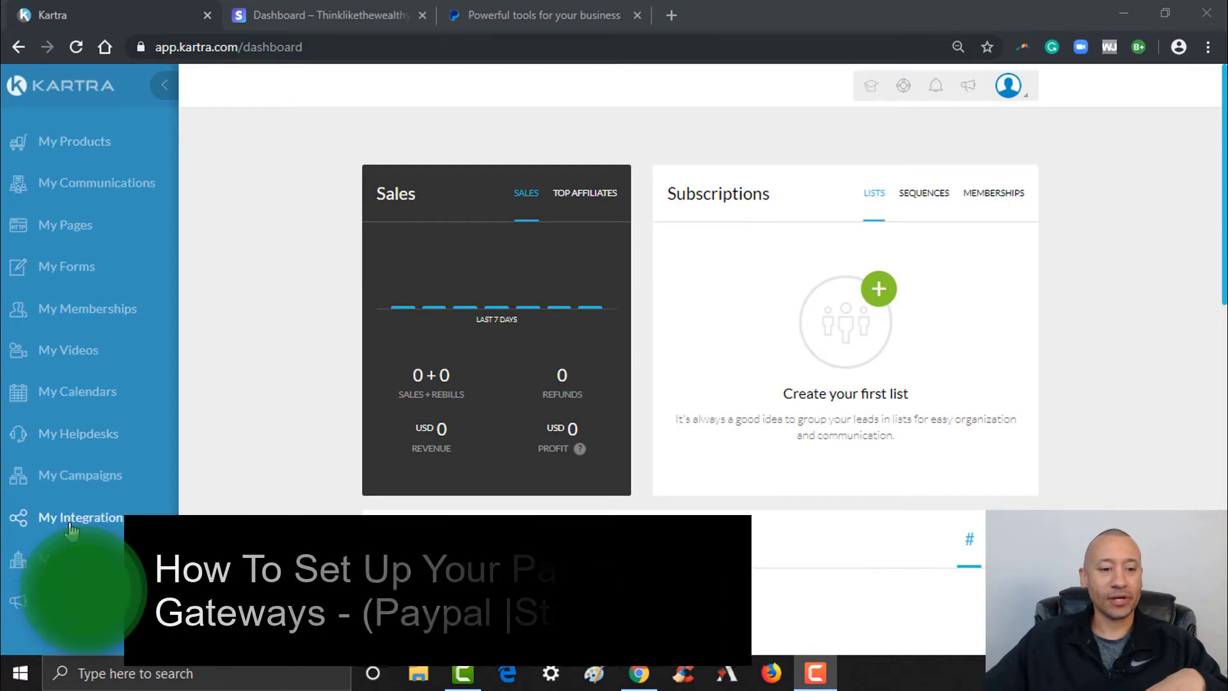
Step: Open My Integrations and scroll the third-party apps list down to the Stripe card
{"action": "left_click", "coordinate": [70, 528]}
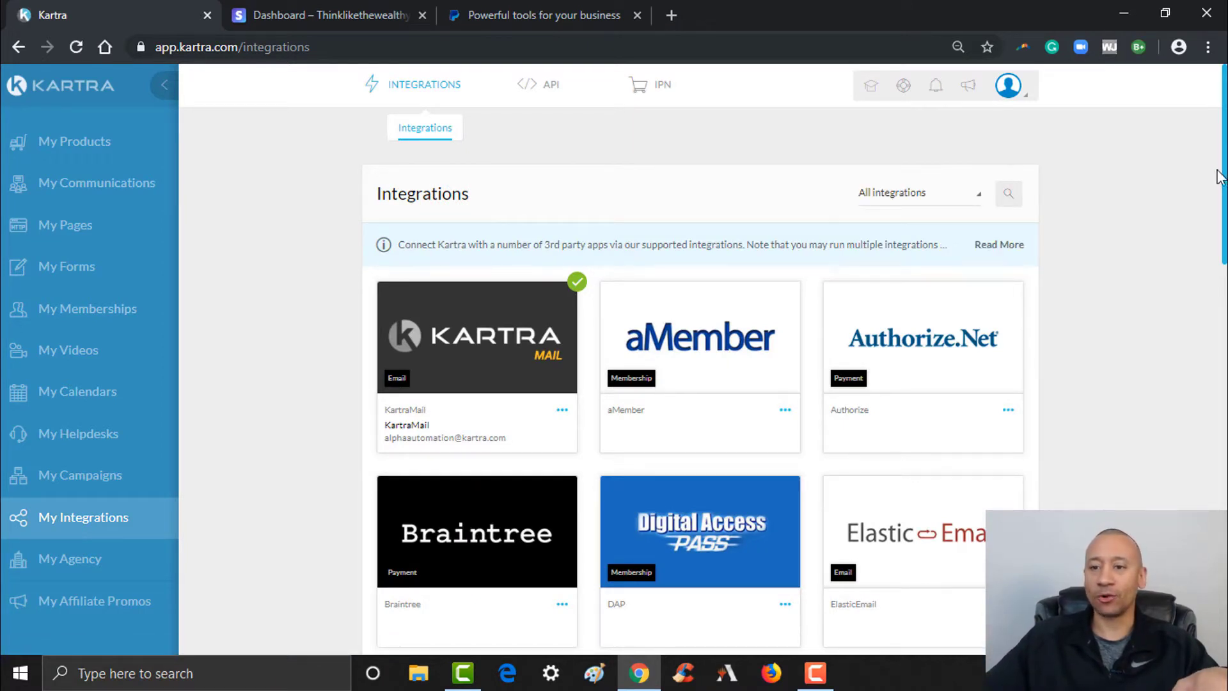
{"action": "scroll", "coordinate": [701, 356], "scroll_direction": "down", "scroll_amount": 1}
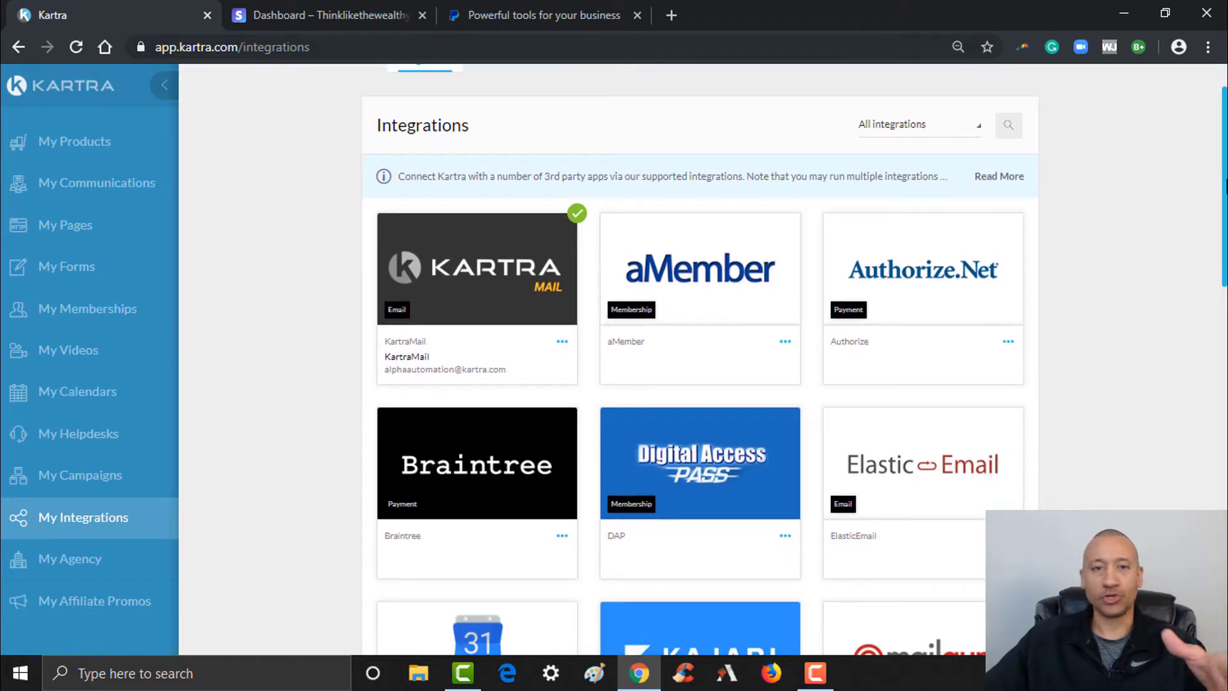
{"action": "scroll", "coordinate": [701, 356], "scroll_direction": "down", "scroll_amount": 3}
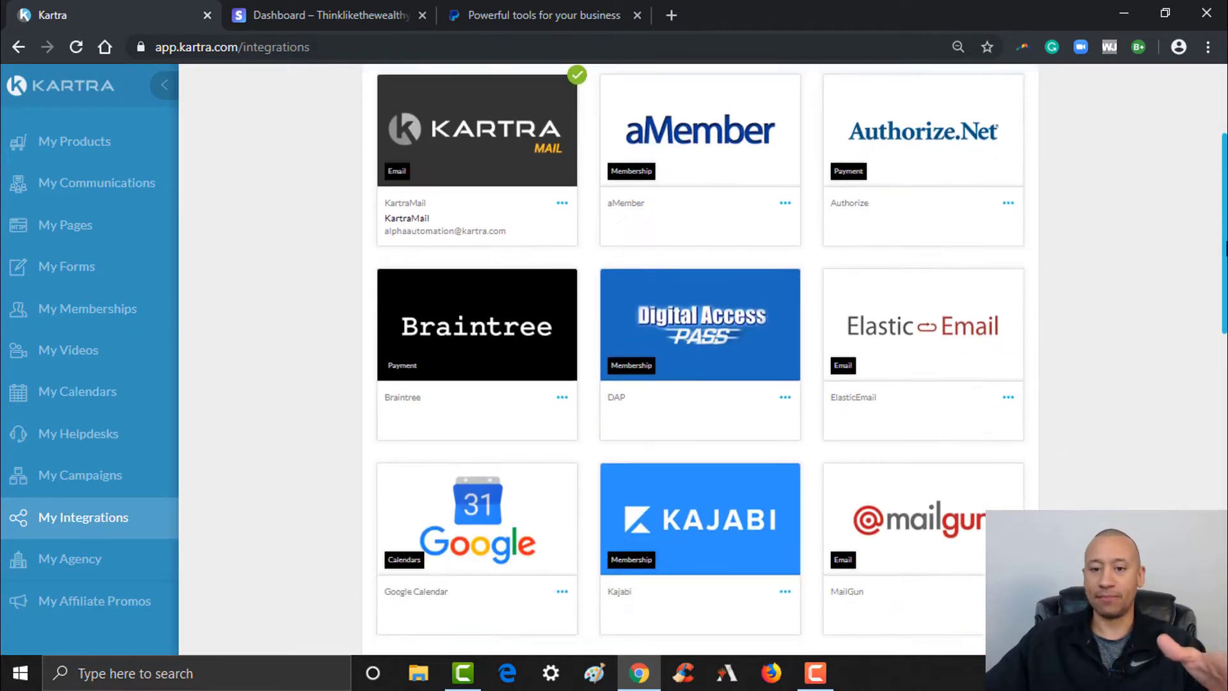
{"action": "scroll", "coordinate": [701, 356], "scroll_direction": "down", "scroll_amount": 5}
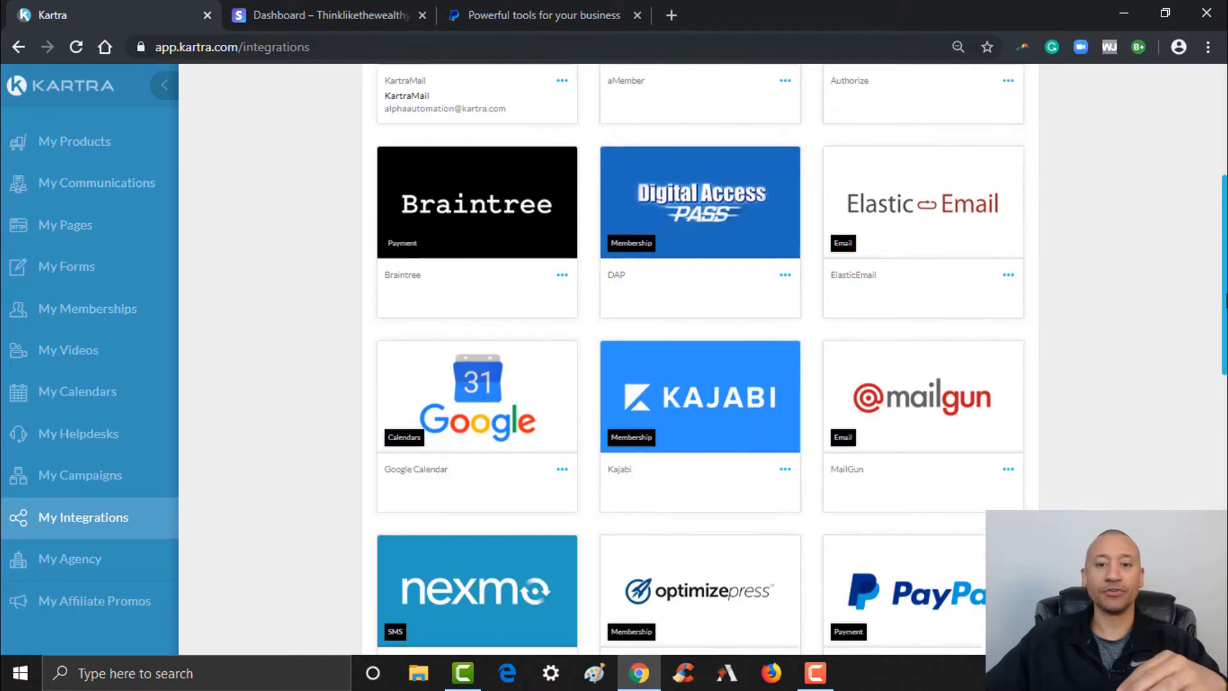
{"action": "scroll", "coordinate": [701, 356], "scroll_direction": "up", "scroll_amount": 5}
{"action": "scroll", "coordinate": [701, 355], "scroll_direction": "down", "scroll_amount": 8}
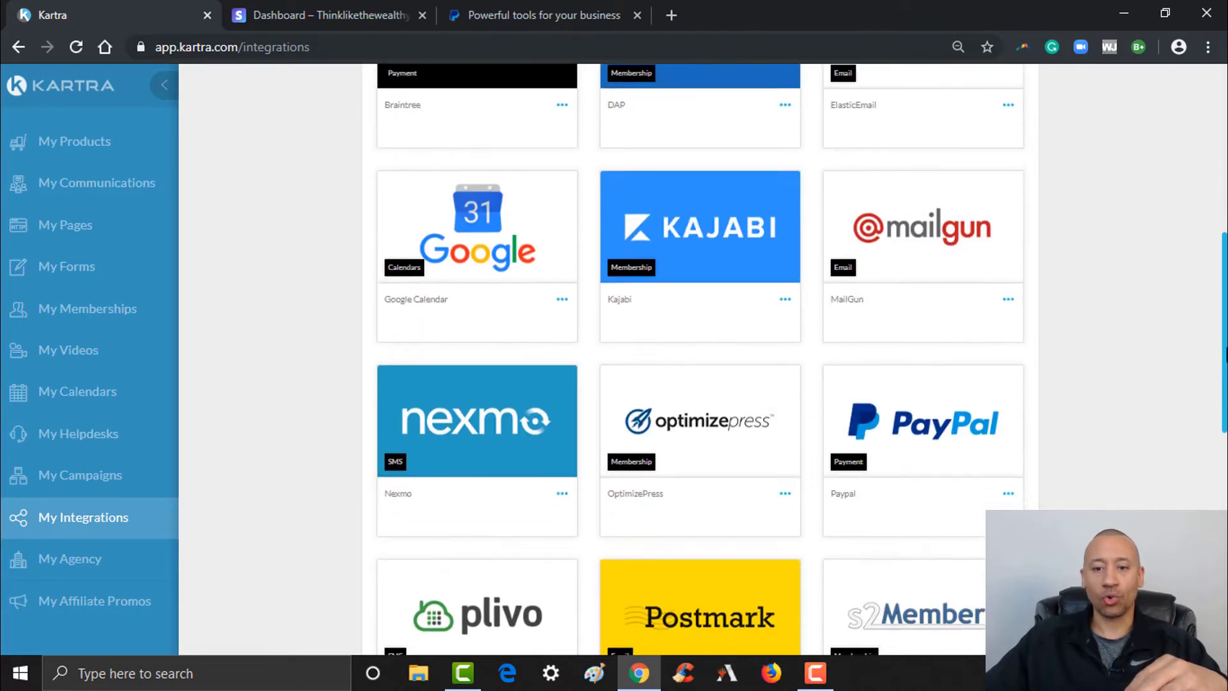
{"action": "scroll", "coordinate": [701, 356], "scroll_direction": "down", "scroll_amount": 1}
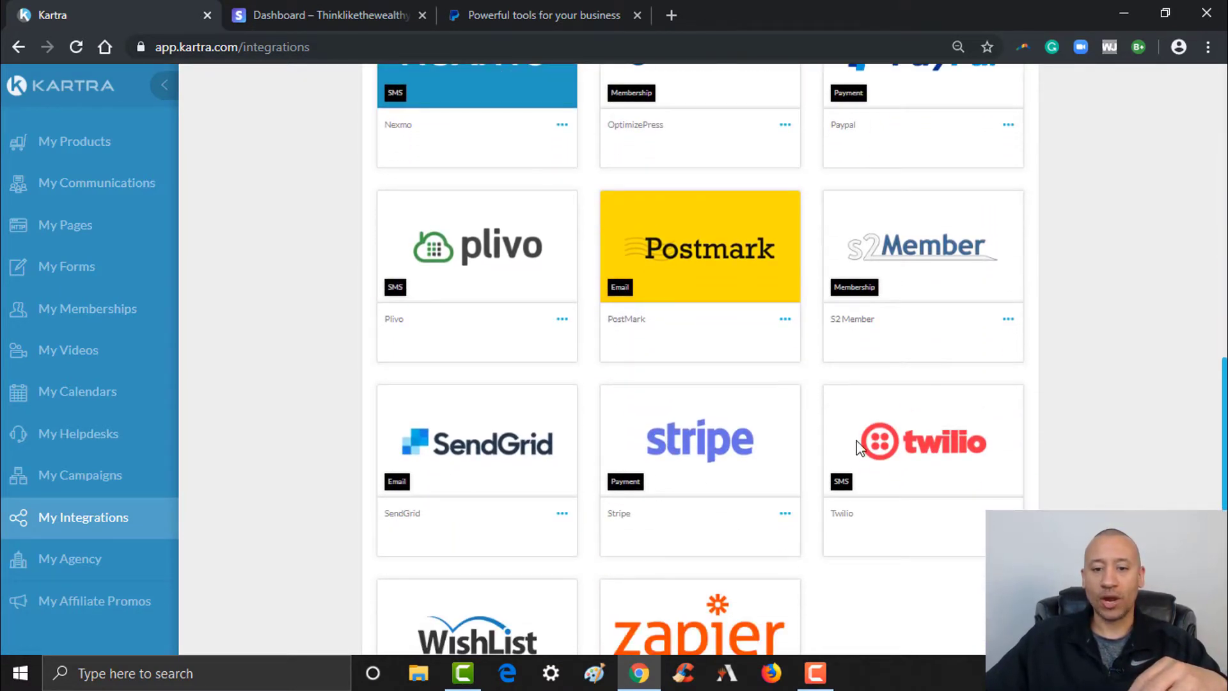
Step: Start a new Stripe gateway, review its Secret and Publishable Key fields, then switch to Stripe
{"action": "left_click", "coordinate": [784, 514]}
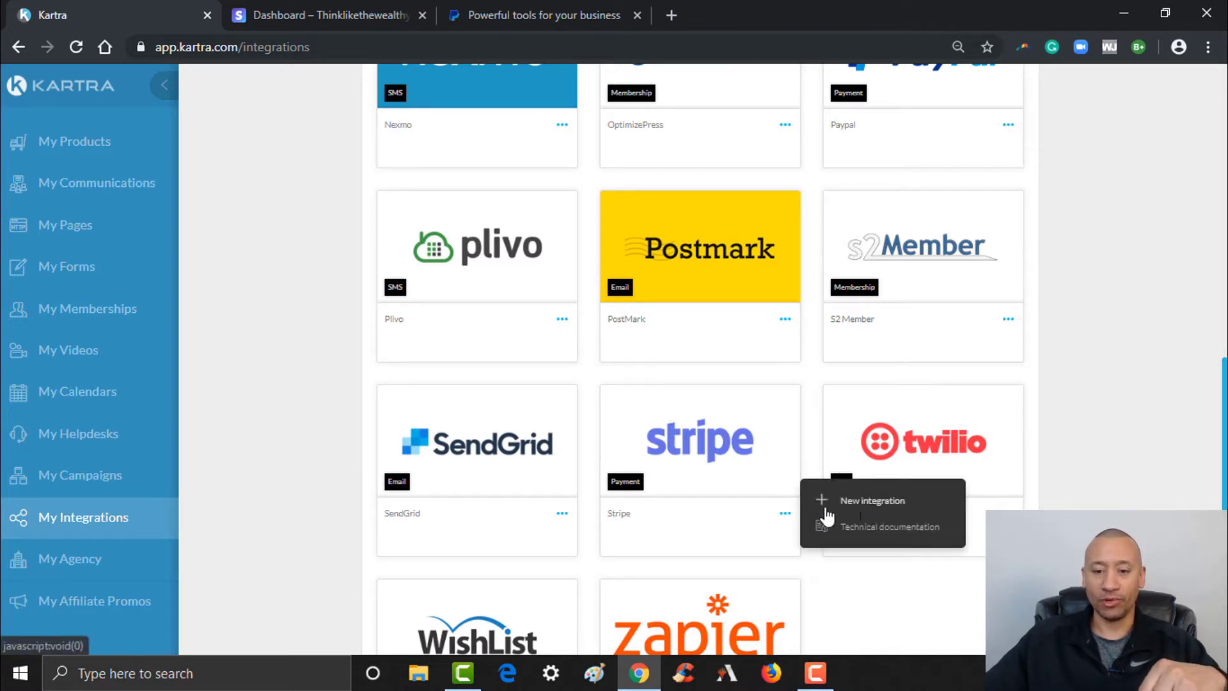
{"action": "left_click", "coordinate": [856, 505]}
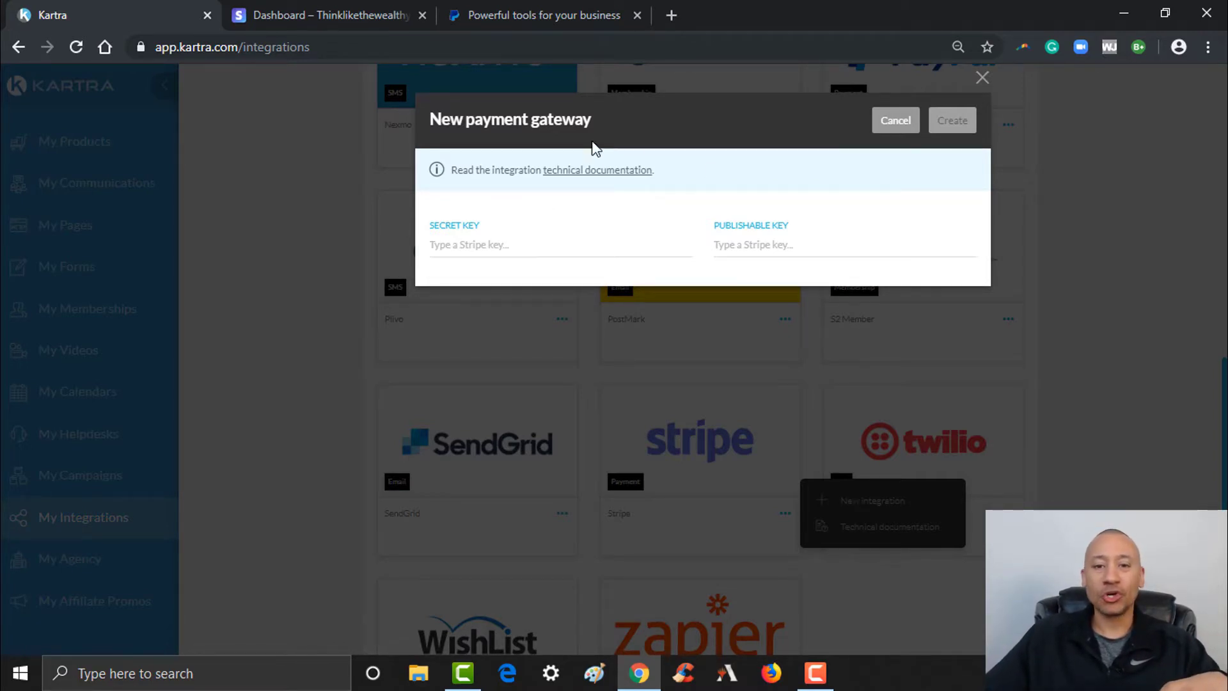
{"action": "left_click", "coordinate": [458, 245]}
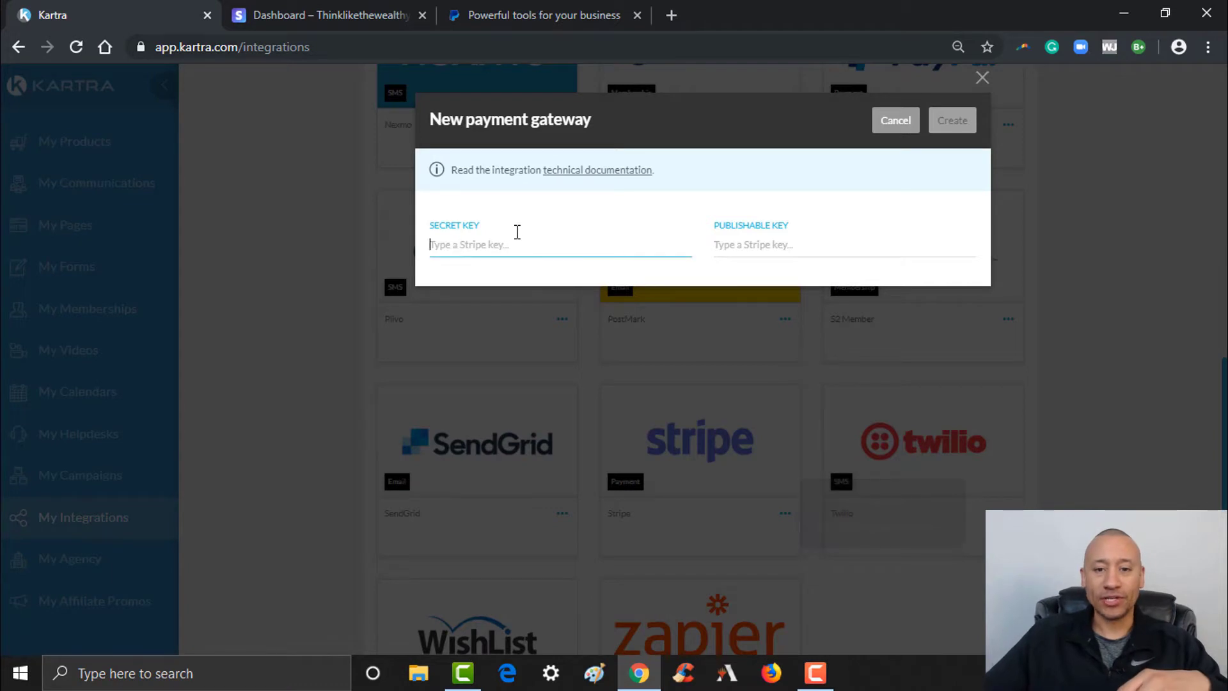
{"action": "left_click", "coordinate": [792, 250]}
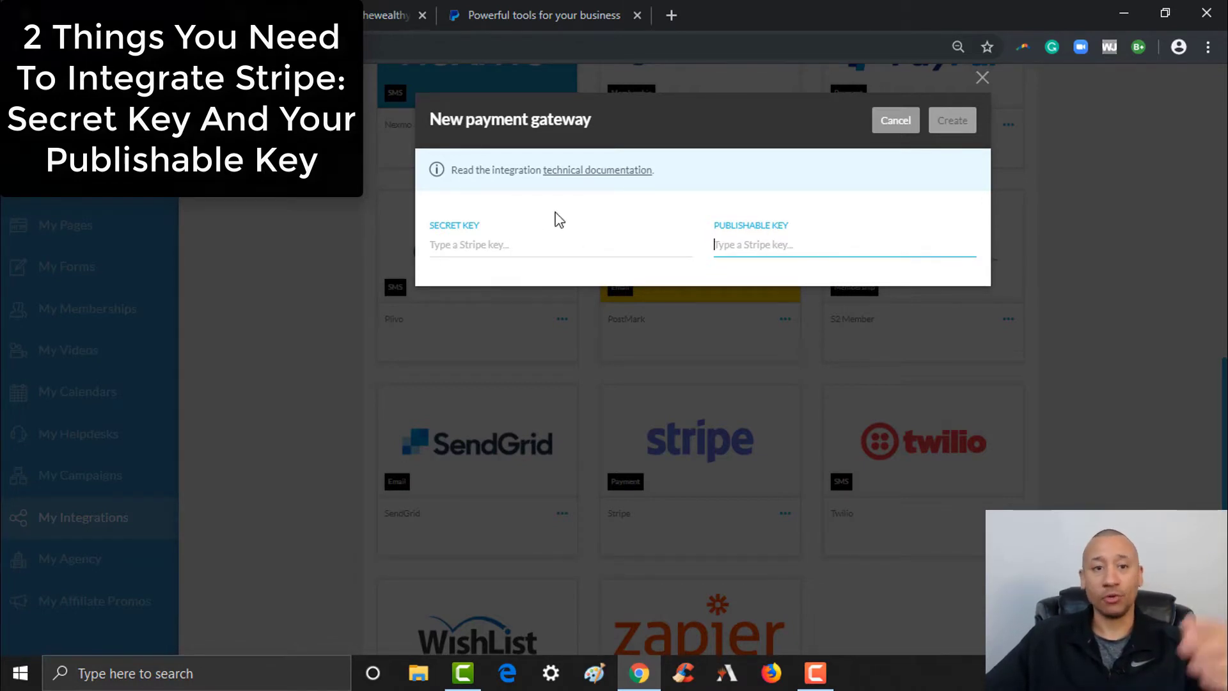
{"action": "left_click", "coordinate": [352, 14]}
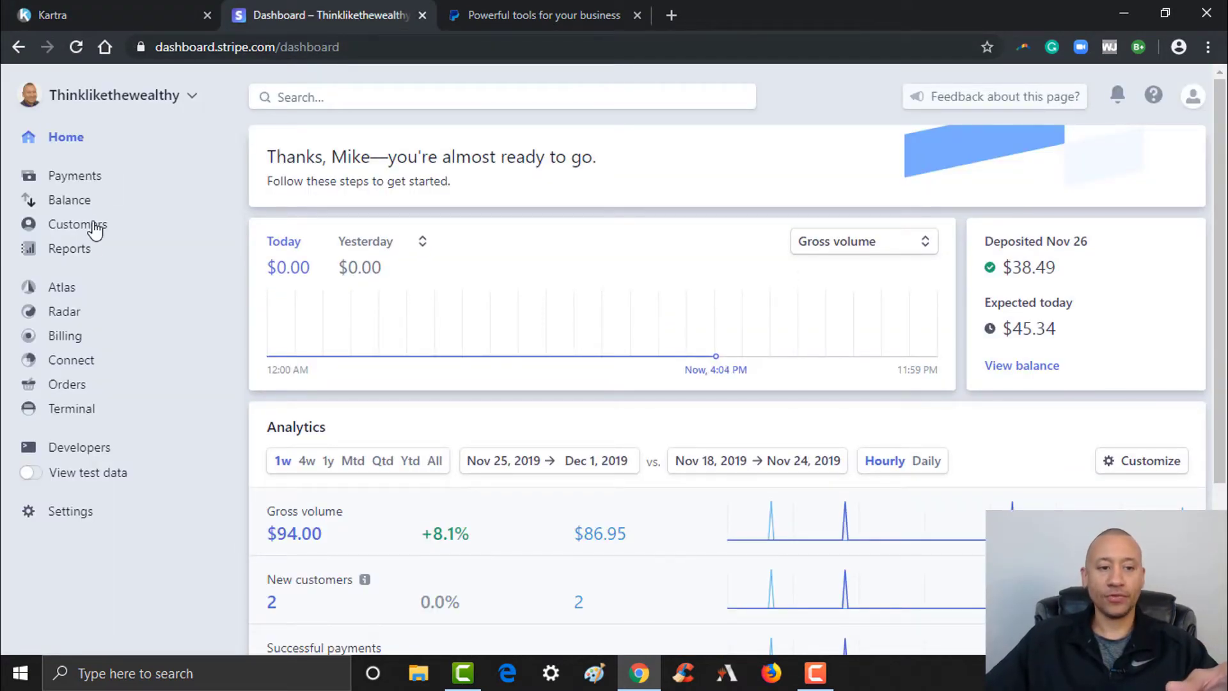
Step: Open Developers > API keys in the Stripe Dashboard, then return to the Kartra tab
{"action": "left_click", "coordinate": [78, 448]}
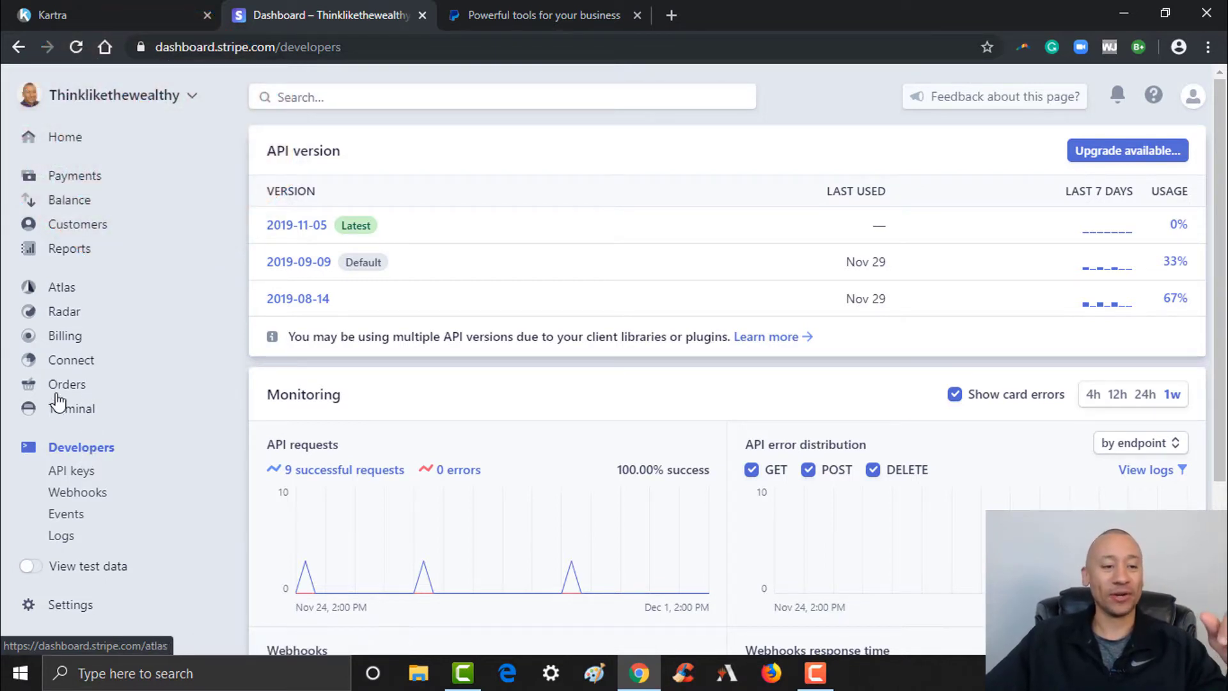
{"action": "left_click", "coordinate": [87, 481]}
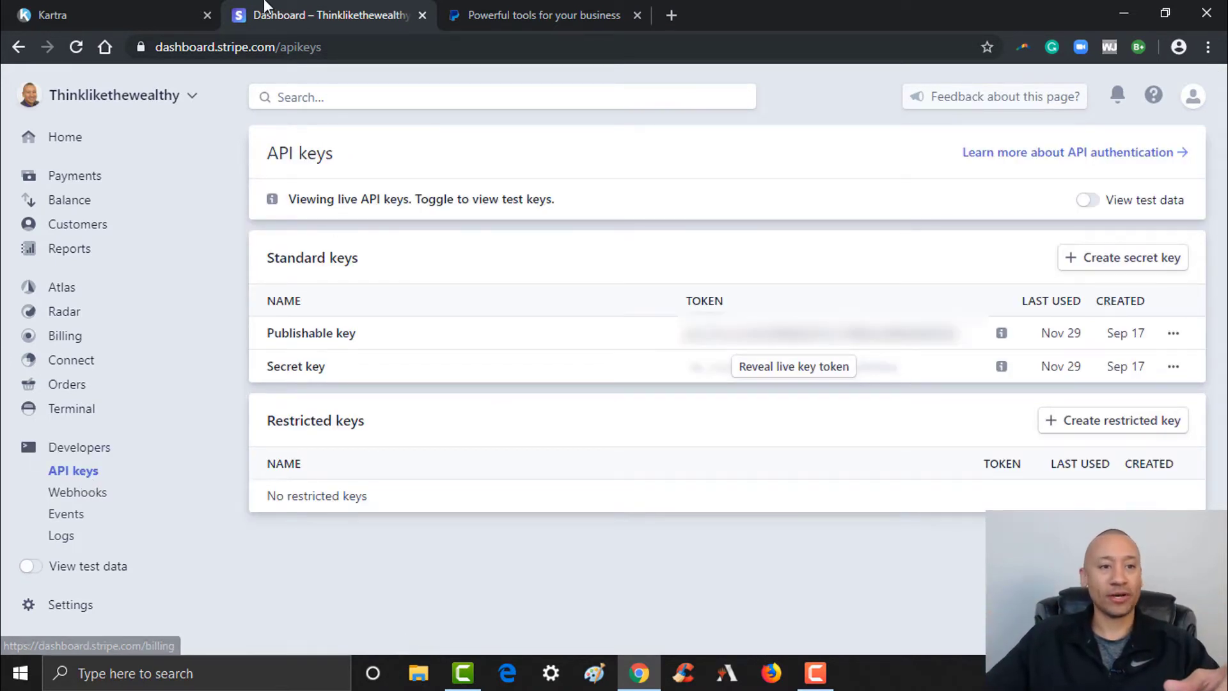
{"action": "left_click", "coordinate": [139, 8]}
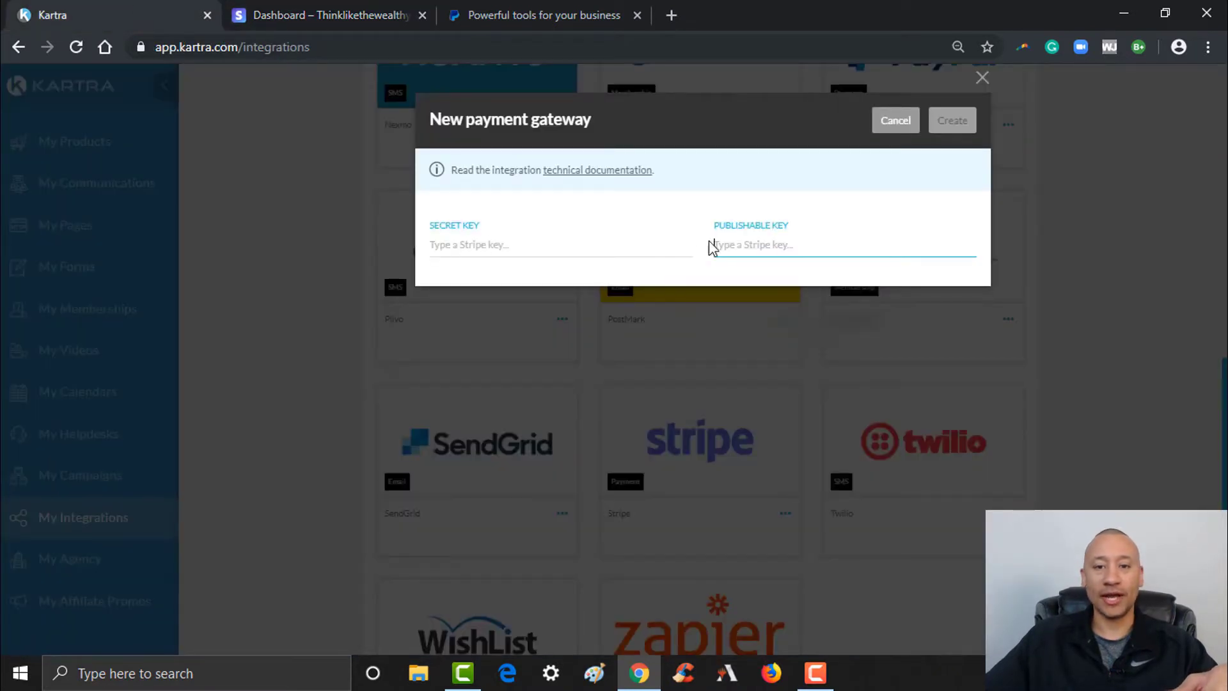
Step: Copy Stripe's publishable key and paste it into Kartra's Publishable Key field
{"action": "left_click", "coordinate": [293, 14]}
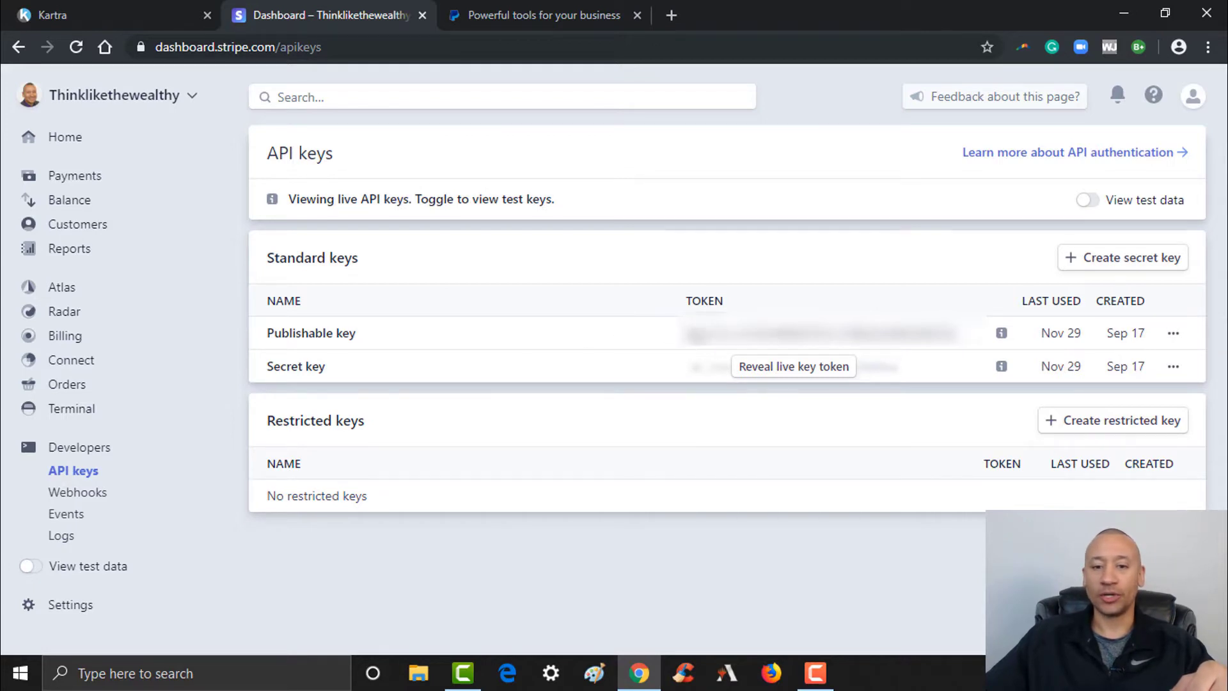
{"action": "left_click_drag", "start_coordinate": [686, 334], "coordinate": [960, 332]}
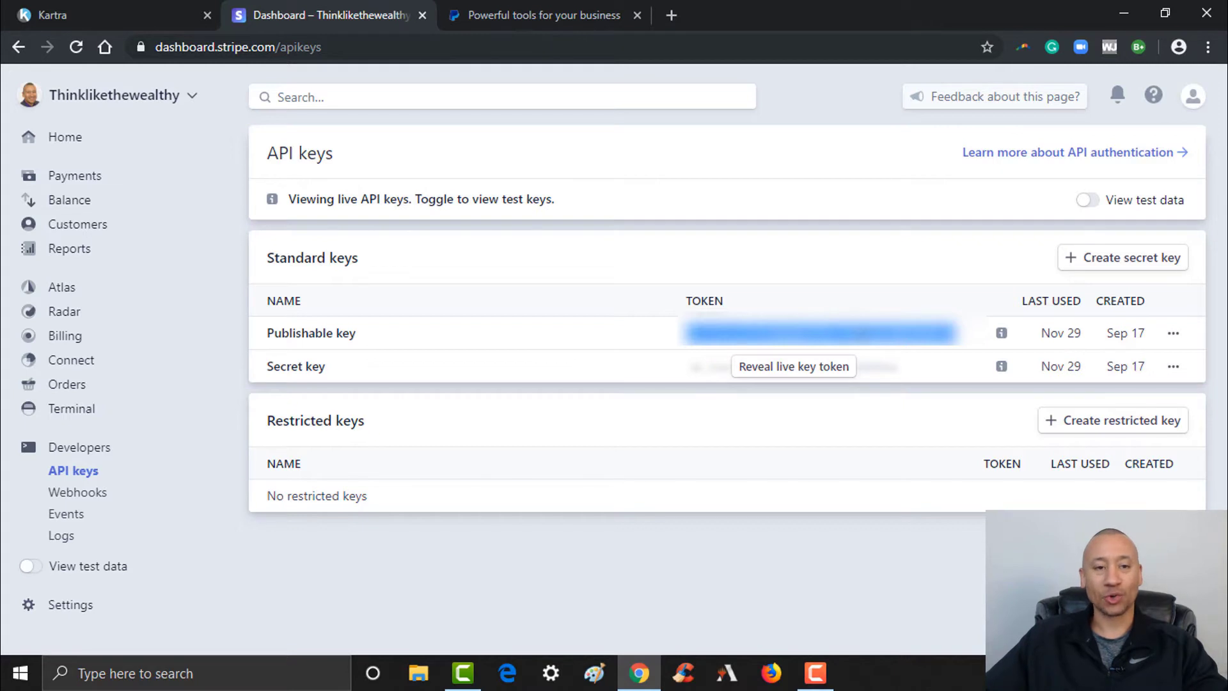
{"action": "left_click", "coordinate": [113, 2]}
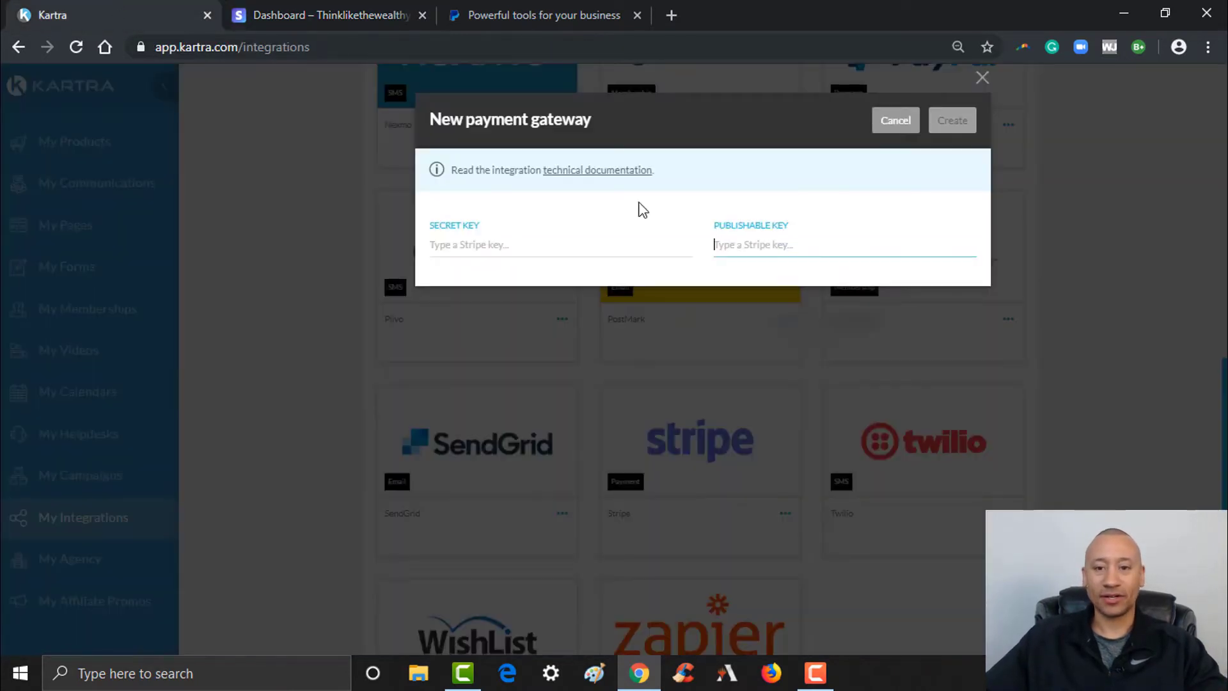
{"action": "key", "text": "ctrl+v"}
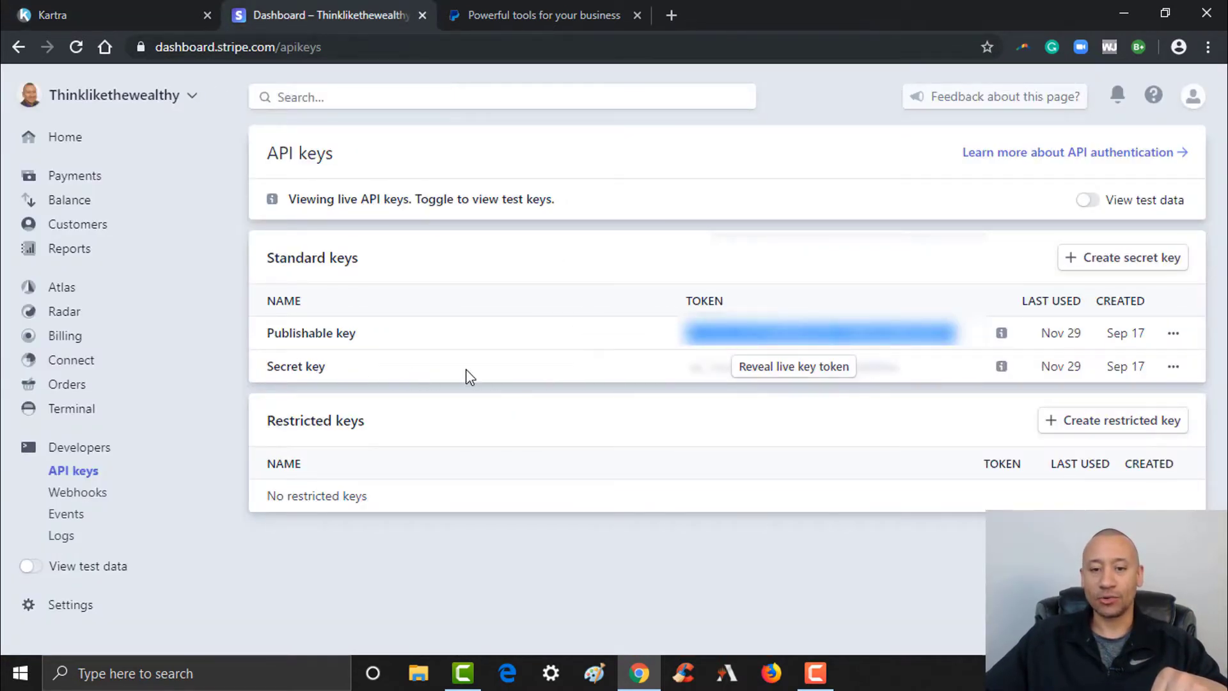
Step: Reveal and copy Stripe's live secret key, paste it into Secret Key, and create the gateway
{"action": "left_click", "coordinate": [820, 373]}
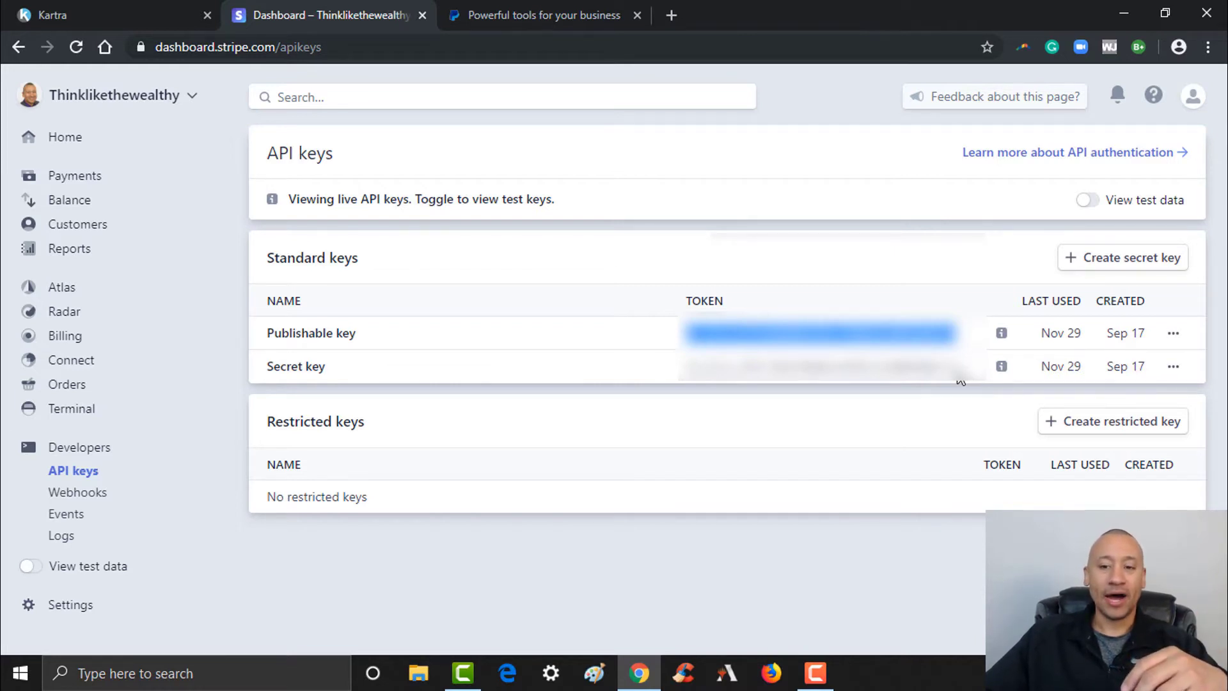
{"action": "left_click_drag", "start_coordinate": [960, 381], "coordinate": [685, 380]}
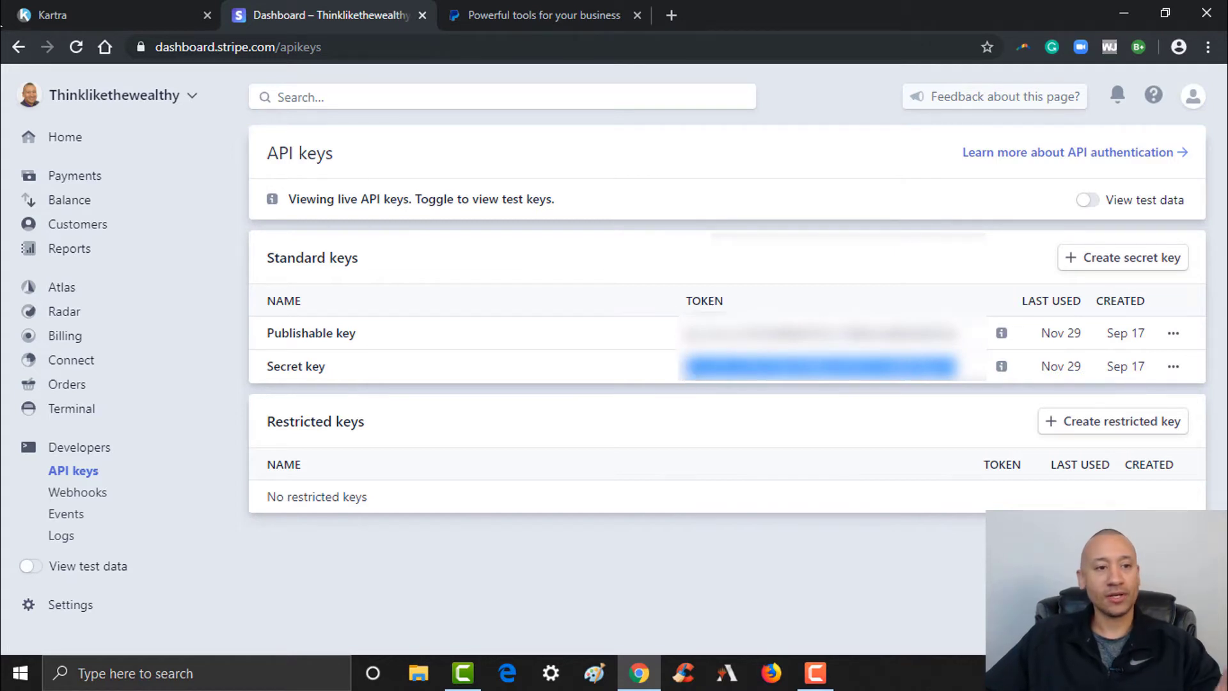
{"action": "left_click", "coordinate": [93, 7]}
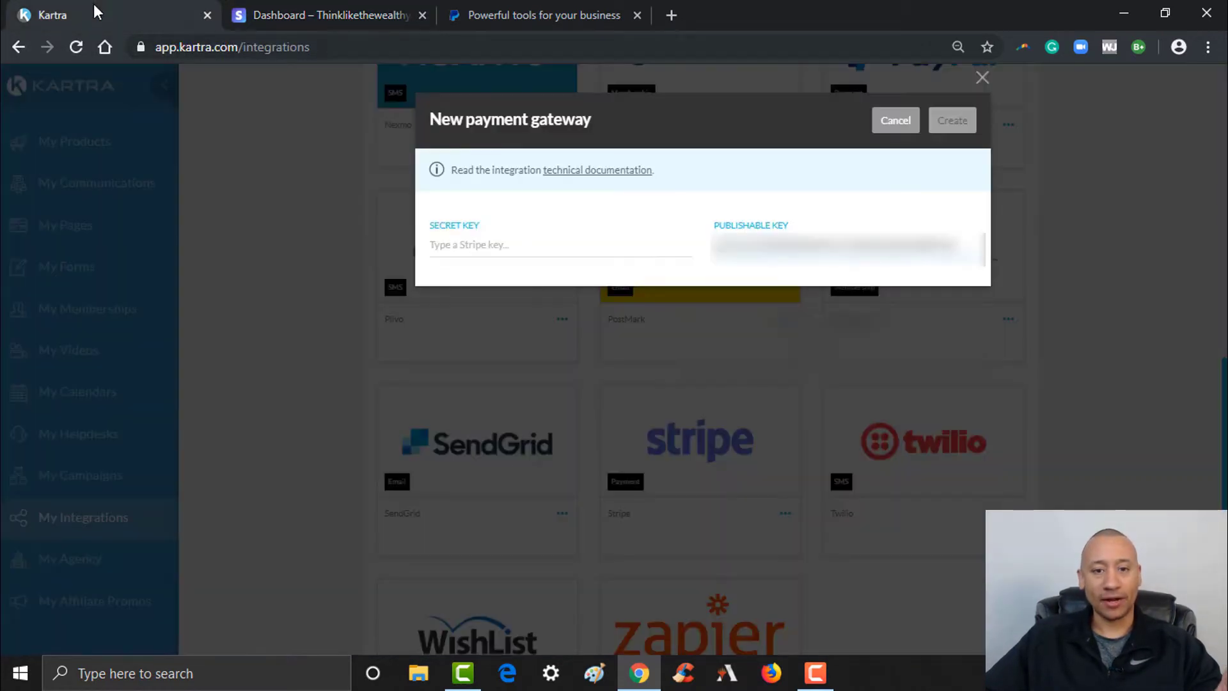
{"action": "left_click", "coordinate": [455, 245]}
{"action": "key", "text": "ctrl+v"}
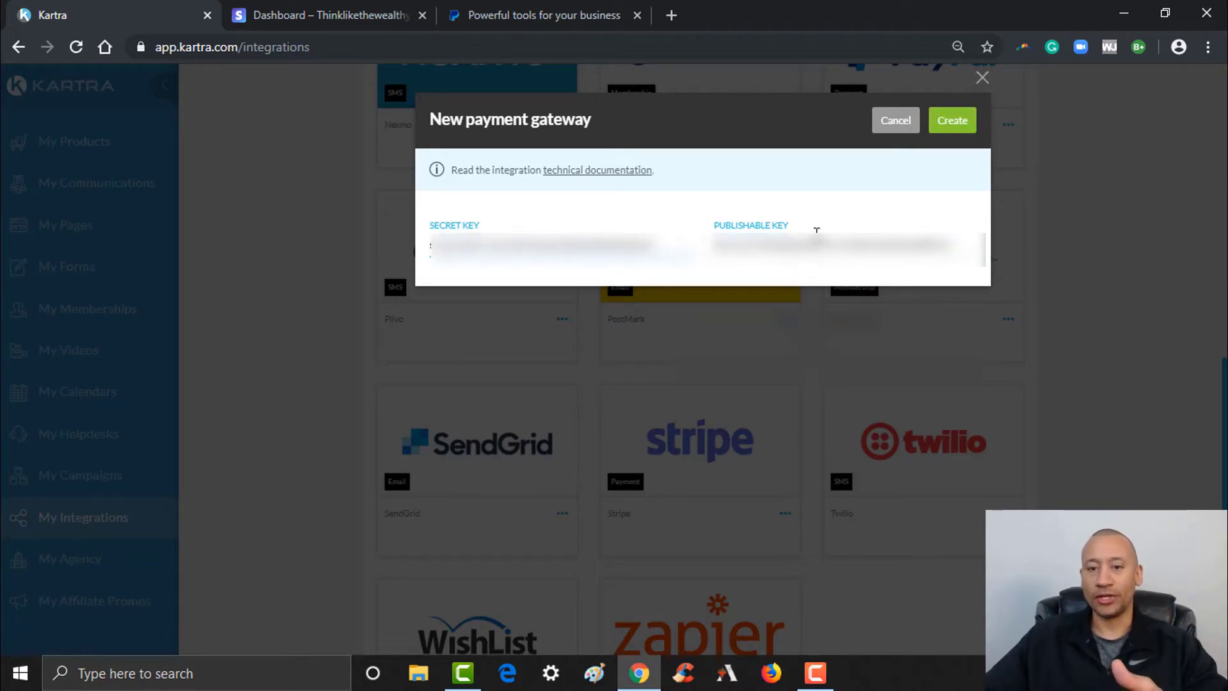
{"action": "left_click", "coordinate": [959, 124]}
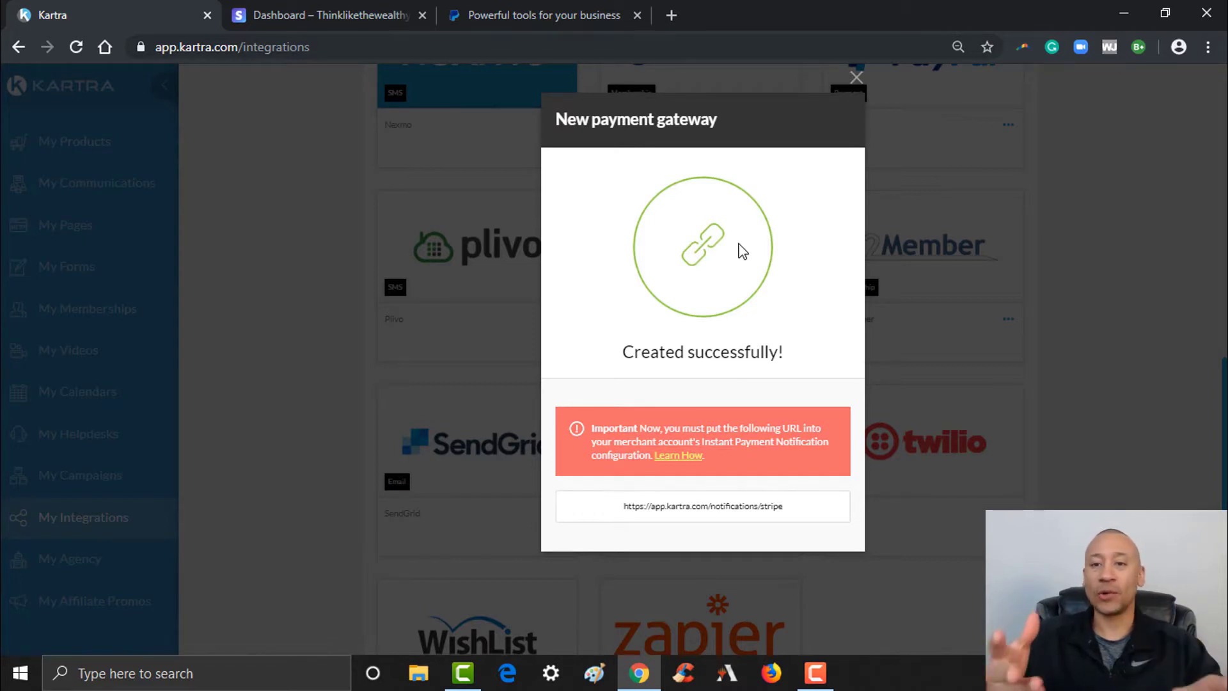
Step: Dismiss the 'Created successfully!' dialog and scroll Integrations to confirm Stripe is connected
{"action": "left_click", "coordinate": [856, 78]}
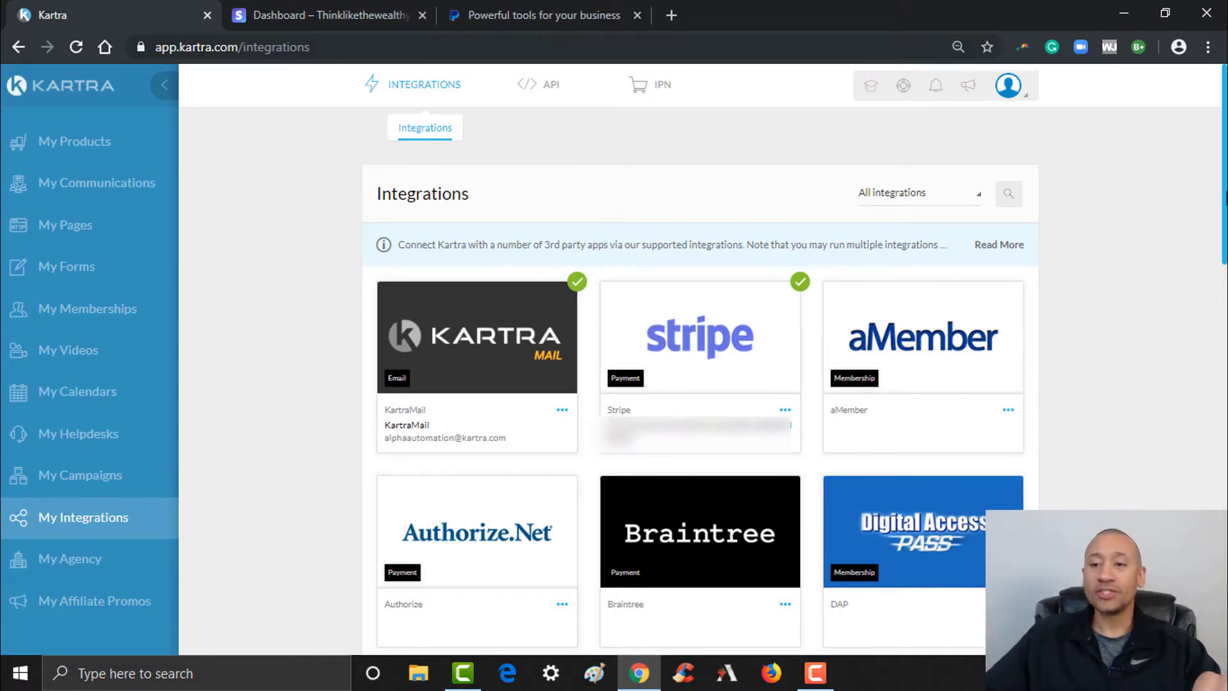
{"action": "scroll", "coordinate": [703, 359], "scroll_direction": "down", "scroll_amount": 1}
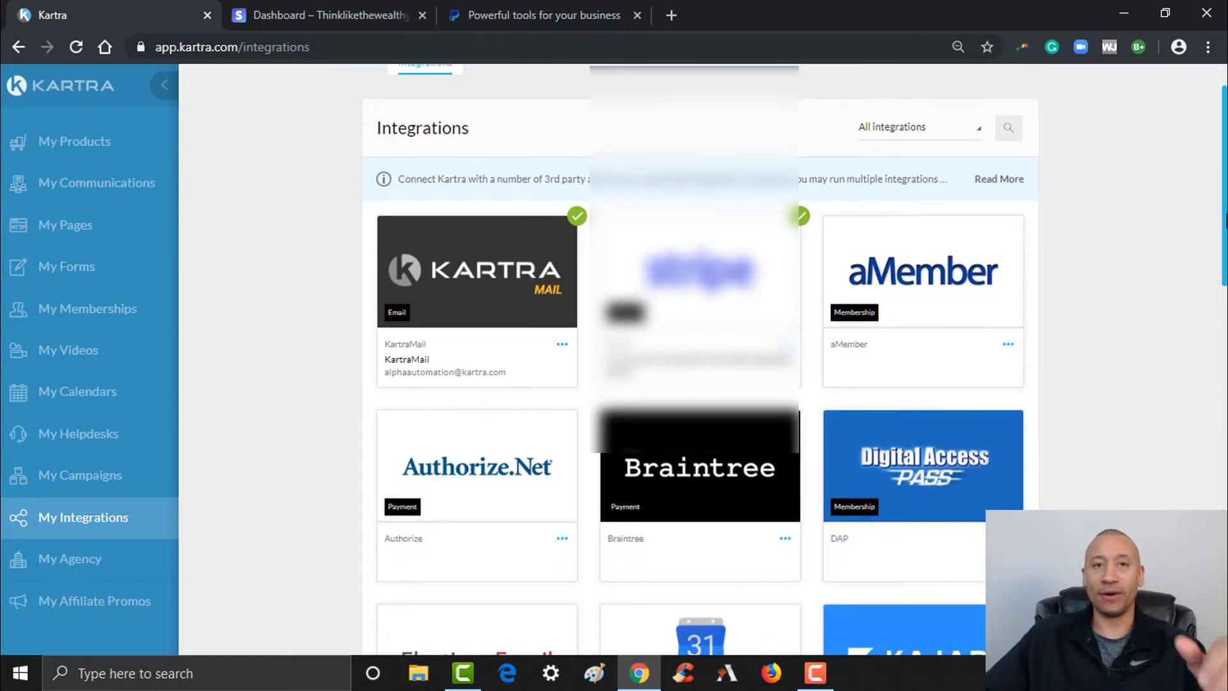
{"action": "scroll", "coordinate": [703, 358], "scroll_direction": "down", "scroll_amount": 4}
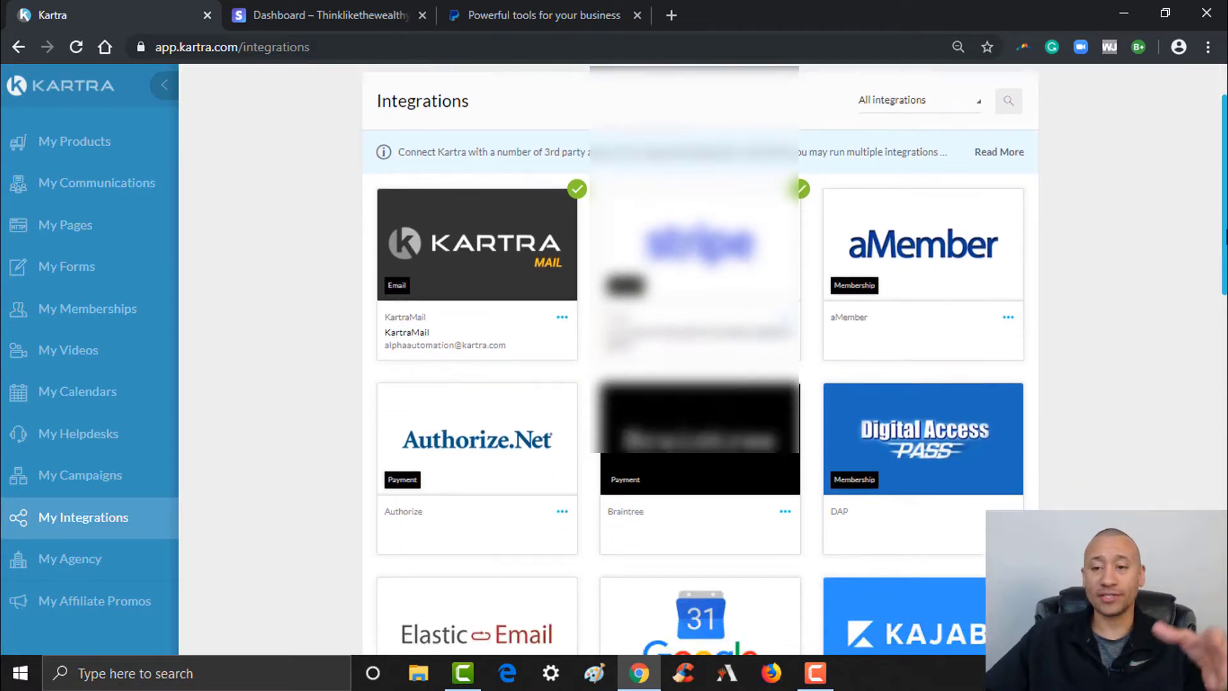
{"action": "scroll", "coordinate": [703, 358], "scroll_direction": "down", "scroll_amount": 1}
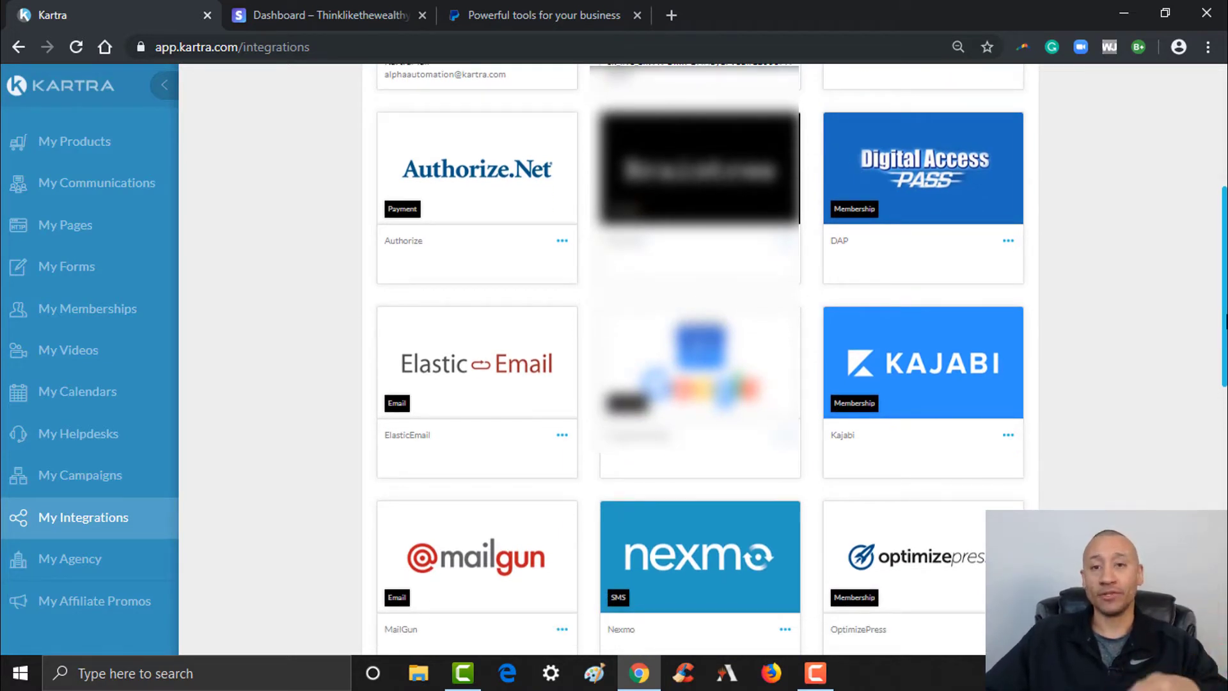
Step: Scroll to the PayPal card and choose New integration from its '...' menu
{"action": "scroll", "coordinate": [704, 358], "scroll_direction": "down", "scroll_amount": 1}
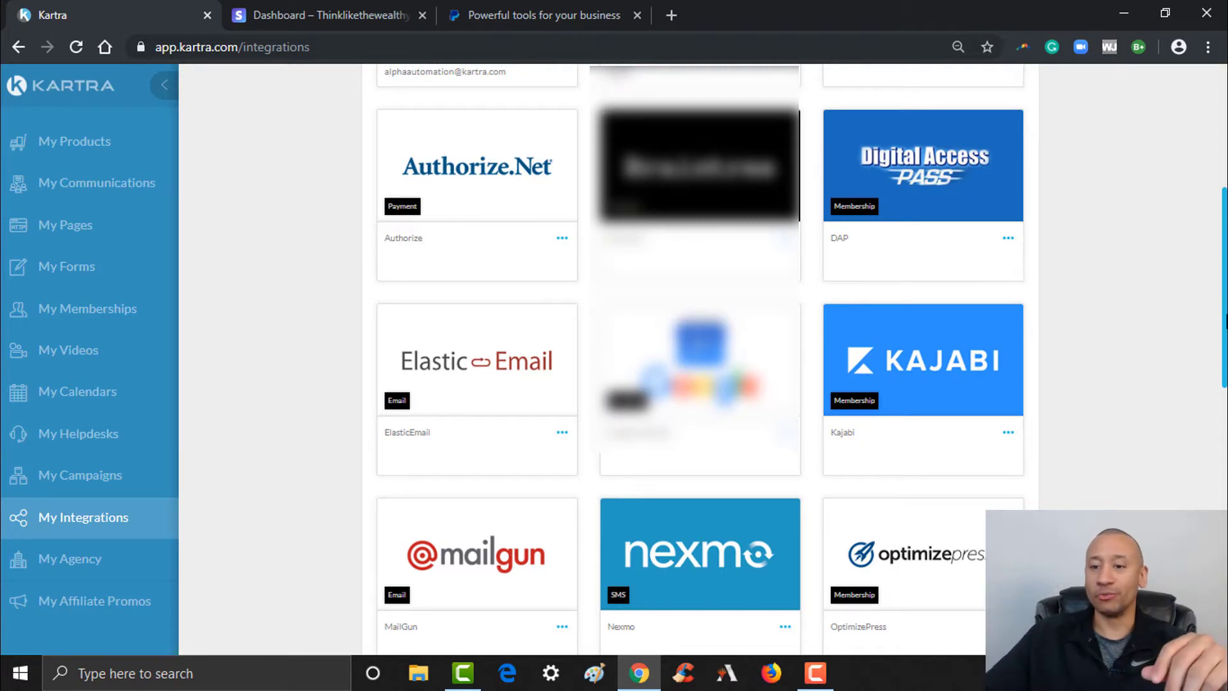
{"action": "scroll", "coordinate": [700, 359], "scroll_direction": "down", "scroll_amount": 6}
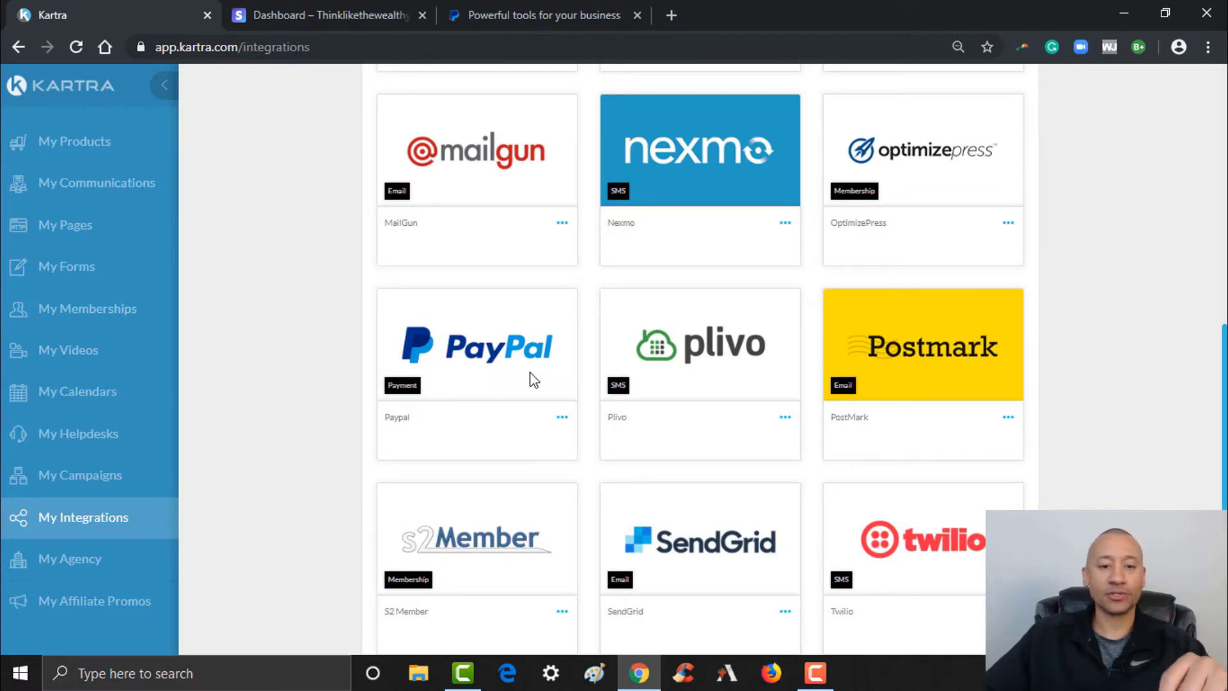
{"action": "left_click", "coordinate": [561, 418]}
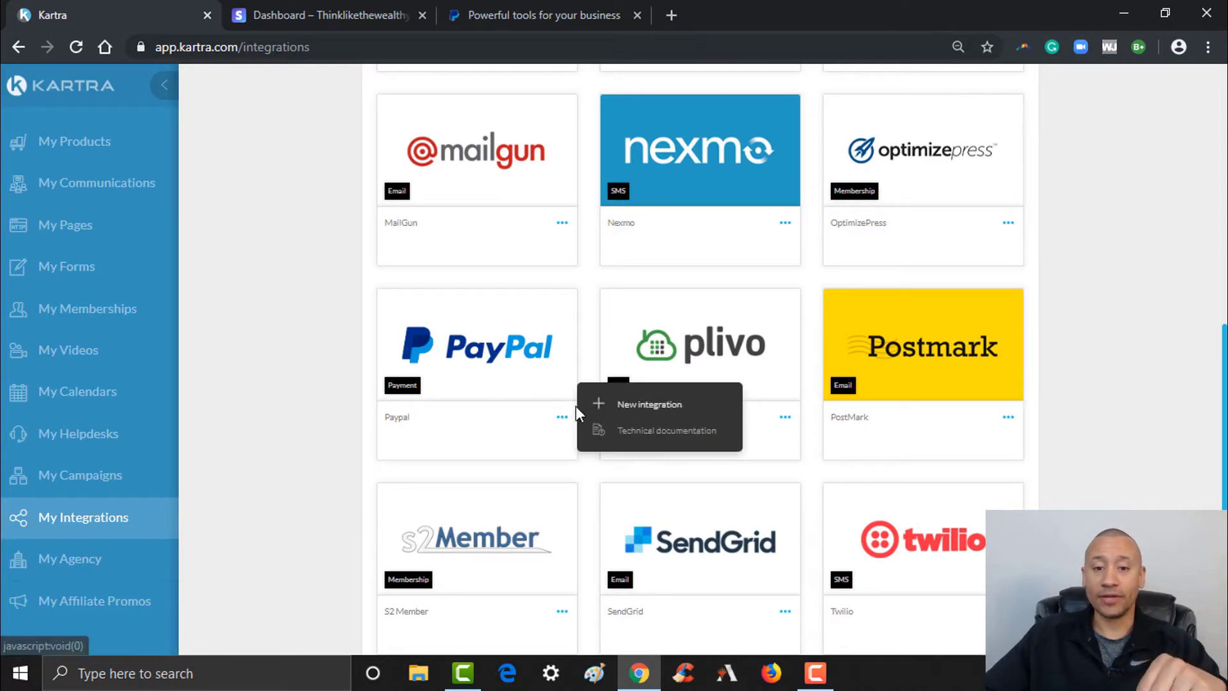
{"action": "left_click", "coordinate": [665, 407]}
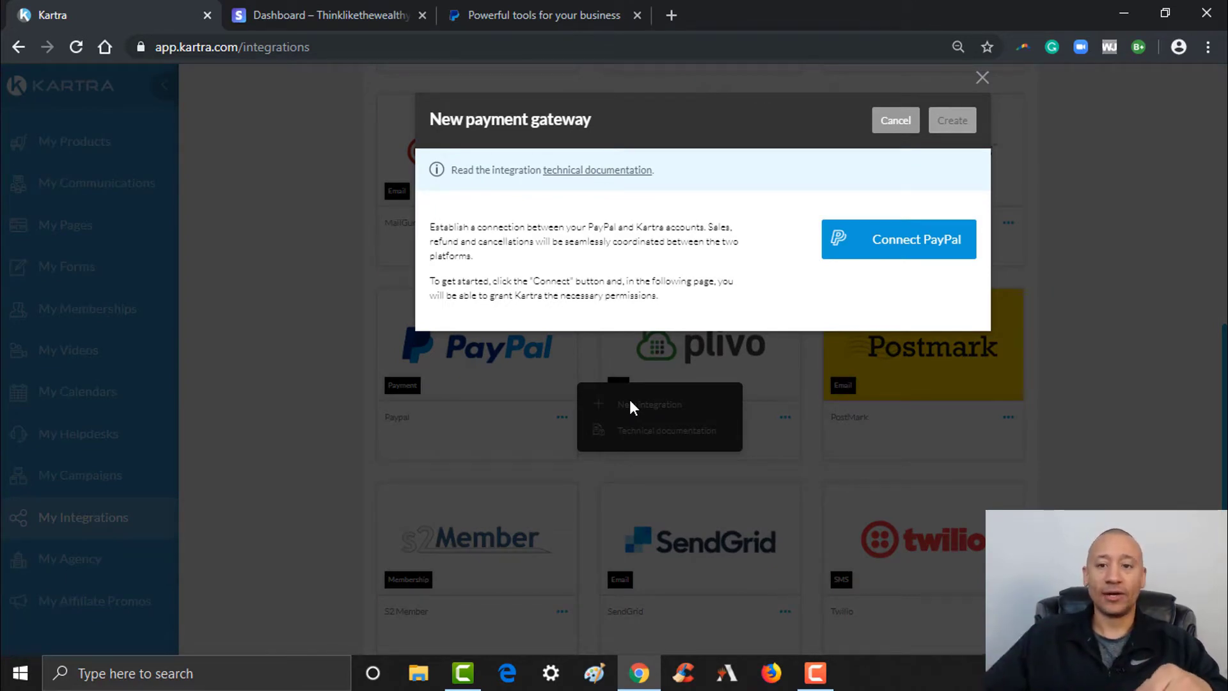
Step: Connect PayPal, log in to the PayPal account, and grant Kartra the requested permissions
{"action": "left_click", "coordinate": [904, 256]}
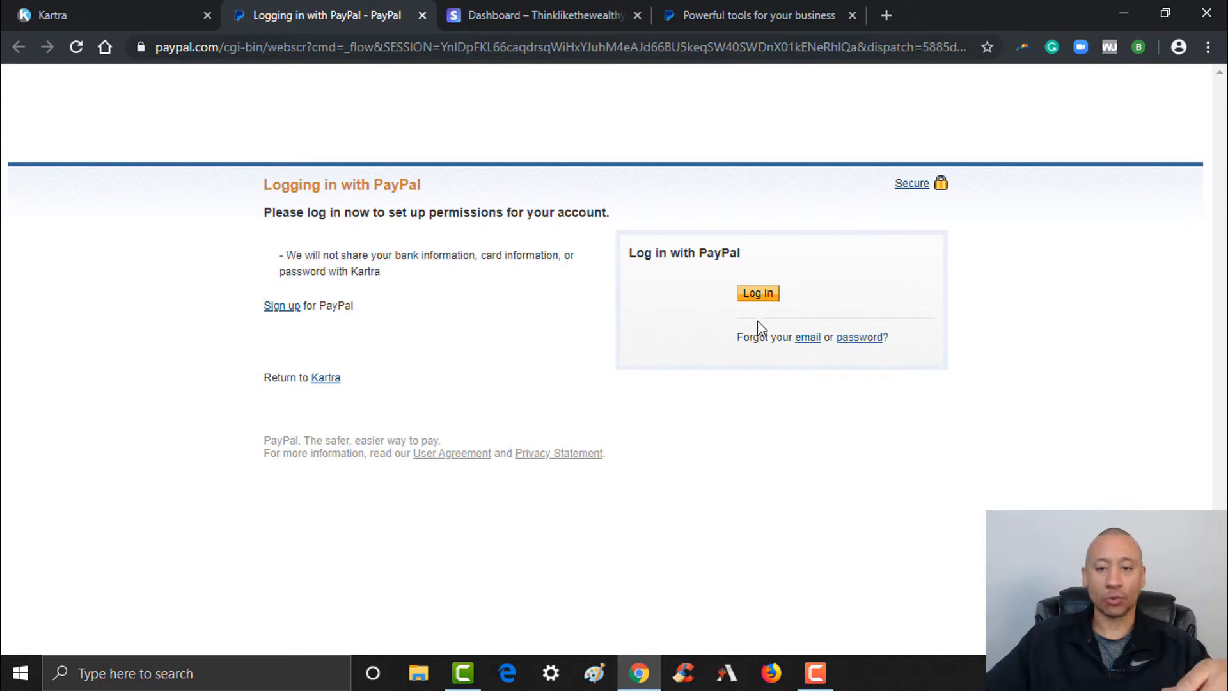
{"action": "left_click", "coordinate": [757, 302]}
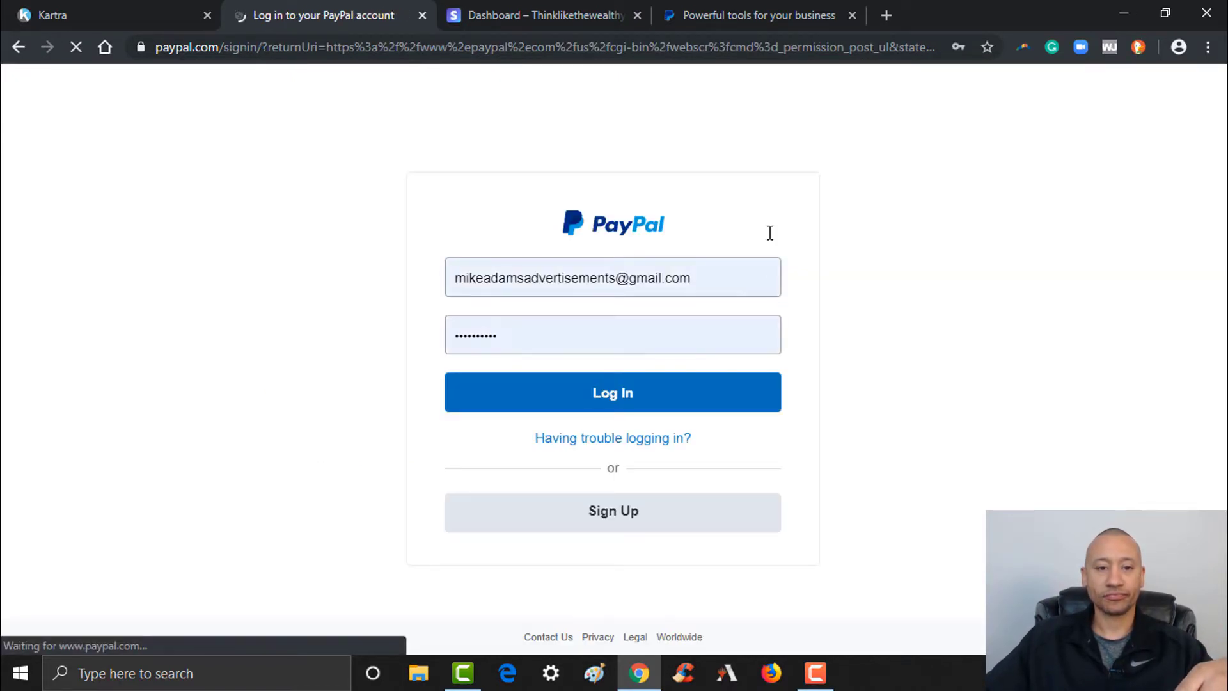
{"action": "left_click", "coordinate": [601, 406]}
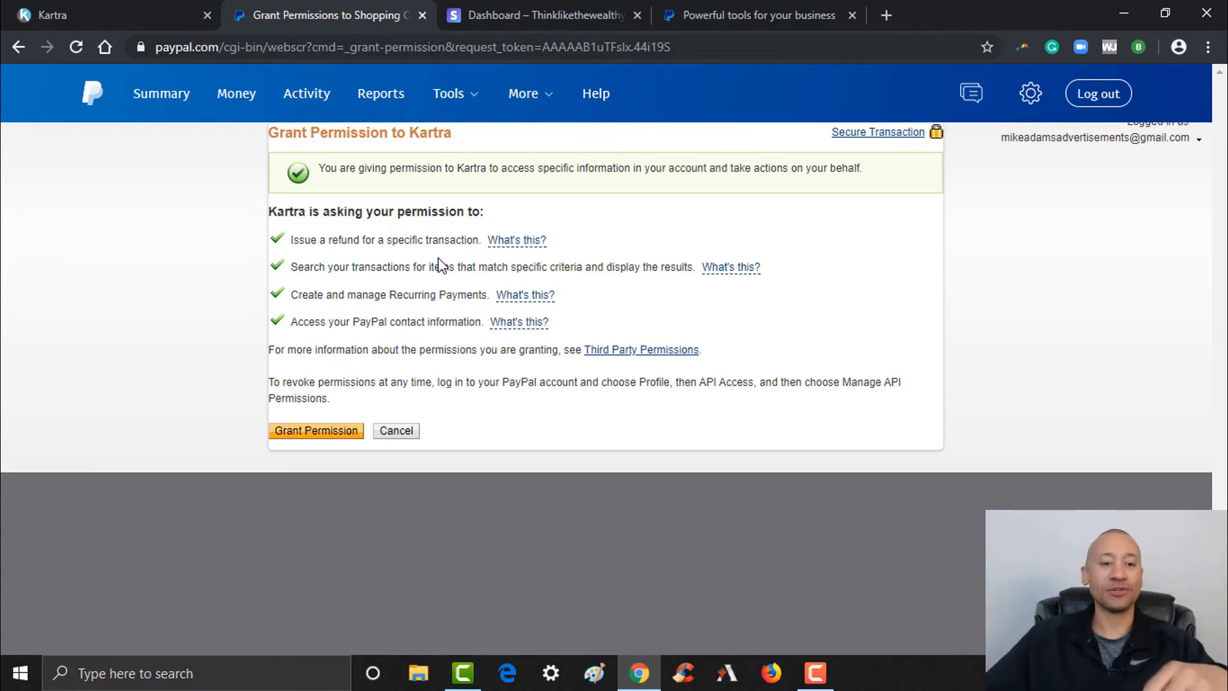
{"action": "left_click", "coordinate": [303, 440]}
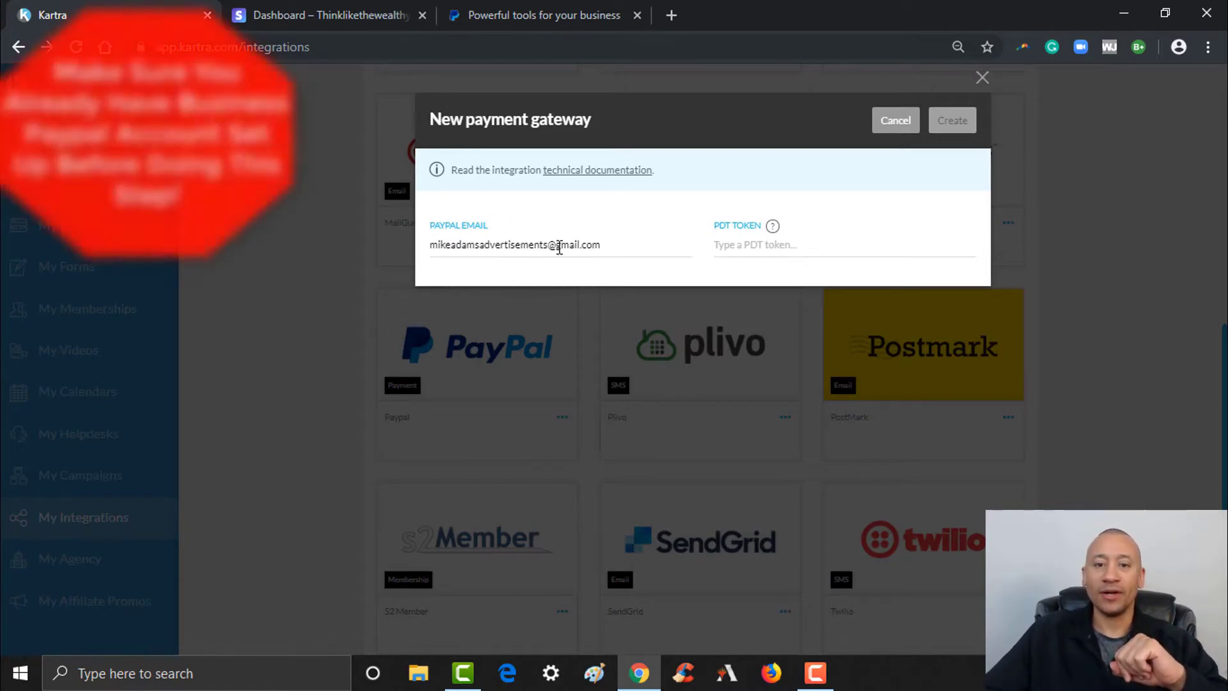
Step: Review the prefilled PayPal Email field and the PDT Token help information
{"action": "mouse_move", "coordinate": [774, 230]}
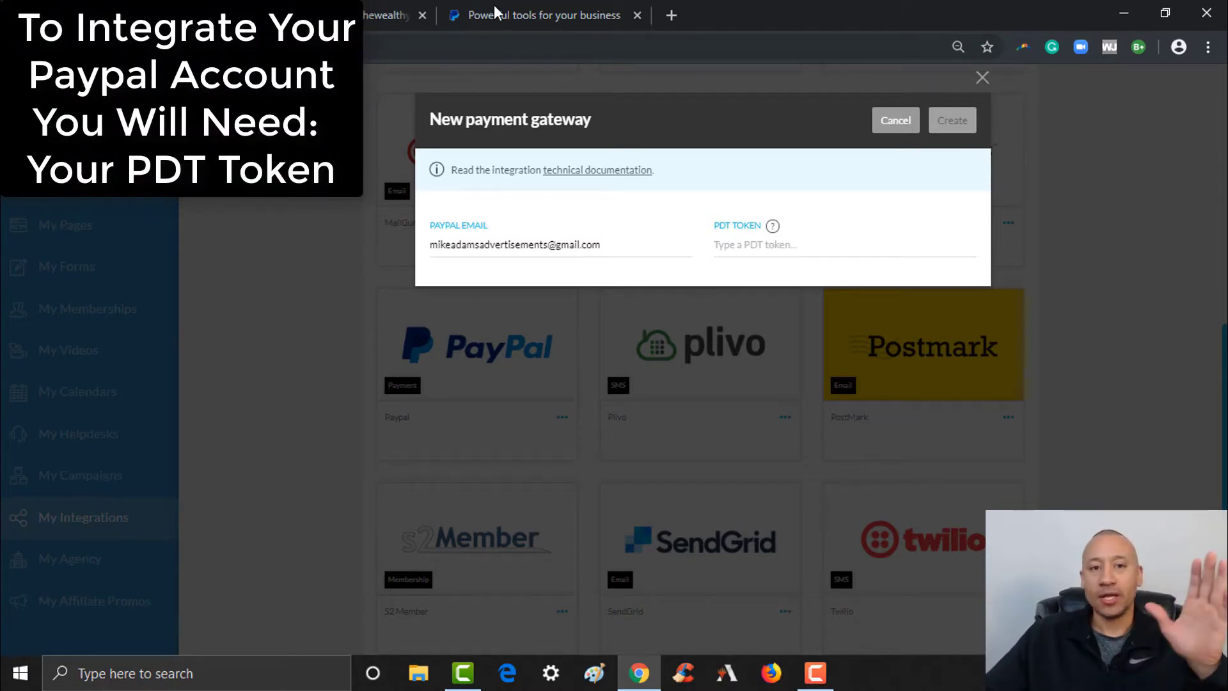
Step: Sign in on the PayPal tab, open Account Settings, and go to Website payments
{"action": "left_click", "coordinate": [509, 13]}
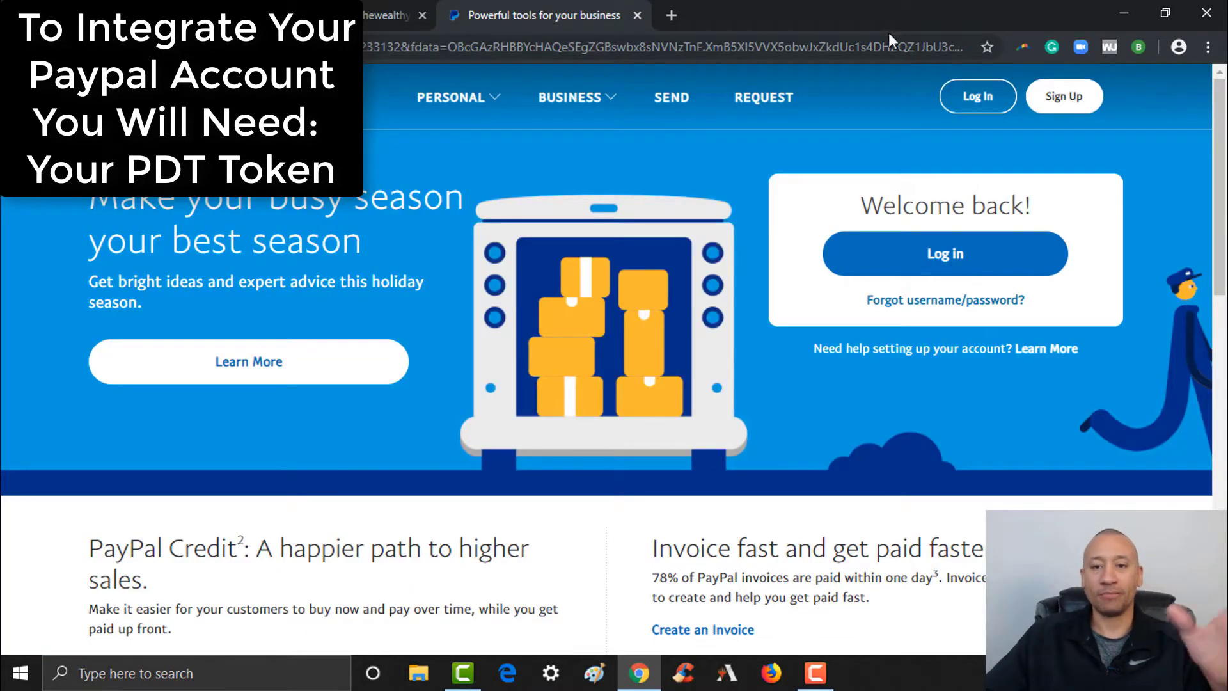
{"action": "left_click", "coordinate": [970, 99]}
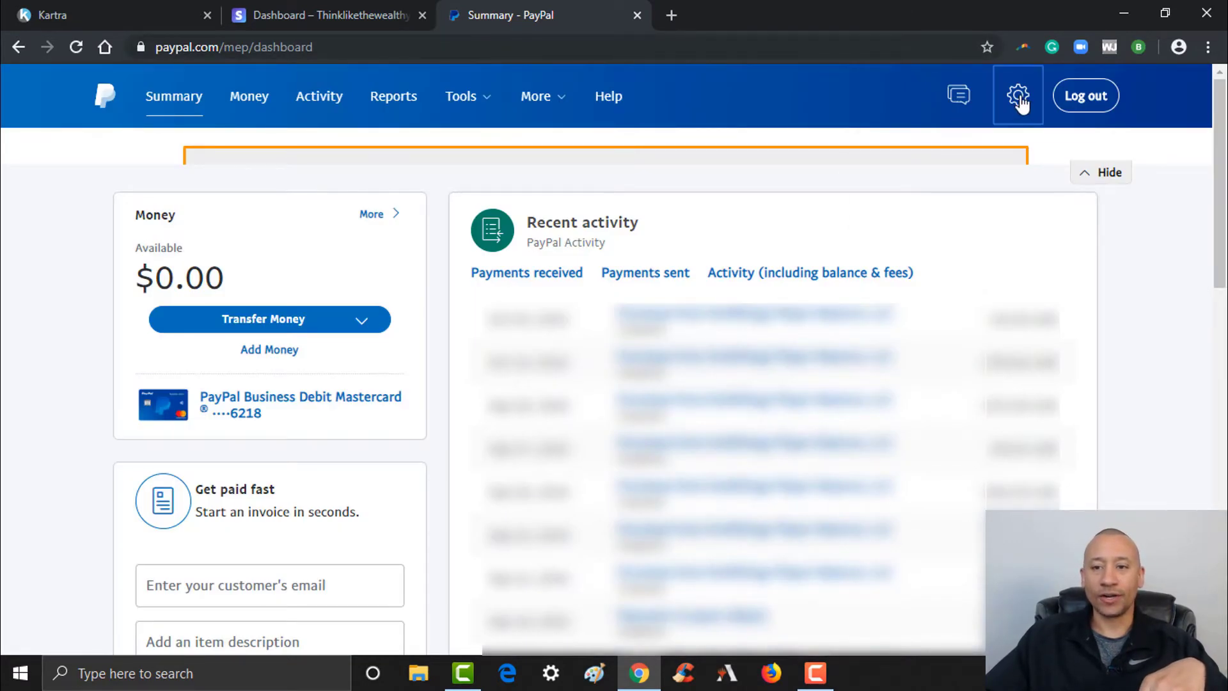
{"action": "mouse_move", "coordinate": [1018, 101]}
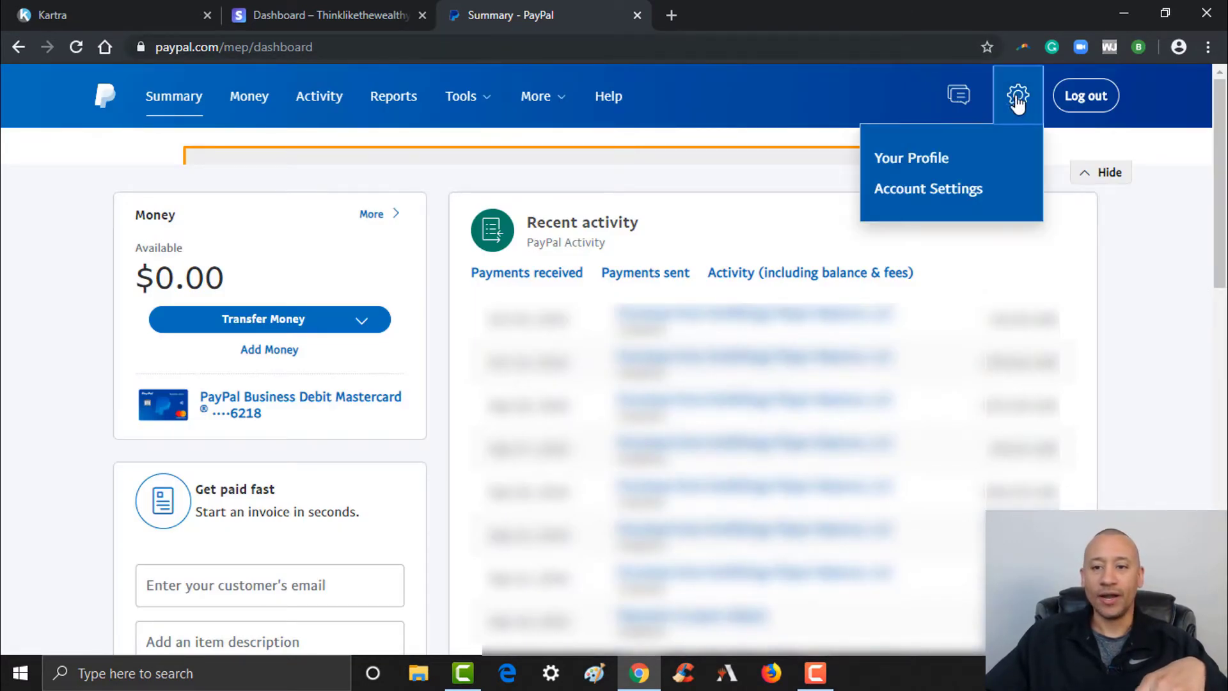
{"action": "left_click", "coordinate": [968, 192]}
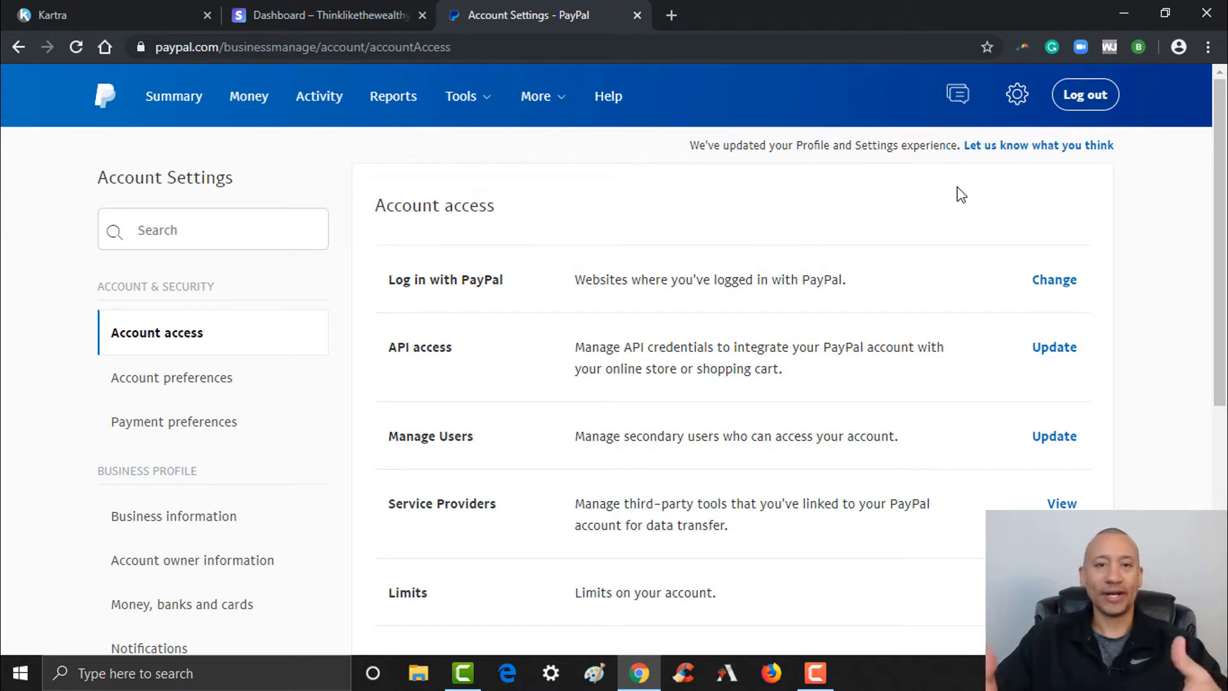
{"action": "left_click_drag", "start_coordinate": [1219, 192], "coordinate": [1220, 329]}
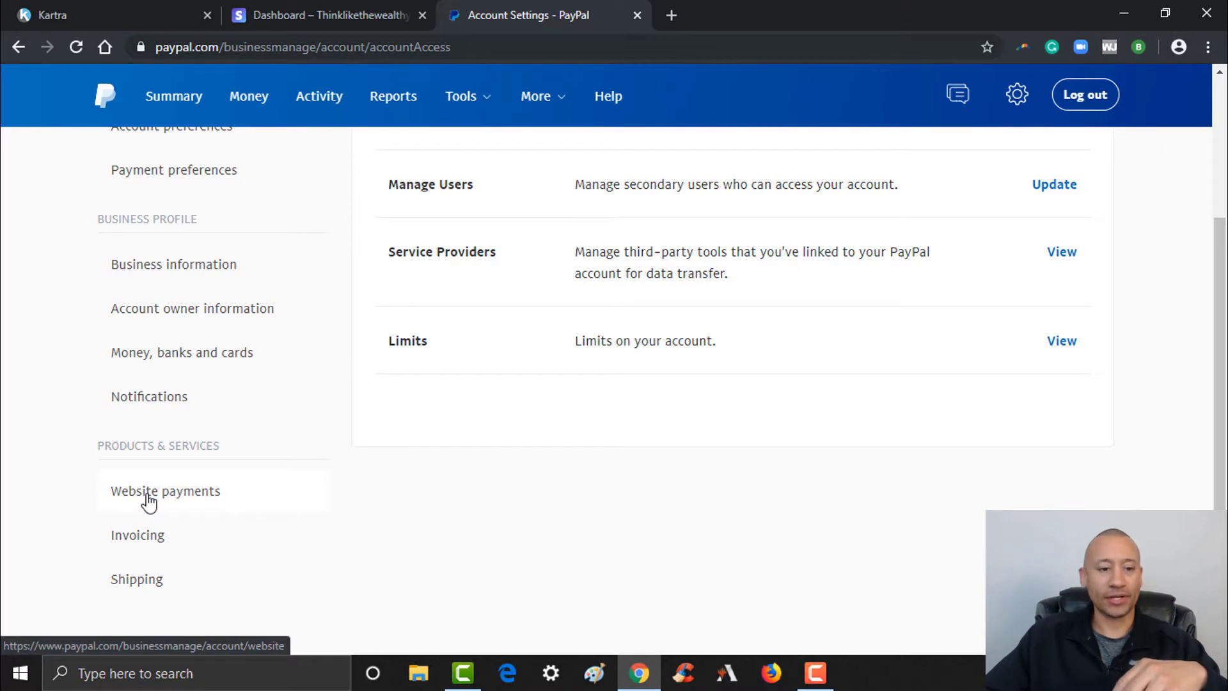
{"action": "left_click", "coordinate": [147, 496]}
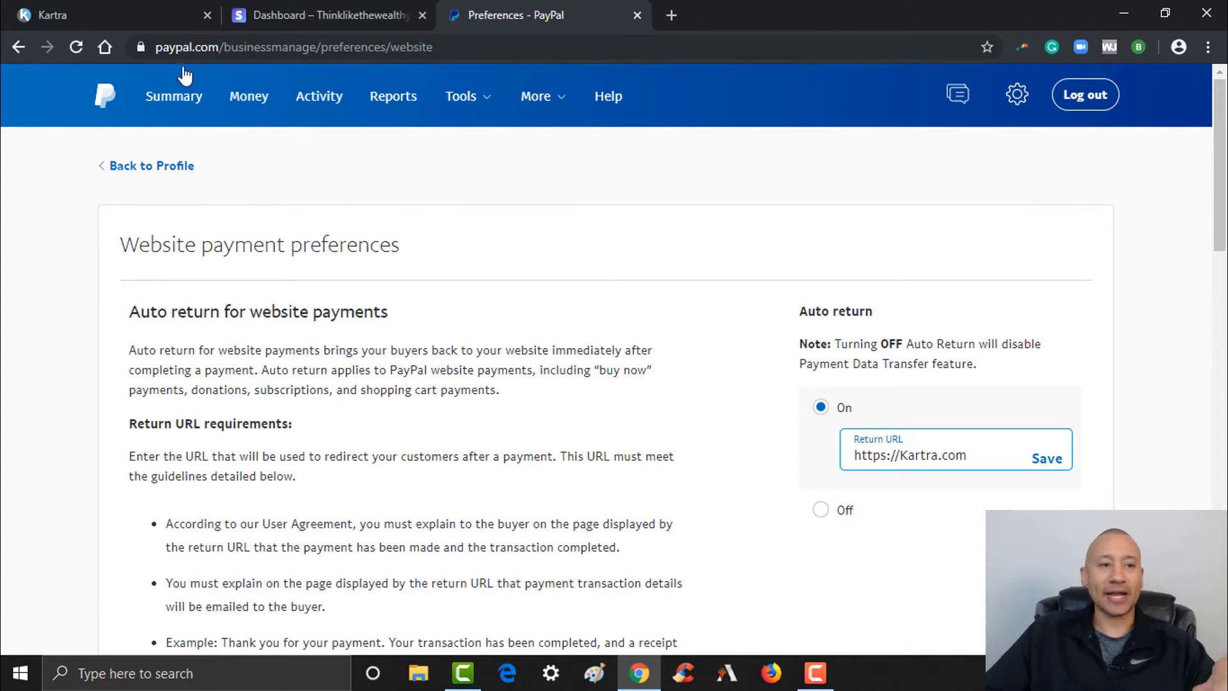
{"action": "left_click", "coordinate": [120, 9]}
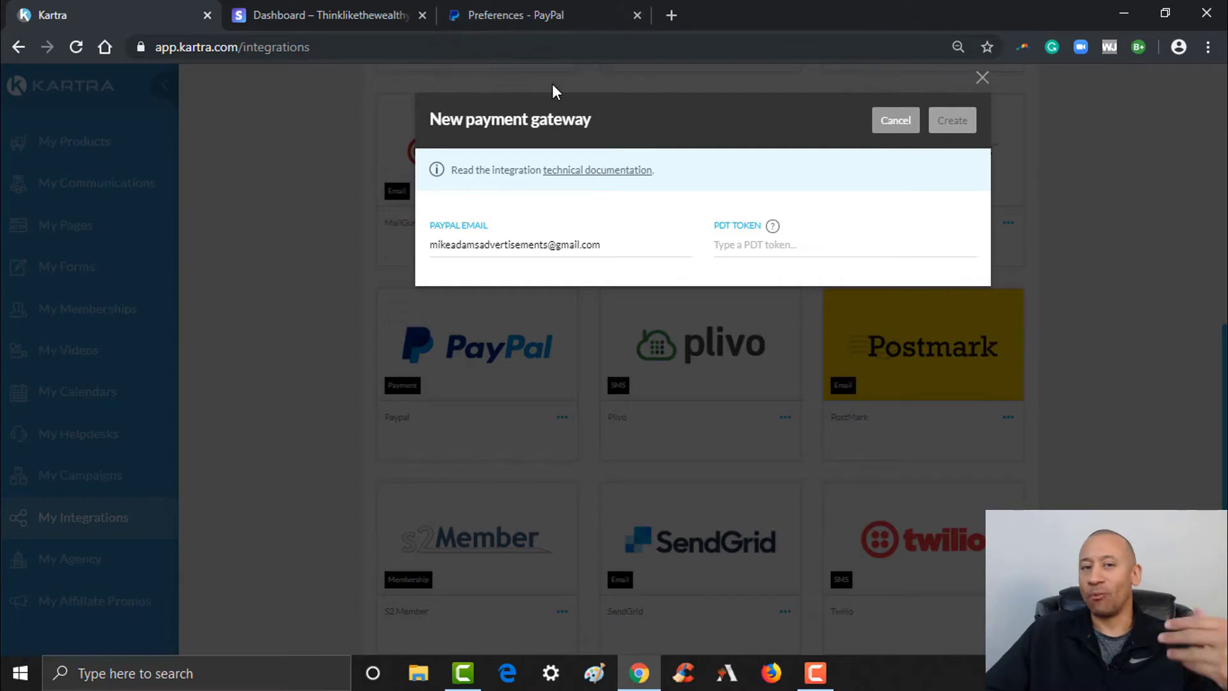
{"action": "left_click", "coordinate": [558, 2]}
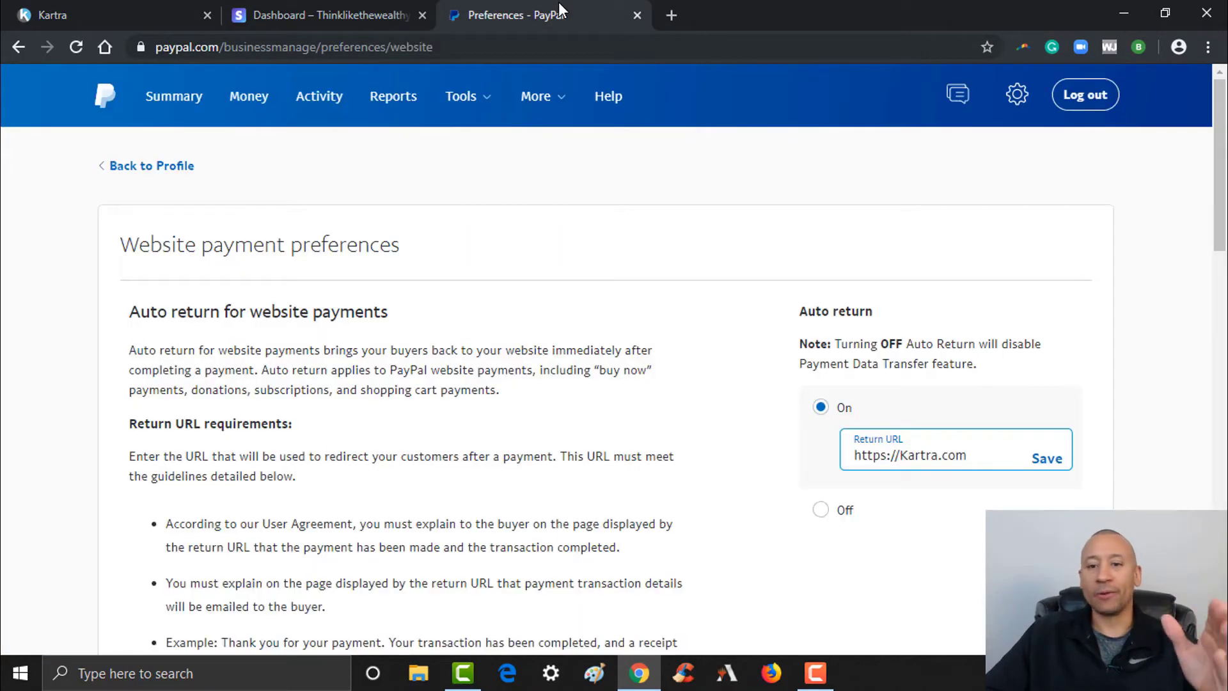
{"action": "left_click", "coordinate": [560, 96]}
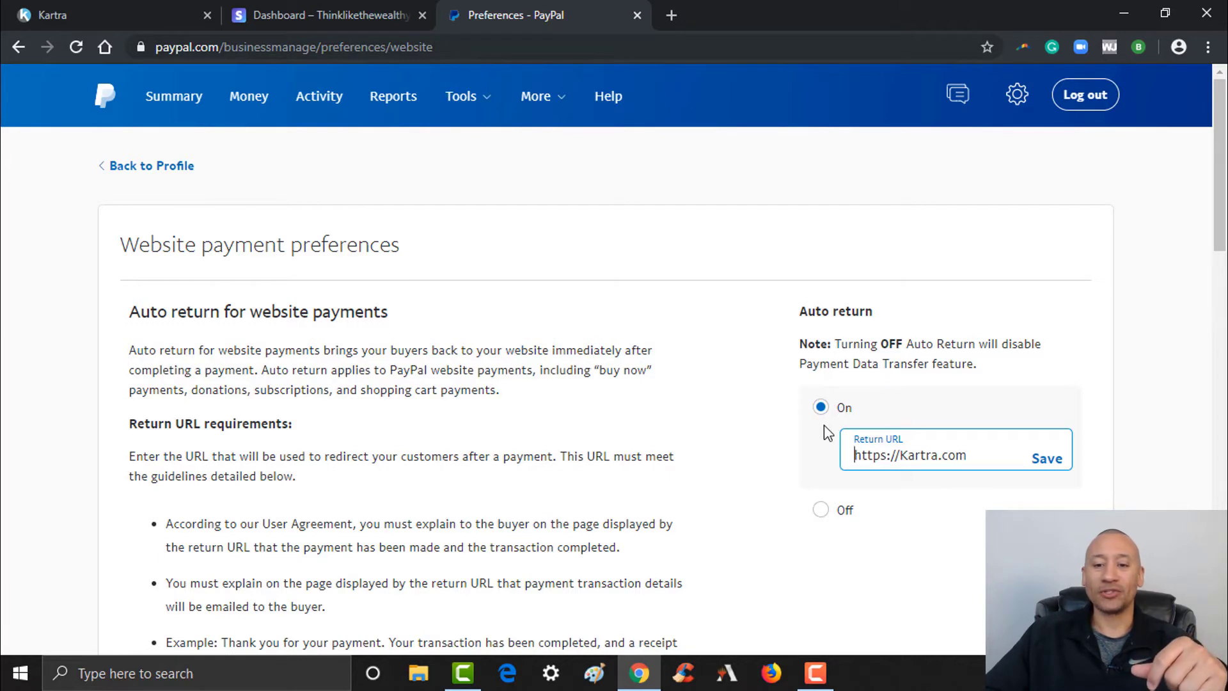
{"action": "left_click_drag", "start_coordinate": [985, 455], "coordinate": [855, 455]}
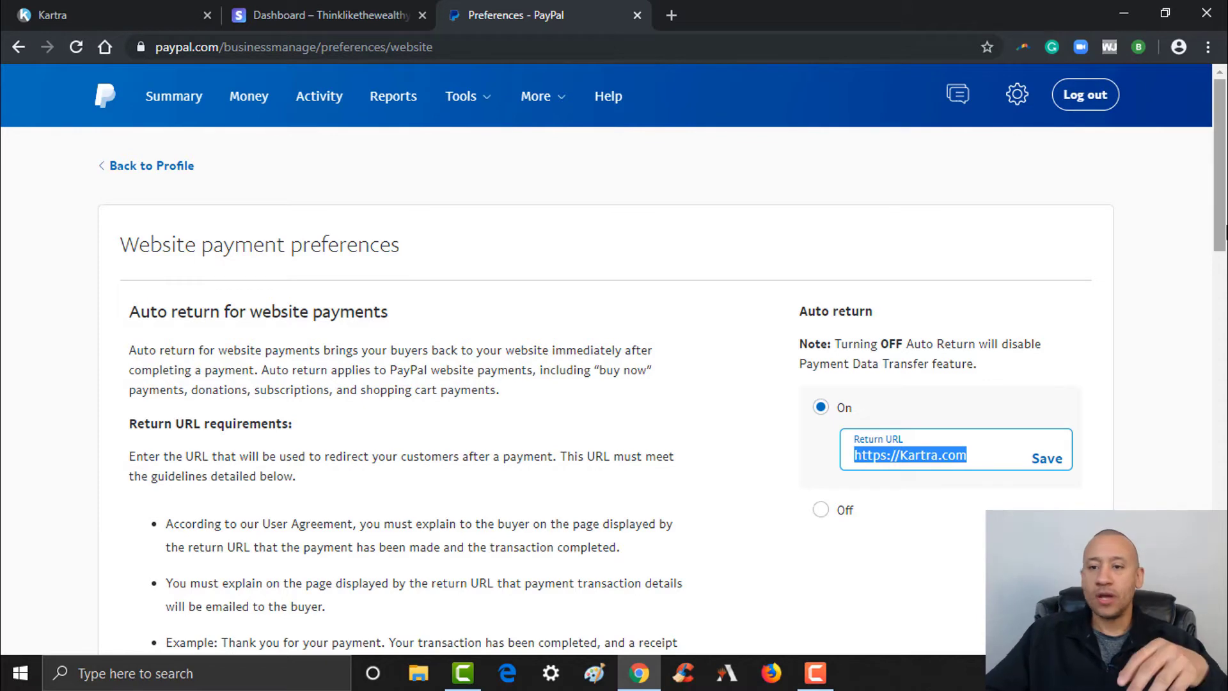
Step: Copy the Payment data transfer Identity Token and go back to Kartra's PayPal gateway dialog
{"action": "left_click_drag", "start_coordinate": [1225, 160], "coordinate": [1213, 307]}
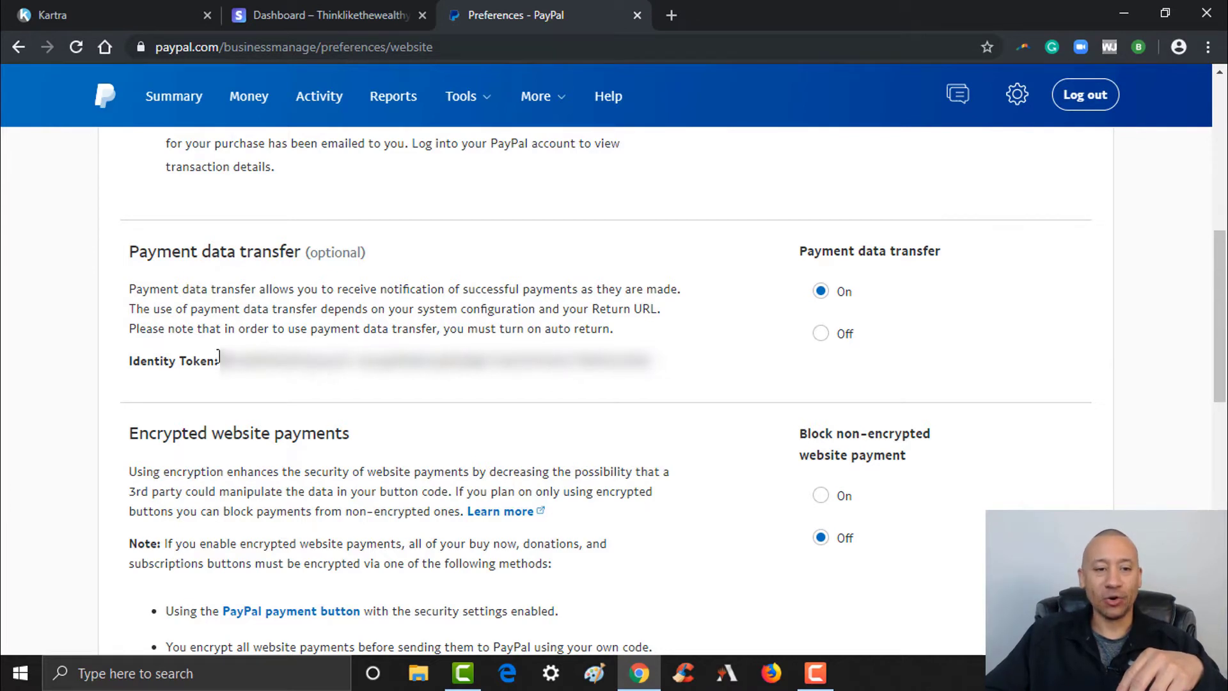
{"action": "left_click_drag", "start_coordinate": [221, 362], "coordinate": [656, 371]}
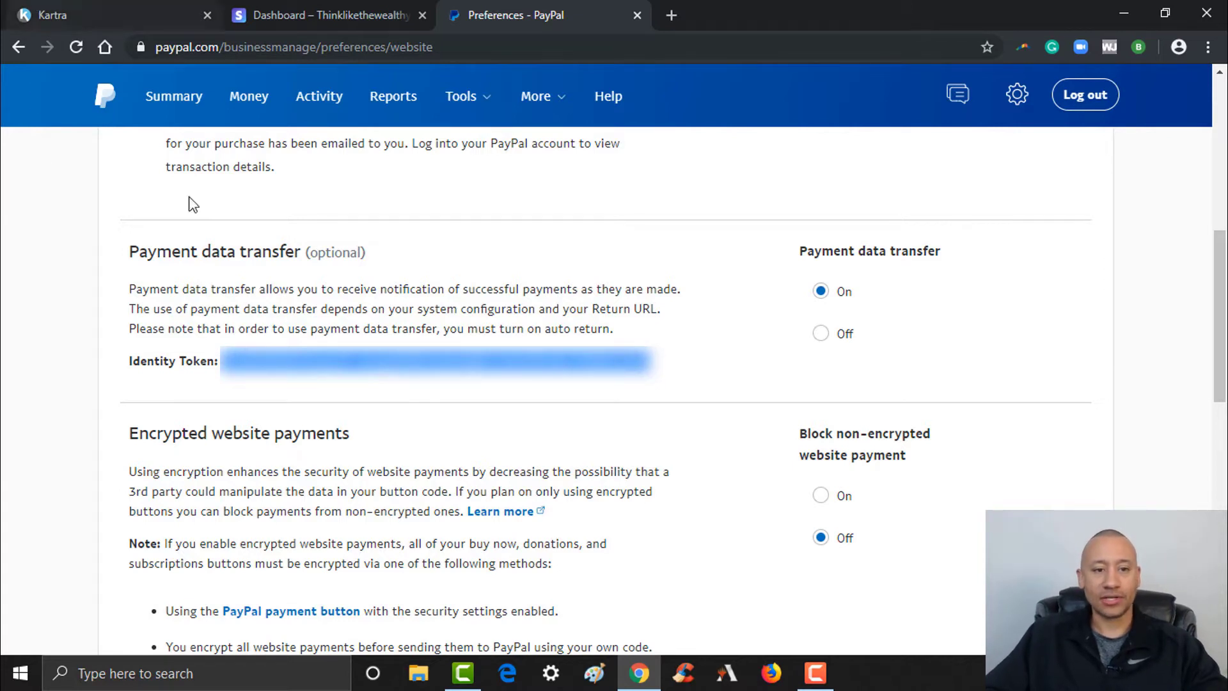
{"action": "left_click", "coordinate": [137, 12]}
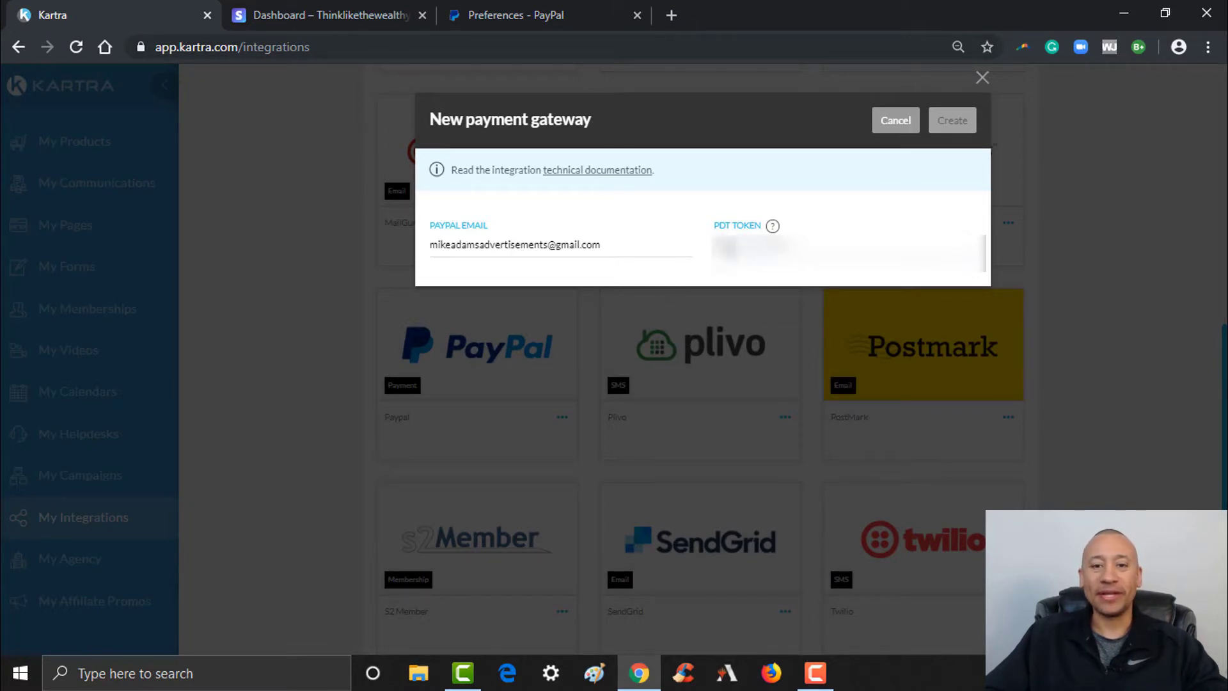
Step: Paste the Identity Token as the PDT Token, create the PayPal gateway, and dismiss the confirmation
{"action": "key", "text": "ctrl+v"}
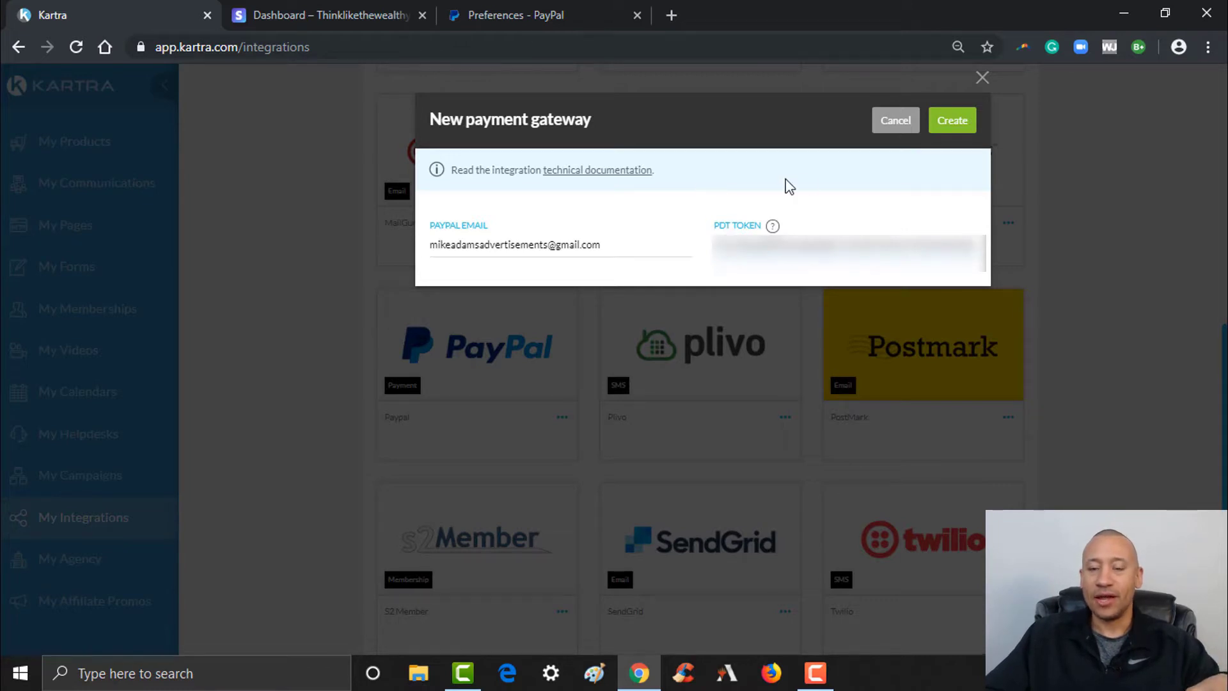
{"action": "left_click", "coordinate": [953, 120]}
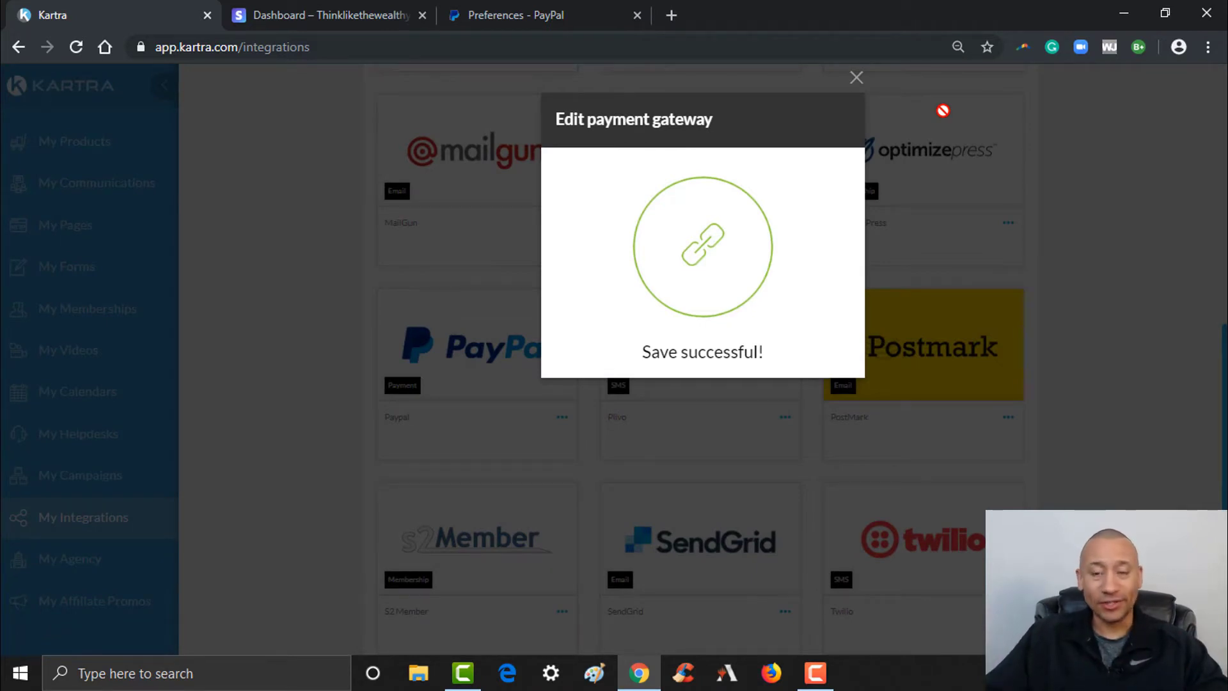
{"action": "left_click", "coordinate": [851, 76]}
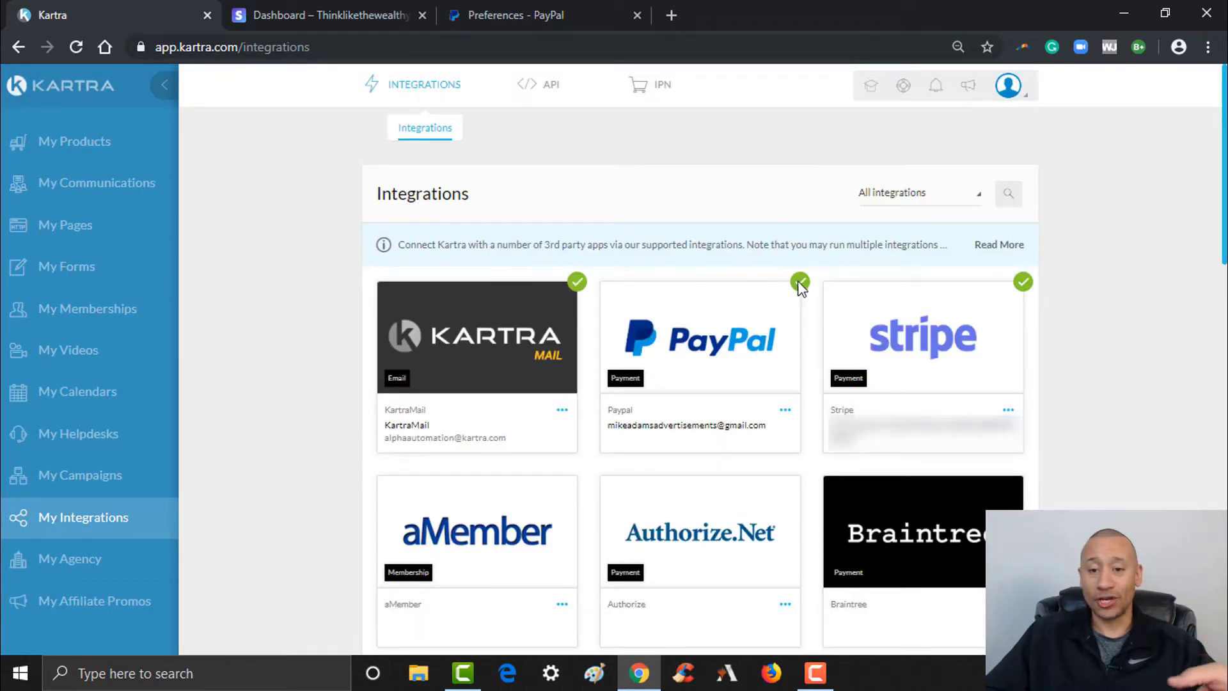
{"action": "mouse_move", "coordinate": [804, 289]}
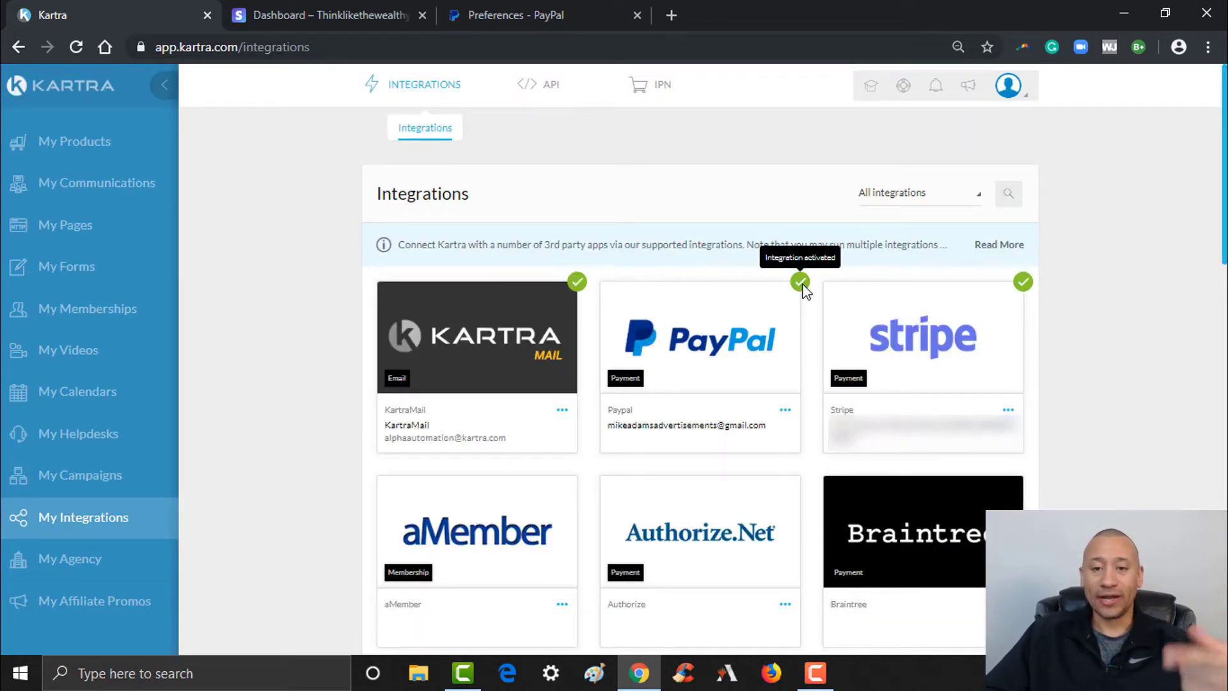
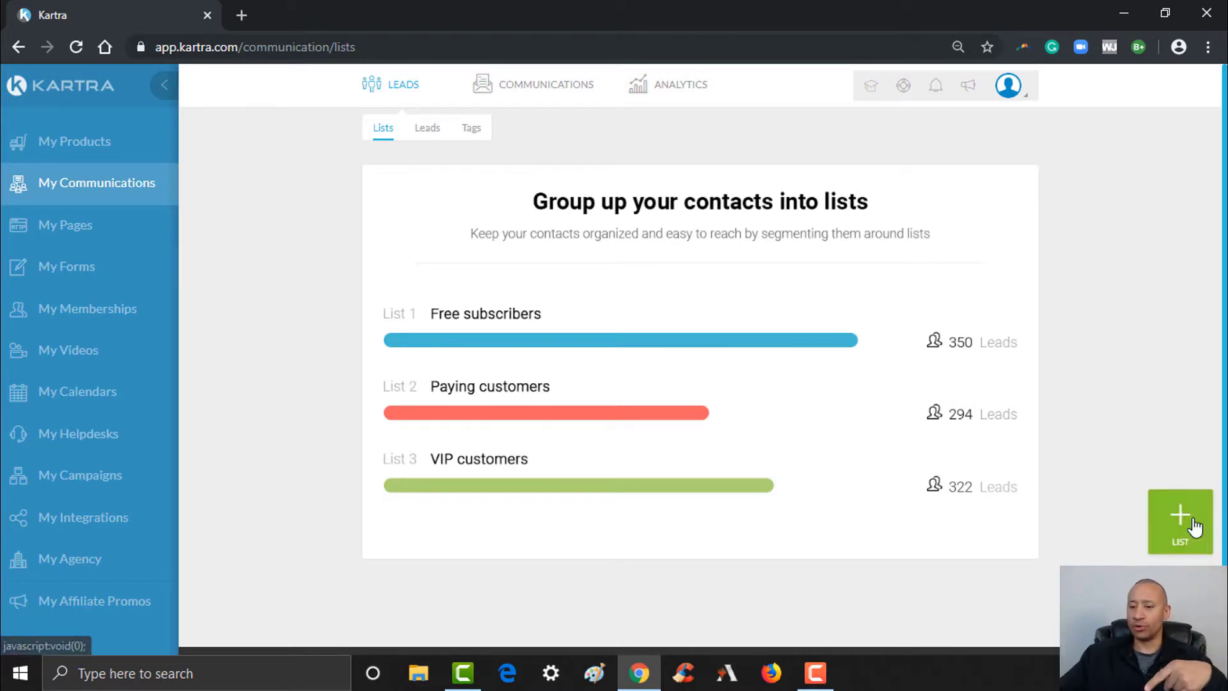
{"action": "left_click", "coordinate": [1193, 536]}
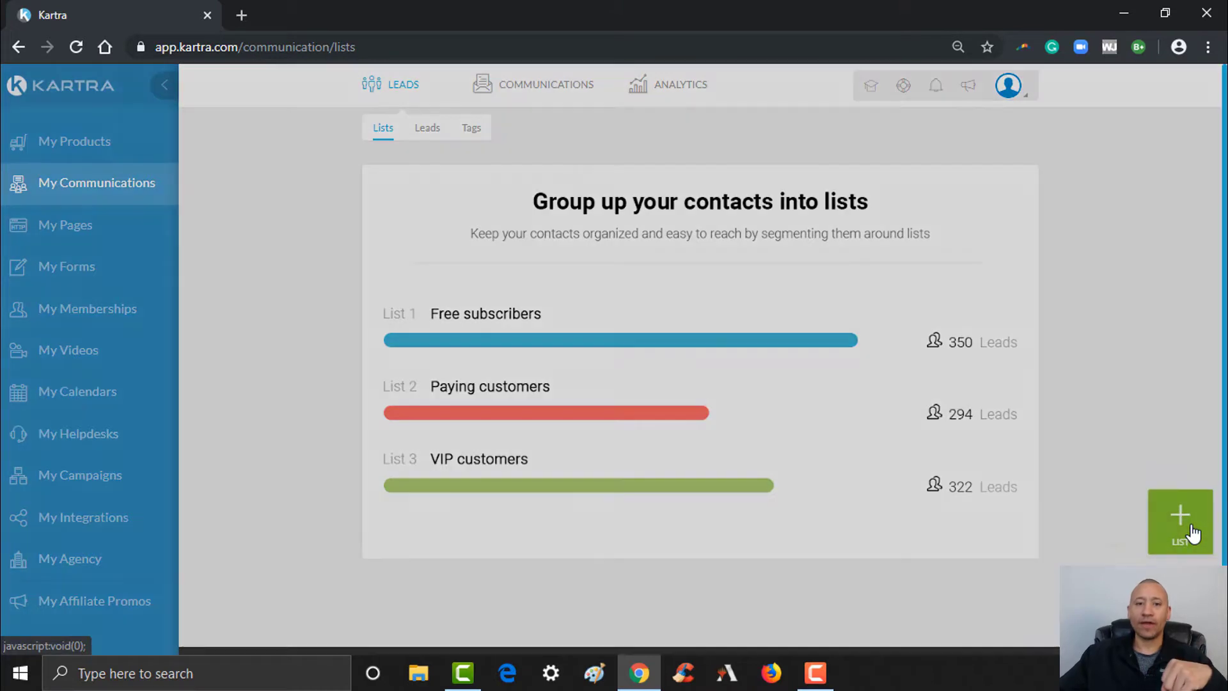
{"action": "left_click", "coordinate": [596, 206]}
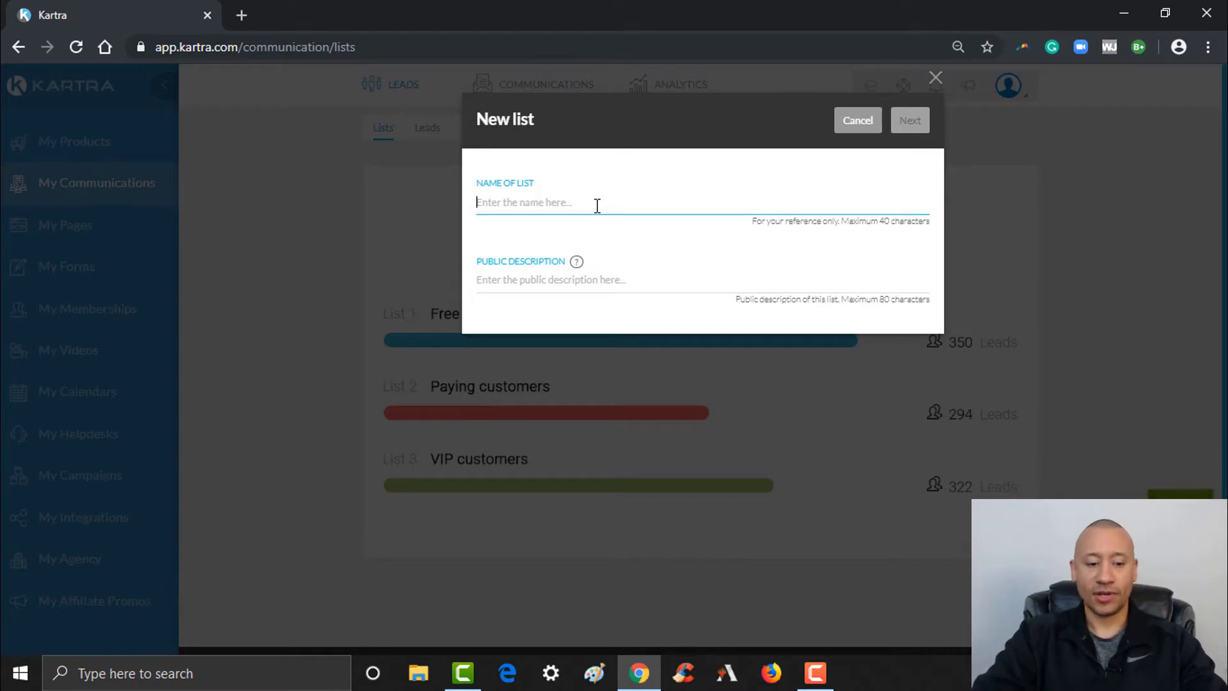
{"action": "type", "text": "www.al"}
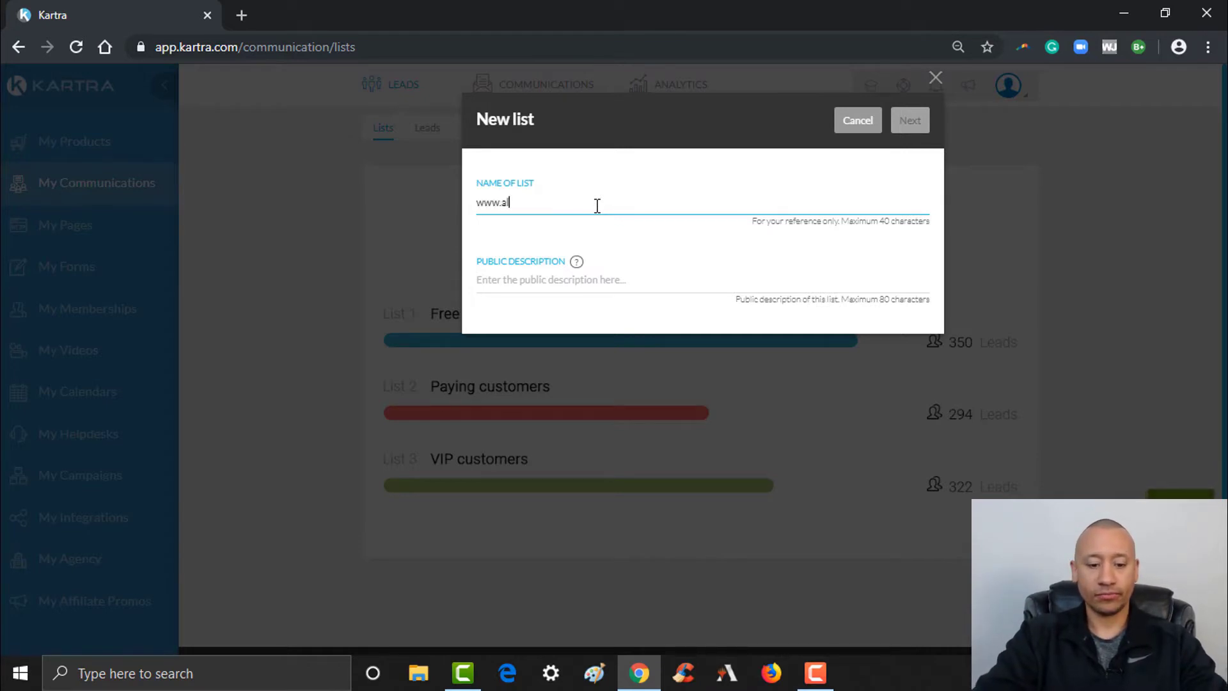
{"action": "type", "text": "phaau"}
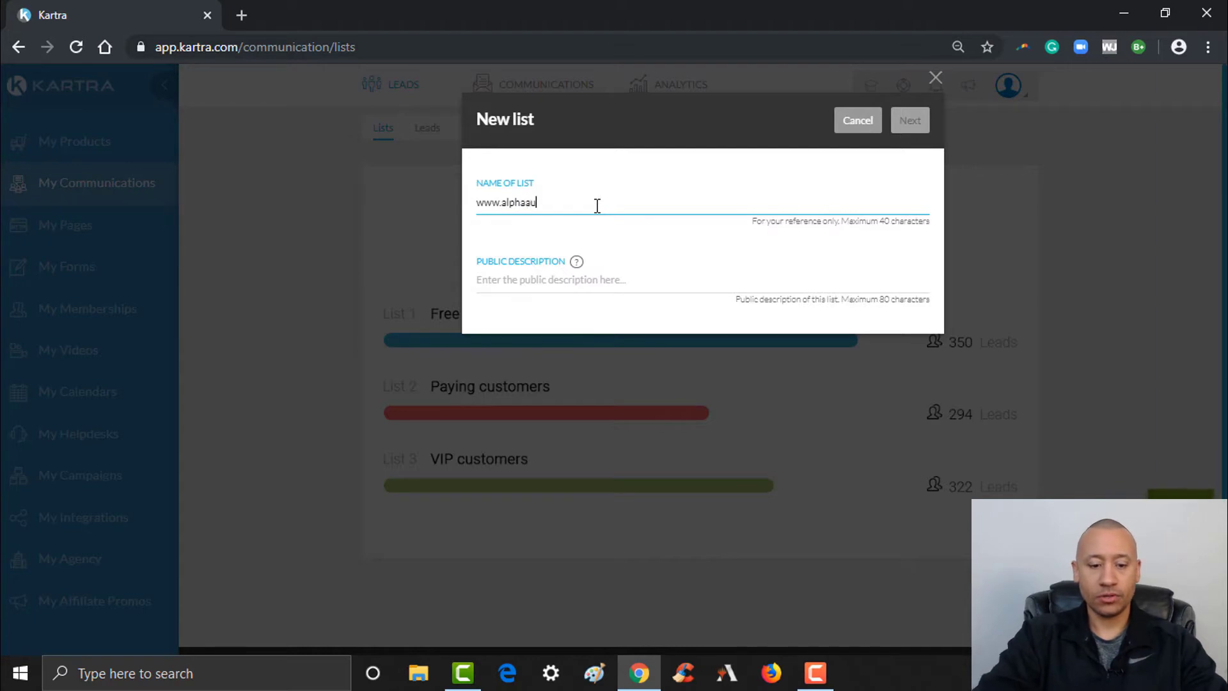
{"action": "type", "text": "tomation.net"}
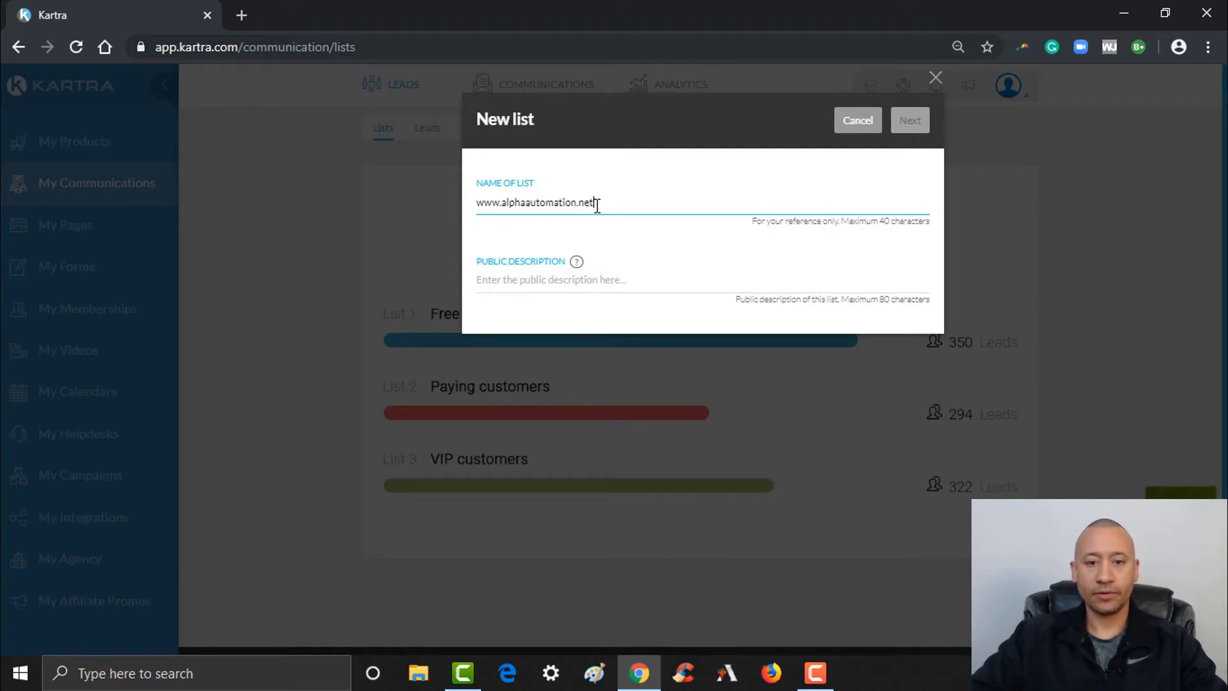
{"action": "key", "text": "Tab"}
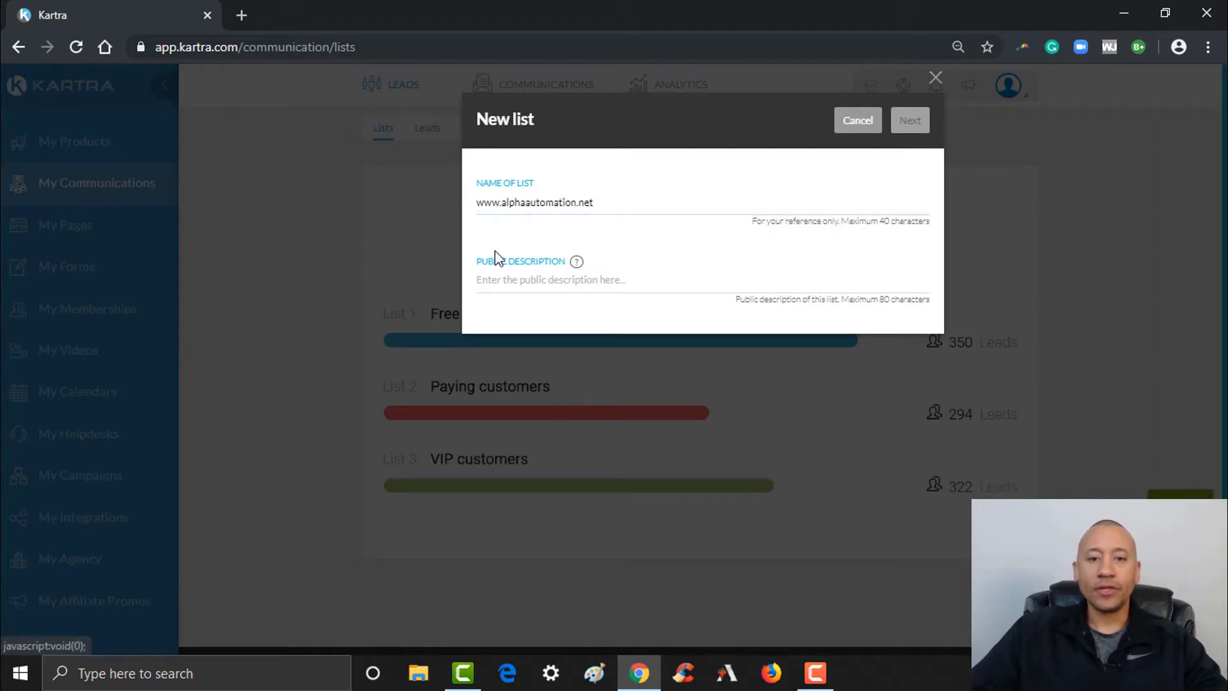
{"action": "left_click", "coordinate": [501, 280]}
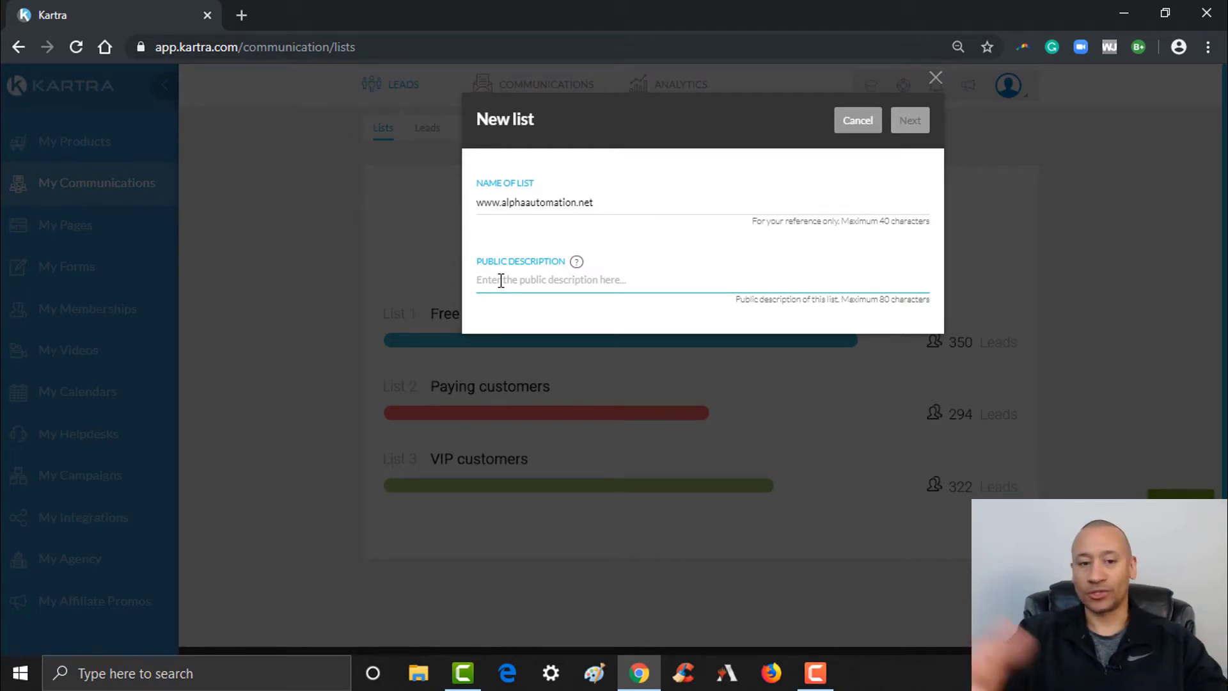
Step: Enter the list description 'You downloaded our step by step kartra setup guide'
{"action": "type", "text": "You"}
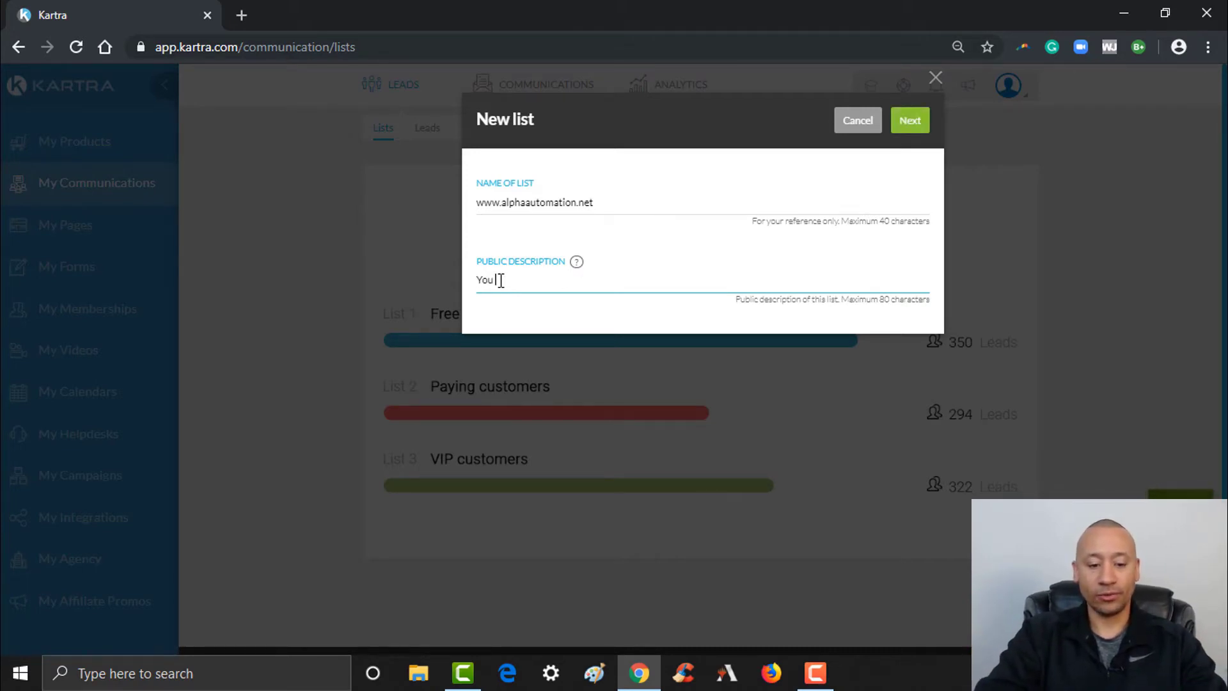
{"action": "type", "text": " download"}
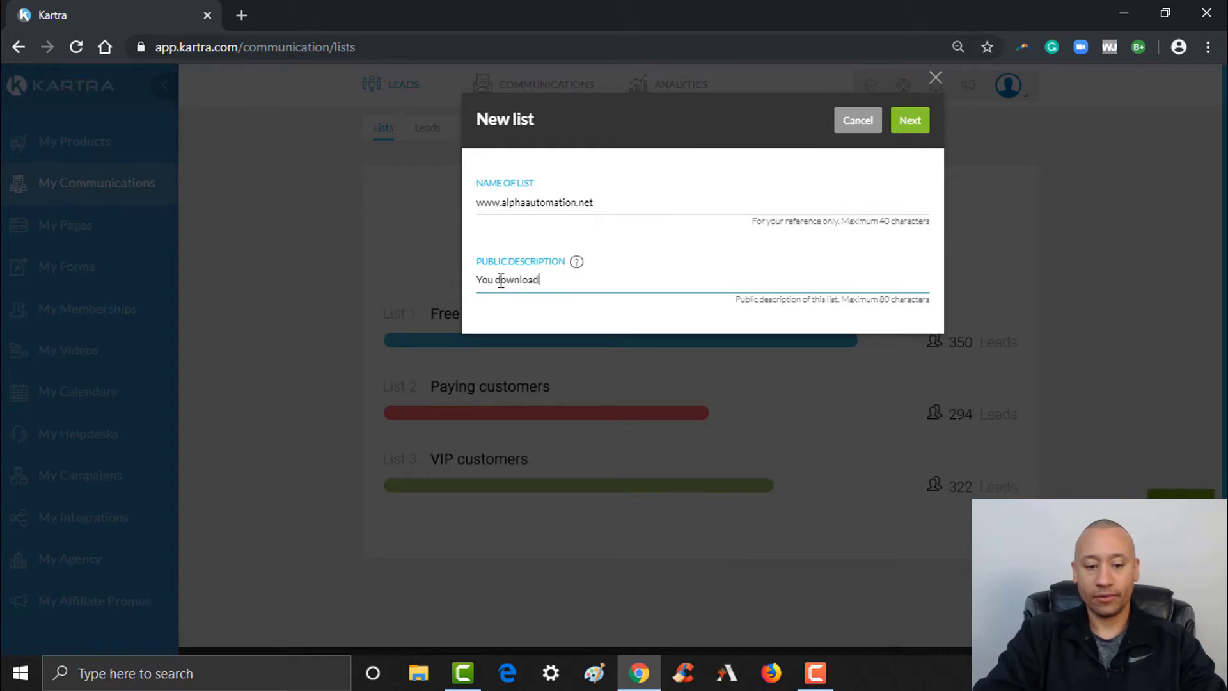
{"action": "type", "text": "ed our s"}
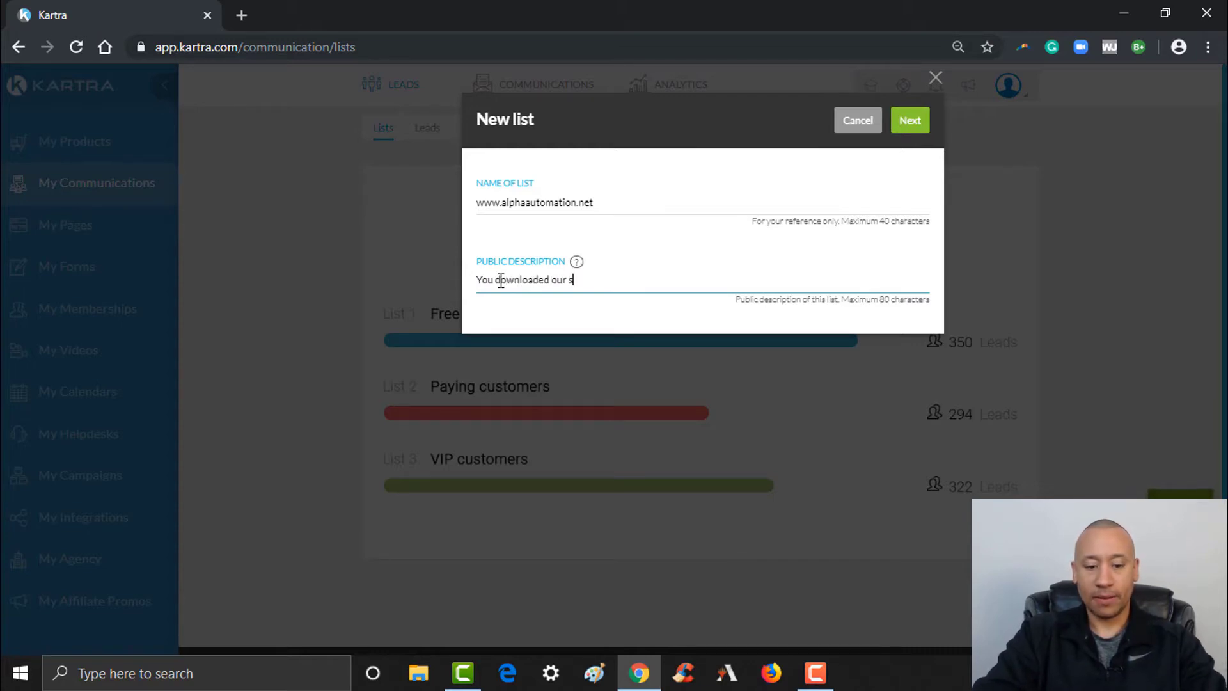
{"action": "type", "text": "tep by s"}
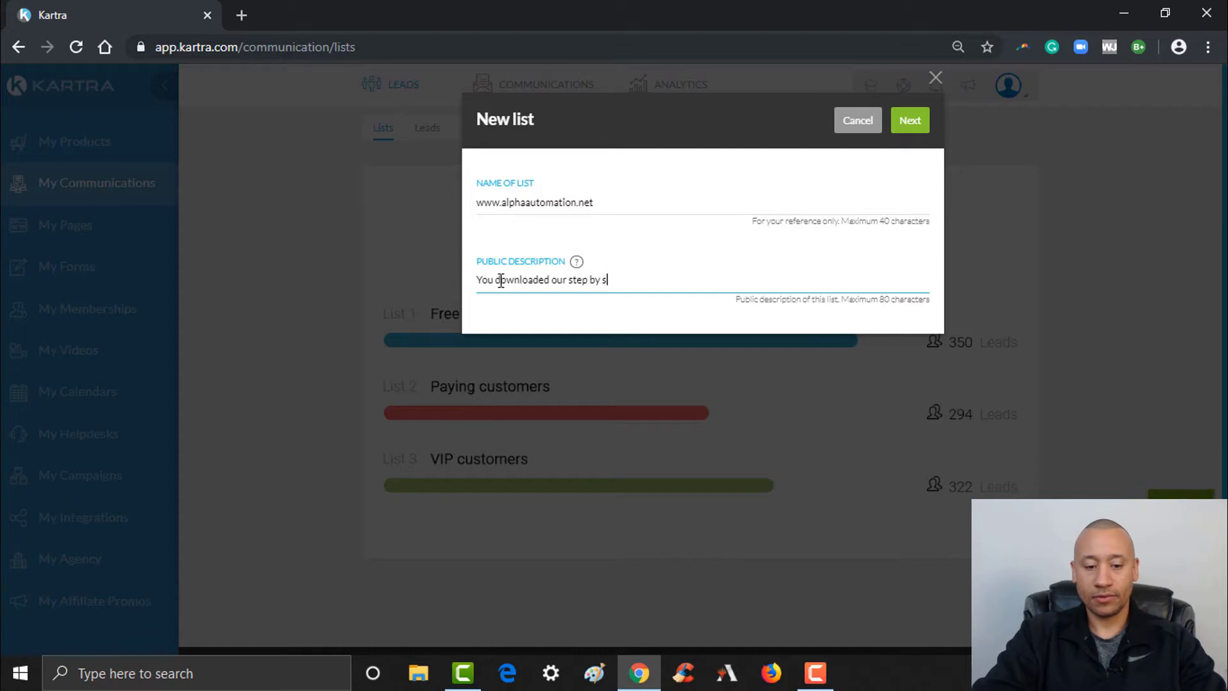
{"action": "type", "text": "tep kartra "}
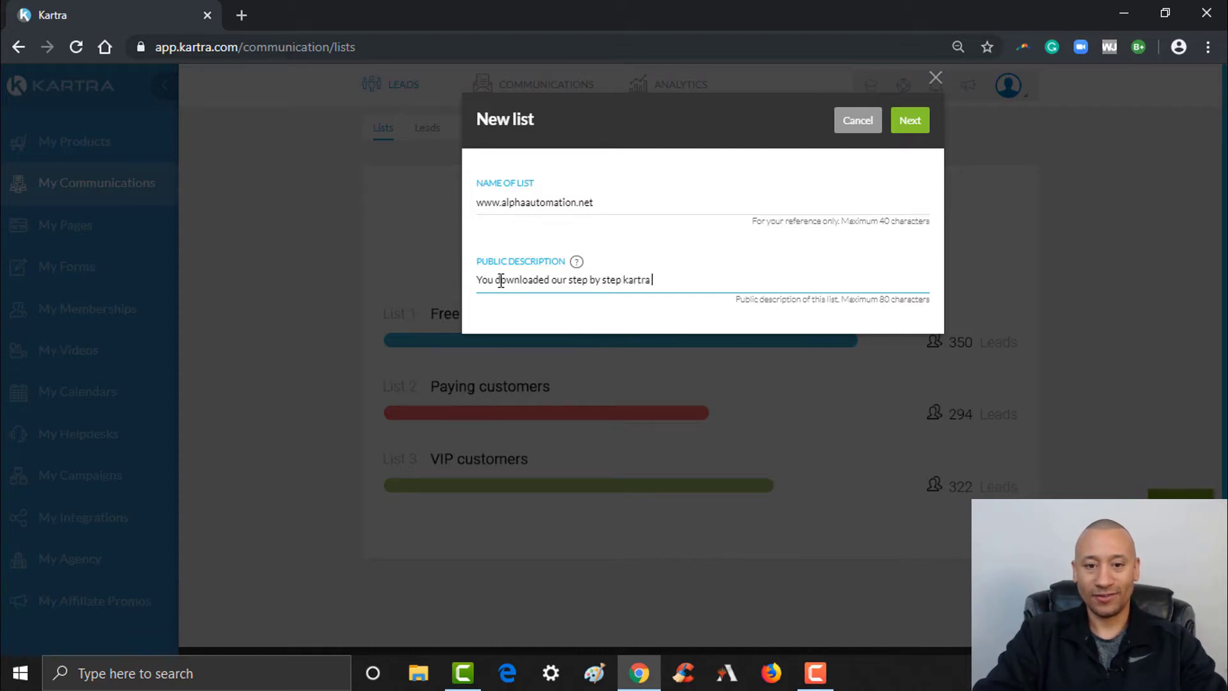
{"action": "type", "text": "setup guide"}
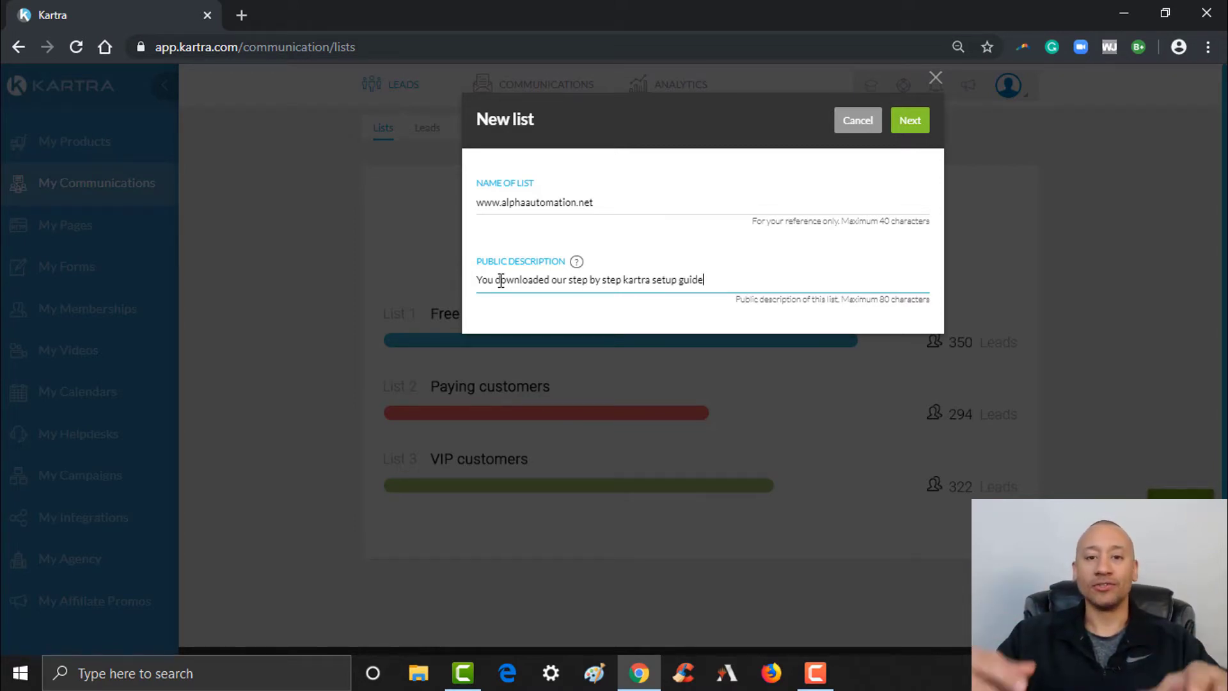
{"action": "left_click_drag", "start_coordinate": [614, 200], "coordinate": [466, 214]}
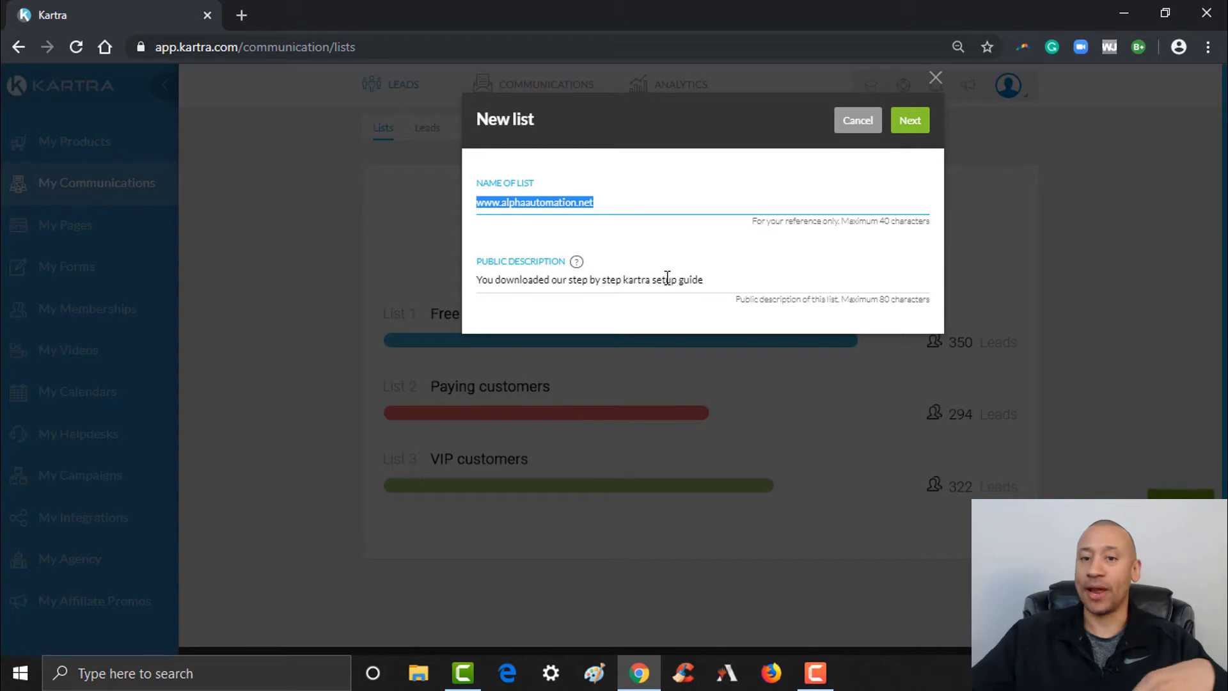
{"action": "left_click", "coordinate": [916, 121]}
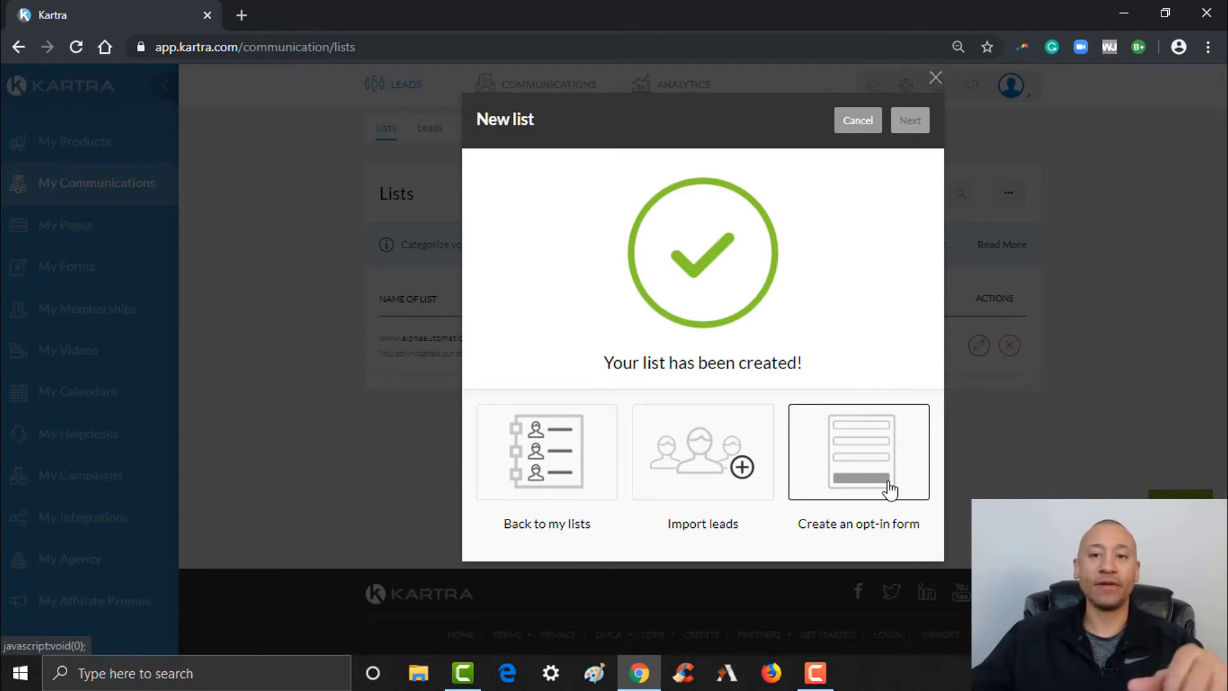
{"action": "left_click", "coordinate": [935, 80]}
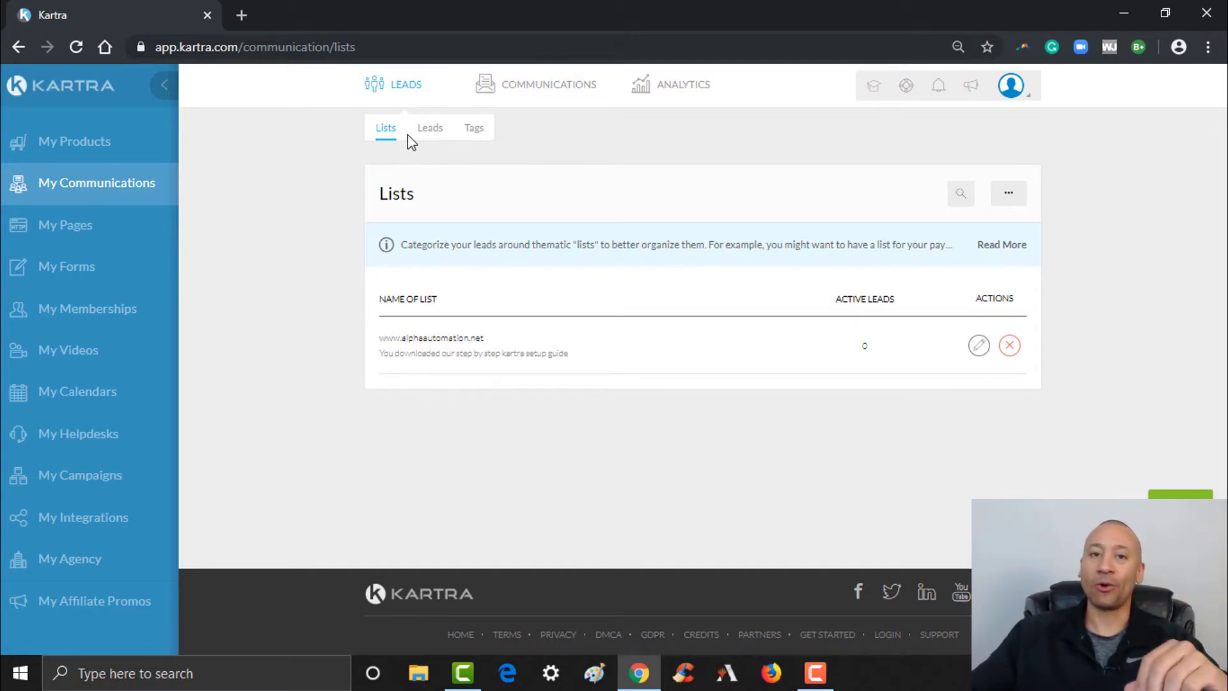
Step: Go to the Tags section and open a blank New tag dialog
{"action": "left_click", "coordinate": [475, 131]}
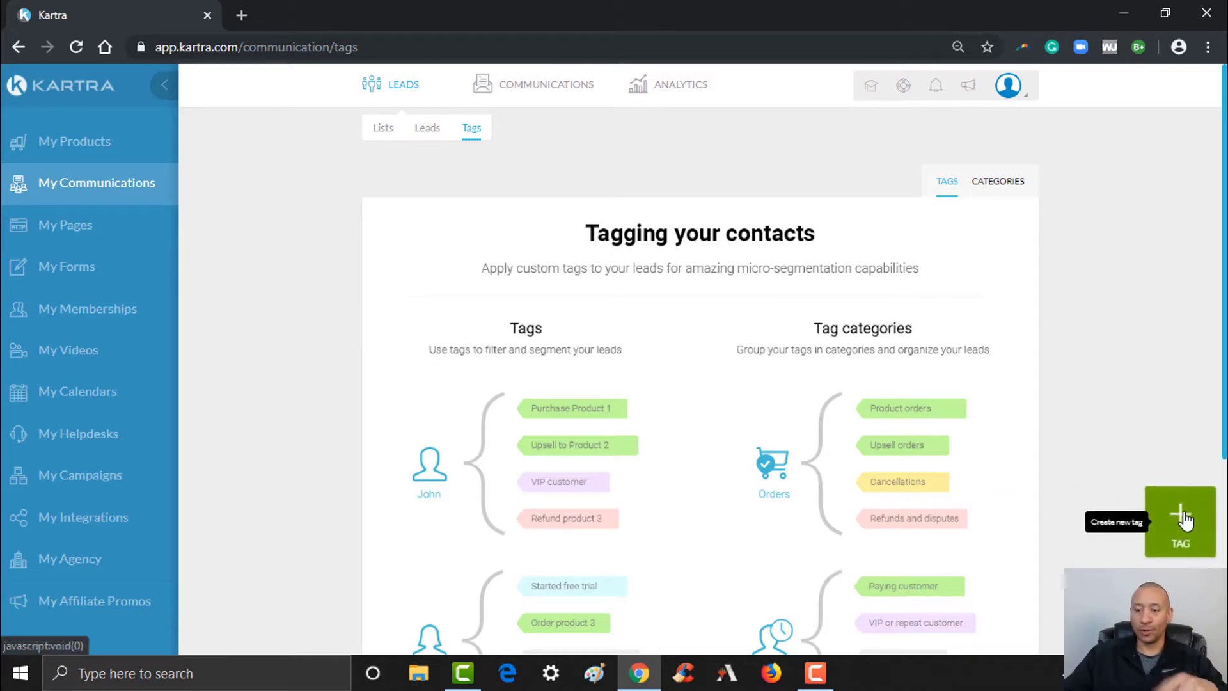
{"action": "left_click", "coordinate": [1183, 519]}
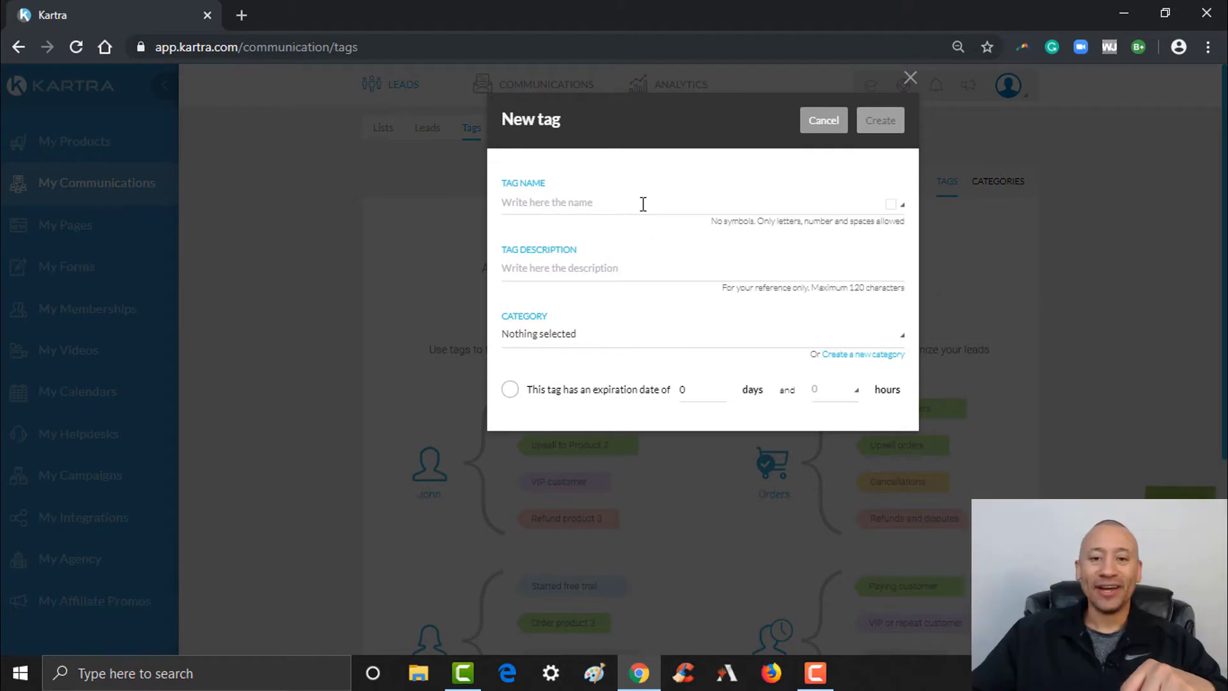
Step: Name the tag 'Downloaded E-Book' with description 'Downloaded Our Seven Step Automation E-Book'
{"action": "left_click", "coordinate": [643, 204]}
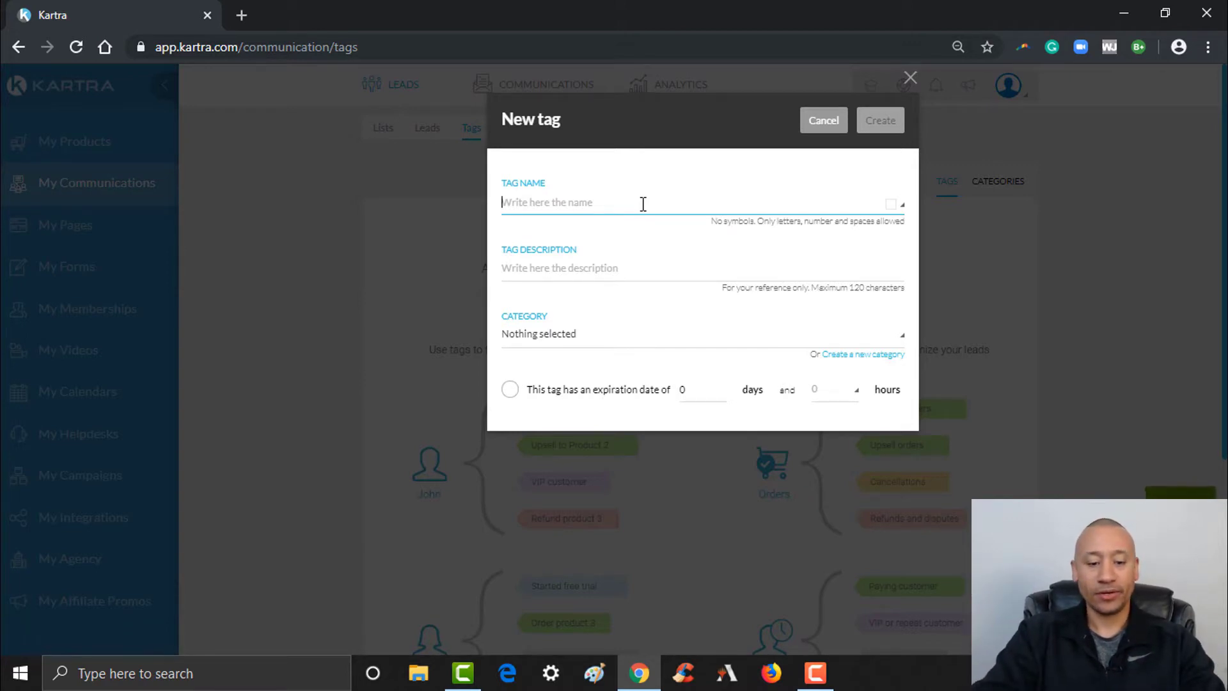
{"action": "type", "text": "Downloaded"}
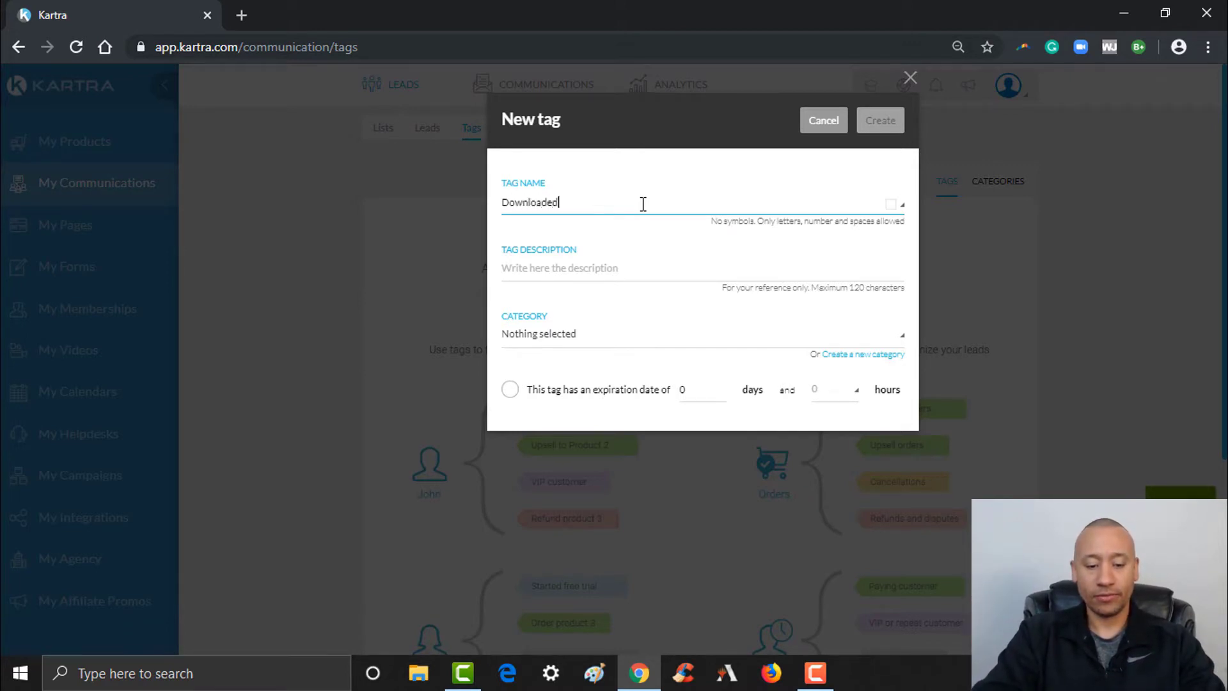
{"action": "type", "text": " E"}
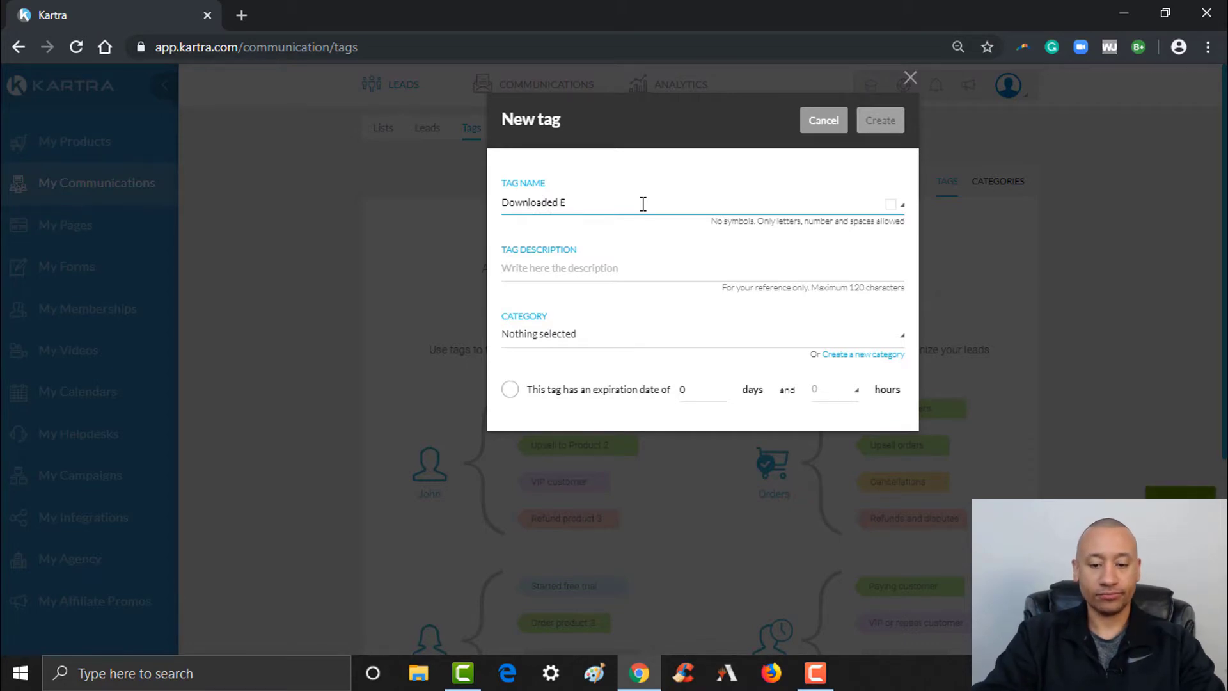
{"action": "type", "text": "-Boo"}
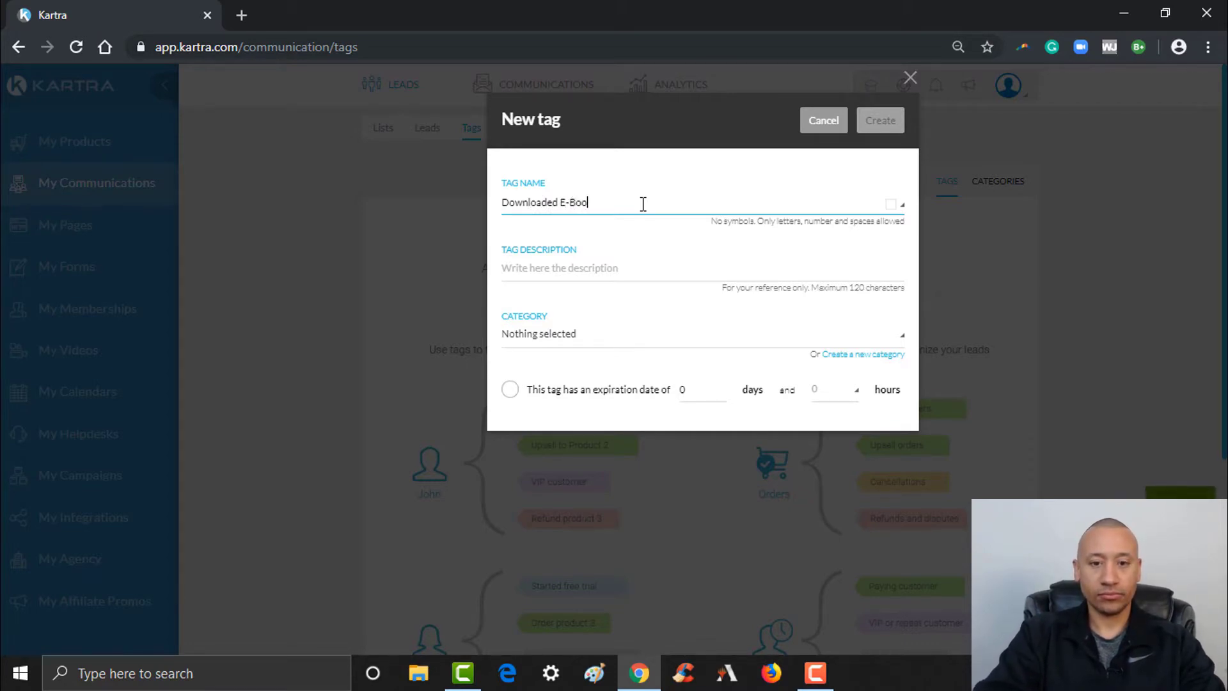
{"action": "type", "text": "k"}
{"action": "key", "text": "Tab"}
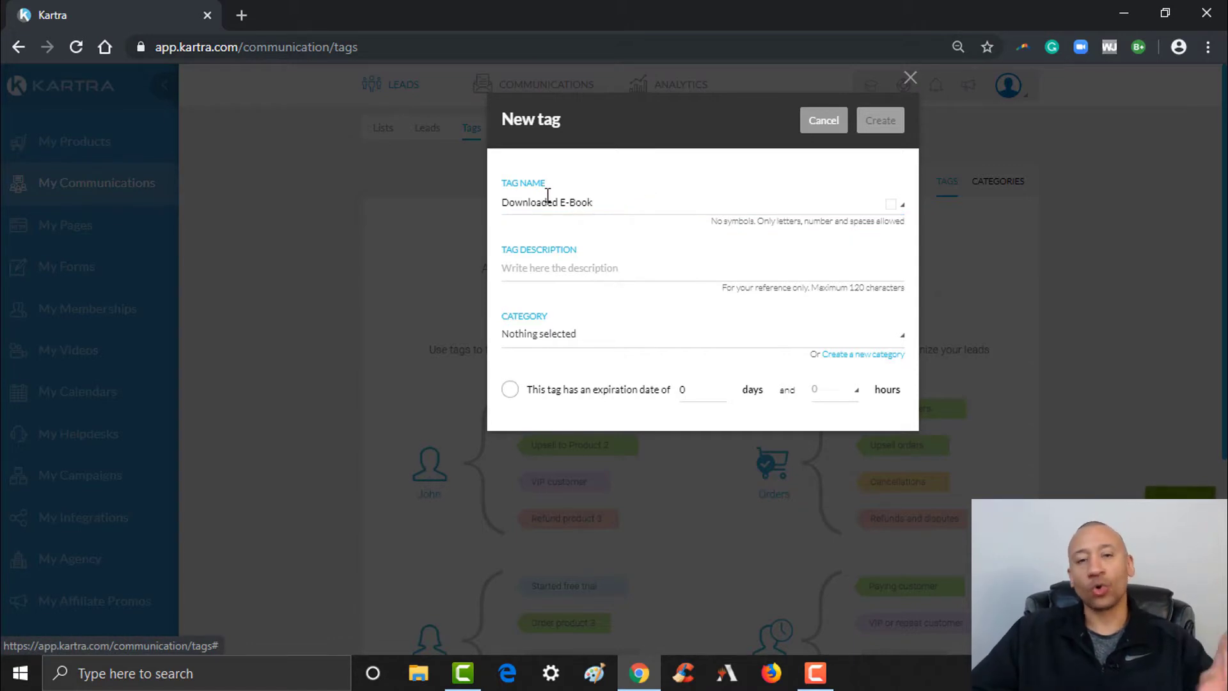
{"action": "left_click", "coordinate": [586, 264]}
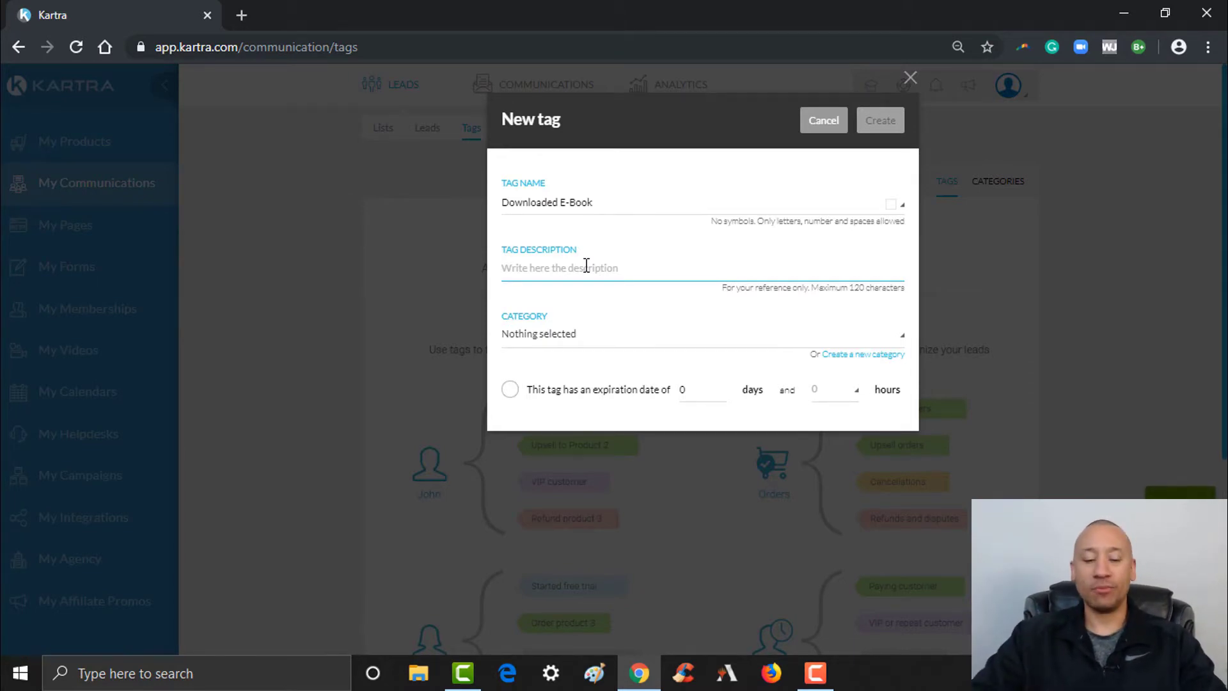
{"action": "type", "text": "Dow"}
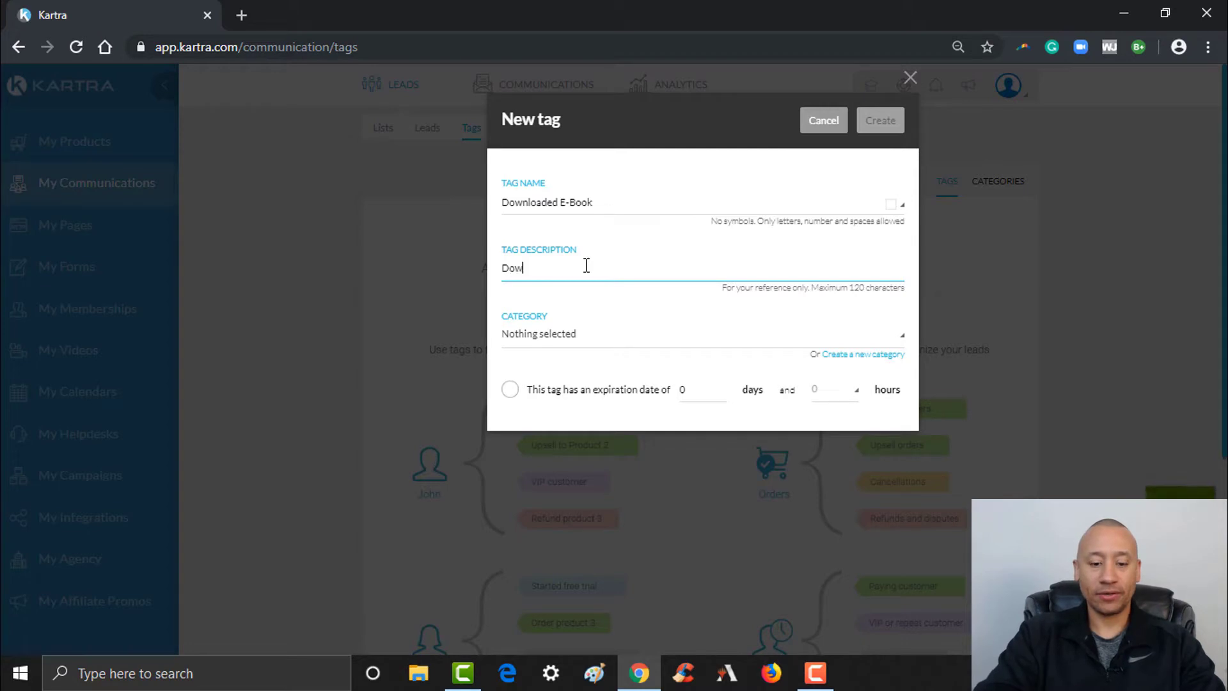
{"action": "type", "text": "nloaded Ou"}
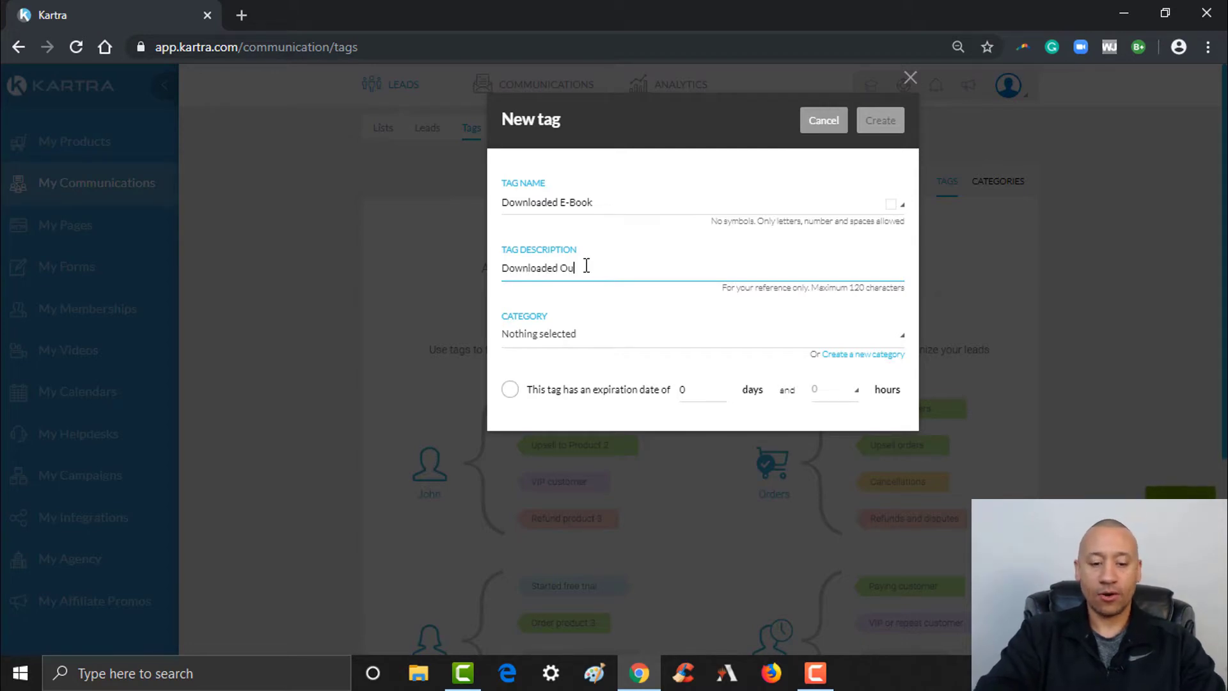
{"action": "type", "text": "r A"}
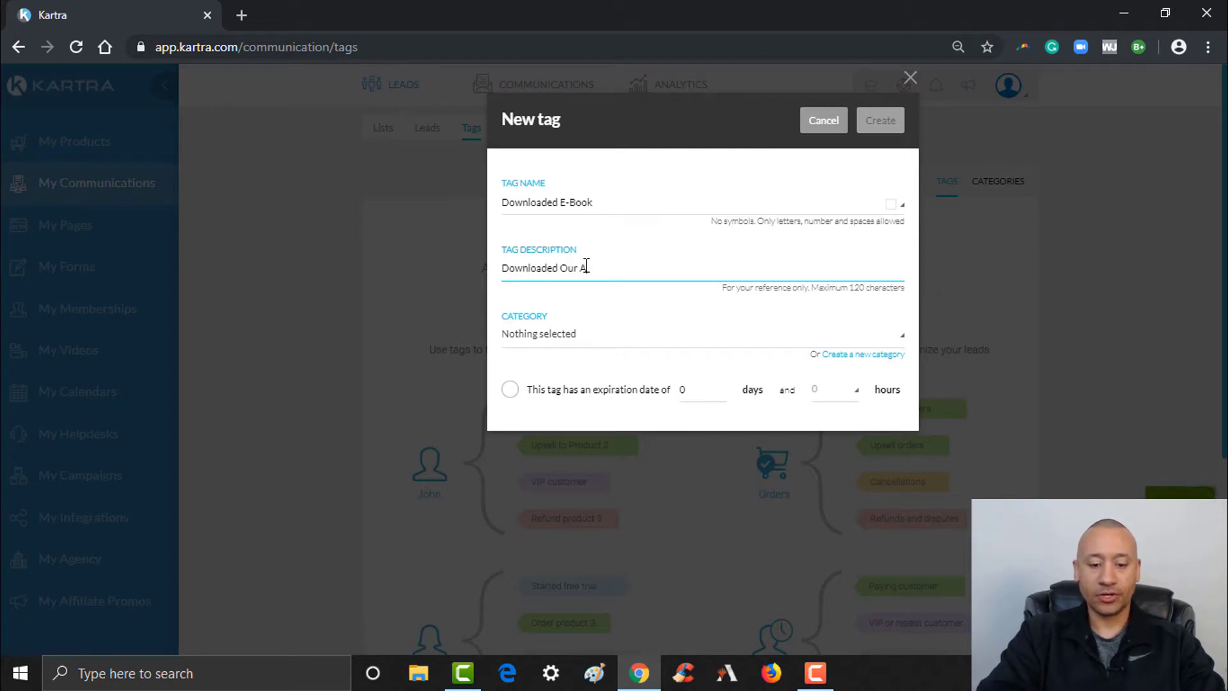
{"action": "type", "text": "utomation E"}
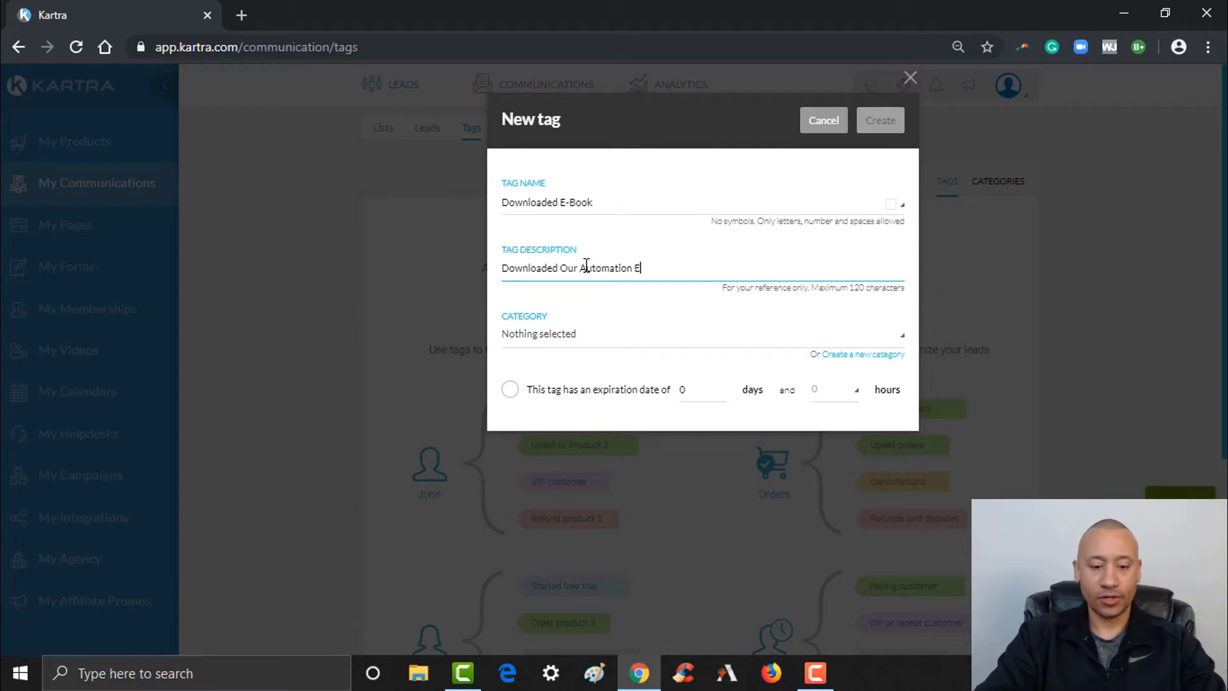
{"action": "type", "text": "-Book"}
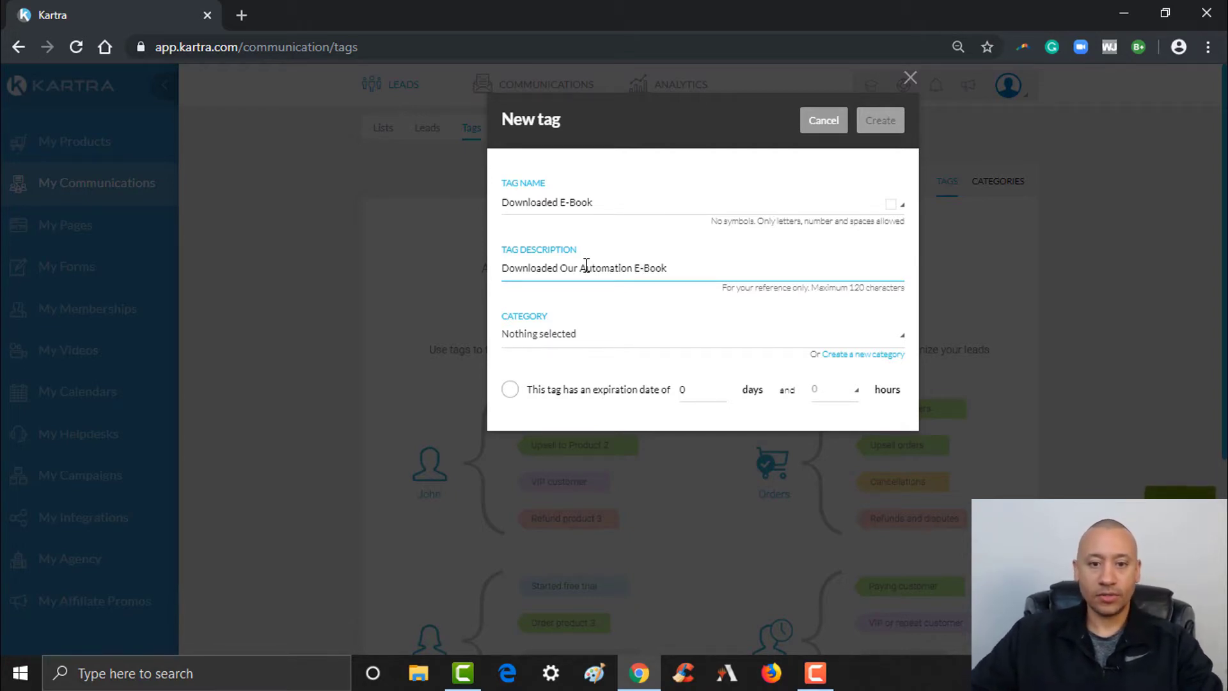
{"action": "left_click", "coordinate": [586, 264]}
{"action": "type", "text": "s"}
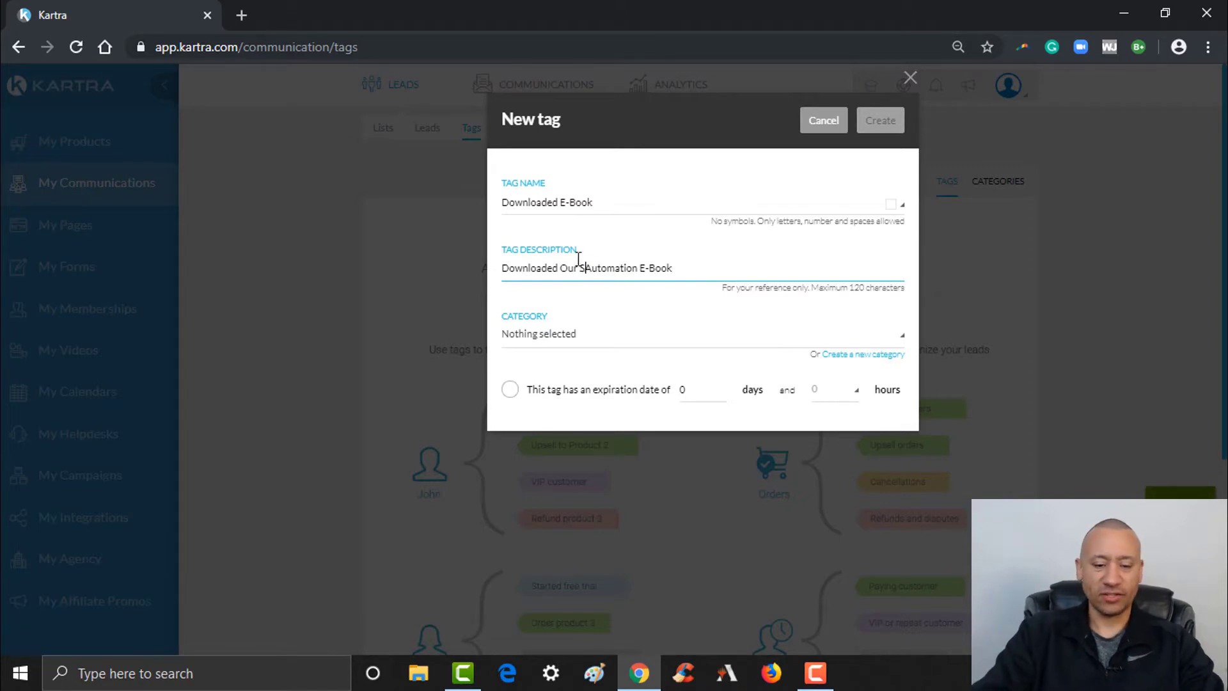
{"action": "type", "text": "even "}
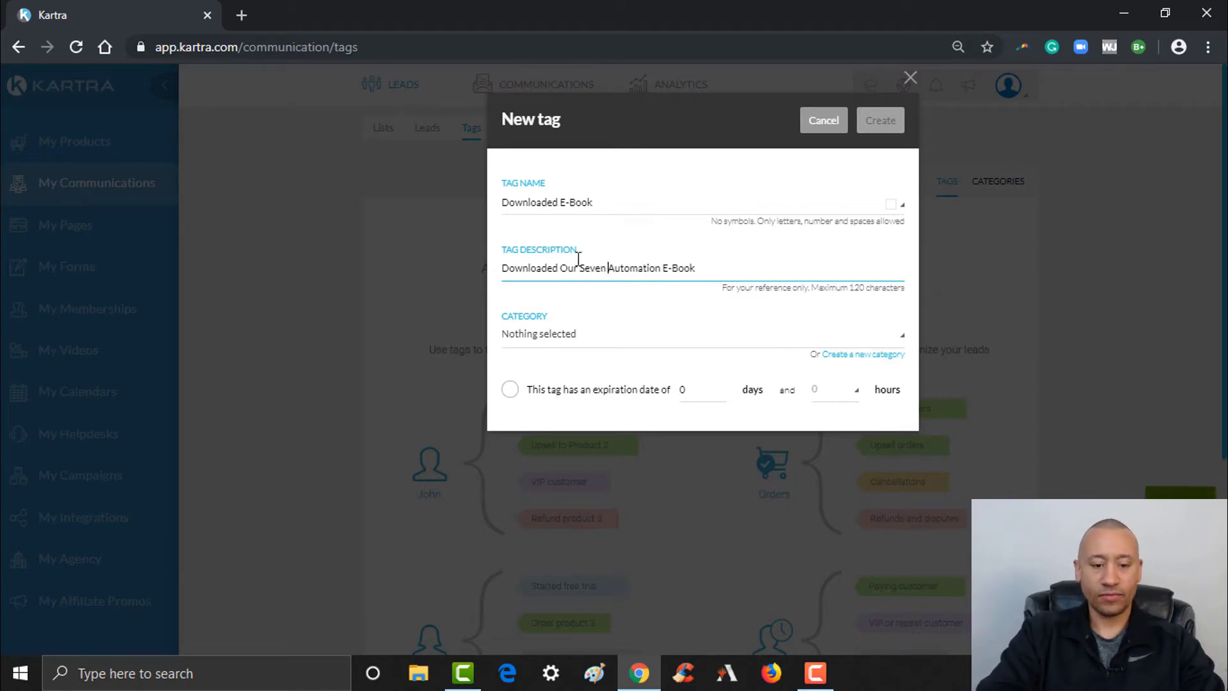
{"action": "type", "text": "Step"}
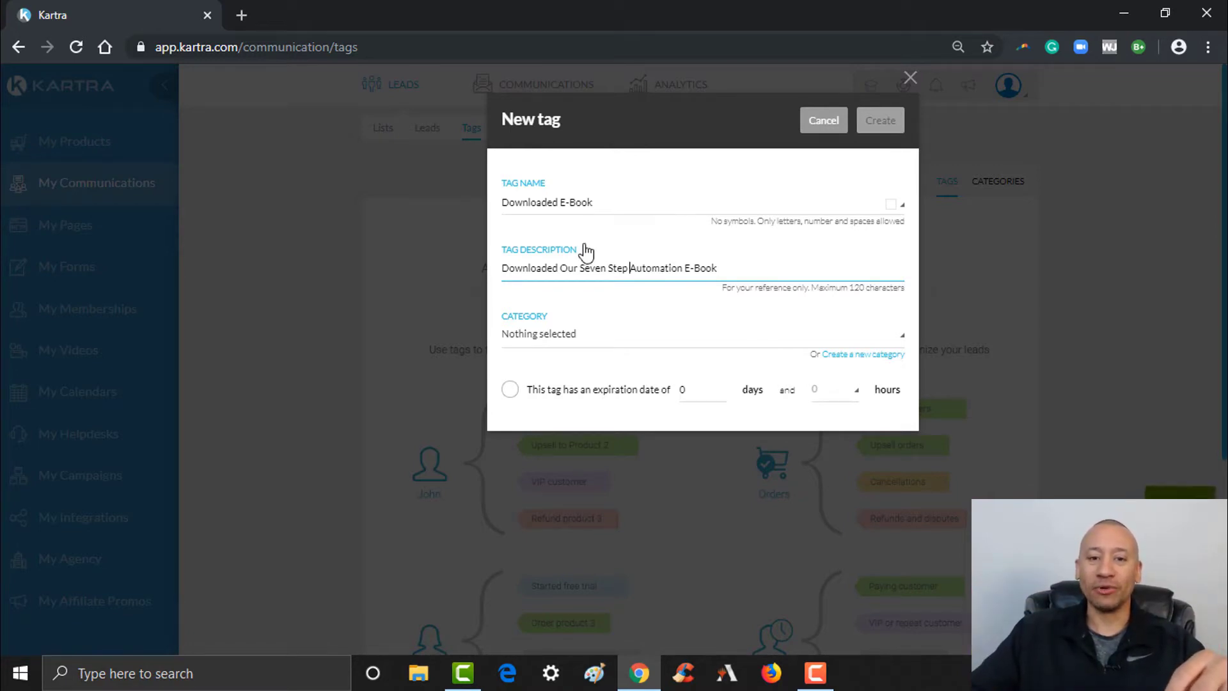
{"action": "left_click", "coordinate": [620, 275]}
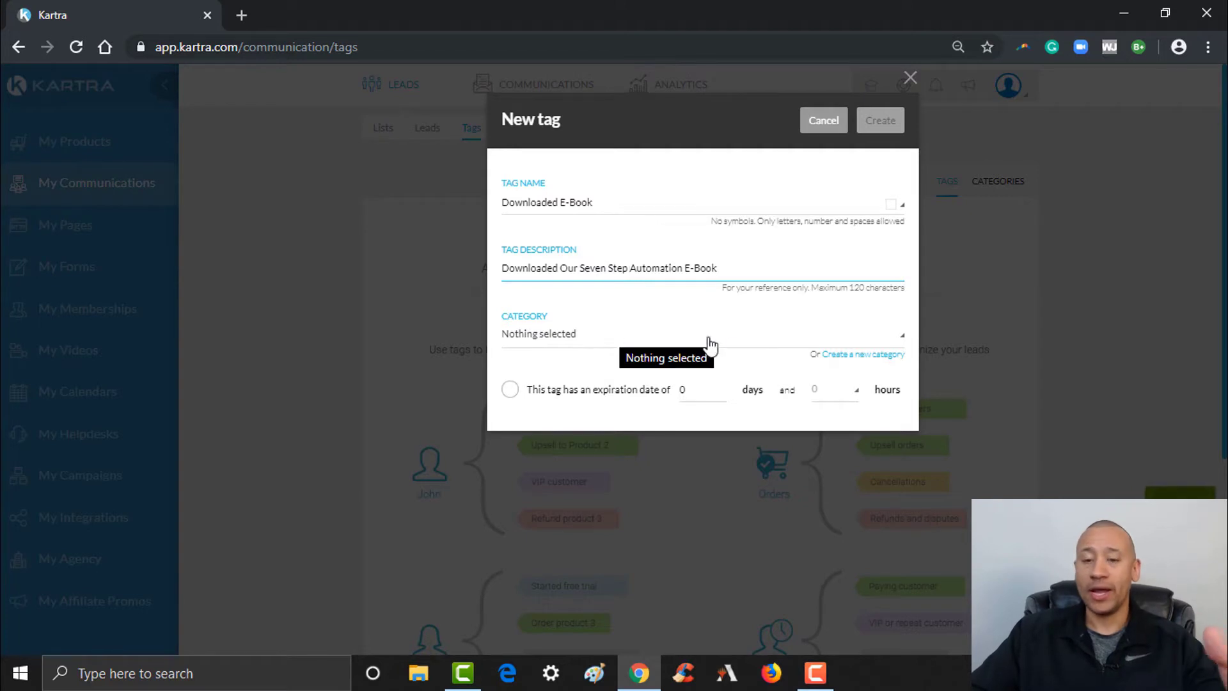
{"action": "left_click", "coordinate": [844, 362]}
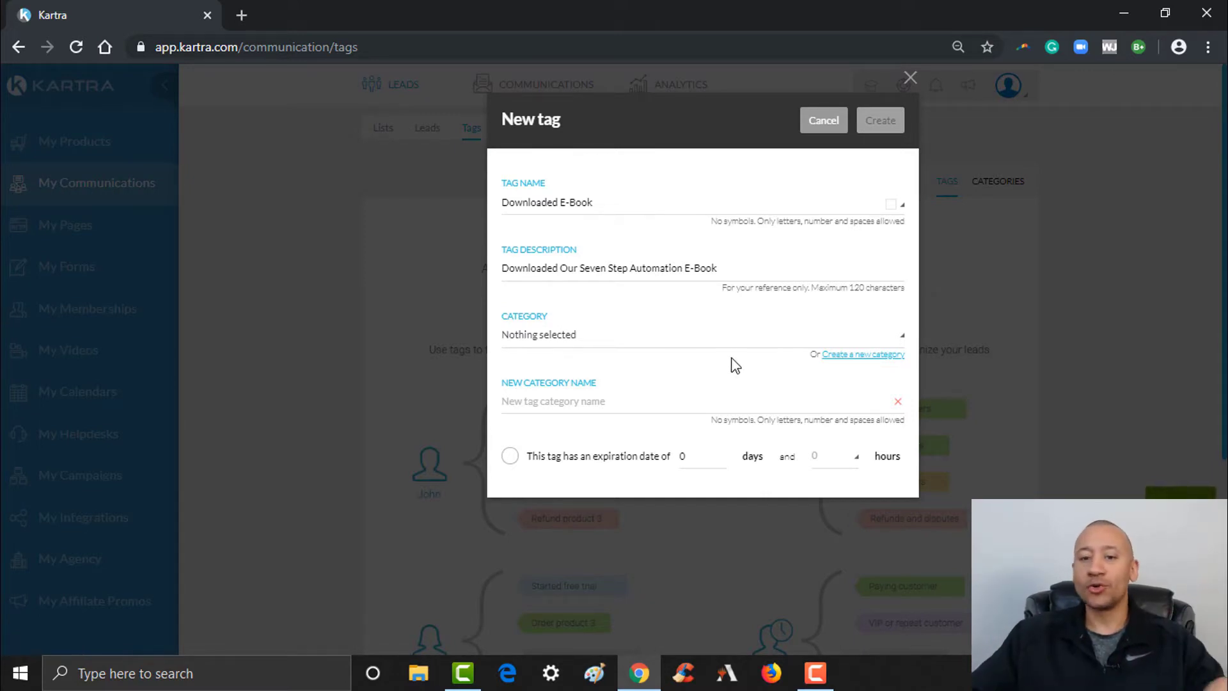
{"action": "left_click", "coordinate": [857, 356]}
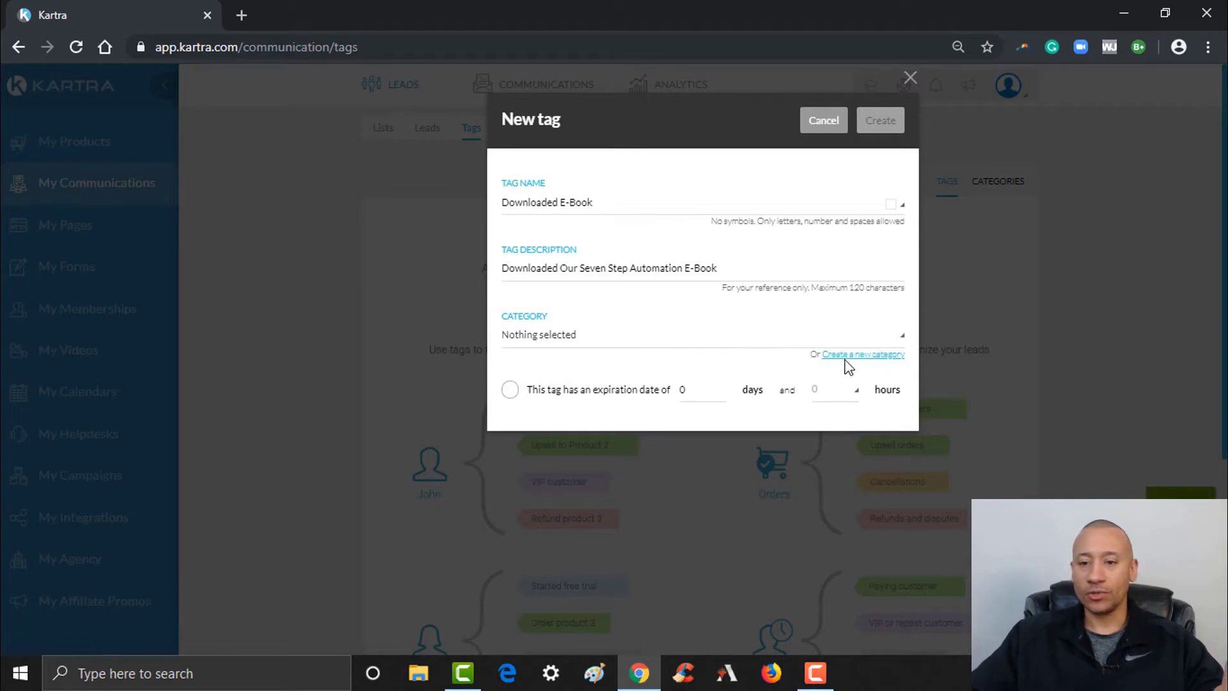
{"action": "left_click", "coordinate": [851, 359]}
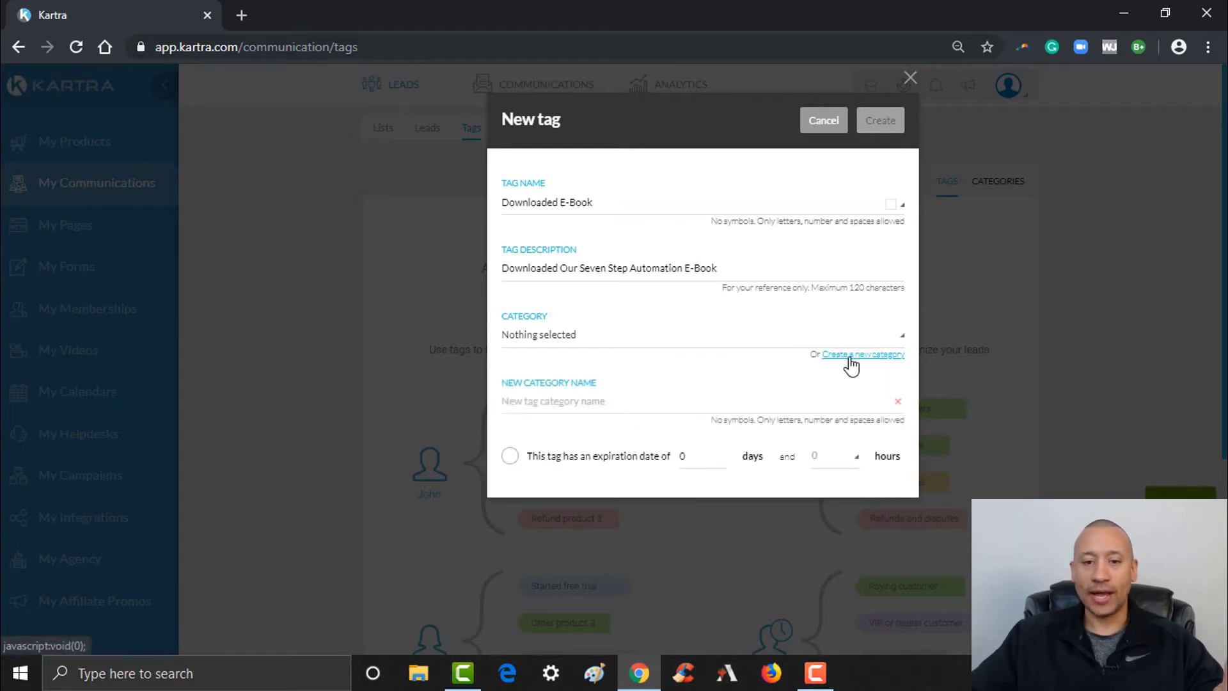
{"action": "left_click", "coordinate": [549, 407]}
{"action": "type", "text": "w"}
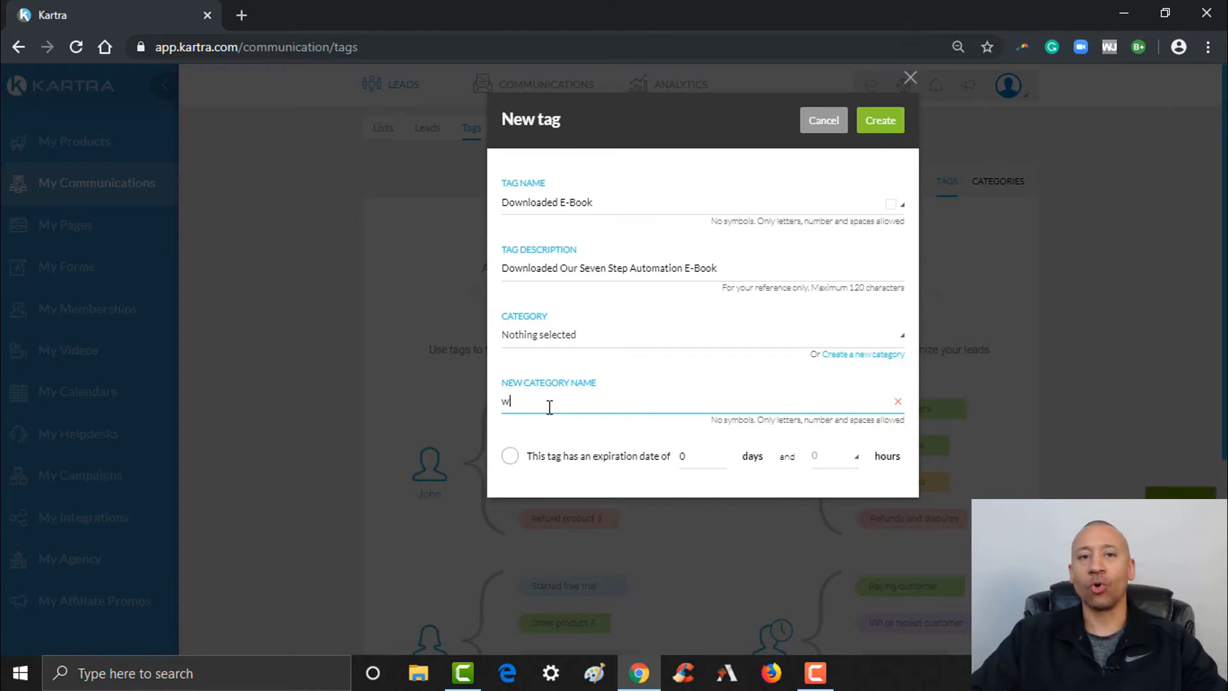
{"action": "type", "text": "ww"}
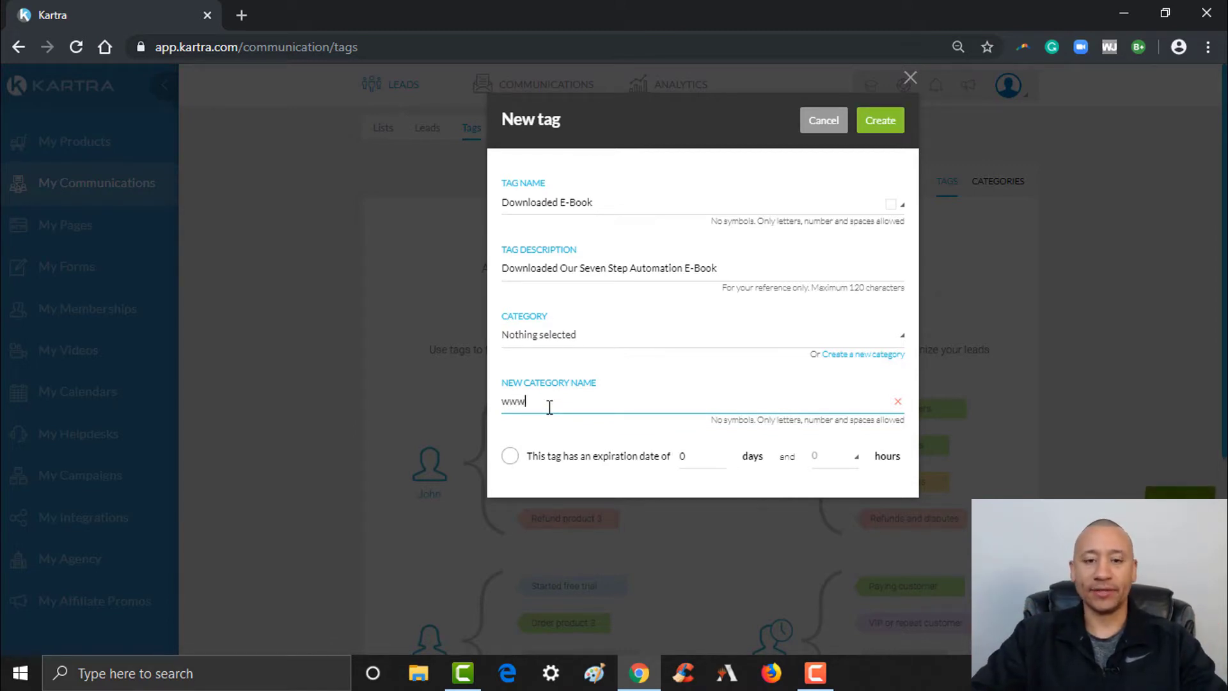
{"action": "type", "text": "."}
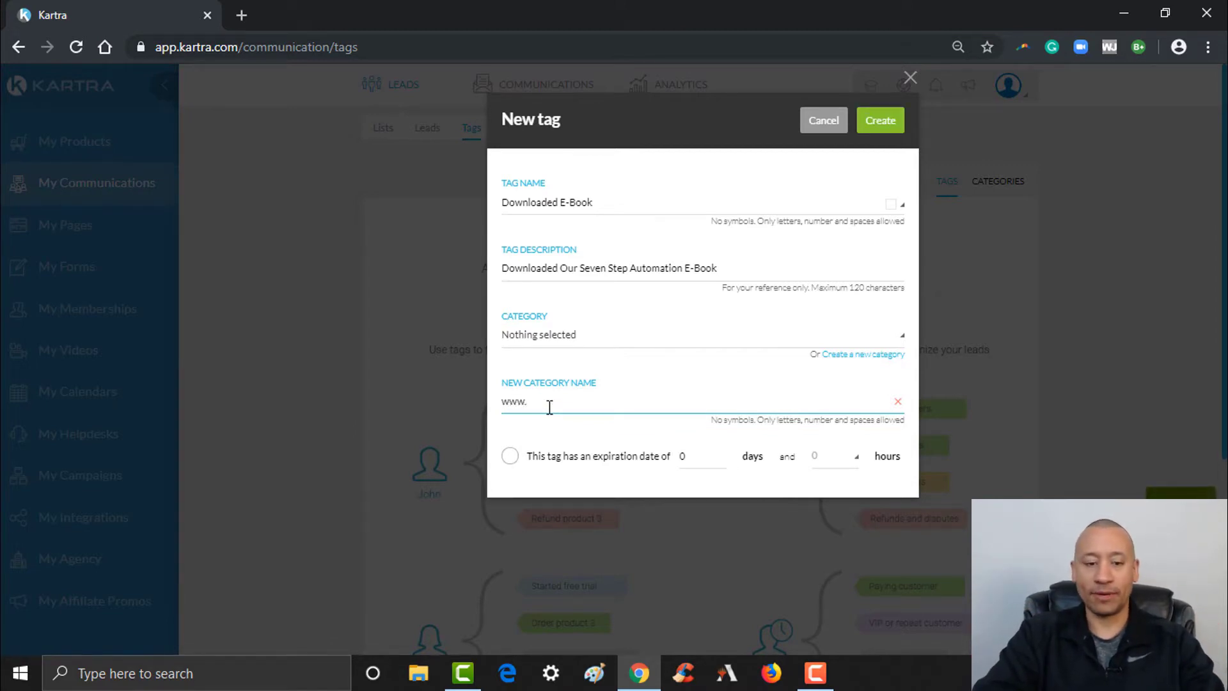
{"action": "type", "text": "alphaauto"}
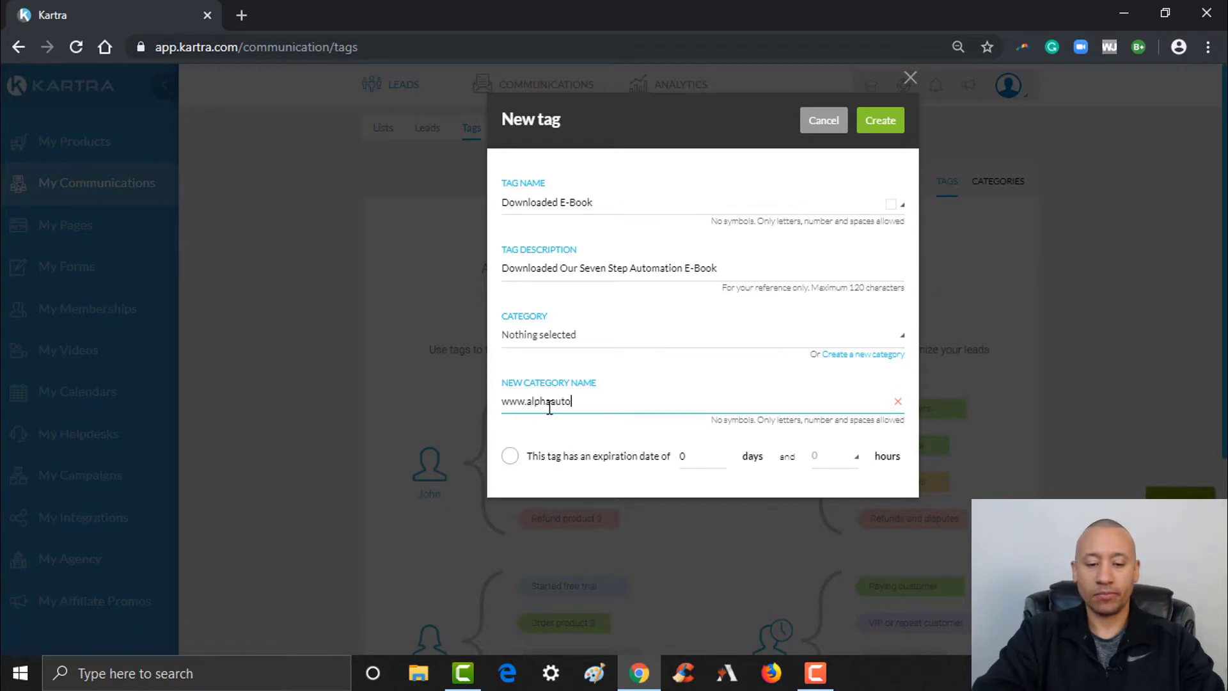
{"action": "type", "text": "mation.net"}
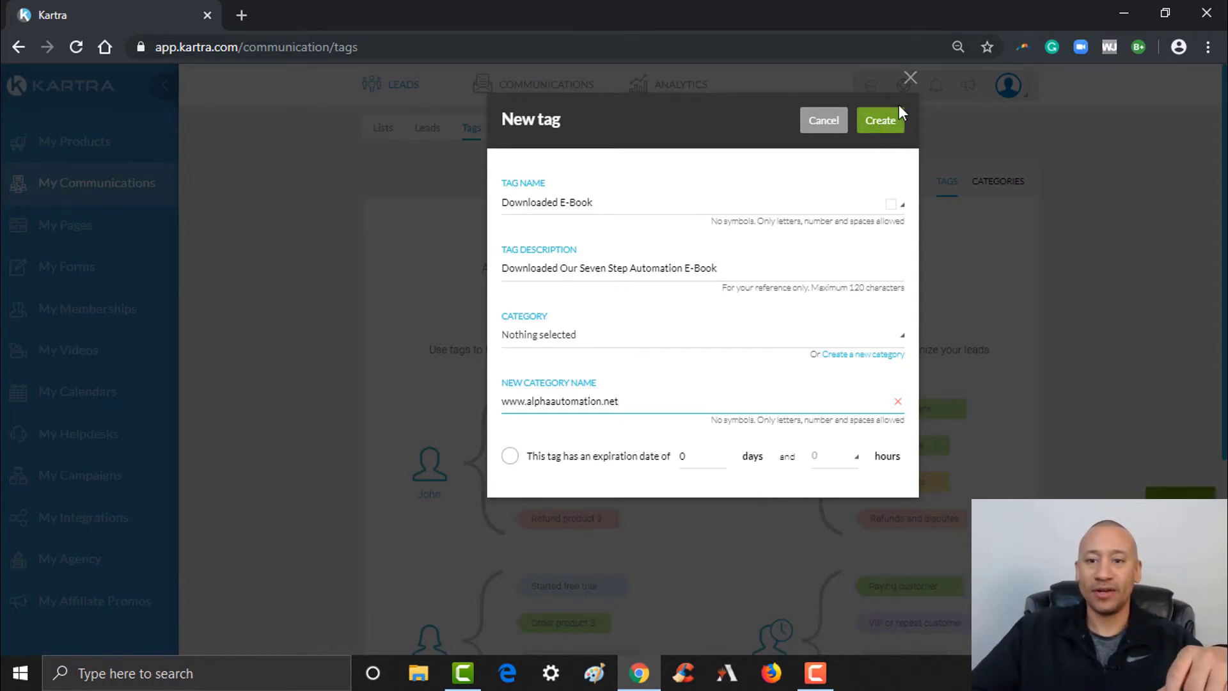
Step: Save the Downloaded E-Book tag and open a fresh New tag dialog
{"action": "left_click", "coordinate": [886, 126]}
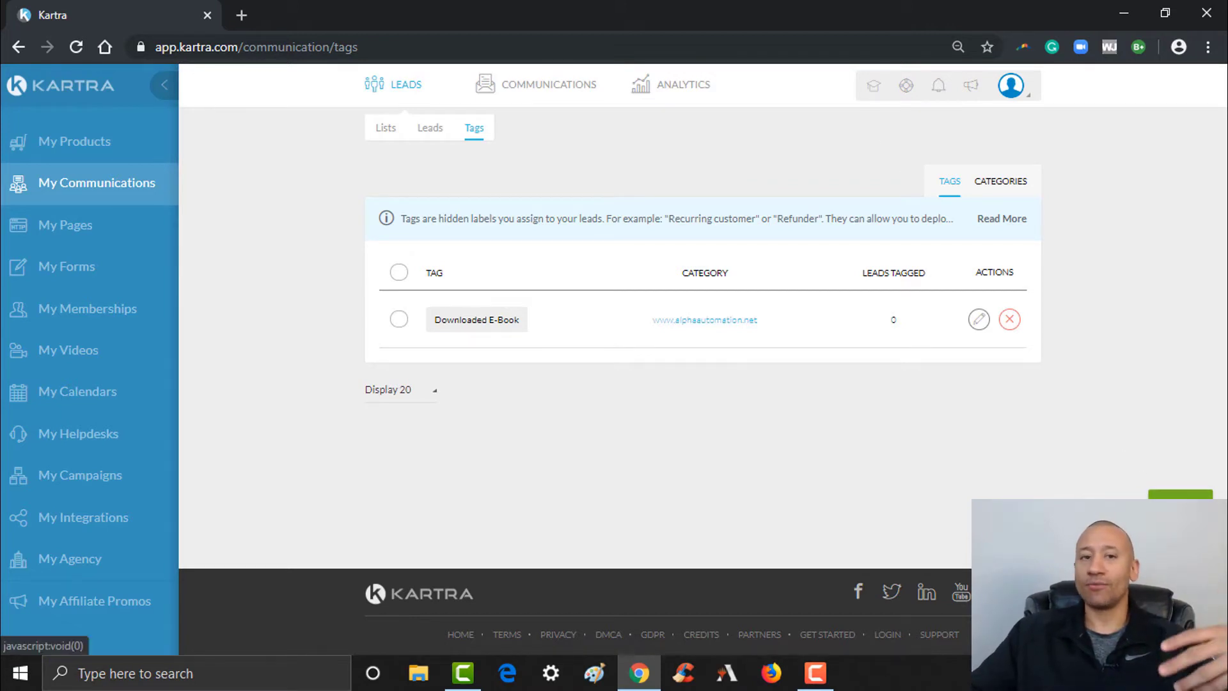
{"action": "left_click", "coordinate": [1180, 502]}
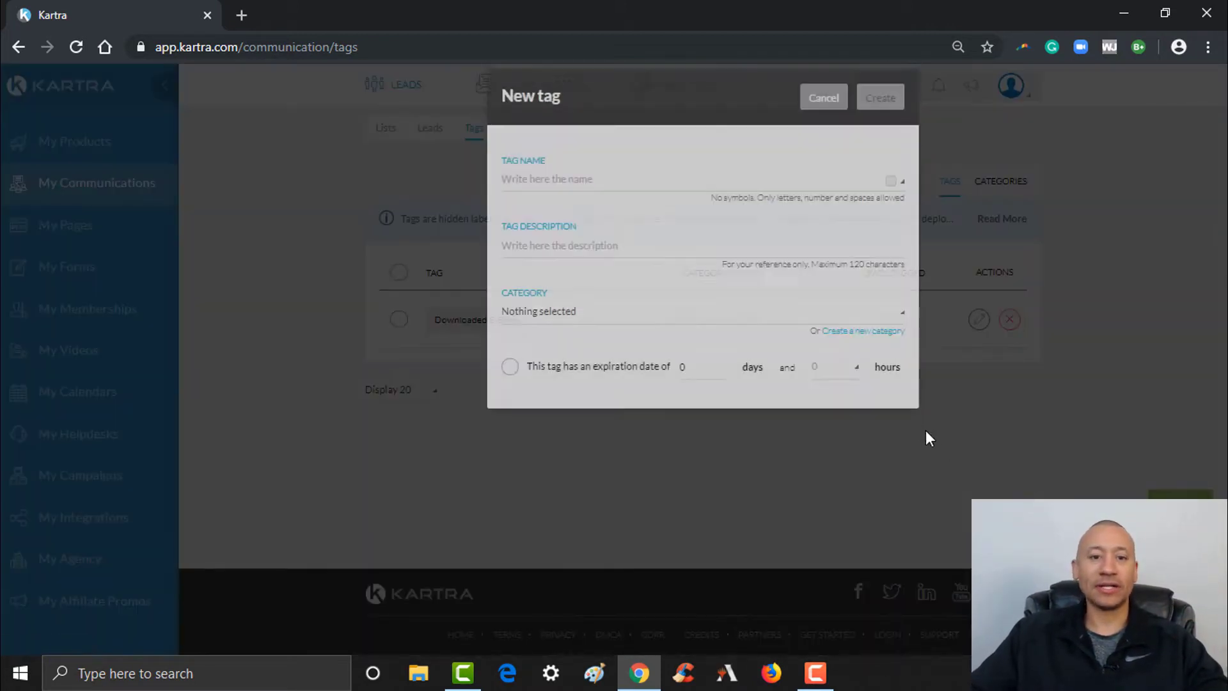
{"action": "left_click", "coordinate": [621, 210]}
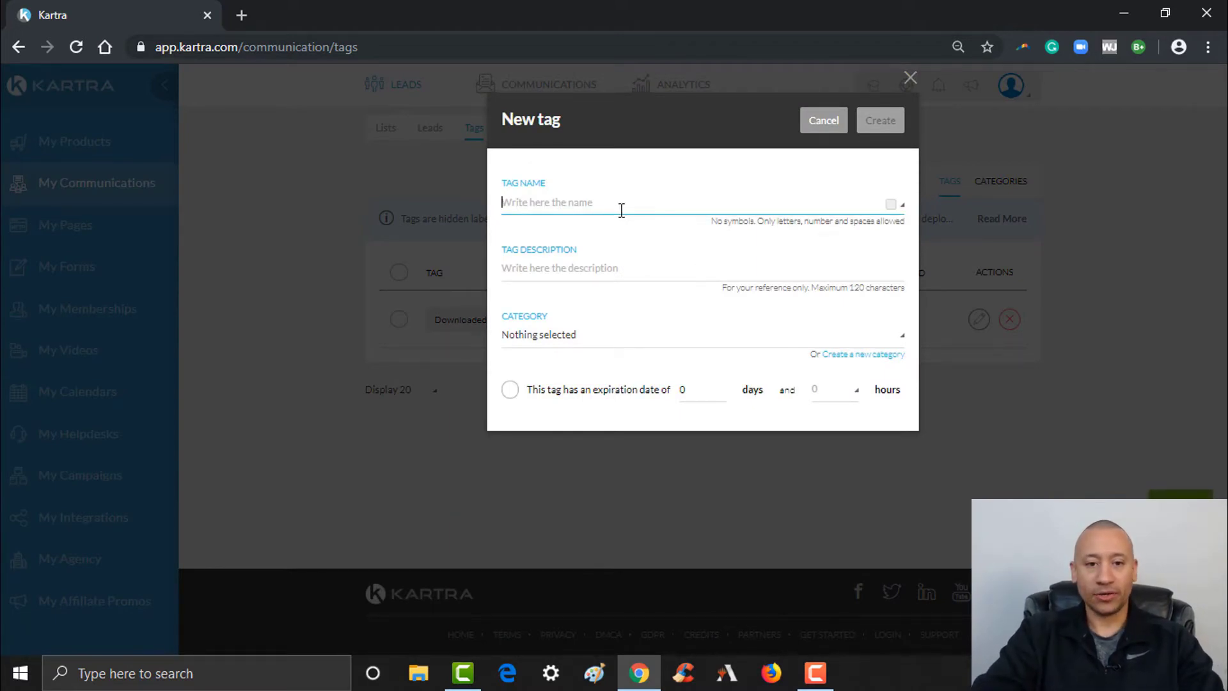
{"action": "type", "text": "Booked "}
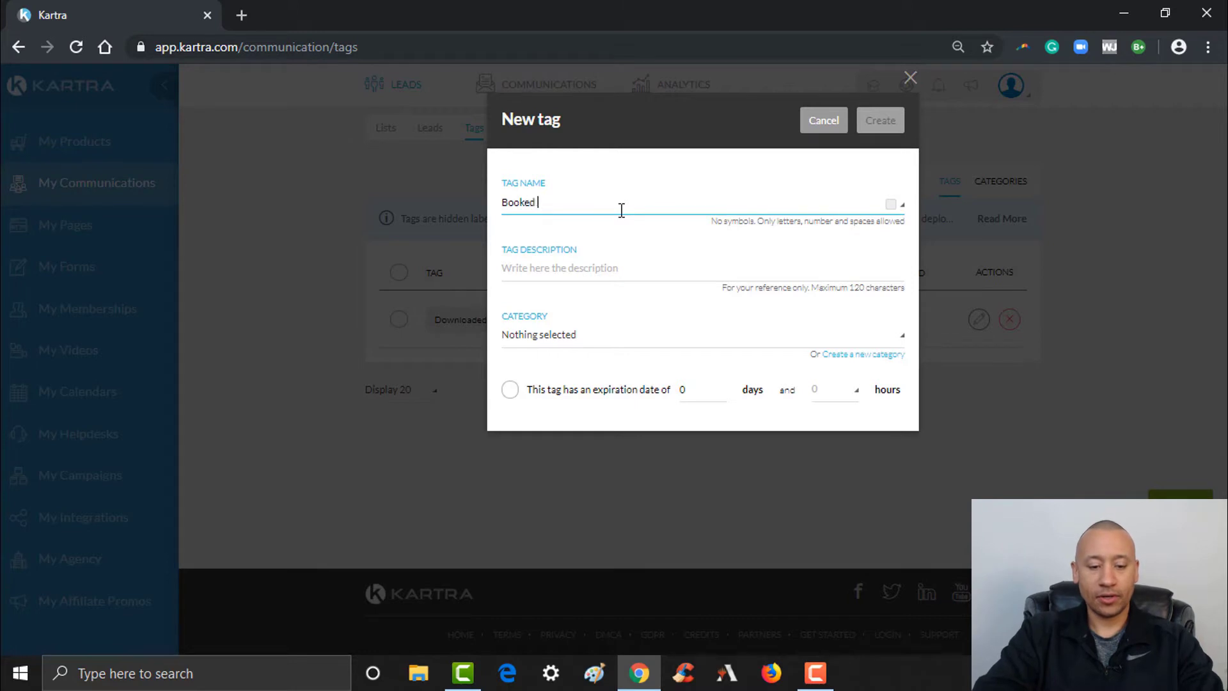
{"action": "type", "text": "A Strateg"}
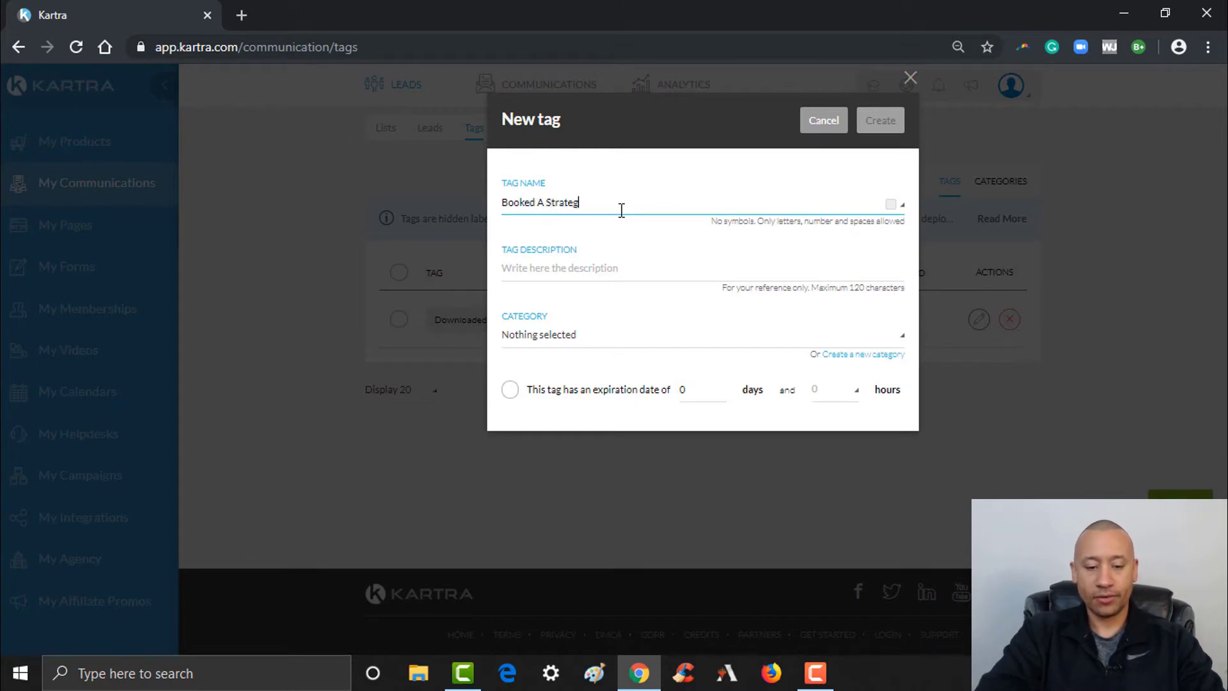
{"action": "type", "text": "y Call"}
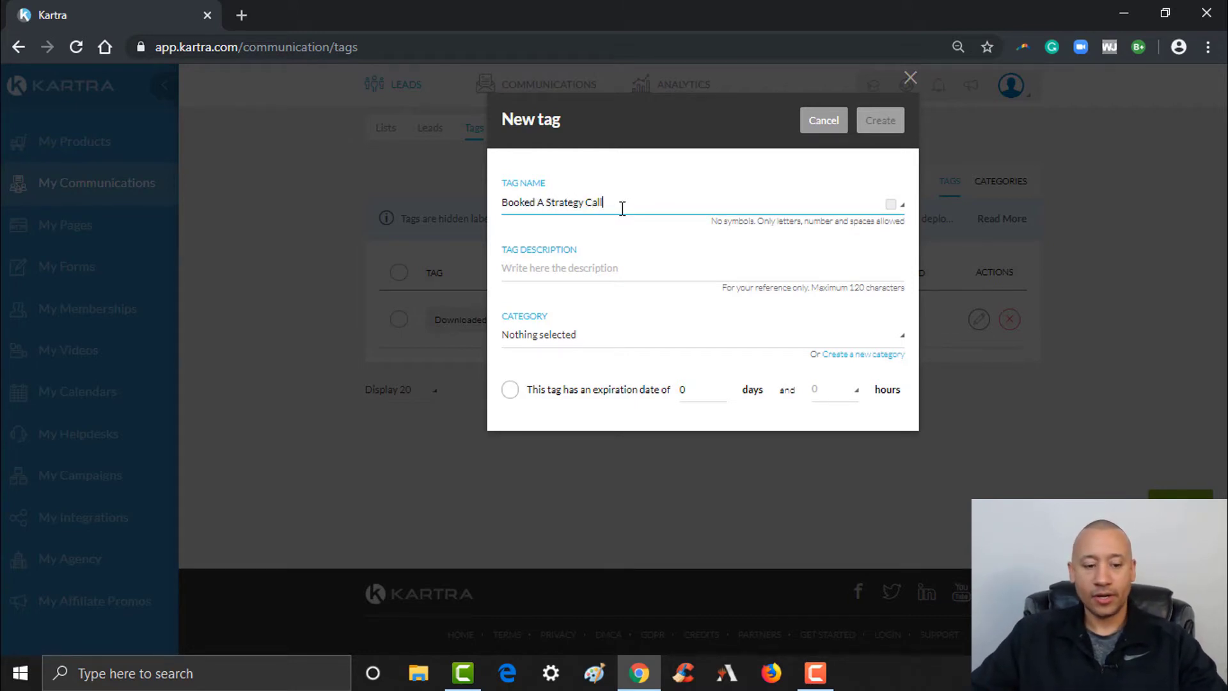
{"action": "key", "text": "ctrl+a"}
{"action": "key", "text": "ctrl+c"}
{"action": "left_click", "coordinate": [607, 267]}
{"action": "key", "text": "ctrl+v"}
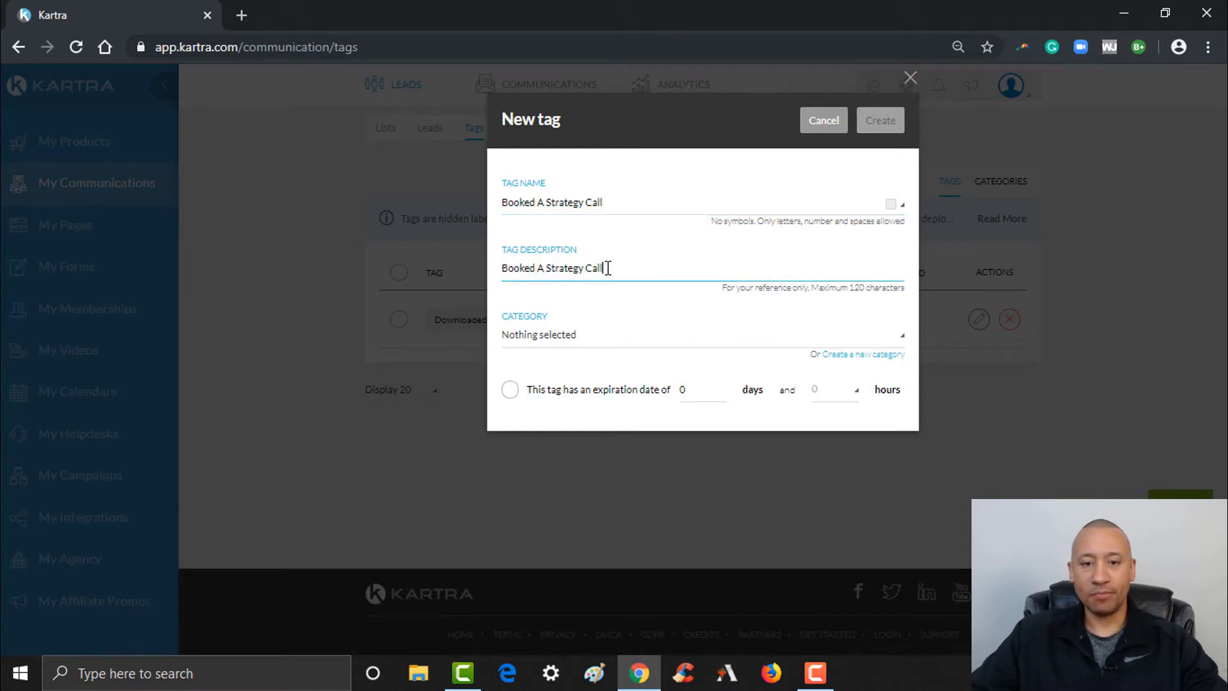
{"action": "left_click", "coordinate": [629, 344]}
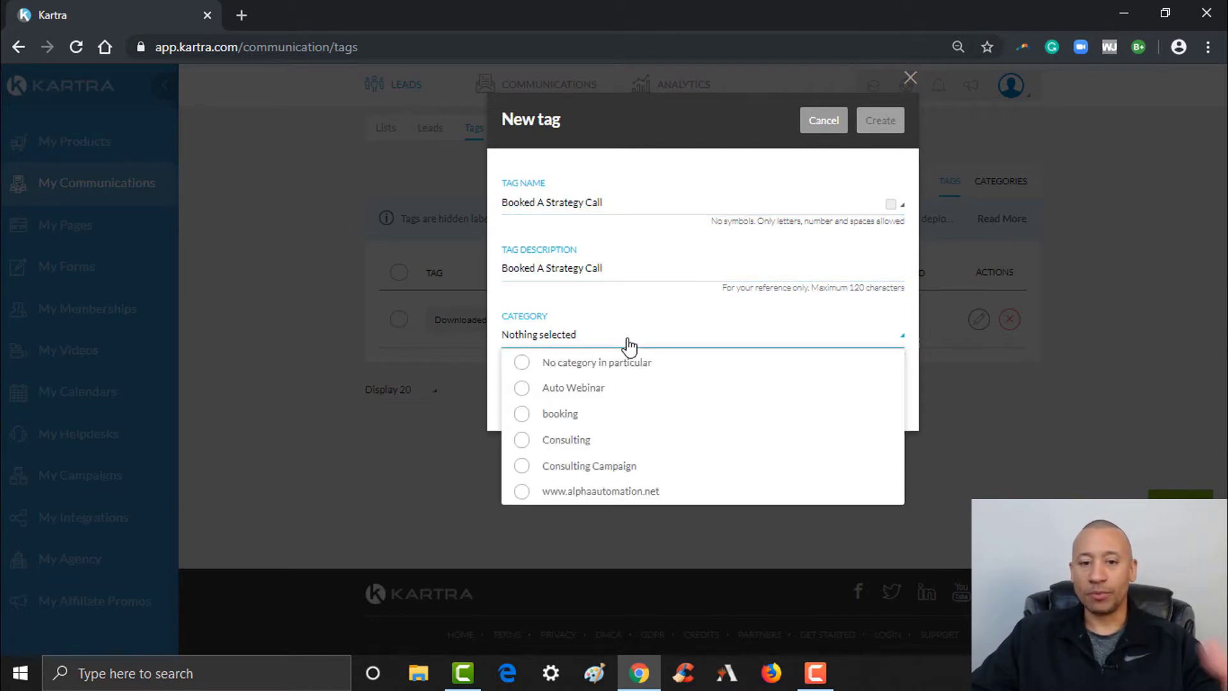
{"action": "left_click", "coordinate": [561, 496]}
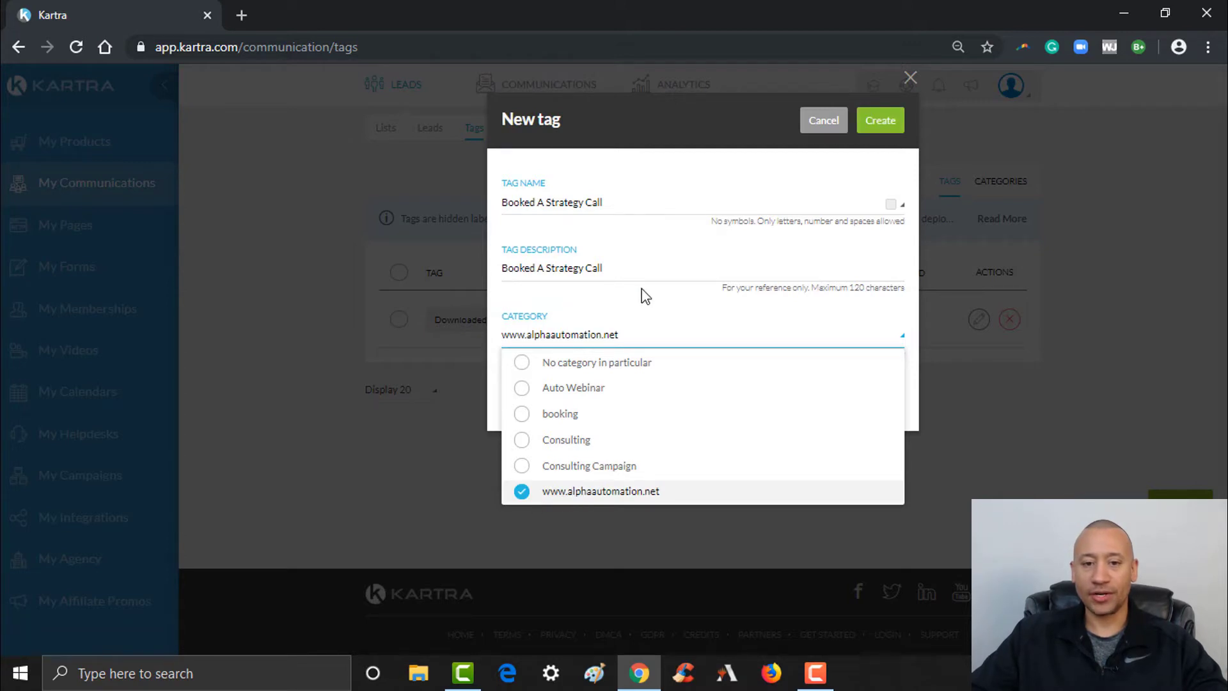
{"action": "left_click", "coordinate": [656, 257]}
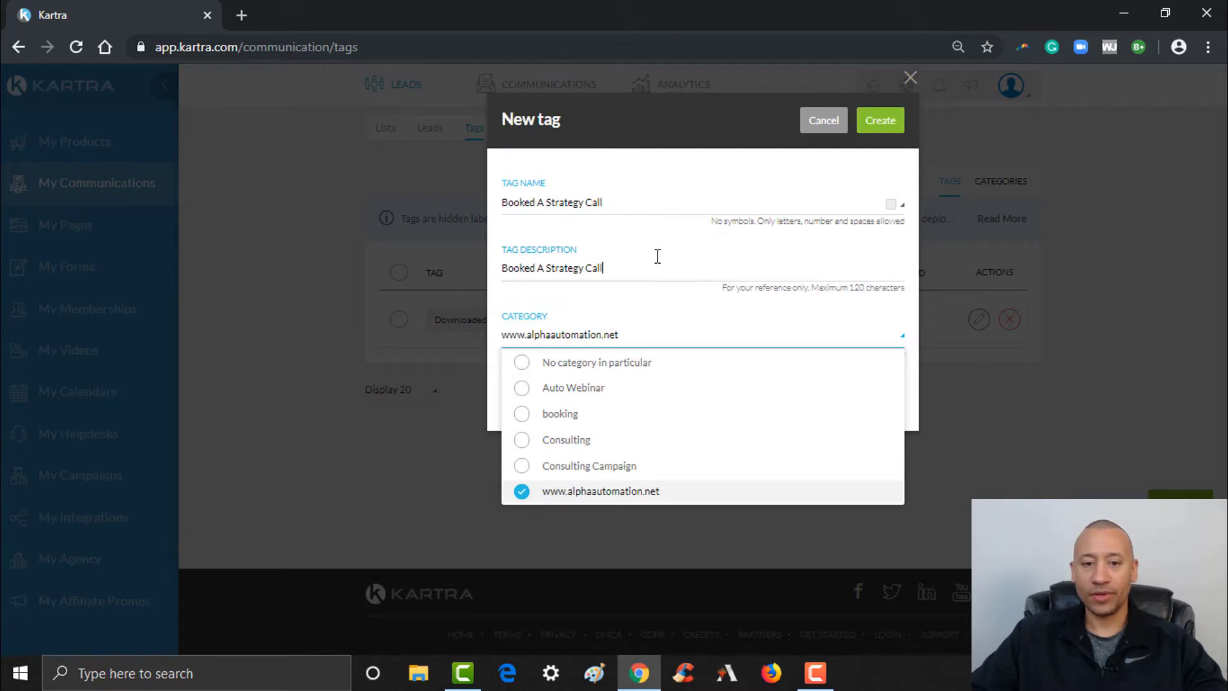
{"action": "left_click", "coordinate": [888, 126]}
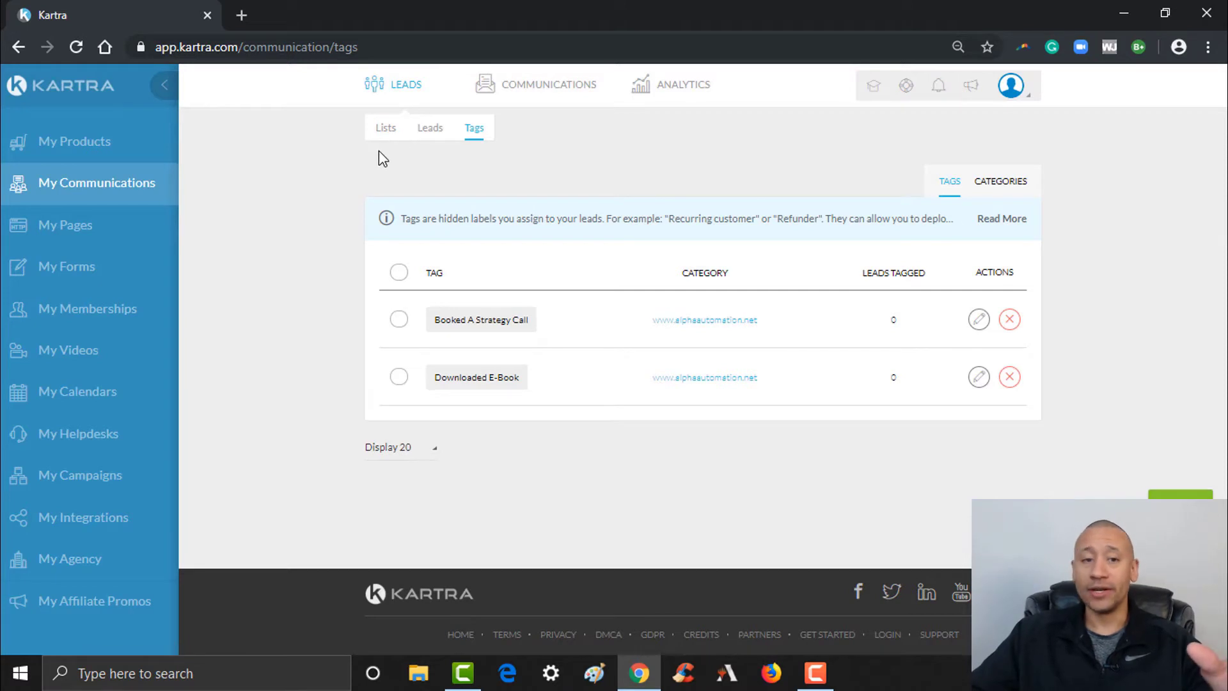
{"action": "left_click", "coordinate": [386, 129]}
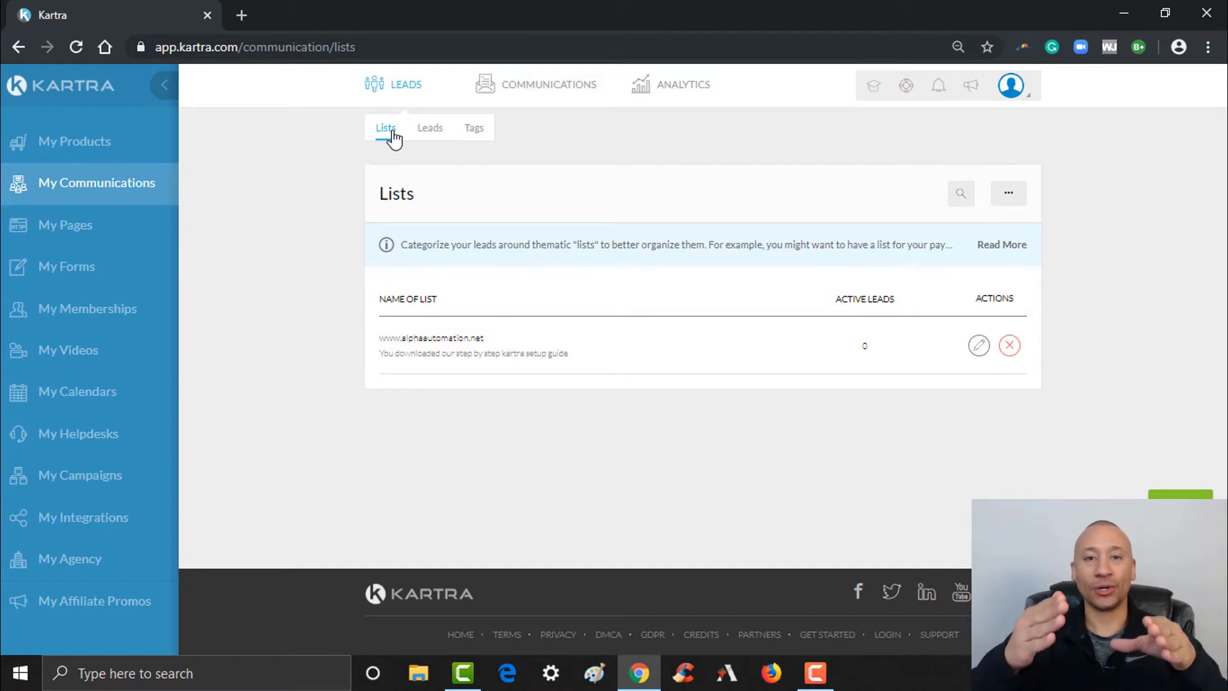
{"action": "left_click", "coordinate": [470, 133]}
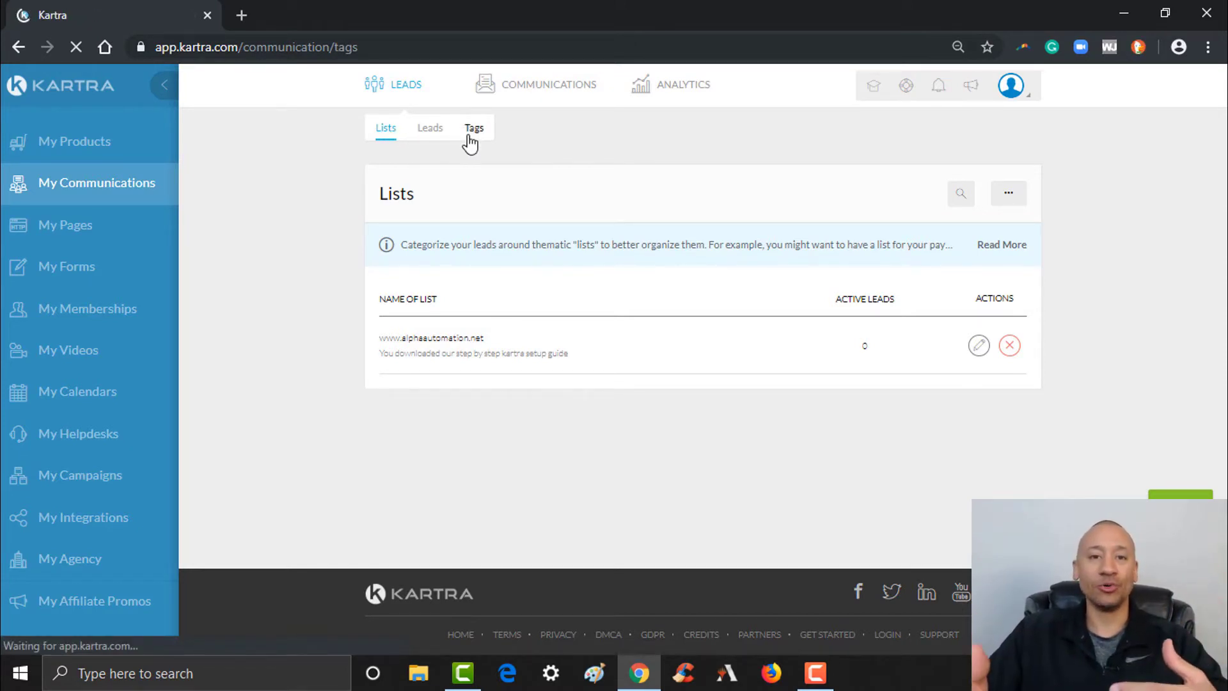
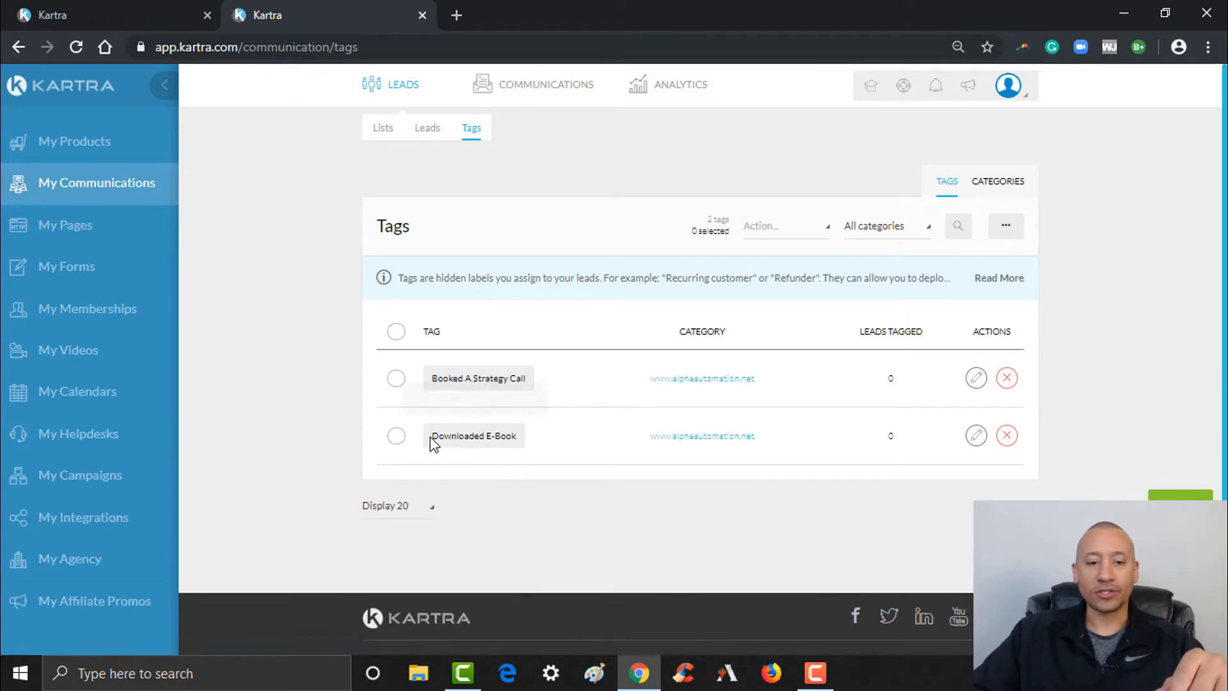
Step: Name the sequence 'Downloaded E-Book' from the copied tag name and describe it 'You Downloaded Our E-Book'
{"action": "left_click_drag", "start_coordinate": [430, 437], "coordinate": [525, 449]}
{"action": "key", "text": "ctrl+c"}
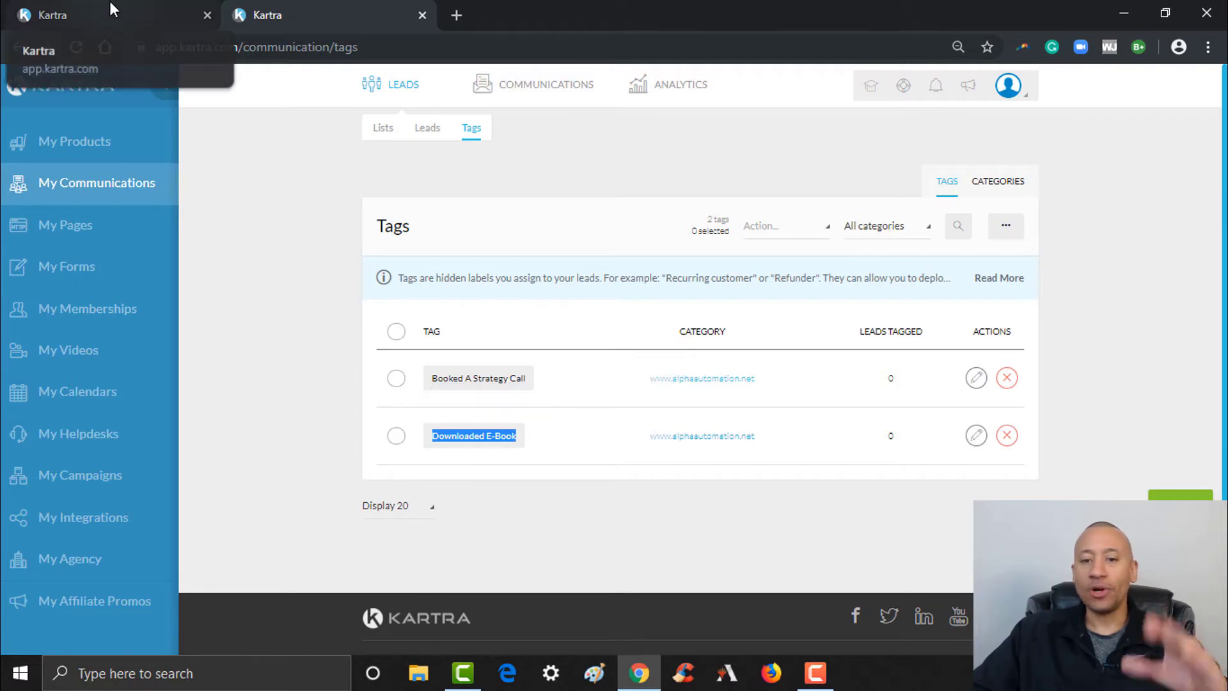
{"action": "left_click", "coordinate": [151, 14]}
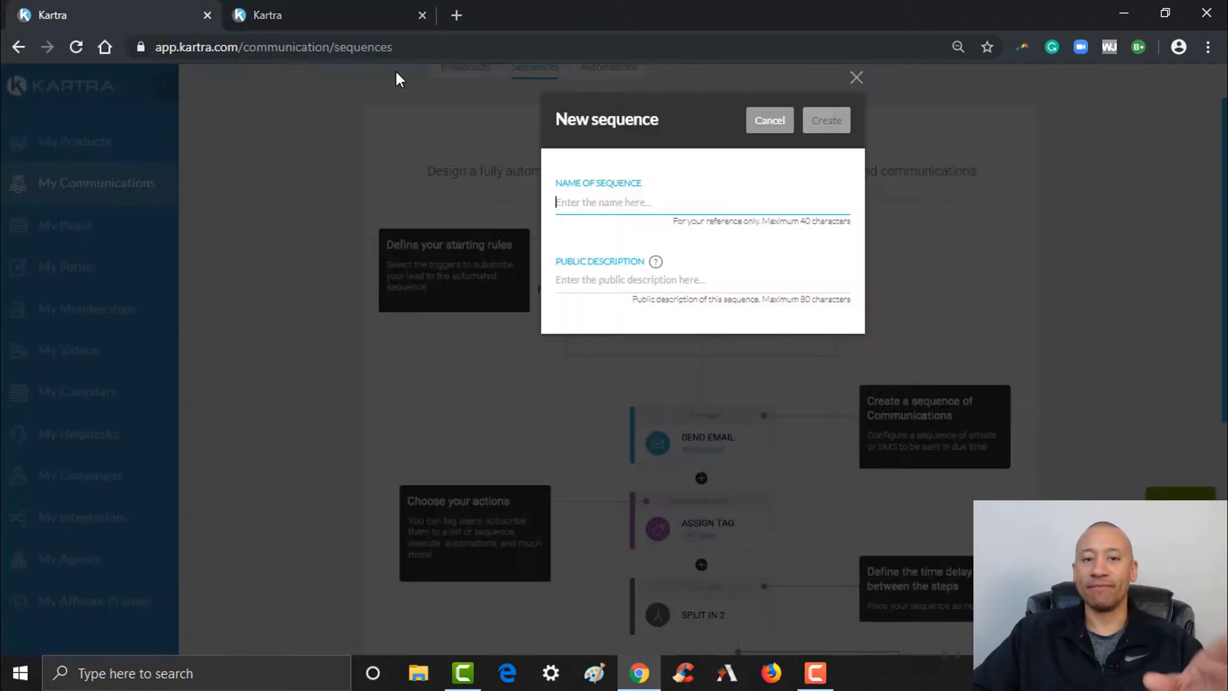
{"action": "left_click", "coordinate": [582, 203]}
{"action": "key", "text": "ctrl+v"}
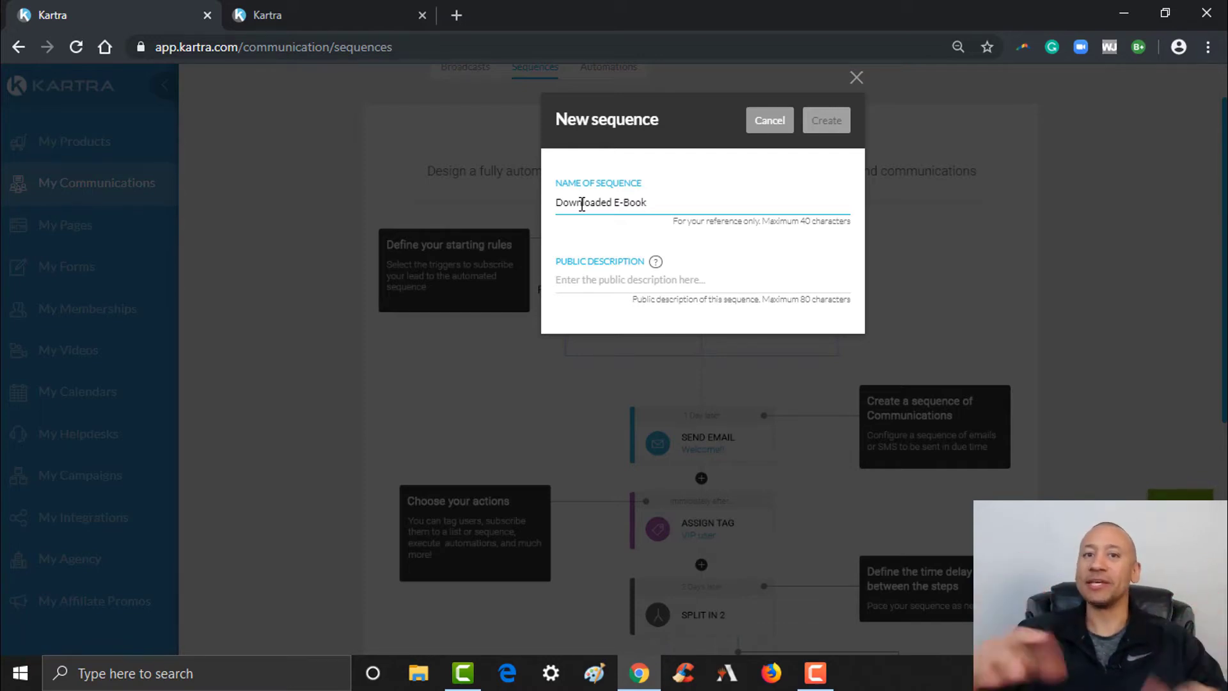
{"action": "left_click", "coordinate": [588, 285]}
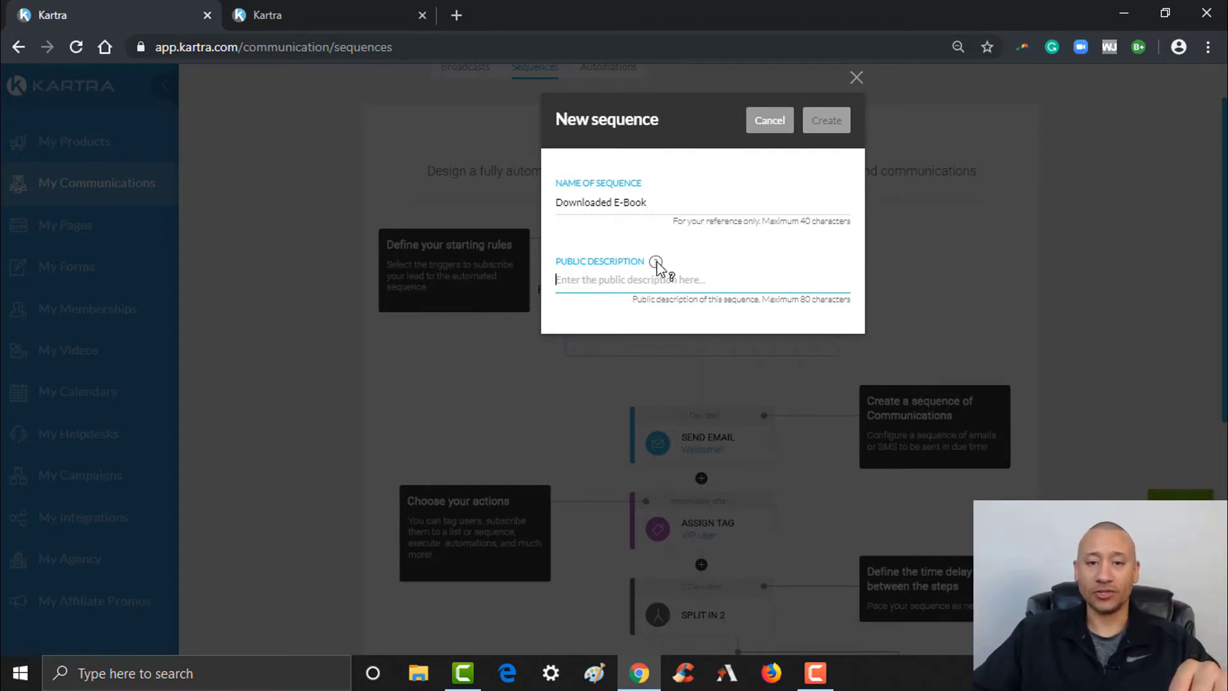
{"action": "mouse_move", "coordinate": [661, 267]}
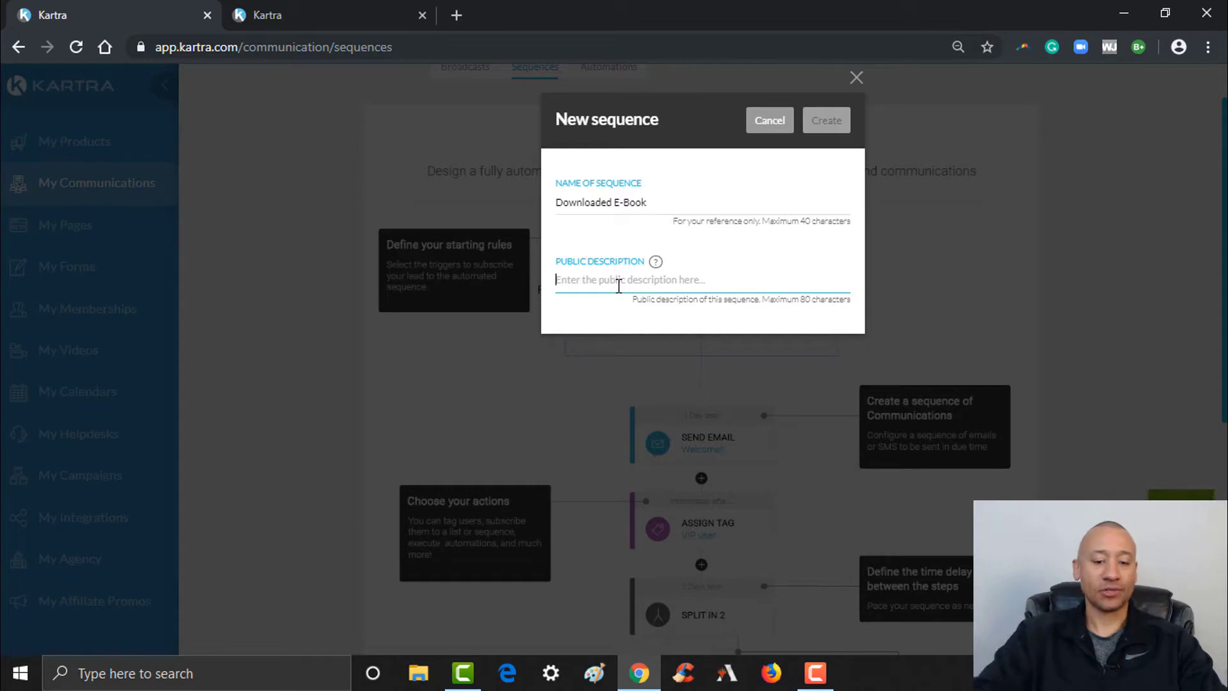
{"action": "type", "text": "You Down"}
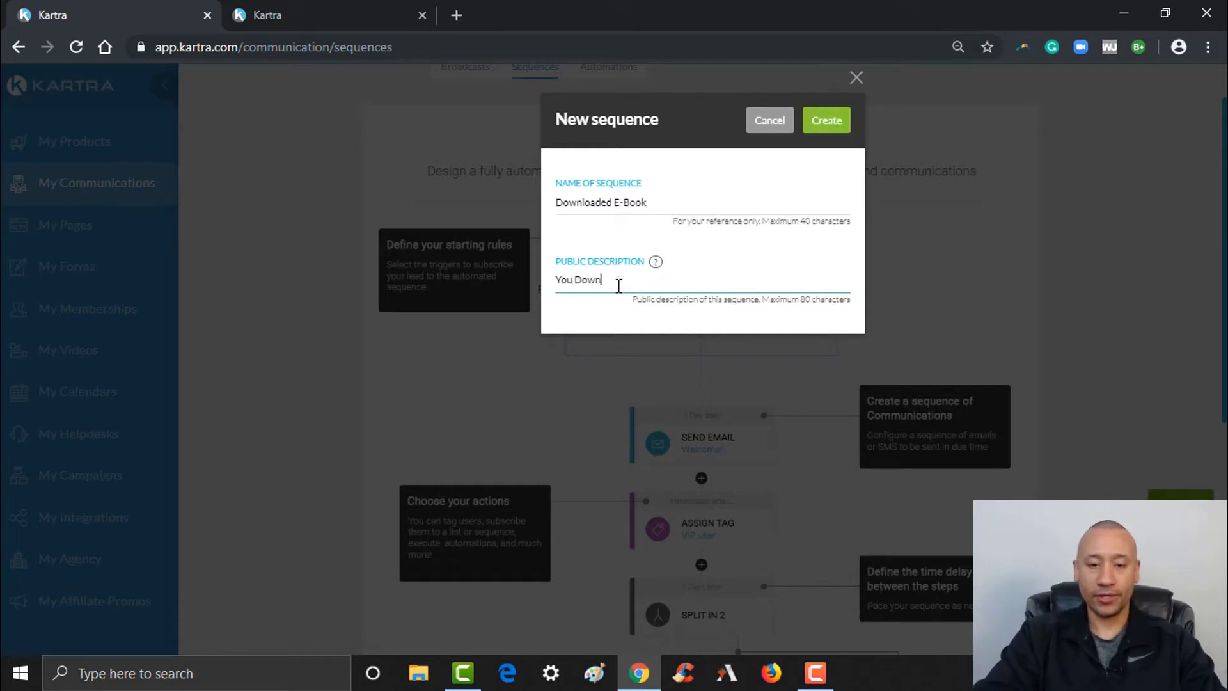
{"action": "type", "text": "loaded Our "}
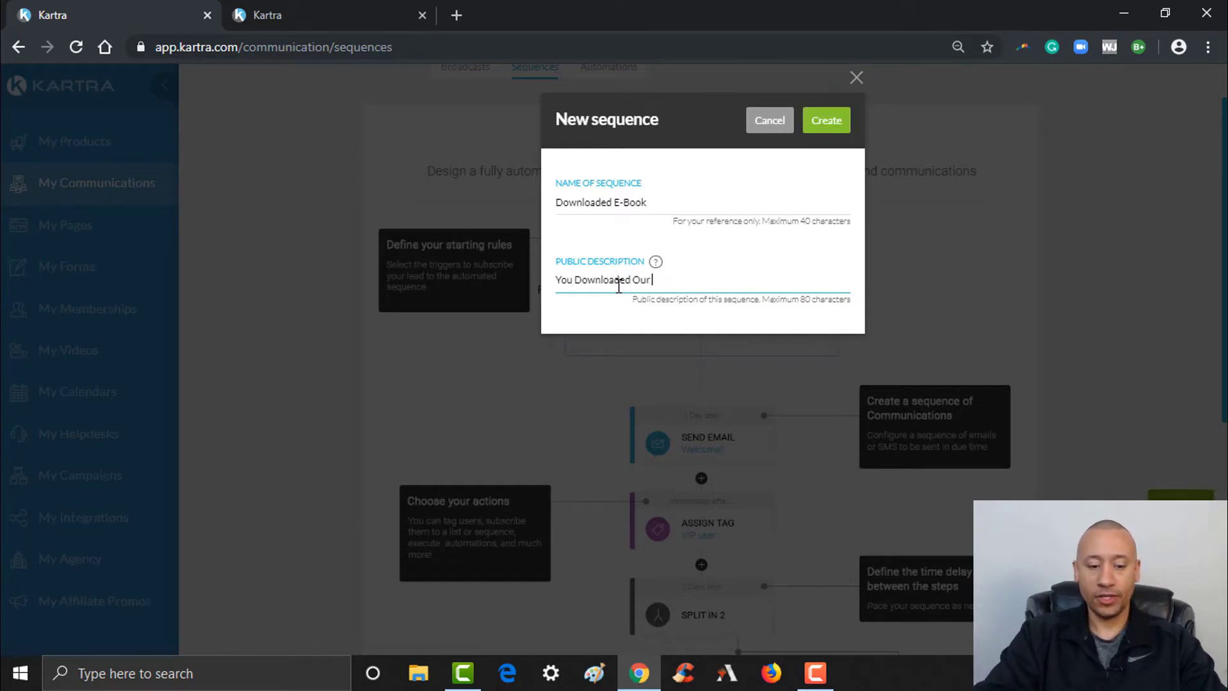
{"action": "type", "text": "E-Book"}
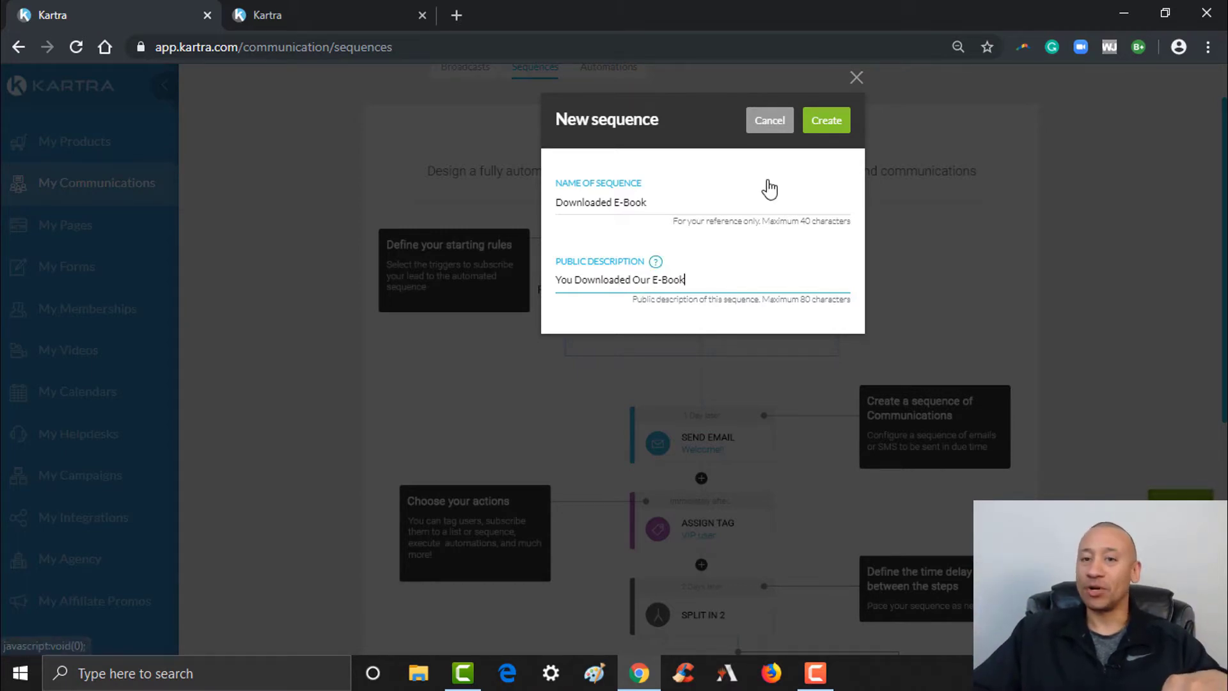
Step: Create the Downloaded E-Book sequence and open its Starting Rules trigger options
{"action": "left_click", "coordinate": [826, 122]}
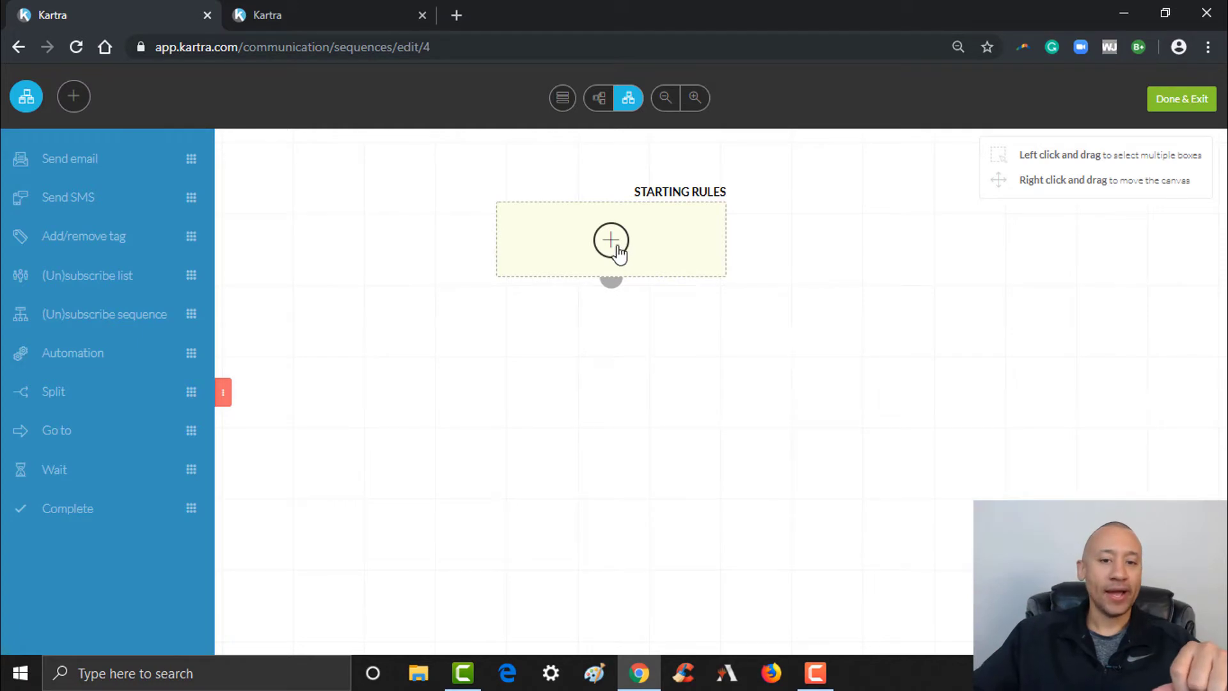
{"action": "left_click", "coordinate": [612, 248]}
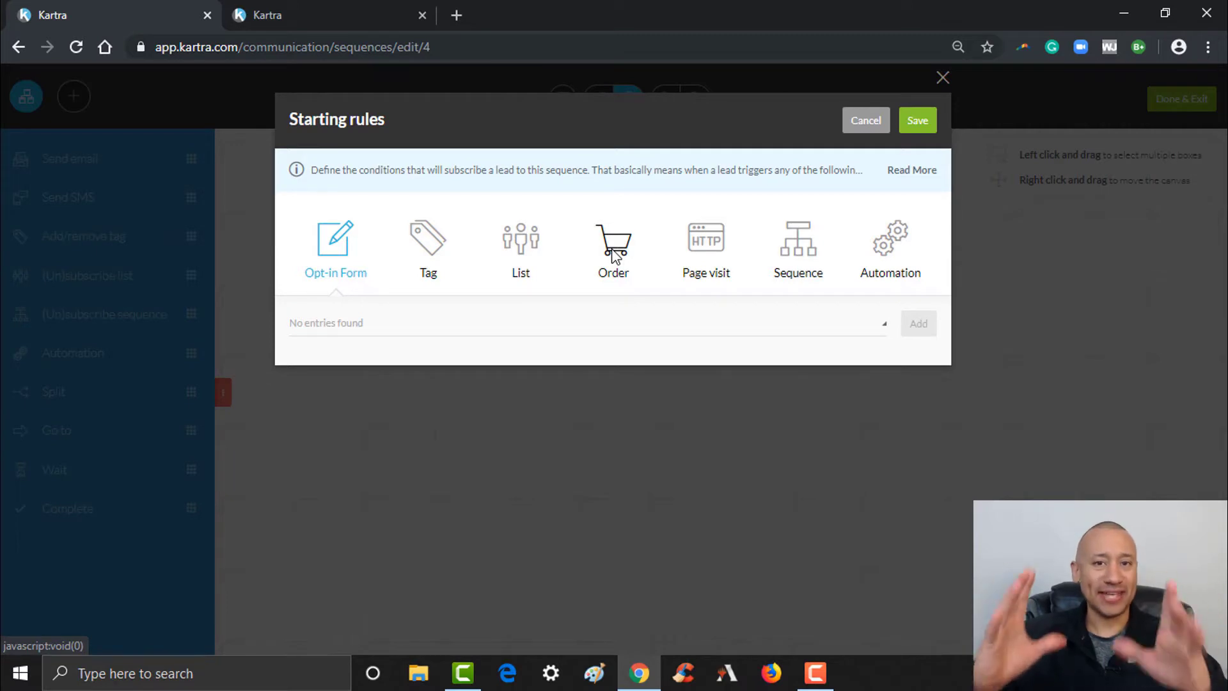
{"action": "left_click", "coordinate": [377, 24]}
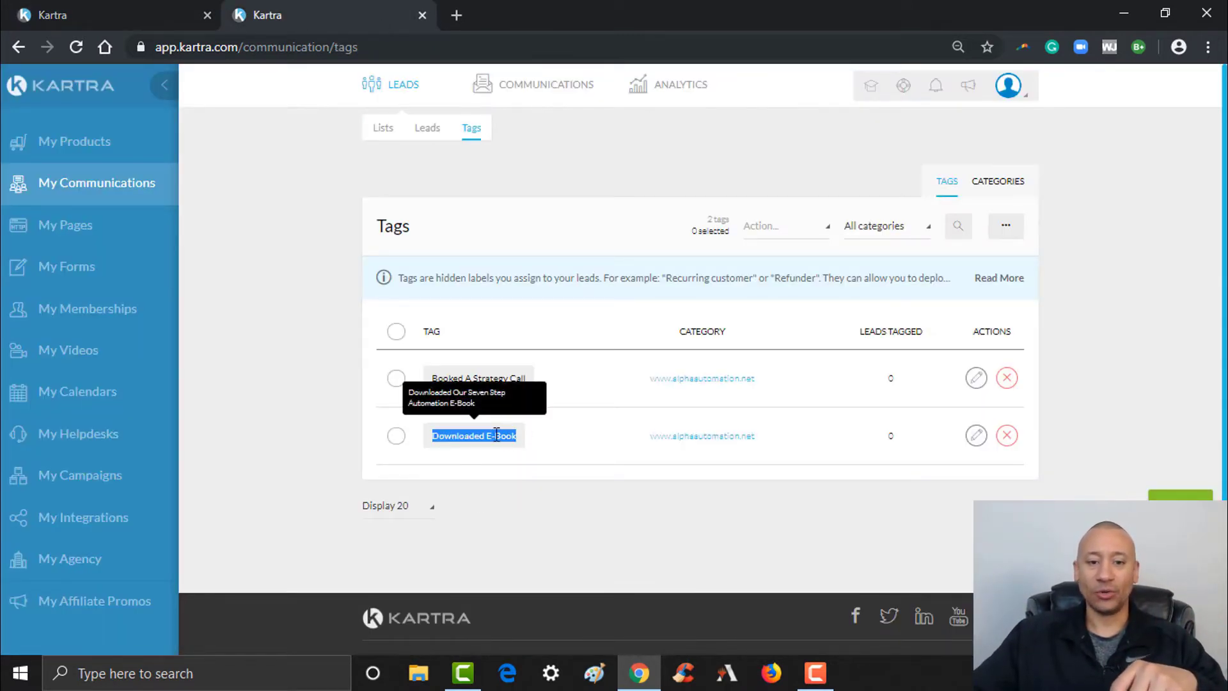
{"action": "left_click", "coordinate": [168, 11]}
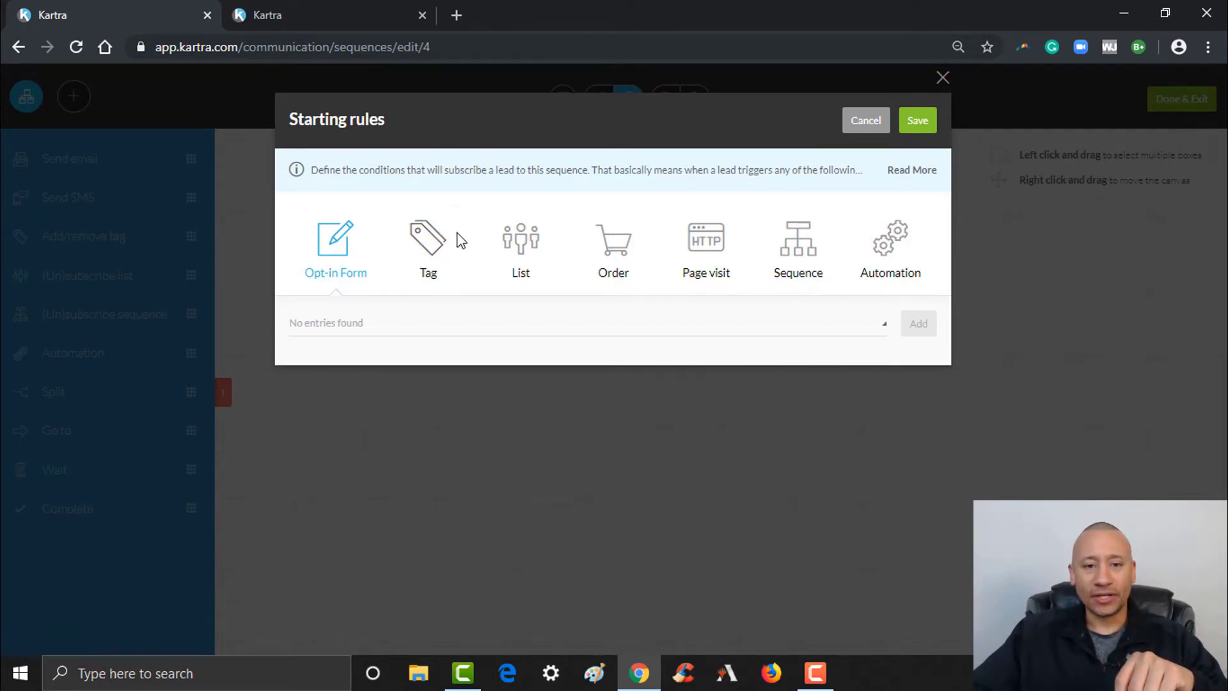
{"action": "left_click", "coordinate": [443, 256]}
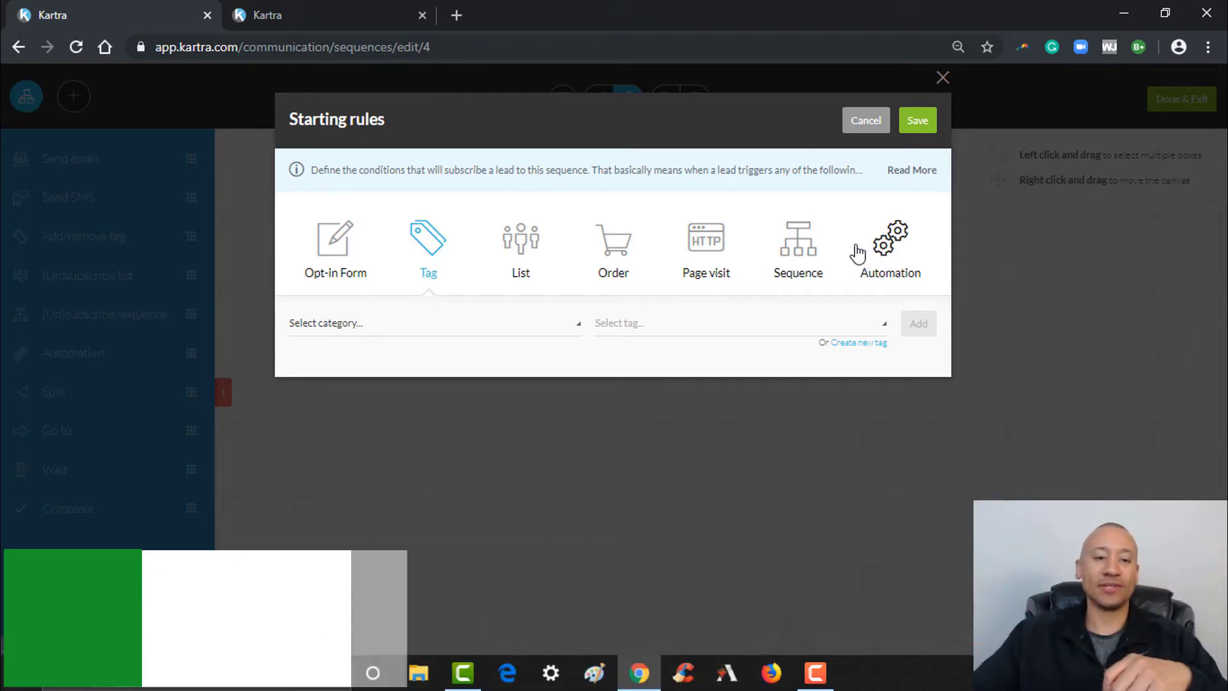
{"action": "left_click", "coordinate": [443, 326]}
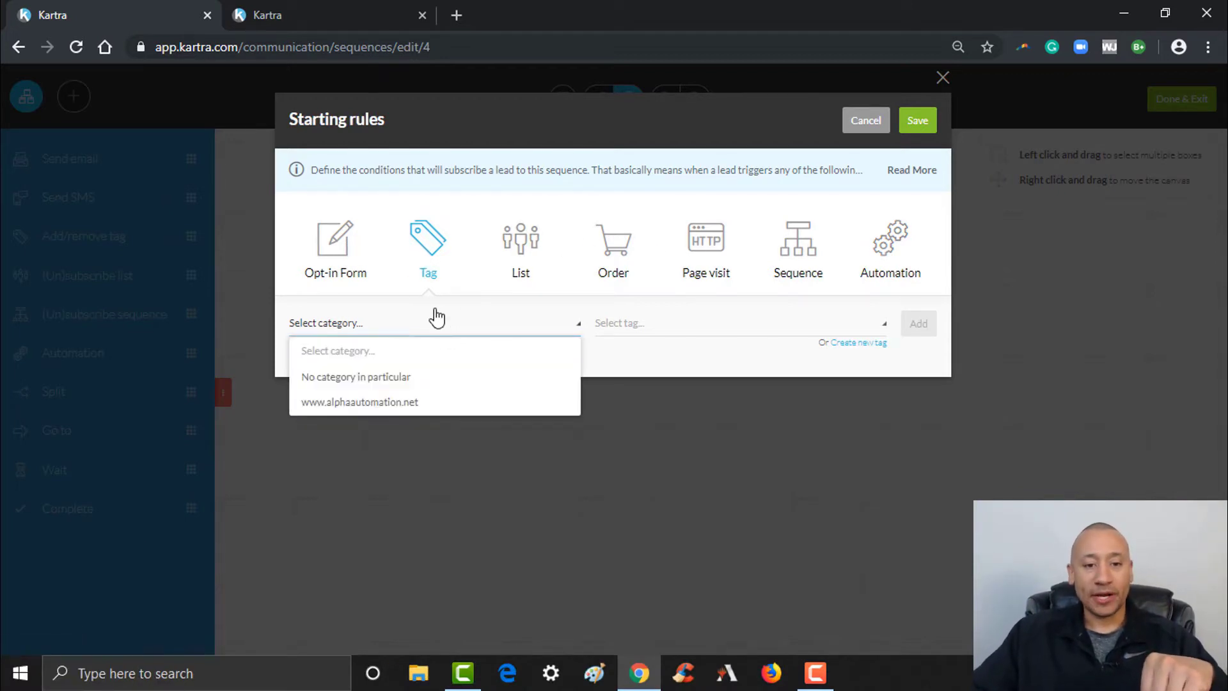
{"action": "left_click", "coordinate": [371, 402]}
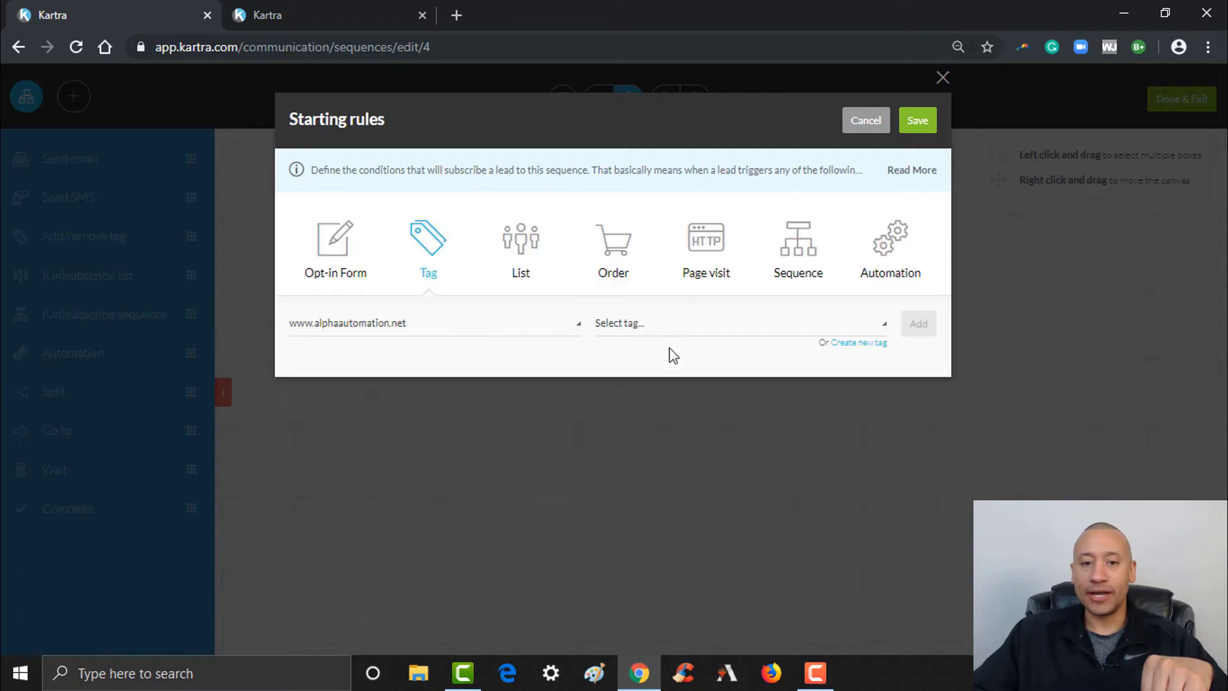
{"action": "left_click", "coordinate": [679, 325]}
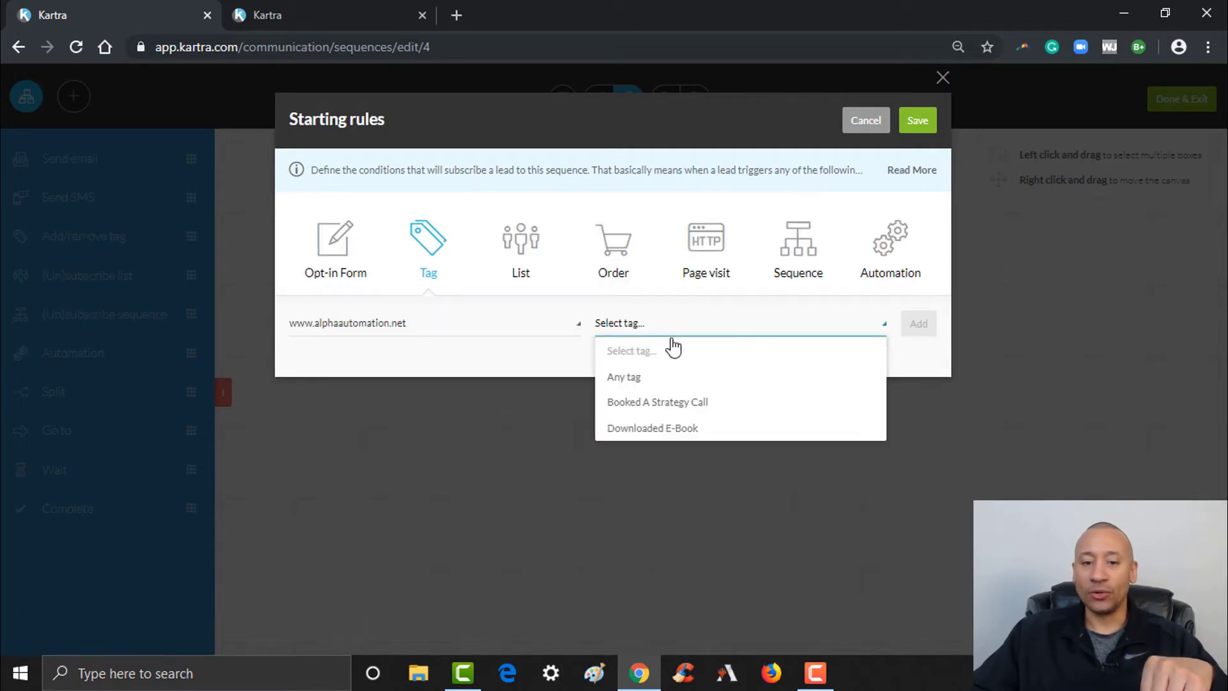
{"action": "left_click", "coordinate": [658, 429]}
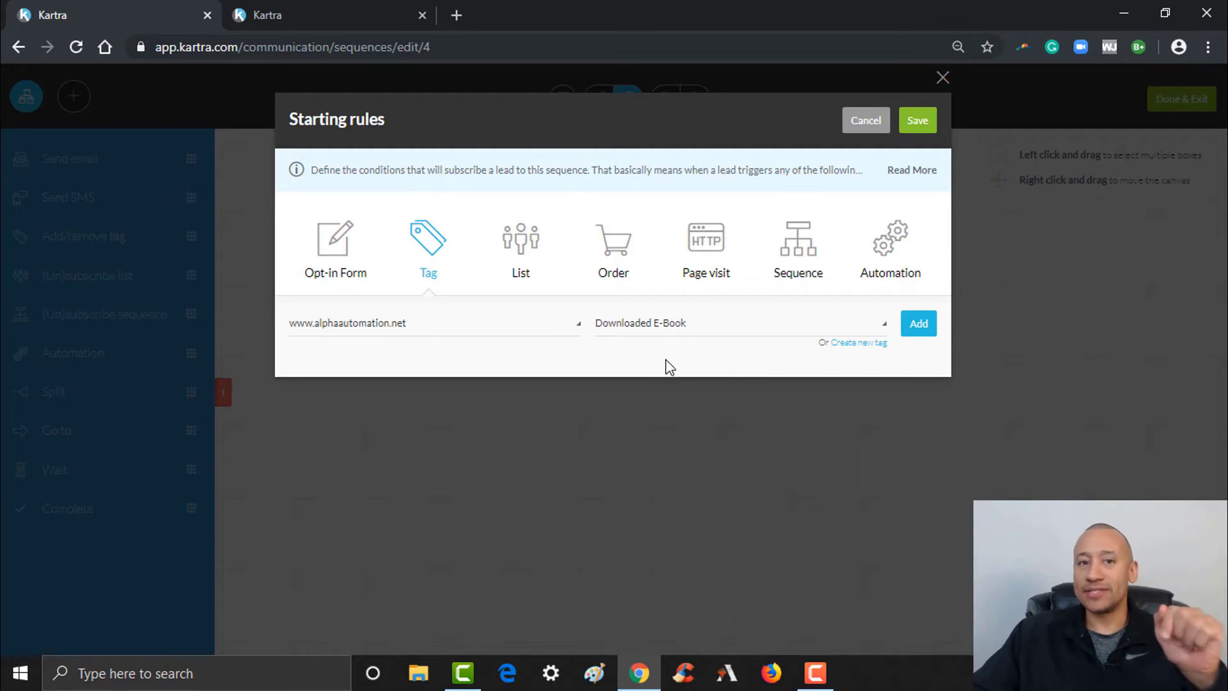
{"action": "left_click", "coordinate": [931, 328]}
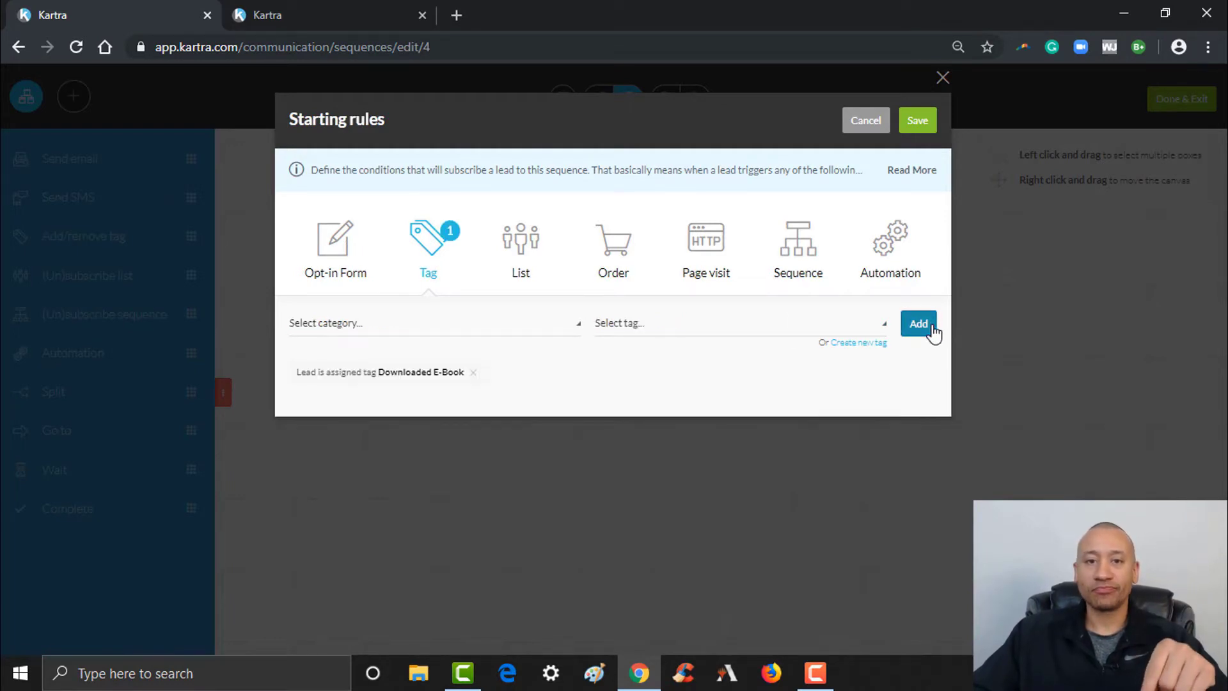
{"action": "left_click", "coordinate": [919, 122]}
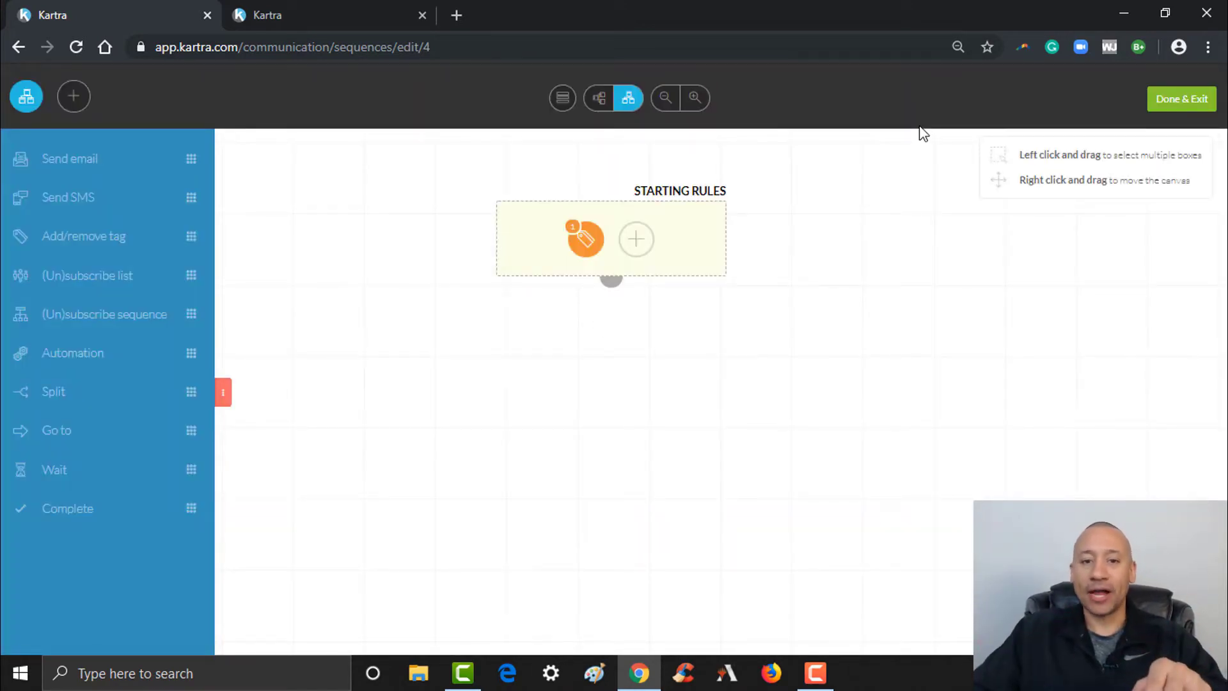
Step: Drag a Send email step onto the canvas below Starting Rules
{"action": "mouse_move", "coordinate": [591, 246]}
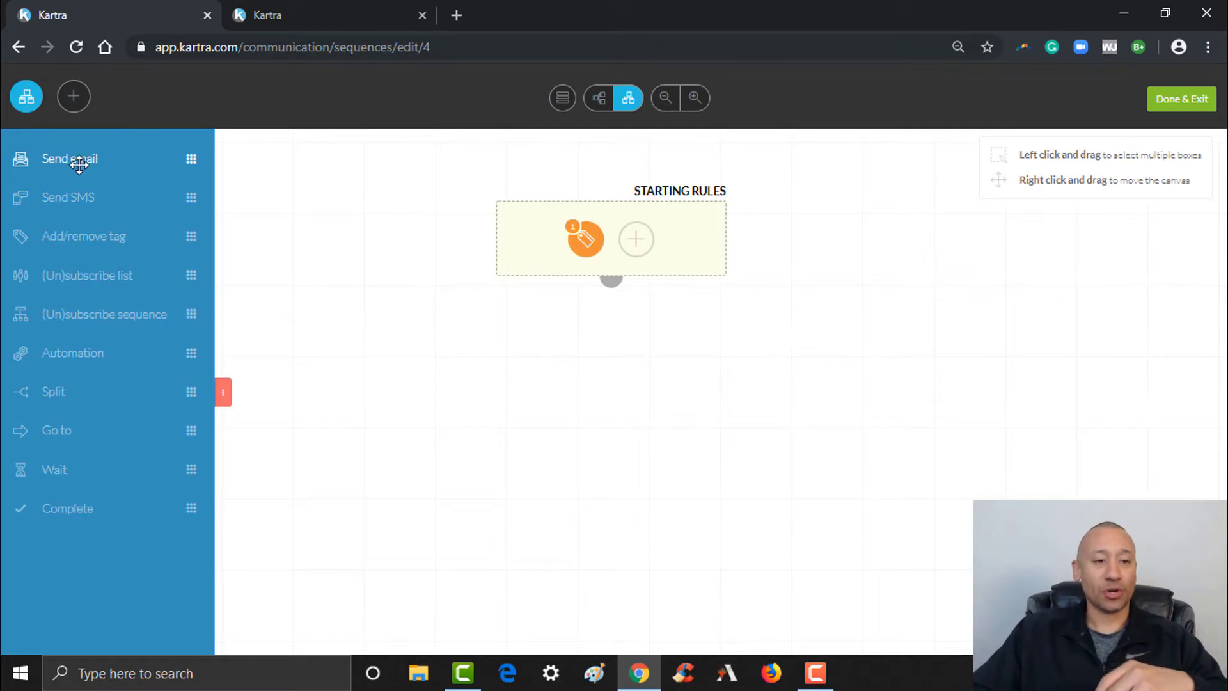
{"action": "left_click_drag", "start_coordinate": [67, 163], "coordinate": [307, 224]}
{"action": "left_click_drag", "start_coordinate": [338, 269], "coordinate": [595, 483]}
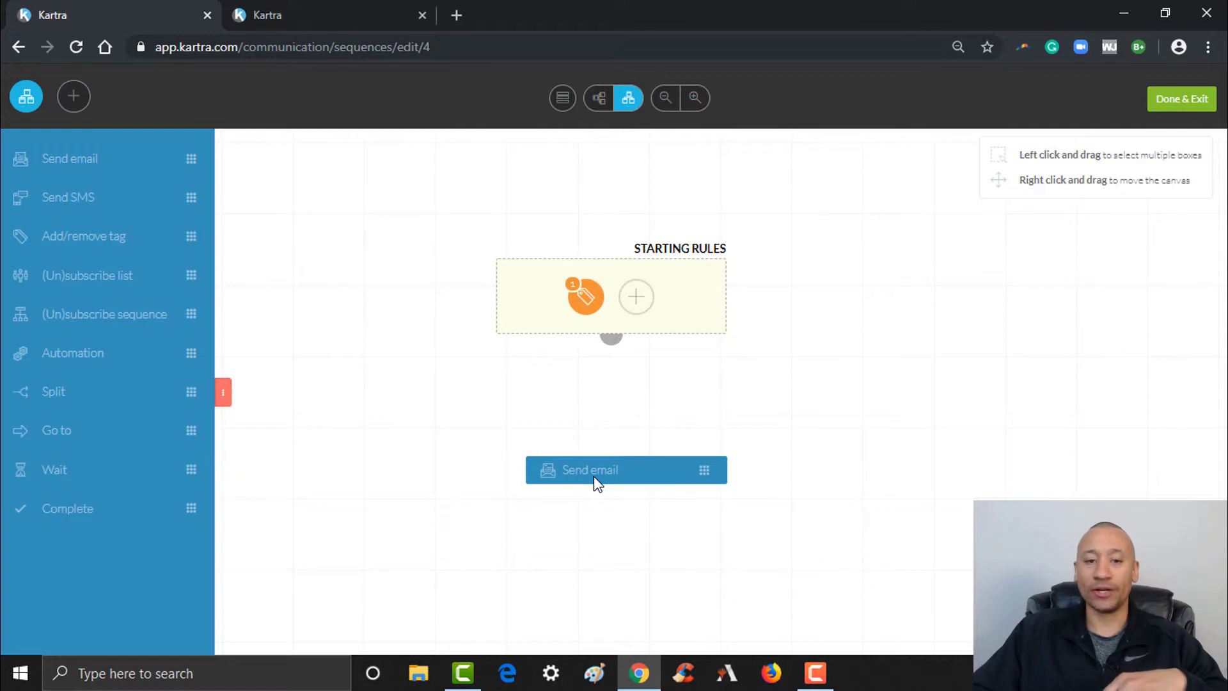
{"action": "left_click_drag", "start_coordinate": [600, 486], "coordinate": [600, 486]}
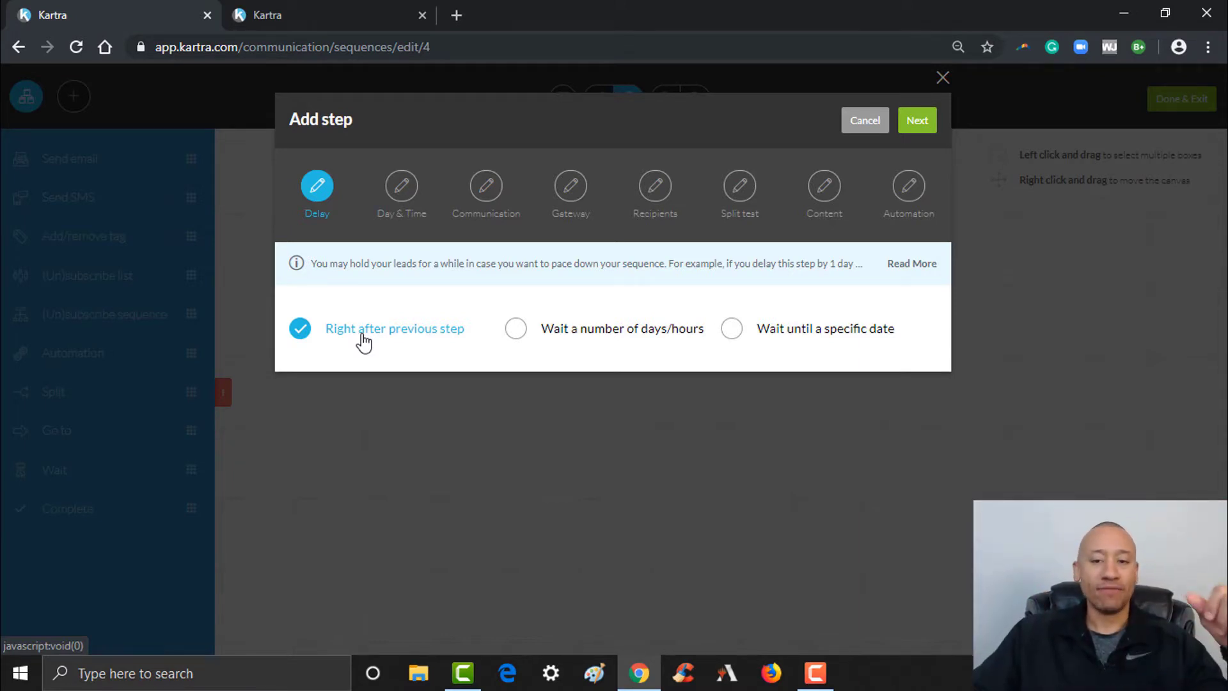
Step: Keep the email delay at 'Right after previous step' and continue to Day & Time
{"action": "left_click", "coordinate": [515, 329]}
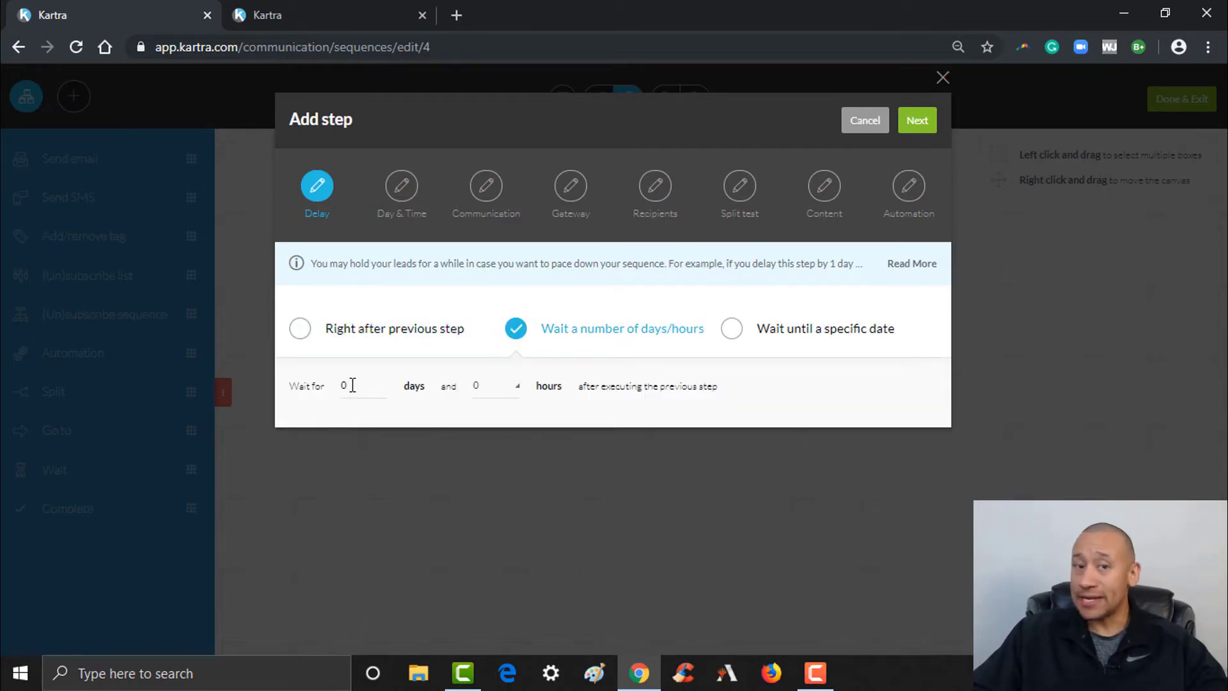
{"action": "left_click", "coordinate": [487, 394]}
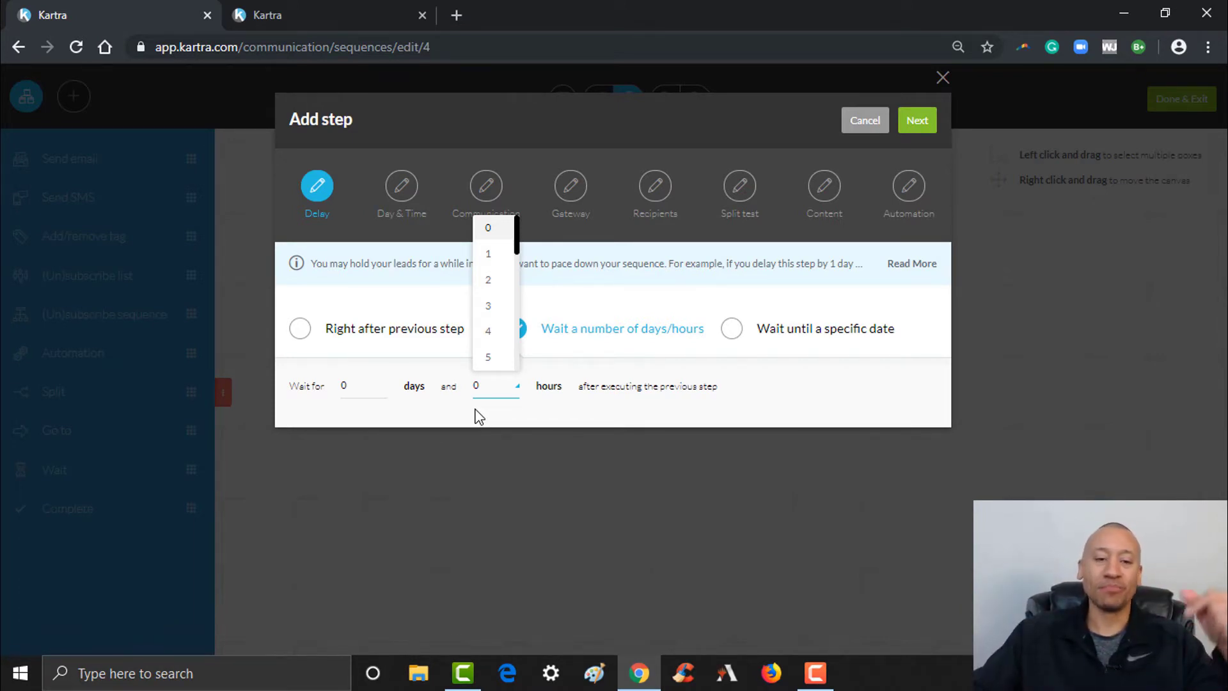
{"action": "left_click", "coordinate": [334, 331]}
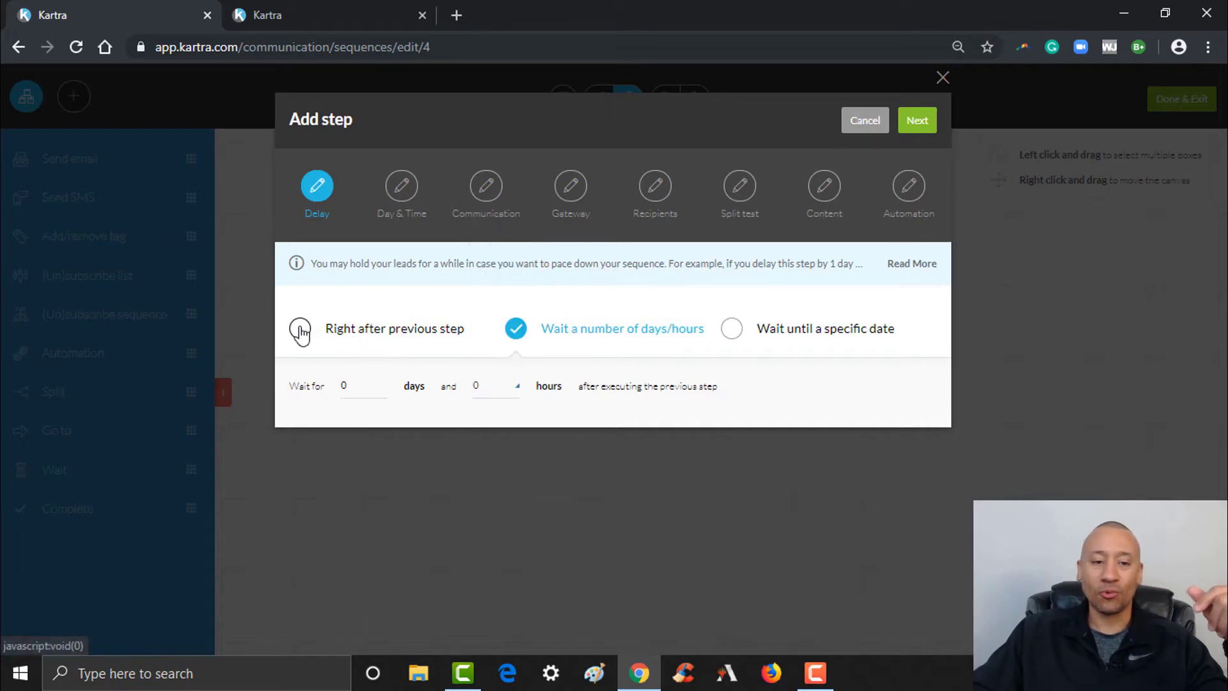
{"action": "left_click", "coordinate": [301, 330]}
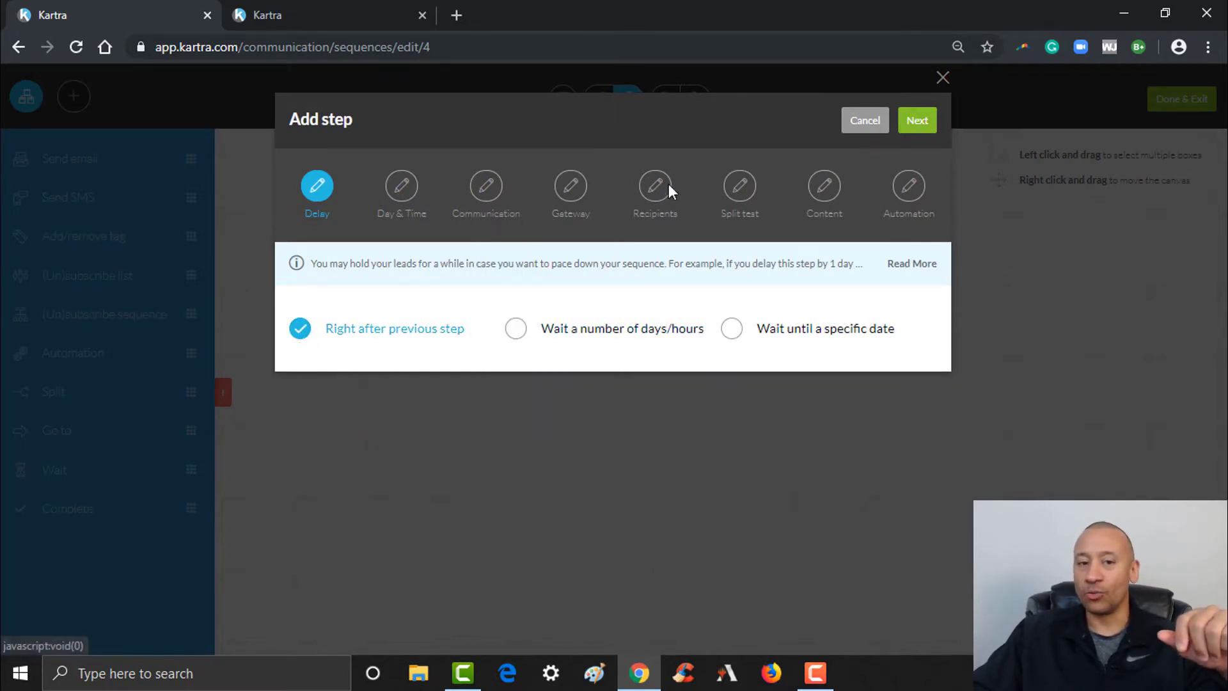
{"action": "left_click", "coordinate": [925, 127]}
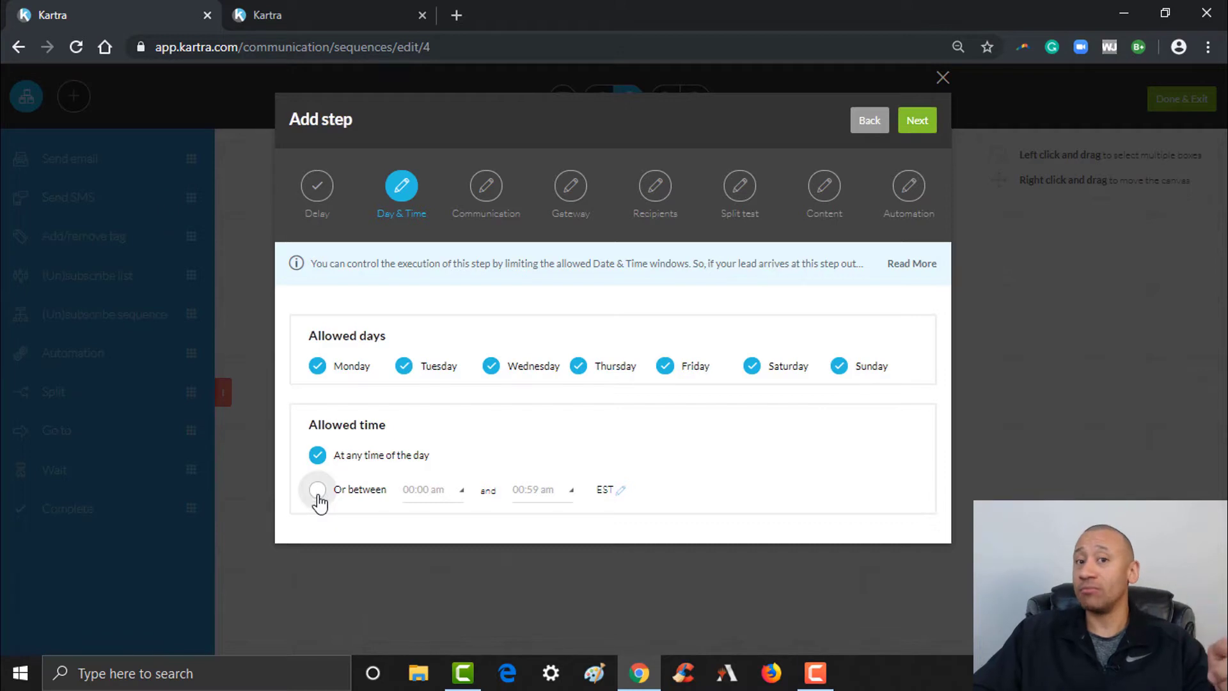
Step: Allow sending at any time of the day on all days instead of a 07:00 window
{"action": "left_click", "coordinate": [318, 493]}
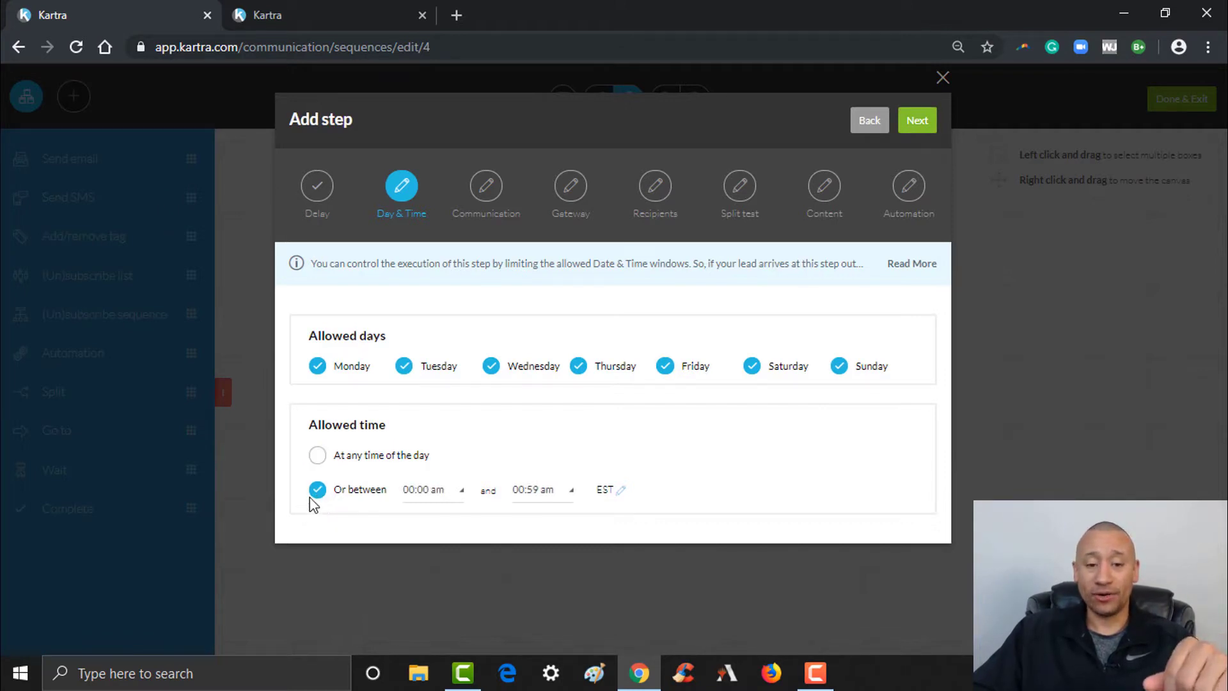
{"action": "left_click", "coordinate": [424, 497]}
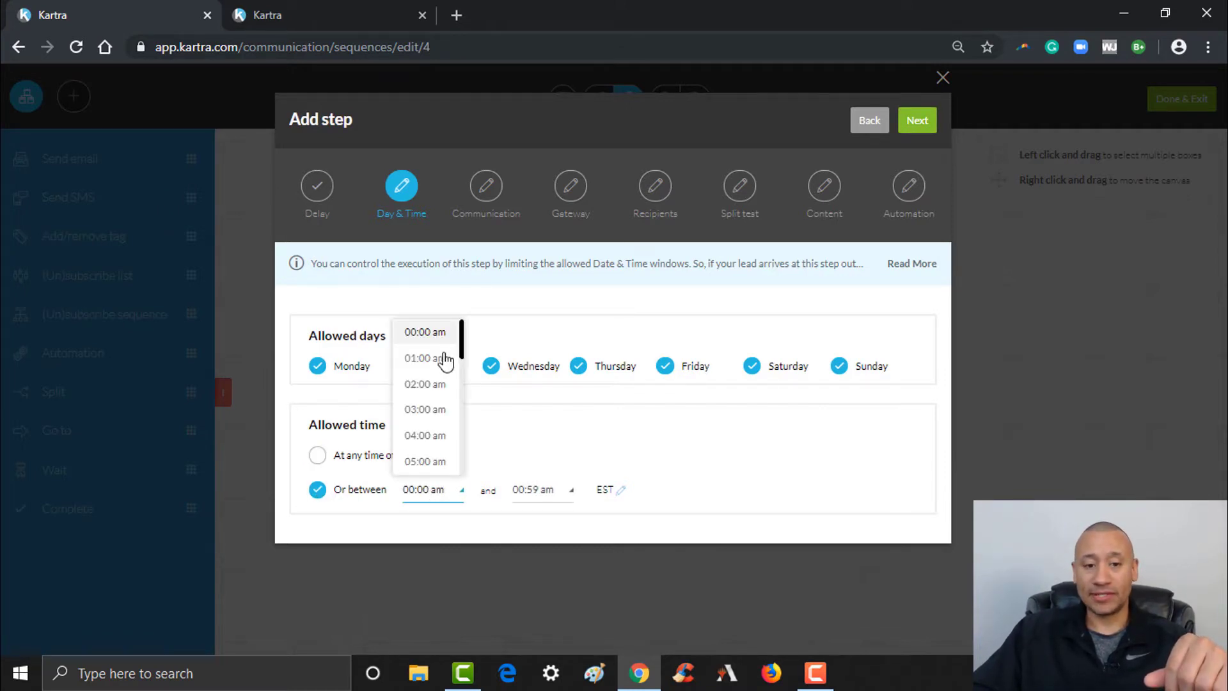
{"action": "scroll", "coordinate": [463, 351], "scroll_direction": "down", "scroll_amount": 3}
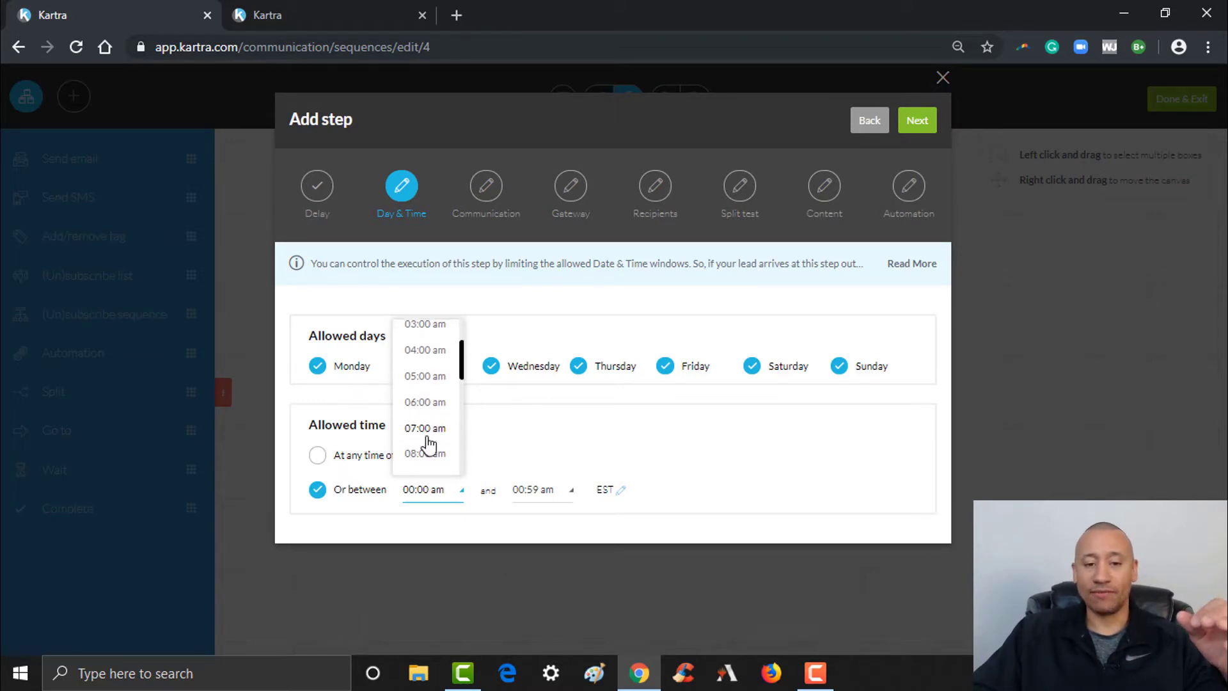
{"action": "left_click", "coordinate": [427, 437]}
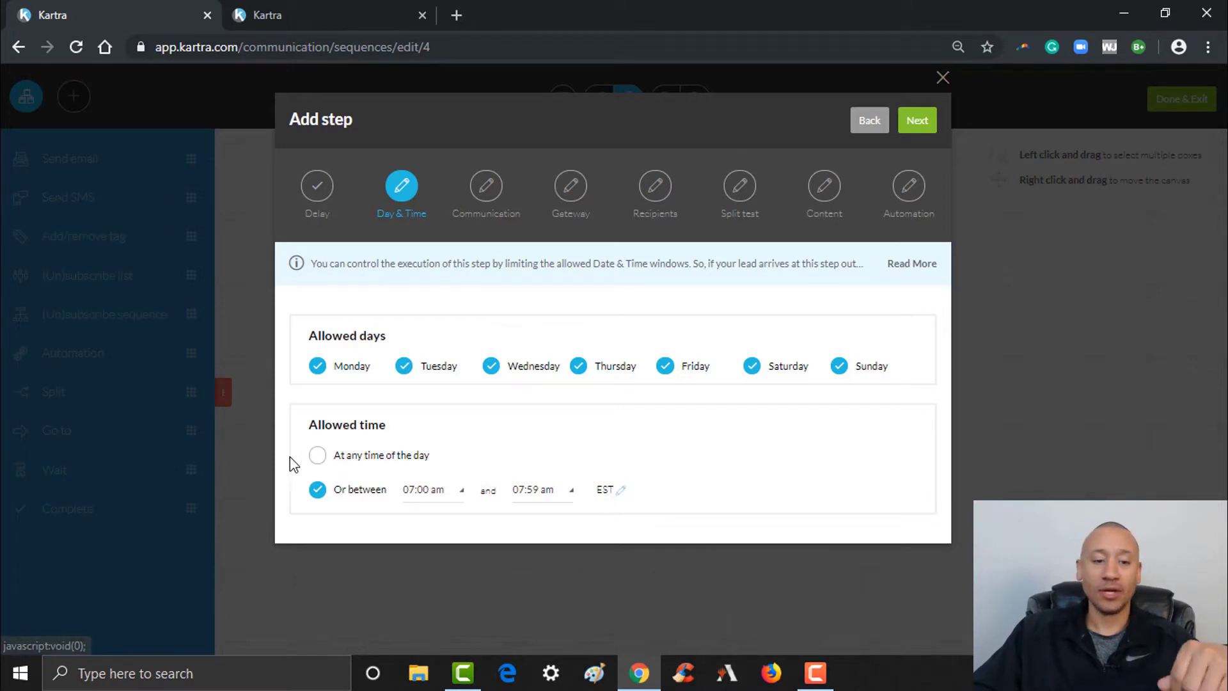
{"action": "left_click", "coordinate": [326, 456]}
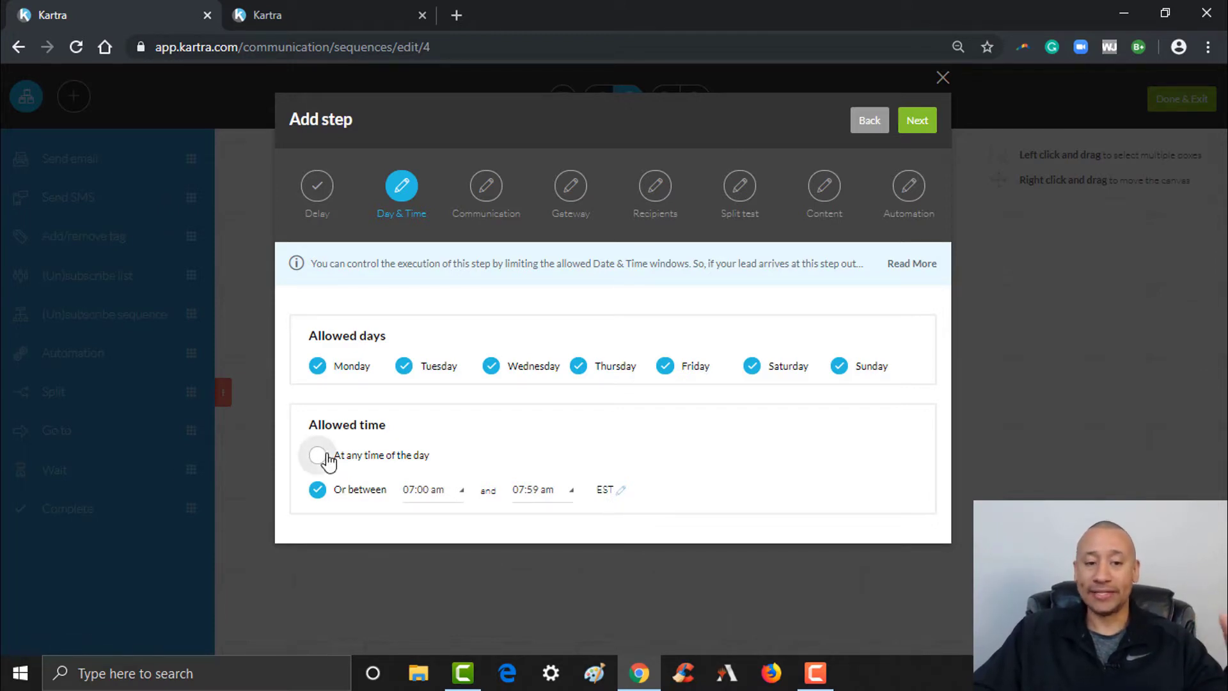
{"action": "left_click", "coordinate": [919, 121]}
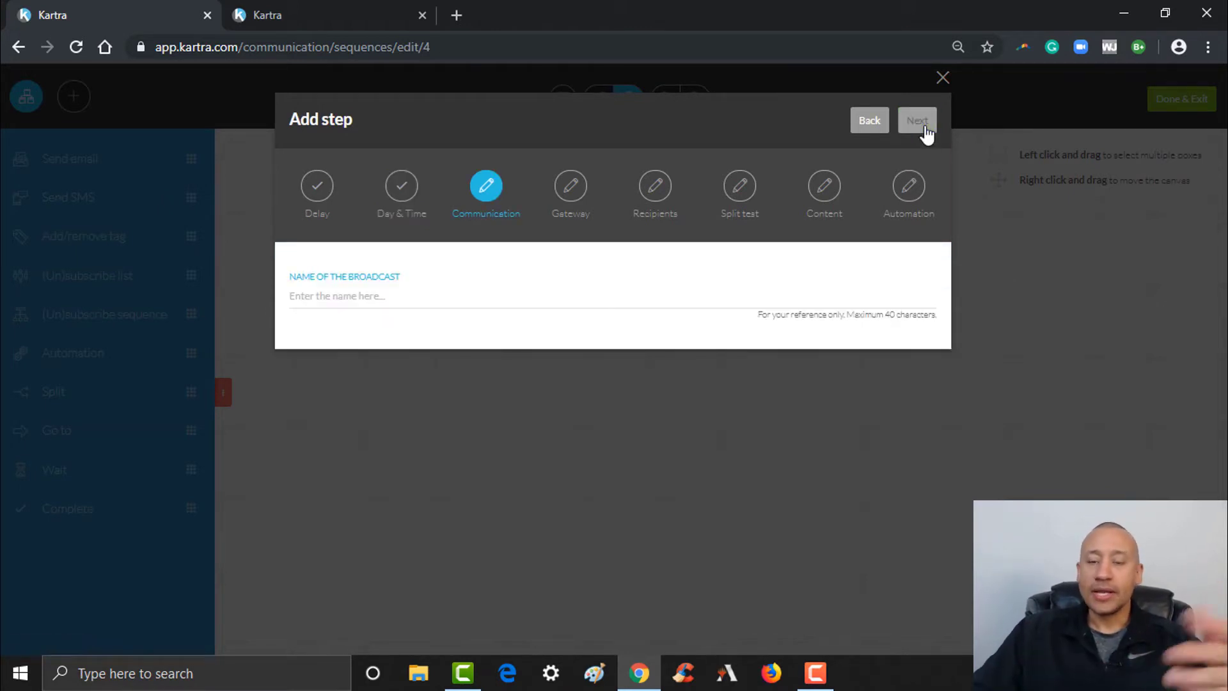
Step: Enter 'Downloaded E-Book Follow Up Email #1' as the broadcast name and continue to Gateway
{"action": "left_click", "coordinate": [386, 297]}
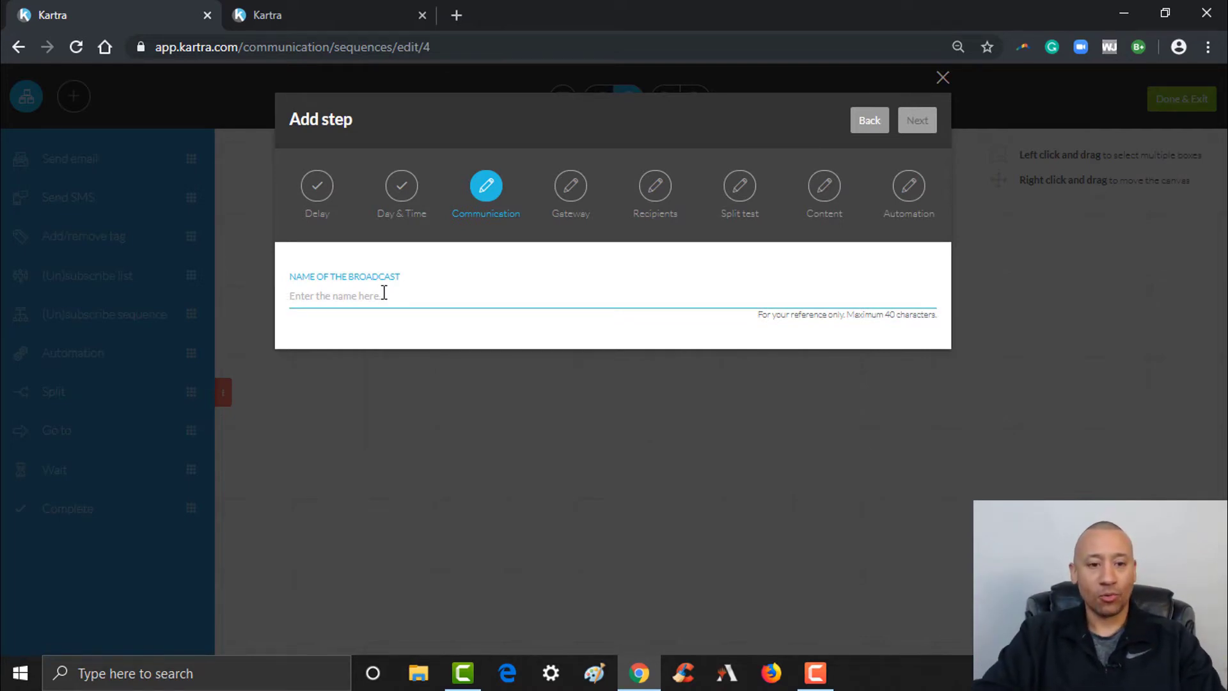
{"action": "type", "text": "Downloaded E-Book"}
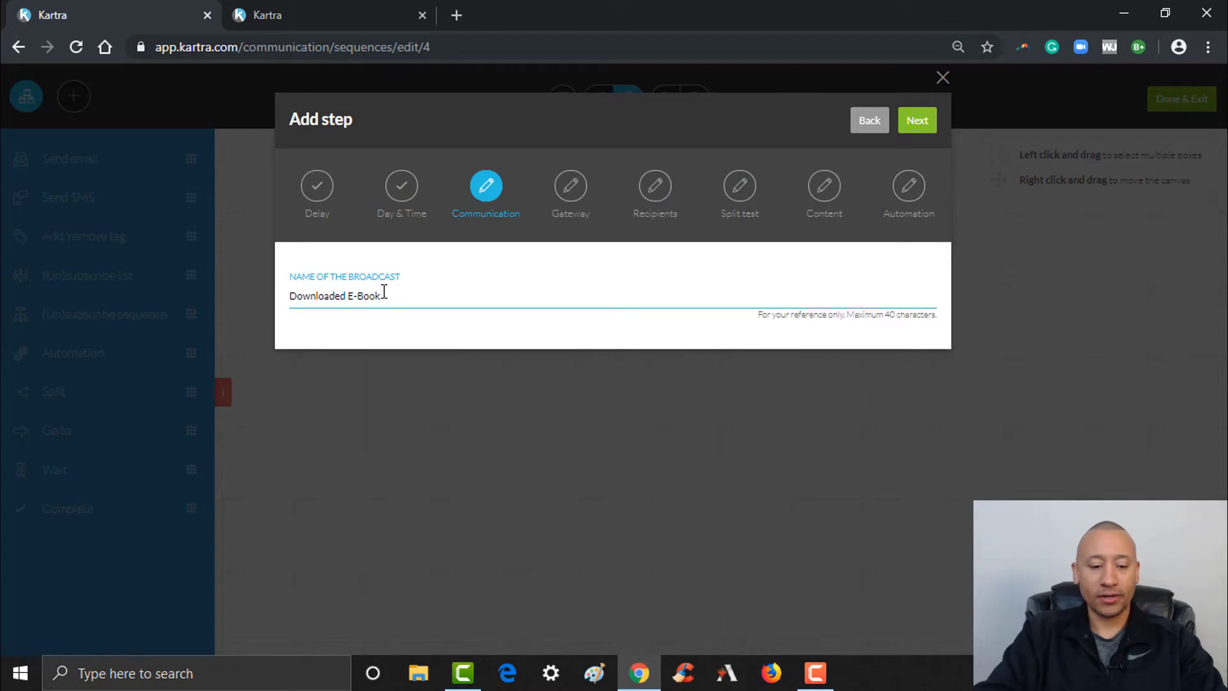
{"action": "type", "text": "Fol"}
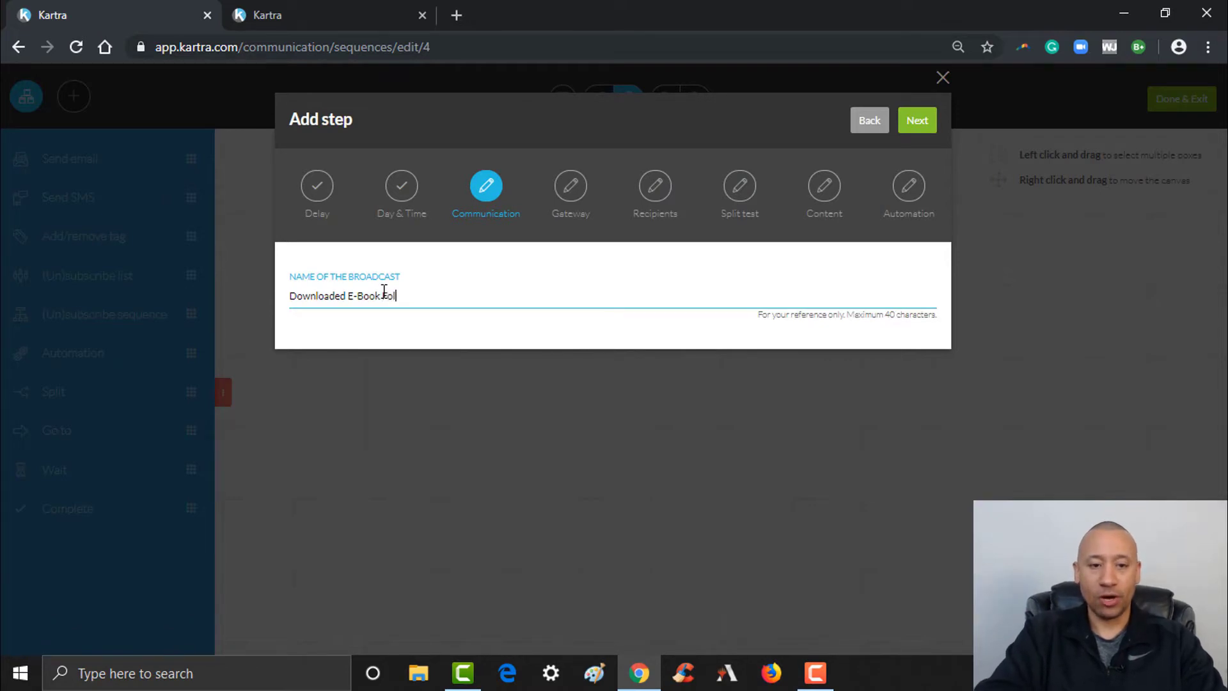
{"action": "type", "text": "low Up E"}
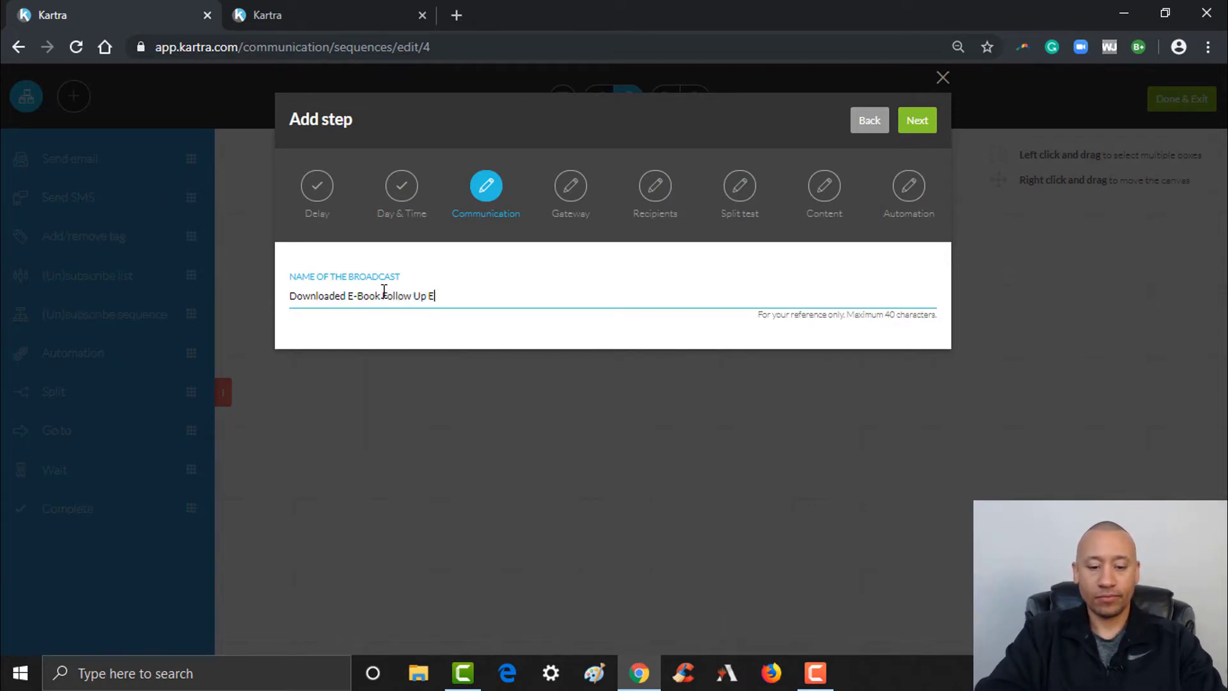
{"action": "type", "text": "mail #1"}
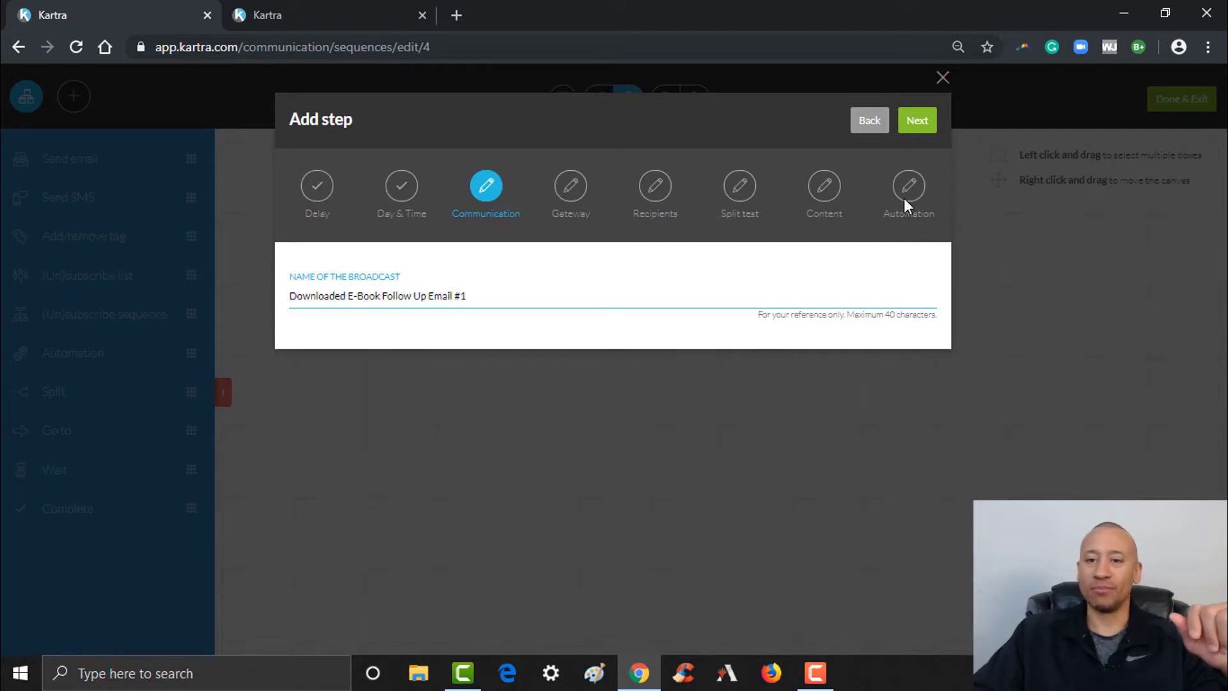
{"action": "left_click", "coordinate": [918, 122]}
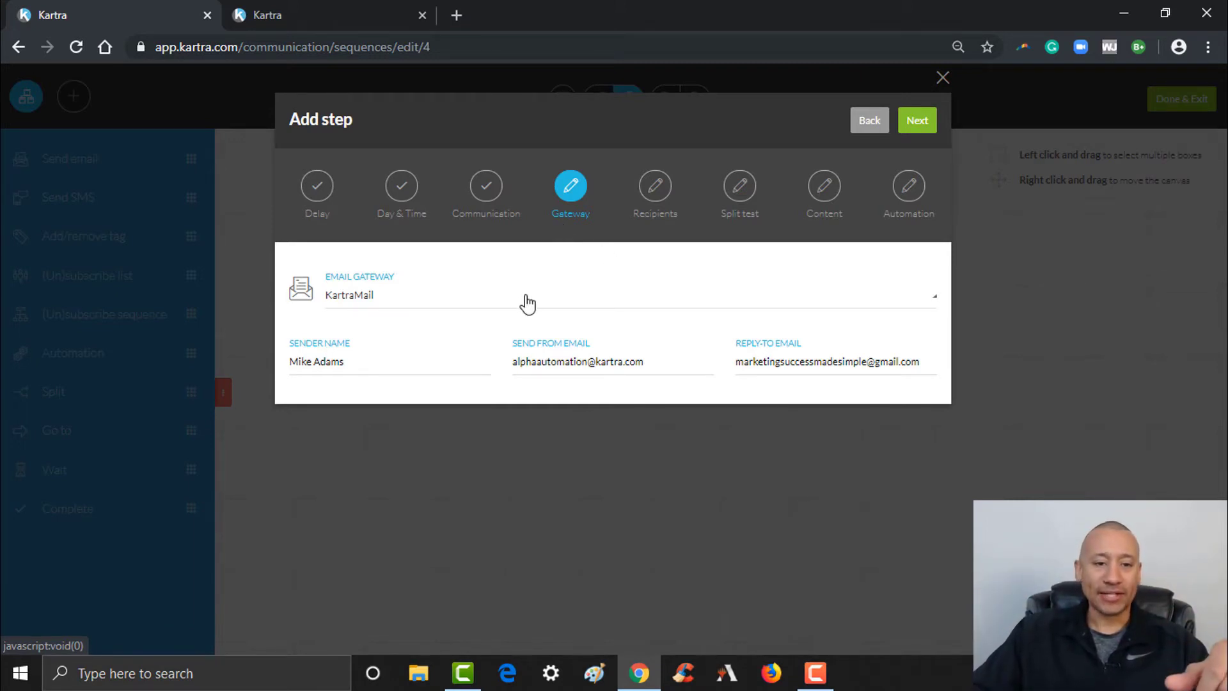
Step: Set both the Send From and Reply-To addresses to the company's own e-mail address
{"action": "left_click", "coordinate": [402, 362]}
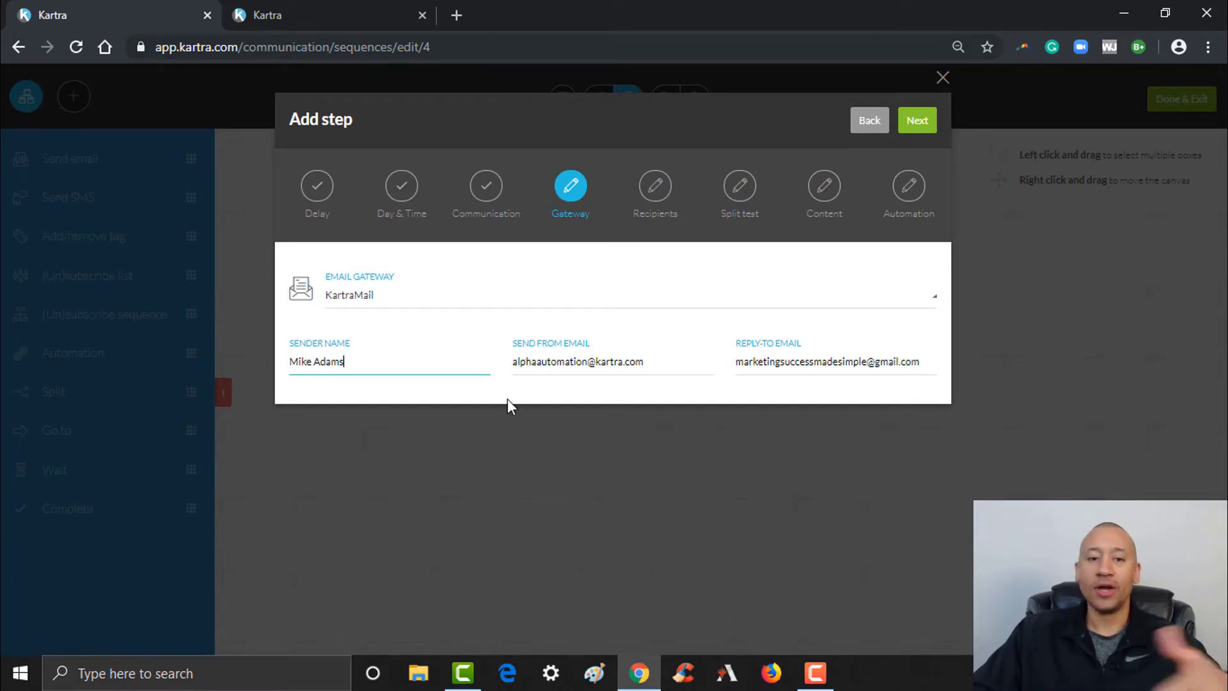
{"action": "left_click", "coordinate": [518, 361]}
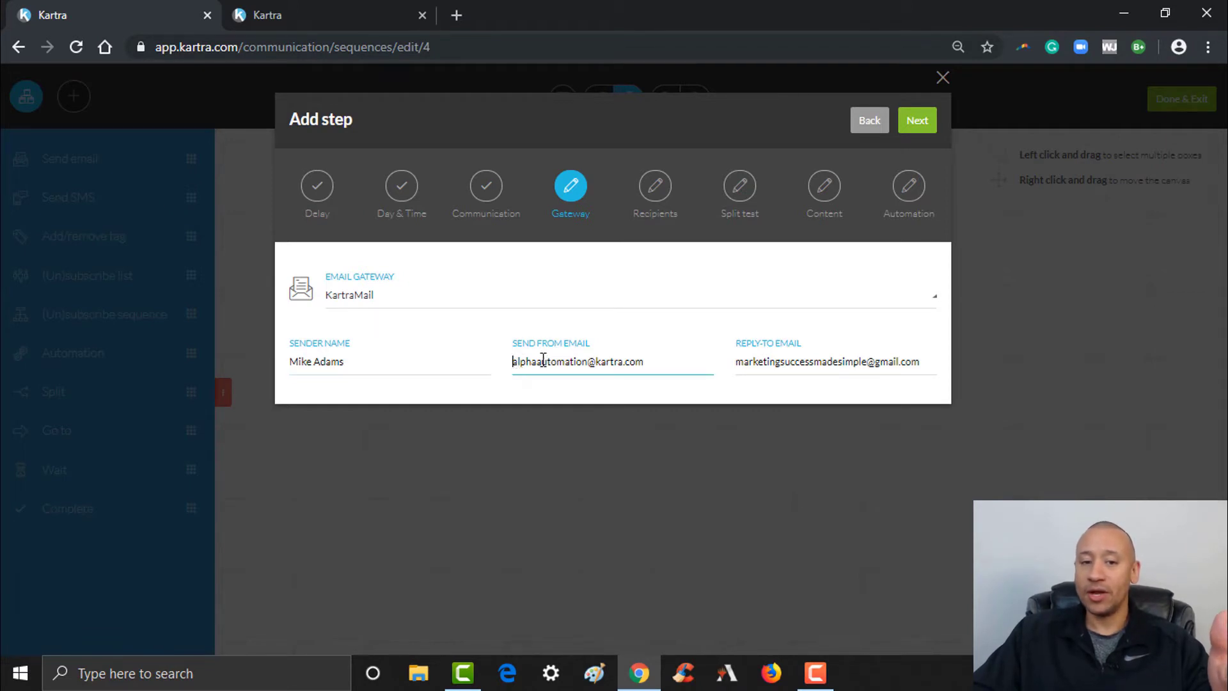
{"action": "left_click_drag", "start_coordinate": [514, 362], "coordinate": [671, 360]}
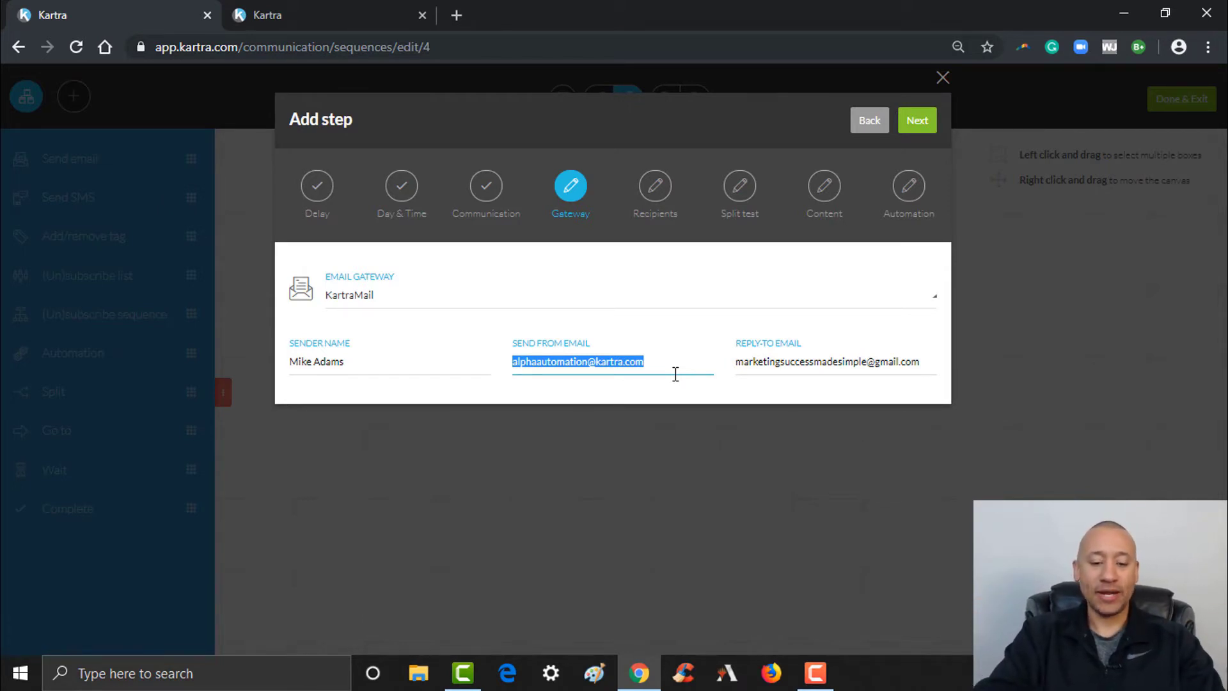
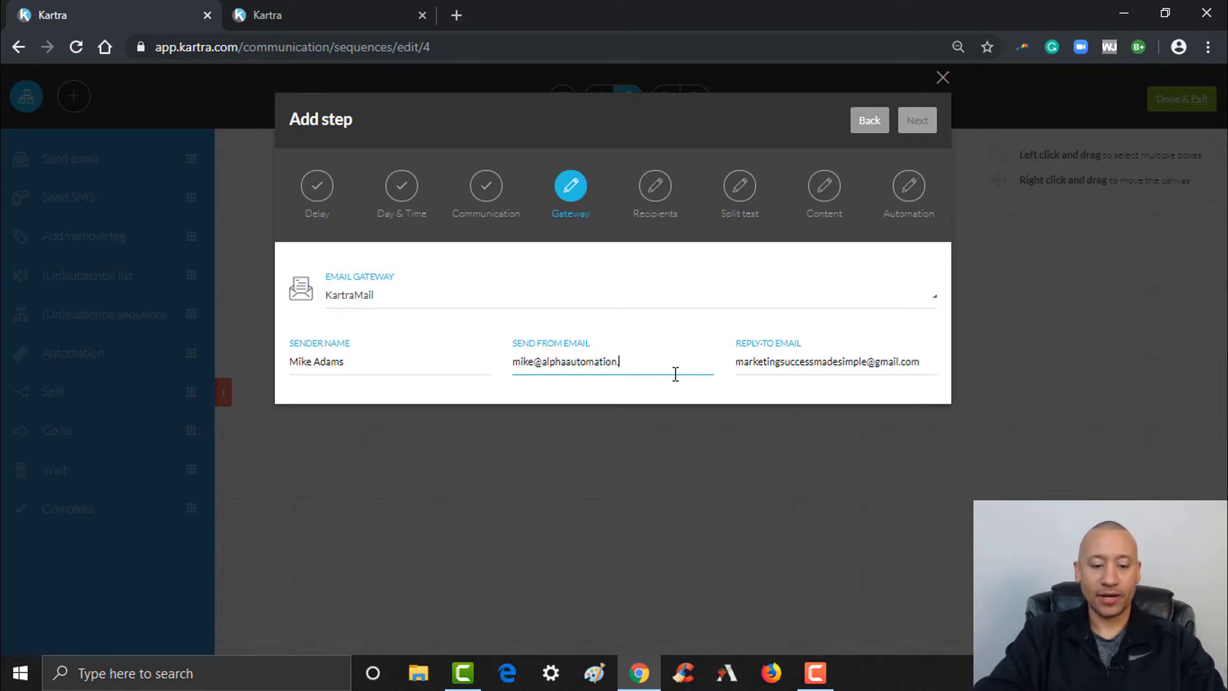
{"action": "key", "text": "ctrl+a"}
{"action": "key", "text": "ctrl+c"}
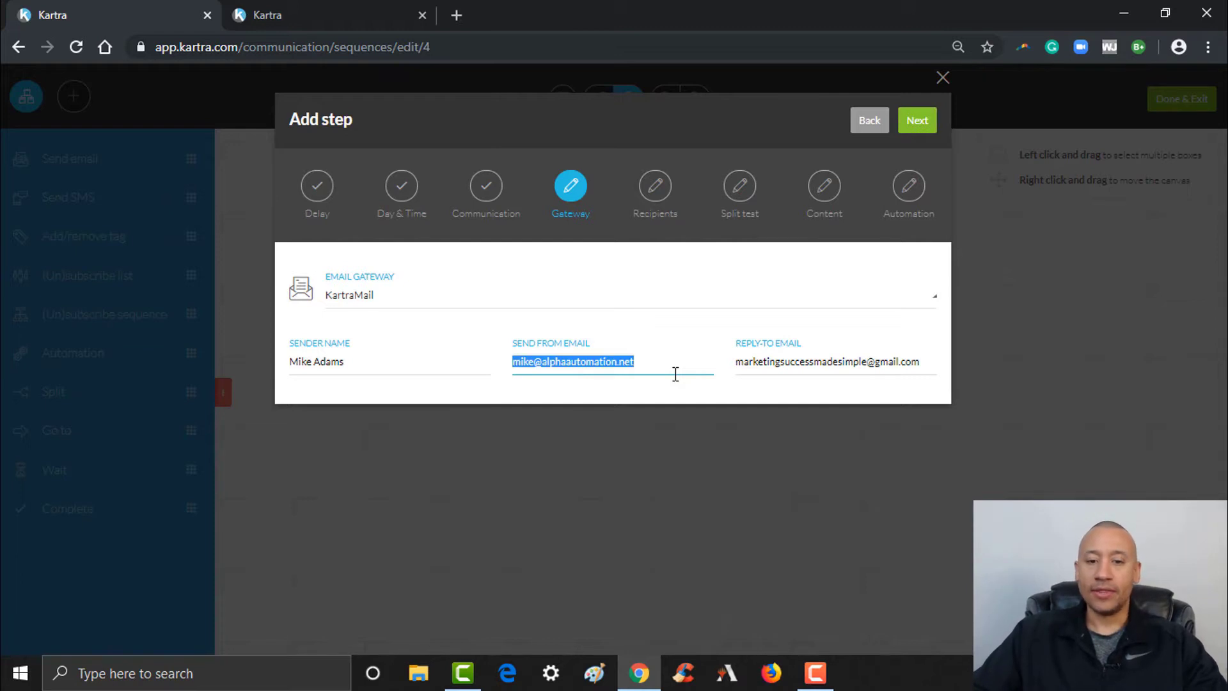
{"action": "left_click", "coordinate": [798, 365]}
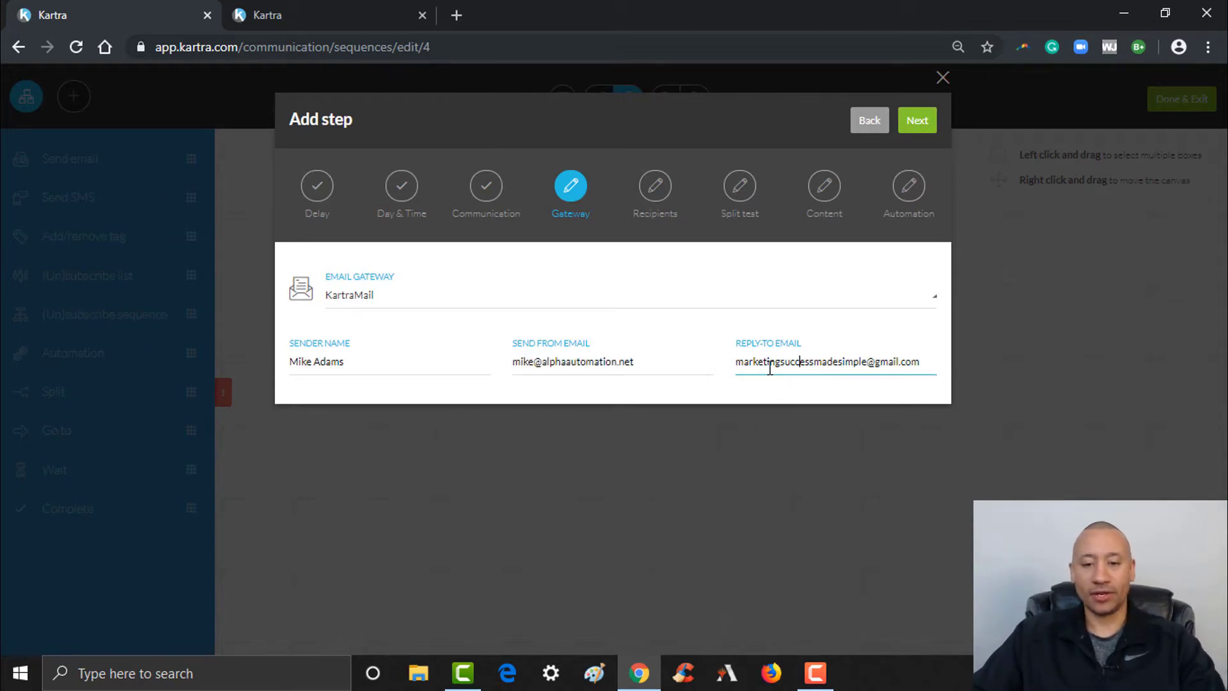
{"action": "key", "text": "ctrl+a"}
{"action": "key", "text": "ctrl+v"}
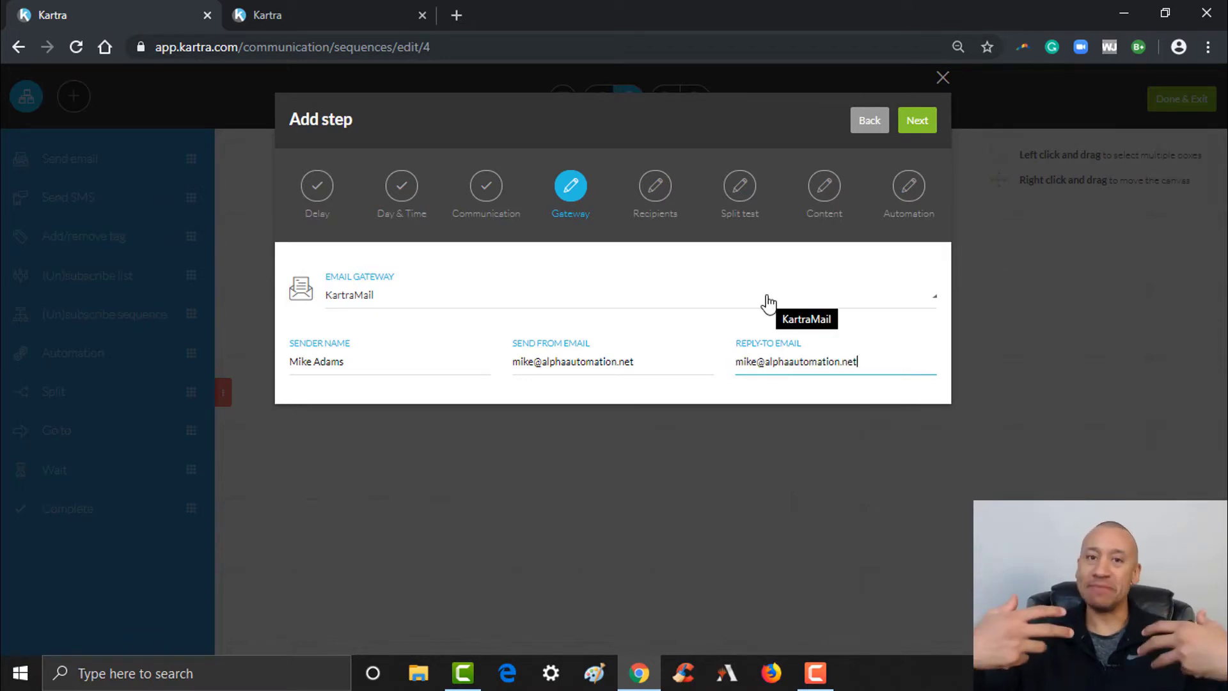
{"action": "triple_click", "coordinate": [618, 362]}
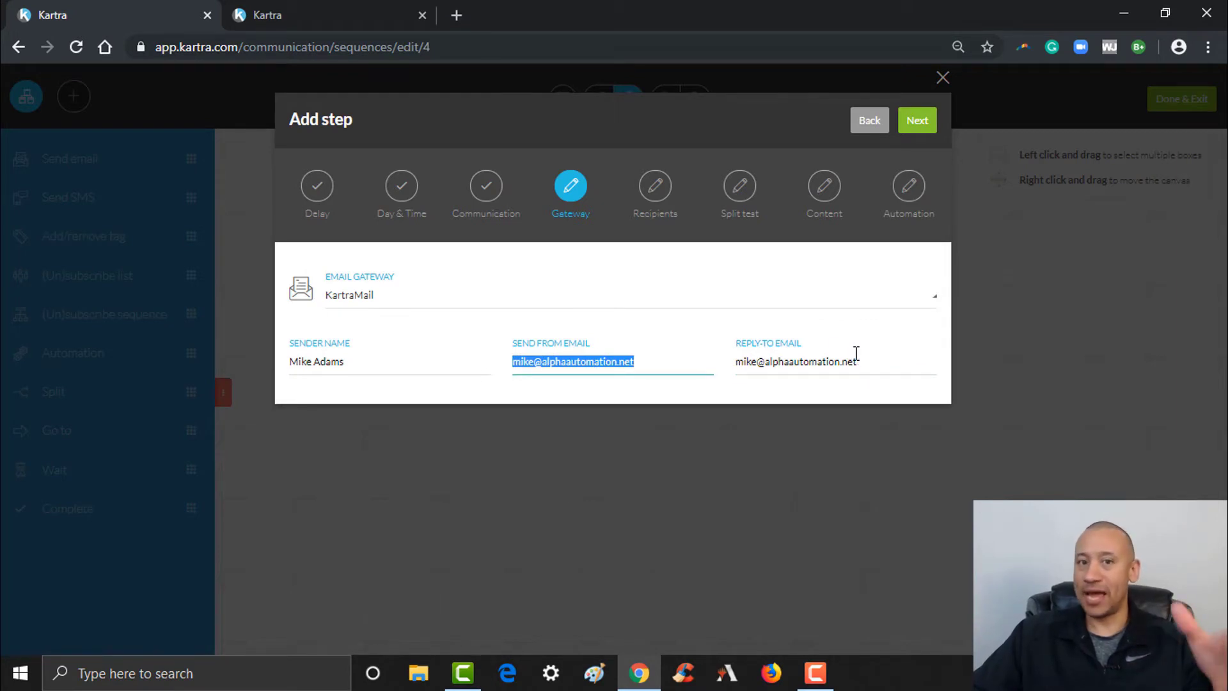
{"action": "left_click_drag", "start_coordinate": [896, 362], "coordinate": [736, 364]}
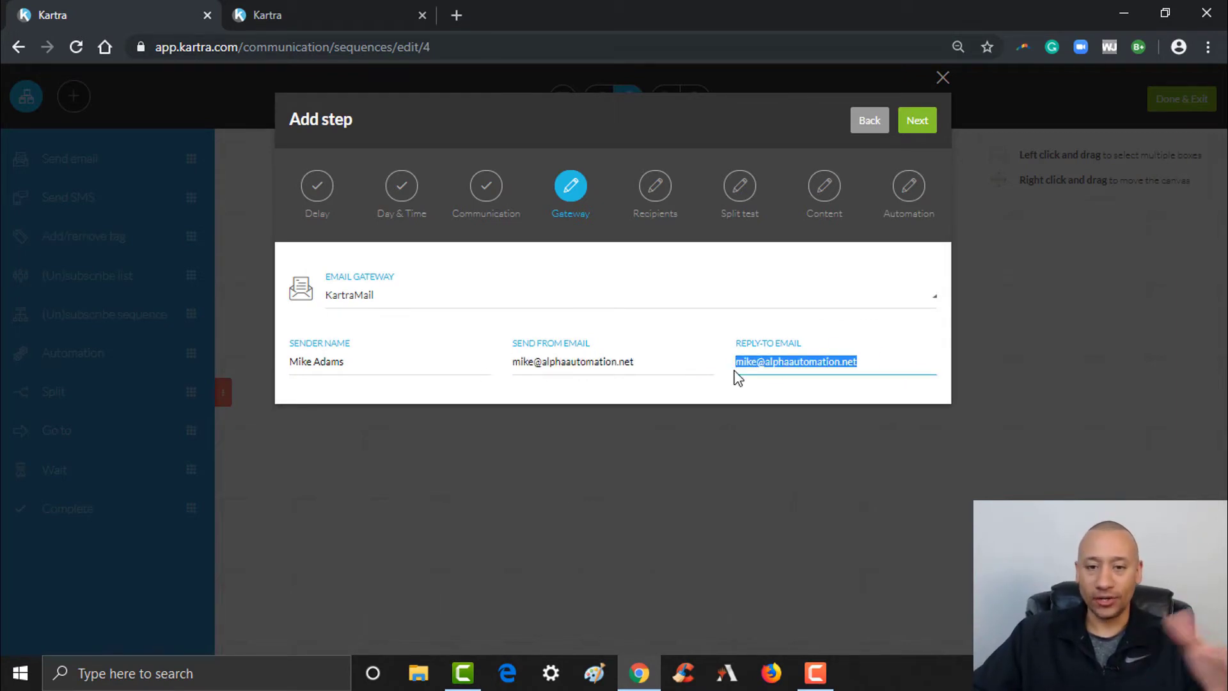
{"action": "left_click", "coordinate": [916, 125]}
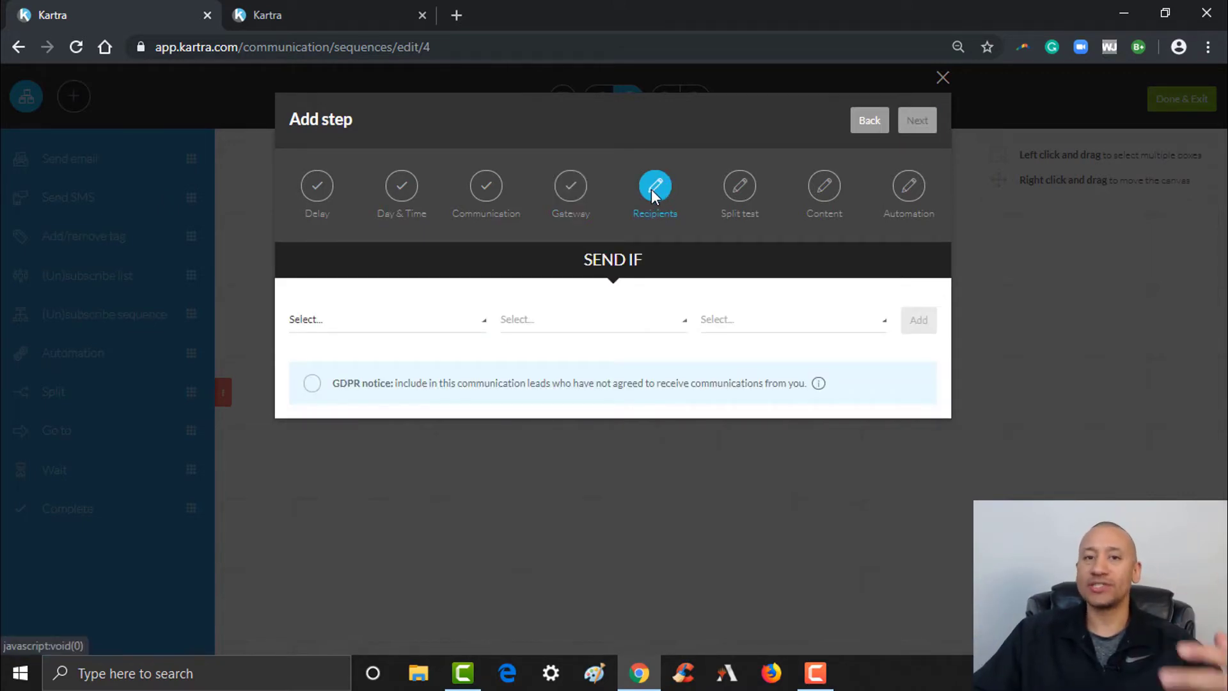
{"action": "left_click", "coordinate": [463, 319]}
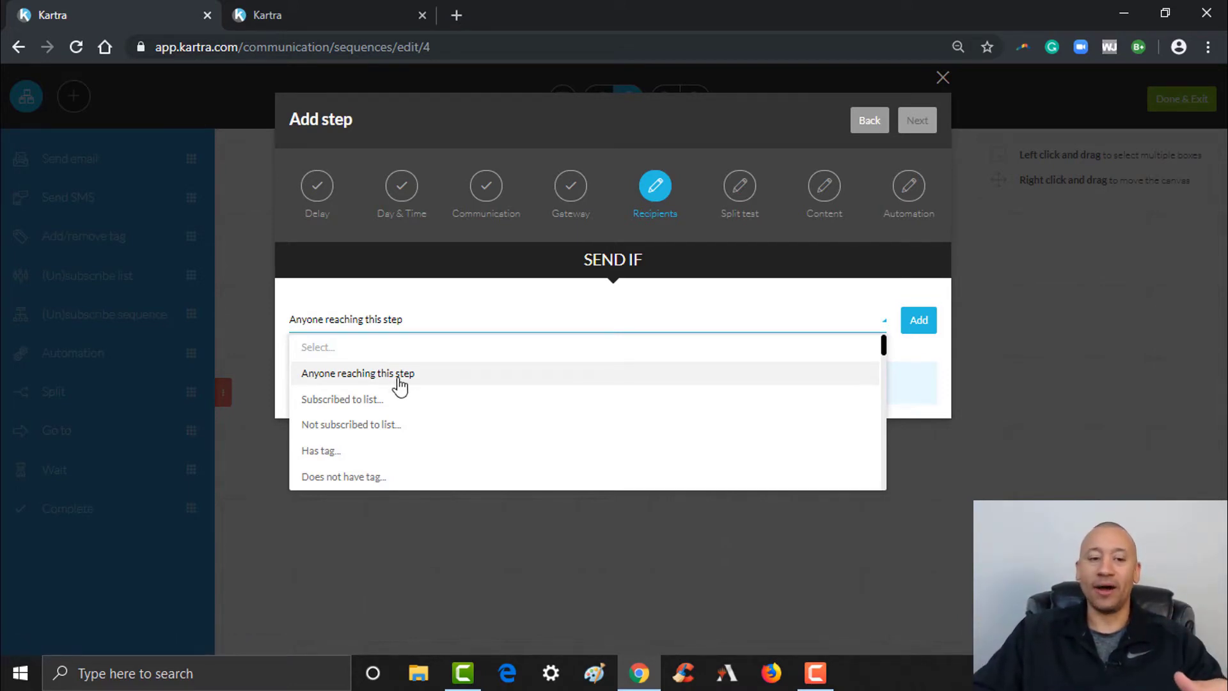
{"action": "left_click", "coordinate": [350, 478]}
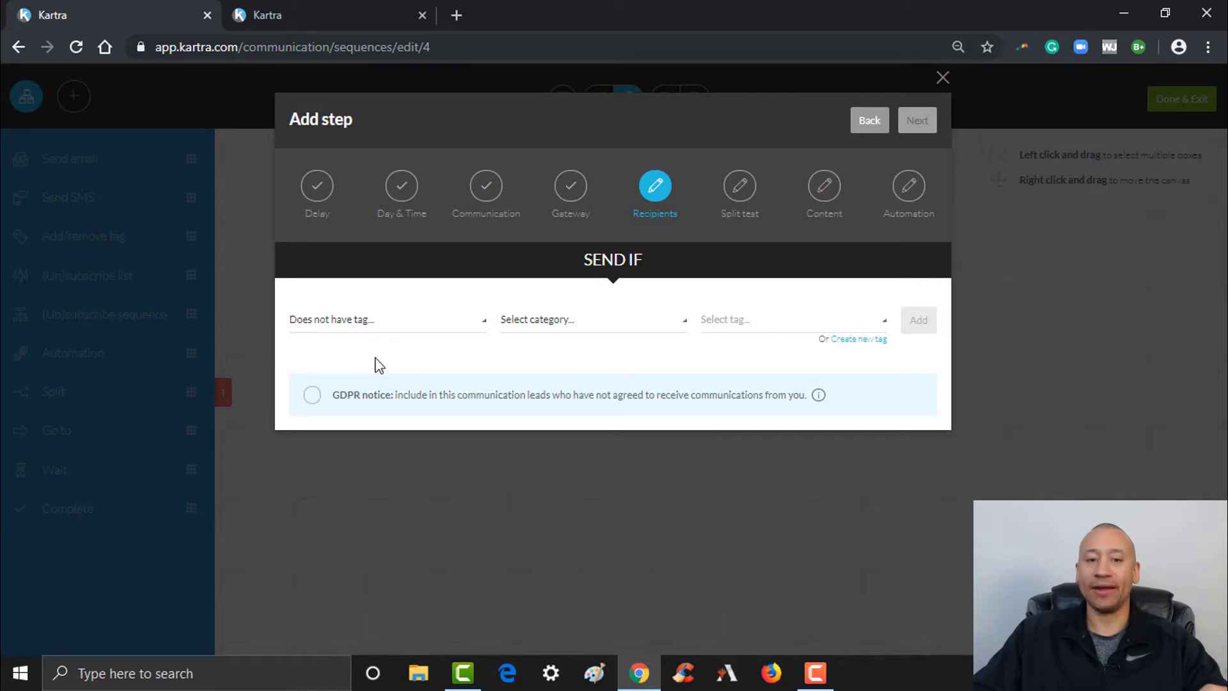
{"action": "left_click", "coordinate": [599, 327]}
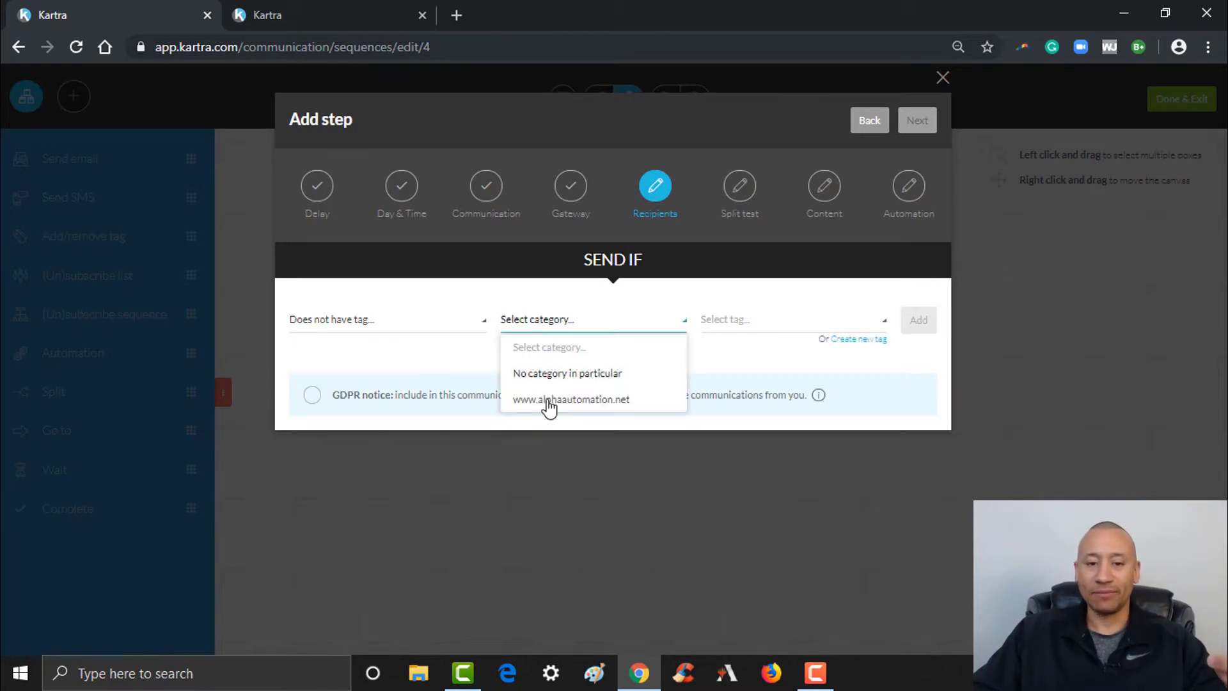
{"action": "left_click", "coordinate": [568, 394]}
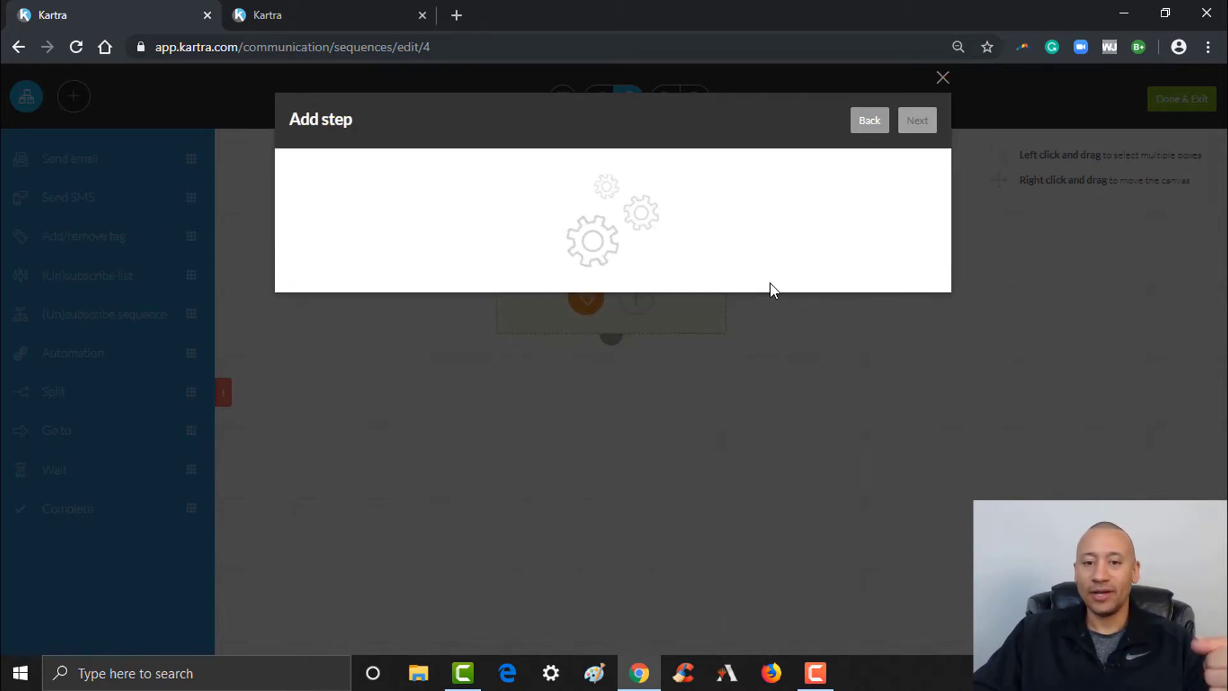
{"action": "left_click", "coordinate": [754, 319]}
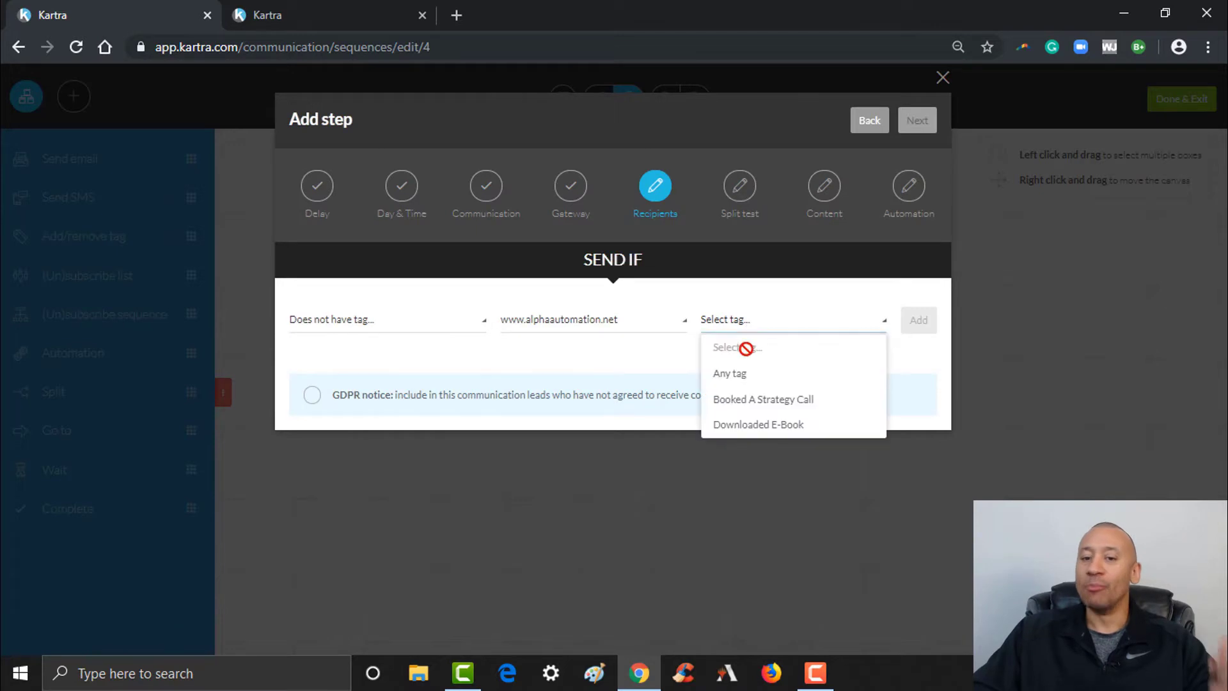
{"action": "left_click", "coordinate": [760, 403]}
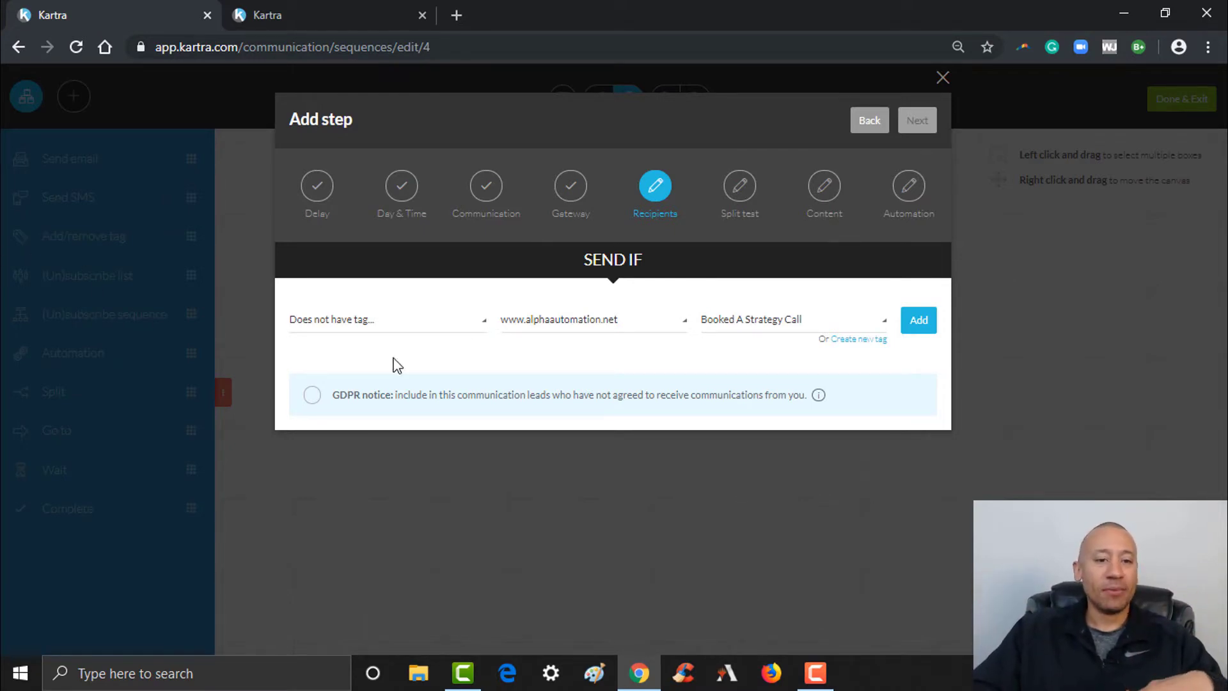
Step: Add an 'Anyone reaching this step' recipient condition with the GDPR notice option ticked
{"action": "left_click", "coordinate": [394, 327]}
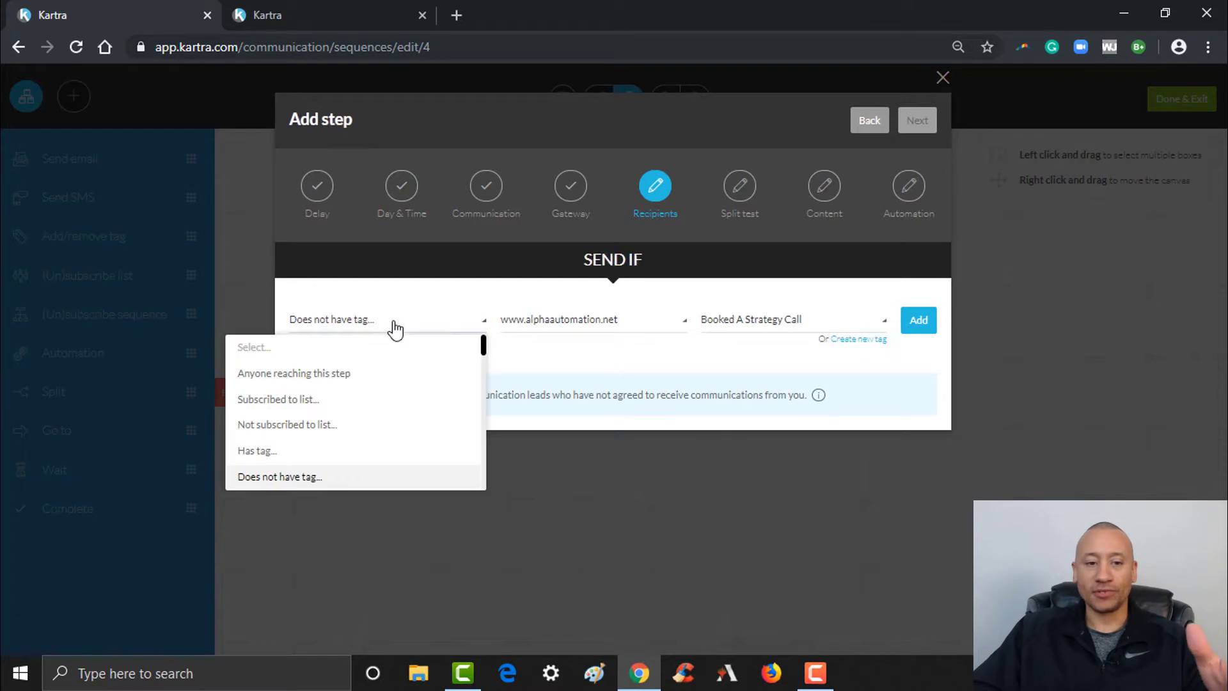
{"action": "left_click", "coordinate": [354, 376]}
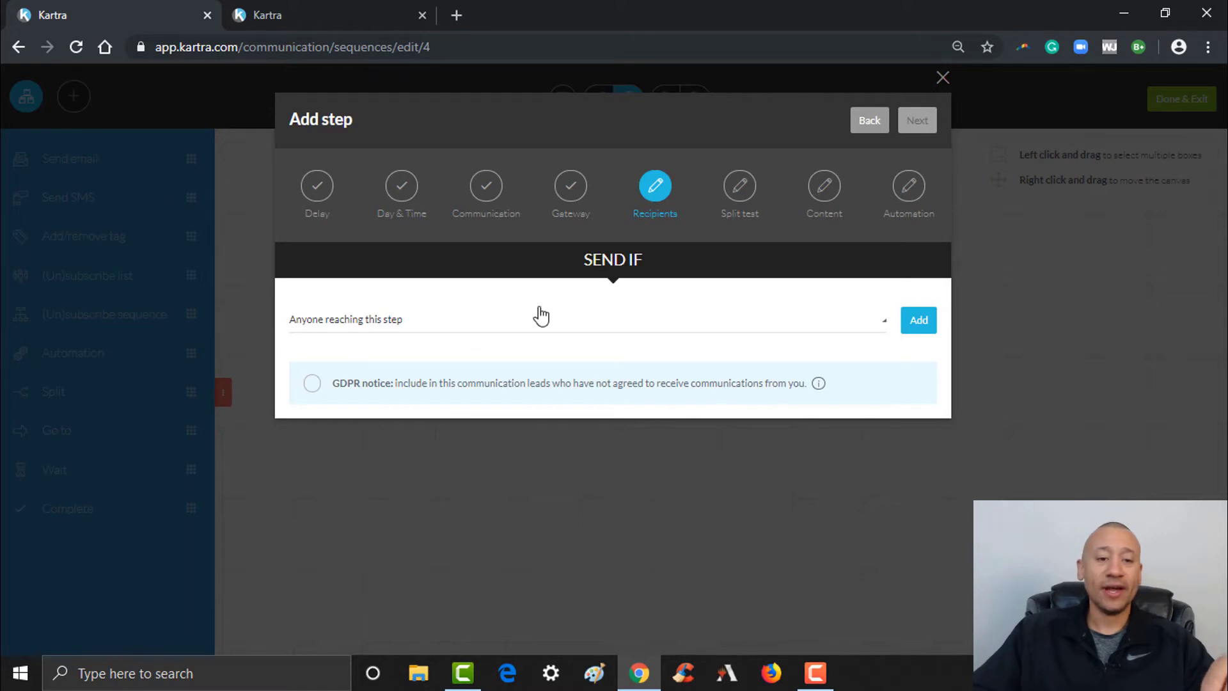
{"action": "left_click", "coordinate": [312, 383]}
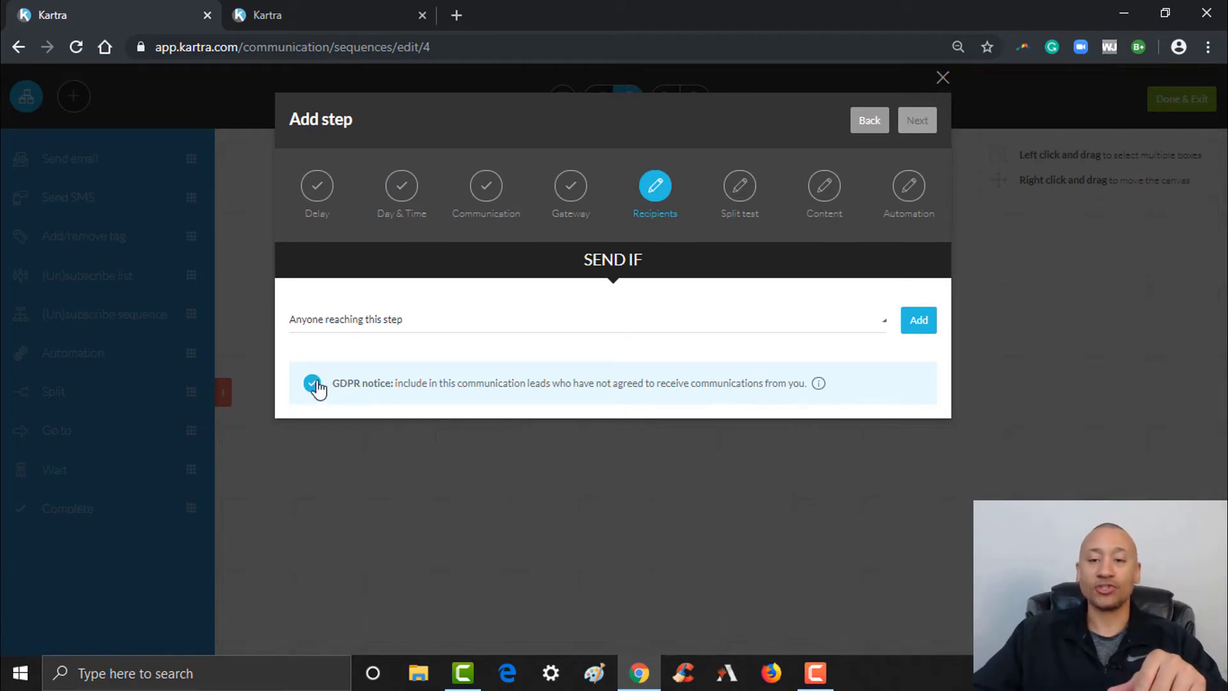
{"action": "left_click", "coordinate": [919, 320]}
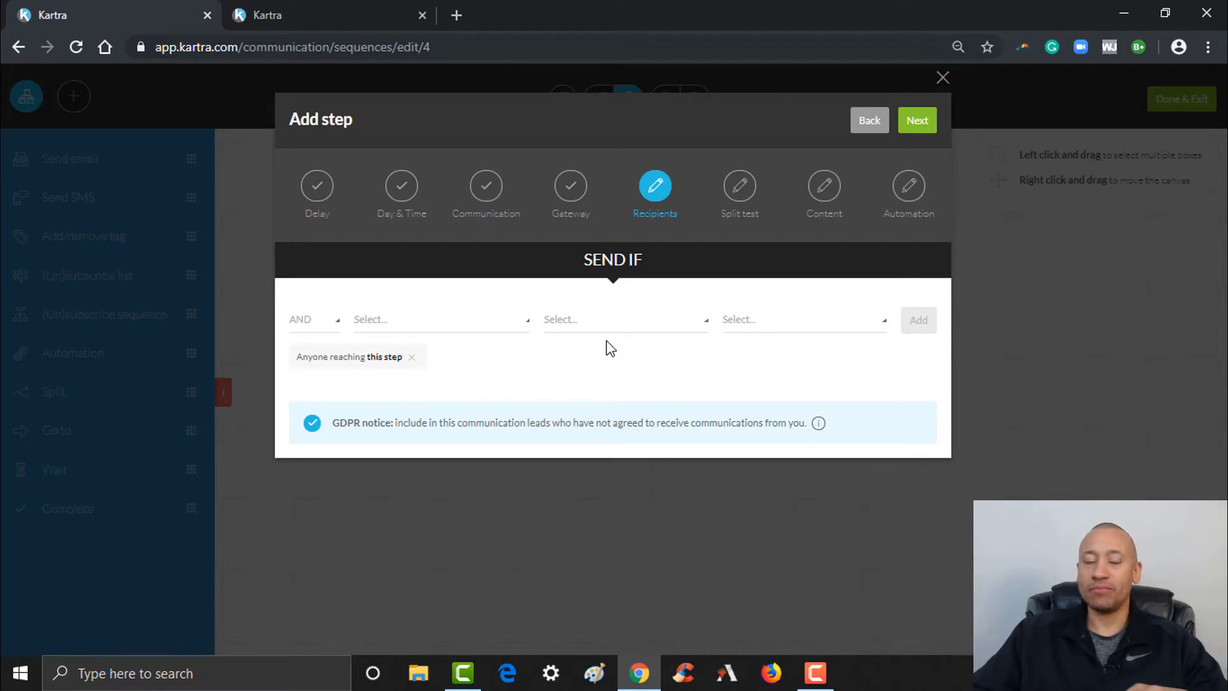
Step: Keep this step a Single email instead of a split test and advance to the Content stage
{"action": "left_click", "coordinate": [916, 121]}
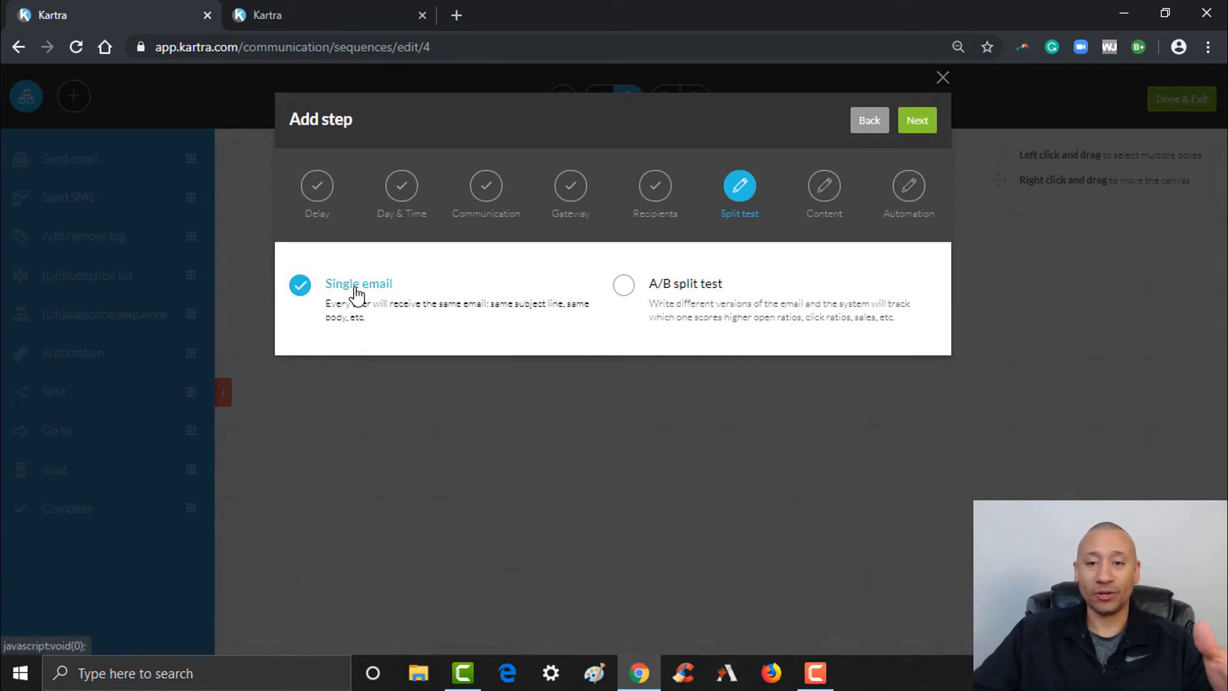
{"action": "left_click", "coordinate": [899, 124]}
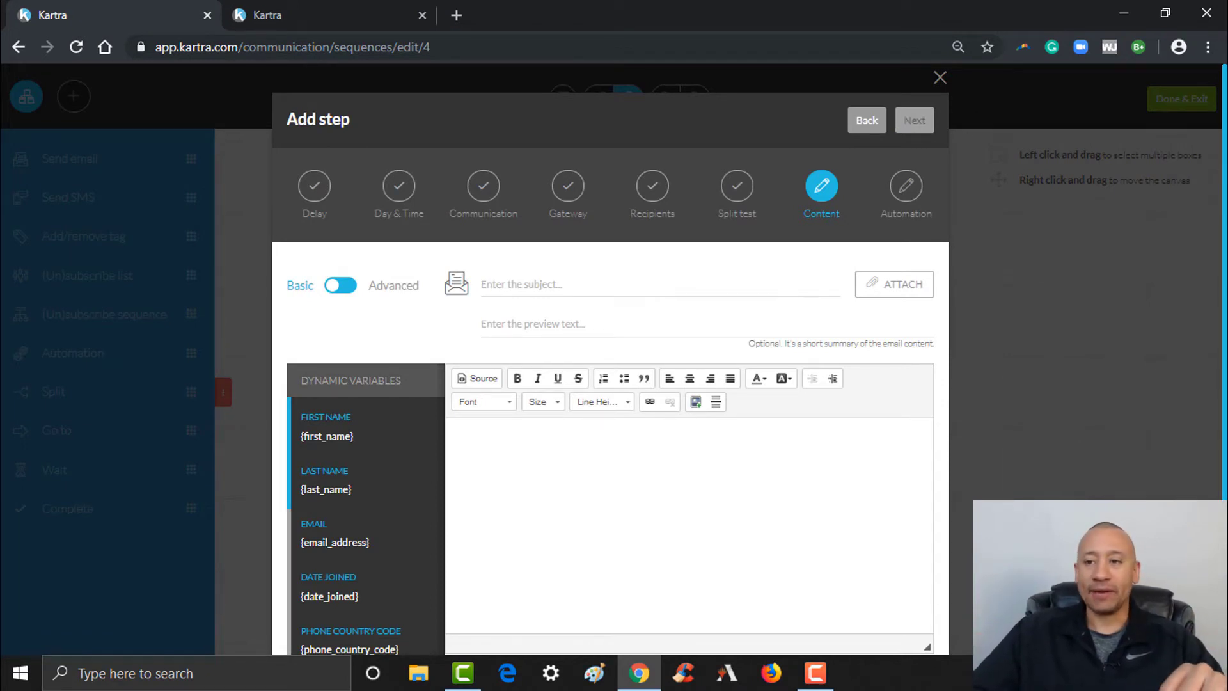
Step: Switch the email content editor from Basic to Advanced drag-and-drop mode
{"action": "scroll", "coordinate": [610, 383], "scroll_direction": "down", "scroll_amount": 1}
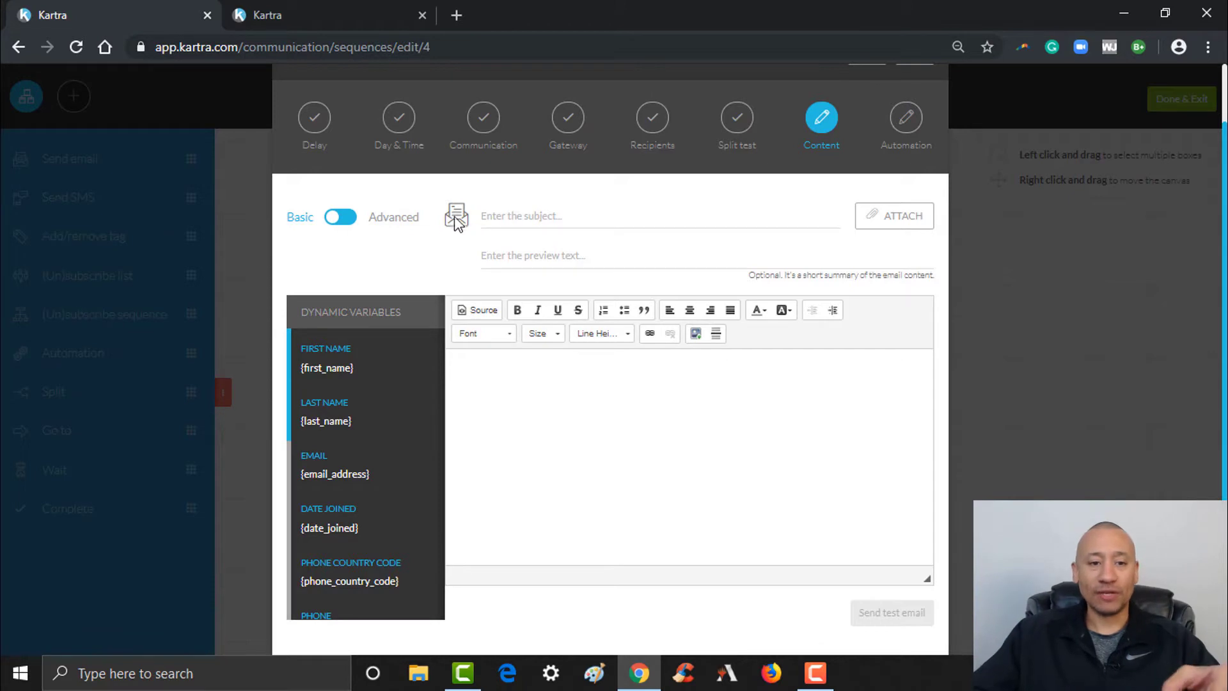
{"action": "left_click", "coordinate": [355, 222]}
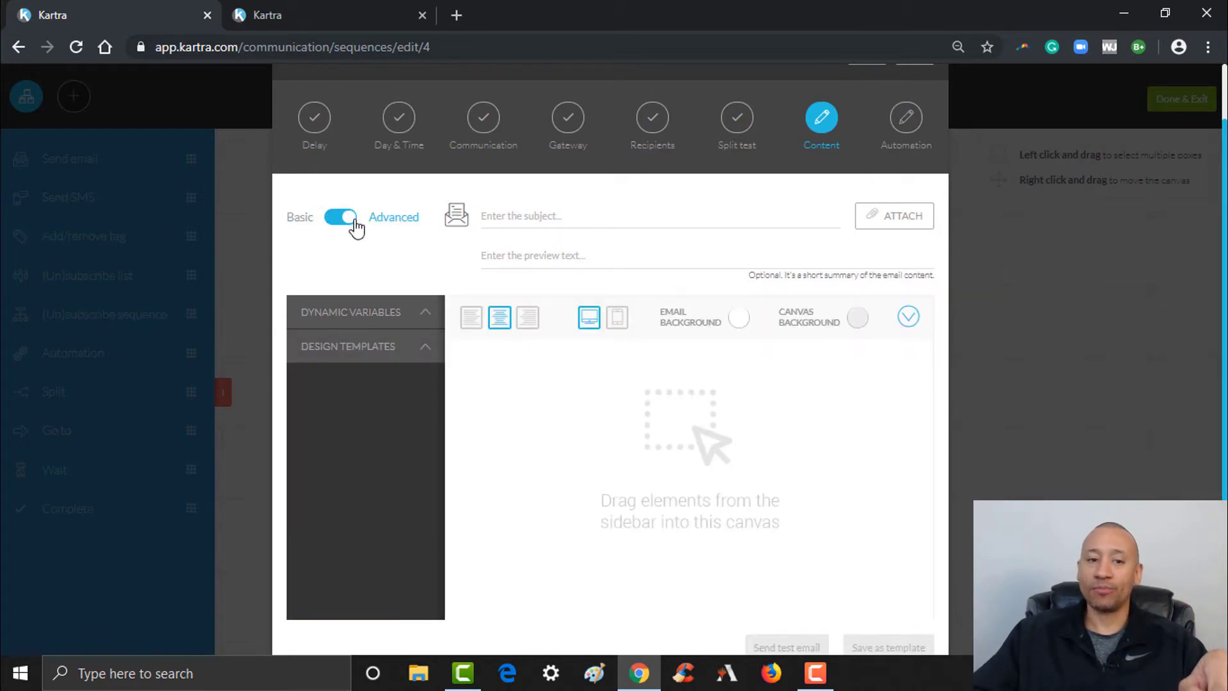
Step: Expand Design Templates and browse the Full templates thumbnails
{"action": "left_click", "coordinate": [425, 350]}
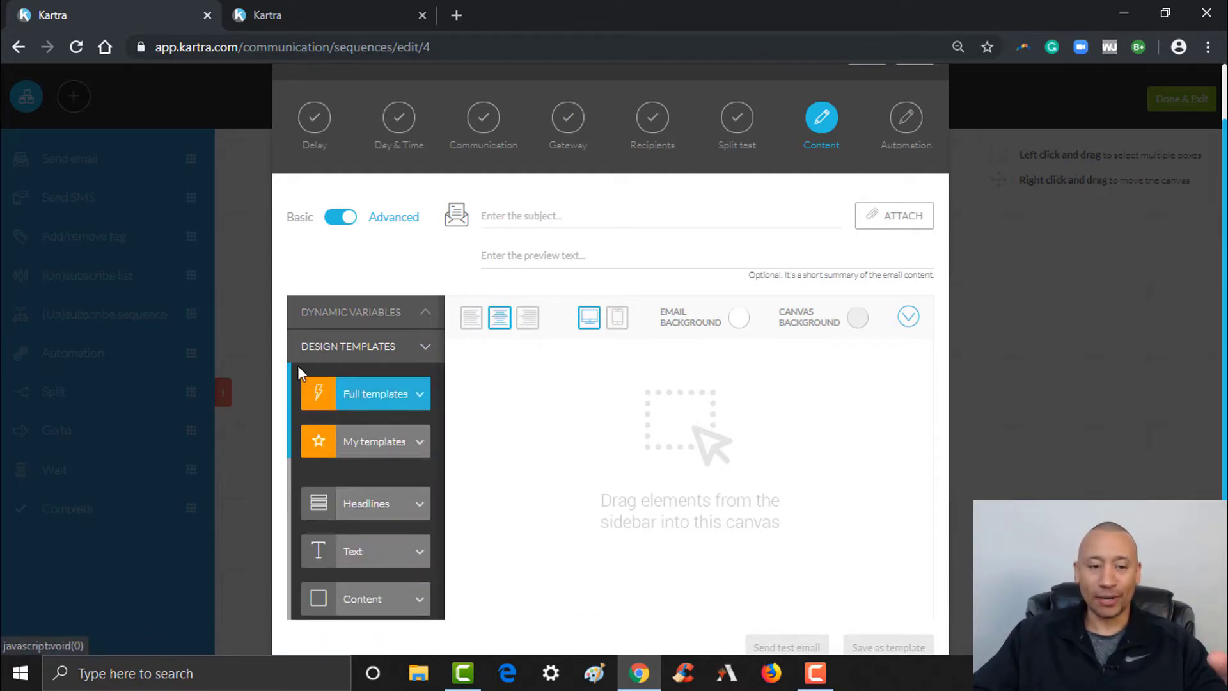
{"action": "left_click", "coordinate": [414, 400]}
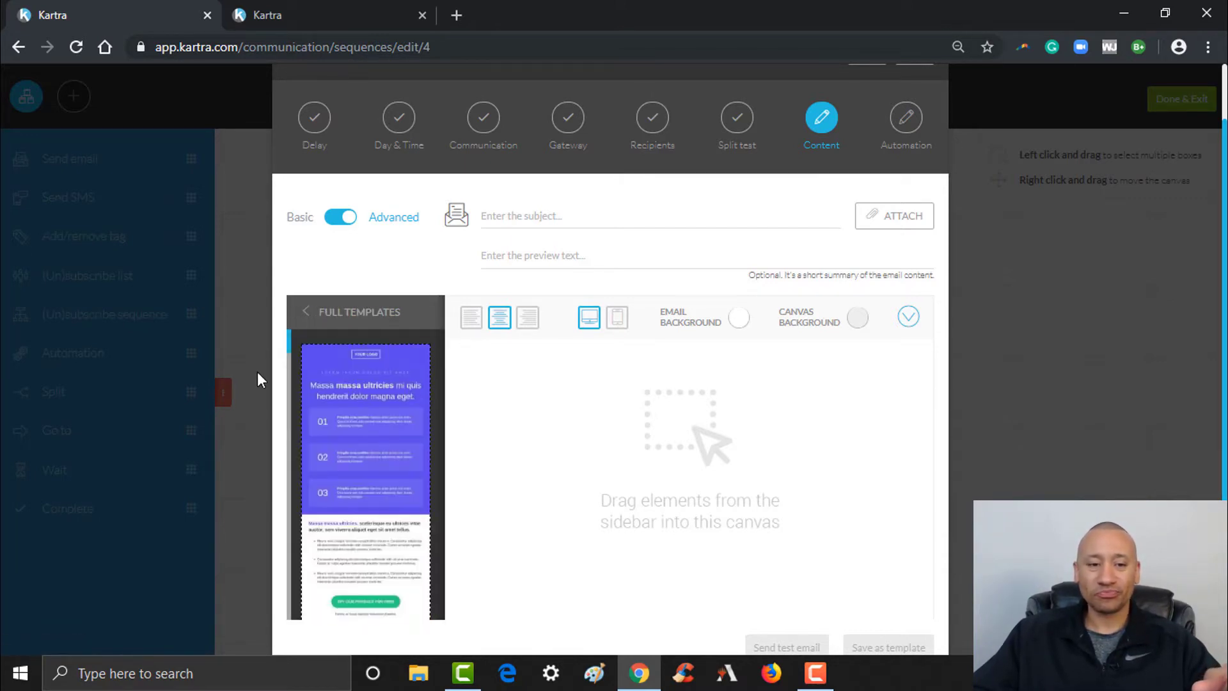
{"action": "scroll", "coordinate": [294, 339], "scroll_direction": "down", "scroll_amount": 3}
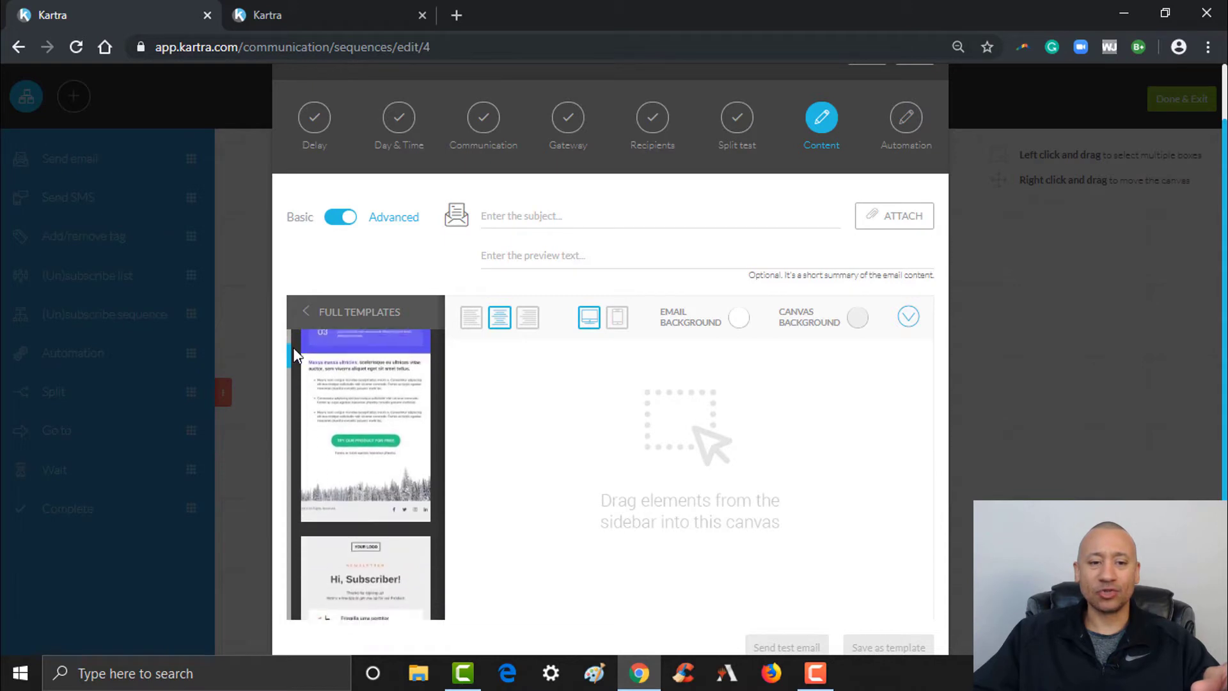
Step: Go back to the element categories and try placing the first headline block
{"action": "left_click", "coordinate": [306, 313]}
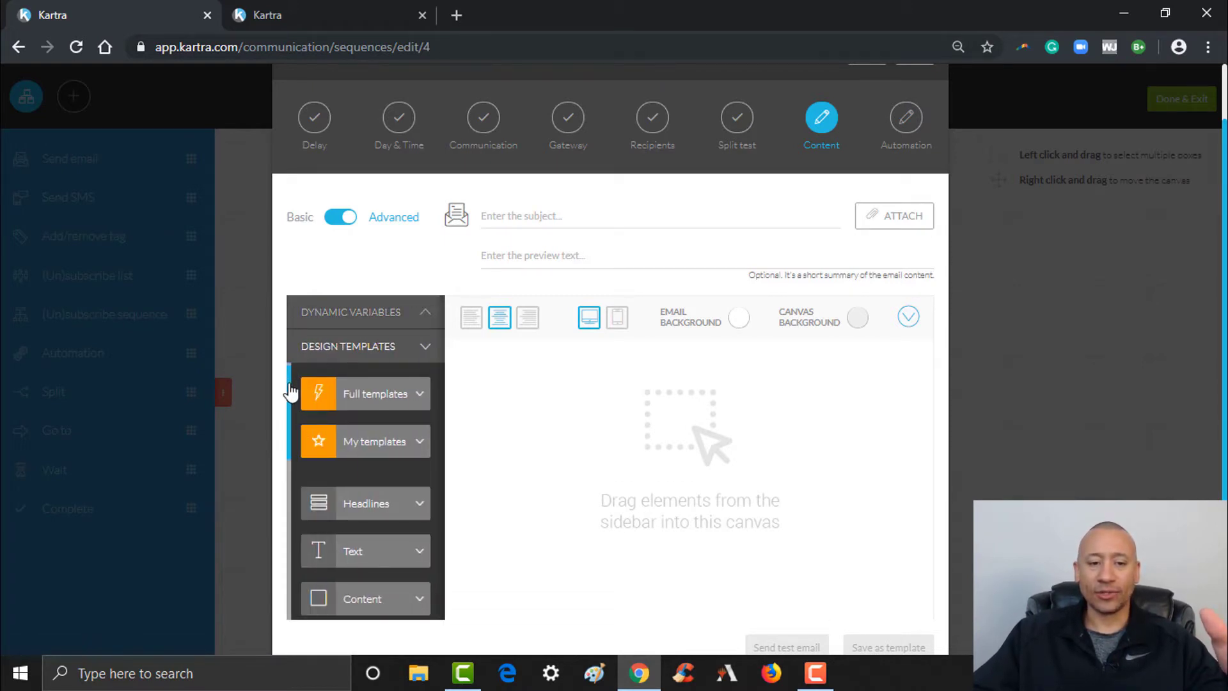
{"action": "left_click_drag", "start_coordinate": [288, 384], "coordinate": [293, 420]}
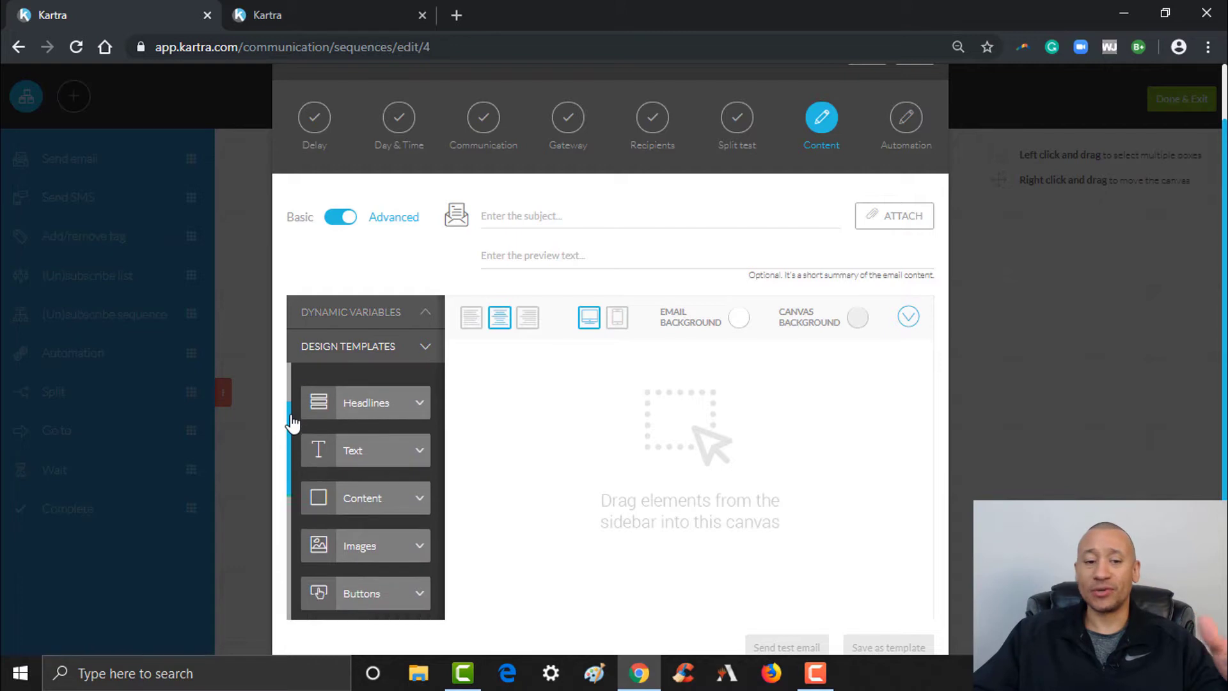
{"action": "left_click", "coordinate": [412, 398]}
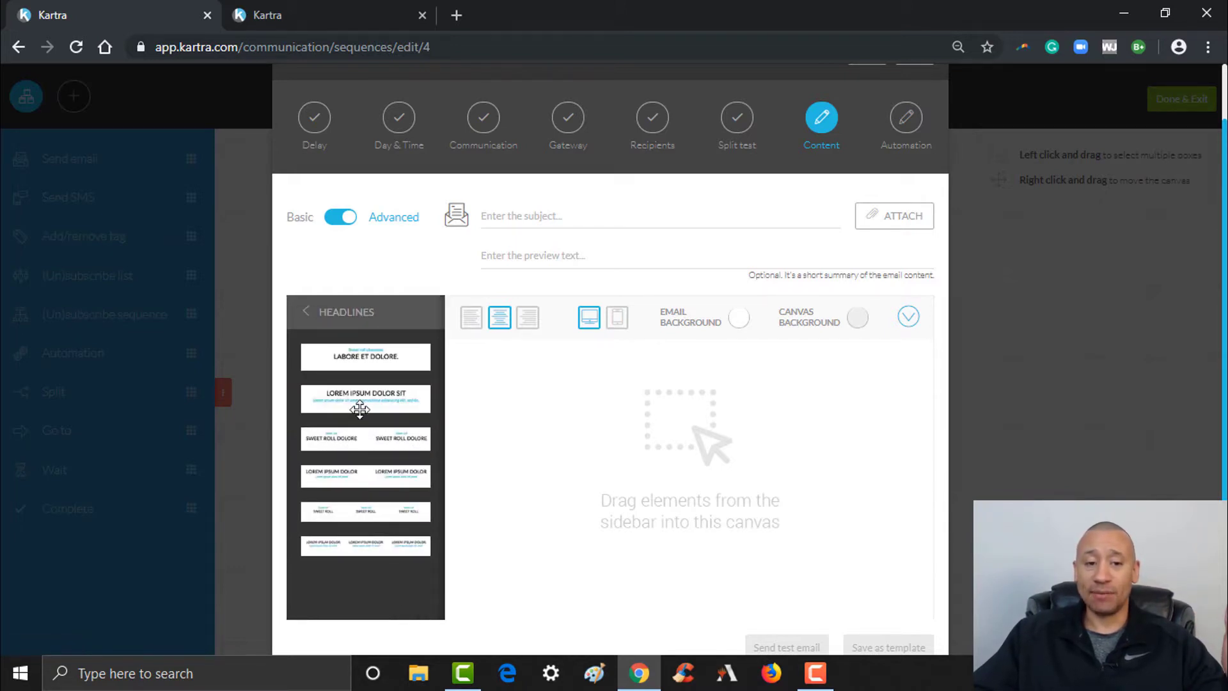
{"action": "left_click_drag", "start_coordinate": [364, 369], "coordinate": [339, 318]}
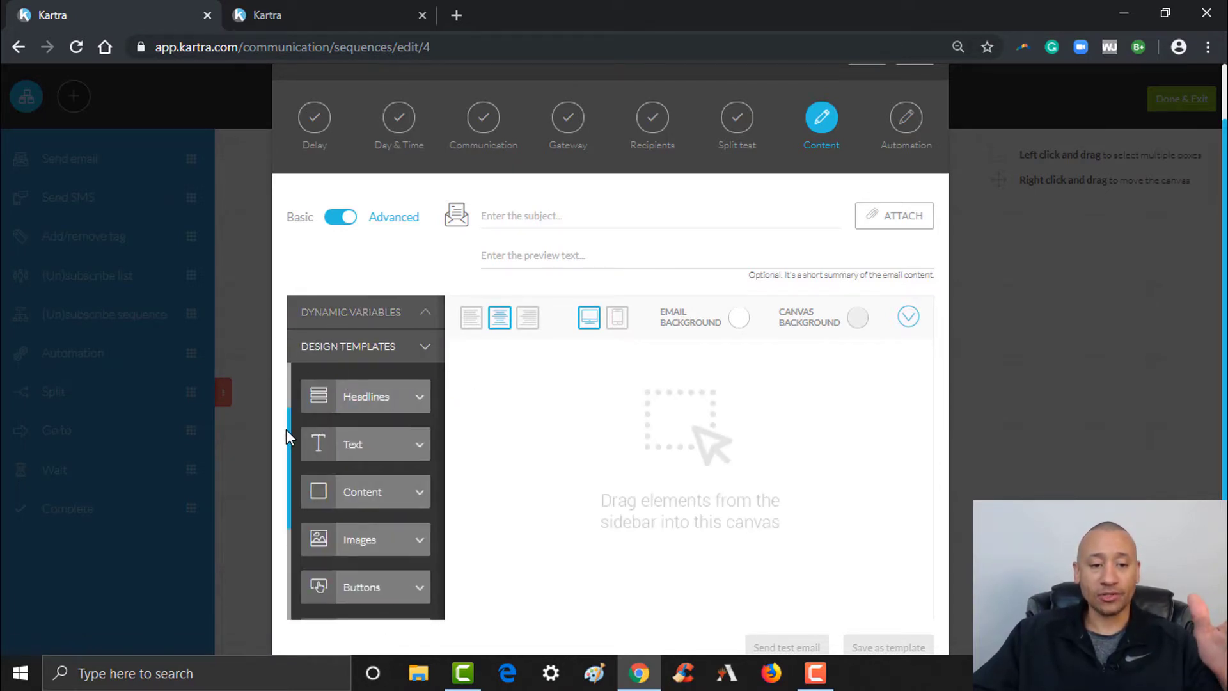
Step: Reopen Full templates and scroll down to the Hi, Subscriber! template
{"action": "left_click", "coordinate": [299, 351]}
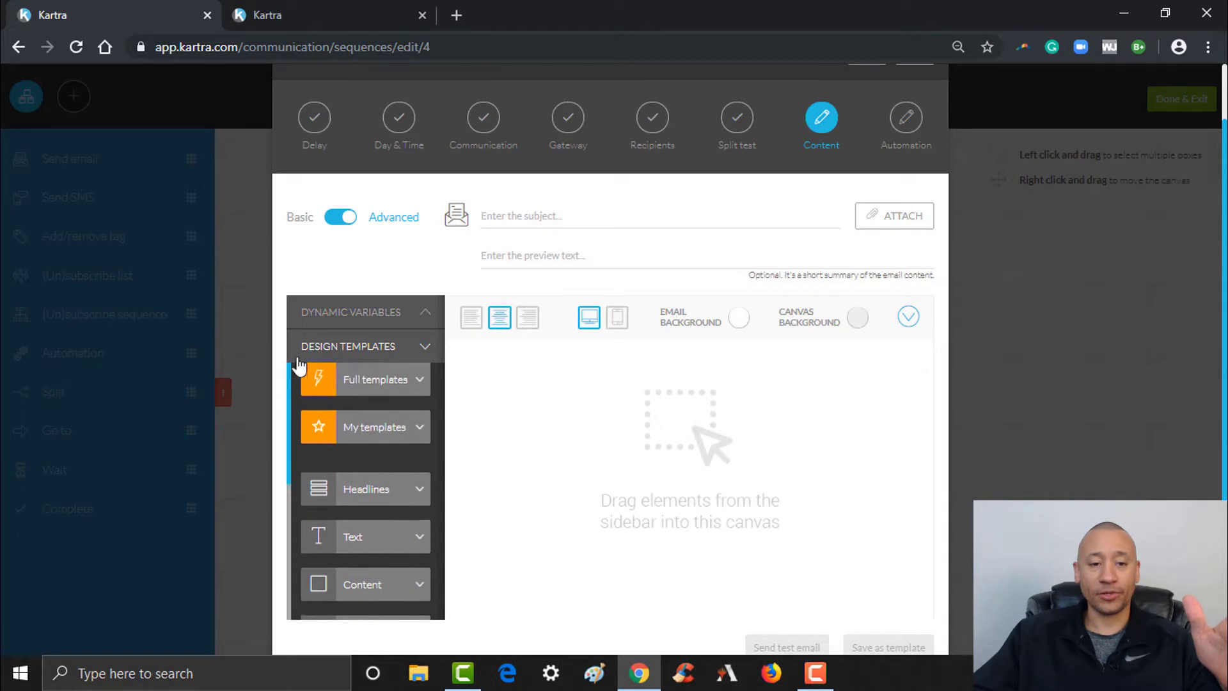
{"action": "left_click", "coordinate": [423, 394]}
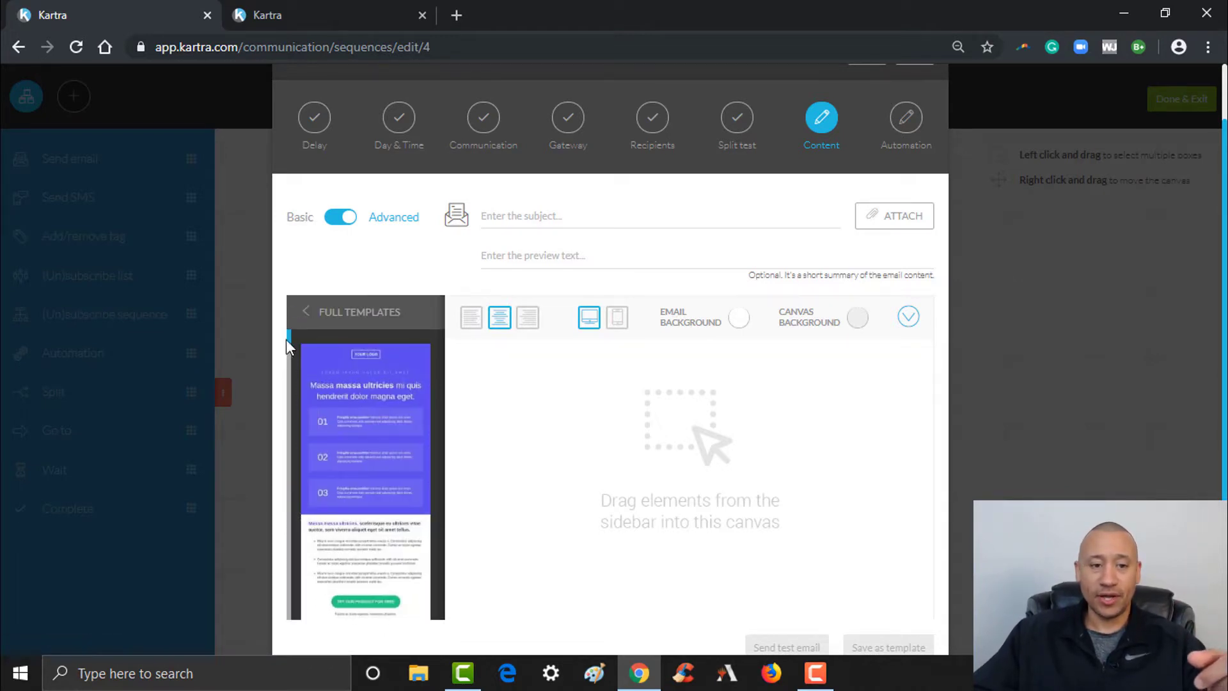
{"action": "left_click_drag", "start_coordinate": [292, 347], "coordinate": [304, 377]}
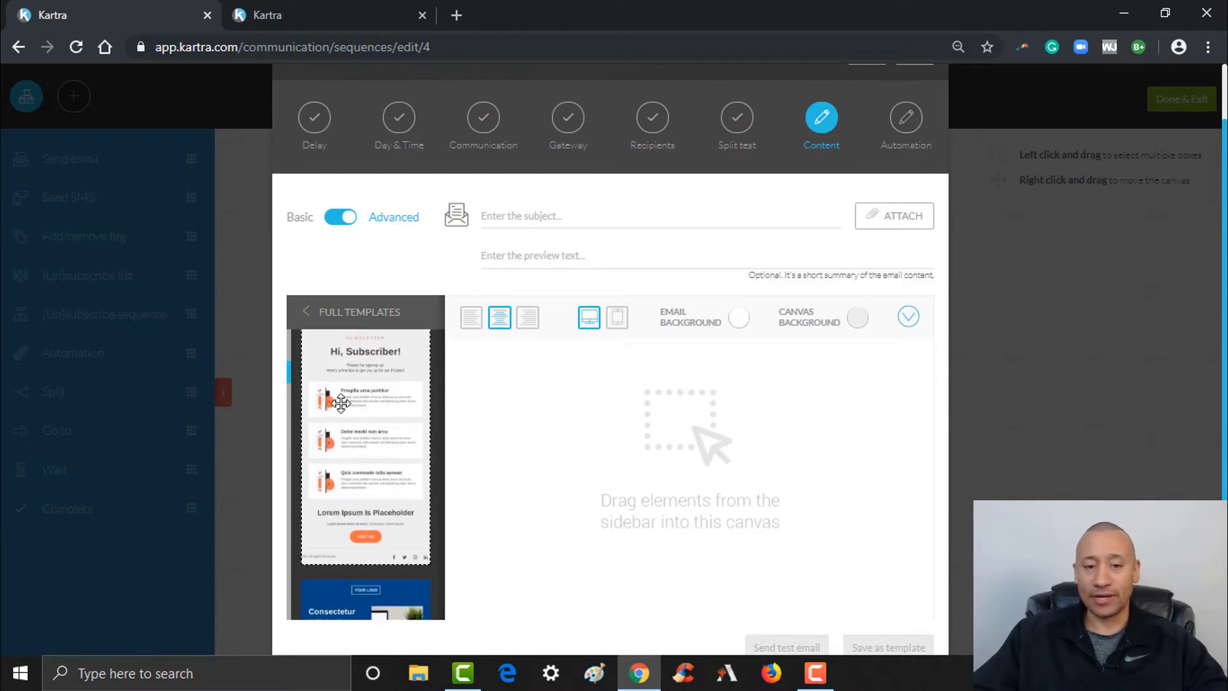
Step: Drop the Hi, Subscriber! template onto the empty canvas and review it down to the Visit Us footer
{"action": "left_click_drag", "start_coordinate": [370, 407], "coordinate": [623, 384]}
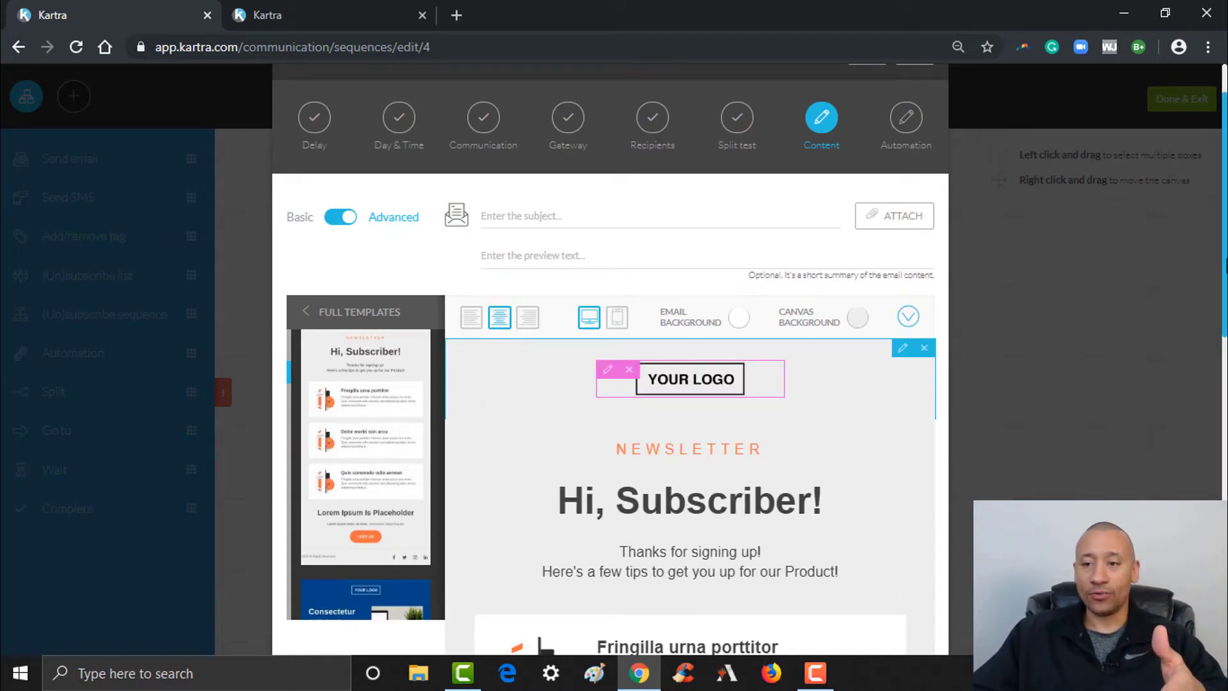
{"action": "scroll", "coordinate": [1221, 388], "scroll_direction": "down", "scroll_amount": 7}
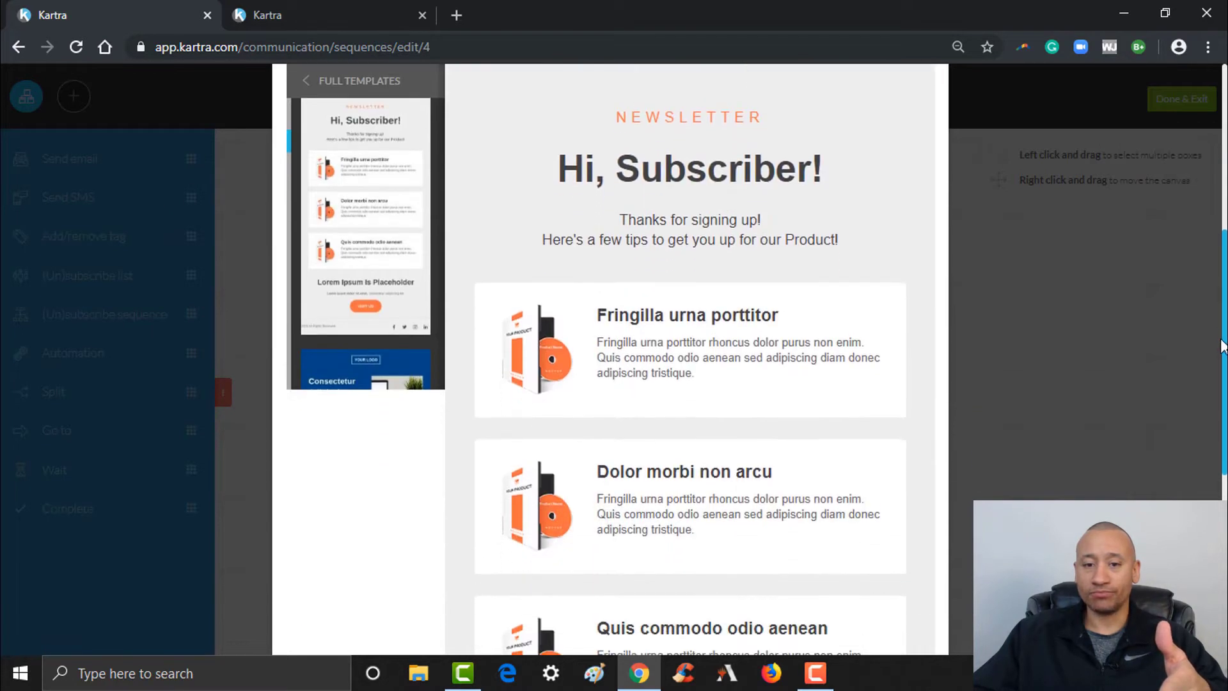
{"action": "scroll", "coordinate": [1221, 389], "scroll_direction": "down", "scroll_amount": 5}
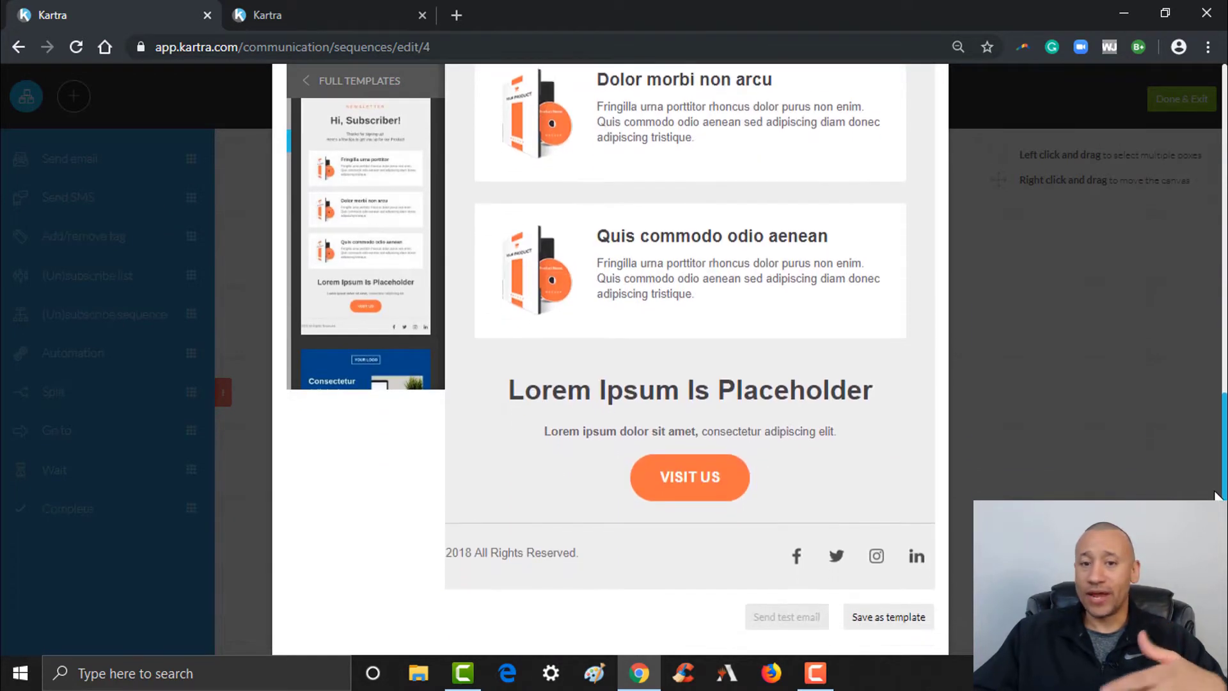
{"action": "scroll", "coordinate": [1215, 496], "scroll_direction": "down", "scroll_amount": 1}
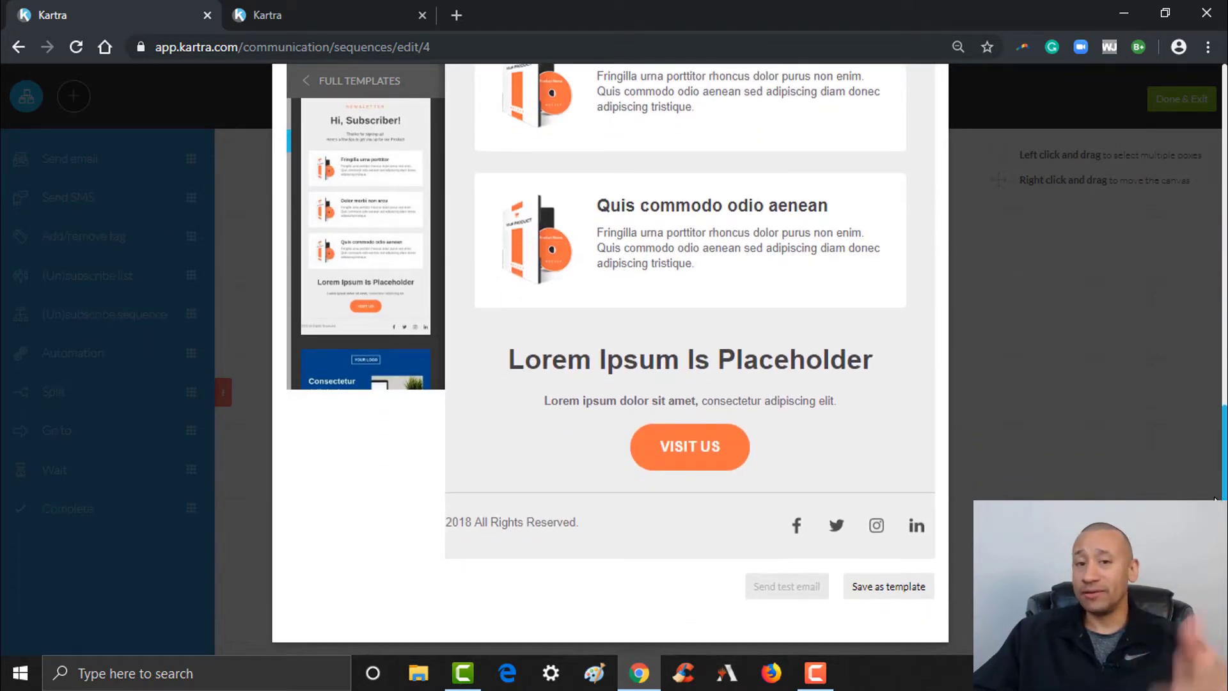
{"action": "scroll", "coordinate": [1217, 497], "scroll_direction": "up", "scroll_amount": 3}
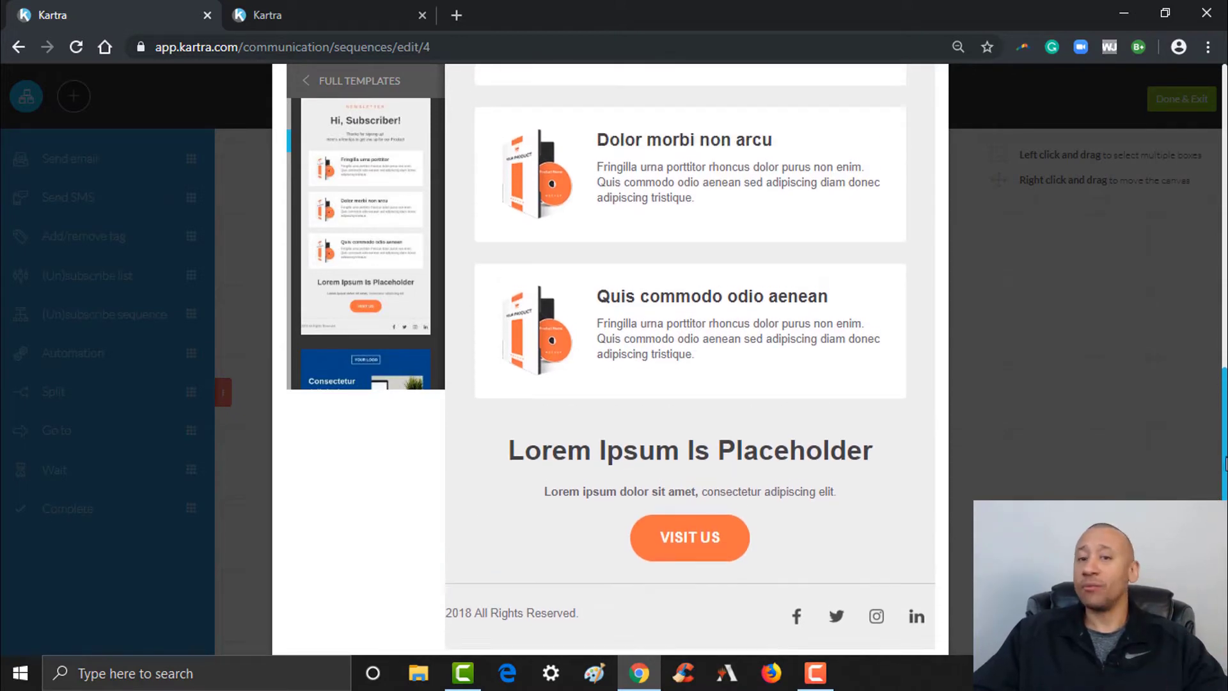
{"action": "scroll", "coordinate": [1217, 497], "scroll_direction": "up", "scroll_amount": 6}
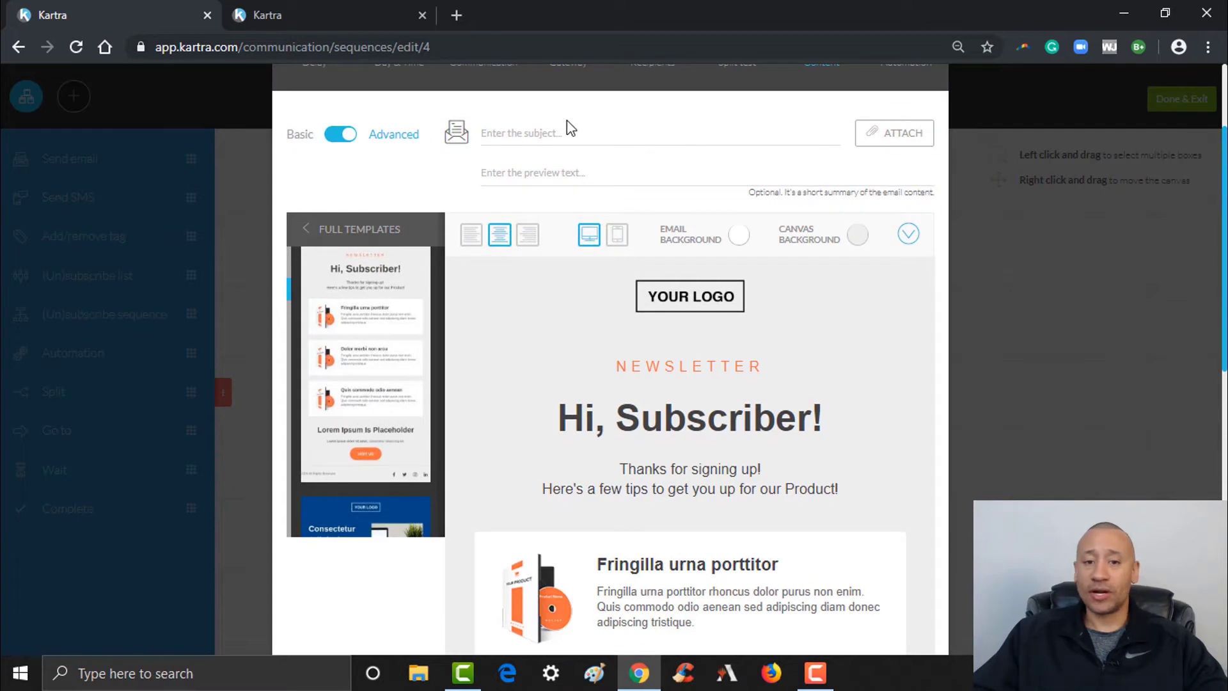
{"action": "left_click", "coordinate": [565, 133]}
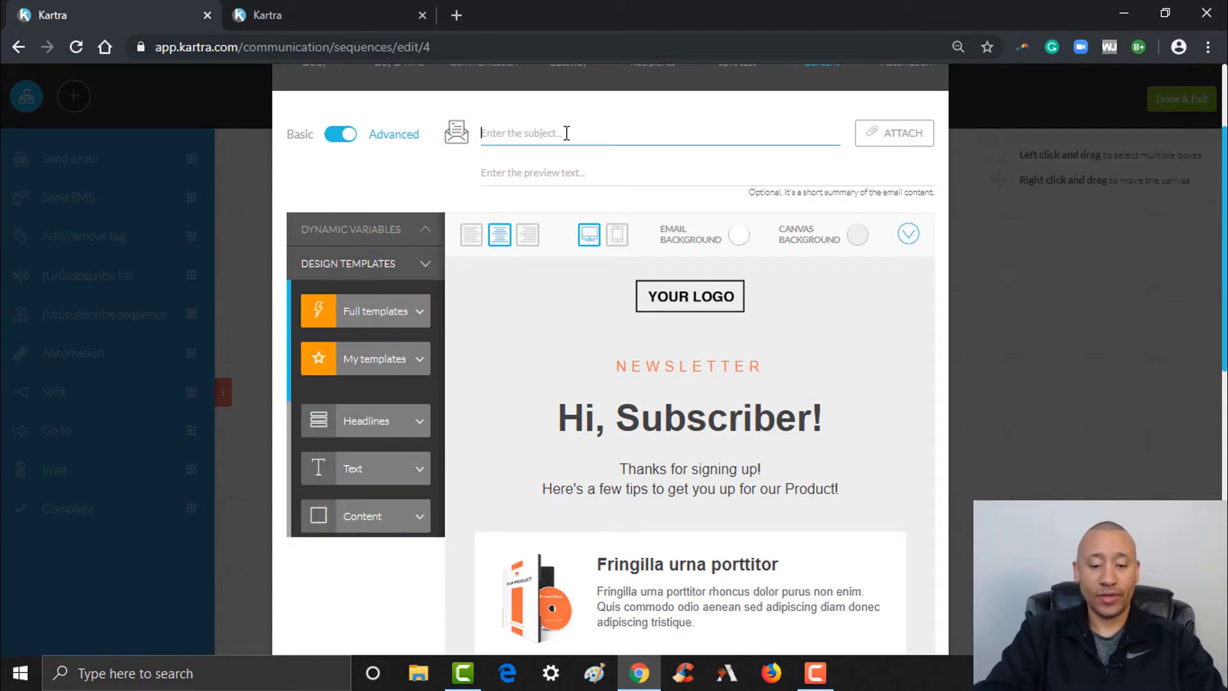
Step: Set the subject to 'Thanks For Downloading Our E-Book!!!' and open the logo's Edit Image settings
{"action": "type", "text": "T"}
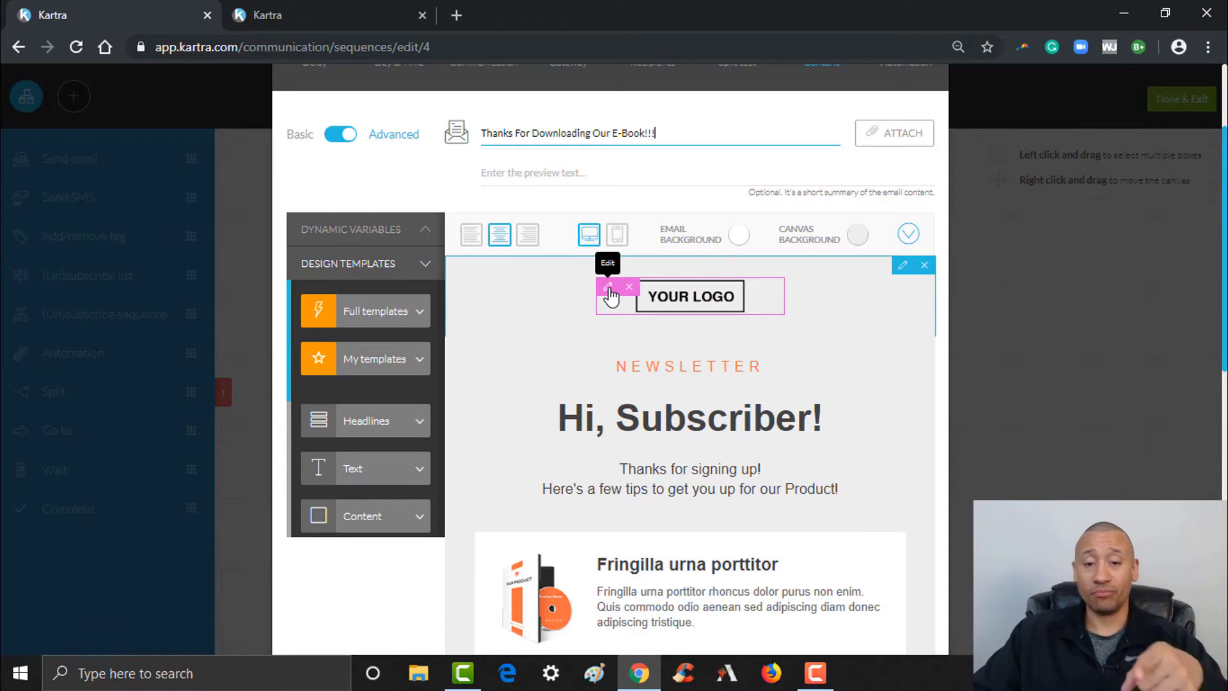
{"action": "left_click", "coordinate": [609, 288]}
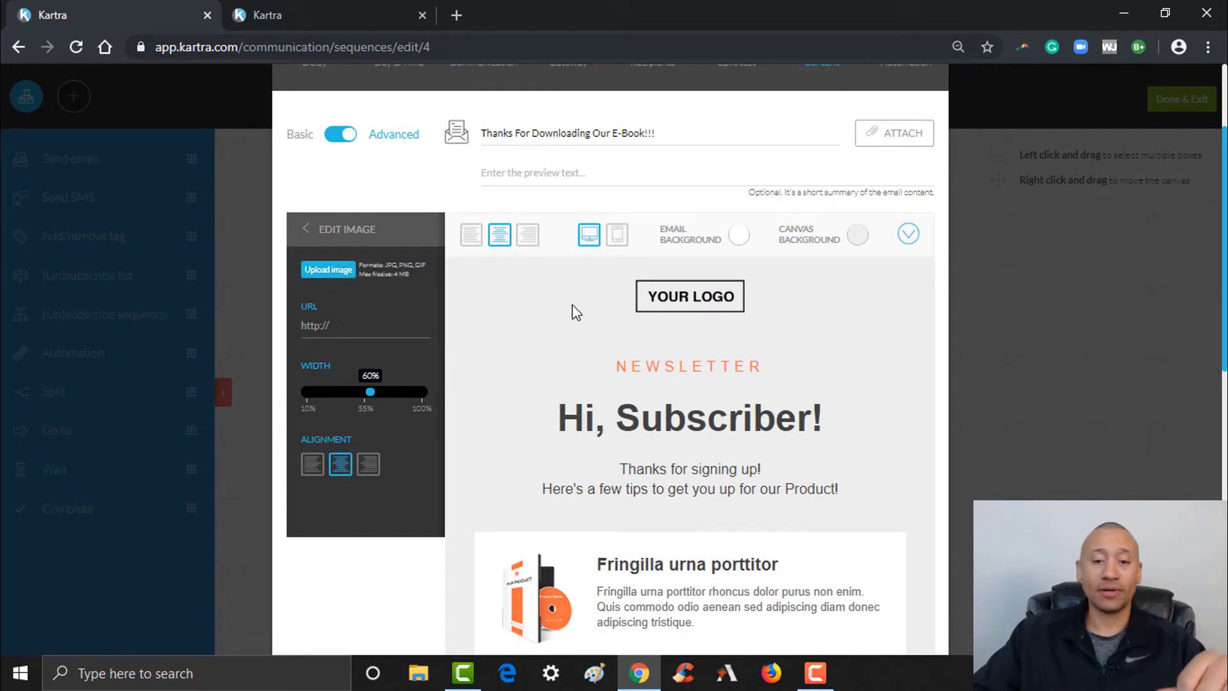
Step: Delete the YOUR LOGO image block so the email opens with the NEWSLETTER heading
{"action": "left_click", "coordinate": [925, 266]}
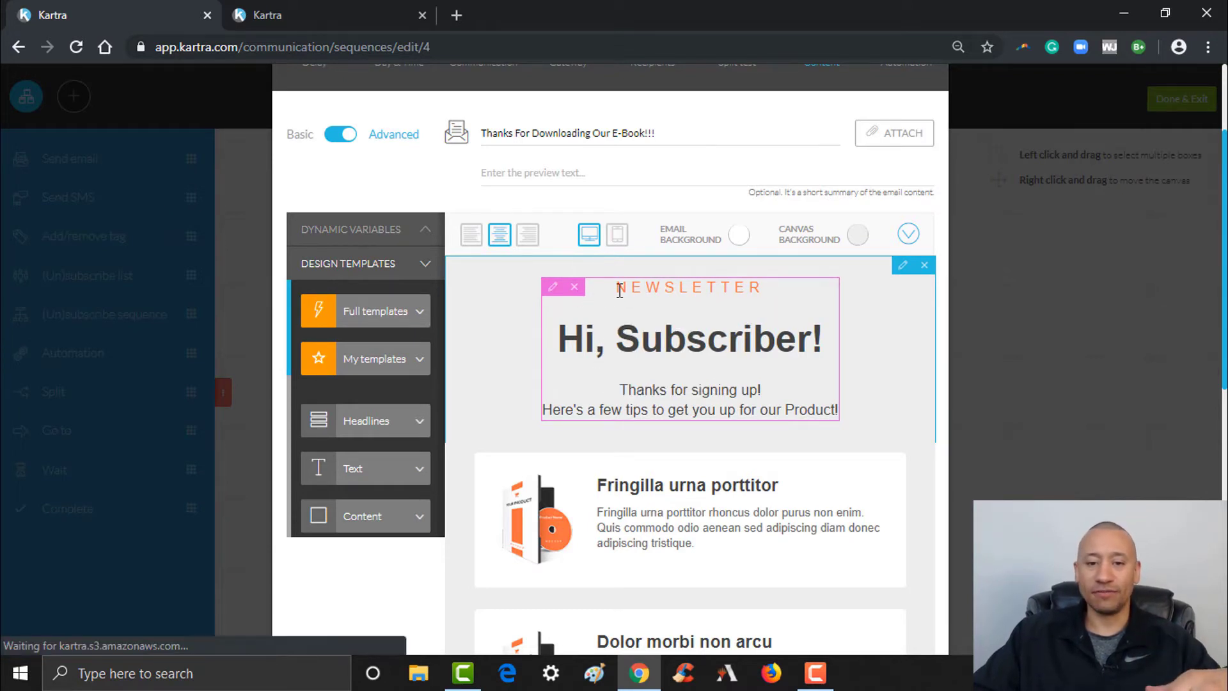
{"action": "left_click_drag", "start_coordinate": [619, 287], "coordinate": [704, 289]}
{"action": "left_click", "coordinate": [666, 339]}
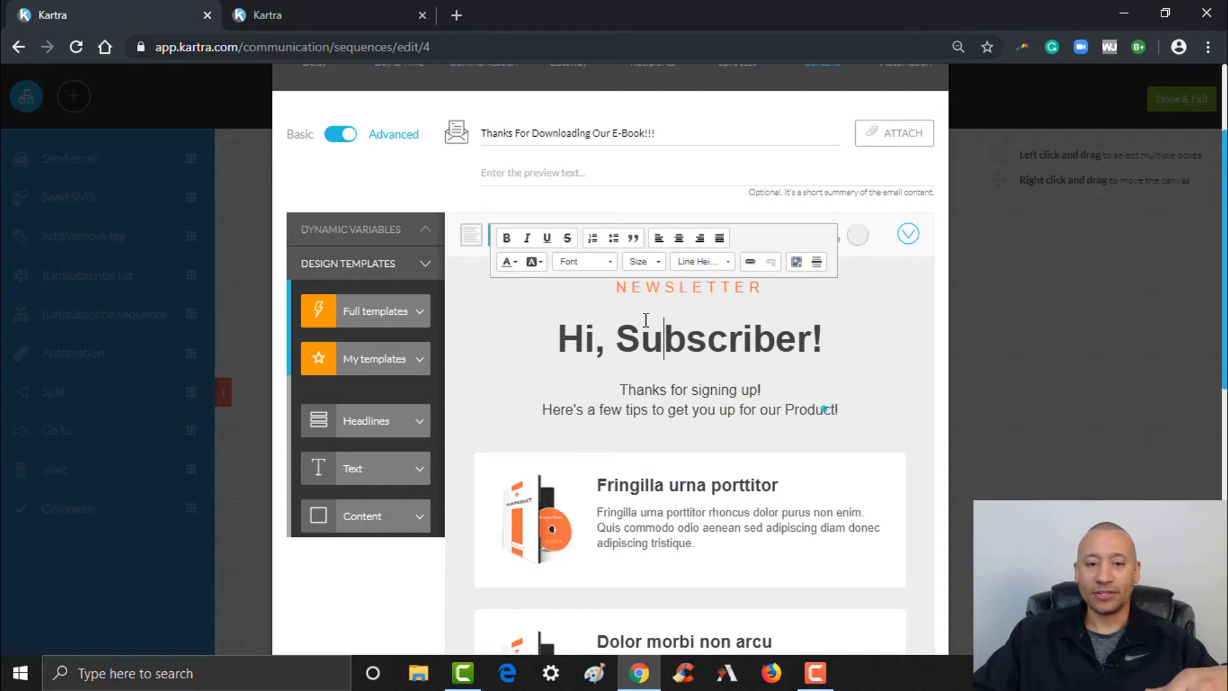
{"action": "left_click", "coordinate": [798, 339]}
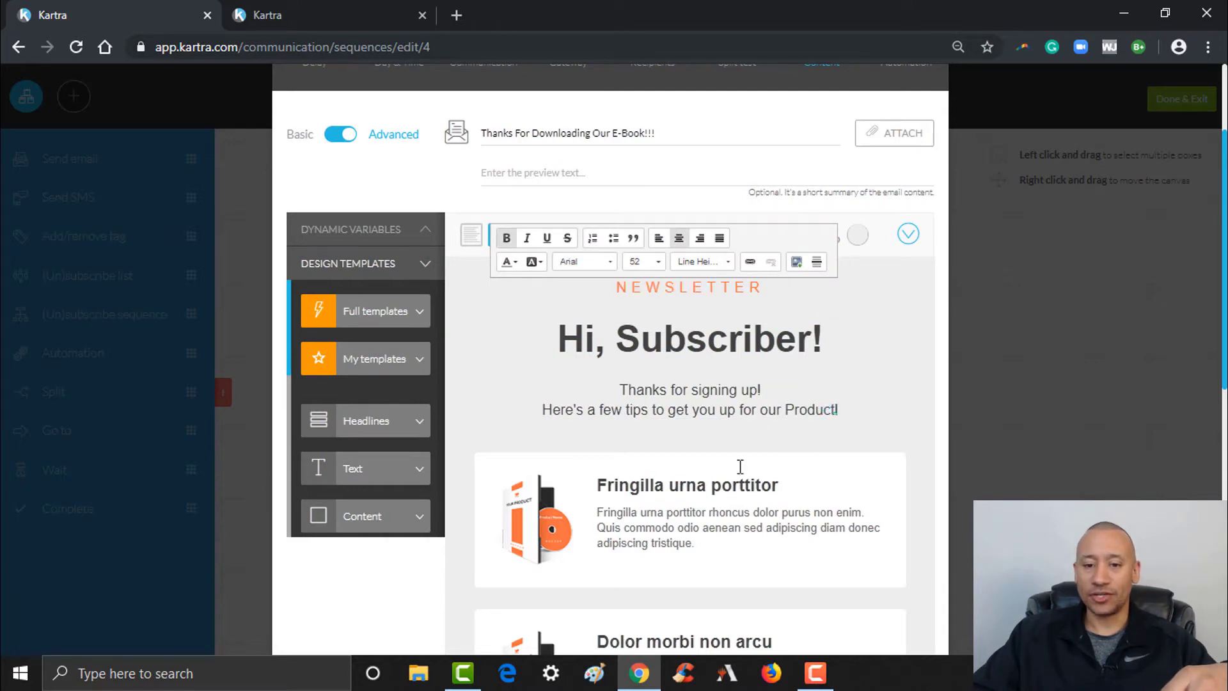
{"action": "scroll", "coordinate": [842, 514], "scroll_direction": "down", "scroll_amount": 1}
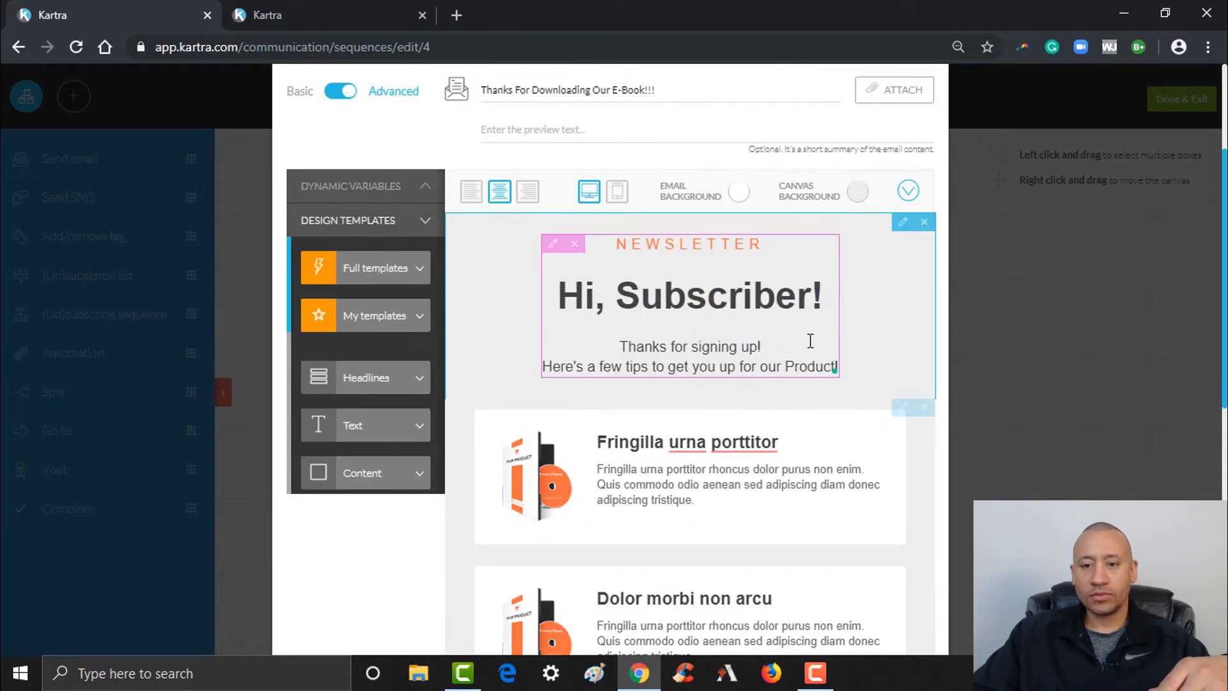
Step: Delete the Newsletter greeting and the Fringilla and Dolor morbi product blocks
{"action": "left_click", "coordinate": [575, 247]}
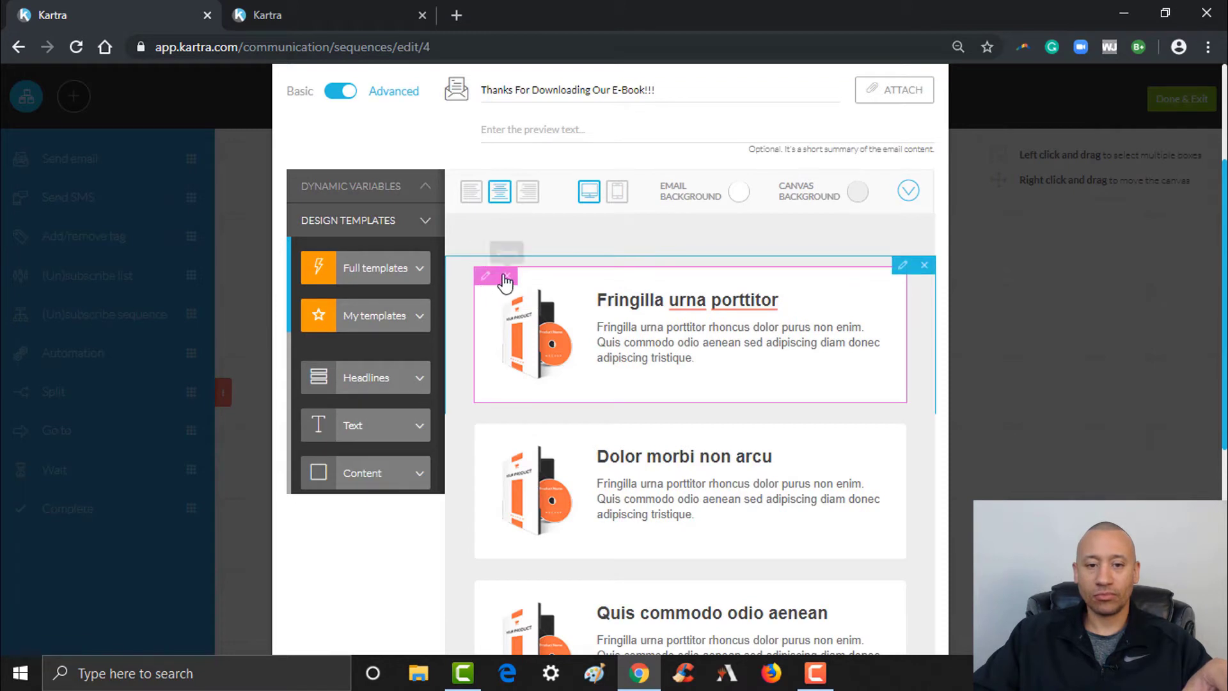
{"action": "left_click", "coordinate": [505, 280]}
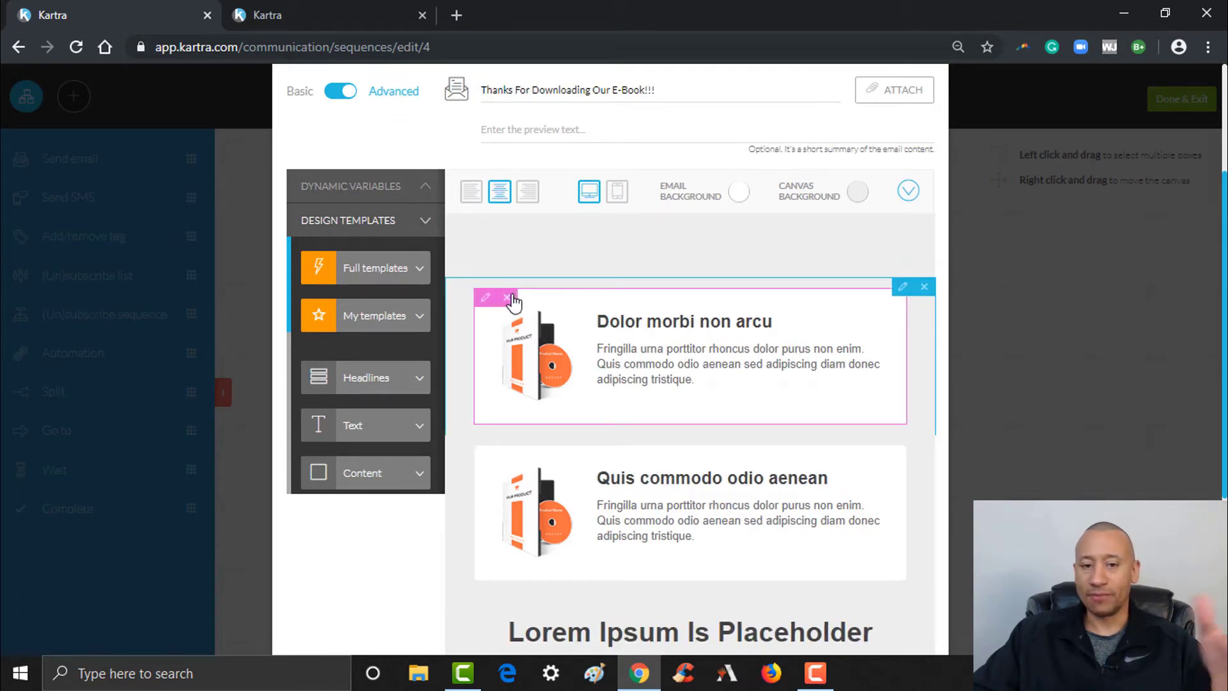
{"action": "left_click", "coordinate": [510, 297]}
{"action": "scroll", "coordinate": [1211, 299], "scroll_direction": "down", "scroll_amount": 1}
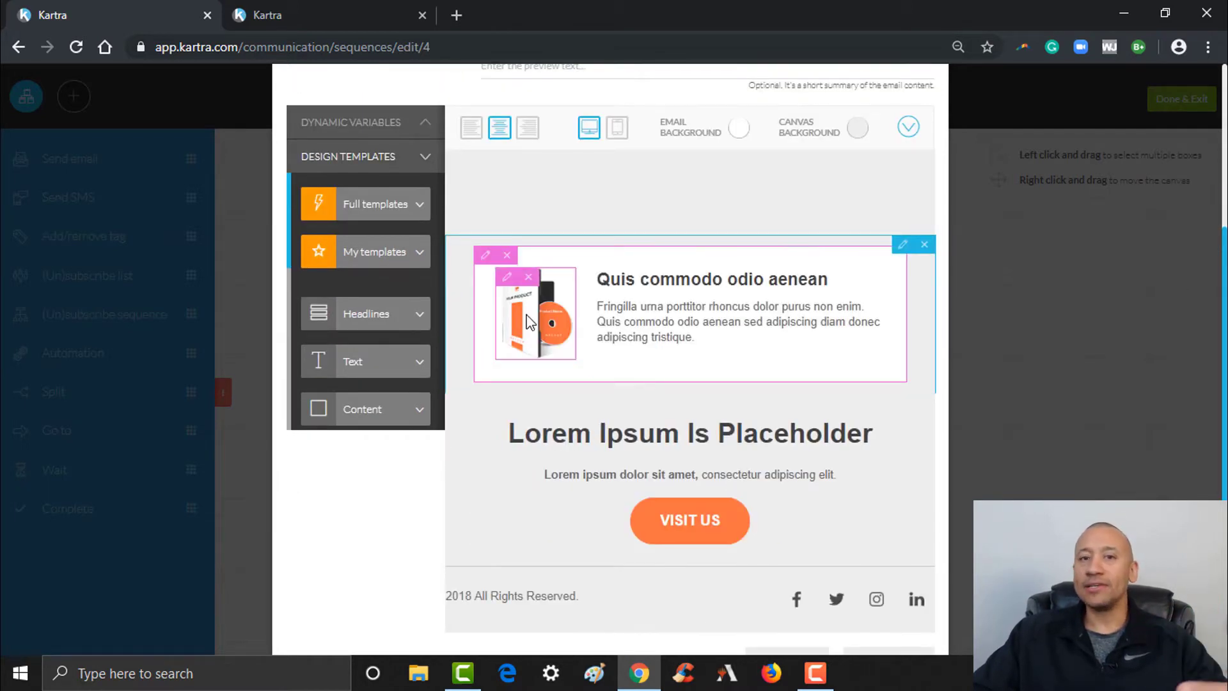
{"action": "left_click", "coordinate": [506, 284]}
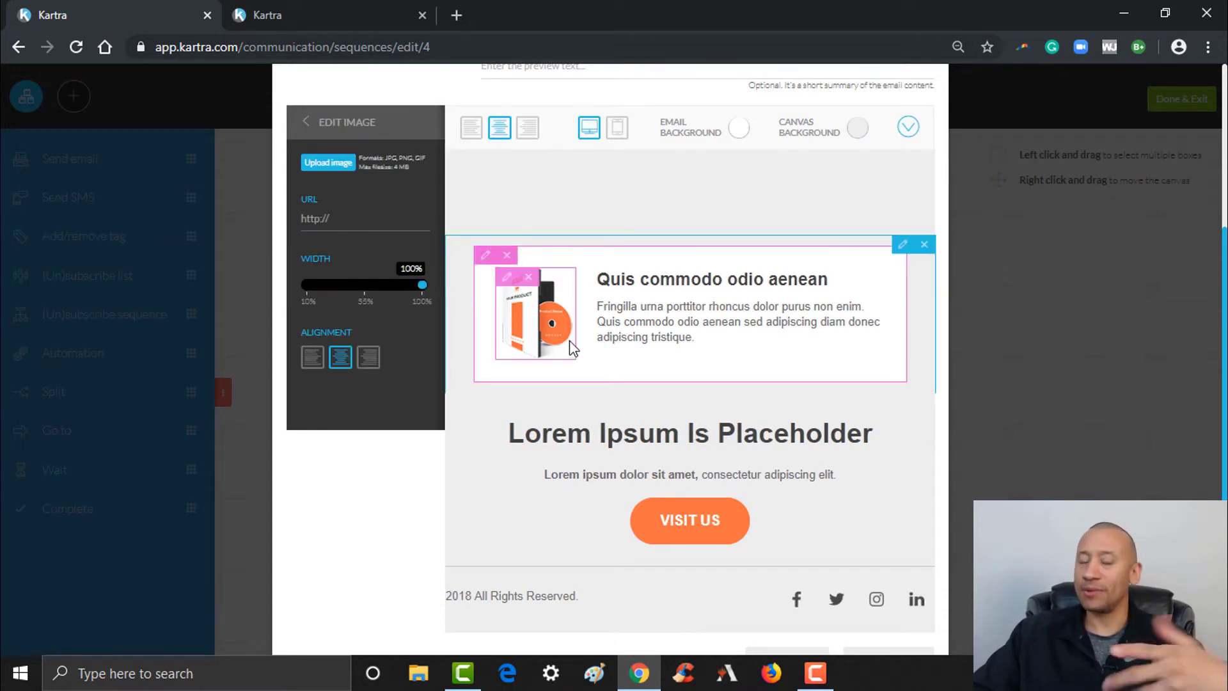
Step: Replace the Quis commodo odio aenean heading with 'Thank You For Downloading OUr E-Book'
{"action": "left_click", "coordinate": [627, 321]}
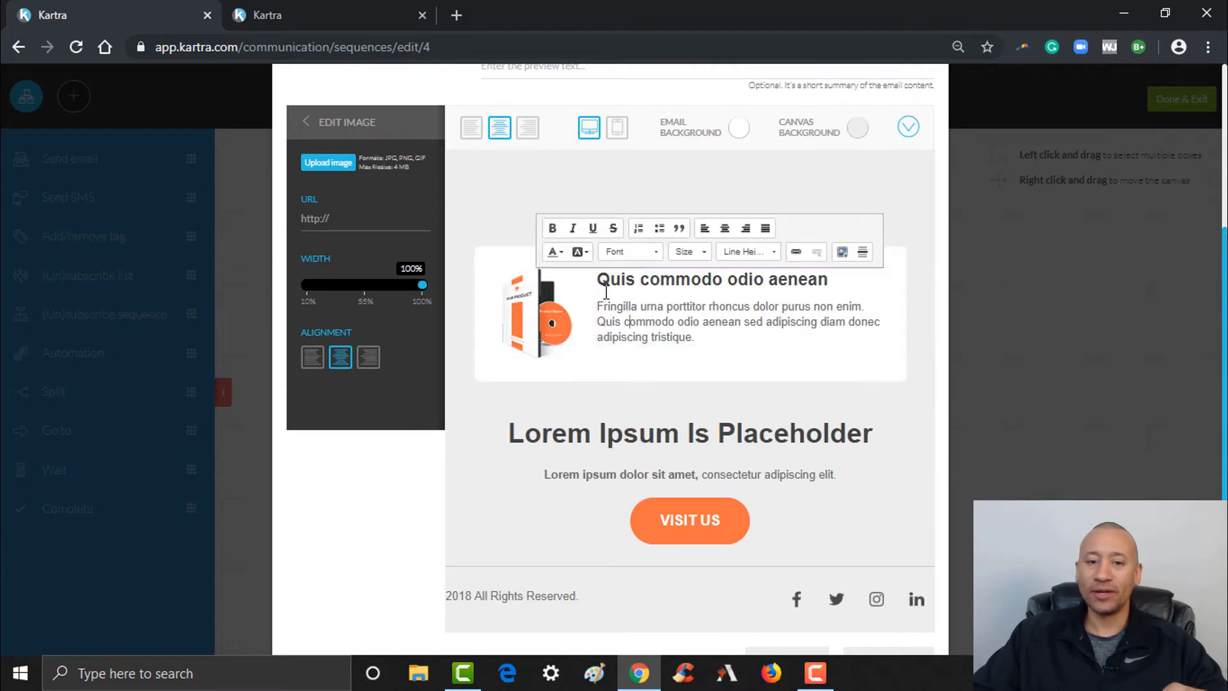
{"action": "left_click_drag", "start_coordinate": [606, 287], "coordinate": [827, 289]}
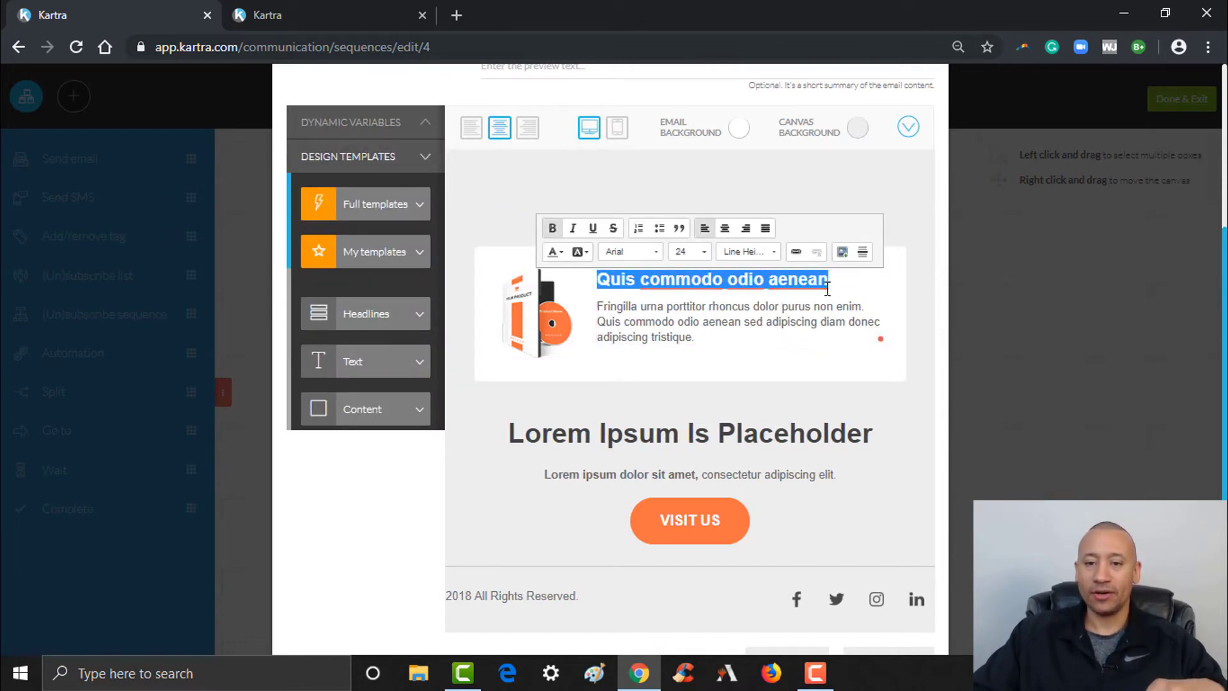
{"action": "left_click", "coordinate": [775, 339]}
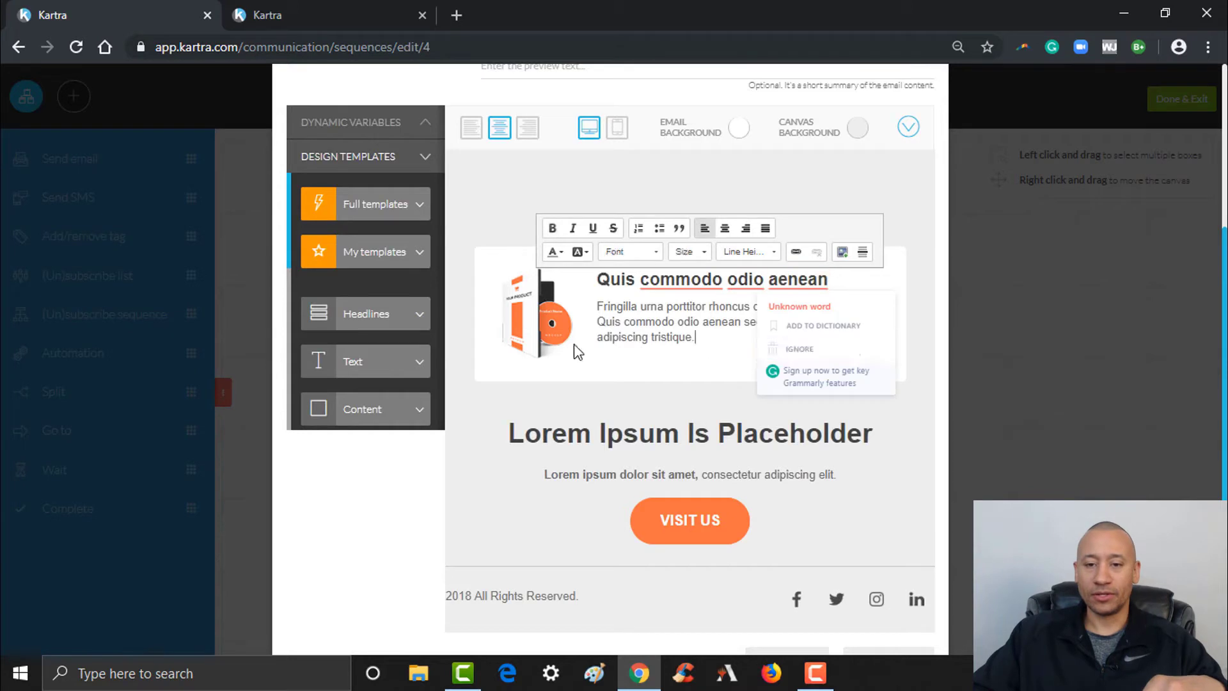
{"action": "left_click", "coordinate": [558, 380]}
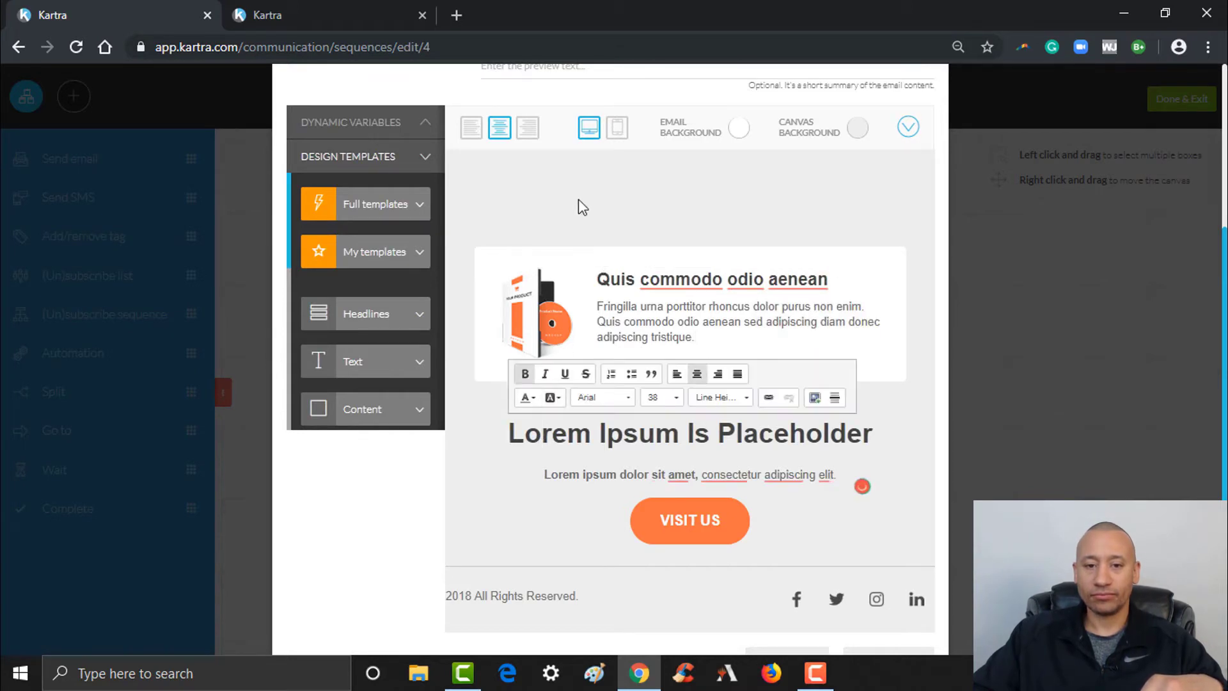
{"action": "left_click", "coordinate": [600, 285]}
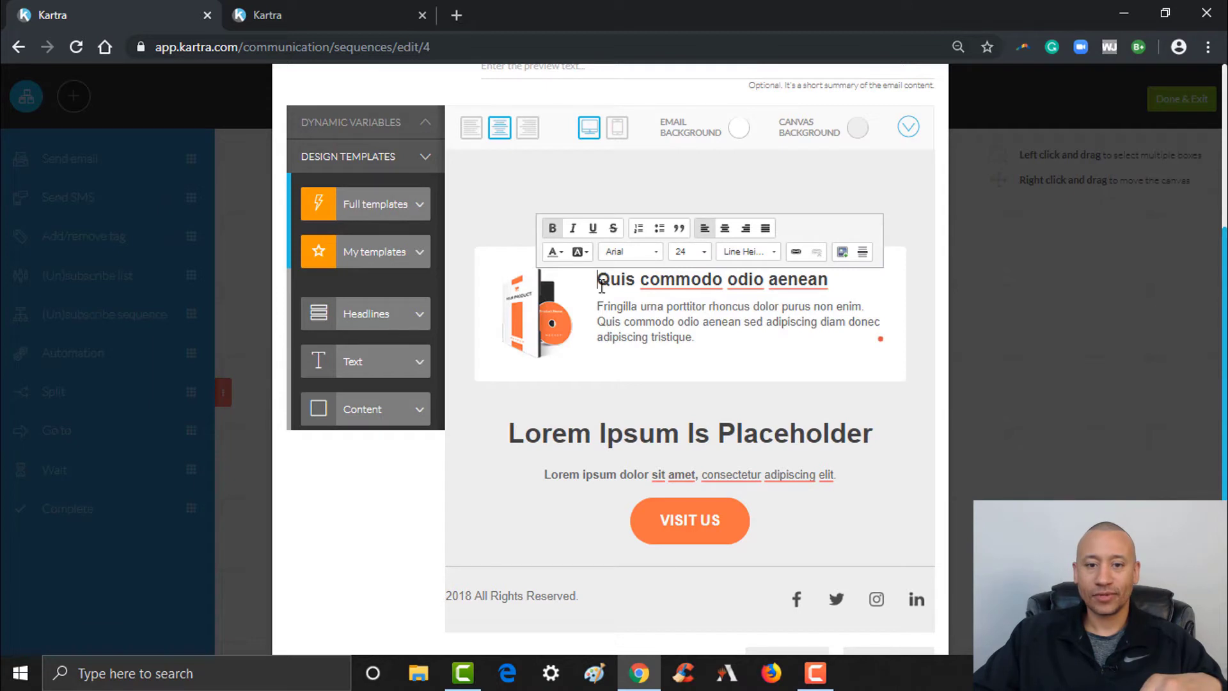
{"action": "left_click_drag", "start_coordinate": [630, 271], "coordinate": [830, 282]}
{"action": "type", "text": "Tha"}
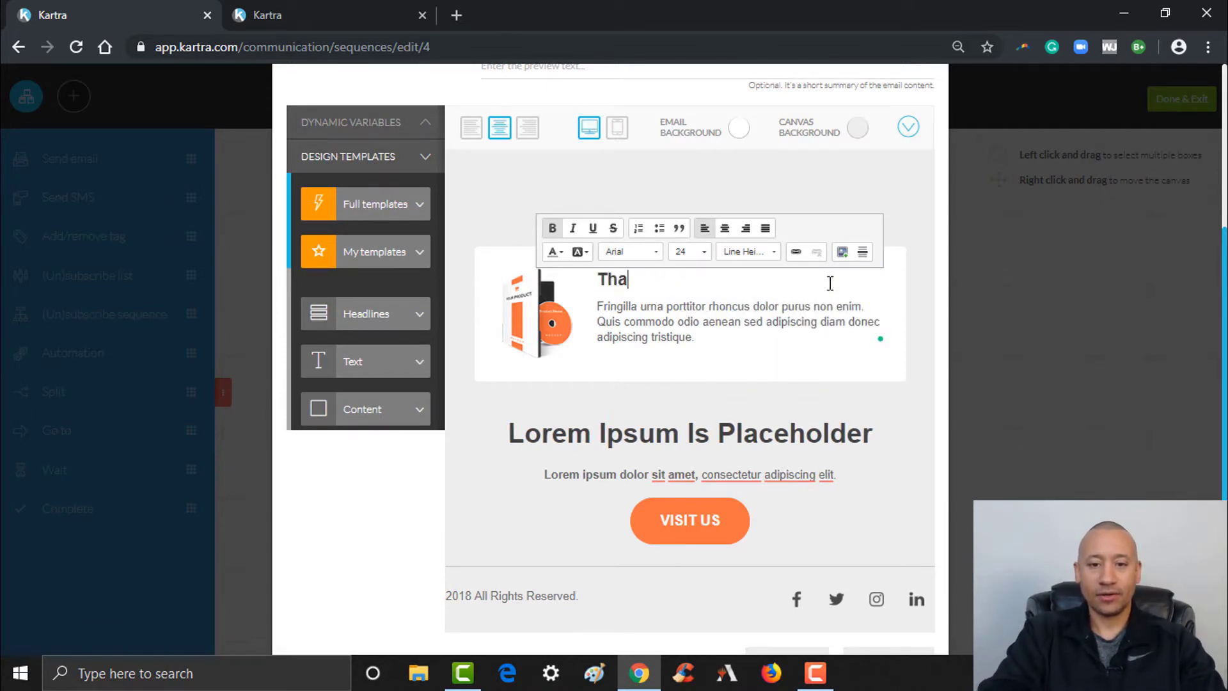
{"action": "type", "text": "nk You For "}
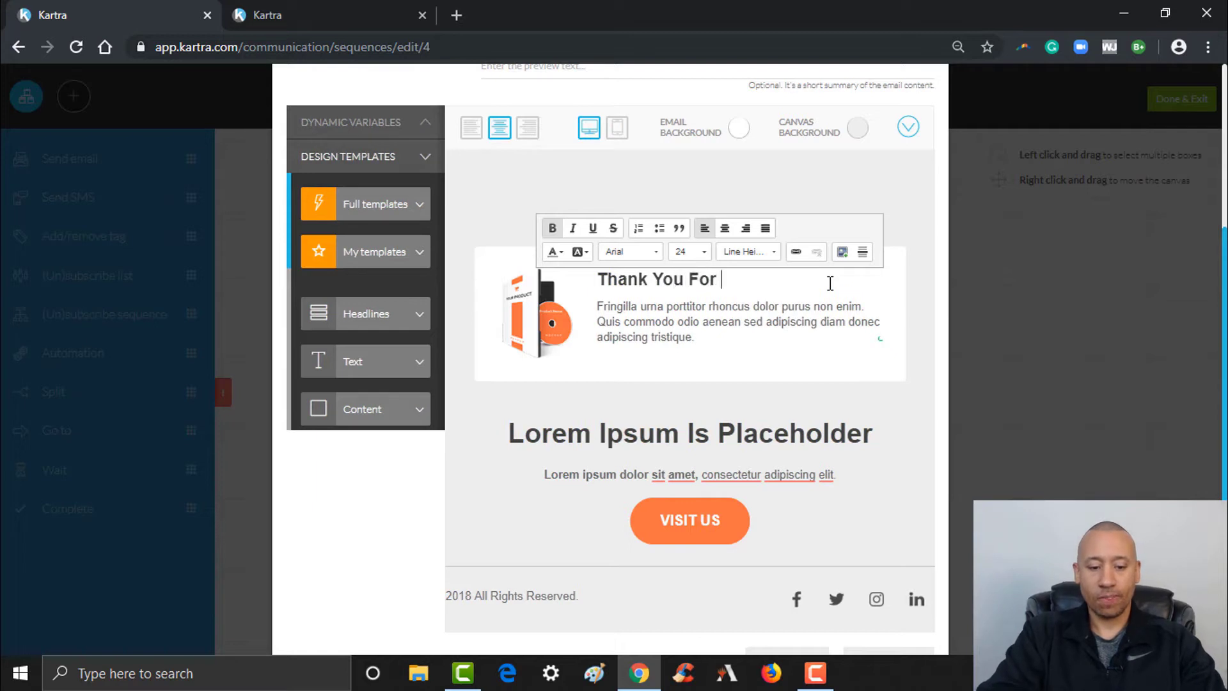
{"action": "type", "text": "Downloading OUr"}
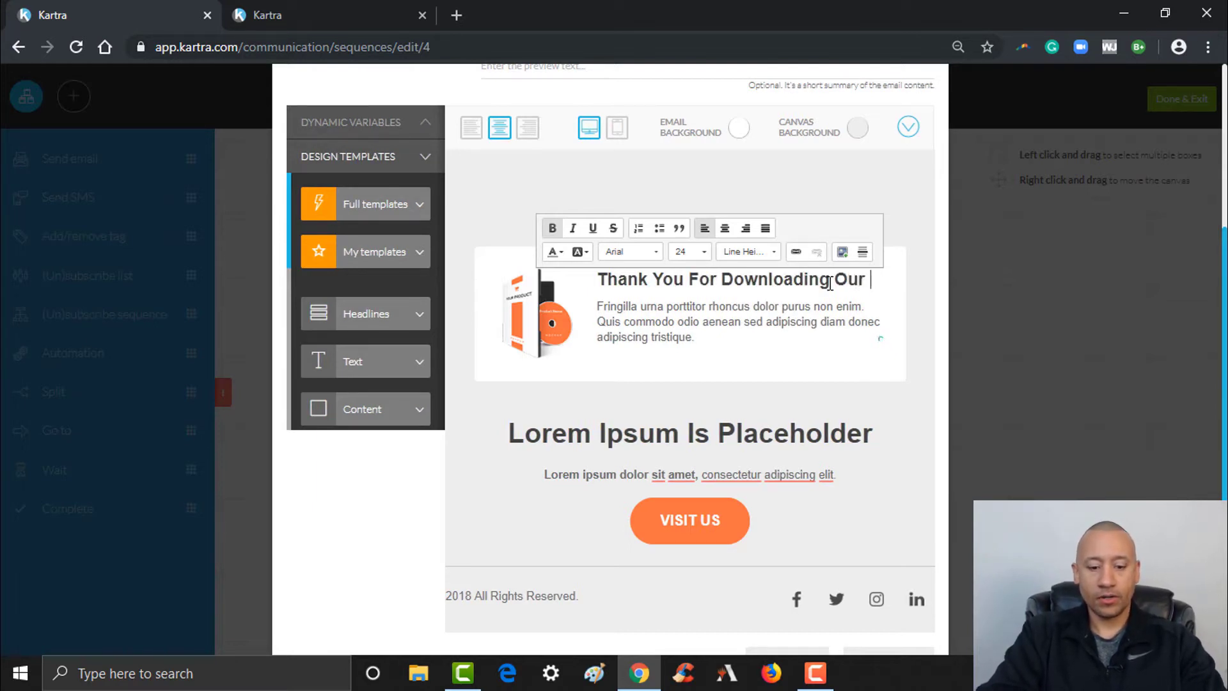
{"action": "type", "text": " E-Book!"}
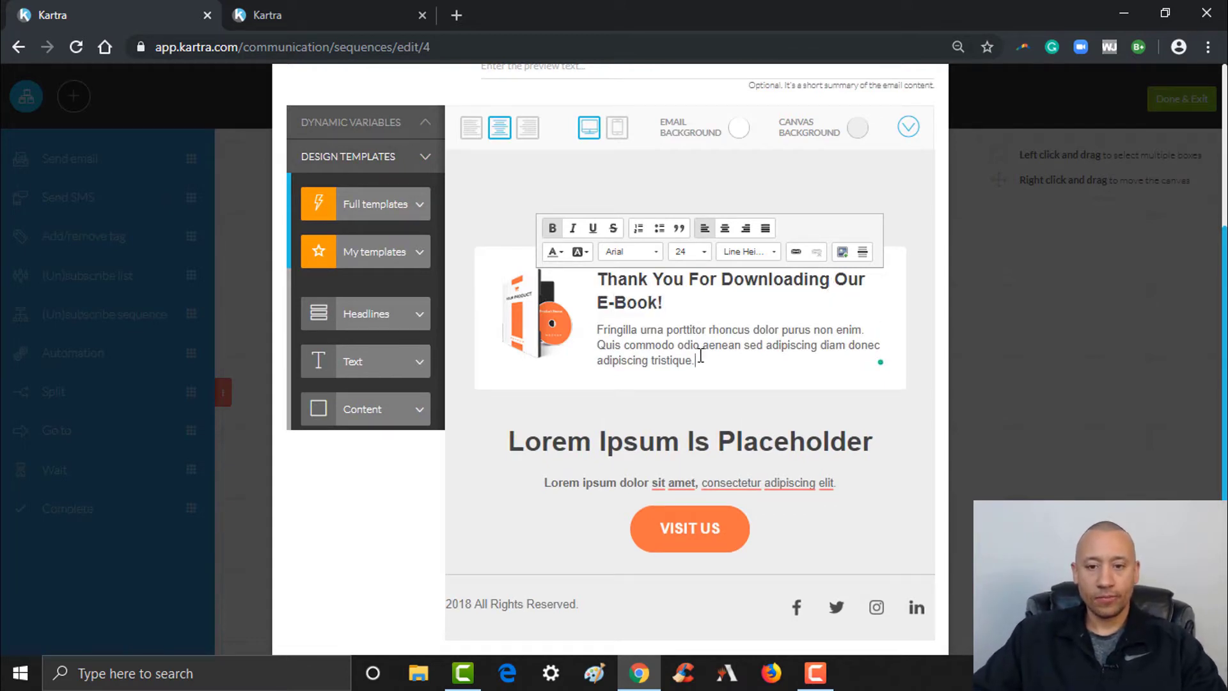
Step: Change the body text to 'I hope that it helps you grow your business' and empty the Lorem Ipsum headline
{"action": "left_click_drag", "start_coordinate": [599, 332], "coordinate": [701, 356]}
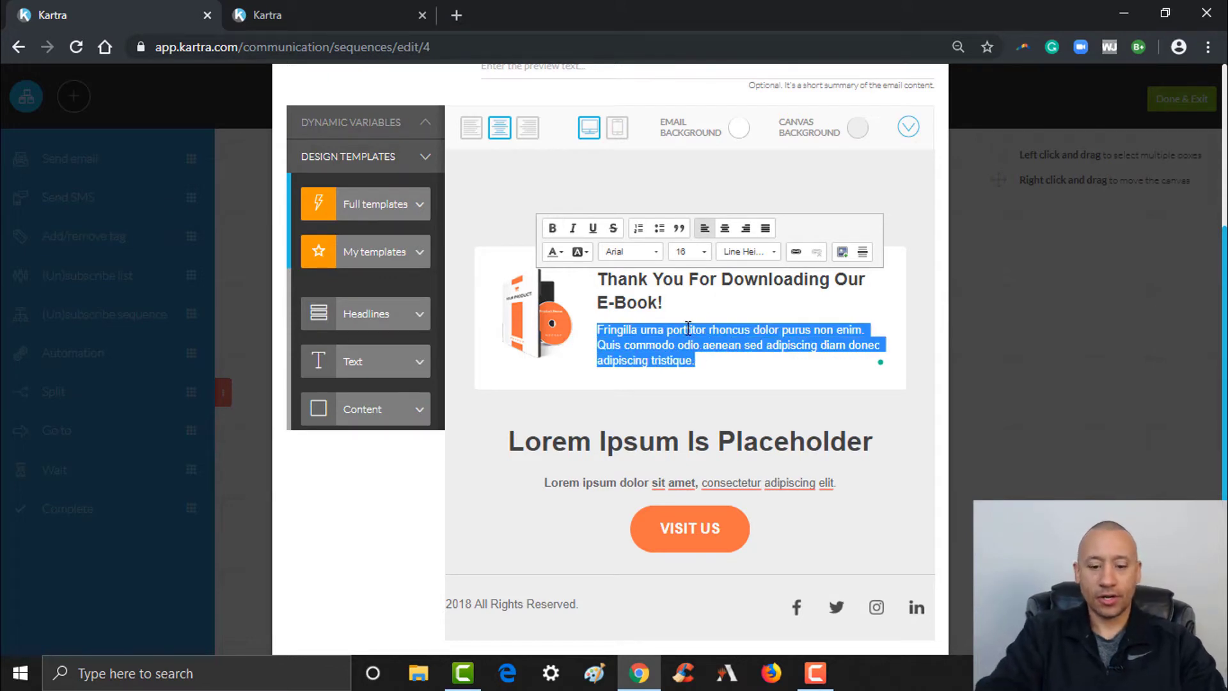
{"action": "type", "text": "I ho"}
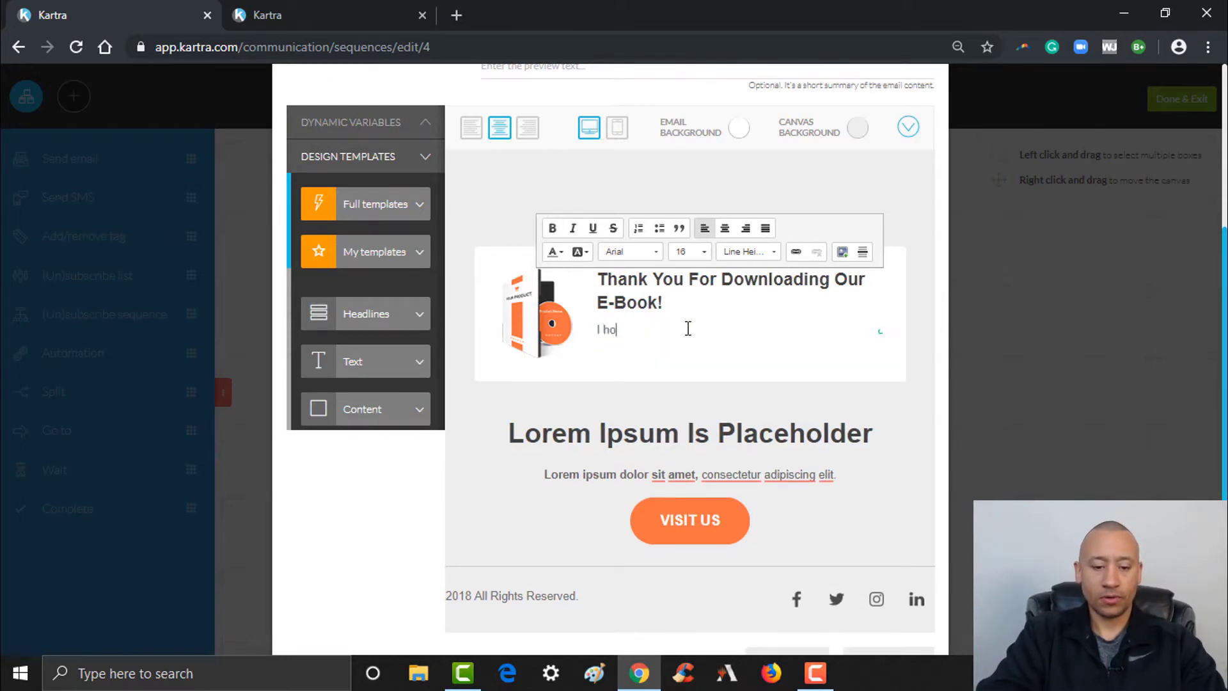
{"action": "type", "text": "pe that i"}
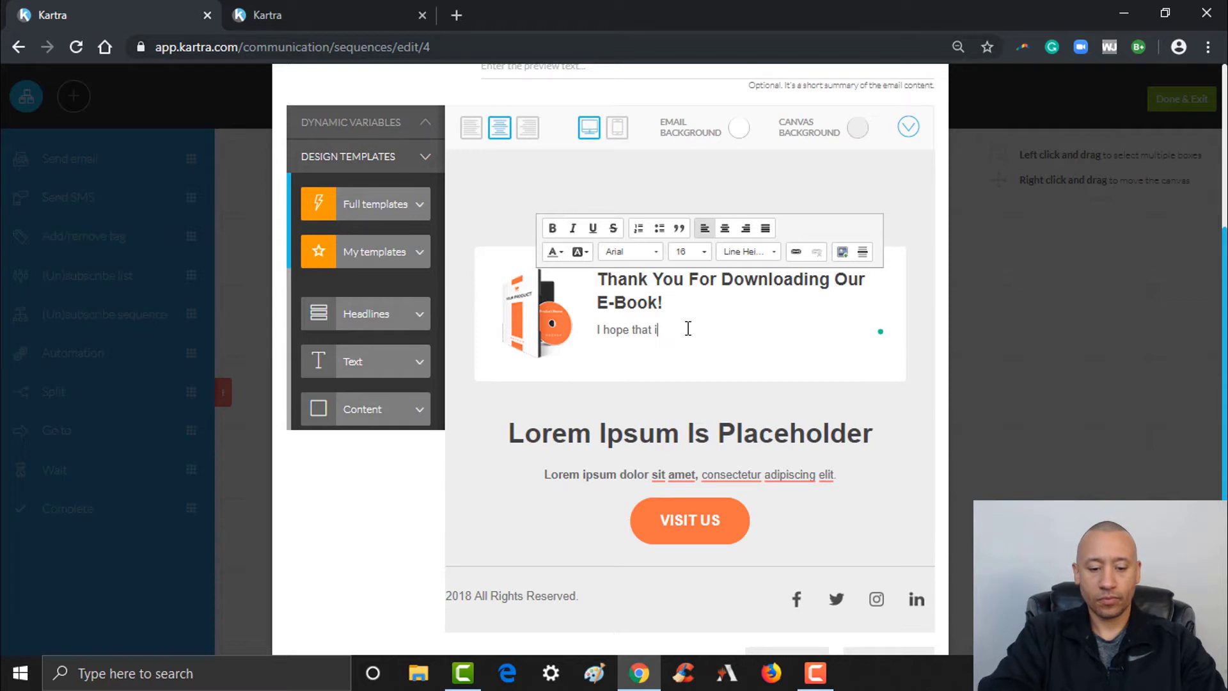
{"action": "type", "text": "t helps you grow you"}
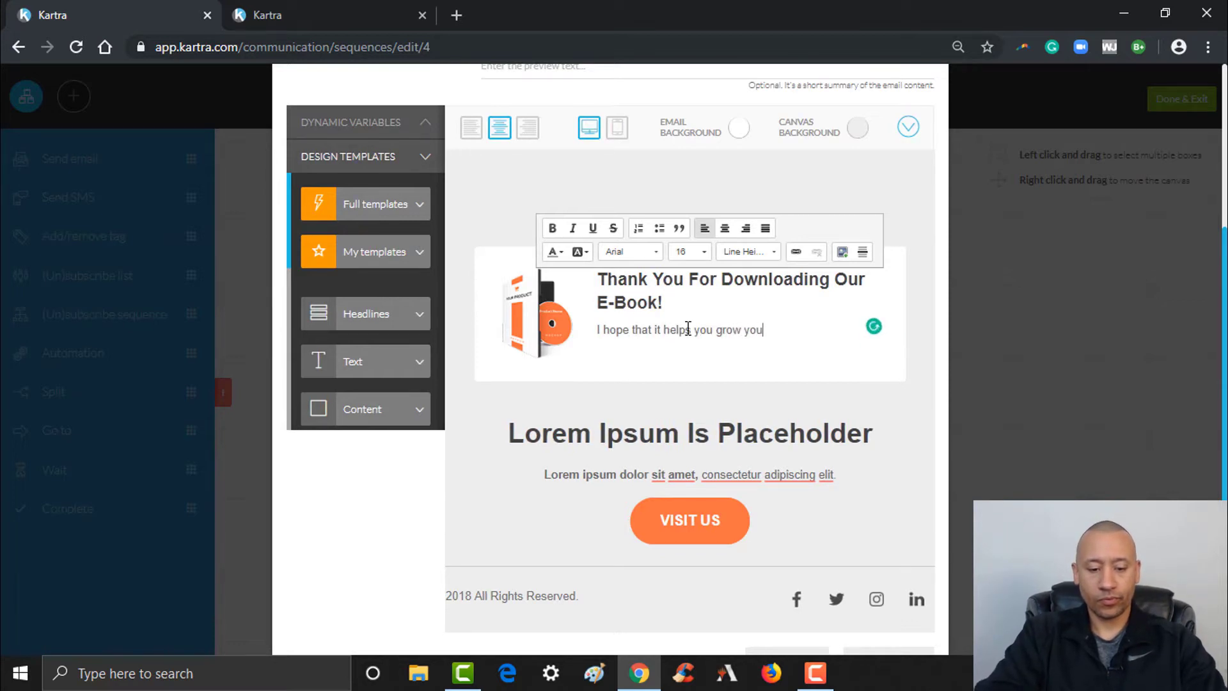
{"action": "type", "text": "r business!"}
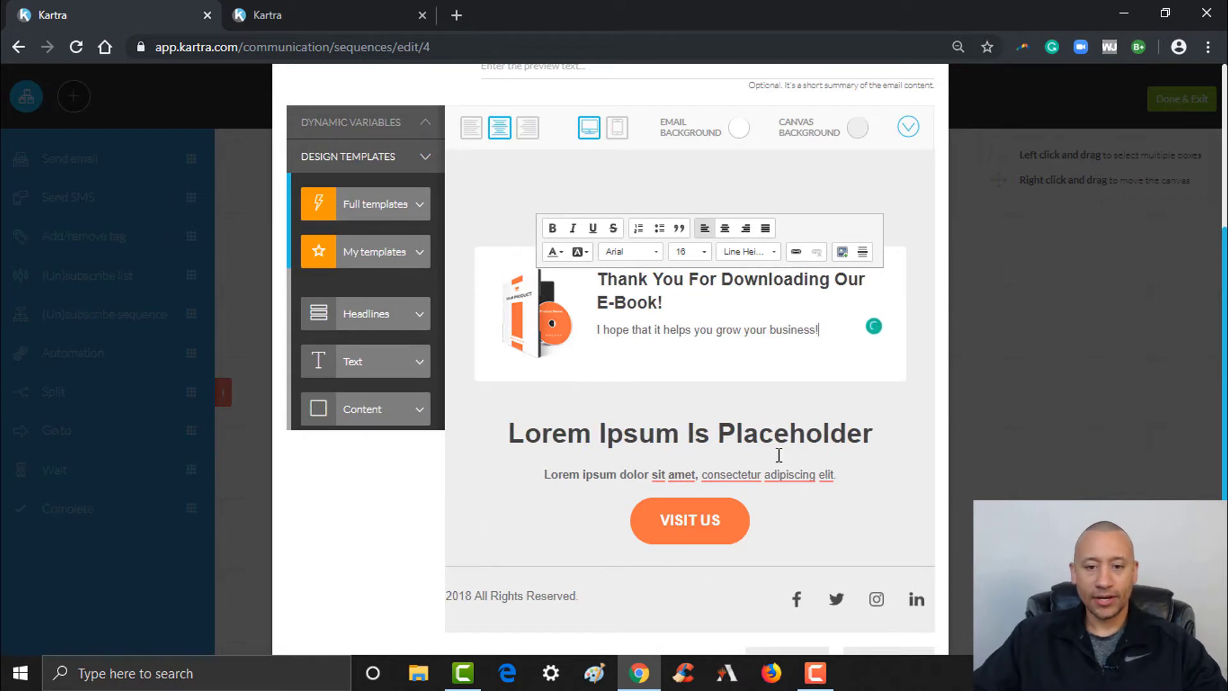
{"action": "left_click", "coordinate": [720, 435]}
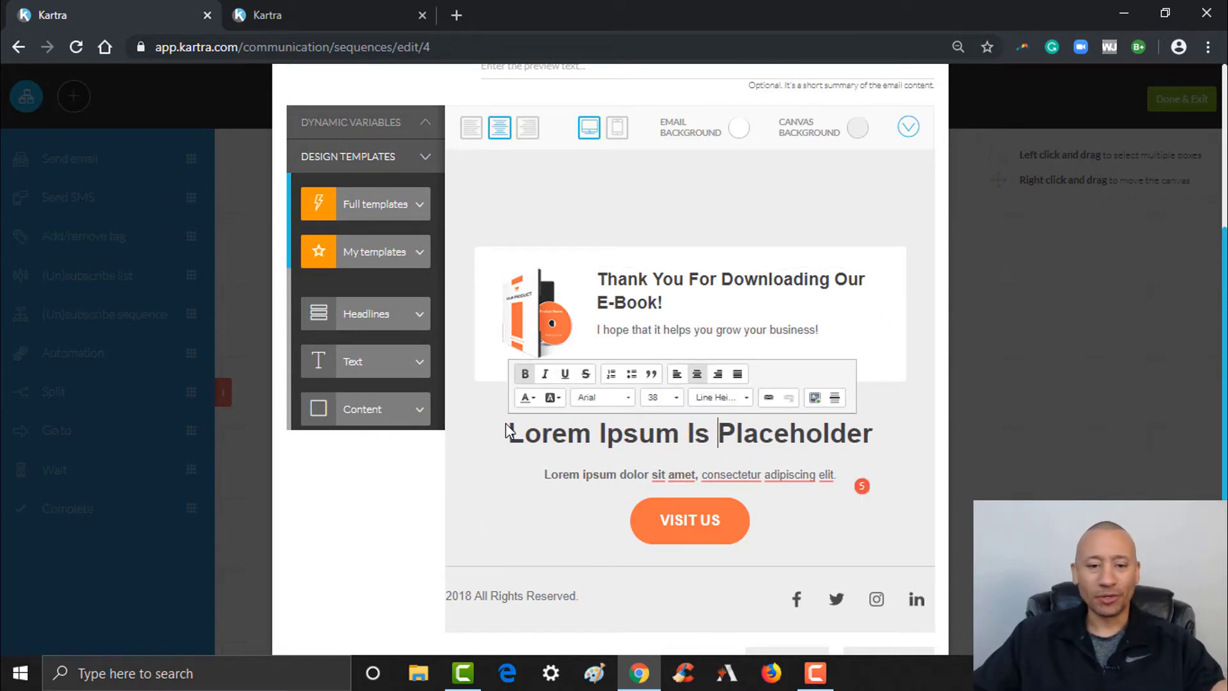
{"action": "left_click_drag", "start_coordinate": [533, 435], "coordinate": [621, 433]}
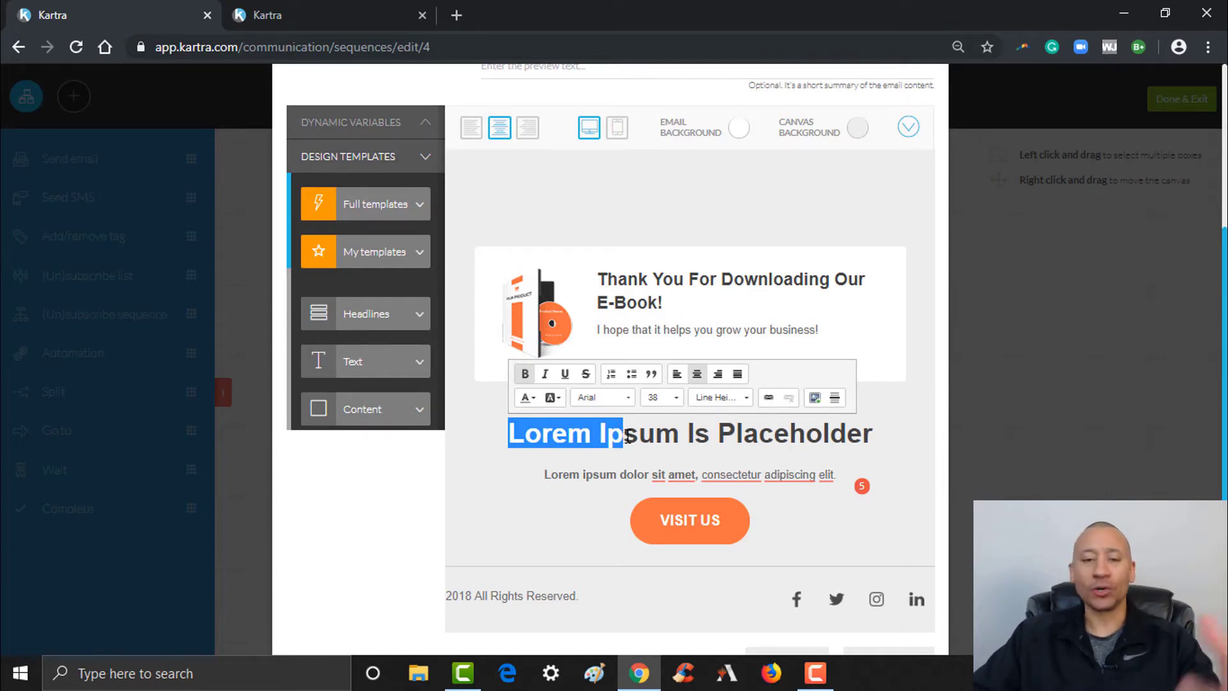
{"action": "key", "text": "shift+End"}
{"action": "key", "text": "BackSpace"}
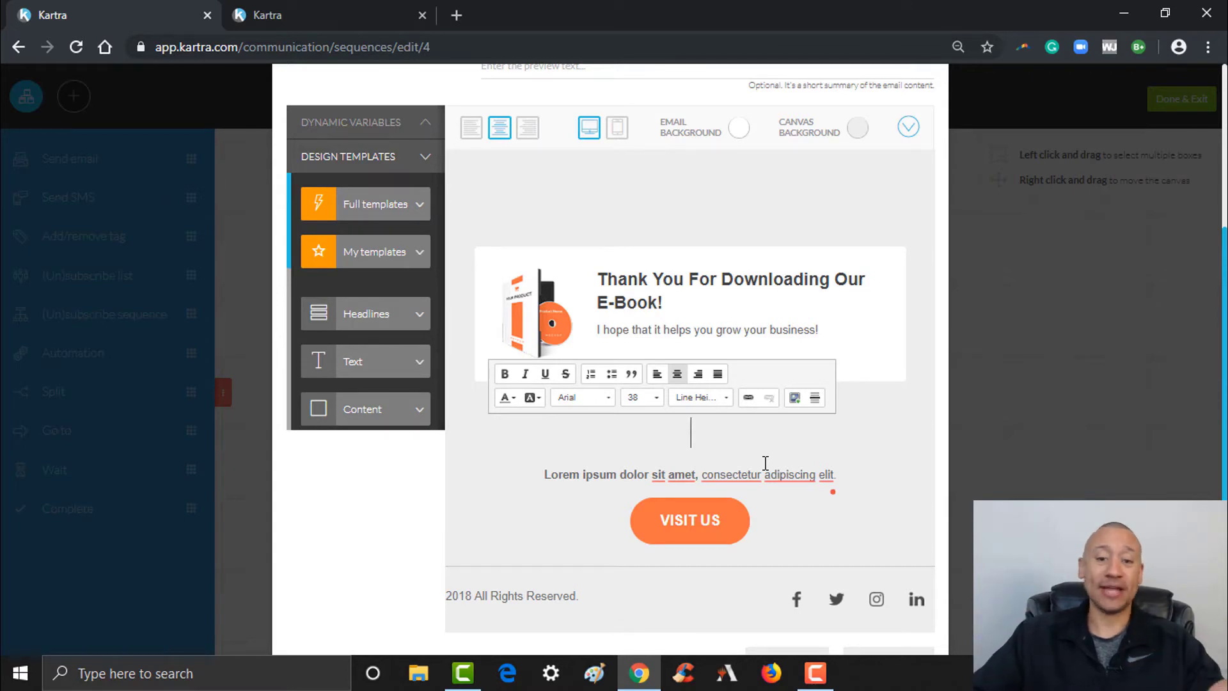
{"action": "type", "text": "If"}
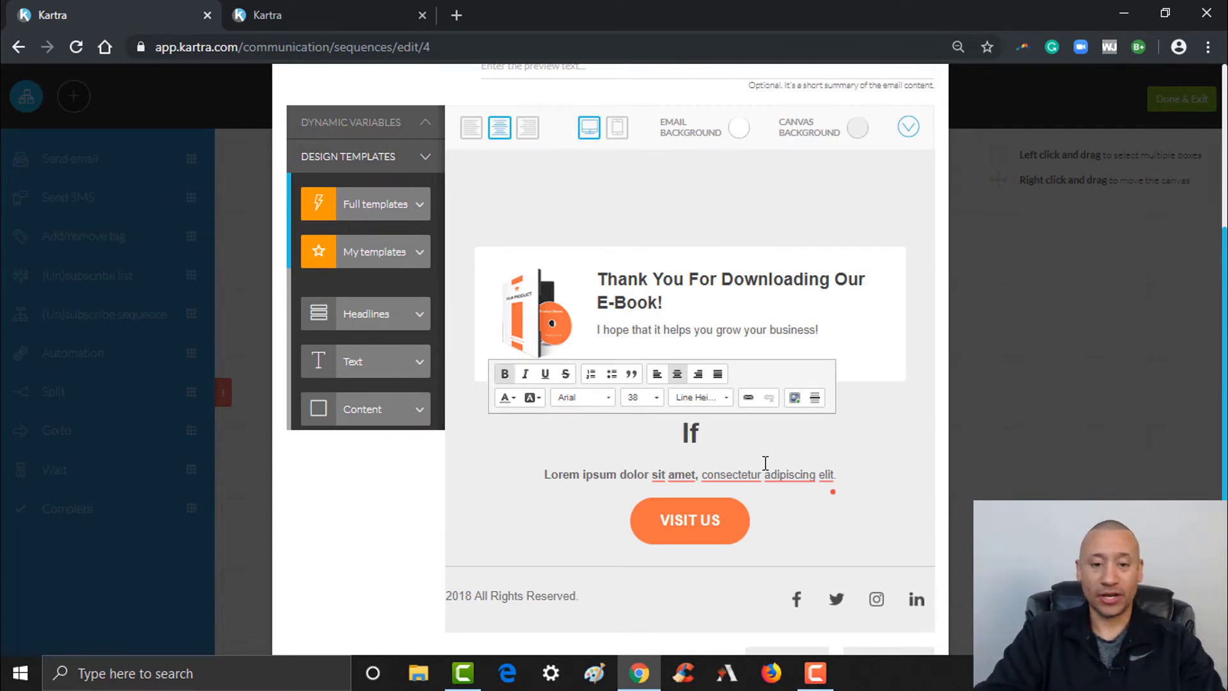
{"action": "key", "text": "BackSpace"}
{"action": "key", "text": "BackSpace"}
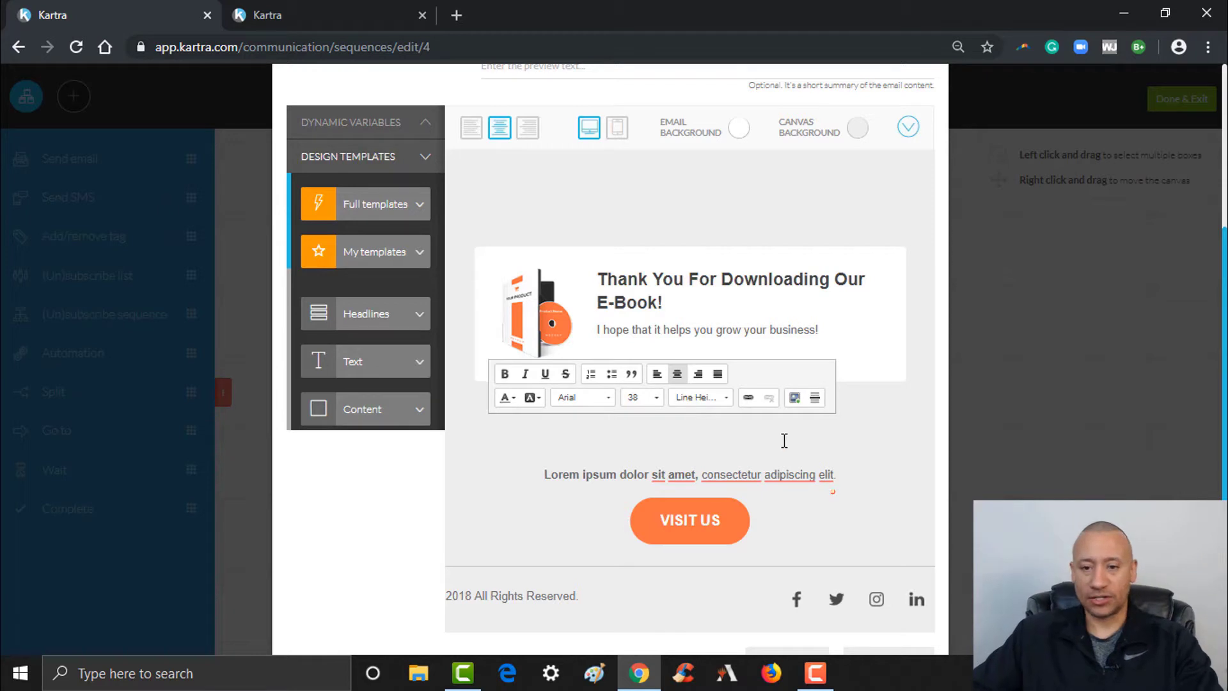
{"action": "left_click", "coordinate": [828, 329]}
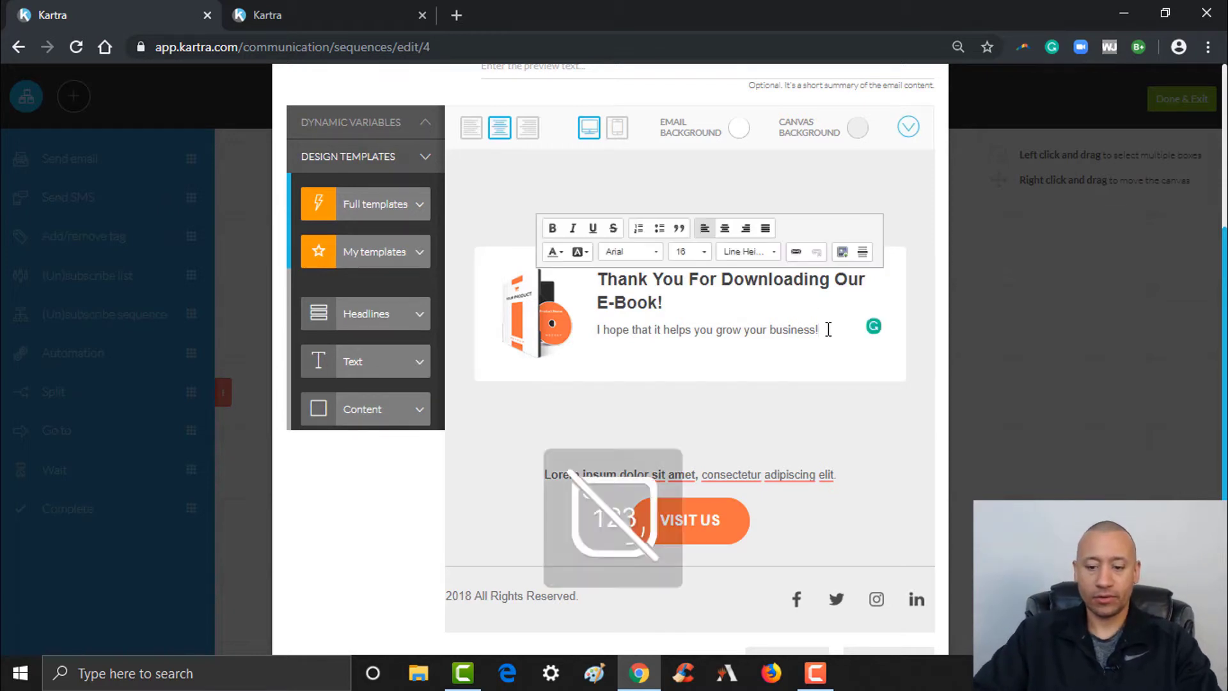
Step: Add the line 'If by chance you haven't downloaded the e-book you can do so by clicking here.'
{"action": "key", "text": "Return"}
{"action": "type", "text": "If "}
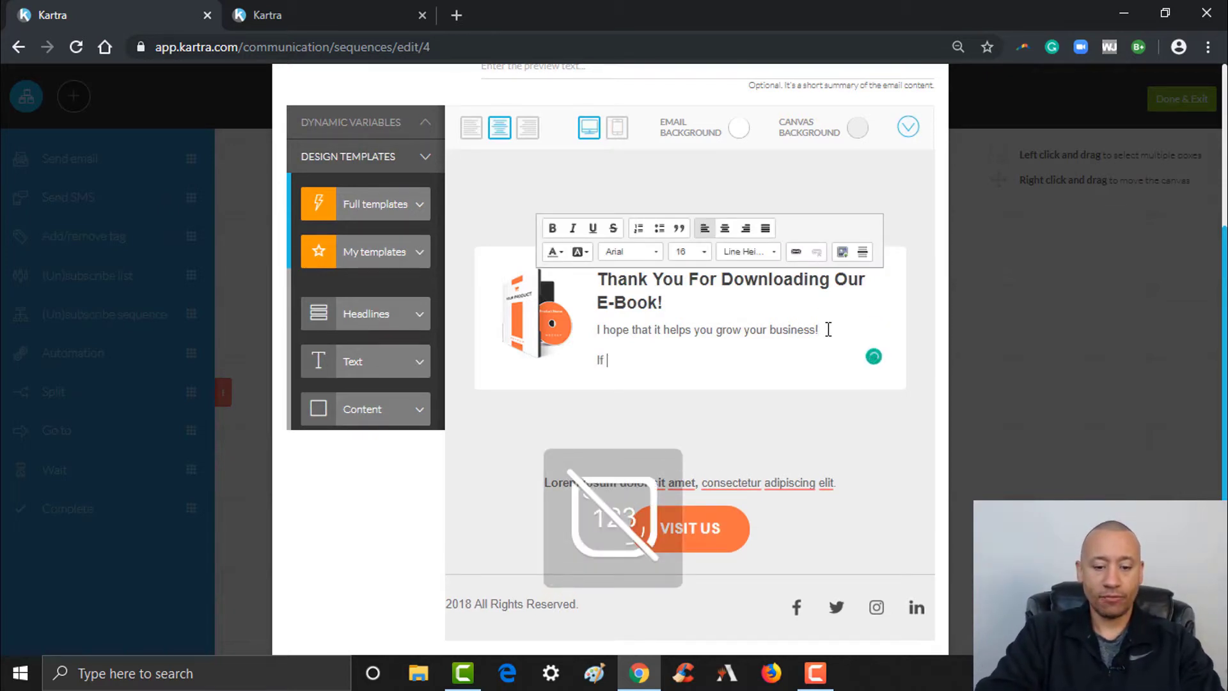
{"action": "type", "text": "by chance you"}
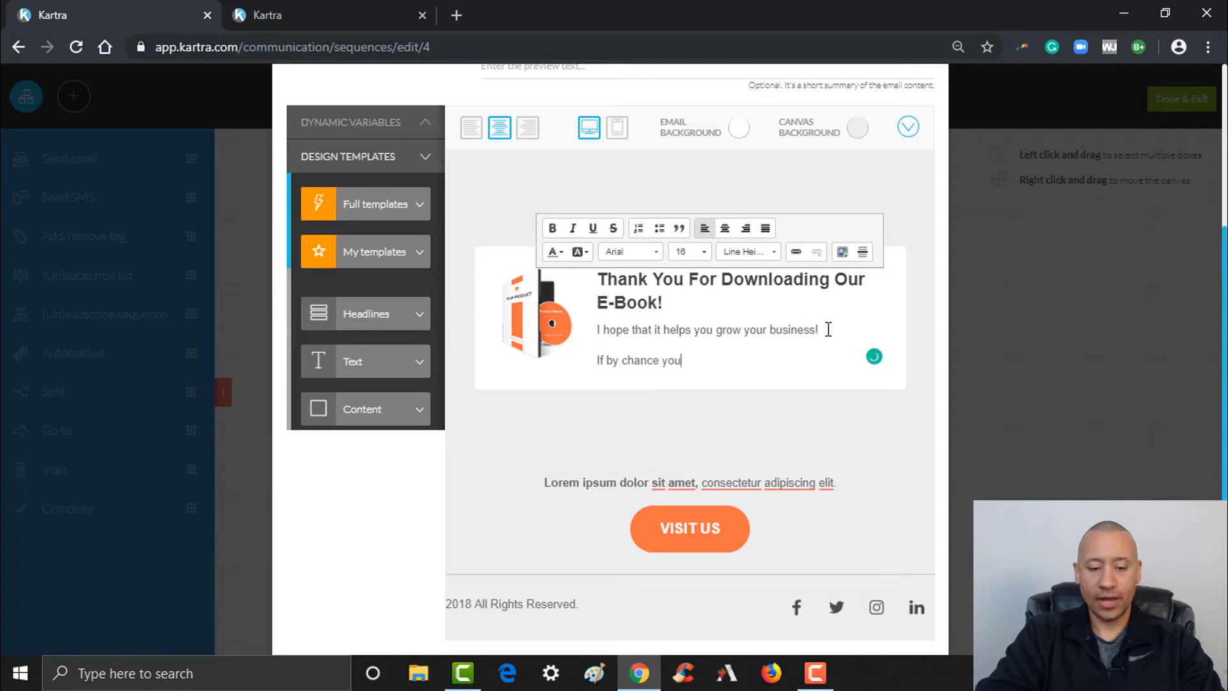
{"action": "type", "text": " haven't d"}
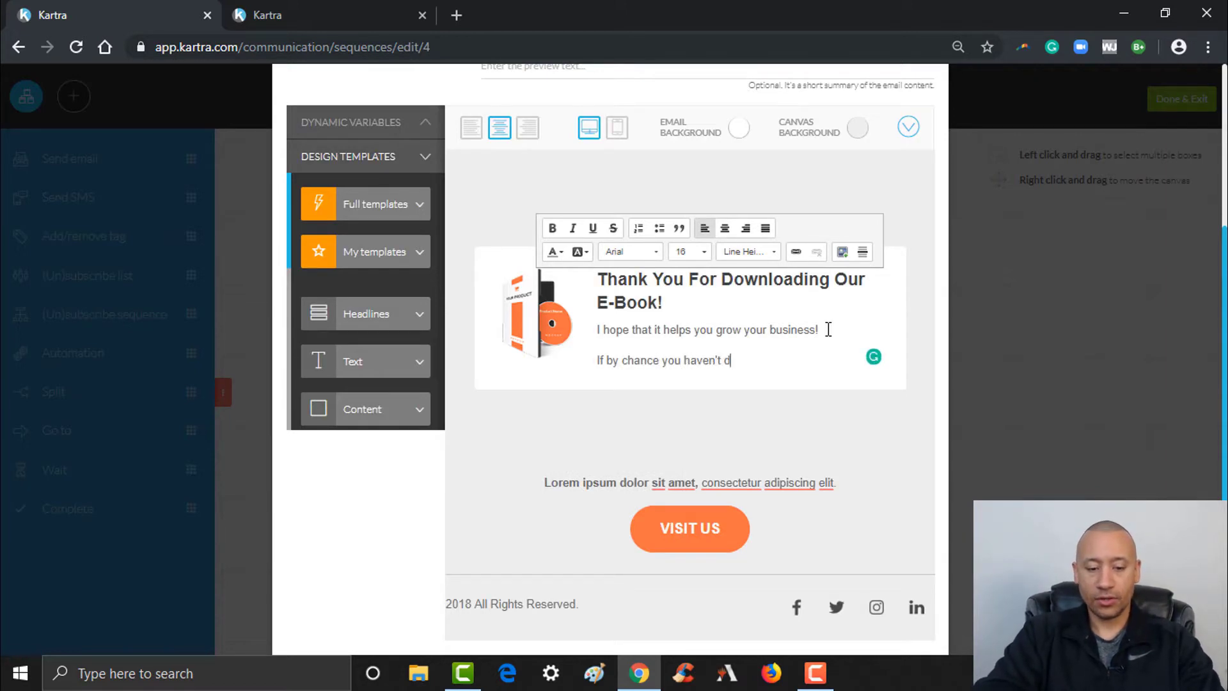
{"action": "type", "text": "ownloaded ou"}
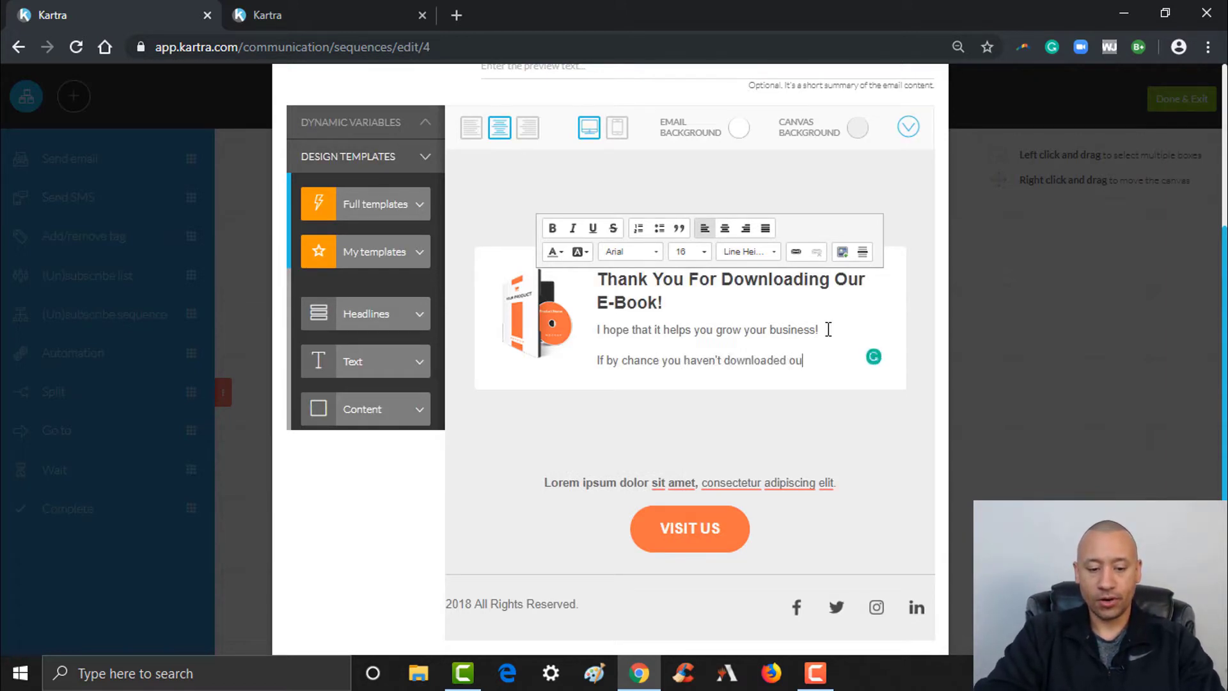
{"action": "type", "text": "r"}
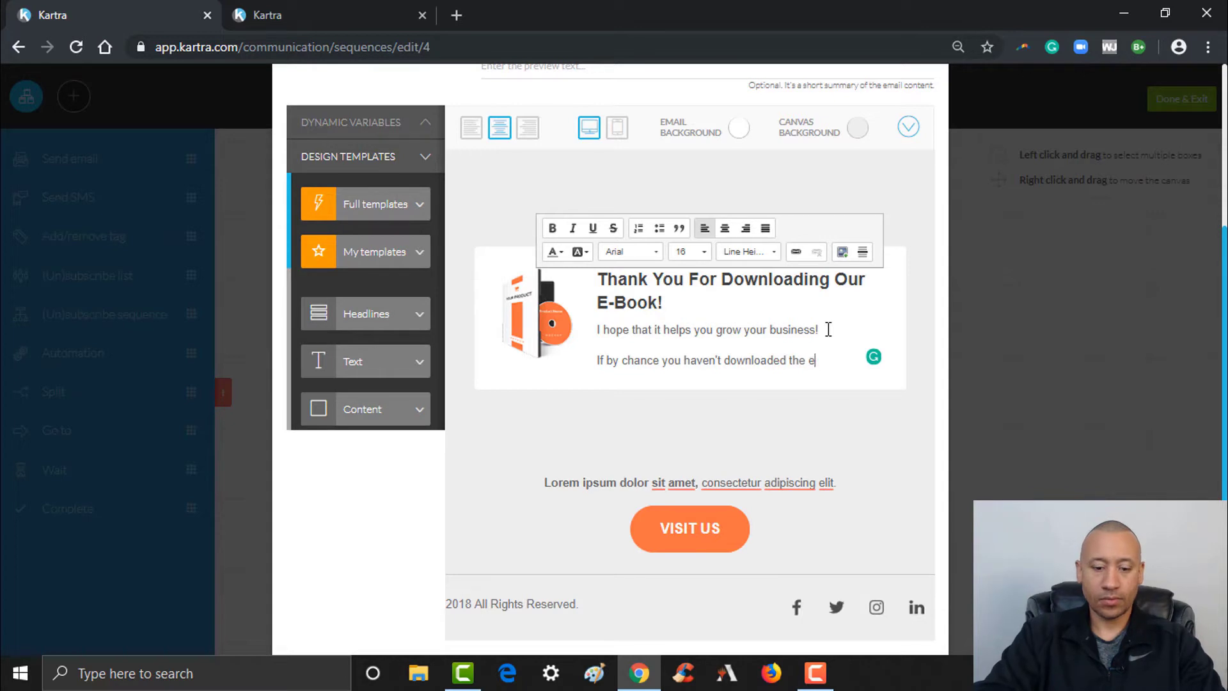
{"action": "type", "text": "-book "}
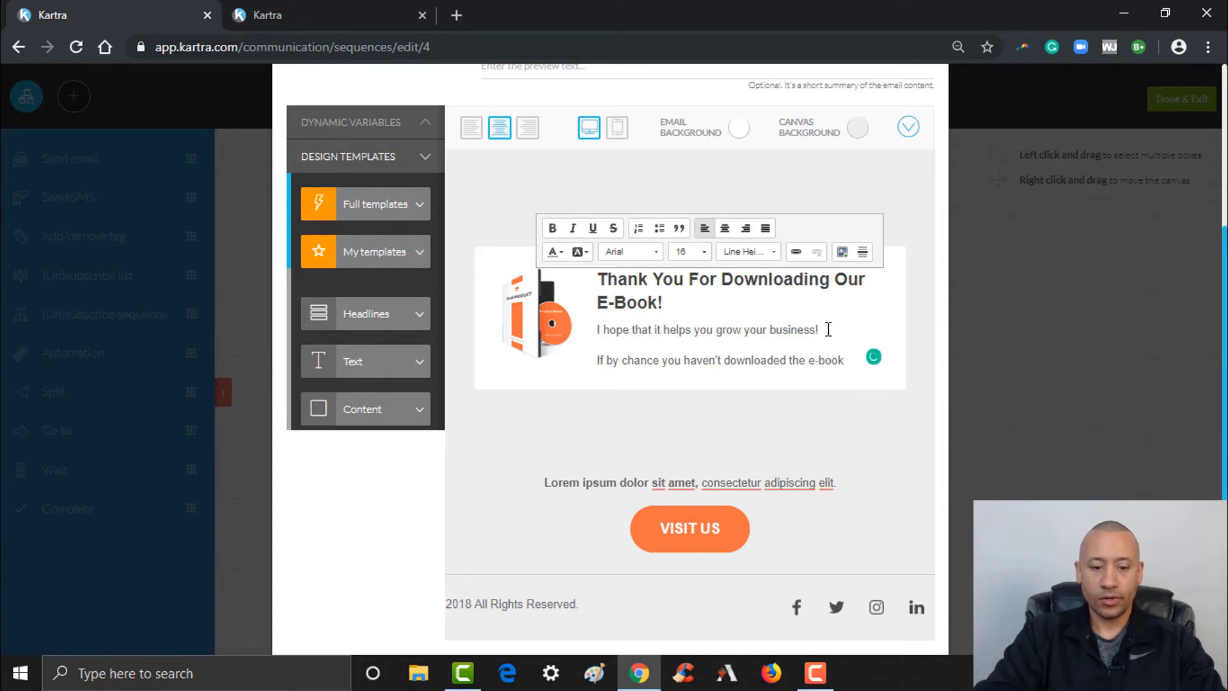
{"action": "type", "text": "you can do so by click"}
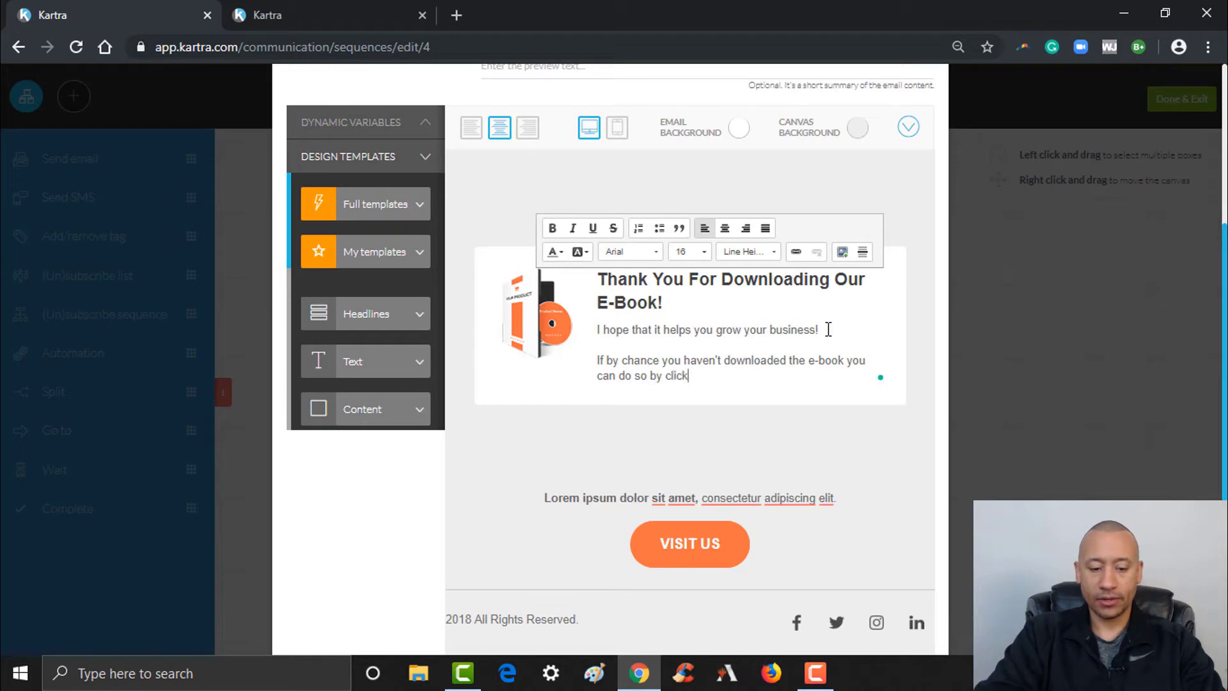
{"action": "type", "text": "ing here."}
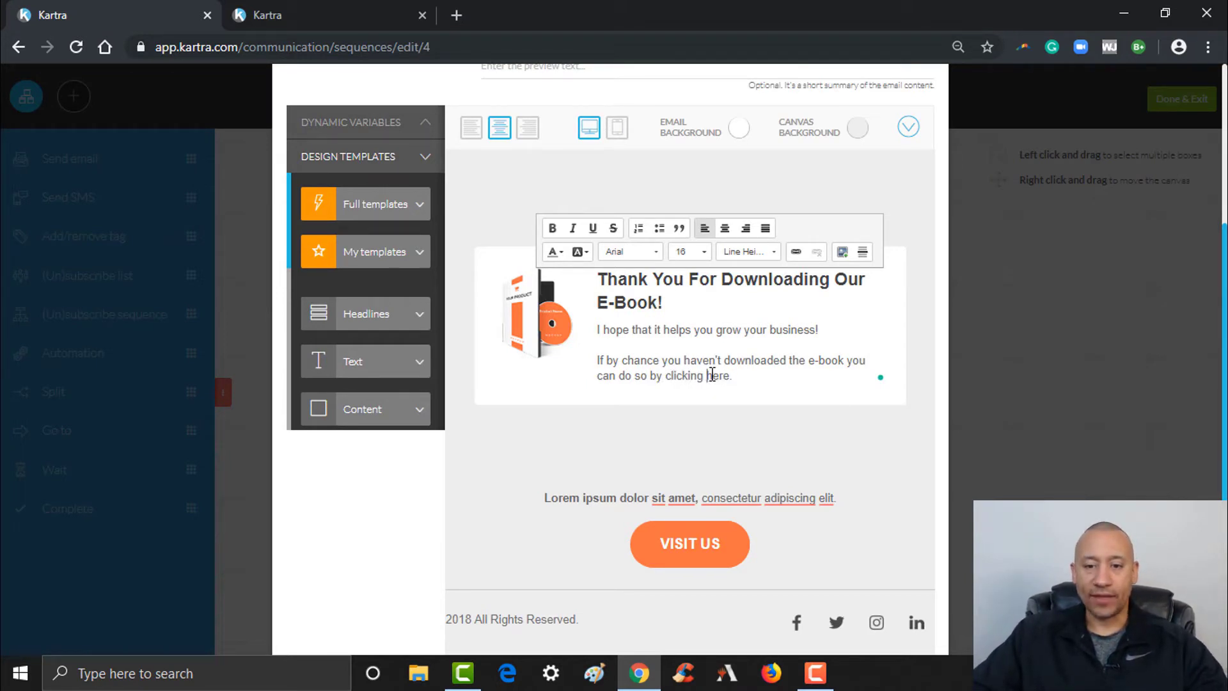
{"action": "left_click_drag", "start_coordinate": [706, 375], "coordinate": [730, 375]}
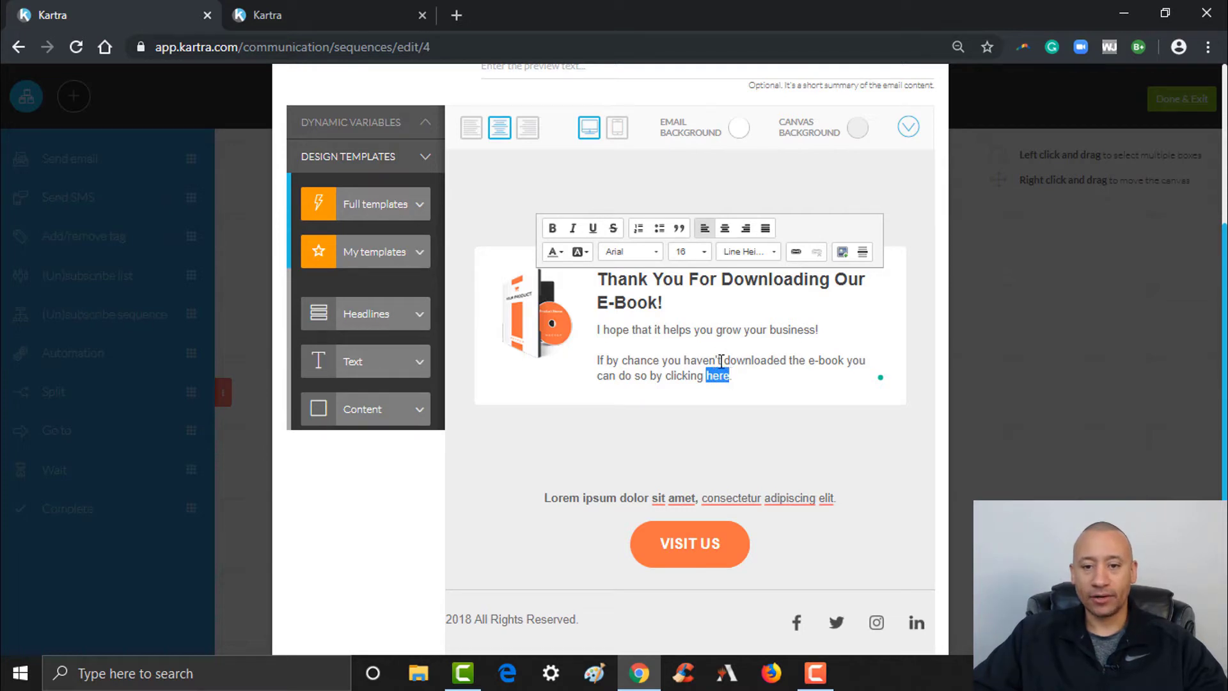
Step: Cancel the unused link dialog and delete the Lorem ipsum placeholder text block above VISIT US
{"action": "left_click", "coordinate": [797, 253]}
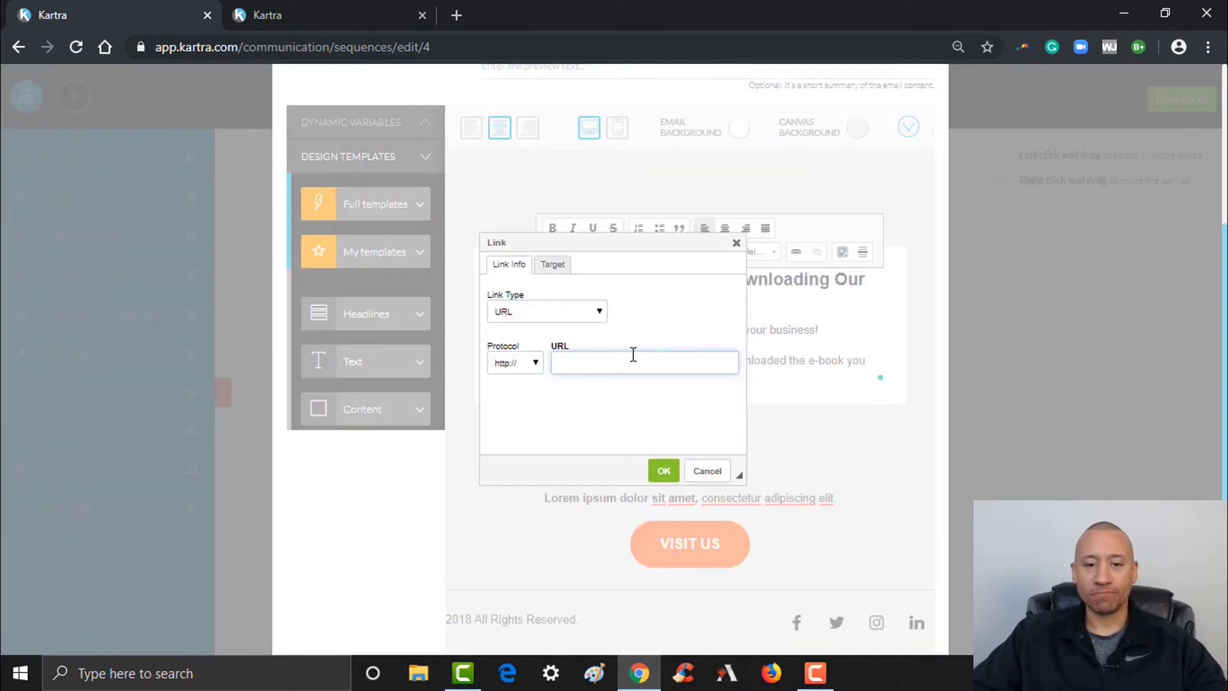
{"action": "left_click", "coordinate": [736, 243]}
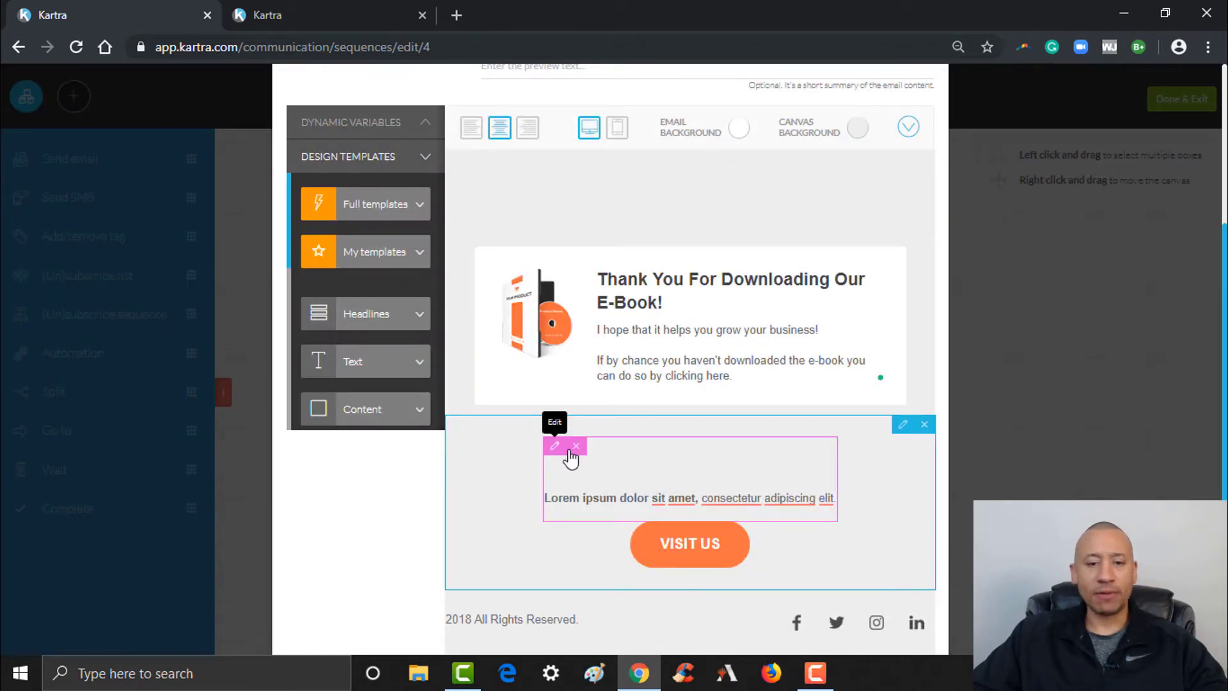
{"action": "left_click", "coordinate": [598, 472]}
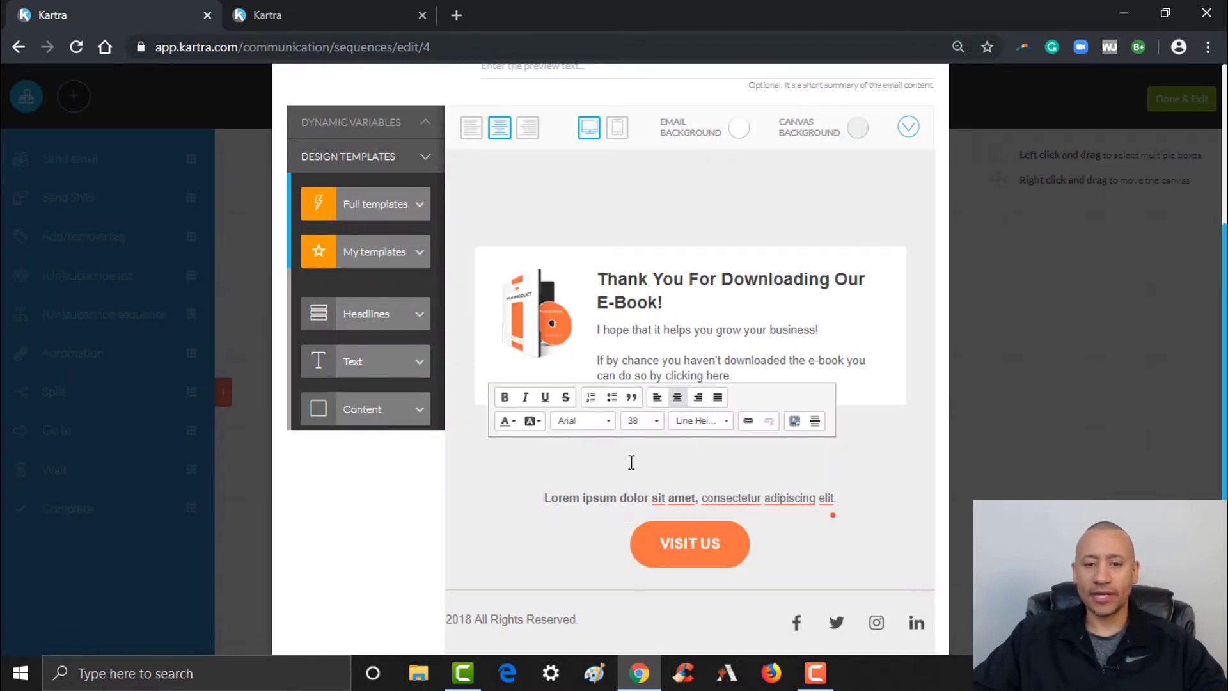
{"action": "left_click_drag", "start_coordinate": [732, 466], "coordinate": [826, 498]}
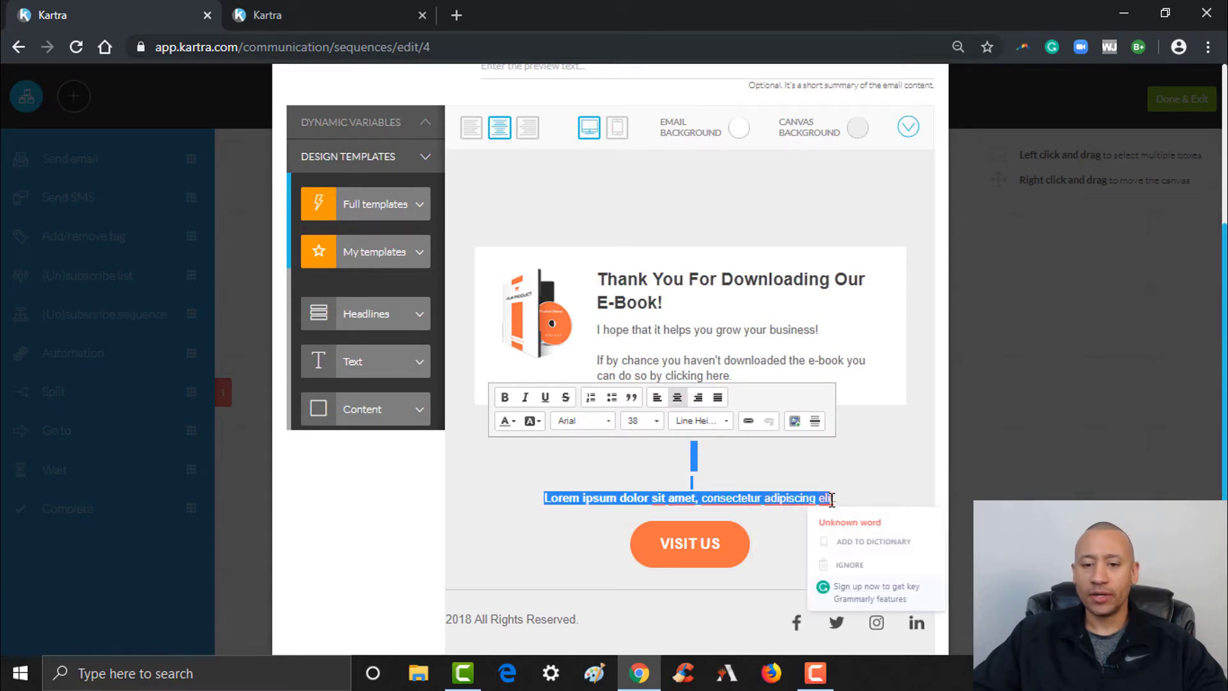
{"action": "left_click", "coordinate": [850, 475]}
{"action": "left_click", "coordinate": [543, 529]}
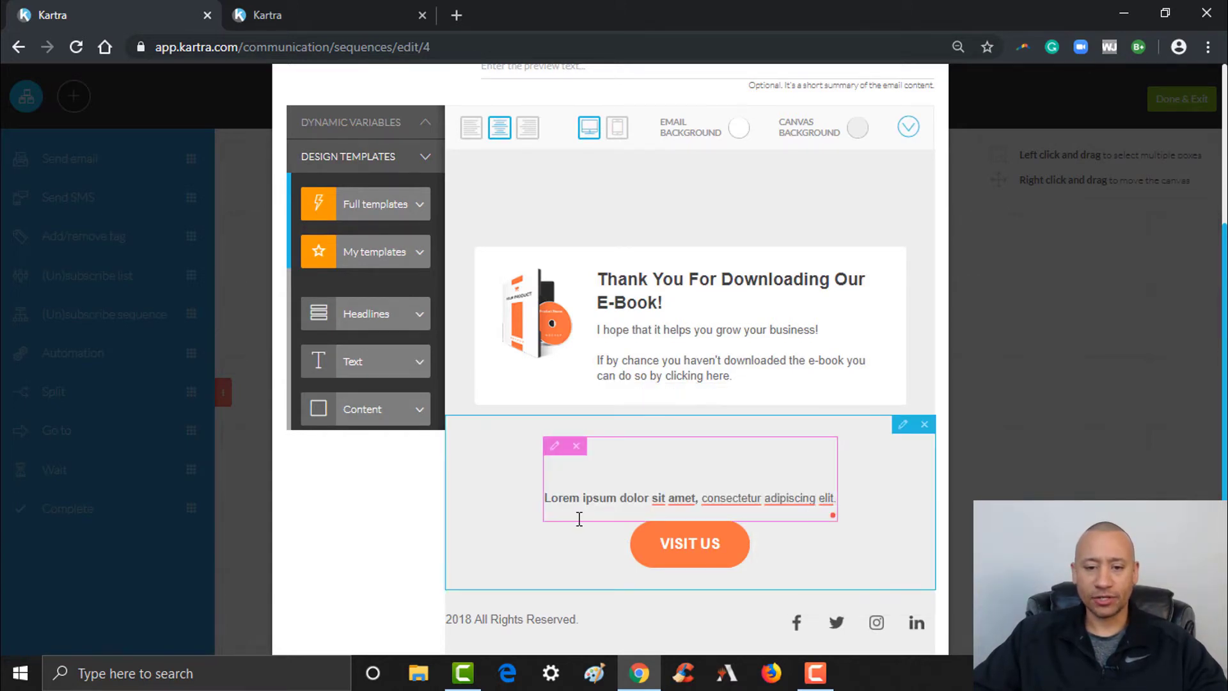
{"action": "left_click", "coordinate": [577, 447]}
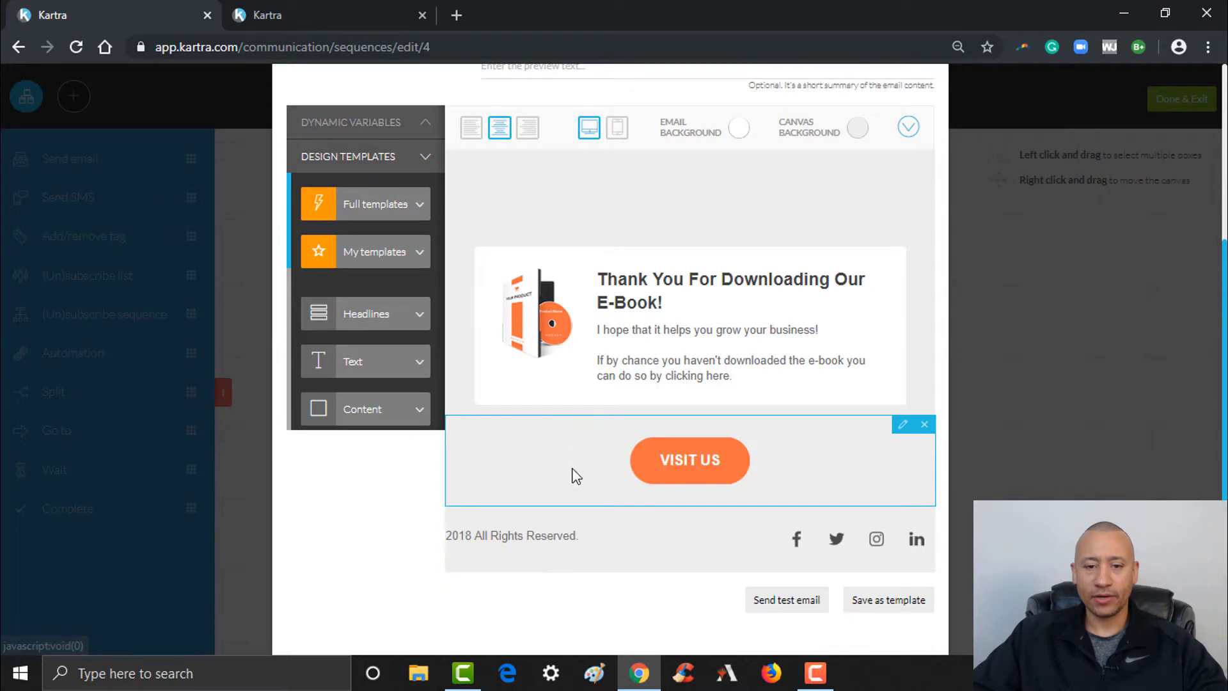
{"action": "left_click", "coordinate": [752, 375]}
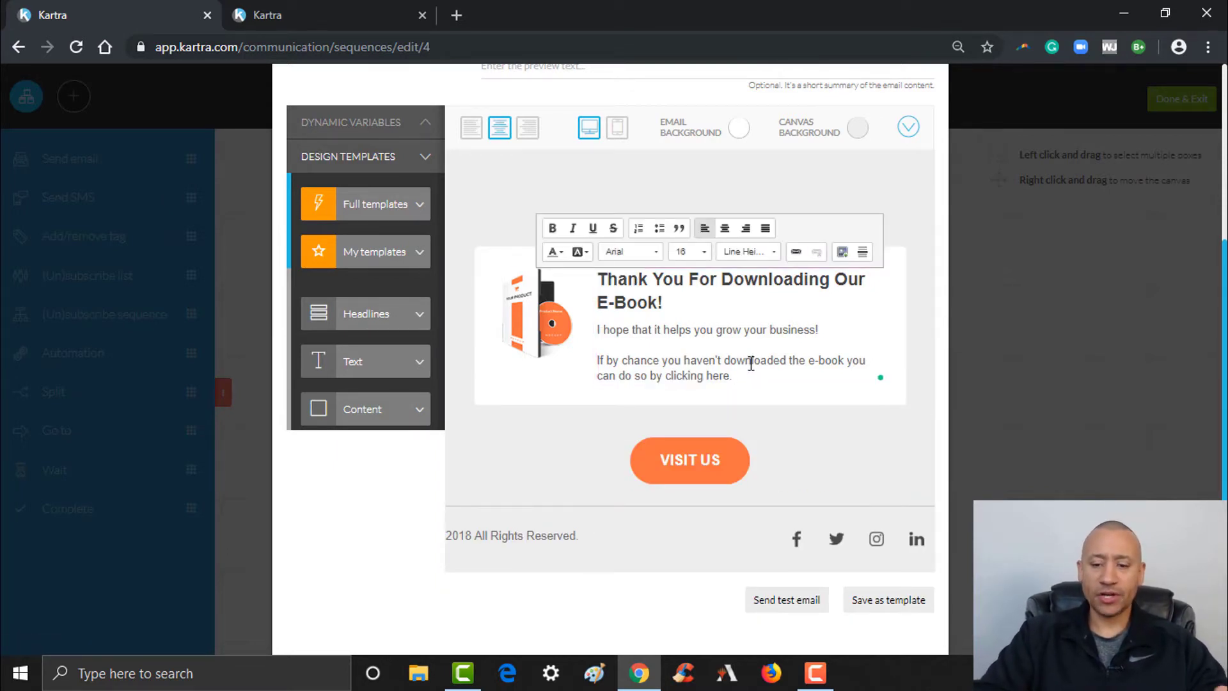
Step: Add a paragraph inviting readers to book a free strategy call with the button below
{"action": "key", "text": "Return"}
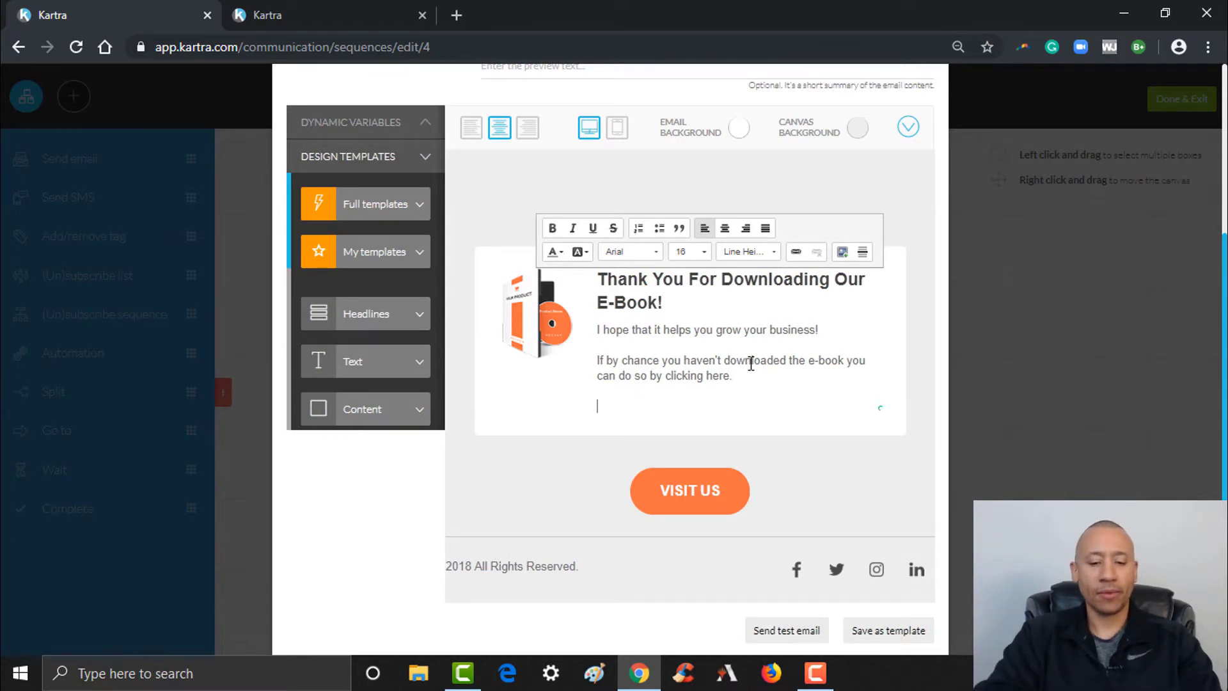
{"action": "type", "text": "If you need more help"}
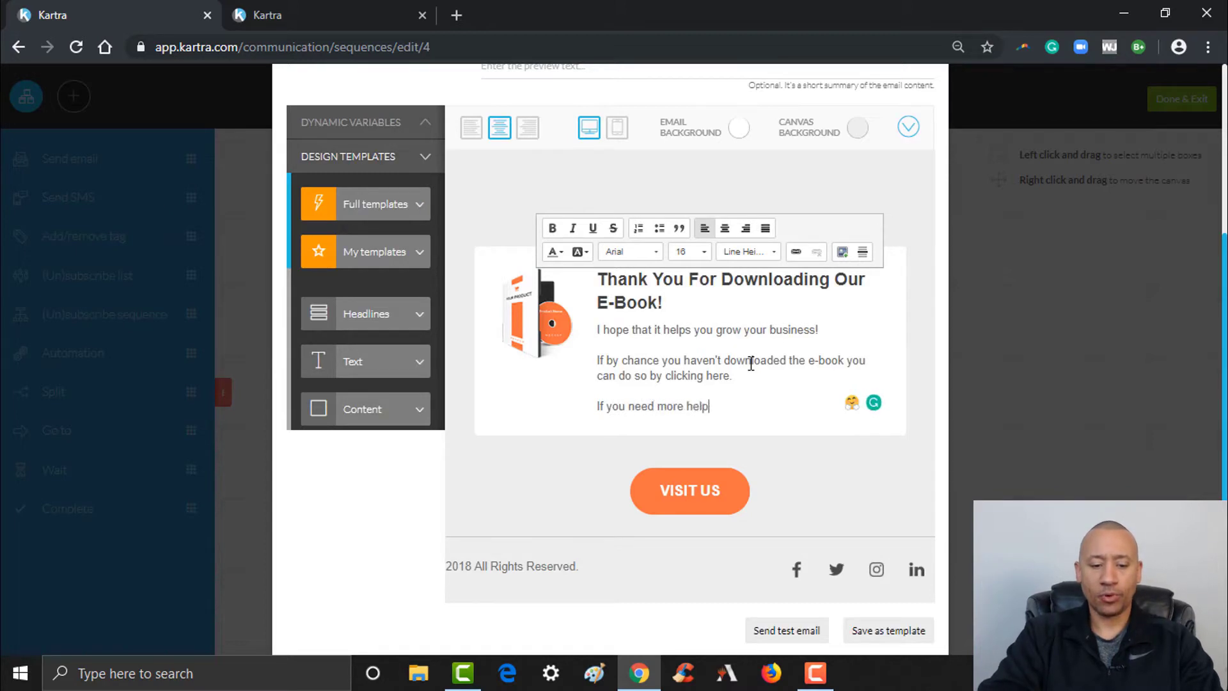
{"action": "type", "text": " with yo"}
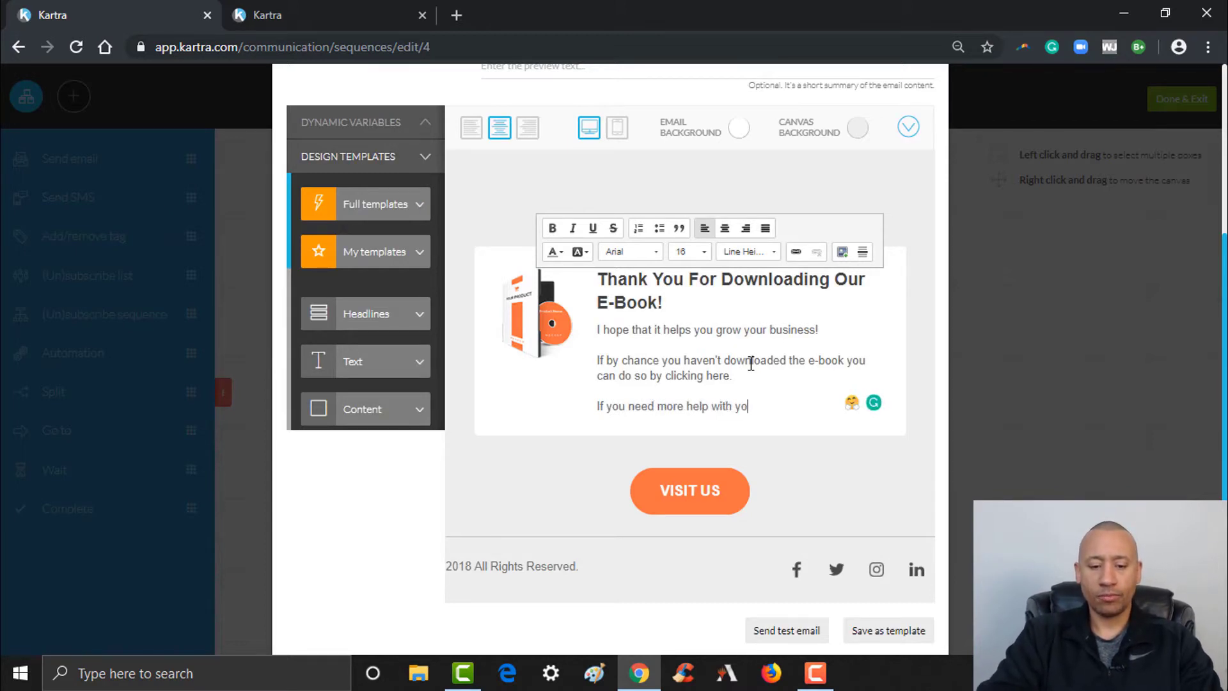
{"action": "type", "text": "ur business"}
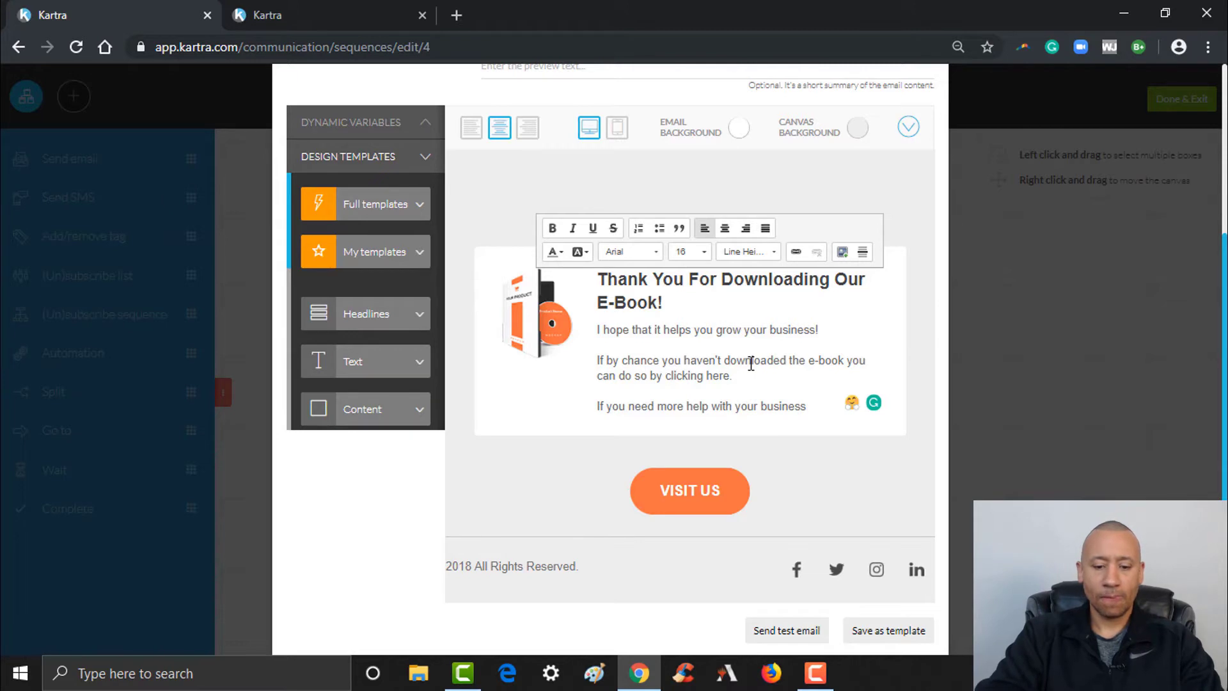
{"action": "type", "text": ", fe"}
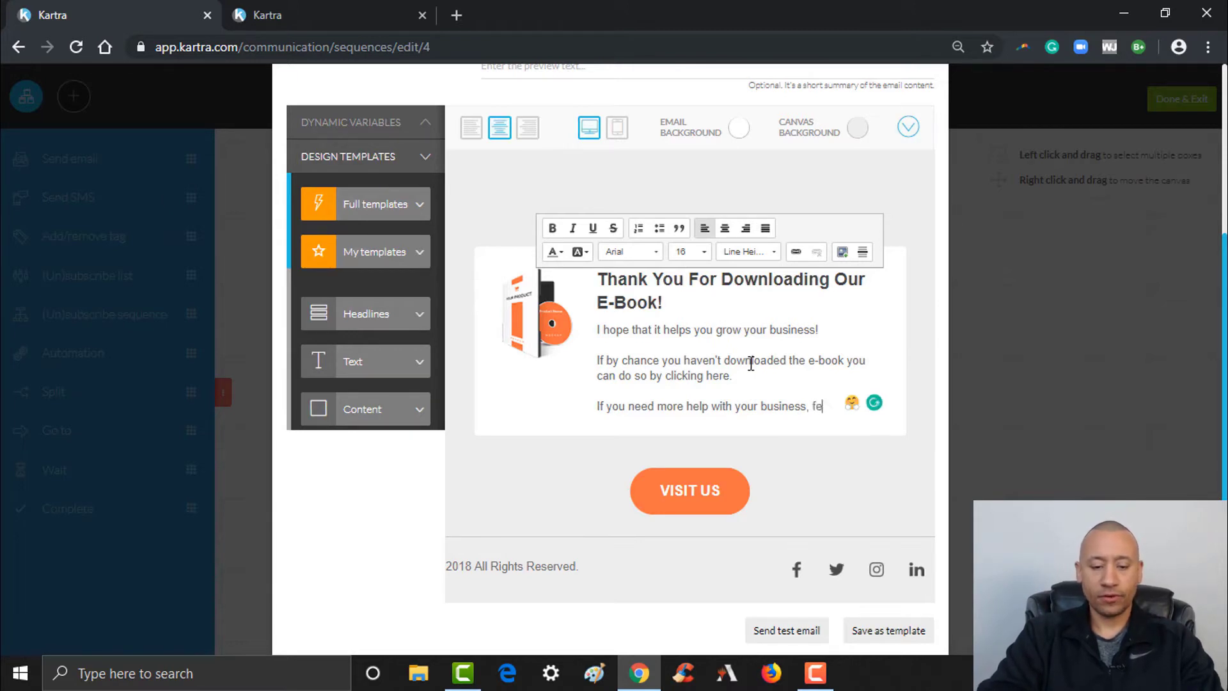
{"action": "type", "text": "el free to book a free st"}
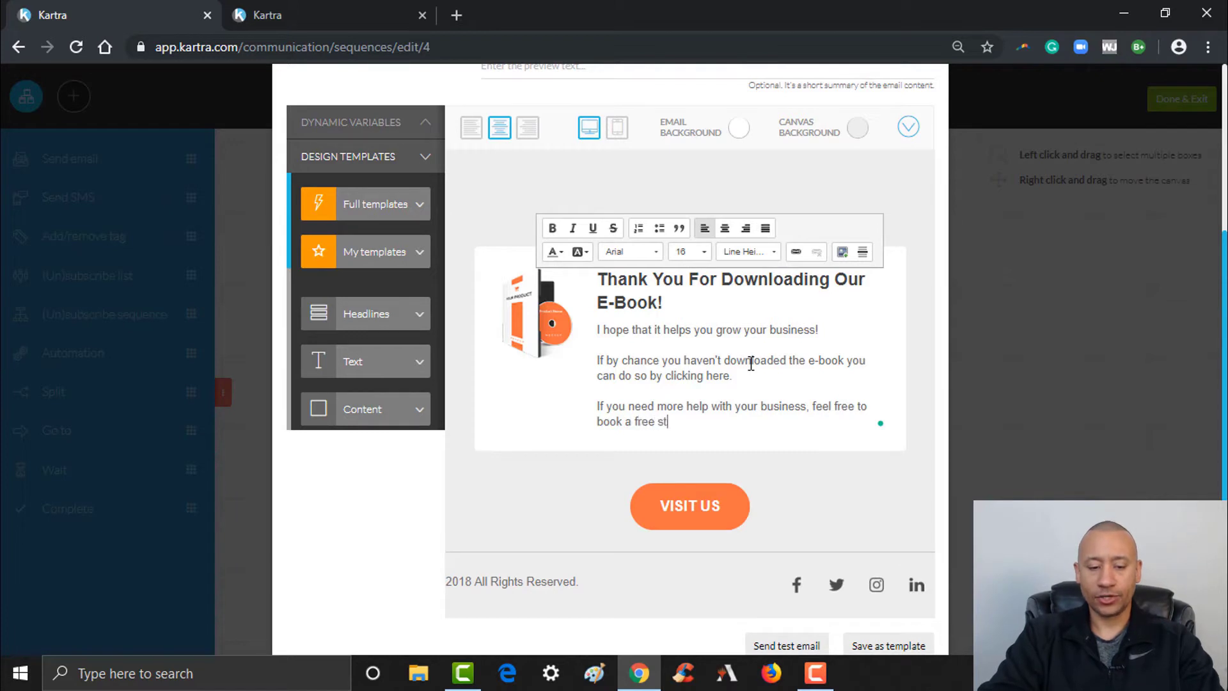
{"action": "type", "text": "rategy ca"}
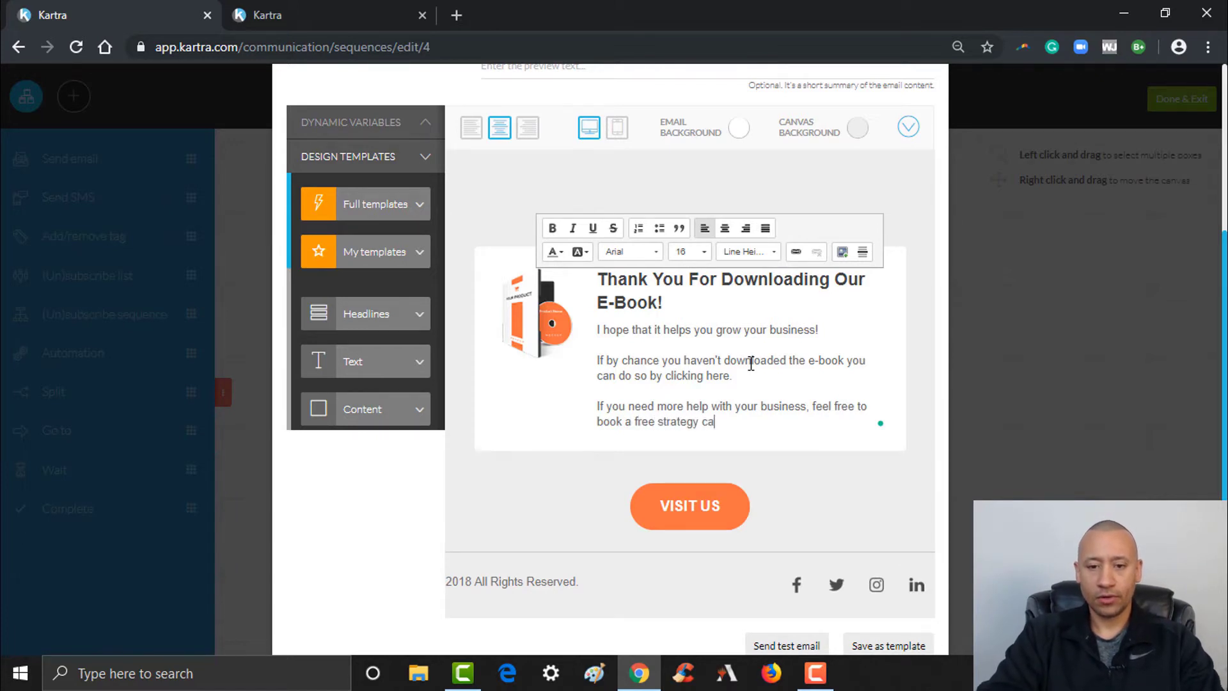
{"action": "type", "text": "ll with us by"}
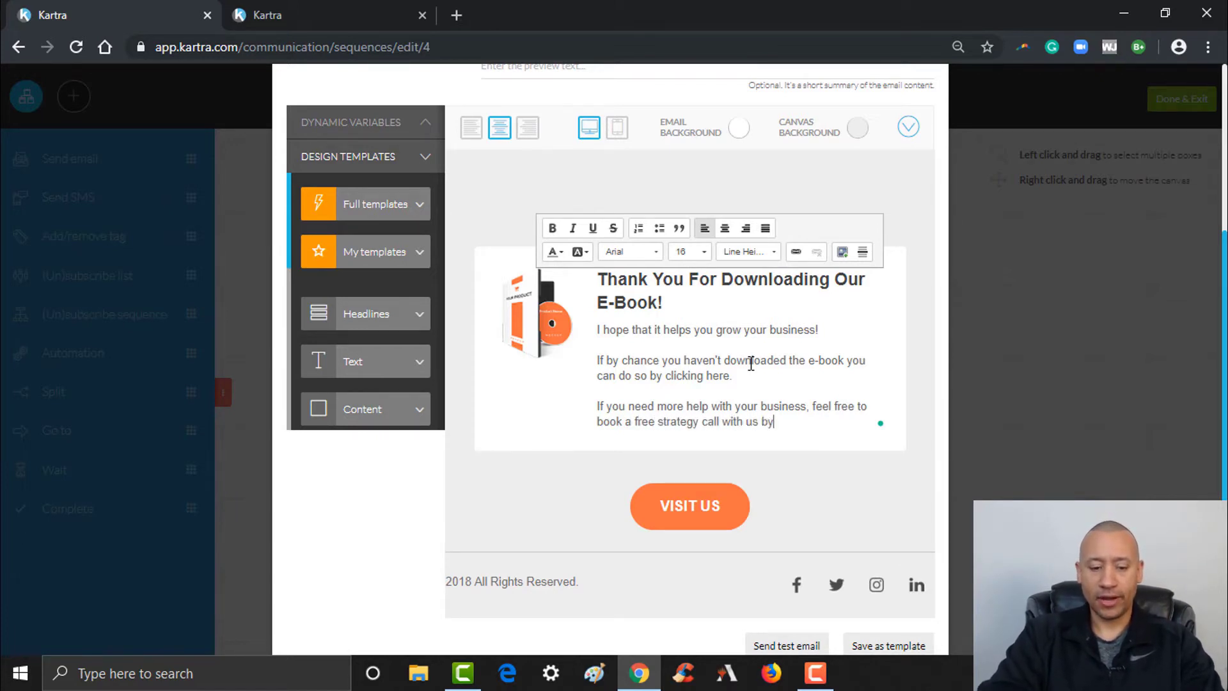
{"action": "type", "text": " clicking here."}
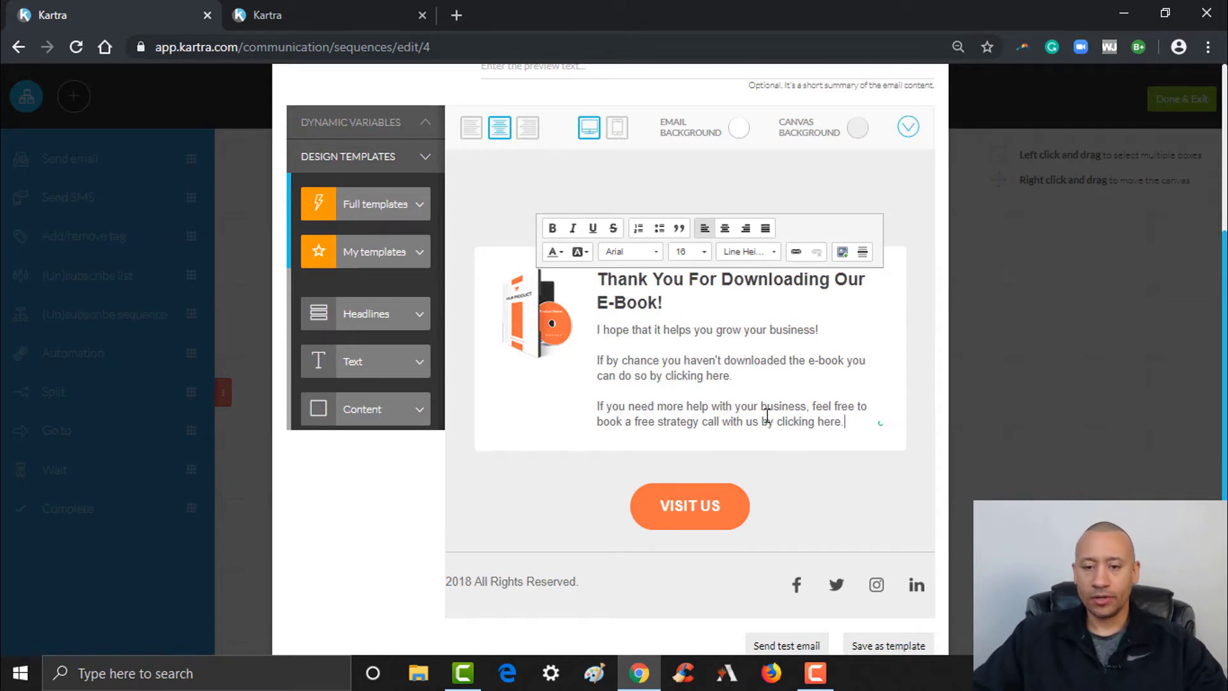
{"action": "left_click_drag", "start_coordinate": [819, 423], "coordinate": [855, 420]}
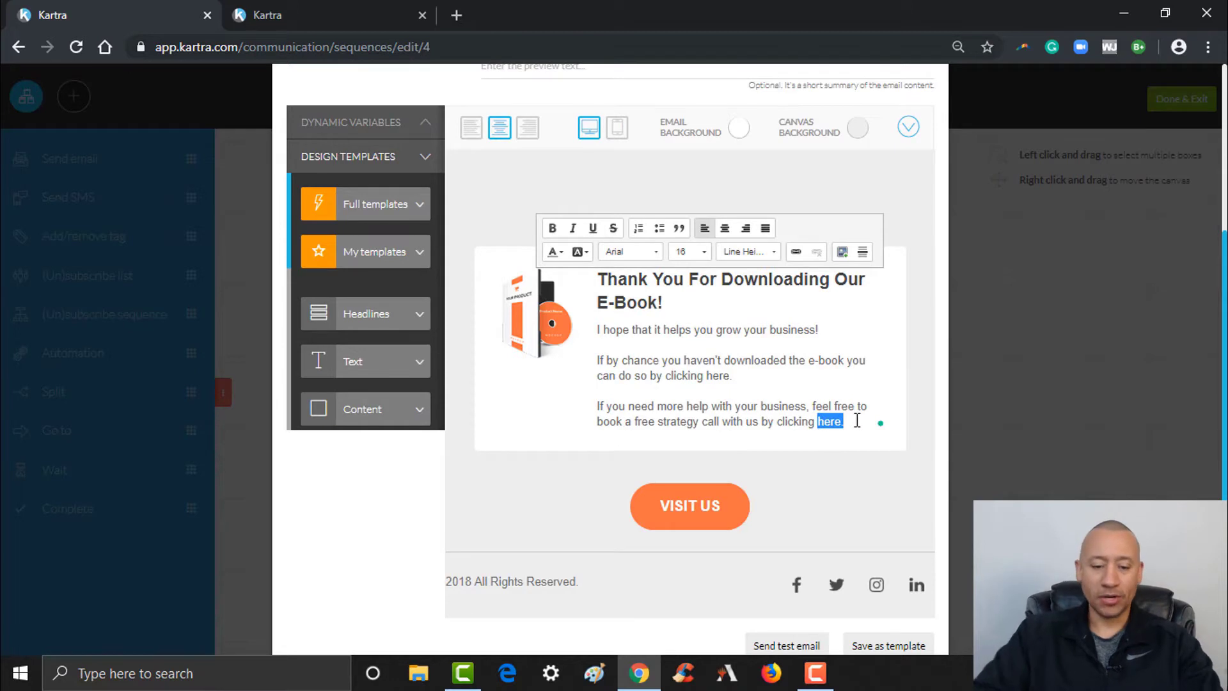
{"action": "type", "text": "the button "}
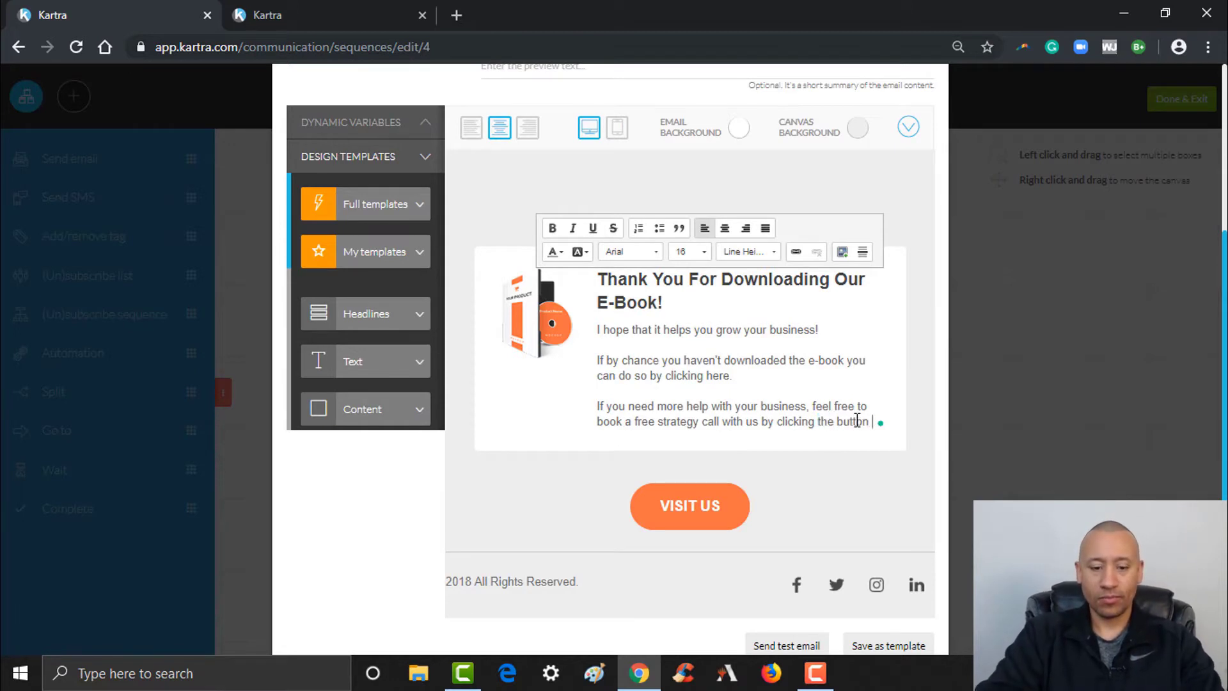
{"action": "type", "text": "below"}
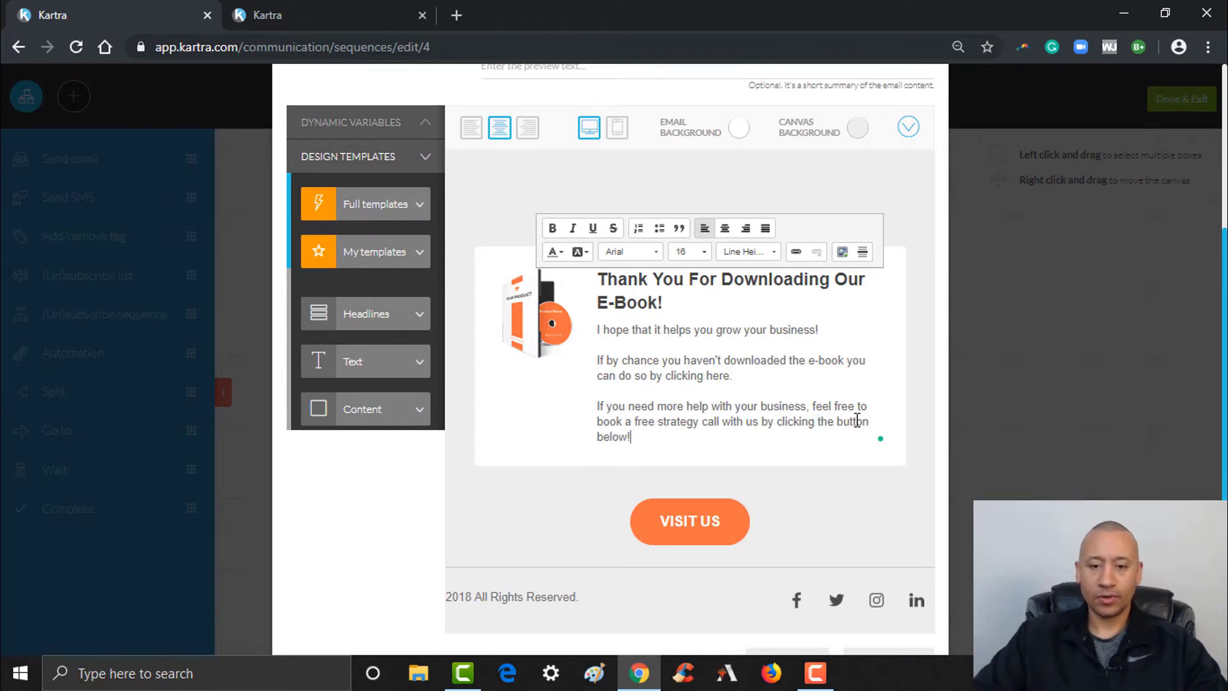
{"action": "type", "text": "!"}
{"action": "key", "text": "Return"}
{"action": "type", "text": "Ha"}
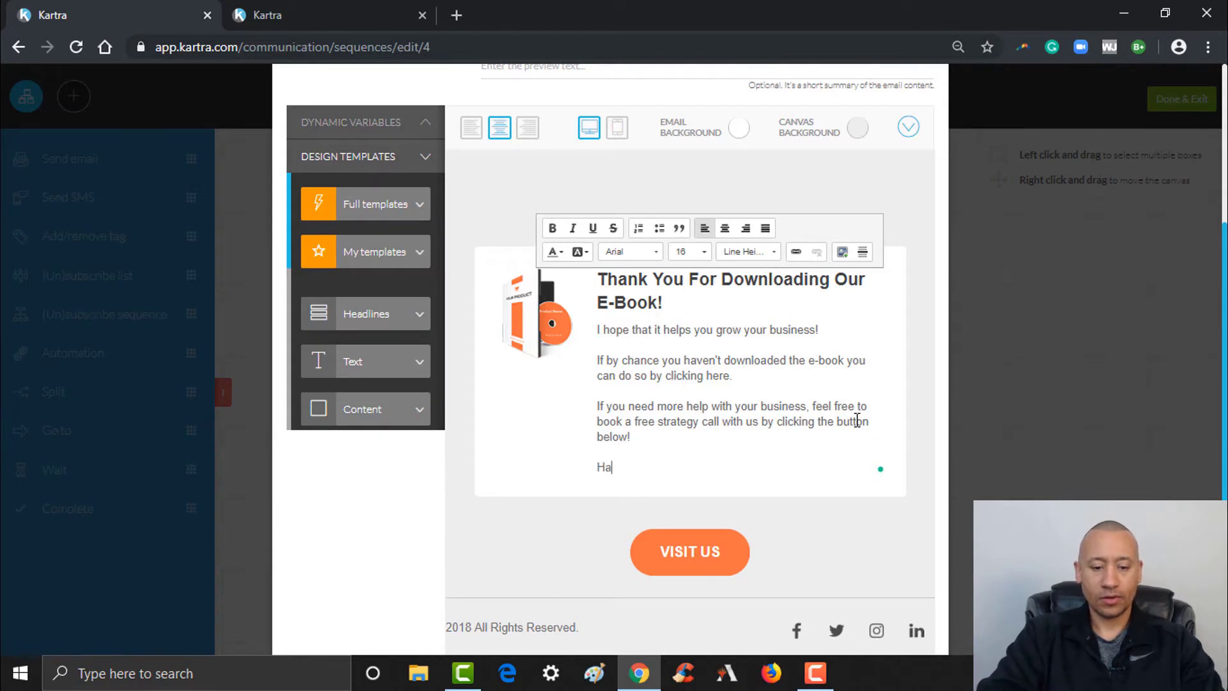
{"action": "type", "text": "ve a great da"}
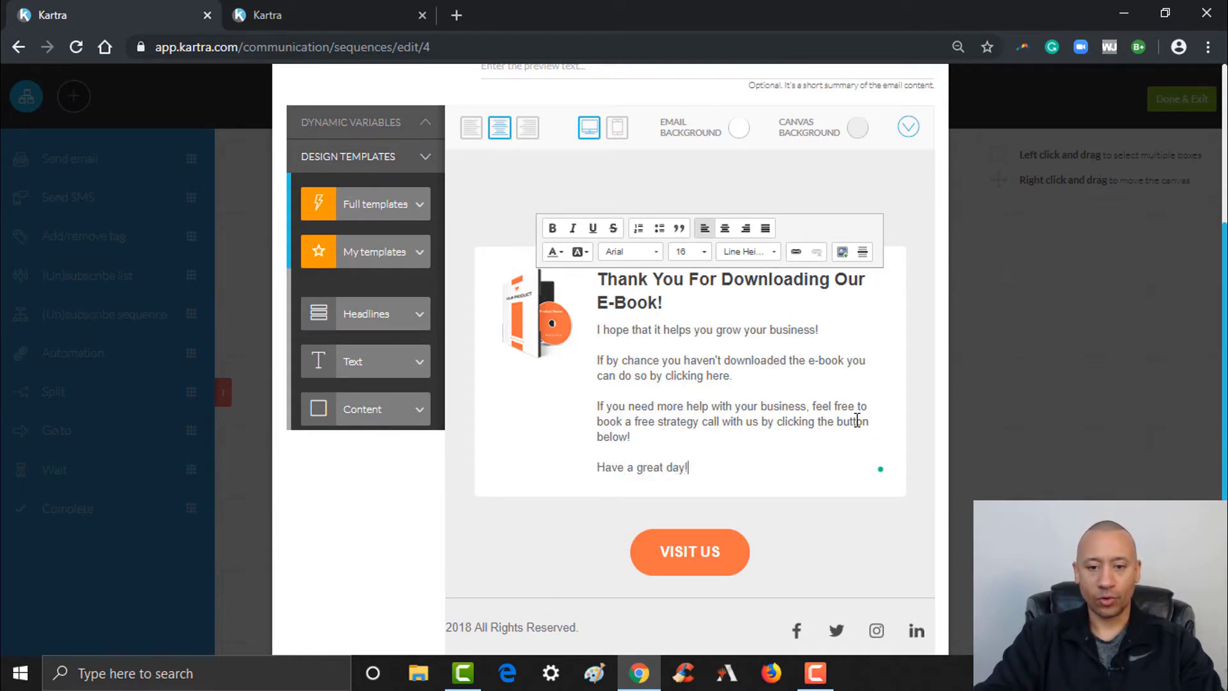
{"action": "type", "text": "y!"}
{"action": "key", "text": "Return"}
{"action": "type", "text": "Mike"}
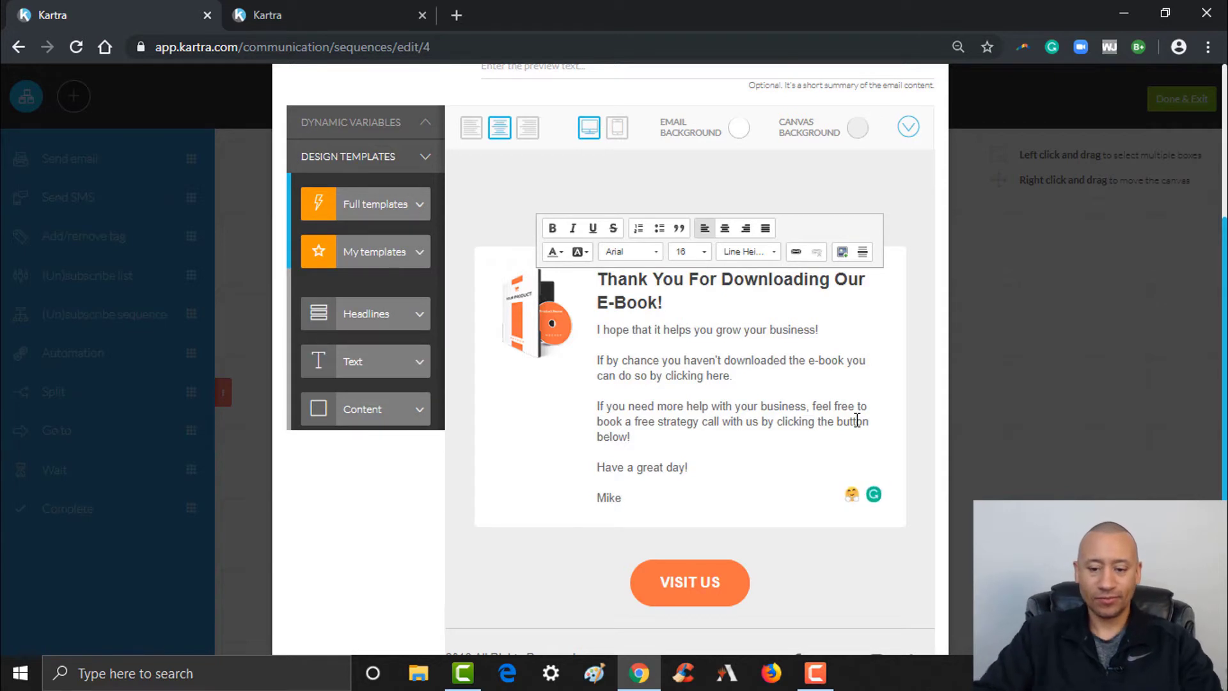
{"action": "key", "text": "Return"}
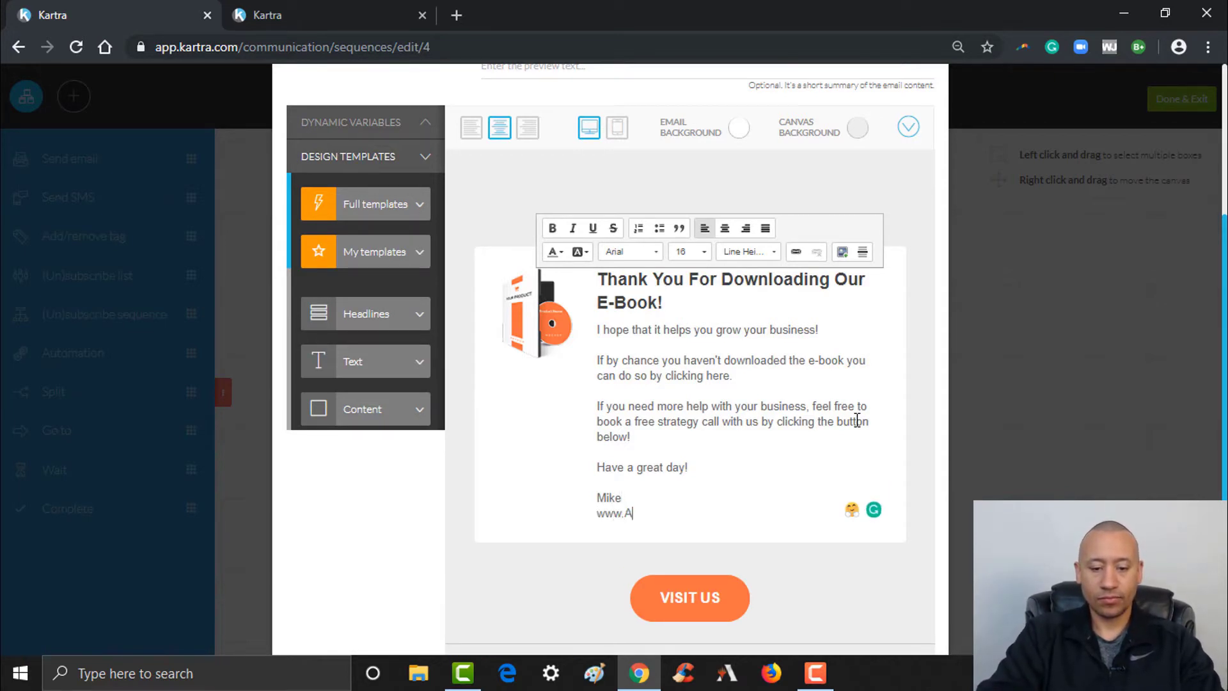
{"action": "type", "text": "www.Alpha"}
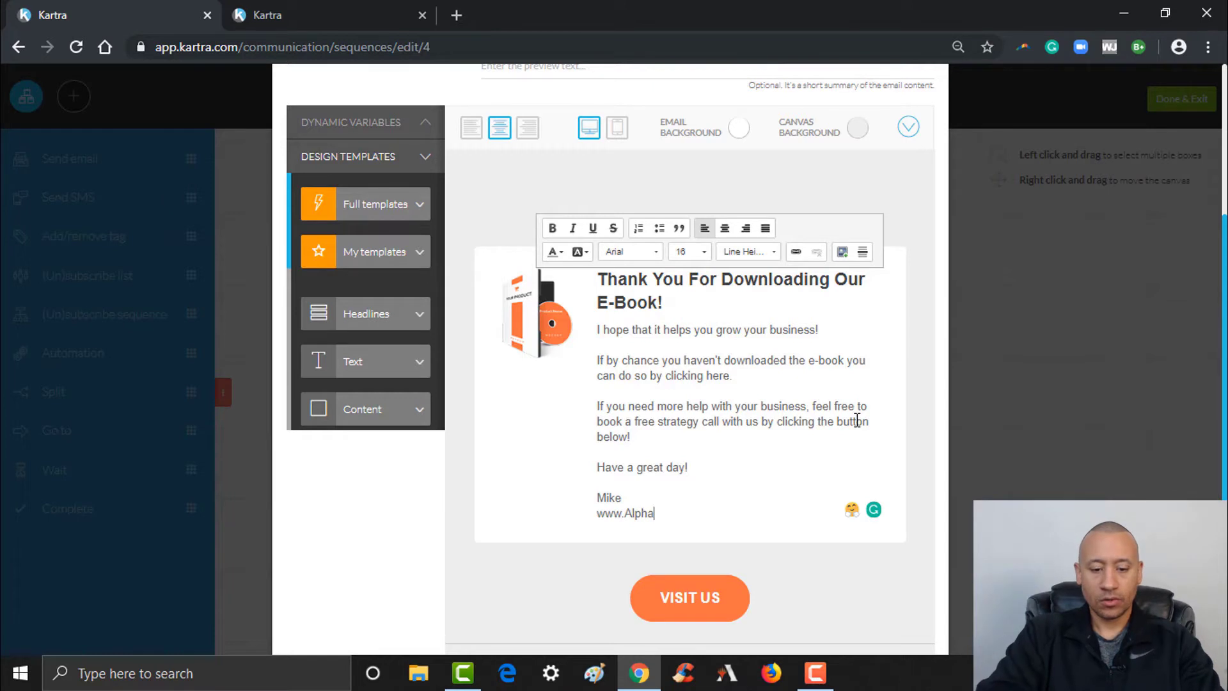
{"action": "type", "text": "Automation.net"}
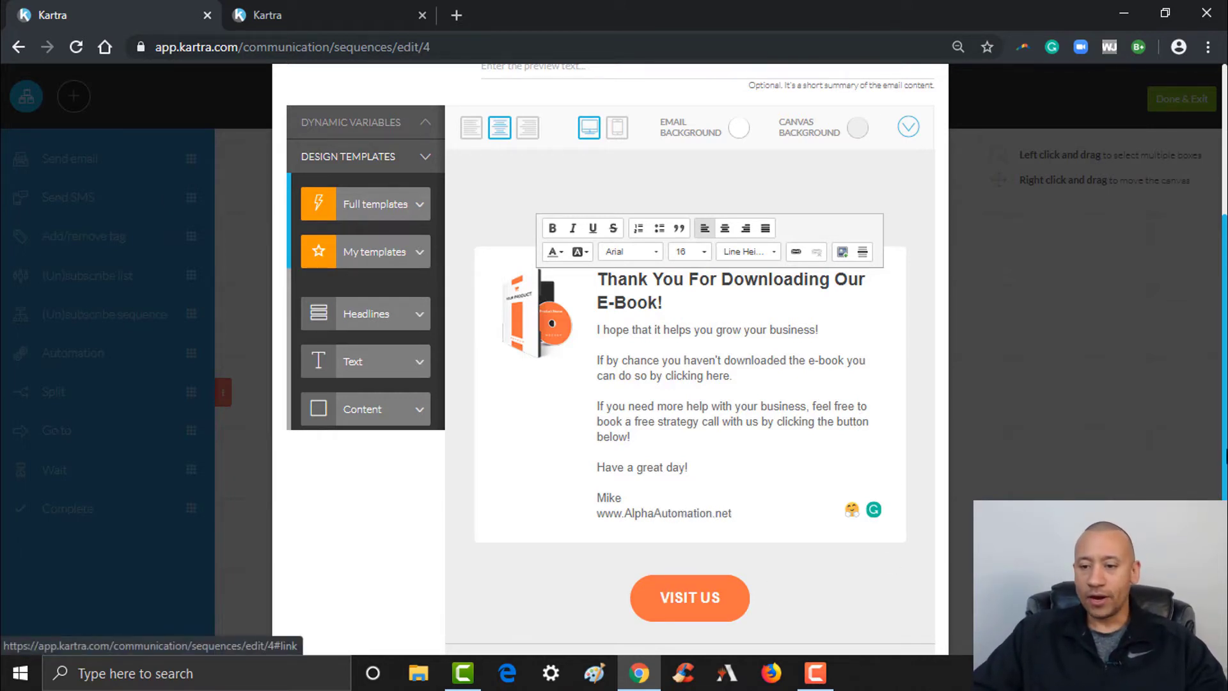
Step: Relabel the orange button 'Click Here To Book Your Strategy Call!' and select its #link URL
{"action": "left_click", "coordinate": [667, 597]}
{"action": "scroll", "coordinate": [667, 597], "scroll_direction": "down", "scroll_amount": 2}
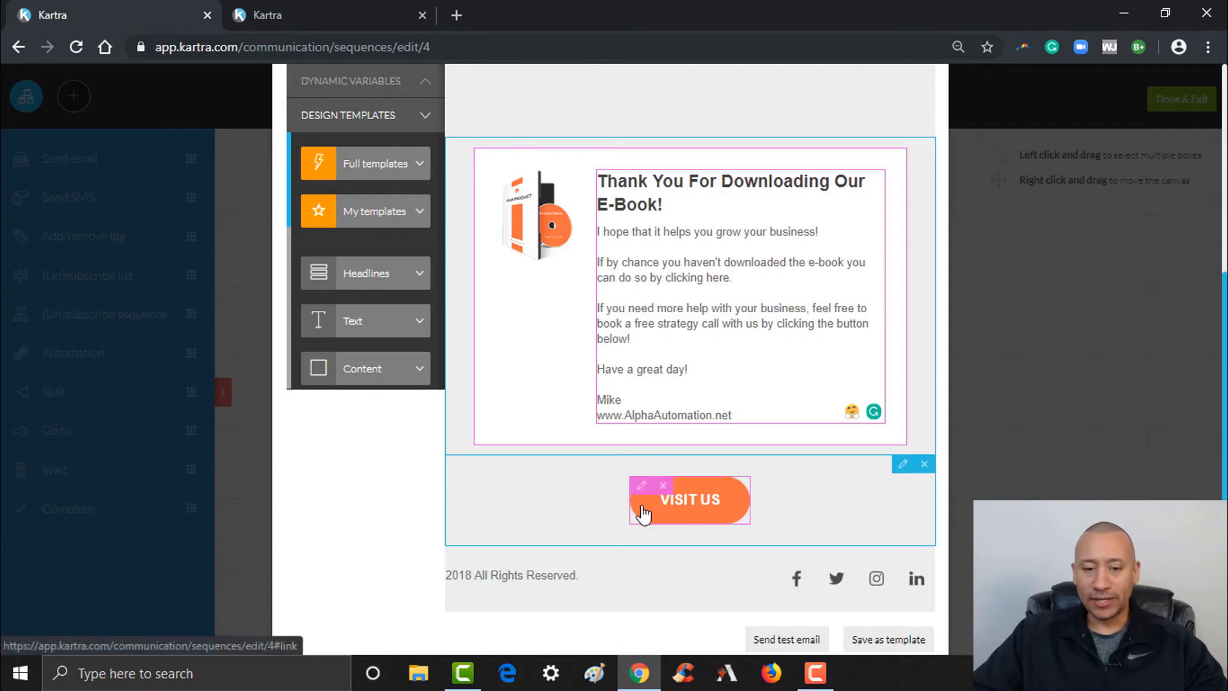
{"action": "left_click", "coordinate": [642, 487]}
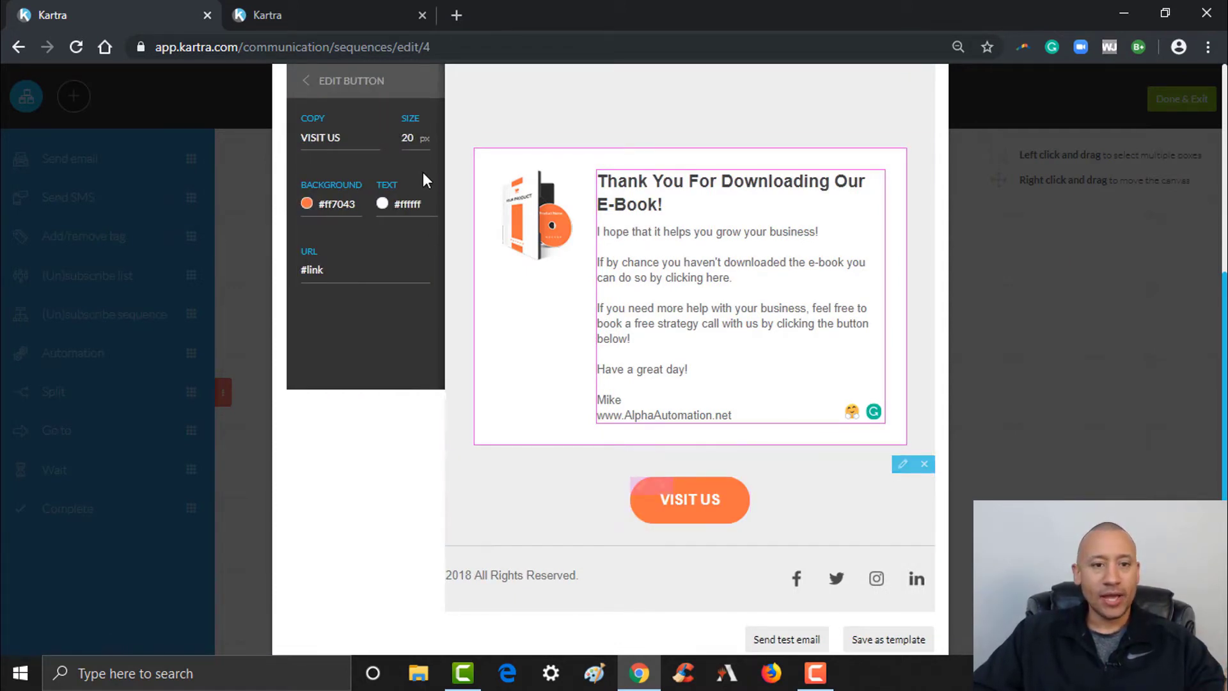
{"action": "left_click_drag", "start_coordinate": [380, 137], "coordinate": [272, 142]}
{"action": "left_click", "coordinate": [272, 142]}
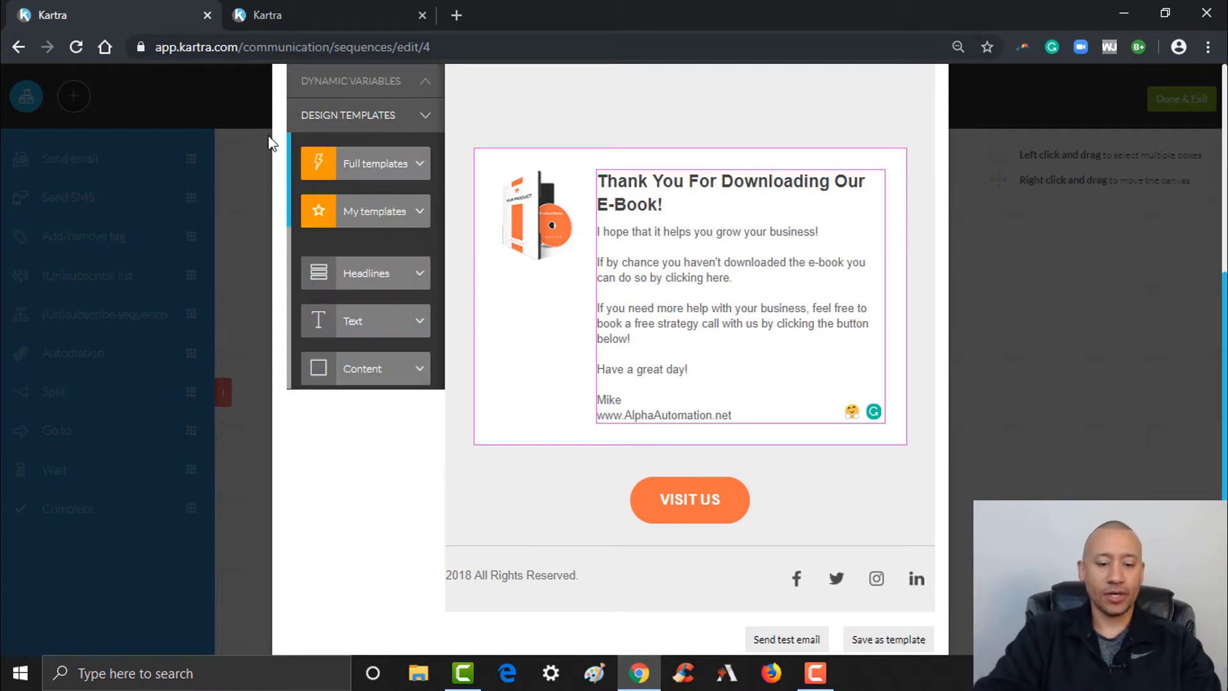
{"action": "type", "text": "Click"}
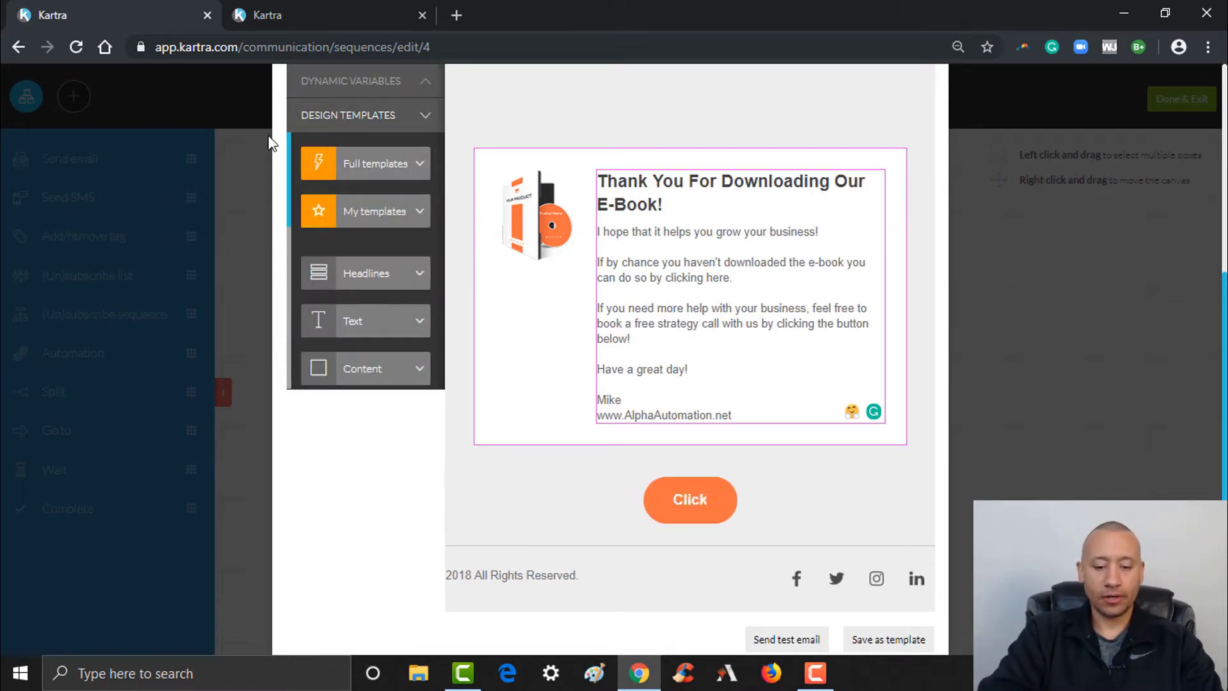
{"action": "type", "text": " Here To Book Your"}
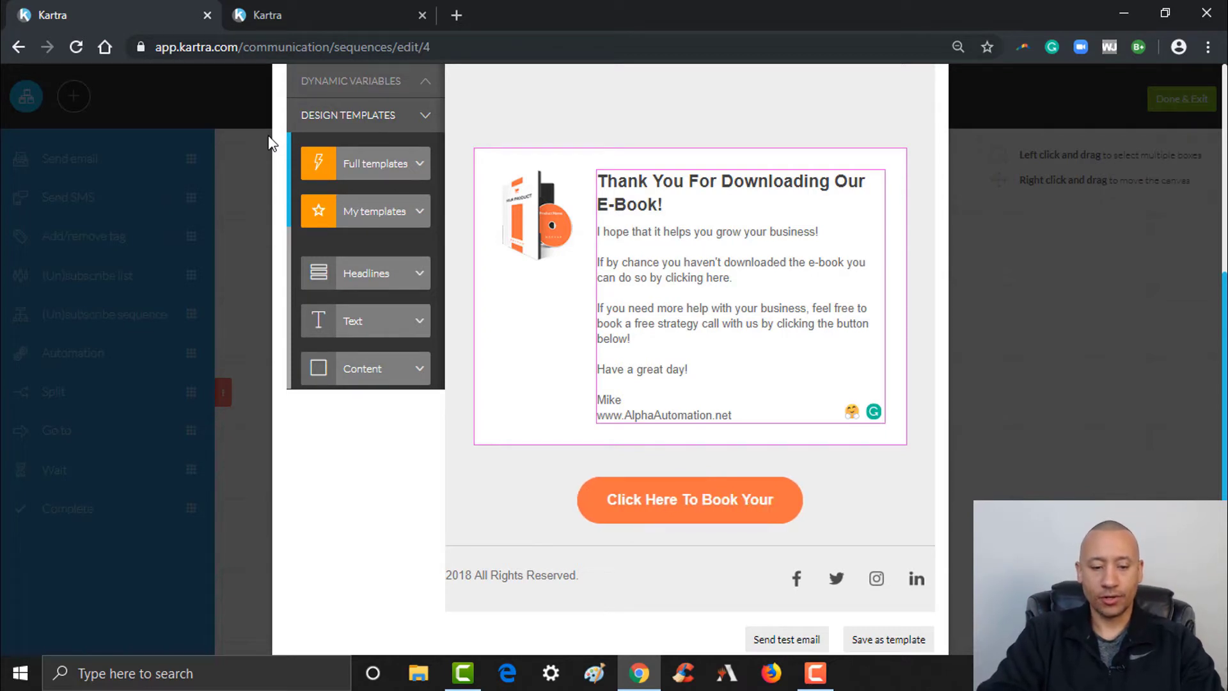
{"action": "type", "text": " Strategy Ca"}
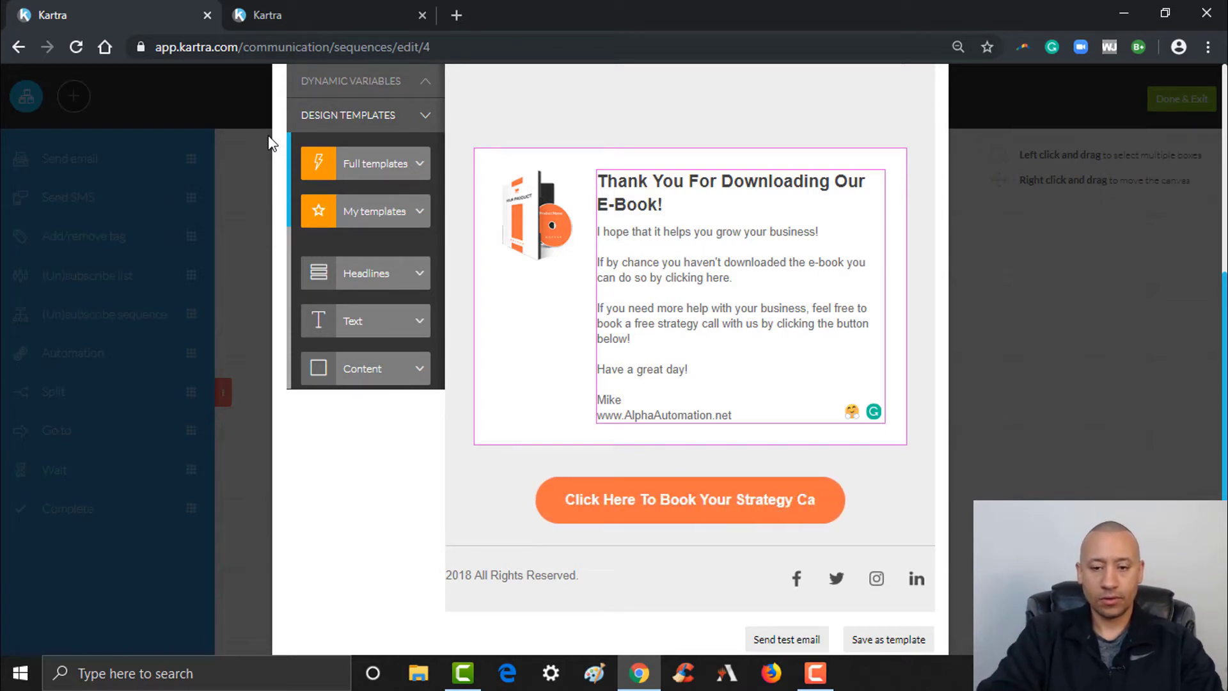
{"action": "type", "text": "ll!"}
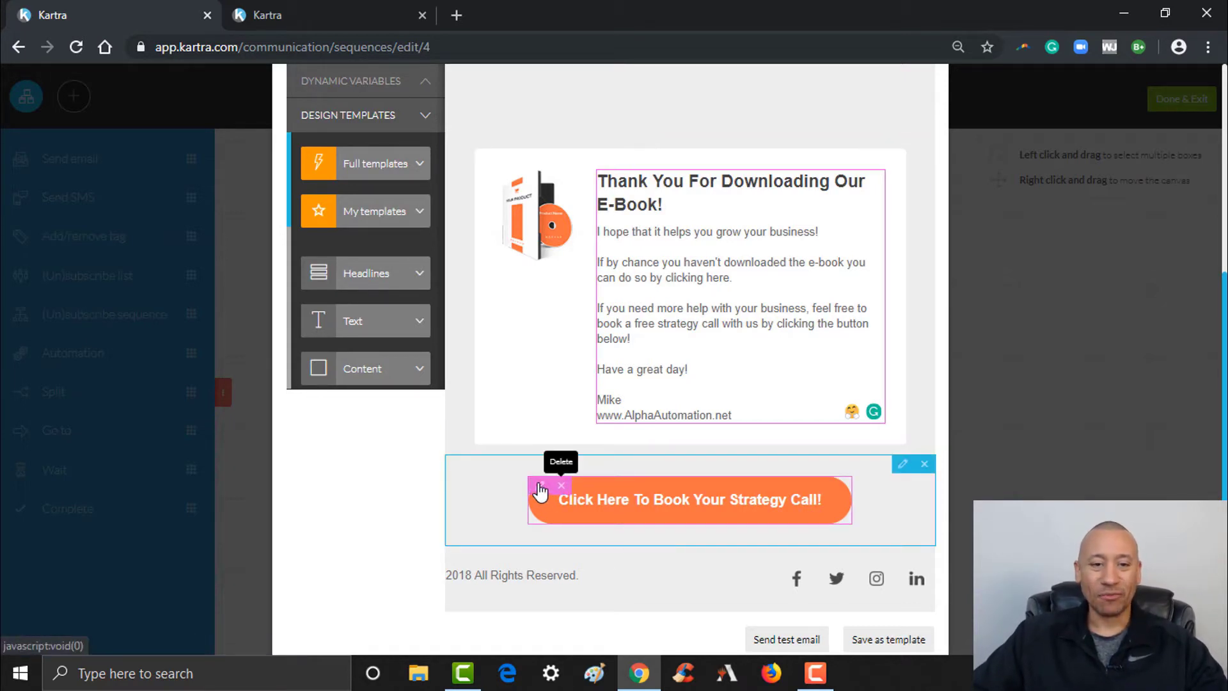
{"action": "left_click", "coordinate": [540, 486]}
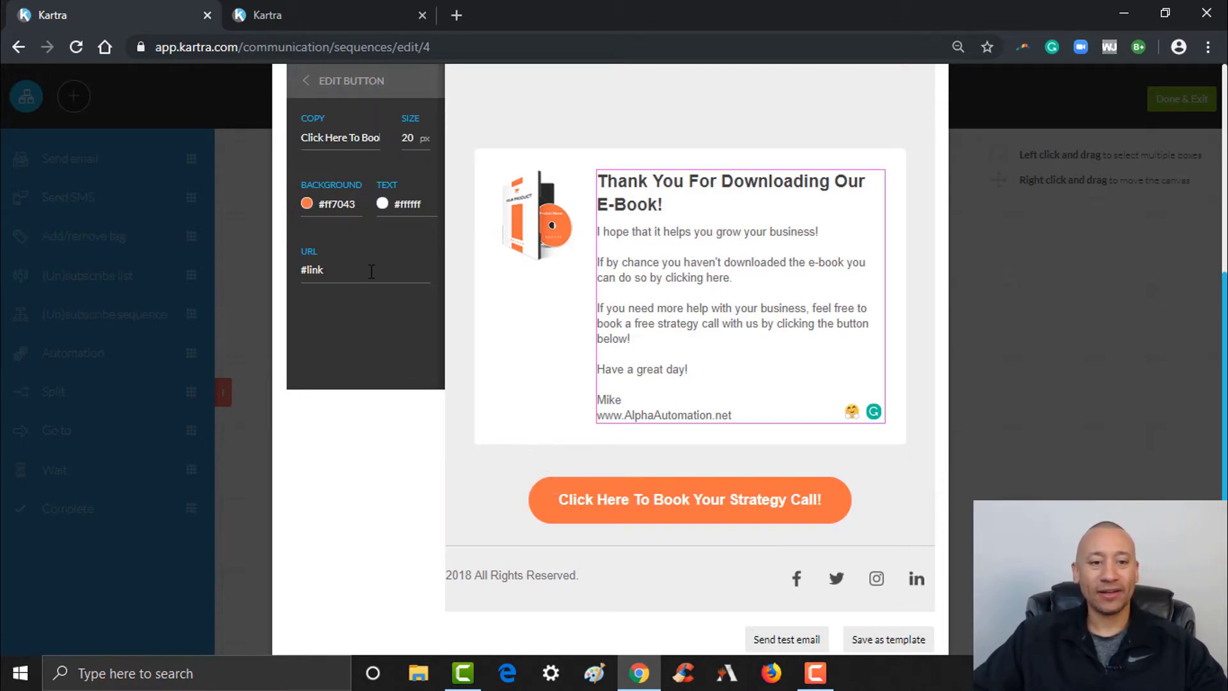
{"action": "left_click_drag", "start_coordinate": [373, 270], "coordinate": [302, 269]}
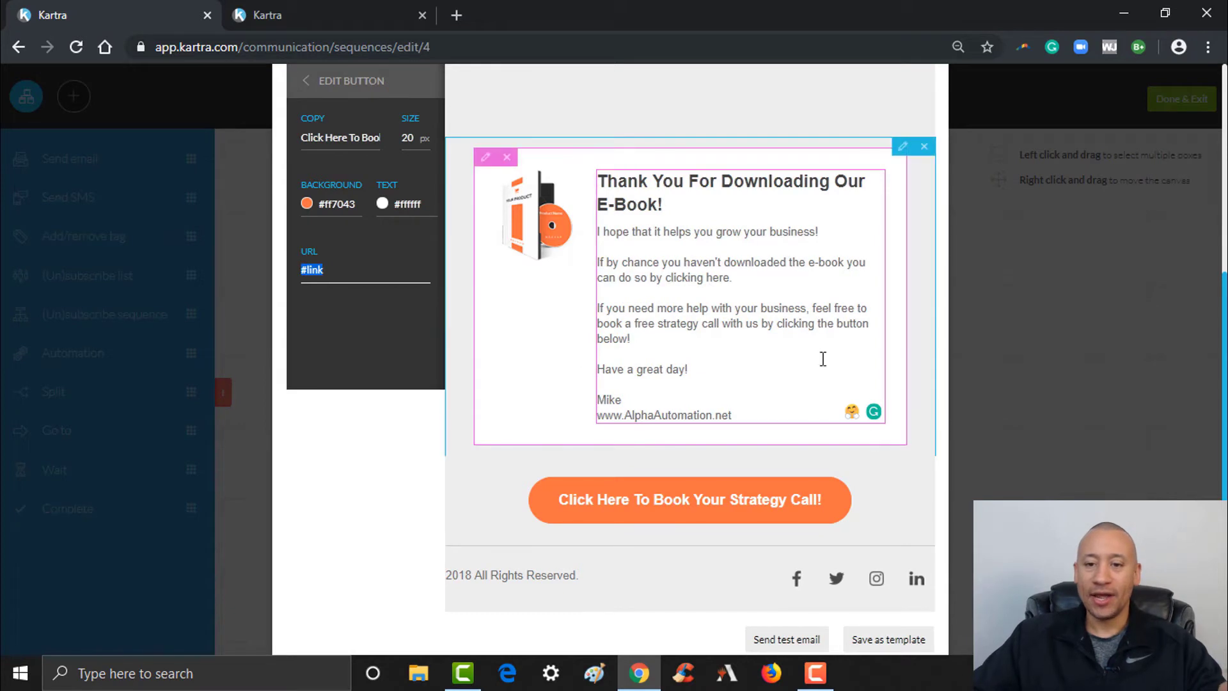
Step: Change the footer copyright year from 2018 to 2019
{"action": "left_click", "coordinate": [537, 585]}
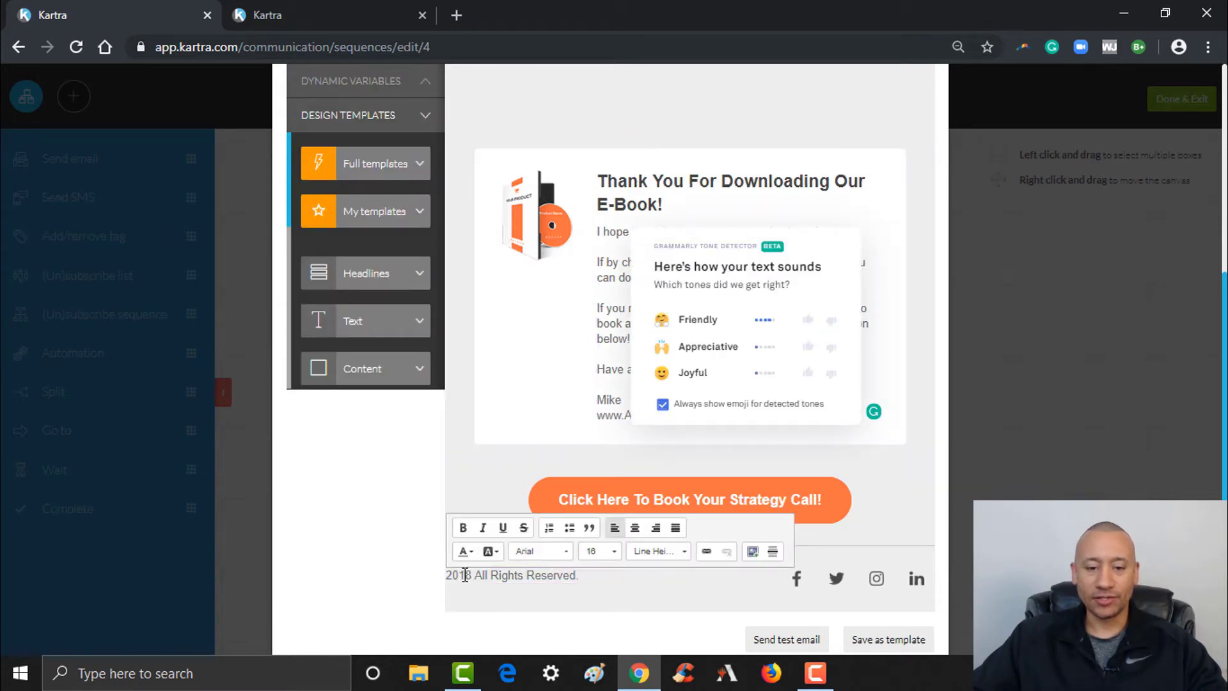
{"action": "left_click_drag", "start_coordinate": [464, 575], "coordinate": [469, 575]}
{"action": "type", "text": "9"}
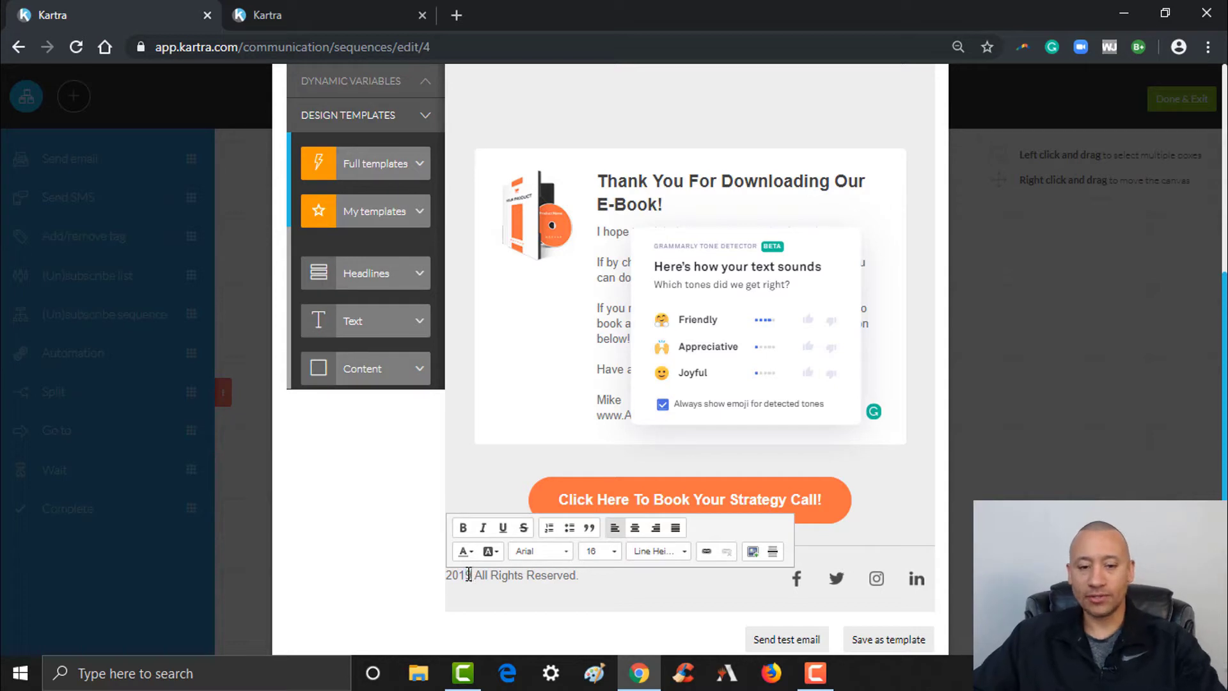
{"action": "left_click", "coordinate": [733, 610]}
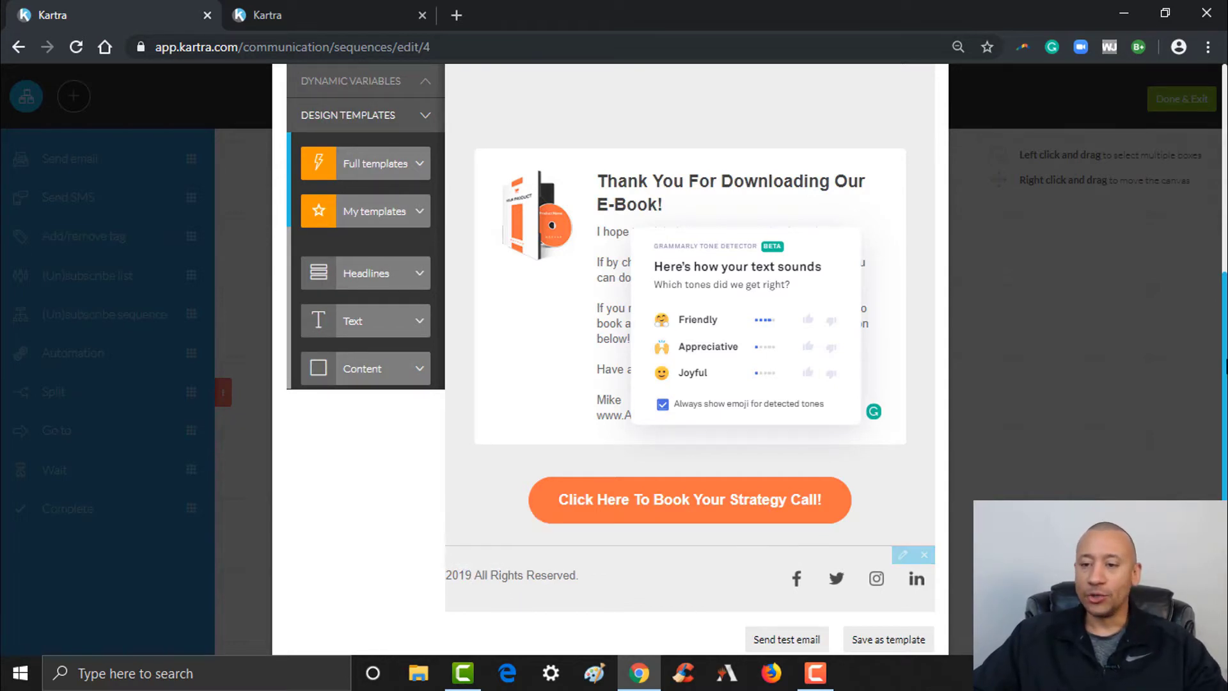
Step: Open the Edit Image settings for the footer's Facebook icon, linked to #facebook at 20% width
{"action": "scroll", "coordinate": [639, 576], "scroll_direction": "down", "scroll_amount": 1}
{"action": "left_click", "coordinate": [532, 529]}
{"action": "left_click", "coordinate": [517, 352]}
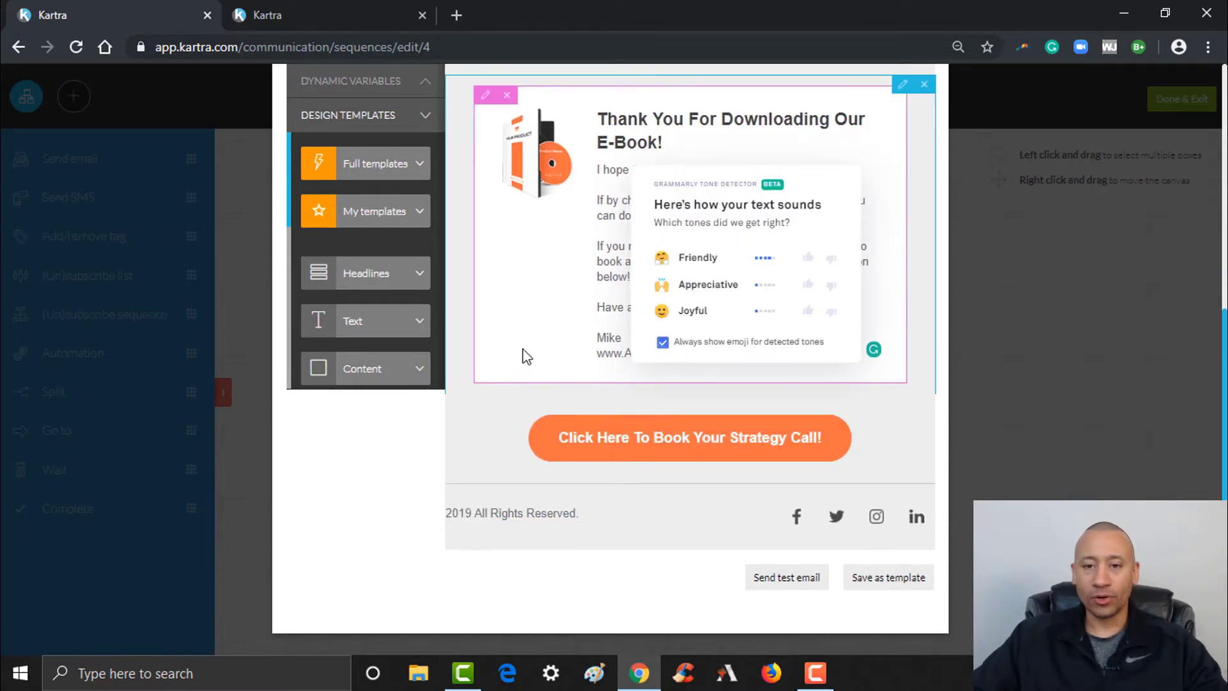
{"action": "left_click", "coordinate": [625, 338]}
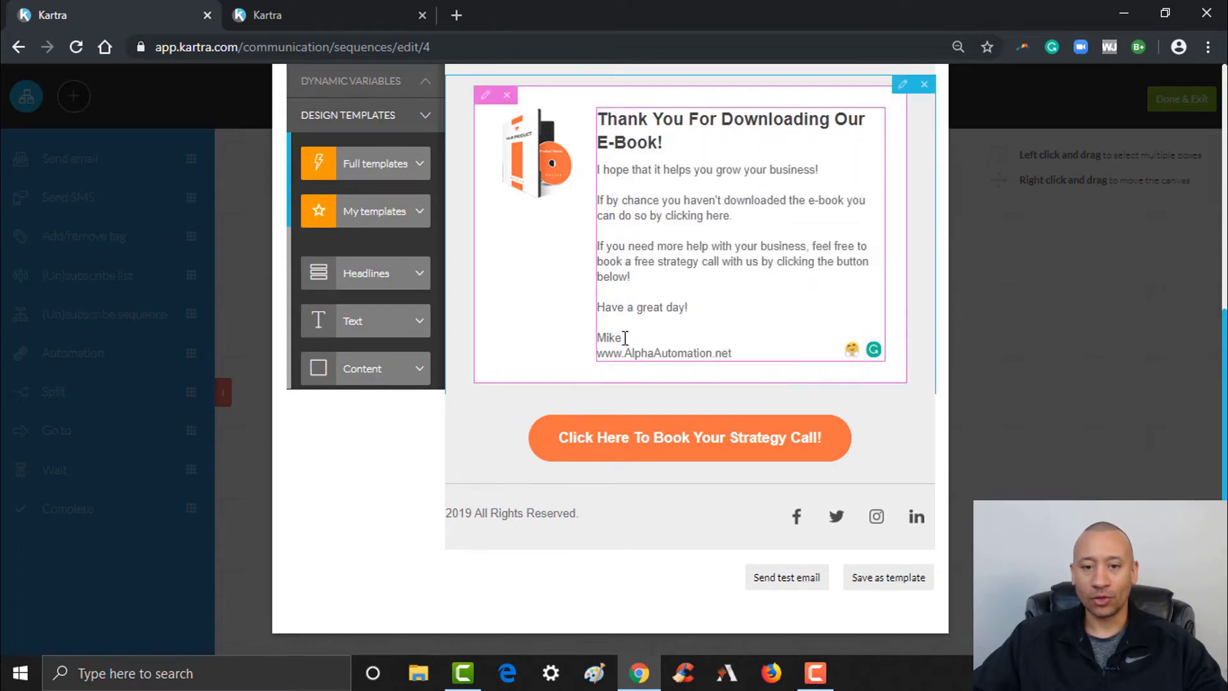
{"action": "left_click", "coordinate": [792, 478]}
{"action": "mouse_move", "coordinate": [797, 521]}
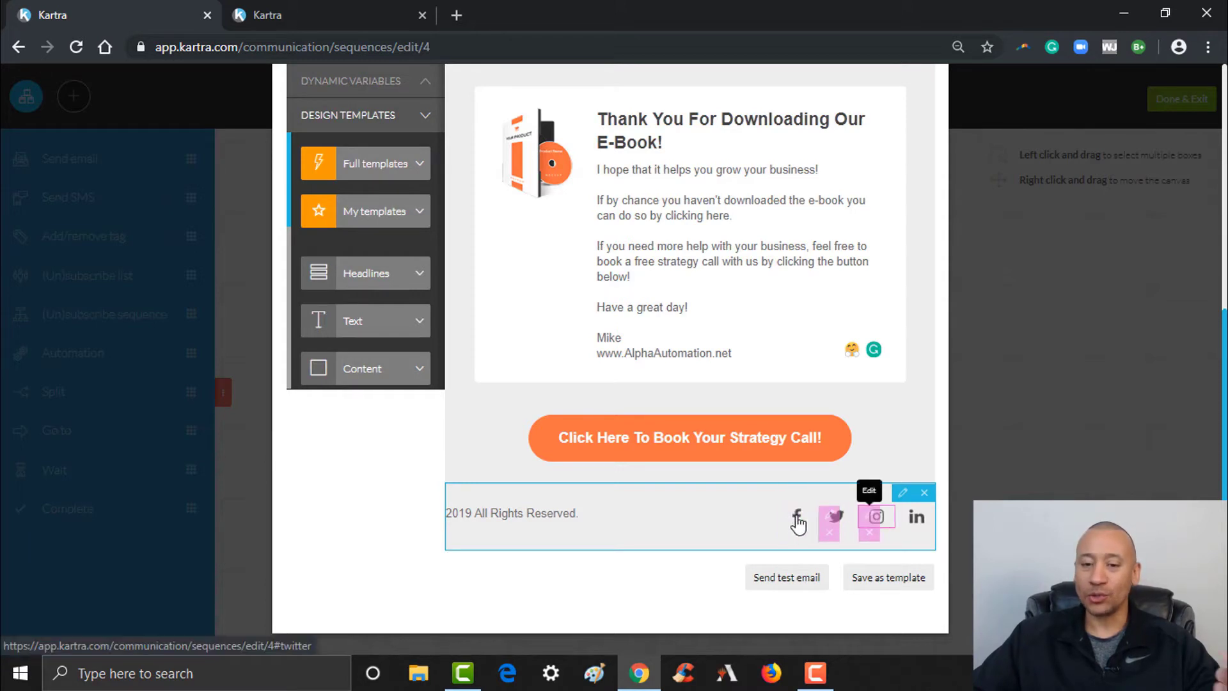
{"action": "left_click", "coordinate": [792, 521]}
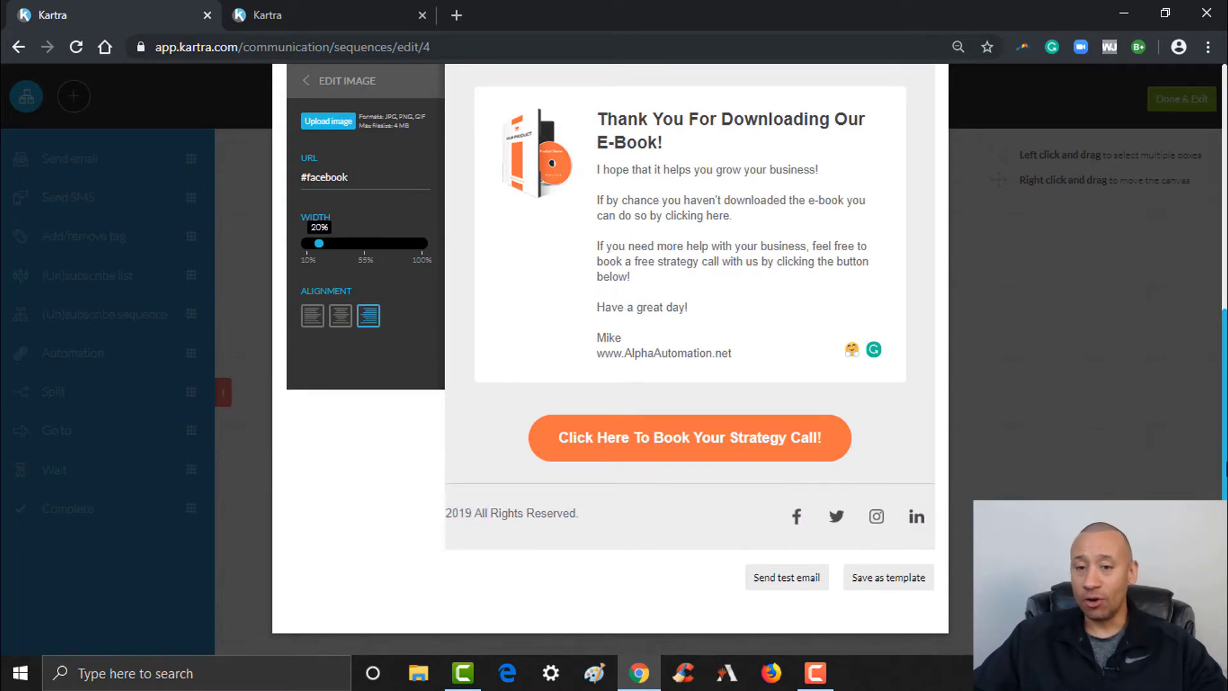
{"action": "scroll", "coordinate": [640, 358], "scroll_direction": "up", "scroll_amount": 3}
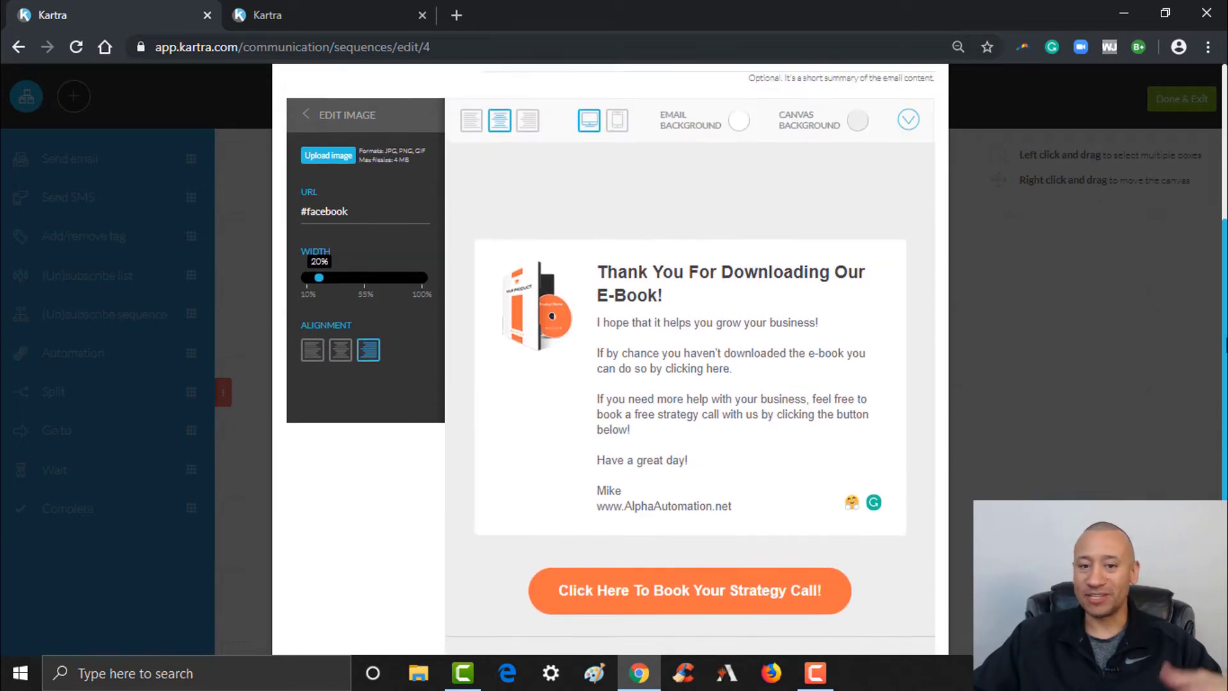
{"action": "scroll", "coordinate": [1213, 454], "scroll_direction": "up", "scroll_amount": 2}
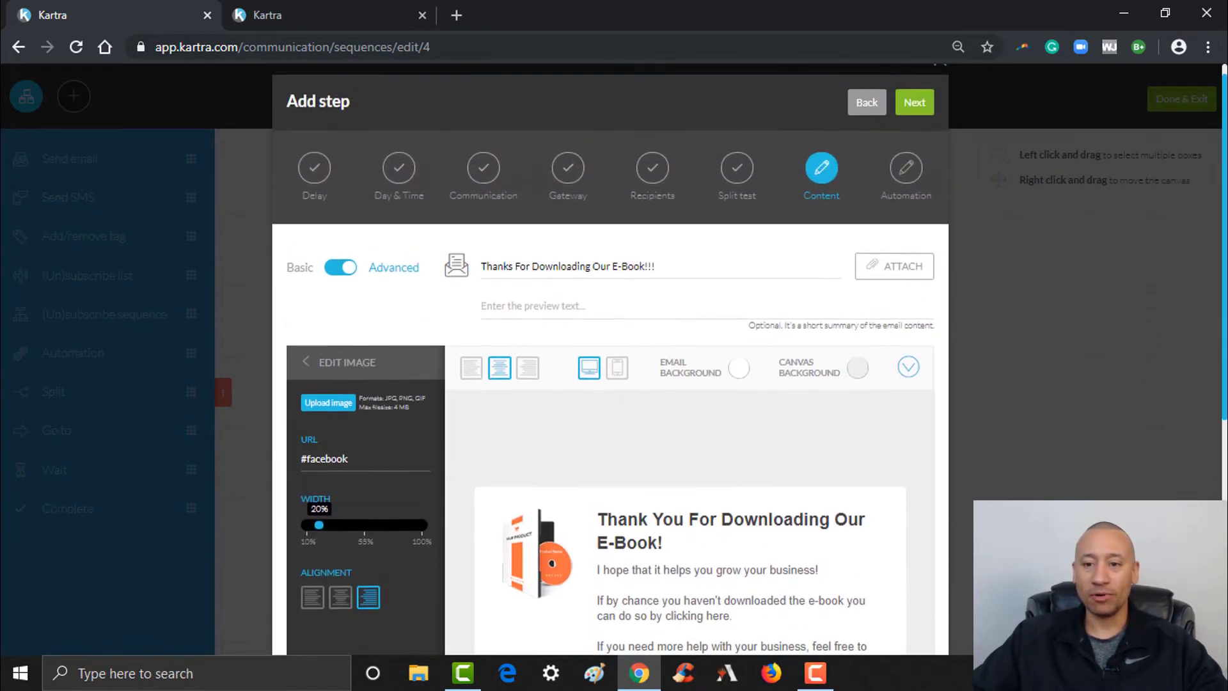
{"action": "scroll", "coordinate": [1213, 454], "scroll_direction": "down", "scroll_amount": 4}
{"action": "scroll", "coordinate": [1211, 463], "scroll_direction": "down", "scroll_amount": 2}
{"action": "scroll", "coordinate": [1209, 469], "scroll_direction": "up", "scroll_amount": 1}
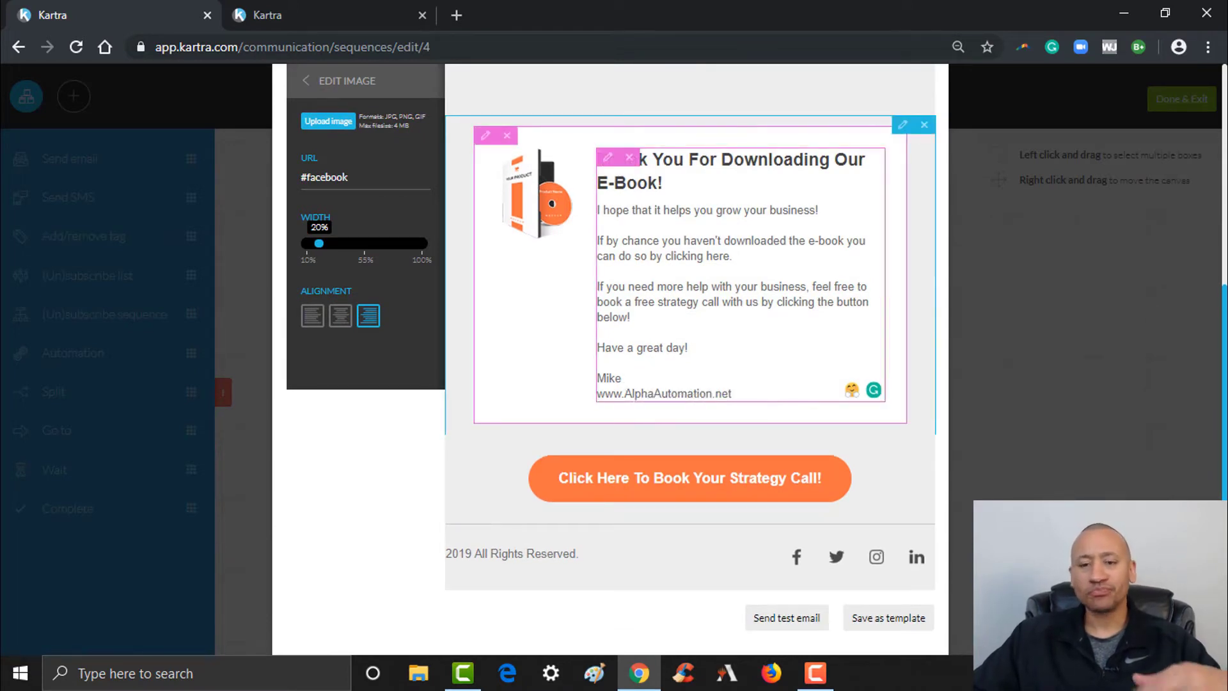
{"action": "scroll", "coordinate": [1221, 403], "scroll_direction": "down", "scroll_amount": 1}
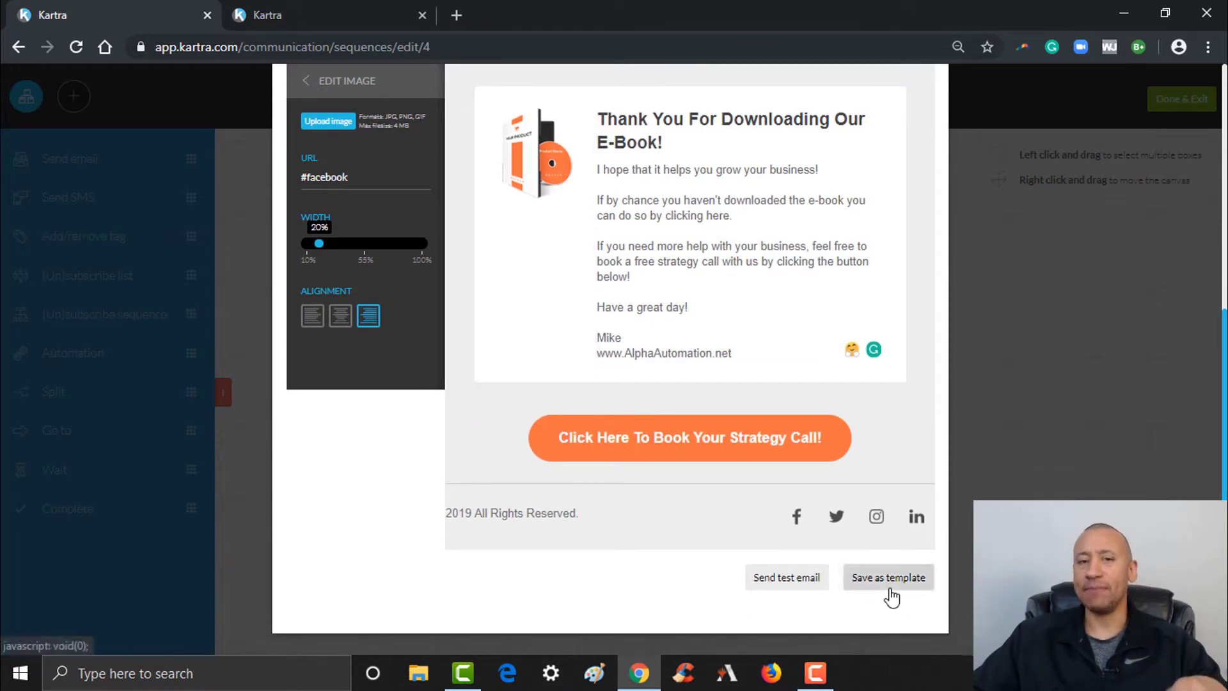
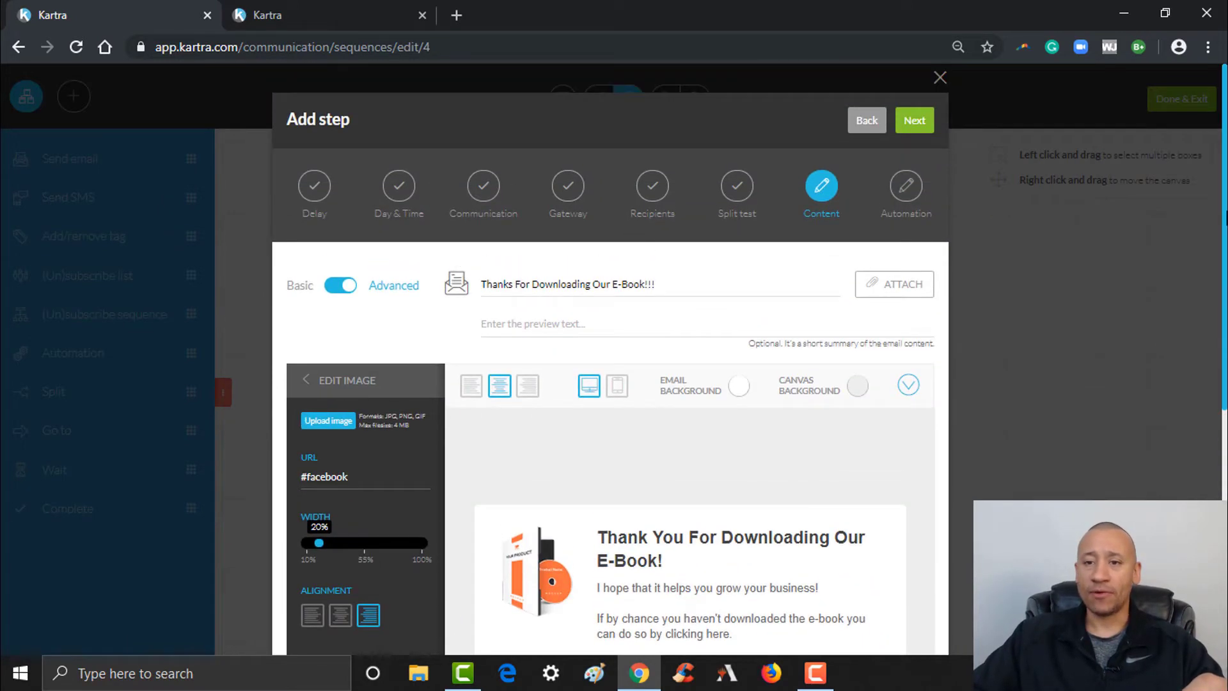
Step: Finish the email content and advance the new step to its Automation stage
{"action": "left_click", "coordinate": [911, 128]}
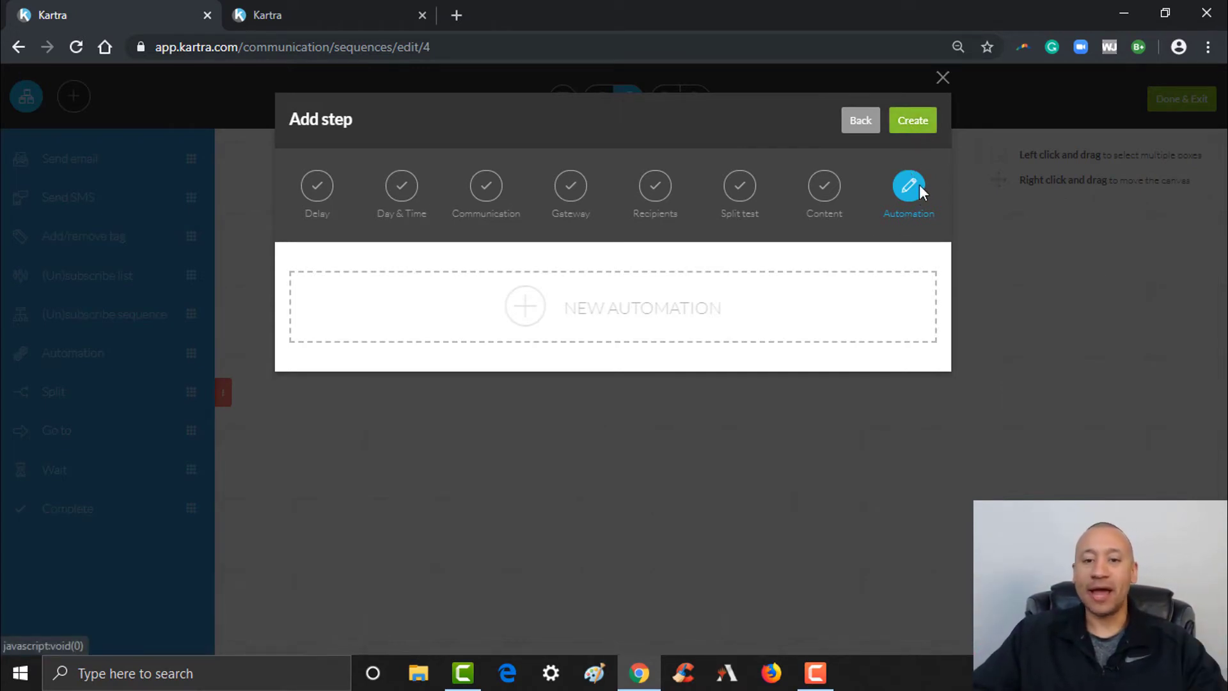
Step: Start an automation: if the lead opens this email, give 10 non-expiring points
{"action": "left_click", "coordinate": [545, 314]}
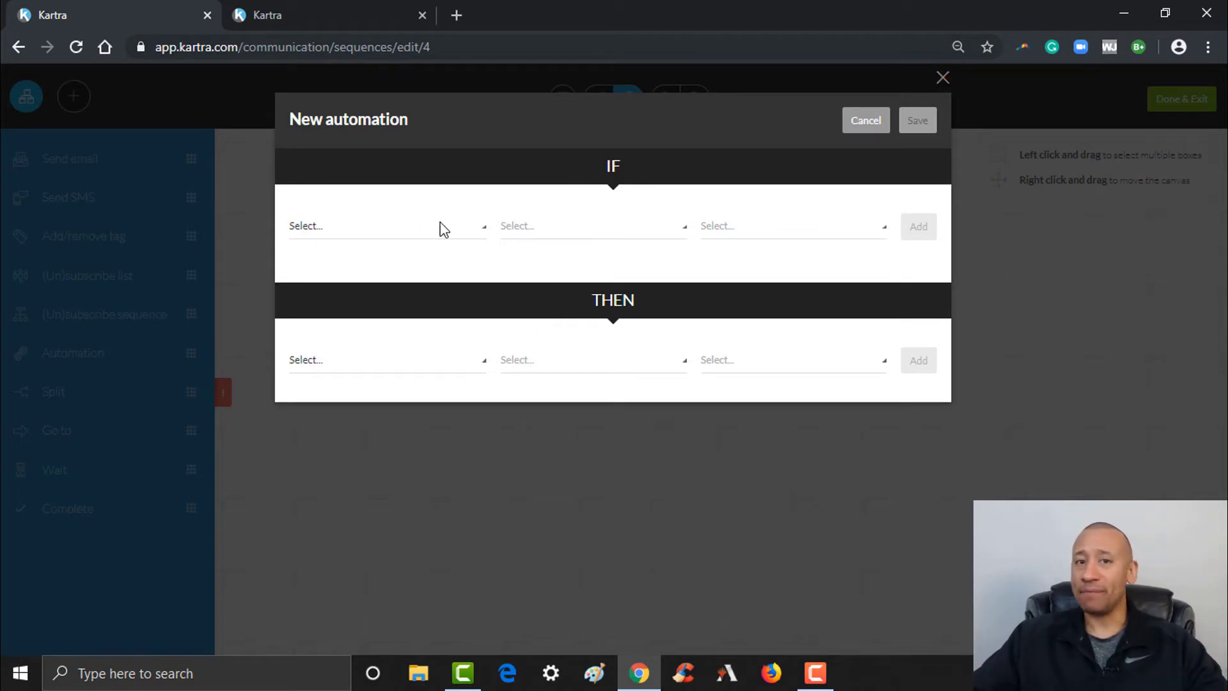
{"action": "left_click", "coordinate": [378, 237]}
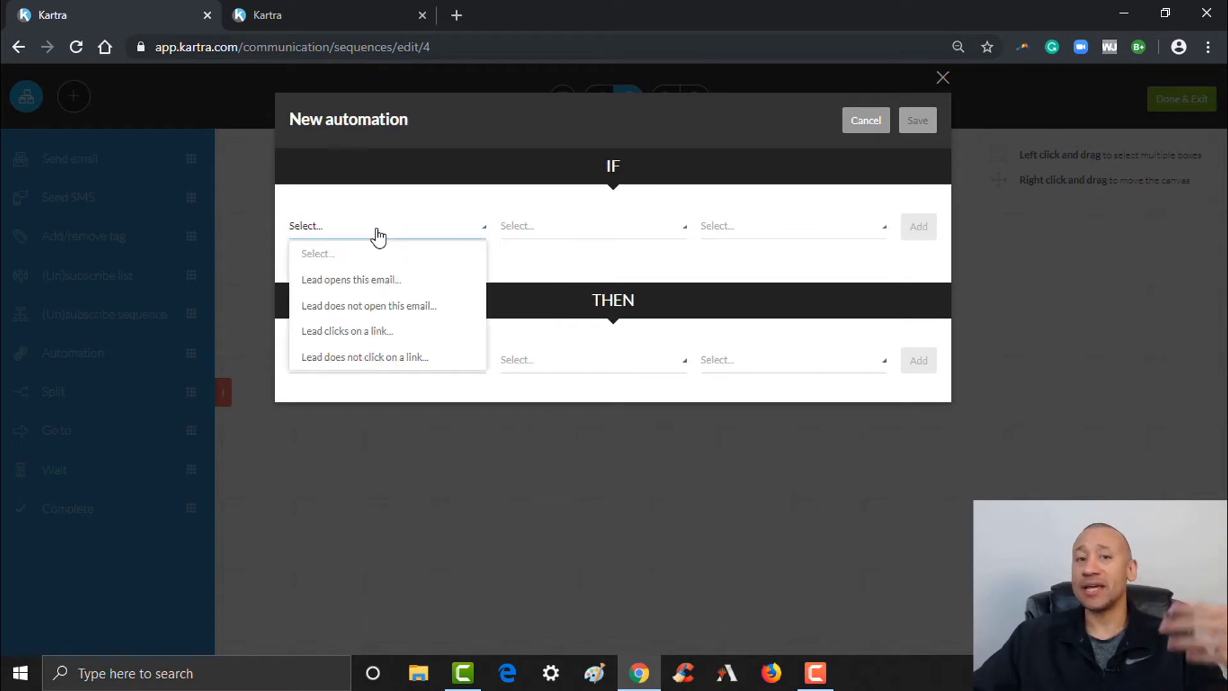
{"action": "left_click", "coordinate": [334, 281]}
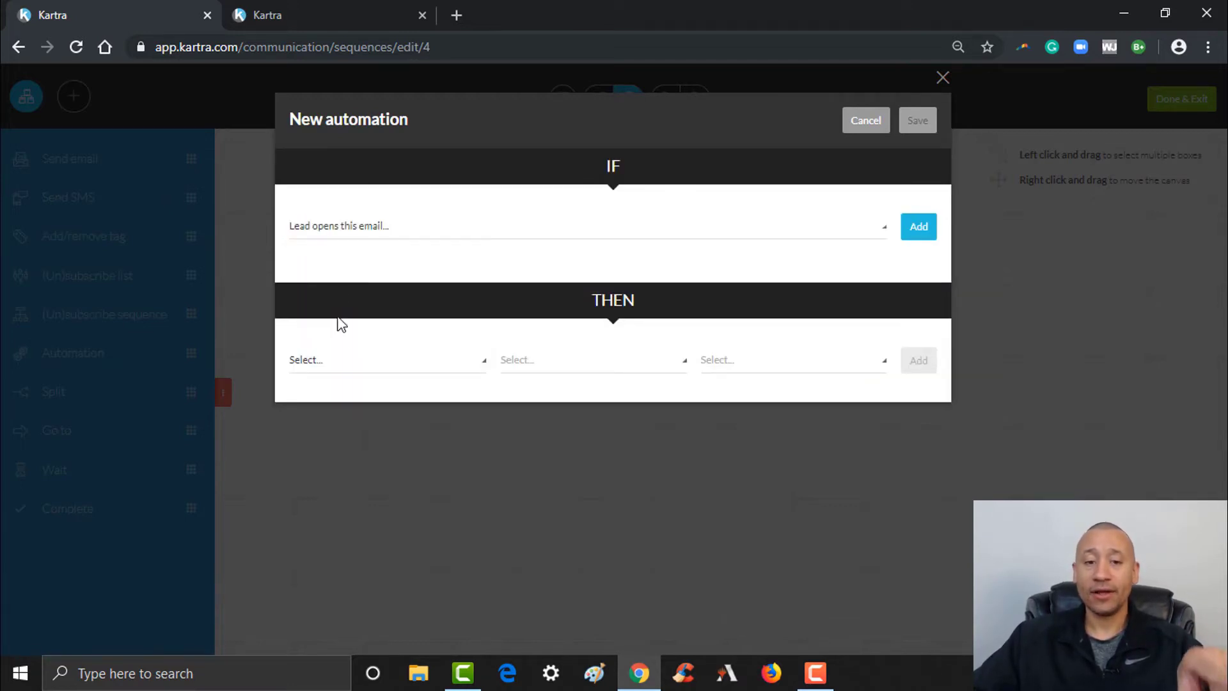
{"action": "left_click", "coordinate": [348, 364]}
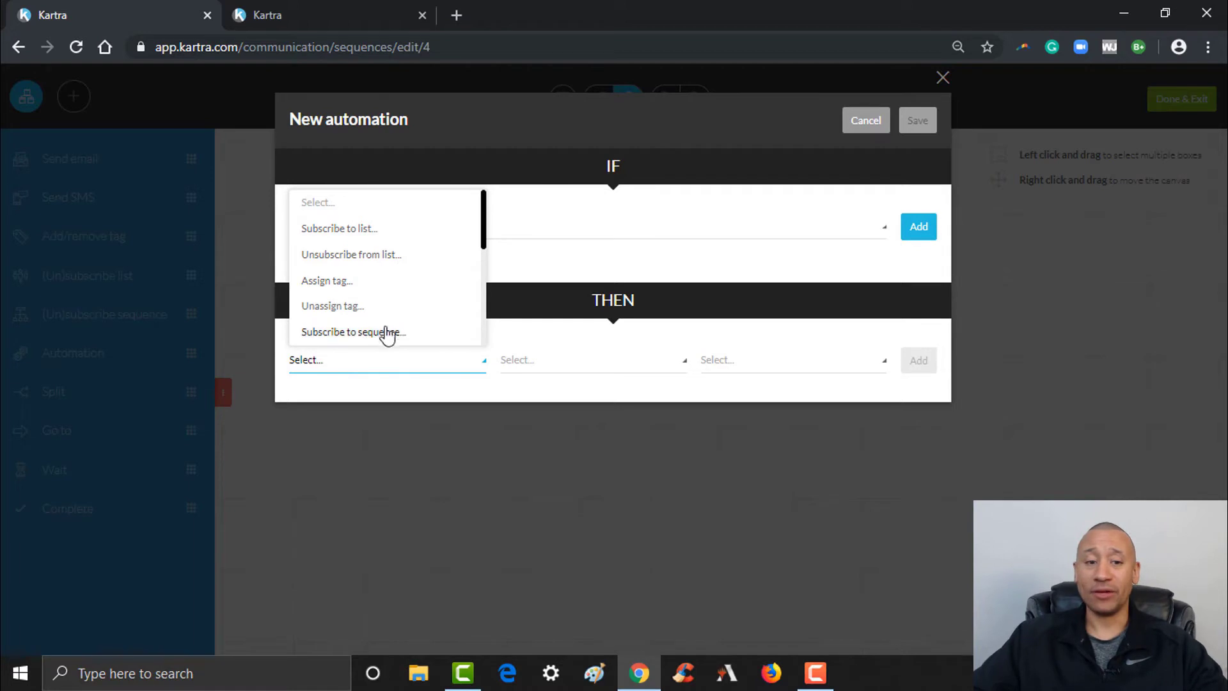
{"action": "left_click_drag", "start_coordinate": [484, 242], "coordinate": [485, 272]}
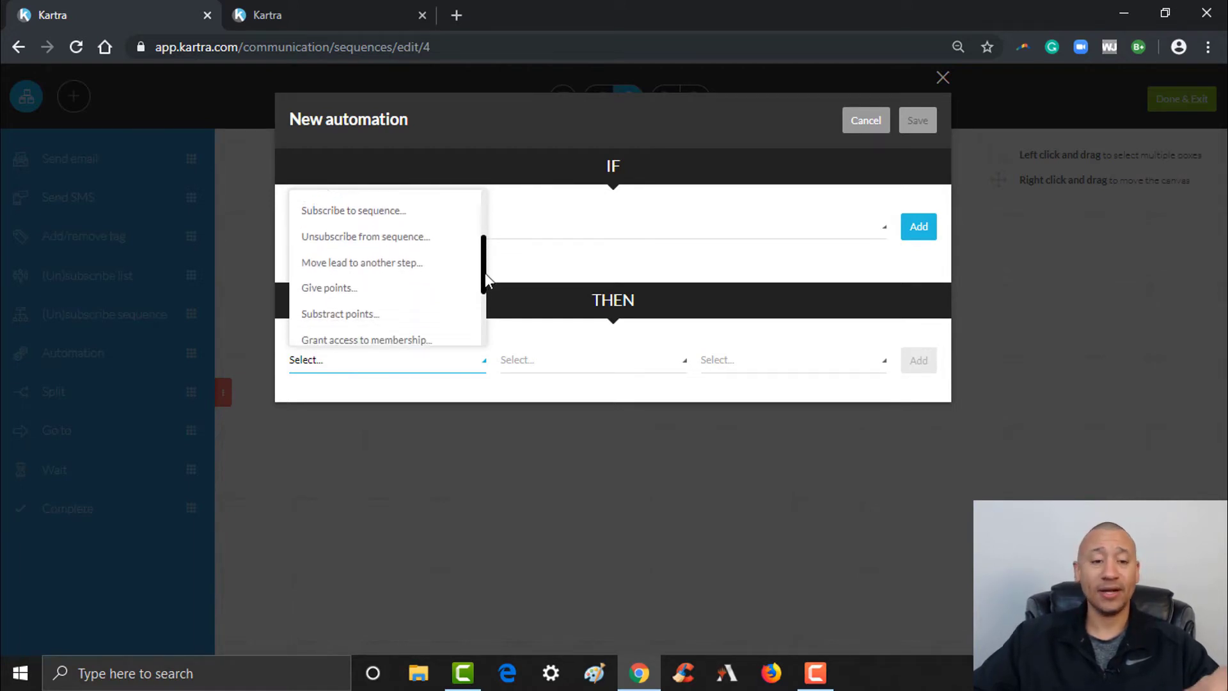
{"action": "left_click", "coordinate": [339, 291]}
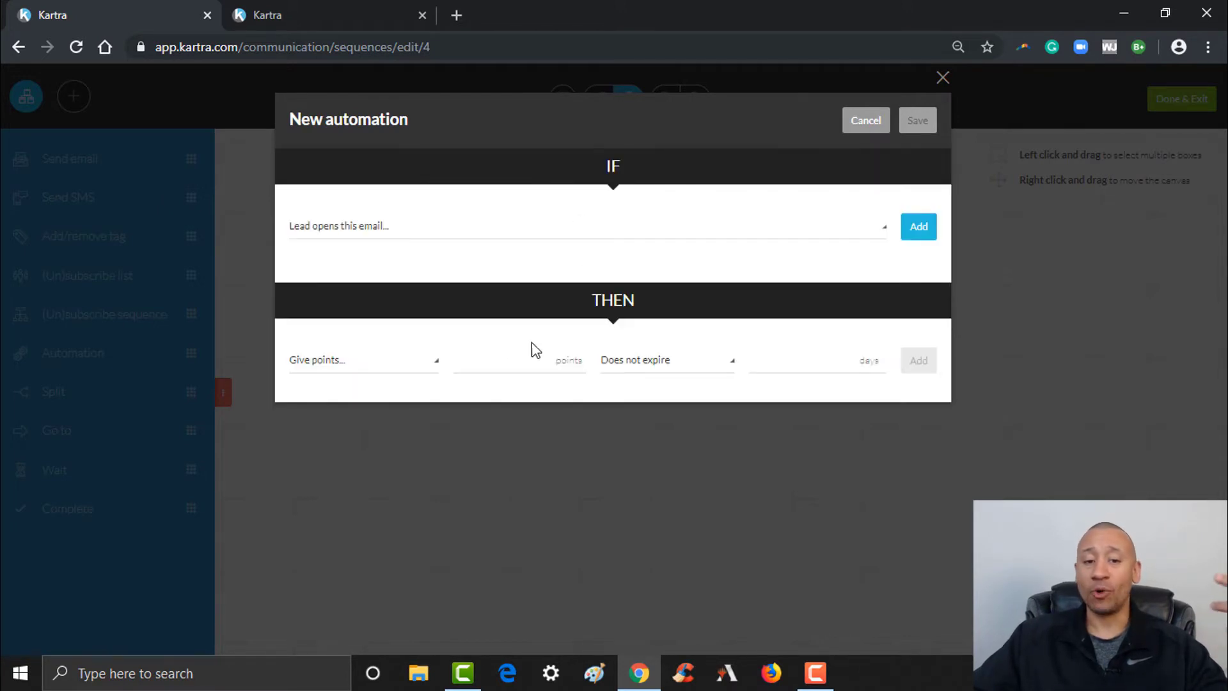
{"action": "left_click", "coordinate": [514, 365]}
{"action": "type", "text": "10"}
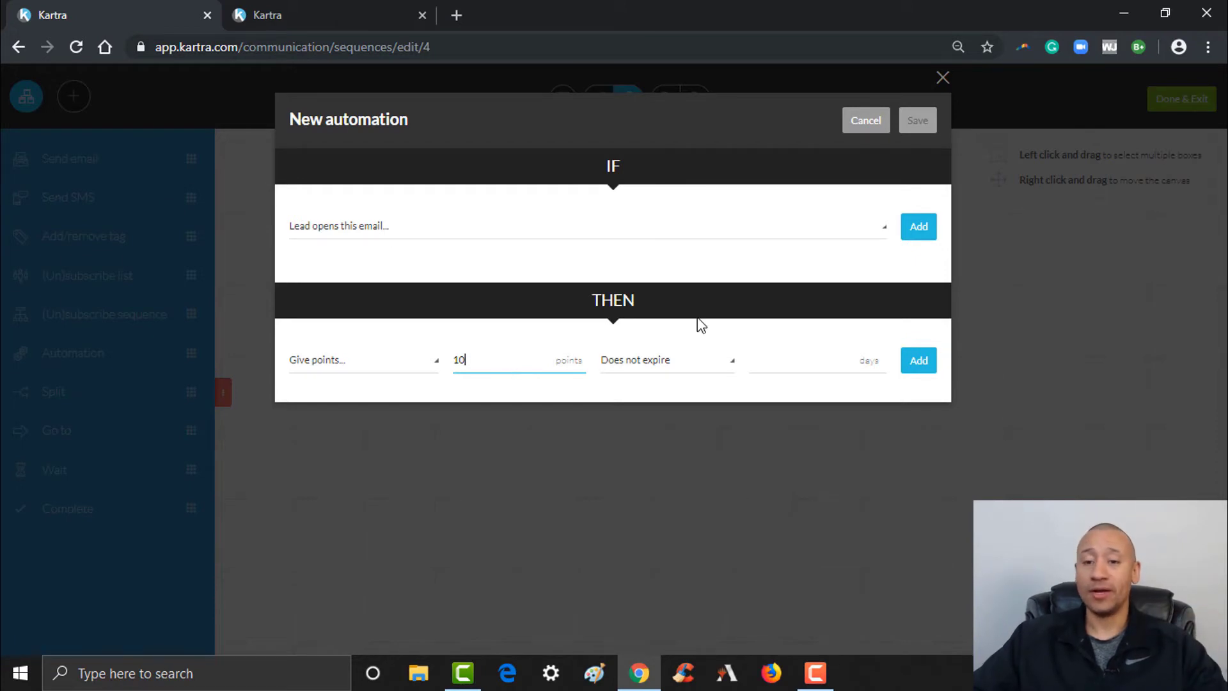
{"action": "left_click", "coordinate": [903, 234]}
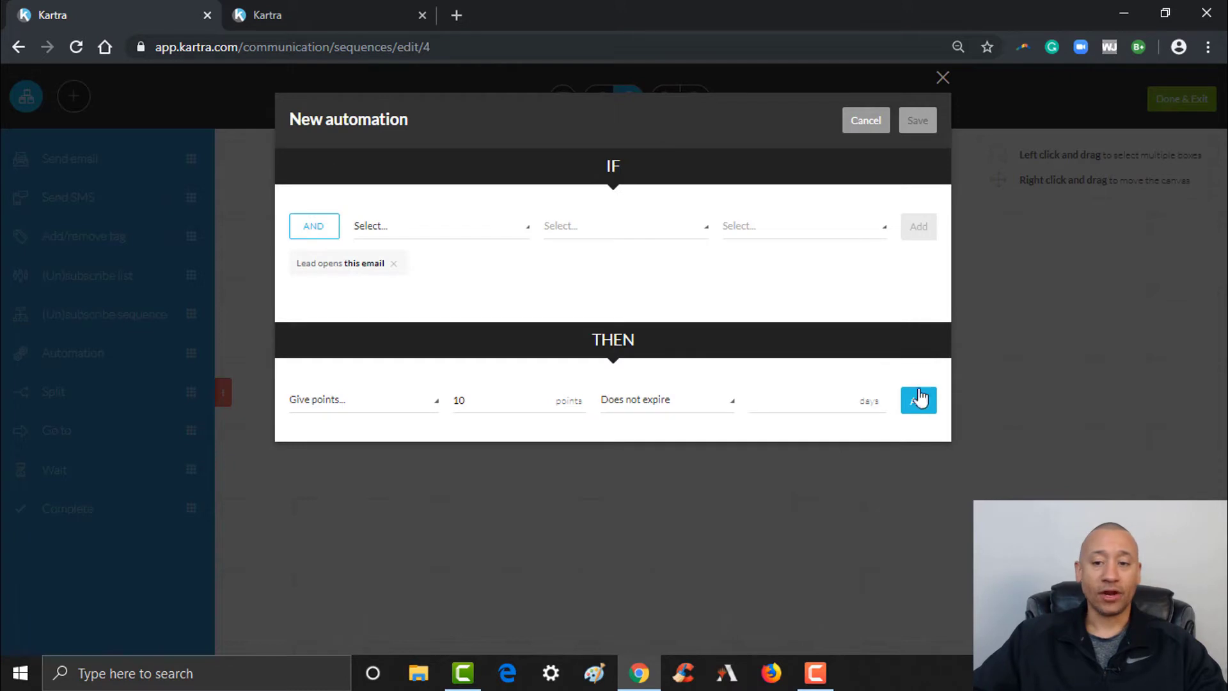
Step: Add the 10-point action and save the 'lead opens this email' automation rule
{"action": "left_click", "coordinate": [905, 398]}
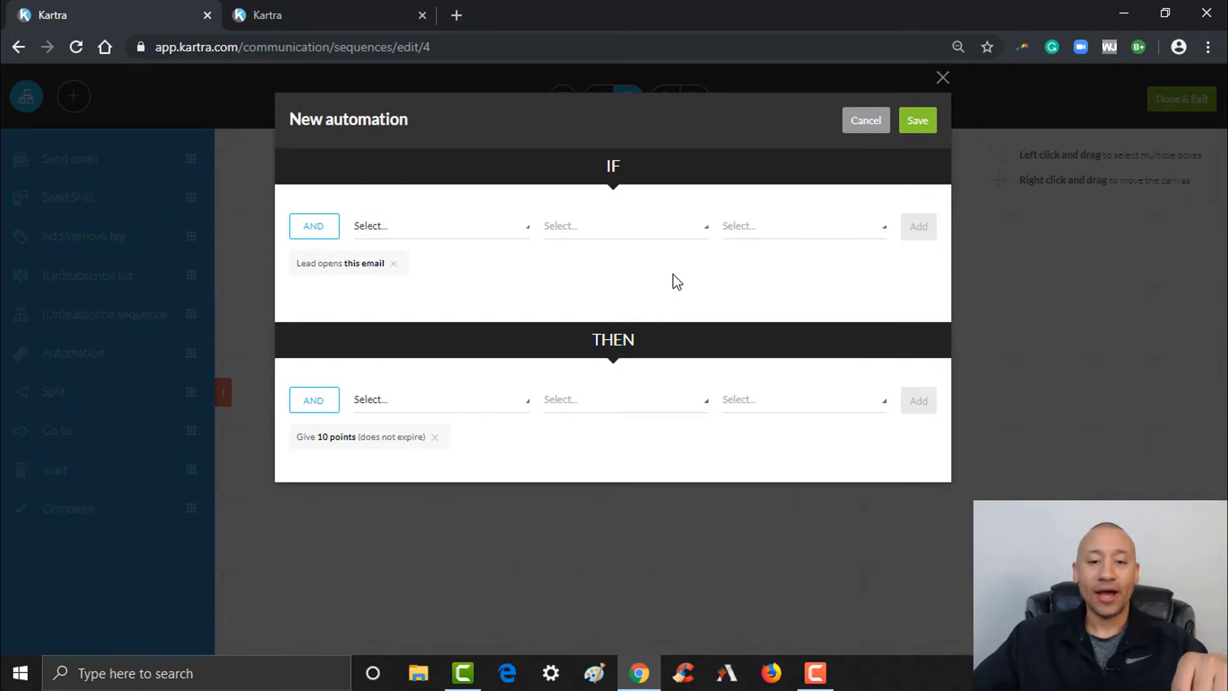
{"action": "left_click", "coordinate": [483, 236]}
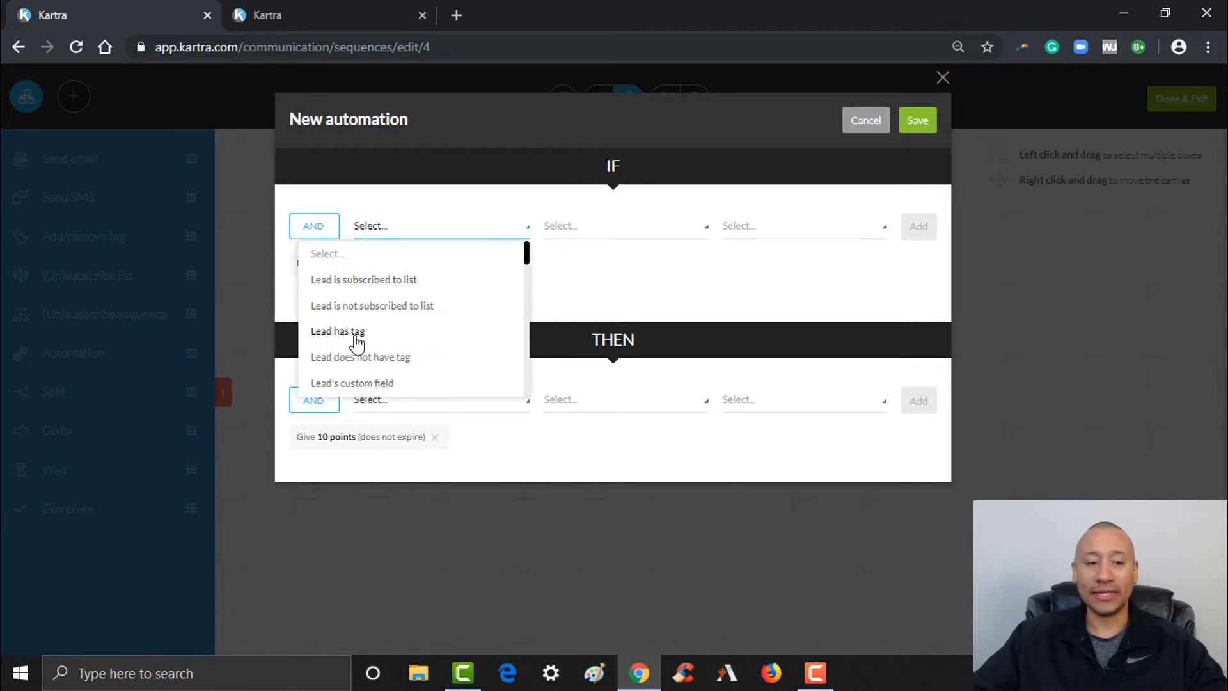
{"action": "left_click", "coordinate": [688, 264]}
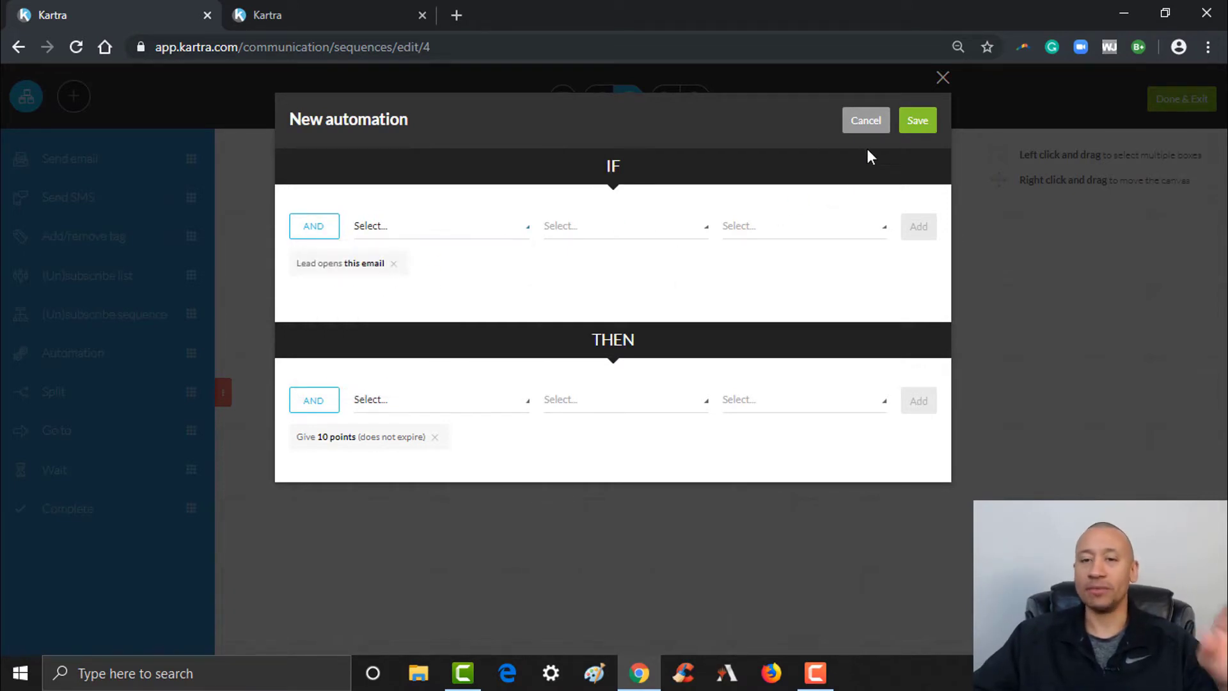
{"action": "left_click", "coordinate": [915, 122]}
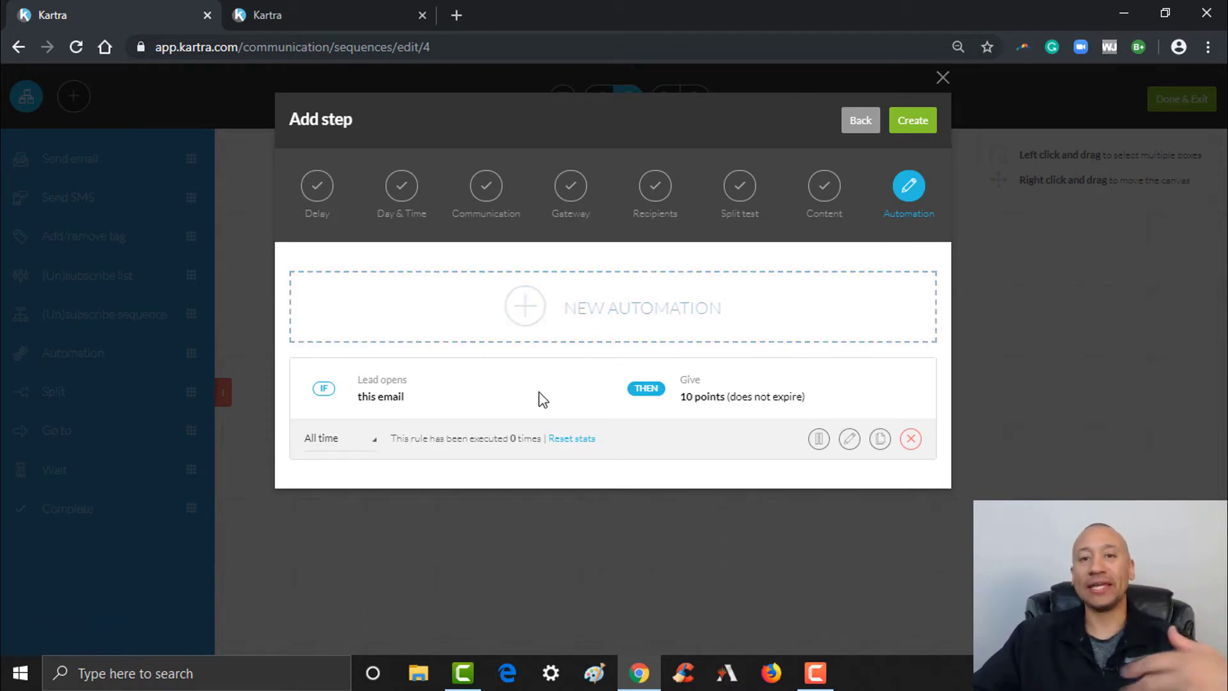
Step: Create and activate Downloaded E-Book Follow Up Email #1, then connect Starting Rules to it
{"action": "left_click", "coordinate": [913, 121]}
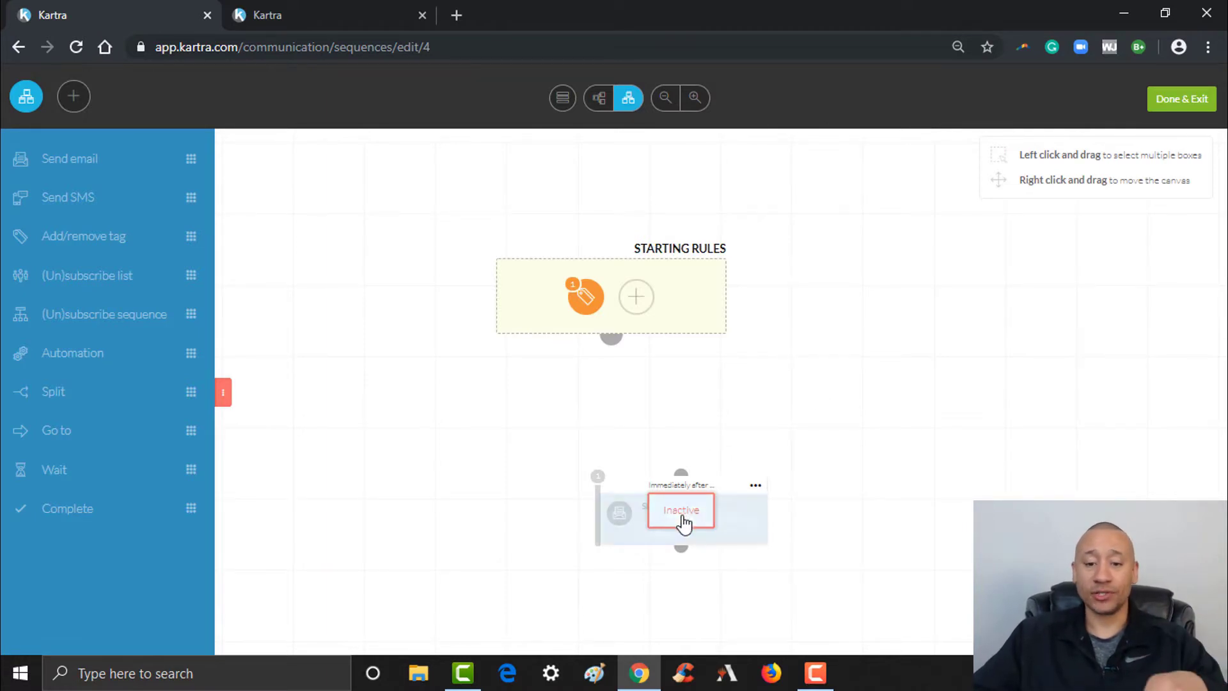
{"action": "left_click", "coordinate": [756, 485]}
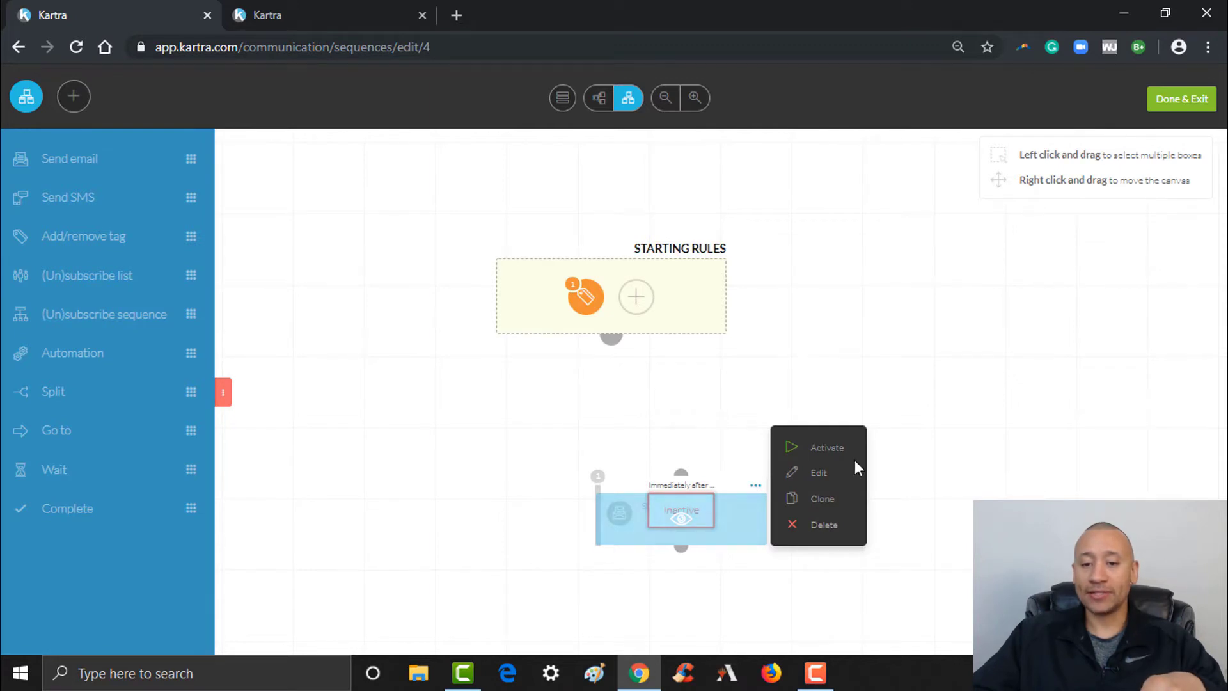
{"action": "left_click", "coordinate": [835, 454]}
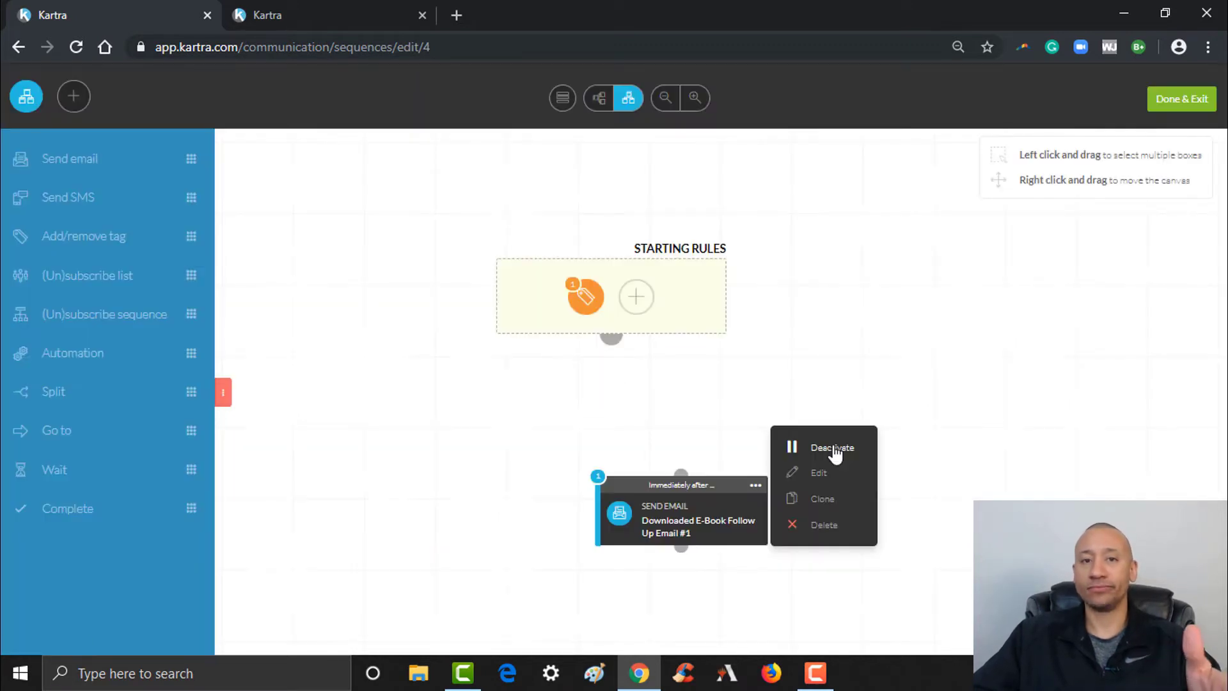
{"action": "left_click", "coordinate": [1083, 345]}
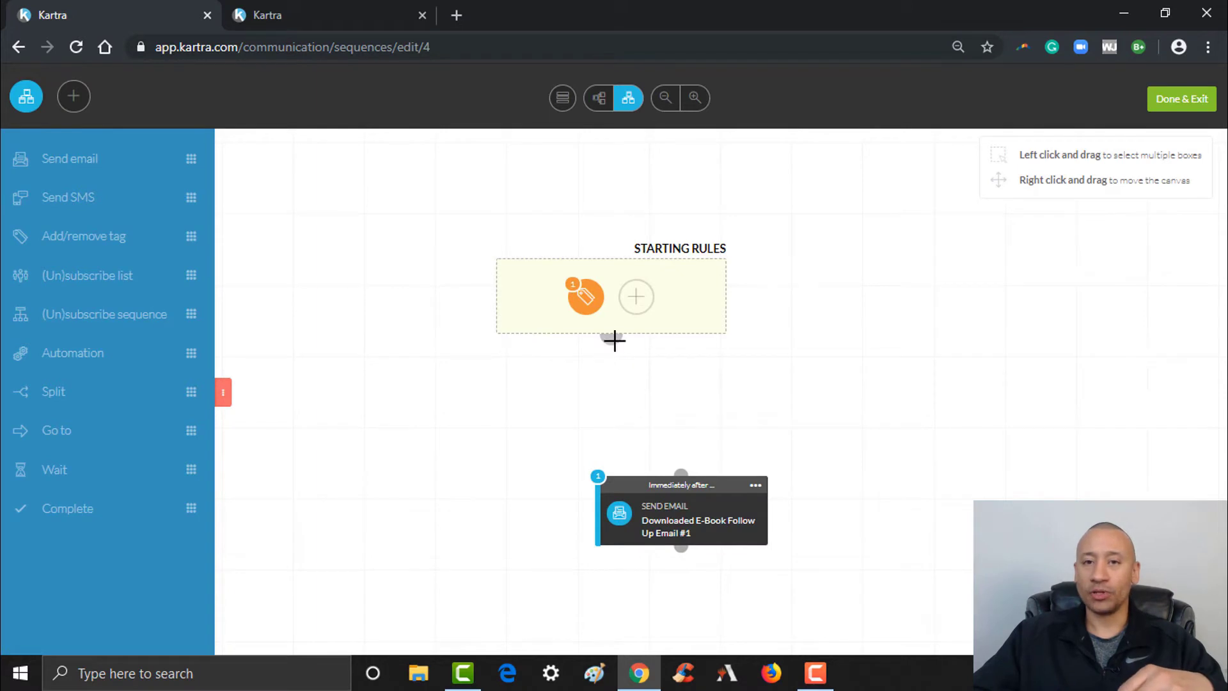
{"action": "left_click_drag", "start_coordinate": [611, 342], "coordinate": [685, 466]}
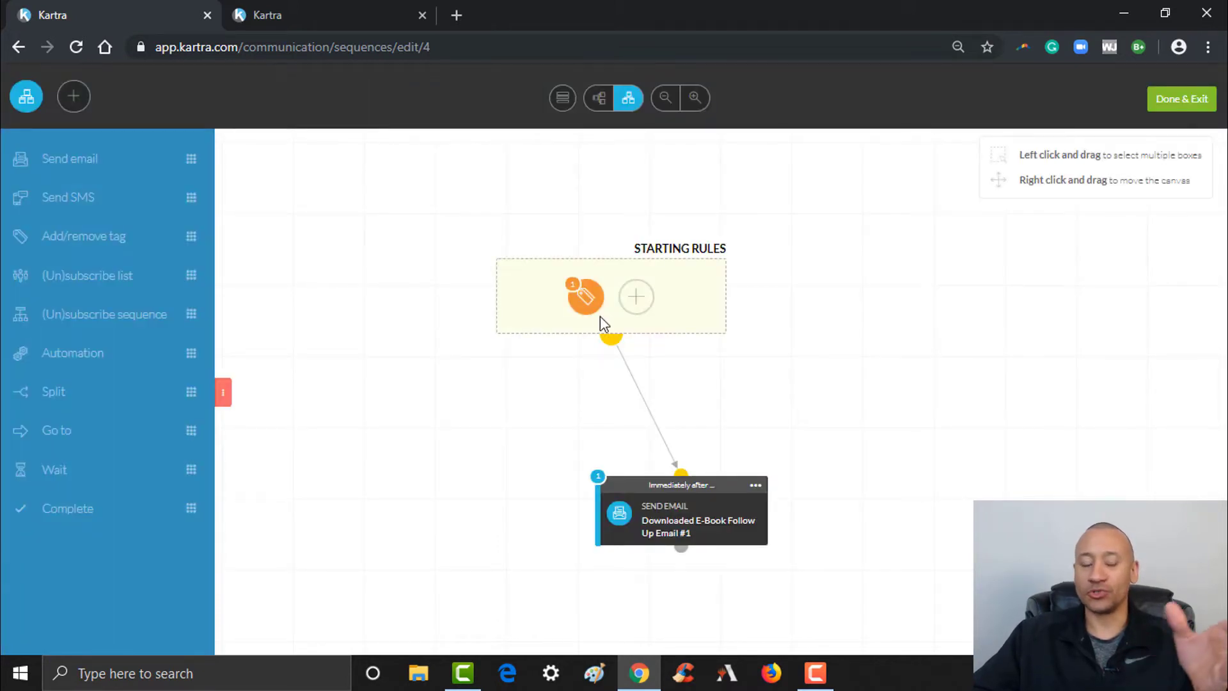
{"action": "mouse_move", "coordinate": [636, 405]}
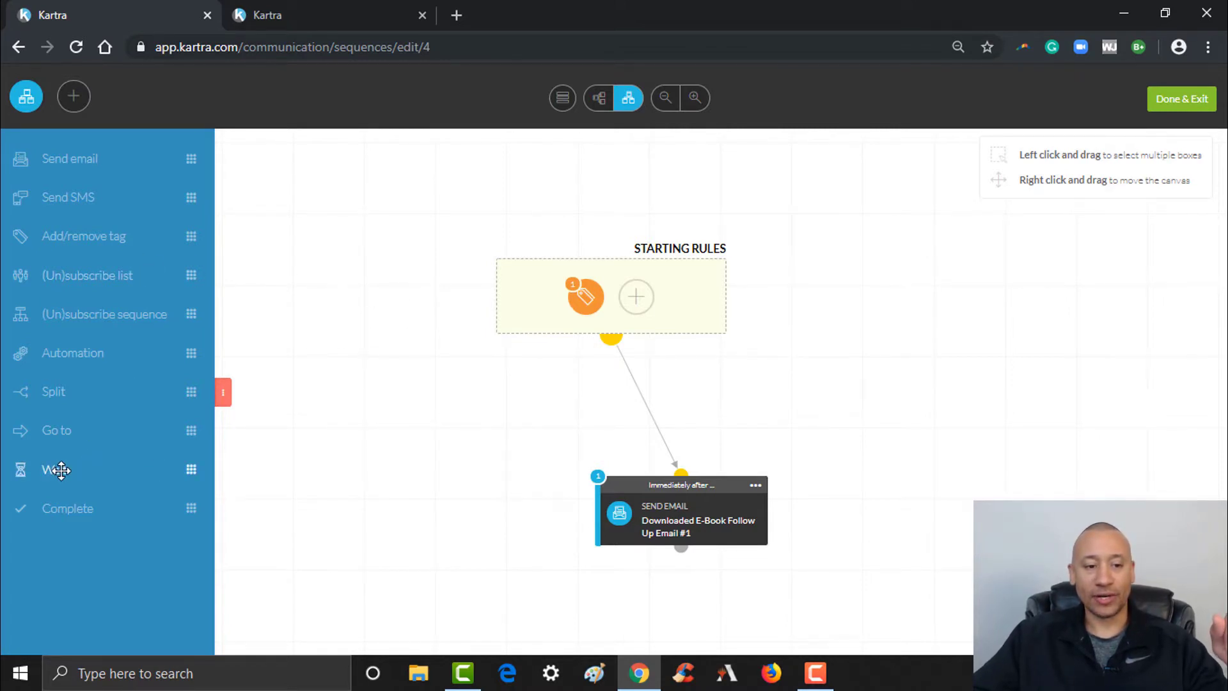
Step: Add a Wait step of 2 days below the follow-up email and activate it
{"action": "left_click_drag", "start_coordinate": [61, 470], "coordinate": [517, 598]}
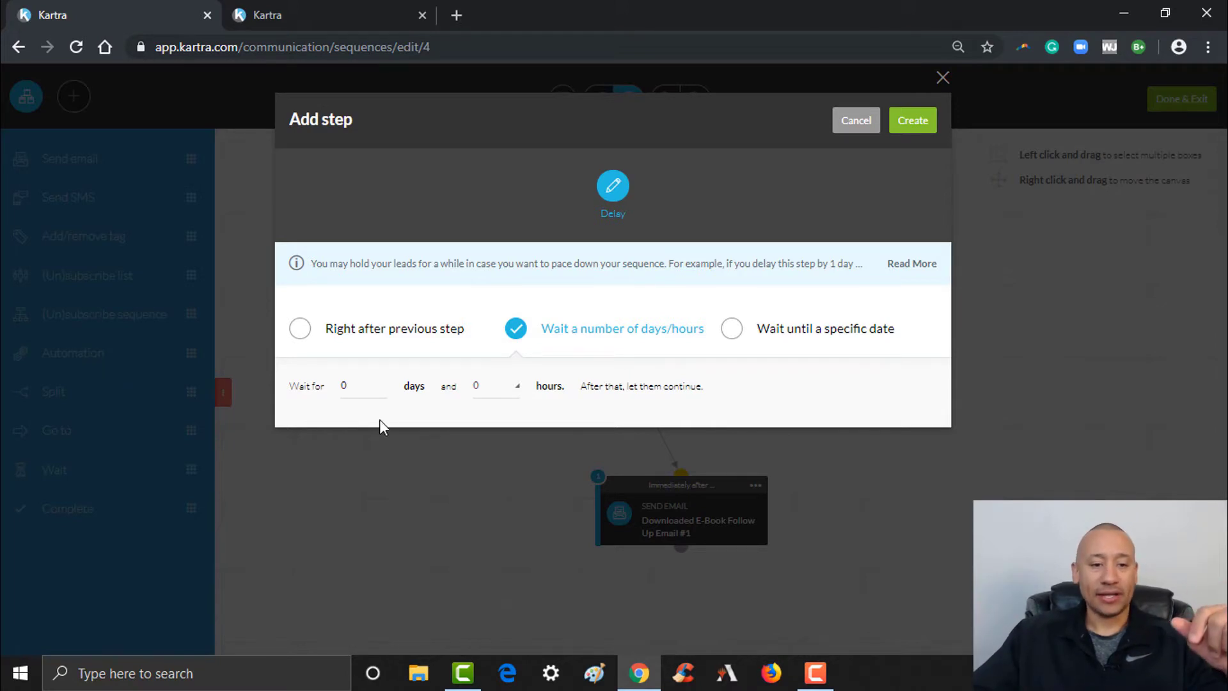
{"action": "left_click", "coordinate": [345, 383]}
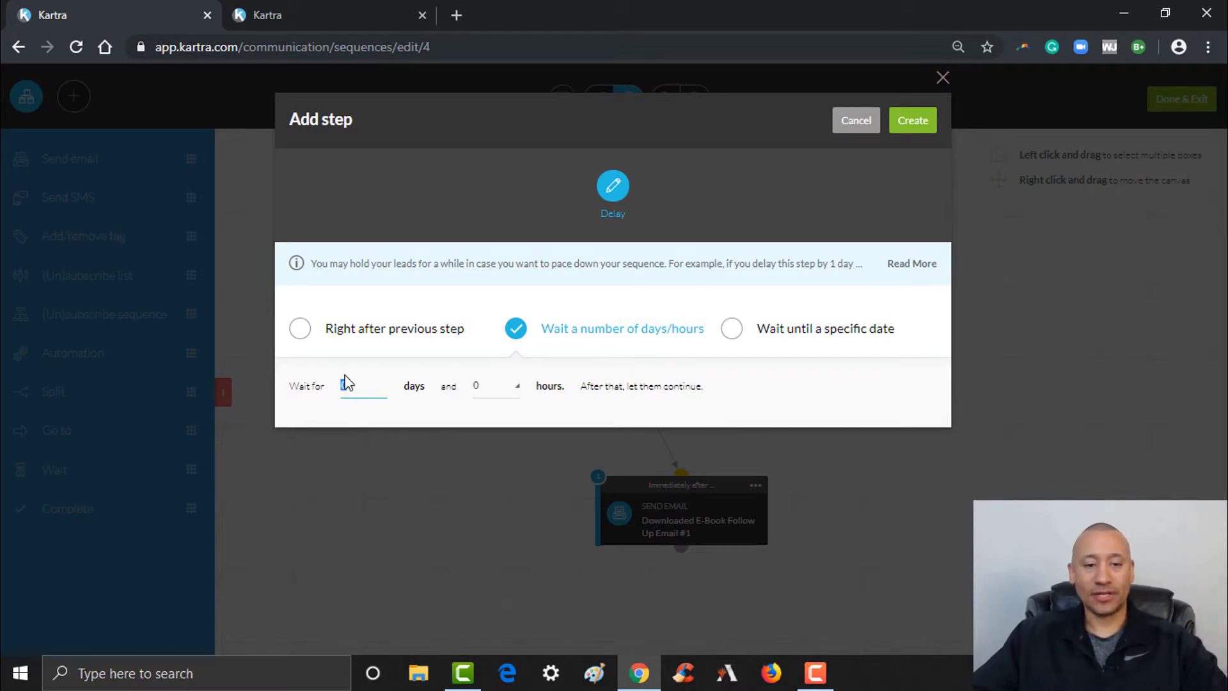
{"action": "left_click", "coordinate": [895, 131]}
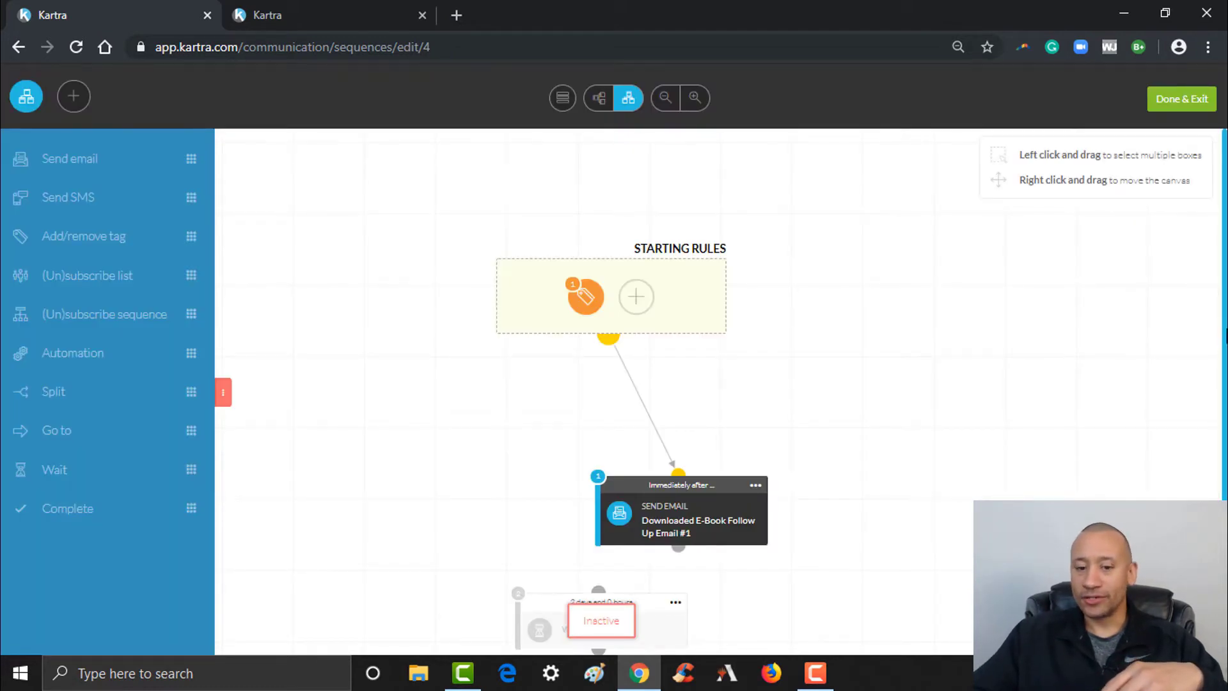
{"action": "scroll", "coordinate": [1218, 455], "scroll_direction": "down", "scroll_amount": 1}
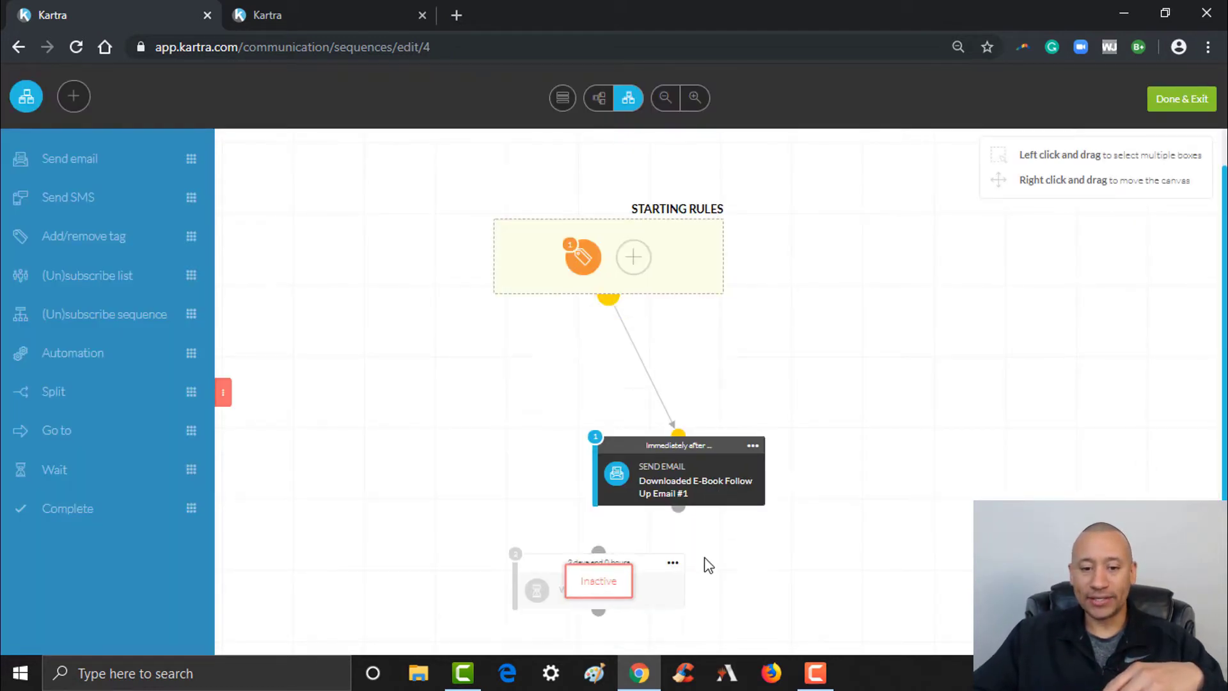
{"action": "left_click", "coordinate": [671, 565]}
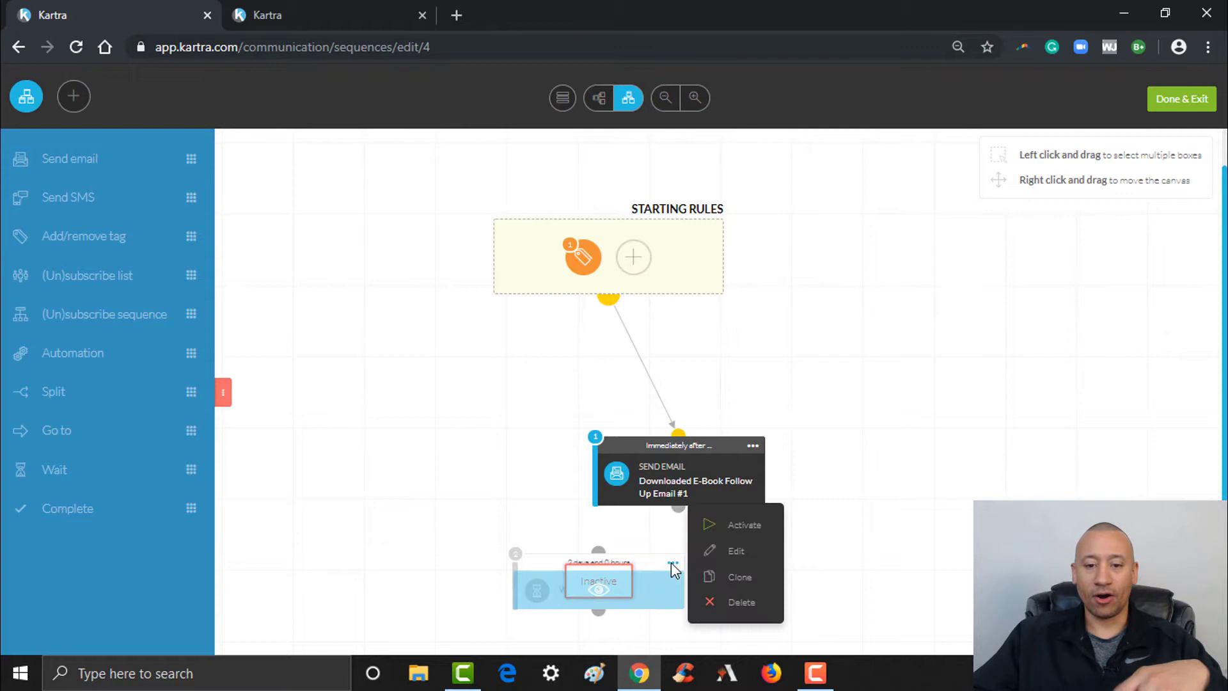
{"action": "left_click", "coordinate": [743, 526]}
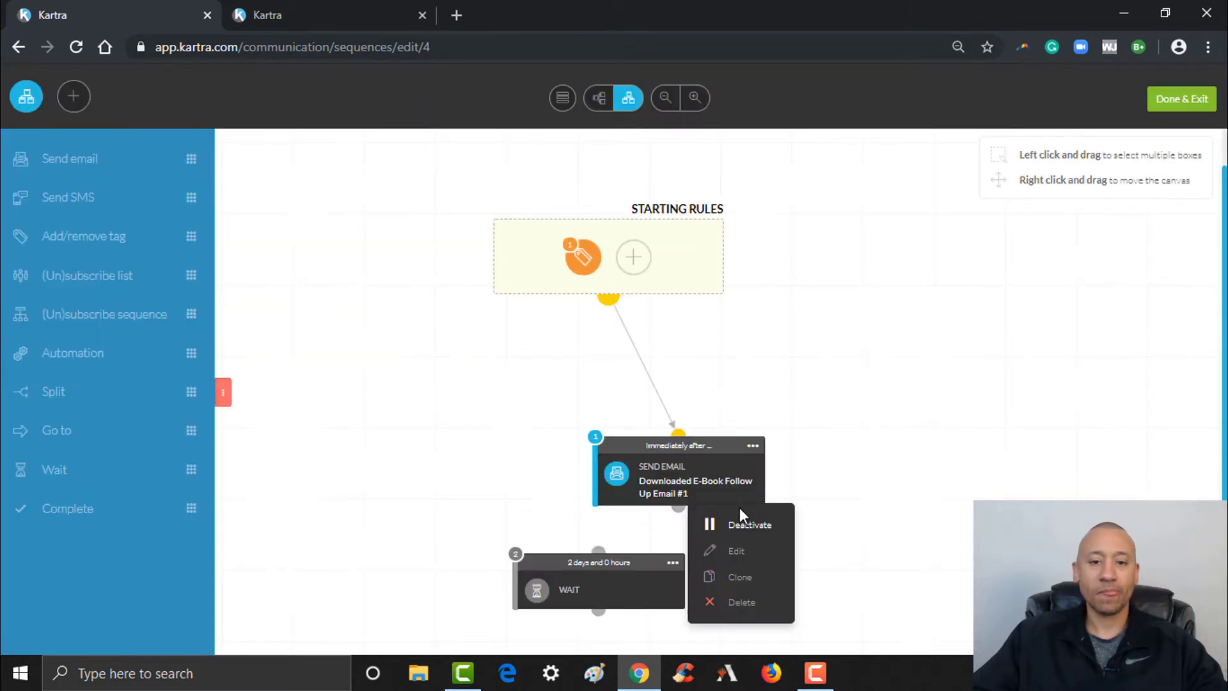
{"action": "left_click", "coordinate": [1031, 450]}
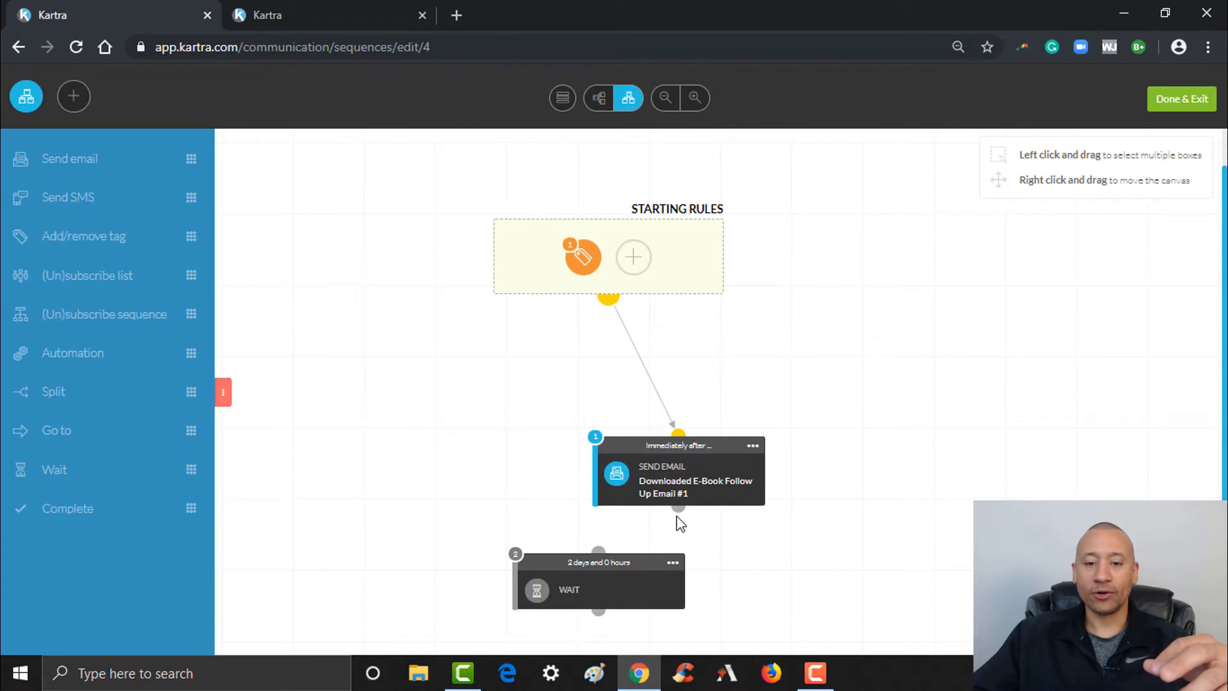
{"action": "left_click_drag", "start_coordinate": [664, 527], "coordinate": [611, 539]}
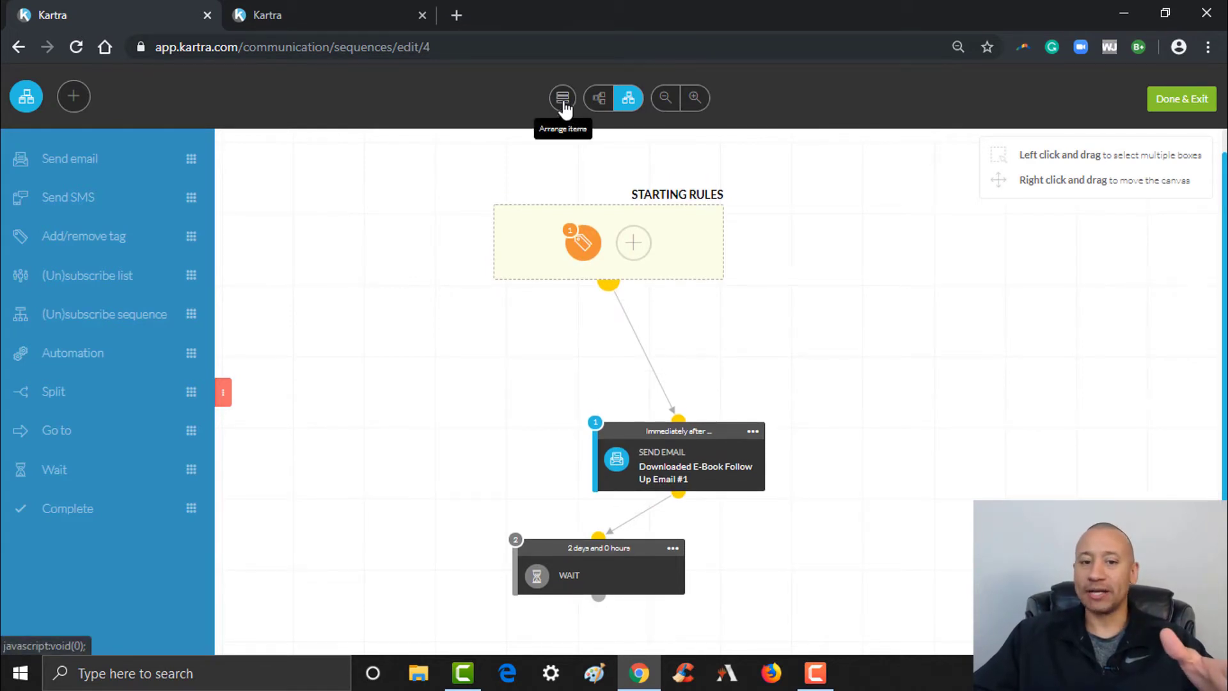
{"action": "left_click", "coordinate": [562, 102]}
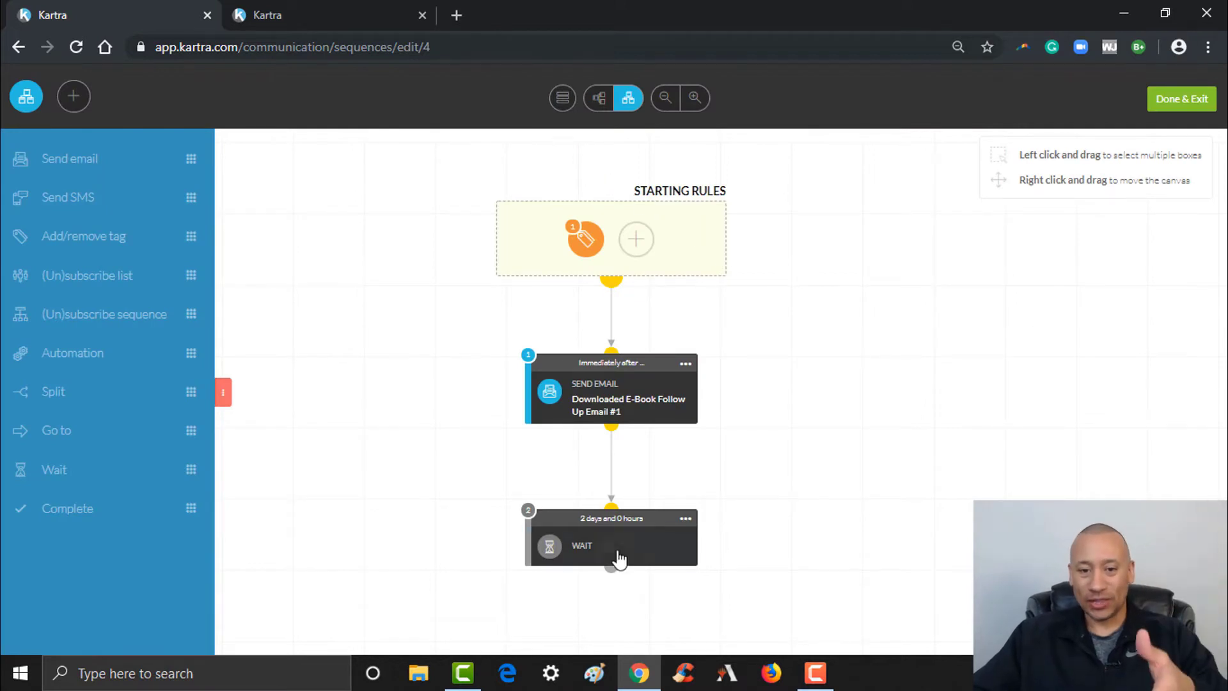
{"action": "mouse_move", "coordinate": [620, 560]}
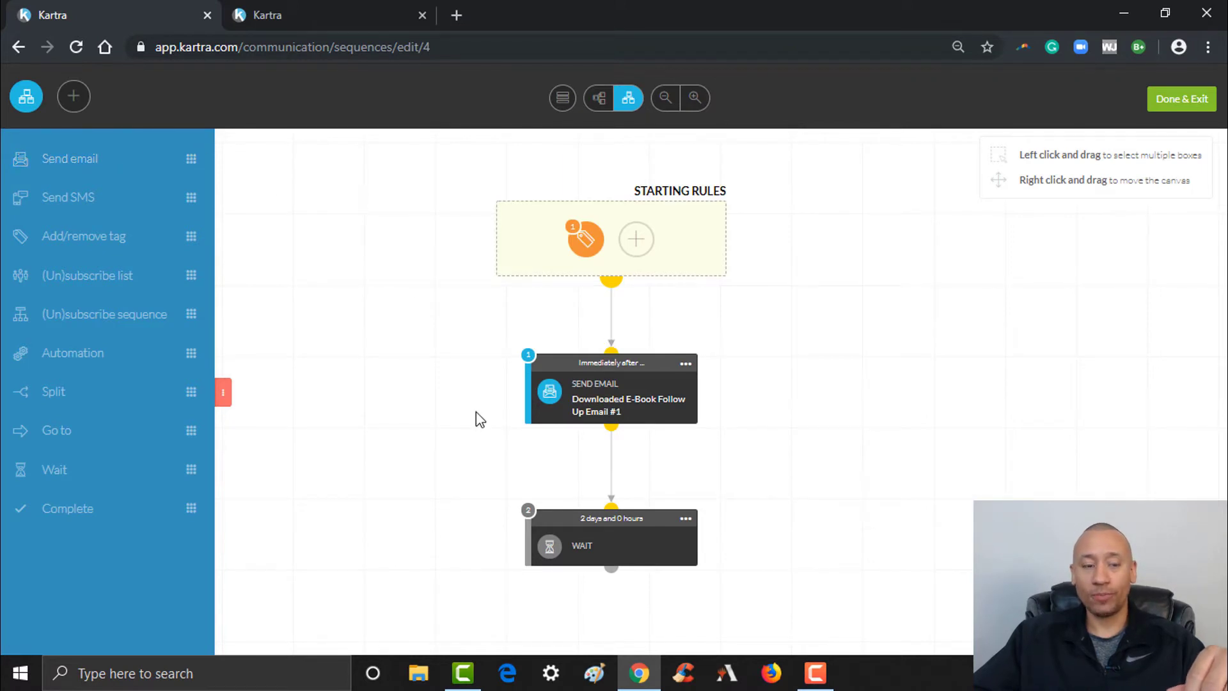
{"action": "left_click", "coordinate": [685, 363]}
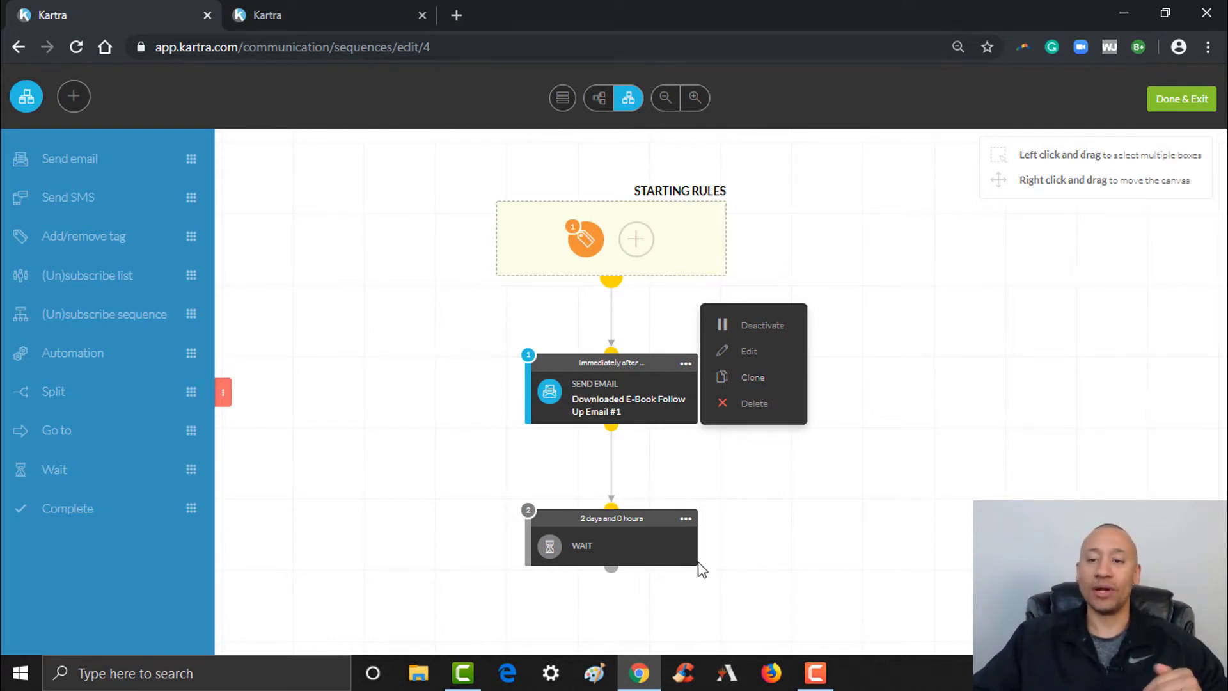
{"action": "left_click", "coordinate": [1194, 385]}
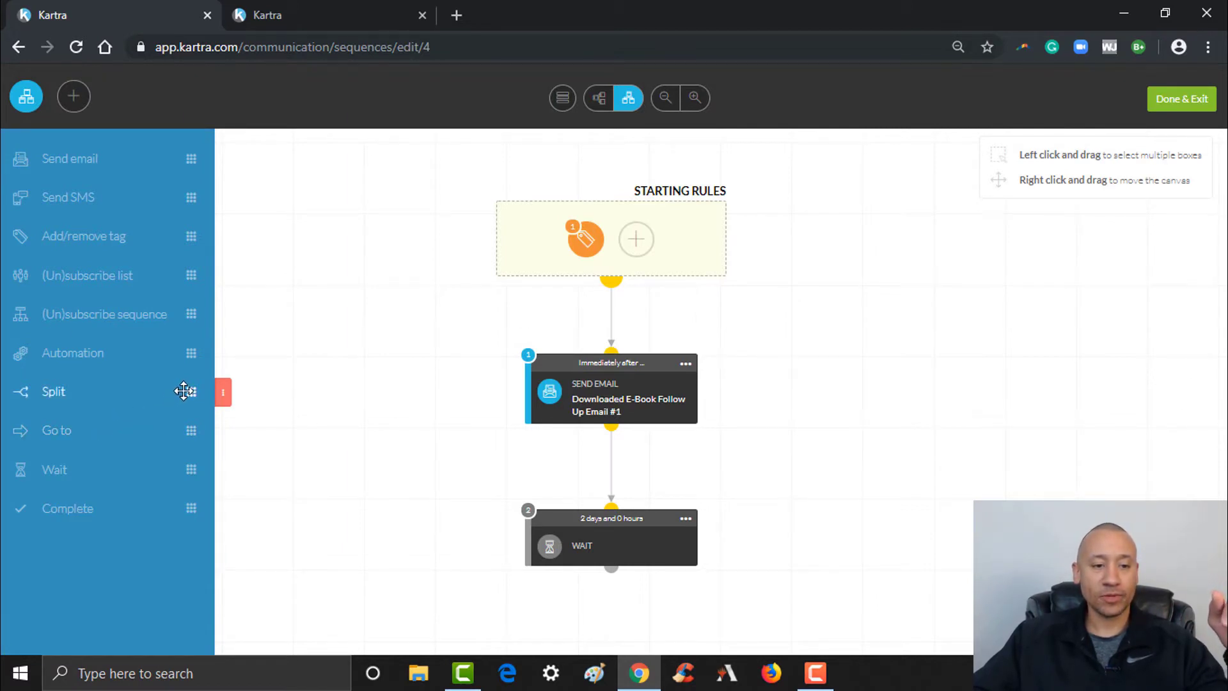
{"action": "left_click_drag", "start_coordinate": [184, 390], "coordinate": [908, 579]}
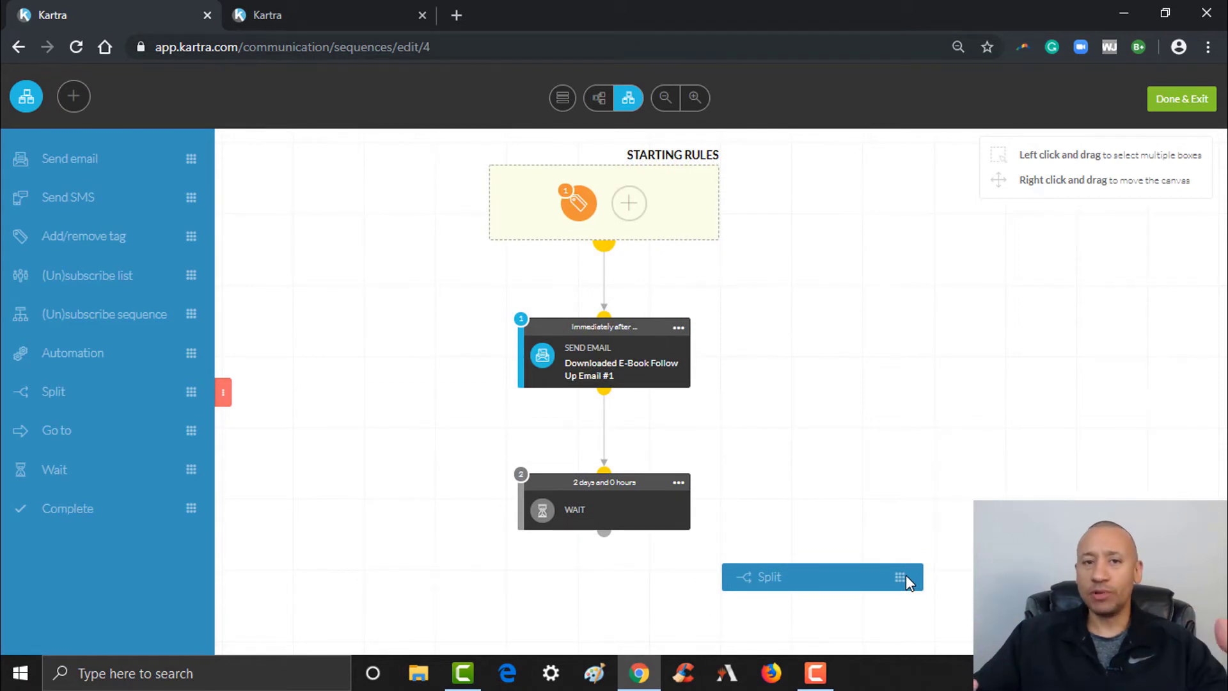
{"action": "left_click_drag", "start_coordinate": [905, 575], "coordinate": [906, 576]}
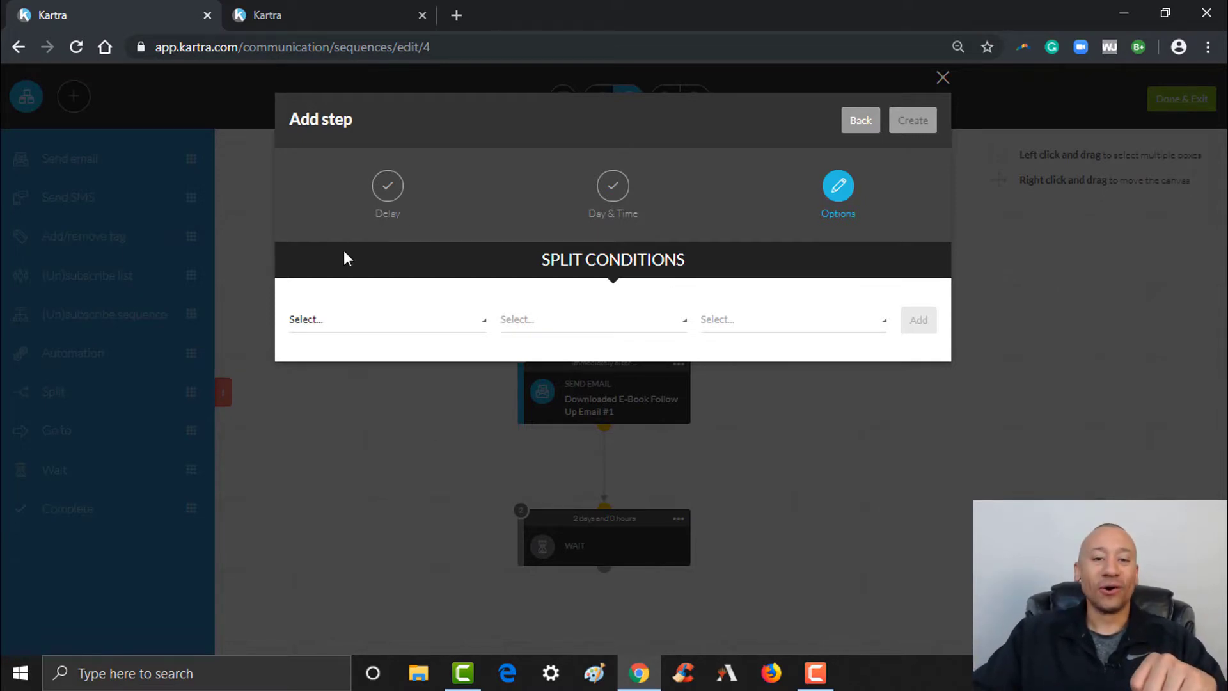
{"action": "left_click", "coordinate": [347, 325]}
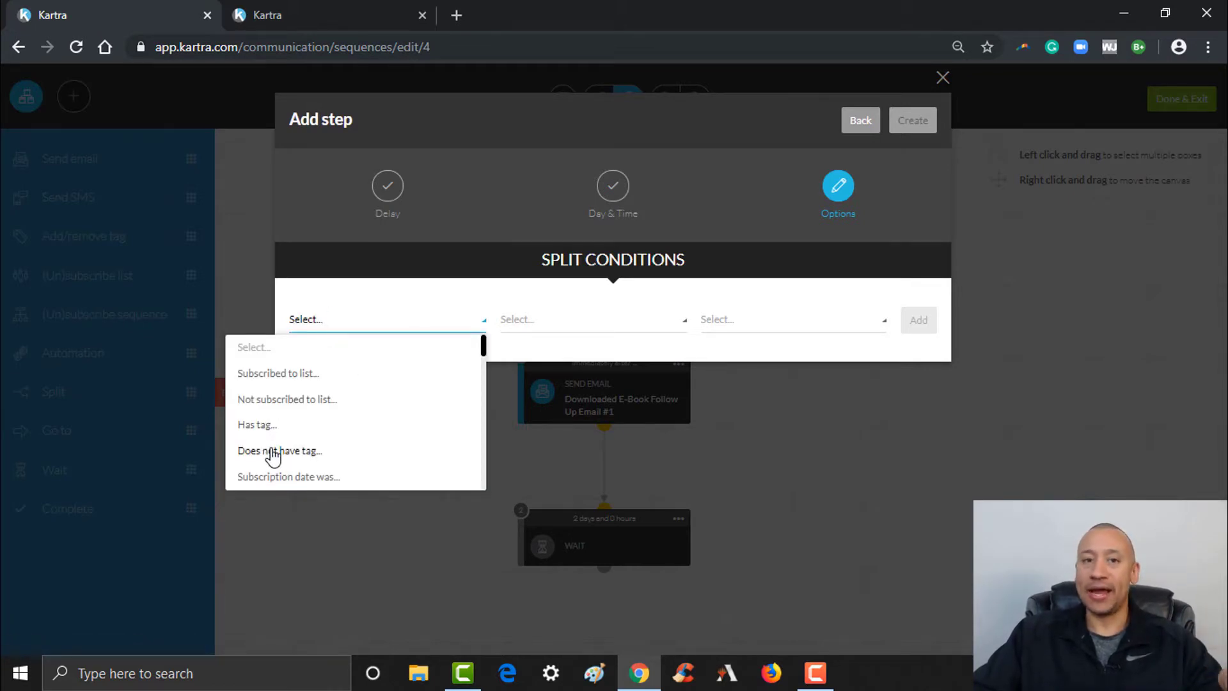
{"action": "left_click", "coordinate": [295, 13]}
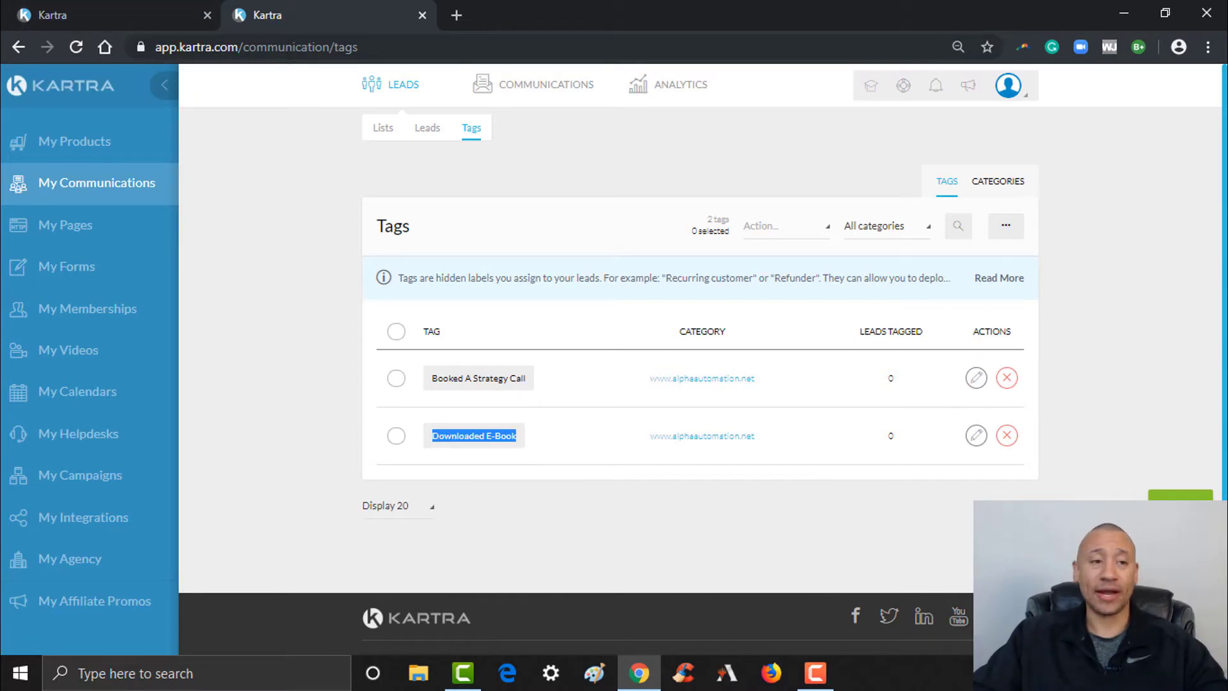
{"action": "left_click", "coordinate": [110, 6]}
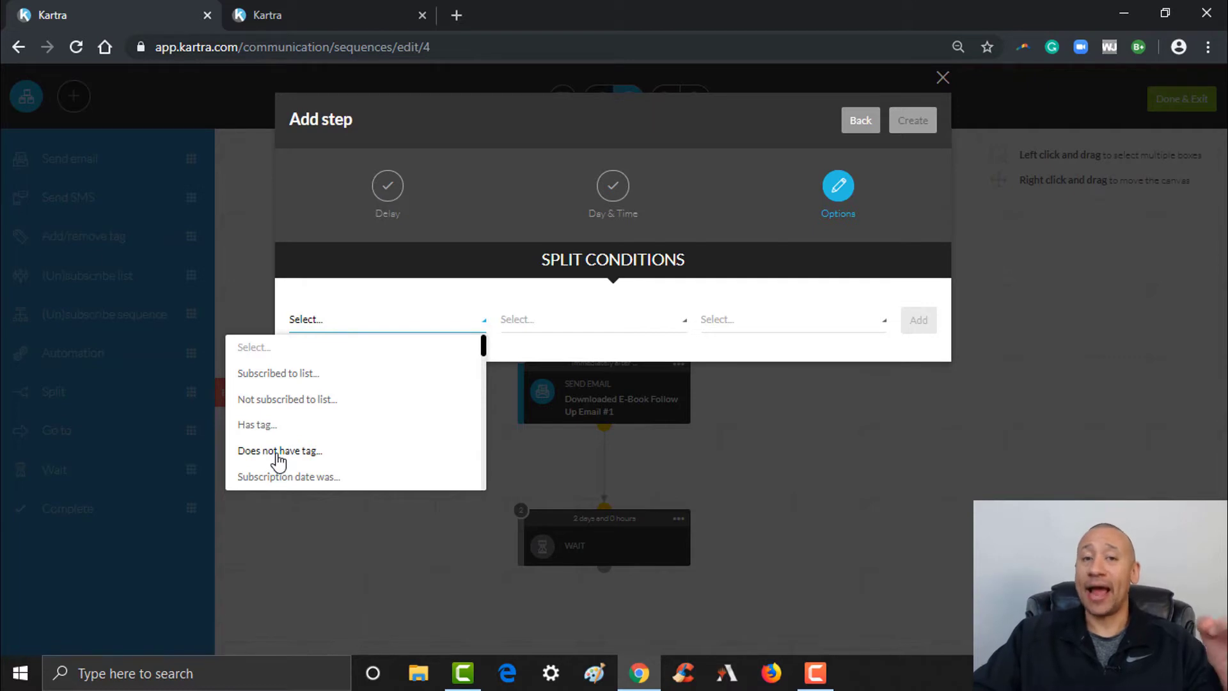
{"action": "left_click", "coordinate": [279, 451]}
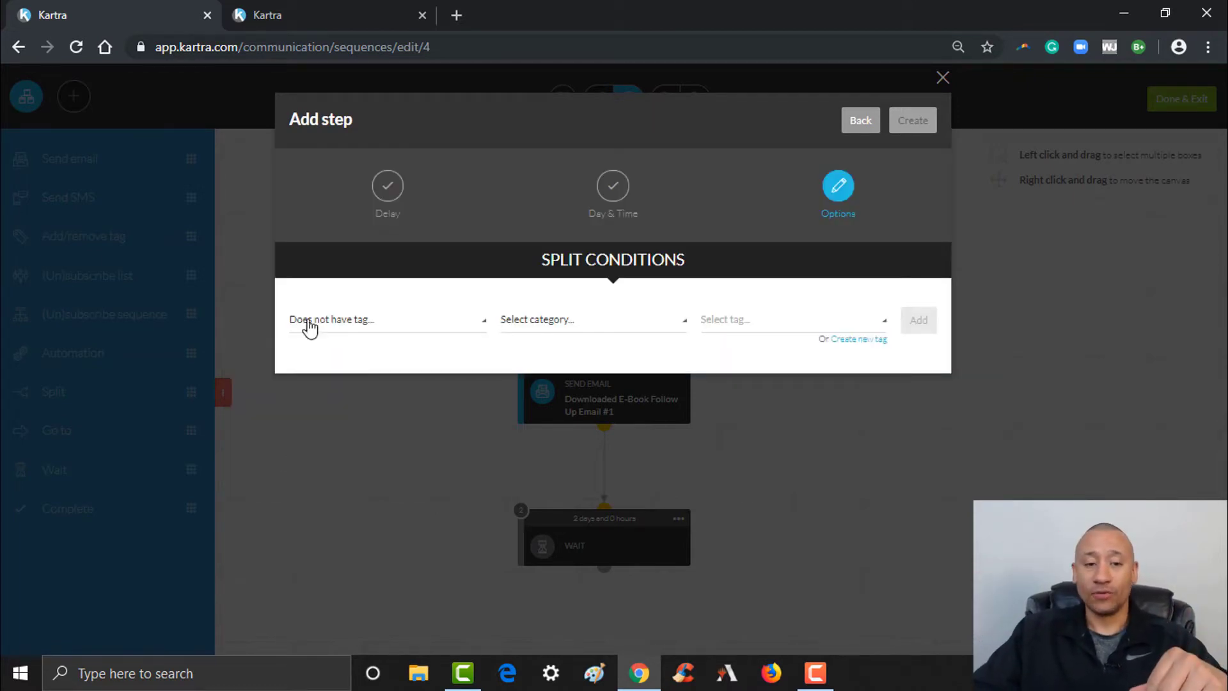
{"action": "left_click", "coordinate": [559, 320]}
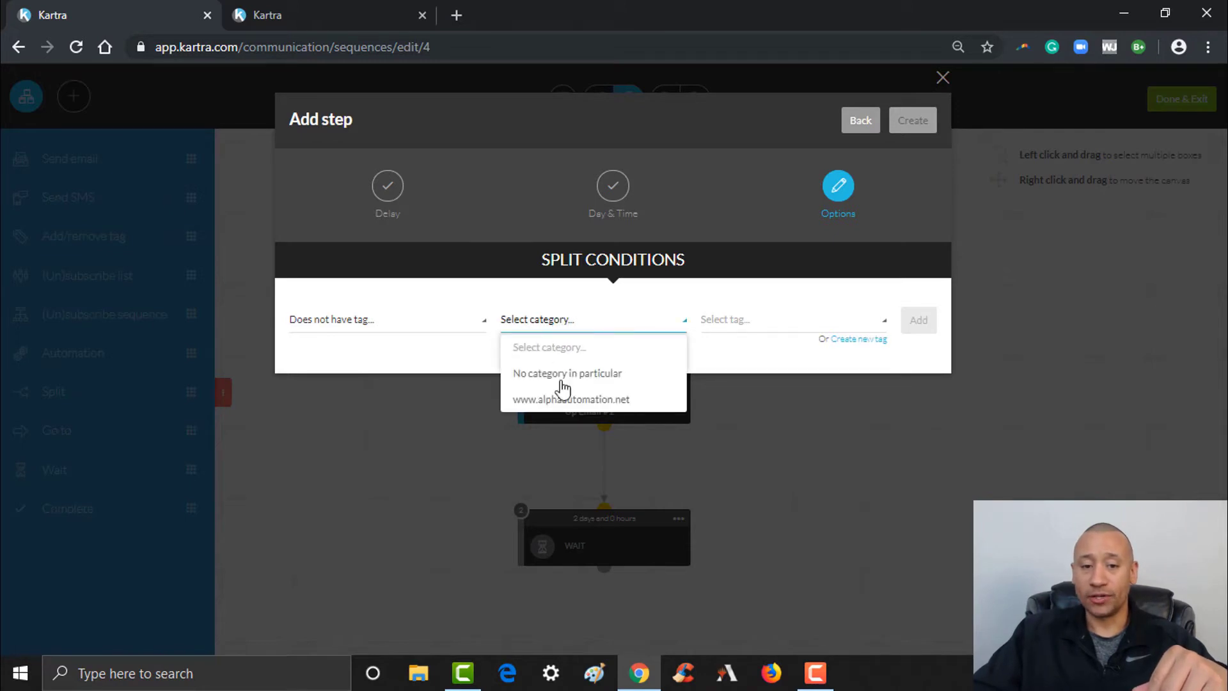
{"action": "left_click", "coordinate": [562, 402]}
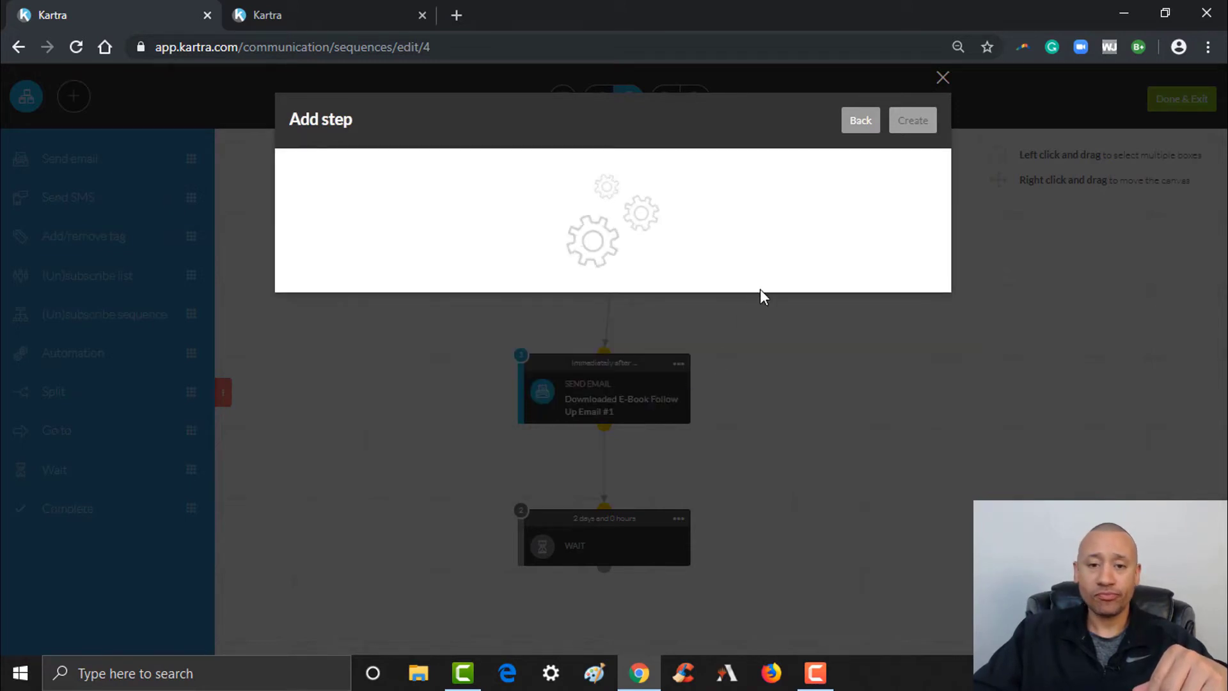
{"action": "left_click", "coordinate": [754, 324]}
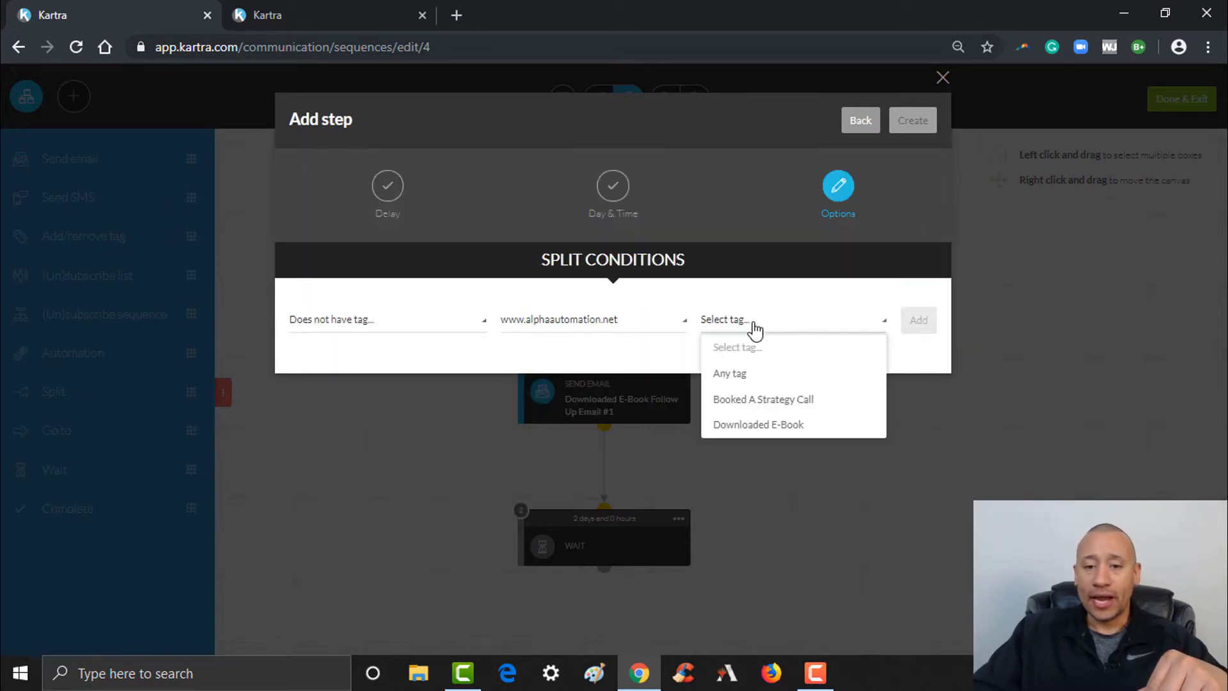
{"action": "left_click", "coordinate": [761, 401]}
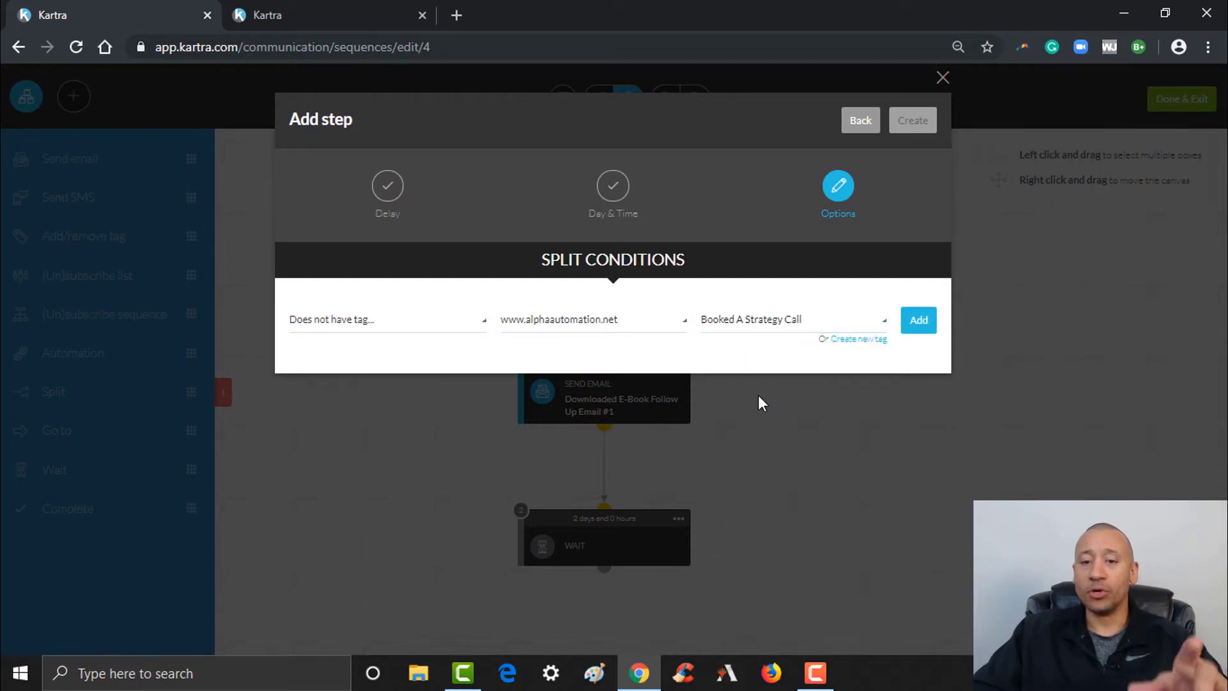
{"action": "left_click", "coordinate": [921, 323]}
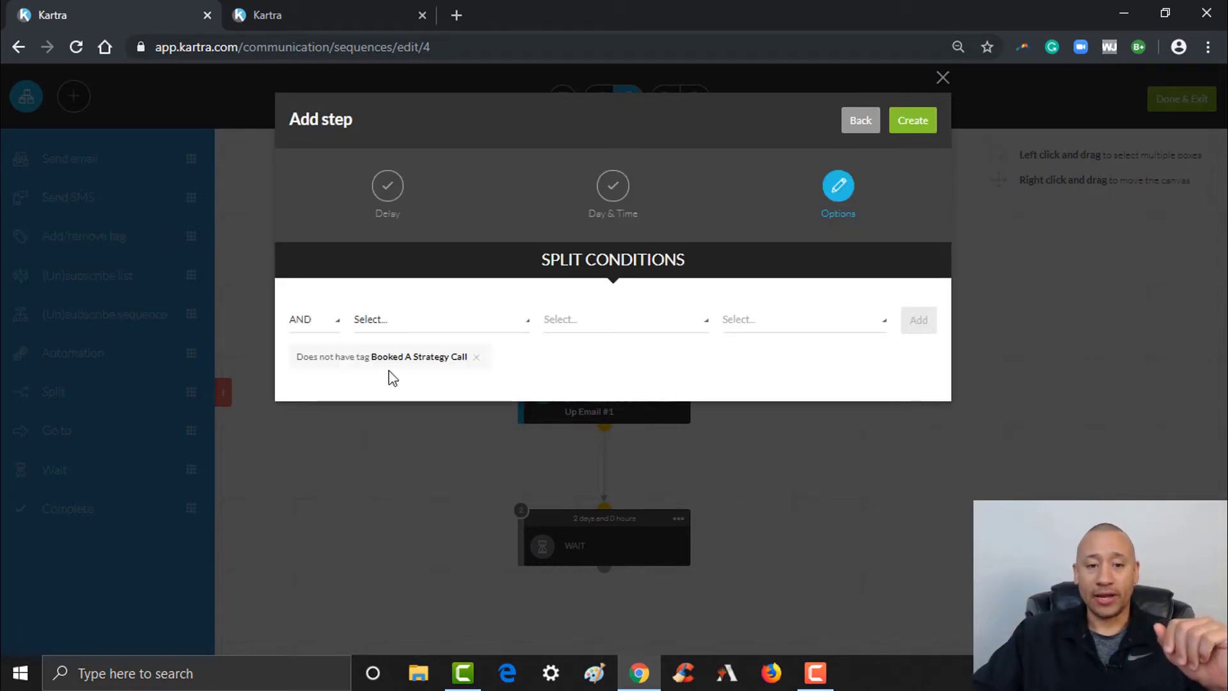
{"action": "left_click", "coordinate": [932, 122]}
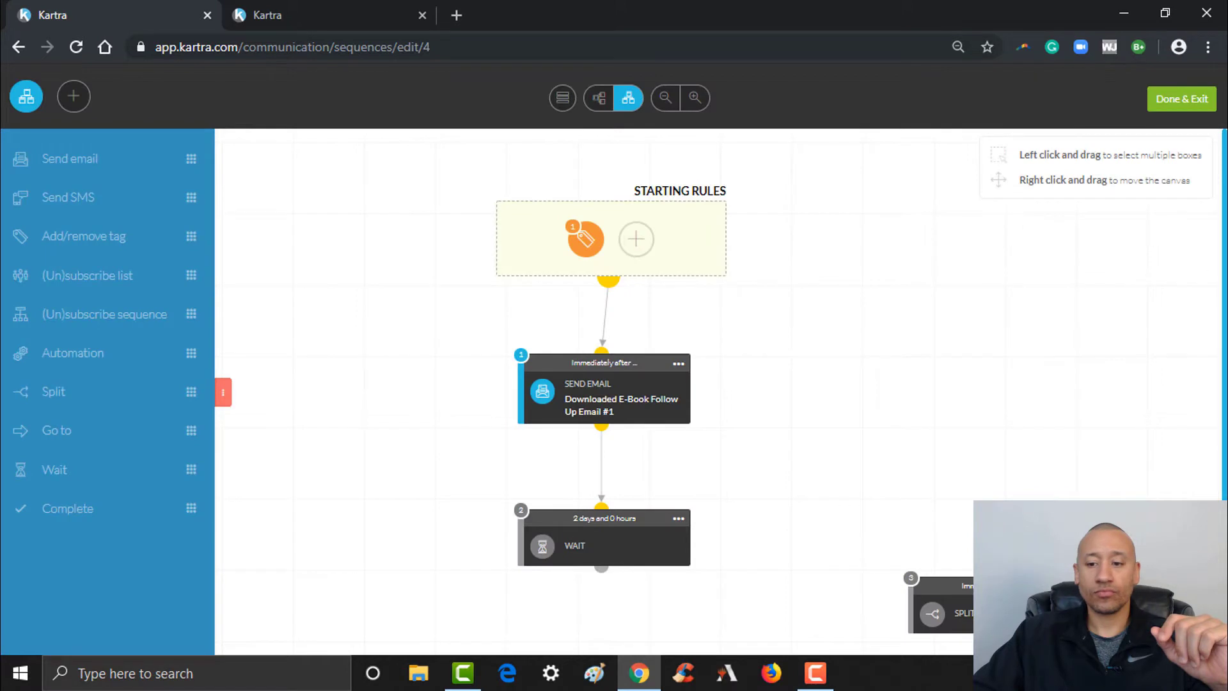
Step: Connect the 2-day wait to the split and drag a new Send Email step onto the canvas
{"action": "scroll", "coordinate": [905, 569], "scroll_direction": "down", "scroll_amount": 2}
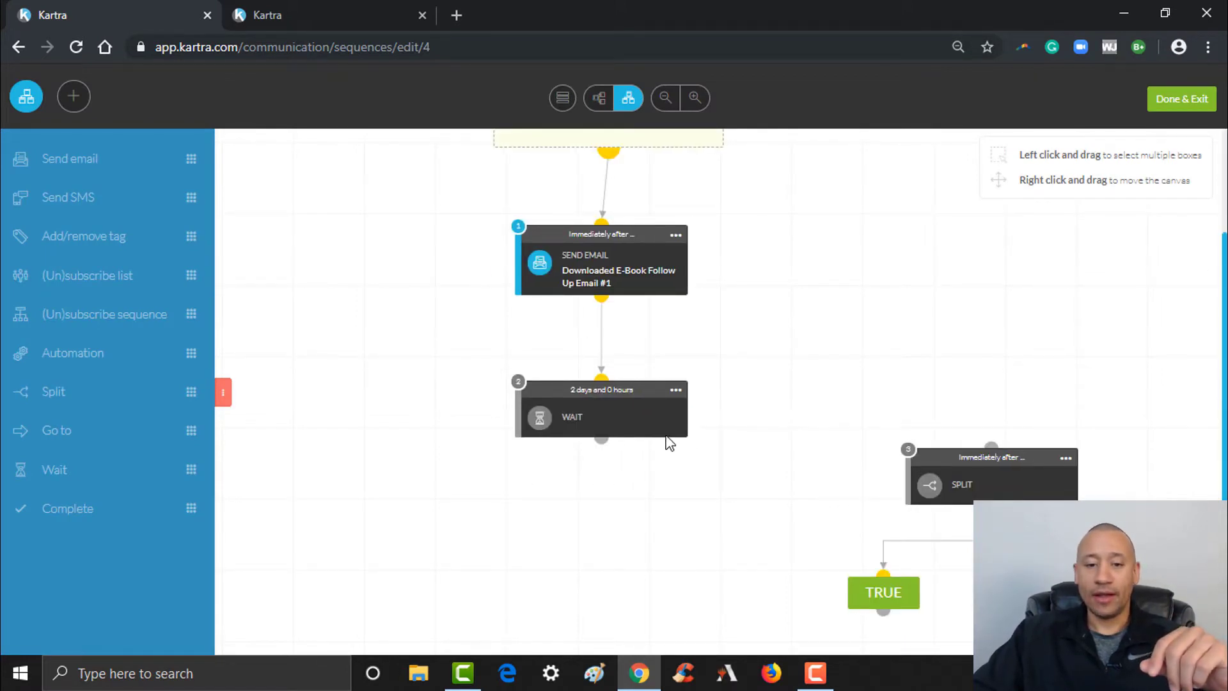
{"action": "left_click_drag", "start_coordinate": [603, 443], "coordinate": [993, 446]}
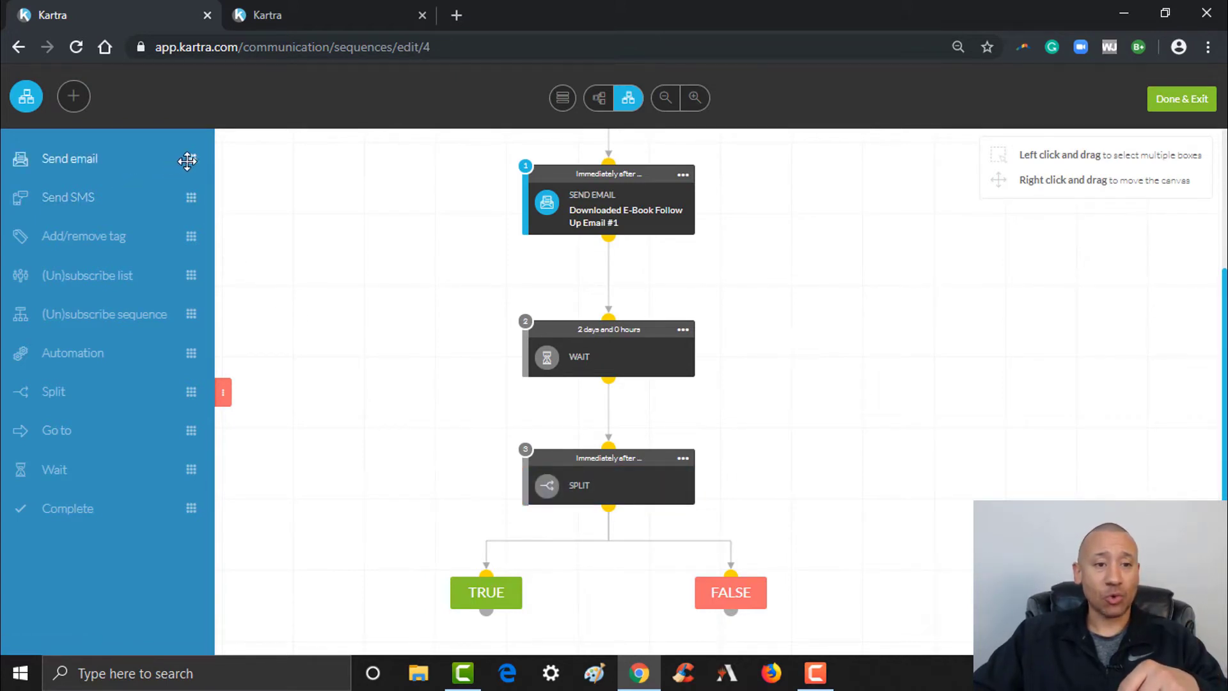
{"action": "left_click_drag", "start_coordinate": [191, 158], "coordinate": [516, 551]}
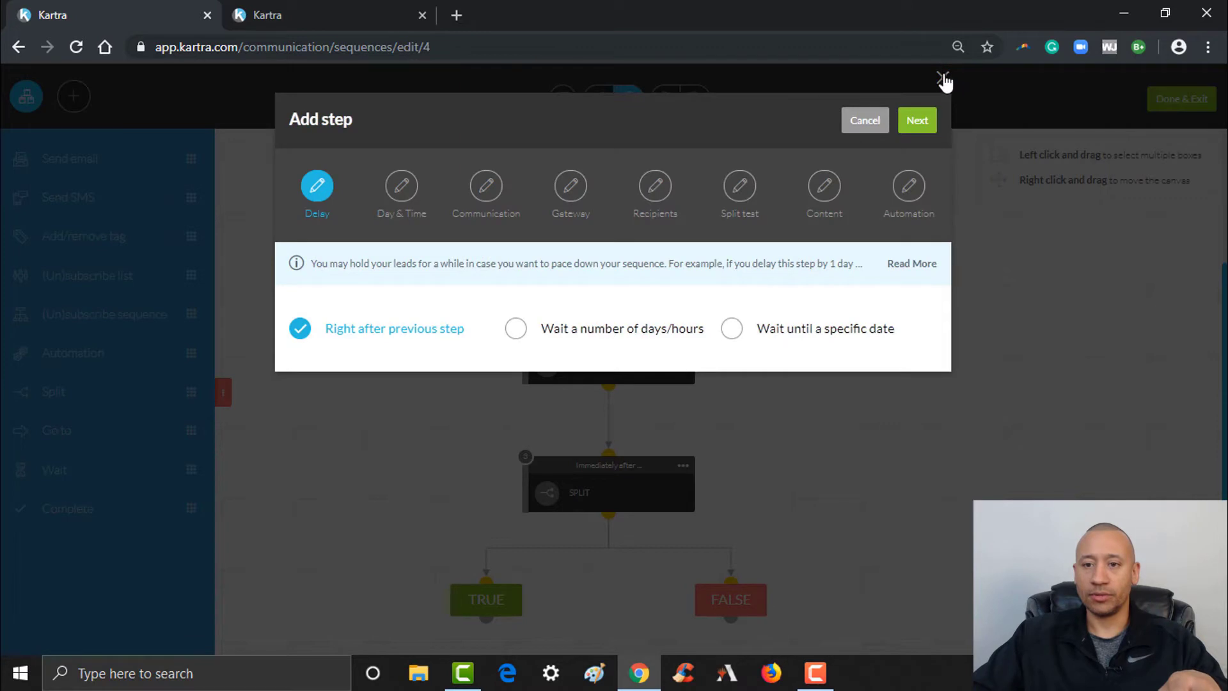
Step: Discard the new email step, clone the e-book email, and attach the copy to TRUE
{"action": "left_click", "coordinate": [943, 80]}
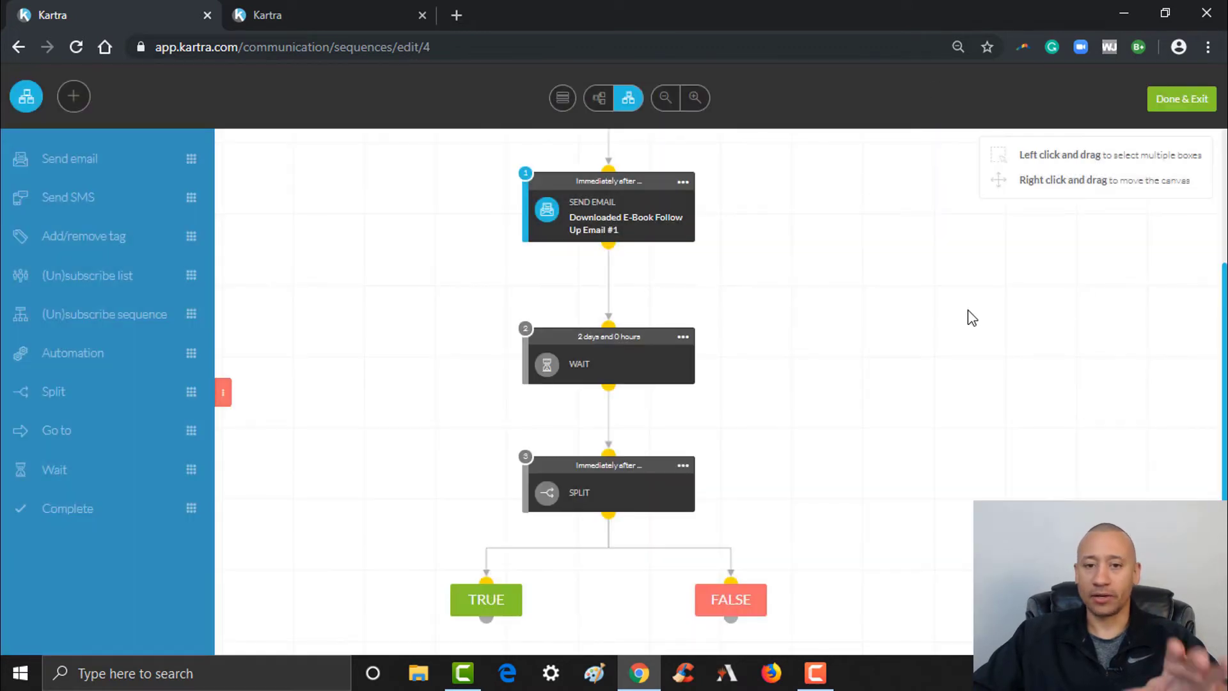
{"action": "left_click", "coordinate": [682, 182]}
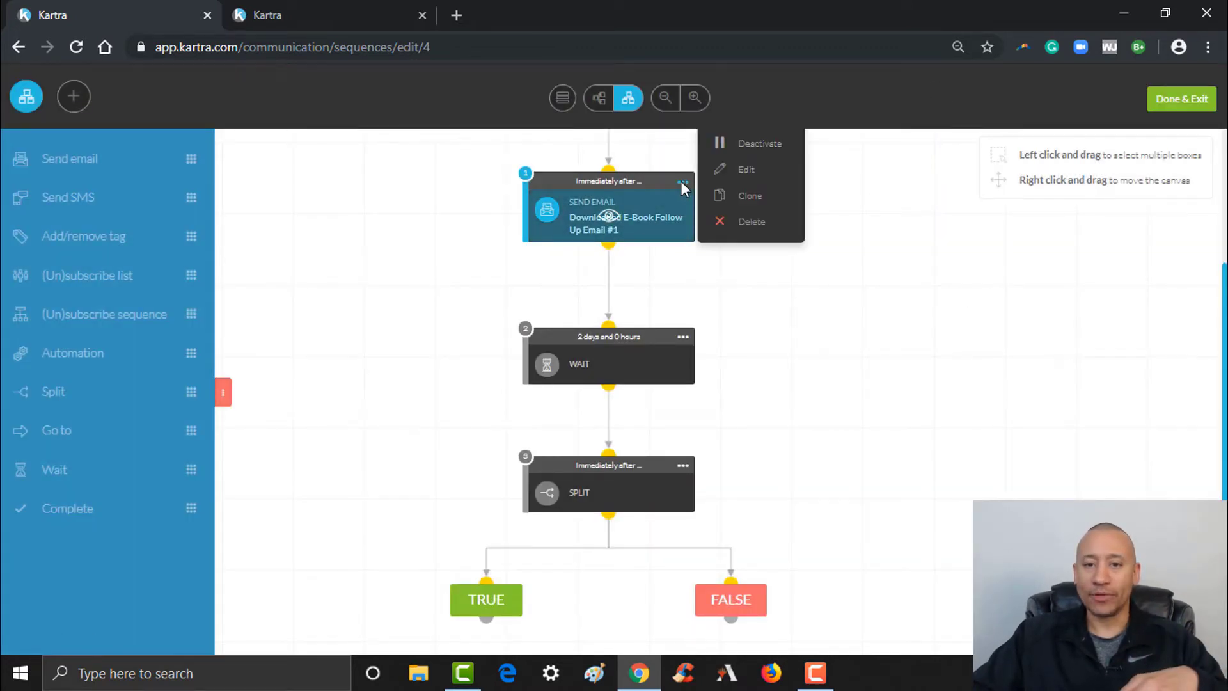
{"action": "left_click", "coordinate": [746, 198]}
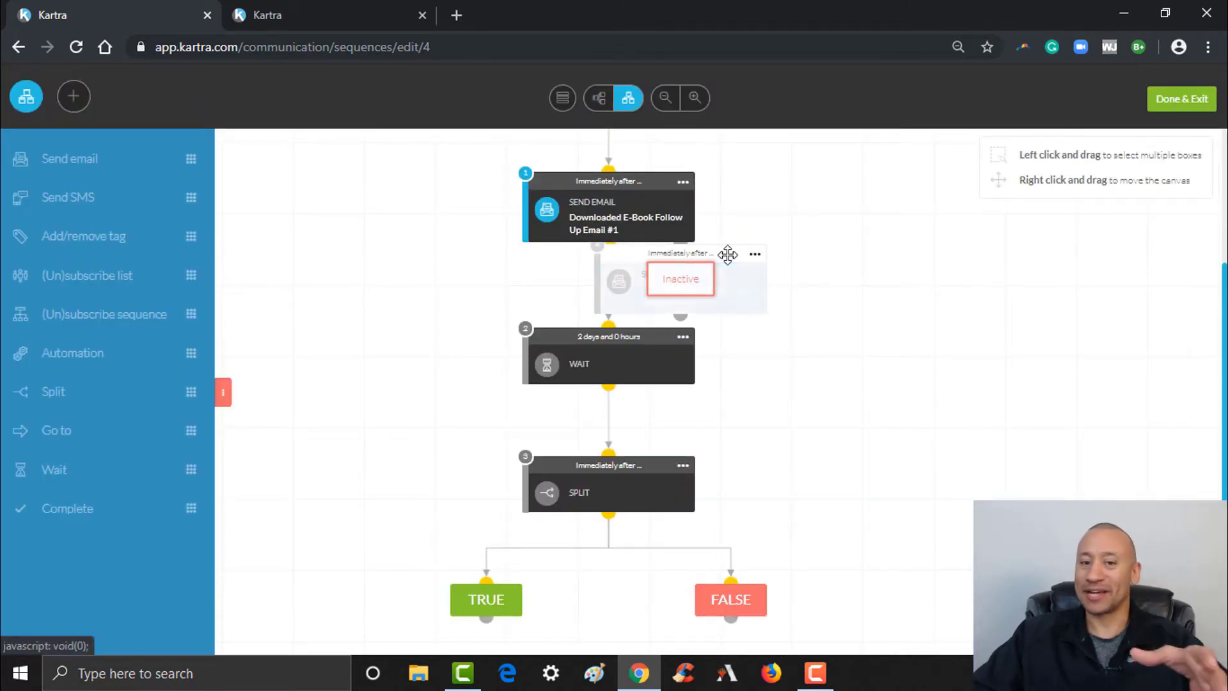
{"action": "mouse_move", "coordinate": [727, 254]}
{"action": "left_mouse_down"}
{"action": "mouse_move", "coordinate": [425, 296]}
{"action": "mouse_move", "coordinate": [343, 589]}
{"action": "mouse_move", "coordinate": [370, 609]}
{"action": "mouse_move", "coordinate": [400, 601]}
{"action": "mouse_move", "coordinate": [500, 536]}
{"action": "mouse_move", "coordinate": [473, 493]}
{"action": "mouse_move", "coordinate": [471, 540]}
{"action": "left_mouse_up"}
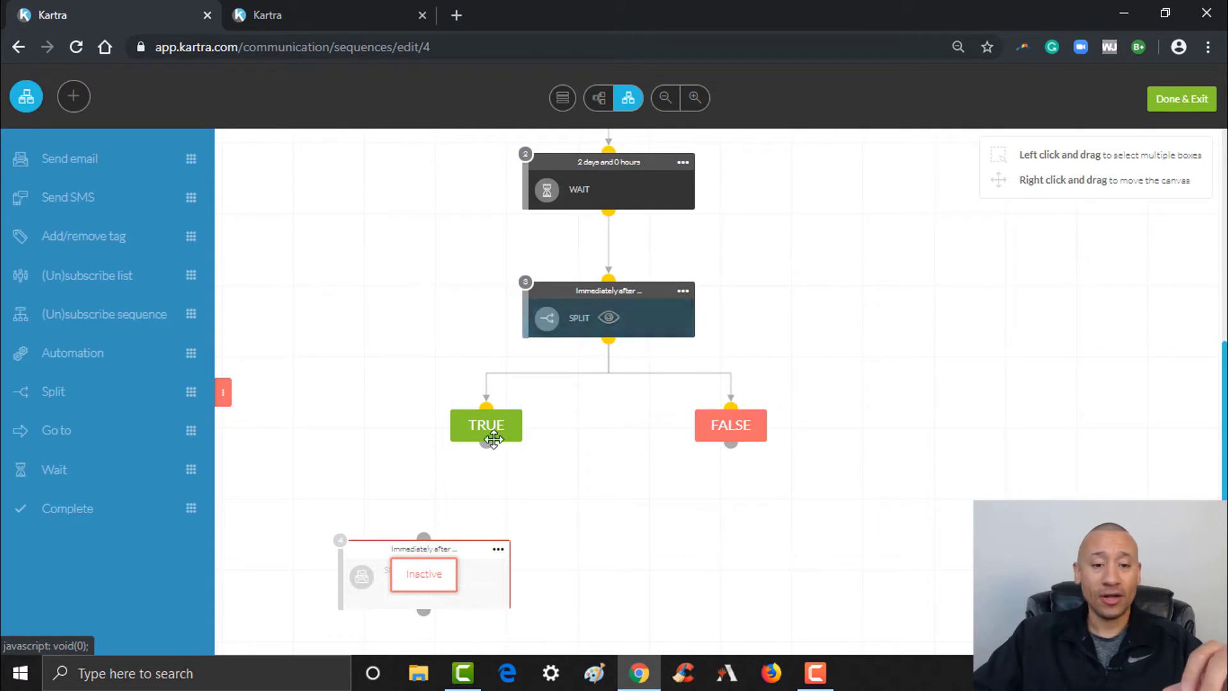
{"action": "left_click_drag", "start_coordinate": [458, 491], "coordinate": [438, 515]}
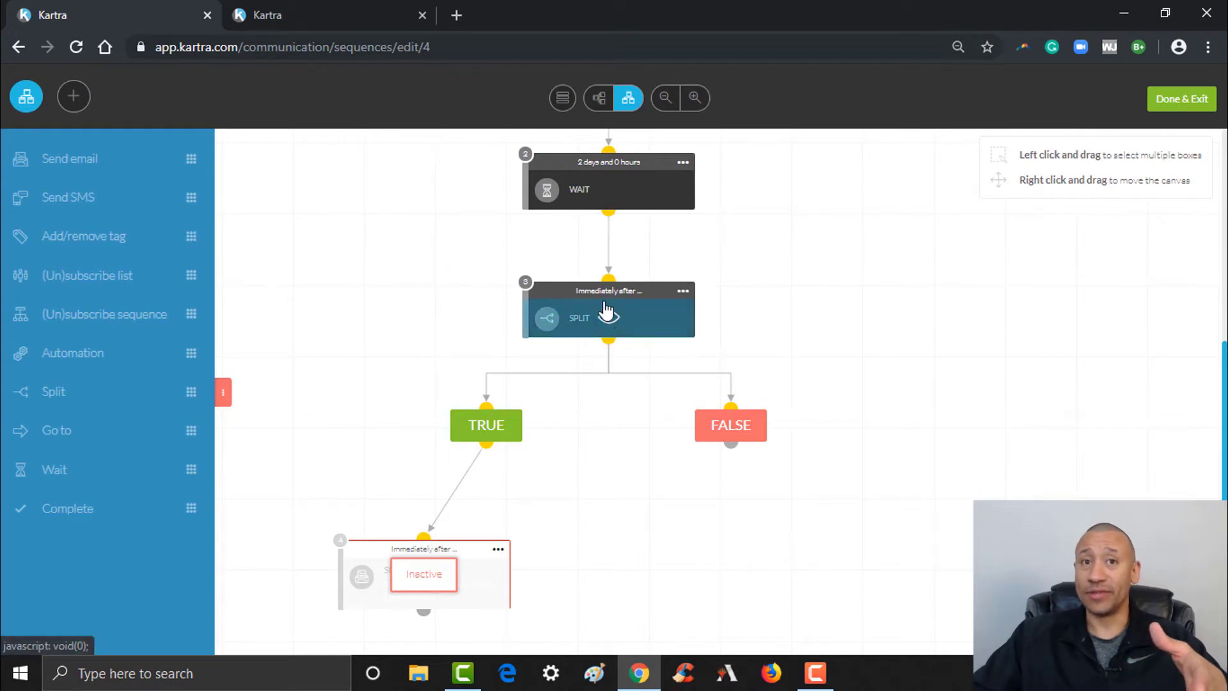
Step: Drop a Complete step below the split's FALSE branch
{"action": "scroll", "coordinate": [411, 224], "scroll_direction": "up", "scroll_amount": 1}
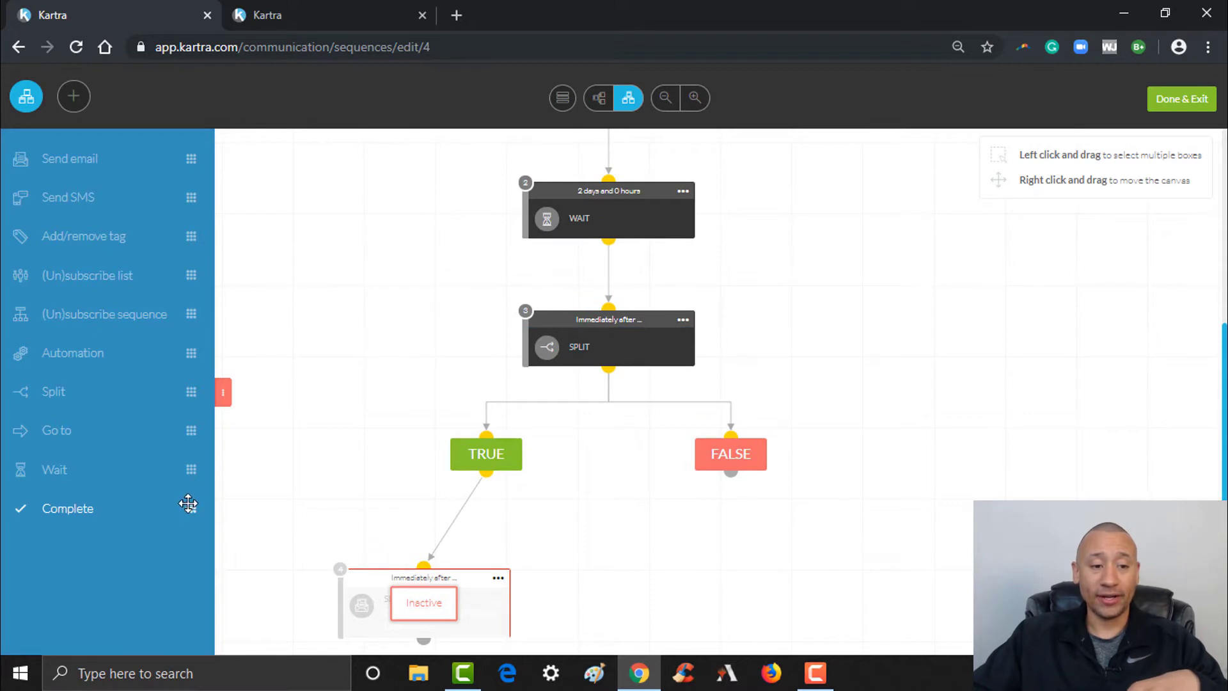
{"action": "left_click_drag", "start_coordinate": [187, 506], "coordinate": [848, 568]}
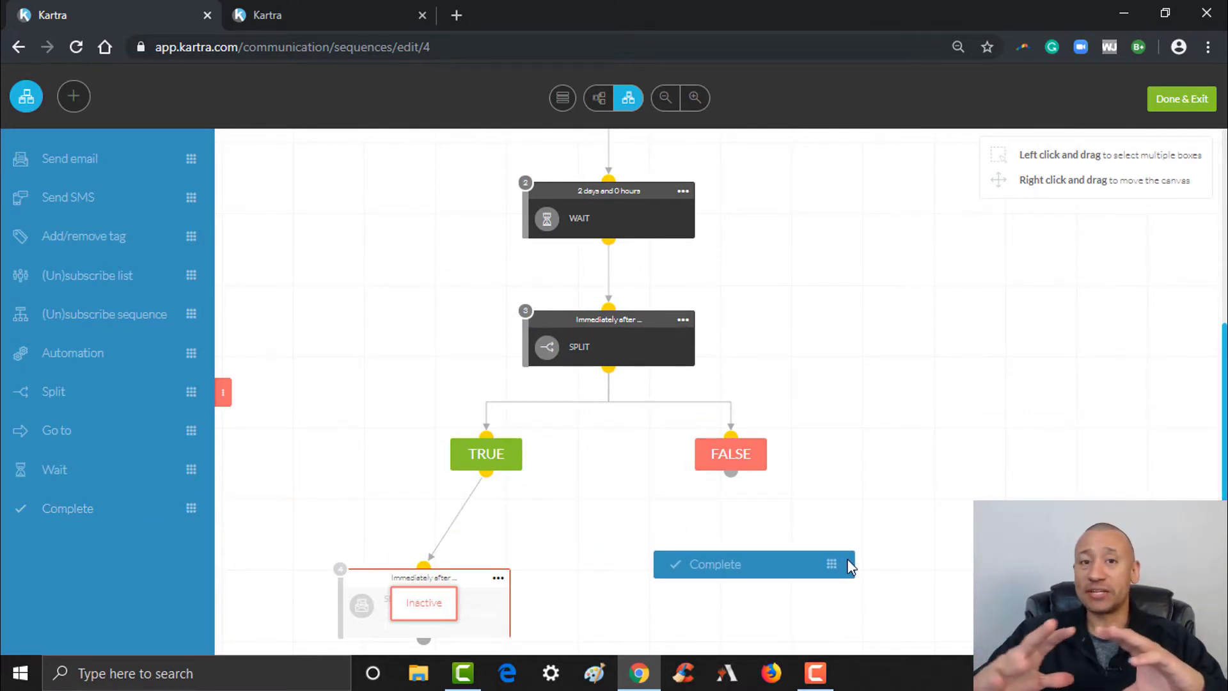
{"action": "left_click_drag", "start_coordinate": [848, 568], "coordinate": [848, 567]}
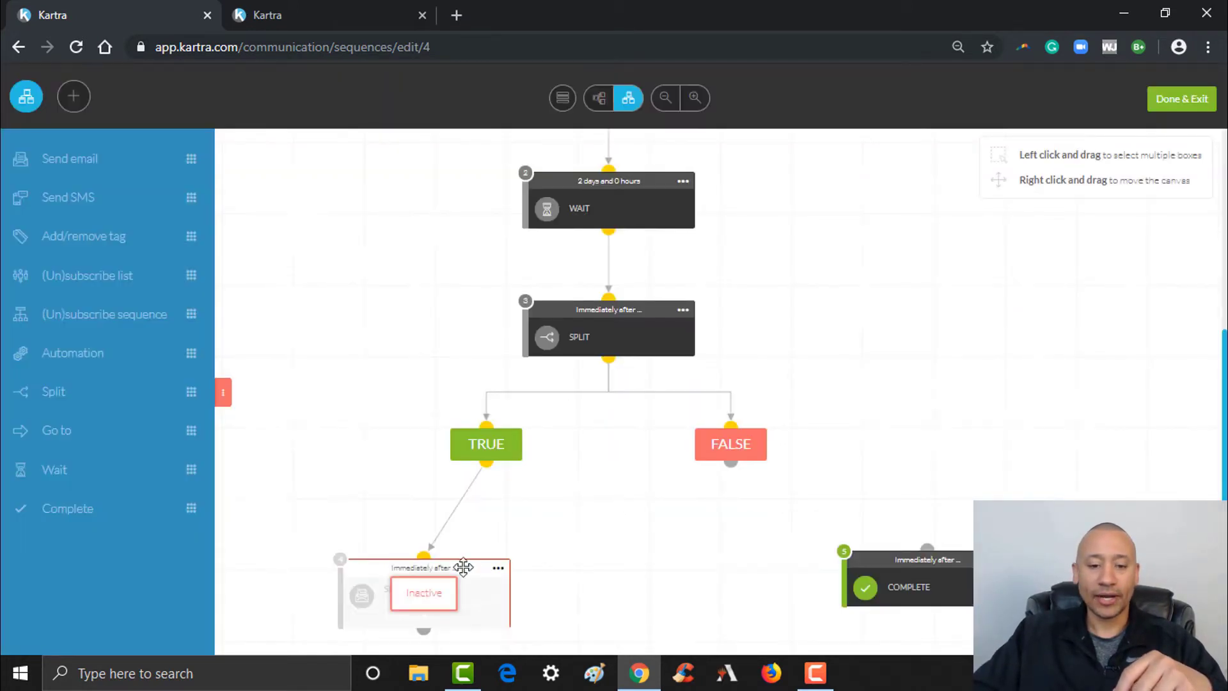
Step: Activate the copied email step on the TRUE branch
{"action": "left_click", "coordinate": [498, 568]}
{"action": "mouse_move", "coordinate": [500, 571]}
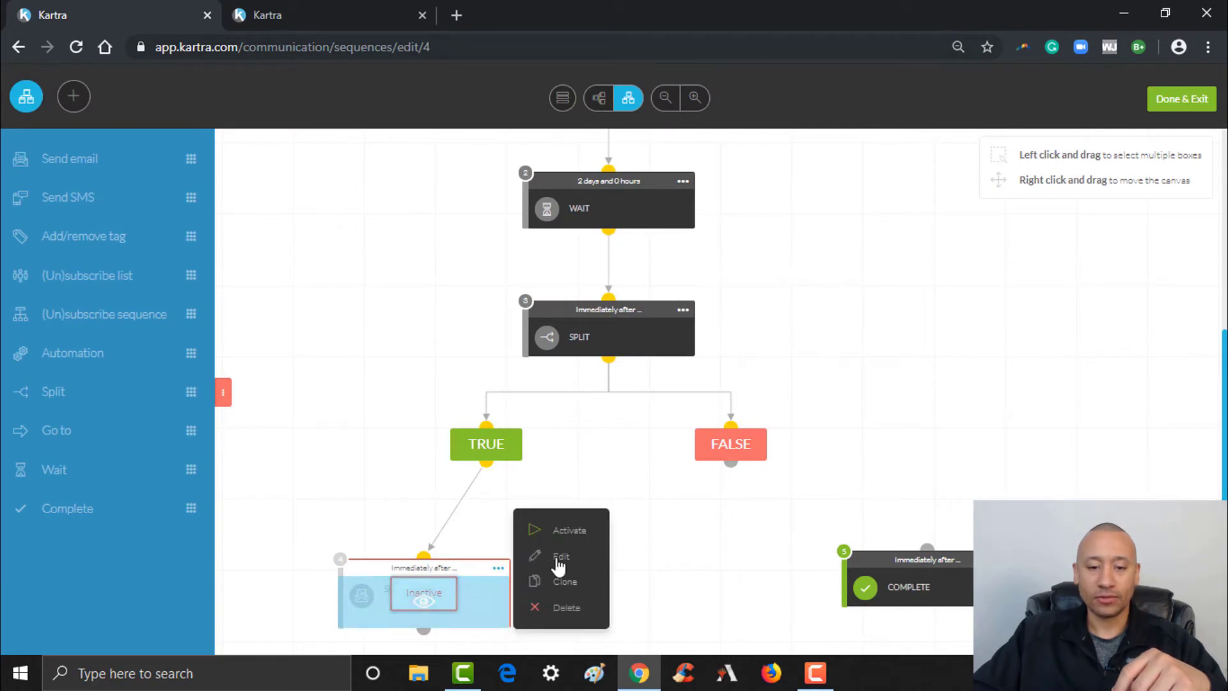
{"action": "left_click", "coordinate": [568, 541]}
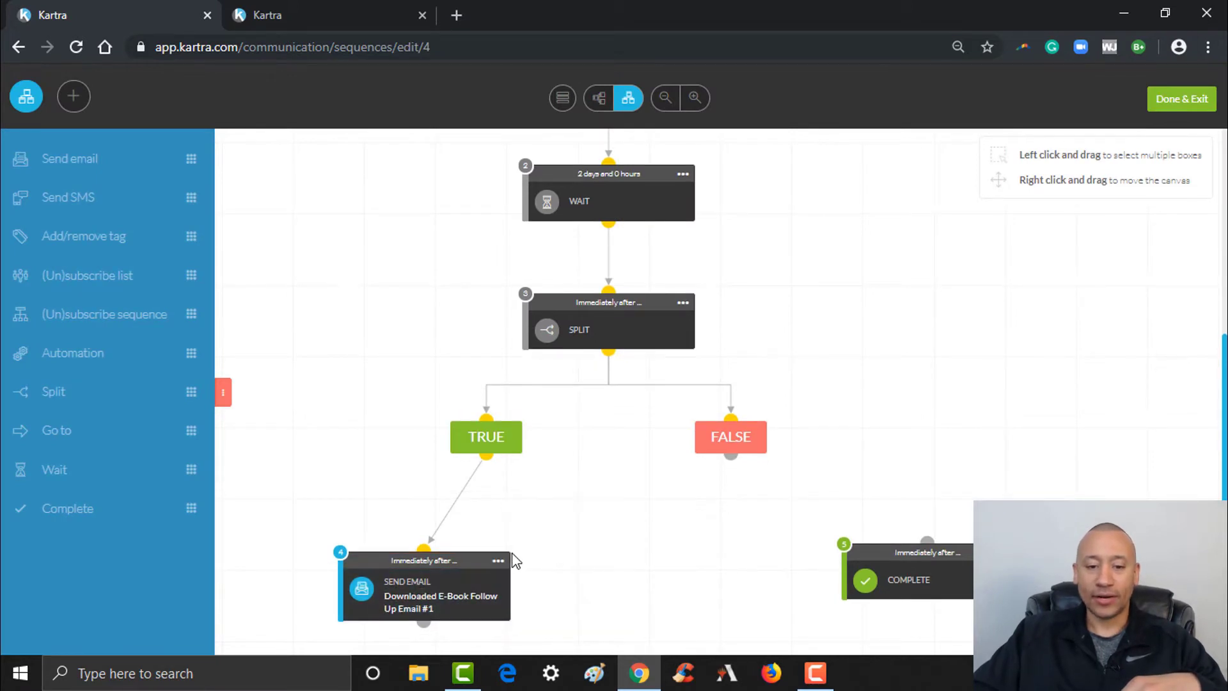
Step: Rename its broadcast to Downloaded E-Book Follow Up Email #2, save, and close the details
{"action": "mouse_move", "coordinate": [497, 559]}
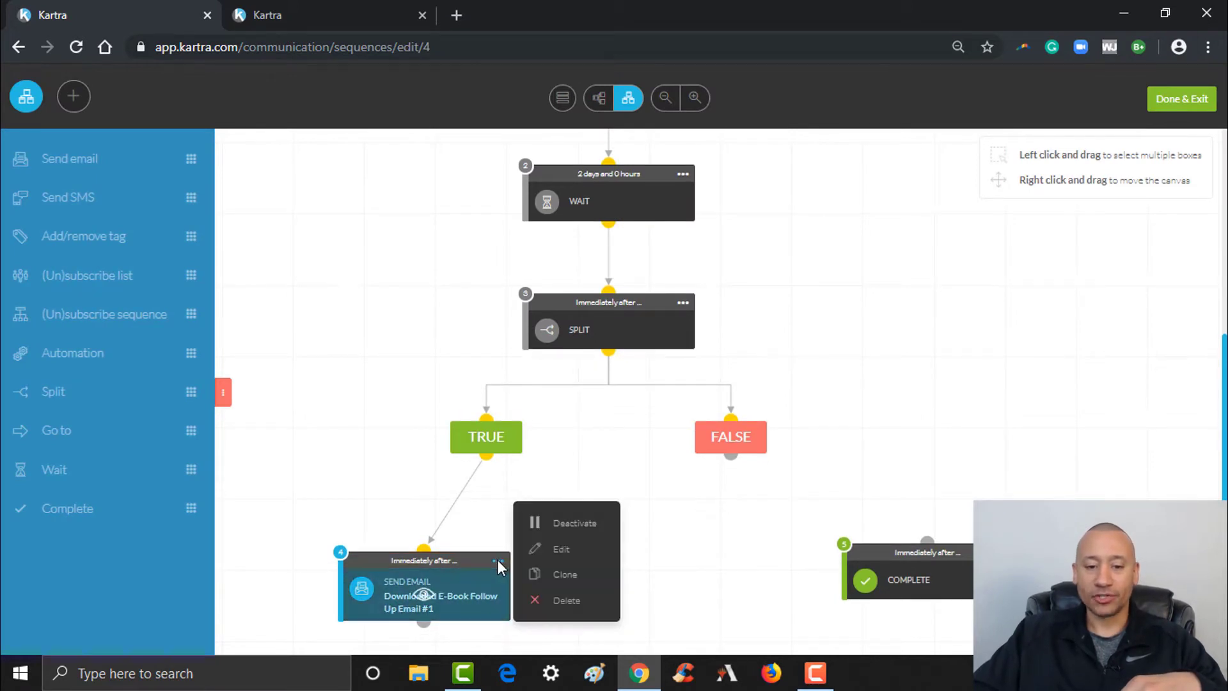
{"action": "left_click", "coordinate": [563, 550]}
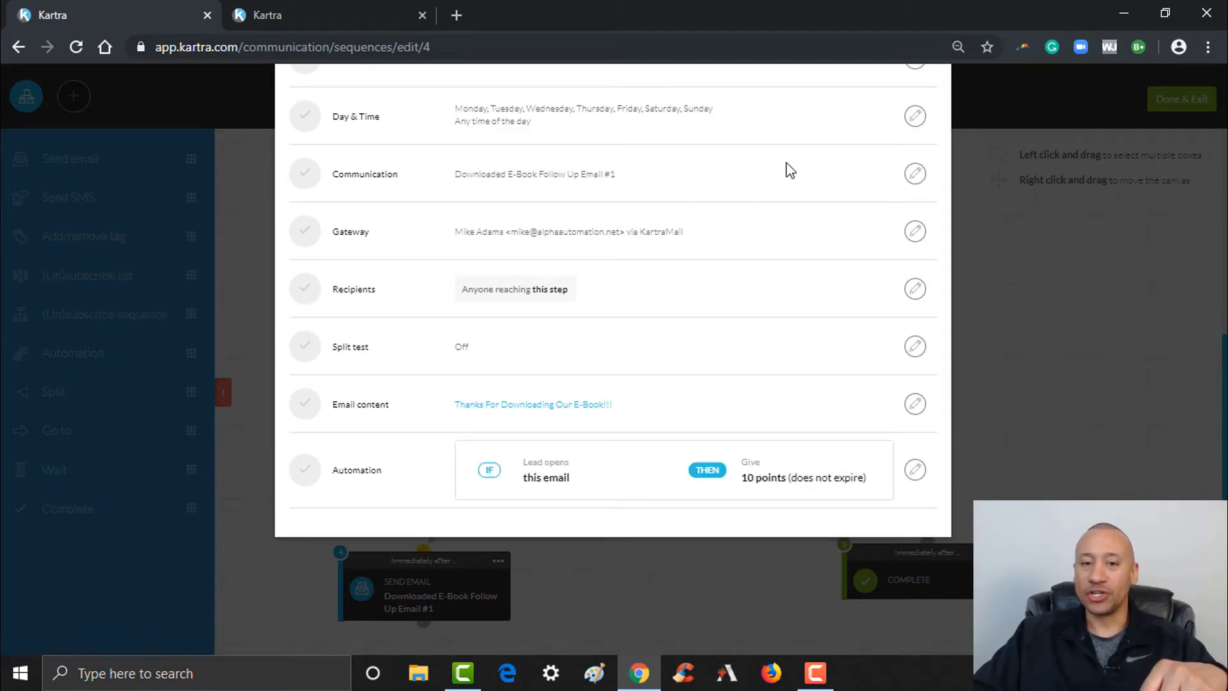
{"action": "scroll", "coordinate": [942, 170], "scroll_direction": "up", "scroll_amount": 3}
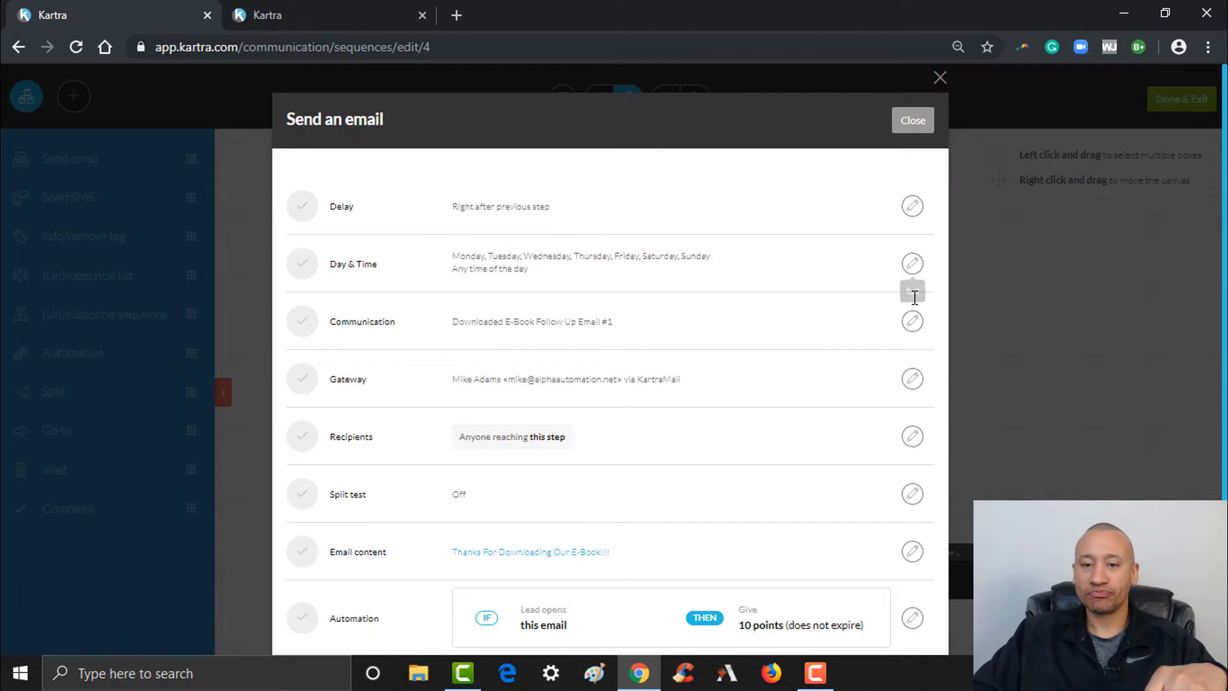
{"action": "left_click", "coordinate": [913, 321]}
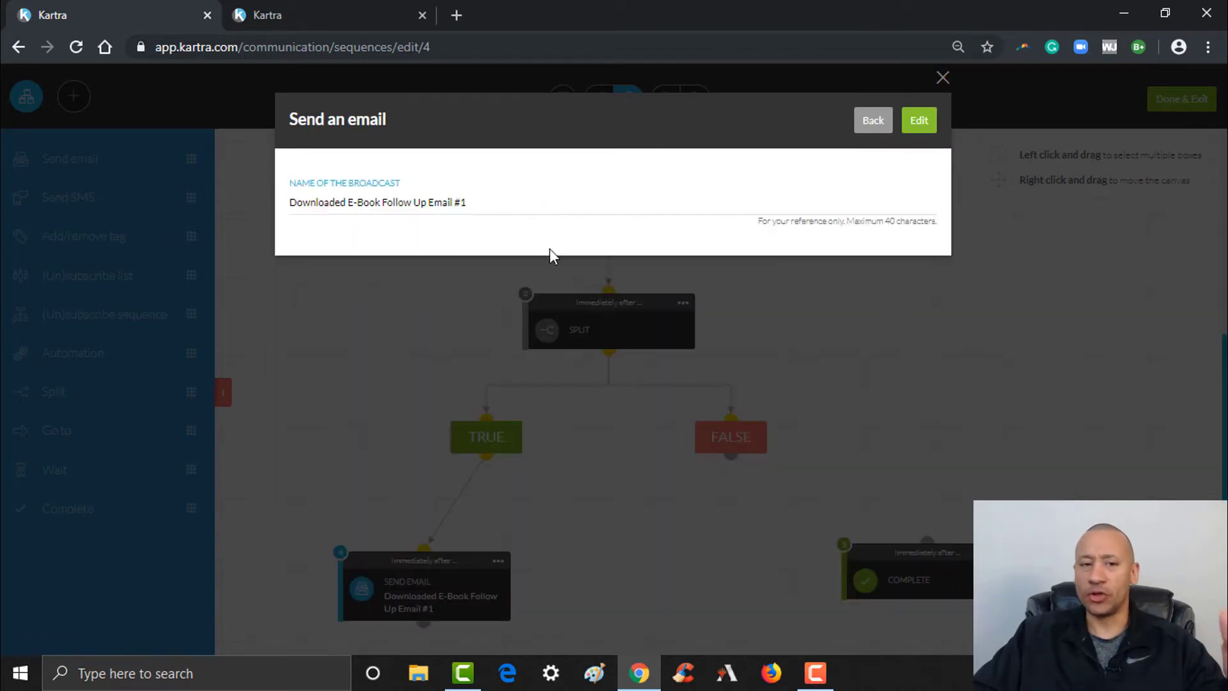
{"action": "left_click_drag", "start_coordinate": [462, 203], "coordinate": [488, 203]}
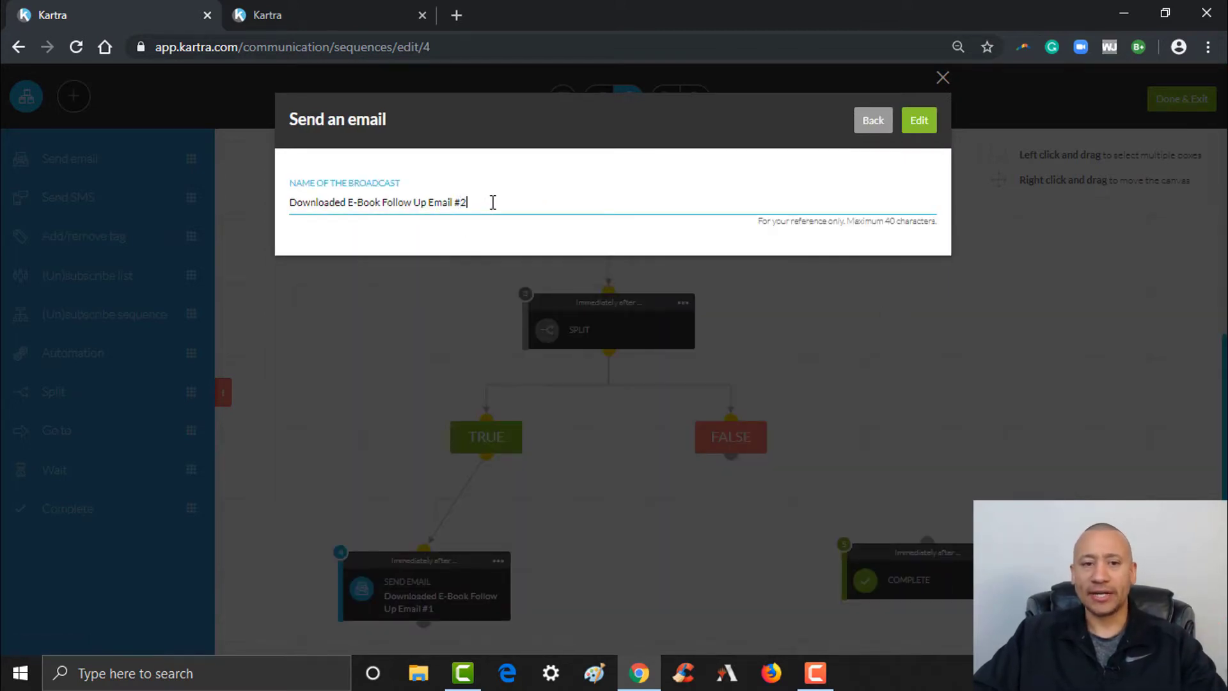
{"action": "type", "text": "2"}
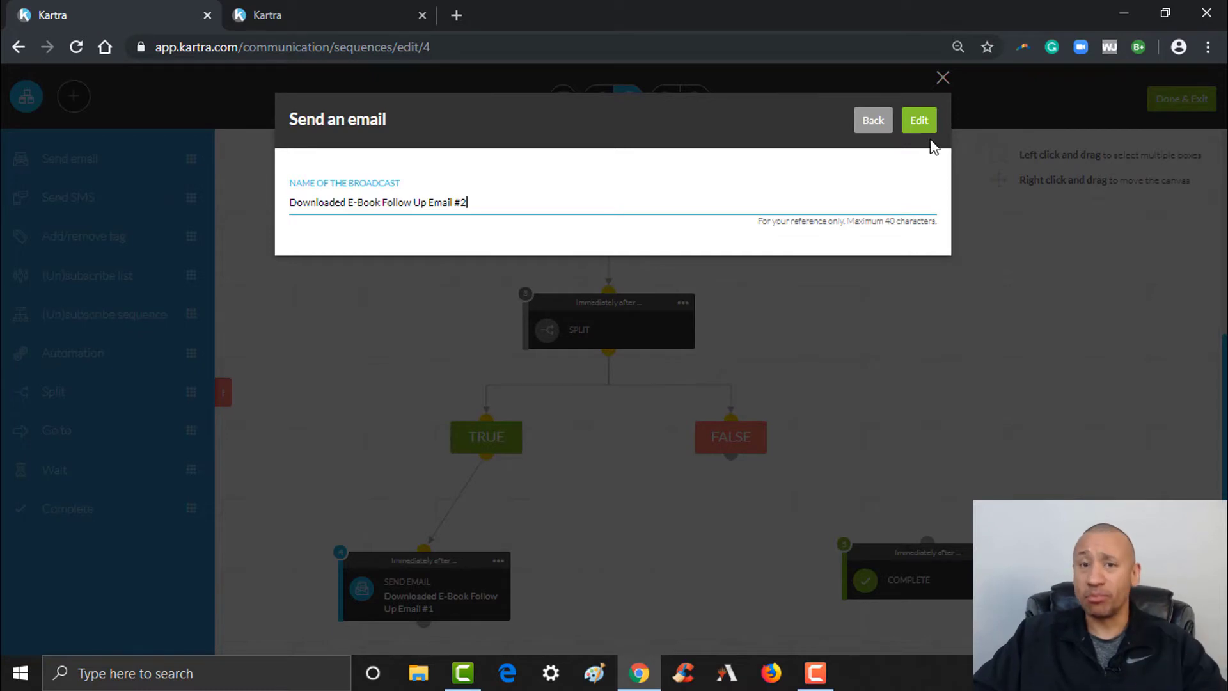
{"action": "left_click", "coordinate": [932, 129]}
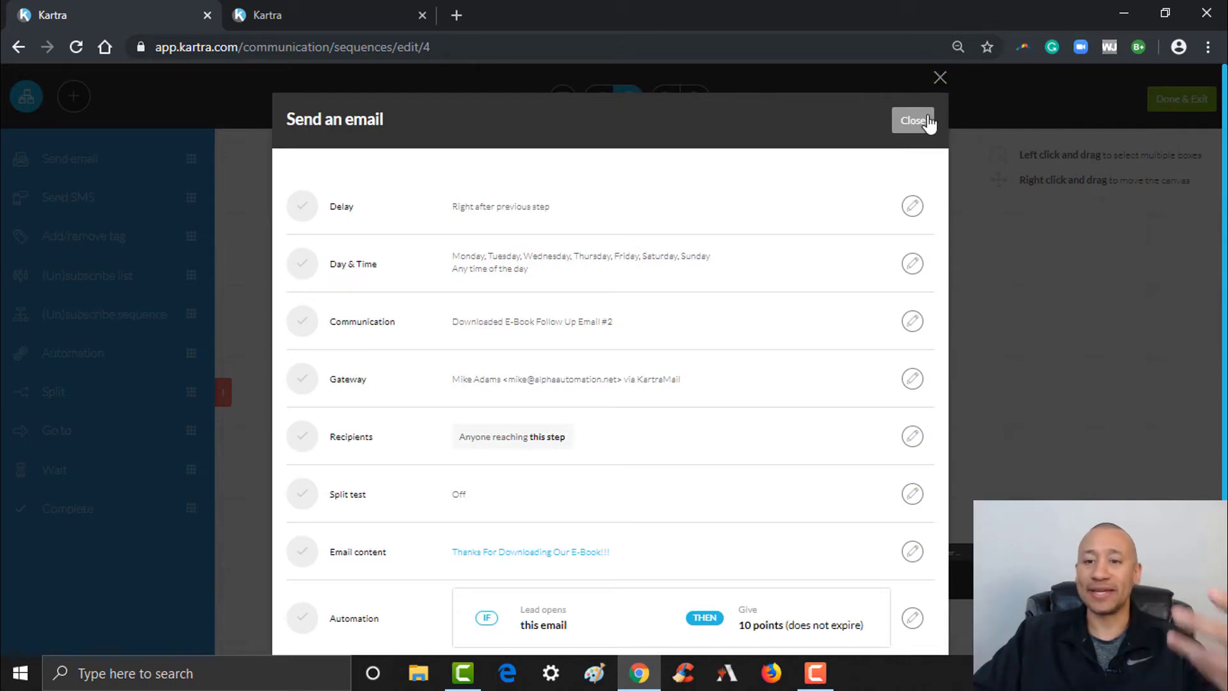
{"action": "left_click", "coordinate": [920, 121]}
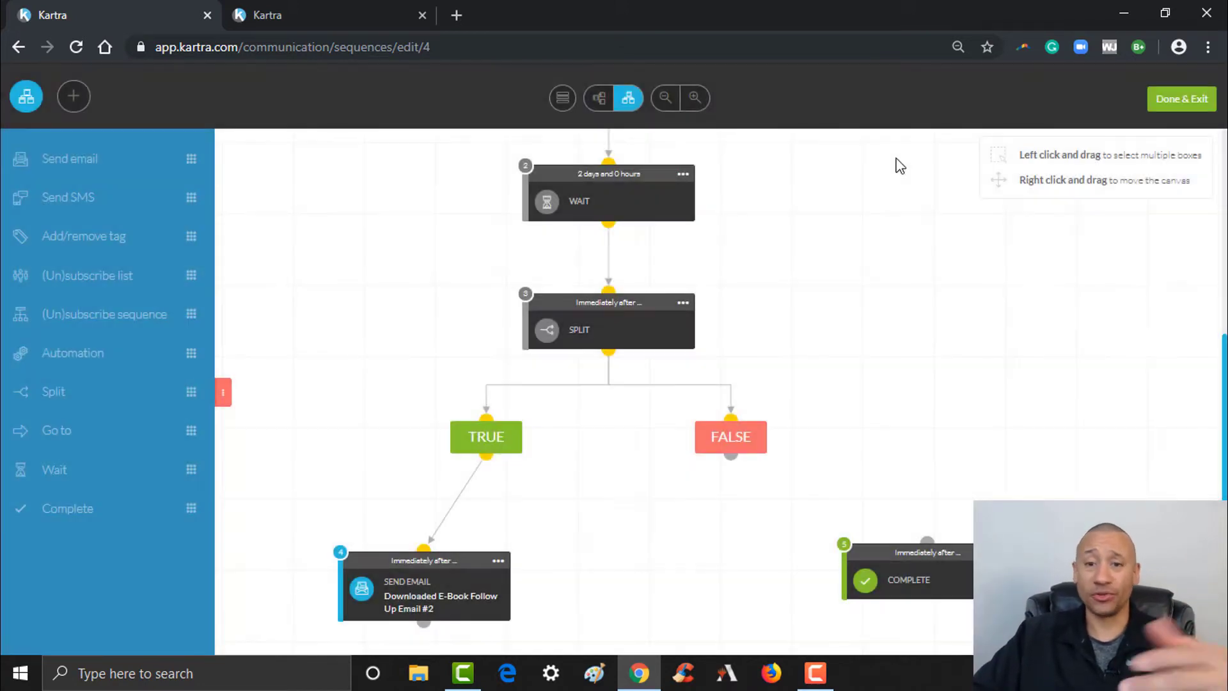
Step: Place a new (Un)subscribe sequence step on the canvas beside the split's FALSE branch
{"action": "scroll", "coordinate": [1226, 371], "scroll_direction": "down", "scroll_amount": 1}
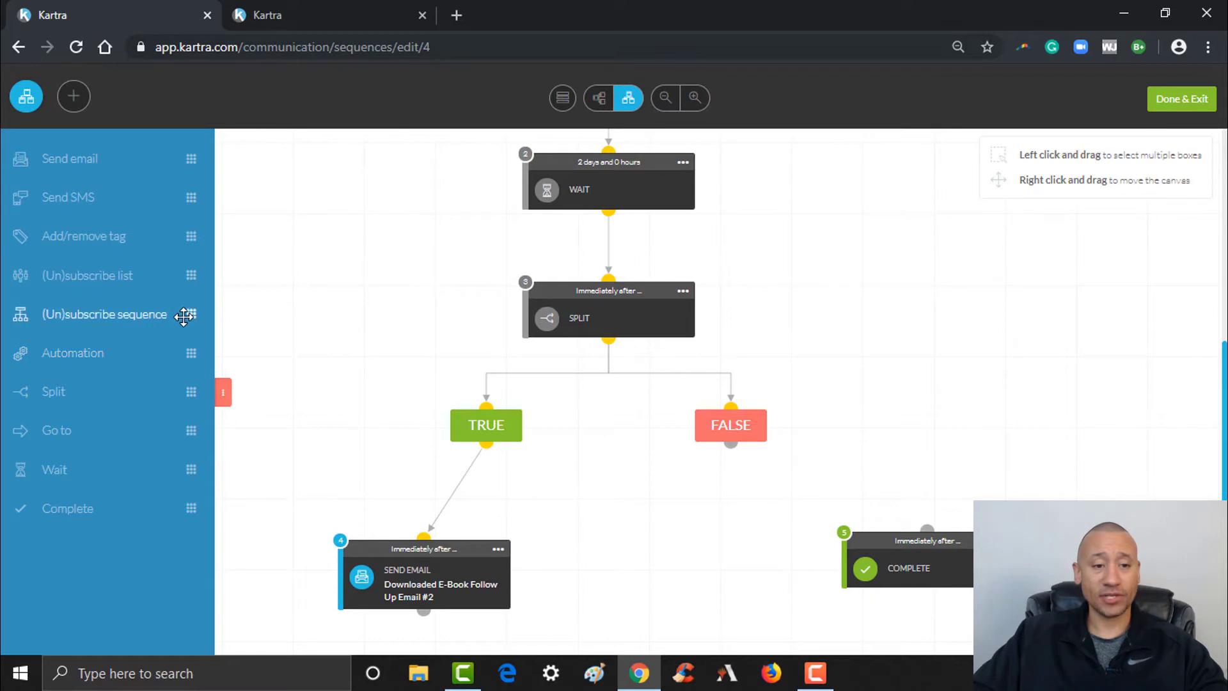
{"action": "left_click_drag", "start_coordinate": [184, 316], "coordinate": [1002, 479]}
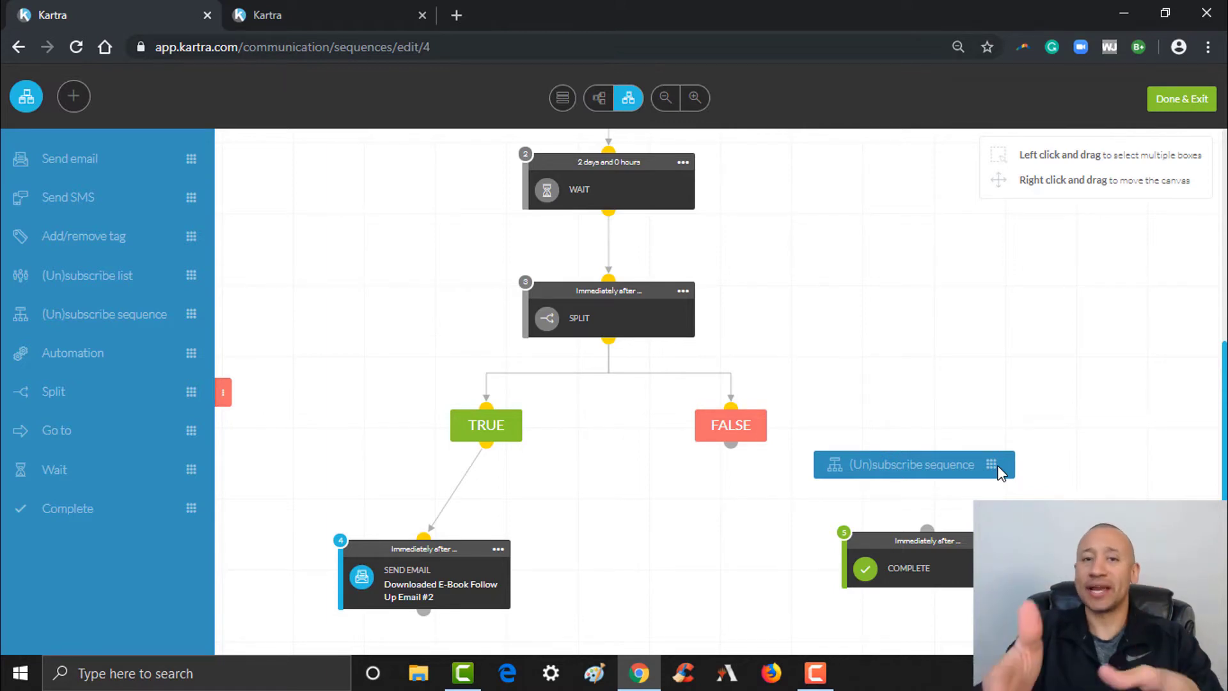
{"action": "left_click_drag", "start_coordinate": [1001, 473], "coordinate": [1001, 473]}
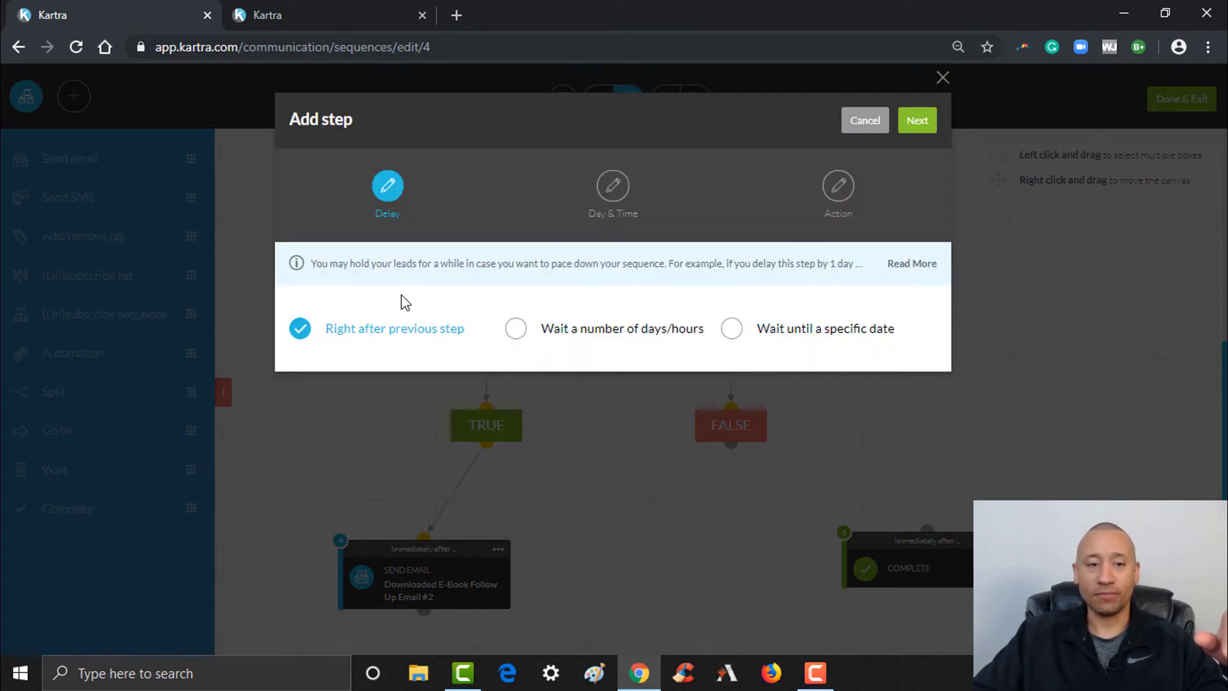
Step: Set the step to run right after the previous one on any day, unsubscribing leads from Downloaded E-Book
{"action": "left_click", "coordinate": [912, 132]}
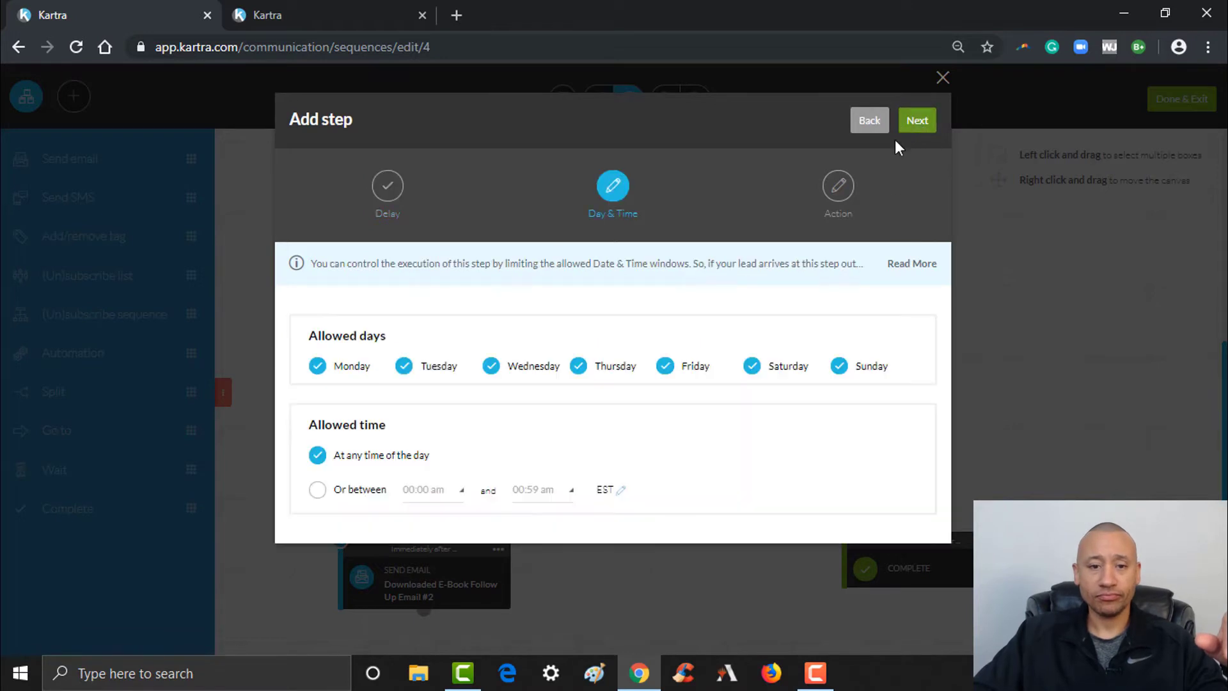
{"action": "left_click", "coordinate": [917, 122]}
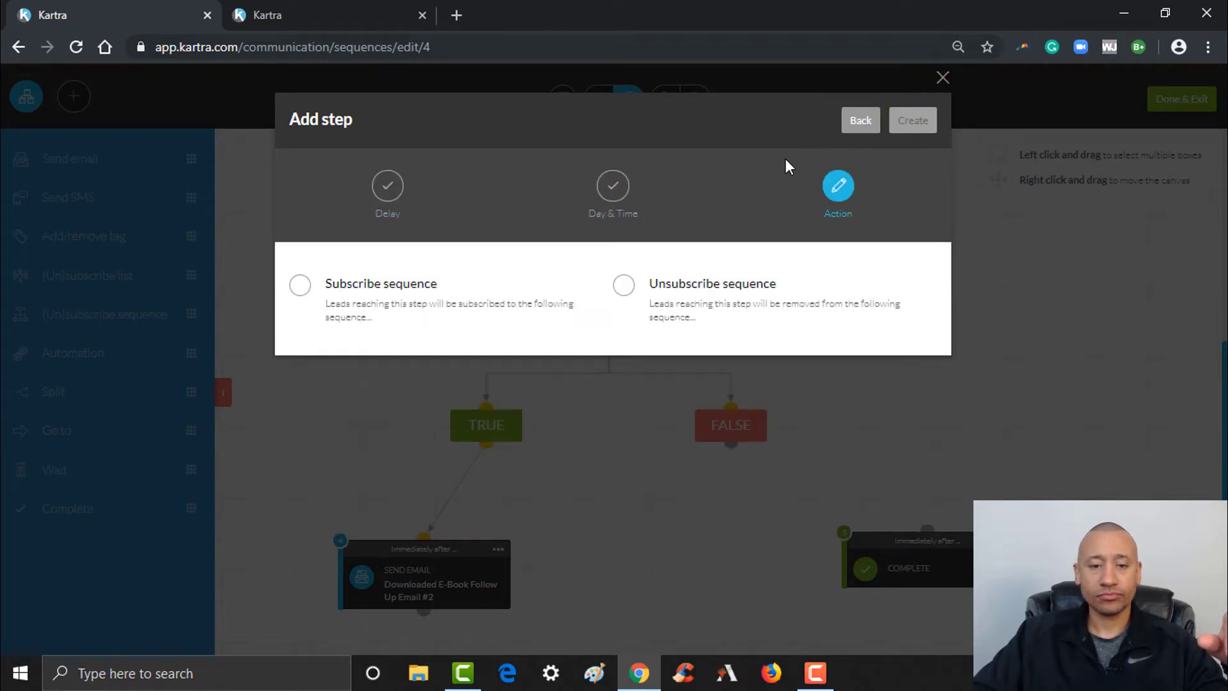
{"action": "left_click", "coordinate": [723, 294]}
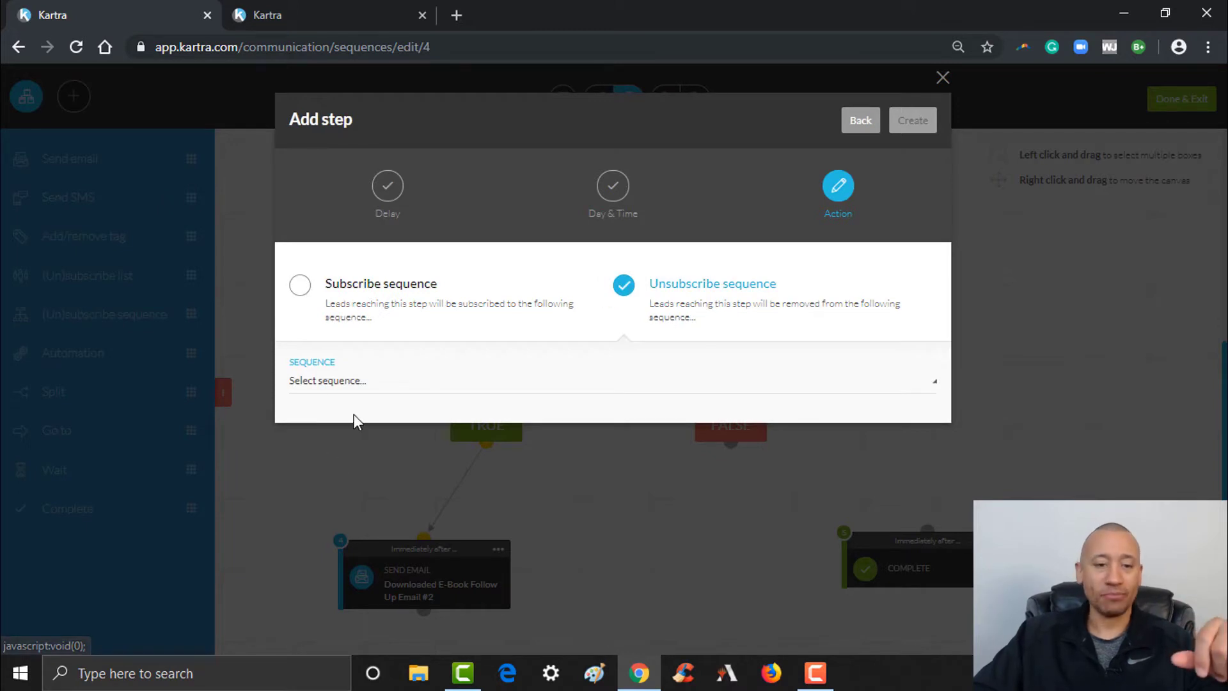
{"action": "left_click", "coordinate": [374, 395]}
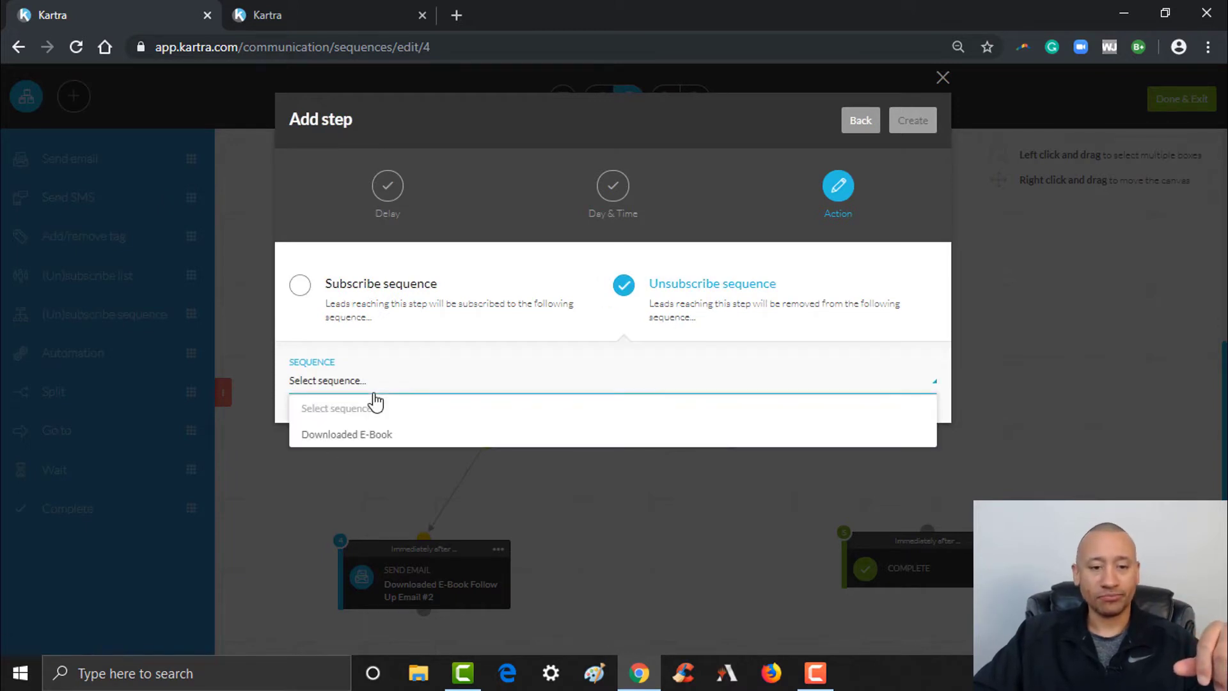
{"action": "left_click", "coordinate": [360, 440]}
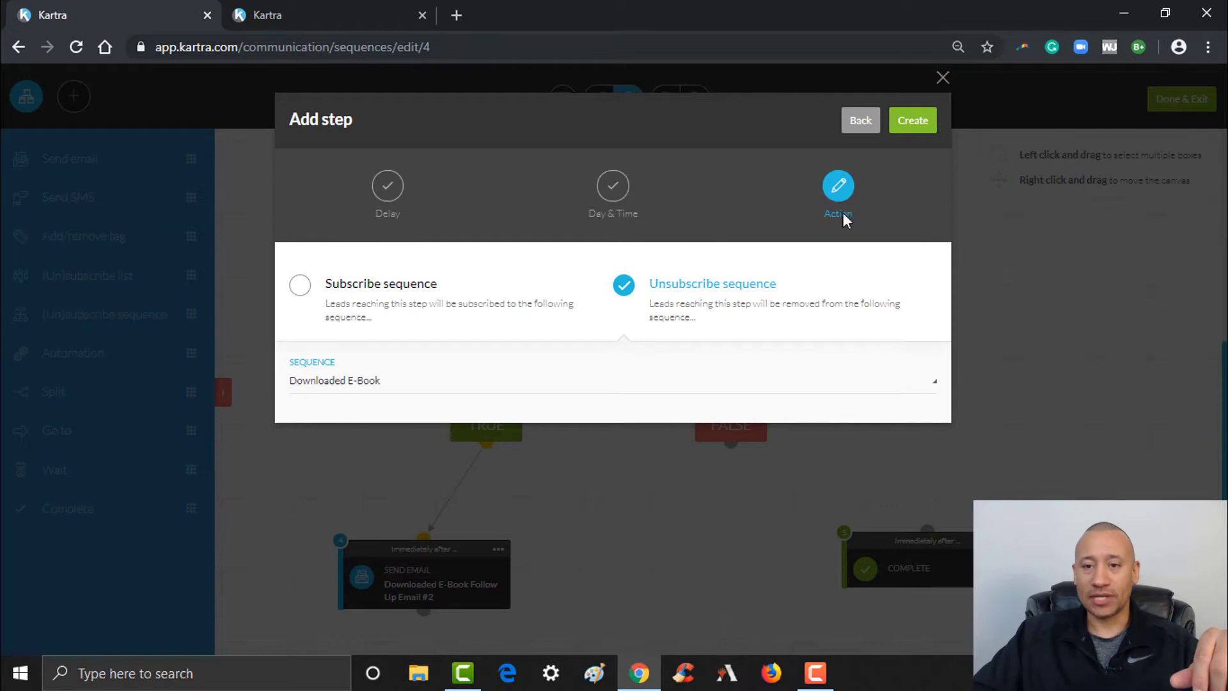
{"action": "left_click", "coordinate": [928, 120]}
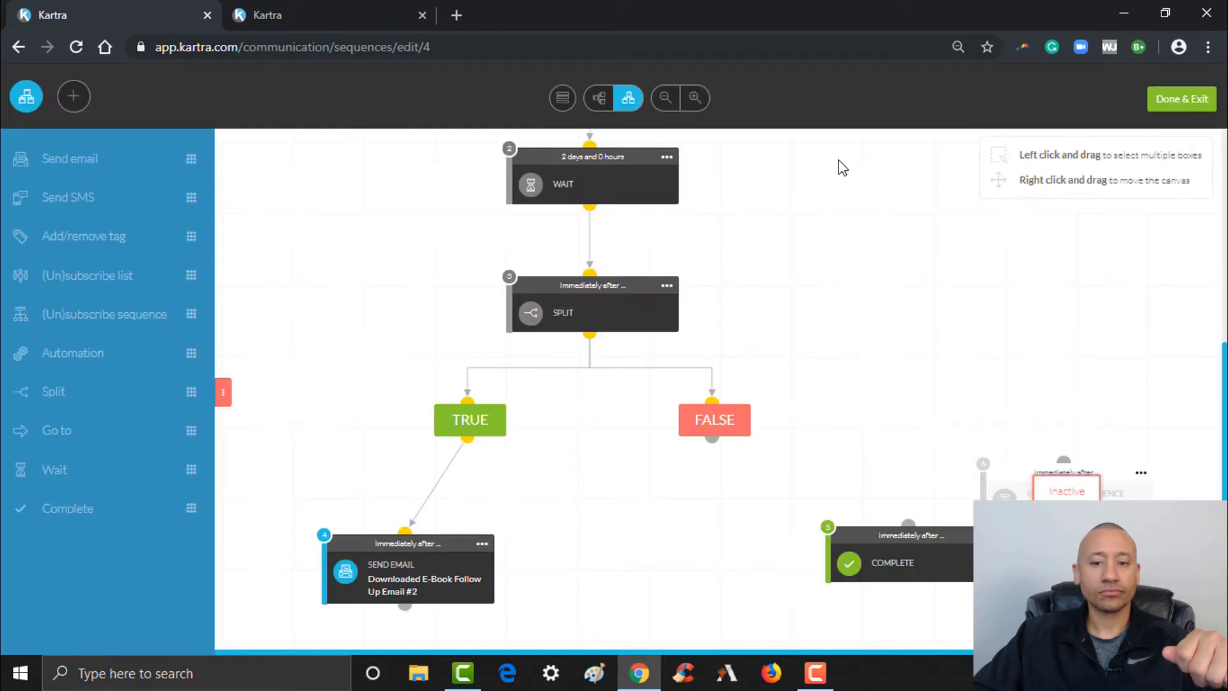
Step: Activate the Downloaded E-Book unsubscribe step, wire the FALSE branch into it, and connect it to Complete
{"action": "left_click", "coordinate": [1141, 476]}
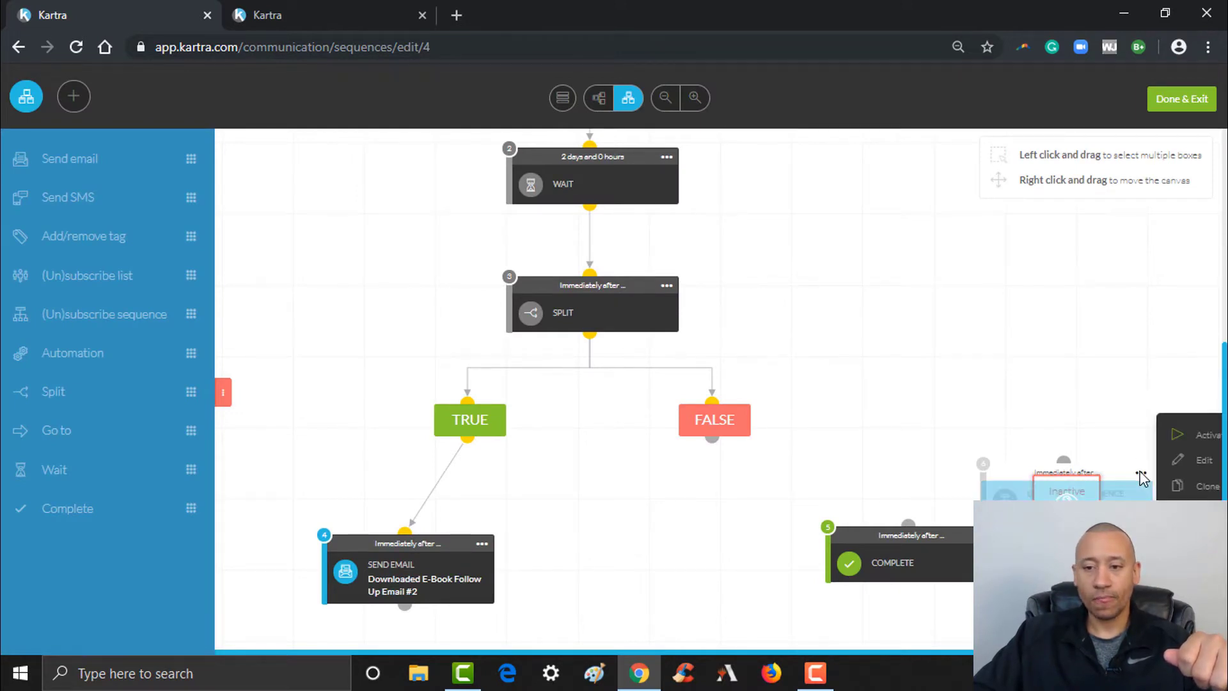
{"action": "left_click", "coordinate": [1180, 440]}
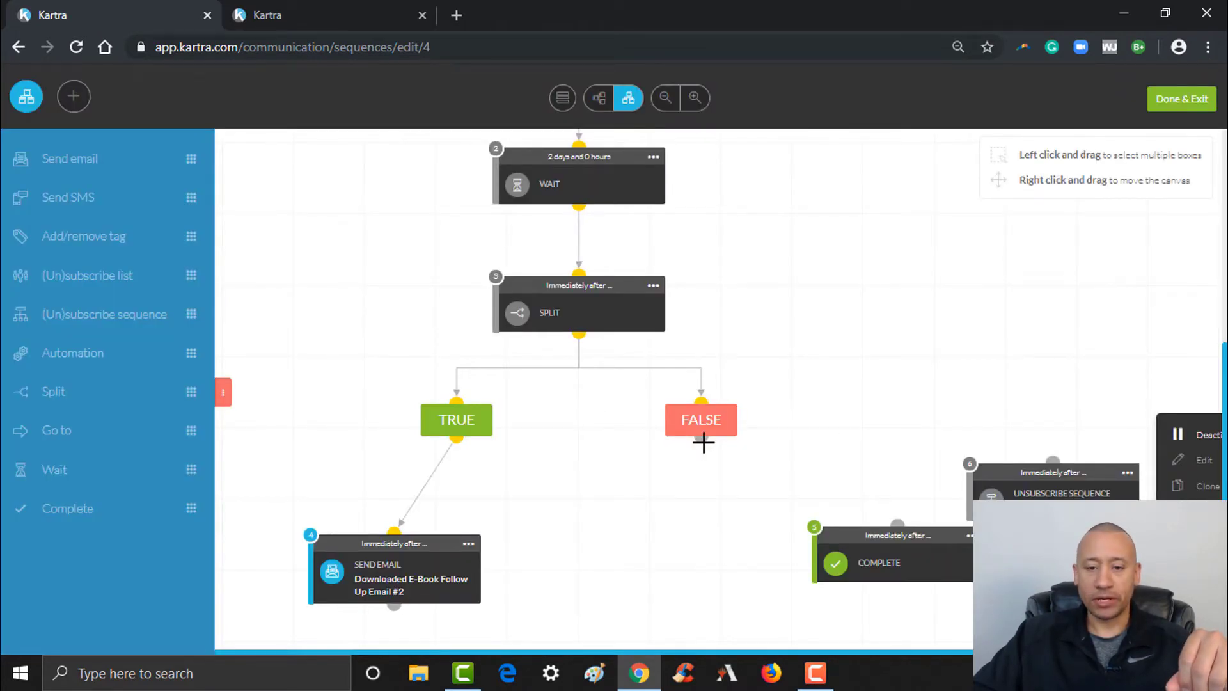
{"action": "left_click_drag", "start_coordinate": [702, 439], "coordinate": [1052, 460]}
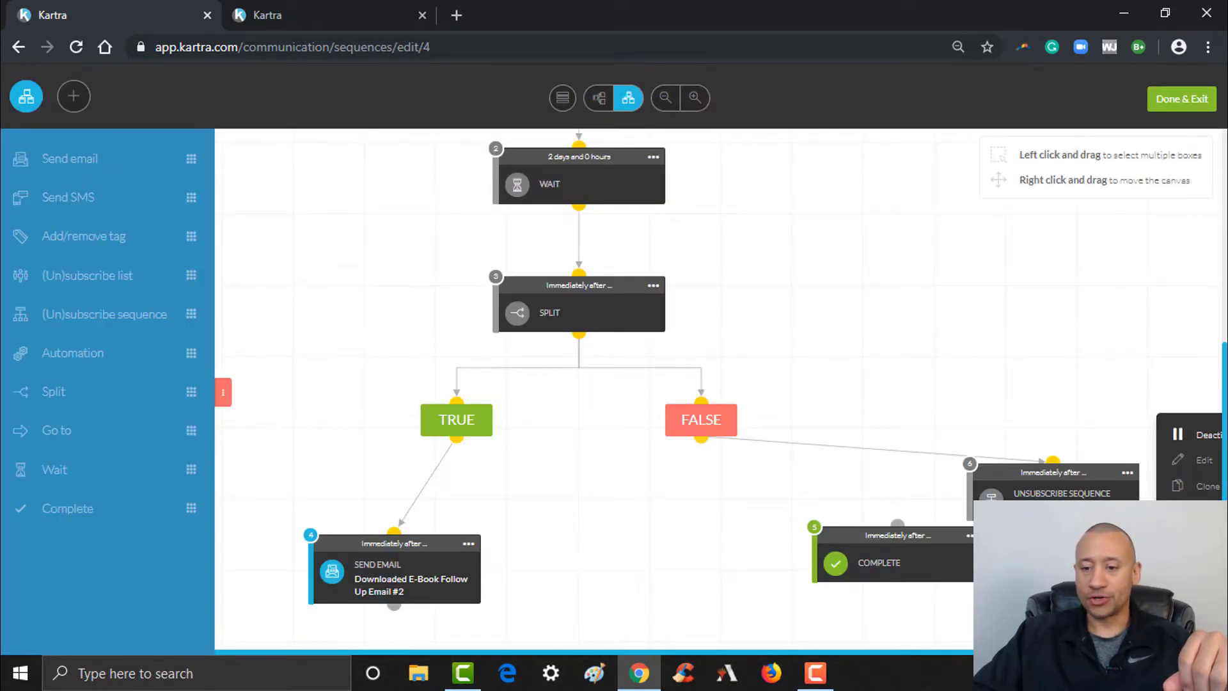
{"action": "left_click_drag", "start_coordinate": [1054, 520], "coordinate": [936, 522]}
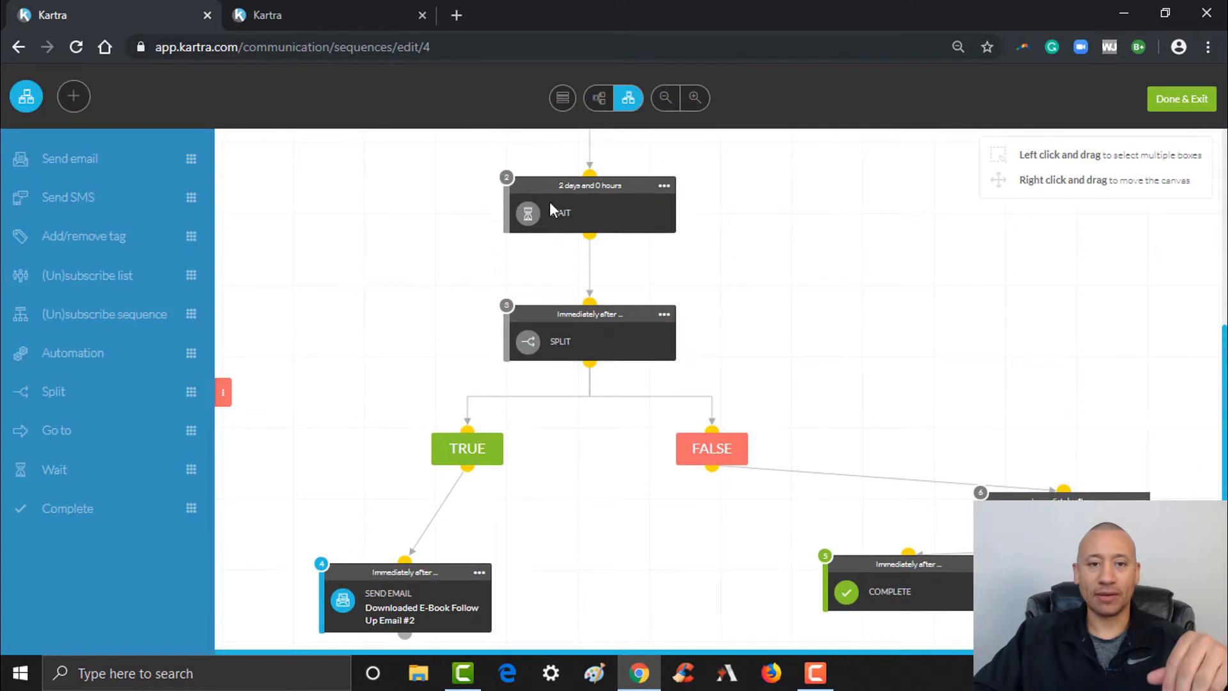
{"action": "scroll", "coordinate": [553, 192], "scroll_direction": "up", "scroll_amount": 1}
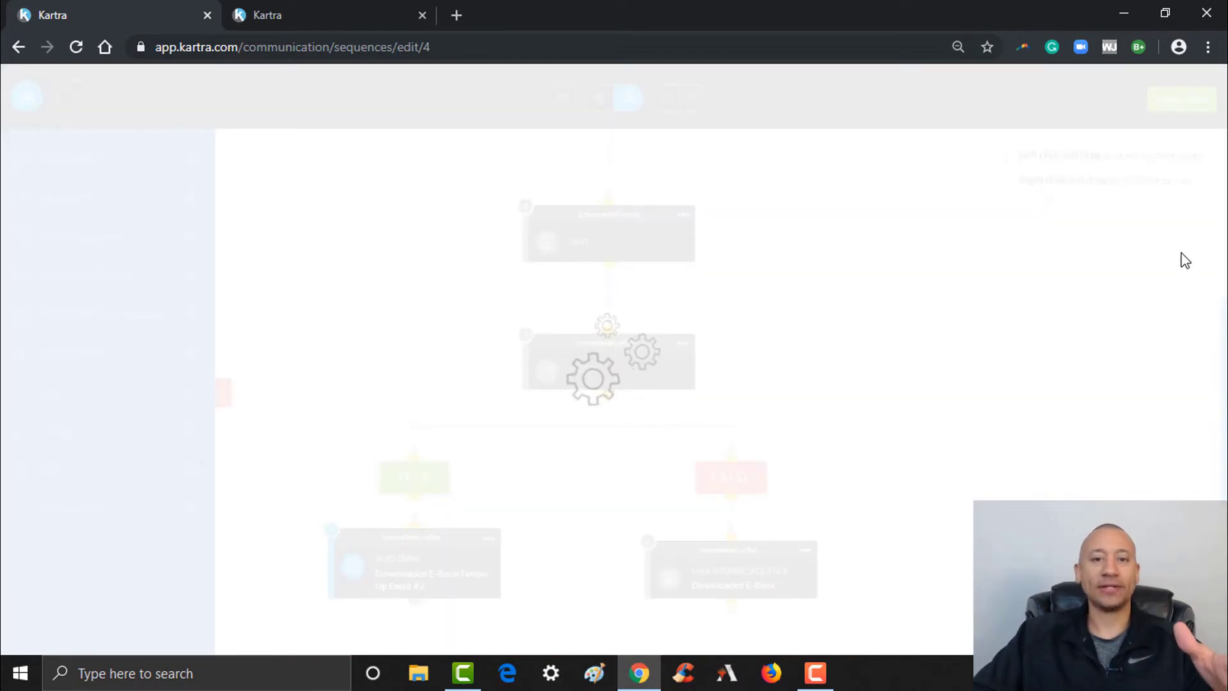
{"action": "scroll", "coordinate": [607, 384], "scroll_direction": "up", "scroll_amount": 5}
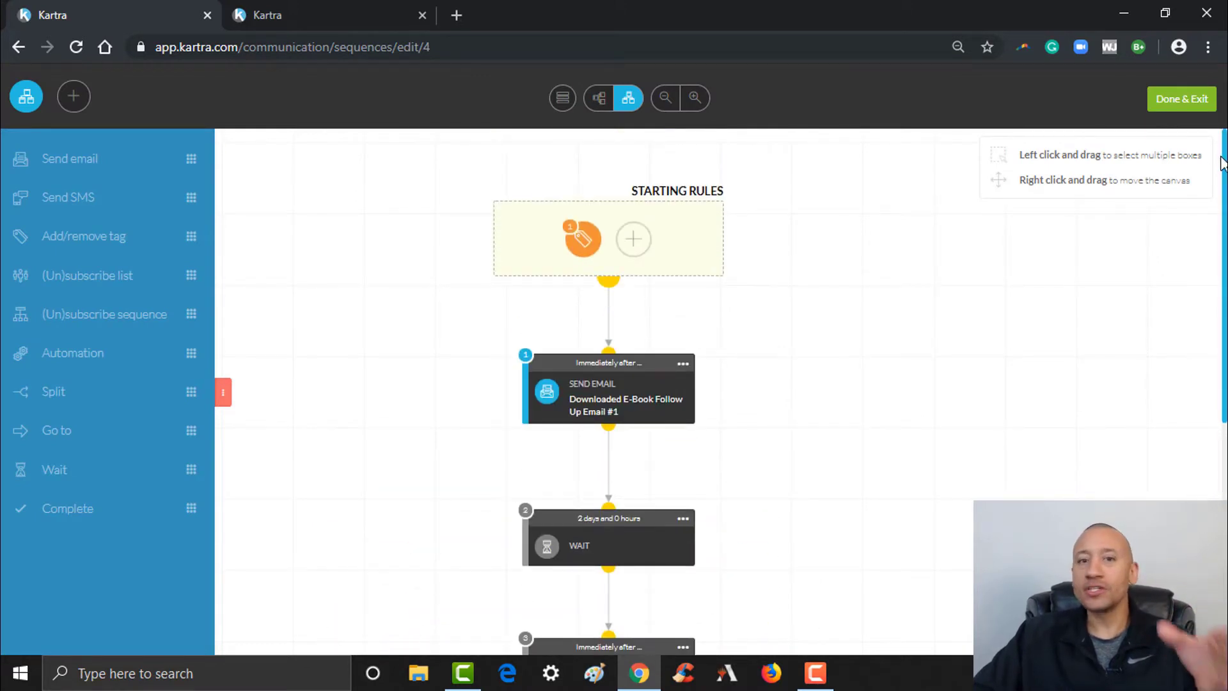
{"action": "left_click", "coordinate": [583, 241]}
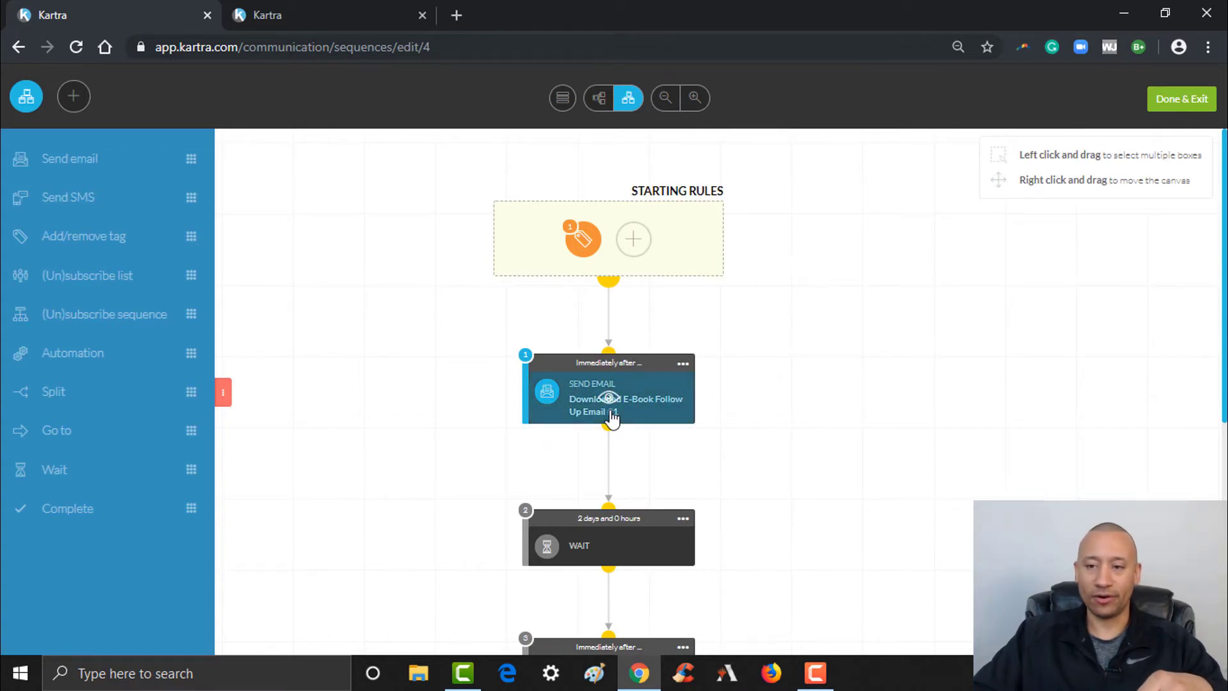
{"action": "scroll", "coordinate": [609, 384], "scroll_direction": "down", "scroll_amount": 3}
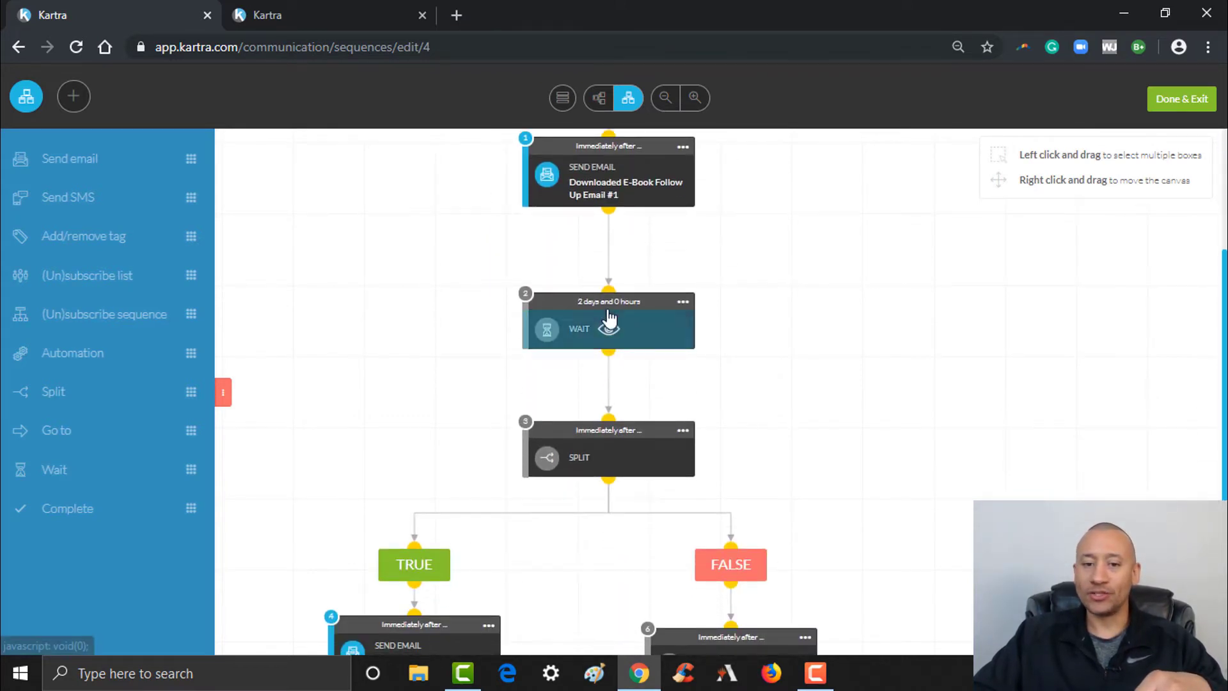
{"action": "left_click", "coordinate": [582, 340]}
{"action": "left_click", "coordinate": [619, 321]}
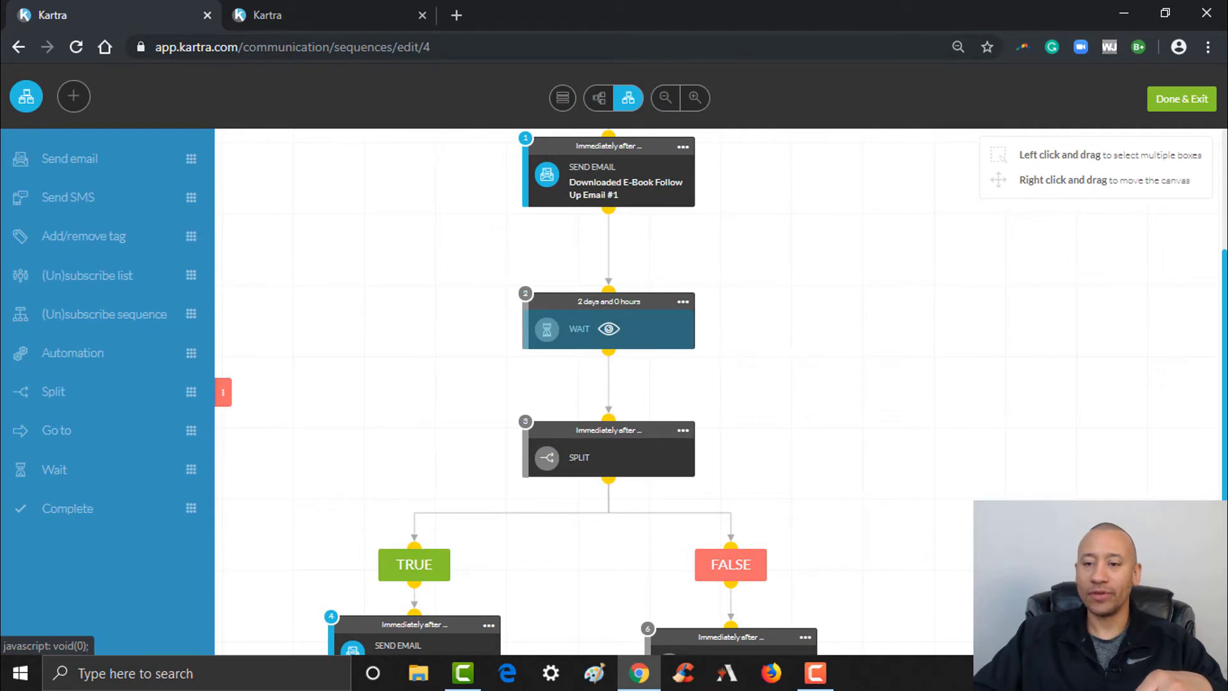
{"action": "scroll", "coordinate": [798, 337], "scroll_direction": "down", "scroll_amount": 2}
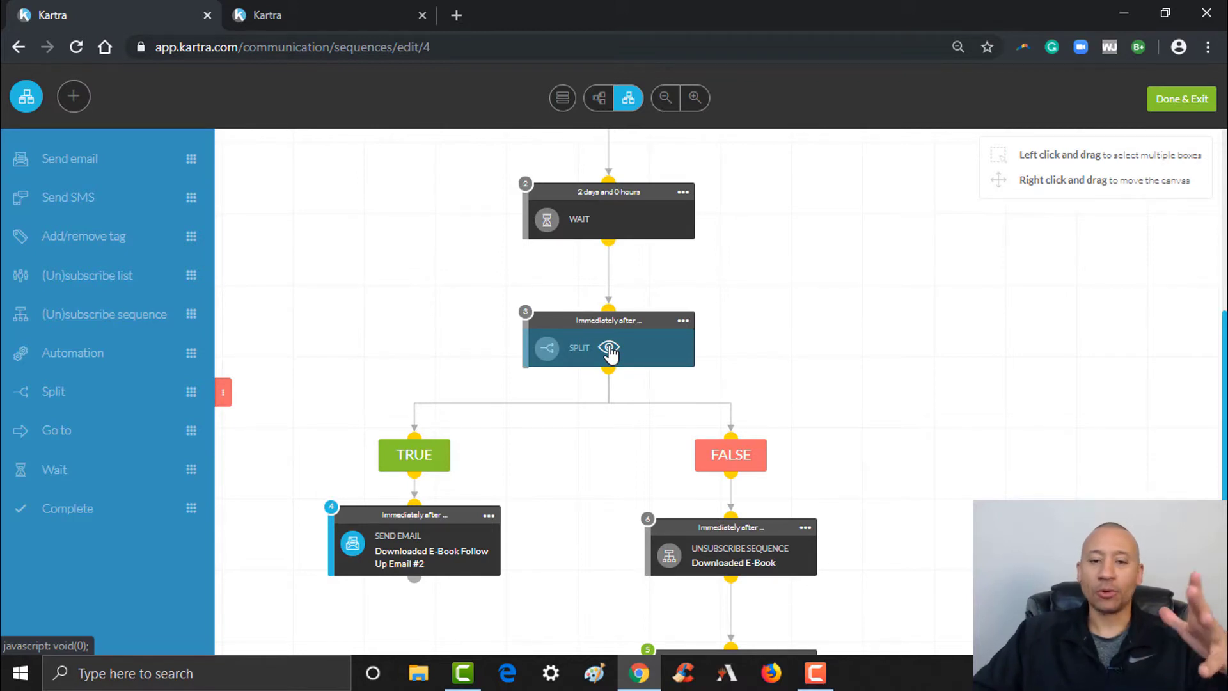
{"action": "left_click", "coordinate": [609, 348]}
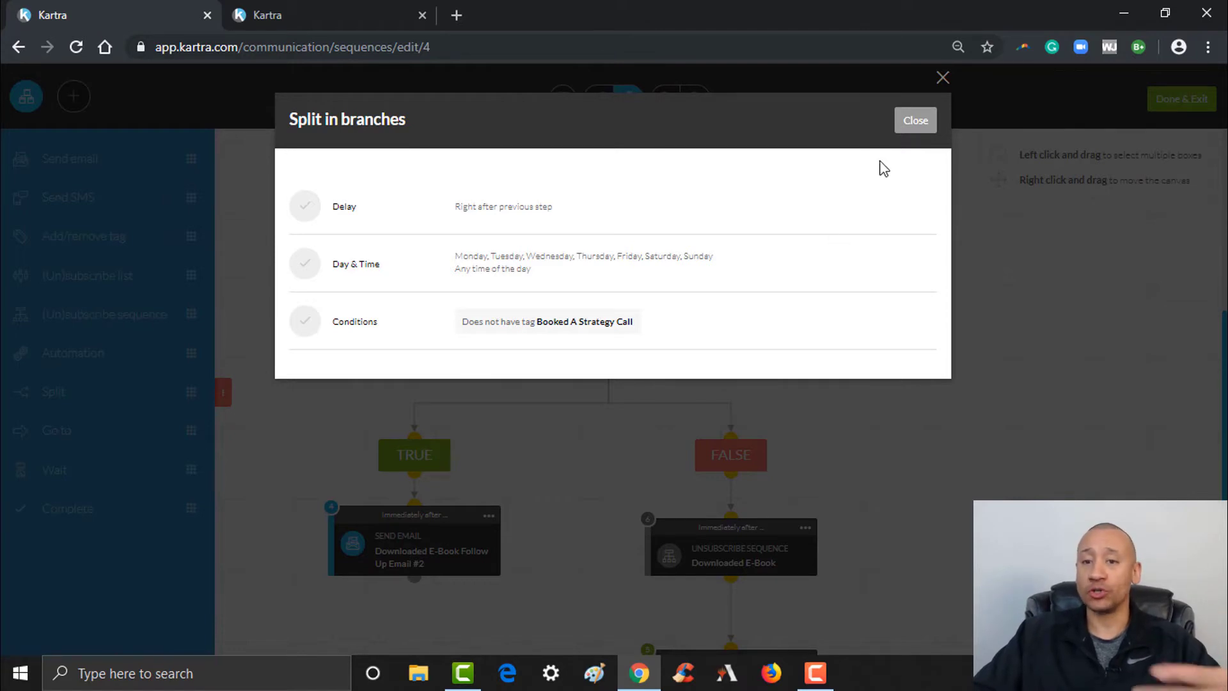
{"action": "key", "text": "Escape"}
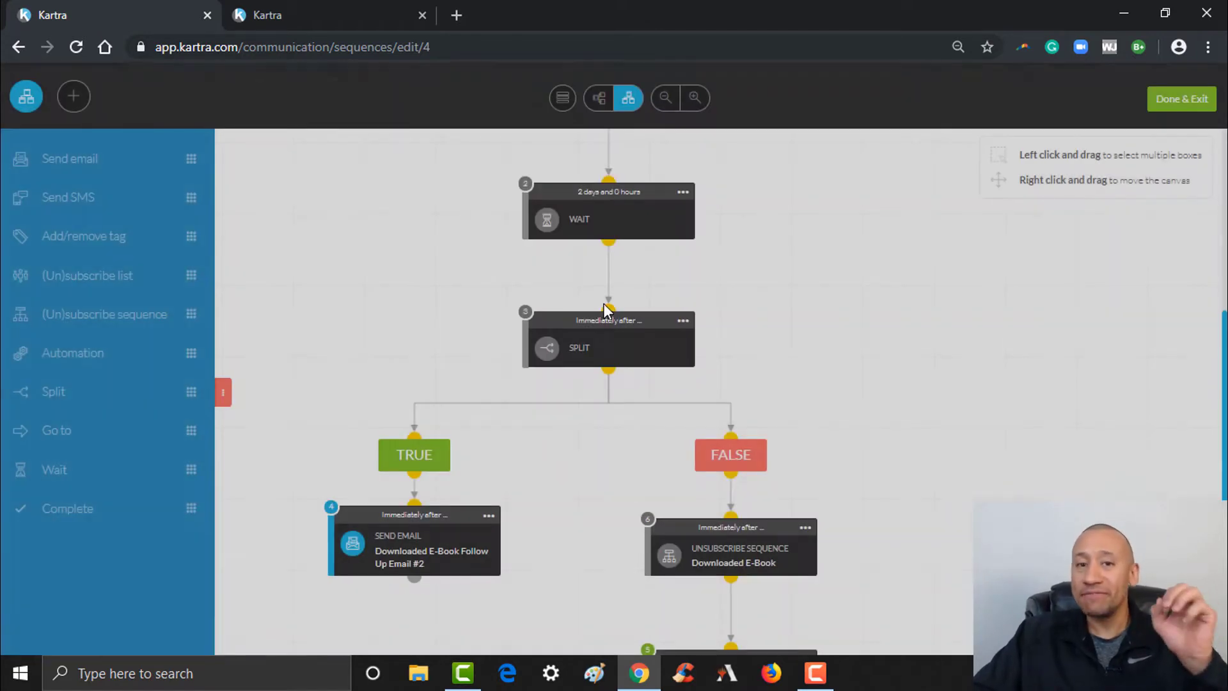
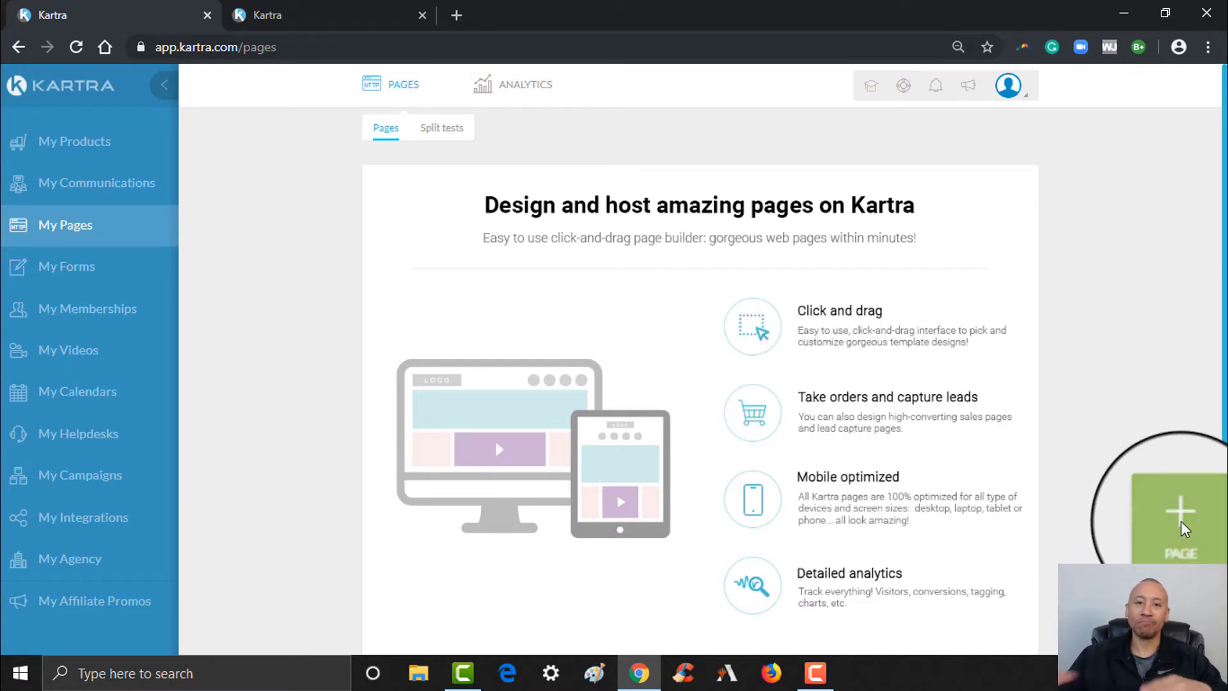
Step: Start a new page from My Pages with the +PAGE button to see the template choices
{"action": "left_click", "coordinate": [1184, 529]}
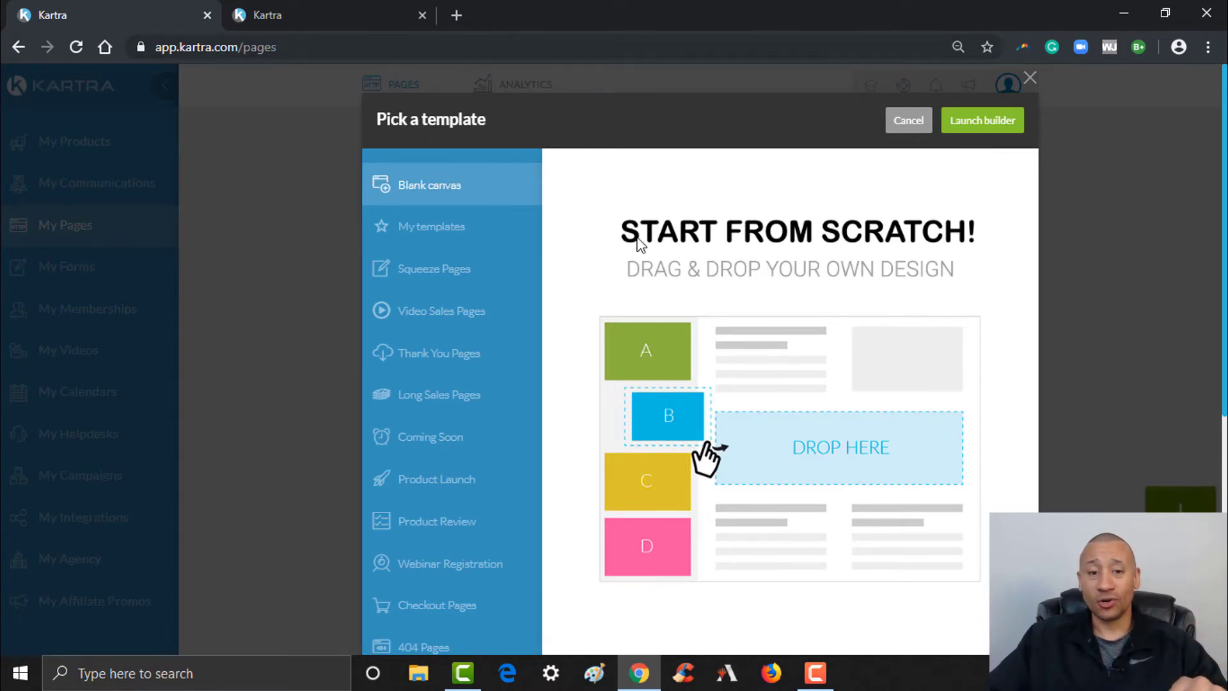
{"action": "scroll", "coordinate": [639, 243], "scroll_direction": "down", "scroll_amount": 3}
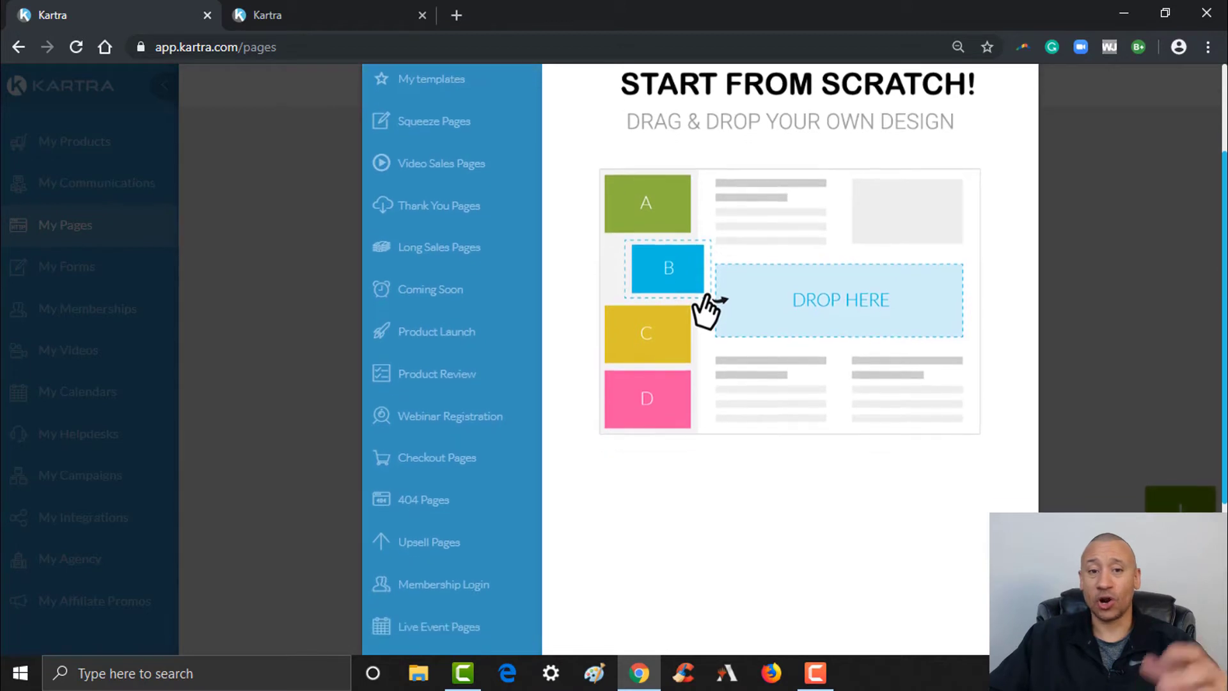
{"action": "scroll", "coordinate": [638, 243], "scroll_direction": "down", "scroll_amount": 2}
{"action": "scroll", "coordinate": [638, 243], "scroll_direction": "up", "scroll_amount": 1}
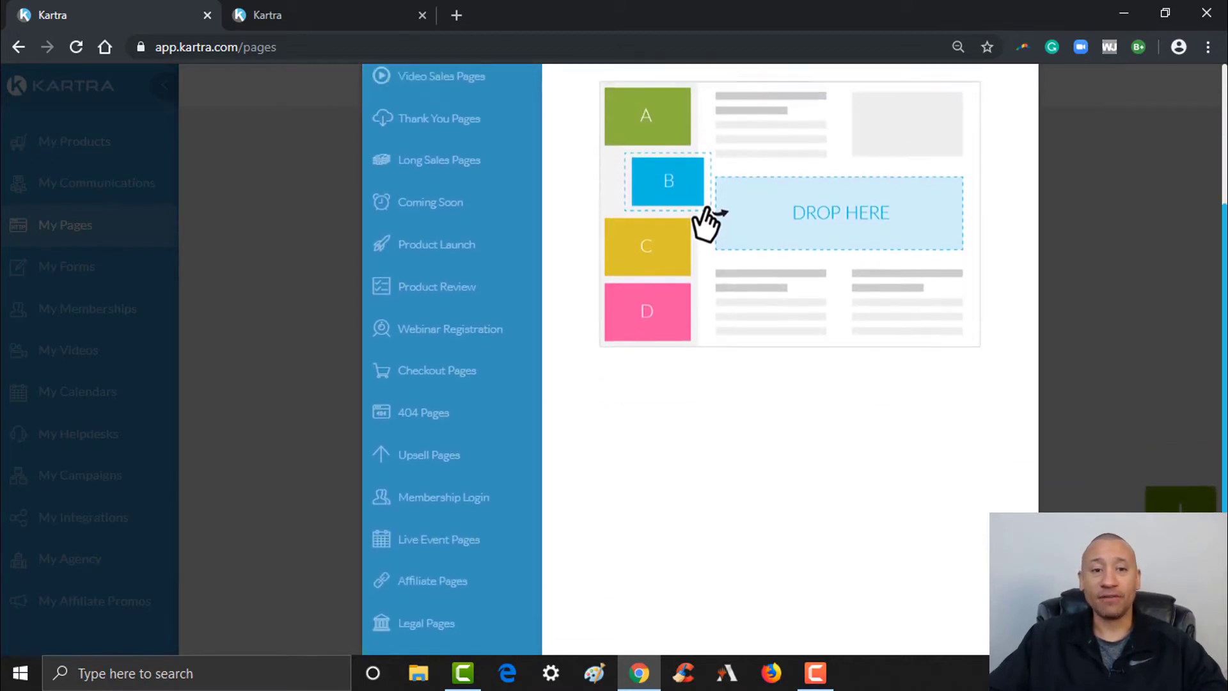
{"action": "scroll", "coordinate": [346, 167], "scroll_direction": "up", "scroll_amount": 1}
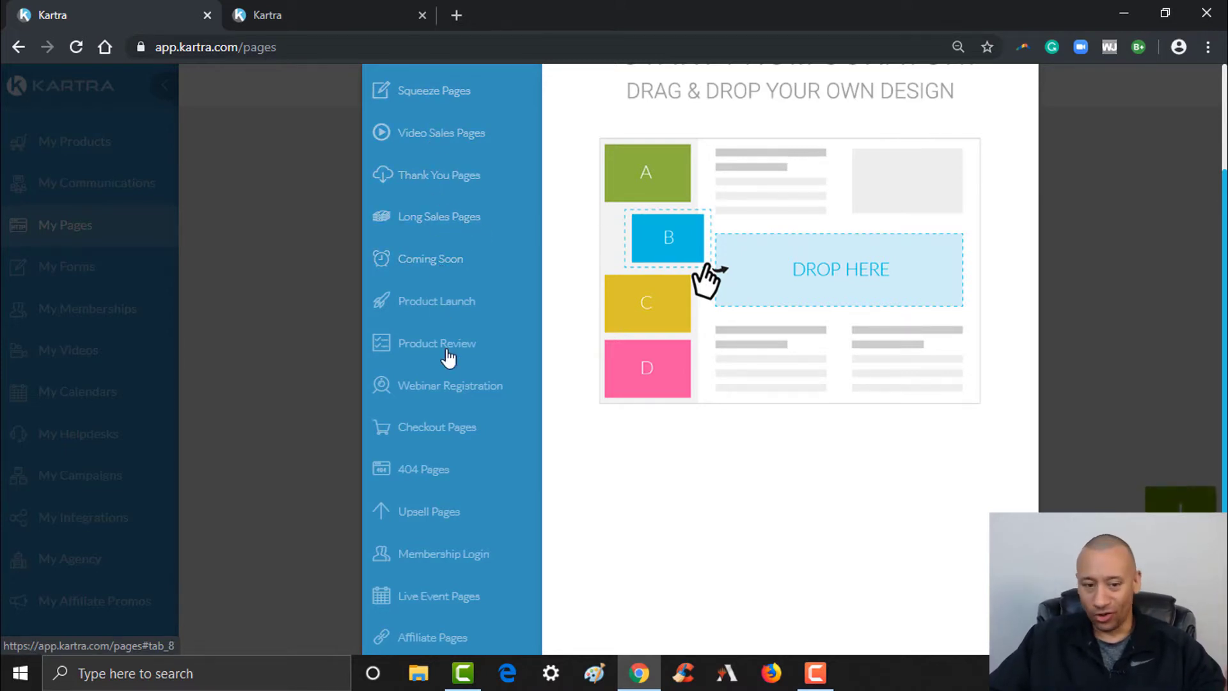
{"action": "scroll", "coordinate": [315, 307], "scroll_direction": "down", "scroll_amount": 2}
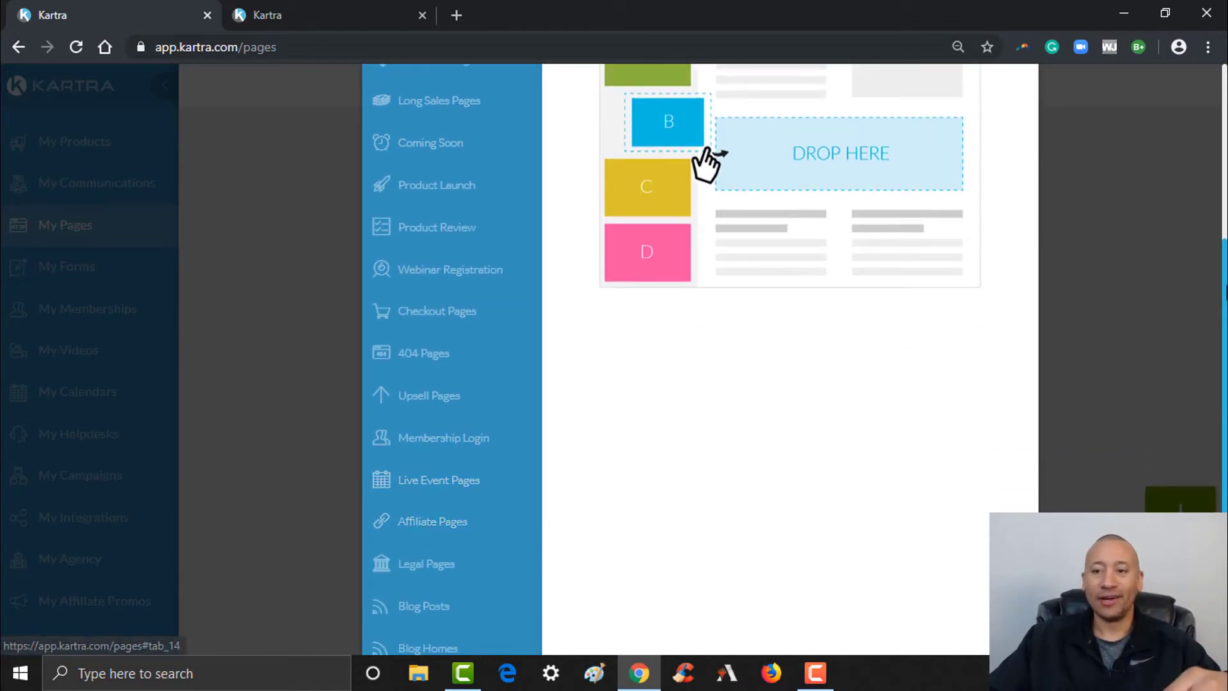
{"action": "scroll", "coordinate": [477, 479], "scroll_direction": "down", "scroll_amount": 1}
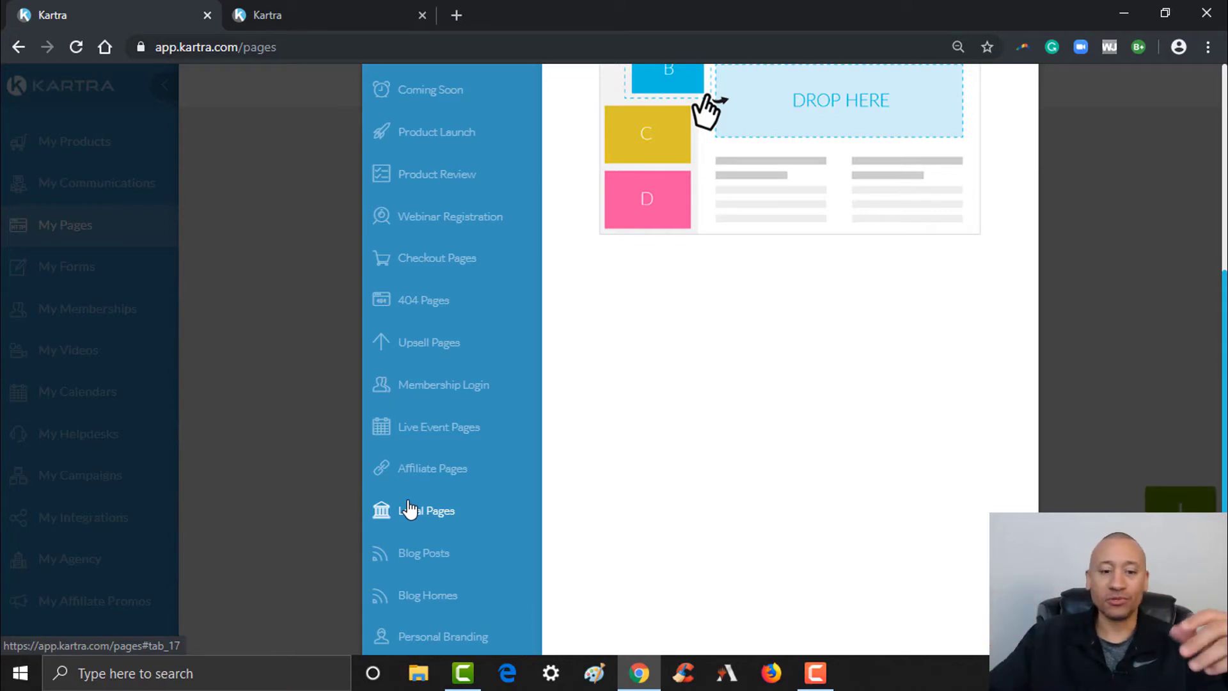
{"action": "scroll", "coordinate": [410, 510], "scroll_direction": "down", "scroll_amount": 1}
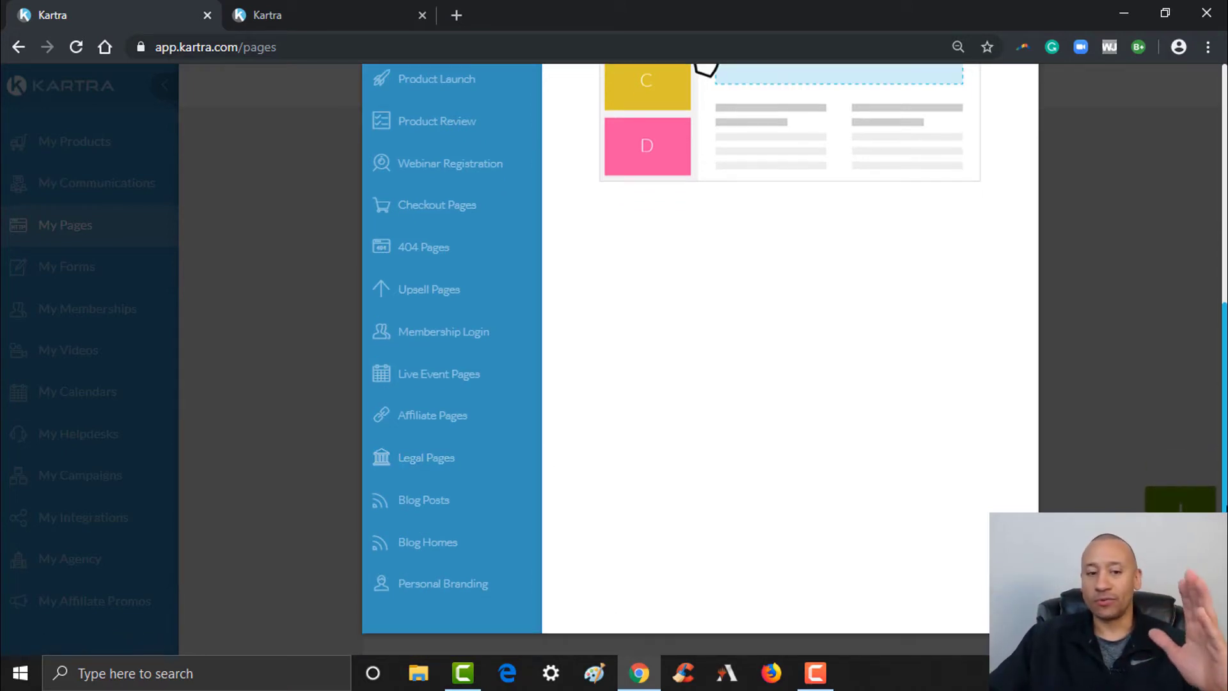
{"action": "scroll", "coordinate": [369, 185], "scroll_direction": "up", "scroll_amount": 5}
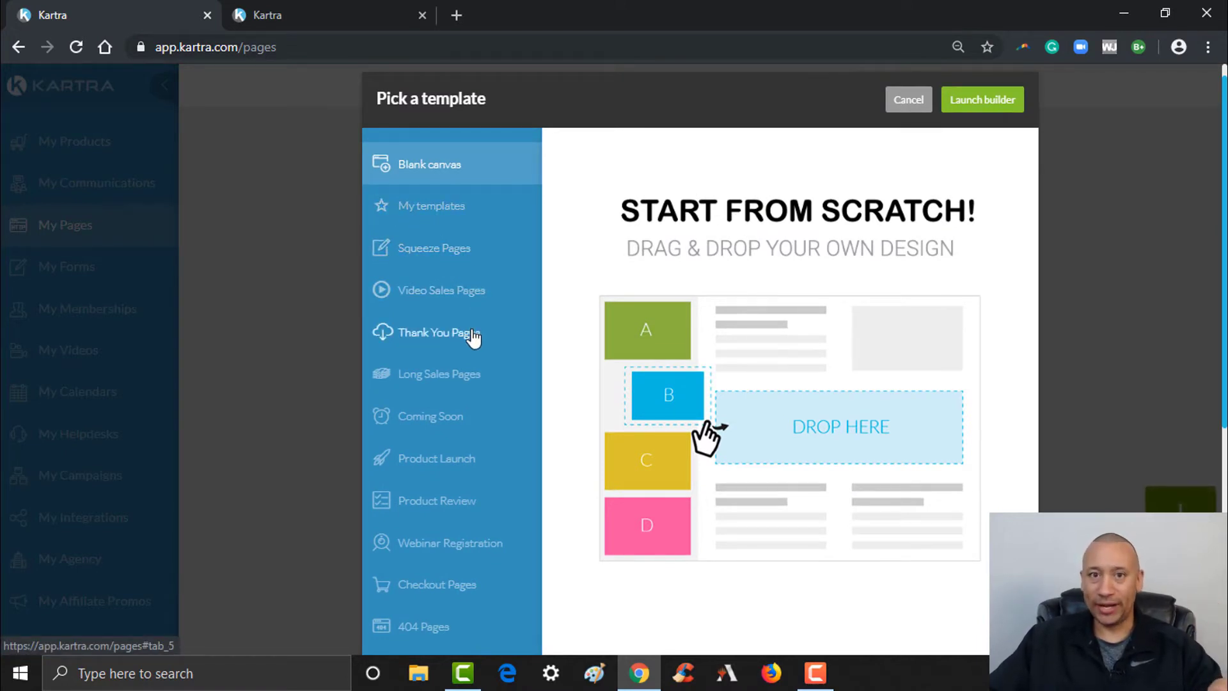
Step: Show the Squeeze Pages templates and preview the Experts Round Table design full size
{"action": "left_click", "coordinate": [449, 256]}
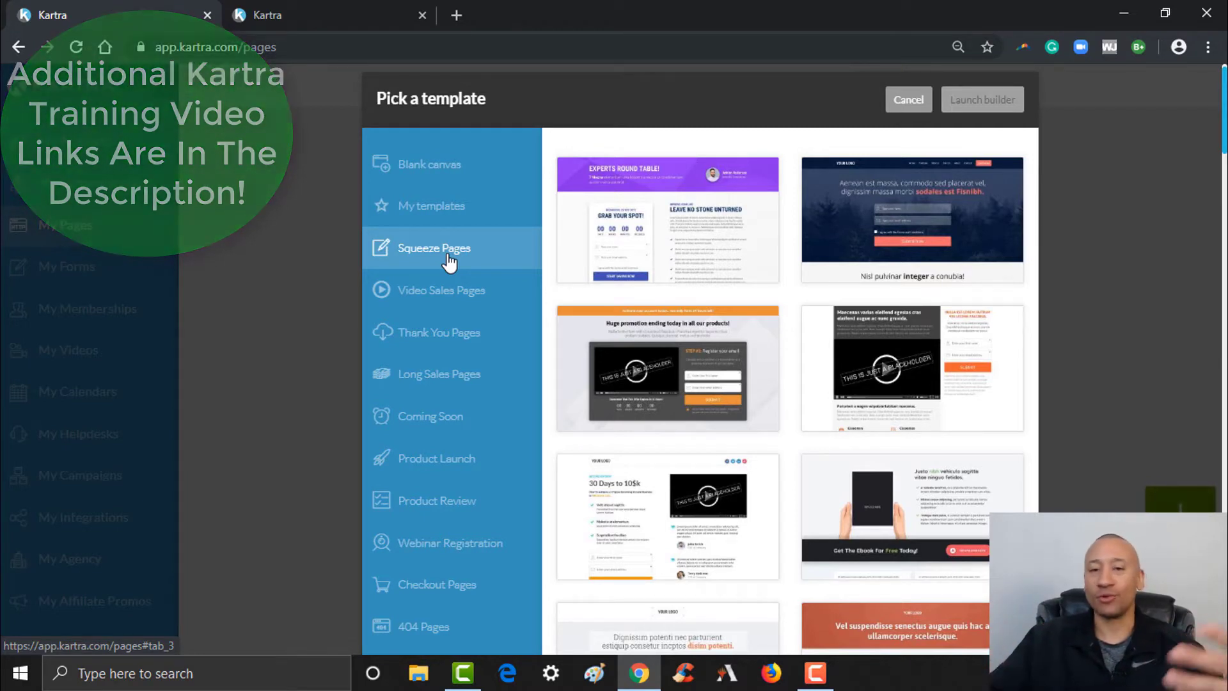
{"action": "mouse_move", "coordinate": [574, 340]}
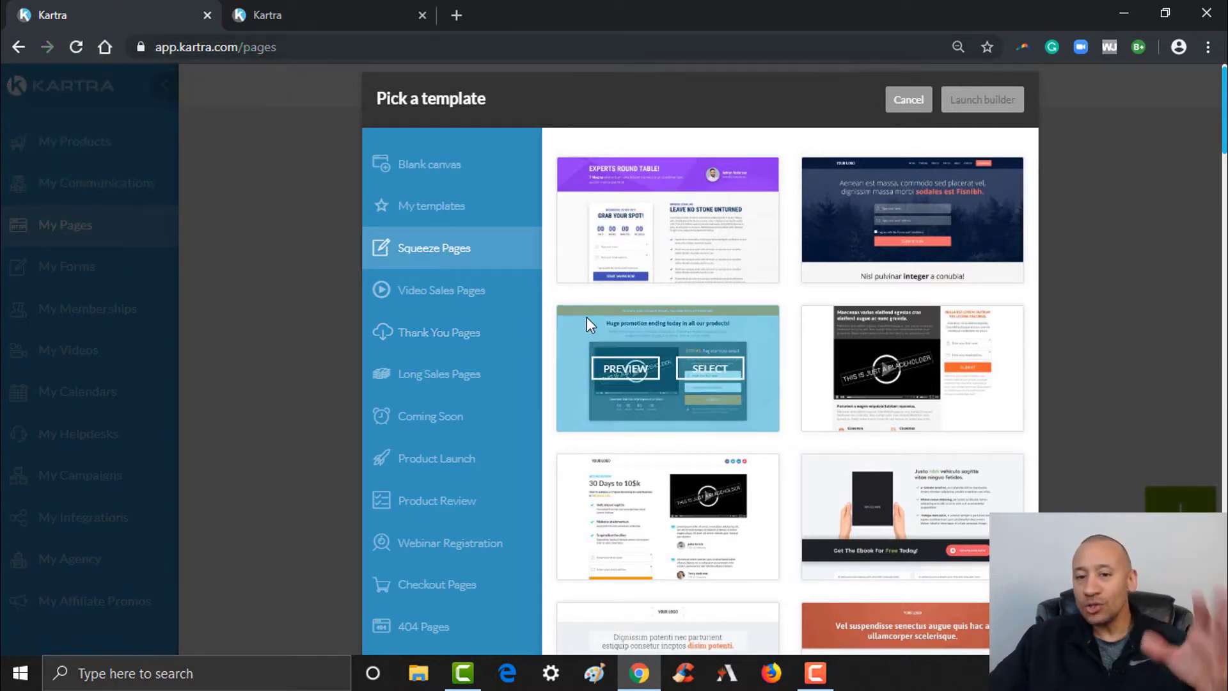
{"action": "mouse_move", "coordinate": [883, 246]}
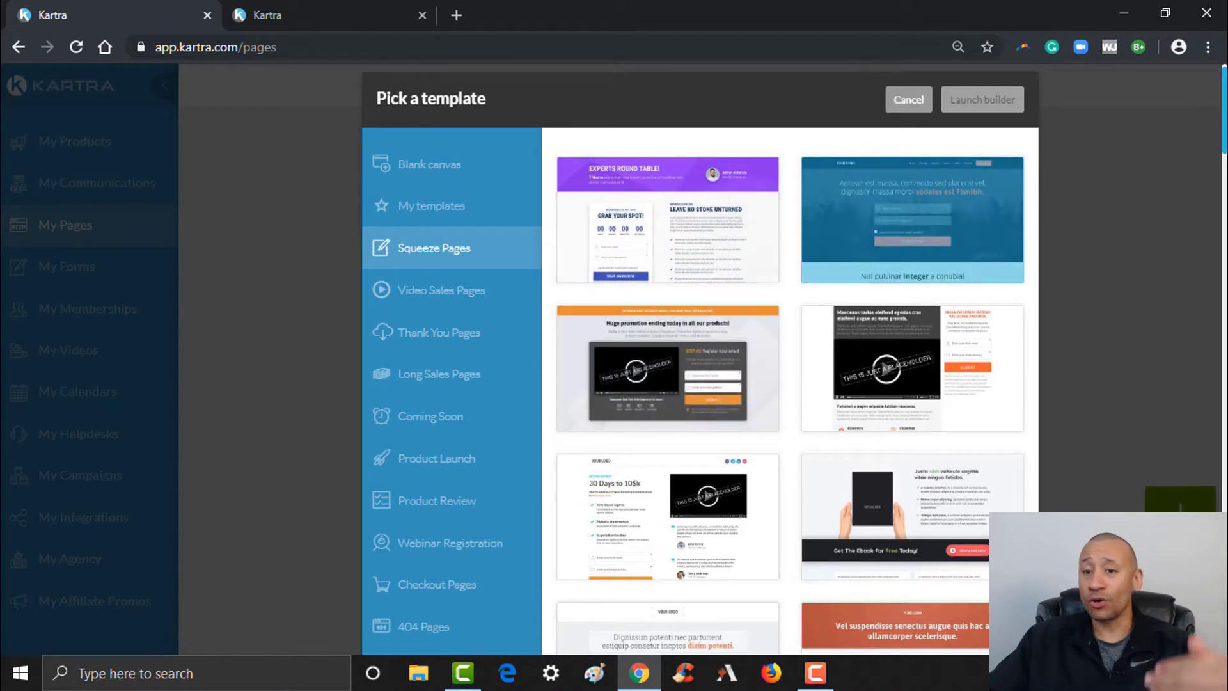
{"action": "scroll", "coordinate": [700, 358], "scroll_direction": "down", "scroll_amount": 1}
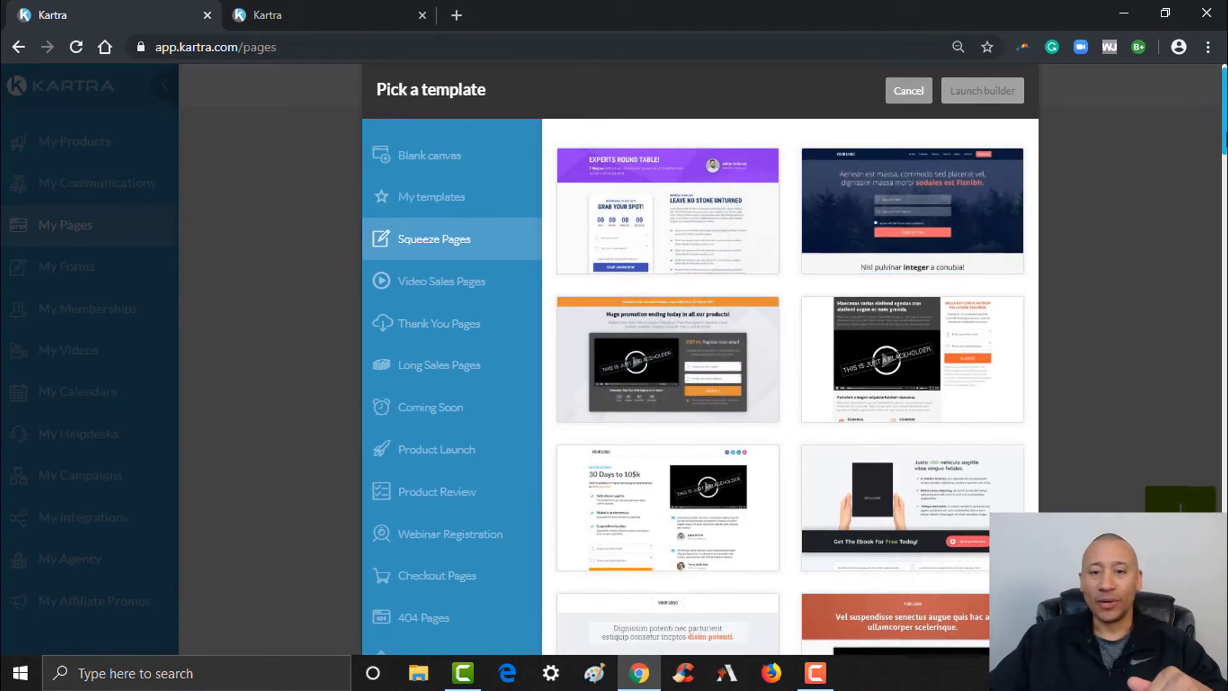
{"action": "mouse_move", "coordinate": [942, 211]}
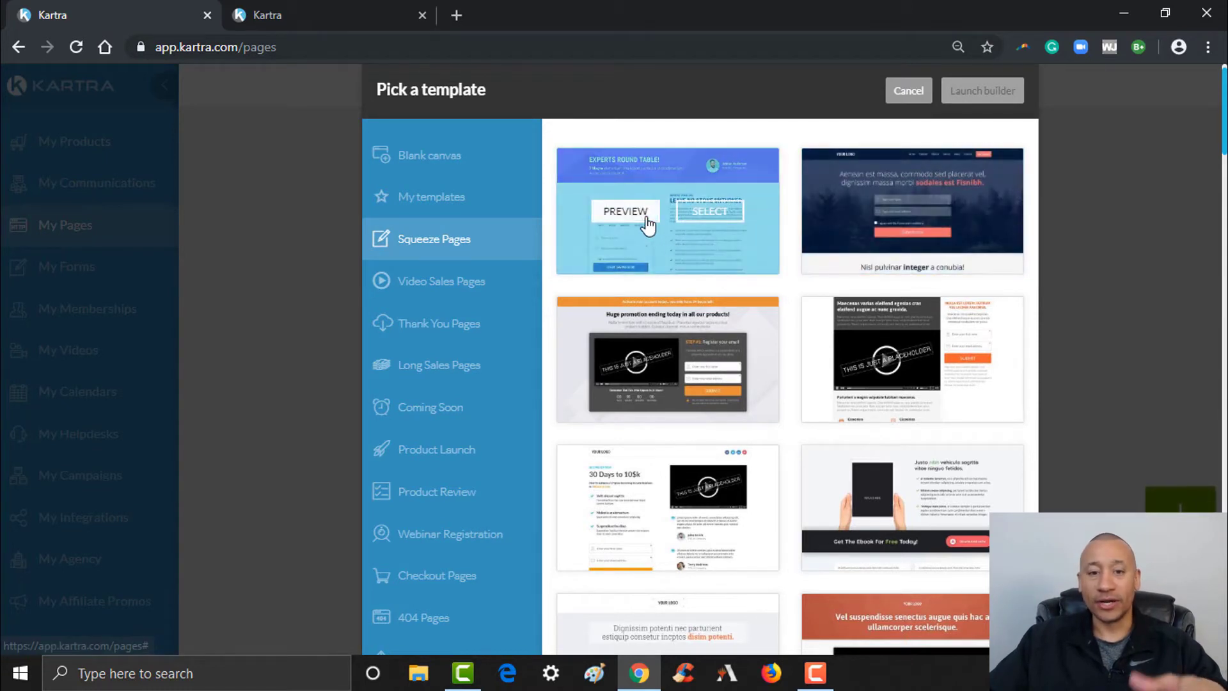
{"action": "left_click", "coordinate": [647, 220]}
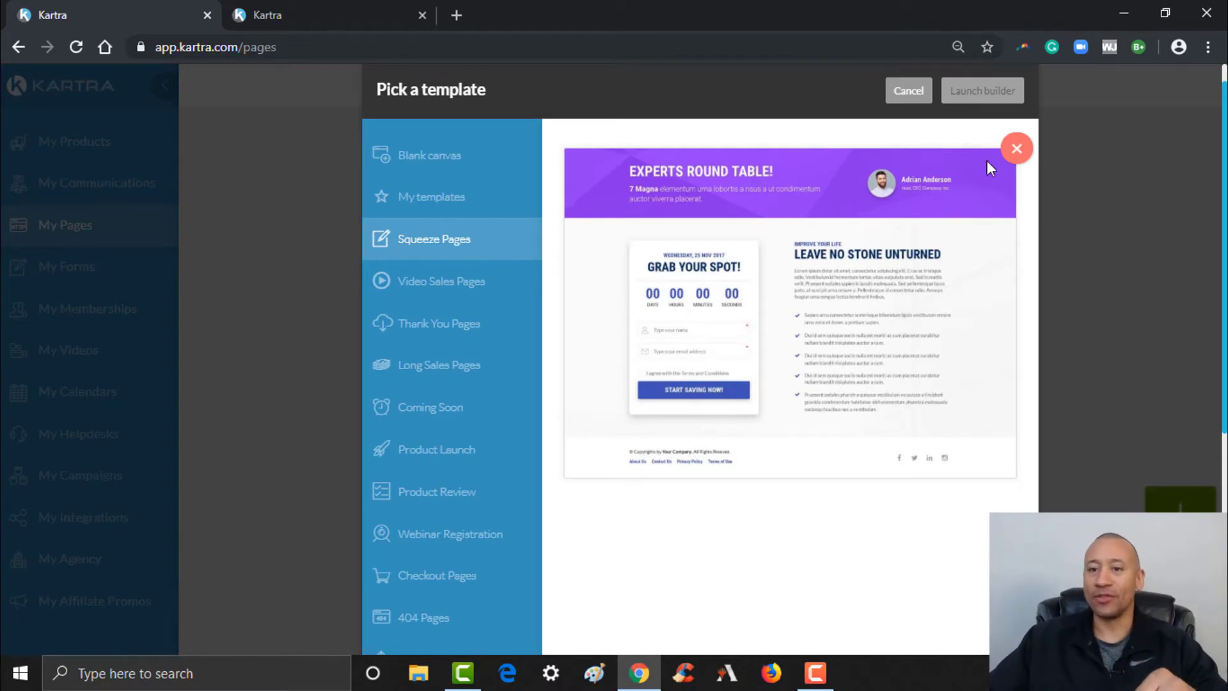
{"action": "left_click", "coordinate": [1016, 148]}
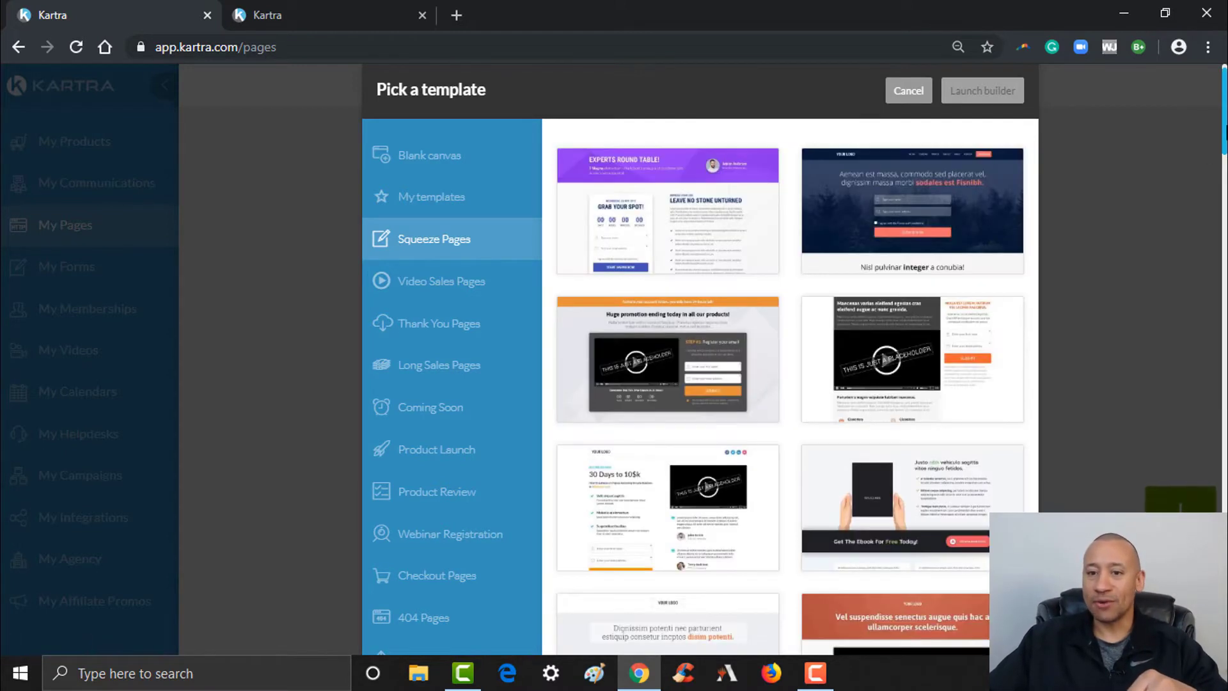
Step: Preview the dark blue banner template full size, then browse further down the gallery
{"action": "scroll", "coordinate": [921, 109], "scroll_direction": "down", "scroll_amount": 2}
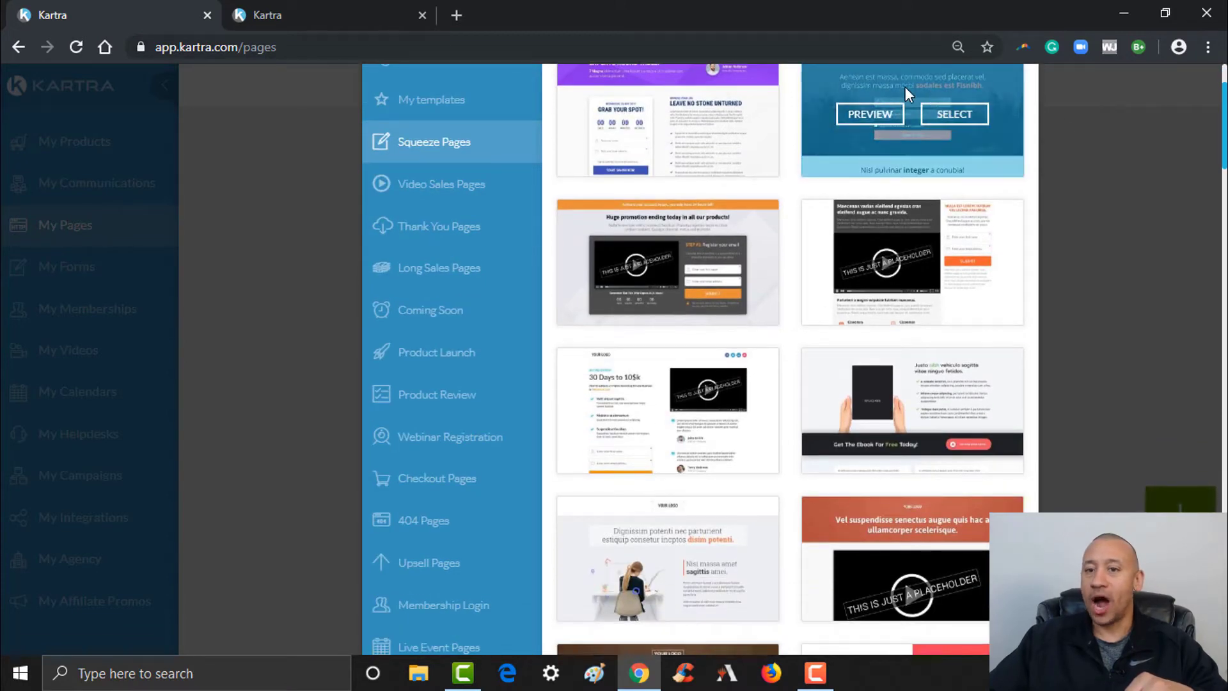
{"action": "scroll", "coordinate": [863, 237], "scroll_direction": "up", "scroll_amount": 2}
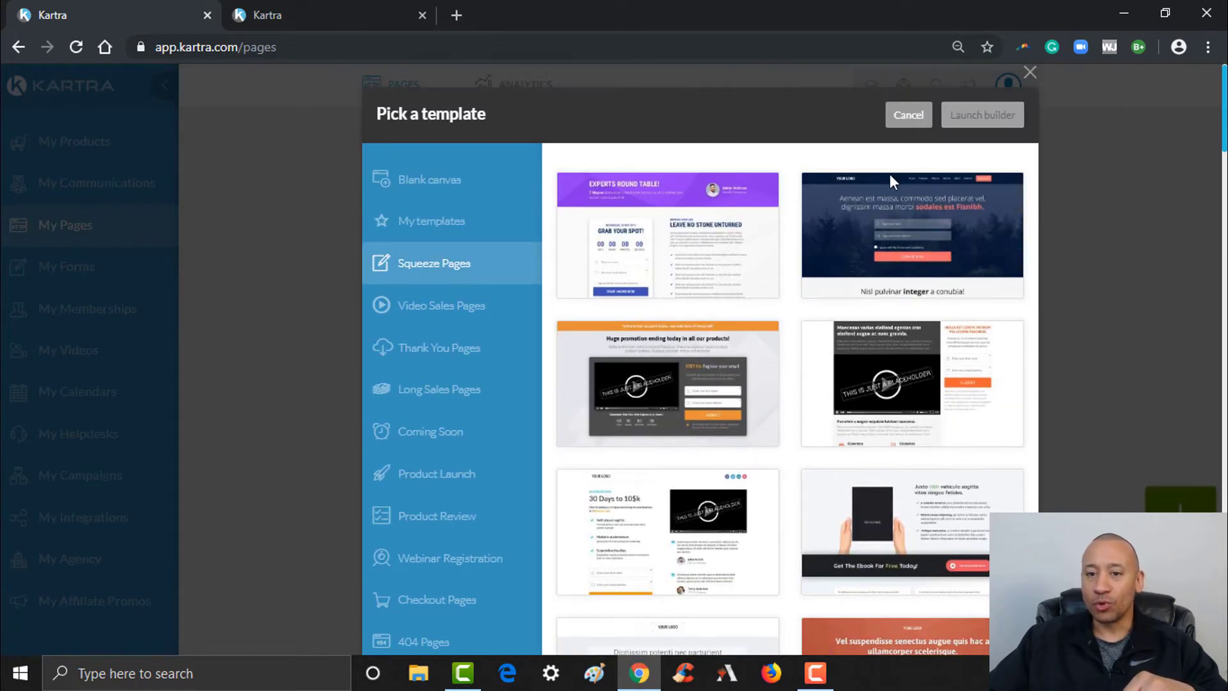
{"action": "left_click", "coordinate": [863, 235]}
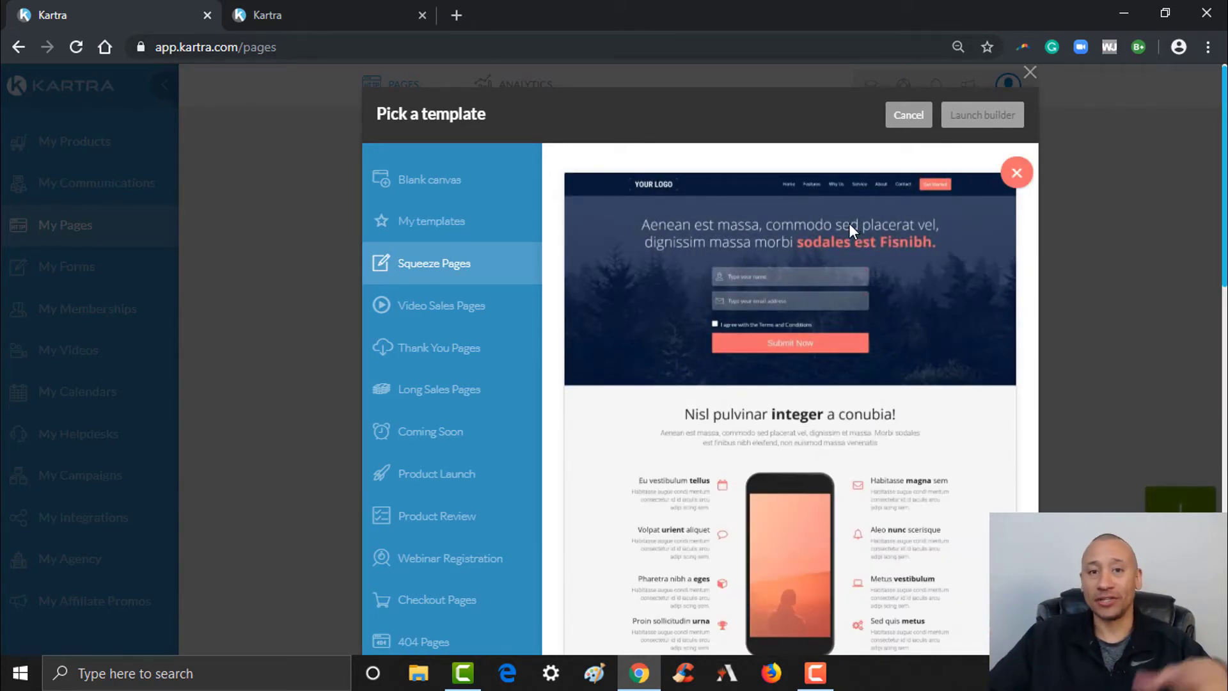
{"action": "left_click", "coordinate": [1016, 172]}
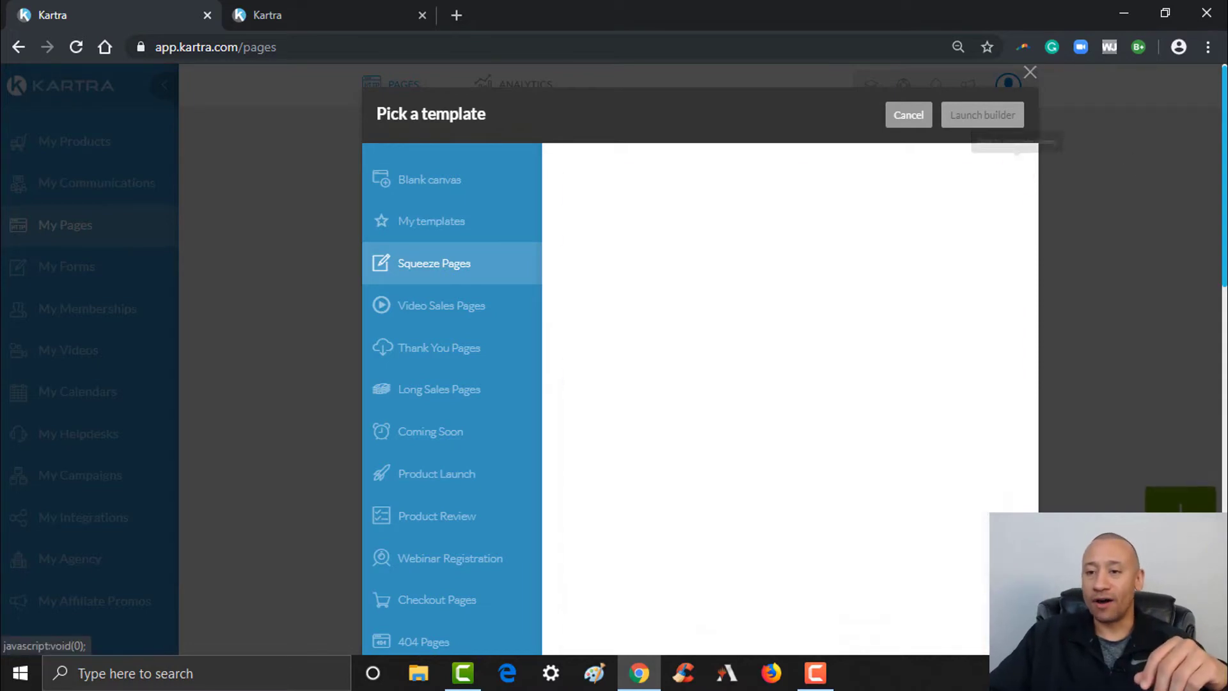
{"action": "scroll", "coordinate": [700, 359], "scroll_direction": "down", "scroll_amount": 4}
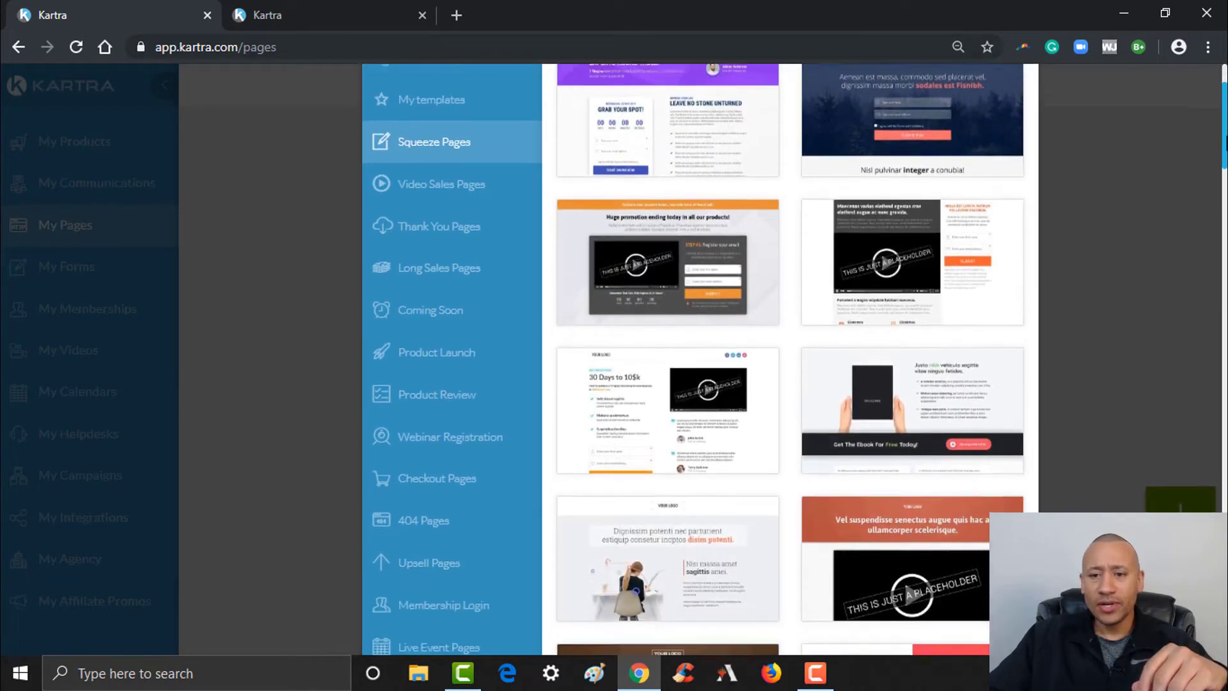
{"action": "scroll", "coordinate": [699, 359], "scroll_direction": "down", "scroll_amount": 1}
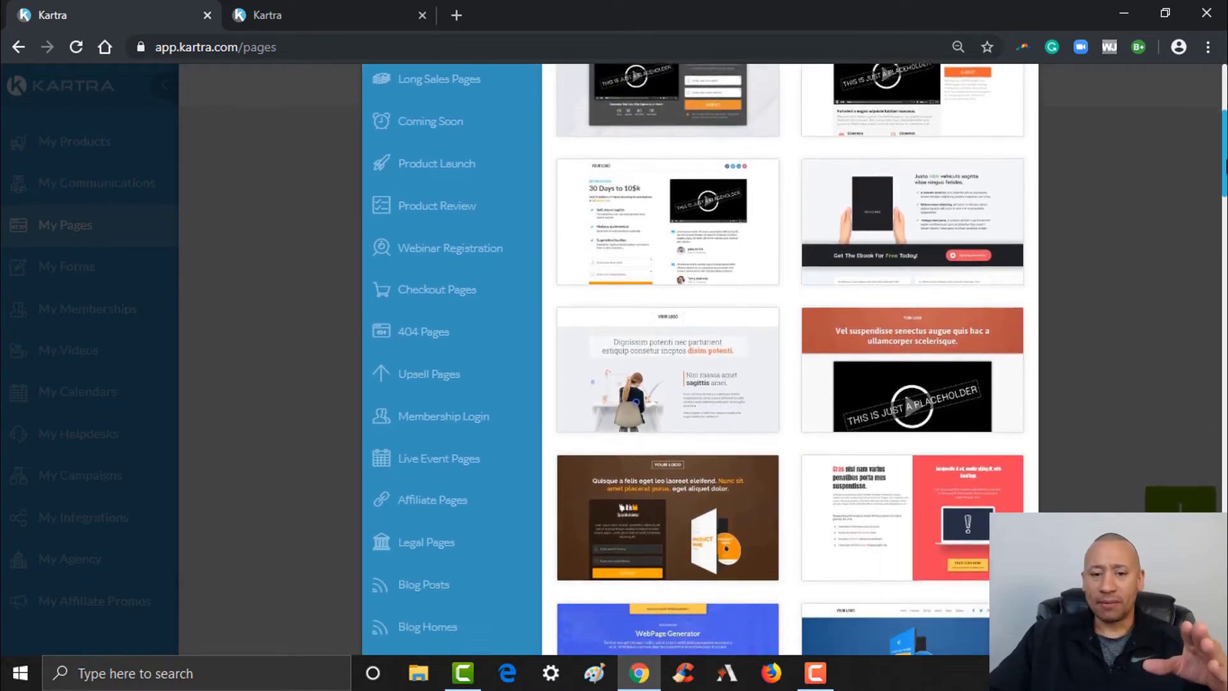
{"action": "mouse_move", "coordinate": [881, 230]}
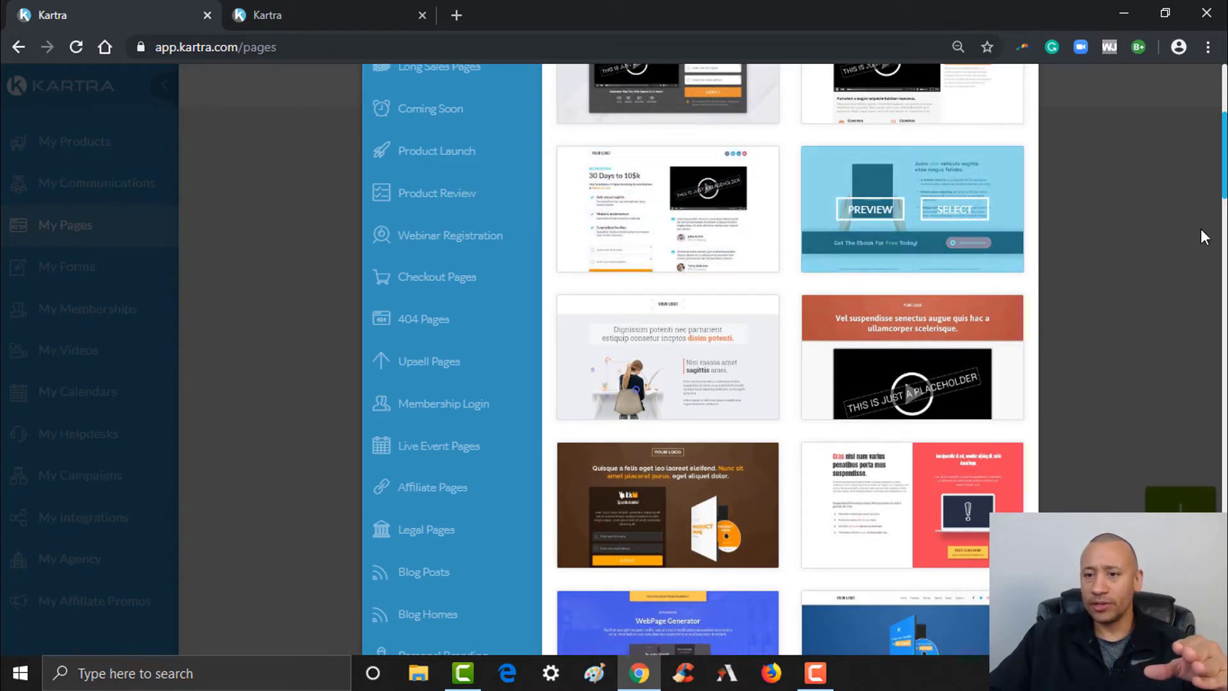
Step: Preview the Get The Ebook For Free template, select it and launch the builder
{"action": "left_click", "coordinate": [869, 217]}
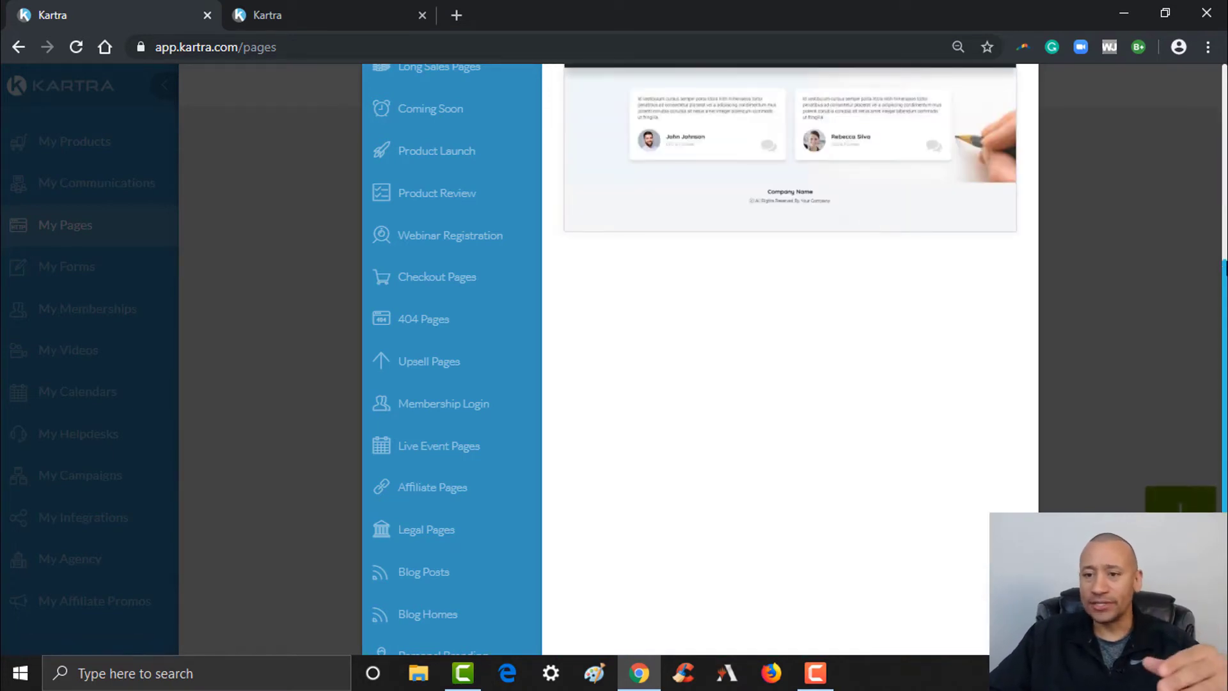
{"action": "scroll", "coordinate": [1054, 185], "scroll_direction": "up", "scroll_amount": 5}
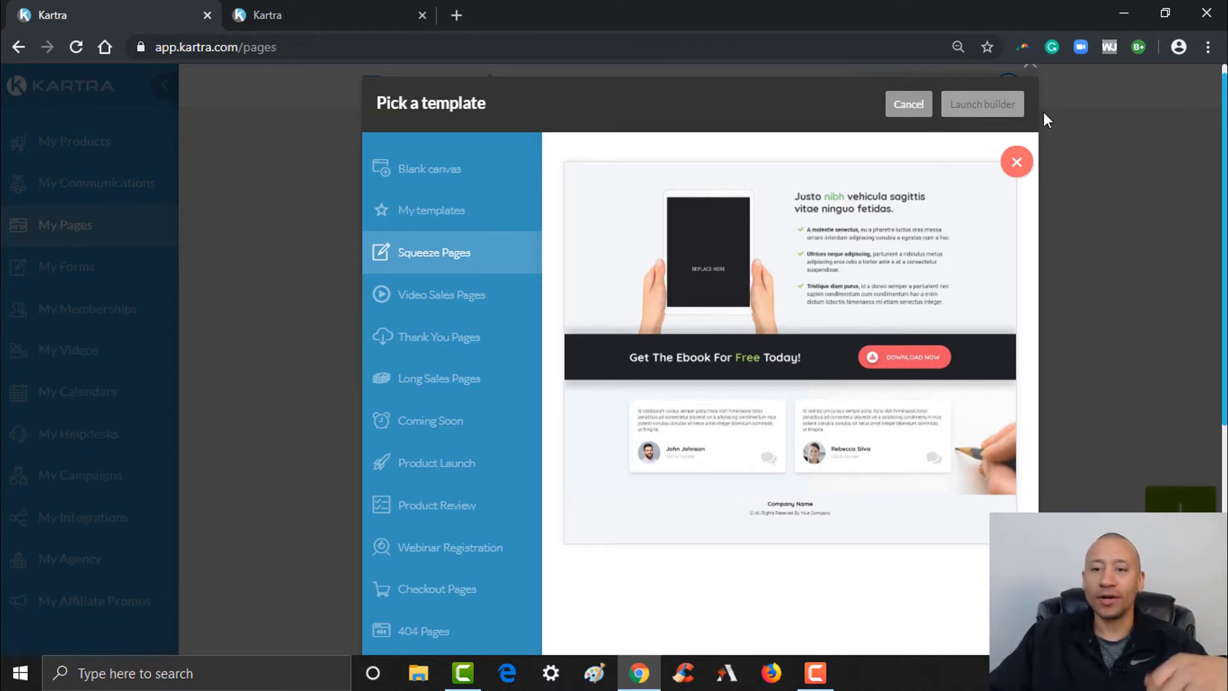
{"action": "left_click", "coordinate": [1016, 163]}
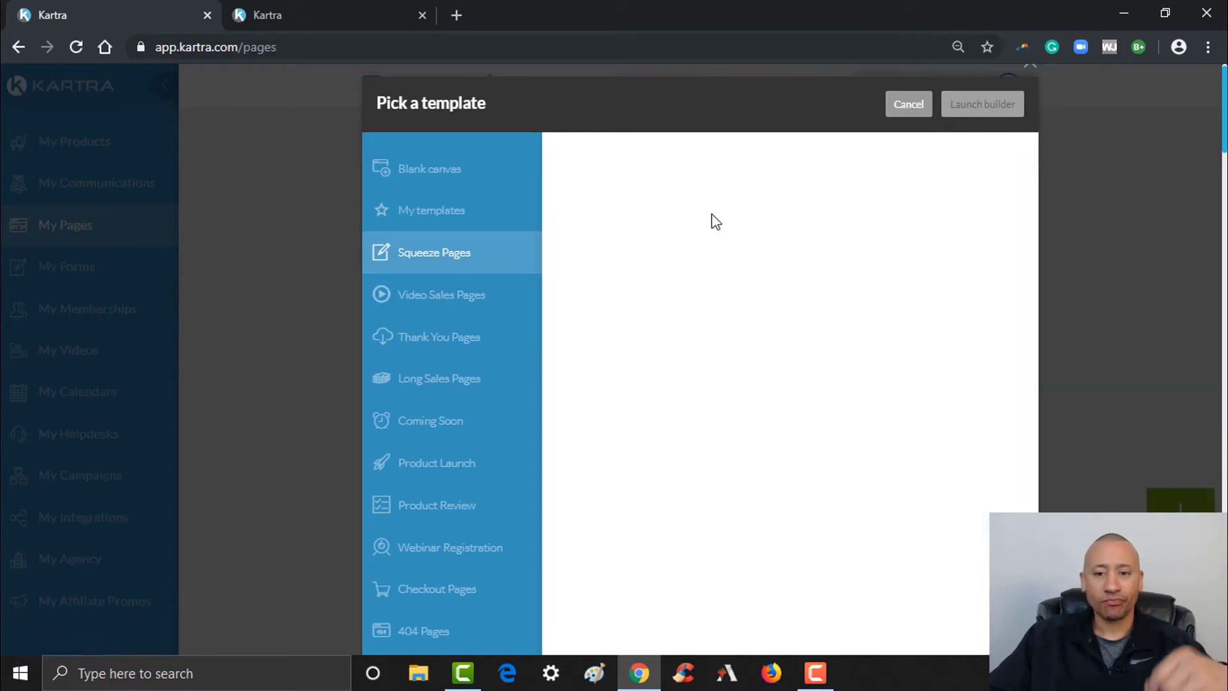
{"action": "mouse_move", "coordinate": [881, 544]}
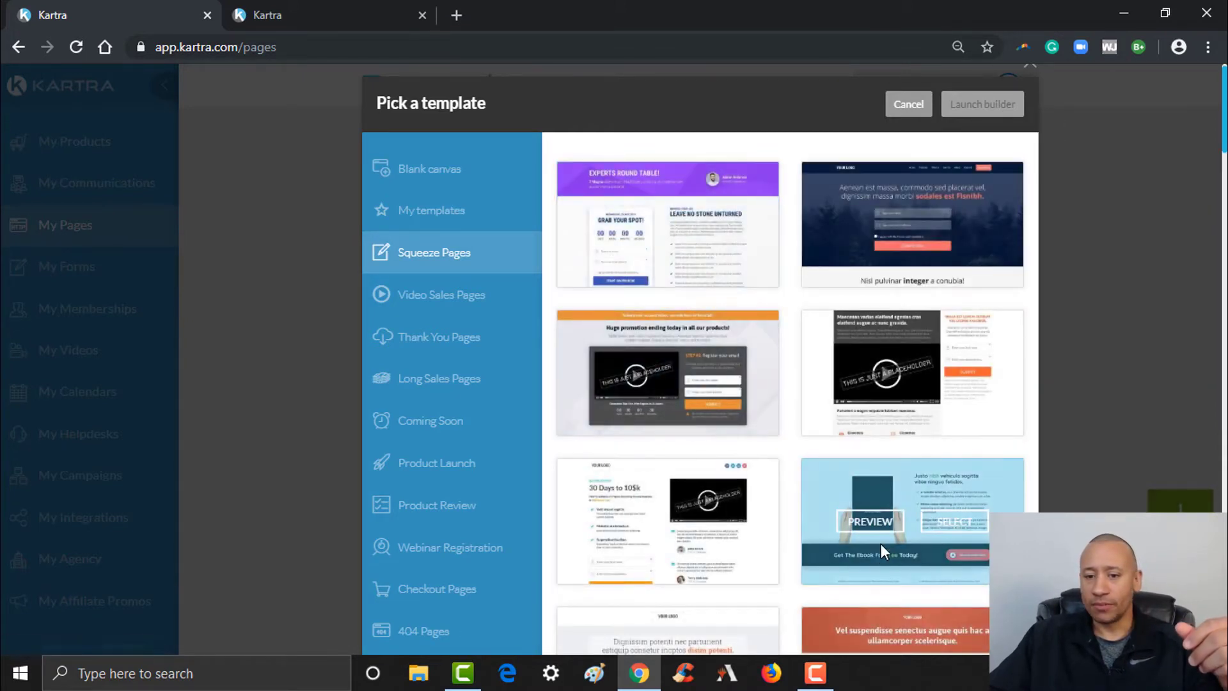
{"action": "left_click", "coordinate": [954, 539]}
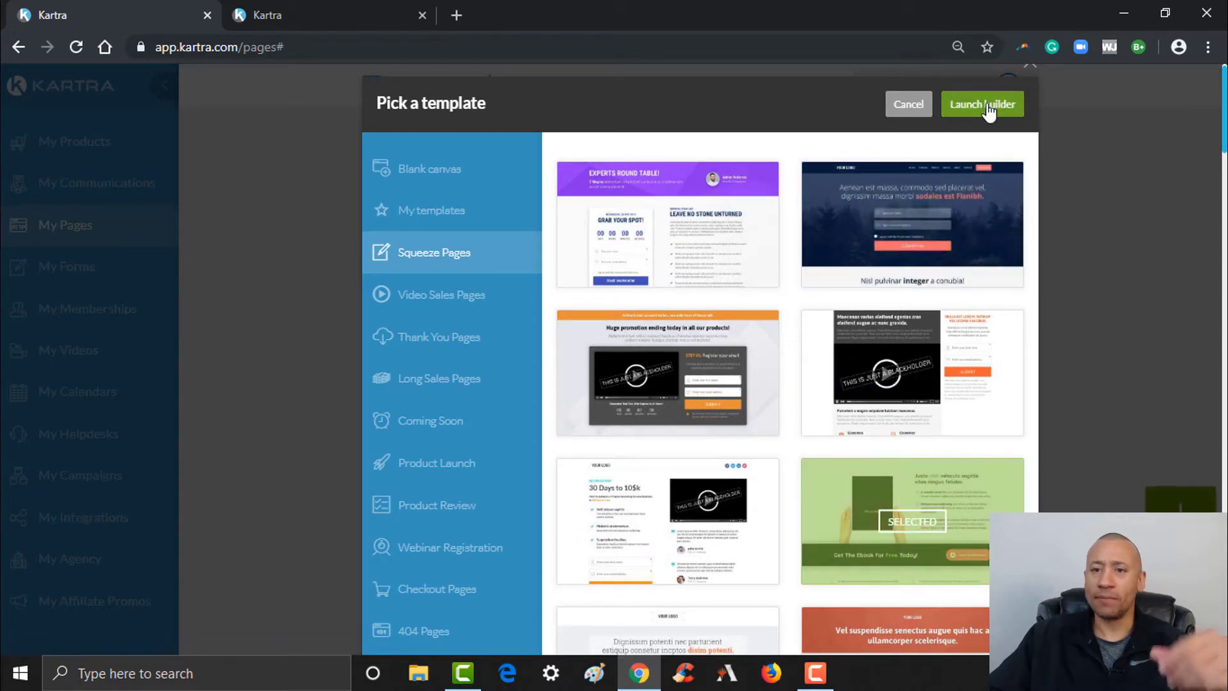
{"action": "left_click", "coordinate": [987, 106]}
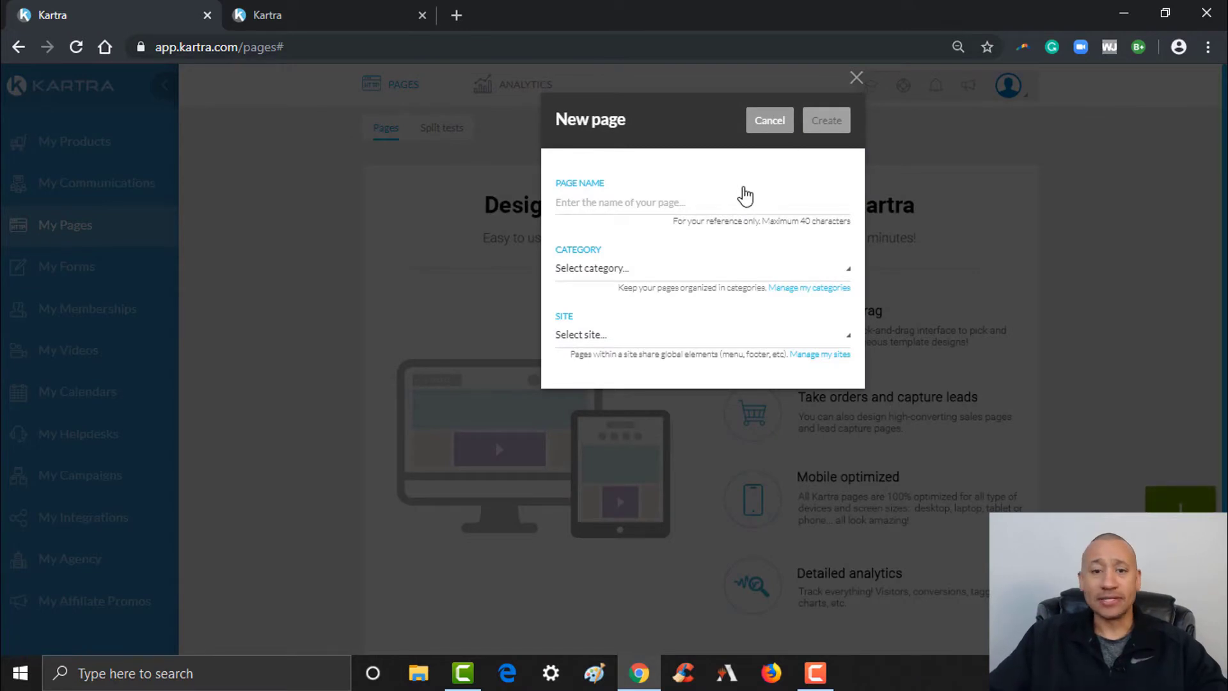
Step: Create the page 'Download Free E-Book' with No category and No site in particular
{"action": "left_click", "coordinate": [739, 203]}
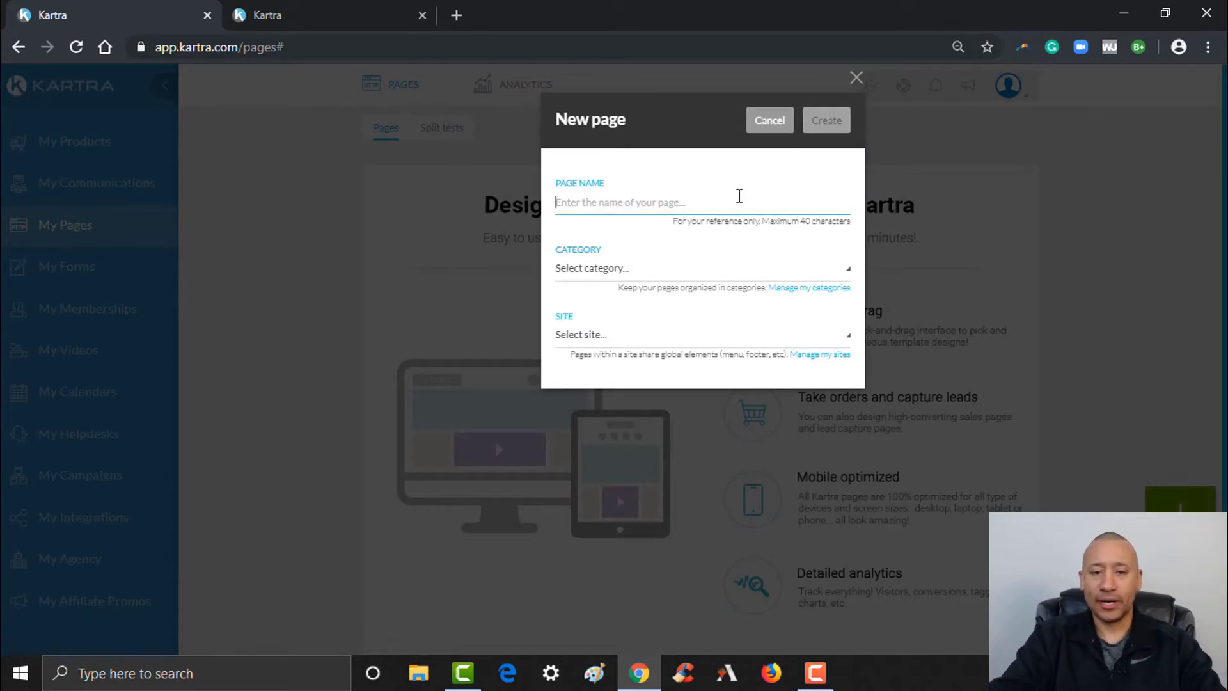
{"action": "type", "text": "Download Free E-Book"}
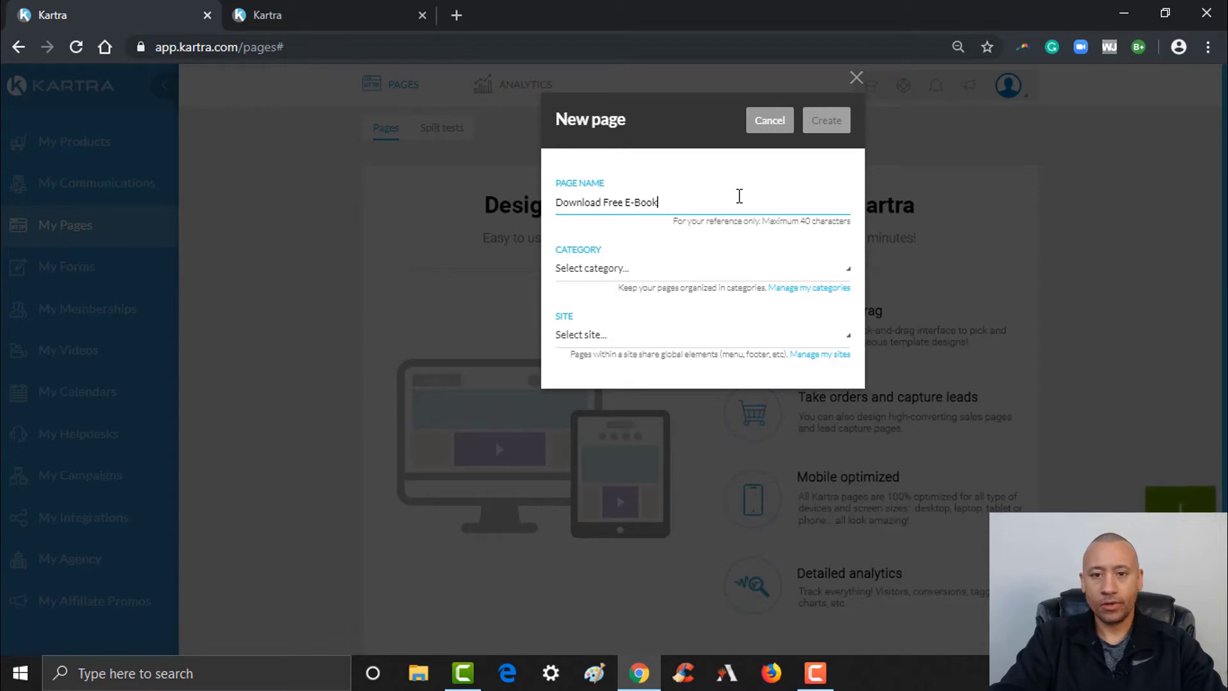
{"action": "left_click", "coordinate": [581, 276]}
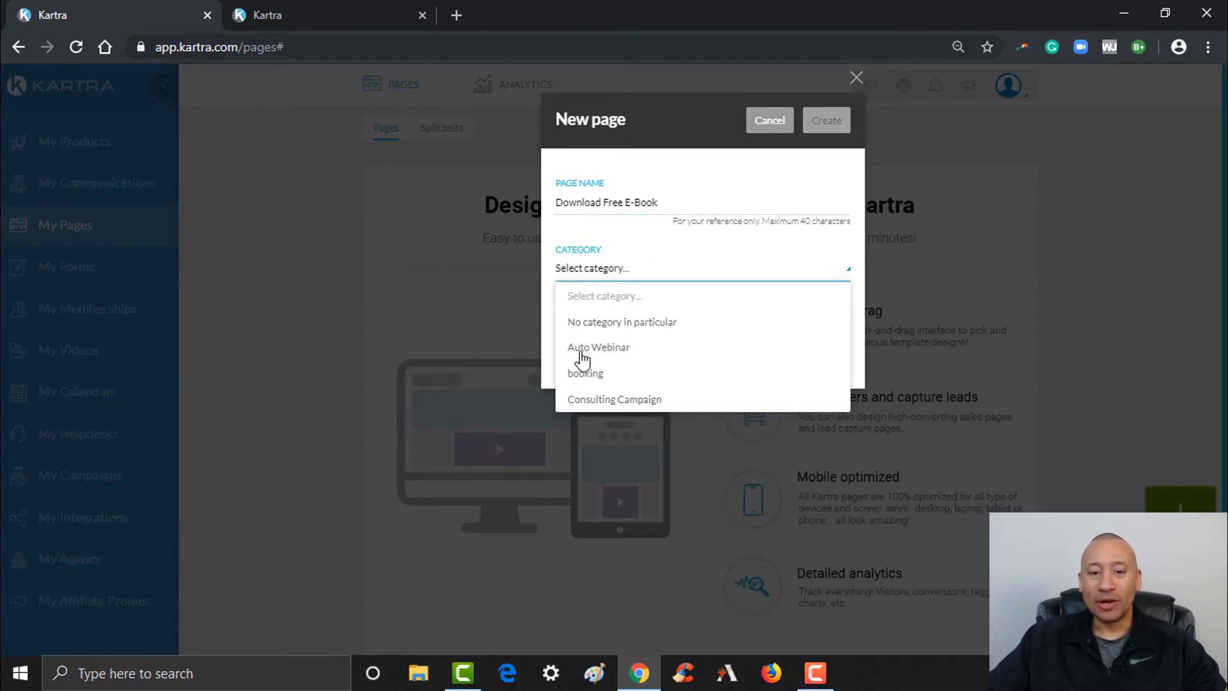
{"action": "left_click", "coordinate": [614, 241]}
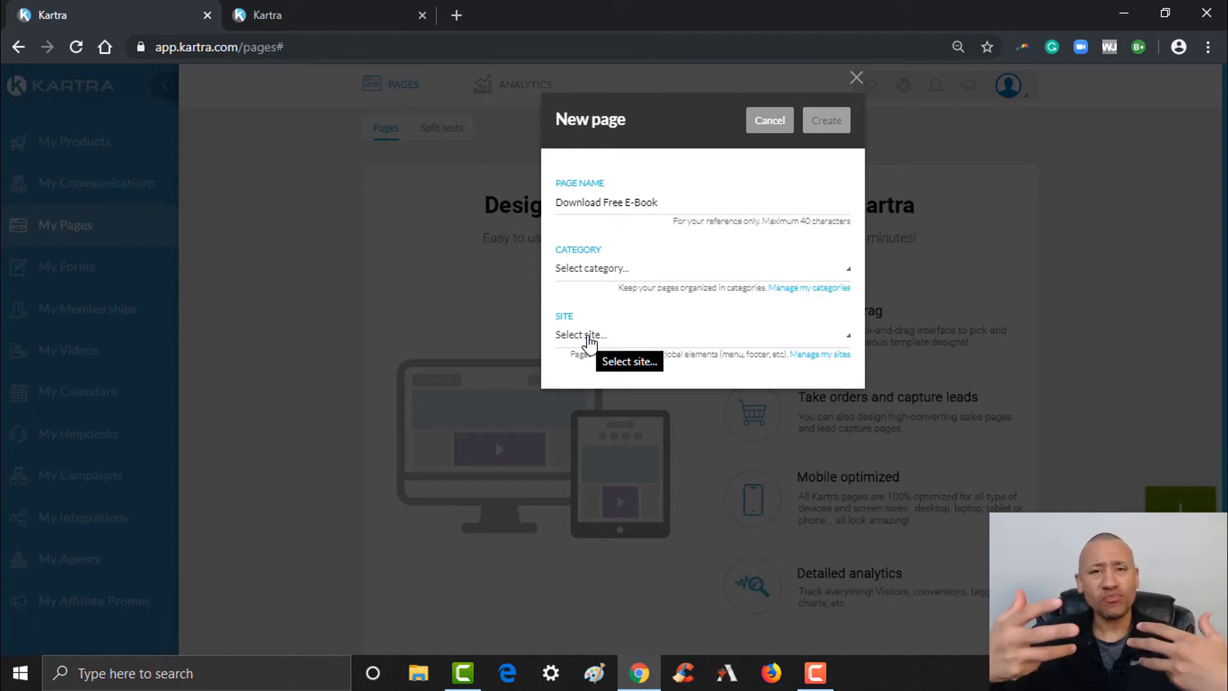
{"action": "left_click", "coordinate": [593, 272]}
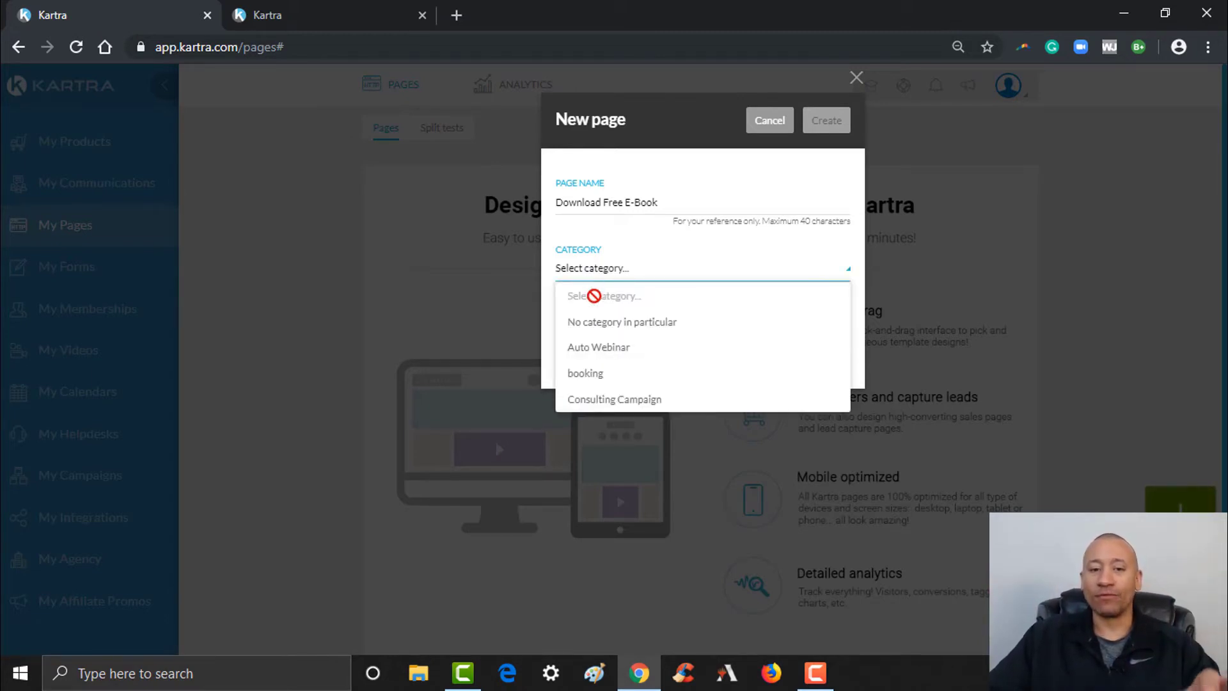
{"action": "left_click", "coordinate": [596, 323]}
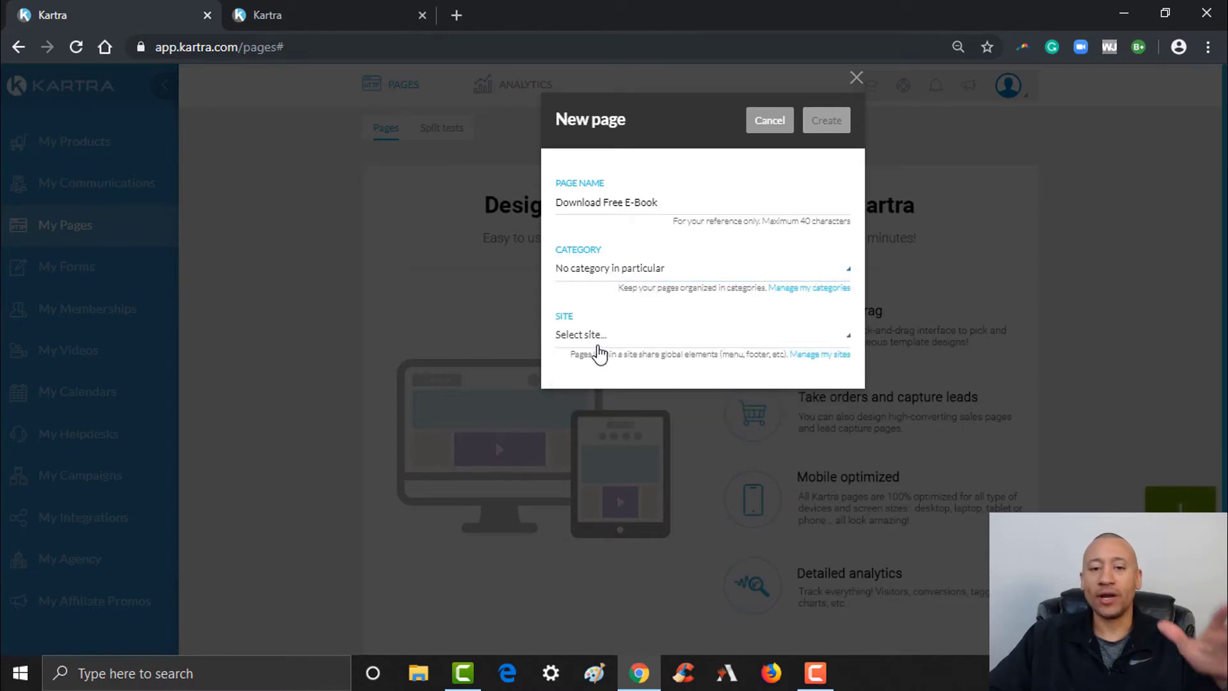
{"action": "left_click", "coordinate": [596, 339]}
{"action": "left_click", "coordinate": [596, 388]}
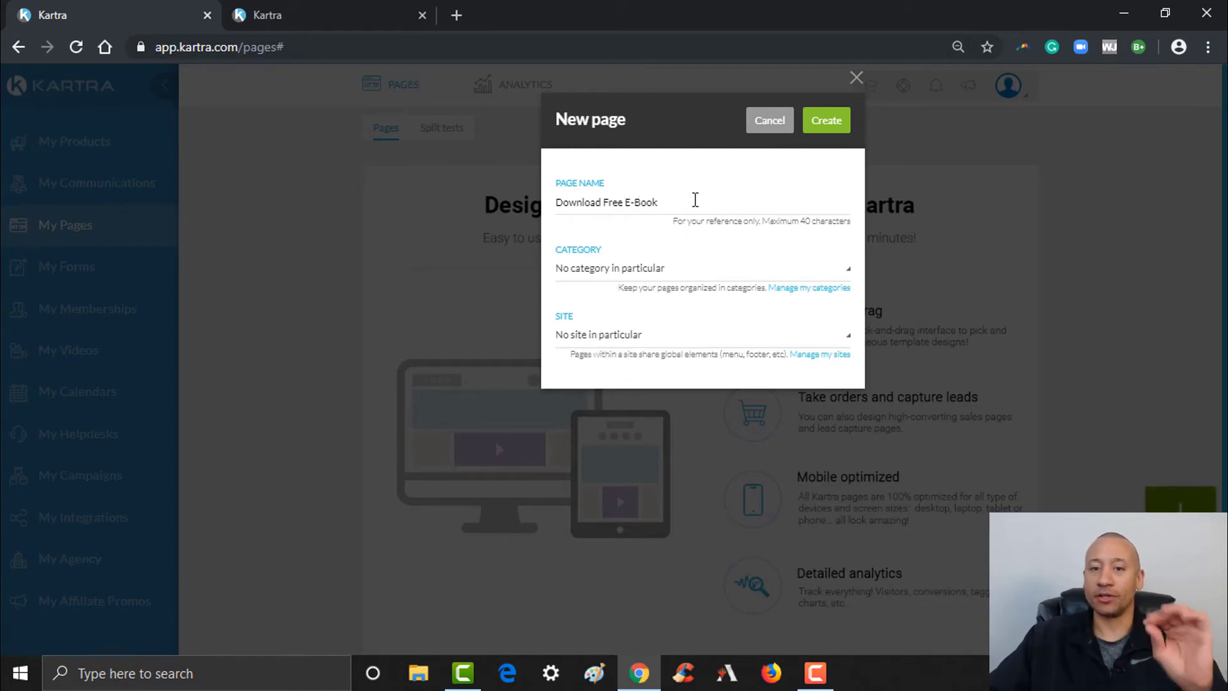
{"action": "left_click", "coordinate": [824, 126]}
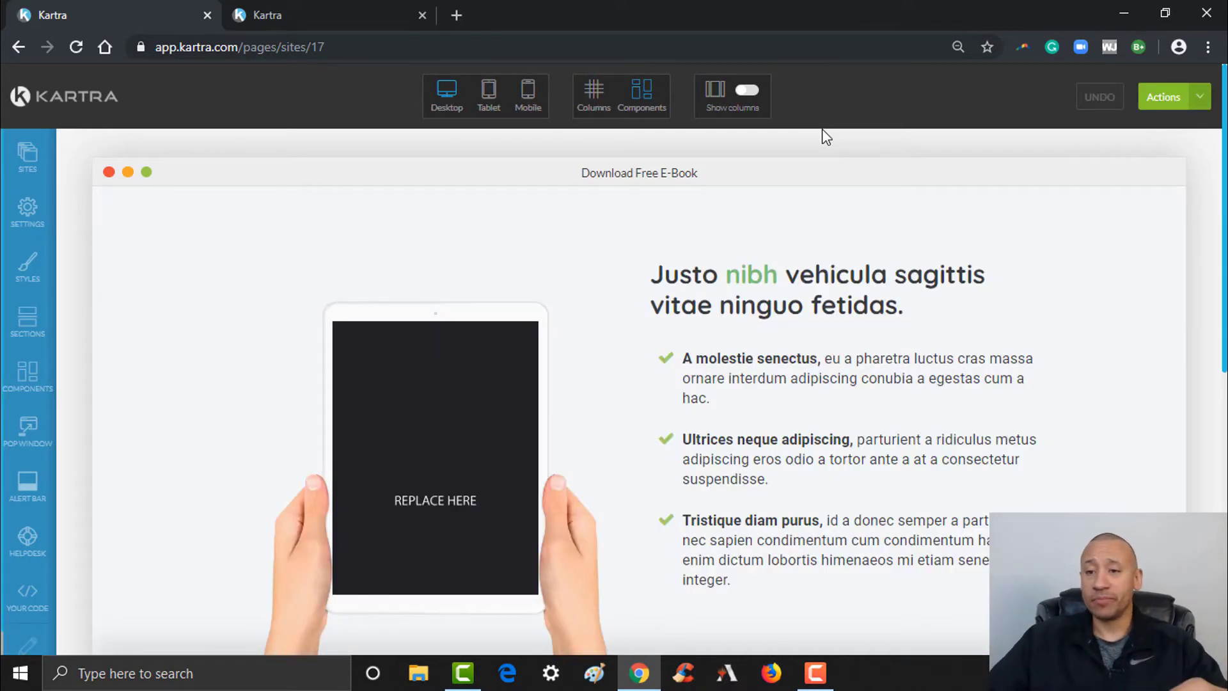
{"action": "scroll", "coordinate": [640, 383], "scroll_direction": "down", "scroll_amount": 6}
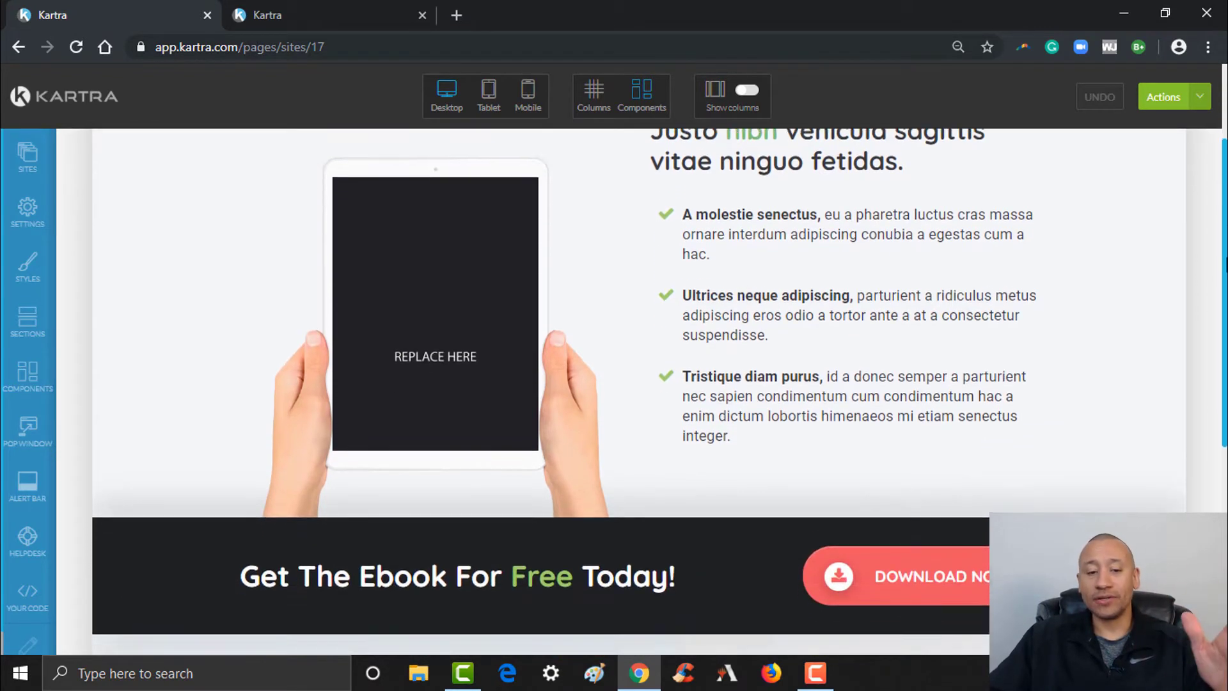
{"action": "scroll", "coordinate": [640, 384], "scroll_direction": "down", "scroll_amount": 2}
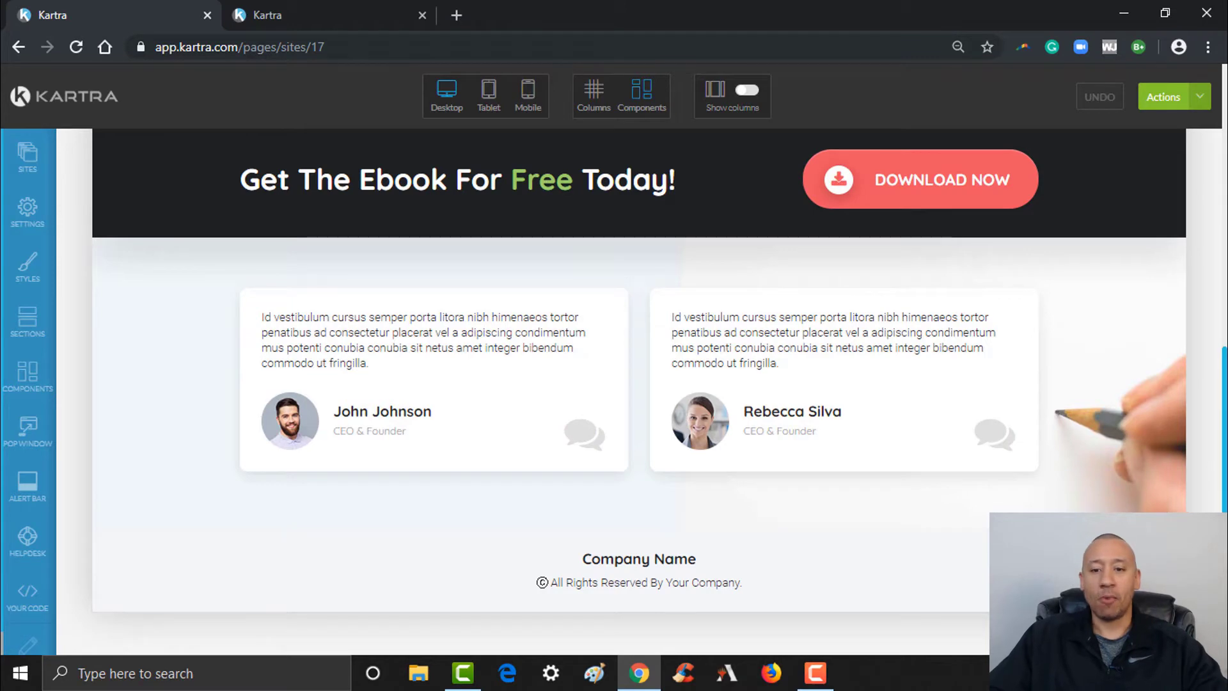
{"action": "scroll", "coordinate": [639, 384], "scroll_direction": "up", "scroll_amount": 3}
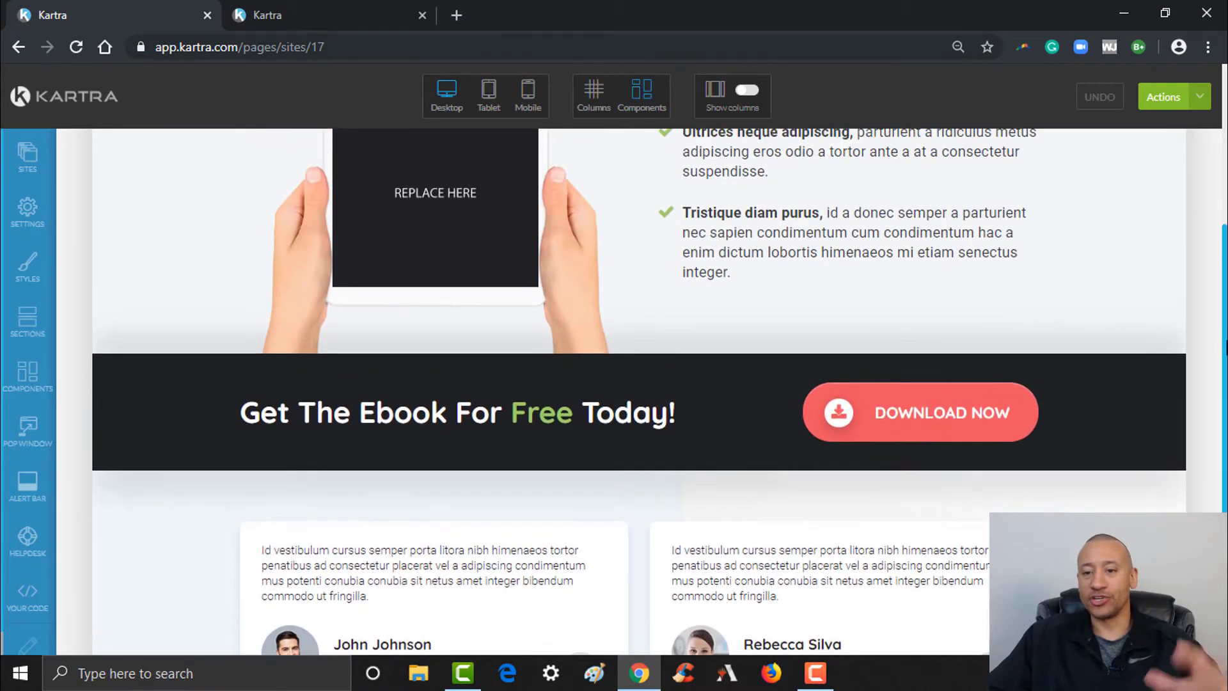
{"action": "scroll", "coordinate": [640, 384], "scroll_direction": "up", "scroll_amount": 5}
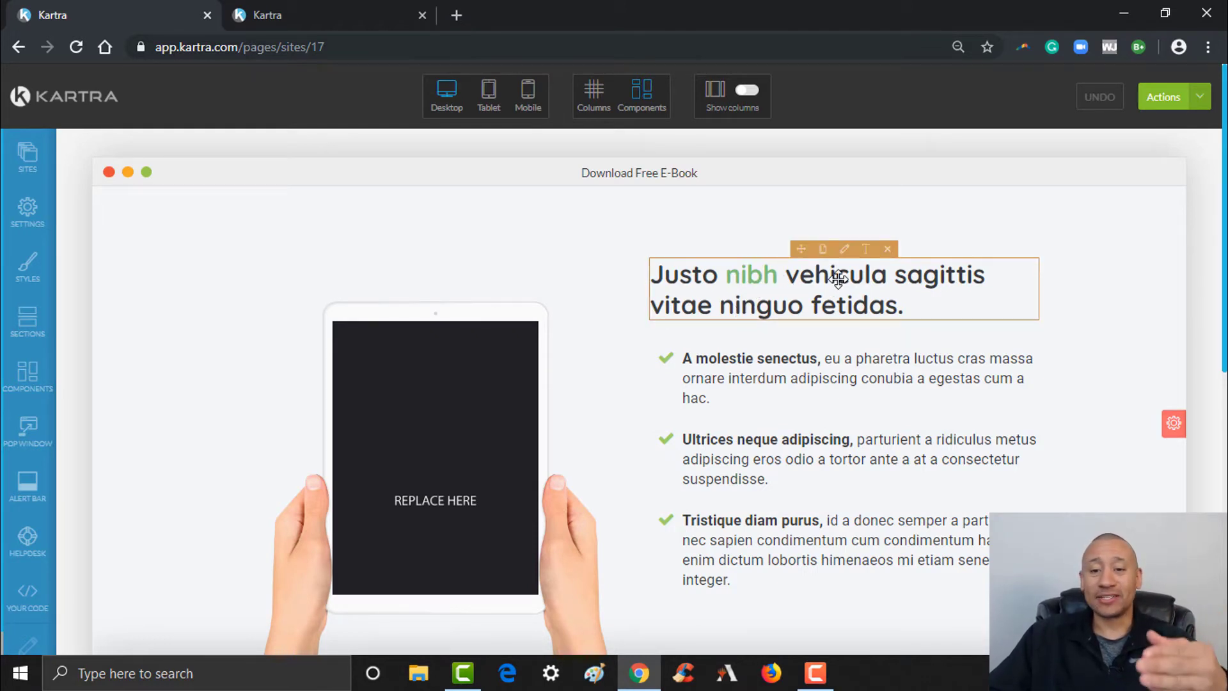
Step: Replace the main heading with 'Download Our Free E-Book To Help You Grow your Business!'
{"action": "left_click", "coordinate": [868, 253]}
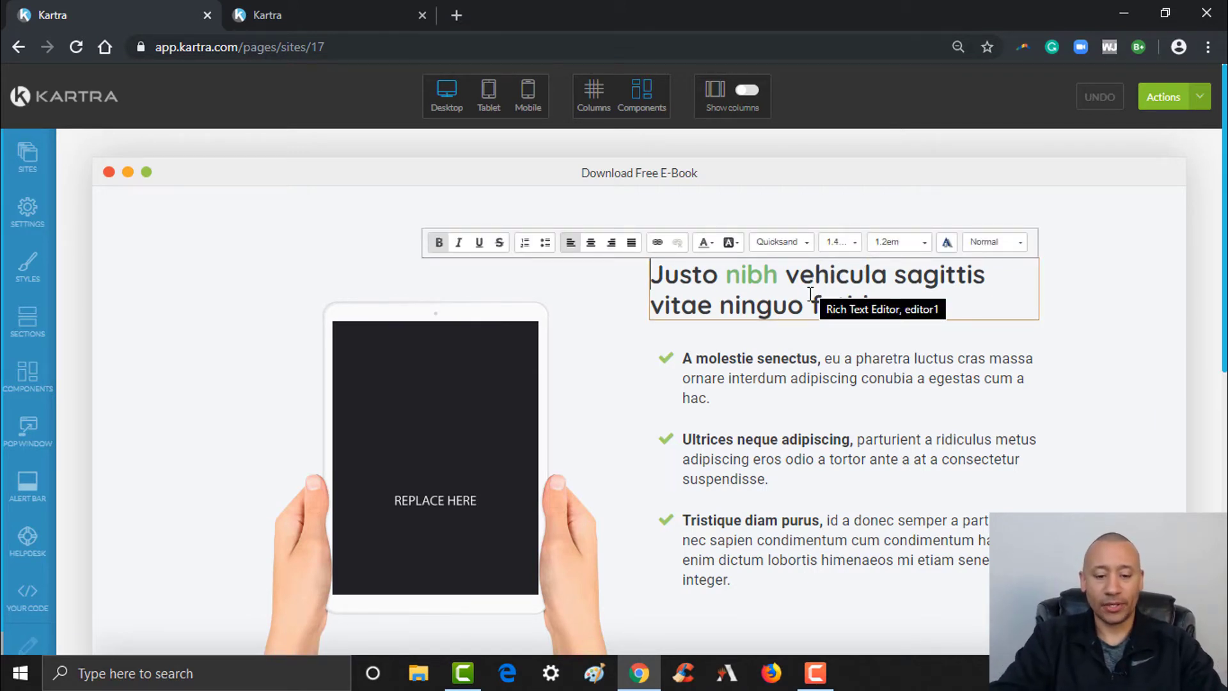
{"action": "type", "text": "Download "}
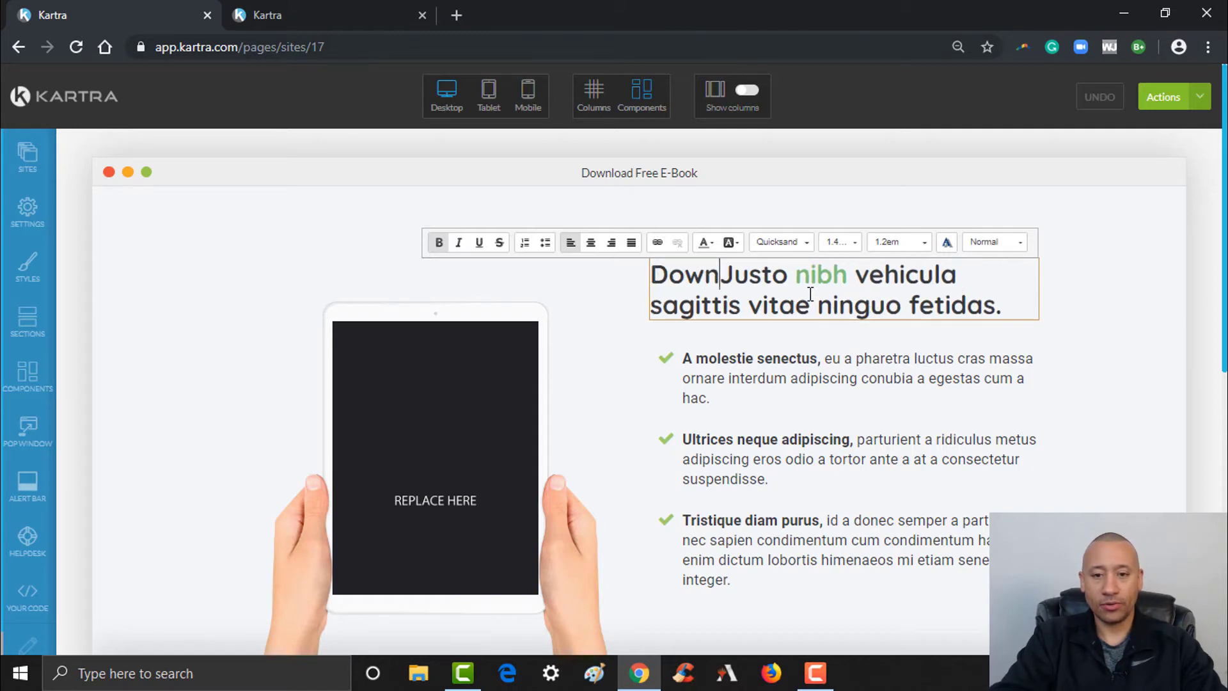
{"action": "type", "text": "Our Free "}
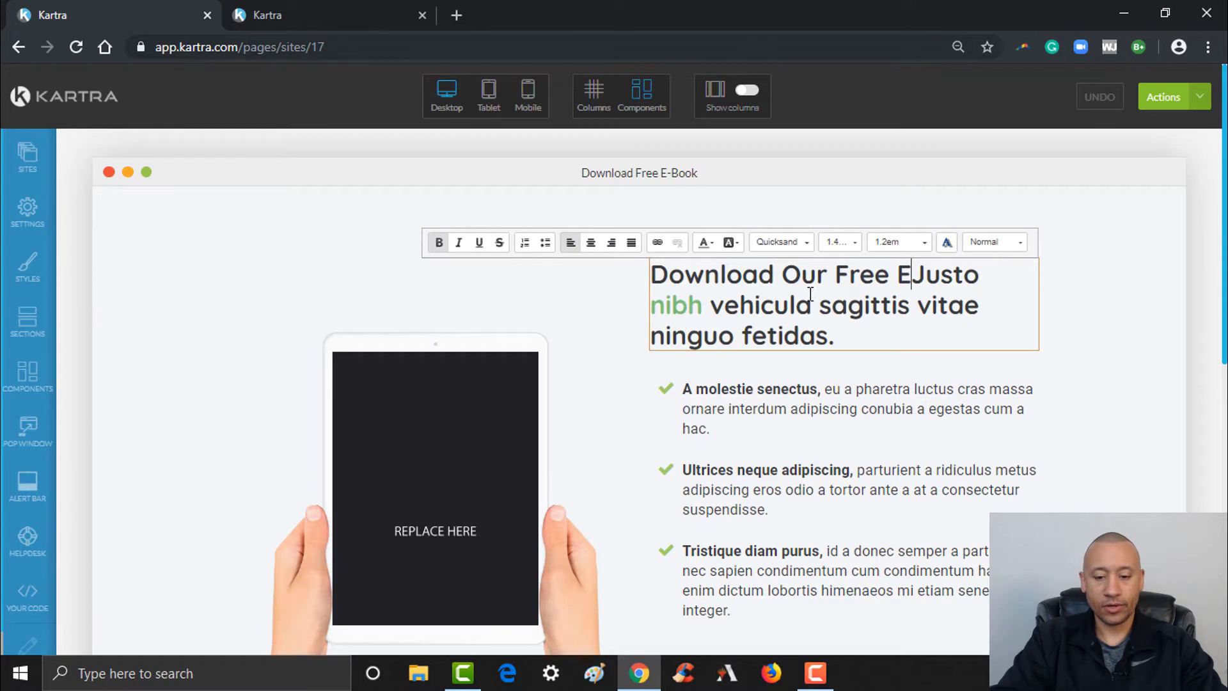
{"action": "type", "text": "E-Book"}
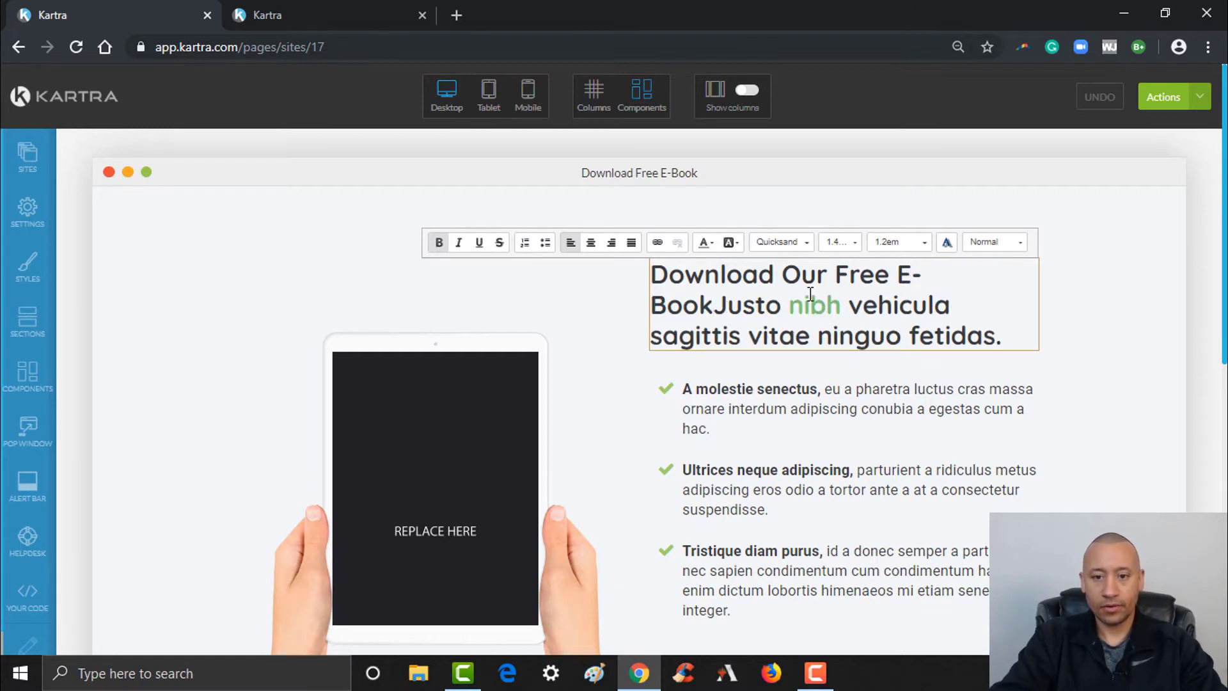
{"action": "type", "text": " To Help Yo"}
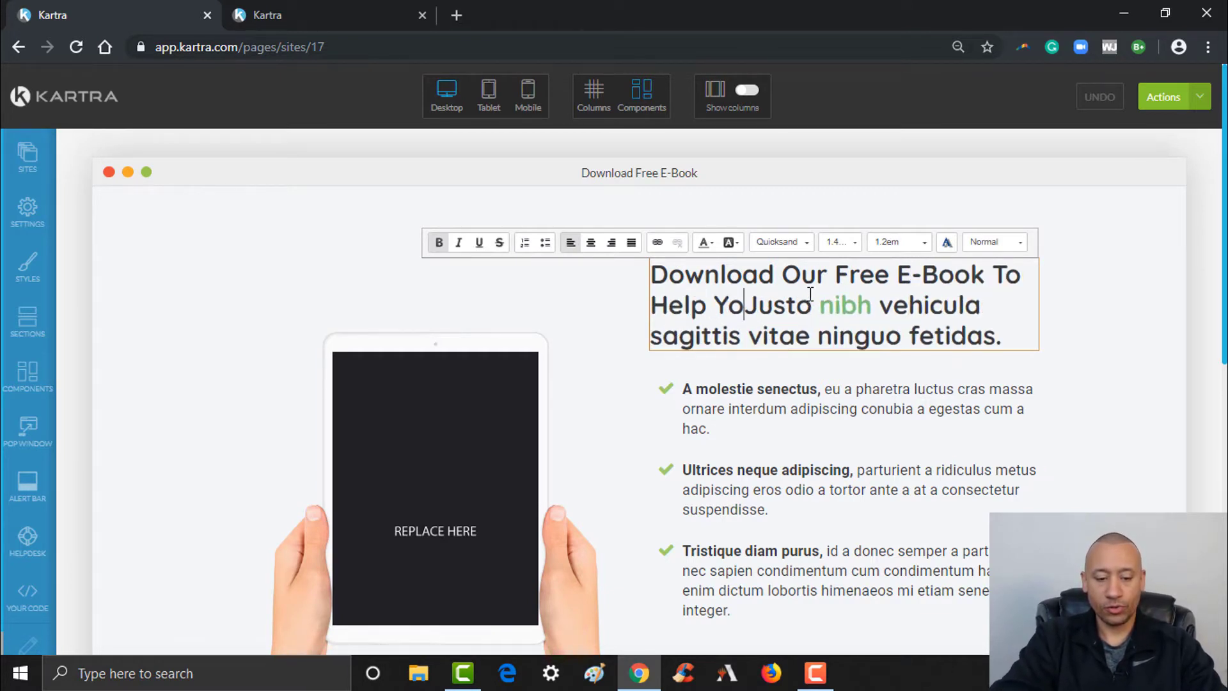
{"action": "type", "text": "u Grow your Bu"}
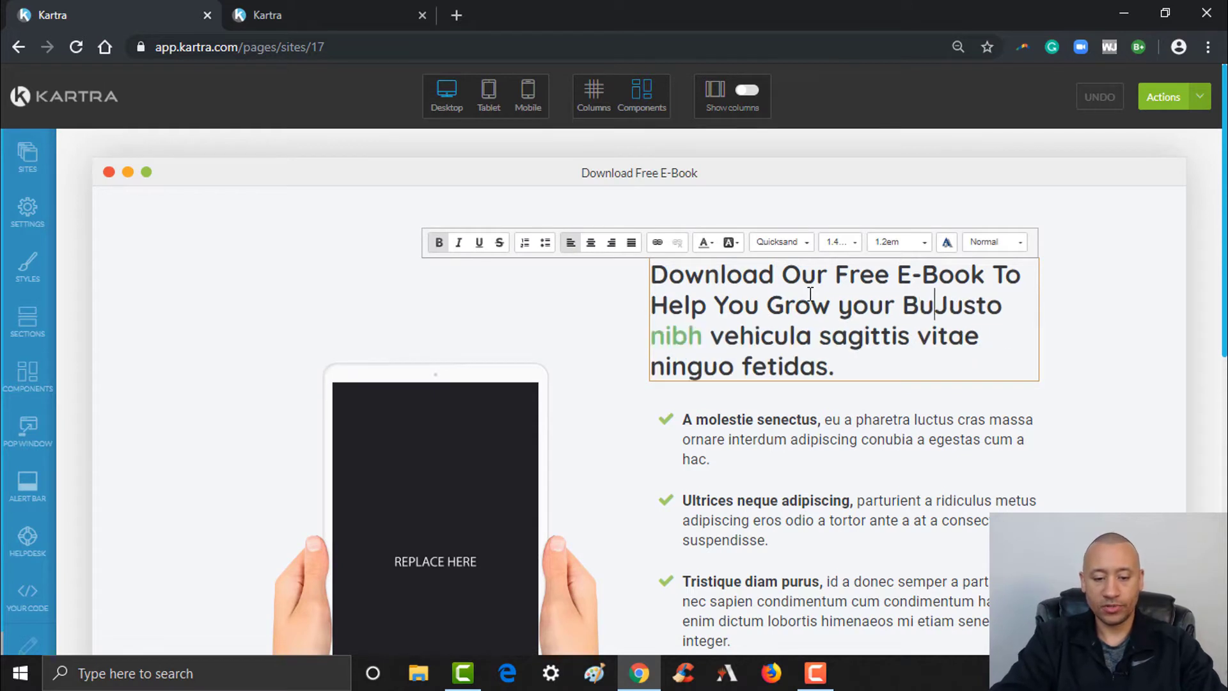
{"action": "type", "text": "sines"}
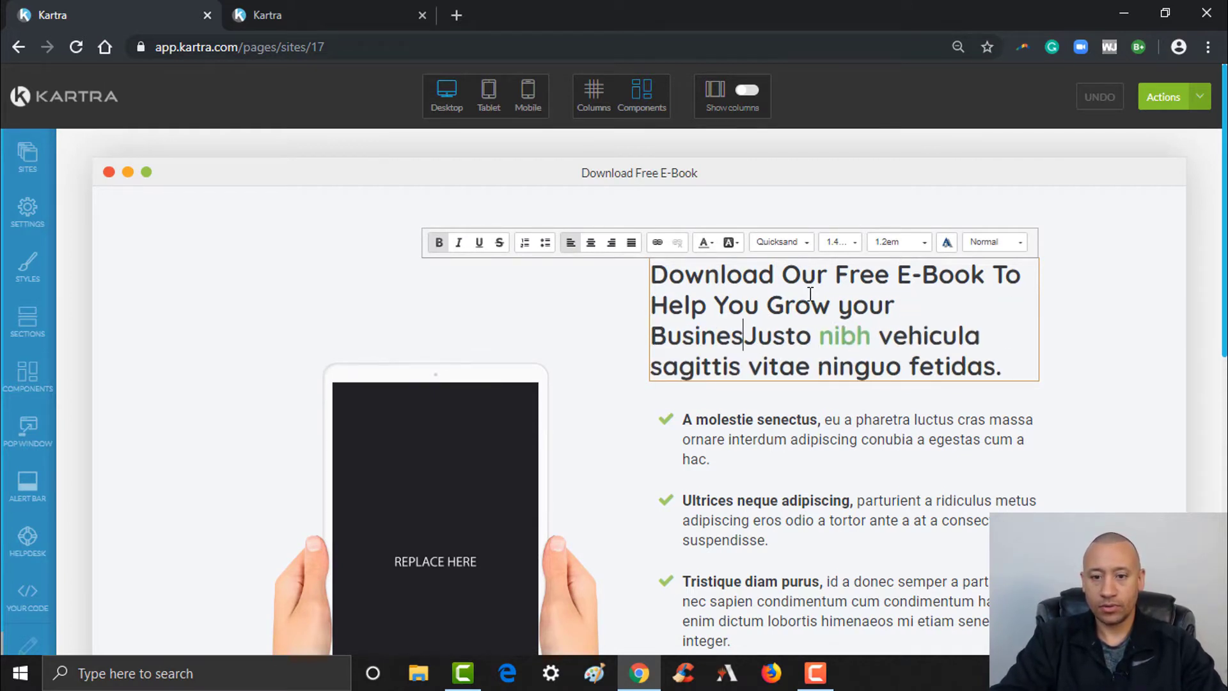
{"action": "type", "text": "s!"}
{"action": "key", "text": "Delete"}
{"action": "key", "text": "Delete"}
{"action": "key", "text": "Delete"}
{"action": "key", "text": "Delete"}
{"action": "key", "text": "Delete"}
{"action": "key", "text": "Delete"}
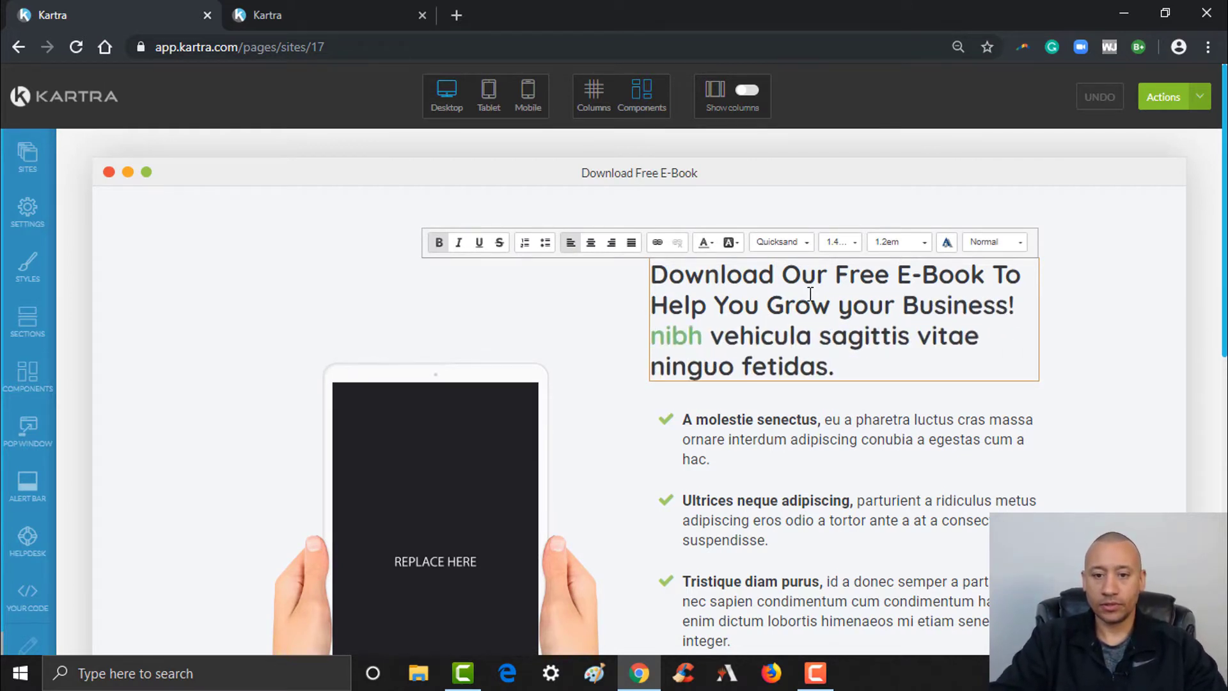
{"action": "key", "text": "Delete"}
{"action": "key", "text": "Delete"}
{"action": "key", "text": "Delete"}
{"action": "key", "text": "Delete"}
{"action": "key", "text": "Delete"}
{"action": "key", "text": "Delete"}
{"action": "key", "text": "Delete"}
{"action": "key", "text": "Delete"}
{"action": "key", "text": "Delete"}
{"action": "key", "text": "Delete"}
{"action": "key", "text": "Delete"}
{"action": "key", "text": "Delete"}
{"action": "key", "text": "Delete"}
{"action": "key", "text": "Delete"}
{"action": "key", "text": "Delete"}
{"action": "key", "text": "Delete"}
{"action": "key", "text": "Delete"}
{"action": "key", "text": "Delete"}
{"action": "key", "text": "Delete"}
{"action": "key", "text": "Delete"}
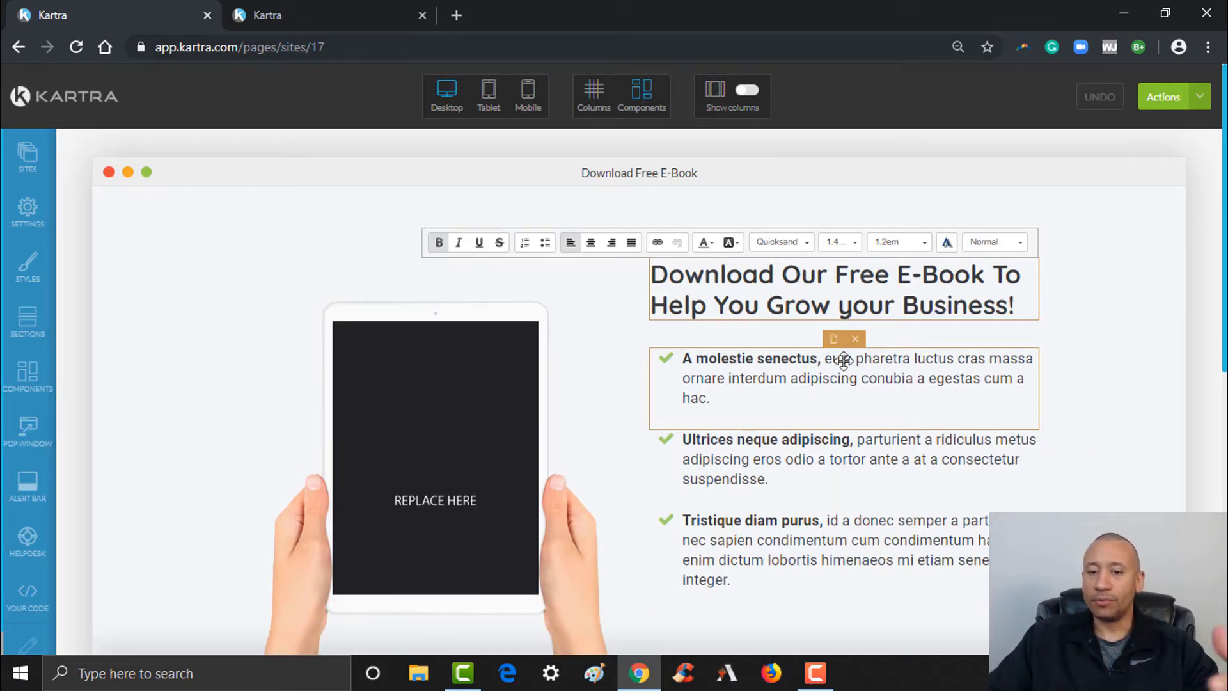
Step: Rewrite the first bullet as 'Lead Generation, Learn How To Generate Leads Using Social Media'
{"action": "left_click", "coordinate": [833, 339]}
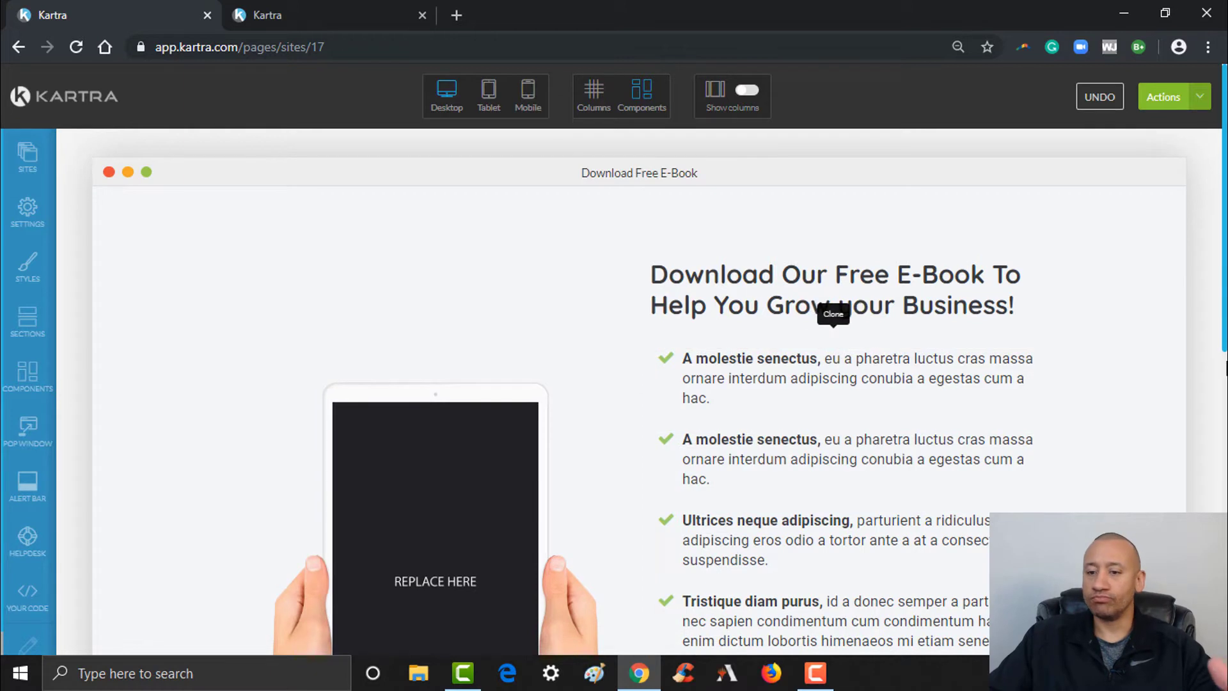
{"action": "left_click", "coordinate": [1104, 97]}
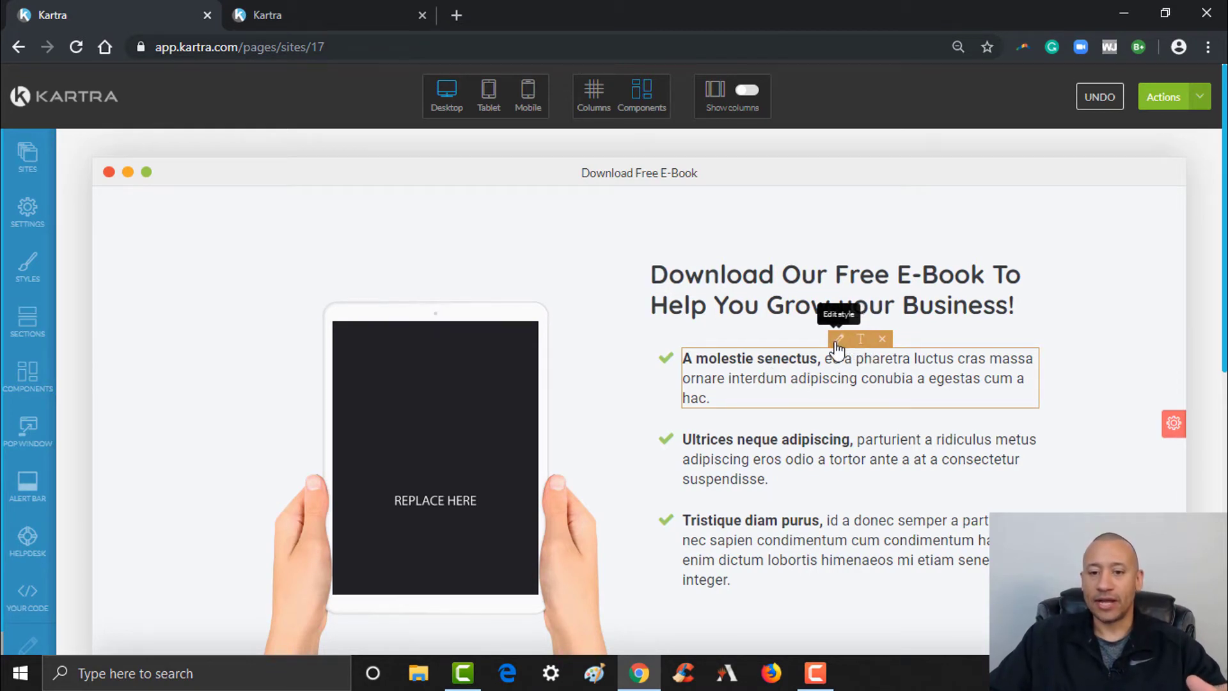
{"action": "left_click", "coordinate": [861, 340]}
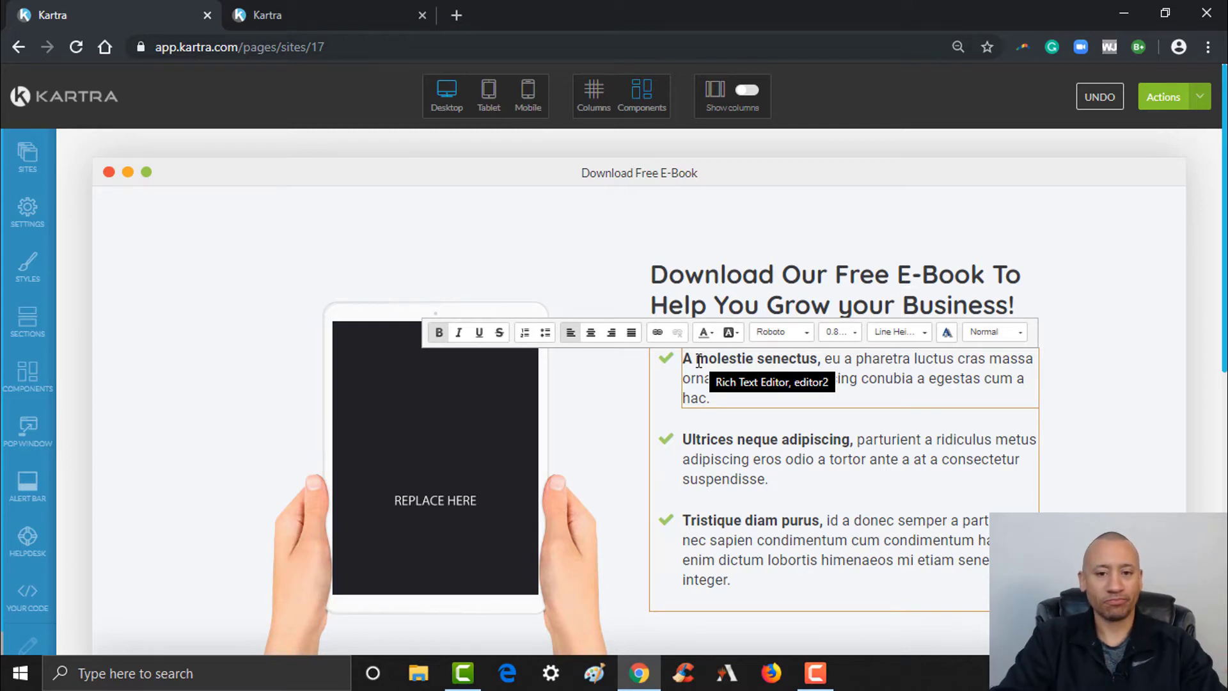
{"action": "type", "text": "H"}
{"action": "key", "text": "BackSpace"}
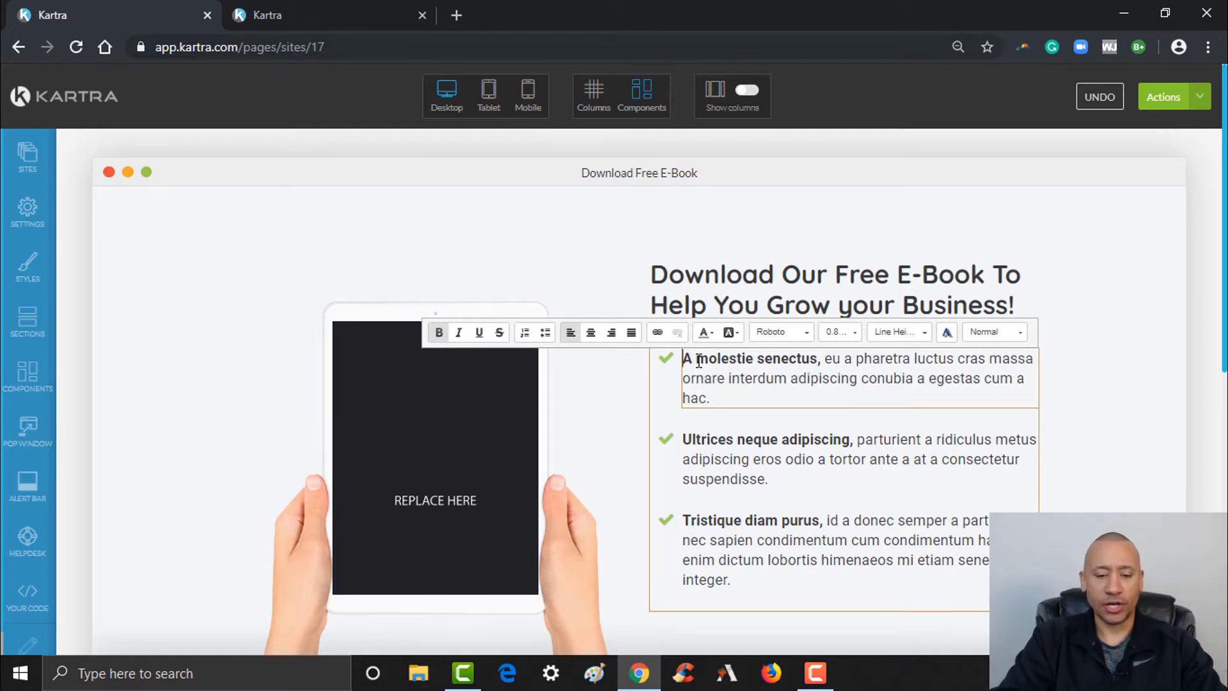
{"action": "type", "text": "Lead Generat"}
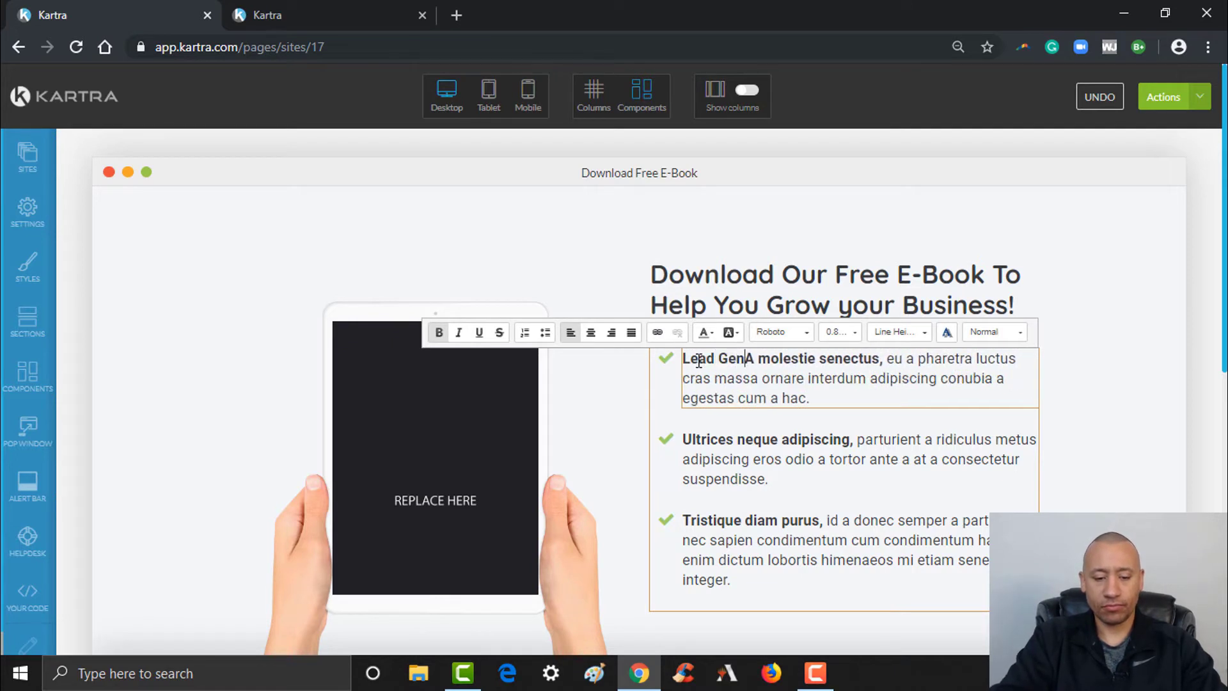
{"action": "type", "text": "ion"}
{"action": "key", "text": "Delete"}
{"action": "key", "text": "Delete"}
{"action": "key", "text": "Delete"}
{"action": "key", "text": "Delete"}
{"action": "key", "text": "Delete"}
{"action": "key", "text": "Delete"}
{"action": "key", "text": "Delete"}
{"action": "key", "text": "Delete"}
{"action": "key", "text": "Delete"}
{"action": "key", "text": "Delete"}
{"action": "key", "text": "Delete"}
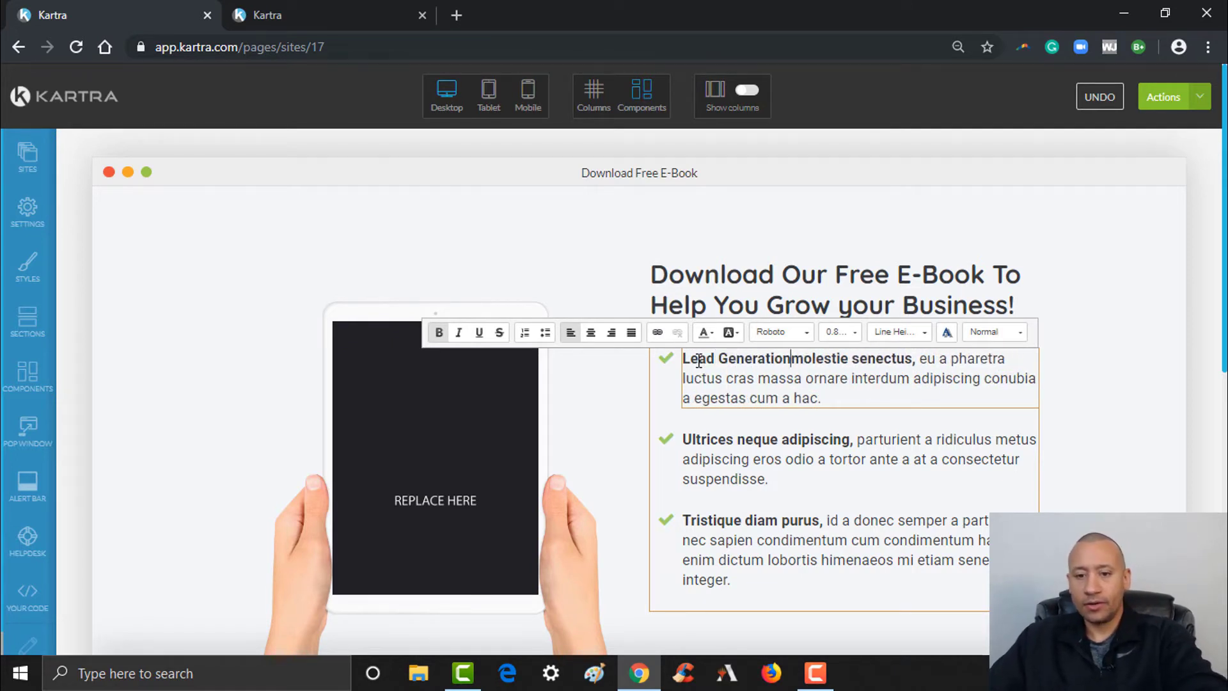
{"action": "key", "text": "Delete"}
{"action": "key", "text": "Delete"}
{"action": "key", "text": "Delete"}
{"action": "key", "text": "Delete"}
{"action": "key", "text": "Delete"}
{"action": "key", "text": "Delete"}
{"action": "key", "text": "Delete"}
{"action": "key", "text": "Delete"}
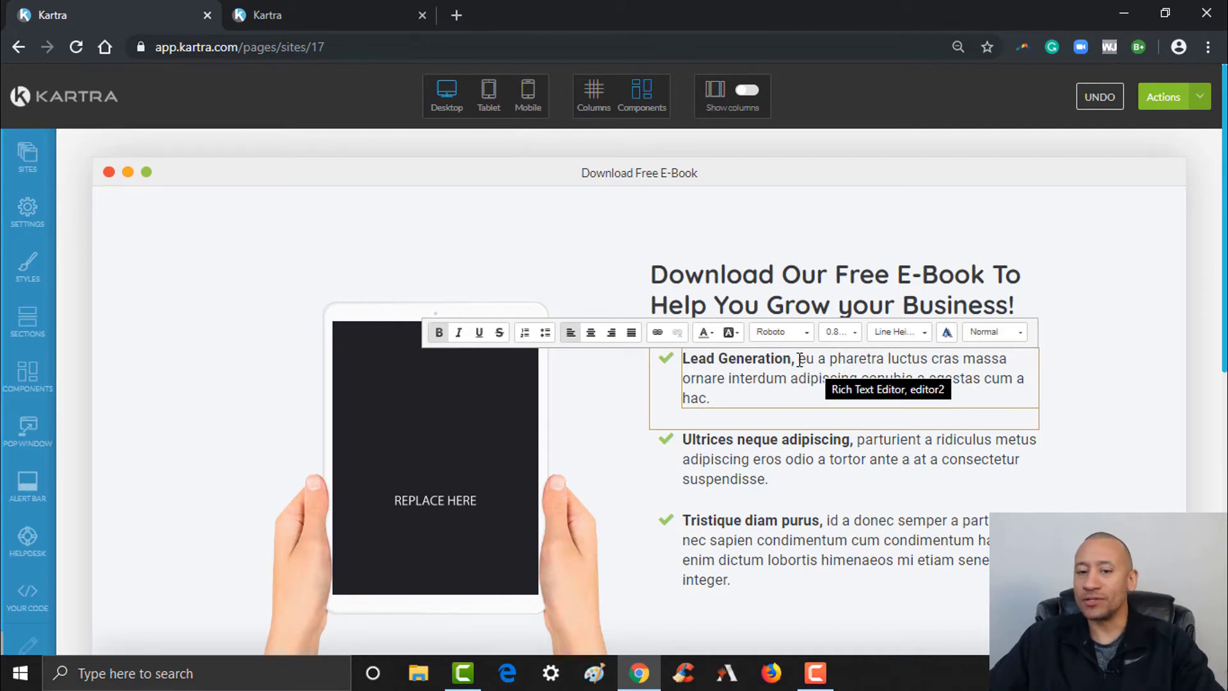
{"action": "left_click_drag", "start_coordinate": [799, 361], "coordinate": [812, 390]}
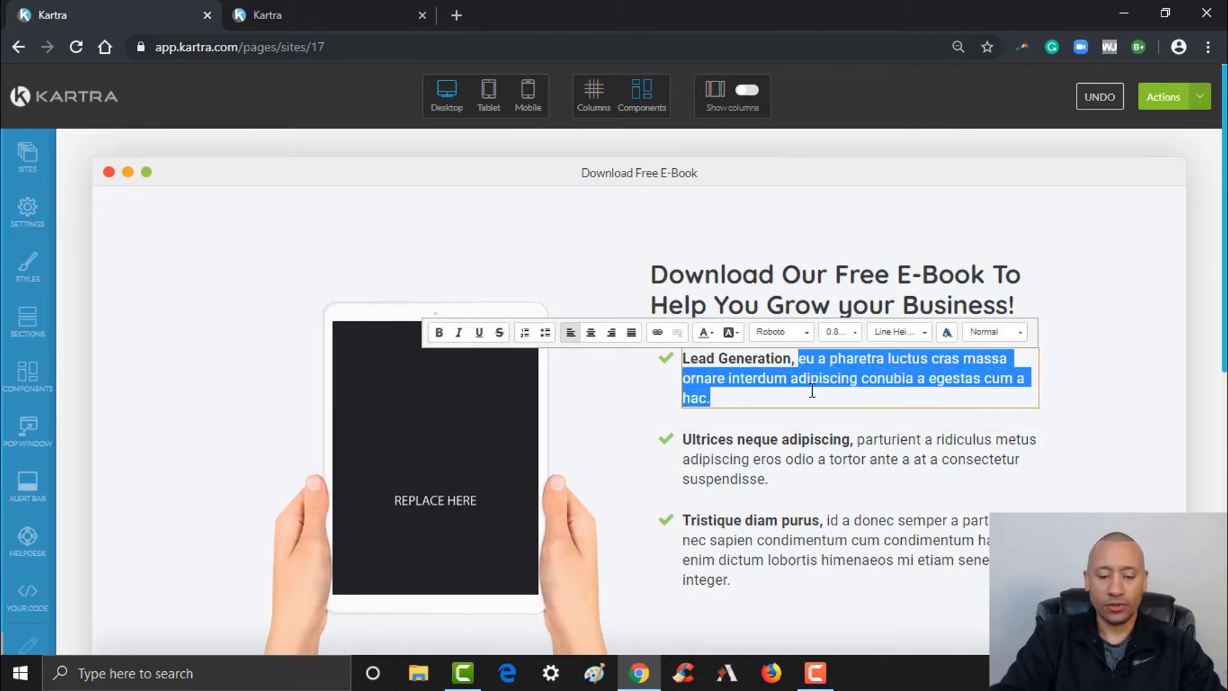
{"action": "type", "text": "Learn H"}
{"action": "type", "text": "To G"}
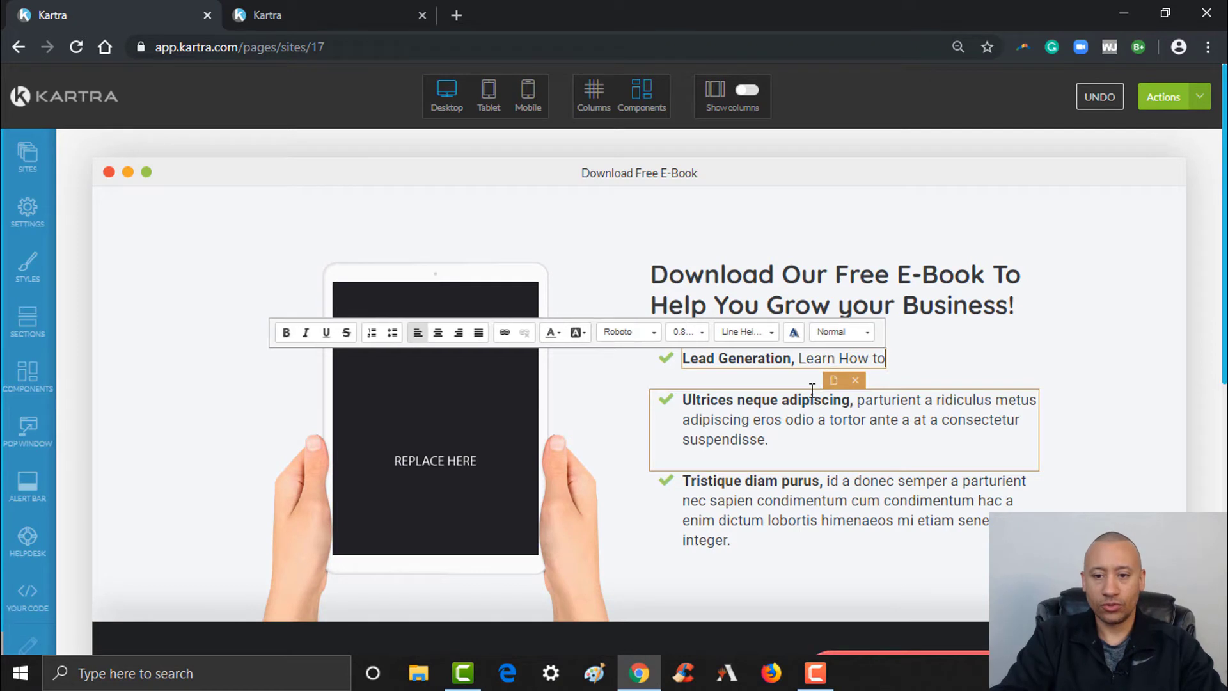
{"action": "type", "text": "enerat"}
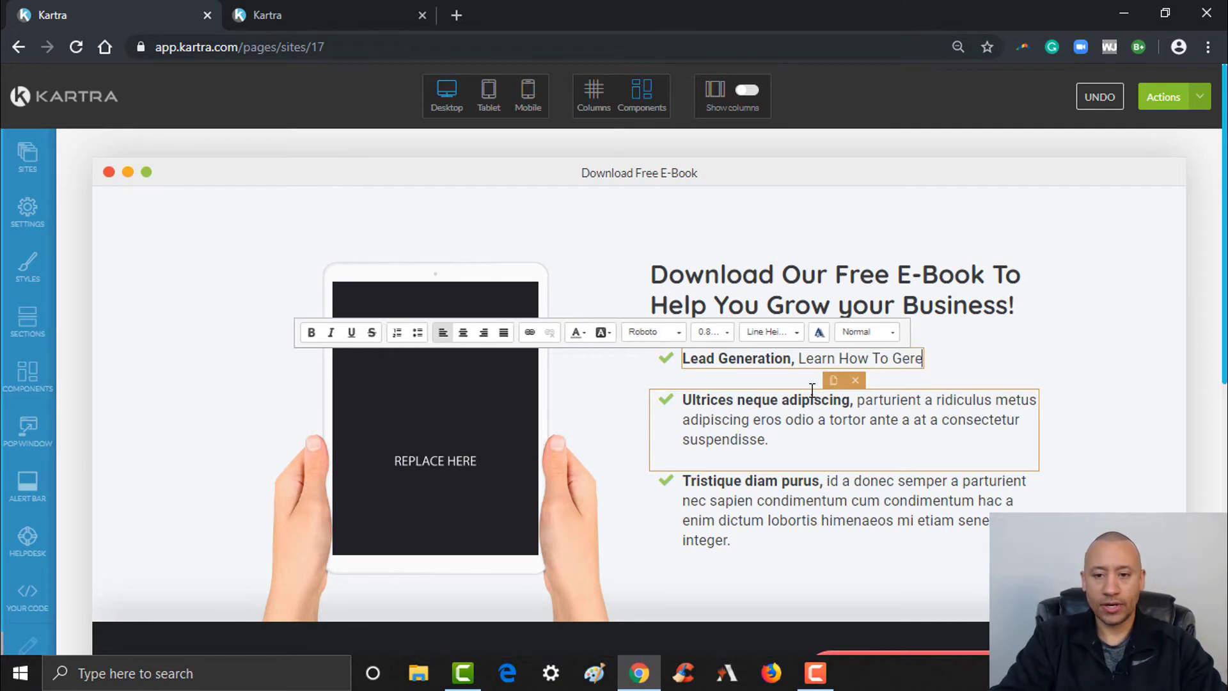
{"action": "type", "text": "e Leads Usin"}
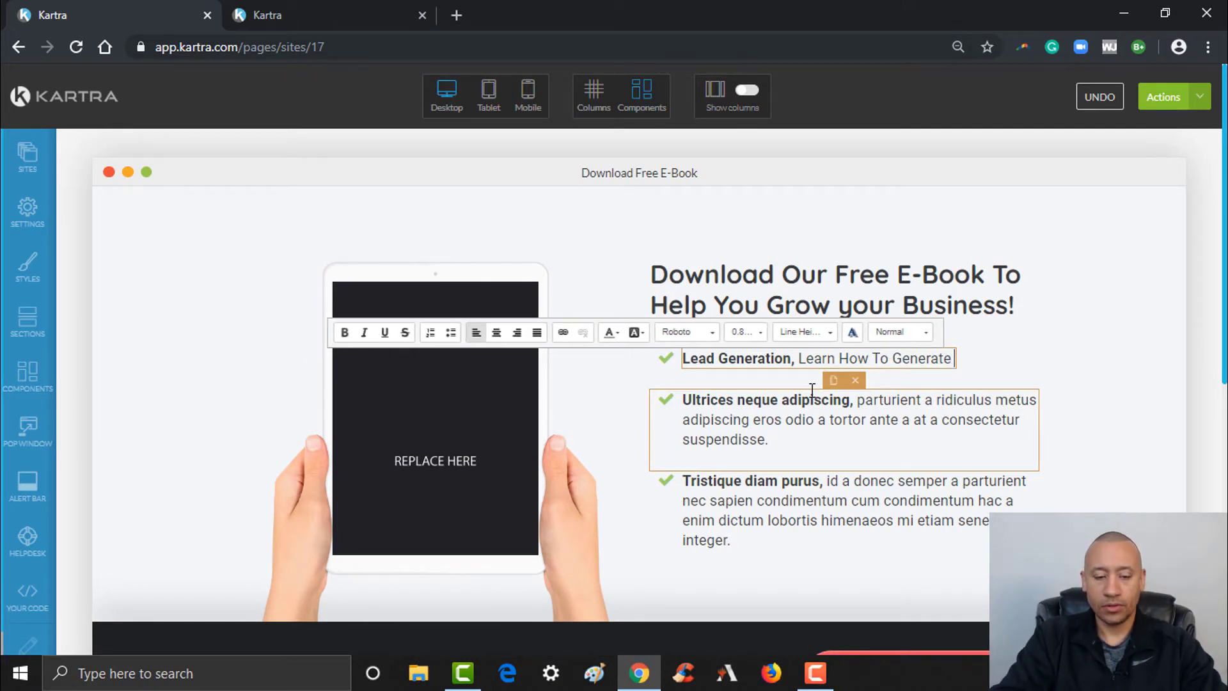
{"action": "type", "text": "g Social Media"}
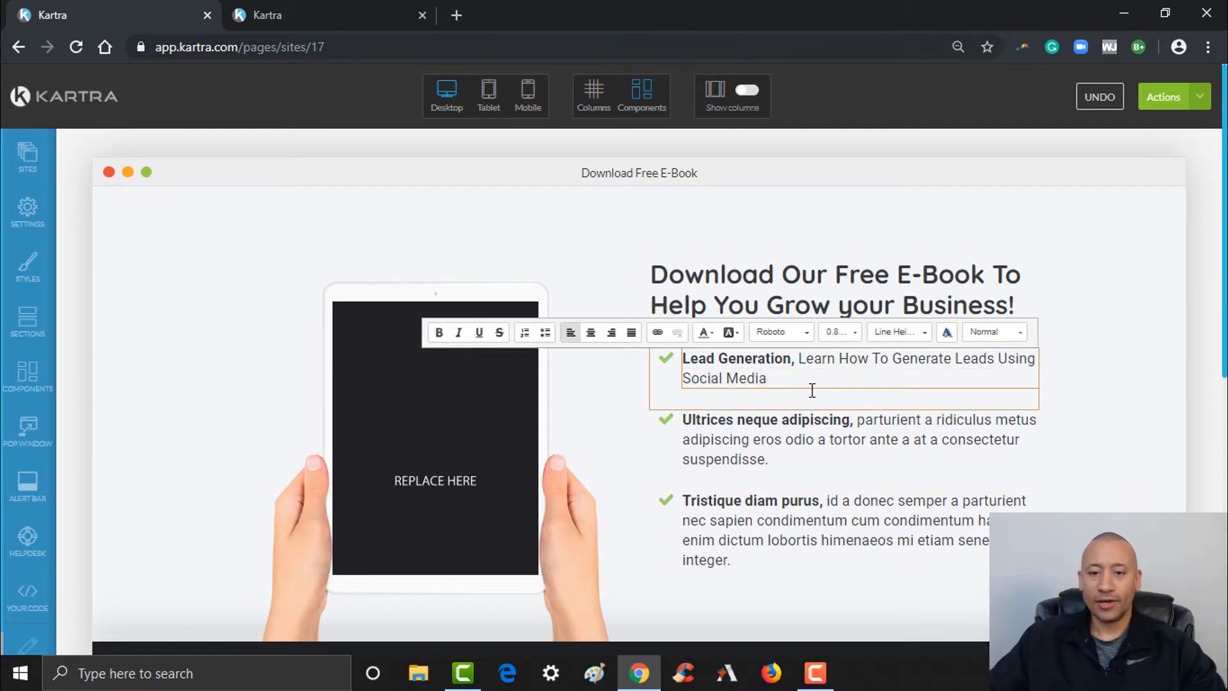
Step: Give the second bullet heading 'Qualifying Customers' and description 'Learn How To Properly Screen Your Customers'
{"action": "left_click", "coordinate": [725, 428]}
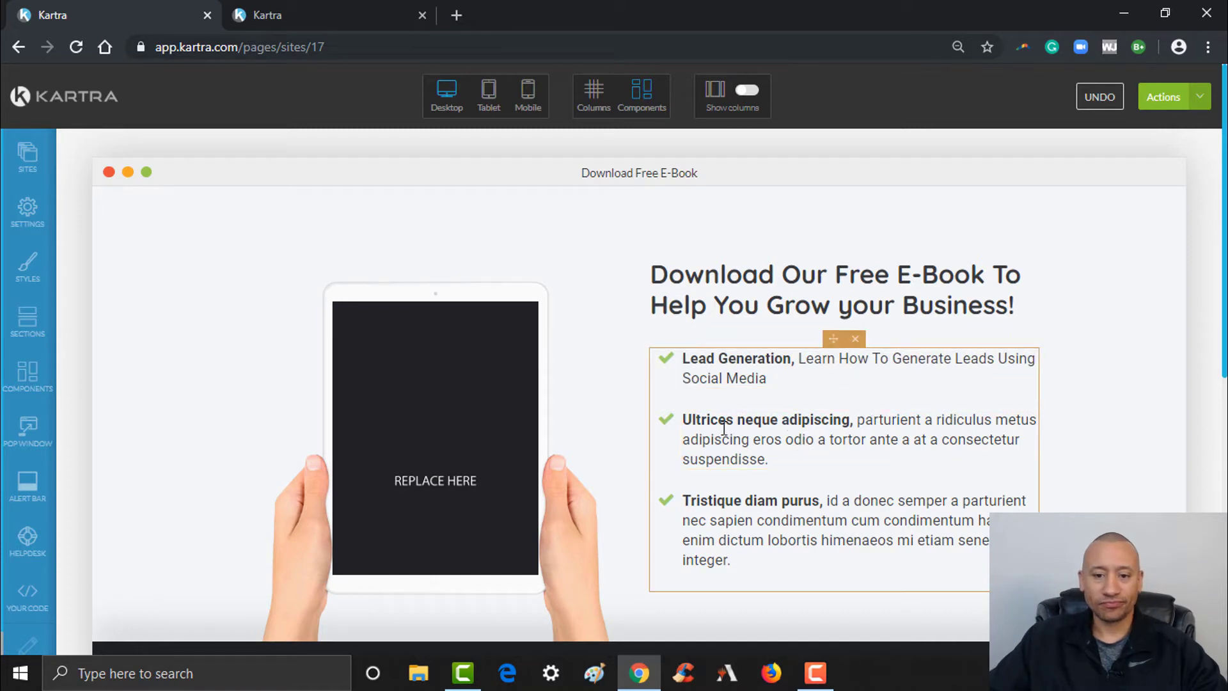
{"action": "left_click_drag", "start_coordinate": [849, 422], "coordinate": [687, 428]}
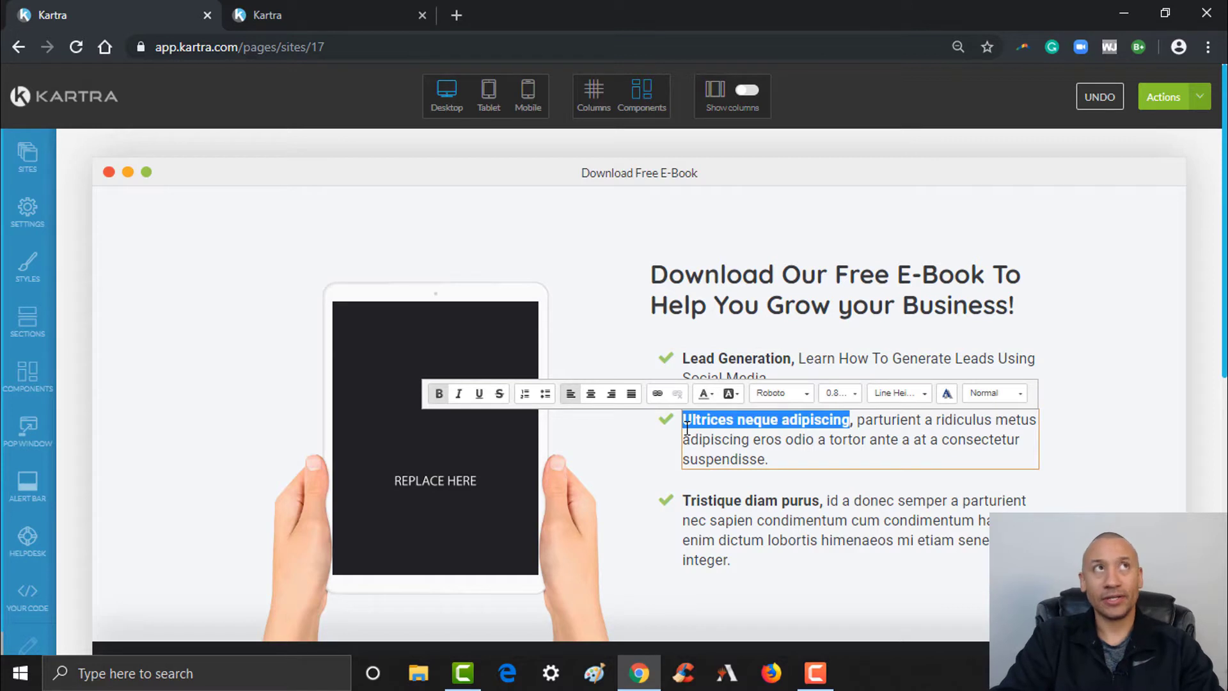
{"action": "type", "text": "Qualifying "}
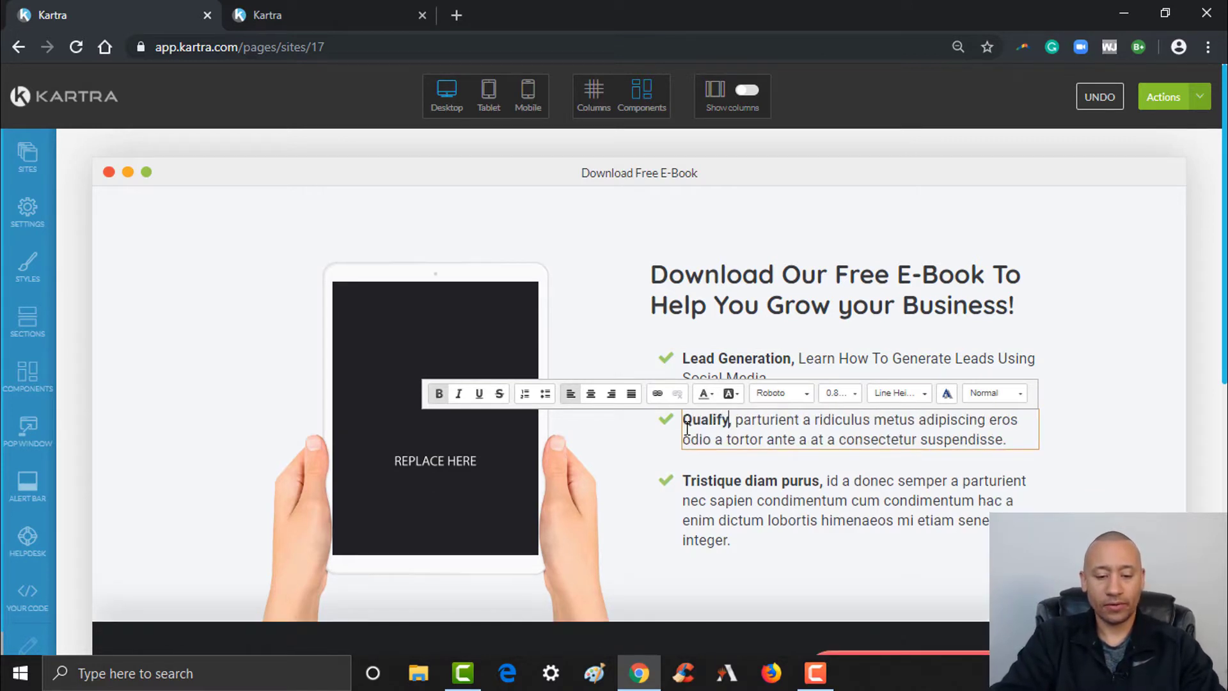
{"action": "type", "text": "Customers"}
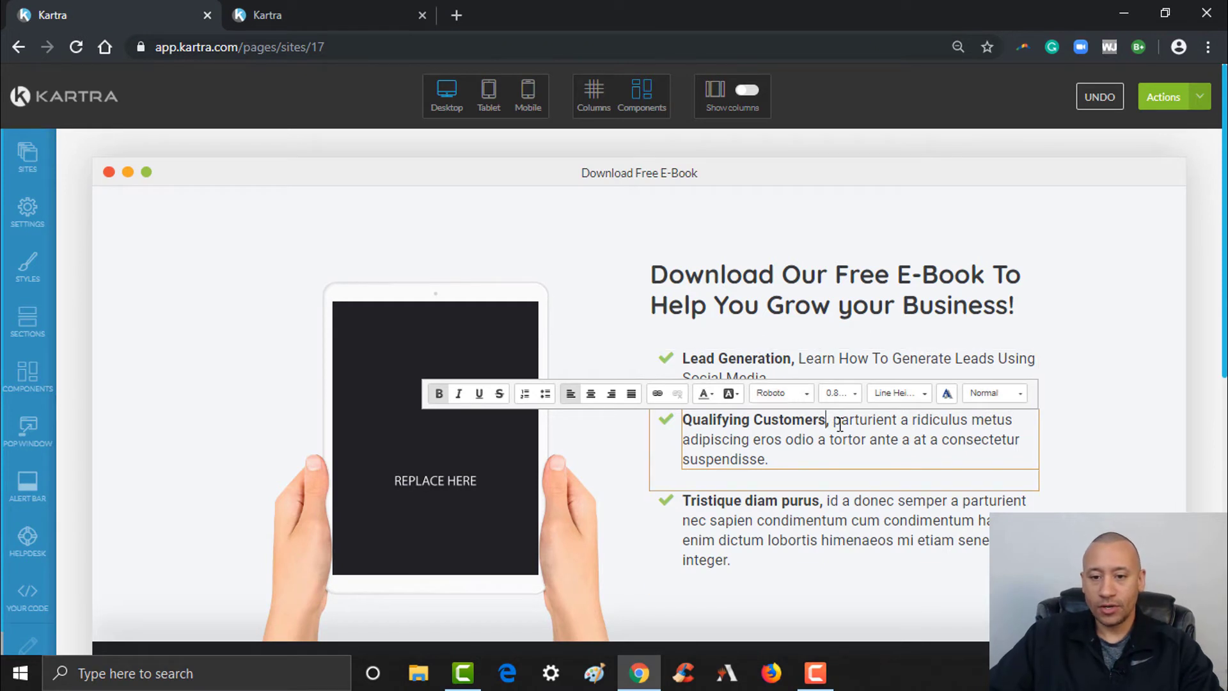
{"action": "left_click_drag", "start_coordinate": [833, 419], "coordinate": [853, 455]}
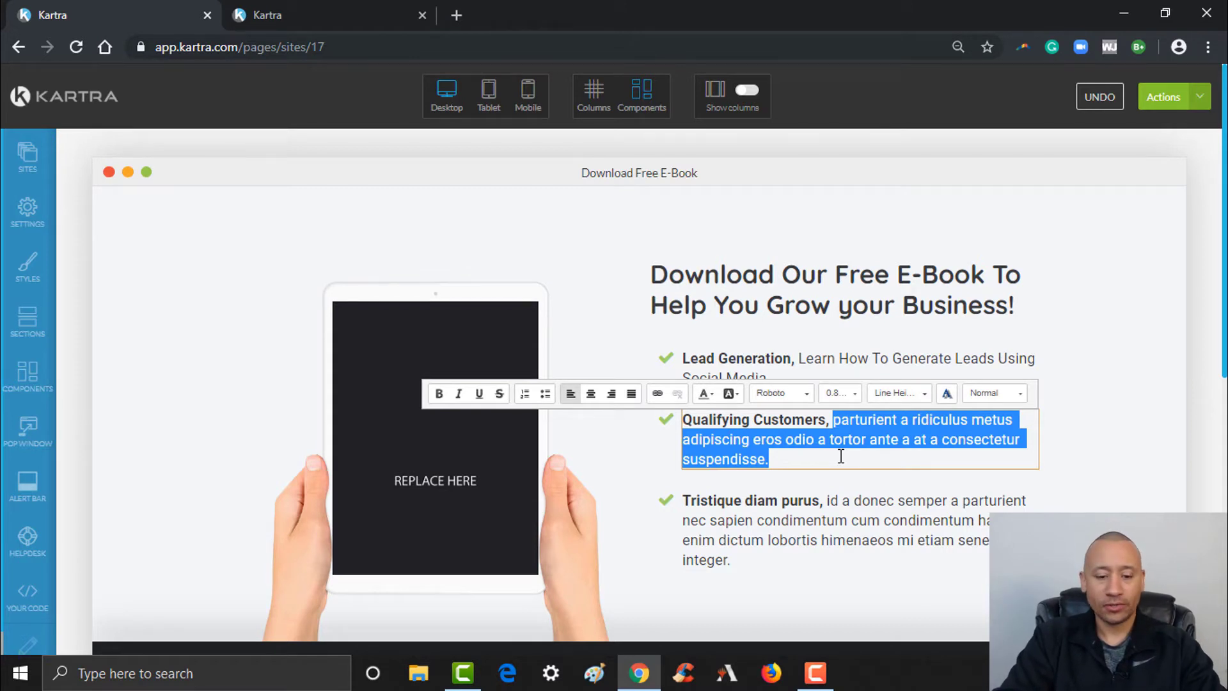
{"action": "type", "text": "Learn How "}
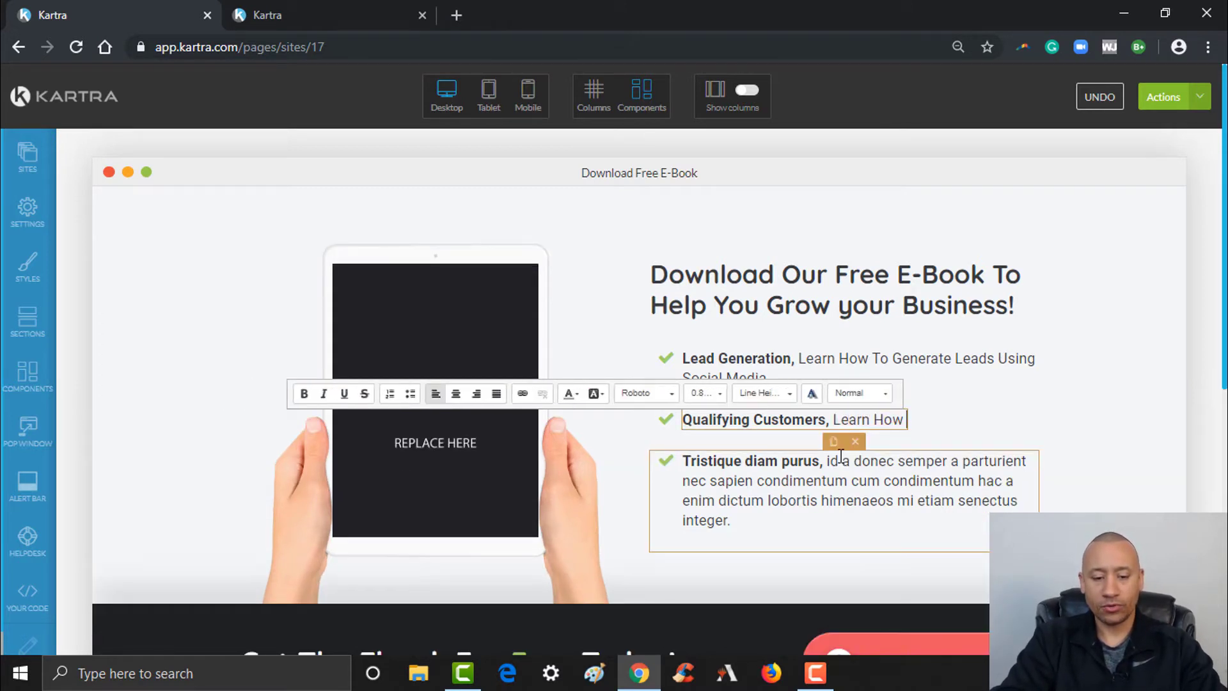
{"action": "type", "text": "To Prope"}
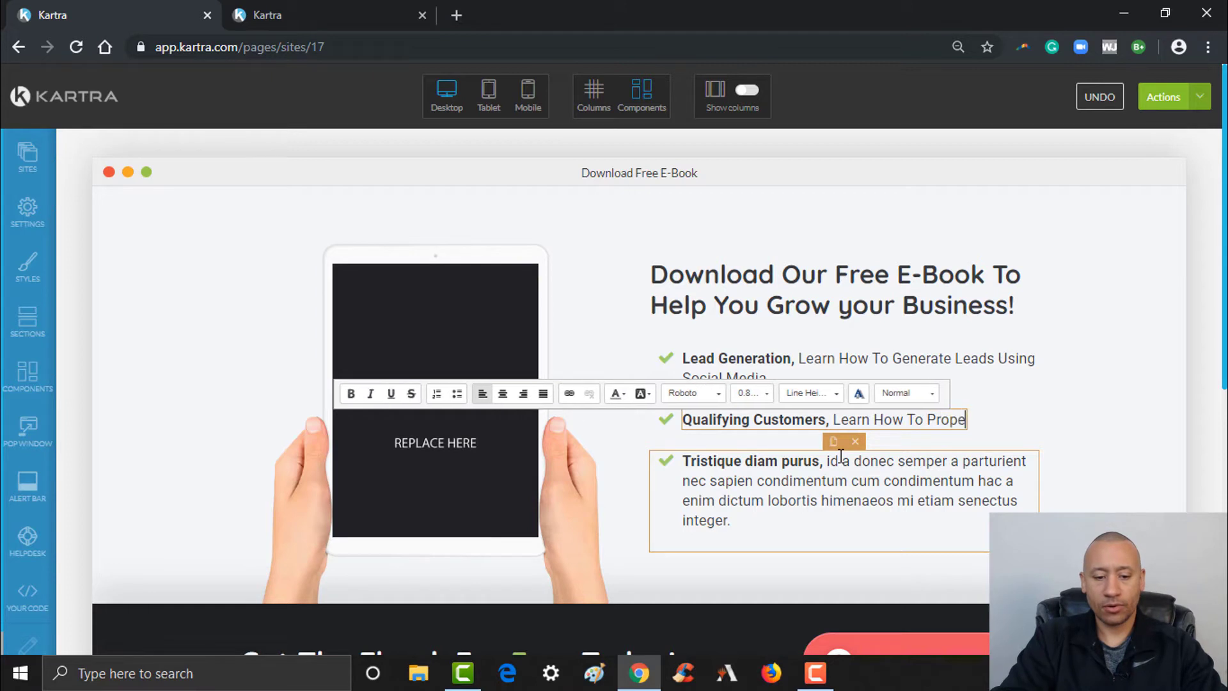
{"action": "type", "text": "rtly Screen Your Customers"}
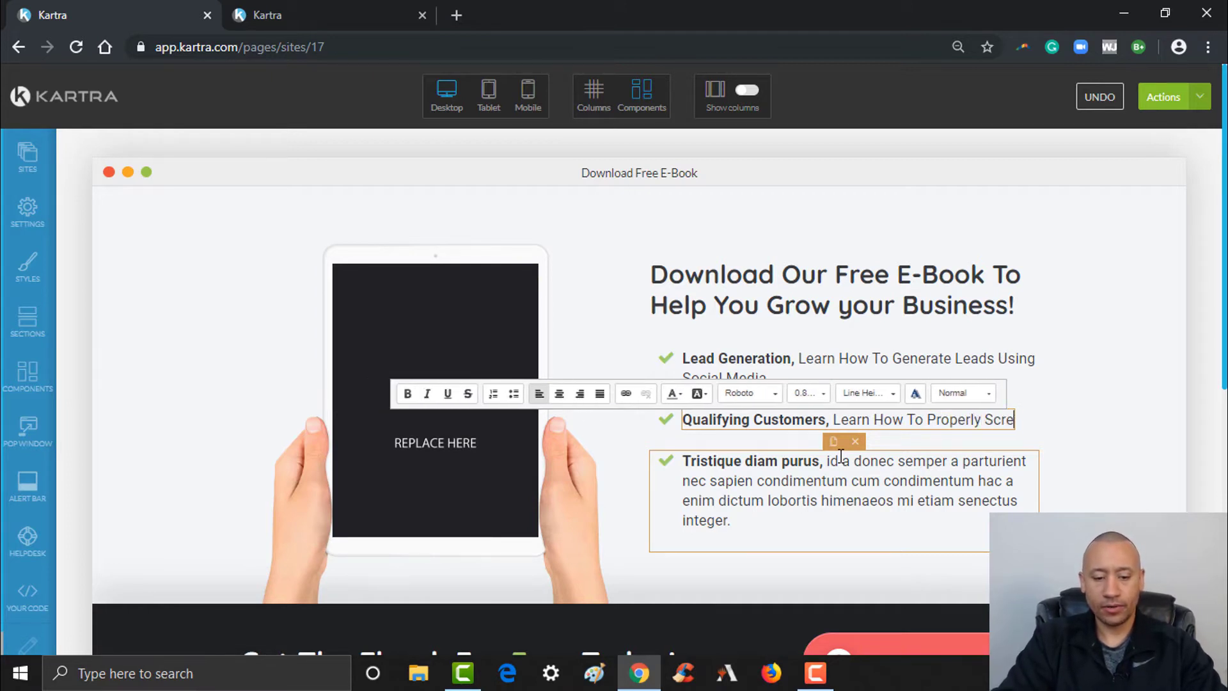
Step: Give the third bullet heading 'Book More Strategy Calls' and description 'Learn Our 4 Step Process To Keep Your Calendar Full!'
{"action": "left_click", "coordinate": [720, 478]}
{"action": "left_click", "coordinate": [861, 461]}
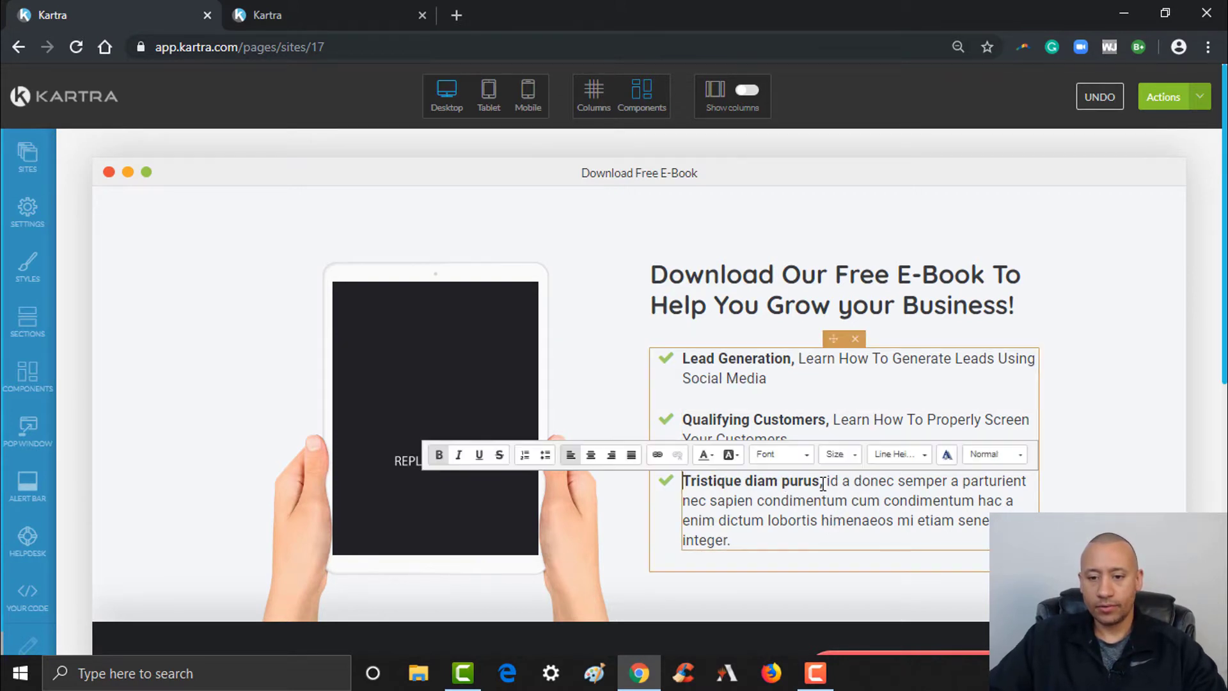
{"action": "left_click_drag", "start_coordinate": [820, 480], "coordinate": [694, 481]}
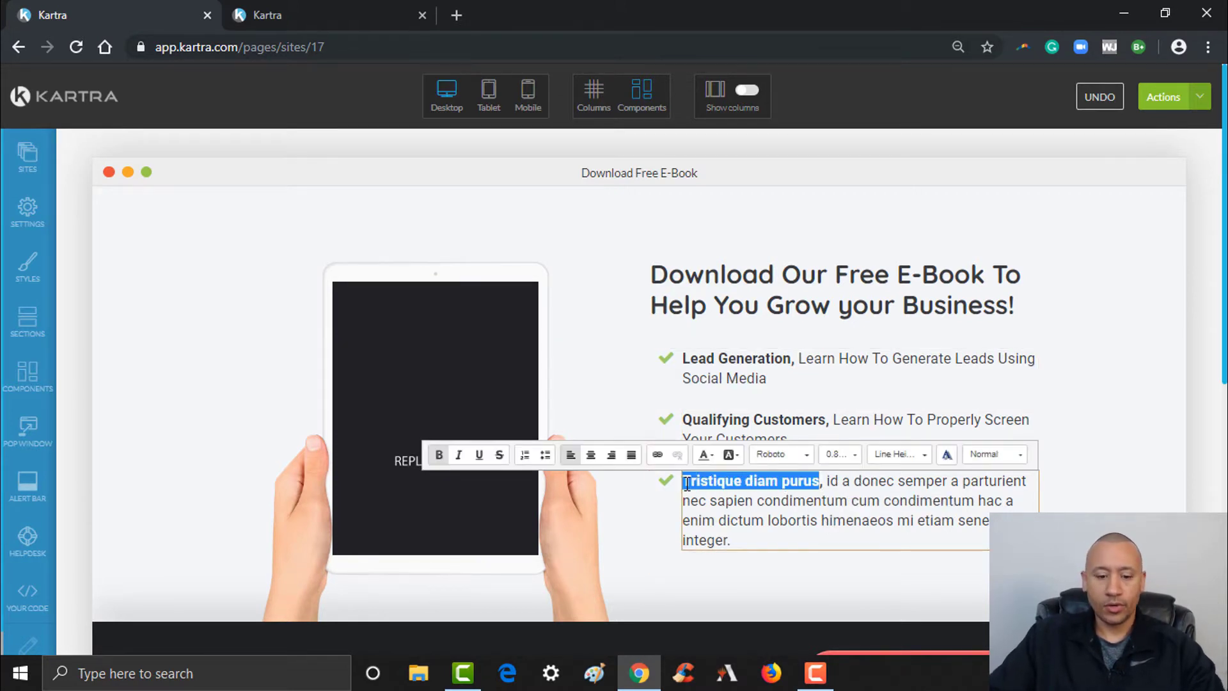
{"action": "type", "text": "Book "}
{"action": "type", "text": "More Strate"}
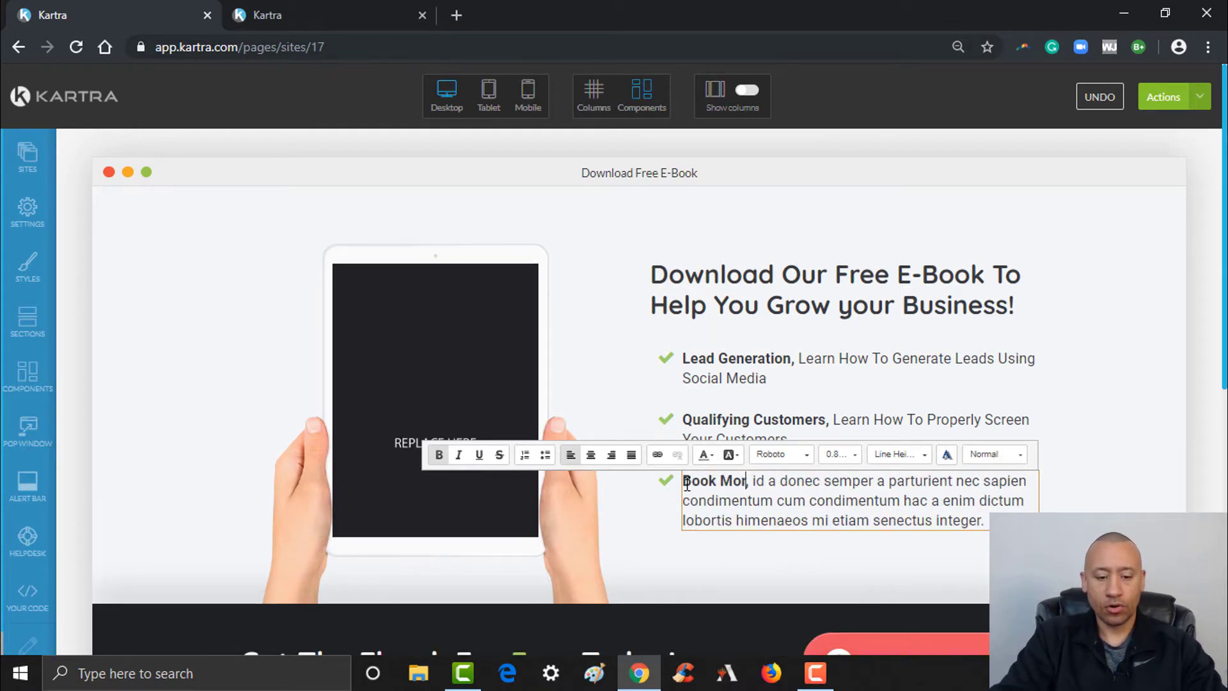
{"action": "type", "text": "gy Calls"}
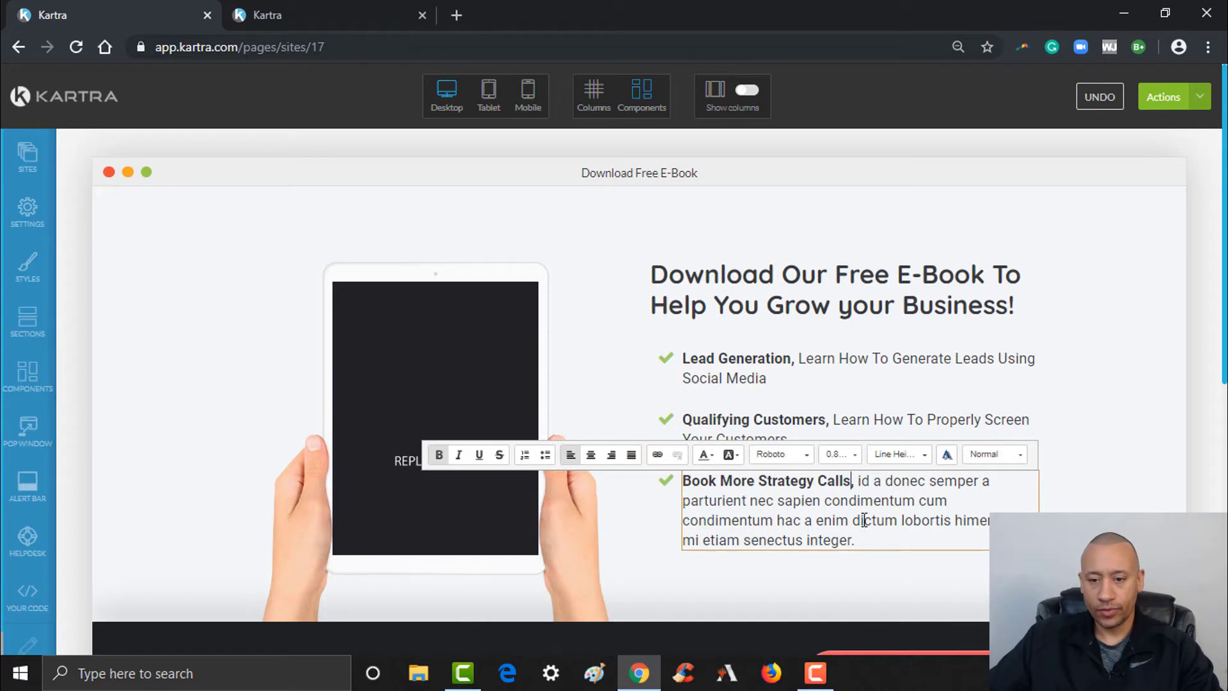
{"action": "left_click_drag", "start_coordinate": [855, 478], "coordinate": [891, 544]}
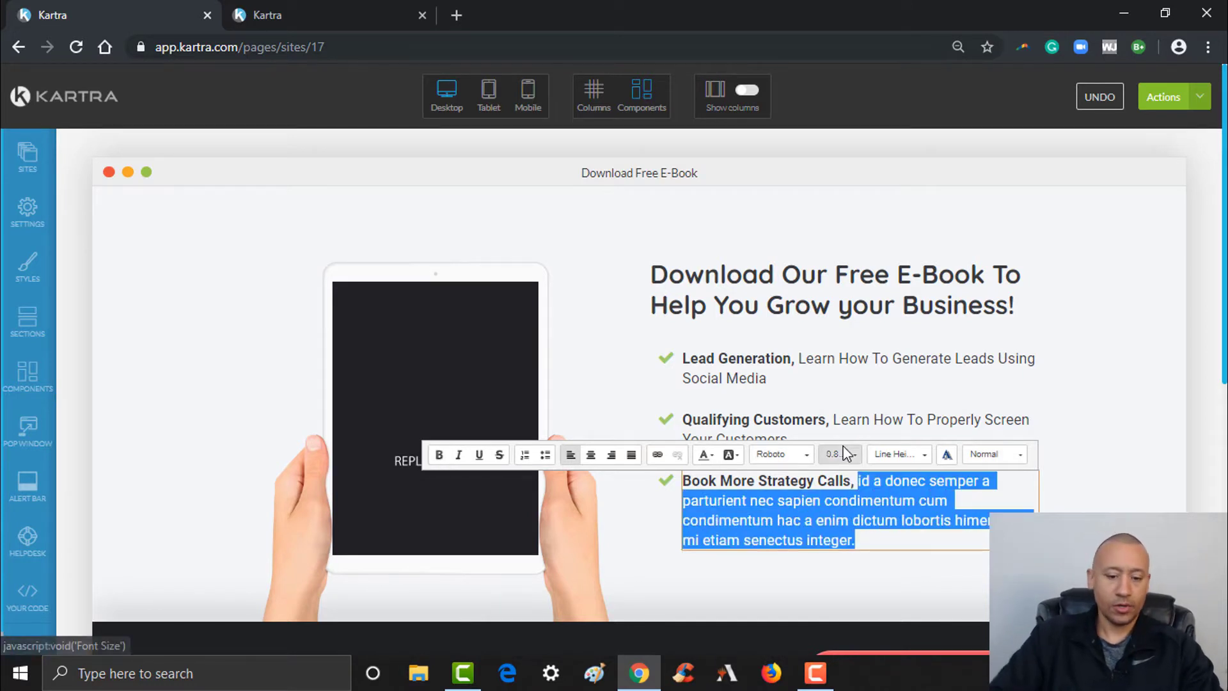
{"action": "type", "text": "Learn Our"}
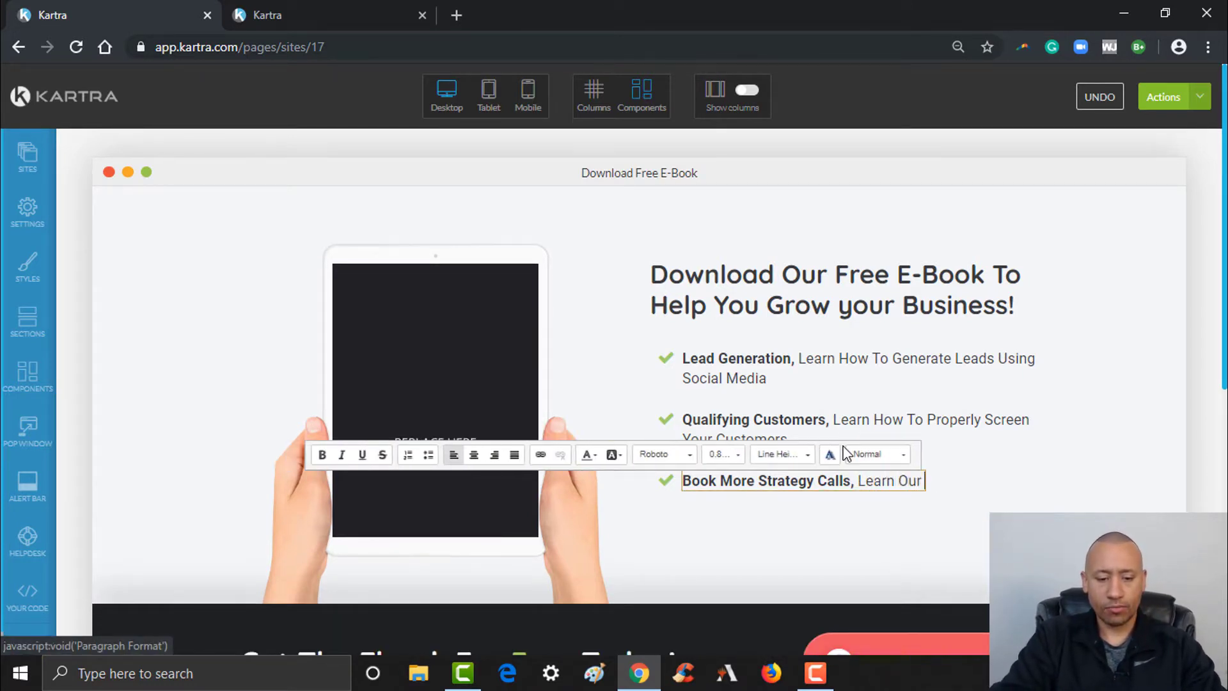
{"action": "type", "text": " Process"}
{"action": "key", "text": "BackSpace"}
{"action": "key", "text": "BackSpace"}
{"action": "key", "text": "BackSpace"}
{"action": "key", "text": "BackSpace"}
{"action": "key", "text": "BackSpace"}
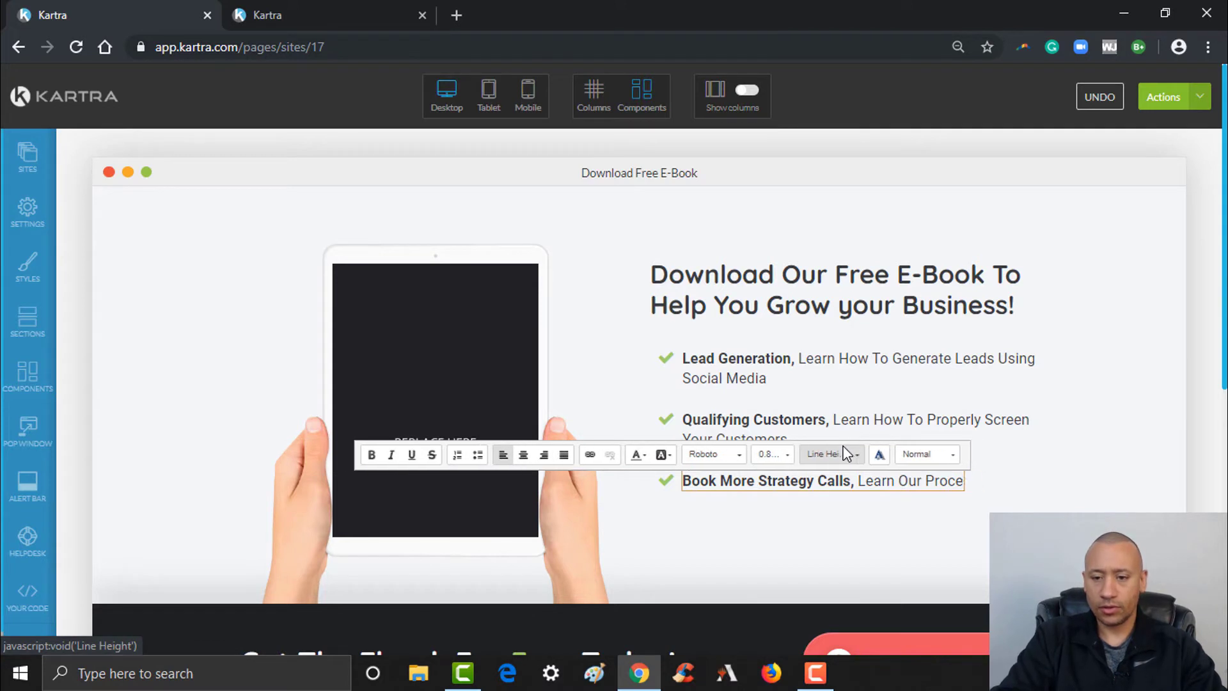
{"action": "key", "text": "BackSpace"}
{"action": "key", "text": "BackSpace"}
{"action": "type", "text": "4 "}
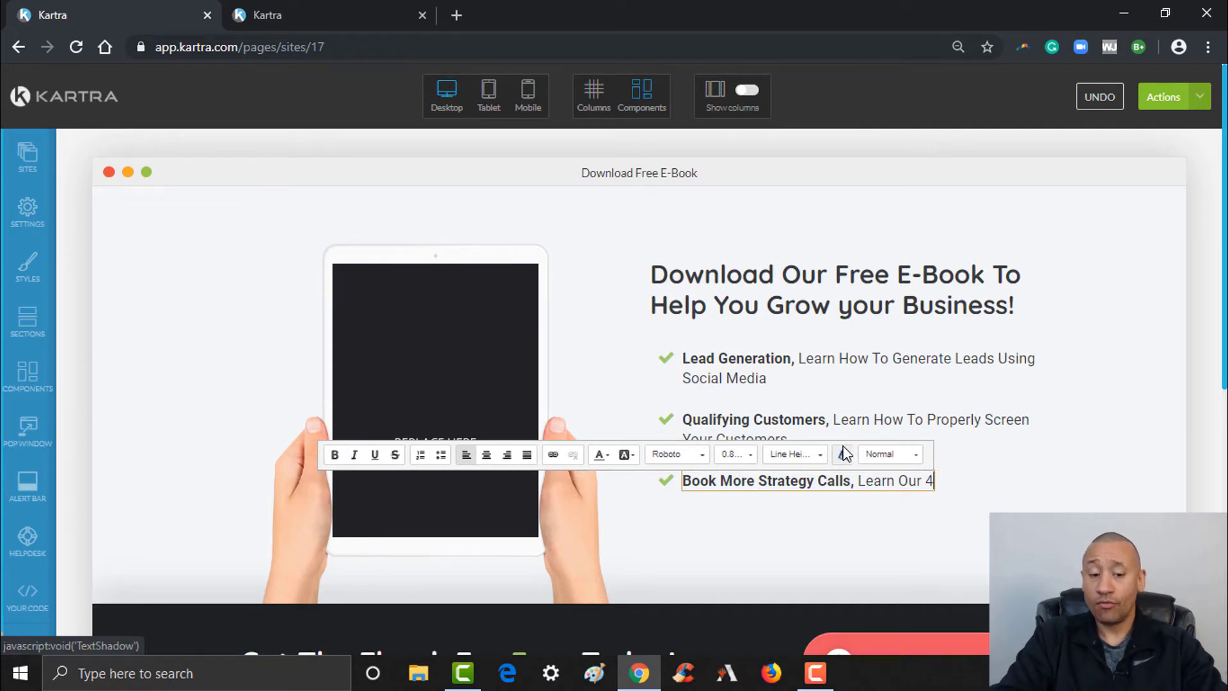
{"action": "type", "text": "Step "}
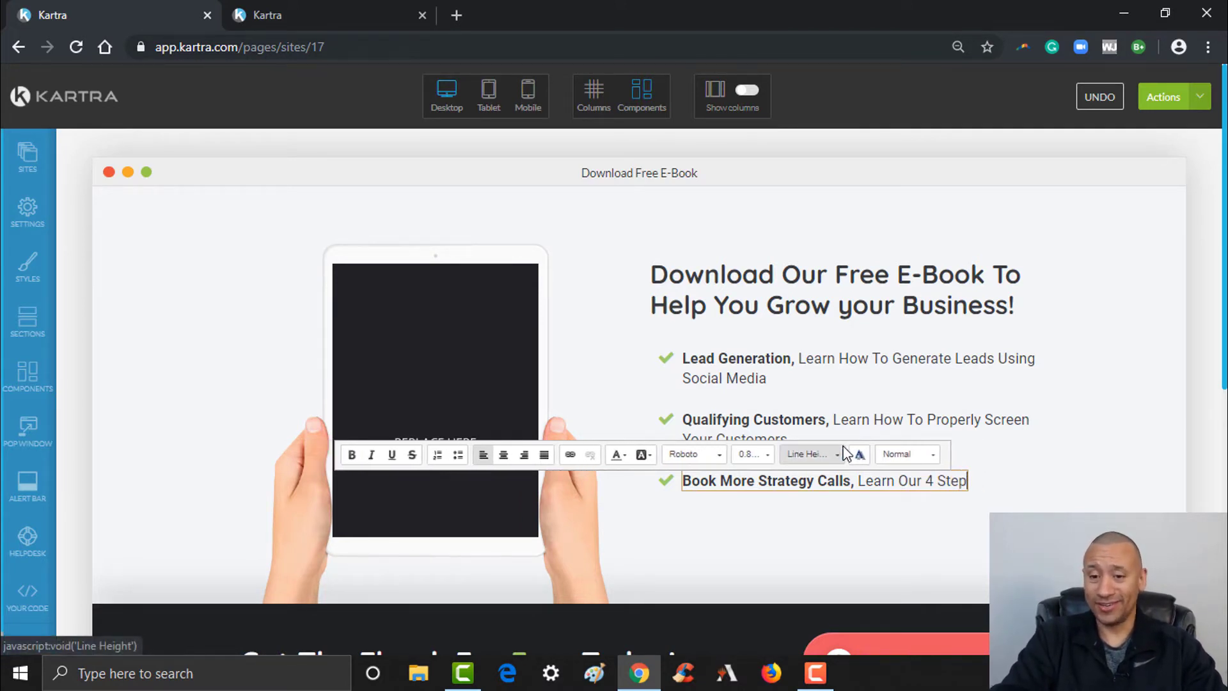
{"action": "type", "text": "Process To Keep Your Calendar Full!"}
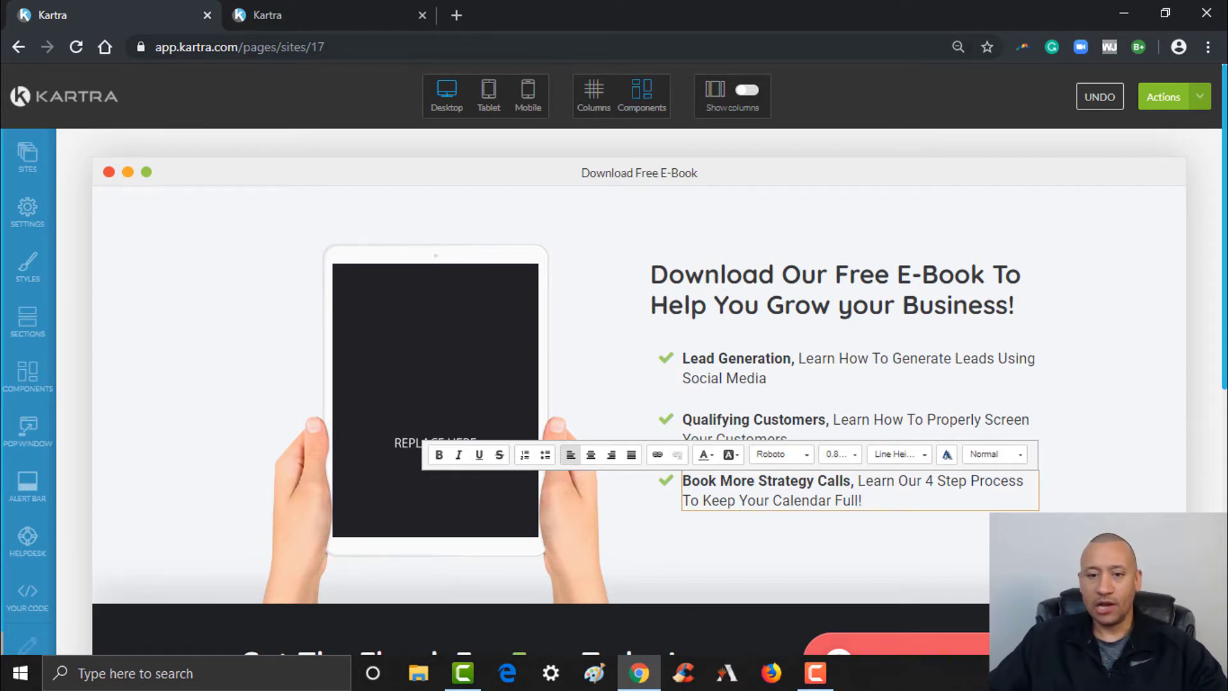
{"action": "scroll", "coordinate": [845, 397], "scroll_direction": "down", "scroll_amount": 1}
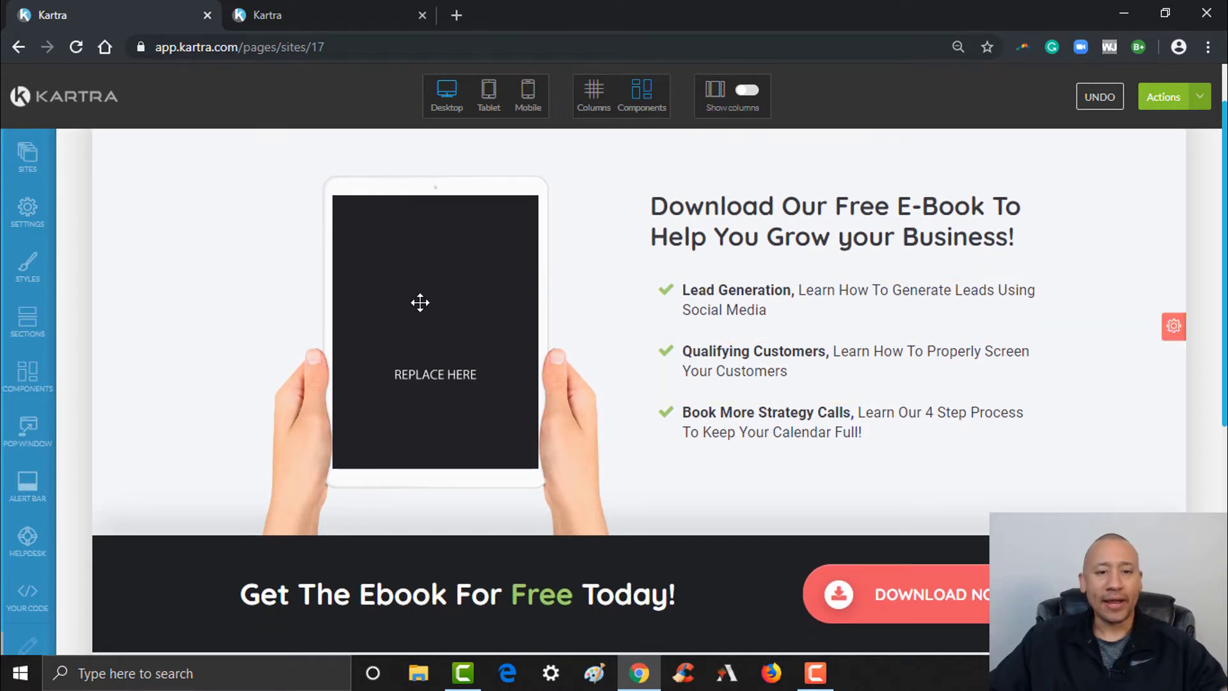
Step: Check the tablet block's style and effect settings, then open the screen image's Configuration panel
{"action": "mouse_move", "coordinate": [419, 303]}
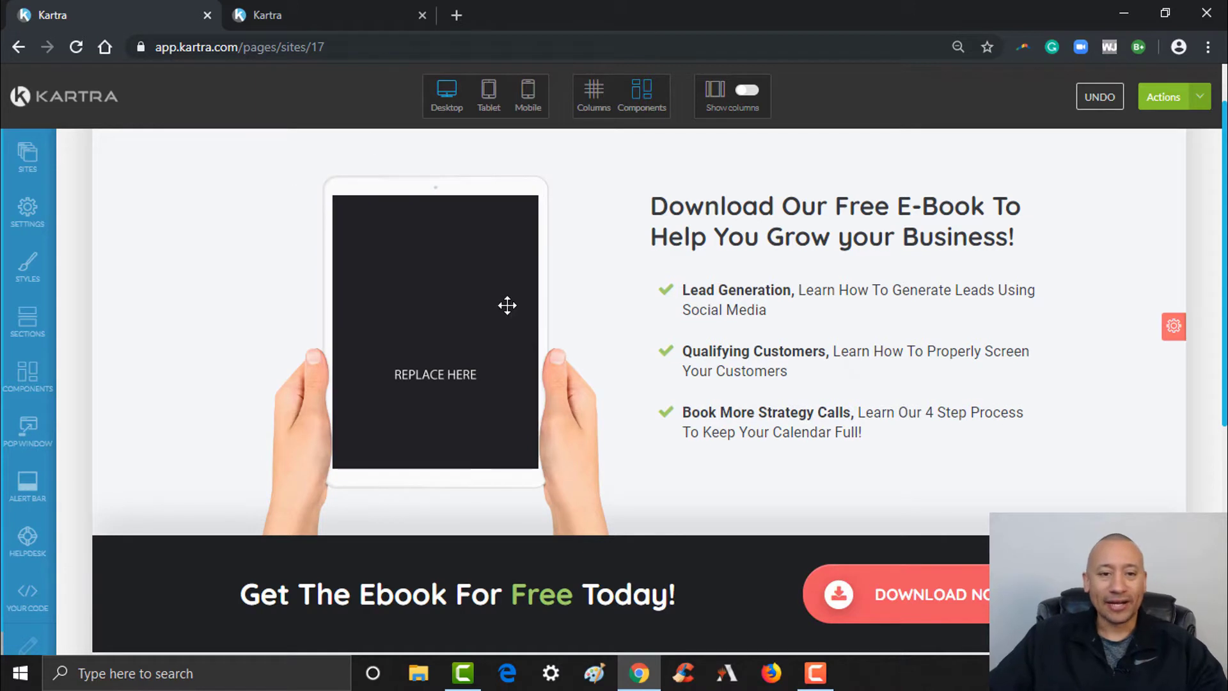
{"action": "left_click", "coordinate": [465, 295]}
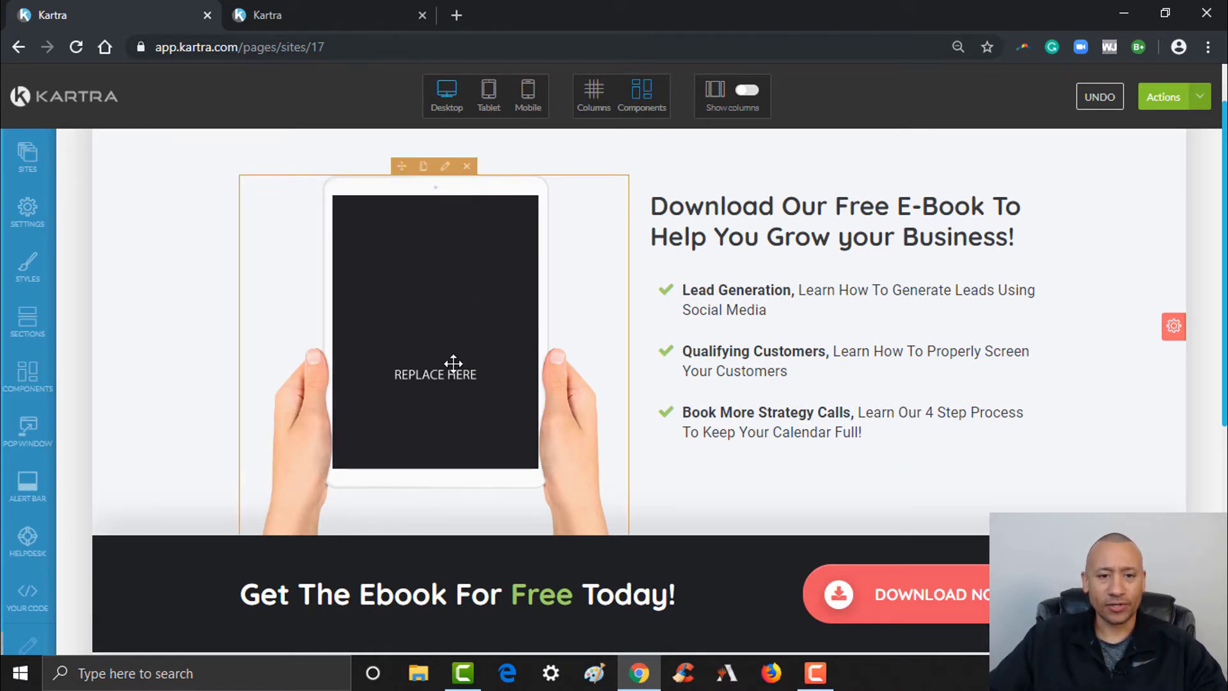
{"action": "left_click", "coordinate": [445, 167]}
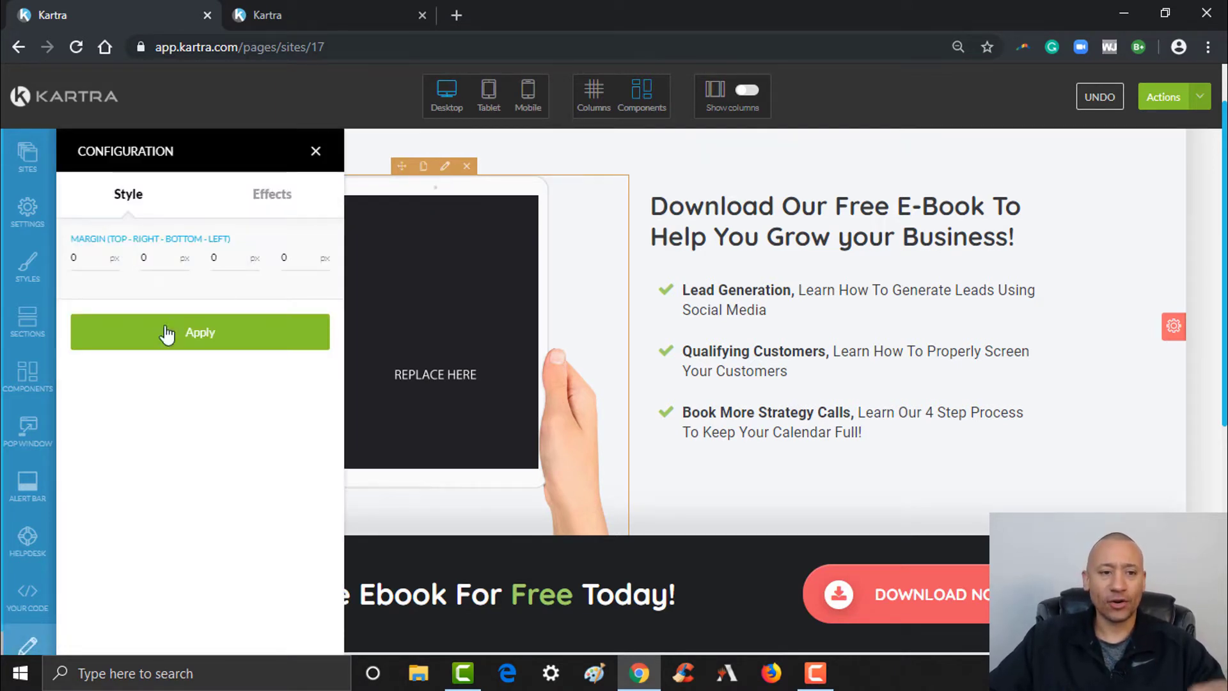
{"action": "left_click", "coordinate": [260, 196]}
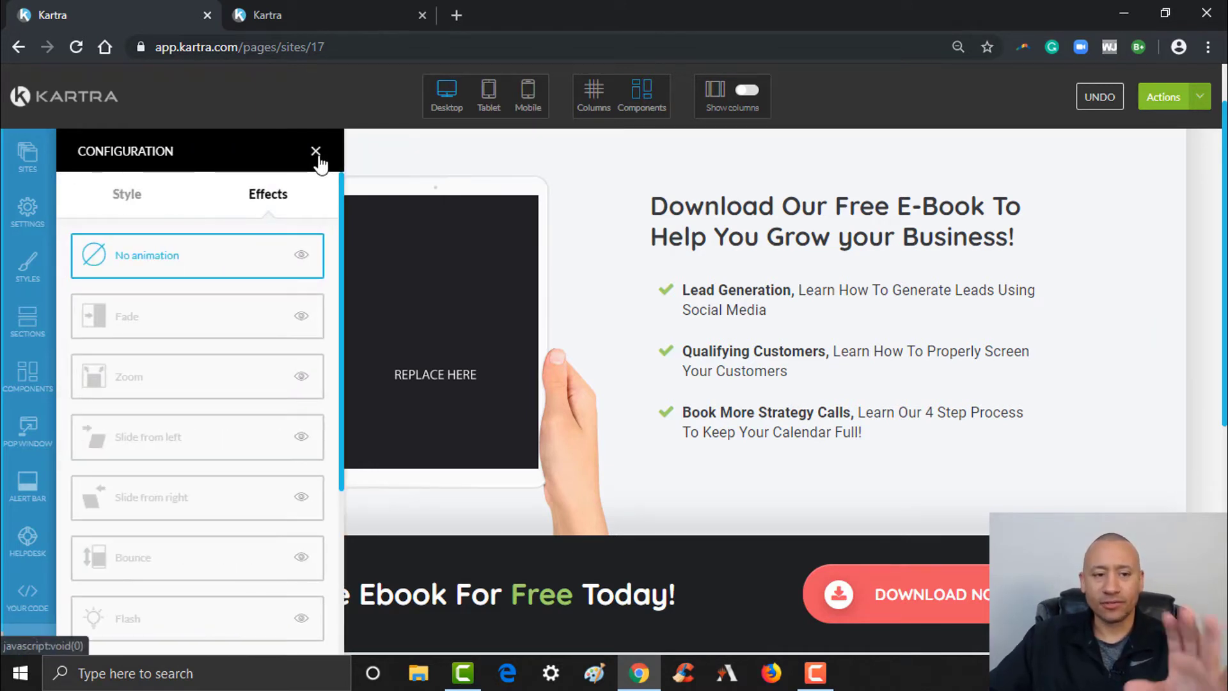
{"action": "left_click", "coordinate": [316, 152]}
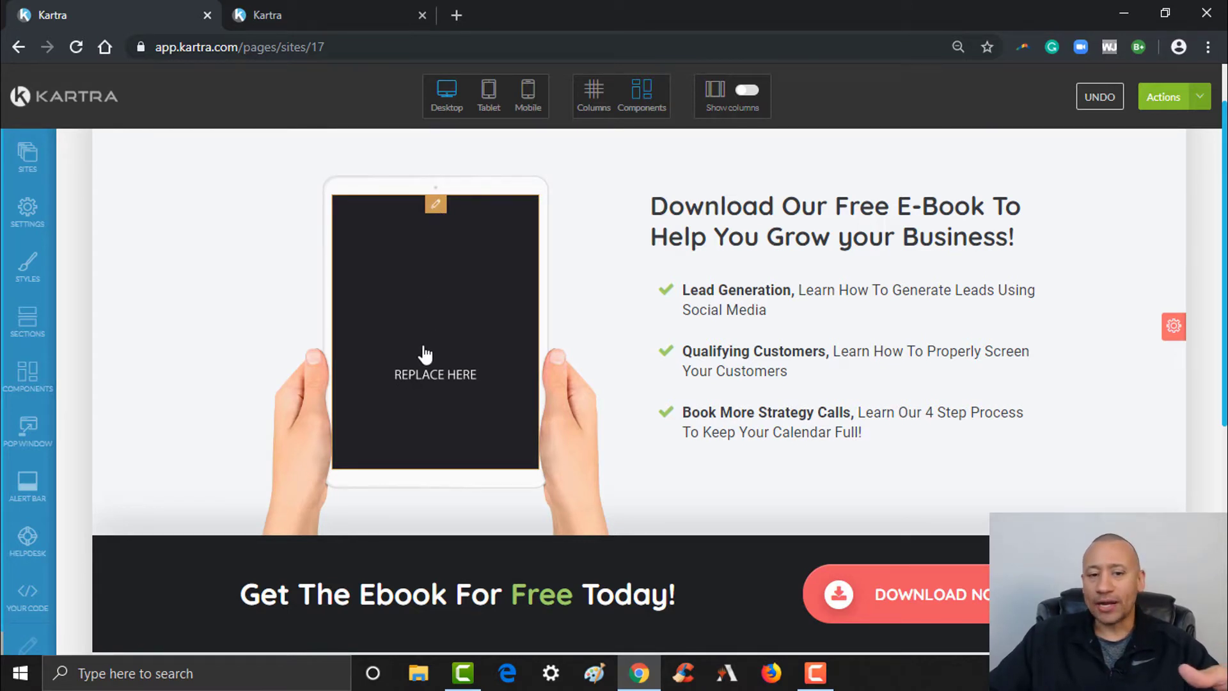
{"action": "left_click", "coordinate": [431, 371]}
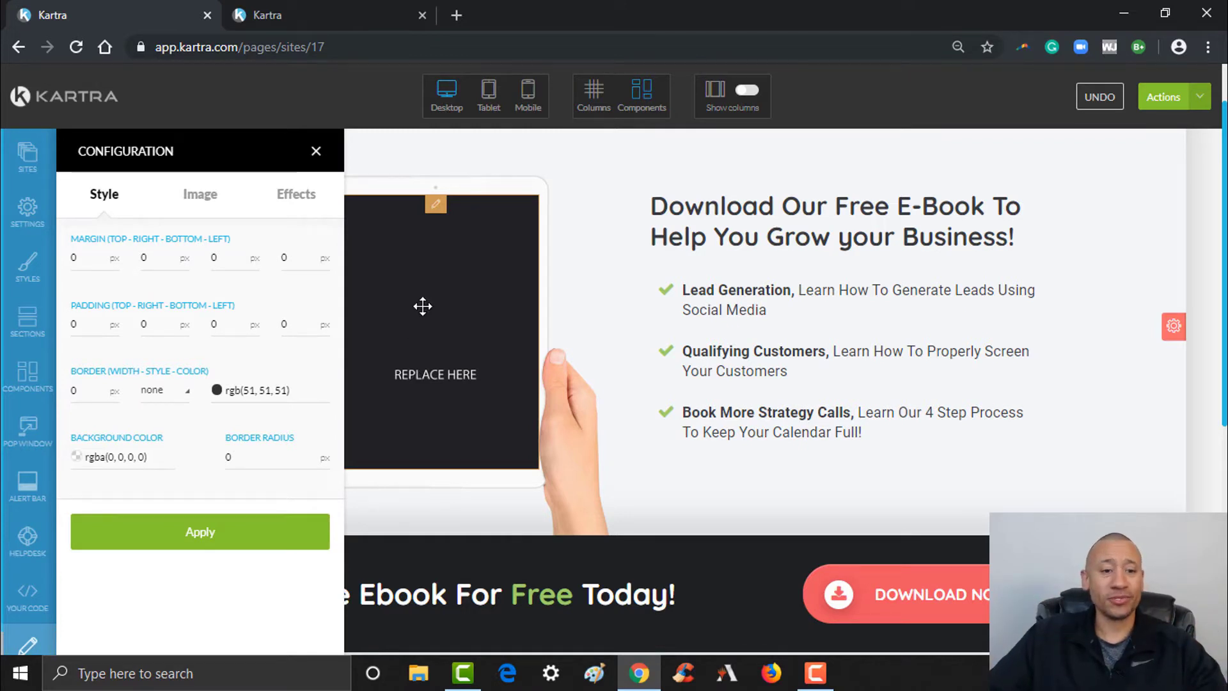
Step: Search the royalty-free image library for book photos from the placeholder's image settings
{"action": "left_click", "coordinate": [204, 196]}
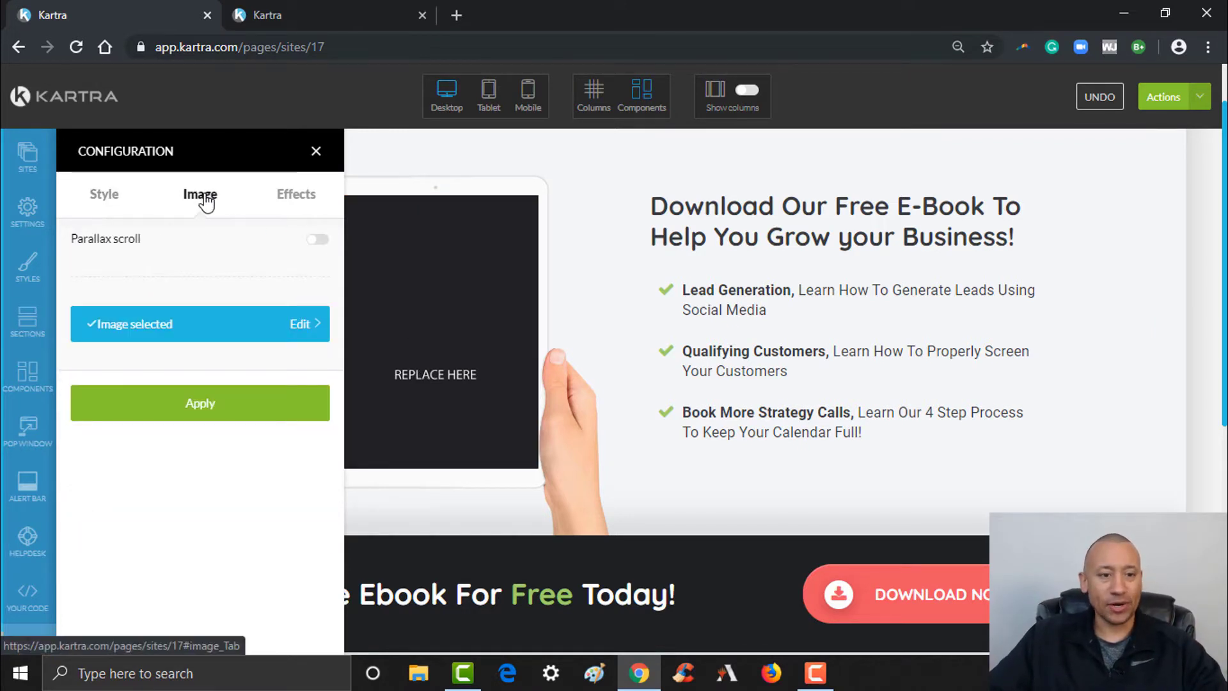
{"action": "left_click", "coordinate": [310, 326]}
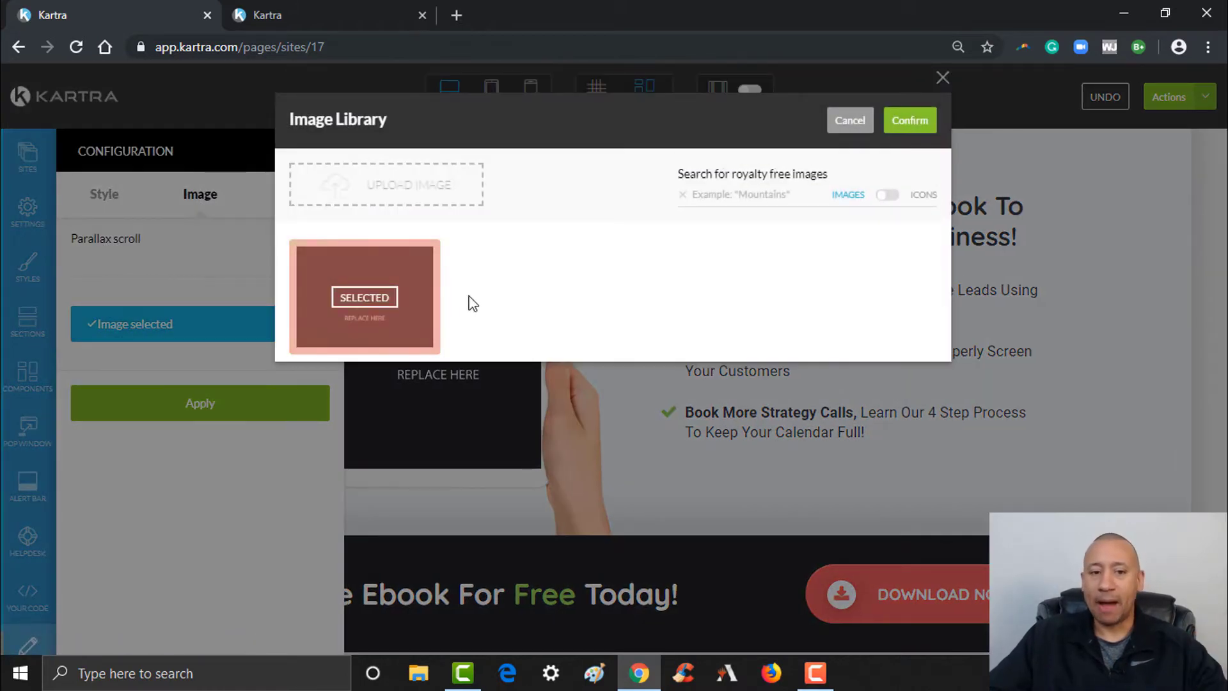
{"action": "left_click", "coordinate": [762, 193]}
{"action": "type", "text": "book"}
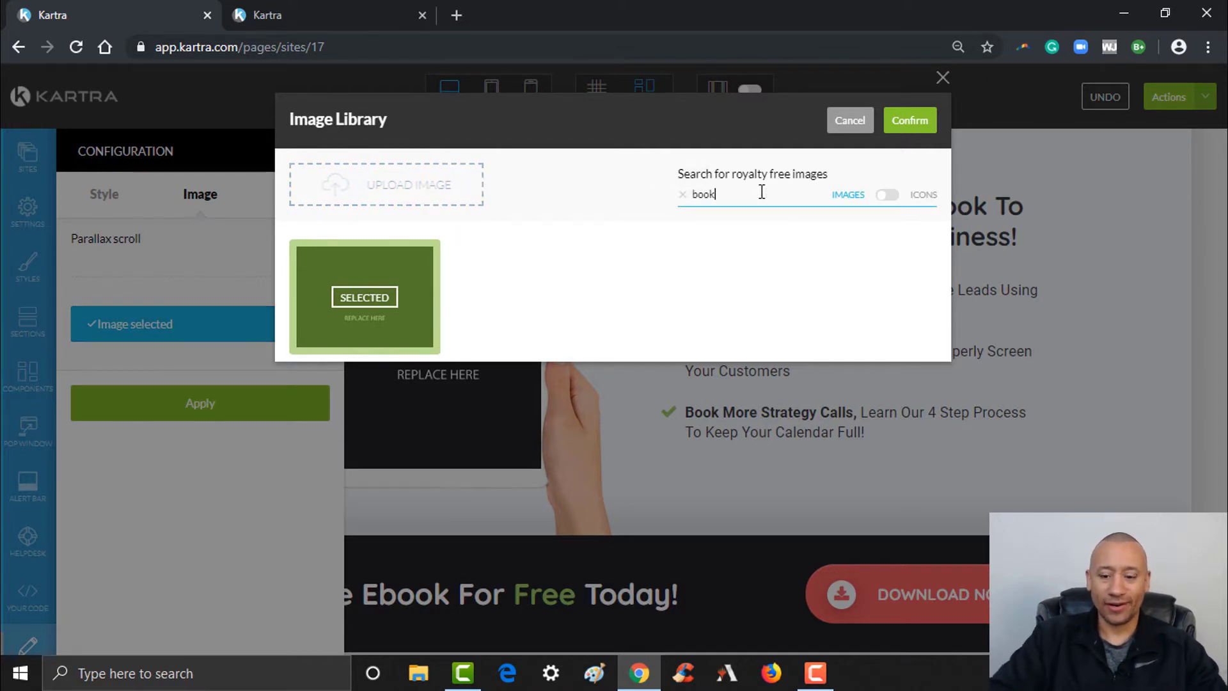
{"action": "key", "text": "Return"}
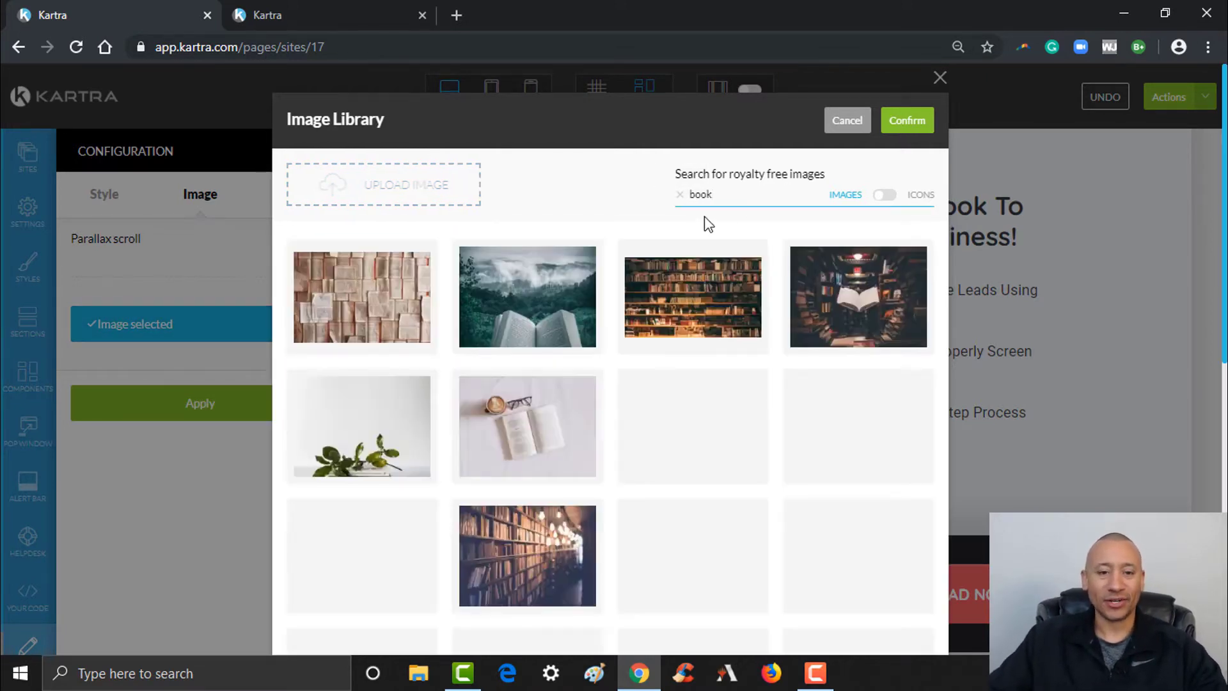
Step: Add the misty forest book photo, confirm it, and apply it to the tablet screen
{"action": "mouse_move", "coordinate": [566, 275]}
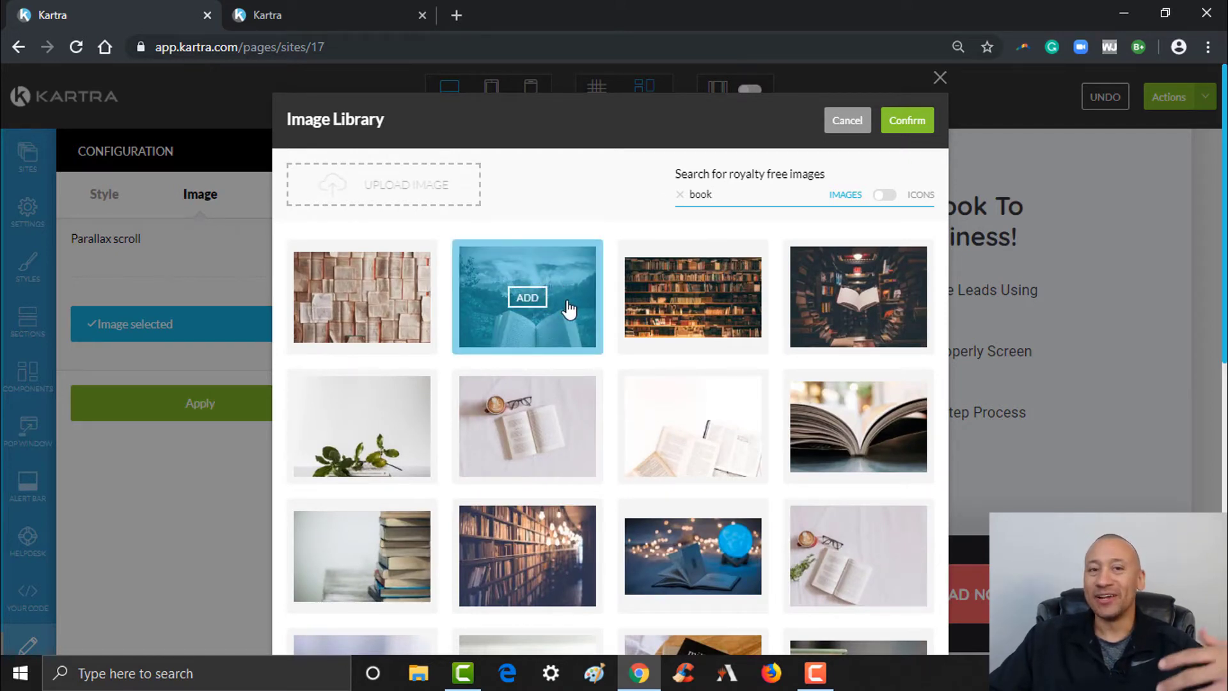
{"action": "left_click", "coordinate": [528, 298]}
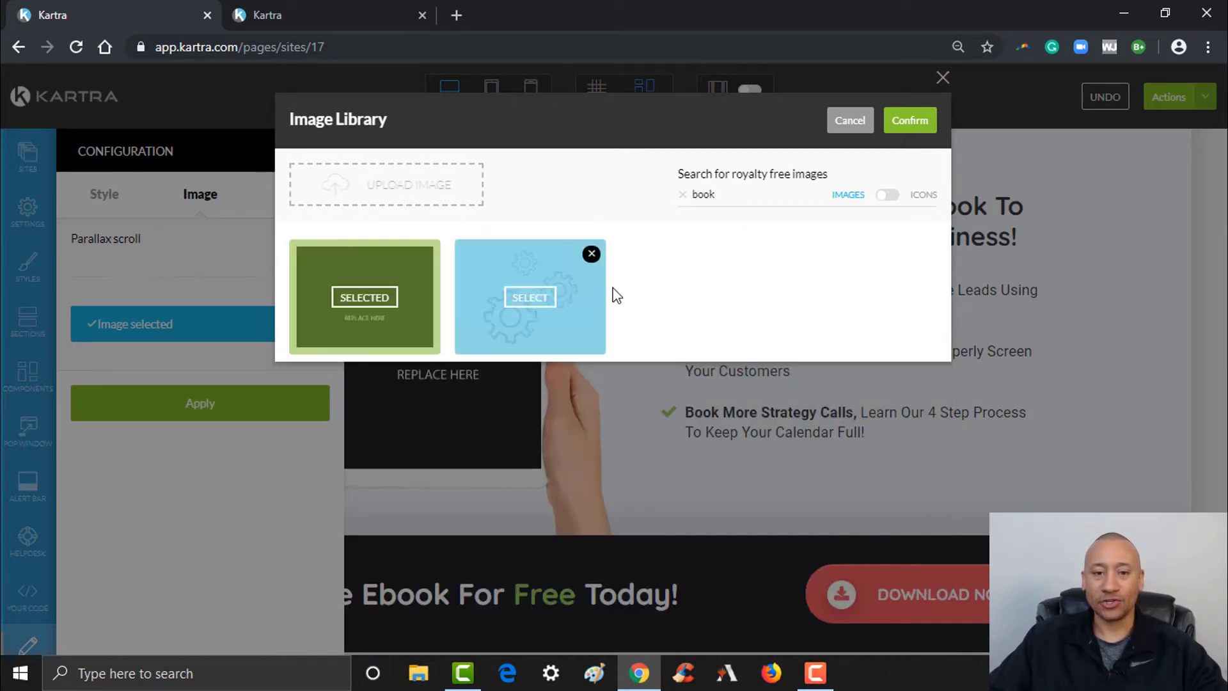
{"action": "left_click", "coordinate": [530, 297]}
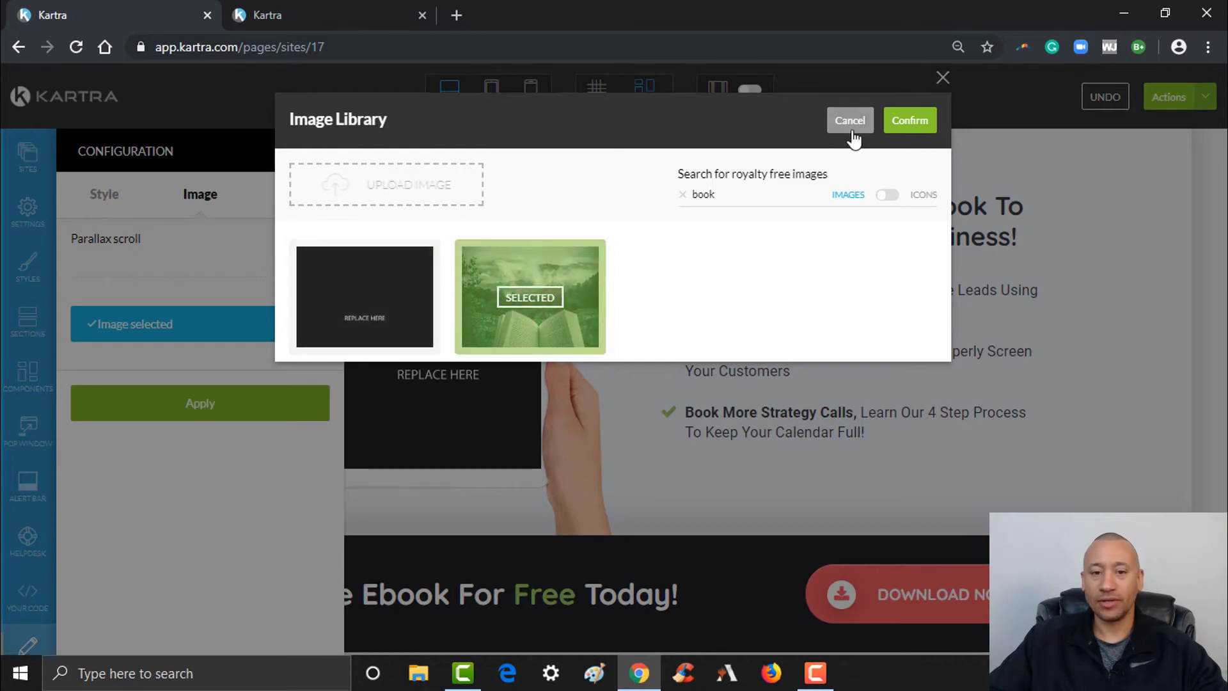
{"action": "left_click", "coordinate": [916, 128]}
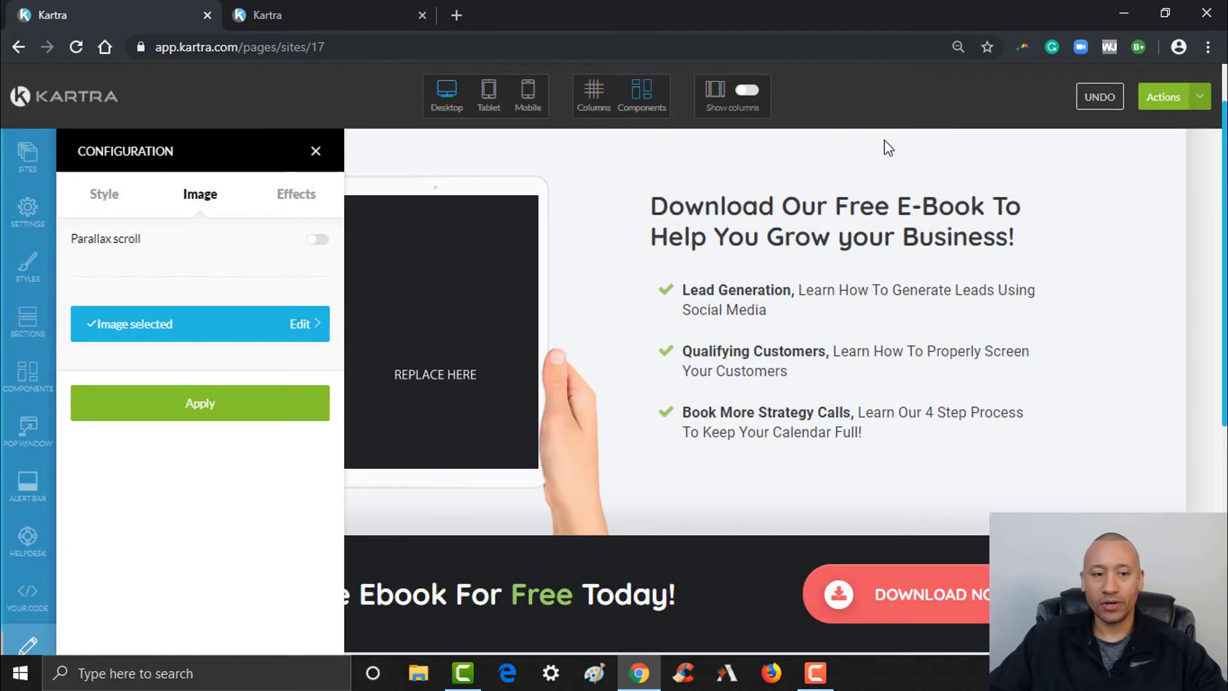
{"action": "left_click", "coordinate": [232, 415]}
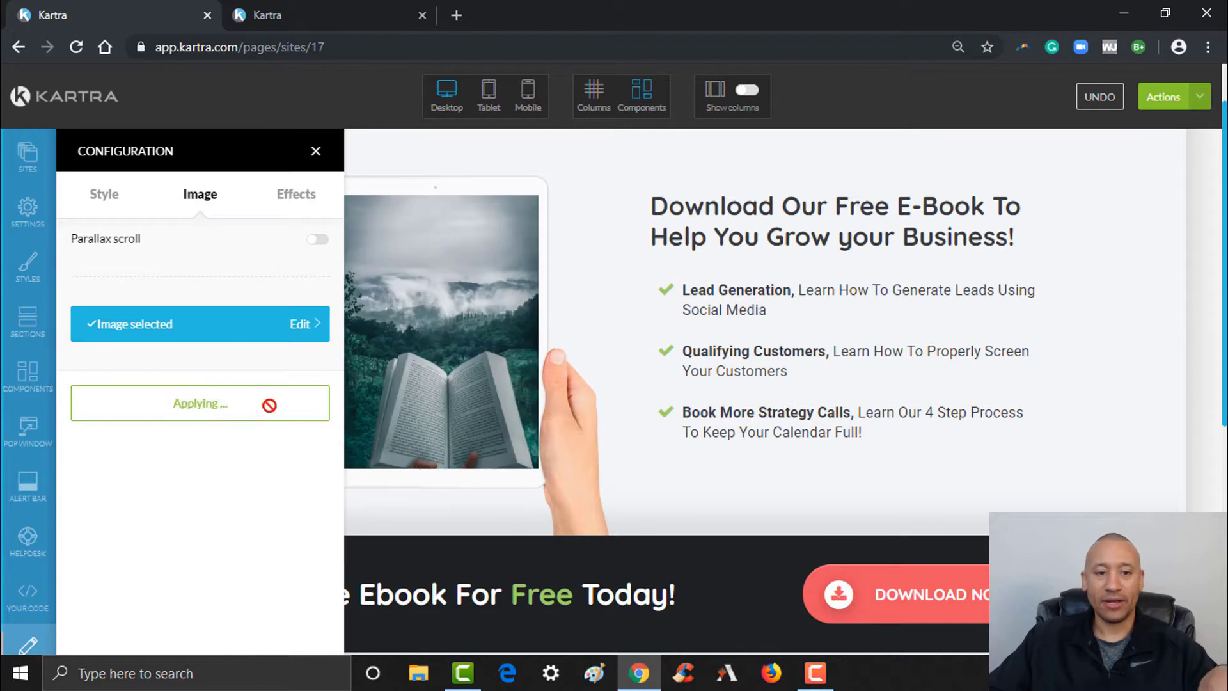
{"action": "left_click", "coordinate": [317, 154]}
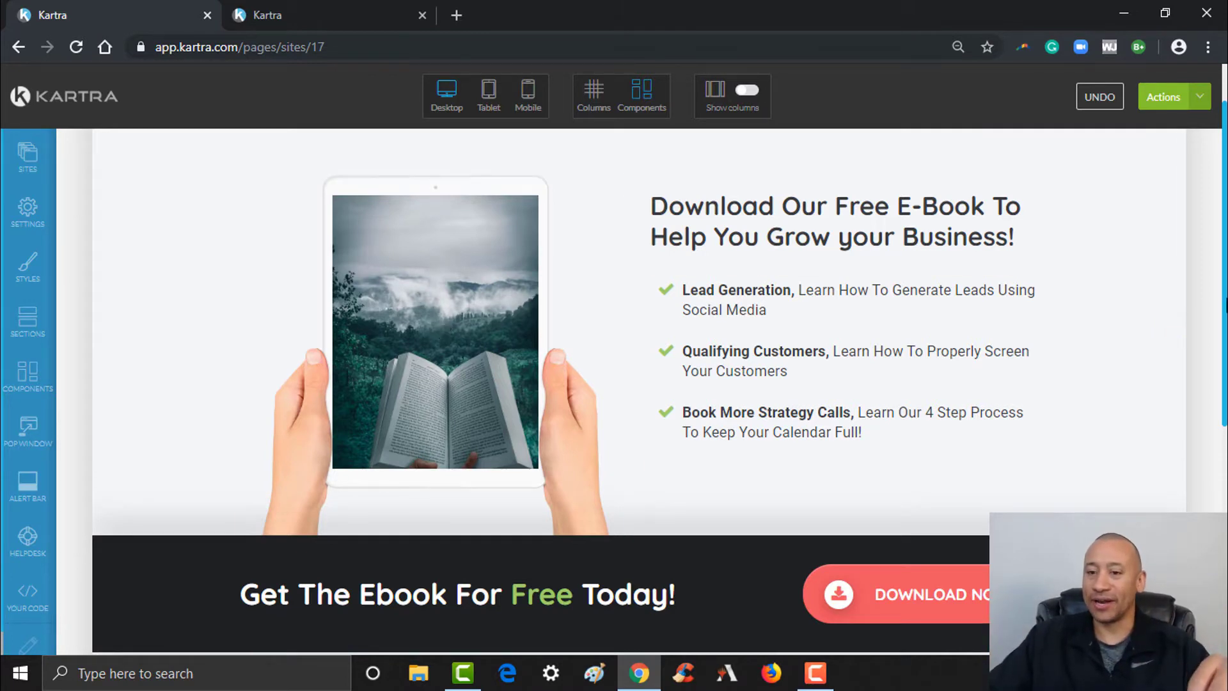
{"action": "scroll", "coordinate": [640, 383], "scroll_direction": "down", "scroll_amount": 3}
{"action": "scroll", "coordinate": [640, 384], "scroll_direction": "up", "scroll_amount": 5}
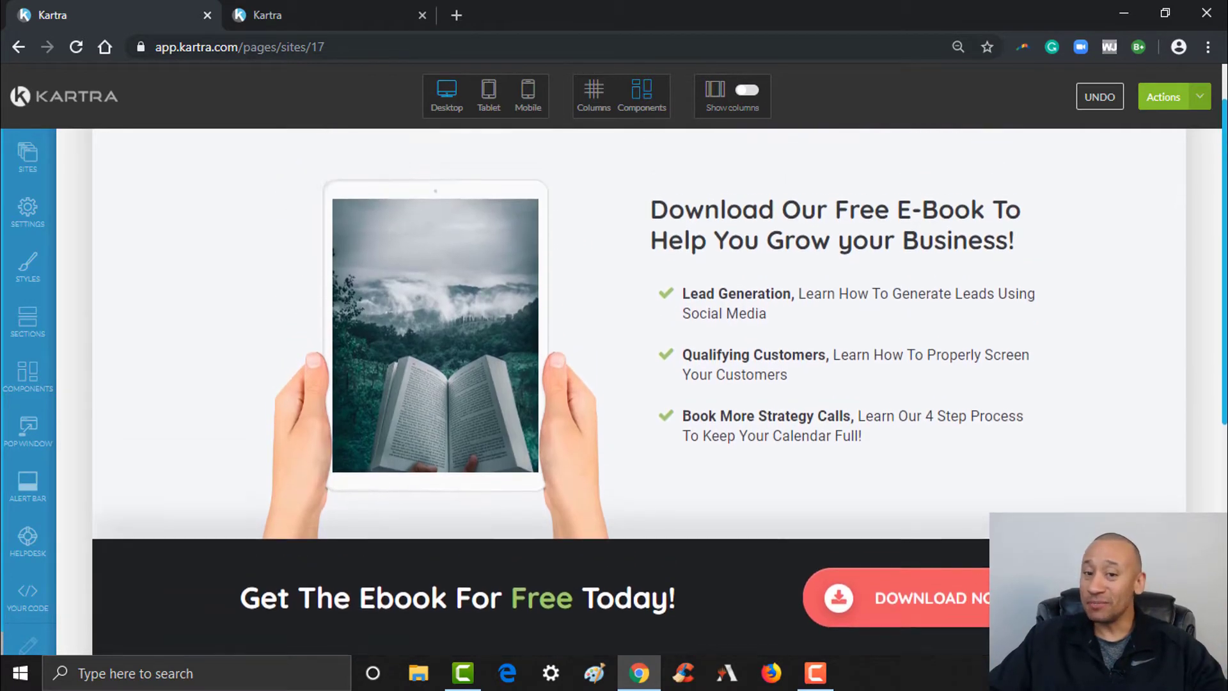
{"action": "scroll", "coordinate": [139, 490], "scroll_direction": "down", "scroll_amount": 3}
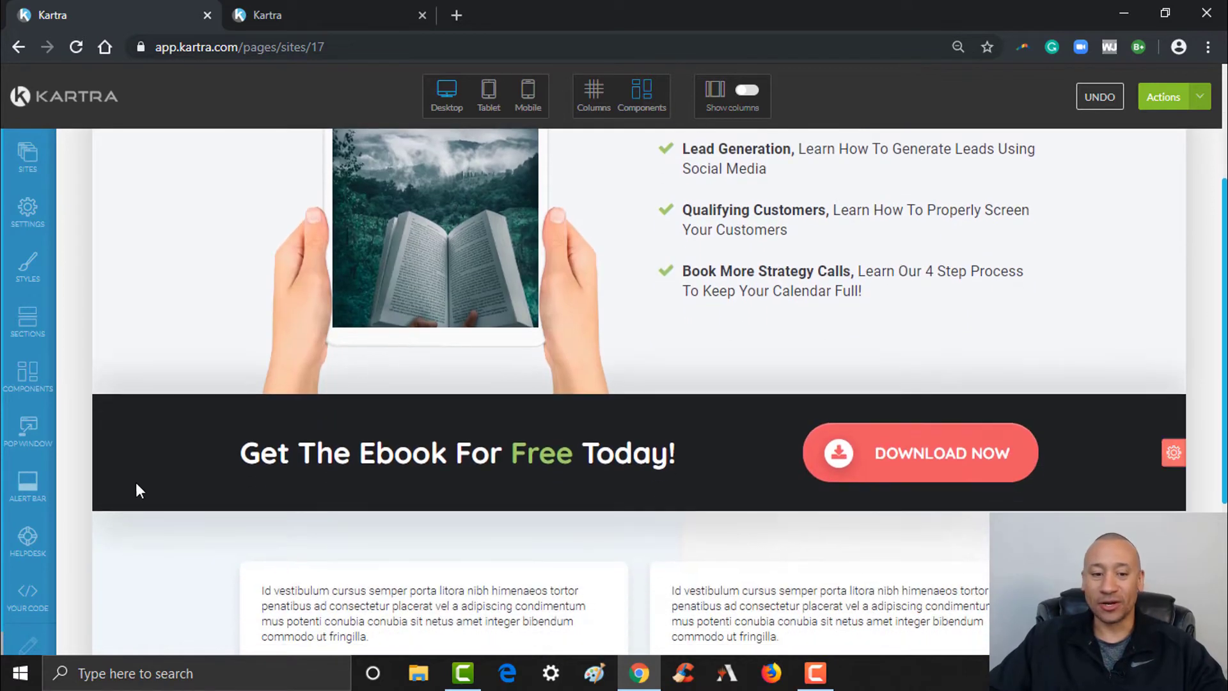
{"action": "mouse_move", "coordinate": [547, 438]}
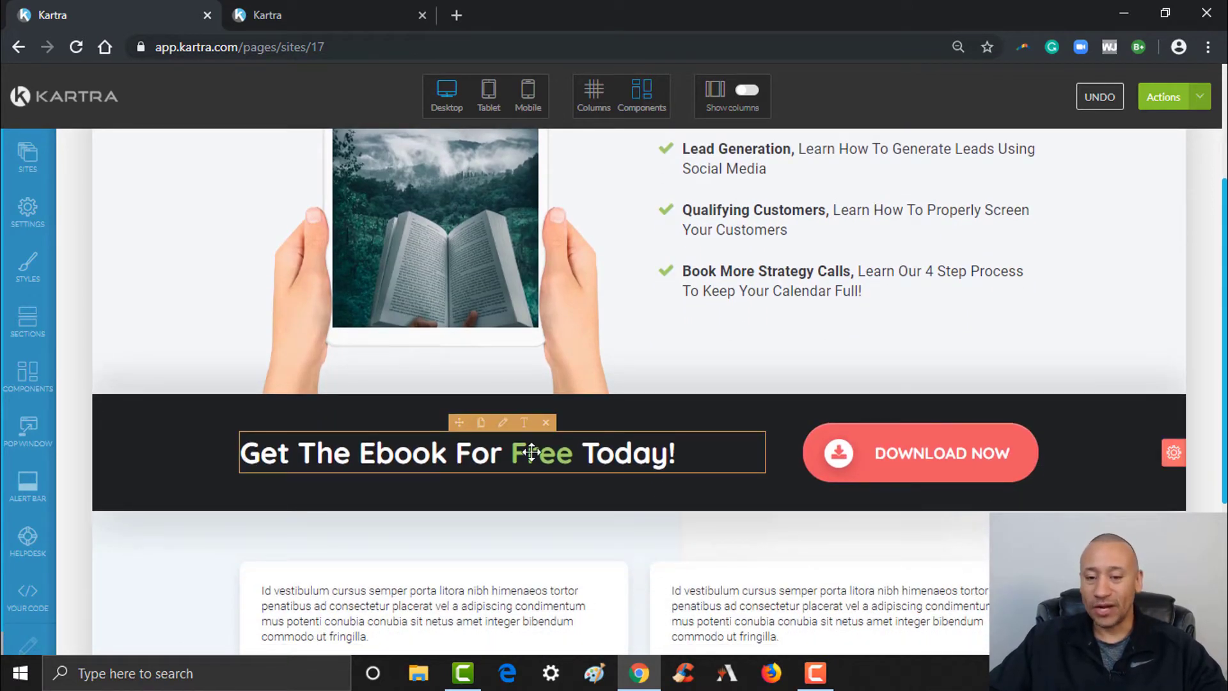
{"action": "mouse_move", "coordinate": [968, 480]}
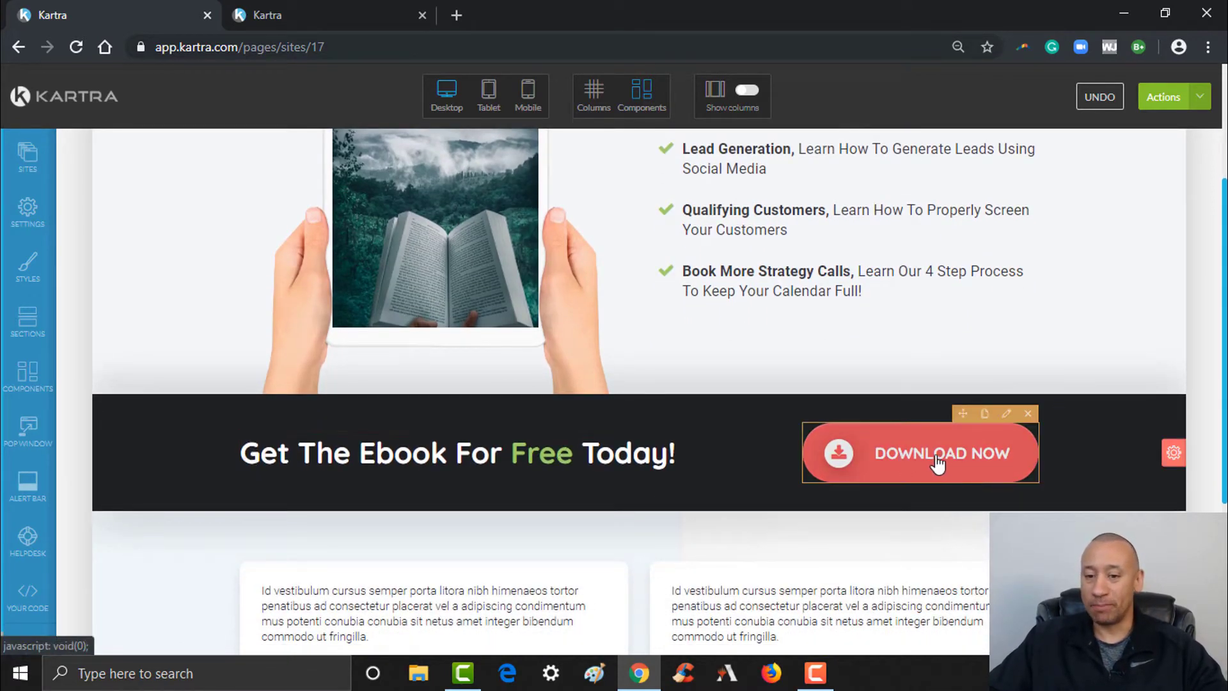
{"action": "scroll", "coordinate": [254, 382], "scroll_direction": "down", "scroll_amount": 4}
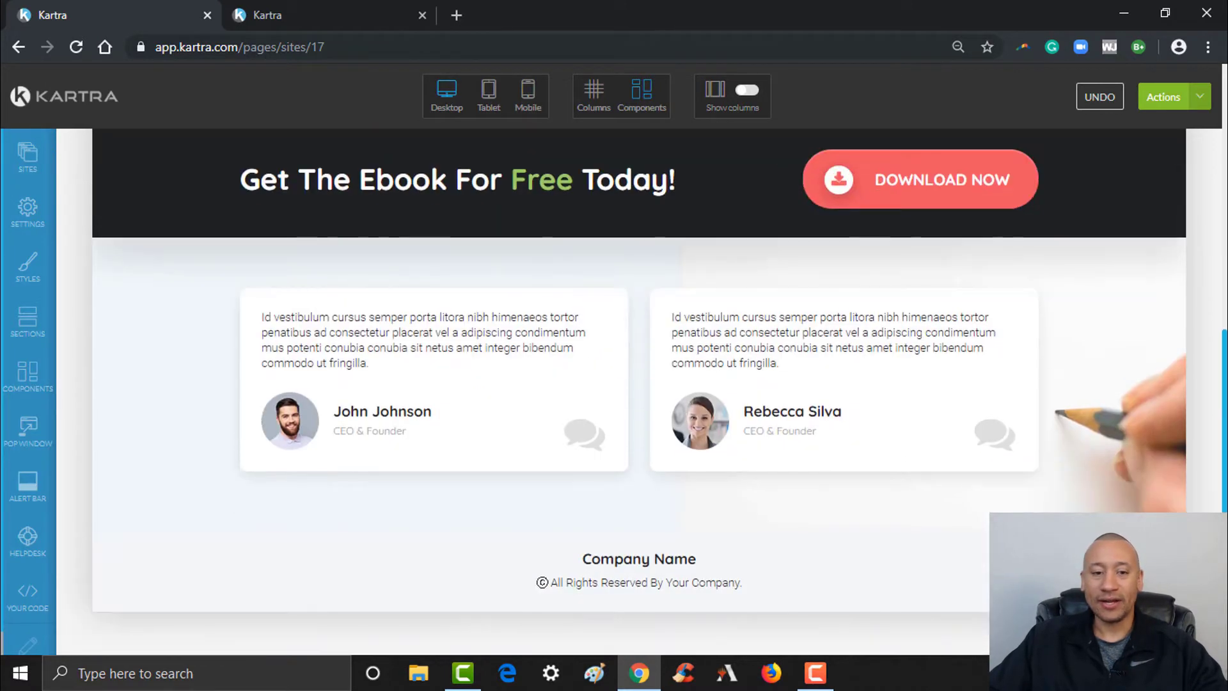
{"action": "mouse_move", "coordinate": [531, 381]}
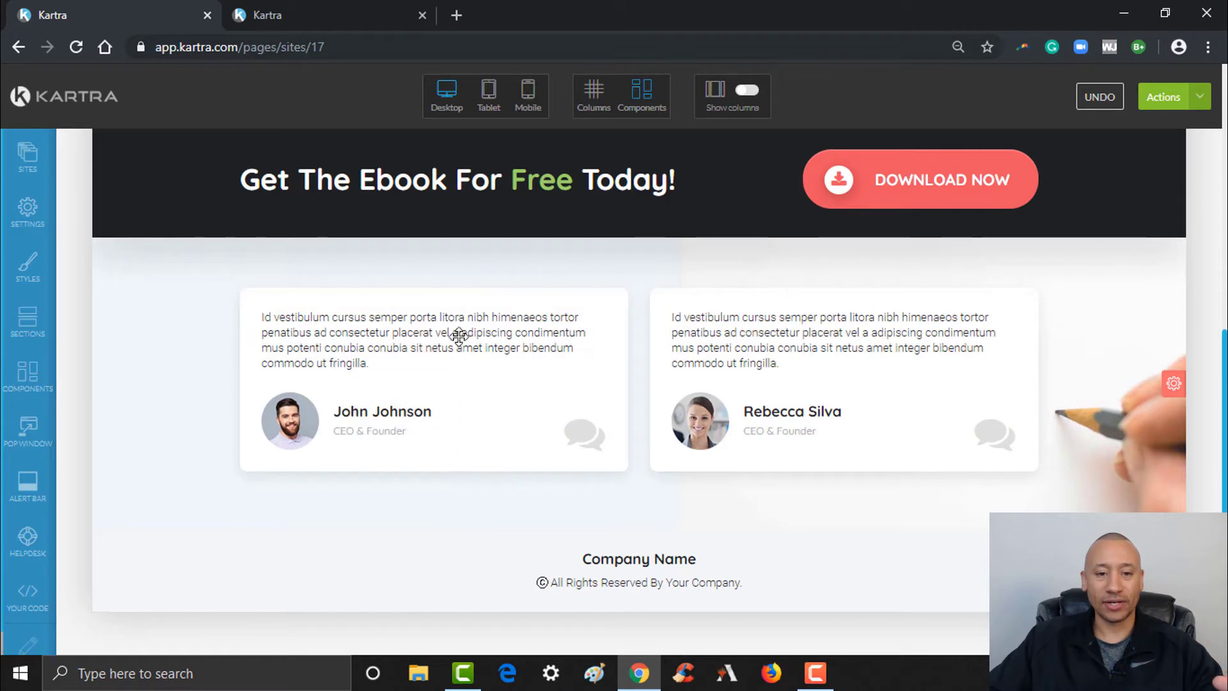
{"action": "mouse_move", "coordinate": [468, 301]}
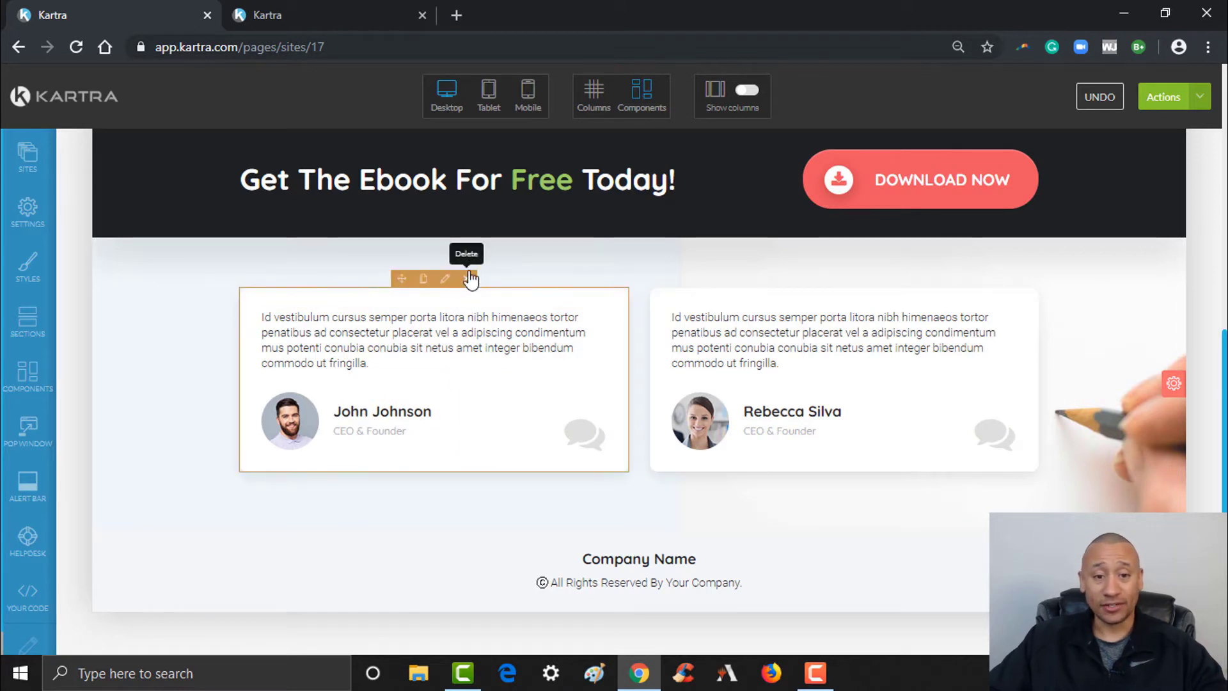
{"action": "left_click", "coordinate": [470, 279]}
{"action": "mouse_move", "coordinate": [899, 329]}
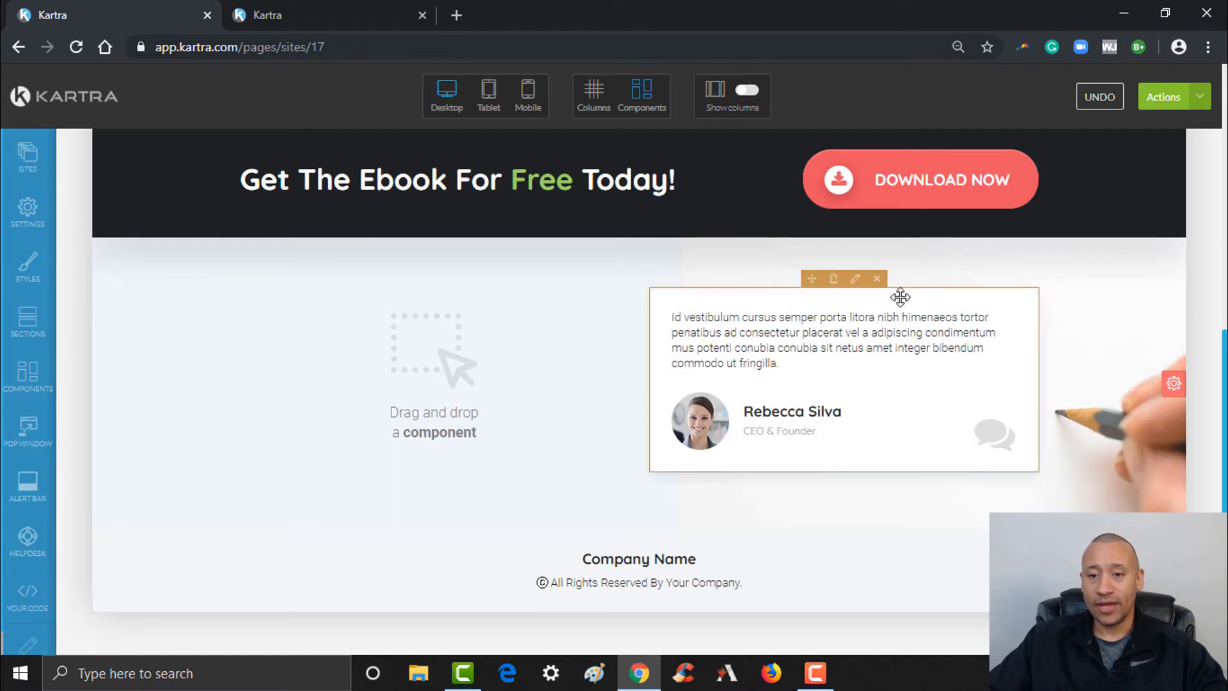
{"action": "left_click", "coordinate": [877, 281]}
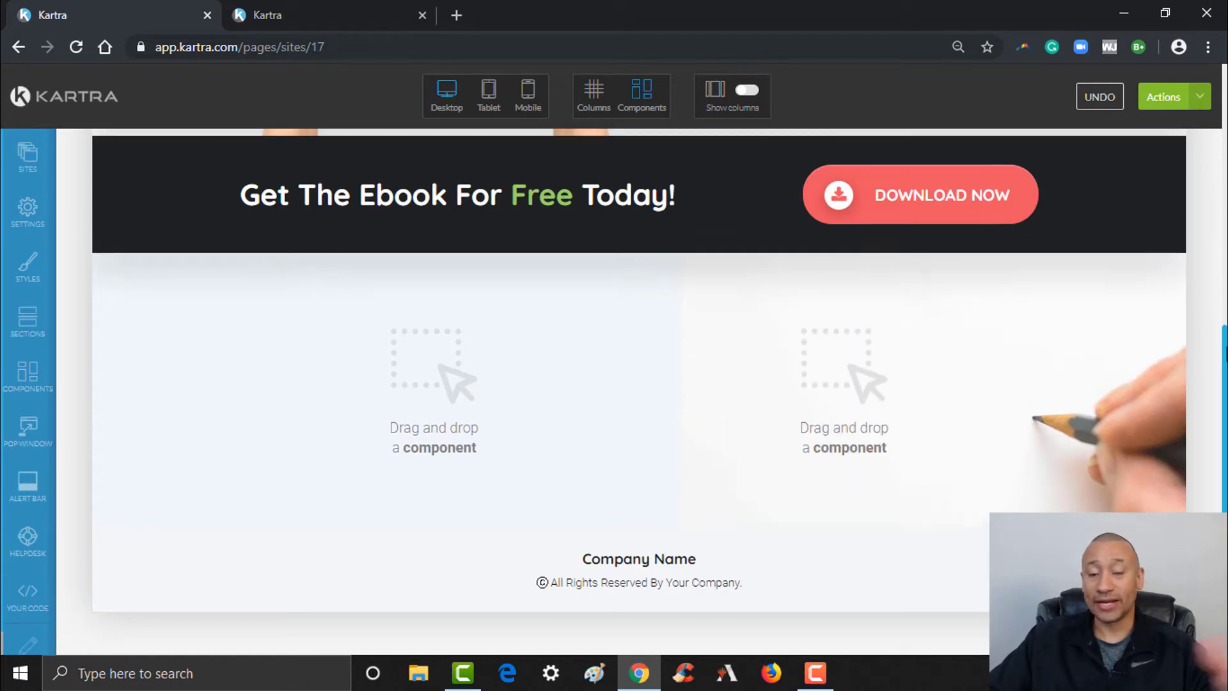
{"action": "left_click", "coordinate": [1107, 108]}
{"action": "left_click", "coordinate": [1106, 108]}
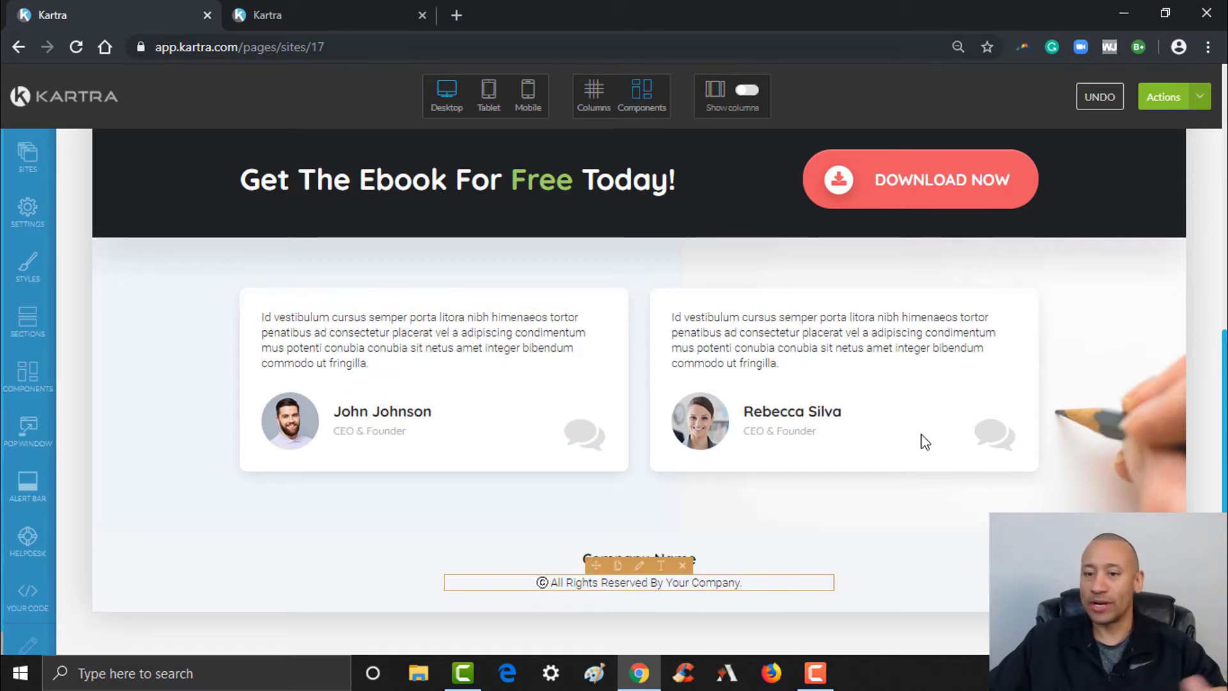
{"action": "scroll", "coordinate": [895, 473], "scroll_direction": "up", "scroll_amount": 4}
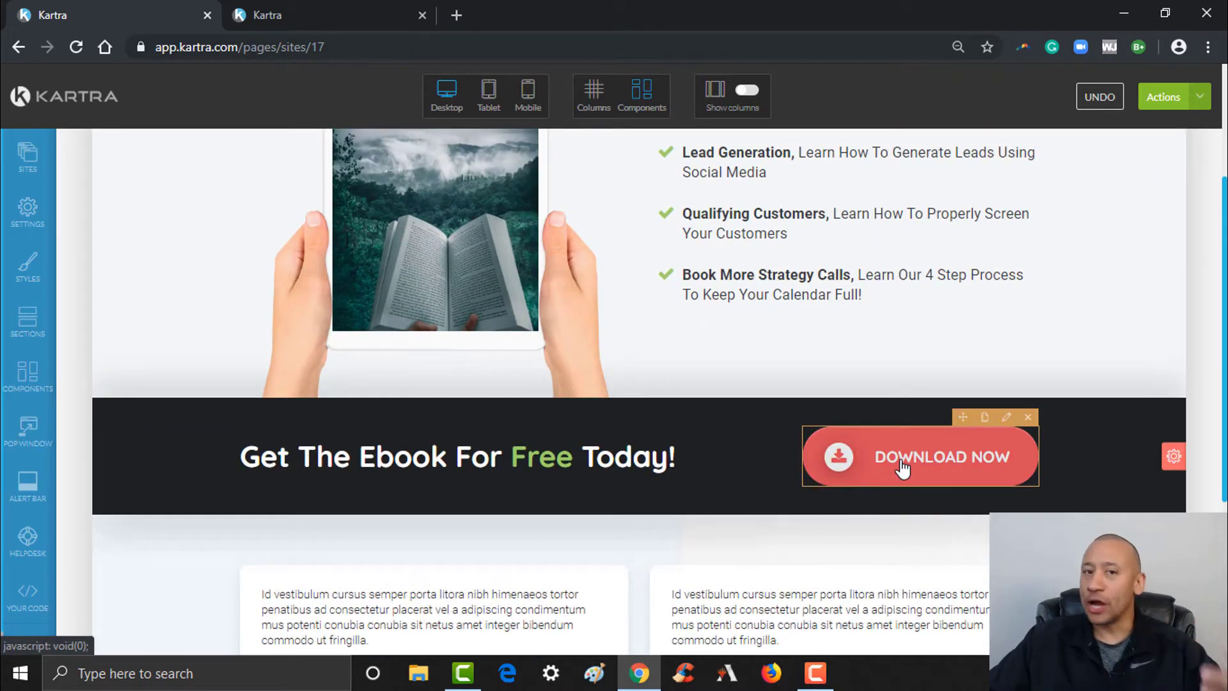
{"action": "left_click", "coordinate": [1007, 419]}
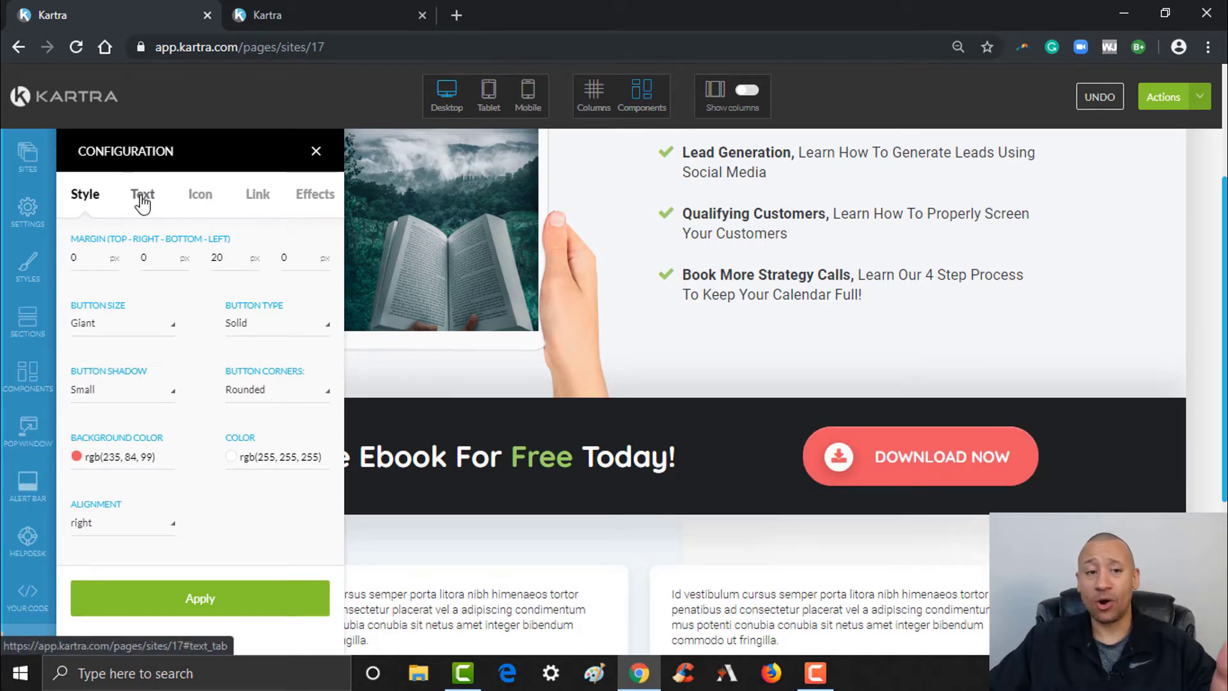
{"action": "left_click", "coordinate": [198, 197]}
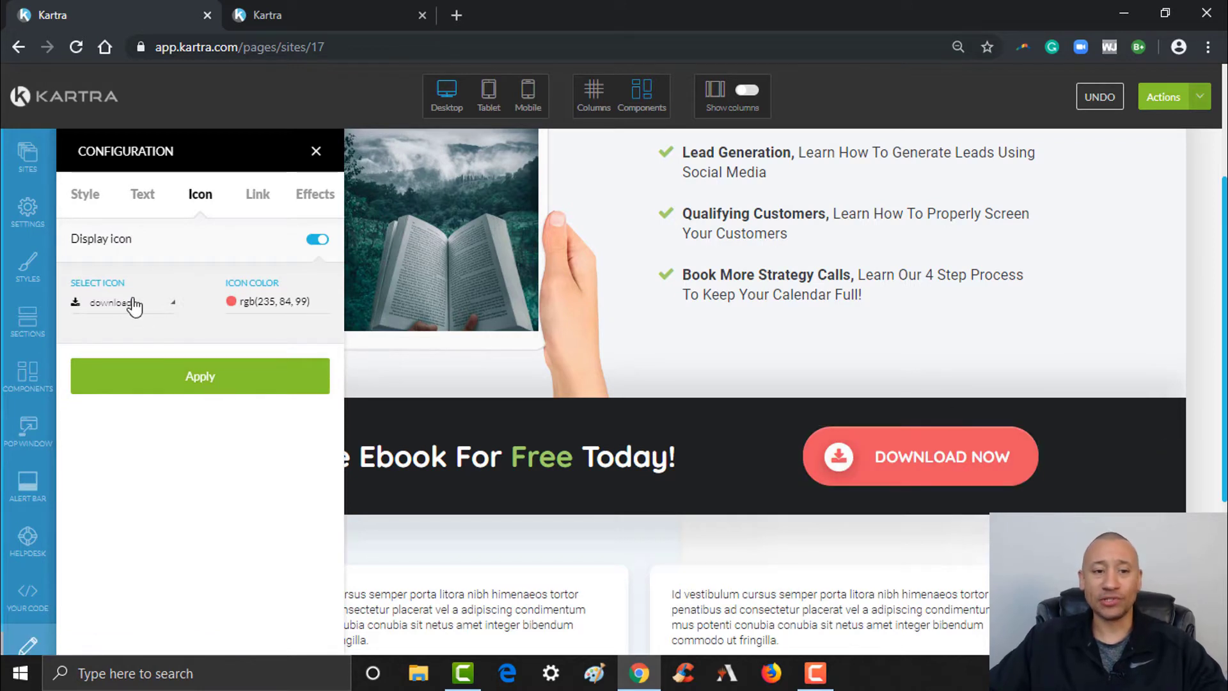
{"action": "left_click", "coordinate": [261, 197]}
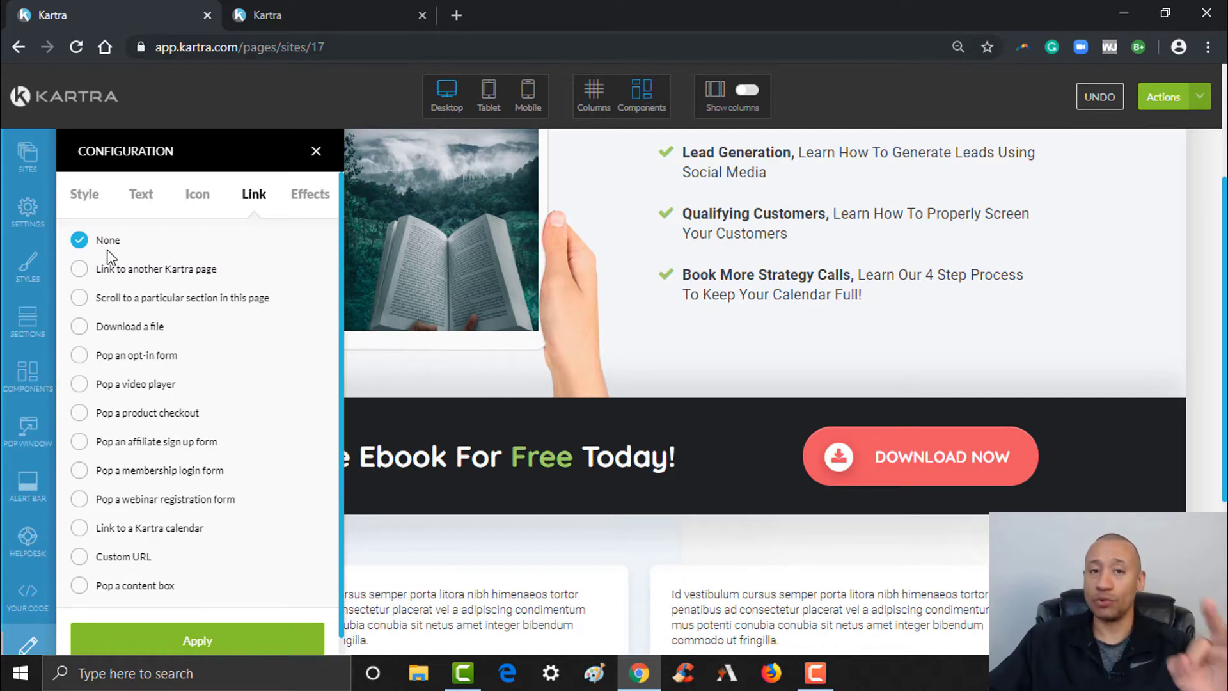
{"action": "left_click", "coordinate": [192, 640]}
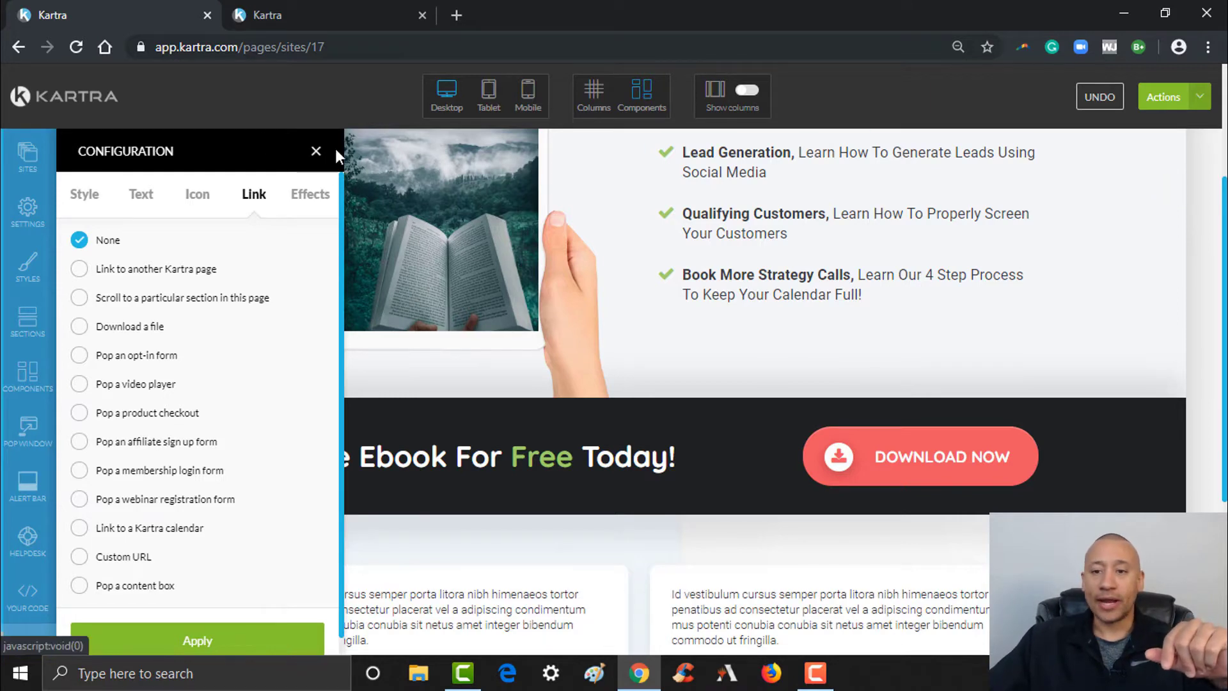
{"action": "left_click", "coordinate": [316, 151]}
{"action": "scroll", "coordinate": [640, 384], "scroll_direction": "up", "scroll_amount": 3}
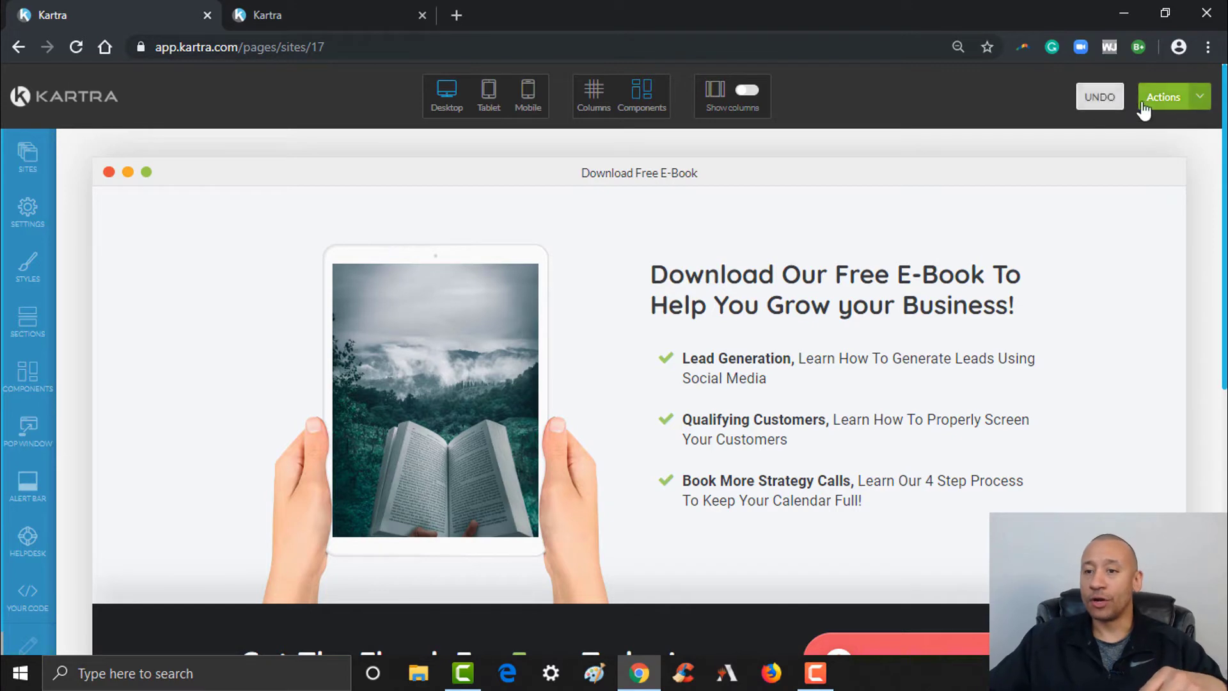
Step: Save the Download Free E-Book page's progress and publish it live
{"action": "left_click", "coordinate": [1199, 101]}
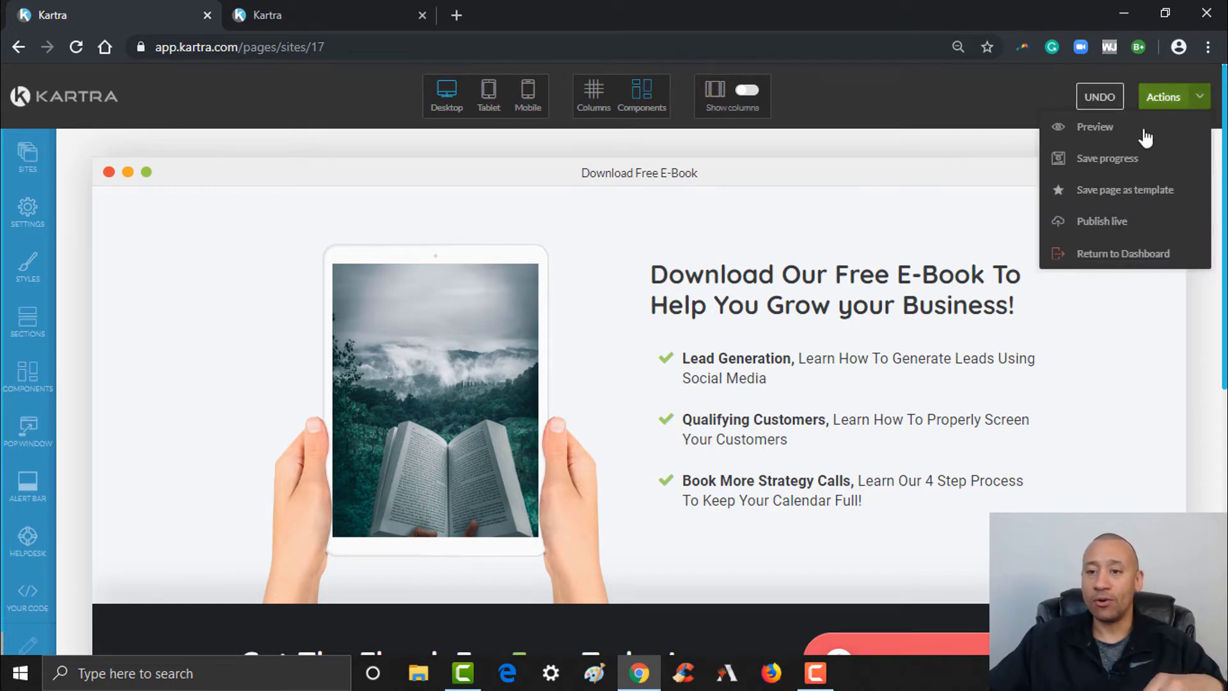
{"action": "left_click", "coordinate": [1129, 164]}
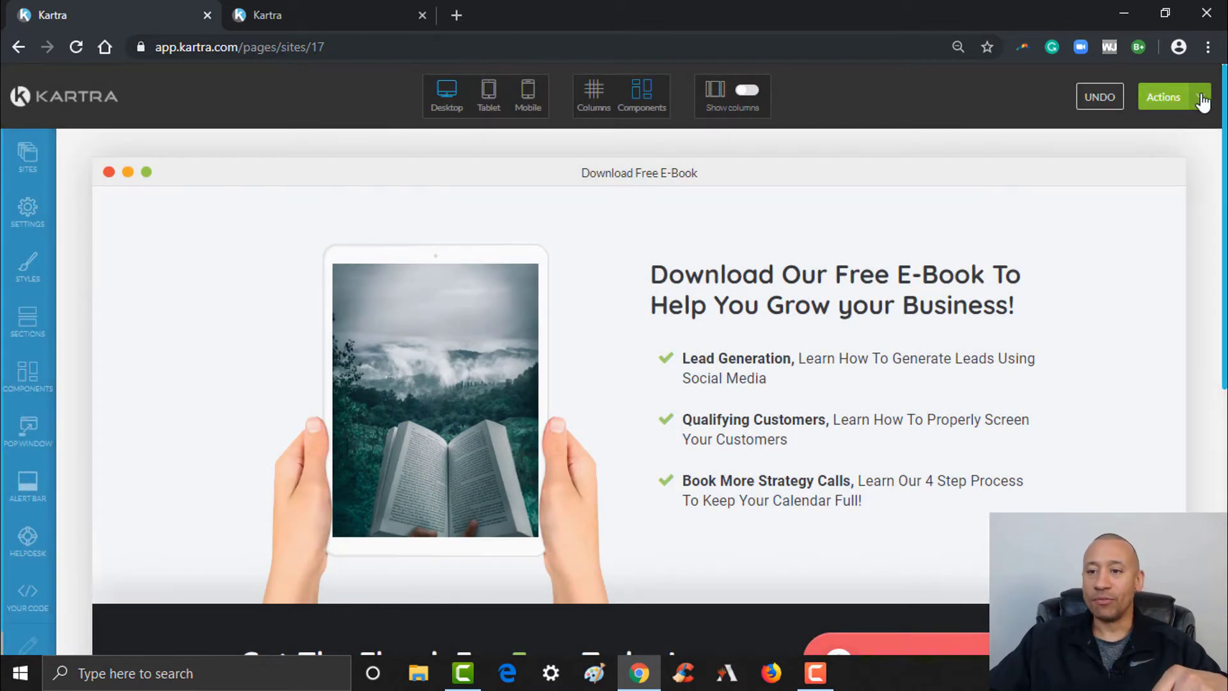
{"action": "left_click", "coordinate": [1200, 100]}
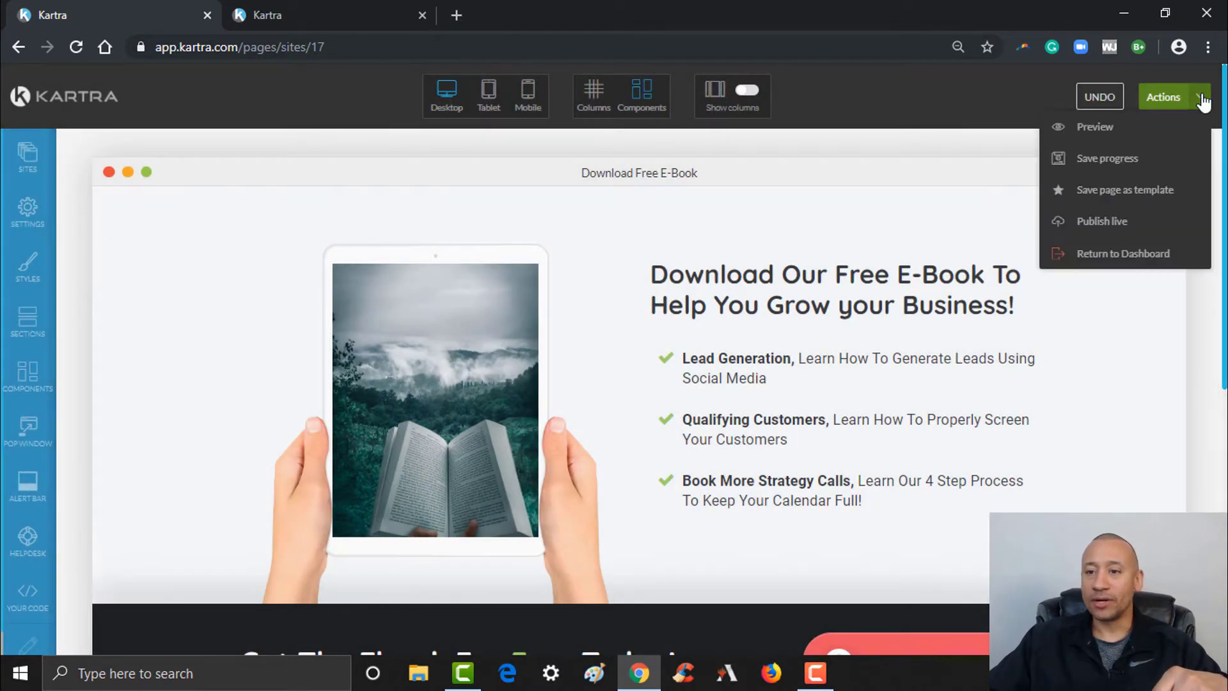
{"action": "left_click", "coordinate": [1118, 221]}
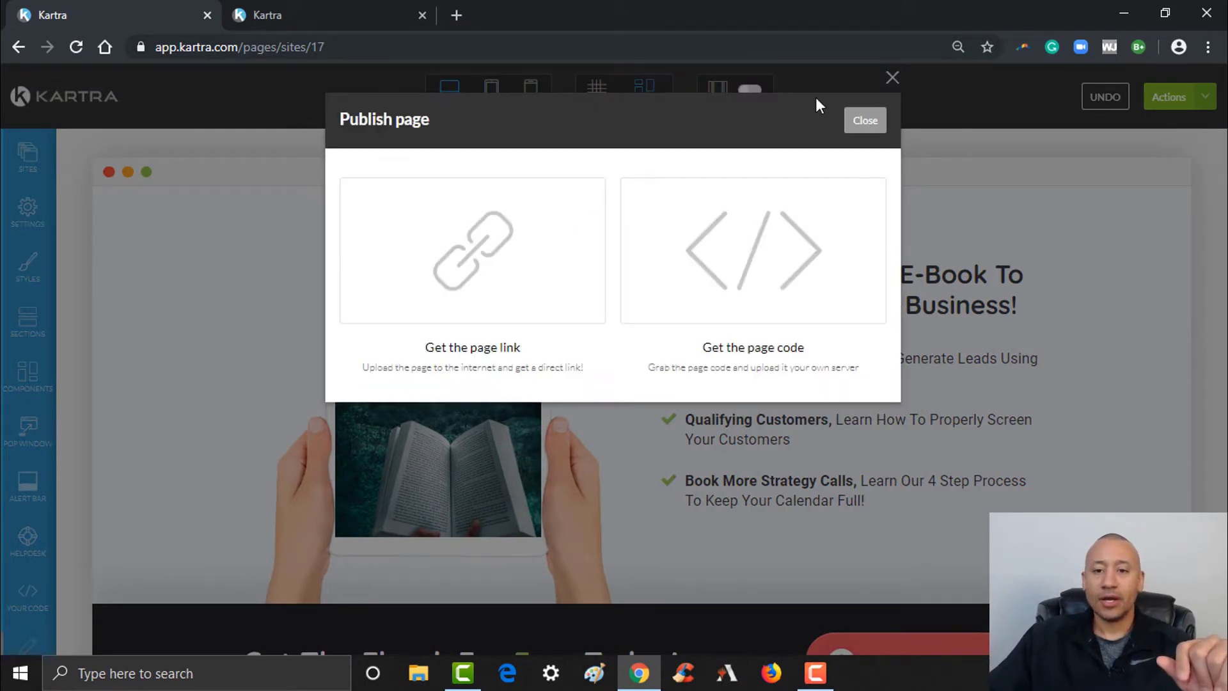
Step: Get the published page link ending in dXW17 and close the publishing details
{"action": "left_click", "coordinate": [481, 270]}
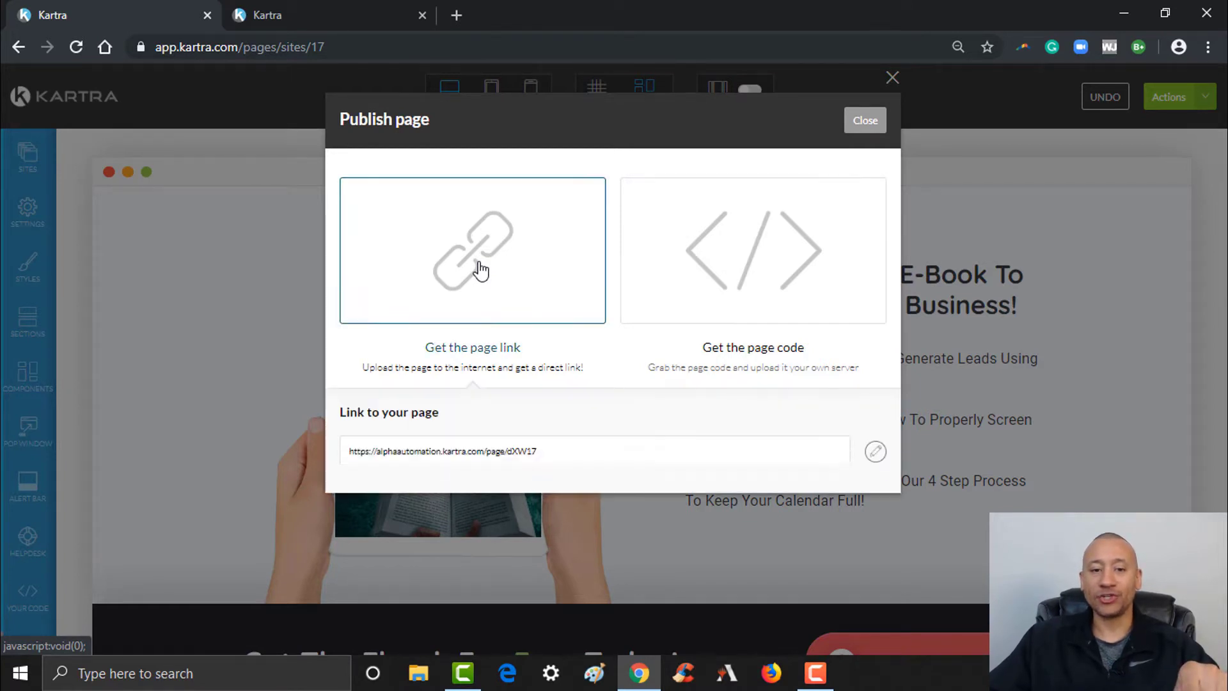
{"action": "left_click_drag", "start_coordinate": [581, 458], "coordinate": [426, 458]}
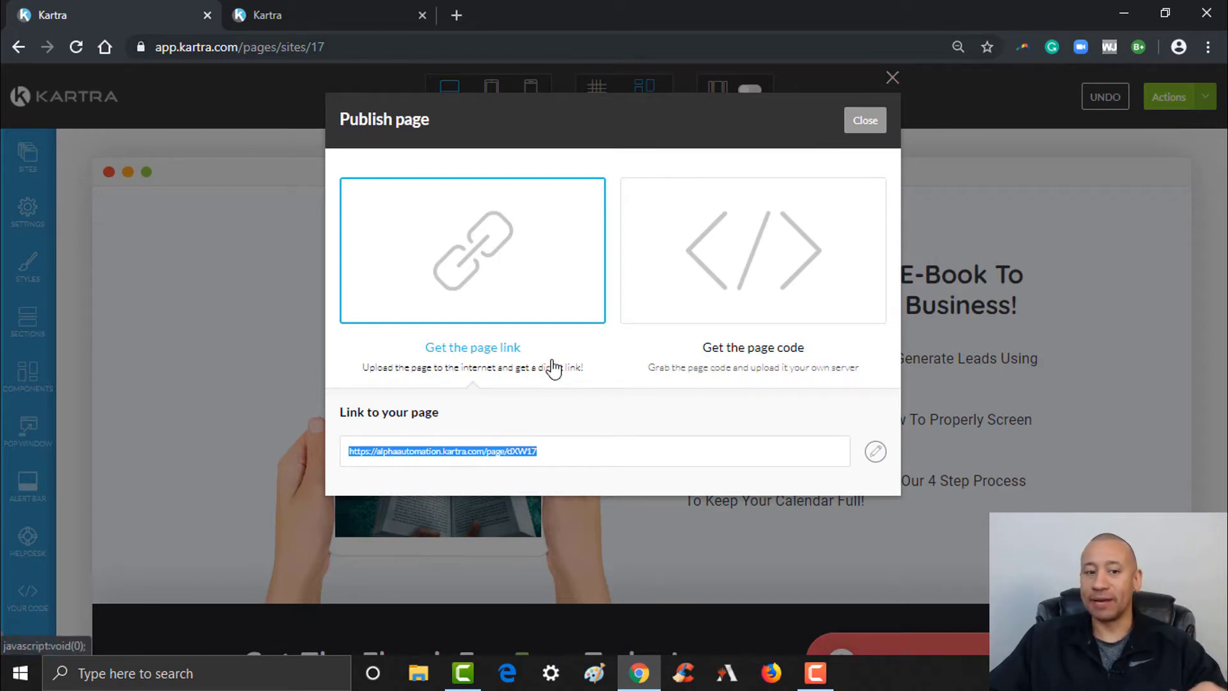
{"action": "left_click", "coordinate": [587, 346]}
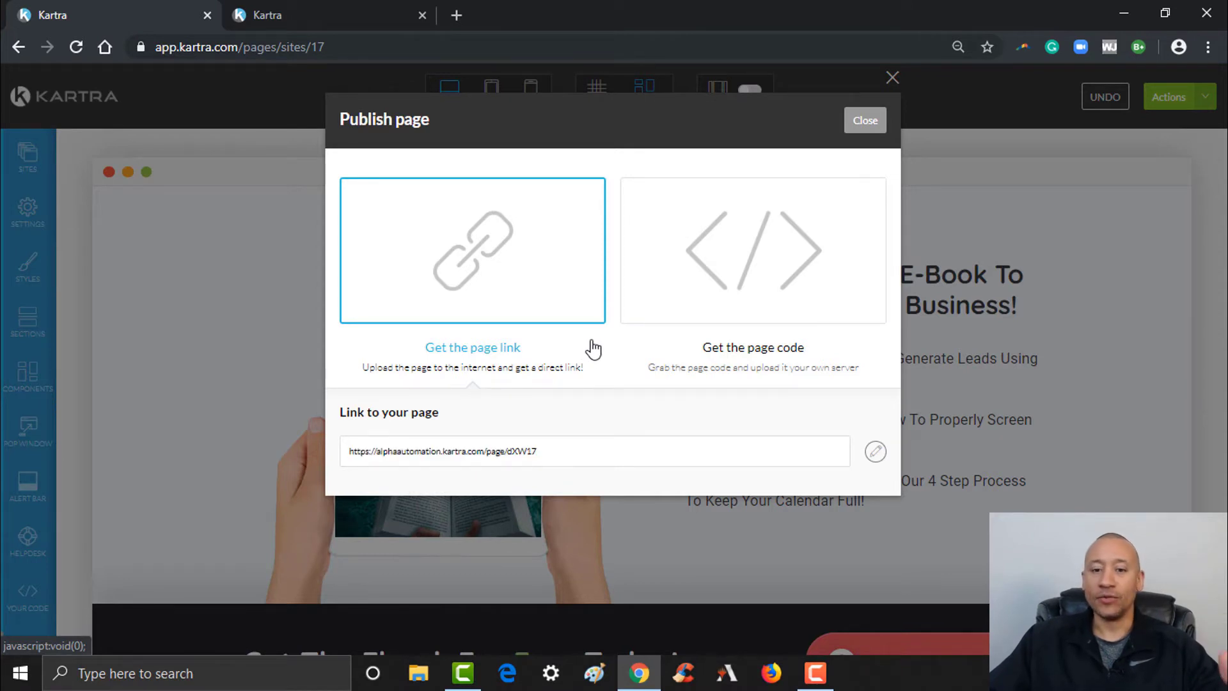
{"action": "left_click", "coordinate": [876, 452]}
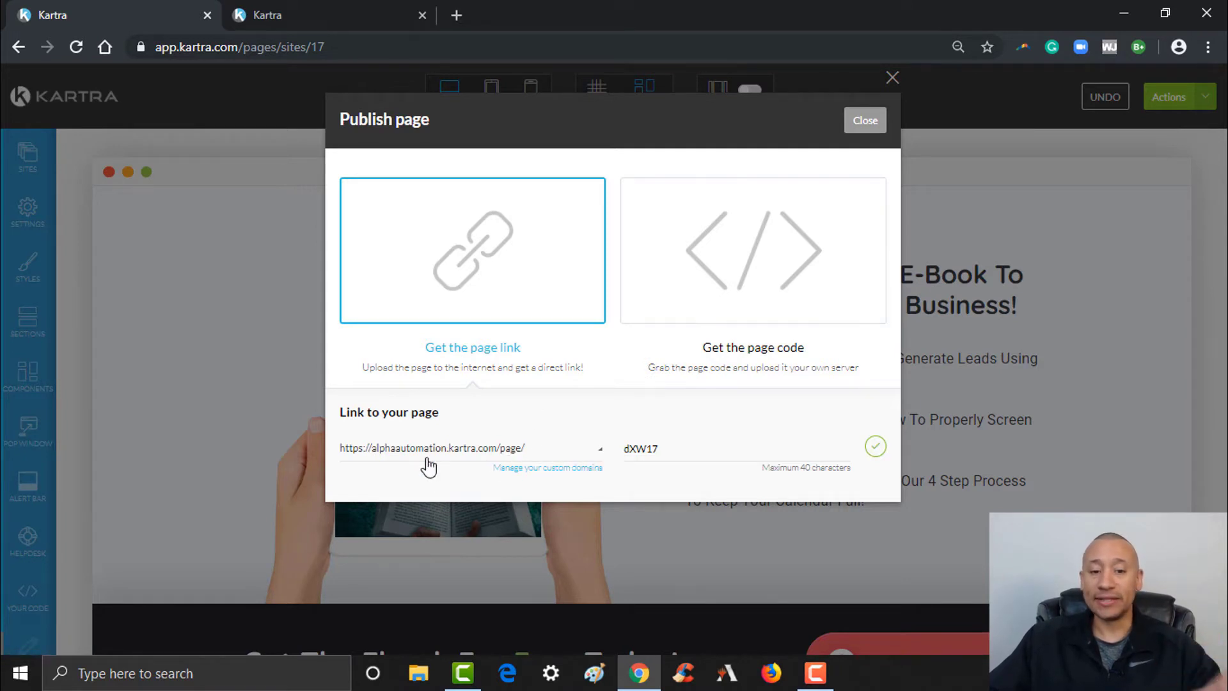
{"action": "left_click", "coordinate": [866, 122]}
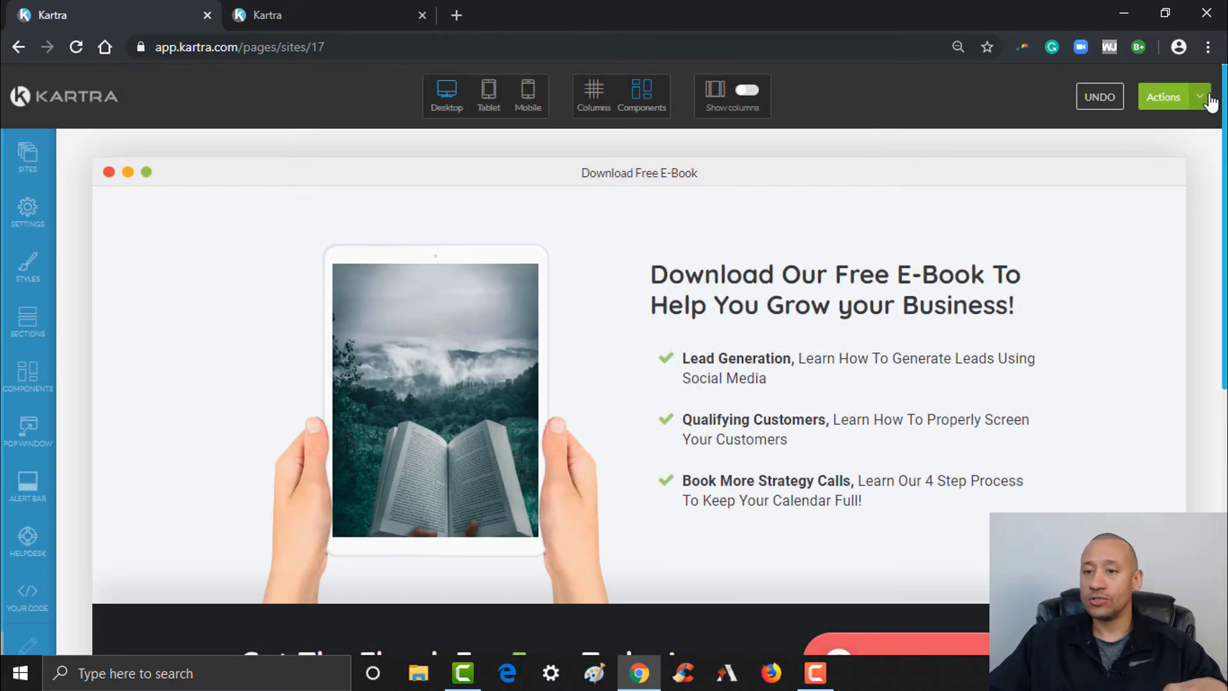
Step: Return to the dashboard from Actions and confirm exiting the editor to My Pages
{"action": "left_click", "coordinate": [1200, 96]}
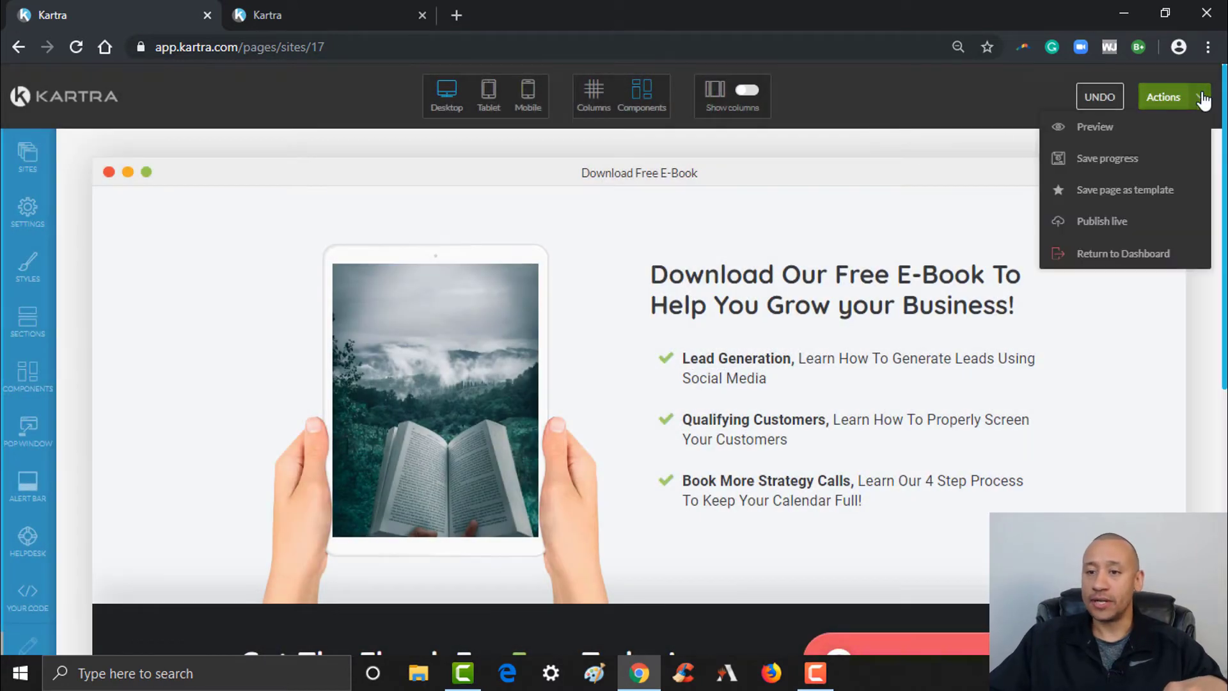
{"action": "left_click", "coordinate": [1140, 256]}
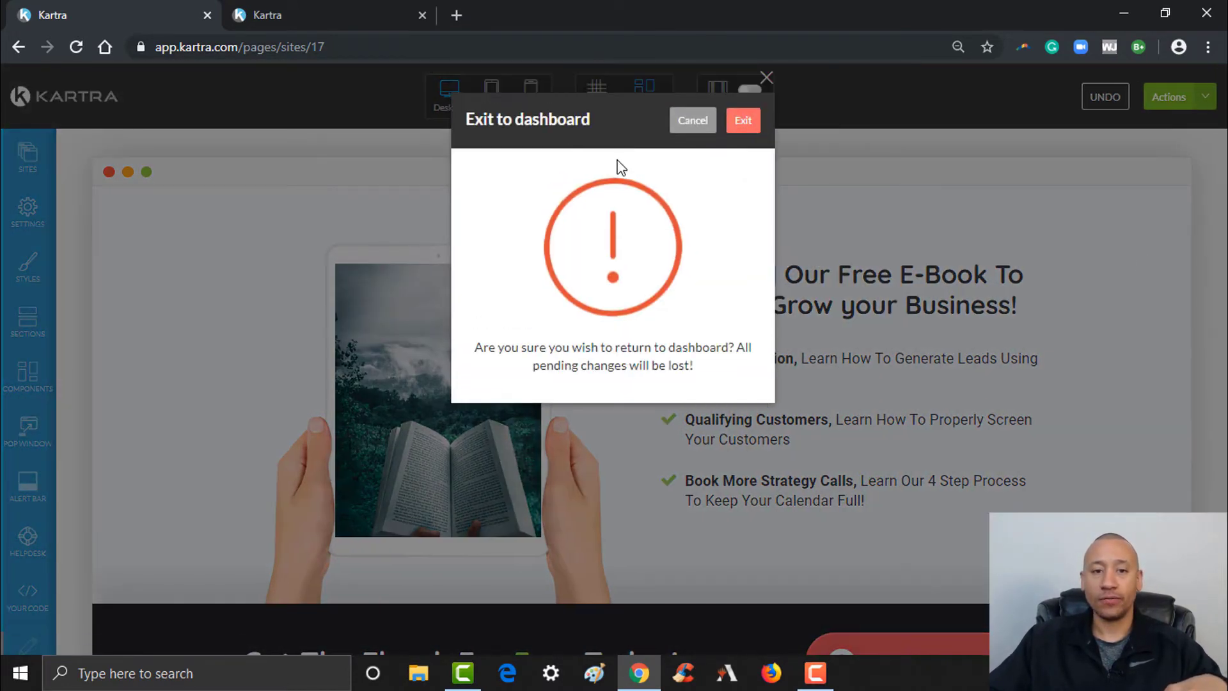
{"action": "left_click", "coordinate": [752, 123]}
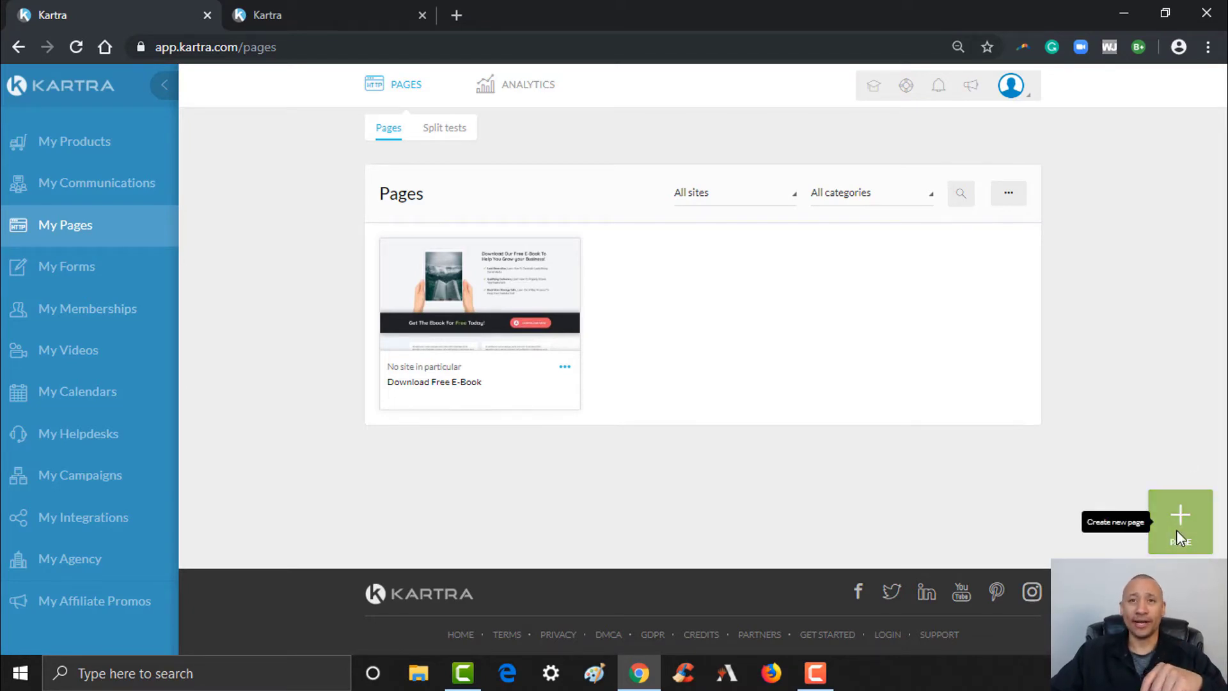
Step: Start a new page, browse the Thank You Pages templates and preview the second one
{"action": "left_click", "coordinate": [1180, 502]}
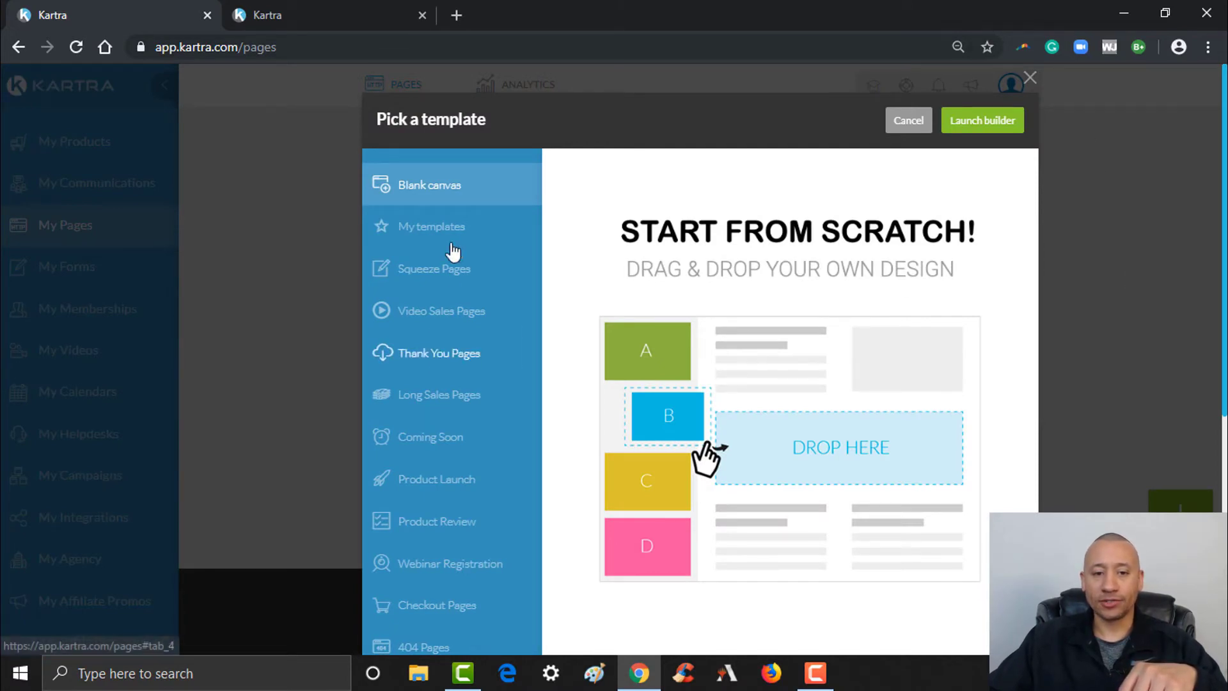
{"action": "left_click", "coordinate": [428, 368]}
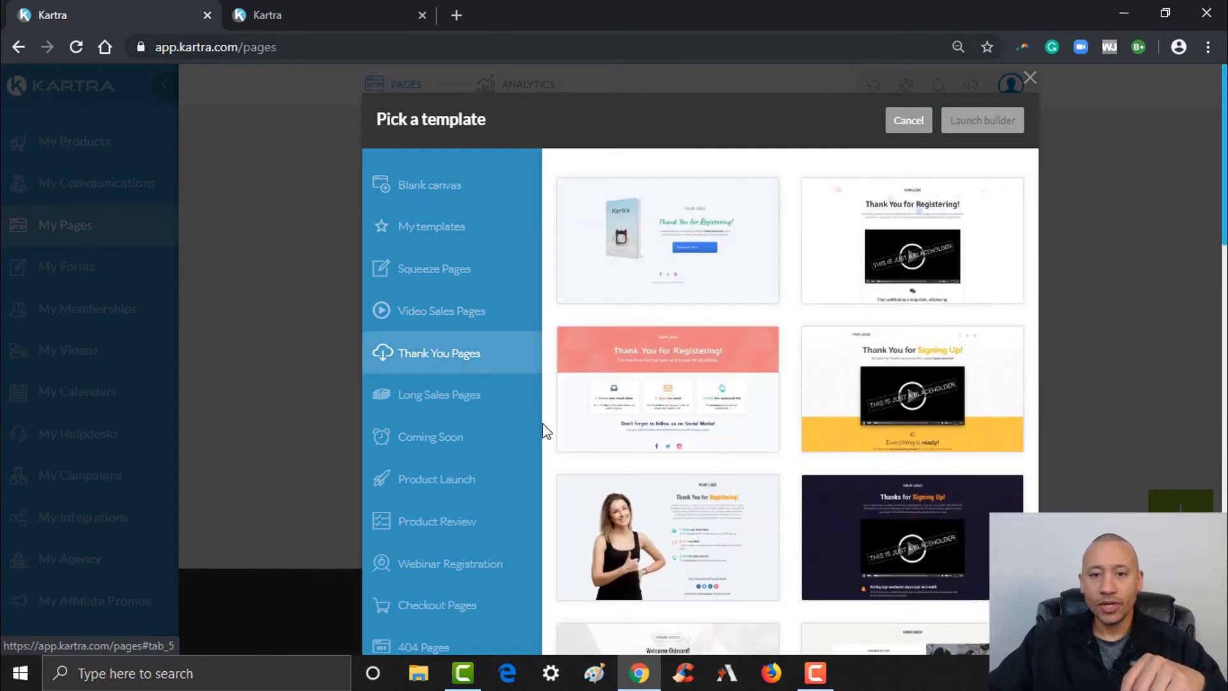
{"action": "mouse_move", "coordinate": [692, 255]}
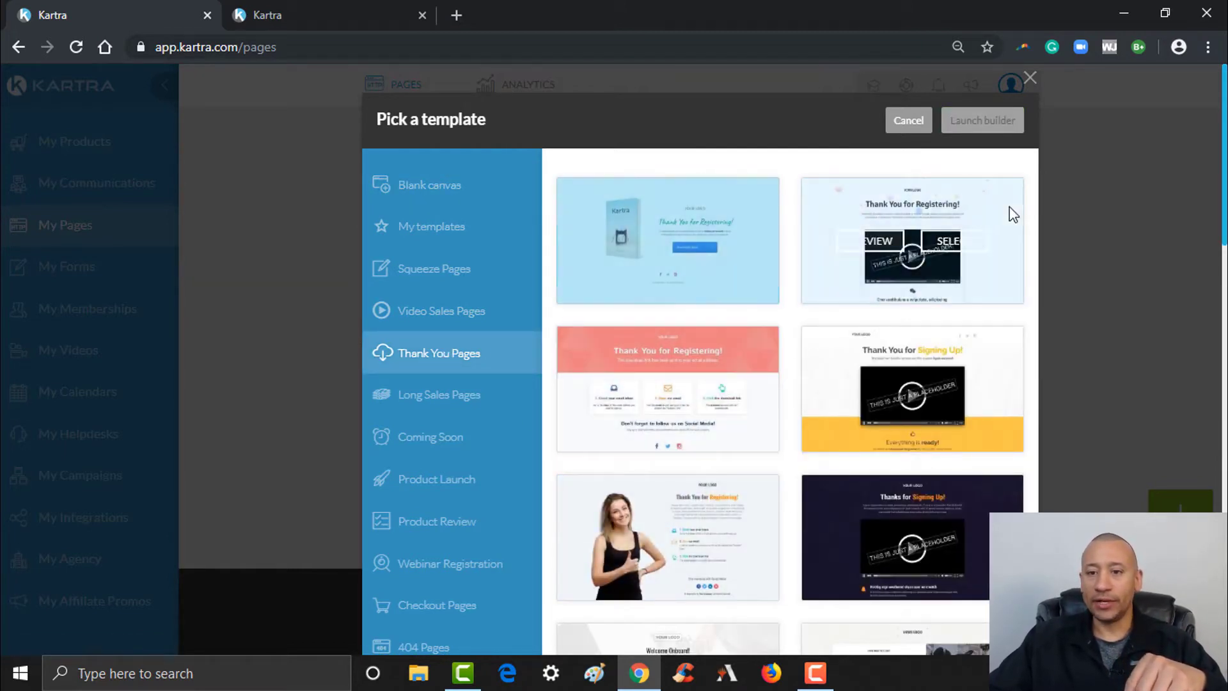
{"action": "scroll", "coordinate": [1110, 186], "scroll_direction": "down", "scroll_amount": 1}
{"action": "scroll", "coordinate": [701, 358], "scroll_direction": "down", "scroll_amount": 7}
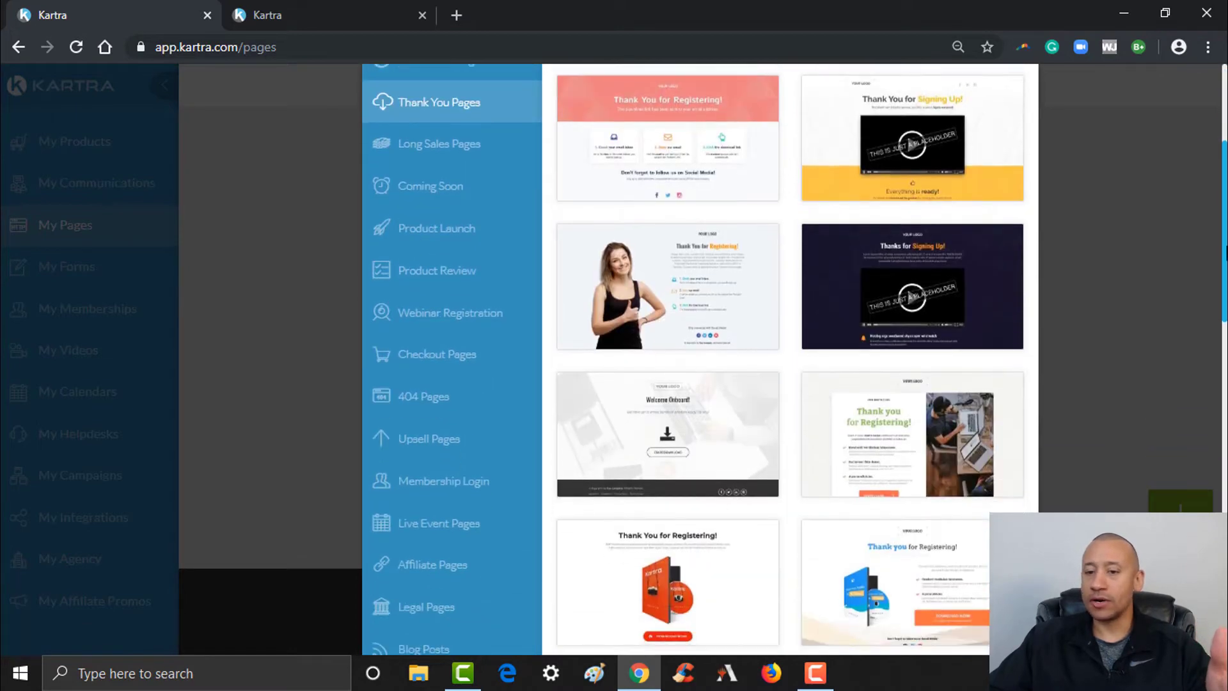
{"action": "scroll", "coordinate": [921, 203], "scroll_direction": "up", "scroll_amount": 7}
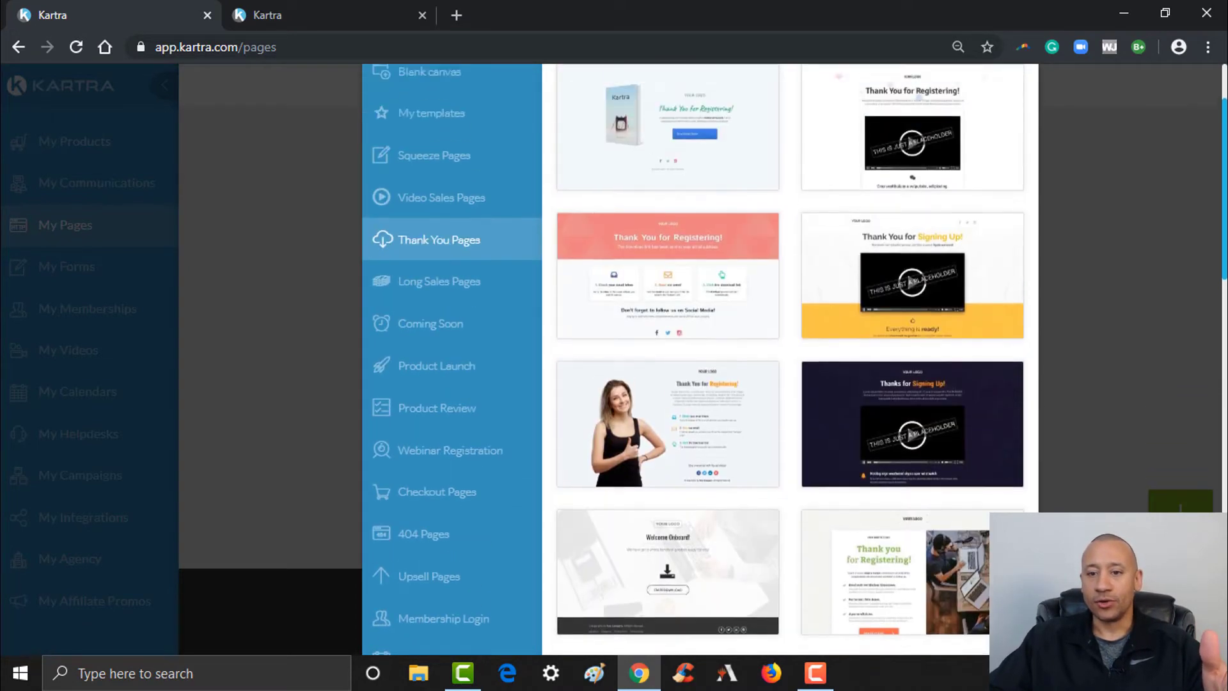
{"action": "mouse_move", "coordinate": [921, 204]}
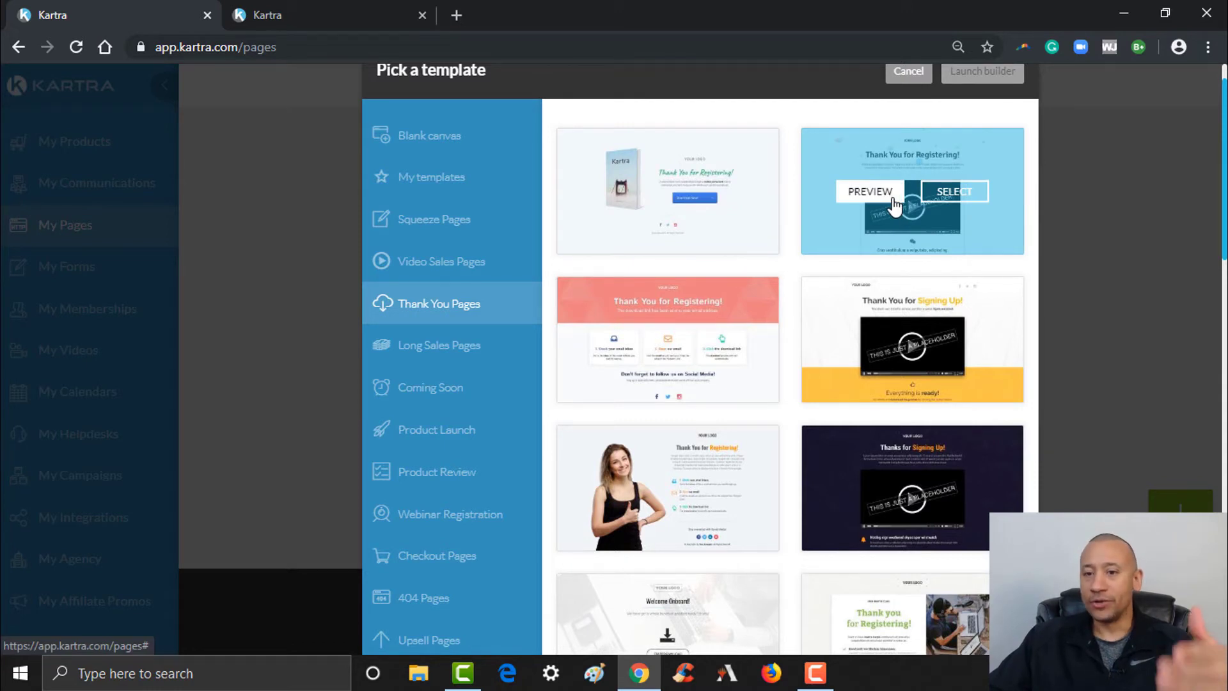
{"action": "left_click", "coordinate": [894, 205]}
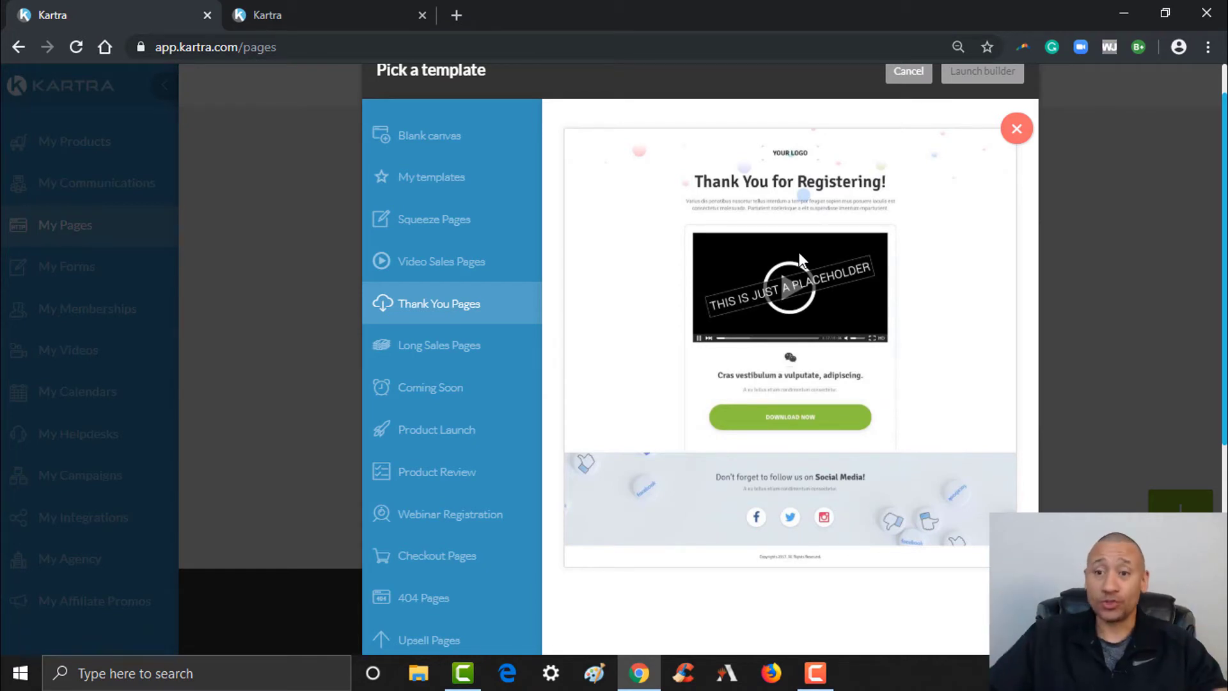
{"action": "left_click", "coordinate": [1017, 127]}
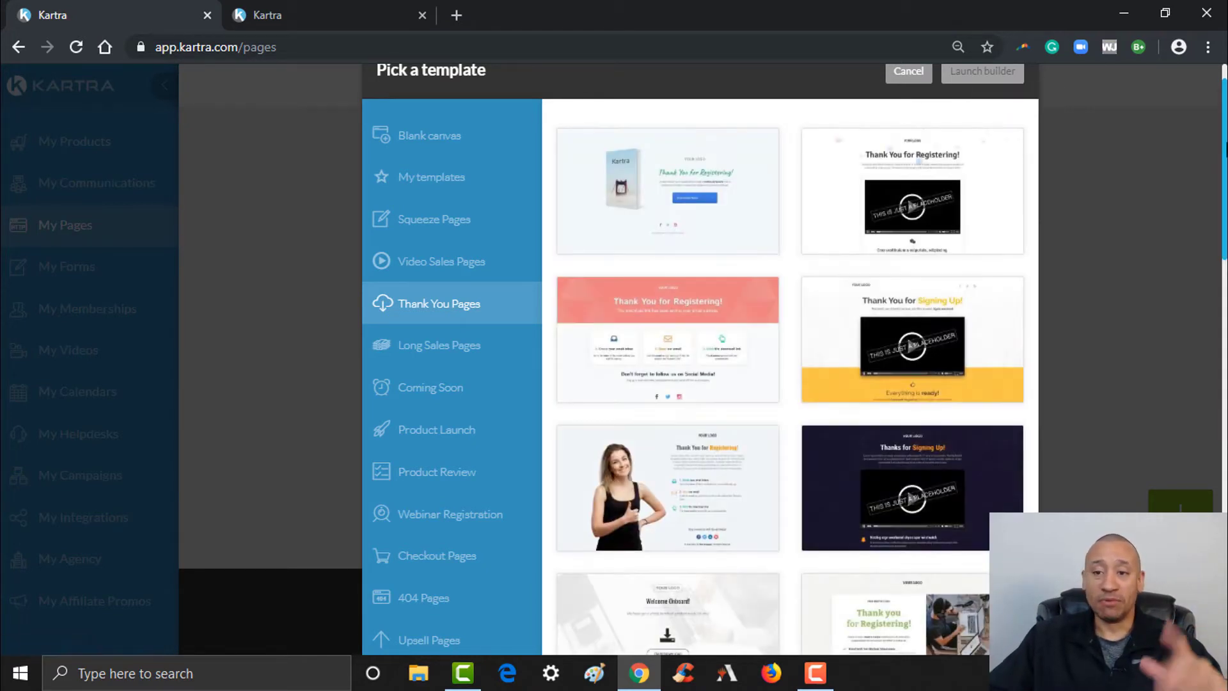
Step: Preview the green Thank You for Registering template and settle on it
{"action": "scroll", "coordinate": [1225, 279], "scroll_direction": "down", "scroll_amount": 6}
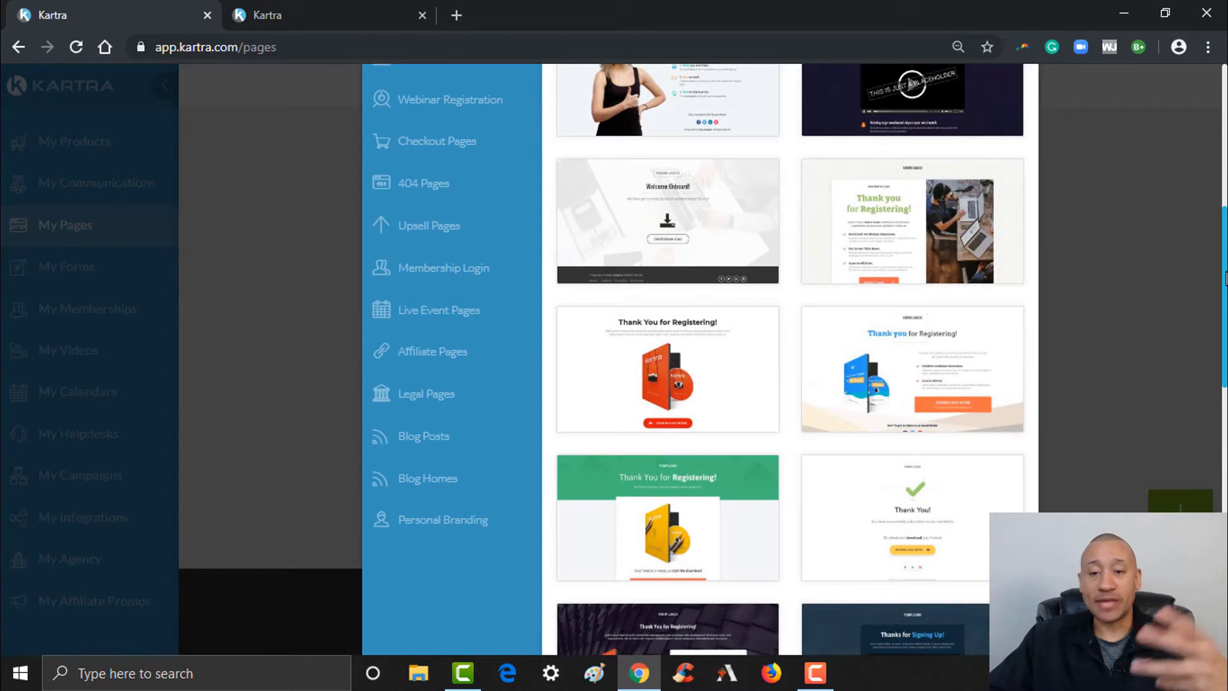
{"action": "left_click_drag", "start_coordinate": [1226, 279], "coordinate": [1224, 341]}
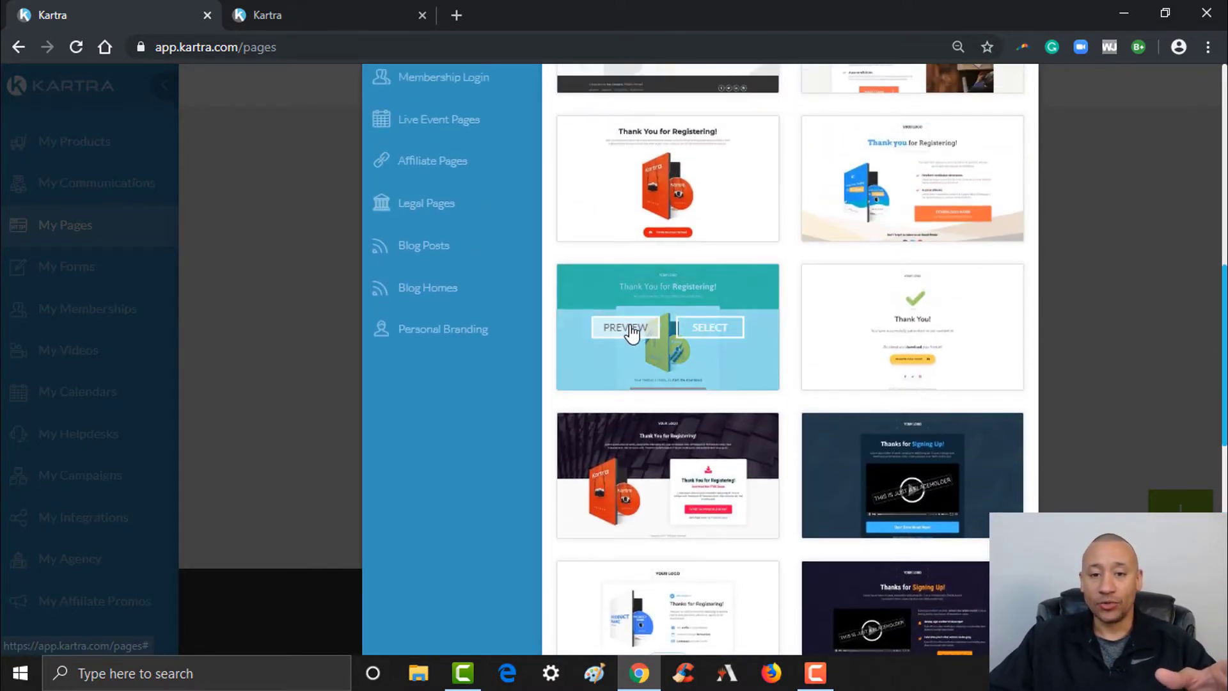
{"action": "left_click", "coordinate": [631, 331]}
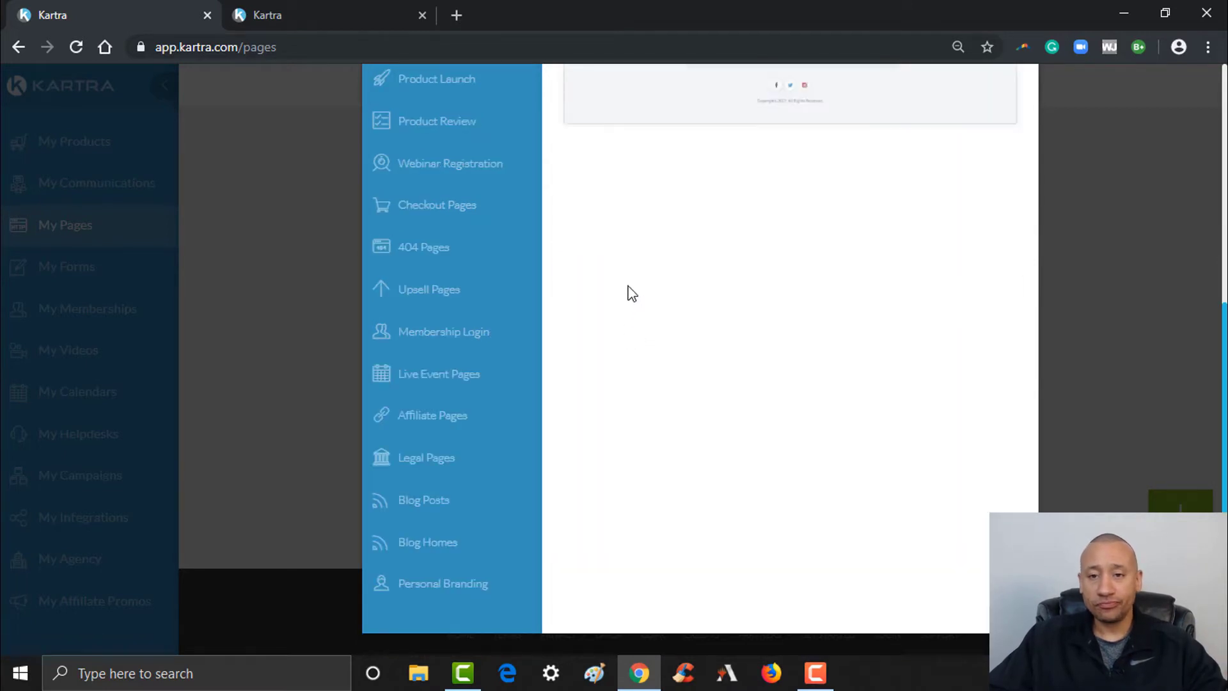
{"action": "scroll", "coordinate": [1226, 337], "scroll_direction": "up", "scroll_amount": 6}
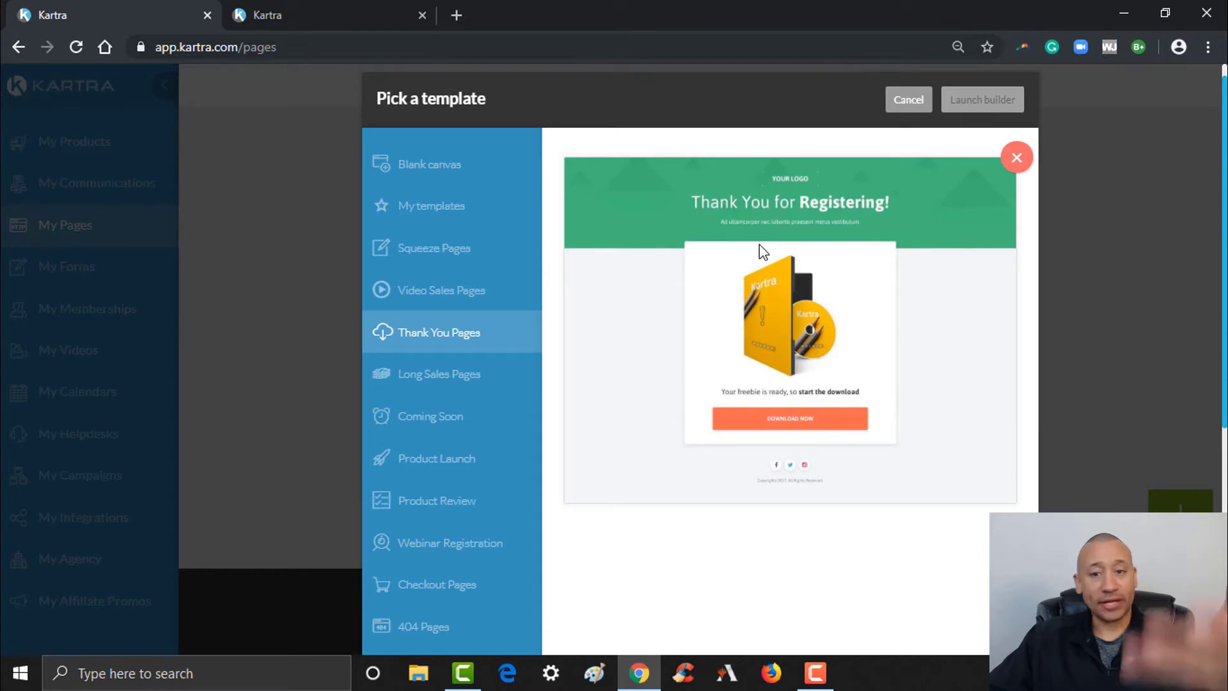
{"action": "left_click", "coordinate": [1016, 157]}
{"action": "scroll", "coordinate": [1217, 365], "scroll_direction": "down", "scroll_amount": 10}
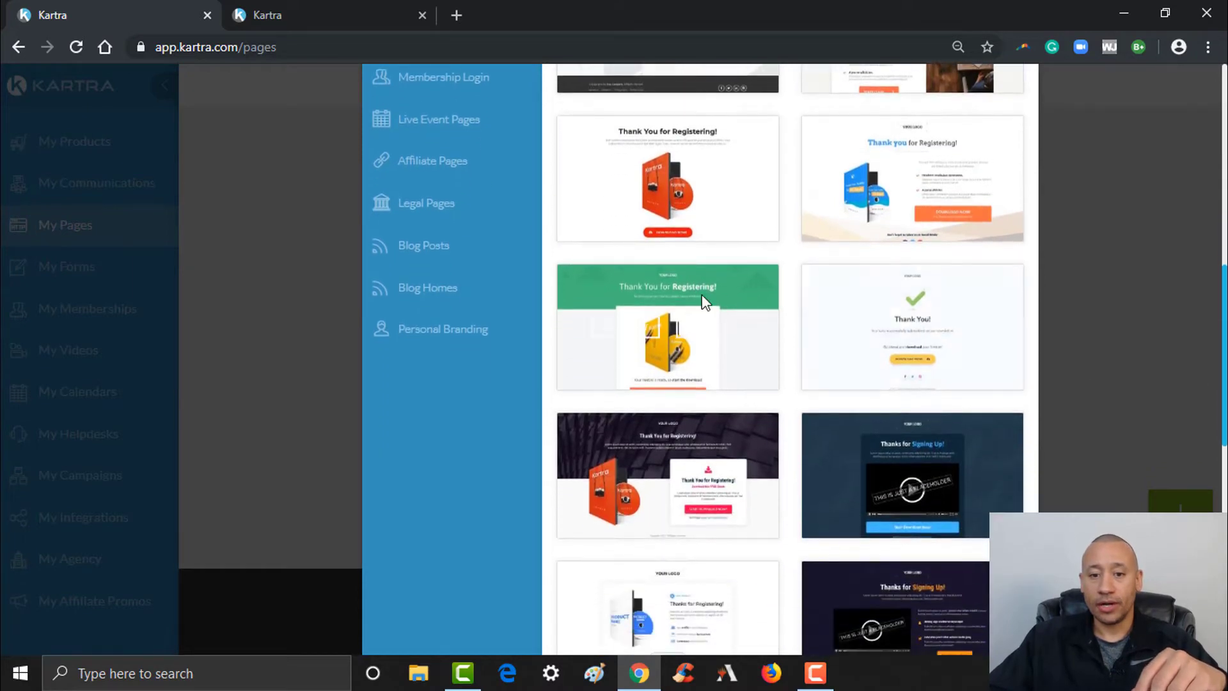
{"action": "mouse_move", "coordinate": [707, 330]}
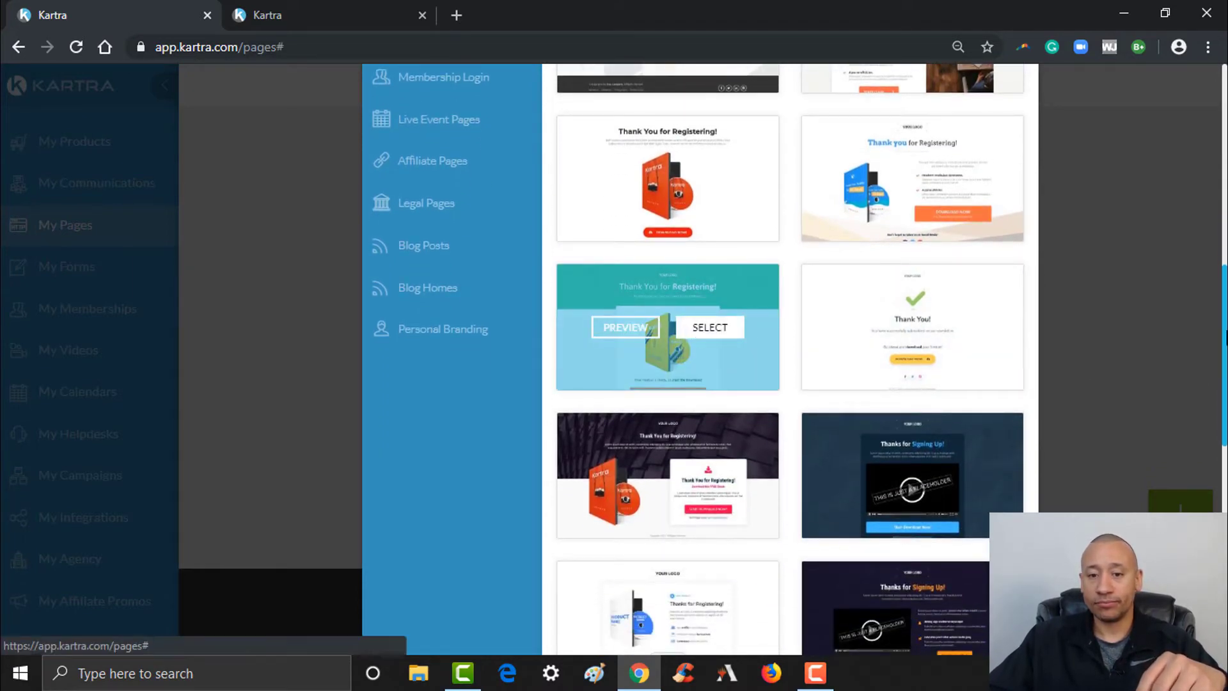
{"action": "scroll", "coordinate": [706, 330], "scroll_direction": "up", "scroll_amount": 10}
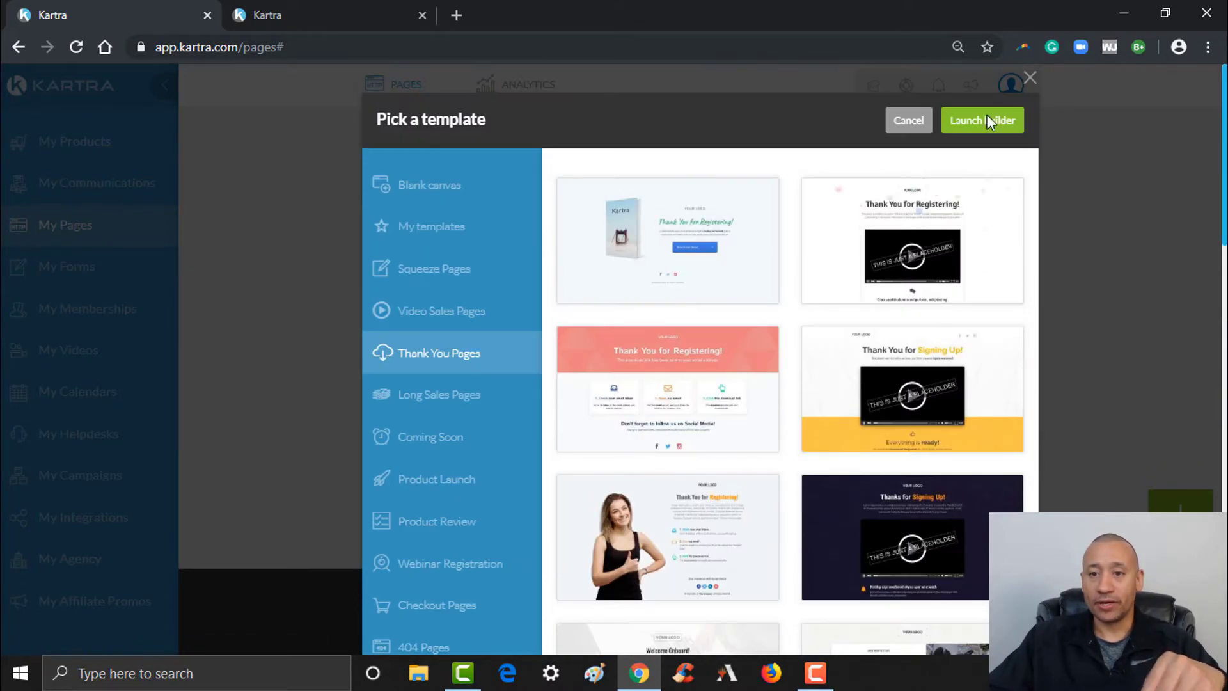
Step: Create 'Download Free E-Book Doanload Page' with No category and No site in particular
{"action": "left_click", "coordinate": [986, 117]}
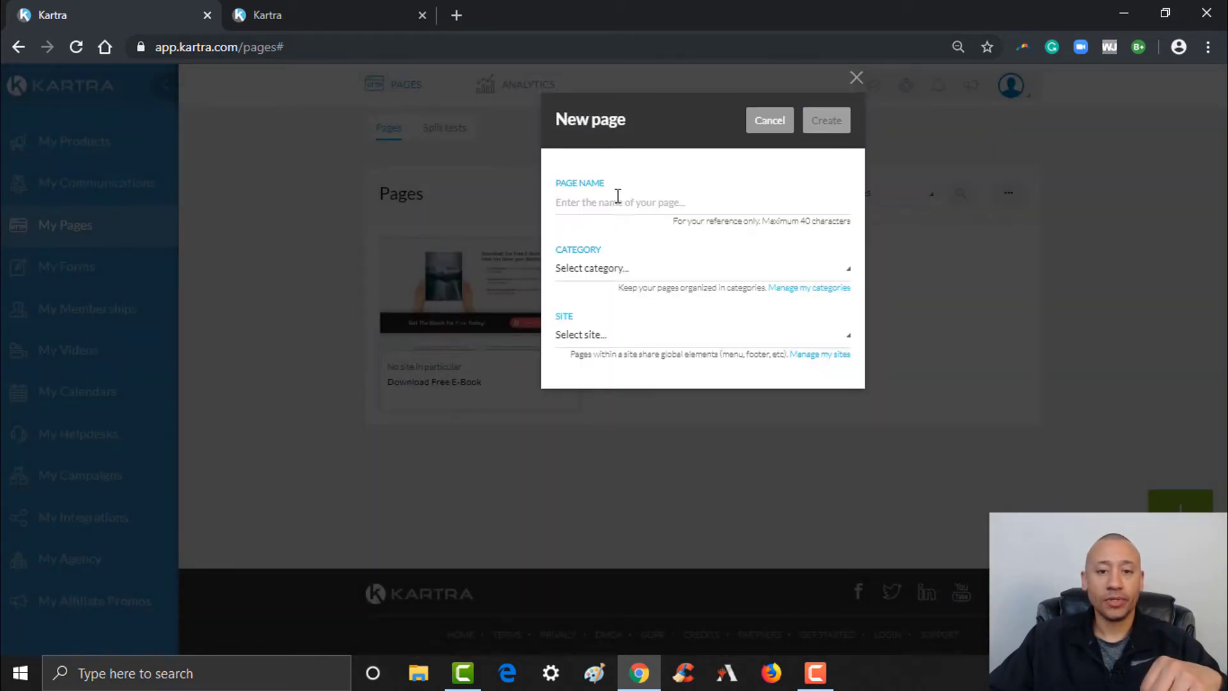
{"action": "left_click", "coordinate": [616, 202]}
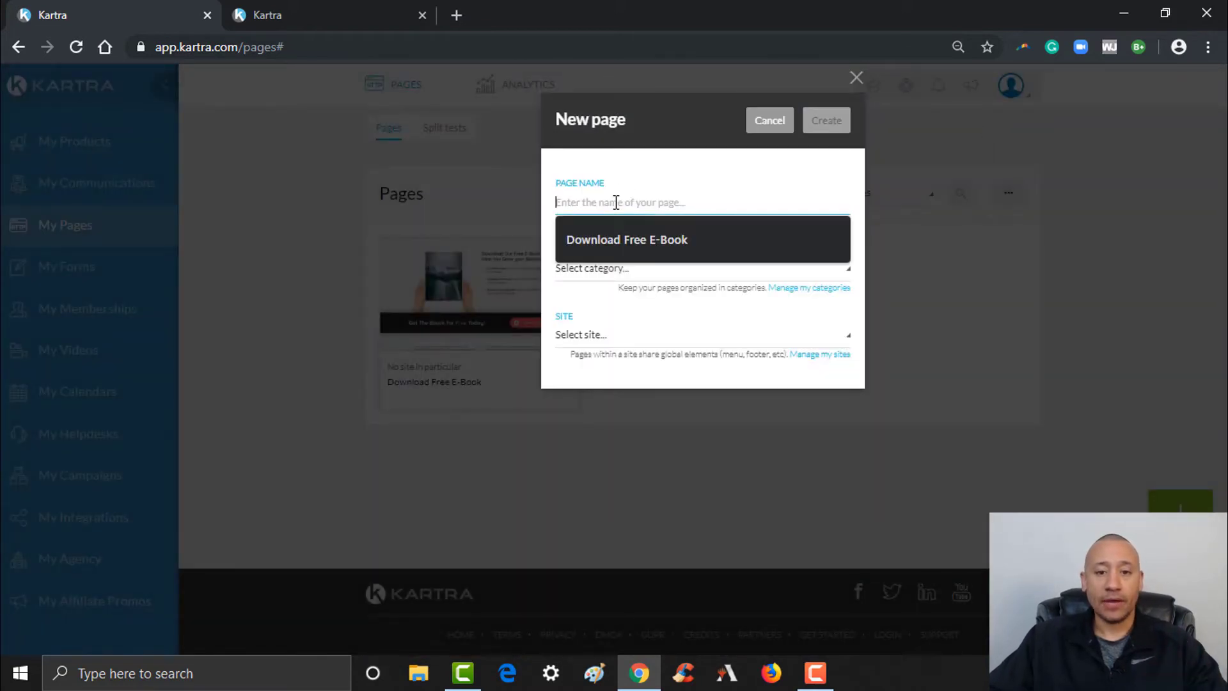
{"action": "left_click", "coordinate": [658, 239]}
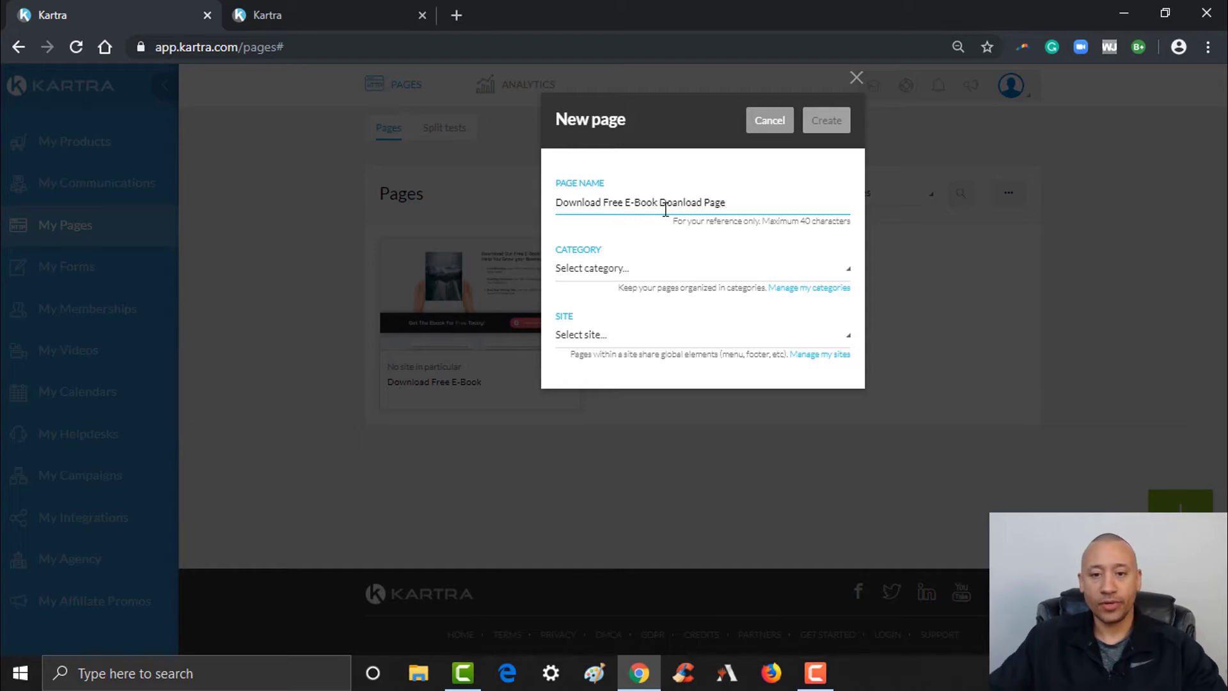
{"action": "left_click", "coordinate": [619, 277]}
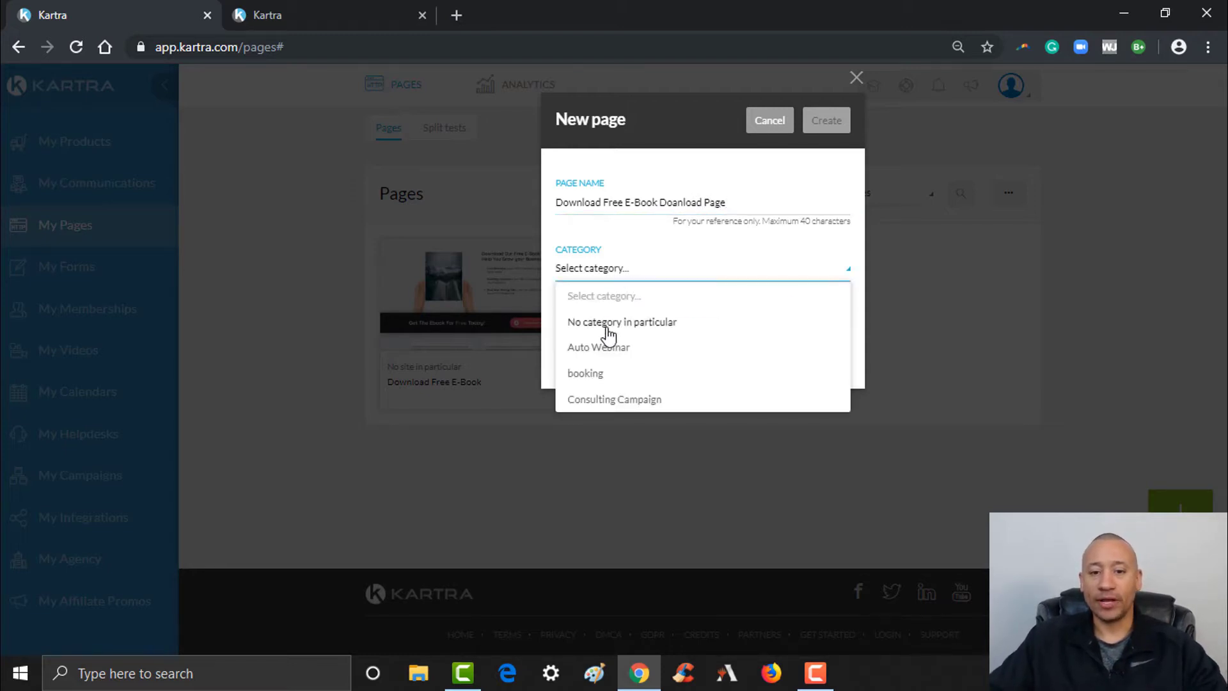
{"action": "left_click", "coordinate": [608, 324]}
{"action": "left_click", "coordinate": [606, 339]}
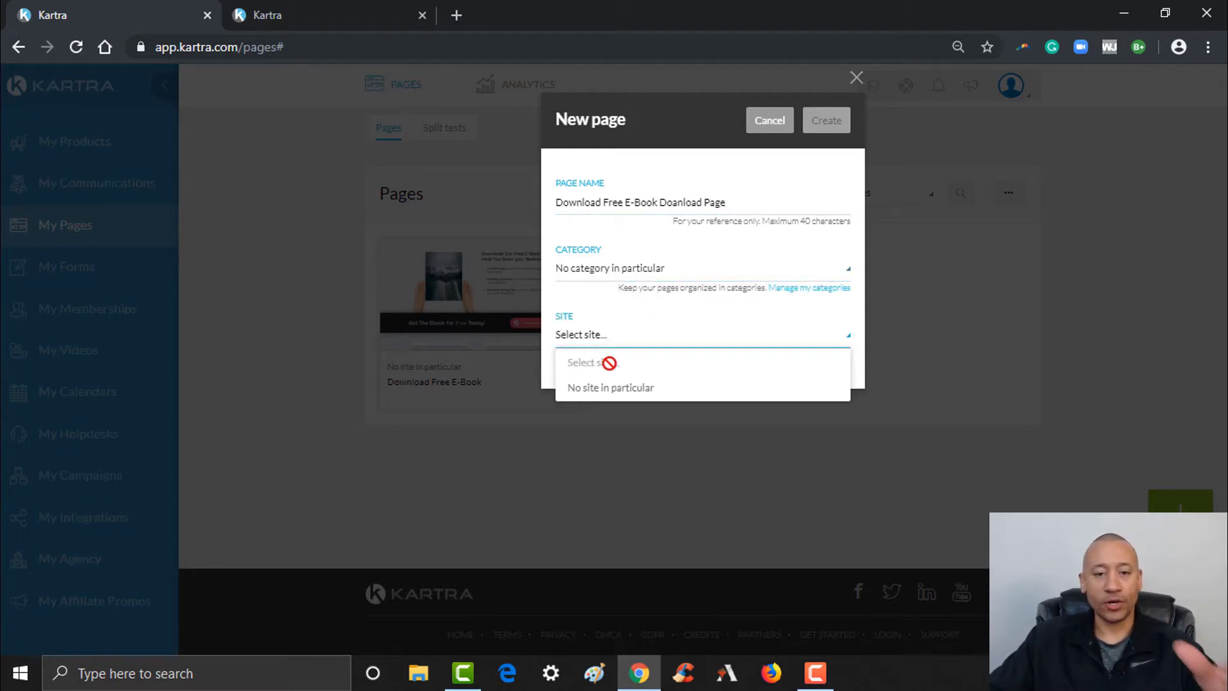
{"action": "left_click", "coordinate": [617, 385]}
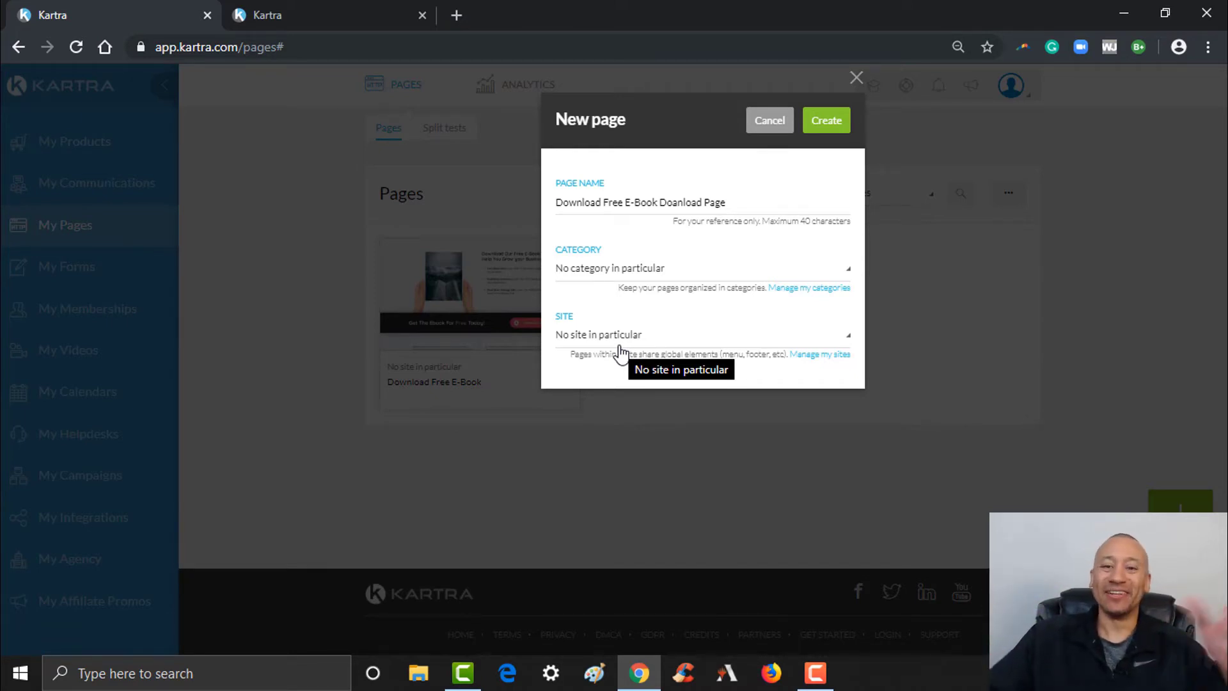
{"action": "left_click", "coordinate": [829, 122]}
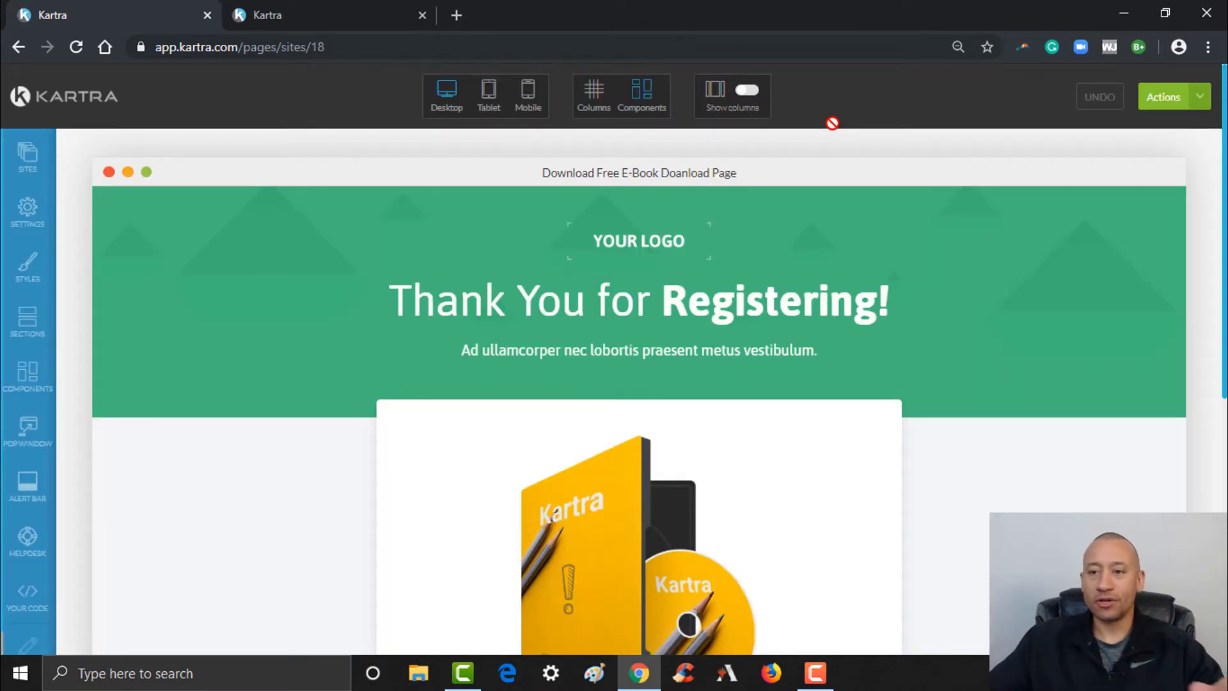
Step: Remove the YOUR LOGO placeholder and make the headline 'Thank You For Your Interest In OUr Free E-Book!'
{"action": "scroll", "coordinate": [639, 384], "scroll_direction": "down", "scroll_amount": 7}
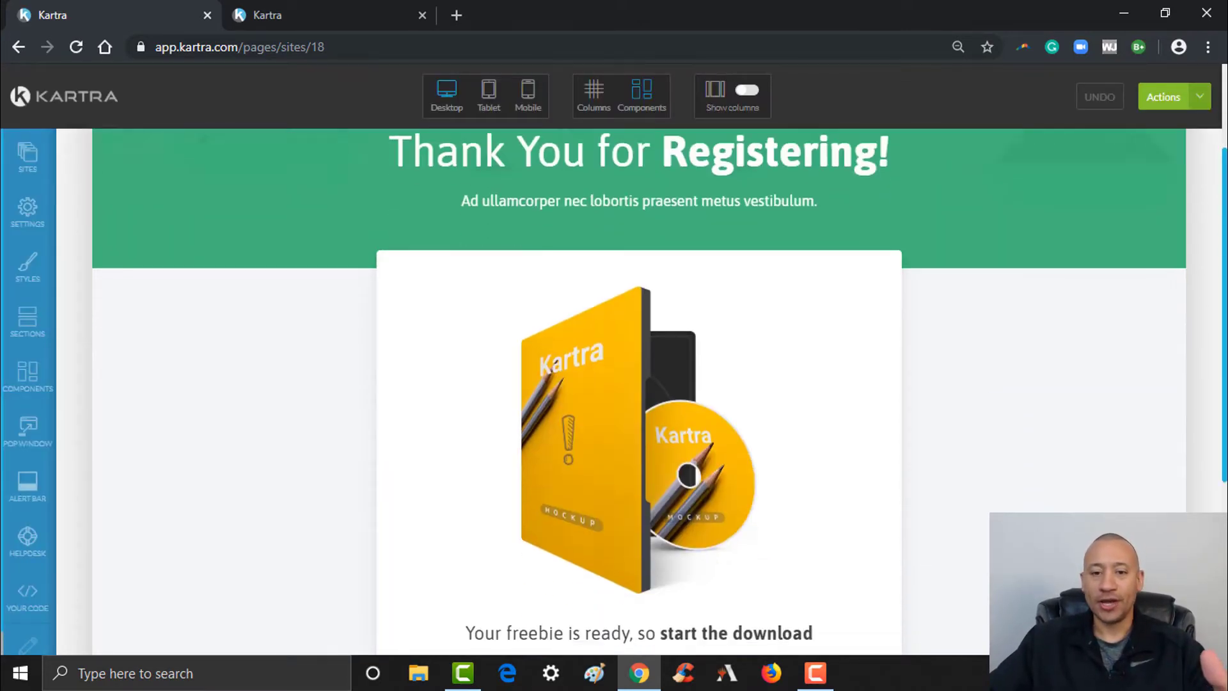
{"action": "scroll", "coordinate": [639, 288], "scroll_direction": "up", "scroll_amount": 7}
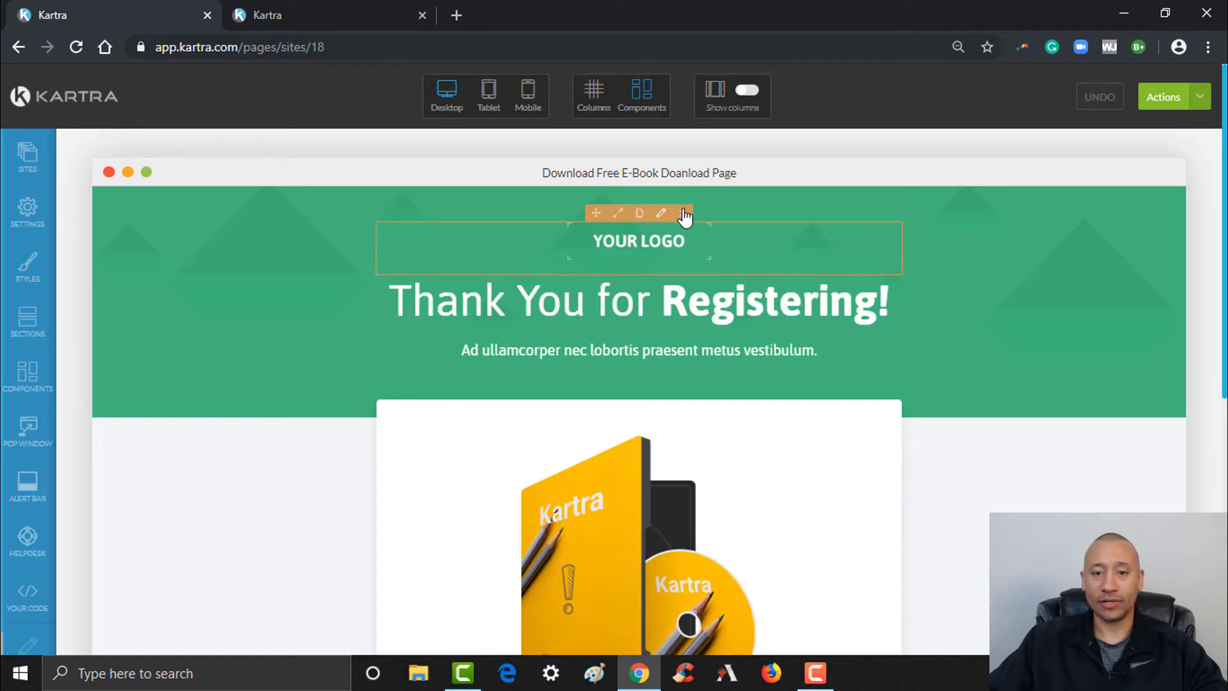
{"action": "left_click", "coordinate": [685, 215]}
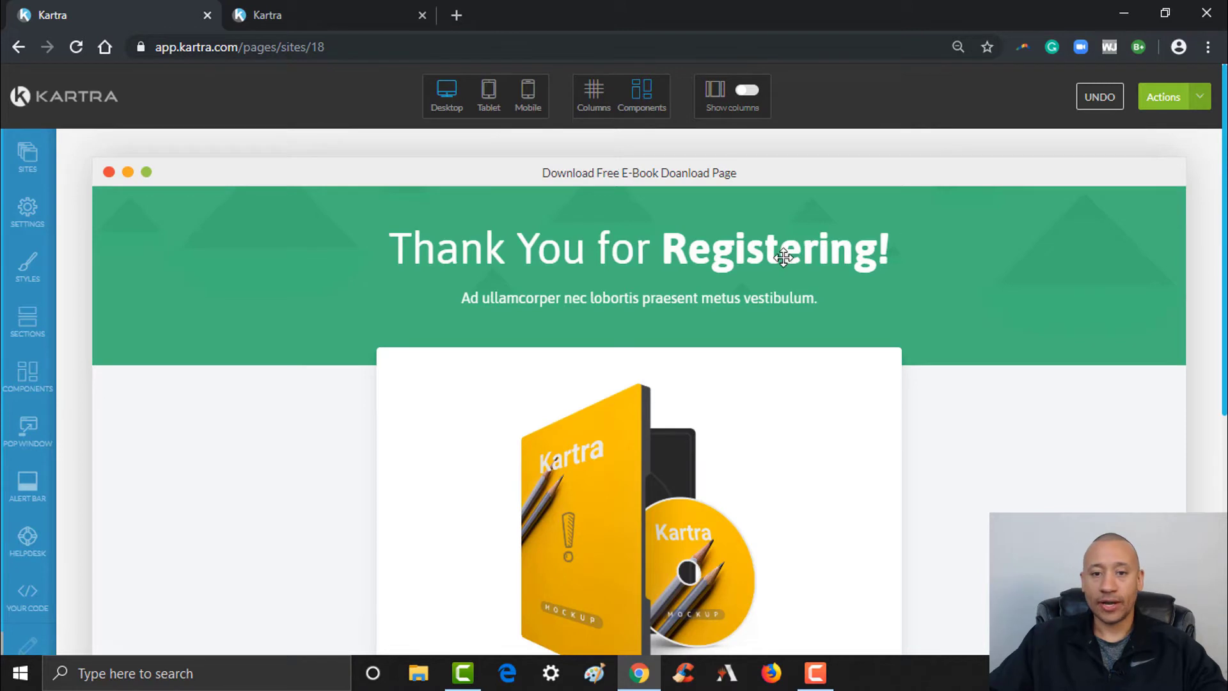
{"action": "mouse_move", "coordinate": [702, 252]}
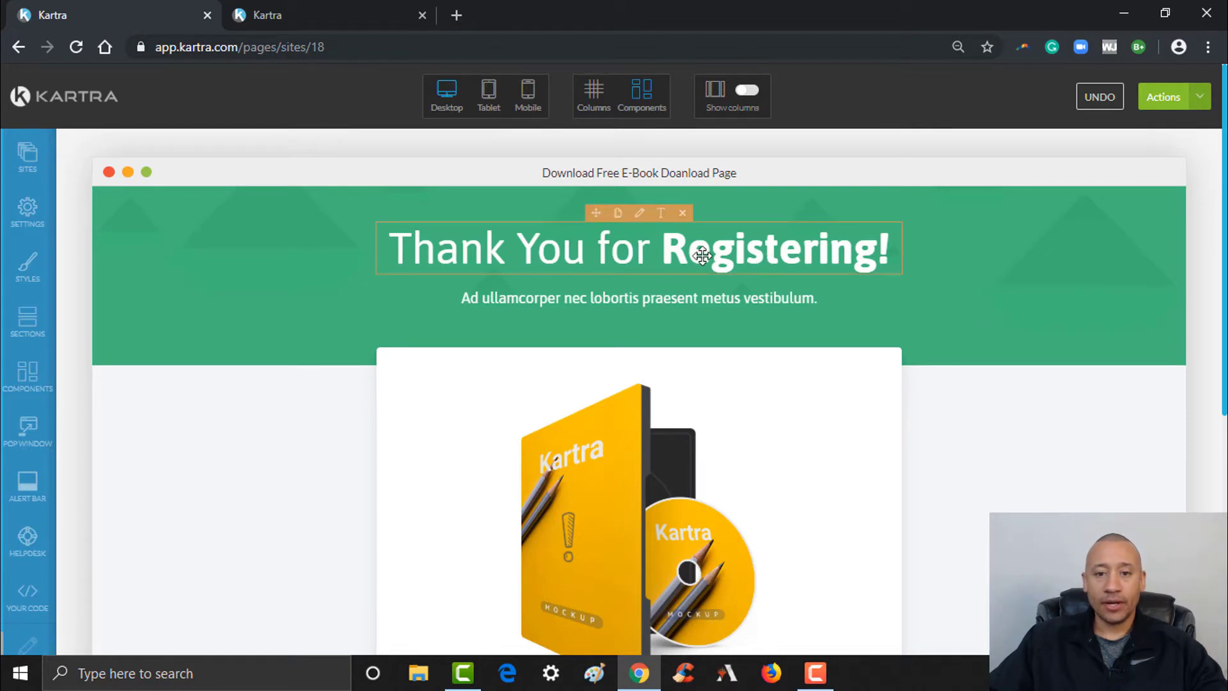
{"action": "left_click", "coordinate": [664, 219]}
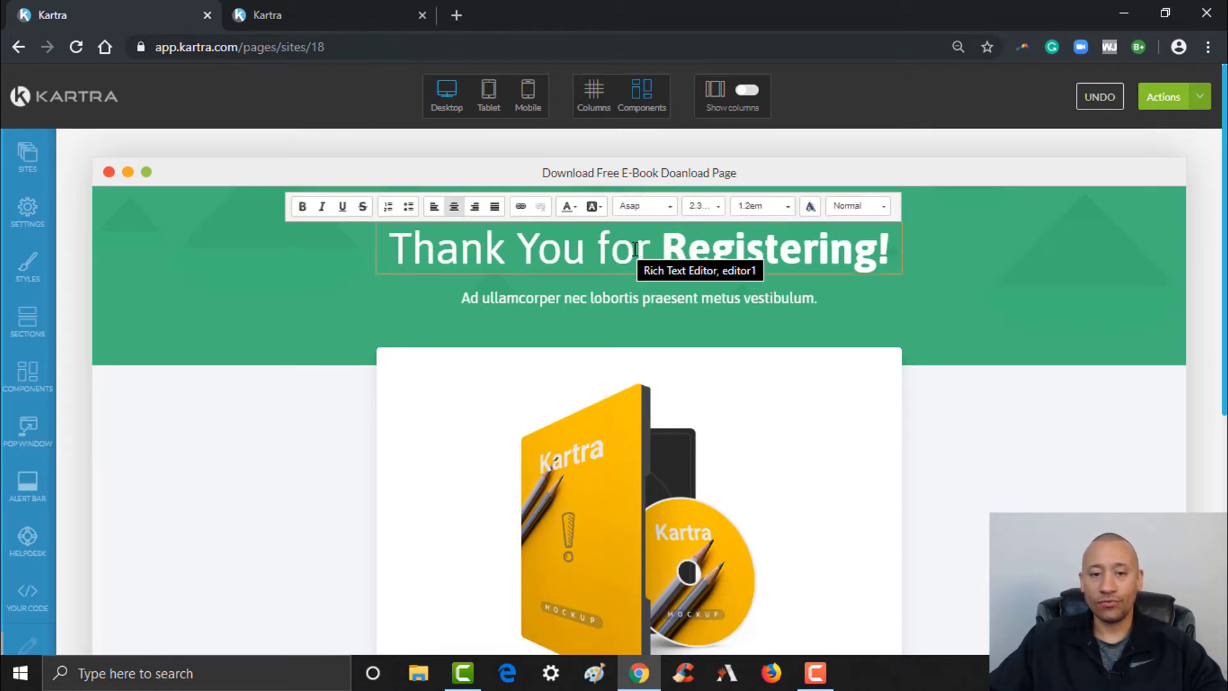
{"action": "left_click_drag", "start_coordinate": [600, 248], "coordinate": [979, 227]}
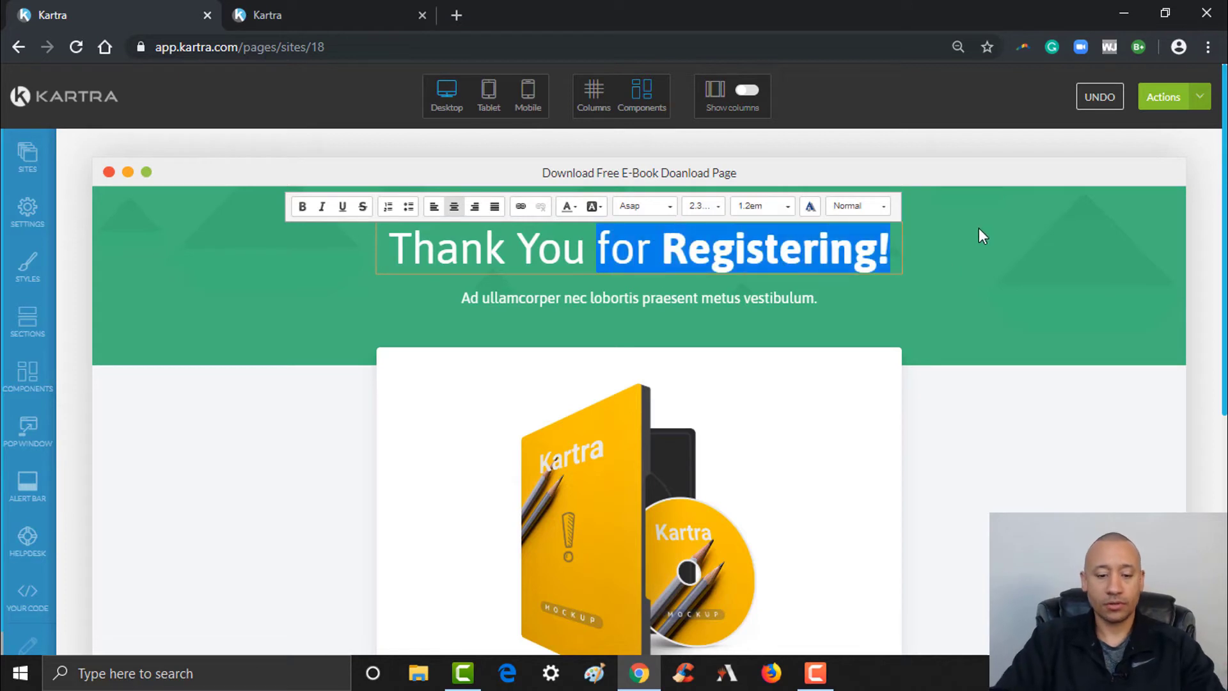
{"action": "type", "text": "For Your In"}
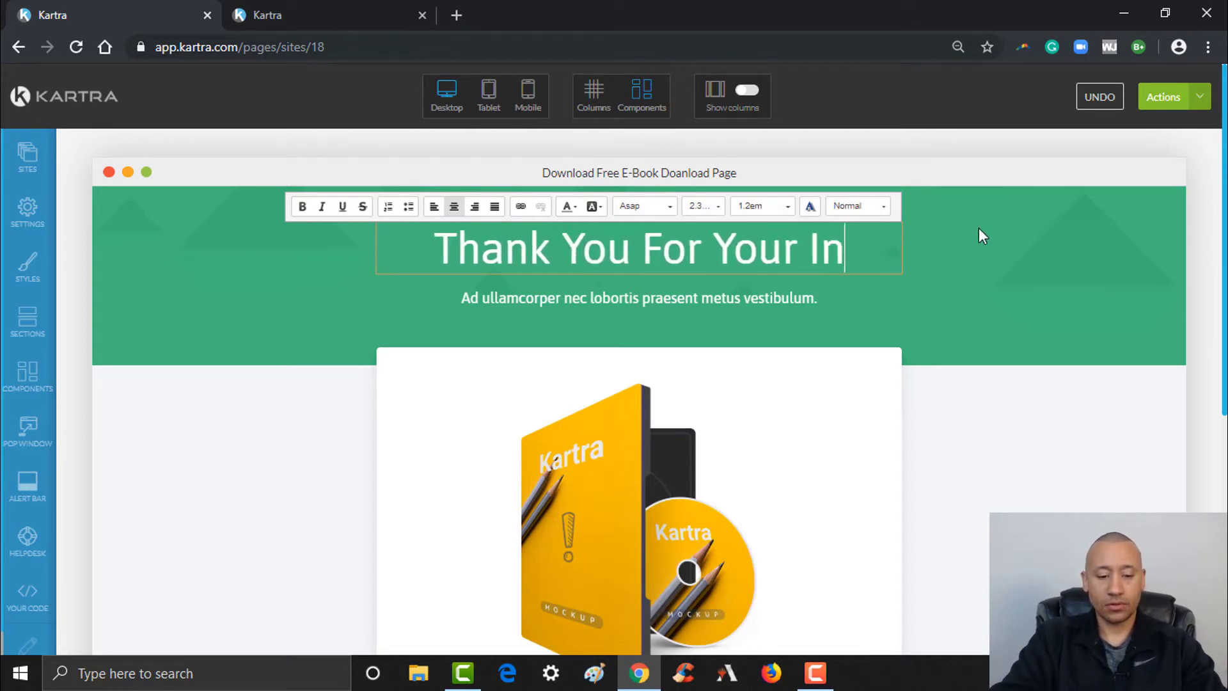
{"action": "type", "text": "terest"}
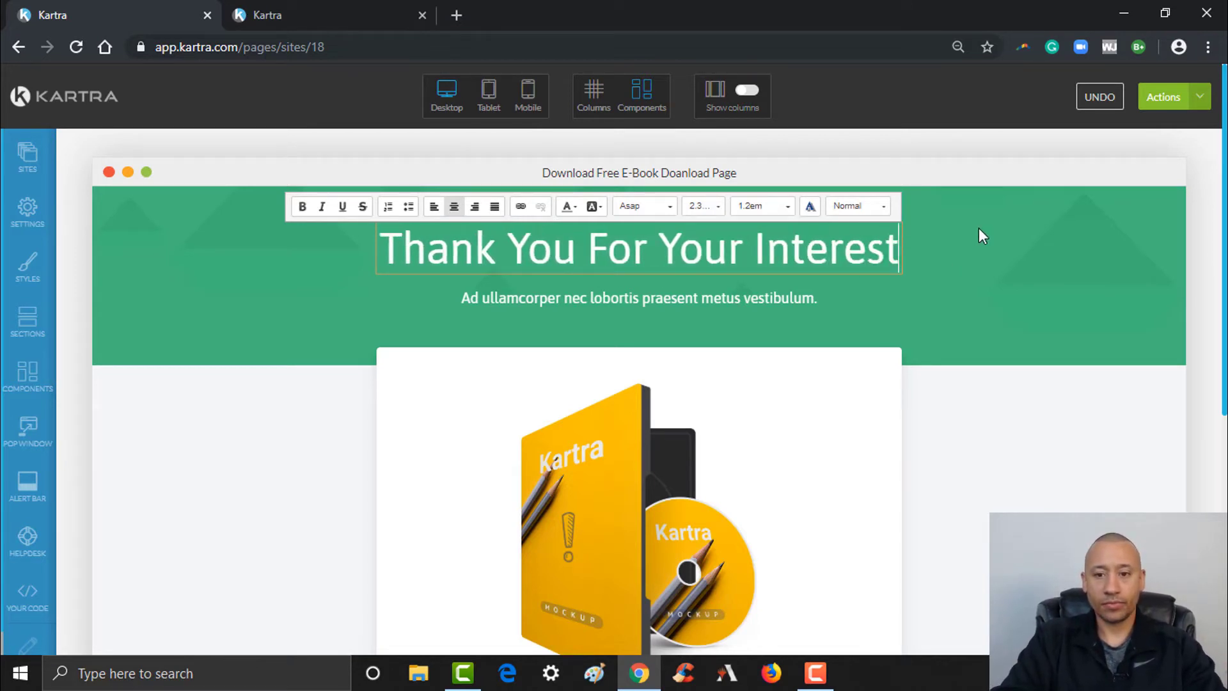
{"action": "key", "text": "Return"}
{"action": "type", "text": "In OUr F"}
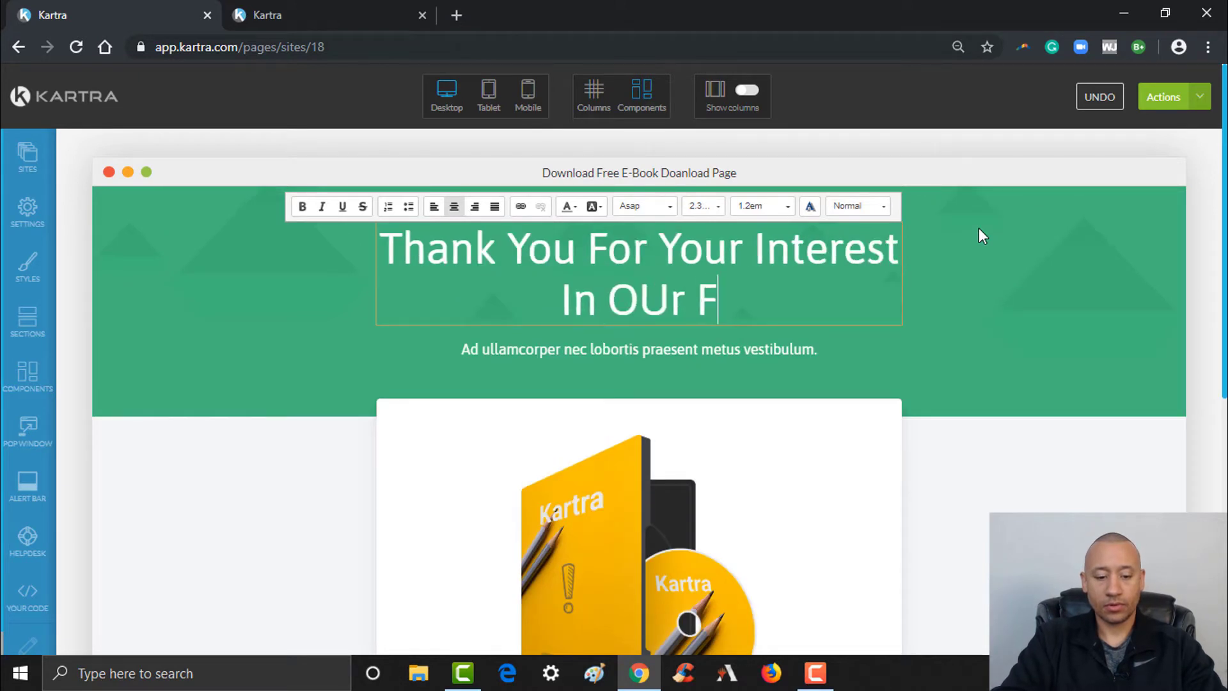
{"action": "type", "text": "ree Ebook"}
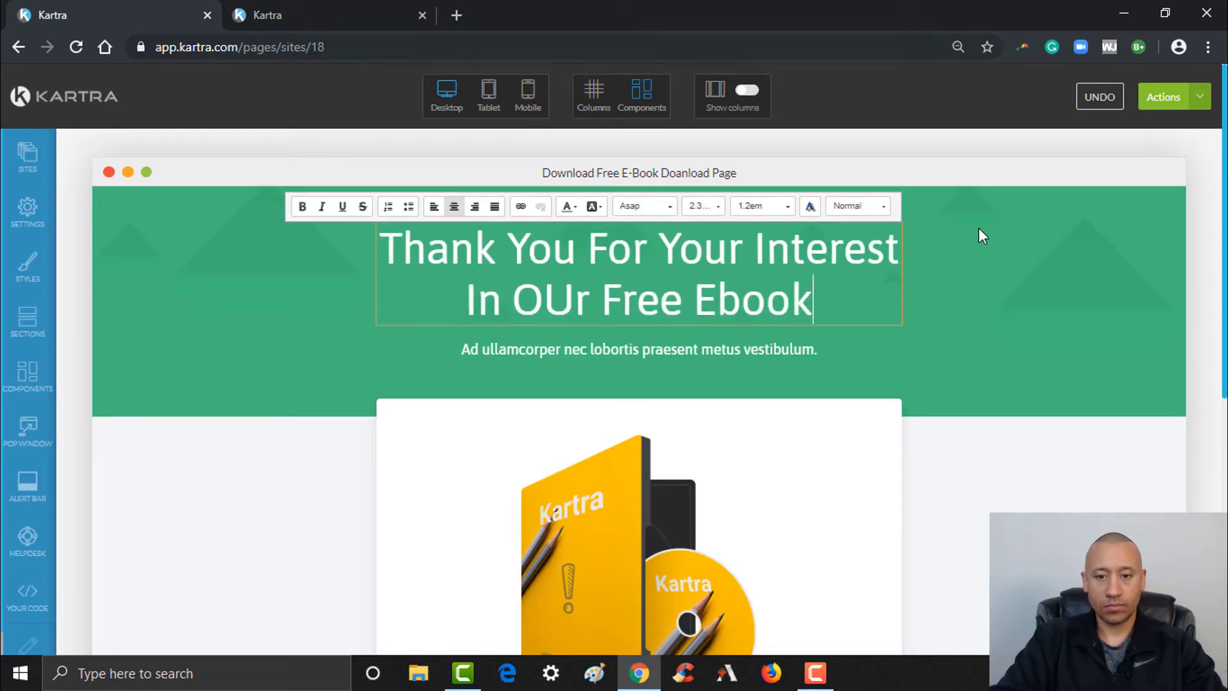
{"action": "key", "text": "BackSpace"}
{"action": "key", "text": "BackSpace"}
{"action": "key", "text": "BackSpace"}
{"action": "key", "text": "BackSpace"}
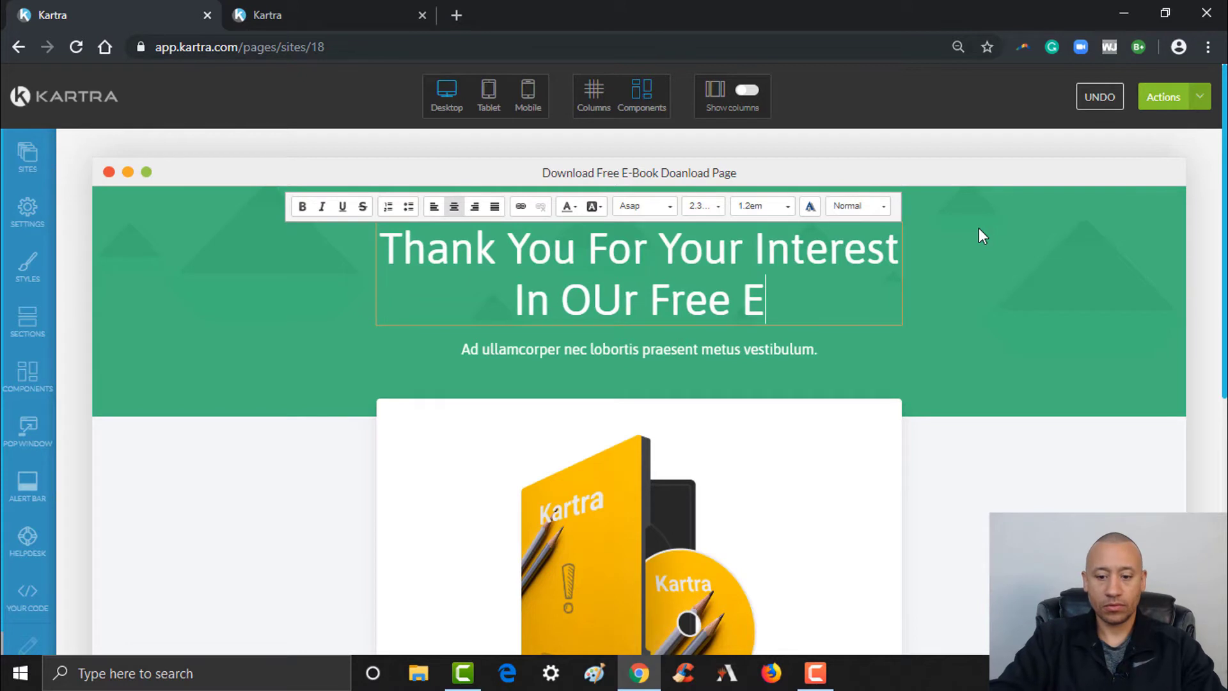
{"action": "type", "text": "-Book!"}
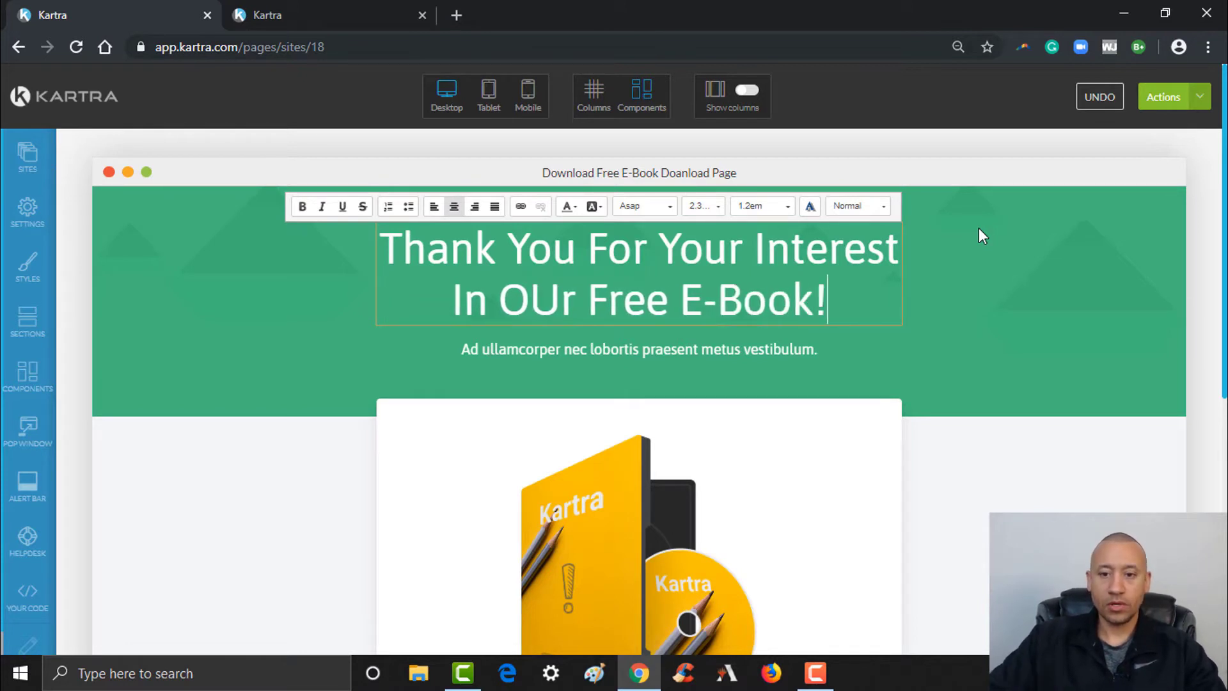
Step: Replace the subtitle text with 'Click The Button Below To Download!'
{"action": "left_click", "coordinate": [707, 355]}
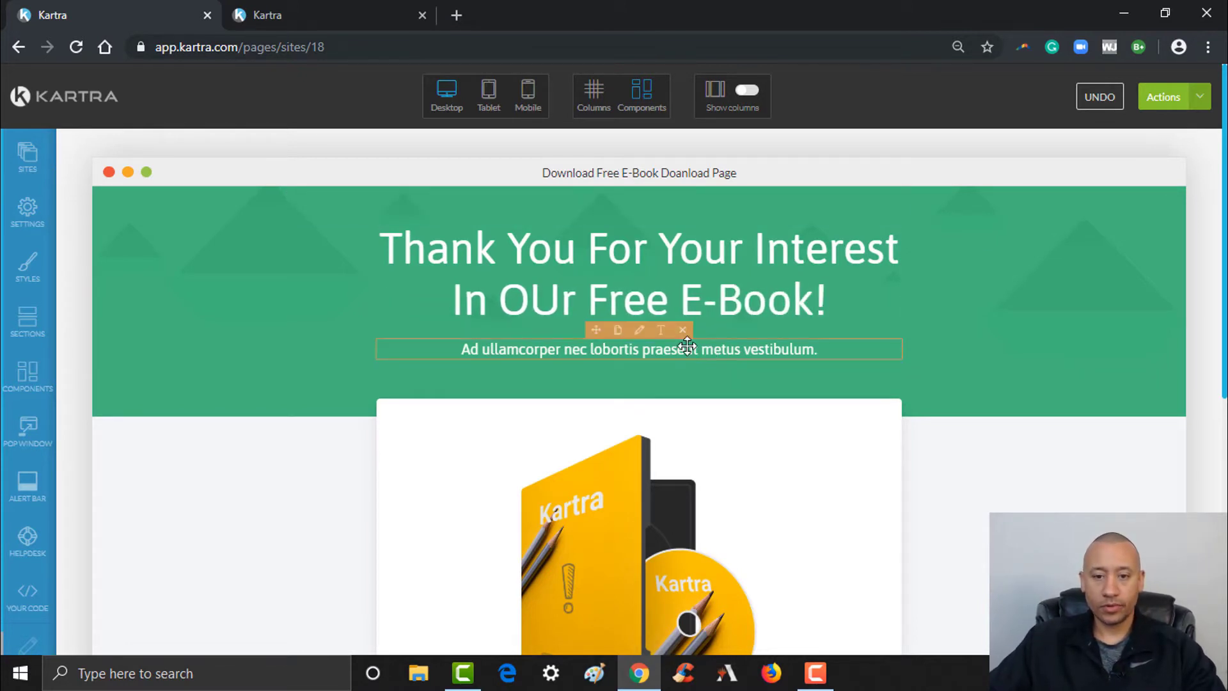
{"action": "left_click", "coordinate": [660, 330]}
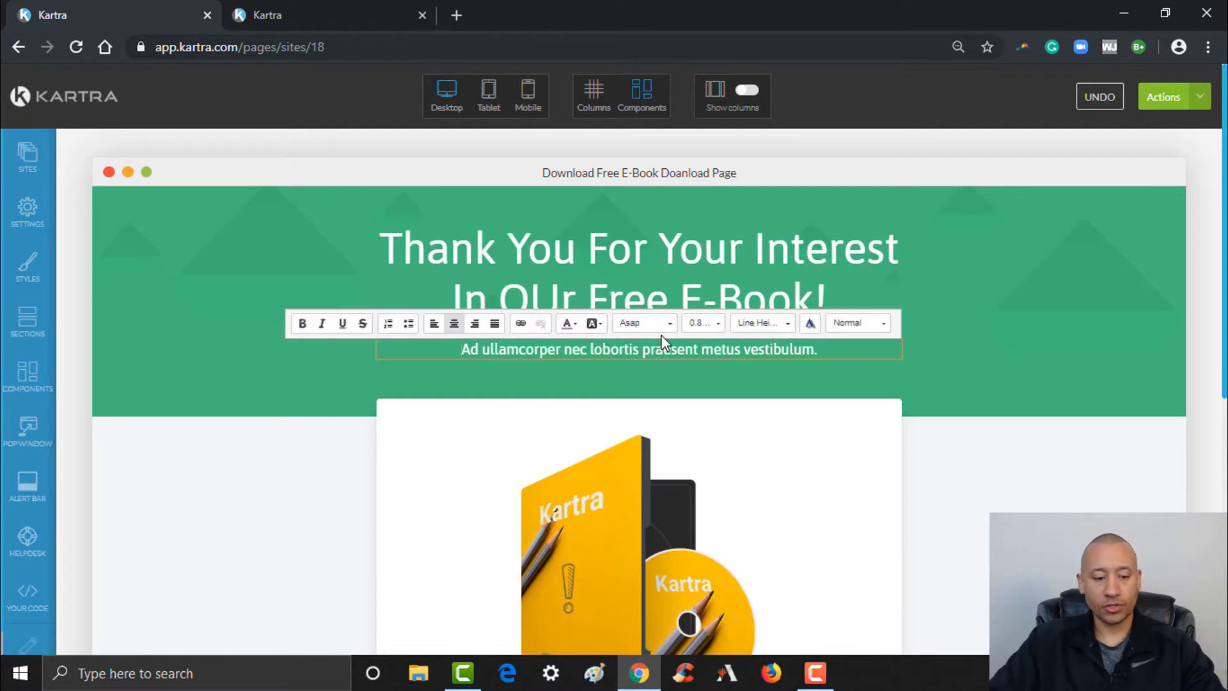
{"action": "key", "text": "ctrl+a"}
{"action": "type", "text": "Click Th"}
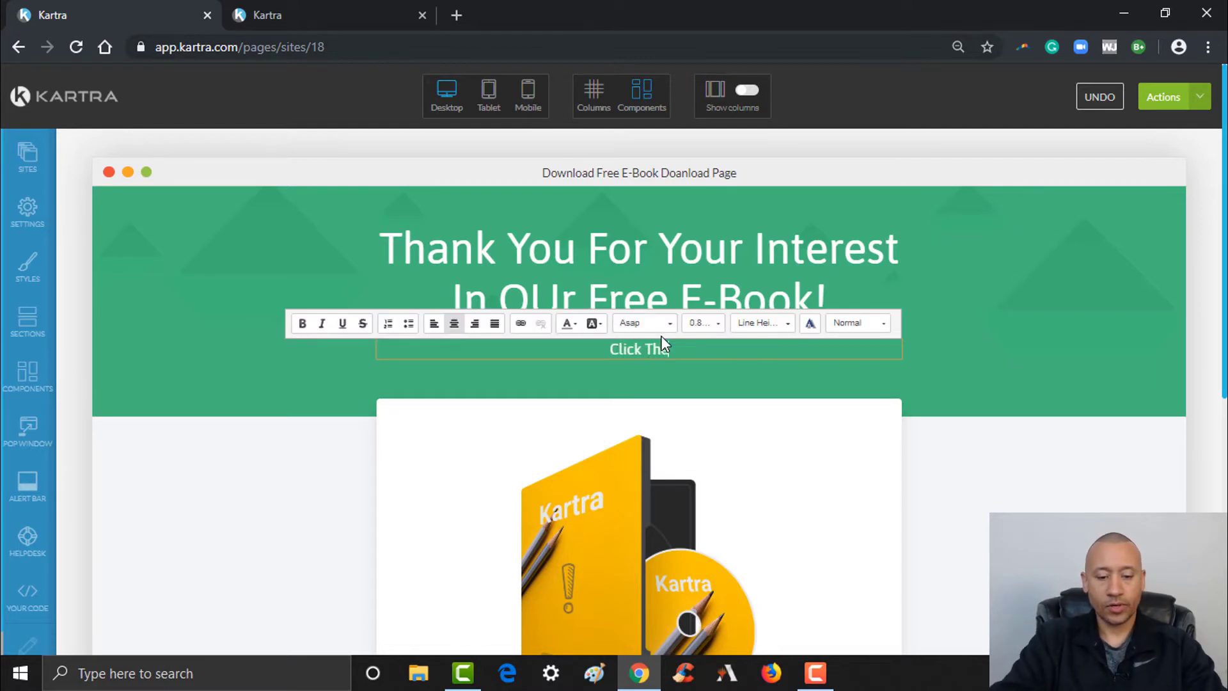
{"action": "type", "text": "e Button Belo"}
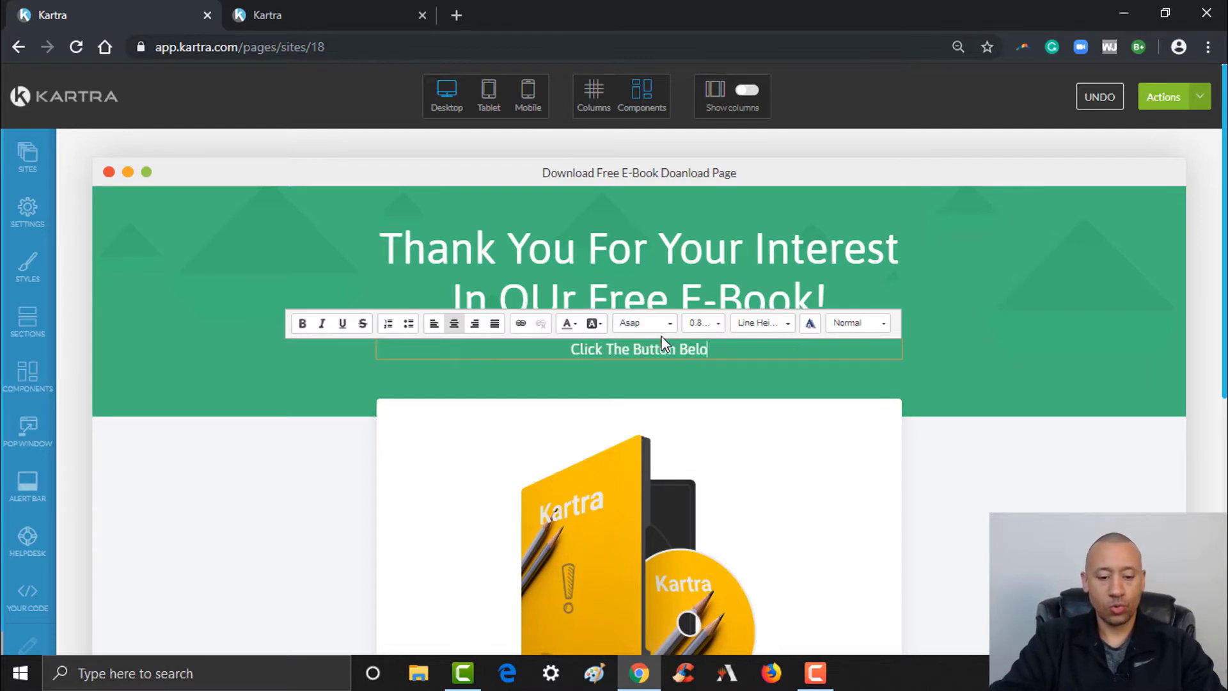
{"action": "type", "text": "w To Downloa"}
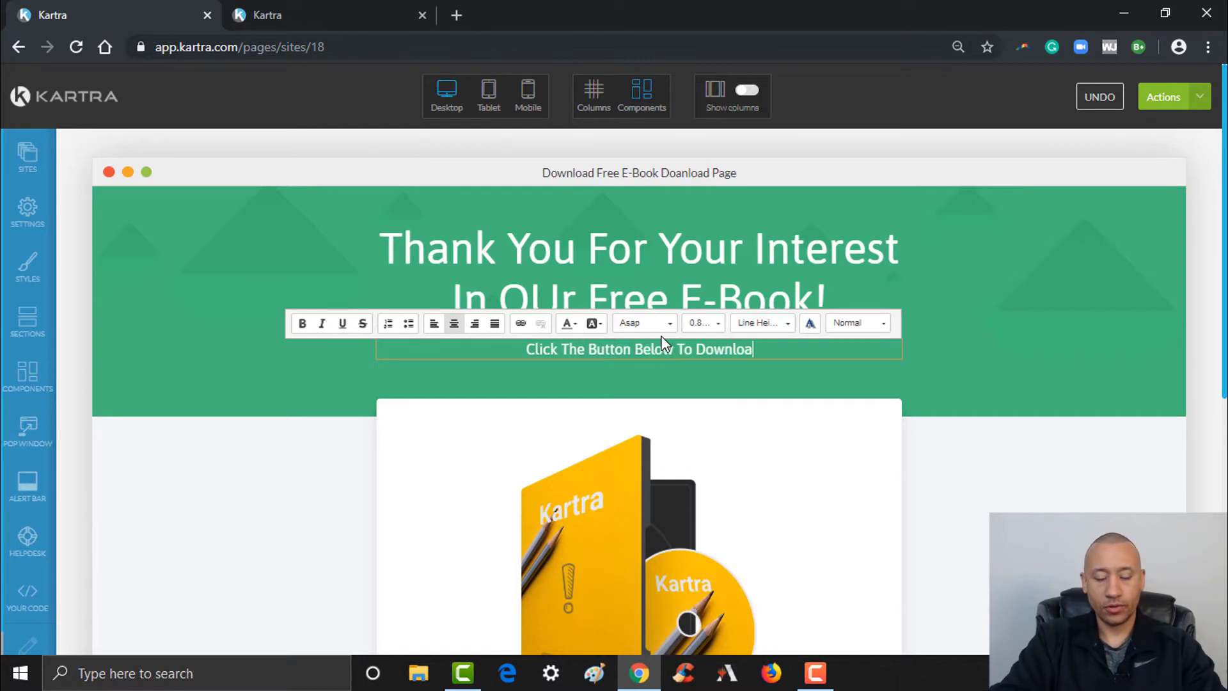
{"action": "type", "text": "d!"}
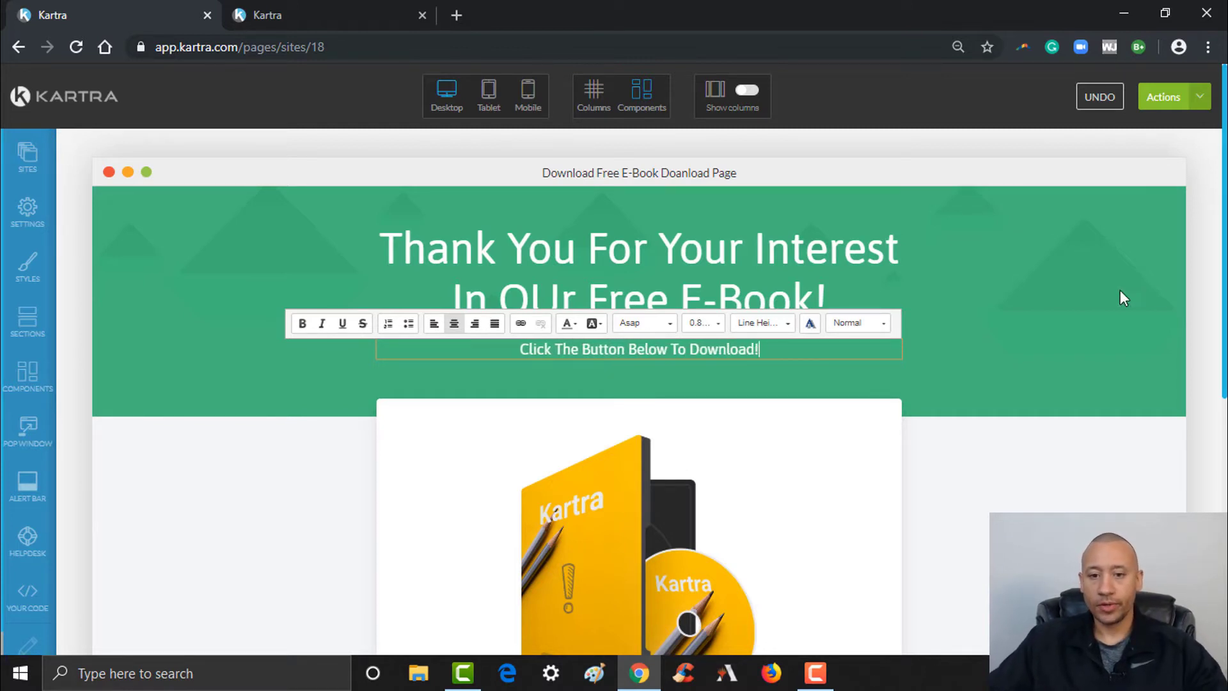
Step: Swap the yellow e-book mockup for the misty-forest open-book photo from the Image Library
{"action": "scroll", "coordinate": [689, 624], "scroll_direction": "down", "scroll_amount": 4}
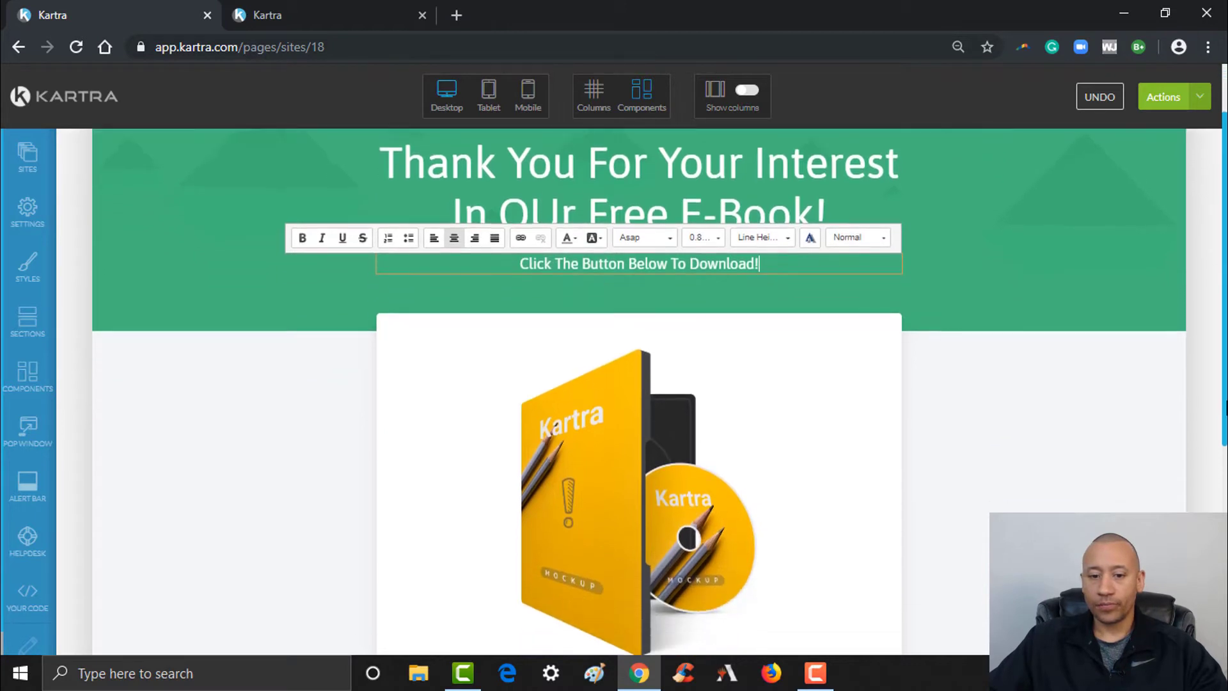
{"action": "mouse_move", "coordinate": [636, 345]}
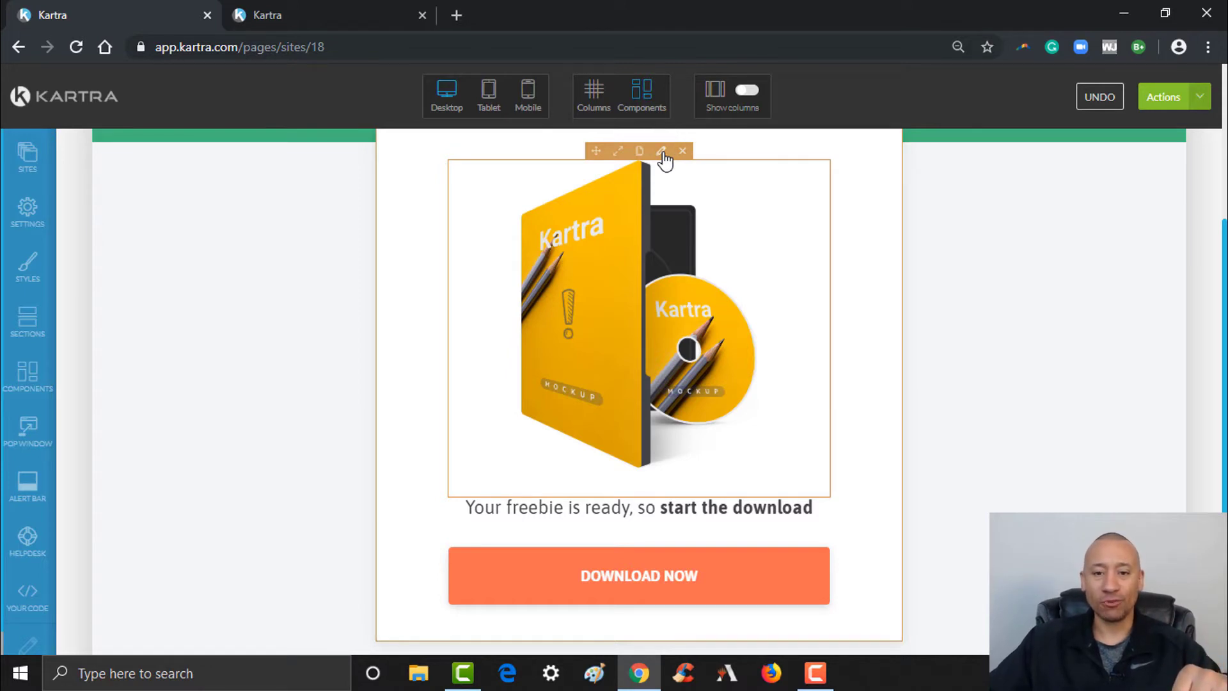
{"action": "left_click", "coordinate": [663, 152]}
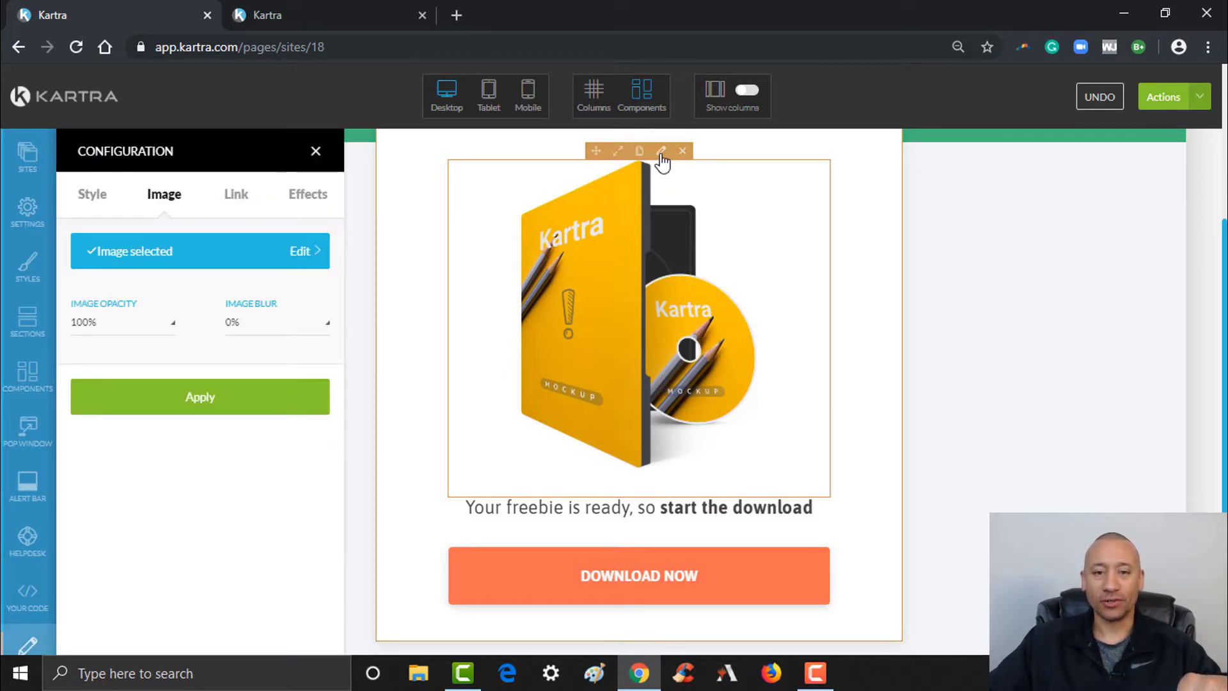
{"action": "left_click", "coordinate": [302, 251]}
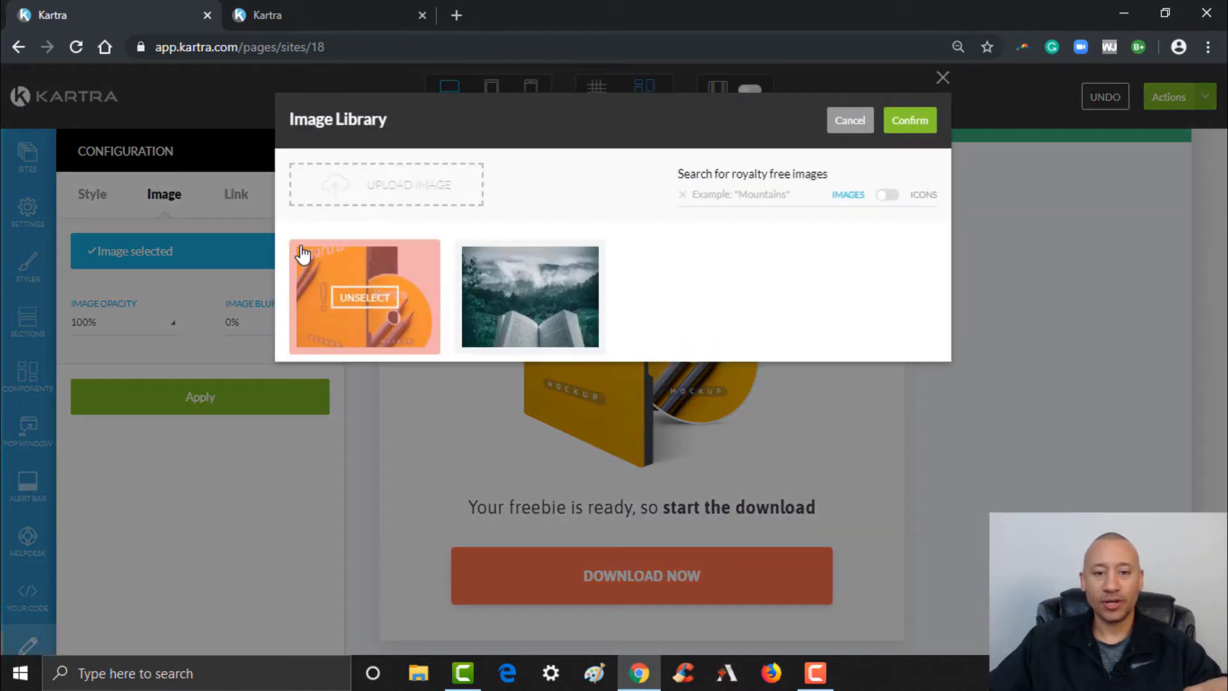
{"action": "left_click", "coordinate": [530, 298]}
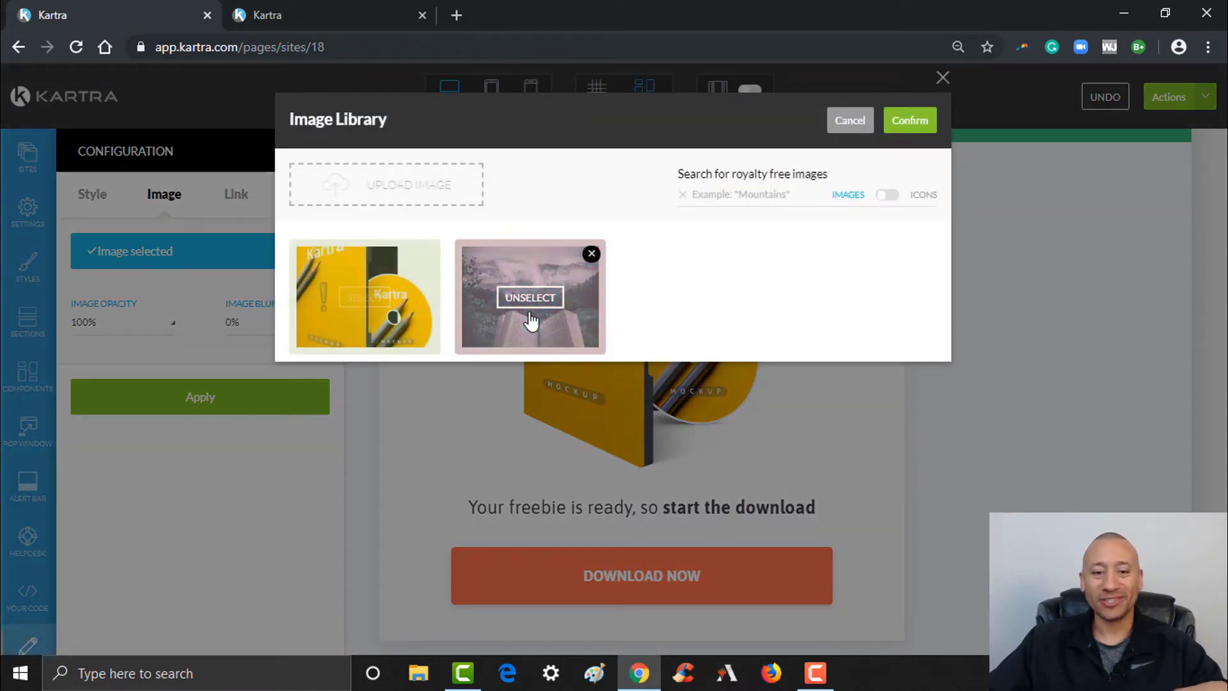
{"action": "left_click", "coordinate": [911, 123]}
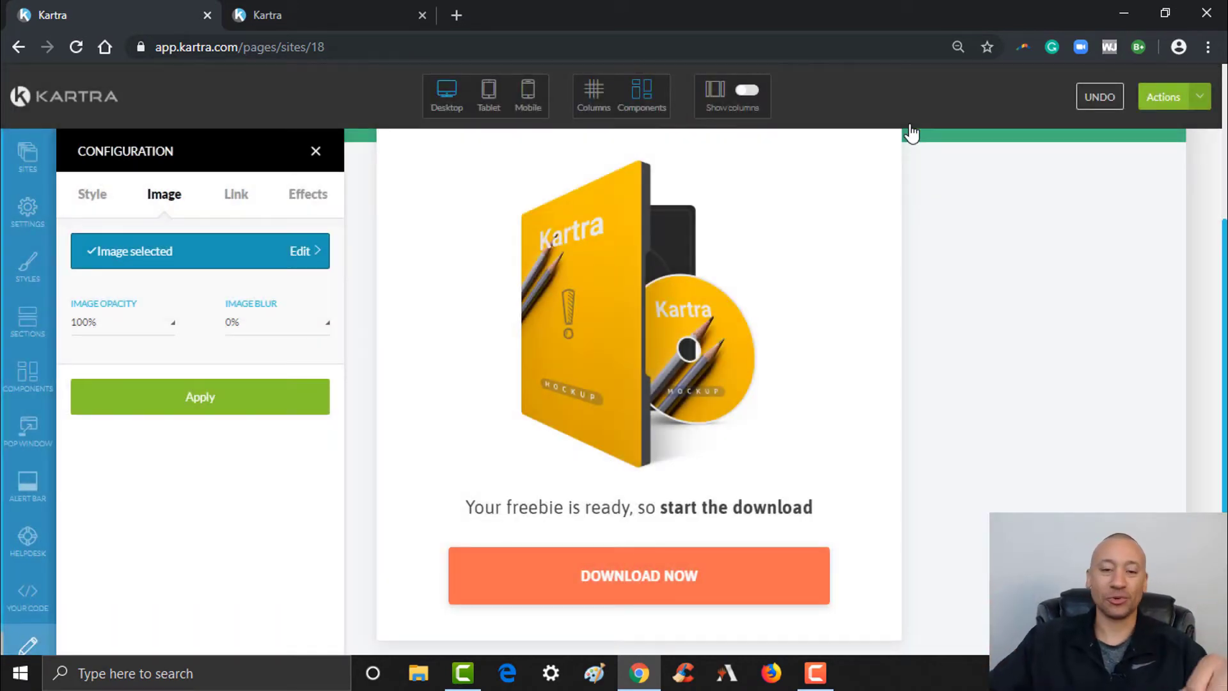
{"action": "left_click", "coordinate": [200, 409]}
{"action": "scroll", "coordinate": [1174, 374], "scroll_direction": "down", "scroll_amount": 2}
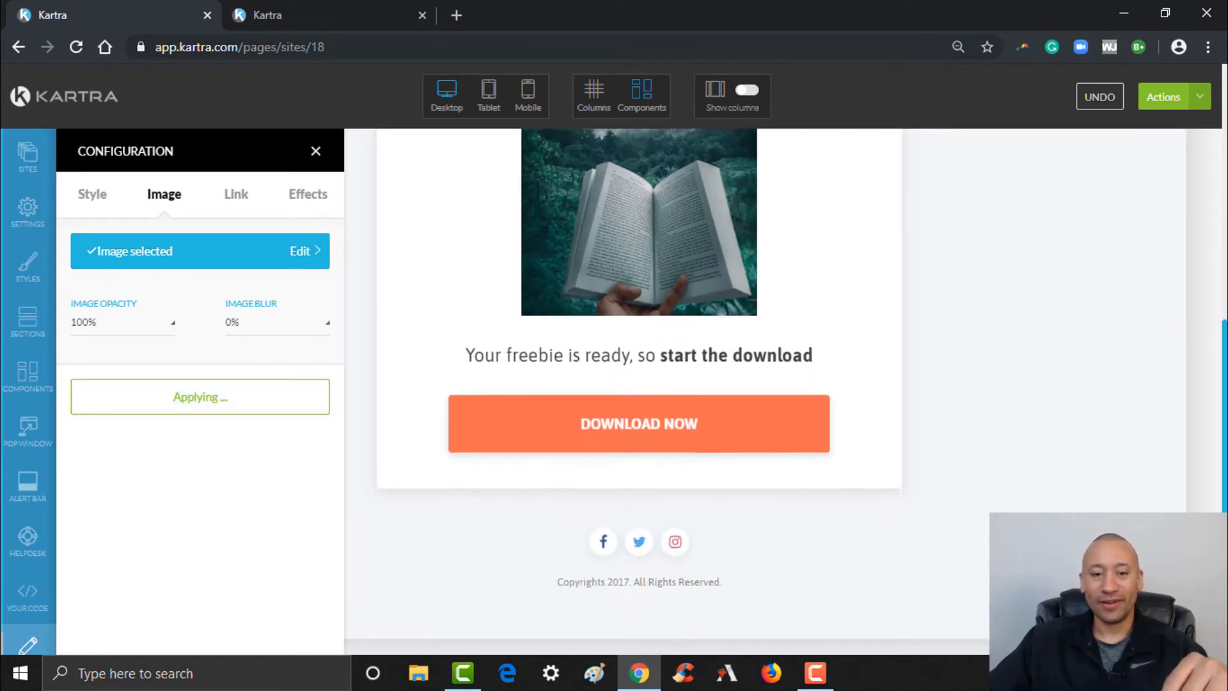
{"action": "left_click", "coordinate": [317, 154]}
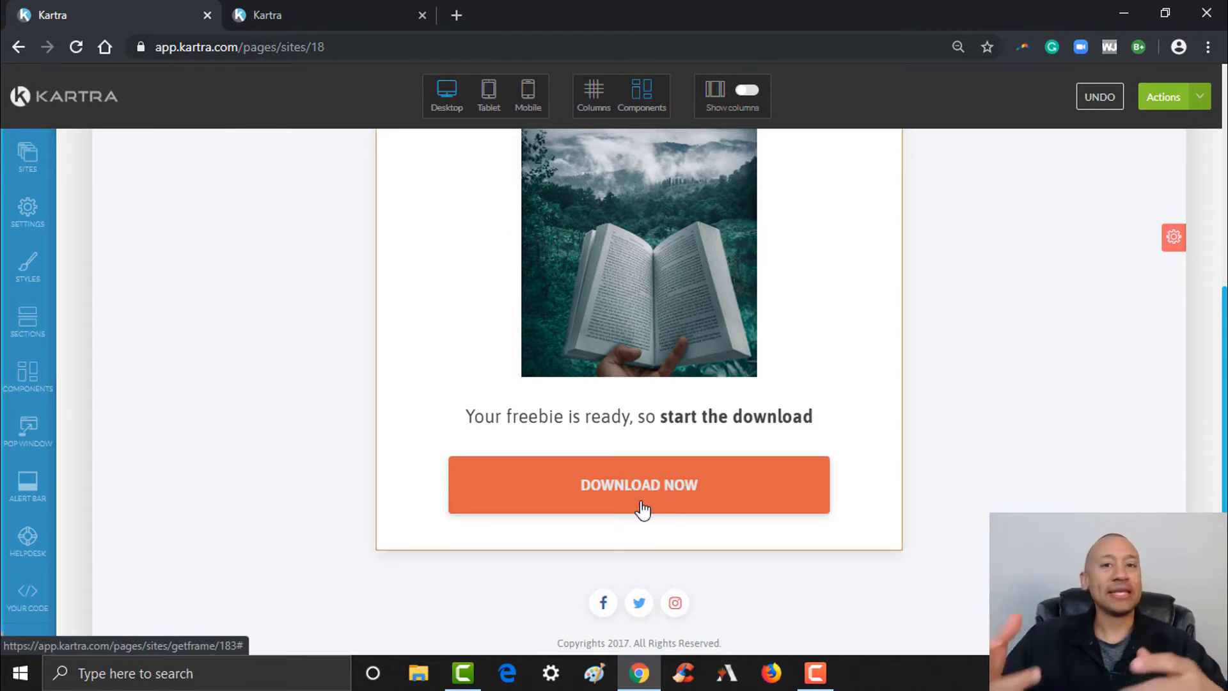
Step: Open the DOWNLOAD NOW button's link settings and try the Download a file option
{"action": "left_click", "coordinate": [612, 486]}
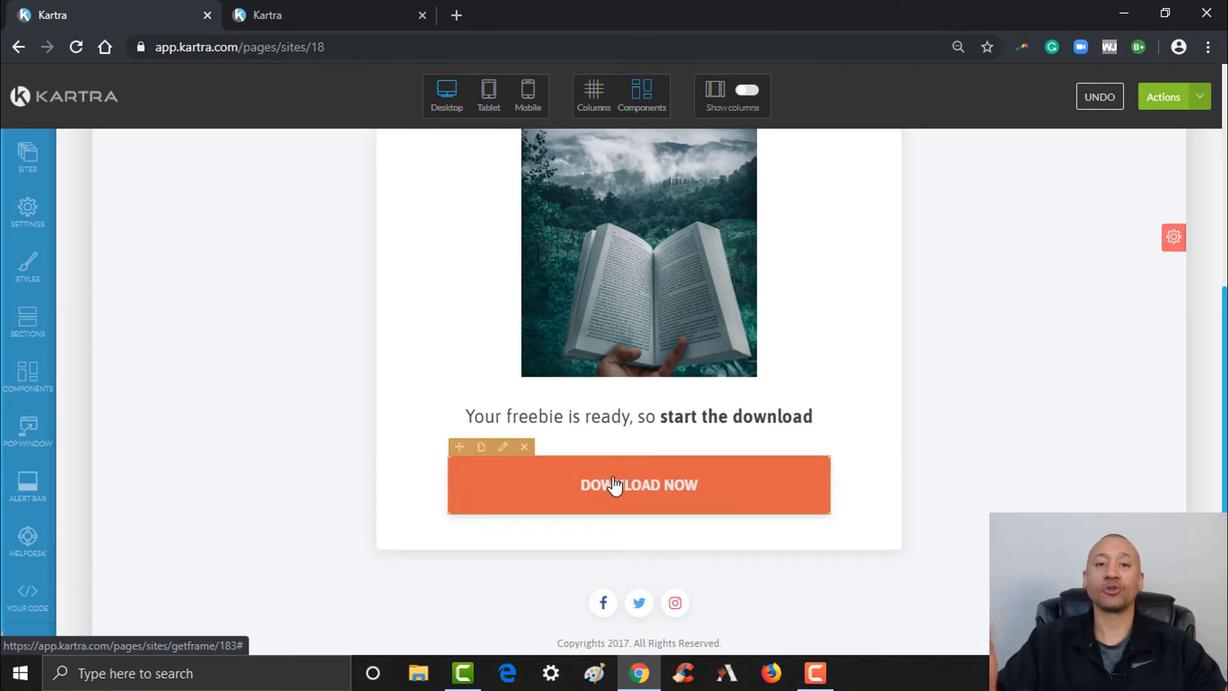
{"action": "left_click", "coordinate": [503, 448]}
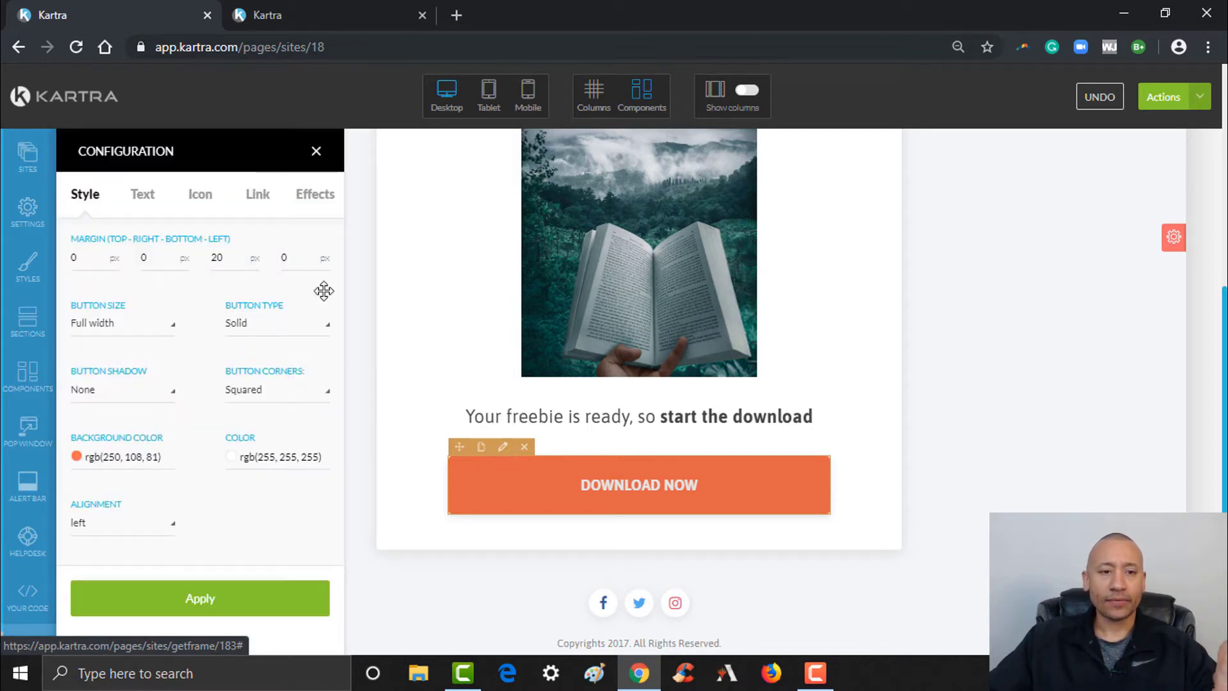
{"action": "left_click", "coordinate": [258, 195]}
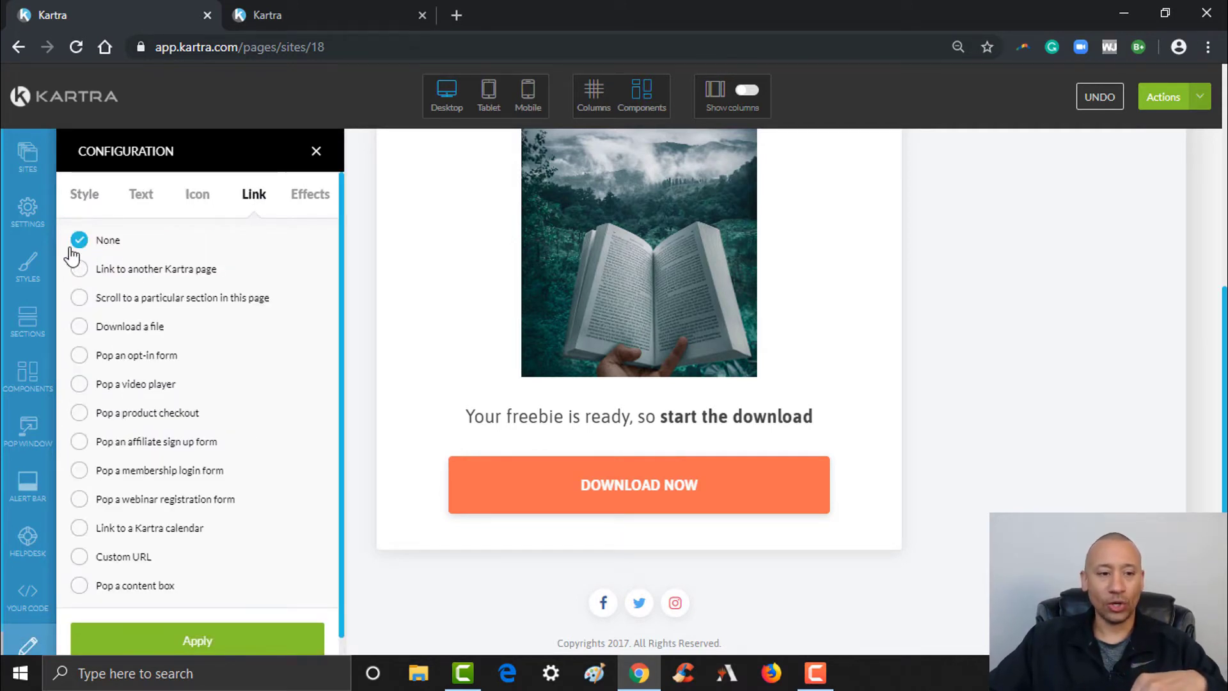
{"action": "left_click", "coordinate": [80, 327]}
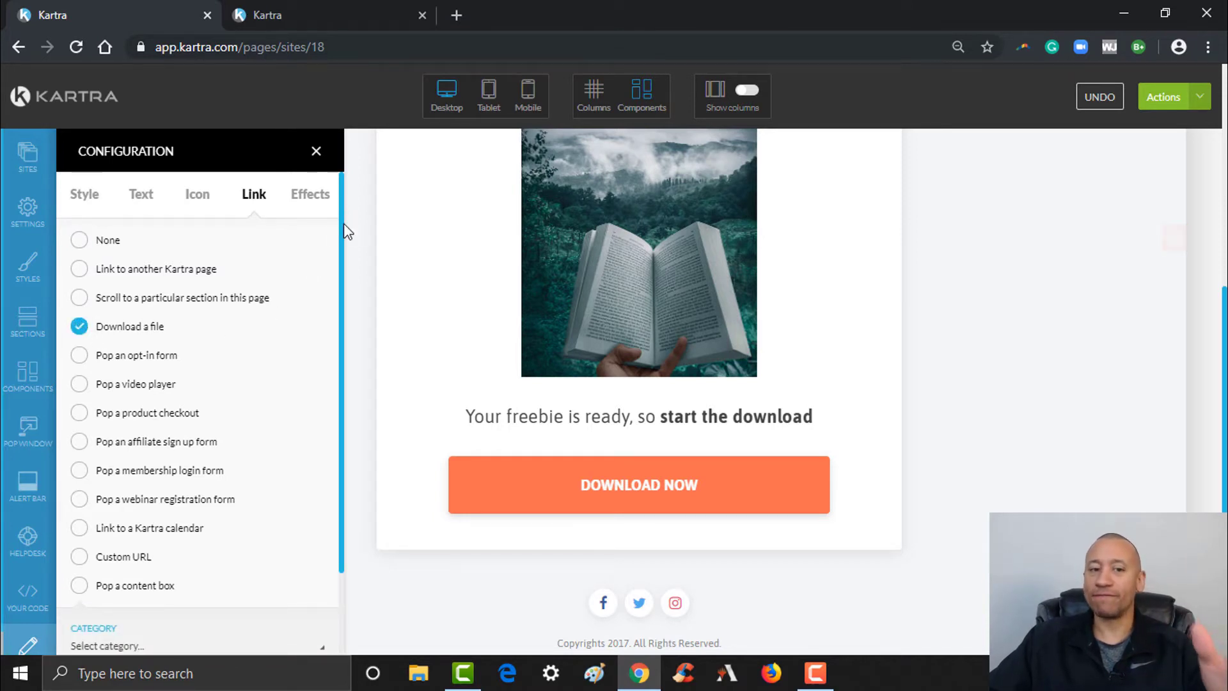
{"action": "left_click_drag", "start_coordinate": [343, 225], "coordinate": [333, 313]}
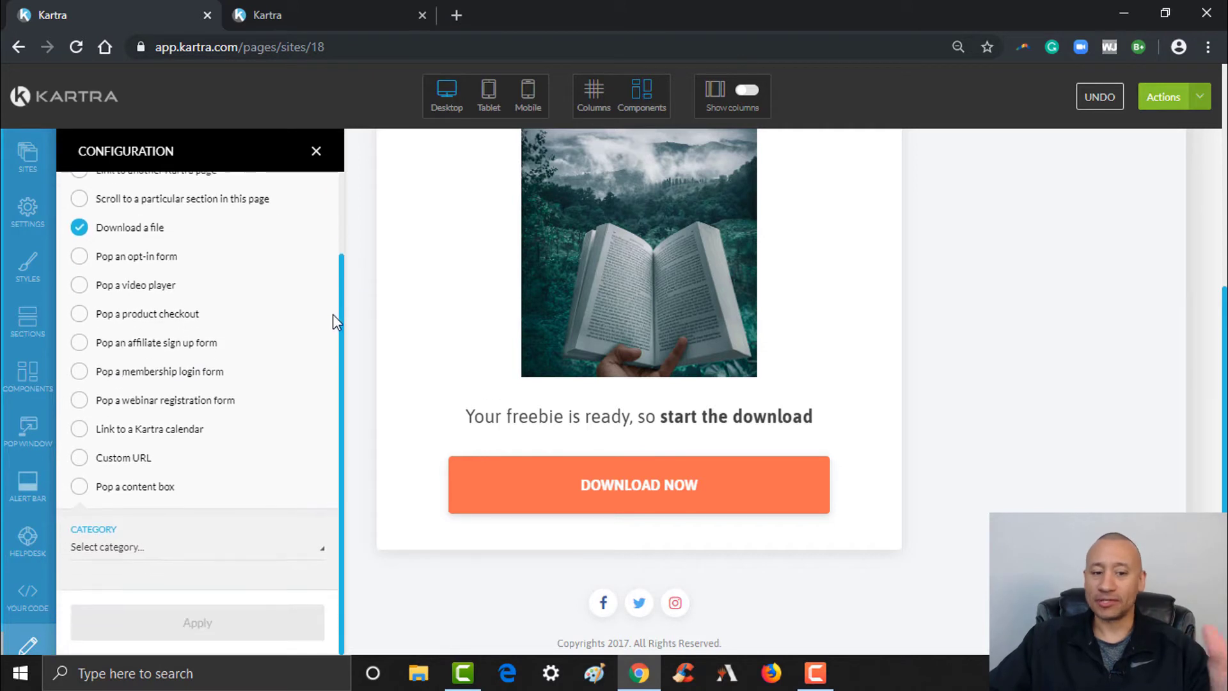
{"action": "left_click", "coordinate": [161, 545]}
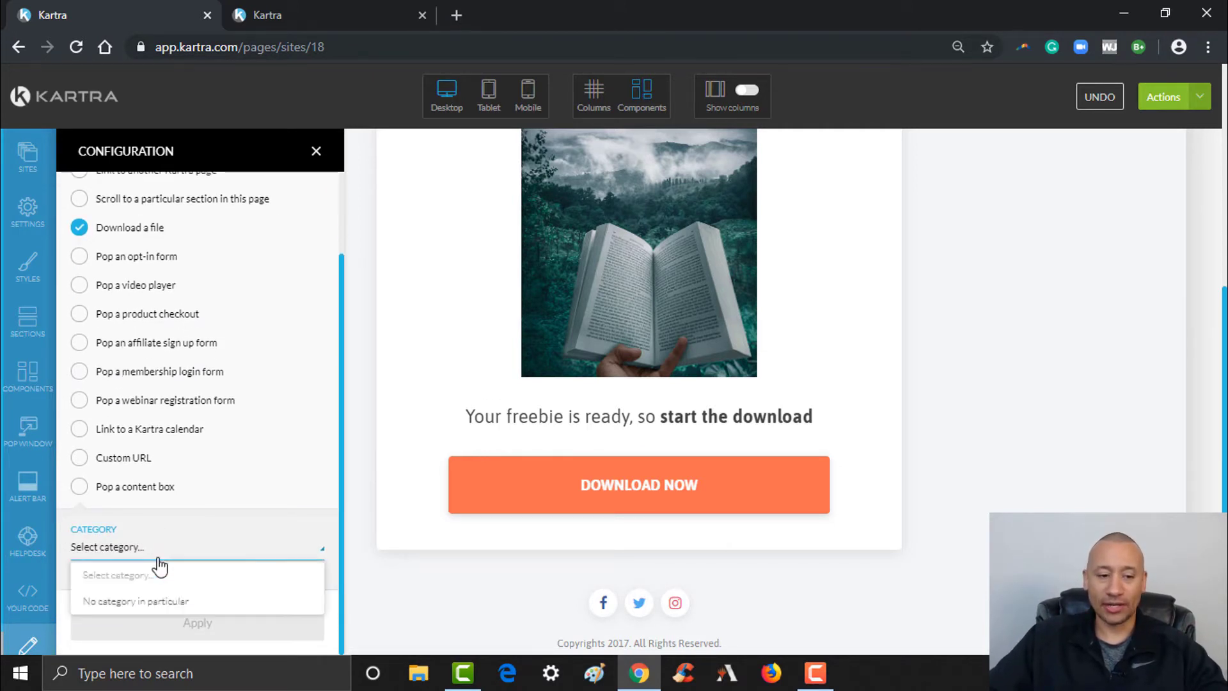
{"action": "left_click", "coordinate": [152, 602]}
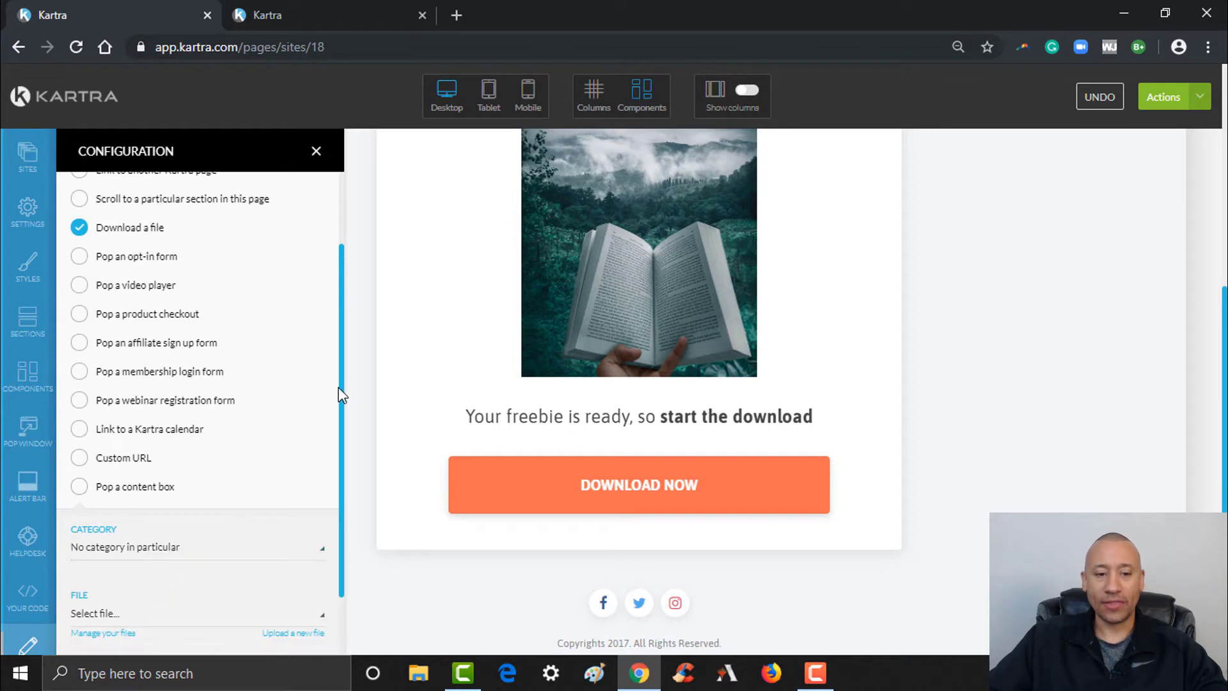
{"action": "scroll", "coordinate": [203, 556], "scroll_direction": "down", "scroll_amount": 1}
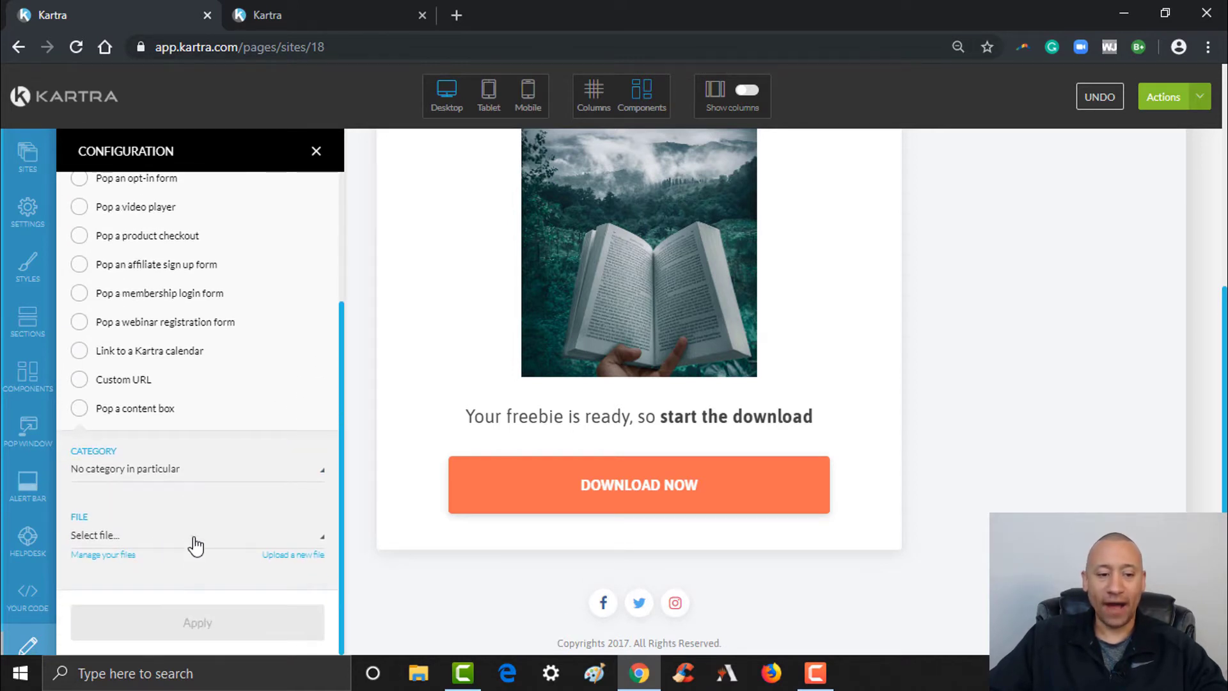
{"action": "left_click", "coordinate": [195, 543]}
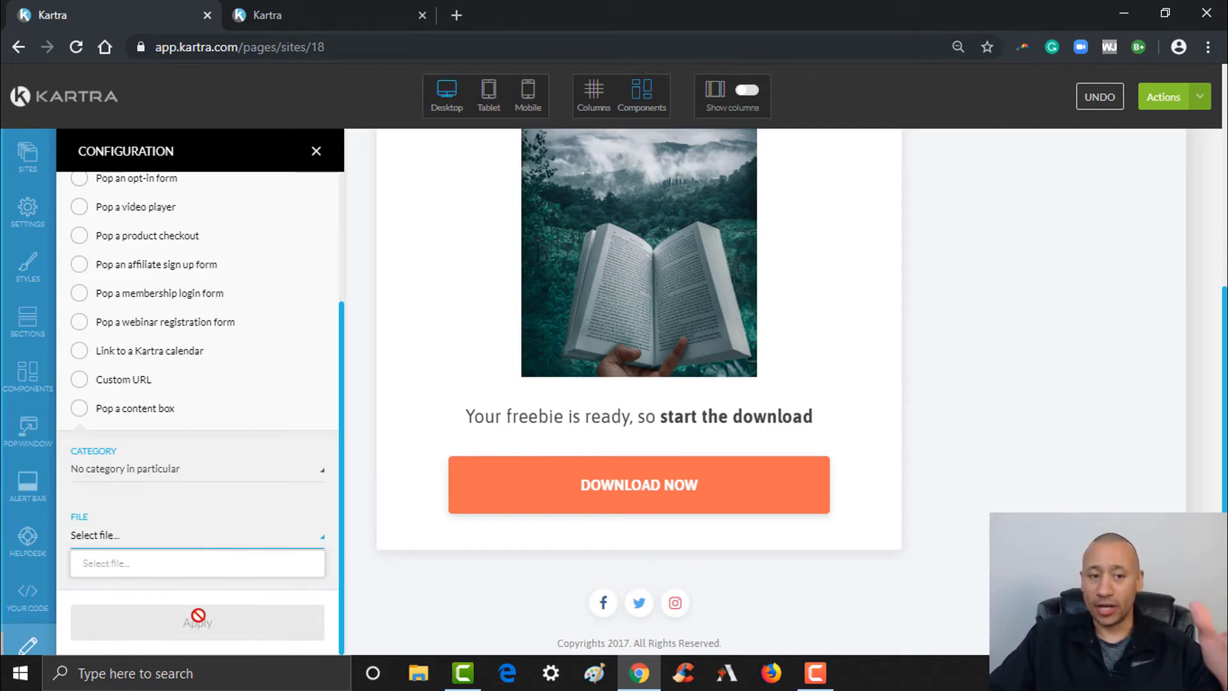
Step: Set the button's link to None, apply it, and close the configuration panel
{"action": "left_click_drag", "start_coordinate": [339, 332], "coordinate": [336, 194]}
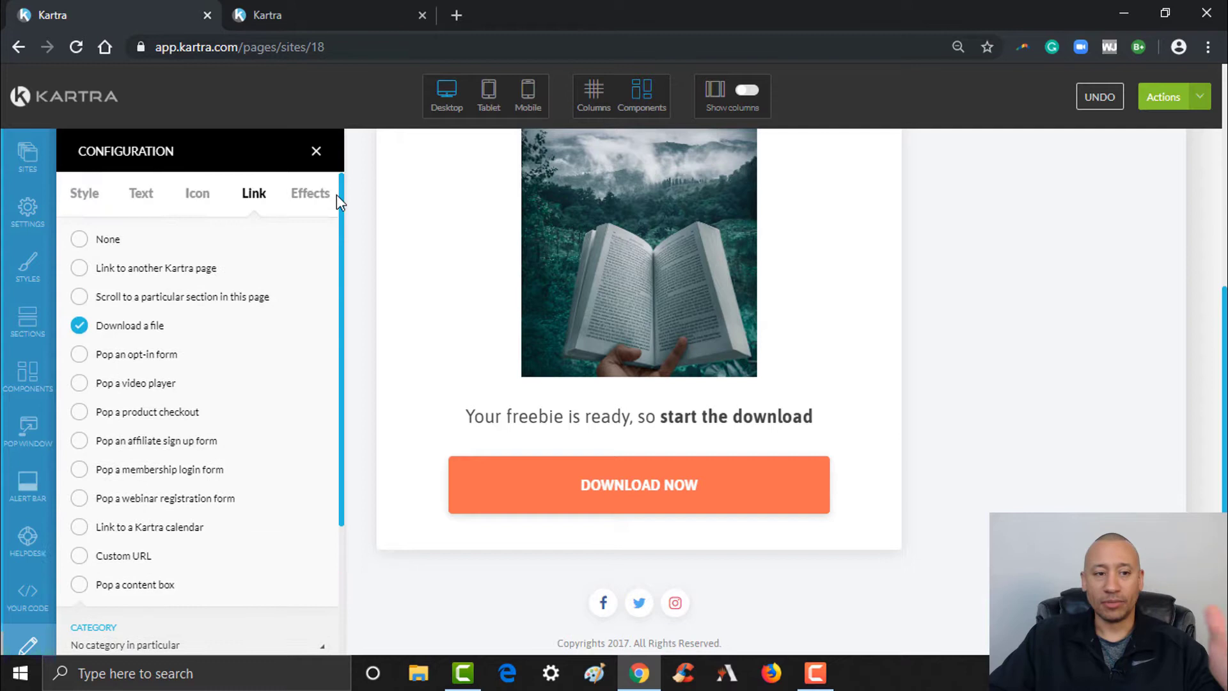
{"action": "left_click", "coordinate": [79, 241]}
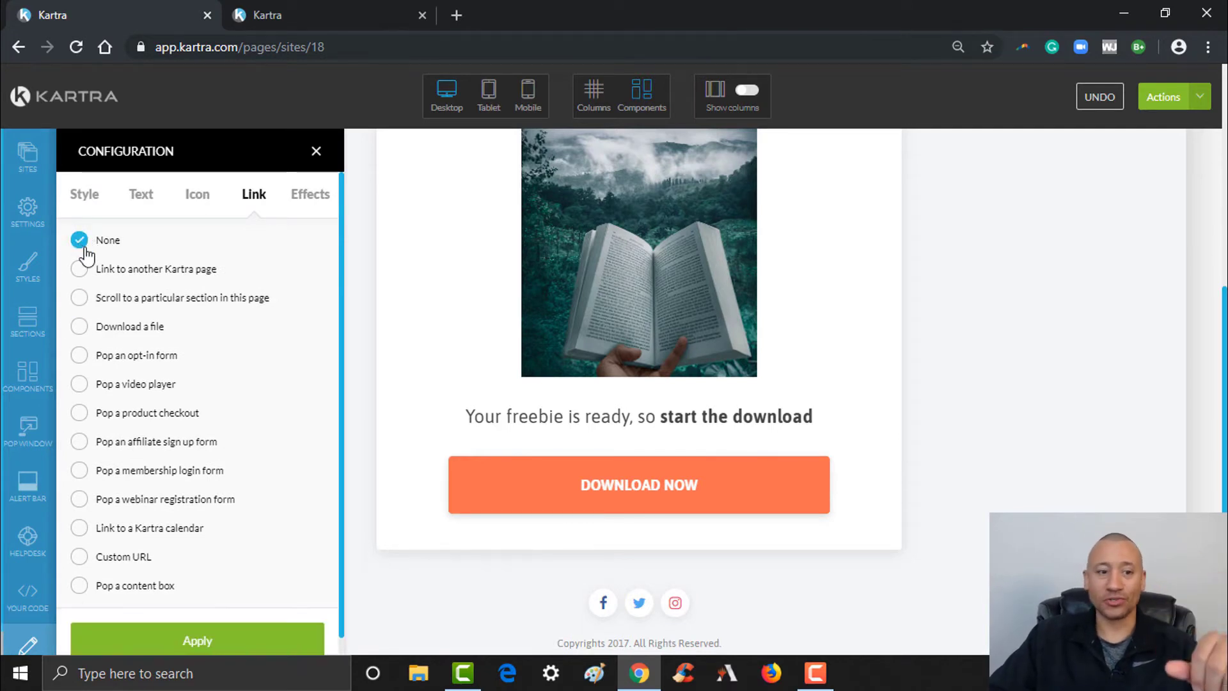
{"action": "left_click", "coordinate": [193, 638]}
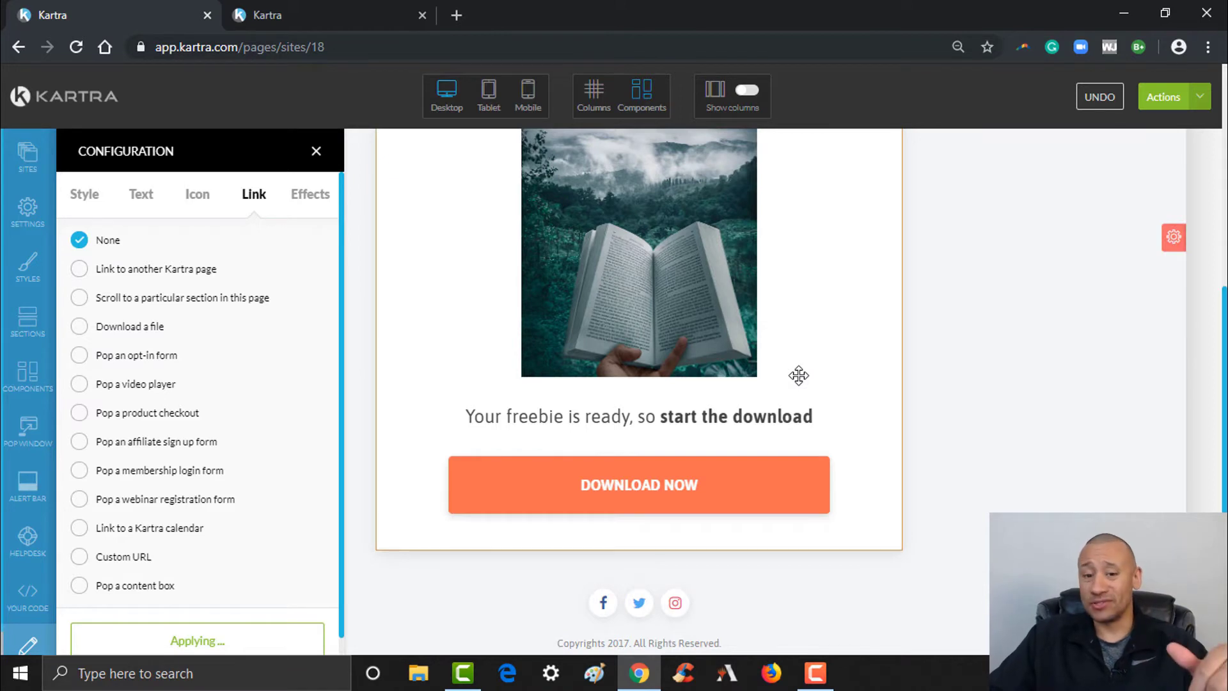
{"action": "left_click", "coordinate": [316, 153]}
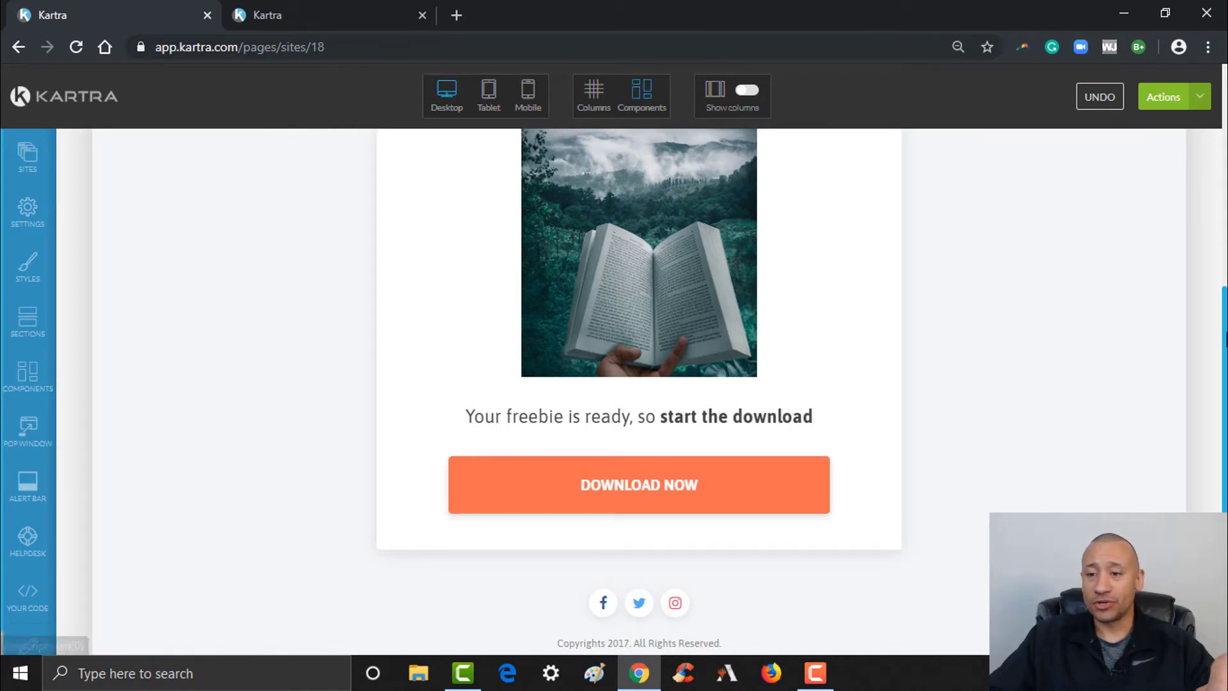
{"action": "scroll", "coordinate": [1223, 502], "scroll_direction": "down", "scroll_amount": 1}
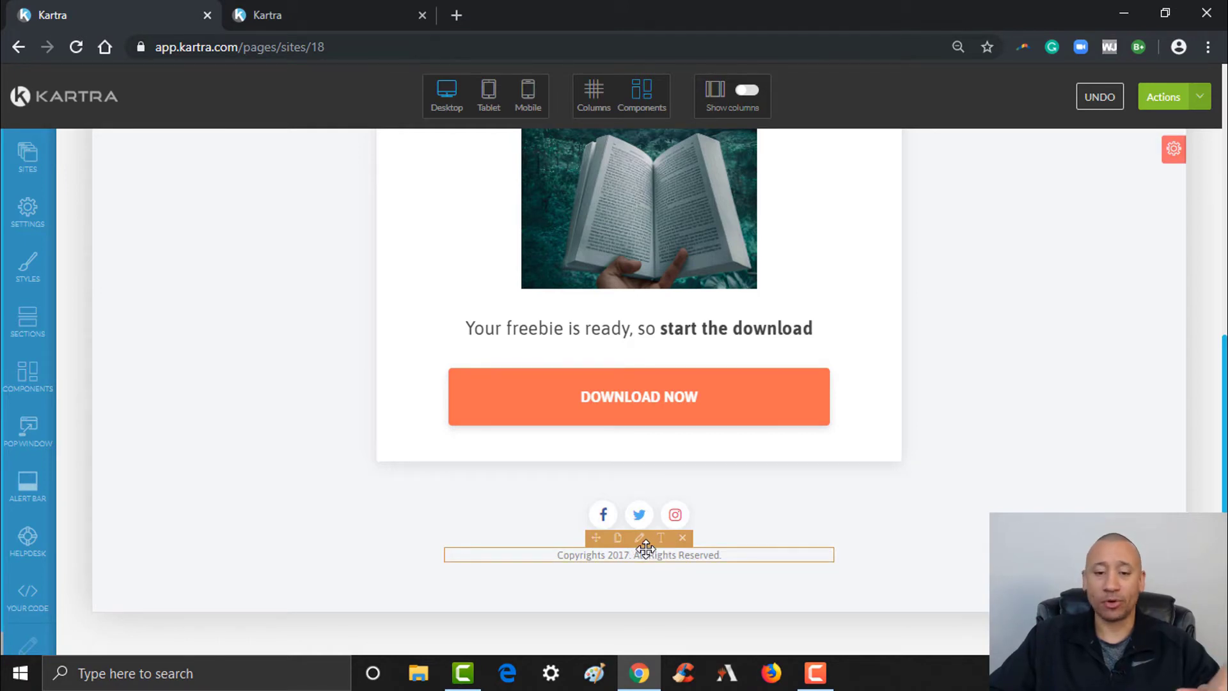
Step: Save the download page's progress, dismiss the confirmation, and choose Publish live
{"action": "scroll", "coordinate": [1223, 447], "scroll_direction": "up", "scroll_amount": 5}
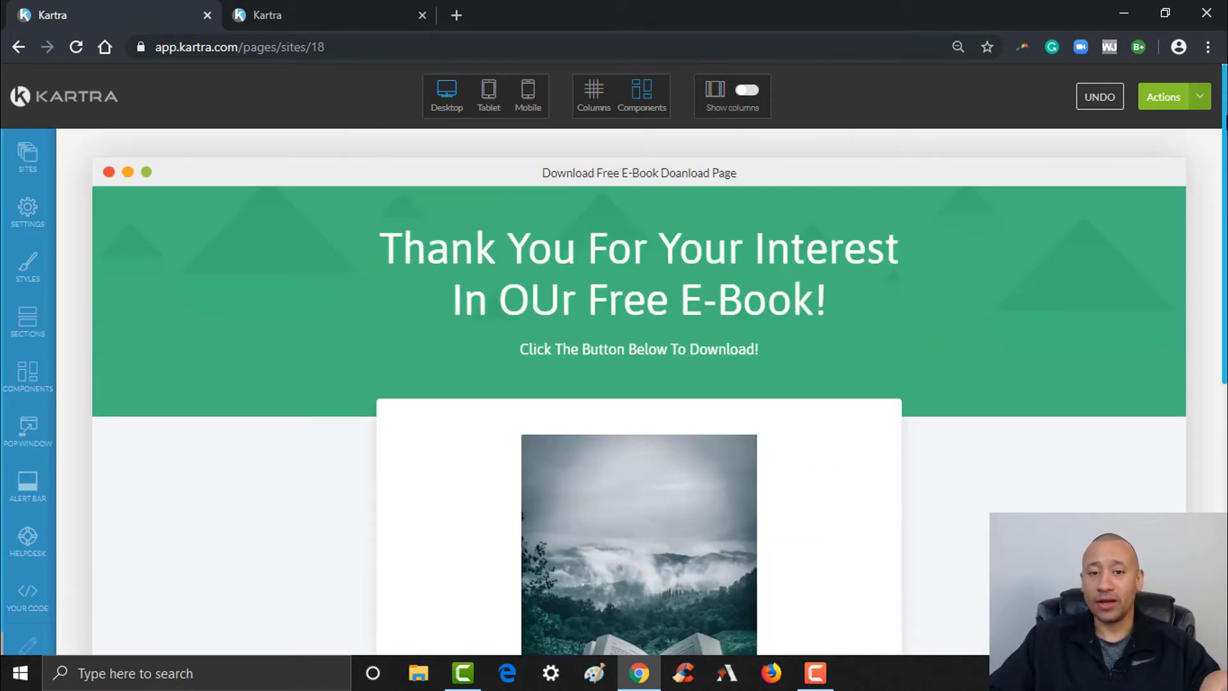
{"action": "scroll", "coordinate": [639, 384], "scroll_direction": "down", "scroll_amount": 1}
{"action": "scroll", "coordinate": [640, 384], "scroll_direction": "up", "scroll_amount": 1}
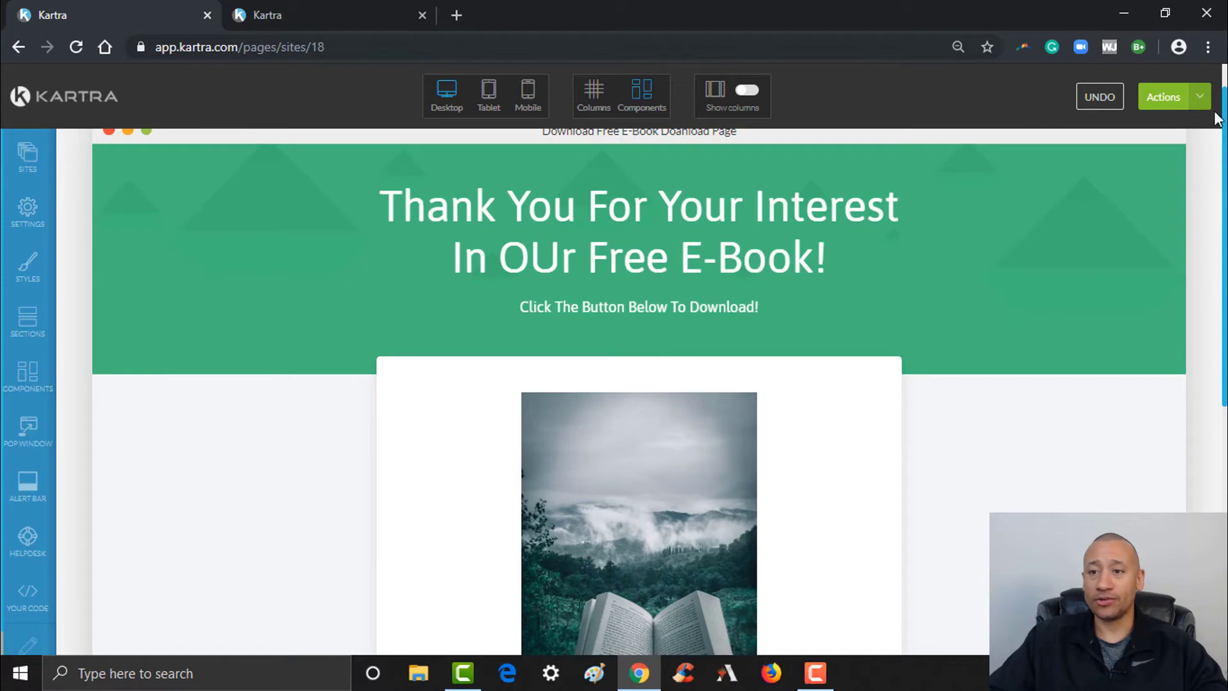
{"action": "left_click", "coordinate": [1200, 101]}
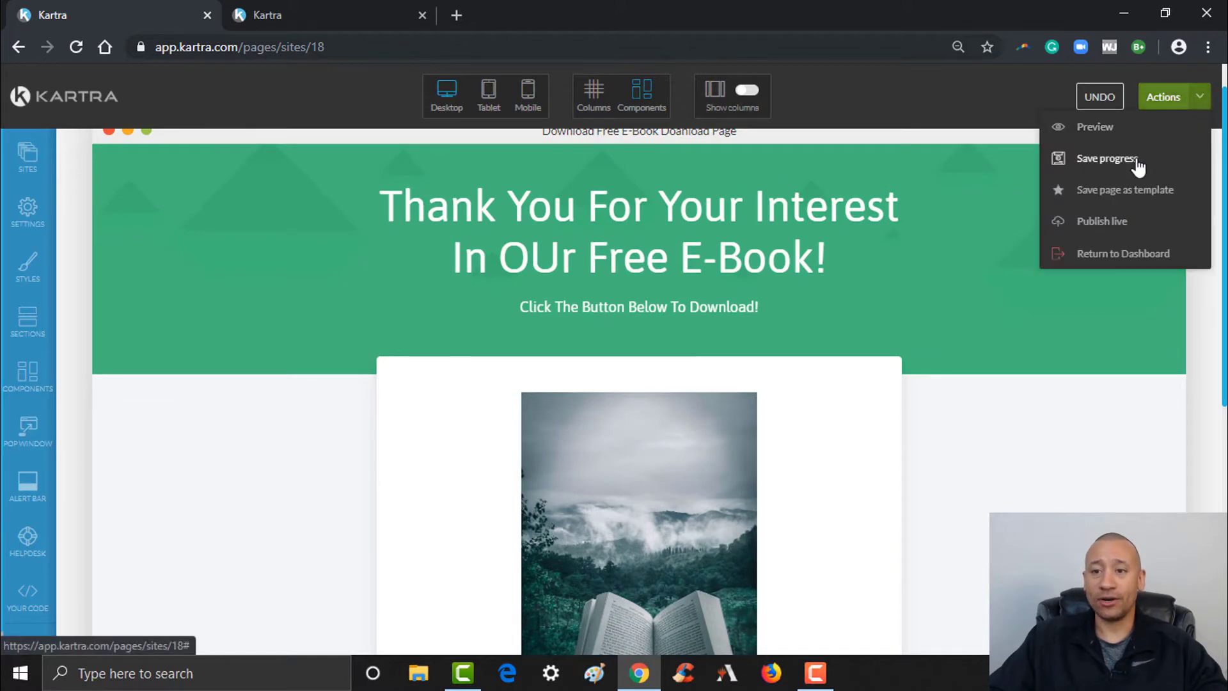
{"action": "left_click", "coordinate": [1138, 167]}
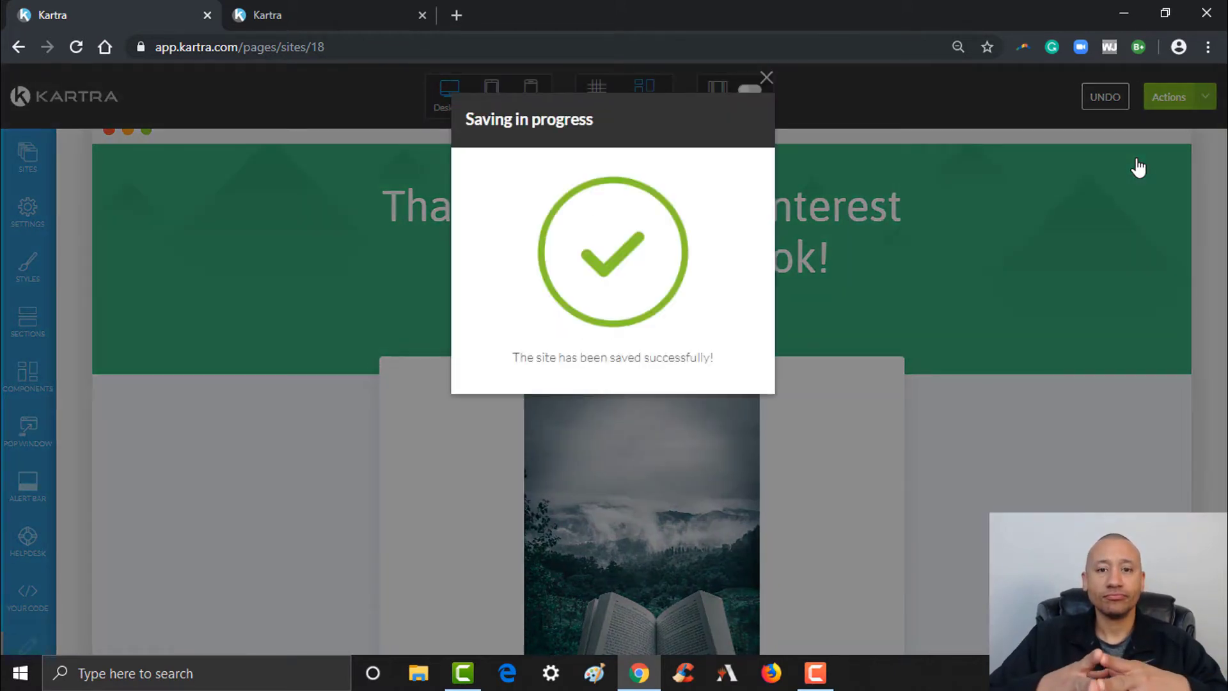
{"action": "left_click", "coordinate": [766, 78]}
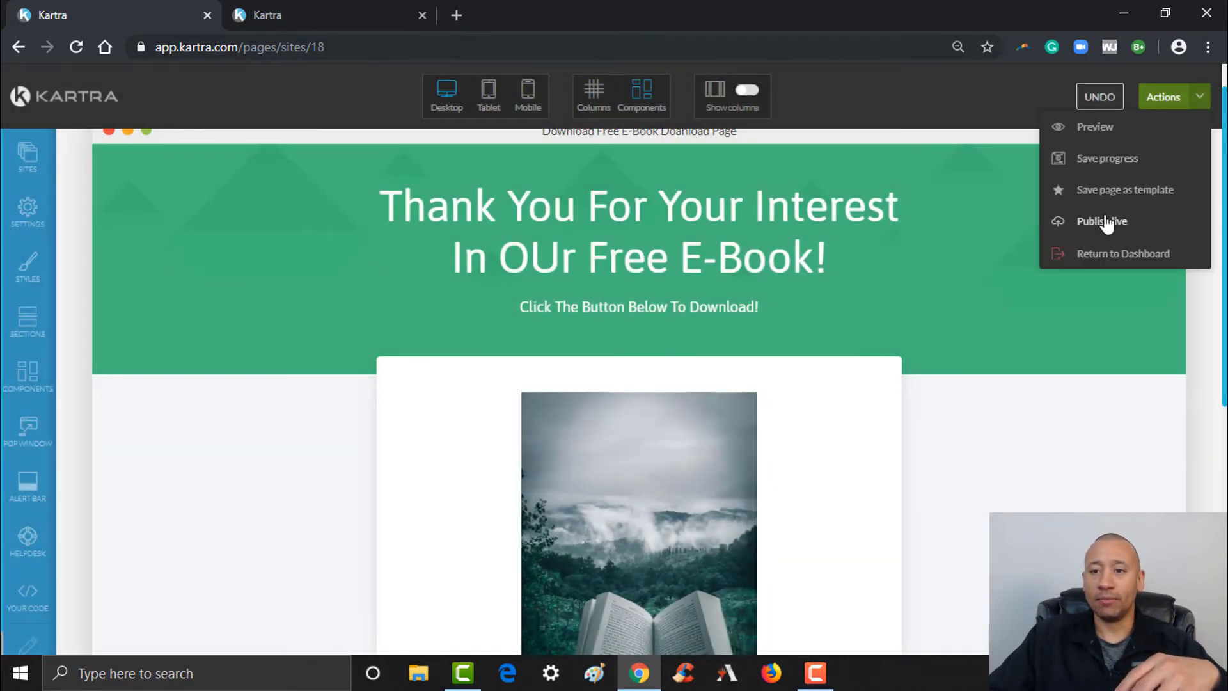
{"action": "left_click", "coordinate": [1104, 221]}
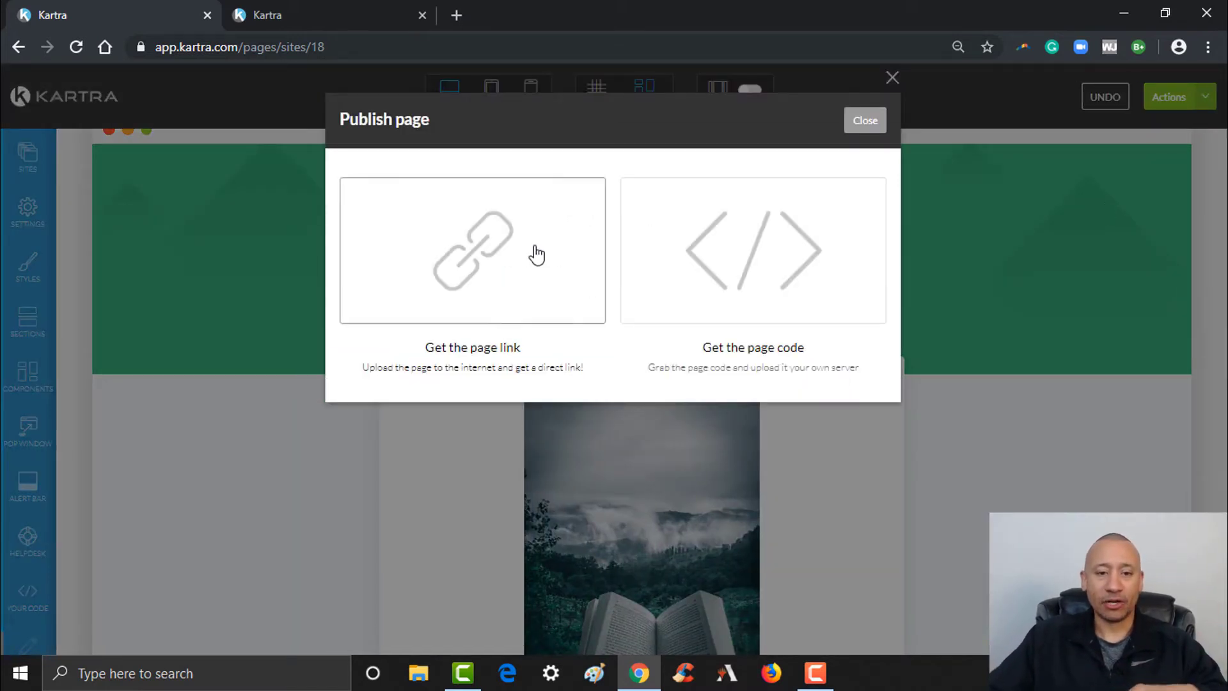
Step: Get the download page's direct link, keeping the address ending OQZ18
{"action": "left_click", "coordinate": [536, 262]}
{"action": "left_click_drag", "start_coordinate": [537, 452], "coordinate": [408, 460]}
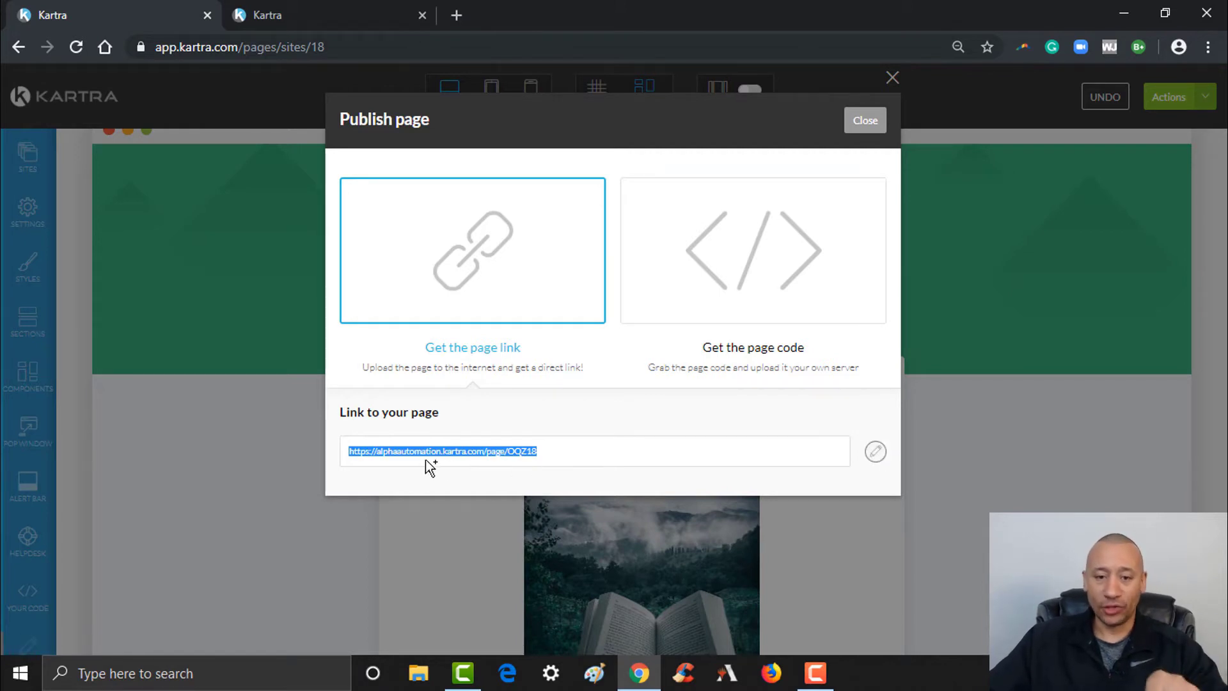
{"action": "left_click", "coordinate": [881, 457]}
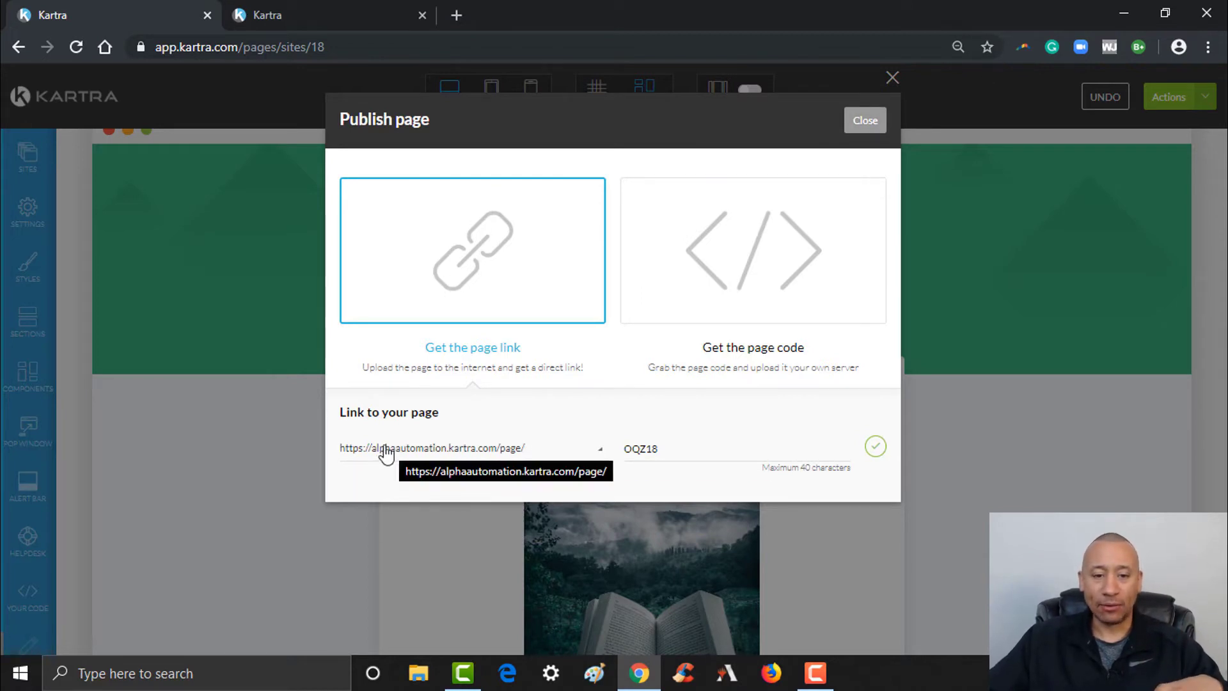
{"action": "left_click", "coordinate": [877, 450]}
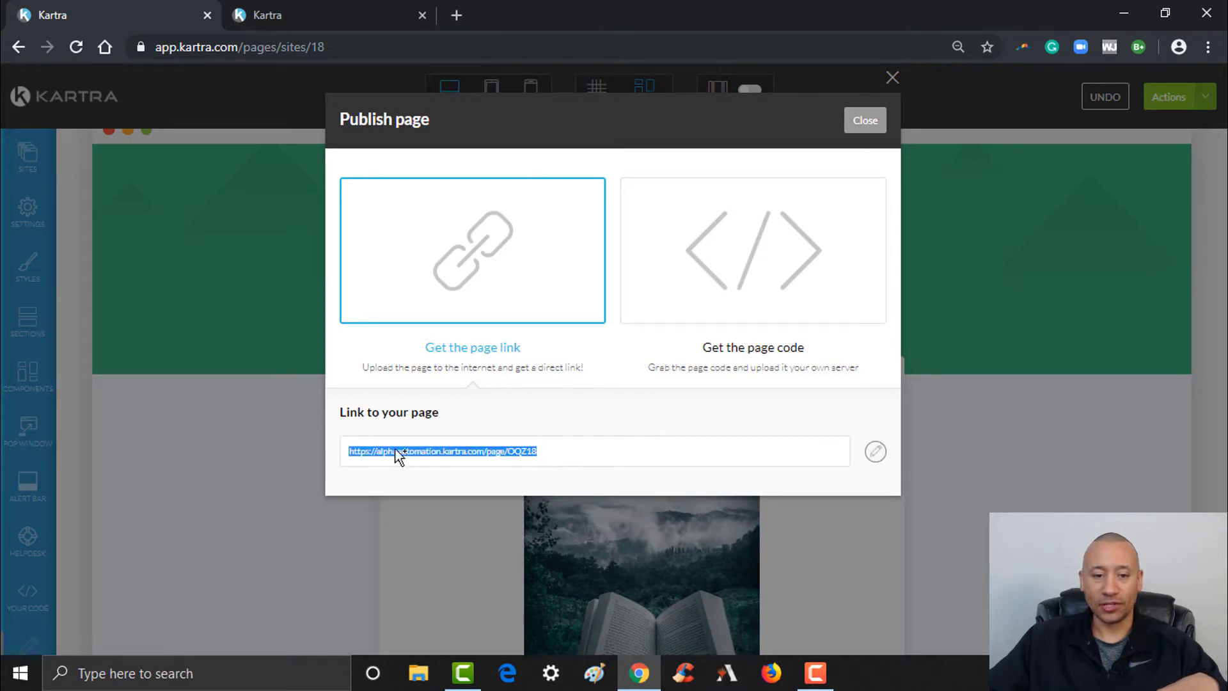
Step: Close the Publish page dialog and choose Return to Dashboard from Actions
{"action": "left_click", "coordinate": [877, 123]}
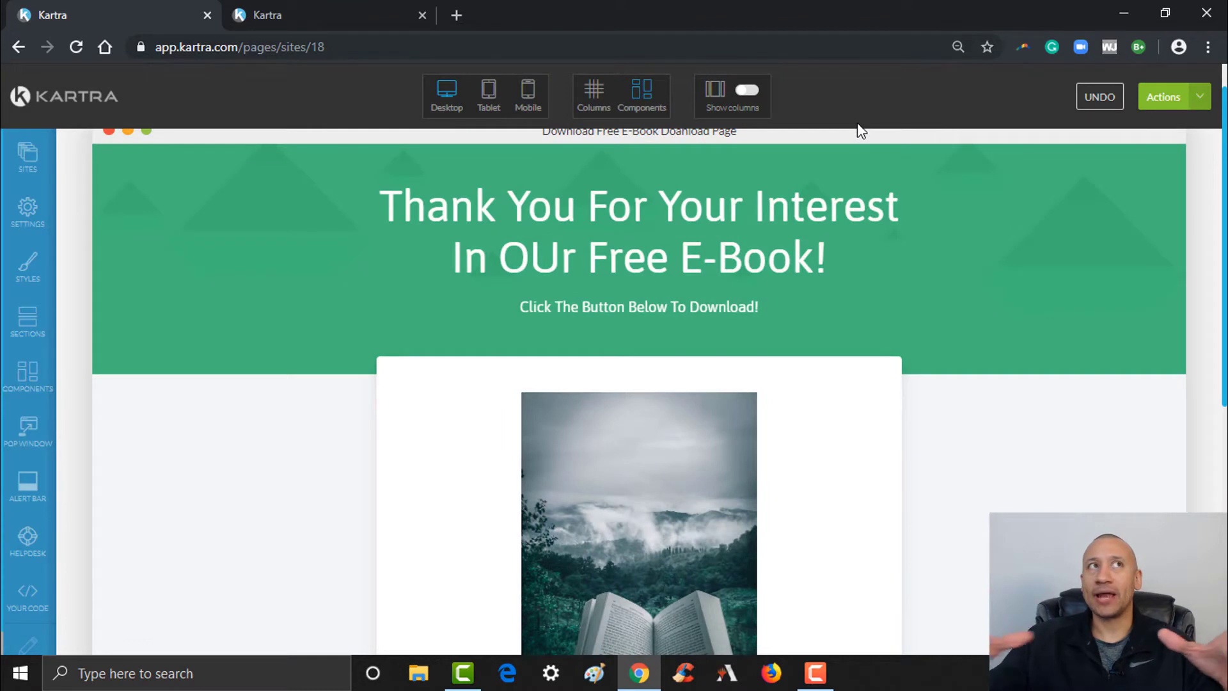
{"action": "left_click", "coordinate": [1203, 99]}
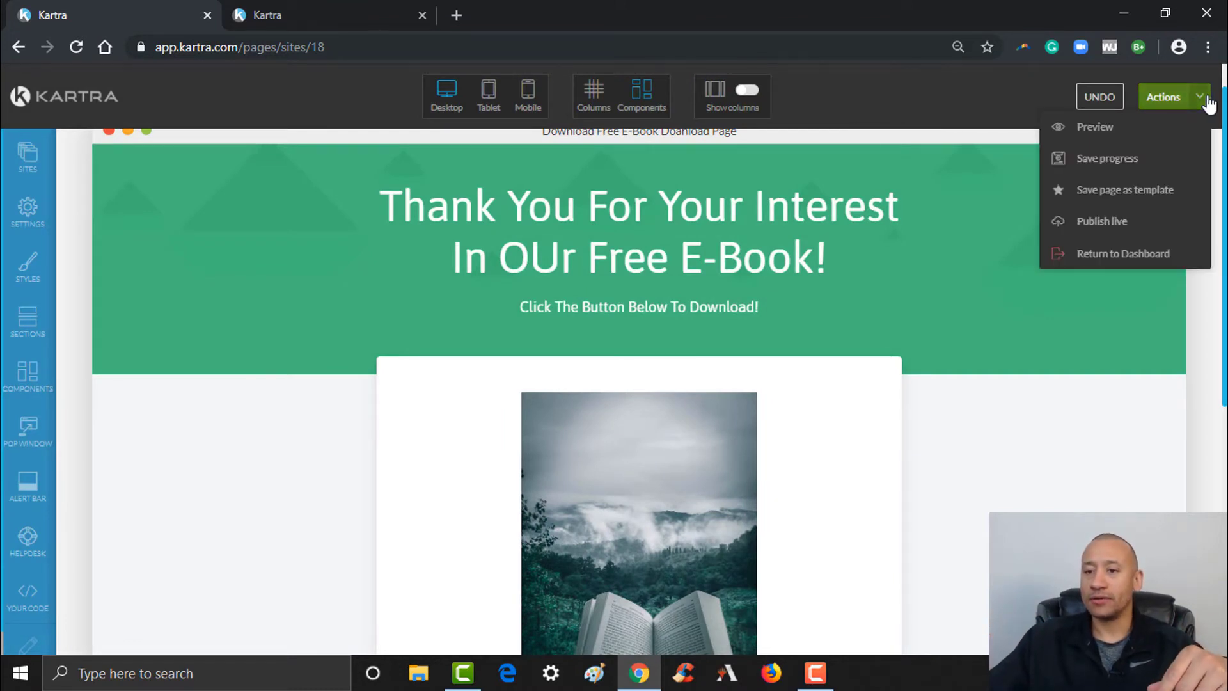
{"action": "left_click", "coordinate": [1125, 255]}
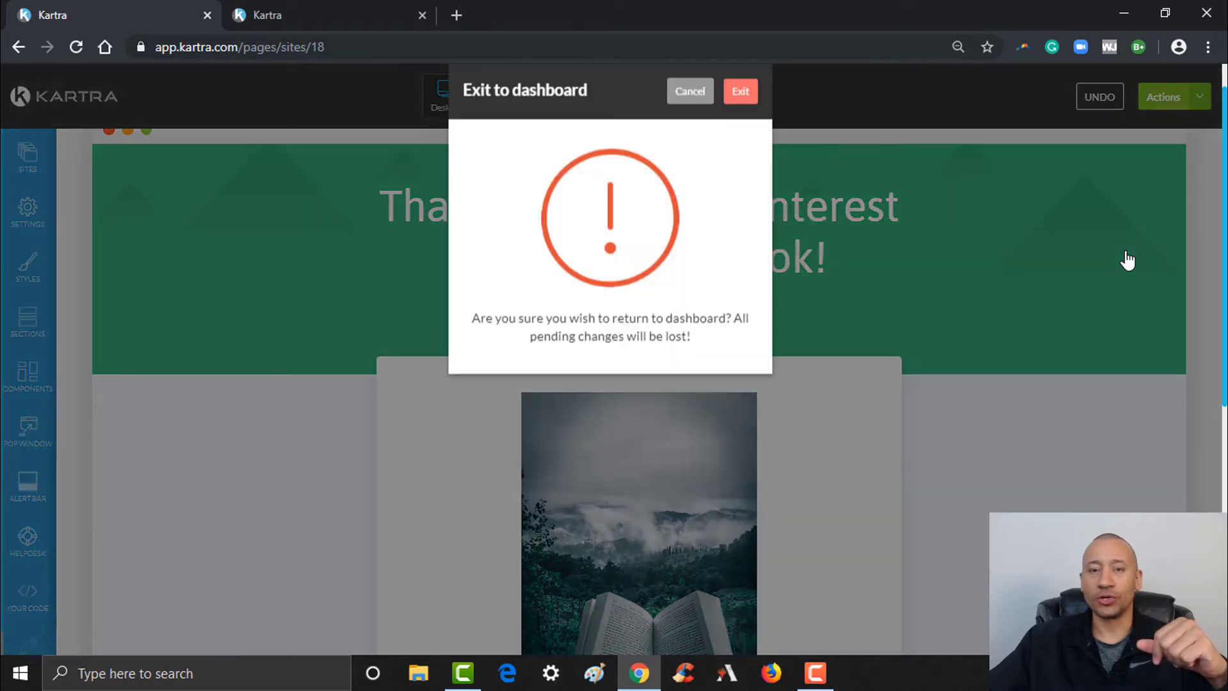
Step: Confirm exiting the page editor and return to the Kartra dashboard with both e-book pages published
{"action": "left_click", "coordinate": [744, 121]}
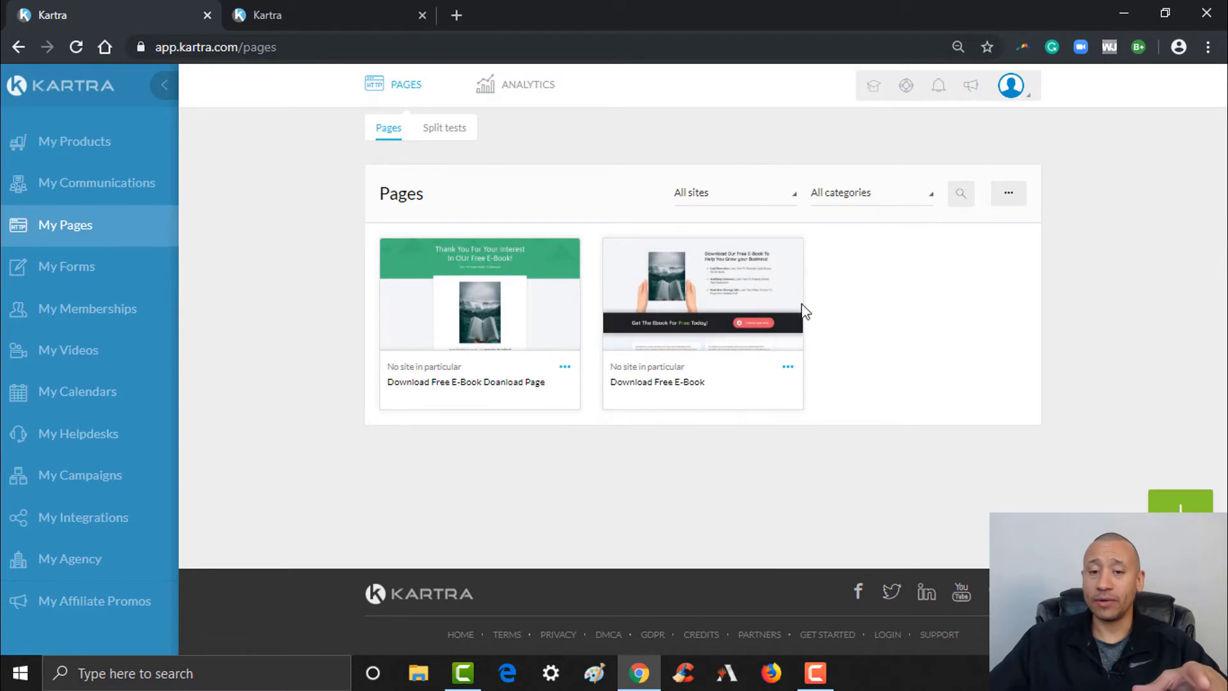
{"action": "mouse_move", "coordinate": [746, 346]}
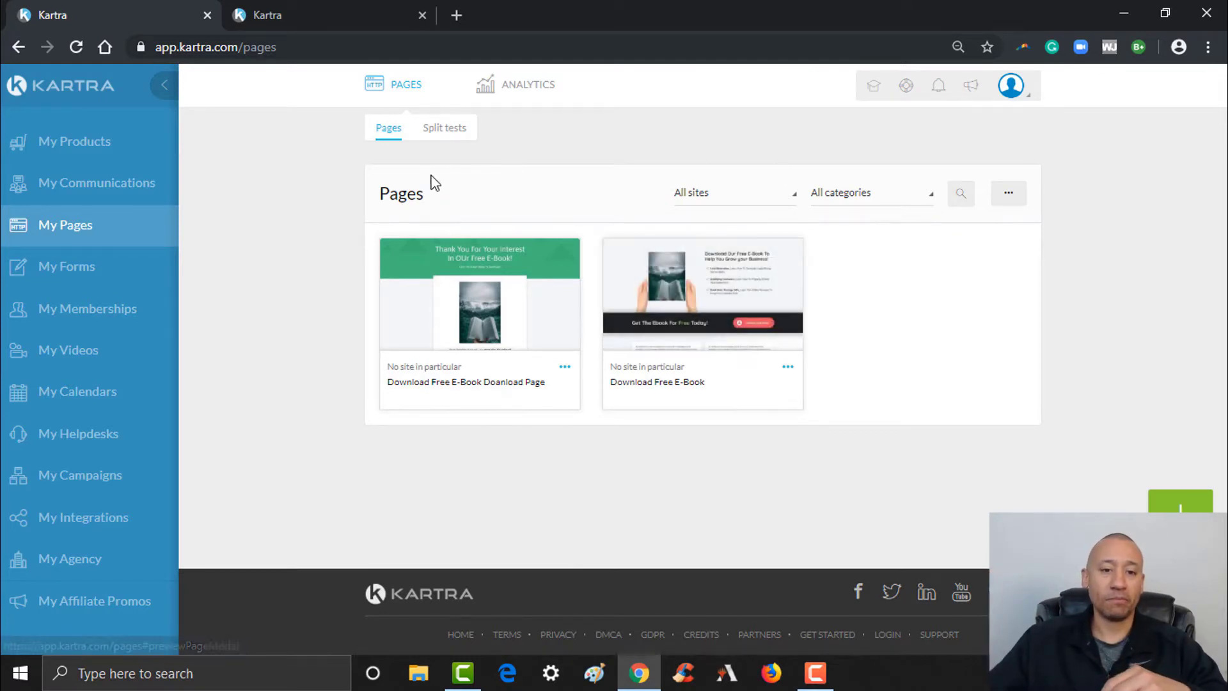
{"action": "mouse_move", "coordinate": [453, 321]}
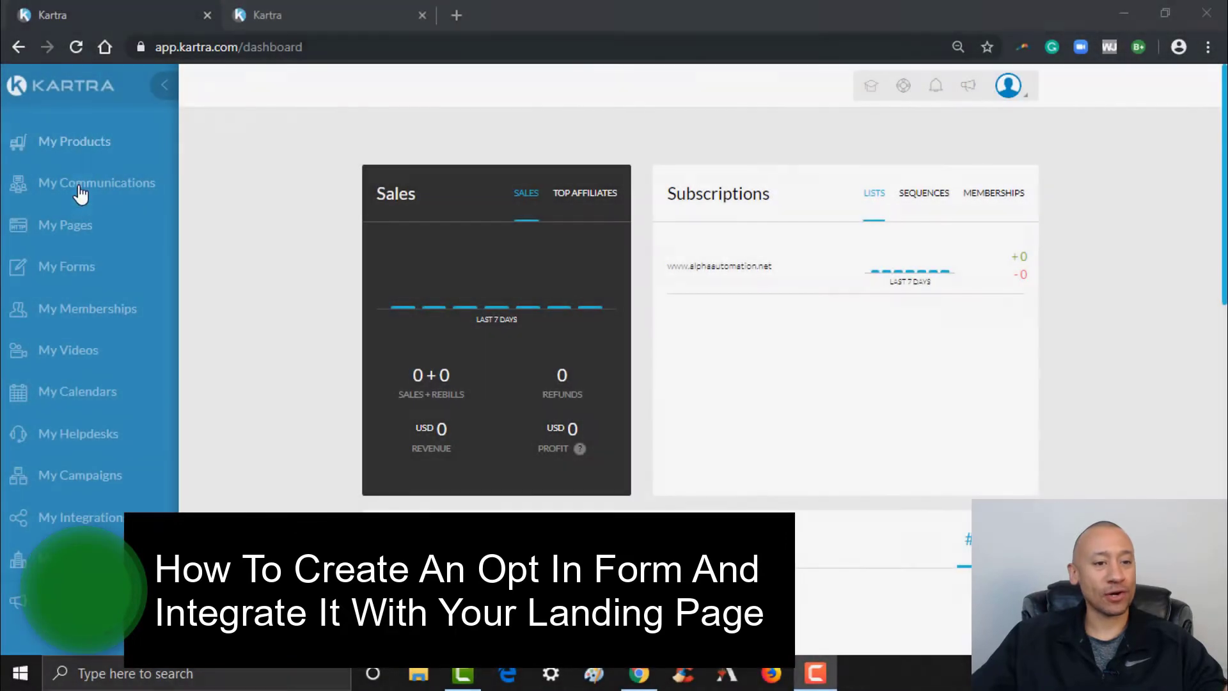
Step: Go to My Forms and view the Lead capture forms overview
{"action": "left_click", "coordinate": [68, 267]}
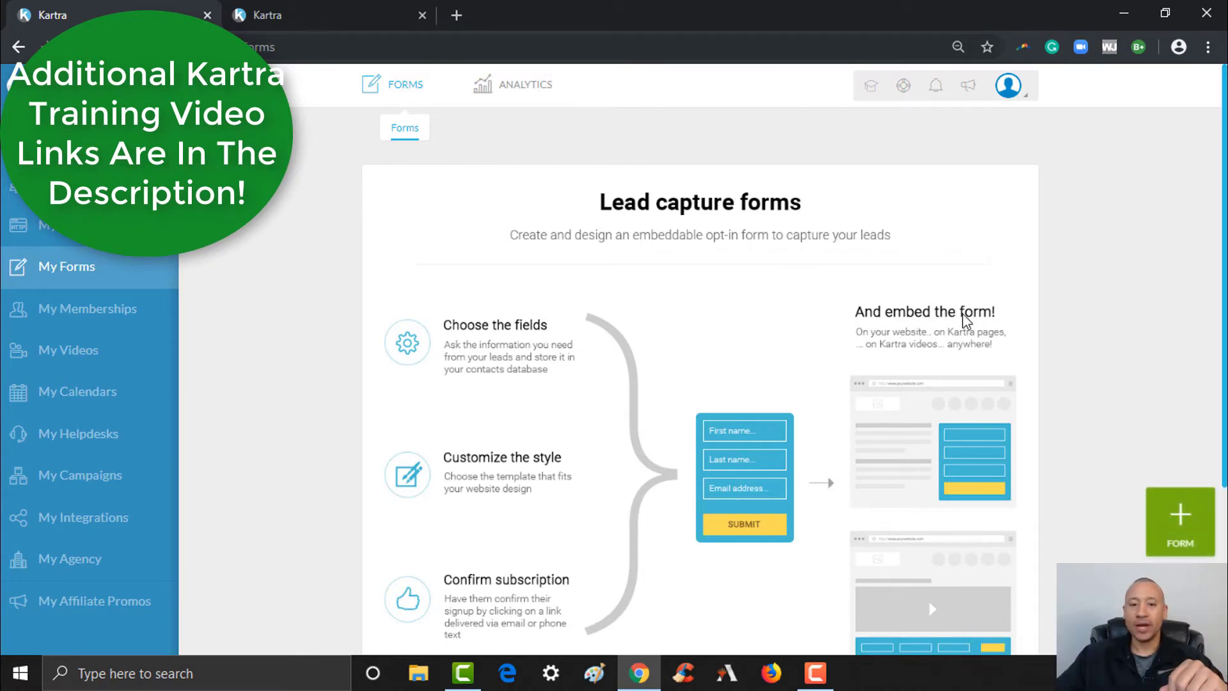
{"action": "scroll", "coordinate": [1188, 266], "scroll_direction": "down", "scroll_amount": 1}
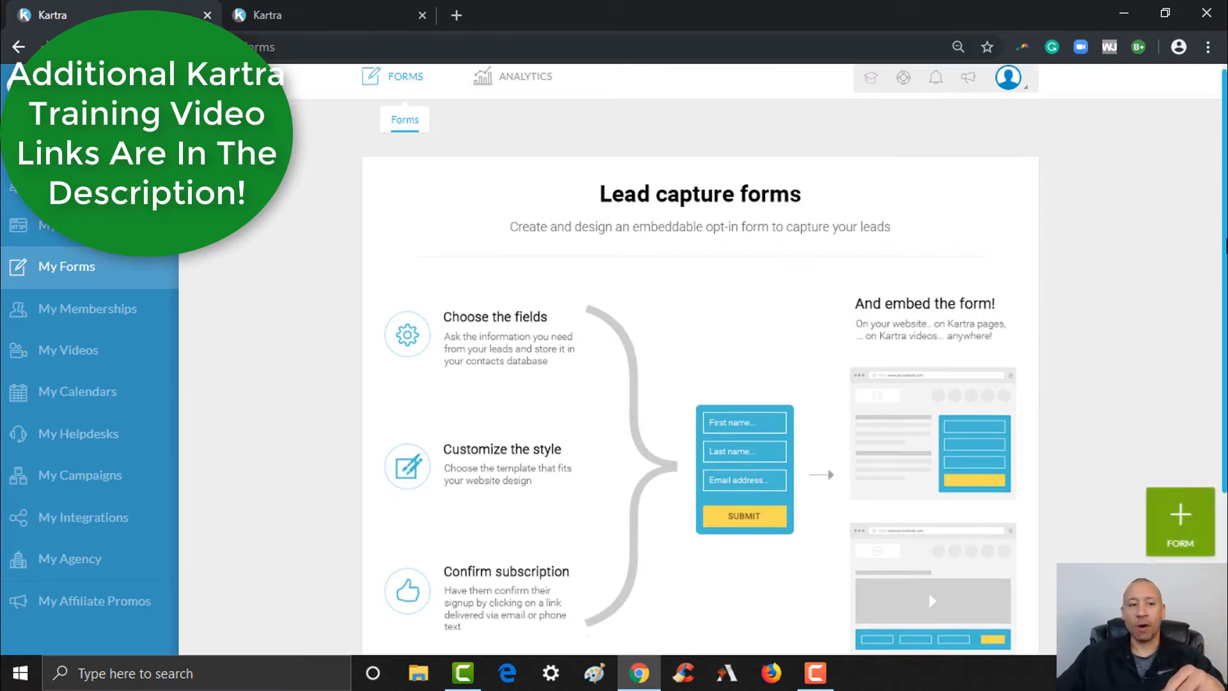
Step: Create a new opt-in form named 'Downloaded E-Book'
{"action": "left_click", "coordinate": [1183, 535]}
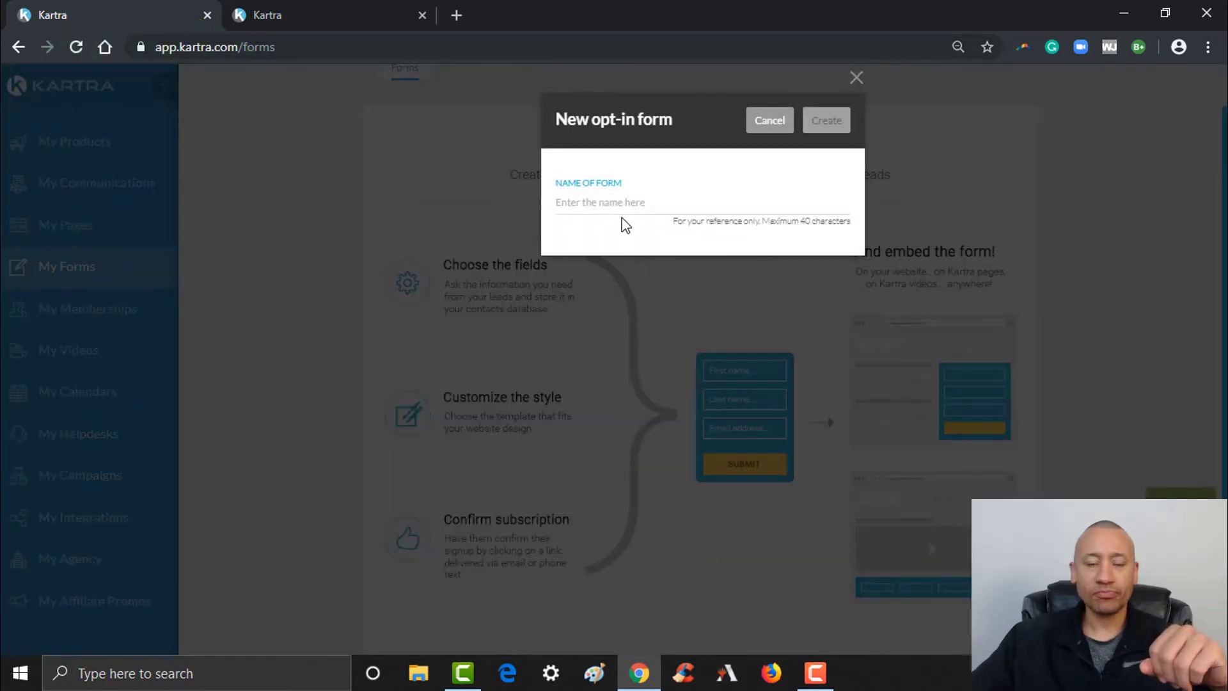
{"action": "left_click", "coordinate": [624, 208]}
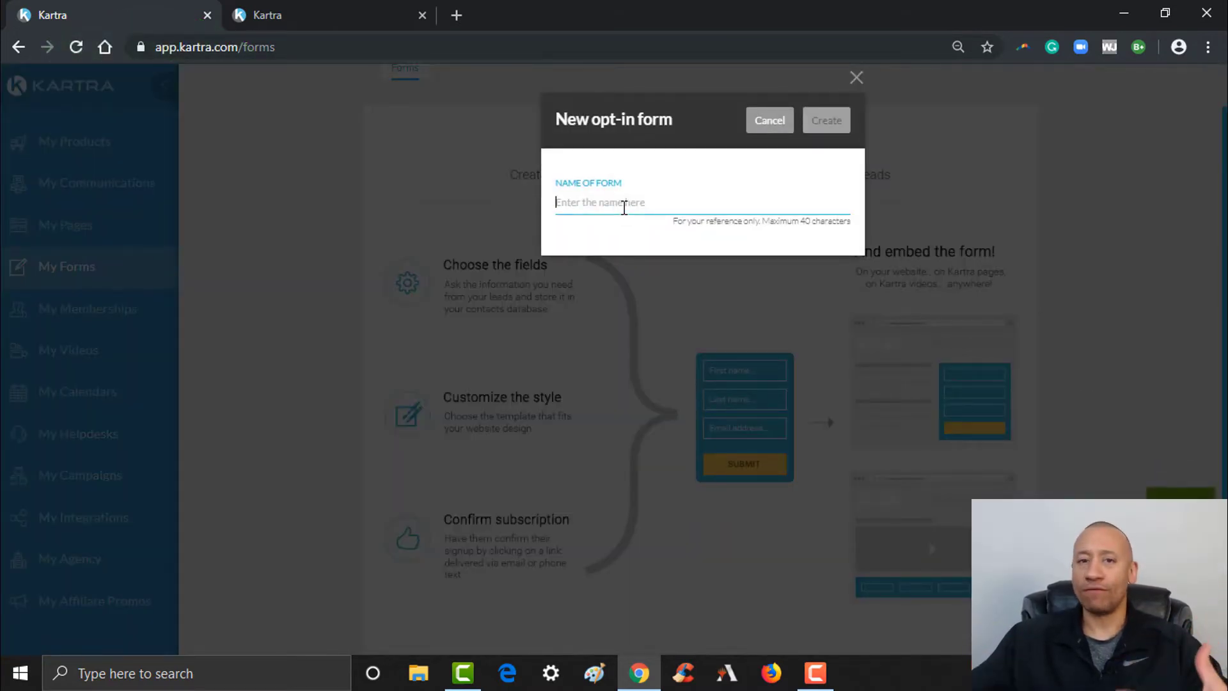
{"action": "left_click", "coordinate": [324, 3]}
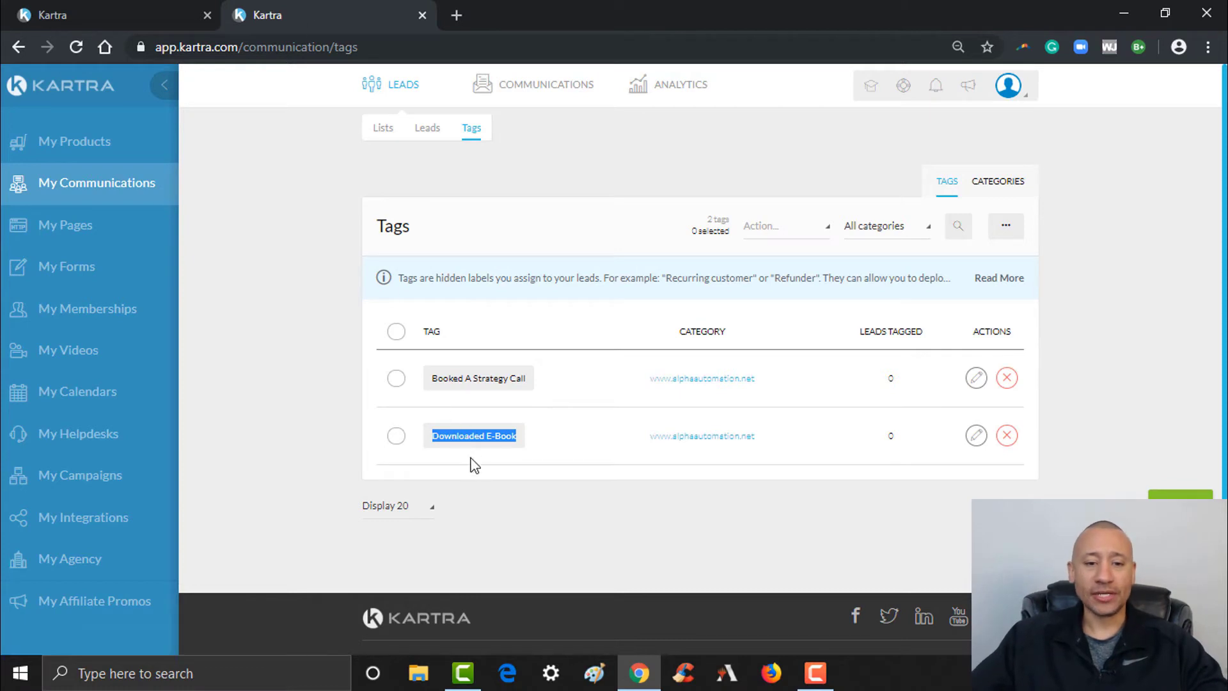
{"action": "left_click", "coordinate": [165, 15]}
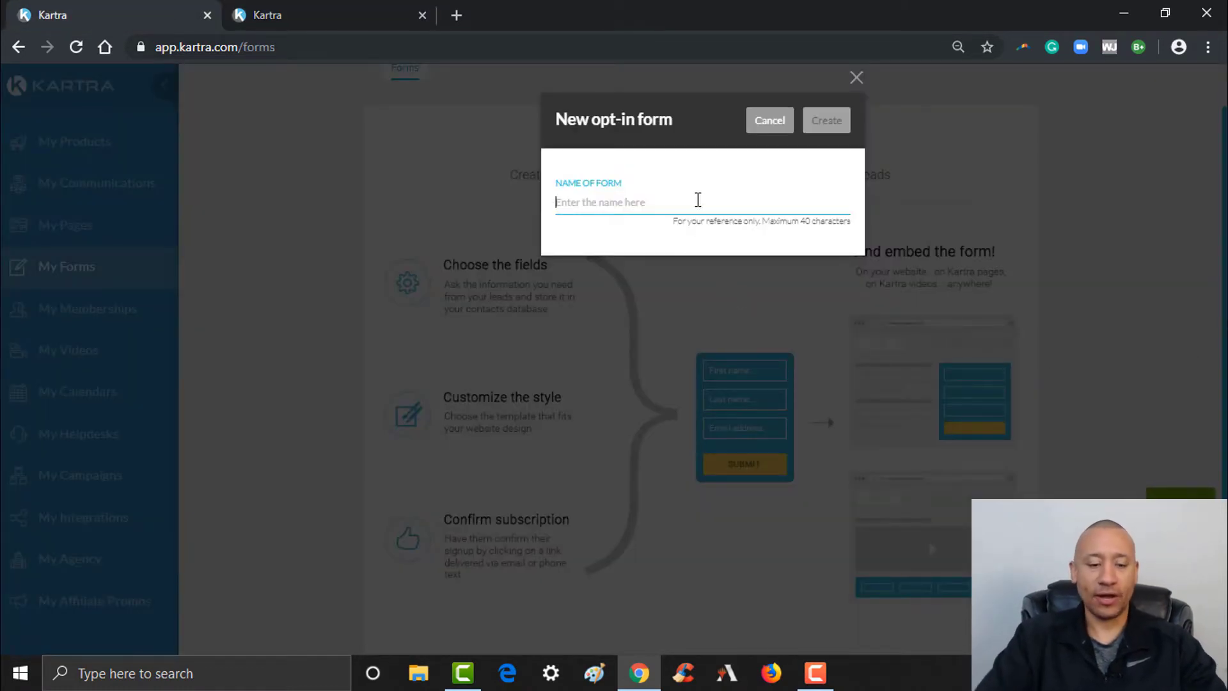
{"action": "type", "text": "Down"}
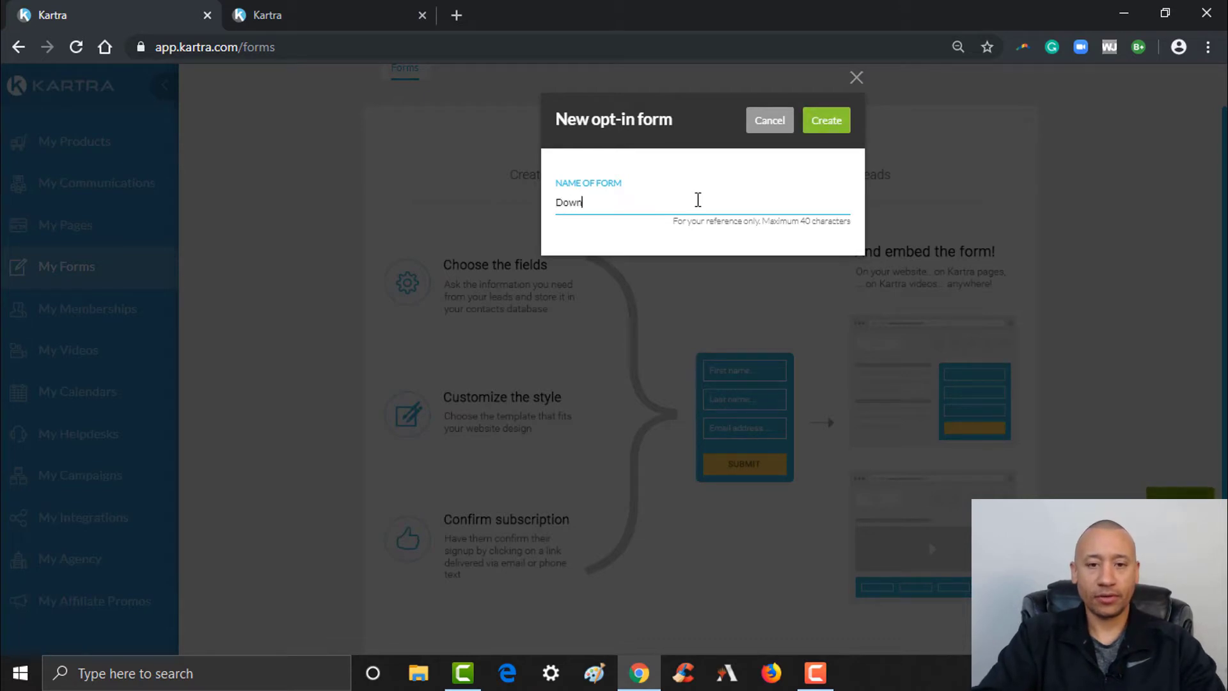
{"action": "type", "text": "loaded"}
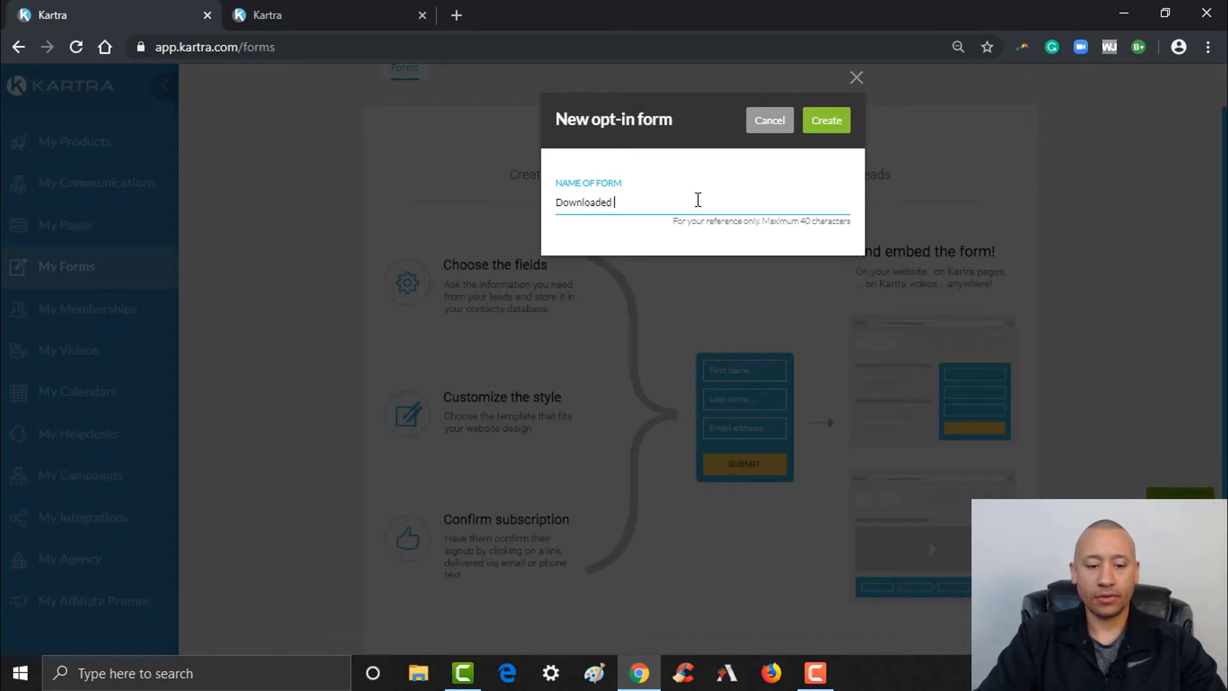
{"action": "type", "text": "-Book"}
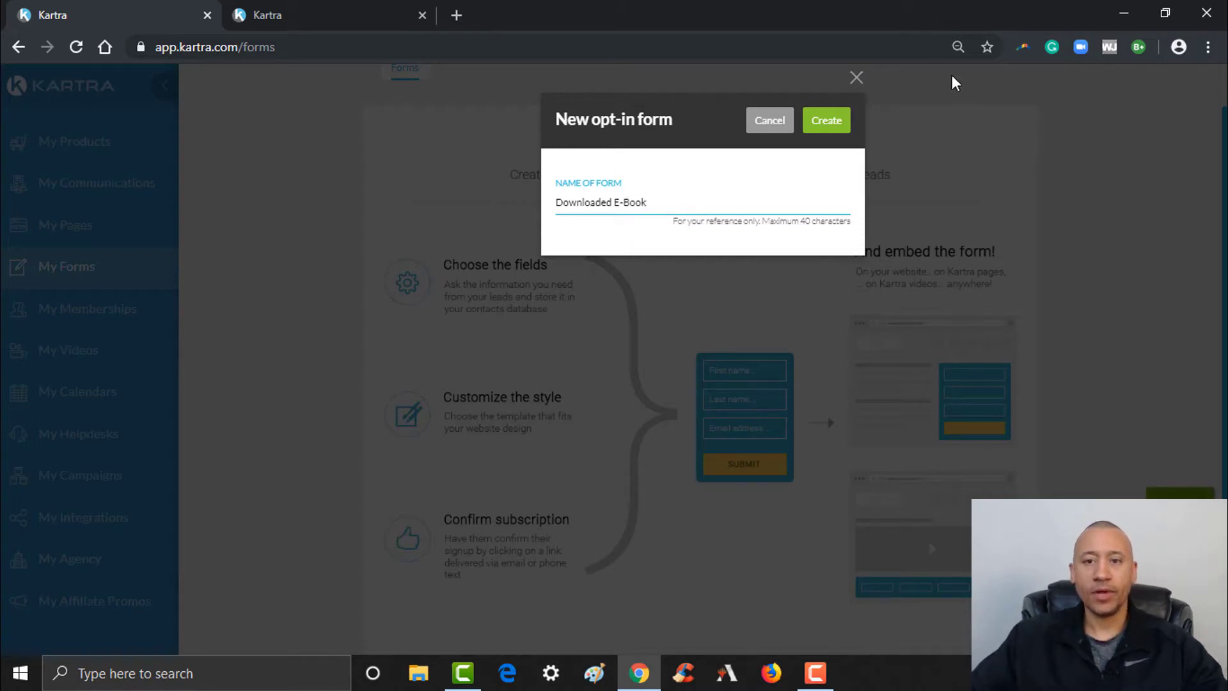
{"action": "left_click", "coordinate": [825, 123]}
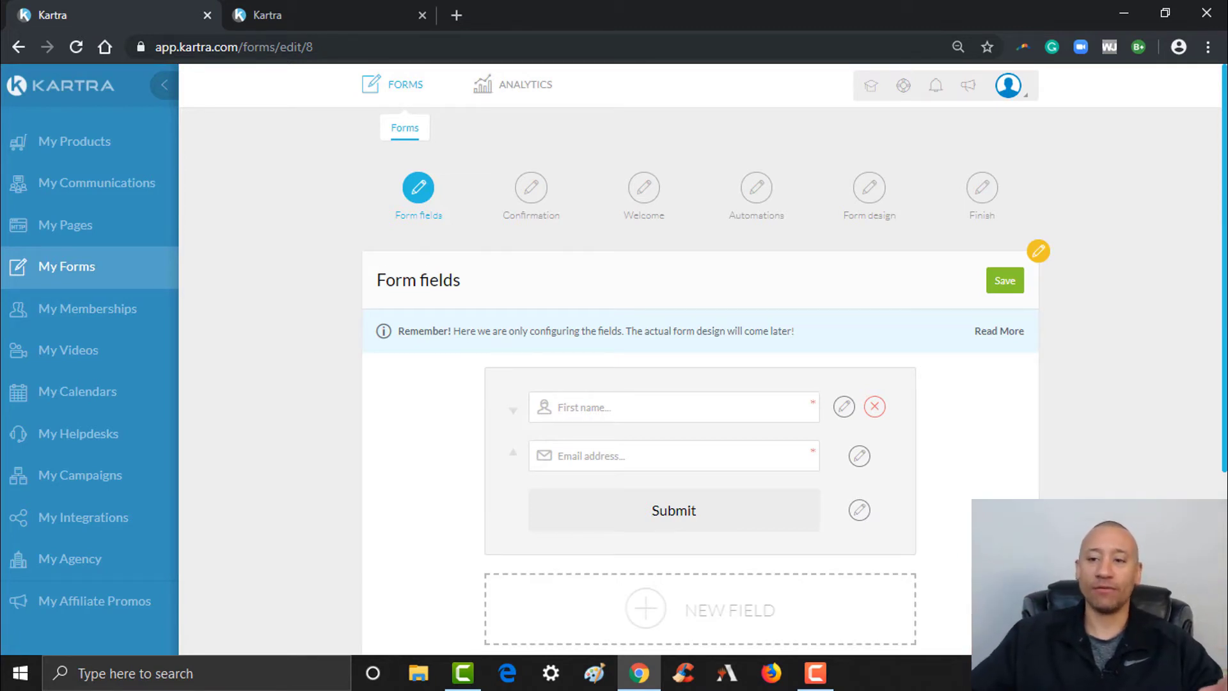
Step: Look through the extra fields available, then cancel so the form keeps only First name and Email
{"action": "scroll", "coordinate": [703, 358], "scroll_direction": "down", "scroll_amount": 1}
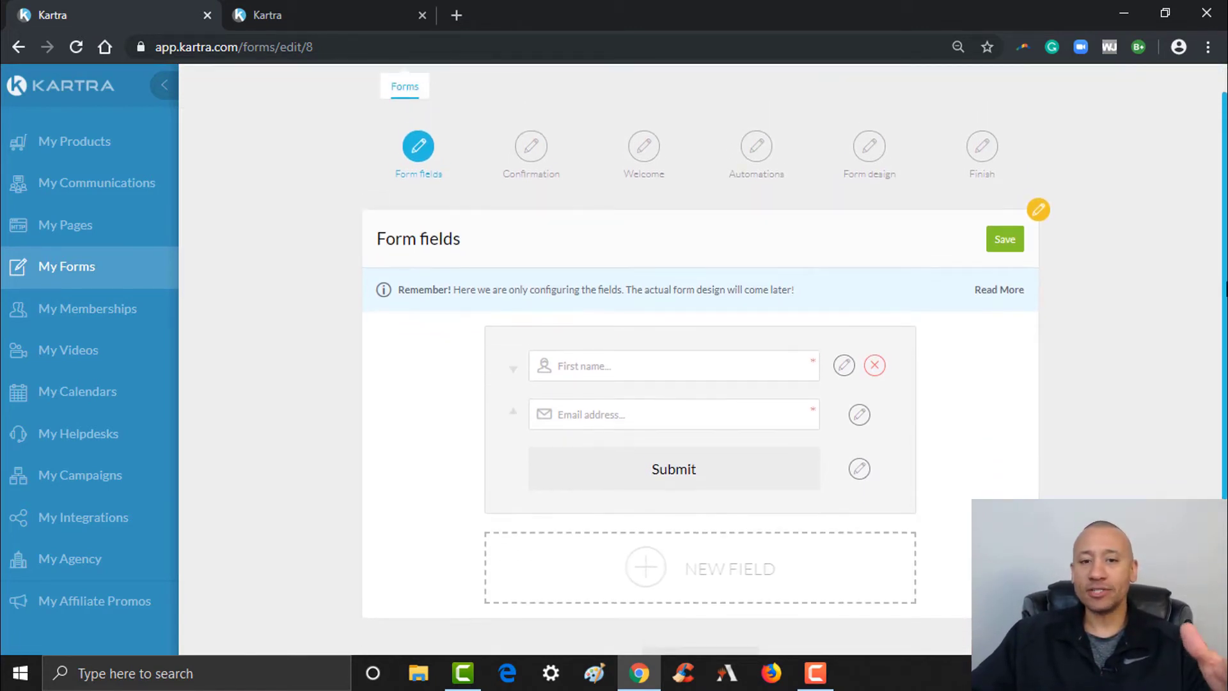
{"action": "scroll", "coordinate": [1094, 232], "scroll_direction": "up", "scroll_amount": 1}
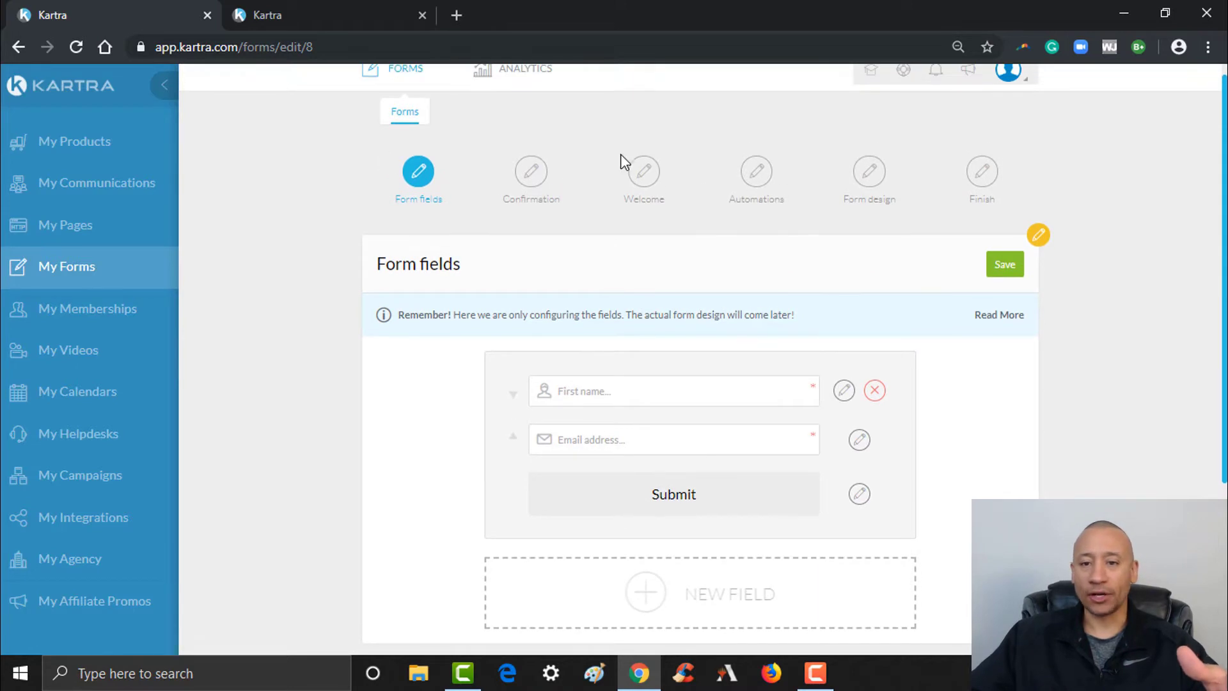
{"action": "scroll", "coordinate": [1225, 238], "scroll_direction": "down", "scroll_amount": 1}
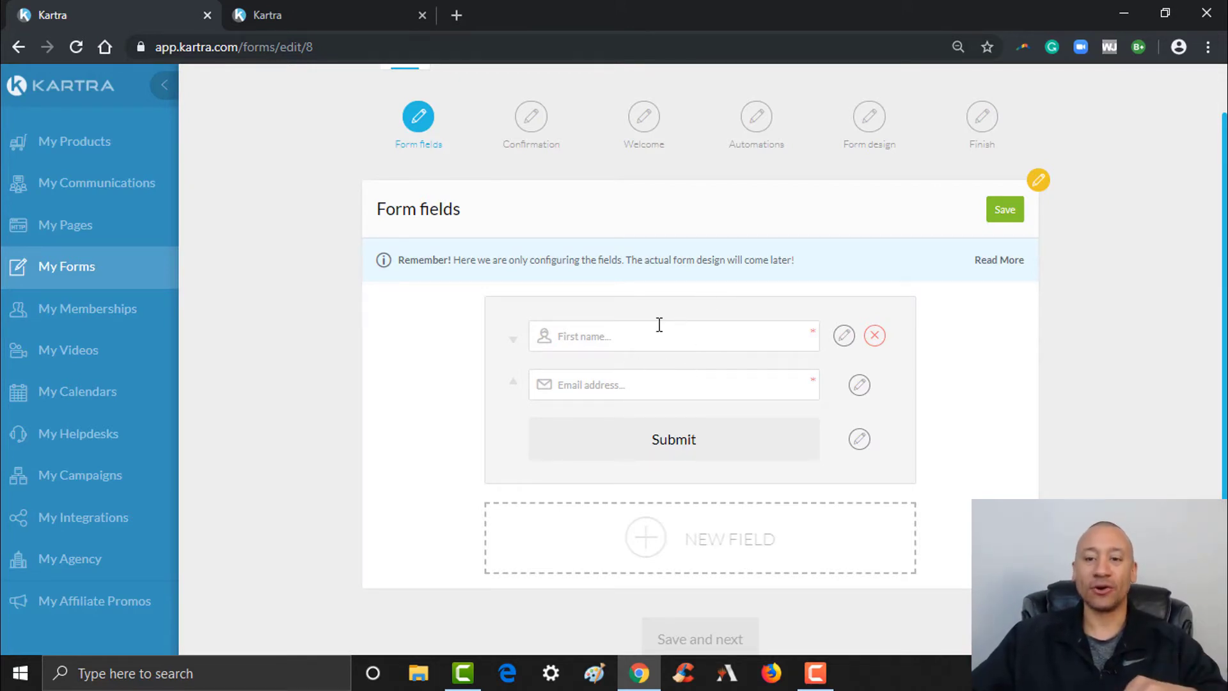
{"action": "scroll", "coordinate": [831, 416], "scroll_direction": "down", "scroll_amount": 1}
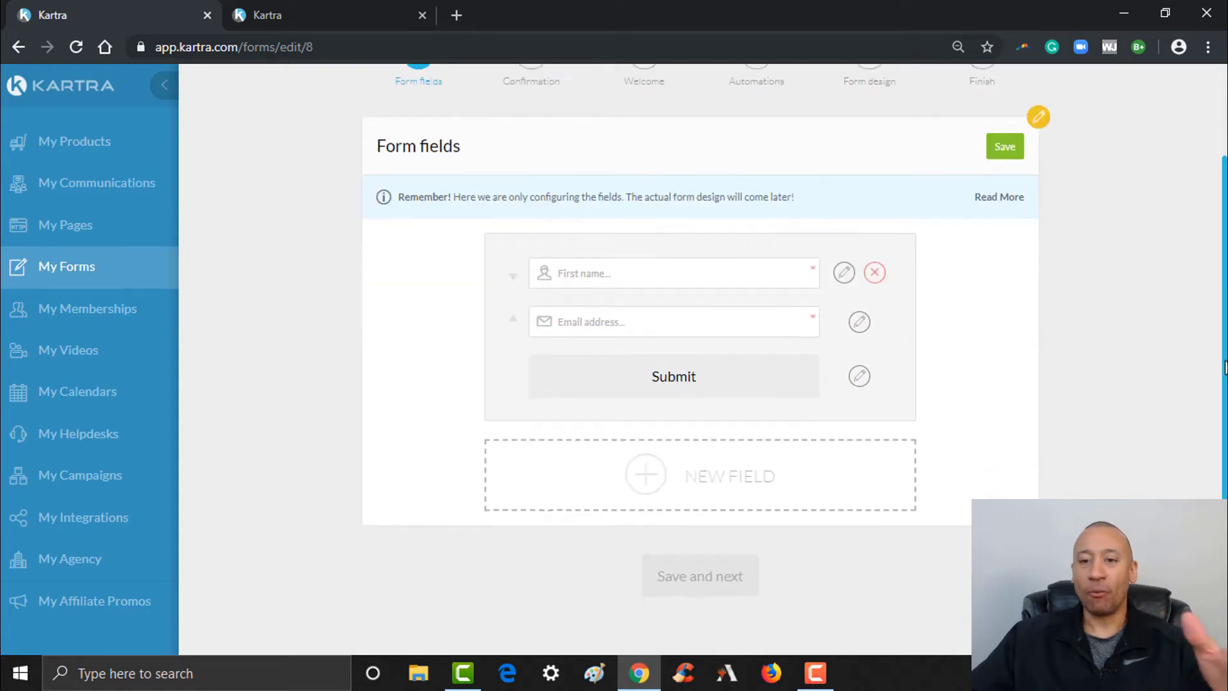
{"action": "left_click", "coordinate": [720, 458]}
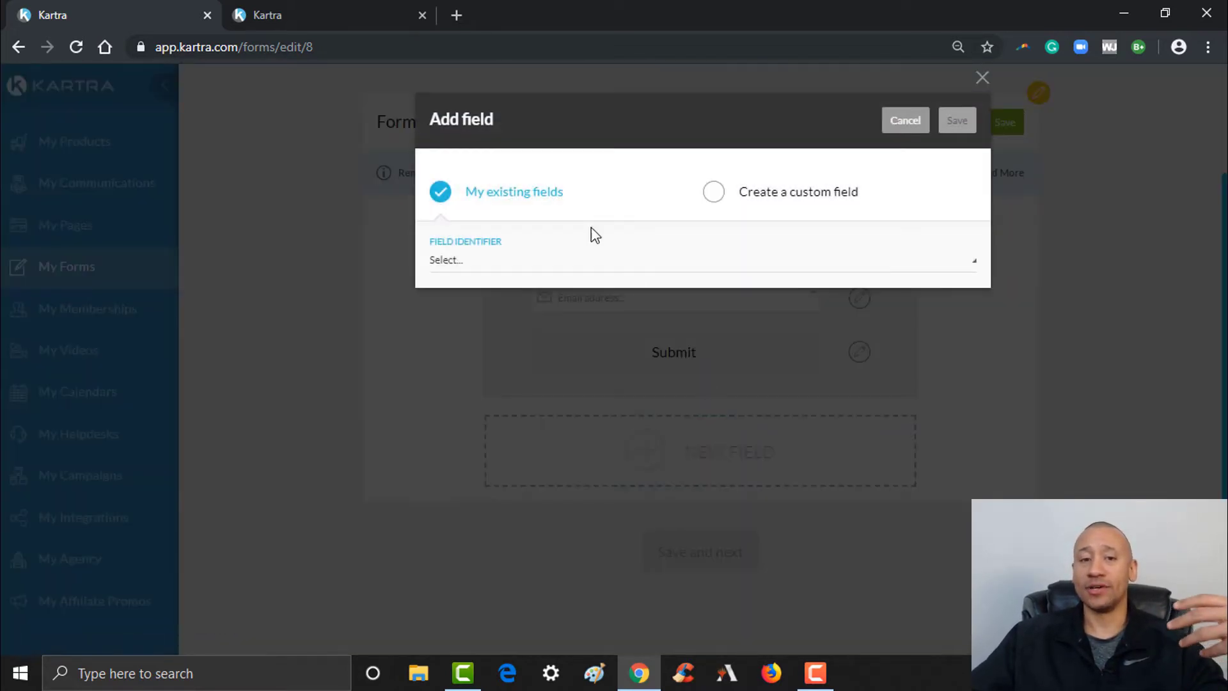
{"action": "left_click", "coordinate": [559, 260]}
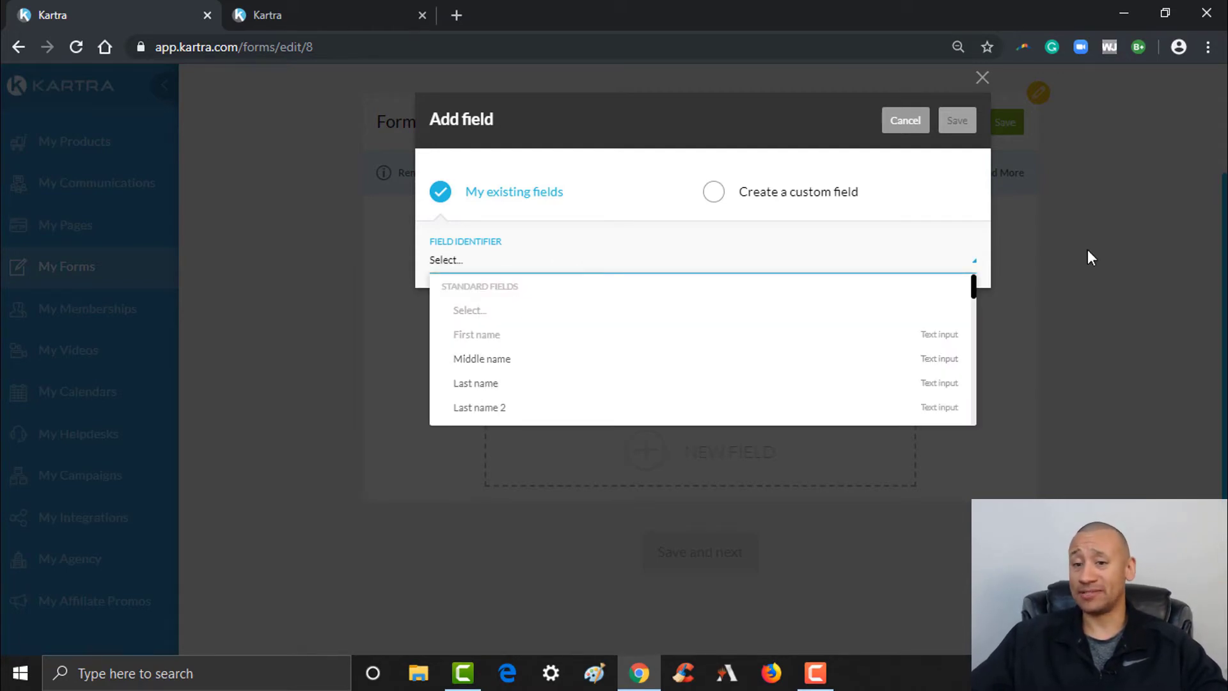
{"action": "left_click_drag", "start_coordinate": [973, 282], "coordinate": [977, 315]}
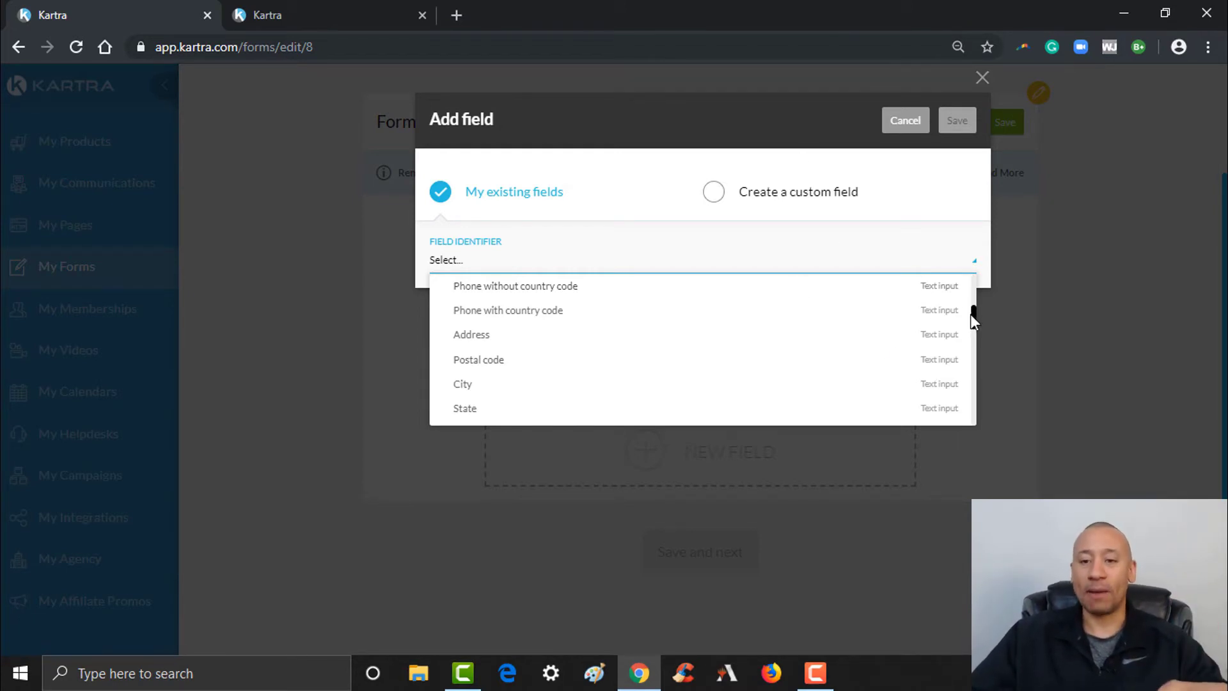
{"action": "left_click_drag", "start_coordinate": [972, 316], "coordinate": [980, 282]}
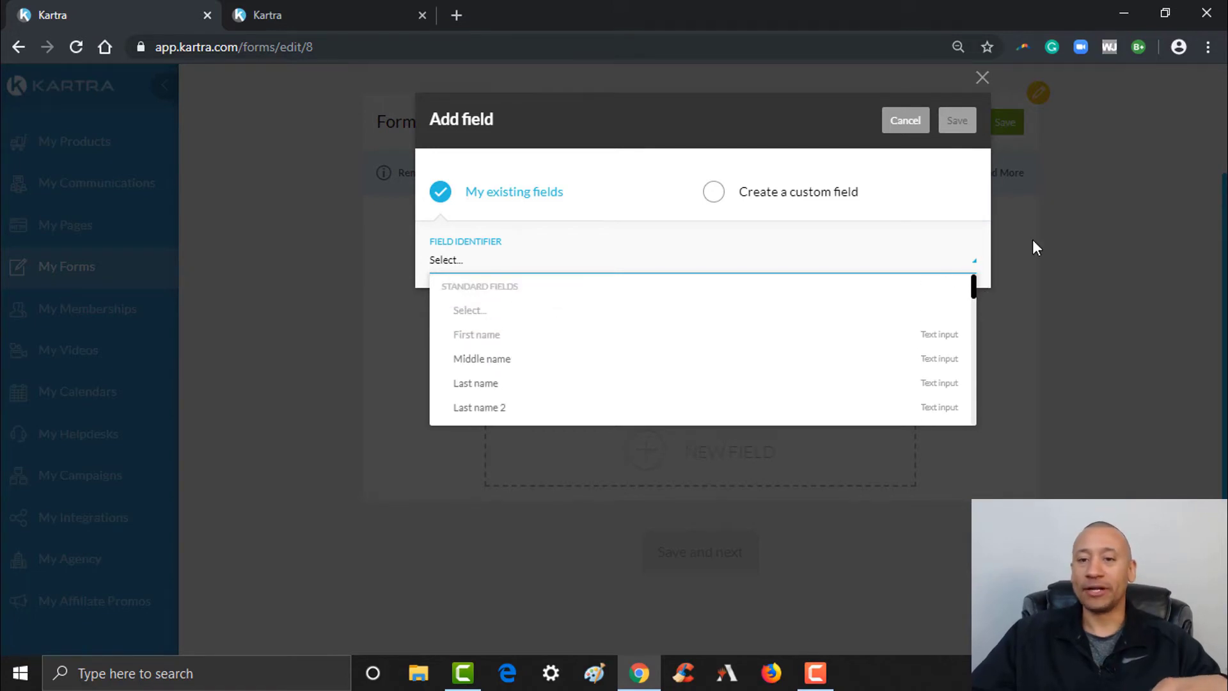
{"action": "left_click", "coordinate": [1036, 248]}
{"action": "left_click", "coordinate": [905, 123]}
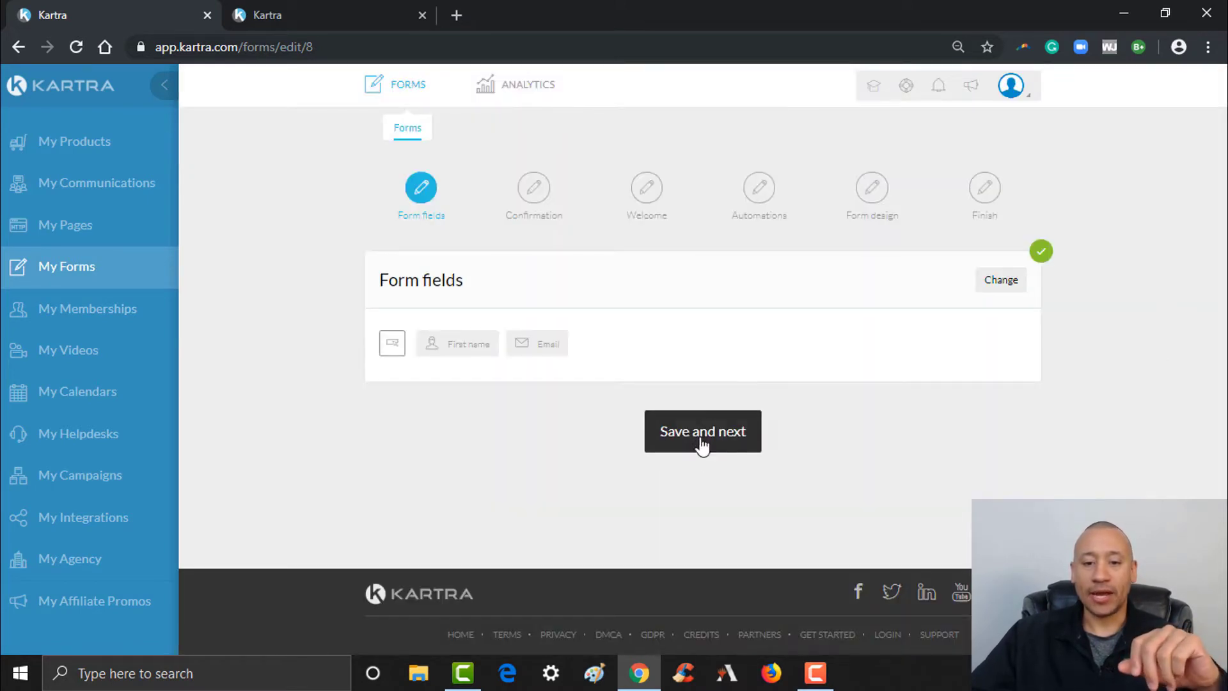
Step: Save the fields, then choose Single opt-in instead of Double opt-in and save the confirmation setting
{"action": "left_click", "coordinate": [703, 434]}
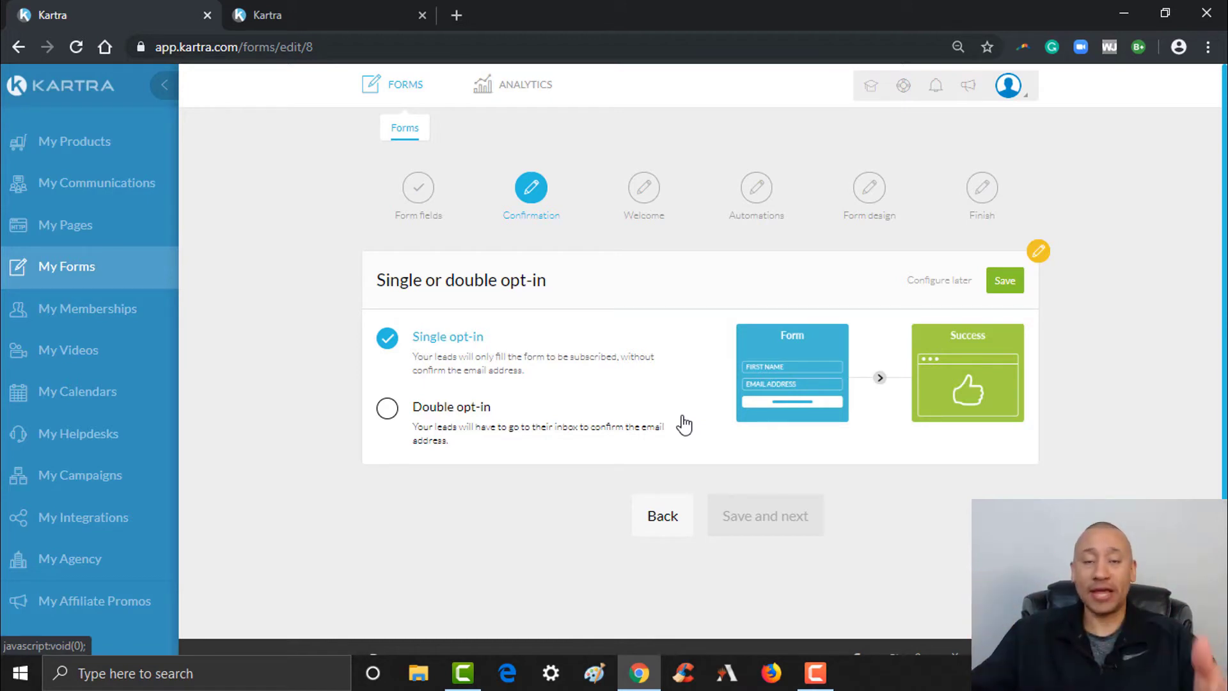
{"action": "left_click", "coordinate": [435, 416]}
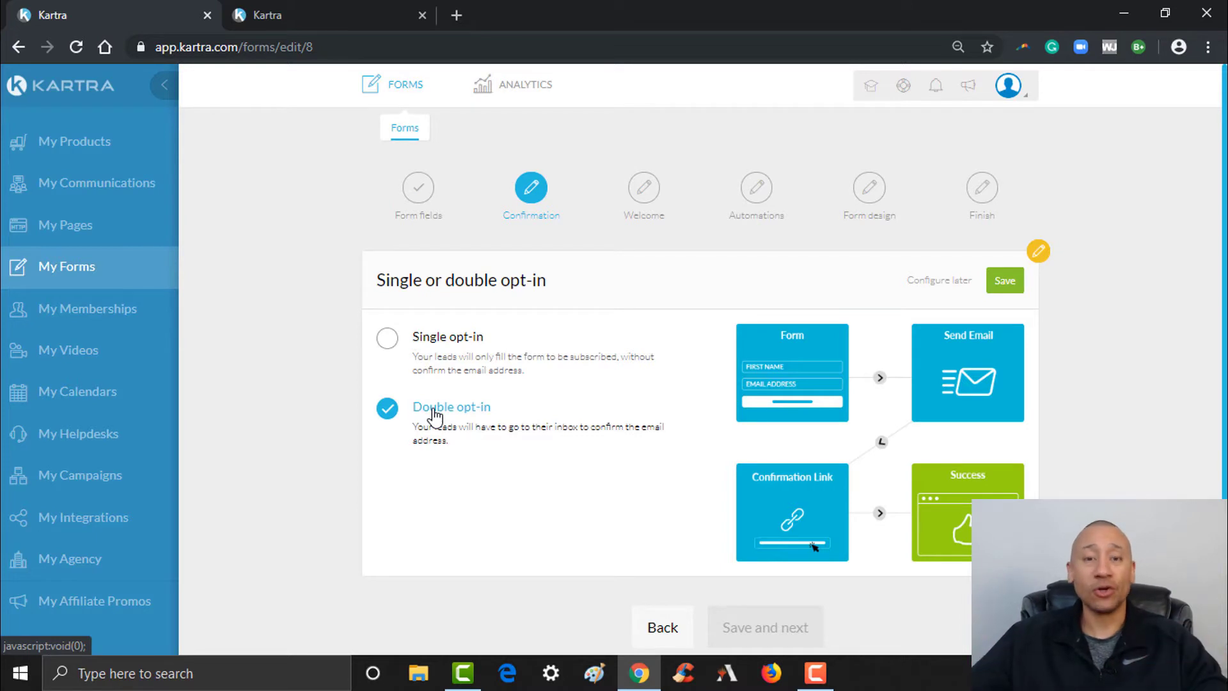
{"action": "left_click", "coordinate": [459, 345]}
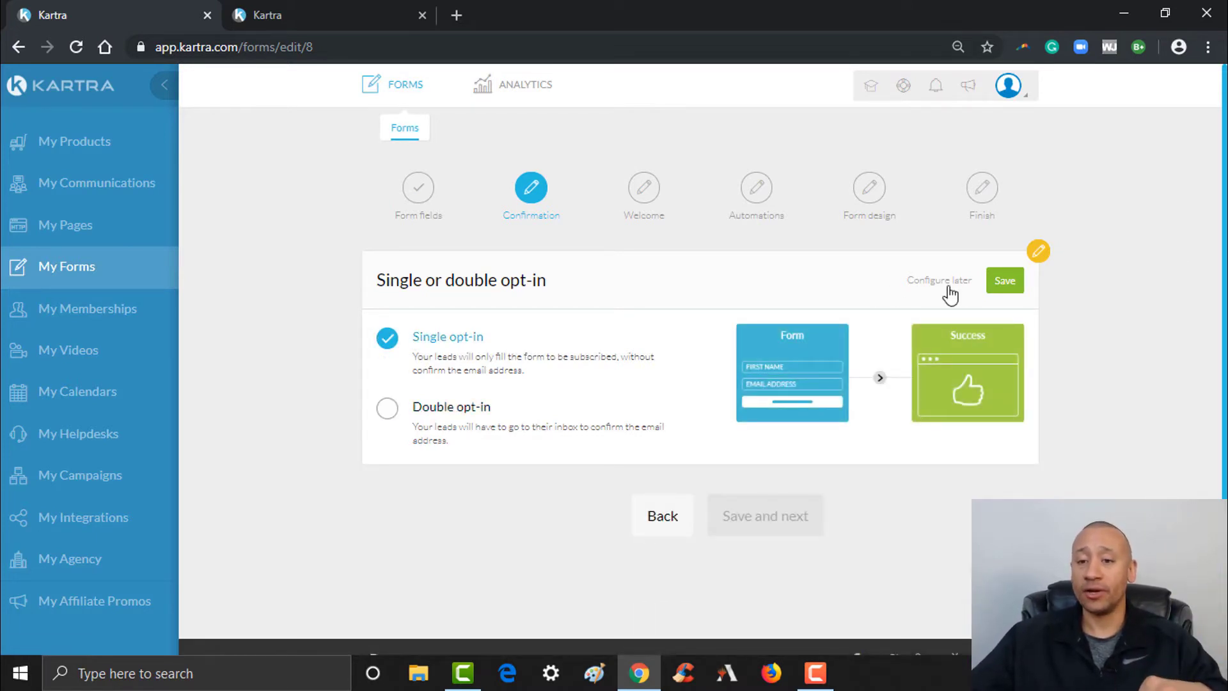
{"action": "left_click", "coordinate": [1006, 288]}
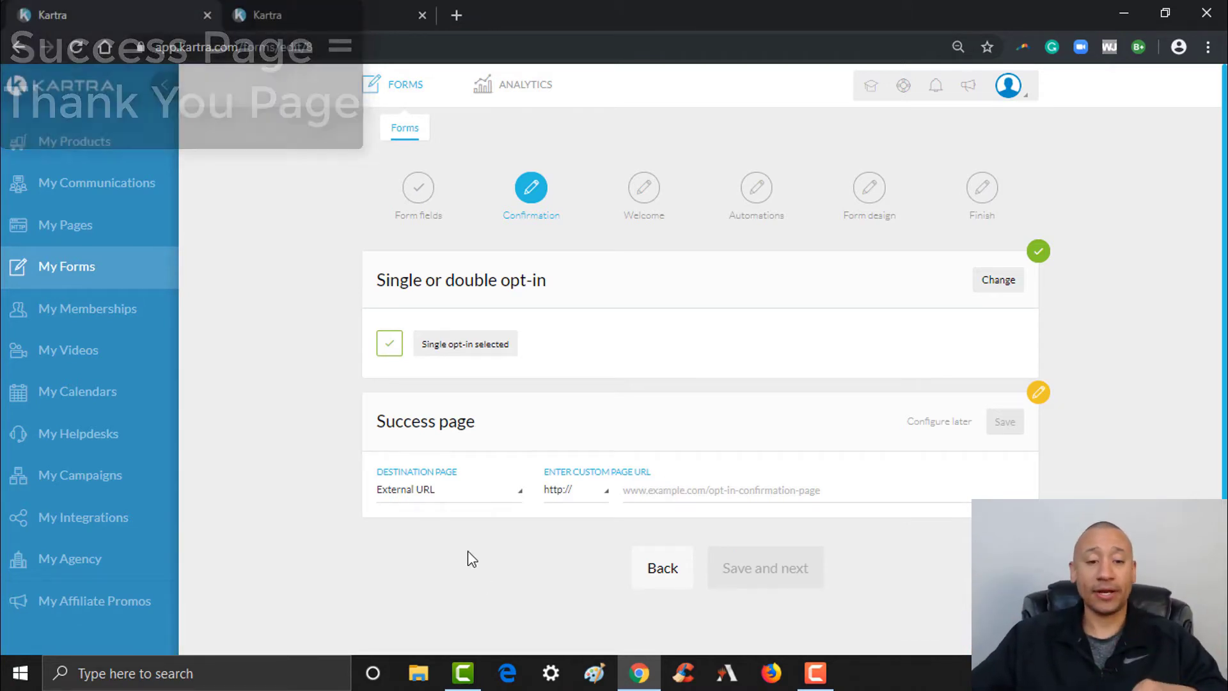
Step: Set the success page to the Kartra page 'Download Free E-Book Download Page' (no particular site), save, and continue
{"action": "left_click", "coordinate": [479, 504]}
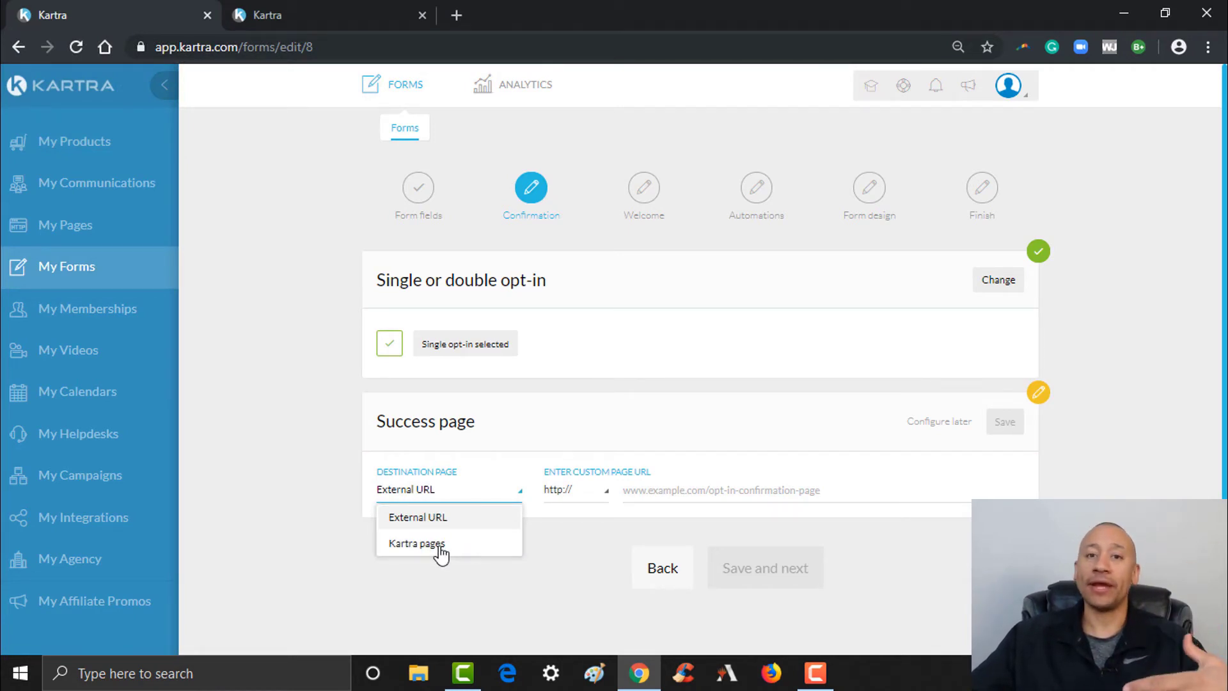
{"action": "left_click", "coordinate": [442, 550]}
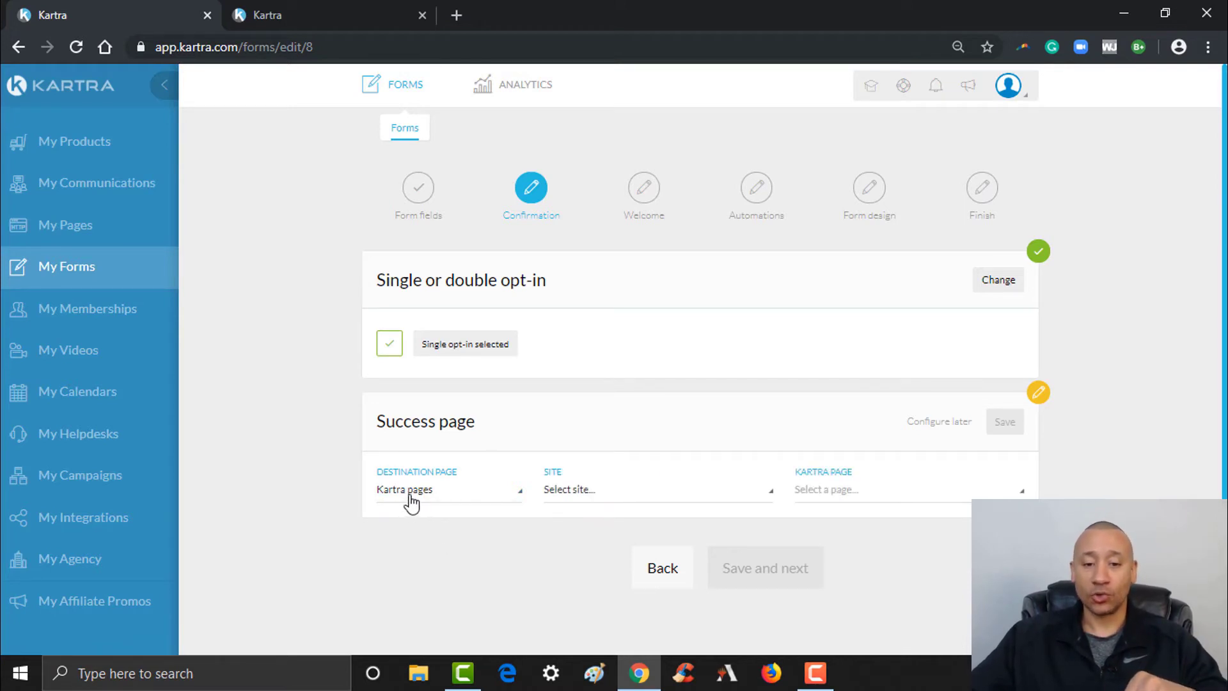
{"action": "left_click", "coordinate": [580, 493]}
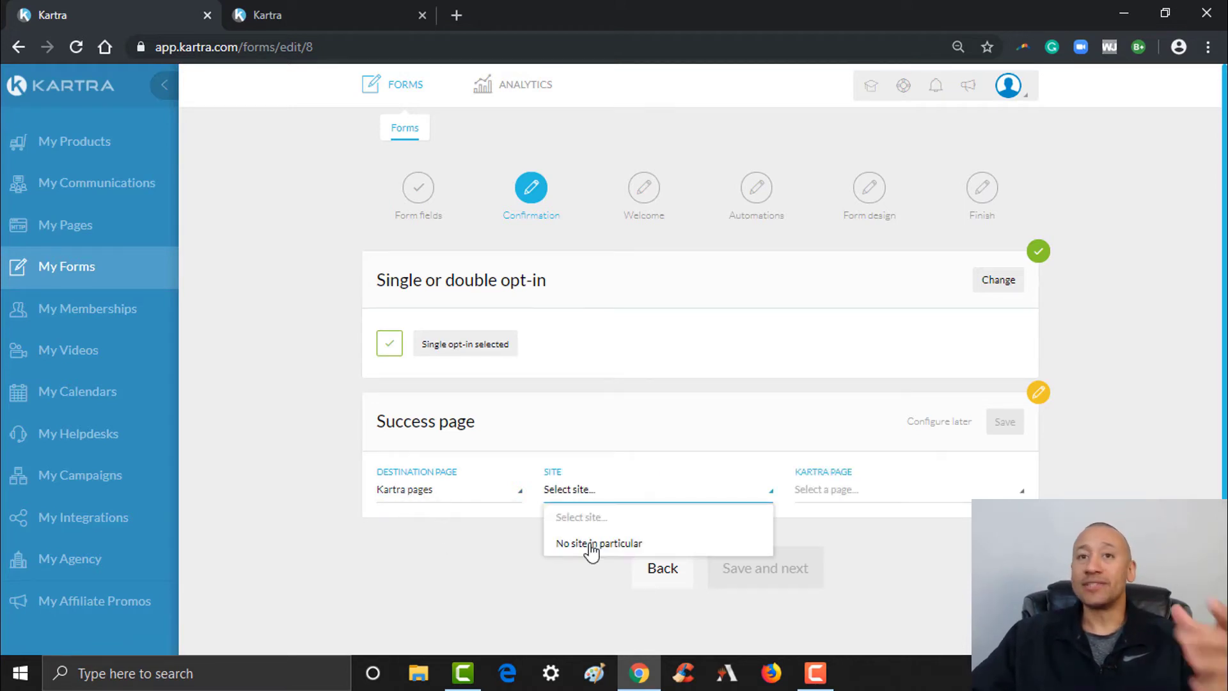
{"action": "left_click", "coordinate": [591, 547]}
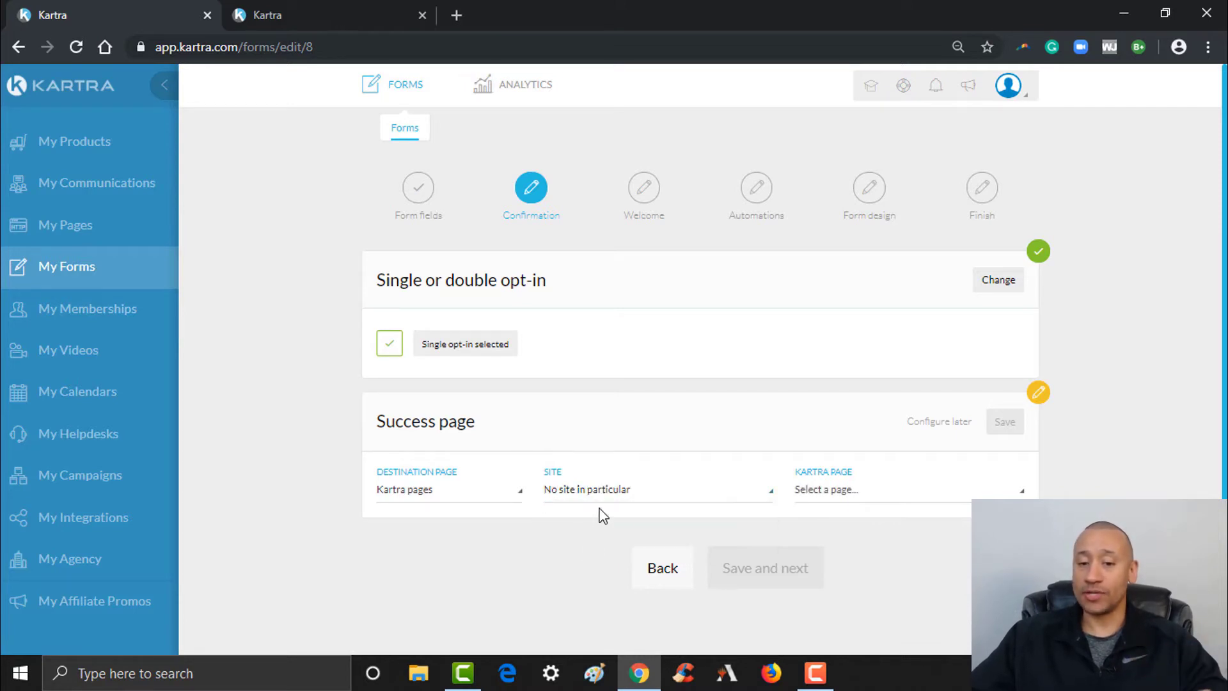
{"action": "left_click", "coordinate": [843, 494]}
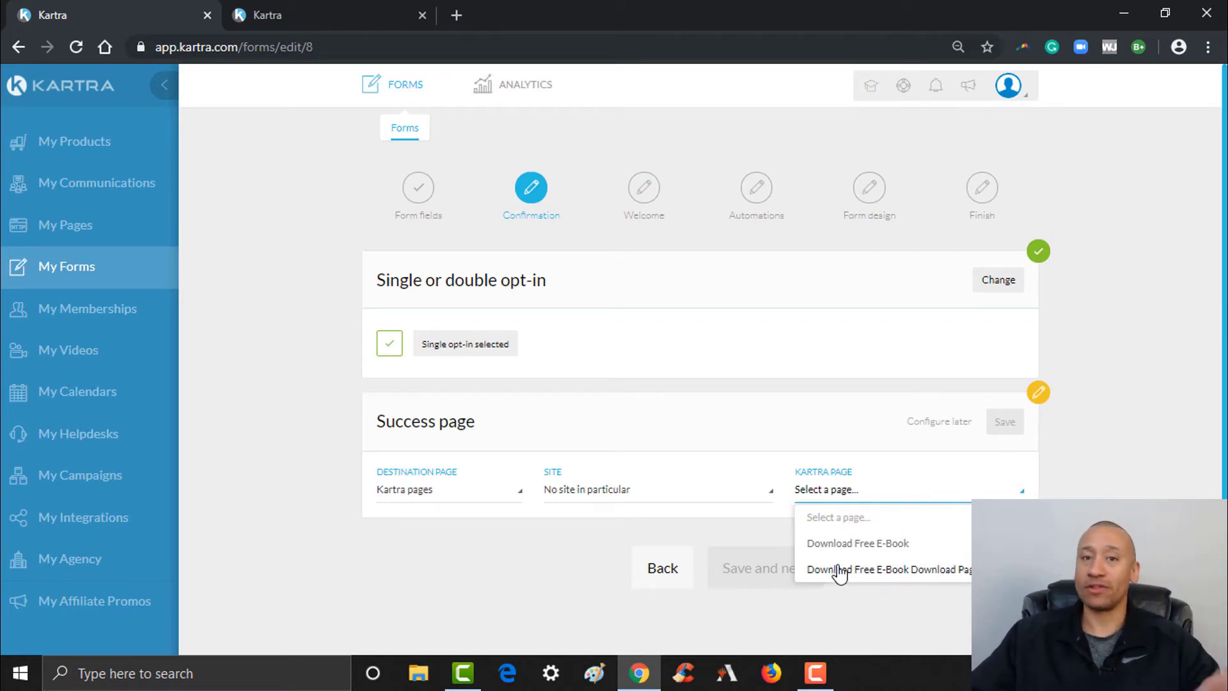
{"action": "left_click", "coordinate": [837, 573]}
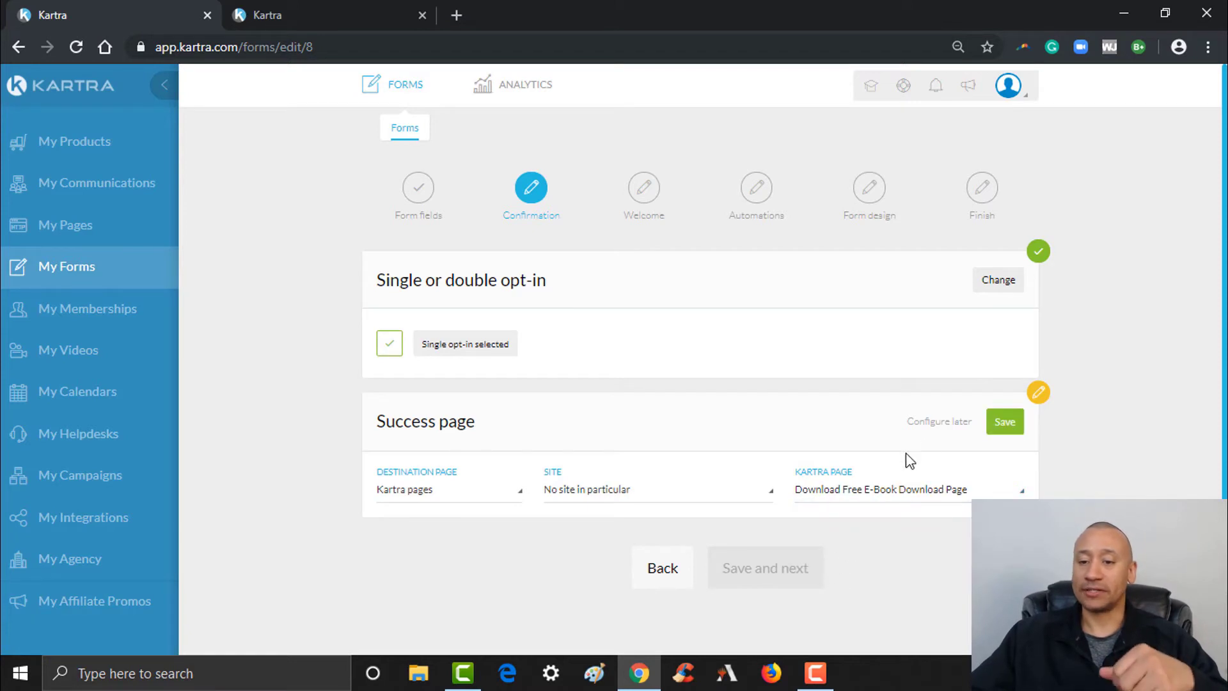
{"action": "left_click", "coordinate": [1001, 424]}
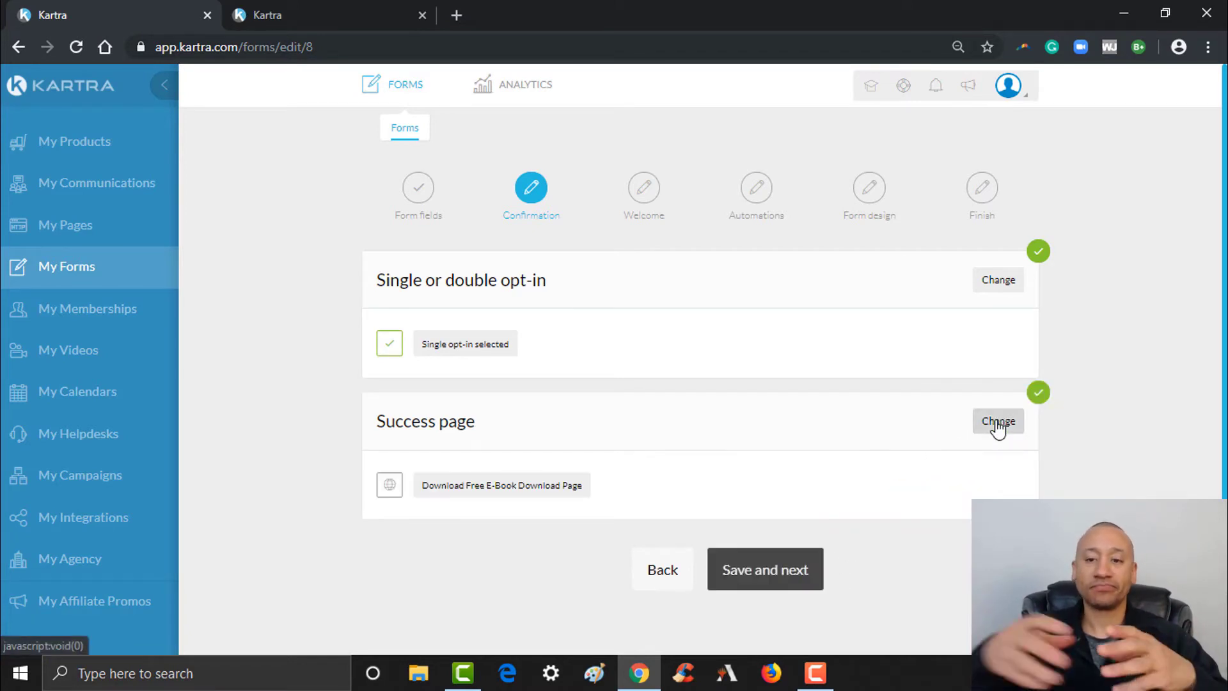
{"action": "left_click", "coordinate": [766, 566]}
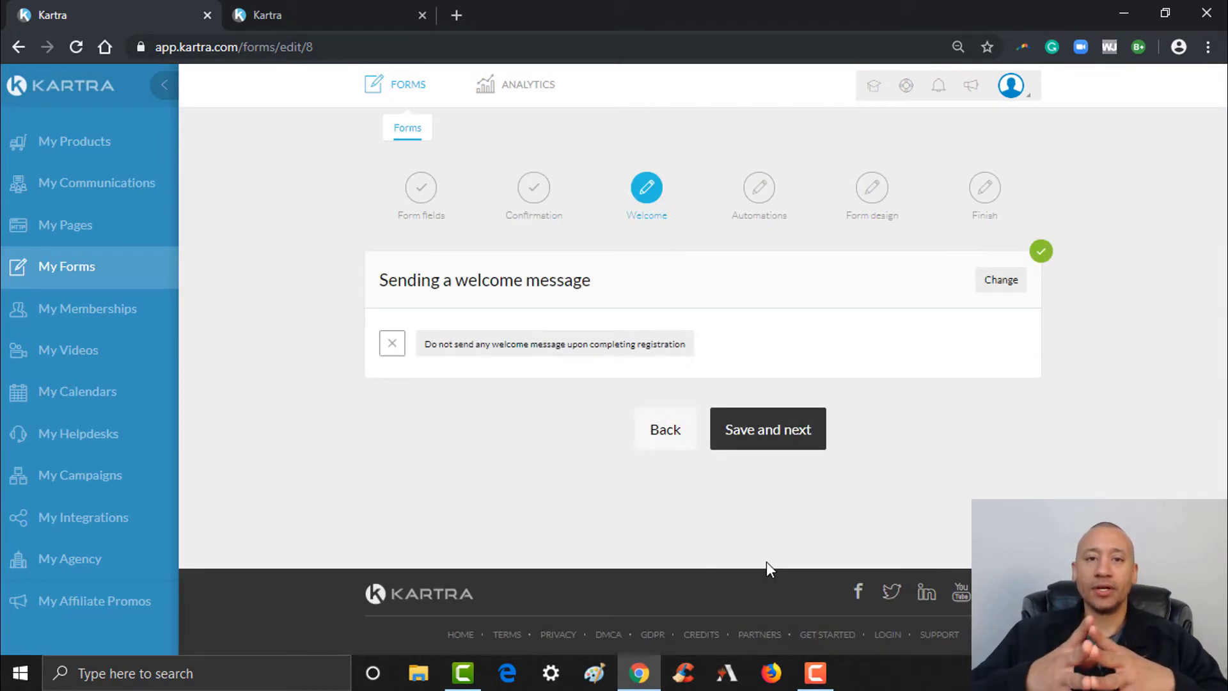
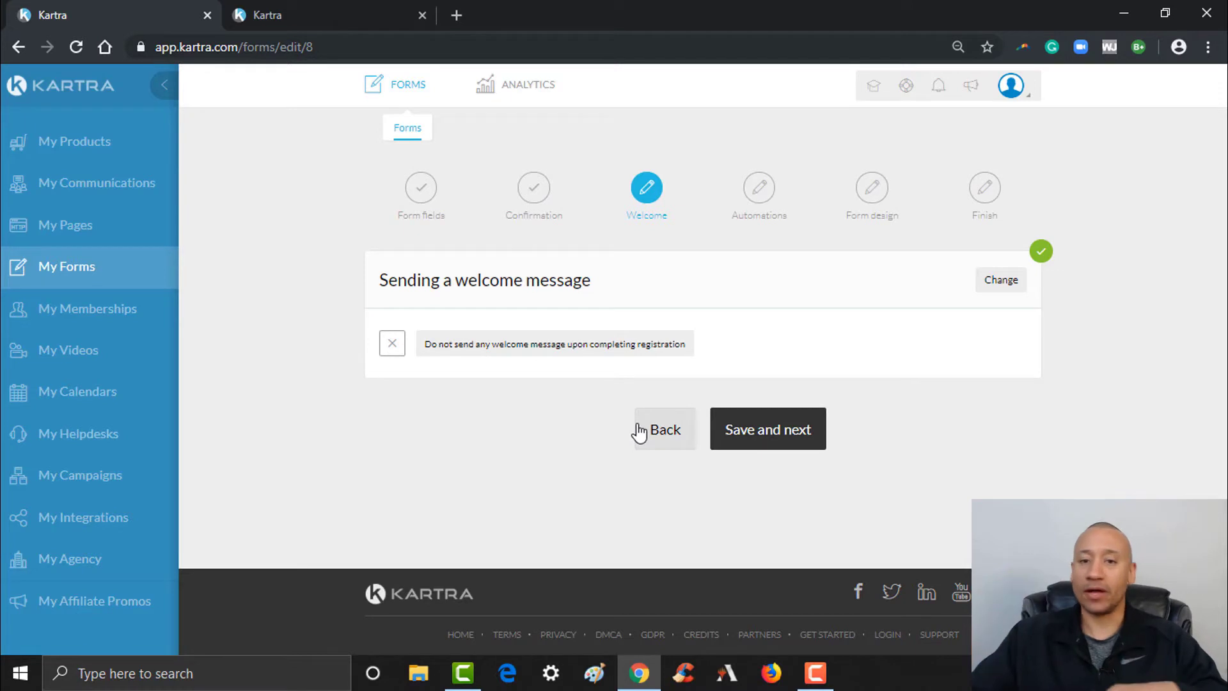
Step: Leave the welcome message off and move on to the Automations step, where tags, lists and sequences are off
{"action": "left_click", "coordinate": [766, 422]}
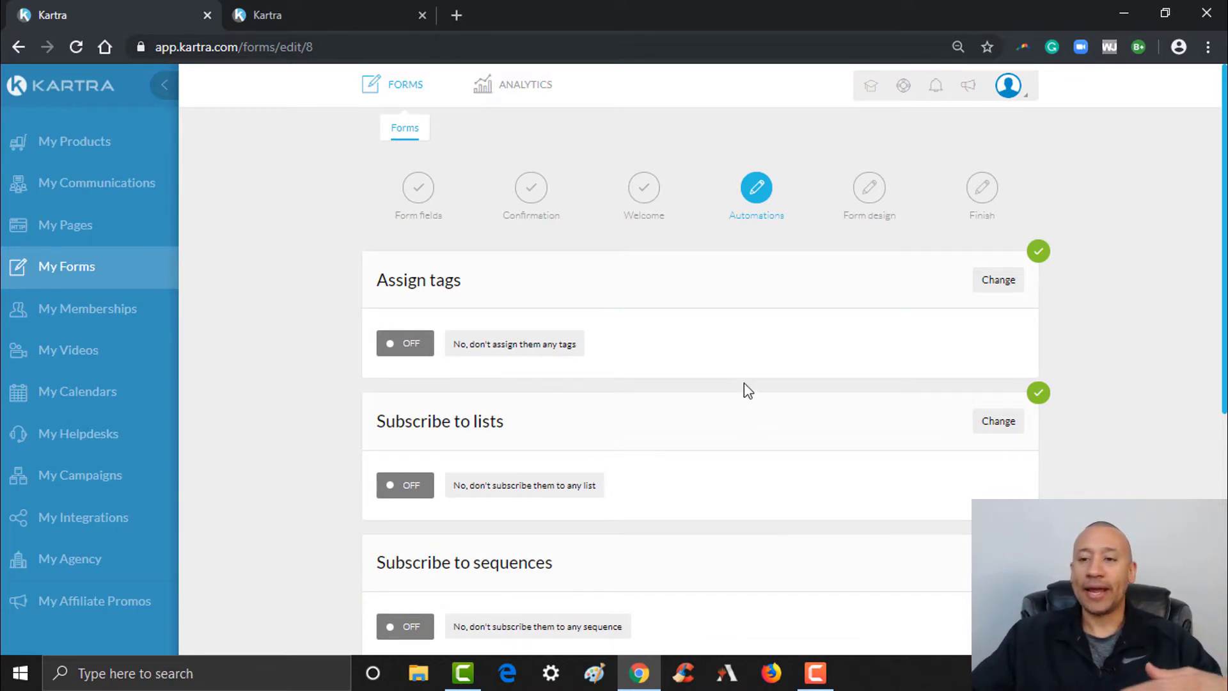
{"action": "scroll", "coordinate": [1225, 308], "scroll_direction": "down", "scroll_amount": 1}
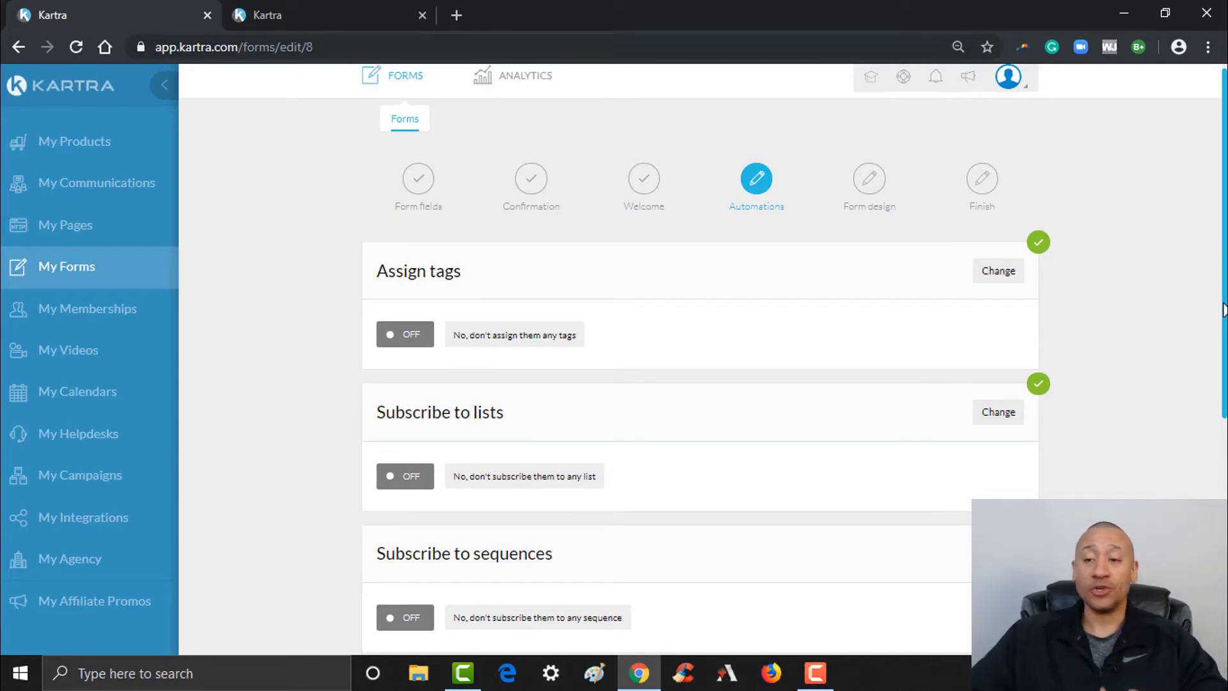
{"action": "scroll", "coordinate": [798, 464], "scroll_direction": "down", "scroll_amount": 2}
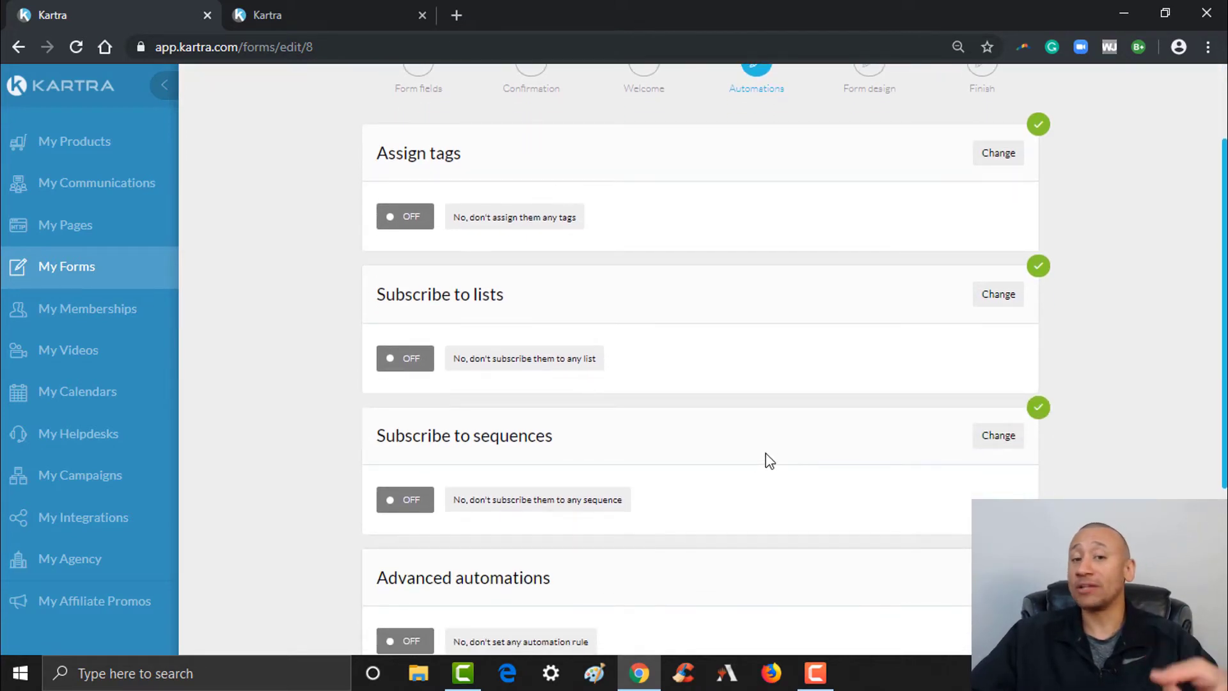
{"action": "scroll", "coordinate": [1214, 239], "scroll_direction": "up", "scroll_amount": 1}
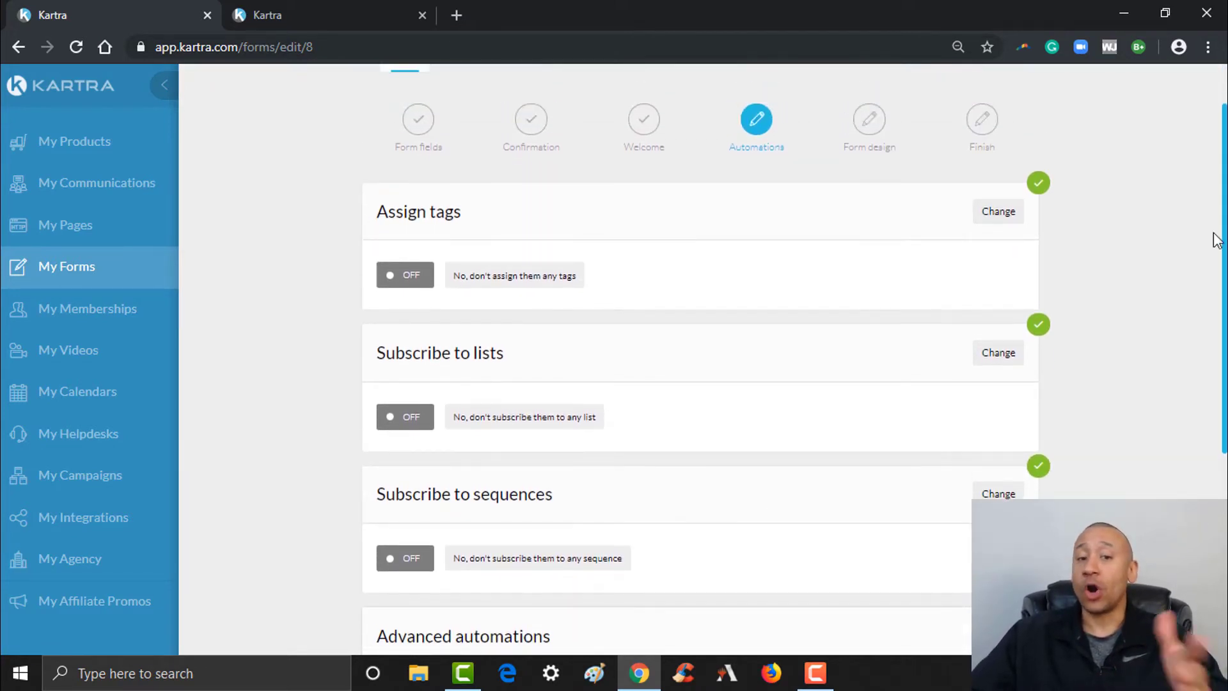
{"action": "left_click", "coordinate": [1006, 219]}
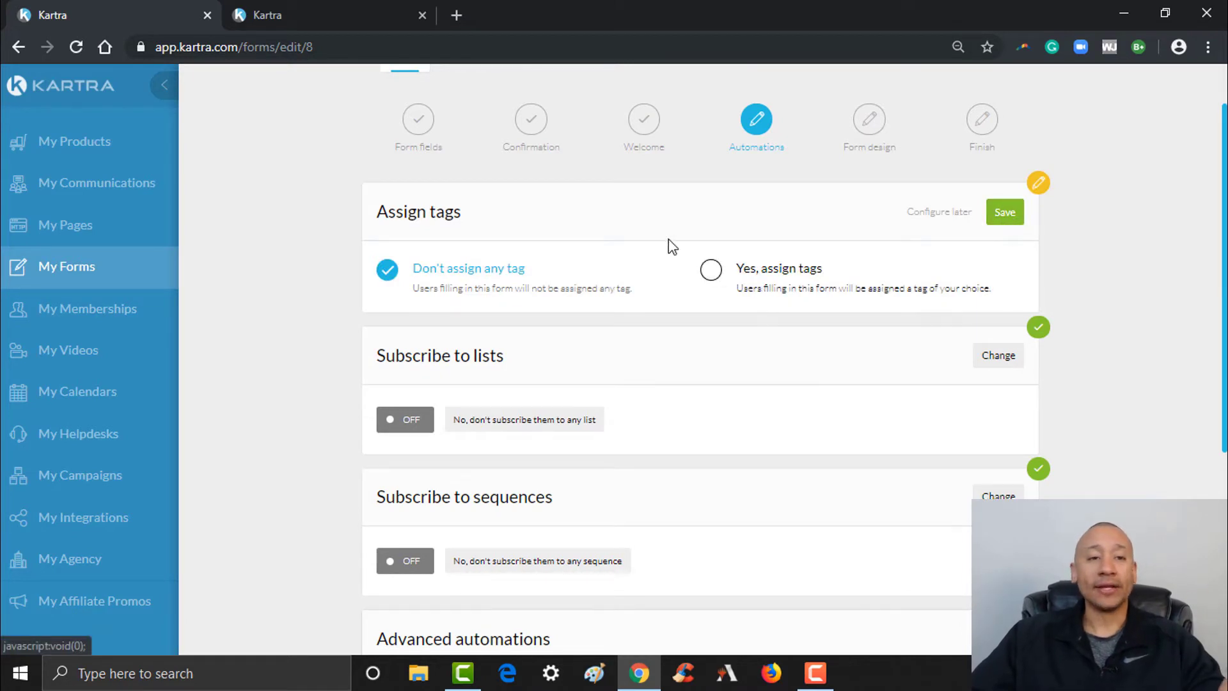
{"action": "left_click", "coordinate": [712, 272]}
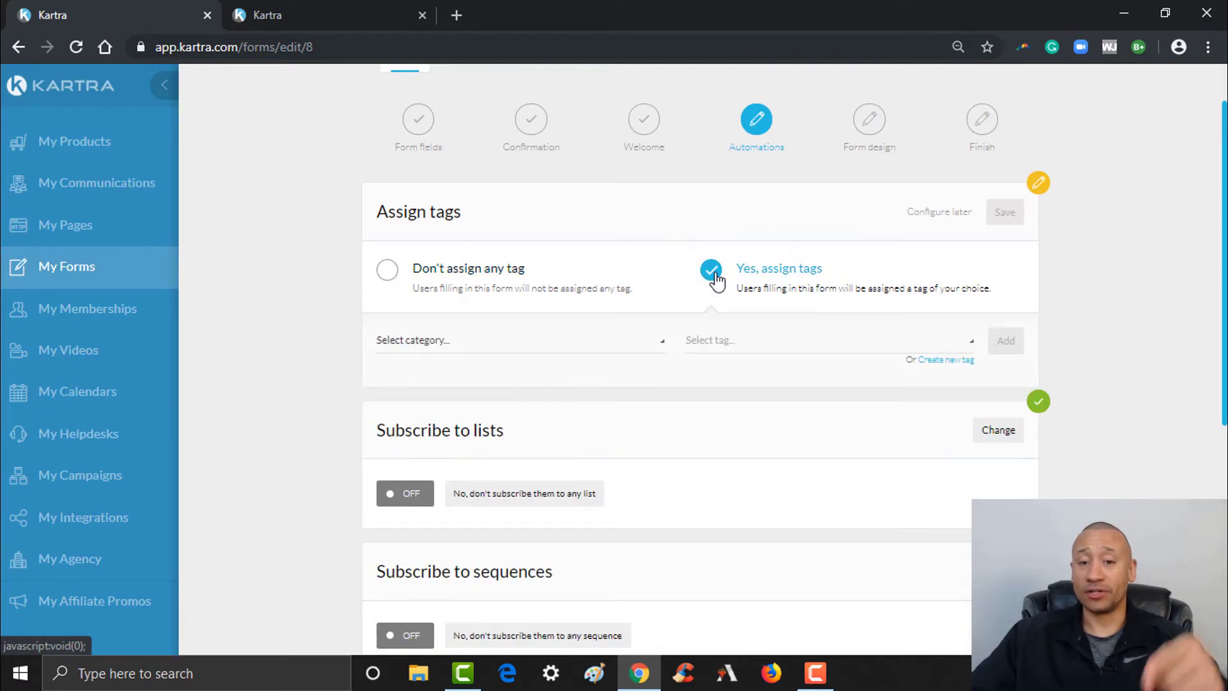
{"action": "left_click", "coordinate": [573, 345]}
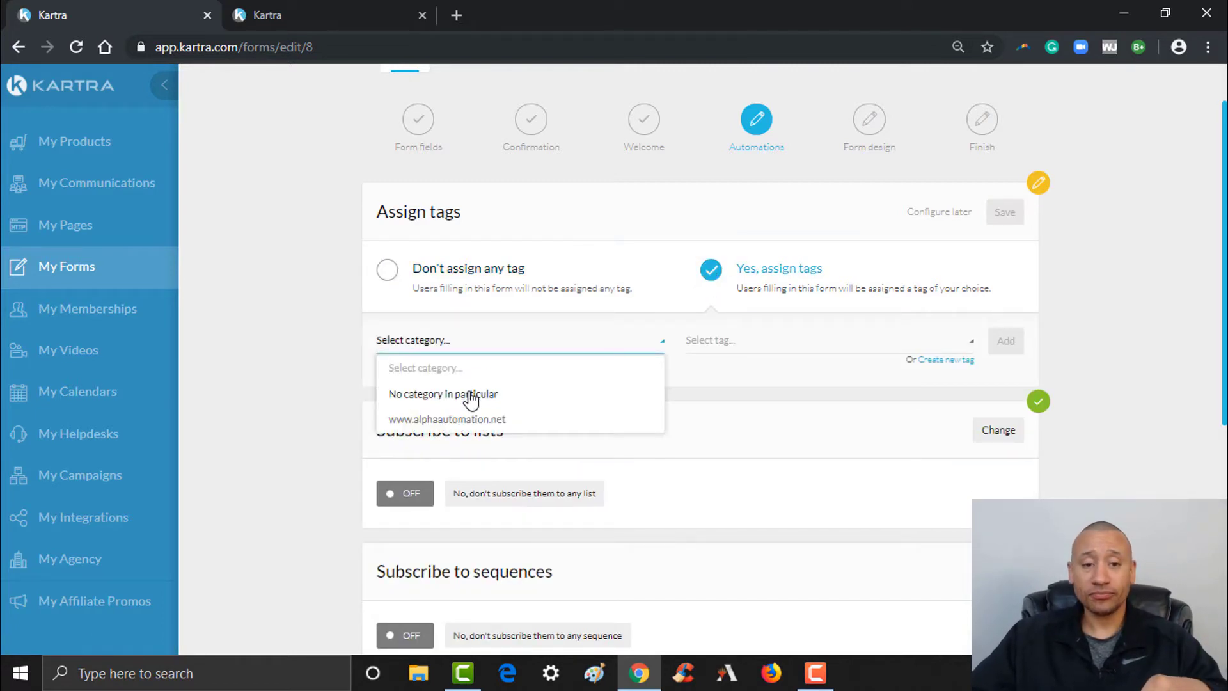
{"action": "left_click", "coordinate": [466, 419]}
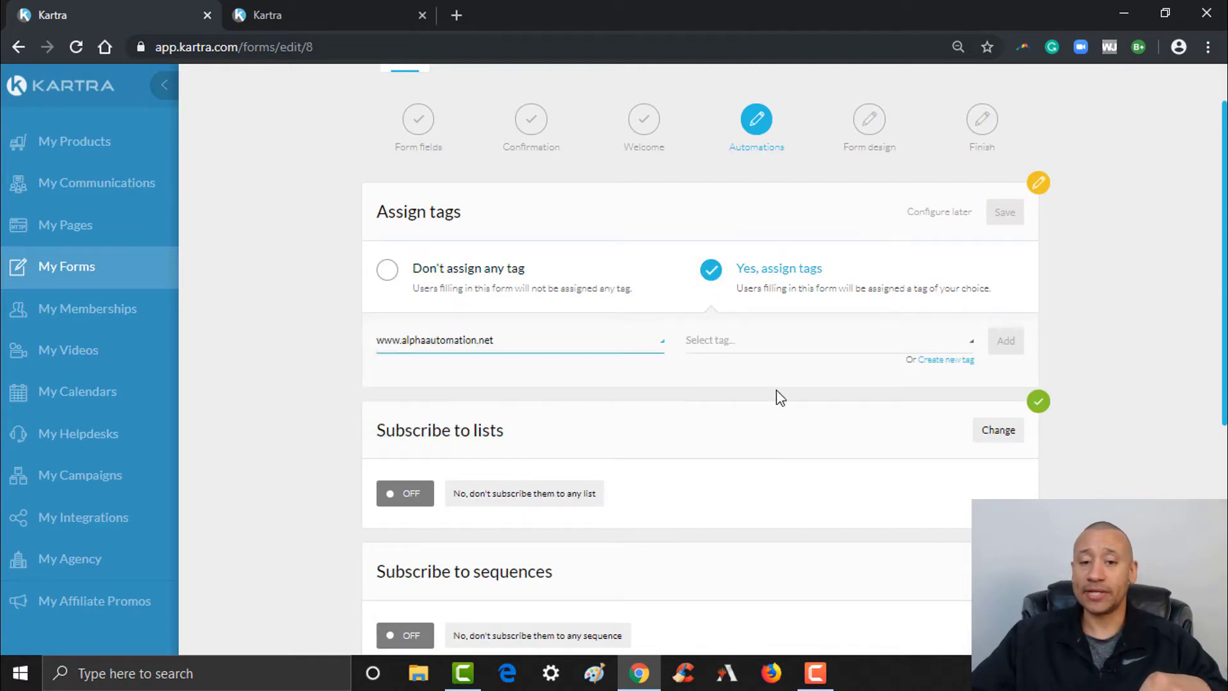
{"action": "left_click", "coordinate": [809, 348]}
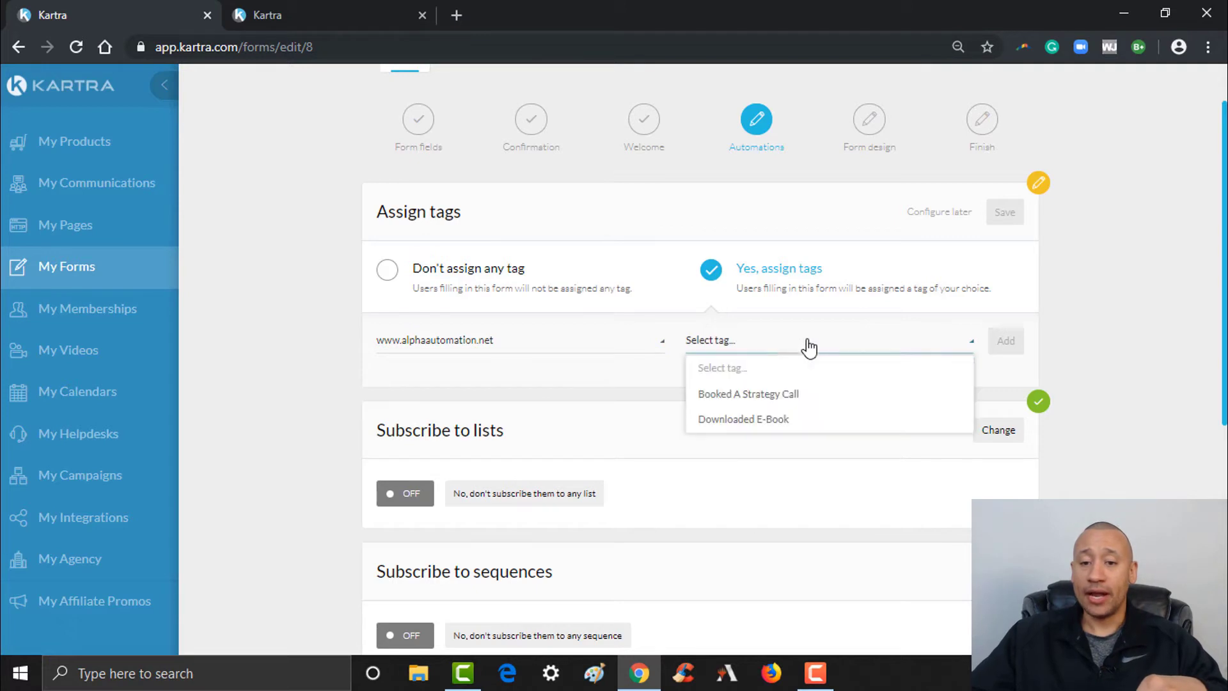
{"action": "left_click", "coordinate": [747, 419]}
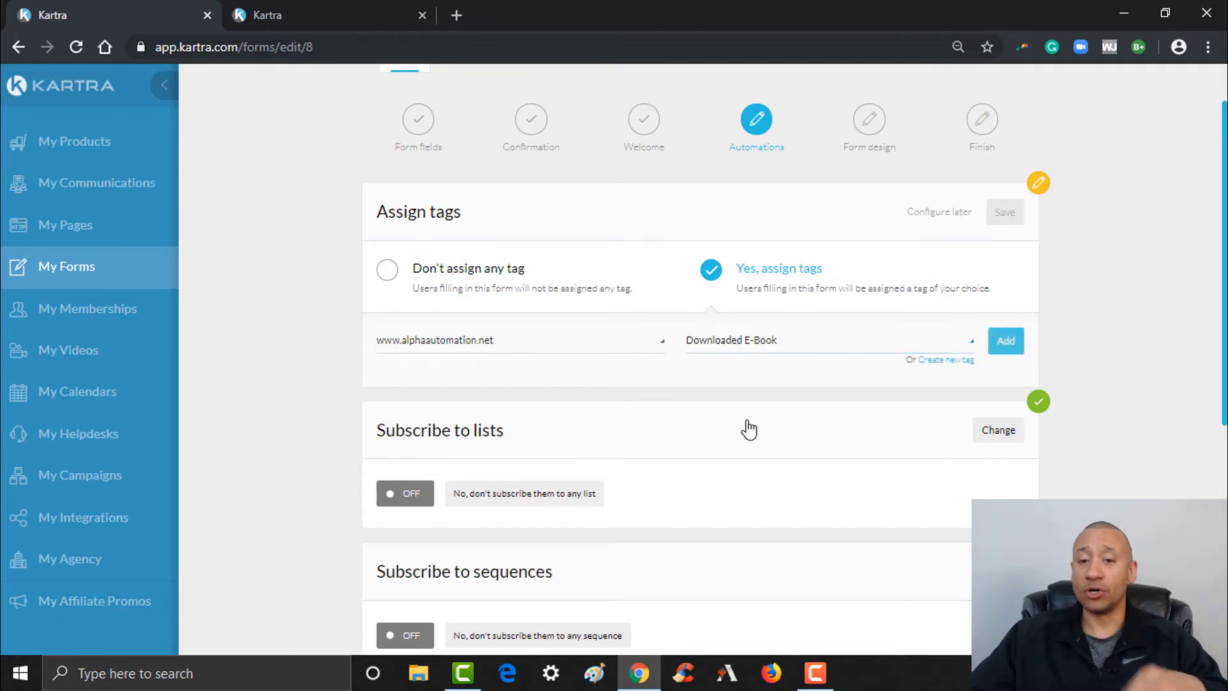
{"action": "left_click", "coordinate": [1008, 342]}
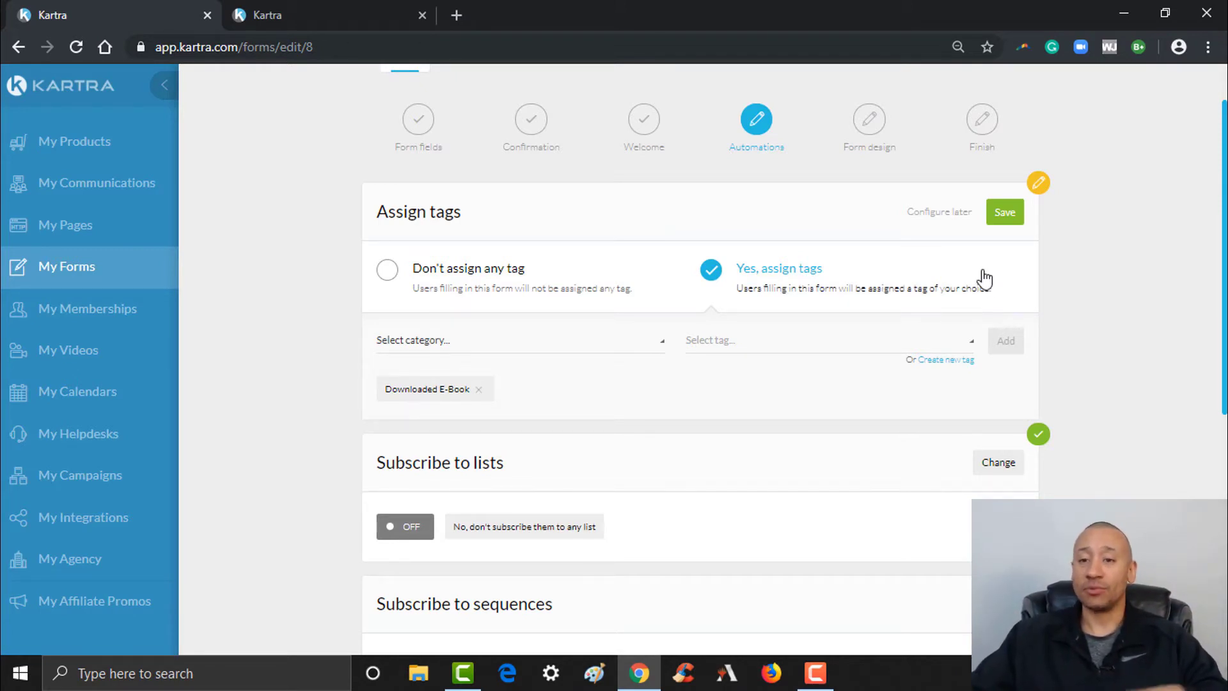
{"action": "left_click", "coordinate": [1016, 215]}
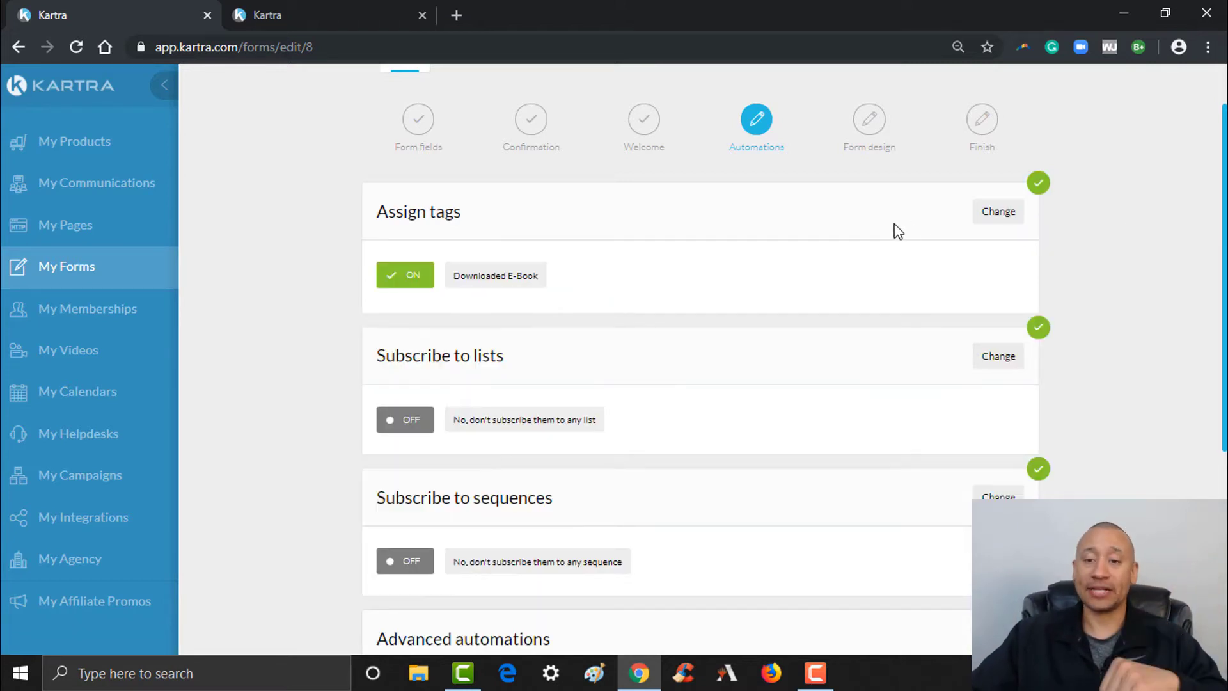
{"action": "scroll", "coordinate": [1209, 254], "scroll_direction": "down", "scroll_amount": 1}
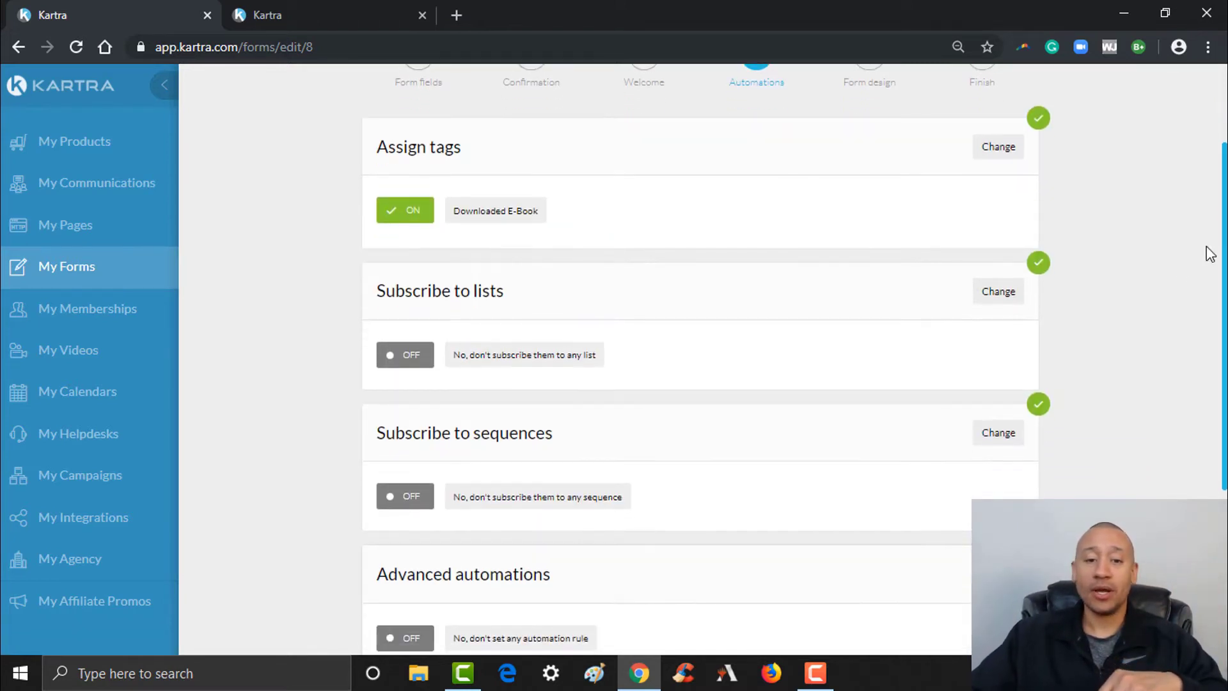
{"action": "left_click", "coordinate": [1005, 294]}
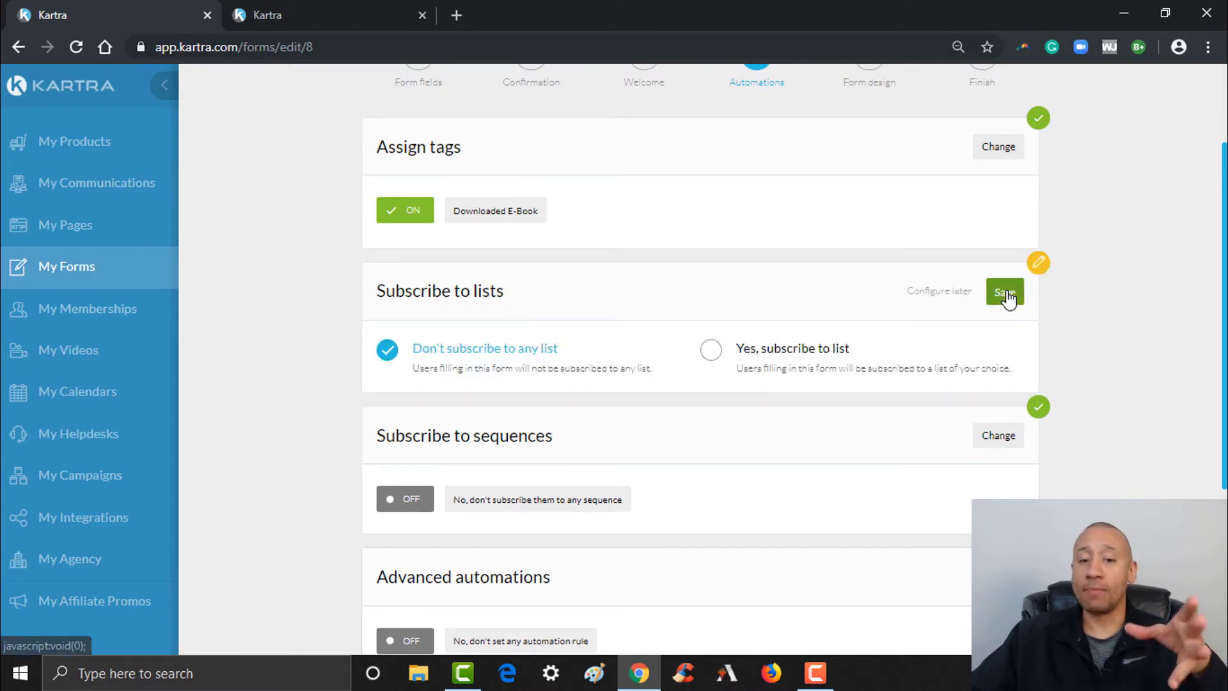
{"action": "left_click", "coordinate": [783, 353]}
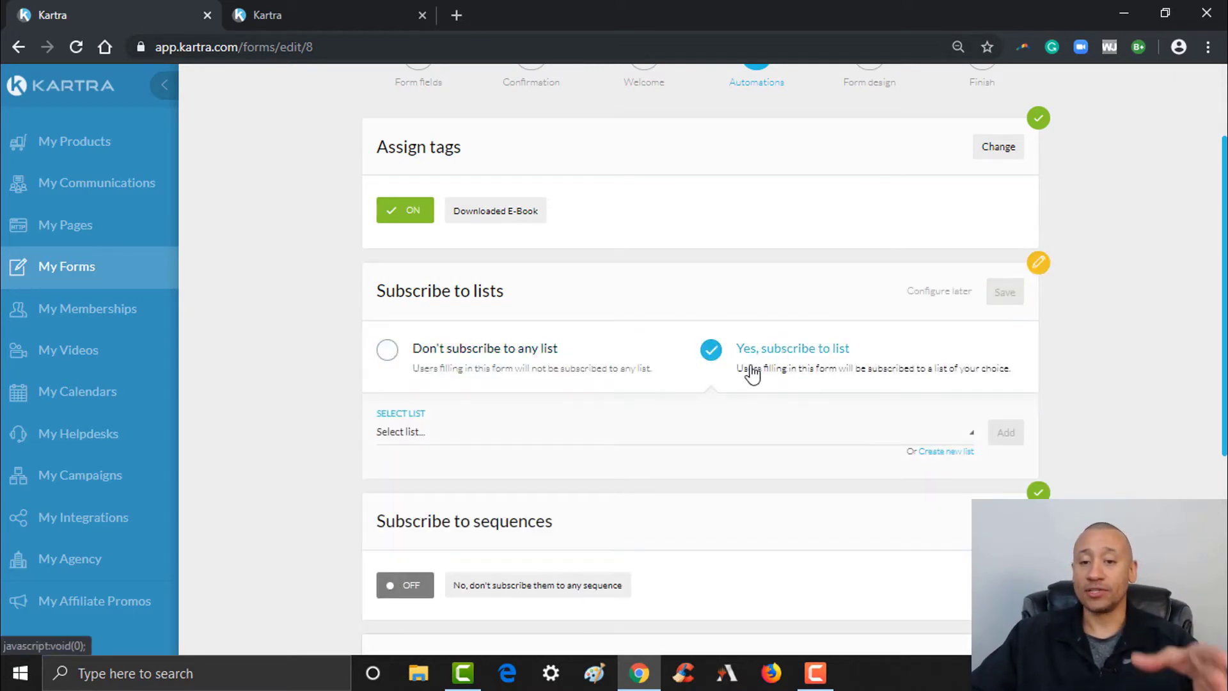
{"action": "left_click", "coordinate": [634, 427]}
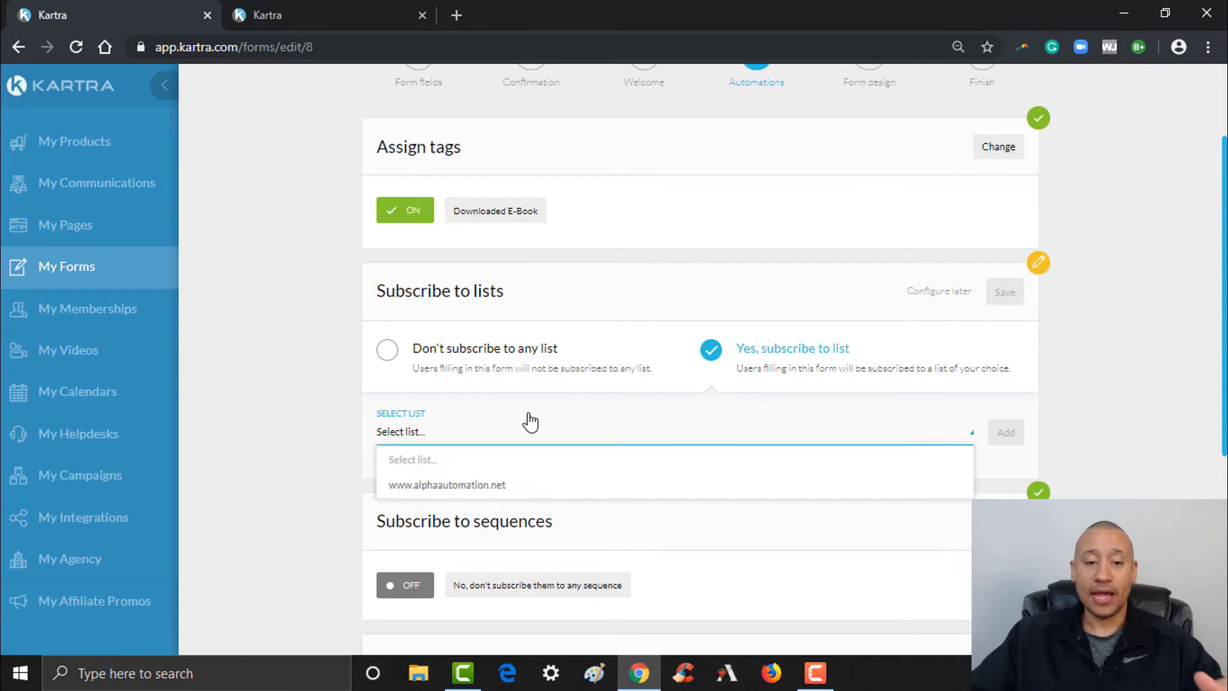
{"action": "left_click", "coordinate": [480, 488]}
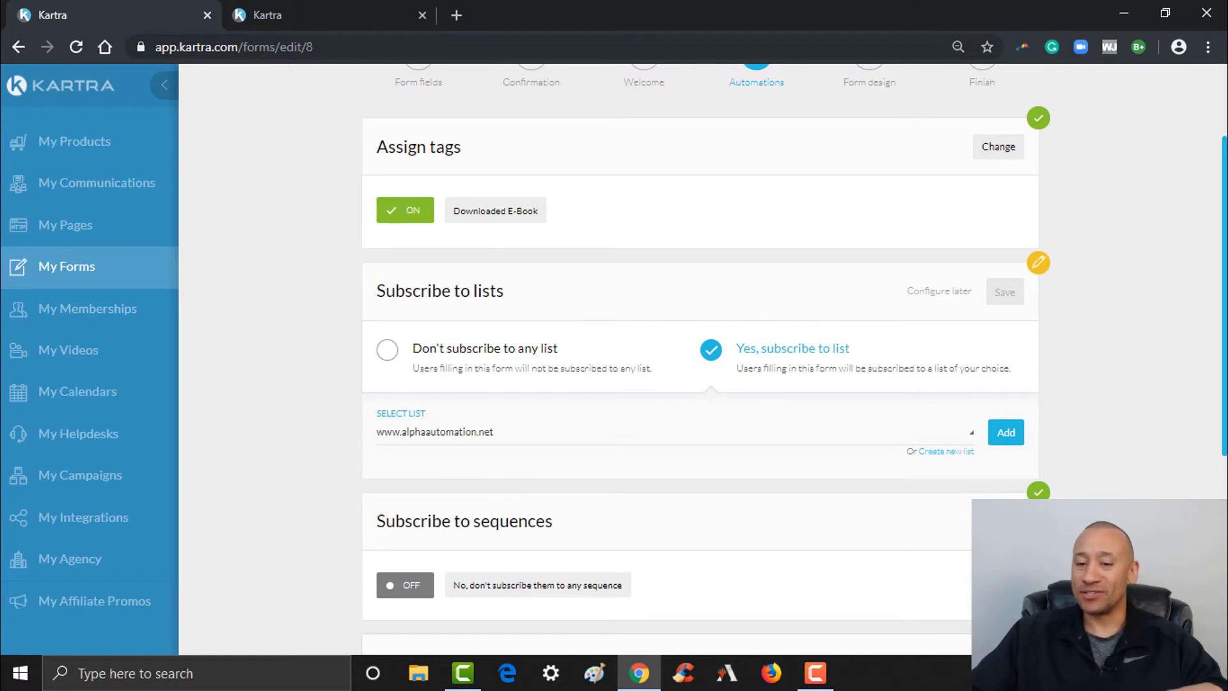
{"action": "left_click", "coordinate": [1007, 442]}
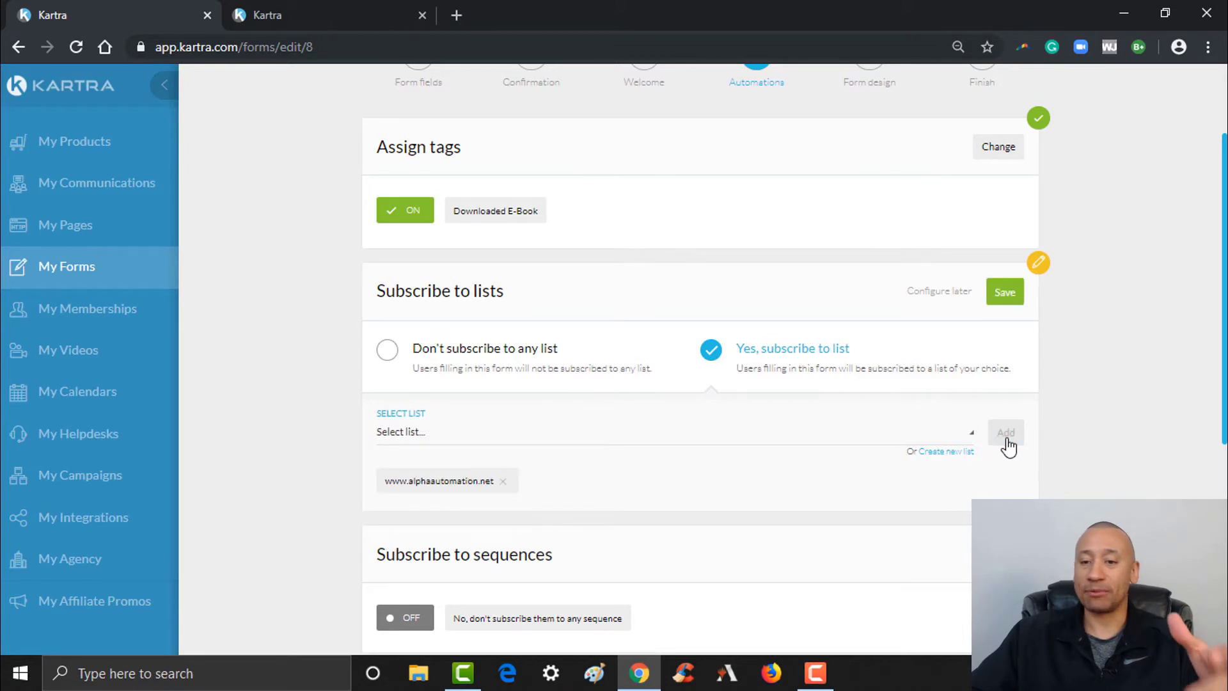
{"action": "left_click", "coordinate": [1004, 293]}
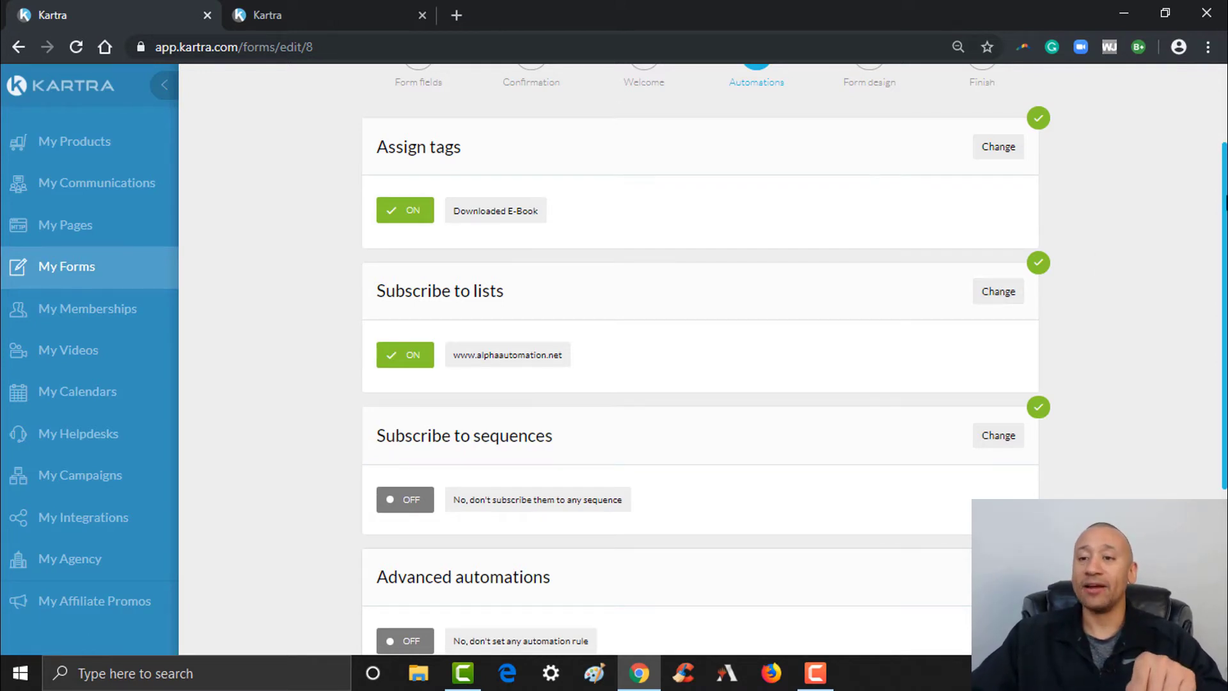
{"action": "left_click_drag", "start_coordinate": [1225, 204], "coordinate": [1223, 139]}
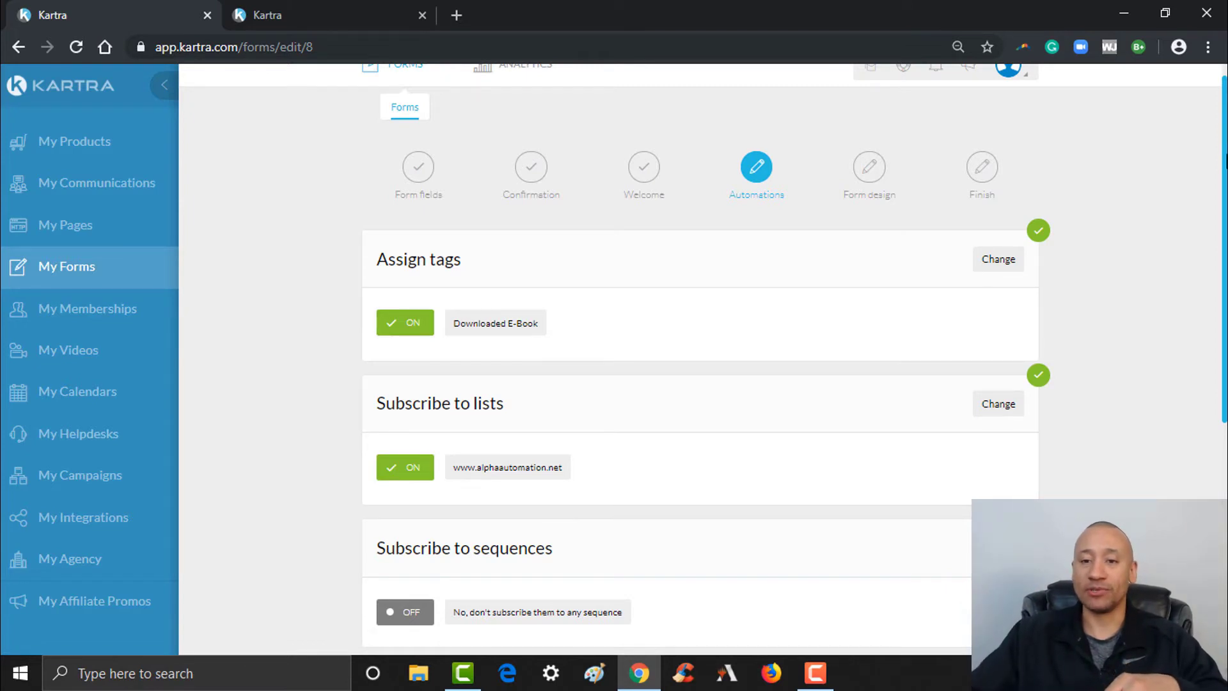
{"action": "scroll", "coordinate": [806, 588], "scroll_direction": "down", "scroll_amount": 6}
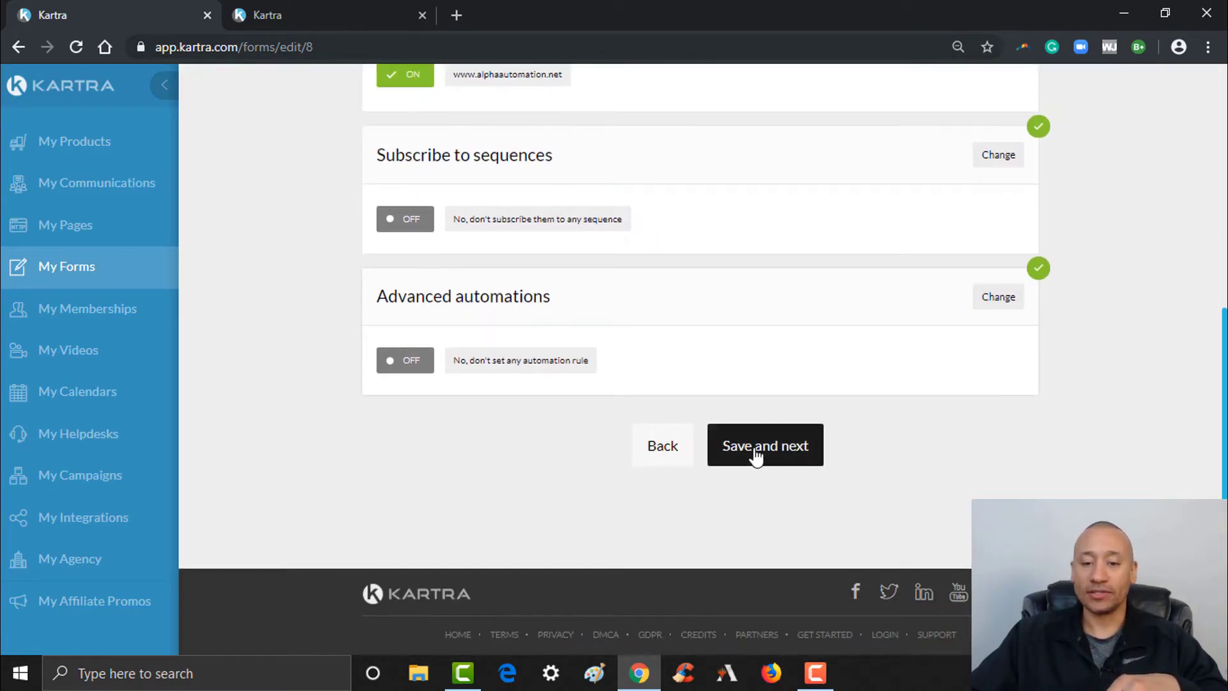
Step: Save automations, keep the 'In a Kartra Page, Video or Calendar' form design, and finish the wizard
{"action": "left_click", "coordinate": [756, 451]}
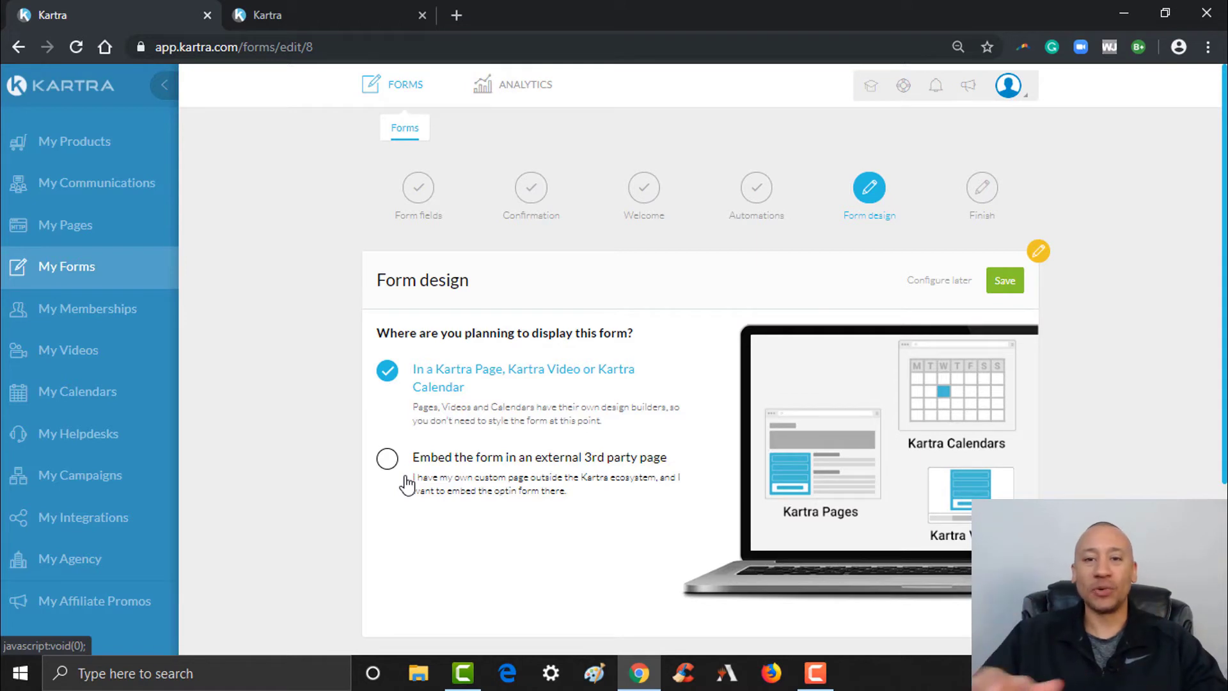
{"action": "left_click", "coordinate": [1004, 281]}
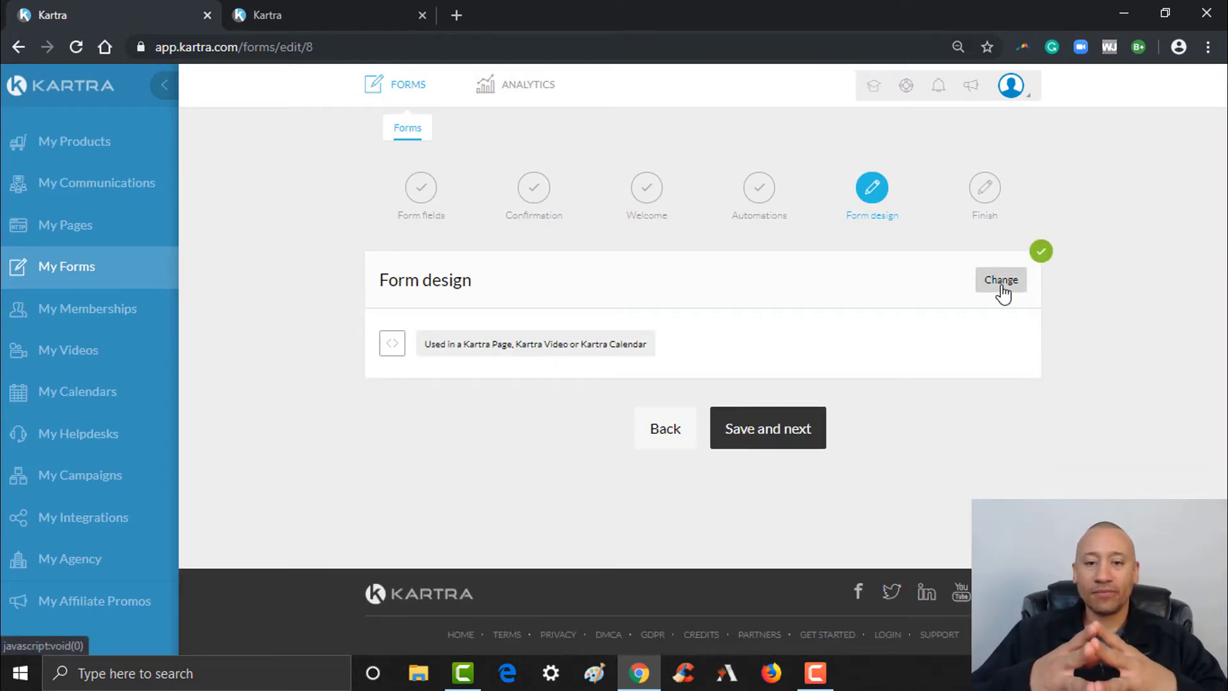
{"action": "left_click", "coordinate": [814, 444]}
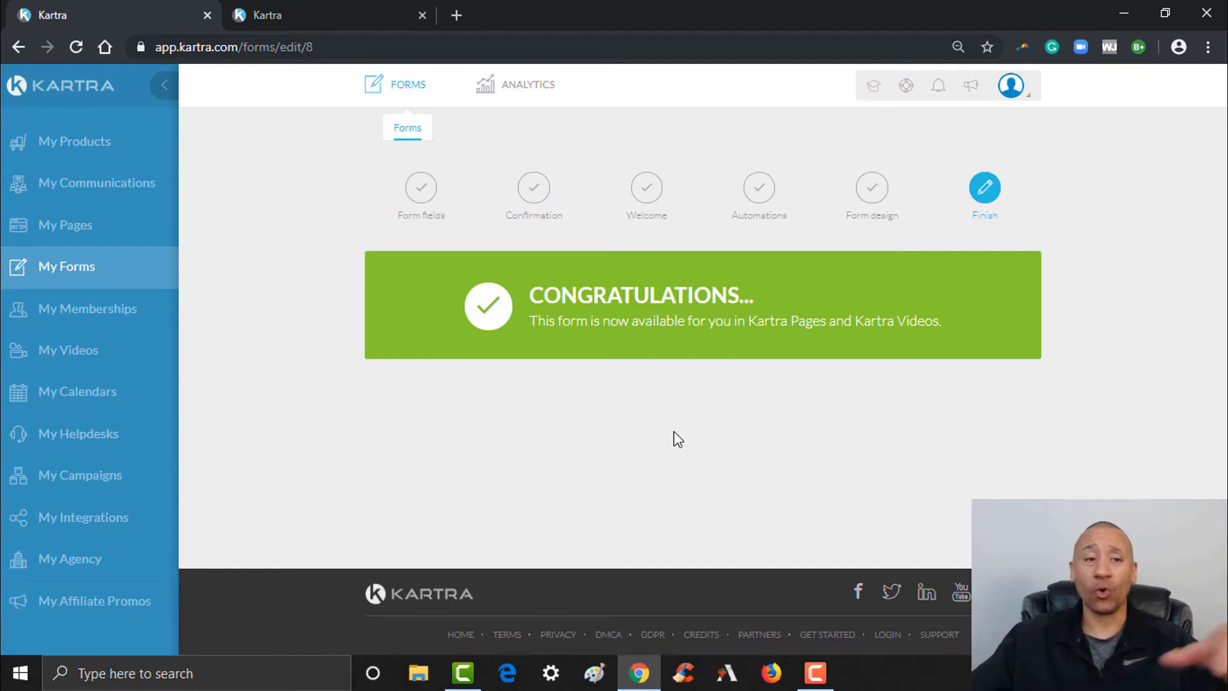
Step: From the landing pages list, open the Download Free E-Book page in the page builder
{"action": "left_click", "coordinate": [86, 231]}
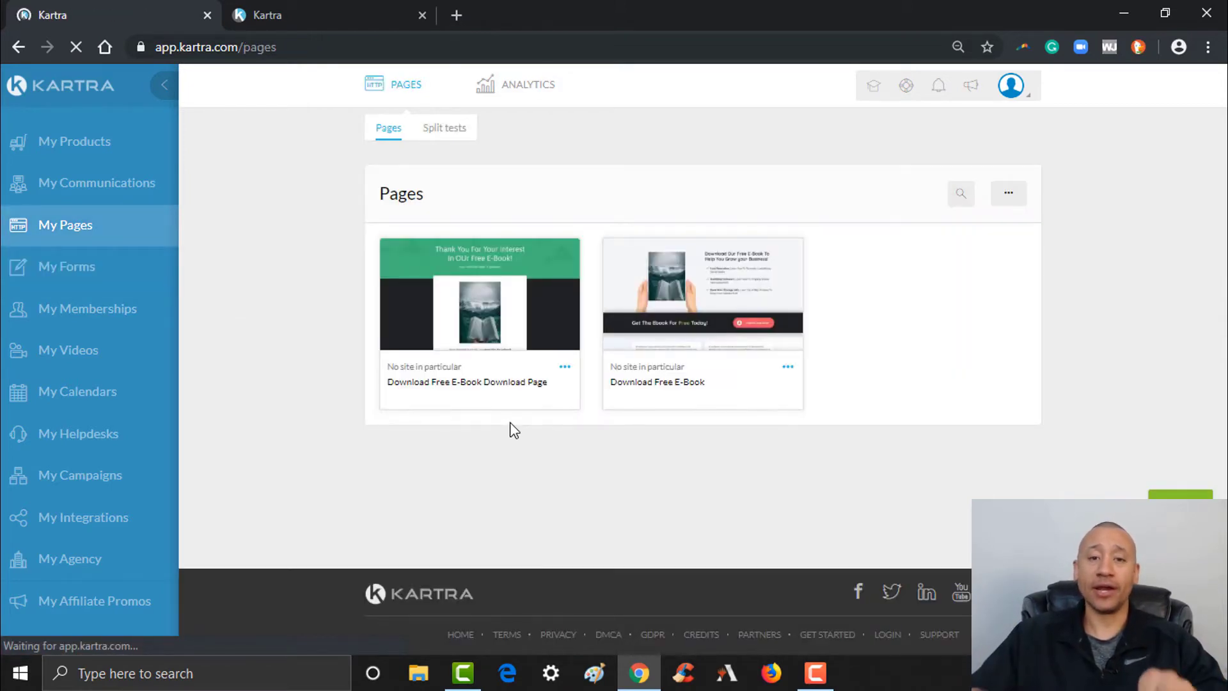
{"action": "left_click", "coordinate": [788, 369]}
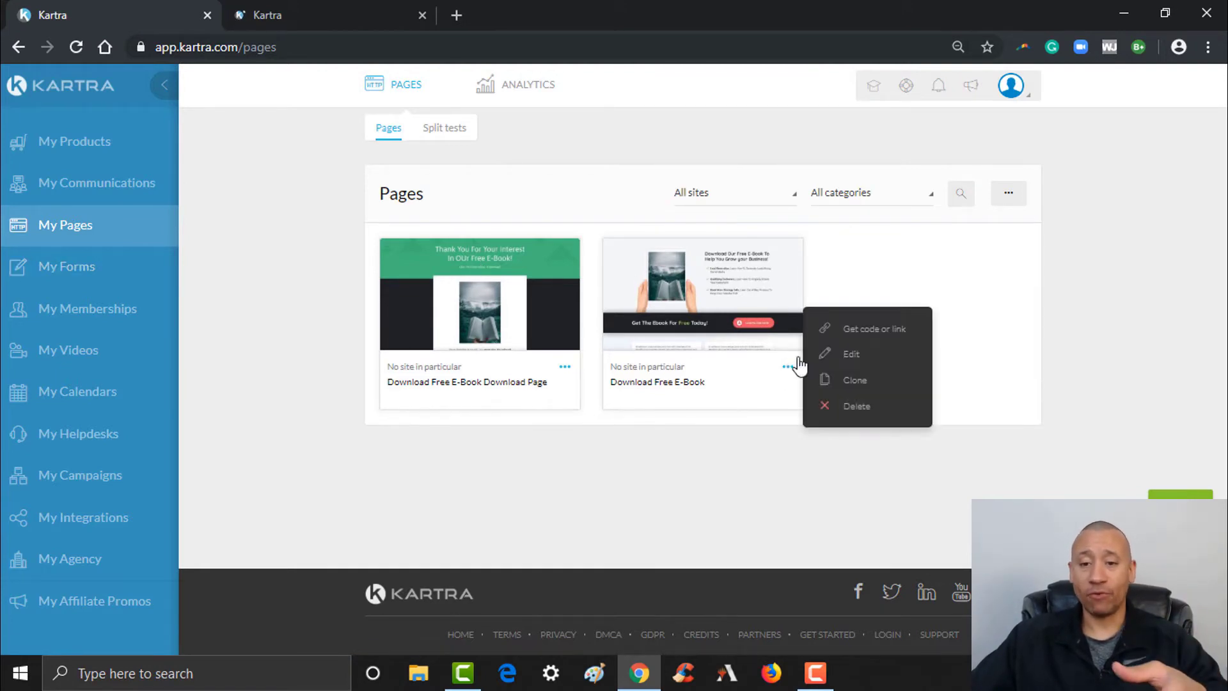
{"action": "left_click", "coordinate": [838, 362]}
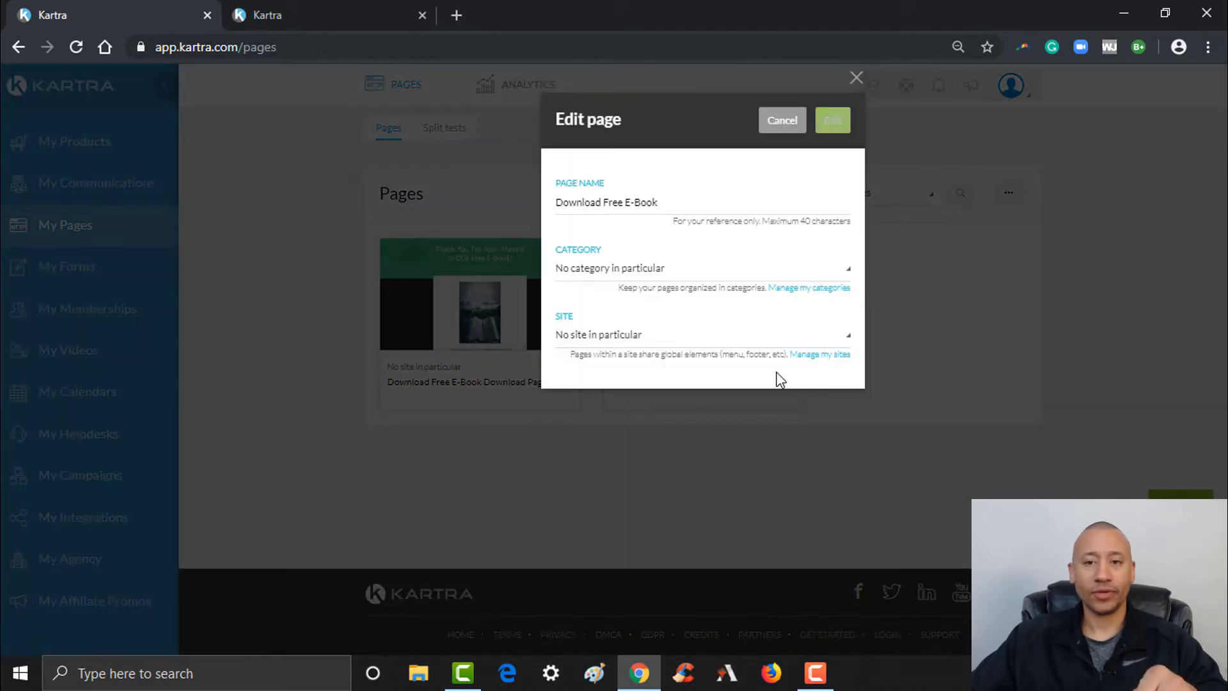
{"action": "left_click", "coordinate": [833, 120]}
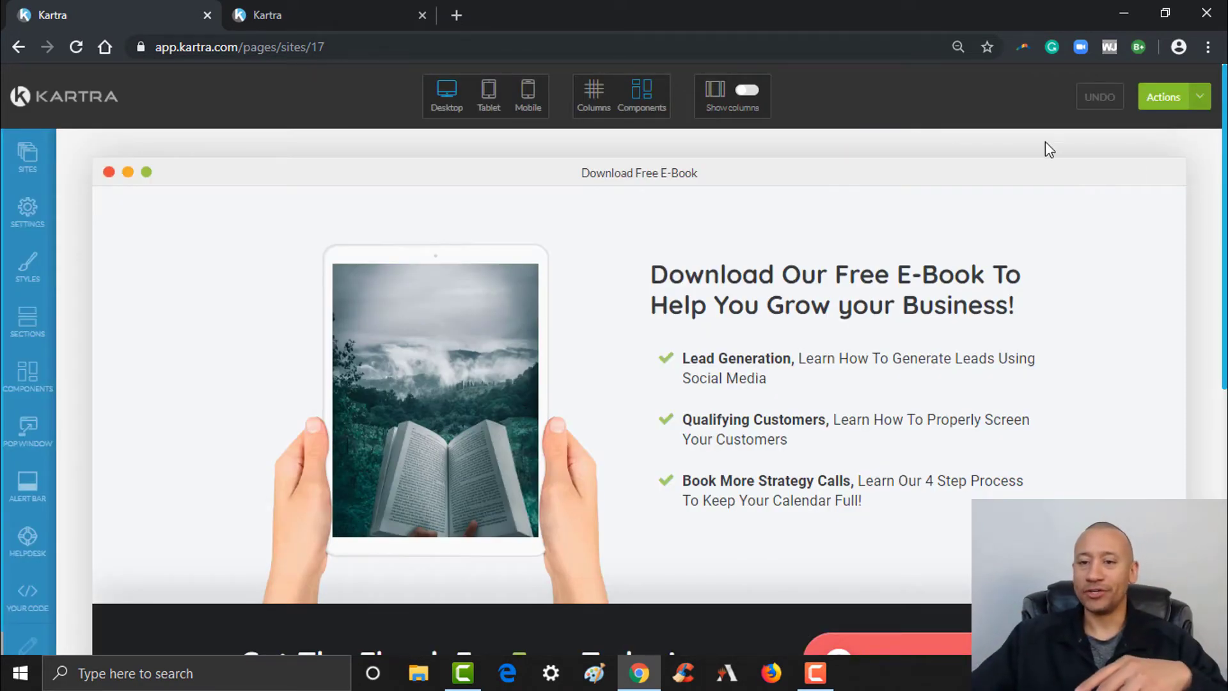
Step: Set the Download Now button's link to 'Pop an opt-in form'
{"action": "scroll", "coordinate": [910, 417], "scroll_direction": "down", "scroll_amount": 4}
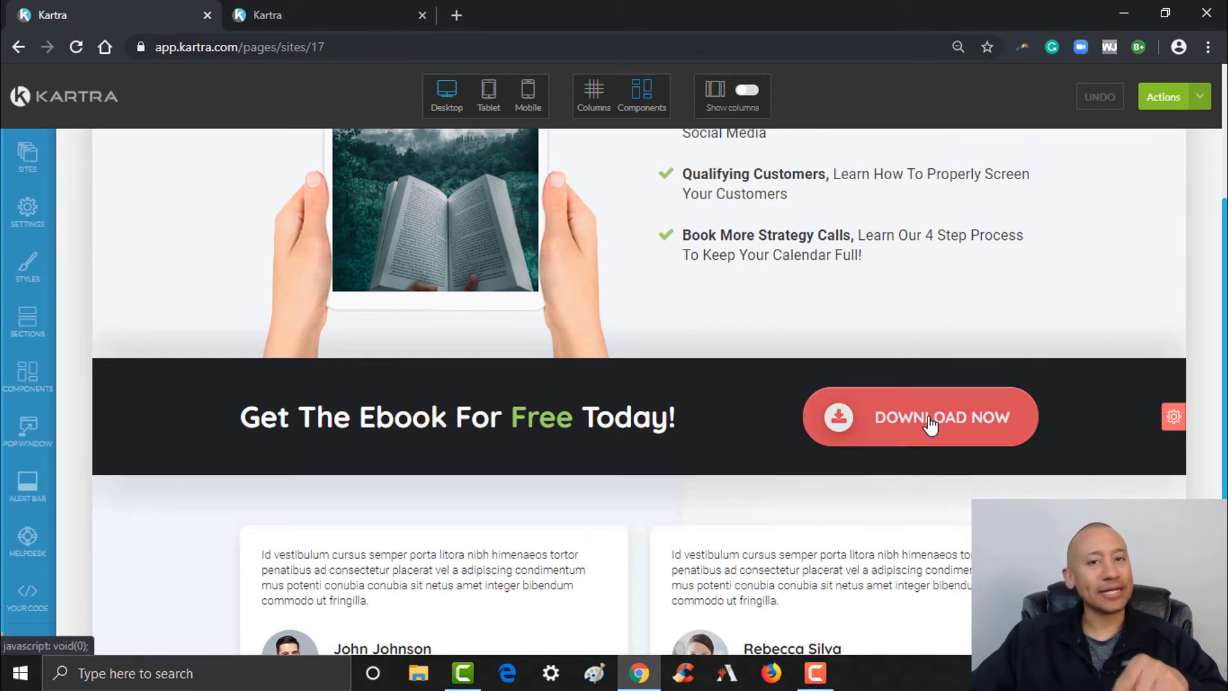
{"action": "mouse_move", "coordinate": [931, 422]}
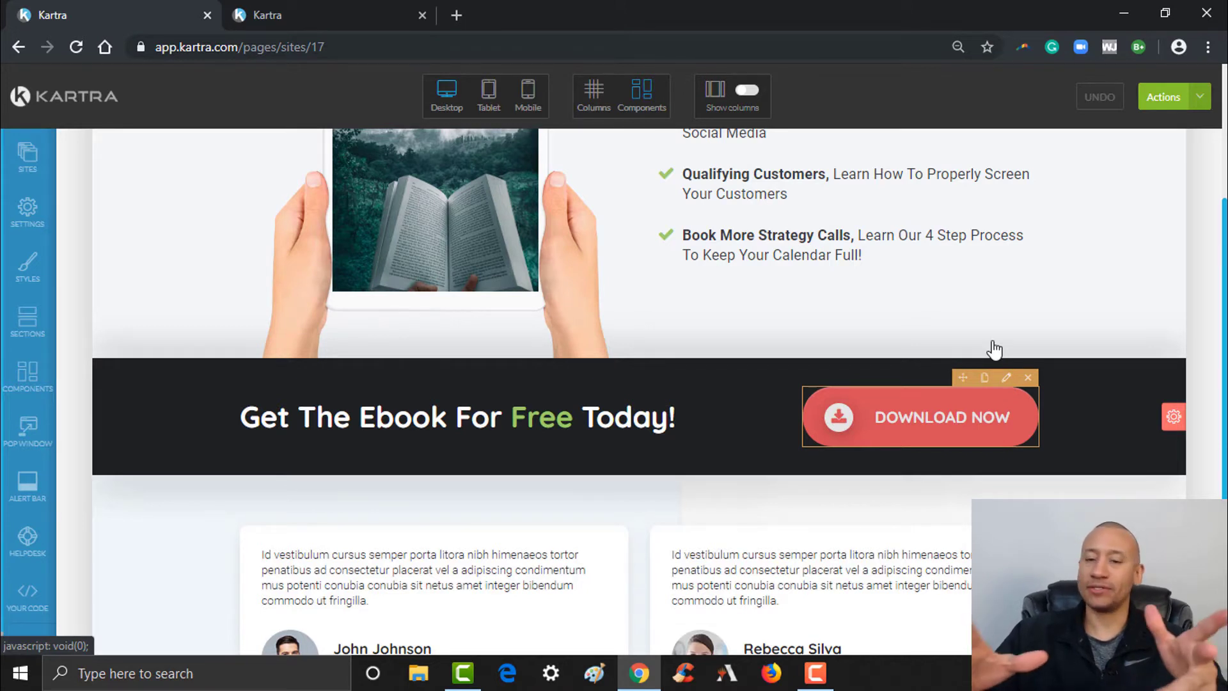
{"action": "left_click", "coordinate": [994, 349]}
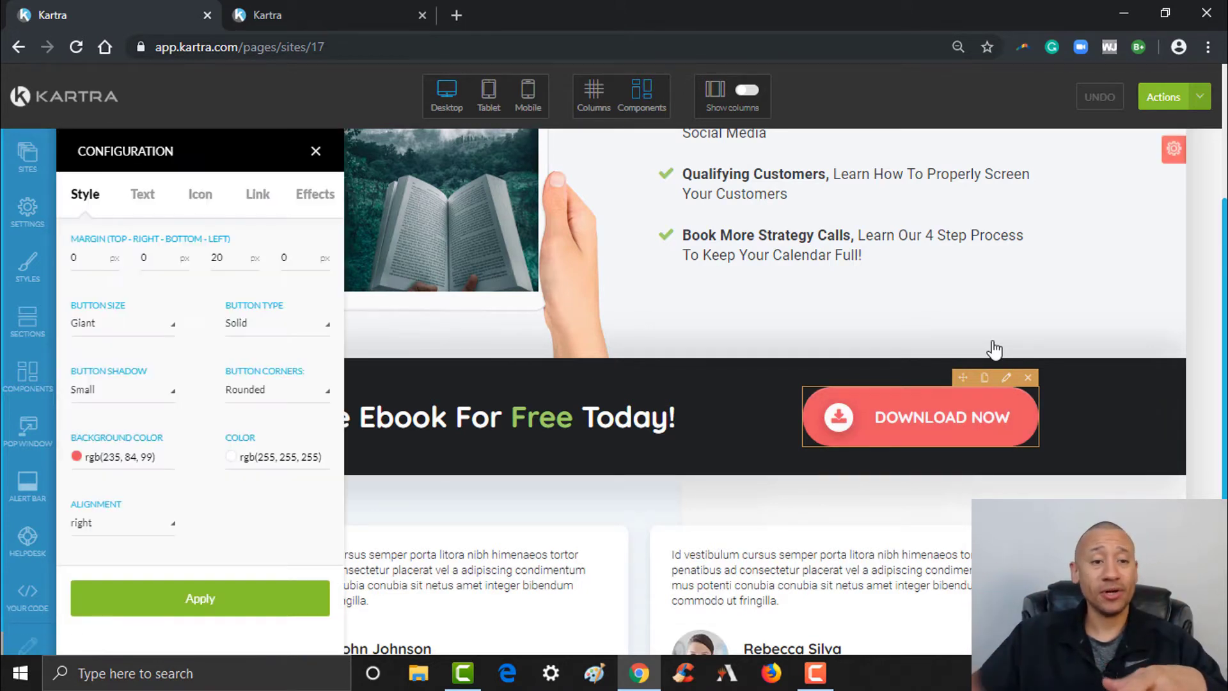
{"action": "left_click", "coordinate": [257, 196]}
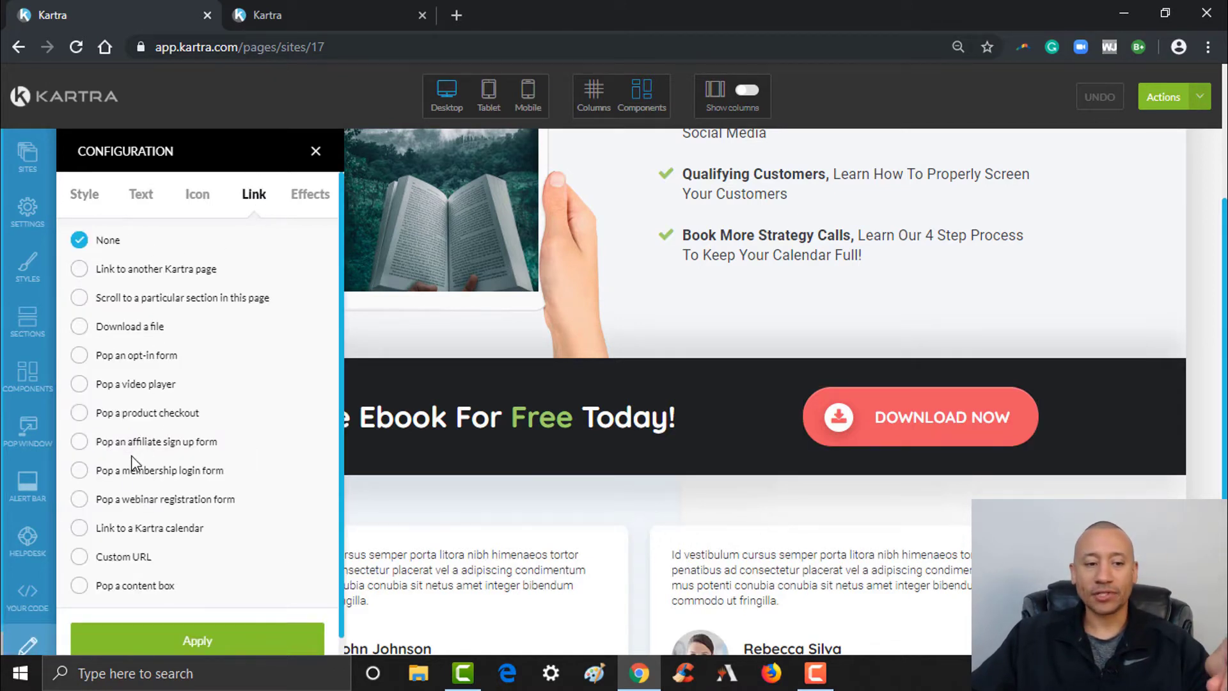
{"action": "left_click", "coordinate": [80, 357]}
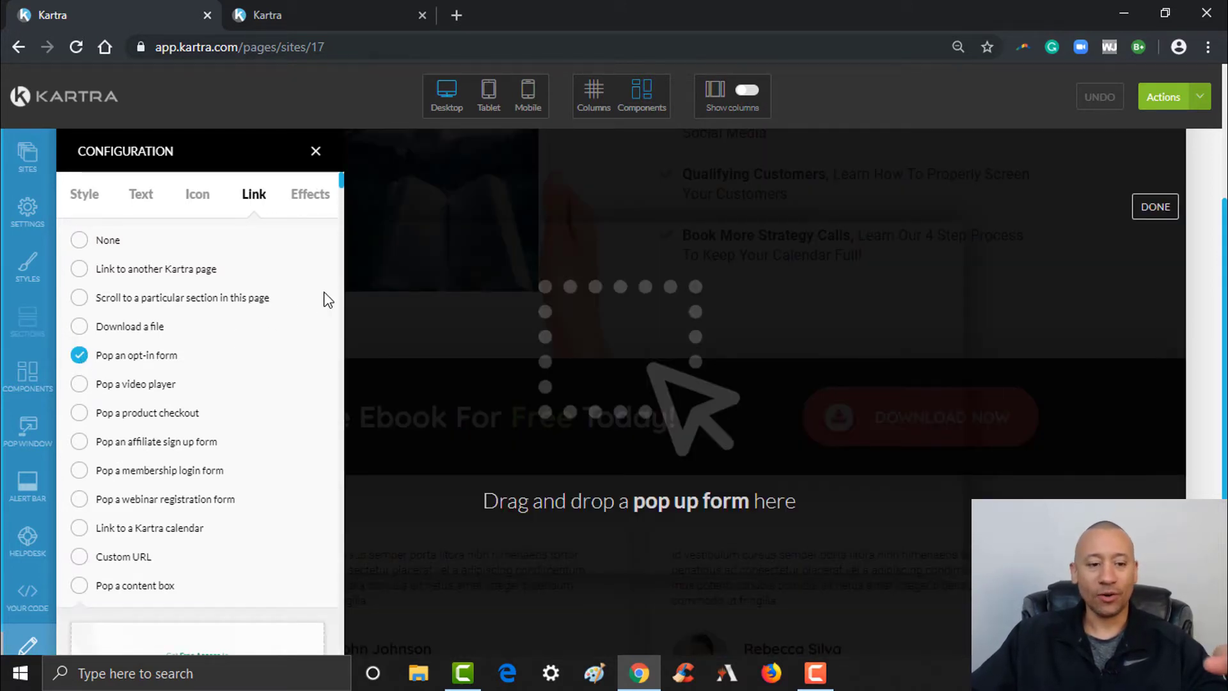
{"action": "left_click_drag", "start_coordinate": [341, 181], "coordinate": [346, 247]}
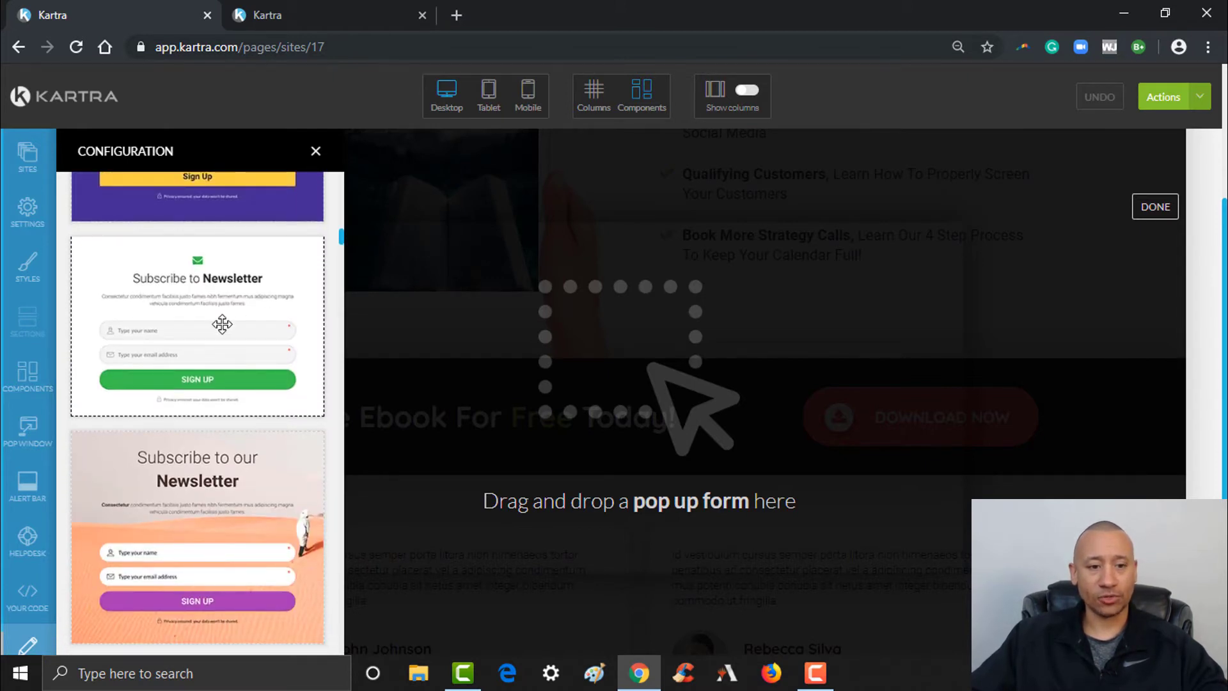
Step: Drop the Subscribe to Newsletter template into the pop-up and open its placeholder form settings
{"action": "left_click_drag", "start_coordinate": [222, 324], "coordinate": [615, 269]}
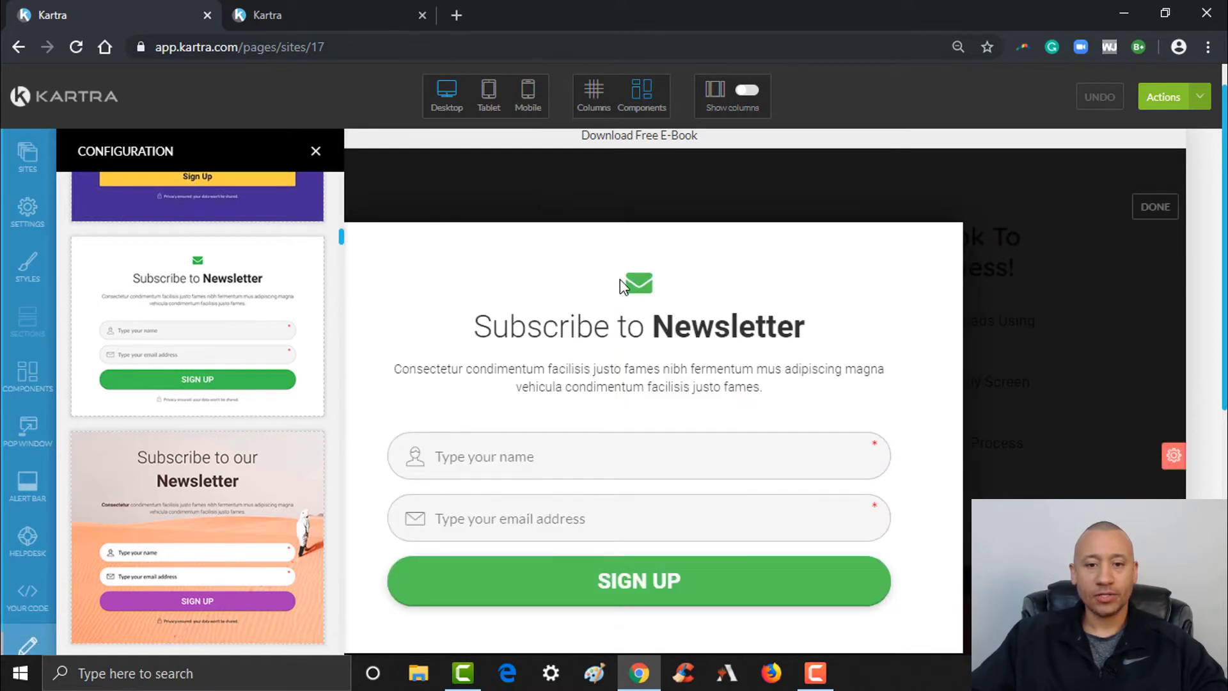
{"action": "mouse_move", "coordinate": [606, 476]}
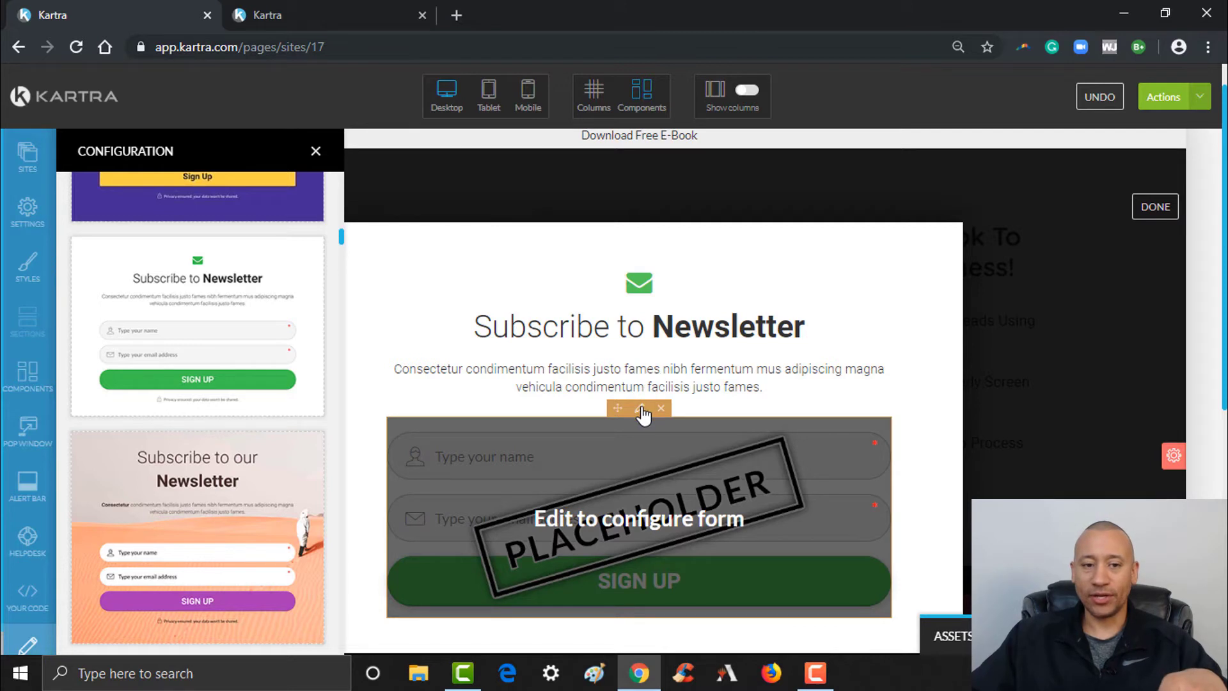
{"action": "left_click", "coordinate": [641, 410]}
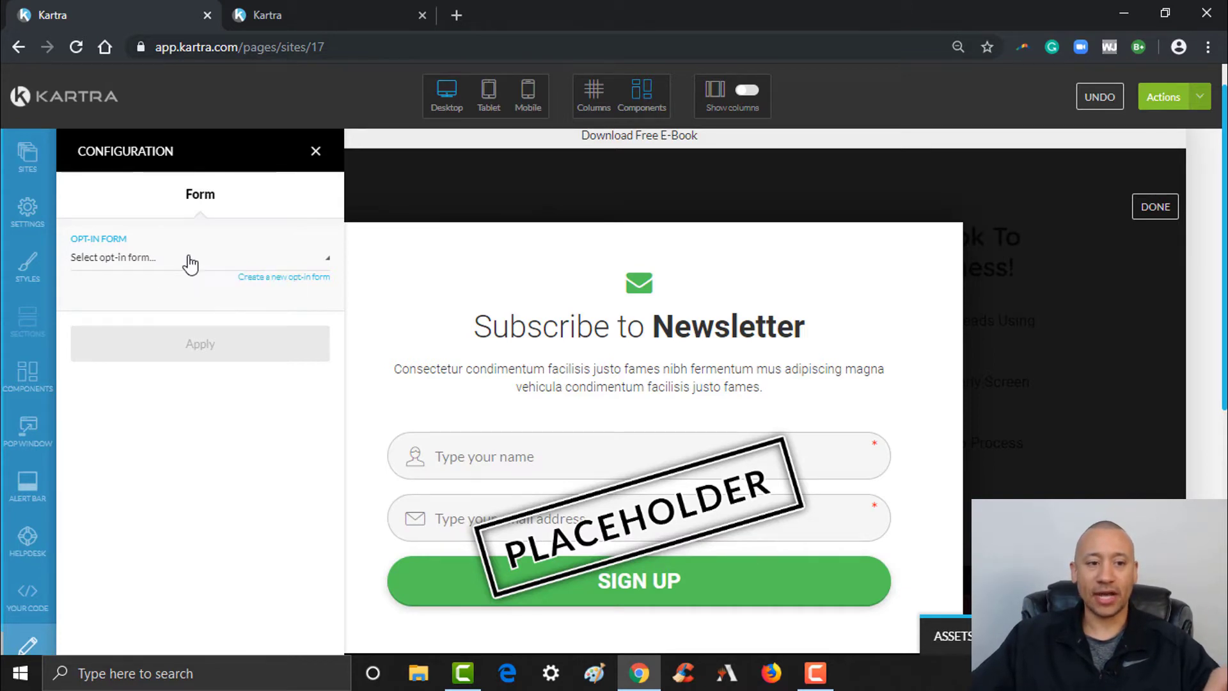
Step: Apply the Downloaded E-Book opt-in form to the pop-up and close the Configuration panel
{"action": "left_click", "coordinate": [190, 260]}
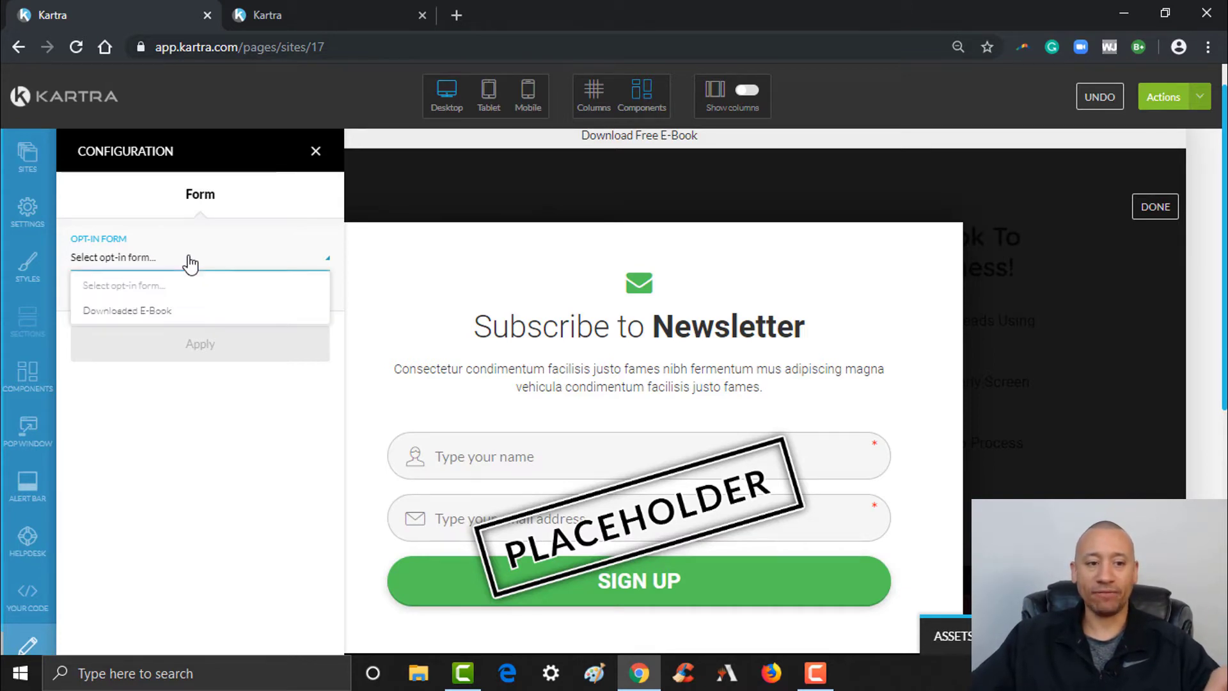
{"action": "left_click", "coordinate": [157, 313]}
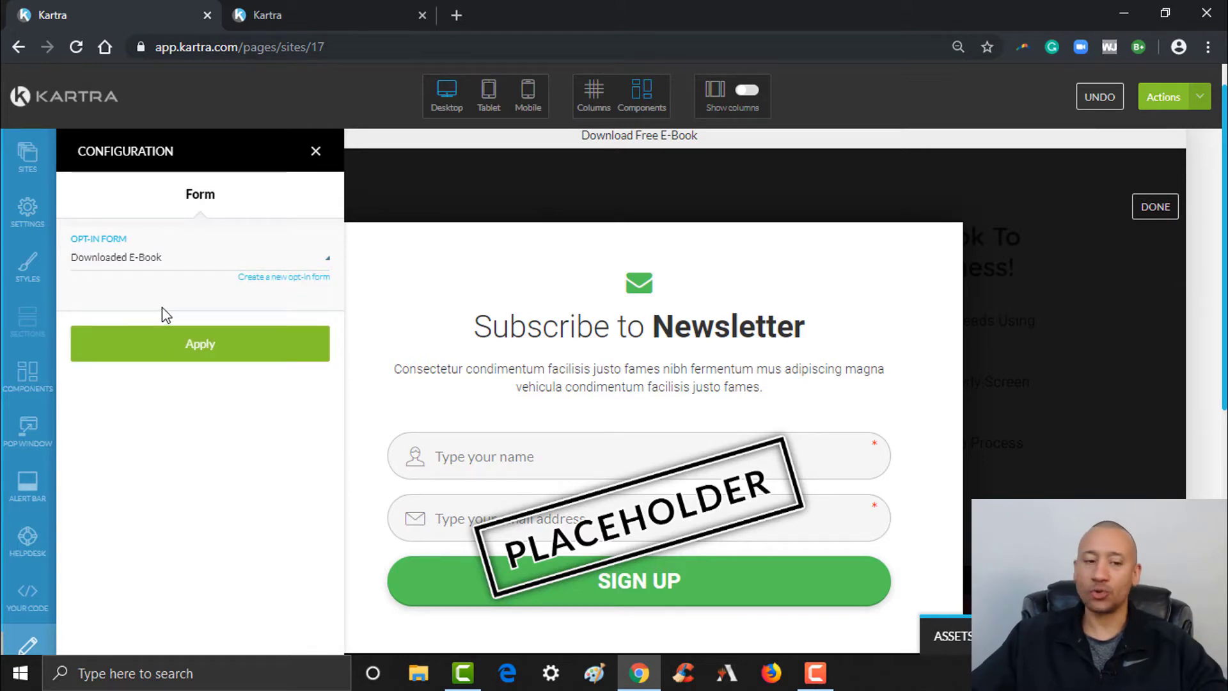
{"action": "left_click", "coordinate": [200, 346]}
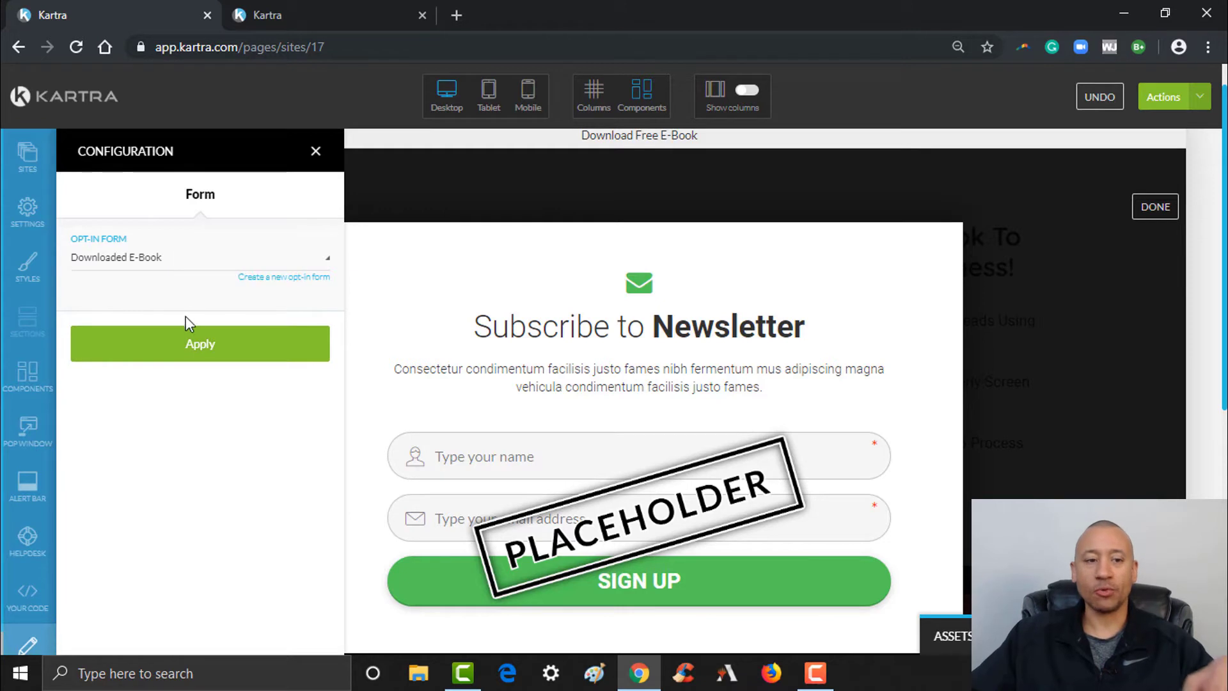
{"action": "left_click", "coordinate": [187, 345]}
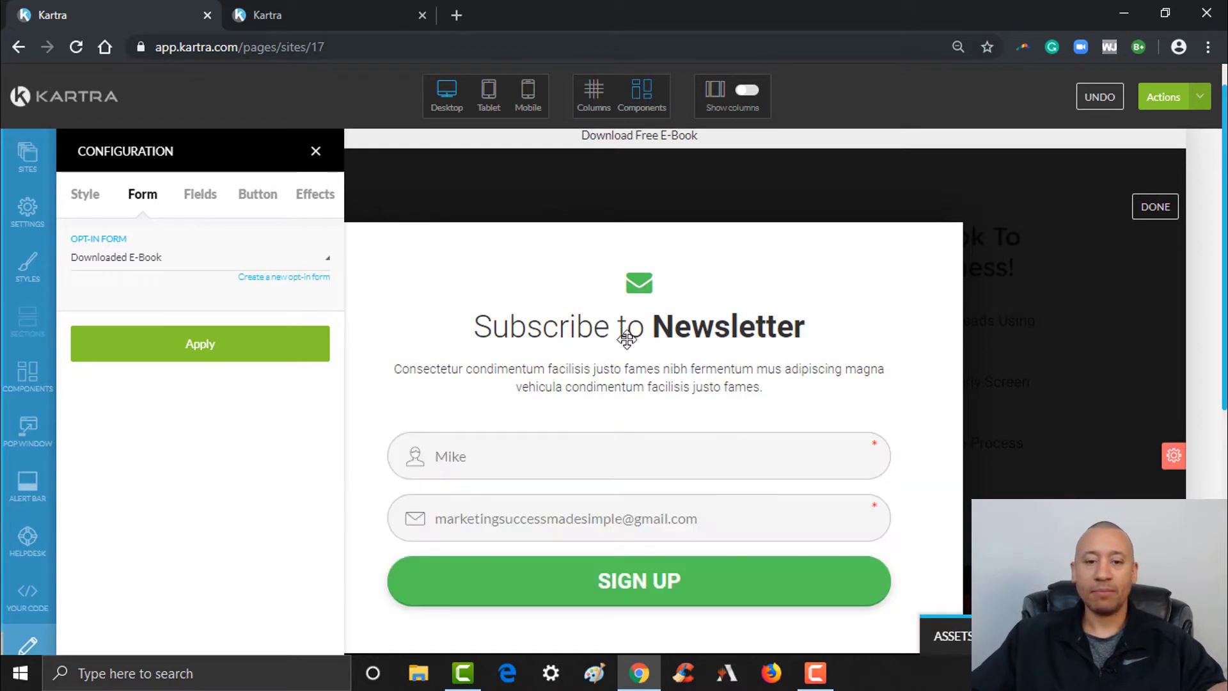
{"action": "left_click", "coordinate": [315, 151]}
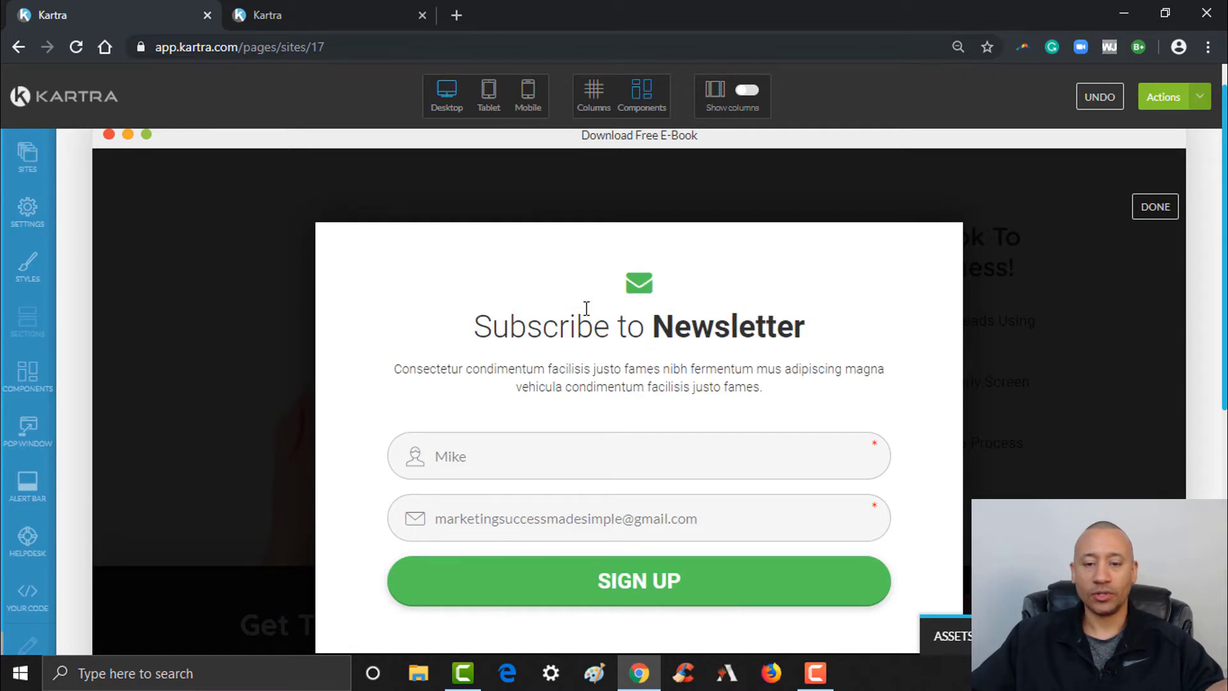
Step: Remove the envelope icon and change the pop-up heading to 'Download Free Ebook Now!'
{"action": "triple_click", "coordinate": [823, 314]}
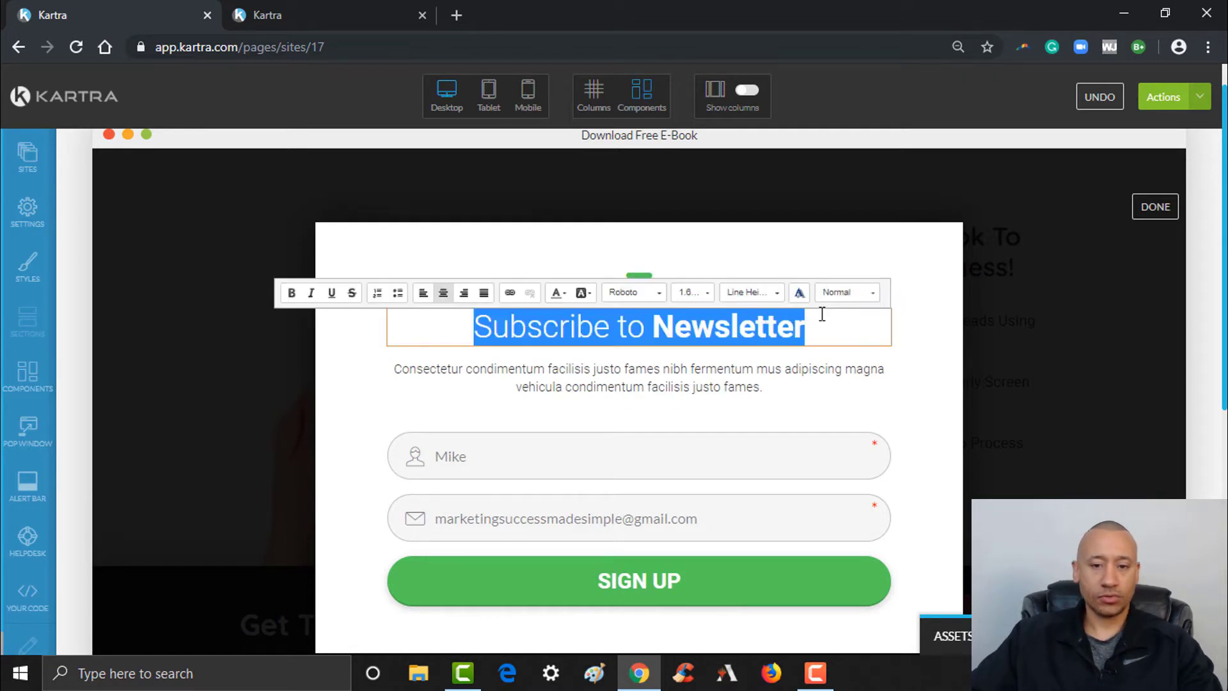
{"action": "left_click", "coordinate": [717, 379]}
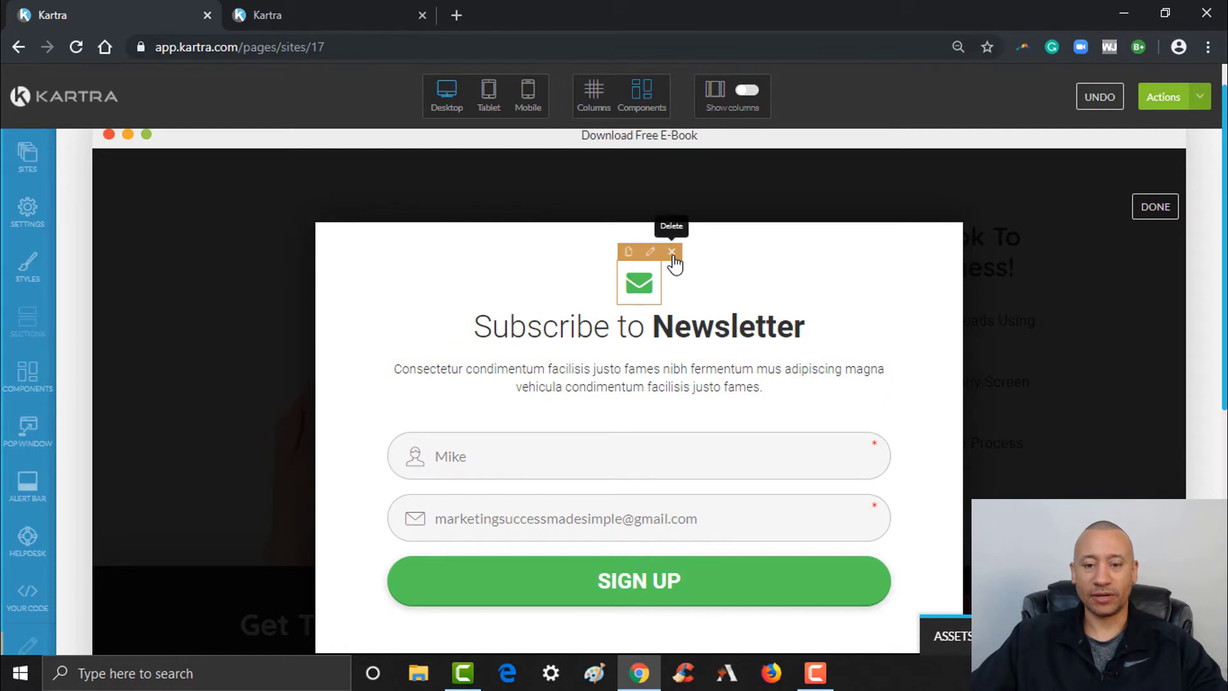
{"action": "left_click", "coordinate": [672, 251]}
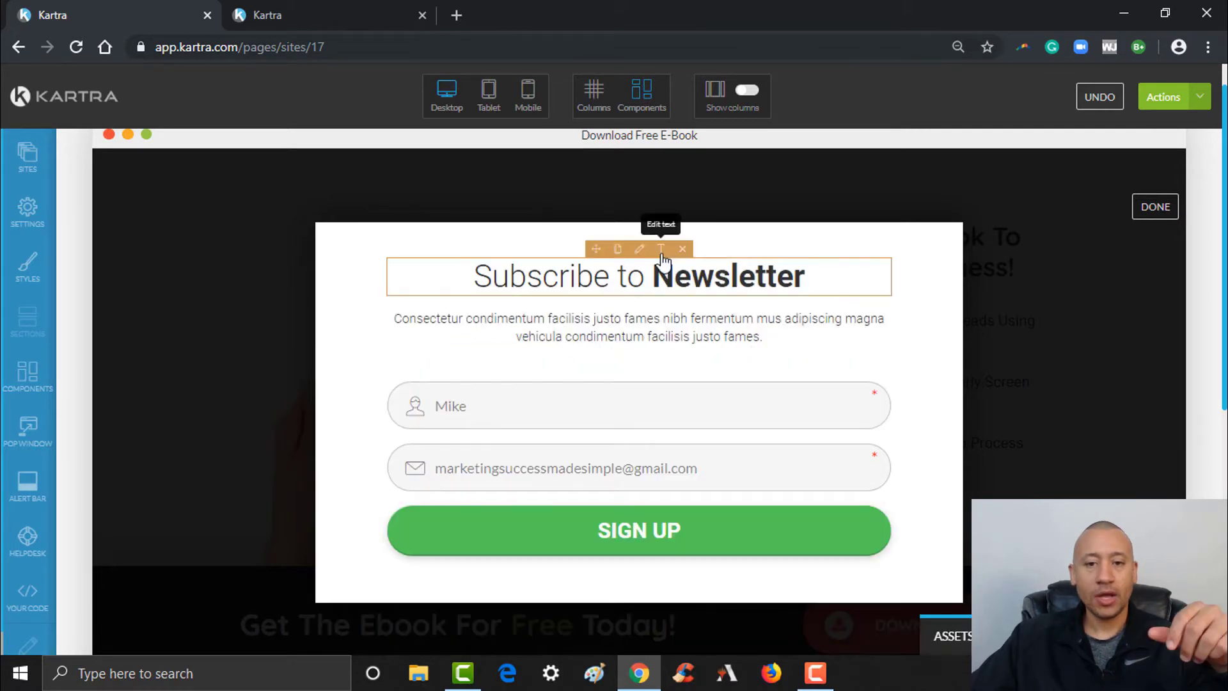
{"action": "left_click", "coordinate": [663, 258]}
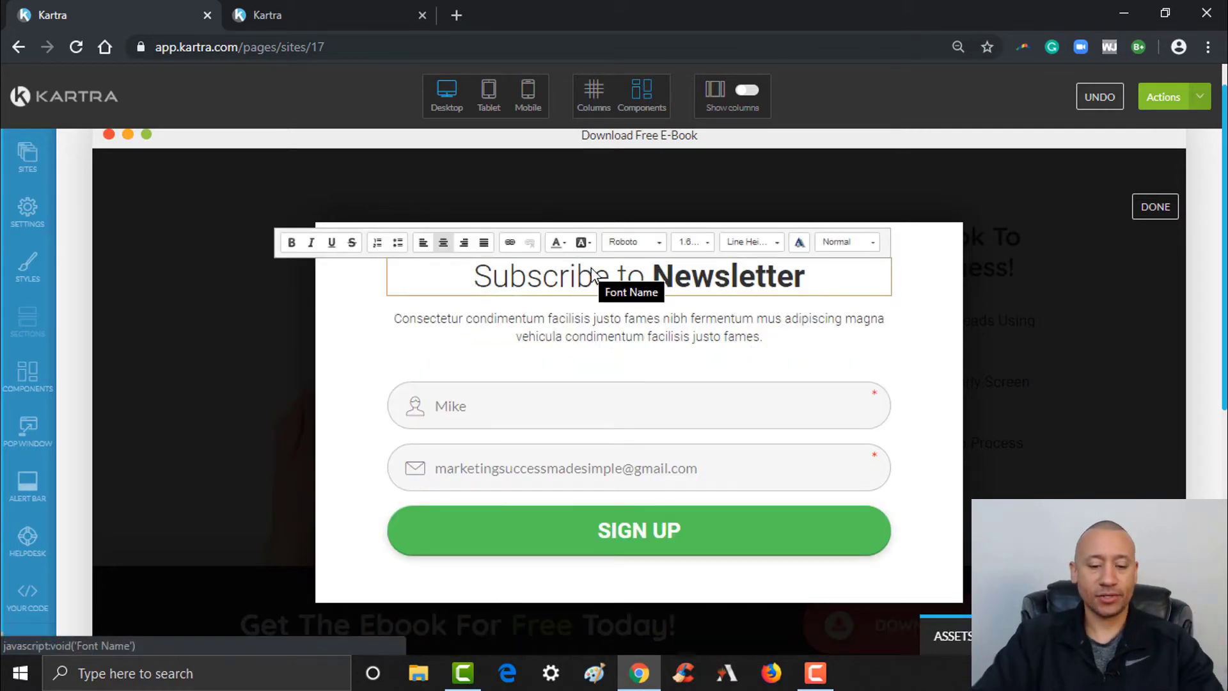
{"action": "type", "text": "Download Fre"}
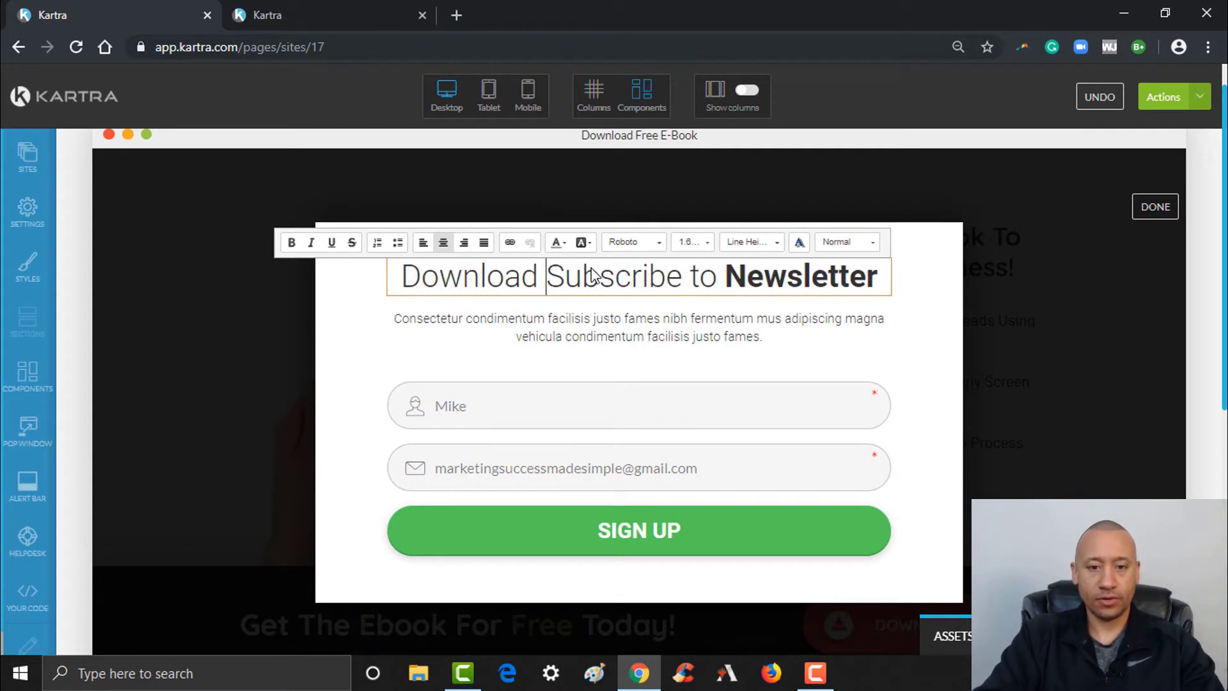
{"action": "type", "text": "e Ebook "}
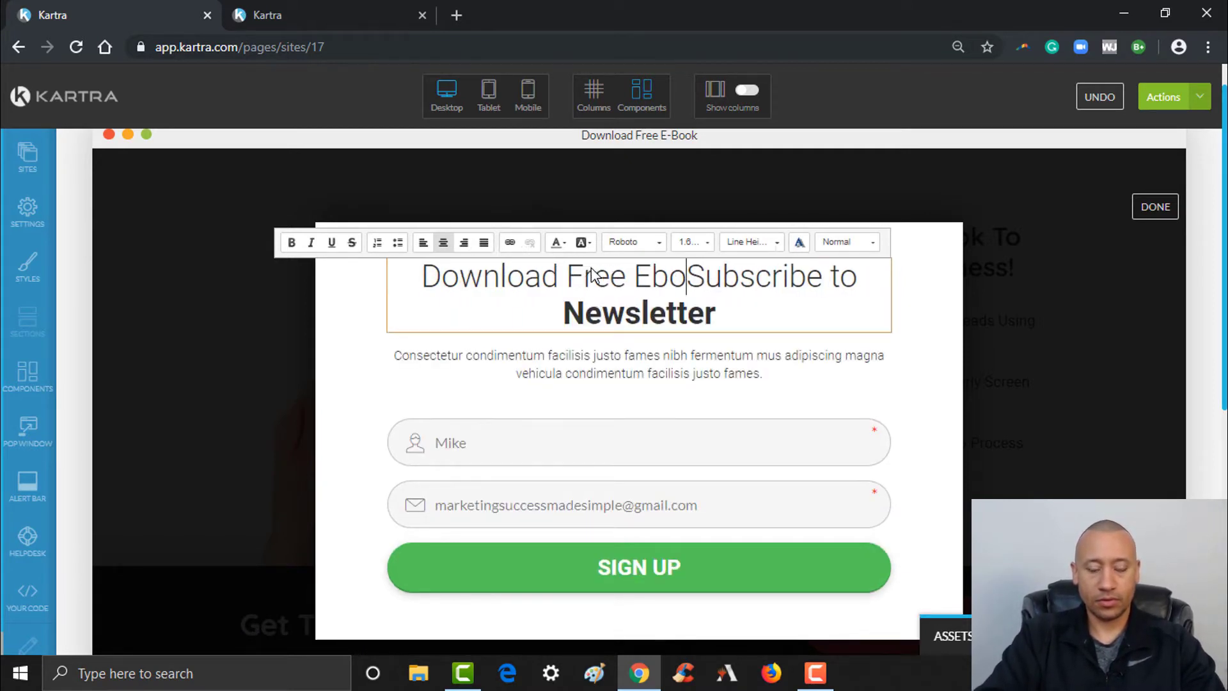
{"action": "type", "text": "Now!"}
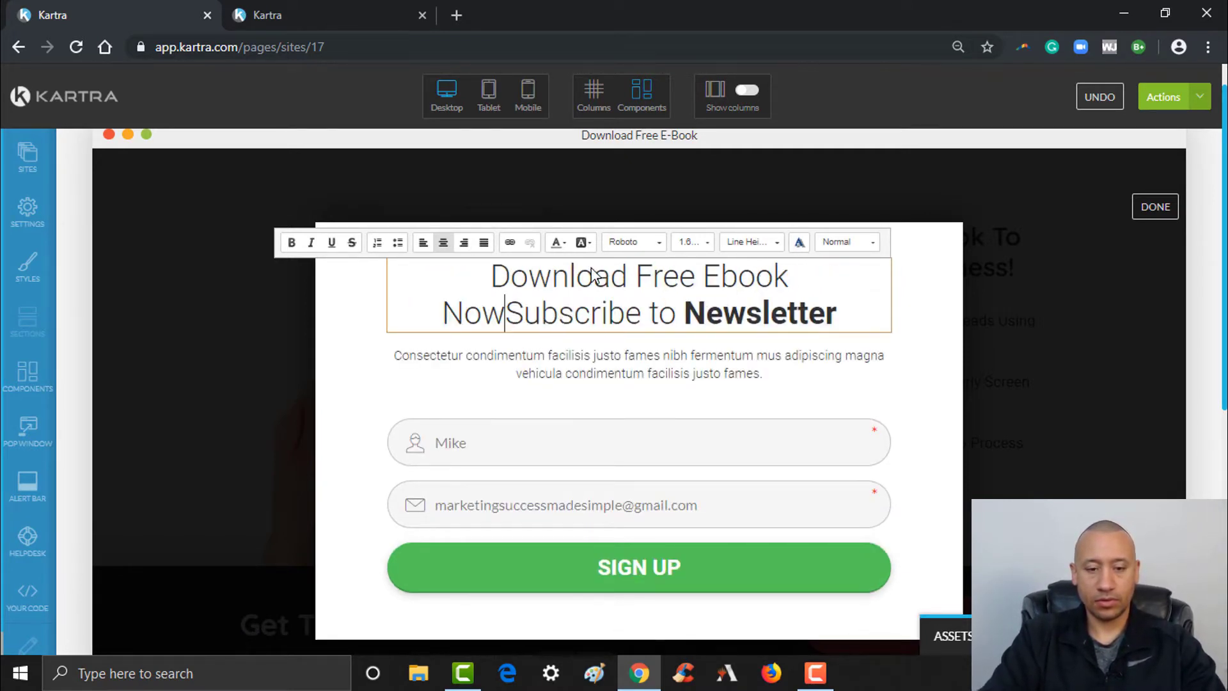
{"action": "key", "text": "Delete"}
{"action": "key", "text": "Delete"}
{"action": "key", "text": "Delete"}
{"action": "key", "text": "Delete"}
{"action": "key", "text": "Delete"}
{"action": "key", "text": "Delete"}
{"action": "key", "text": "Delete"}
{"action": "key", "text": "Delete"}
{"action": "key", "text": "Delete"}
{"action": "key", "text": "Delete"}
{"action": "key", "text": "Delete"}
{"action": "key", "text": "Delete"}
{"action": "key", "text": "Delete"}
{"action": "key", "text": "Delete"}
{"action": "key", "text": "Delete"}
{"action": "key", "text": "Delete"}
{"action": "key", "text": "Delete"}
{"action": "key", "text": "Delete"}
{"action": "key", "text": "Delete"}
{"action": "key", "text": "Delete"}
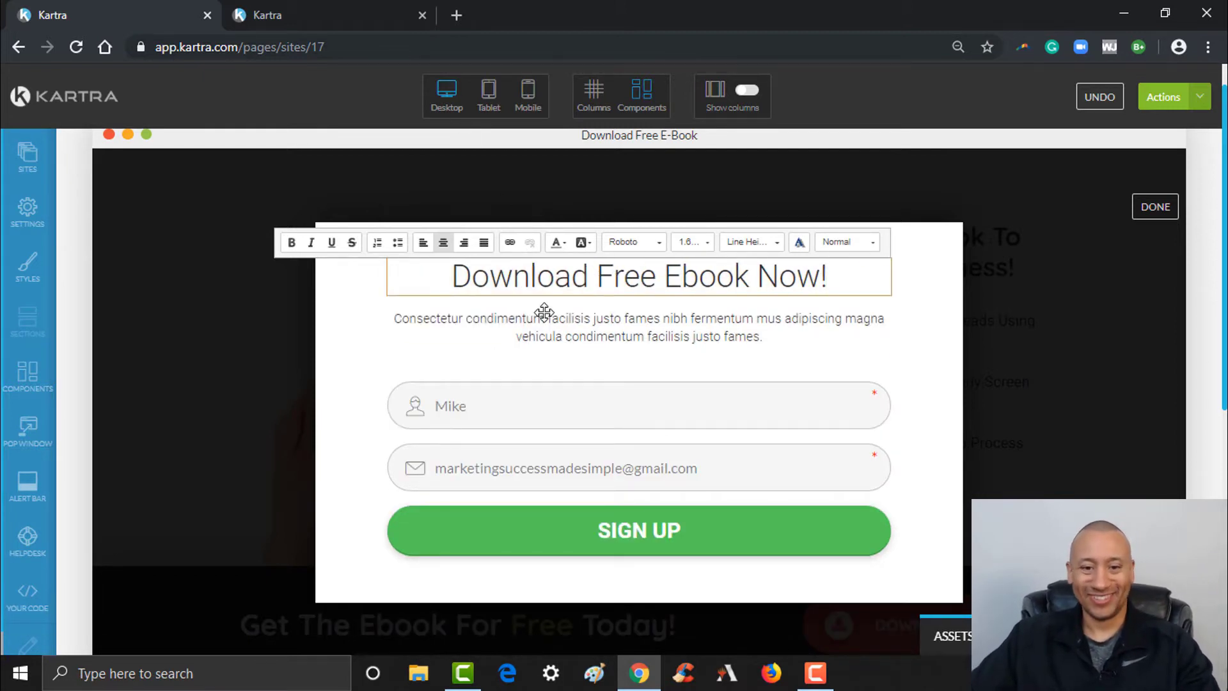
Step: Replace the placeholder paragraph with 'Fill Out the Form Below To Gain Instant Access!!'
{"action": "left_click", "coordinate": [643, 324]}
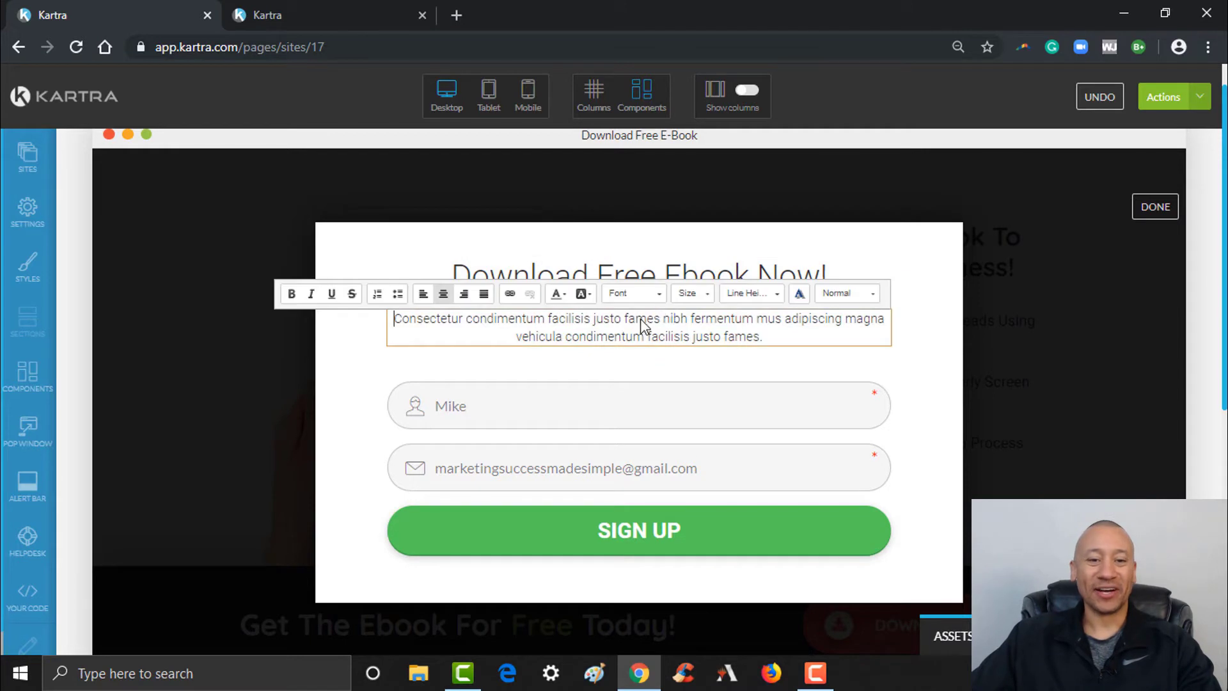
{"action": "key", "text": "ctrl+a"}
{"action": "key", "text": "Delete"}
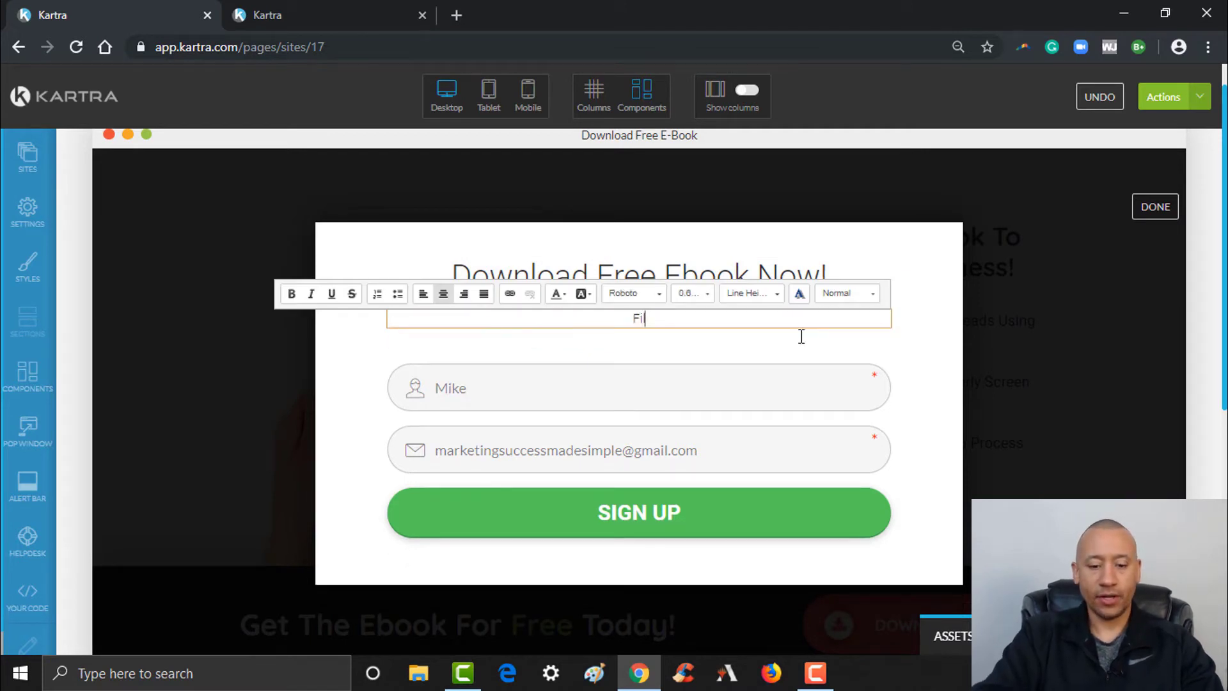
{"action": "type", "text": "Fill Out the Form "}
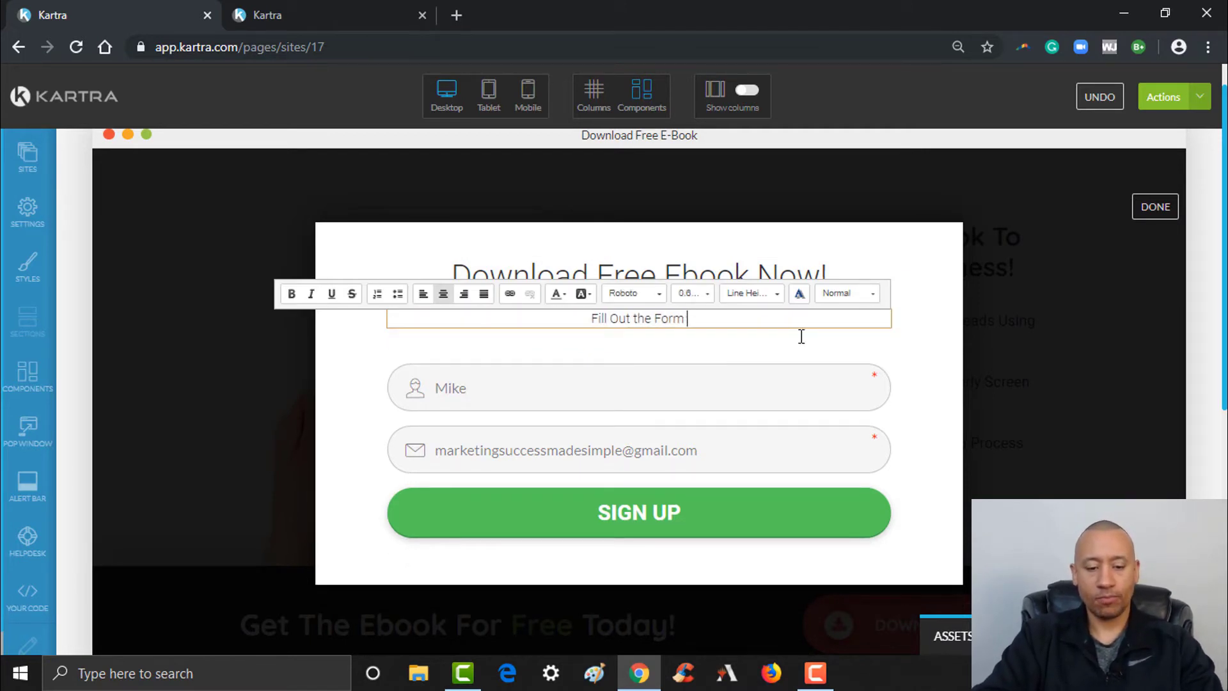
{"action": "type", "text": "Below To Ga"}
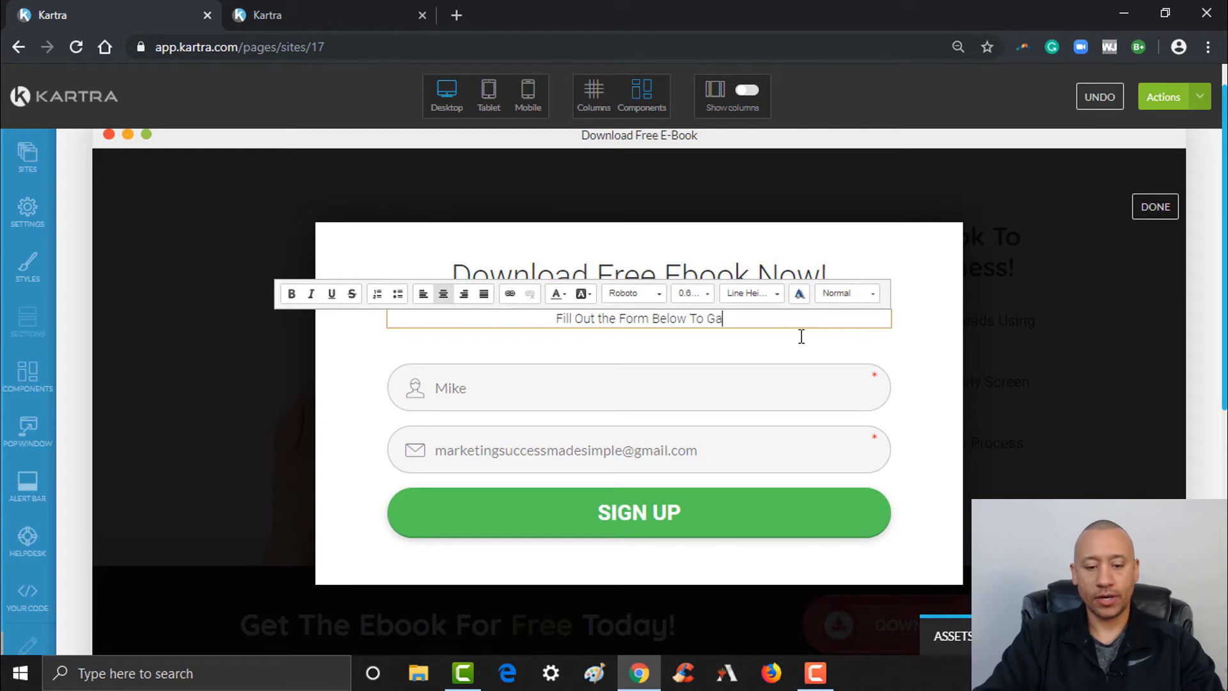
{"action": "type", "text": "in Instant A"}
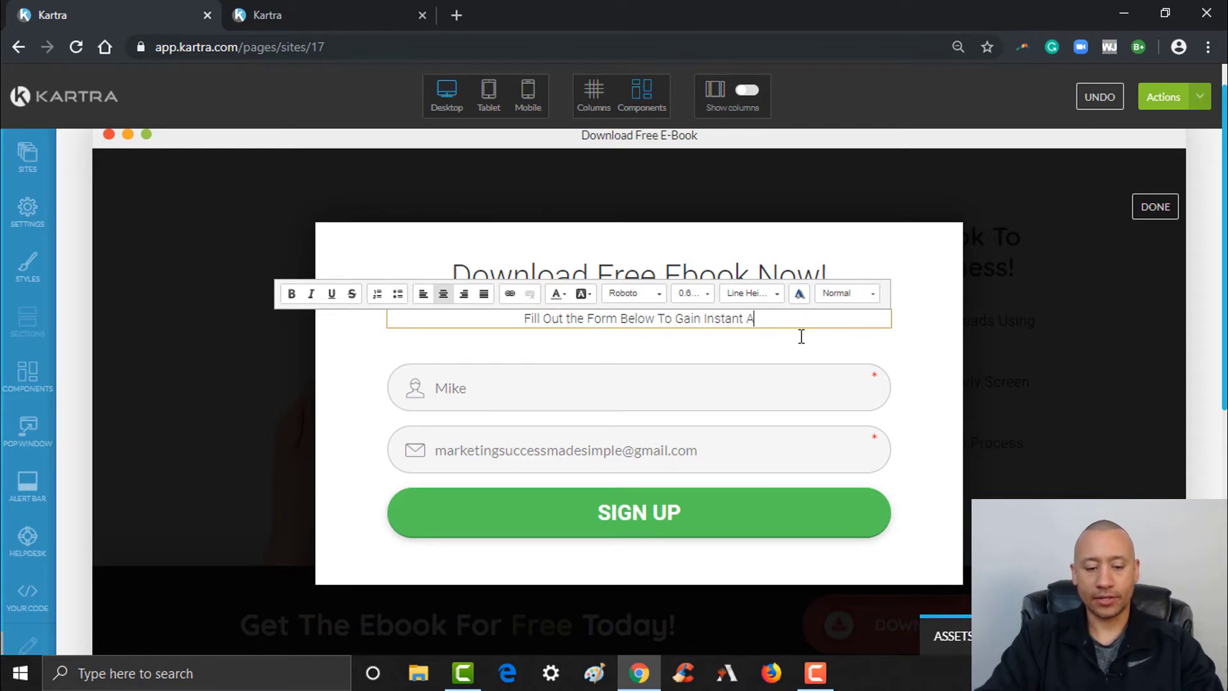
{"action": "type", "text": "ccess!!"}
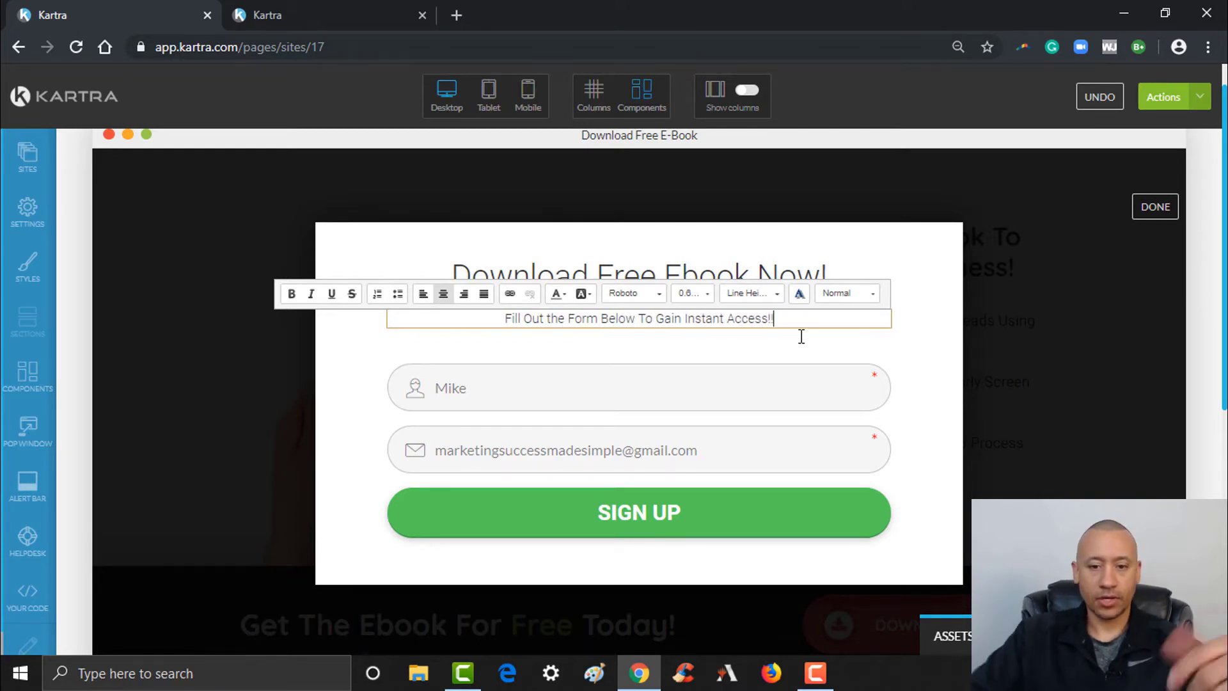
{"action": "left_click", "coordinate": [403, 357]}
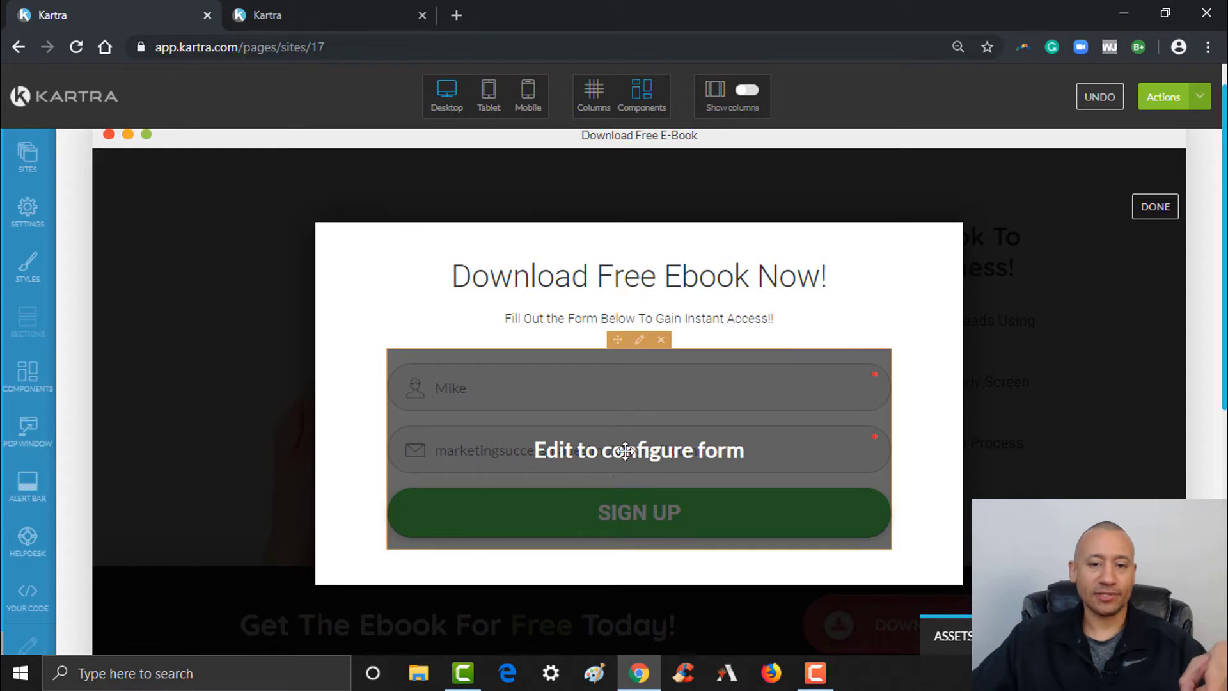
Step: Change the pop-up signup button's text to 'Give Me Instant Access!' and apply it
{"action": "mouse_move", "coordinate": [642, 352]}
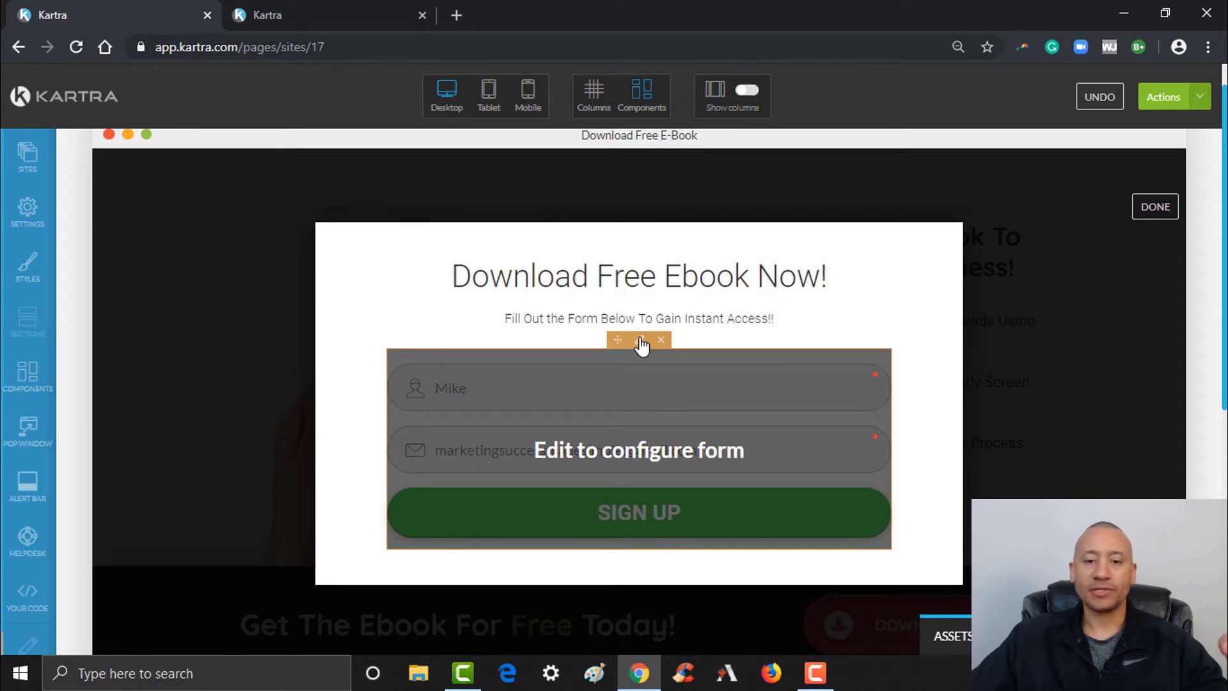
{"action": "left_click", "coordinate": [640, 341]}
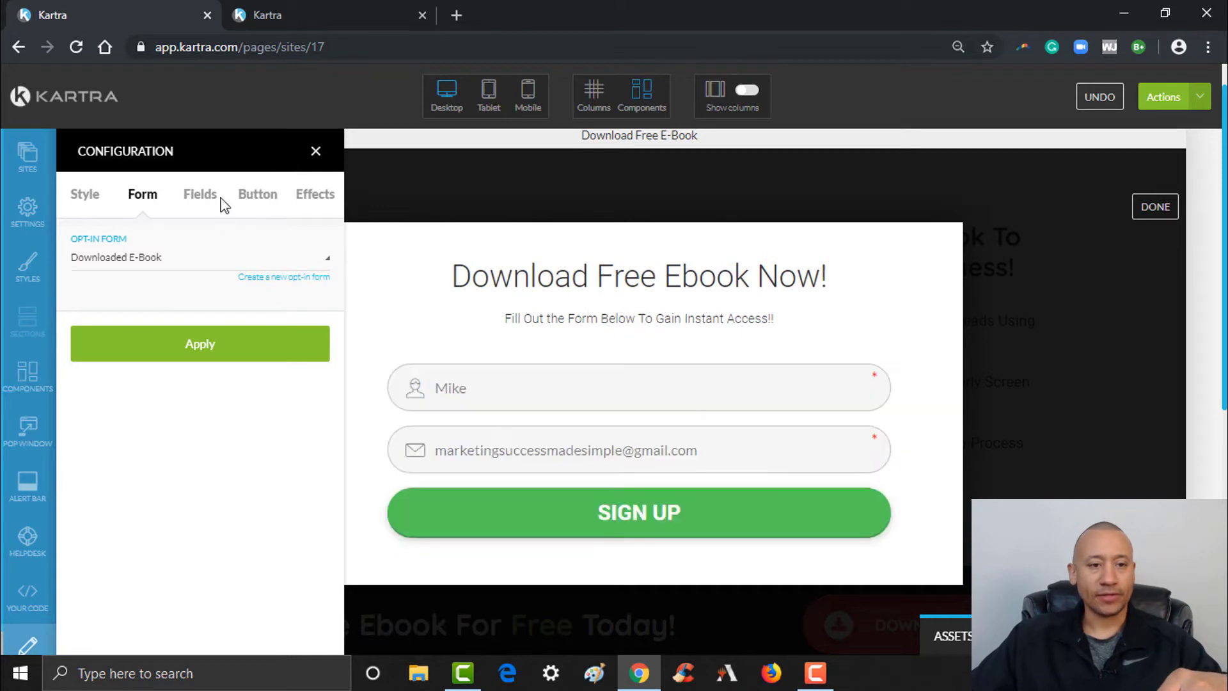
{"action": "left_click", "coordinate": [249, 197]}
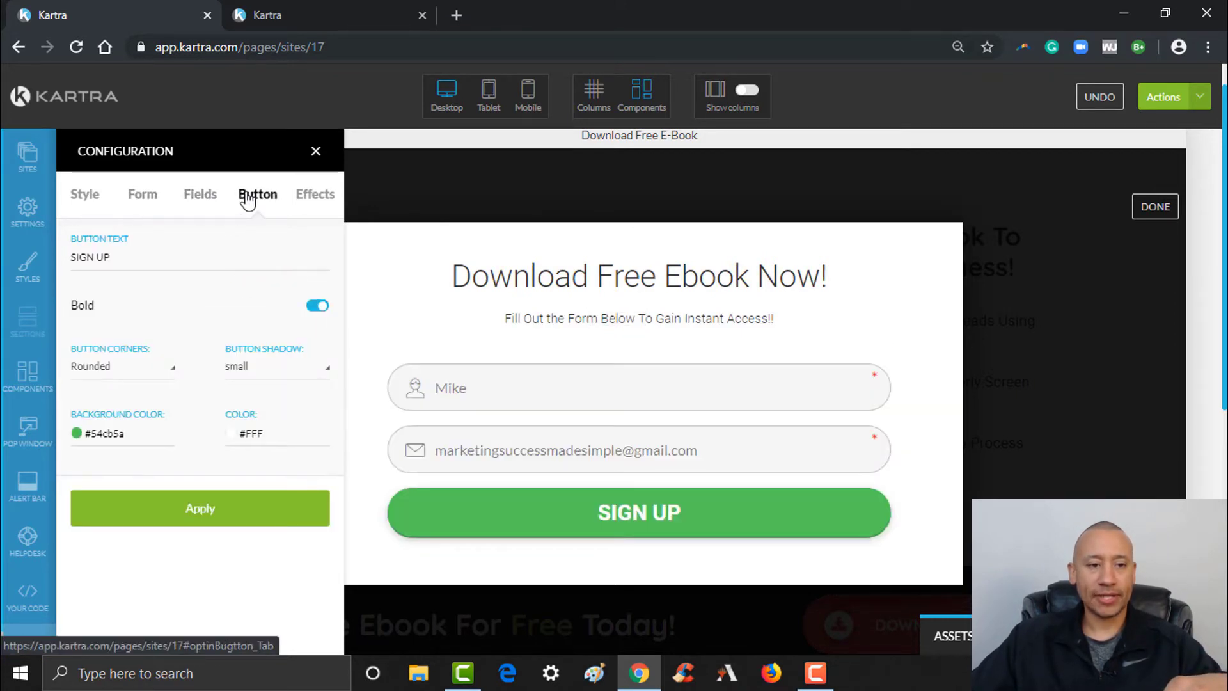
{"action": "left_click", "coordinate": [117, 254]}
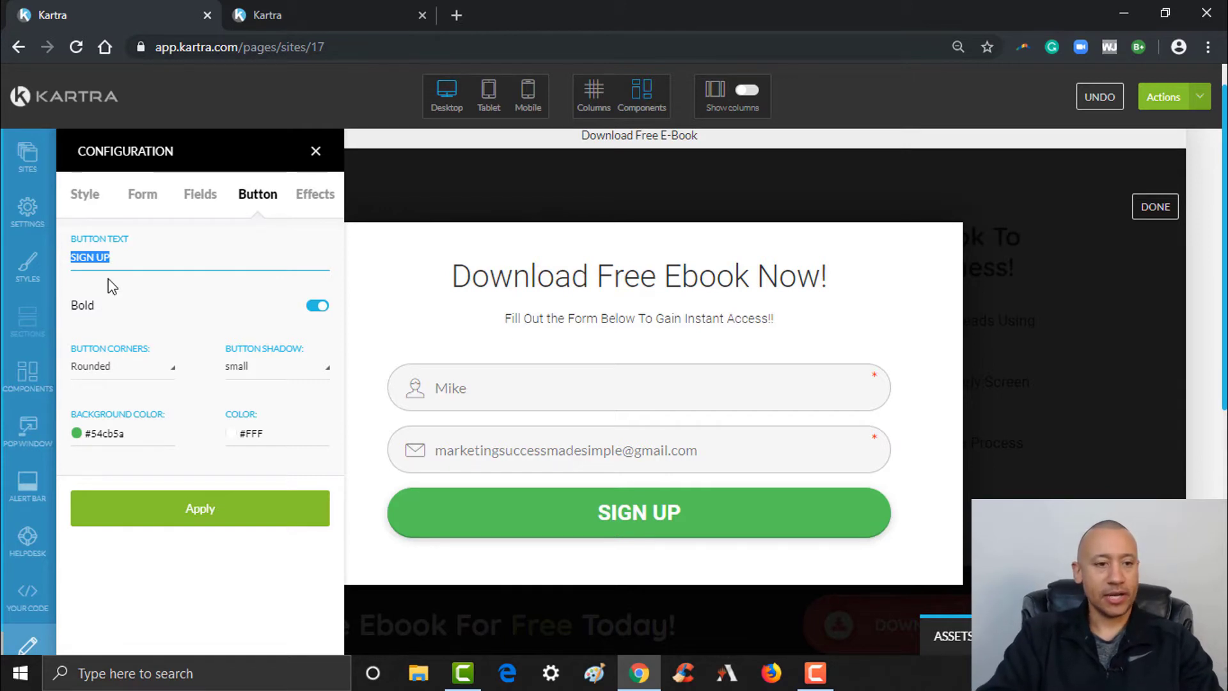
{"action": "type", "text": "Giv"}
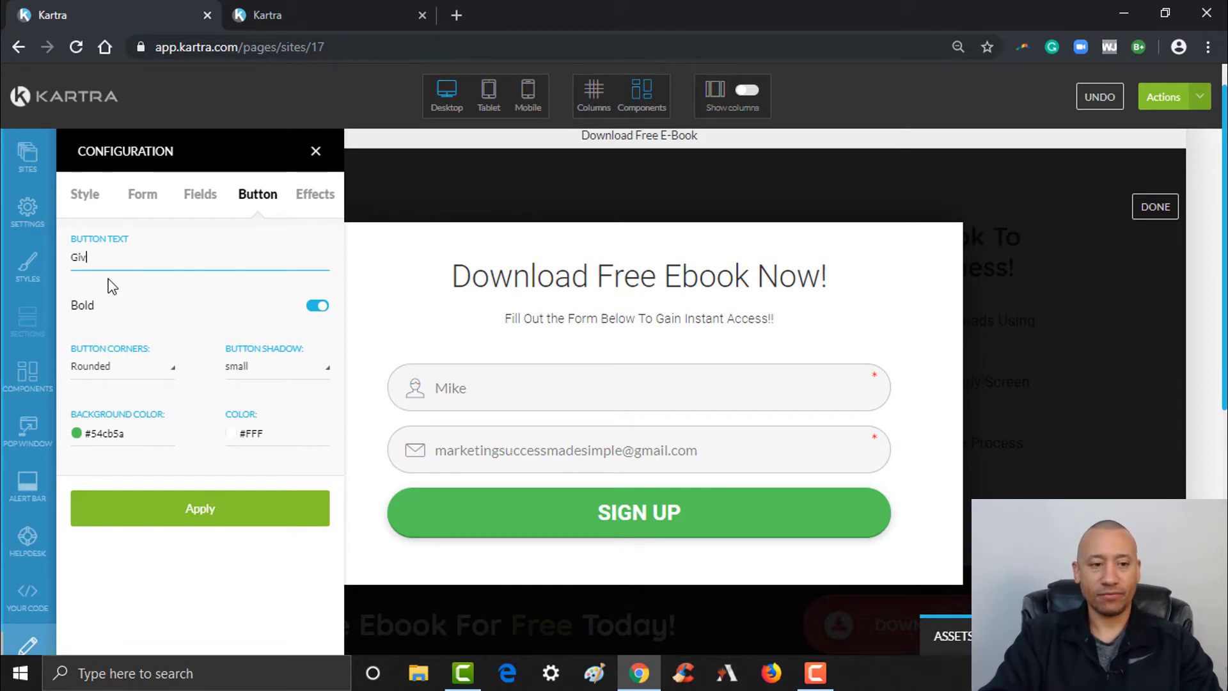
{"action": "type", "text": "e Me Instant Access!"}
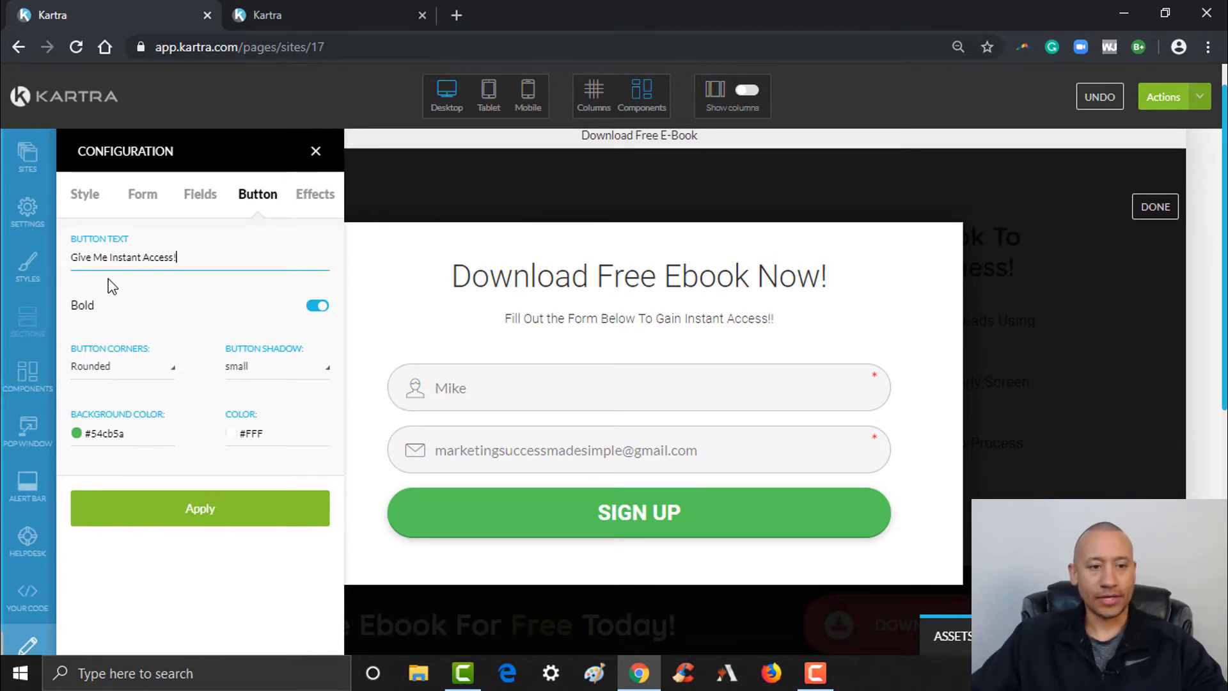
{"action": "left_click", "coordinate": [232, 507]}
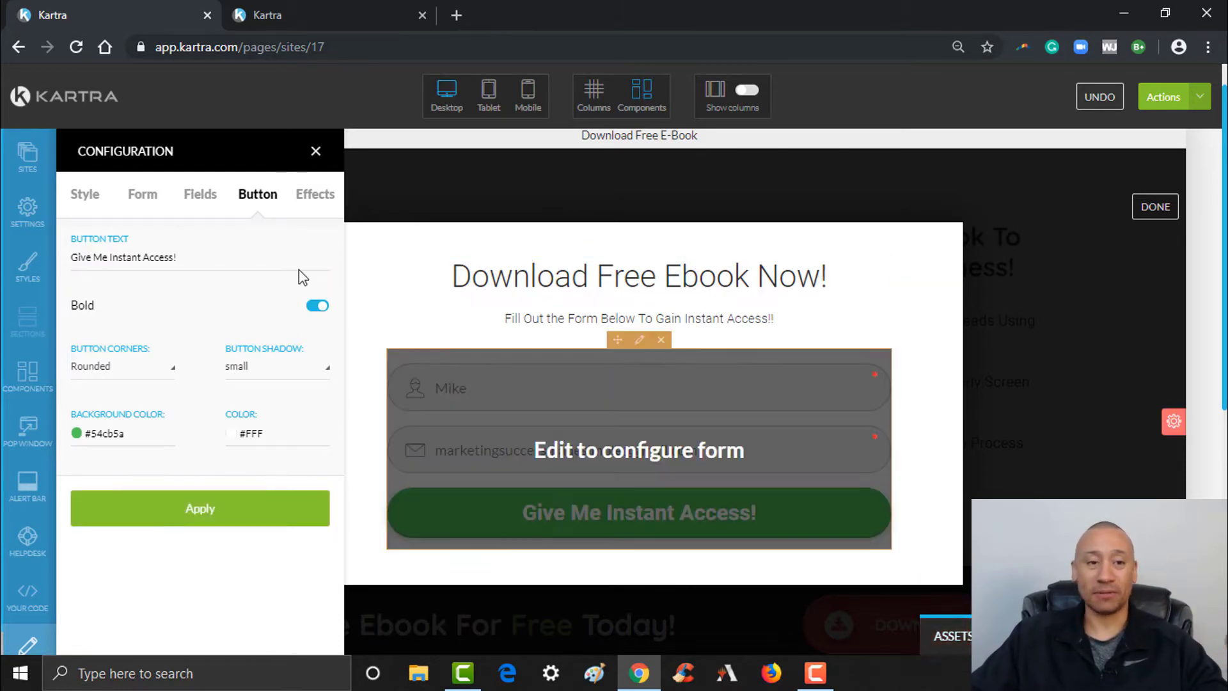
{"action": "left_click", "coordinate": [316, 155]}
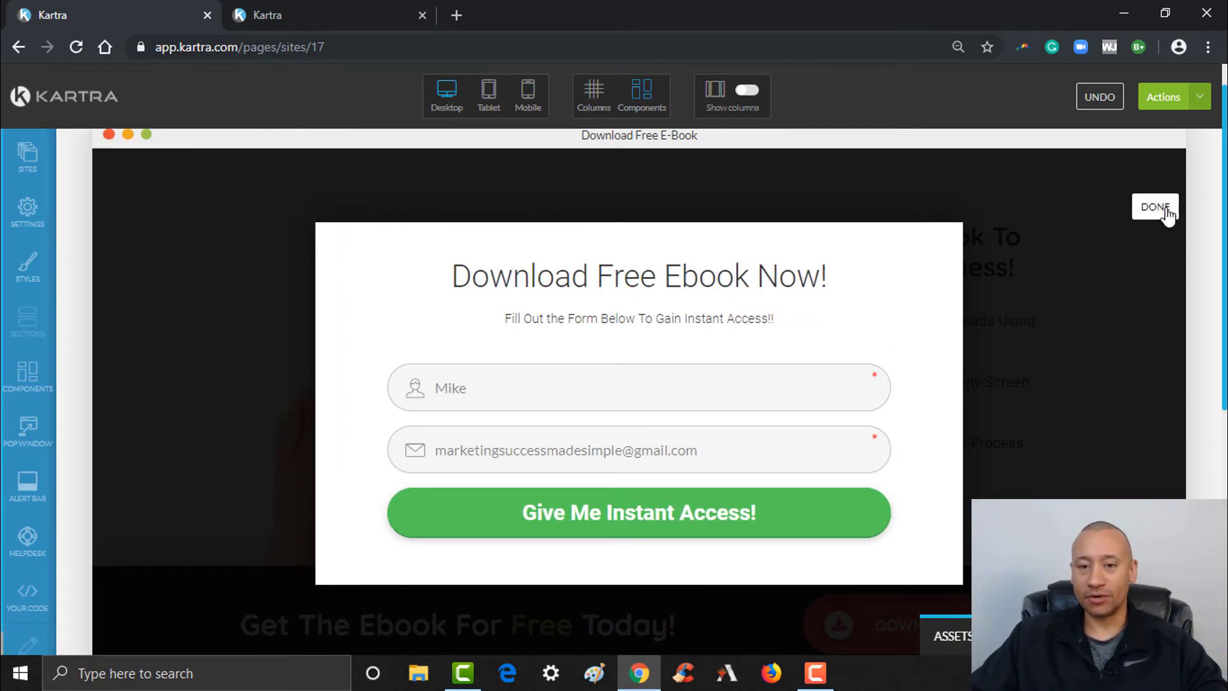
Step: Finish editing the pop-up and save the landing page's progress
{"action": "left_click", "coordinate": [1165, 213]}
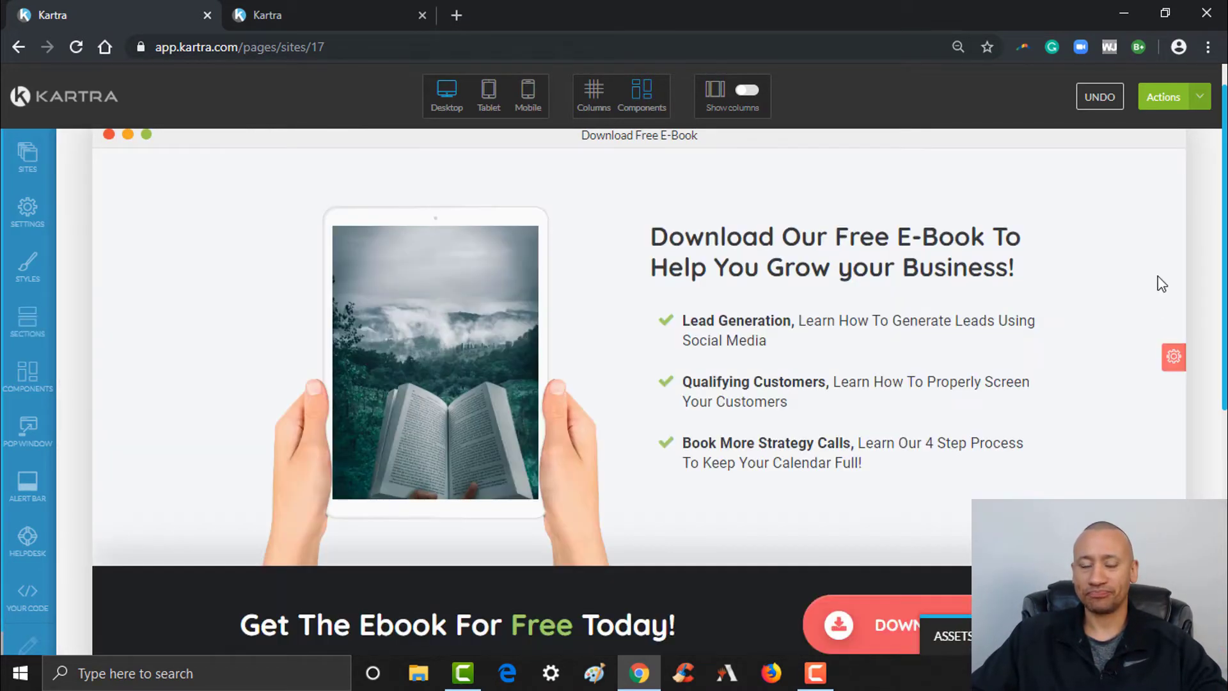
{"action": "left_click", "coordinate": [1193, 103]}
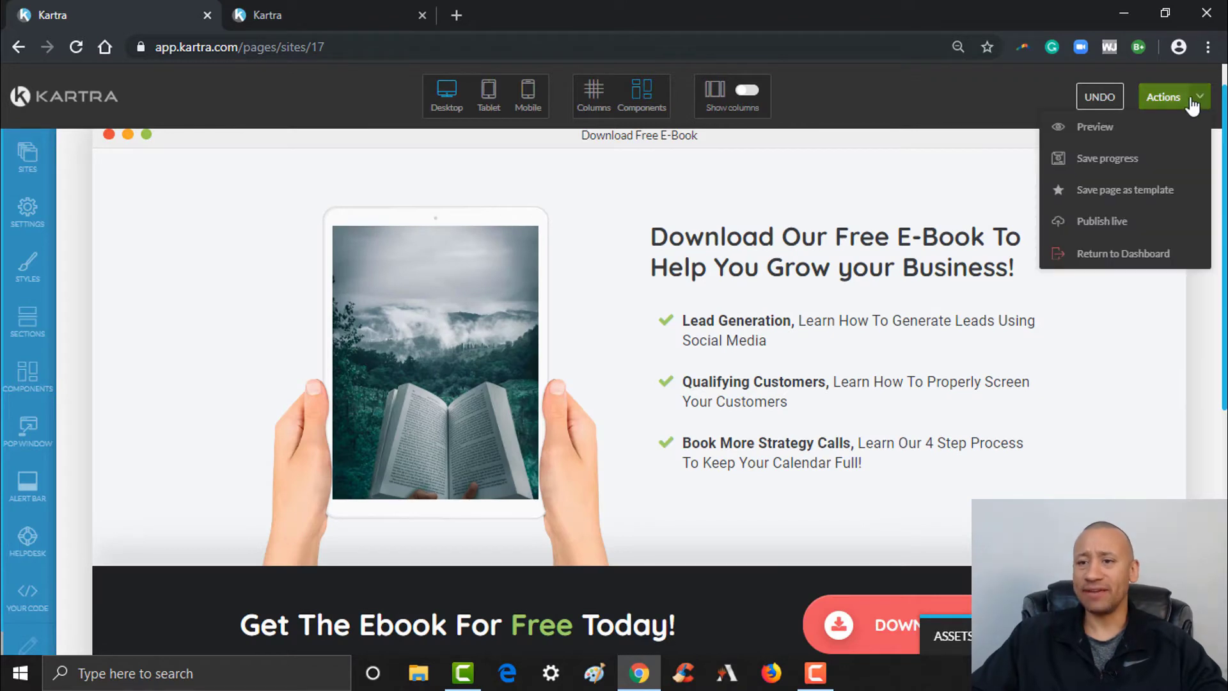
{"action": "left_click", "coordinate": [1124, 171]}
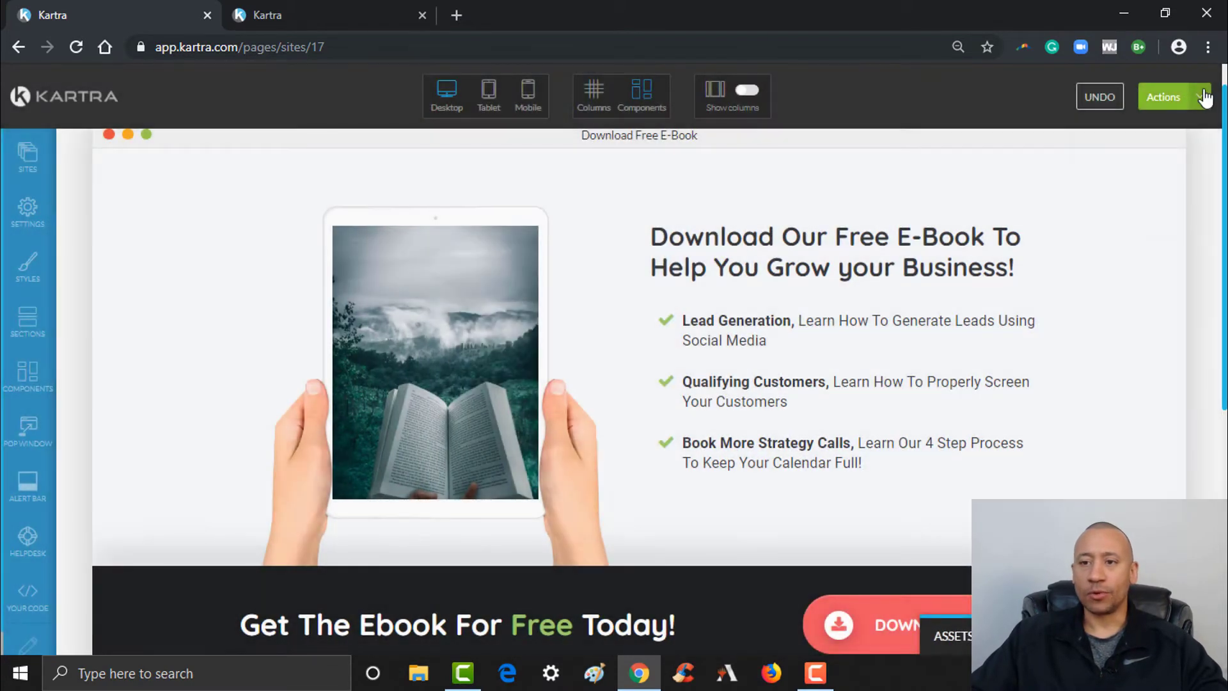
Step: Publish the e-book landing page live from Actions and display its direct page URL
{"action": "left_click", "coordinate": [1203, 97]}
{"action": "left_click", "coordinate": [1102, 221]}
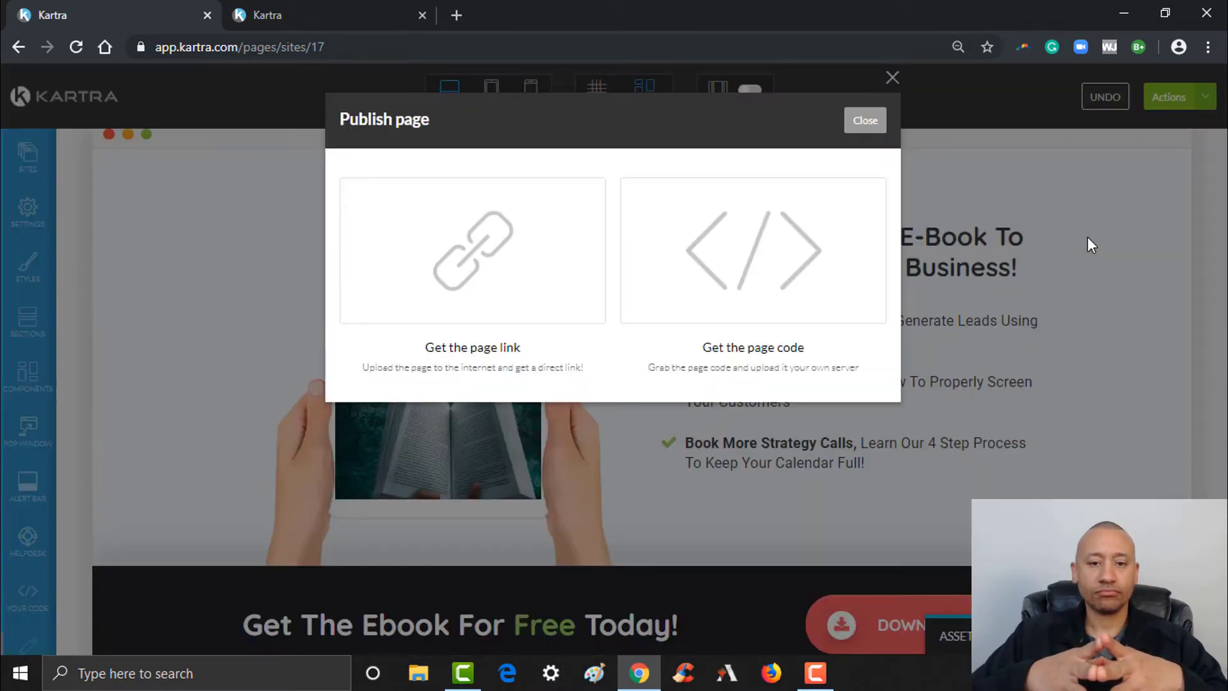
{"action": "left_click", "coordinate": [488, 274]}
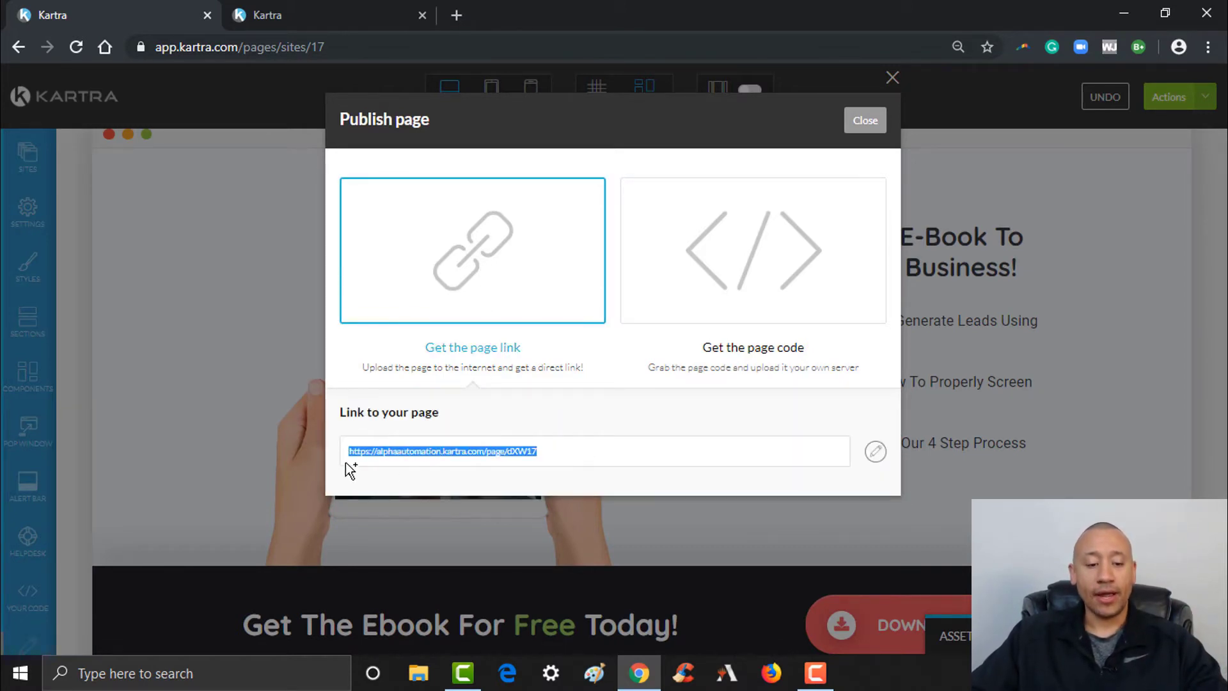
Step: Load the published page's copied link in a new browser tab
{"action": "left_click", "coordinate": [456, 14]}
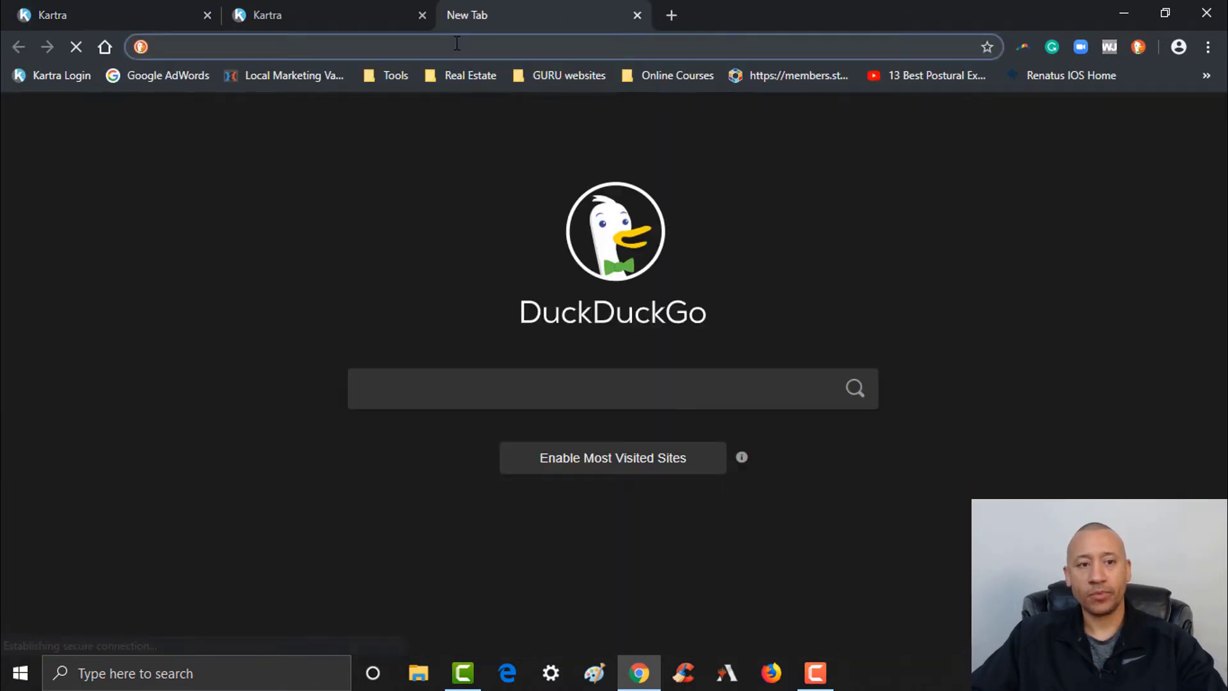
{"action": "type", "text": "https://alphaautomation.kartra.com/page/dXW17"}
{"action": "key", "text": "Return"}
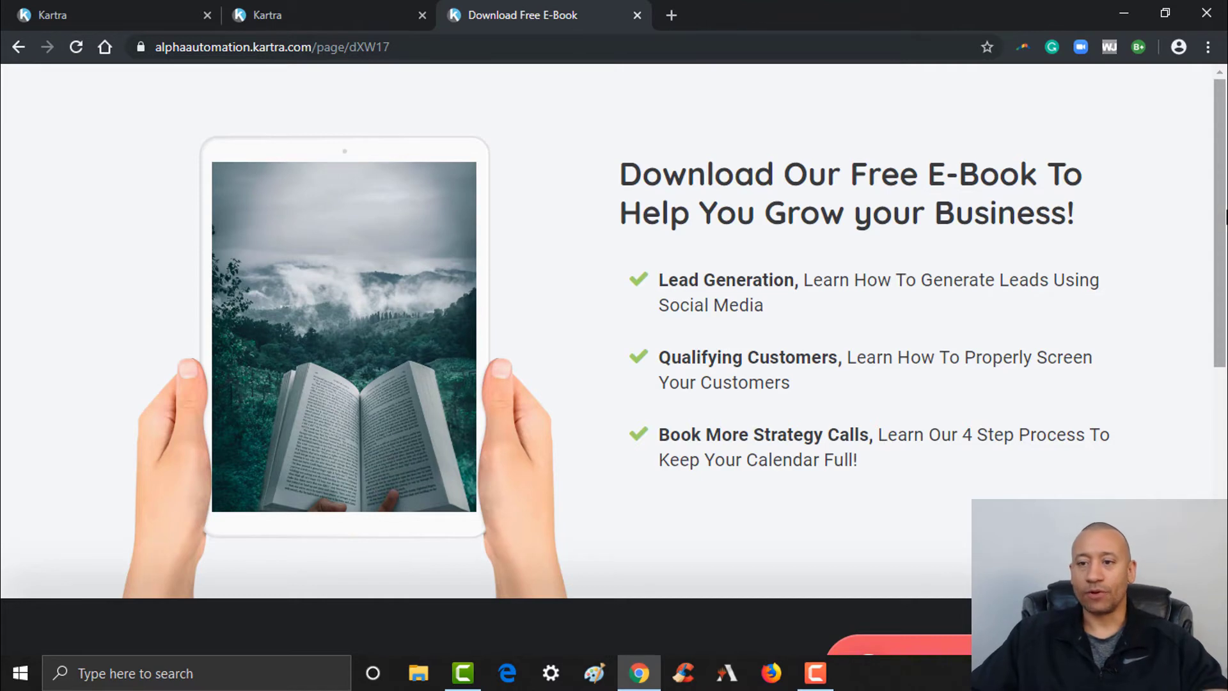
{"action": "scroll", "coordinate": [1170, 443], "scroll_direction": "down", "scroll_amount": 3}
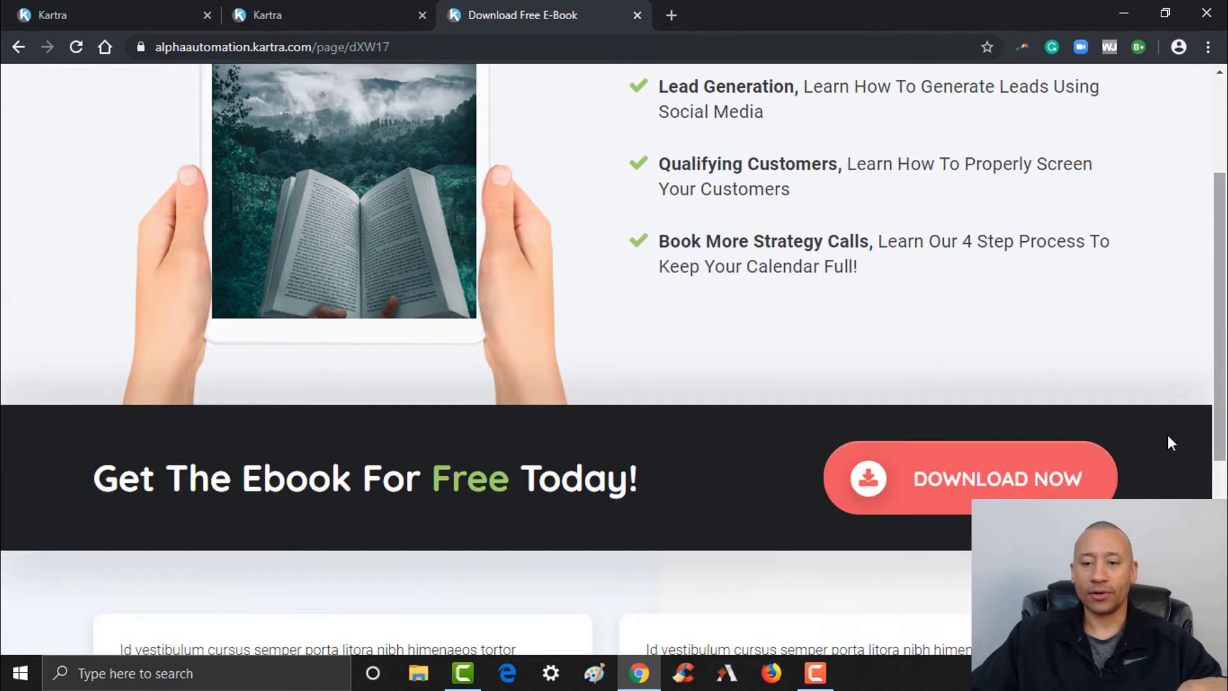
Step: Submit the e-book signup pop-up with the prefilled details and view the download page
{"action": "left_click", "coordinate": [967, 481]}
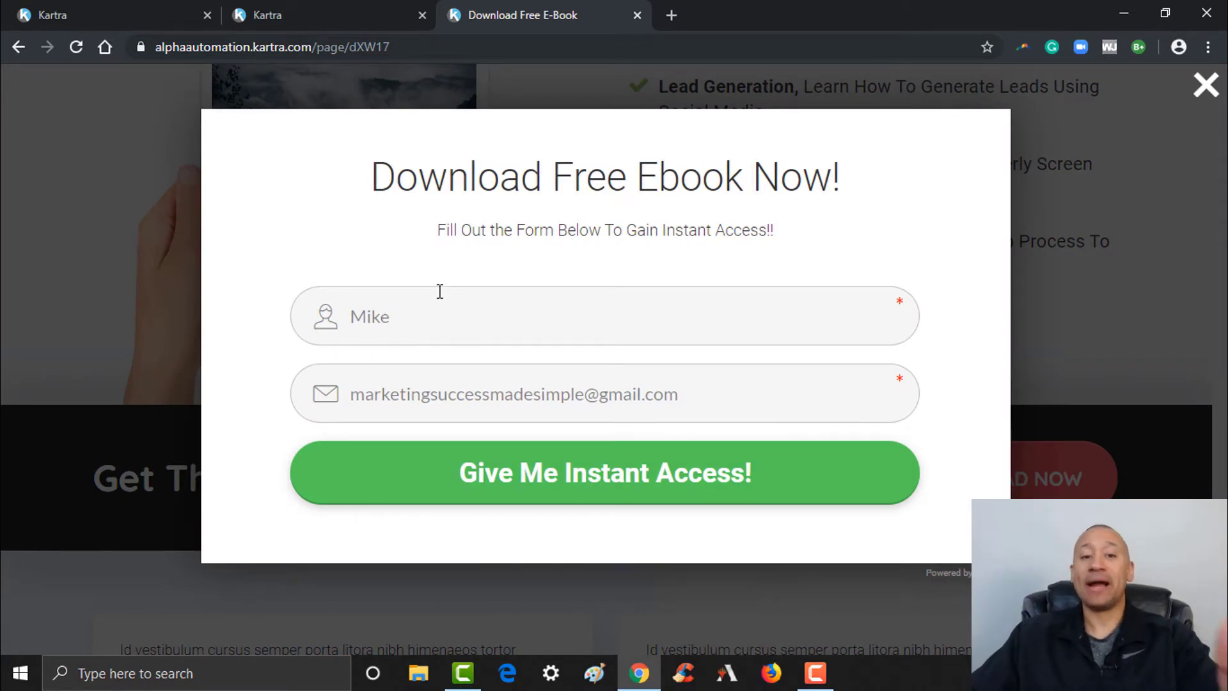
{"action": "left_click", "coordinate": [559, 480]}
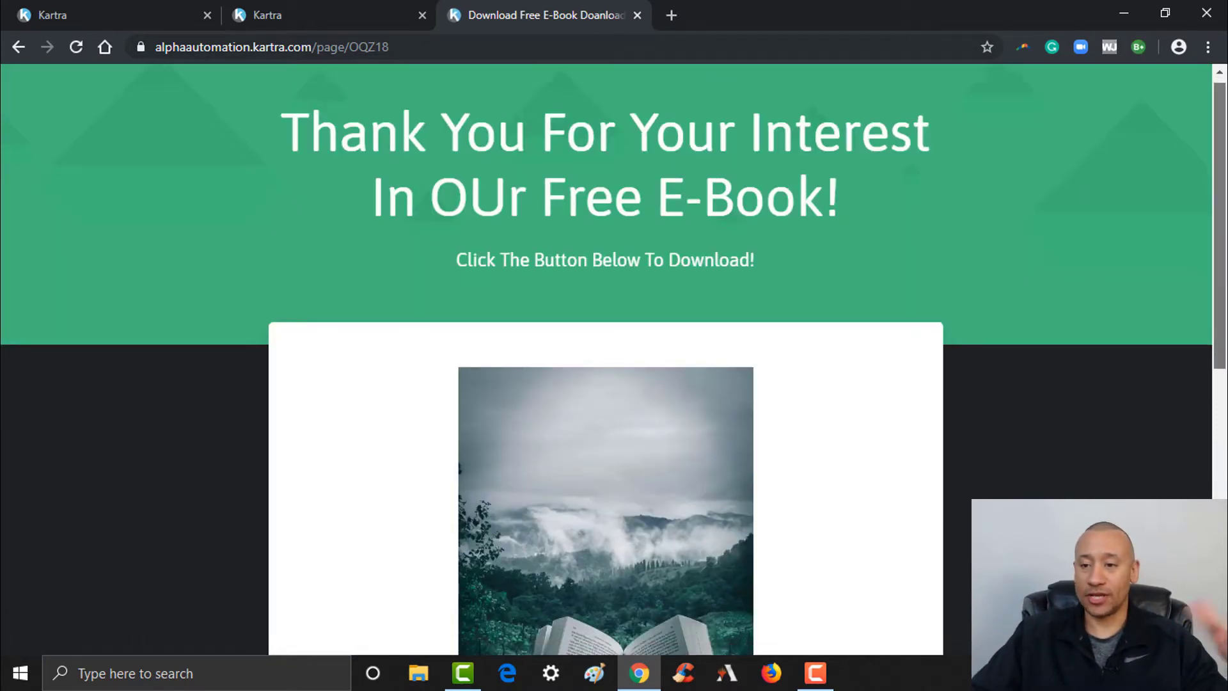
{"action": "scroll", "coordinate": [1029, 383], "scroll_direction": "down", "scroll_amount": 9}
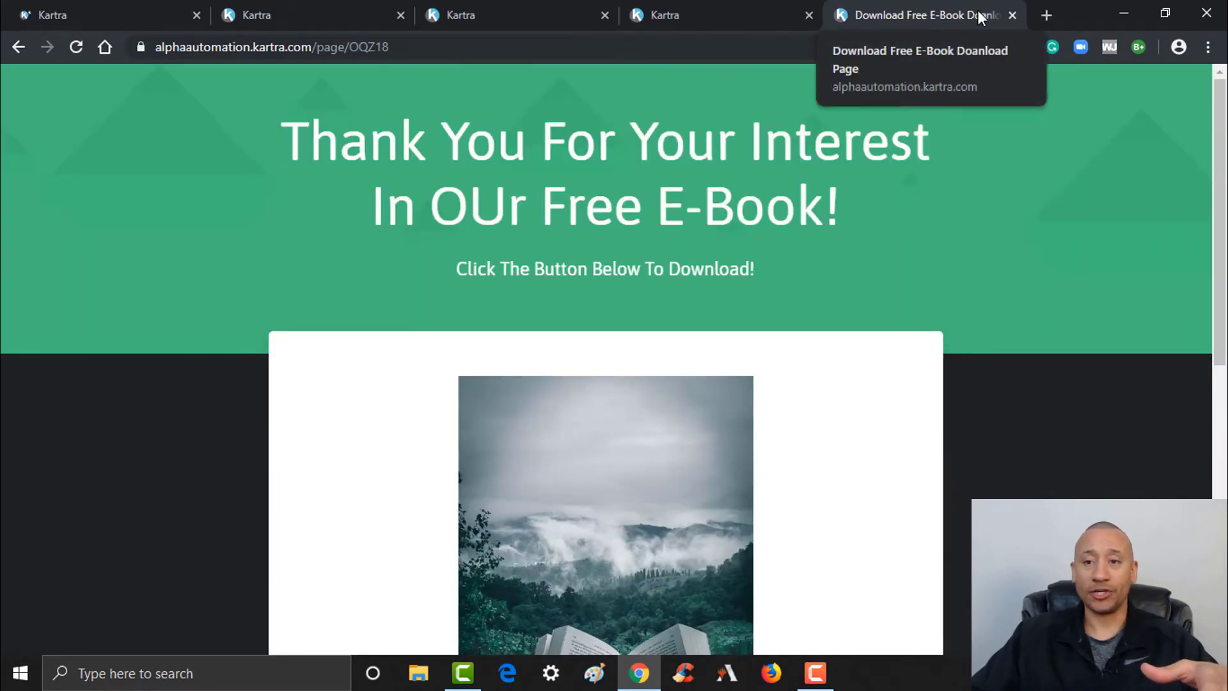
{"action": "scroll", "coordinate": [941, 448], "scroll_direction": "down", "scroll_amount": 8}
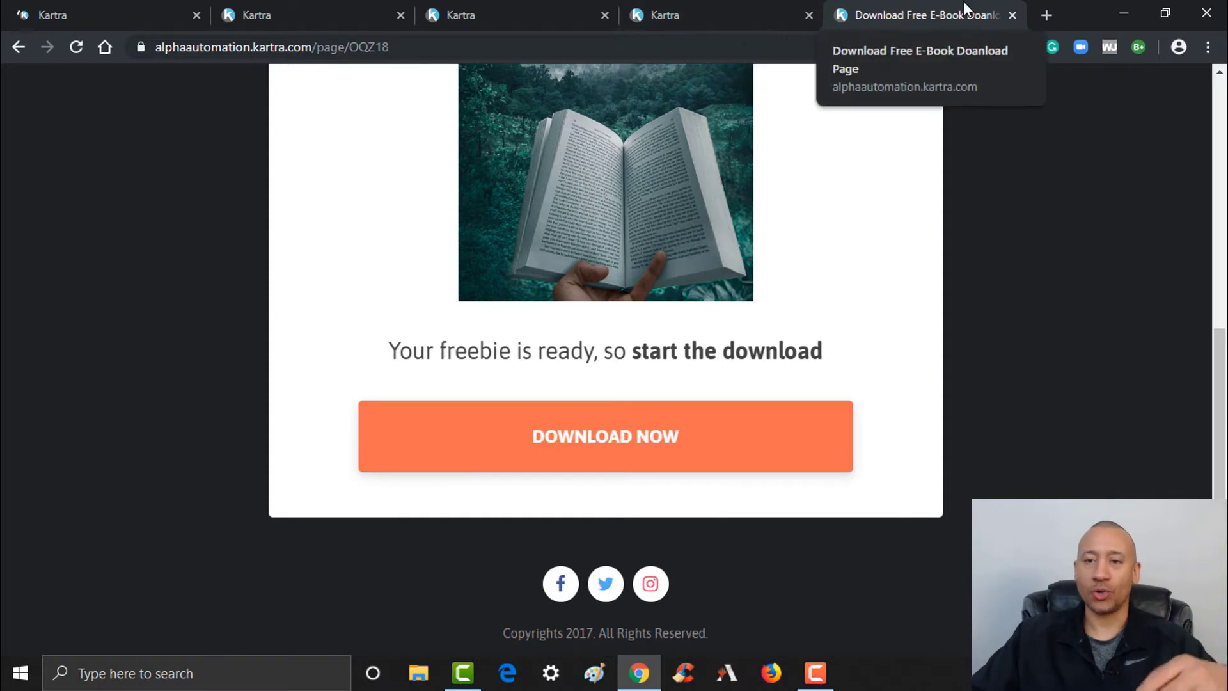
Step: Close the live page tab, review the form's tag and list automations, then view the Lists page
{"action": "left_click", "coordinate": [1014, 14]}
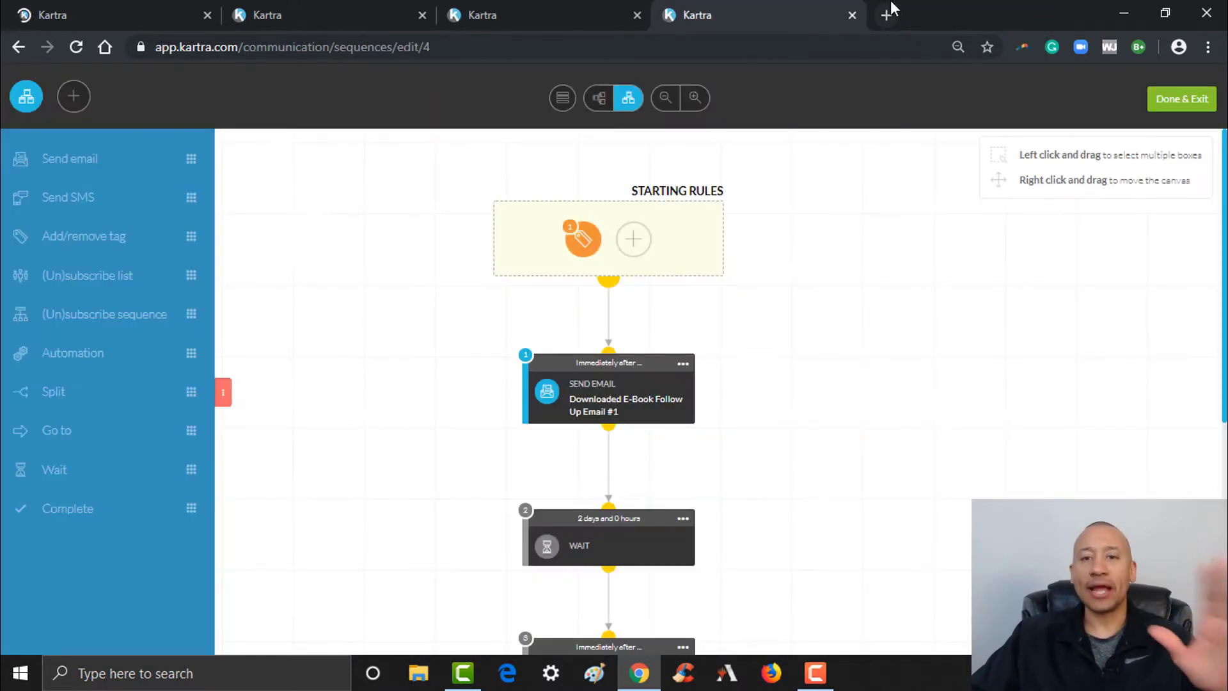
{"action": "left_click", "coordinate": [333, 10]}
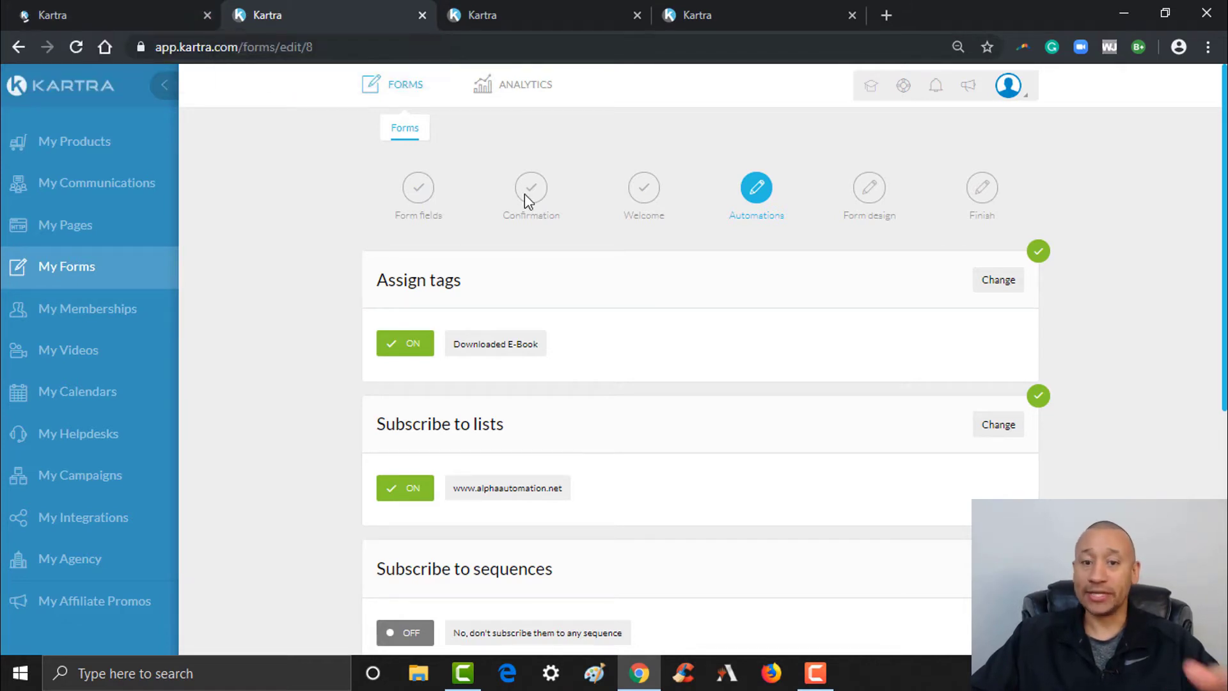
{"action": "scroll", "coordinate": [740, 186], "scroll_direction": "down", "scroll_amount": 6}
{"action": "scroll", "coordinate": [1217, 329], "scroll_direction": "up", "scroll_amount": 5}
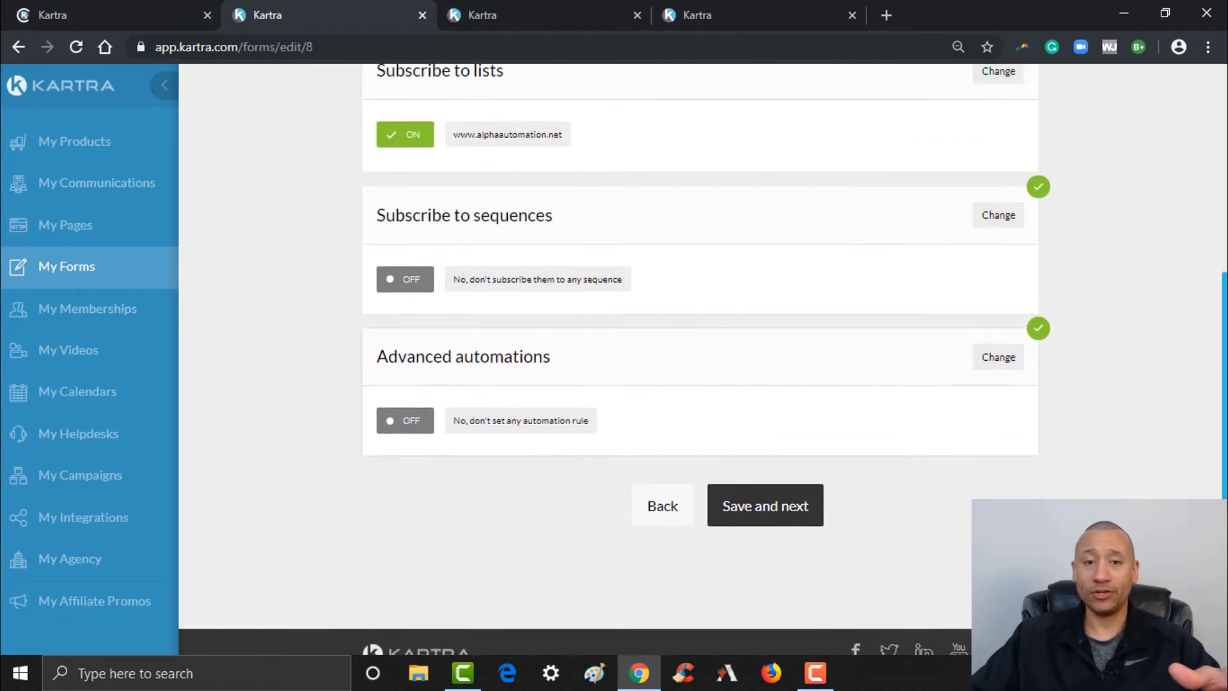
{"action": "scroll", "coordinate": [1217, 330], "scroll_direction": "down", "scroll_amount": 1}
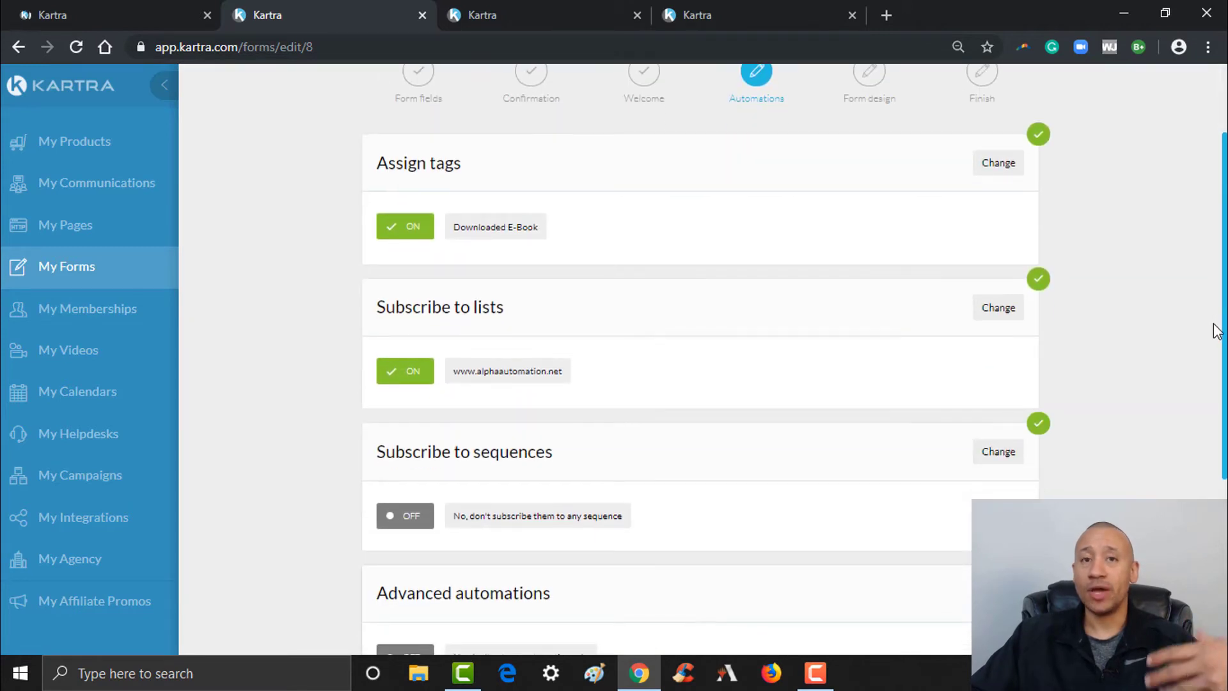
{"action": "scroll", "coordinate": [449, 256], "scroll_direction": "up", "scroll_amount": 1}
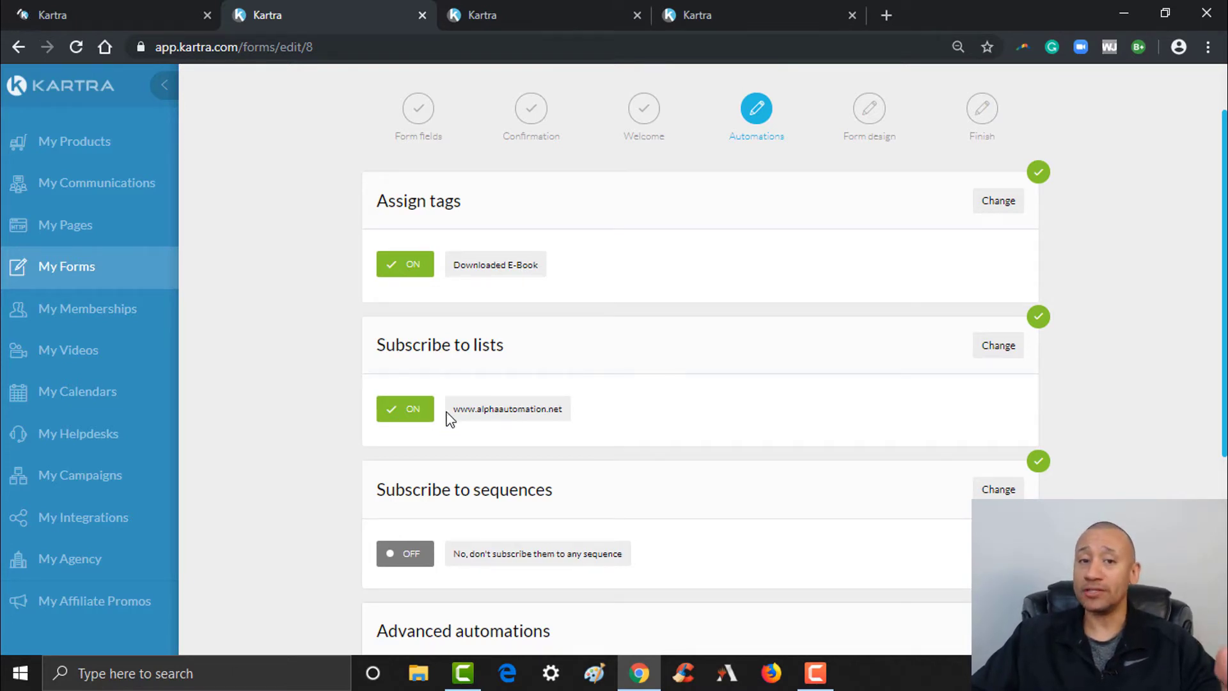
{"action": "left_click", "coordinate": [790, 8]}
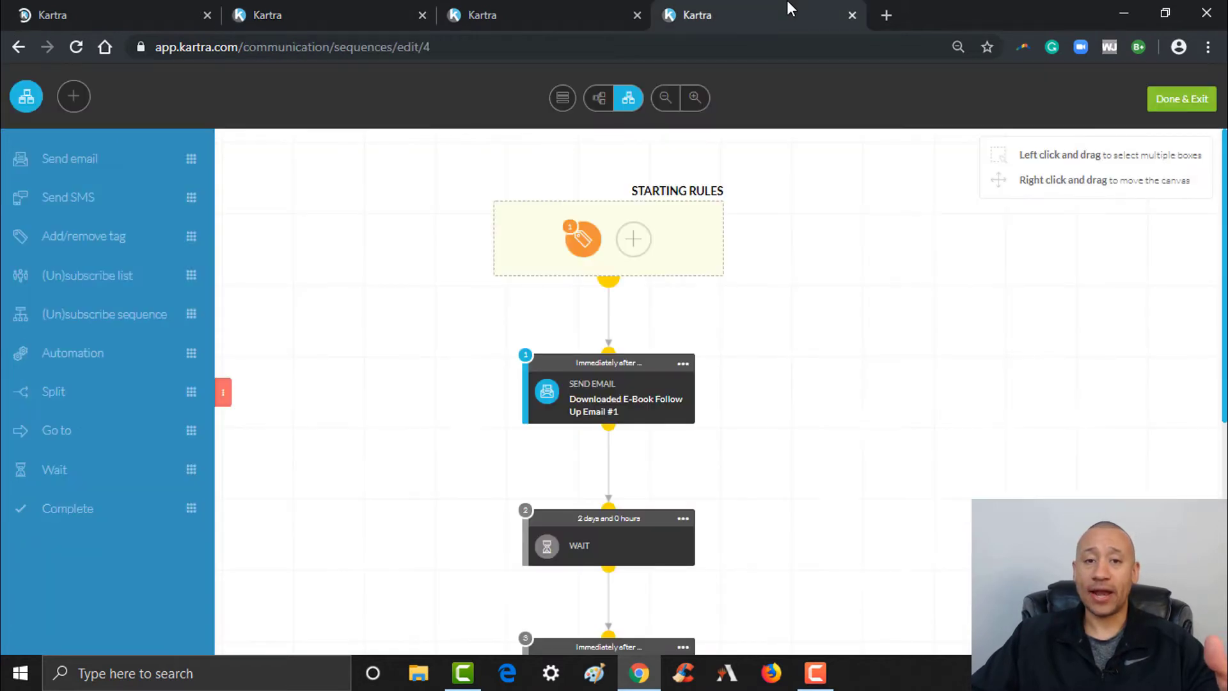
{"action": "left_click", "coordinate": [588, 6]}
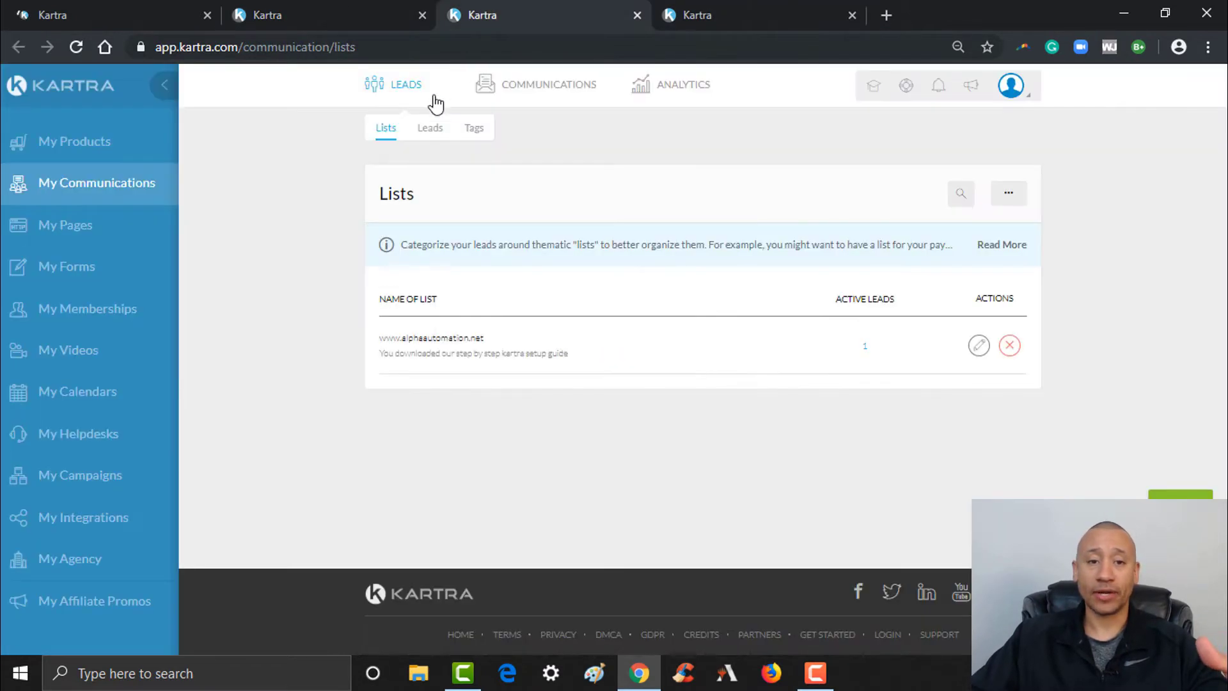
{"action": "left_click", "coordinate": [431, 133]}
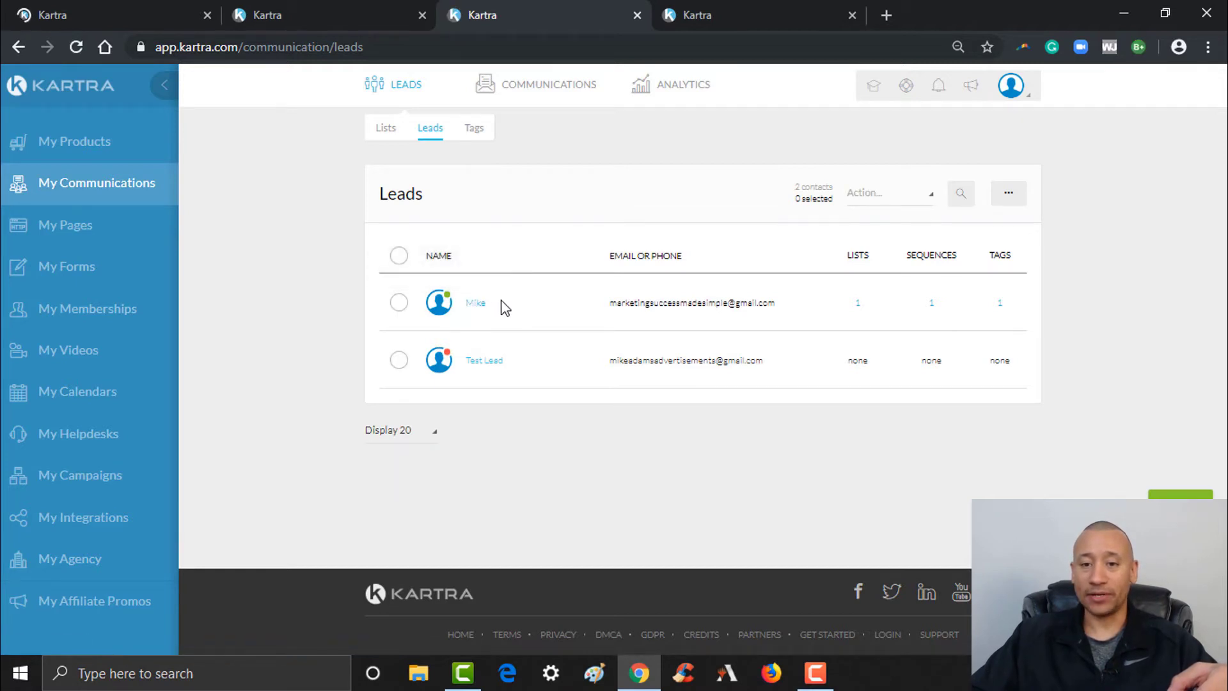
{"action": "left_click", "coordinate": [481, 310]}
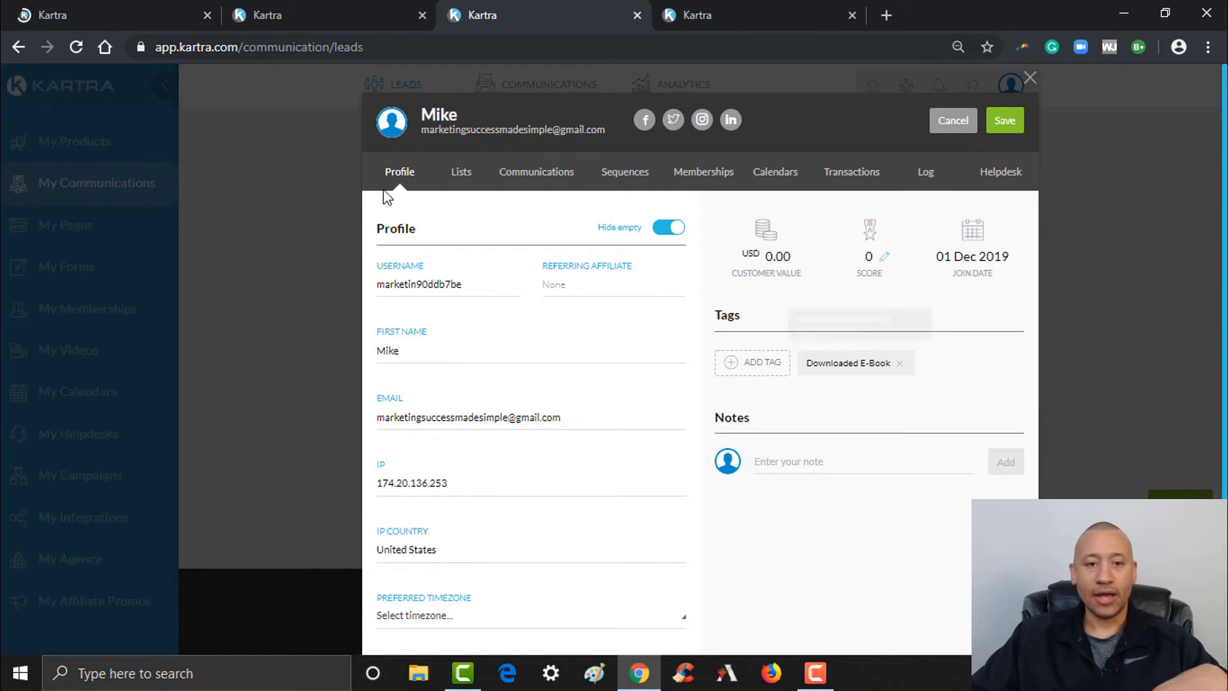
{"action": "left_click", "coordinate": [463, 174]}
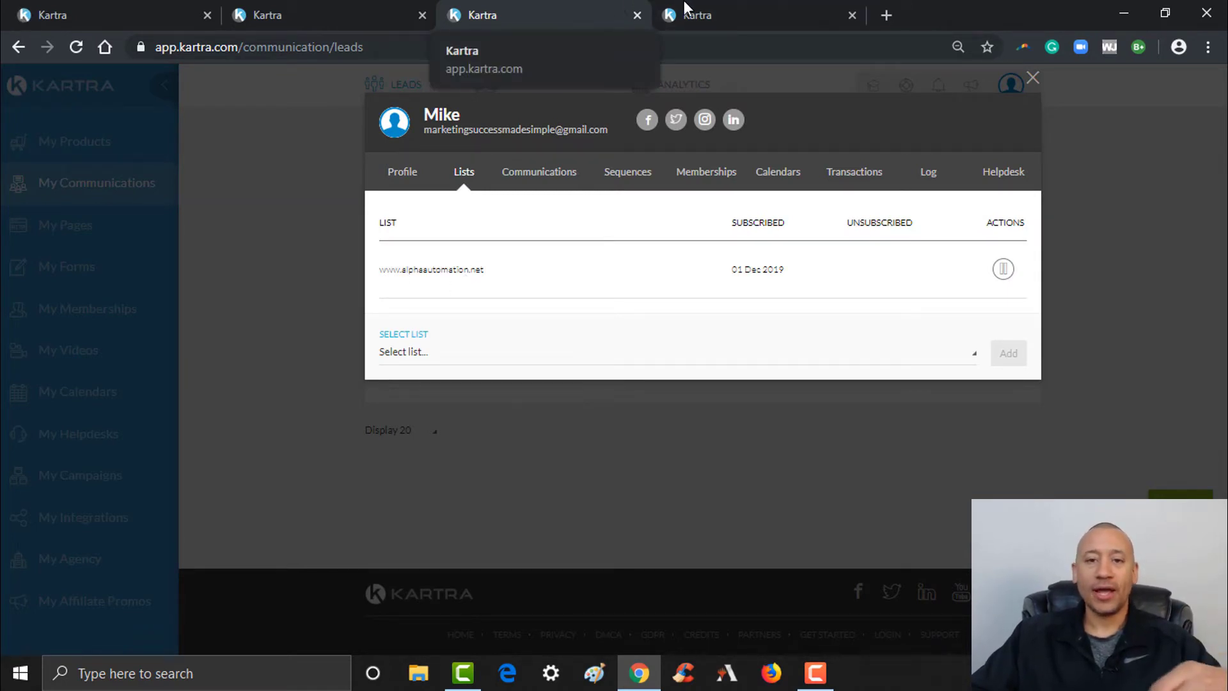
{"action": "left_click", "coordinate": [725, 10]}
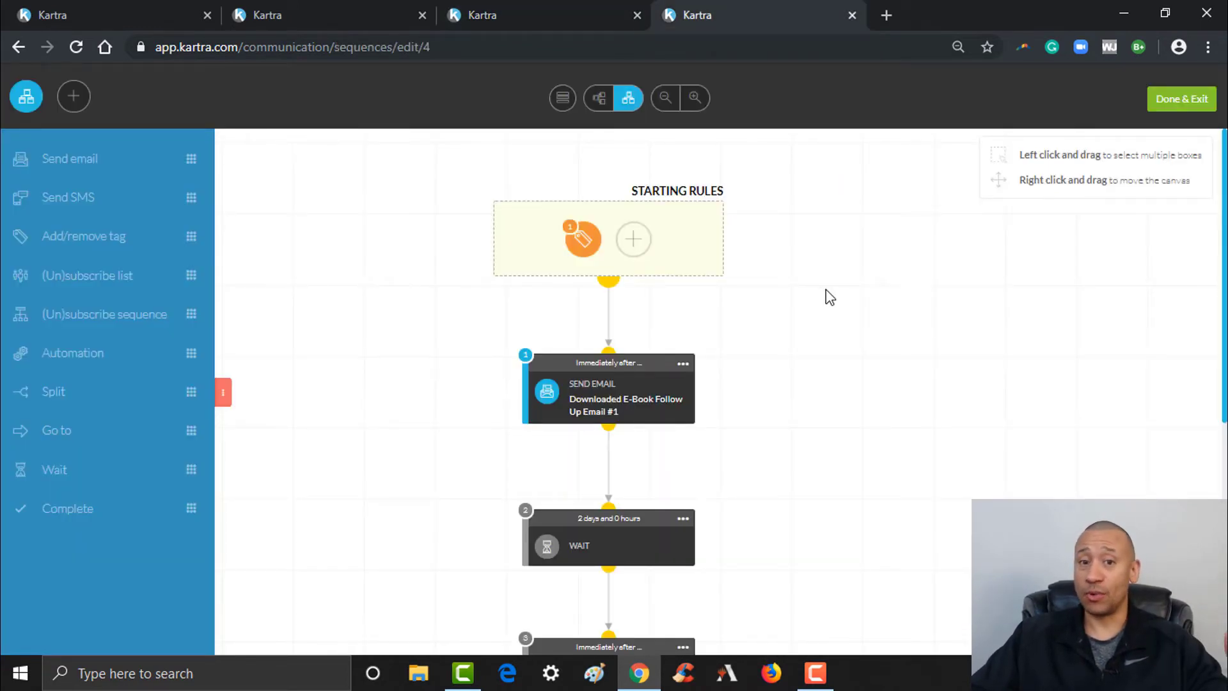
Step: Verify the sequence's Starting Rules trigger on the Downloaded E-Book tag, then open a new tab
{"action": "mouse_move", "coordinate": [579, 240]}
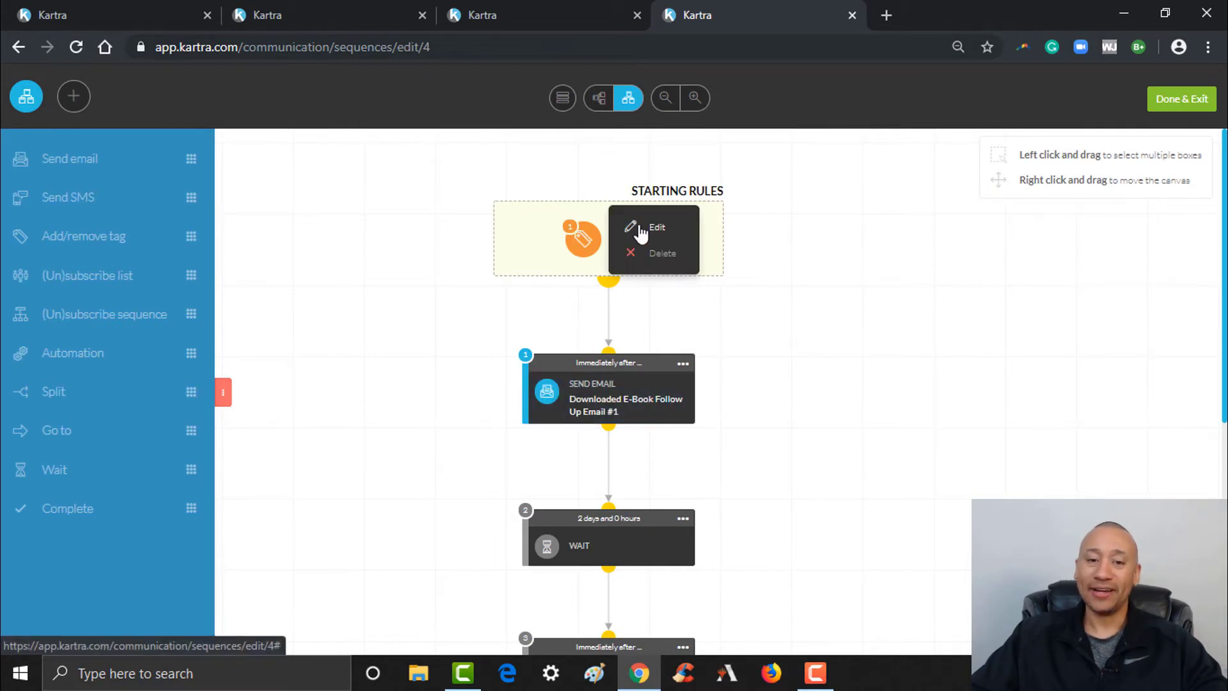
{"action": "left_click", "coordinate": [640, 231]}
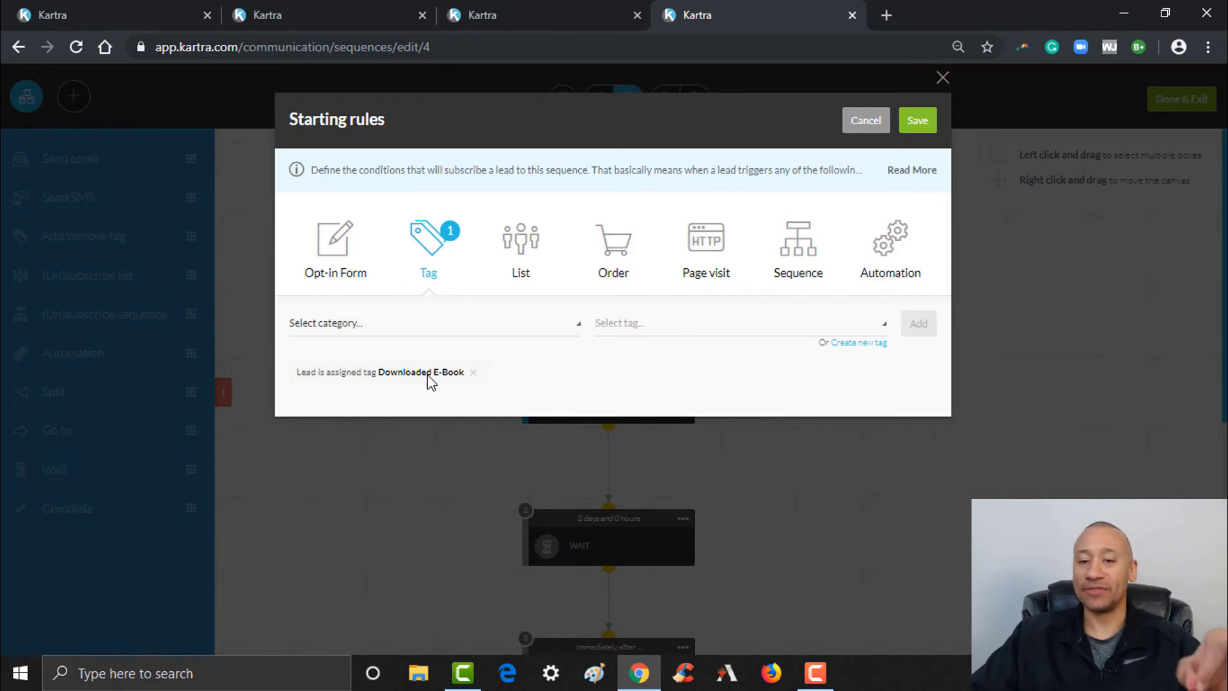
{"action": "left_click", "coordinate": [939, 77]}
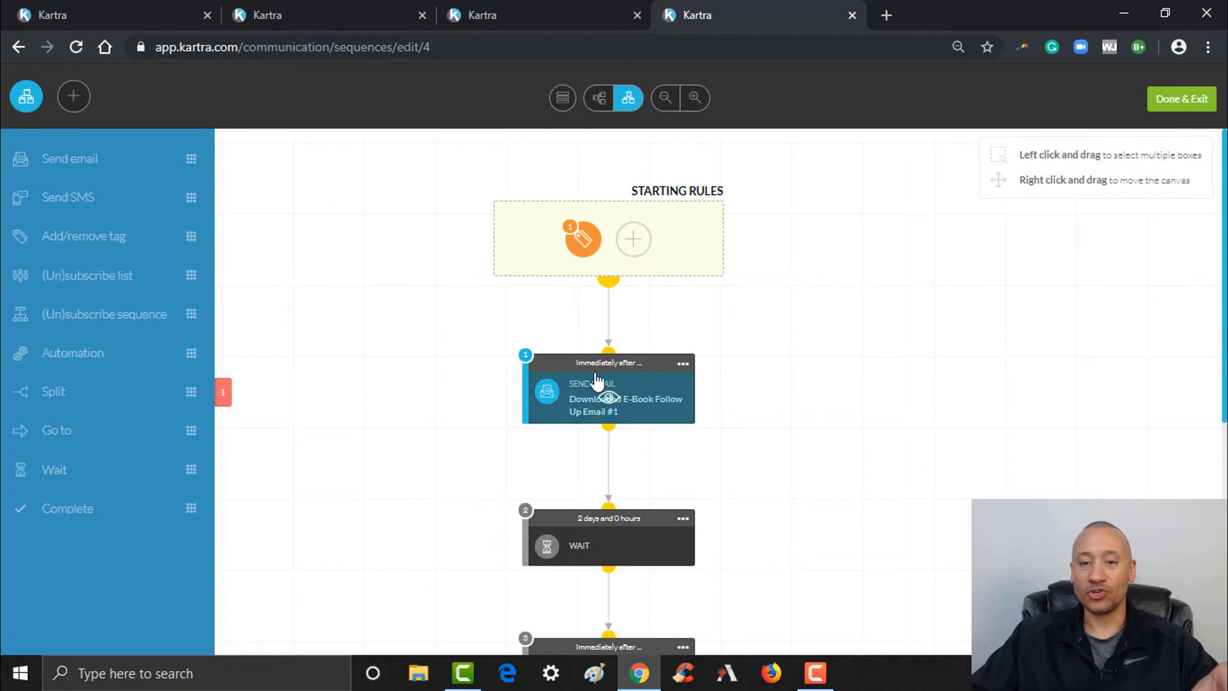
{"action": "left_click", "coordinate": [886, 15]}
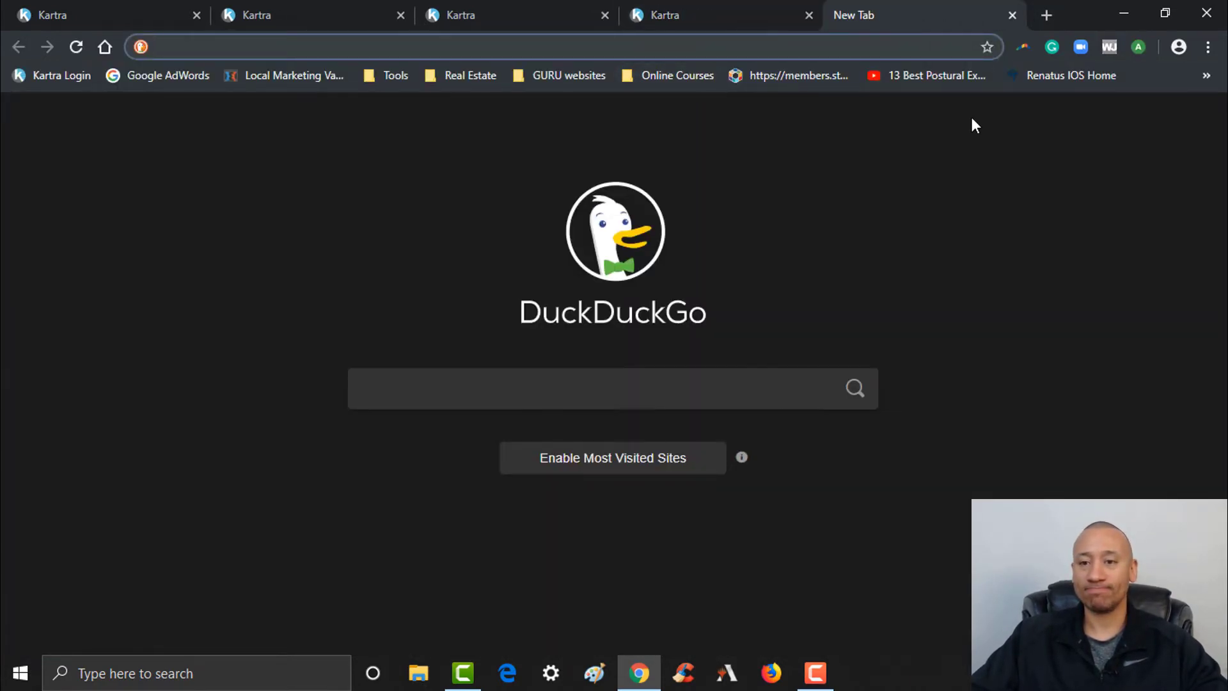
Step: Go to Gmail and sign in with the lead's account e-mail and password
{"action": "type", "text": "gmail"}
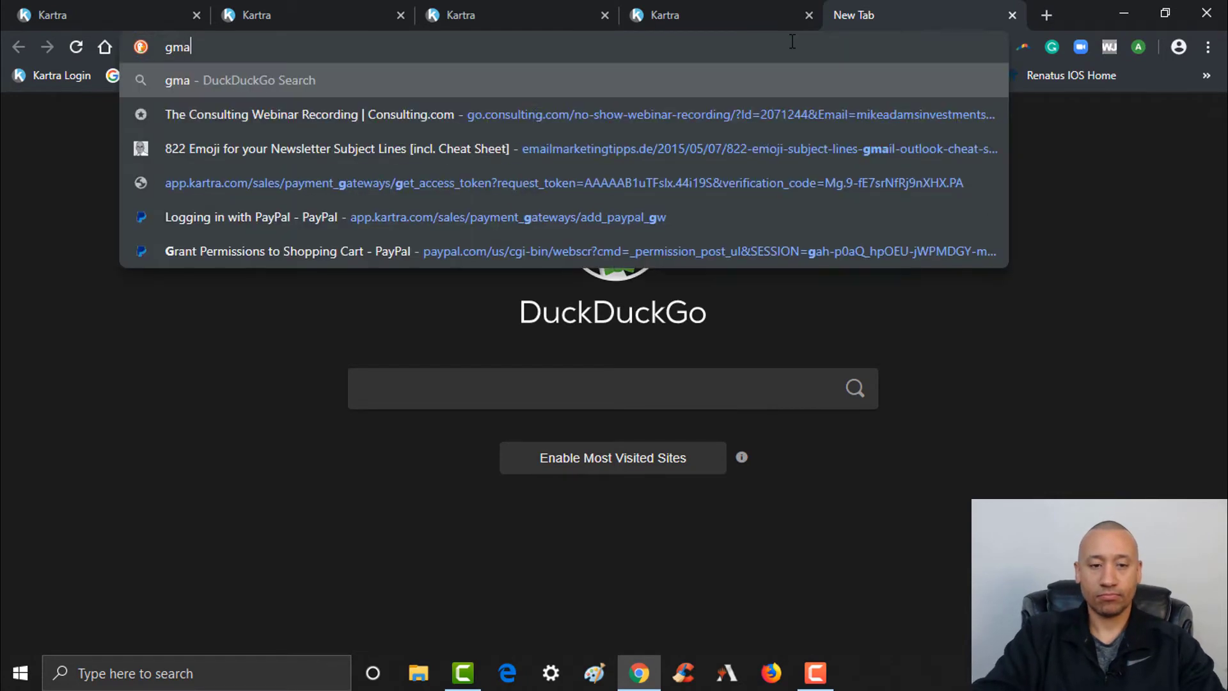
{"action": "key", "text": "Return"}
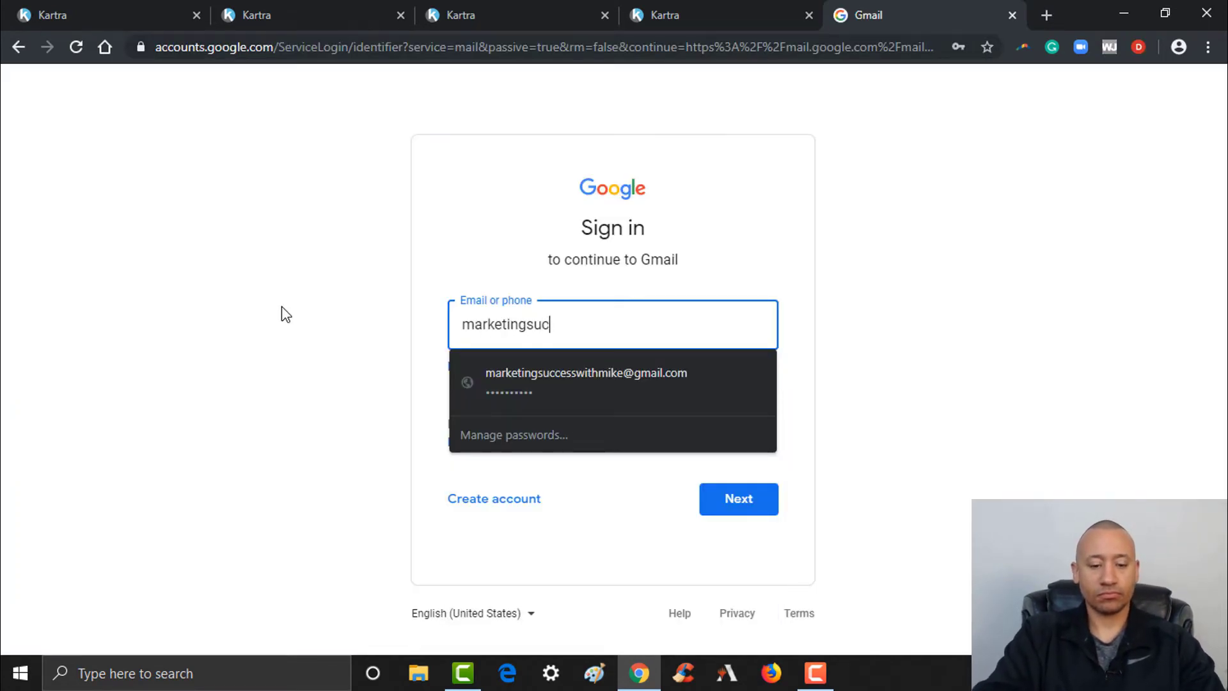
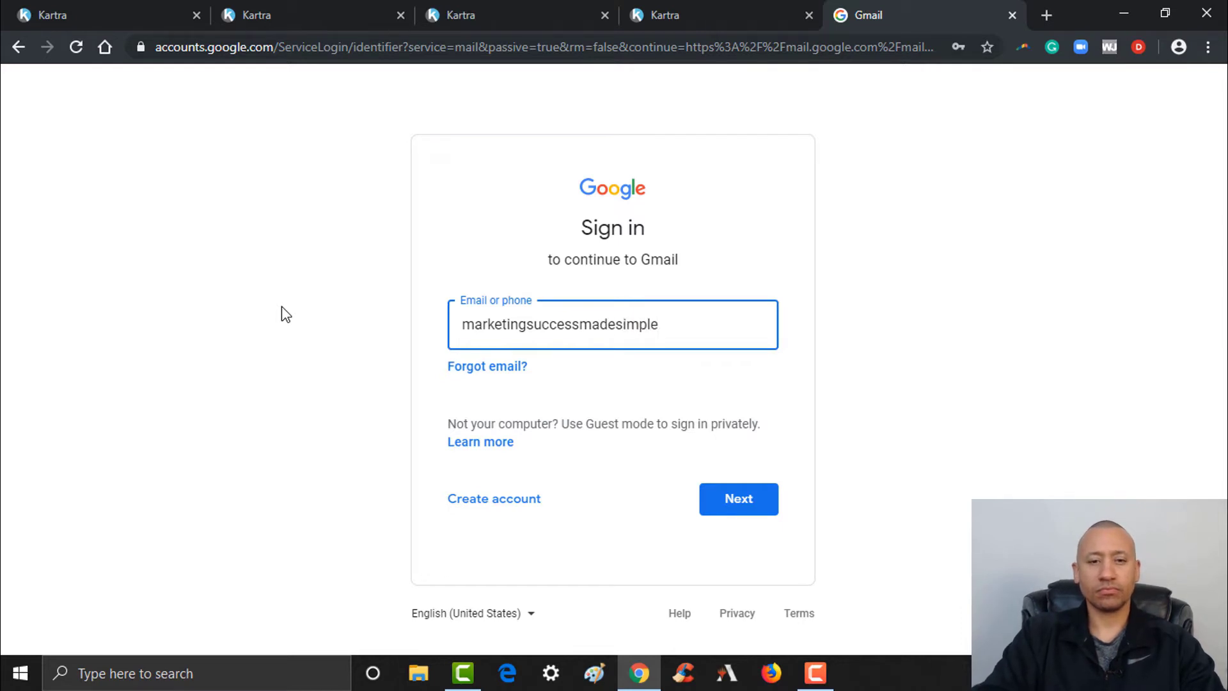
{"action": "key", "text": "Return"}
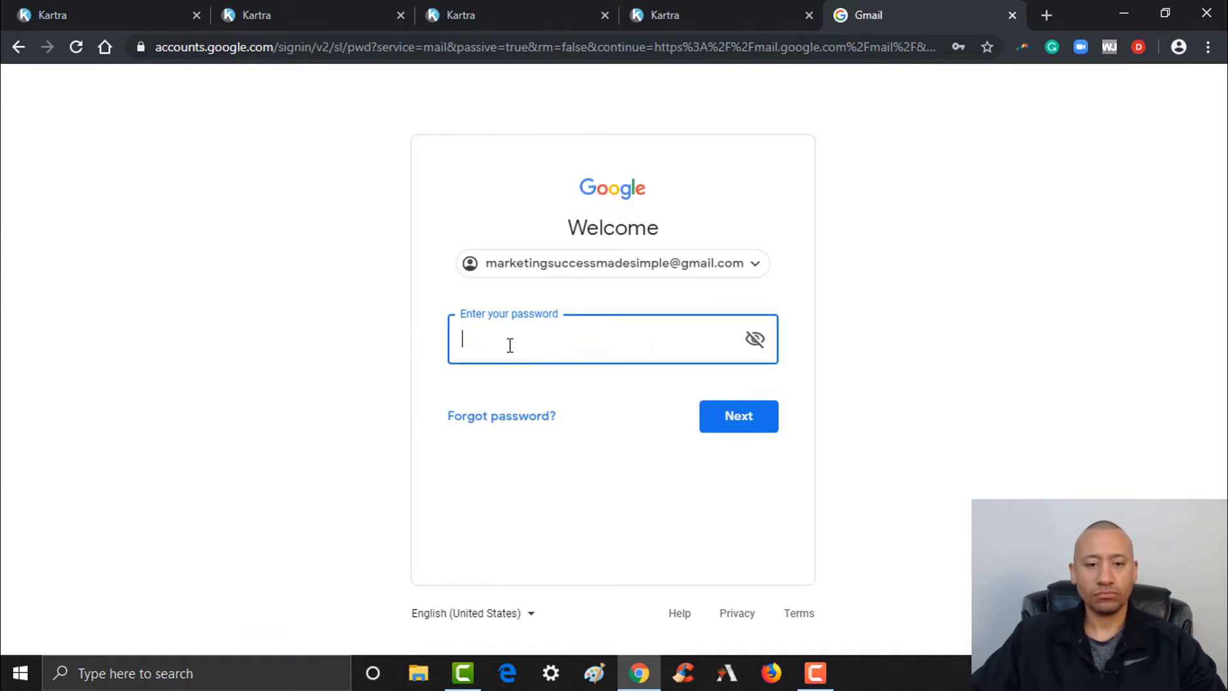
{"action": "left_click", "coordinate": [510, 345]}
{"action": "type", "text": "••••"}
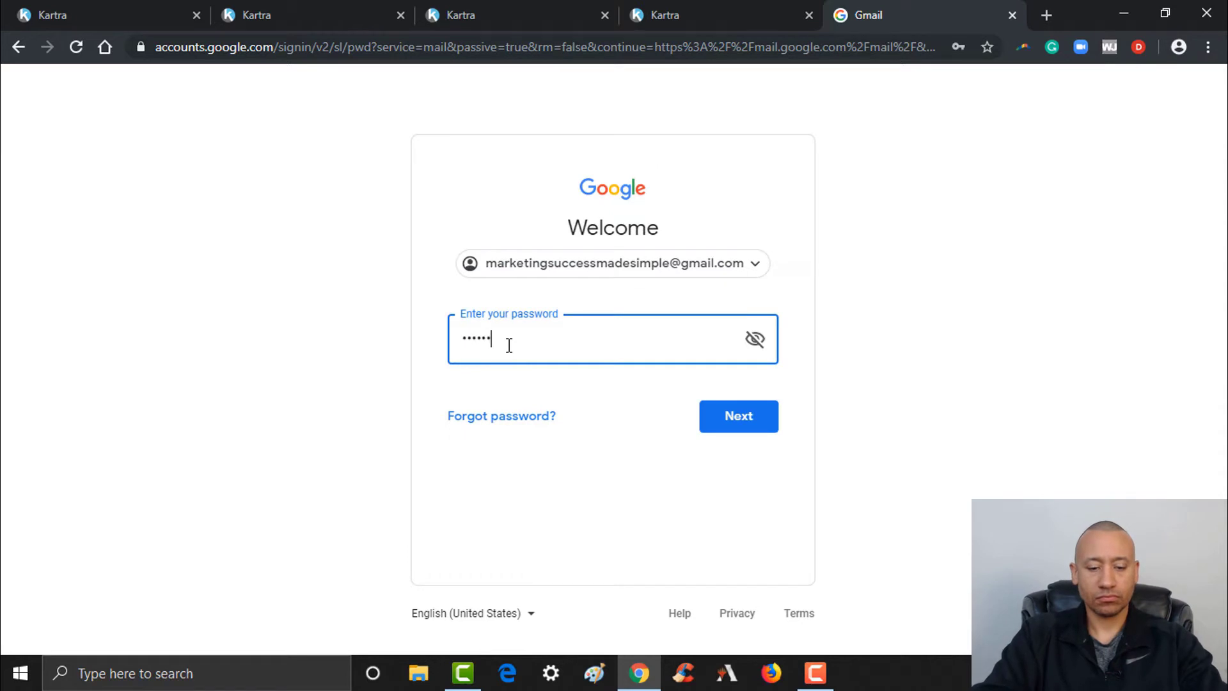
{"action": "type", "text": "••"}
{"action": "key", "text": "Return"}
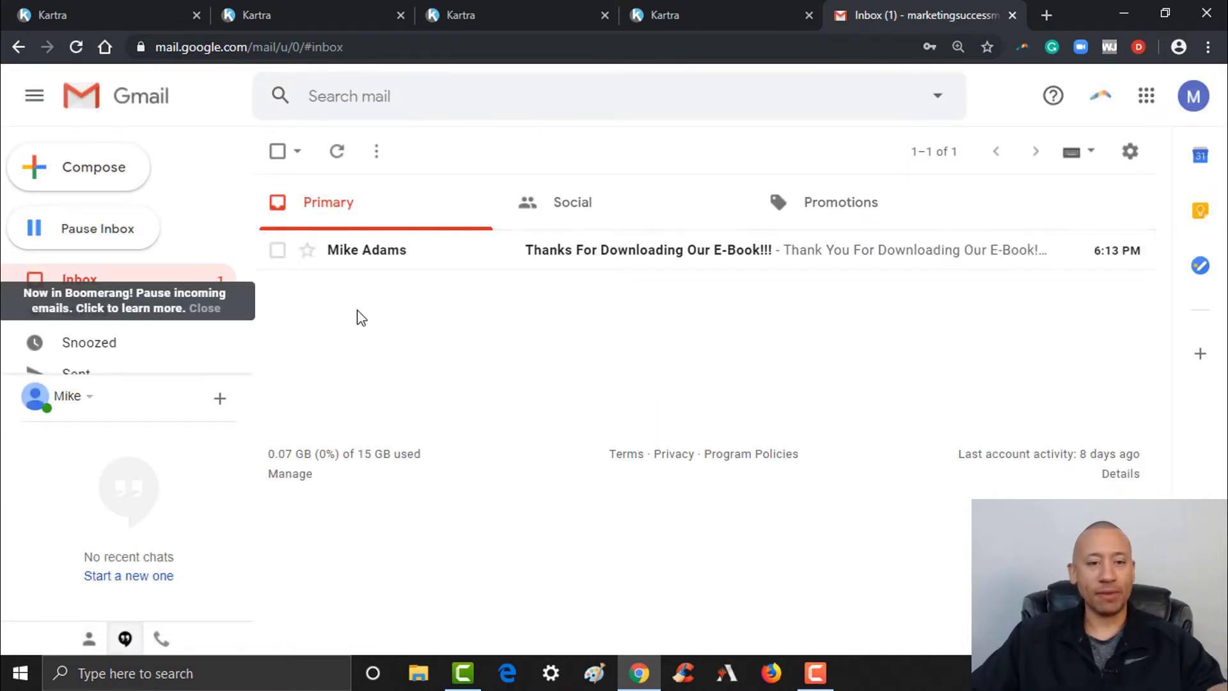
Step: Read the 'Thanks For Downloading Our E-Book!!!' email, then return to the Kartra sequence tab
{"action": "left_click", "coordinate": [651, 259]}
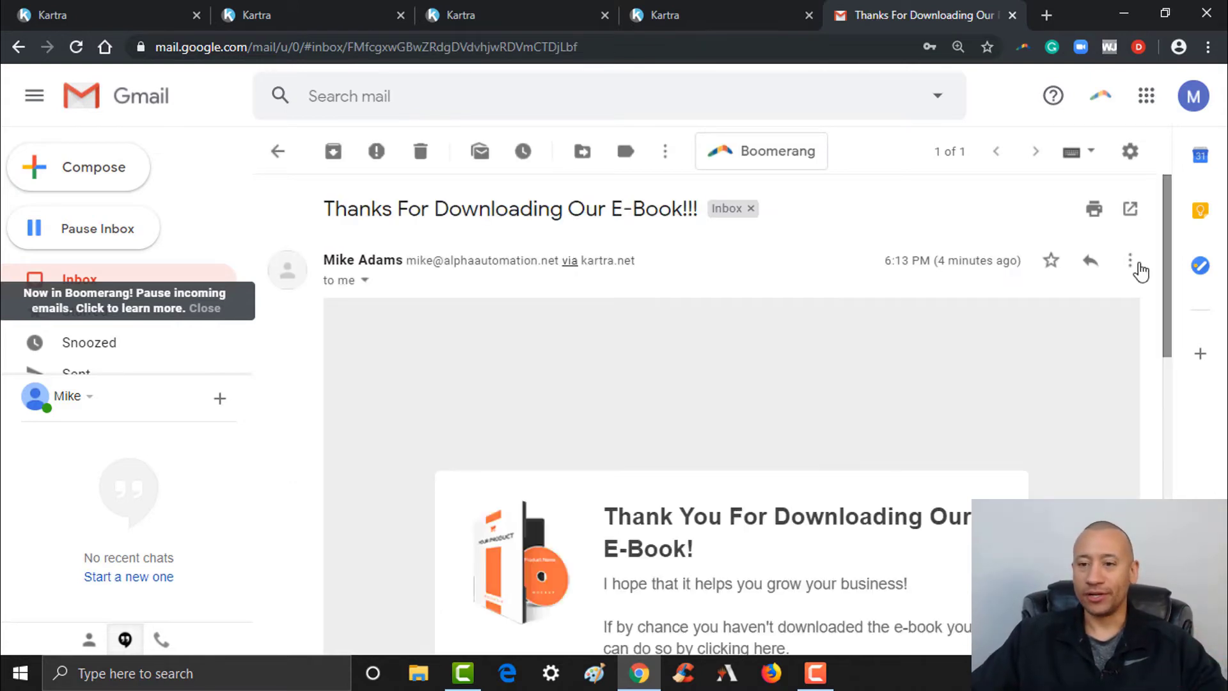
{"action": "mouse_move", "coordinate": [1170, 215]}
{"action": "left_mouse_down"}
{"action": "mouse_move", "coordinate": [1156, 373]}
{"action": "mouse_move", "coordinate": [1178, 200]}
{"action": "left_mouse_up"}
{"action": "left_click", "coordinate": [675, 13]}
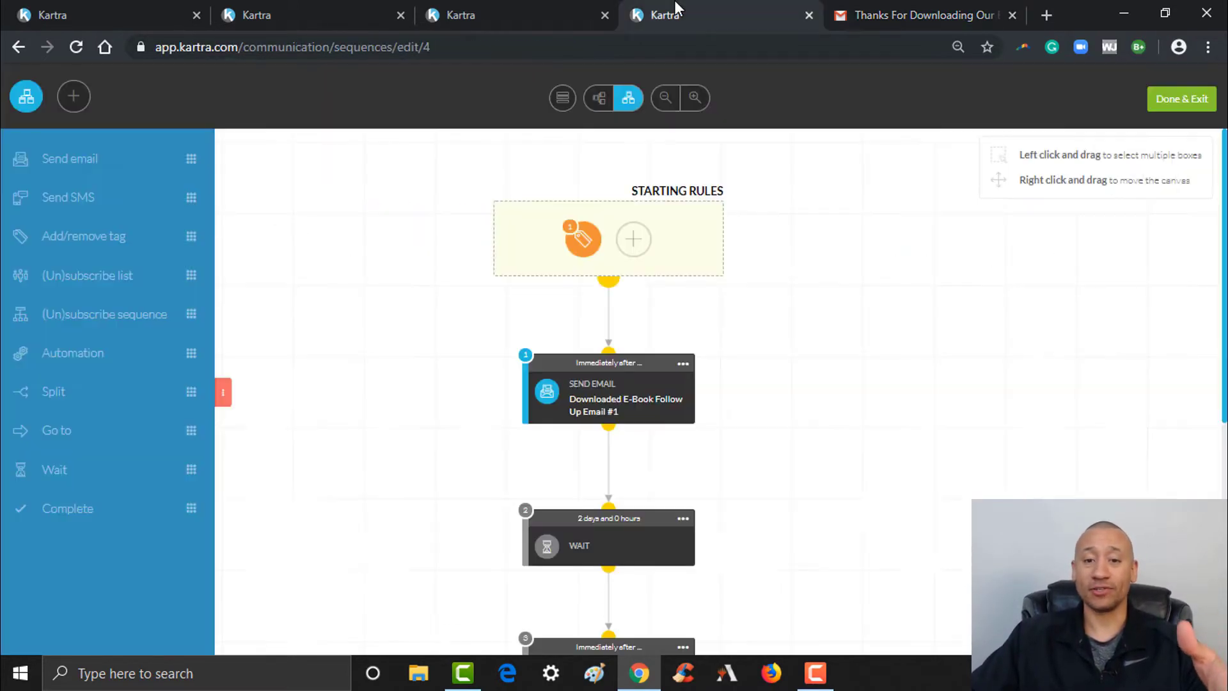
{"action": "mouse_move", "coordinate": [646, 395]}
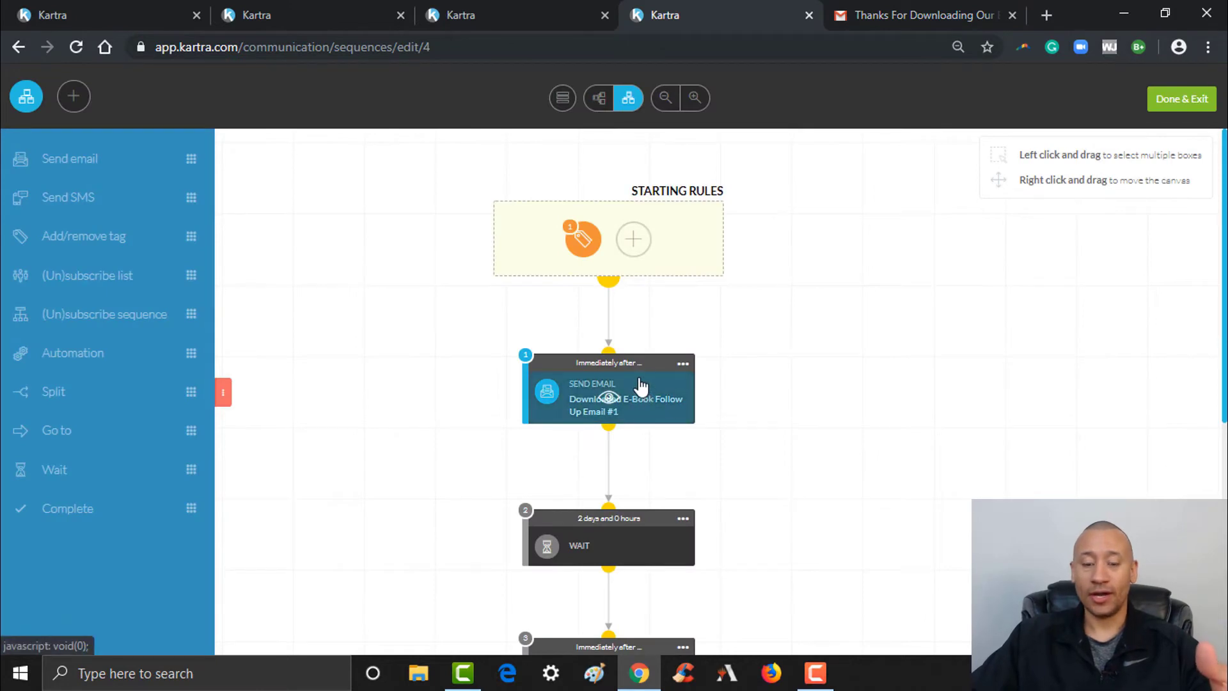
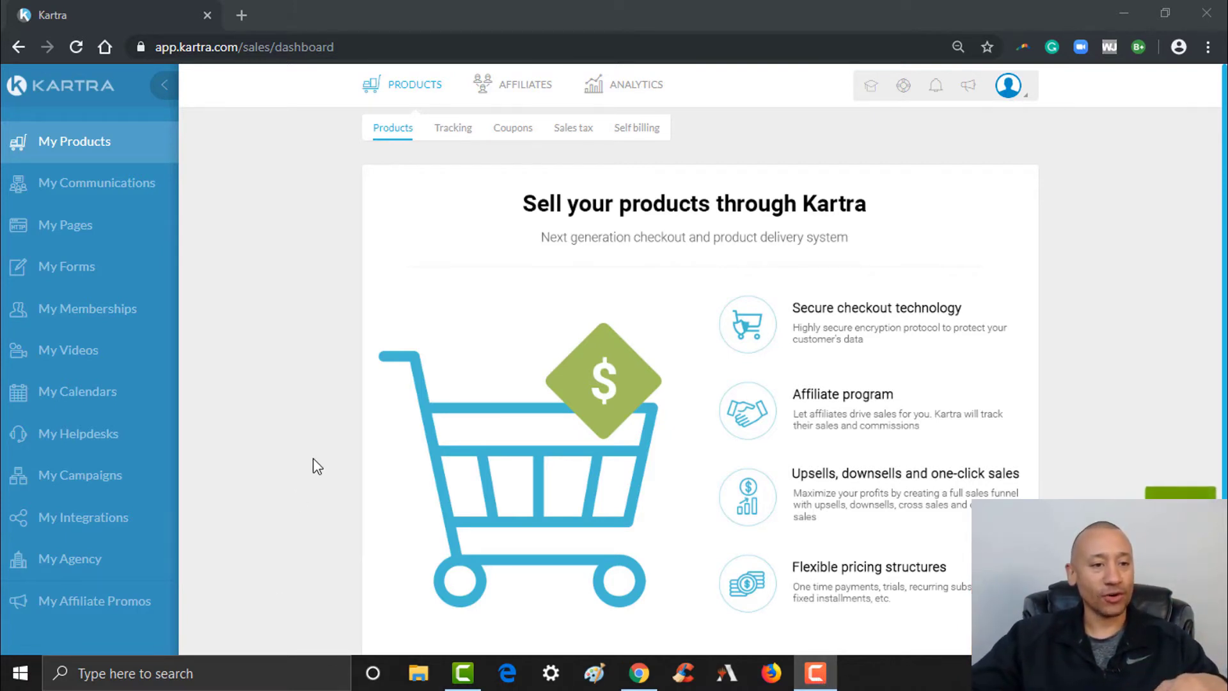
Step: Create a new main product with internal name 'Test Consulting' and continue to its setup page
{"action": "left_click", "coordinate": [94, 144]}
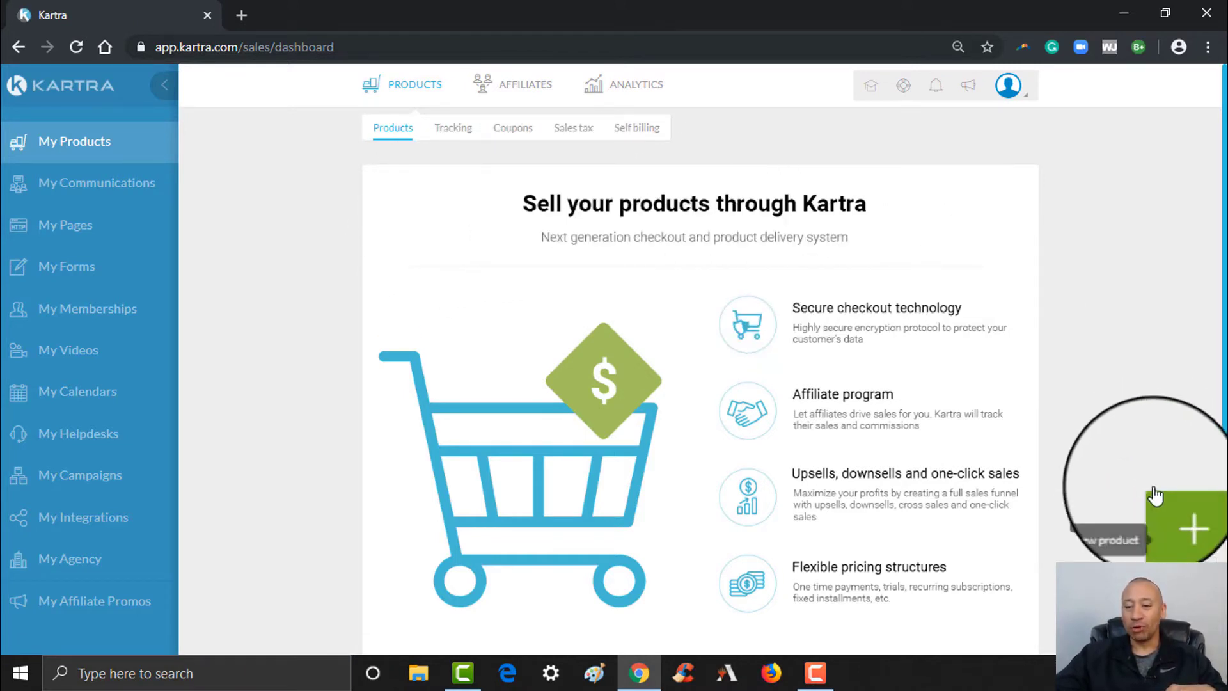
{"action": "left_click", "coordinate": [1180, 521]}
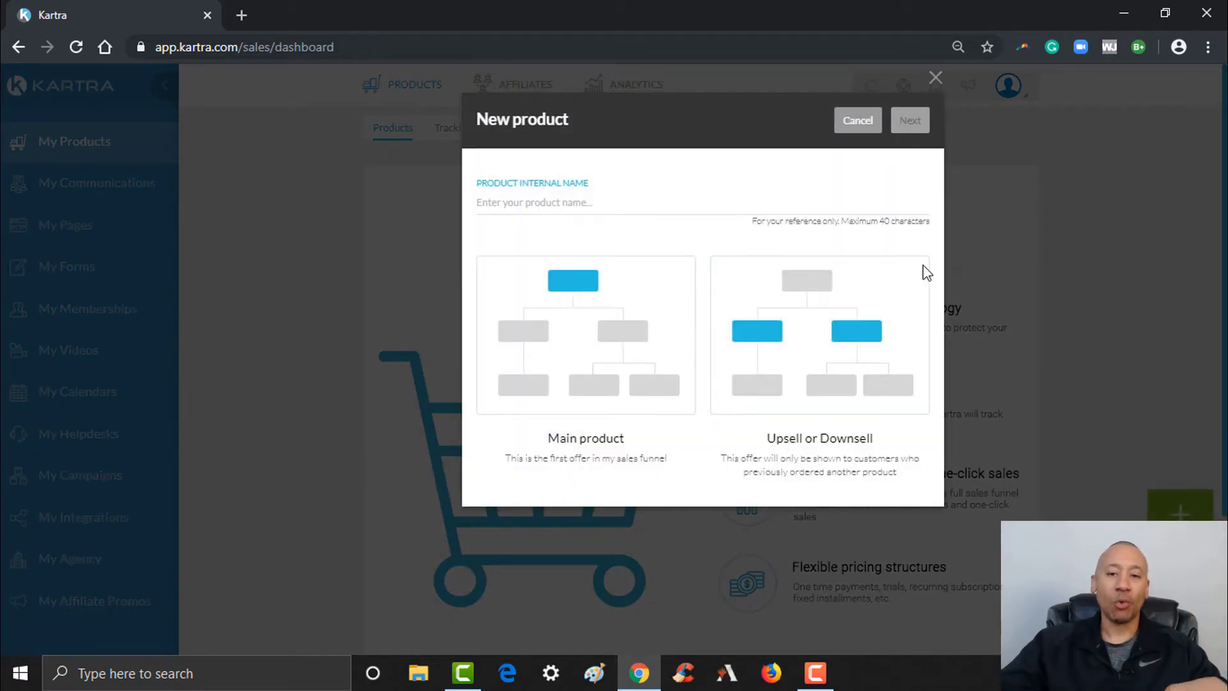
{"action": "left_click", "coordinate": [672, 206]}
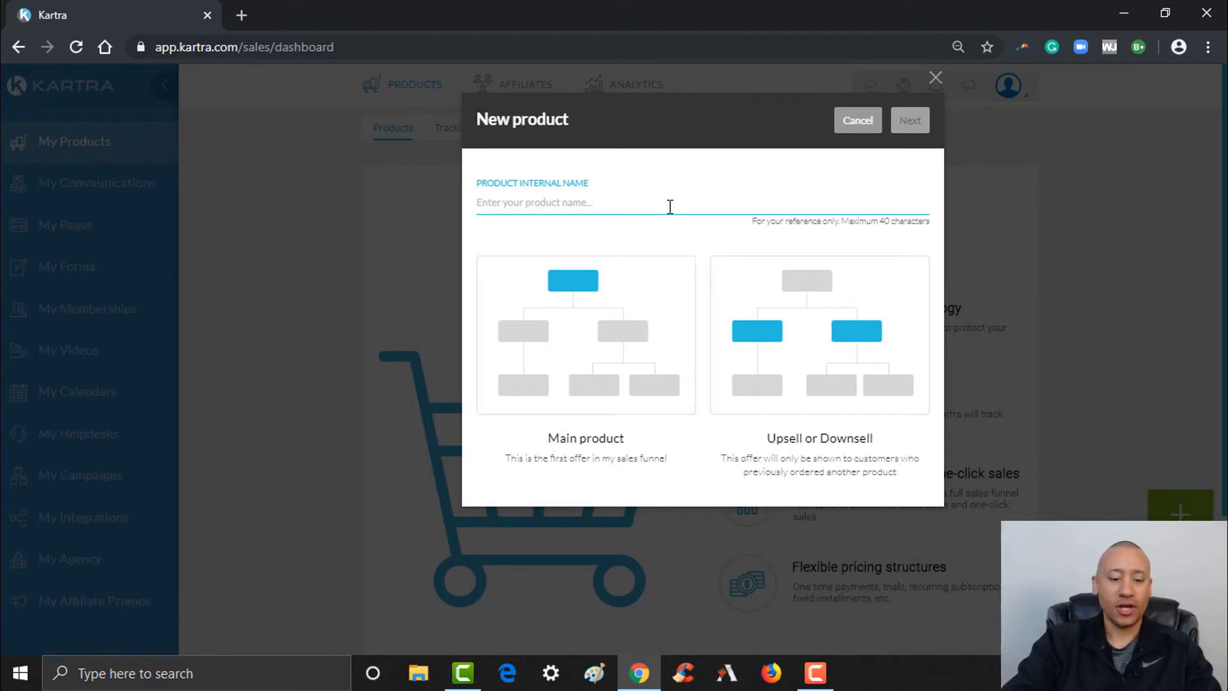
{"action": "type", "text": "Tes"}
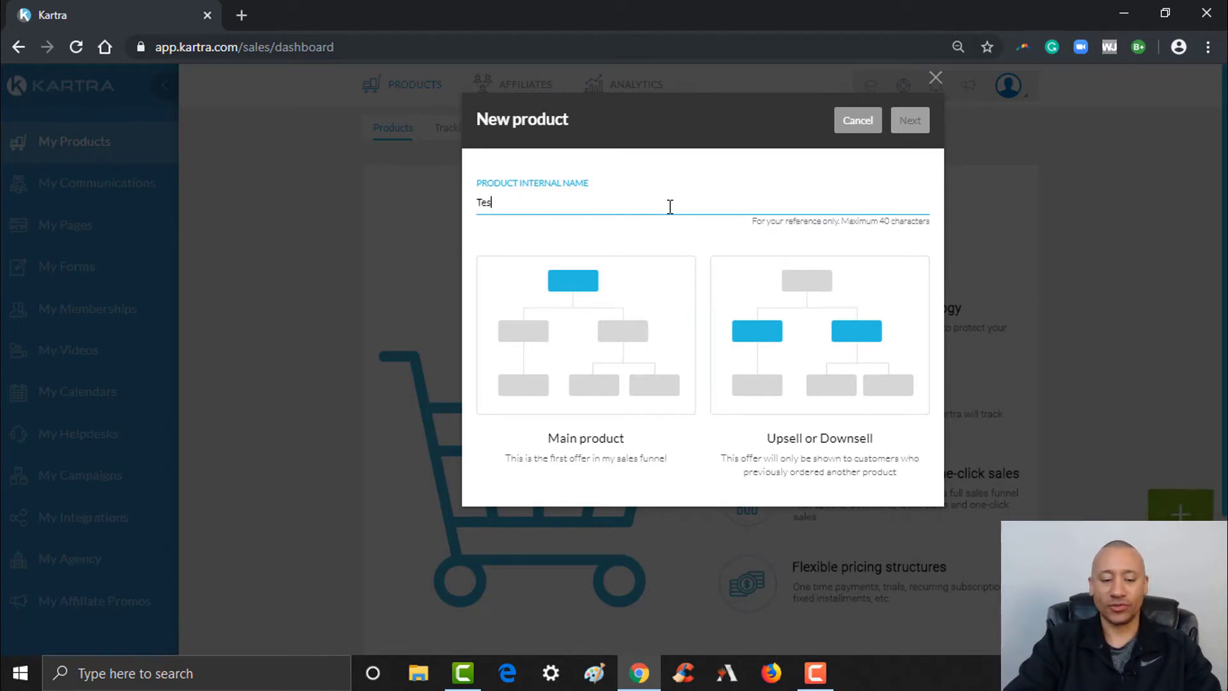
{"action": "type", "text": "t Consulting"}
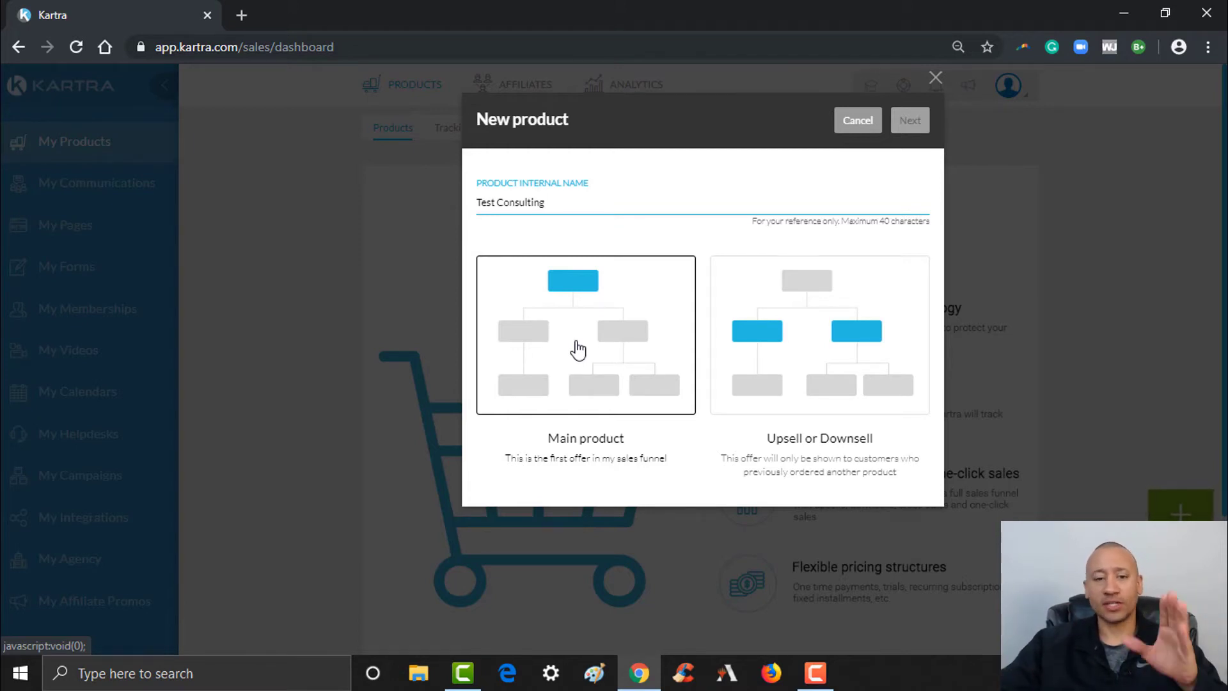
{"action": "left_click", "coordinate": [614, 354]}
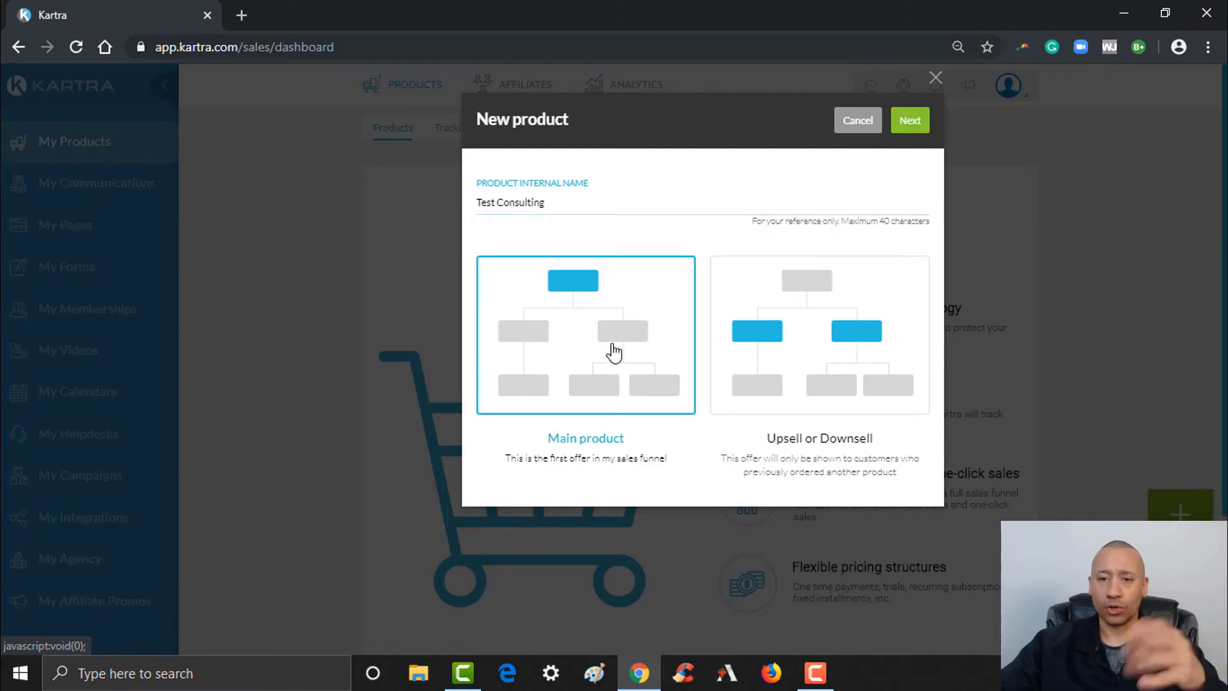
{"action": "left_click", "coordinate": [911, 122]}
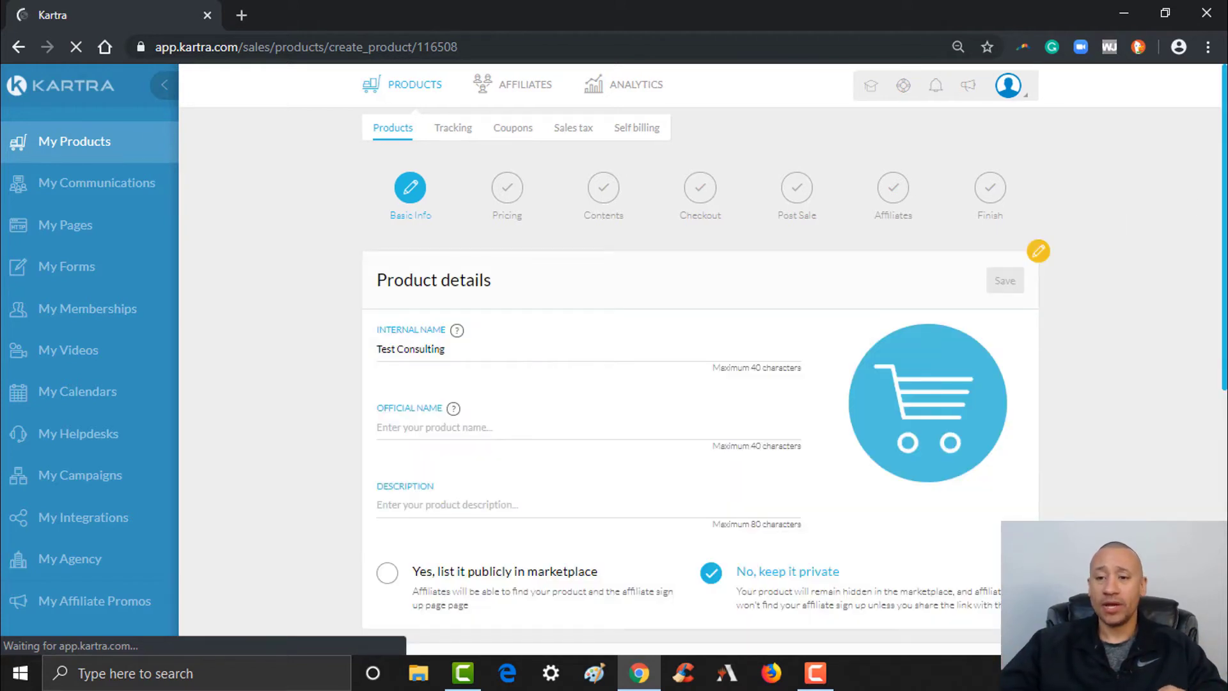
Step: Enter 'Test Consulting Product' as the official name and copy it
{"action": "scroll", "coordinate": [836, 348], "scroll_direction": "down", "scroll_amount": 2}
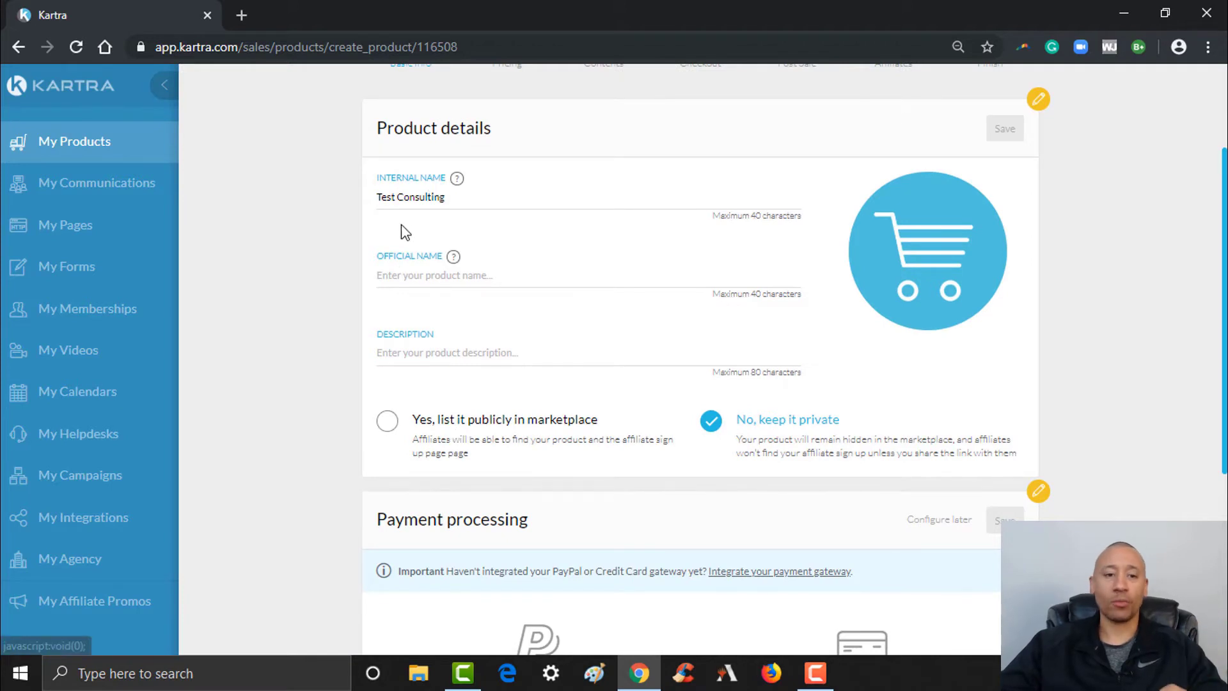
{"action": "left_click", "coordinate": [408, 274]}
{"action": "type", "text": "Test"}
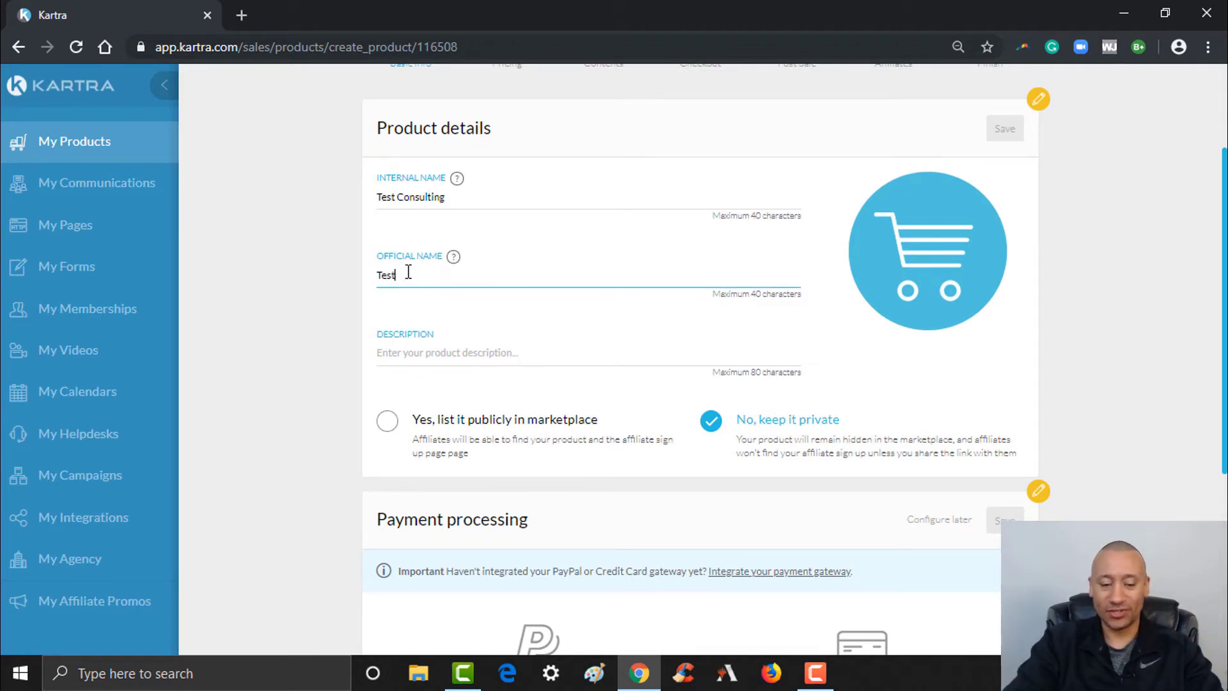
{"action": "type", "text": " Consulti"}
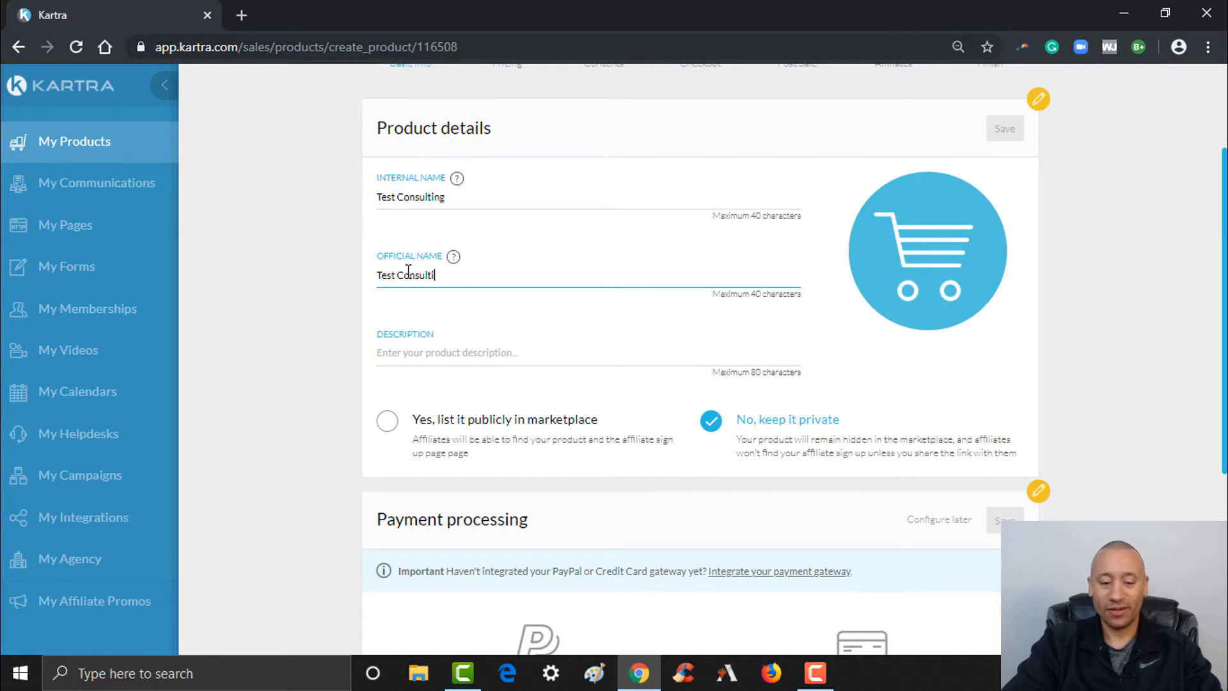
{"action": "type", "text": "ng Product"}
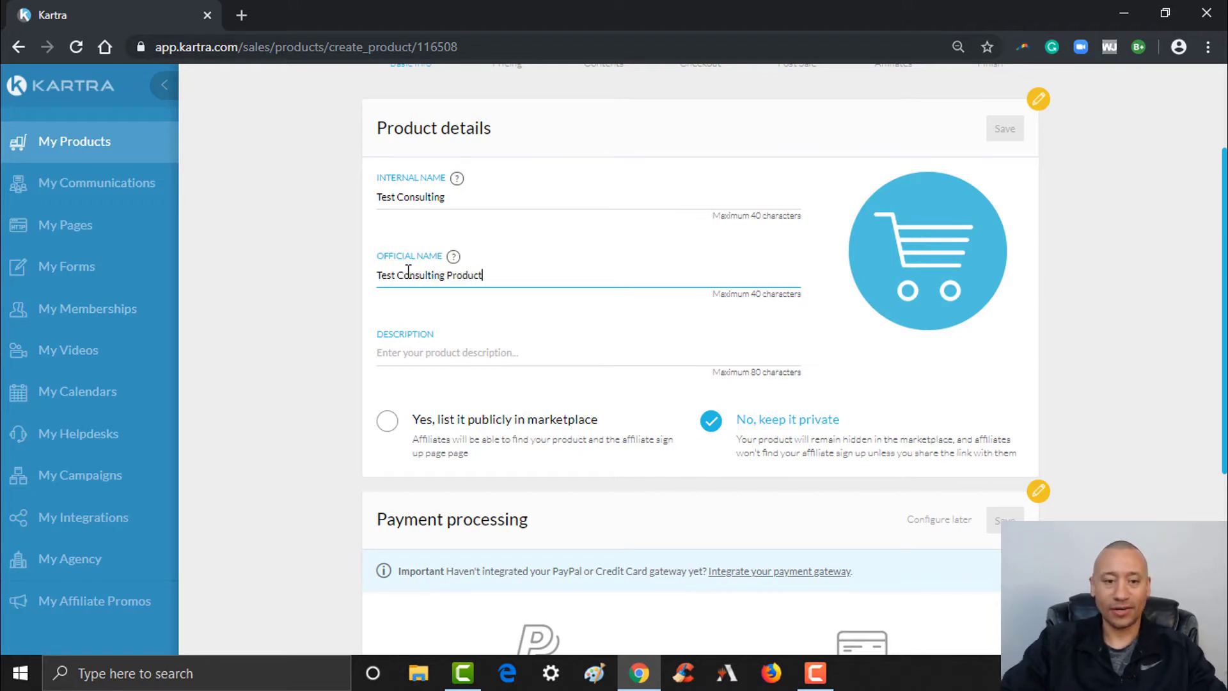
{"action": "triple_click", "coordinate": [421, 272]}
{"action": "key", "text": "ctrl+c"}
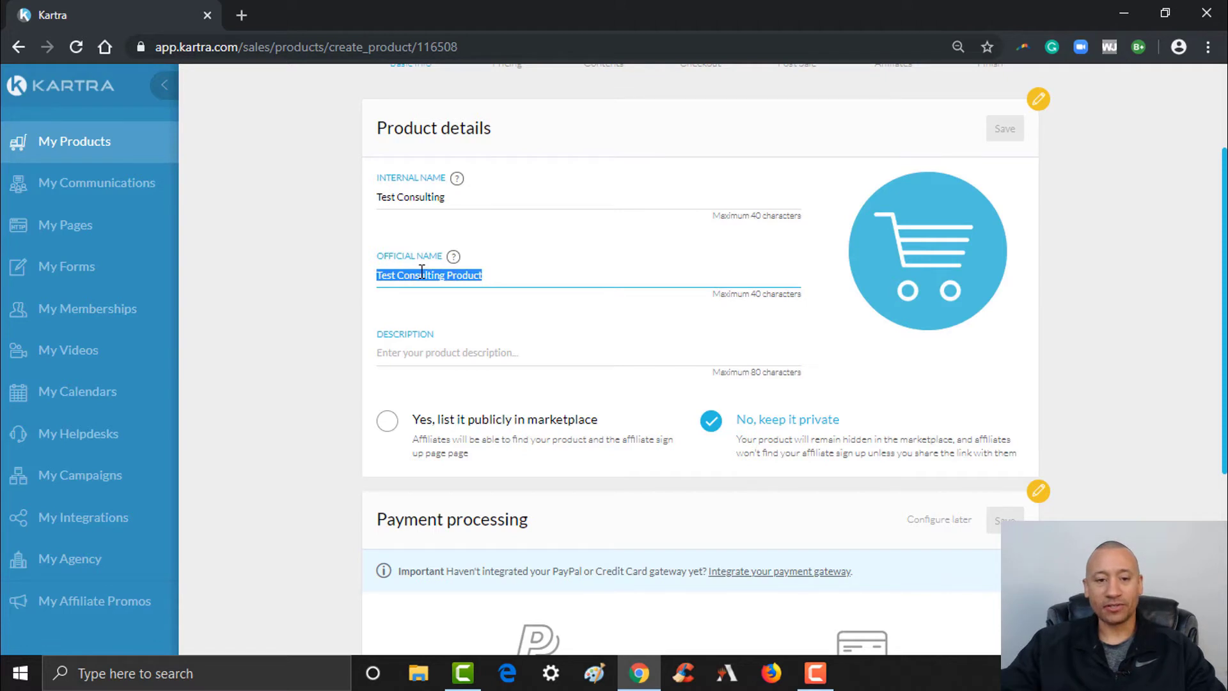
Step: Set the description to '1 Hour Strategy Session With Me To help You With Your Business' and save
{"action": "left_click", "coordinate": [444, 353]}
{"action": "key", "text": "ctrl+v"}
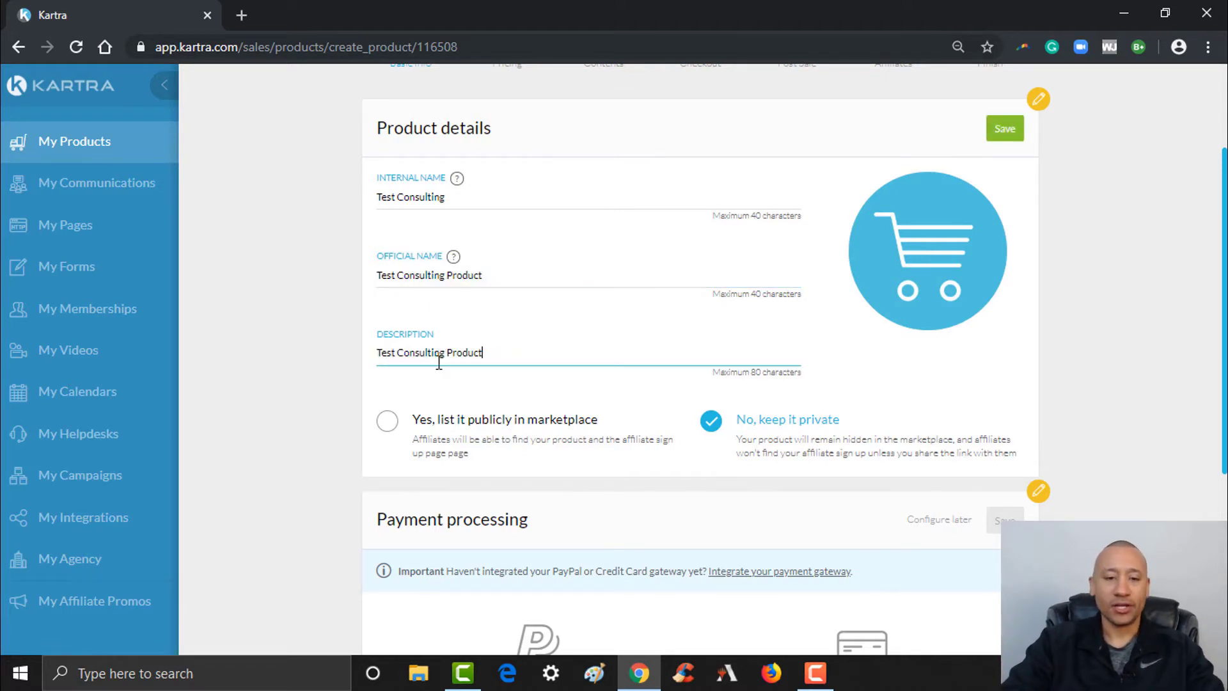
{"action": "key", "text": "BackSpace"}
{"action": "key", "text": "BackSpace"}
{"action": "key", "text": "BackSpace"}
{"action": "key", "text": "BackSpace"}
{"action": "key", "text": "BackSpace"}
{"action": "key", "text": "BackSpace"}
{"action": "key", "text": "BackSpace"}
{"action": "key", "text": "BackSpace"}
{"action": "key", "text": "BackSpace"}
{"action": "key", "text": "BackSpace"}
{"action": "key", "text": "BackSpace"}
{"action": "key", "text": "BackSpace"}
{"action": "key", "text": "BackSpace"}
{"action": "key", "text": "BackSpace"}
{"action": "key", "text": "BackSpace"}
{"action": "key", "text": "BackSpace"}
{"action": "key", "text": "BackSpace"}
{"action": "key", "text": "BackSpace"}
{"action": "key", "text": "BackSpace"}
{"action": "key", "text": "BackSpace"}
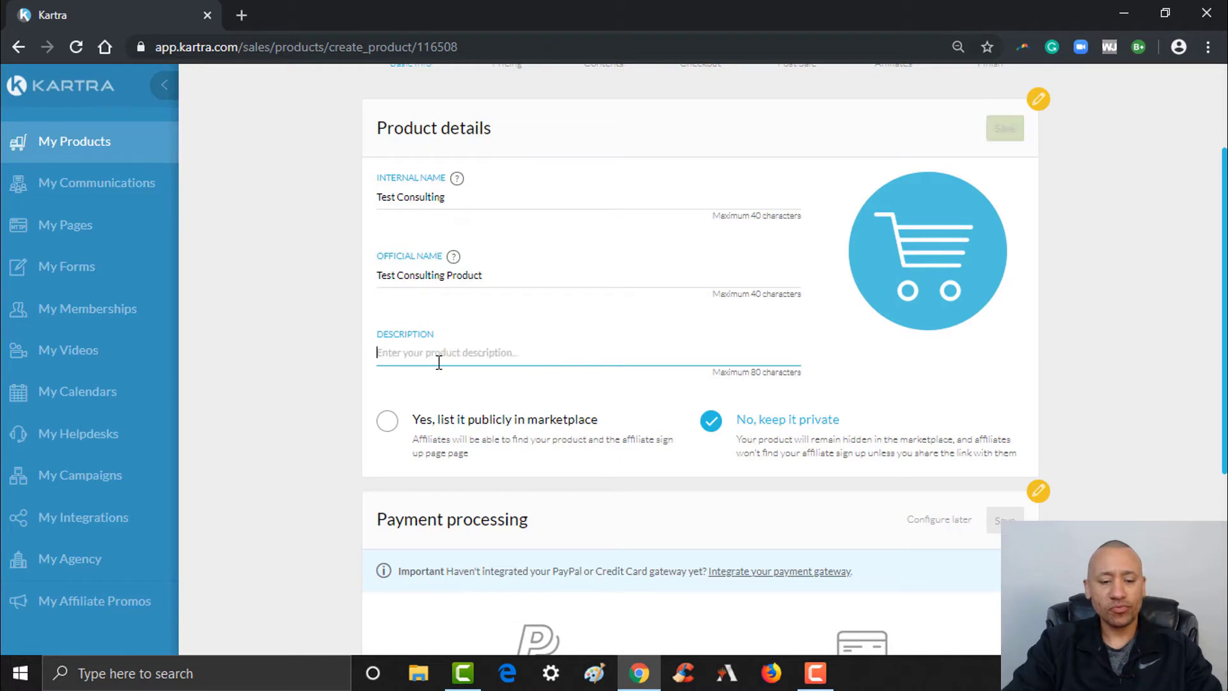
{"action": "type", "text": "1 Hour Strat"}
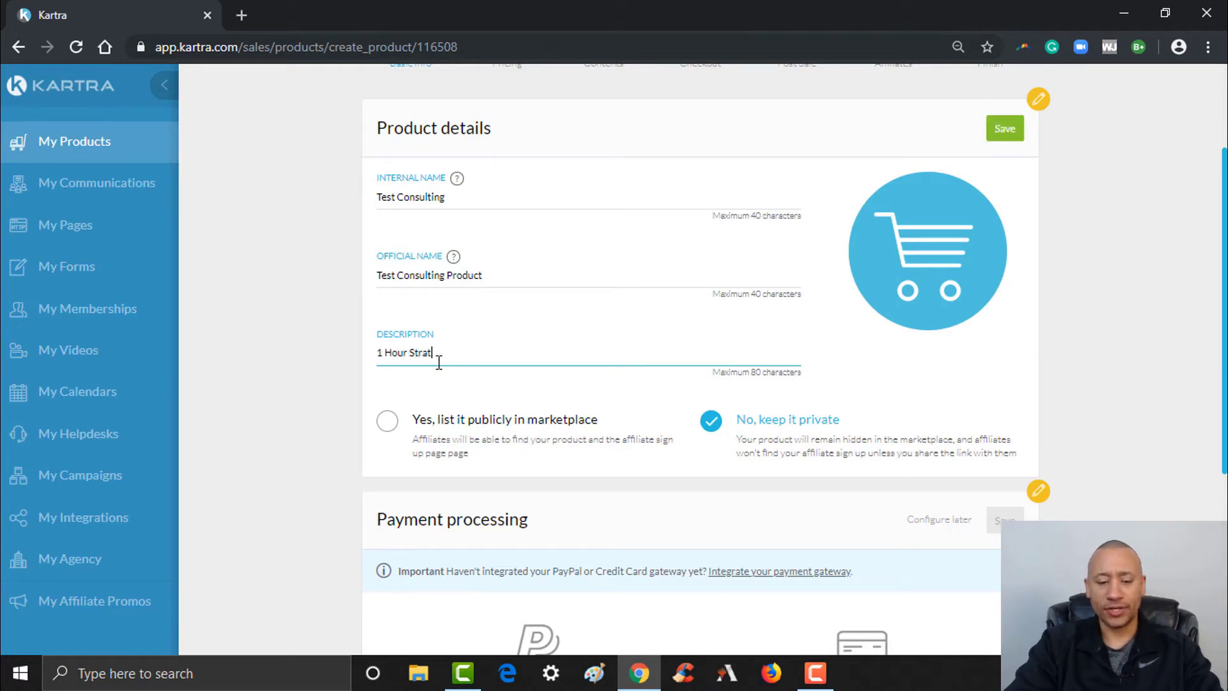
{"action": "type", "text": "egy Se"}
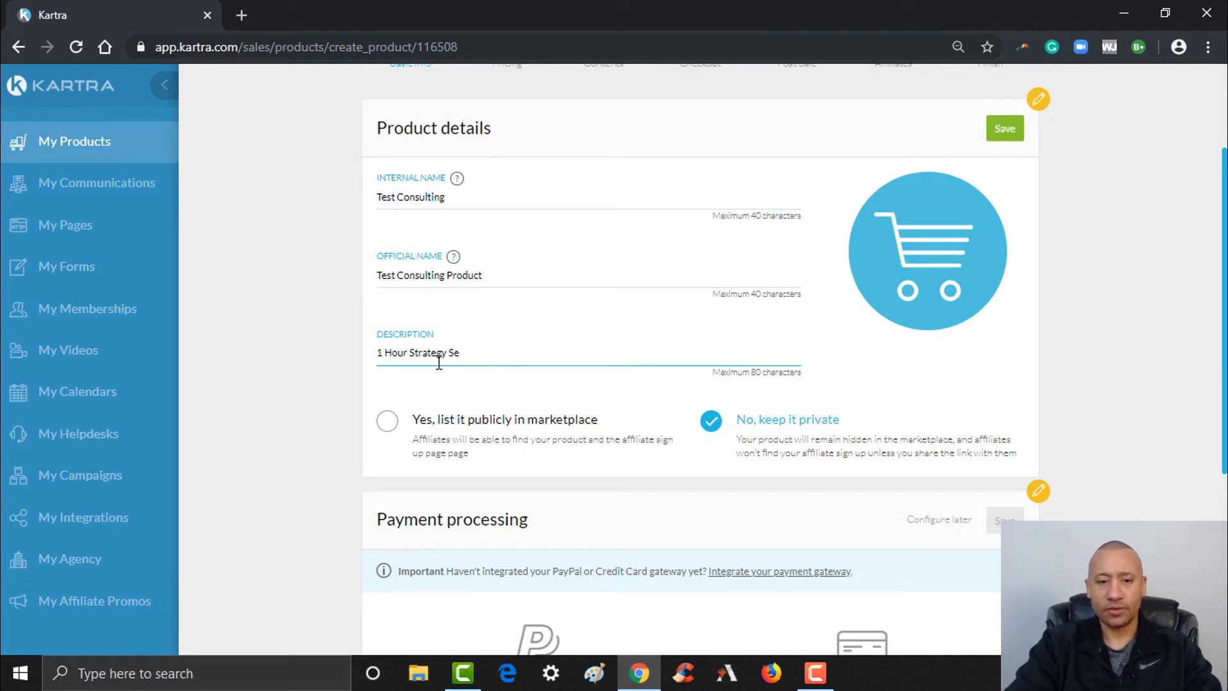
{"action": "type", "text": "ssion With "}
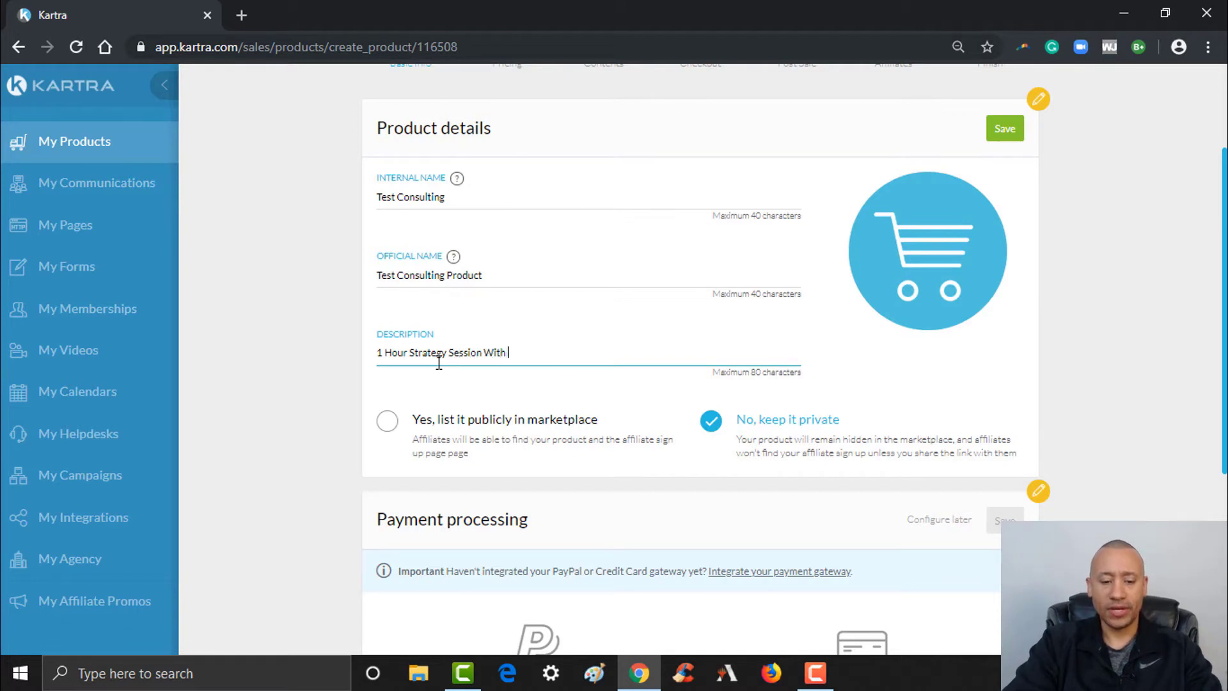
{"action": "type", "text": "Me To help You"}
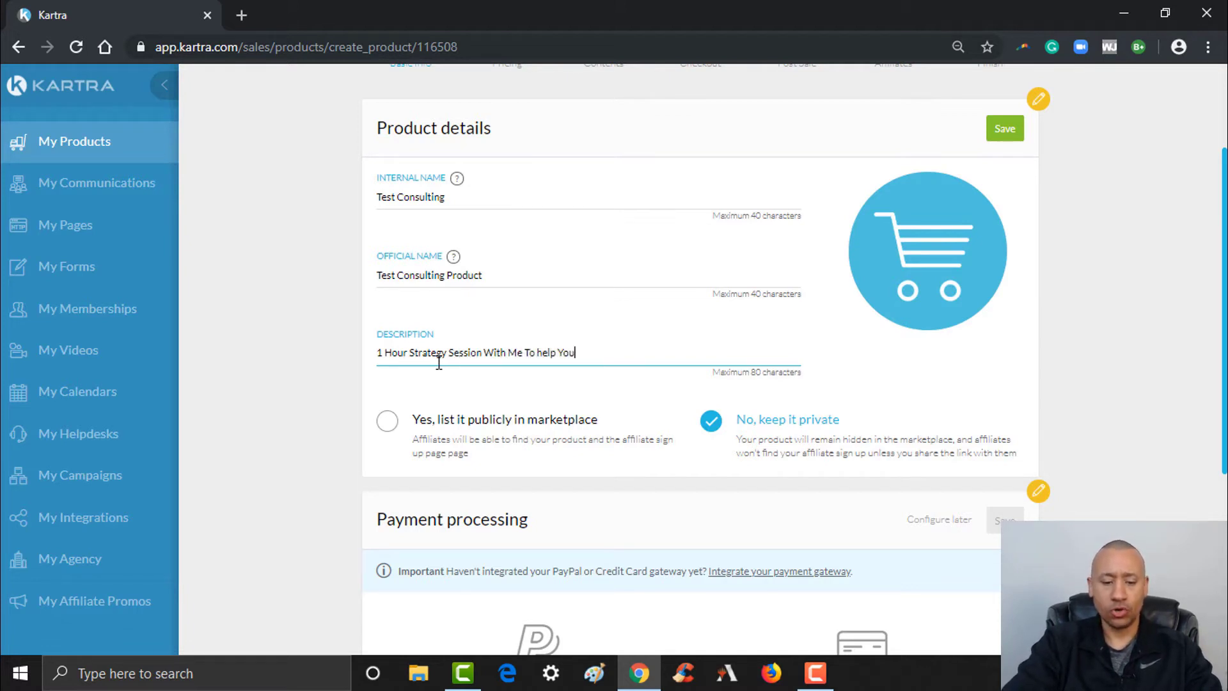
{"action": "type", "text": " With Your Business"}
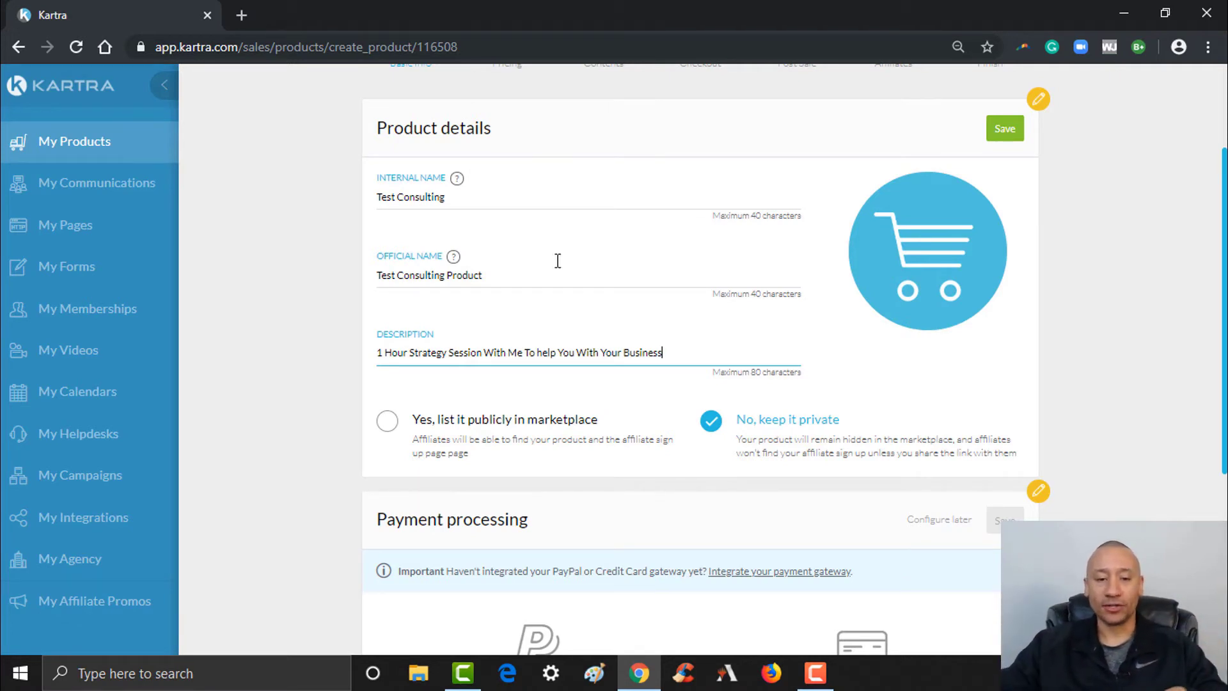
{"action": "scroll", "coordinate": [795, 359], "scroll_direction": "down", "scroll_amount": 1}
{"action": "scroll", "coordinate": [405, 356], "scroll_direction": "down", "scroll_amount": 1}
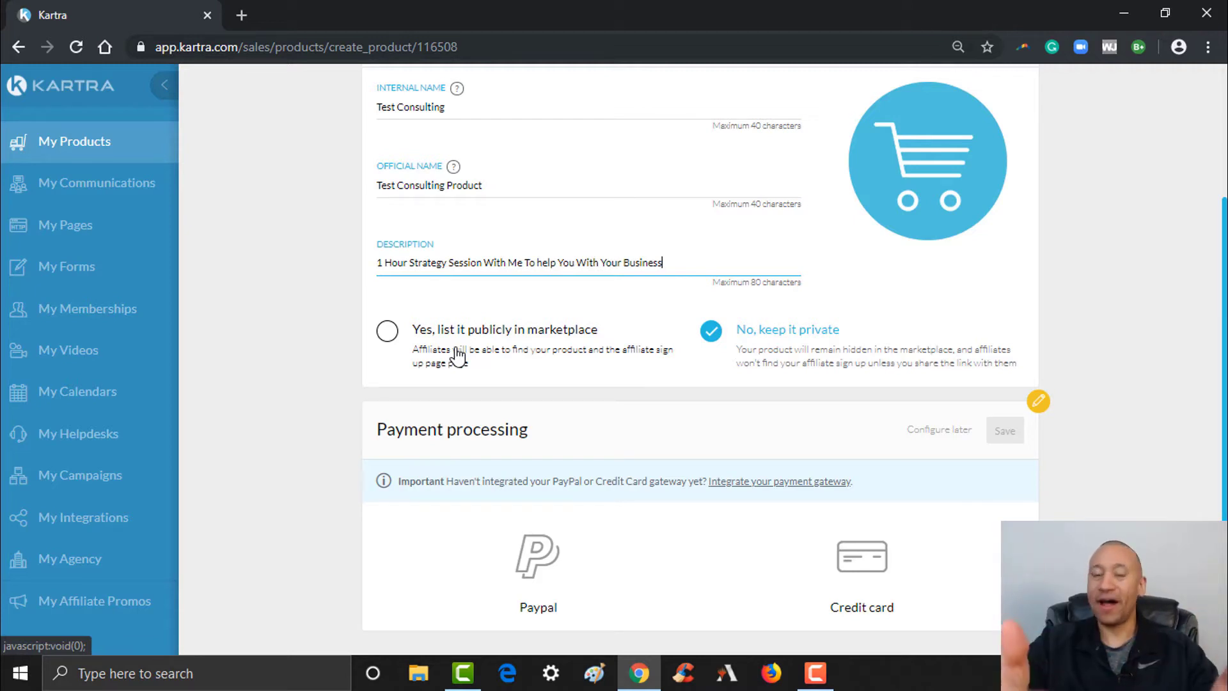
{"action": "scroll", "coordinate": [1223, 371], "scroll_direction": "up", "scroll_amount": 1}
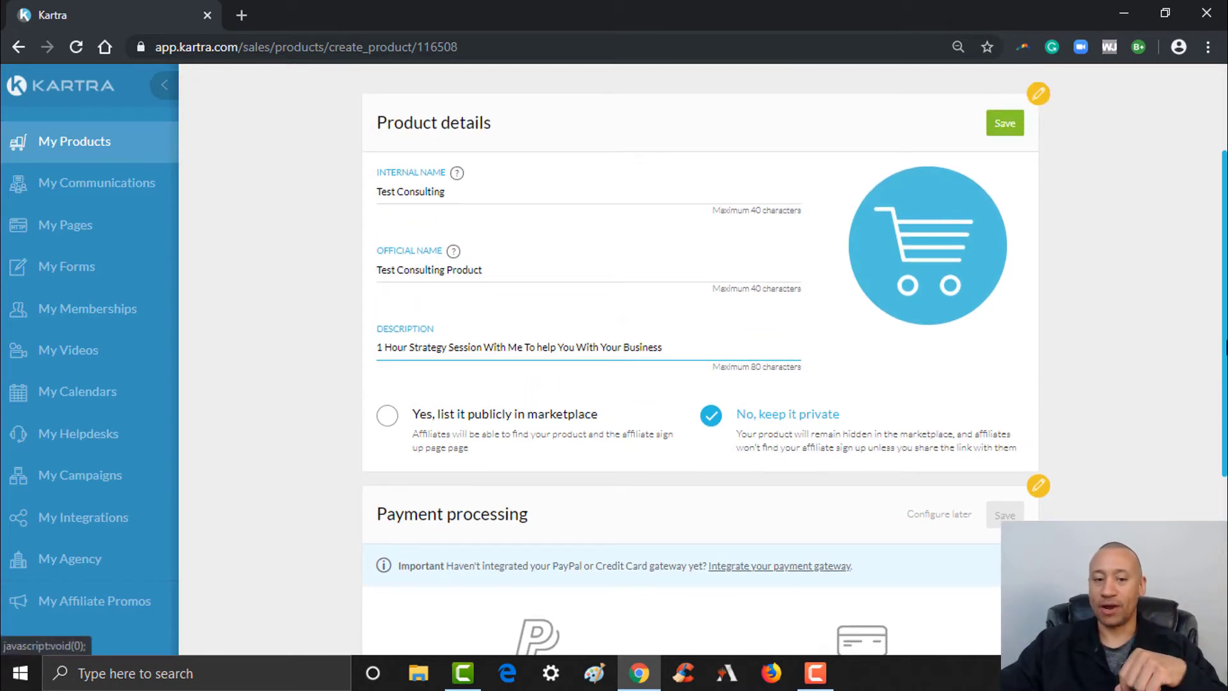
{"action": "left_click_drag", "start_coordinate": [1225, 347], "coordinate": [1225, 349]}
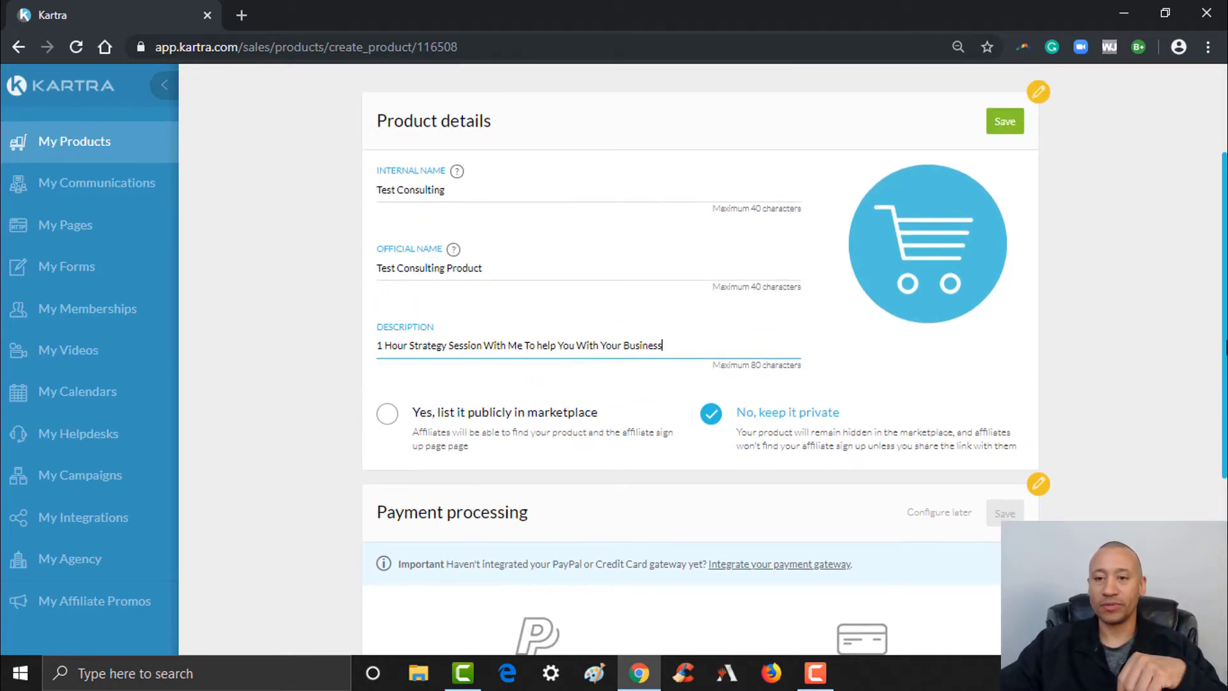
{"action": "left_click", "coordinate": [1004, 123]}
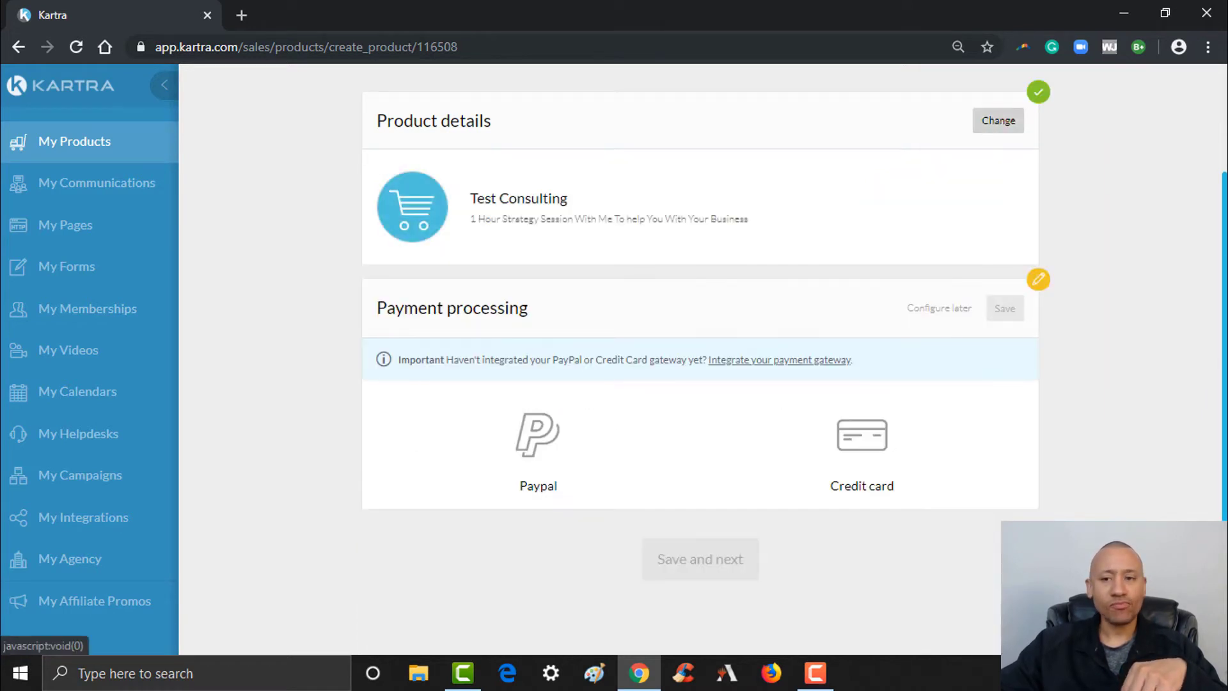
Step: Enable PayPal as a payment method using the connected PayPal account
{"action": "scroll", "coordinate": [1225, 301], "scroll_direction": "down", "scroll_amount": 1}
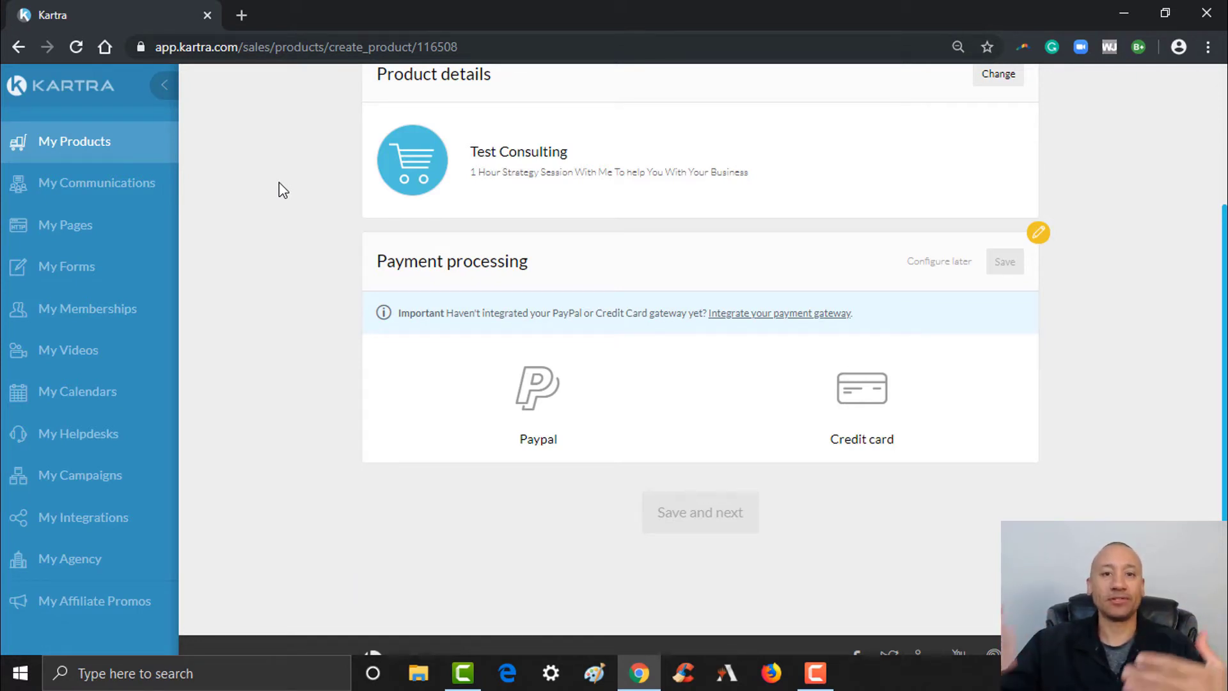
{"action": "left_click", "coordinate": [545, 395]}
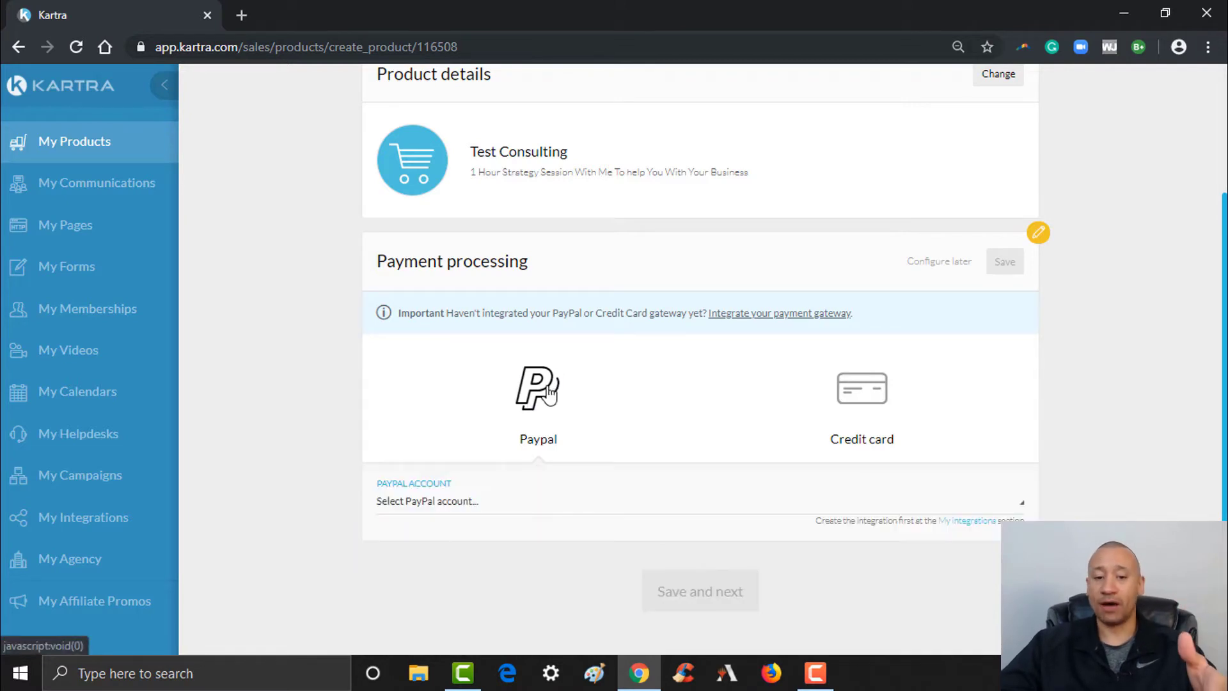
{"action": "left_click", "coordinate": [451, 504]}
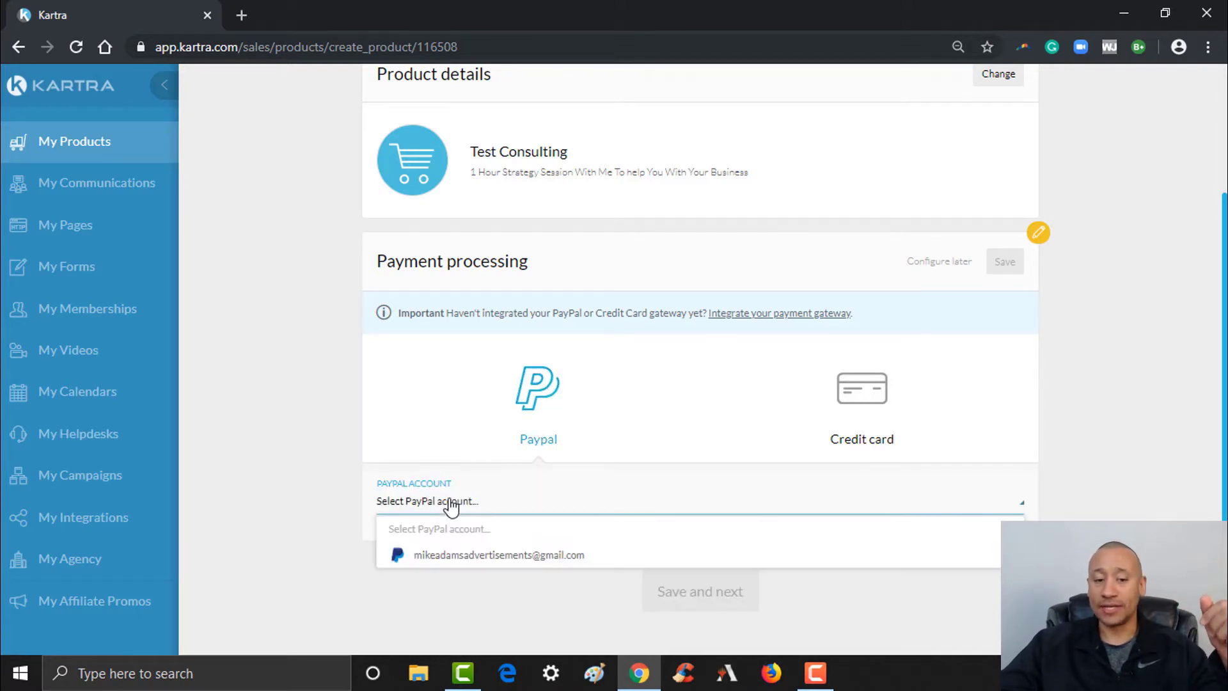
{"action": "left_click", "coordinate": [465, 555]}
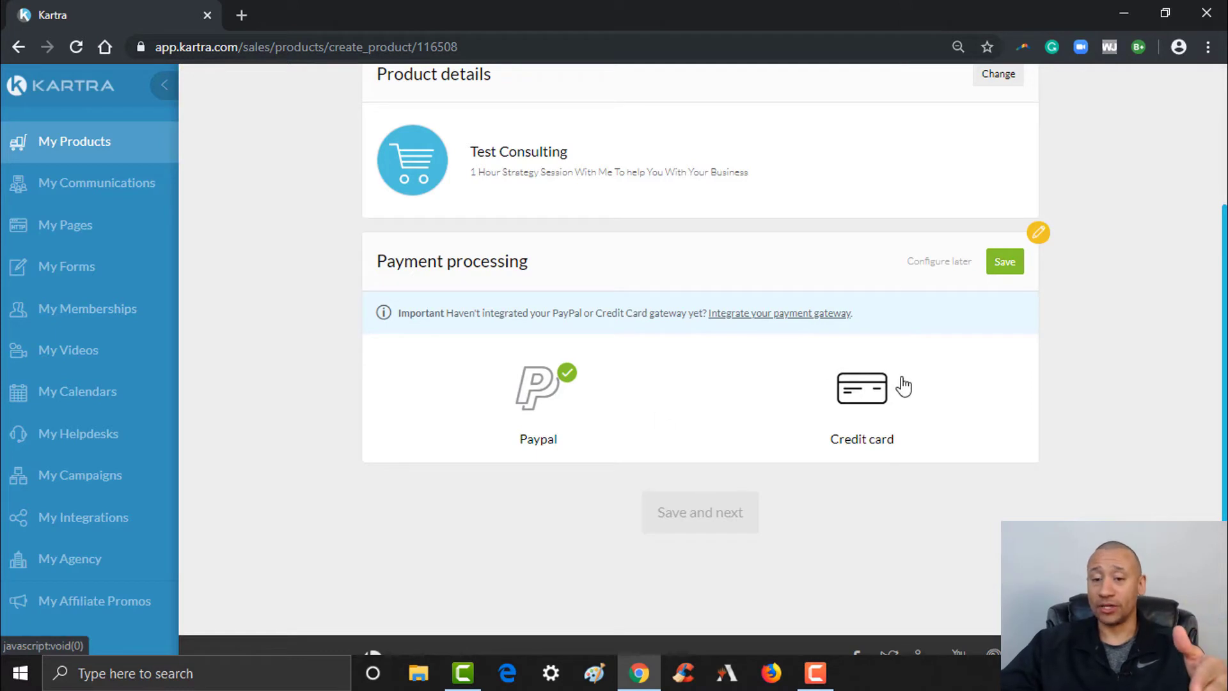
Step: Add credit card payments through the connected gateway and save the payment processing settings
{"action": "left_click", "coordinate": [858, 415]}
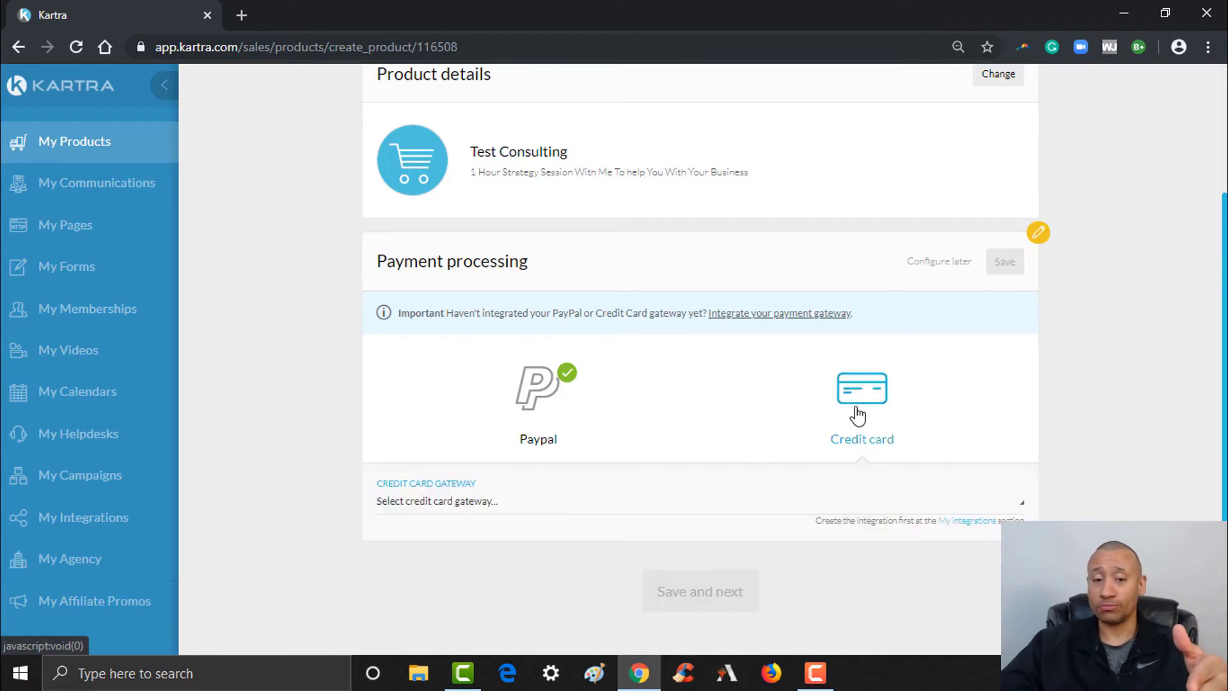
{"action": "left_click", "coordinate": [432, 501]}
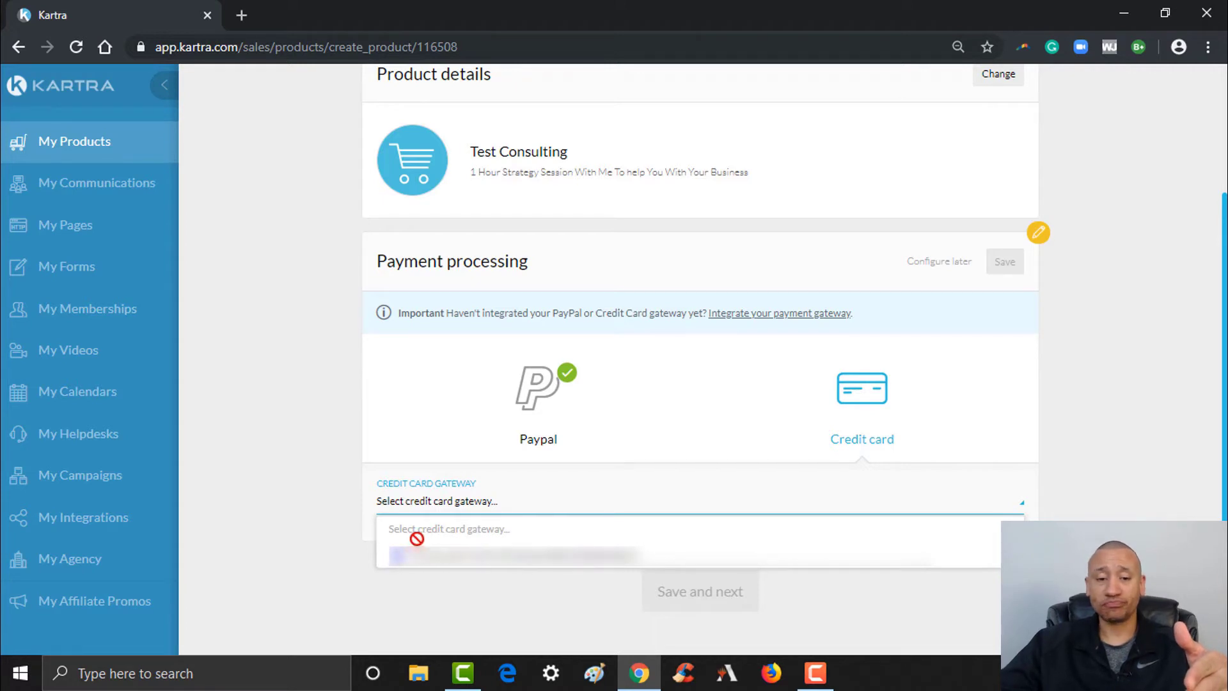
{"action": "left_click", "coordinate": [432, 556]}
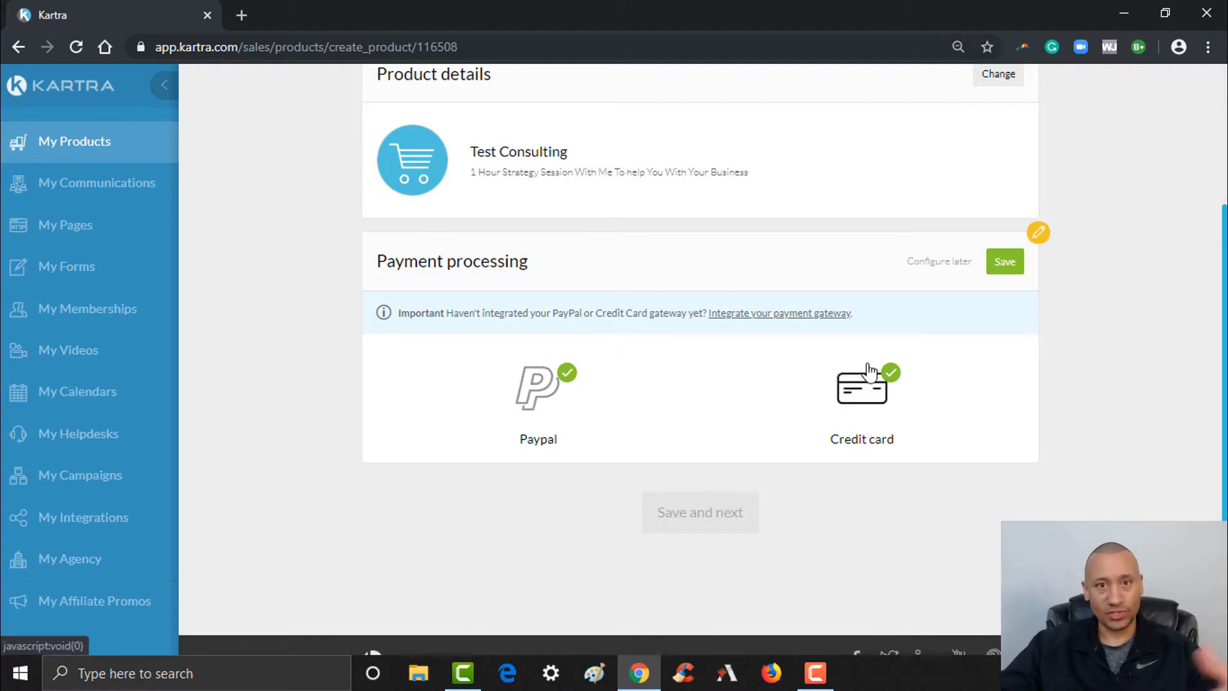
{"action": "left_click", "coordinate": [1008, 264]}
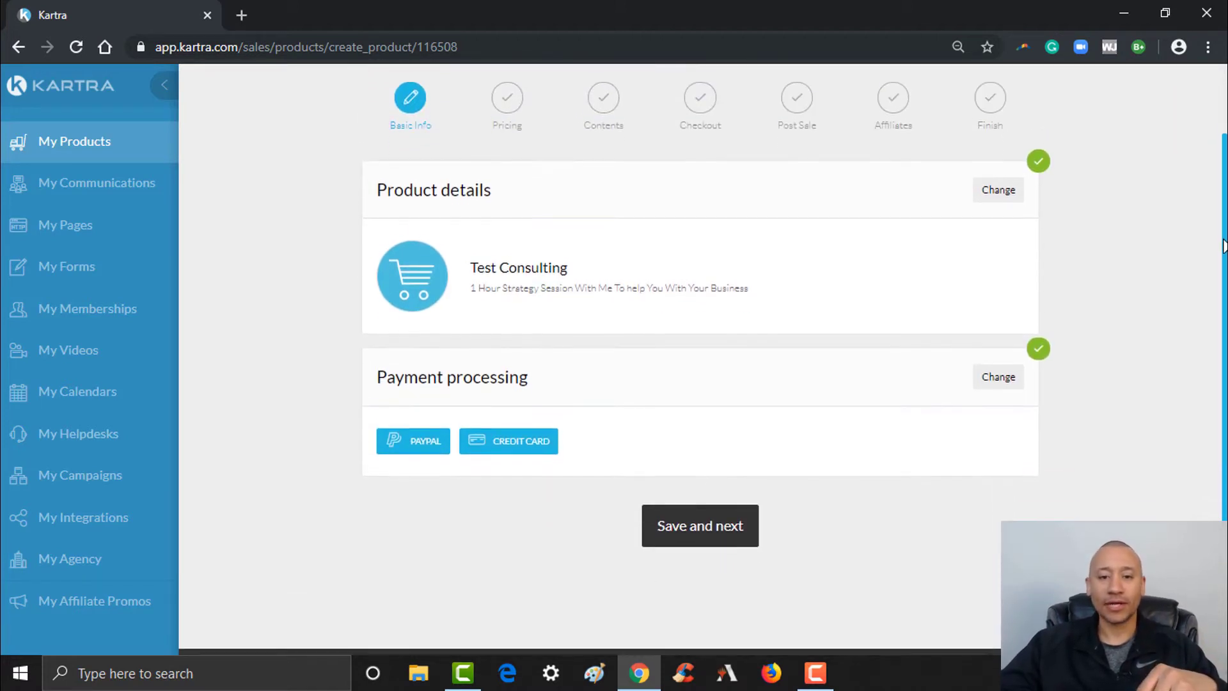
Step: On the Pricing step, make the price point a one-time payment described as 'One Time Payment'
{"action": "left_click", "coordinate": [694, 532]}
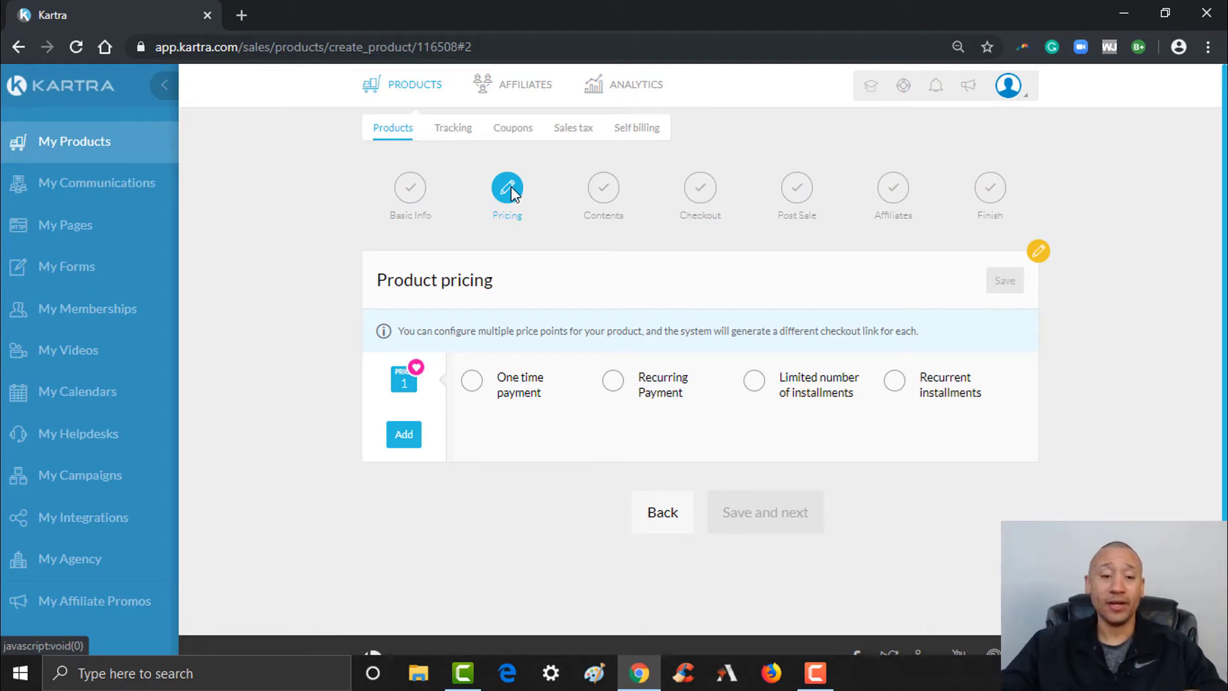
{"action": "left_click", "coordinate": [473, 384]}
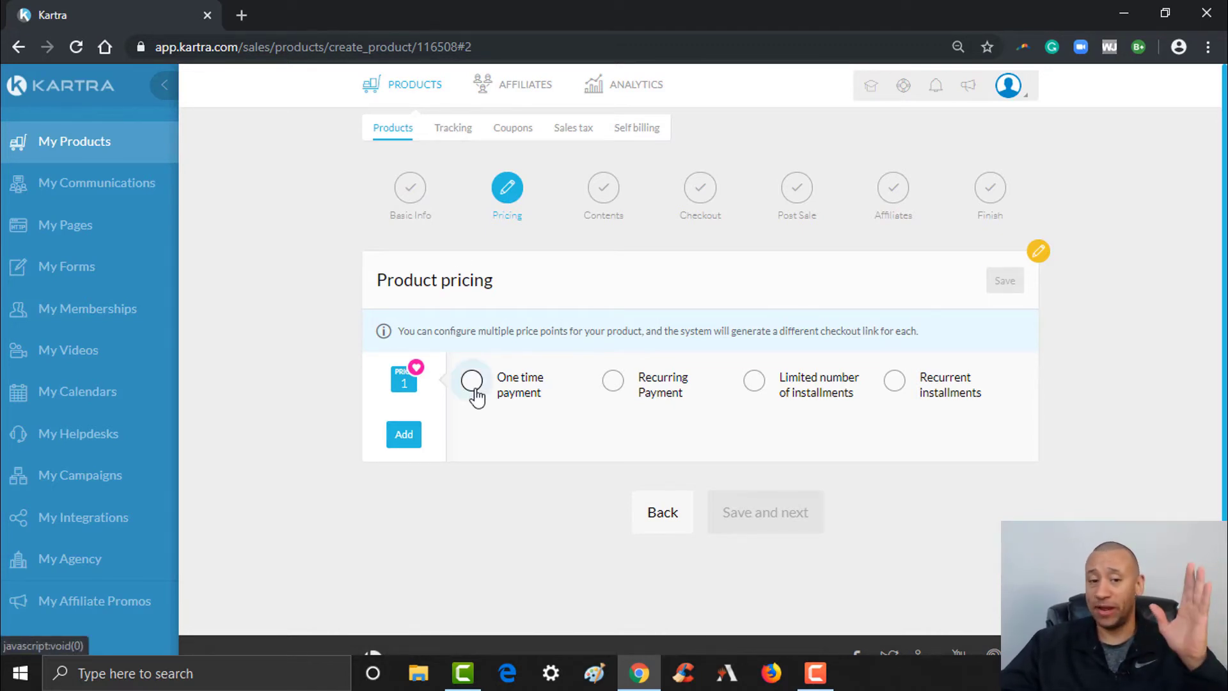
{"action": "scroll", "coordinate": [704, 358], "scroll_direction": "down", "scroll_amount": 1}
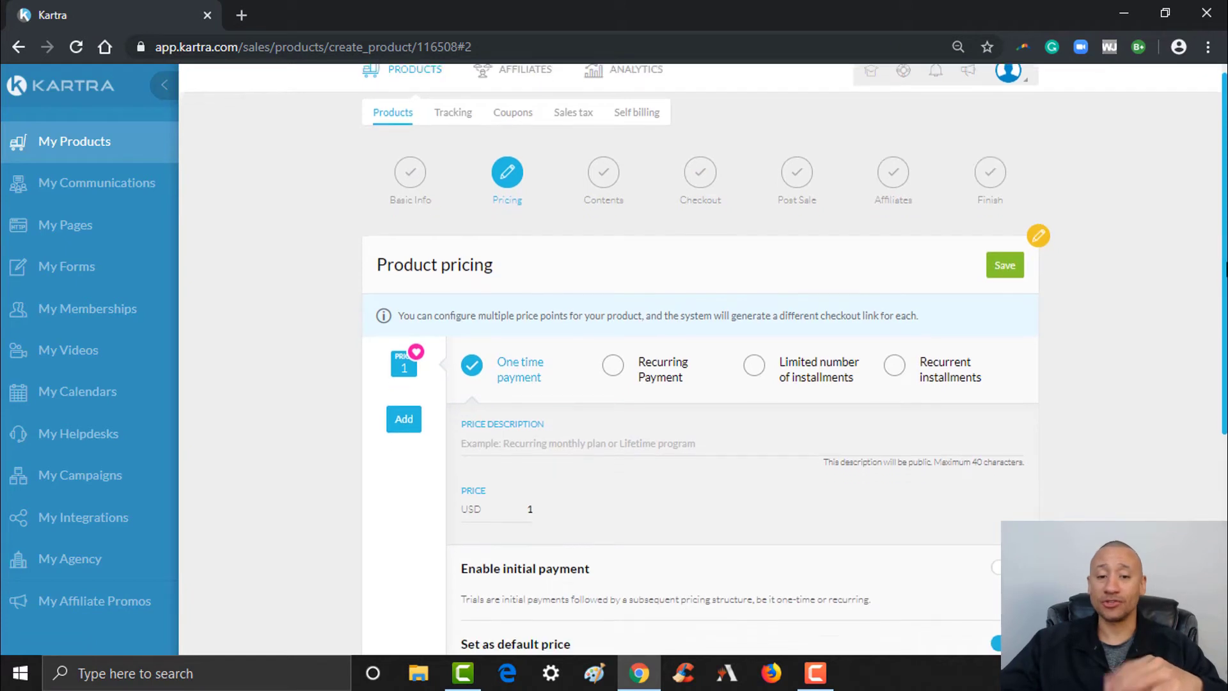
{"action": "scroll", "coordinate": [528, 349], "scroll_direction": "down", "scroll_amount": 3}
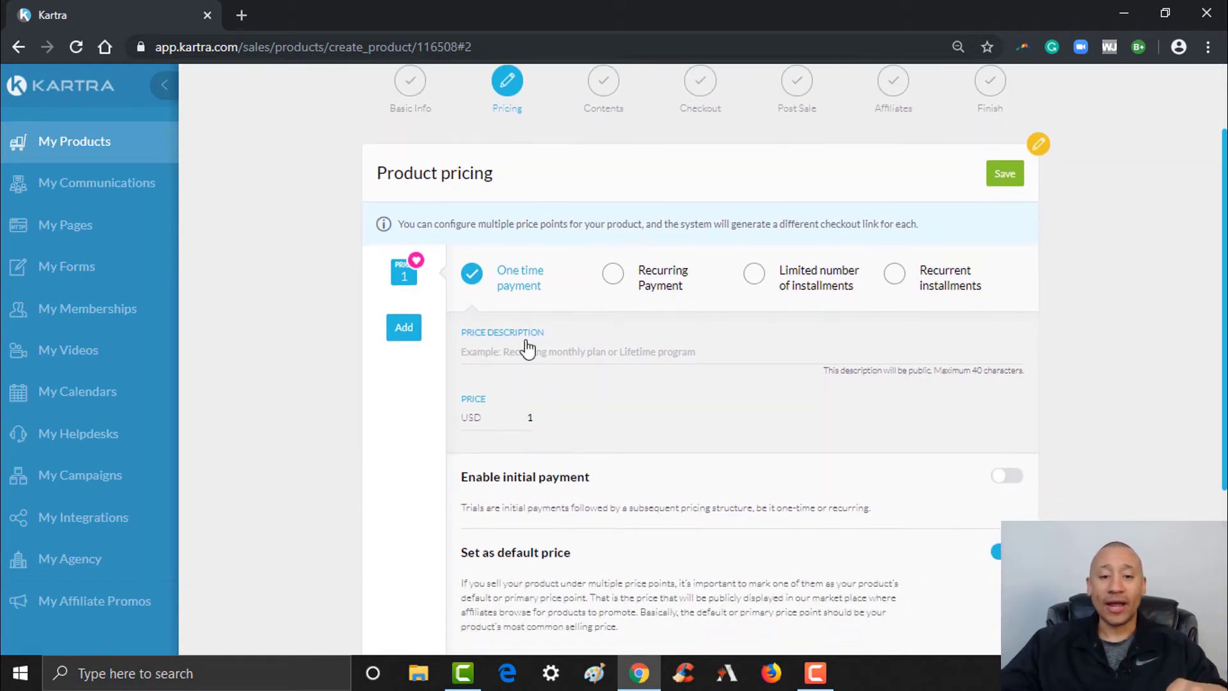
{"action": "left_click", "coordinate": [528, 350]}
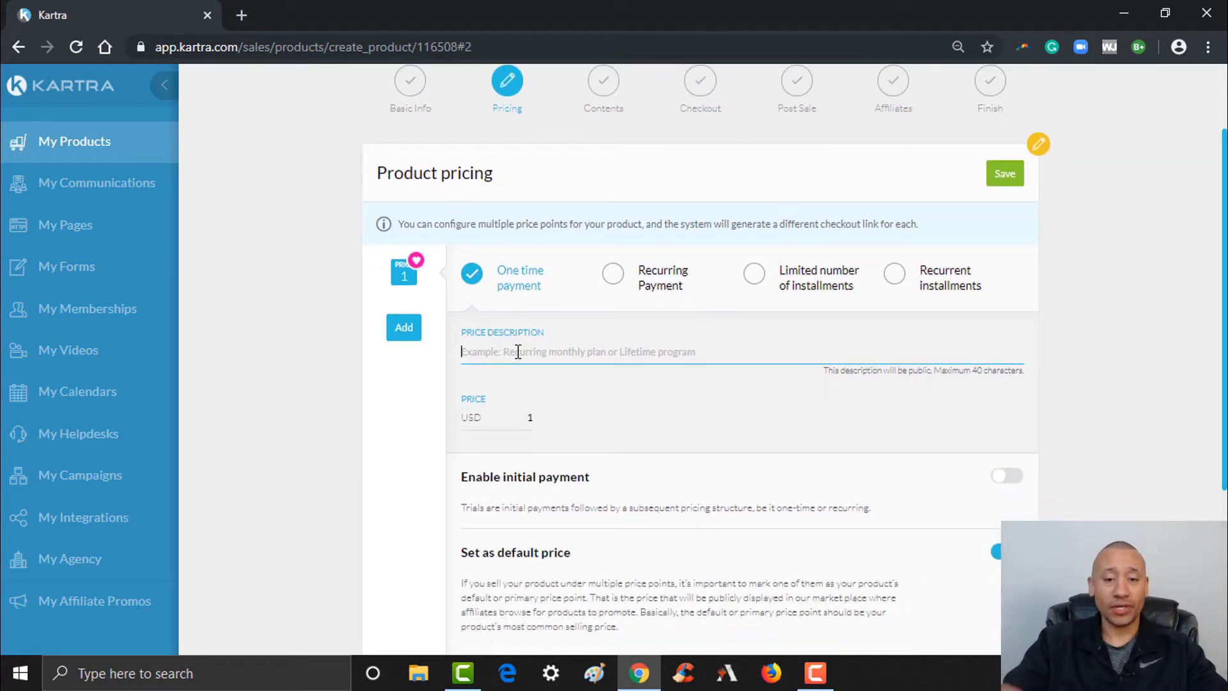
{"action": "type", "text": "One"}
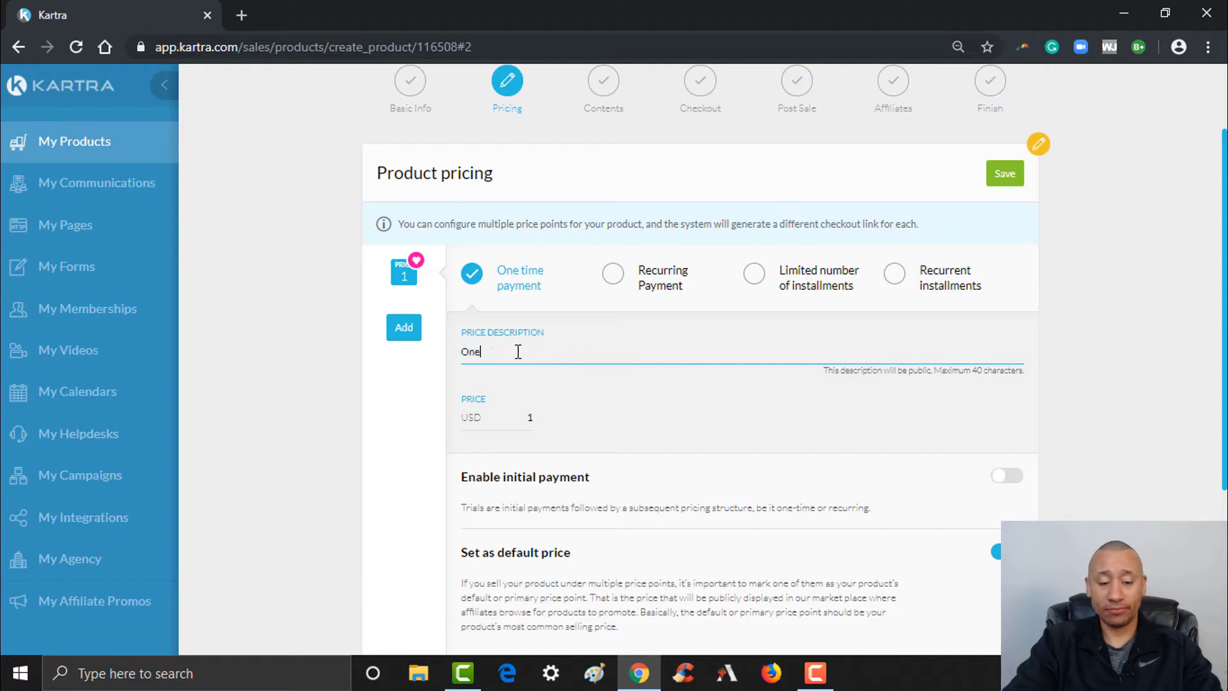
{"action": "type", "text": " Time Payment"}
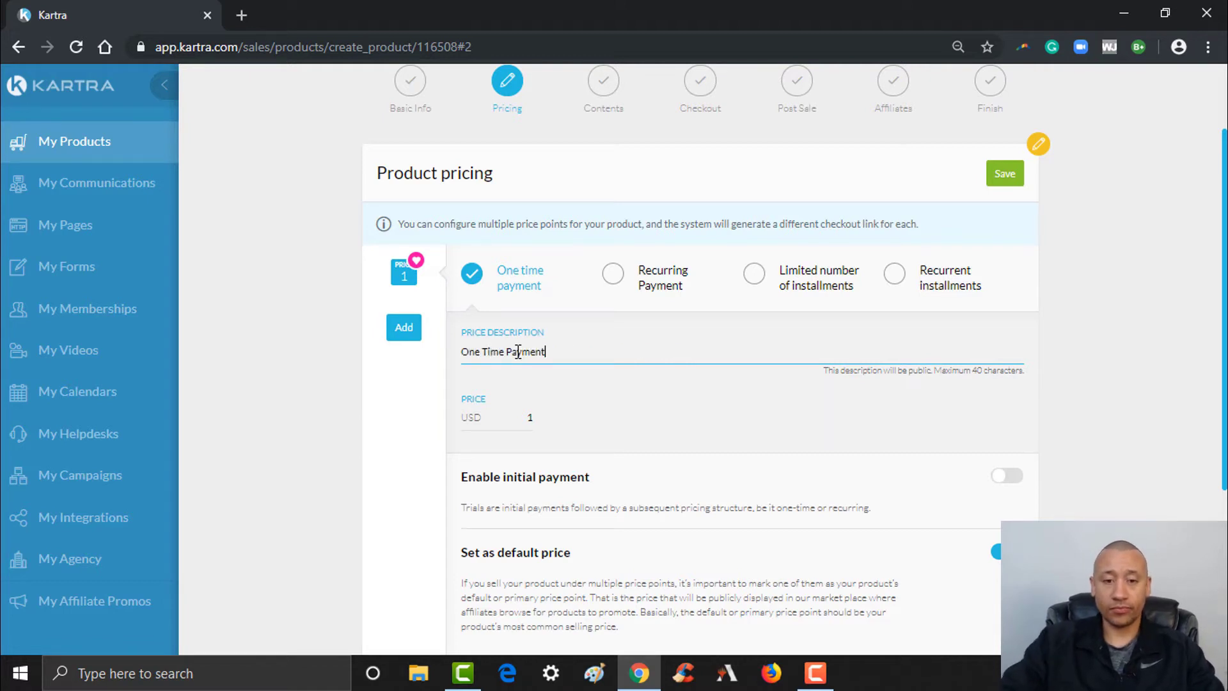
Step: Change the price value to 147.00
{"action": "left_click", "coordinate": [506, 420]}
{"action": "left_click_drag", "start_coordinate": [506, 419], "coordinate": [558, 417]}
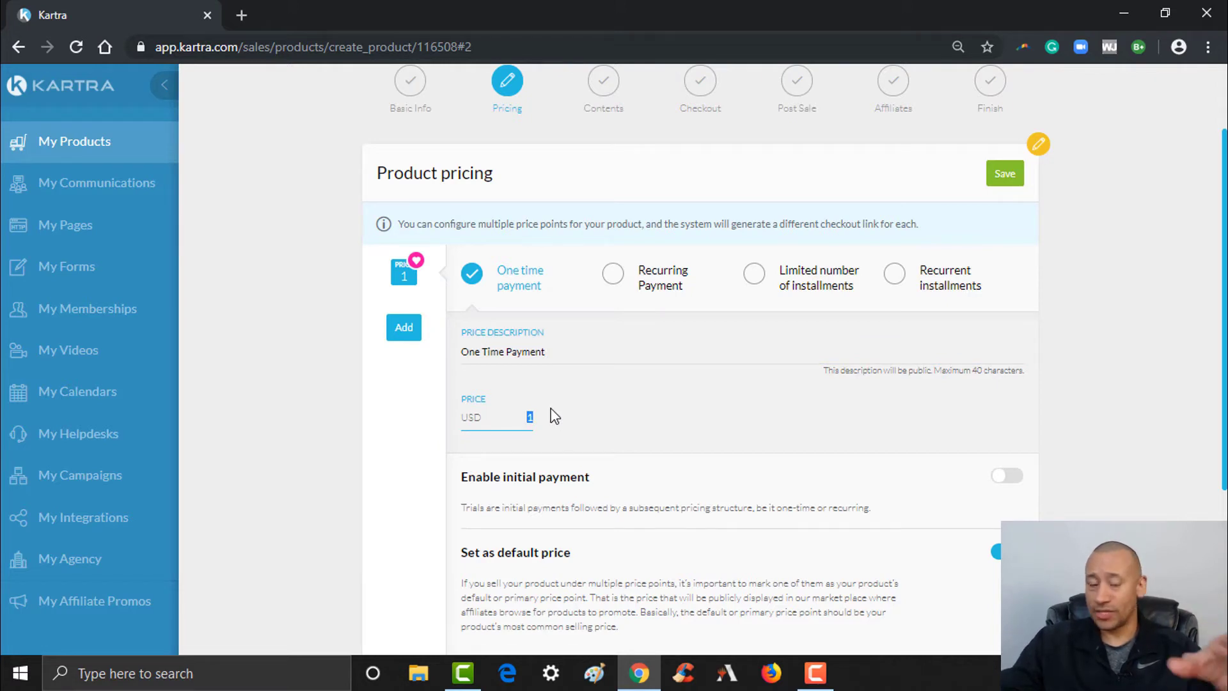
{"action": "type", "text": "1"}
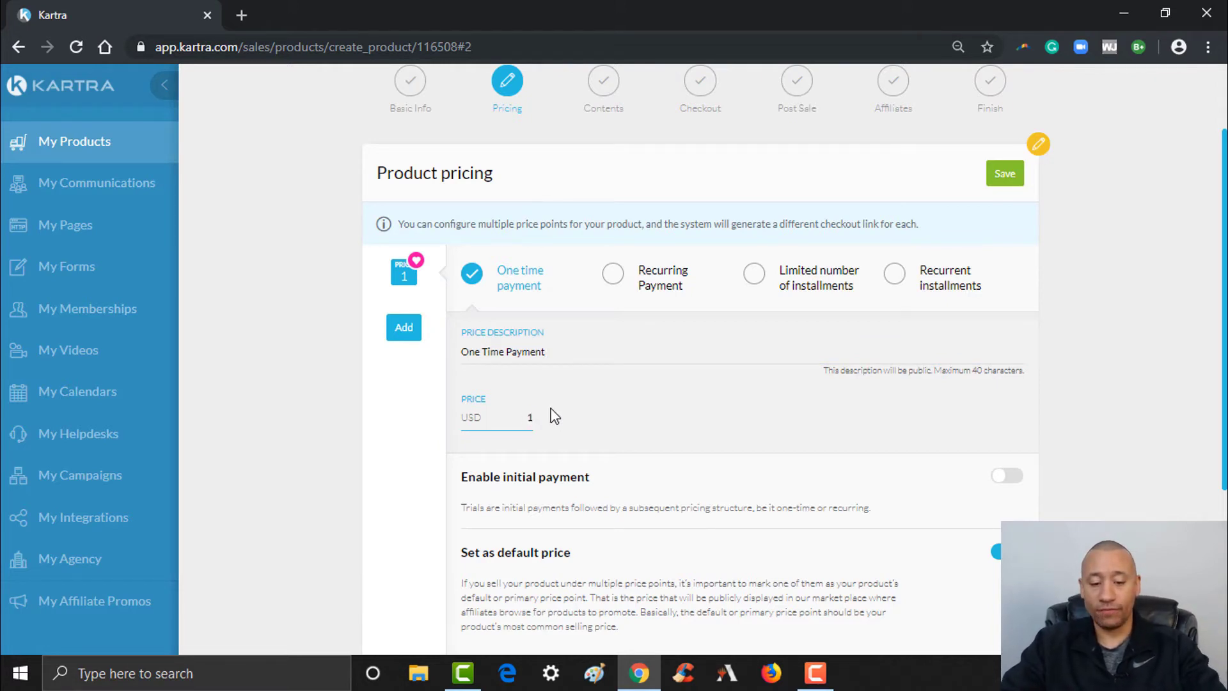
{"action": "type", "text": "47.00"}
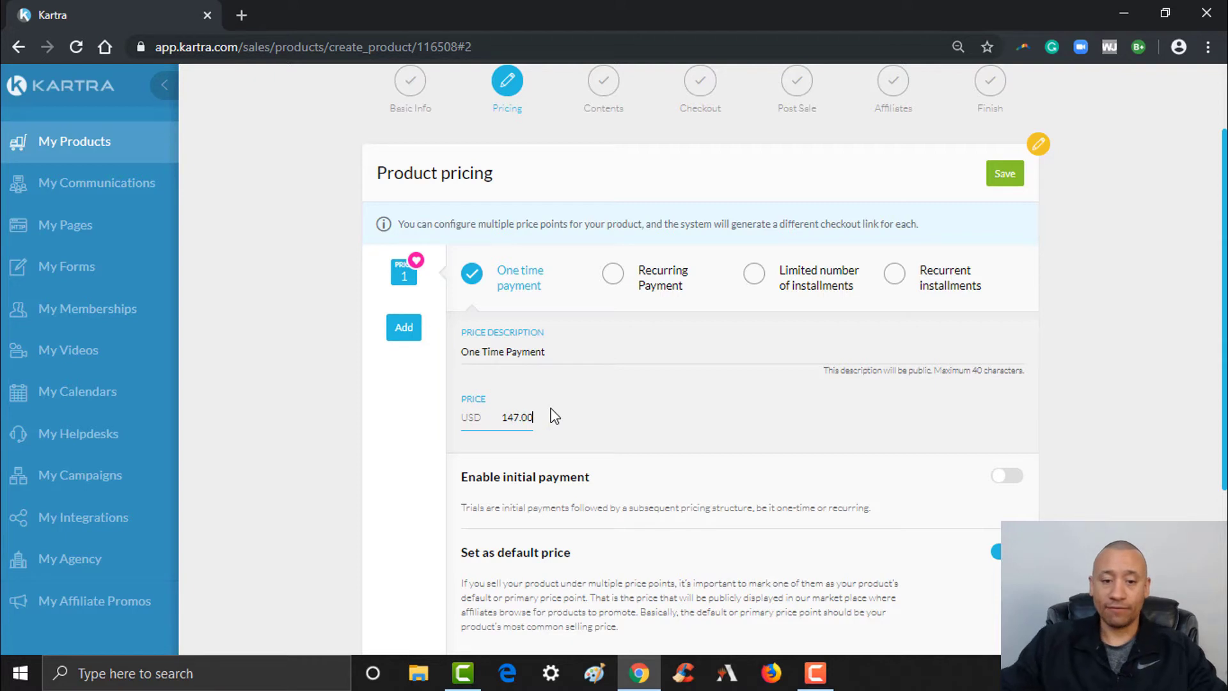
{"action": "left_click", "coordinate": [776, 403]}
{"action": "scroll", "coordinate": [1225, 330], "scroll_direction": "down", "scroll_amount": 3}
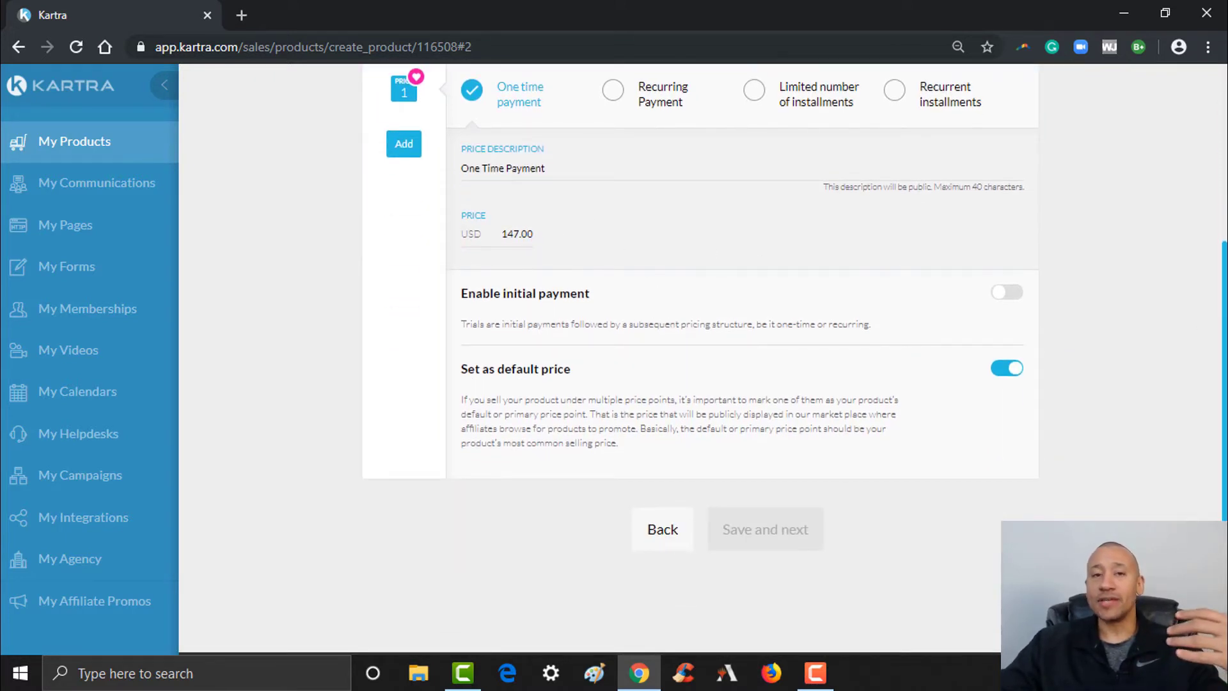
{"action": "scroll", "coordinate": [1169, 330], "scroll_direction": "up", "scroll_amount": 1}
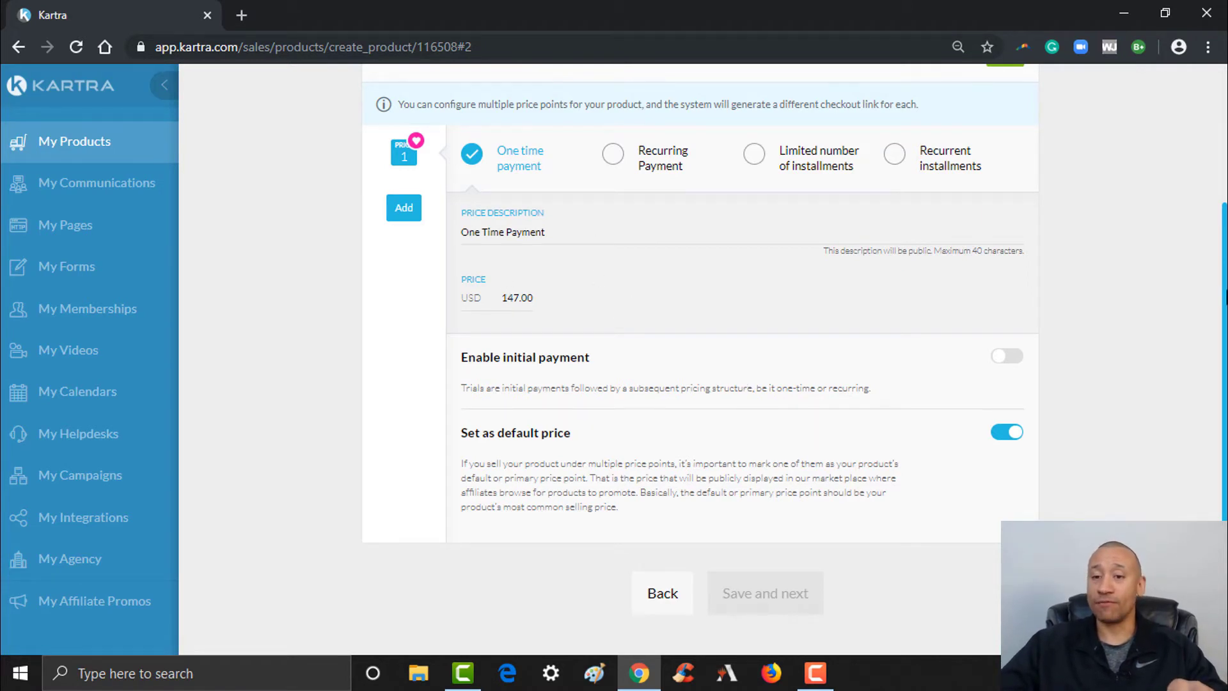
{"action": "scroll", "coordinate": [1107, 298], "scroll_direction": "up", "scroll_amount": 3}
Step: Save the USD 147.00 one-time price point
{"action": "left_click", "coordinate": [1006, 194]}
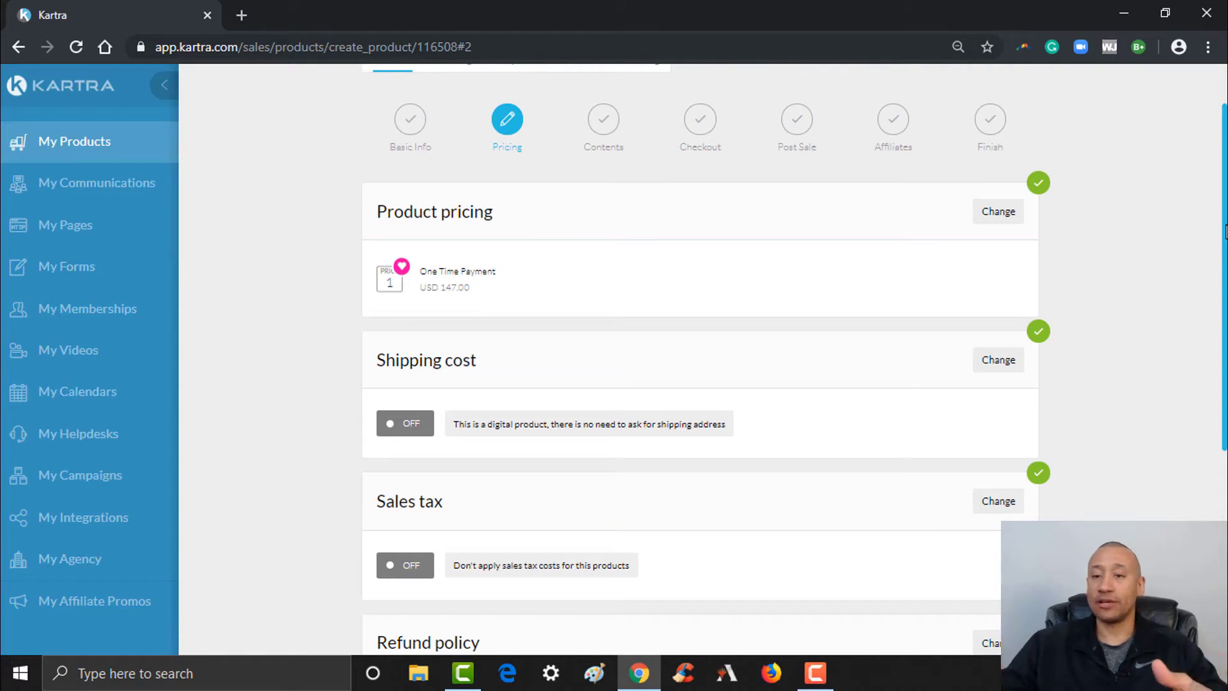
{"action": "left_click_drag", "start_coordinate": [1225, 232], "coordinate": [1225, 322]}
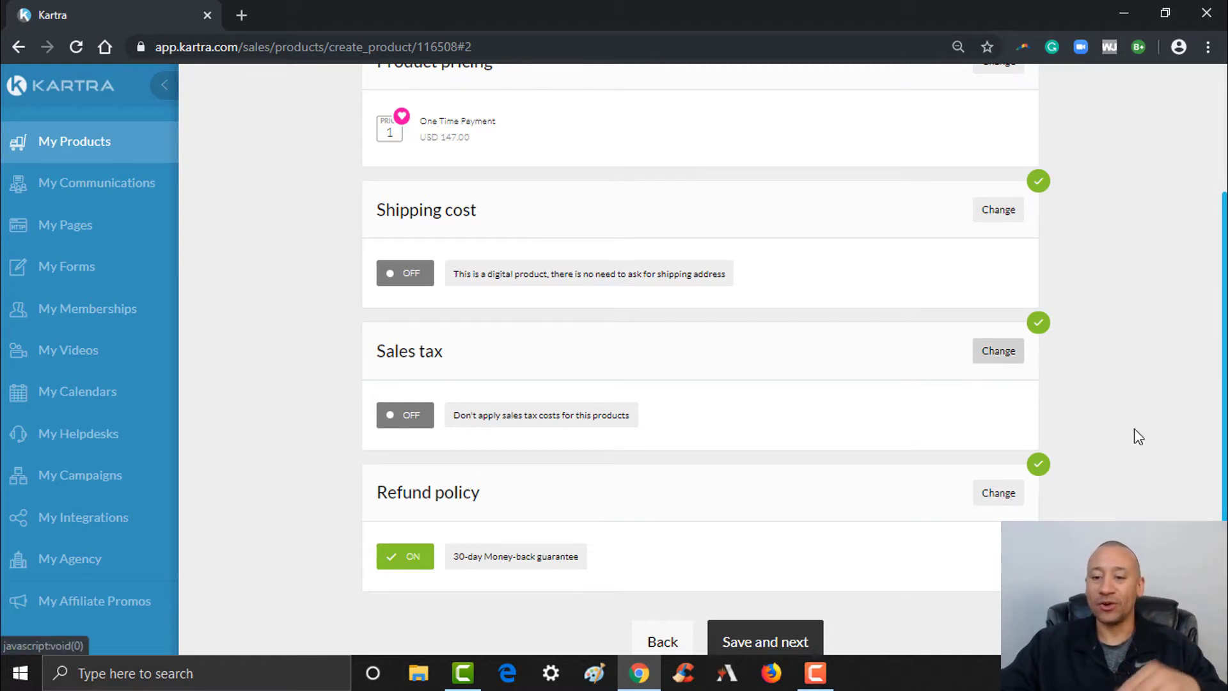
{"action": "scroll", "coordinate": [603, 463], "scroll_direction": "down", "scroll_amount": 1}
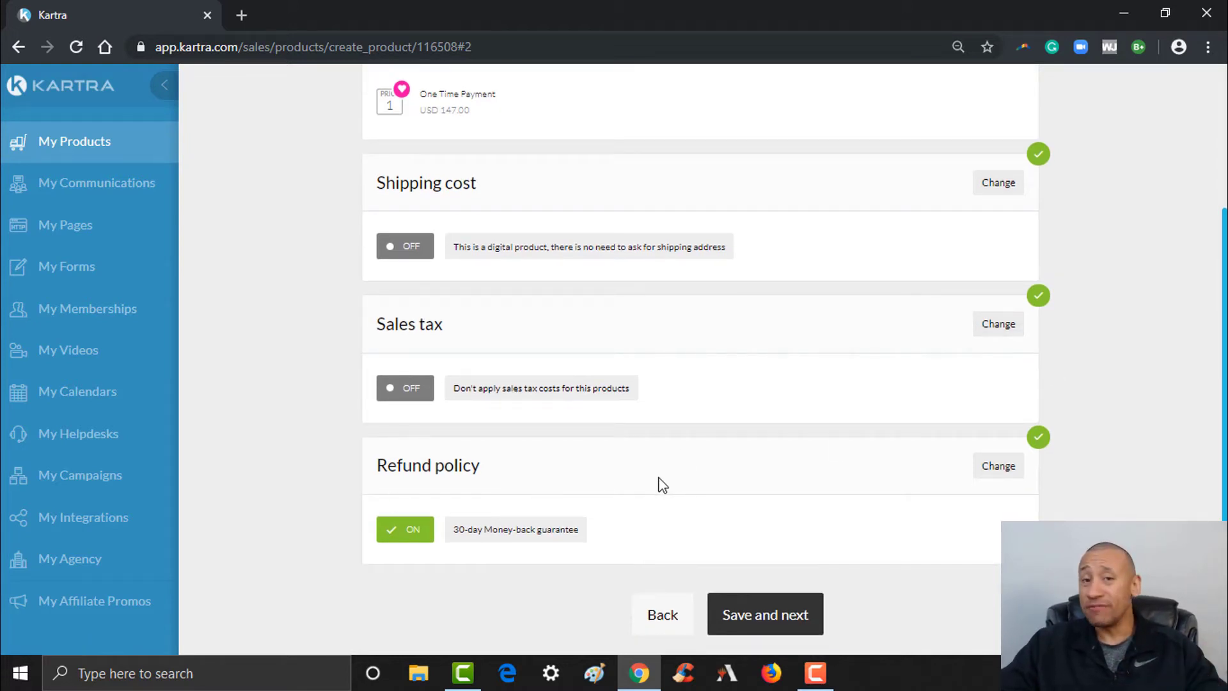
Step: Change the refund policy from 30 days to No refund and save it
{"action": "left_click", "coordinate": [992, 469]}
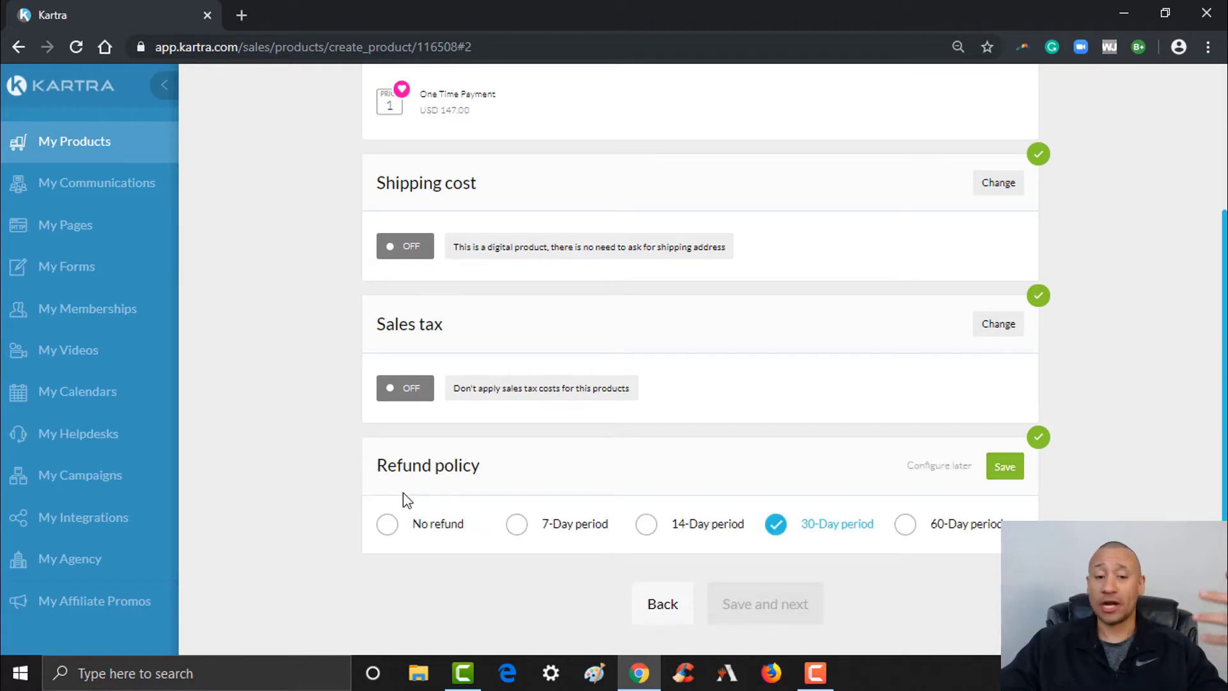
{"action": "left_click", "coordinate": [387, 537]}
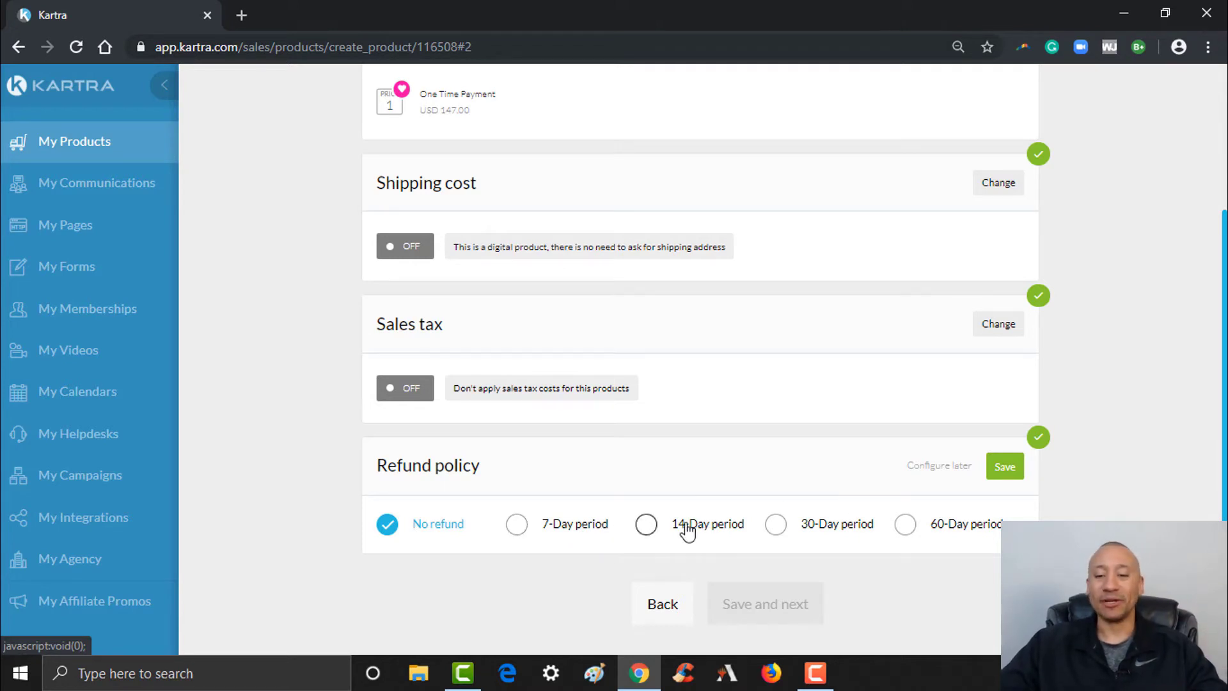
{"action": "left_click", "coordinate": [1003, 467]}
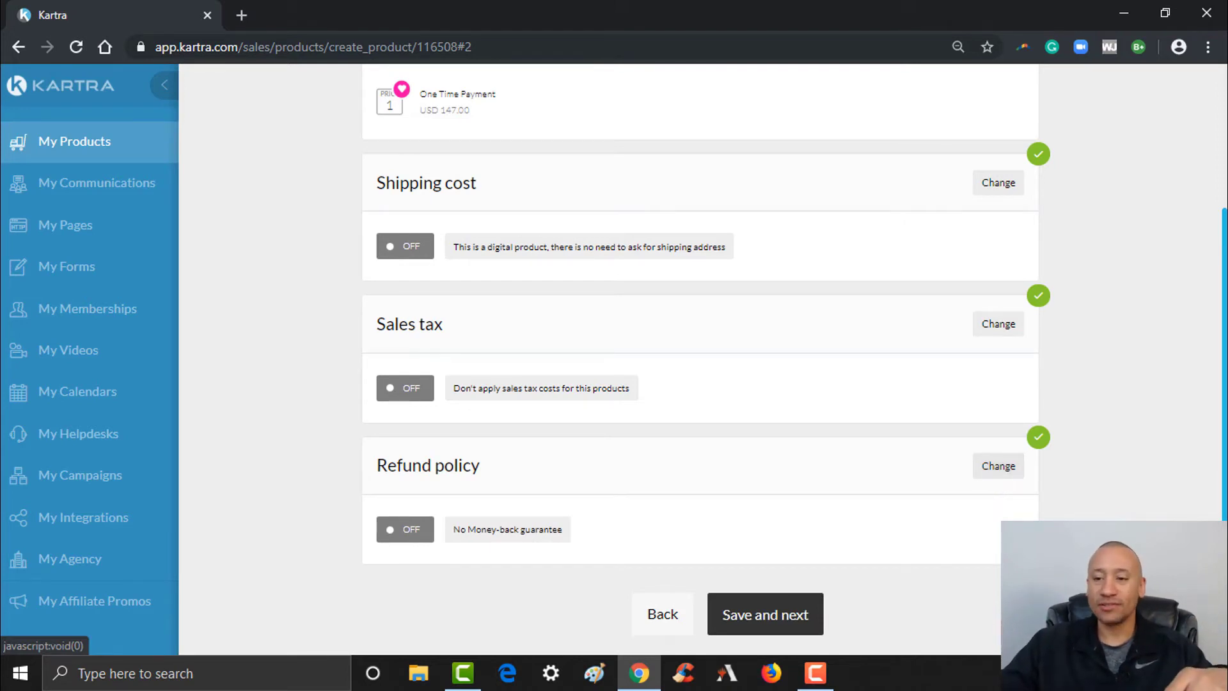
{"action": "scroll", "coordinate": [700, 358], "scroll_direction": "down", "scroll_amount": 5}
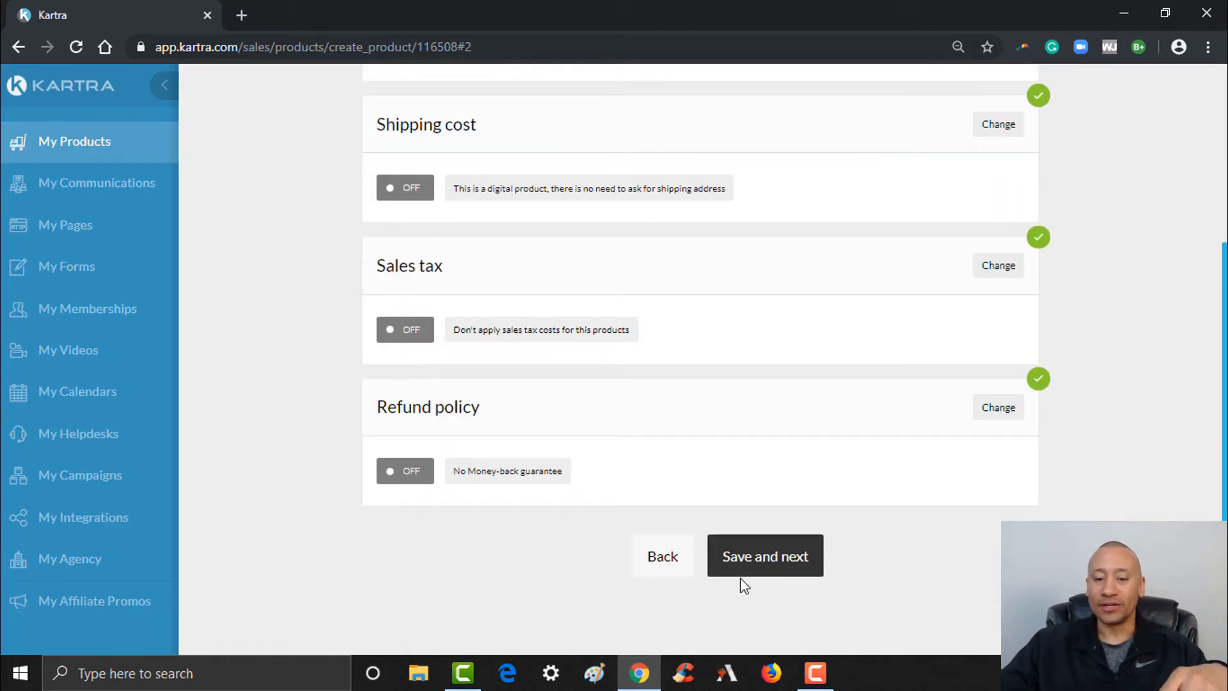
Step: On the Contents step, set the Product Page and Thank-You Page URLs to google.com and save both
{"action": "left_click", "coordinate": [760, 563]}
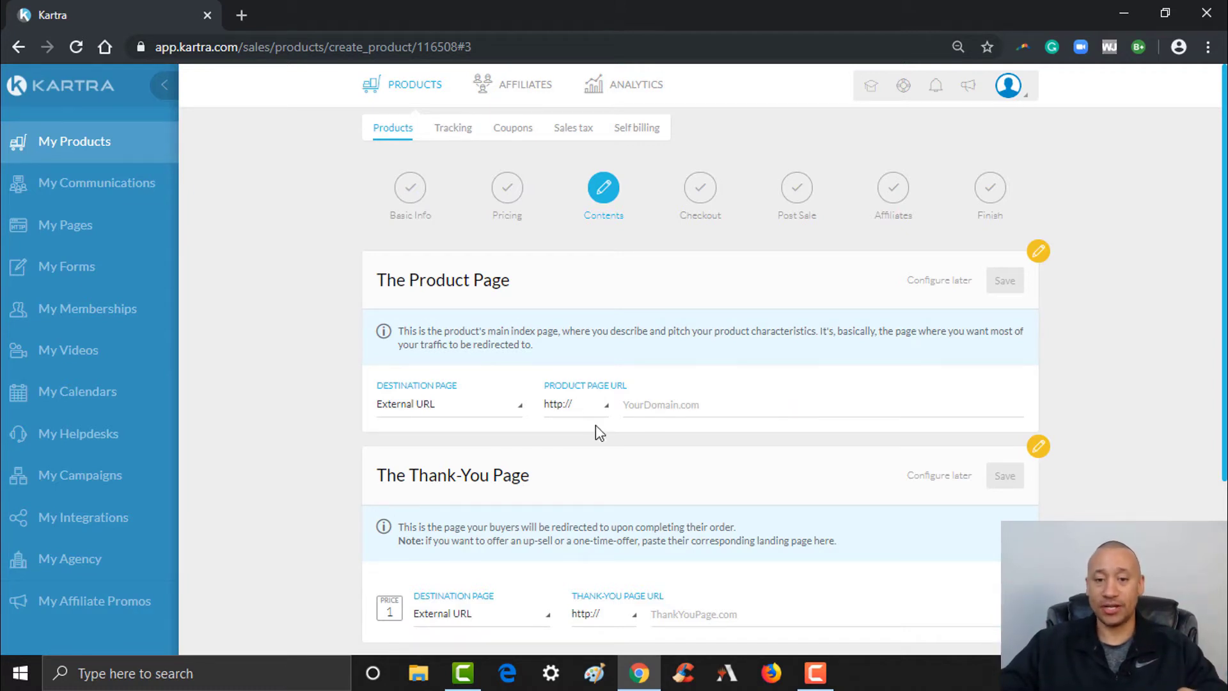
{"action": "scroll", "coordinate": [826, 489], "scroll_direction": "down", "scroll_amount": 2}
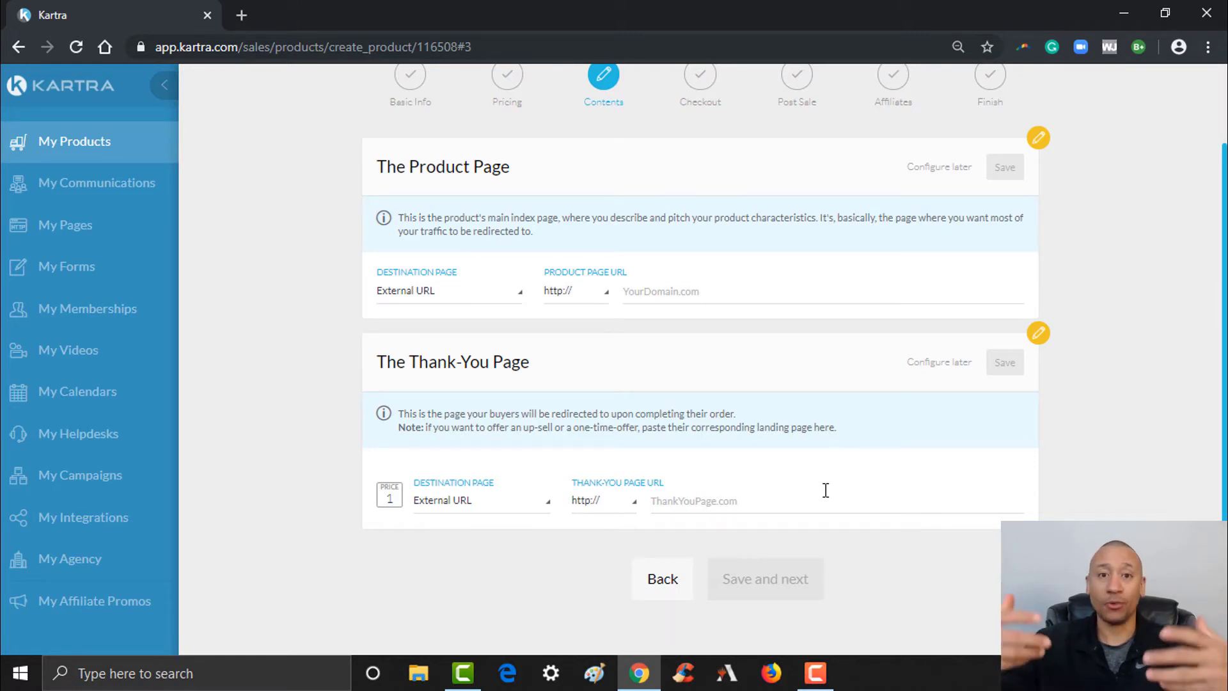
{"action": "left_click", "coordinate": [730, 286]}
{"action": "type", "text": "google.com"}
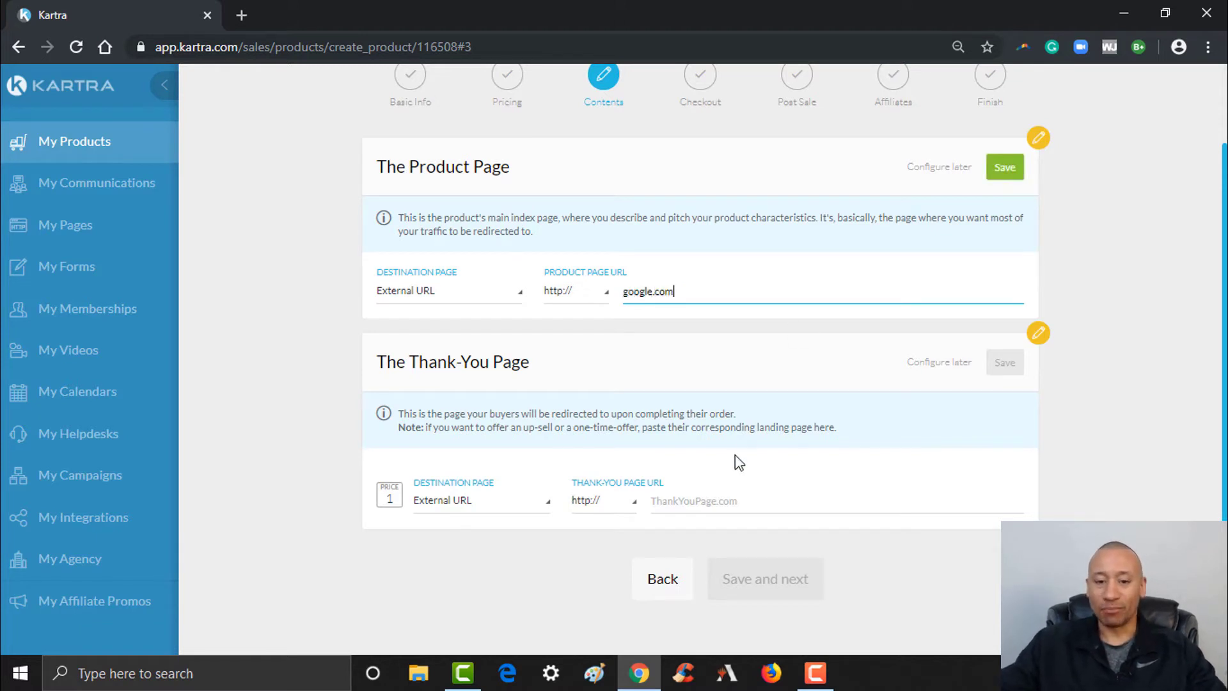
{"action": "left_click", "coordinate": [727, 500]}
{"action": "type", "text": "go"}
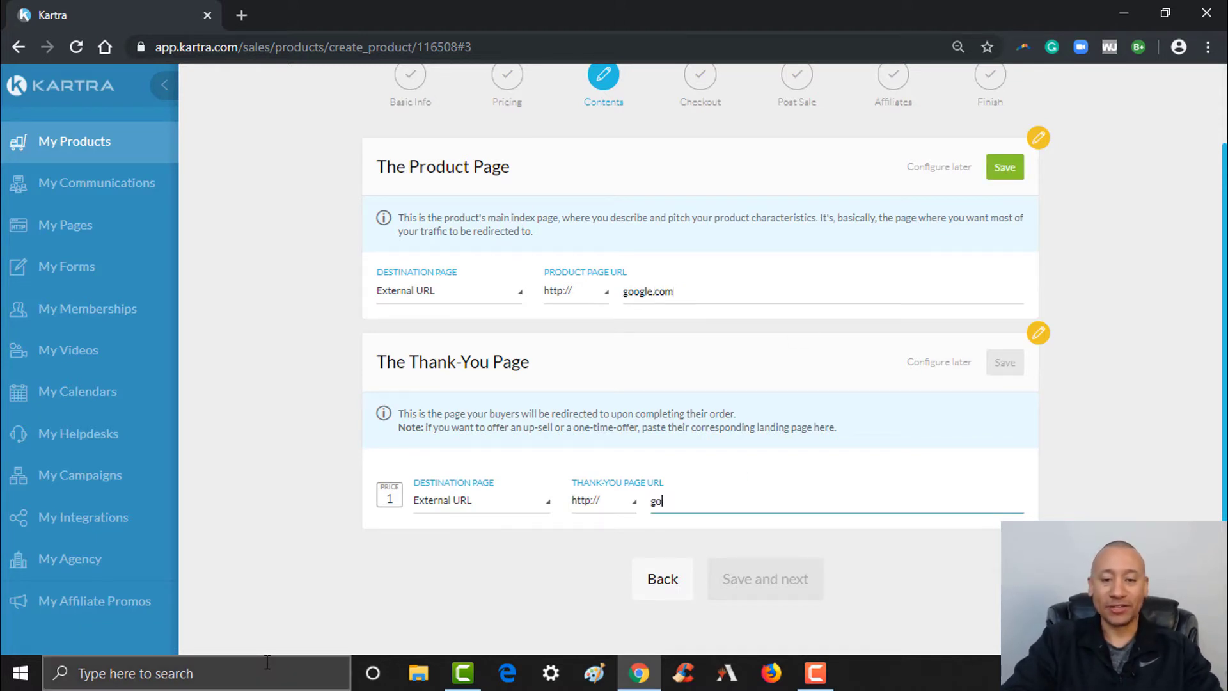
{"action": "type", "text": "ogle.com"}
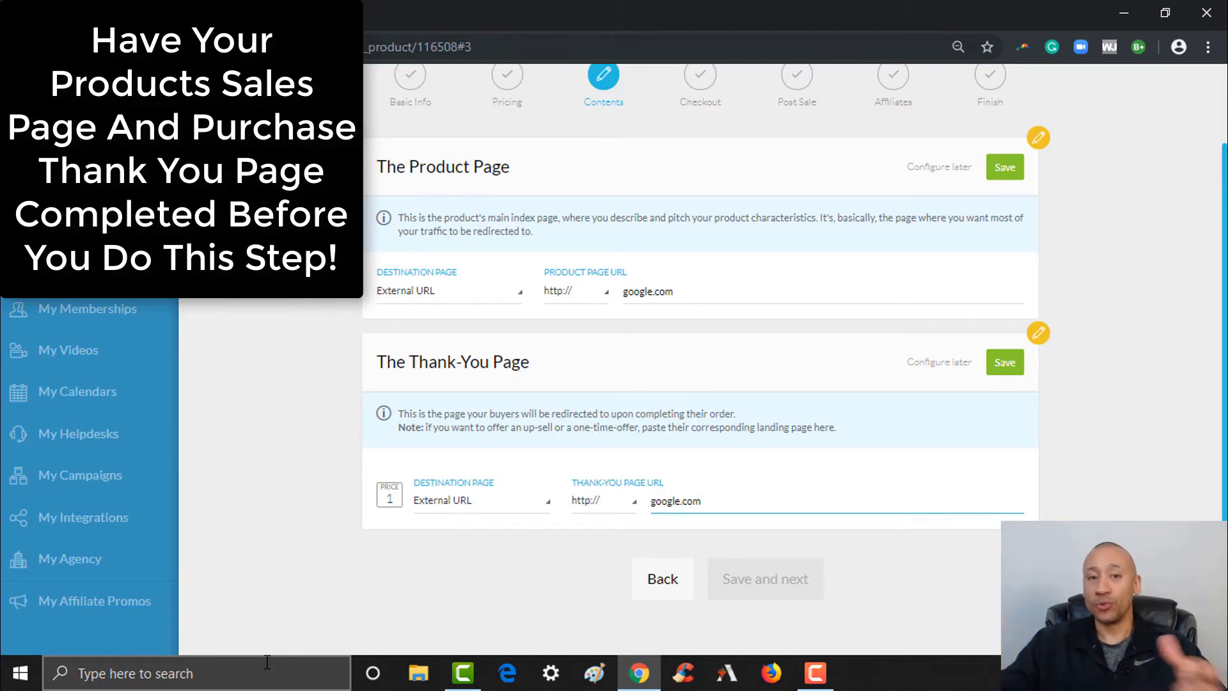
{"action": "left_click", "coordinate": [1018, 168]}
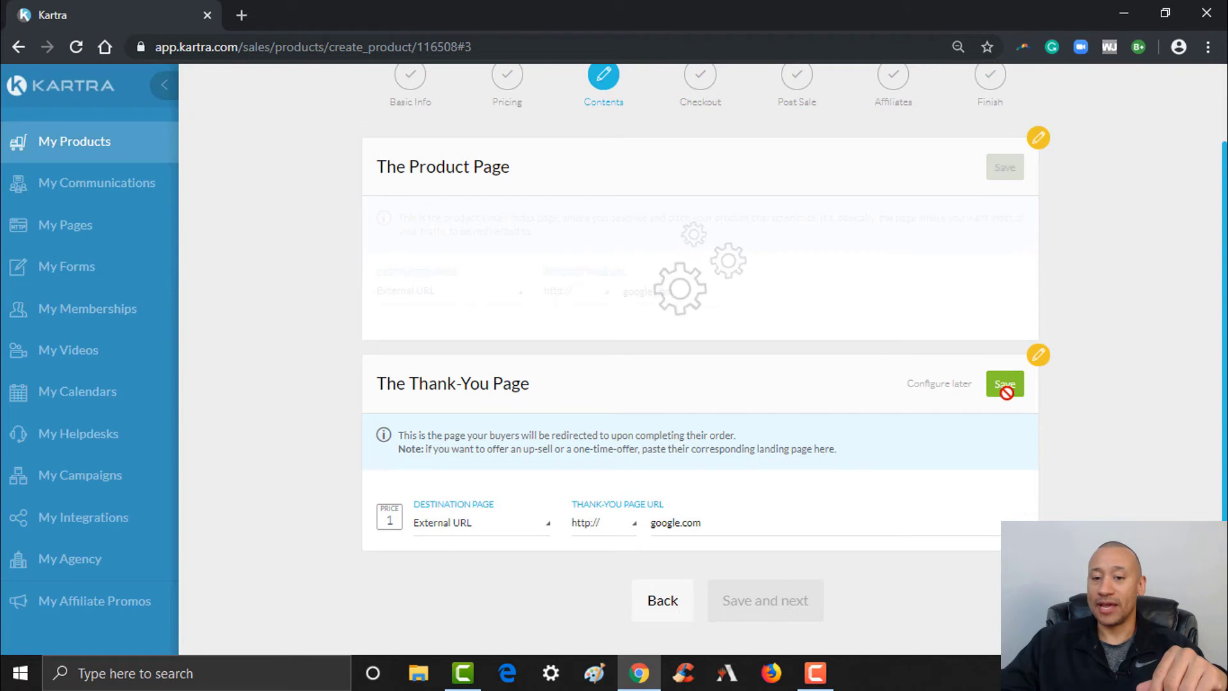
{"action": "left_click", "coordinate": [1005, 314]}
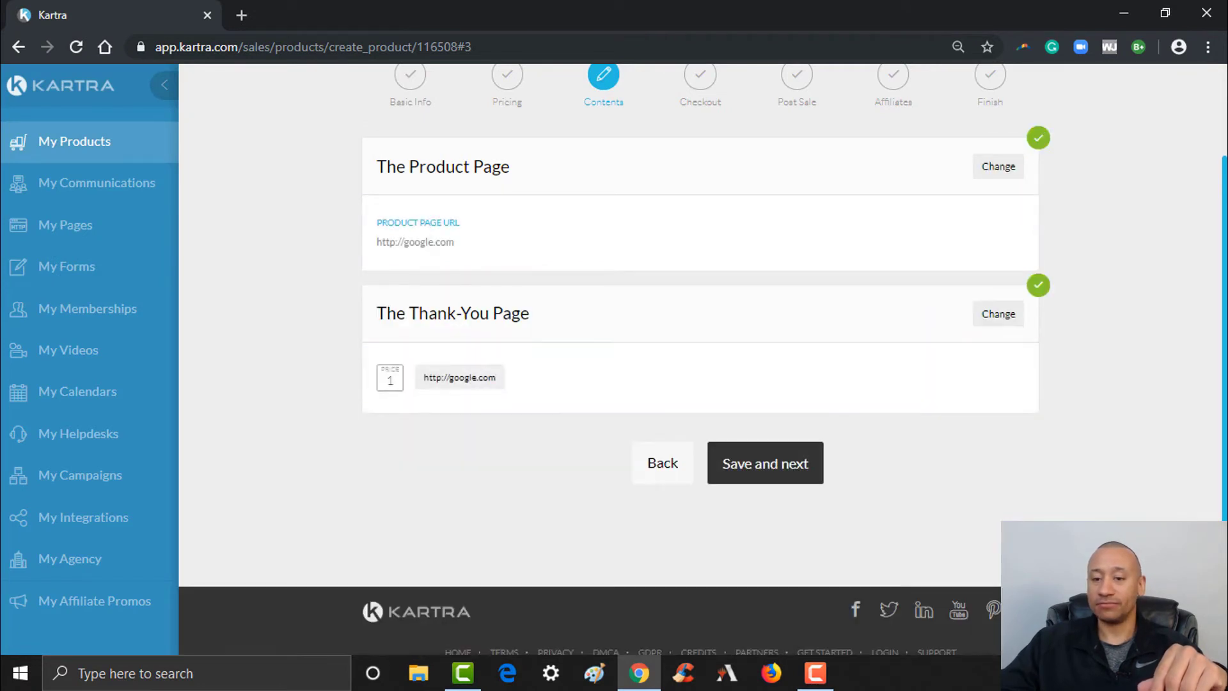
Step: On the Checkout step, open the look and feel options and preview the checkout template
{"action": "left_click", "coordinate": [732, 469]}
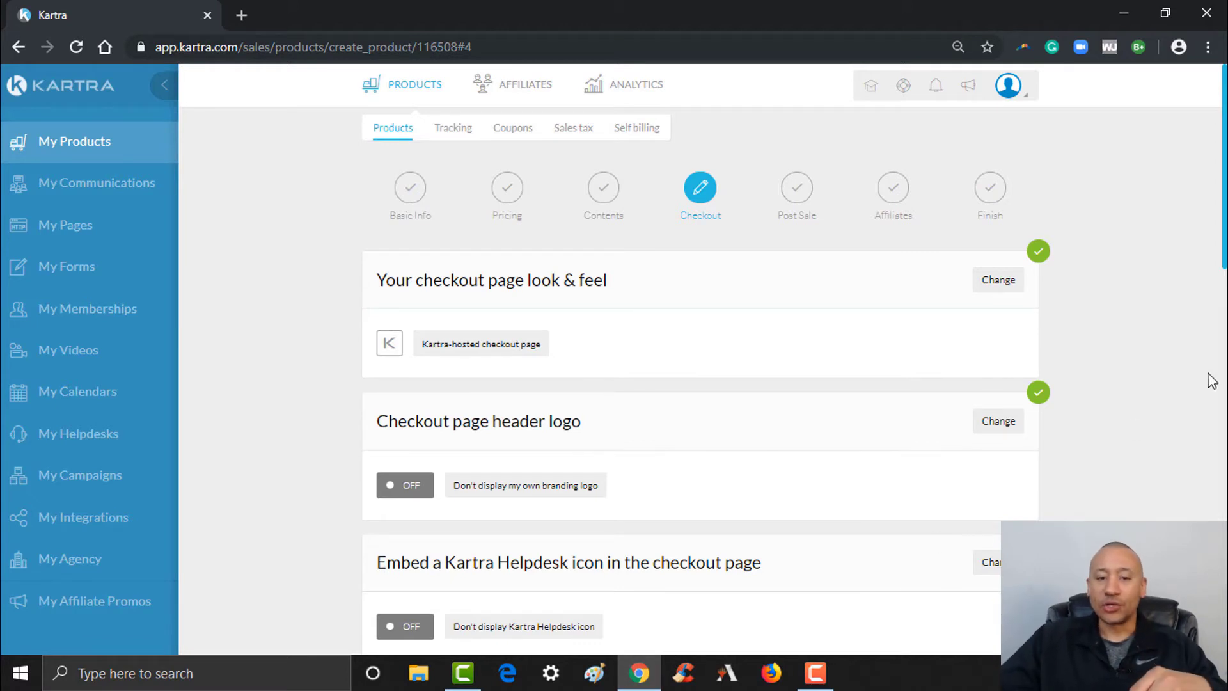
{"action": "scroll", "coordinate": [1225, 272], "scroll_direction": "down", "scroll_amount": 1}
{"action": "scroll", "coordinate": [1224, 272], "scroll_direction": "down", "scroll_amount": 1}
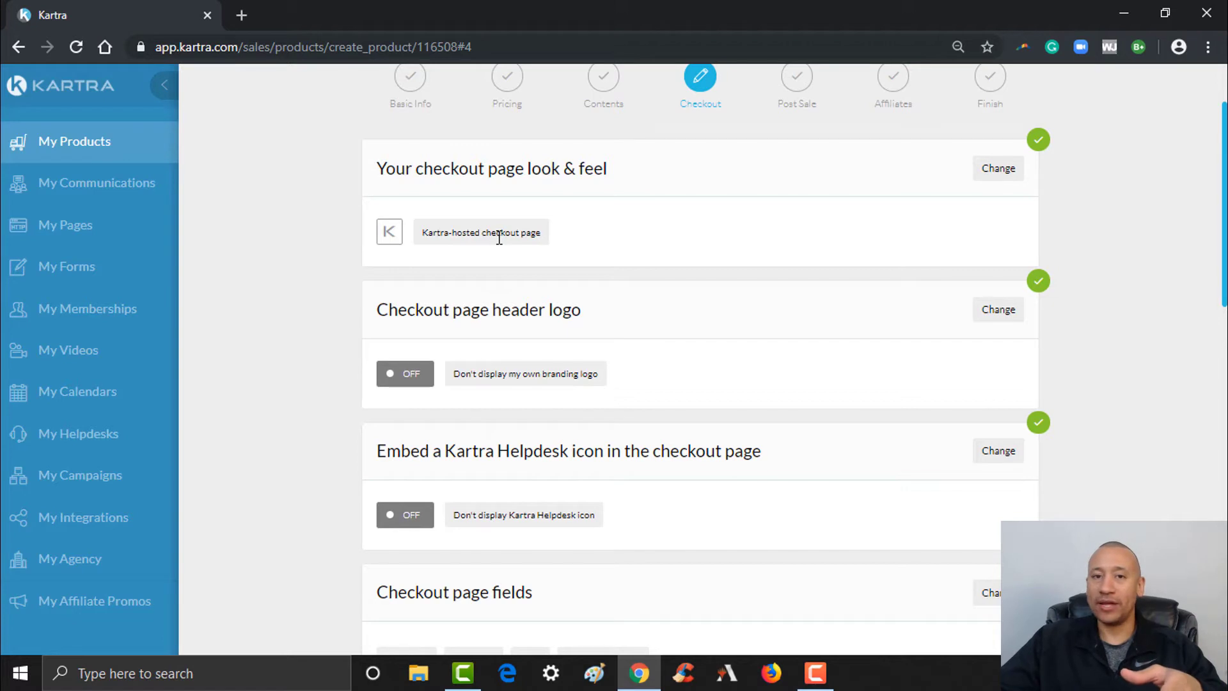
{"action": "left_click", "coordinate": [1010, 177]}
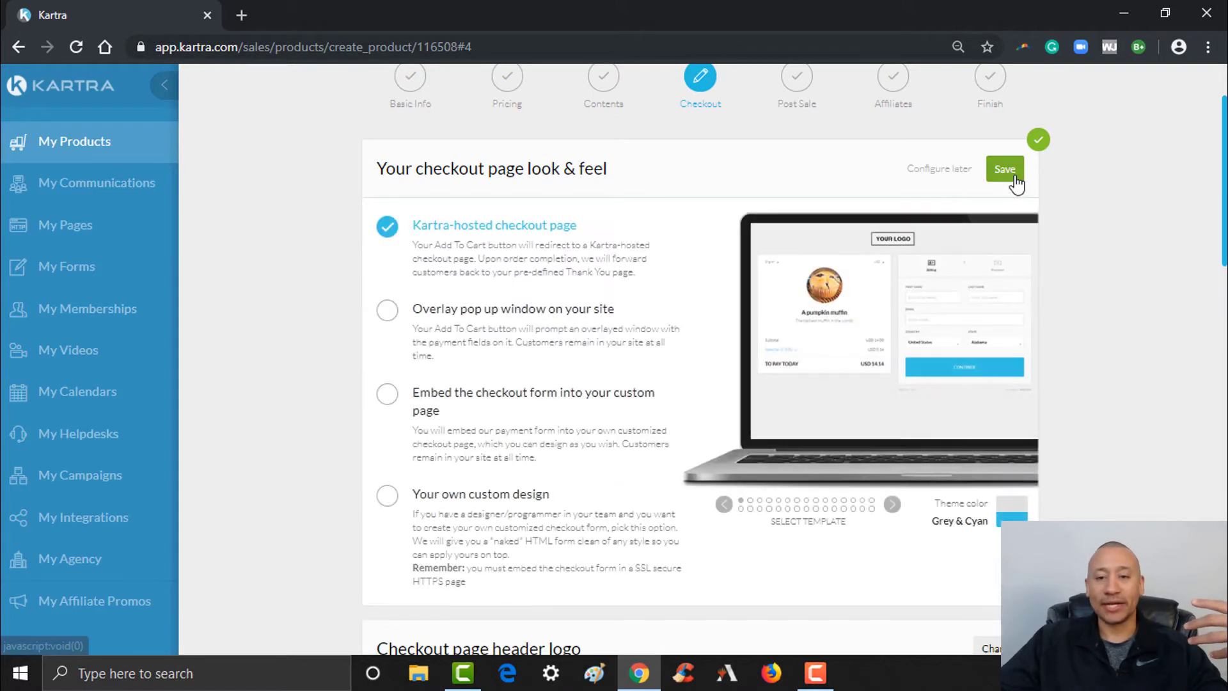
{"action": "mouse_move", "coordinate": [895, 339]}
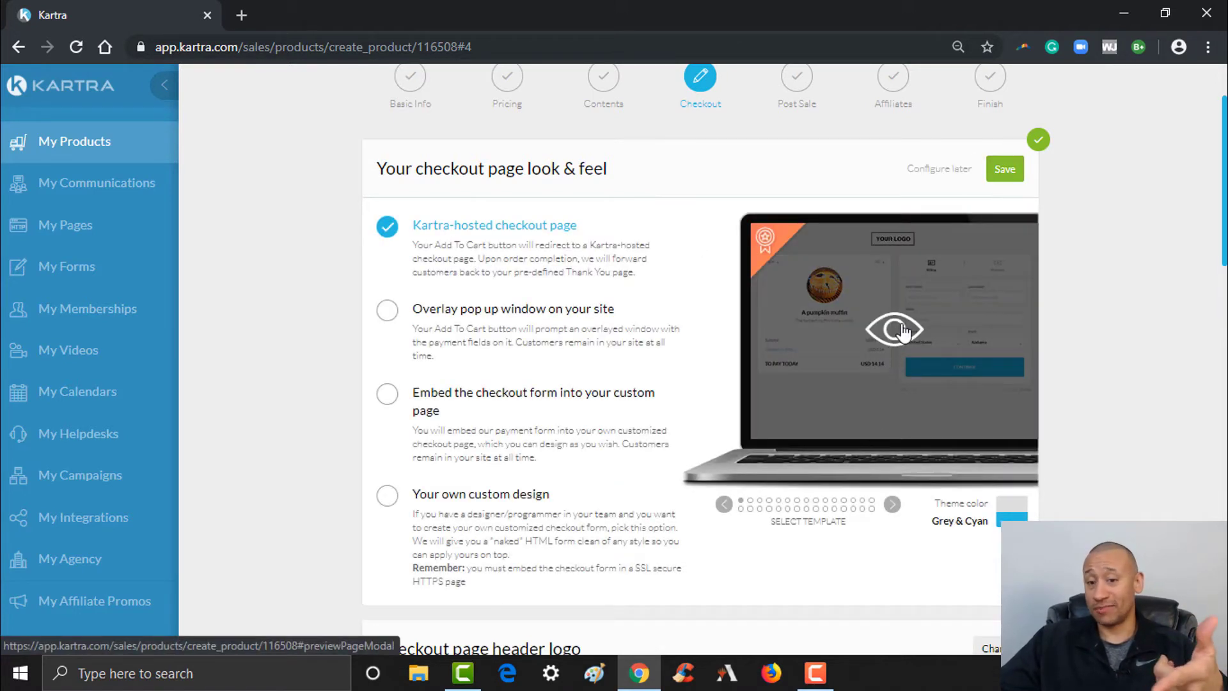
{"action": "left_click", "coordinate": [898, 332]}
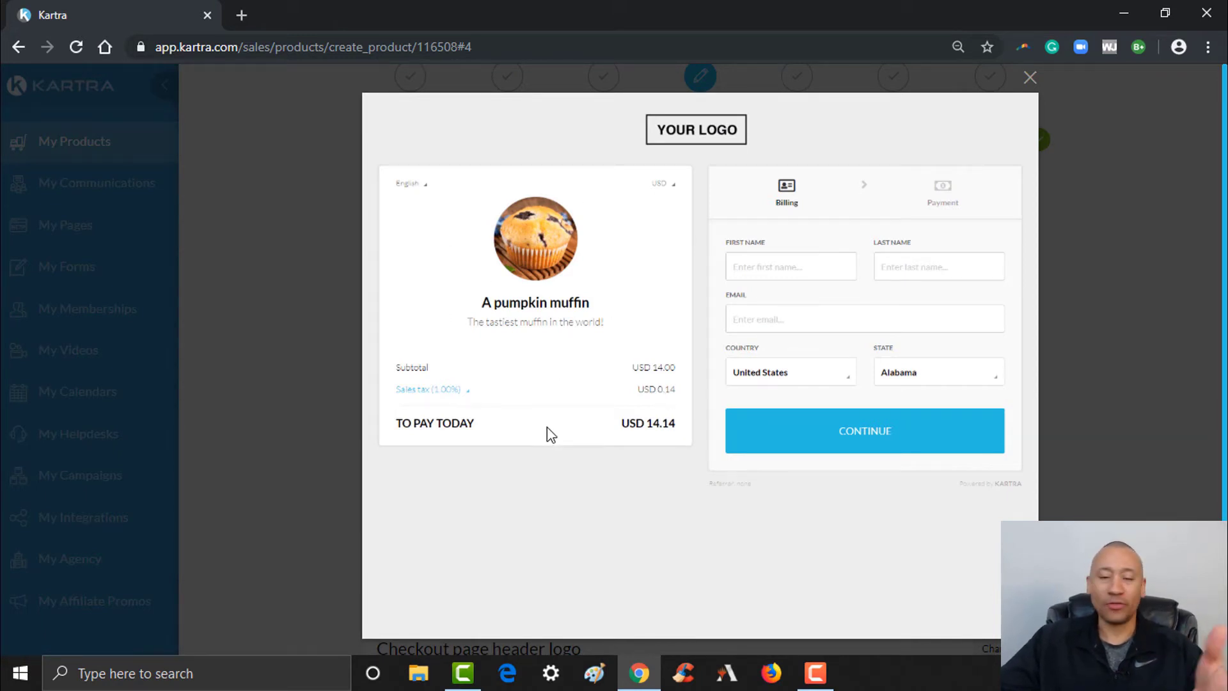
{"action": "left_click", "coordinate": [1030, 78]}
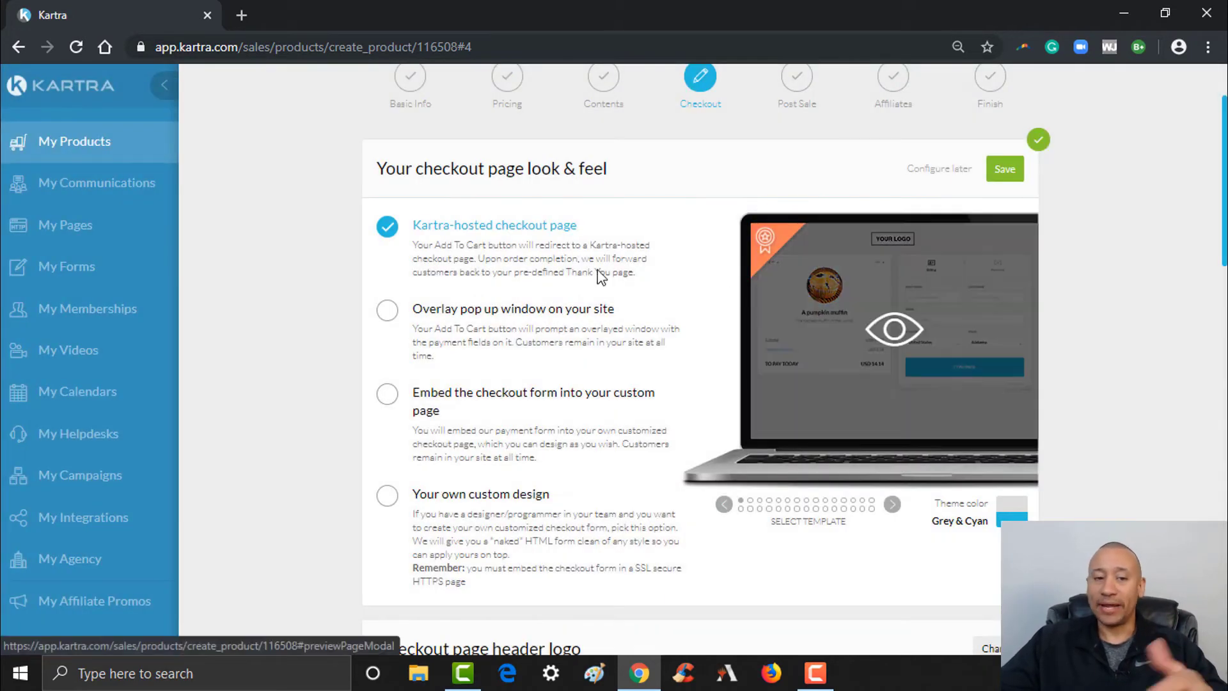
Step: Choose the overlay pop-up checkout with the Orange template and save the look & feel
{"action": "left_click", "coordinate": [396, 308]}
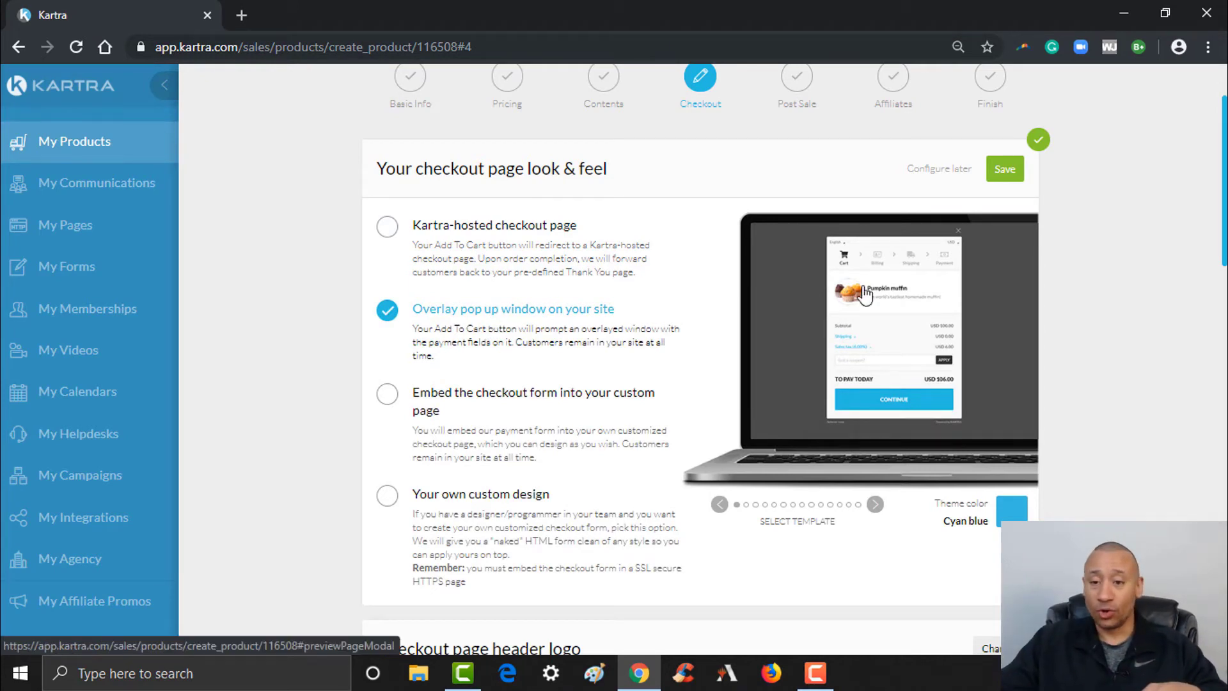
{"action": "mouse_move", "coordinate": [973, 321]}
{"action": "left_click", "coordinate": [892, 327]}
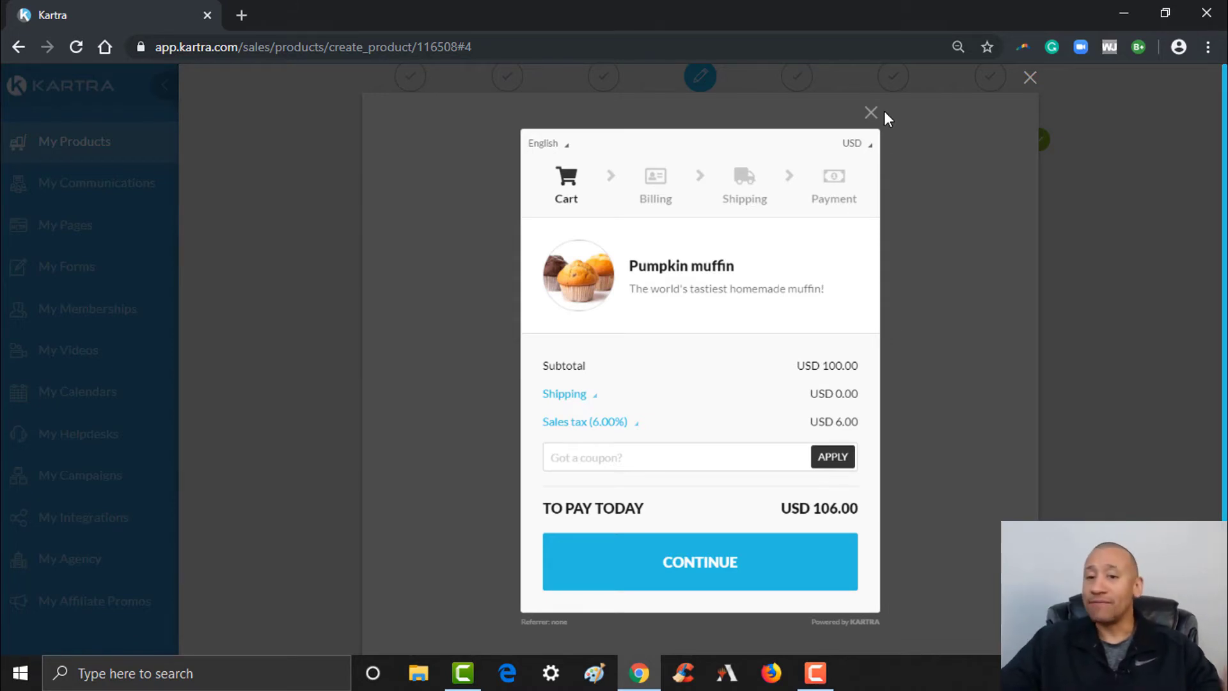
{"action": "left_click", "coordinate": [1027, 80]}
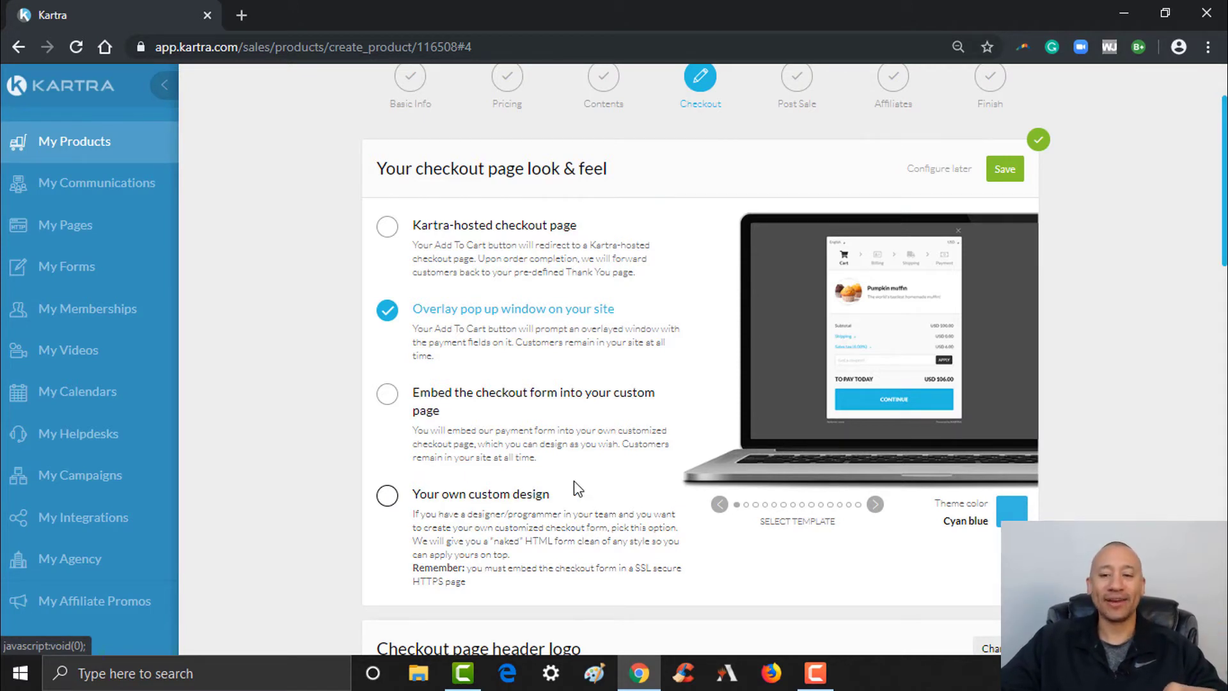
{"action": "left_click", "coordinate": [875, 505]}
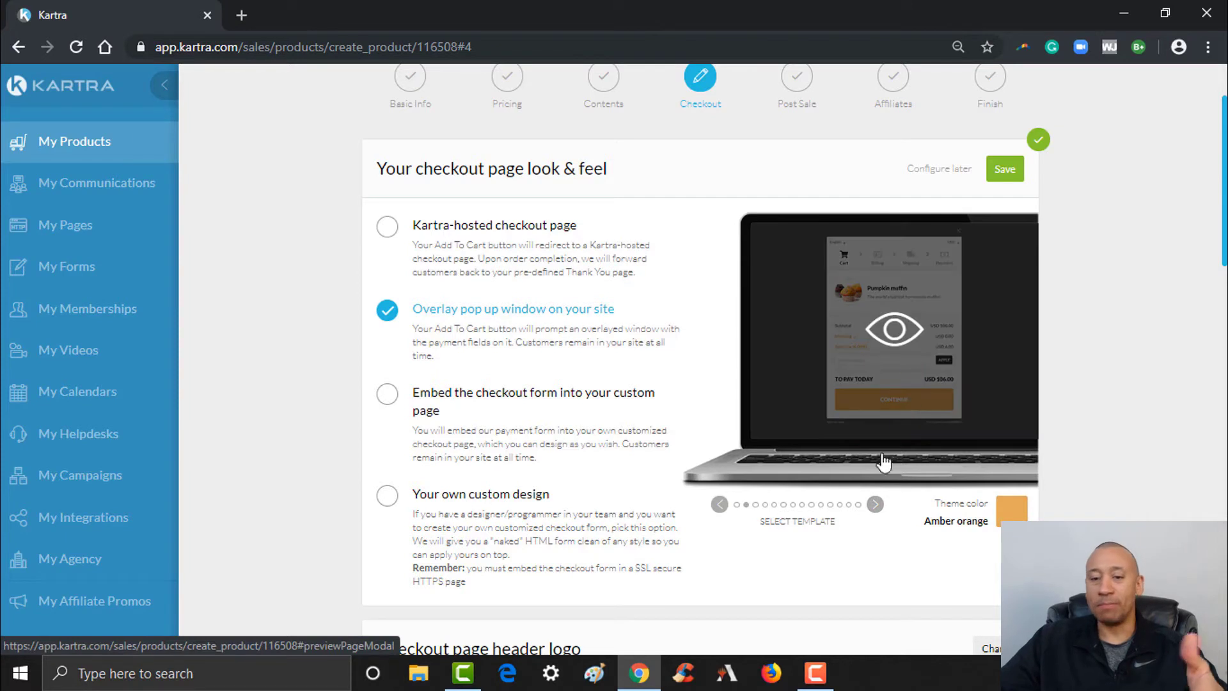
{"action": "left_click", "coordinate": [875, 504]}
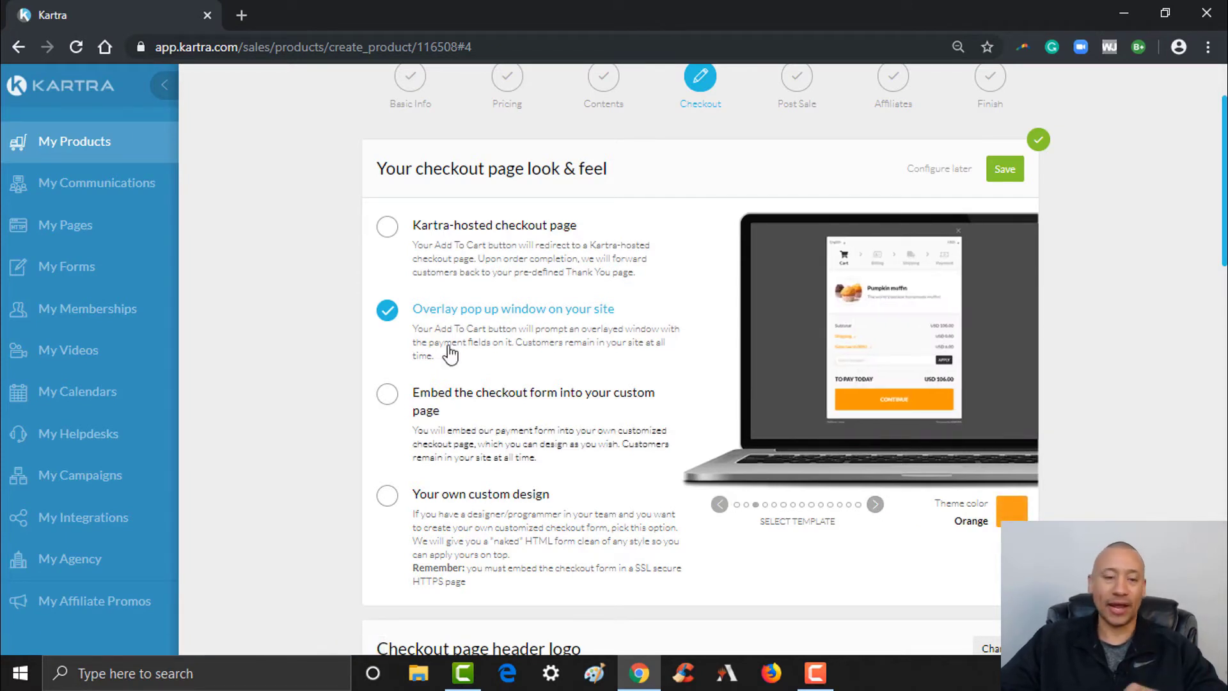
{"action": "left_click", "coordinate": [388, 228]}
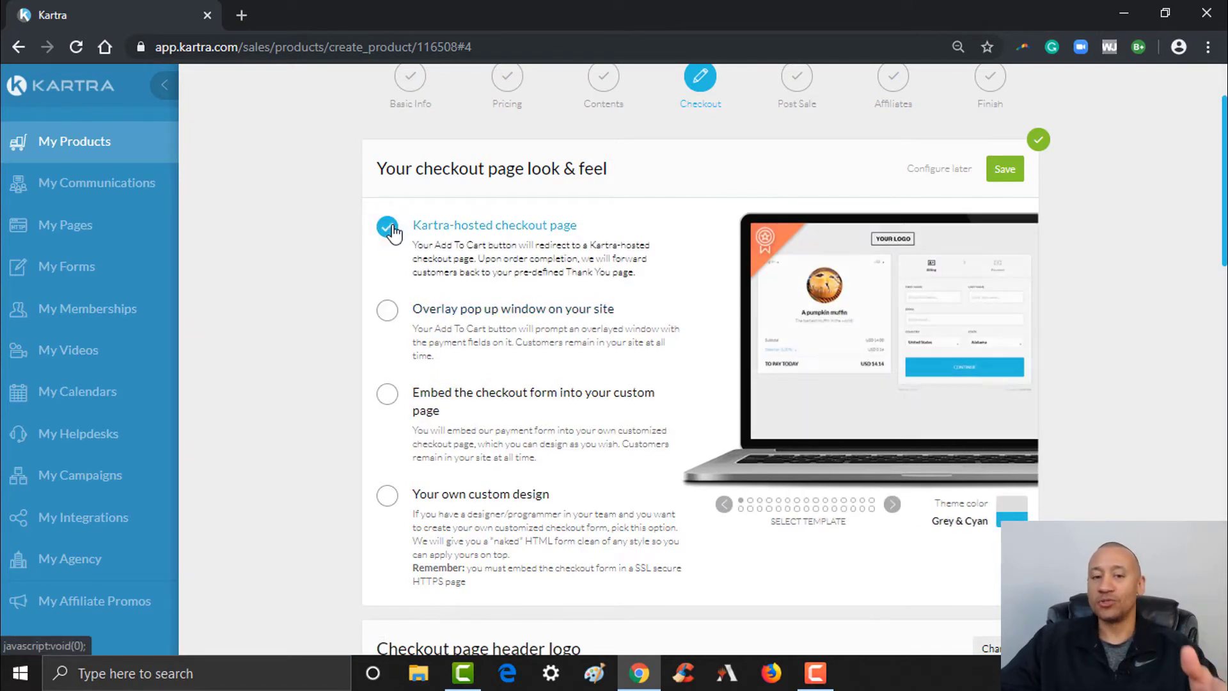
{"action": "left_click", "coordinate": [389, 311]}
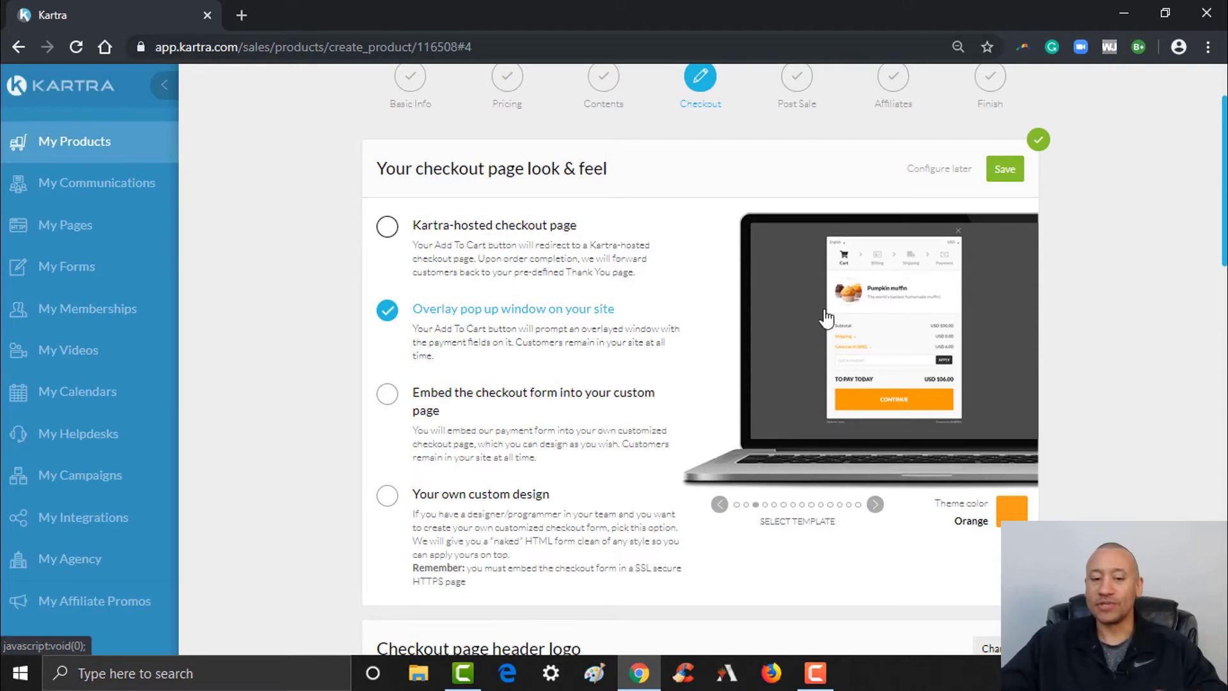
{"action": "left_click", "coordinate": [1004, 171]}
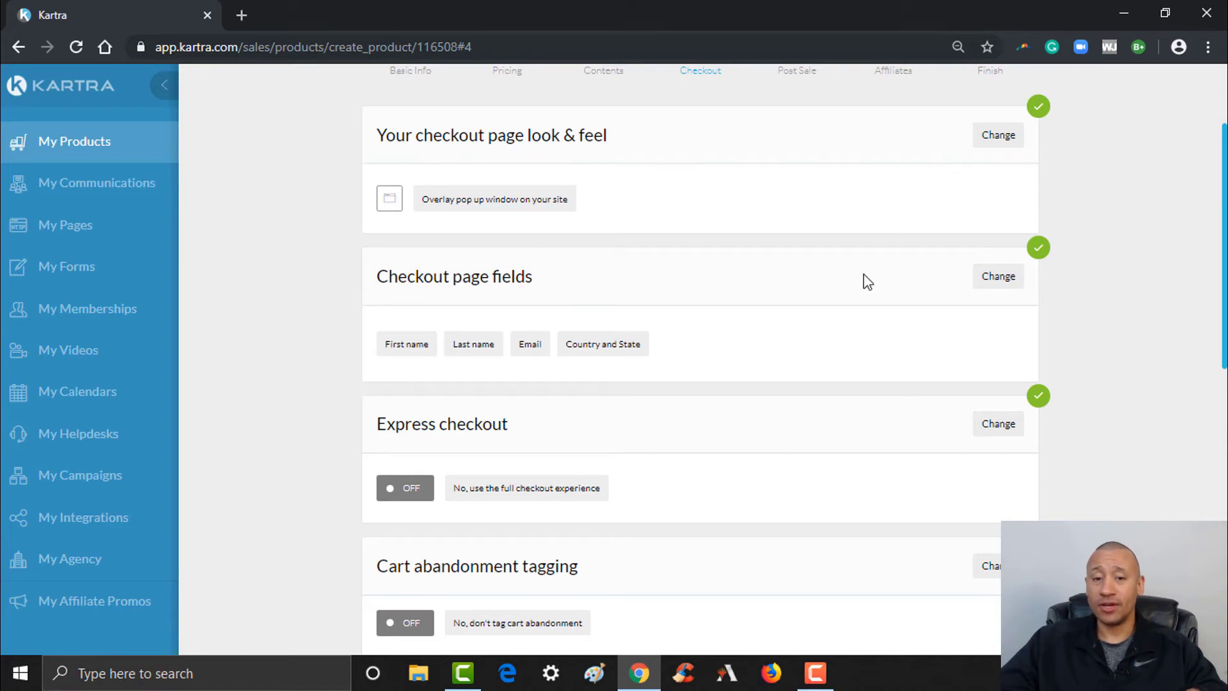
Step: Add Phone to the checkout page fields and save
{"action": "left_click", "coordinate": [999, 276]}
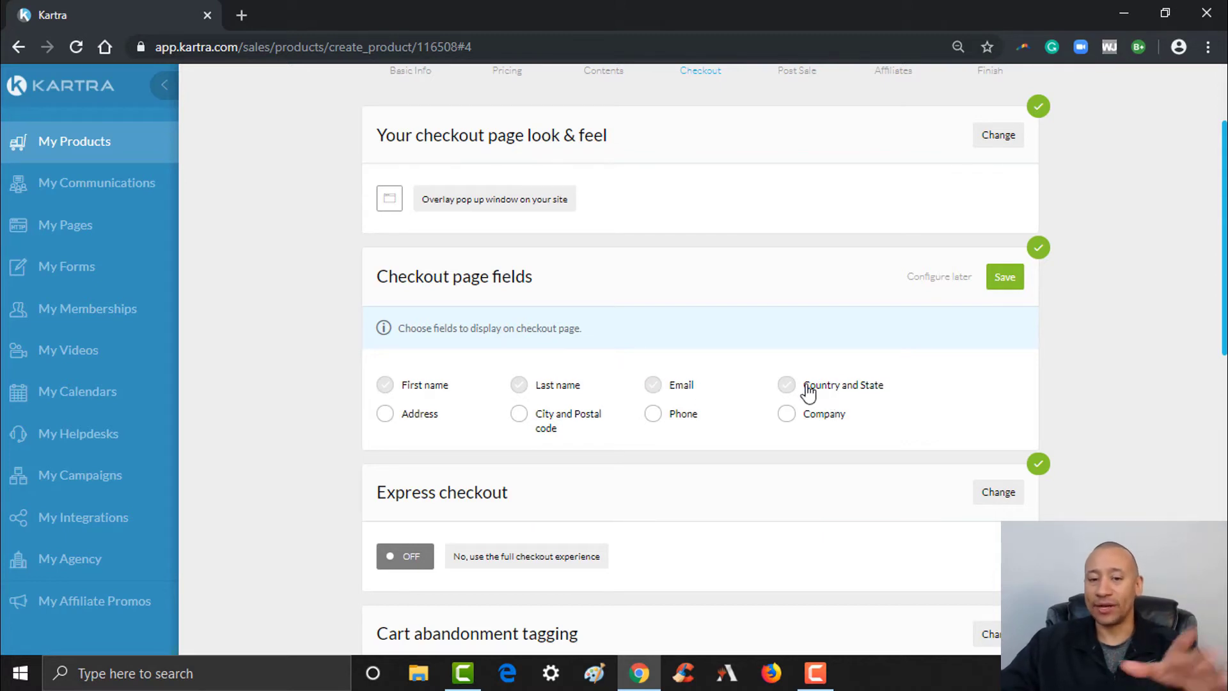
{"action": "left_click", "coordinate": [654, 414]}
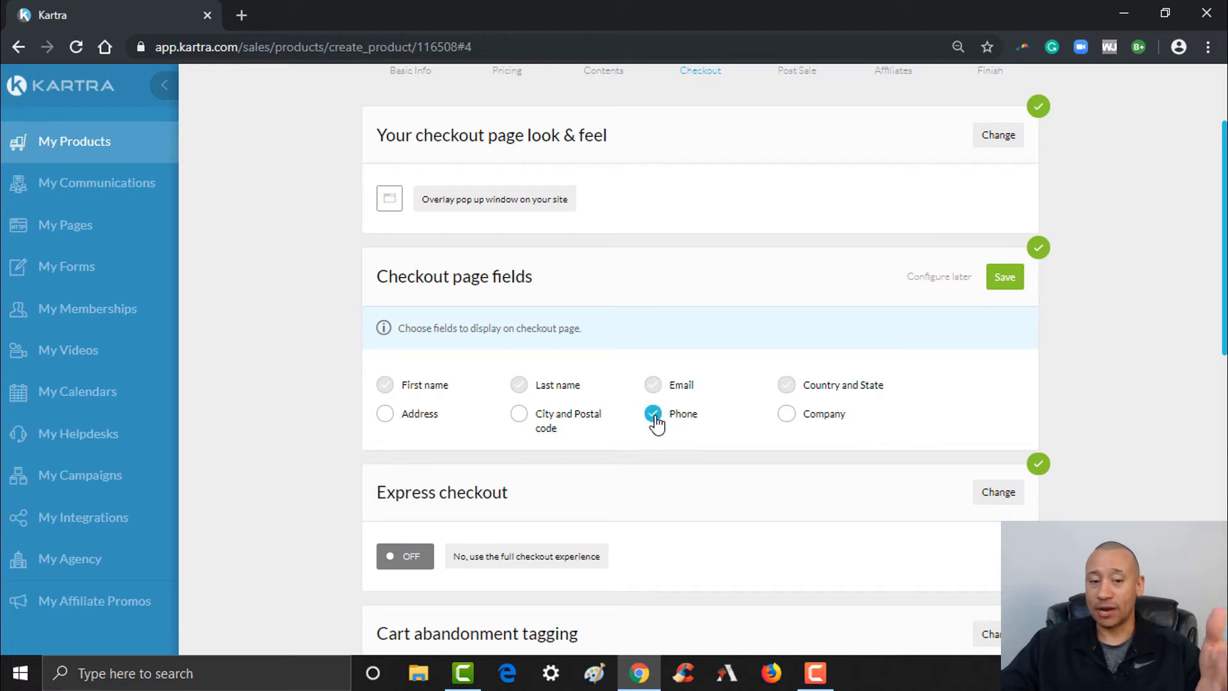
{"action": "left_click", "coordinate": [1005, 278]}
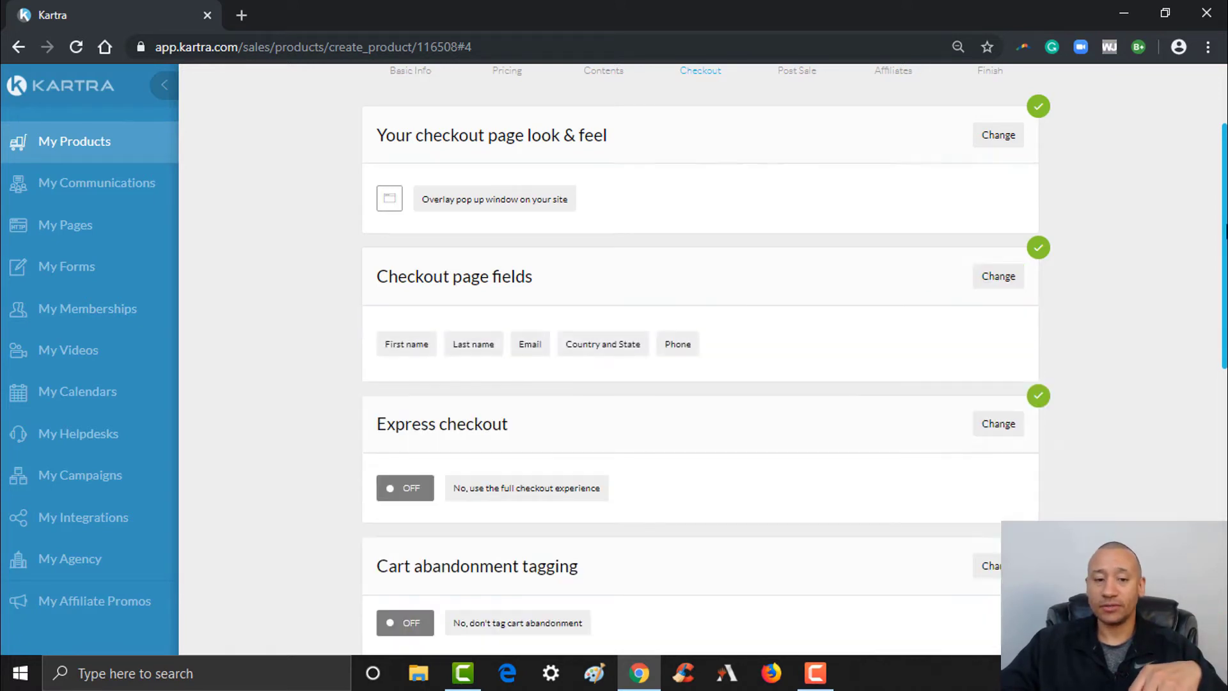
{"action": "scroll", "coordinate": [666, 242], "scroll_direction": "down", "scroll_amount": 4}
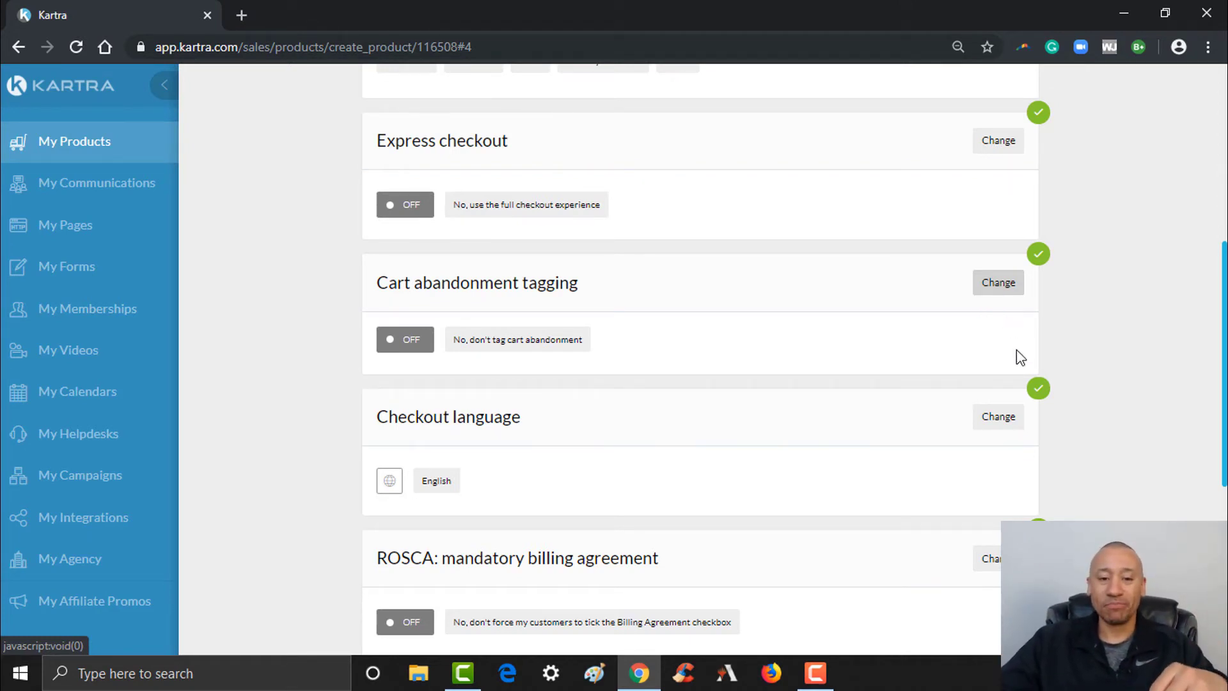
Step: Set the ROSCA billing agreement to 'Yes, require them to agree'
{"action": "scroll", "coordinate": [151, 324], "scroll_direction": "down", "scroll_amount": 3}
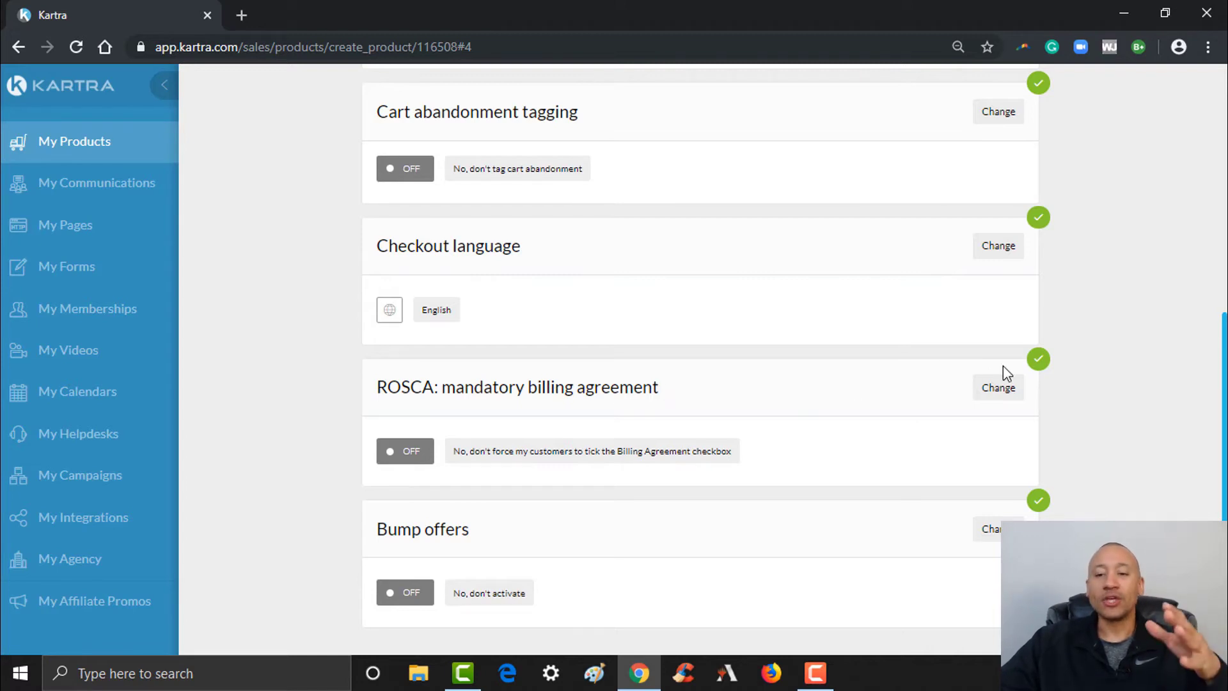
{"action": "left_click", "coordinate": [1006, 398]}
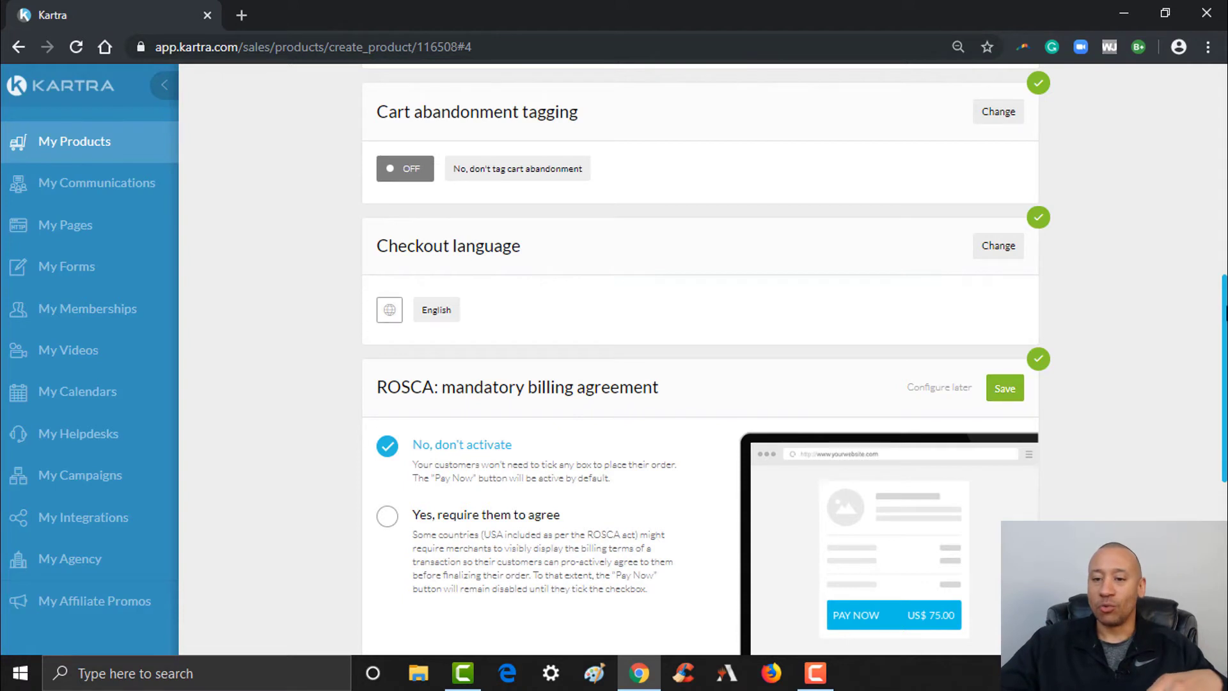
{"action": "scroll", "coordinate": [1187, 371], "scroll_direction": "down", "scroll_amount": 3}
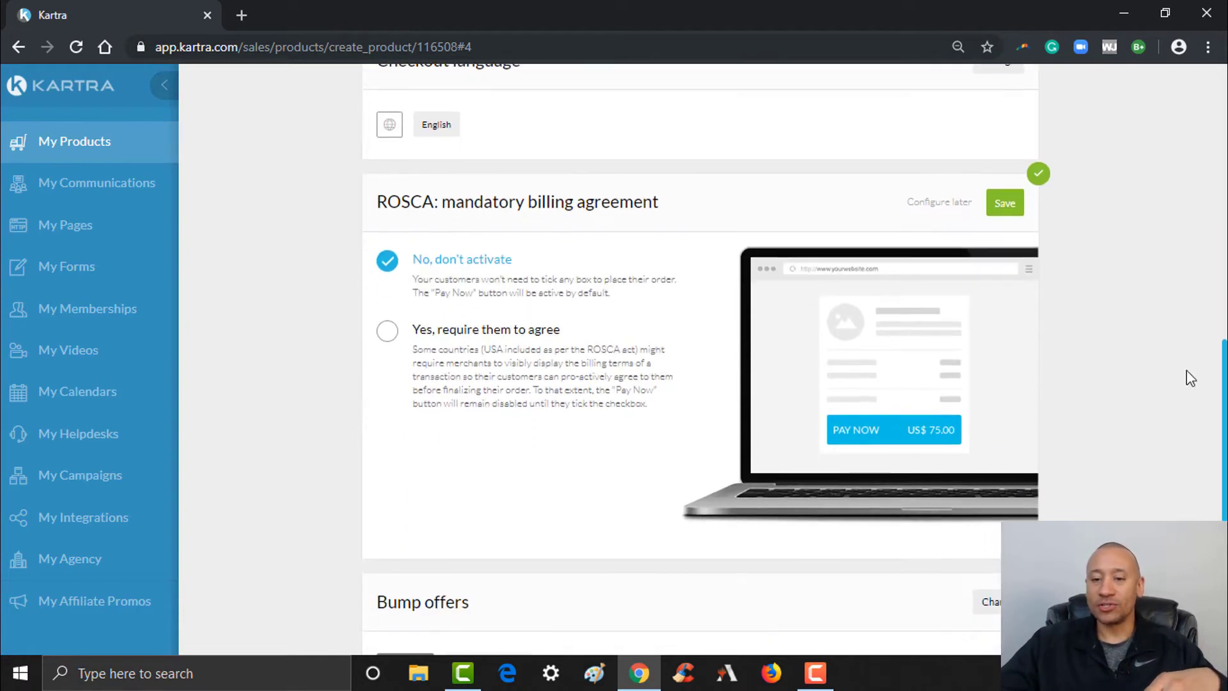
{"action": "left_click", "coordinate": [388, 332]}
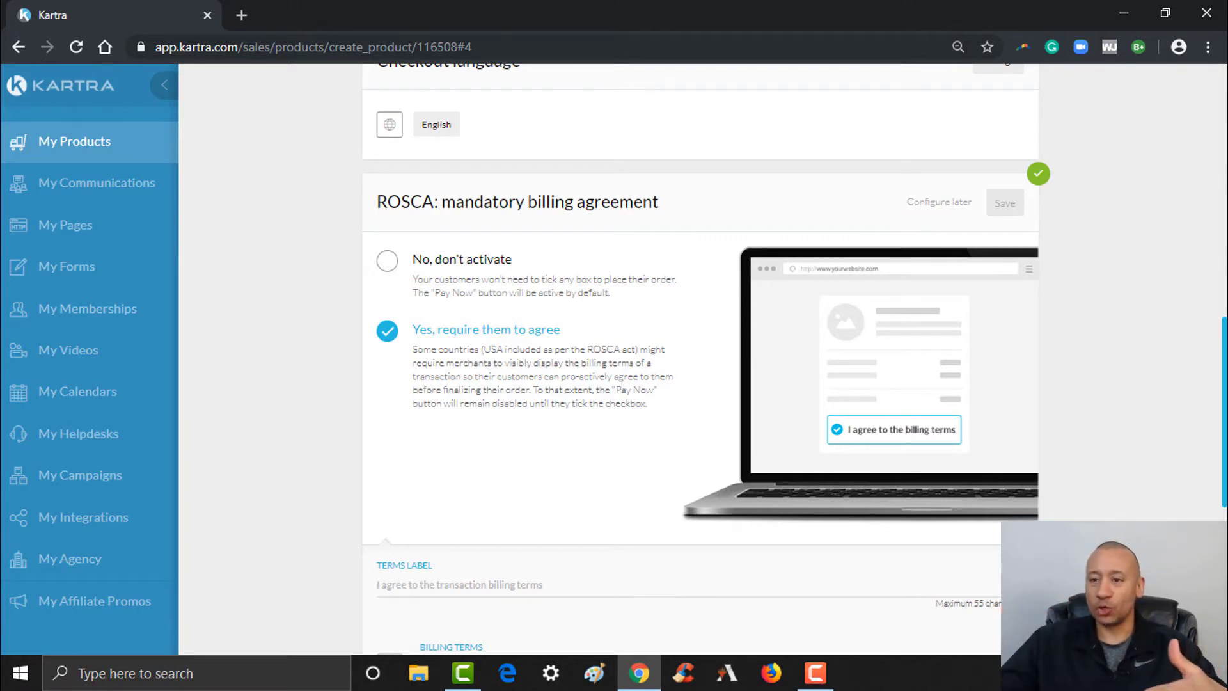
Step: Set the terms label to 'I Agree To The Billing Terms'
{"action": "scroll", "coordinate": [726, 411], "scroll_direction": "down", "scroll_amount": 2}
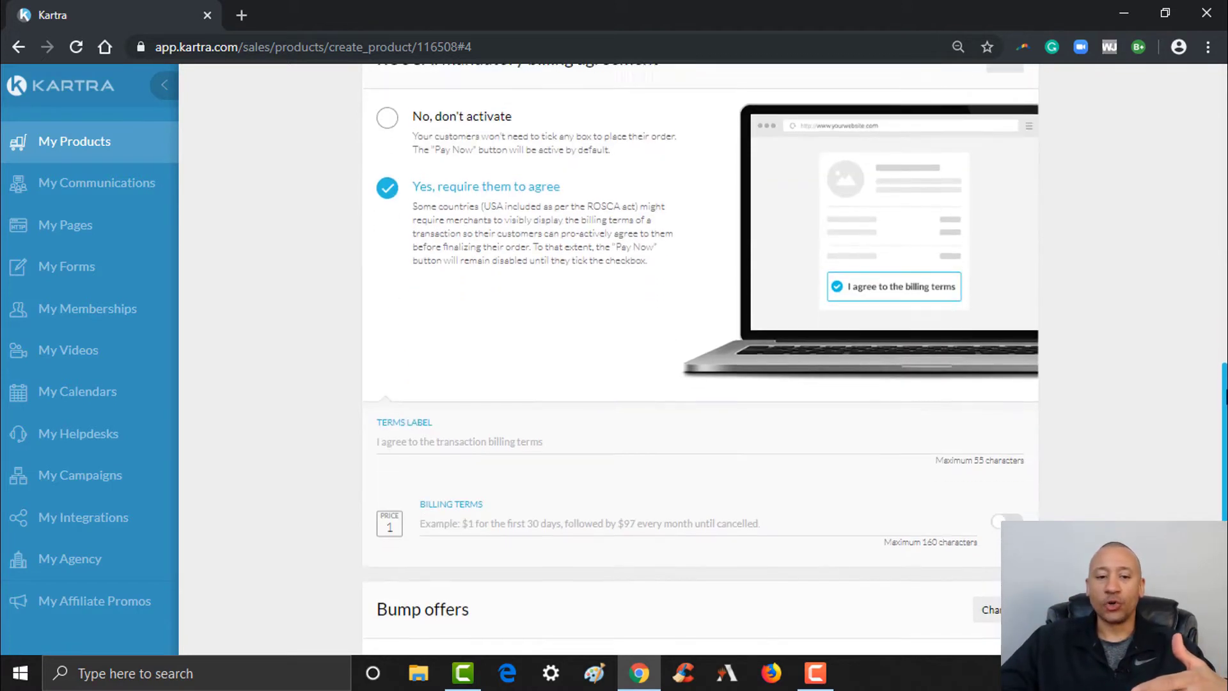
{"action": "left_click", "coordinate": [577, 440]}
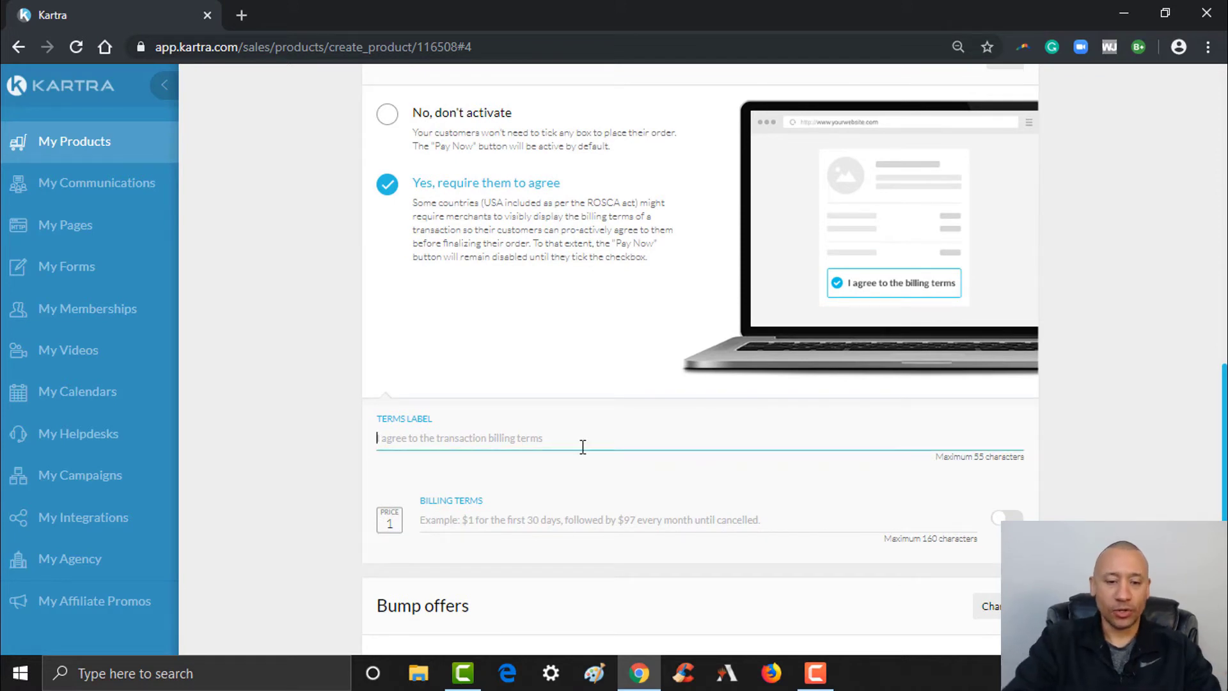
{"action": "type", "text": "I Agree"}
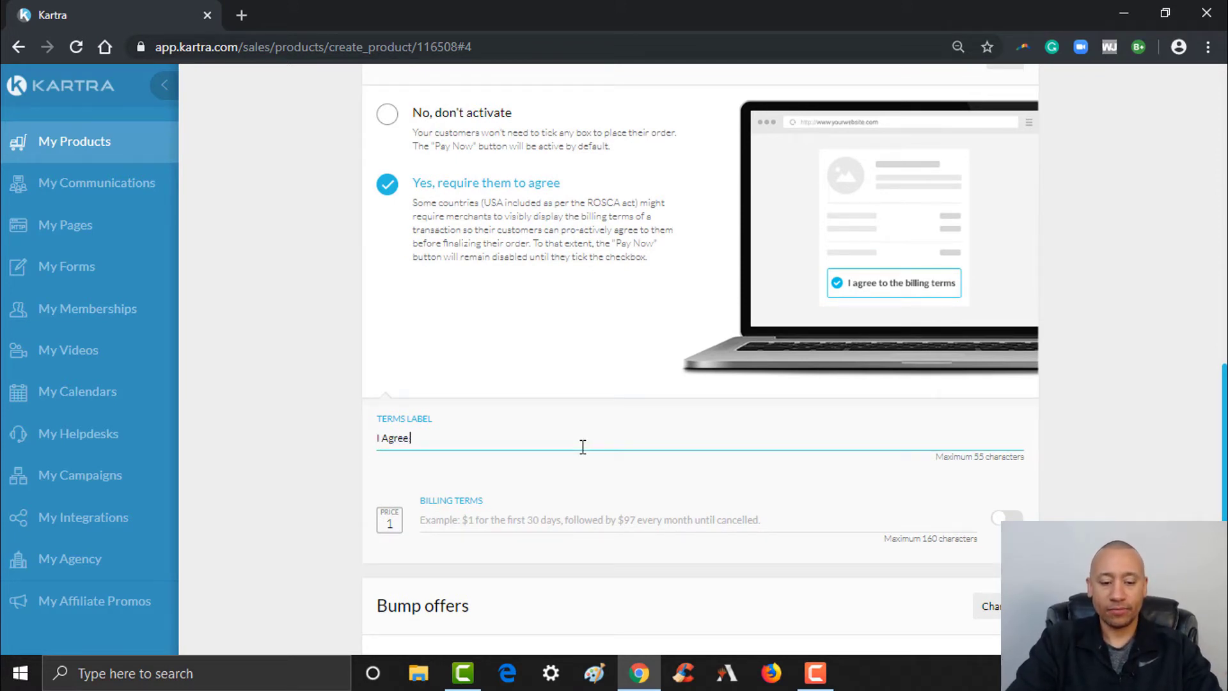
{"action": "type", "text": " To The Billing Terms"}
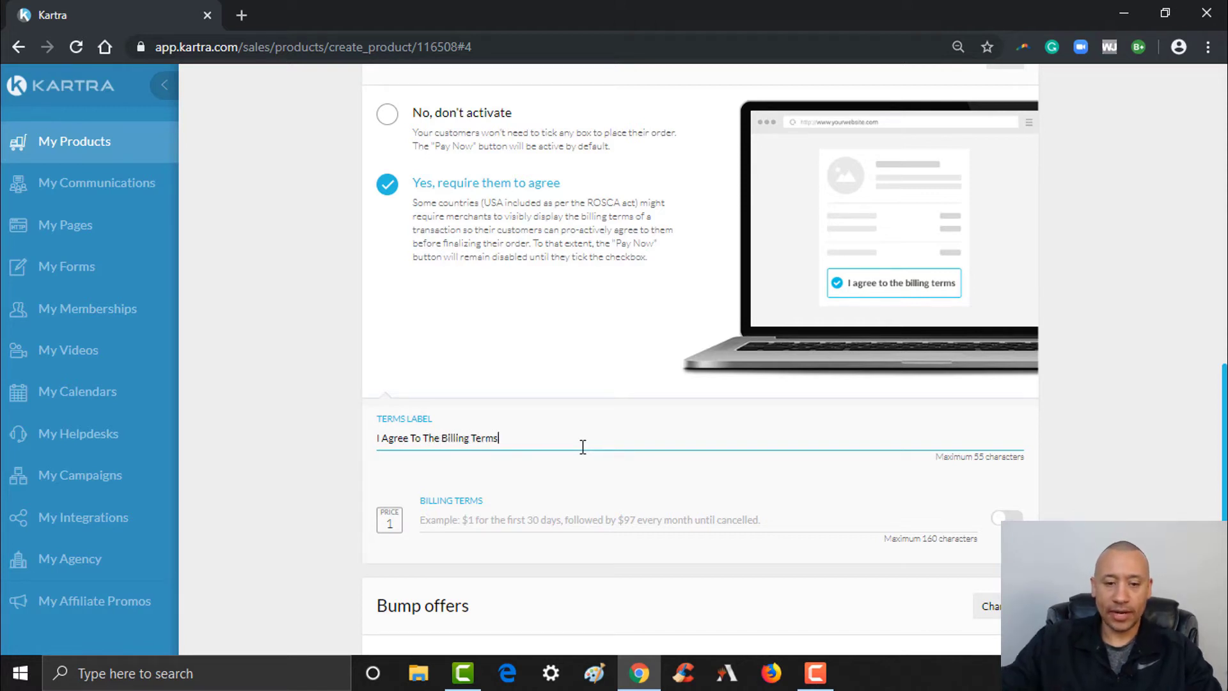
{"action": "left_click", "coordinate": [781, 520]}
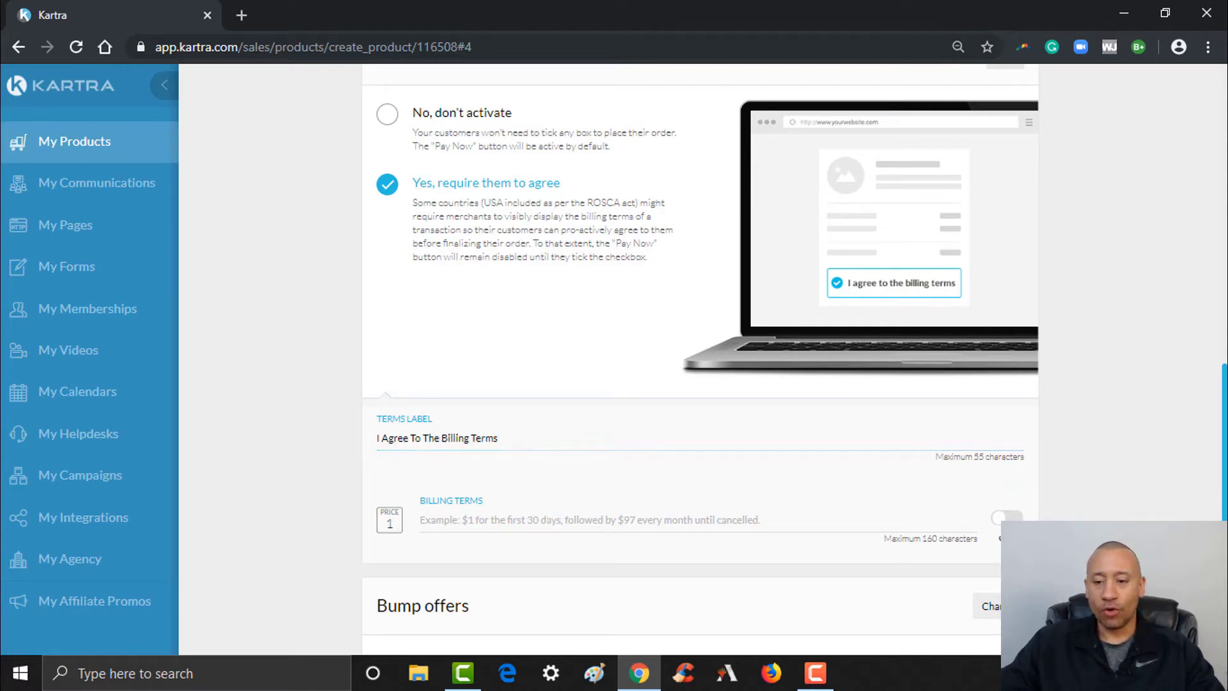
Step: Write $147.00 consulting call billing terms with a no-refunds clause, save, and continue to Post Sale
{"action": "left_click", "coordinate": [999, 517]}
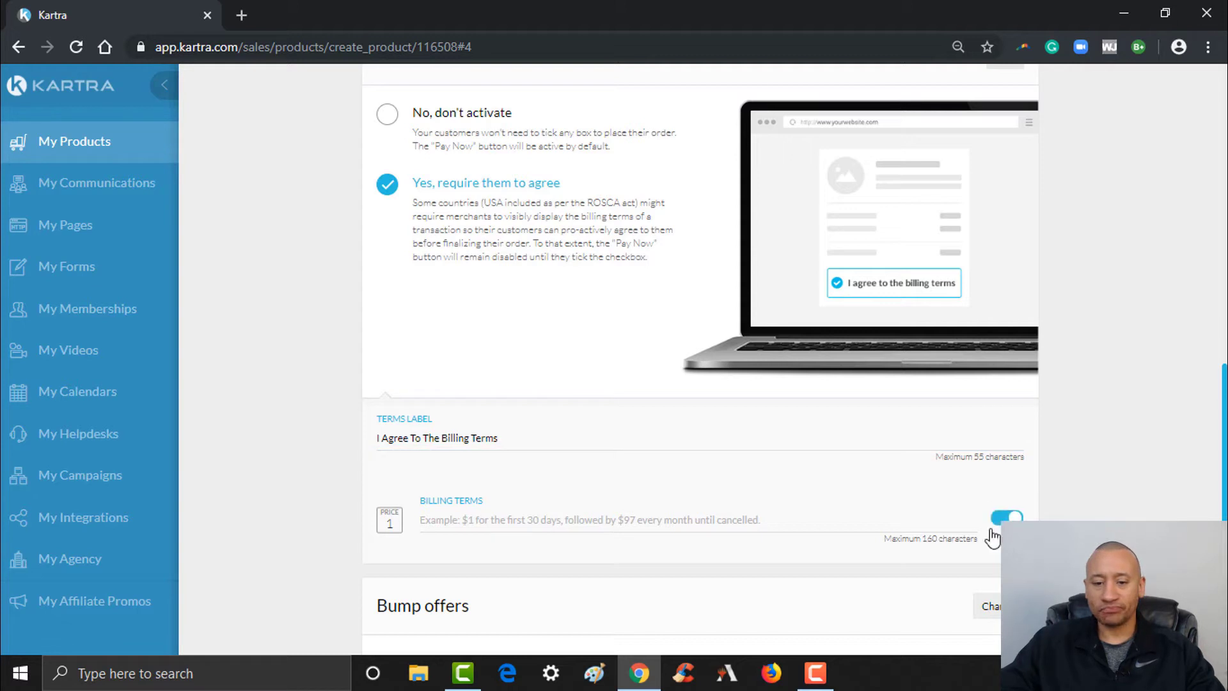
{"action": "left_click", "coordinate": [680, 529]}
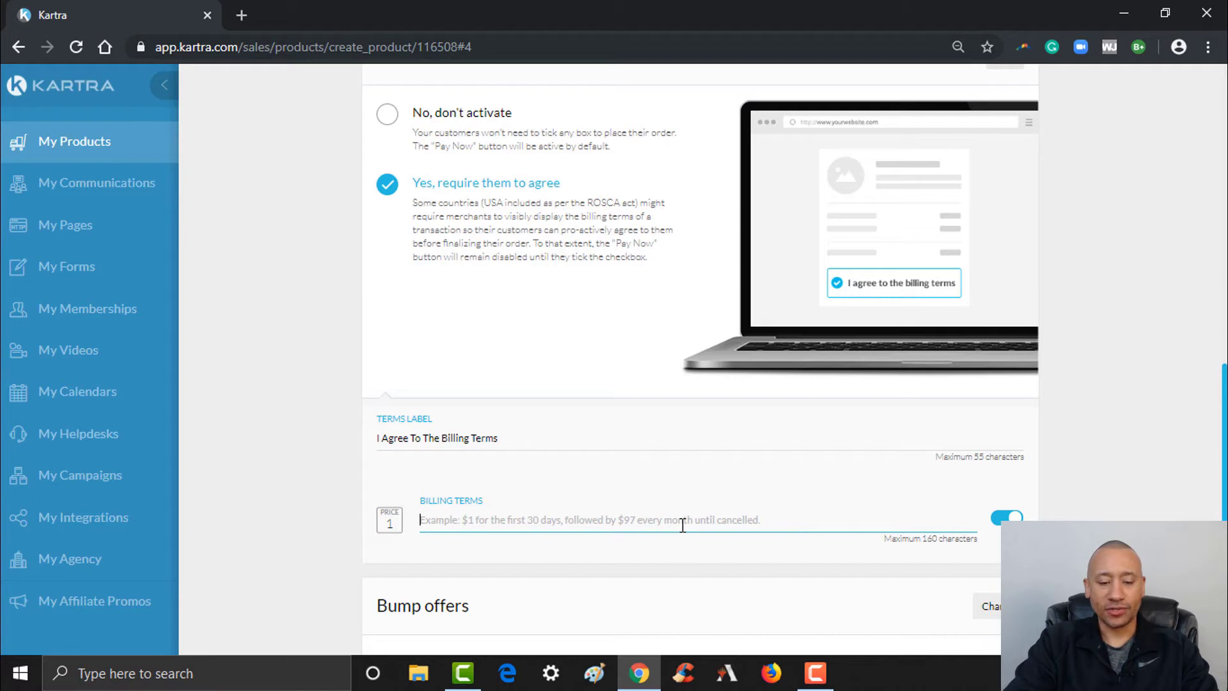
{"action": "type", "text": "One Ti"}
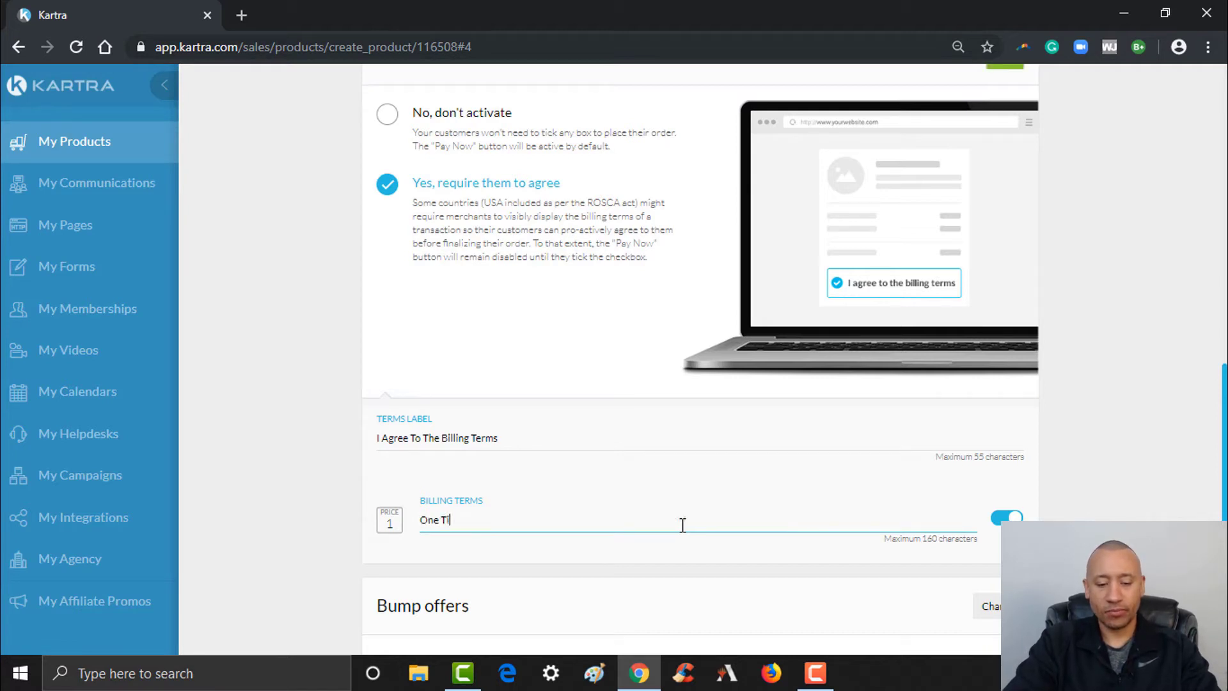
{"action": "type", "text": "me Consultin"}
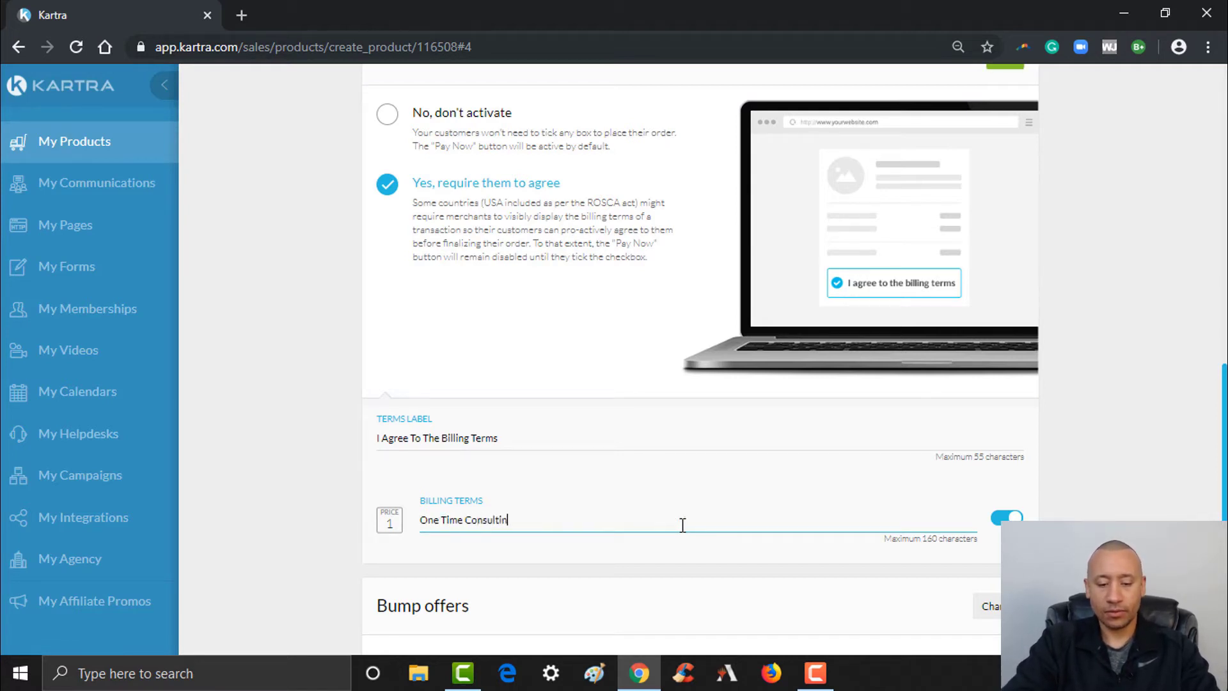
{"action": "type", "text": "g Call For "}
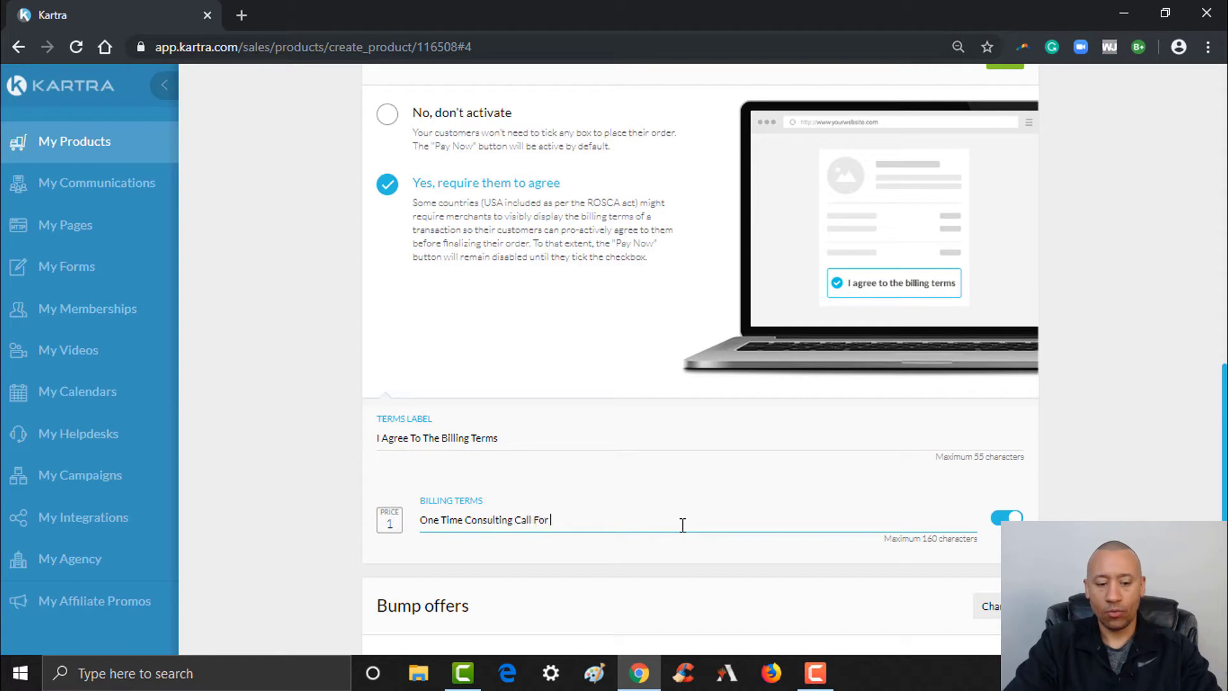
{"action": "type", "text": "$147"}
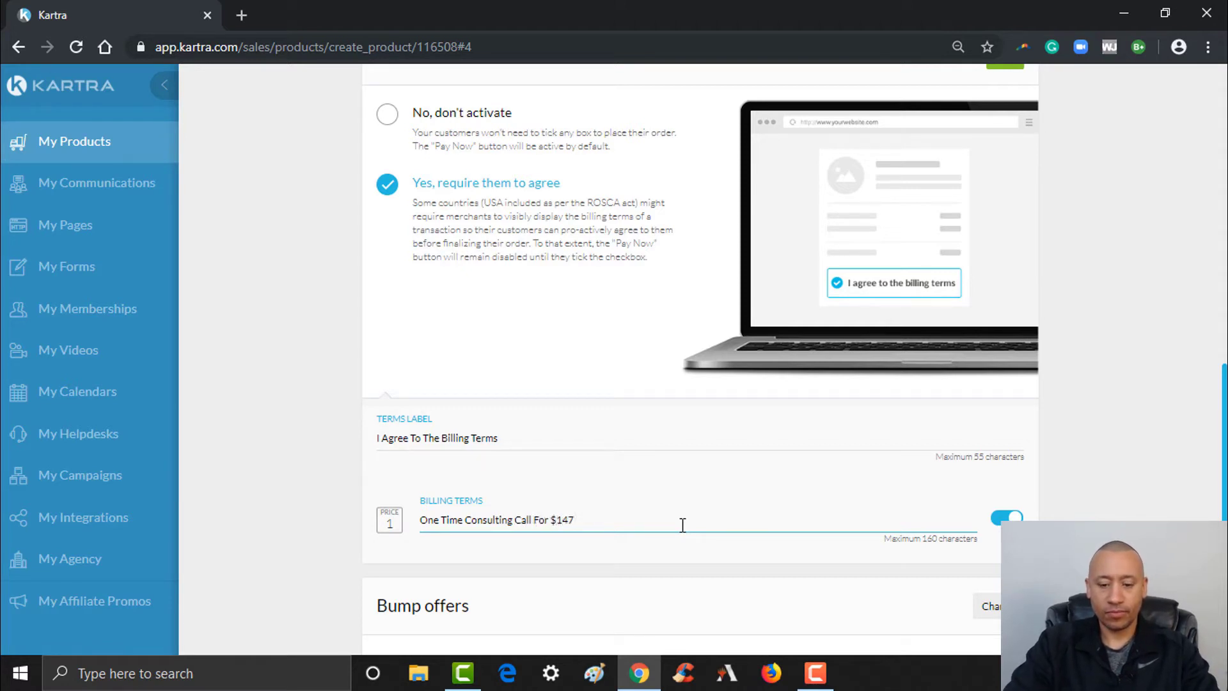
{"action": "type", "text": ".00"}
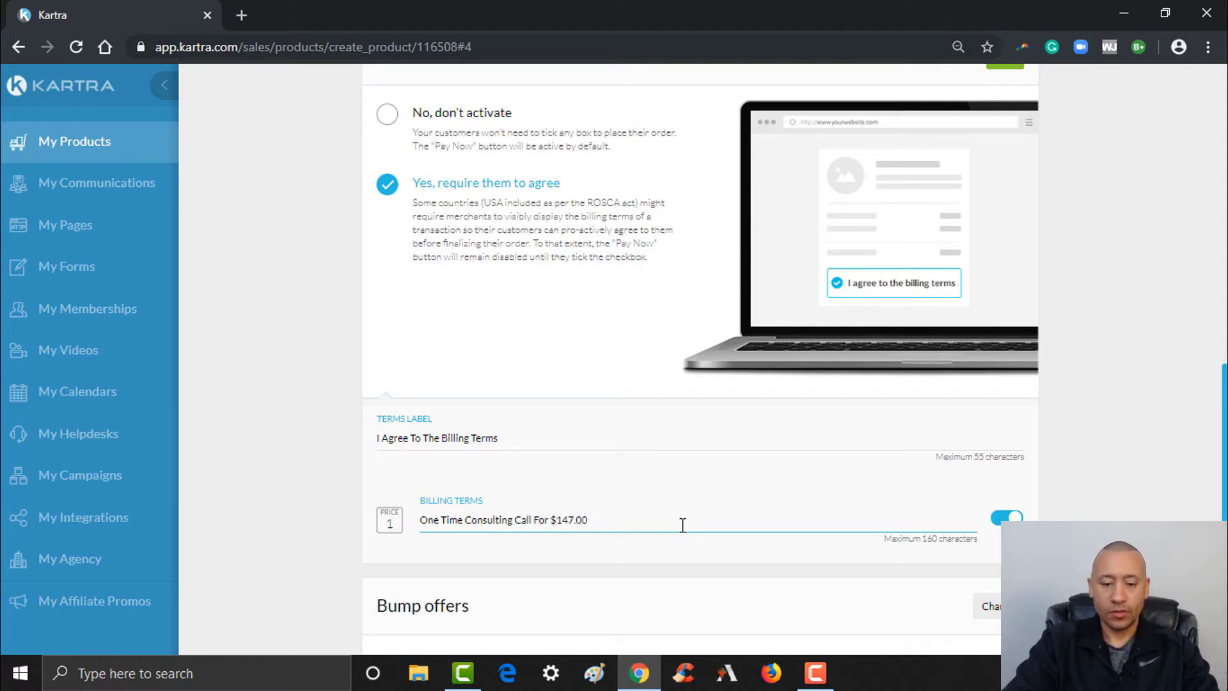
{"action": "type", "text": " no B"}
{"action": "key", "text": "BackSpace"}
{"action": "key", "text": "BackSpace"}
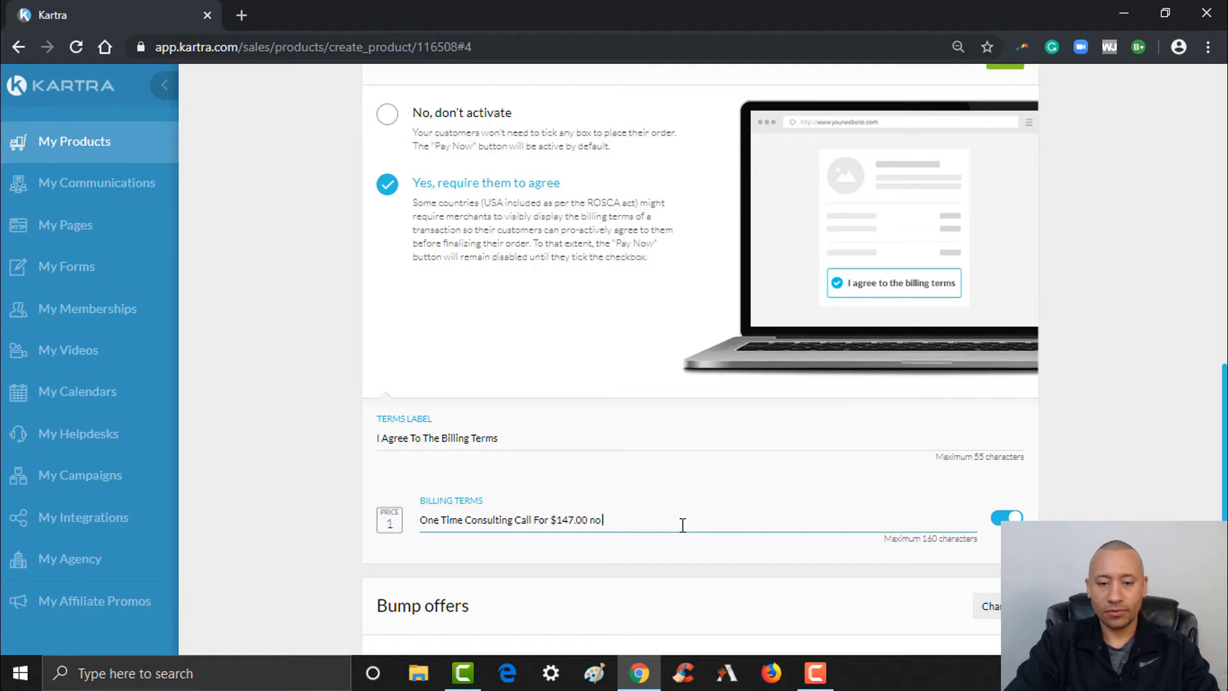
{"action": "key", "text": "BackSpace"}
{"action": "key", "text": "BackSpace"}
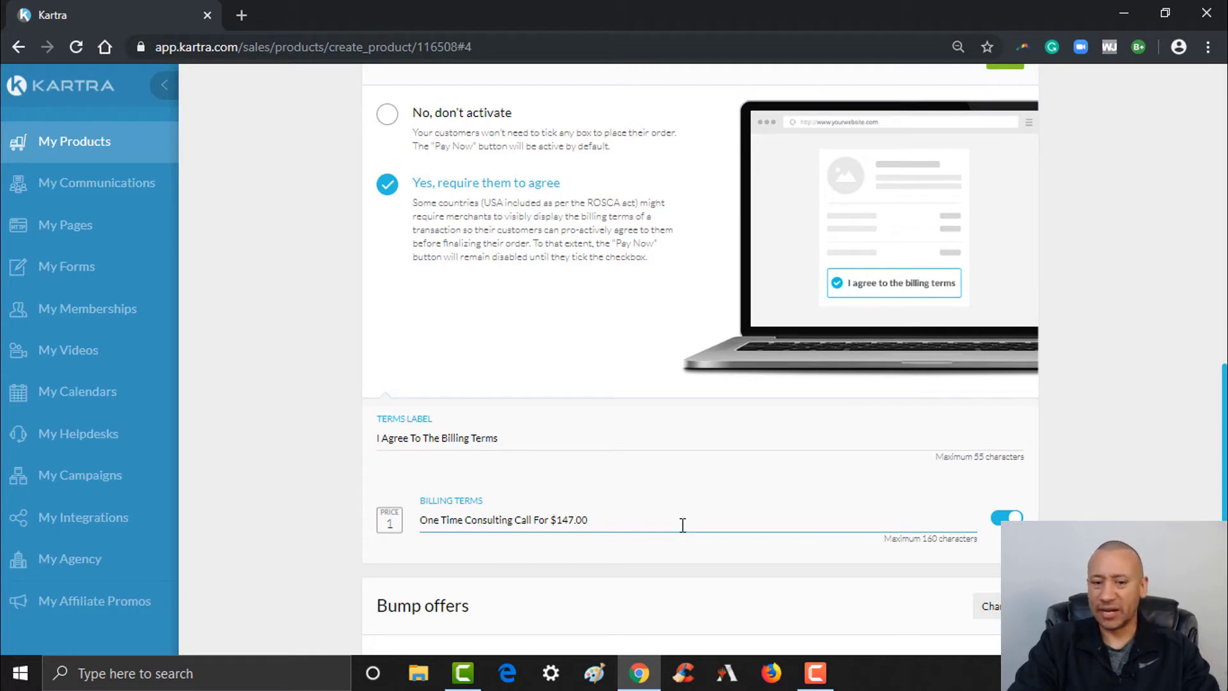
{"action": "type", "text": "- No "}
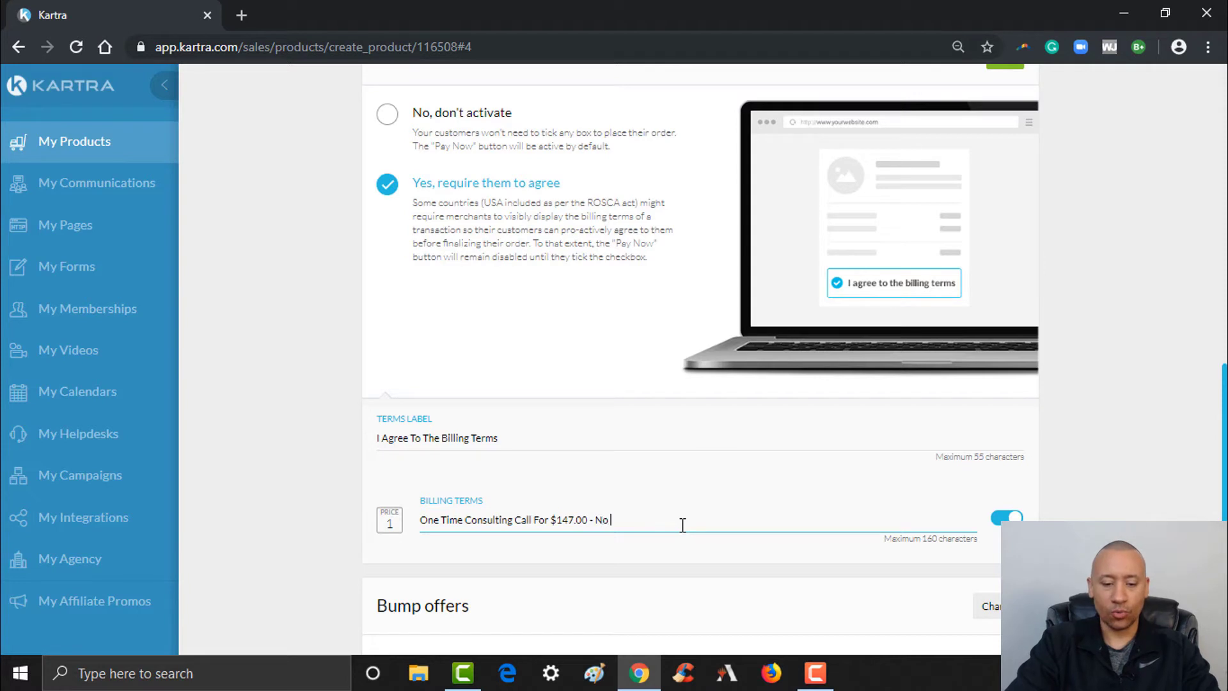
{"action": "type", "text": "Refunds"}
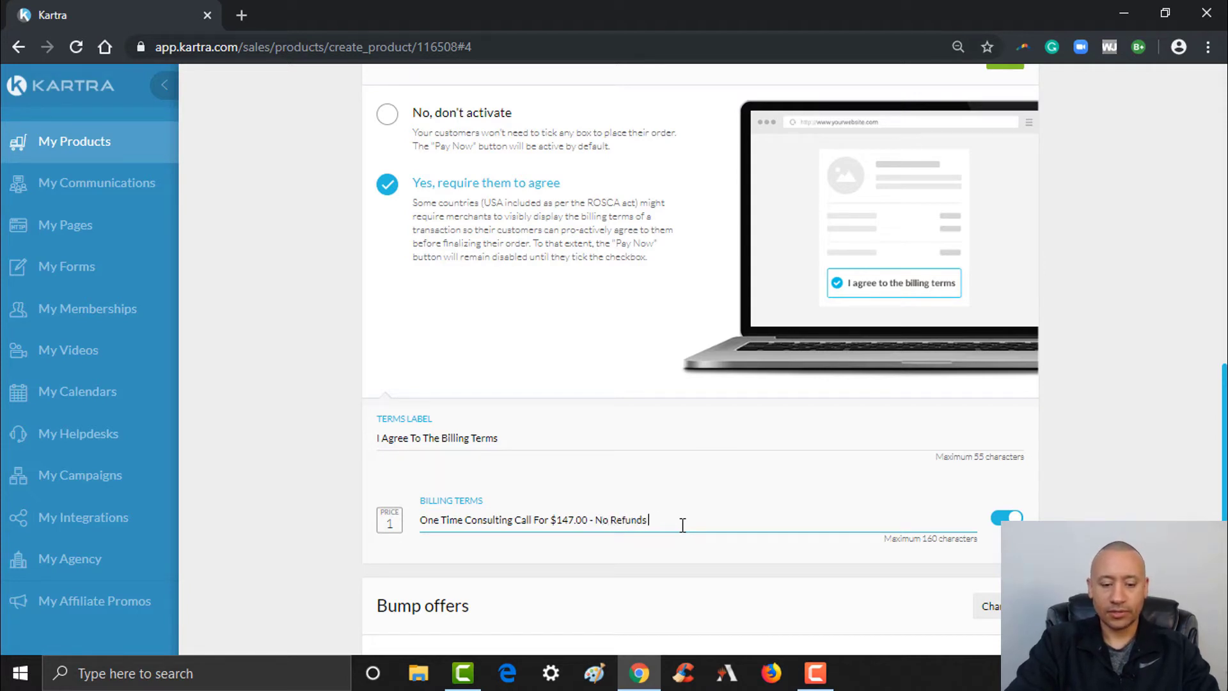
{"action": "type", "text": " Except For E"}
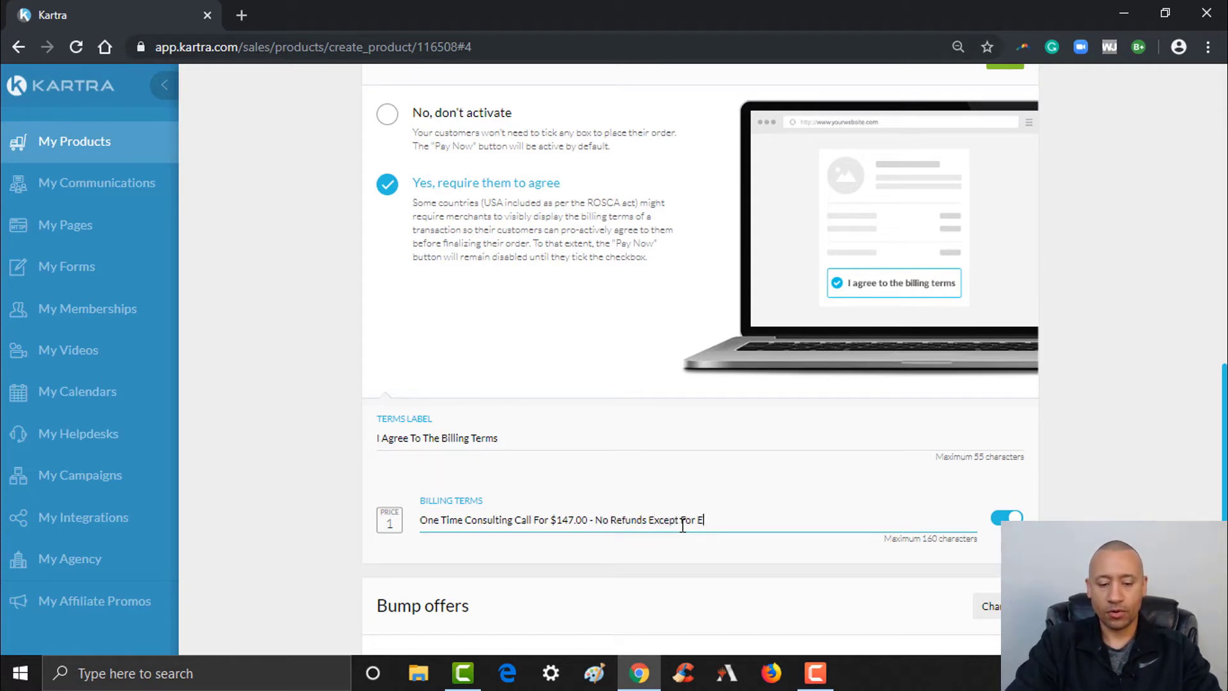
{"action": "type", "text": "xtenuatin"}
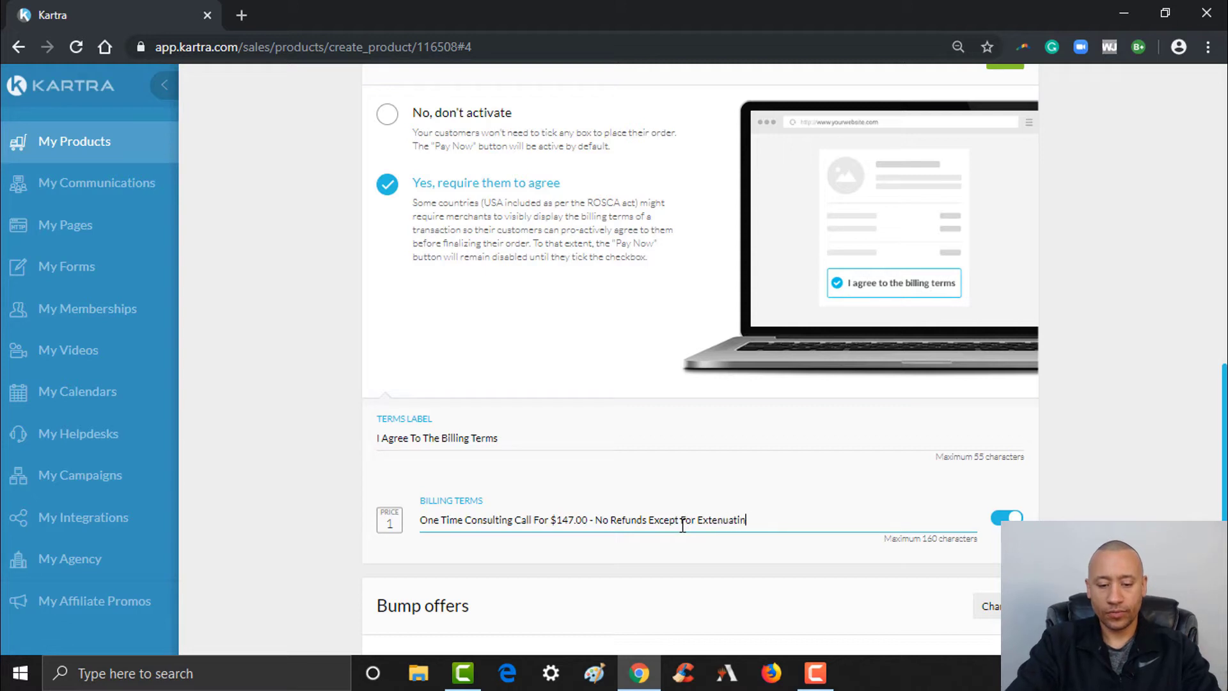
{"action": "type", "text": "g Circumsta"}
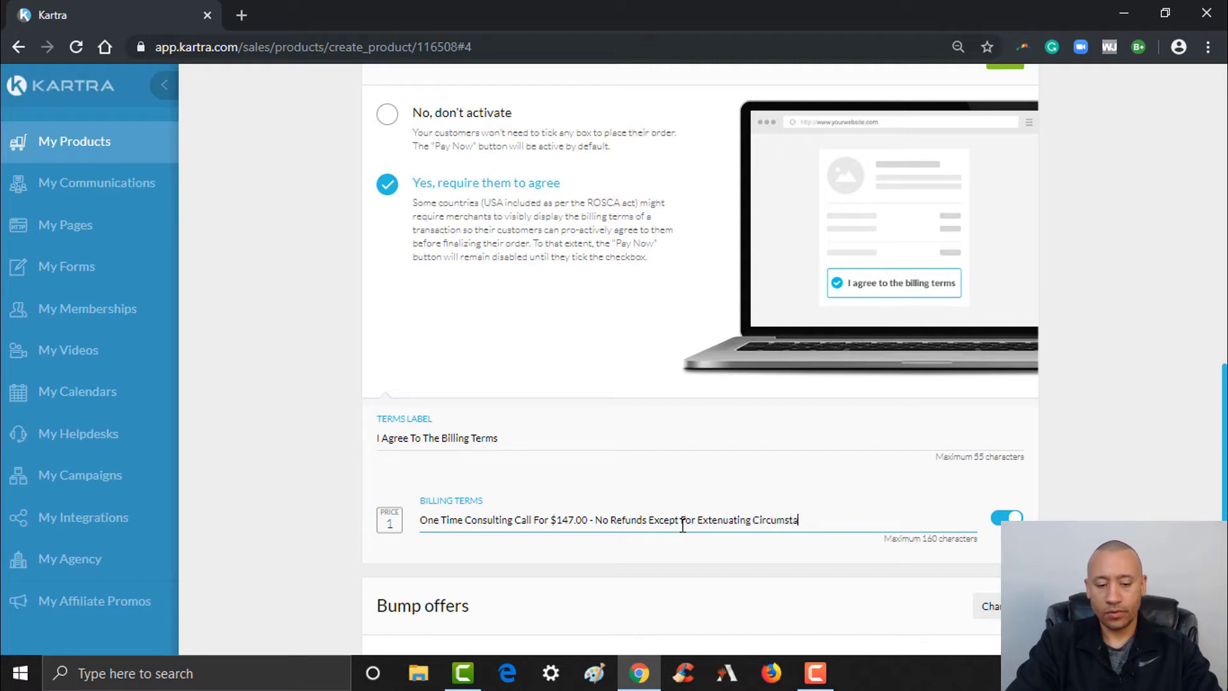
{"action": "type", "text": "nces"}
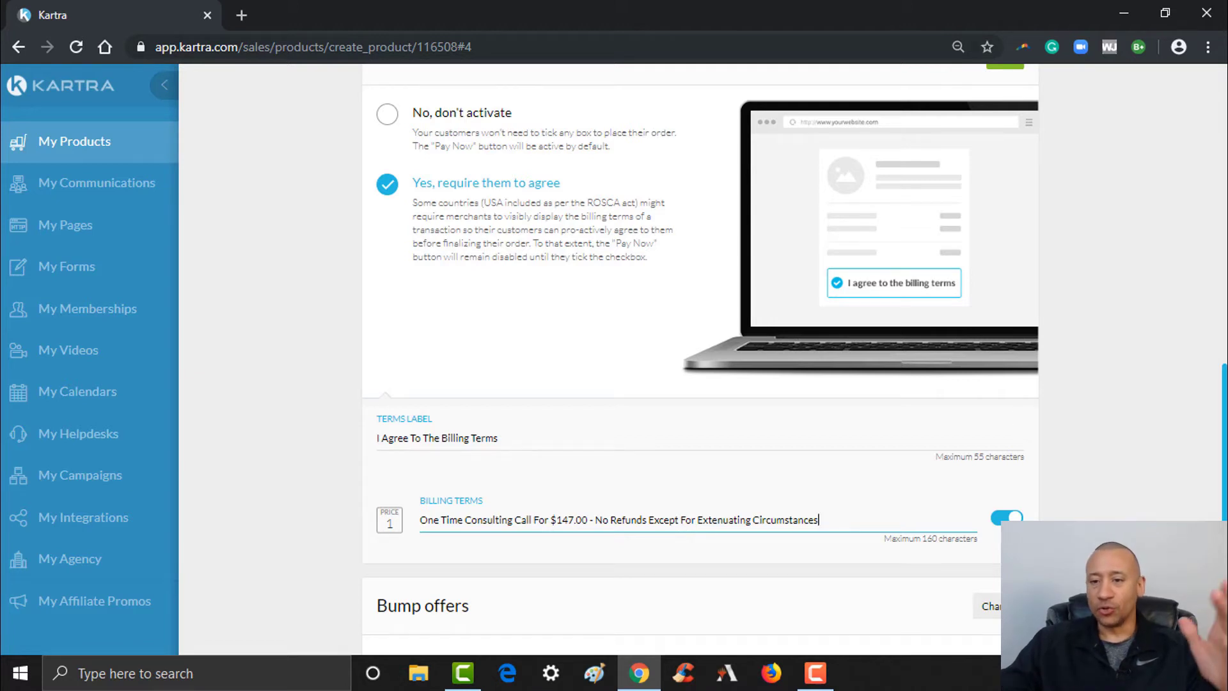
{"action": "scroll", "coordinate": [477, 377], "scroll_direction": "down", "scroll_amount": 5}
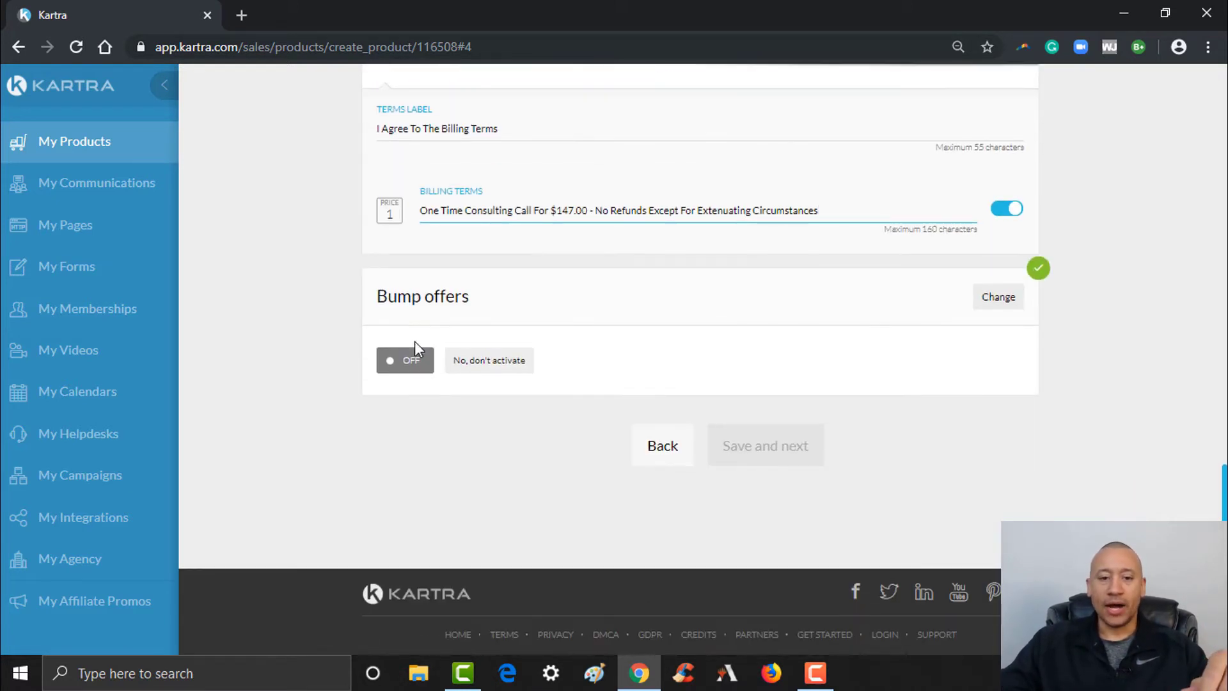
{"action": "scroll", "coordinate": [1199, 332], "scroll_direction": "up", "scroll_amount": 8}
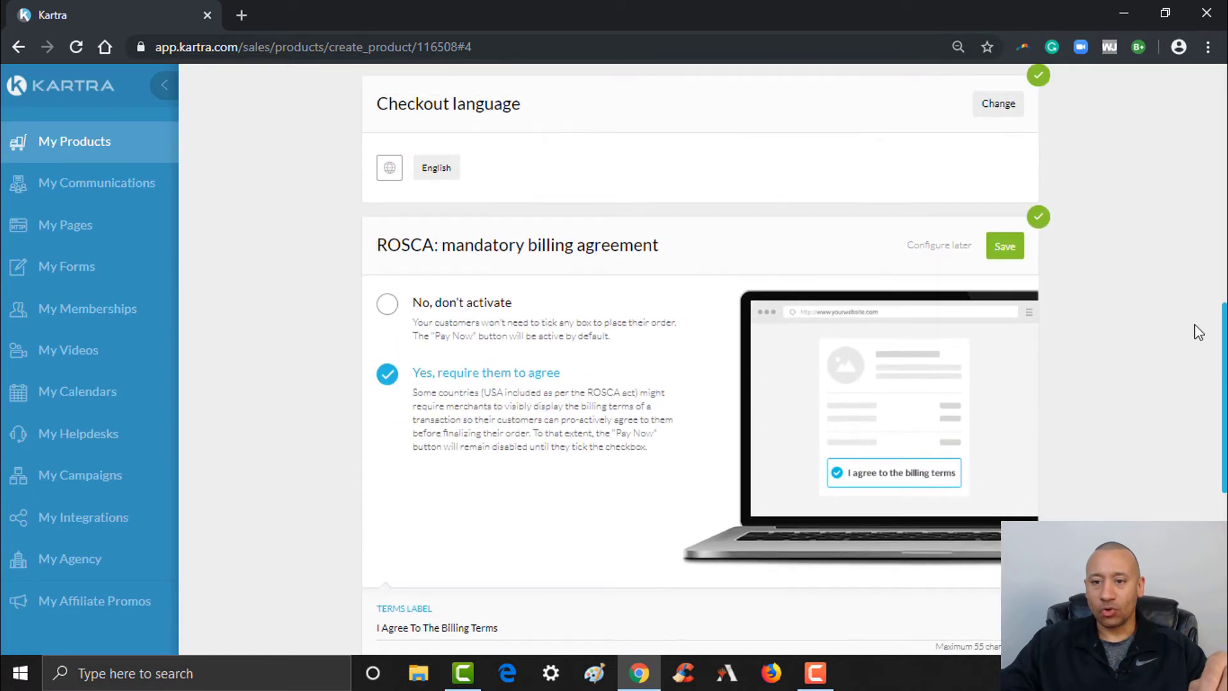
{"action": "left_click", "coordinate": [1004, 247]}
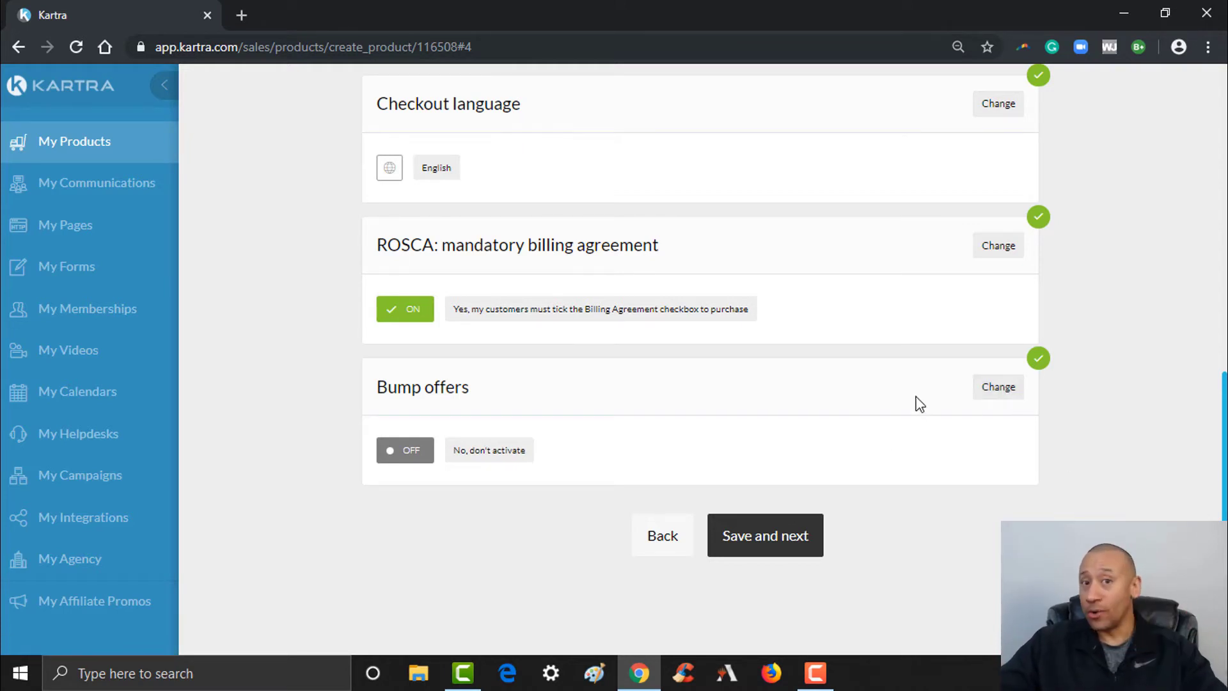
{"action": "left_click", "coordinate": [757, 551]}
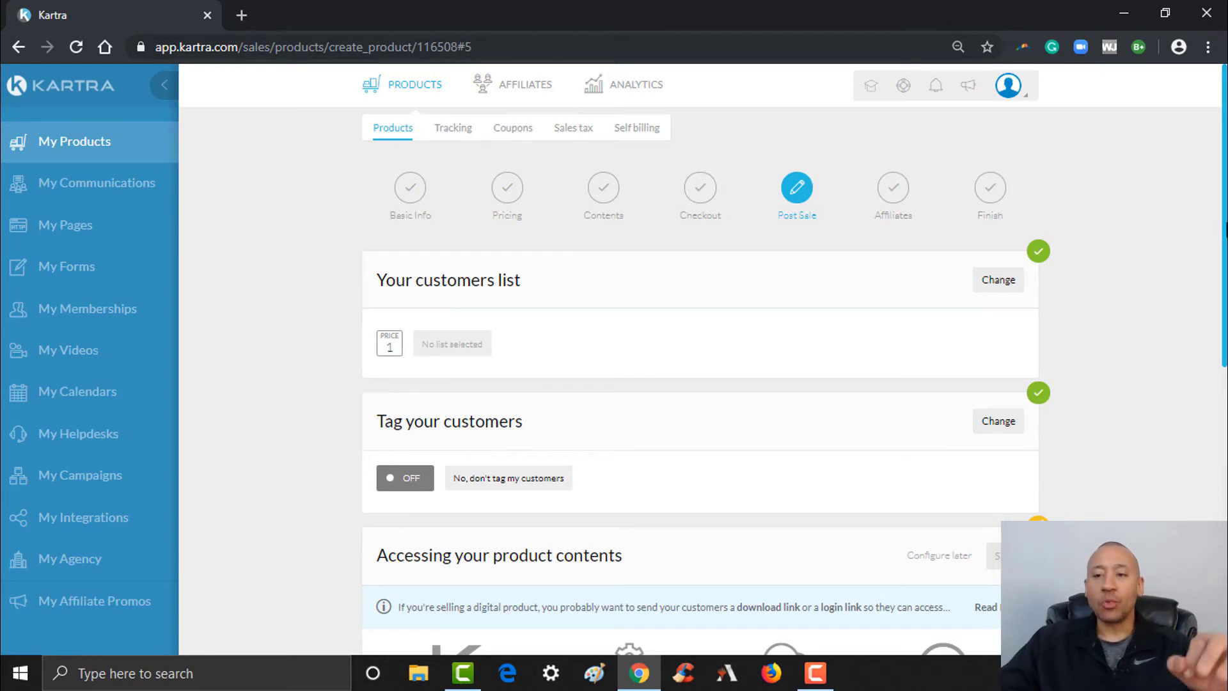
{"action": "scroll", "coordinate": [700, 358], "scroll_direction": "down", "scroll_amount": 1}
{"action": "scroll", "coordinate": [701, 358], "scroll_direction": "down", "scroll_amount": 1}
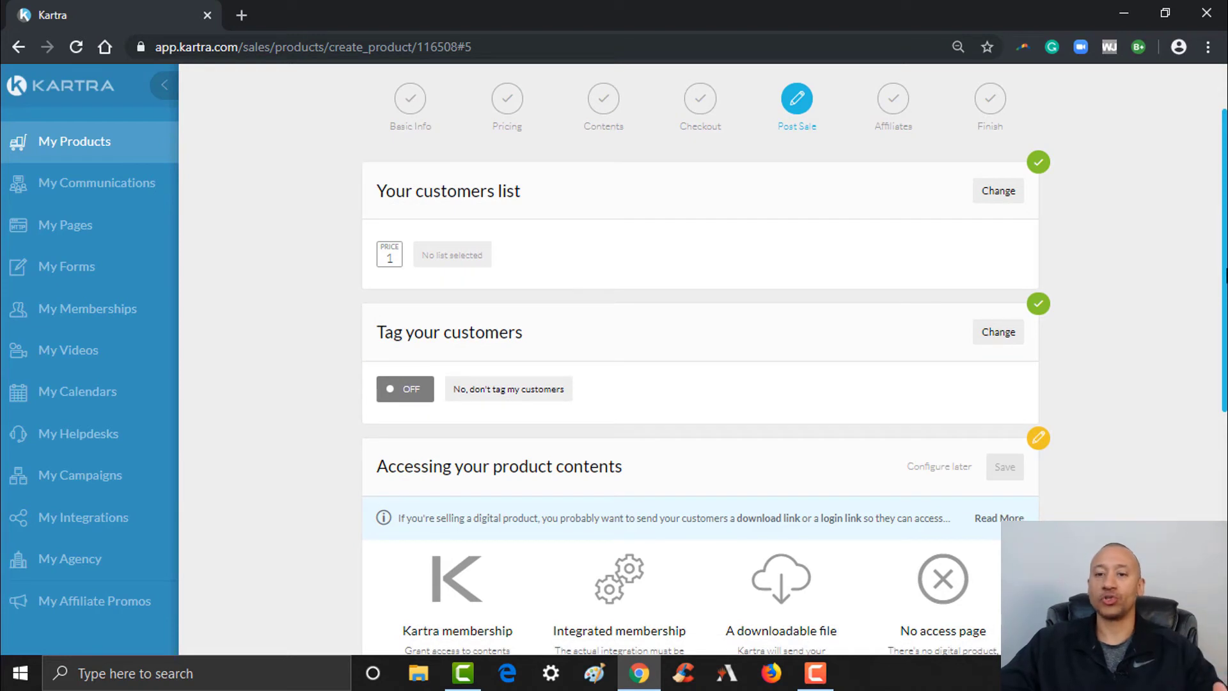
{"action": "left_click", "coordinate": [993, 192]}
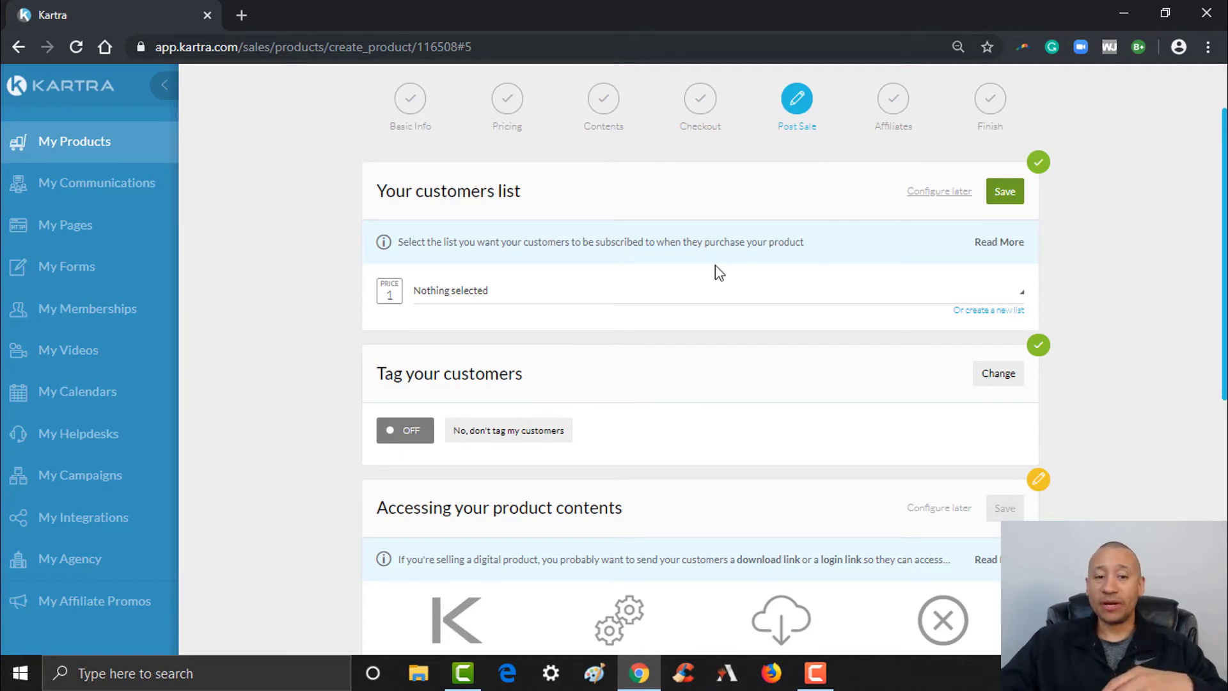
{"action": "left_click", "coordinate": [670, 293]}
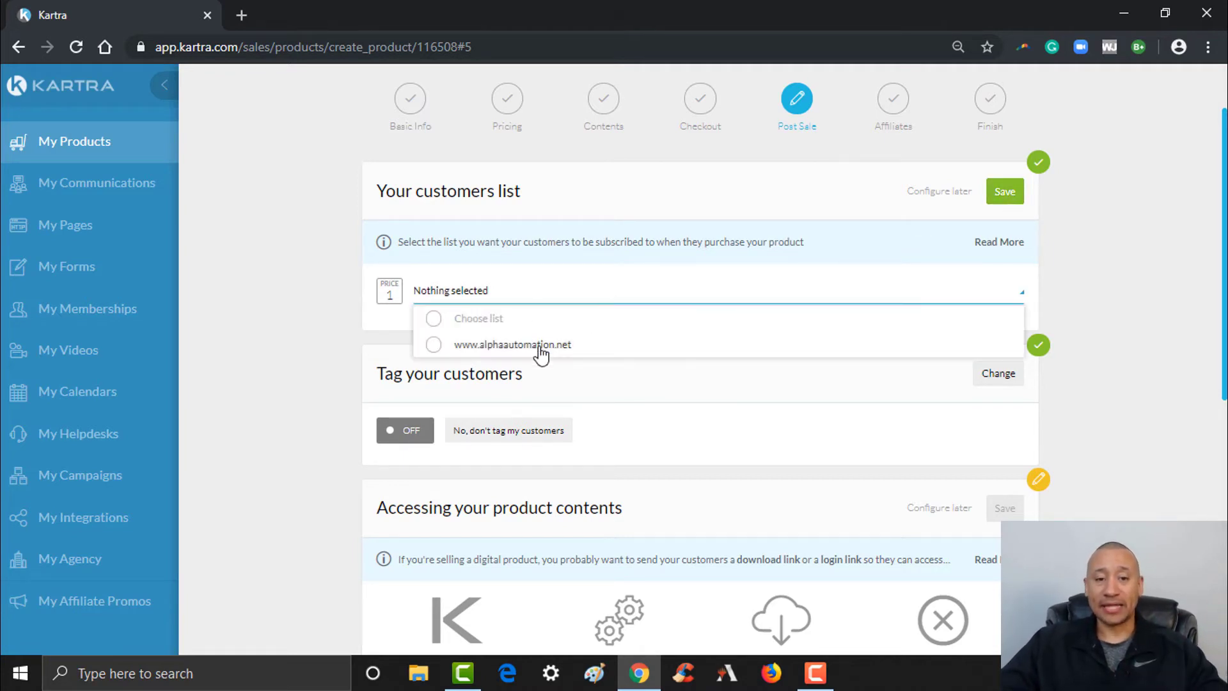
{"action": "left_click", "coordinate": [541, 345]}
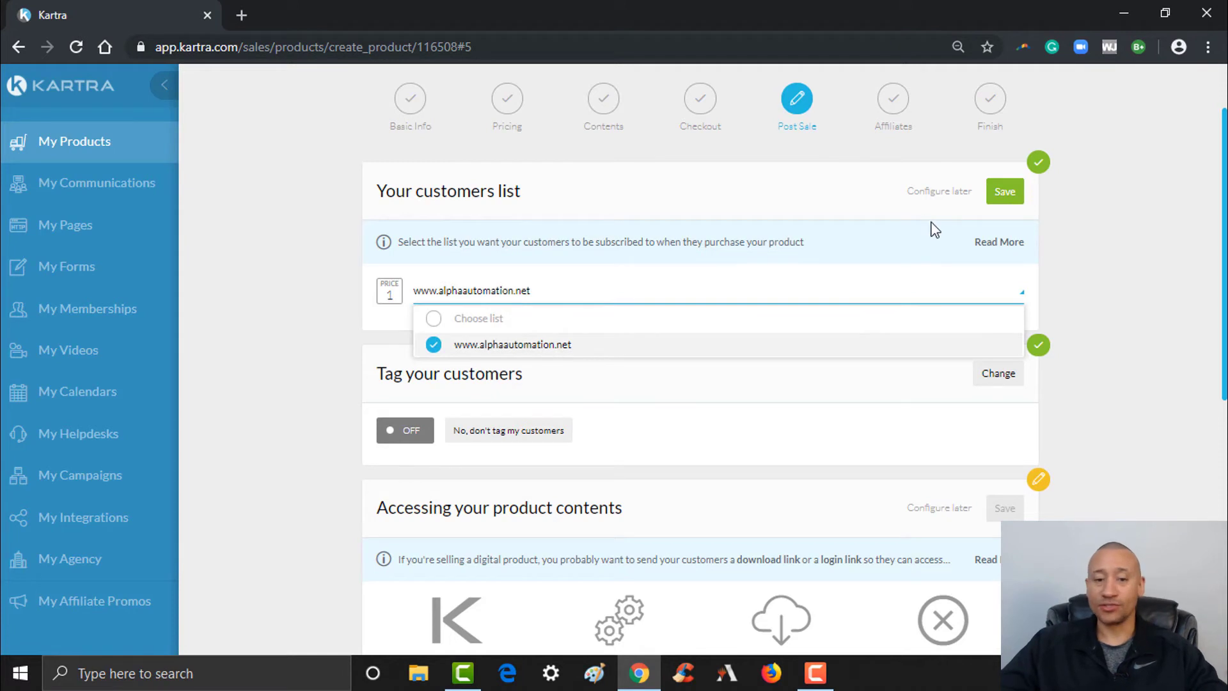
{"action": "left_click", "coordinate": [1005, 192]}
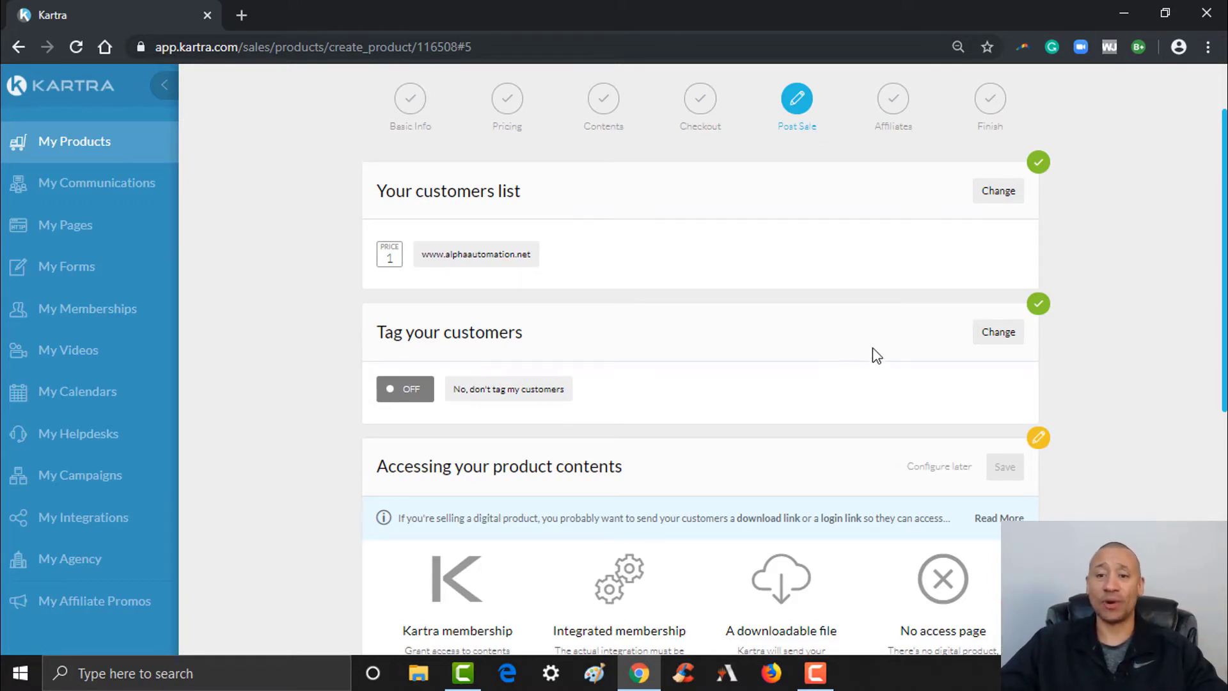
{"action": "left_click", "coordinate": [999, 334]}
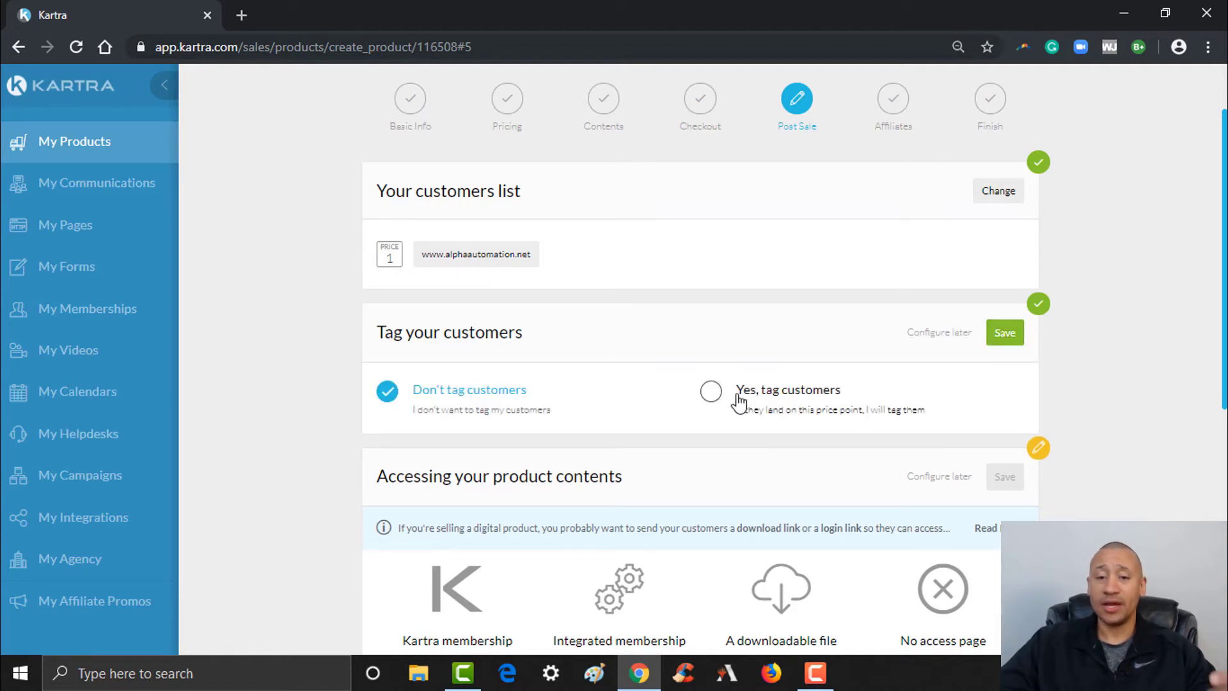
{"action": "left_click", "coordinate": [776, 395]}
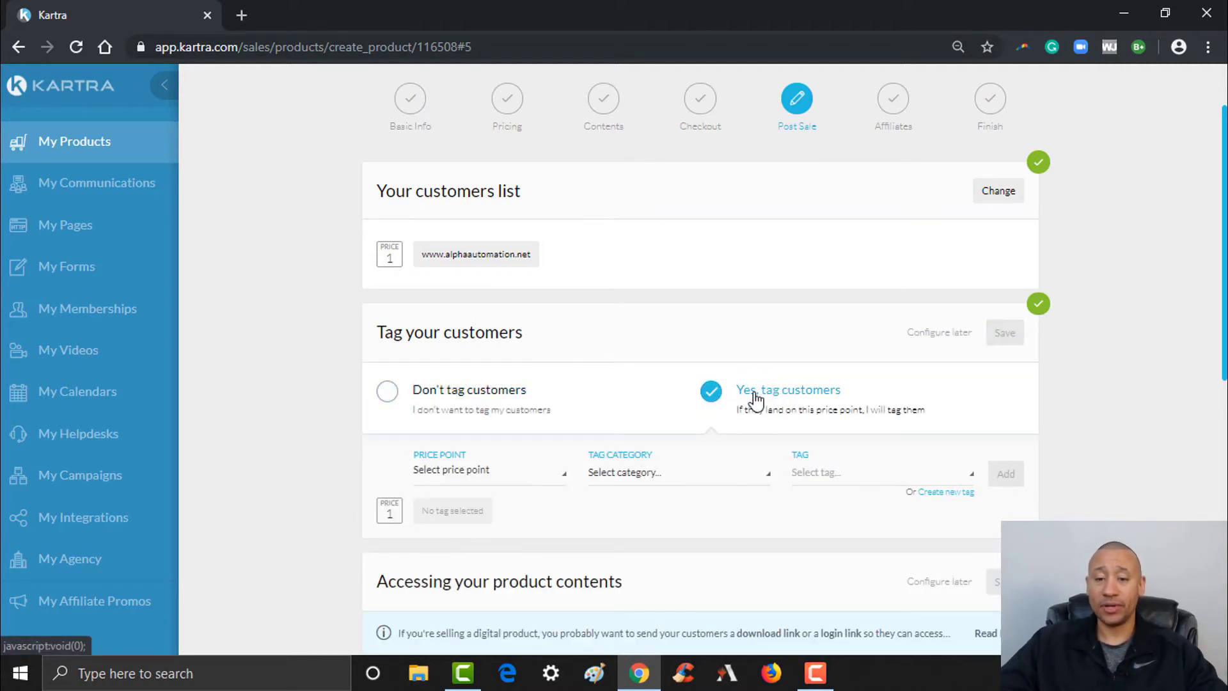
{"action": "left_click", "coordinate": [555, 483]}
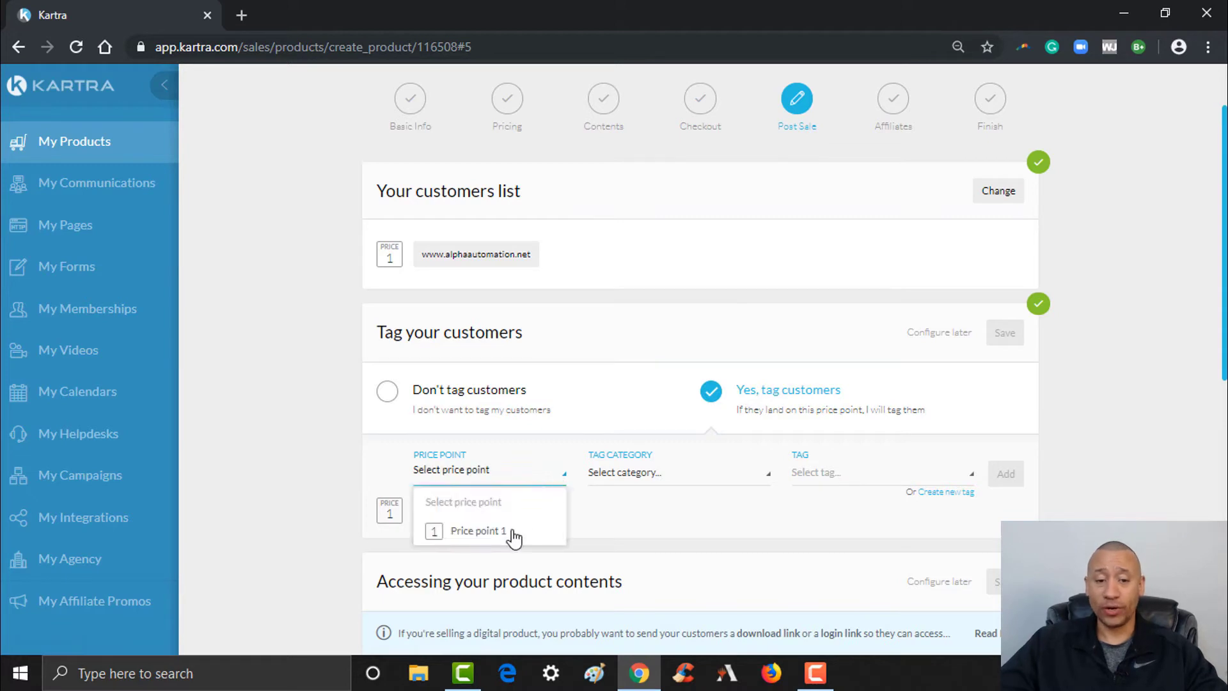
{"action": "left_click", "coordinate": [508, 530]}
{"action": "left_click", "coordinate": [650, 481]}
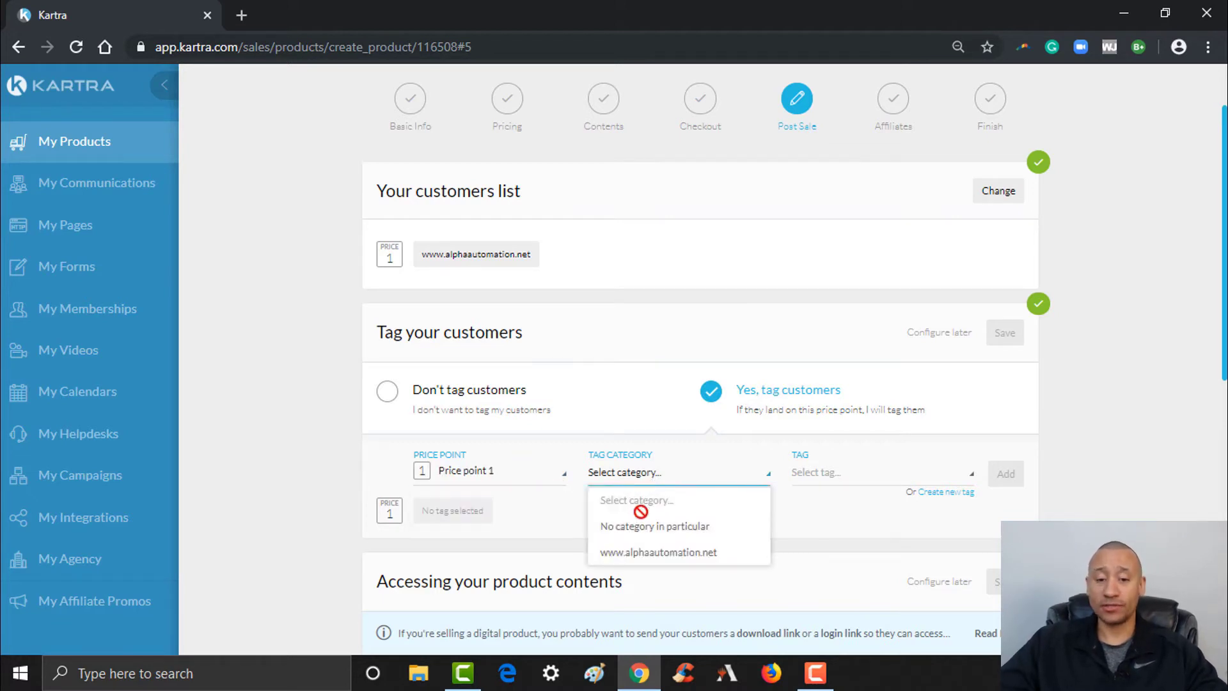
{"action": "left_click", "coordinate": [679, 525]}
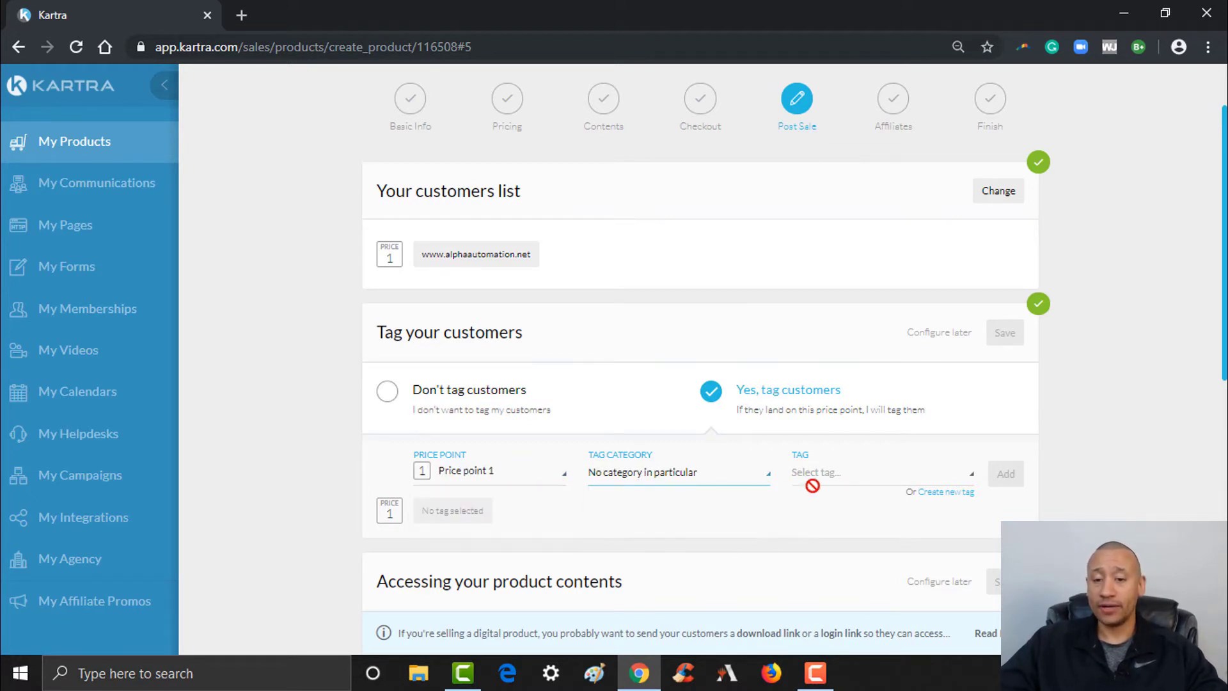
{"action": "left_click", "coordinate": [766, 481]}
{"action": "left_click", "coordinate": [653, 554]}
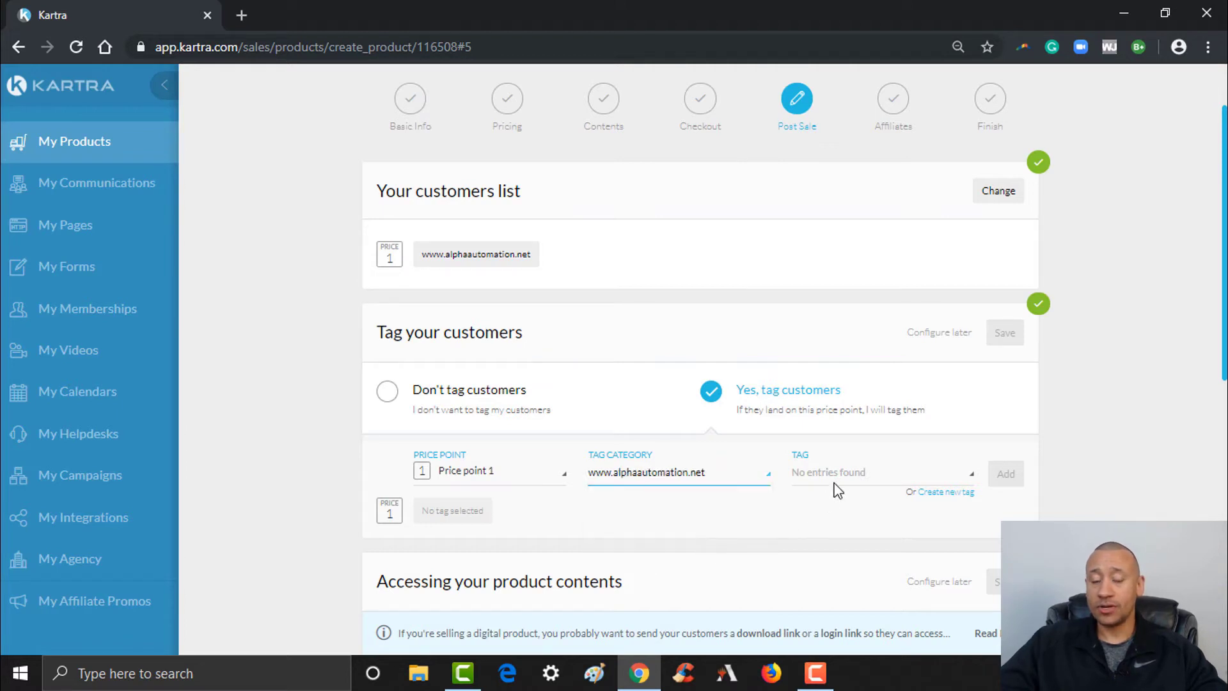
Step: Start a new tag named 'Paid Consulting Clients', reusing the name as its description
{"action": "left_click", "coordinate": [964, 499]}
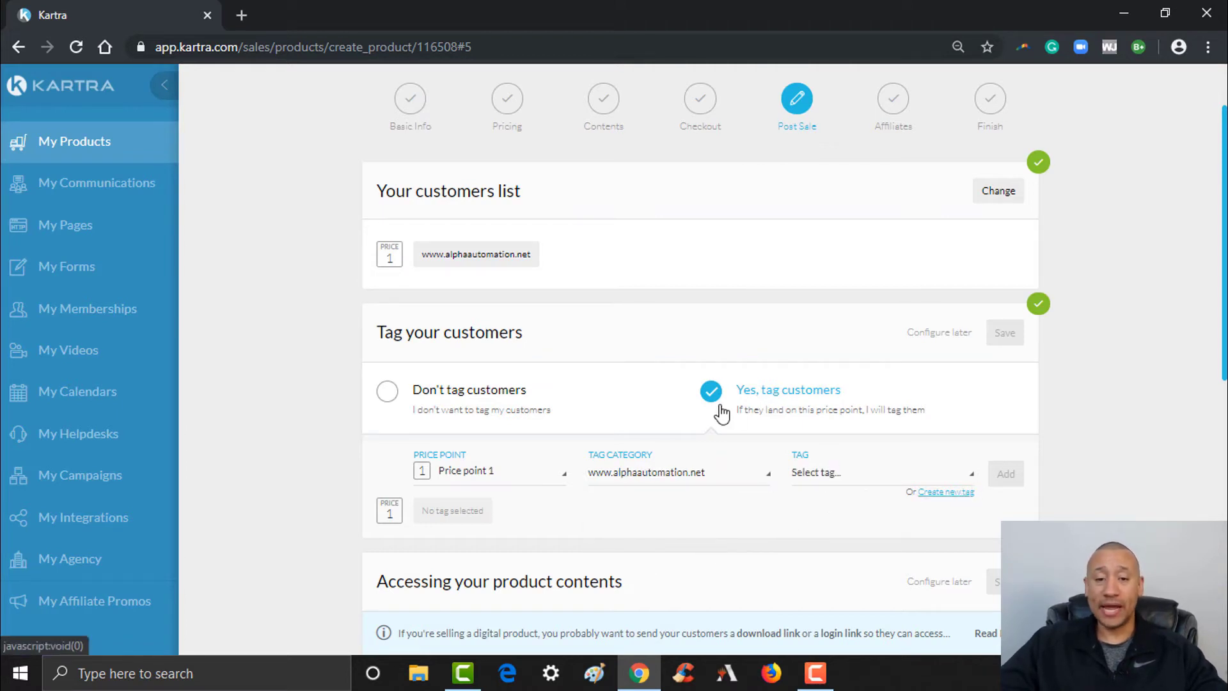
{"action": "left_click", "coordinate": [650, 211]}
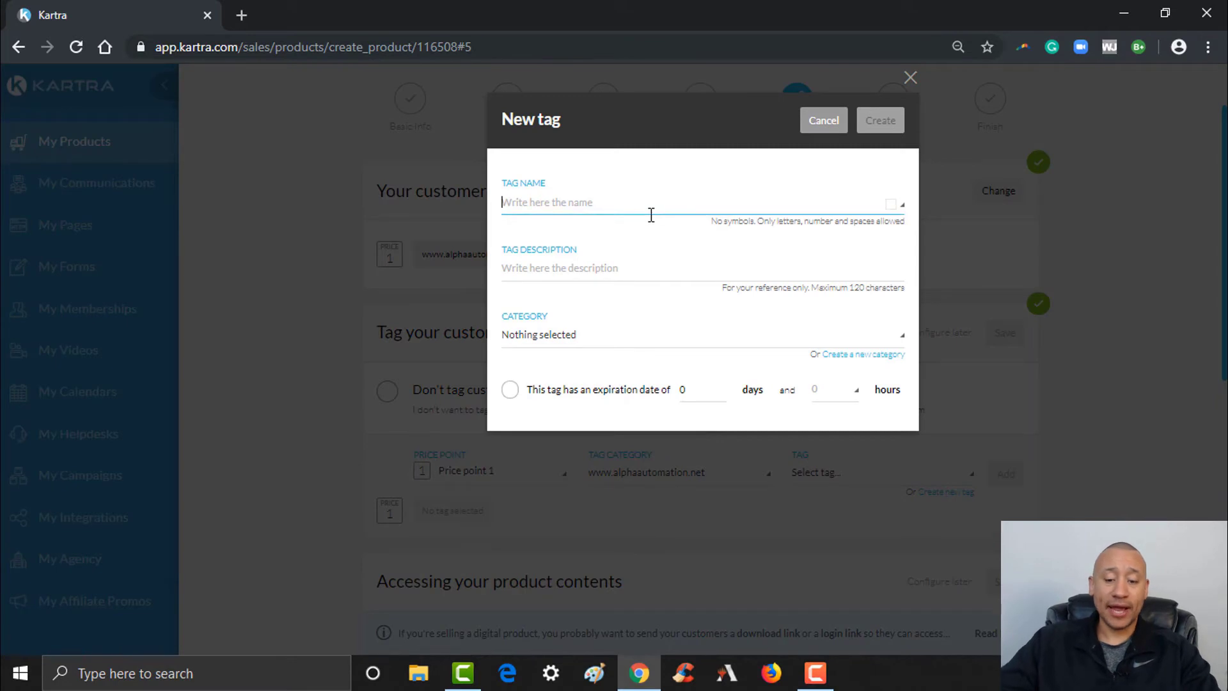
{"action": "type", "text": "Paid Co"}
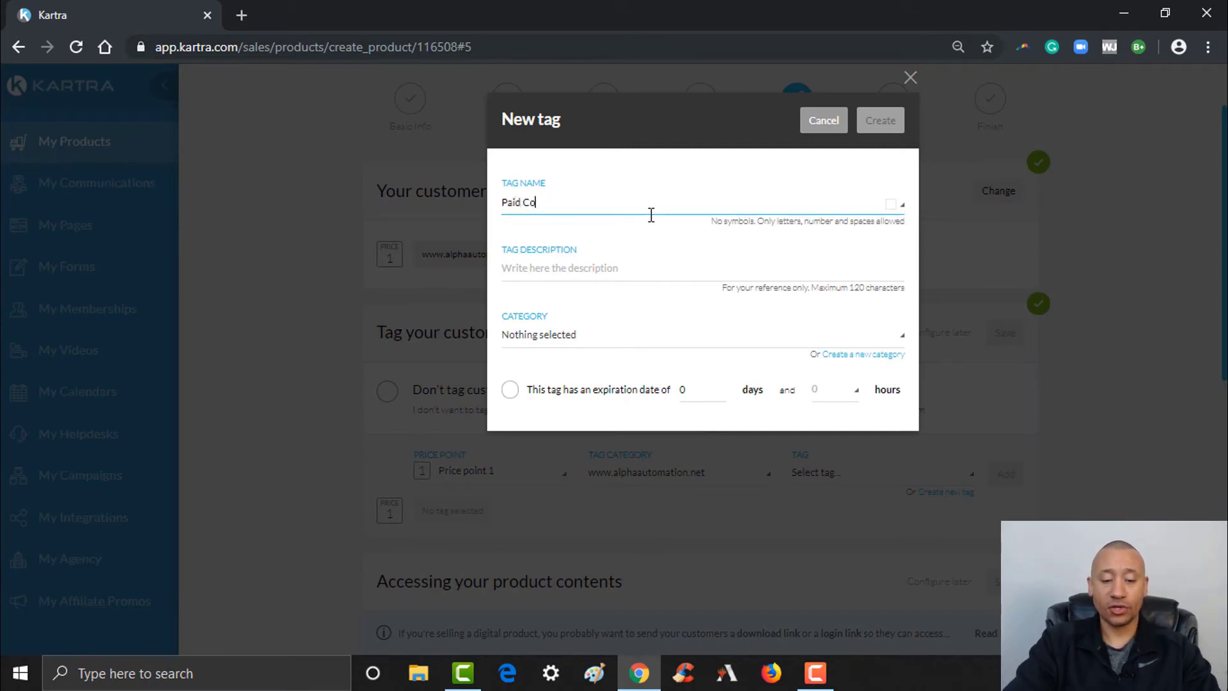
{"action": "type", "text": "nsulting Clients"}
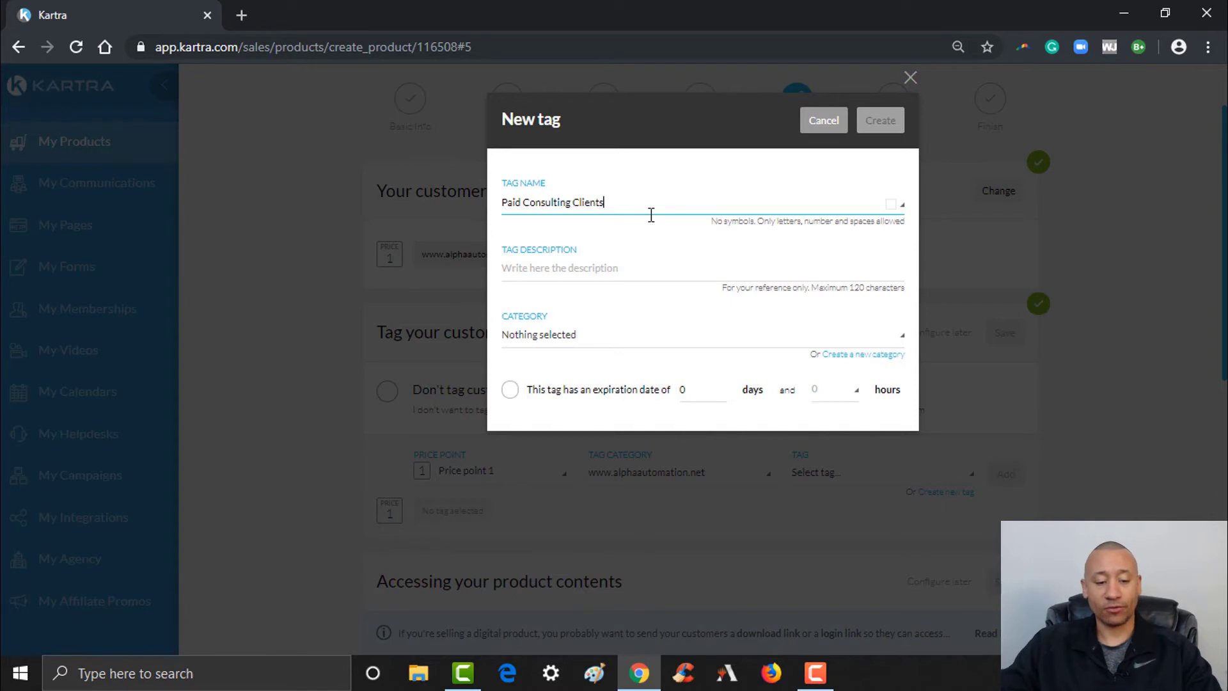
{"action": "key", "text": "ctrl+a"}
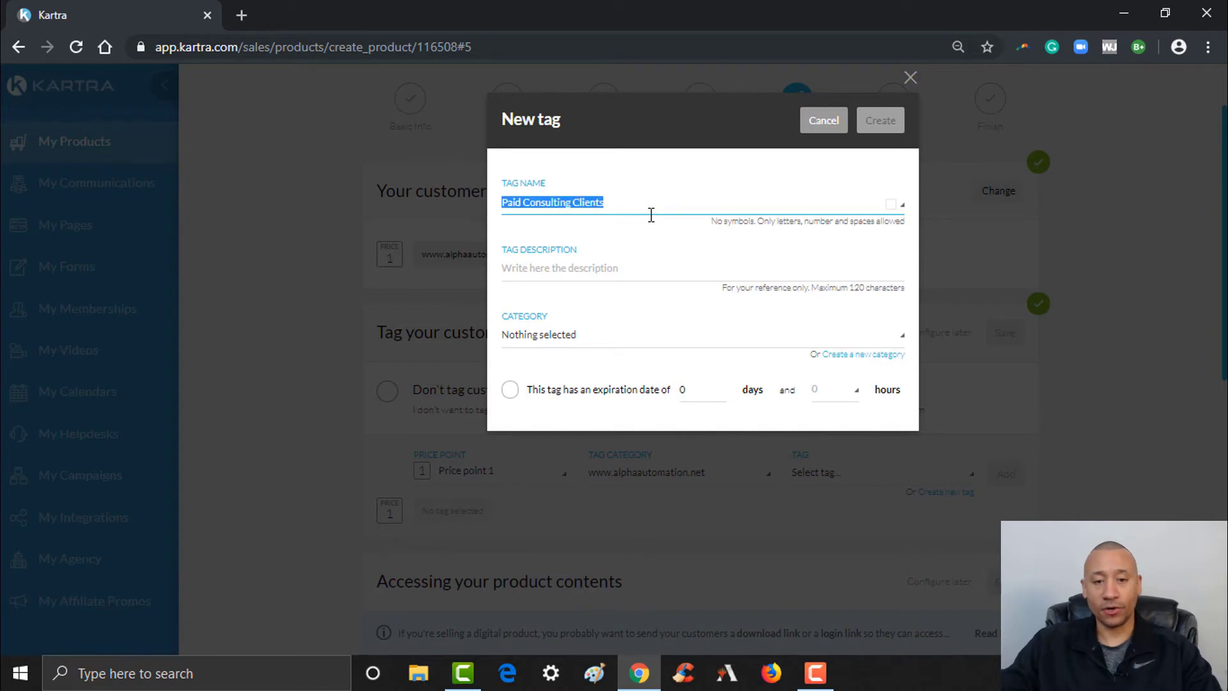
{"action": "key", "text": "ctrl+c"}
{"action": "left_click", "coordinate": [636, 267]}
{"action": "key", "text": "ctrl+v"}
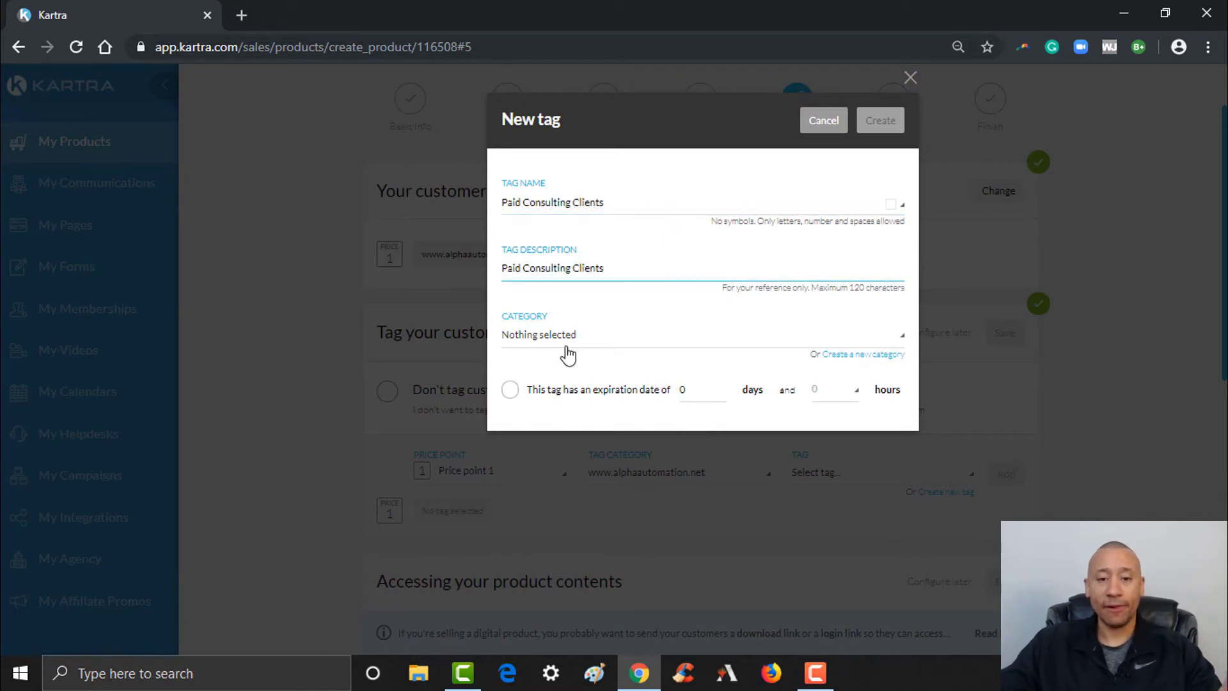
{"action": "left_click", "coordinate": [577, 335]}
{"action": "left_click", "coordinate": [575, 391]}
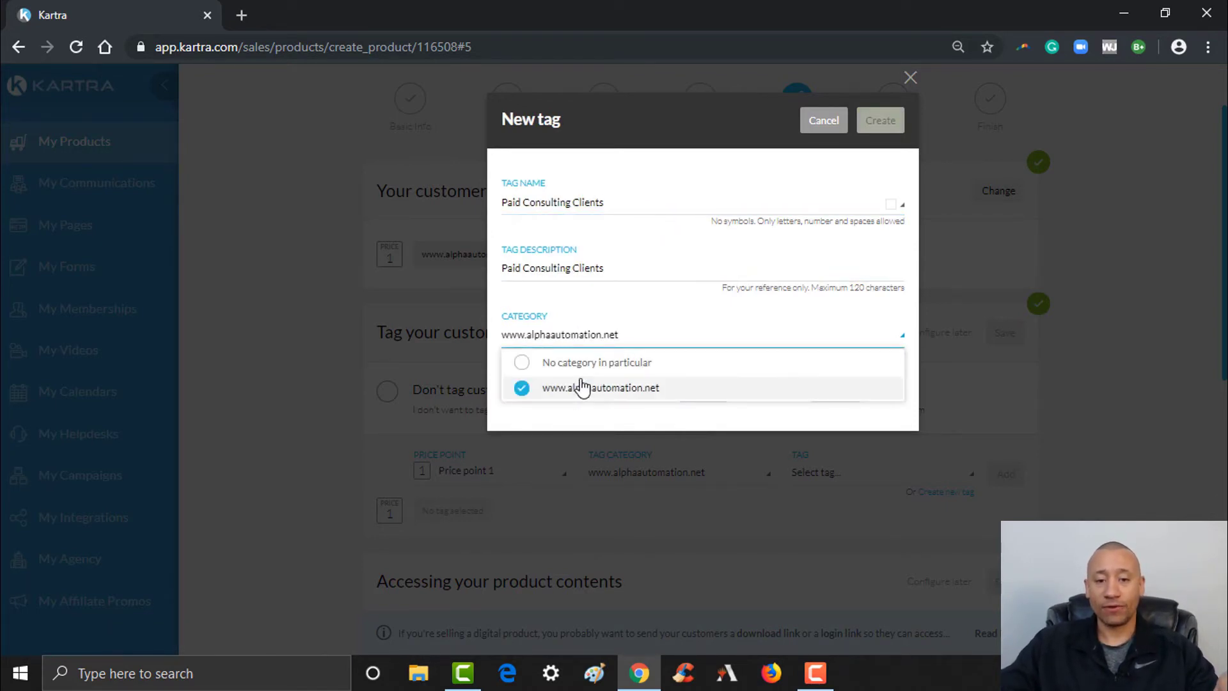
{"action": "left_click", "coordinate": [799, 167]}
{"action": "left_click", "coordinate": [881, 121]}
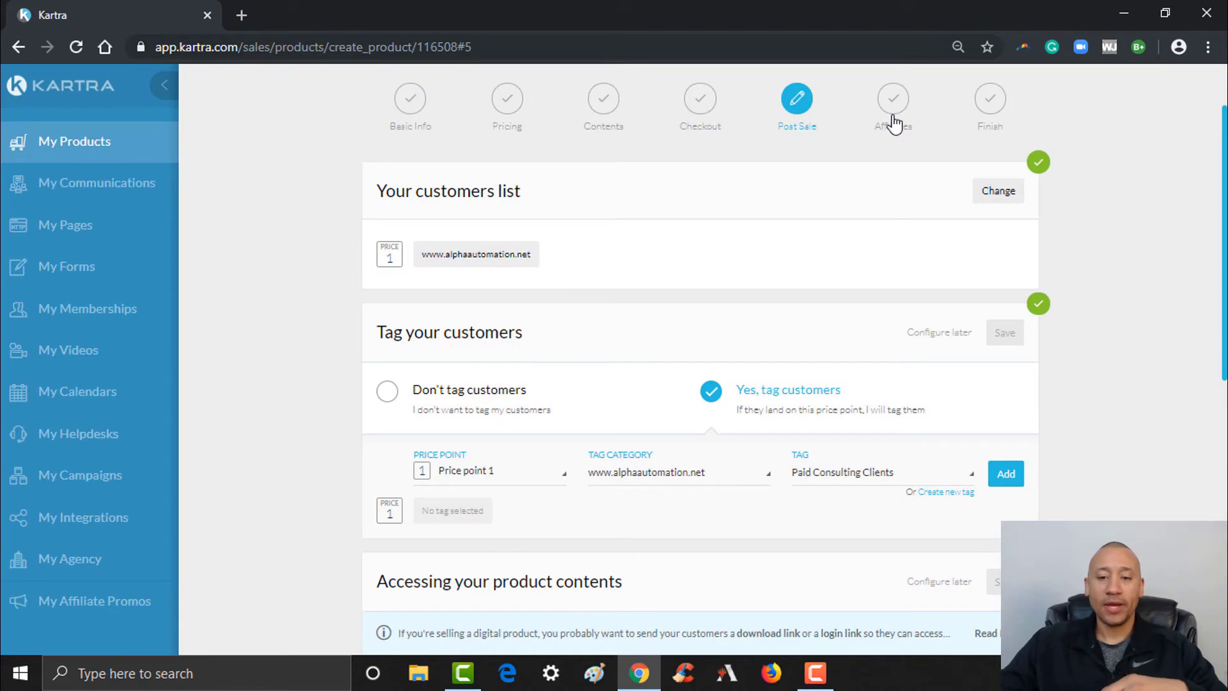
{"action": "left_click", "coordinate": [1006, 476]}
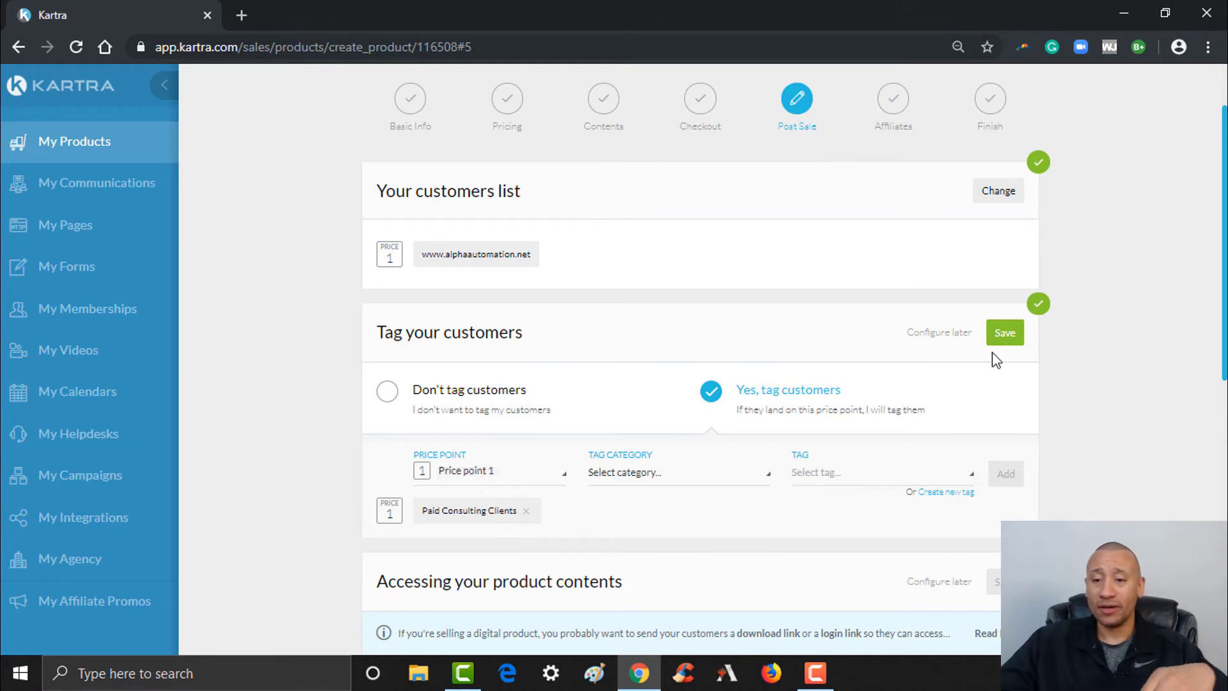
{"action": "left_click", "coordinate": [1015, 333]}
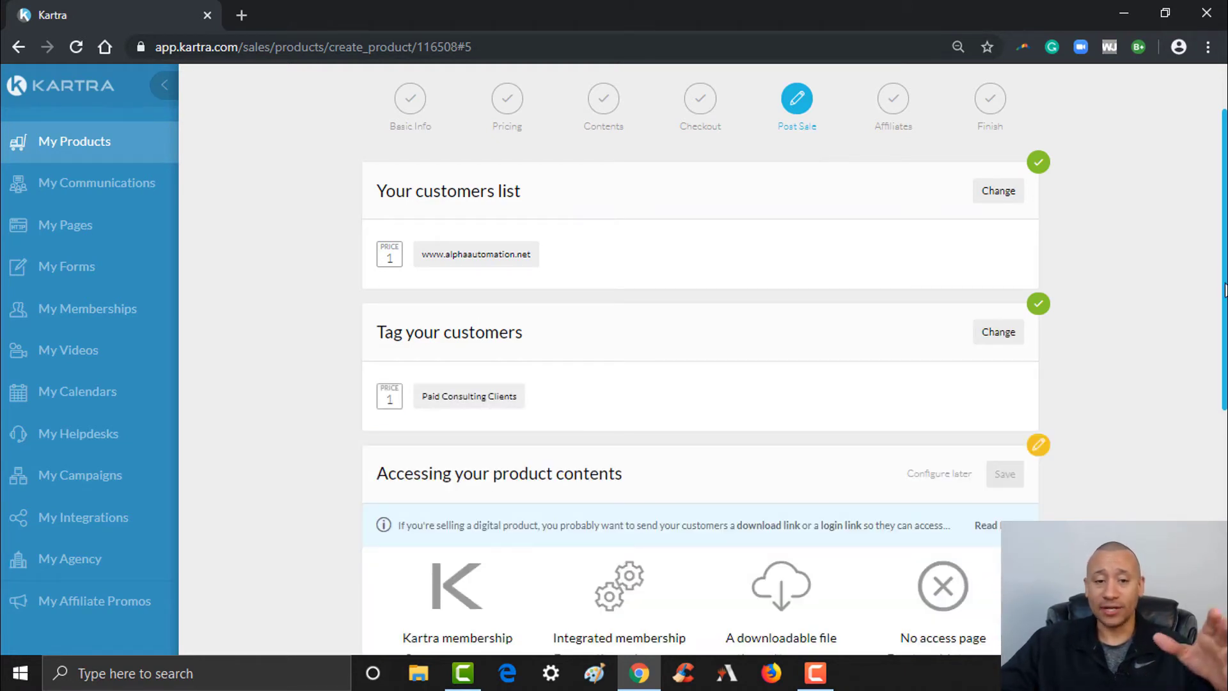
Step: Set product contents access to no access page and save that section
{"action": "left_click_drag", "start_coordinate": [1224, 291], "coordinate": [1224, 377]}
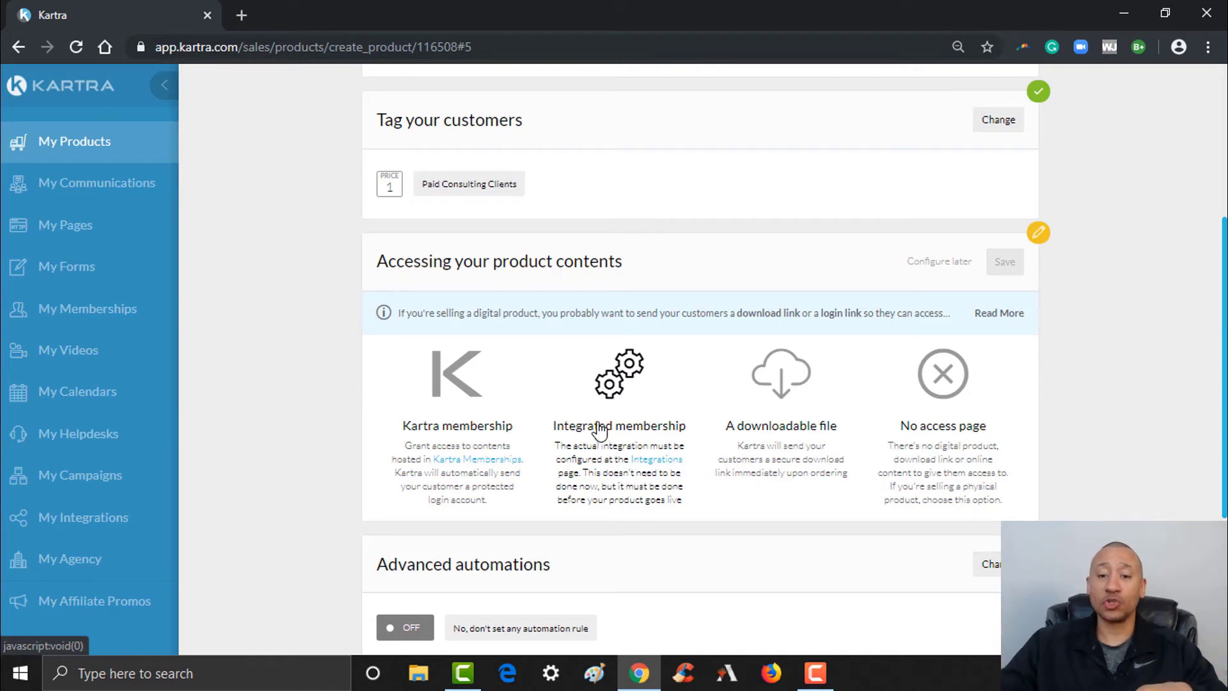
{"action": "left_click", "coordinate": [953, 376]}
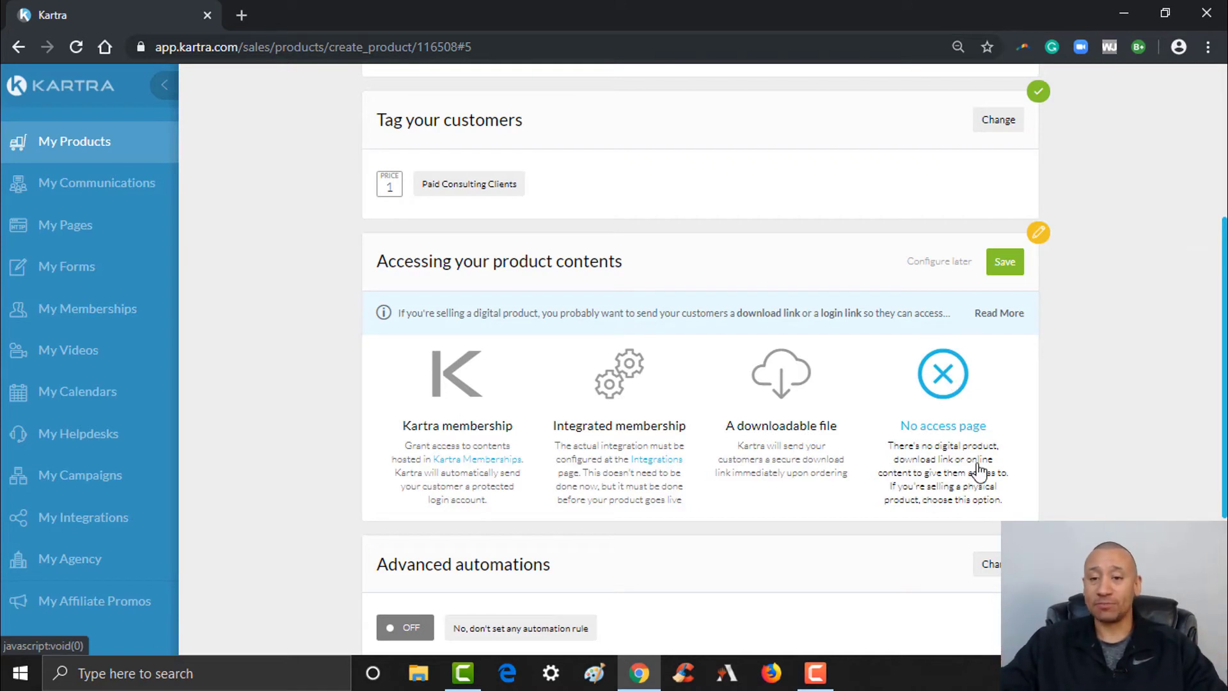
{"action": "left_click", "coordinate": [1005, 272]}
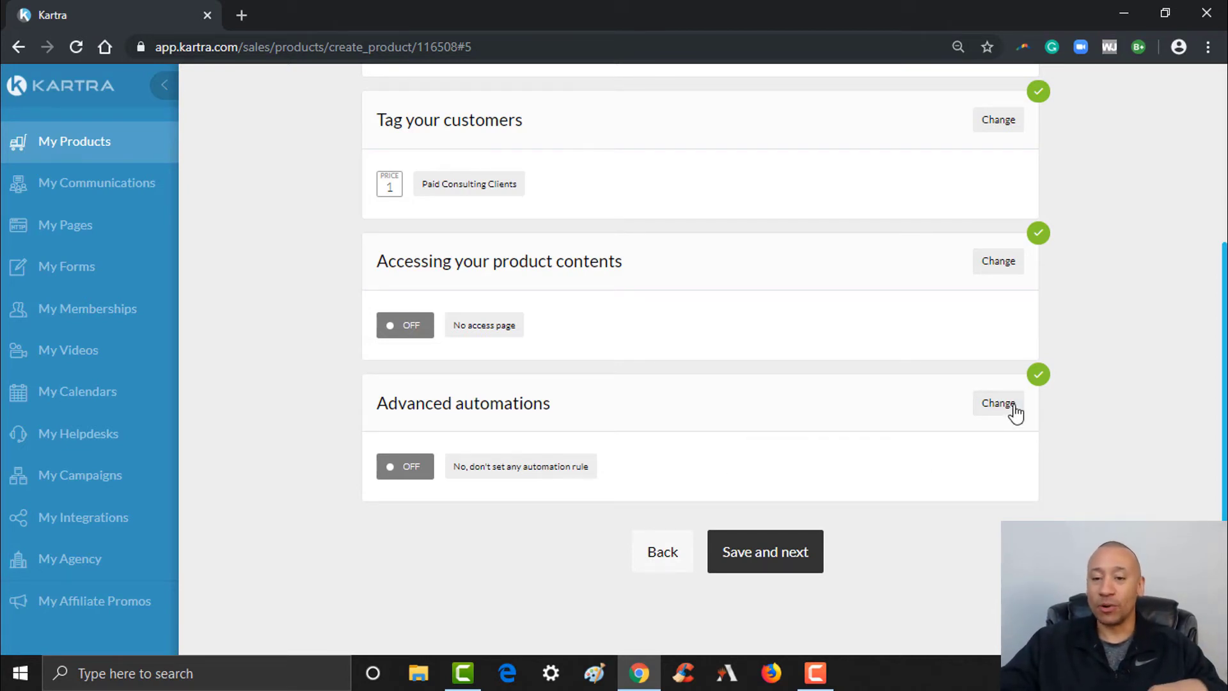
{"action": "scroll", "coordinate": [1224, 315], "scroll_direction": "up", "scroll_amount": 5}
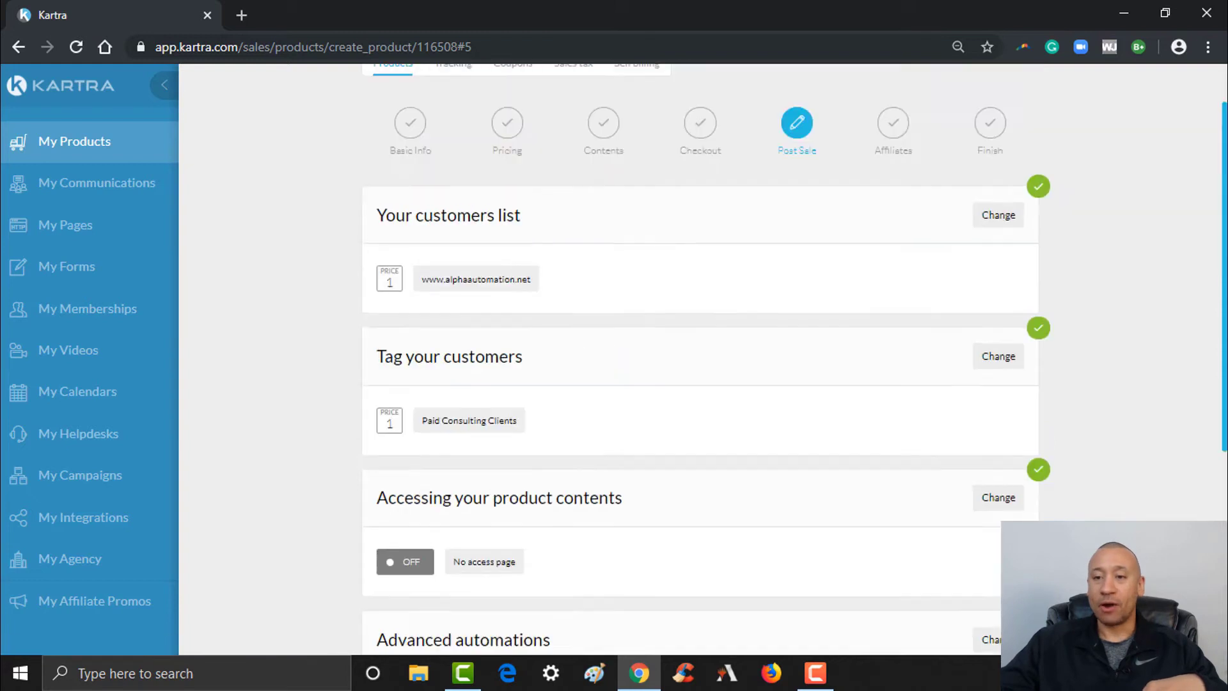
{"action": "scroll", "coordinate": [1224, 315], "scroll_direction": "down", "scroll_amount": 5}
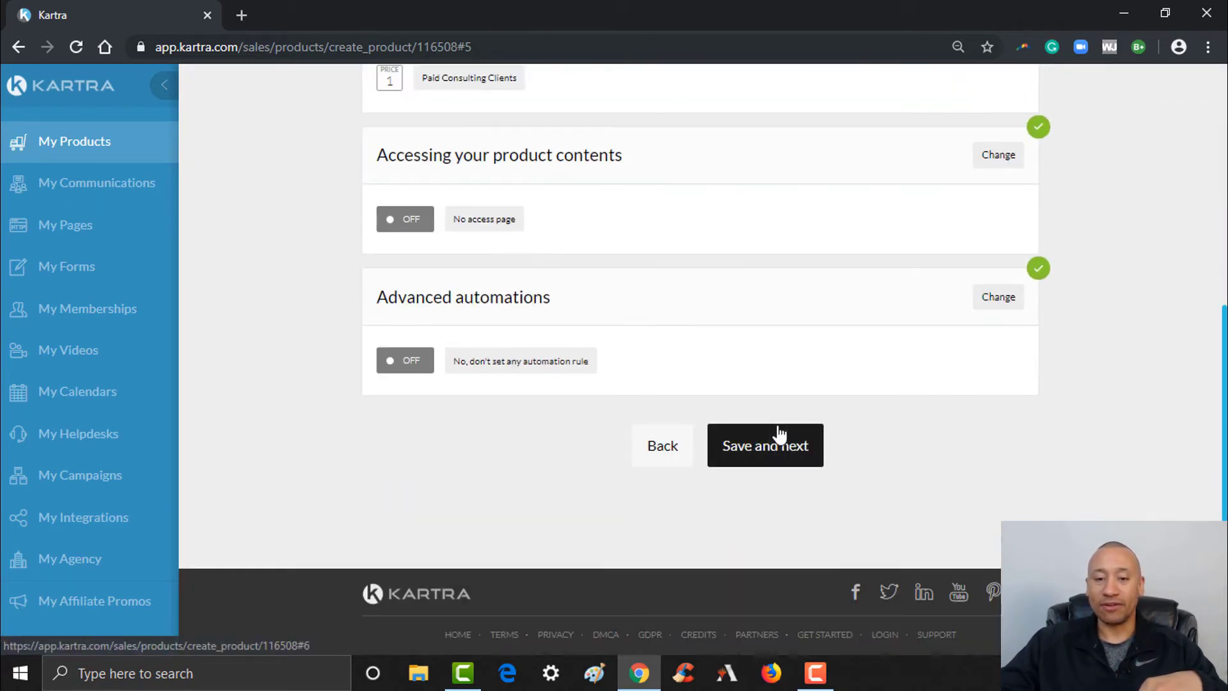
Step: Move on to Affiliates and save the on-sale affiliate program as No affiliate program
{"action": "left_click", "coordinate": [778, 433]}
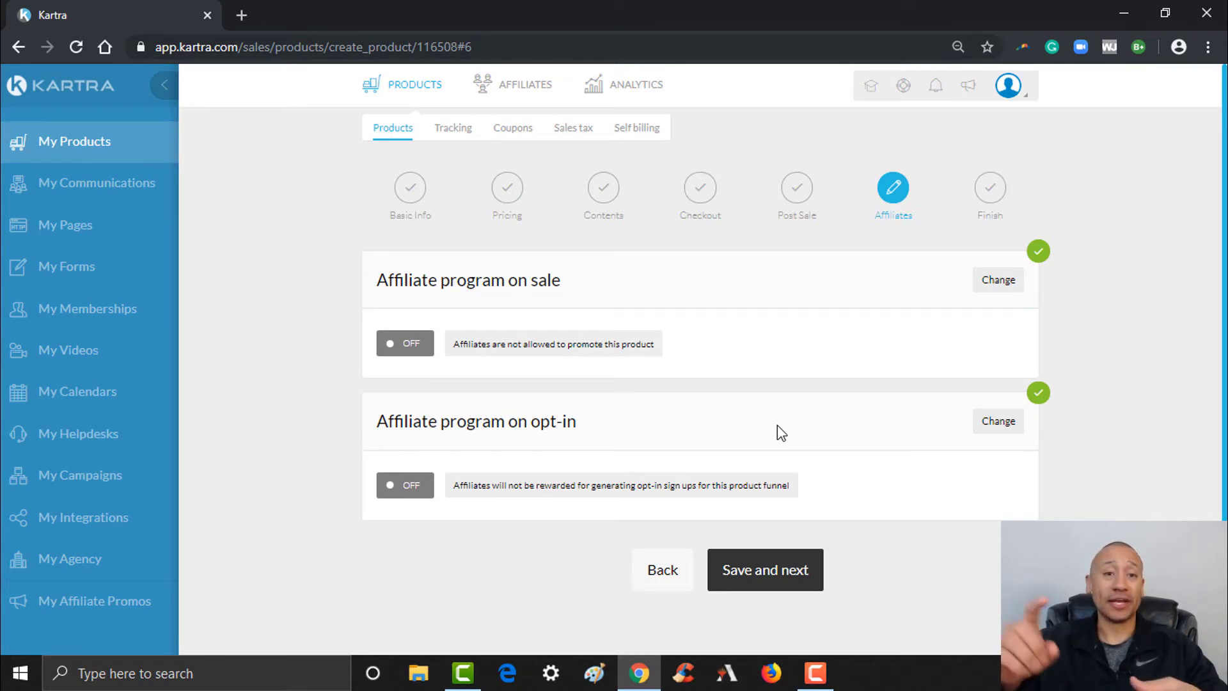
{"action": "left_click", "coordinate": [994, 284]}
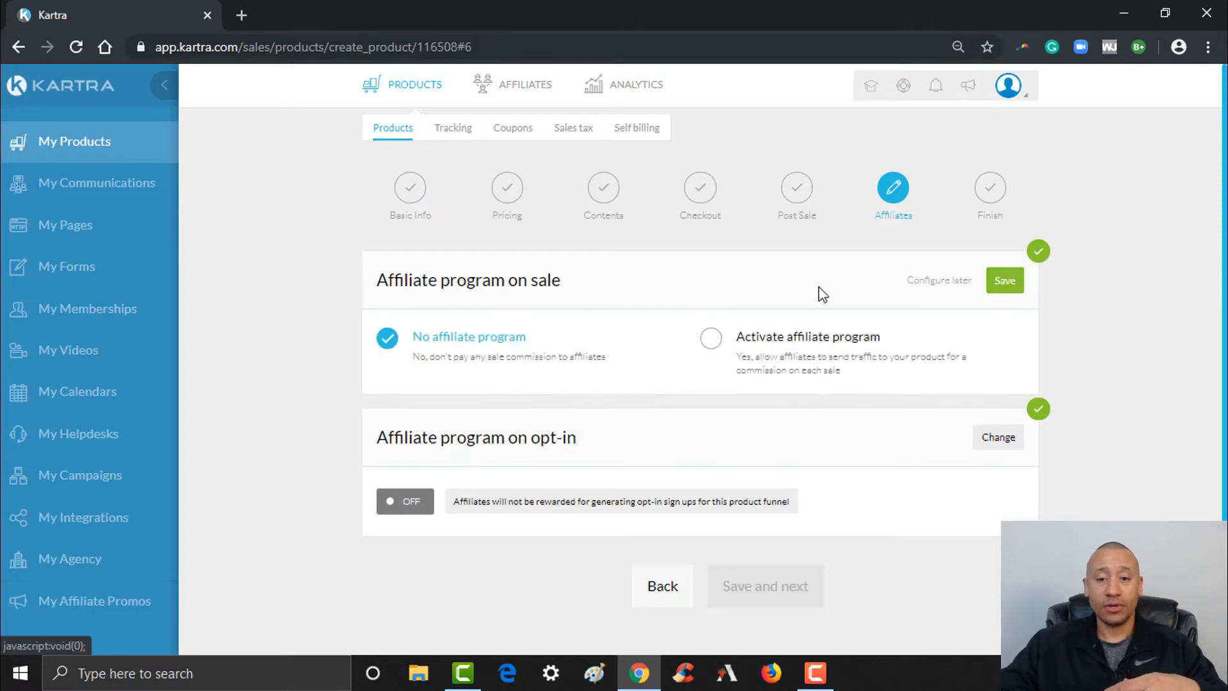
{"action": "left_click", "coordinate": [770, 357]}
{"action": "scroll", "coordinate": [560, 327], "scroll_direction": "down", "scroll_amount": 3}
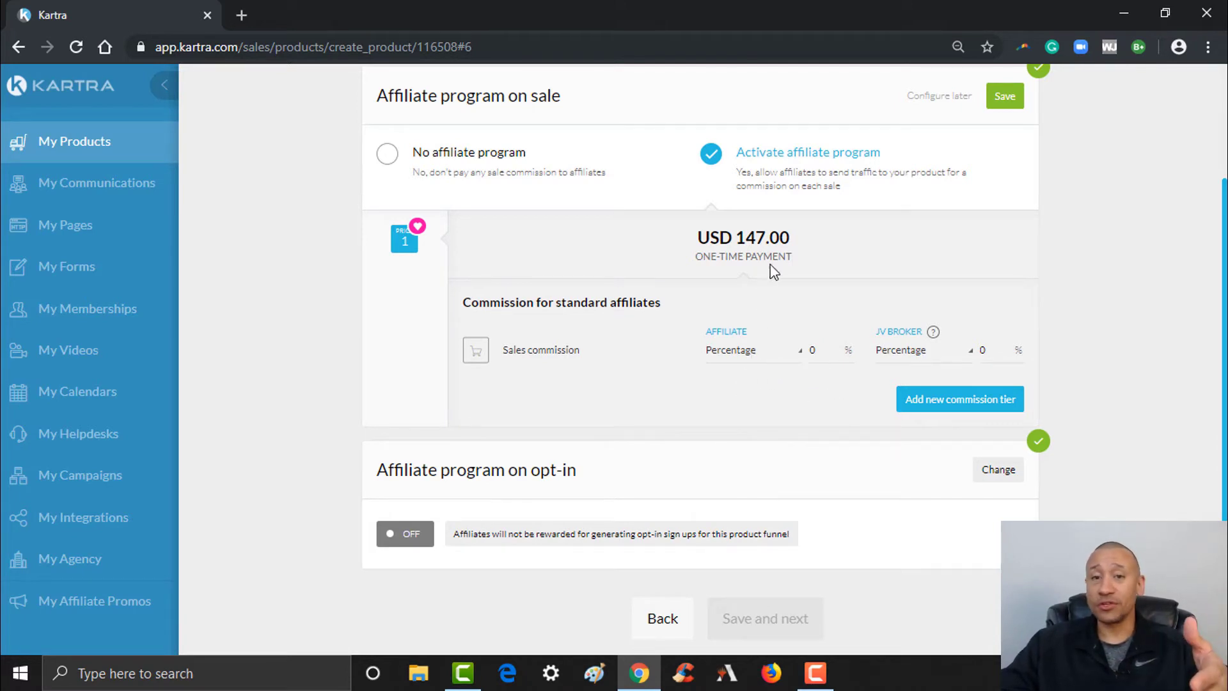
{"action": "left_click", "coordinate": [765, 350]}
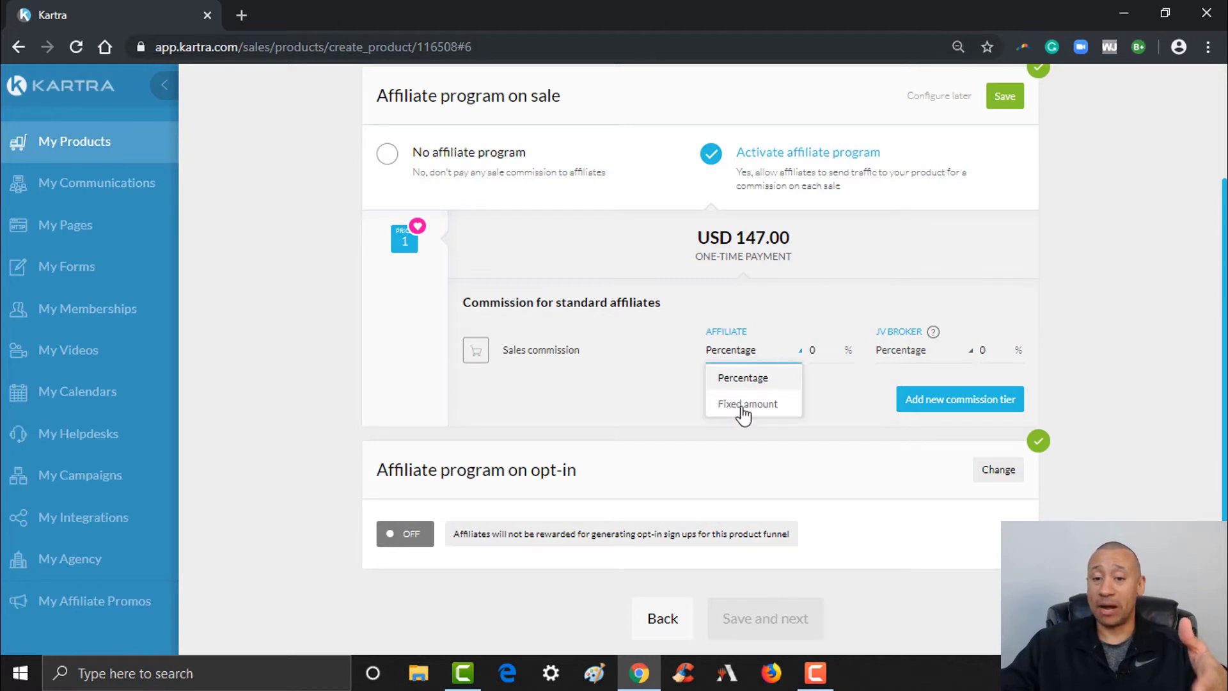
{"action": "left_click", "coordinate": [839, 419]}
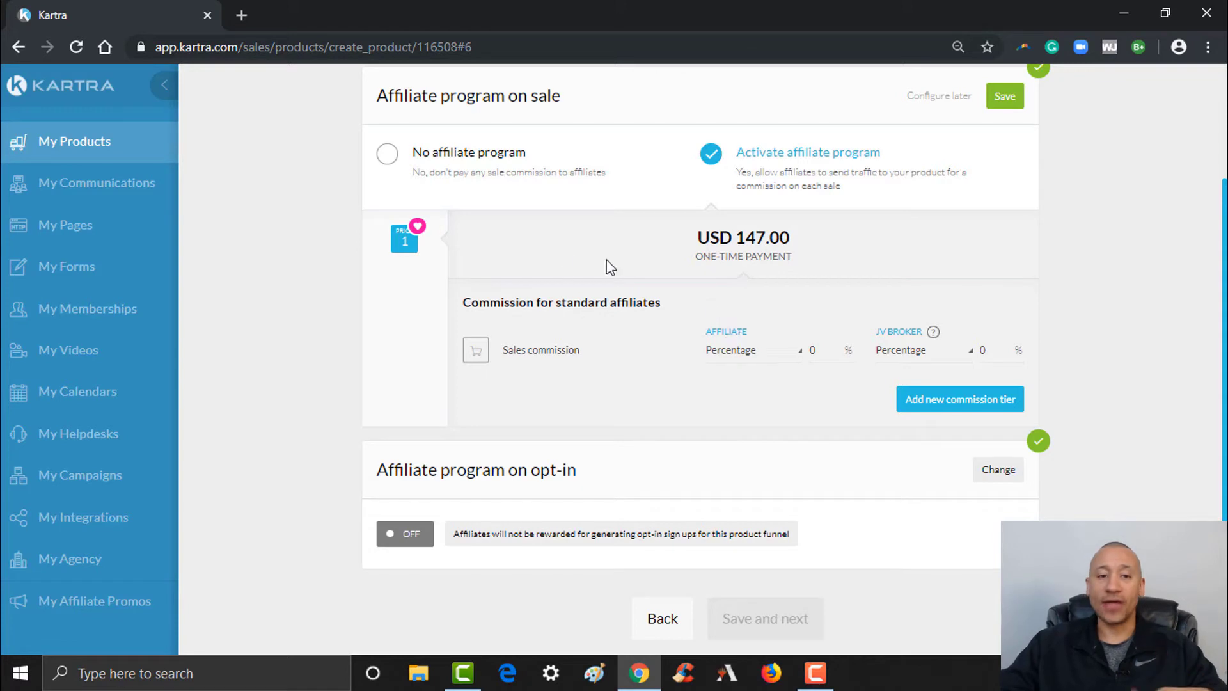
{"action": "left_click", "coordinate": [474, 162]}
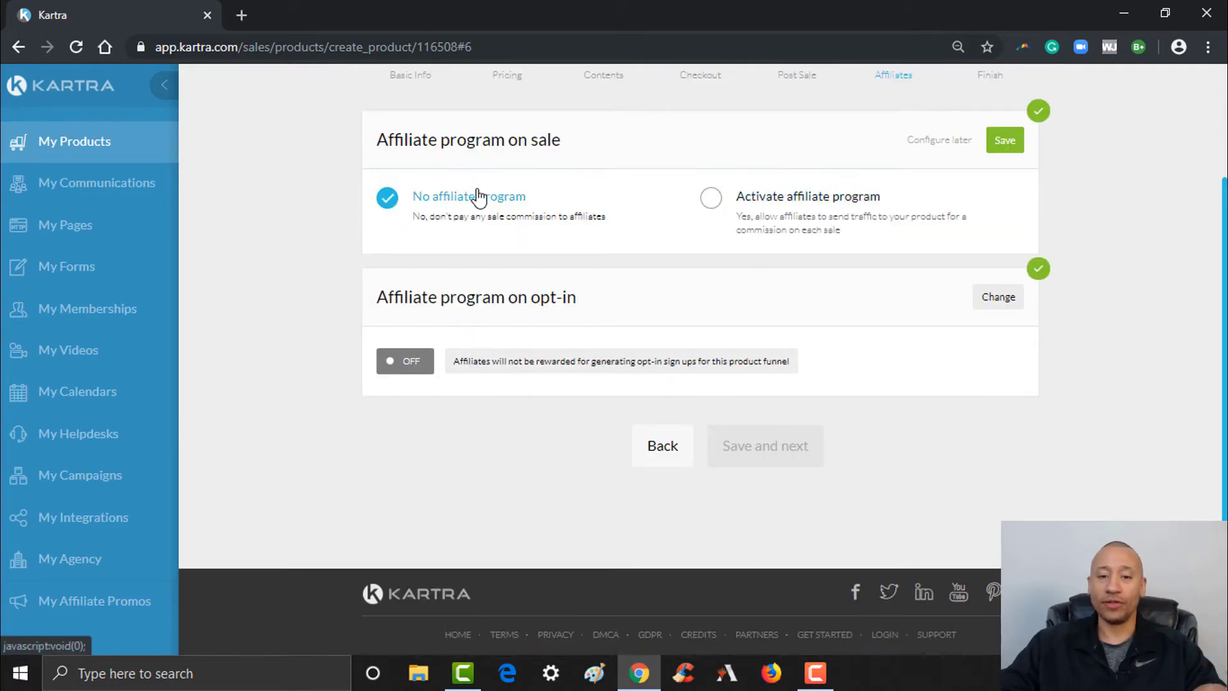
{"action": "left_click", "coordinate": [1003, 147]}
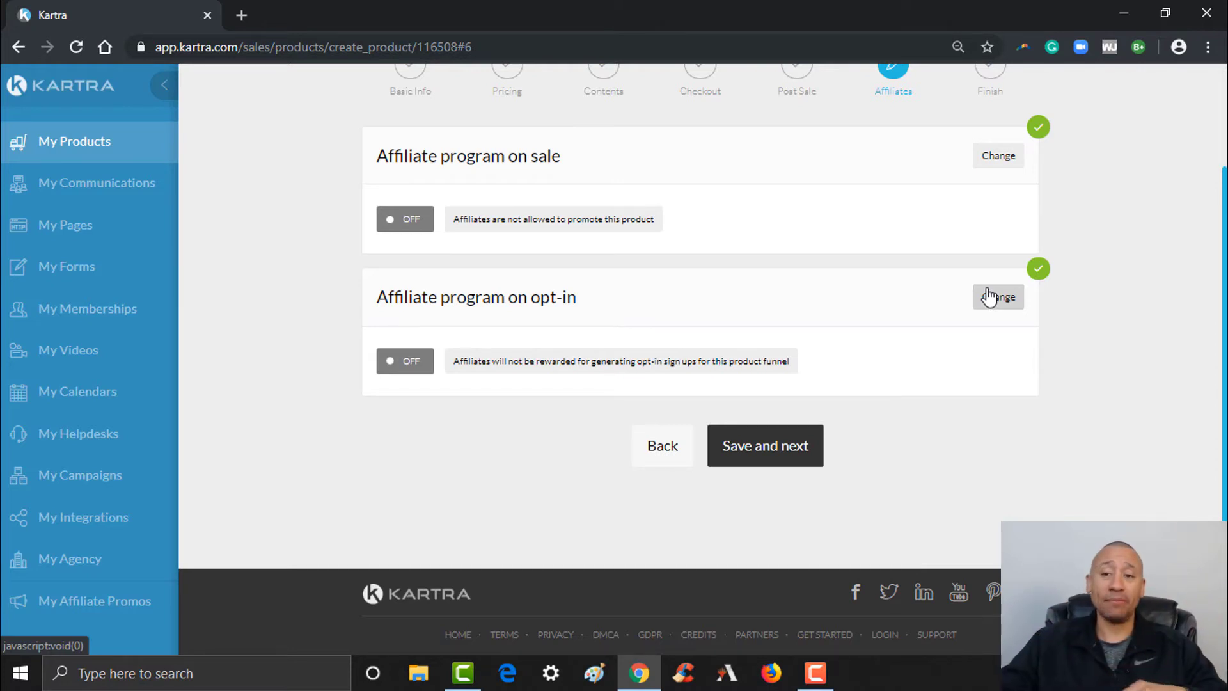
Step: Save the opt-in affiliate program as off and finish the product setup
{"action": "left_click", "coordinate": [990, 297]}
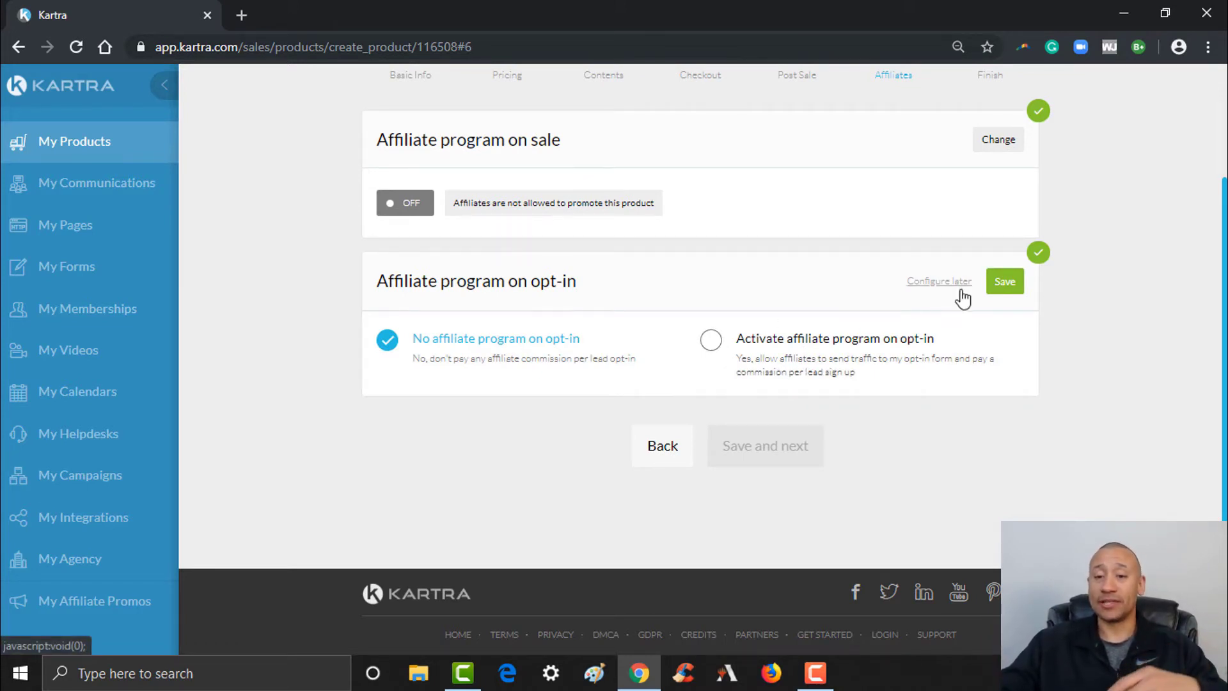
{"action": "left_click", "coordinate": [1017, 284]}
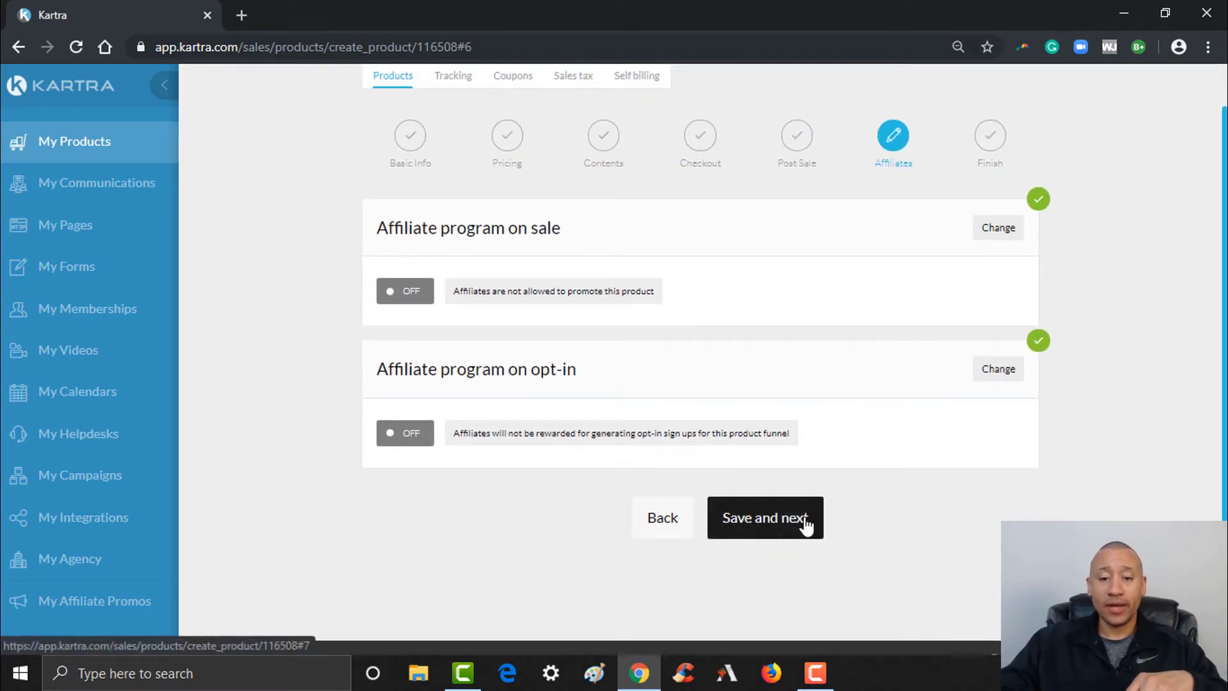
{"action": "left_click", "coordinate": [800, 522]}
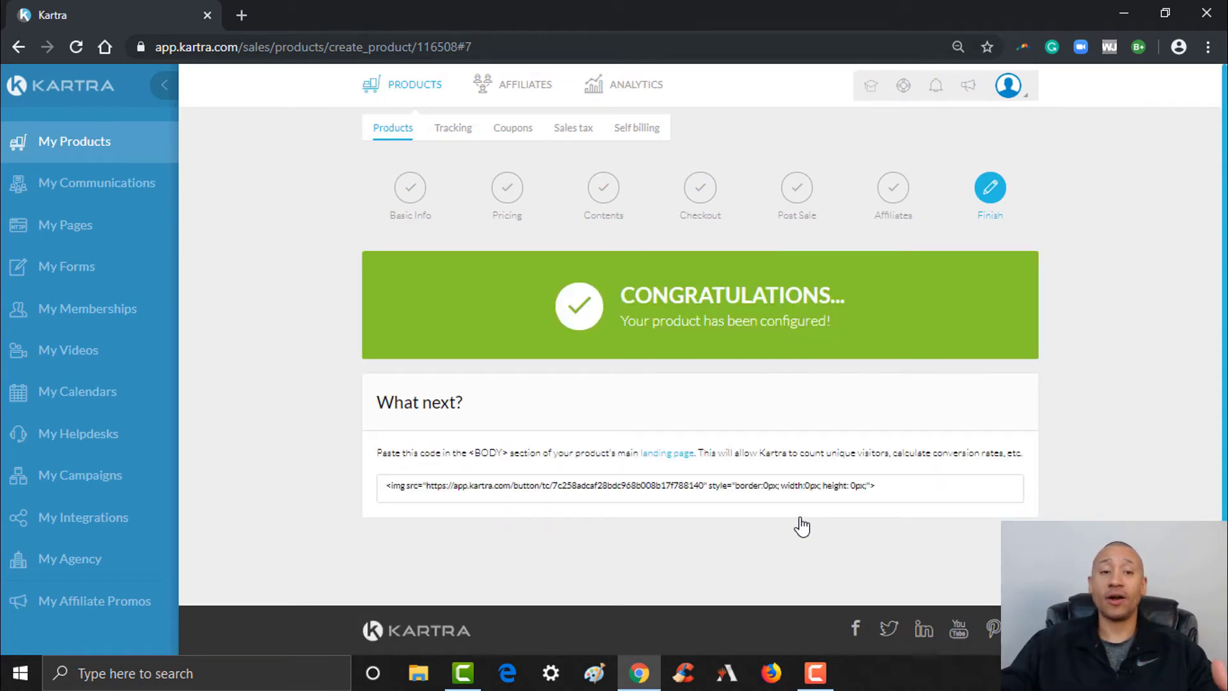
Step: Return to the Products dashboard and open My Pages in a new browser tab
{"action": "left_click", "coordinate": [409, 131]}
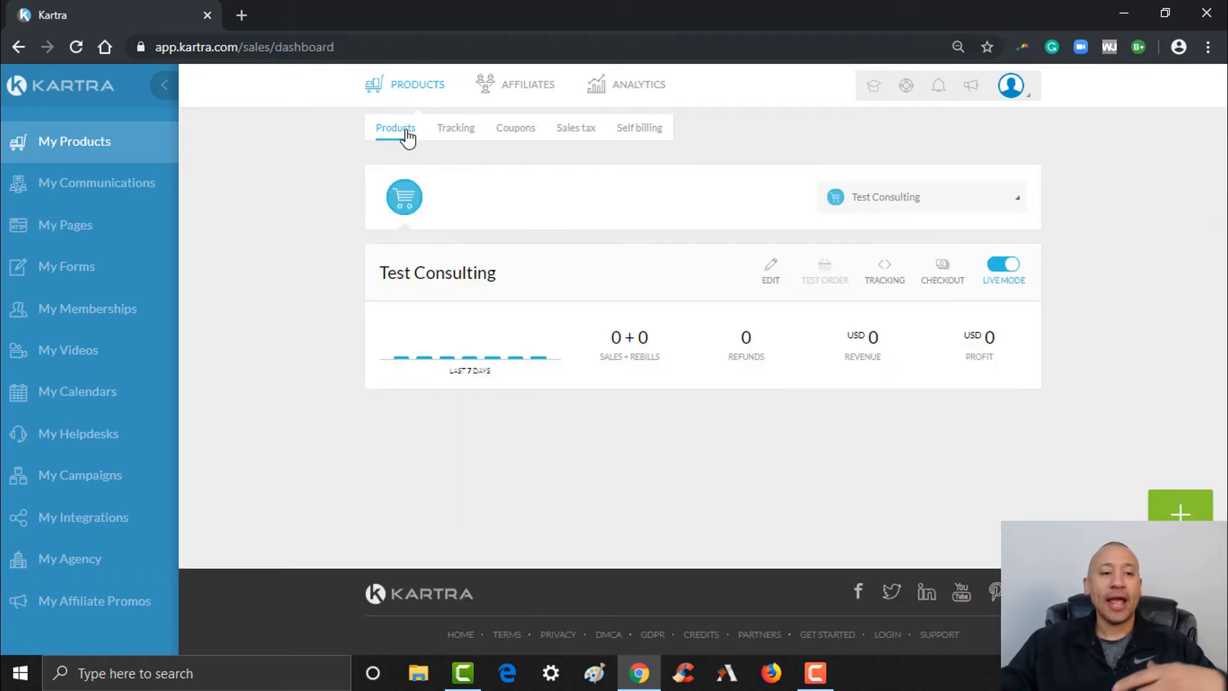
{"action": "right_click", "coordinate": [81, 230]}
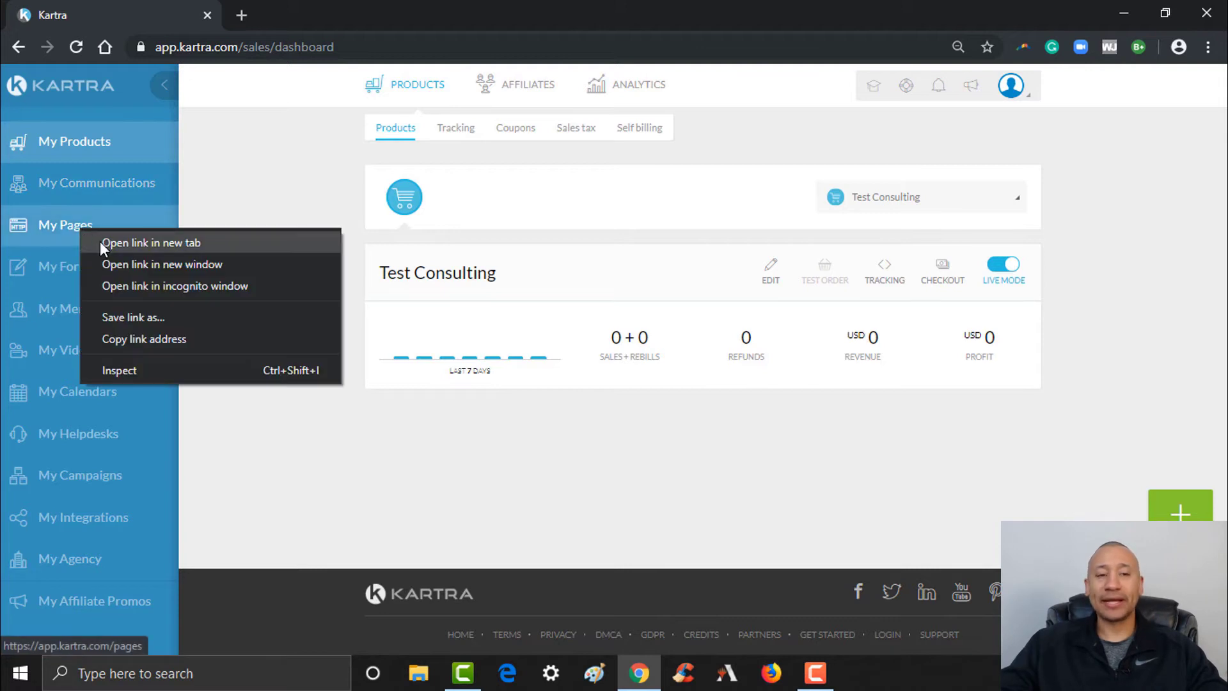
{"action": "left_click", "coordinate": [102, 243]}
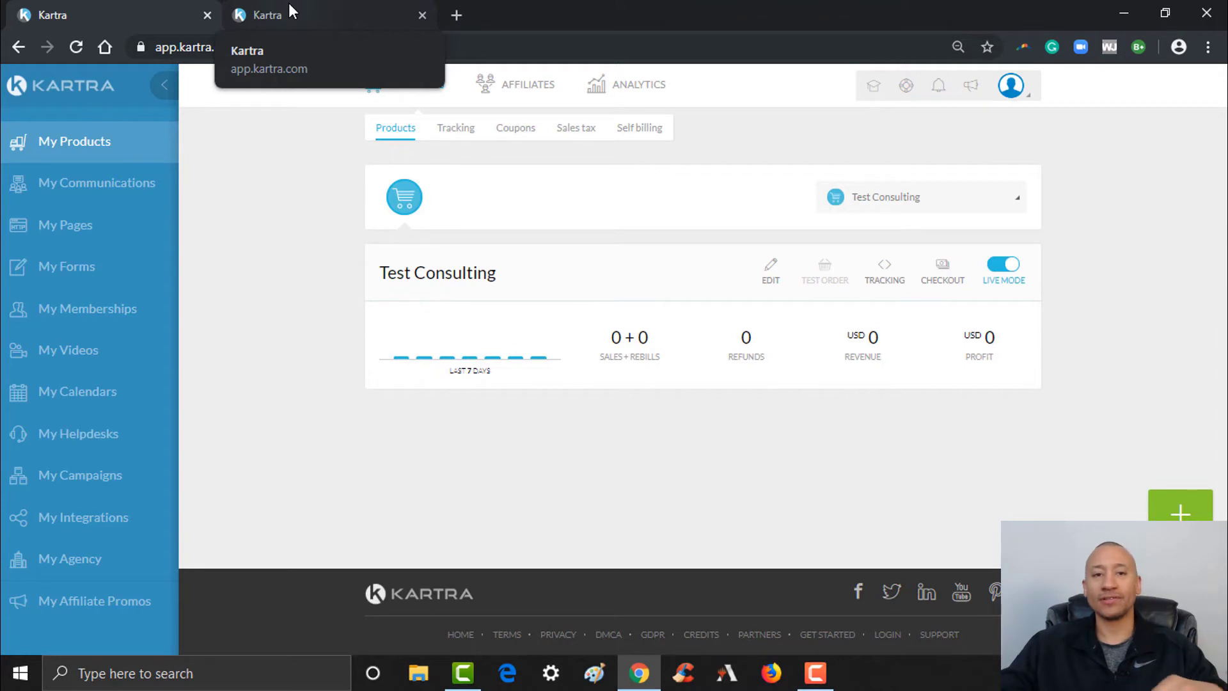
{"action": "left_click", "coordinate": [291, 5]}
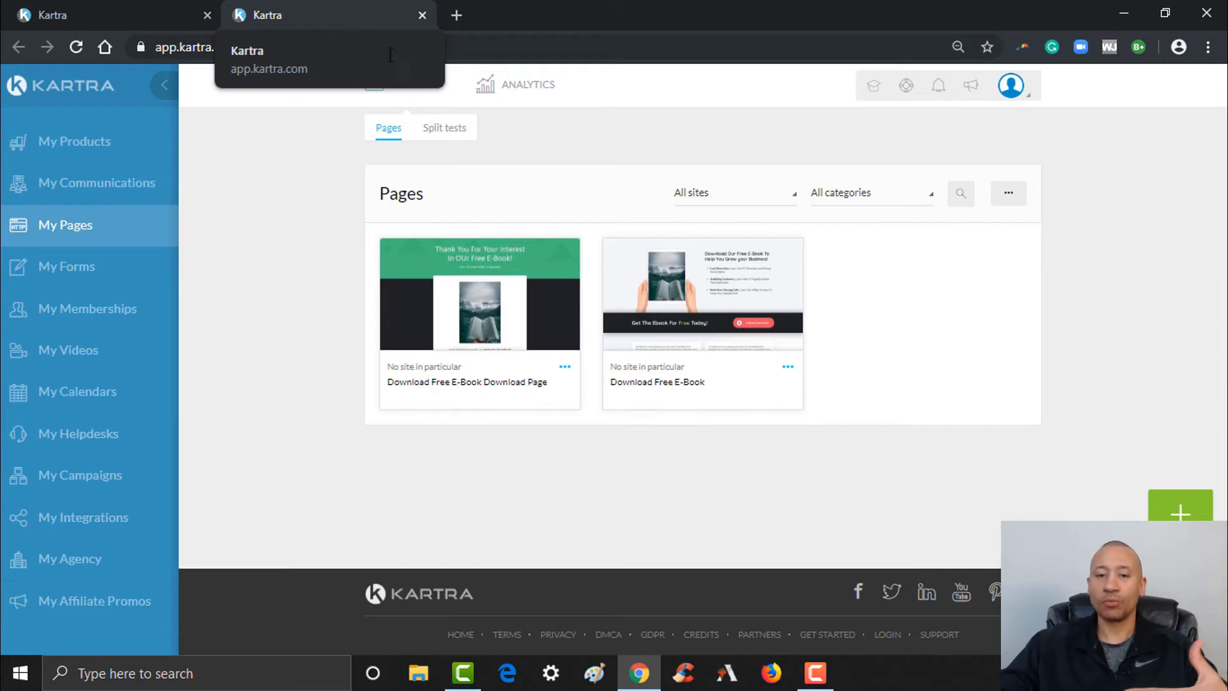
Step: Clone the Download Free E-Book page under the name 'Test Consulting Product Page'
{"action": "left_click", "coordinate": [788, 368]}
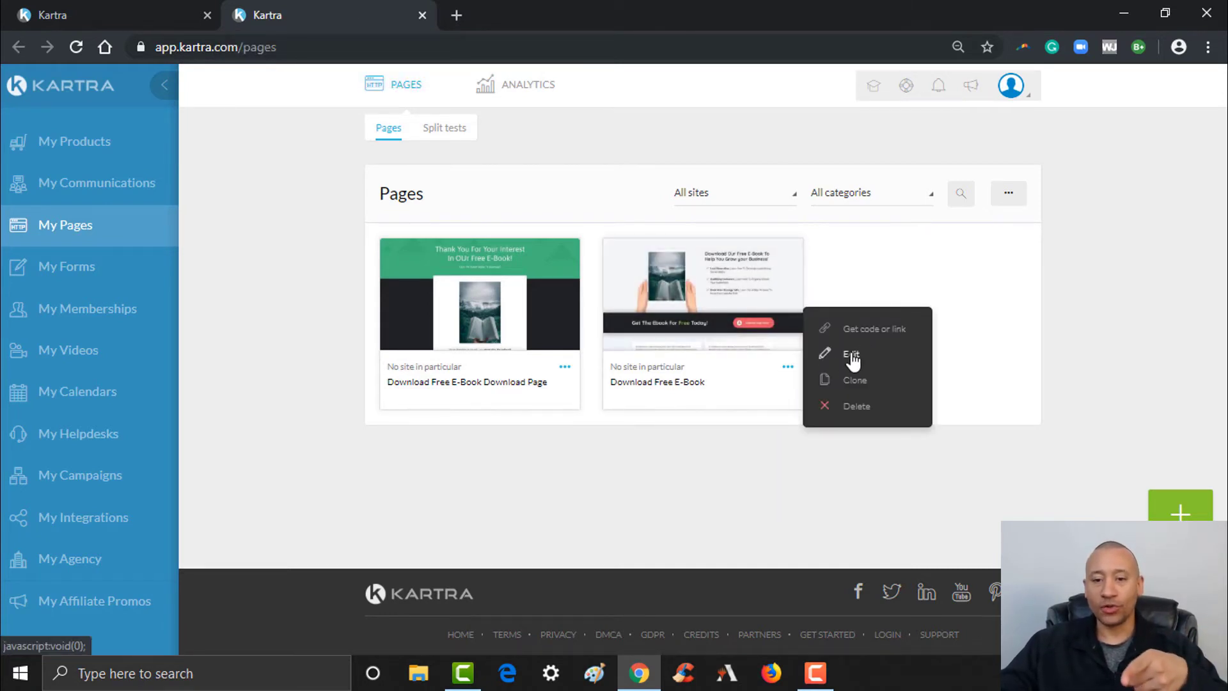
{"action": "left_click", "coordinate": [711, 469]}
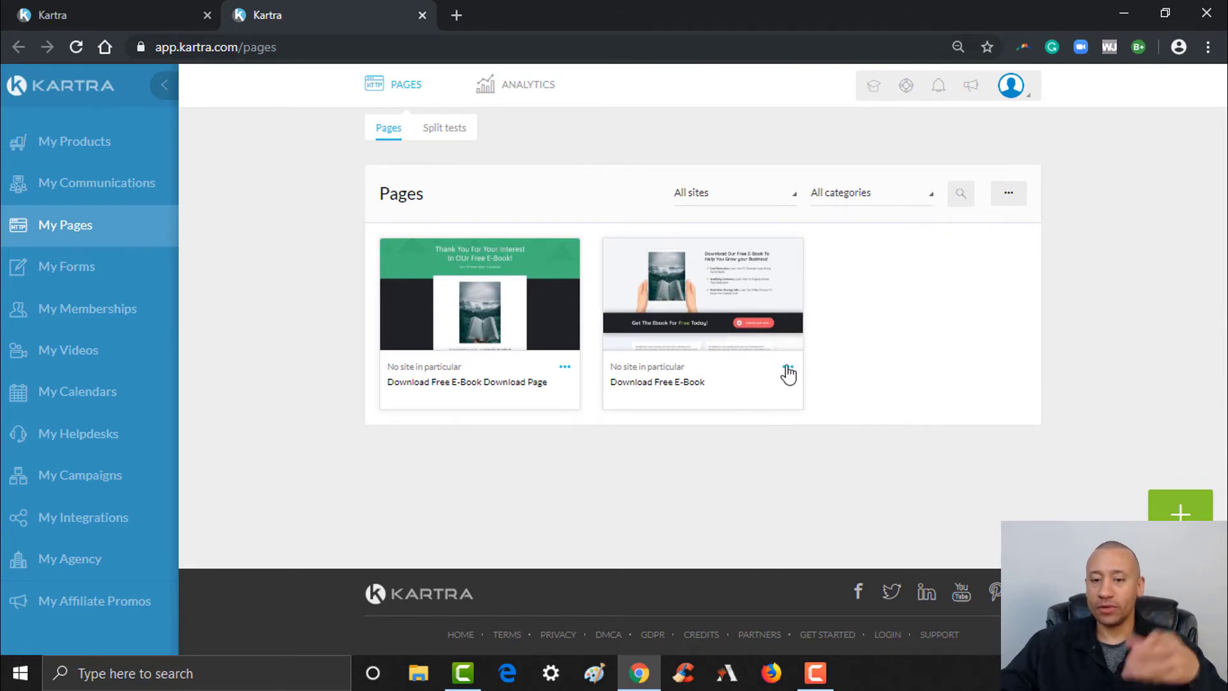
{"action": "left_click", "coordinate": [787, 367]}
{"action": "left_click", "coordinate": [845, 384]}
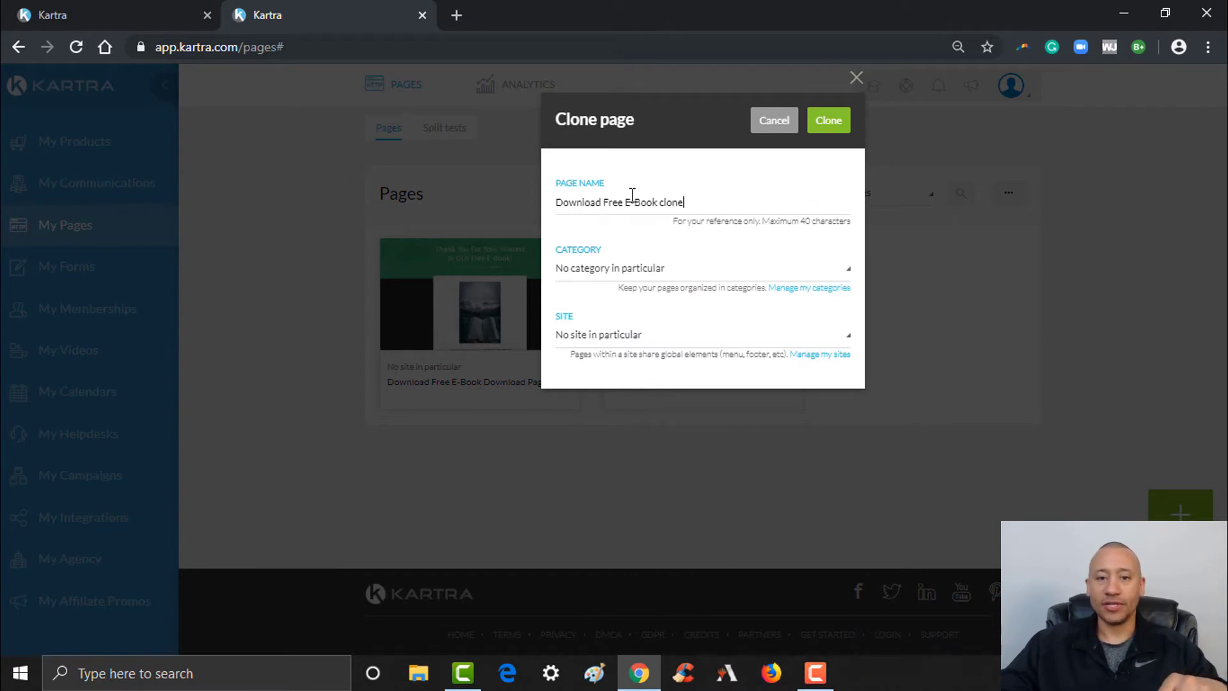
{"action": "key", "text": "ctrl+a"}
{"action": "type", "text": "Tes"}
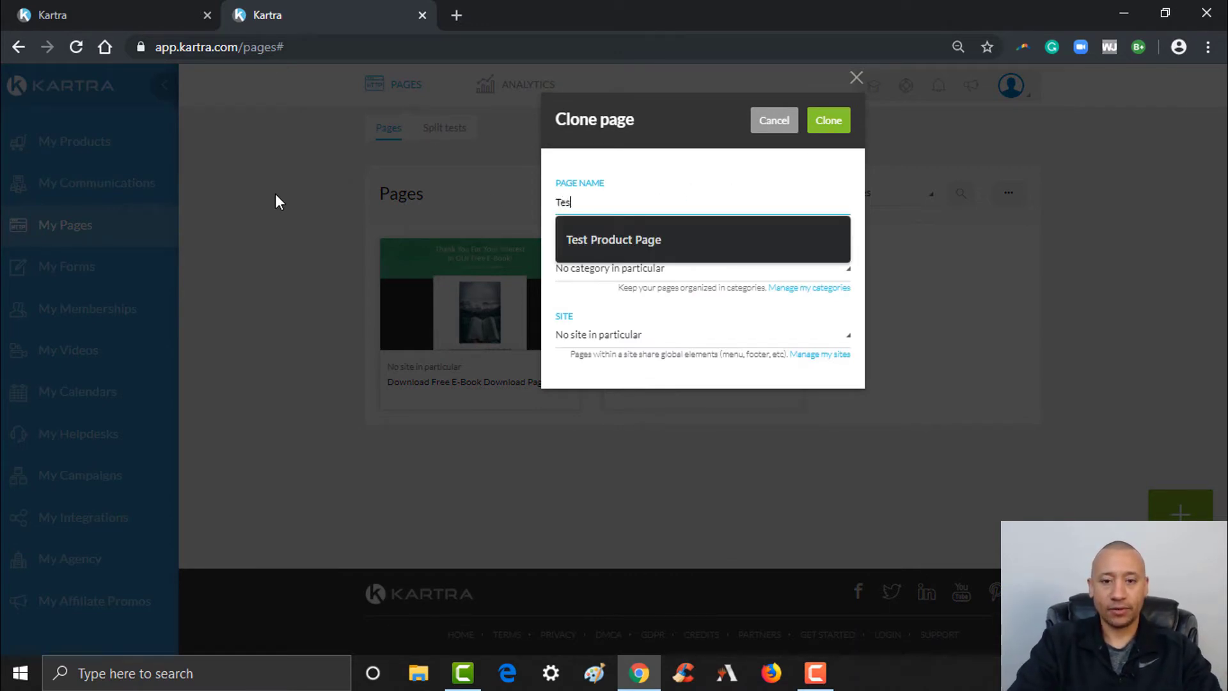
{"action": "type", "text": "t Cop"}
{"action": "key", "text": "BackSpace"}
{"action": "key", "text": "BackSpace"}
{"action": "key", "text": "BackSpace"}
{"action": "key", "text": "BackSpace"}
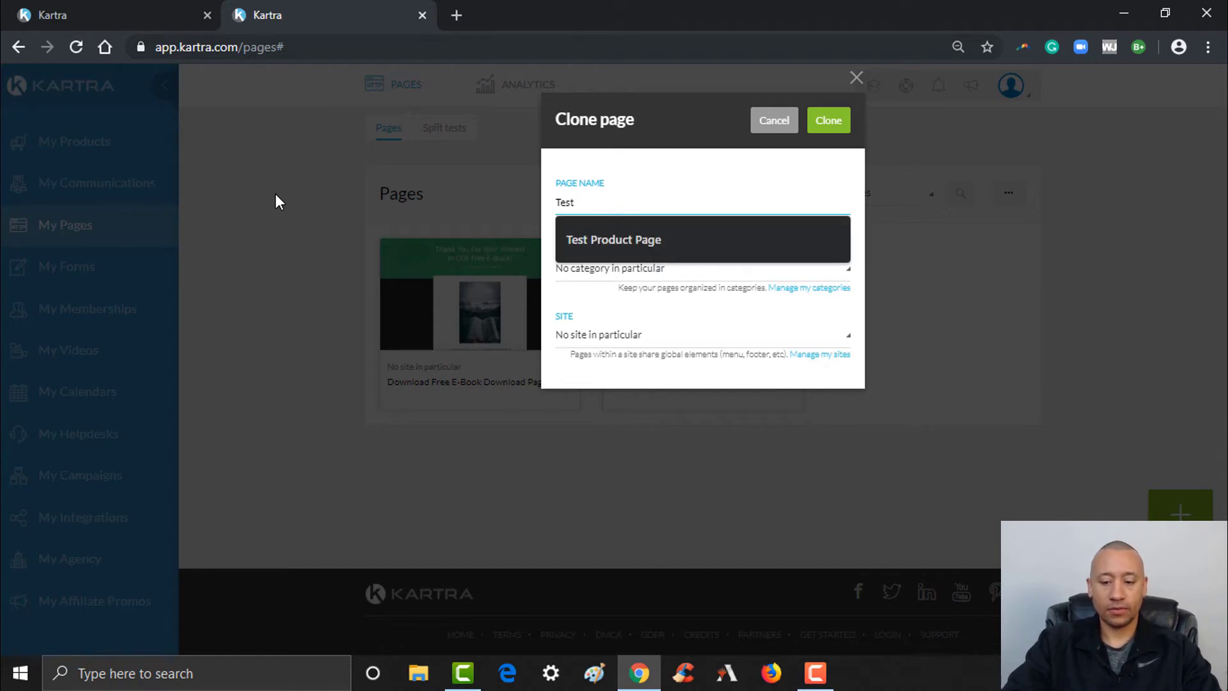
{"action": "key", "text": "Down"}
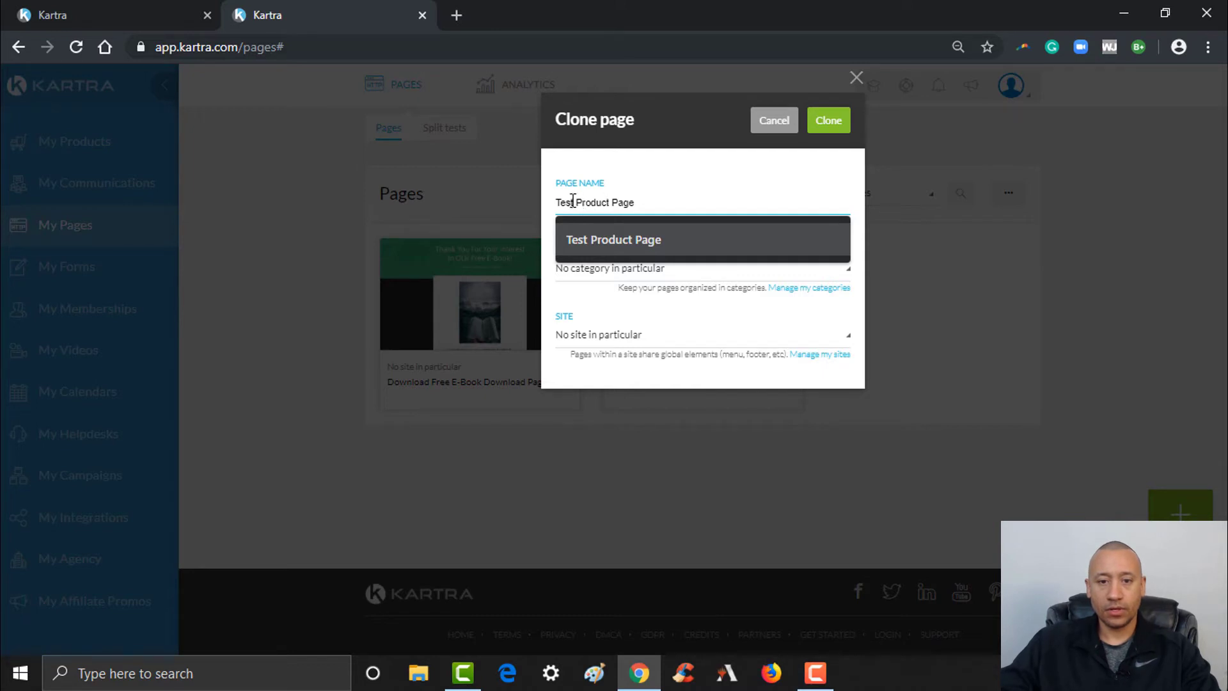
{"action": "type", "text": "C"}
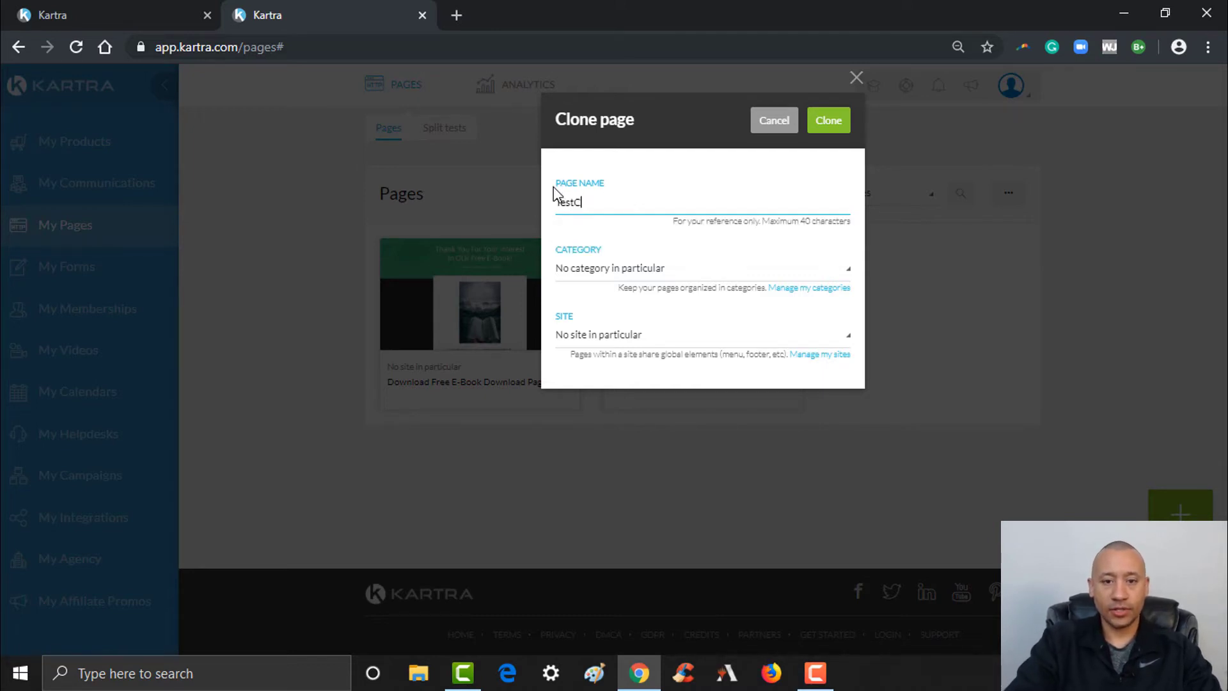
{"action": "key", "text": "BackSpace"}
{"action": "type", "text": "Consu"}
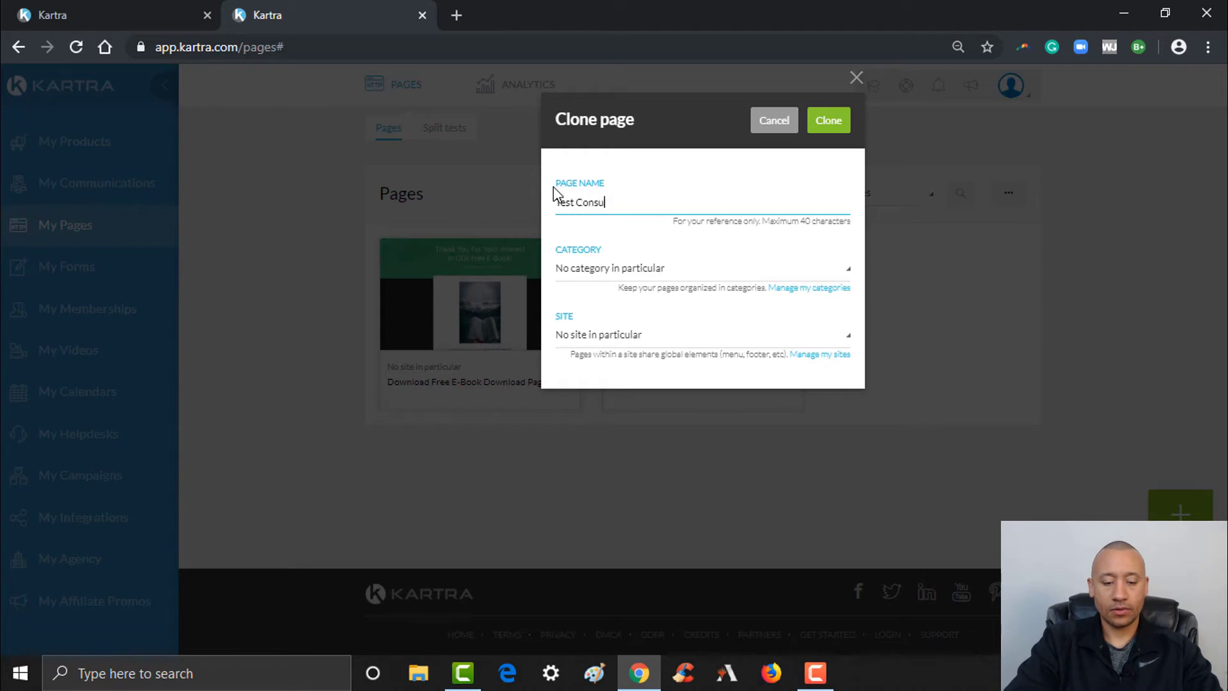
{"action": "type", "text": "lting Product Page"}
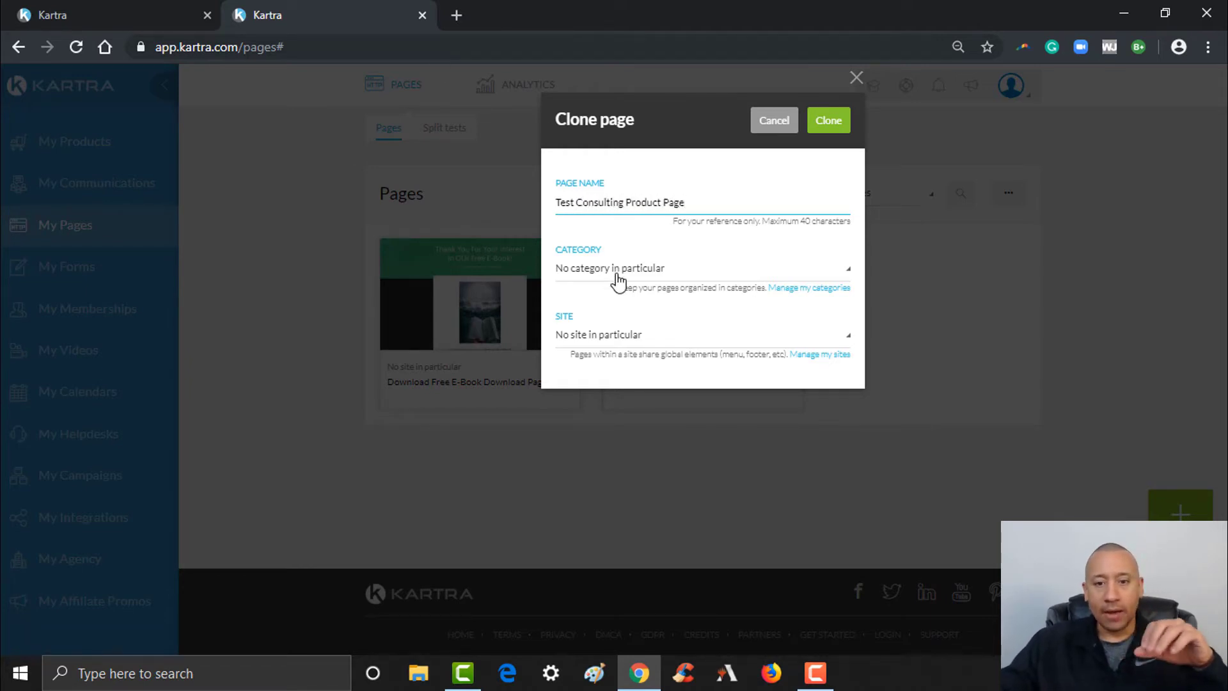
{"action": "left_click", "coordinate": [844, 133]}
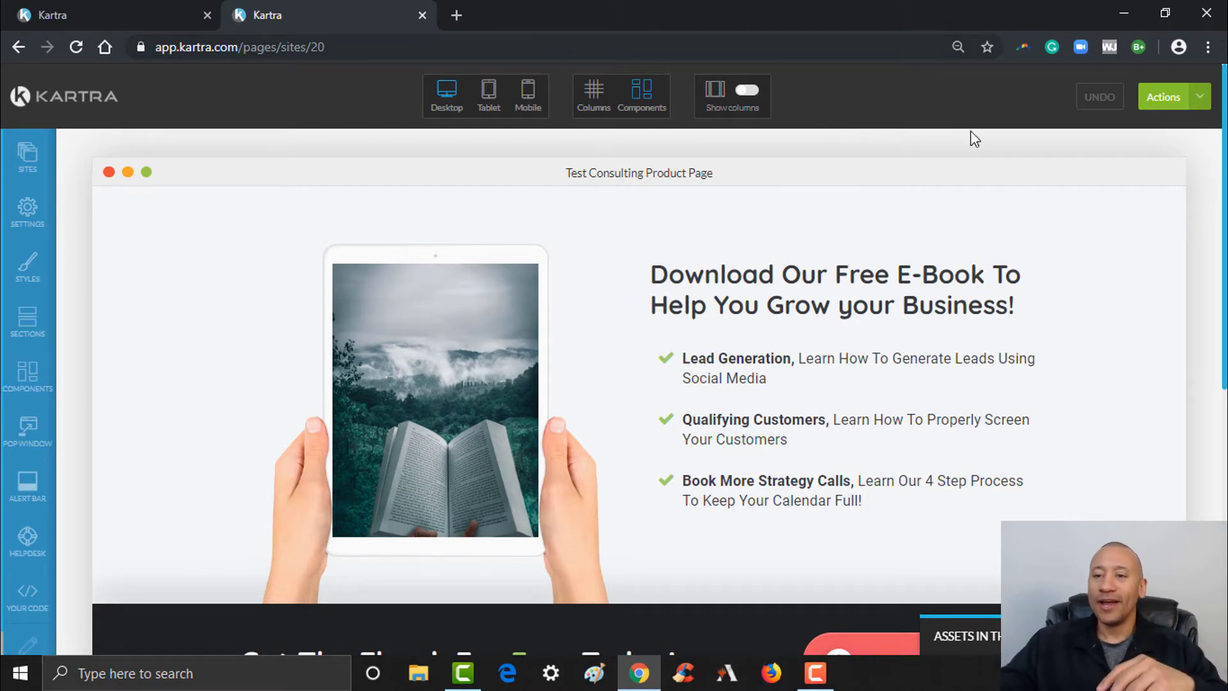
Step: Scroll the cloned page down to its Download Now button and begin editing it
{"action": "scroll", "coordinate": [959, 444], "scroll_direction": "down", "scroll_amount": 1}
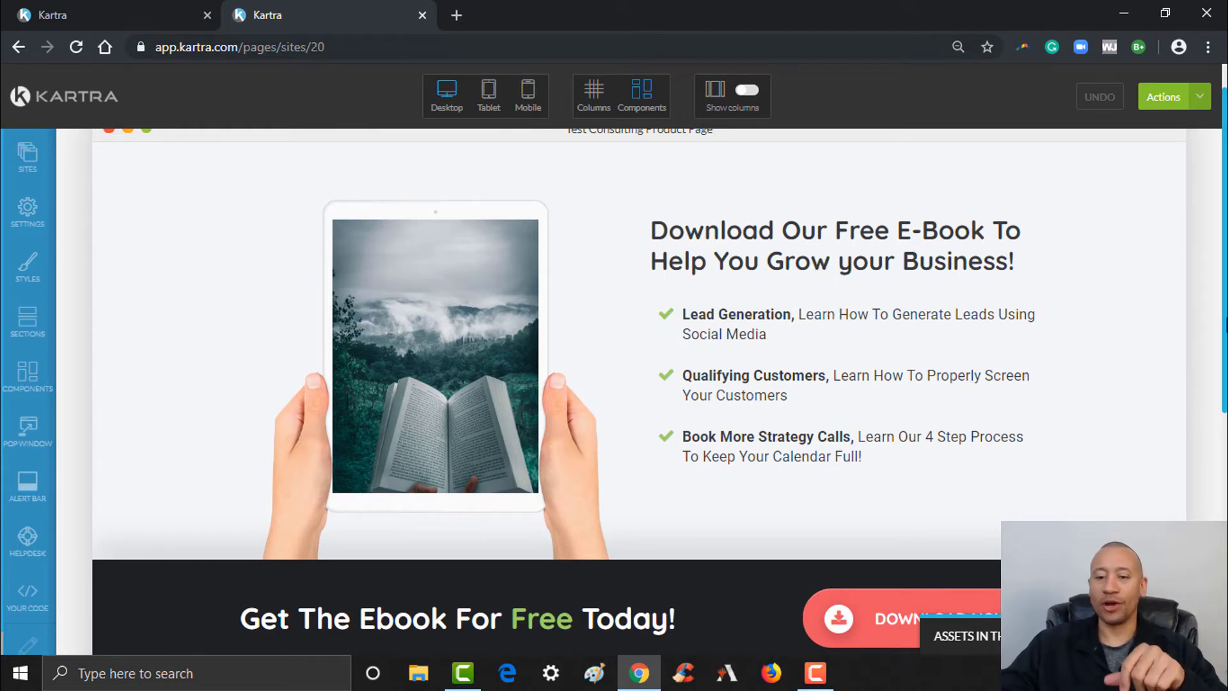
{"action": "scroll", "coordinate": [639, 383], "scroll_direction": "down", "scroll_amount": 4}
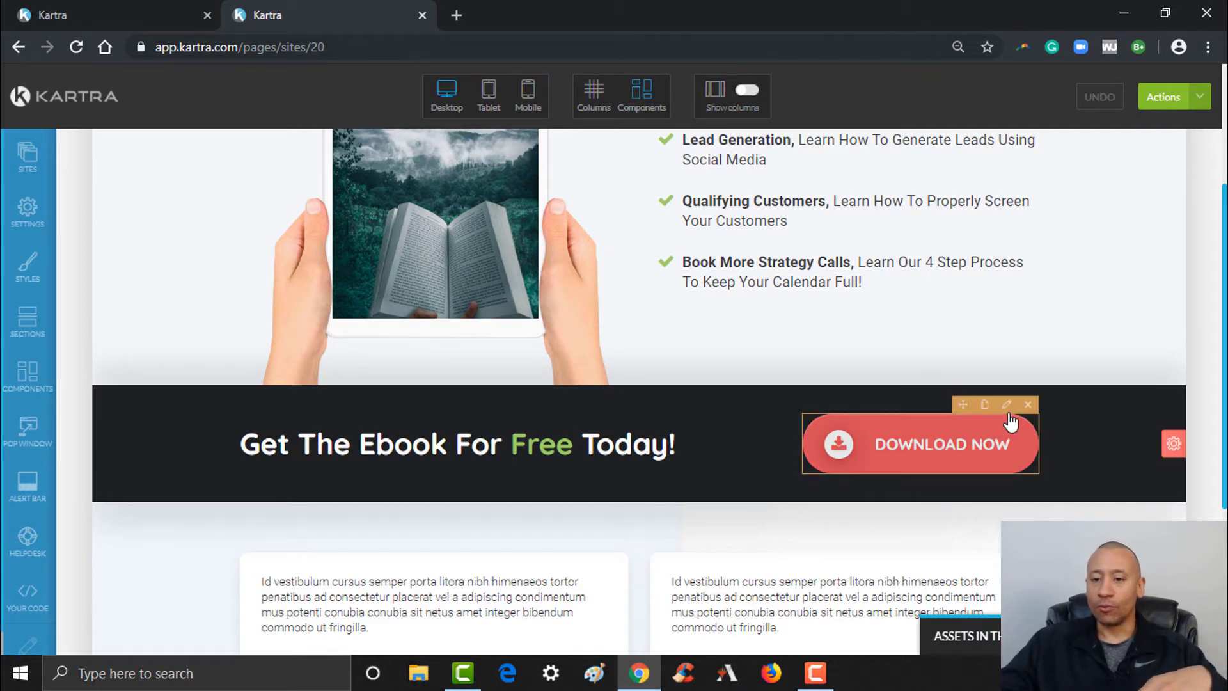
{"action": "left_click", "coordinate": [1009, 408]}
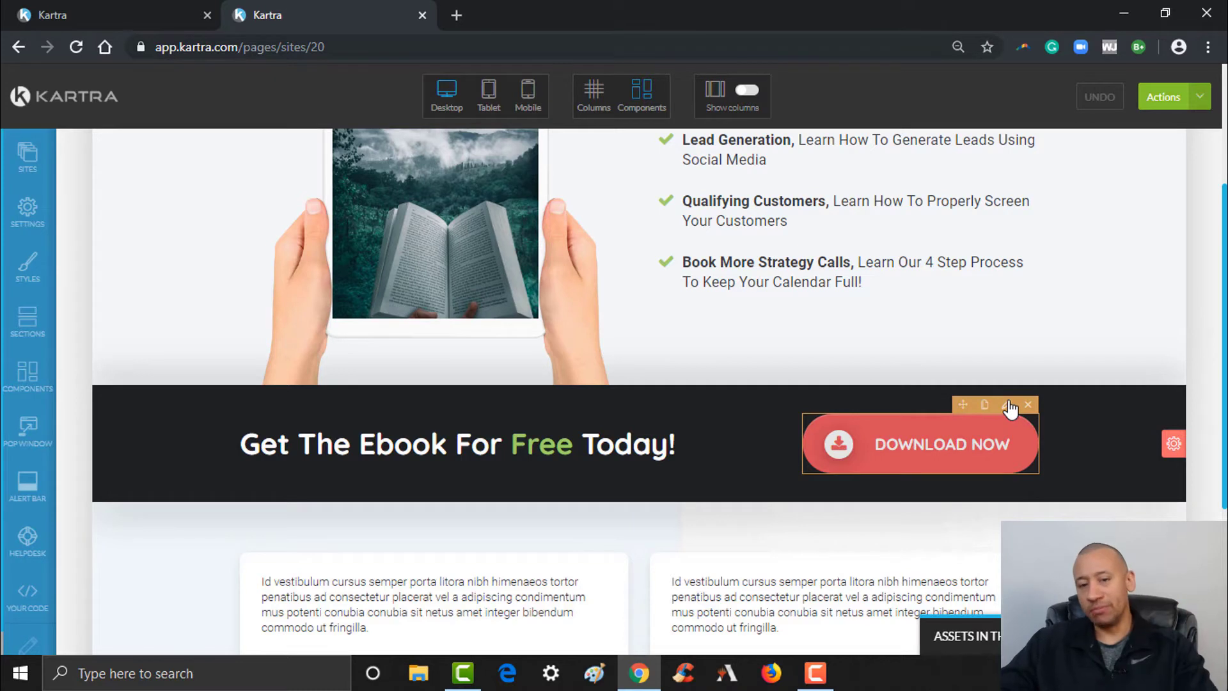
Step: Make the Download Now button pop a product checkout from the Test Consulting funnel
{"action": "left_click", "coordinate": [1007, 410]}
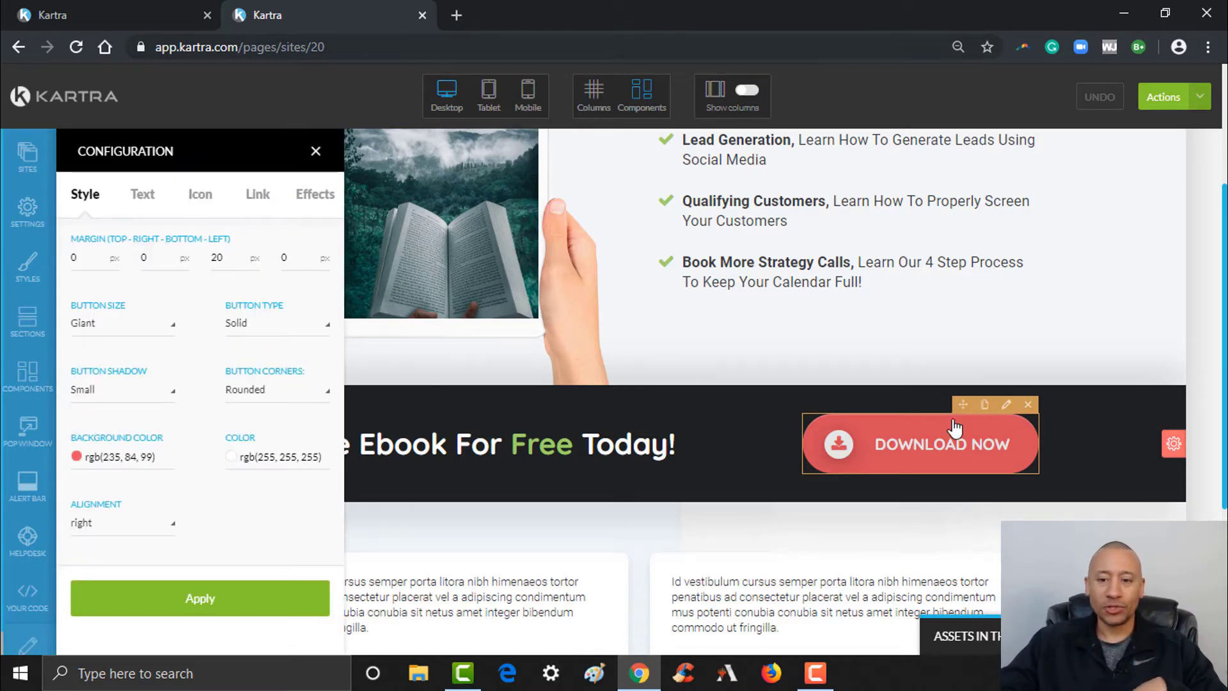
{"action": "left_click", "coordinate": [256, 195]}
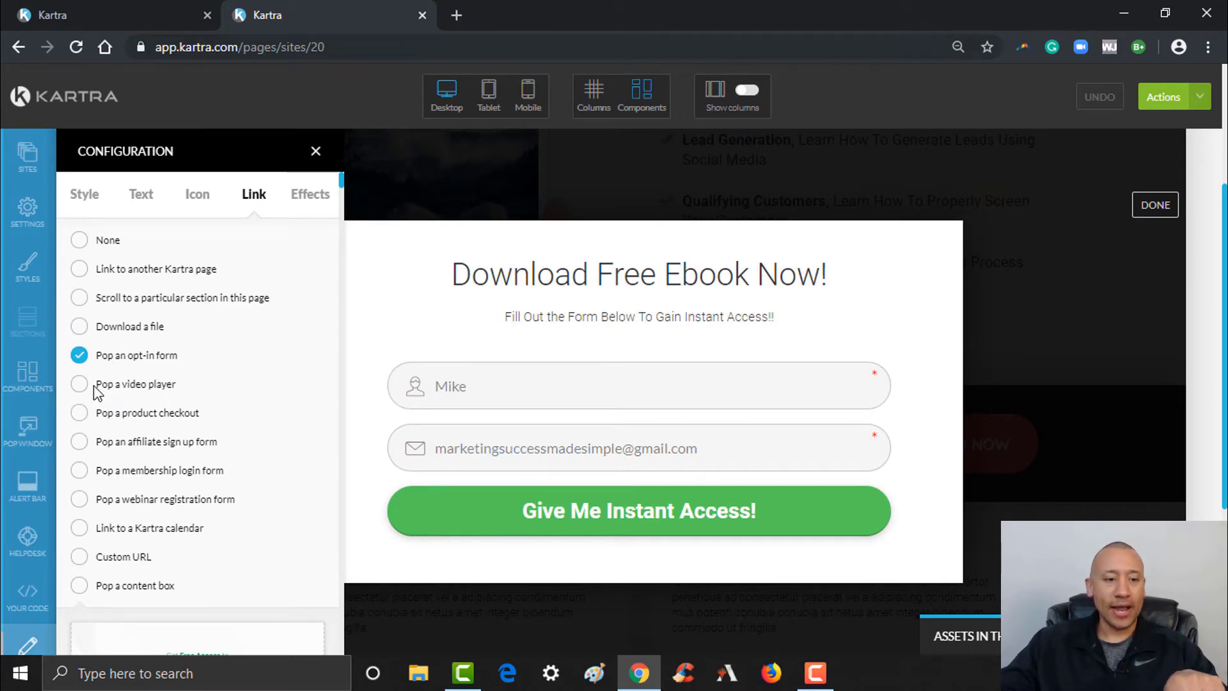
{"action": "left_click", "coordinate": [79, 413]}
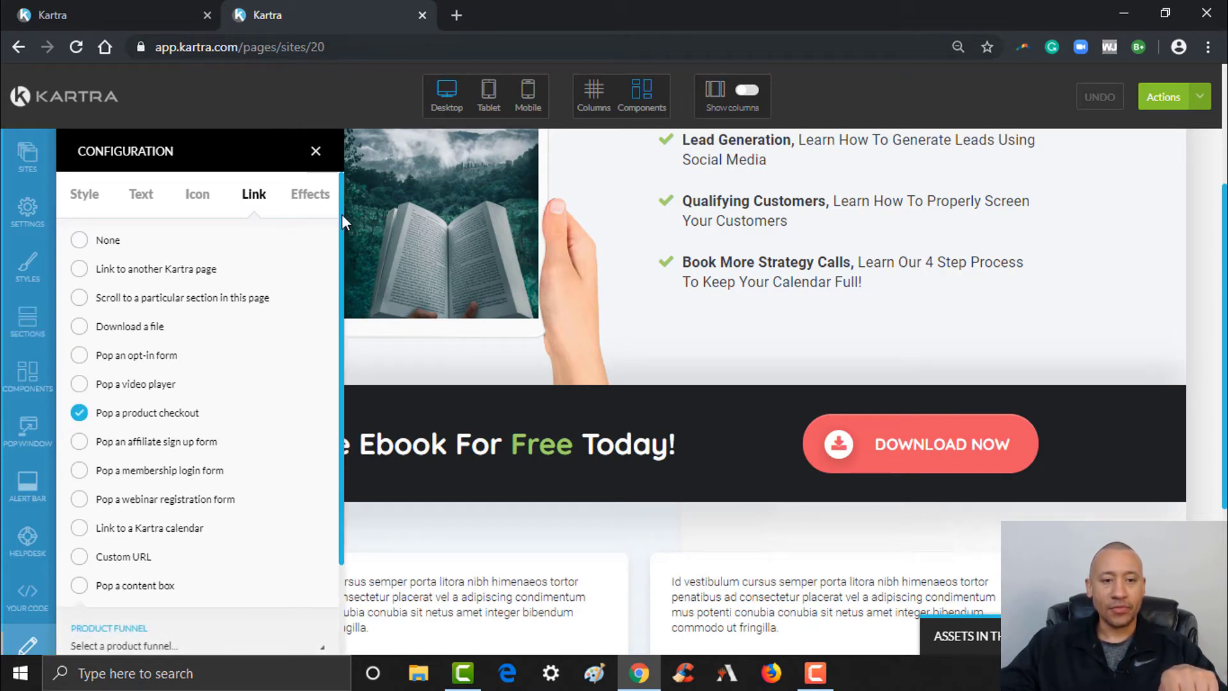
{"action": "left_click_drag", "start_coordinate": [344, 263], "coordinate": [340, 376]}
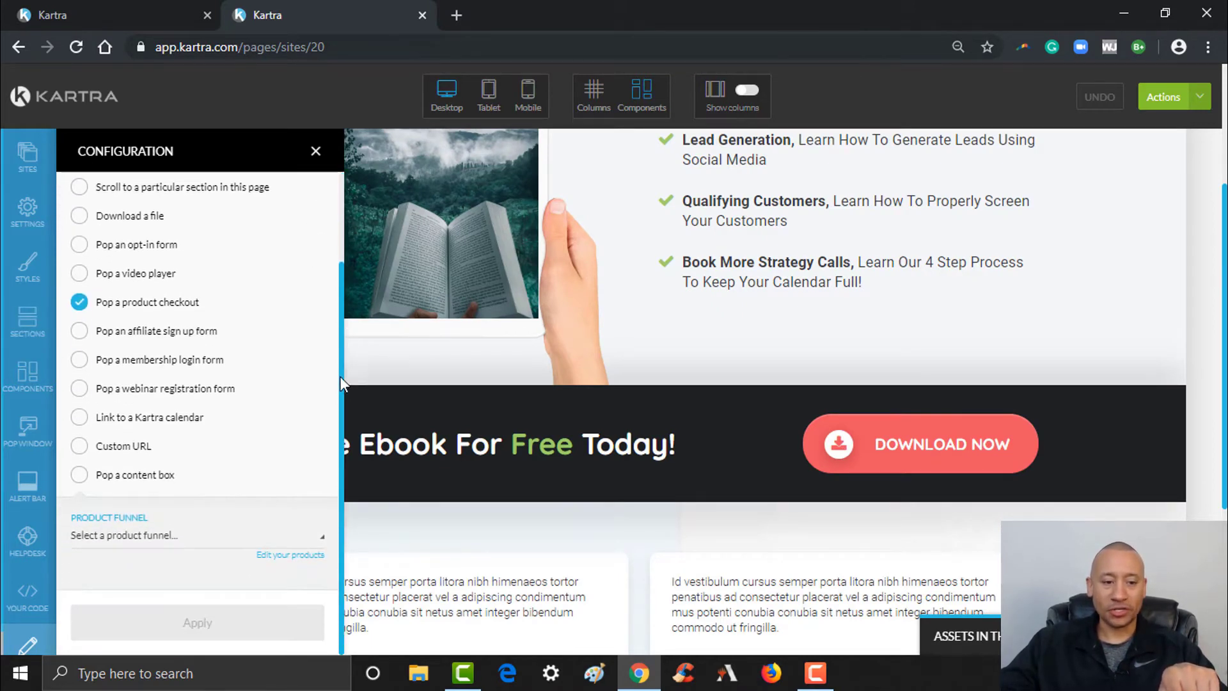
{"action": "left_click", "coordinate": [178, 549]}
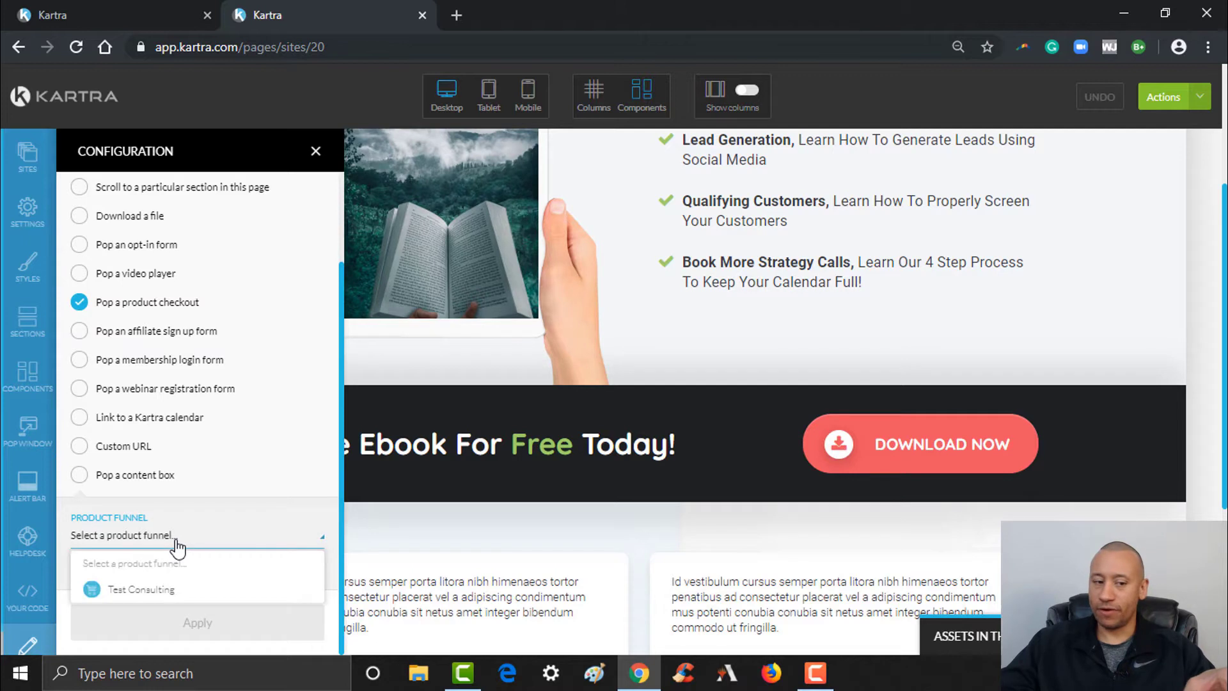
{"action": "left_click", "coordinate": [156, 591]}
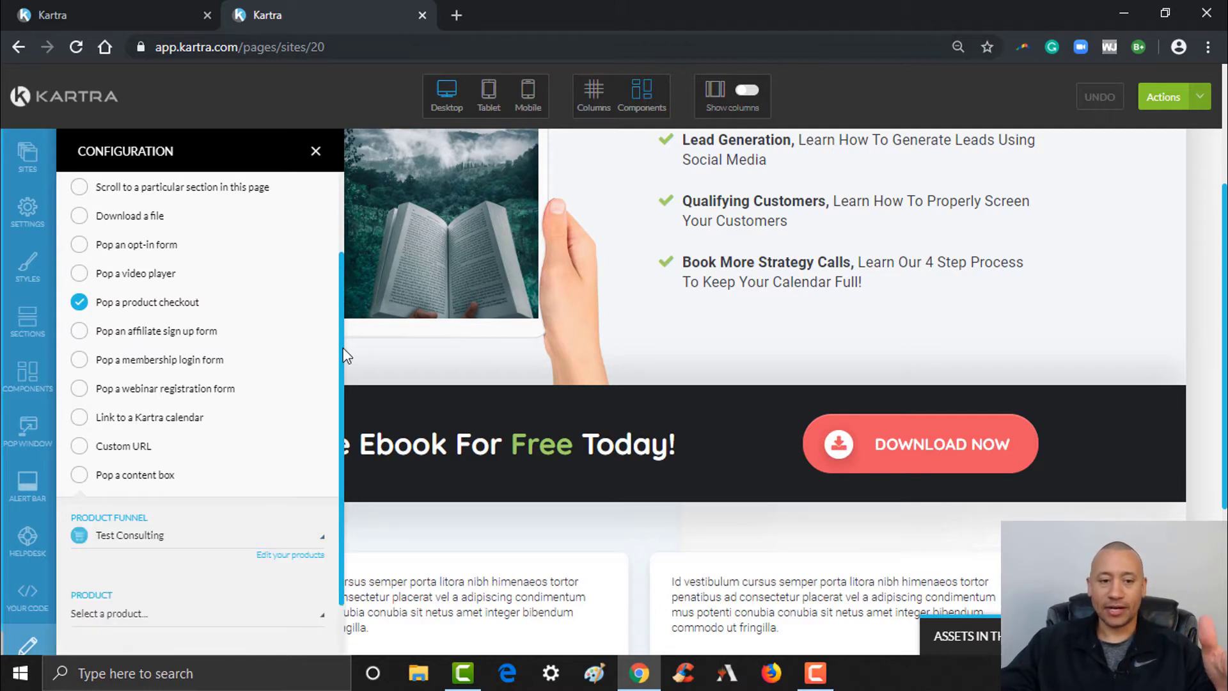
Step: Choose the Test Consulting product at Price point 1 with an overlay popup form, and apply
{"action": "scroll", "coordinate": [343, 384], "scroll_direction": "down", "scroll_amount": 1}
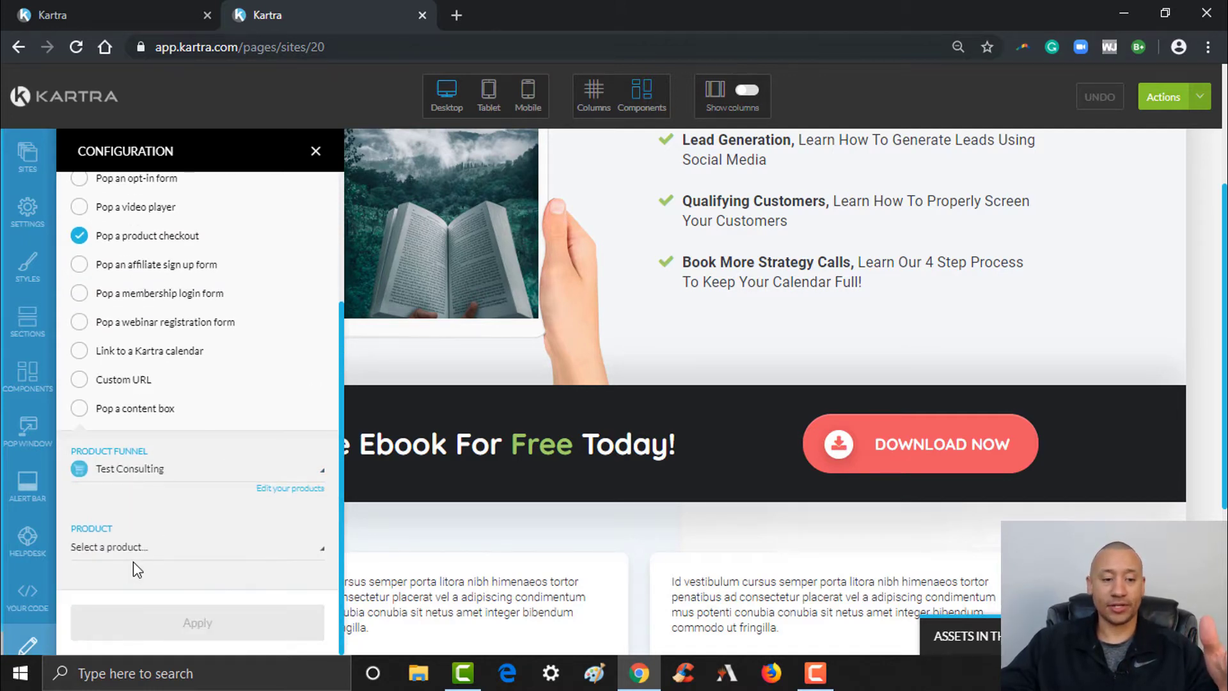
{"action": "left_click", "coordinate": [135, 561]}
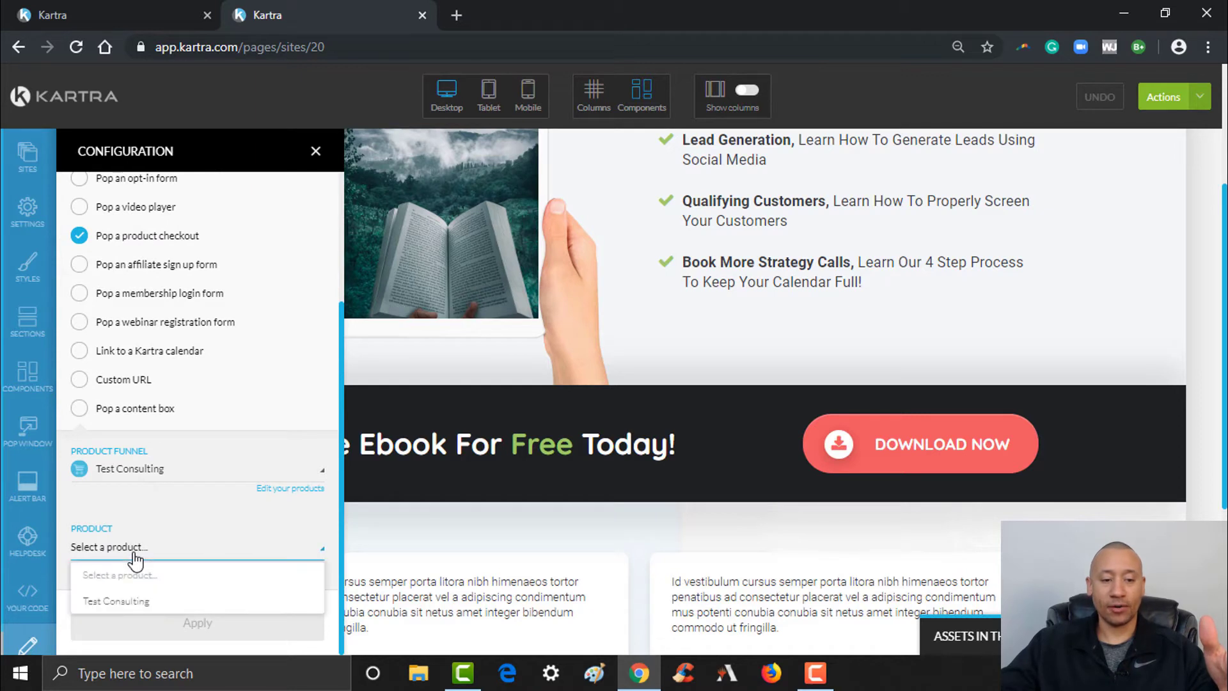
{"action": "left_click", "coordinate": [124, 614]}
{"action": "scroll", "coordinate": [333, 585], "scroll_direction": "down", "scroll_amount": 1}
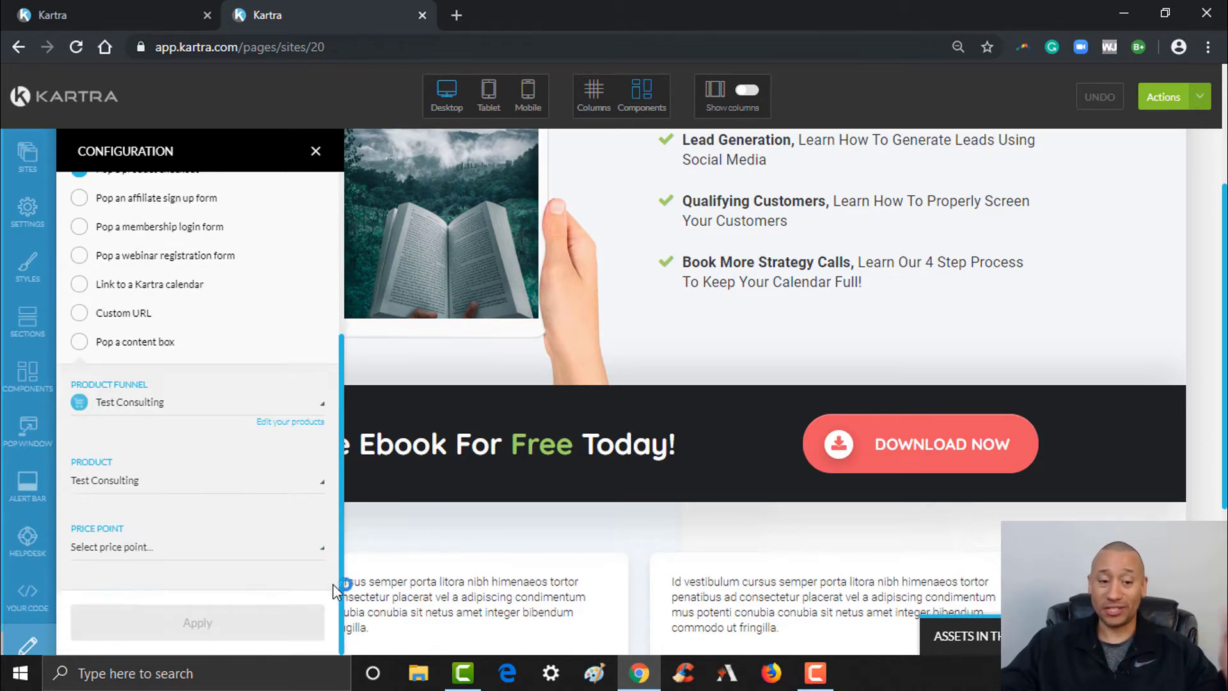
{"action": "left_click", "coordinate": [276, 549]}
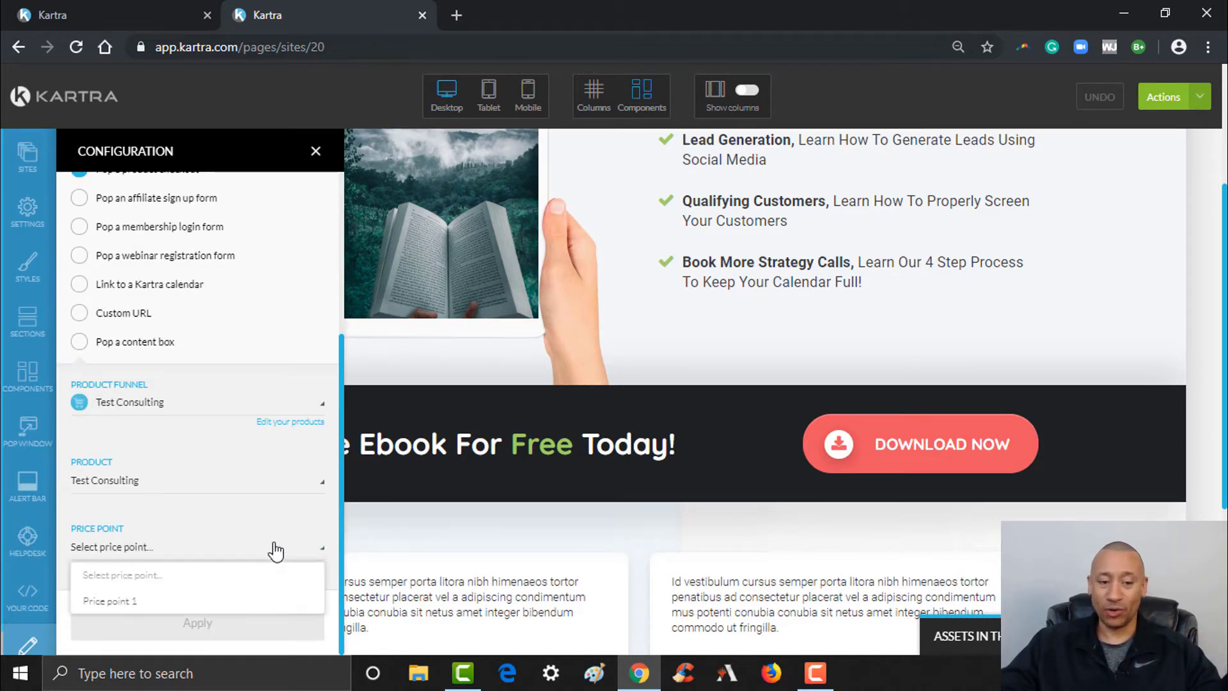
{"action": "left_click", "coordinate": [140, 604]}
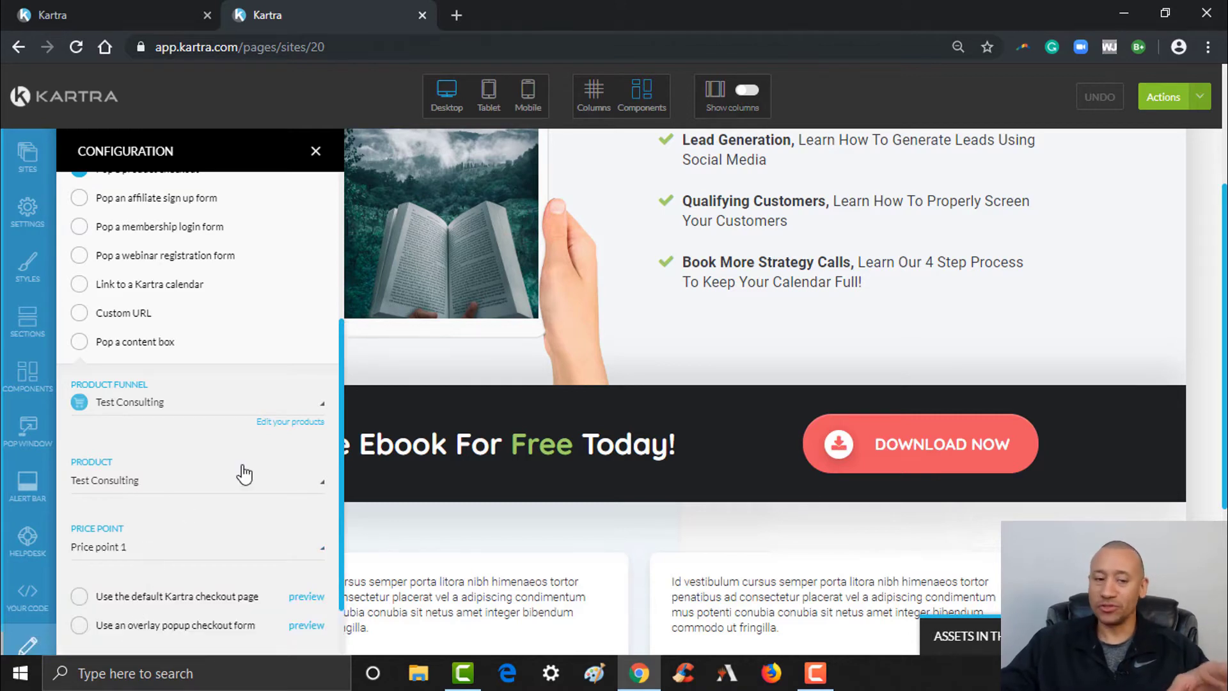
{"action": "scroll", "coordinate": [231, 489], "scroll_direction": "down", "scroll_amount": 1}
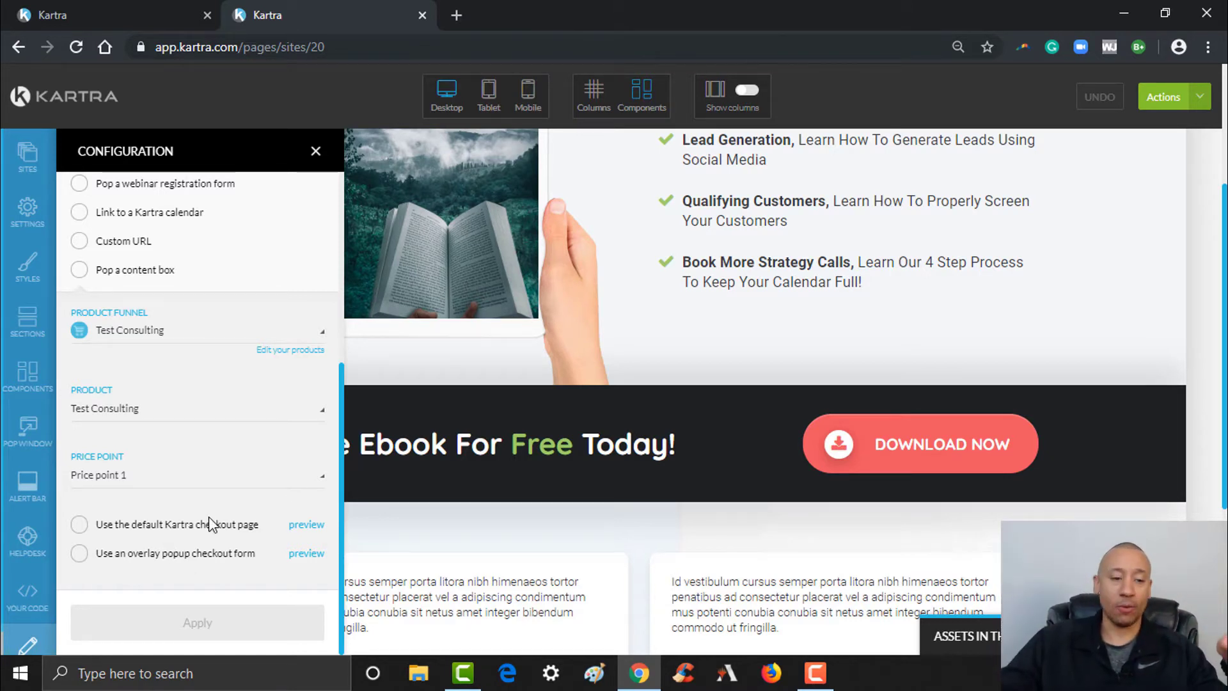
{"action": "left_click", "coordinate": [78, 552]}
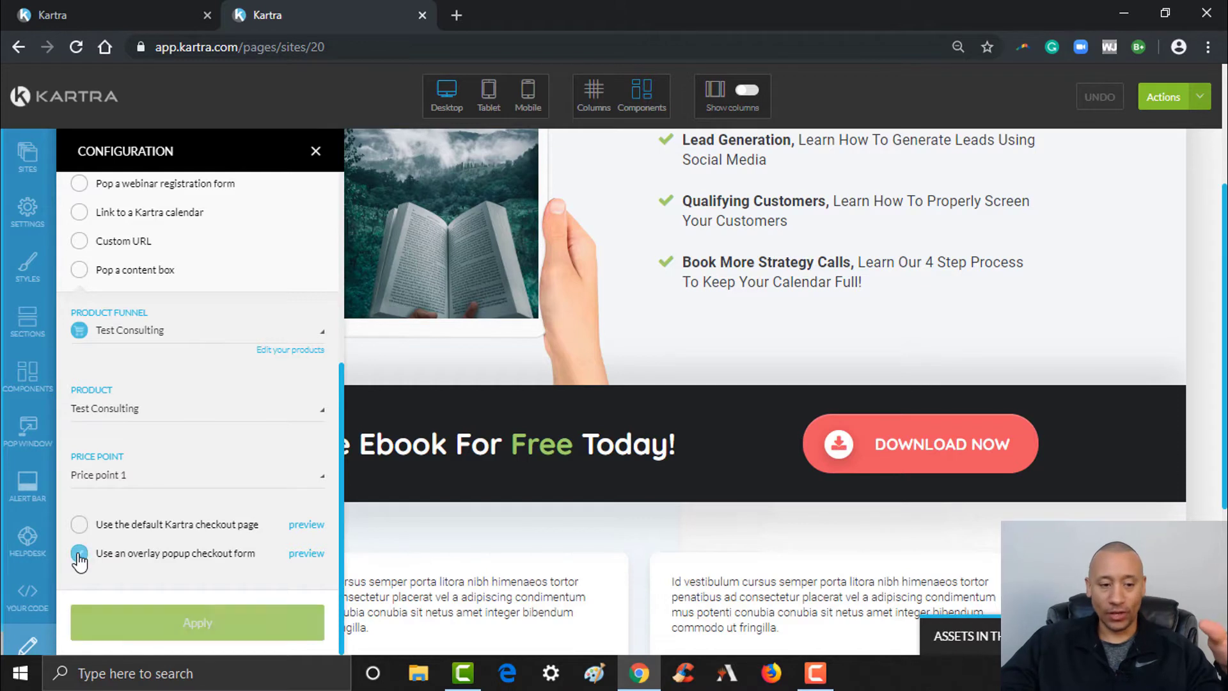
{"action": "left_click", "coordinate": [202, 621]}
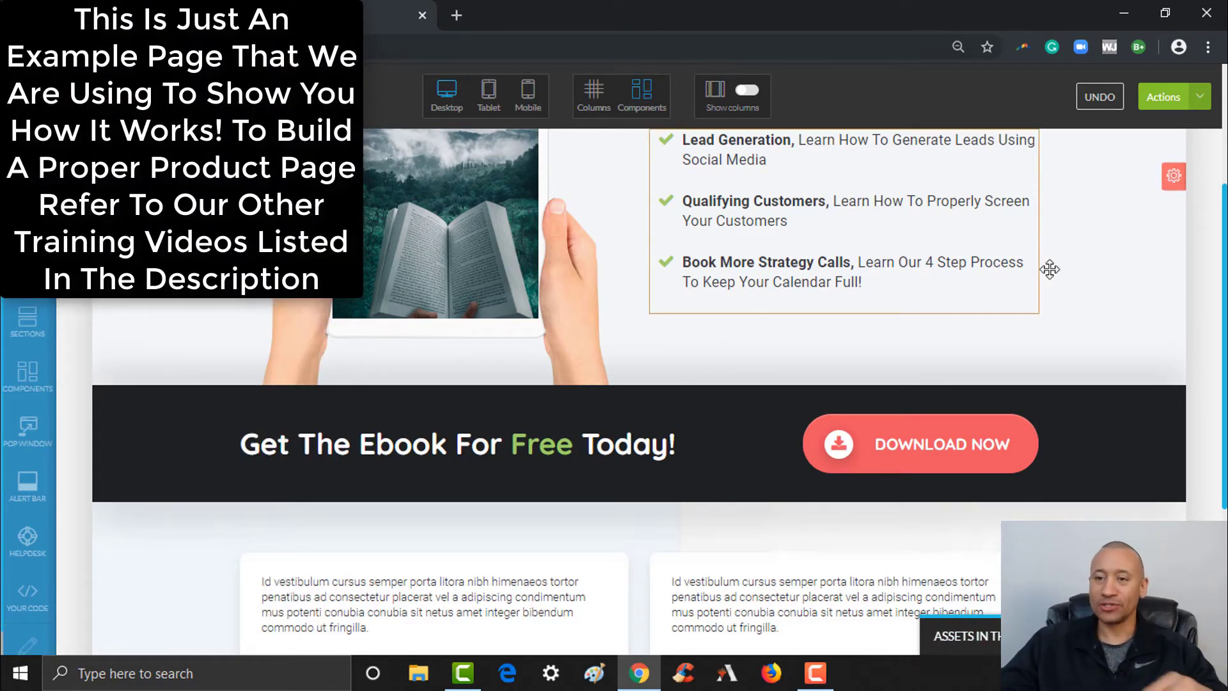
Step: Save the page's progress and publish it live
{"action": "left_click", "coordinate": [1200, 100]}
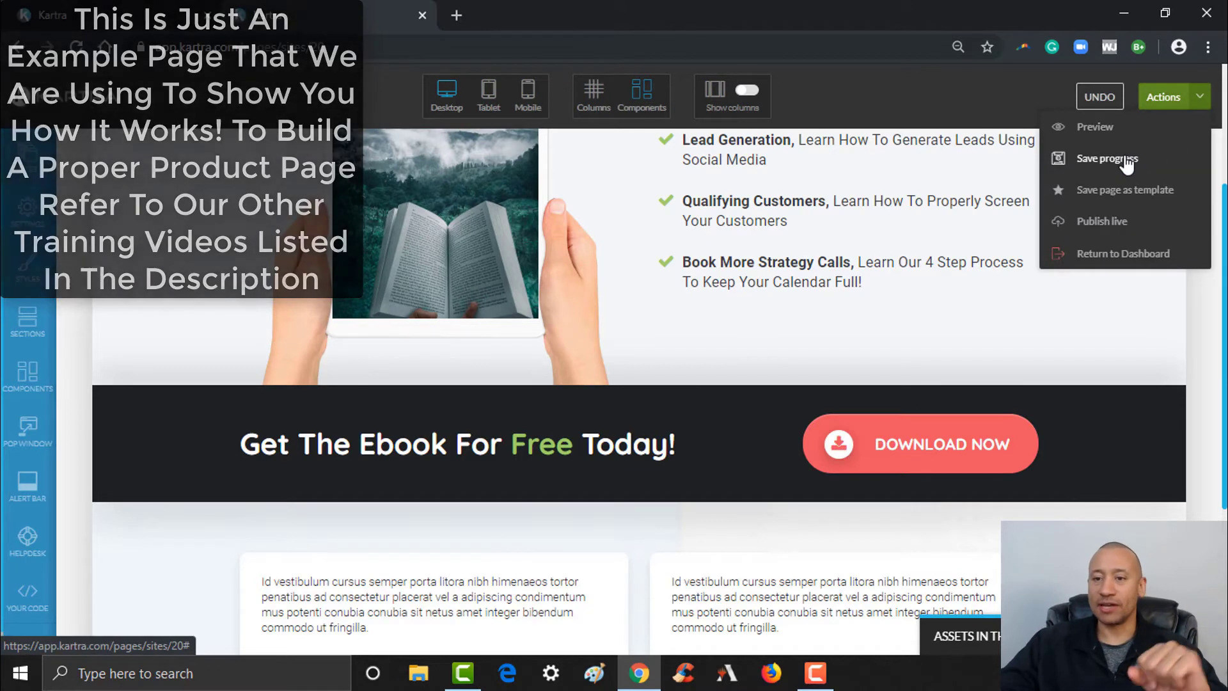
{"action": "left_click", "coordinate": [1126, 160]}
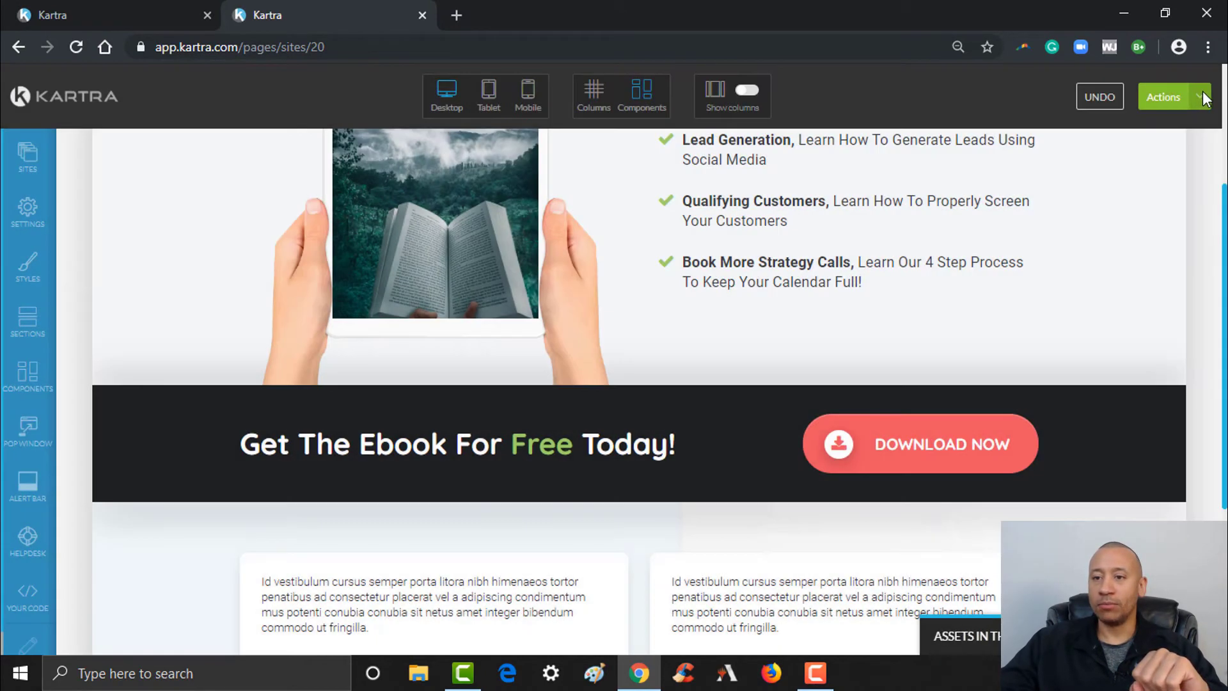
{"action": "left_click", "coordinate": [1201, 97]}
{"action": "left_click", "coordinate": [1110, 223]}
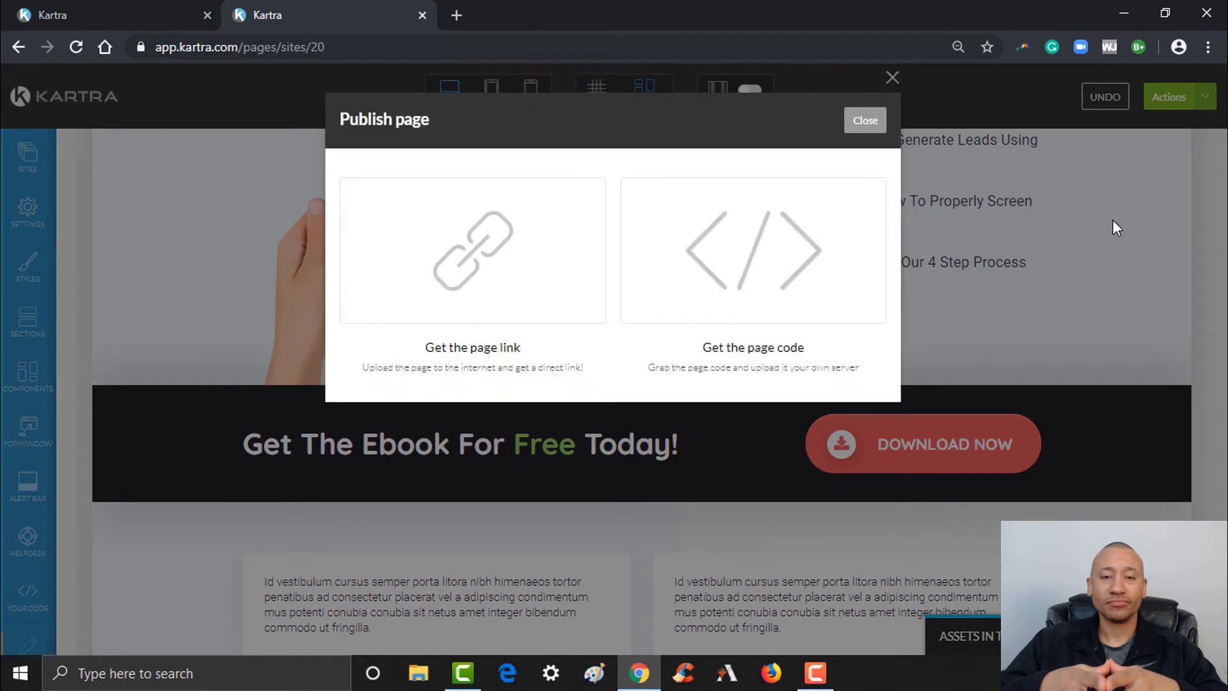
Step: Get the page's public link and select its URL for copying
{"action": "left_click", "coordinate": [481, 309]}
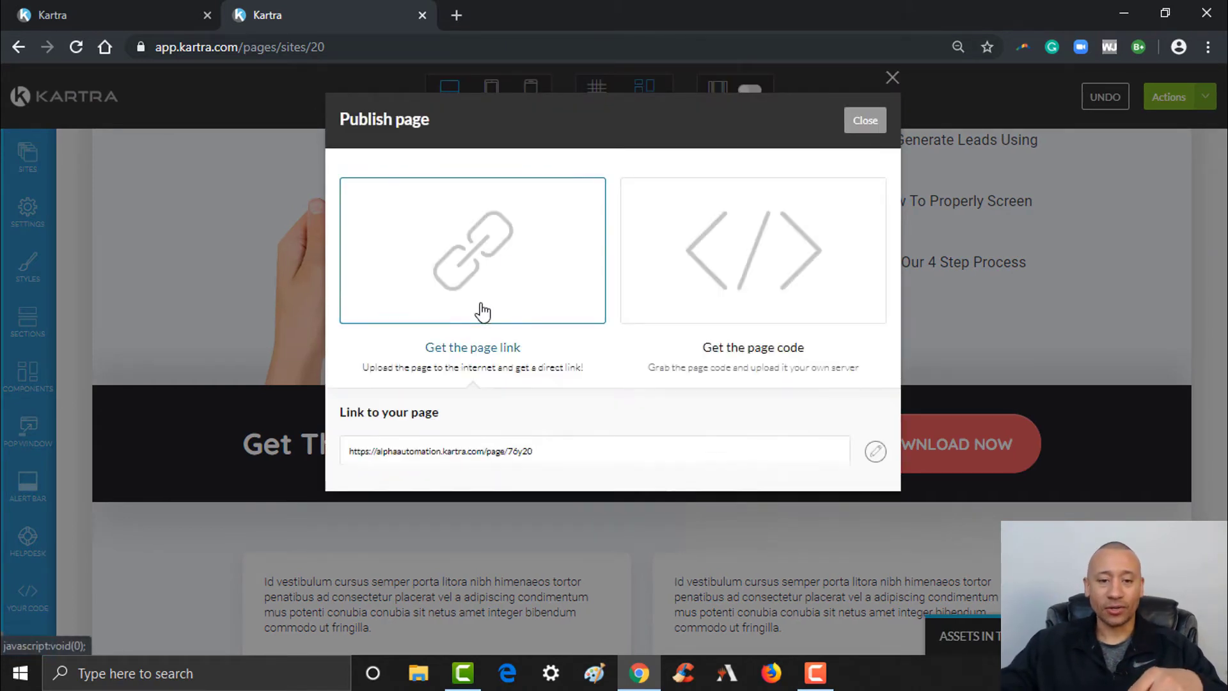
{"action": "left_click_drag", "start_coordinate": [584, 458], "coordinate": [389, 459]}
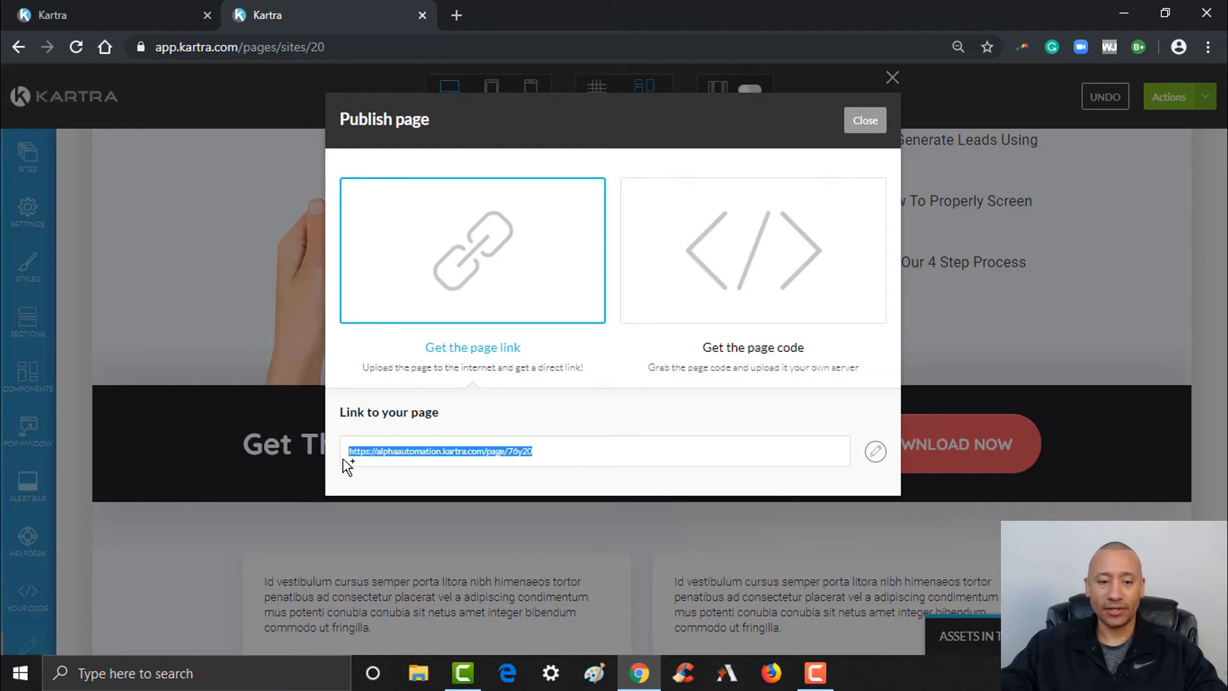
{"action": "left_click", "coordinate": [459, 16]}
Step: Load the live page URL and check DOWNLOAD NOW pops the USD 147.00 checkout
{"action": "type", "text": "https://alphaautomation.kartra.com/page/76y20"}
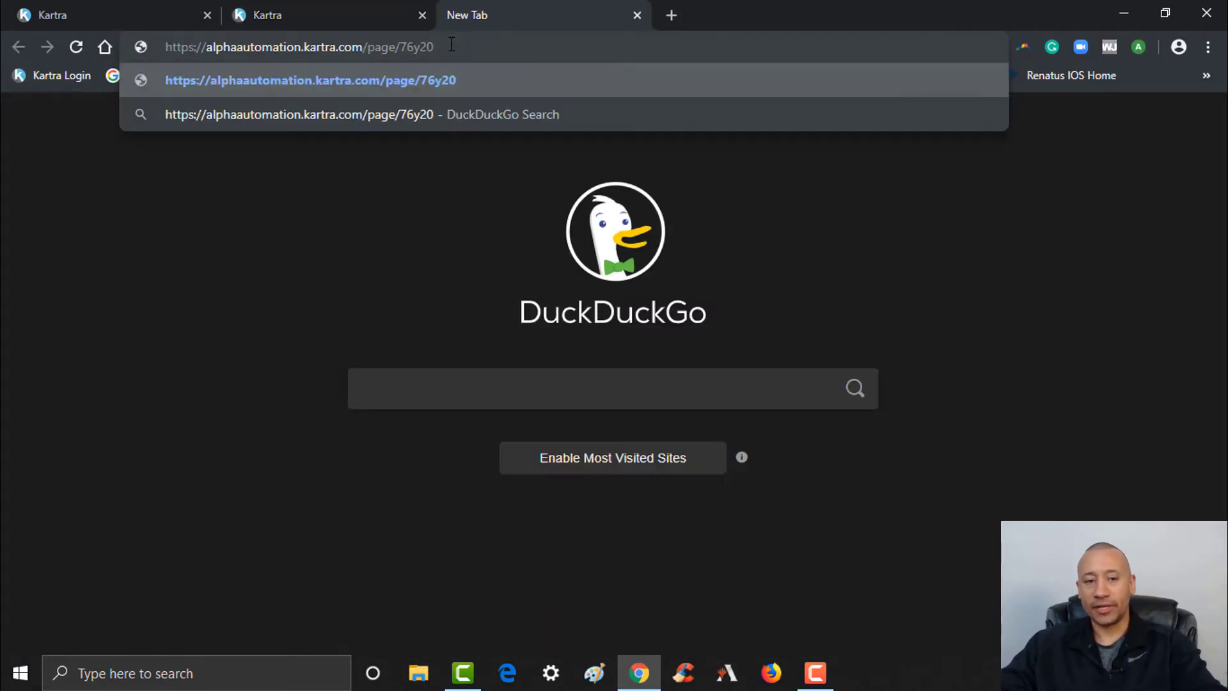
{"action": "key", "text": "Return"}
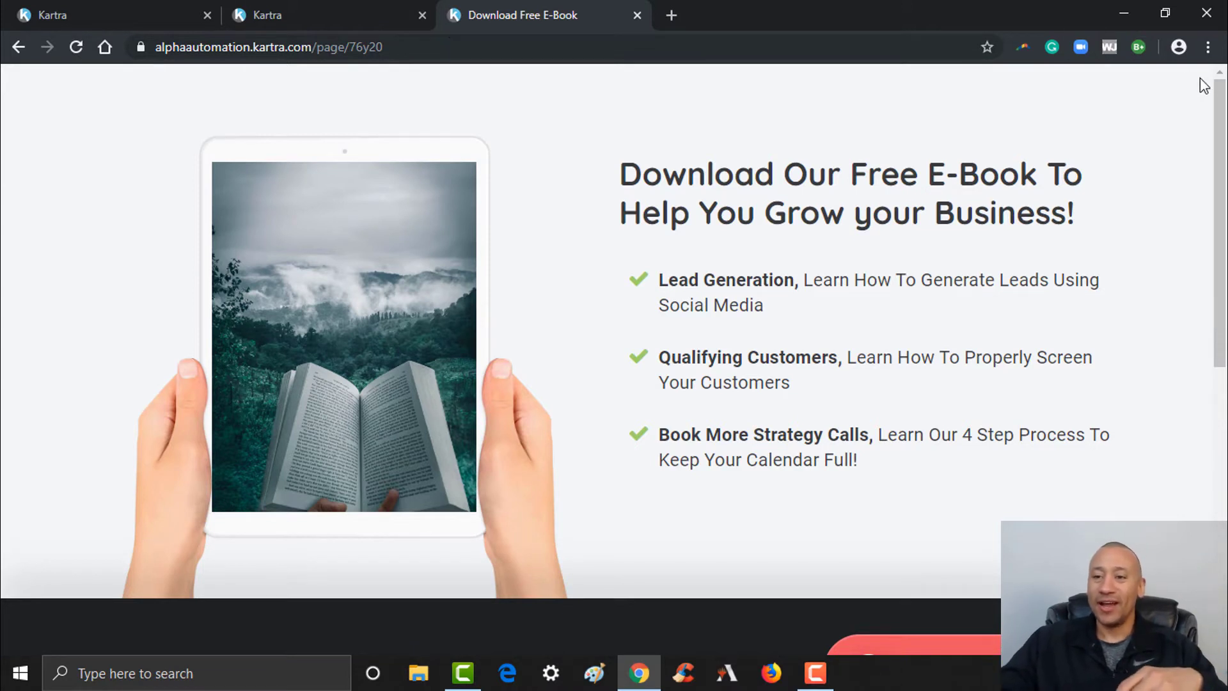
{"action": "scroll", "coordinate": [1209, 90], "scroll_direction": "down", "scroll_amount": 3}
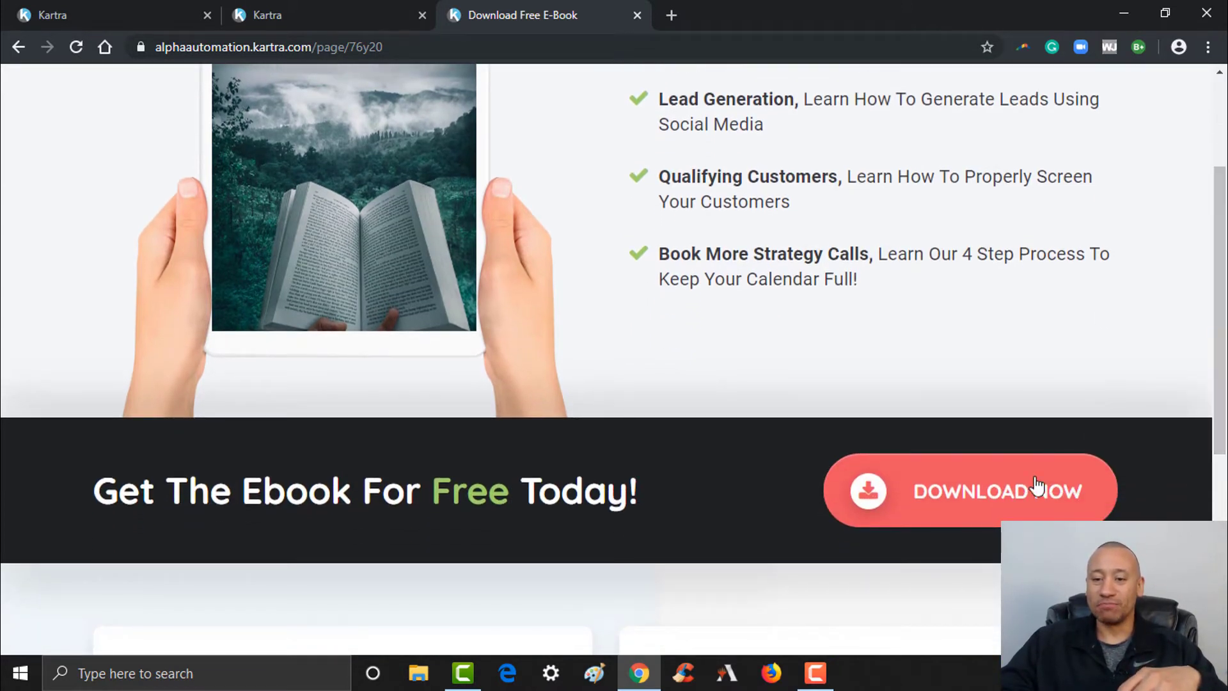
{"action": "left_click", "coordinate": [1037, 486]}
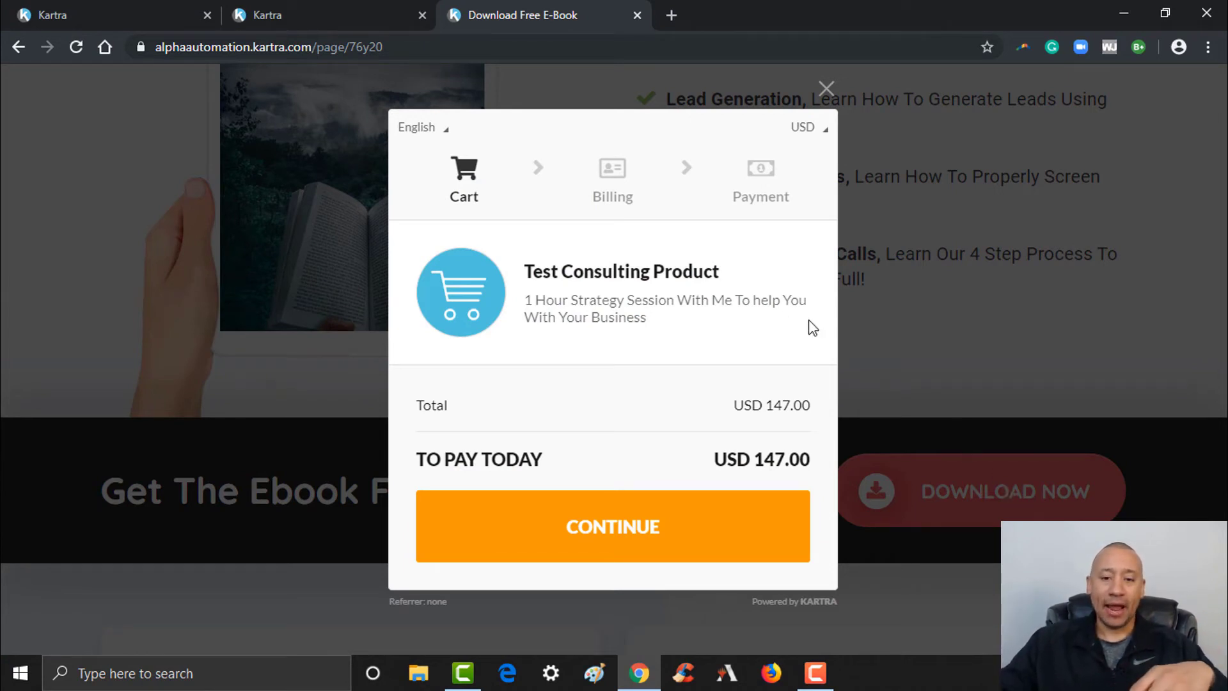
Step: Advance the live checkout through billing to payment, trying PayPal then keeping Credit Card
{"action": "left_click", "coordinate": [595, 541]}
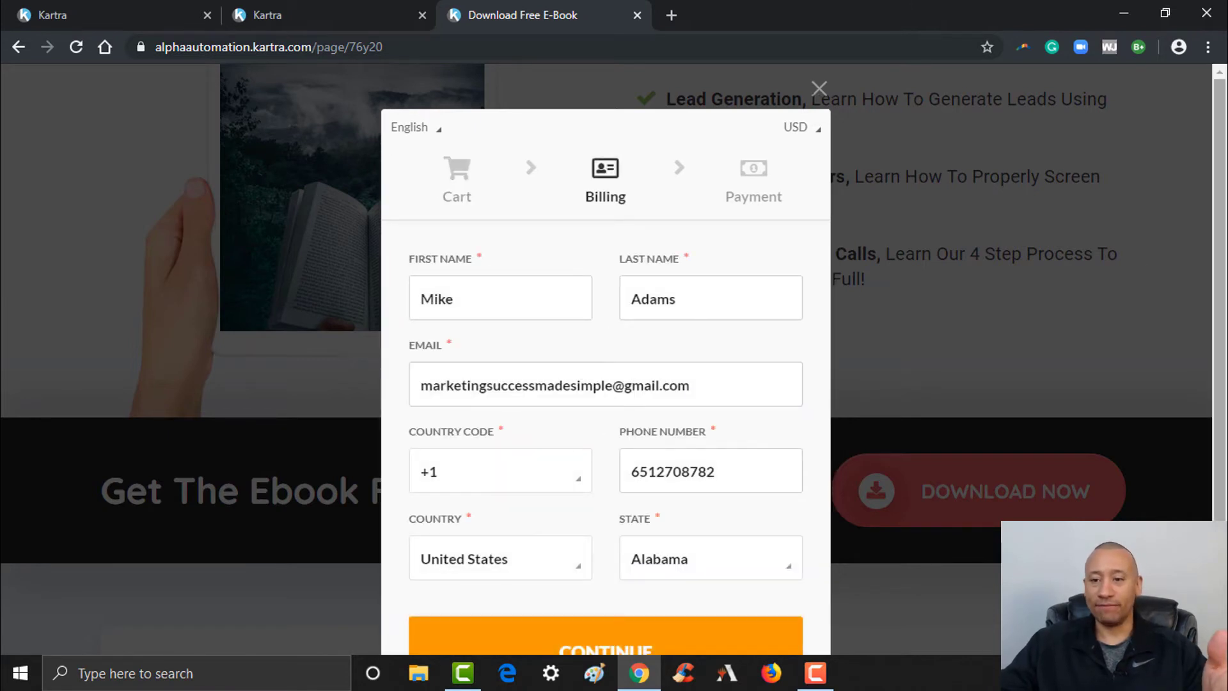
{"action": "scroll", "coordinate": [1221, 316], "scroll_direction": "down", "scroll_amount": 2}
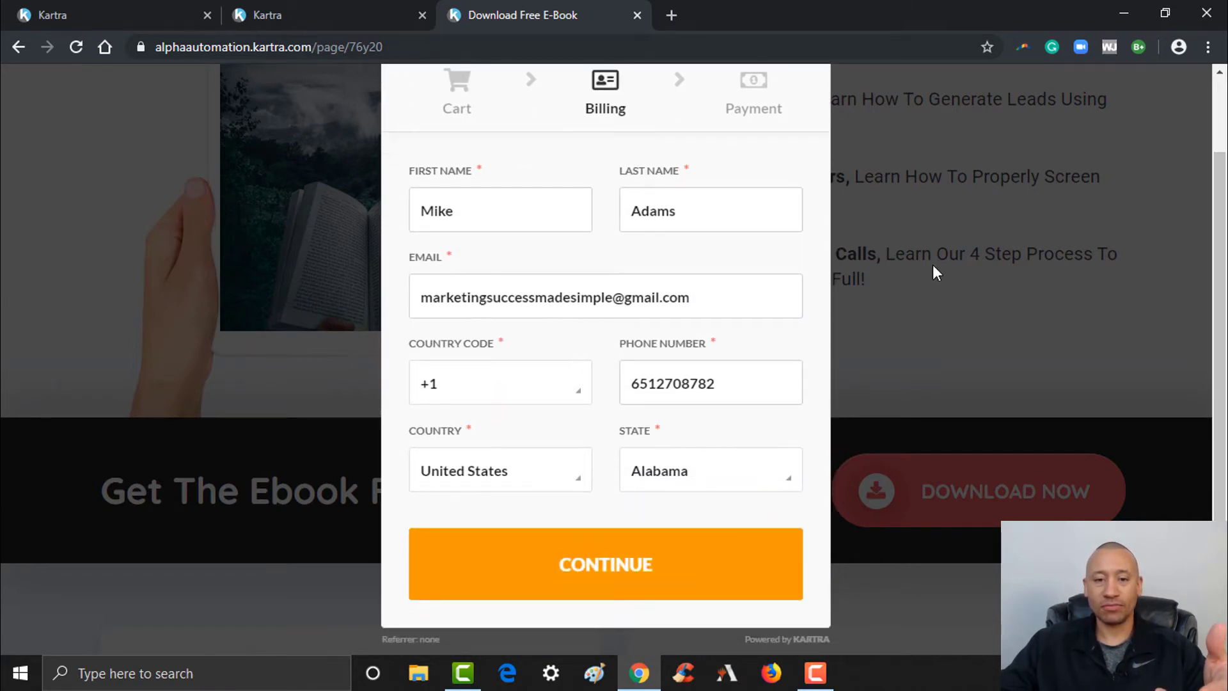
{"action": "left_click", "coordinate": [613, 565]}
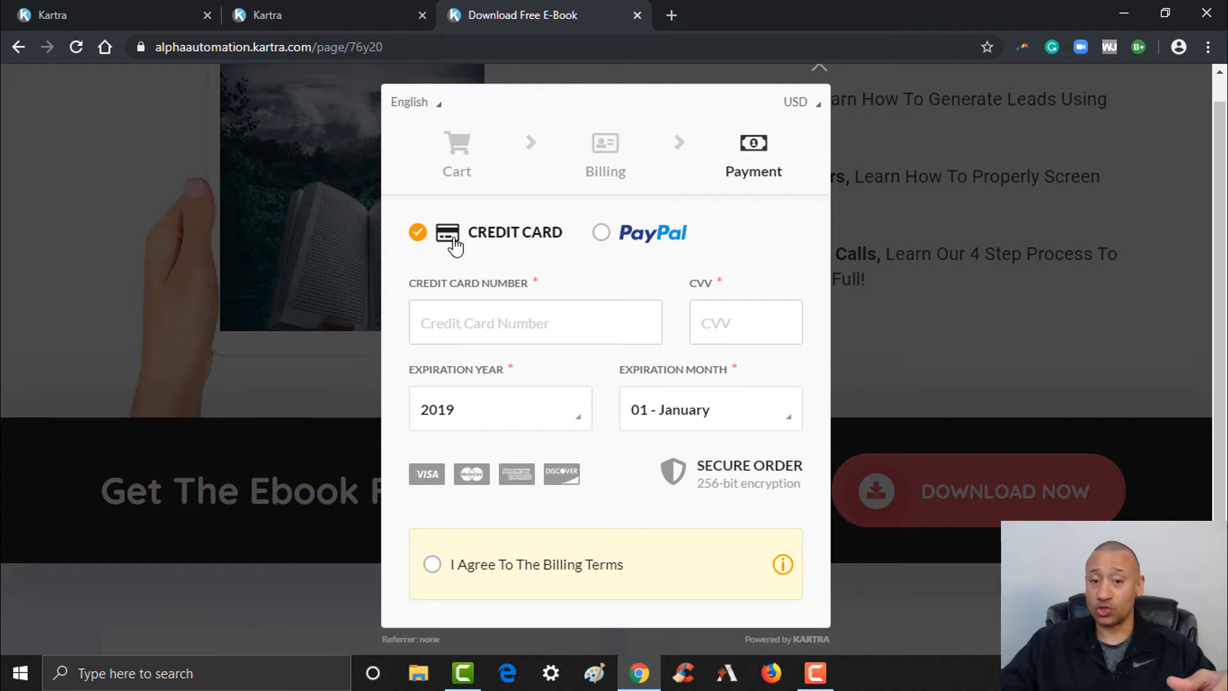
{"action": "left_click", "coordinate": [602, 234]}
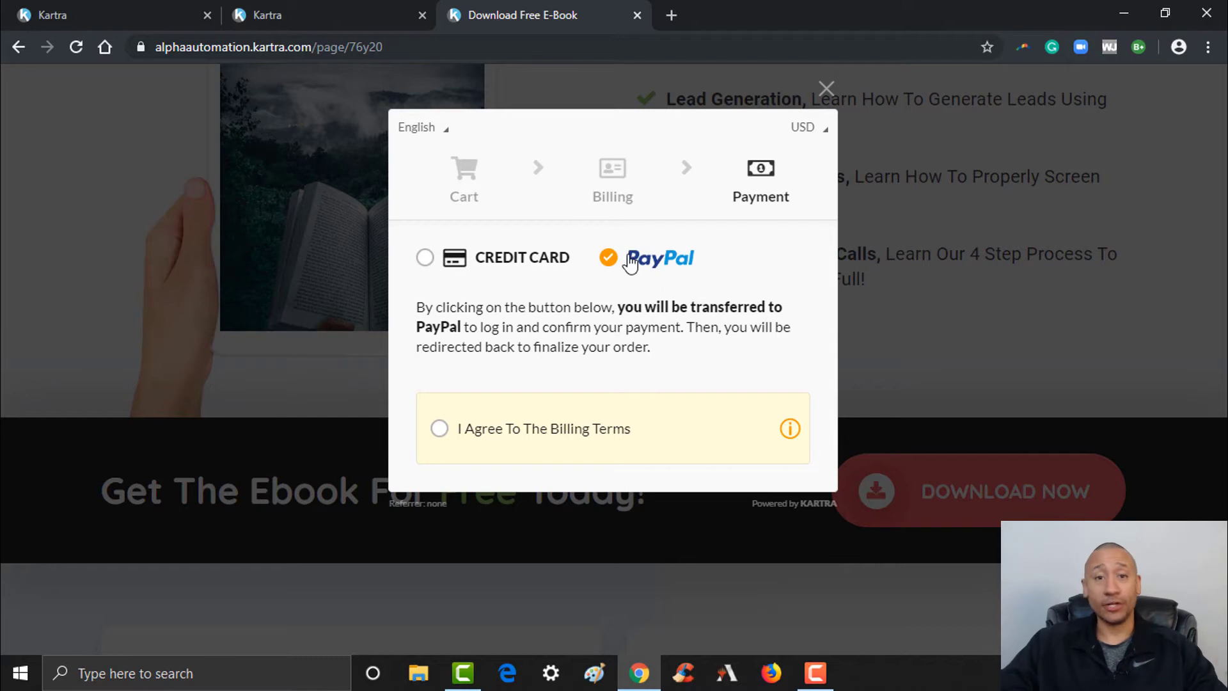
{"action": "left_click", "coordinate": [426, 259]}
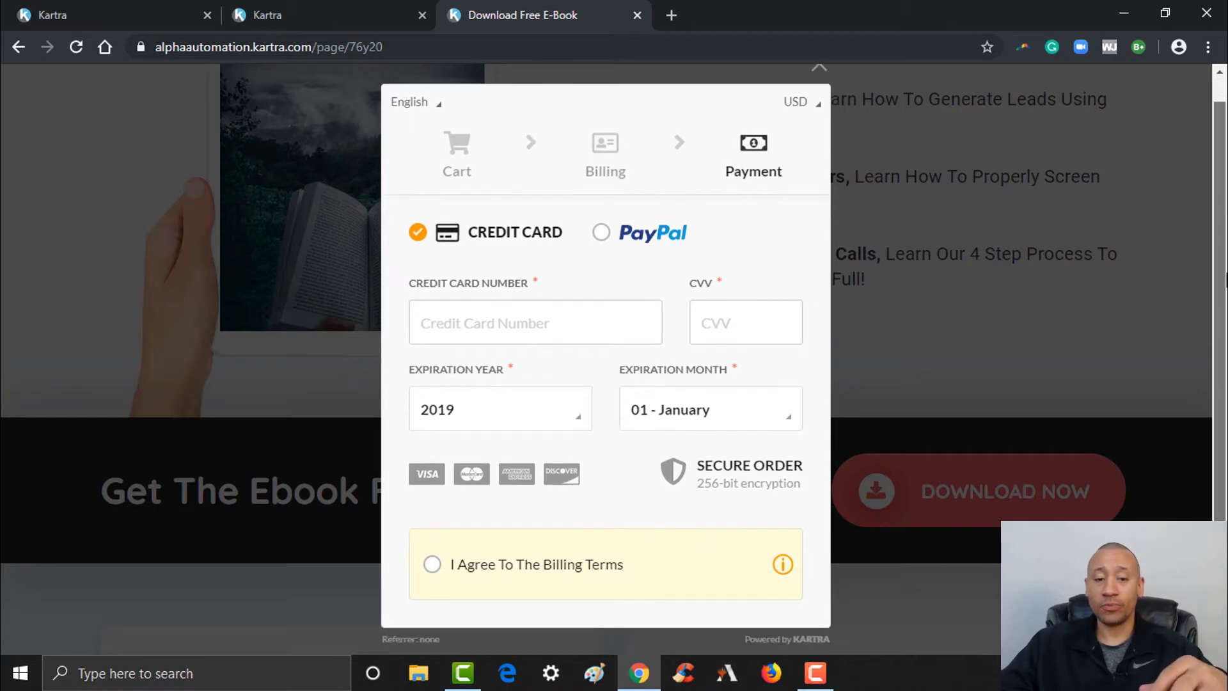
Step: Accept 'I Agree To The Billing Terms' and return to the Test Consulting products dashboard
{"action": "scroll", "coordinate": [640, 416], "scroll_direction": "down", "scroll_amount": 1}
{"action": "mouse_move", "coordinate": [582, 582]}
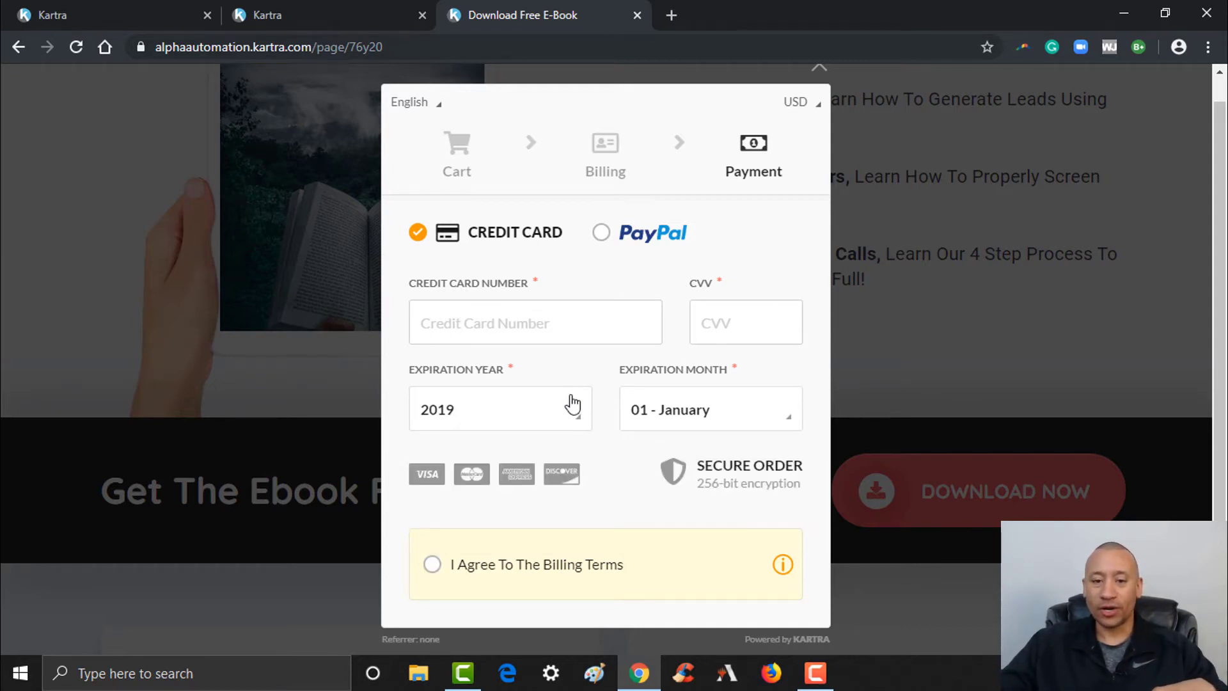
{"action": "mouse_move", "coordinate": [508, 576]}
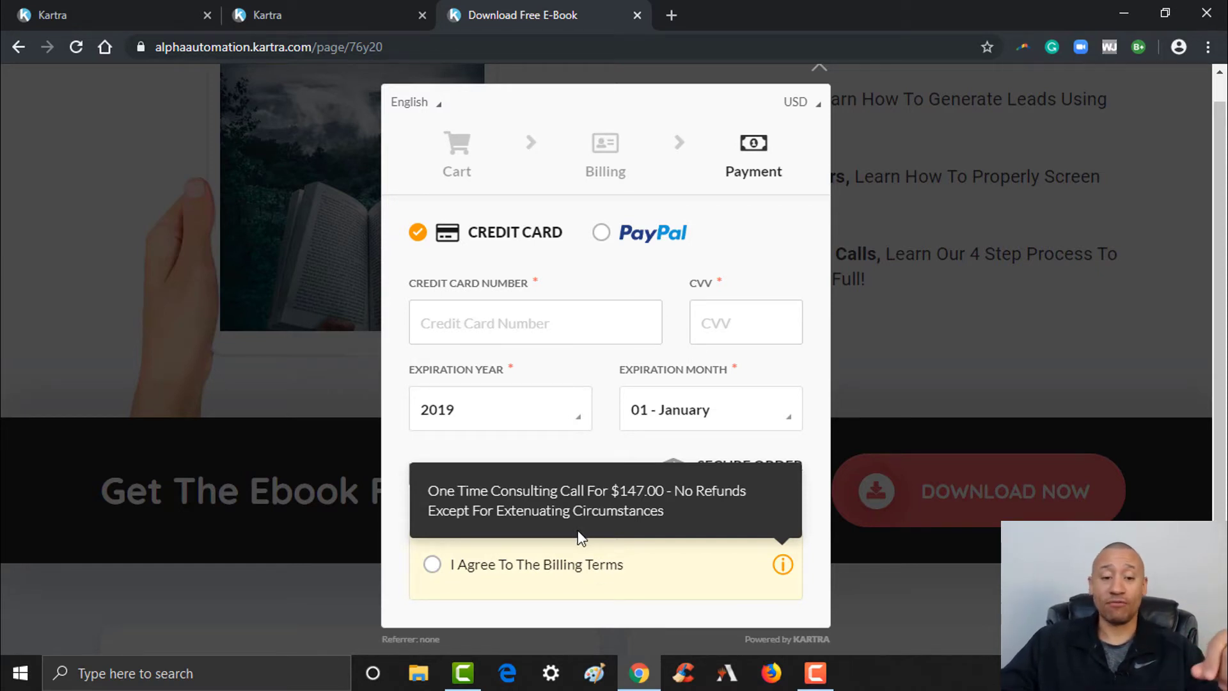
{"action": "left_click", "coordinate": [433, 564]}
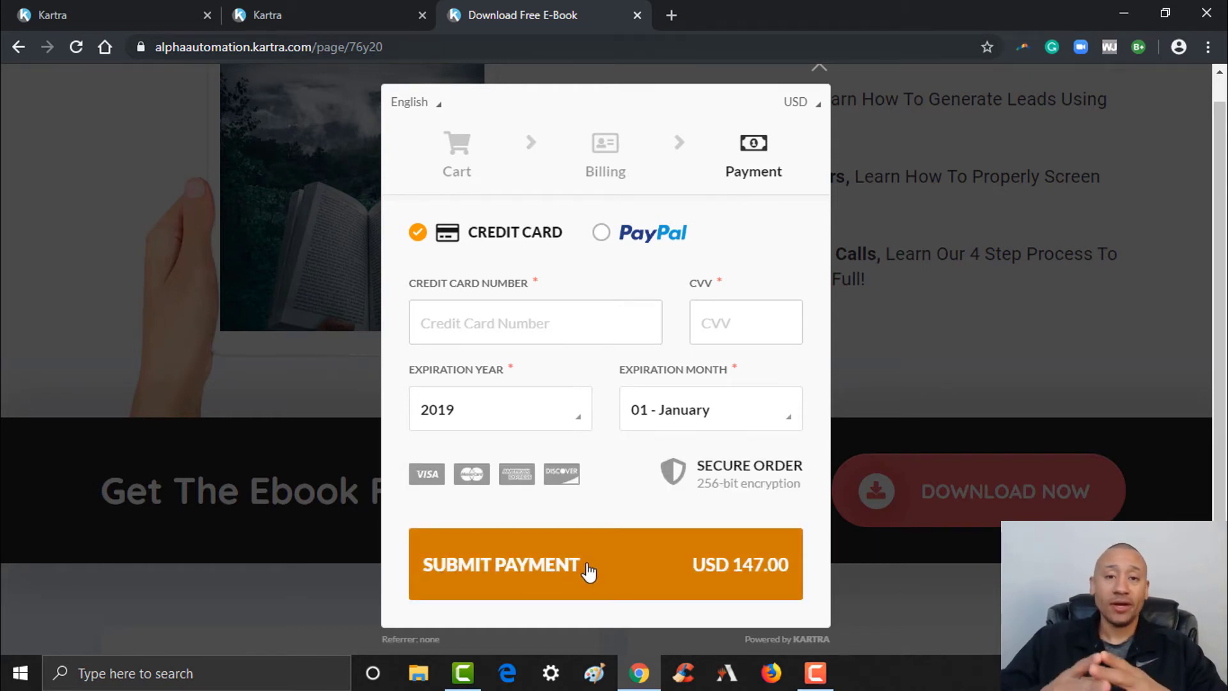
{"action": "left_click", "coordinate": [173, 4]}
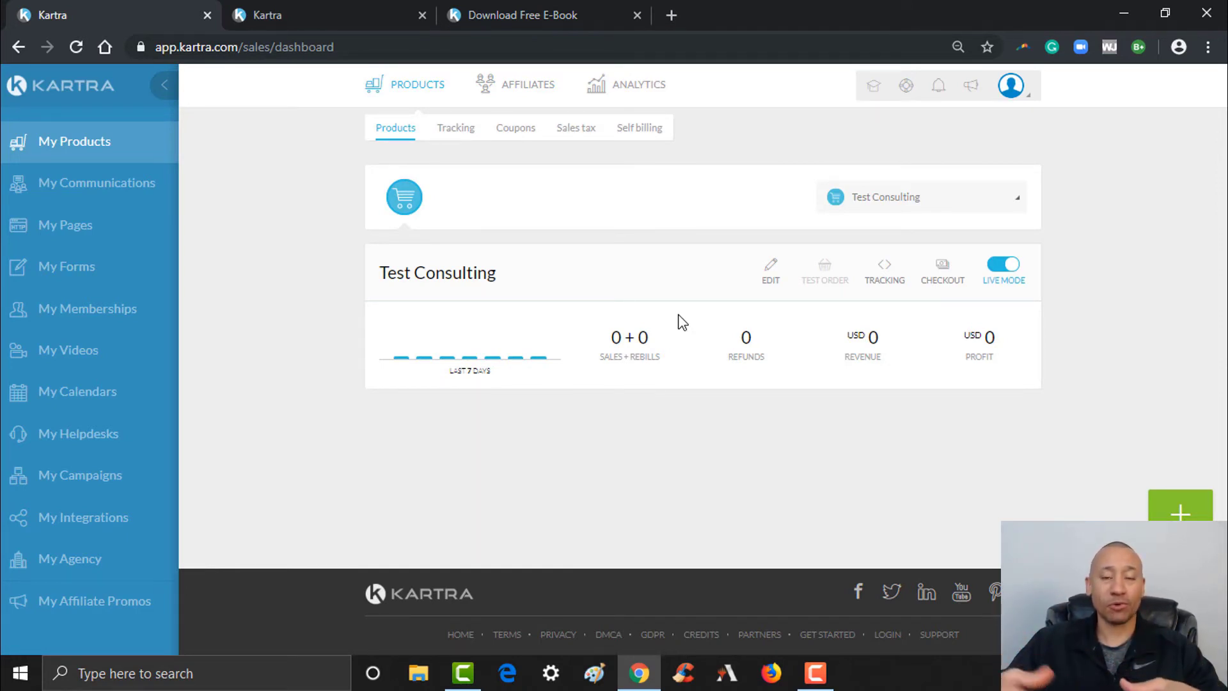
Step: Close the editor's Publish page dialog and return to the live page's USD 147.00 checkout
{"action": "left_click", "coordinate": [336, 2]}
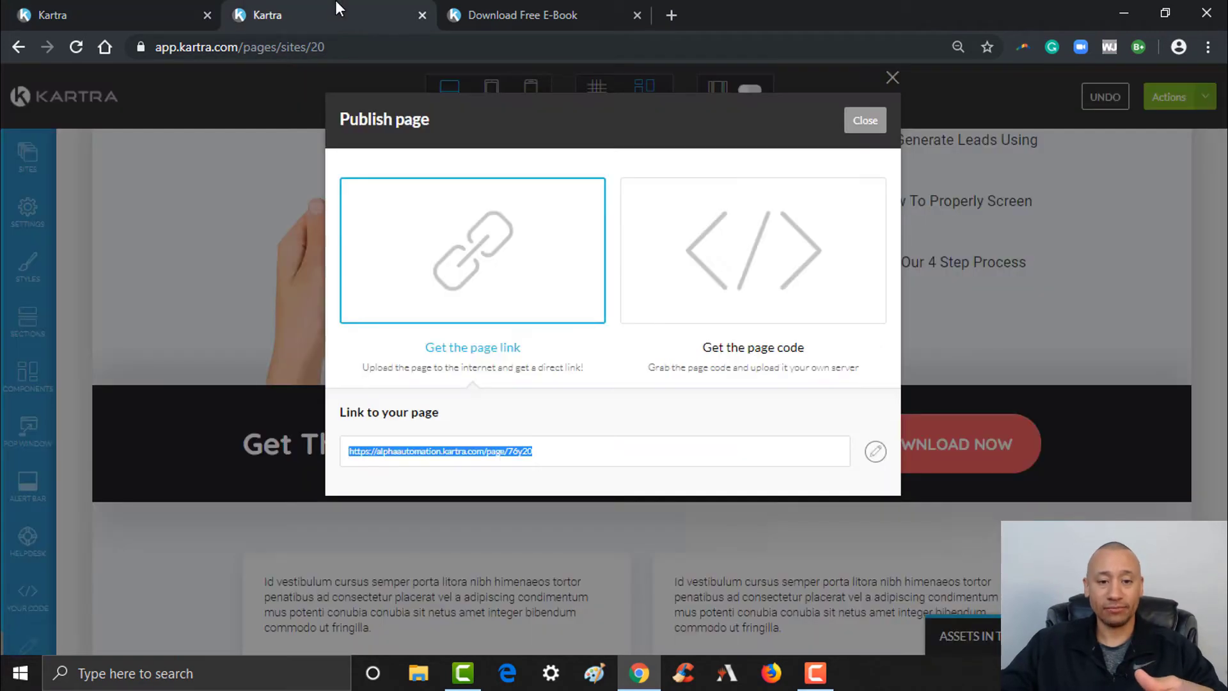
{"action": "left_click", "coordinate": [873, 121]}
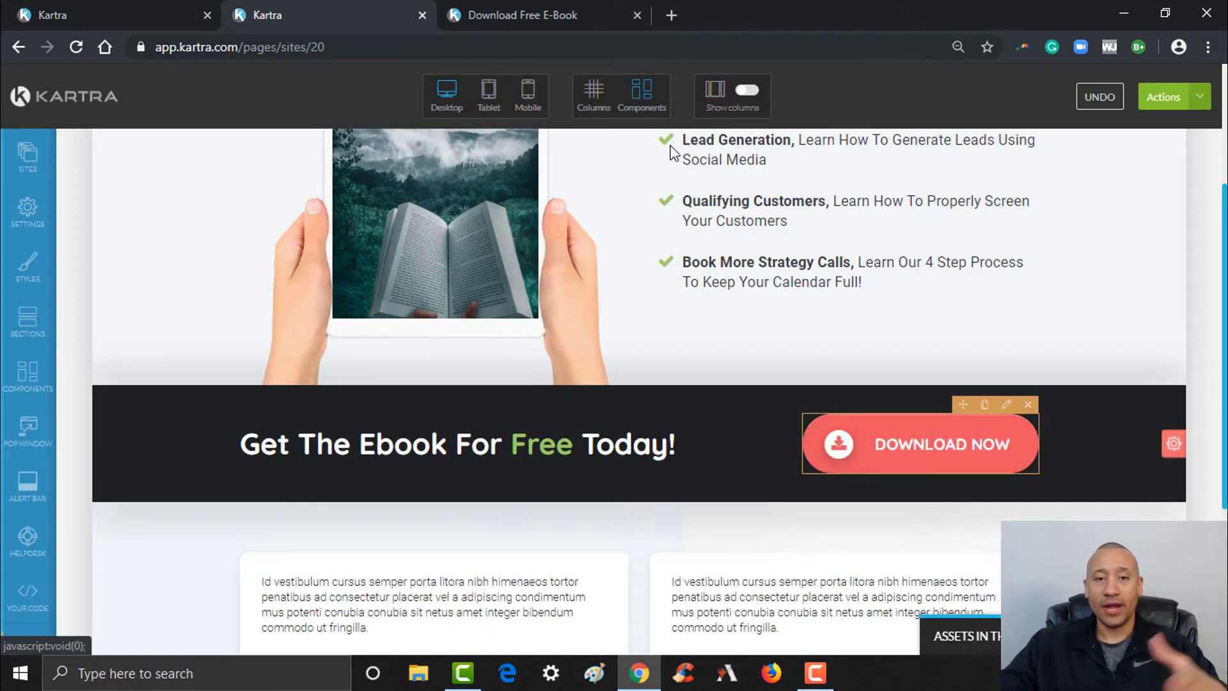
{"action": "left_click", "coordinate": [589, 7]}
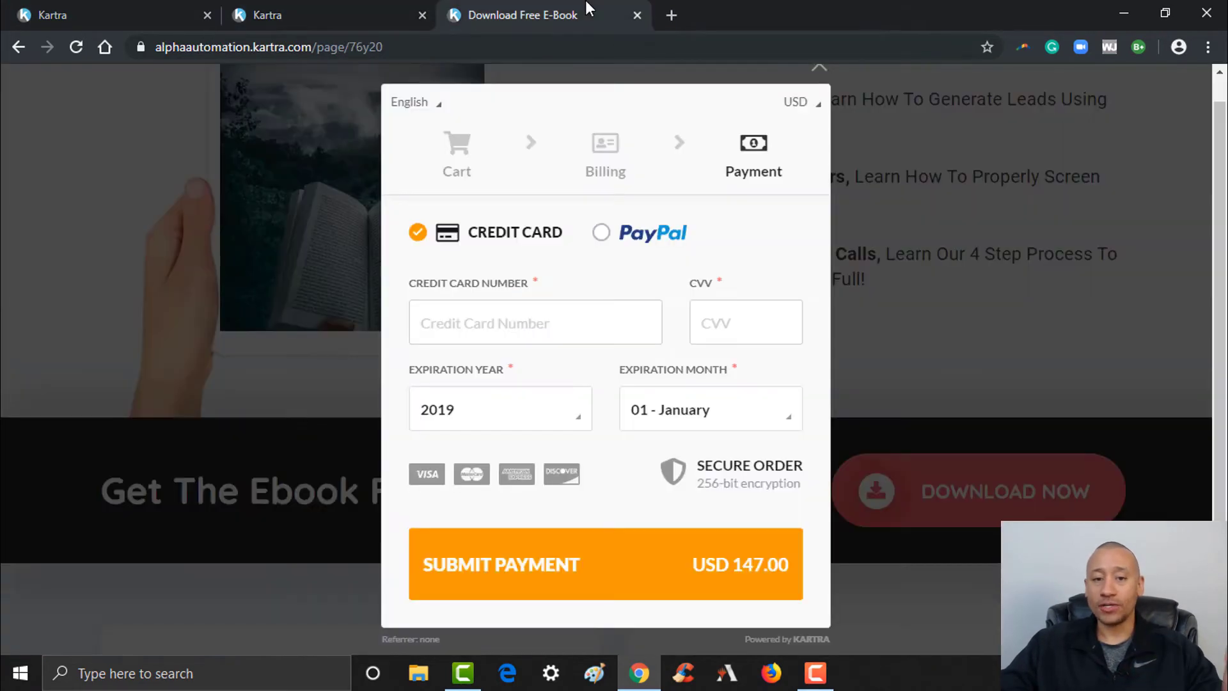
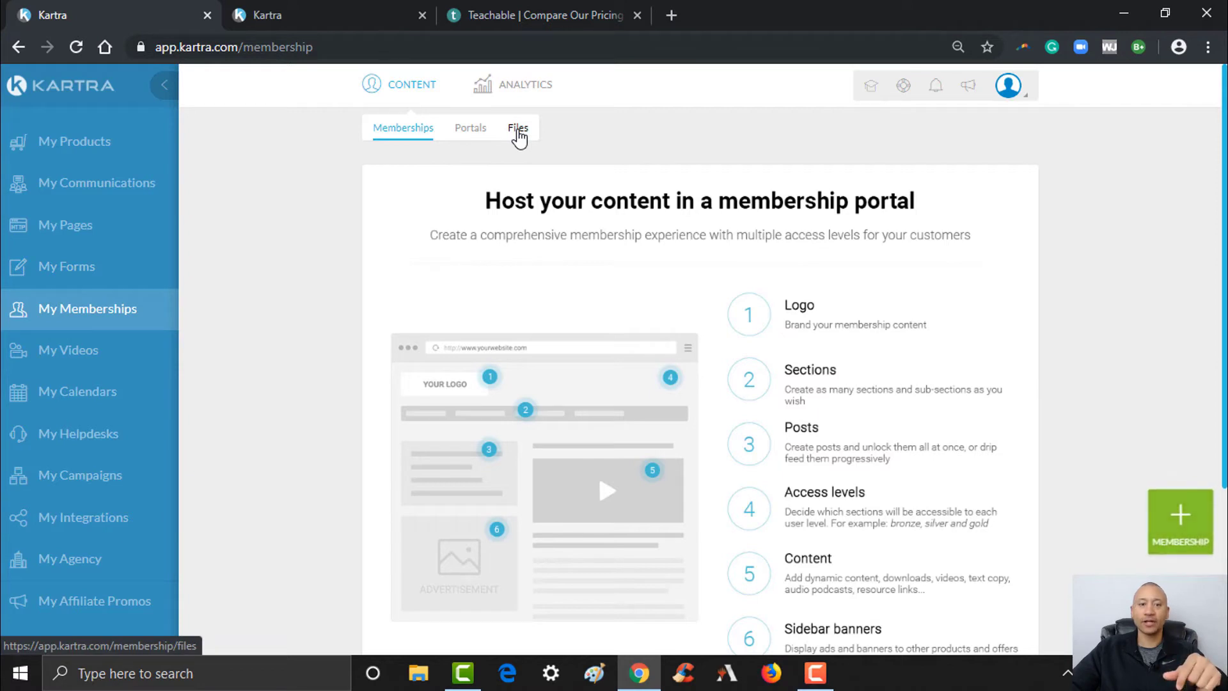
Step: Open the File upload dialog from the Files page under Content
{"action": "left_click", "coordinate": [518, 130]}
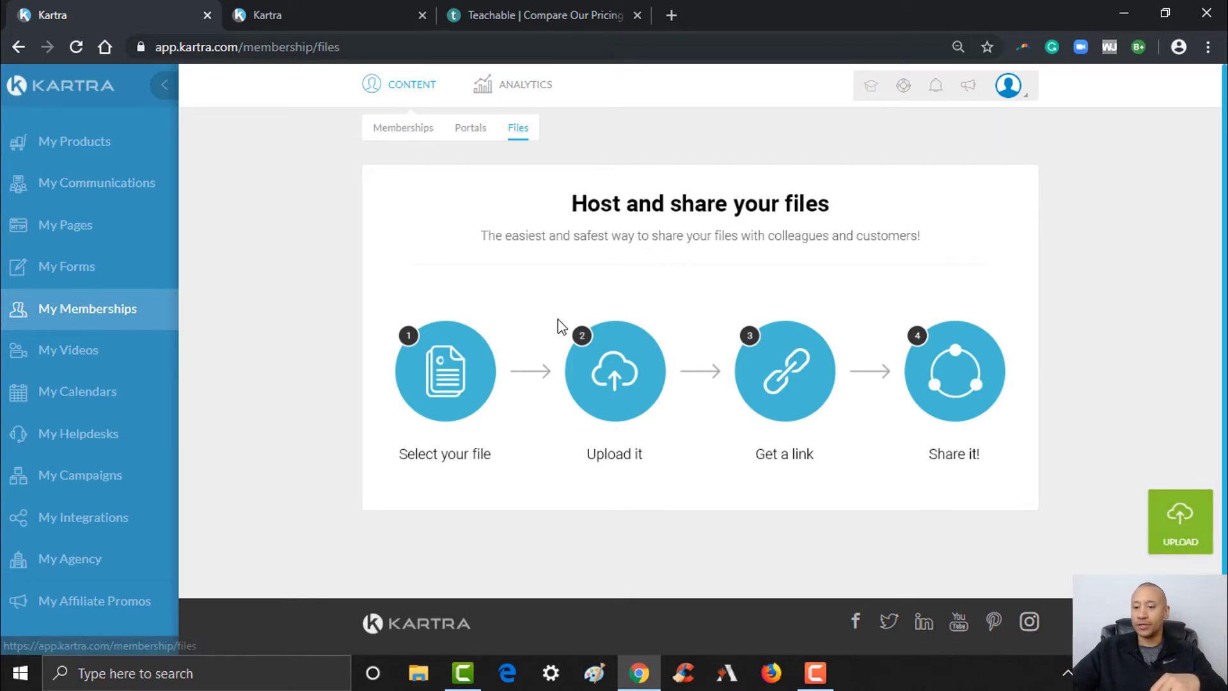
{"action": "left_click", "coordinate": [1181, 530]}
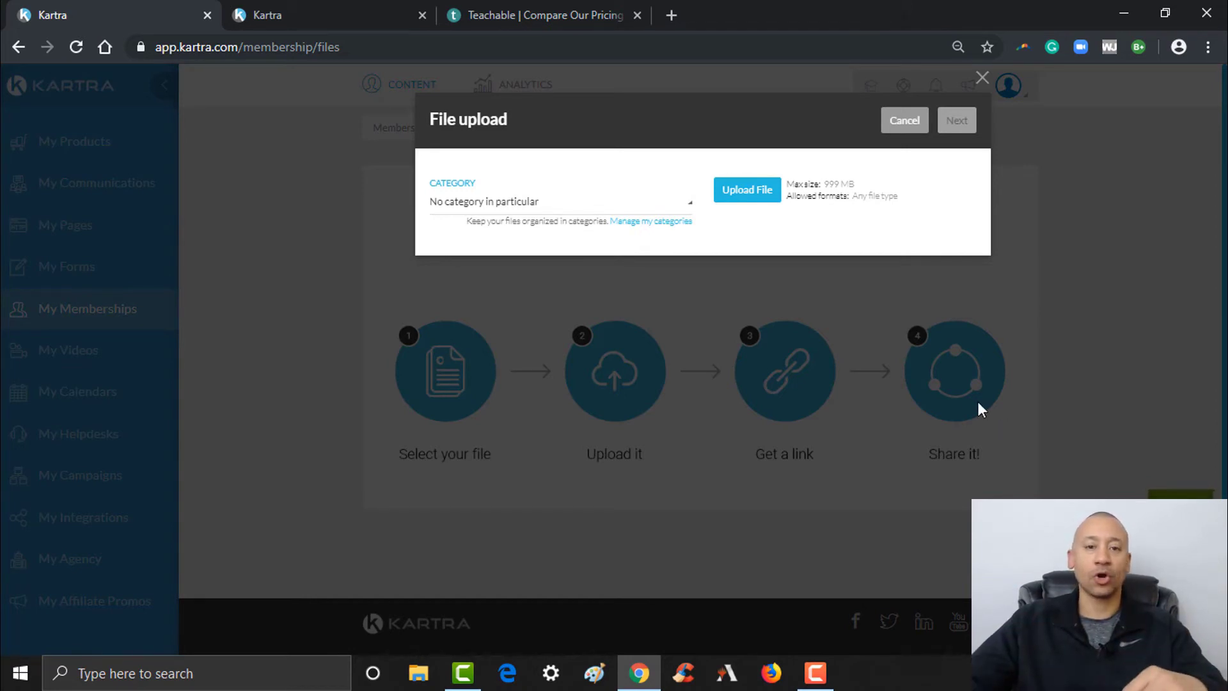
Step: Set the upload category to 'No category in particular' and choose The Four Vital Currencies from the Desktop
{"action": "left_click", "coordinate": [584, 211]}
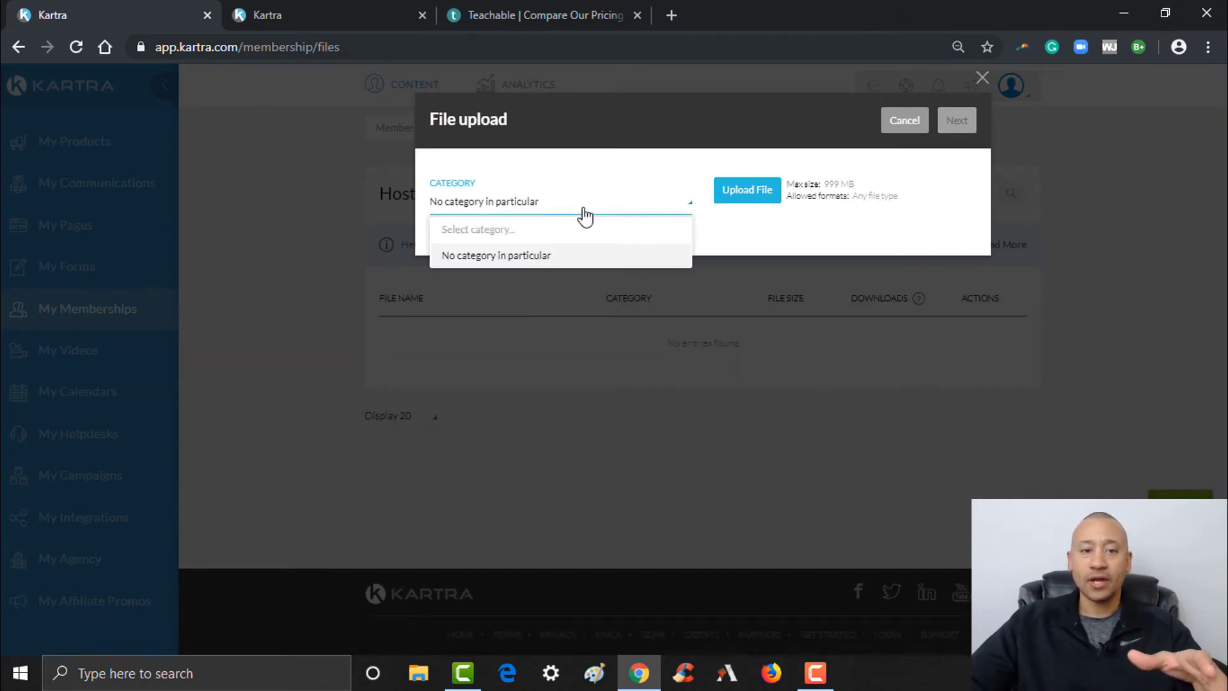
{"action": "left_click", "coordinate": [537, 256]}
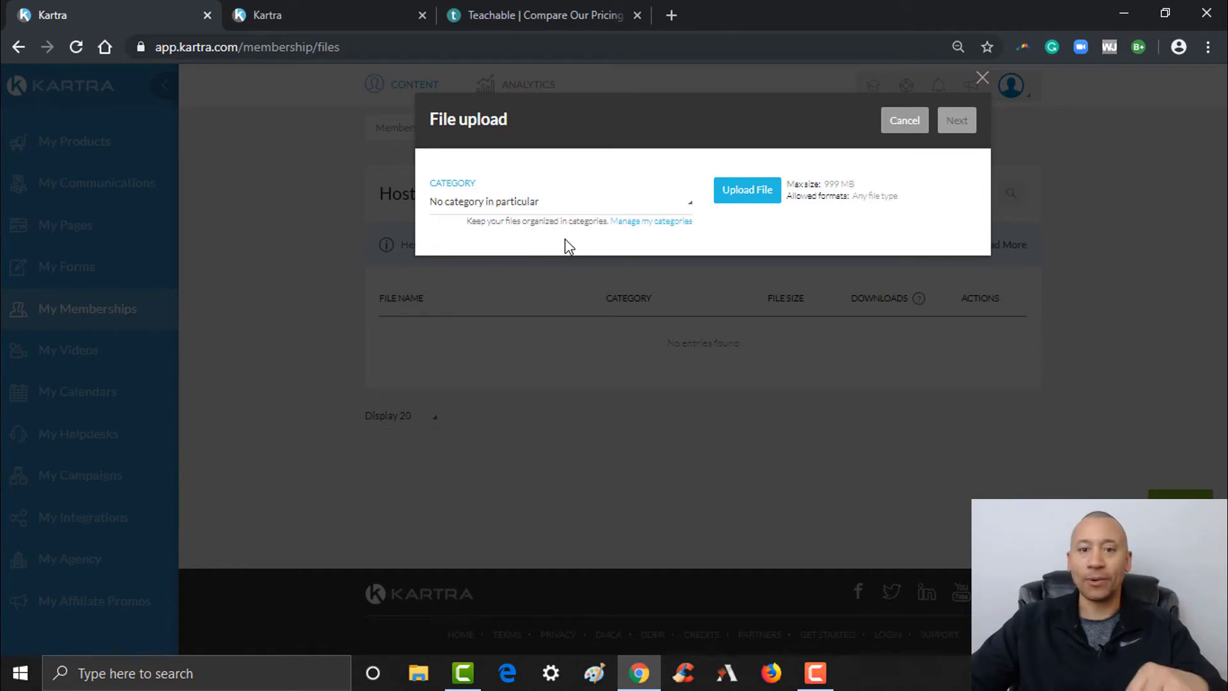
{"action": "left_click", "coordinate": [753, 203]}
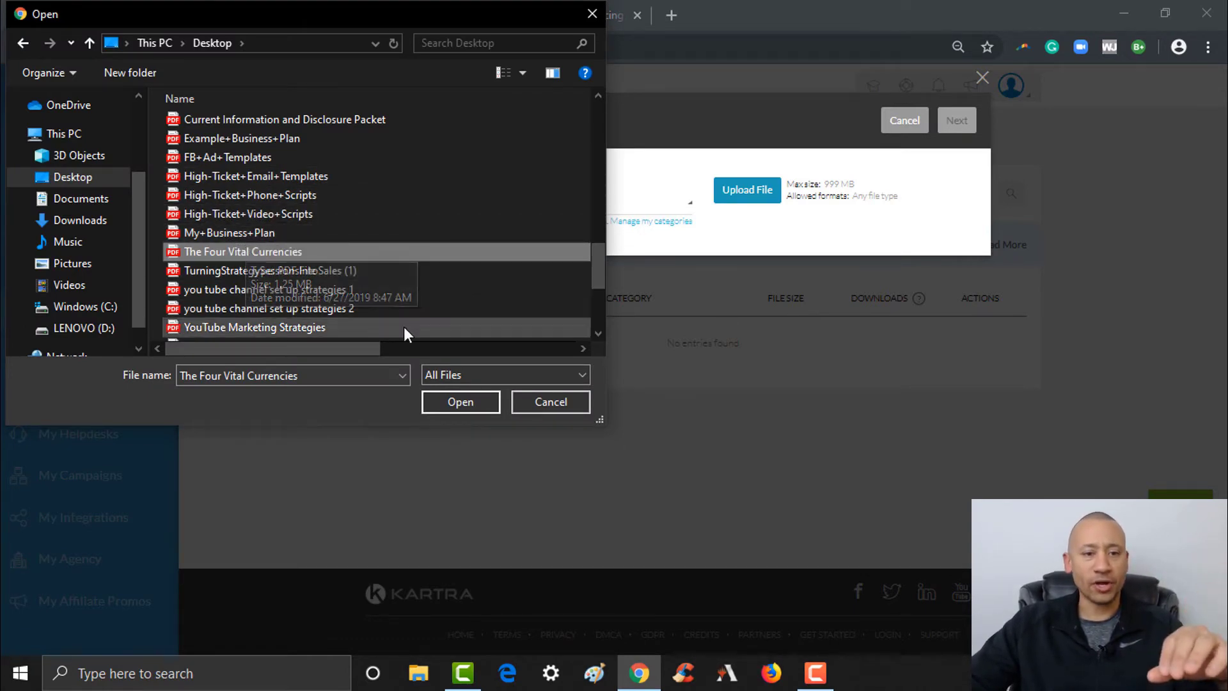
Step: Upload The Four Vital Currencies PDF, removing '.pdf' from its name before adding it
{"action": "left_click", "coordinate": [453, 404]}
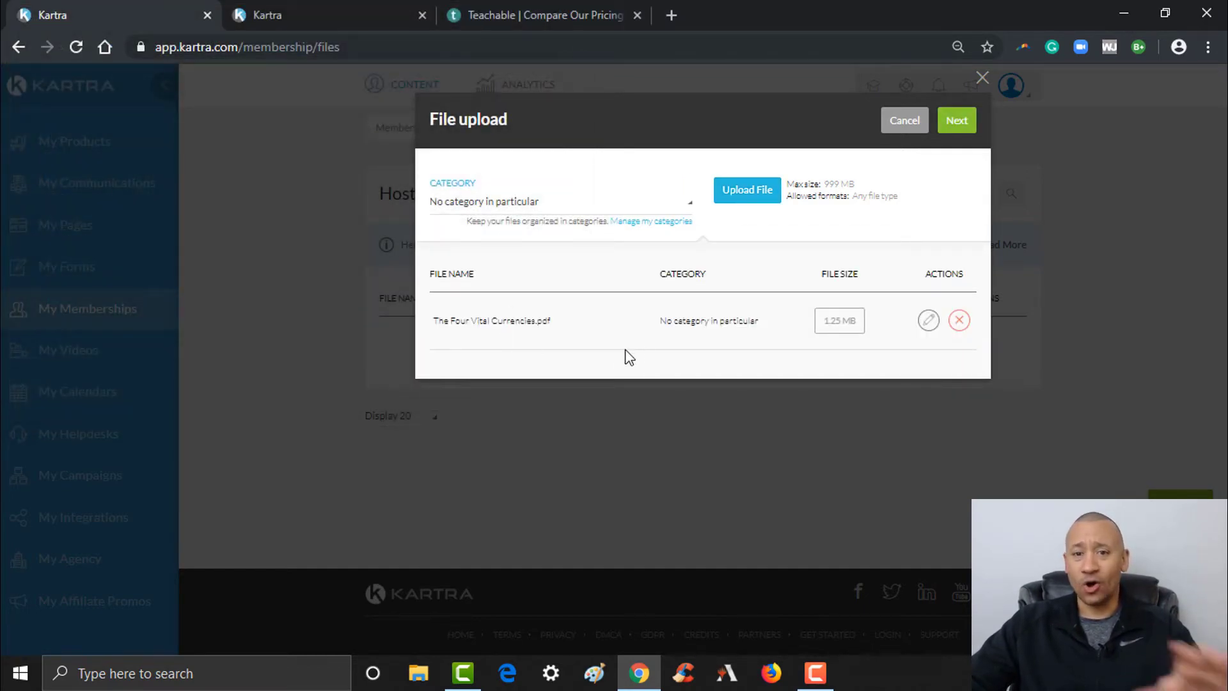
{"action": "left_click", "coordinate": [927, 322]}
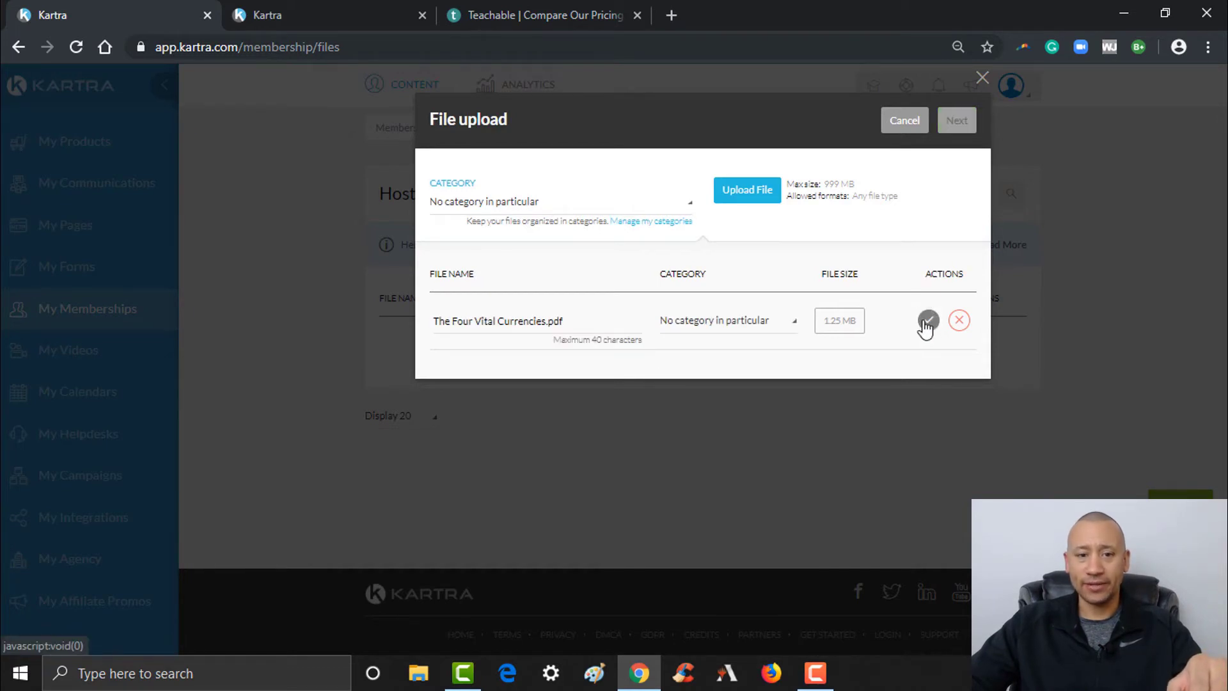
{"action": "left_click", "coordinate": [589, 322]}
{"action": "left_click_drag", "start_coordinate": [547, 325], "coordinate": [639, 309]}
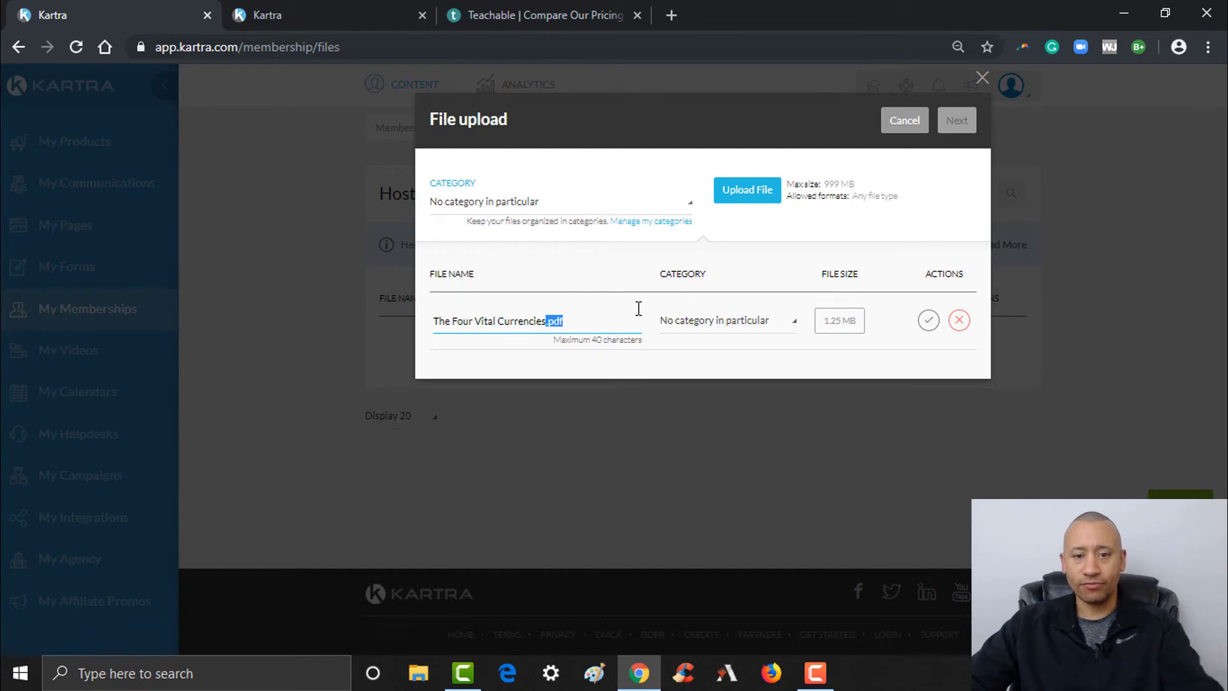
{"action": "key", "text": "BackSpace"}
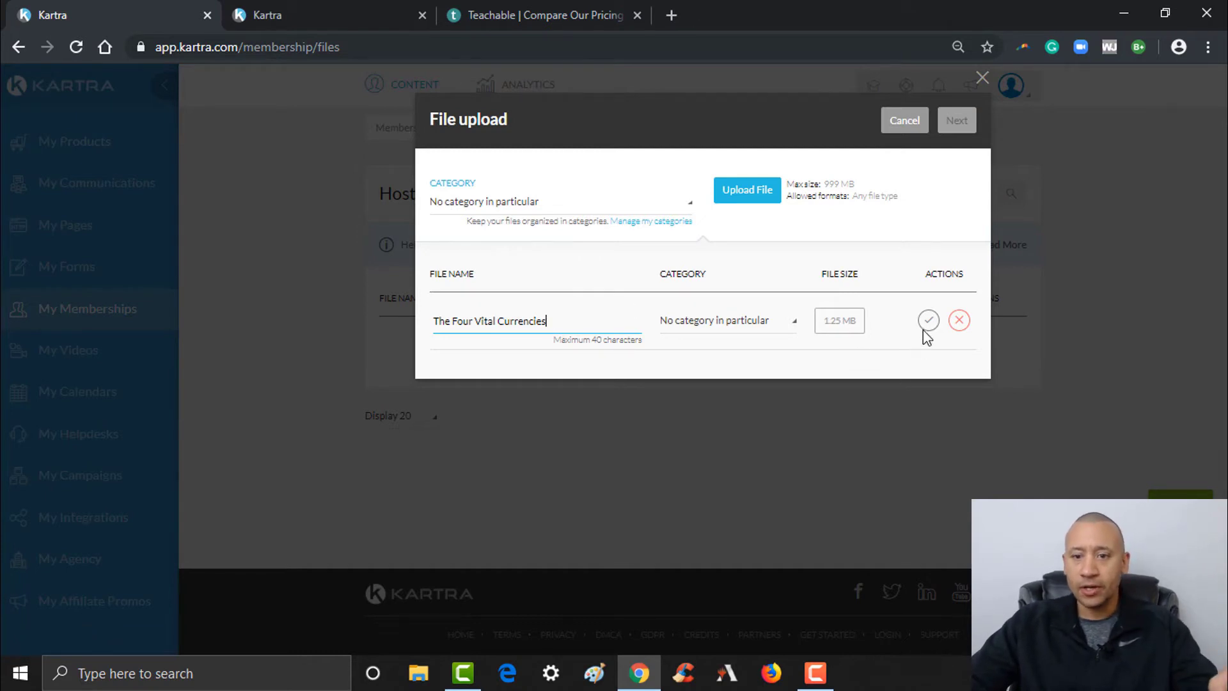
{"action": "left_click", "coordinate": [928, 320]}
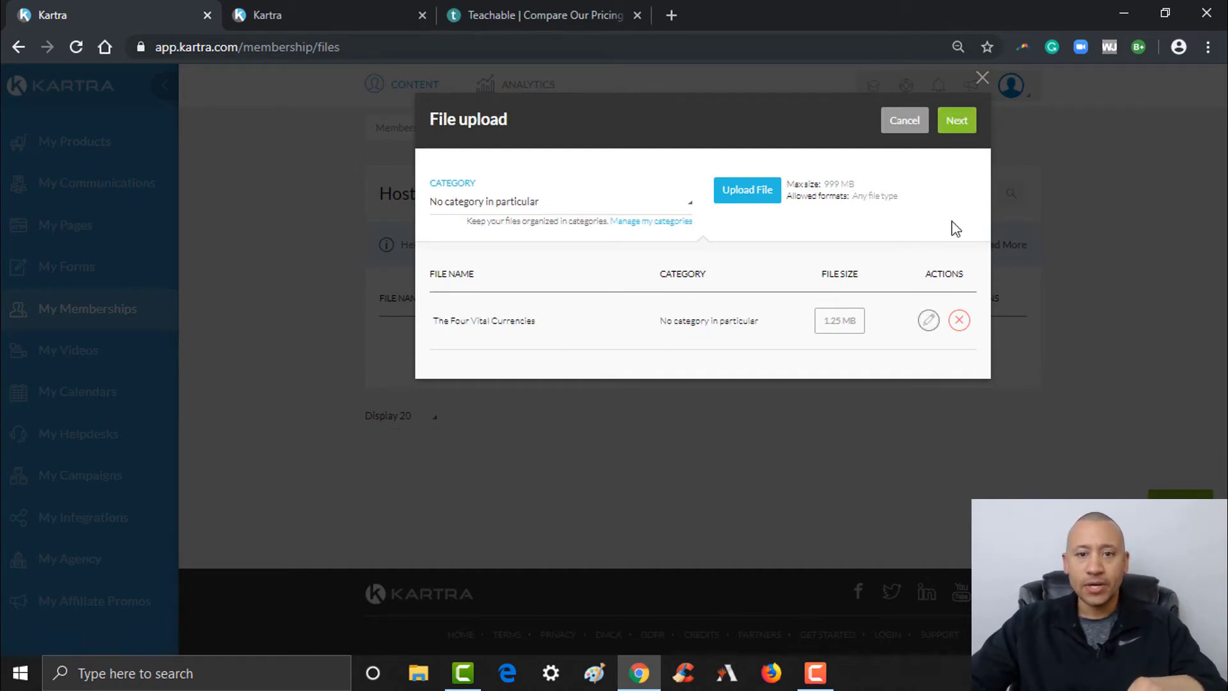
{"action": "left_click", "coordinate": [966, 123]}
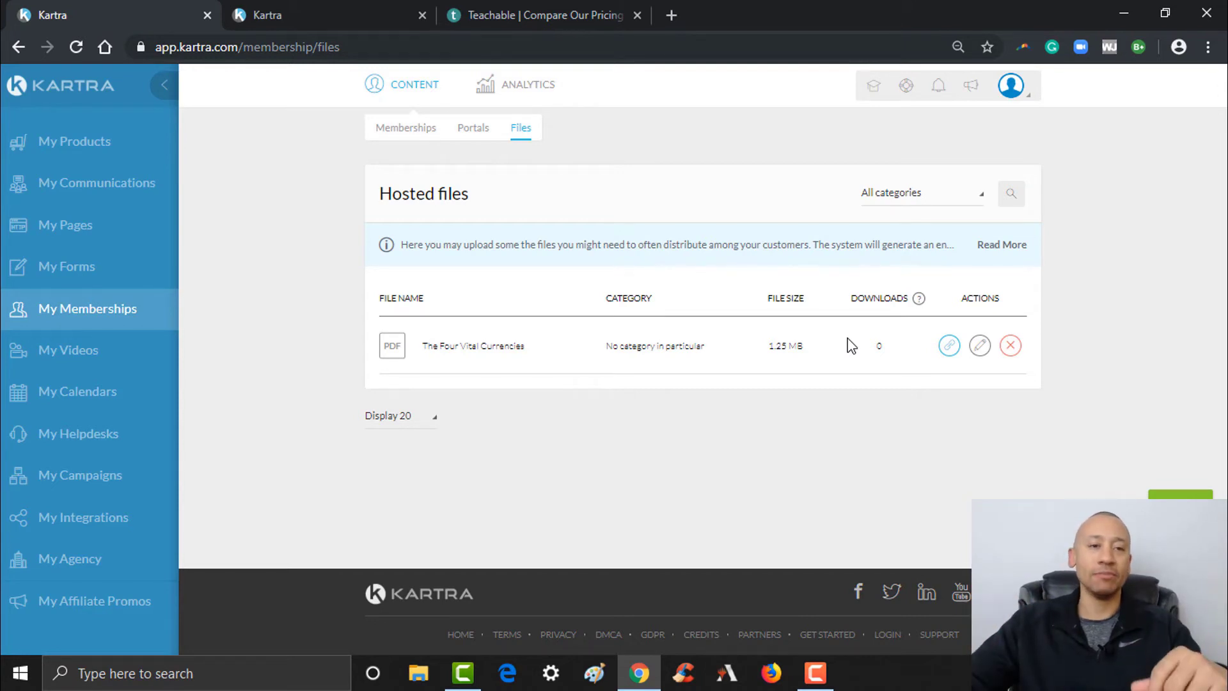
Step: Open the Download Free E-Book Download Page from My Pages in the page editor
{"action": "left_click", "coordinate": [313, 22]}
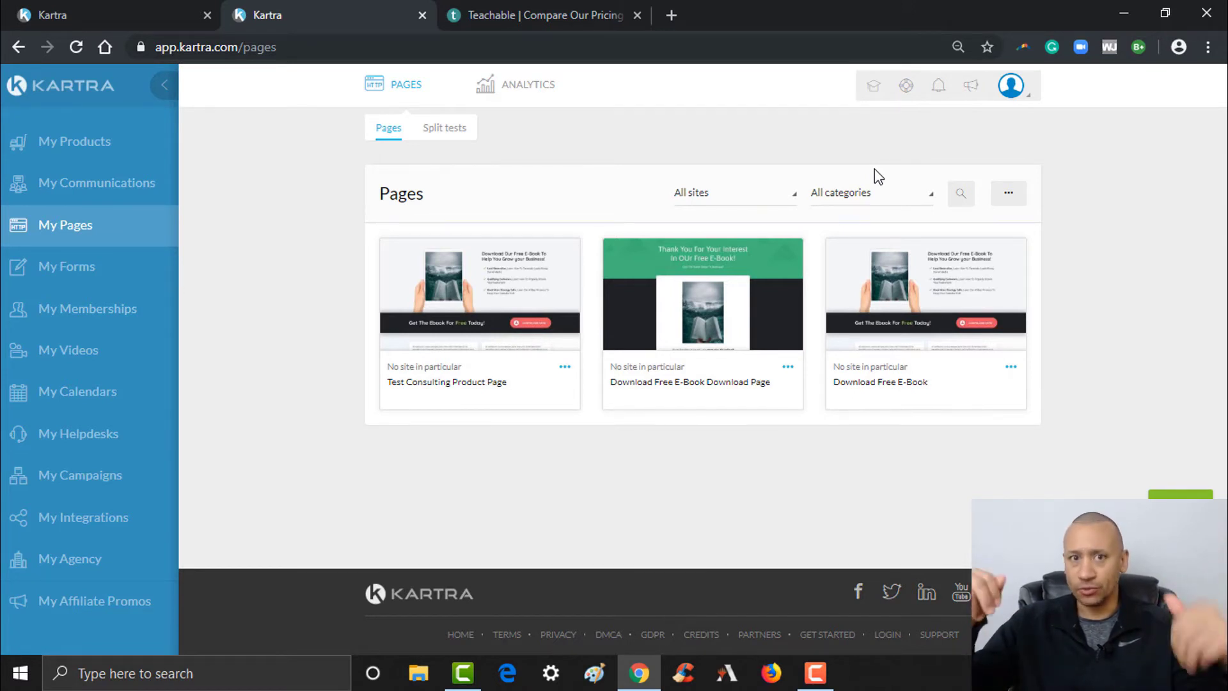
{"action": "left_click", "coordinate": [1010, 369]}
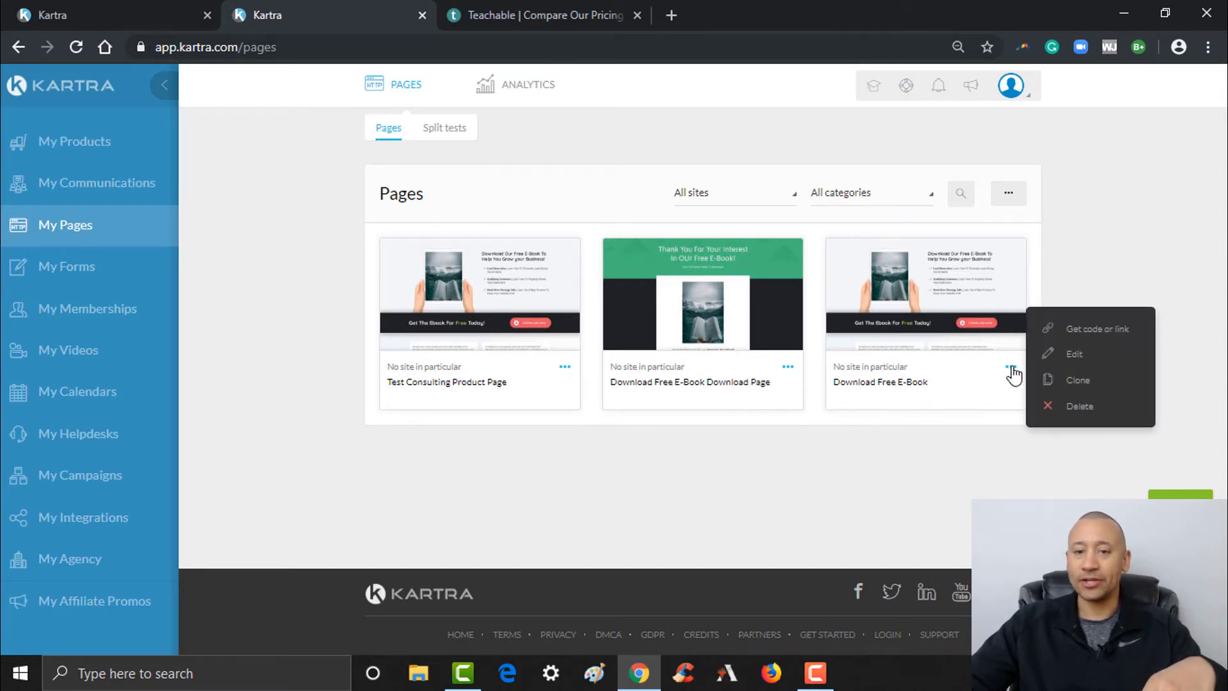
{"action": "left_click", "coordinate": [874, 483]}
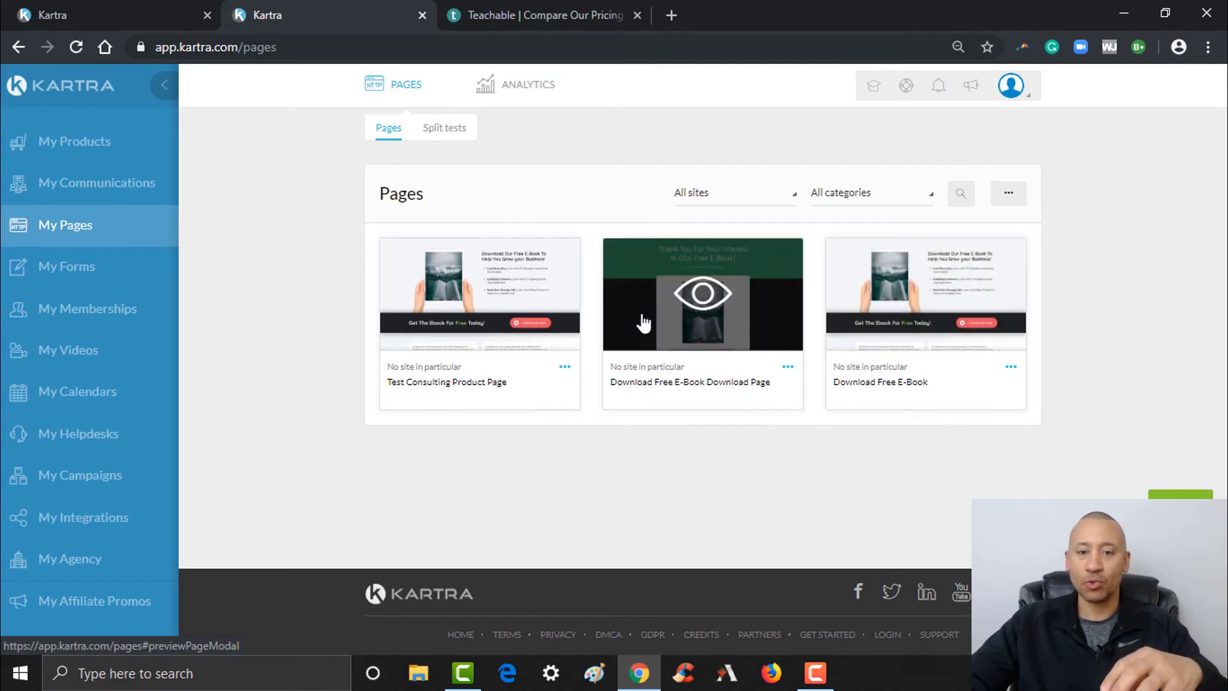
{"action": "left_click", "coordinate": [788, 369]}
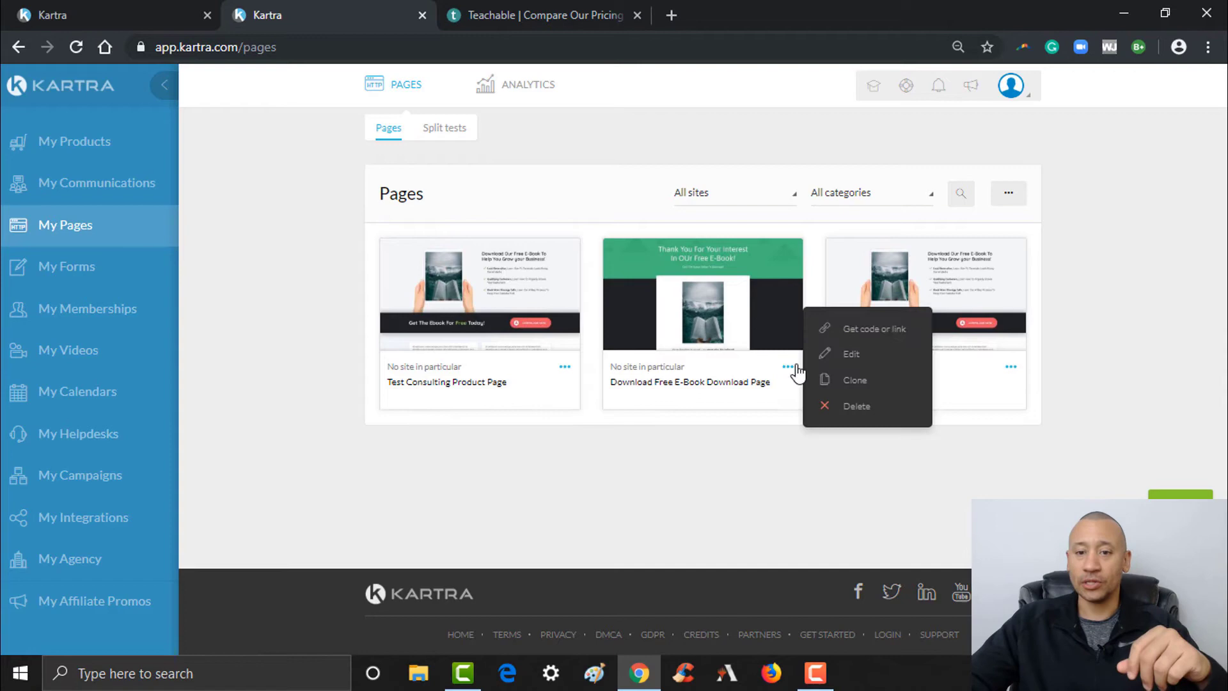
{"action": "left_click", "coordinate": [852, 355]}
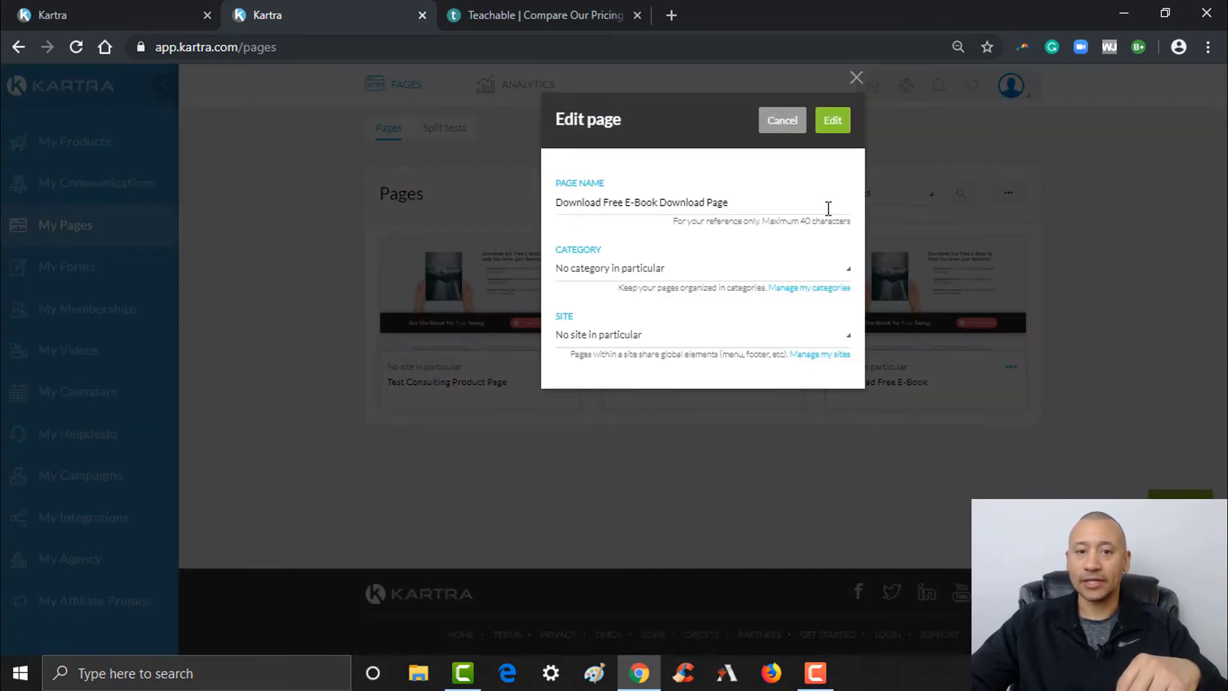
{"action": "left_click", "coordinate": [835, 122]}
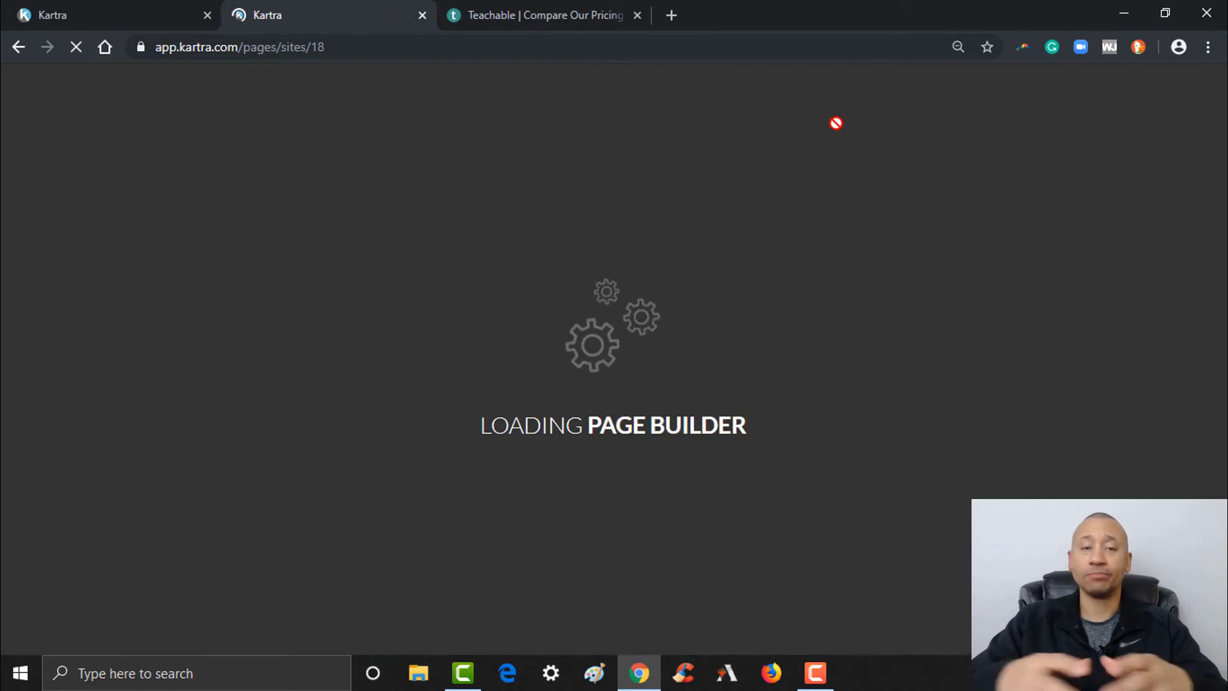
Step: Close the Teachable pricing tab and bring the DOWNLOAD NOW button into view in the editor
{"action": "middle_click", "coordinate": [599, 5]}
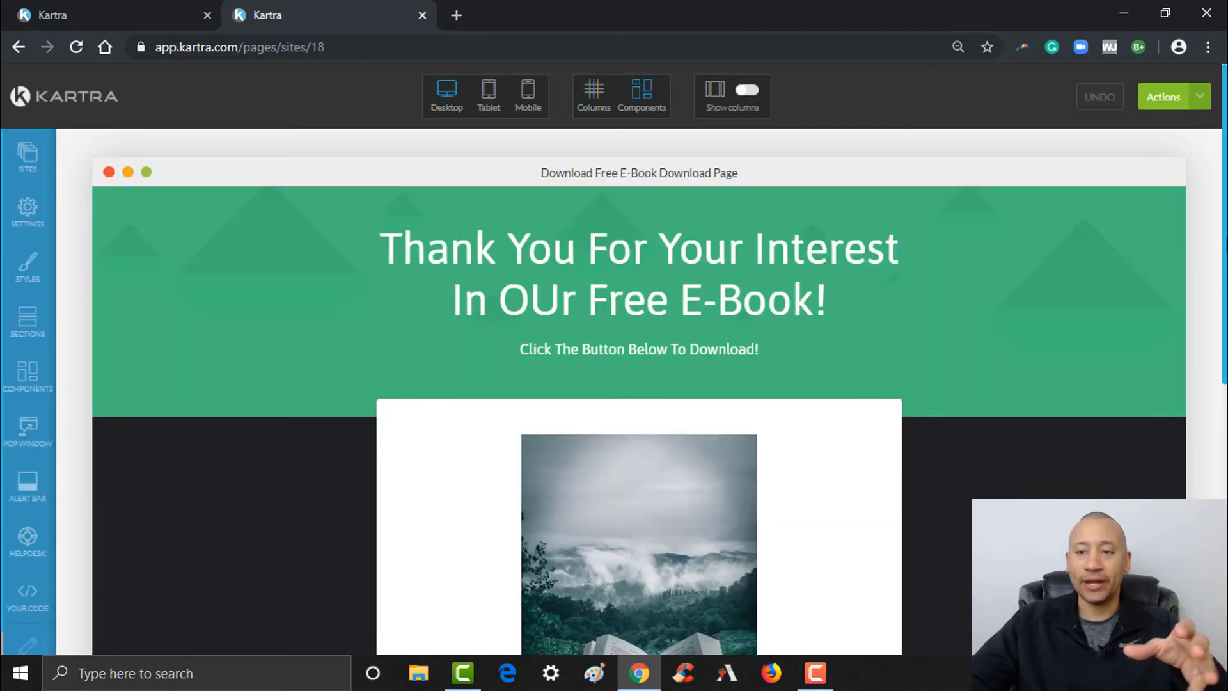
{"action": "left_click_drag", "start_coordinate": [1225, 243], "coordinate": [1225, 451]}
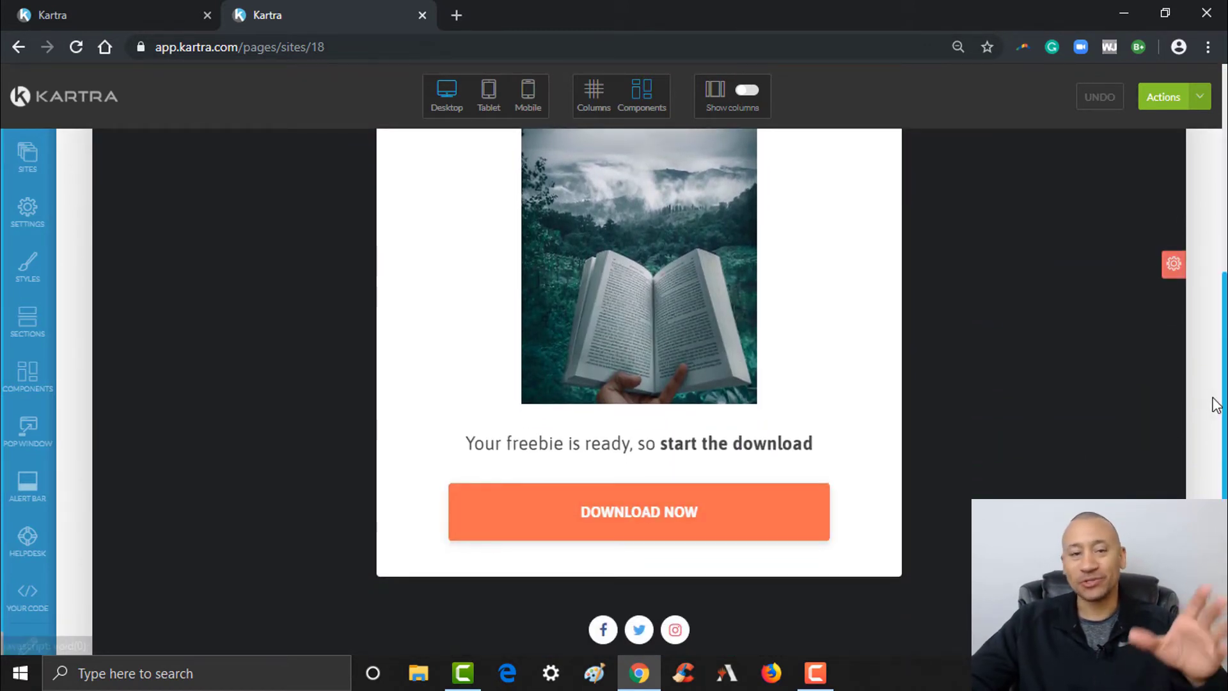
{"action": "scroll", "coordinate": [1225, 452], "scroll_direction": "down", "scroll_amount": 1}
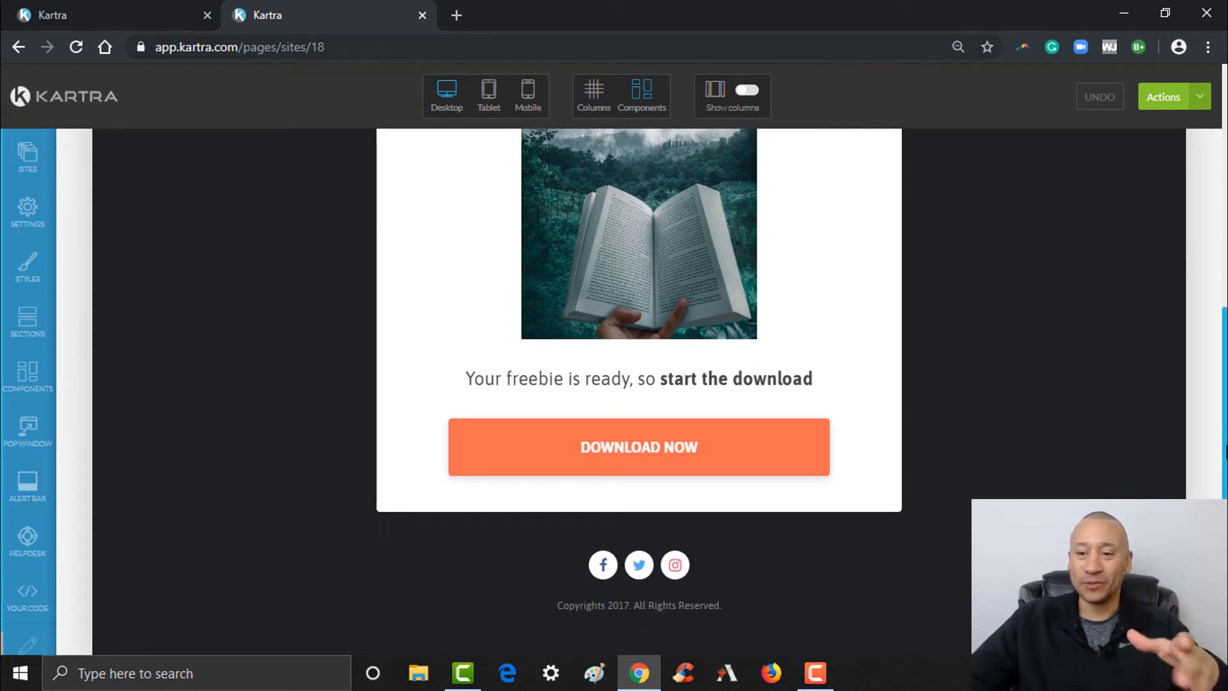
{"action": "scroll", "coordinate": [1225, 452], "scroll_direction": "up", "scroll_amount": 4}
{"action": "scroll", "coordinate": [1225, 452], "scroll_direction": "down", "scroll_amount": 1}
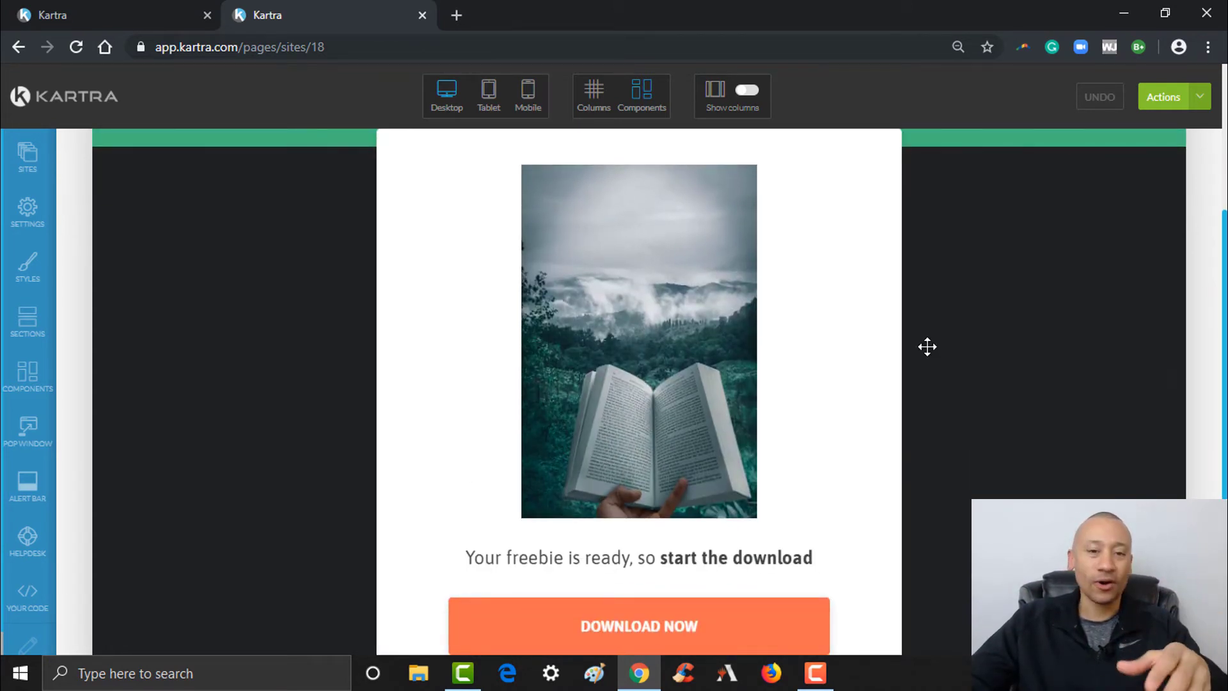
{"action": "mouse_move", "coordinate": [660, 341]}
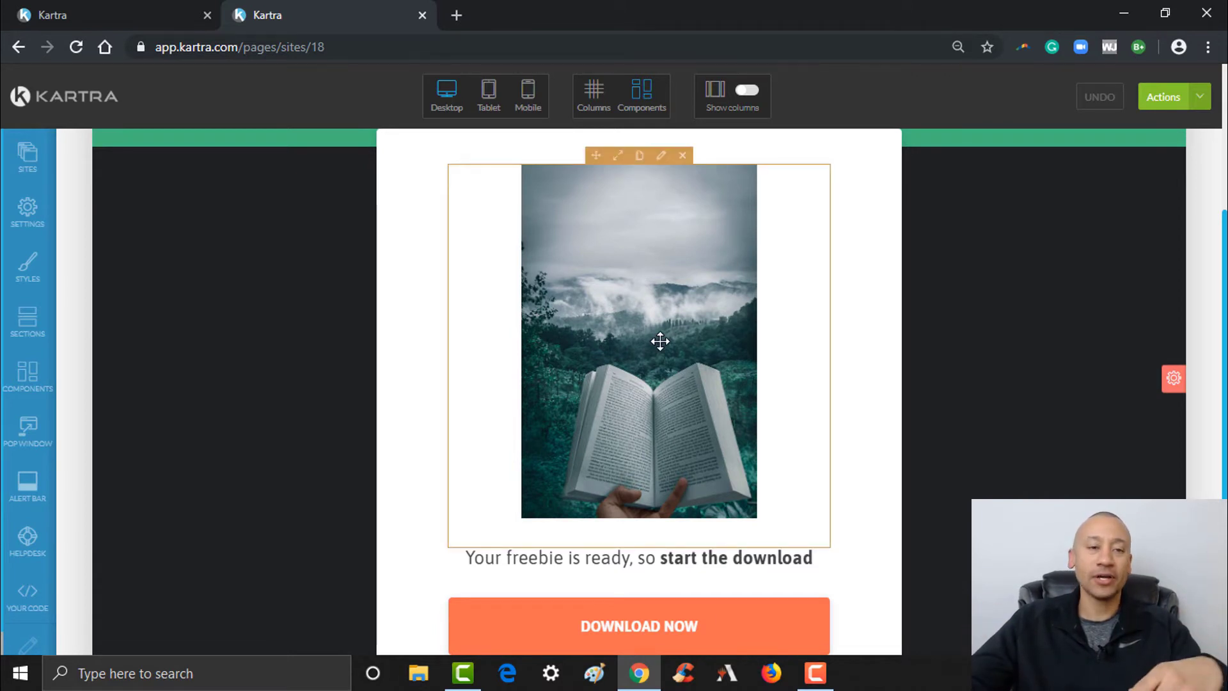
{"action": "mouse_move", "coordinate": [719, 310]}
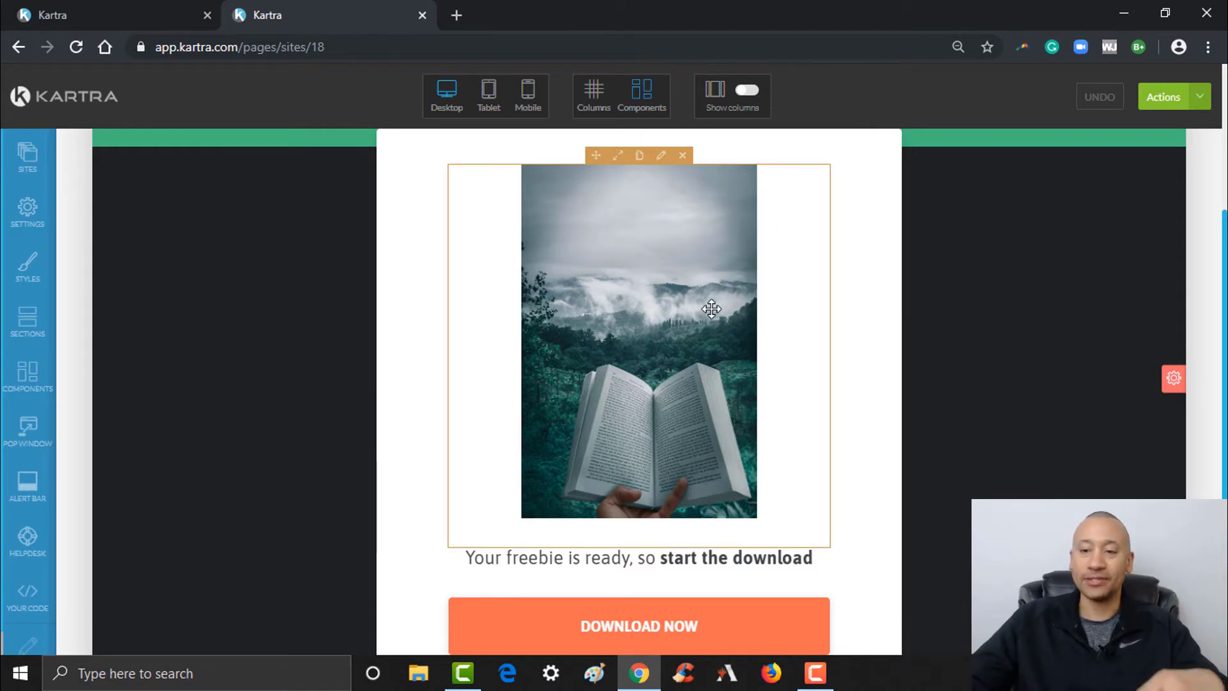
{"action": "scroll", "coordinate": [1177, 295], "scroll_direction": "down", "scroll_amount": 2}
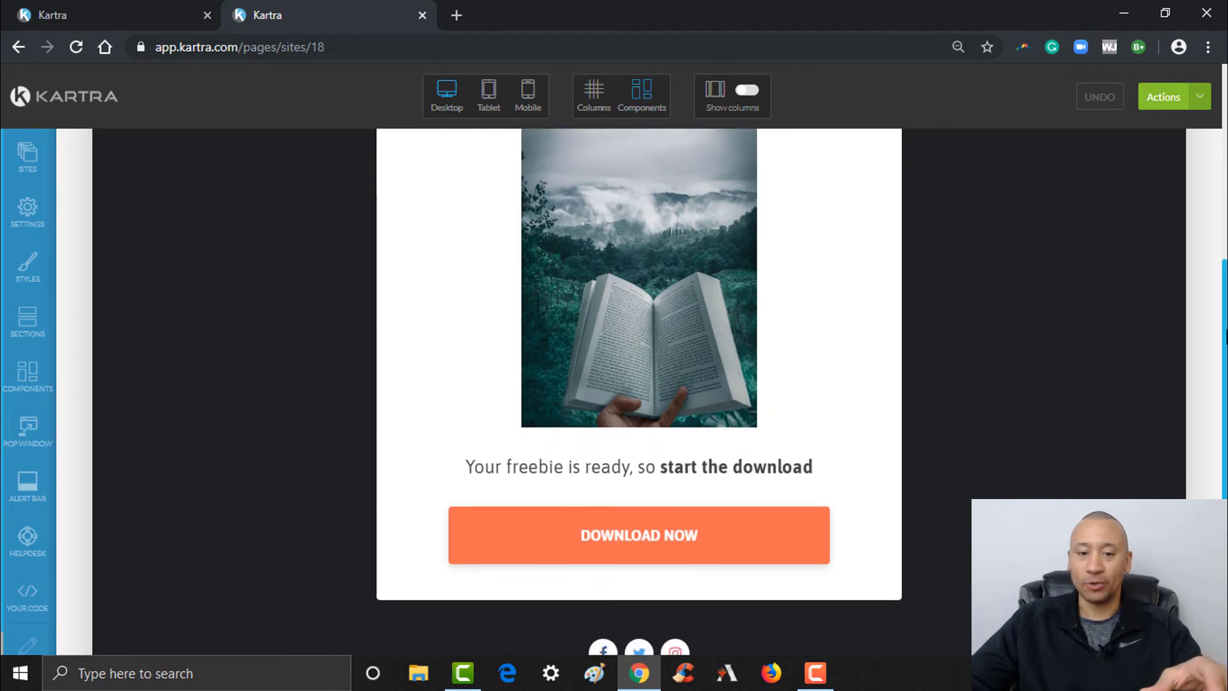
{"action": "mouse_move", "coordinate": [761, 549]}
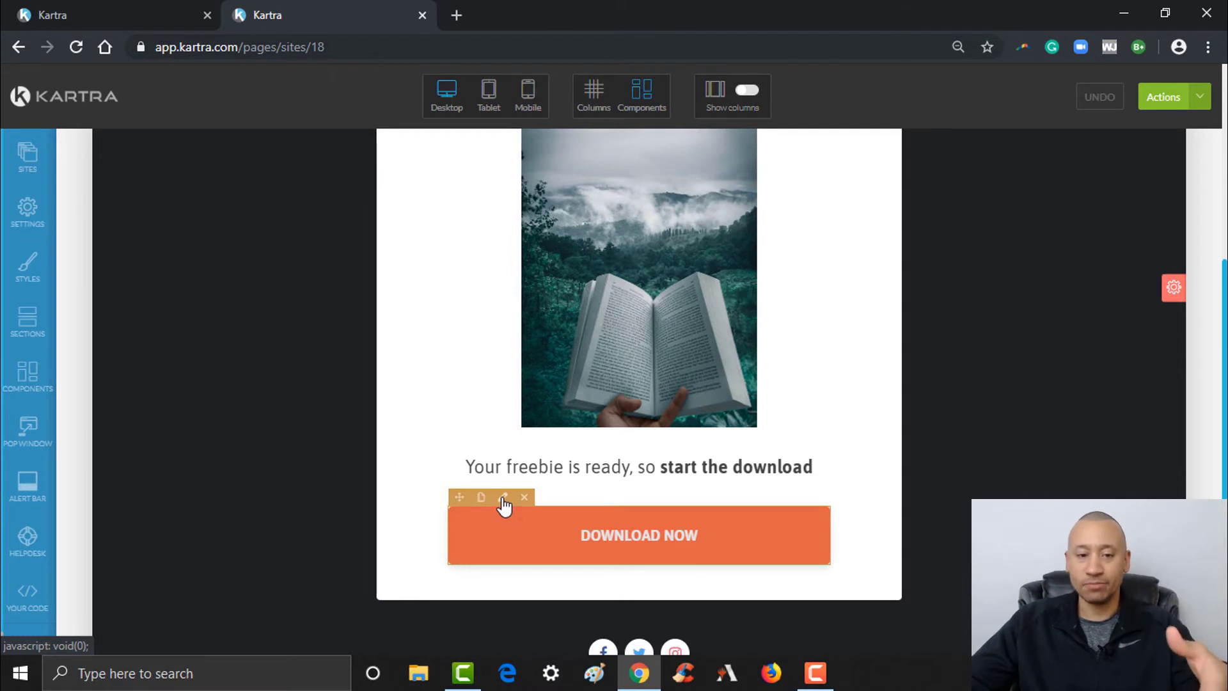
Step: Link the DOWNLOAD NOW button to download The Four Vital Currencies file, with no category
{"action": "left_click", "coordinate": [504, 498]}
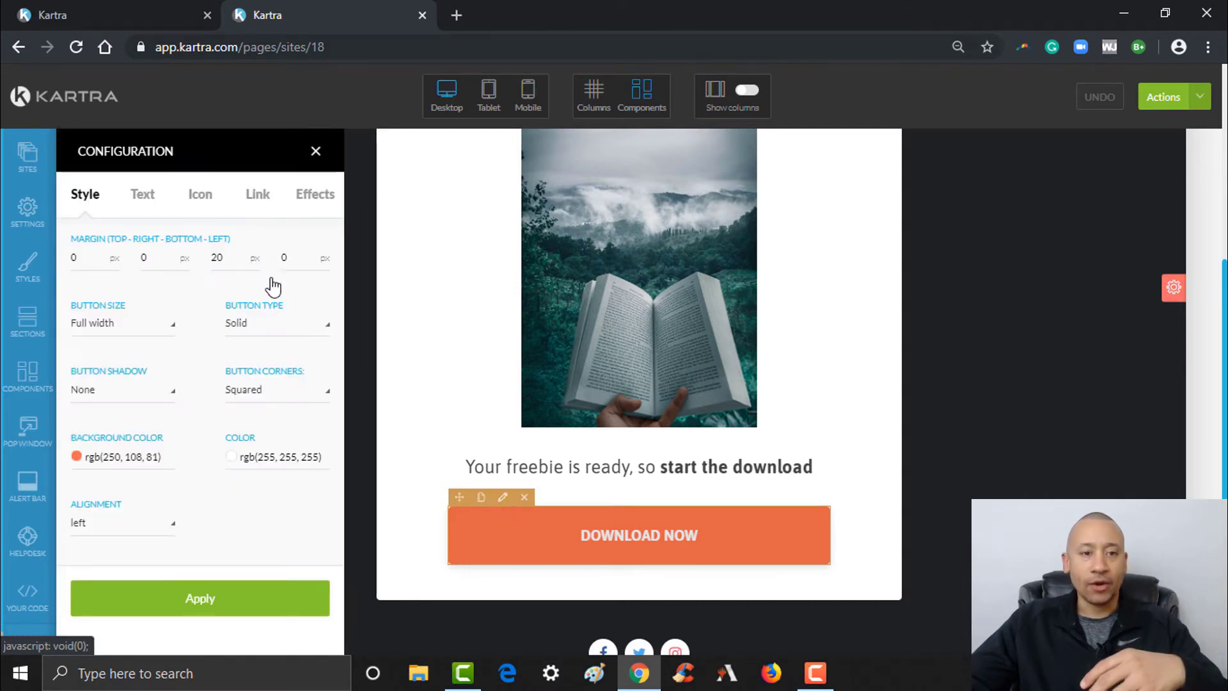
{"action": "left_click", "coordinate": [259, 195]}
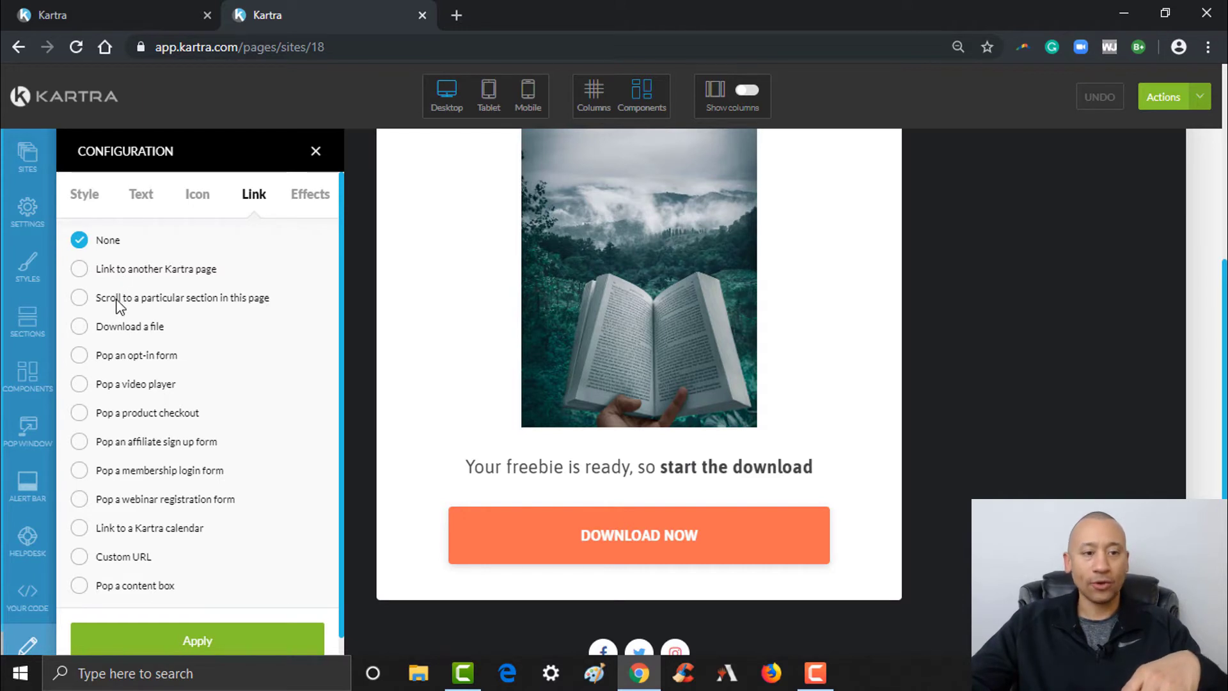
{"action": "left_click", "coordinate": [79, 327]}
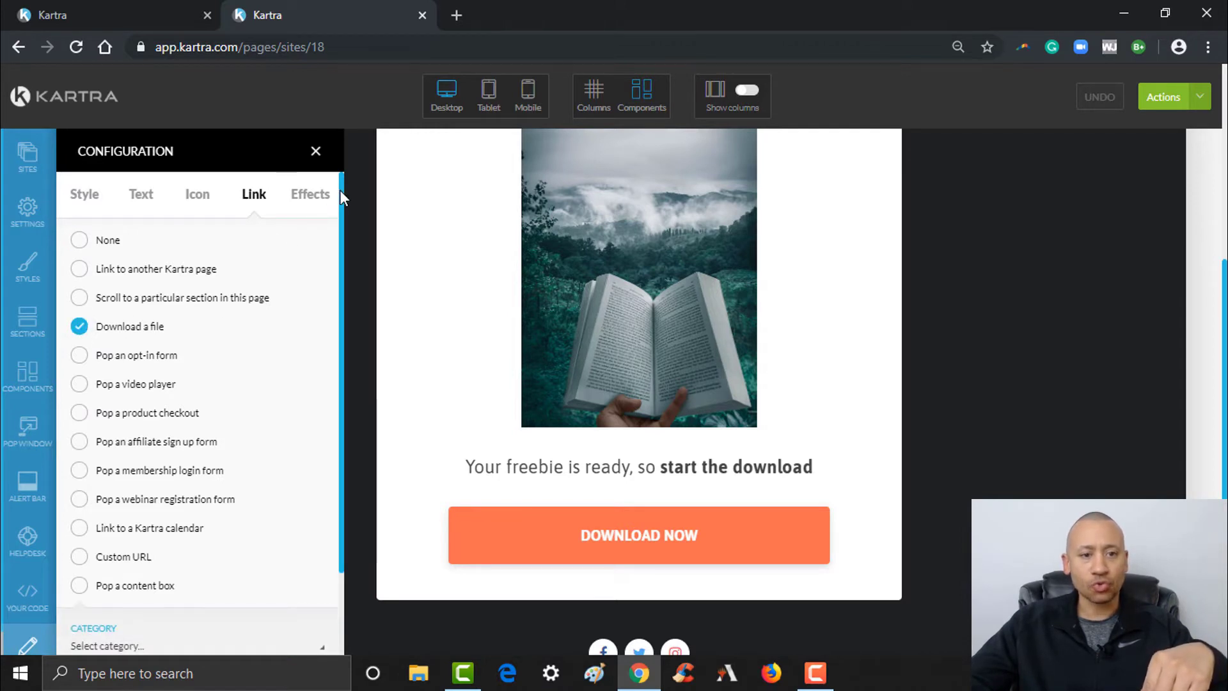
{"action": "left_click_drag", "start_coordinate": [339, 190], "coordinate": [341, 316]}
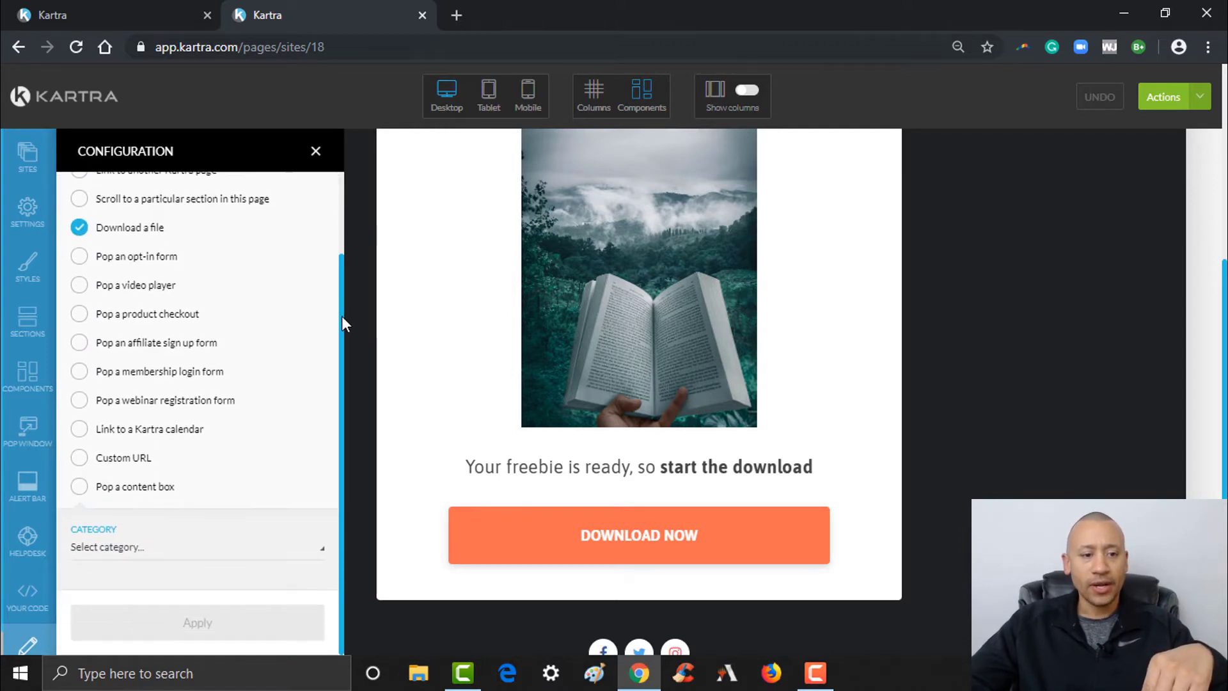
{"action": "left_click", "coordinate": [137, 551]}
{"action": "left_click", "coordinate": [120, 602]}
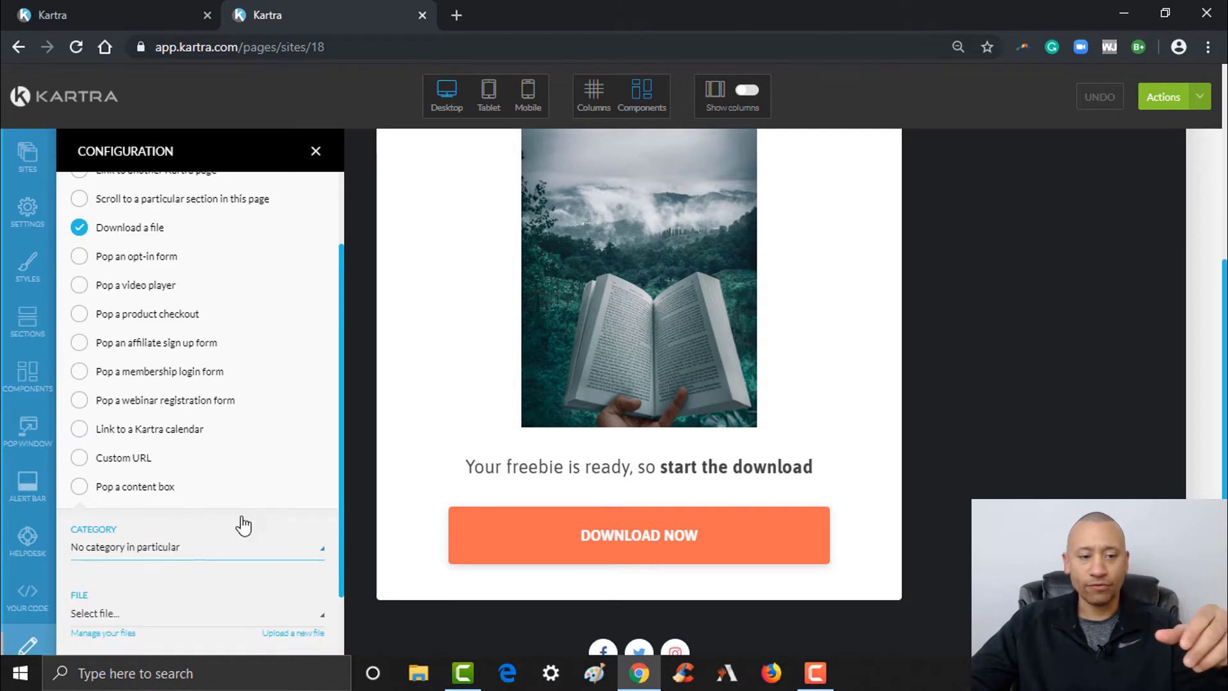
{"action": "left_click_drag", "start_coordinate": [343, 294], "coordinate": [332, 406]}
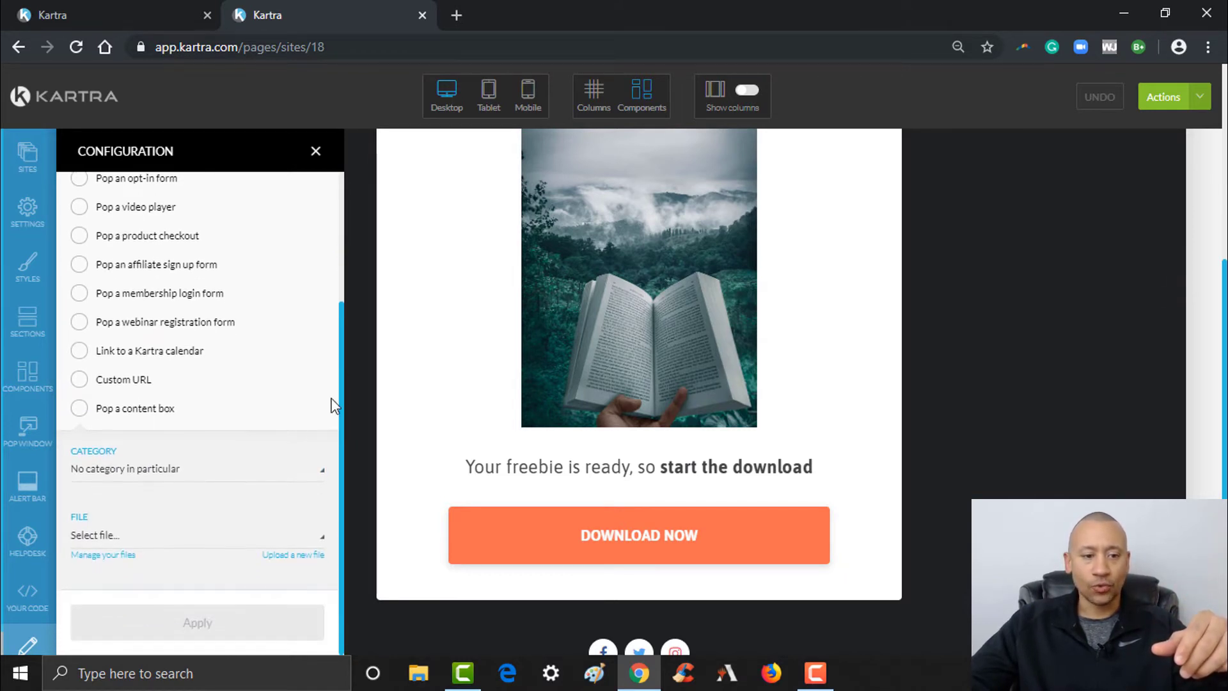
{"action": "left_click", "coordinate": [178, 538]}
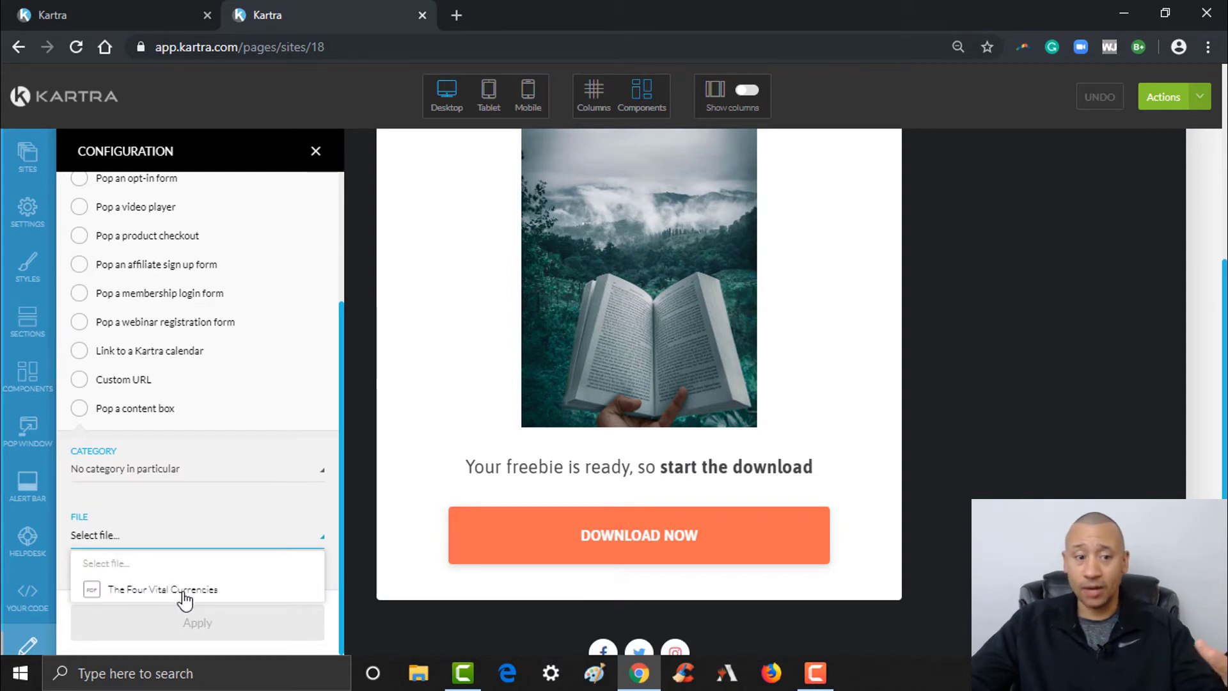
{"action": "left_click", "coordinate": [185, 592]}
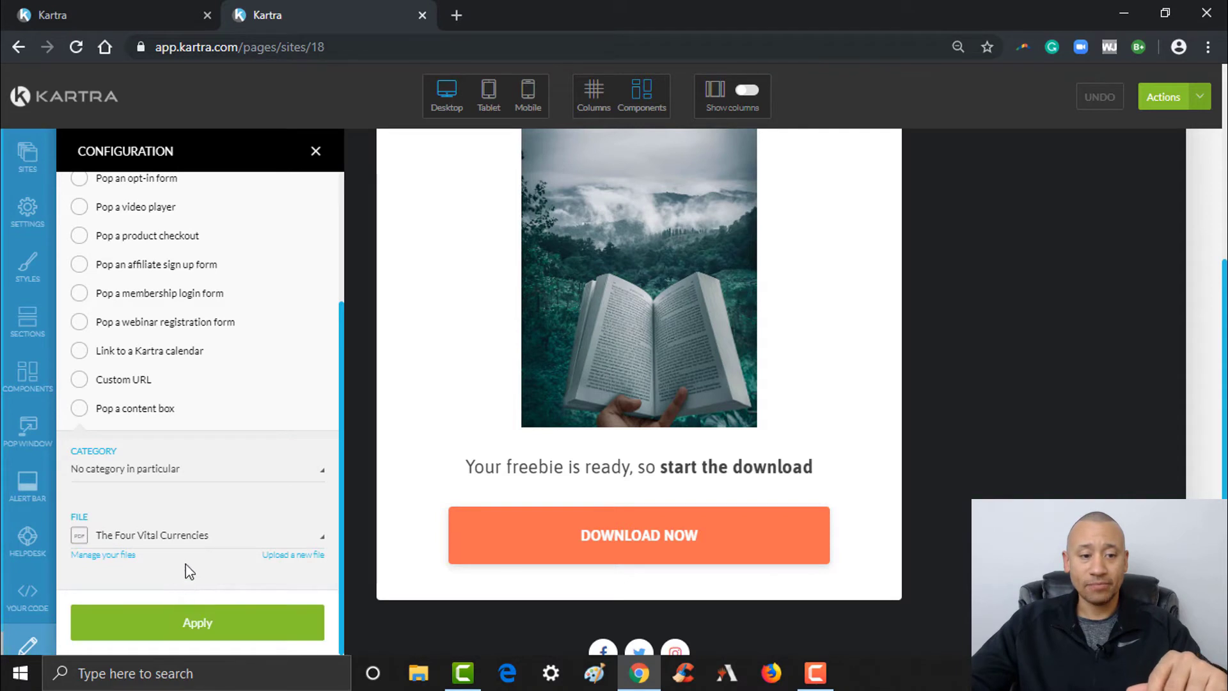
{"action": "left_click", "coordinate": [197, 623]}
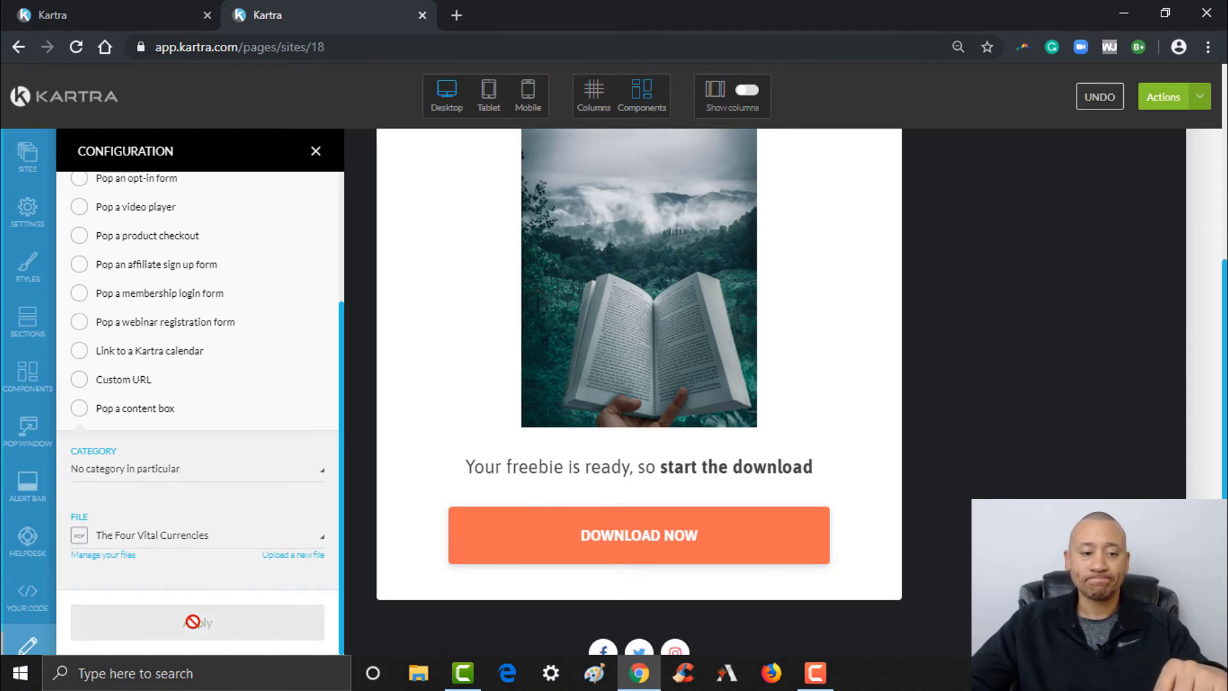
Step: Save the page's progress and publish it live
{"action": "left_click", "coordinate": [1202, 102]}
{"action": "left_click", "coordinate": [1118, 160]}
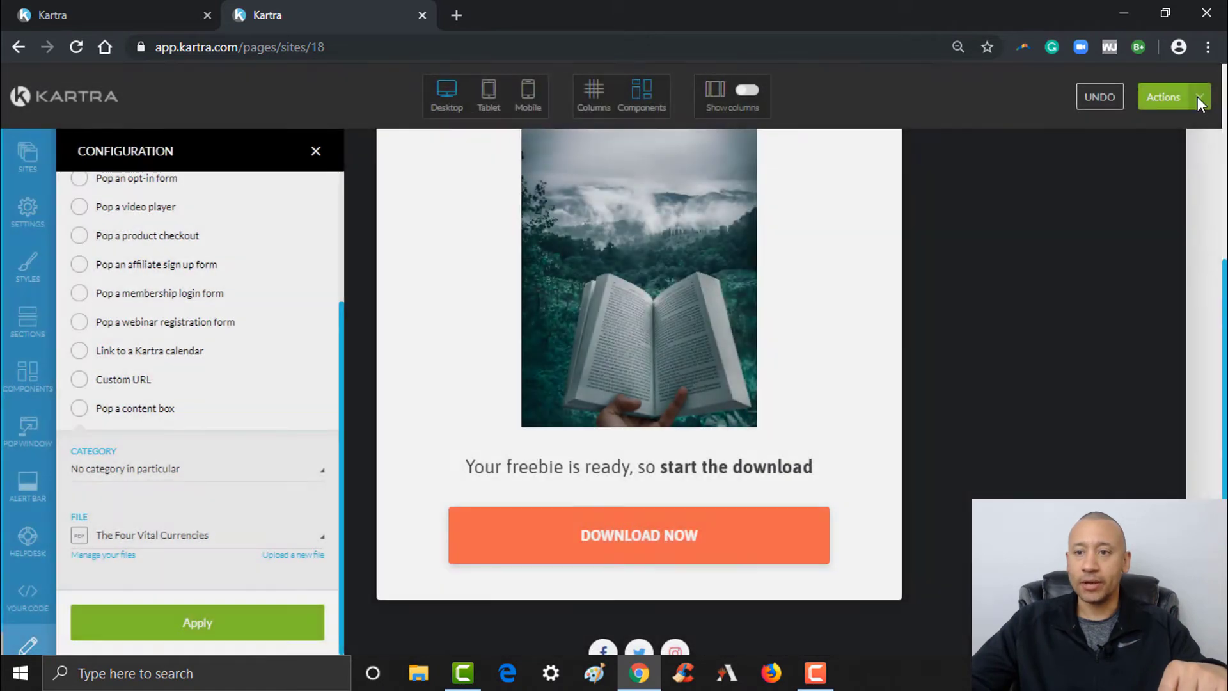
{"action": "left_click", "coordinate": [1198, 98]}
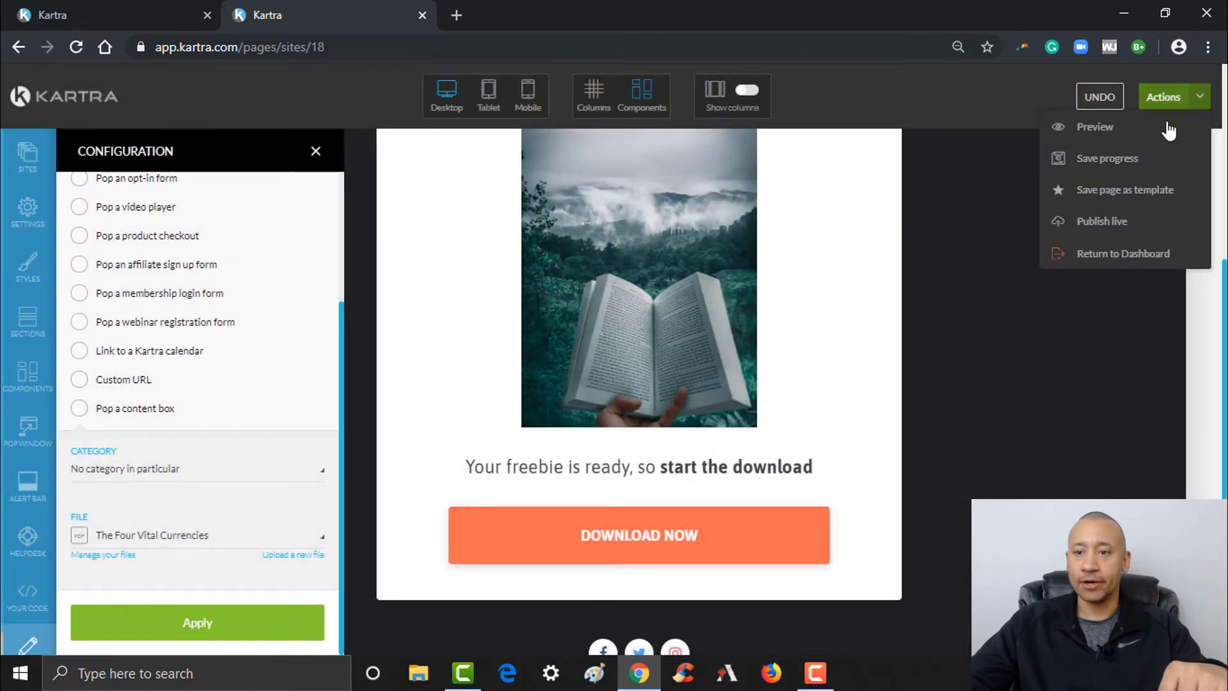
{"action": "left_click", "coordinate": [1104, 229]}
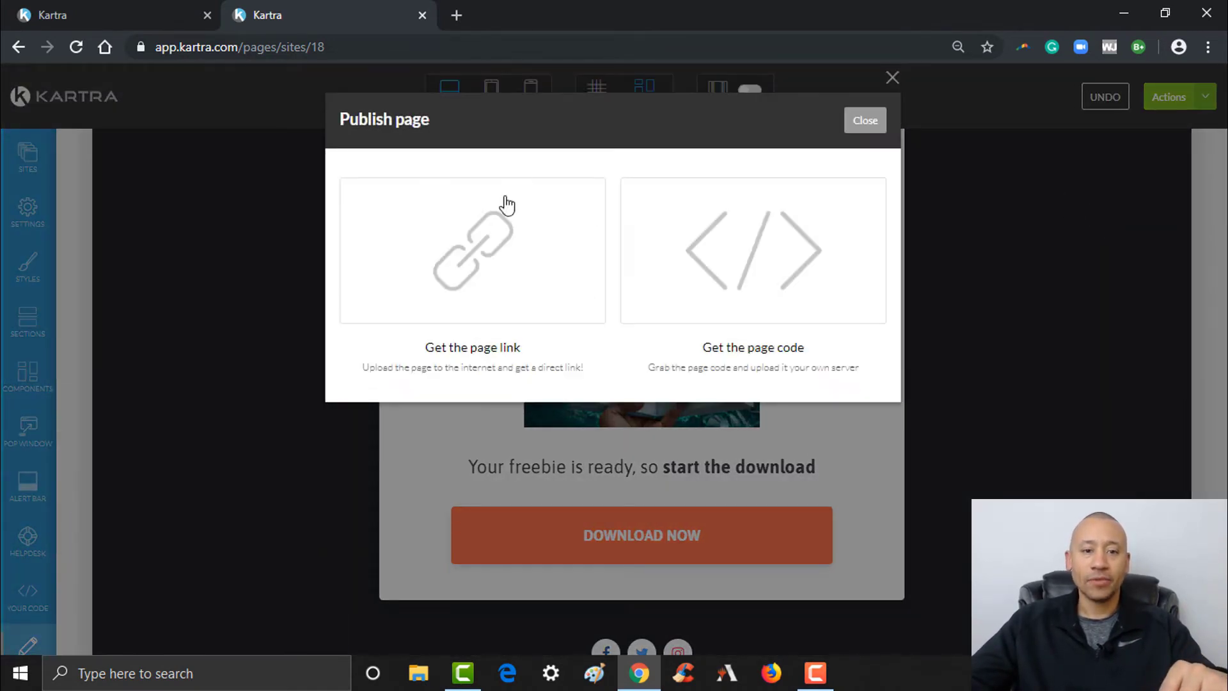
Step: Copy the published page's direct link and open a new browser tab
{"action": "left_click", "coordinate": [467, 272]}
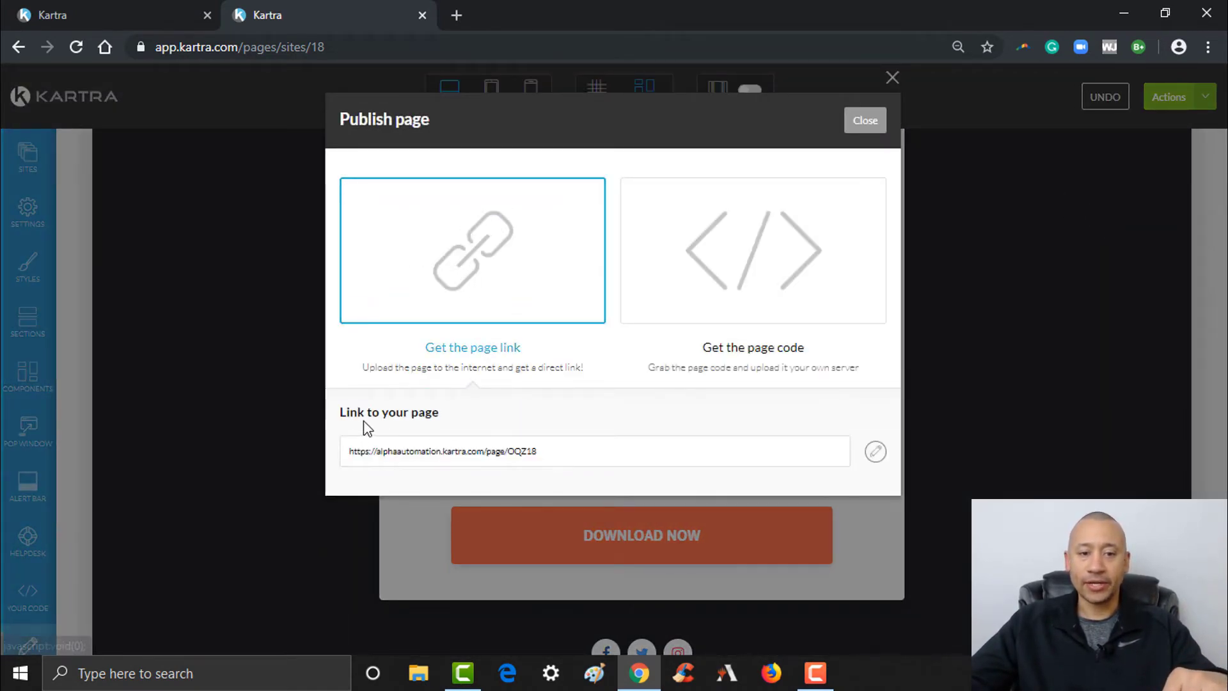
{"action": "left_click_drag", "start_coordinate": [615, 455], "coordinate": [341, 448]}
{"action": "key", "text": "ctrl+c"}
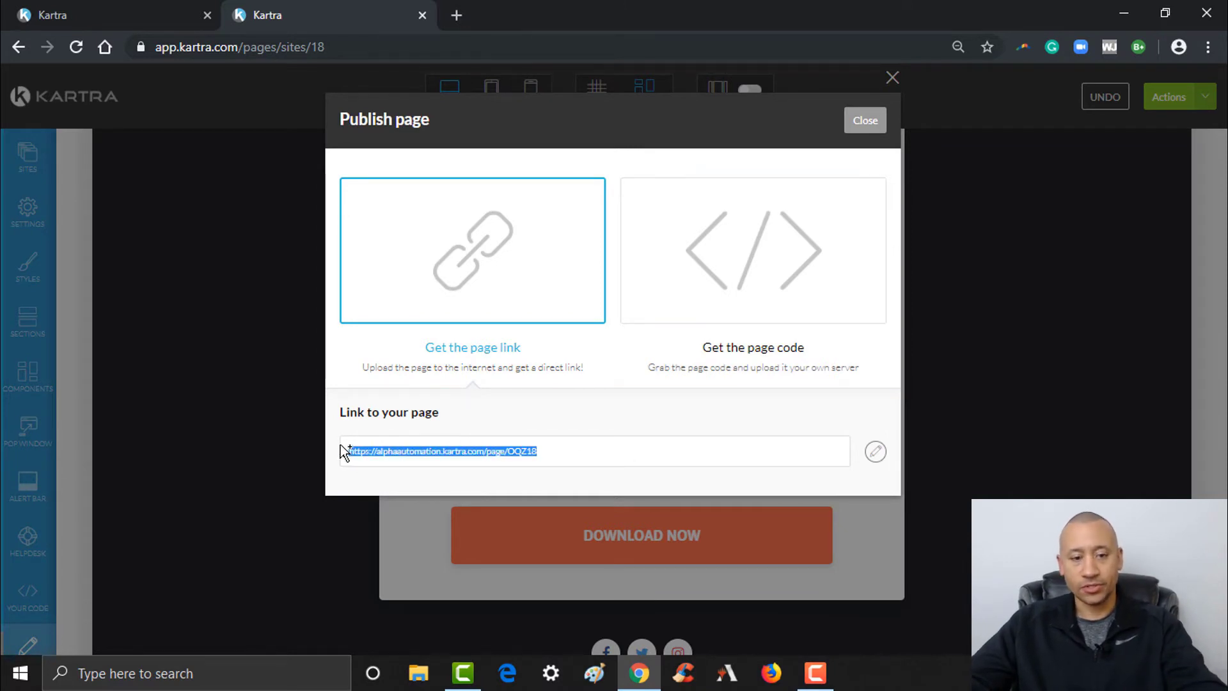
{"action": "left_click", "coordinate": [463, 11]}
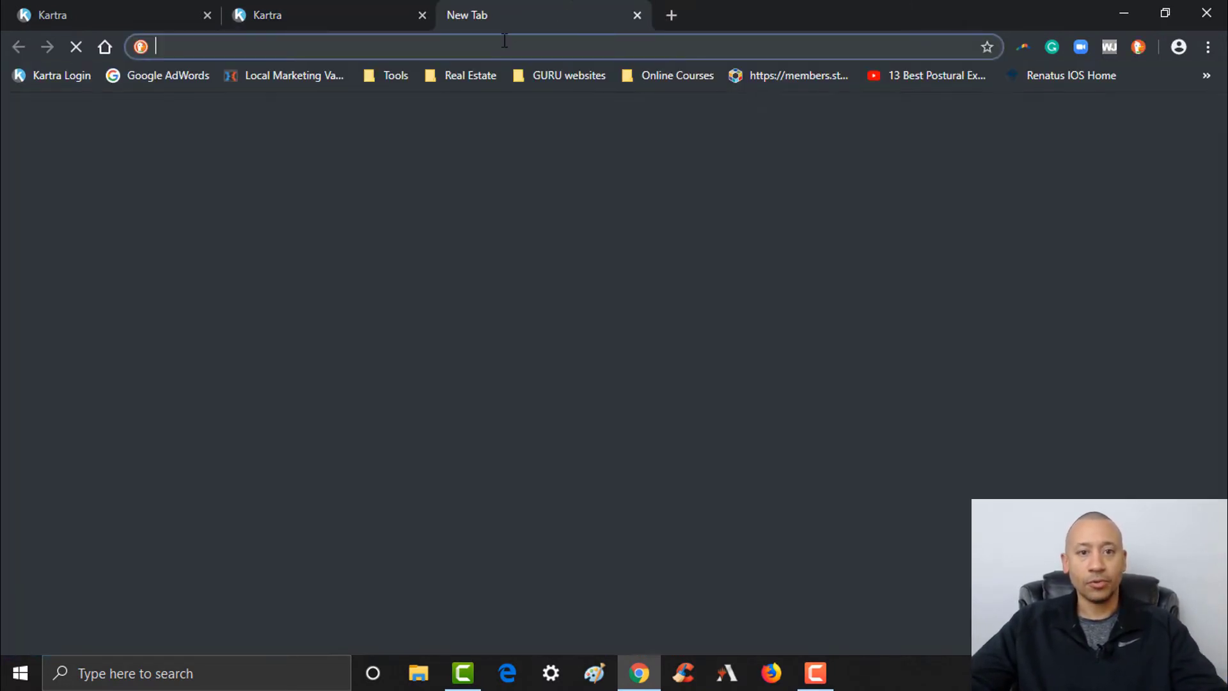
Step: Load the copied page link and test the DOWNLOAD NOW button on the live page
{"action": "key", "text": "ctrl+v"}
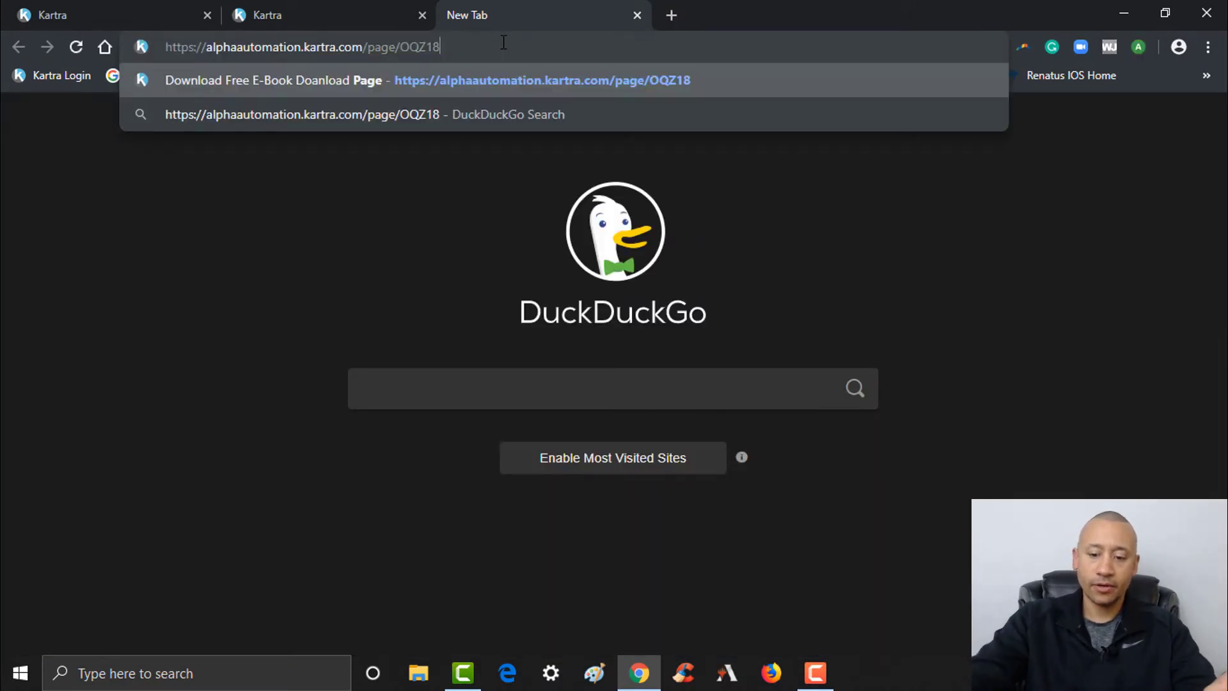
{"action": "key", "text": "Return"}
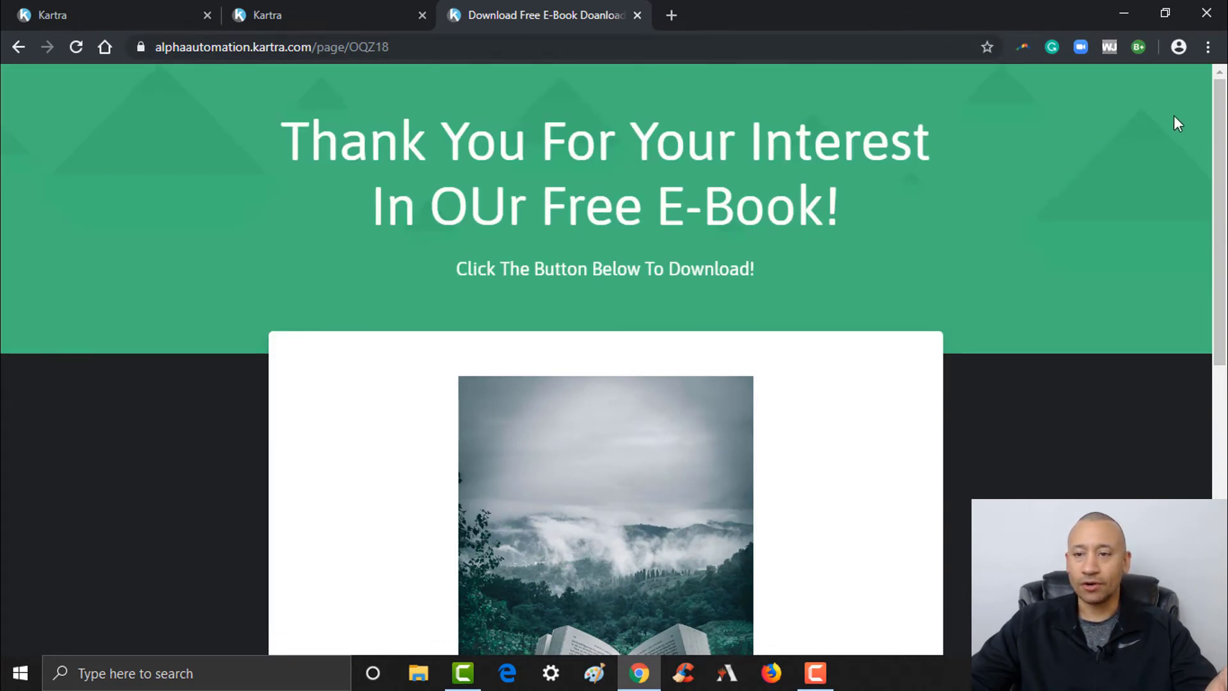
{"action": "left_click_drag", "start_coordinate": [1220, 137], "coordinate": [1224, 353]}
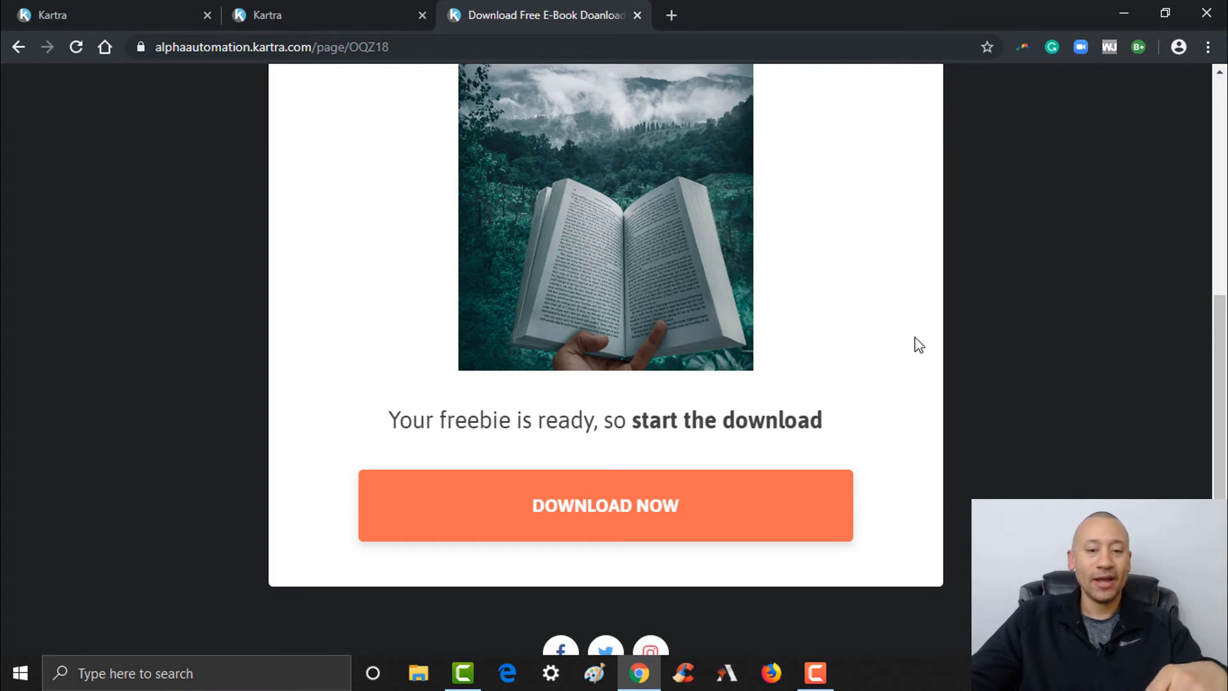
{"action": "left_click", "coordinate": [621, 508]}
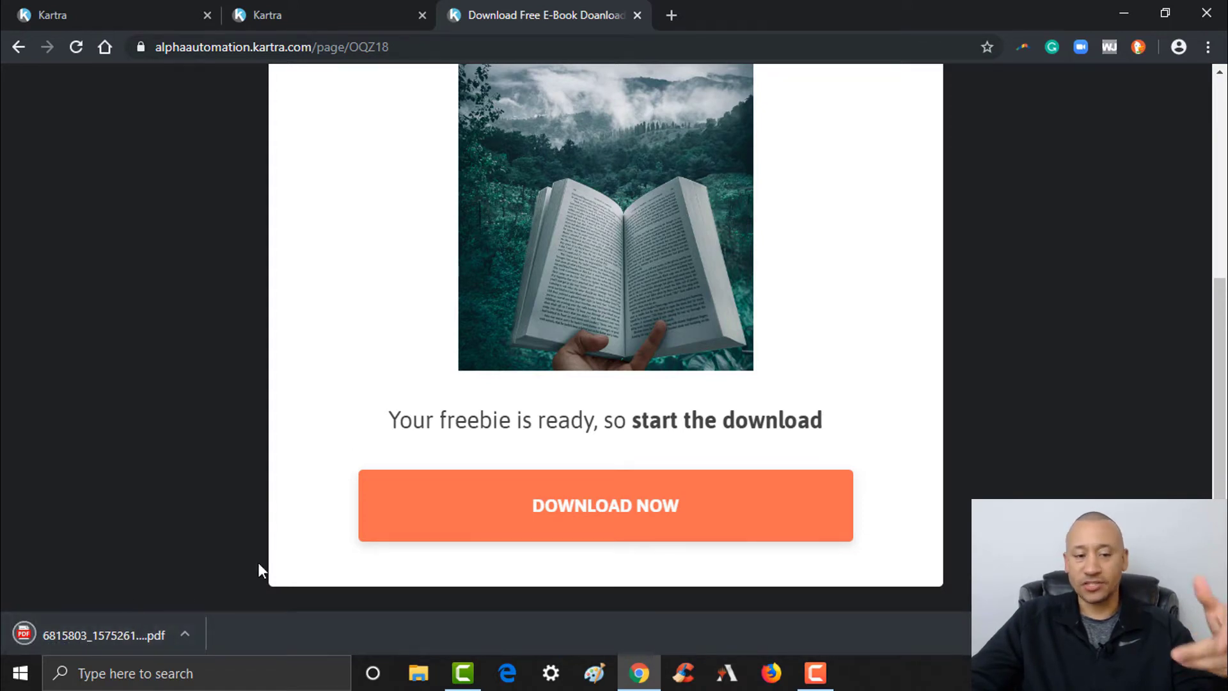
Step: Open the downloaded Four Vital Currencies PDF, then return to the live thank-you page
{"action": "left_click", "coordinate": [148, 635]}
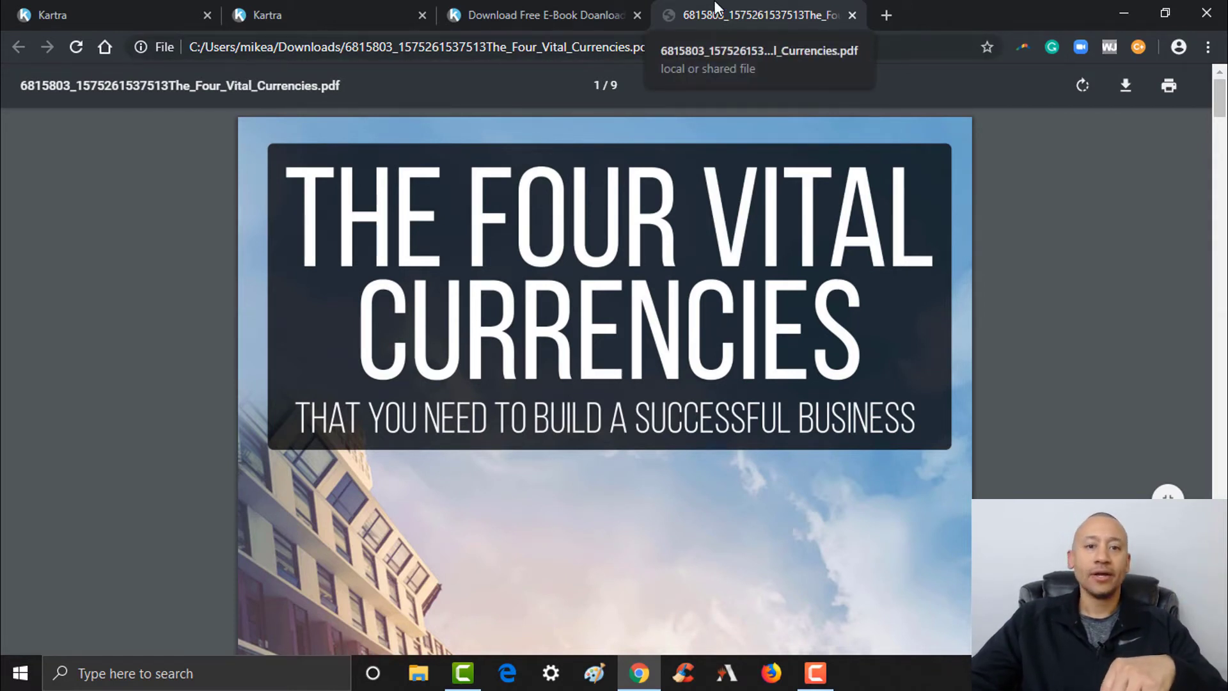
{"action": "left_click", "coordinate": [182, 9]}
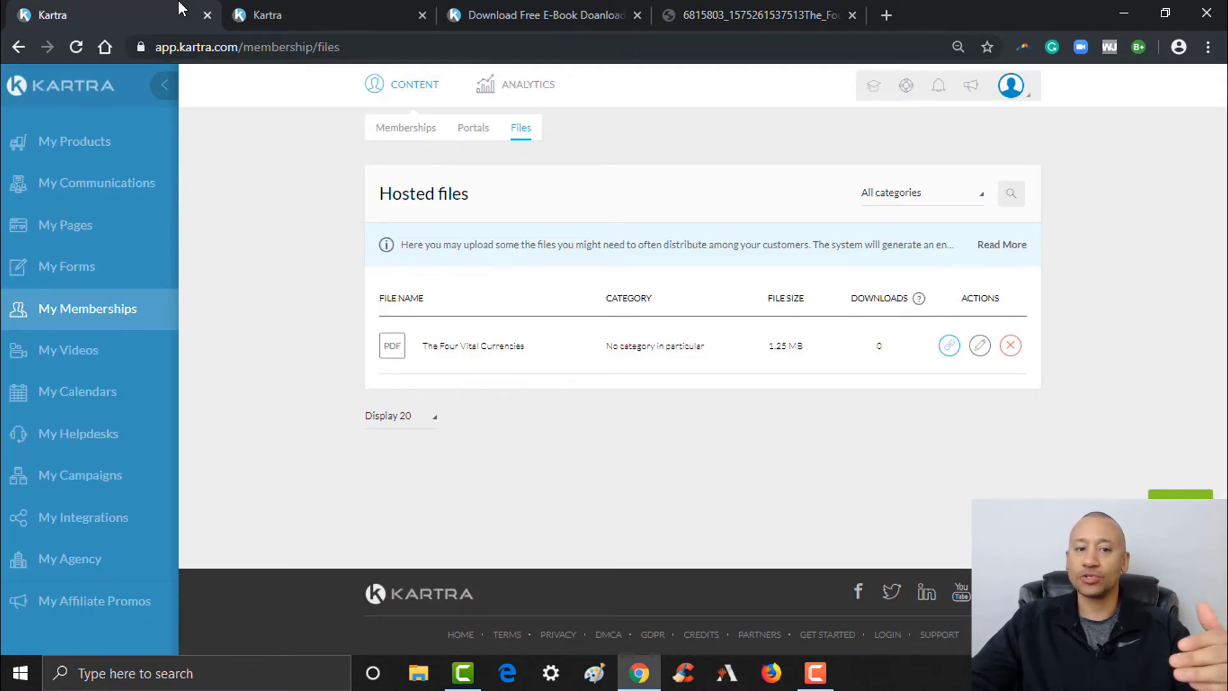
{"action": "left_click", "coordinate": [501, 5]}
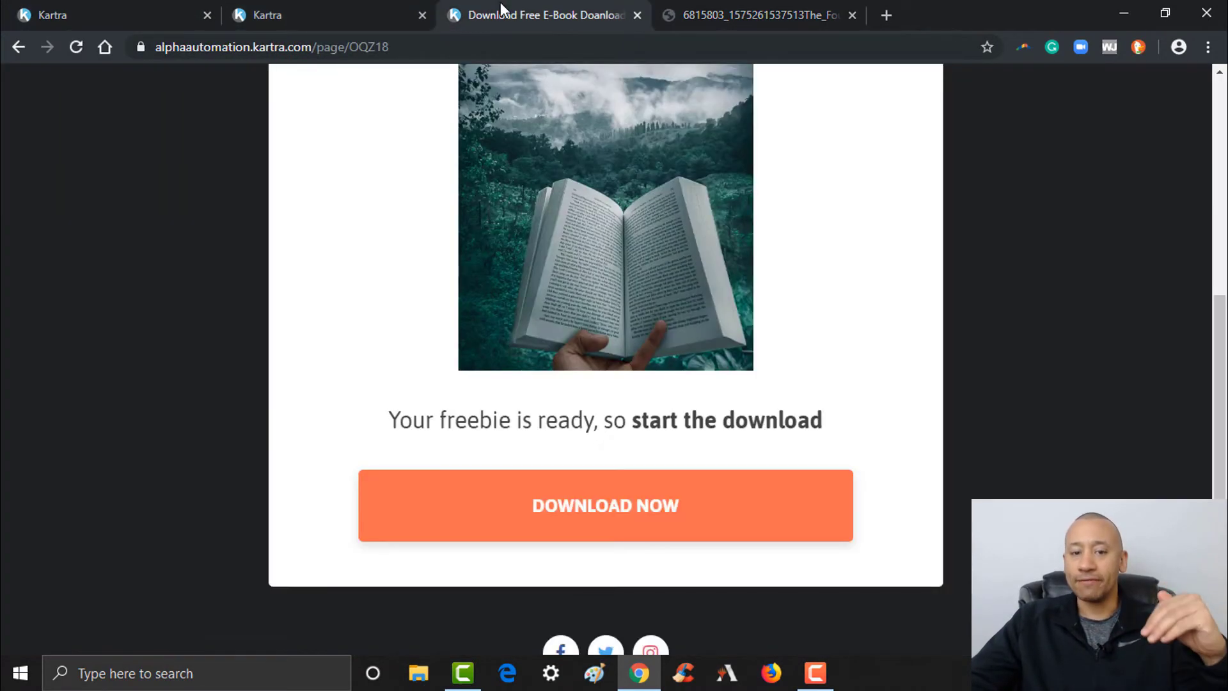
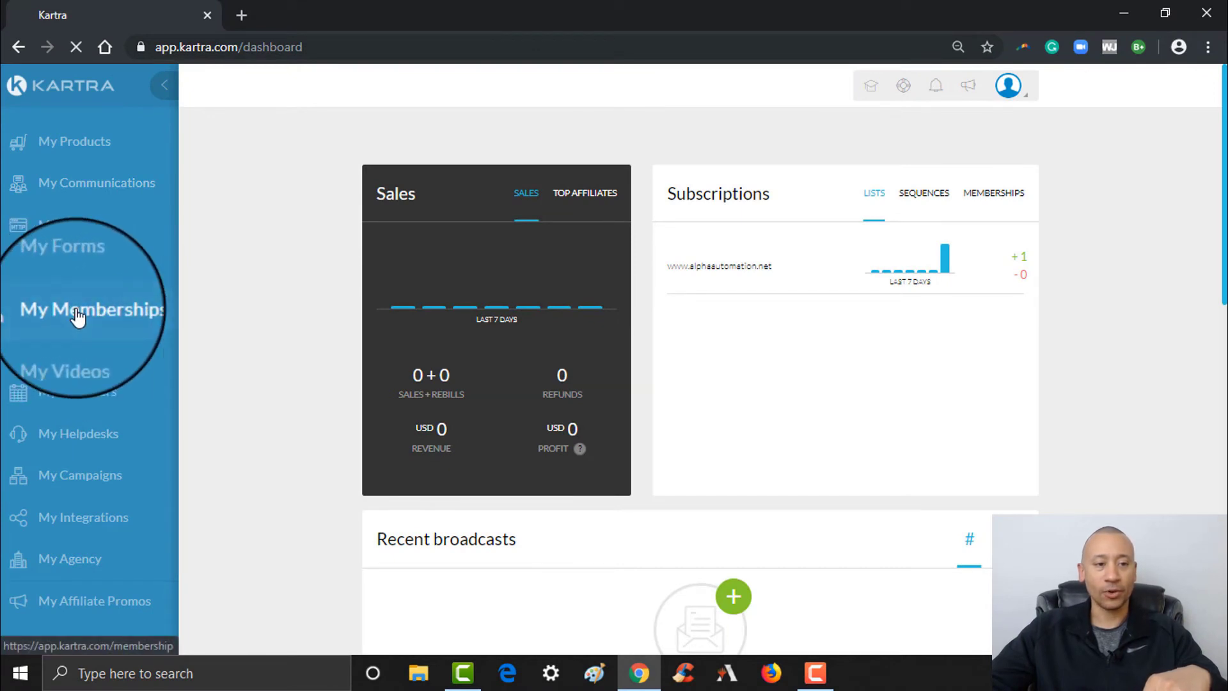
Step: Go to My Memberships, view the Portals tab, then return to the Memberships tab
{"action": "left_click", "coordinate": [77, 311]}
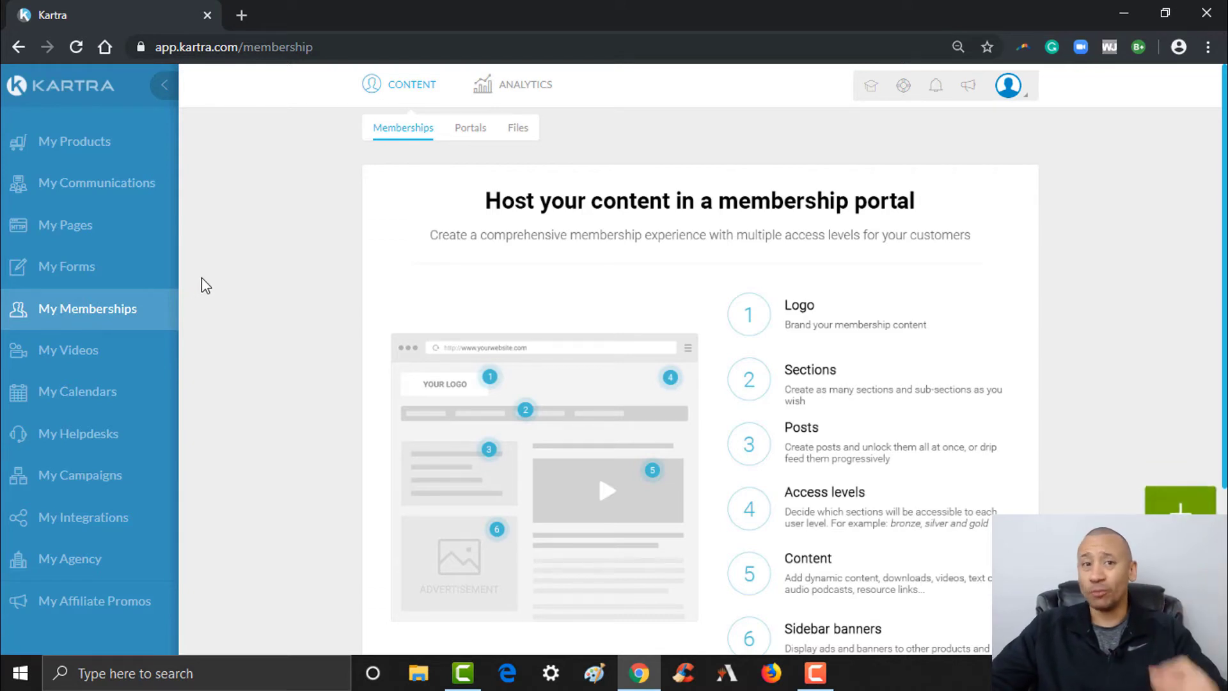
{"action": "left_click", "coordinate": [477, 136]}
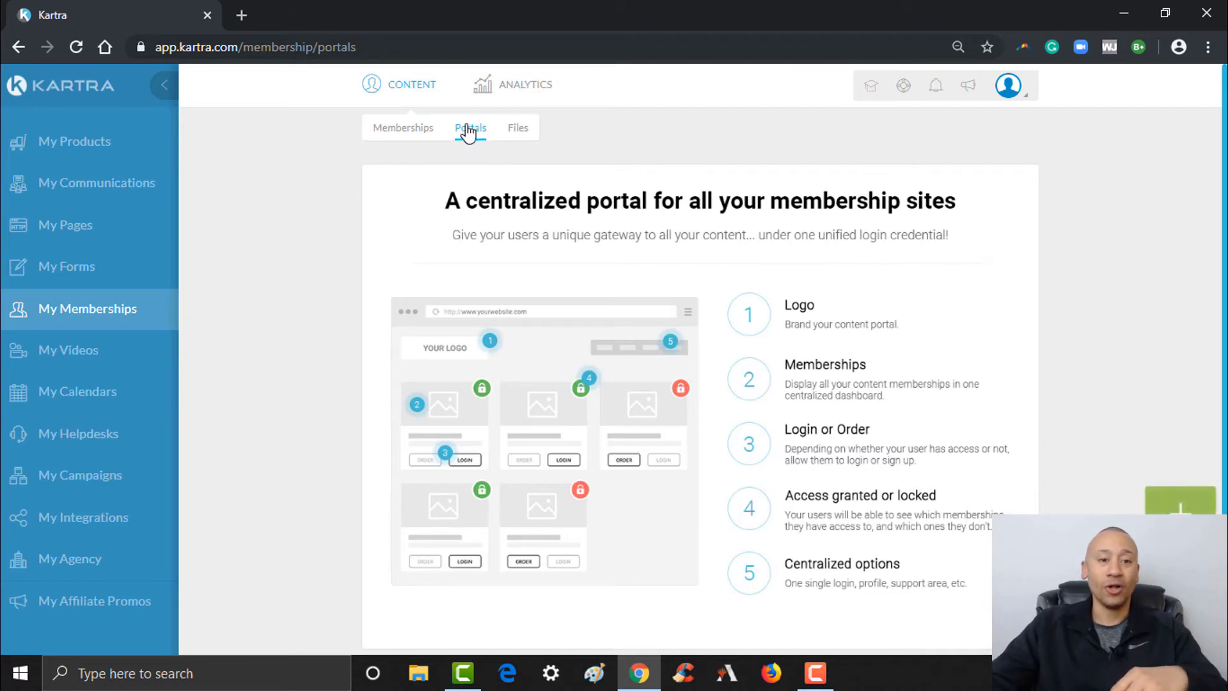
{"action": "left_click", "coordinate": [395, 135]}
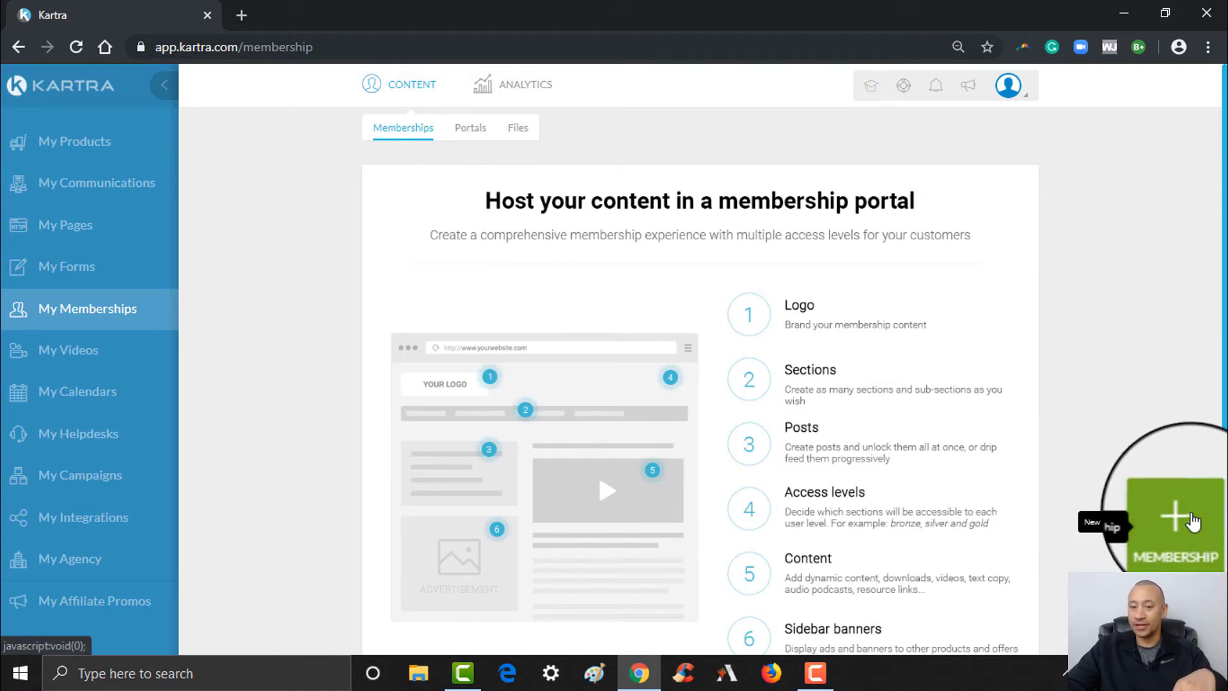
Step: Create a new membership named 'Test Lead Generation Course'
{"action": "left_click", "coordinate": [1185, 520]}
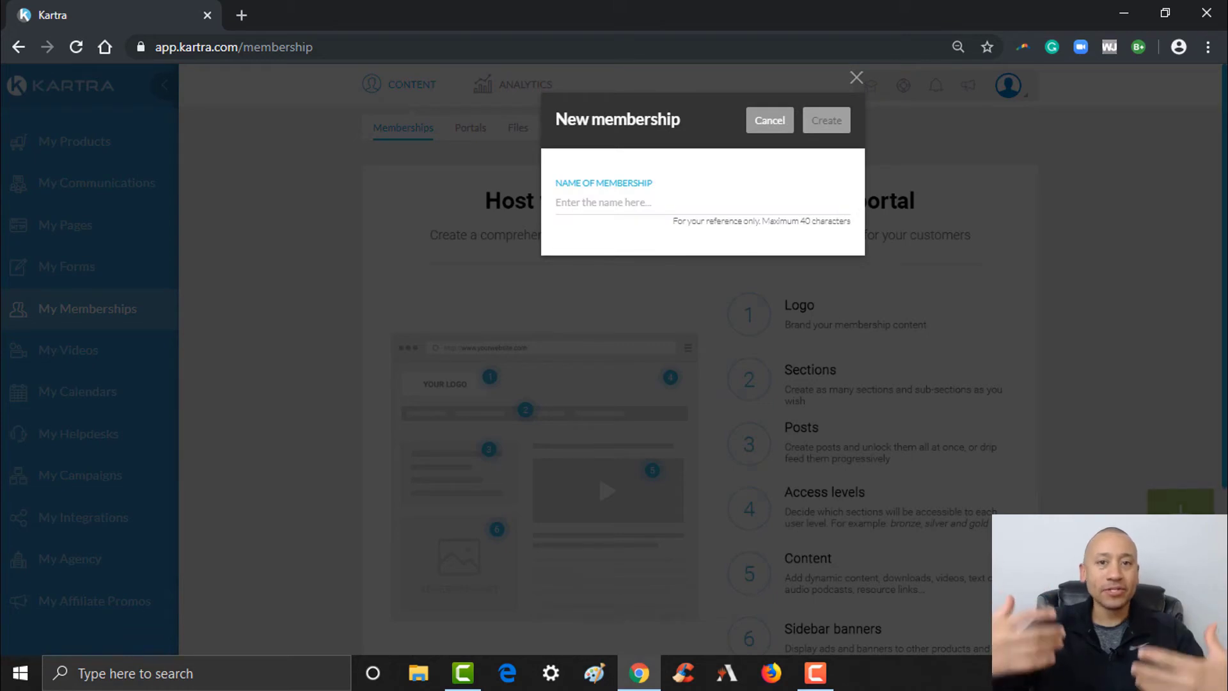
{"action": "left_click", "coordinate": [727, 206]}
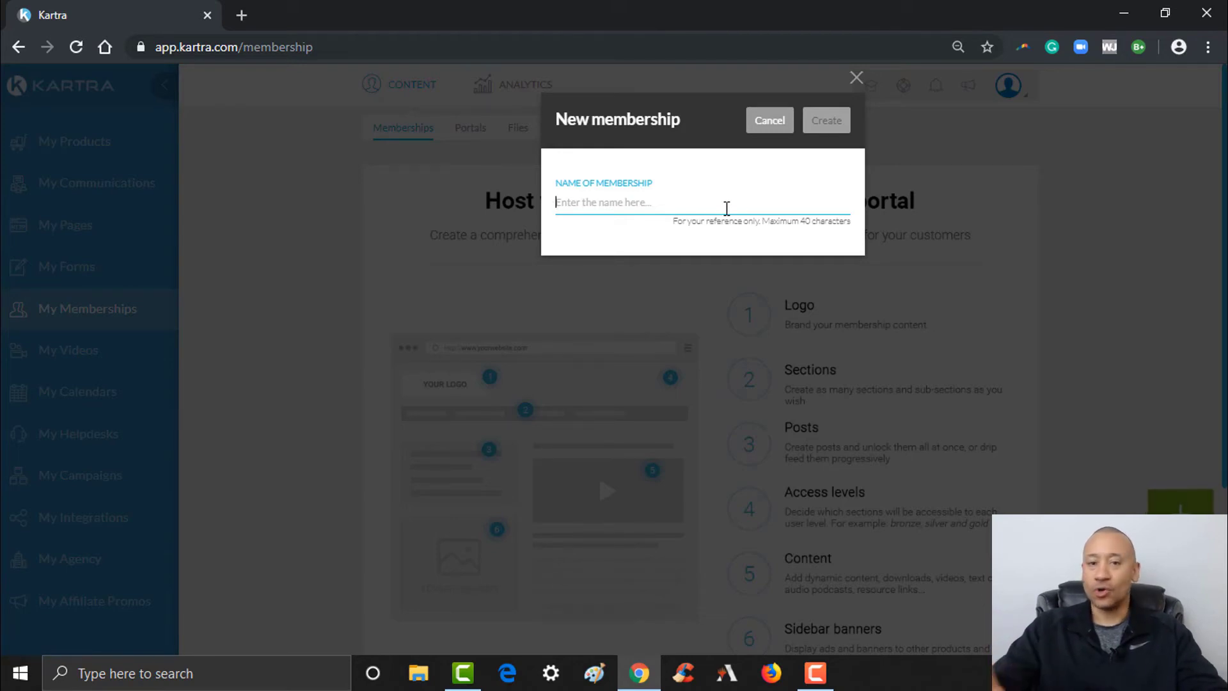
{"action": "type", "text": "Test"}
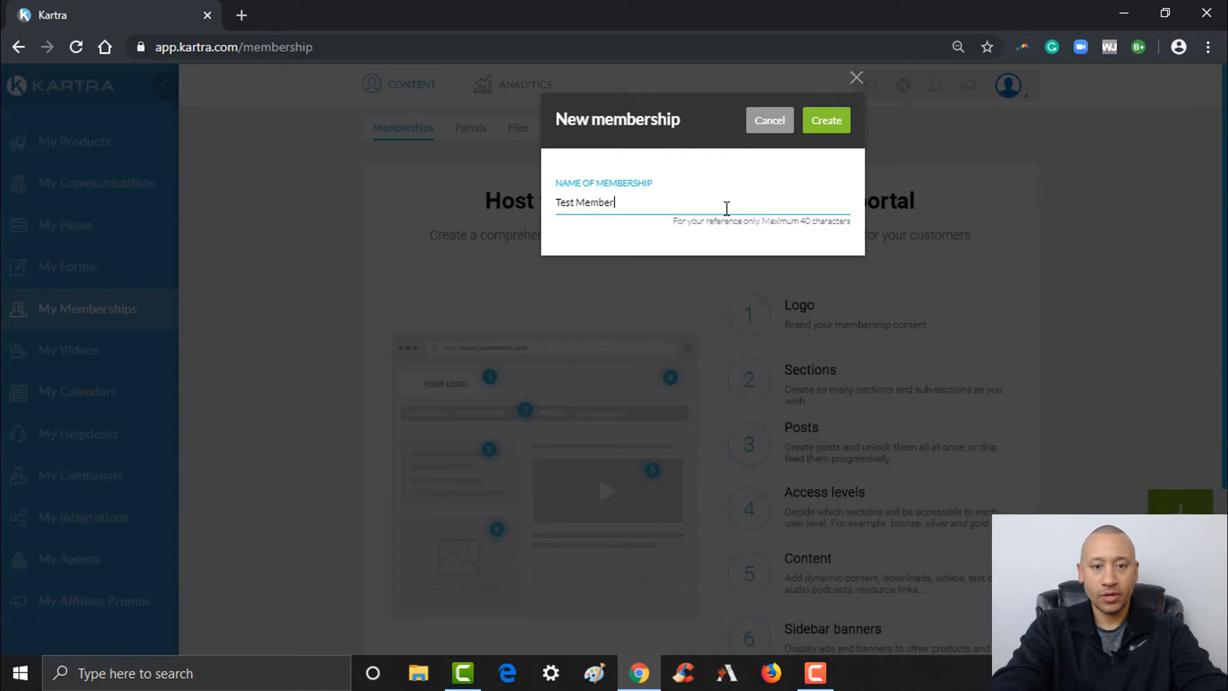
{"action": "type", "text": " Lead Generation Course"}
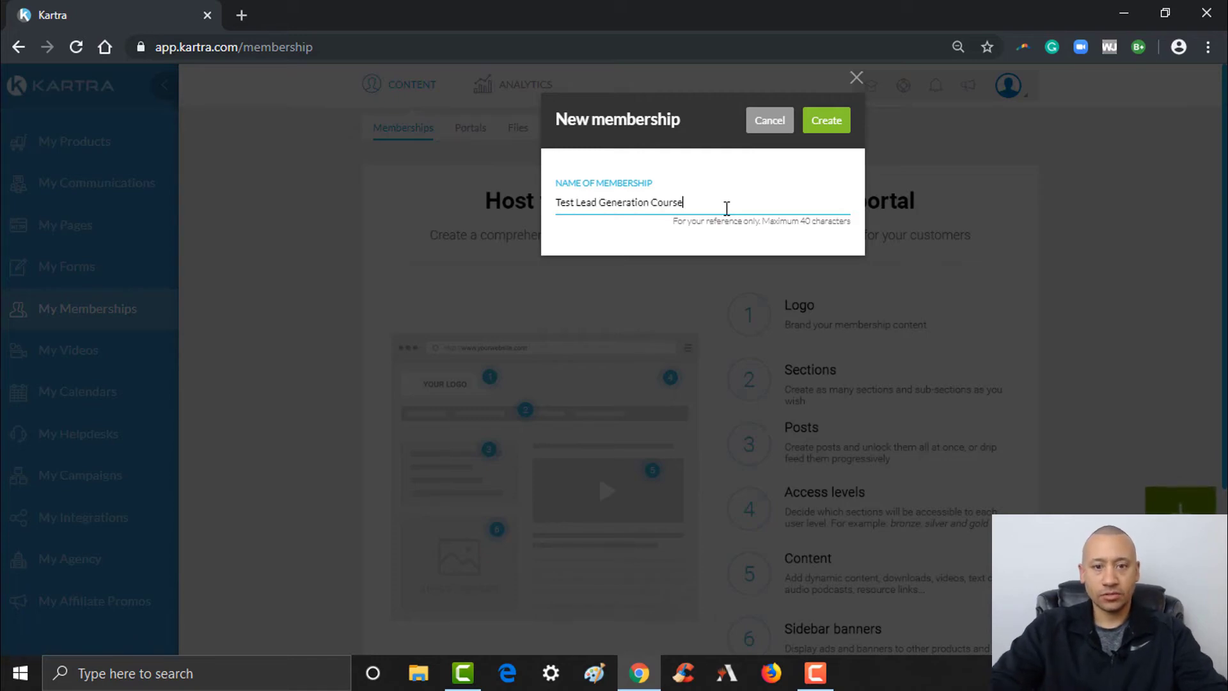
{"action": "left_click", "coordinate": [823, 135]}
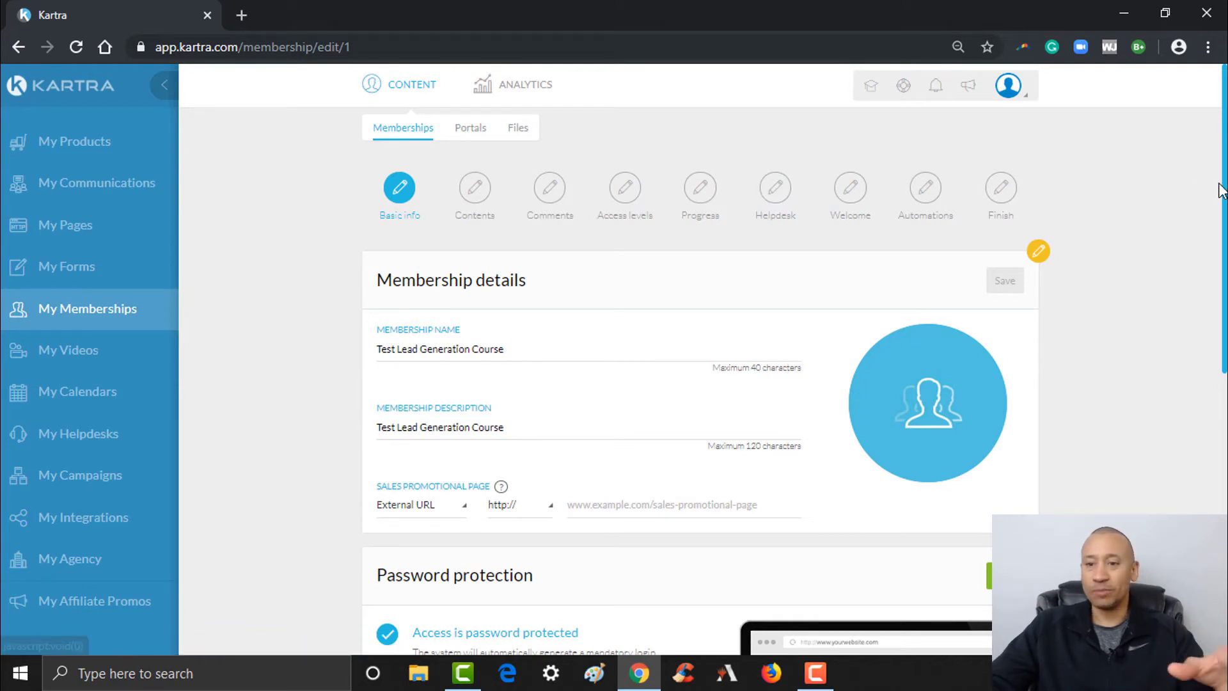
Step: Replace the membership description with 'How To Generate Leads Online Fast!'
{"action": "scroll", "coordinate": [401, 268], "scroll_direction": "down", "scroll_amount": 1}
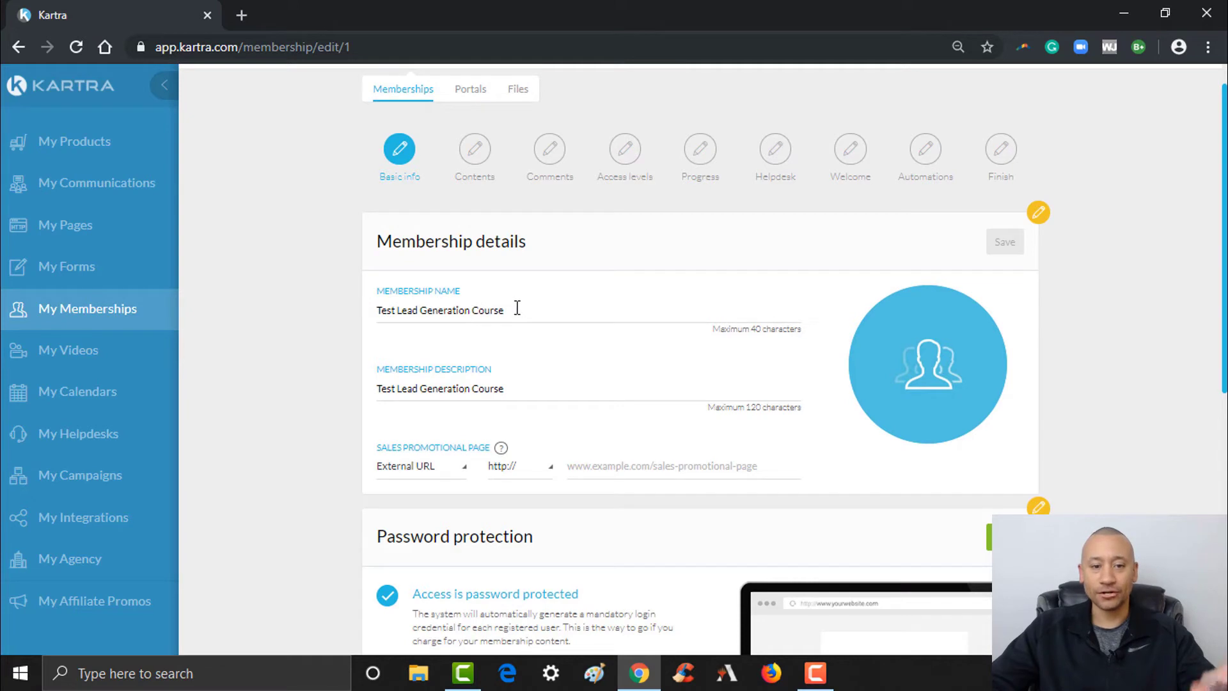
{"action": "left_click_drag", "start_coordinate": [516, 385], "coordinate": [379, 390]}
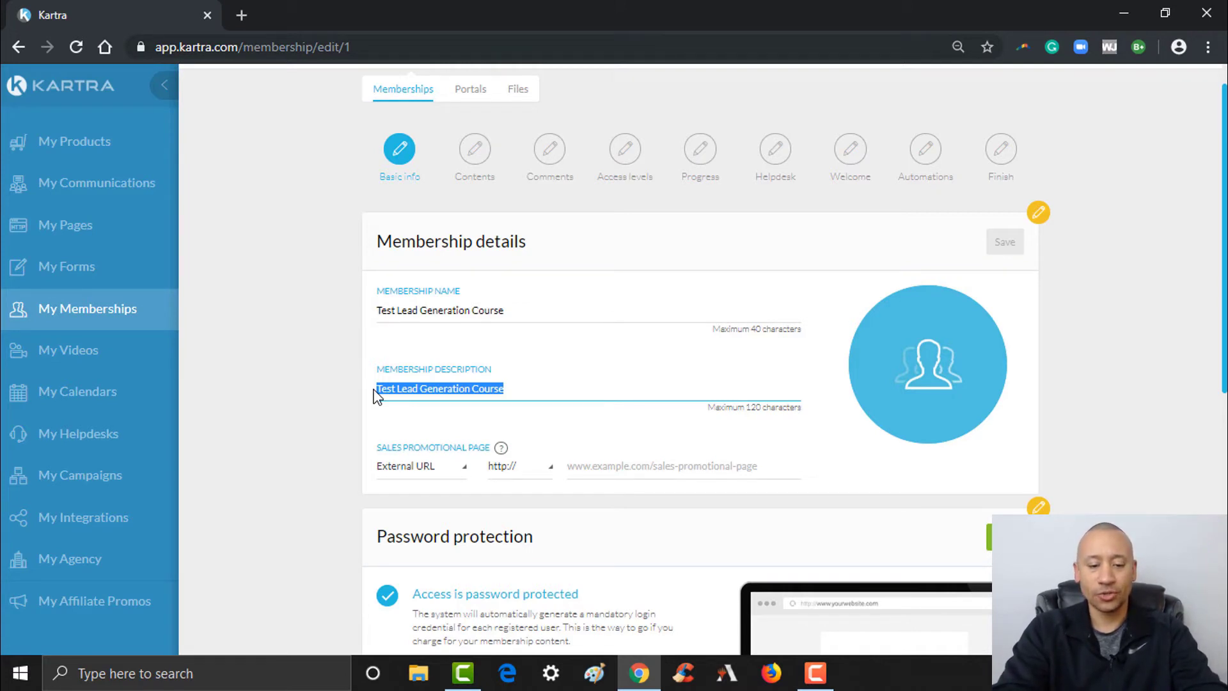
{"action": "type", "text": "H"}
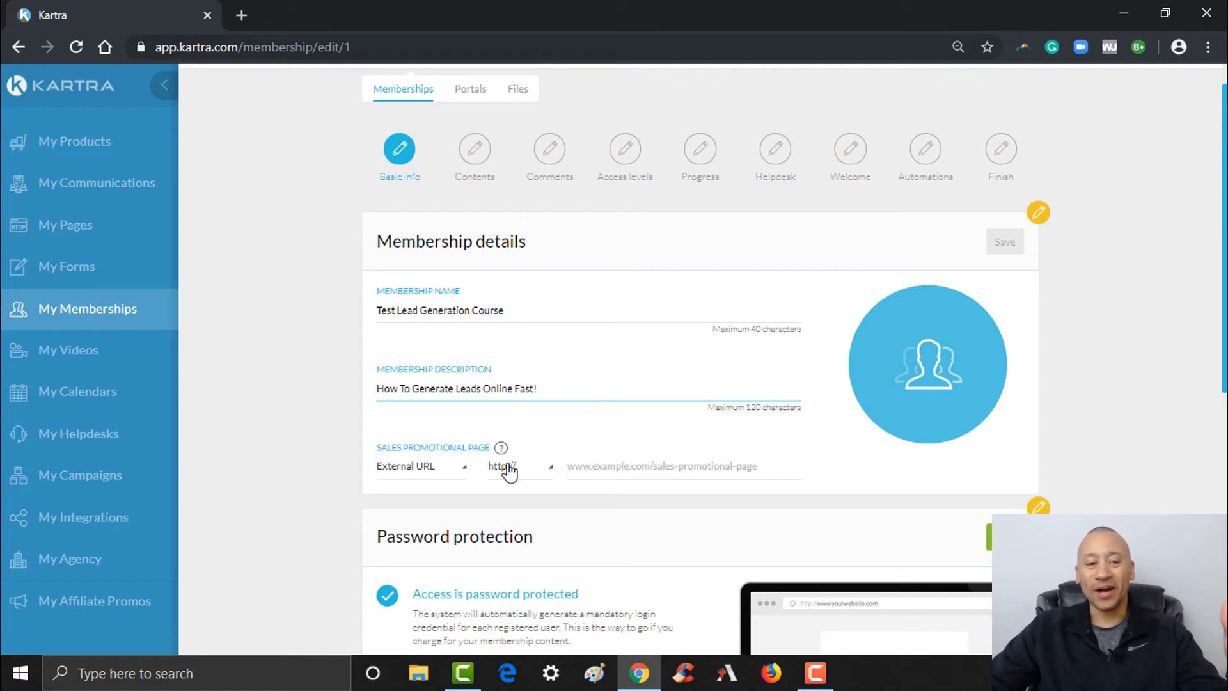
{"action": "mouse_move", "coordinate": [503, 451]}
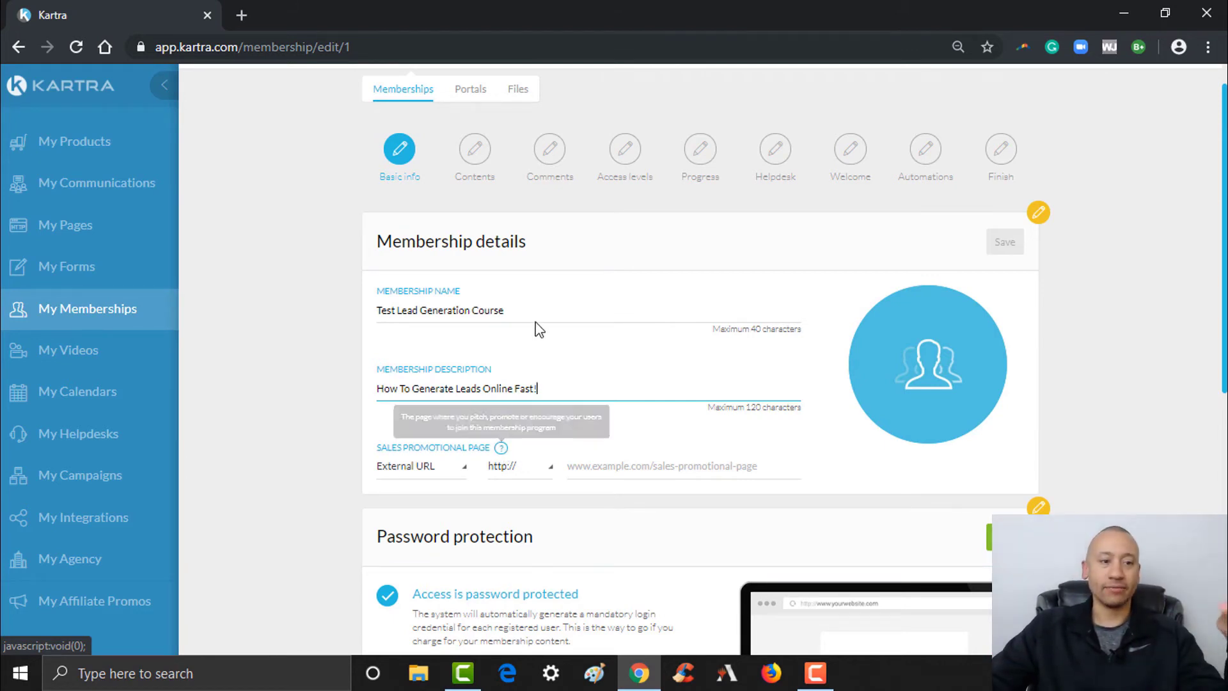
{"action": "right_click", "coordinate": [104, 229]}
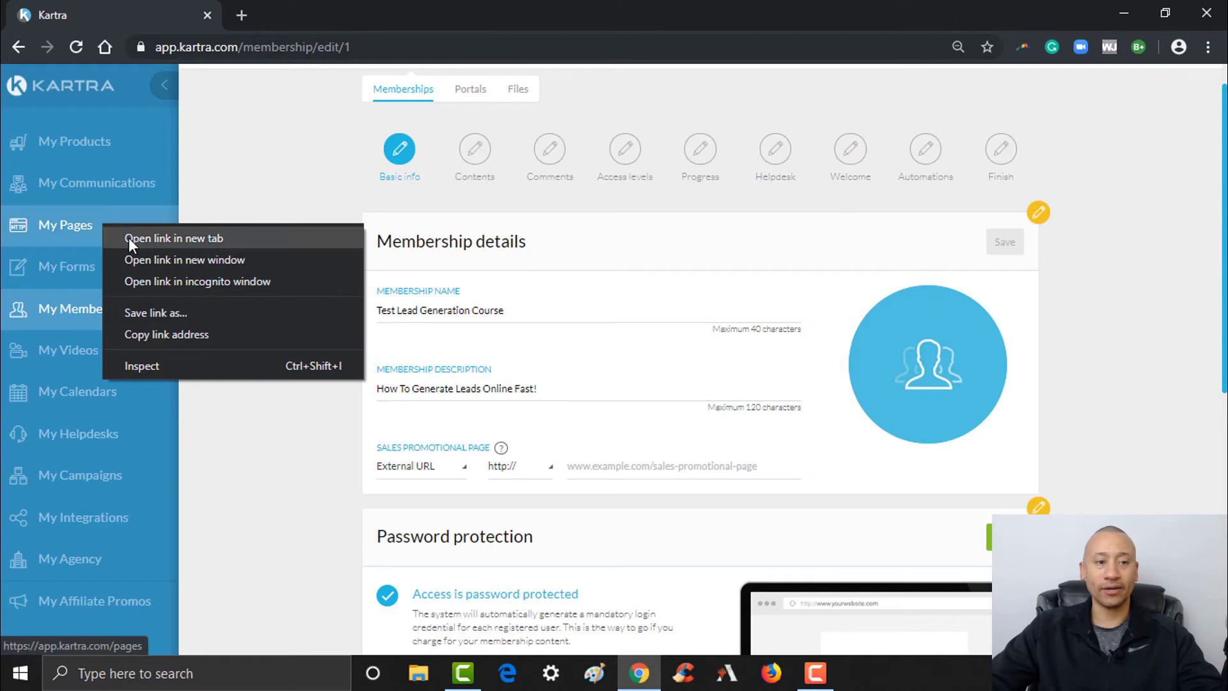
Step: Open My Pages in a new browser tab and start a new page
{"action": "left_click", "coordinate": [129, 238]}
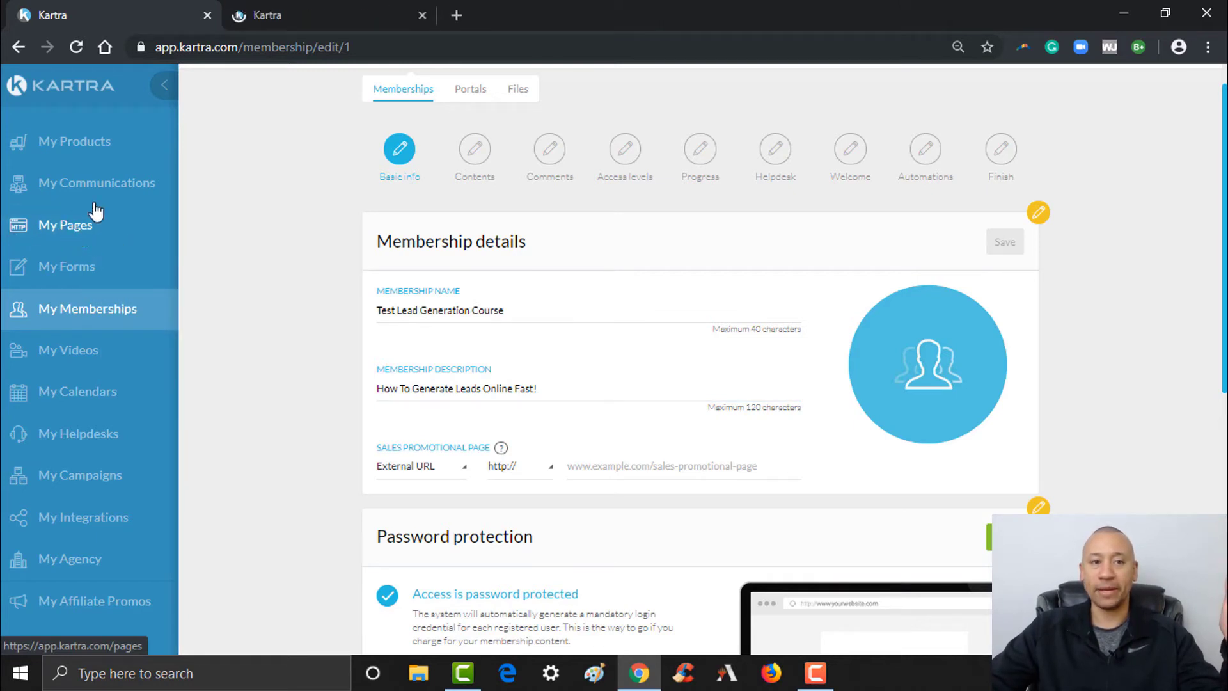
{"action": "left_click", "coordinate": [351, 8]}
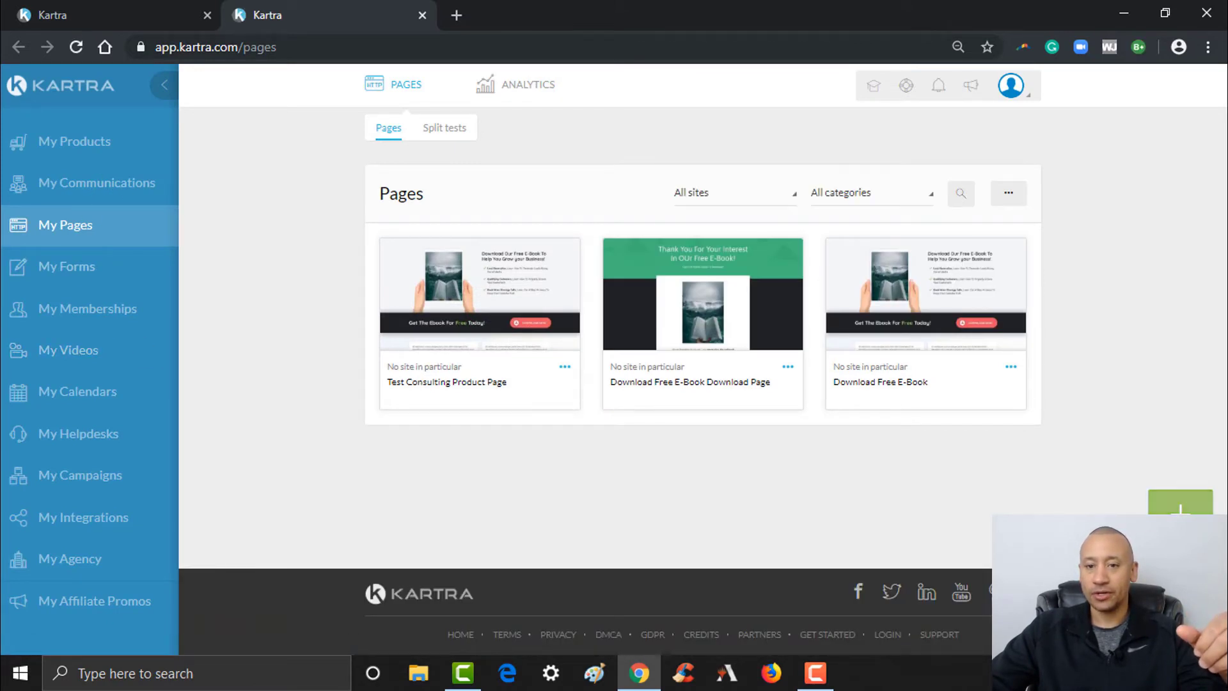
{"action": "left_click", "coordinate": [1180, 511]}
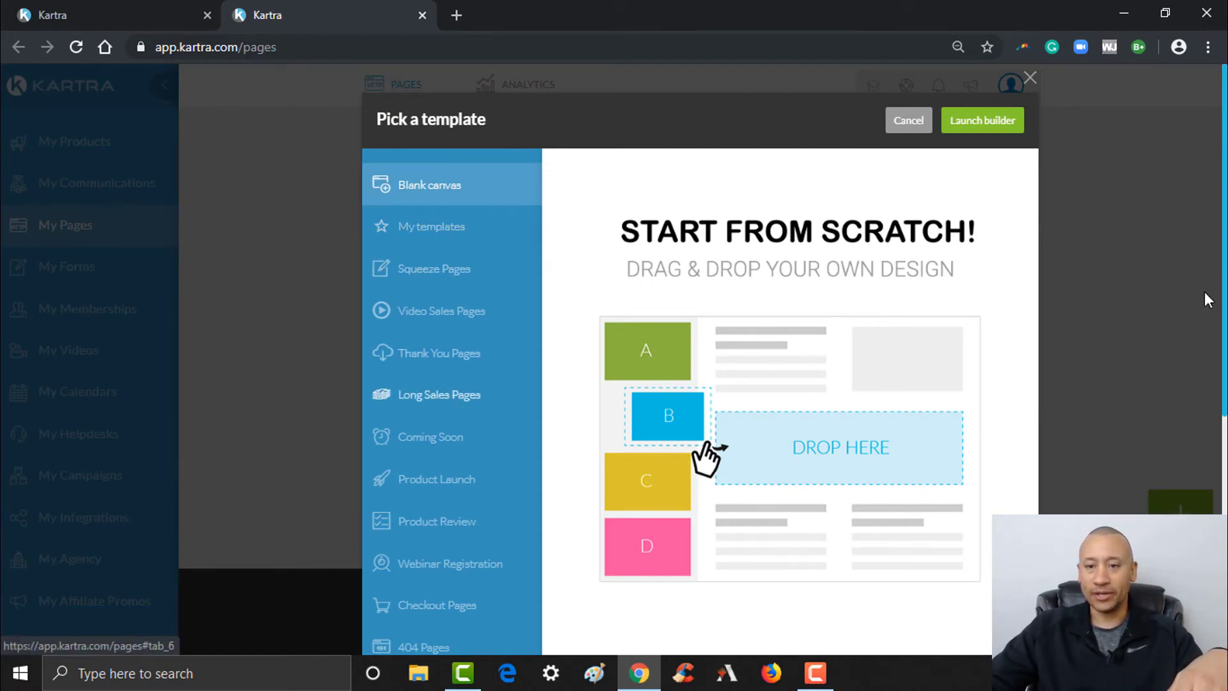
{"action": "scroll", "coordinate": [794, 358], "scroll_direction": "down", "scroll_amount": 5}
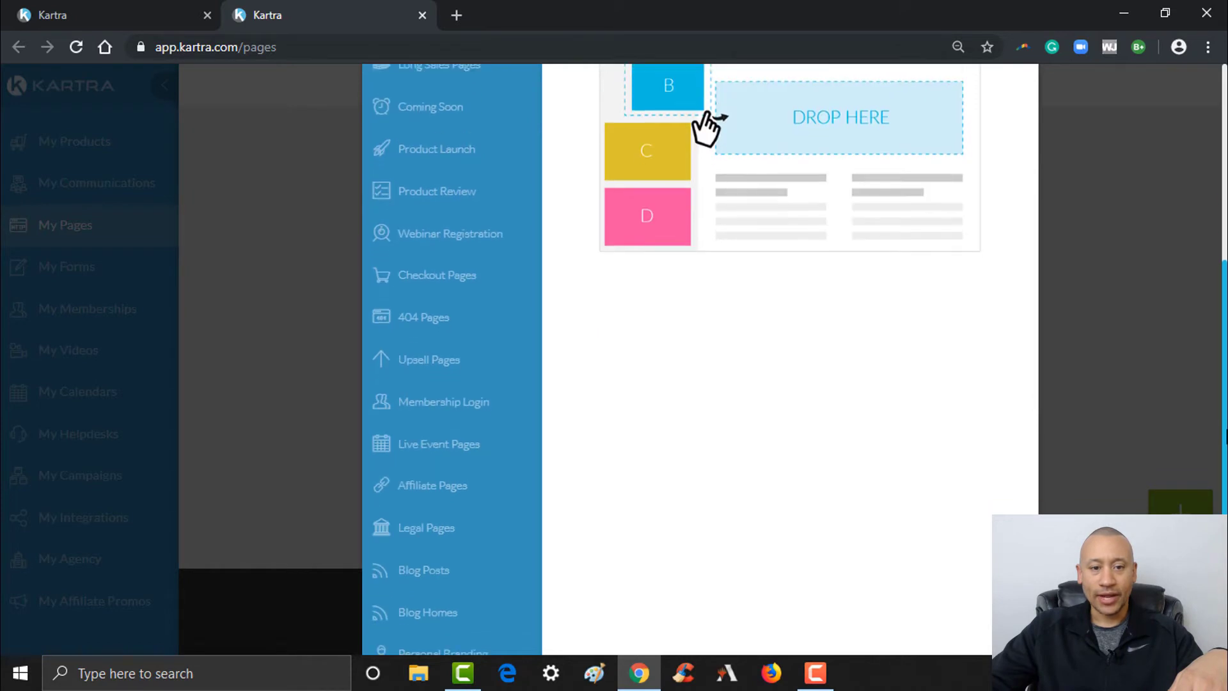
{"action": "scroll", "coordinate": [793, 359], "scroll_direction": "down", "scroll_amount": 1}
{"action": "scroll", "coordinate": [793, 358], "scroll_direction": "up", "scroll_amount": 2}
{"action": "scroll", "coordinate": [793, 359], "scroll_direction": "up", "scroll_amount": 2}
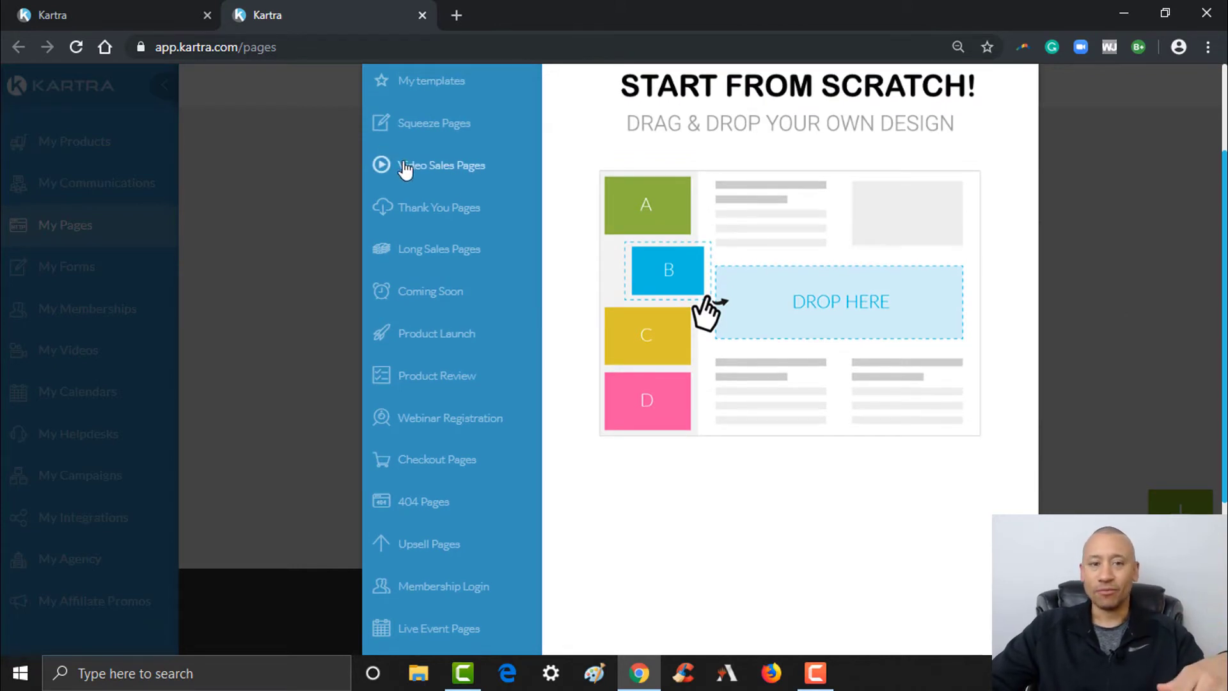
{"action": "scroll", "coordinate": [940, 240], "scroll_direction": "up", "scroll_amount": 2}
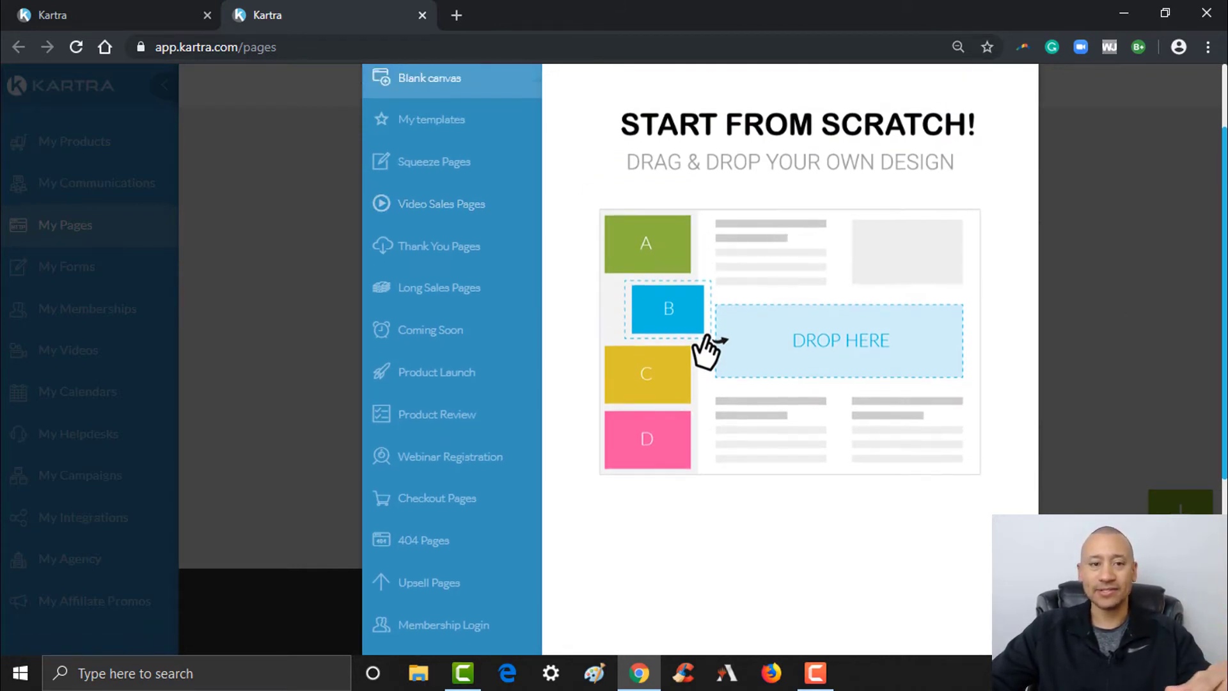
Step: Pick the Video Sales Pages template featuring a profile photo
{"action": "left_click", "coordinate": [469, 266]}
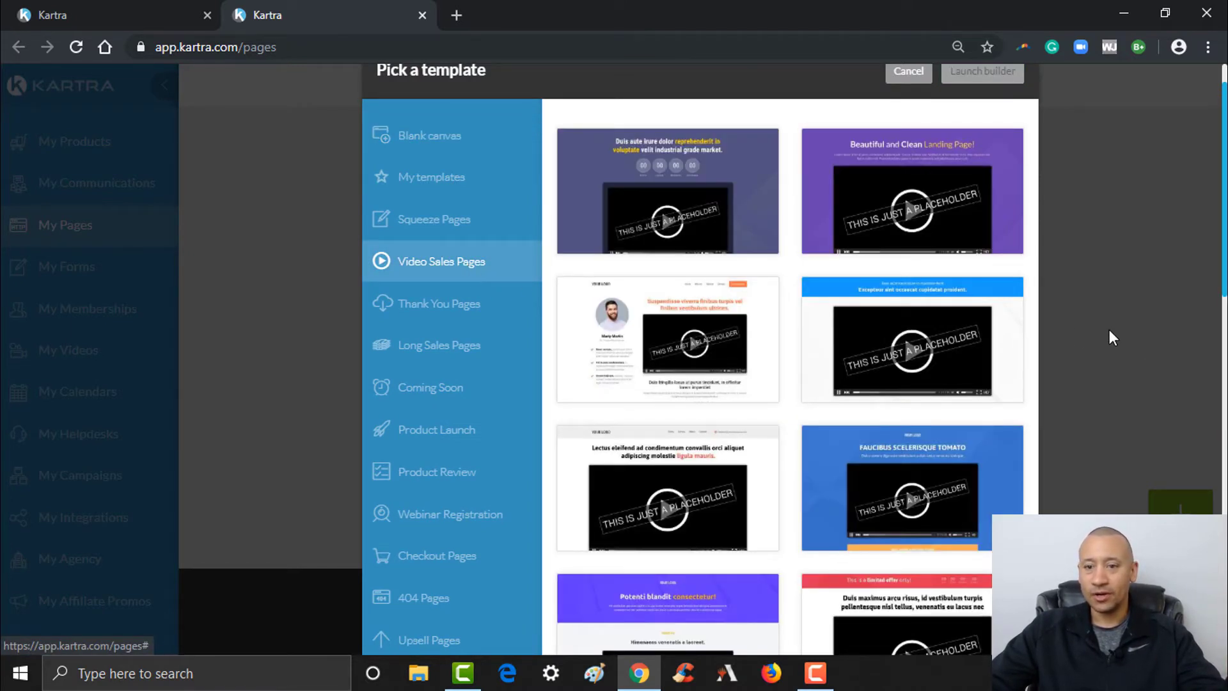
{"action": "scroll", "coordinate": [1076, 329], "scroll_direction": "down", "scroll_amount": 3}
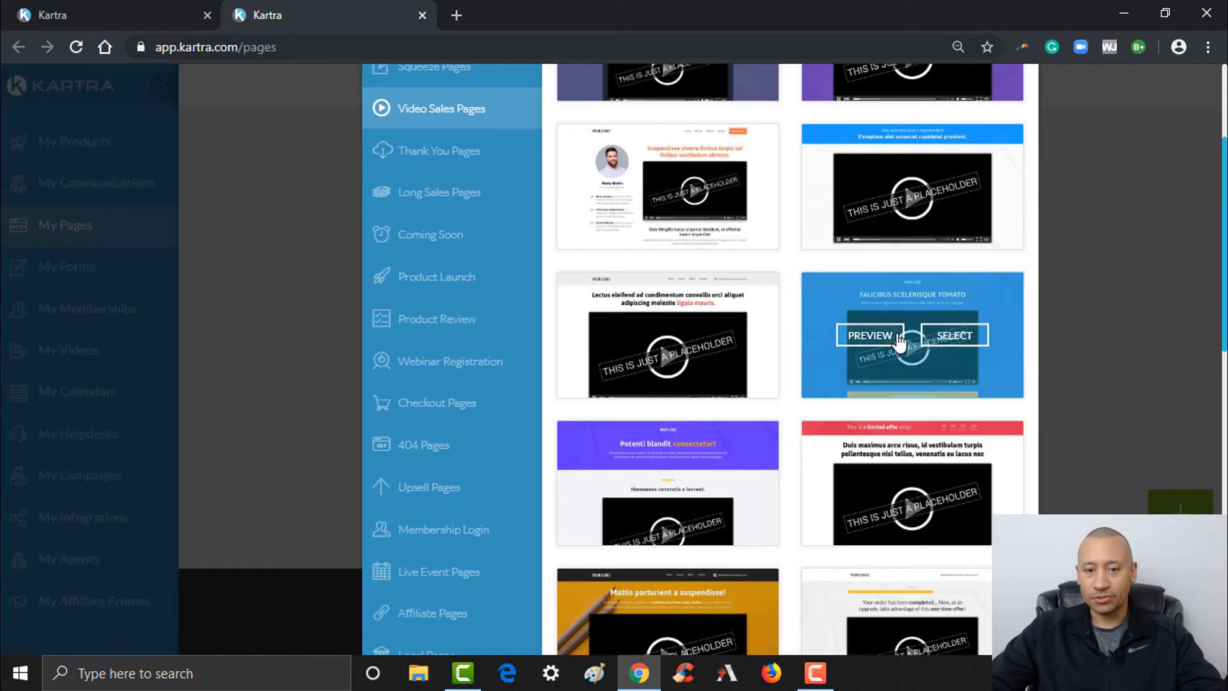
{"action": "scroll", "coordinate": [790, 359], "scroll_direction": "up", "scroll_amount": 1}
{"action": "scroll", "coordinate": [621, 307], "scroll_direction": "up", "scroll_amount": 2}
{"action": "mouse_move", "coordinate": [620, 304]}
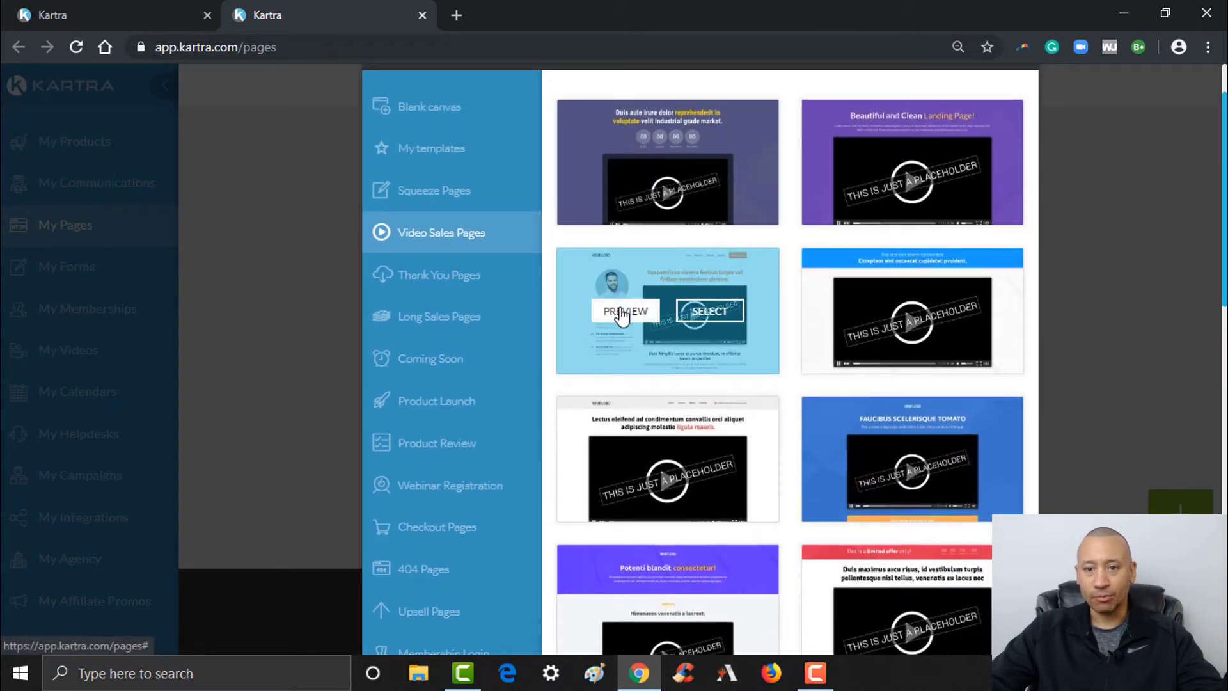
{"action": "left_click", "coordinate": [710, 313]}
{"action": "scroll", "coordinate": [992, 168], "scroll_direction": "up", "scroll_amount": 2}
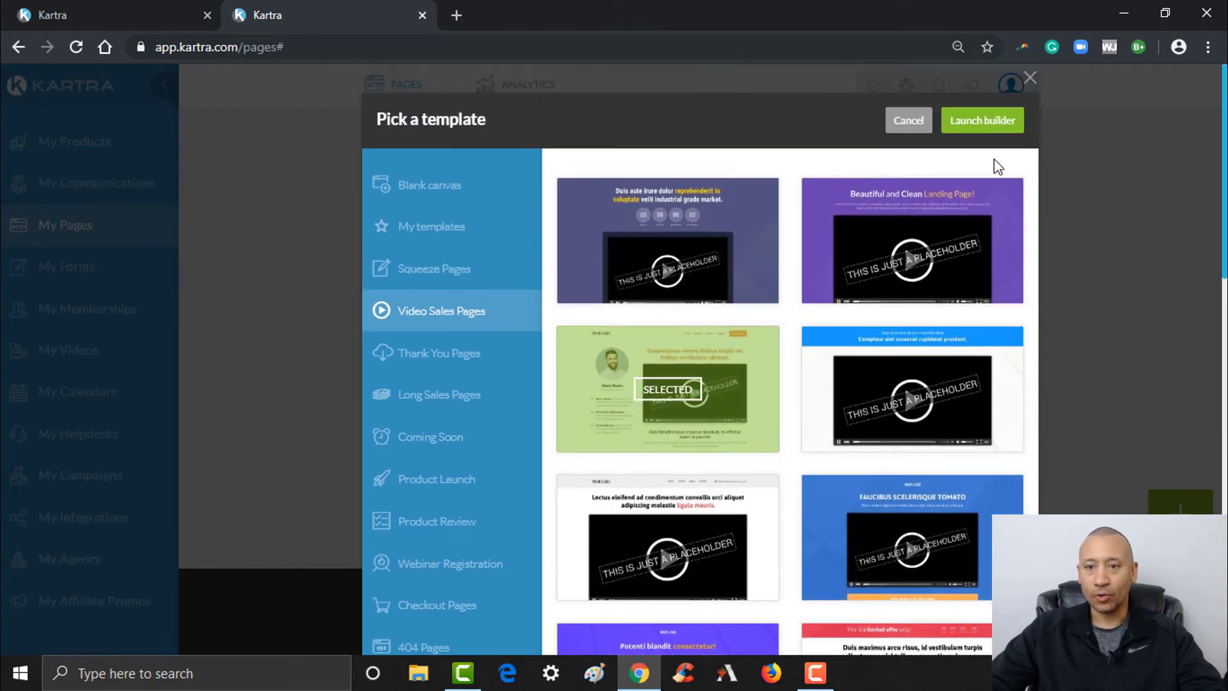
Step: Create the page 'Test Lead Generation Course Sales Page' with no category and no site
{"action": "left_click", "coordinate": [999, 118]}
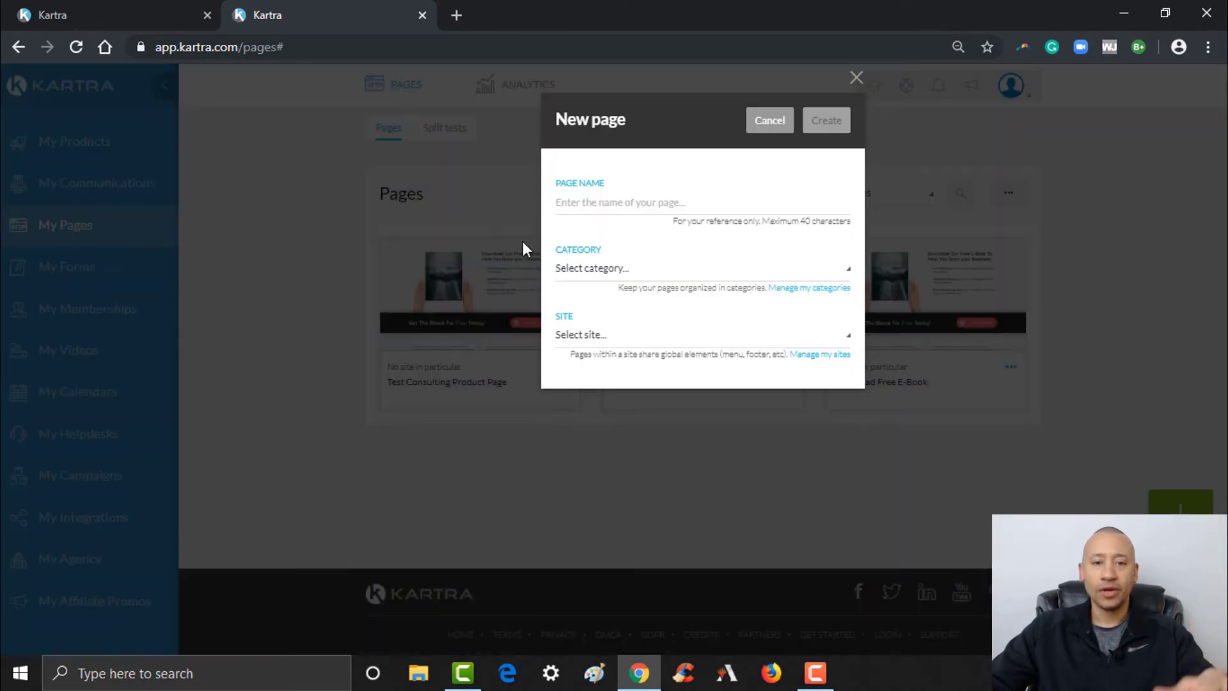
{"action": "left_click", "coordinate": [574, 202]}
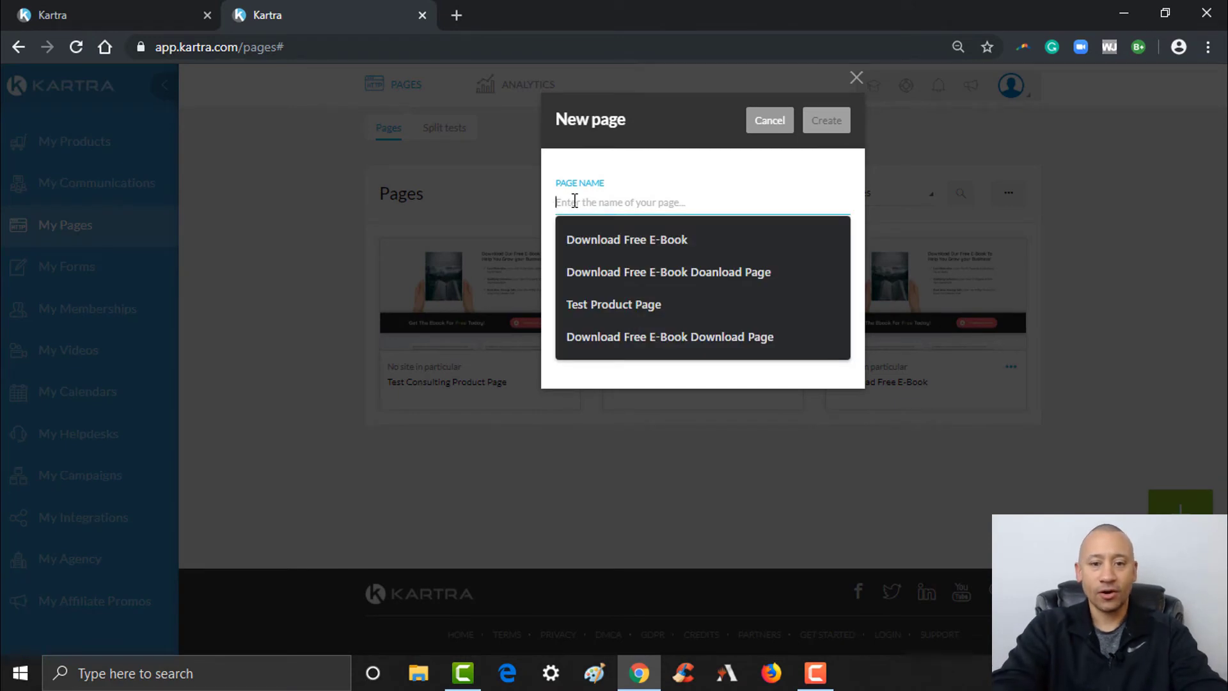
{"action": "type", "text": "Tes"}
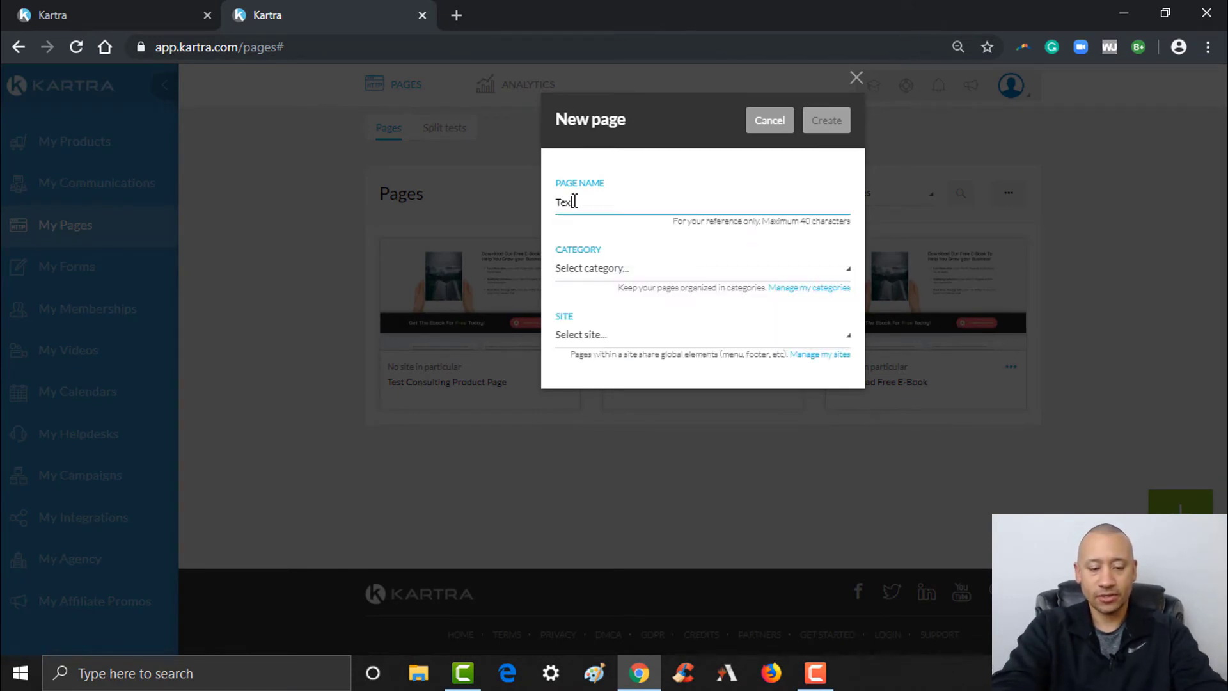
{"action": "type", "text": "t Lead Generation Course Sales Page"}
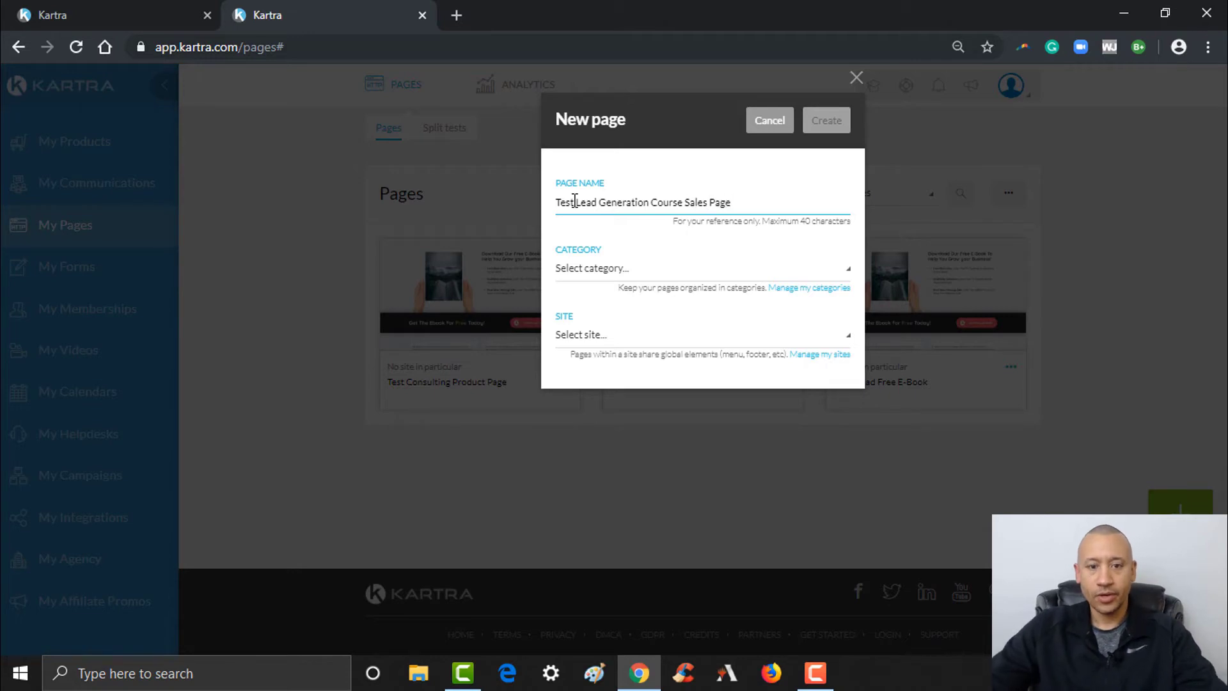
{"action": "left_click", "coordinate": [569, 269]}
{"action": "left_click", "coordinate": [581, 323]}
{"action": "left_click", "coordinate": [582, 331]}
{"action": "left_click", "coordinate": [598, 390]}
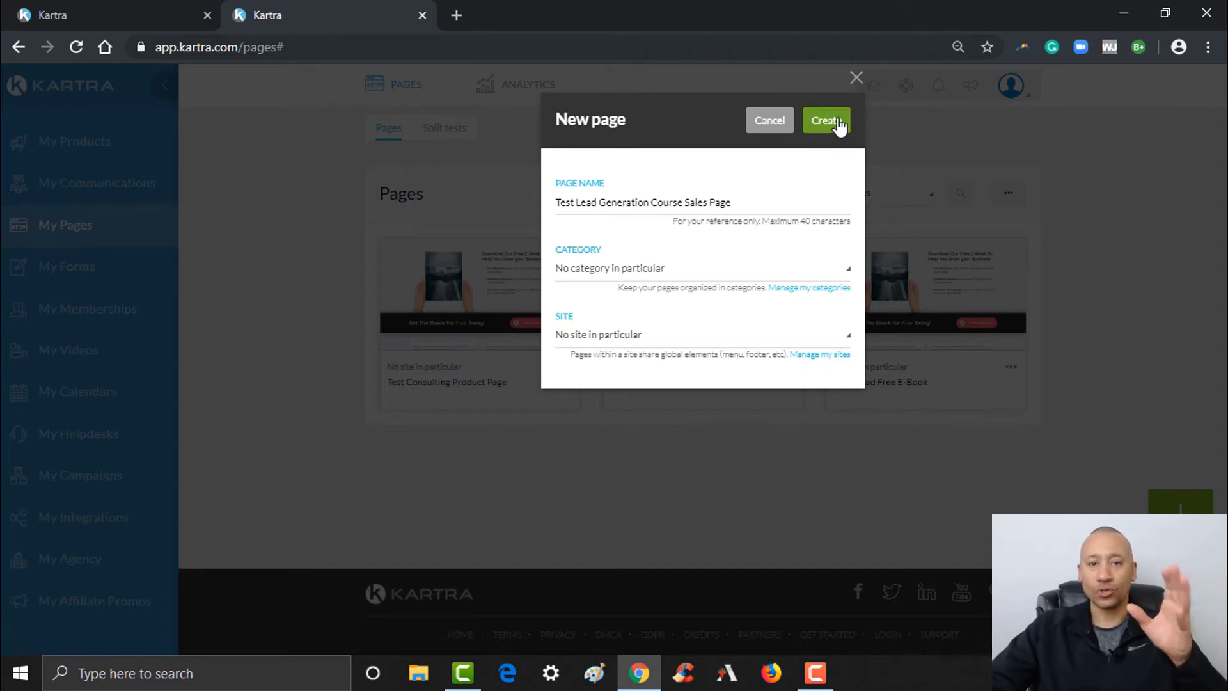
{"action": "left_click", "coordinate": [839, 125]}
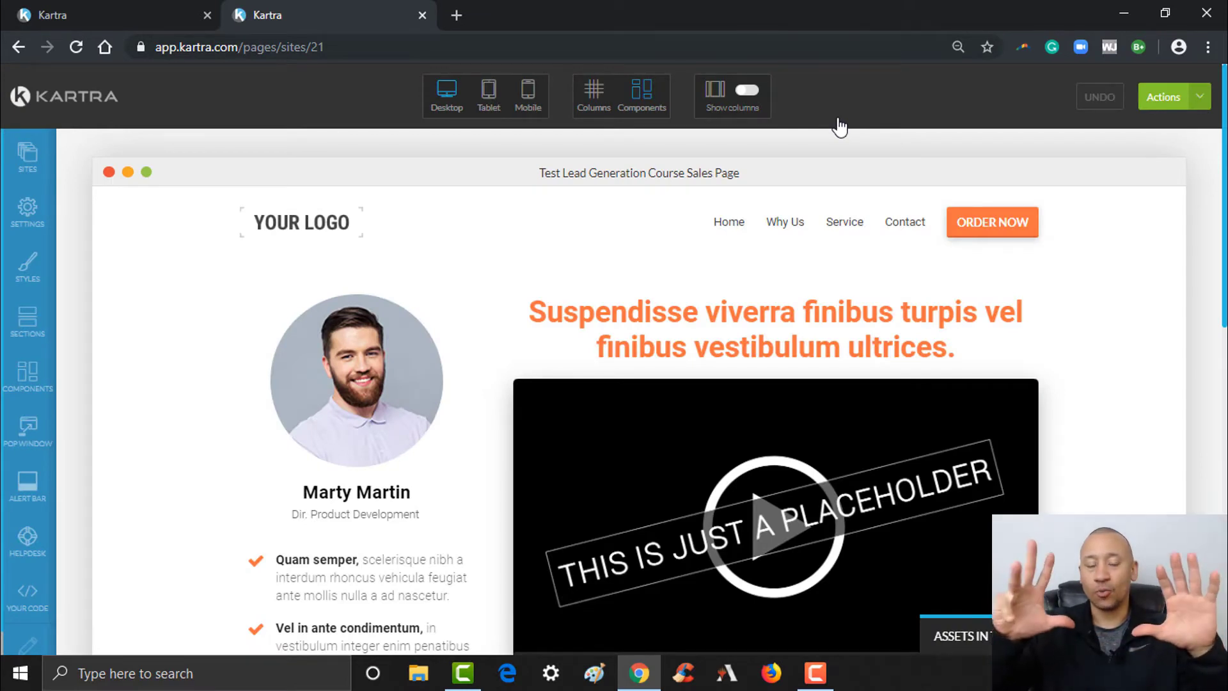
Step: Delete the top navigation section from the sales page
{"action": "left_click_drag", "start_coordinate": [1223, 166], "coordinate": [1222, 435]}
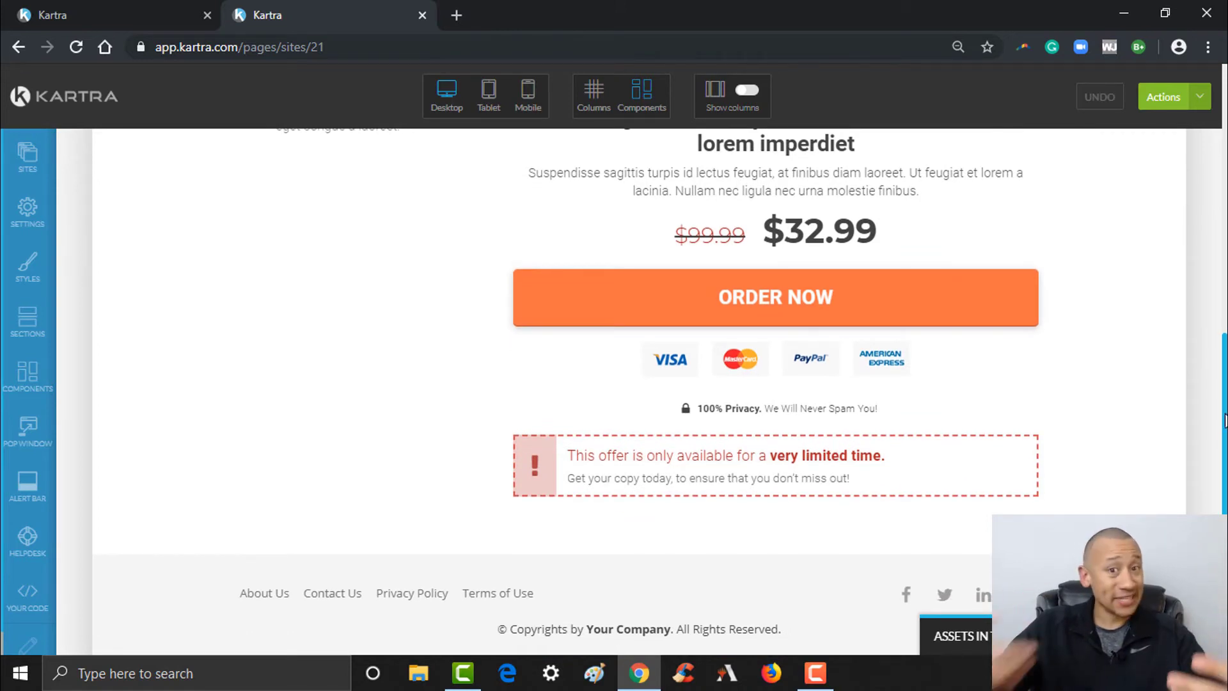
{"action": "scroll", "coordinate": [869, 419], "scroll_direction": "up", "scroll_amount": 10}
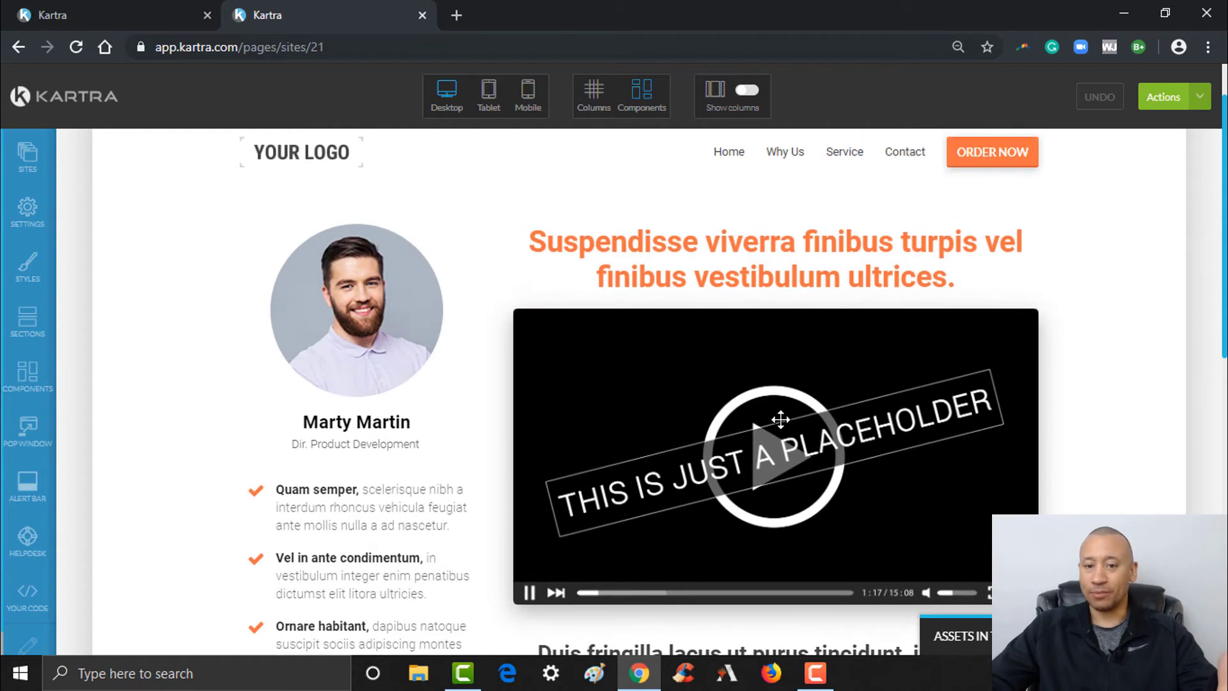
{"action": "scroll", "coordinate": [1209, 191], "scroll_direction": "up", "scroll_amount": 2}
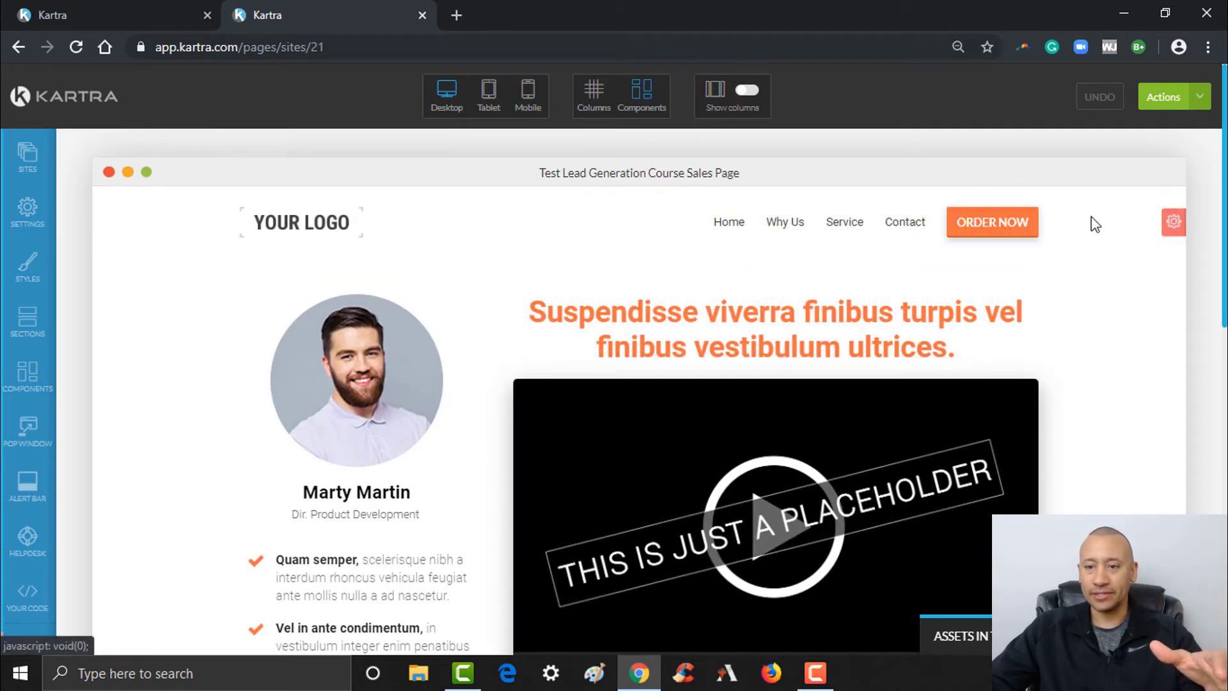
{"action": "left_click", "coordinate": [1171, 225]}
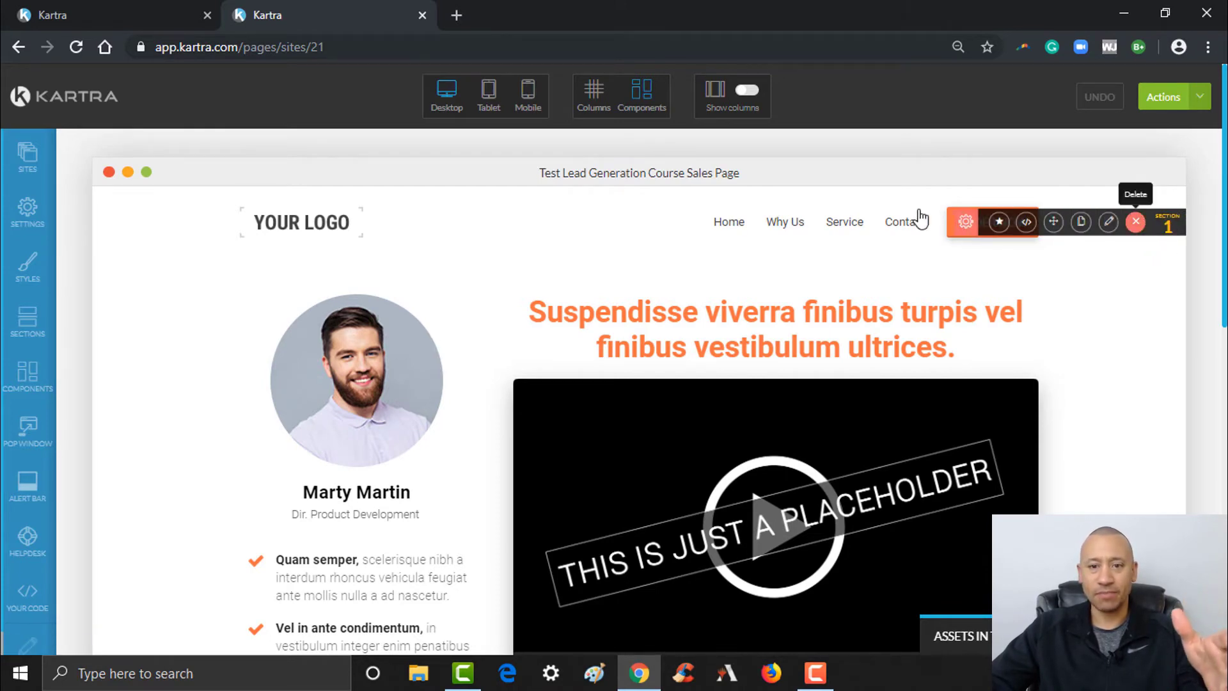
{"action": "left_click", "coordinate": [1136, 222]}
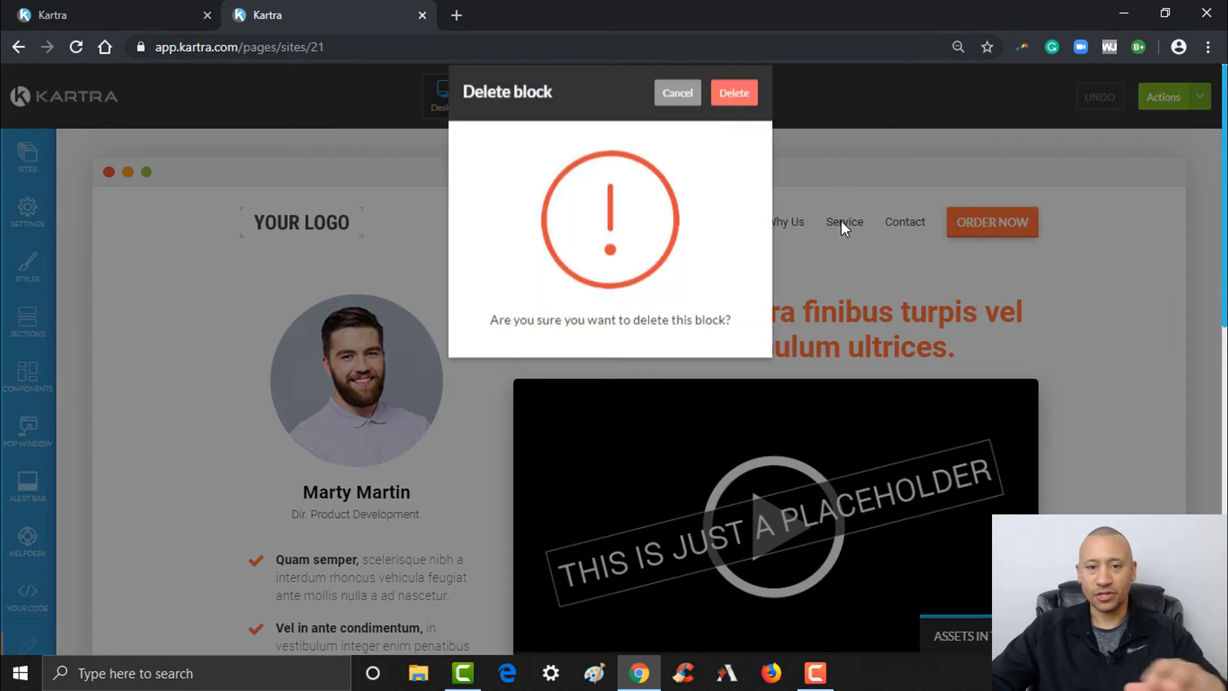
{"action": "left_click", "coordinate": [746, 127]}
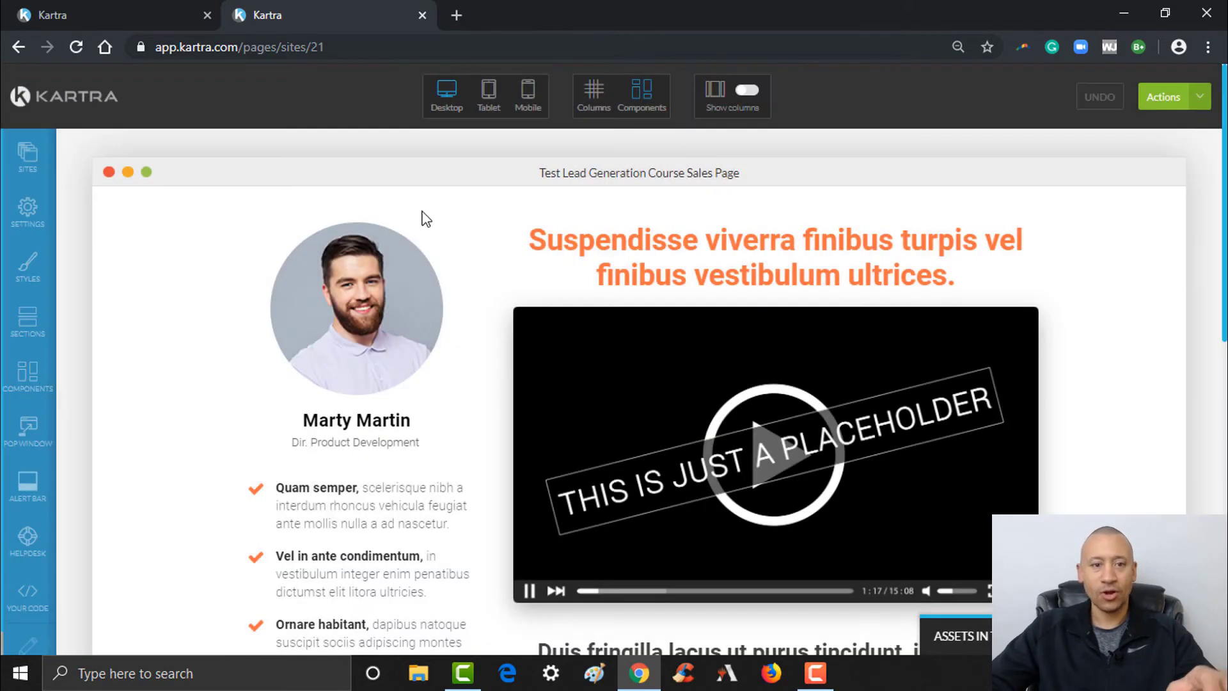
Step: Change the orange headline to 'Watch The Video Below To Learn More About Our Awesome Course!'
{"action": "mouse_move", "coordinate": [872, 256]}
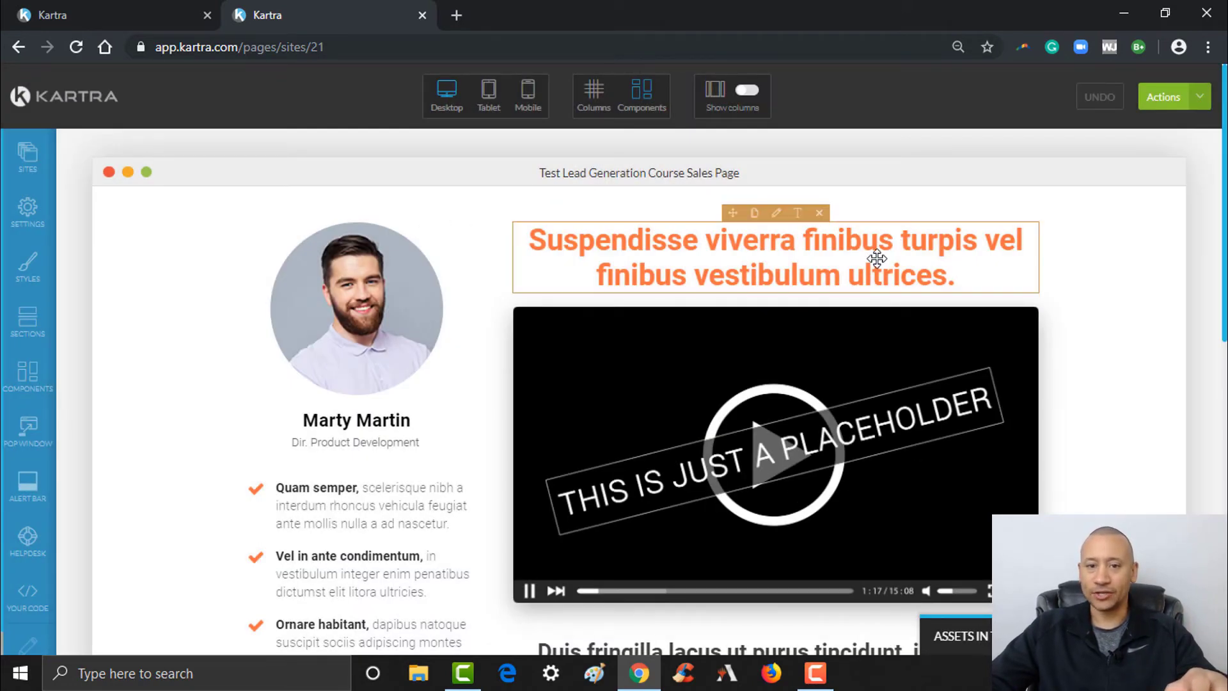
{"action": "left_click", "coordinate": [796, 216]}
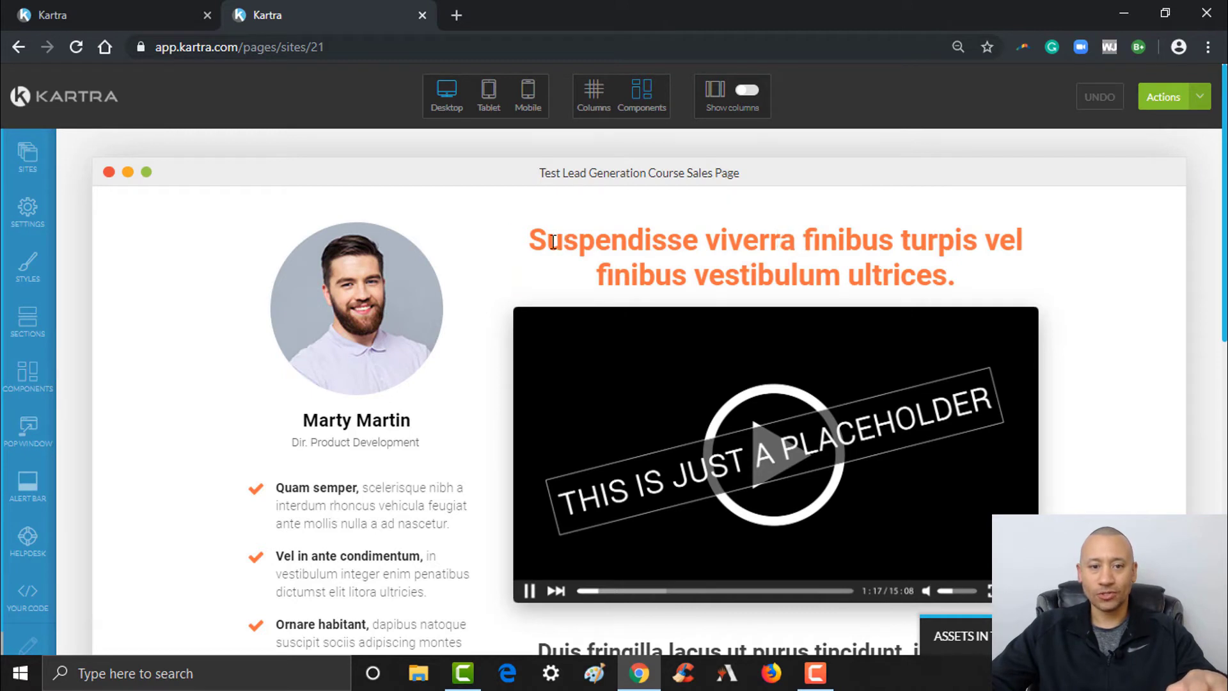
{"action": "left_click_drag", "start_coordinate": [554, 242], "coordinate": [955, 274]}
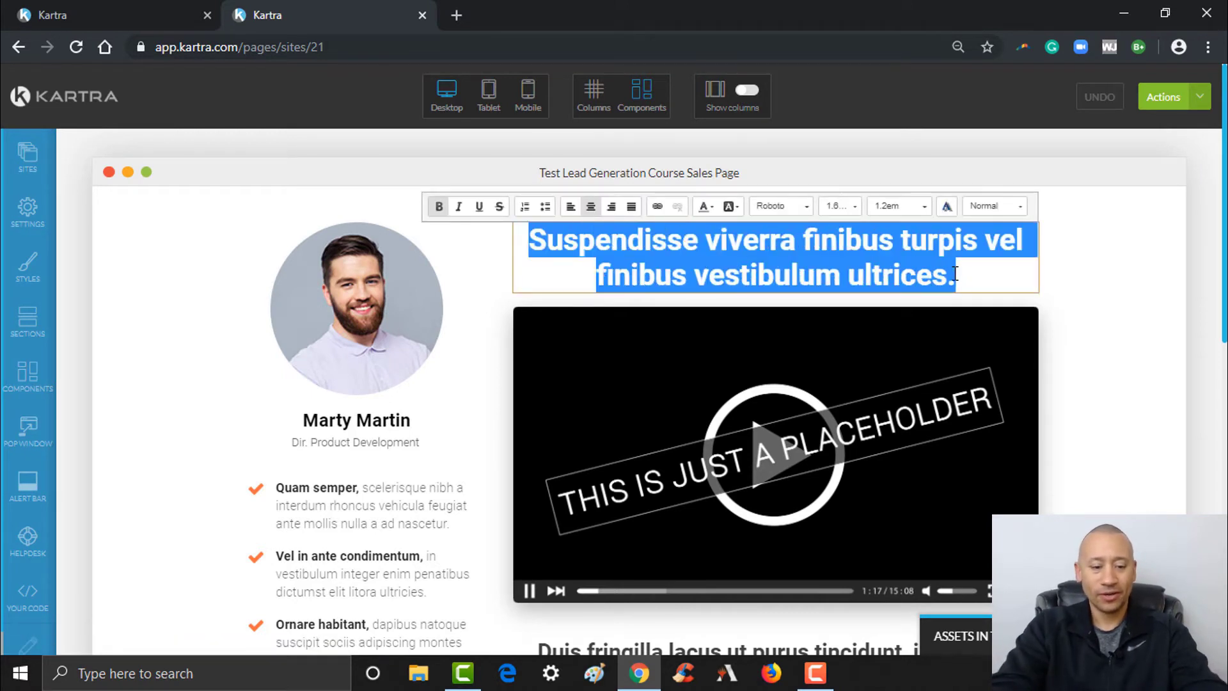
{"action": "type", "text": "Watch The Video Below To Learn More"}
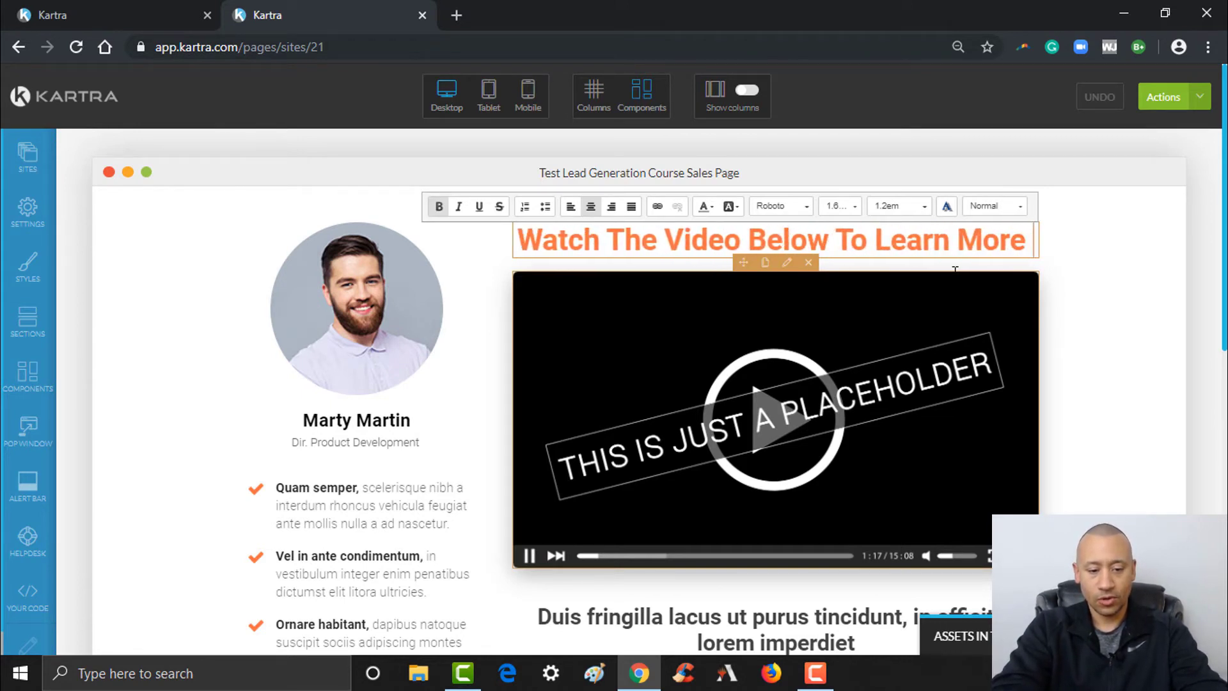
{"action": "type", "text": " About OUr "}
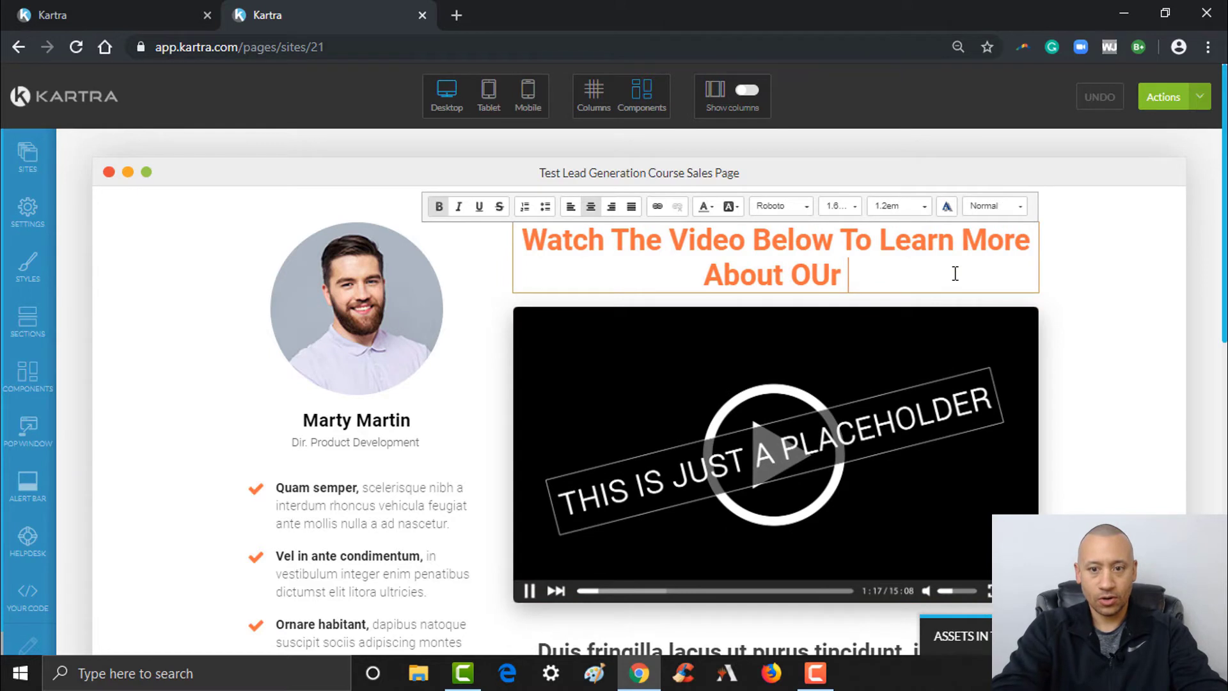
{"action": "type", "text": "A"}
{"action": "key", "text": "BackSpace"}
{"action": "key", "text": "BackSpace"}
{"action": "key", "text": "BackSpace"}
{"action": "key", "text": "BackSpace"}
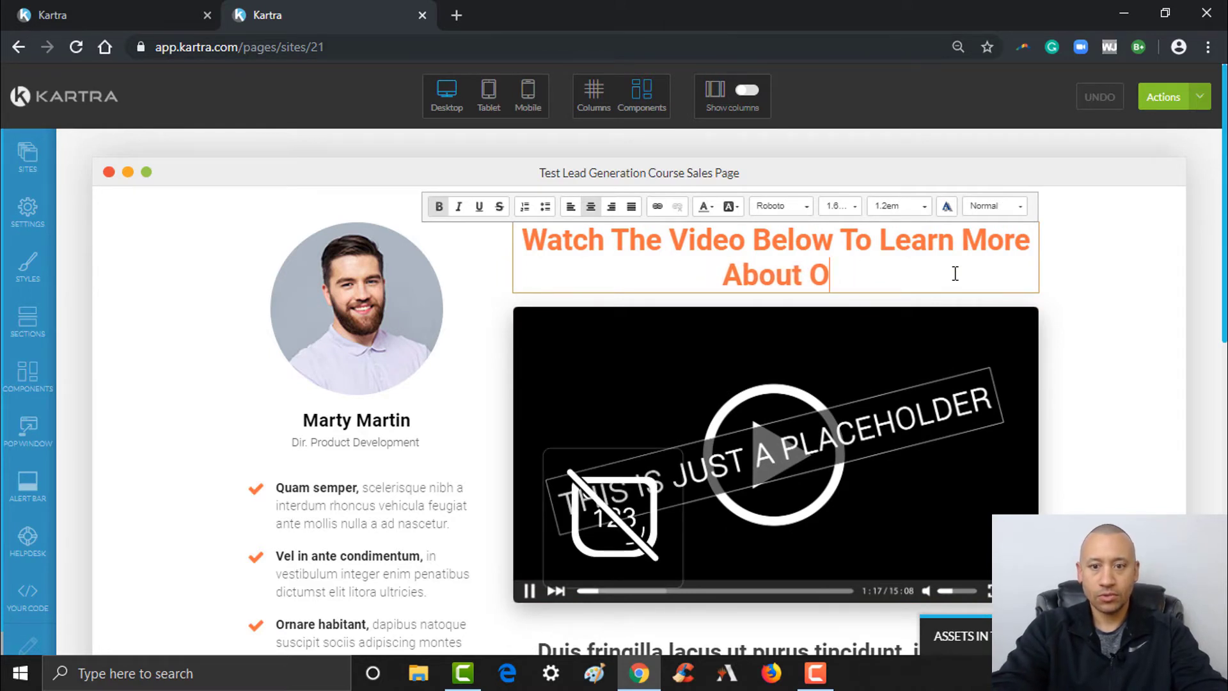
{"action": "type", "text": "ur Awe"}
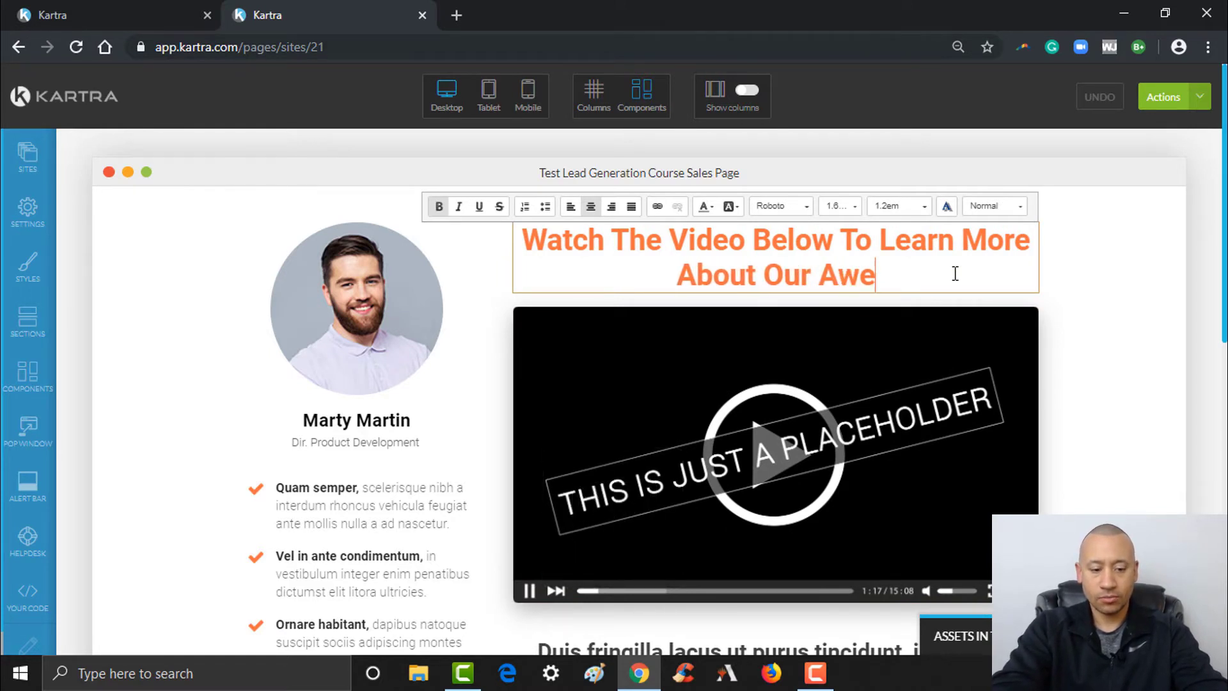
{"action": "type", "text": "some Course"}
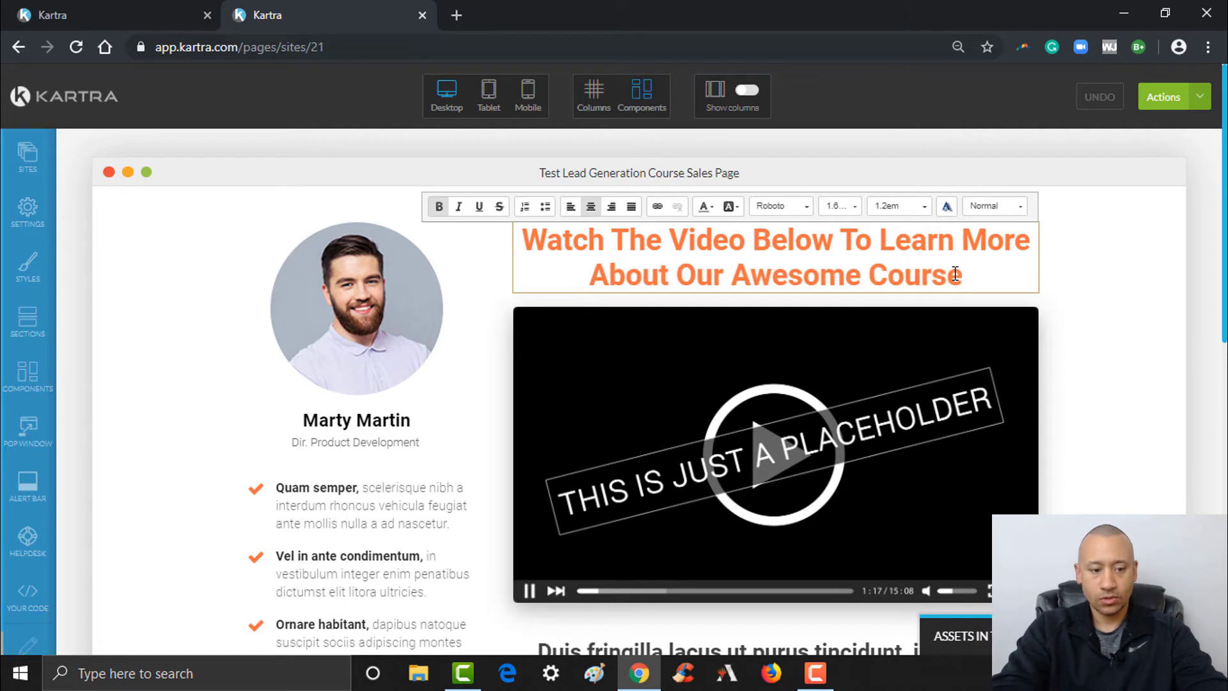
{"action": "type", "text": "!"}
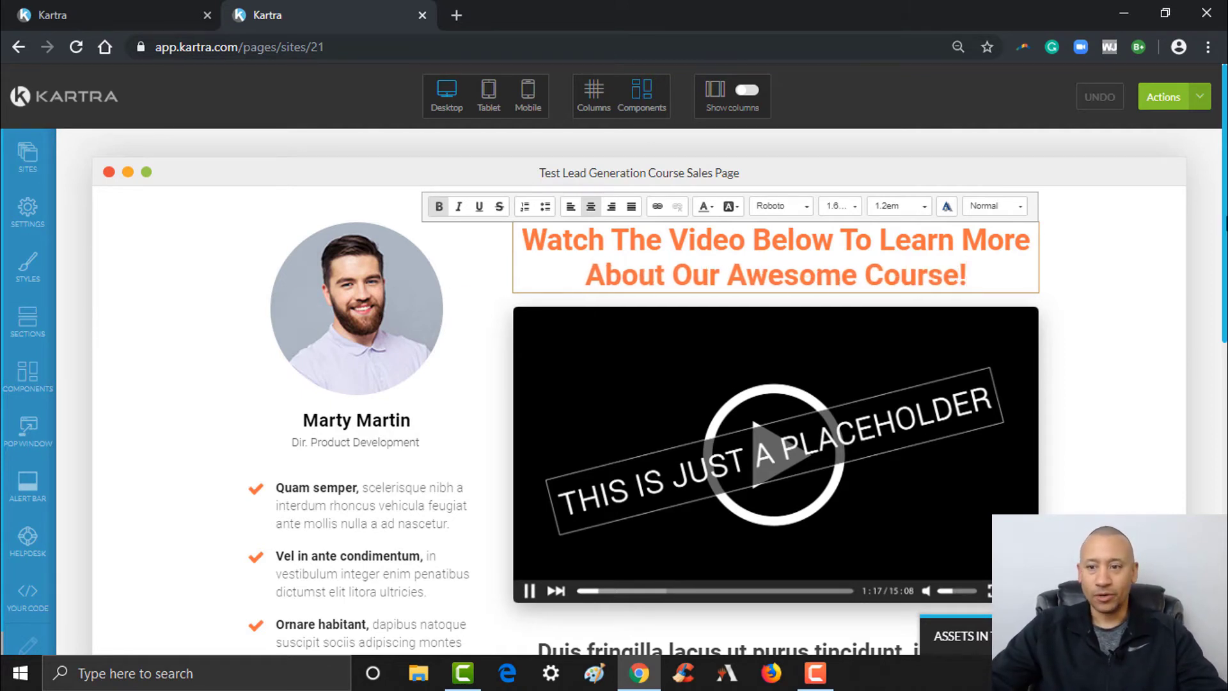
{"action": "scroll", "coordinate": [589, 312], "scroll_direction": "down", "scroll_amount": 1}
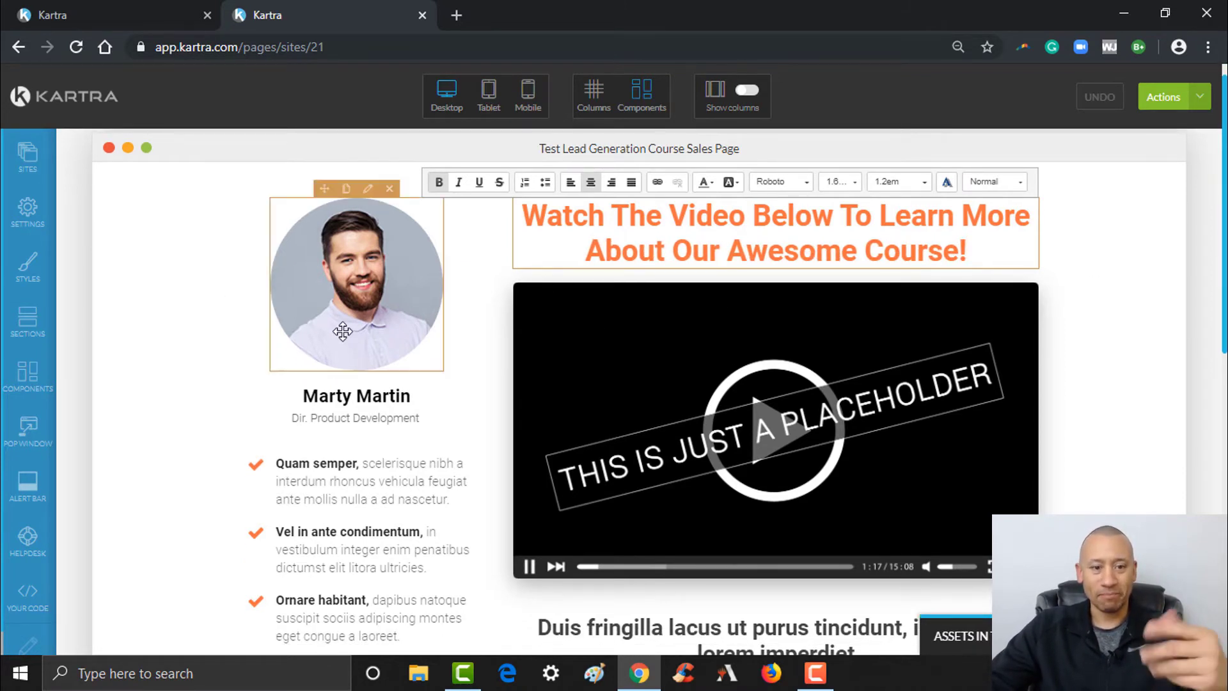
Step: Remove the $32.99 price and the limited-time offer box from the page
{"action": "scroll", "coordinate": [451, 368], "scroll_direction": "down", "scroll_amount": 2}
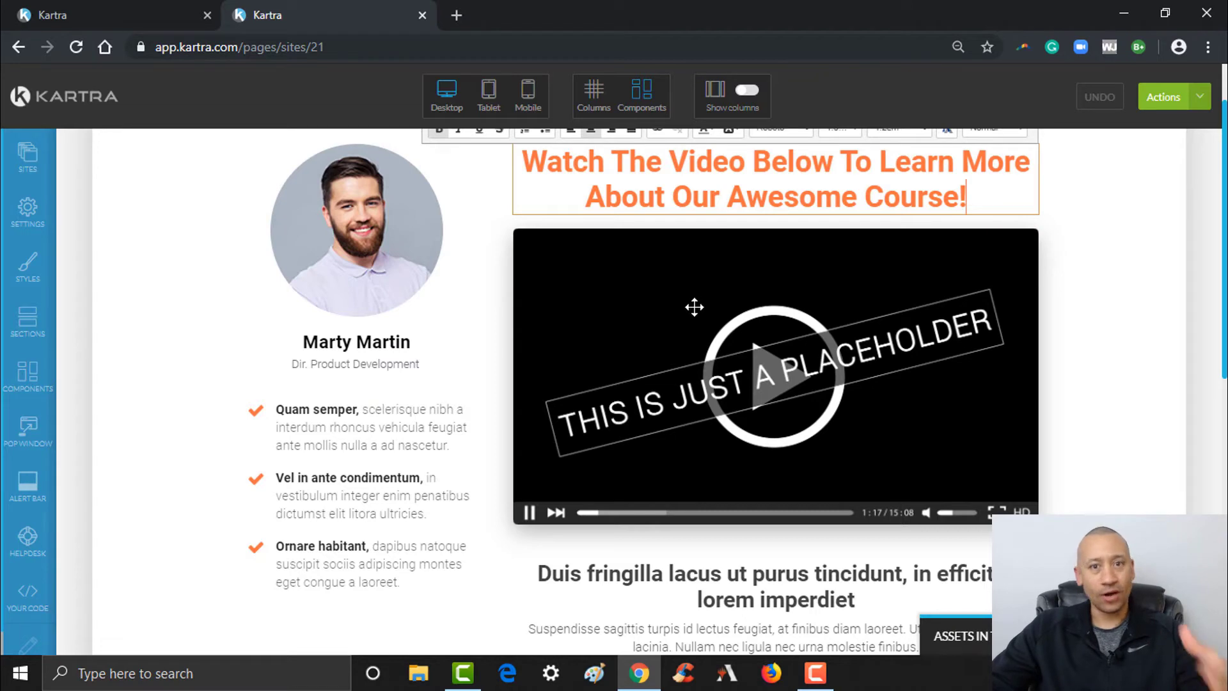
{"action": "scroll", "coordinate": [793, 278], "scroll_direction": "down", "scroll_amount": 3}
{"action": "scroll", "coordinate": [794, 278], "scroll_direction": "up", "scroll_amount": 2}
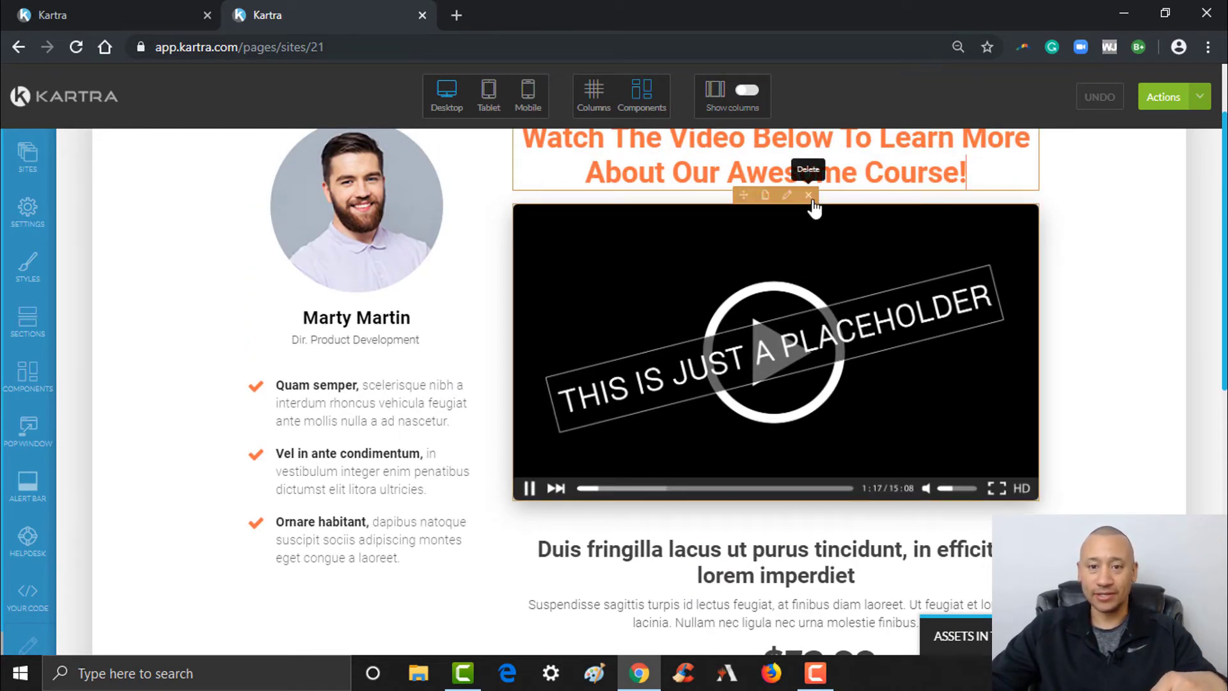
{"action": "scroll", "coordinate": [561, 293], "scroll_direction": "down", "scroll_amount": 5}
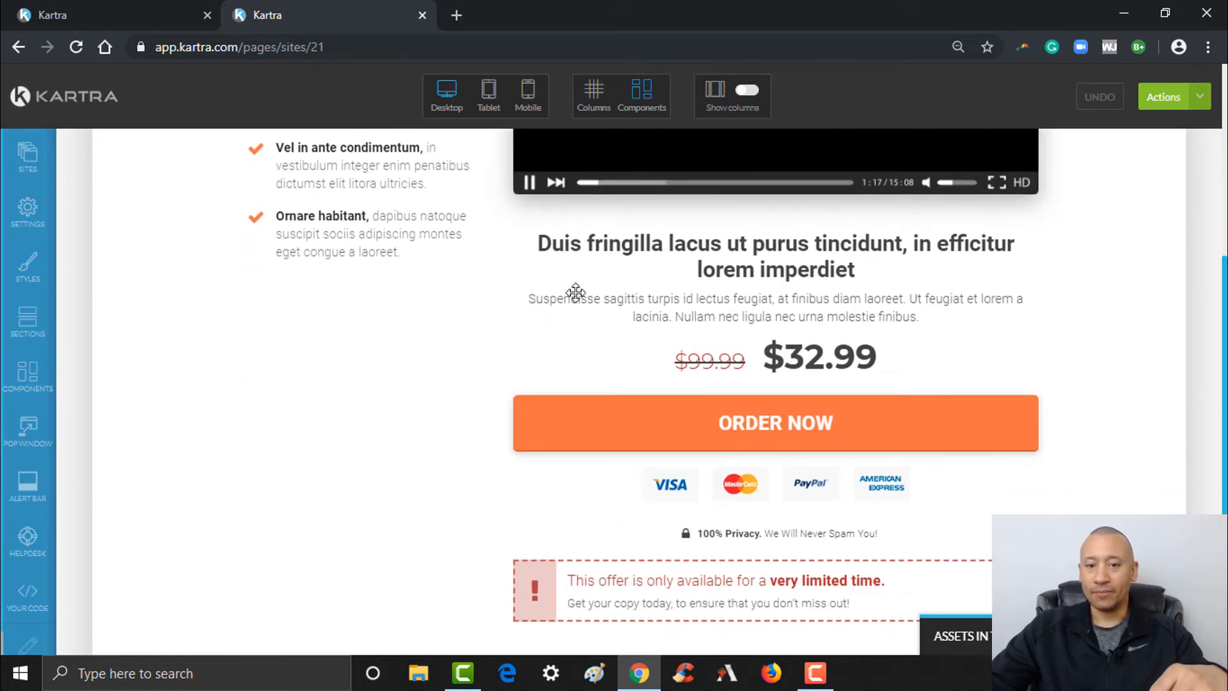
{"action": "left_click_drag", "start_coordinate": [820, 340], "coordinate": [800, 414]}
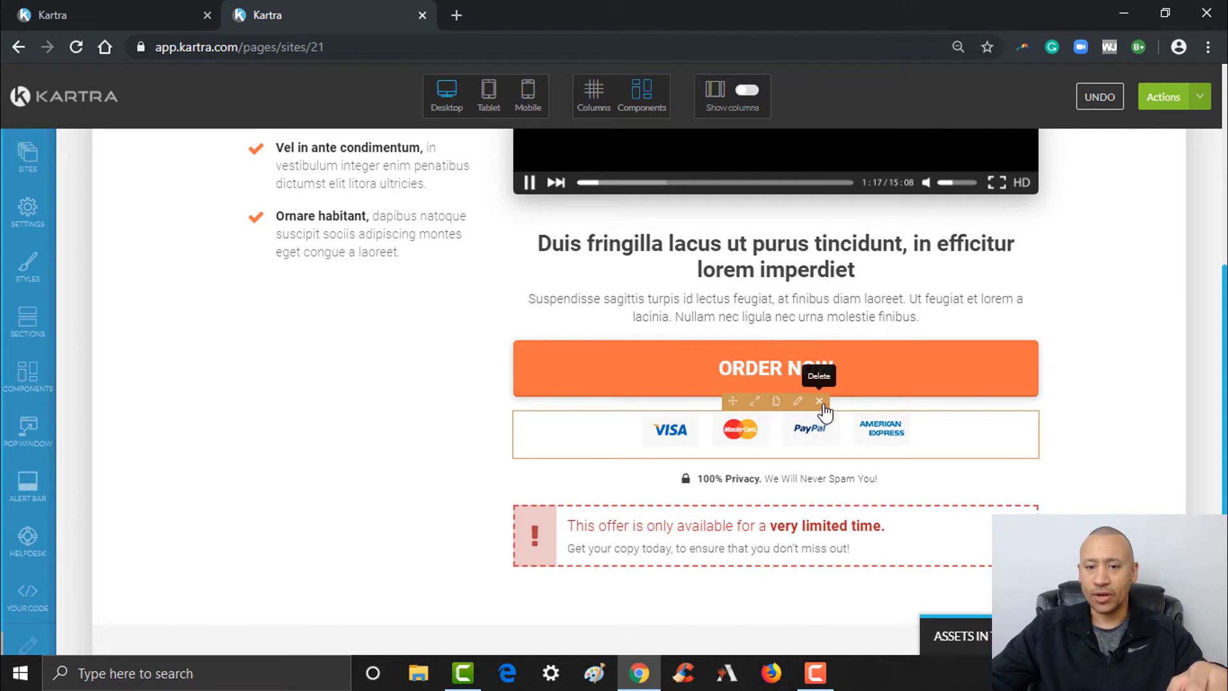
{"action": "left_click_drag", "start_coordinate": [817, 433], "coordinate": [769, 534]}
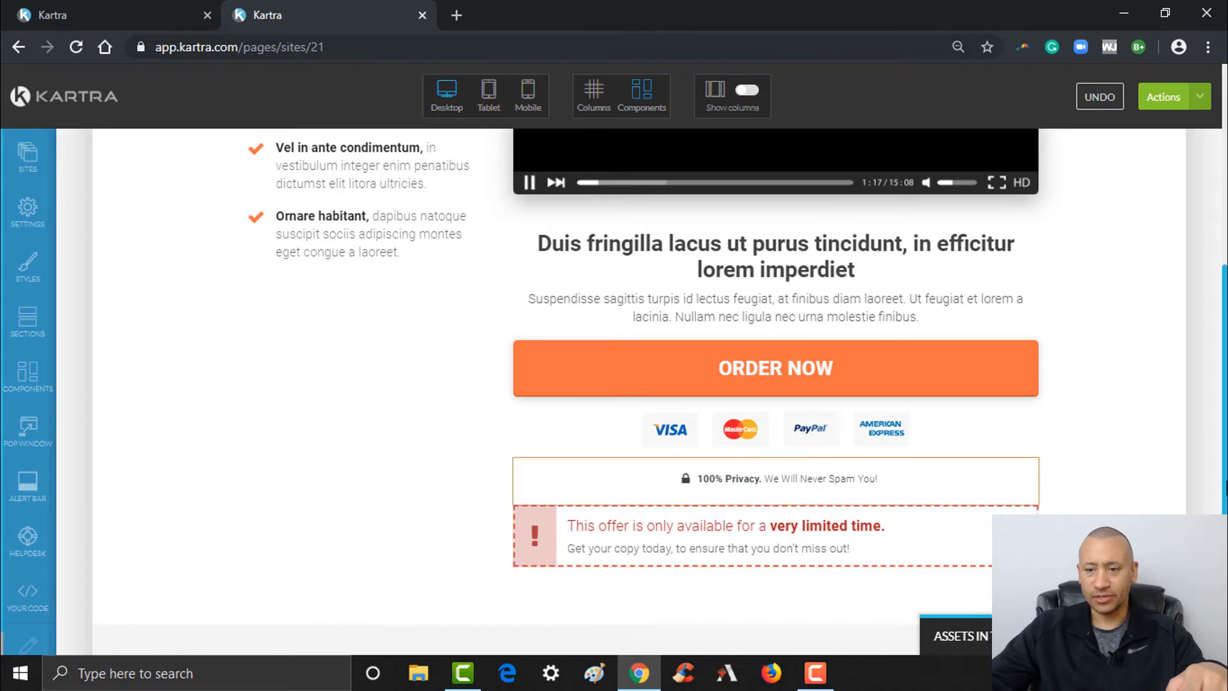
Step: Delete the placeholder video below the headline
{"action": "scroll", "coordinate": [817, 502], "scroll_direction": "up", "scroll_amount": 4}
{"action": "scroll", "coordinate": [939, 495], "scroll_direction": "down", "scroll_amount": 5}
{"action": "scroll", "coordinate": [939, 496], "scroll_direction": "up", "scroll_amount": 2}
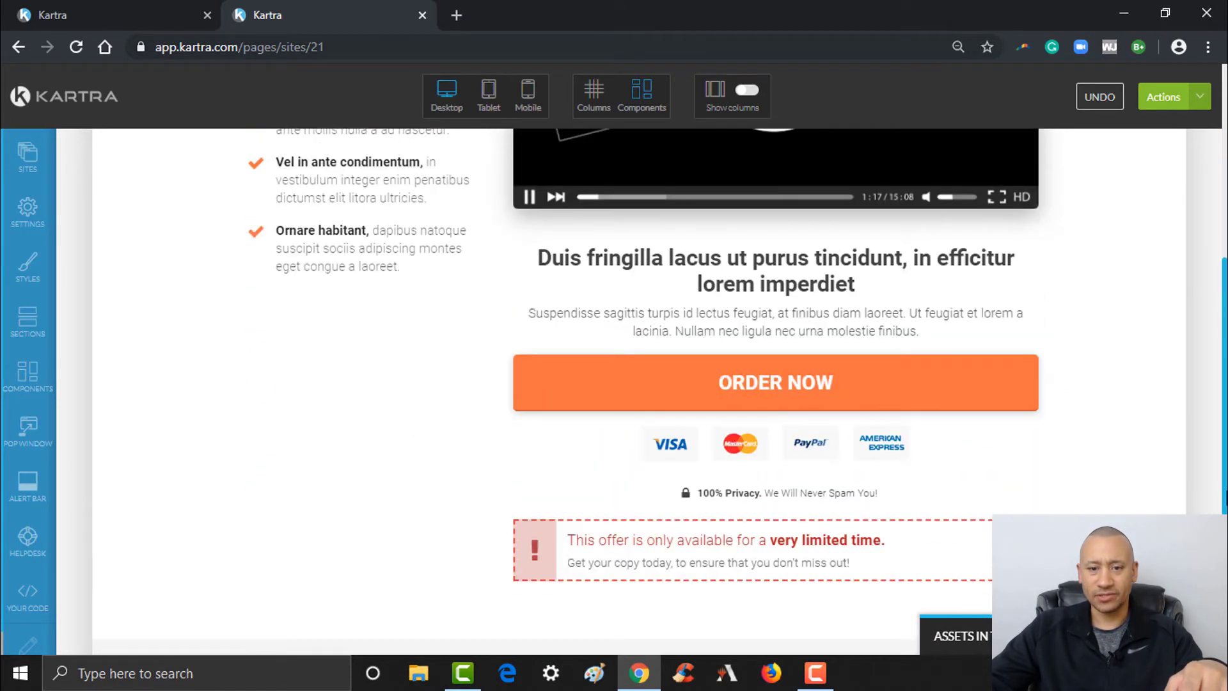
{"action": "scroll", "coordinate": [939, 496], "scroll_direction": "down", "scroll_amount": 1}
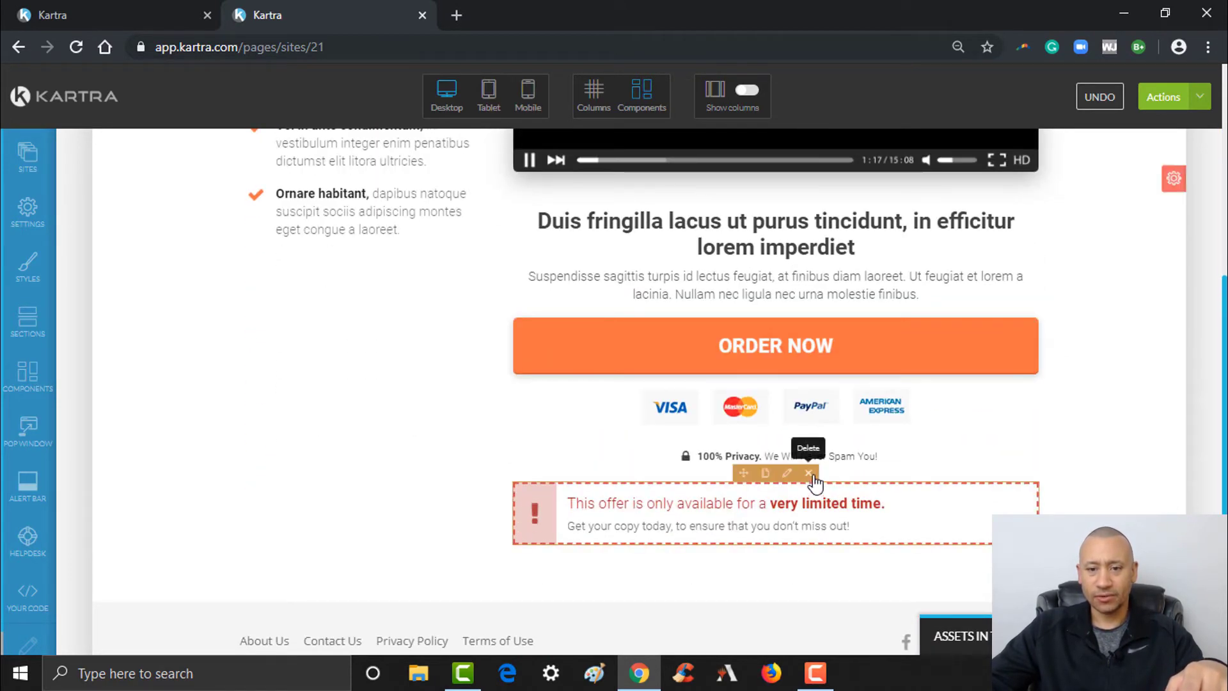
{"action": "scroll", "coordinate": [951, 463], "scroll_direction": "up", "scroll_amount": 6}
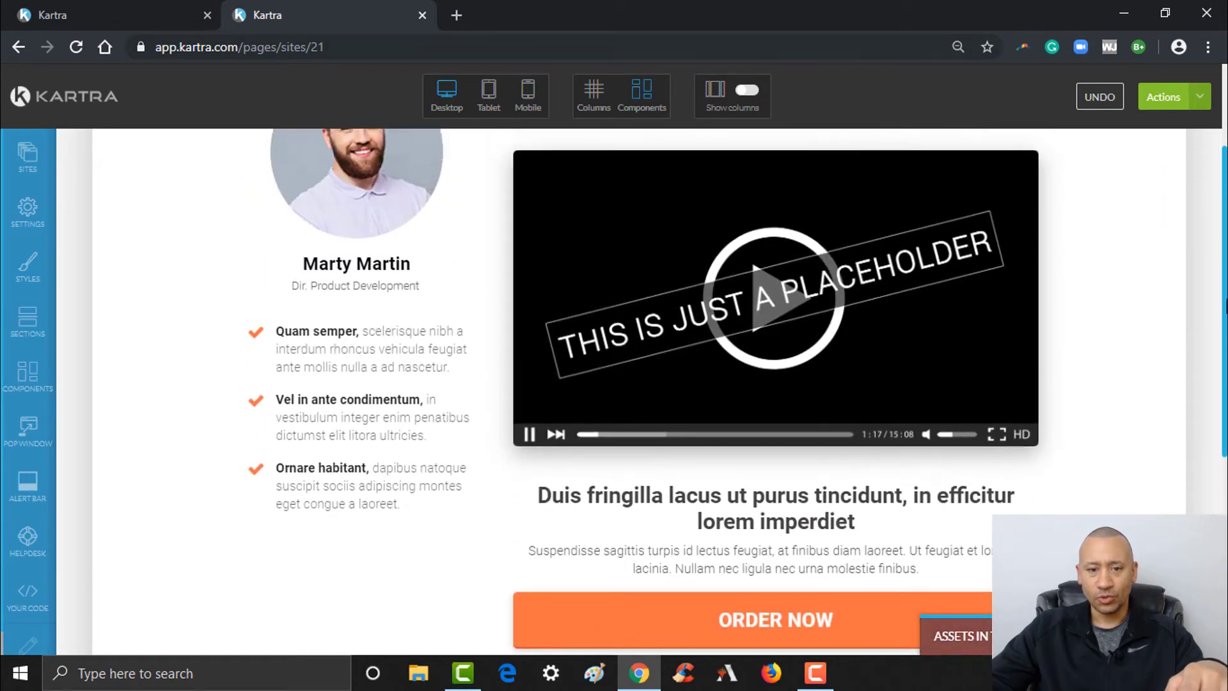
{"action": "mouse_move", "coordinate": [873, 351]}
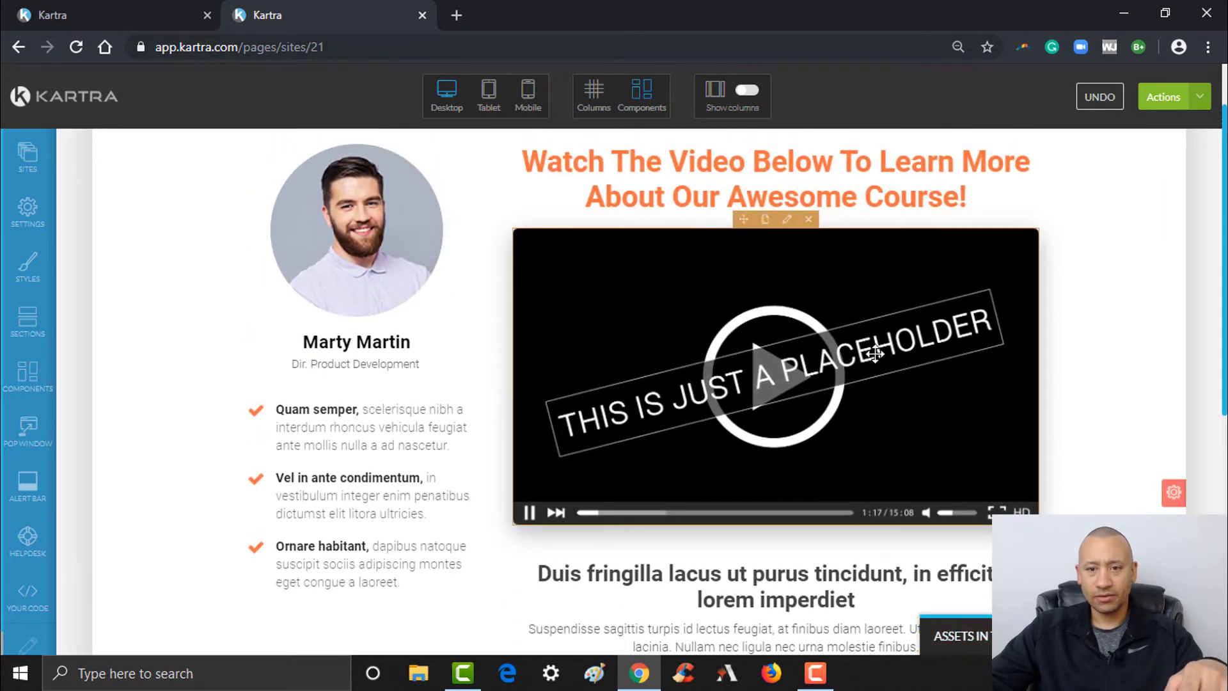
{"action": "left_click", "coordinate": [808, 220]}
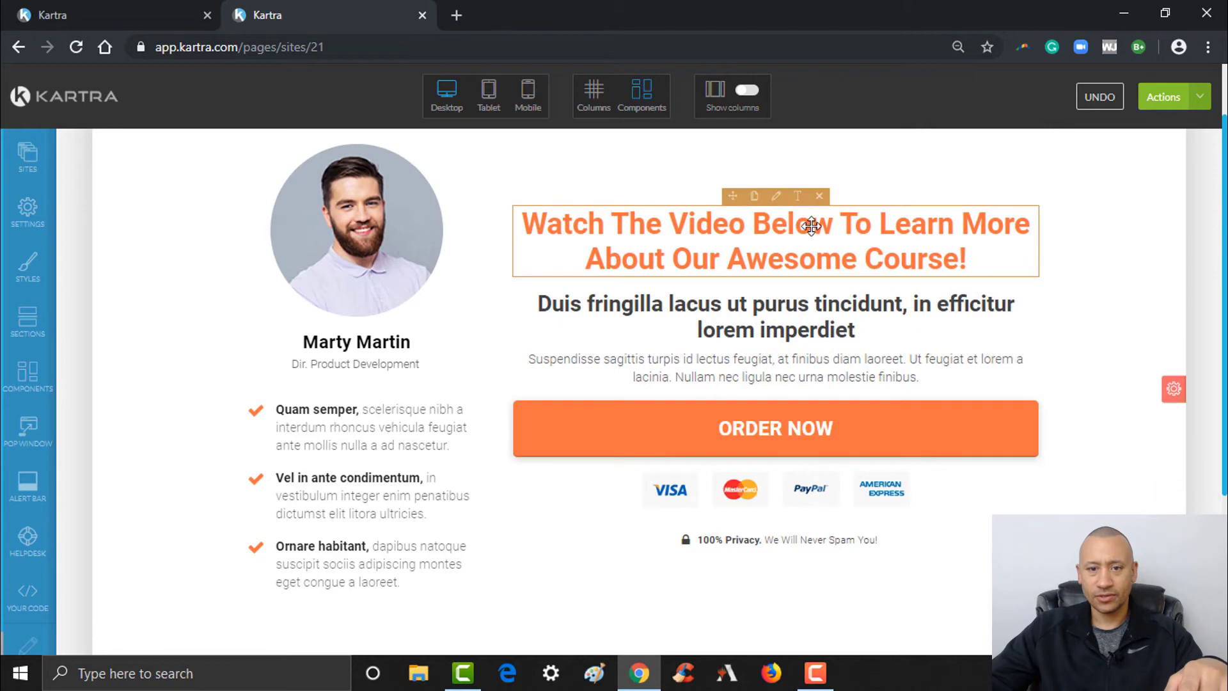
{"action": "scroll", "coordinate": [638, 390], "scroll_direction": "down", "scroll_amount": 4}
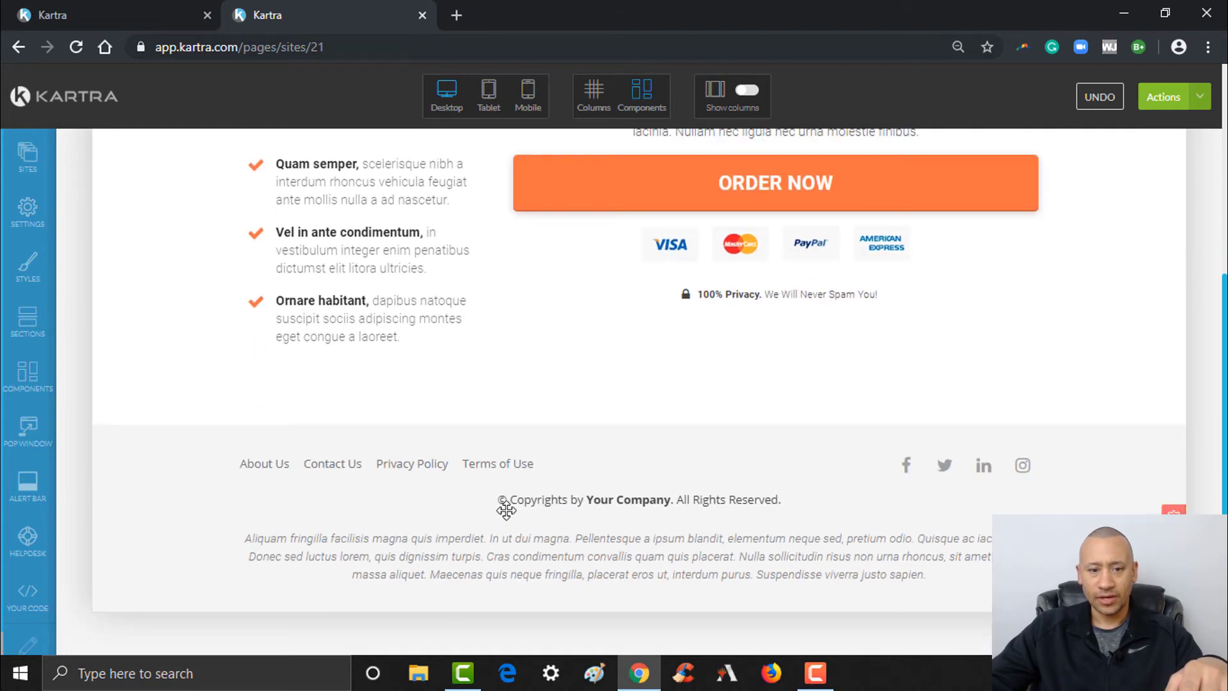
{"action": "scroll", "coordinate": [501, 504], "scroll_direction": "up", "scroll_amount": 5}
{"action": "scroll", "coordinate": [807, 318], "scroll_direction": "down", "scroll_amount": 2}
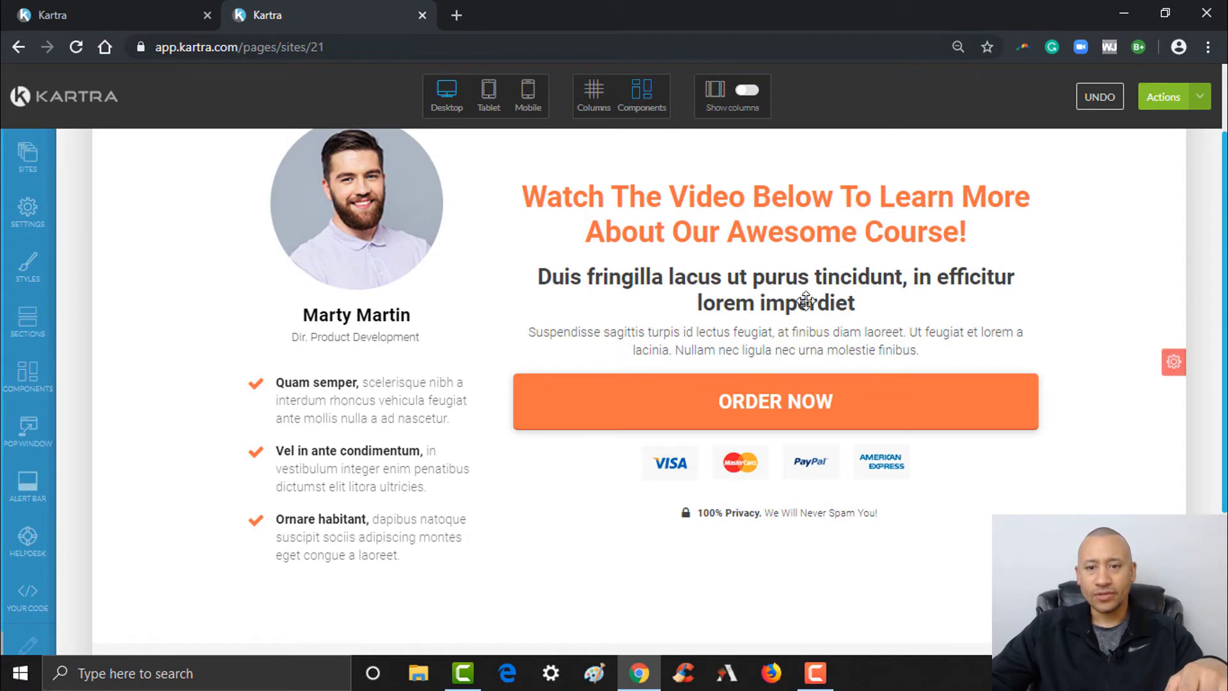
{"action": "mouse_move", "coordinate": [809, 209]}
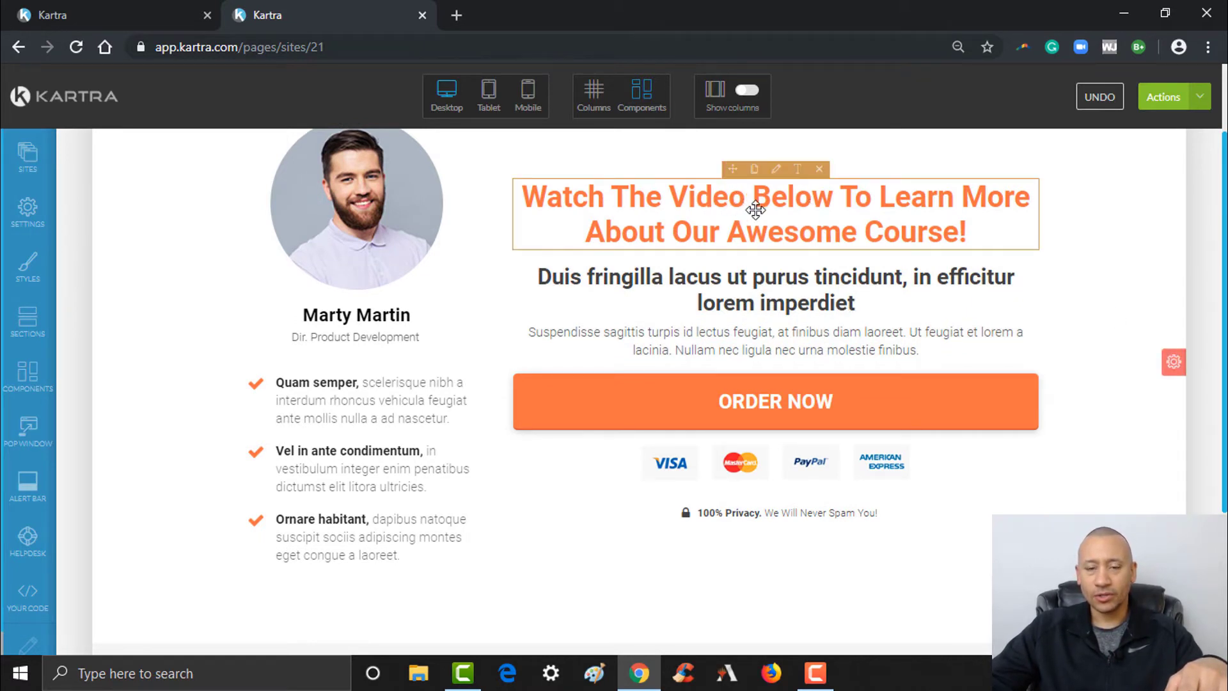
Step: Replace 'Watch The Video' at the start of the headline with 'Click The Button'
{"action": "left_click", "coordinate": [803, 188]}
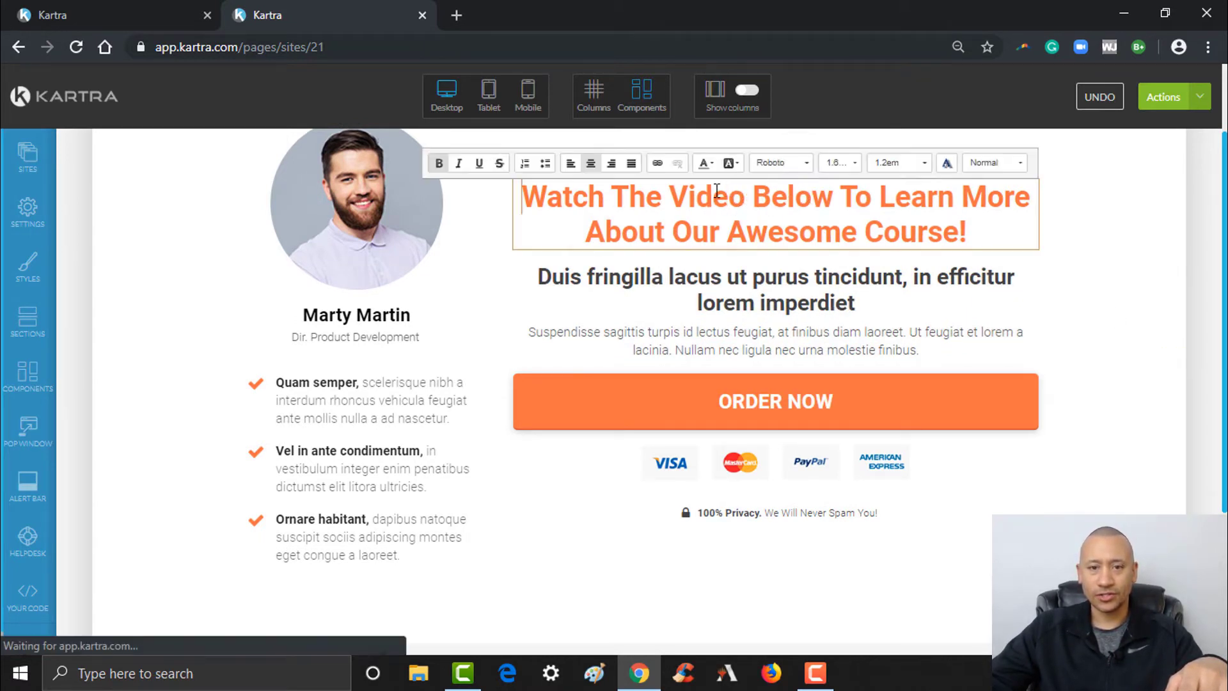
{"action": "left_click", "coordinate": [665, 194]}
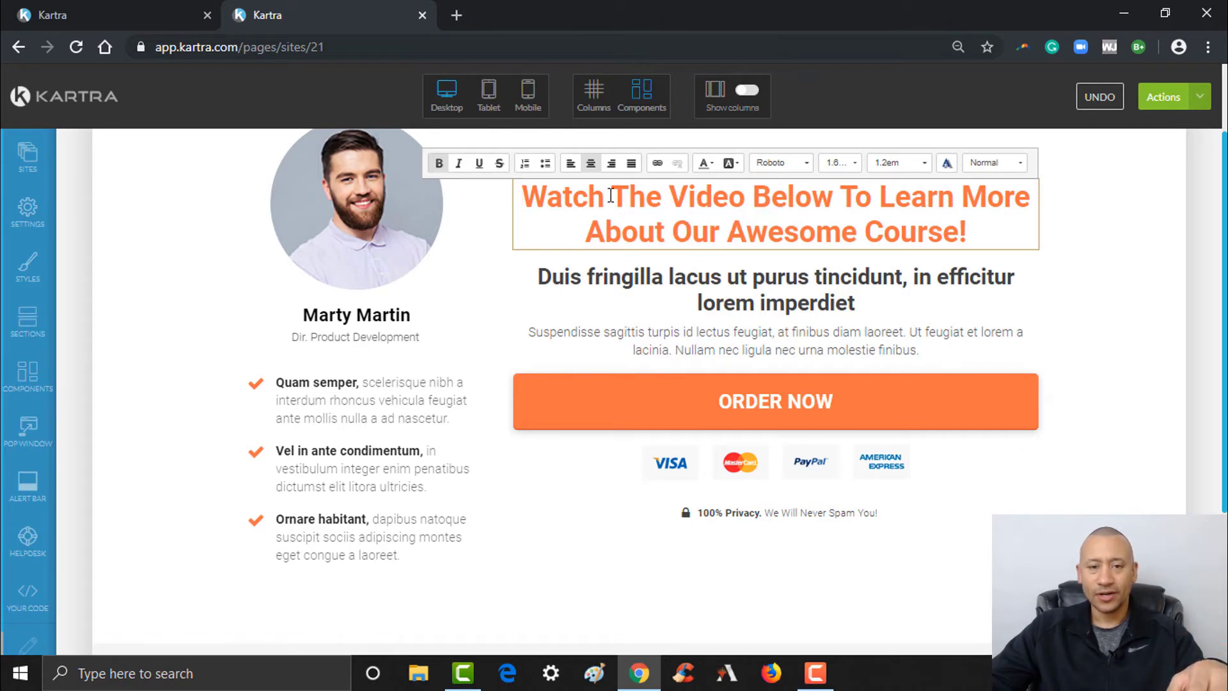
{"action": "left_click_drag", "start_coordinate": [522, 196], "coordinate": [761, 198]}
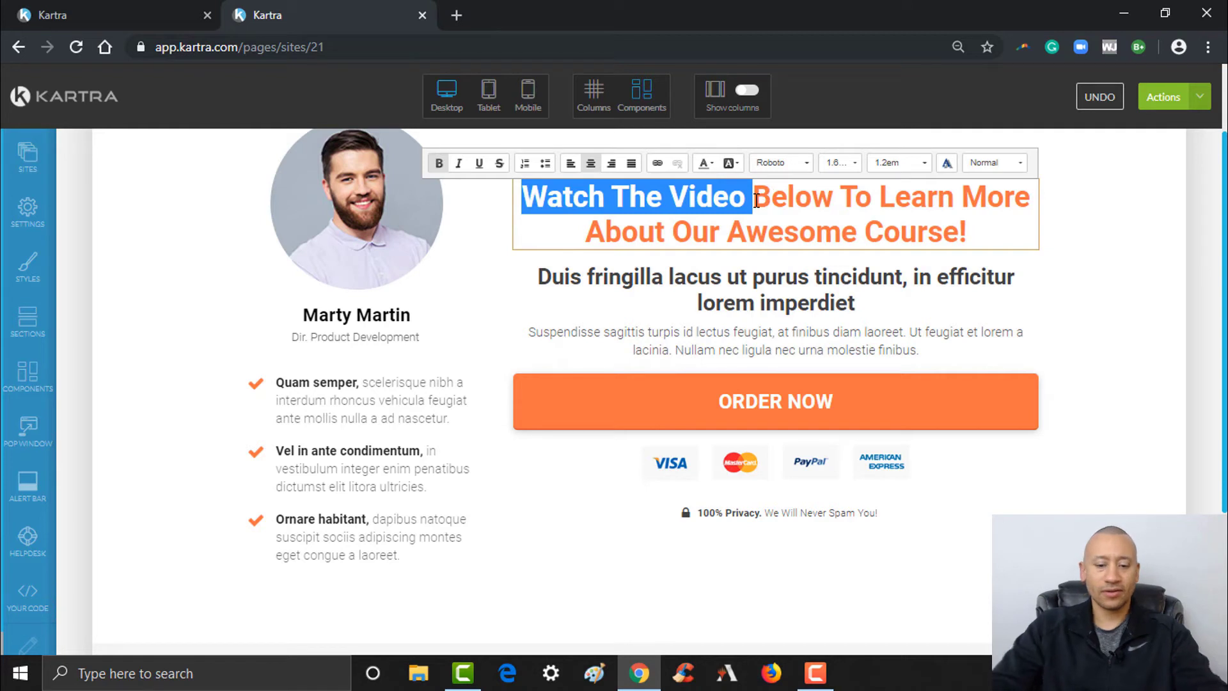
{"action": "type", "text": "Click The Button"}
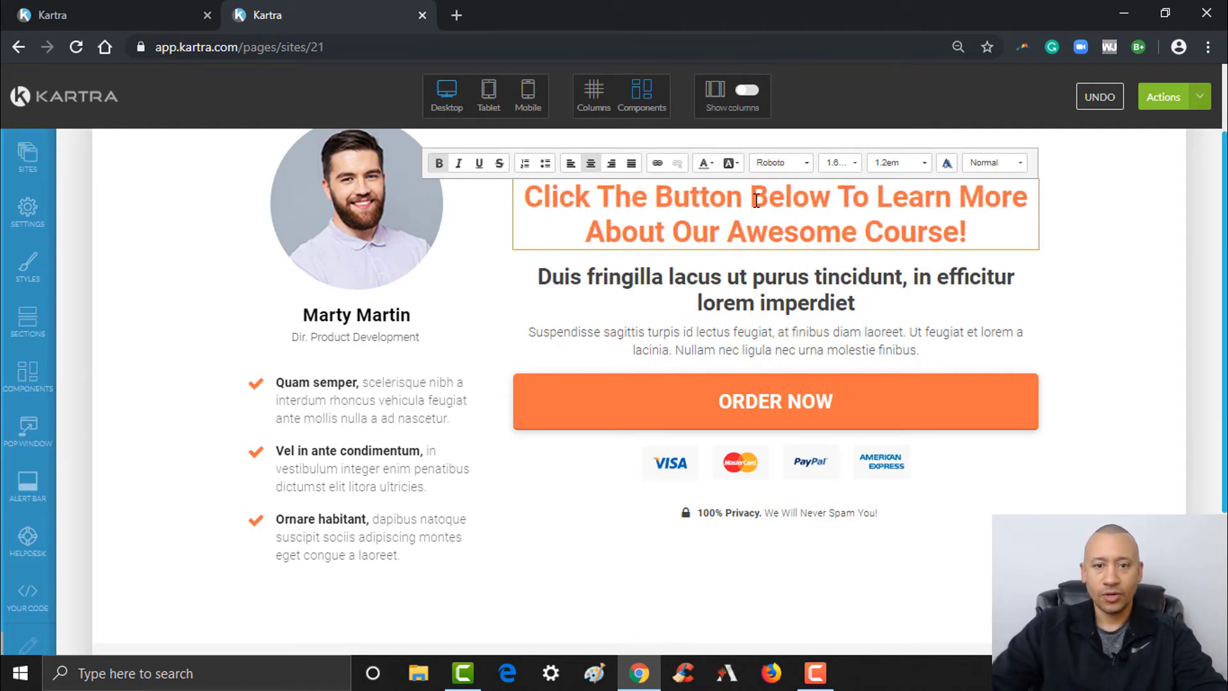
Step: Finish the headline as 'Gain Instant Access To Our Awesome Lead Generation Course!', fixing 'OUr'
{"action": "left_click_drag", "start_coordinate": [877, 195], "coordinate": [673, 235]}
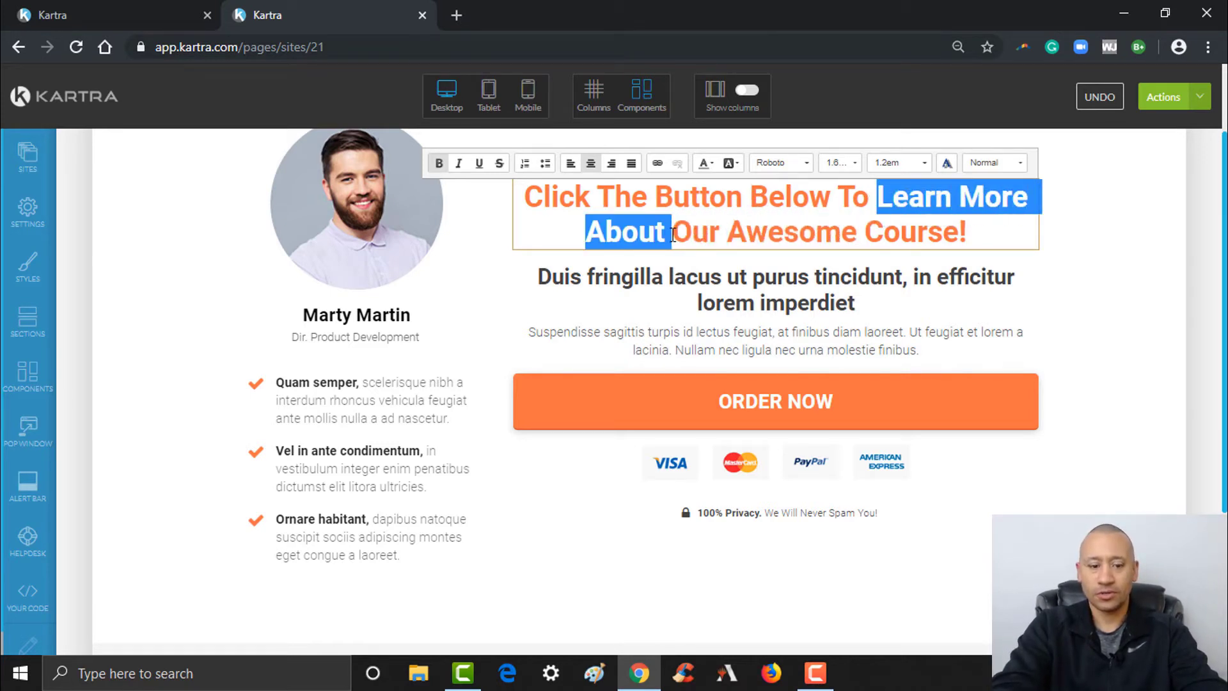
{"action": "type", "text": "Gain Instant Access To OUr Awesome "}
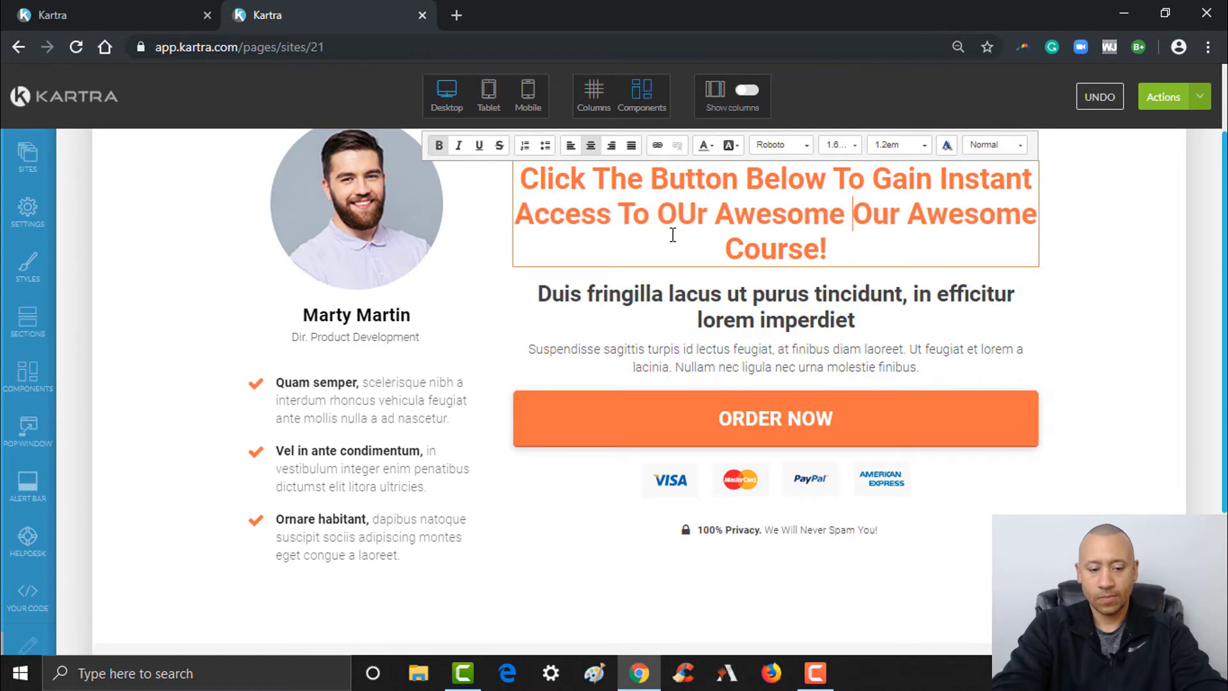
{"action": "type", "text": "Lead Generation Course"}
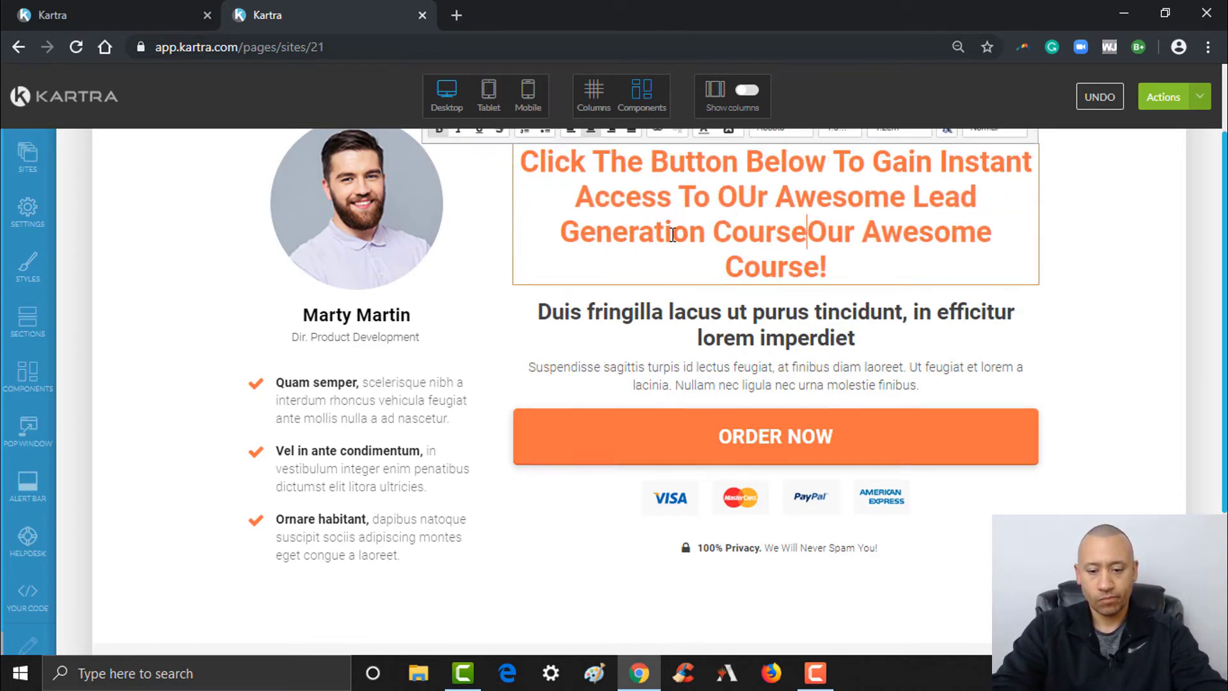
{"action": "key", "text": "Delete"}
{"action": "key", "text": "Delete"}
{"action": "key", "text": "Delete"}
{"action": "key", "text": "Delete"}
{"action": "key", "text": "Delete"}
{"action": "key", "text": "Delete"}
{"action": "key", "text": "Delete"}
{"action": "key", "text": "Delete"}
{"action": "key", "text": "Delete"}
{"action": "key", "text": "Delete"}
{"action": "key", "text": "Delete"}
{"action": "key", "text": "Delete"}
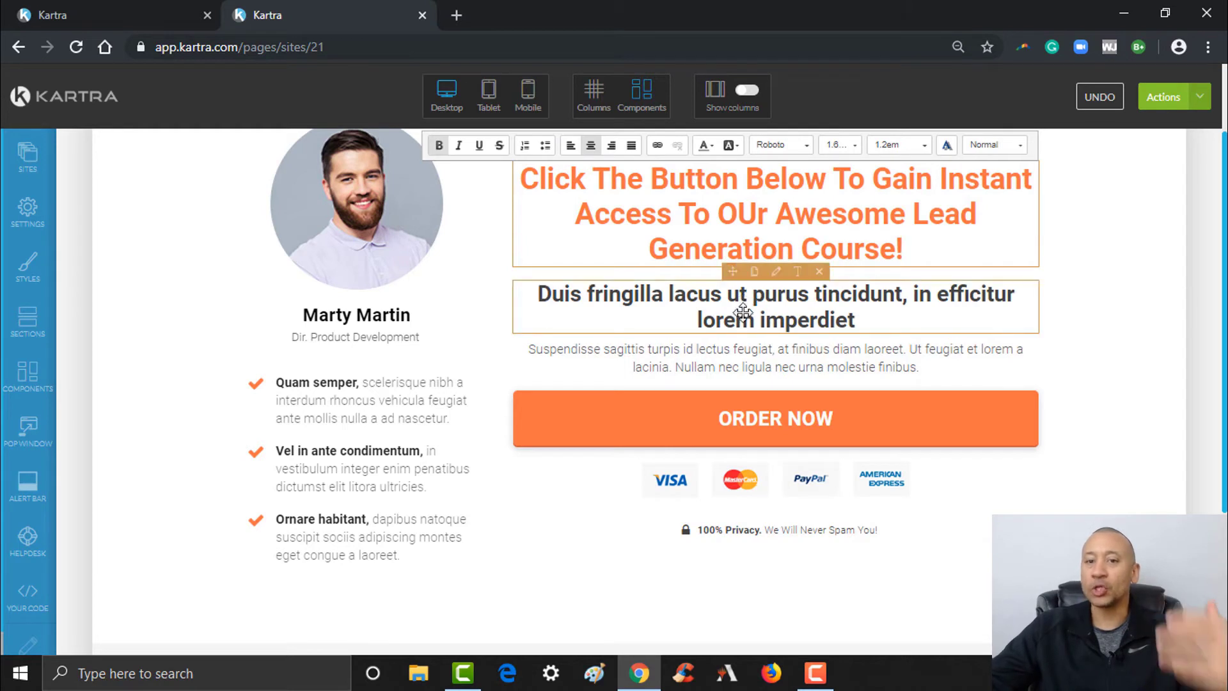
{"action": "left_click_drag", "start_coordinate": [739, 214], "coordinate": [757, 213]}
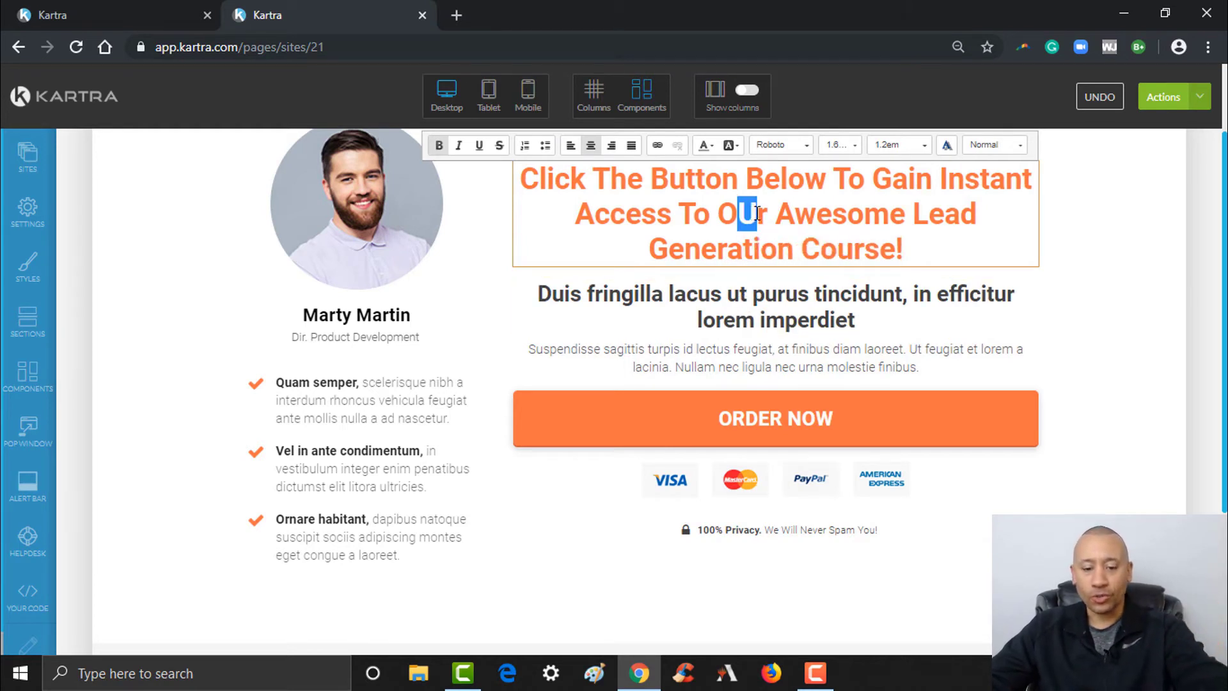
{"action": "type", "text": "u"}
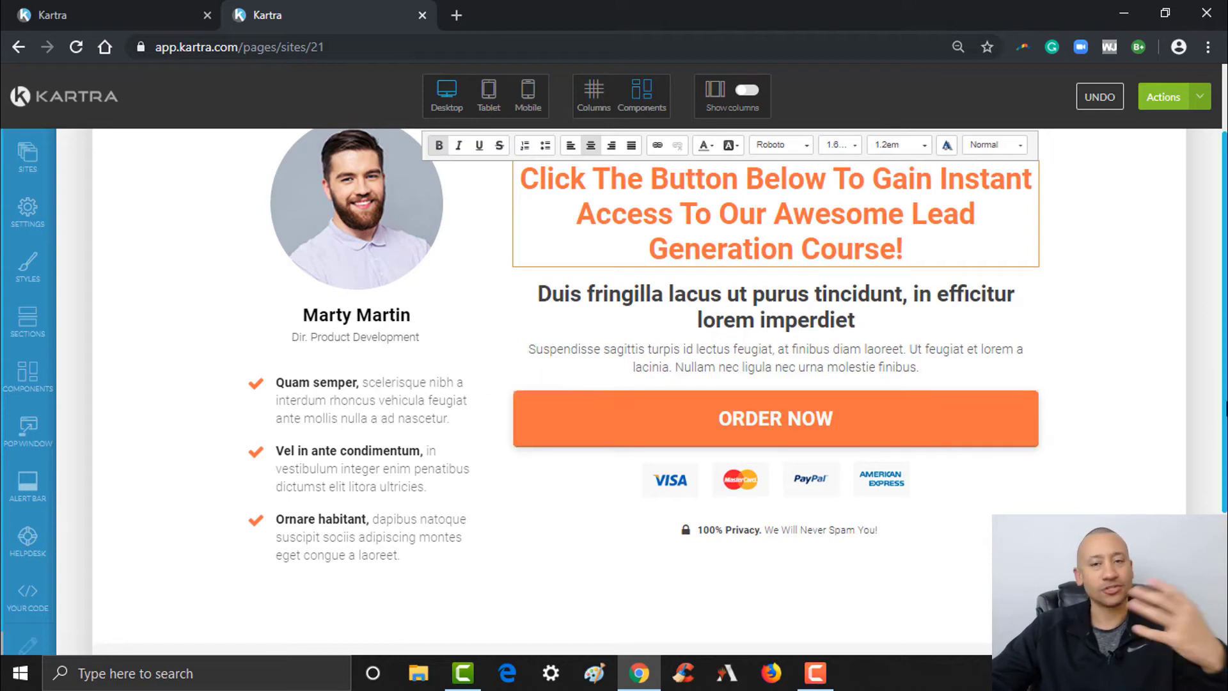
{"action": "scroll", "coordinate": [1222, 403], "scroll_direction": "up", "scroll_amount": 1}
{"action": "scroll", "coordinate": [524, 382], "scroll_direction": "down", "scroll_amount": 2}
{"action": "scroll", "coordinate": [524, 382], "scroll_direction": "up", "scroll_amount": 1}
{"action": "scroll", "coordinate": [524, 382], "scroll_direction": "down", "scroll_amount": 1}
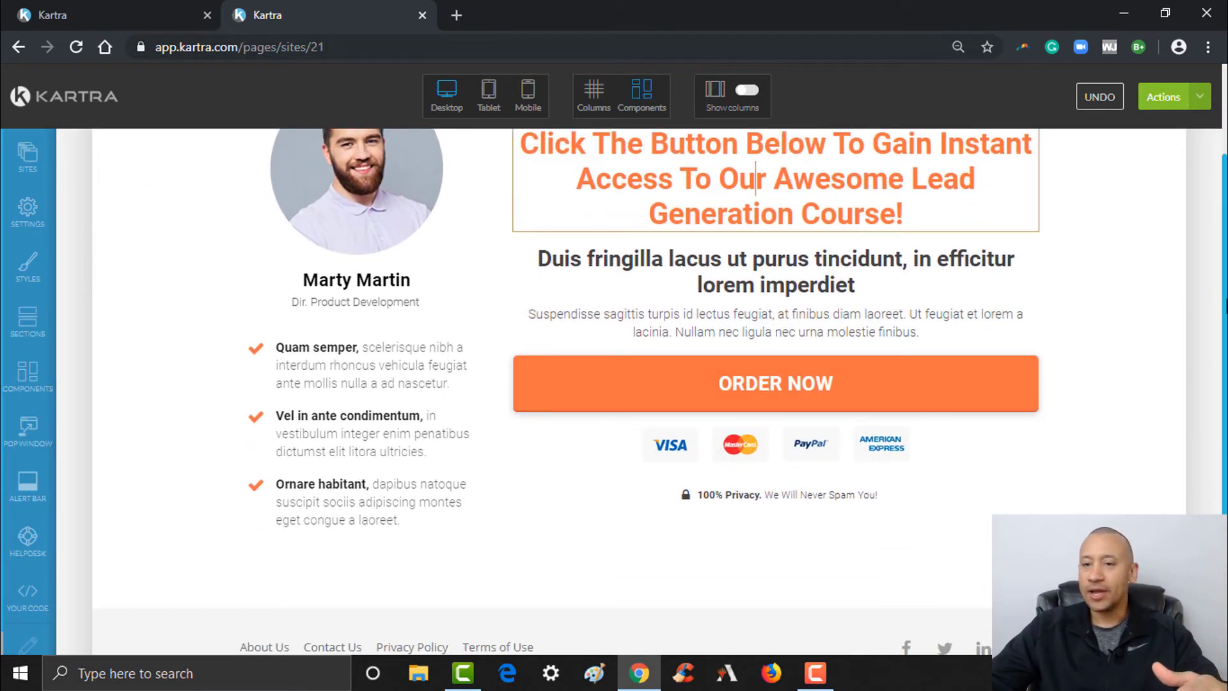
{"action": "scroll", "coordinate": [1089, 227], "scroll_direction": "up", "scroll_amount": 2}
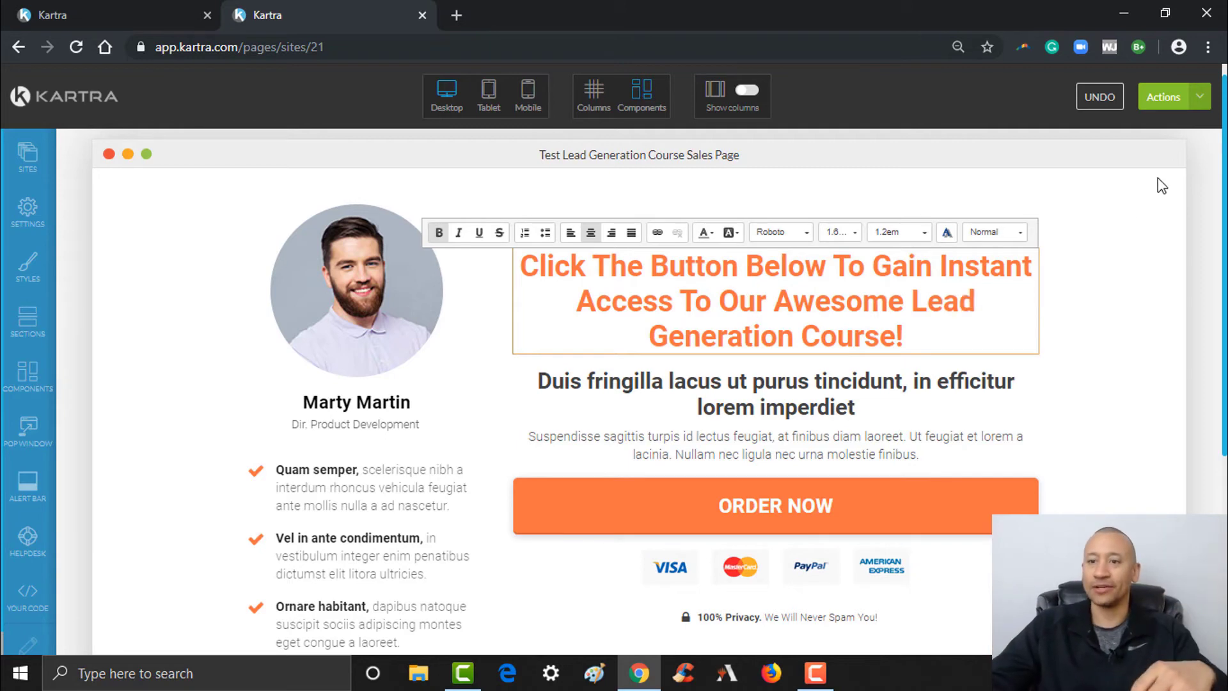
Step: Save progress on the sales page and publish it live
{"action": "left_click", "coordinate": [1201, 97]}
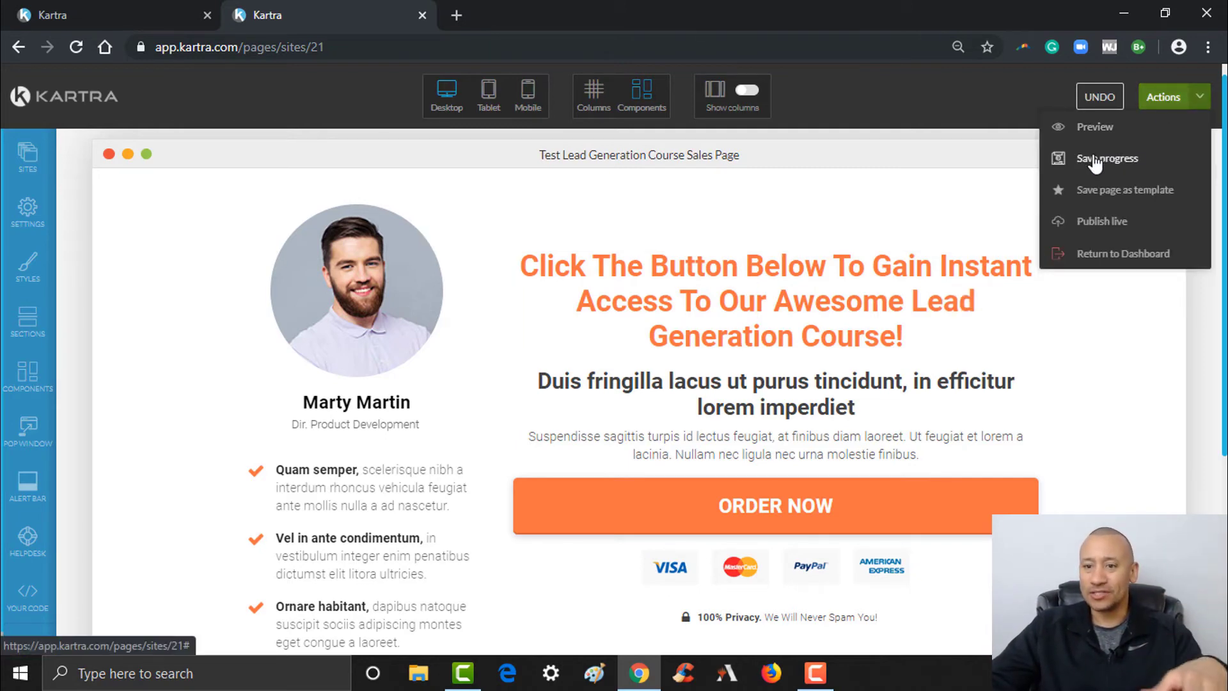
{"action": "left_click", "coordinate": [1095, 158]}
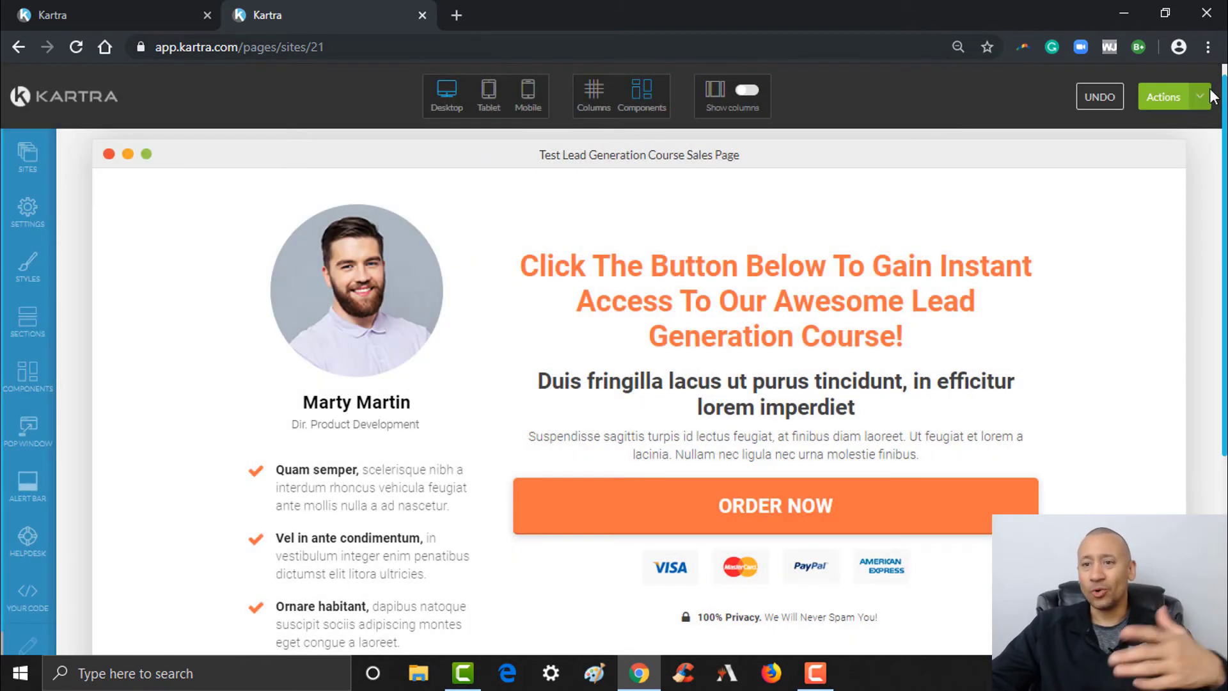
{"action": "left_click", "coordinate": [1199, 96]}
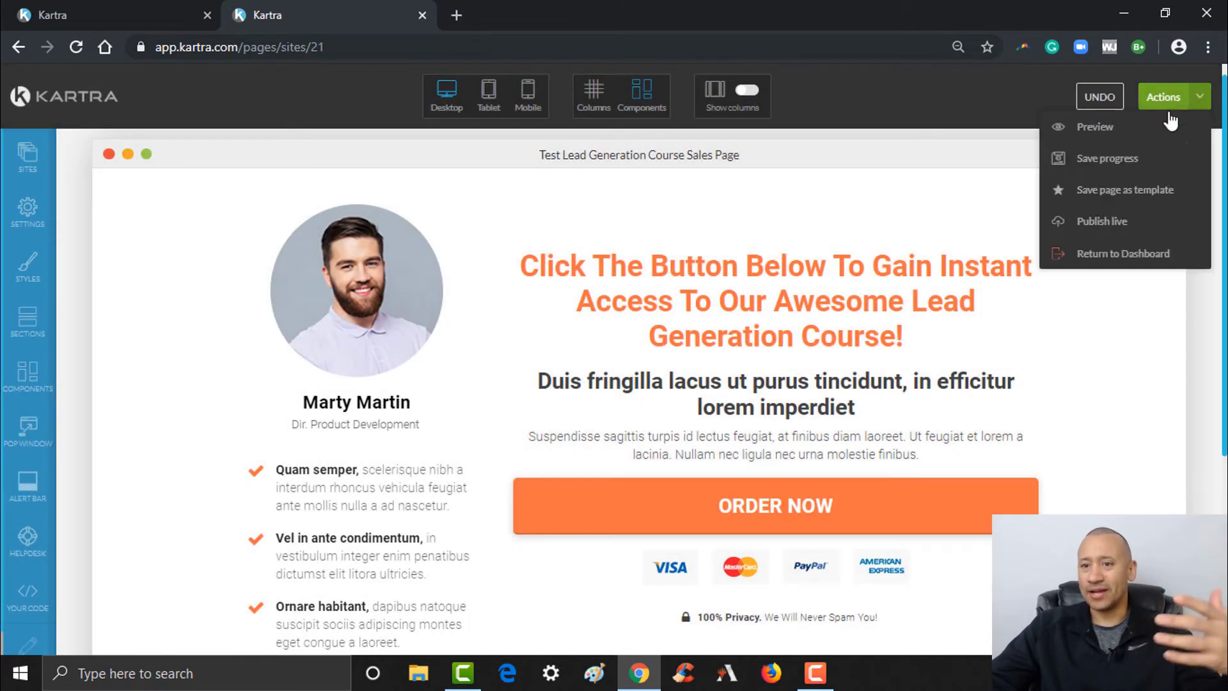
{"action": "left_click", "coordinate": [1091, 224]}
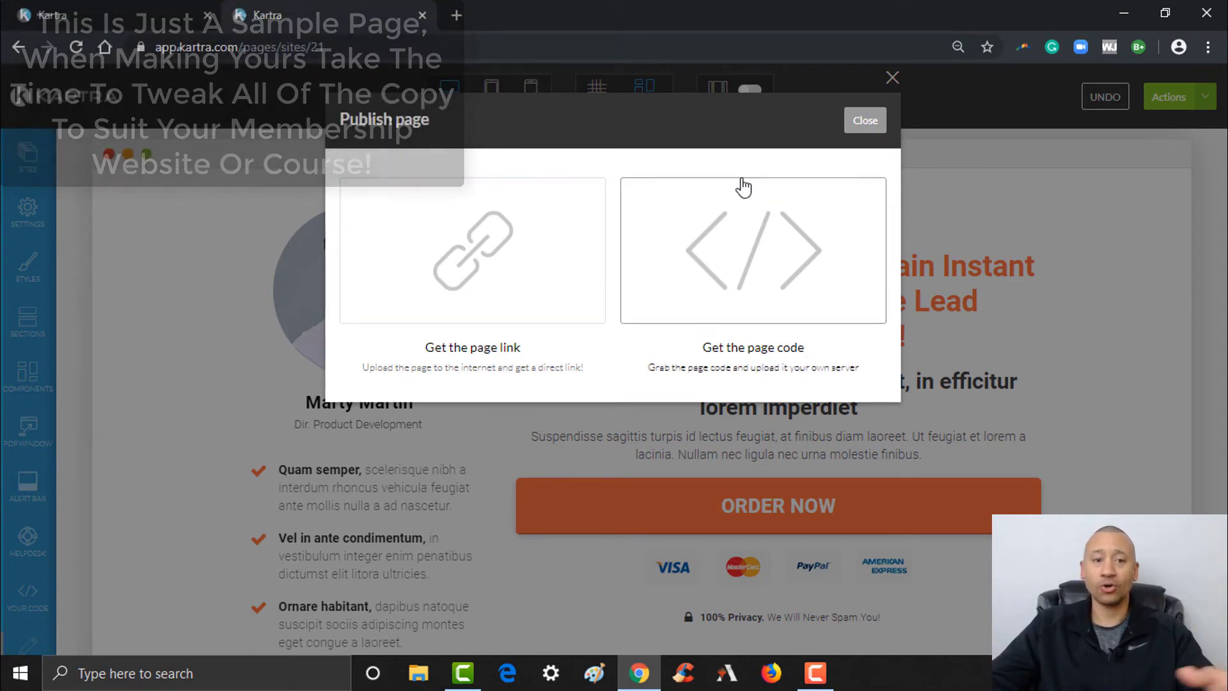
{"action": "left_click", "coordinate": [867, 123]}
{"action": "left_click", "coordinate": [1198, 110]}
{"action": "left_click", "coordinate": [1095, 225]}
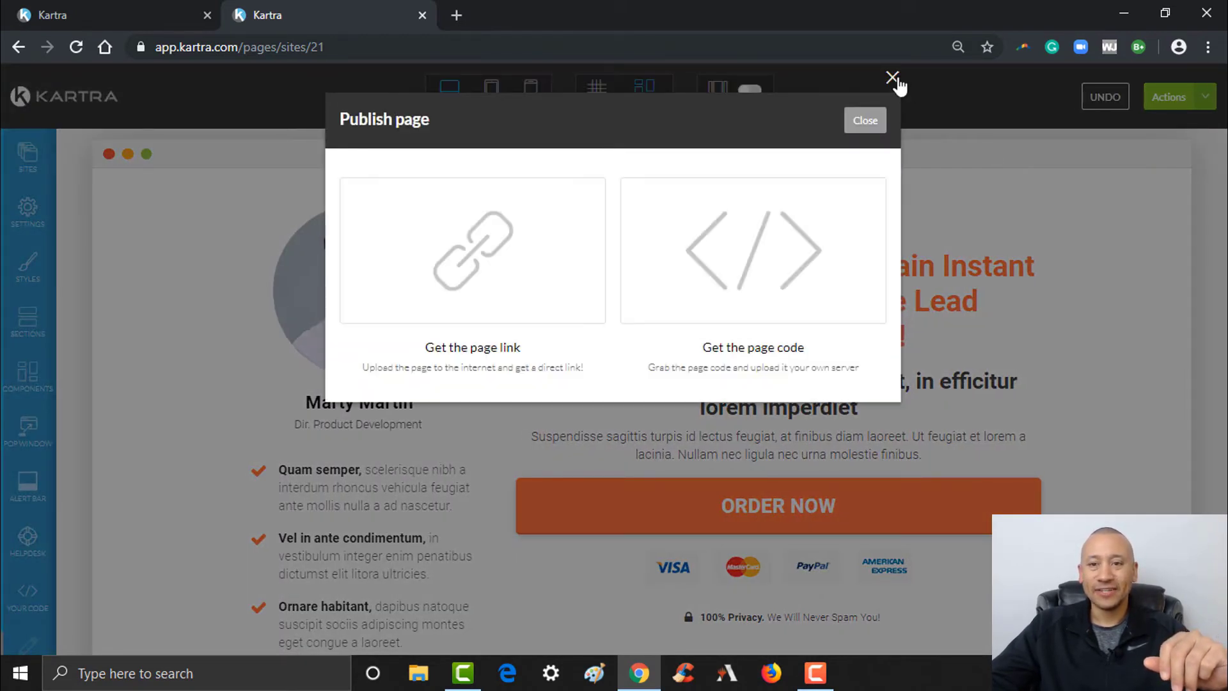
{"action": "left_click", "coordinate": [892, 78]}
Step: Exit the page editor back to the dashboard
{"action": "left_click", "coordinate": [1199, 97]}
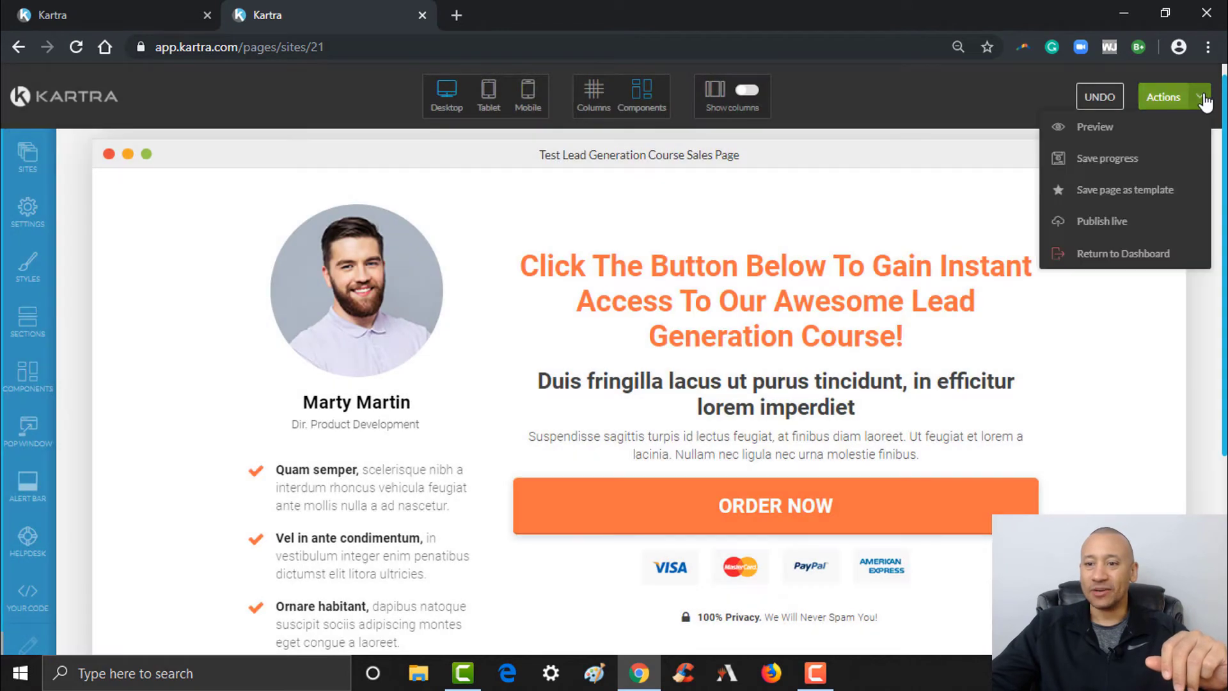
{"action": "left_click", "coordinate": [1113, 256]}
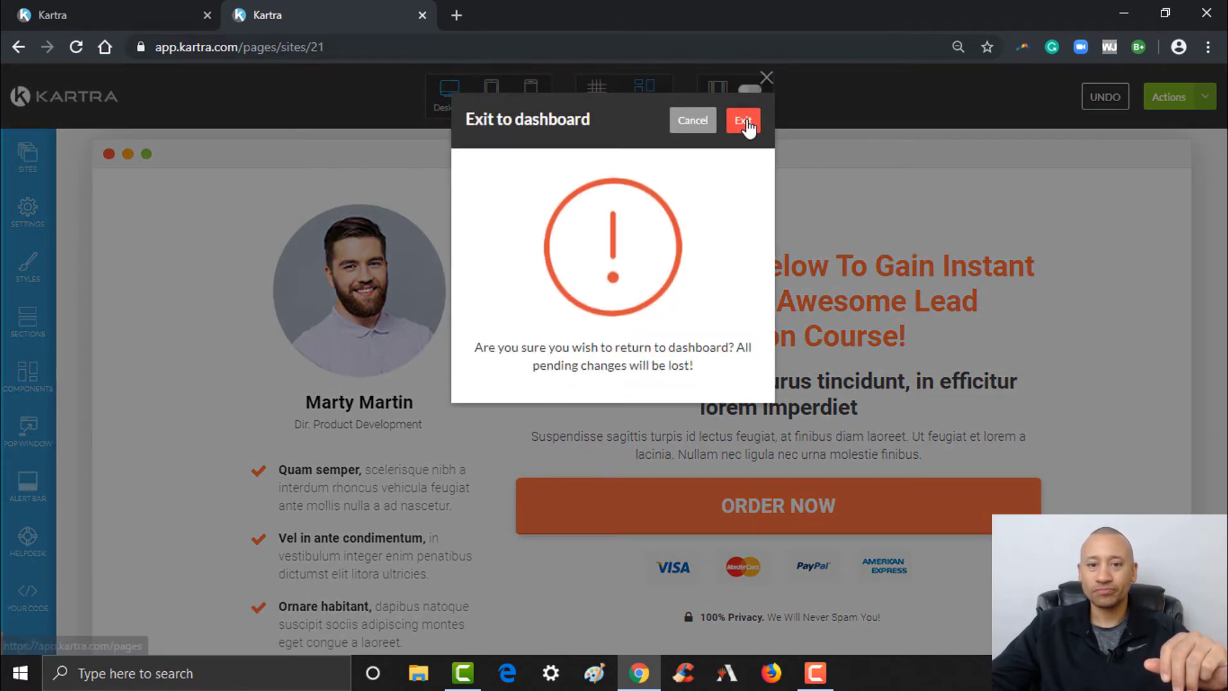
{"action": "left_click", "coordinate": [746, 125]}
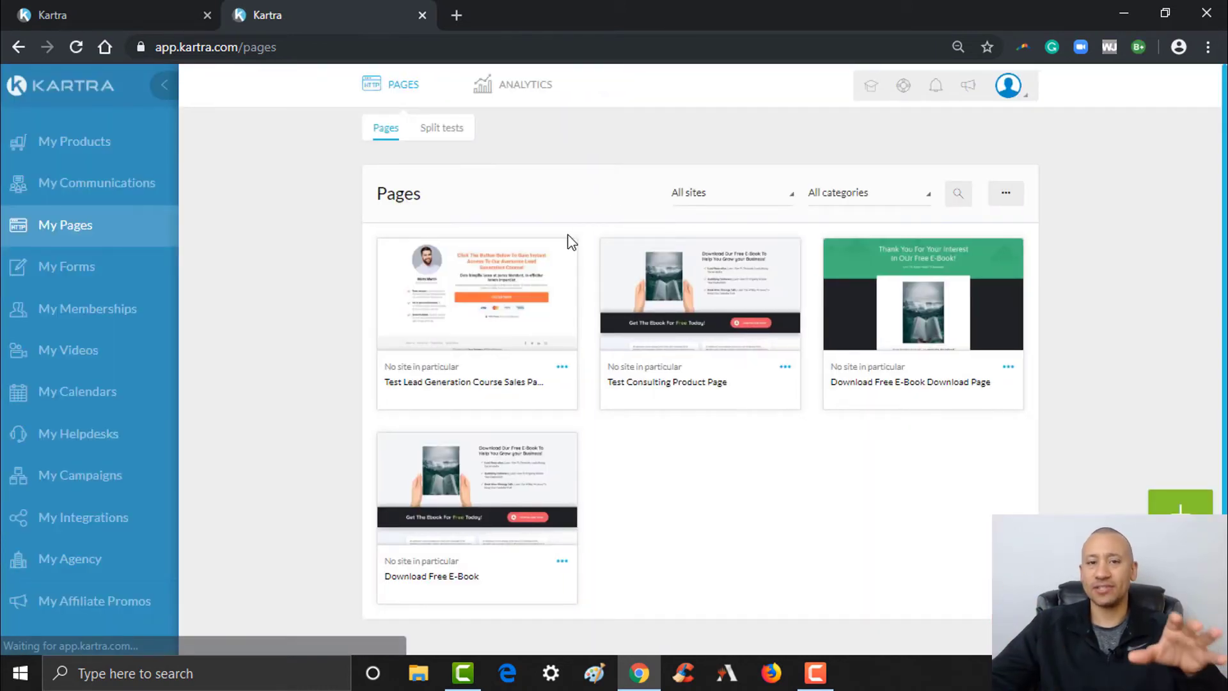
Step: Return to the membership's browser tab and reload its basic info editor
{"action": "mouse_move", "coordinate": [537, 300]}
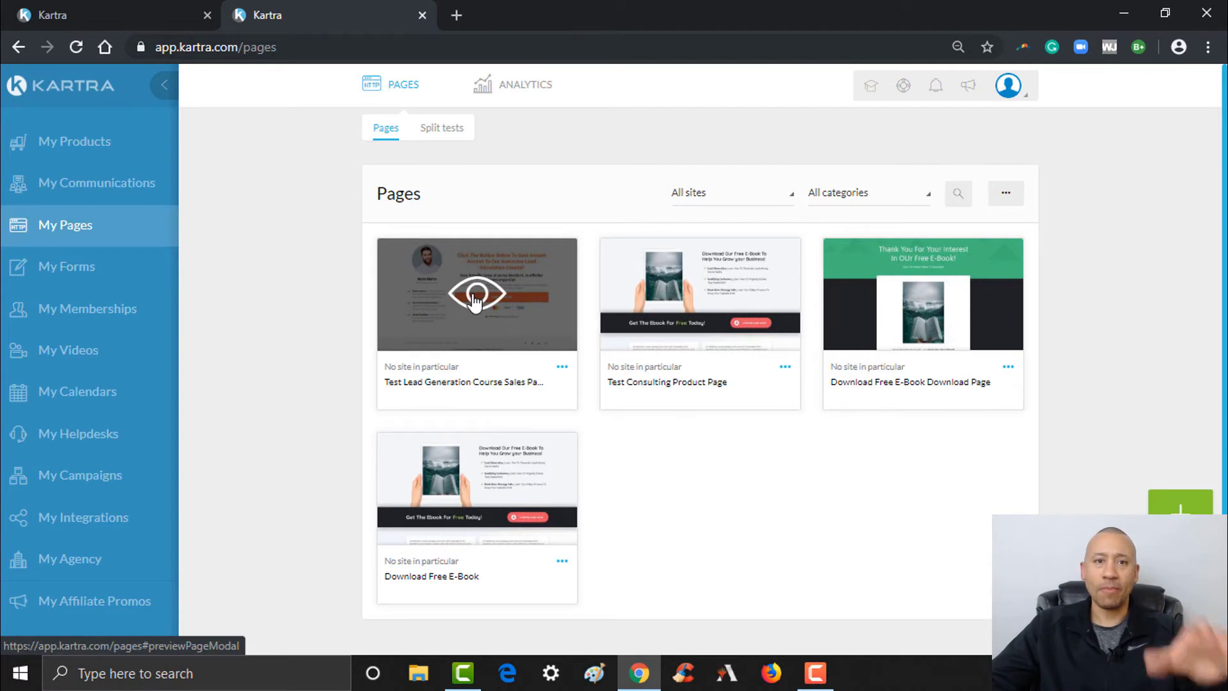
{"action": "left_click", "coordinate": [148, 14]}
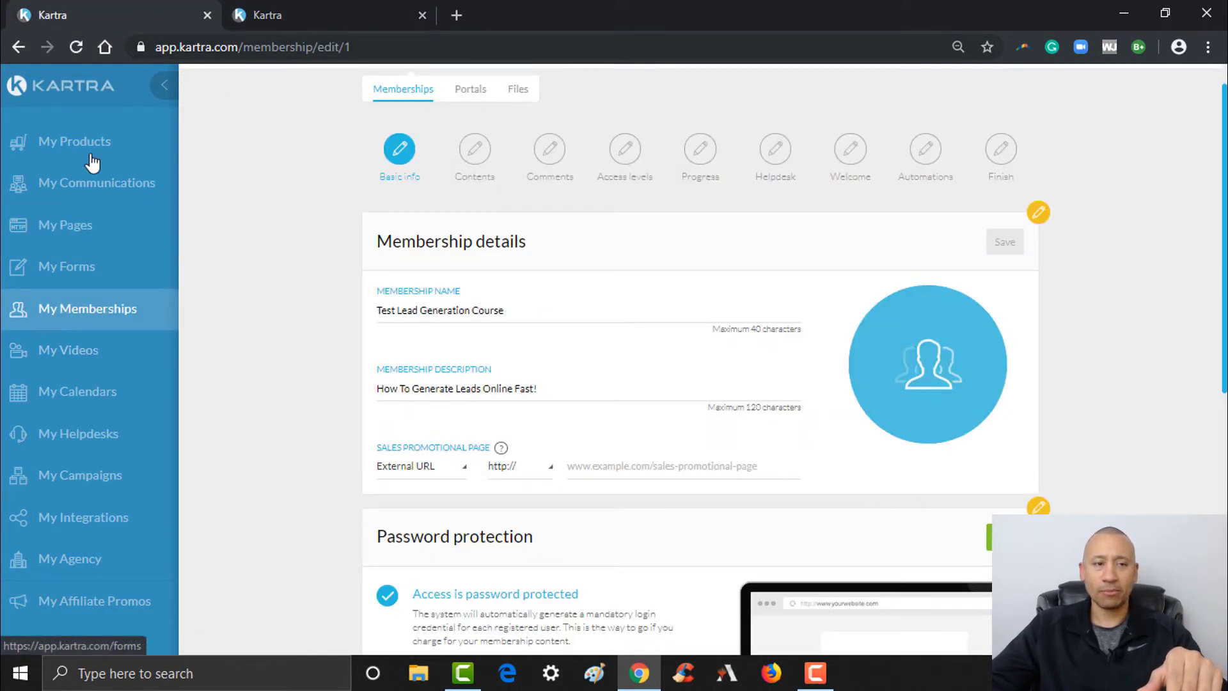
{"action": "left_click", "coordinate": [76, 46]}
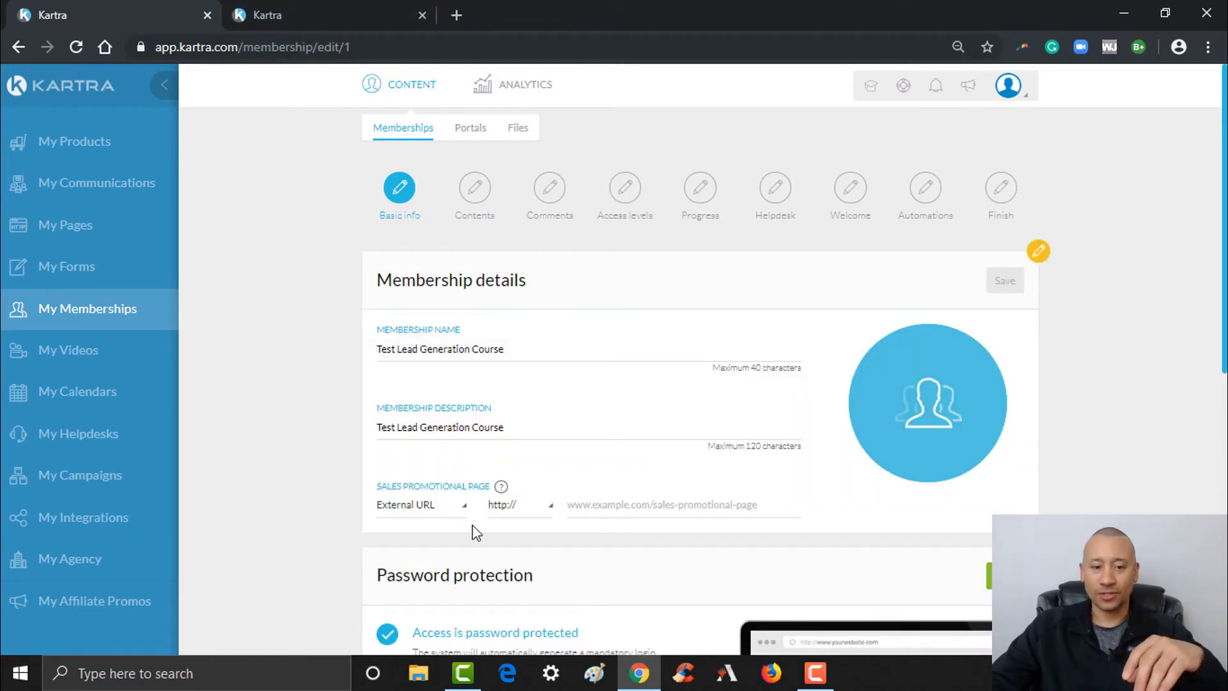
{"action": "scroll", "coordinate": [427, 397], "scroll_direction": "down", "scroll_amount": 2}
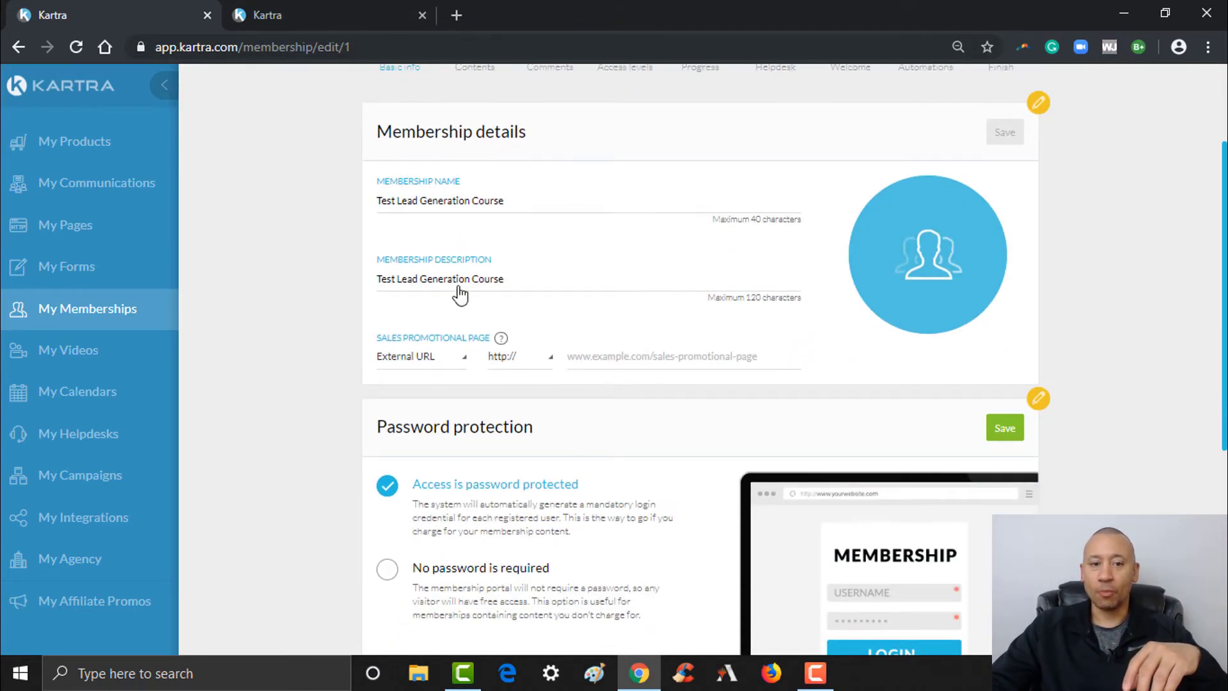
Step: Use the Kartra page 'Test Lead Generation Course Sales Page' (no particular site) as sales page and save
{"action": "left_click", "coordinate": [426, 358]}
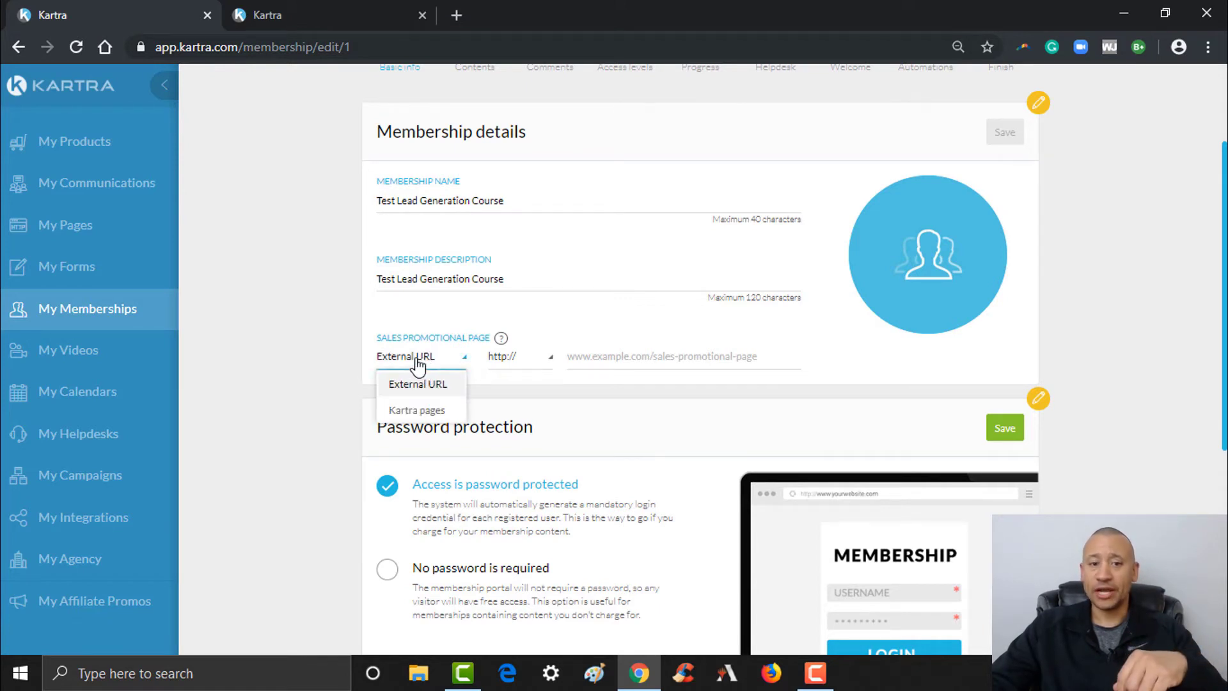
{"action": "left_click", "coordinate": [430, 412]}
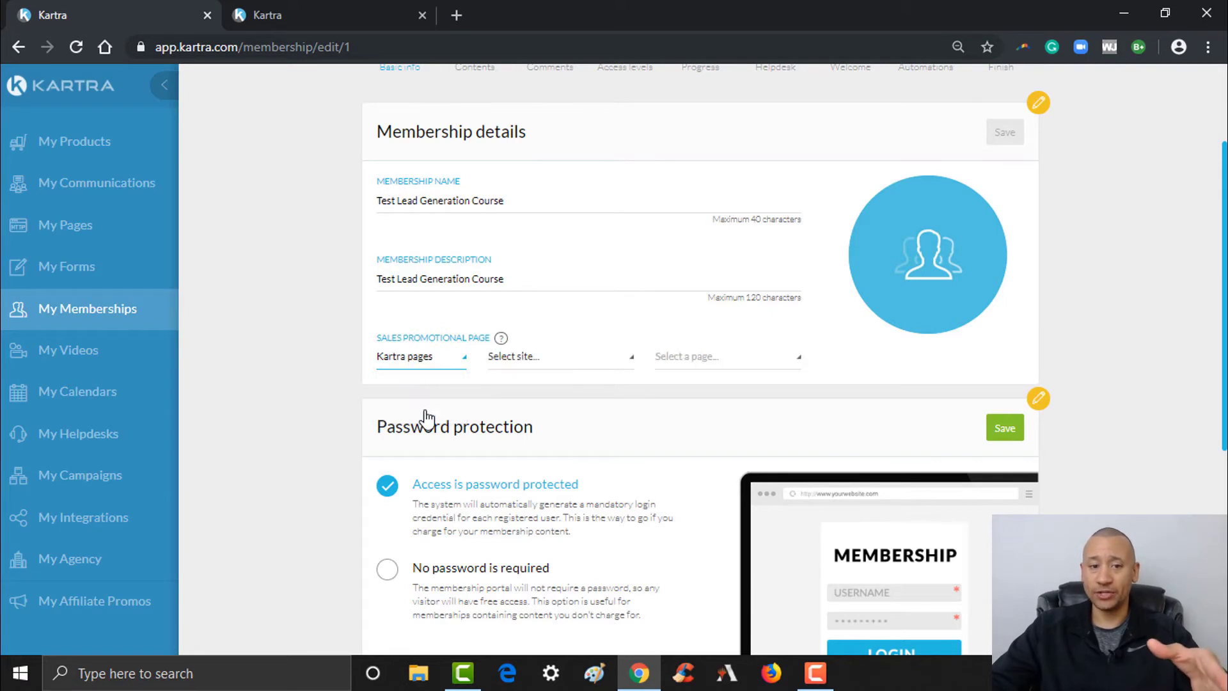
{"action": "left_click", "coordinate": [620, 369]}
{"action": "left_click", "coordinate": [555, 412]}
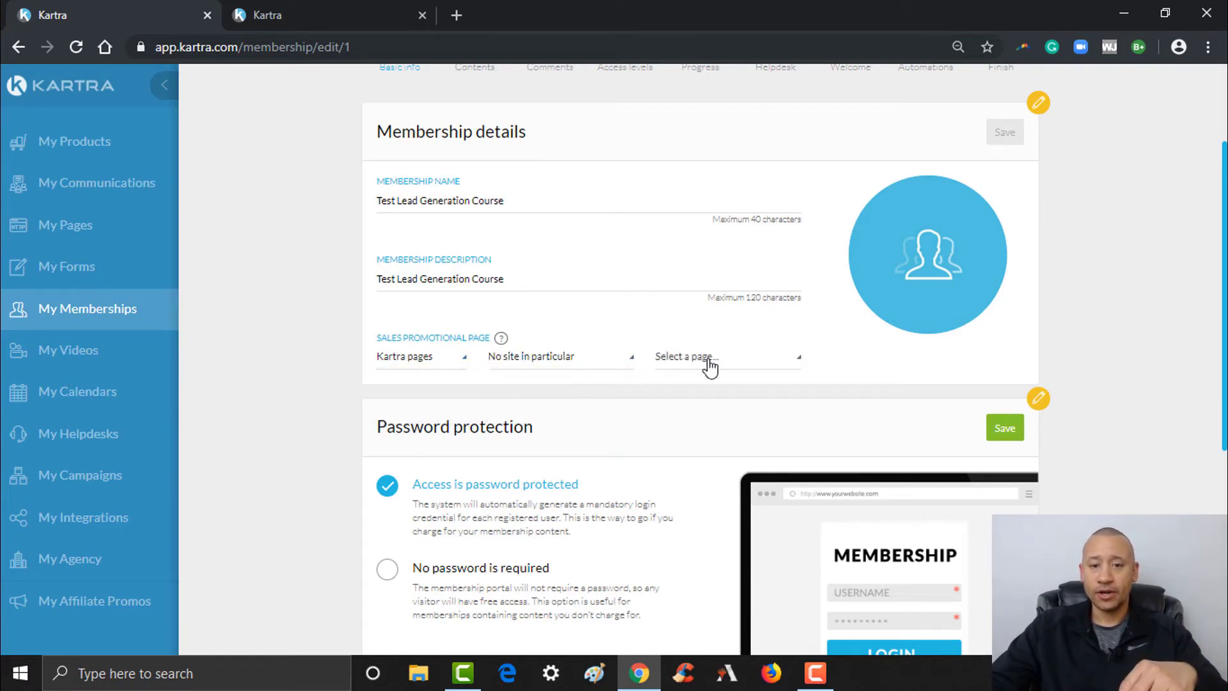
{"action": "left_click", "coordinate": [710, 367]}
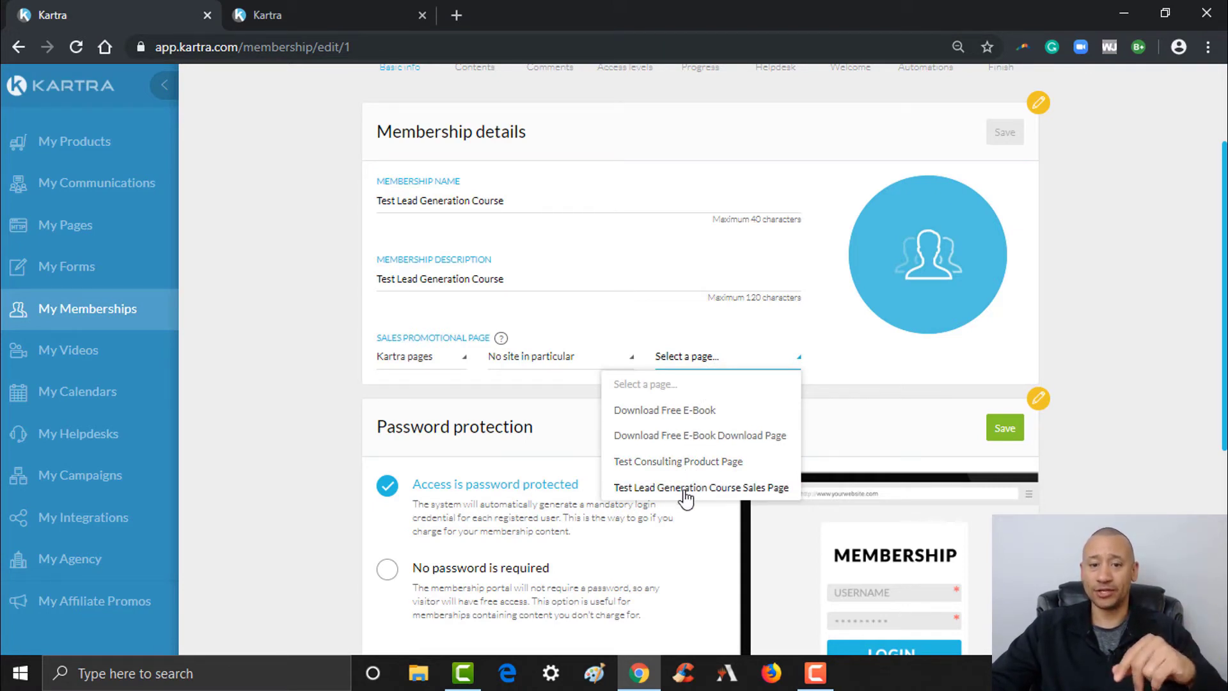
{"action": "left_click", "coordinate": [685, 489]}
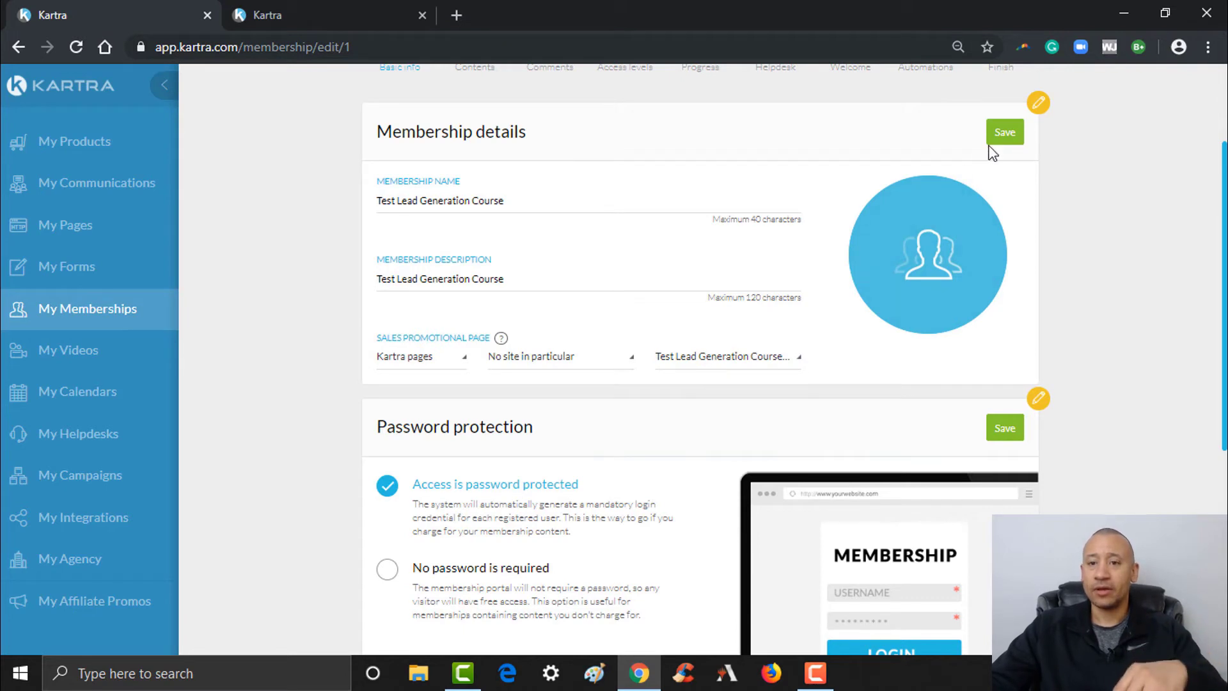
{"action": "left_click", "coordinate": [1010, 135]}
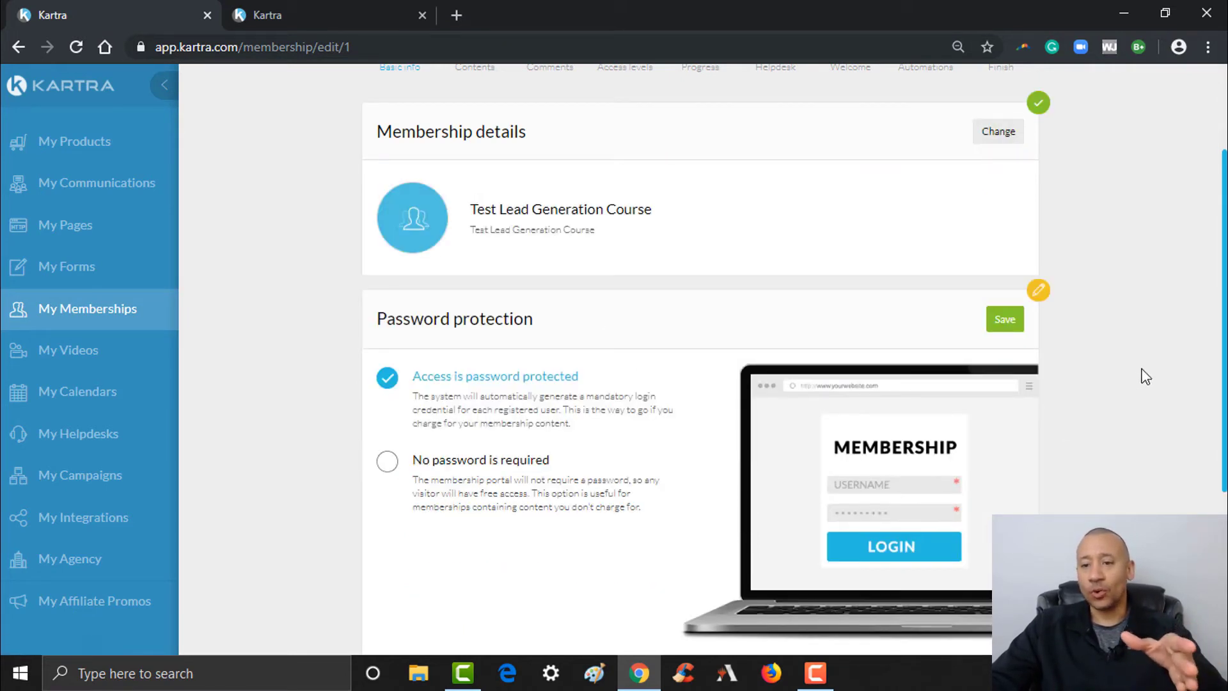
Step: Leave 'Access is password protected' selected, save it, and continue to the Contents step
{"action": "left_click_drag", "start_coordinate": [1223, 346], "coordinate": [1225, 387]}
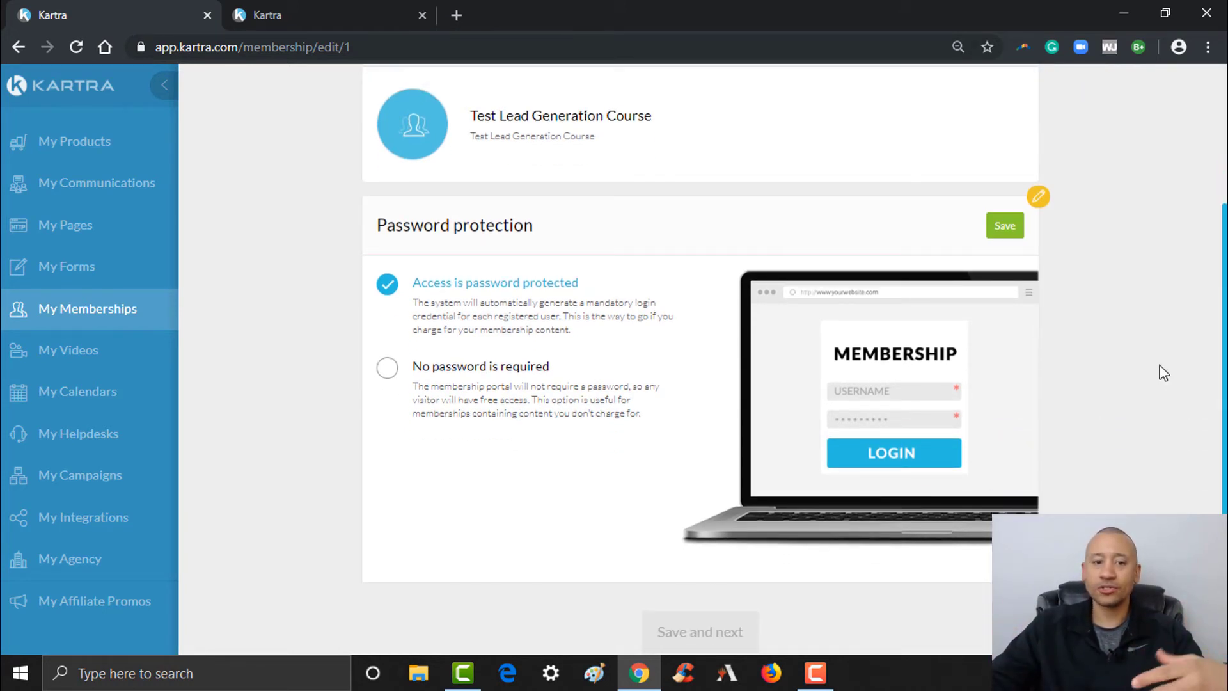
{"action": "left_click", "coordinate": [389, 369]}
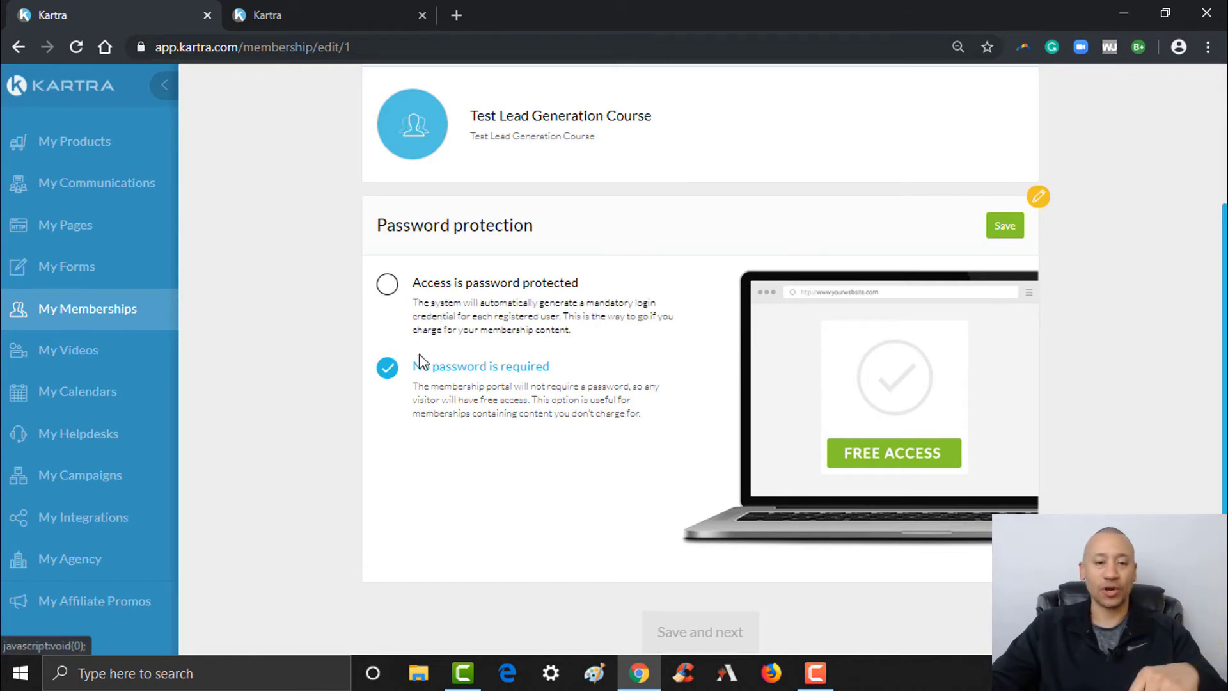
{"action": "left_click", "coordinate": [390, 289]}
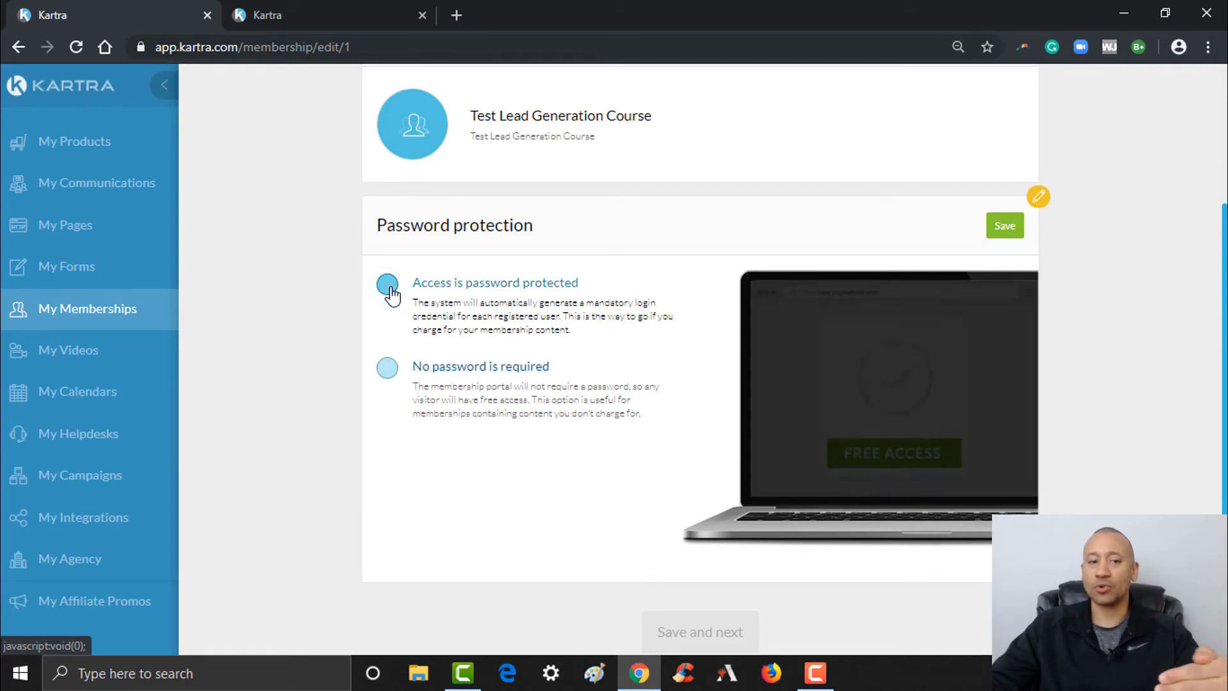
{"action": "scroll", "coordinate": [390, 290], "scroll_direction": "up", "scroll_amount": 2}
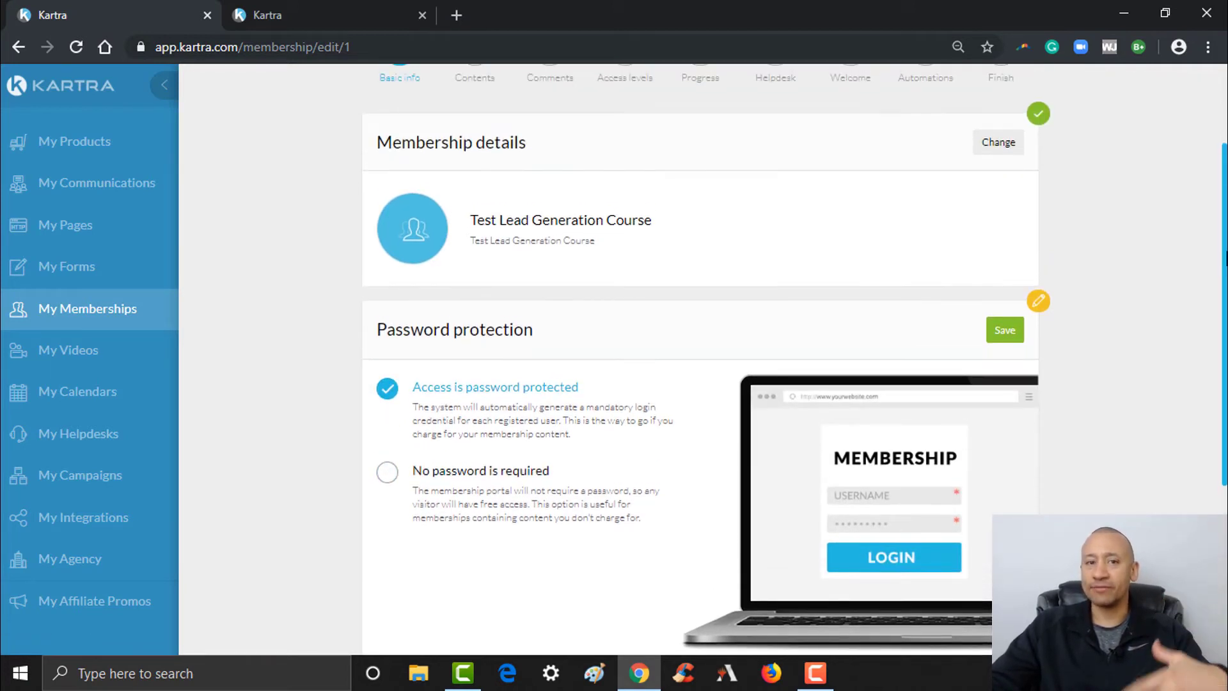
{"action": "left_click", "coordinate": [1004, 329]}
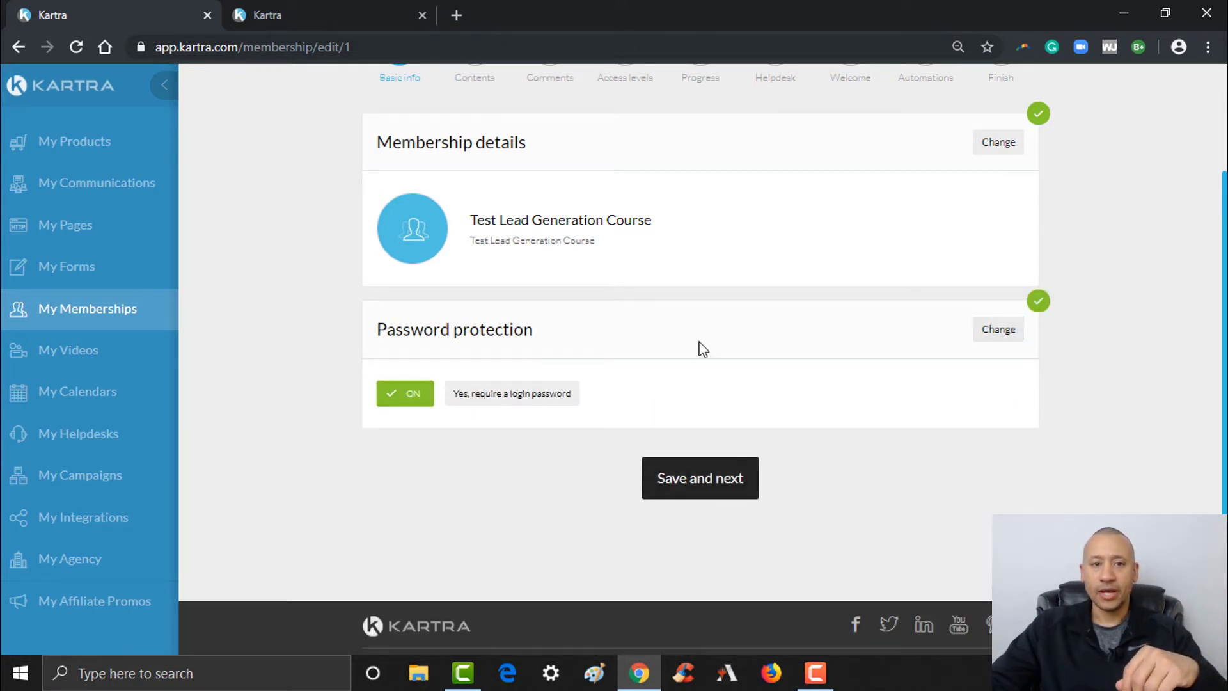
{"action": "left_click", "coordinate": [696, 492]}
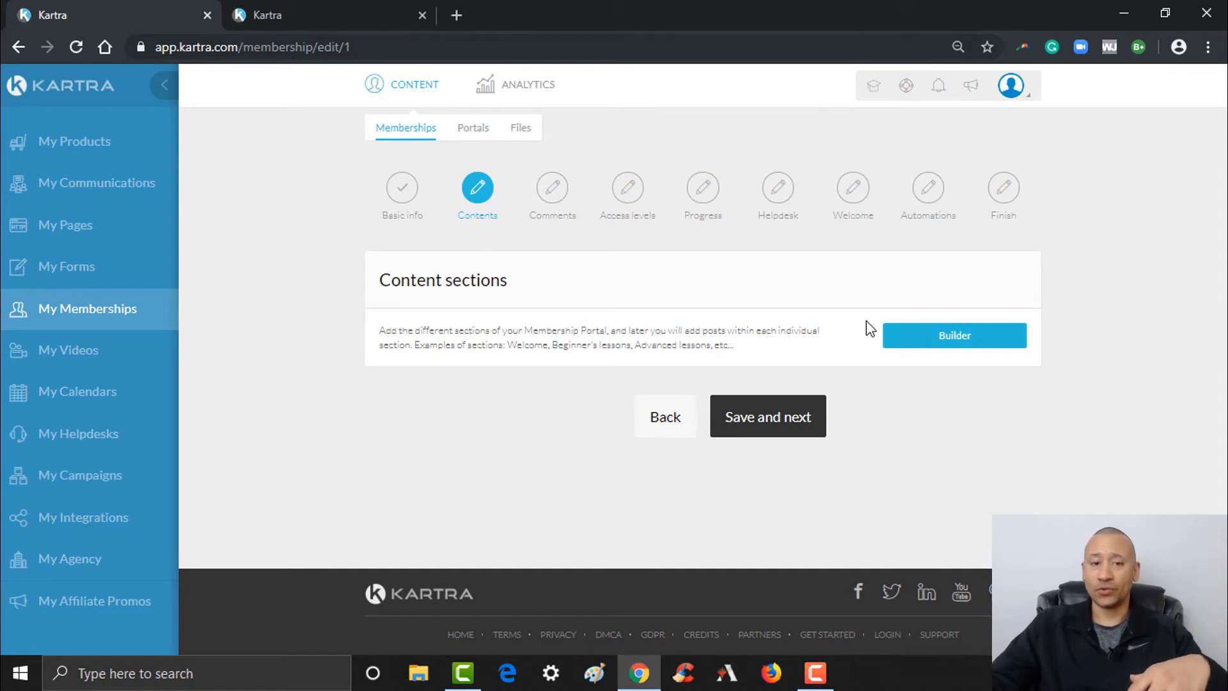
Step: Open the membership builder, page through every tutorial slide, tick 'Don't show again', and start editing
{"action": "left_click", "coordinate": [942, 340]}
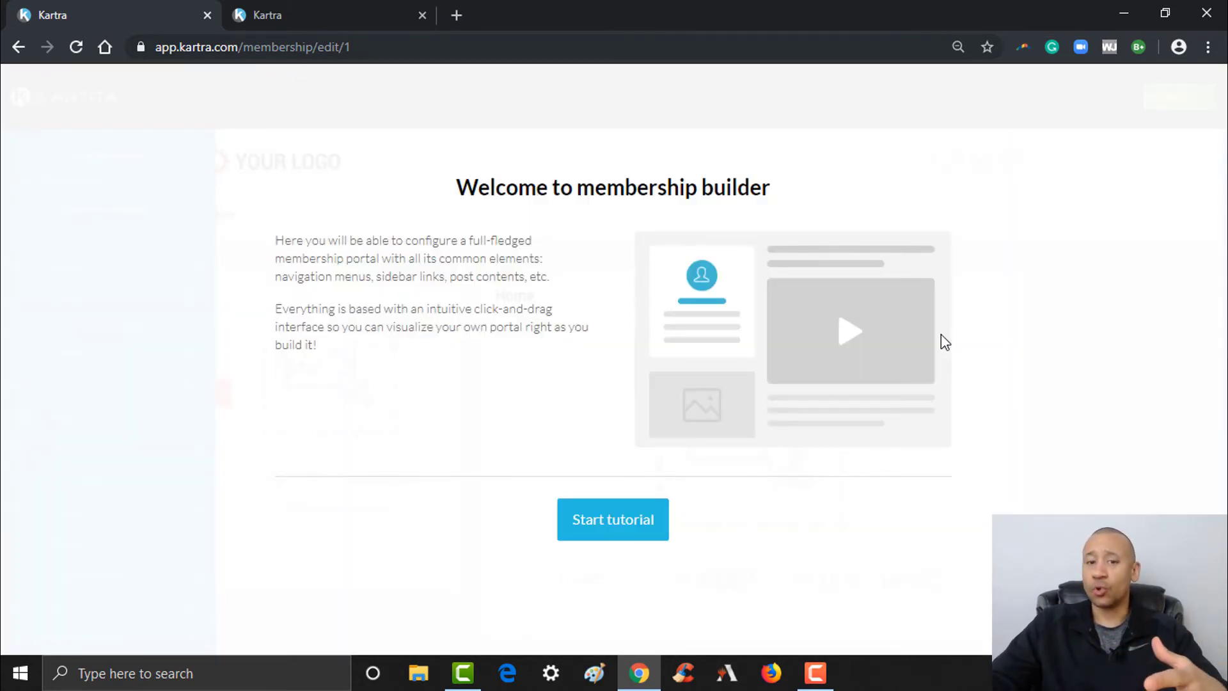
{"action": "left_click", "coordinate": [632, 517]}
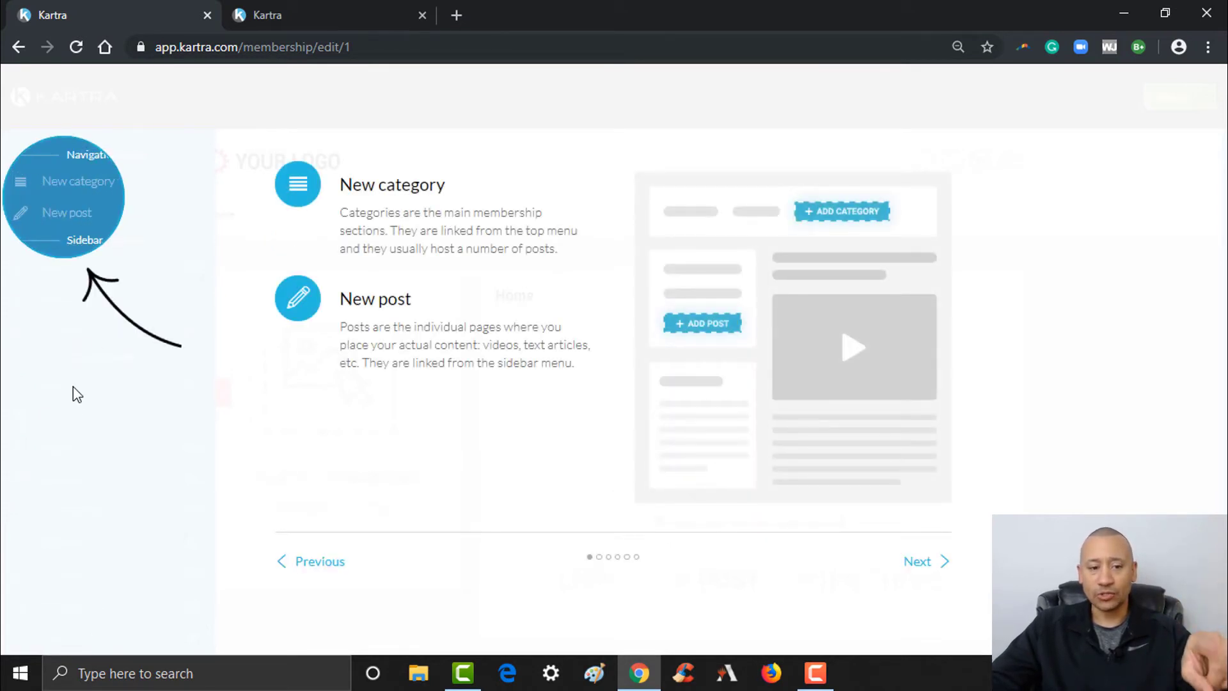
{"action": "left_click", "coordinate": [918, 563]}
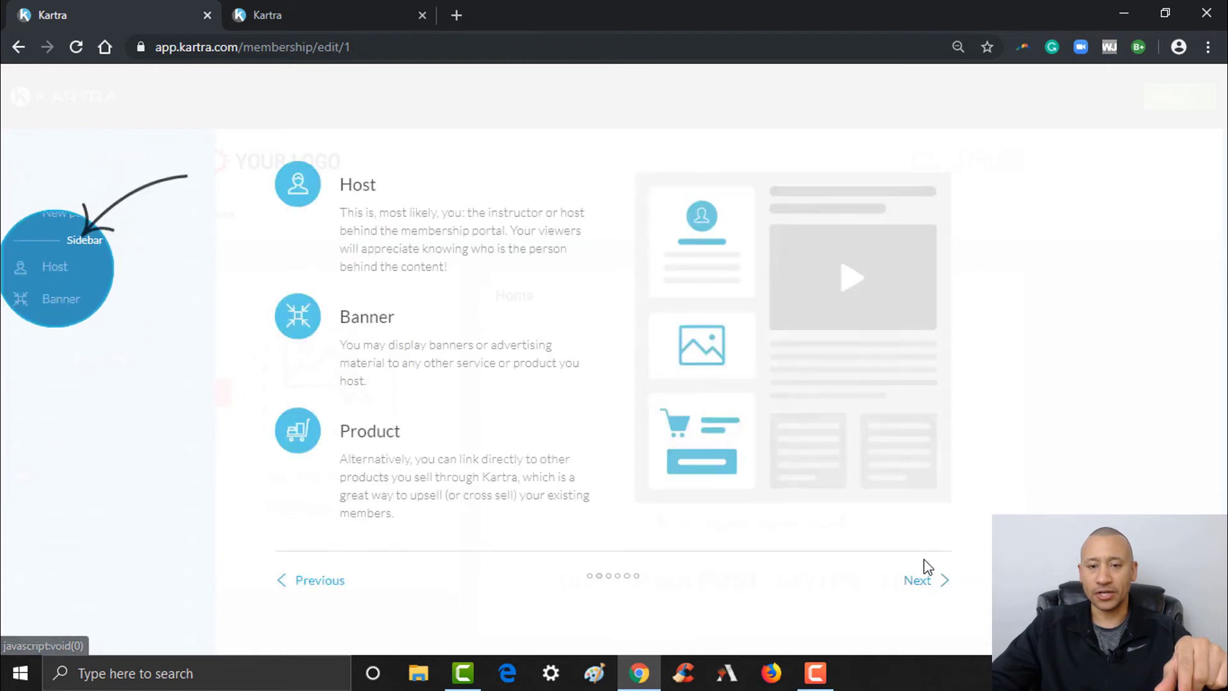
{"action": "left_click", "coordinate": [921, 580]}
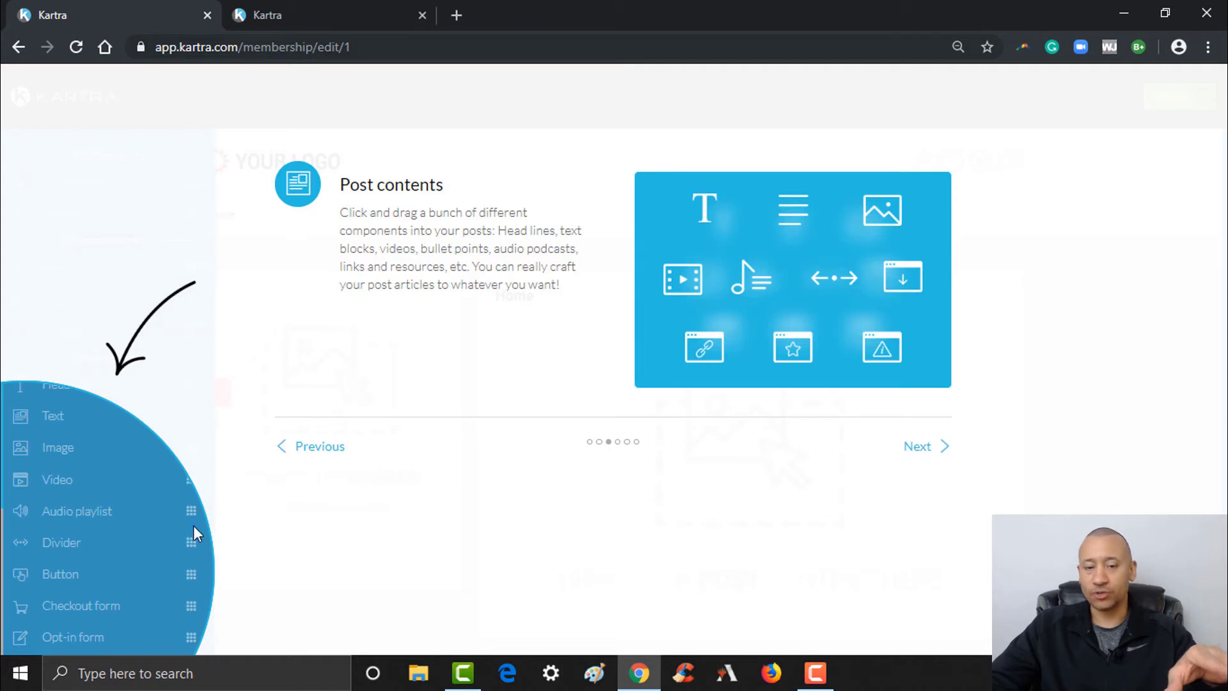
{"action": "left_click", "coordinate": [921, 445]}
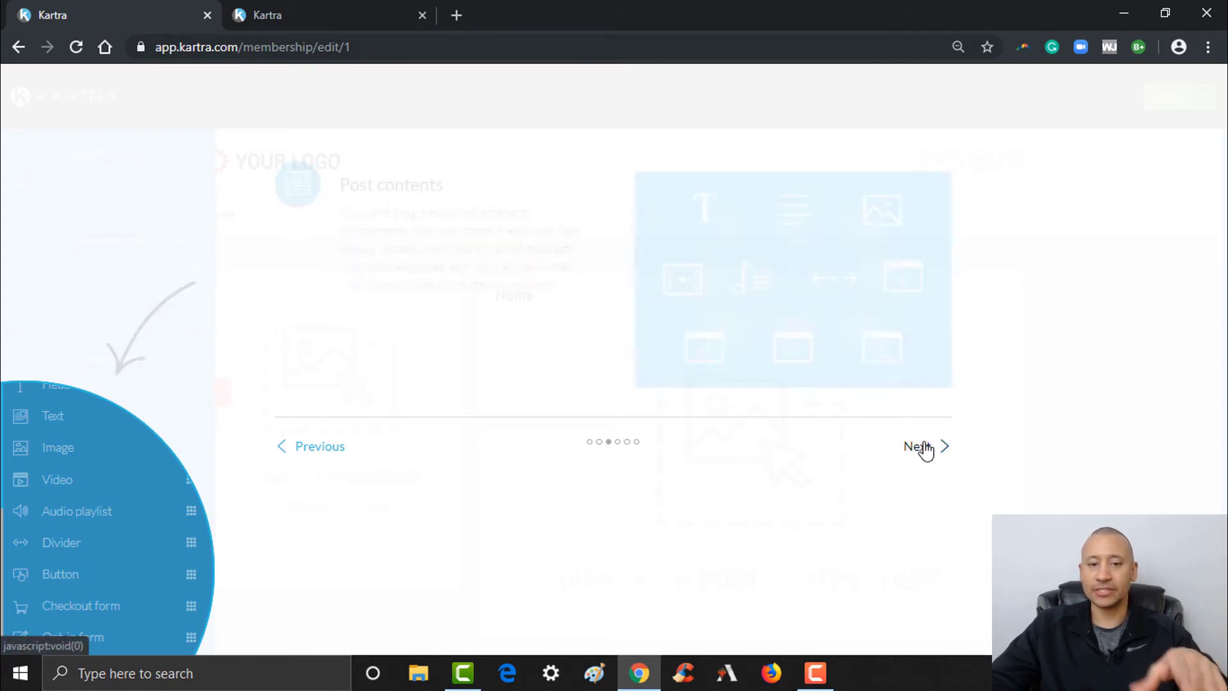
{"action": "left_click", "coordinate": [921, 483]}
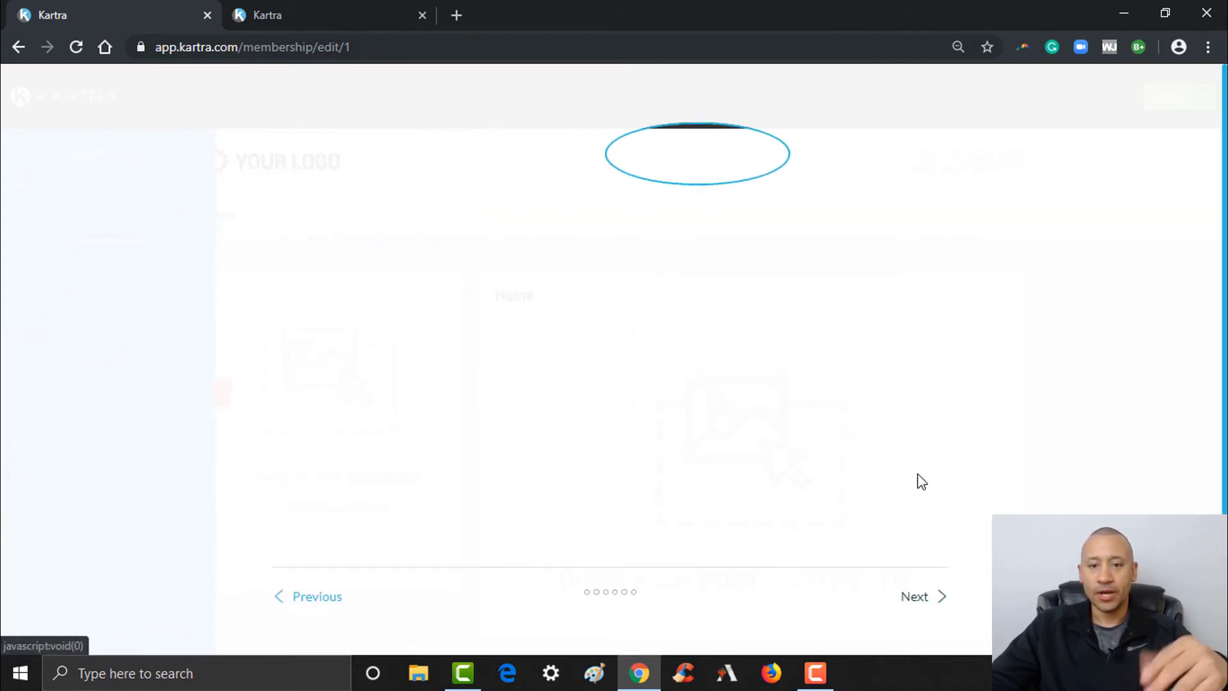
{"action": "left_click", "coordinate": [937, 601]}
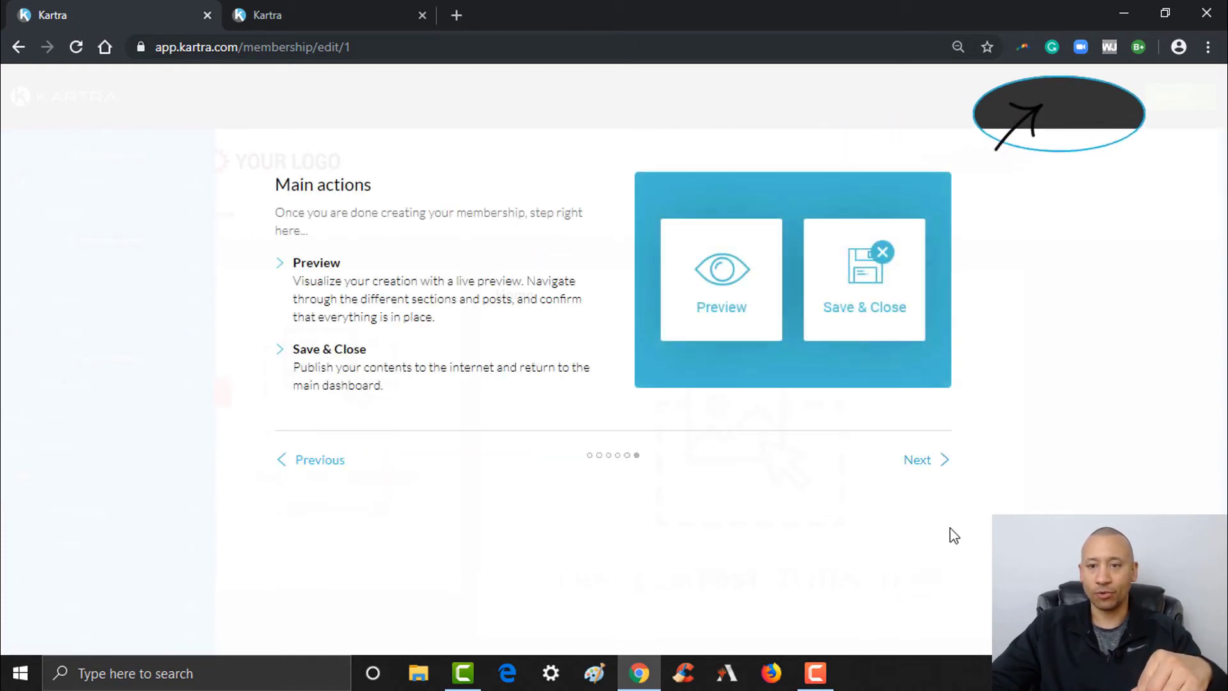
{"action": "left_click", "coordinate": [926, 462]}
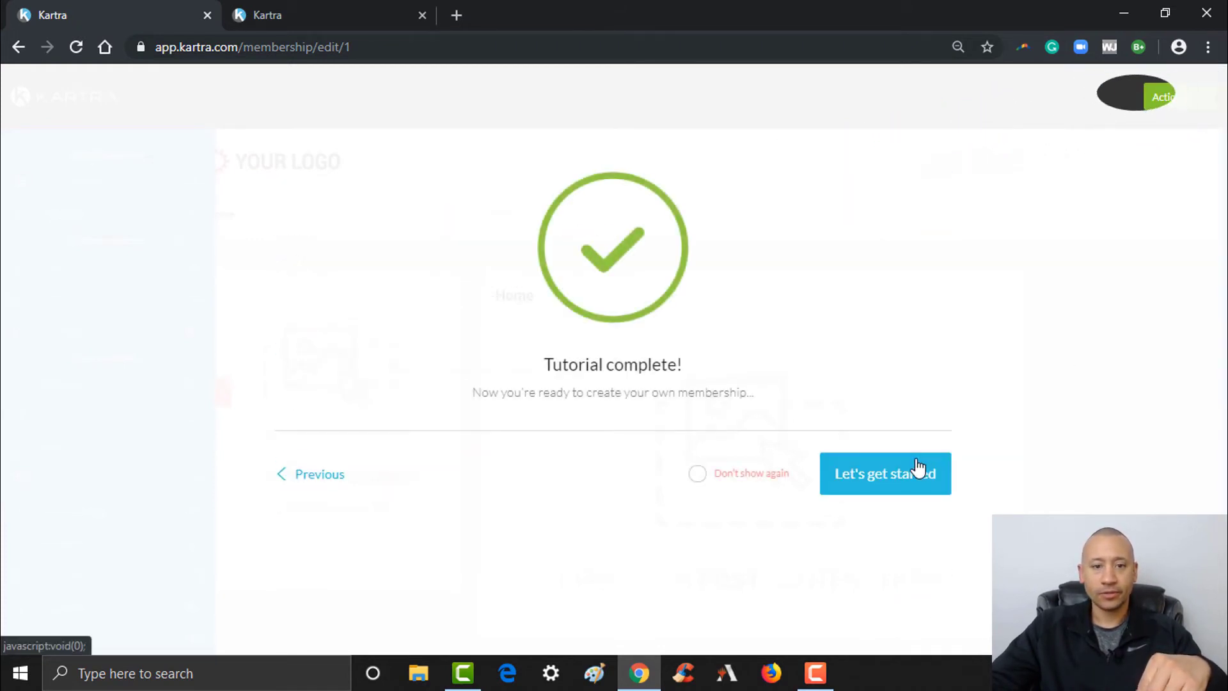
{"action": "left_click", "coordinate": [698, 474]}
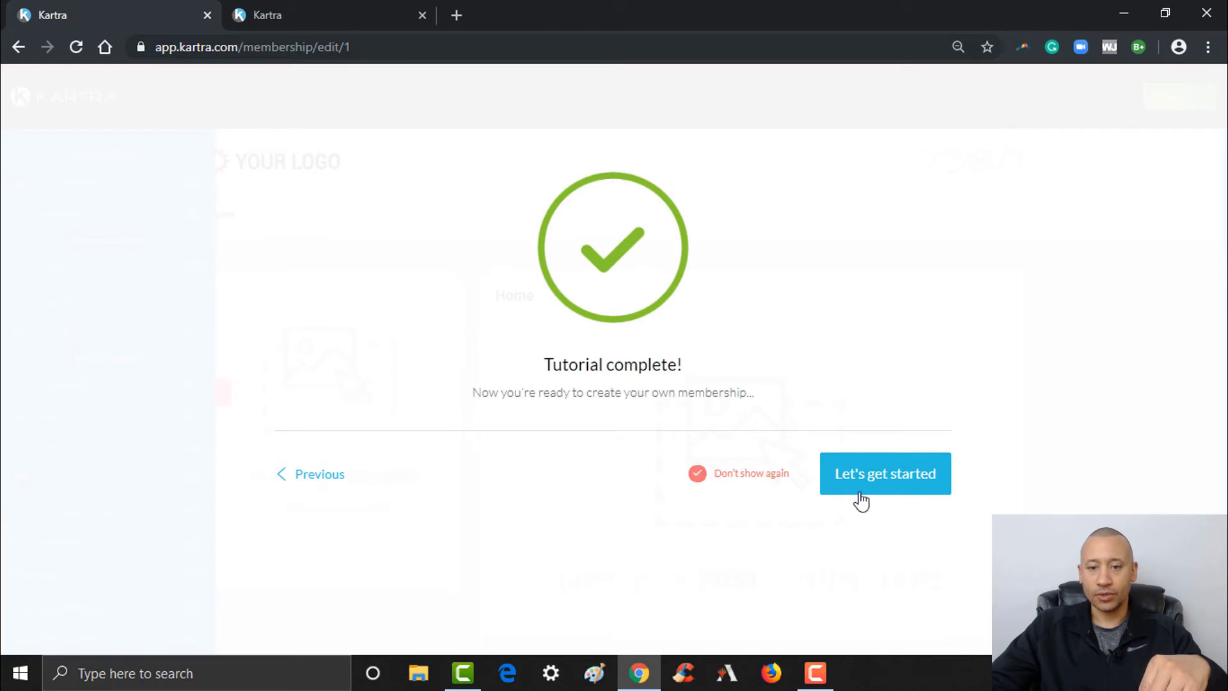
{"action": "left_click", "coordinate": [866, 485]}
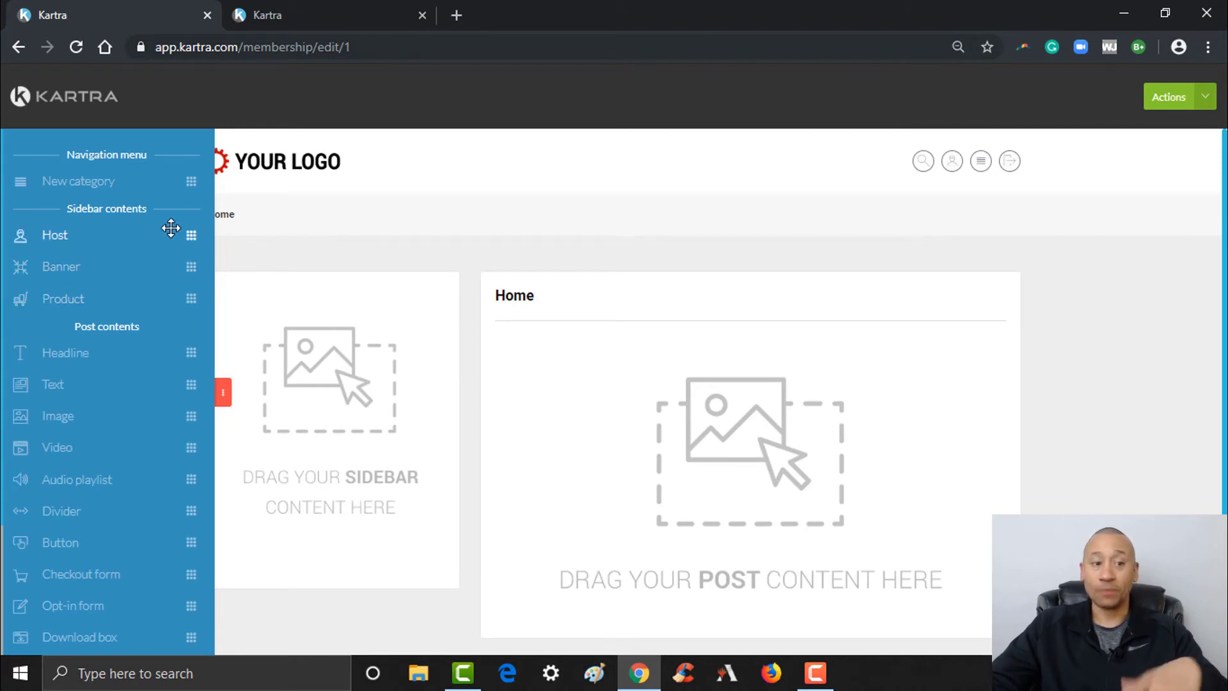
Step: Drop a Host block into the sidebar, then cancel the Banner block placed below it
{"action": "left_click_drag", "start_coordinate": [190, 232], "coordinate": [454, 321]}
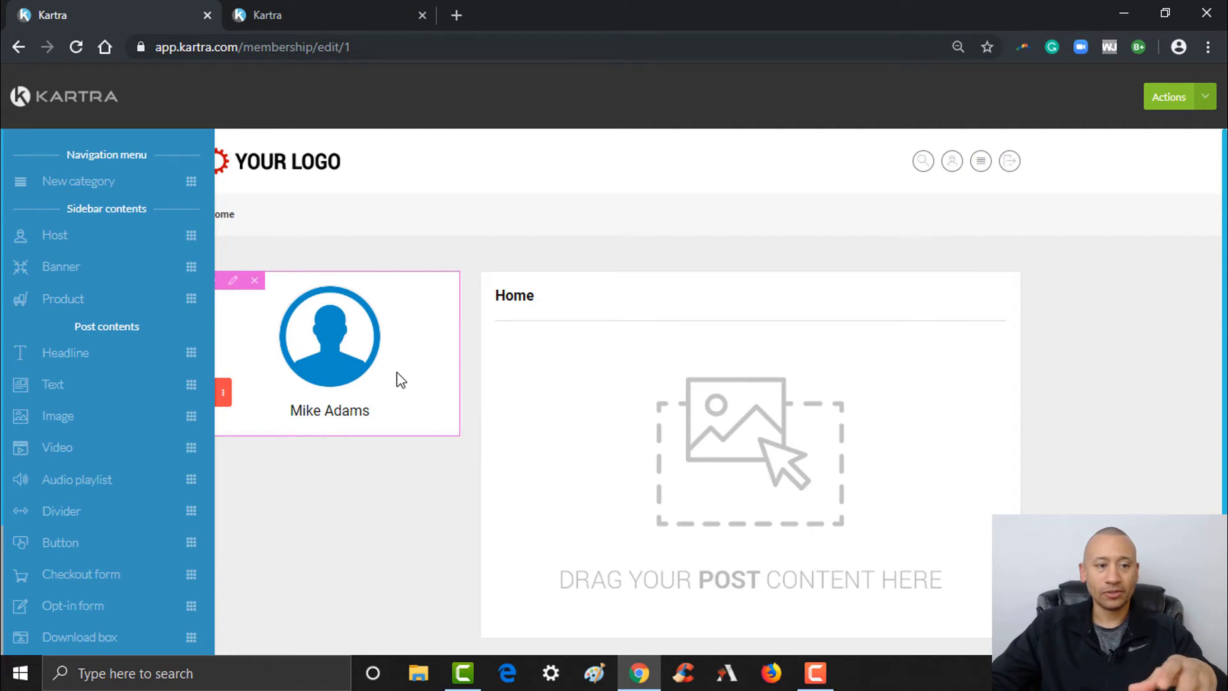
{"action": "left_click_drag", "start_coordinate": [186, 269], "coordinate": [398, 500]}
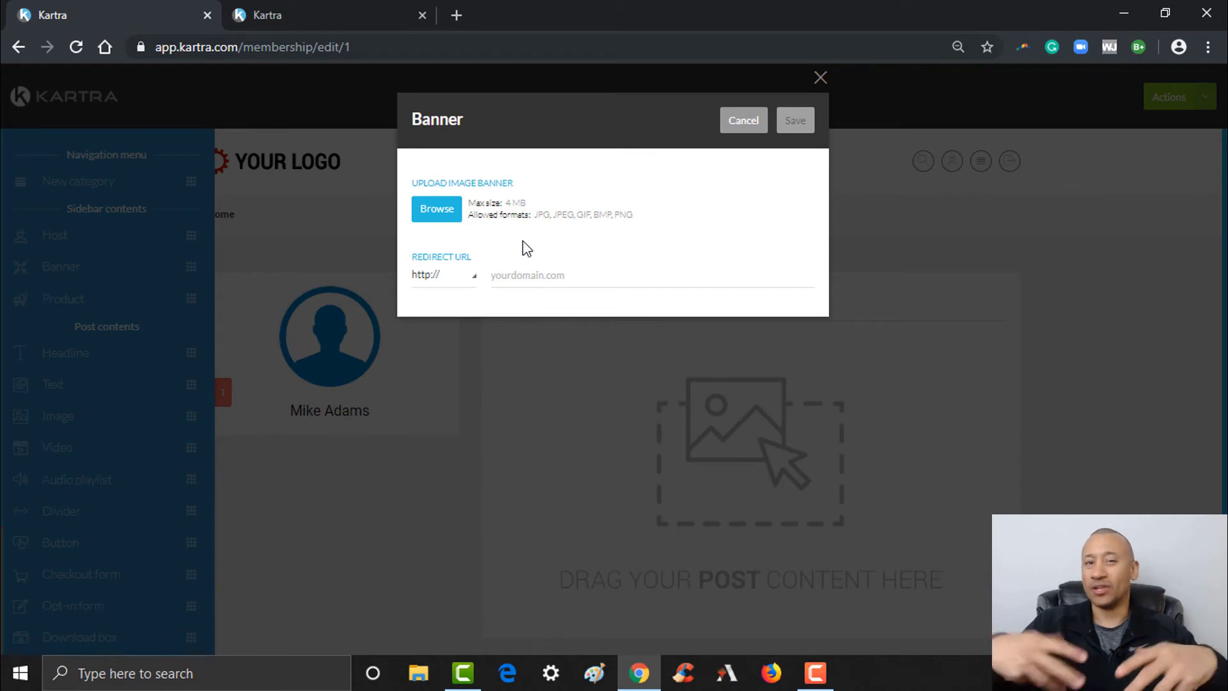
{"action": "left_click", "coordinate": [742, 121]}
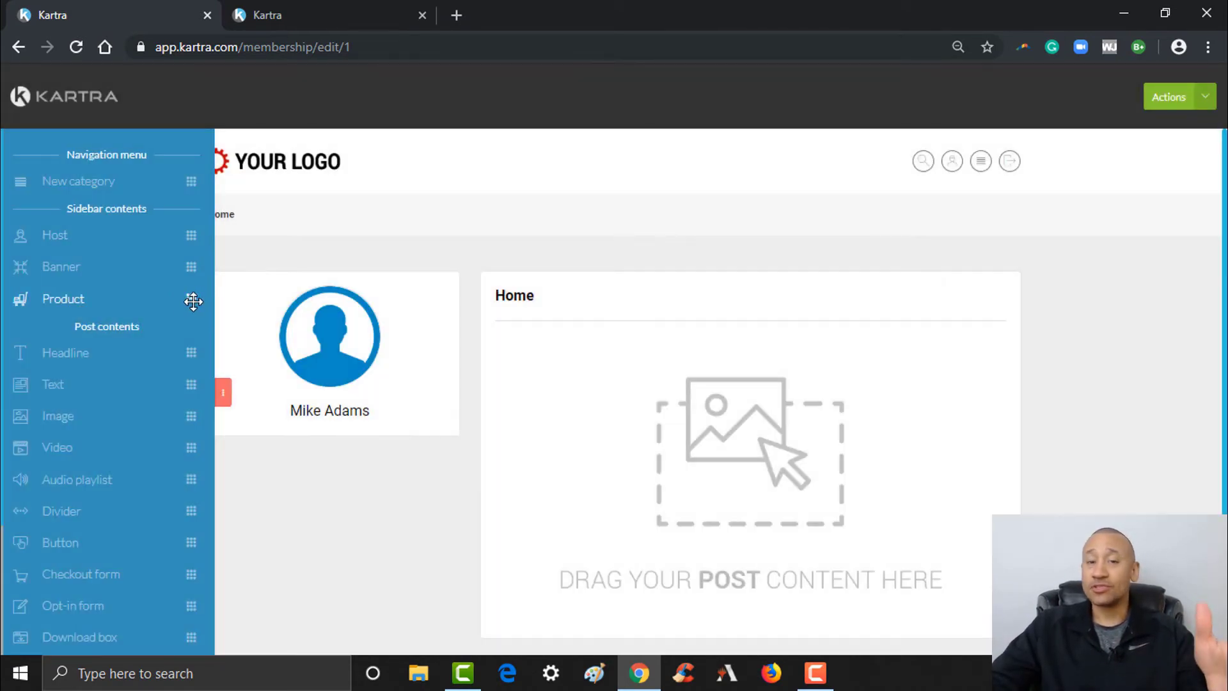
Step: Add a Product block below the host set to the Test Consulting product
{"action": "left_click_drag", "start_coordinate": [195, 298], "coordinate": [408, 527]}
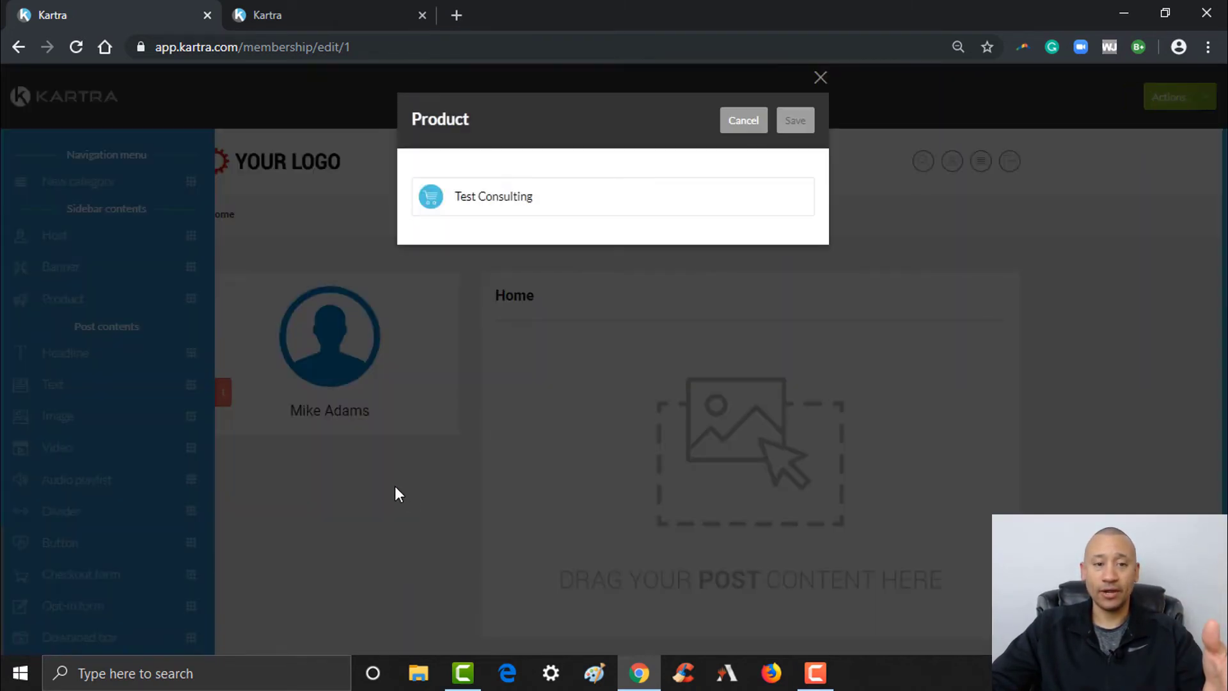
{"action": "mouse_move", "coordinate": [523, 205]}
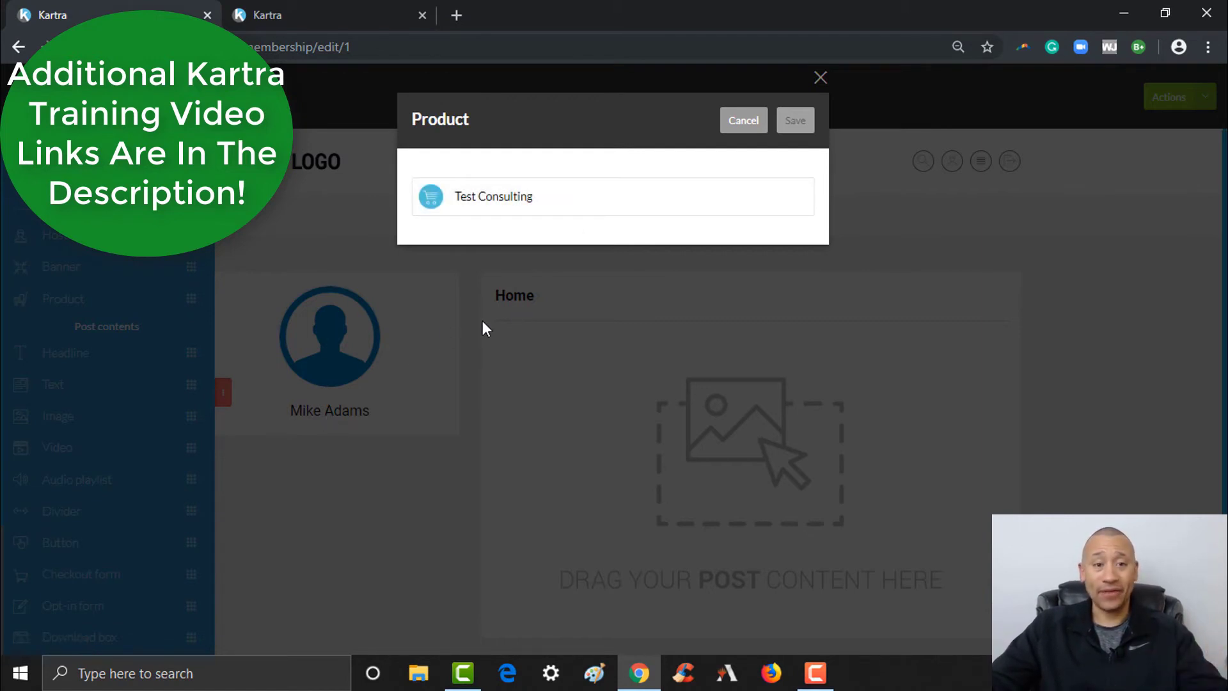
{"action": "left_click", "coordinate": [609, 199]}
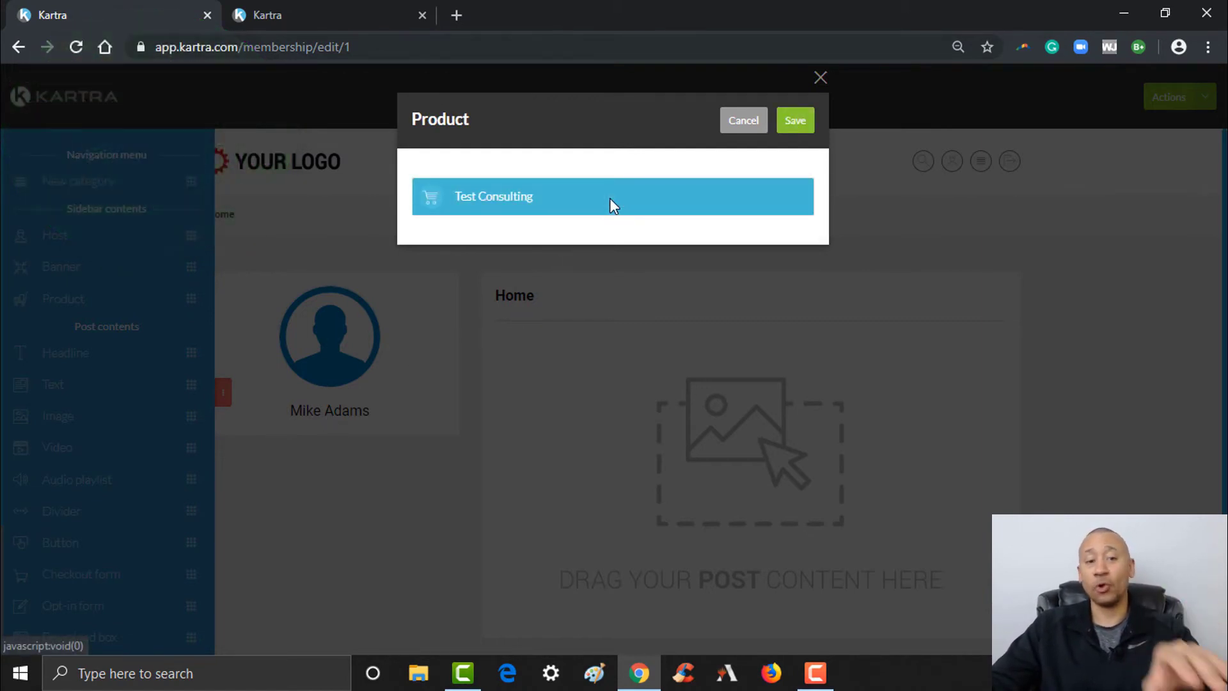
{"action": "left_click", "coordinate": [795, 121]}
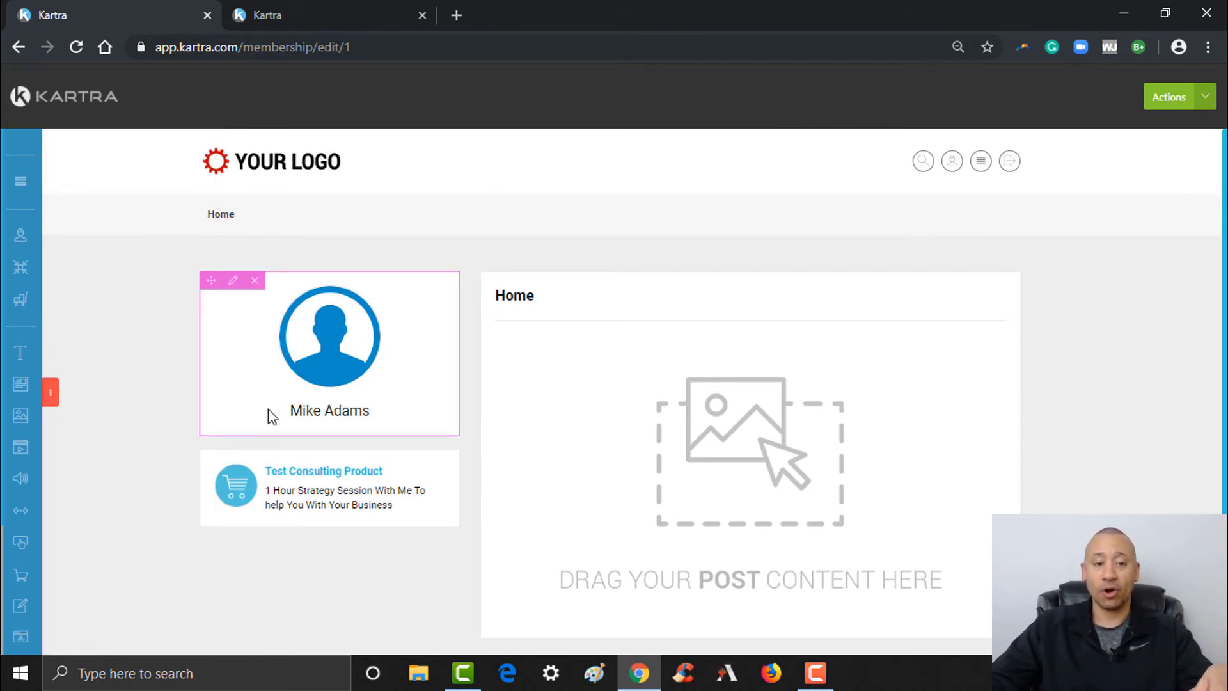
Step: In the host block settings, enable Facebook and YouTube links and start entering their URLs
{"action": "left_click", "coordinate": [232, 282]}
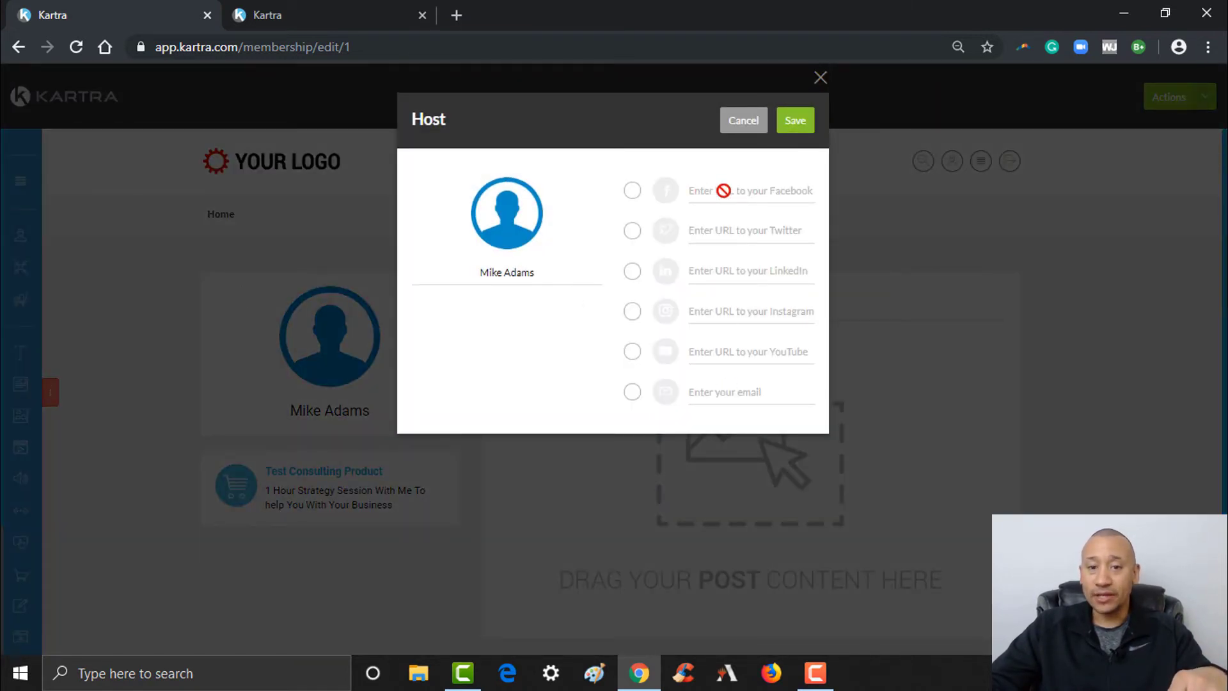
{"action": "left_click", "coordinate": [632, 353]}
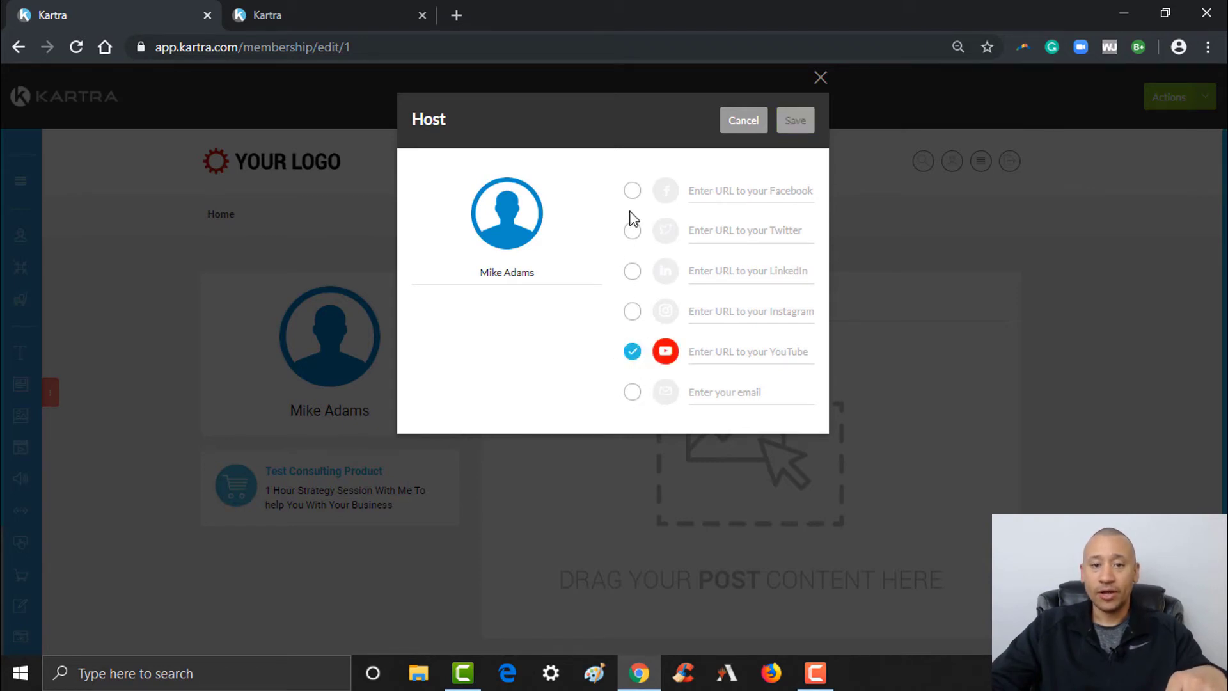
{"action": "left_click", "coordinate": [632, 190]}
{"action": "left_click", "coordinate": [726, 191]}
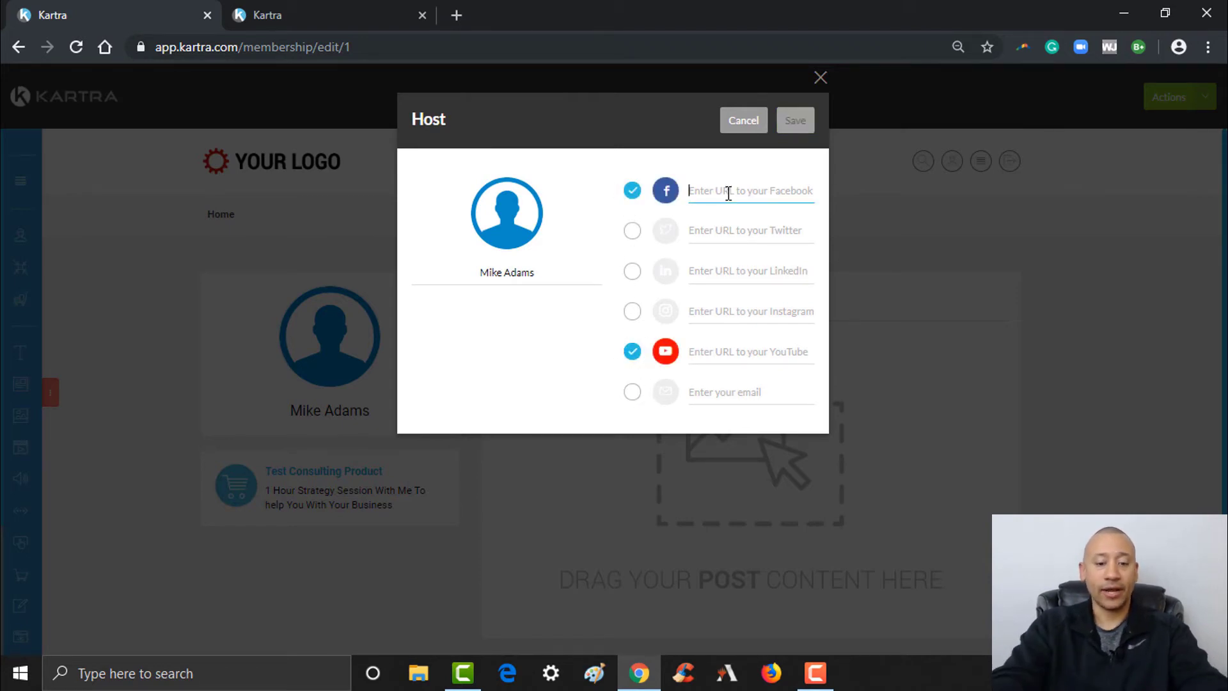
{"action": "type", "text": "google.com"}
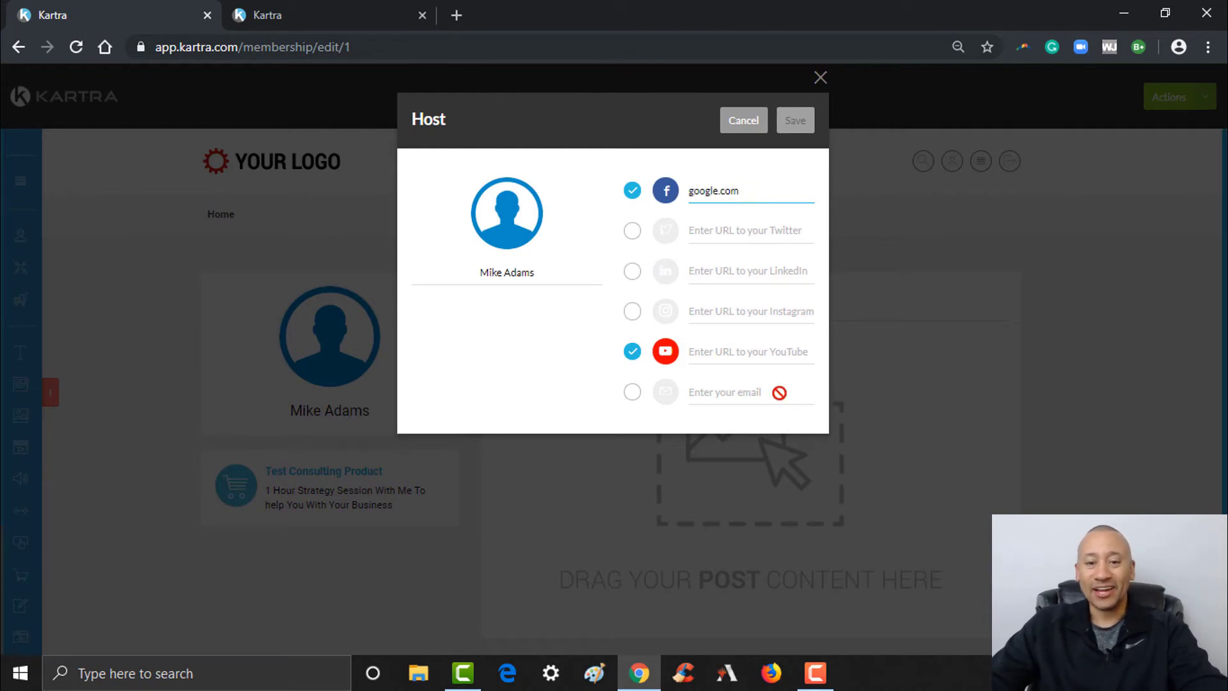
{"action": "left_click", "coordinate": [757, 353]}
{"action": "type", "text": "google.com"}
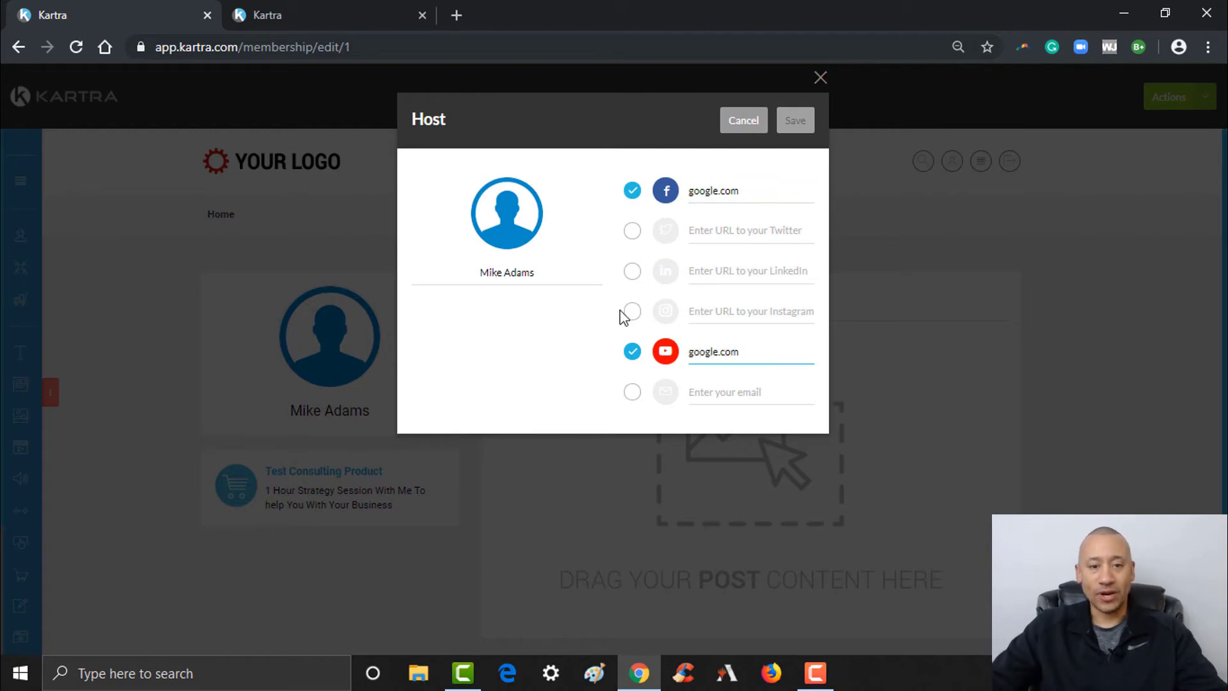
Step: Append '- Entrepreneur Mentor Coach' to the host's name, switch off both social links, and save
{"action": "left_click", "coordinate": [574, 272]}
{"action": "type", "text": "-"}
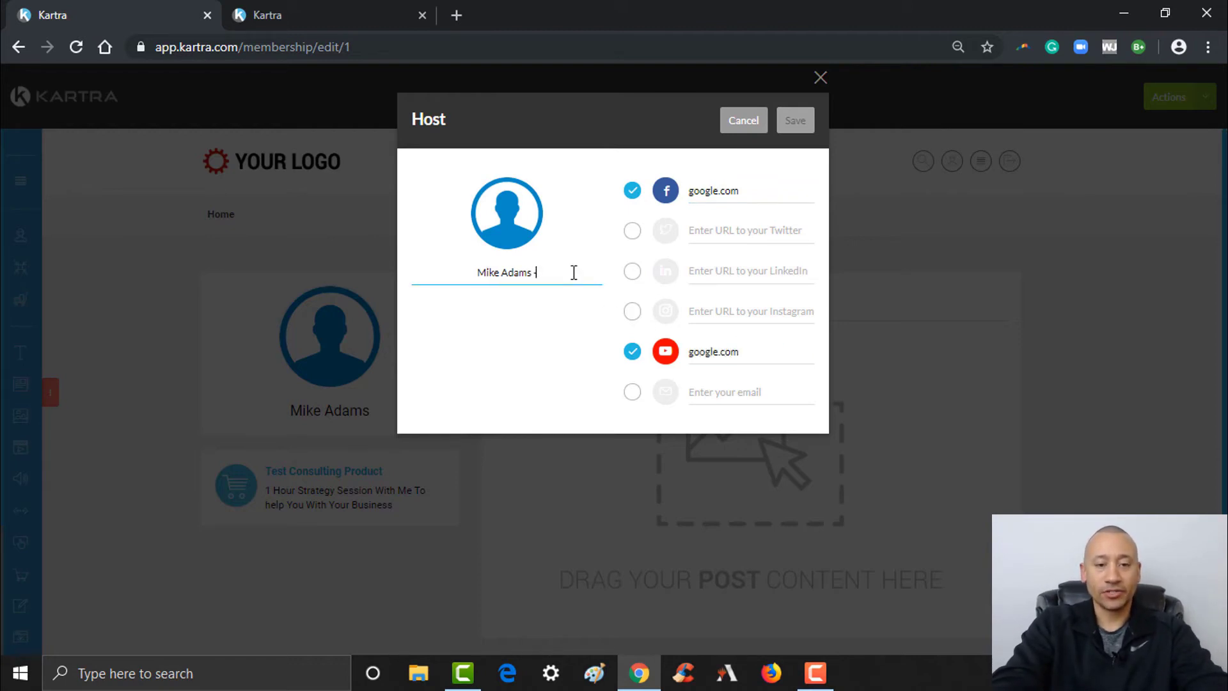
{"action": "type", "text": " Entrepre"}
{"action": "type", "text": "neur"}
{"action": "type", "text": " M"}
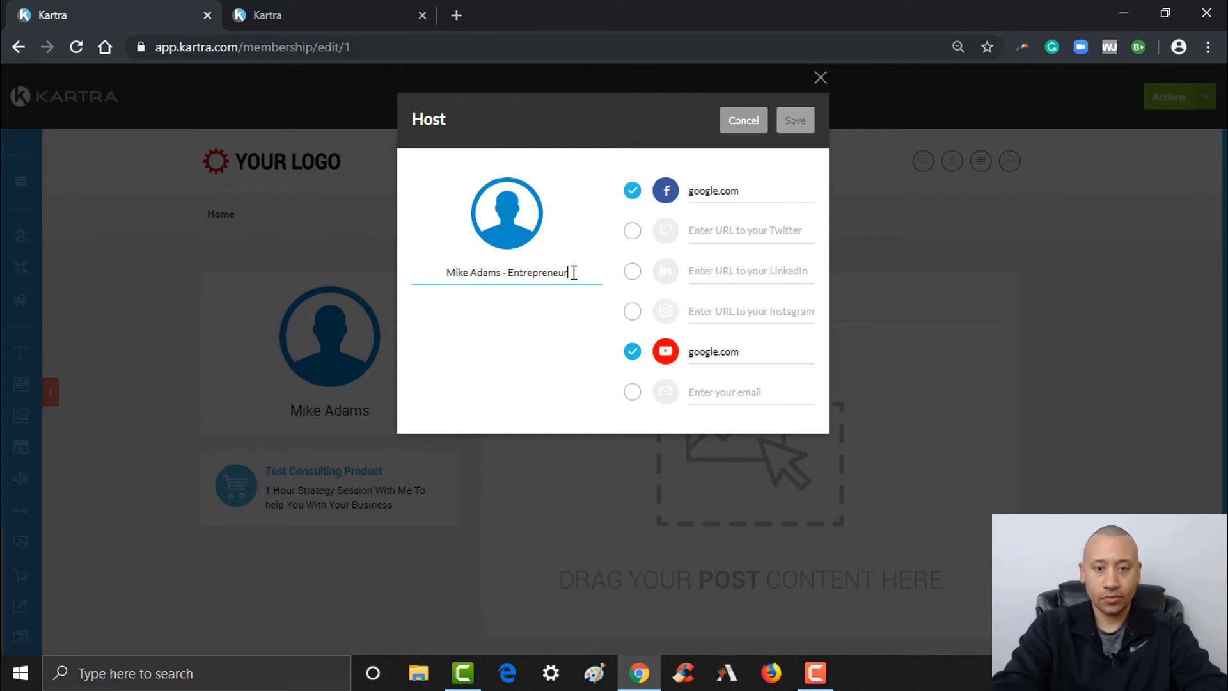
{"action": "type", "text": "entor Coach"}
{"action": "left_click", "coordinate": [632, 571]}
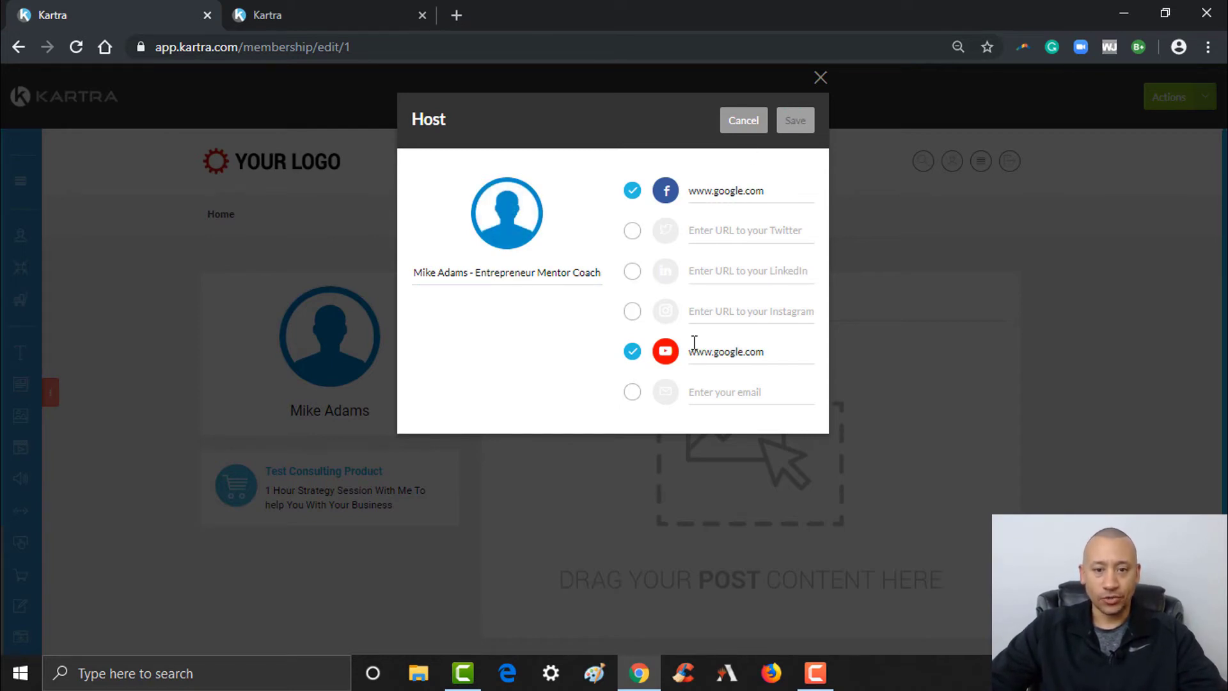
{"action": "left_click", "coordinate": [631, 351]}
{"action": "left_click", "coordinate": [635, 193]}
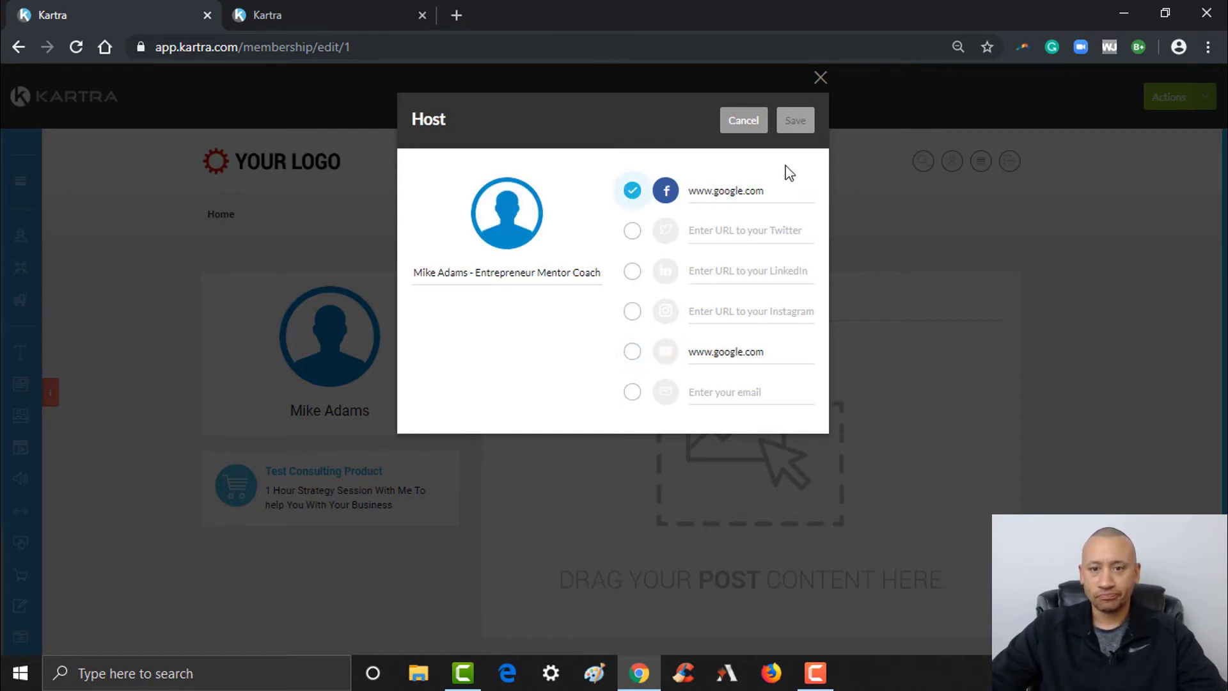
{"action": "left_click", "coordinate": [795, 121]}
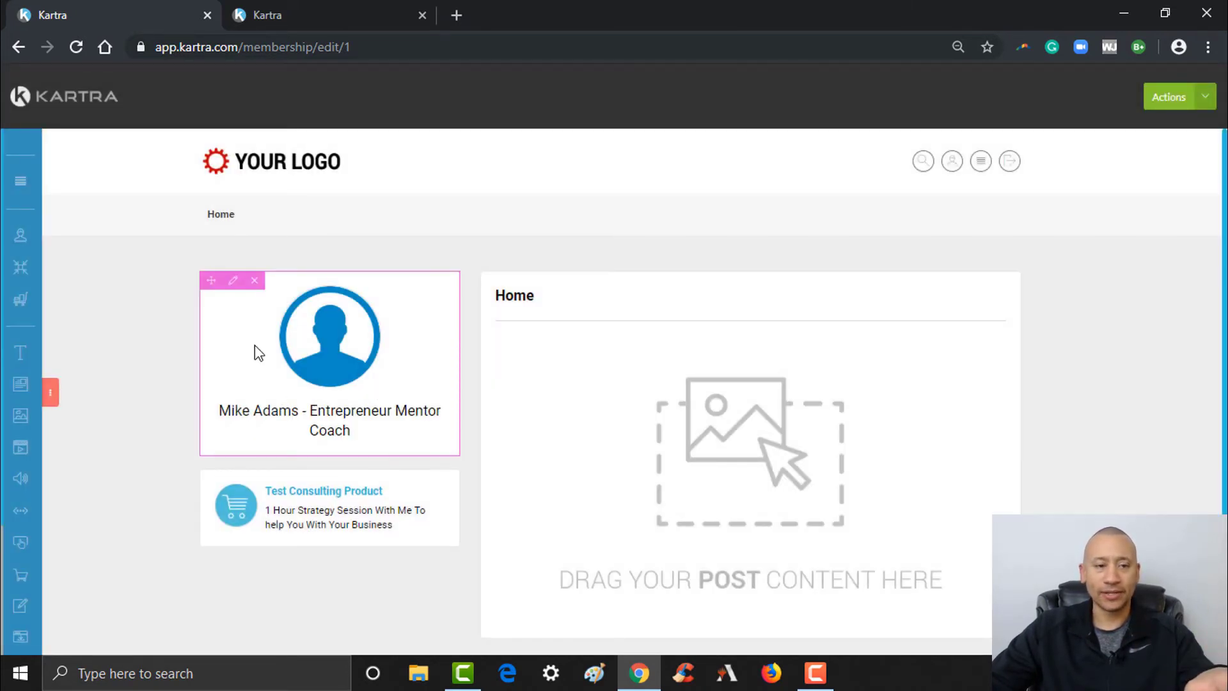
{"action": "left_click", "coordinate": [50, 395]}
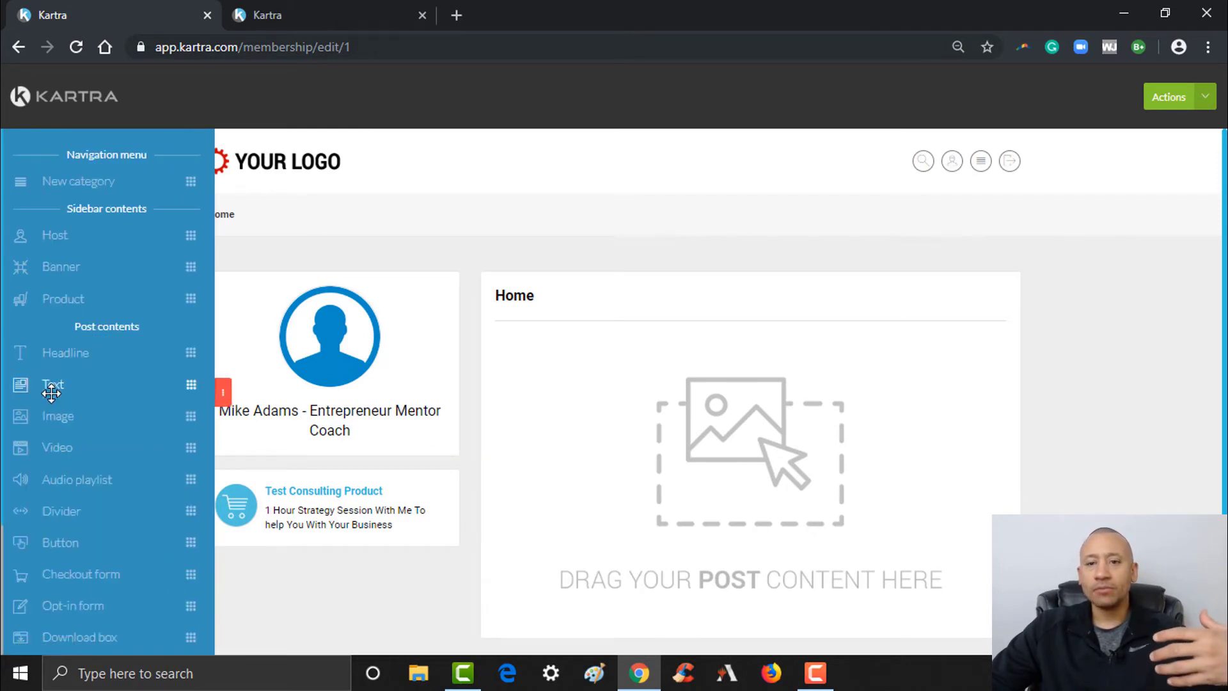
{"action": "left_click", "coordinate": [223, 392]}
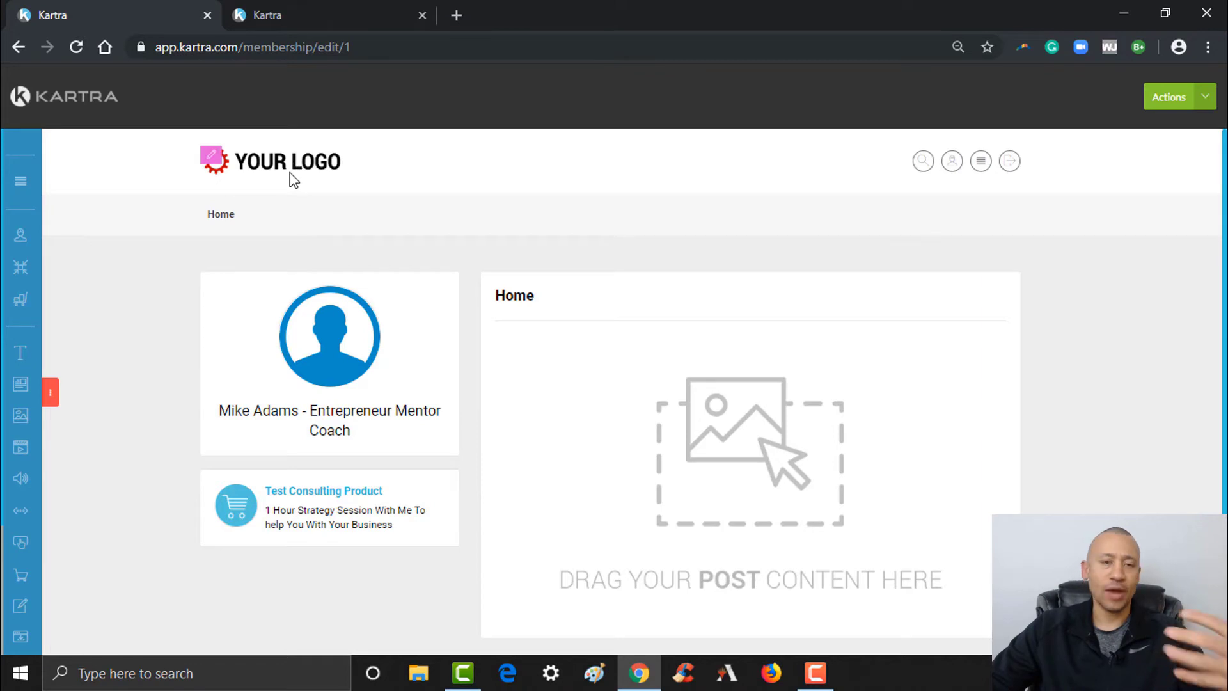
Step: Drop a Video block into the Home post's content area
{"action": "left_click", "coordinate": [221, 215]}
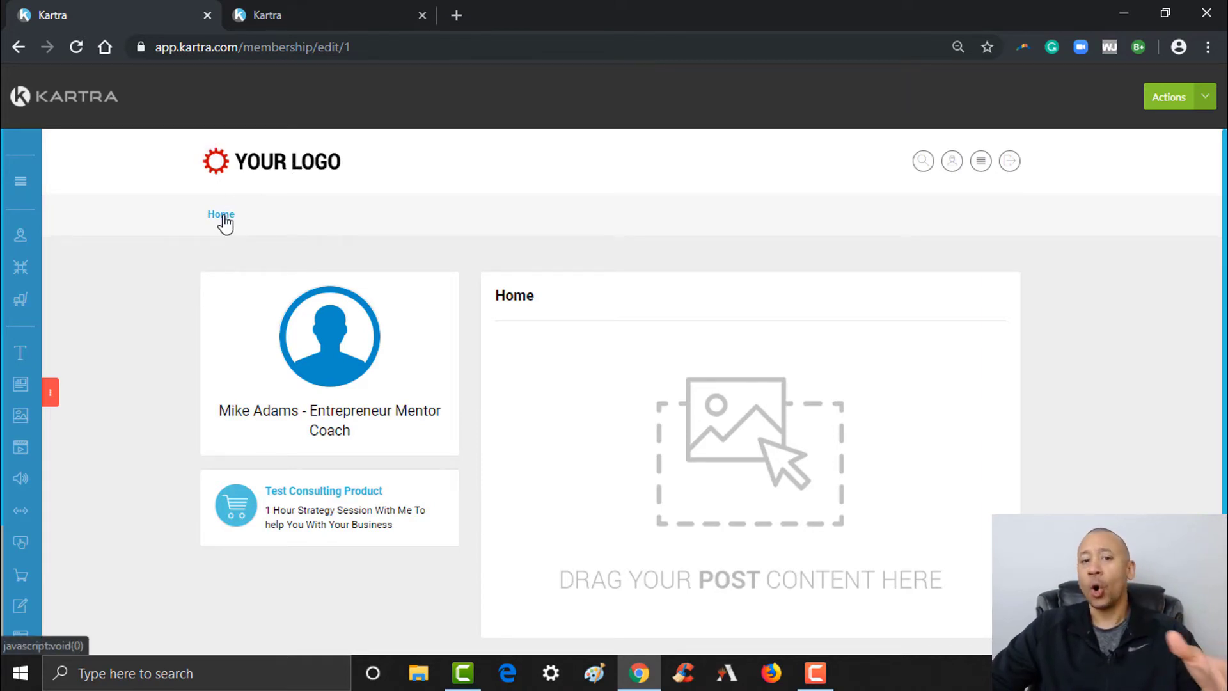
{"action": "scroll", "coordinate": [224, 223], "scroll_direction": "down", "scroll_amount": 1}
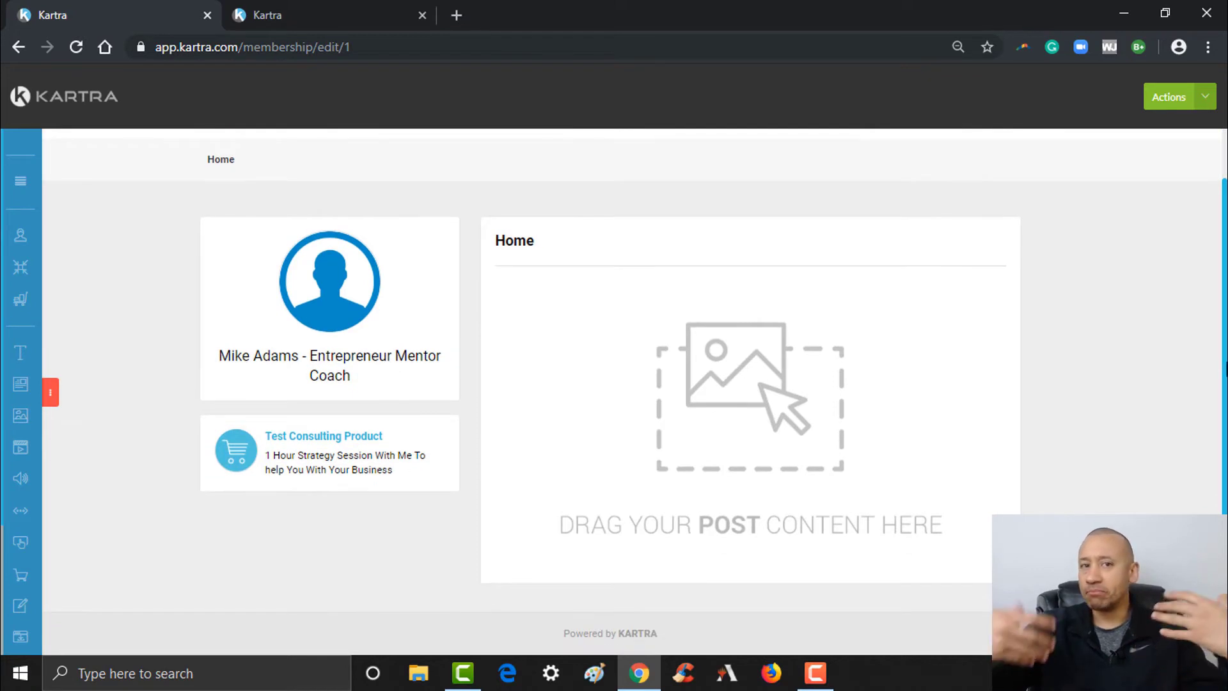
{"action": "left_click", "coordinate": [51, 390]}
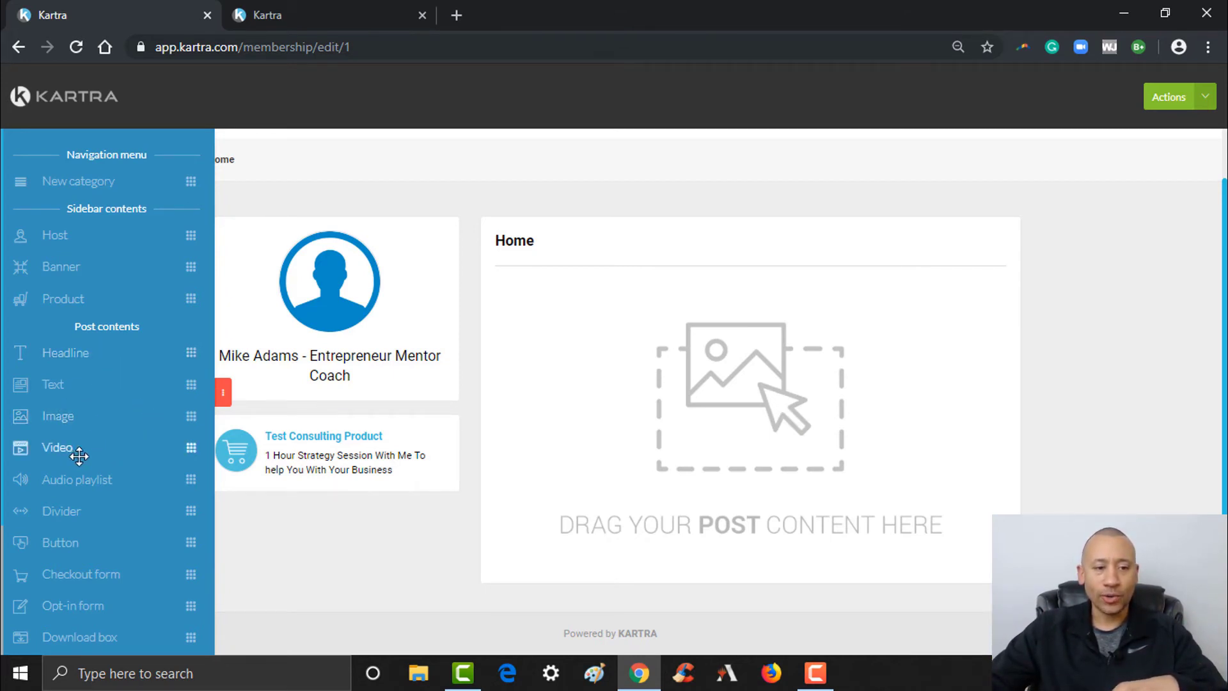
{"action": "left_click_drag", "start_coordinate": [186, 449], "coordinate": [778, 355]}
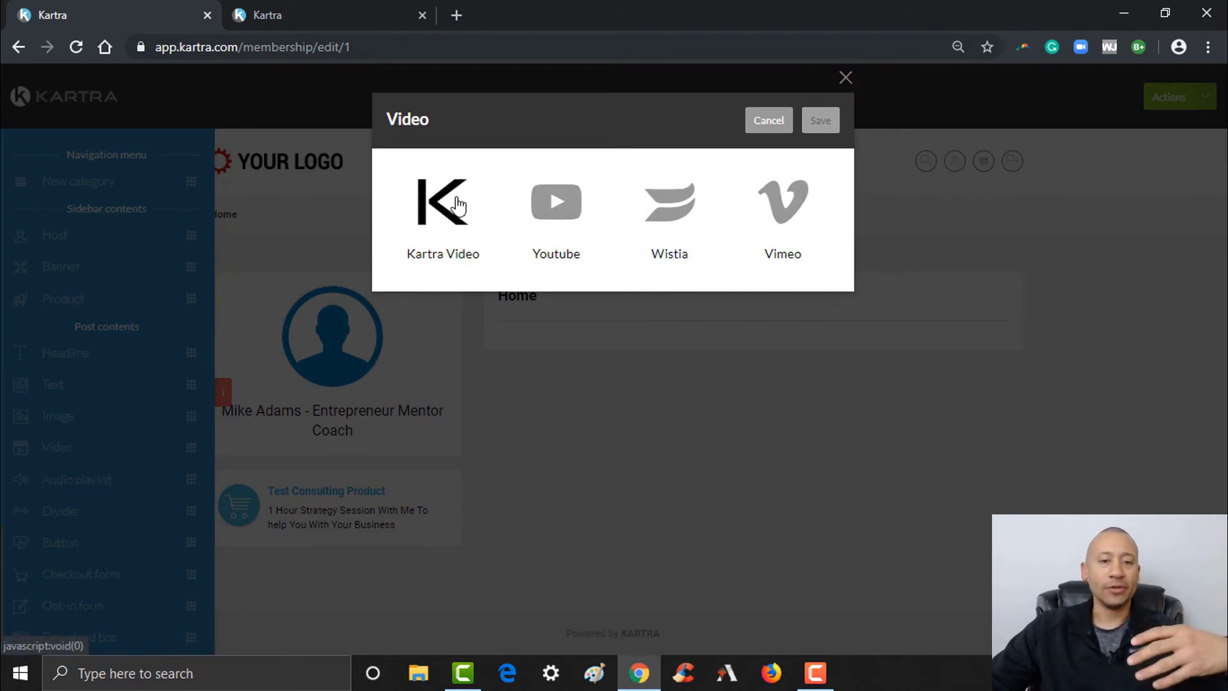
Step: Choose YouTube as the source, paste the Think Wealthy channel trailer link, and save the video
{"action": "left_click", "coordinate": [526, 199]}
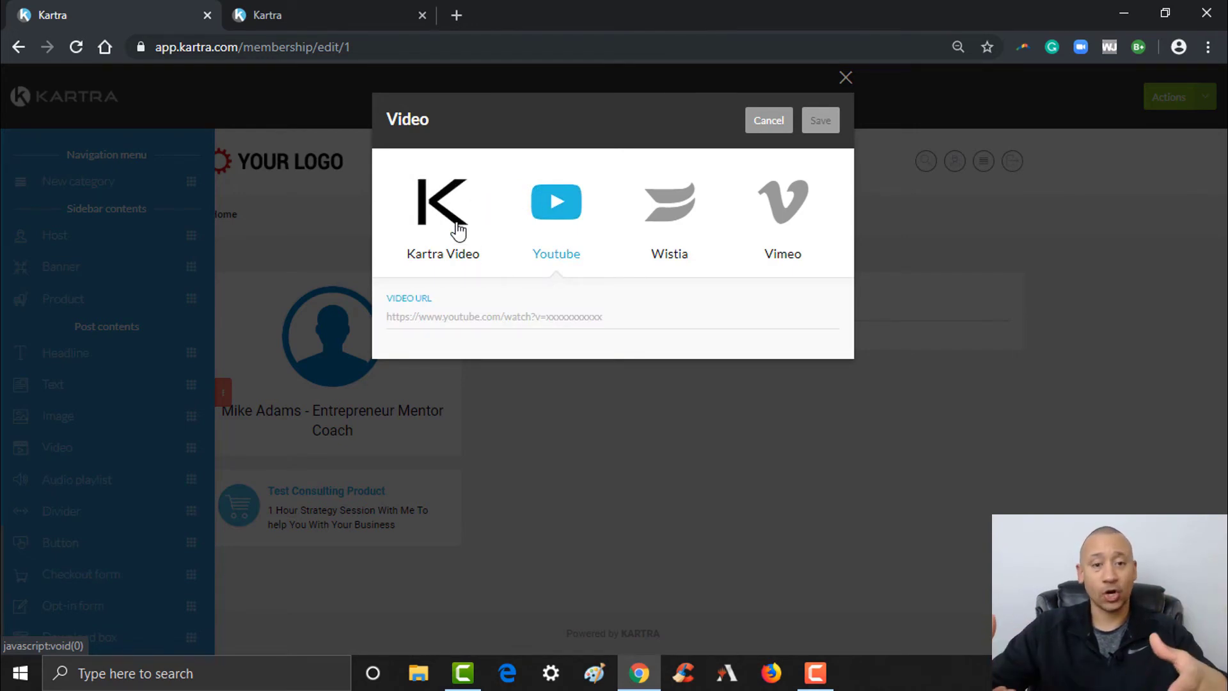
{"action": "left_click", "coordinate": [462, 314]}
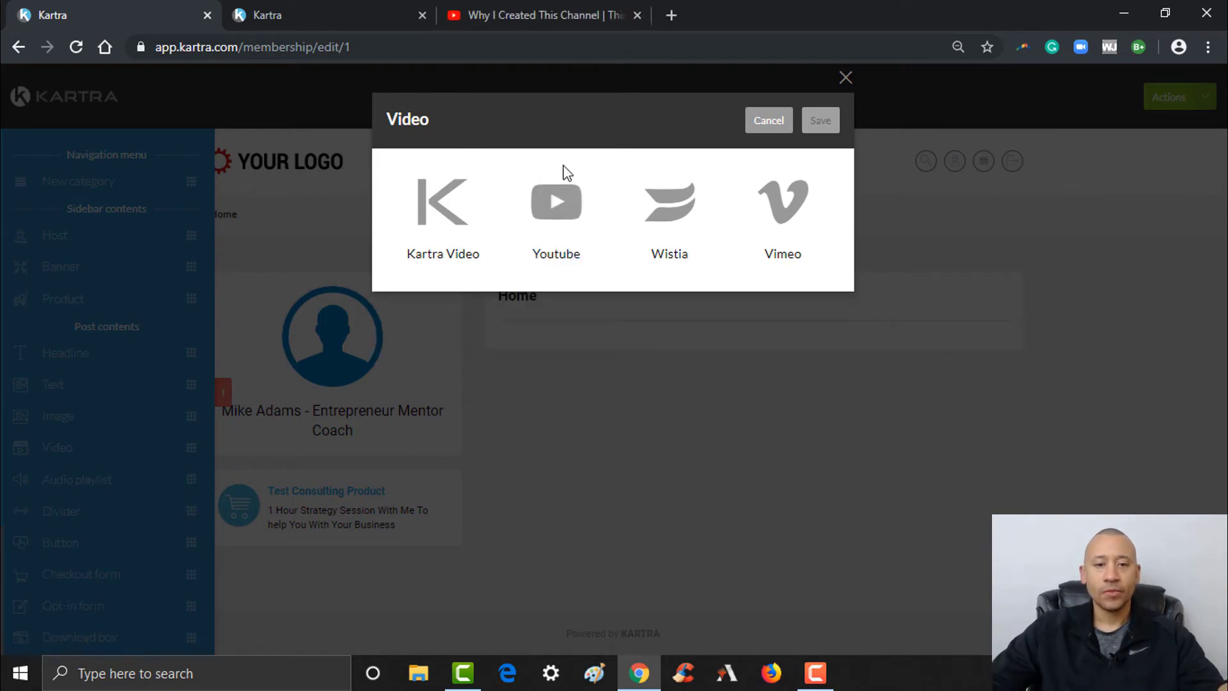
{"action": "left_click", "coordinate": [546, 217]}
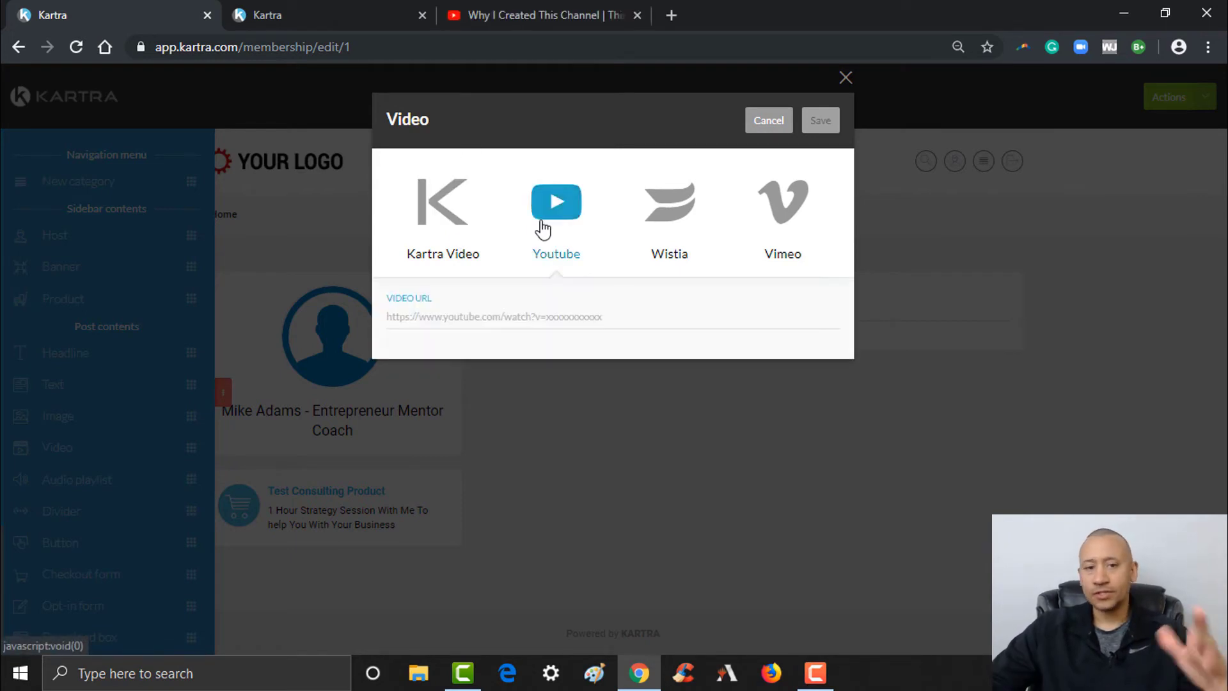
{"action": "left_click", "coordinate": [474, 320]}
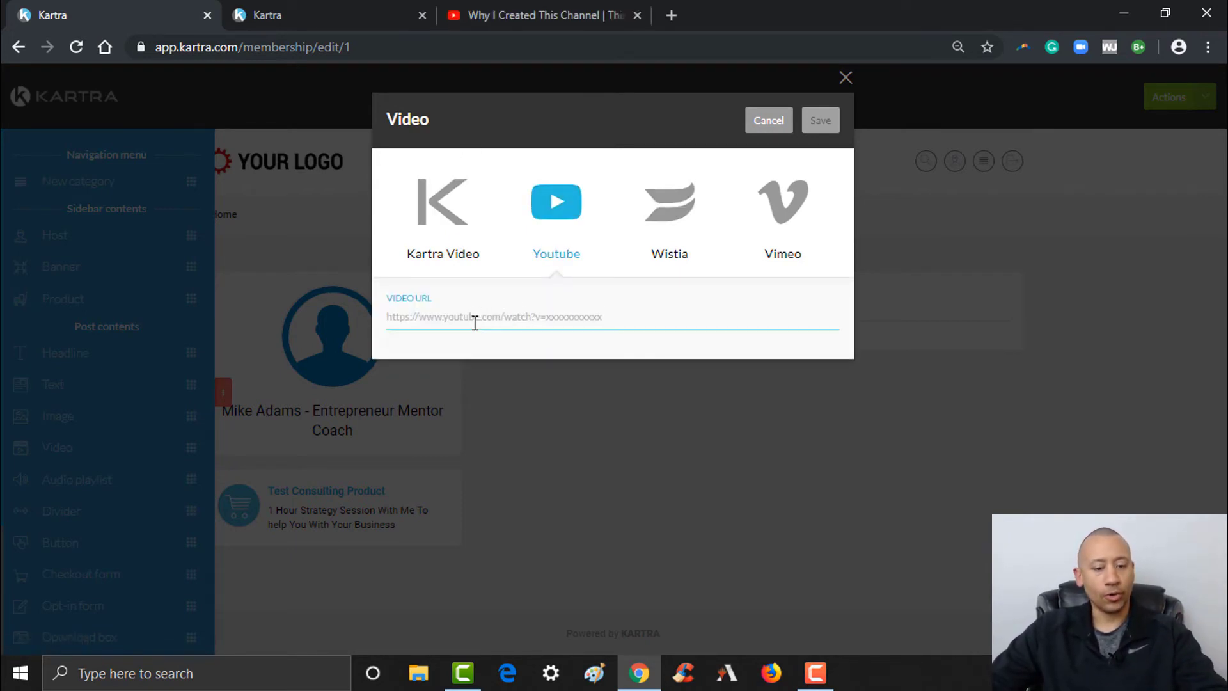
{"action": "type", "text": "https://youtu.be/8OlWEVywsJA"}
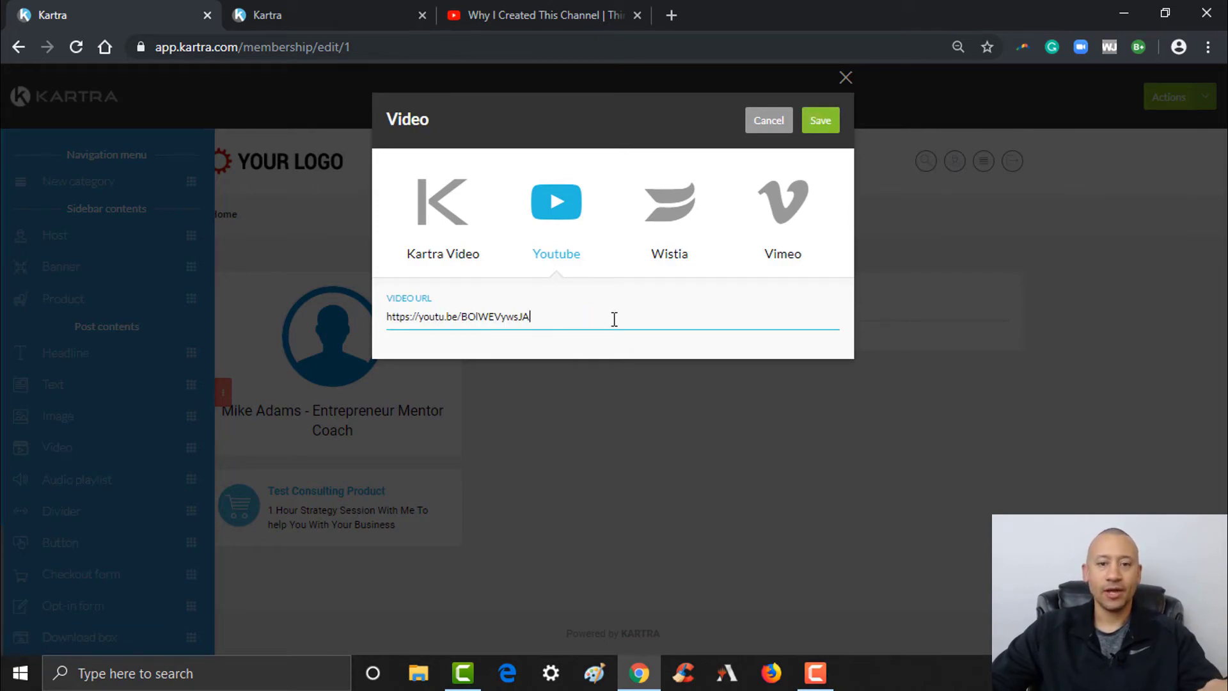
{"action": "left_click", "coordinate": [820, 121]}
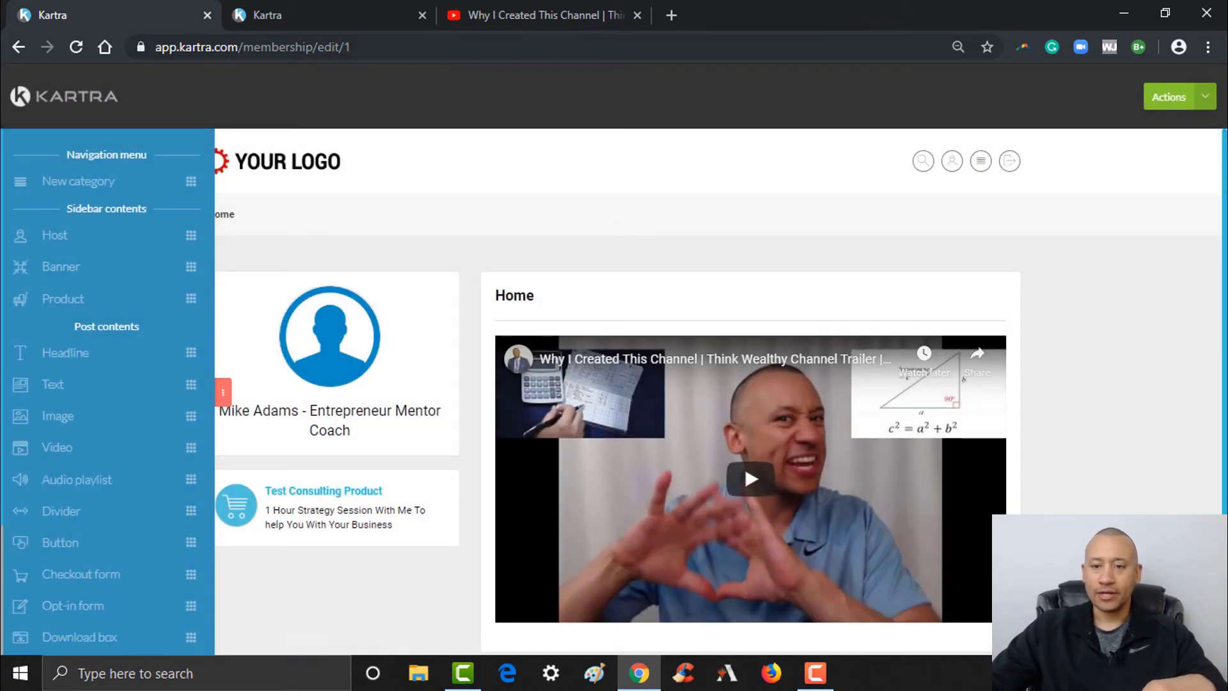
{"action": "scroll", "coordinate": [720, 390], "scroll_direction": "down", "scroll_amount": 1}
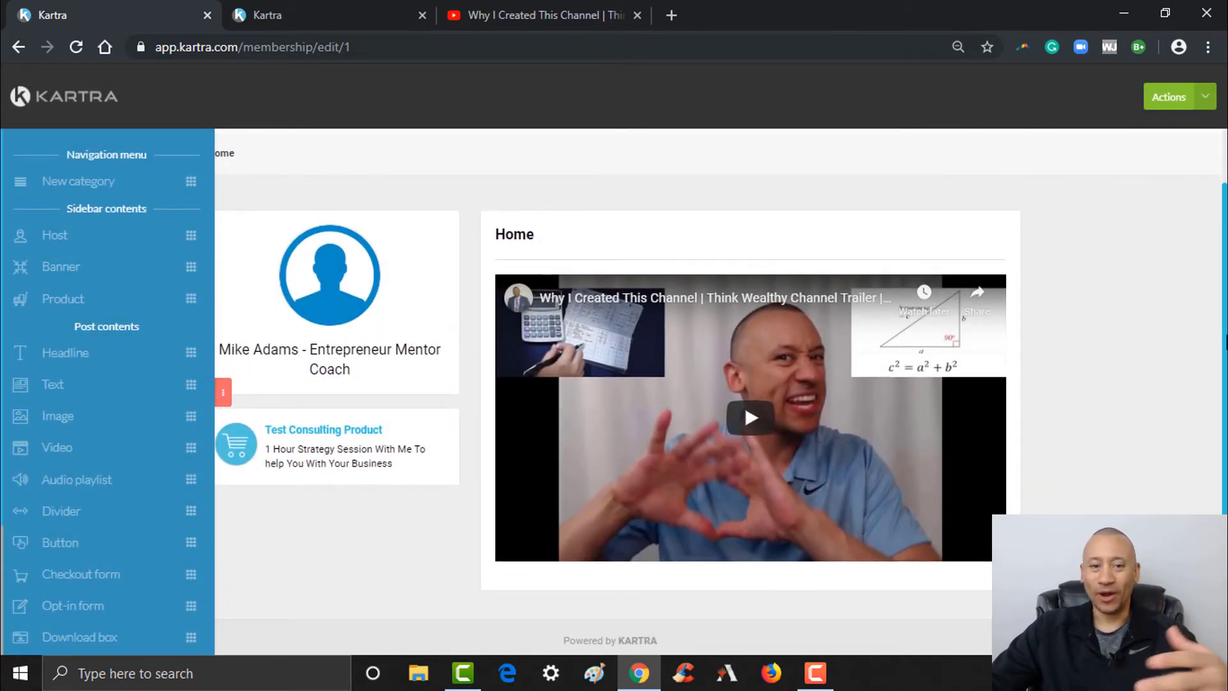
{"action": "scroll", "coordinate": [708, 296], "scroll_direction": "up", "scroll_amount": 1}
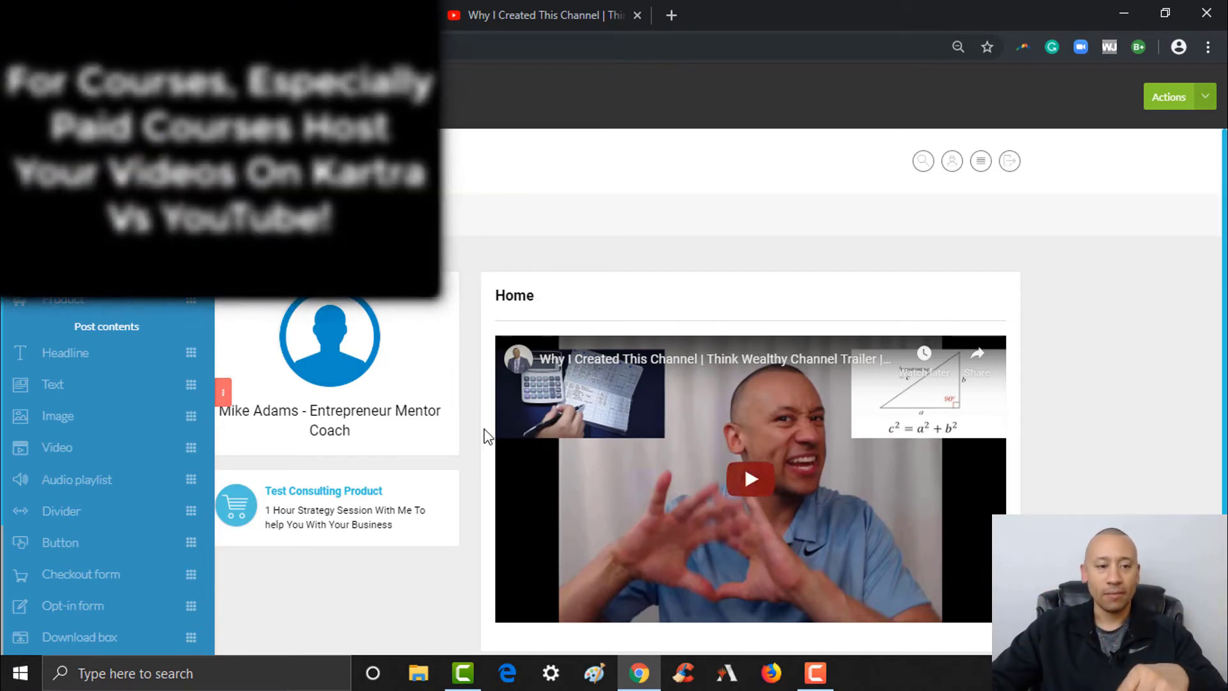
{"action": "left_click", "coordinate": [223, 392]}
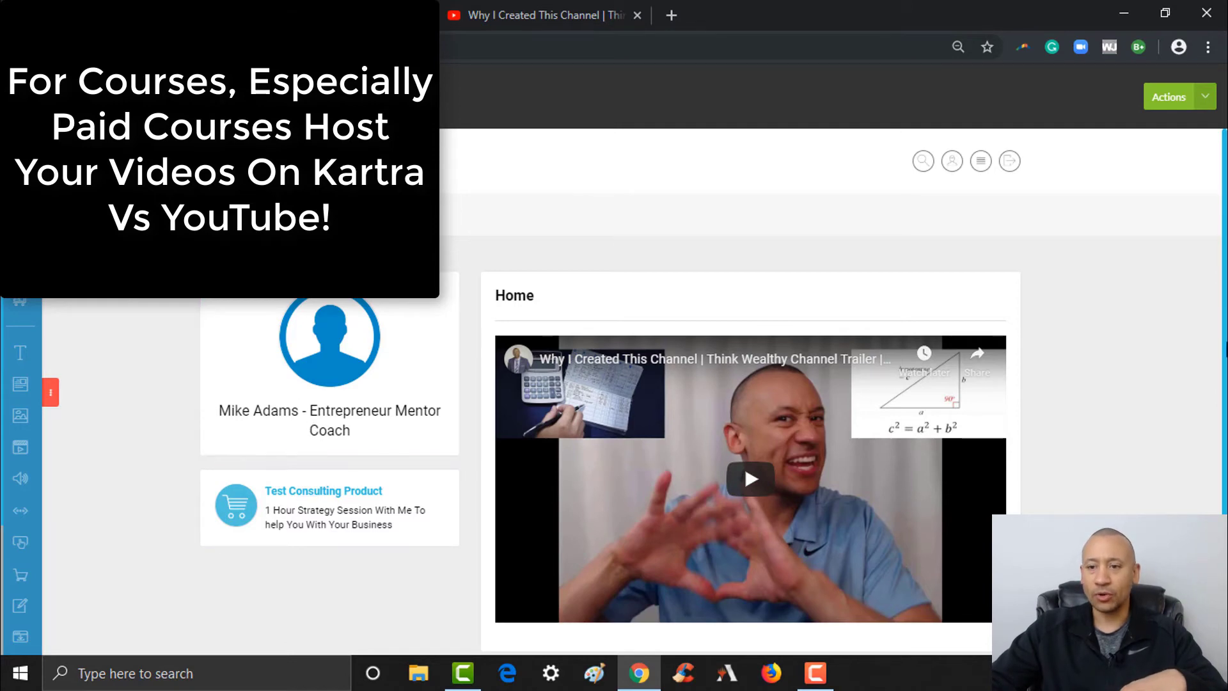
{"action": "scroll", "coordinate": [310, 479], "scroll_direction": "down", "scroll_amount": 2}
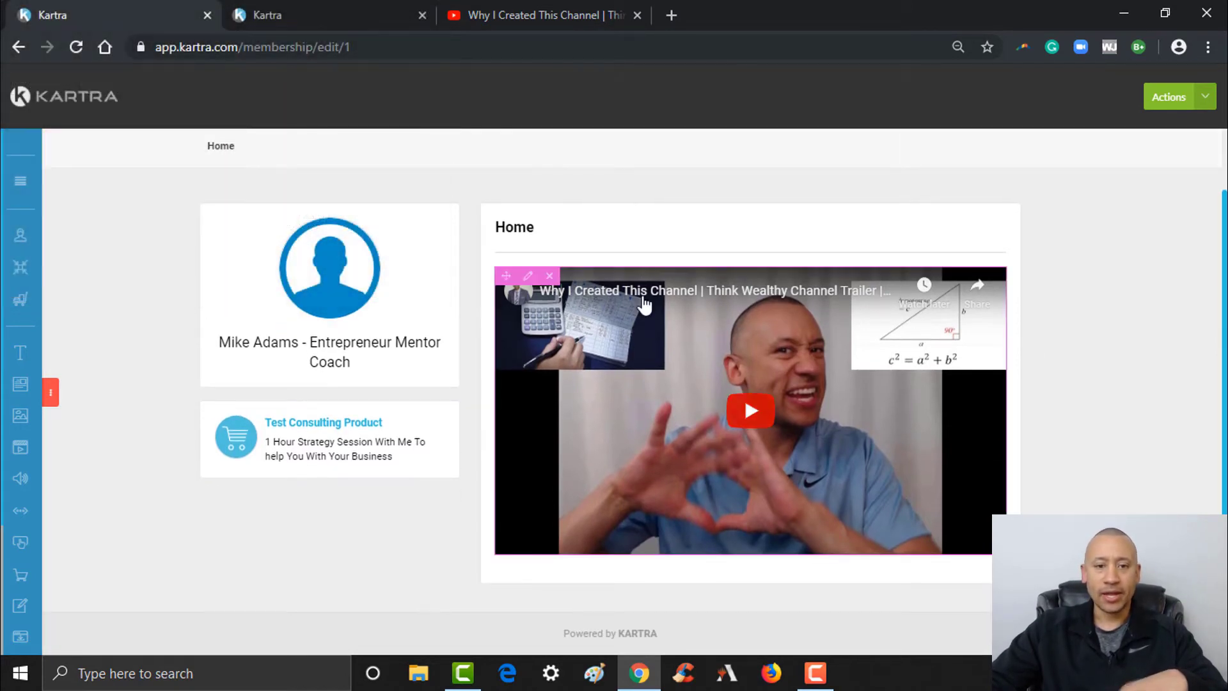
{"action": "scroll", "coordinate": [750, 409], "scroll_direction": "up", "scroll_amount": 1}
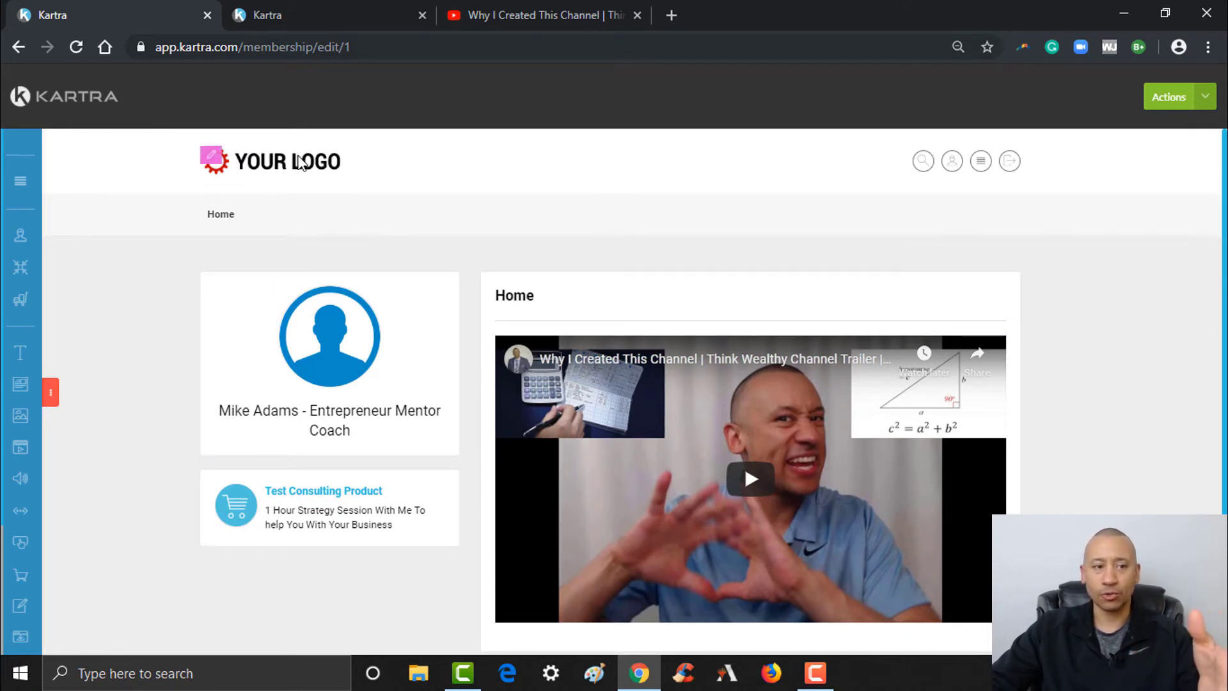
{"action": "mouse_move", "coordinate": [50, 384]}
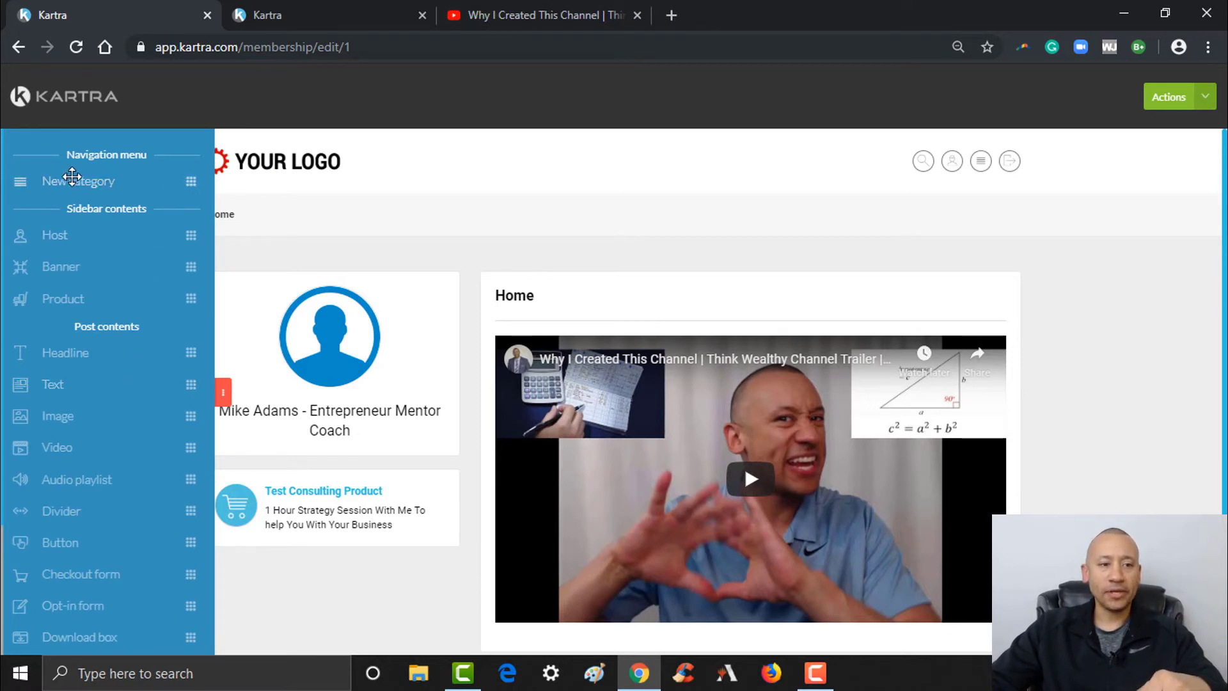
Step: Place a new category beside Home in the menu, name it 'Lesson 1', and save
{"action": "left_click_drag", "start_coordinate": [226, 180], "coordinate": [491, 216]}
{"action": "left_click_drag", "start_coordinate": [490, 216], "coordinate": [490, 213]}
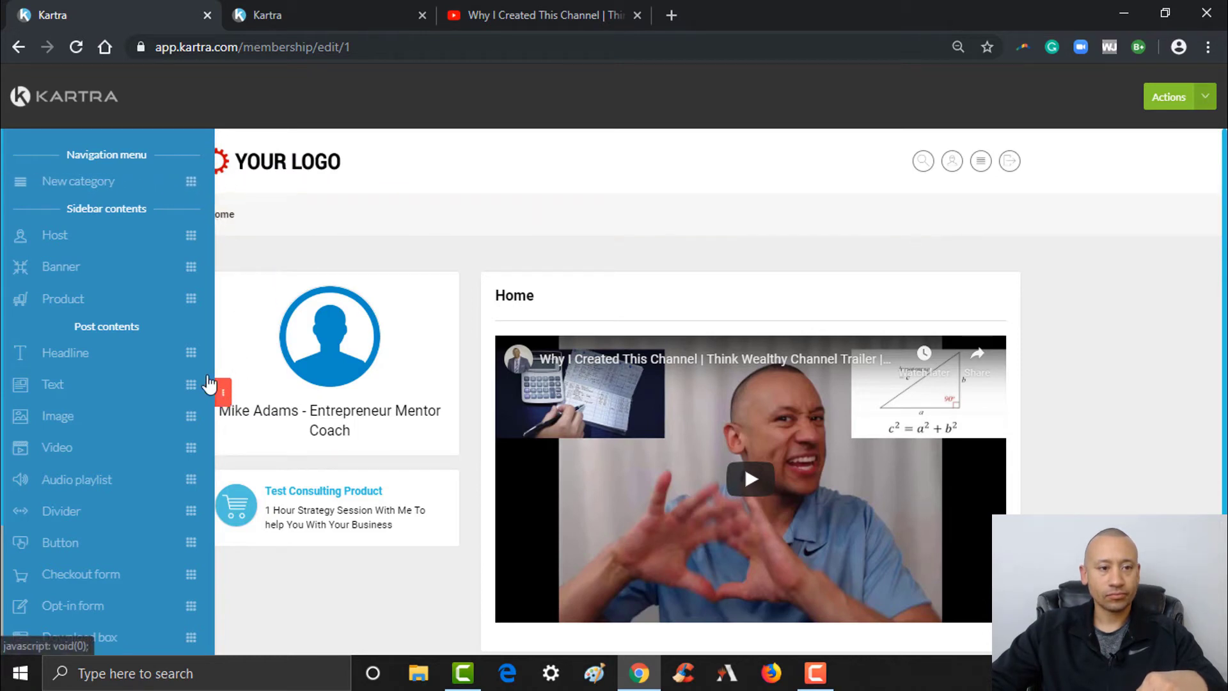
{"action": "left_click_drag", "start_coordinate": [20, 179], "coordinate": [268, 206]}
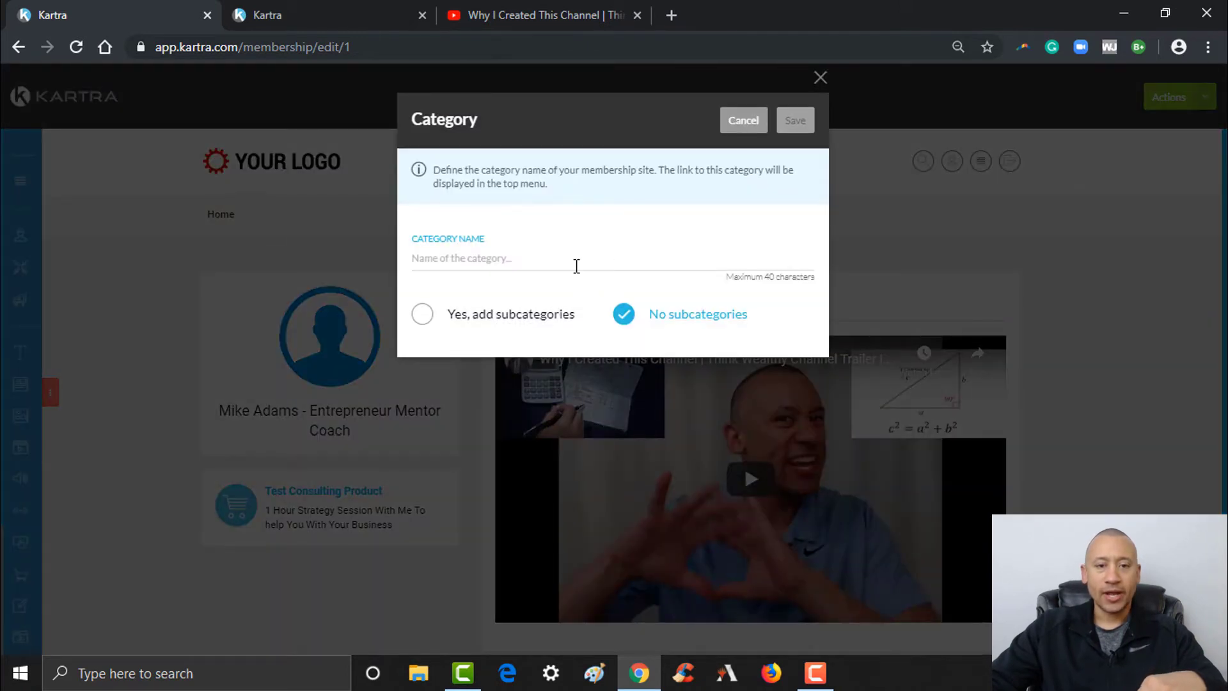
{"action": "type", "text": "L"}
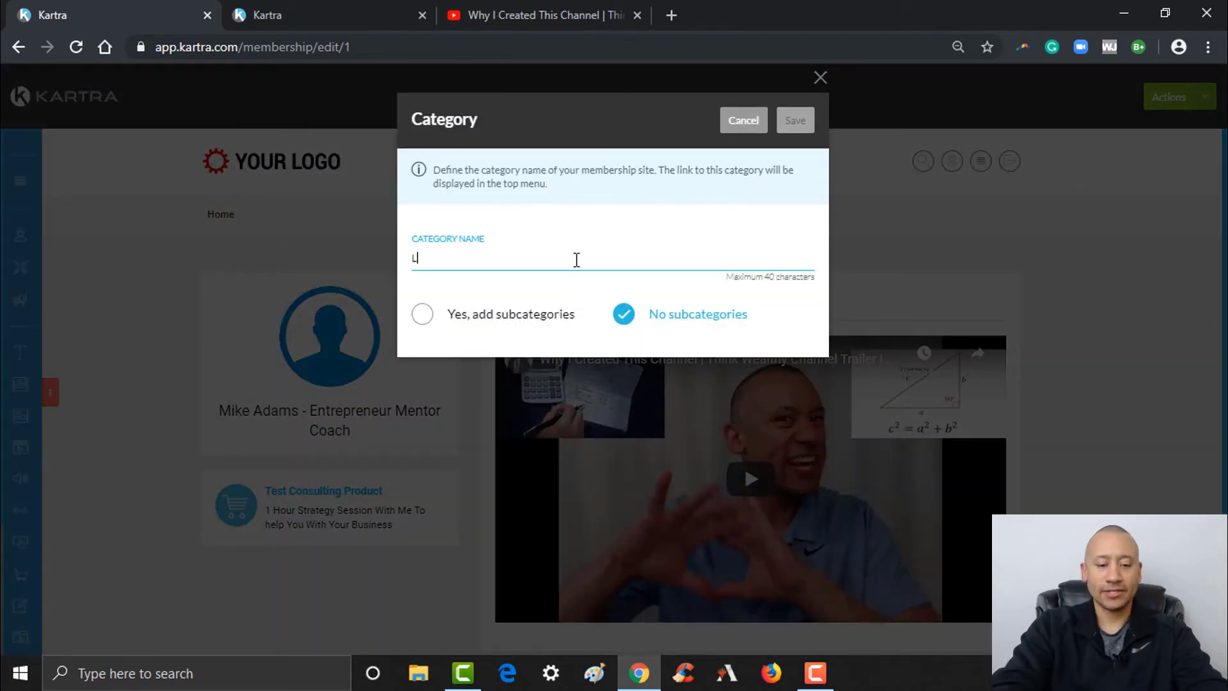
{"action": "type", "text": "esson 1"}
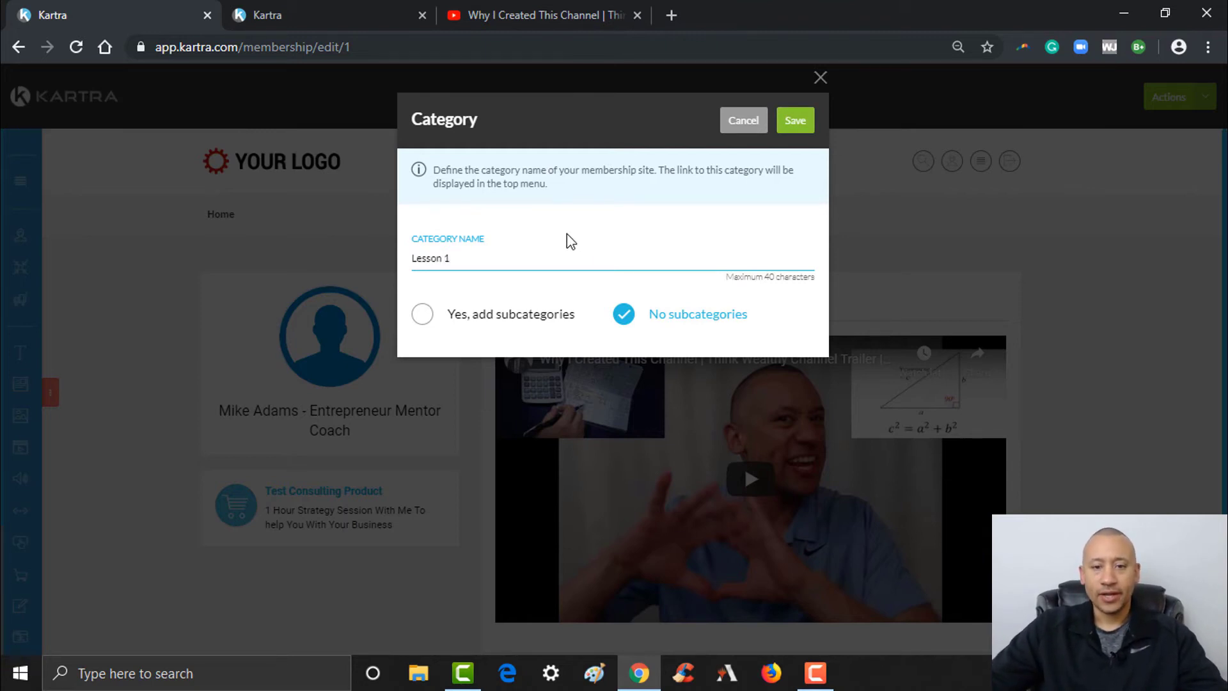
{"action": "left_click", "coordinate": [797, 127]}
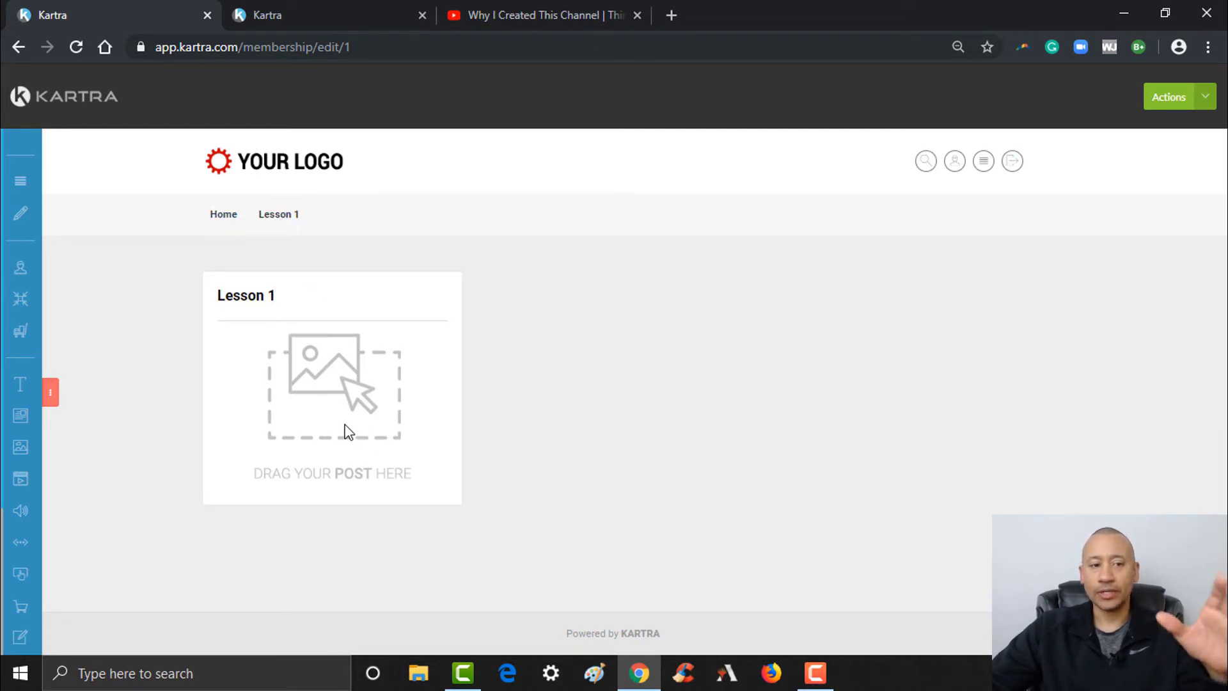
{"action": "left_click", "coordinate": [53, 395]}
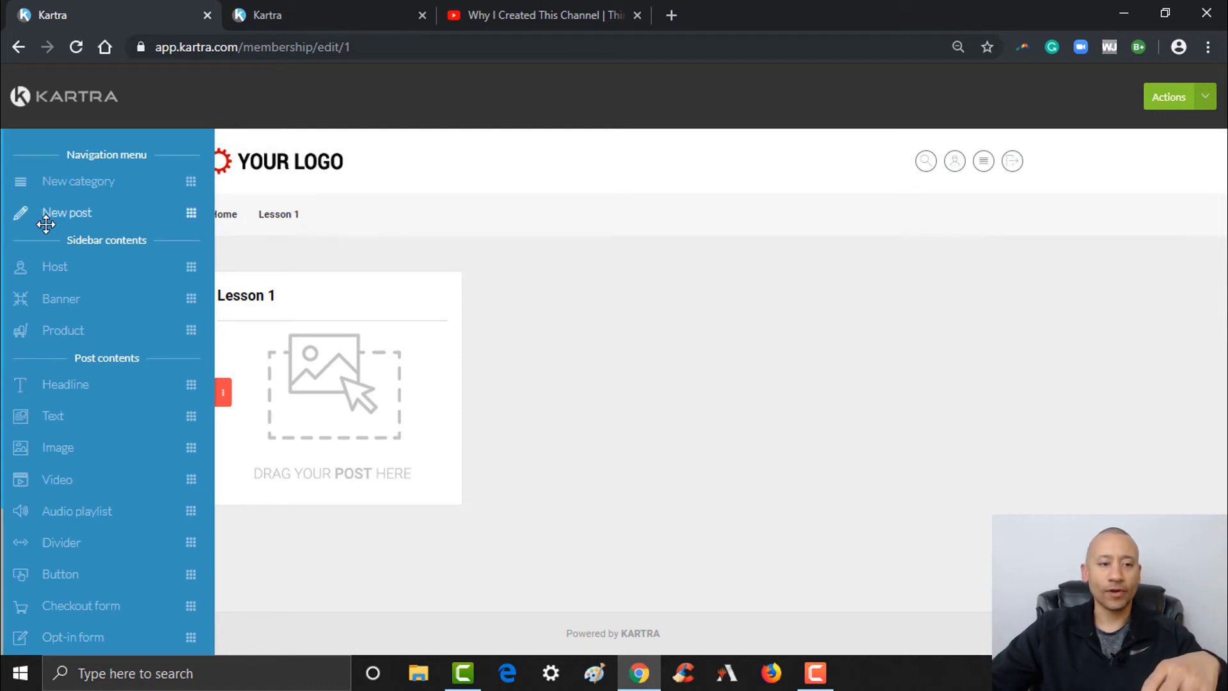
Step: Add a post 'Lesson 1' described 'This is the first thing you need to know' and save
{"action": "left_click_drag", "start_coordinate": [183, 211], "coordinate": [417, 351]}
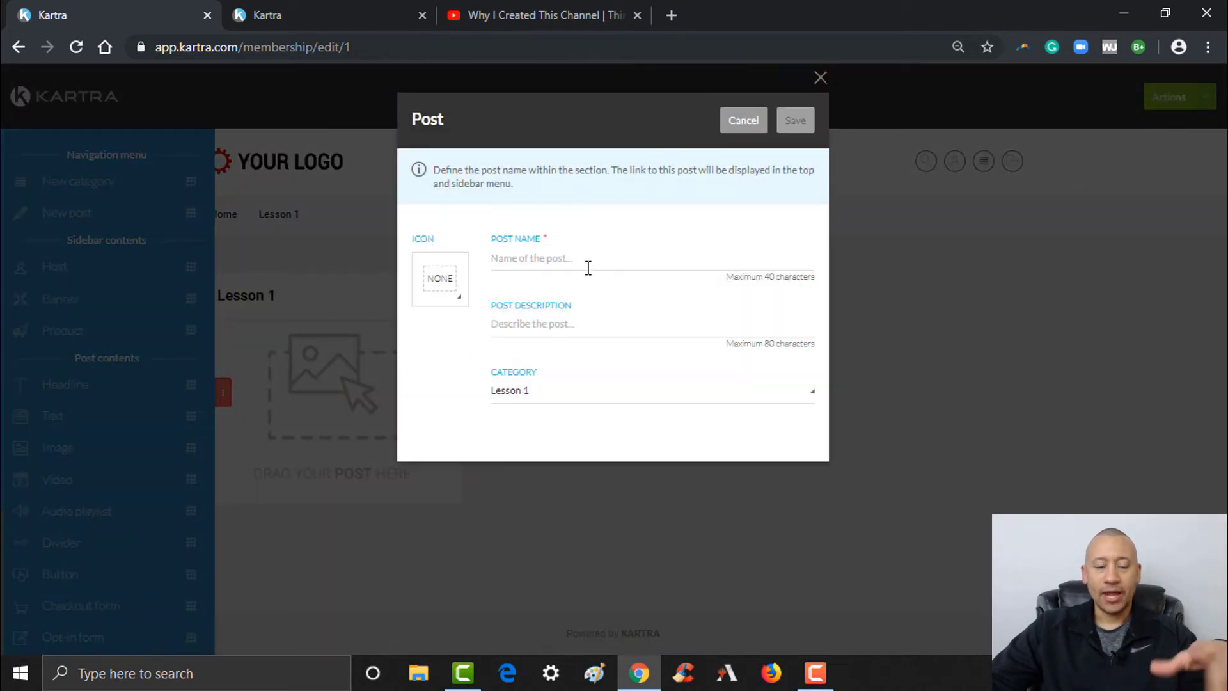
{"action": "left_click", "coordinate": [512, 264]}
{"action": "type", "text": "Lesson 1"}
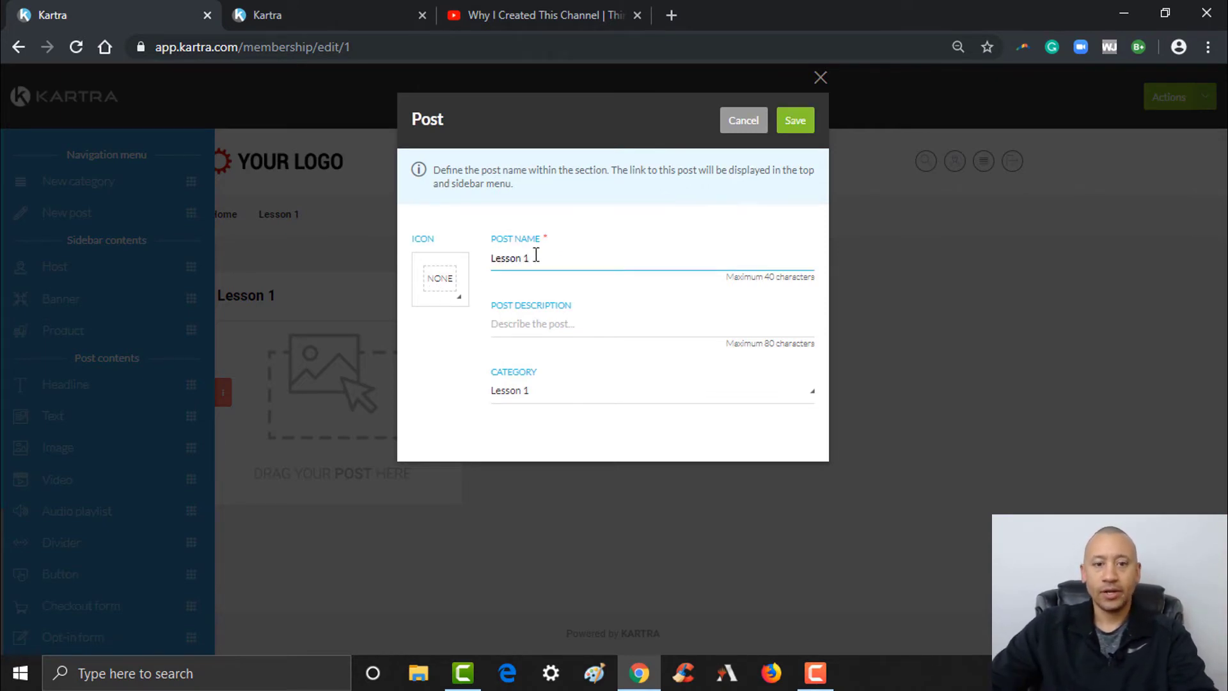
{"action": "left_click", "coordinate": [556, 314]}
{"action": "type", "text": "This is"}
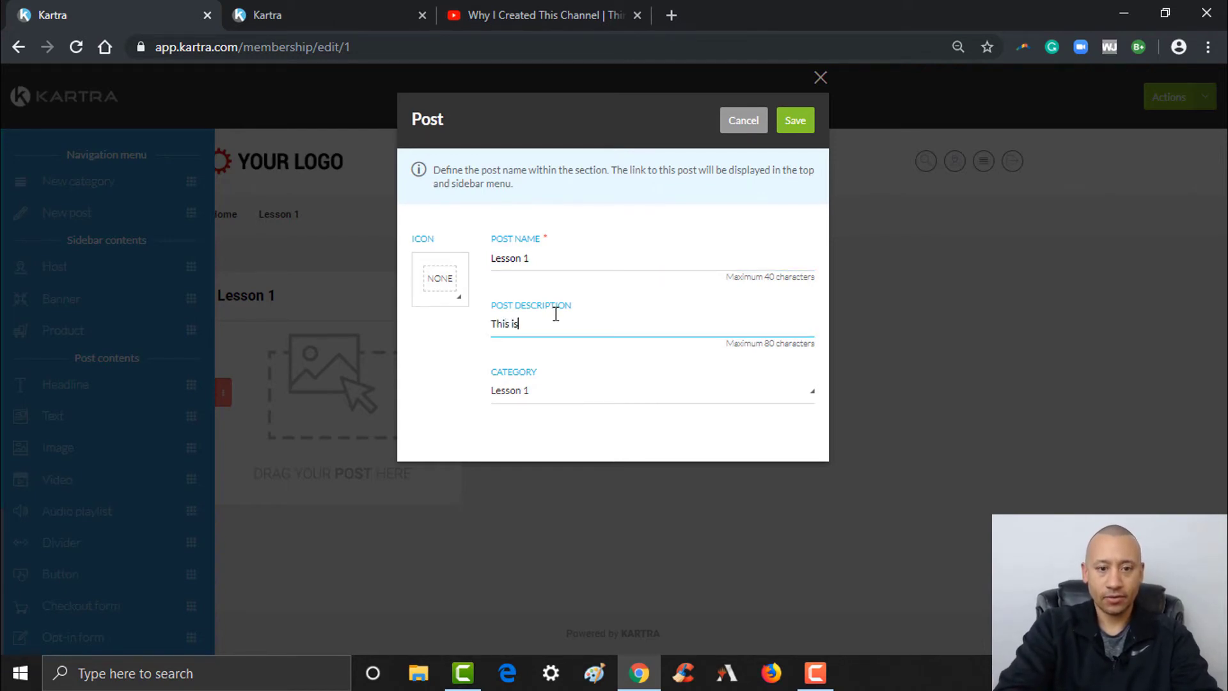
{"action": "type", "text": " the first thing "}
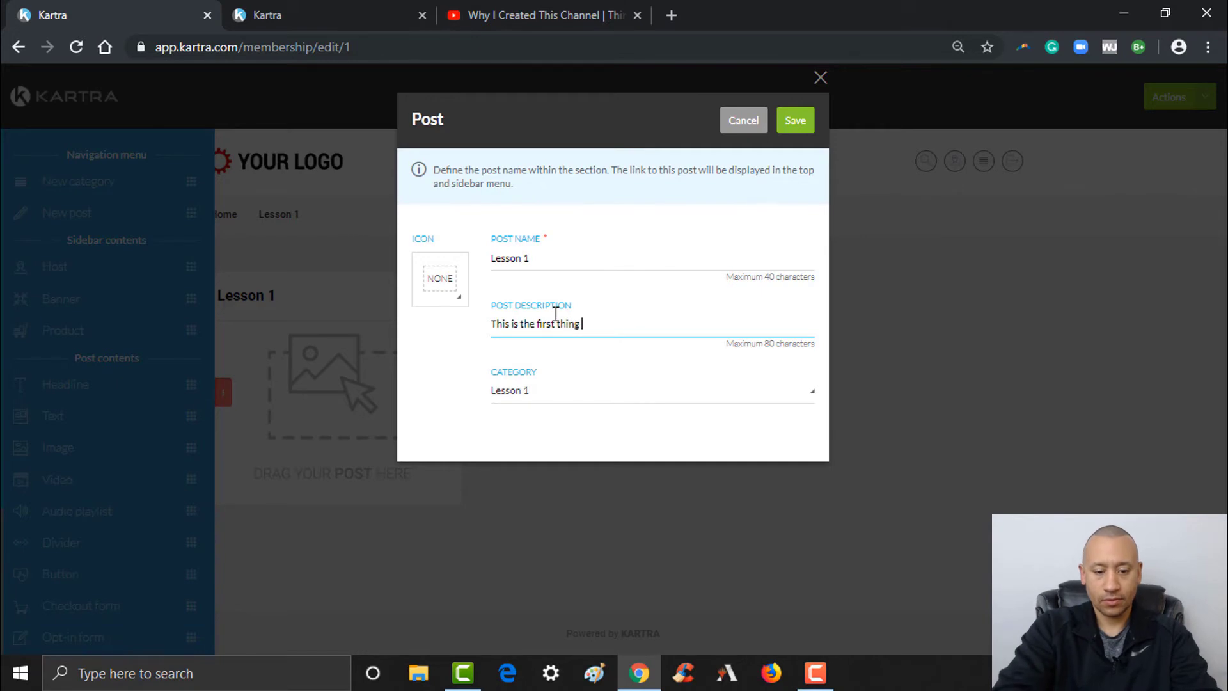
{"action": "type", "text": "you need to know"}
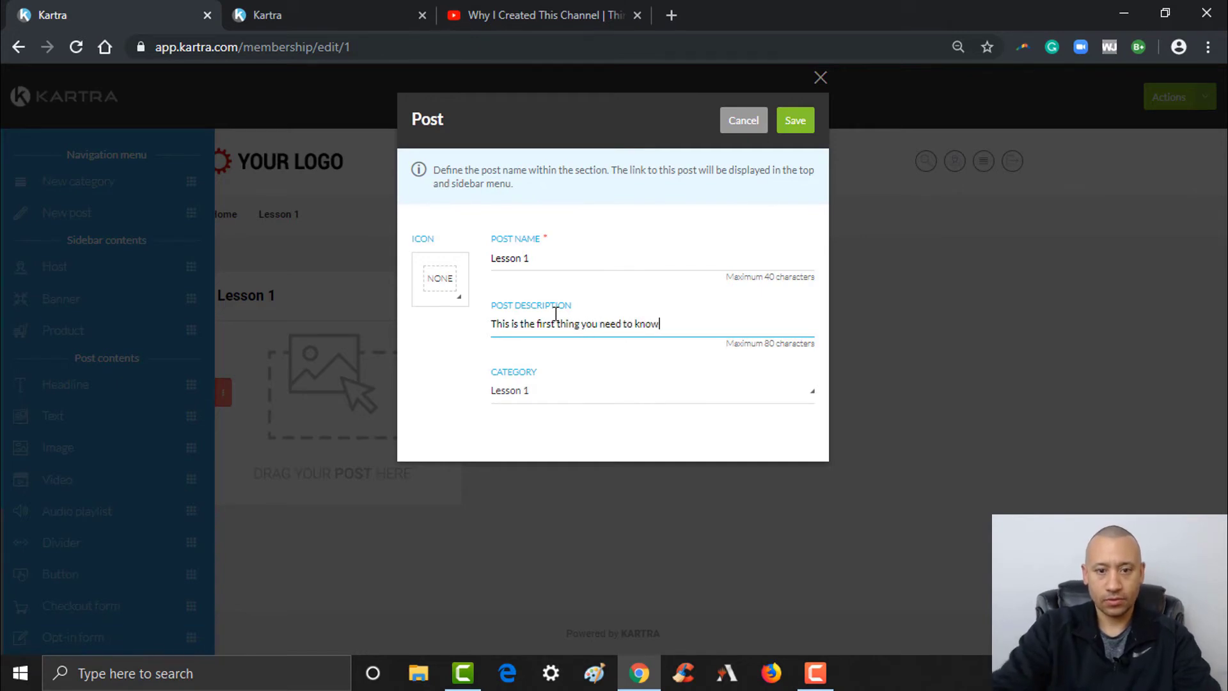
{"action": "left_click", "coordinate": [797, 133]}
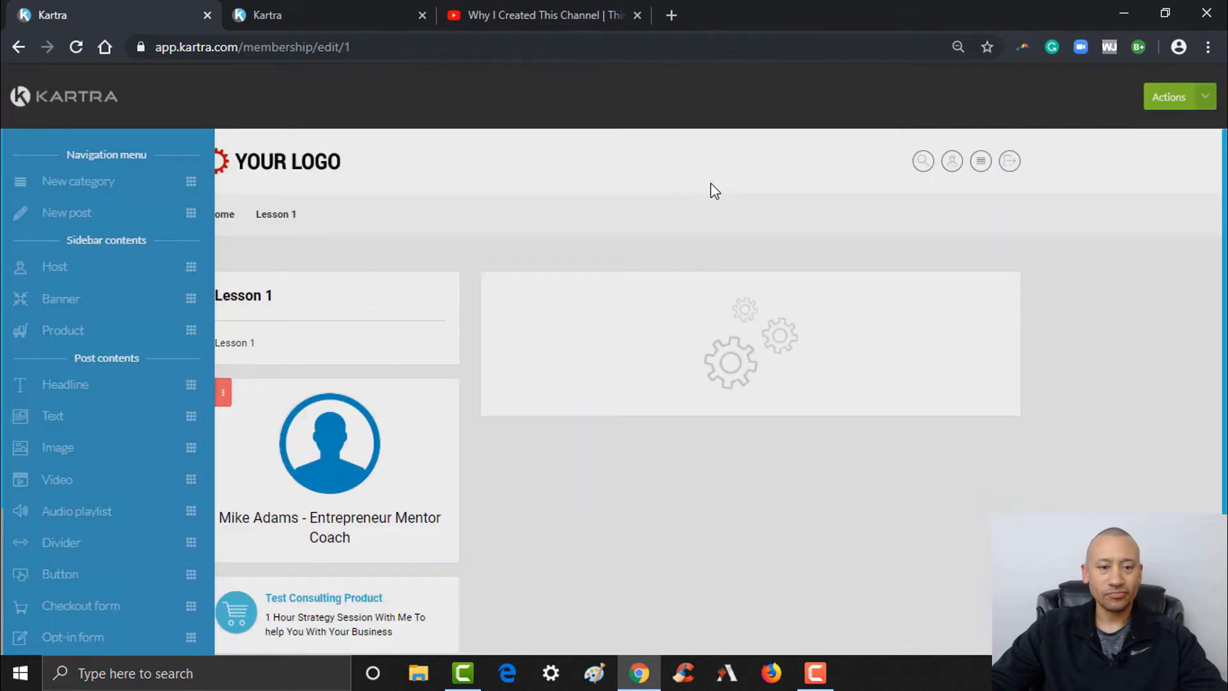
Step: Embed the 'Why I Created This Channel | Think Wealthy Channel Trailer' YouTube video in the Lesson 1 post
{"action": "scroll", "coordinate": [1077, 425], "scroll_direction": "down", "scroll_amount": 1}
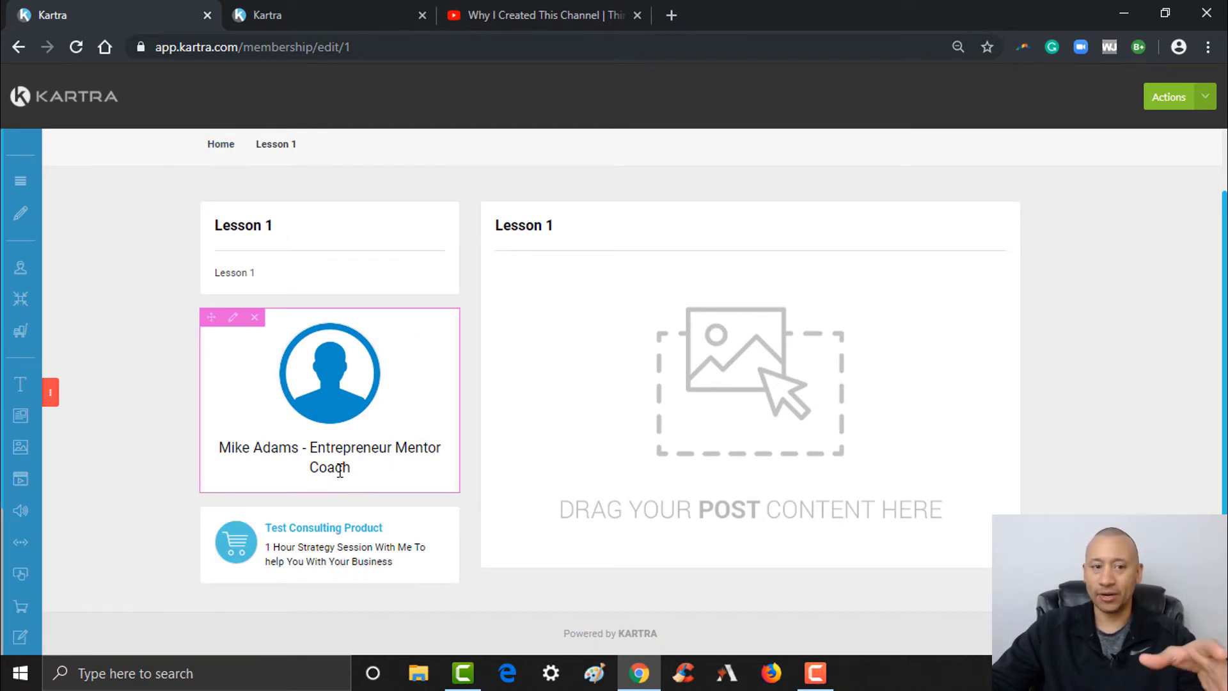
{"action": "scroll", "coordinate": [614, 390], "scroll_direction": "up", "scroll_amount": 1}
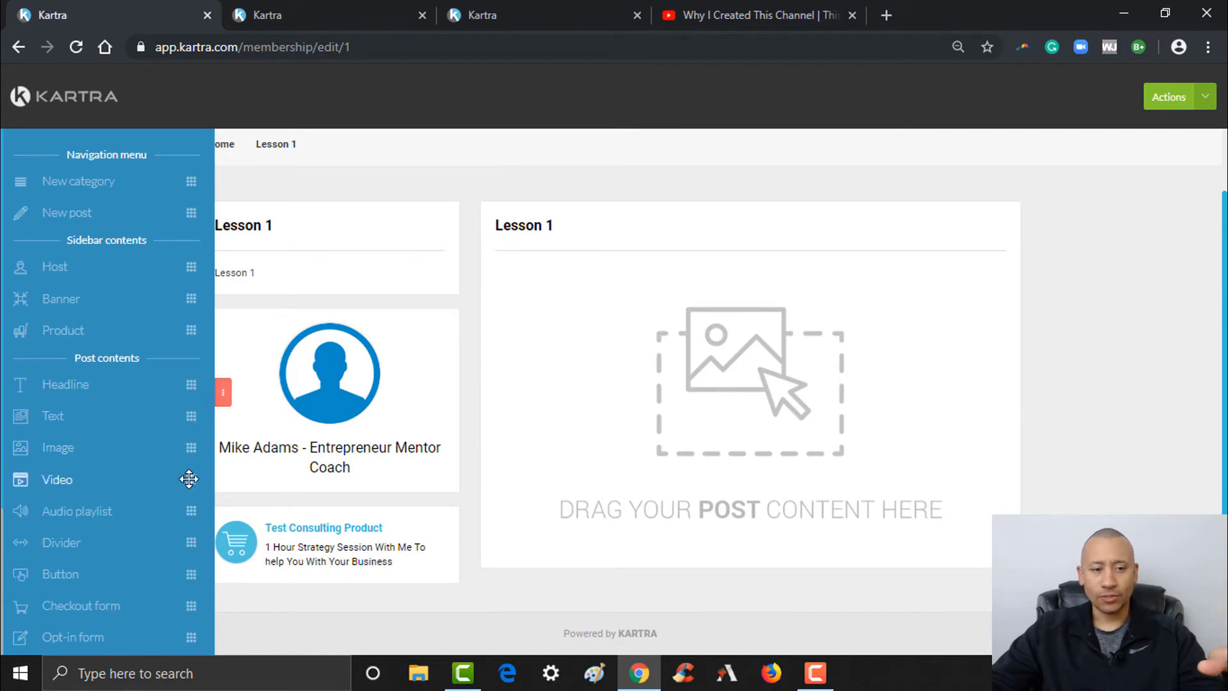
{"action": "left_click_drag", "start_coordinate": [189, 479], "coordinate": [747, 284]}
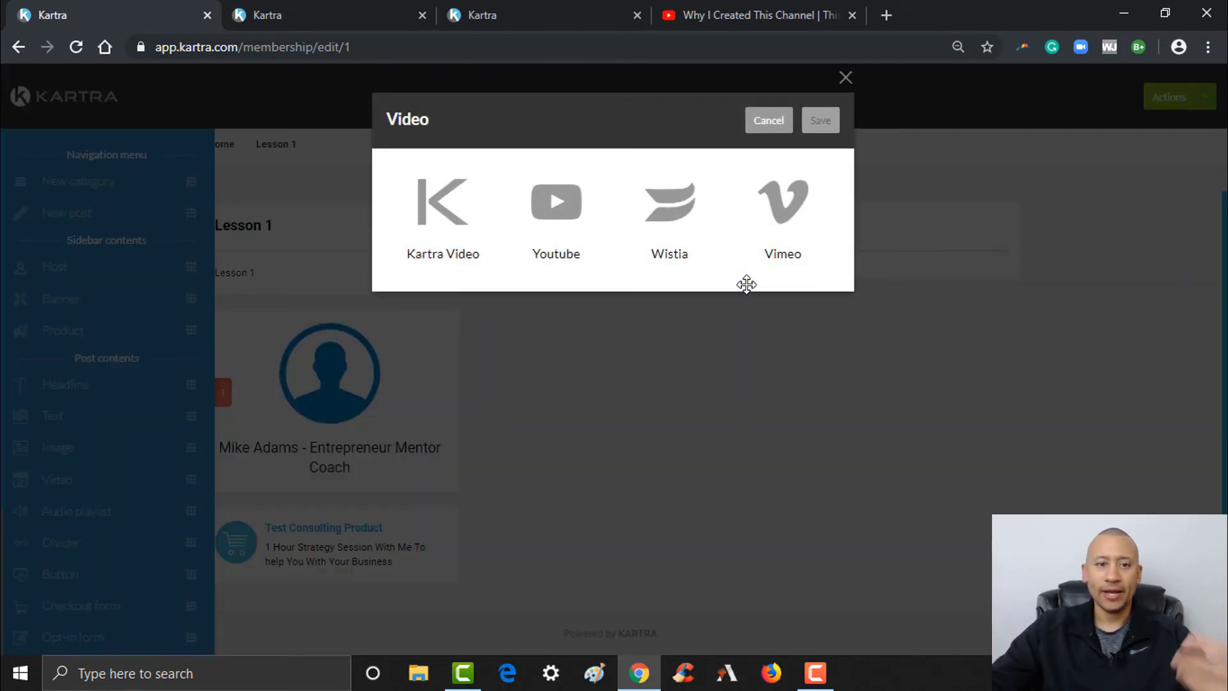
{"action": "left_click", "coordinate": [556, 201]}
{"action": "type", "text": "https://youtu.be/BOlWEVywsJA"}
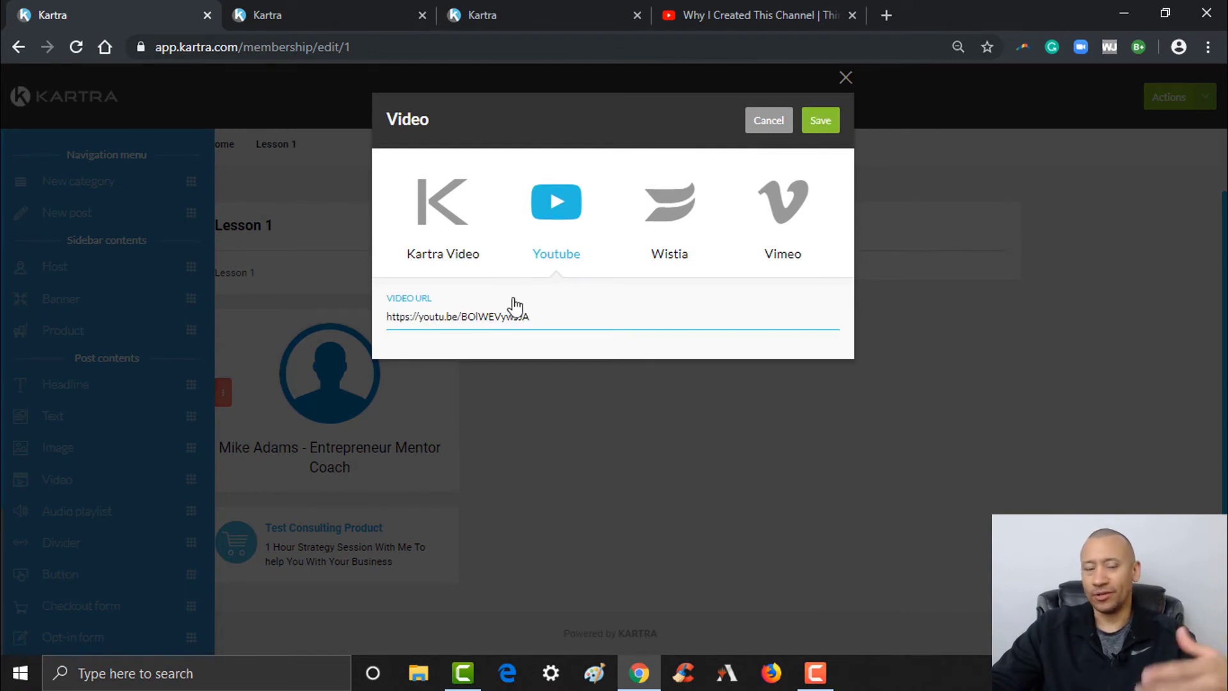
{"action": "left_click", "coordinate": [820, 123]}
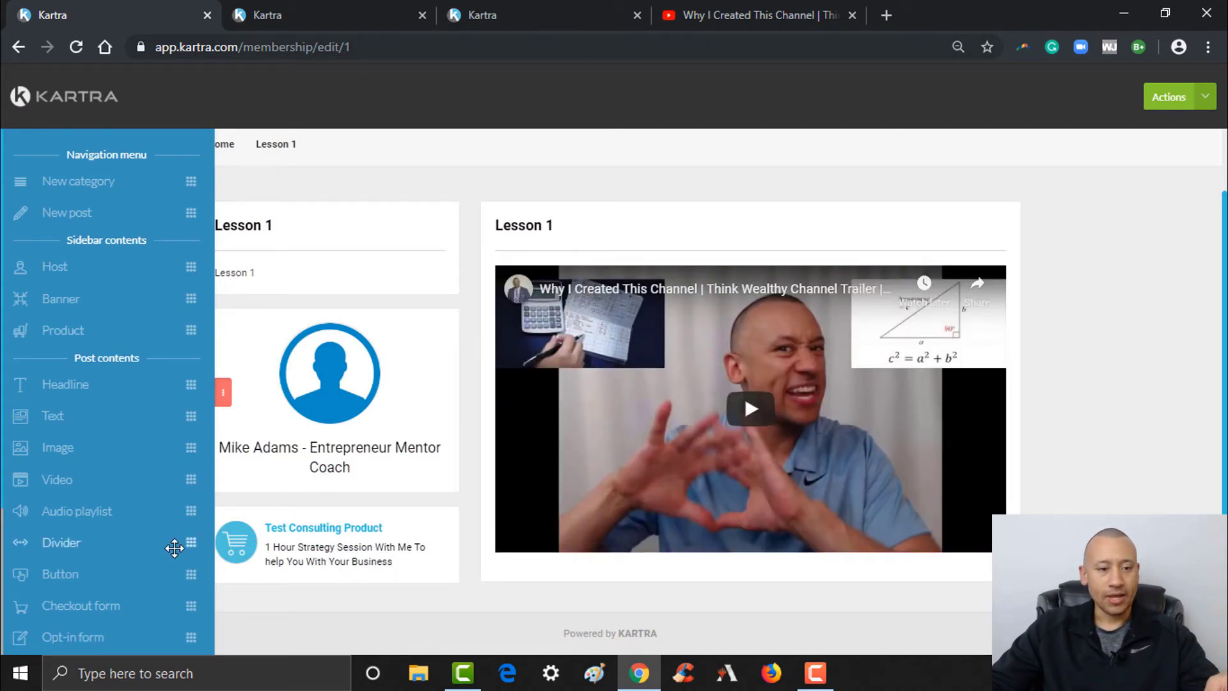
Step: Add a divider and a button labelled 'Download This Tool Now' linking to an External URL
{"action": "left_click_drag", "start_coordinate": [192, 540], "coordinate": [810, 554]}
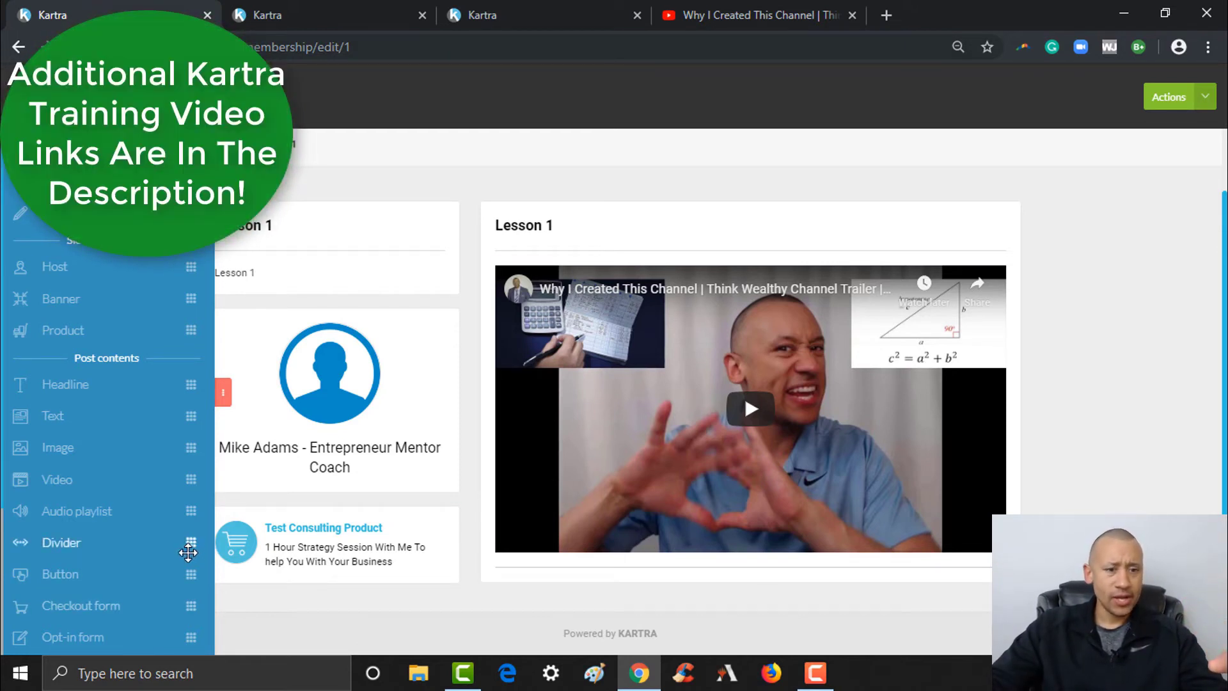
{"action": "left_click_drag", "start_coordinate": [191, 574], "coordinate": [757, 548]}
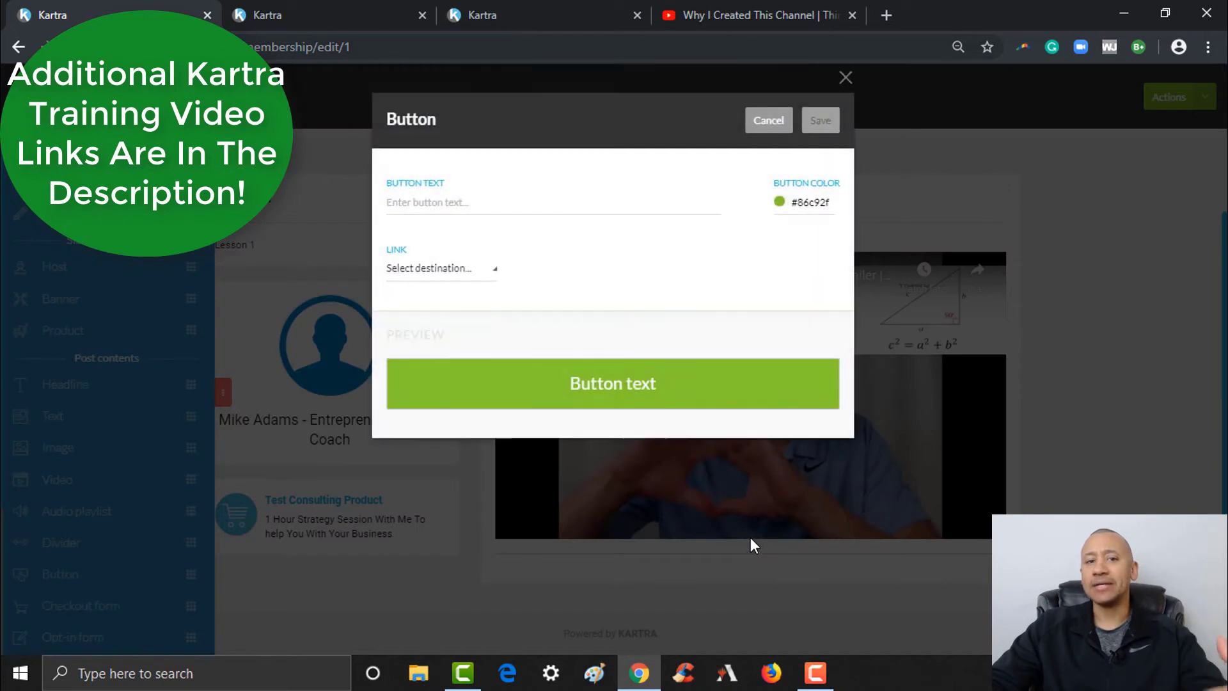
{"action": "left_click", "coordinate": [515, 201]}
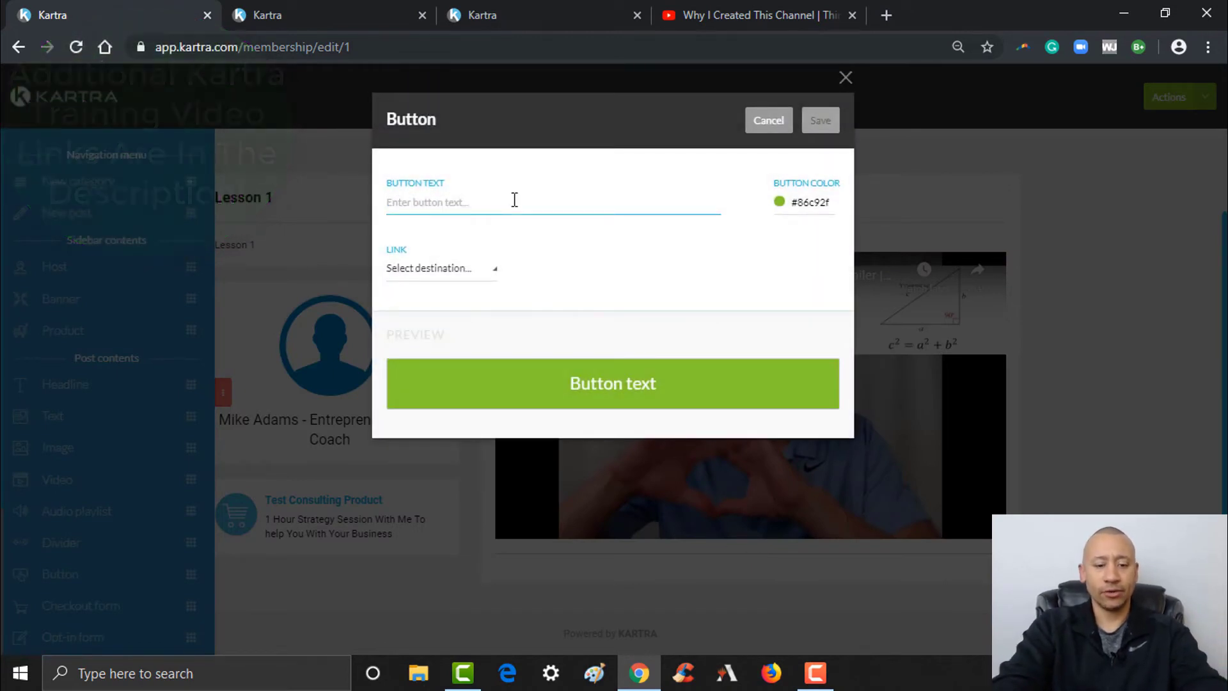
{"action": "type", "text": "Dow"}
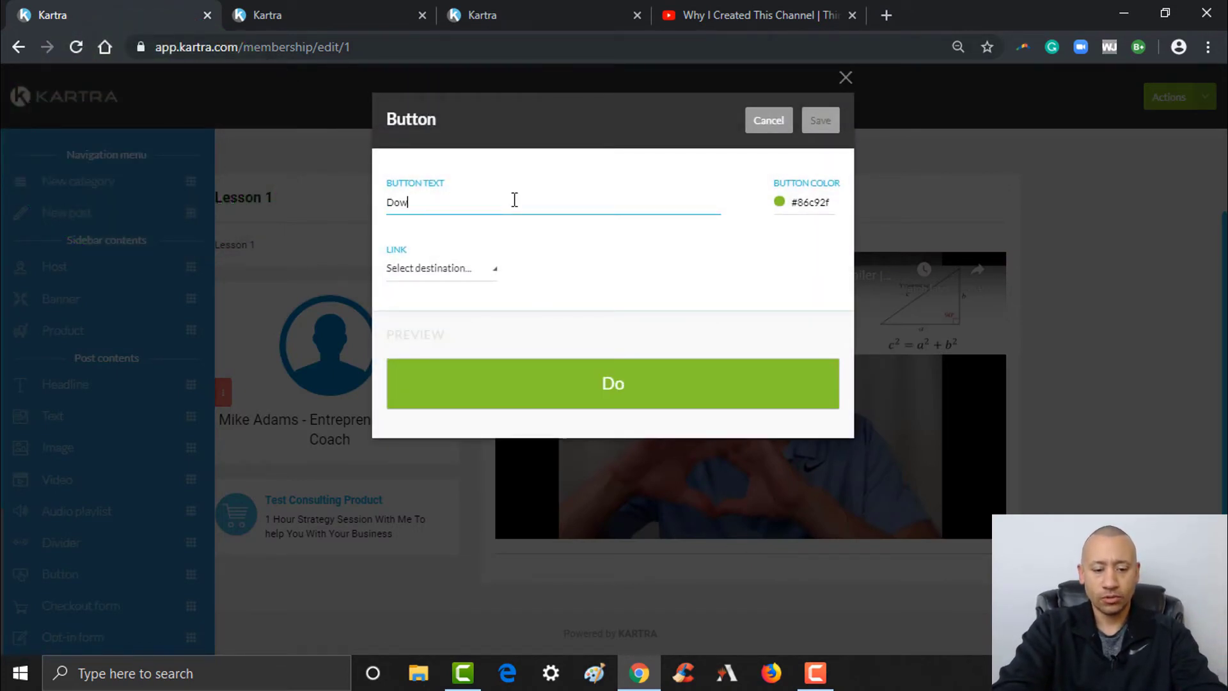
{"action": "type", "text": "nload This Tool Now"}
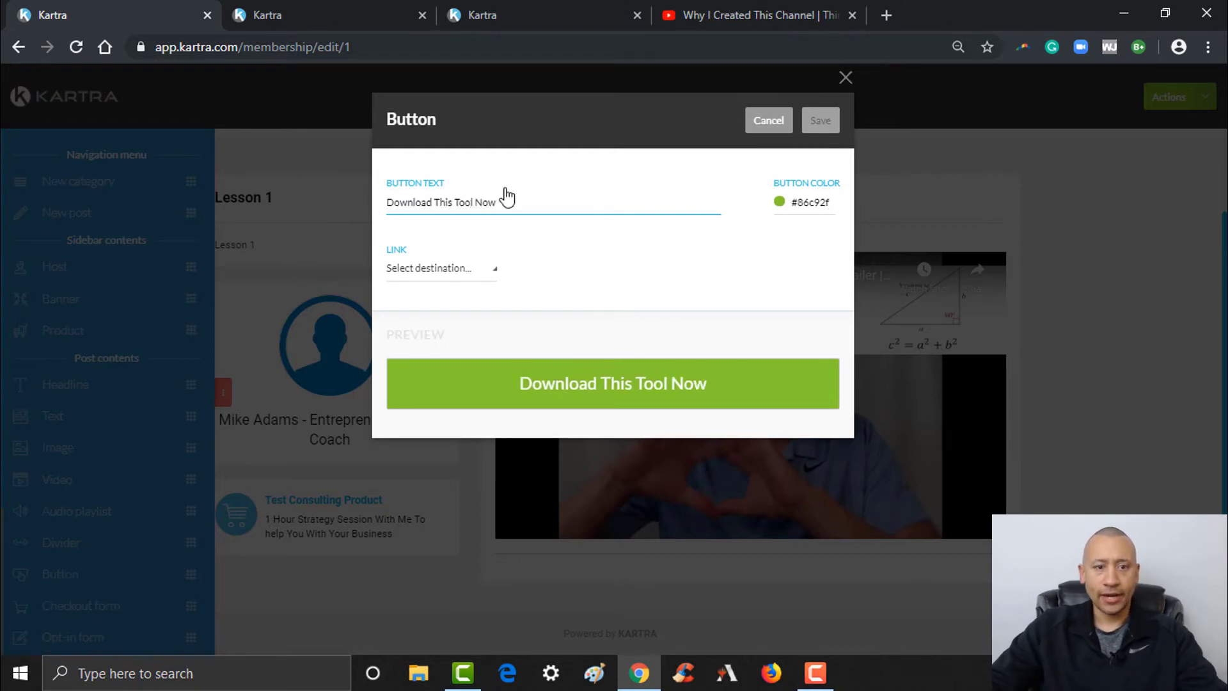
{"action": "left_click", "coordinate": [440, 270]}
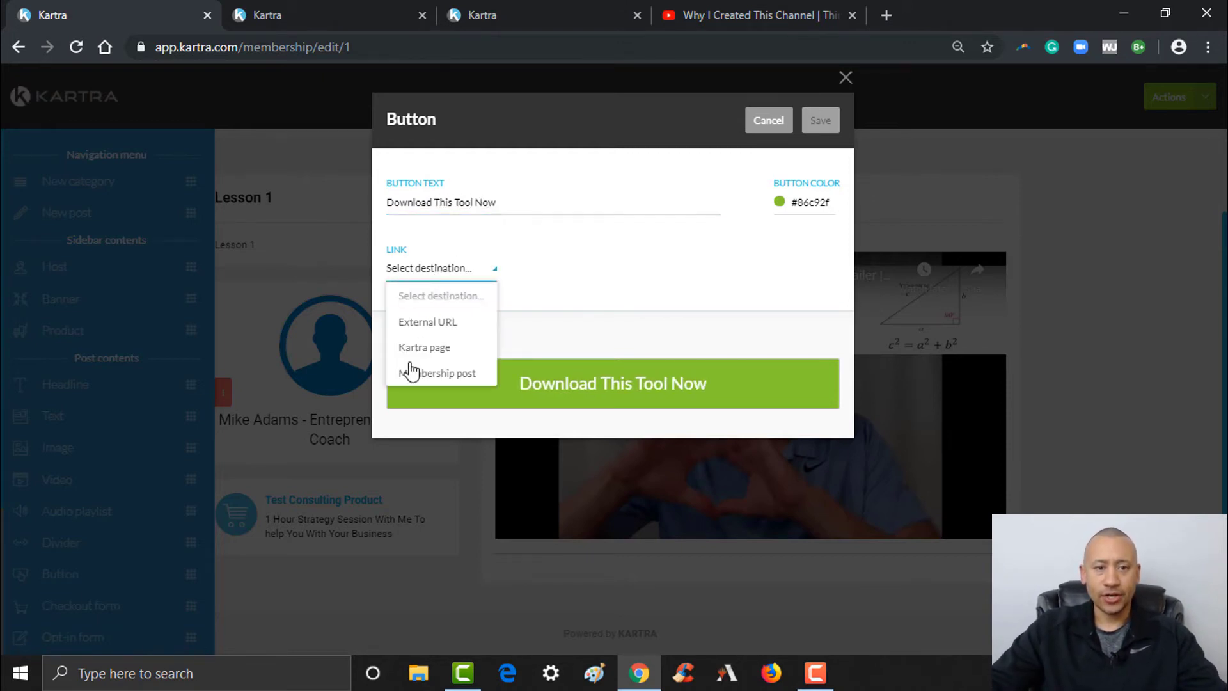
{"action": "left_click", "coordinate": [422, 327]}
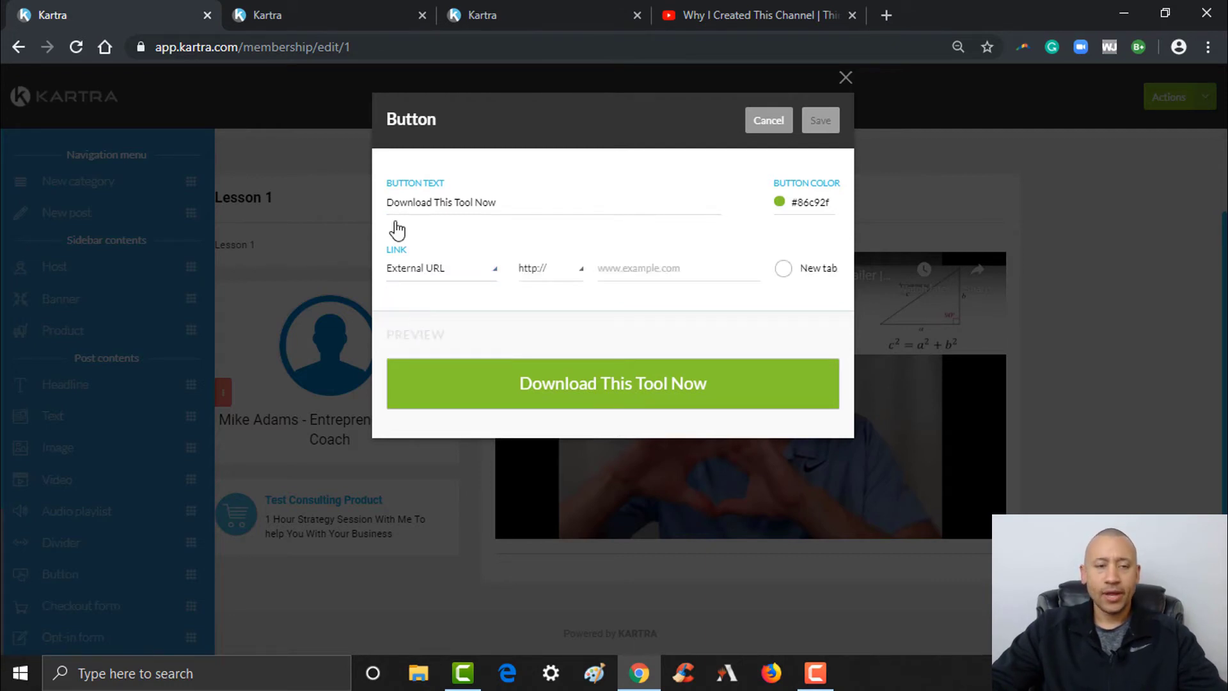
Step: Copy the direct link of the hosted PDF 'The Four Vital Currencies' from Memberships Files
{"action": "left_click", "coordinate": [297, 8]}
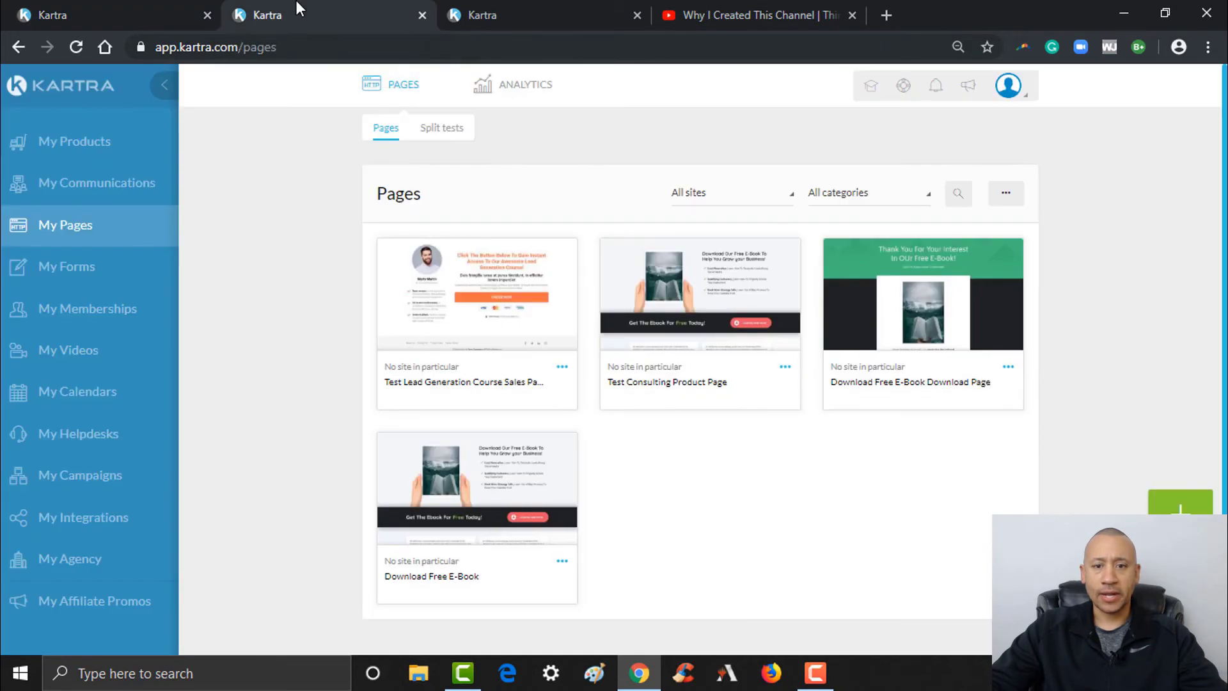
{"action": "left_click", "coordinate": [503, 9]}
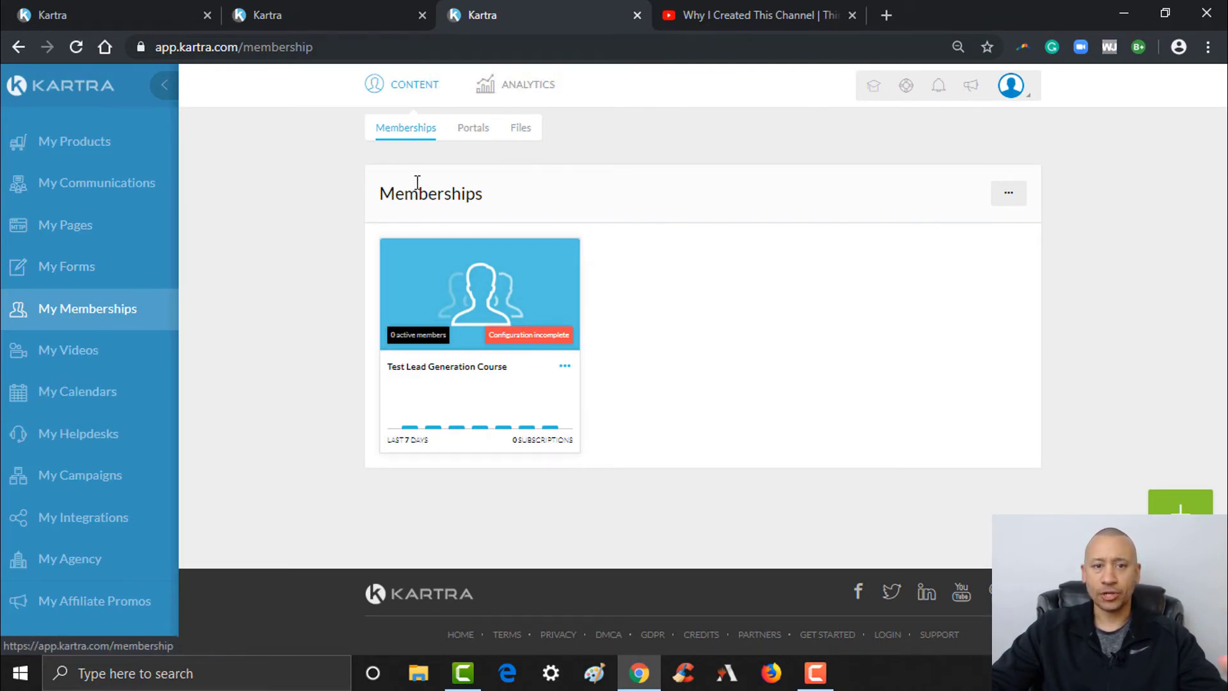
{"action": "left_click", "coordinate": [520, 129]}
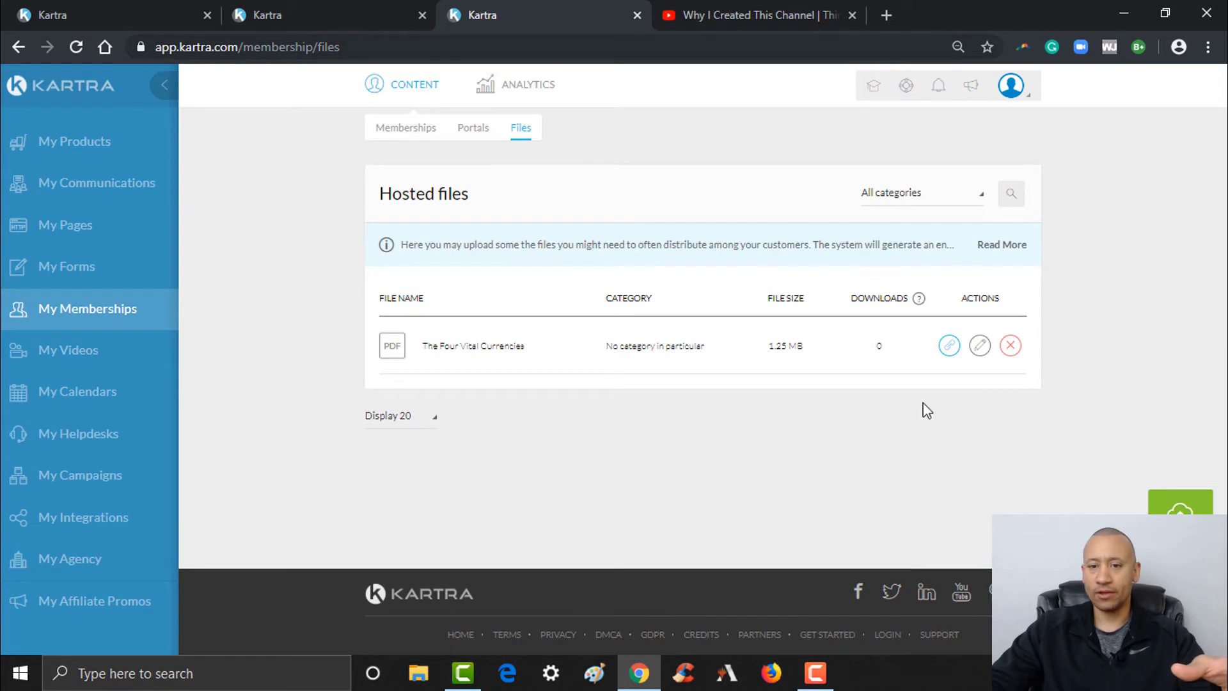
{"action": "left_click", "coordinate": [951, 346]}
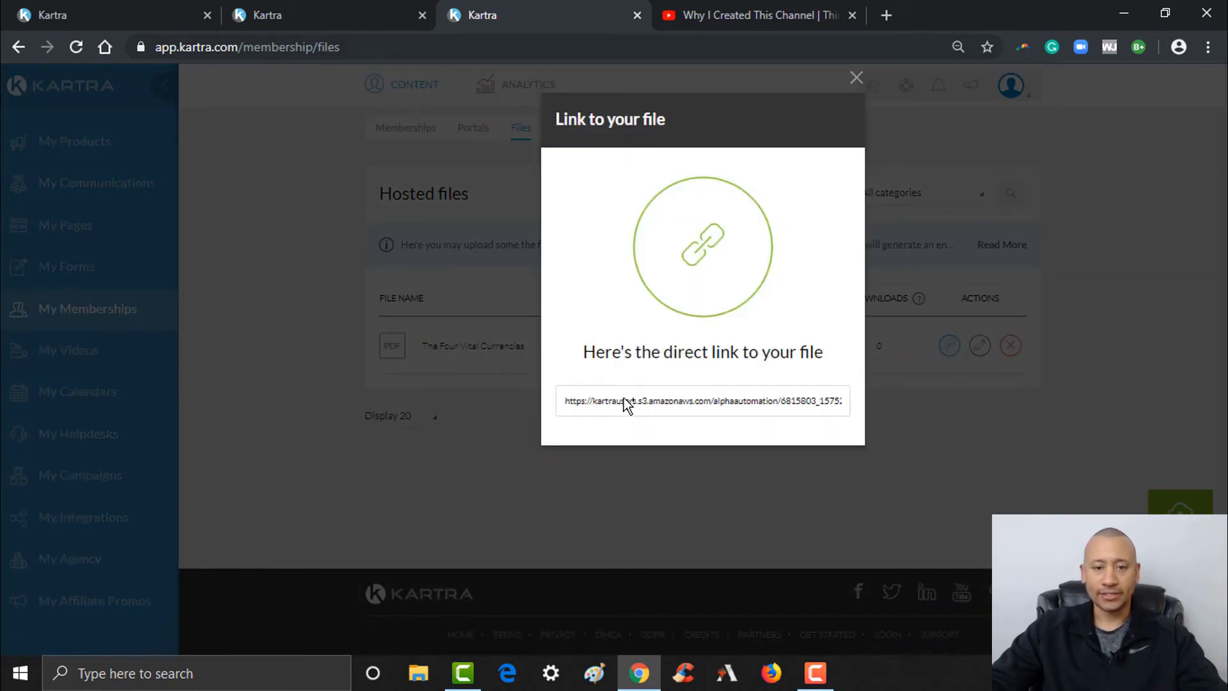
{"action": "left_click_drag", "start_coordinate": [567, 404], "coordinate": [948, 397]}
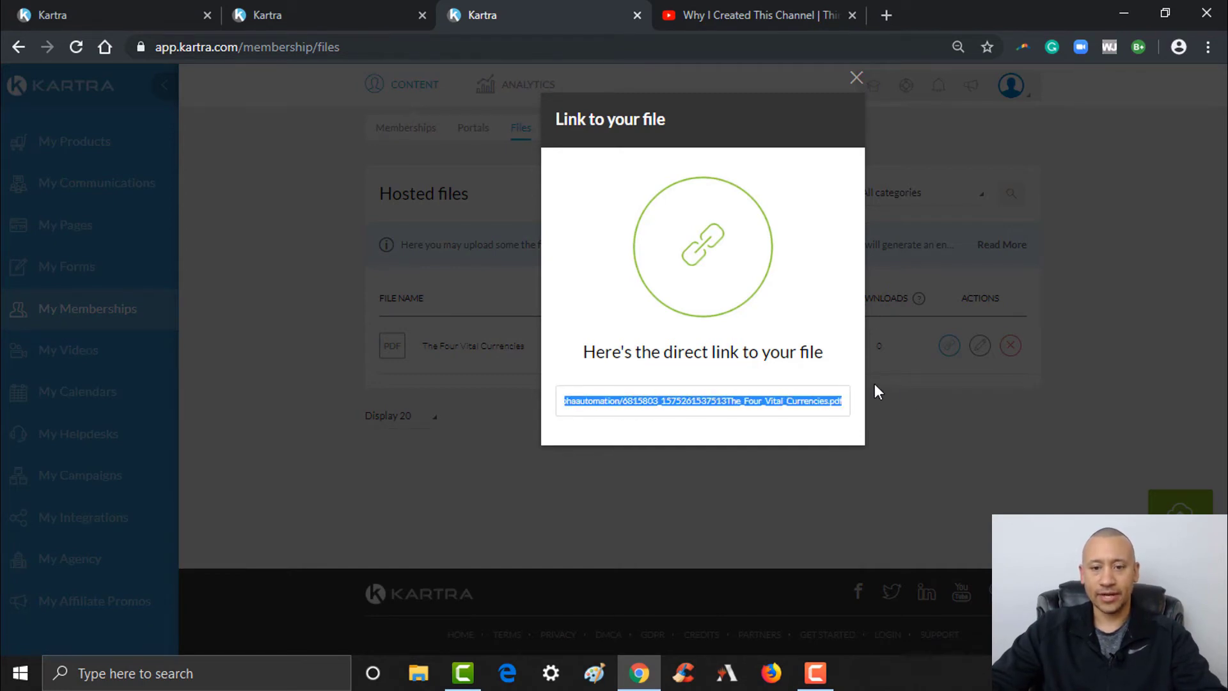
{"action": "left_click", "coordinate": [99, 13]}
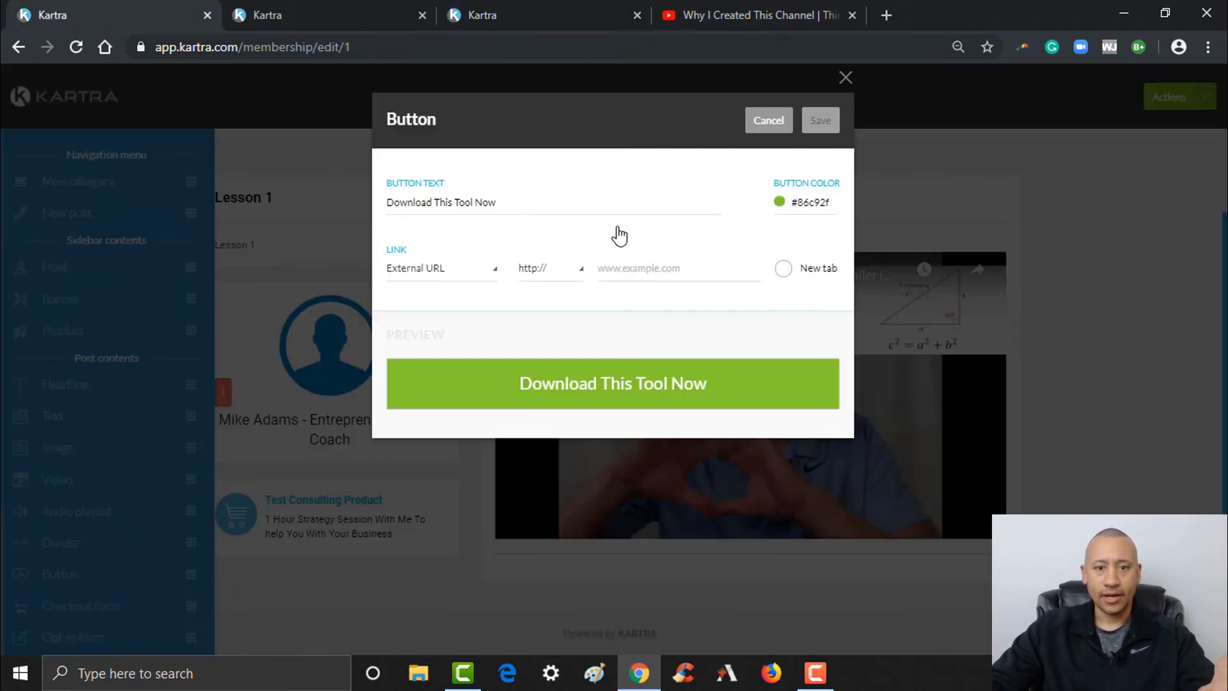
{"action": "left_click", "coordinate": [631, 272]}
{"action": "key", "text": "ctrl+v"}
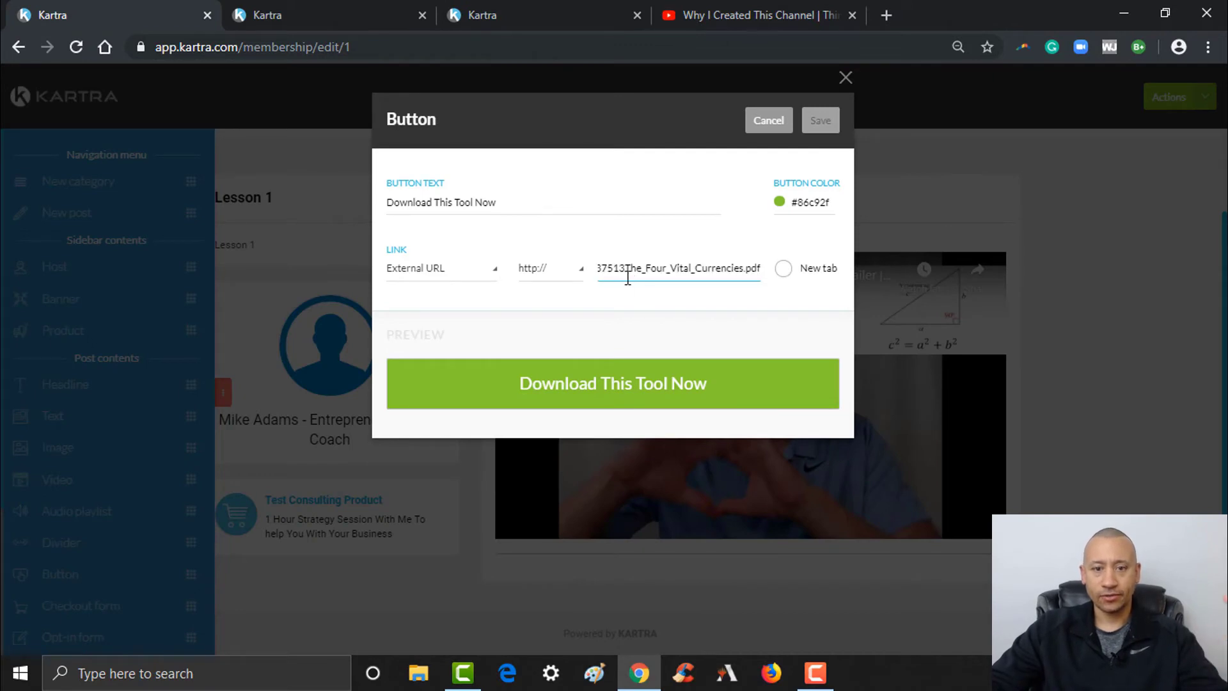
{"action": "left_click", "coordinate": [622, 308]}
{"action": "left_click", "coordinate": [783, 270]}
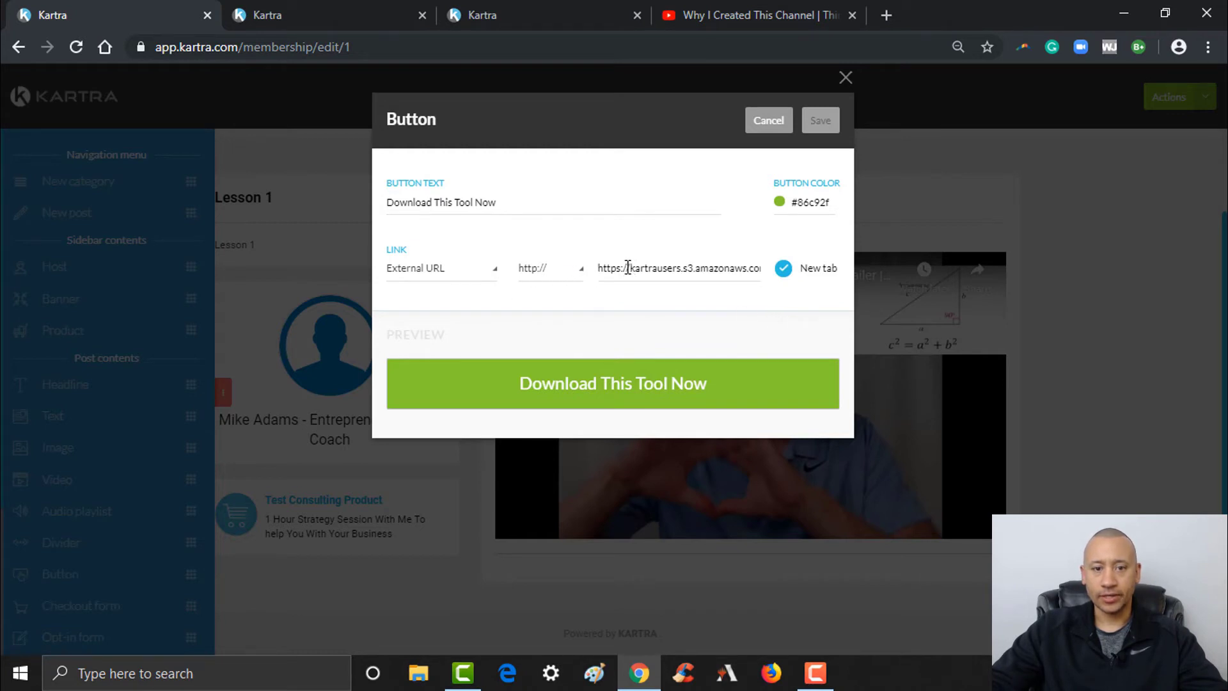
{"action": "left_click", "coordinate": [576, 272]}
{"action": "left_click", "coordinate": [557, 322]}
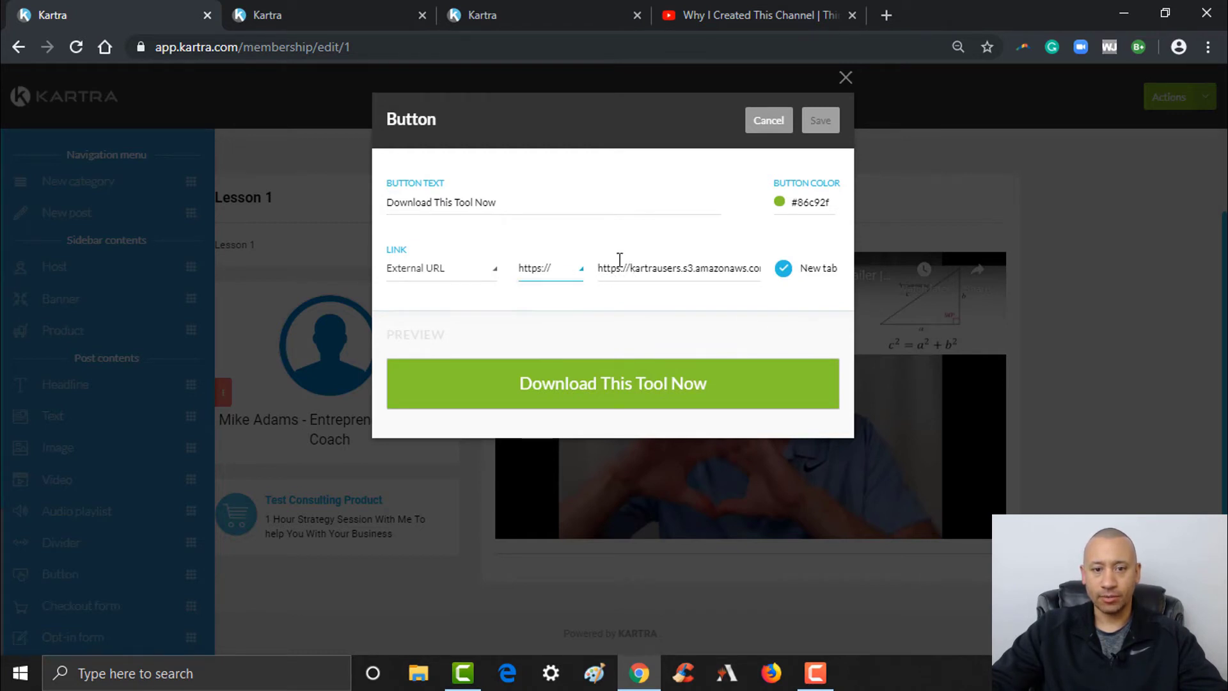
{"action": "left_click_drag", "start_coordinate": [629, 266], "coordinate": [584, 274]}
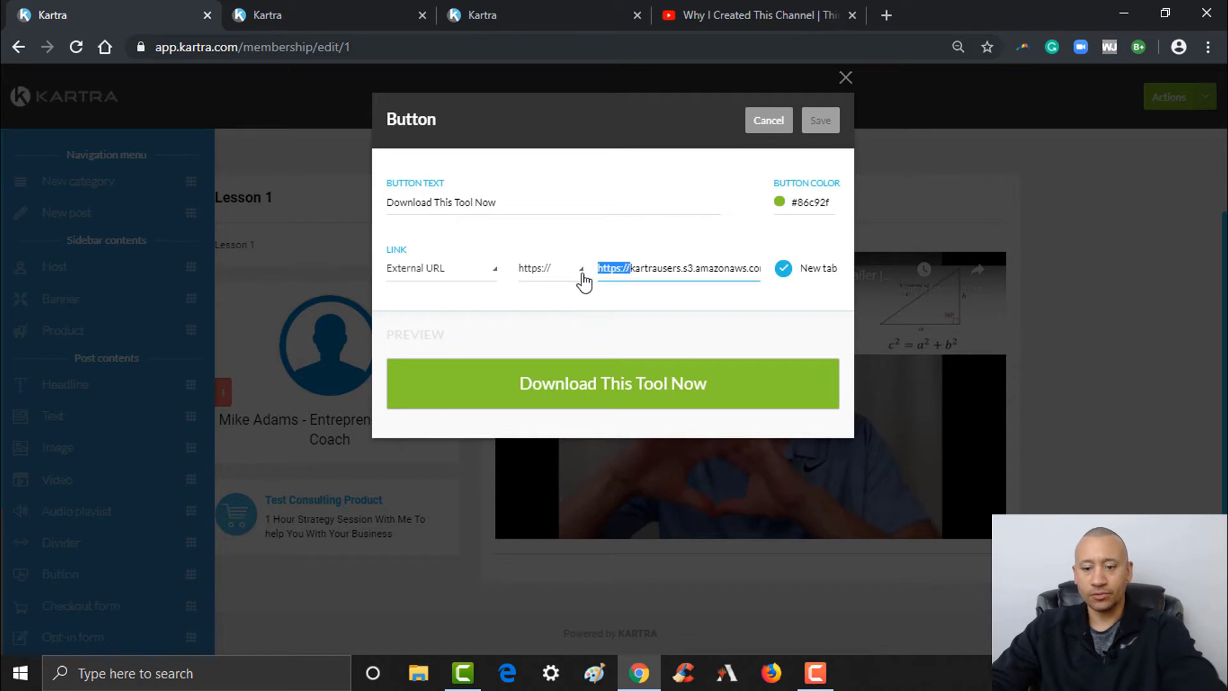
{"action": "key", "text": "BackSpace"}
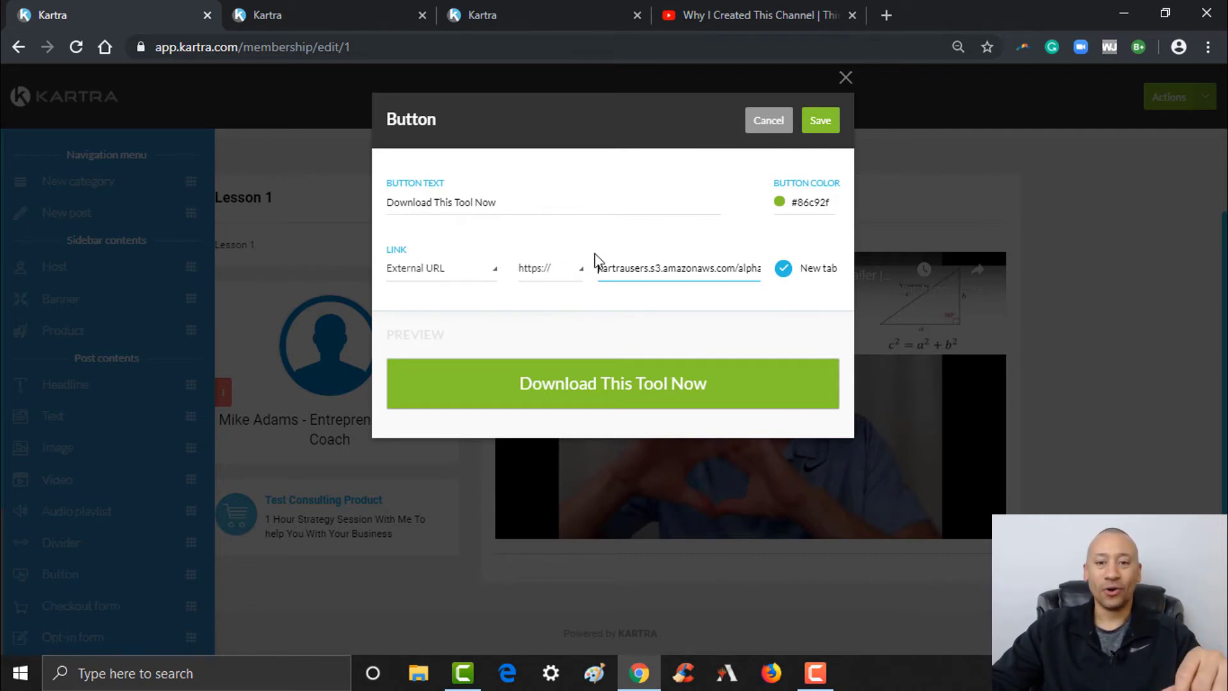
{"action": "left_click", "coordinate": [813, 122]}
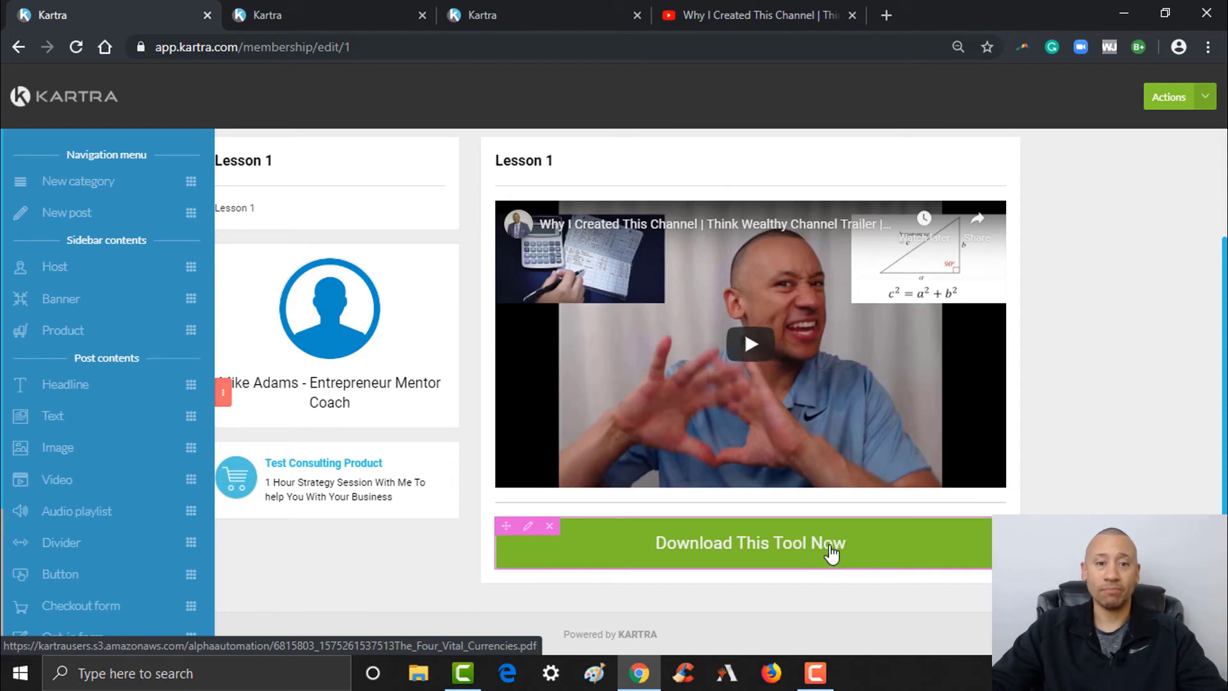
Step: Add a new top-menu category named 'Lesson 2' beside Lesson 1
{"action": "scroll", "coordinate": [721, 392], "scroll_direction": "up", "scroll_amount": 2}
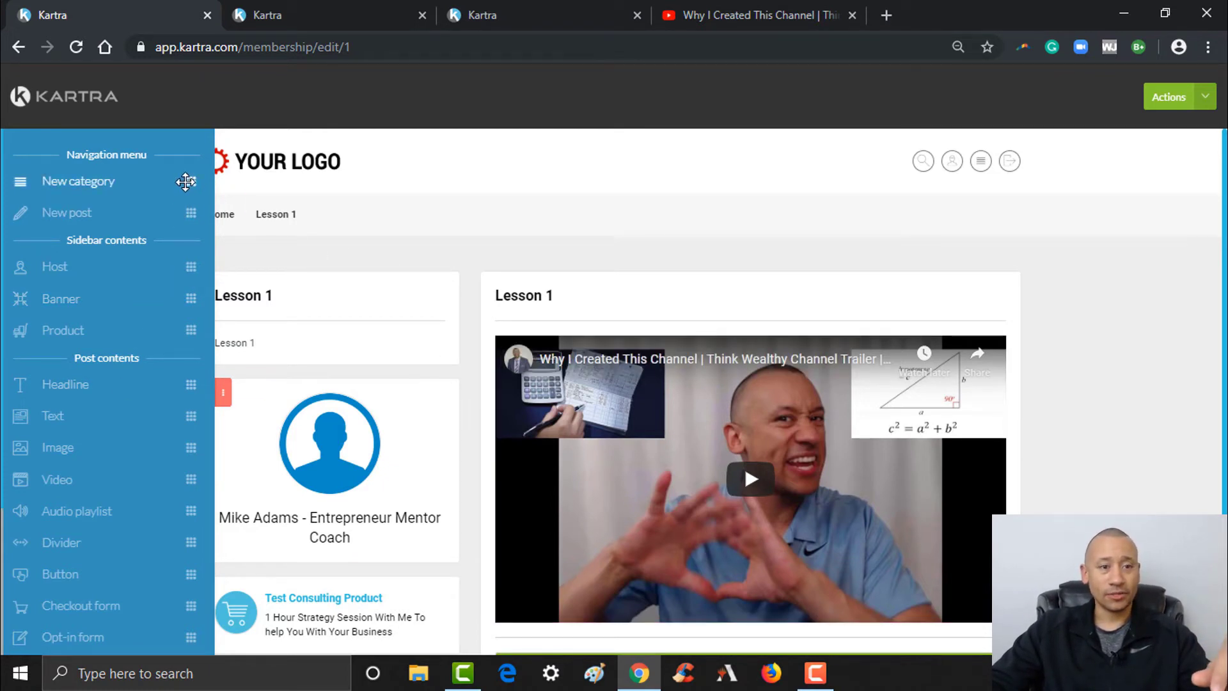
{"action": "left_click_drag", "start_coordinate": [185, 182], "coordinate": [380, 221]}
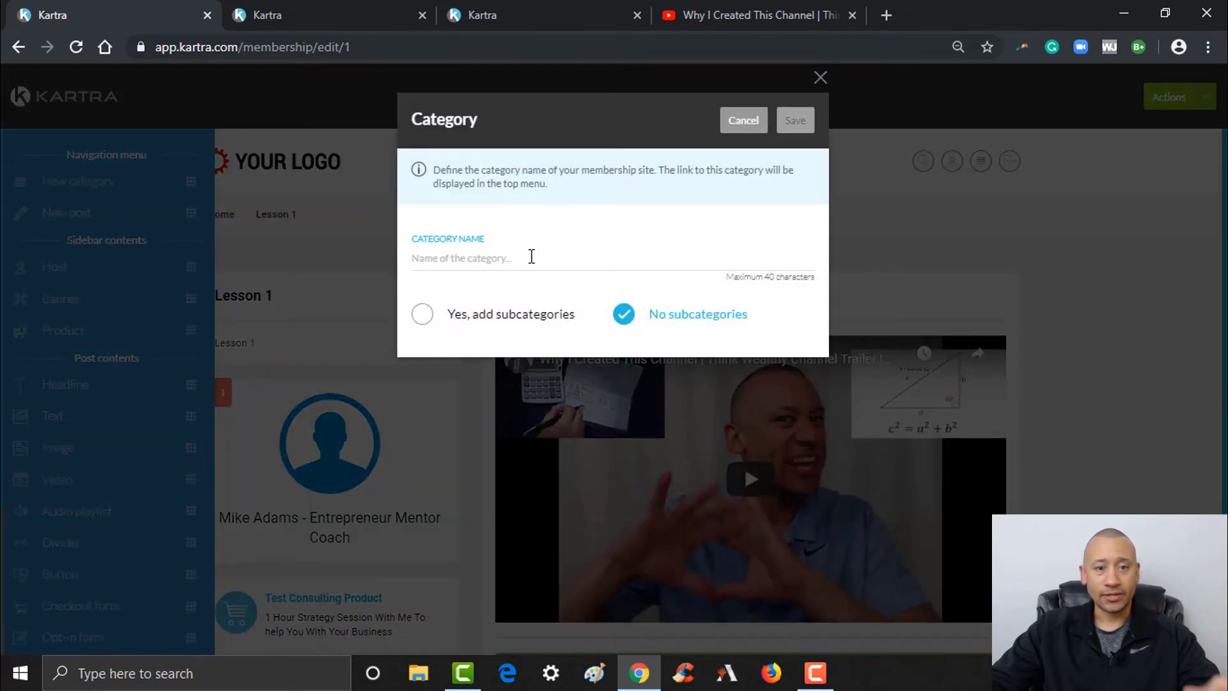
{"action": "type", "text": "Lesso"}
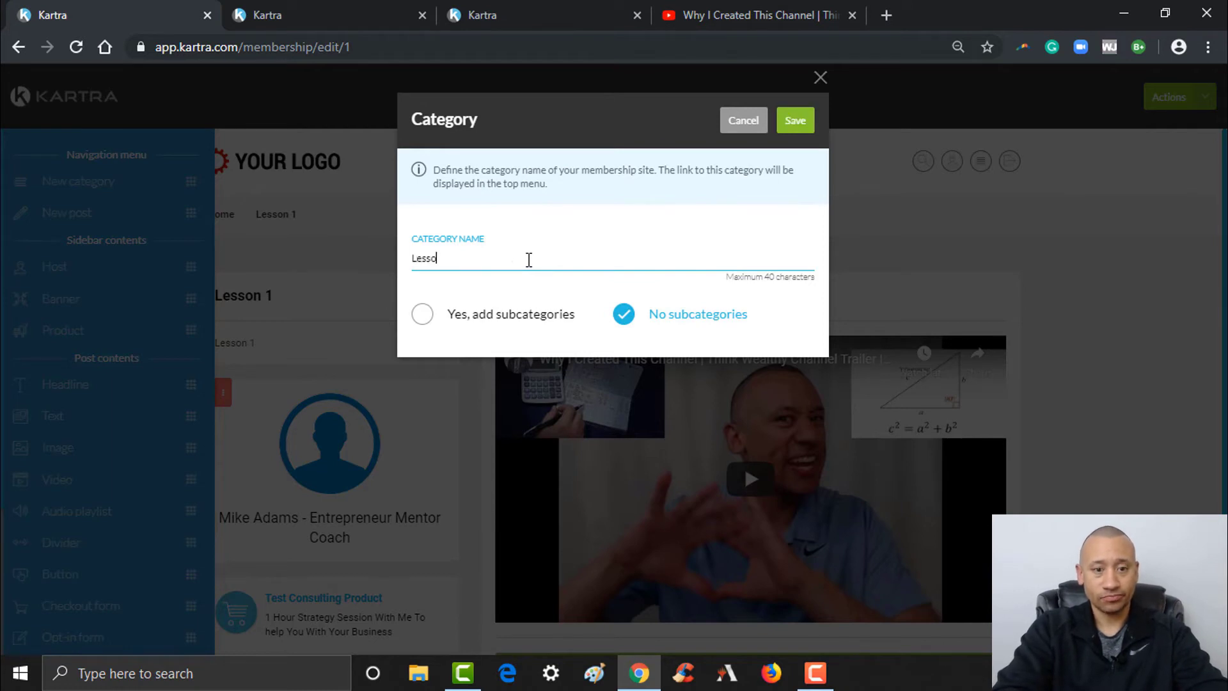
{"action": "type", "text": "2"}
{"action": "left_click", "coordinate": [793, 131]}
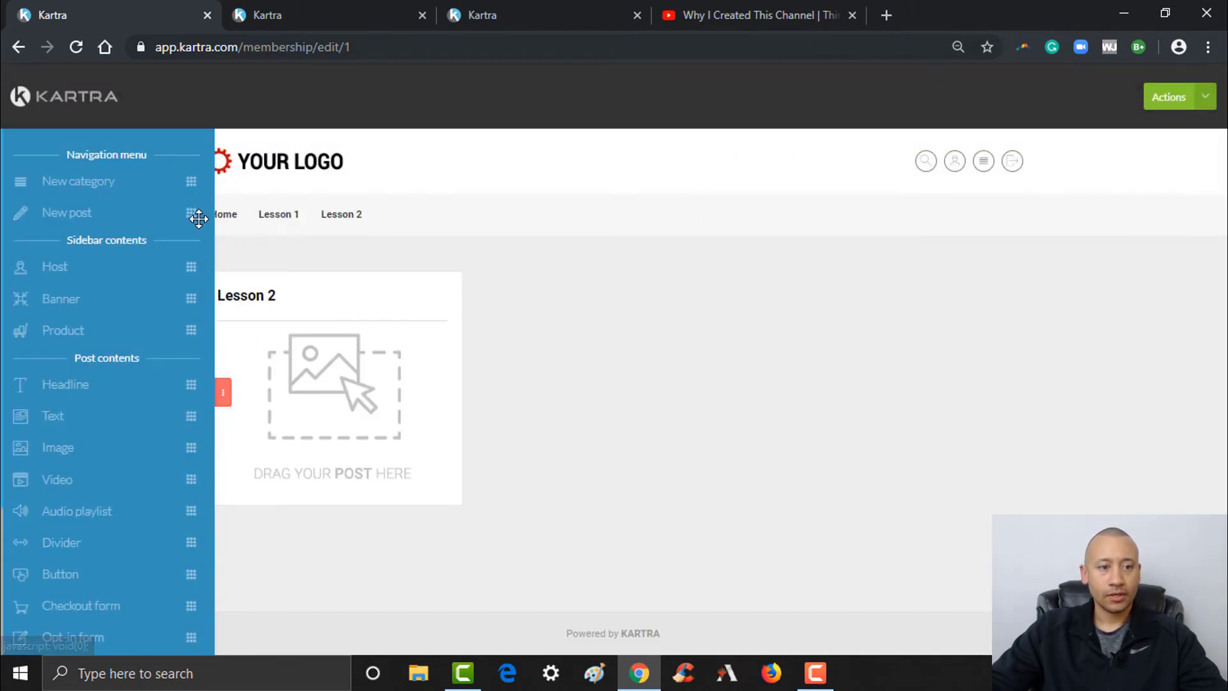
Step: Create a 'Lesson 2' post described 'This is the second thing you need to learn'
{"action": "left_click_drag", "start_coordinate": [189, 212], "coordinate": [387, 350]}
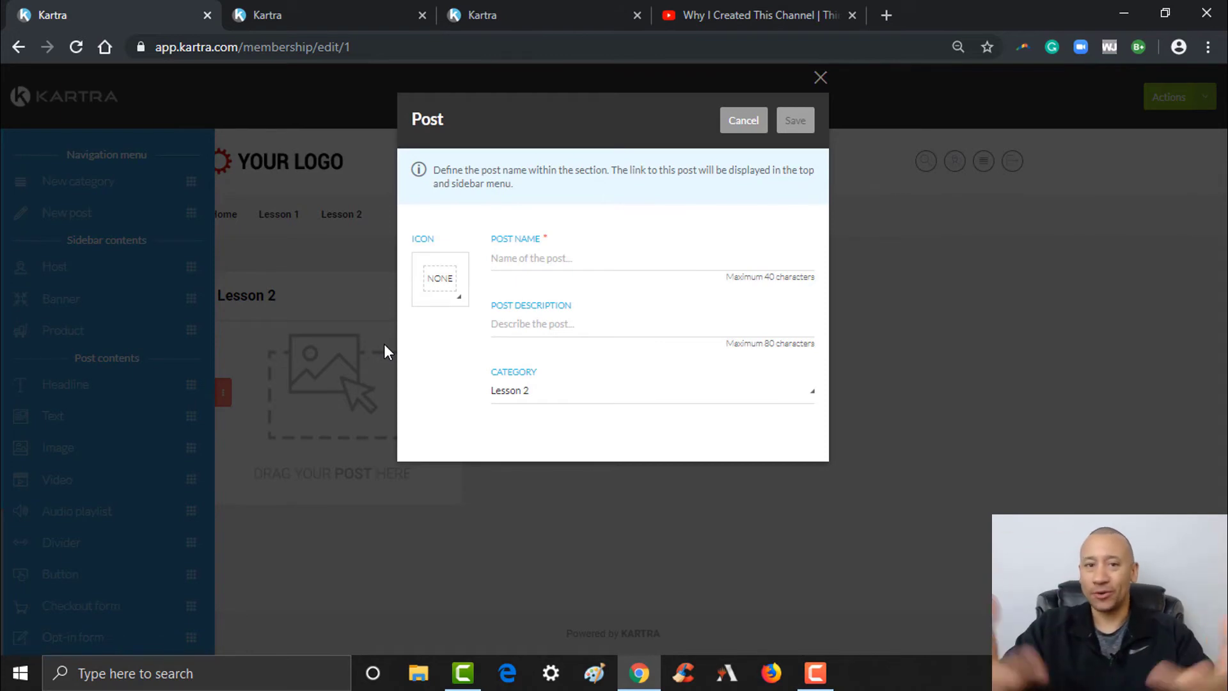
{"action": "left_click", "coordinate": [561, 261]}
{"action": "type", "text": "Lesson 2"}
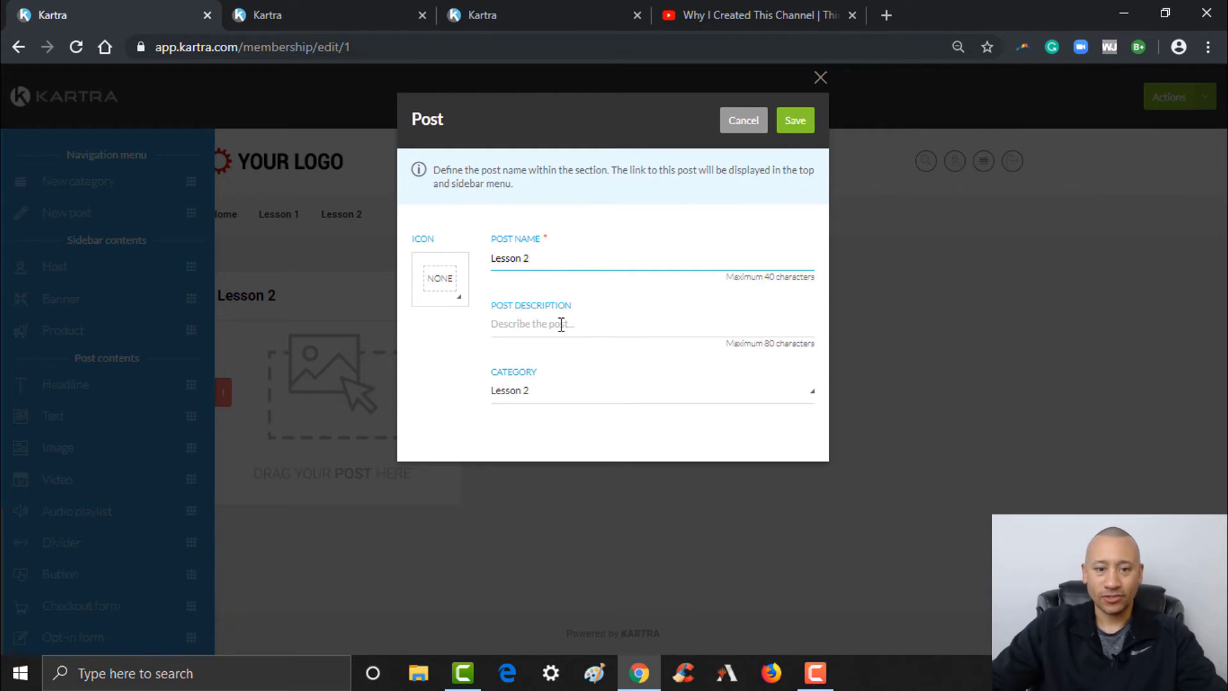
{"action": "left_click", "coordinate": [561, 325]}
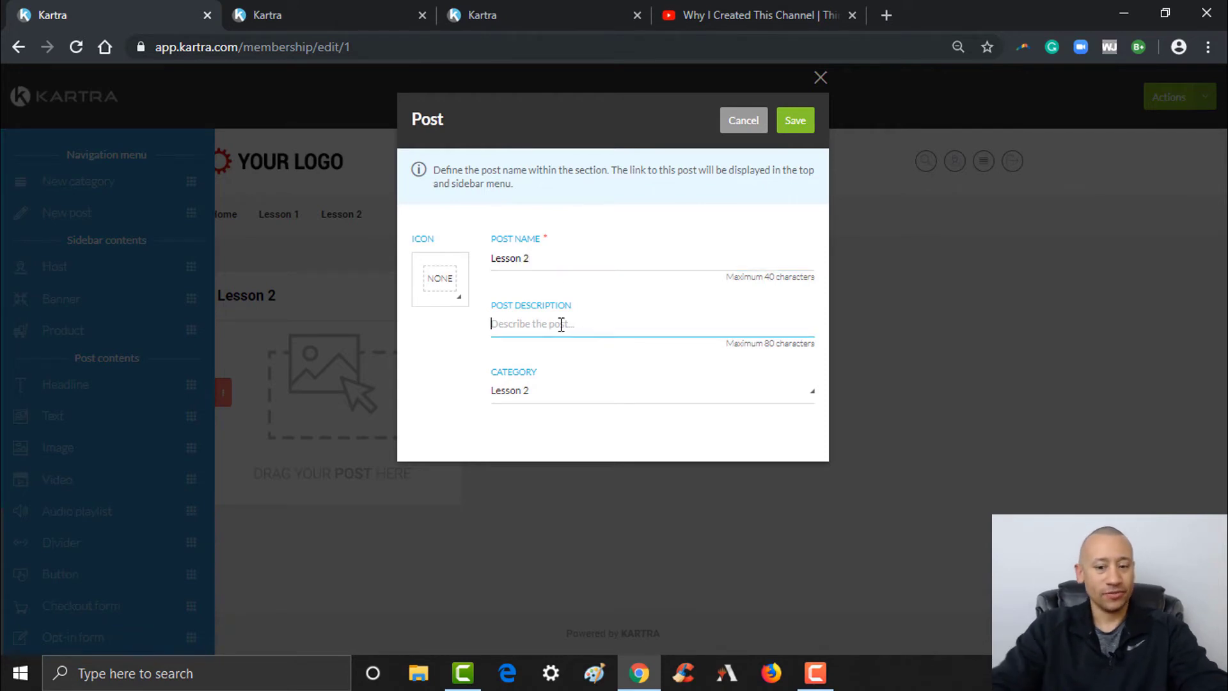
{"action": "type", "text": "This"}
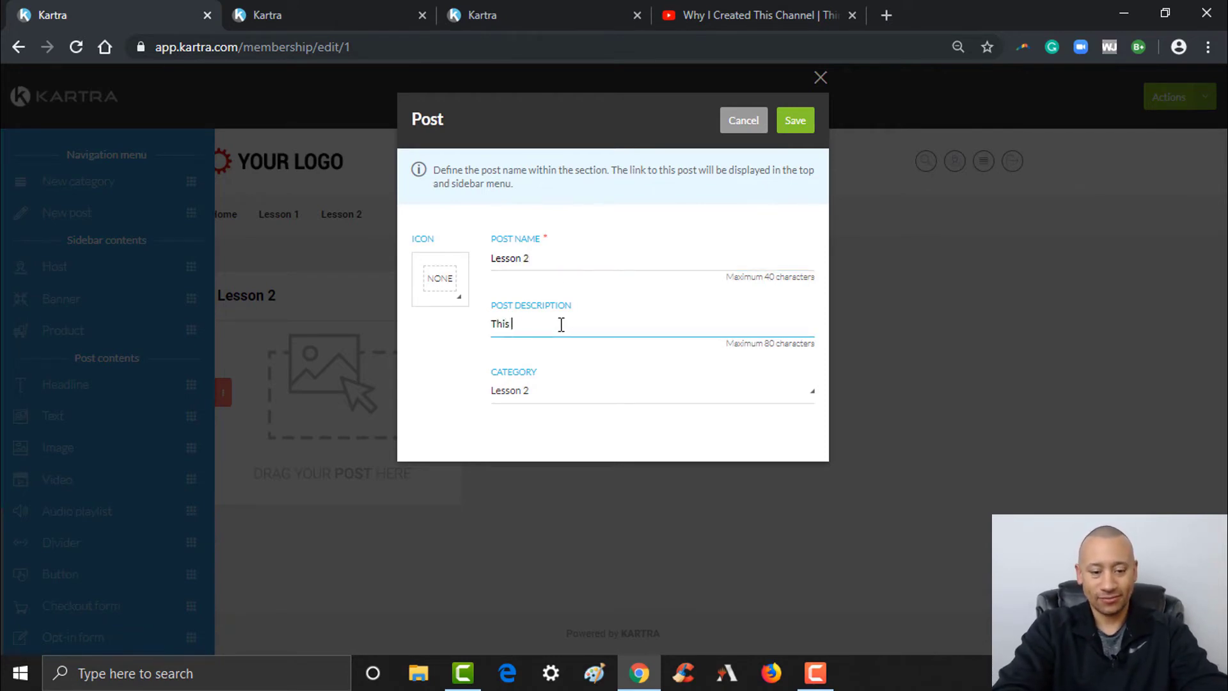
{"action": "type", "text": " is the second thing you need to learn"}
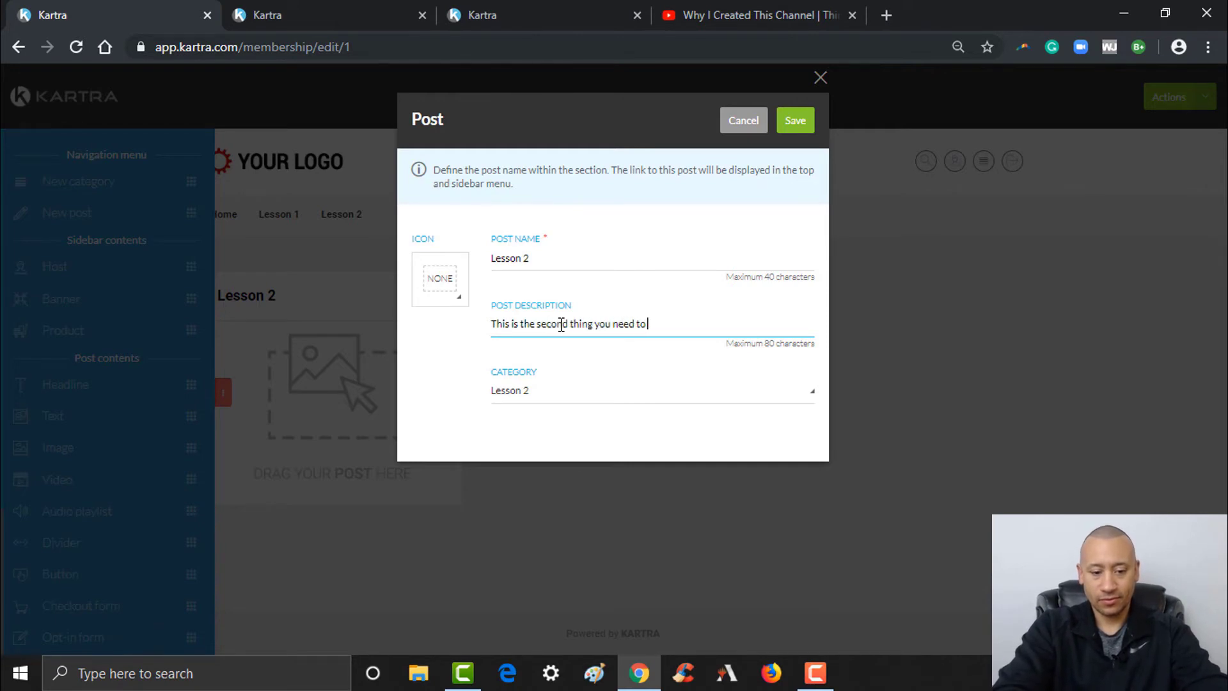
{"action": "left_click", "coordinate": [793, 127]}
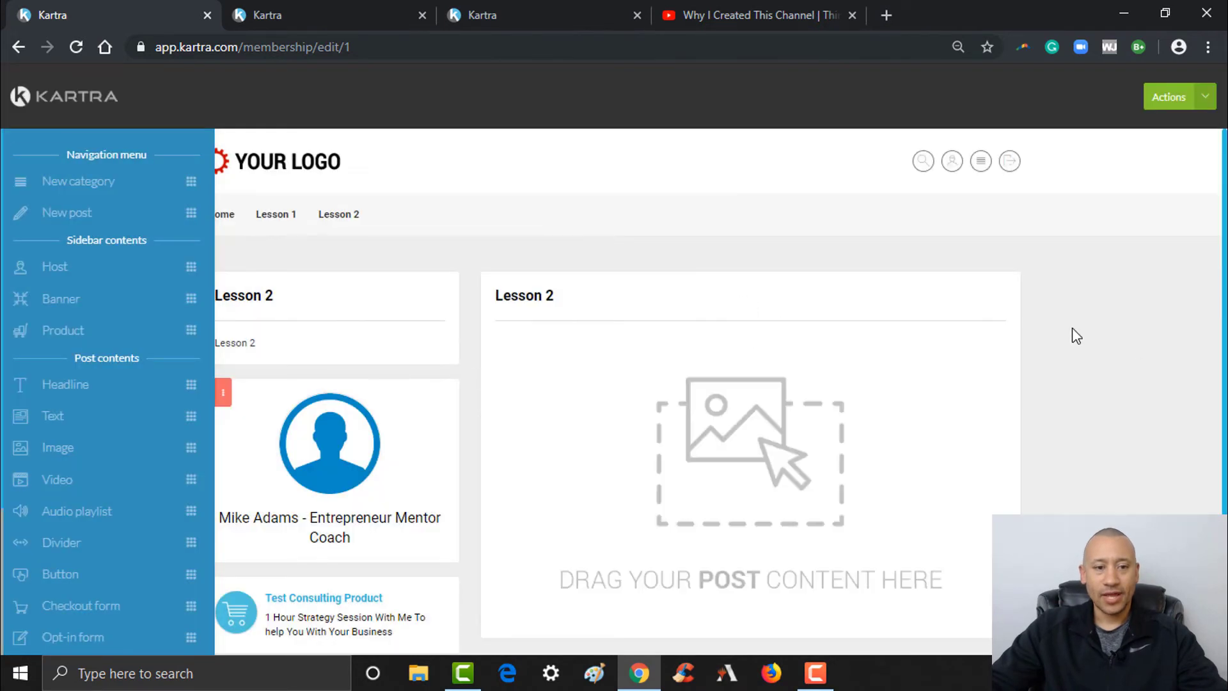
{"action": "scroll", "coordinate": [474, 327], "scroll_direction": "down", "scroll_amount": 2}
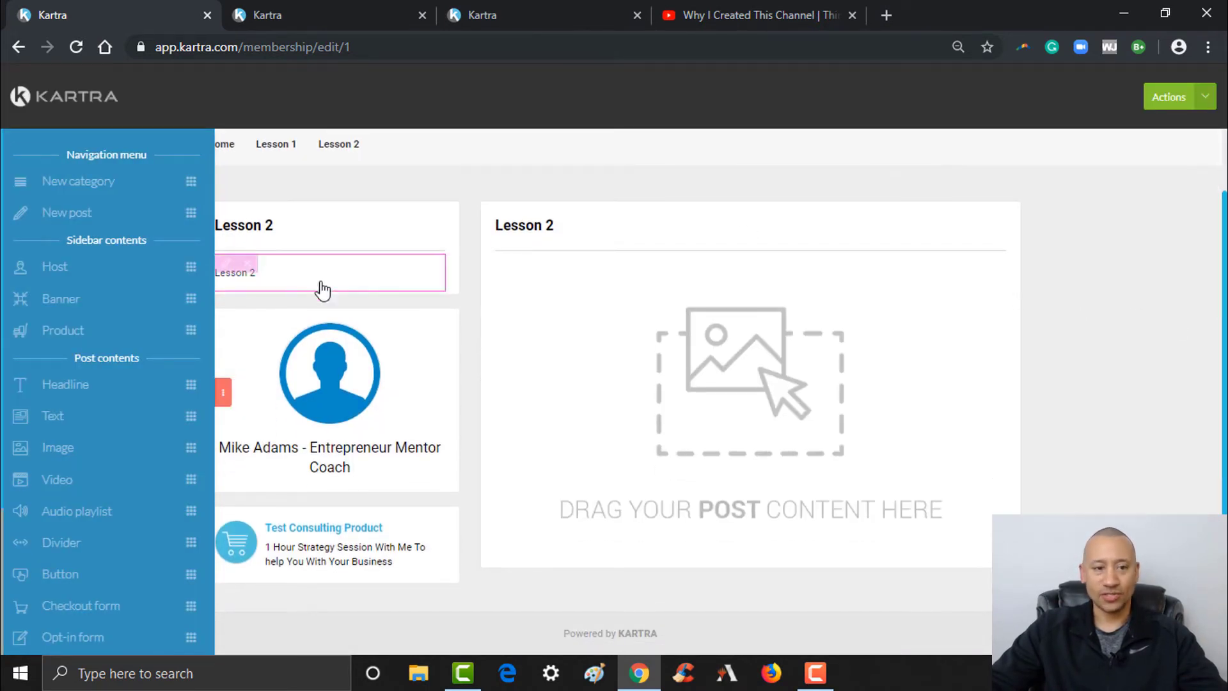
Step: Collapse the element panel and review the Lesson 2 post details, closing without changes
{"action": "left_click", "coordinate": [226, 390]}
{"action": "mouse_move", "coordinate": [260, 425]}
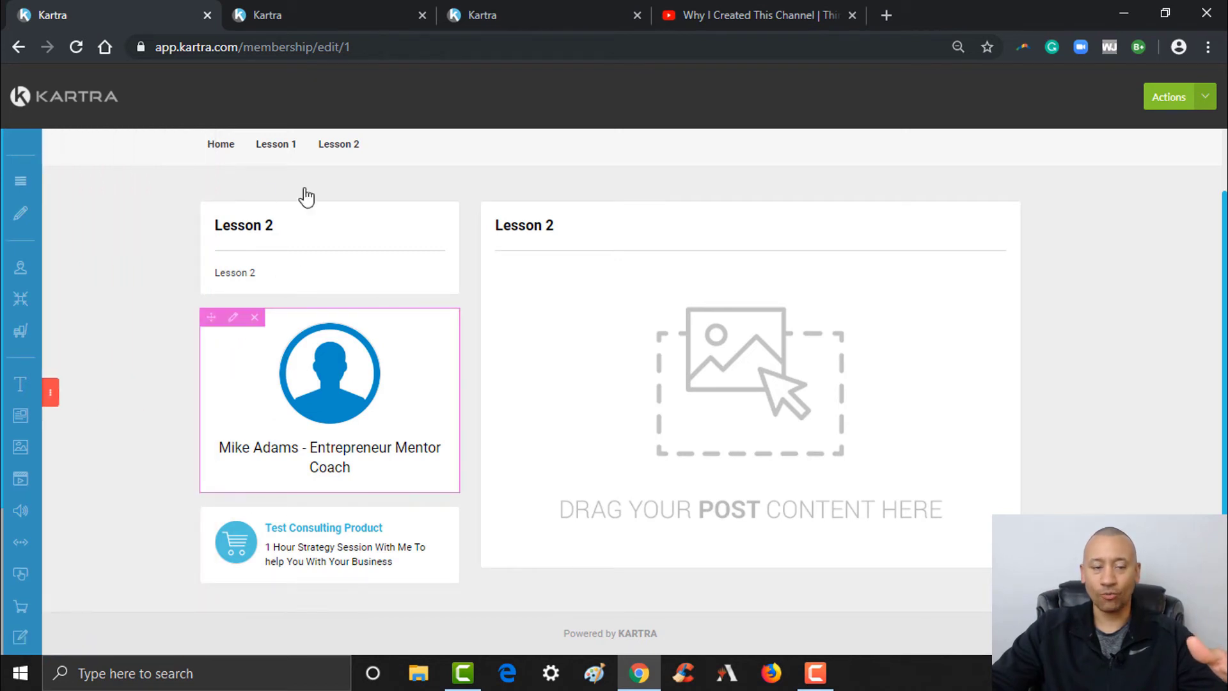
{"action": "mouse_move", "coordinate": [247, 268]}
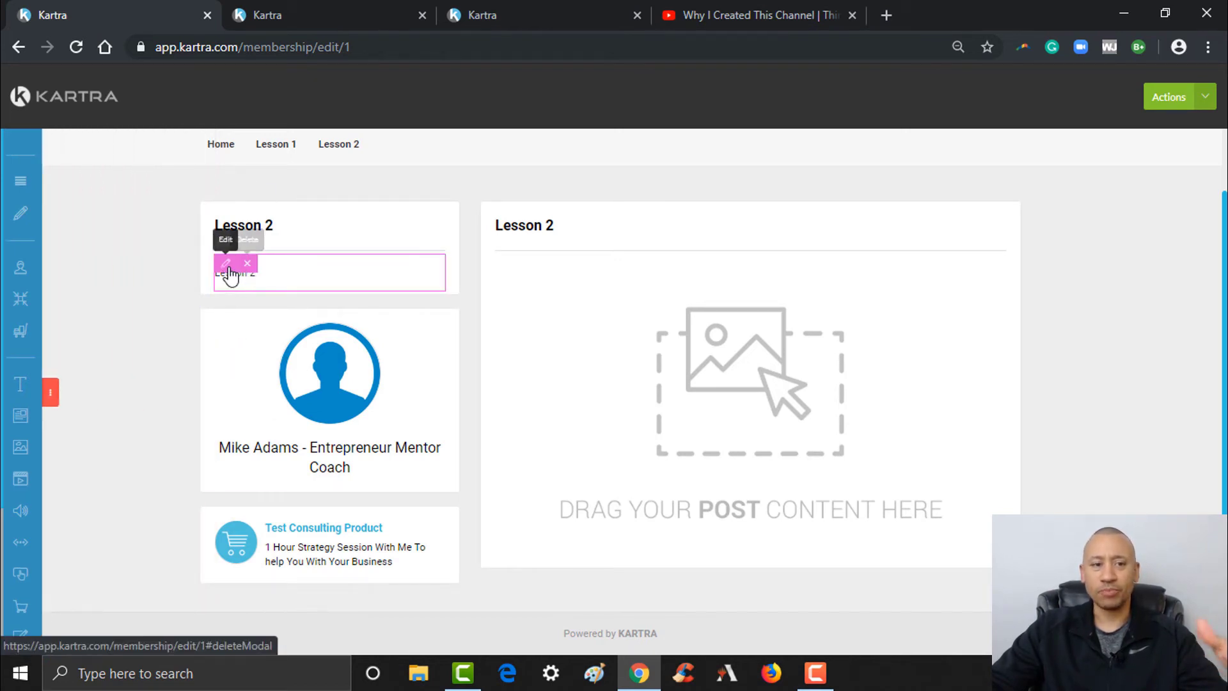
{"action": "left_click", "coordinate": [227, 266]}
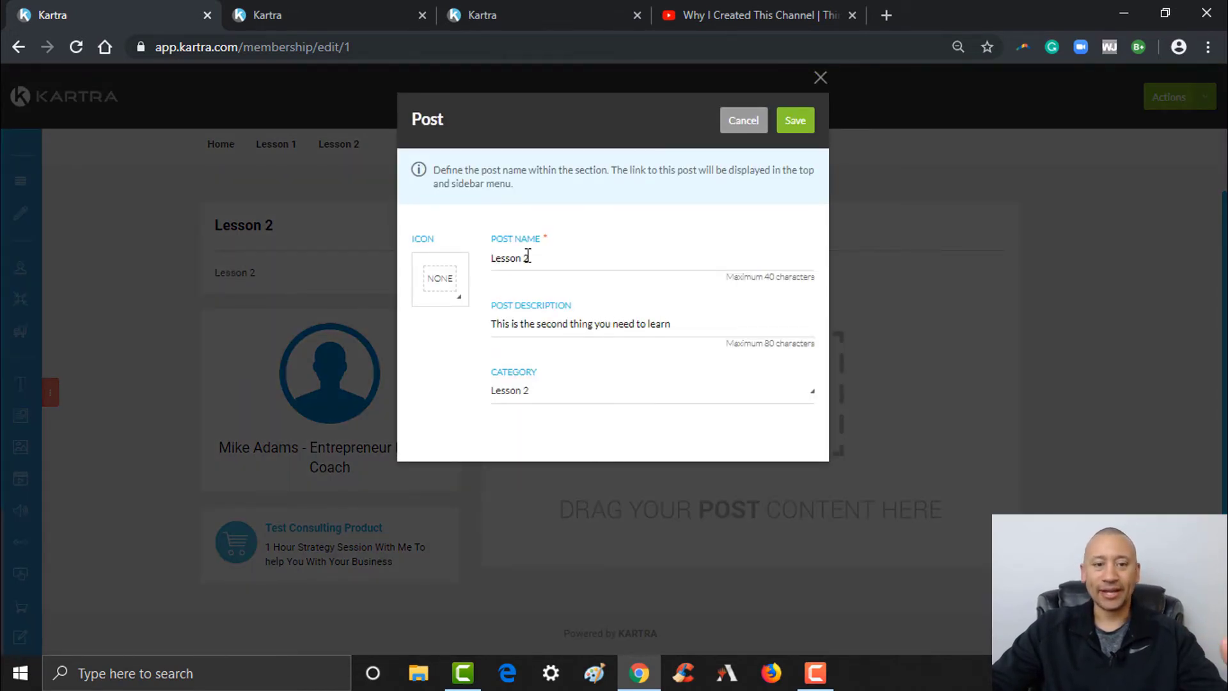
{"action": "left_click_drag", "start_coordinate": [541, 259], "coordinate": [478, 262]}
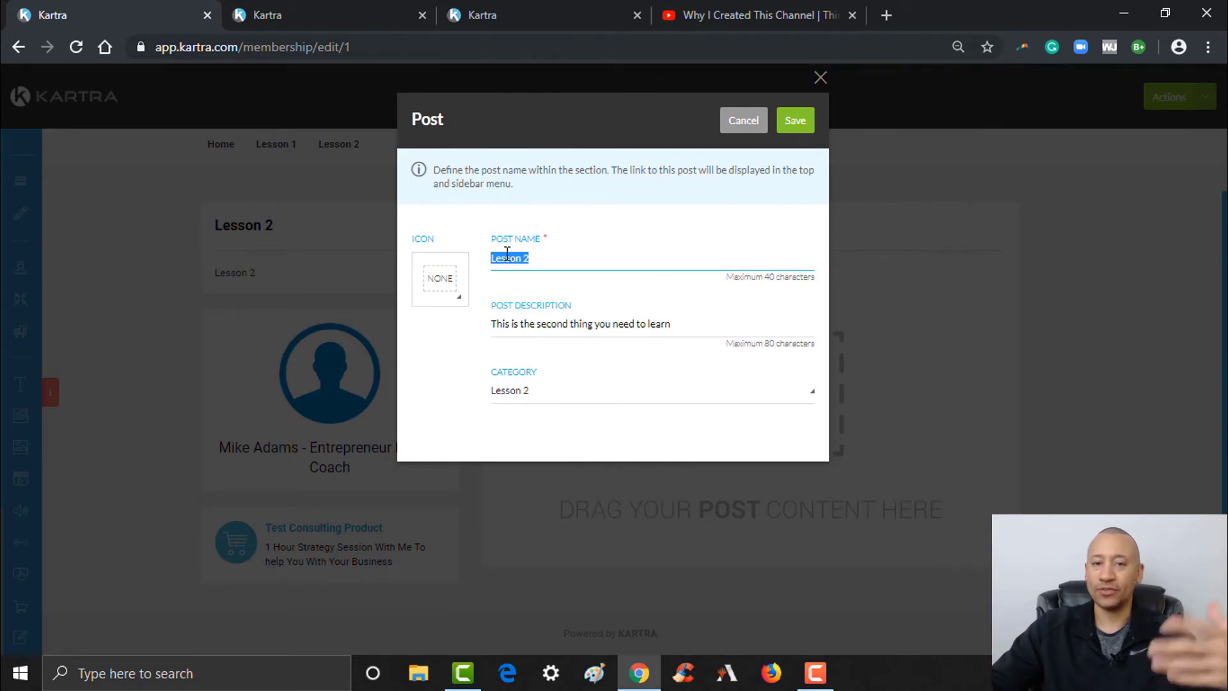
{"action": "left_click", "coordinate": [819, 78]}
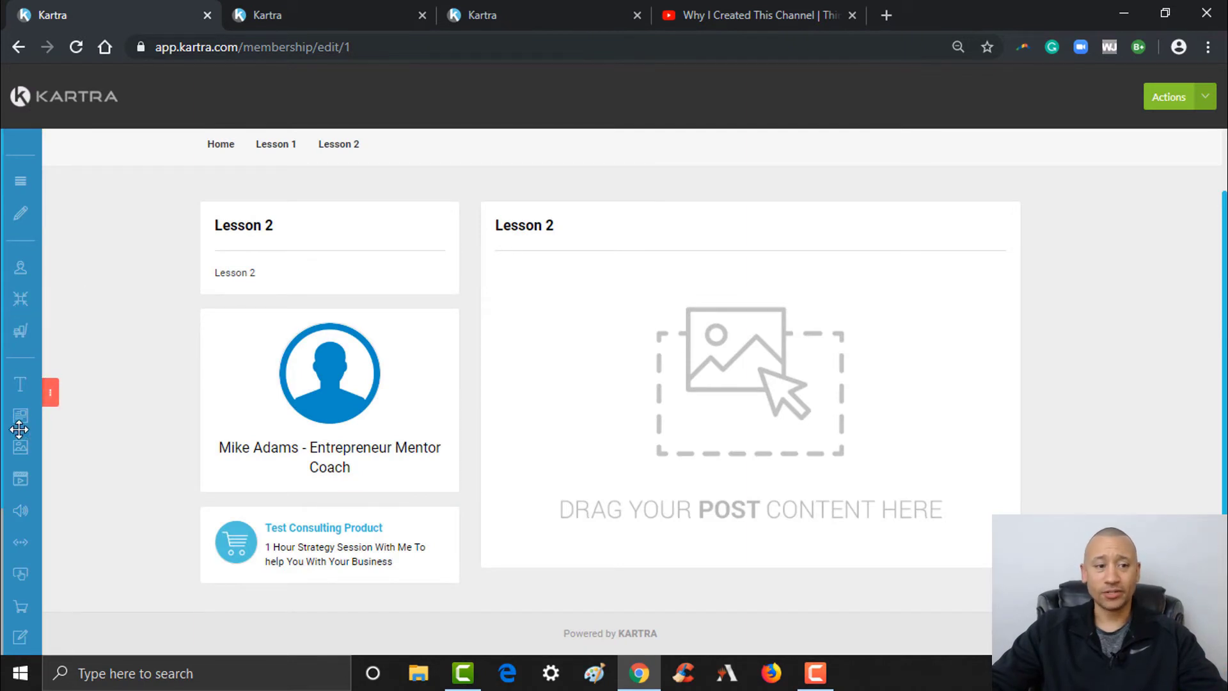
{"action": "mouse_move", "coordinate": [52, 403]}
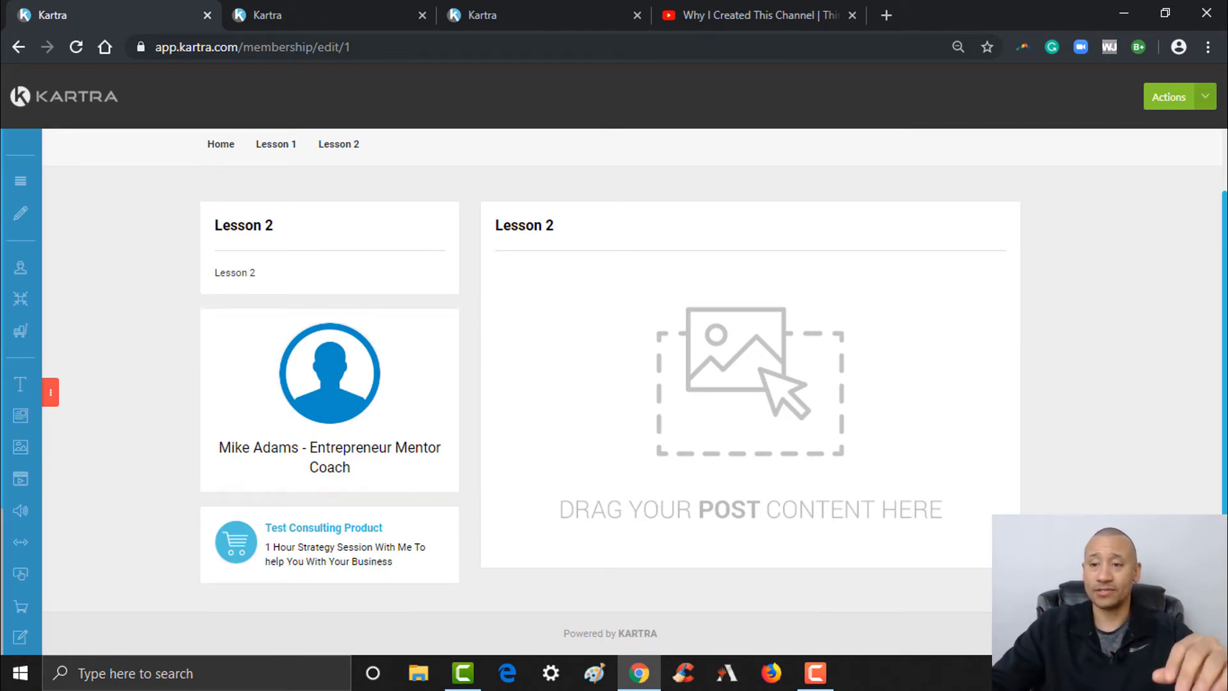
{"action": "scroll", "coordinate": [633, 384], "scroll_direction": "up", "scroll_amount": 2}
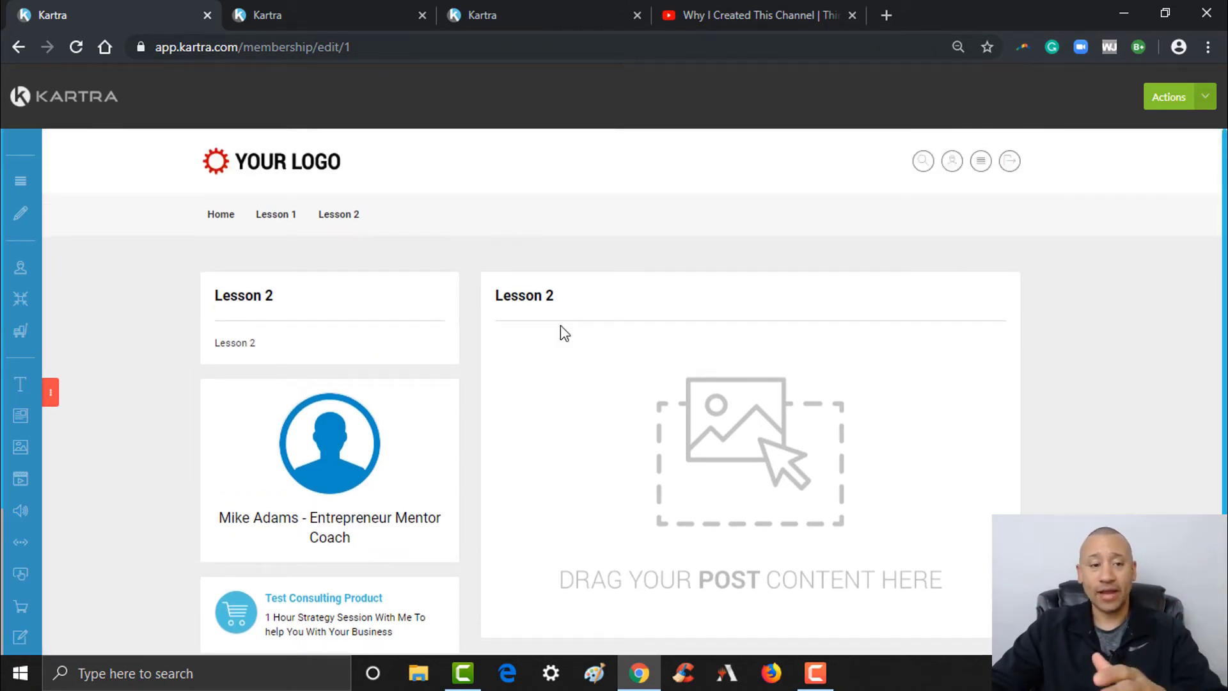
Step: Embed the channel trailer YouTube video in the Lesson 2 content area
{"action": "mouse_move", "coordinate": [90, 392]}
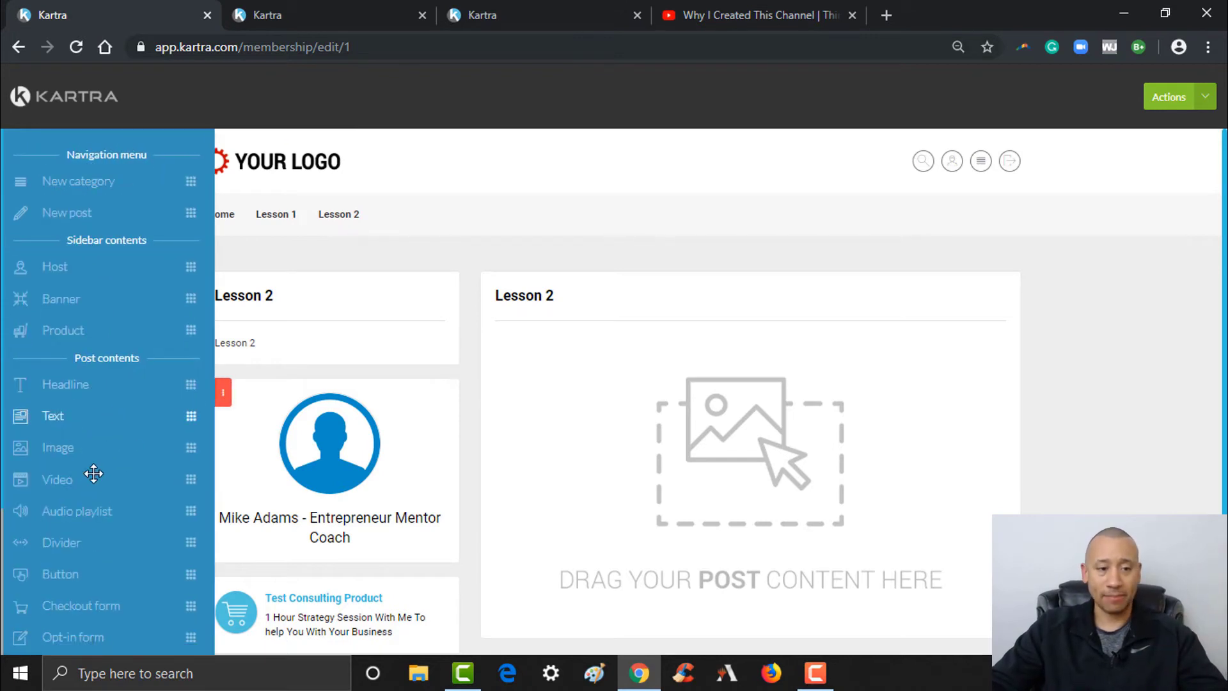
{"action": "left_click_drag", "start_coordinate": [189, 480], "coordinate": [749, 356]}
{"action": "left_click", "coordinate": [554, 231]}
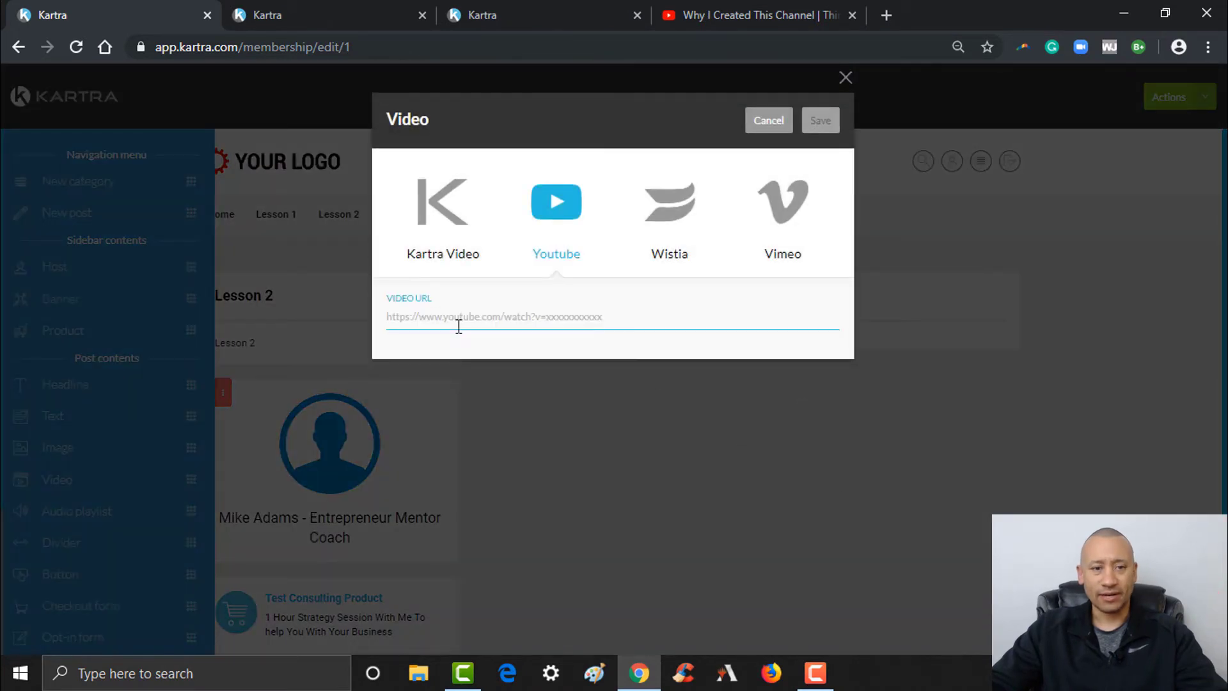
{"action": "type", "text": "https://youtu.be/BOlWEVywsJA"}
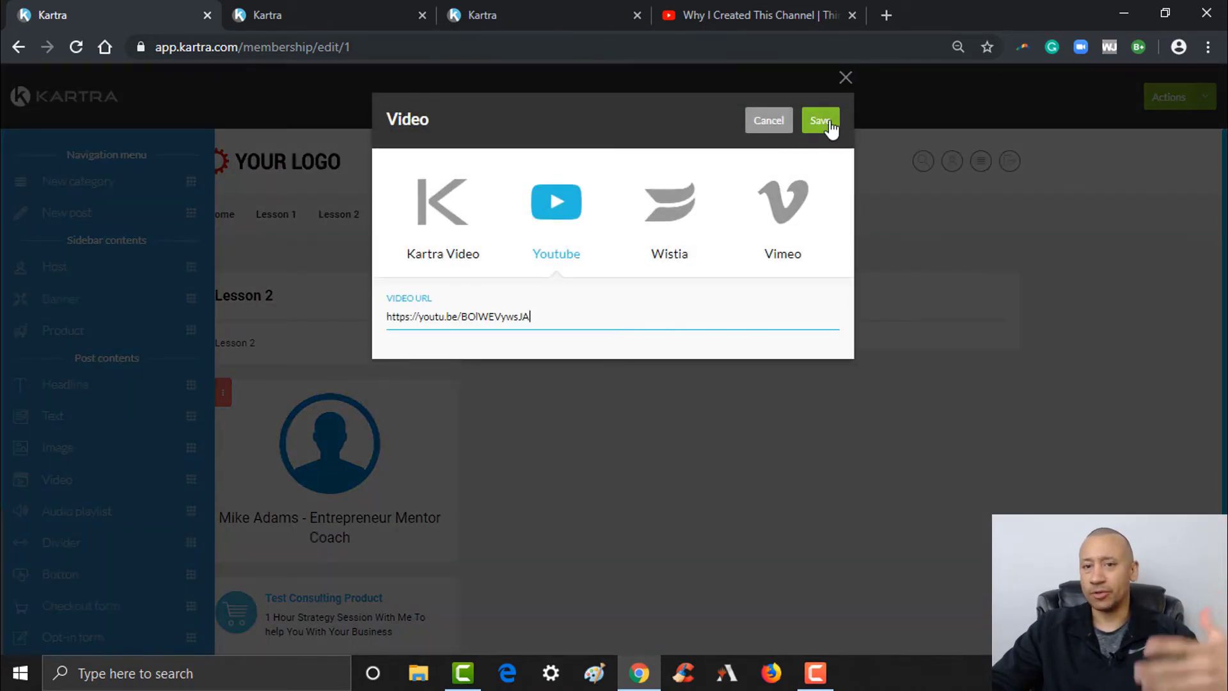
{"action": "left_click", "coordinate": [829, 126]}
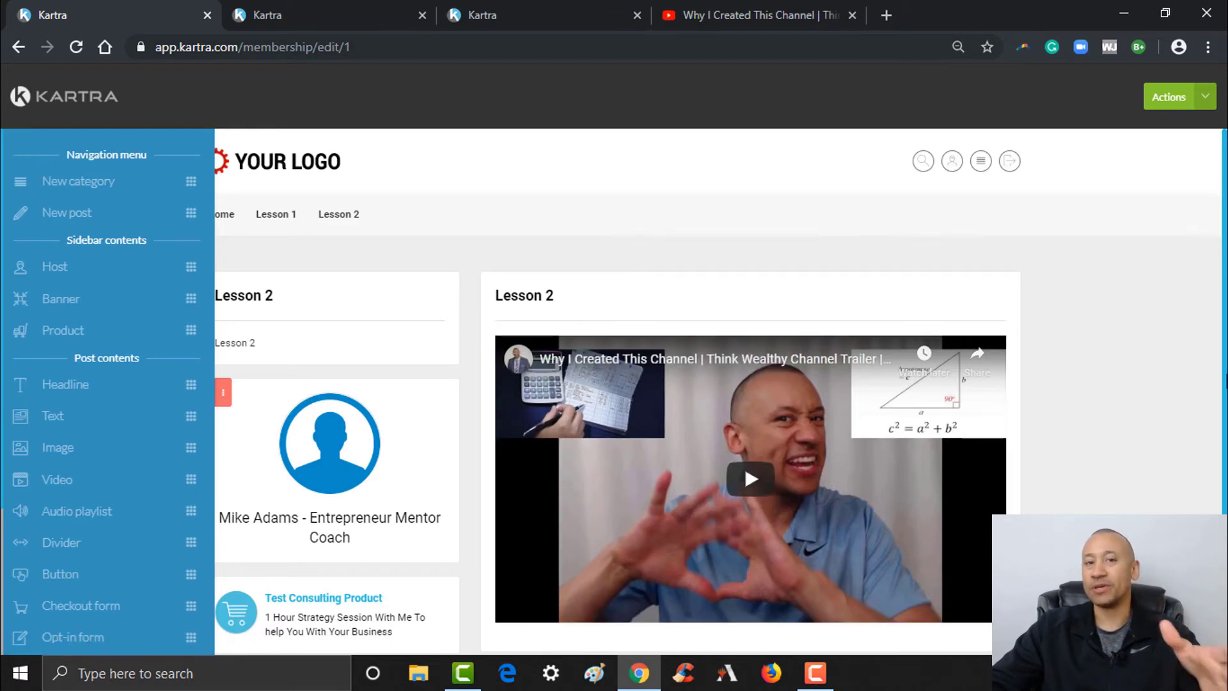
{"action": "scroll", "coordinate": [953, 595], "scroll_direction": "down", "scroll_amount": 1}
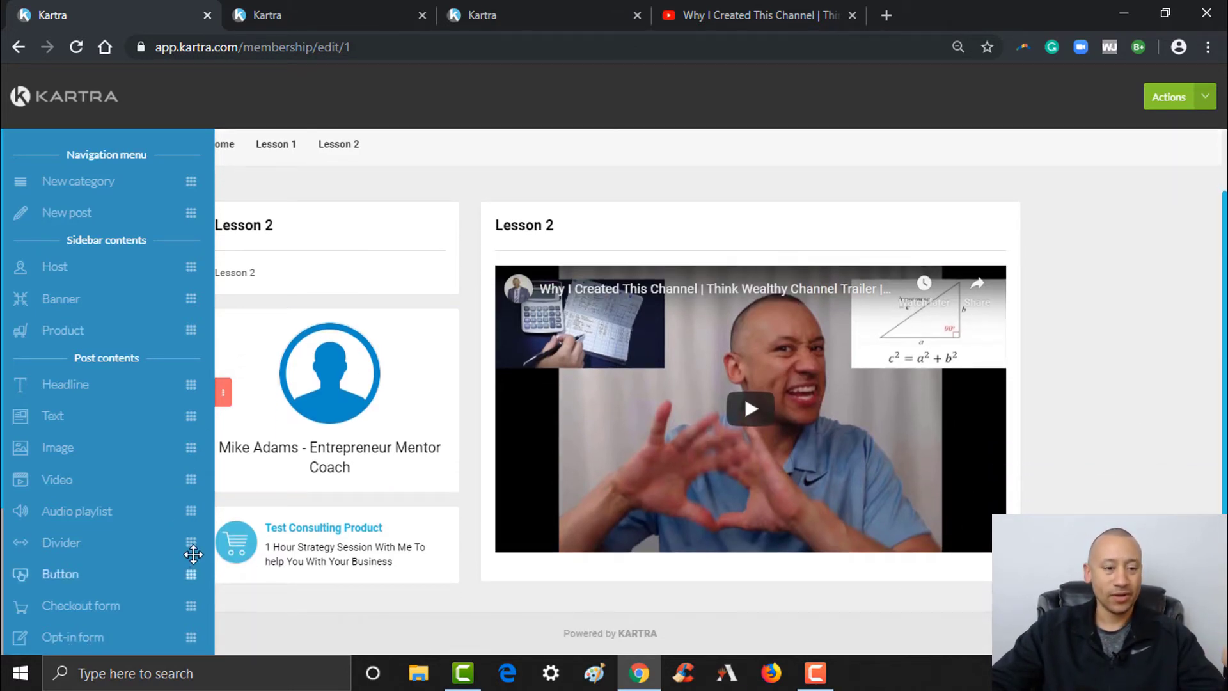
Step: Add a divider and a button labelled 'Down This 2nd Tool Now!' linking to an External URL
{"action": "left_click_drag", "start_coordinate": [191, 542], "coordinate": [784, 550]}
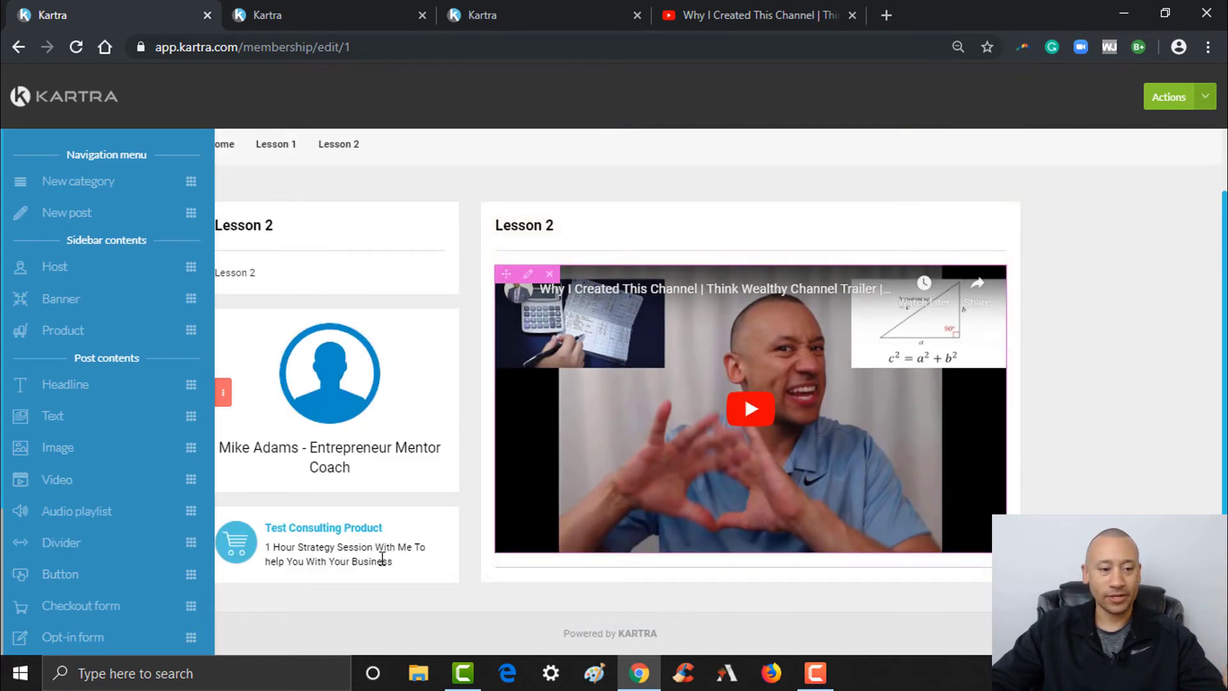
{"action": "left_click_drag", "start_coordinate": [191, 573], "coordinate": [791, 543]}
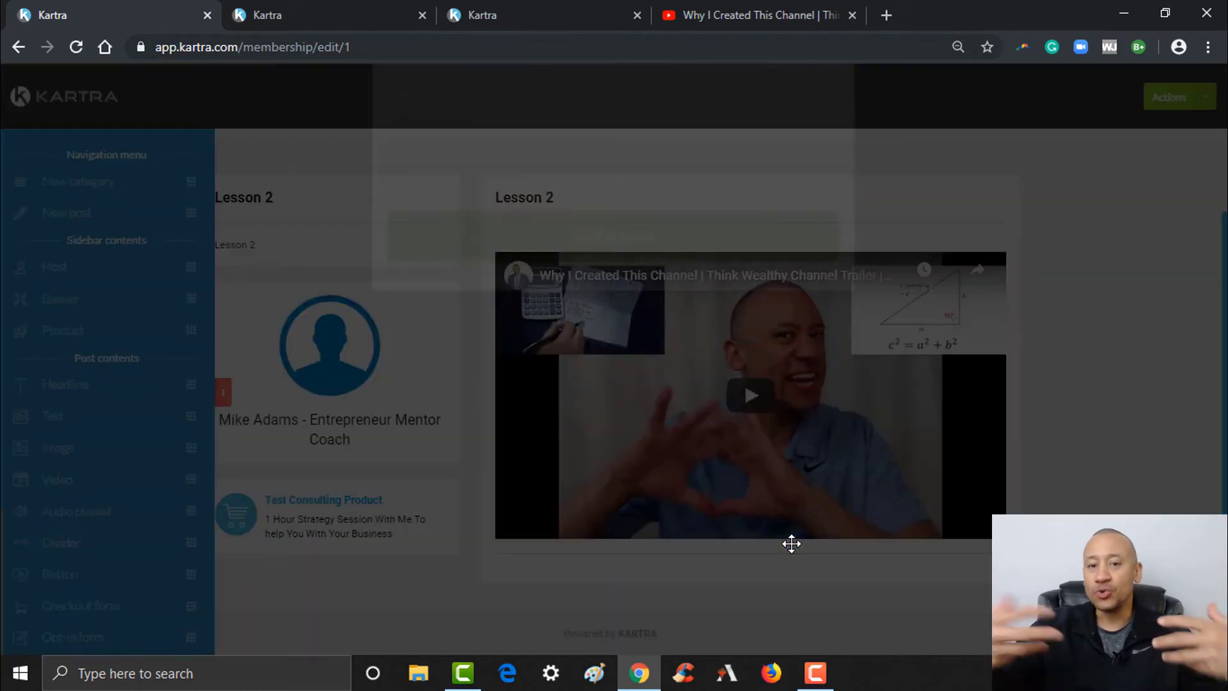
{"action": "left_click", "coordinate": [520, 207]}
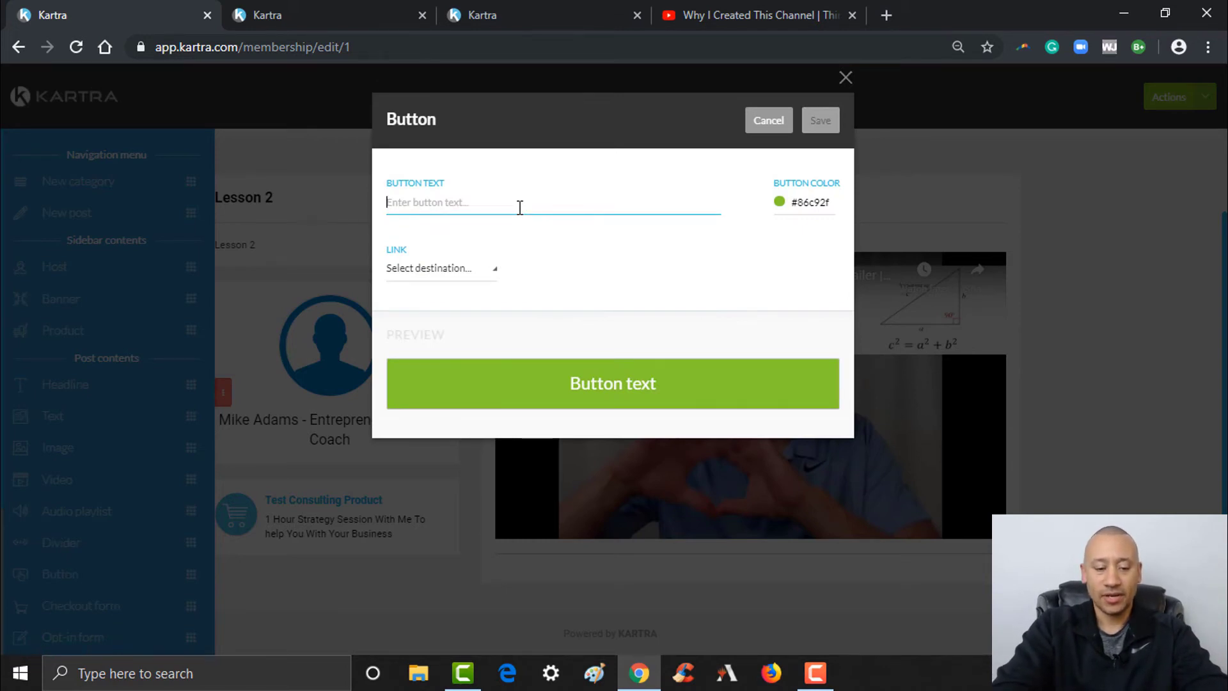
{"action": "type", "text": "Down Thi"}
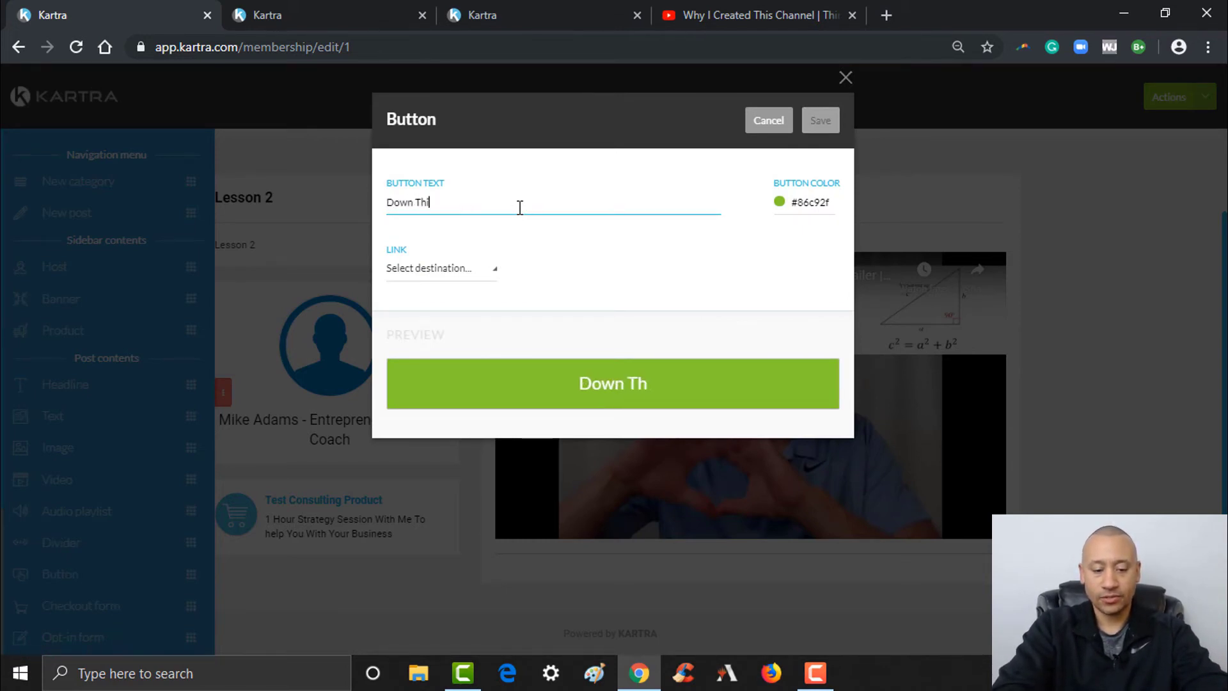
{"action": "type", "text": "s S"}
{"action": "key", "text": "BackSpace"}
{"action": "type", "text": "2nd "}
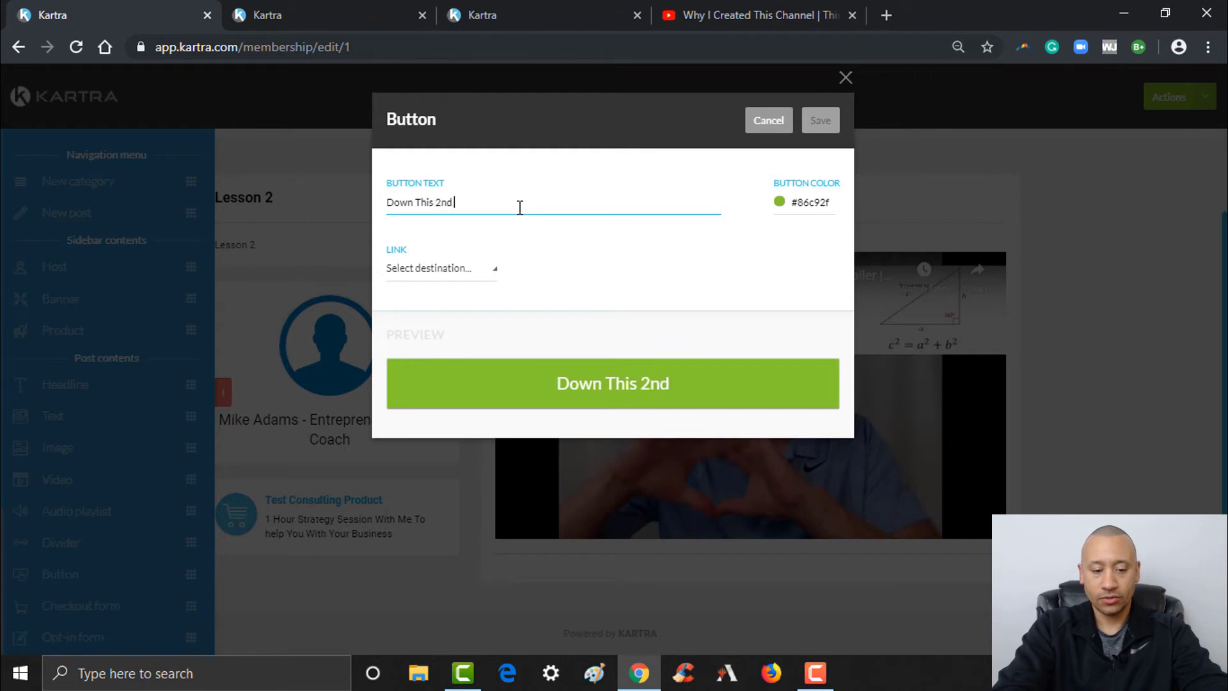
{"action": "type", "text": "Tool Now!"}
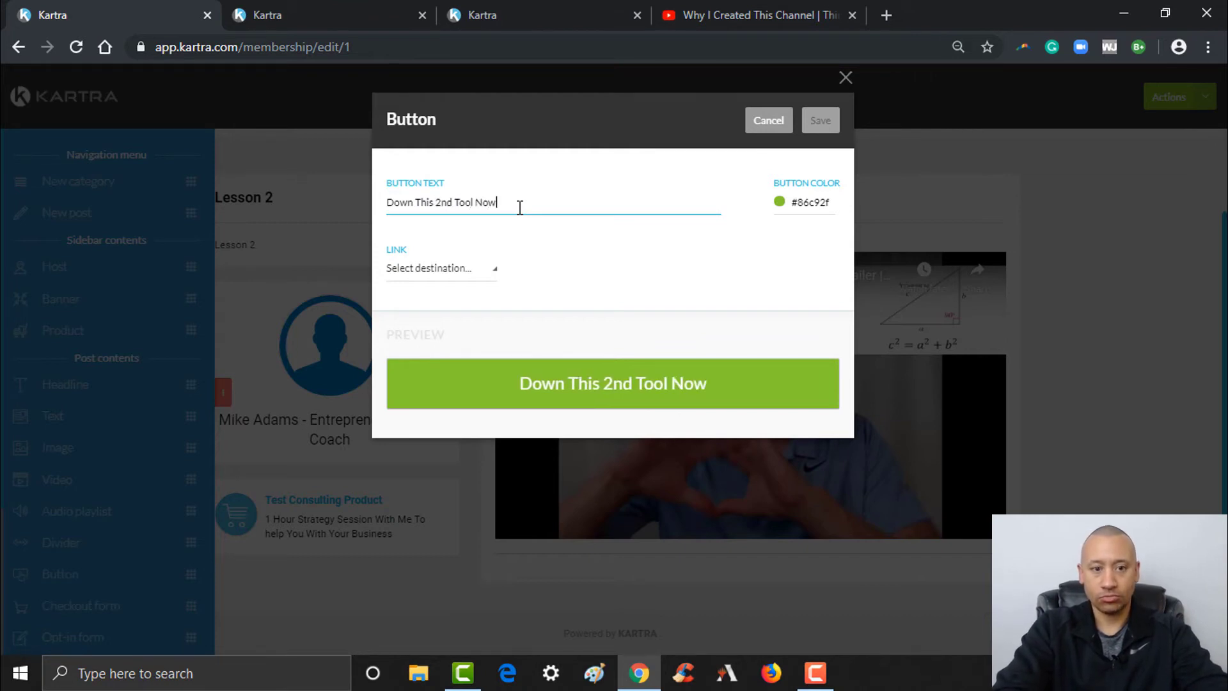
{"action": "left_click", "coordinate": [400, 272]}
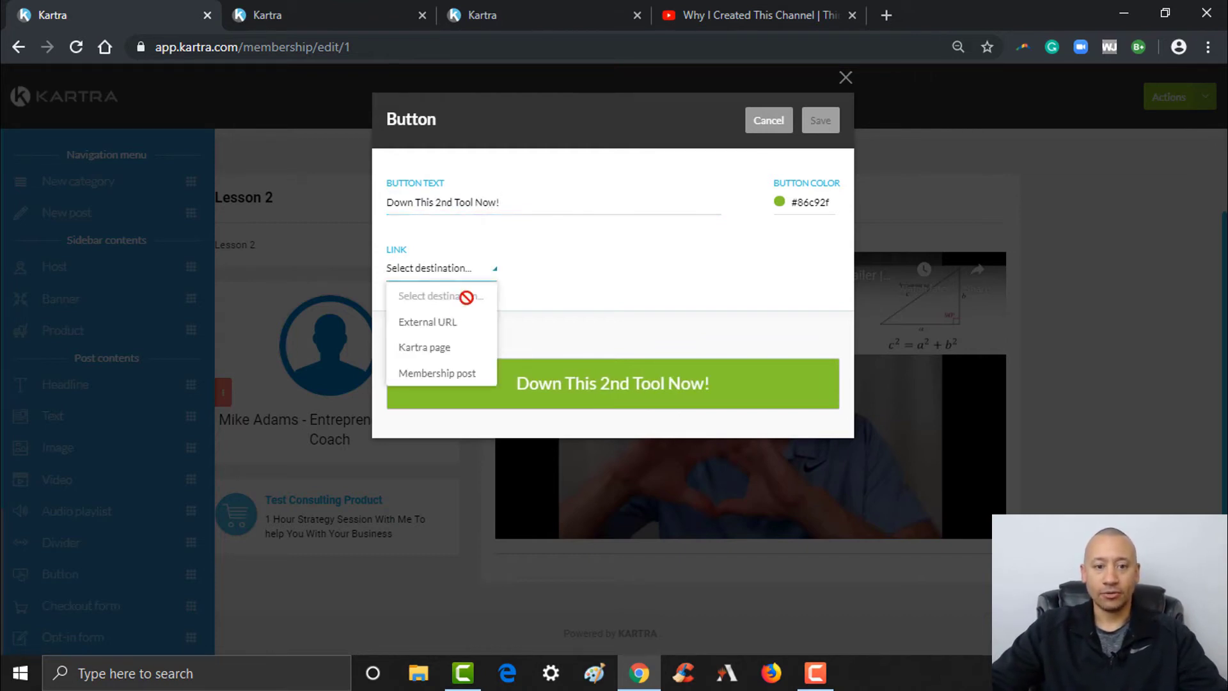
{"action": "left_click", "coordinate": [430, 322]}
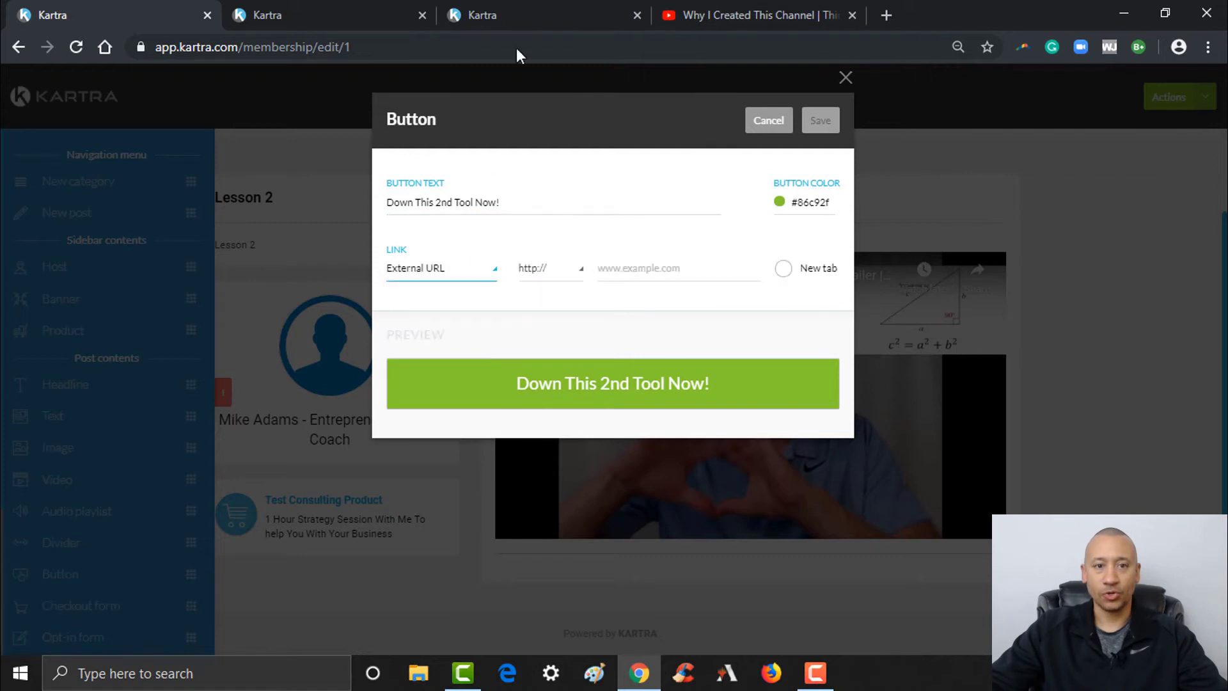
{"action": "left_click", "coordinate": [527, 5]}
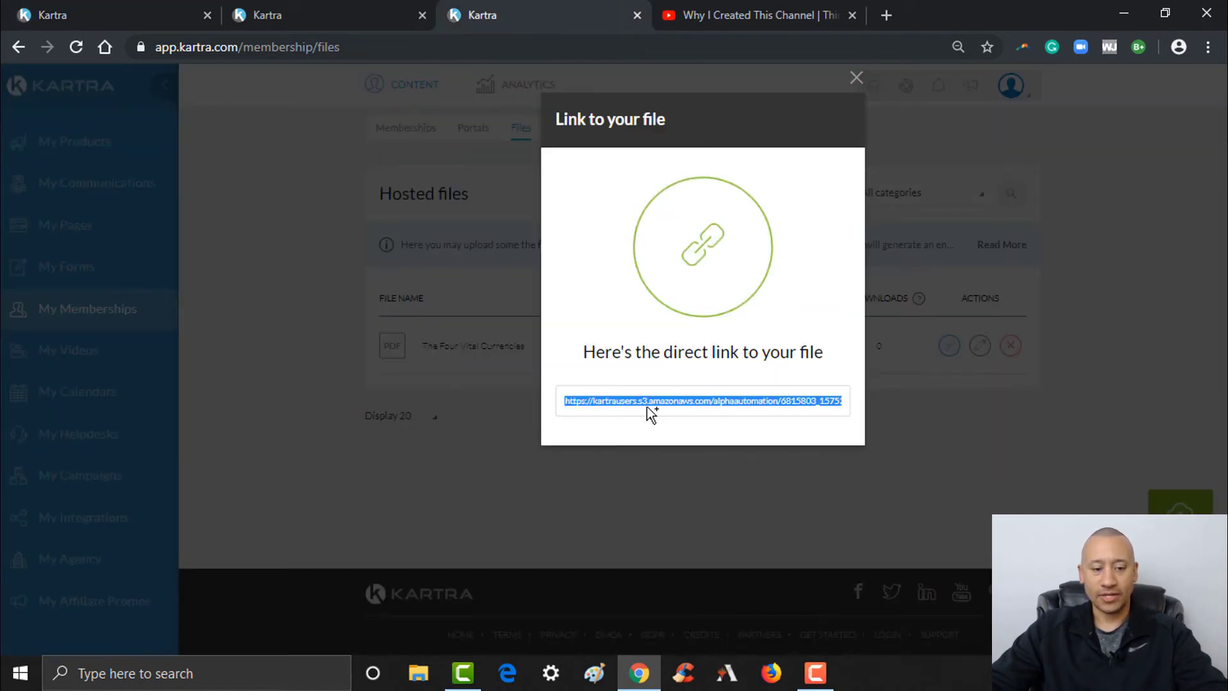
{"action": "left_click", "coordinate": [128, 16]}
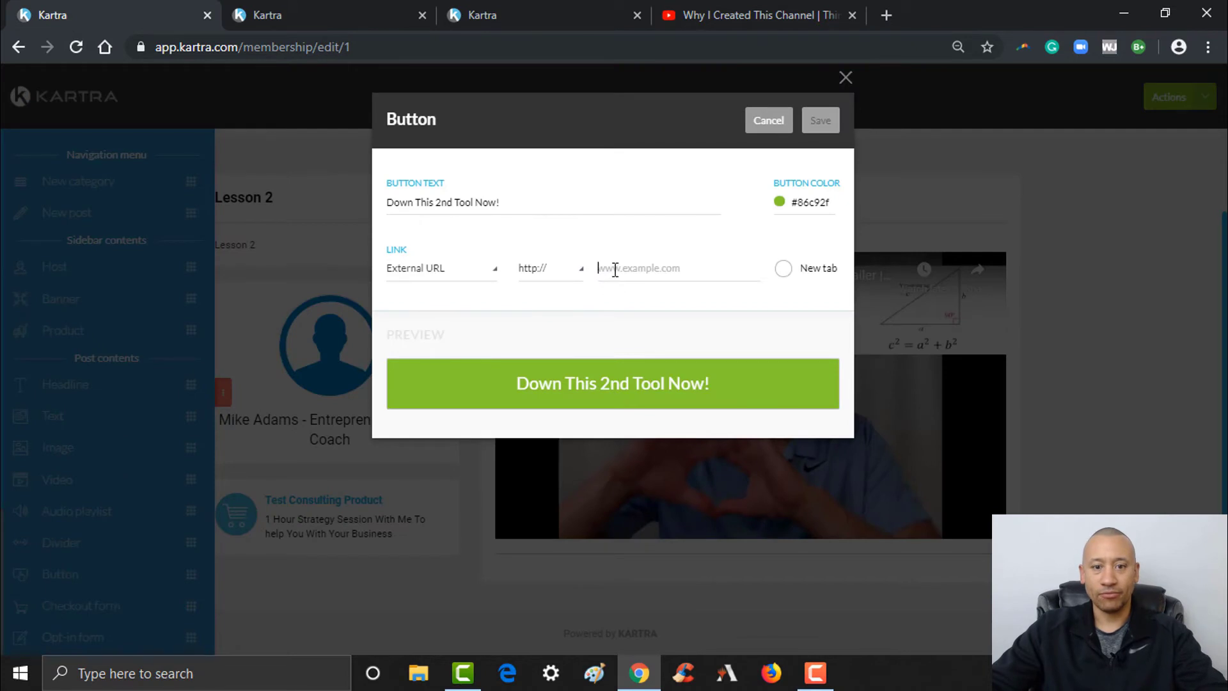
{"action": "key", "text": "ctrl+v"}
{"action": "left_click", "coordinate": [572, 270]}
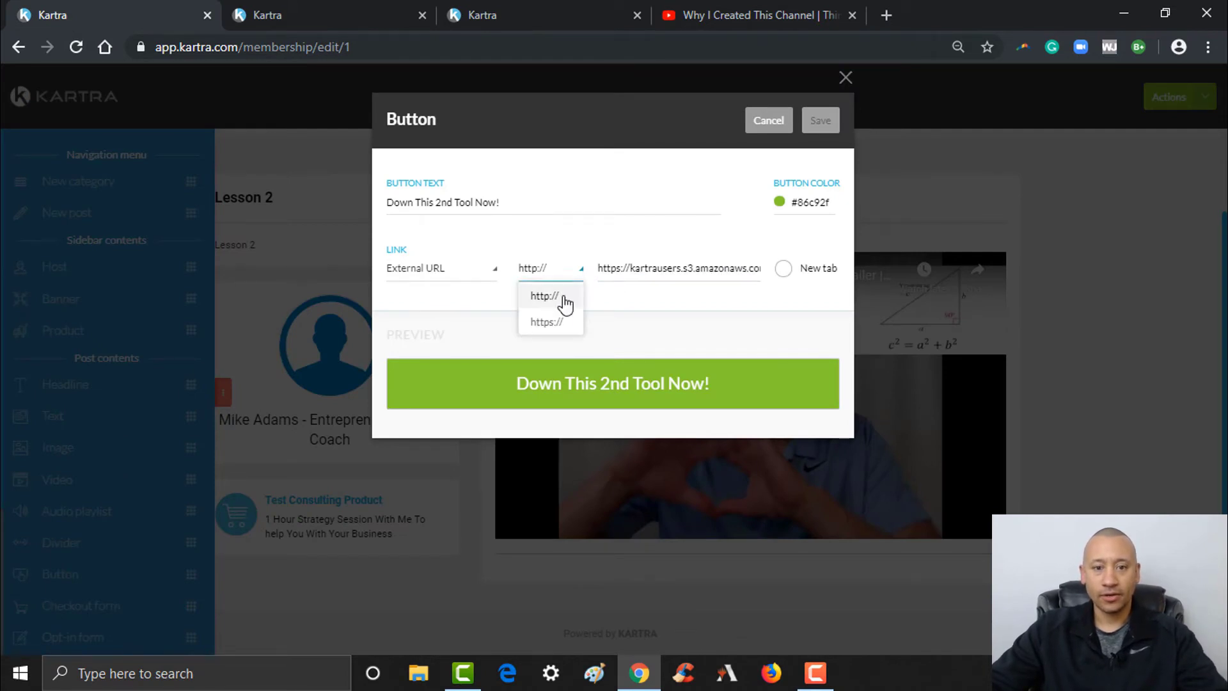
{"action": "left_click", "coordinate": [554, 322]}
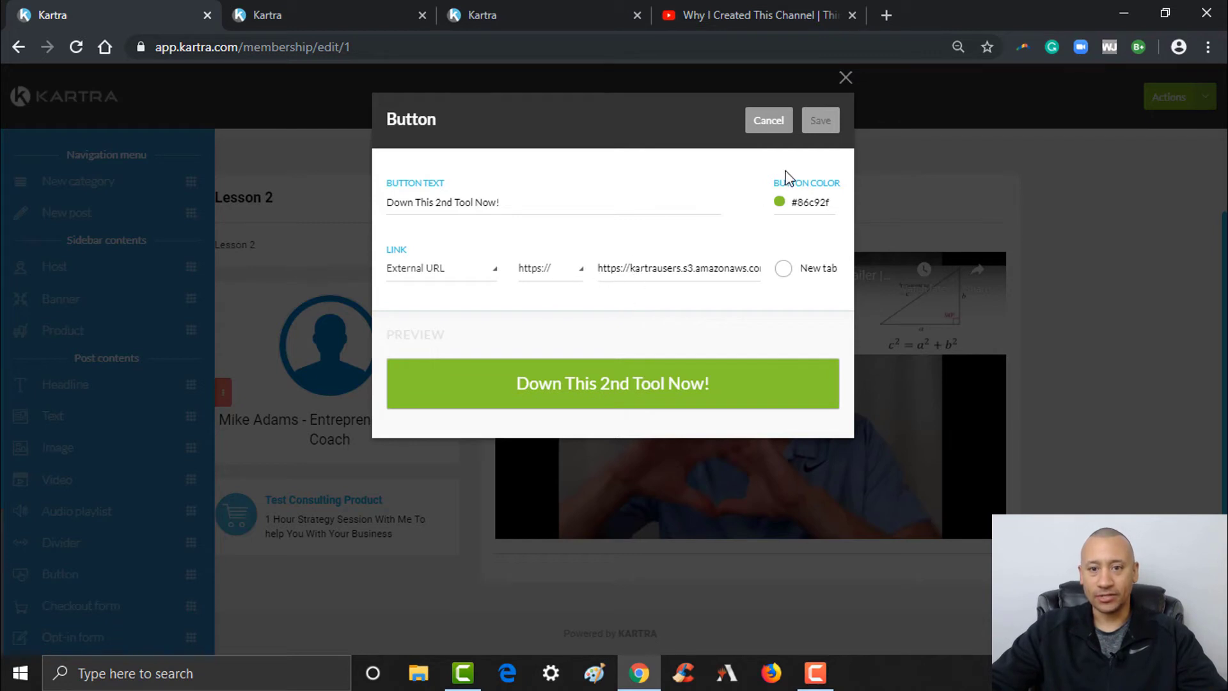
{"action": "left_click_drag", "start_coordinate": [629, 265], "coordinate": [573, 271]}
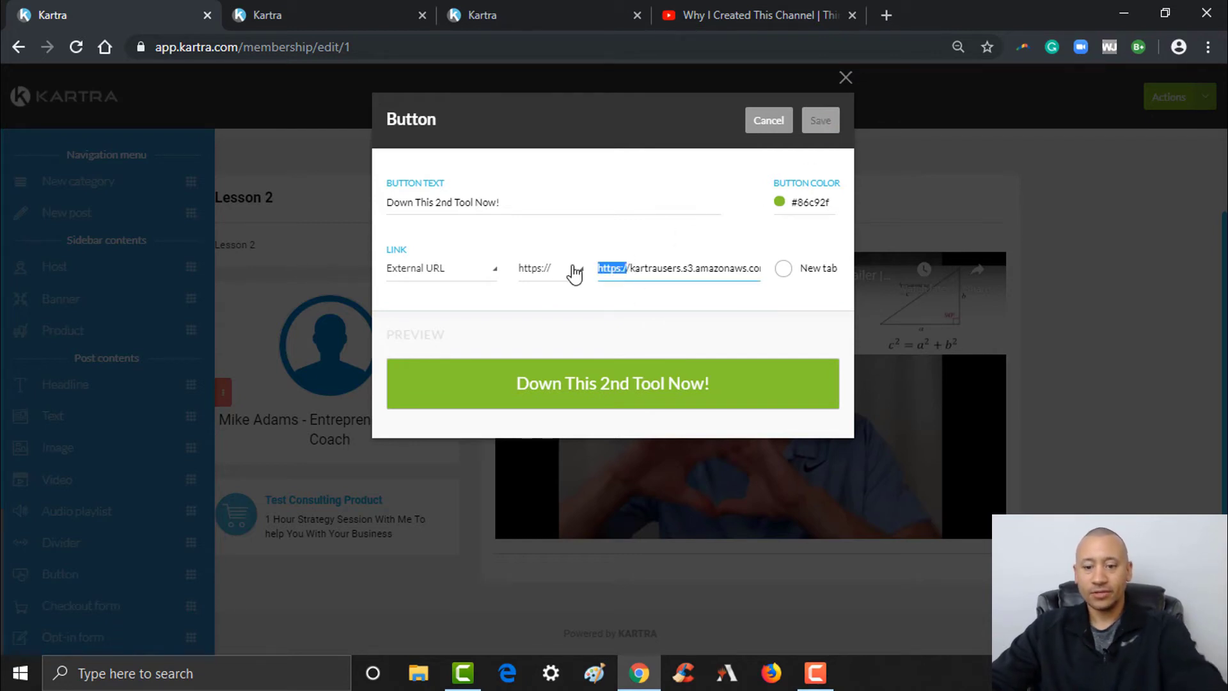
{"action": "key", "text": "BackSpace"}
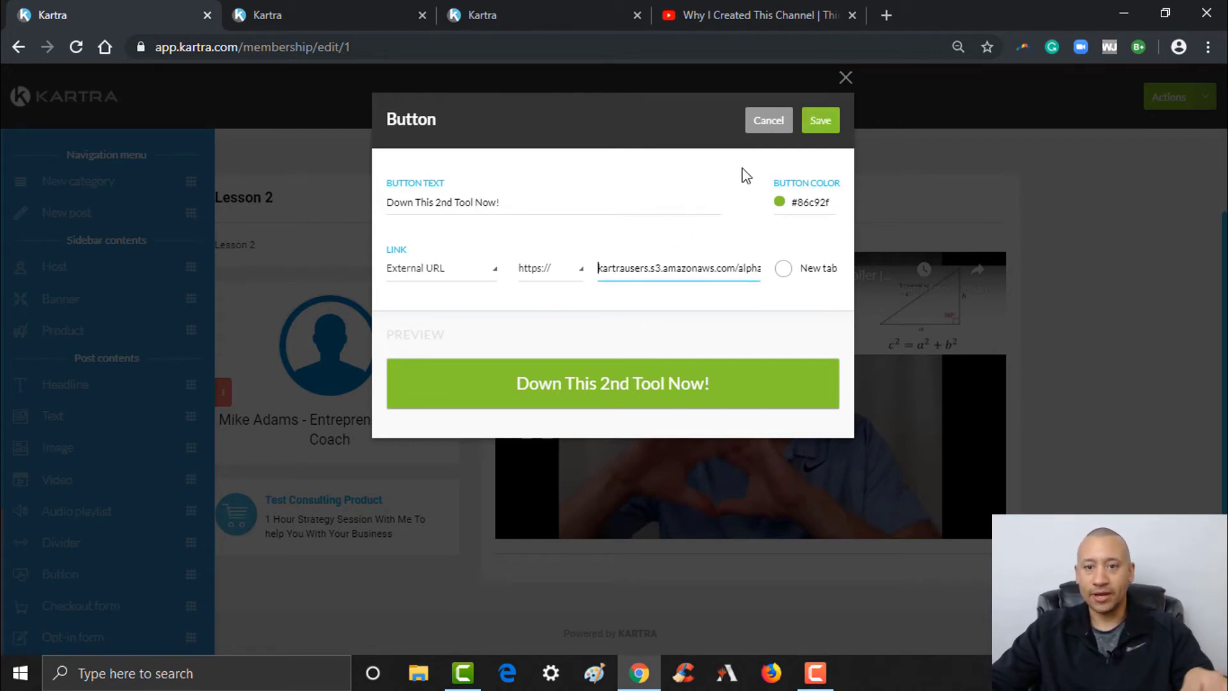
{"action": "left_click", "coordinate": [813, 126]}
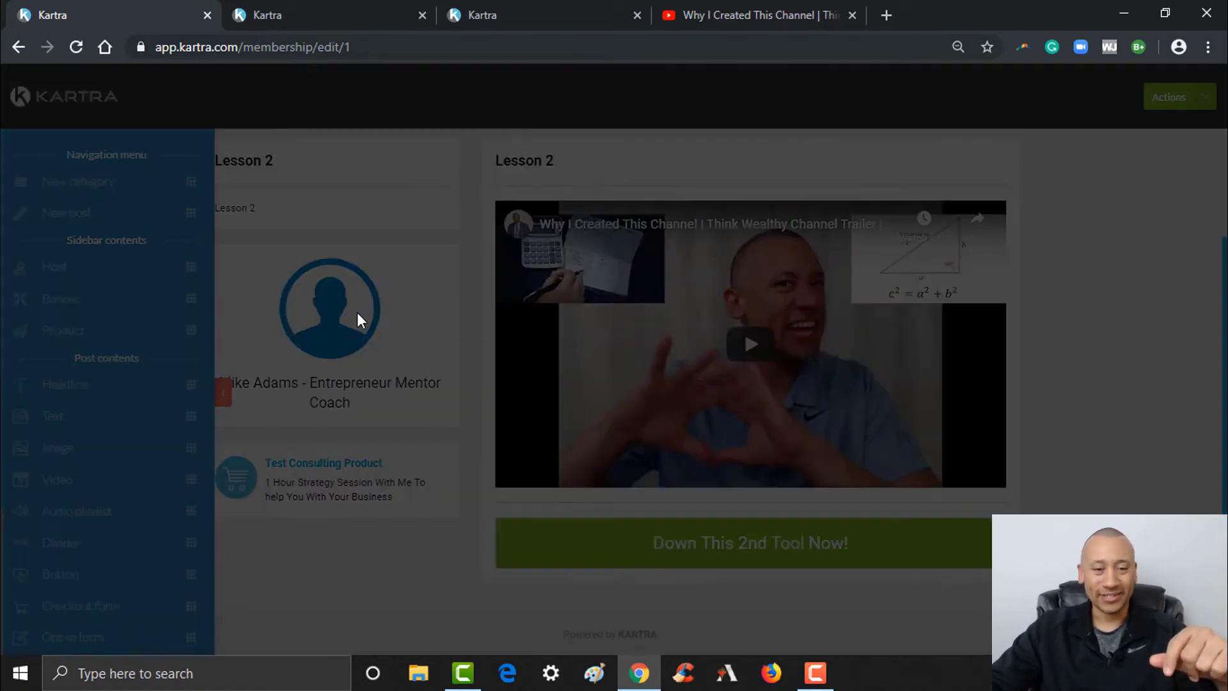
Step: Correct the button label to 'Download This 2nd Tool Now!' and save
{"action": "left_click", "coordinate": [419, 201]}
{"action": "type", "text": "load This 2nd Tool Now!"}
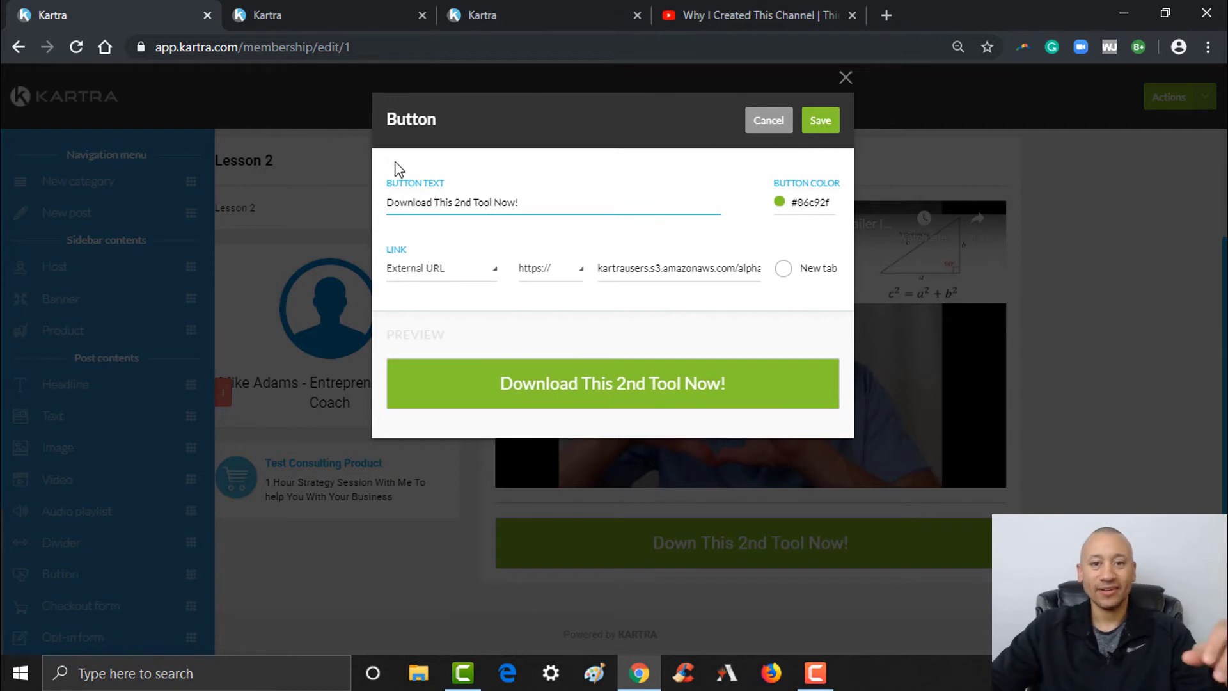
{"action": "left_click", "coordinate": [820, 121]}
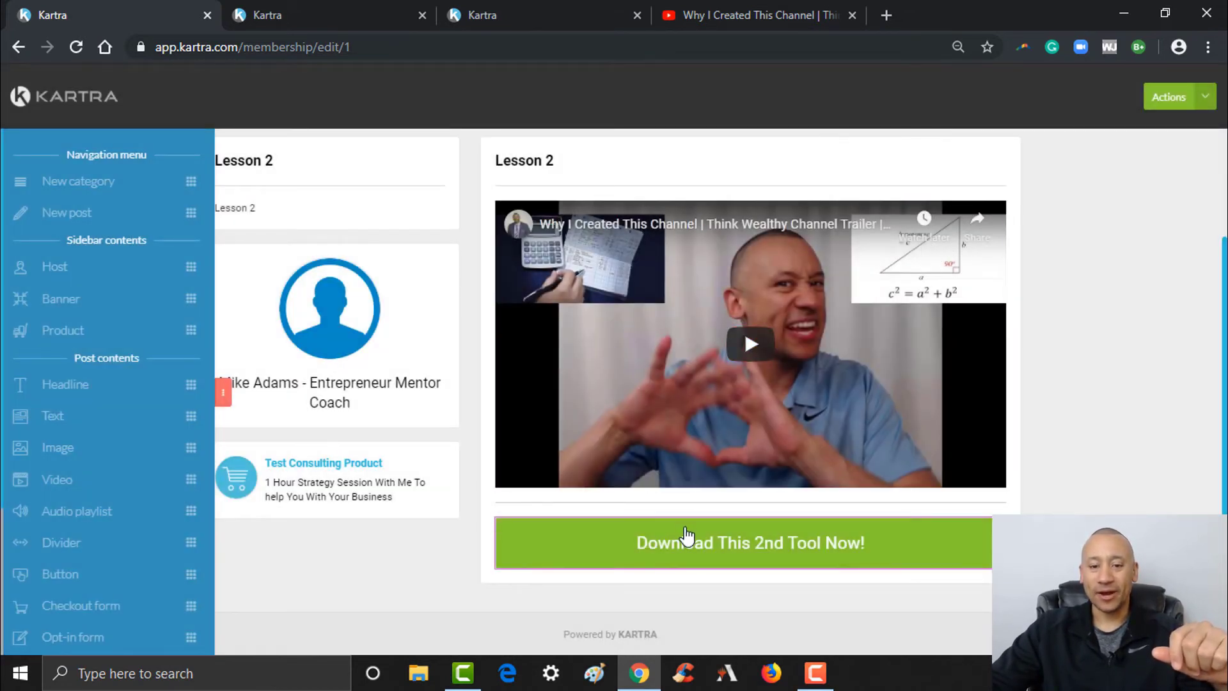
Step: Make the button's file link open in a new tab and save
{"action": "mouse_move", "coordinate": [530, 528]}
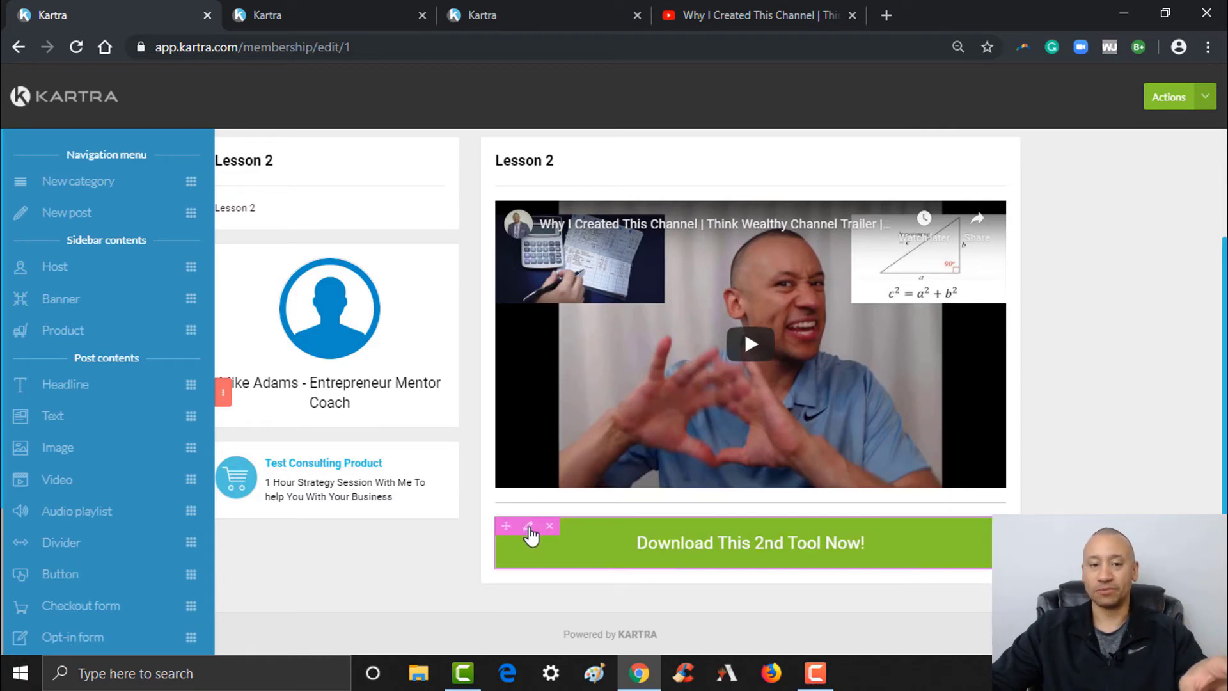
{"action": "left_click", "coordinate": [529, 528]}
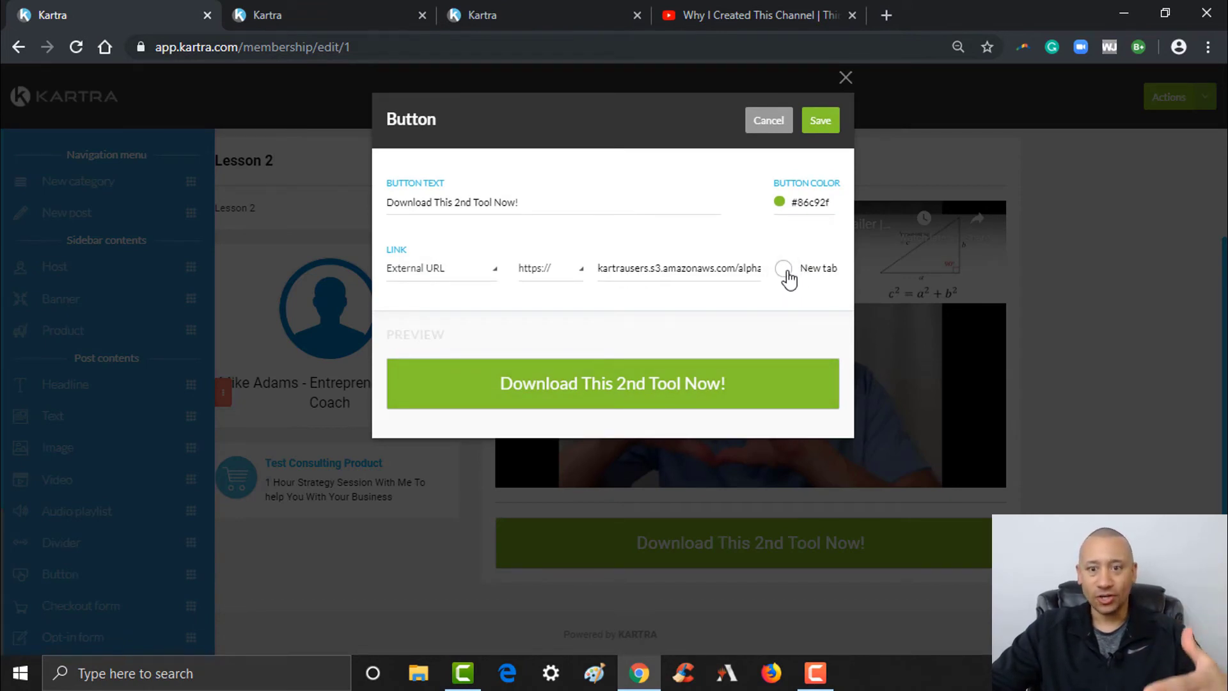
{"action": "left_click", "coordinate": [786, 272]}
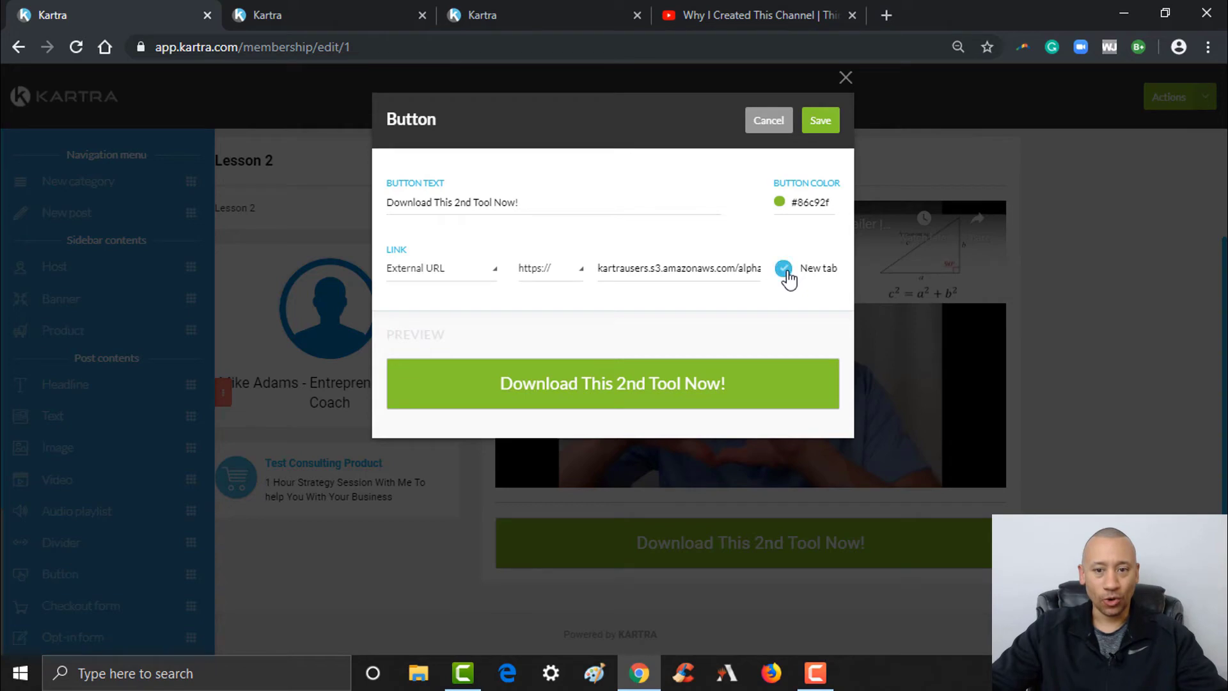
{"action": "left_click", "coordinate": [825, 131]}
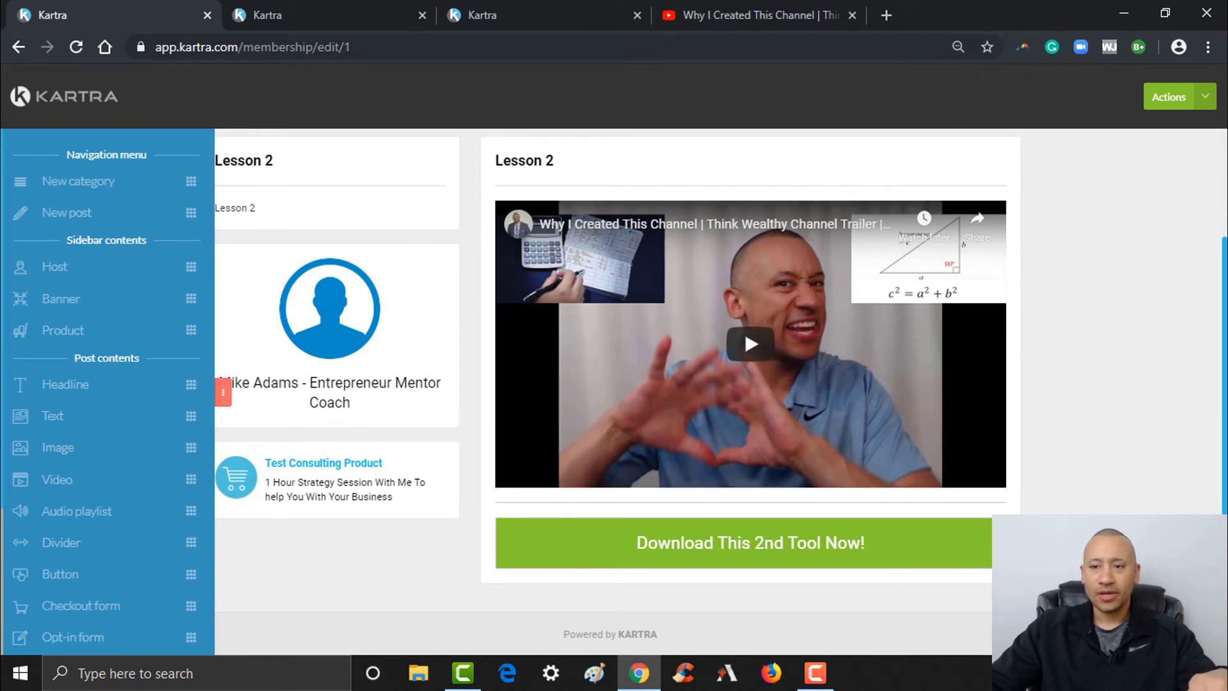
Step: Save the membership's progress on the Lesson 2 post, then choose Save & Exit from Actions
{"action": "scroll", "coordinate": [704, 358], "scroll_direction": "up", "scroll_amount": 3}
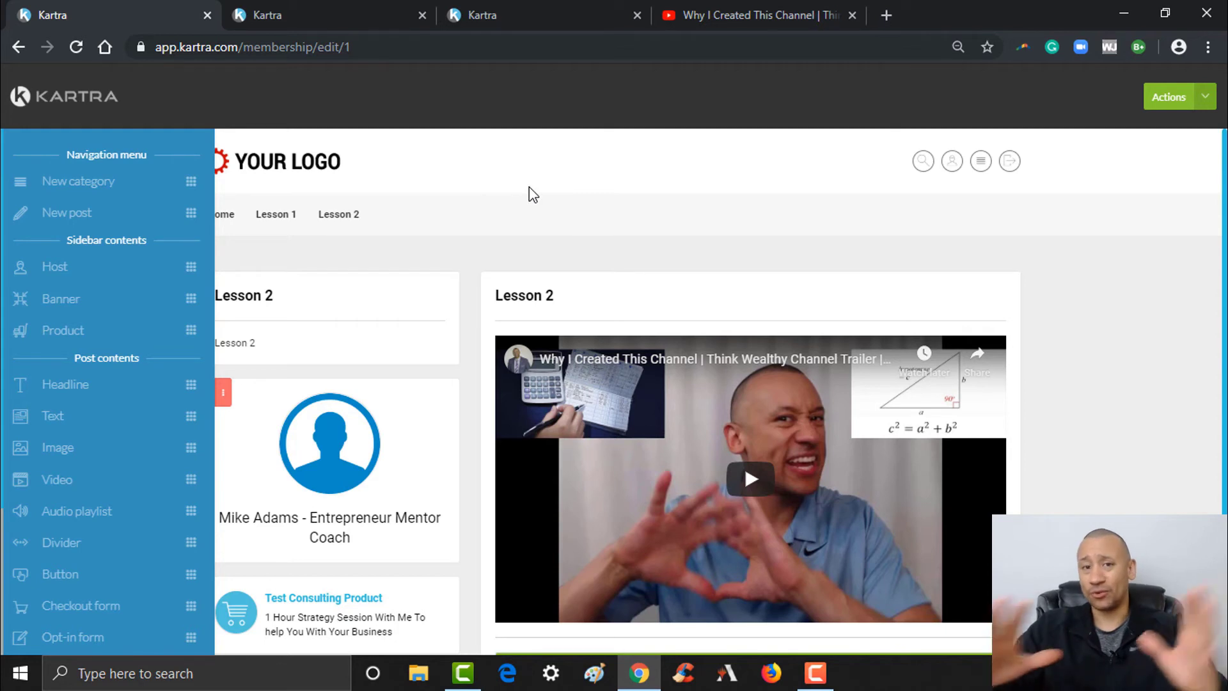
{"action": "scroll", "coordinate": [720, 455], "scroll_direction": "down", "scroll_amount": 2}
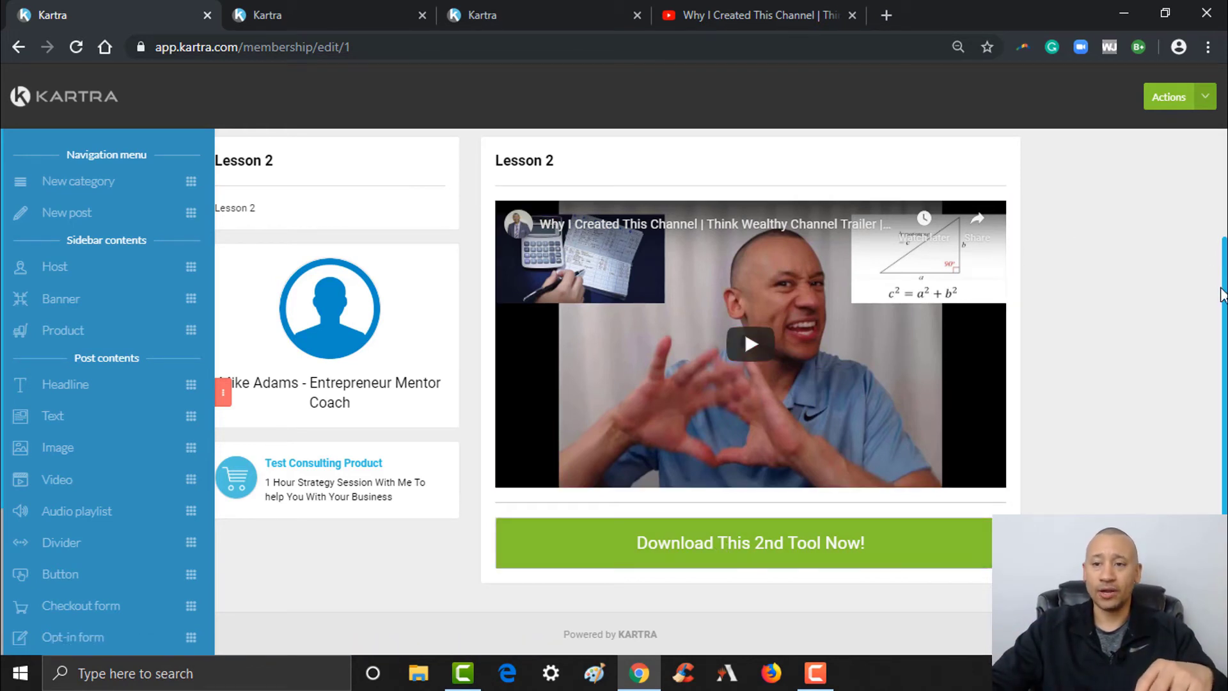
{"action": "scroll", "coordinate": [1225, 210], "scroll_direction": "up", "scroll_amount": 2}
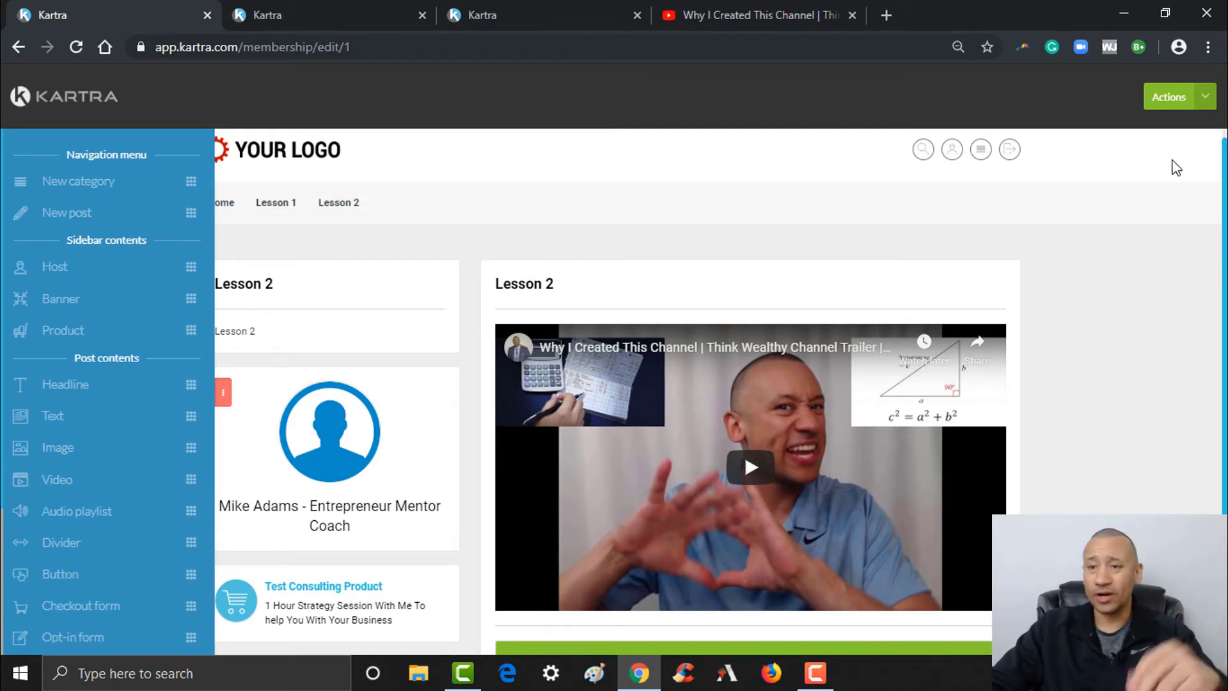
{"action": "left_click", "coordinate": [1207, 101]}
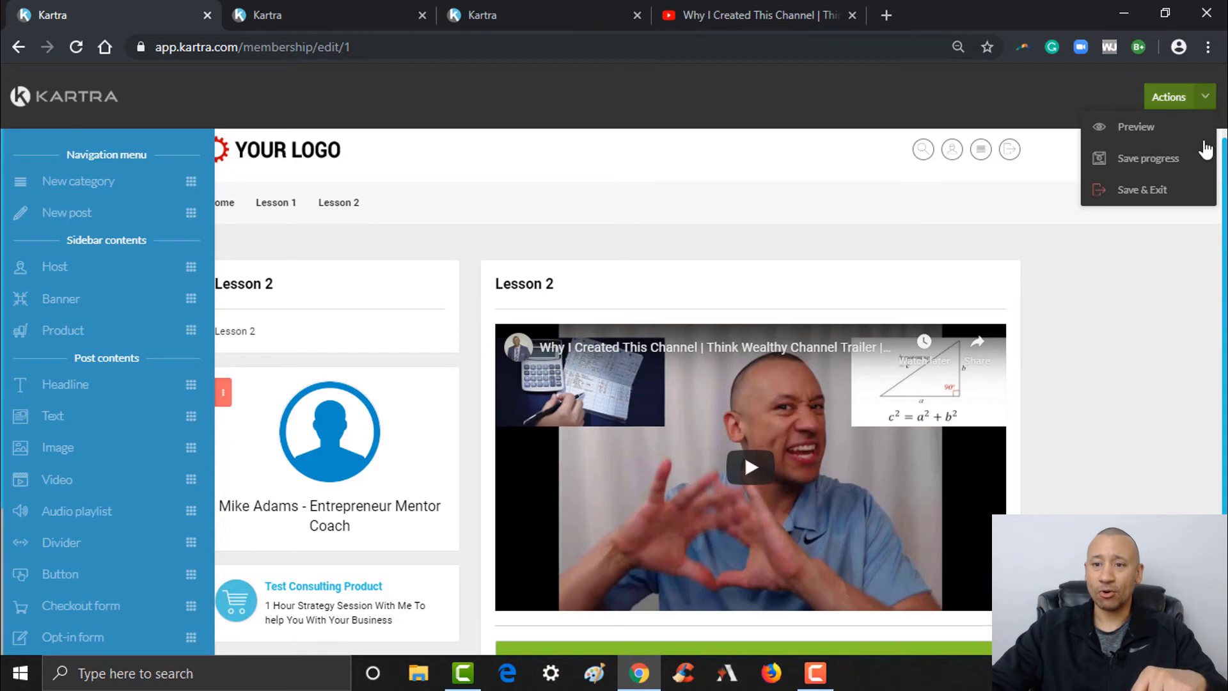
{"action": "left_click", "coordinate": [1159, 160]}
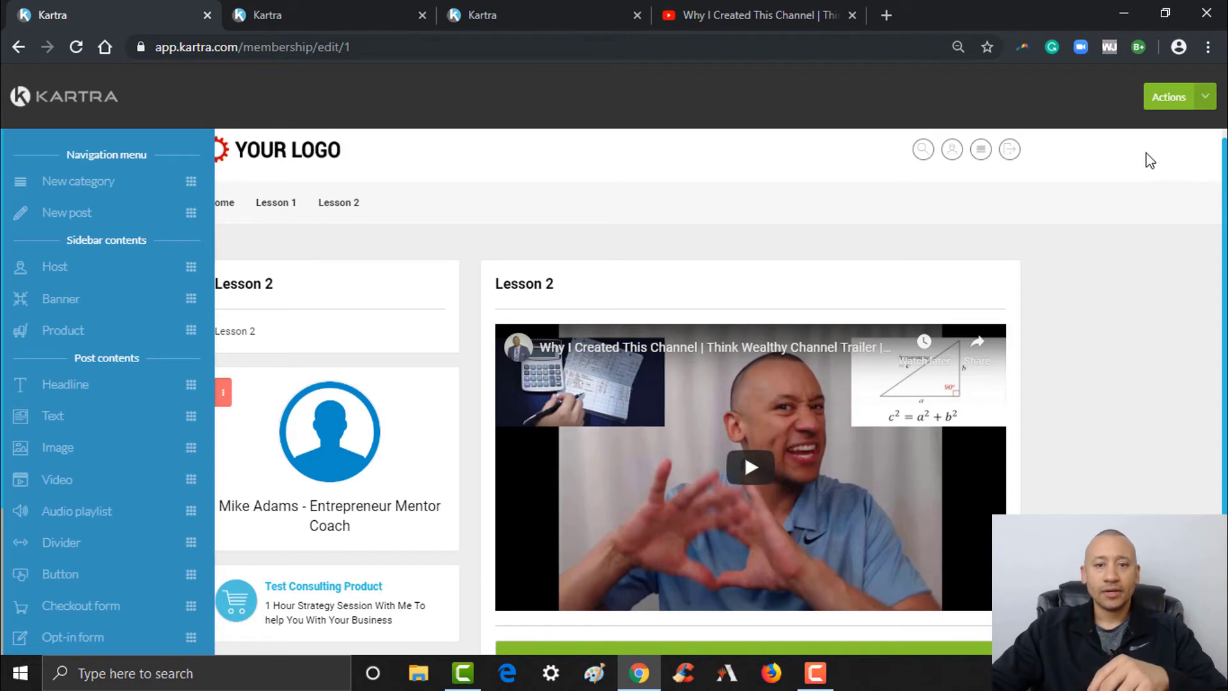
{"action": "left_click", "coordinate": [1203, 100]}
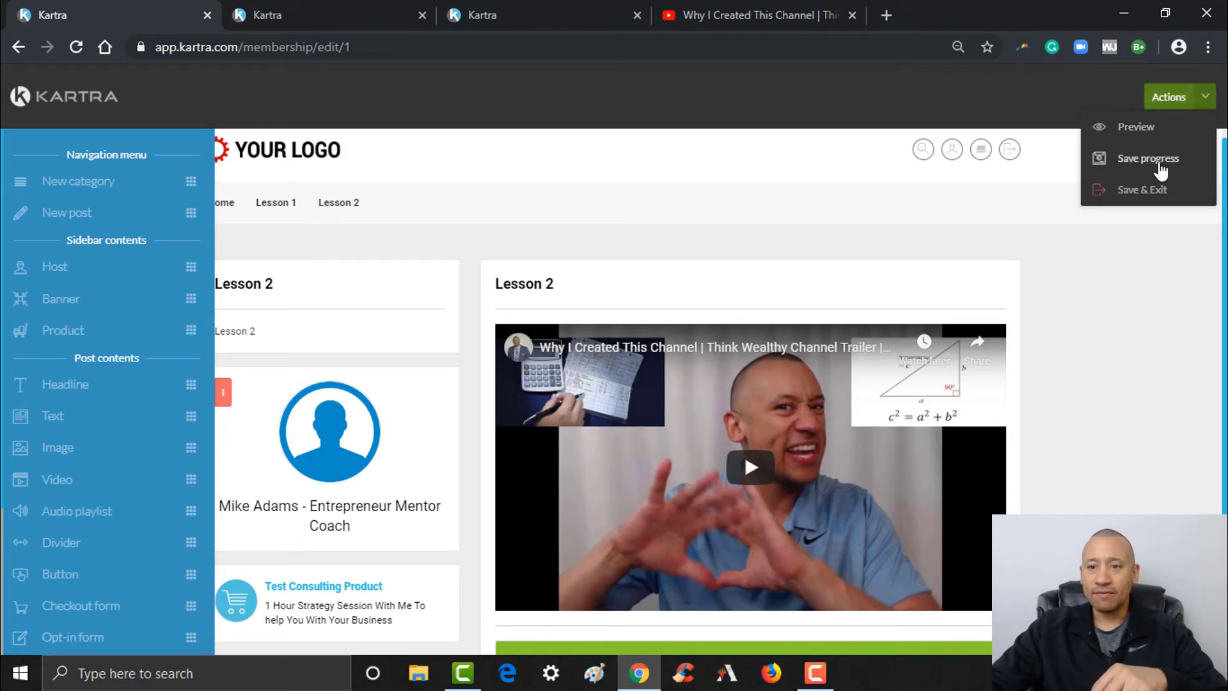
{"action": "left_click", "coordinate": [1146, 190]}
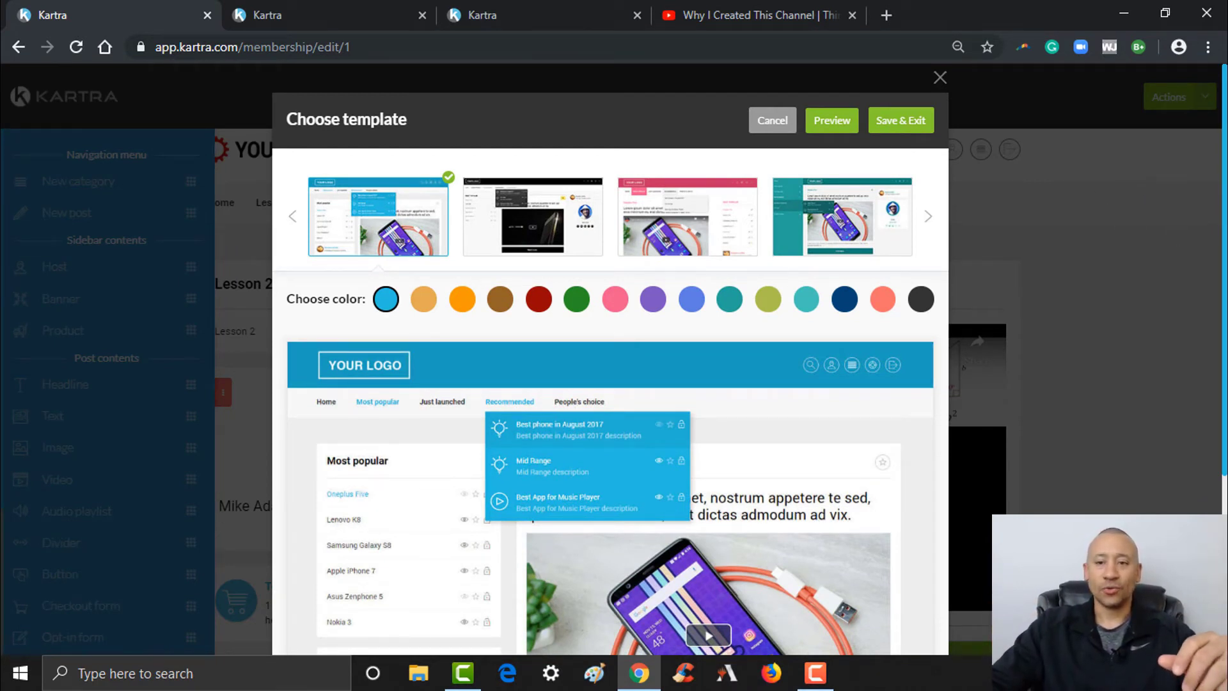
Step: Preview the dark and pink-headed portal templates and browse more in the carousel
{"action": "scroll", "coordinate": [1223, 383], "scroll_direction": "down", "scroll_amount": 3}
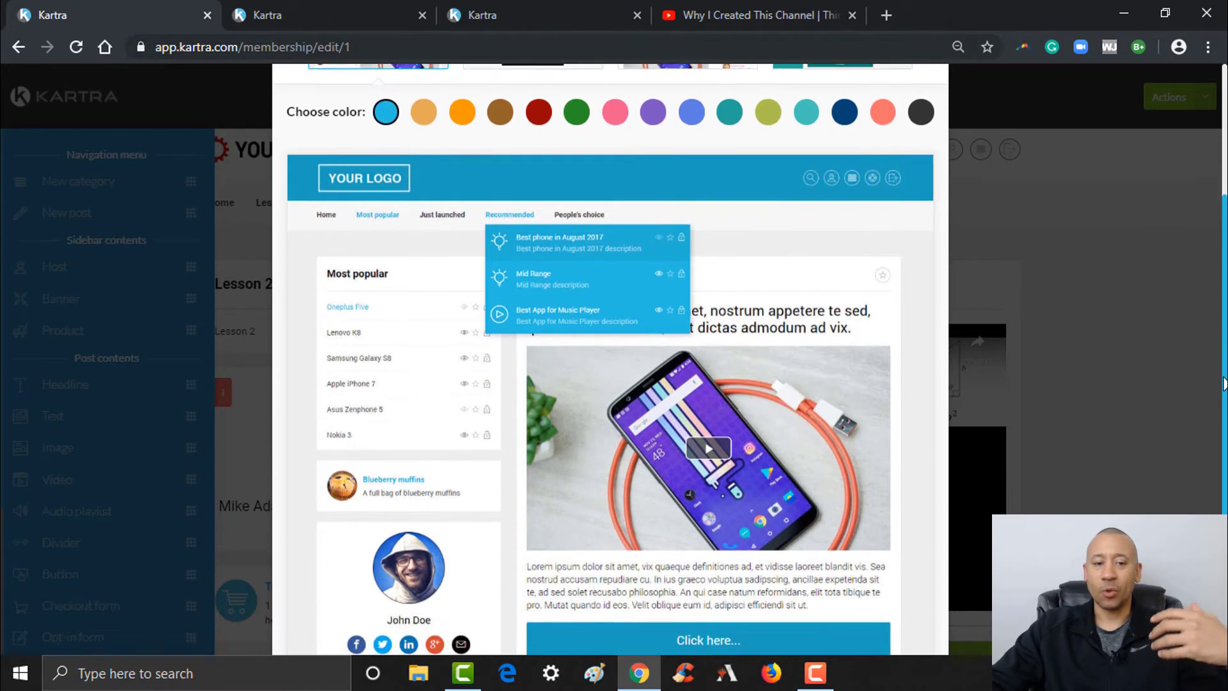
{"action": "left_click_drag", "start_coordinate": [1222, 383], "coordinate": [1223, 398]}
{"action": "scroll", "coordinate": [1223, 398], "scroll_direction": "up", "scroll_amount": 4}
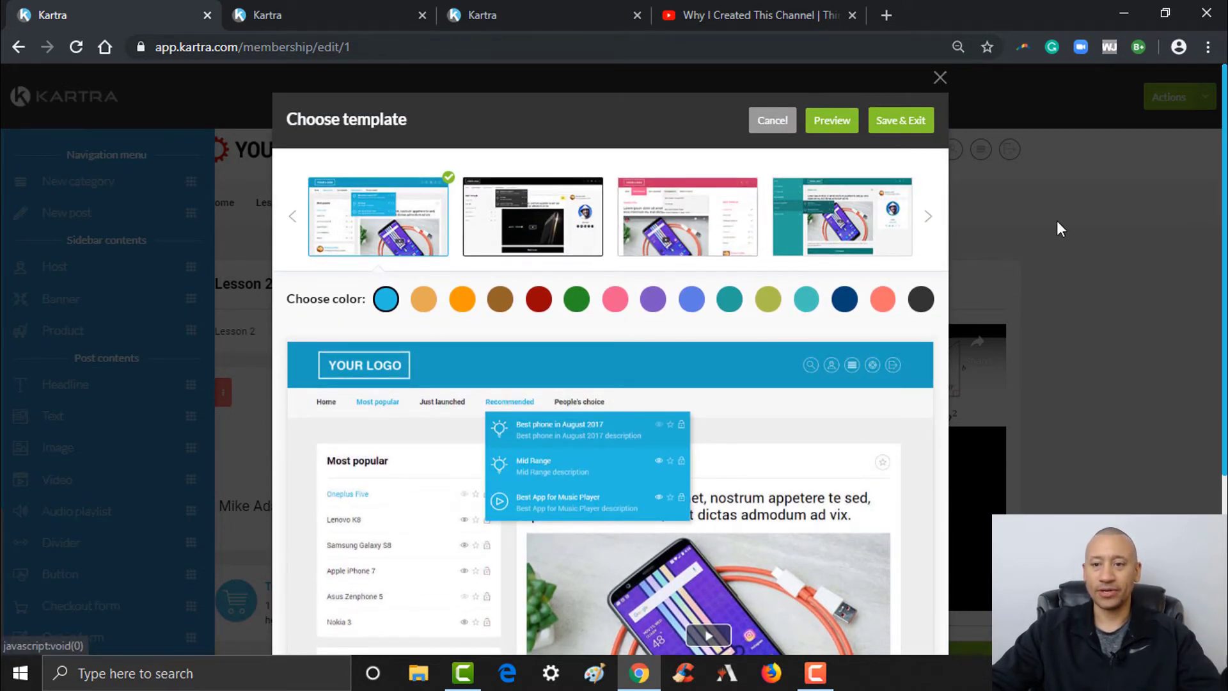
{"action": "scroll", "coordinate": [1225, 228], "scroll_direction": "down", "scroll_amount": 3}
{"action": "scroll", "coordinate": [904, 177], "scroll_direction": "up", "scroll_amount": 3}
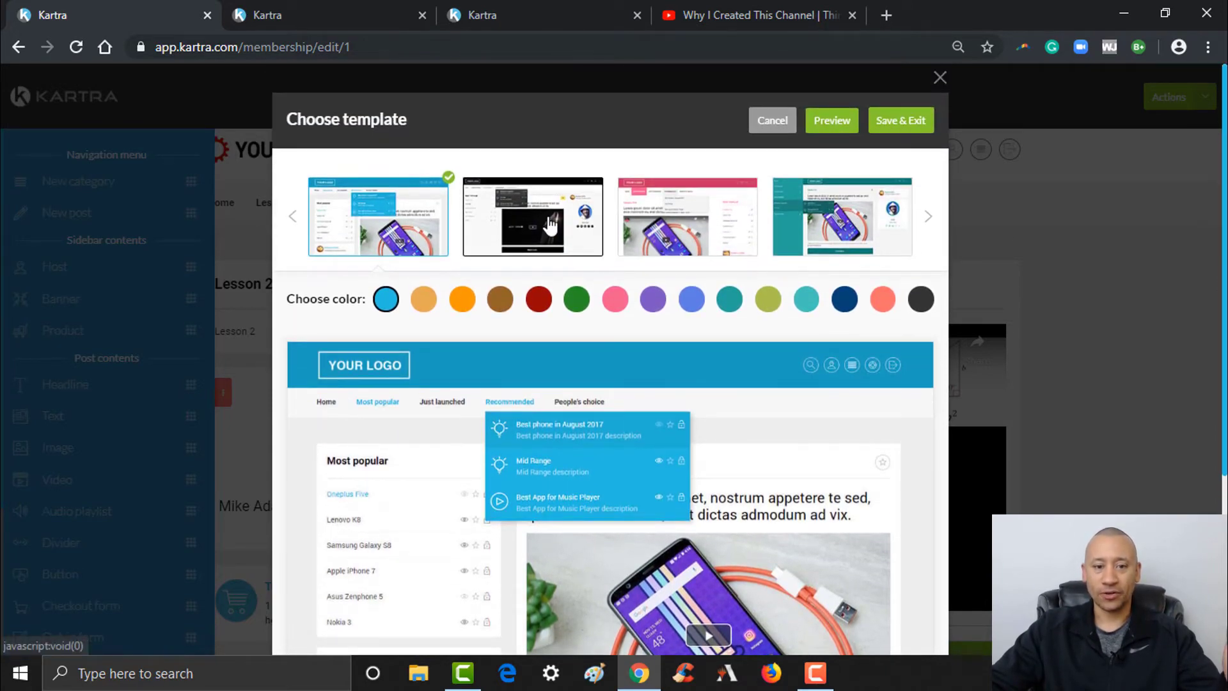
{"action": "left_click", "coordinate": [547, 224]}
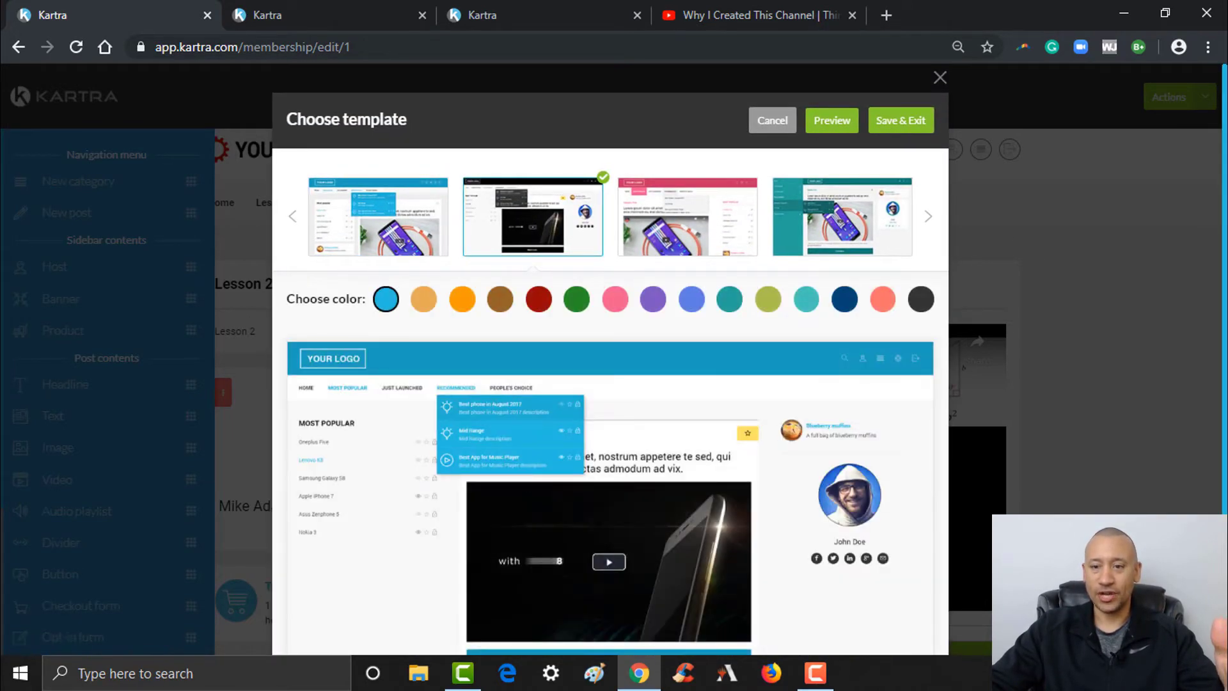
{"action": "scroll", "coordinate": [885, 504], "scroll_direction": "down", "scroll_amount": 1}
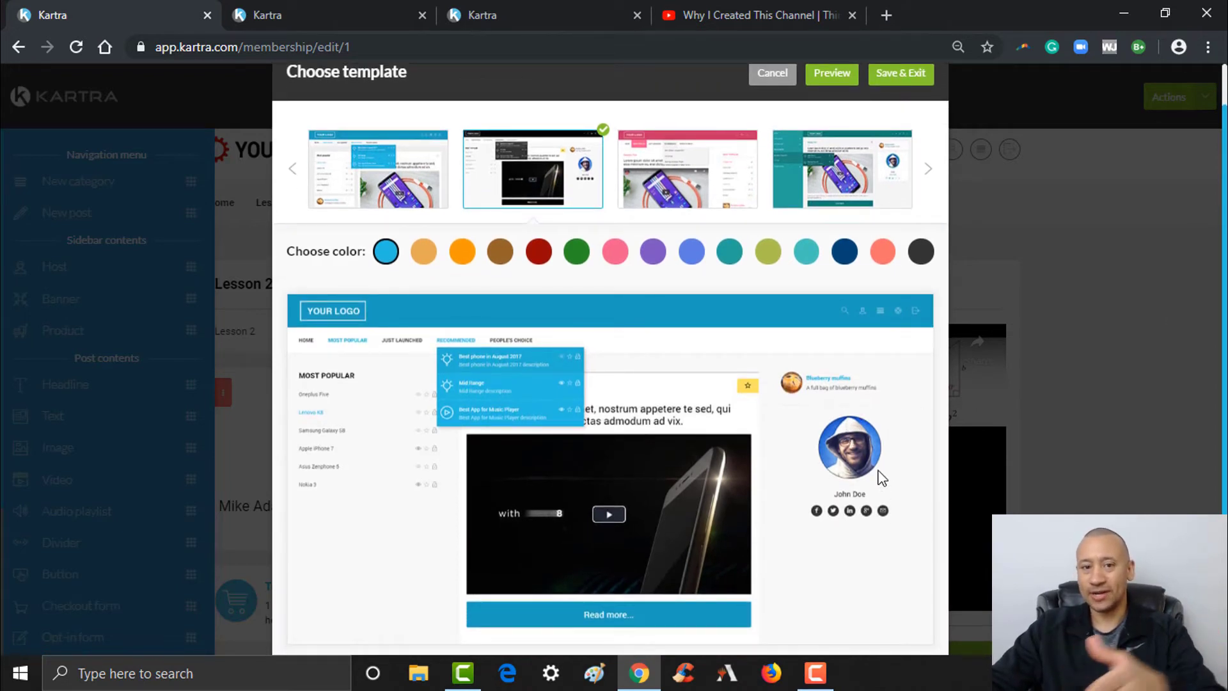
{"action": "left_click", "coordinate": [712, 184]}
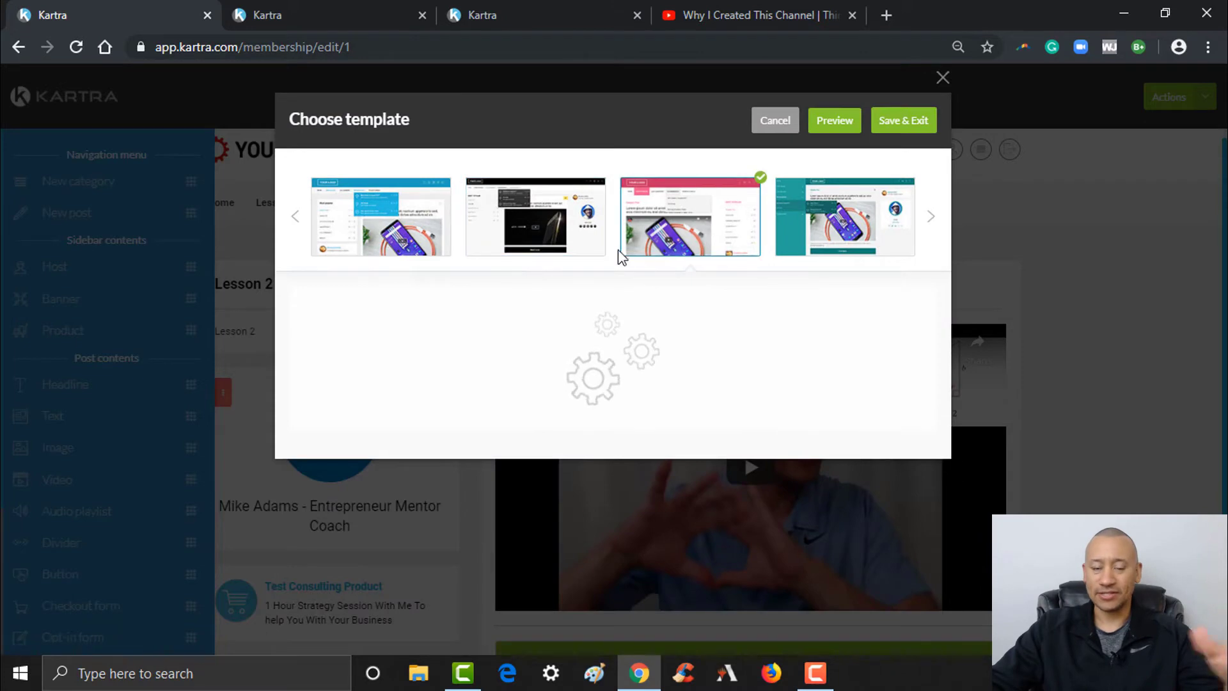
{"action": "scroll", "coordinate": [1018, 380], "scroll_direction": "down", "scroll_amount": 1}
{"action": "scroll", "coordinate": [610, 384], "scroll_direction": "down", "scroll_amount": 3}
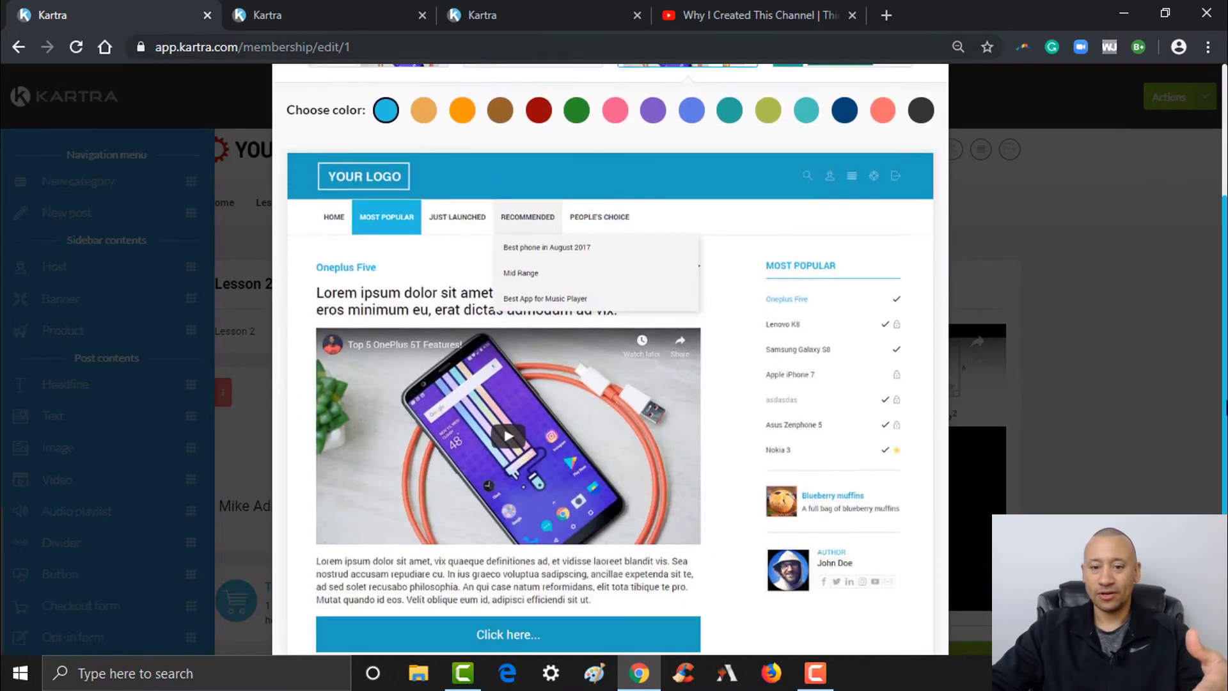
{"action": "scroll", "coordinate": [610, 384], "scroll_direction": "up", "scroll_amount": 4}
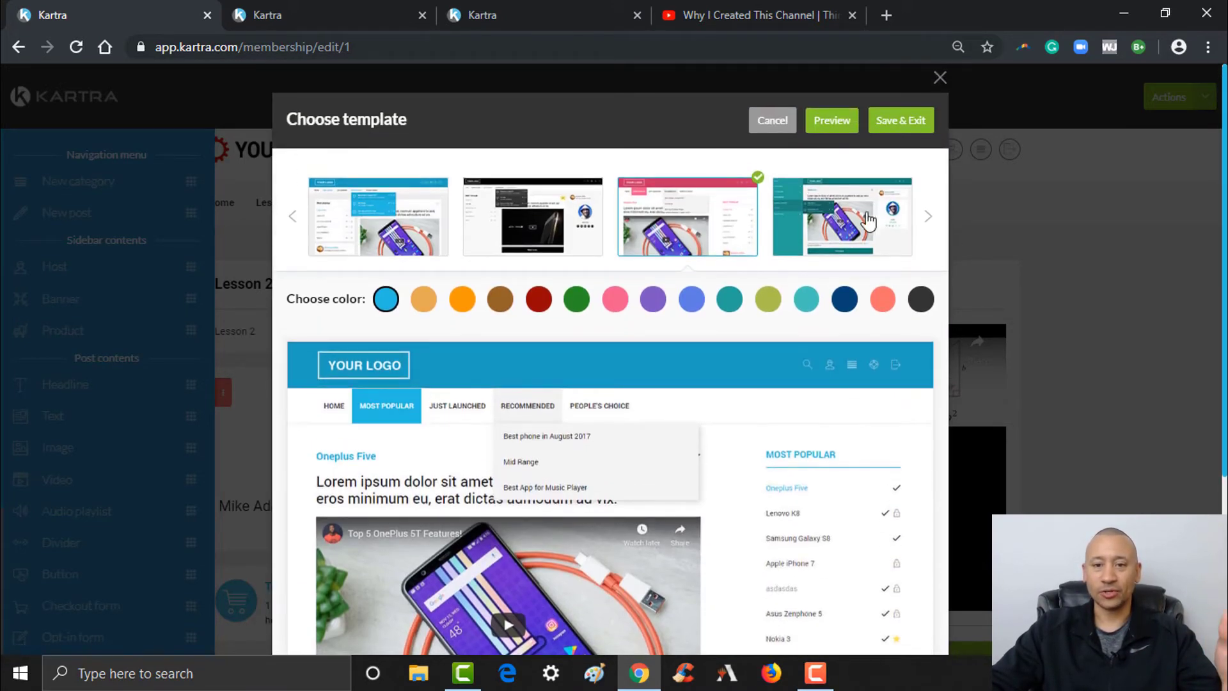
{"action": "left_click", "coordinate": [927, 219]}
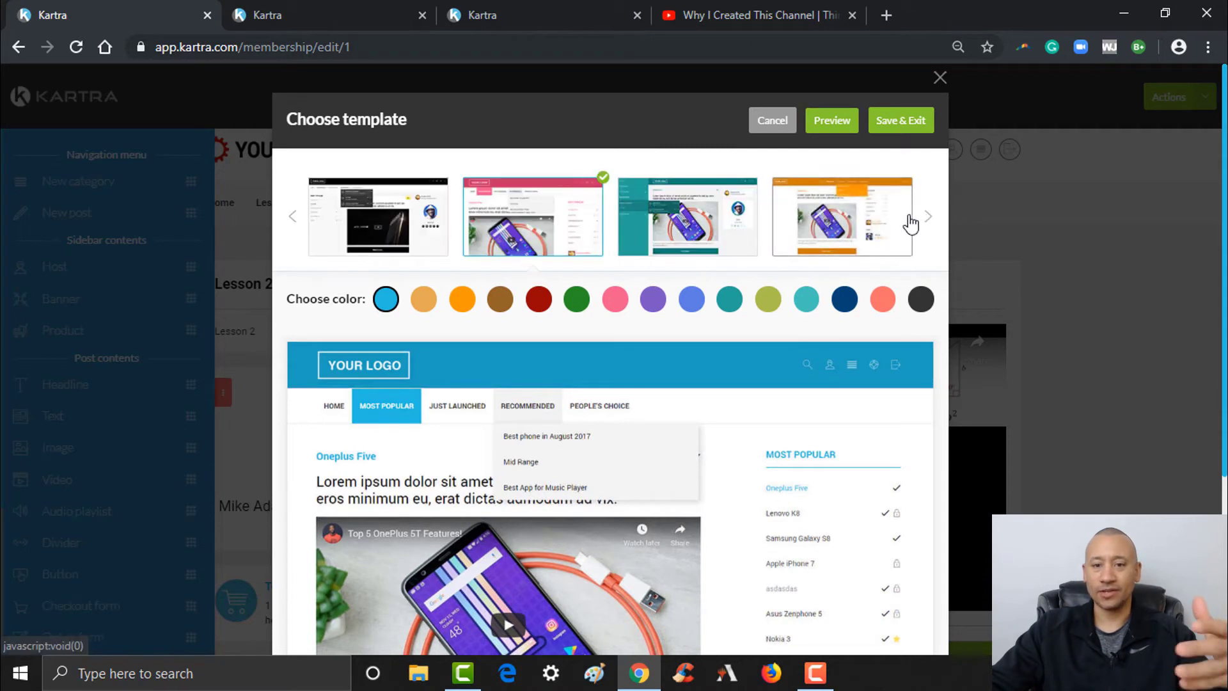
Step: Go back to the first blue template, switch its colour to black, and save
{"action": "left_click", "coordinate": [292, 216]}
{"action": "left_click", "coordinate": [378, 216]}
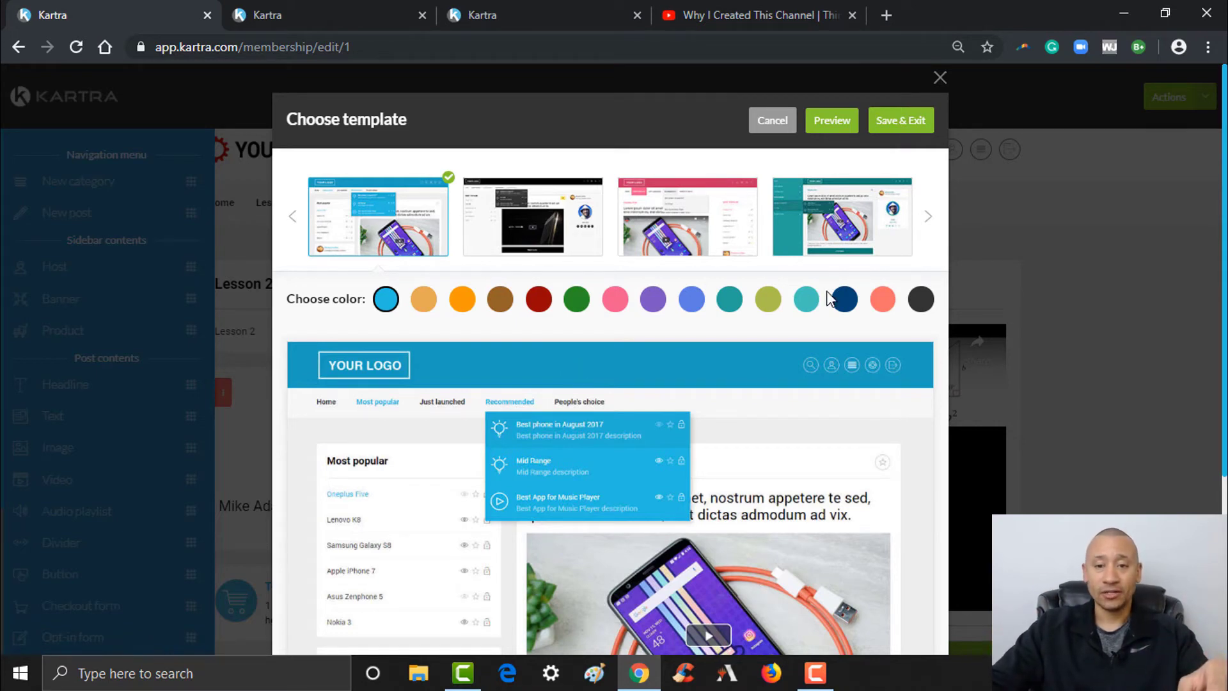
{"action": "left_click", "coordinate": [921, 300]}
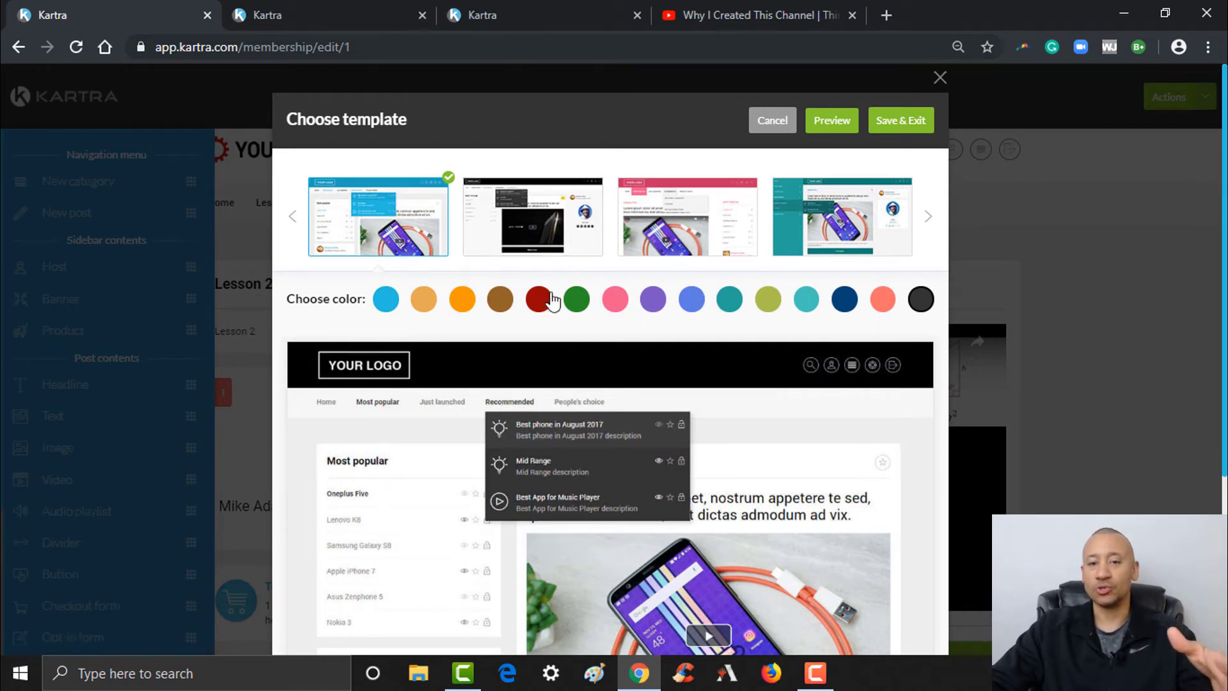
{"action": "left_click", "coordinate": [899, 122]}
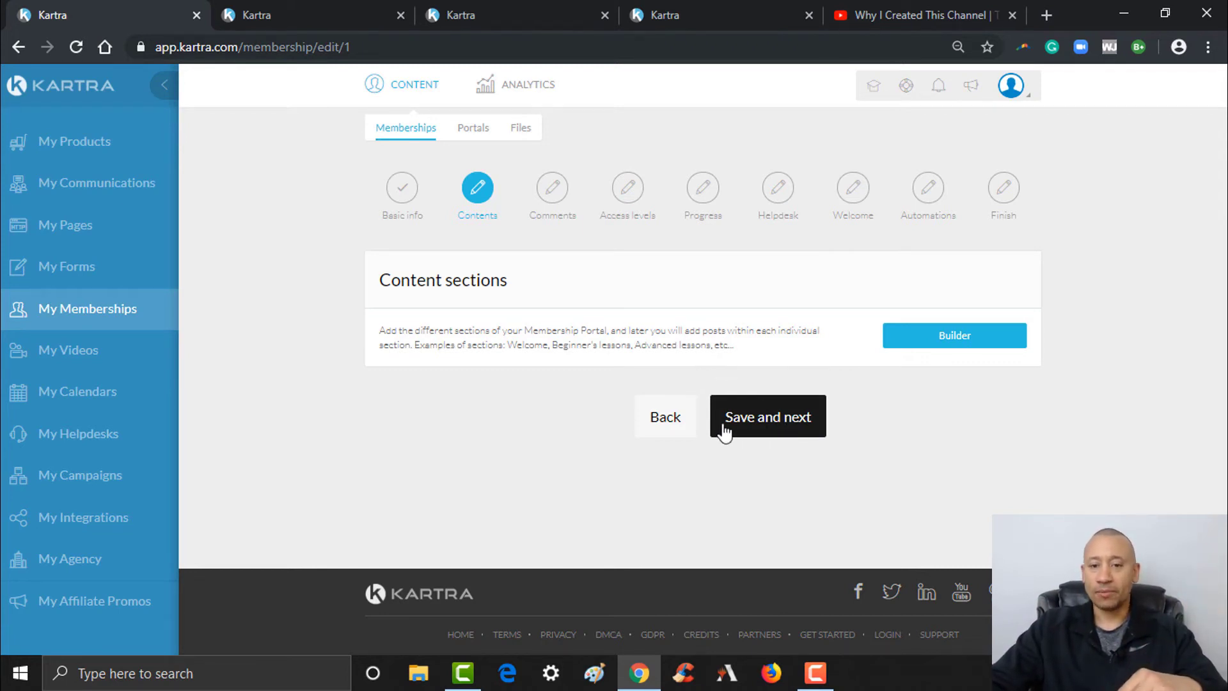
Step: Save the Contents step and advance to the comments step
{"action": "left_click", "coordinate": [790, 422]}
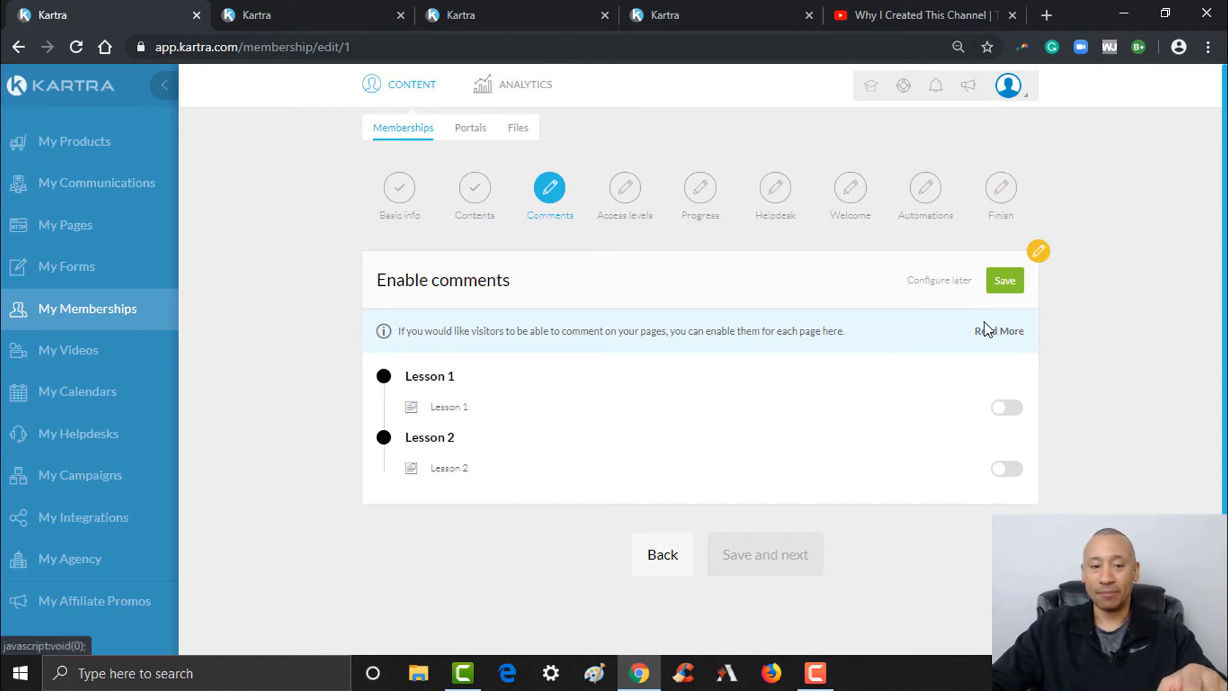
Step: Enable comments on Lesson 1 and Lesson 2, and set 'Comments must be approved by an admin'
{"action": "left_click", "coordinate": [1021, 473]}
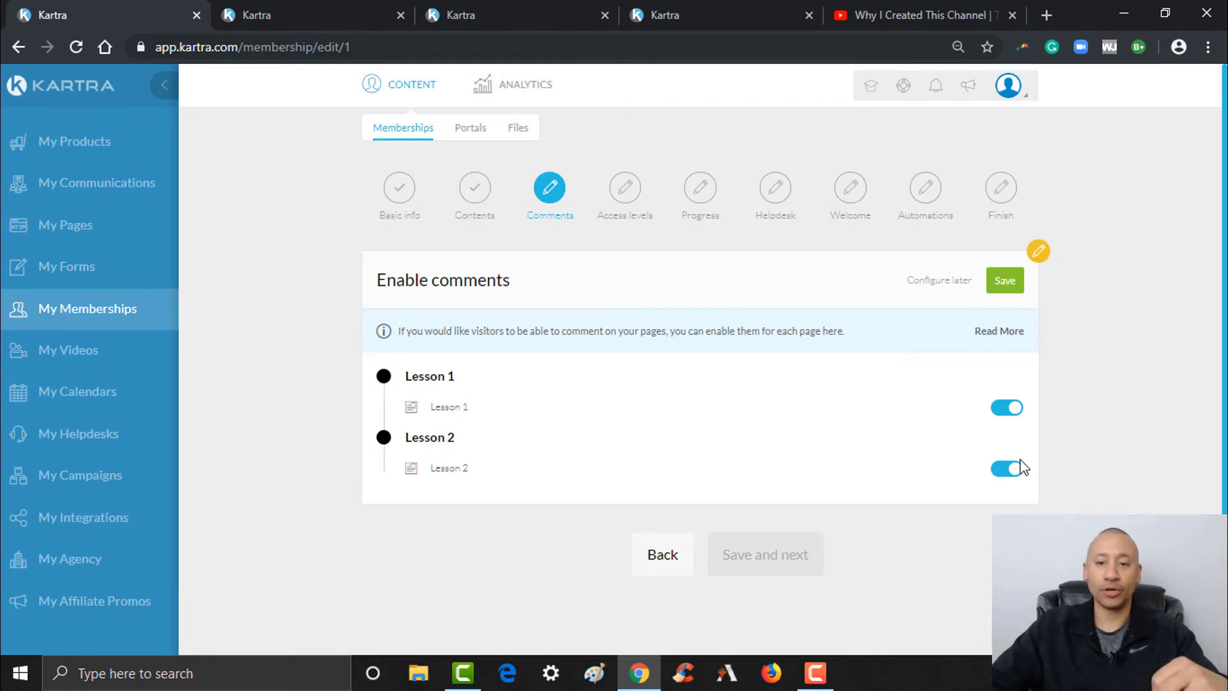
{"action": "left_click", "coordinate": [1006, 287]}
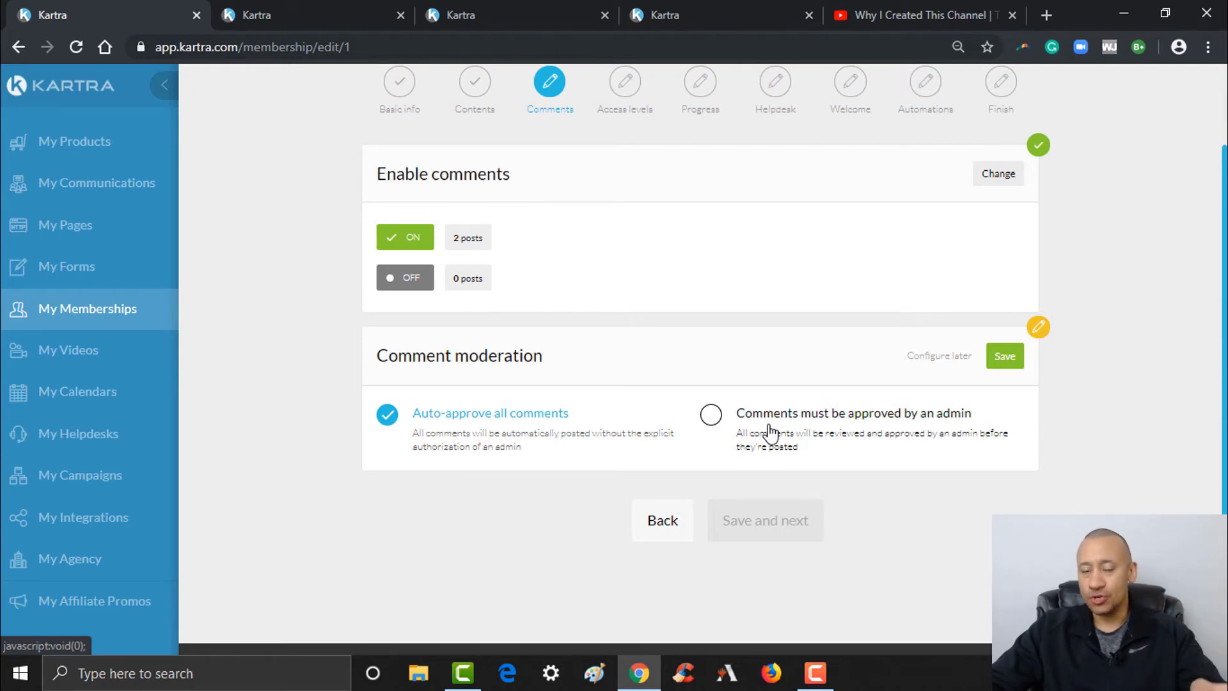
{"action": "left_click", "coordinate": [719, 422]}
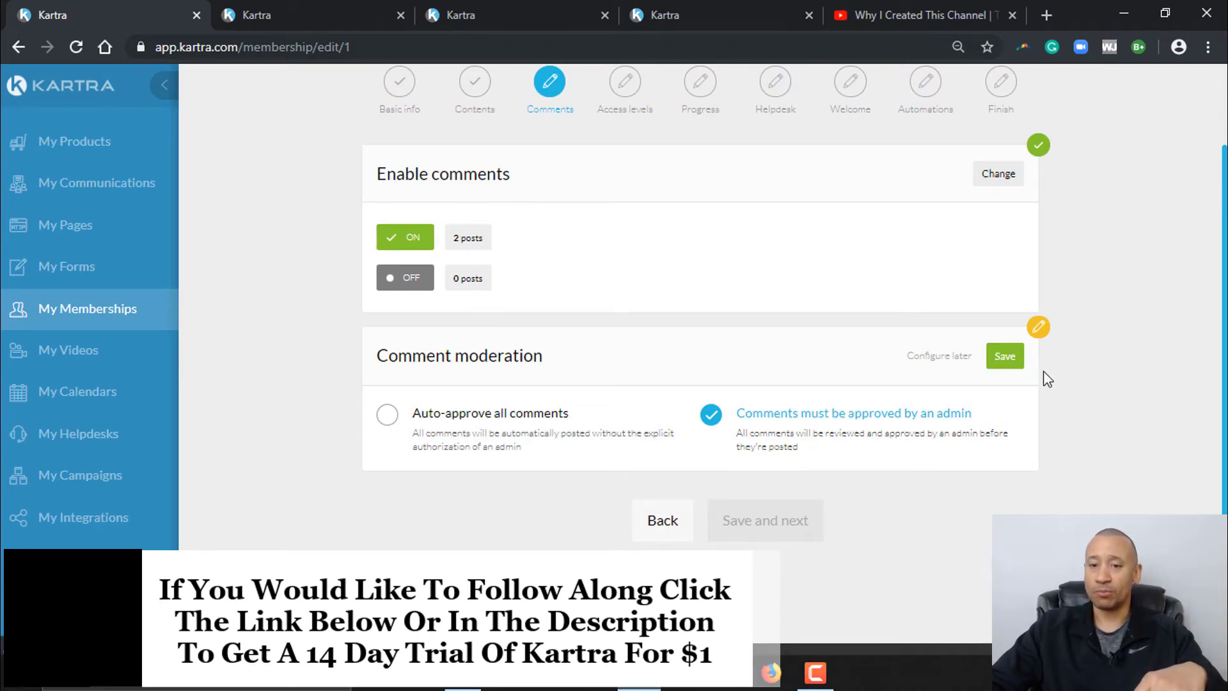
{"action": "left_click", "coordinate": [1013, 358]}
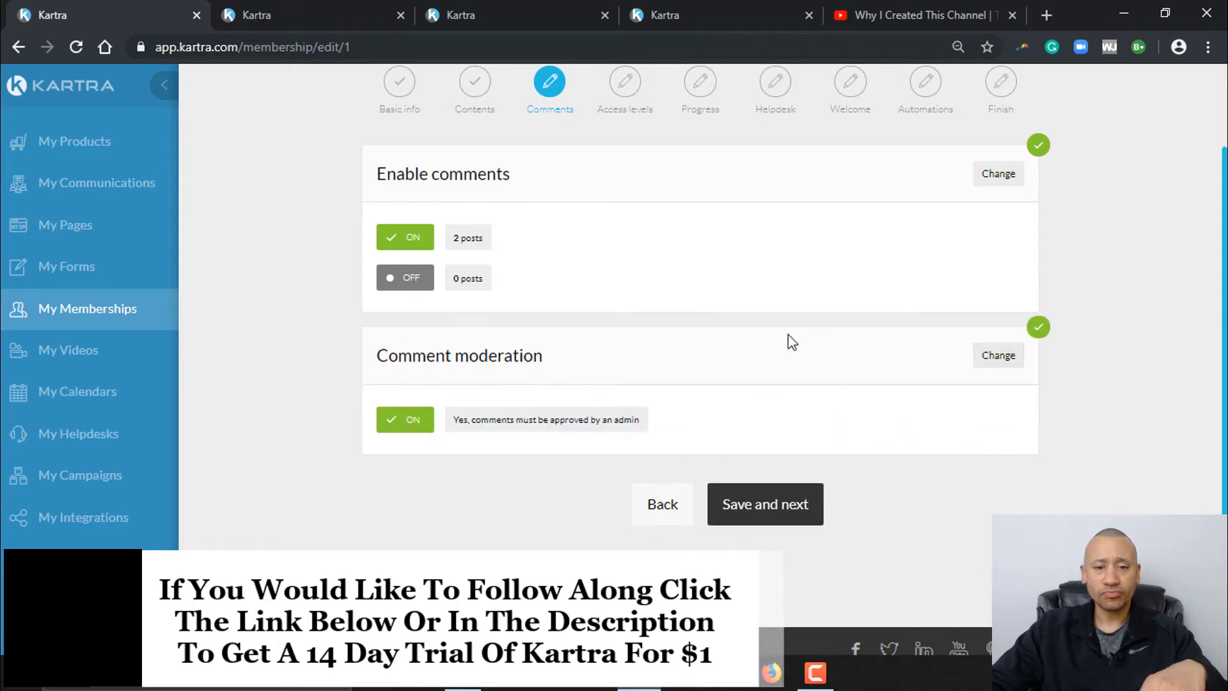
Step: Save the Standard access level covering both lessons and continue to the Progress bar step
{"action": "left_click", "coordinate": [798, 505]}
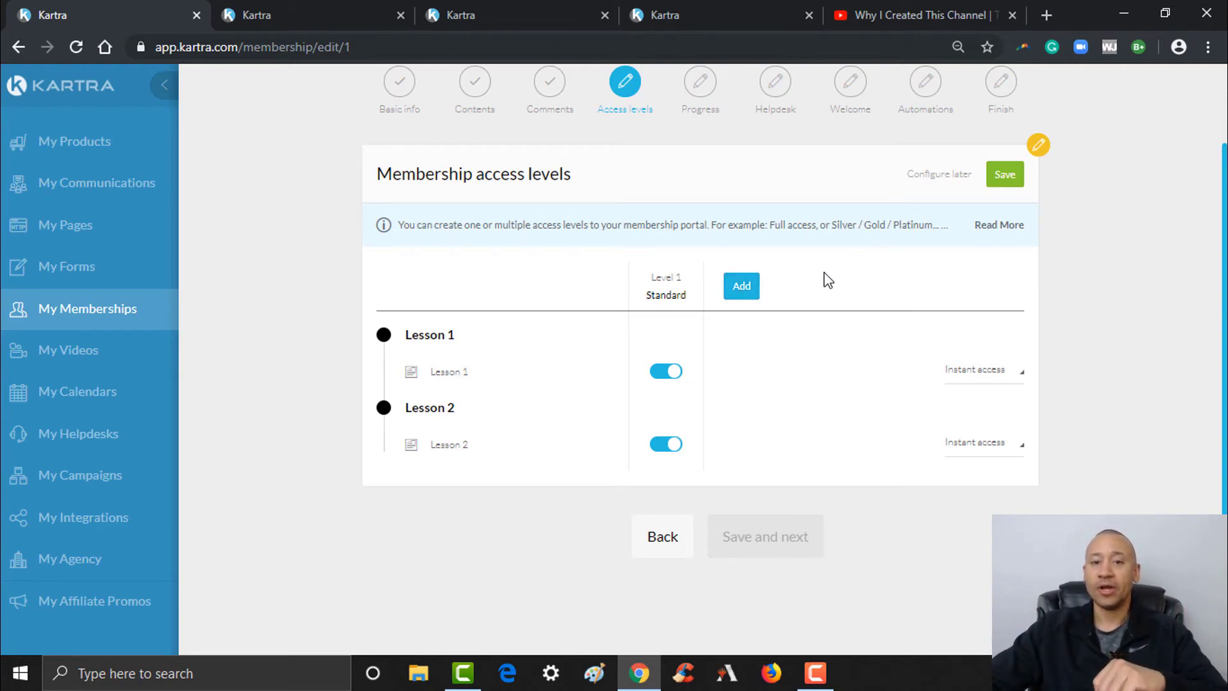
{"action": "left_click", "coordinate": [1005, 186]}
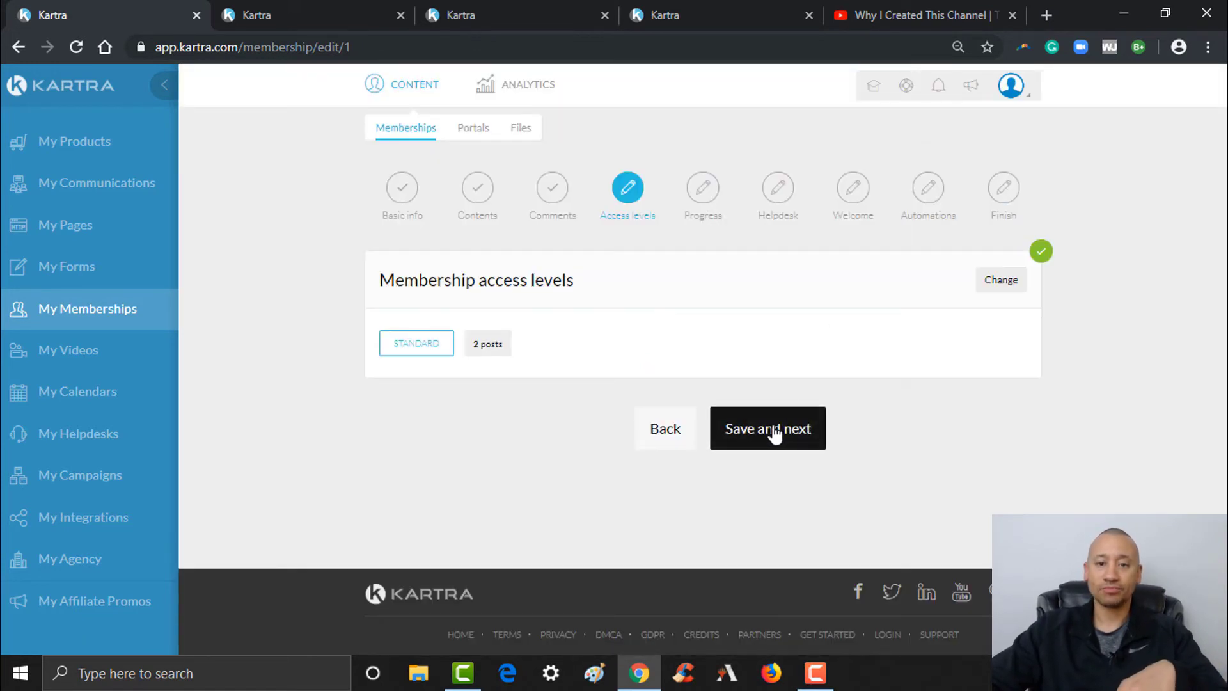
{"action": "left_click", "coordinate": [774, 434]}
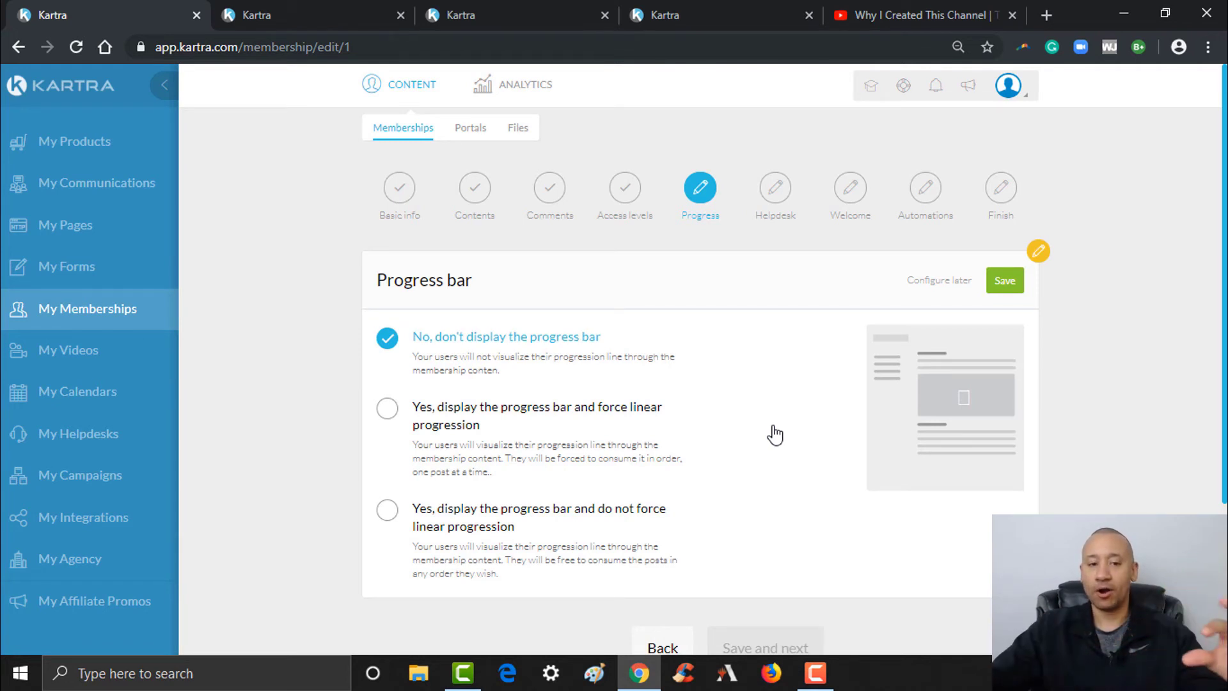
Step: Select 'Yes, display the progress bar and do not force linear progression' and save it
{"action": "left_click", "coordinate": [497, 425]}
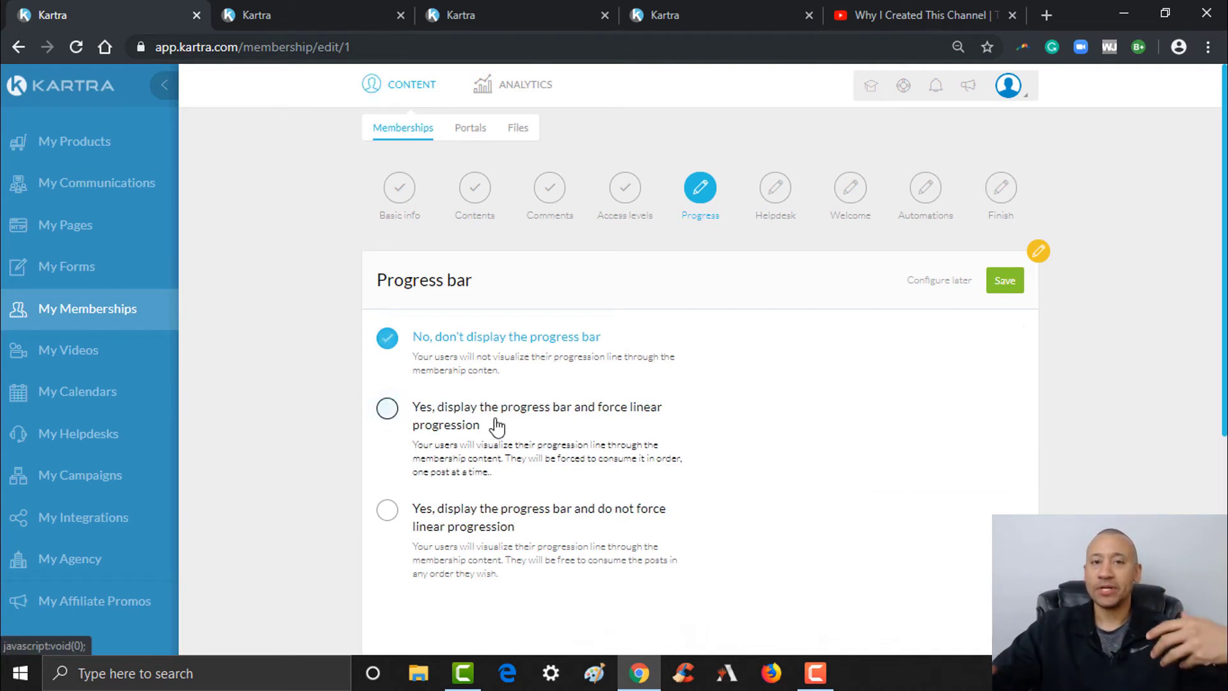
{"action": "left_click", "coordinate": [498, 426]}
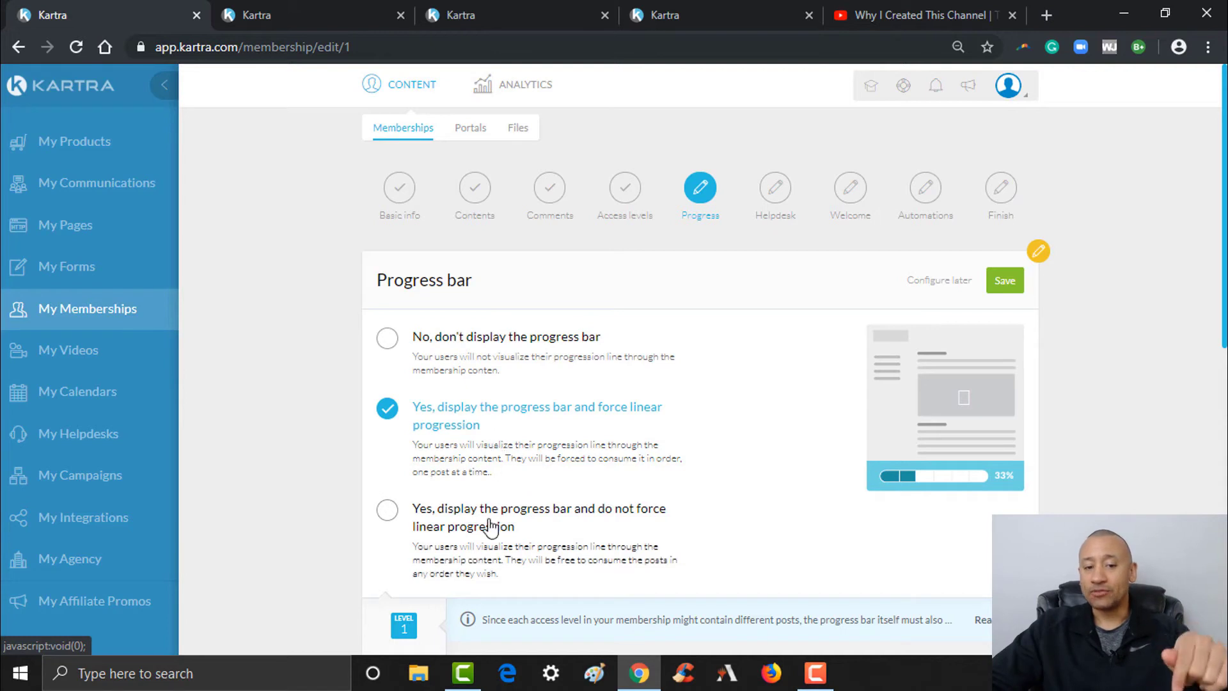
{"action": "scroll", "coordinate": [473, 506], "scroll_direction": "down", "scroll_amount": 2}
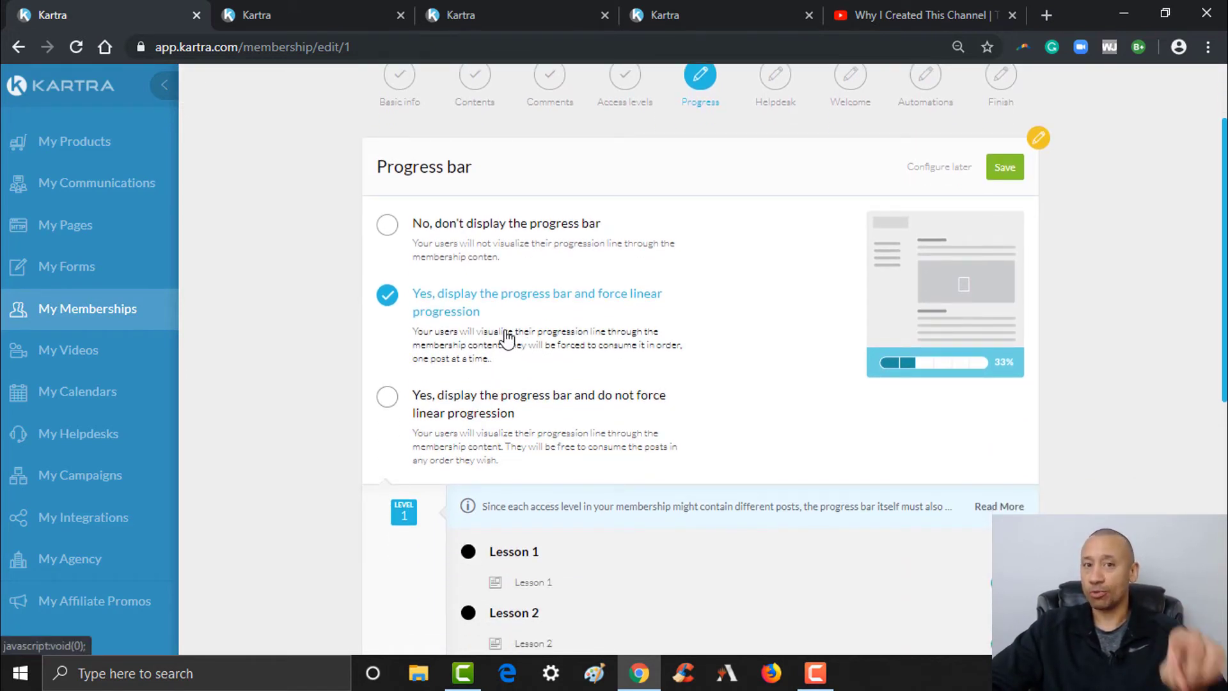
{"action": "left_click", "coordinate": [475, 417]}
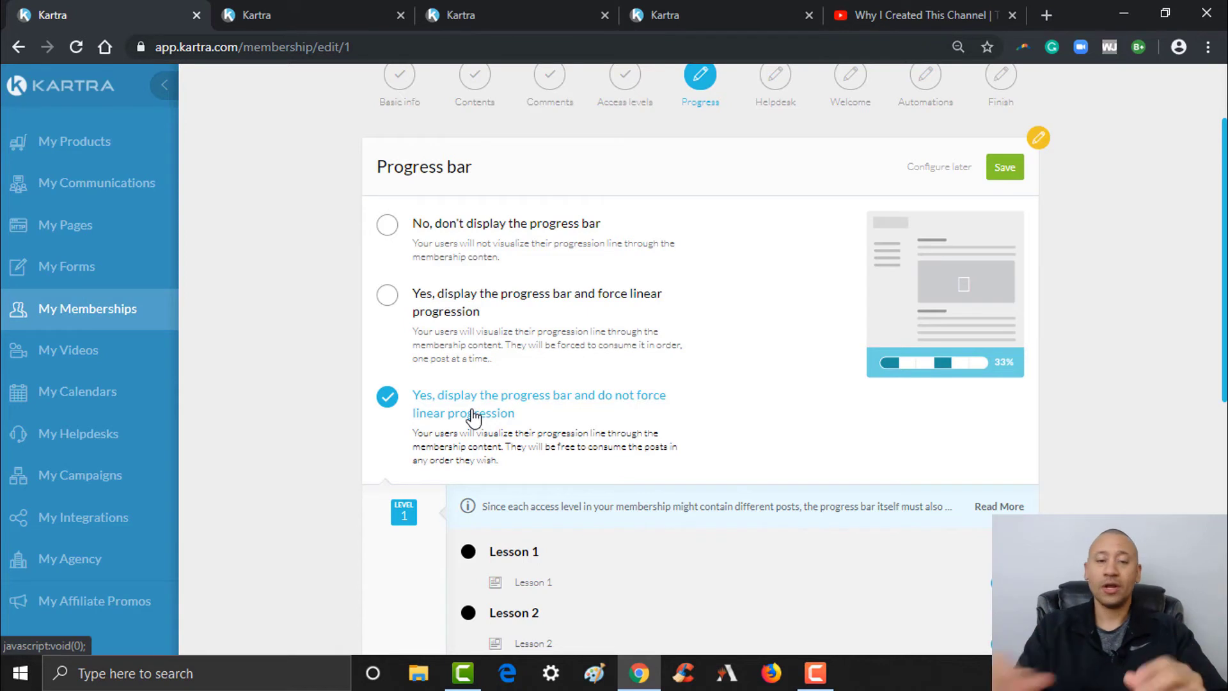
{"action": "left_click", "coordinate": [390, 298]}
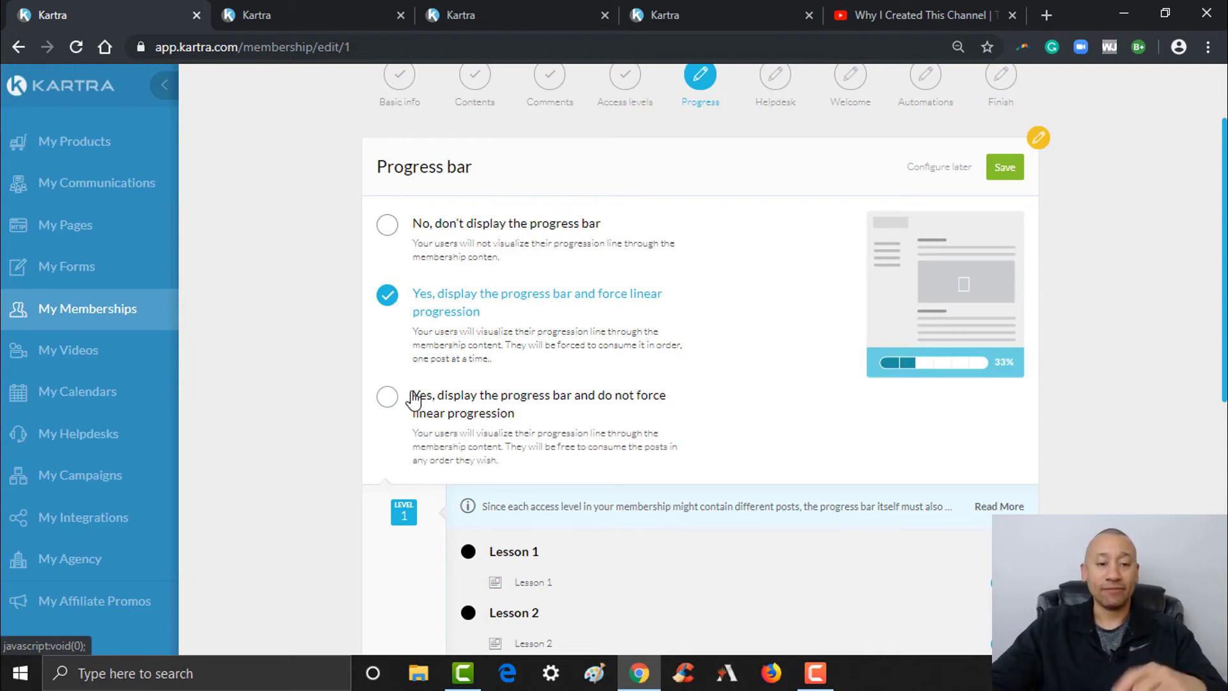
{"action": "left_click", "coordinate": [387, 398]}
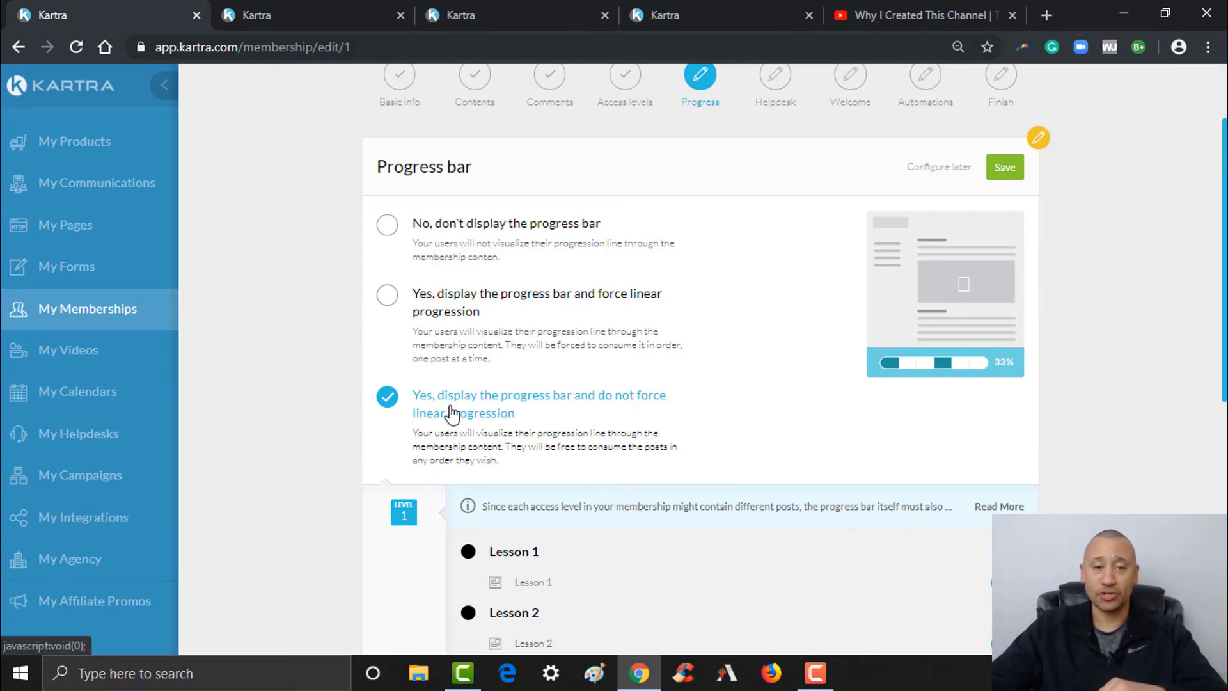
{"action": "left_click", "coordinate": [1005, 167]}
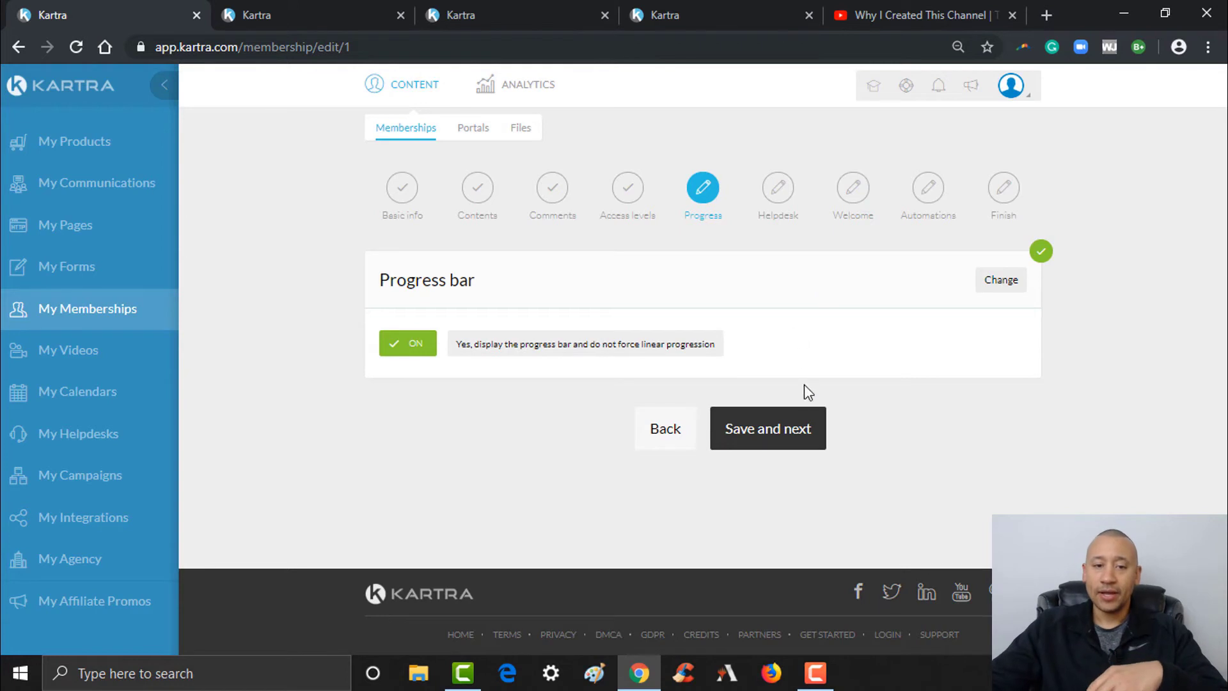
Step: Pass the Helpdesk step with Customer support left OFF, continuing to the welcome message
{"action": "left_click", "coordinate": [804, 428]}
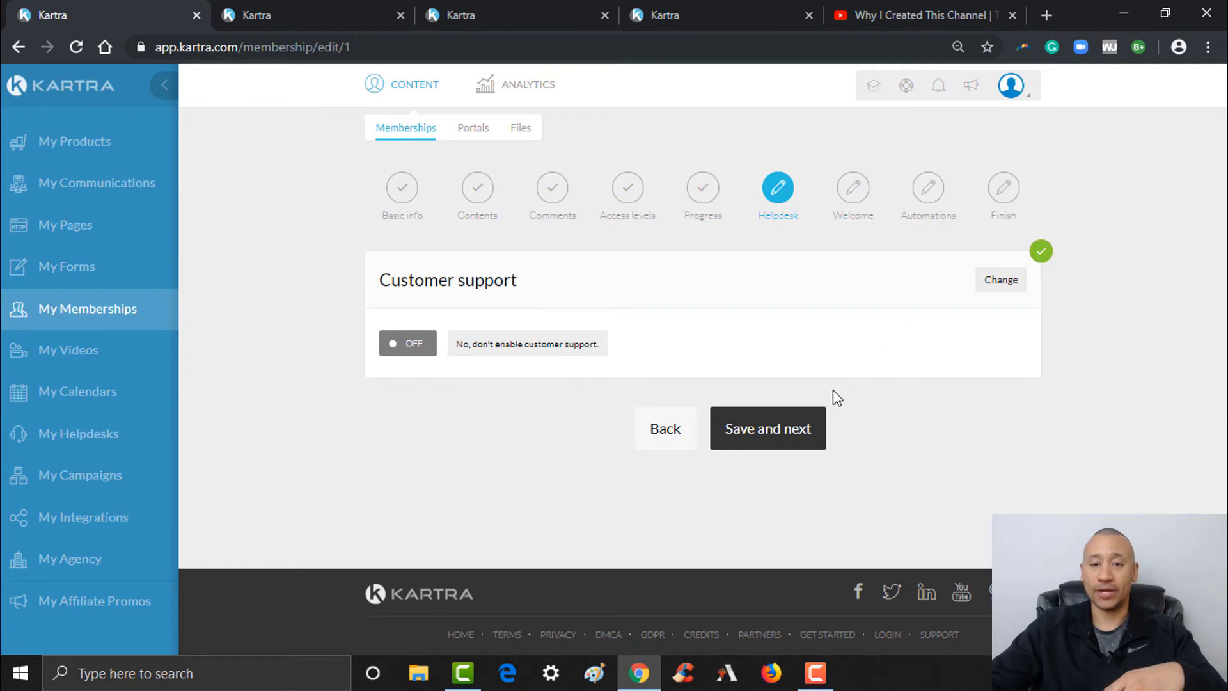
{"action": "left_click", "coordinate": [808, 429]}
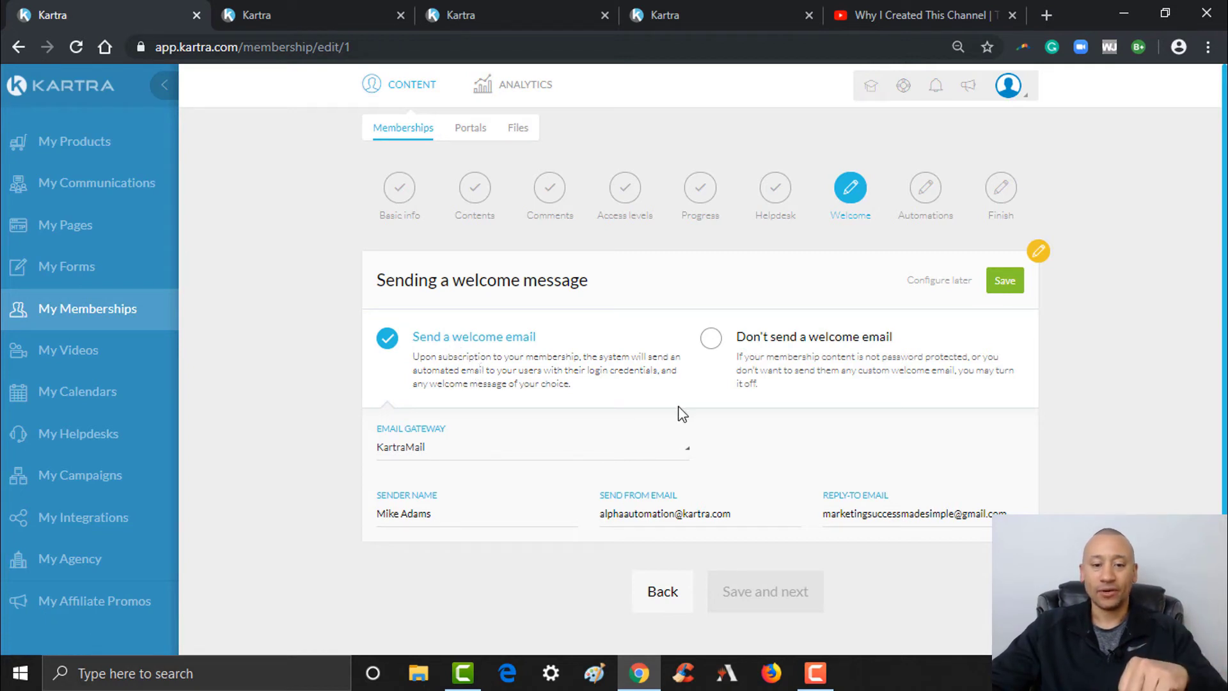
Step: Replace the Send From and Reply-To emails with the company support address and save
{"action": "triple_click", "coordinate": [619, 506]}
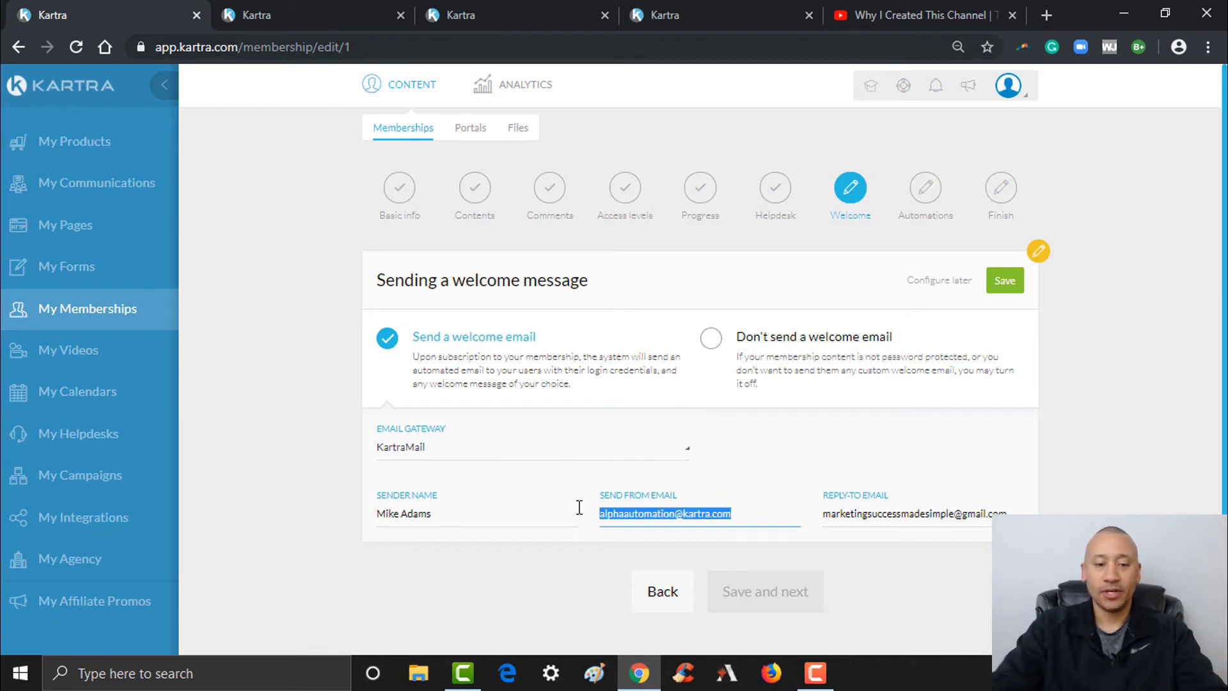
{"action": "key", "text": "BackSpace"}
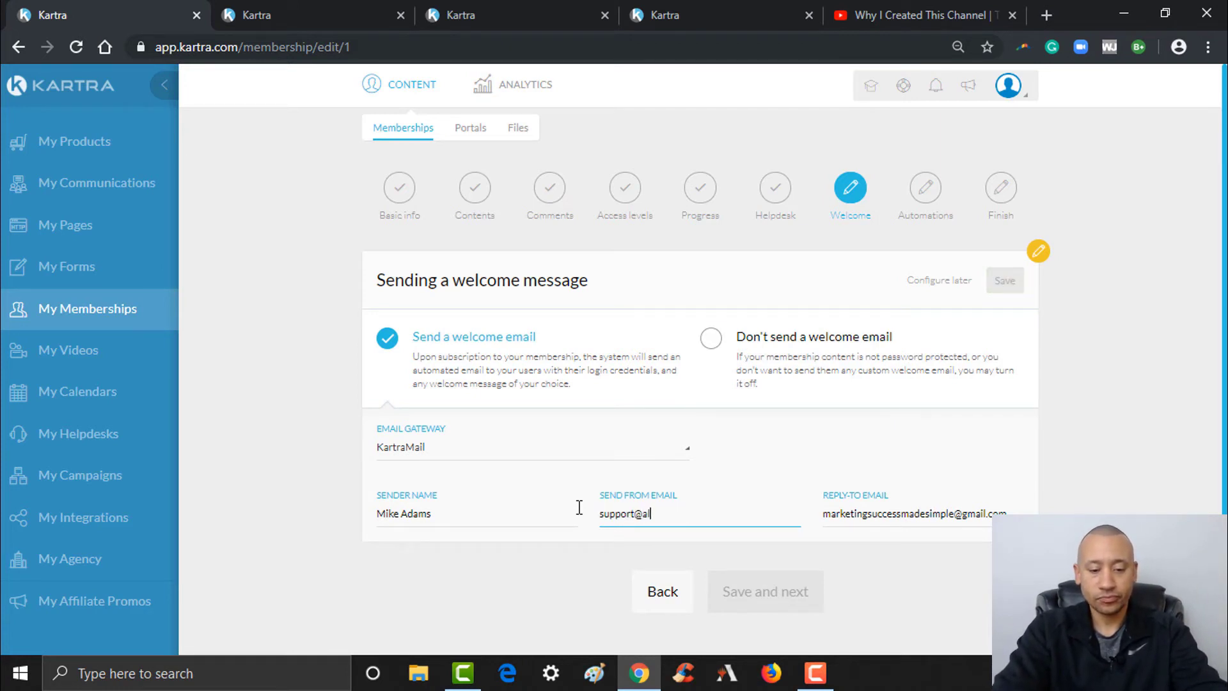
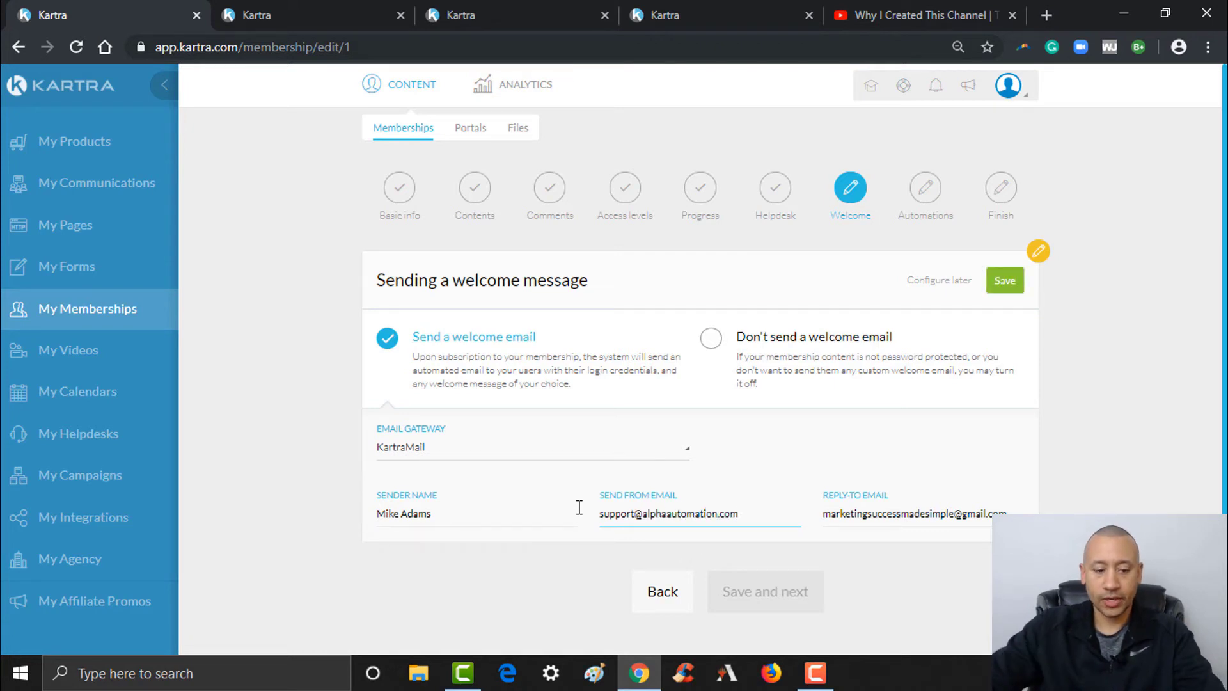
{"action": "key", "text": "ctrl+a"}
{"action": "key", "text": "ctrl+c"}
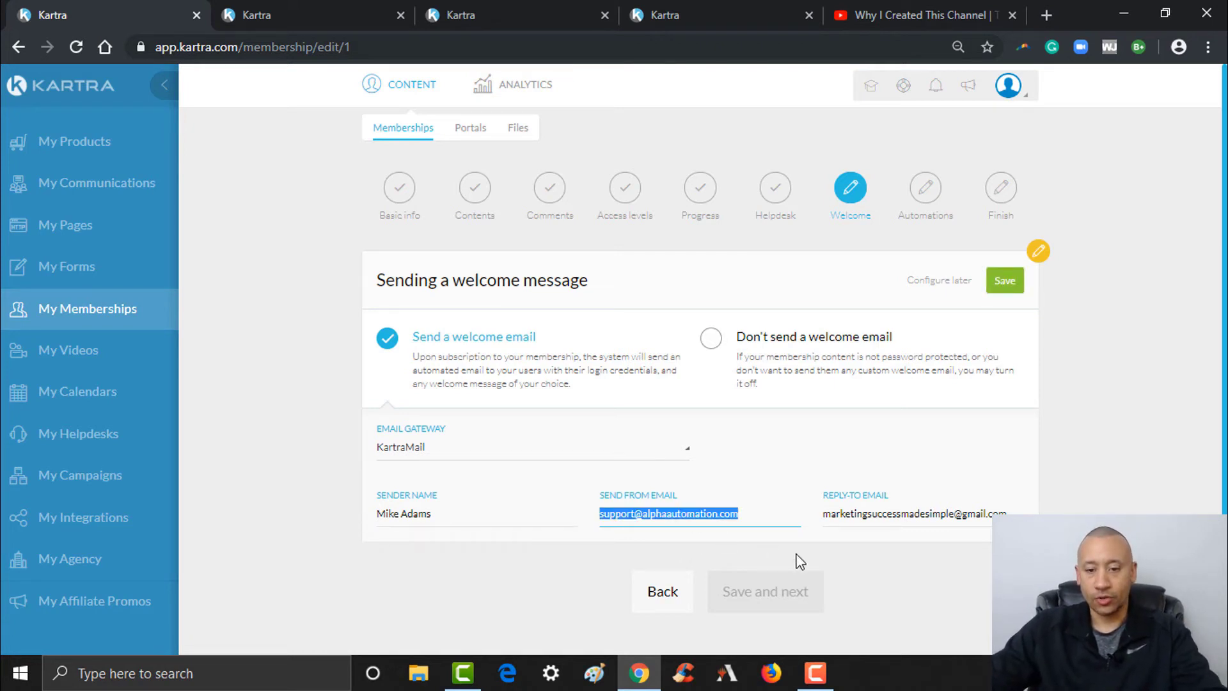
{"action": "left_click", "coordinate": [858, 513]}
{"action": "key", "text": "ctrl+a"}
{"action": "key", "text": "ctrl+v"}
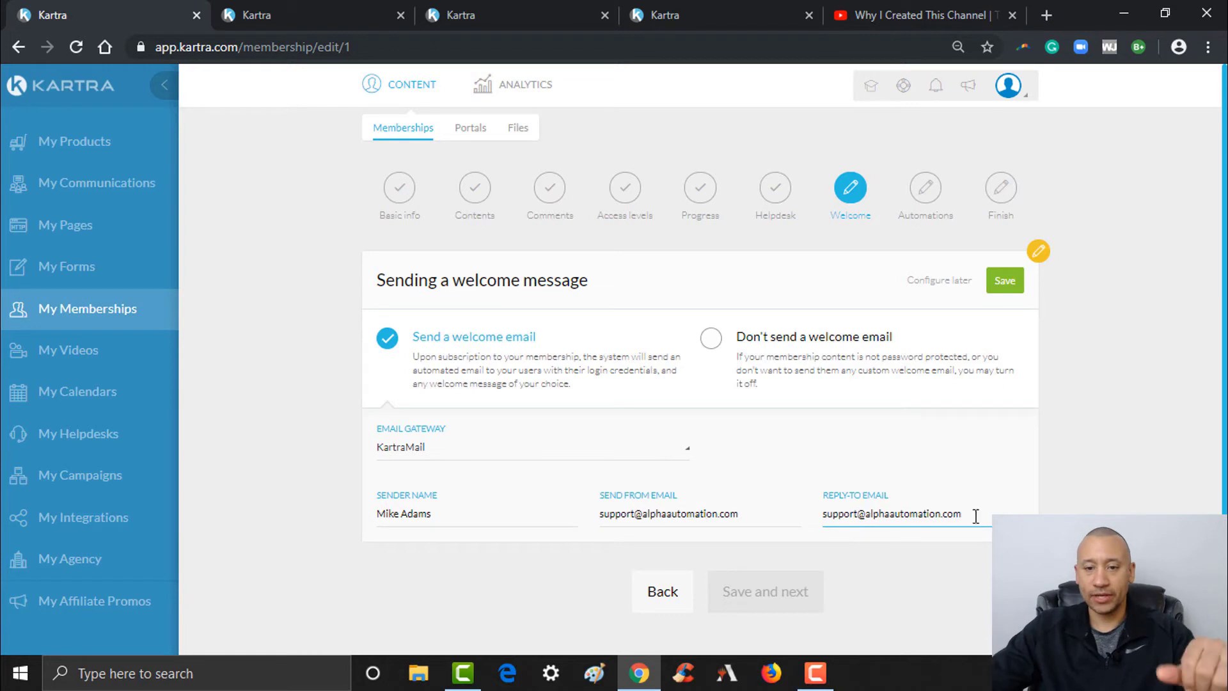
{"action": "left_click", "coordinate": [1008, 288]}
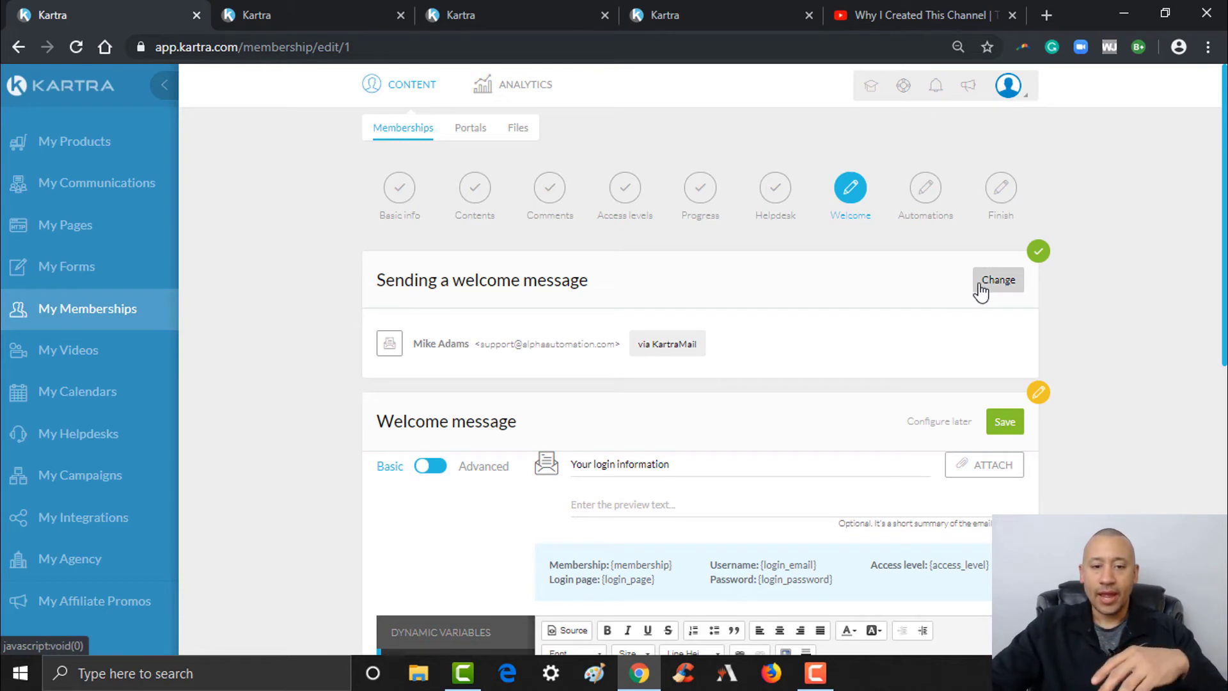
Step: Review the default login-information welcome email, save it, and continue to Automations
{"action": "scroll", "coordinate": [1219, 265], "scroll_direction": "down", "scroll_amount": 3}
{"action": "scroll", "coordinate": [699, 358], "scroll_direction": "down", "scroll_amount": 3}
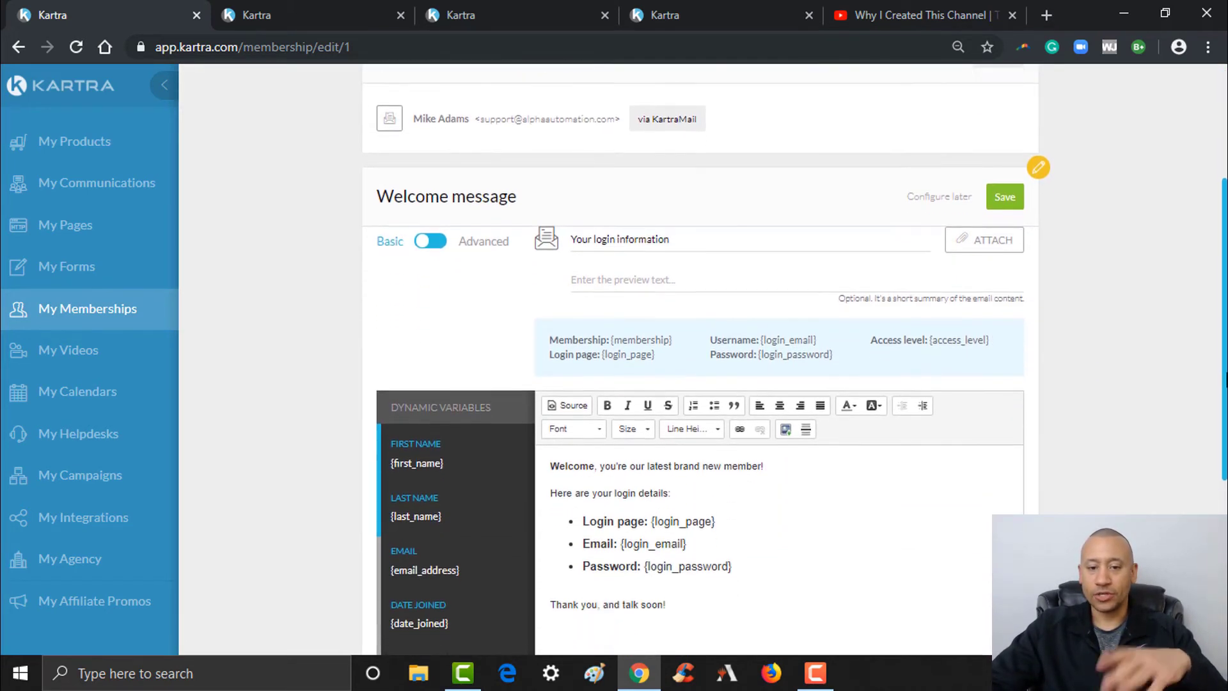
{"action": "scroll", "coordinate": [850, 349], "scroll_direction": "up", "scroll_amount": 1}
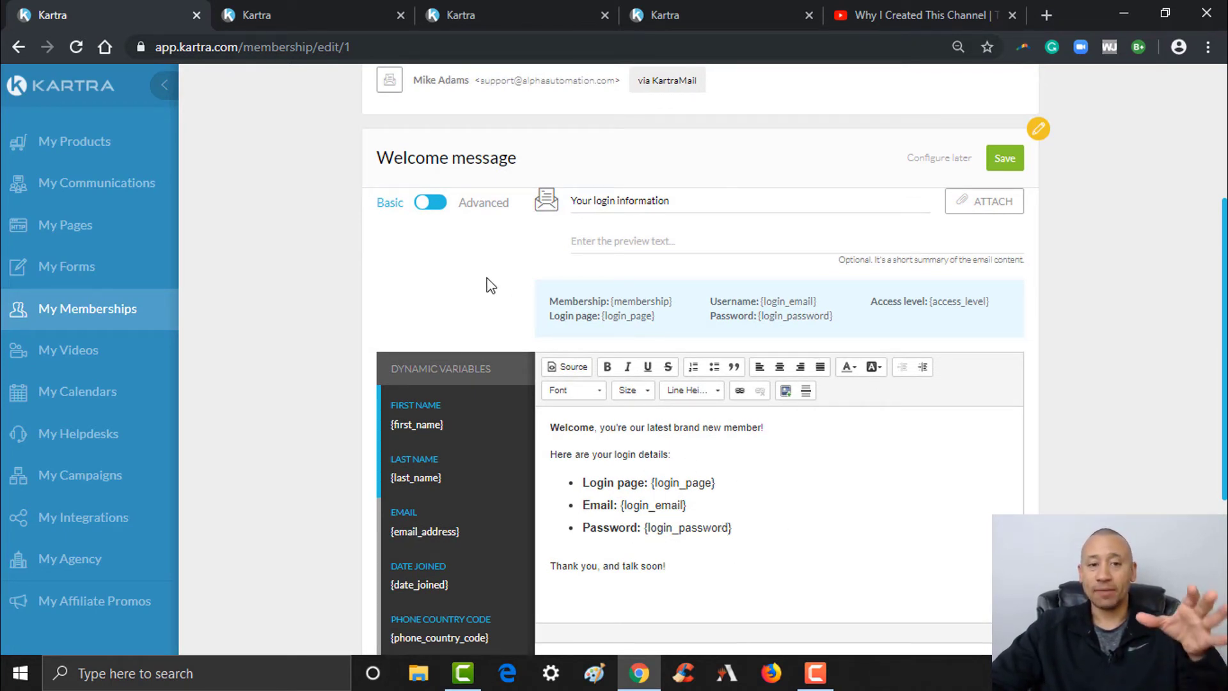
{"action": "left_click", "coordinate": [675, 203]}
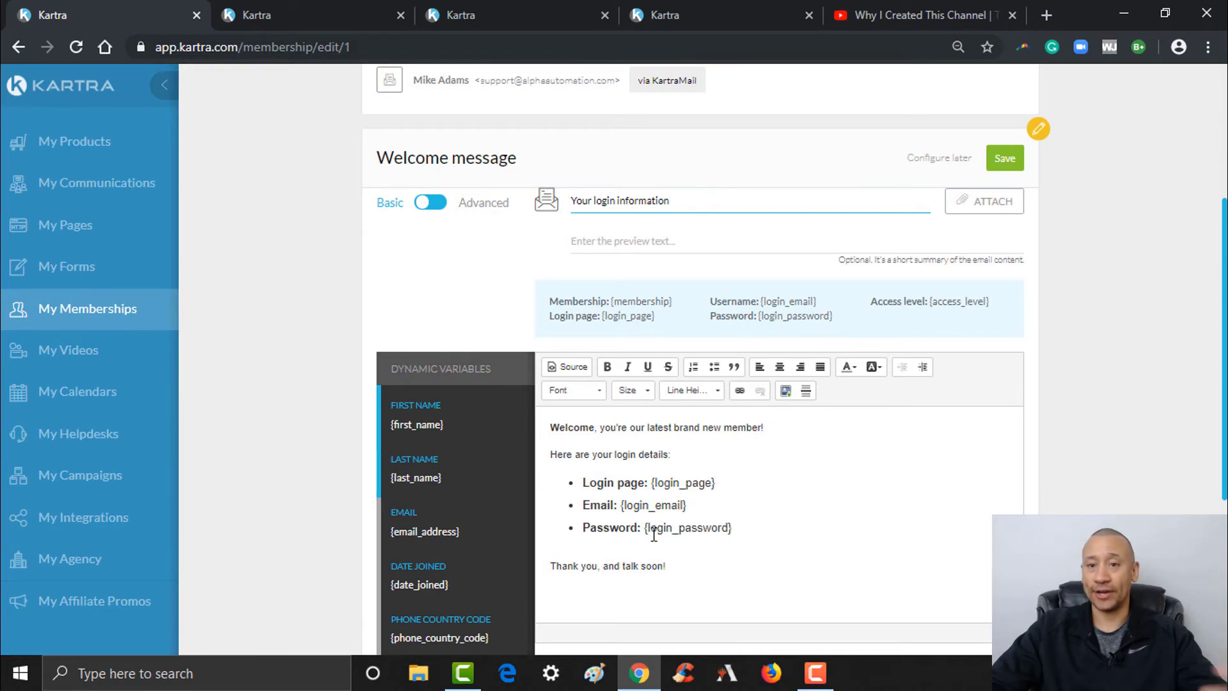
{"action": "scroll", "coordinate": [704, 359], "scroll_direction": "up", "scroll_amount": 2}
{"action": "scroll", "coordinate": [704, 358], "scroll_direction": "down", "scroll_amount": 5}
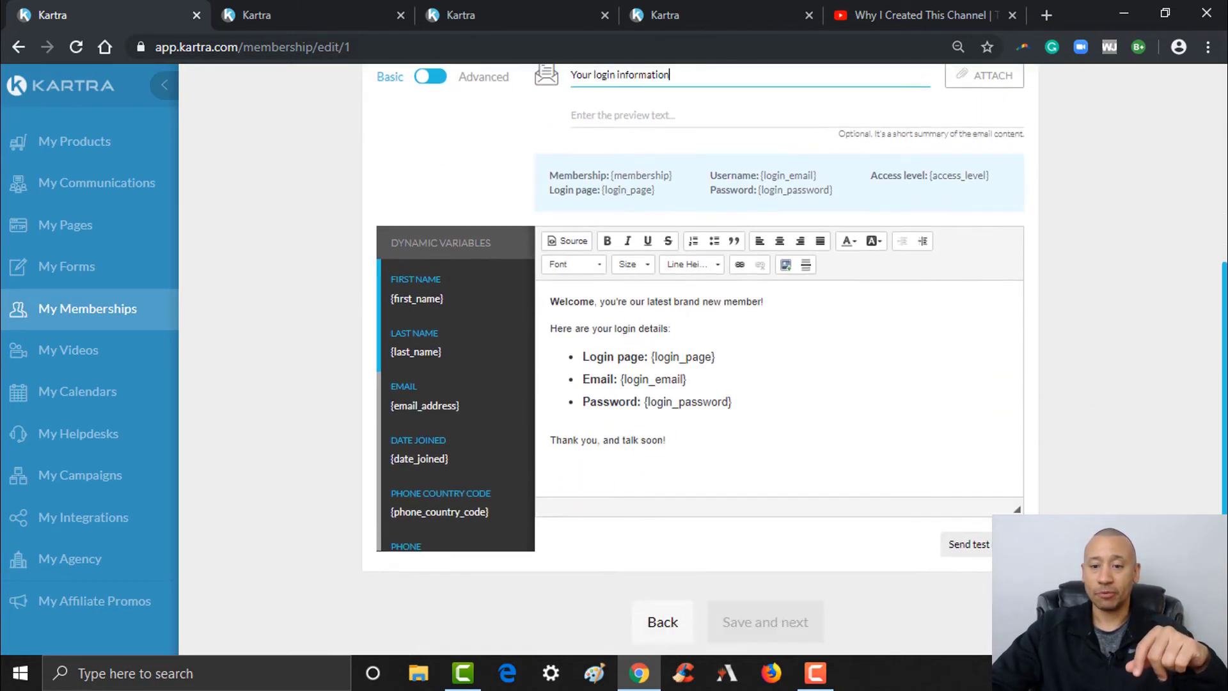
{"action": "scroll", "coordinate": [1078, 396], "scroll_direction": "up", "scroll_amount": 4}
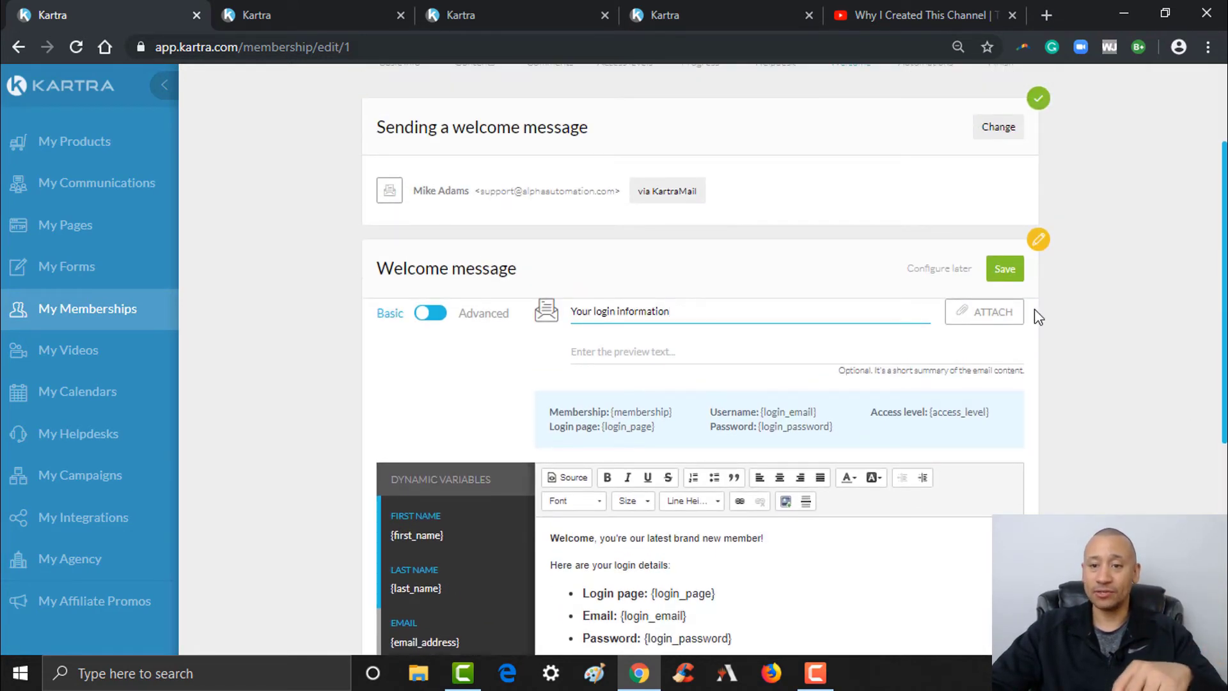
{"action": "left_click", "coordinate": [1006, 270]}
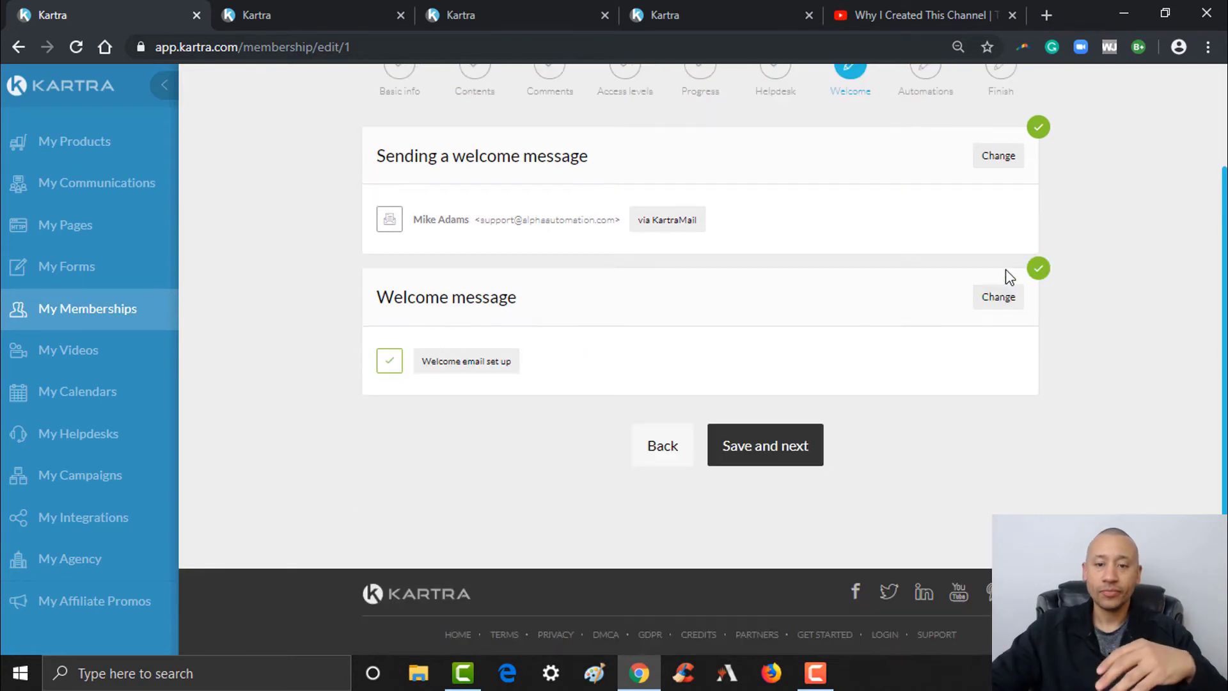
{"action": "left_click", "coordinate": [781, 458]}
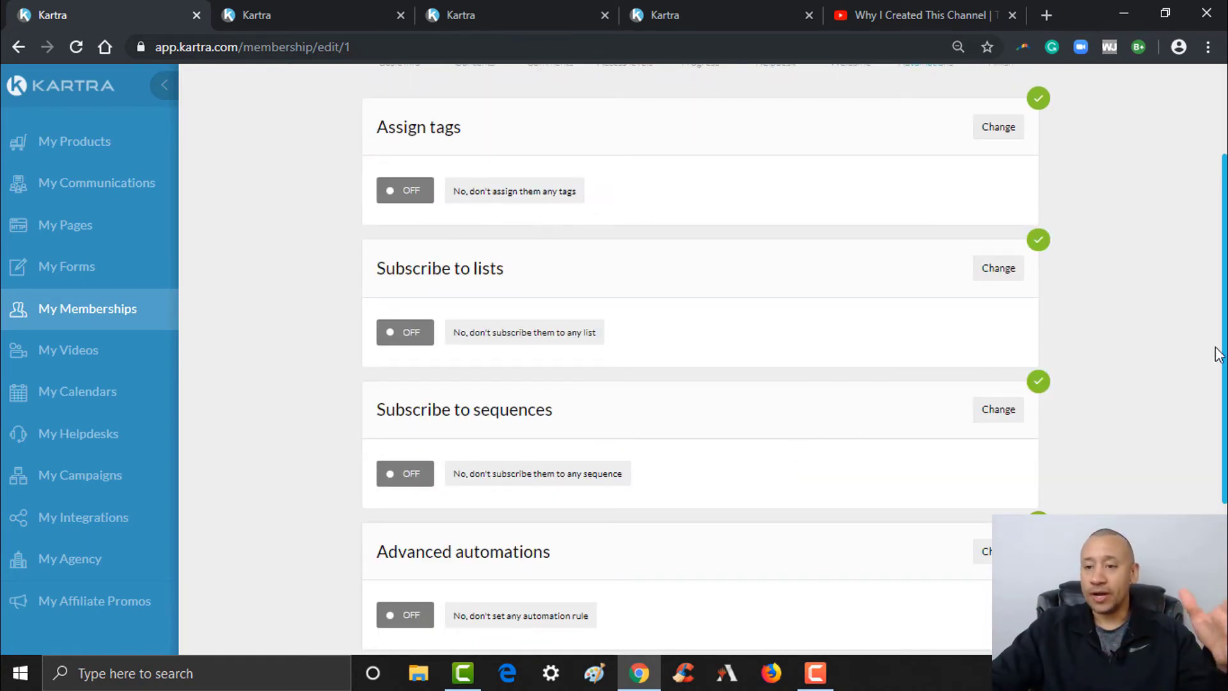
Step: Change the Assign tags automation to 'Yes, assign tags' to reveal category and tag choices
{"action": "scroll", "coordinate": [1203, 351], "scroll_direction": "up", "scroll_amount": 1}
{"action": "scroll", "coordinate": [704, 359], "scroll_direction": "up", "scroll_amount": 2}
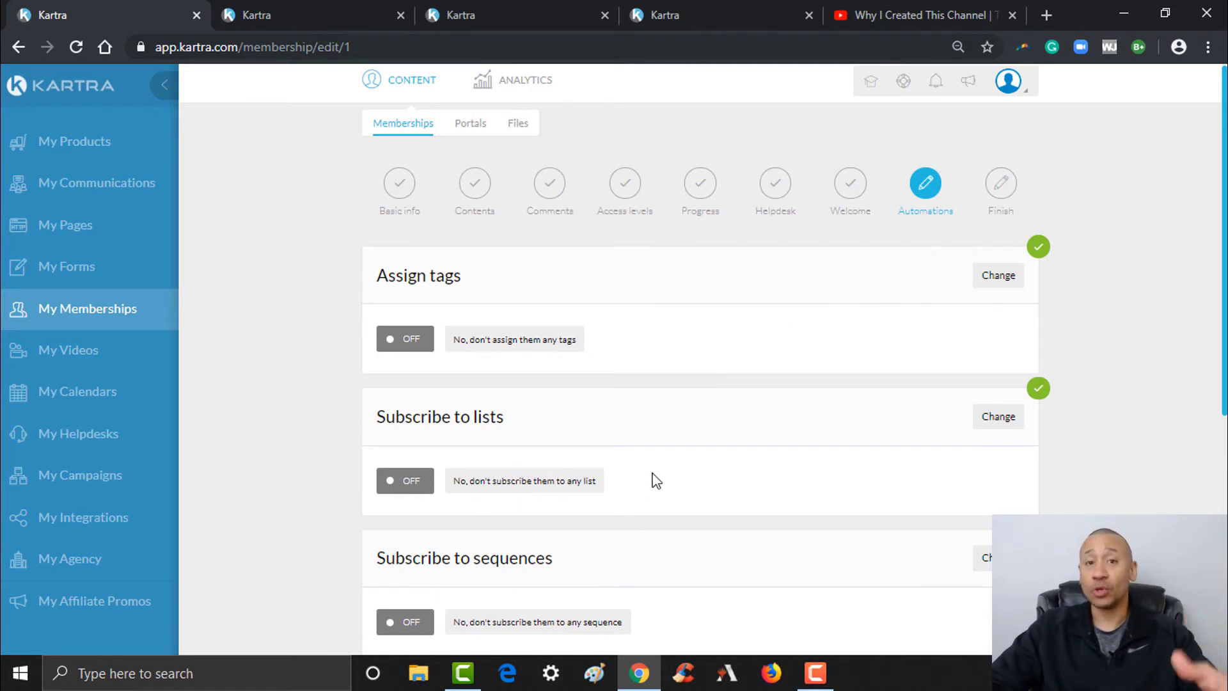
{"action": "scroll", "coordinate": [651, 474], "scroll_direction": "down", "scroll_amount": 2}
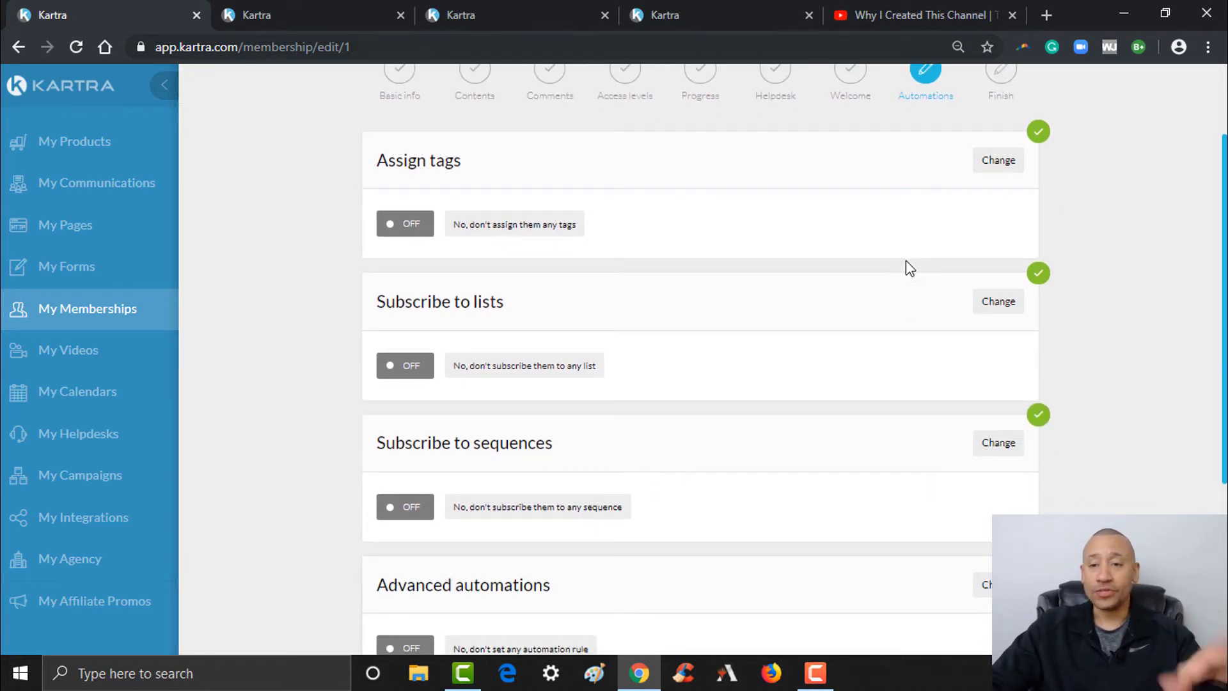
{"action": "left_click", "coordinate": [1002, 170]}
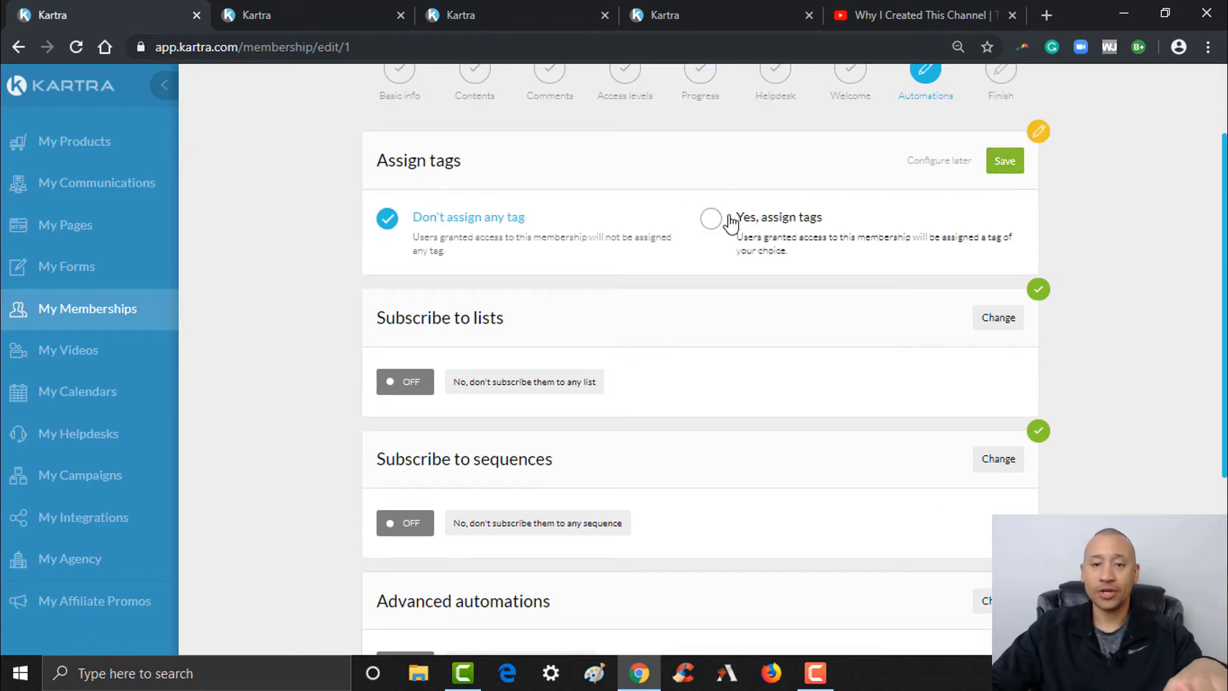
{"action": "left_click", "coordinate": [747, 226]}
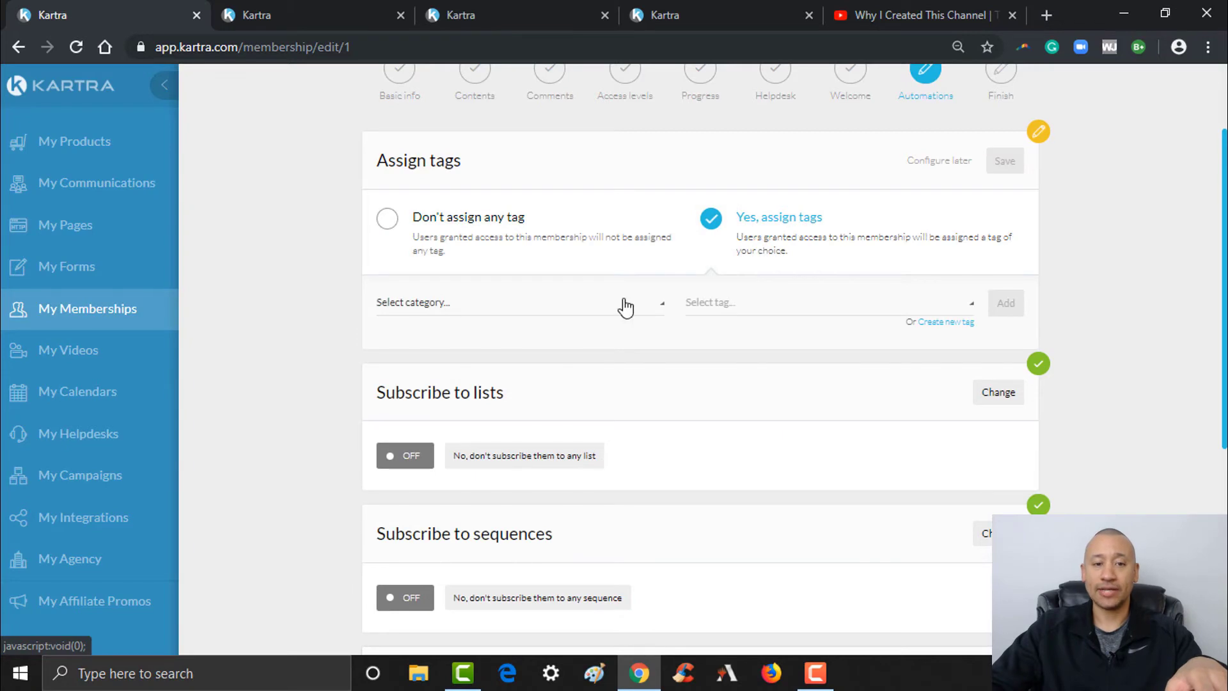
{"action": "left_click", "coordinate": [946, 323]}
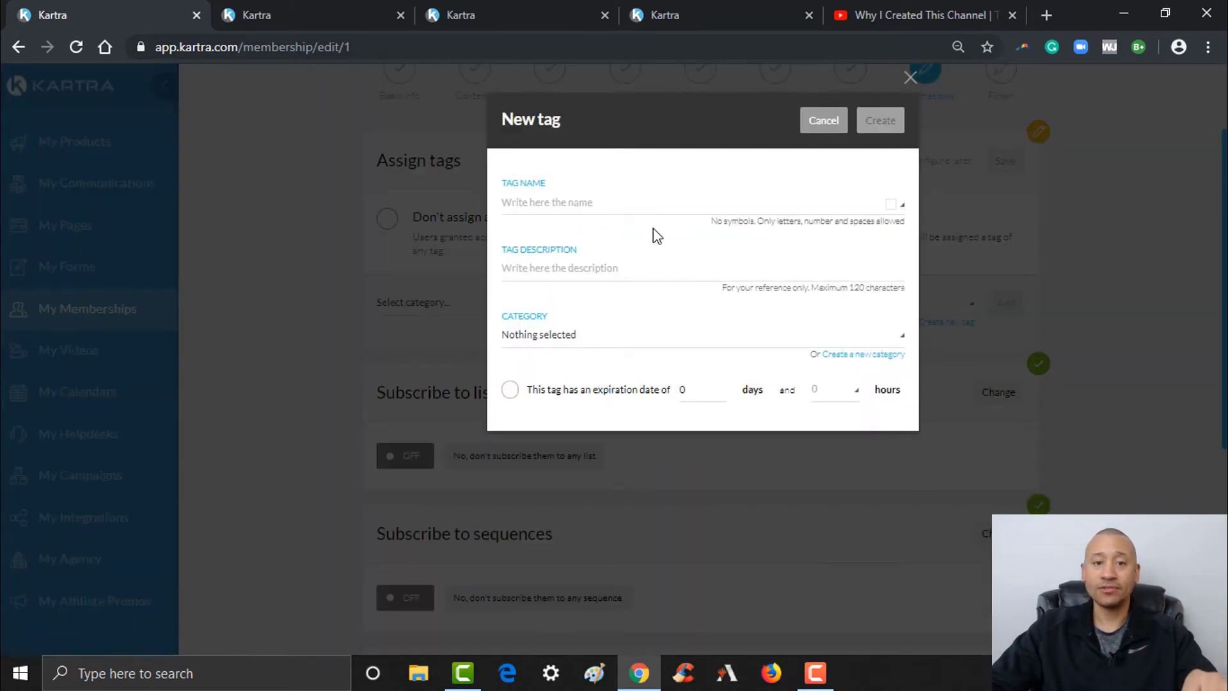
{"action": "type", "text": "Signed Up For Lead G"}
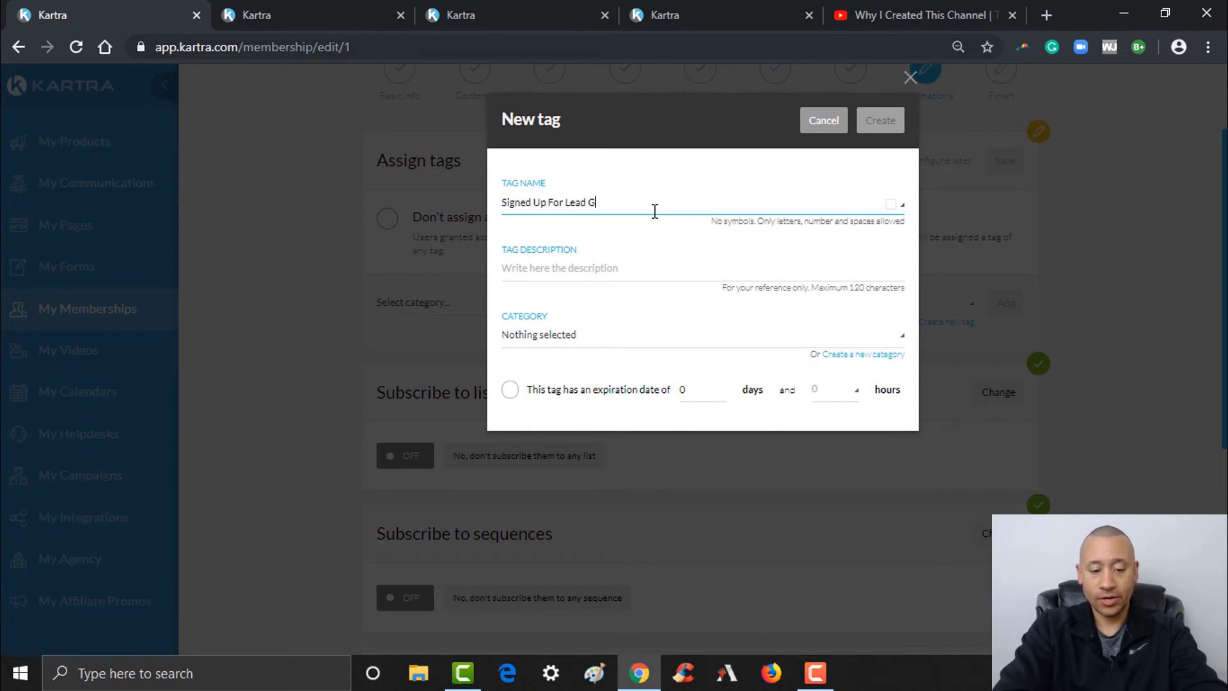
{"action": "type", "text": "eneration Course"}
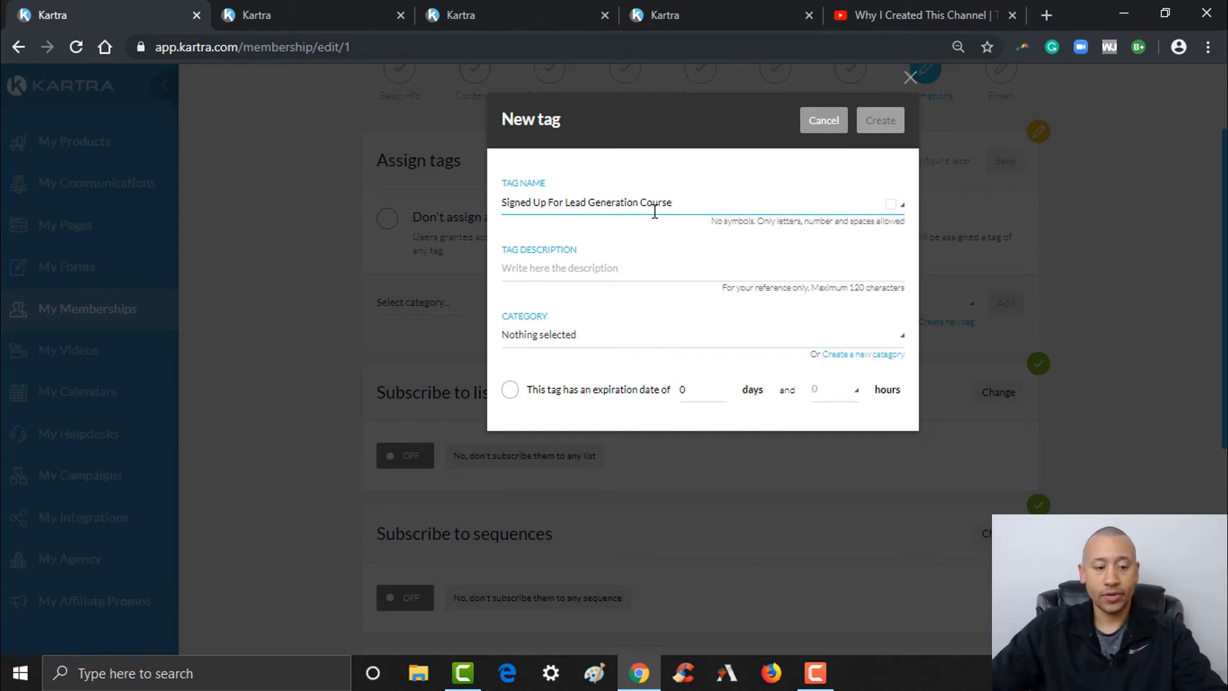
{"action": "key", "text": "ctrl+a"}
{"action": "key", "text": "ctrl+c"}
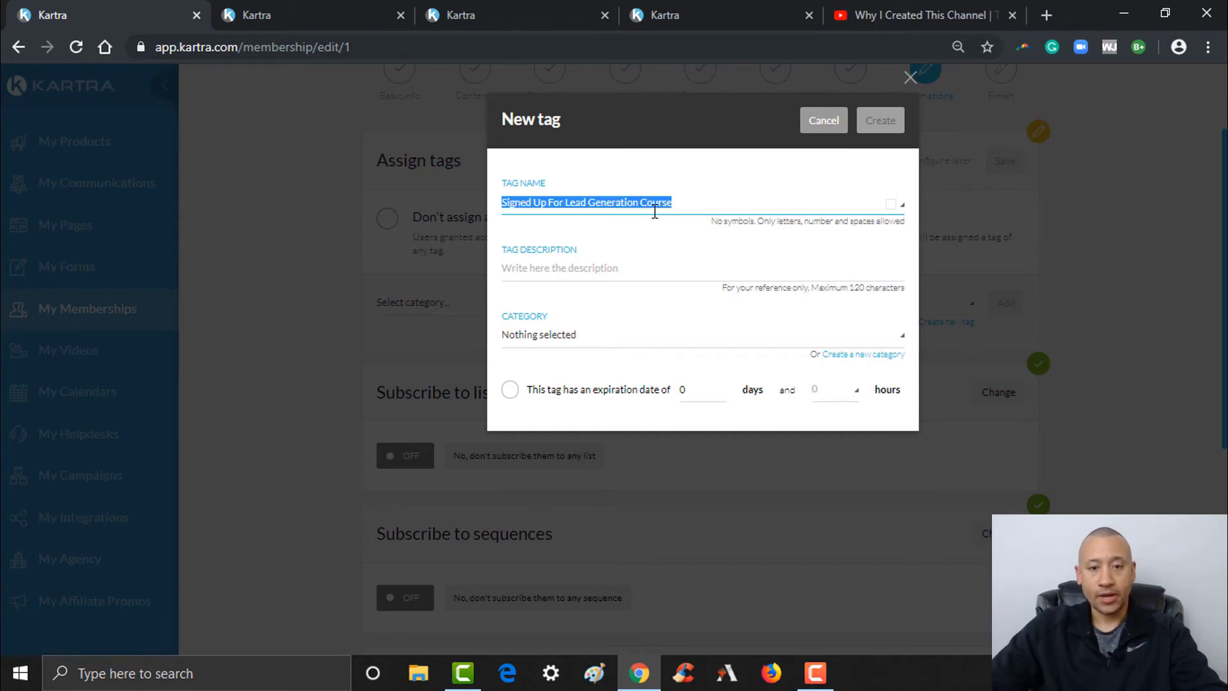
{"action": "left_click", "coordinate": [605, 277]}
{"action": "key", "text": "ctrl+v"}
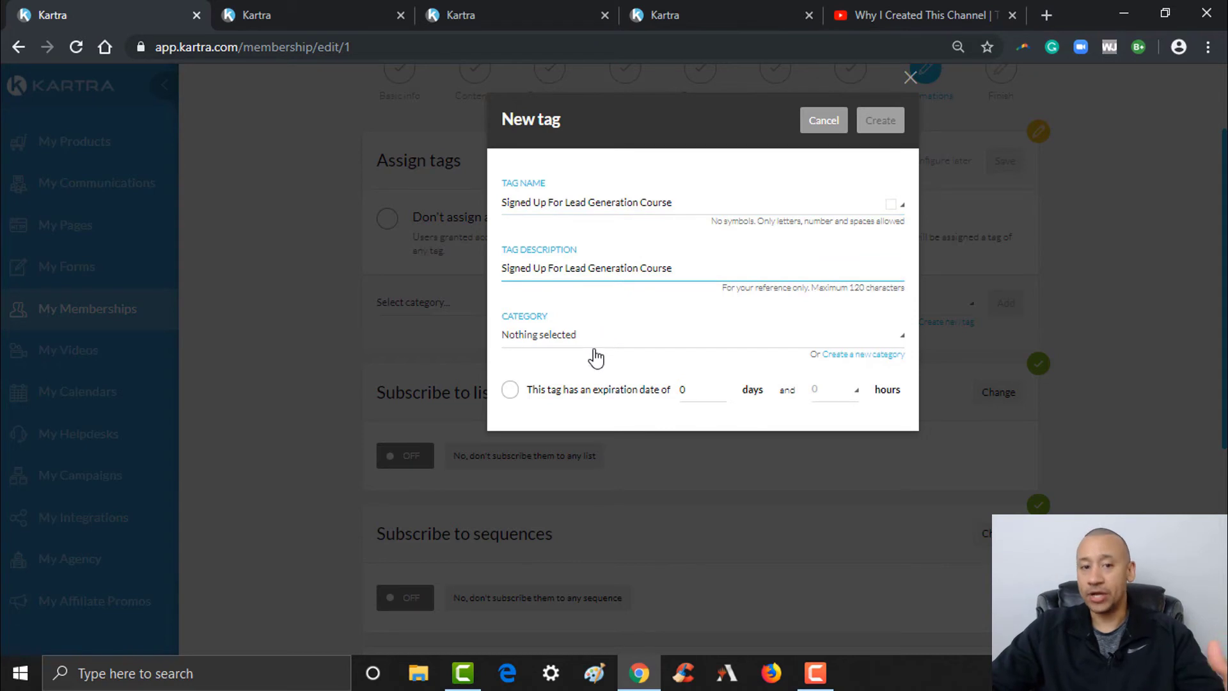
{"action": "left_click", "coordinate": [557, 350]}
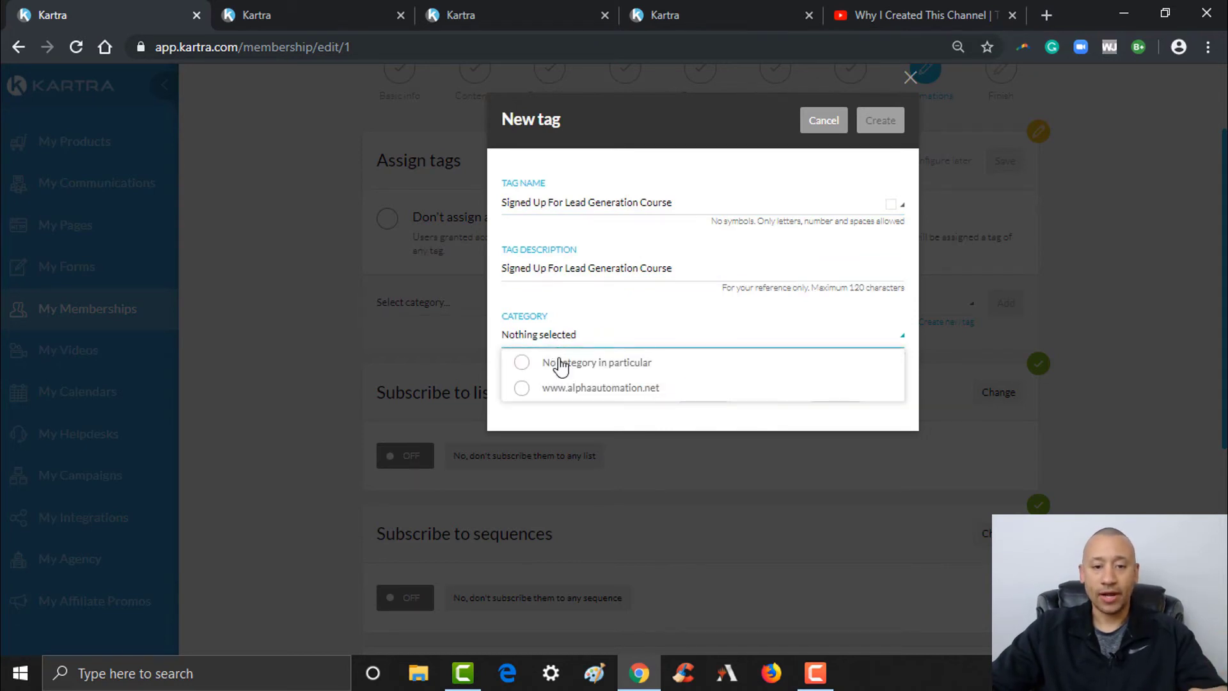
{"action": "left_click", "coordinate": [568, 389]}
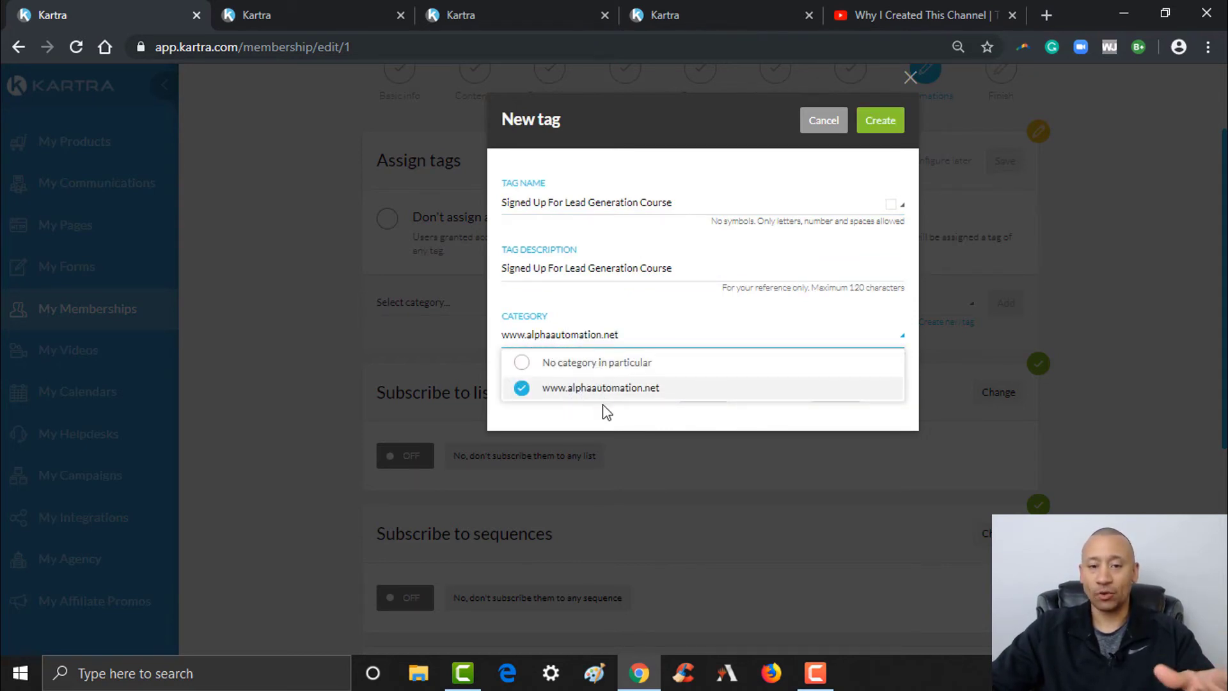
{"action": "left_click", "coordinate": [773, 241]}
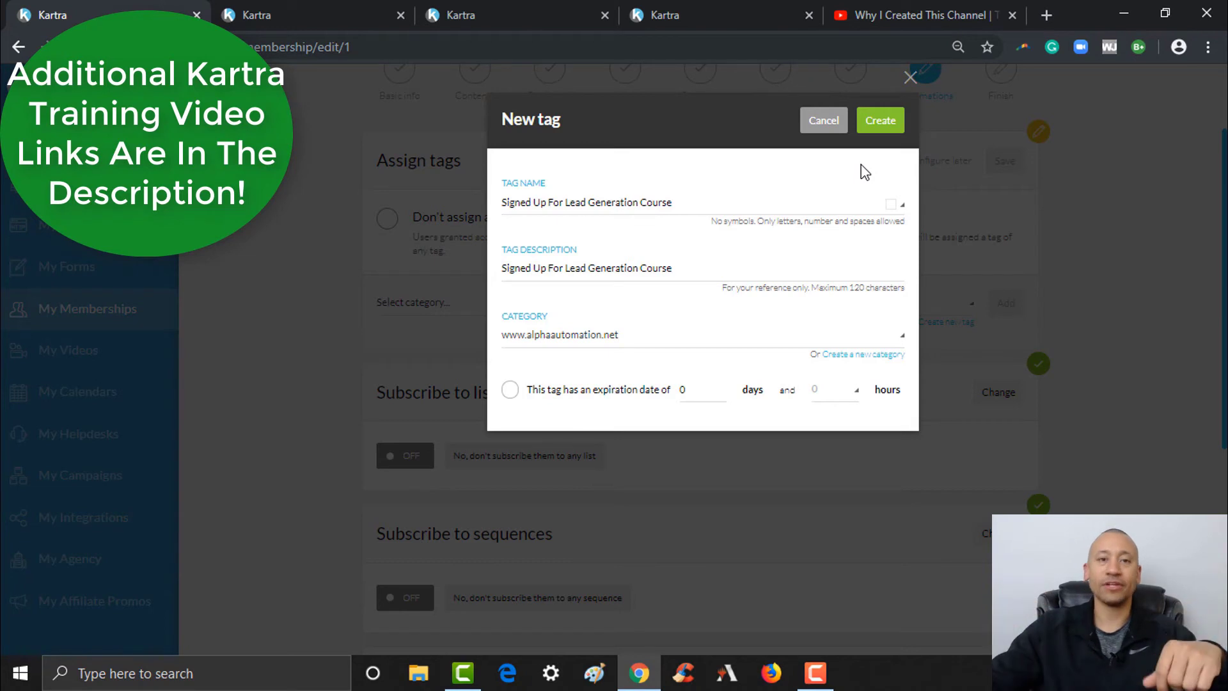
{"action": "left_click", "coordinate": [888, 126]}
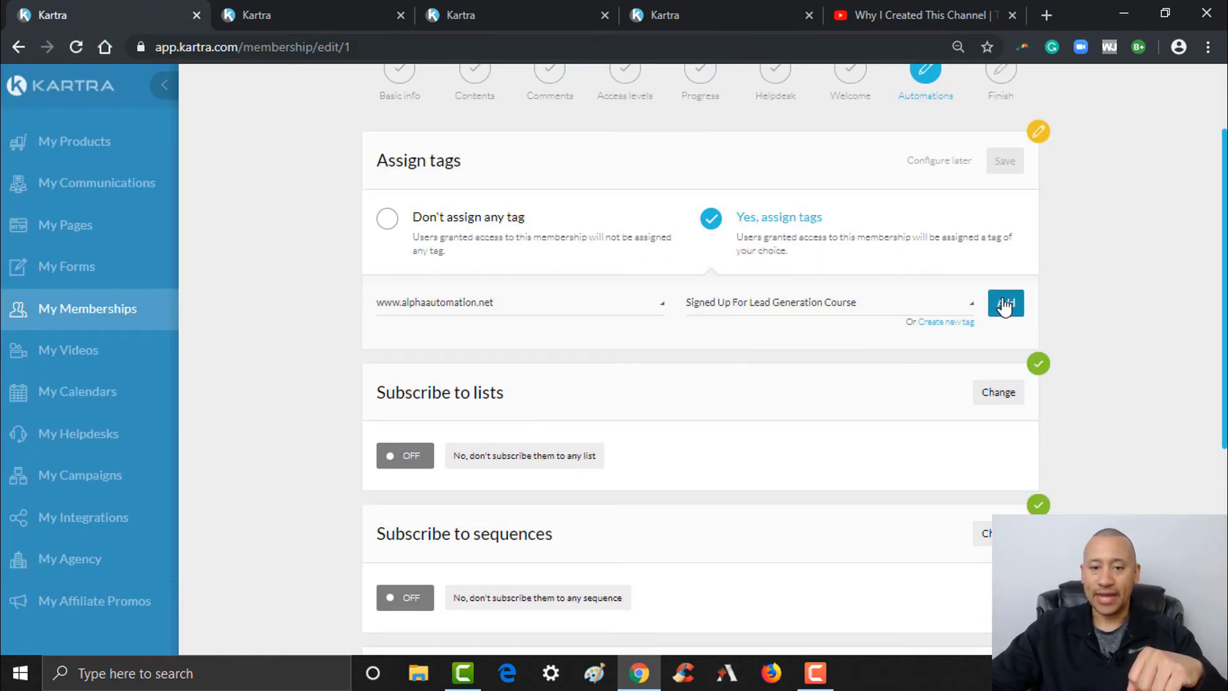
Step: Assign the Signed Up For Lead Generation Course tag, save the automations, and reach the Finish screen
{"action": "left_click", "coordinate": [1005, 305]}
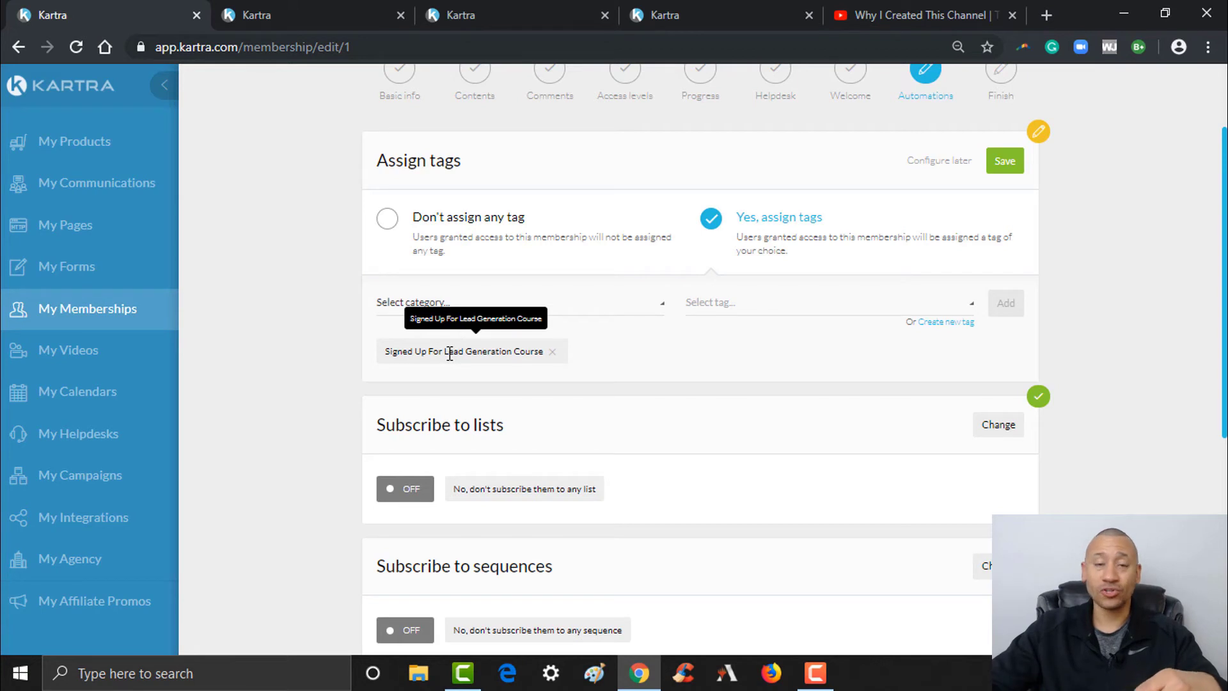
{"action": "left_click", "coordinate": [1011, 170]}
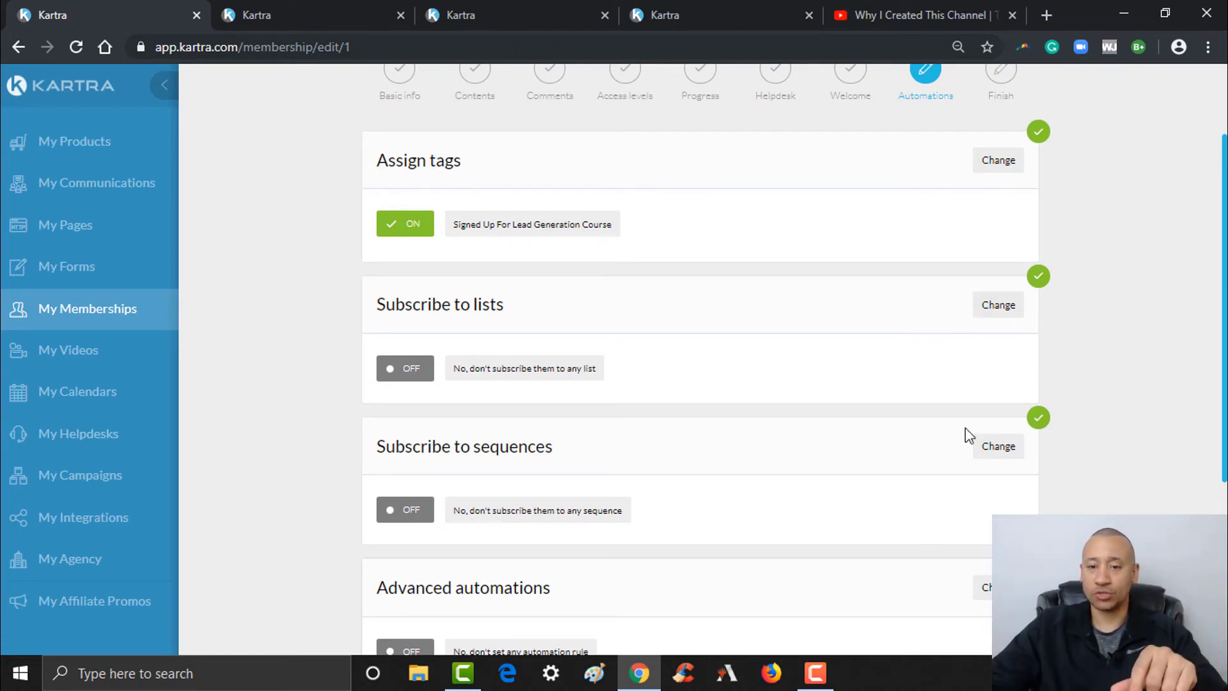
{"action": "scroll", "coordinate": [815, 519], "scroll_direction": "down", "scroll_amount": 3}
{"action": "scroll", "coordinate": [815, 518], "scroll_direction": "up", "scroll_amount": 5}
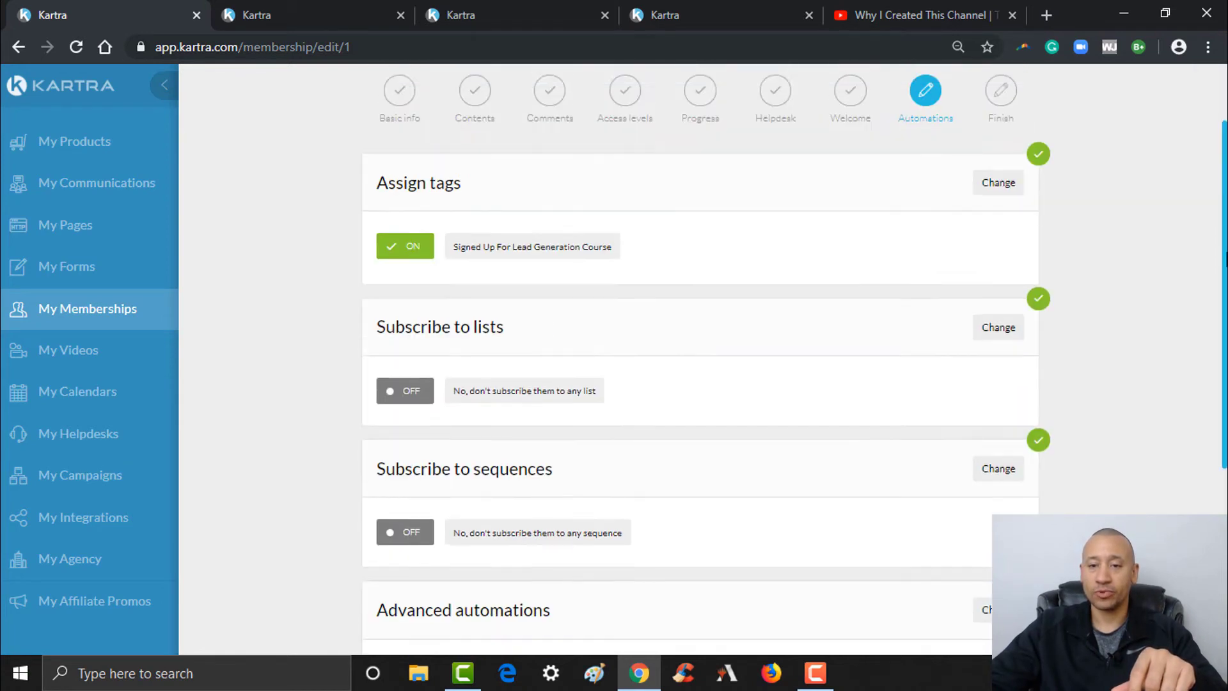
{"action": "scroll", "coordinate": [815, 519], "scroll_direction": "down", "scroll_amount": 3}
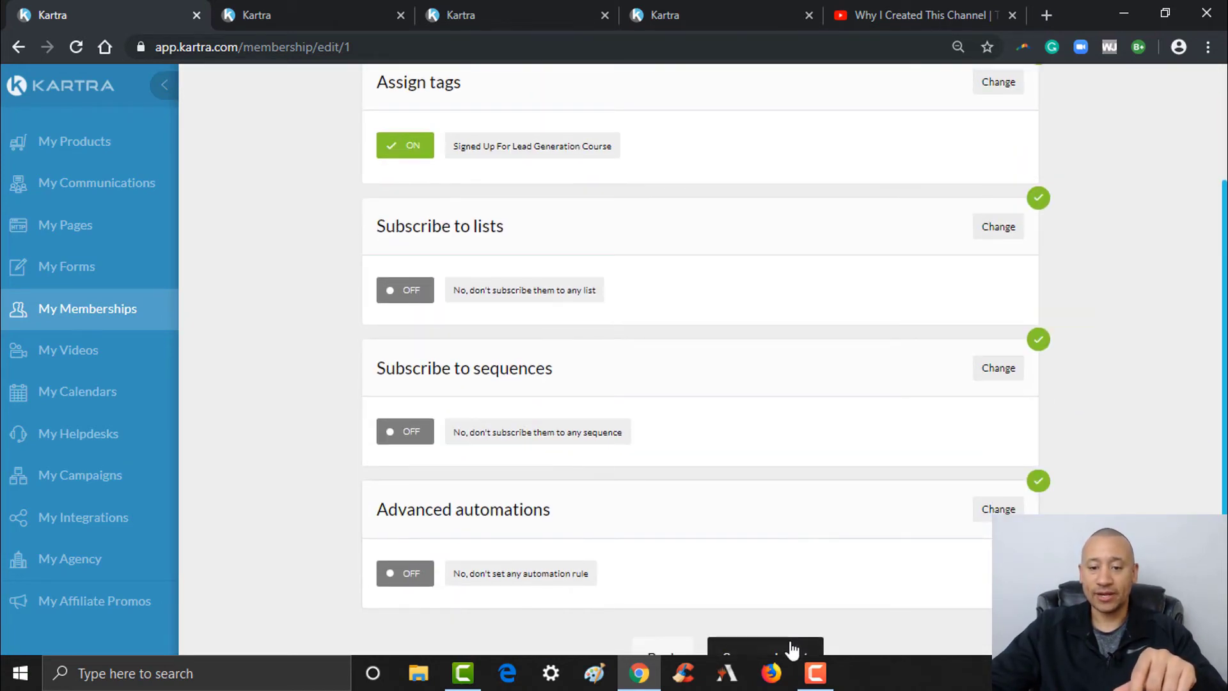
{"action": "left_click", "coordinate": [790, 647]}
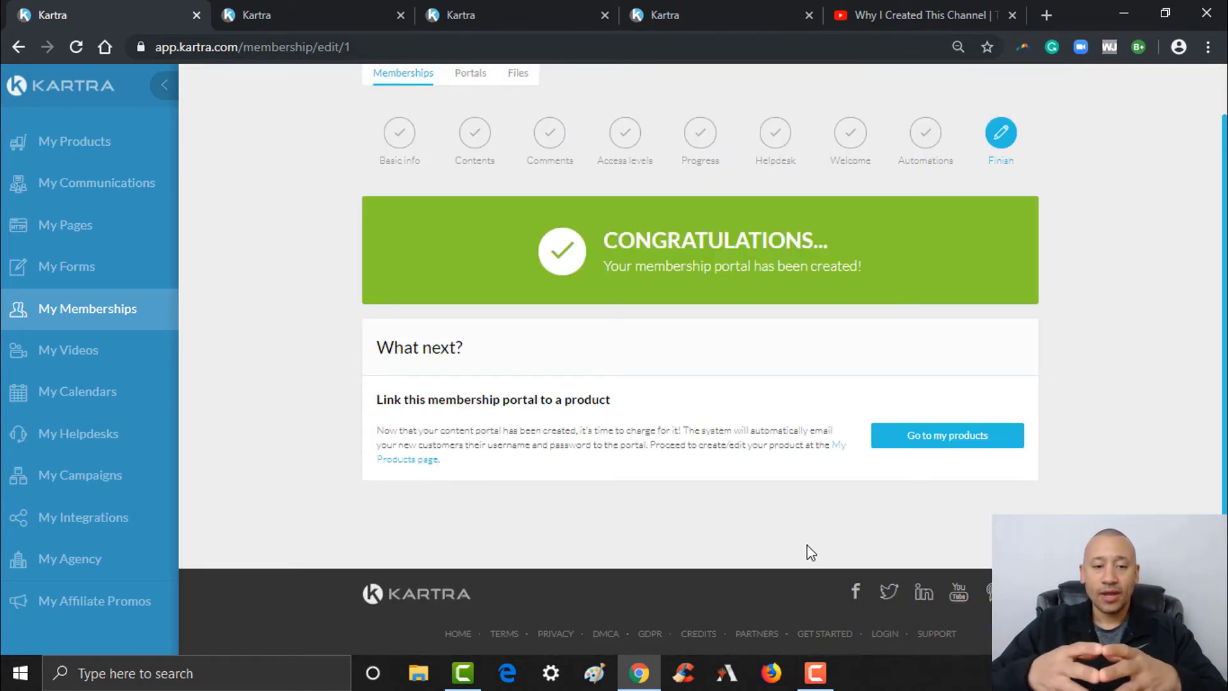
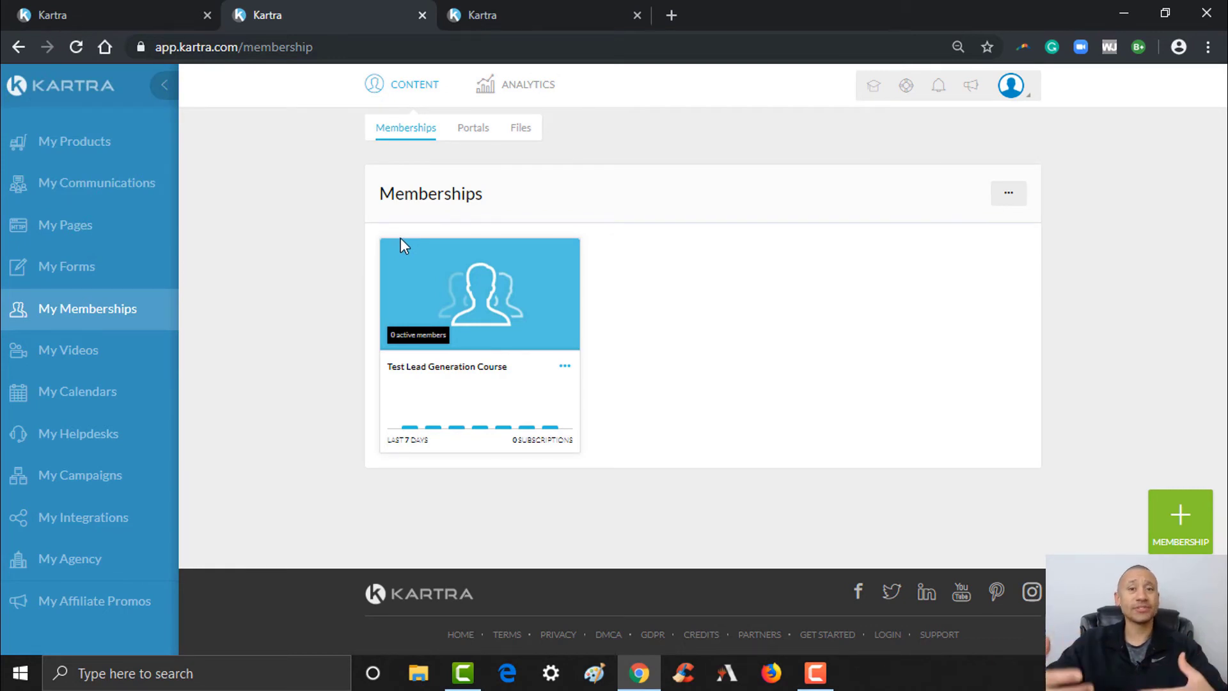
Step: Create a new main product named 'Test Lead Generation Course' from My Products
{"action": "left_click", "coordinate": [106, 8]}
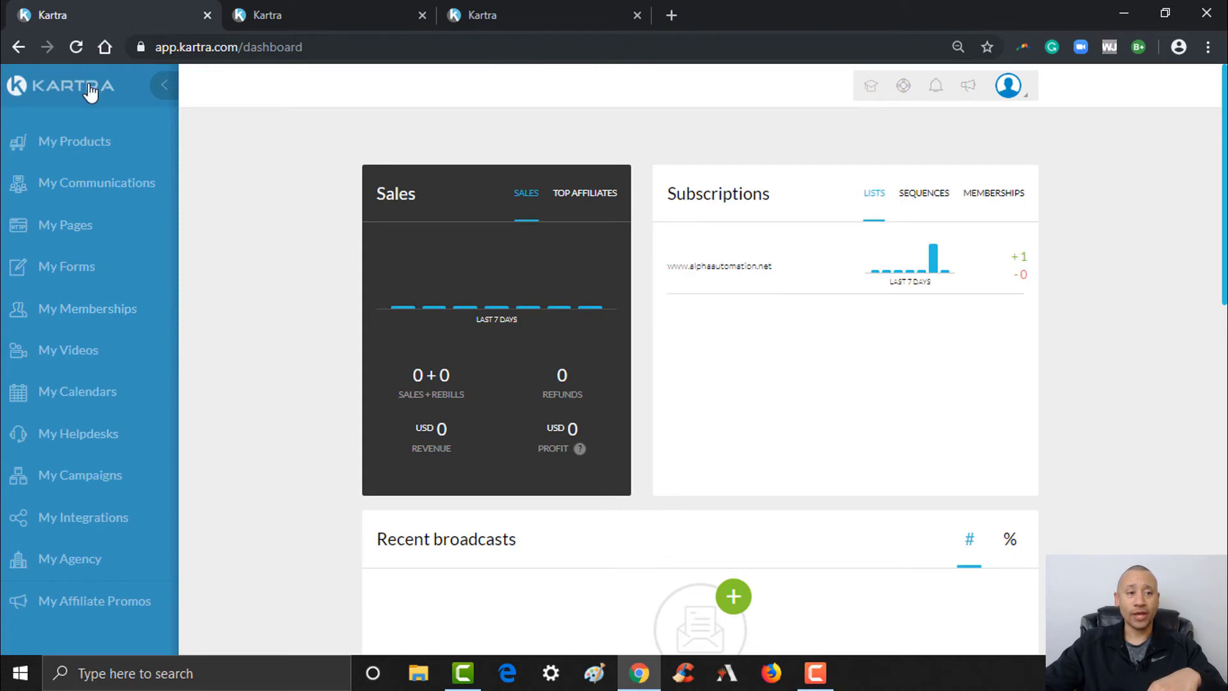
{"action": "left_click", "coordinate": [73, 149]}
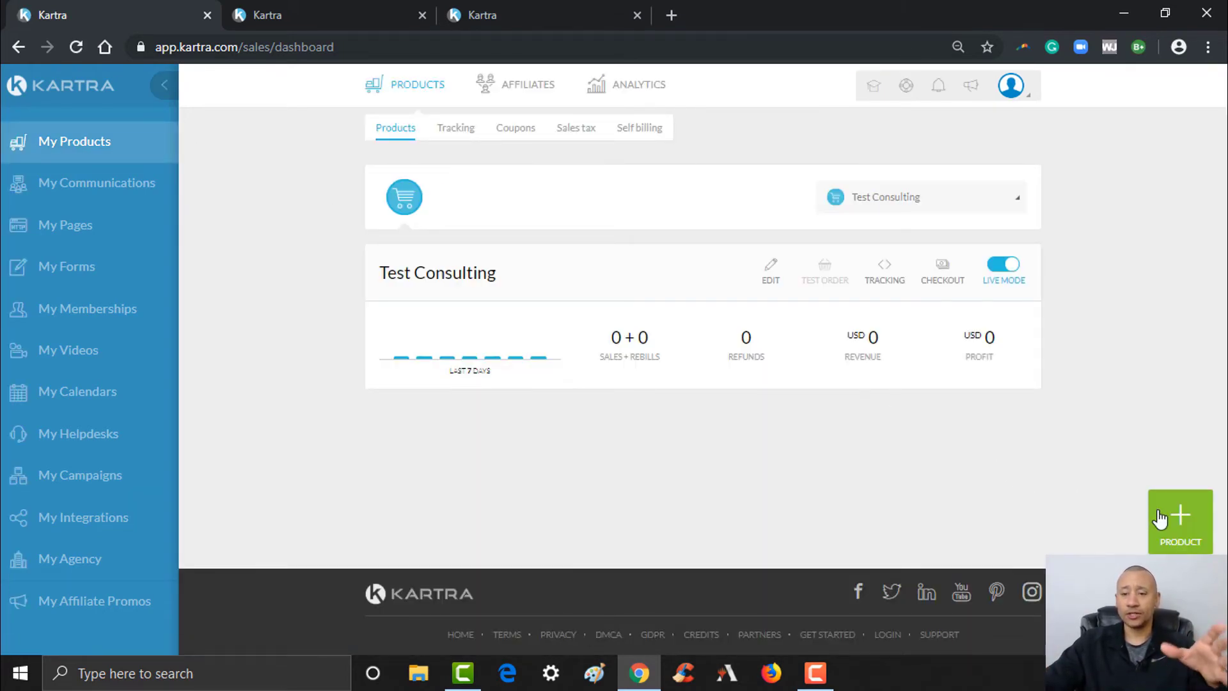
{"action": "left_click", "coordinate": [1180, 516]}
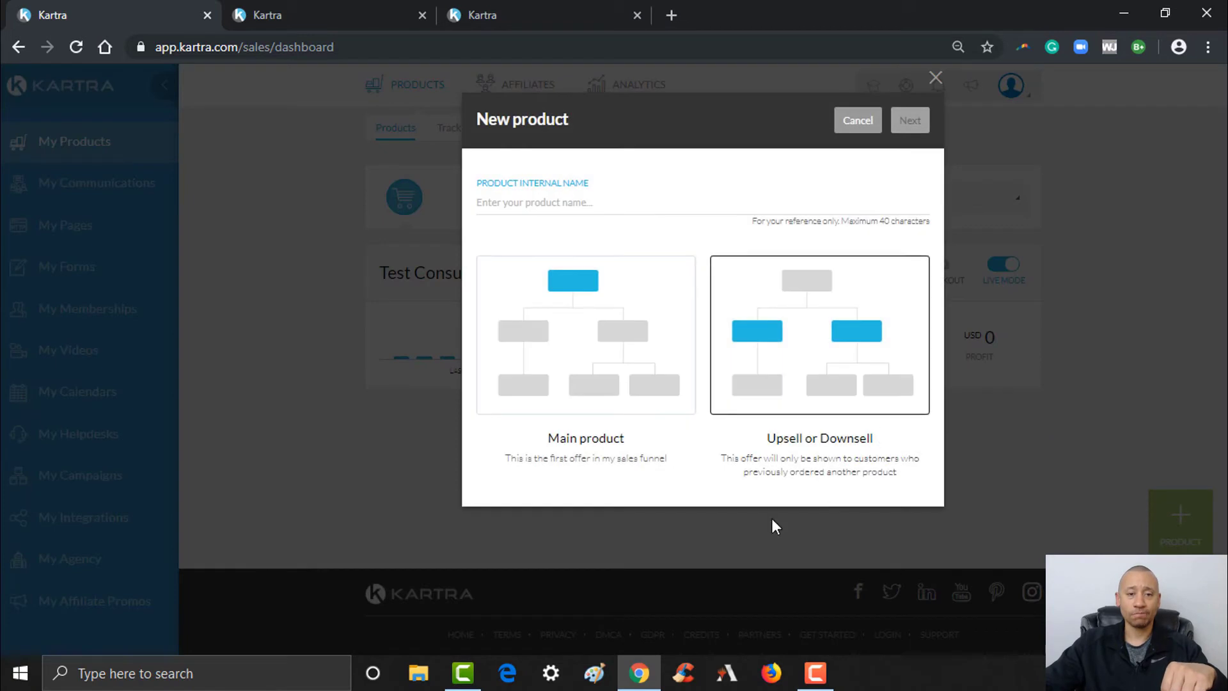
{"action": "left_click", "coordinate": [570, 356]}
{"action": "left_click", "coordinate": [579, 201]}
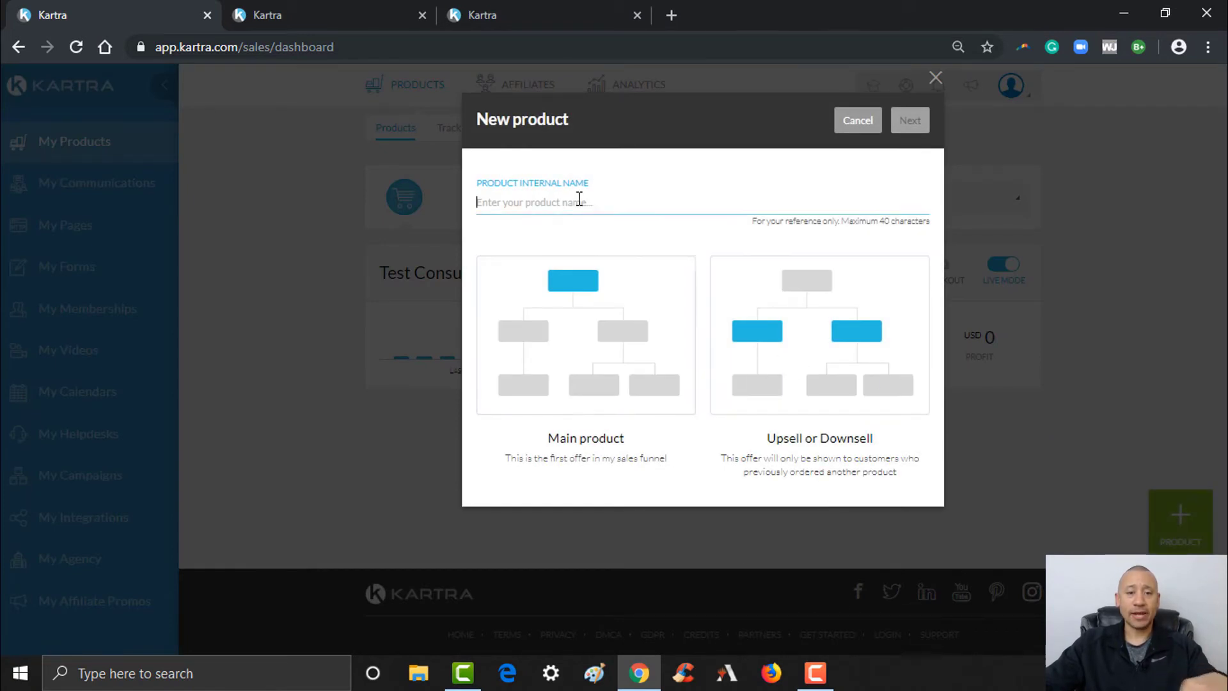
{"action": "type", "text": "Te"}
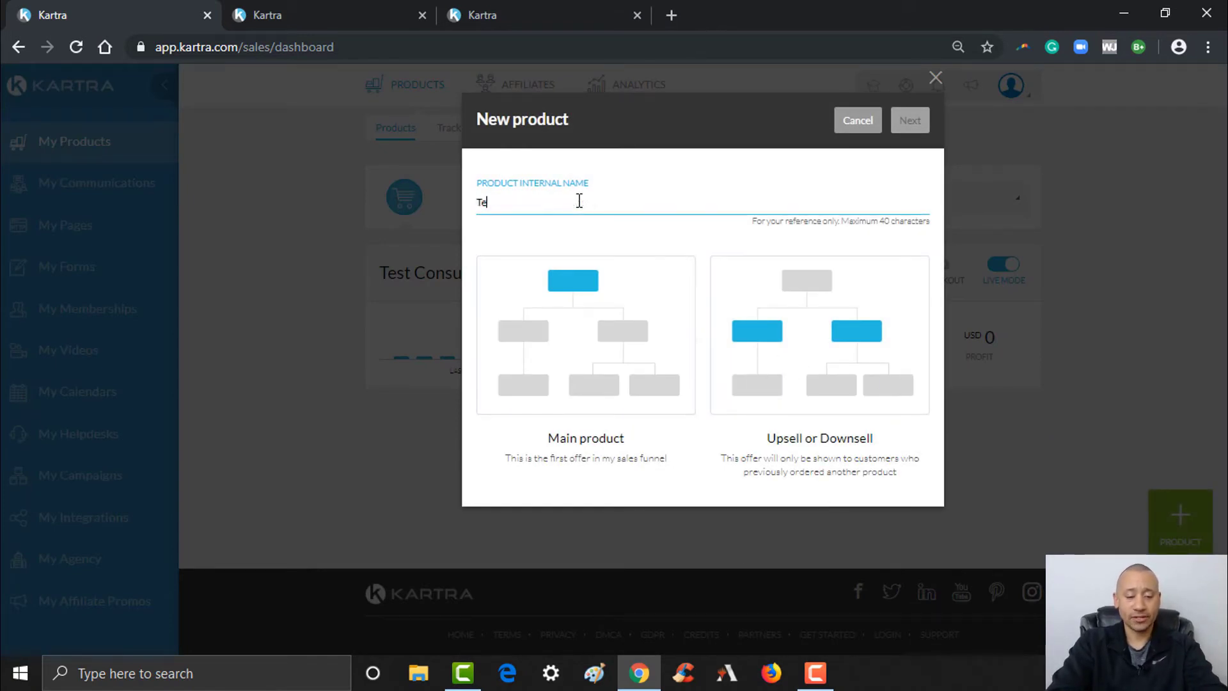
{"action": "type", "text": "st Lead Gen"}
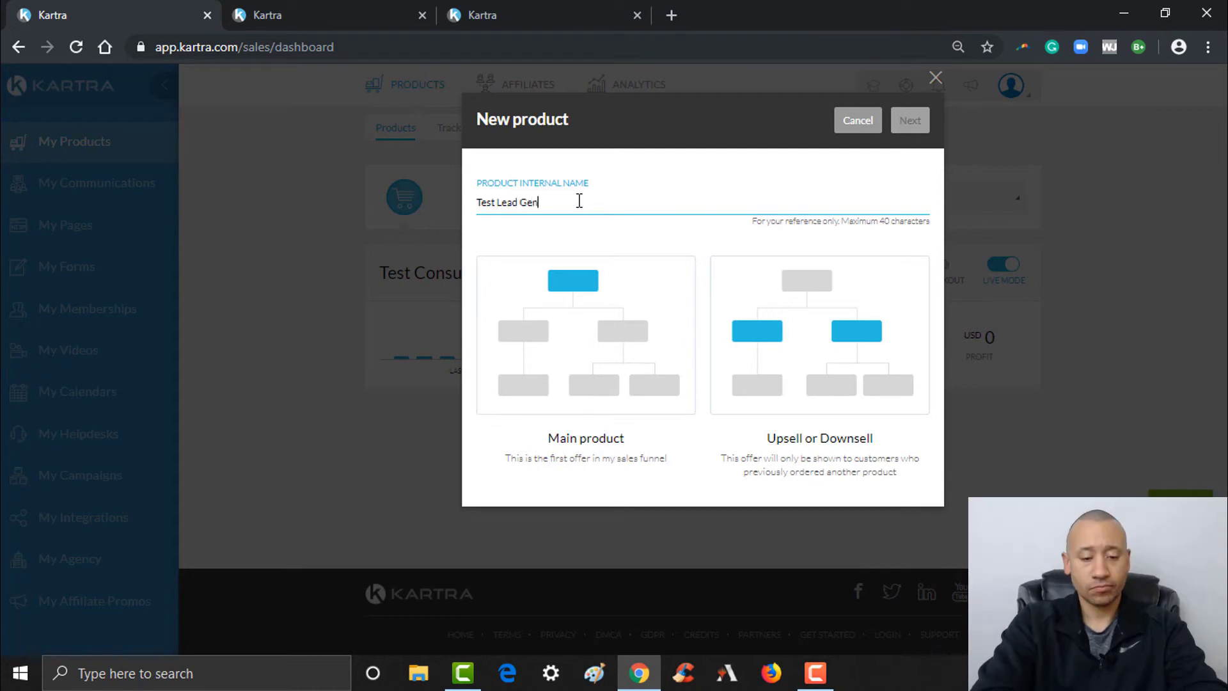
{"action": "type", "text": "eration Cou"}
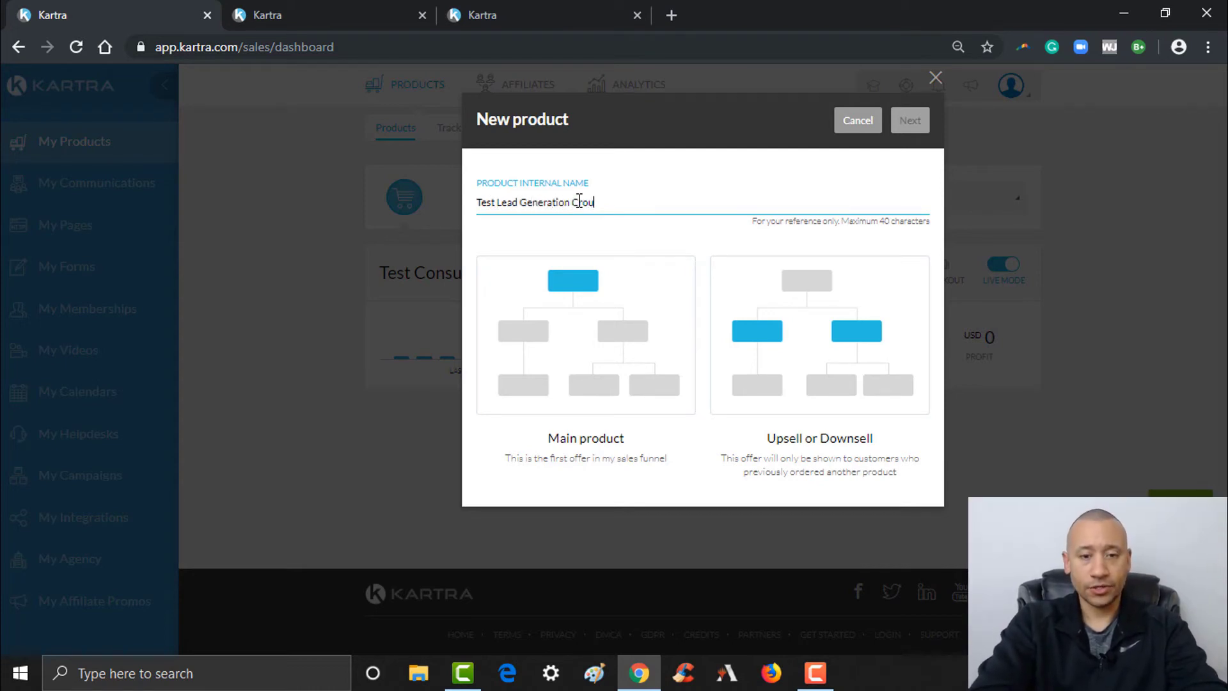
{"action": "type", "text": "rse"}
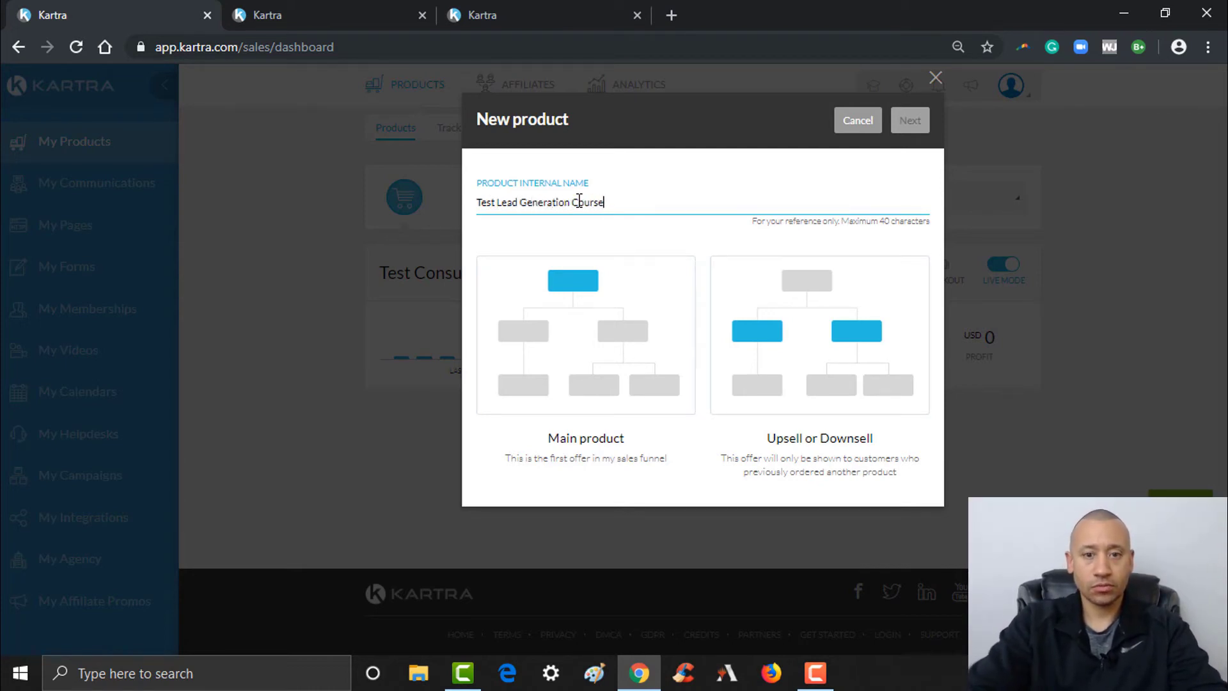
{"action": "left_click", "coordinate": [589, 334]}
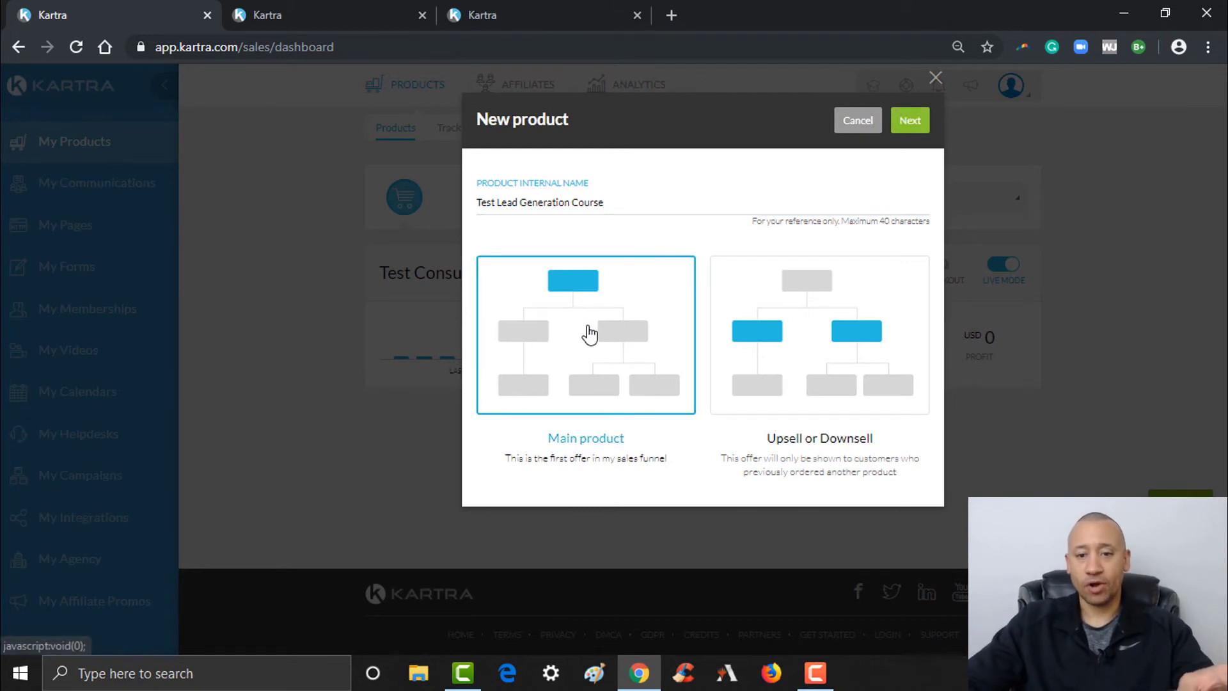
{"action": "left_click", "coordinate": [919, 124]}
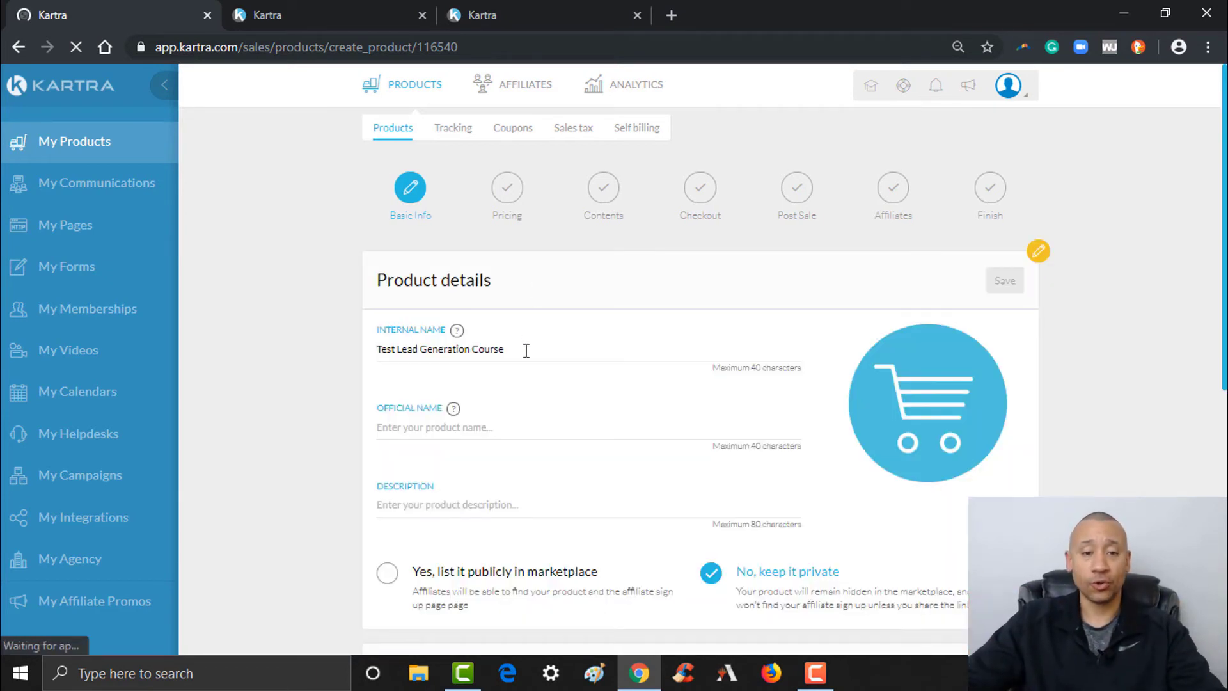
Step: Copy the internal name into Official Name as 'Test Lead Generation Course', removing the duplicated text
{"action": "triple_click", "coordinate": [525, 351]}
{"action": "key", "text": "ctrl+c"}
{"action": "left_click", "coordinate": [439, 430]}
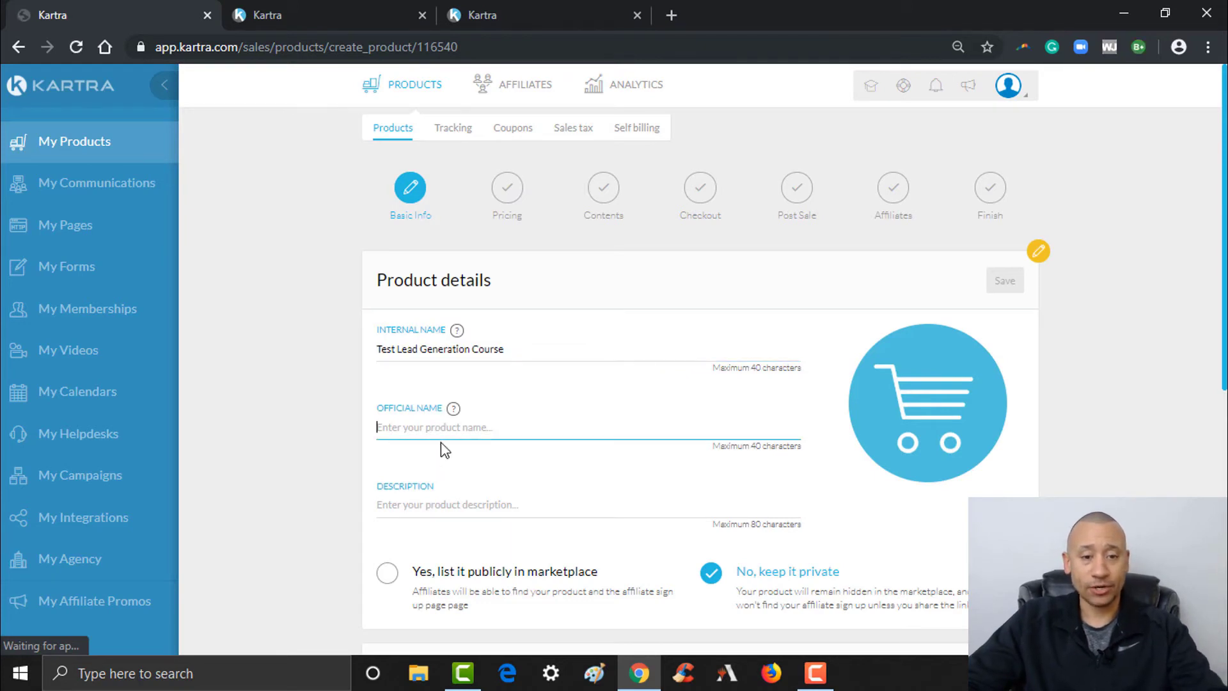
{"action": "key", "text": "ctrl+v"}
{"action": "type", "text": "Test Lead Gen"}
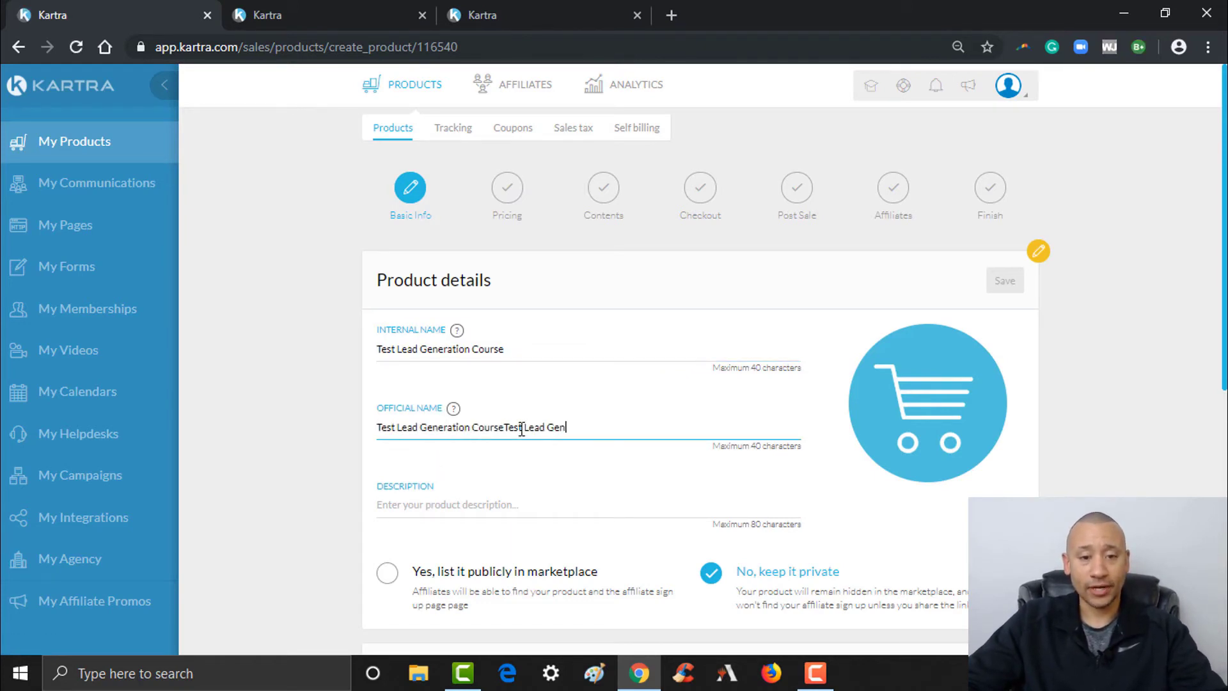
{"action": "left_click_drag", "start_coordinate": [510, 427], "coordinate": [583, 423]}
{"action": "key", "text": "BackSpace"}
{"action": "key", "text": "BackSpace"}
{"action": "key", "text": "BackSpace"}
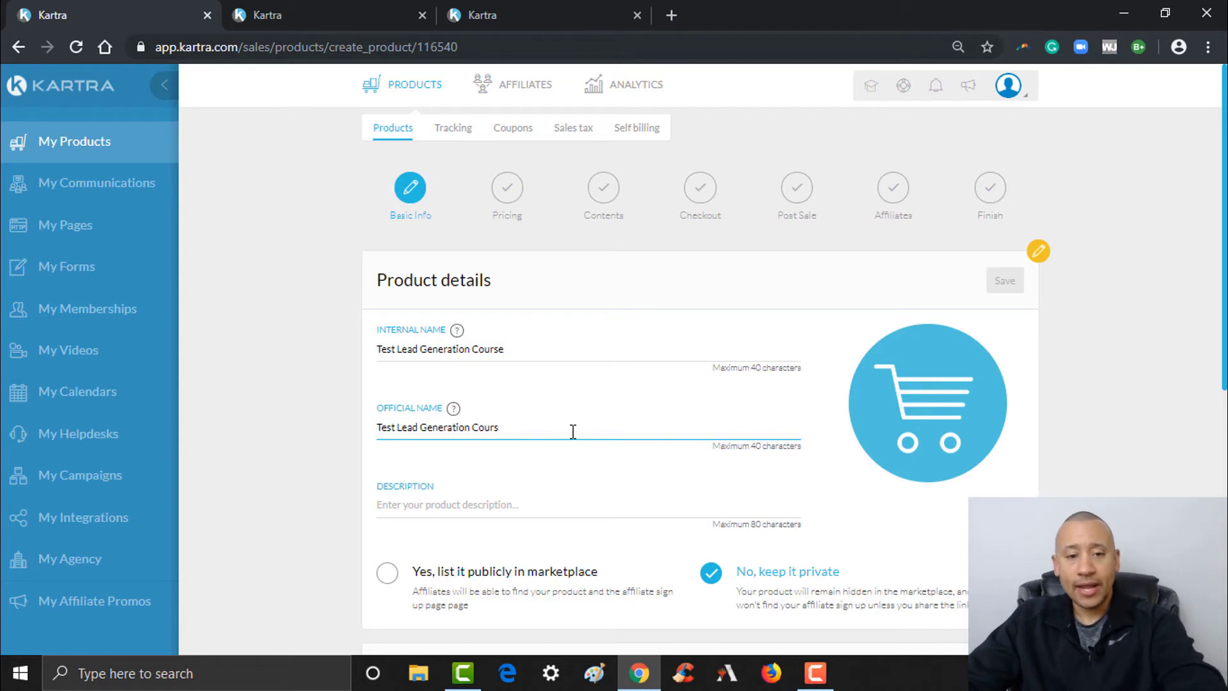
Step: Enter the description 'I will show you how to generate leads online'
{"action": "left_click", "coordinate": [488, 505]}
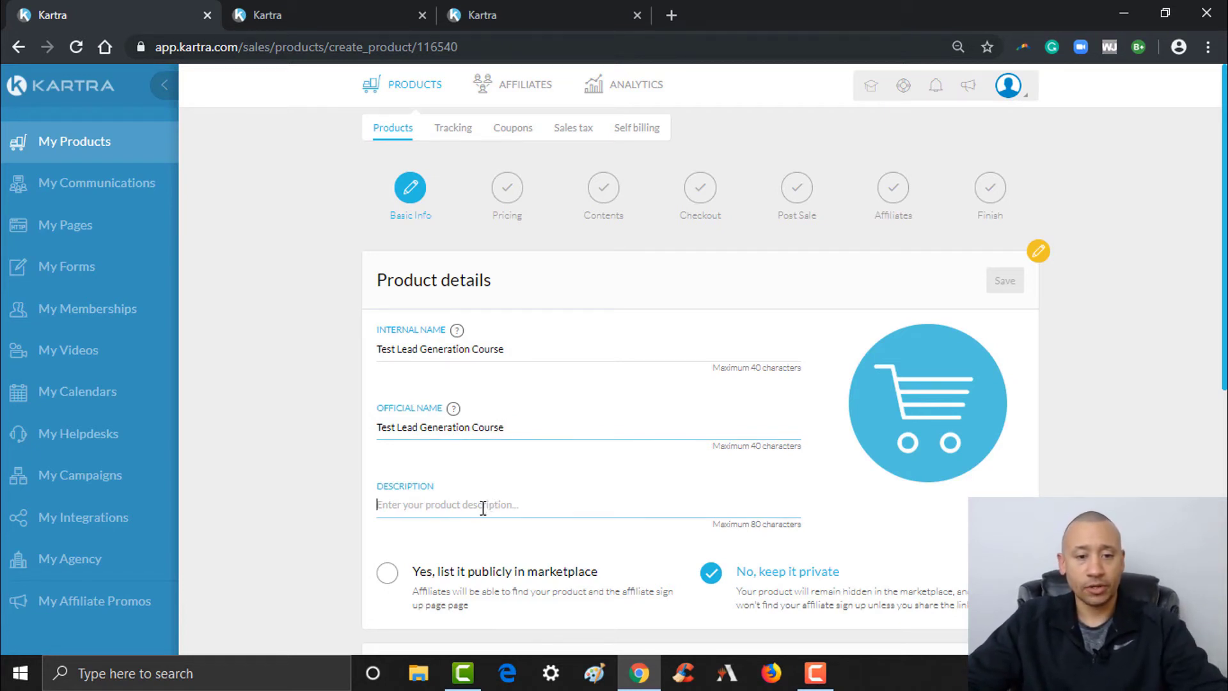
{"action": "type", "text": "I wi"}
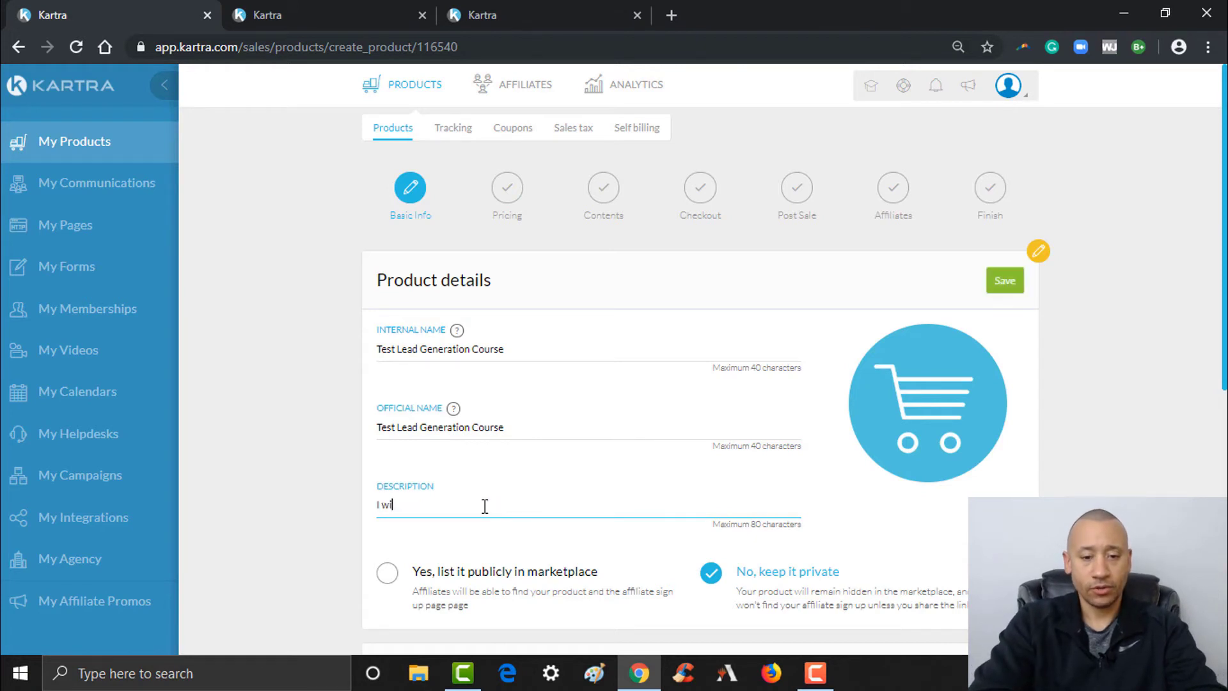
{"action": "type", "text": "ll show you how to"}
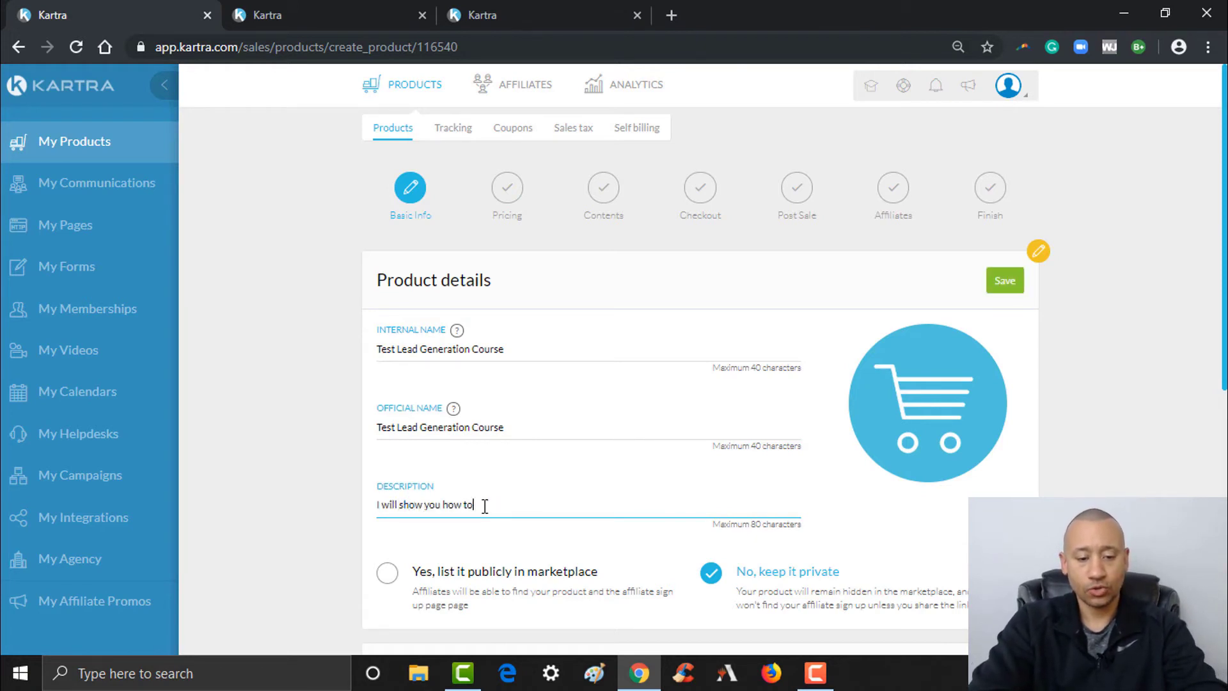
{"action": "type", "text": " get"}
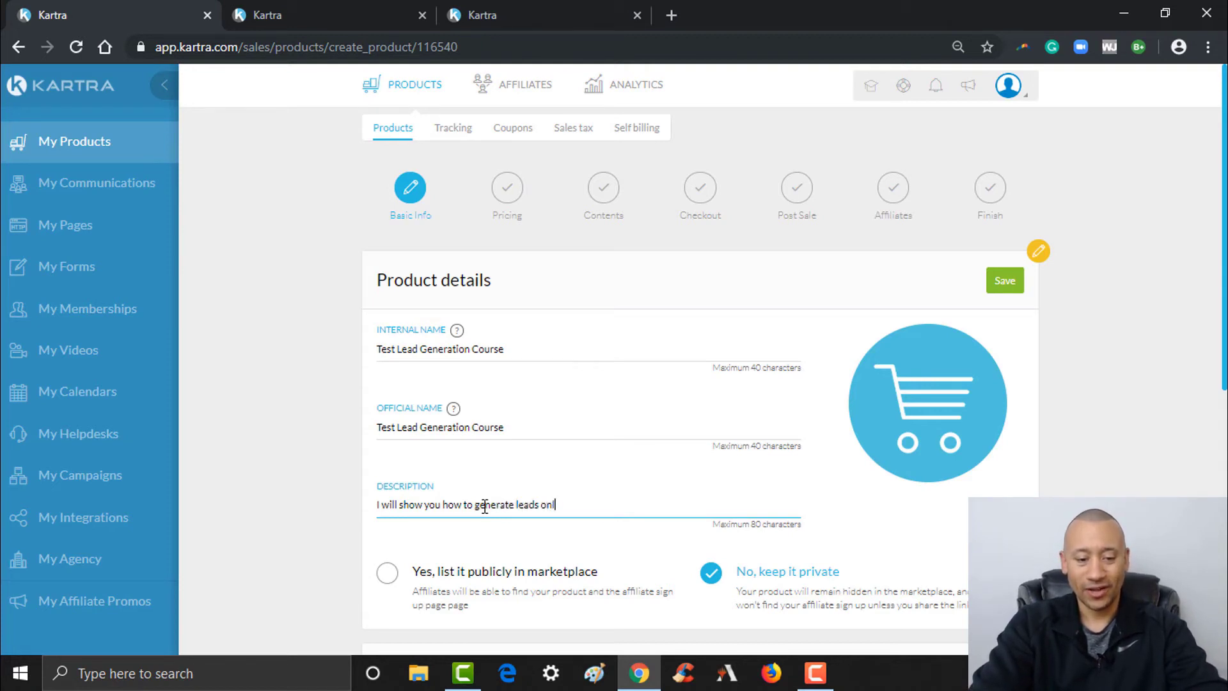
{"action": "scroll", "coordinate": [484, 496], "scroll_direction": "down", "scroll_amount": 2}
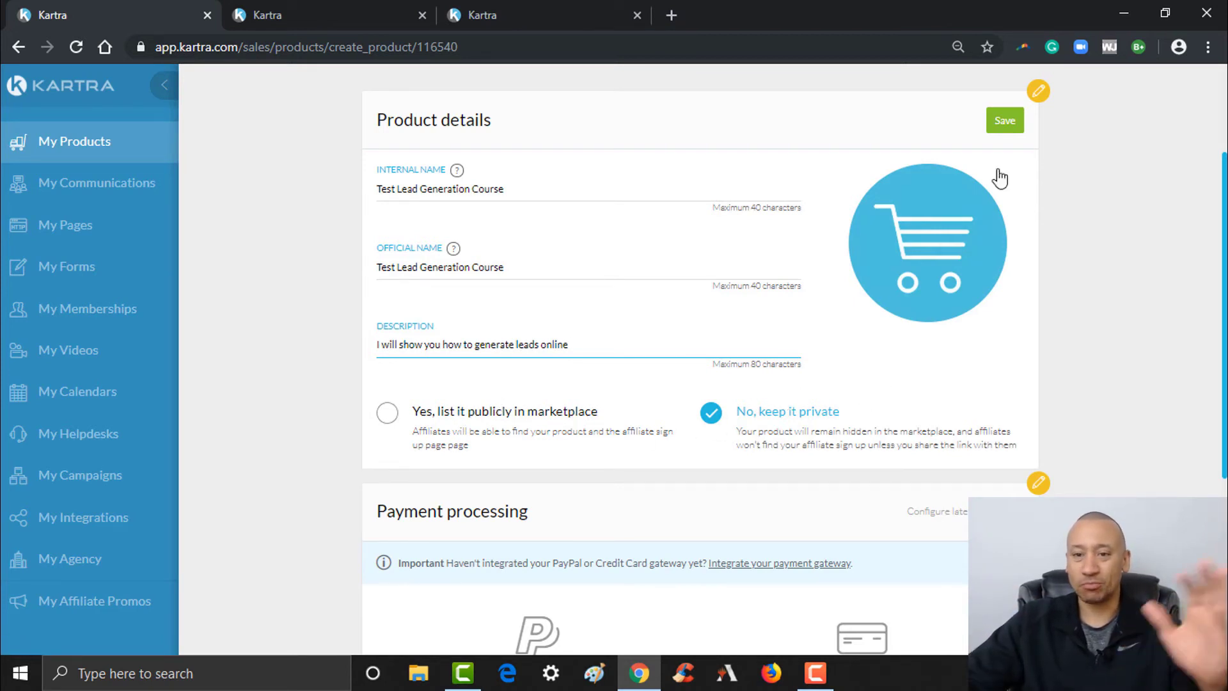
Step: Save the product details, set PayPal with the connected account as processor, and continue to Pricing
{"action": "left_click", "coordinate": [1005, 121]}
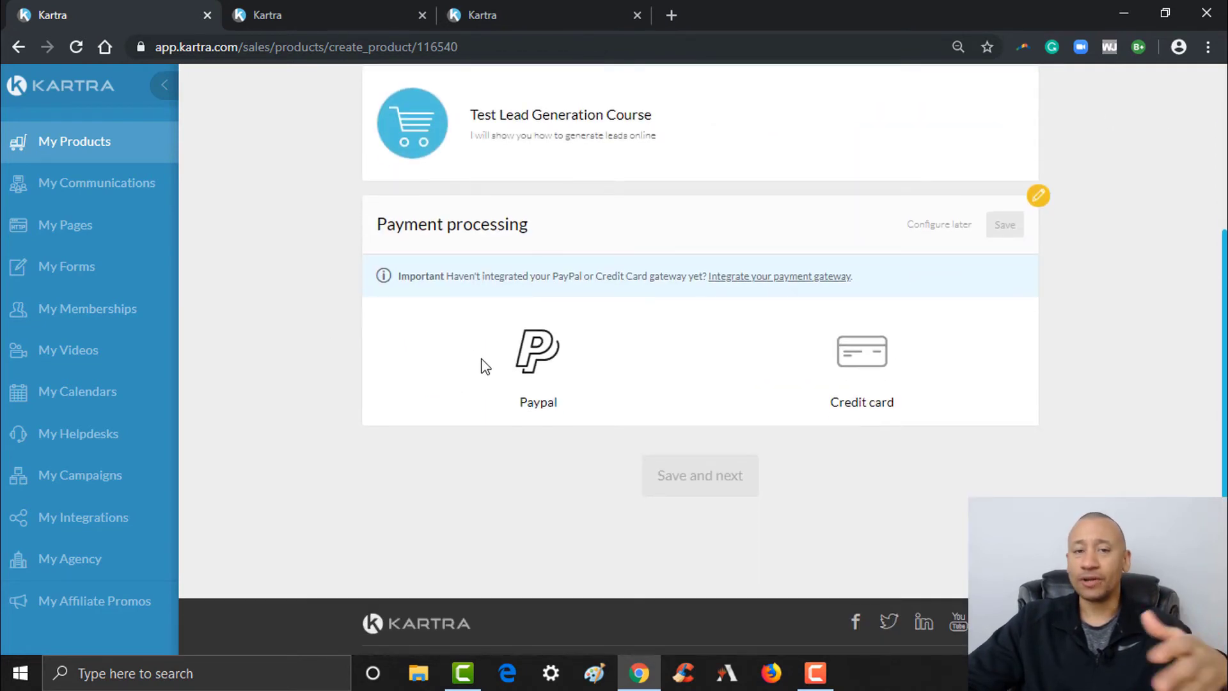
{"action": "left_click", "coordinate": [521, 347]}
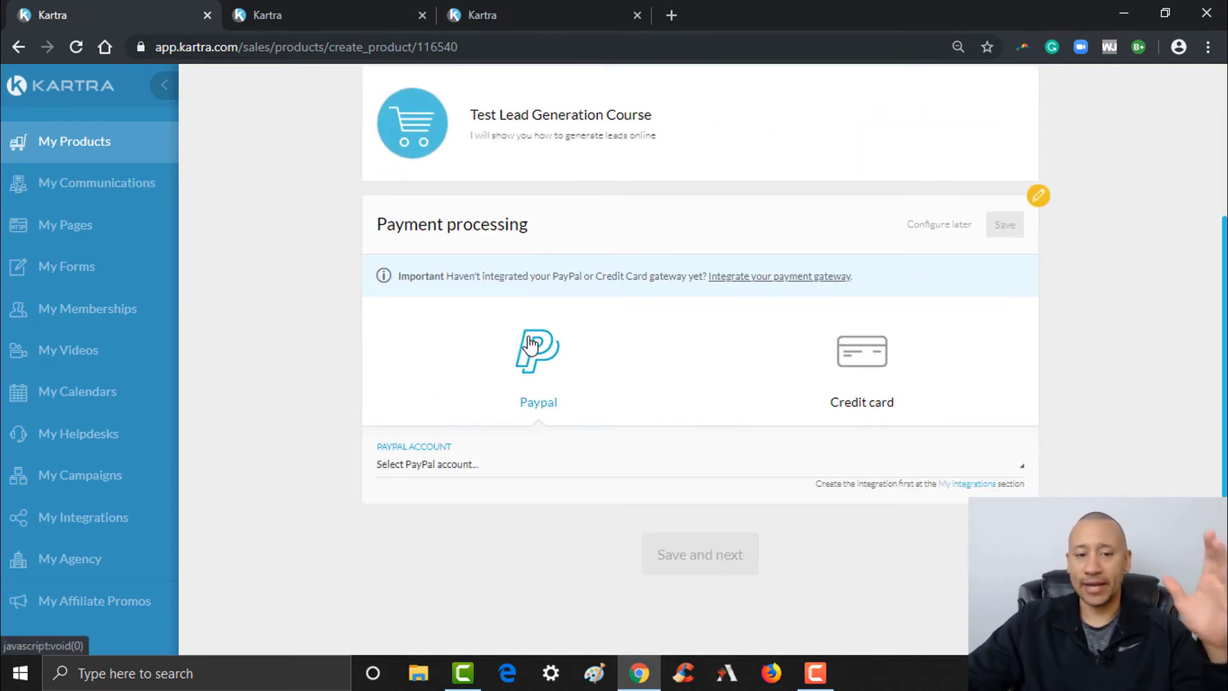
{"action": "left_click", "coordinate": [512, 463]}
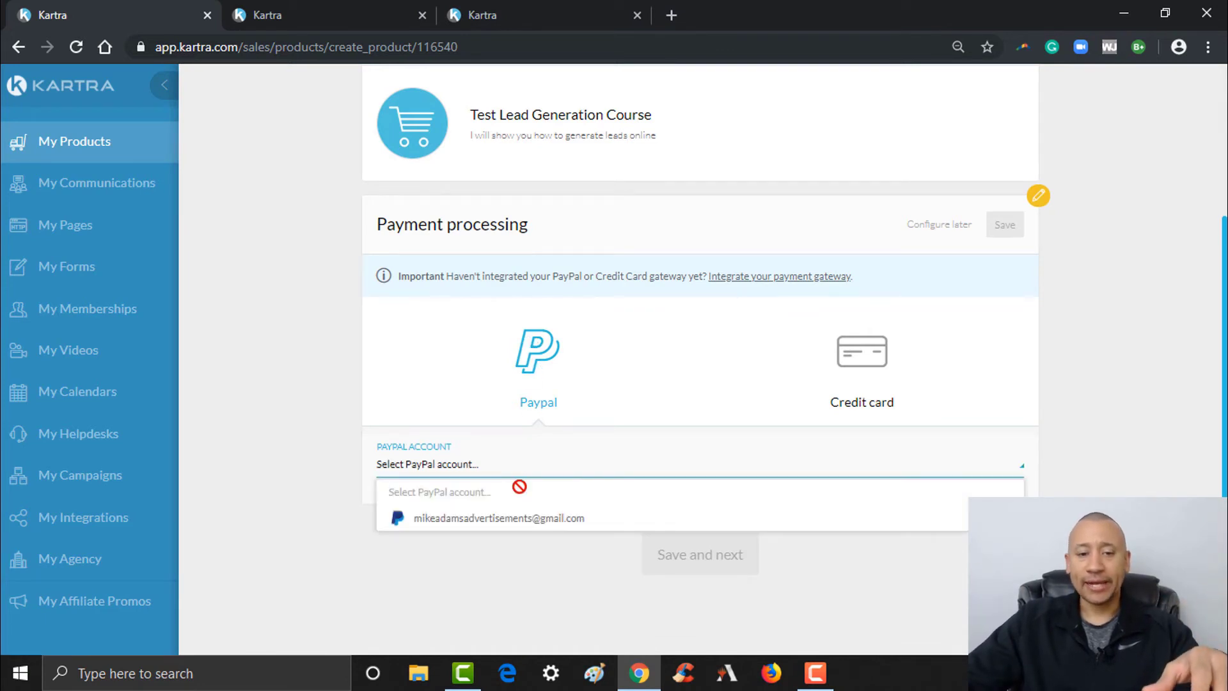
{"action": "left_click", "coordinate": [468, 518]}
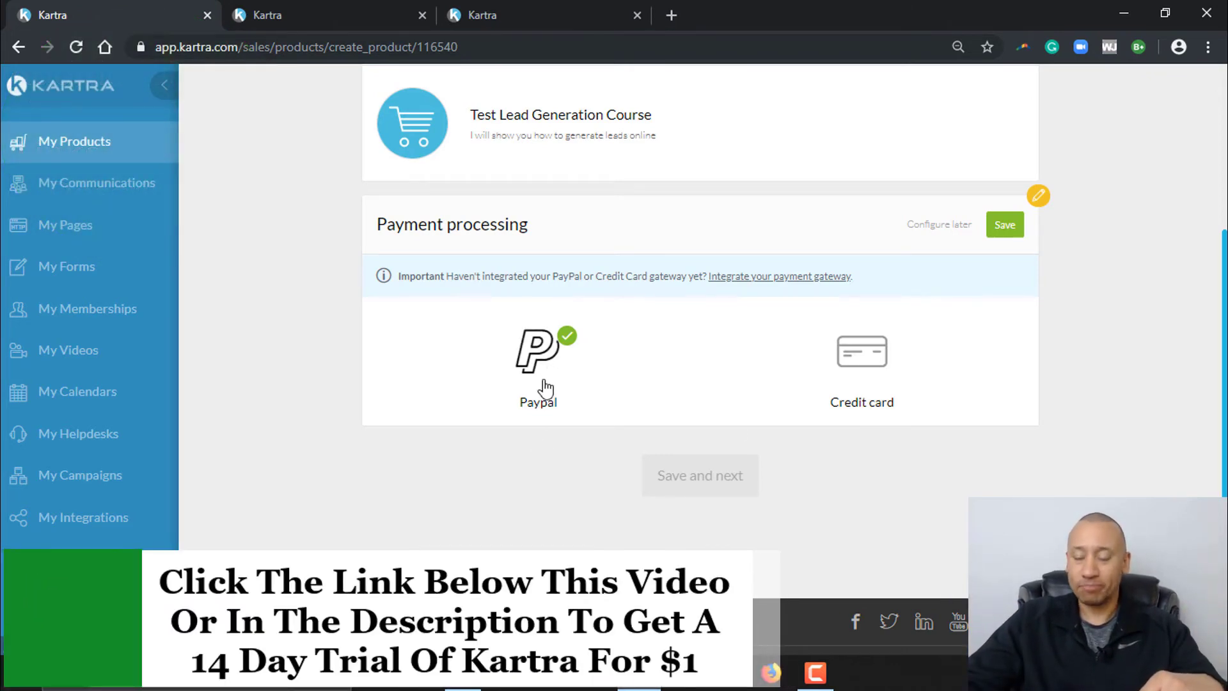
{"action": "left_click", "coordinate": [1011, 230]}
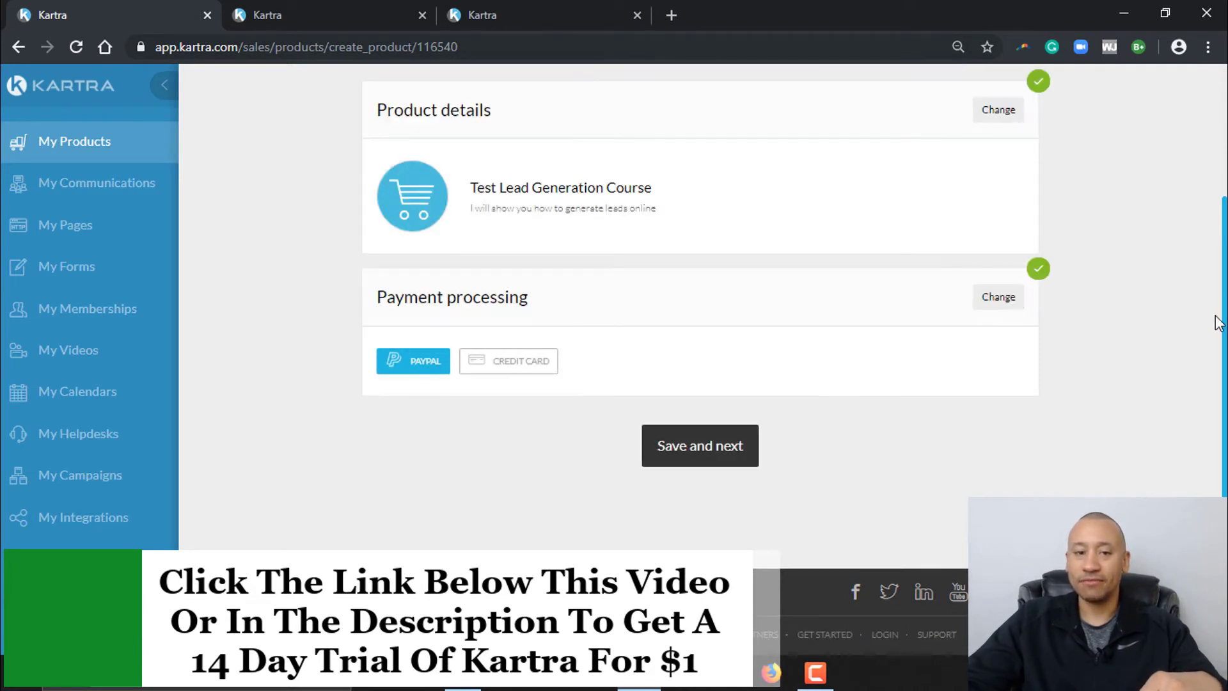
{"action": "left_click", "coordinate": [733, 466]}
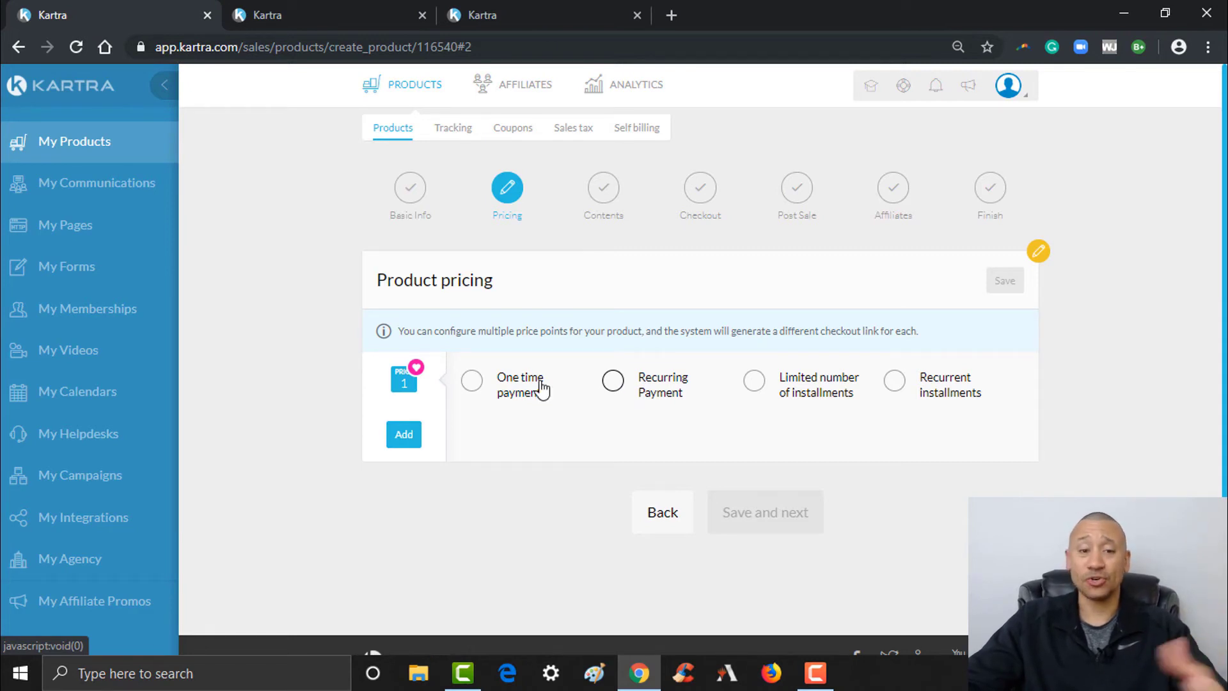
Step: Set a one-time USD 97 price described 'Lifetime access to our course' and save it
{"action": "left_click", "coordinate": [479, 383]}
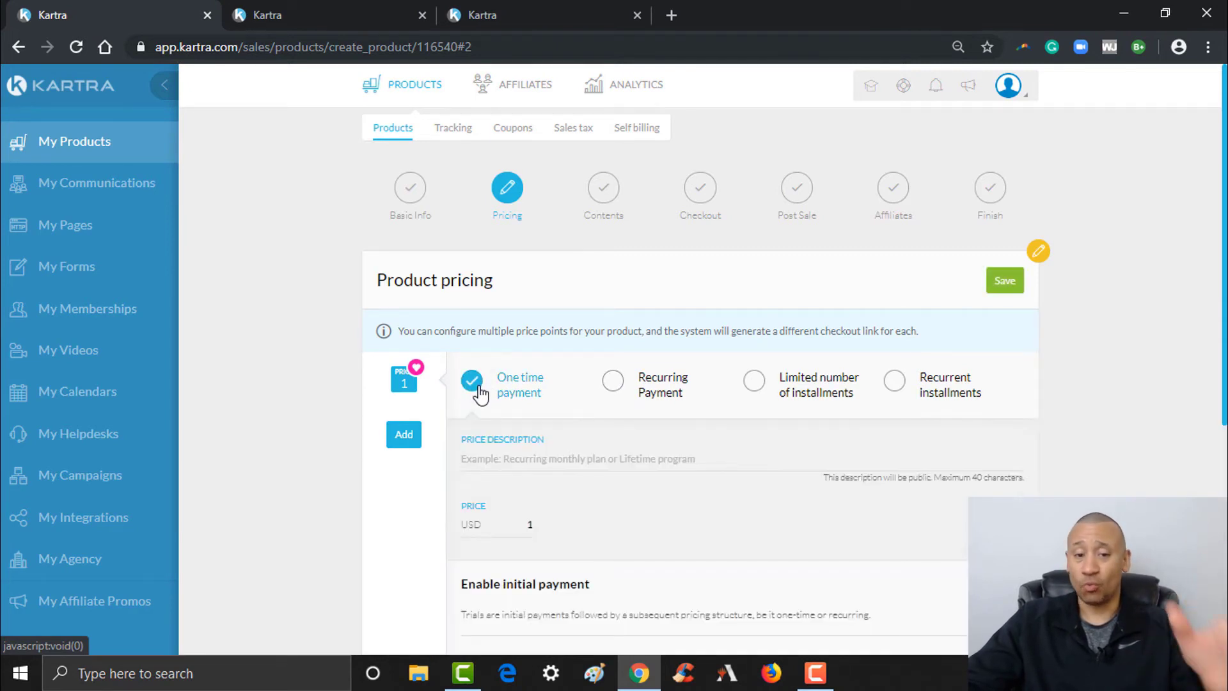
{"action": "left_click", "coordinate": [603, 453]}
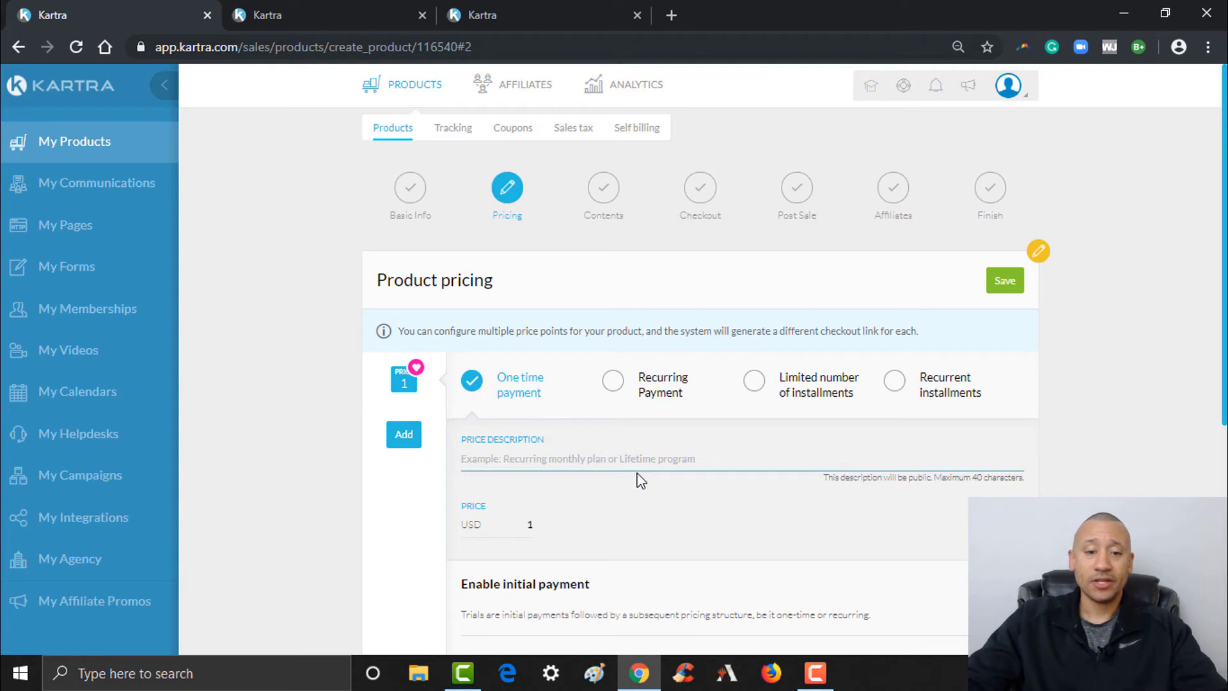
{"action": "type", "text": "Lifetime access to our course"}
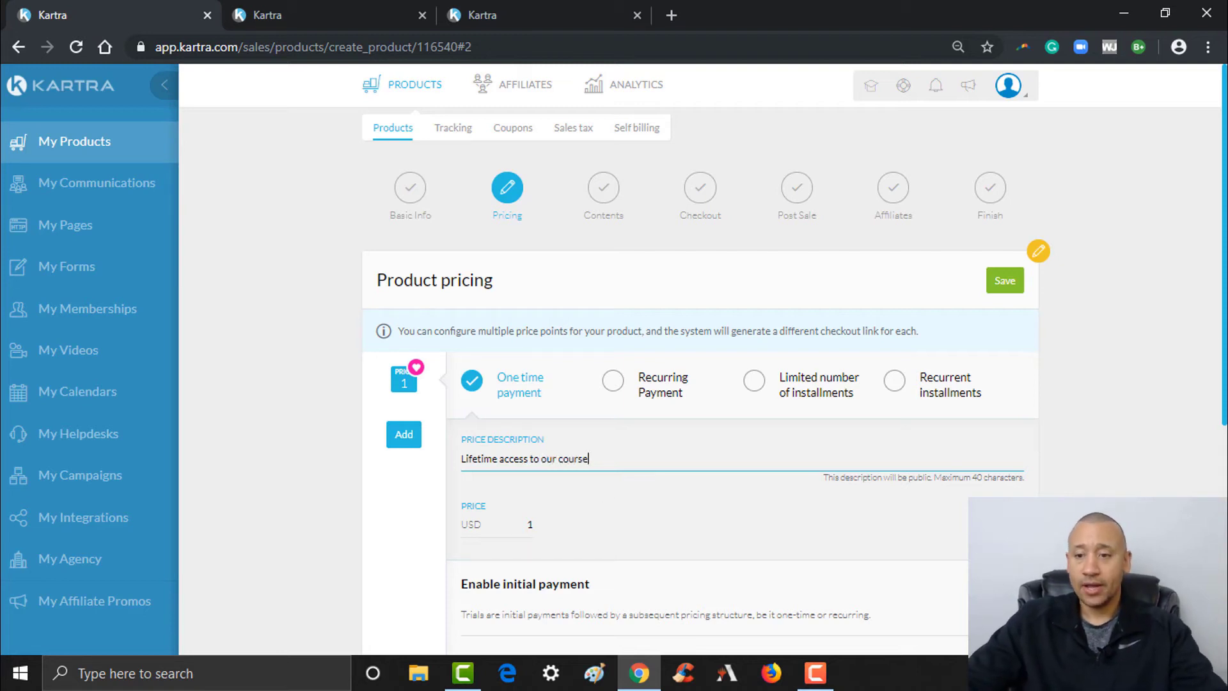
{"action": "scroll", "coordinate": [641, 480], "scroll_direction": "down", "scroll_amount": 1}
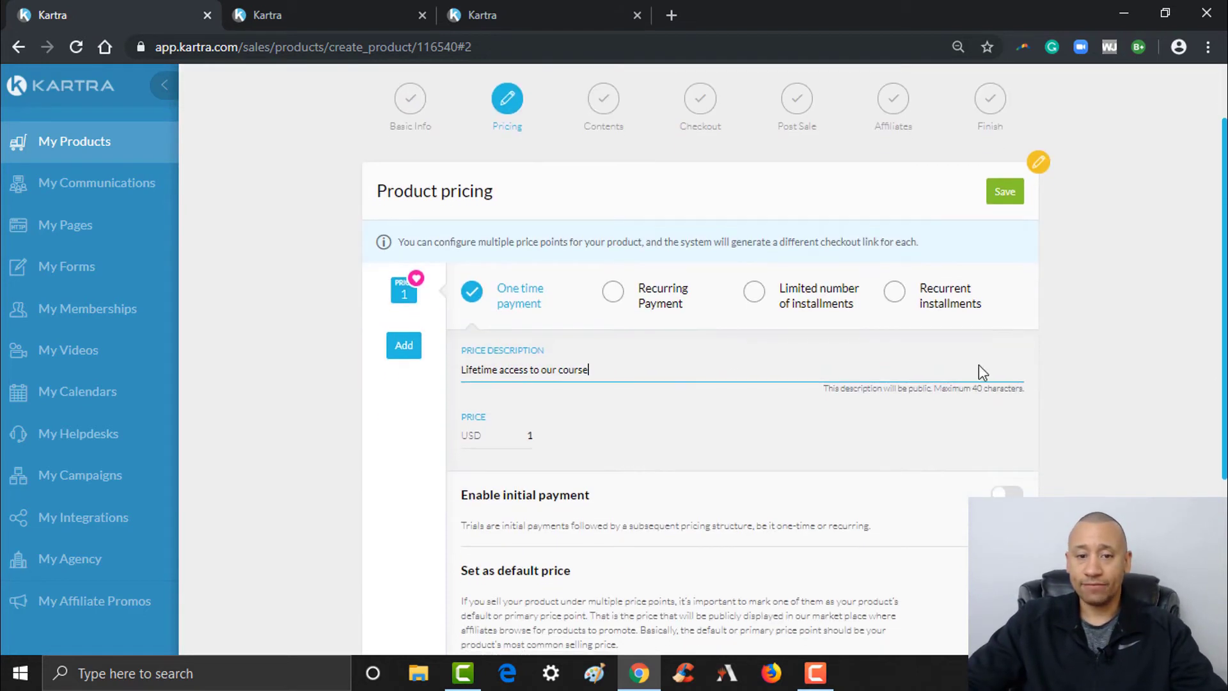
{"action": "left_click", "coordinate": [510, 435]}
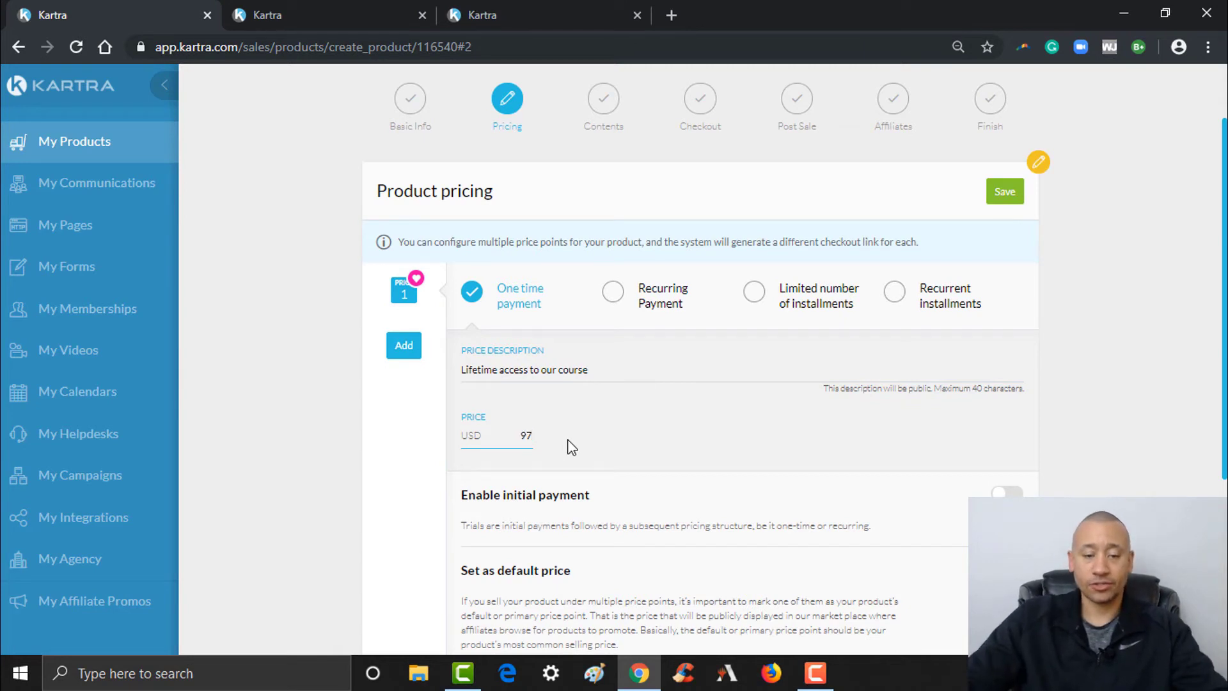
{"action": "scroll", "coordinate": [572, 441], "scroll_direction": "down", "scroll_amount": 1}
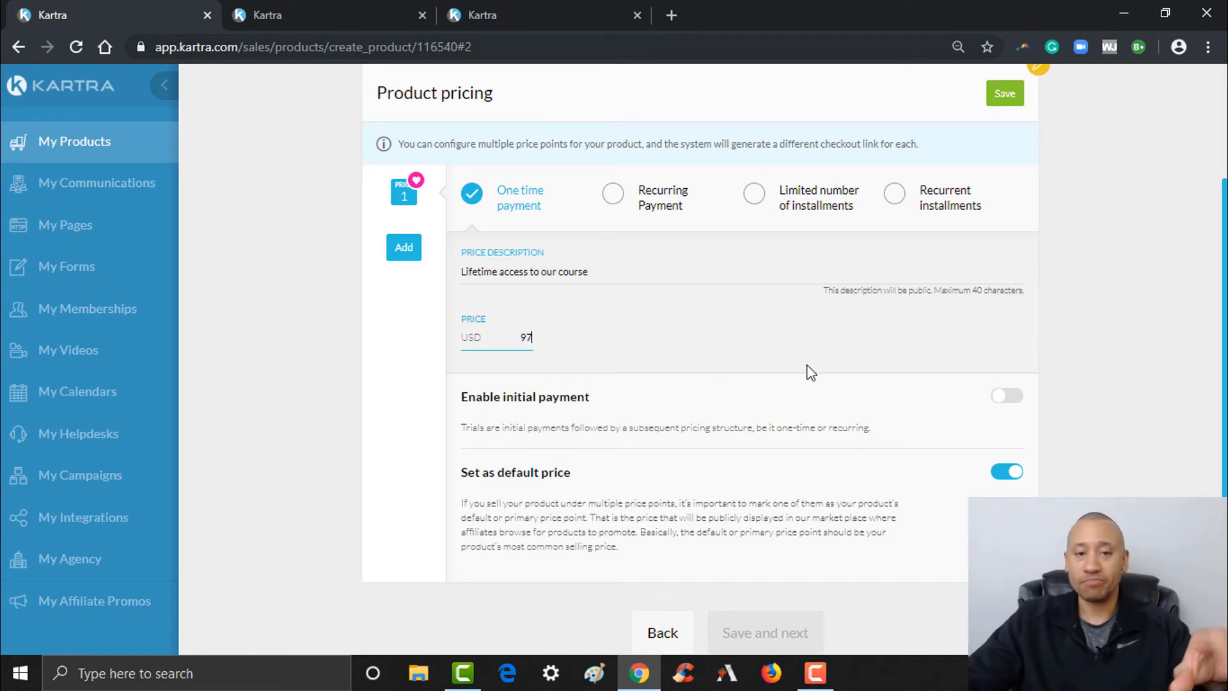
{"action": "left_click", "coordinate": [1005, 97]}
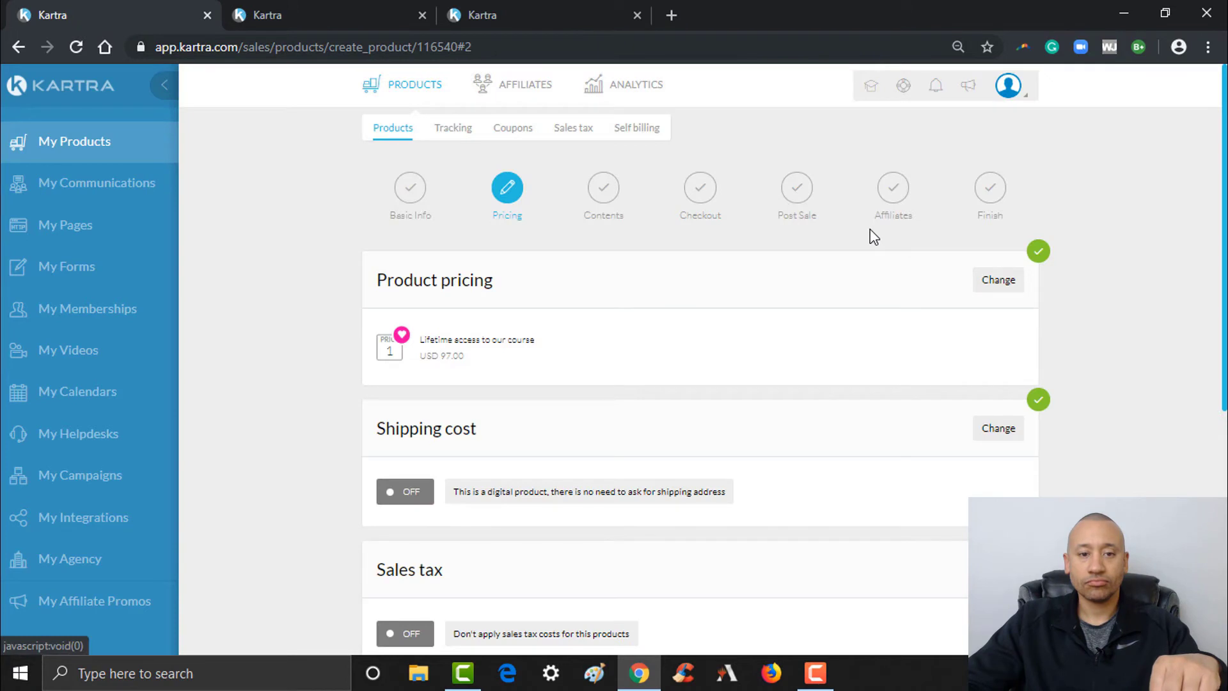
Step: Switch the refund policy to No refund, save it, and advance to Contents
{"action": "scroll", "coordinate": [873, 237], "scroll_direction": "down", "scroll_amount": 2}
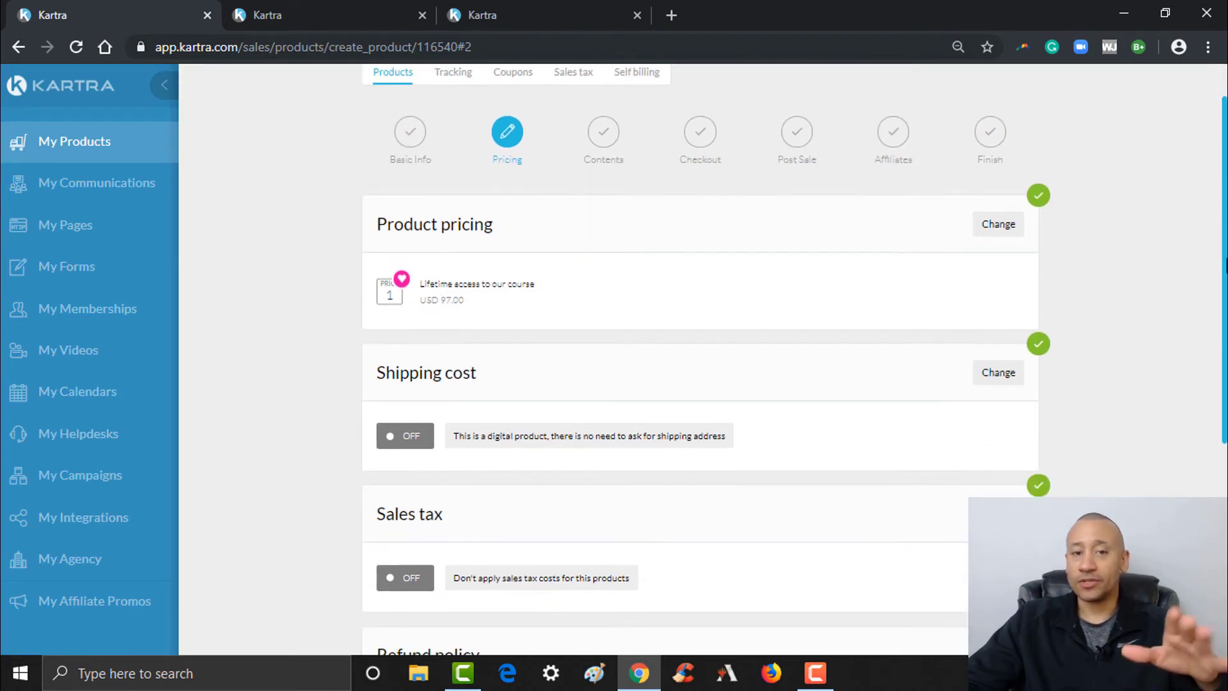
{"action": "scroll", "coordinate": [1110, 329], "scroll_direction": "down", "scroll_amount": 2}
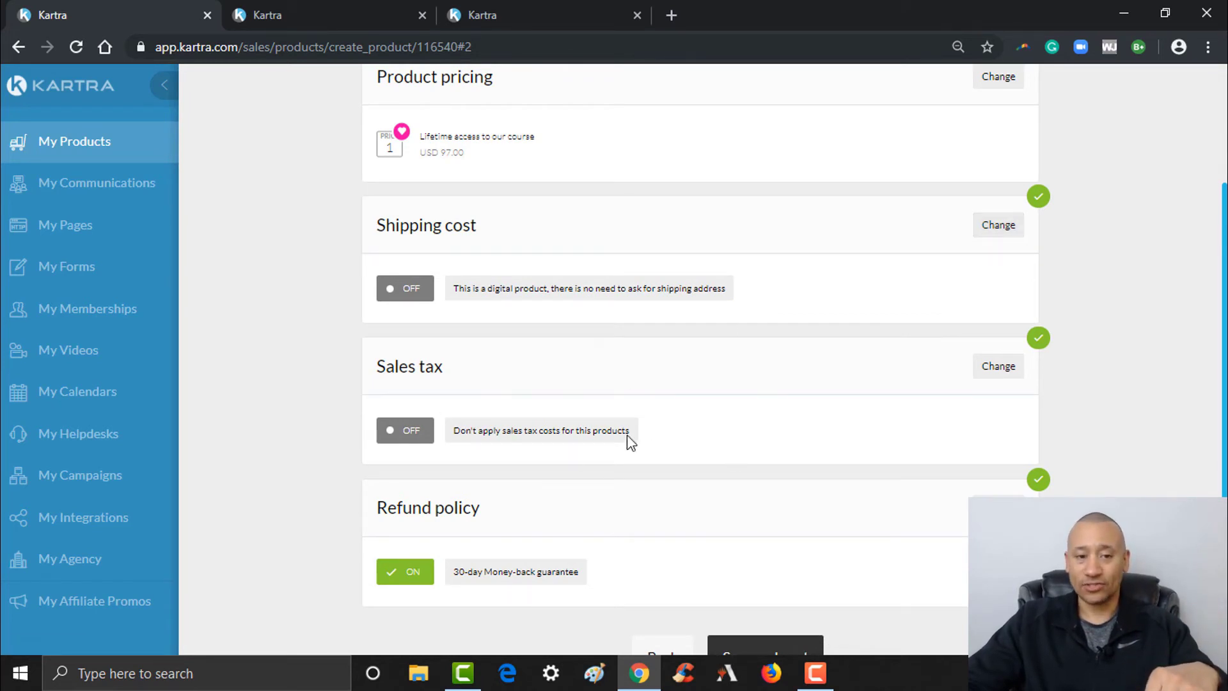
{"action": "scroll", "coordinate": [1014, 370], "scroll_direction": "down", "scroll_amount": 2}
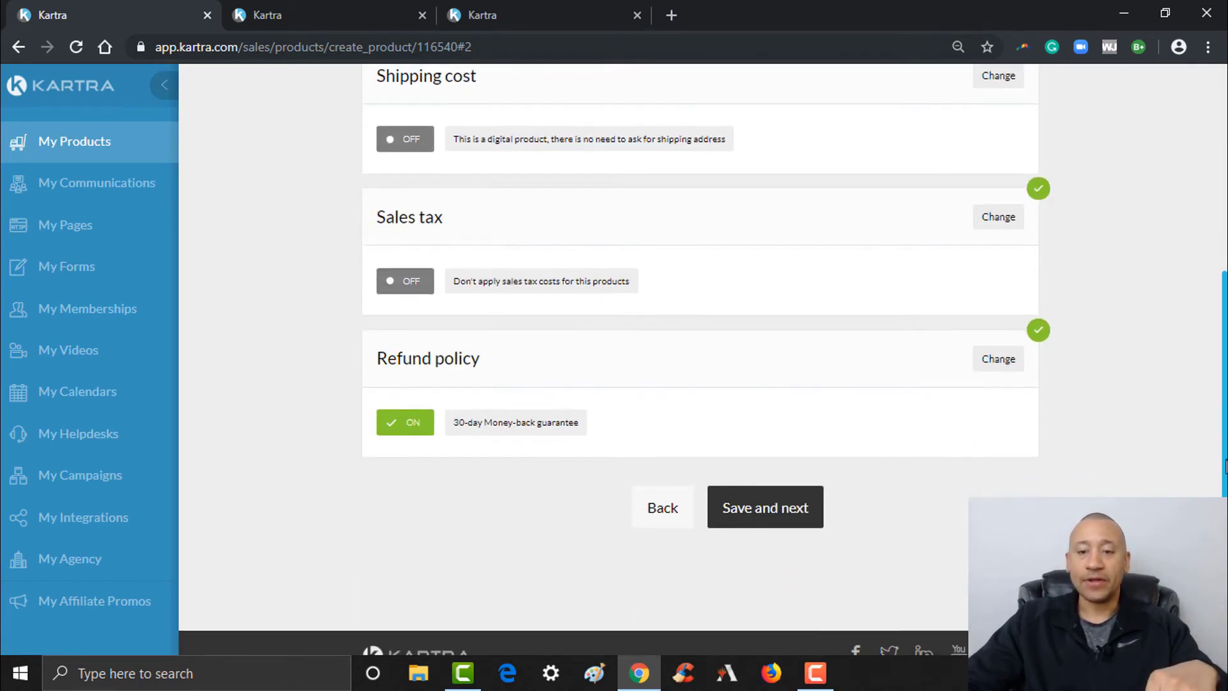
{"action": "left_click", "coordinate": [1011, 364]}
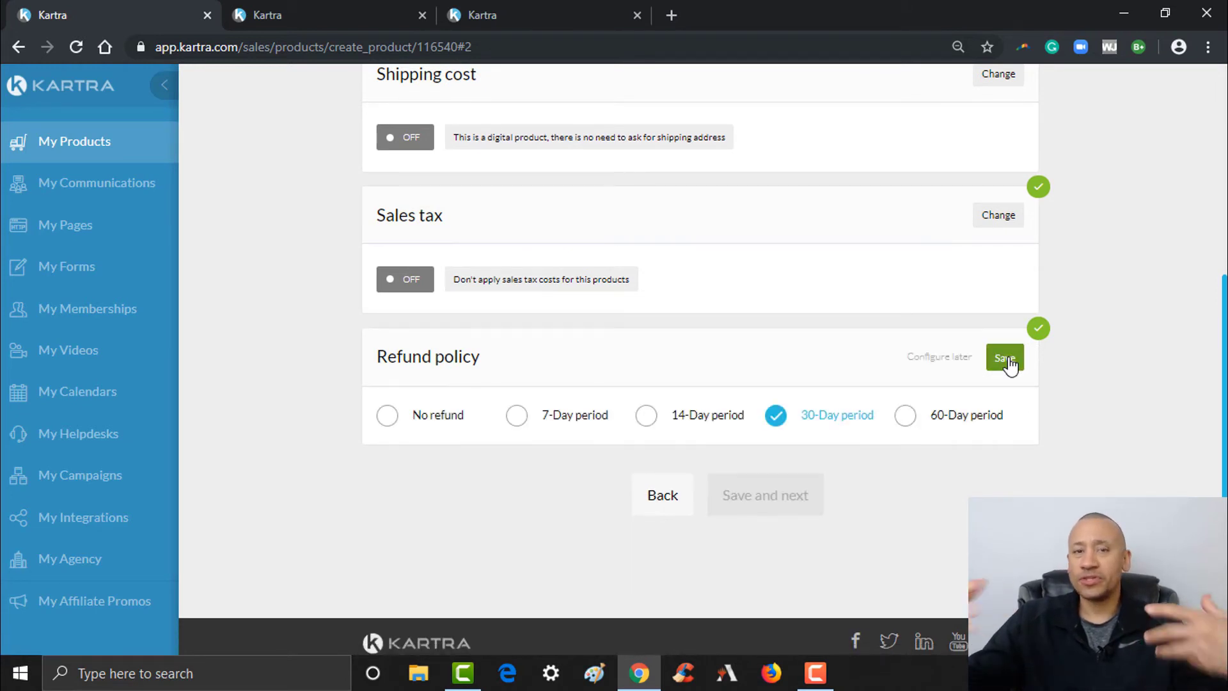
{"action": "left_click", "coordinate": [517, 417]}
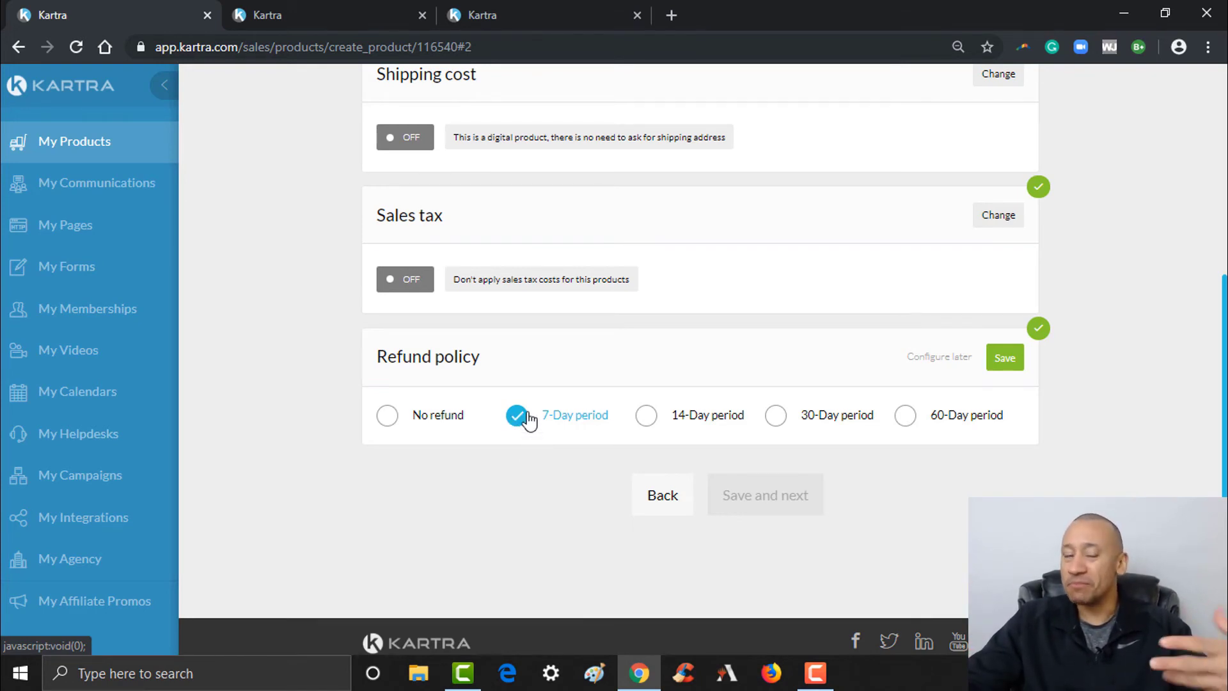
{"action": "left_click", "coordinate": [388, 415]}
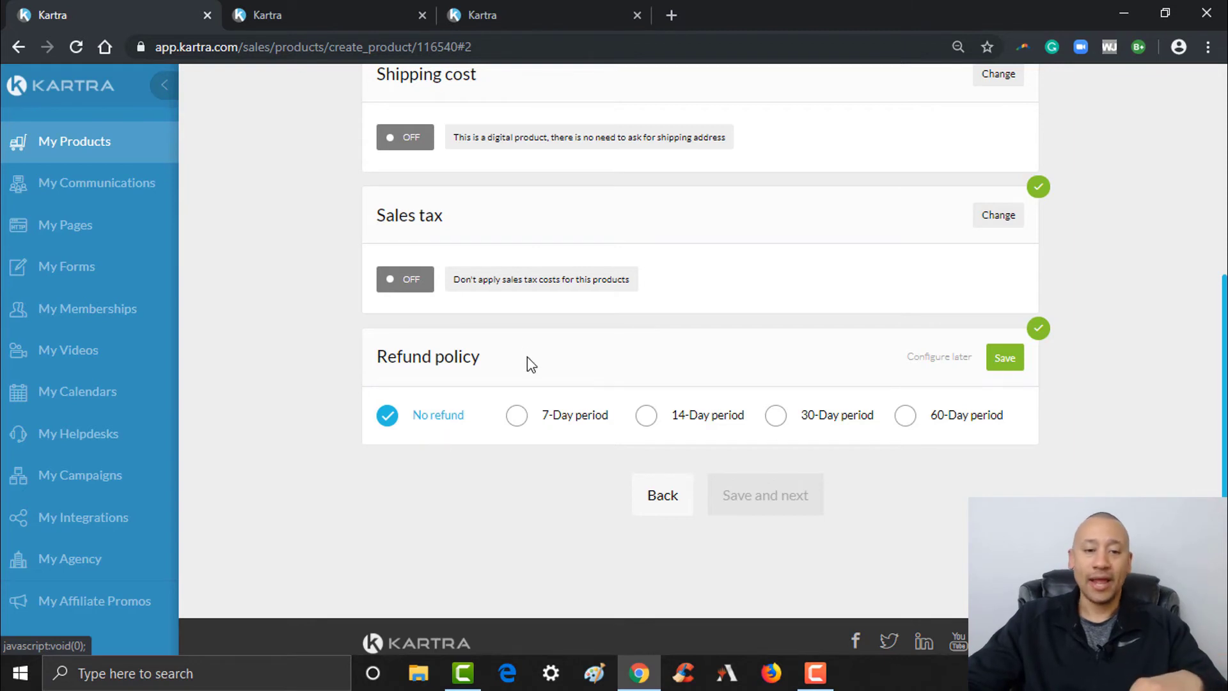
{"action": "left_click", "coordinate": [1006, 369]}
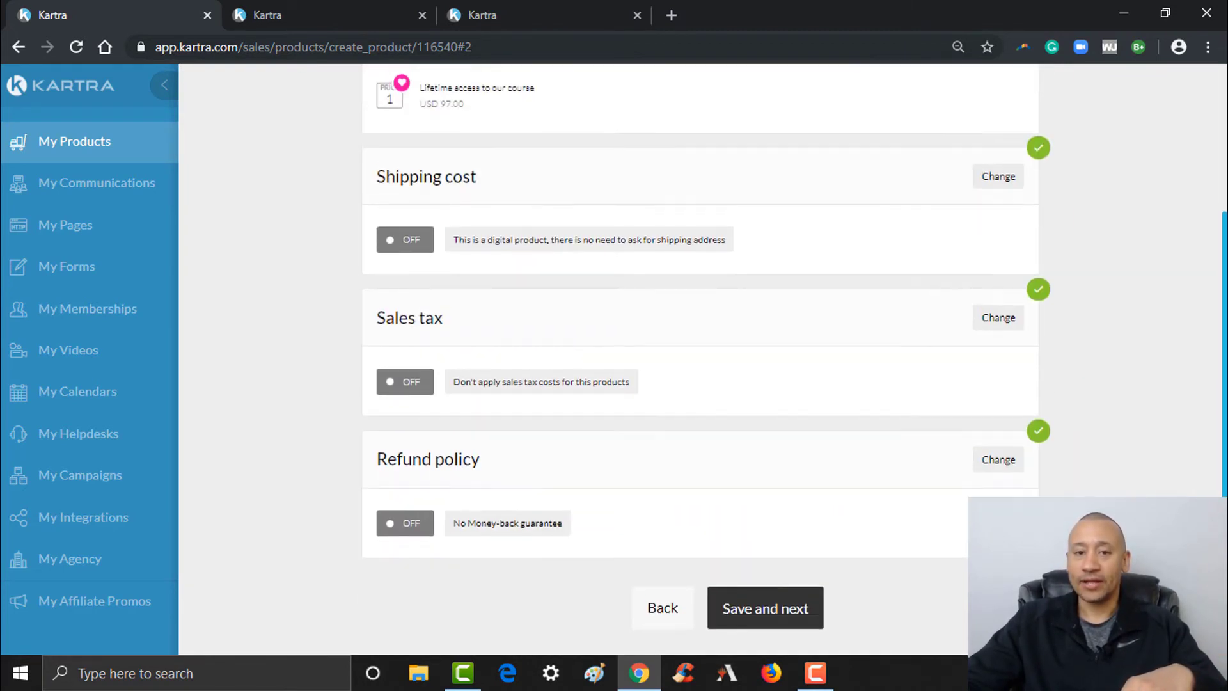
{"action": "left_click", "coordinate": [823, 505]}
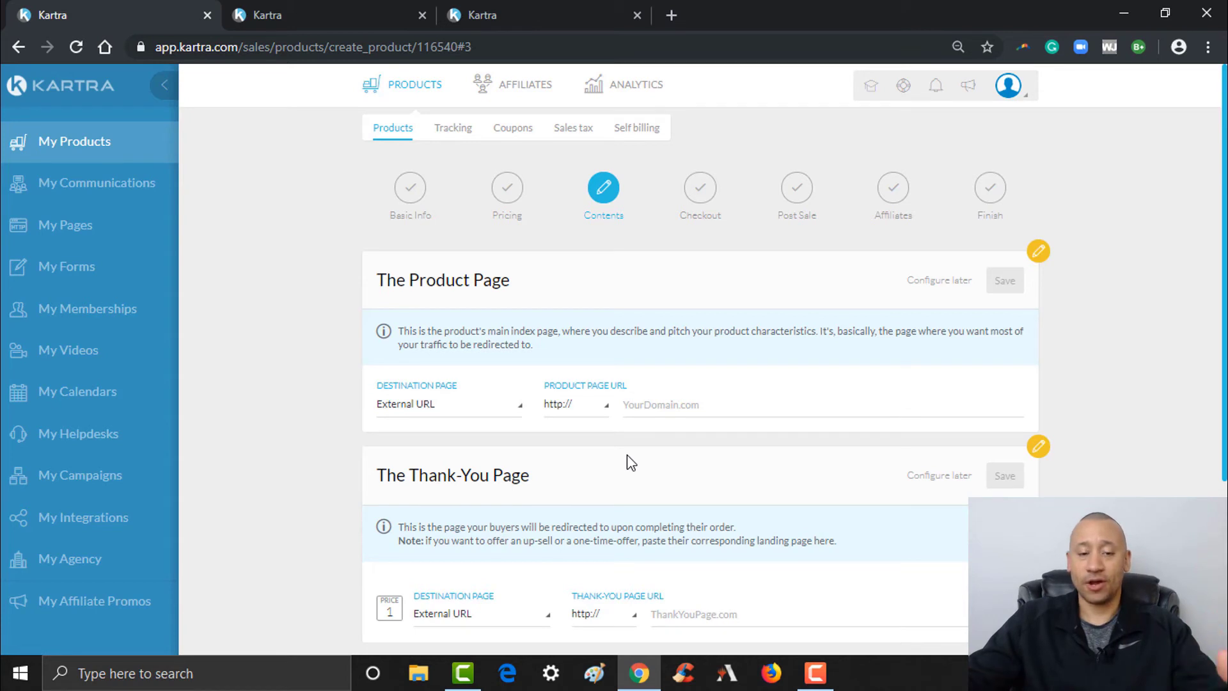
Step: Check the Test Lead Generation Course Sales Page's publish link in the Kartra pages tab
{"action": "scroll", "coordinate": [740, 441], "scroll_direction": "down", "scroll_amount": 1}
{"action": "scroll", "coordinate": [693, 323], "scroll_direction": "down", "scroll_amount": 1}
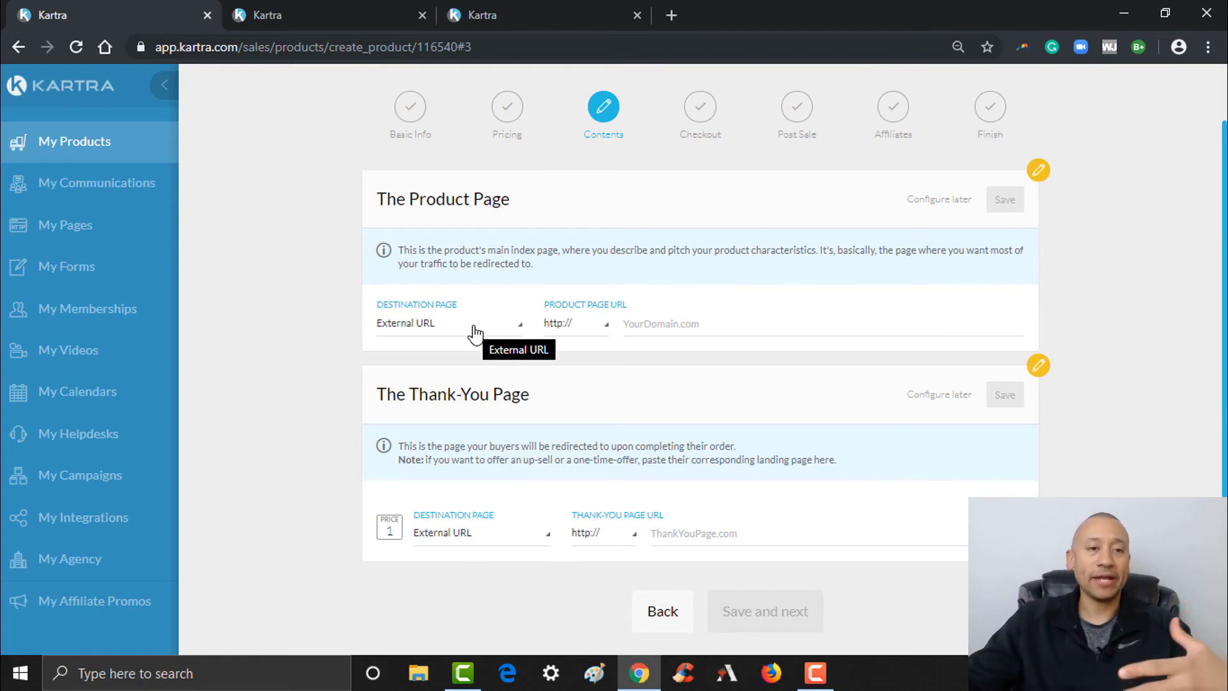
{"action": "left_click", "coordinate": [299, 6]}
{"action": "left_click", "coordinate": [536, 8]}
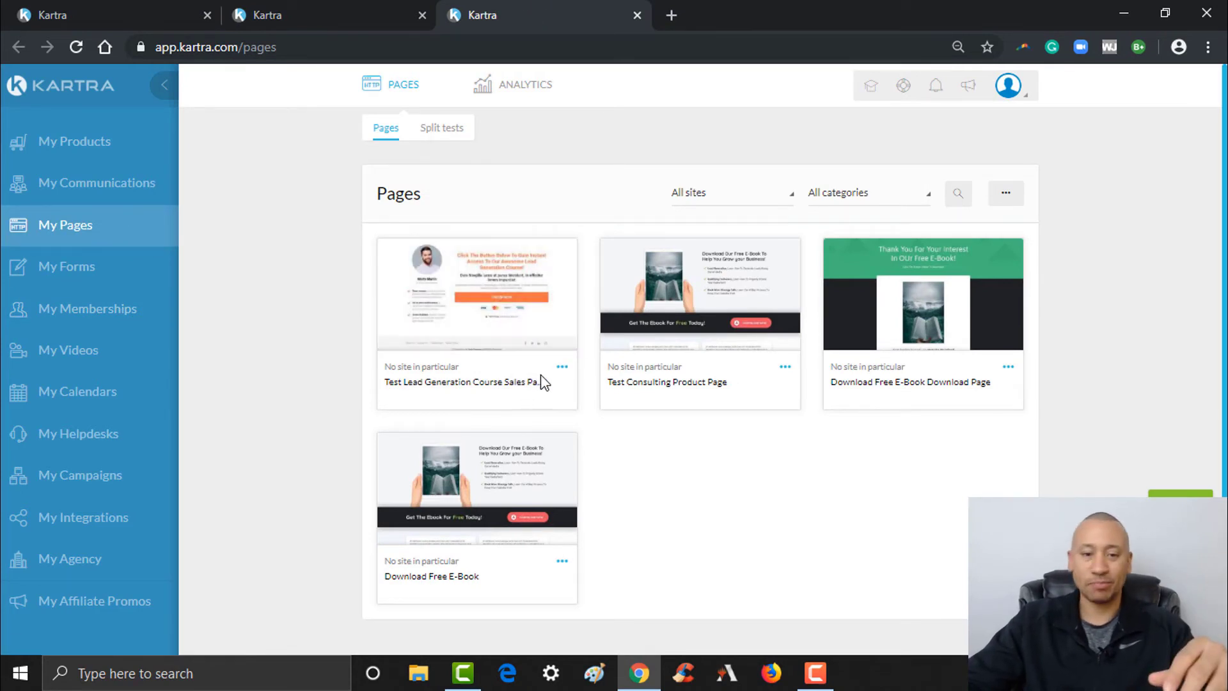
{"action": "left_click", "coordinate": [563, 369]}
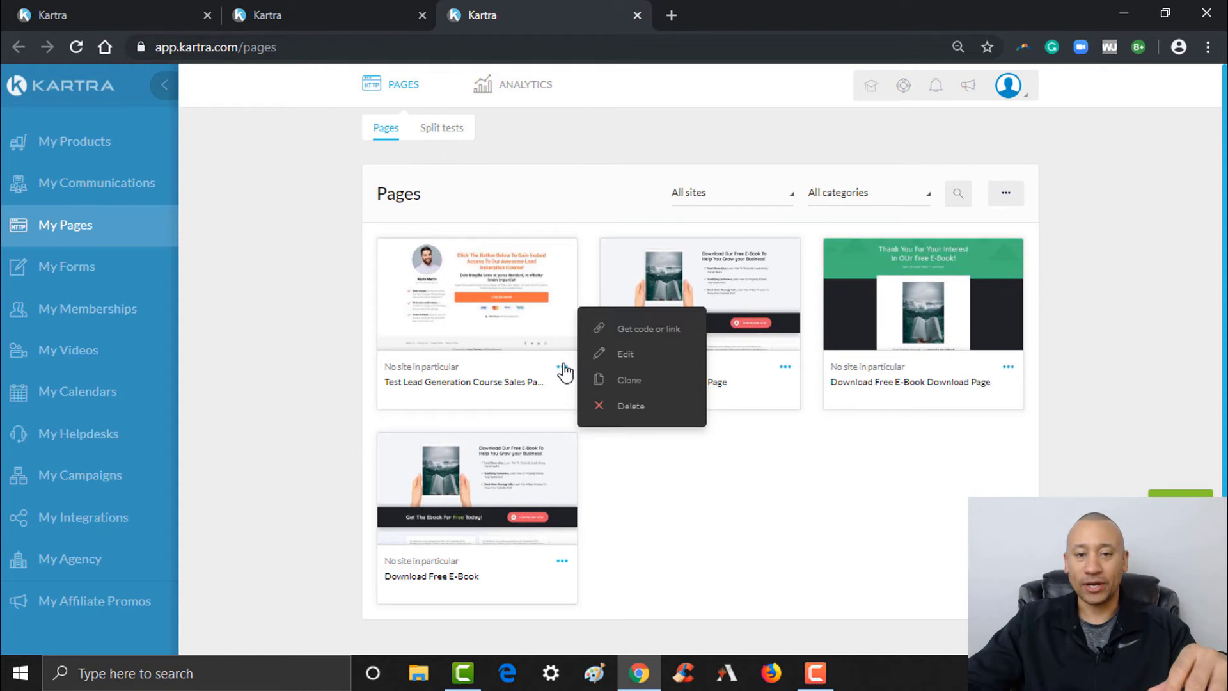
{"action": "left_click", "coordinate": [639, 325]}
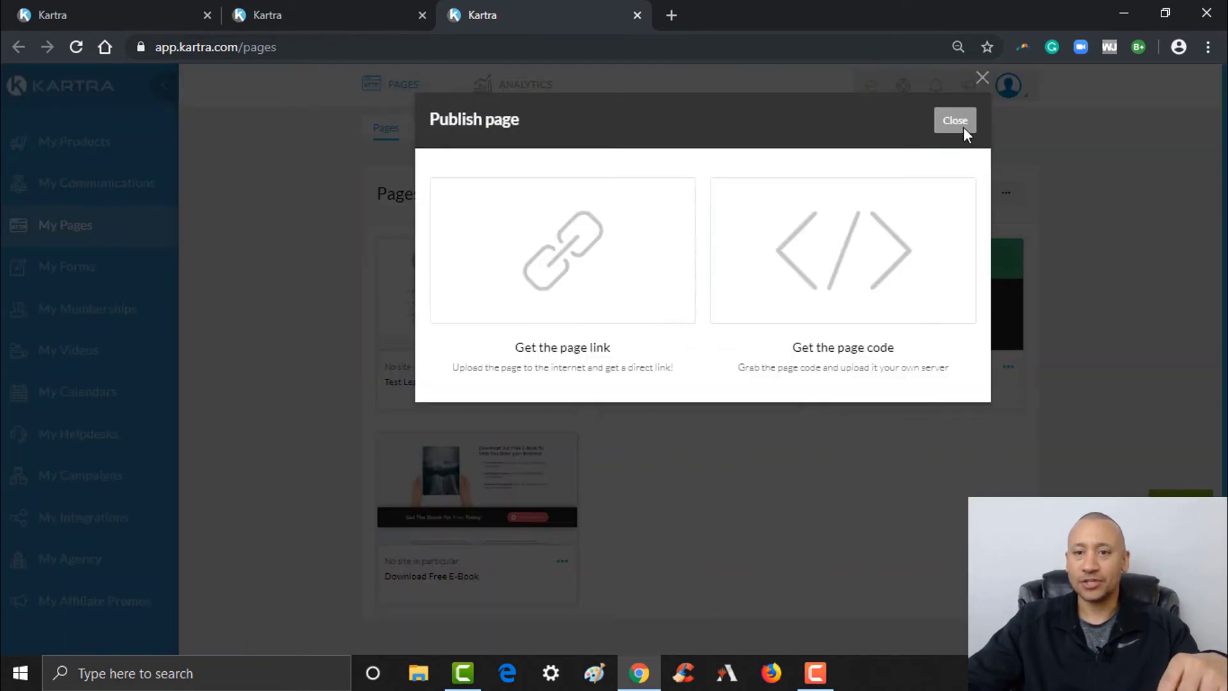
{"action": "left_click", "coordinate": [982, 82]}
{"action": "left_click", "coordinate": [151, 11]}
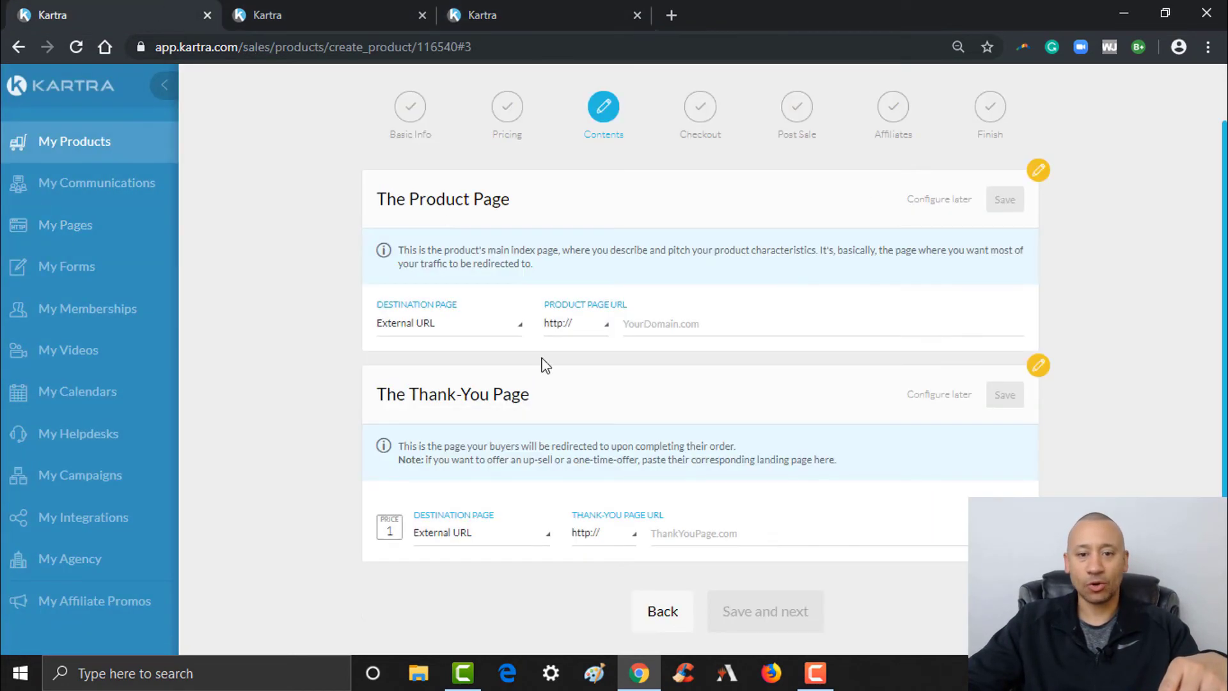
Step: Set the product page to Kartra pages, No site in particular, Test Lead Generation Course Sales Page, and save
{"action": "left_click", "coordinate": [428, 331]}
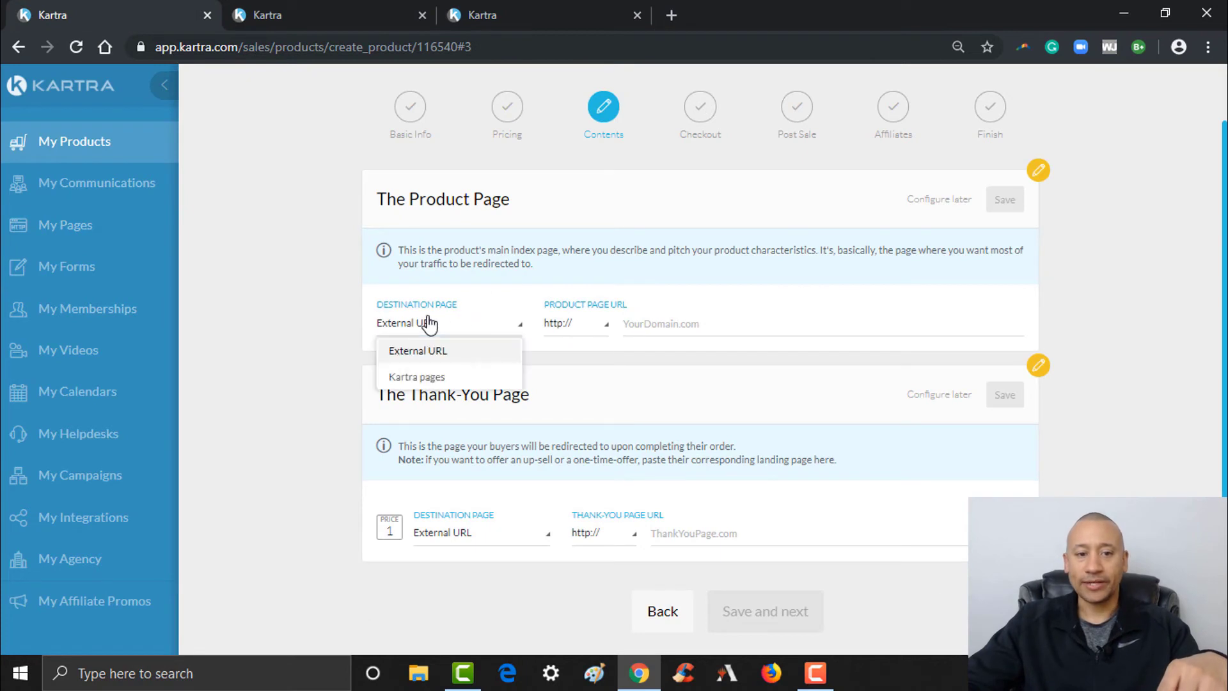
{"action": "left_click", "coordinate": [421, 378]}
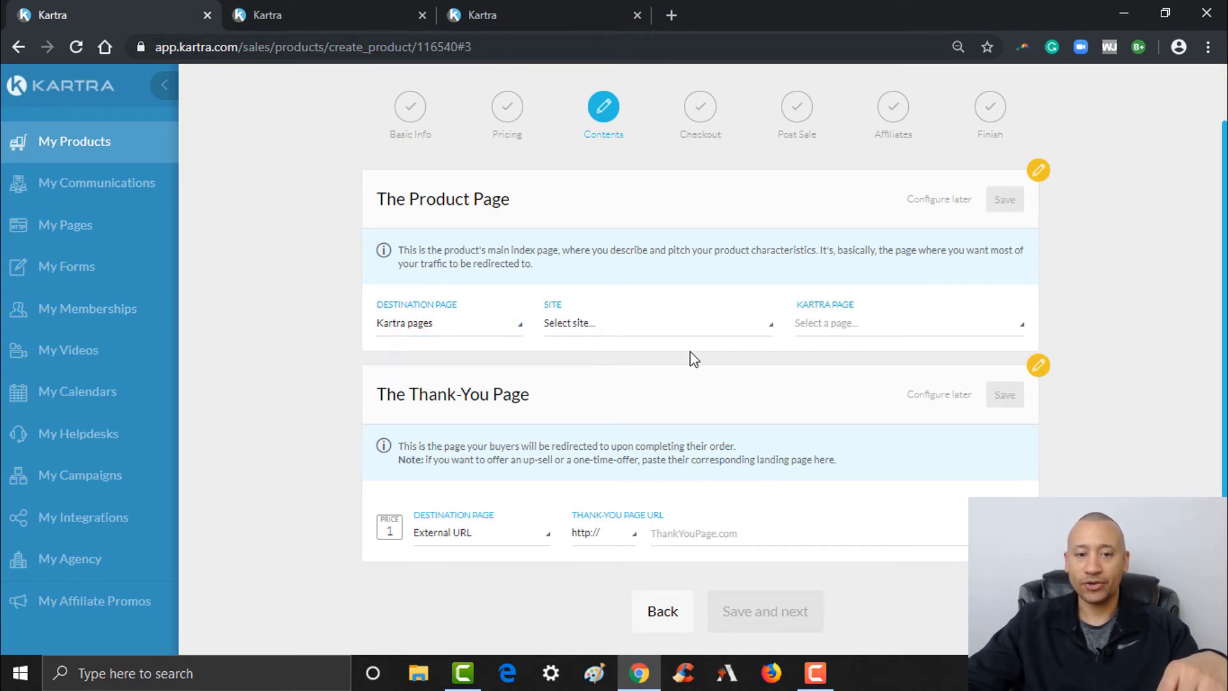
{"action": "left_click", "coordinate": [720, 331]}
{"action": "left_click", "coordinate": [617, 376]}
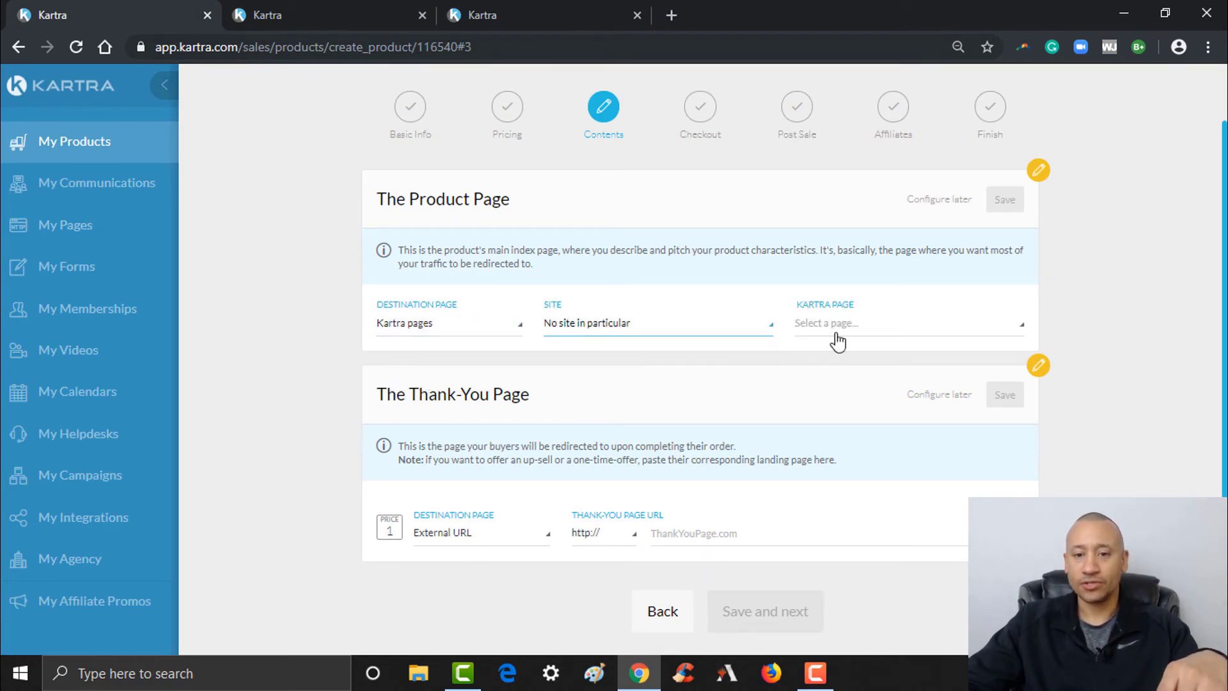
{"action": "left_click", "coordinate": [845, 327]}
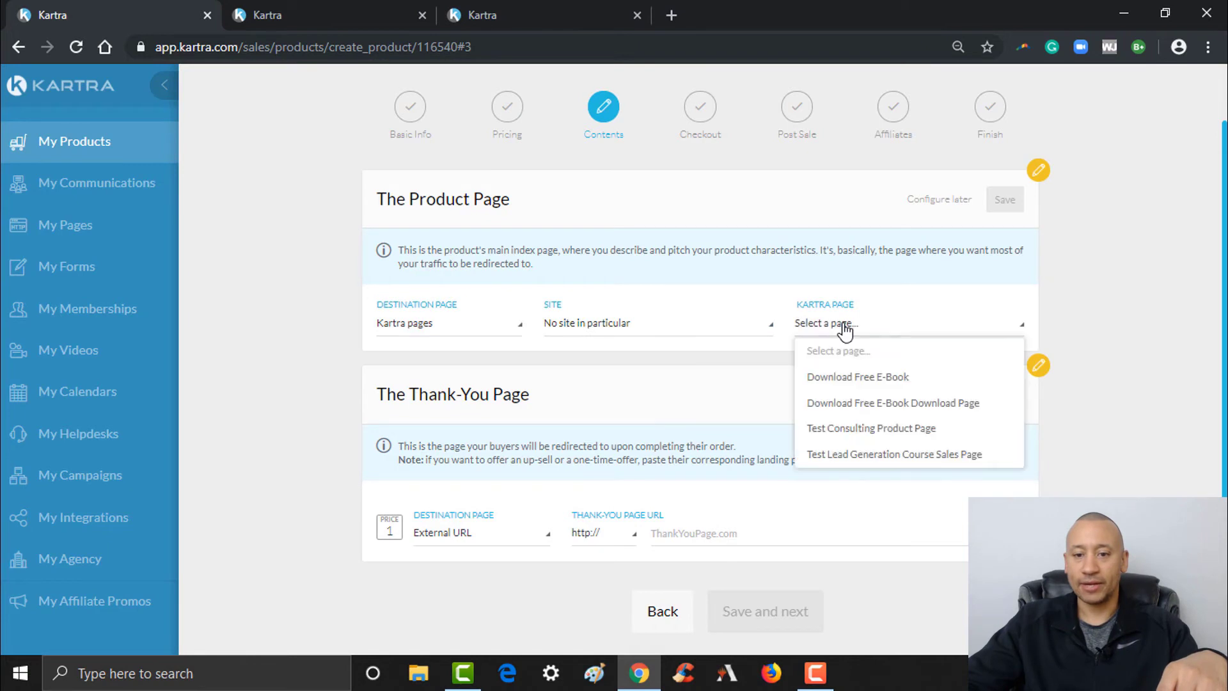
{"action": "left_click", "coordinate": [841, 455]}
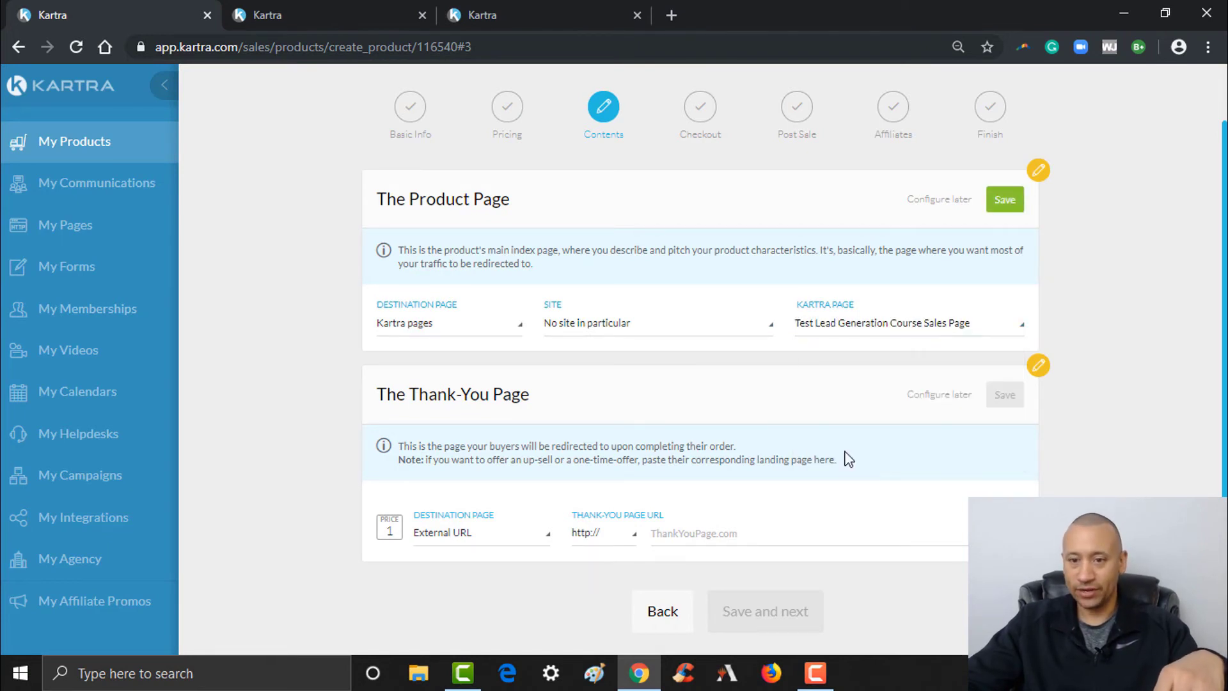
{"action": "left_click", "coordinate": [1004, 202]}
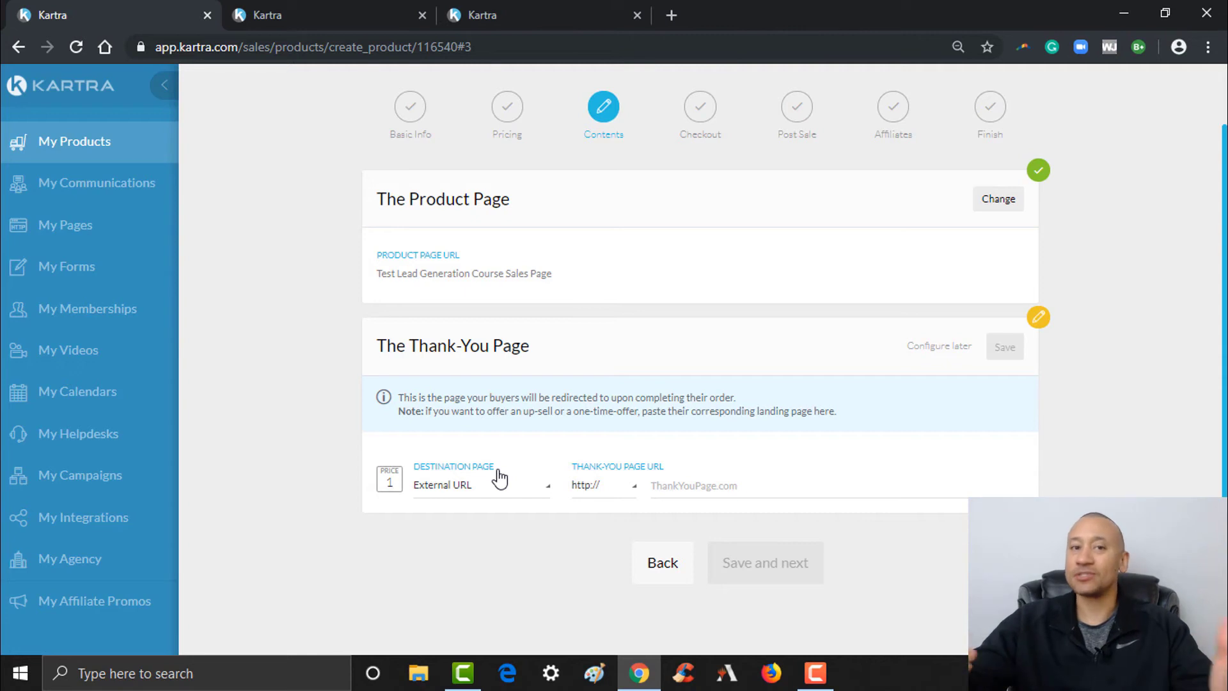
Step: Enter google.com as the thank-you page URL and save it
{"action": "left_click", "coordinate": [672, 481]}
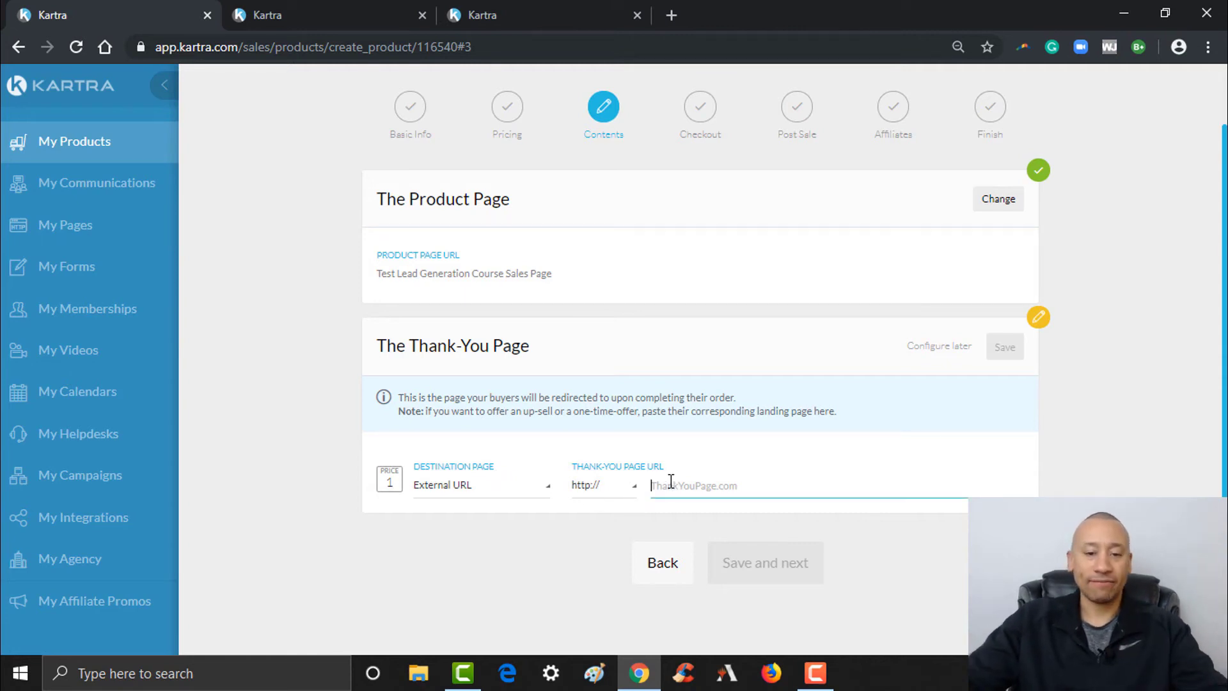
{"action": "type", "text": "goo"}
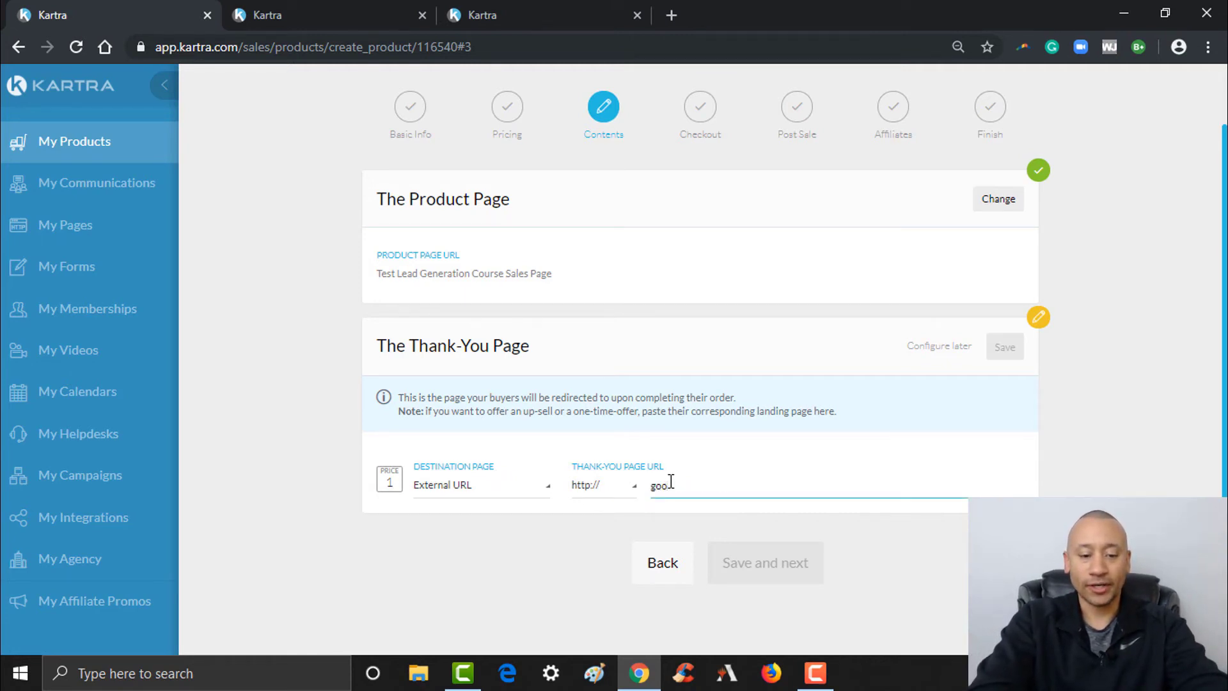
{"action": "type", "text": "gle.com"}
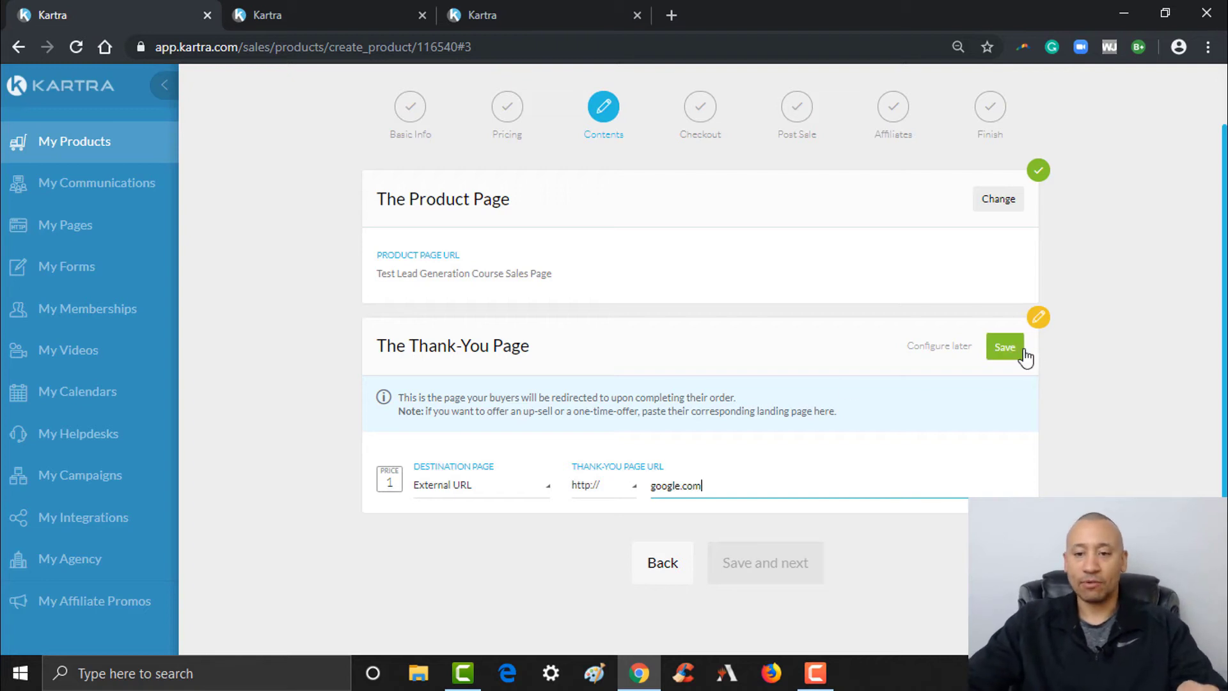
{"action": "left_click", "coordinate": [1015, 354]}
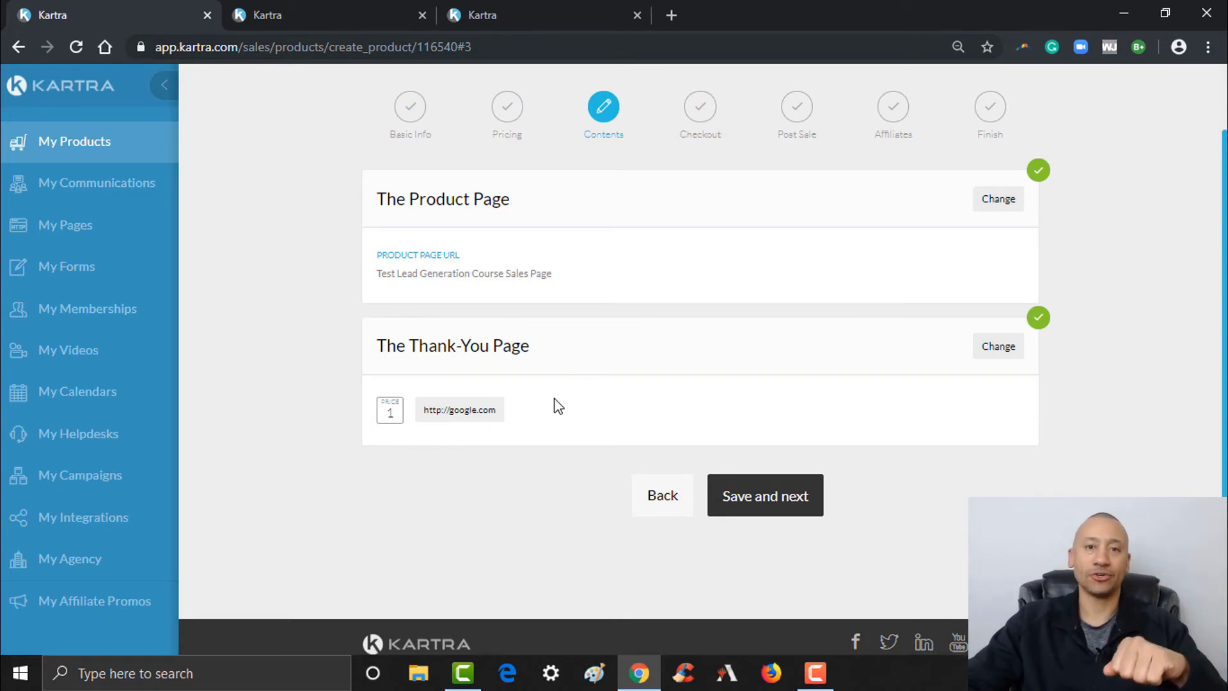
Step: Go to Checkout and set the look and feel to 'Overlay pop up window on your site'
{"action": "left_click", "coordinate": [773, 498]}
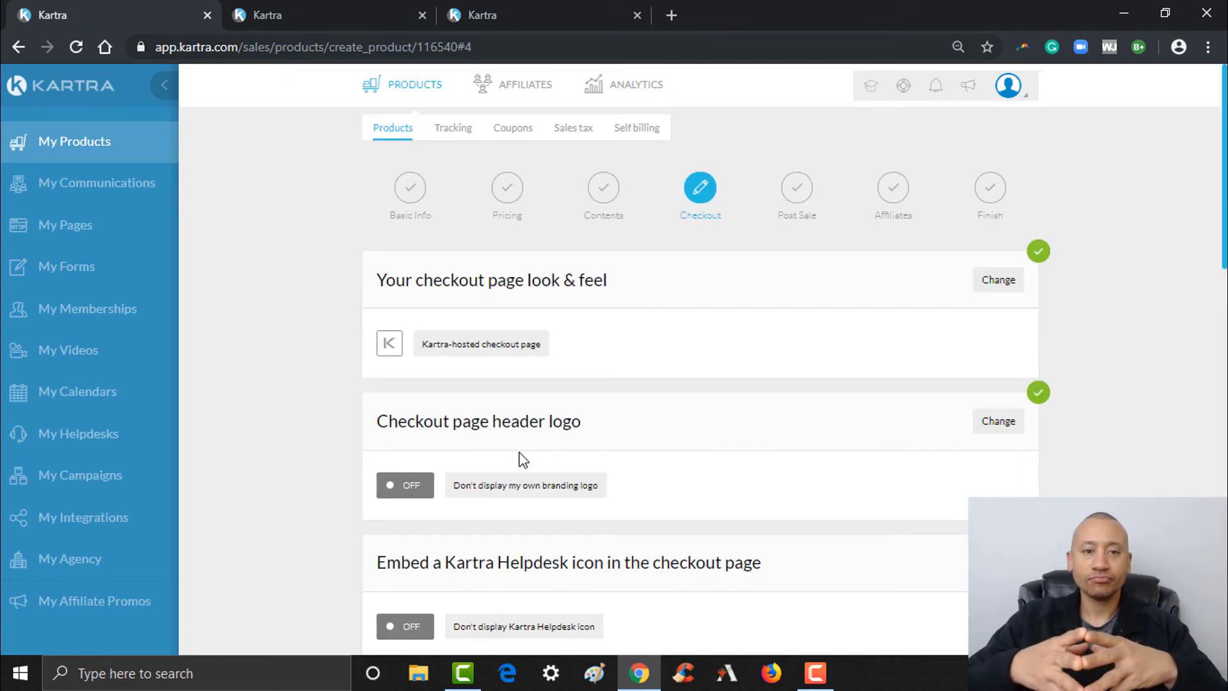
{"action": "left_click", "coordinate": [1010, 288]}
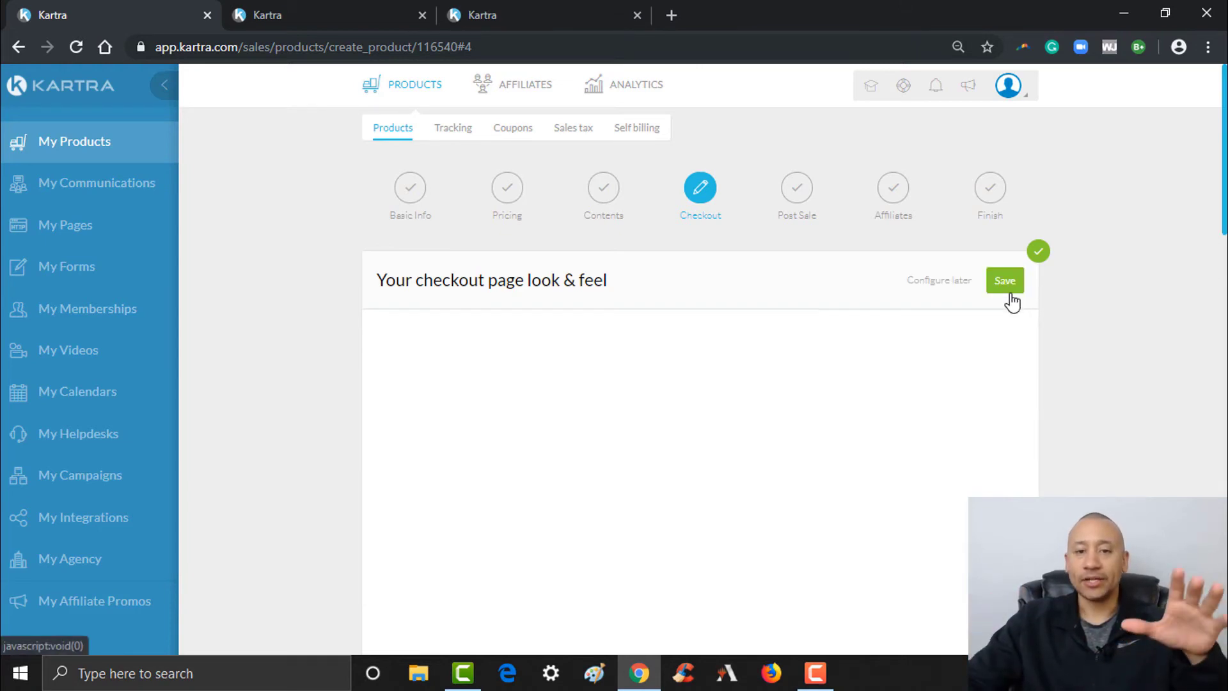
{"action": "scroll", "coordinate": [727, 240], "scroll_direction": "down", "scroll_amount": 2}
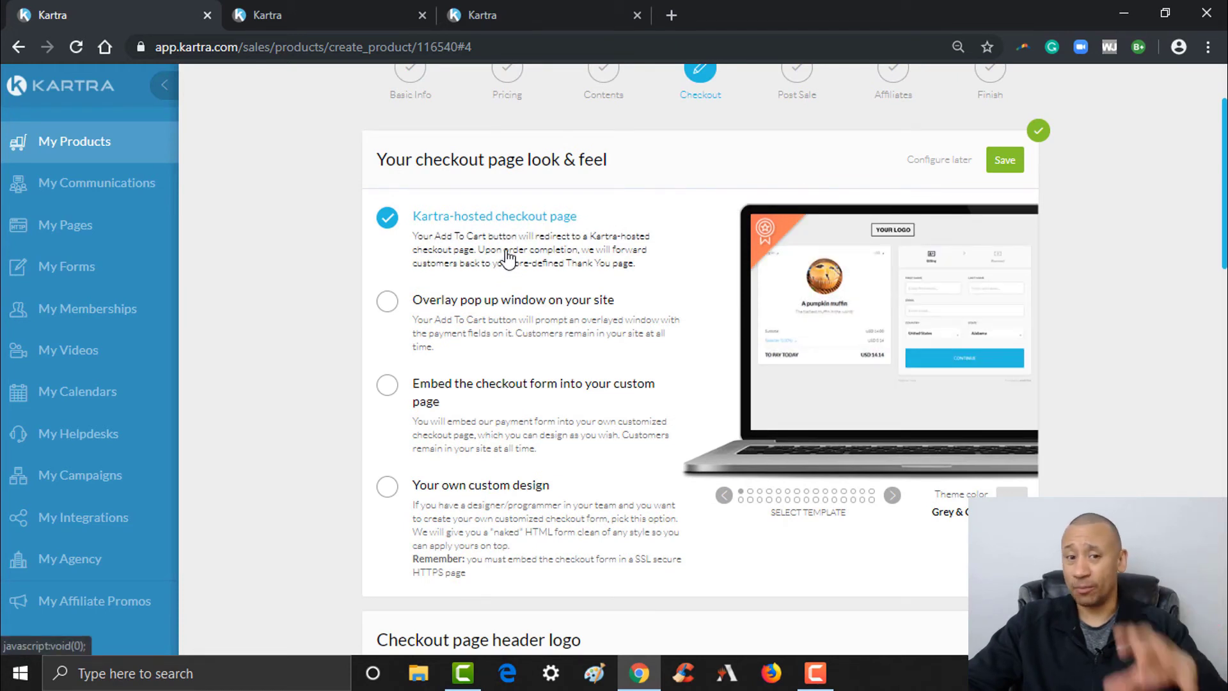
{"action": "left_click", "coordinate": [389, 303]}
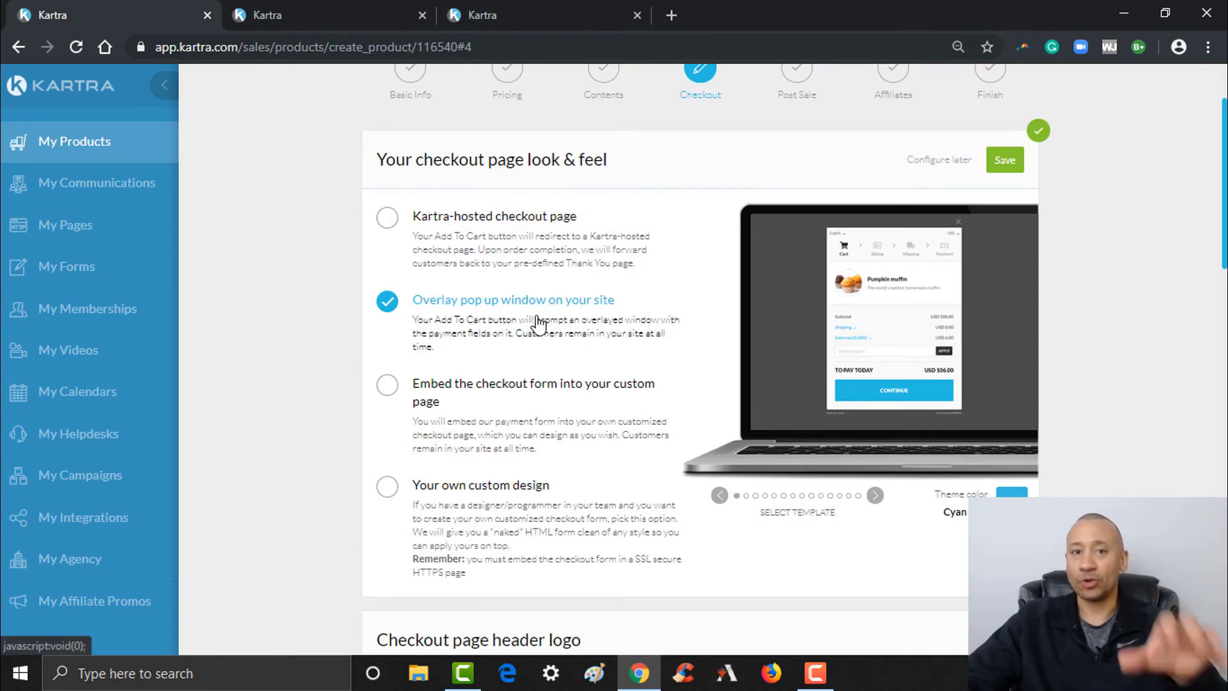
{"action": "left_click", "coordinate": [990, 161]}
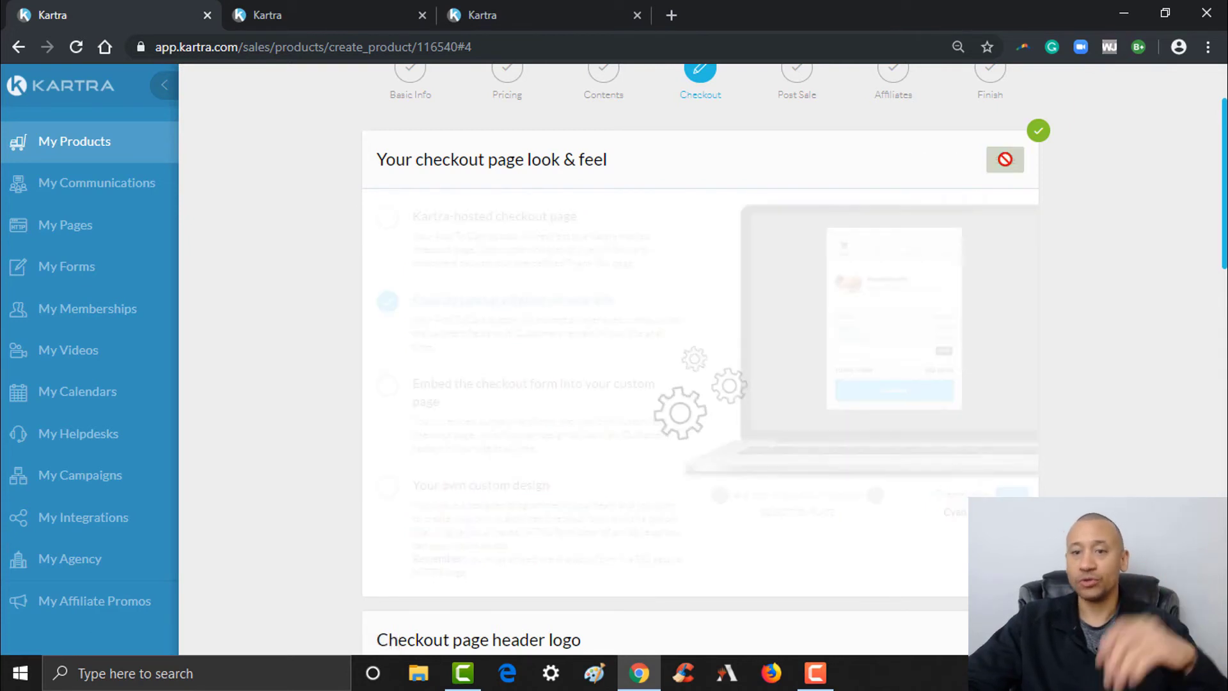
{"action": "scroll", "coordinate": [690, 243], "scroll_direction": "down", "scroll_amount": 3}
{"action": "scroll", "coordinate": [691, 243], "scroll_direction": "up", "scroll_amount": 2}
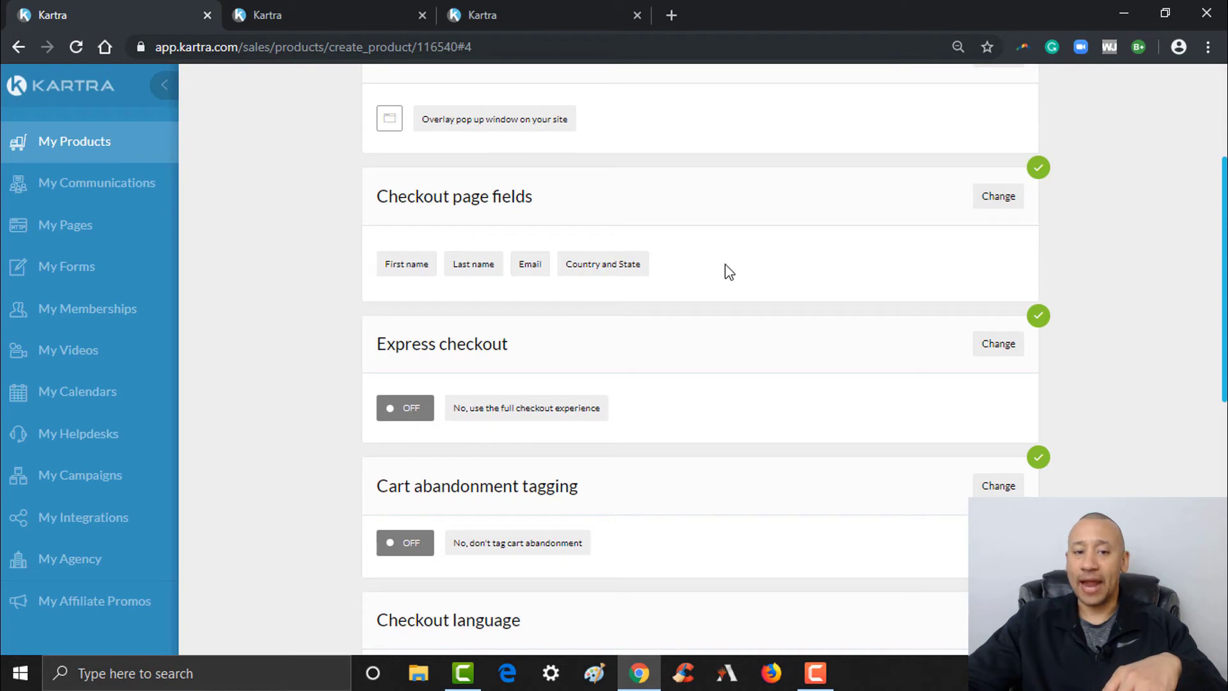
{"action": "left_click", "coordinate": [1013, 198]}
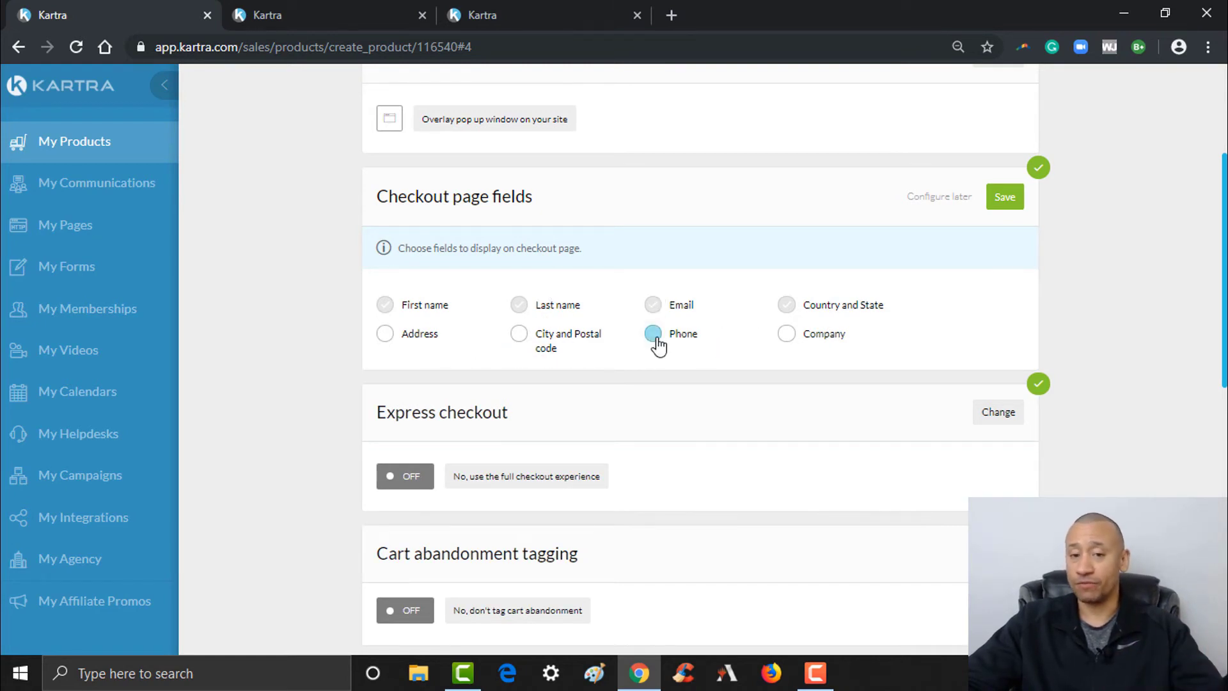
{"action": "left_click", "coordinate": [654, 335]}
{"action": "left_click", "coordinate": [999, 198]}
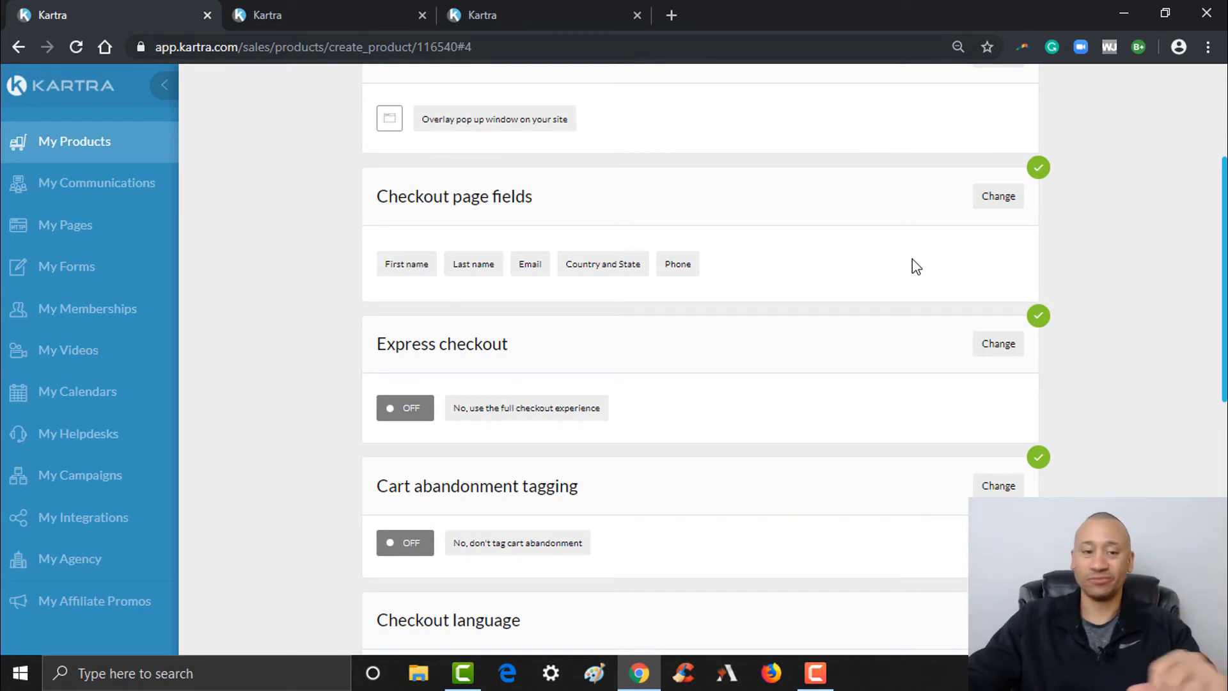
{"action": "scroll", "coordinate": [947, 249], "scroll_direction": "down", "scroll_amount": 2}
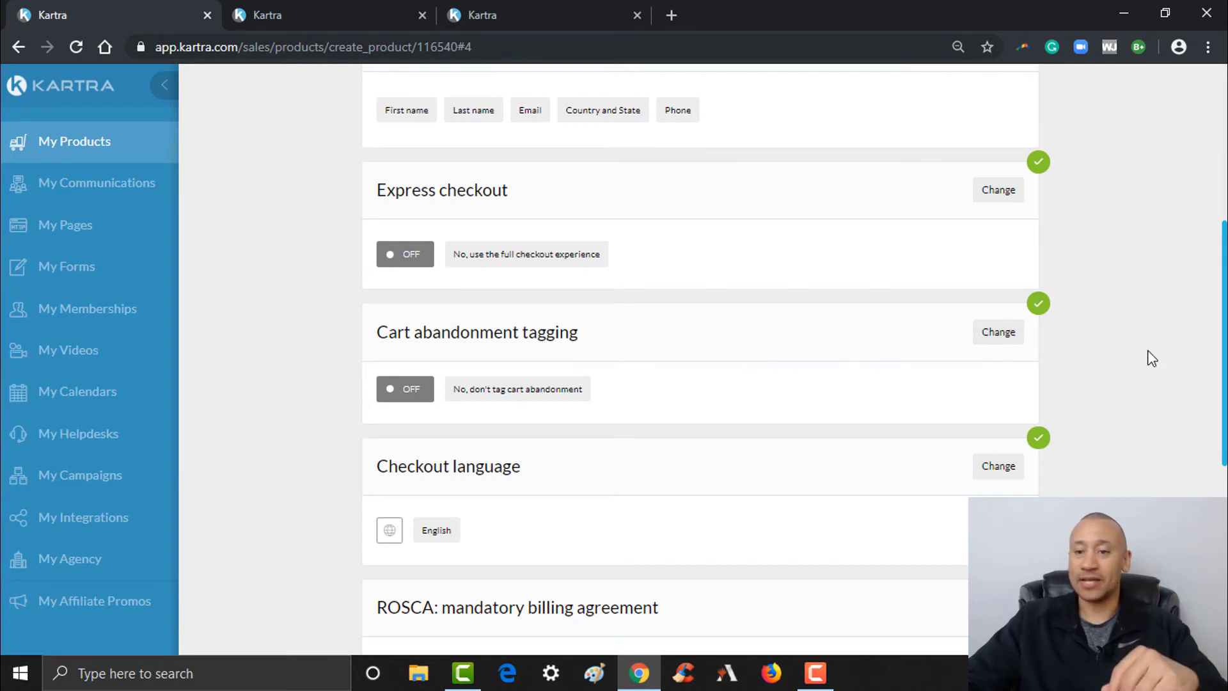
{"action": "scroll", "coordinate": [891, 378], "scroll_direction": "down", "scroll_amount": 3}
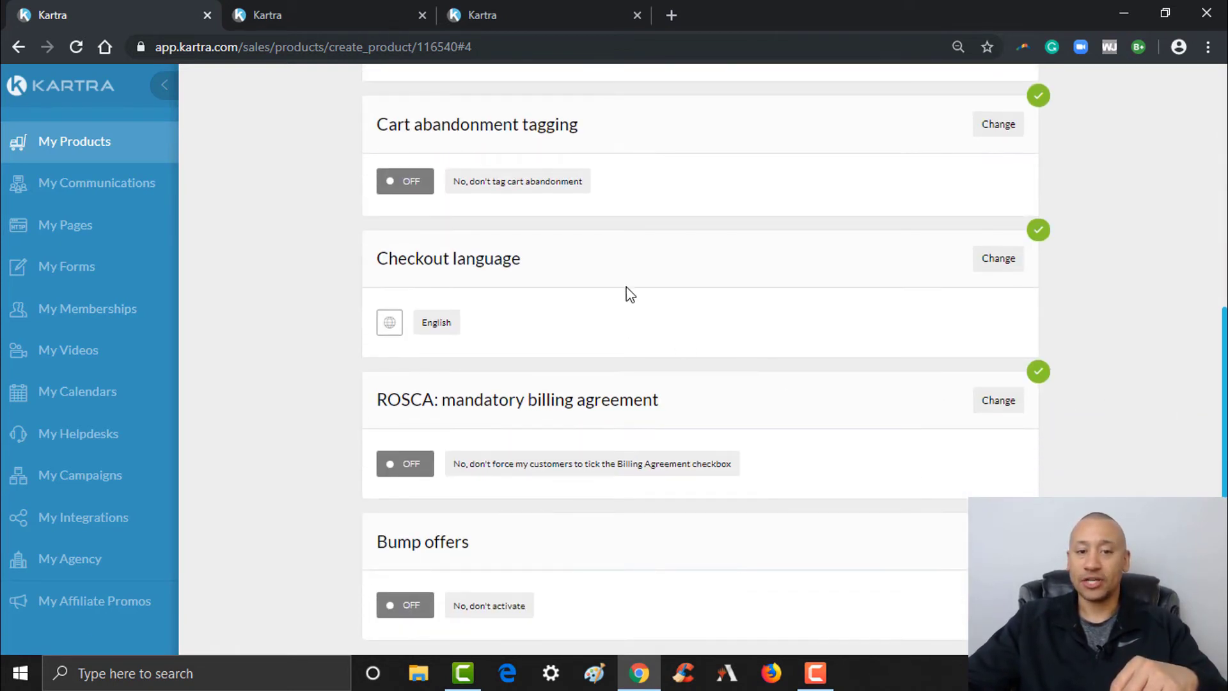
{"action": "scroll", "coordinate": [1018, 360], "scroll_direction": "down", "scroll_amount": 2}
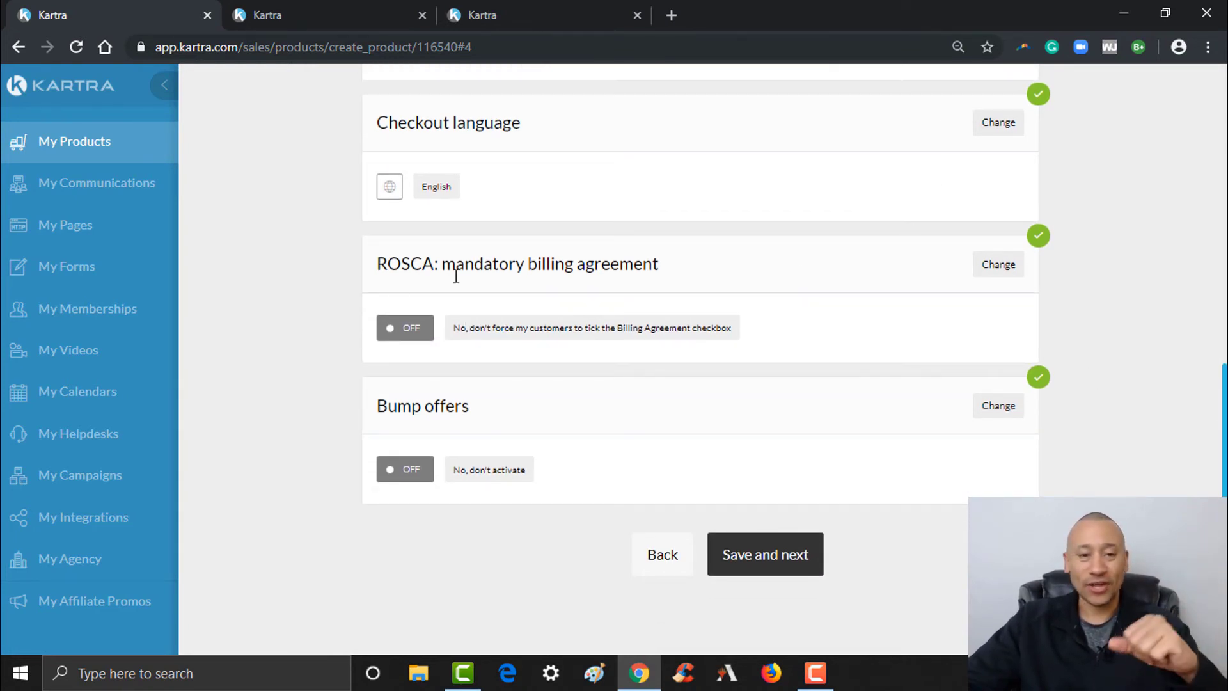
Step: Require customers to agree to billing terms, labelled 'I agree to the billing terms'
{"action": "left_click", "coordinate": [999, 265]}
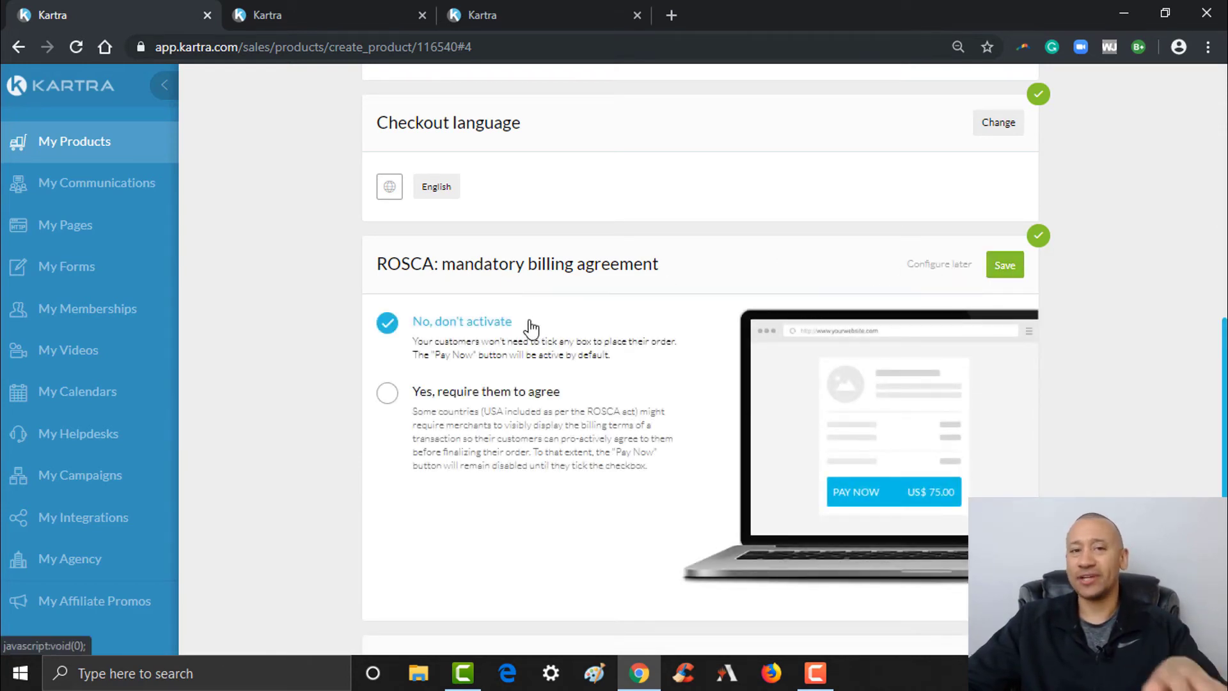
{"action": "left_click", "coordinate": [391, 394]}
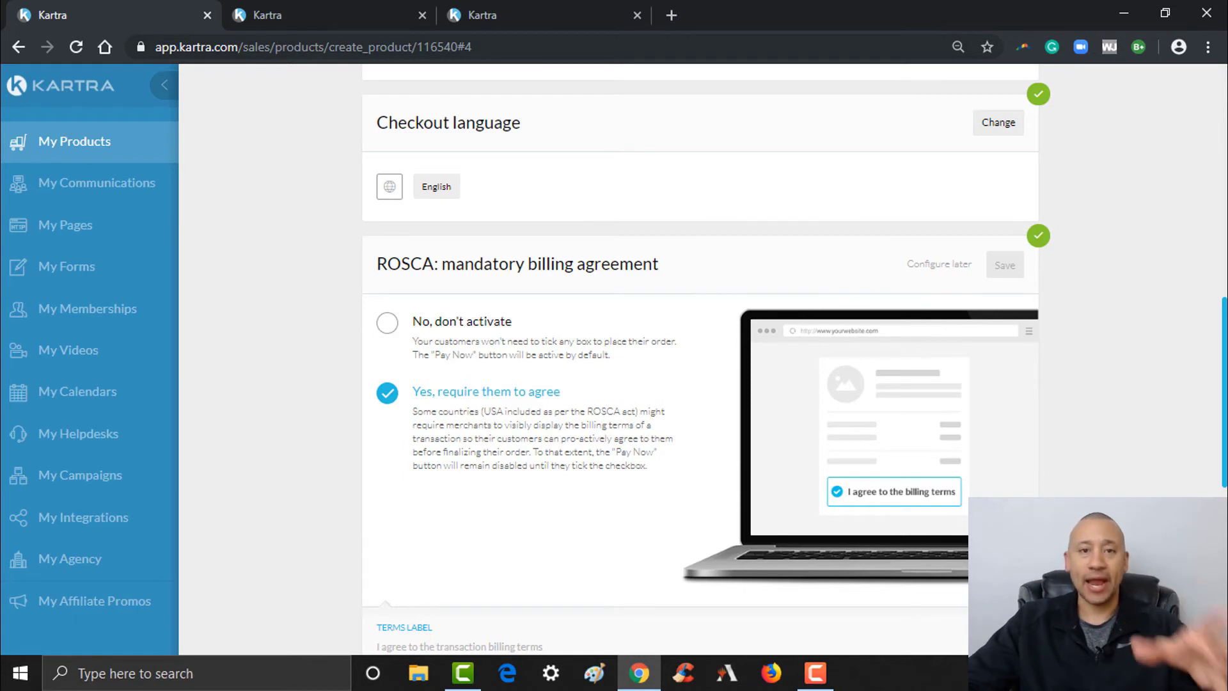
{"action": "scroll", "coordinate": [1226, 377], "scroll_direction": "down", "scroll_amount": 1}
{"action": "scroll", "coordinate": [1226, 377], "scroll_direction": "down", "scroll_amount": 1}
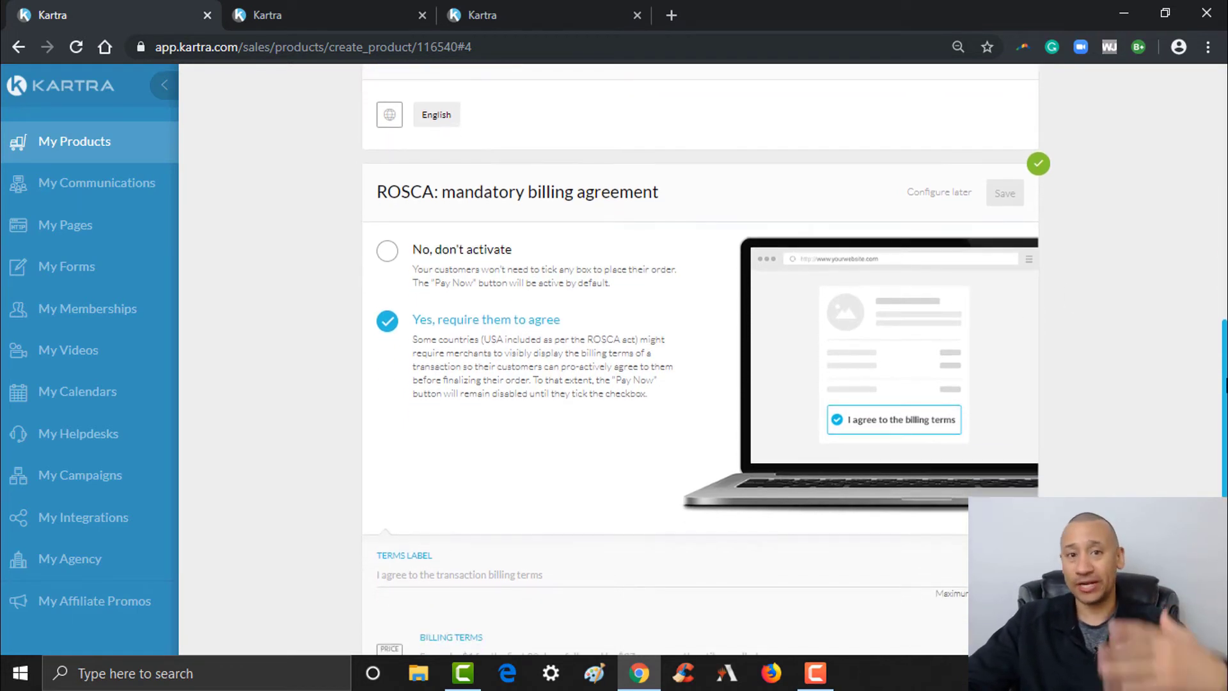
{"action": "scroll", "coordinate": [496, 309], "scroll_direction": "down", "scroll_amount": 3}
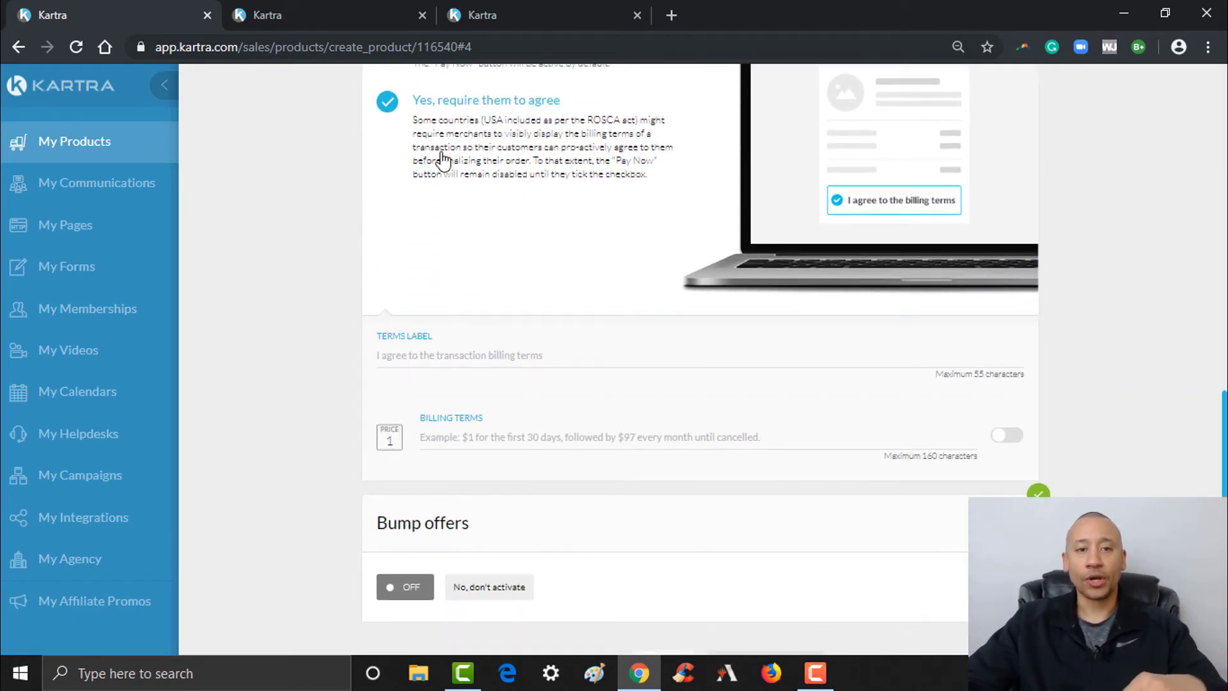
{"action": "scroll", "coordinate": [801, 351], "scroll_direction": "up", "scroll_amount": 1}
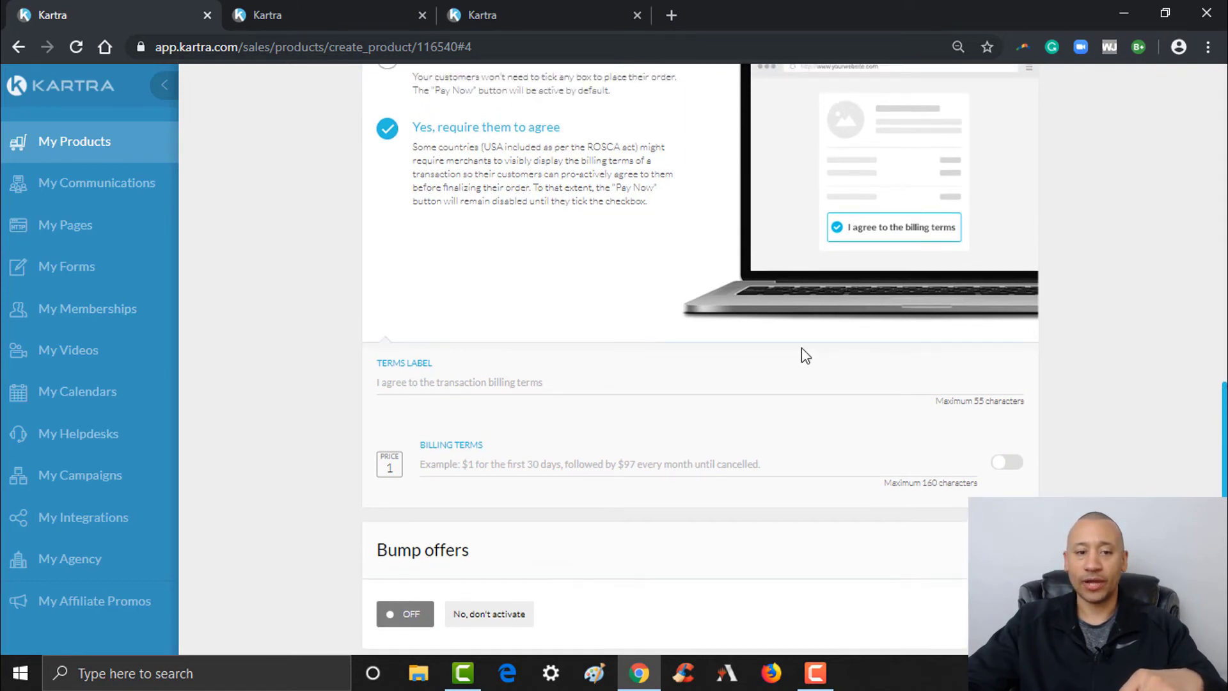
{"action": "left_click", "coordinate": [652, 383]}
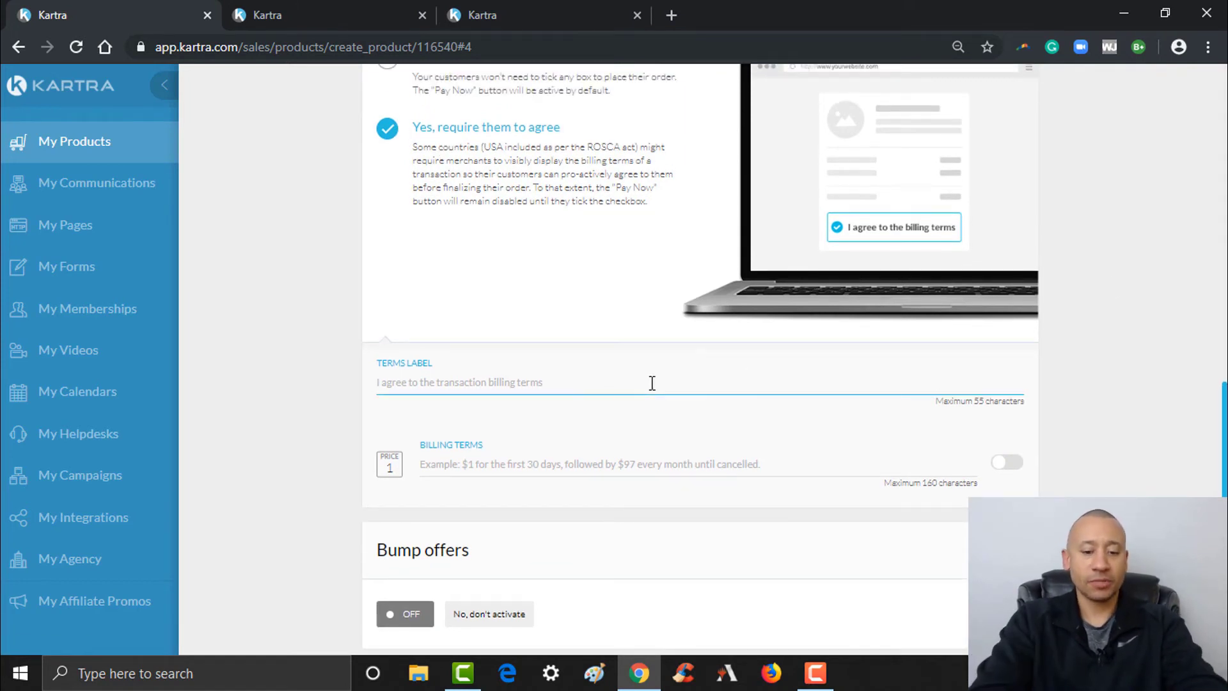
{"action": "type", "text": "I agree t"}
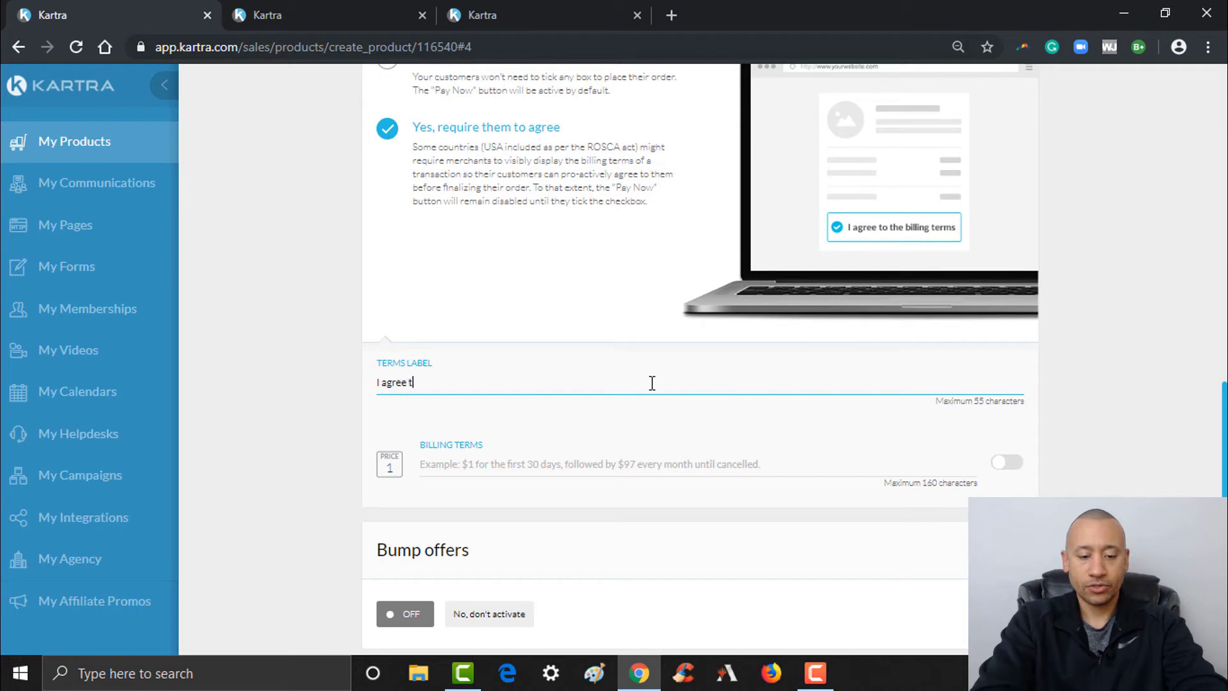
{"action": "type", "text": "o the billing terms"}
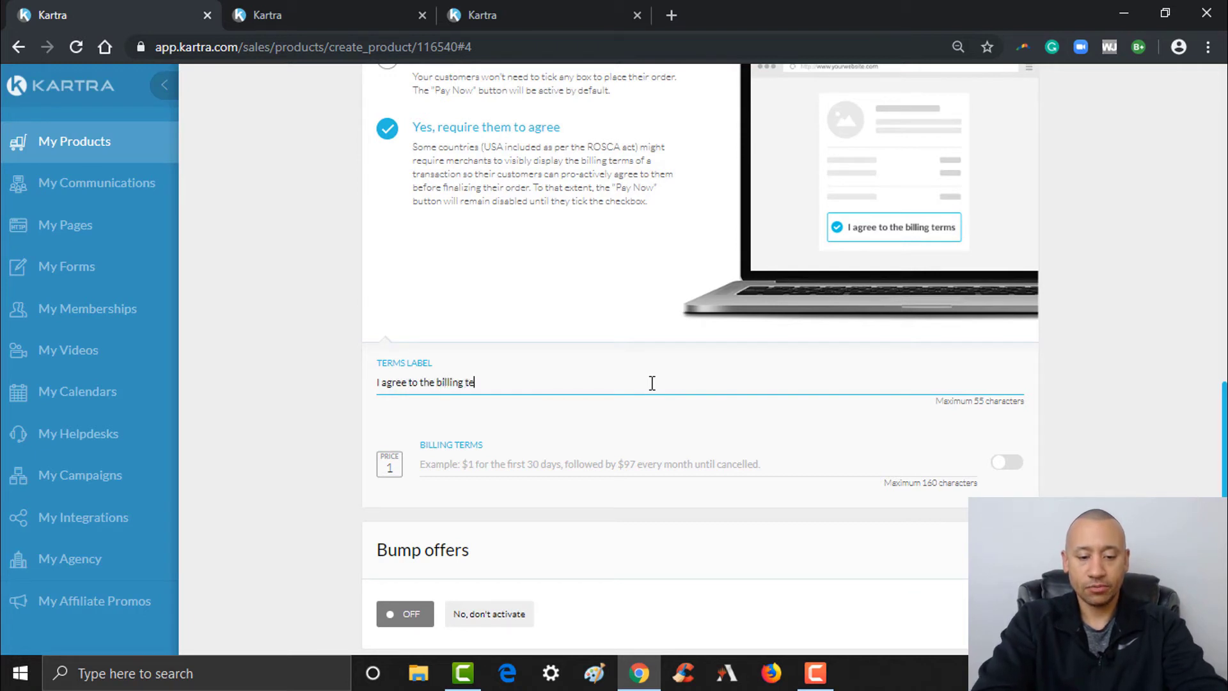
{"action": "left_click", "coordinate": [598, 470]}
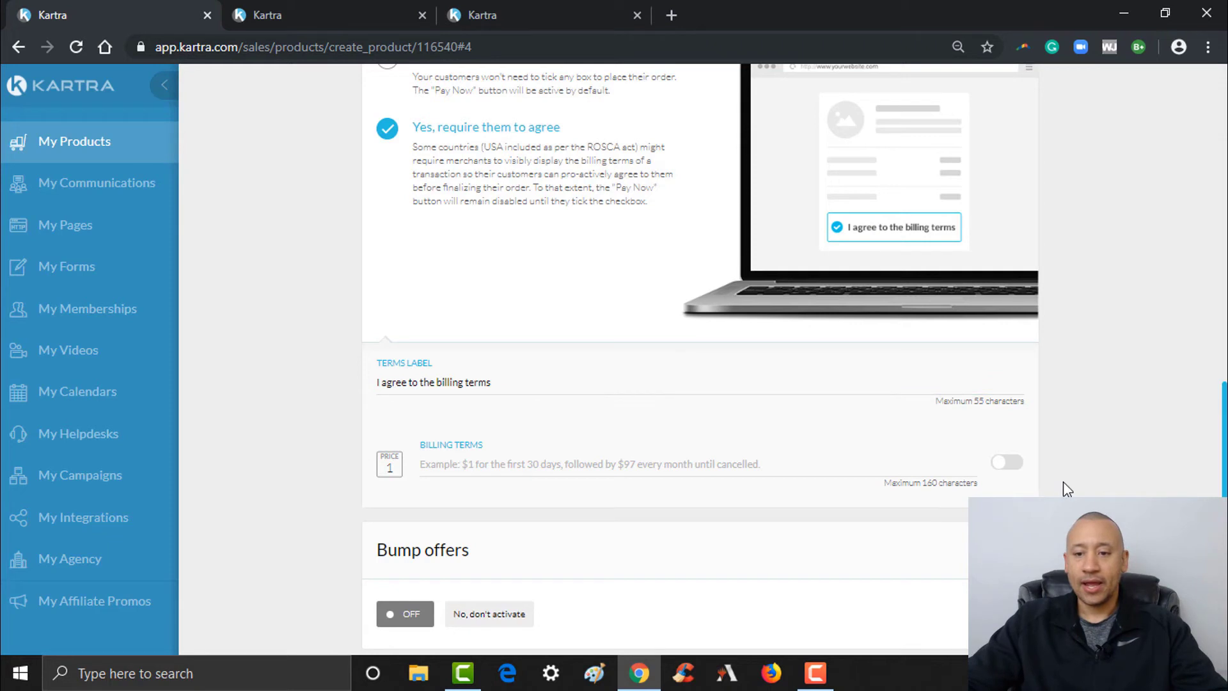
Step: Add custom billing terms 'One time payment of 97 for lifetime access to our lead gen', save, and continue
{"action": "left_click", "coordinate": [1017, 466]}
{"action": "left_click", "coordinate": [665, 466]}
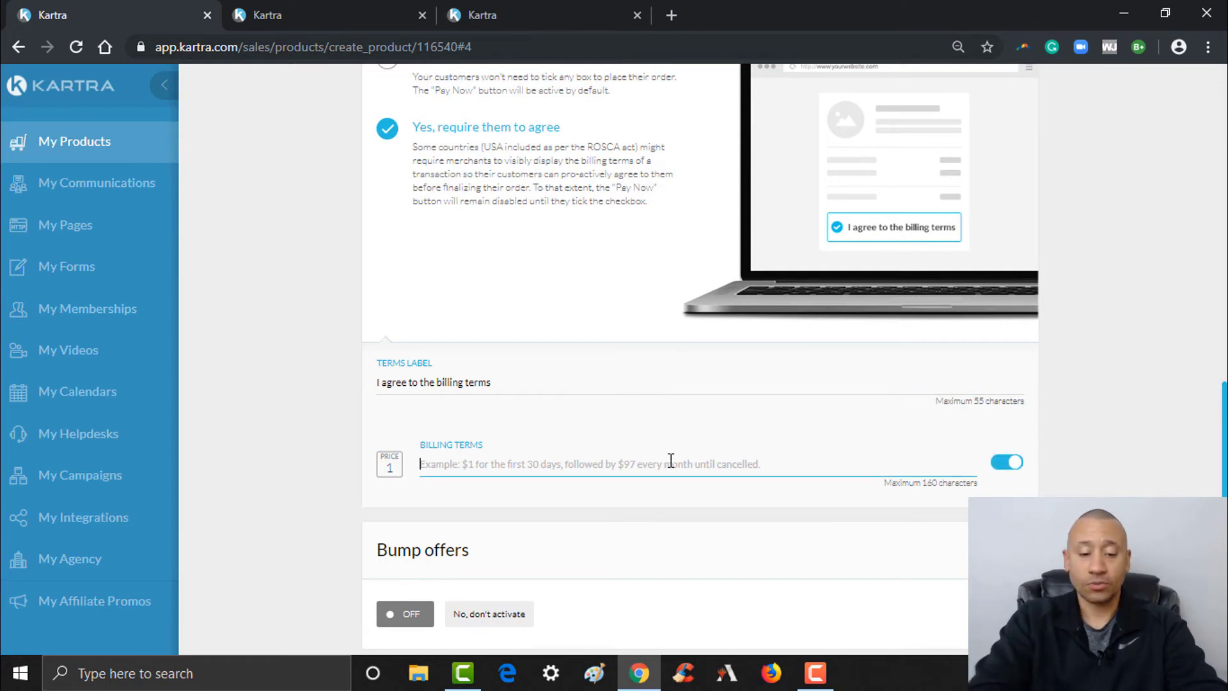
{"action": "type", "text": "One time"}
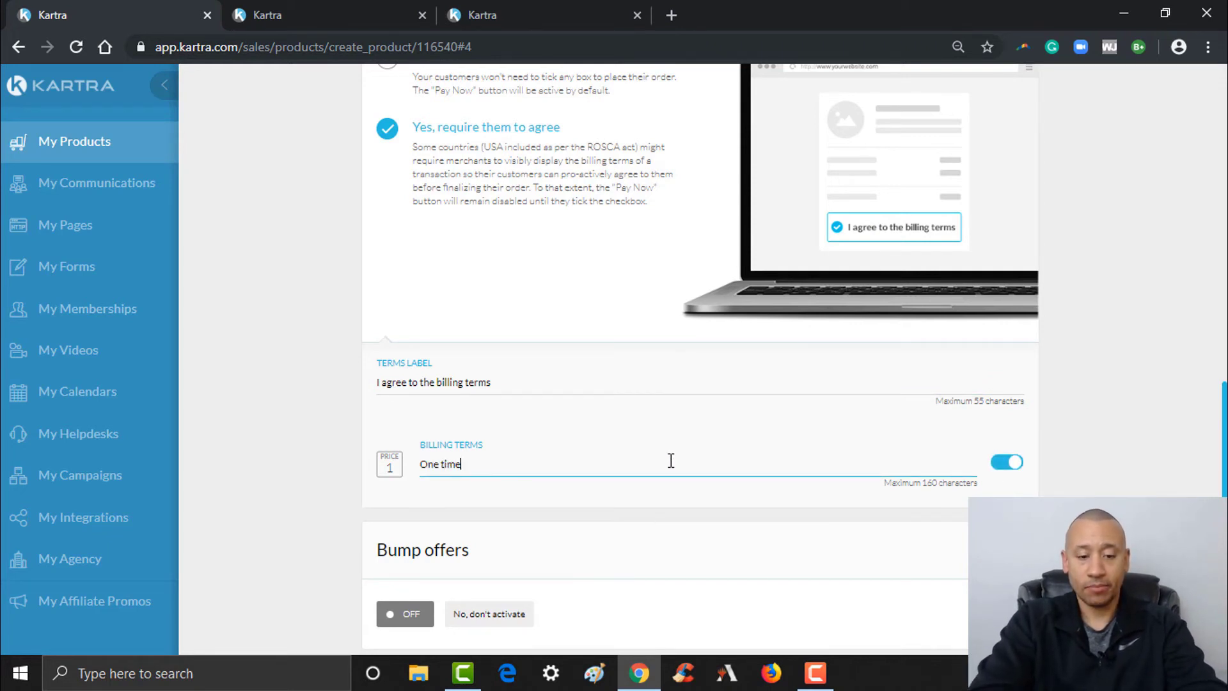
{"action": "type", "text": " payment of "}
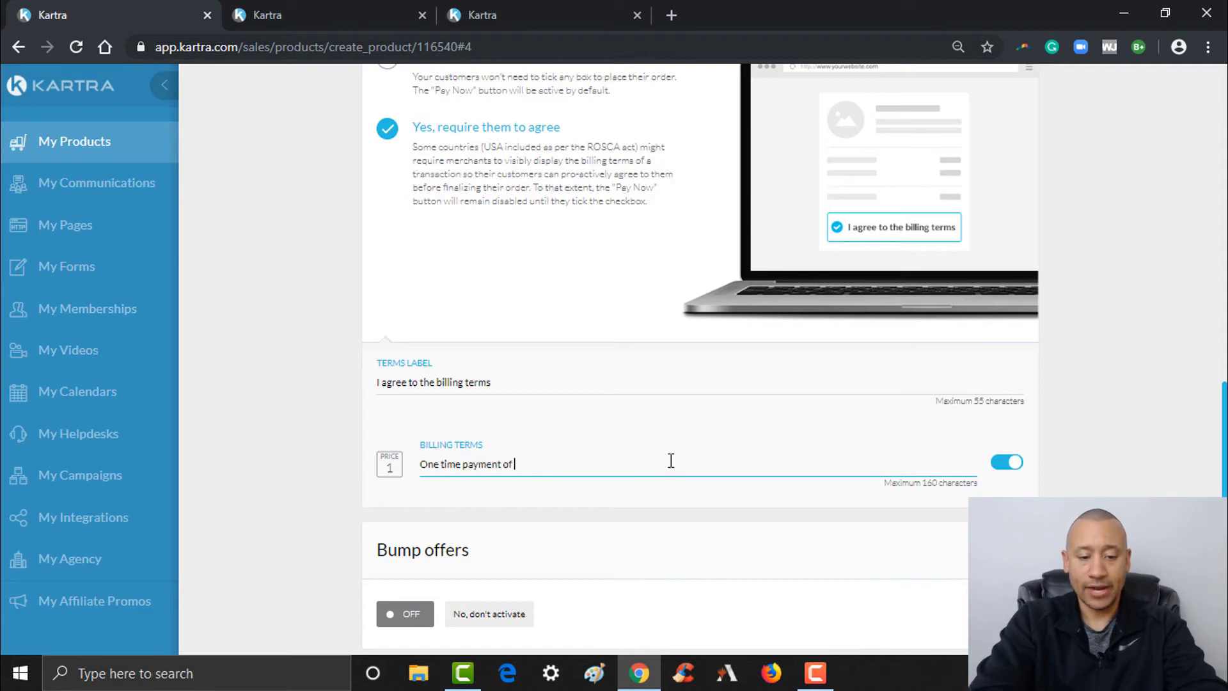
{"action": "type", "text": "97 fo"}
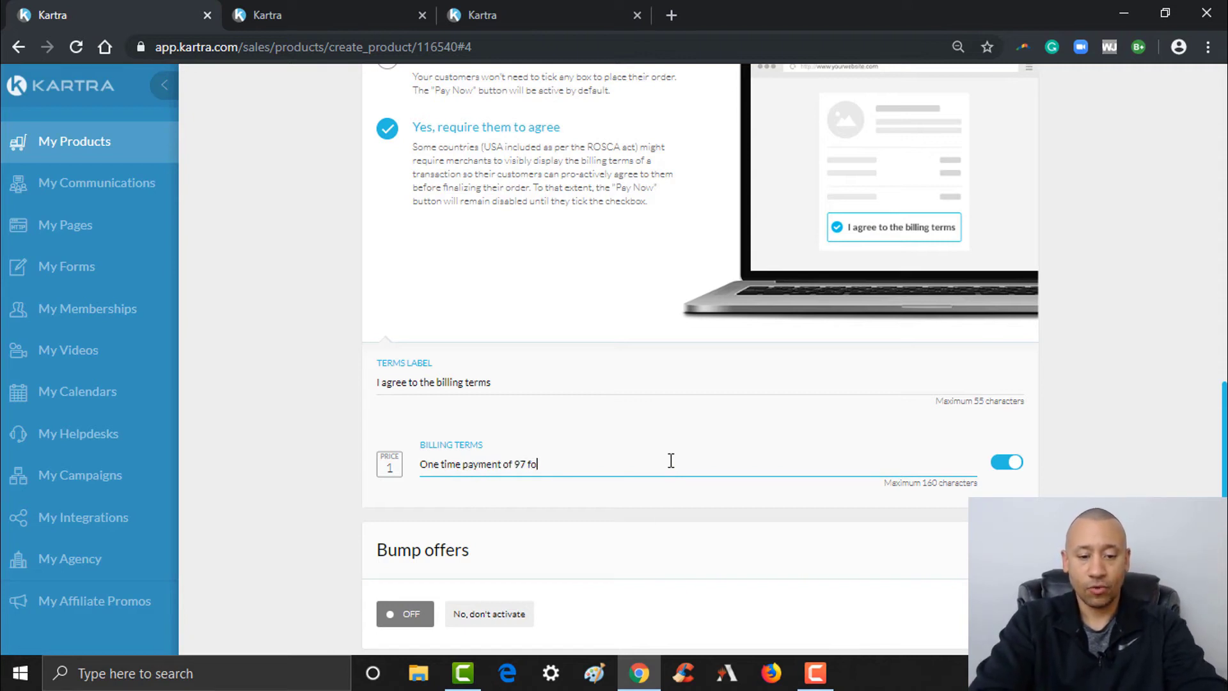
{"action": "type", "text": "r lifetime a"}
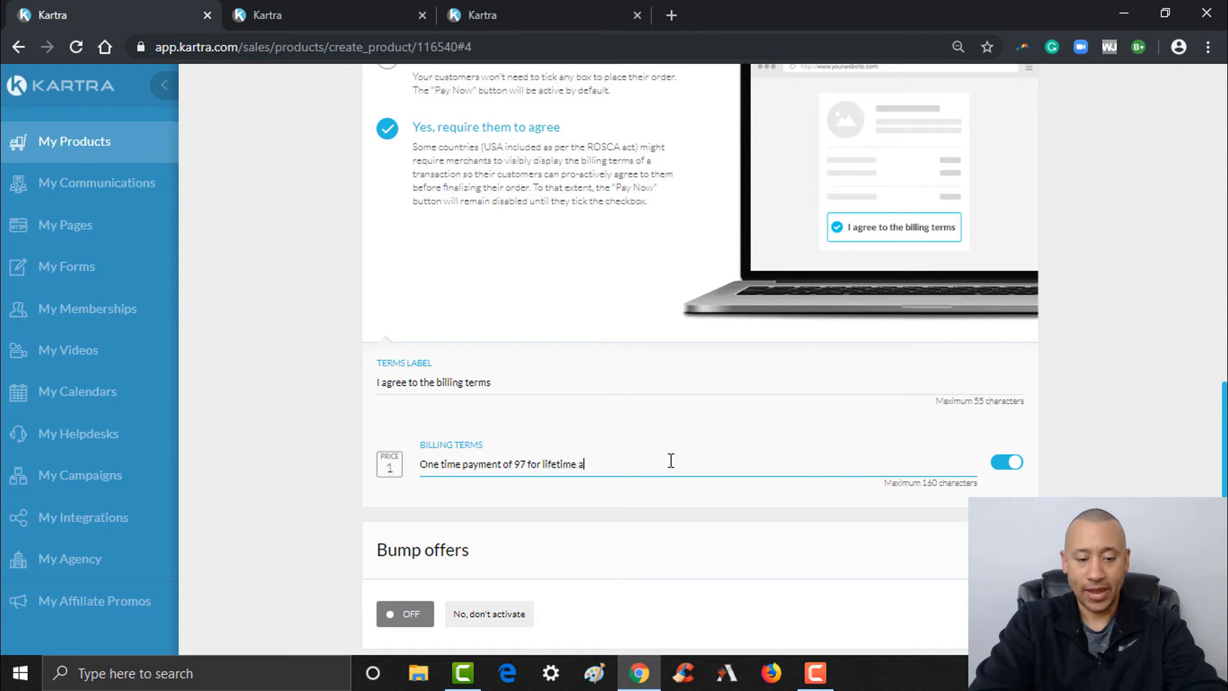
{"action": "type", "text": "ccess to our "}
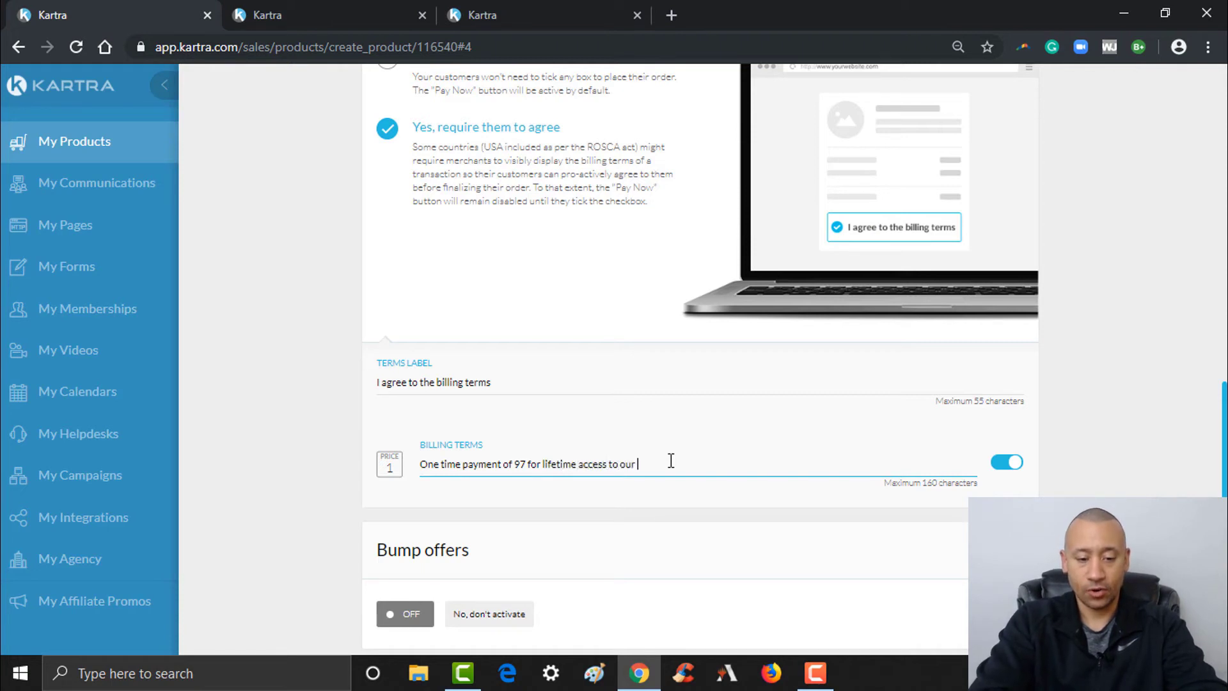
{"action": "type", "text": "lead generation course."}
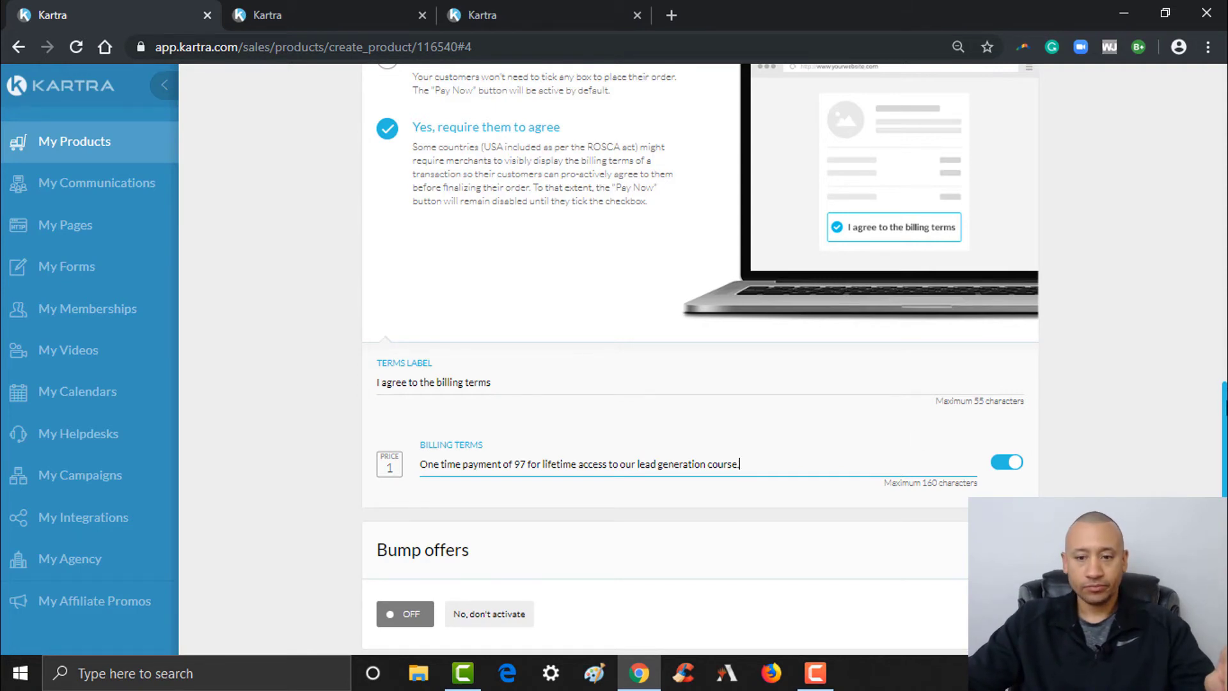
{"action": "scroll", "coordinate": [755, 469], "scroll_direction": "down", "scroll_amount": 3}
{"action": "scroll", "coordinate": [755, 468], "scroll_direction": "up", "scroll_amount": 3}
{"action": "scroll", "coordinate": [755, 469], "scroll_direction": "down", "scroll_amount": 3}
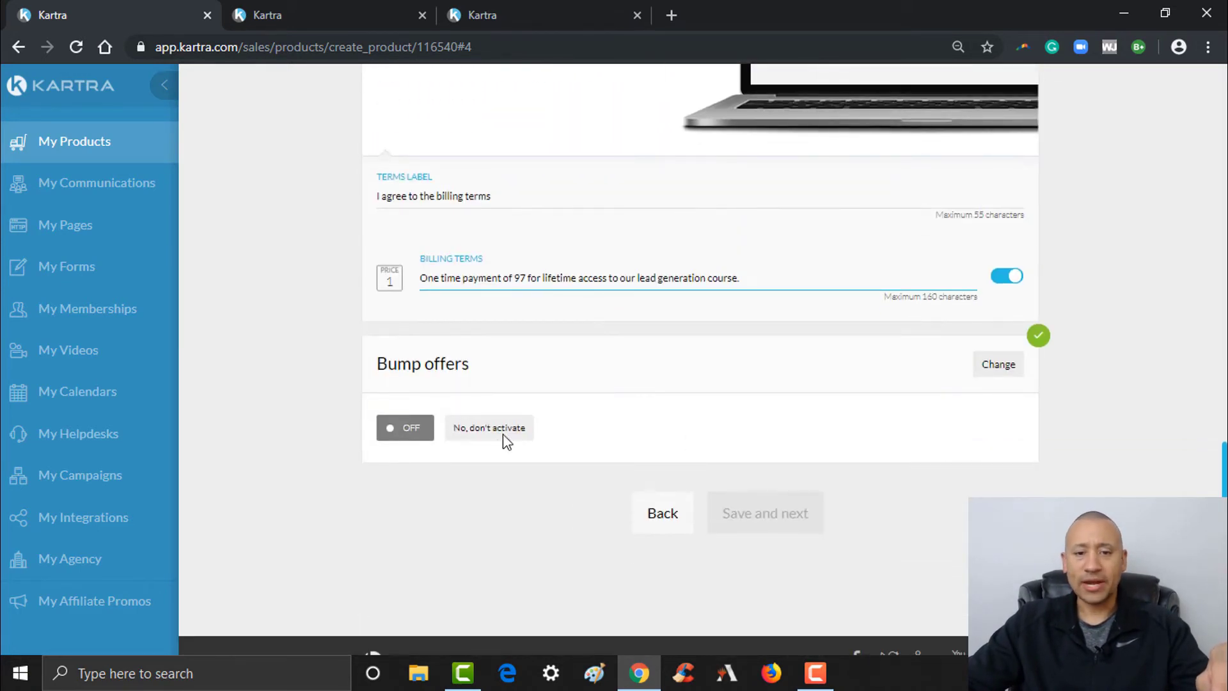
{"action": "scroll", "coordinate": [1052, 345], "scroll_direction": "up", "scroll_amount": 7}
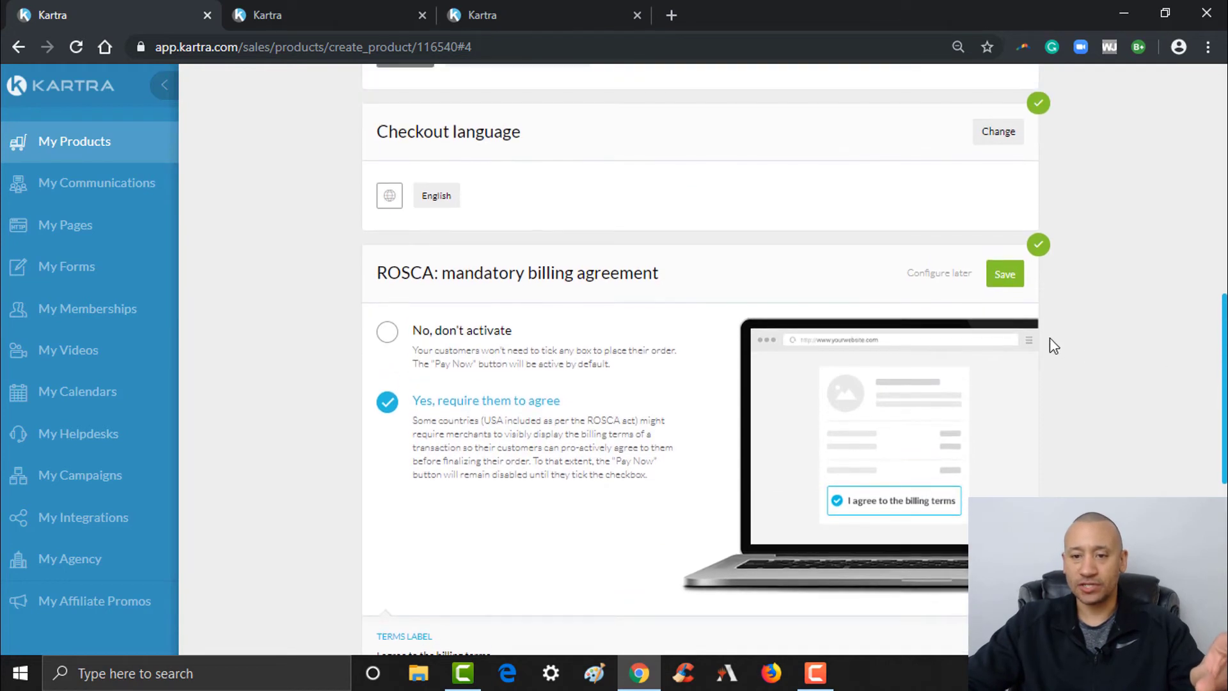
{"action": "left_click", "coordinate": [1010, 279]}
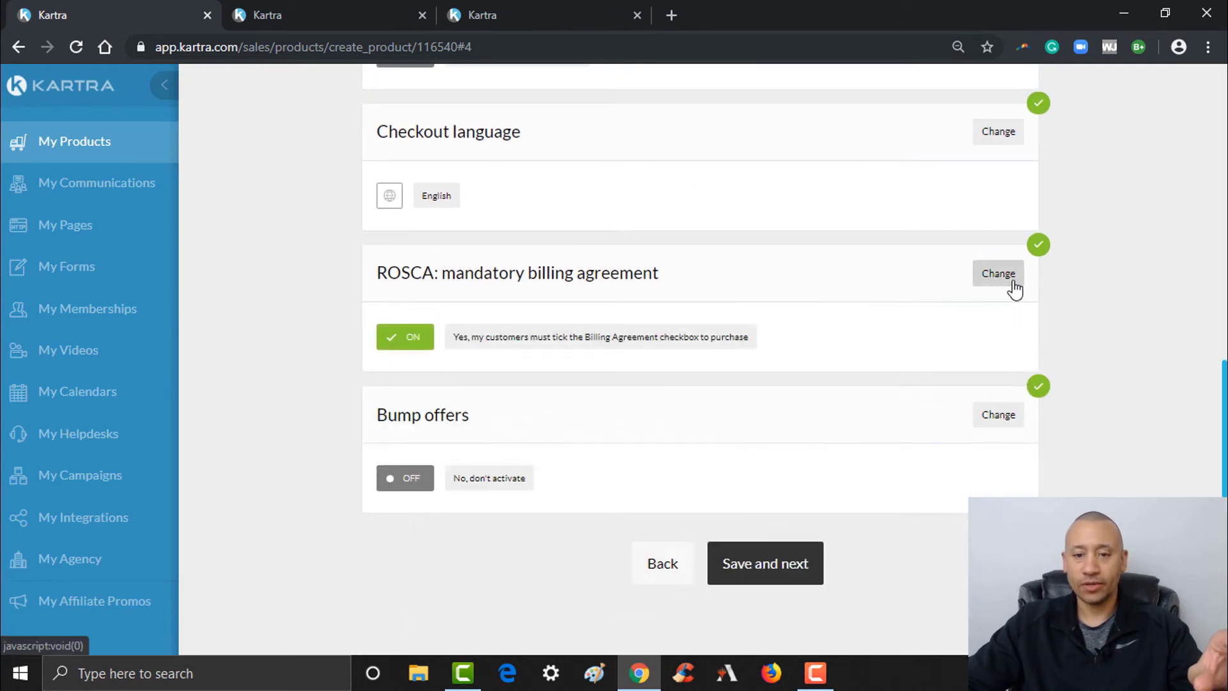
{"action": "left_click", "coordinate": [768, 570]}
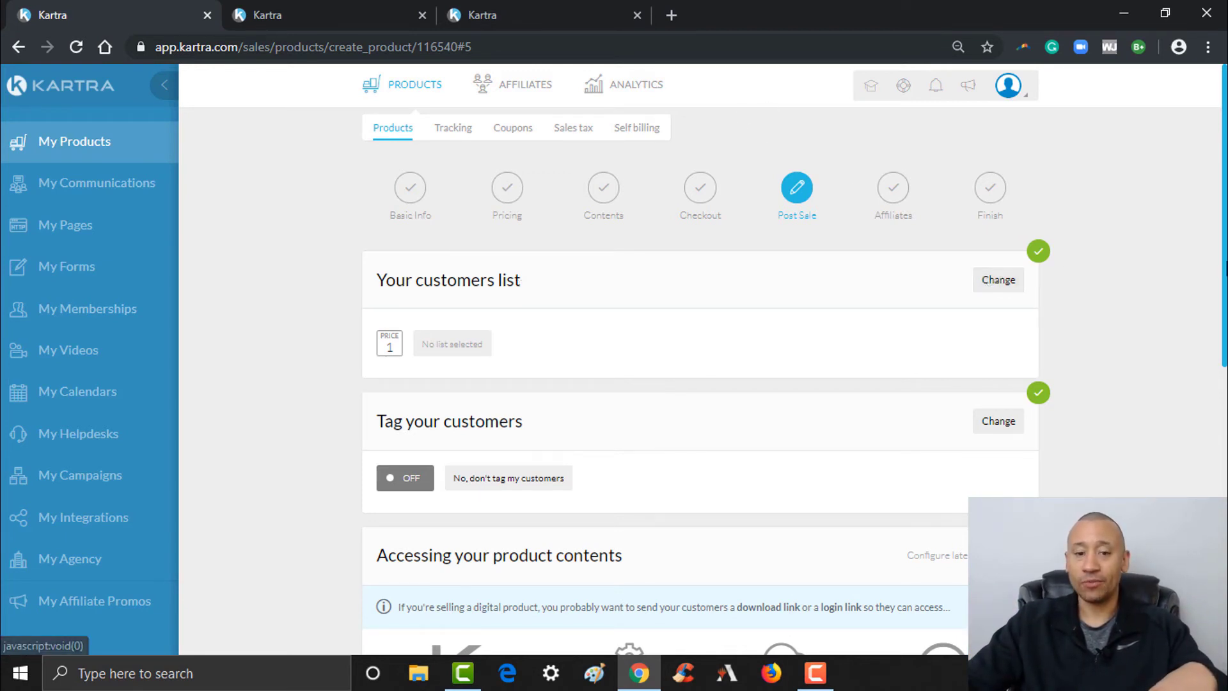
{"action": "scroll", "coordinate": [614, 359], "scroll_direction": "down", "scroll_amount": 2}
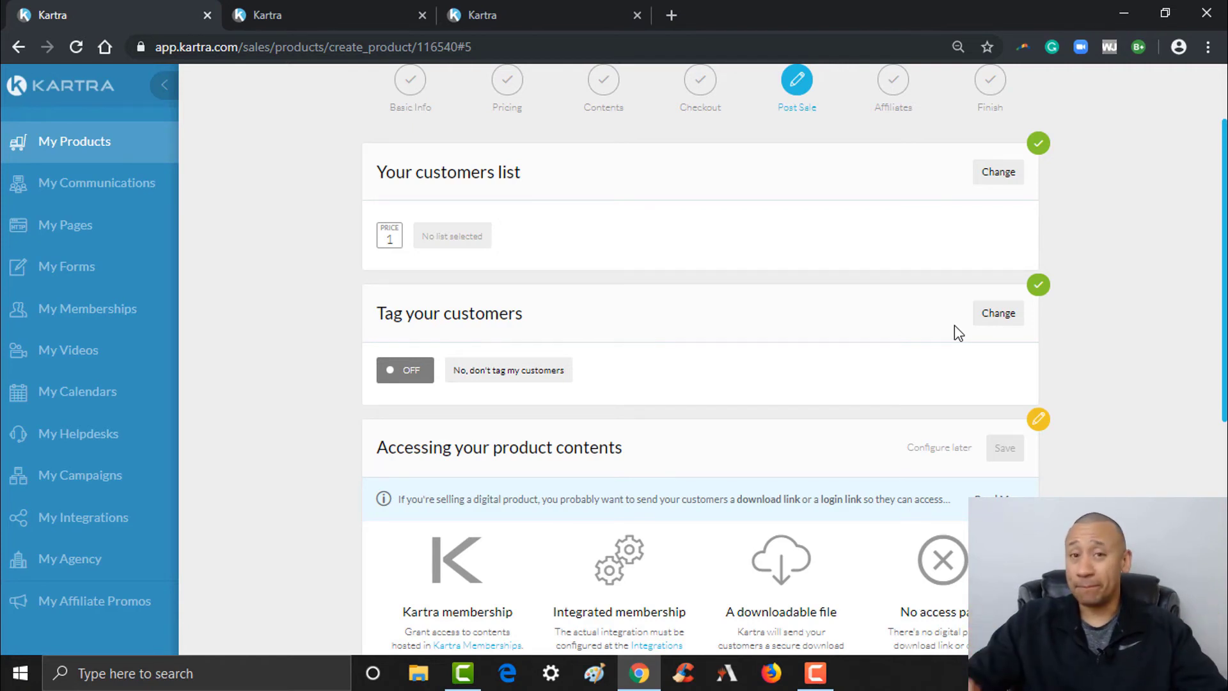
{"action": "left_click", "coordinate": [995, 176]}
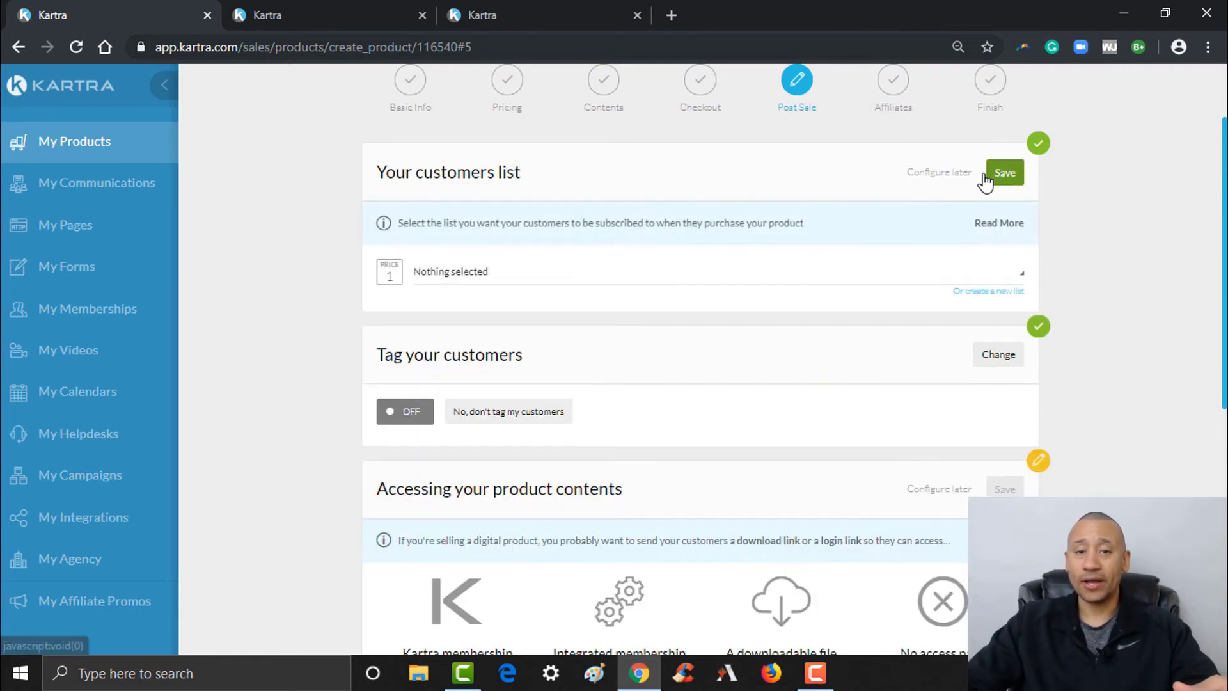
{"action": "left_click", "coordinate": [531, 283]}
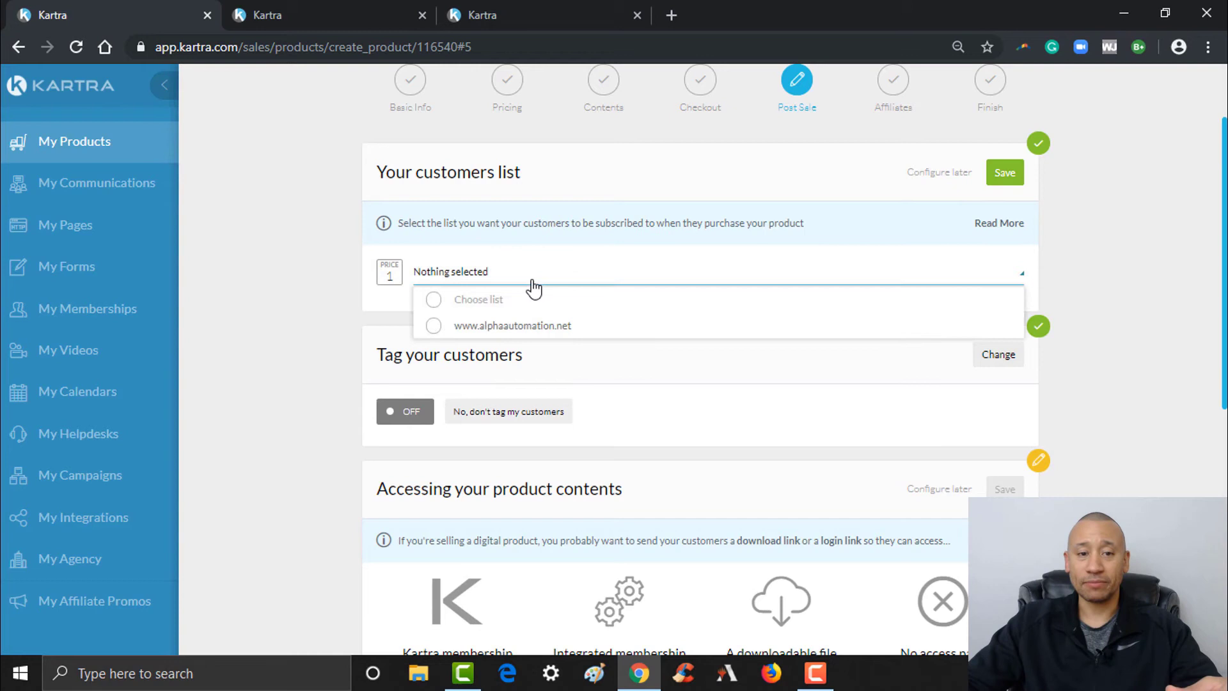
{"action": "left_click", "coordinate": [505, 328]}
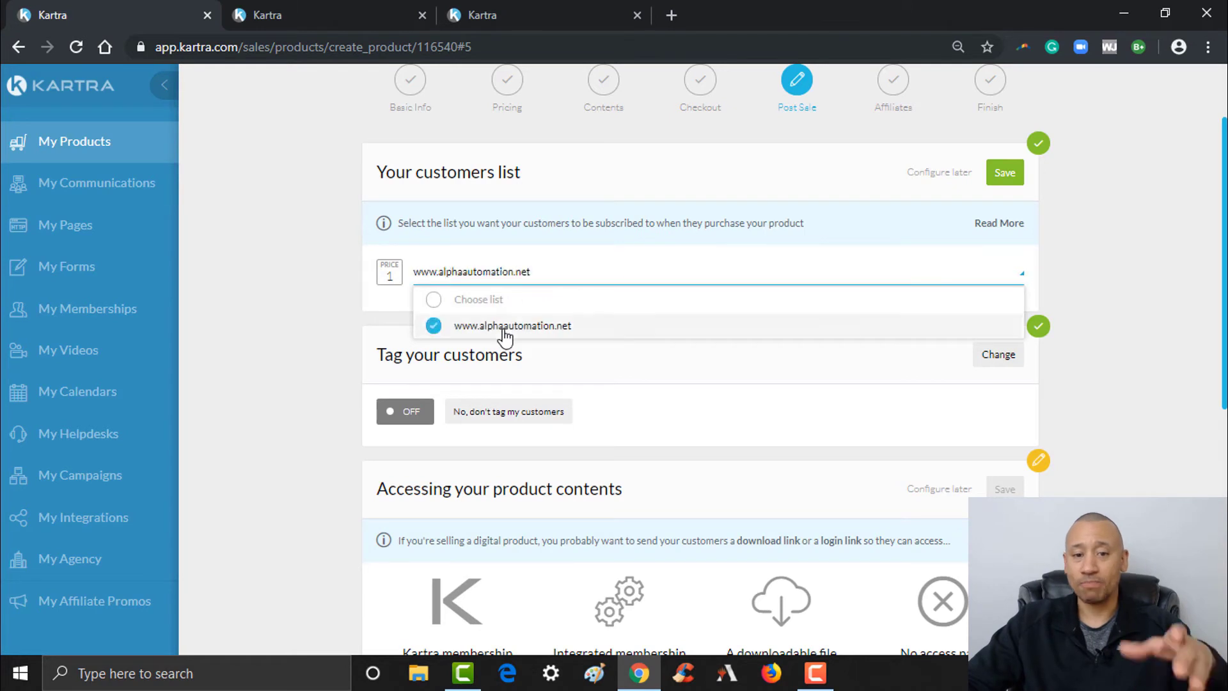
{"action": "left_click", "coordinate": [1005, 176]}
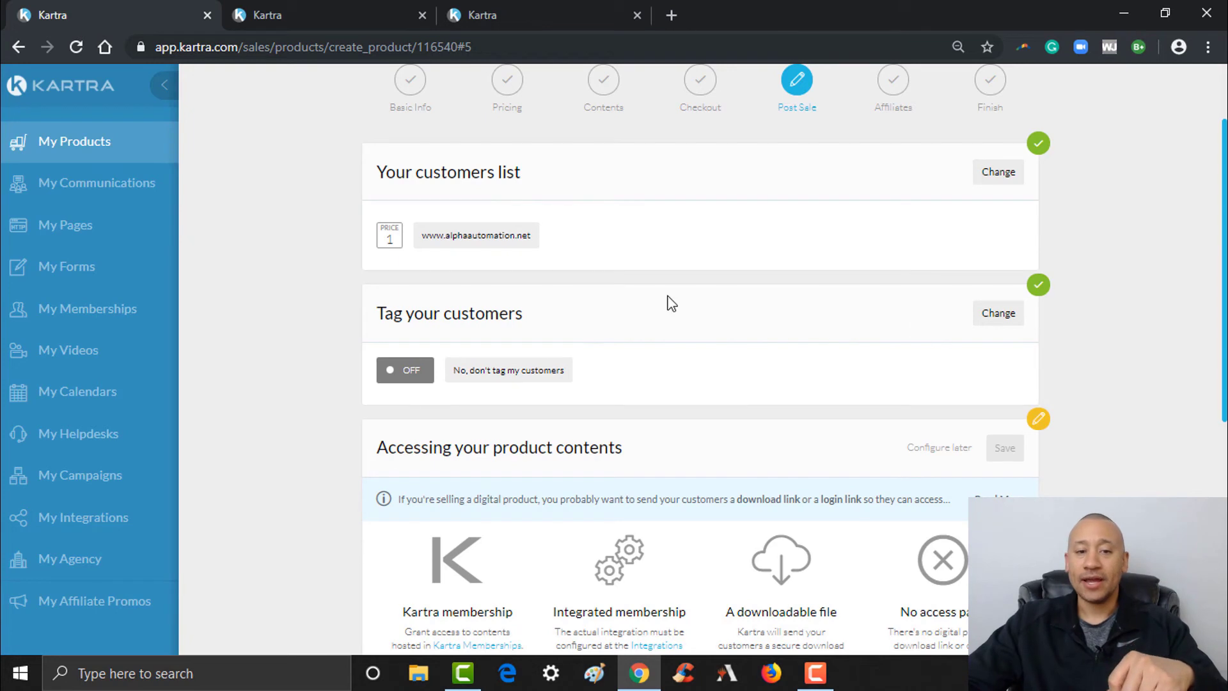
{"action": "left_click", "coordinate": [1000, 314]}
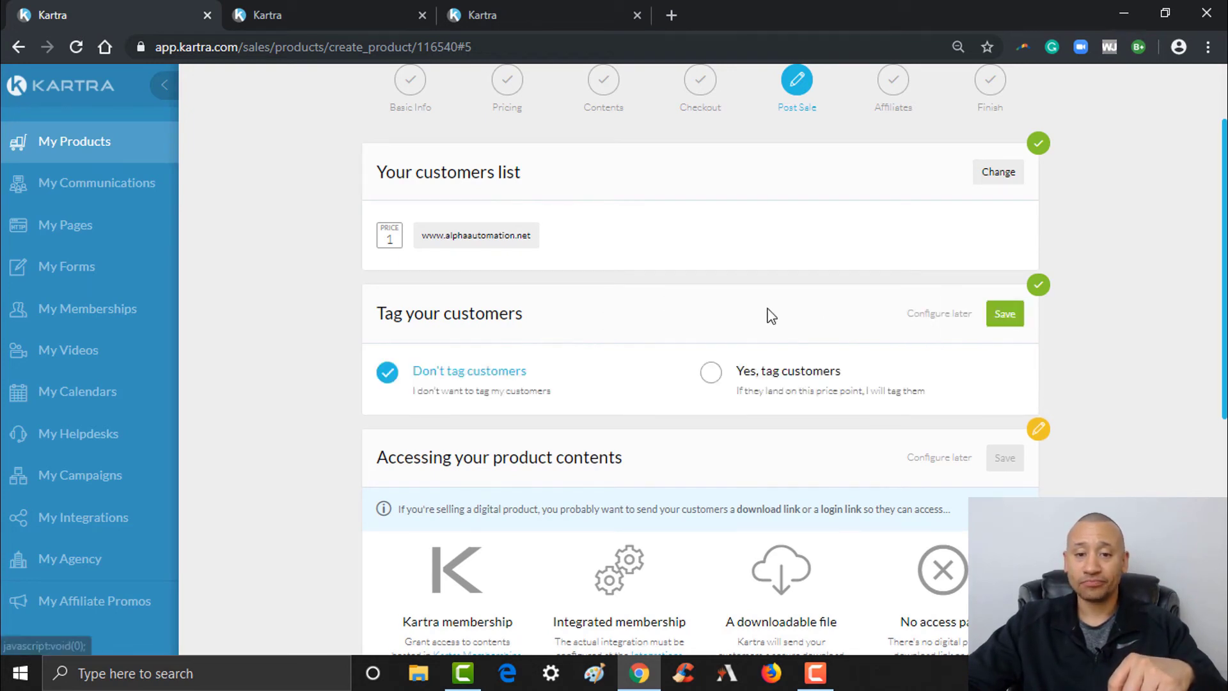
{"action": "left_click", "coordinate": [719, 373]}
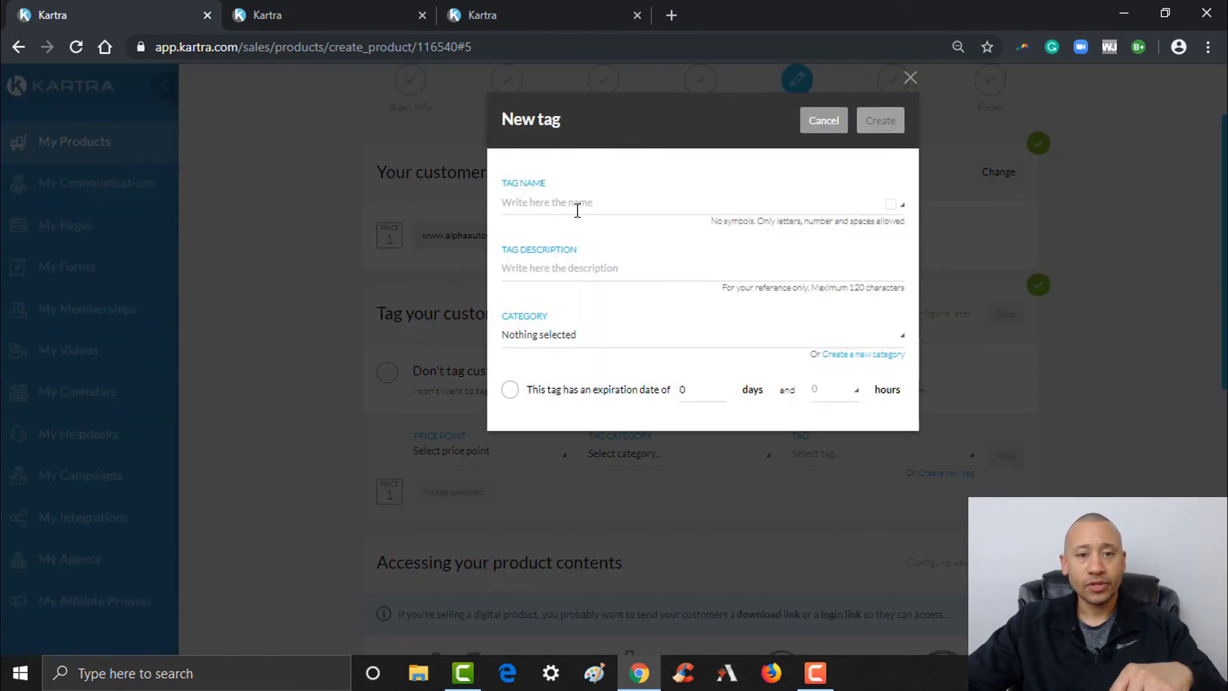
{"action": "left_click", "coordinate": [579, 207]}
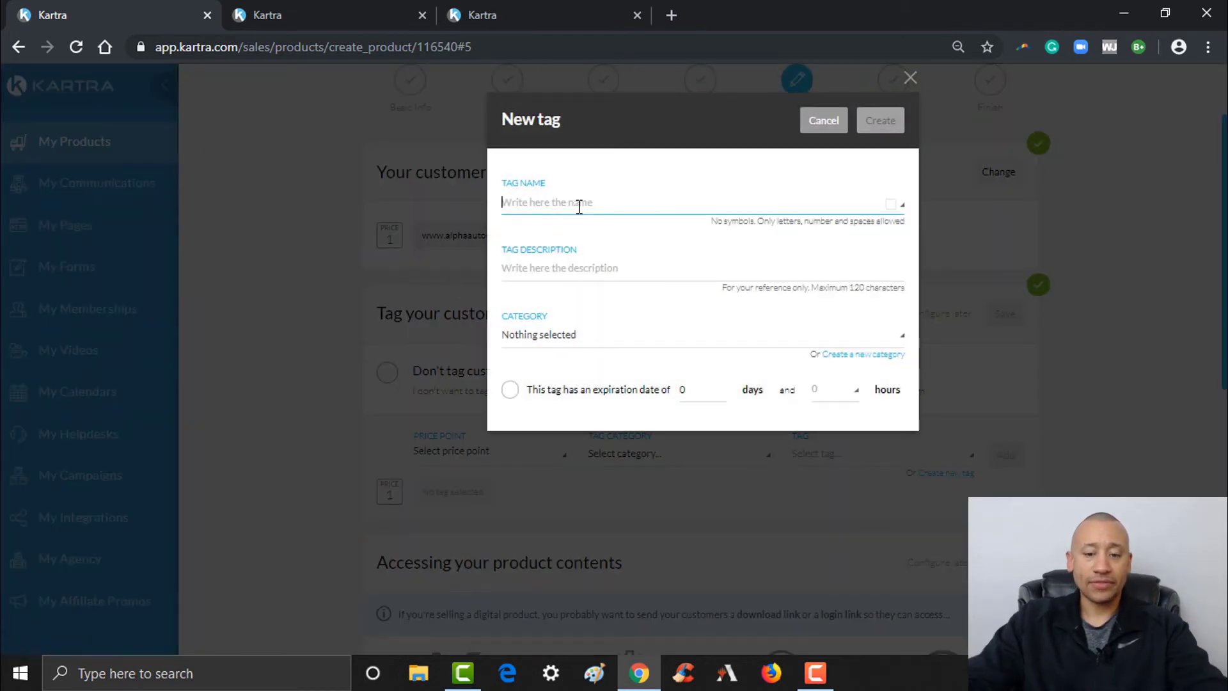
{"action": "type", "text": "Purcha"}
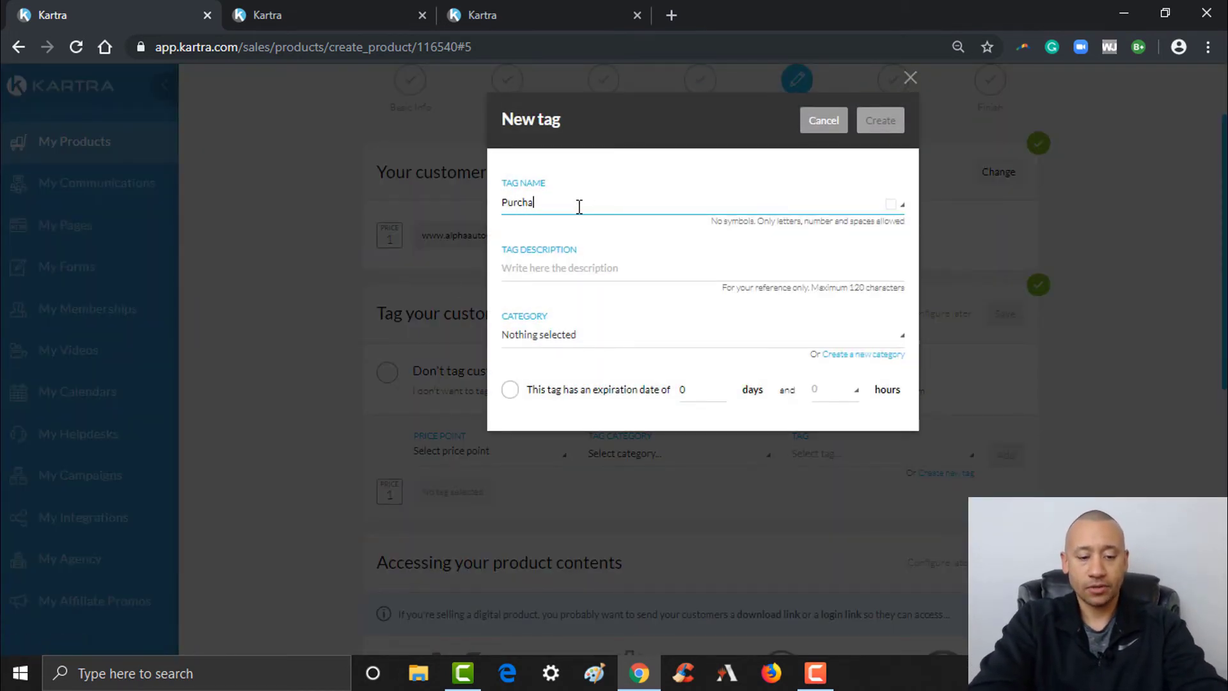
{"action": "type", "text": "sed Lead"}
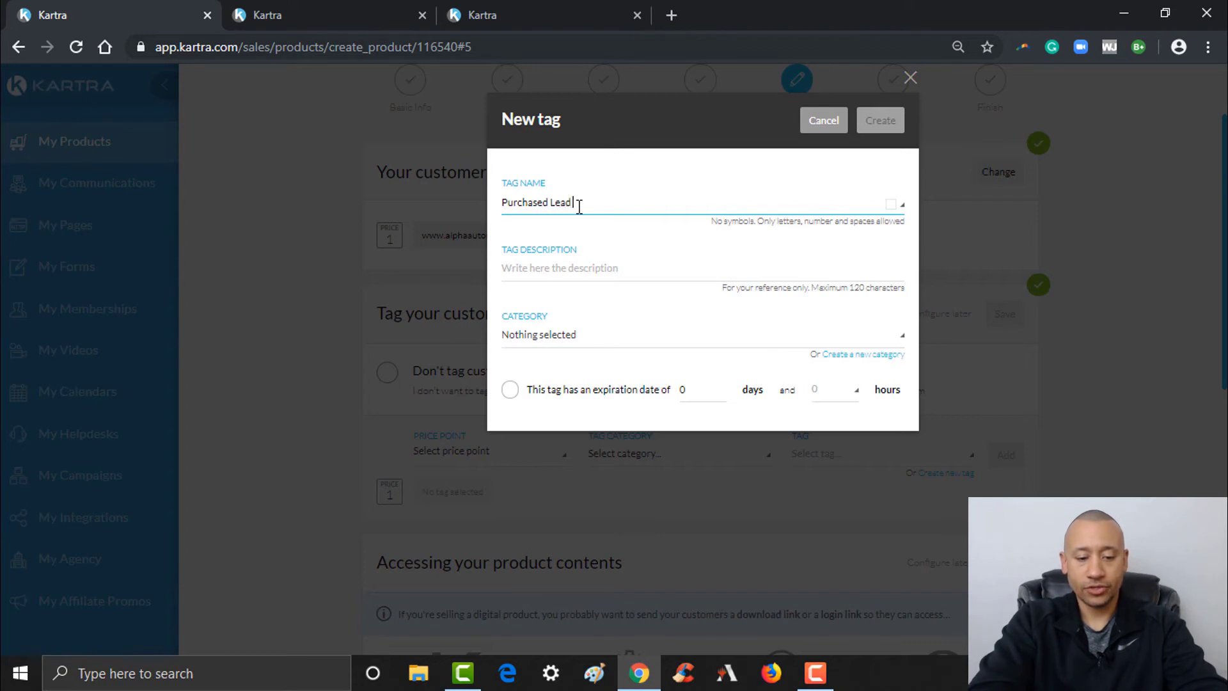
{"action": "type", "text": " Generation Cou"}
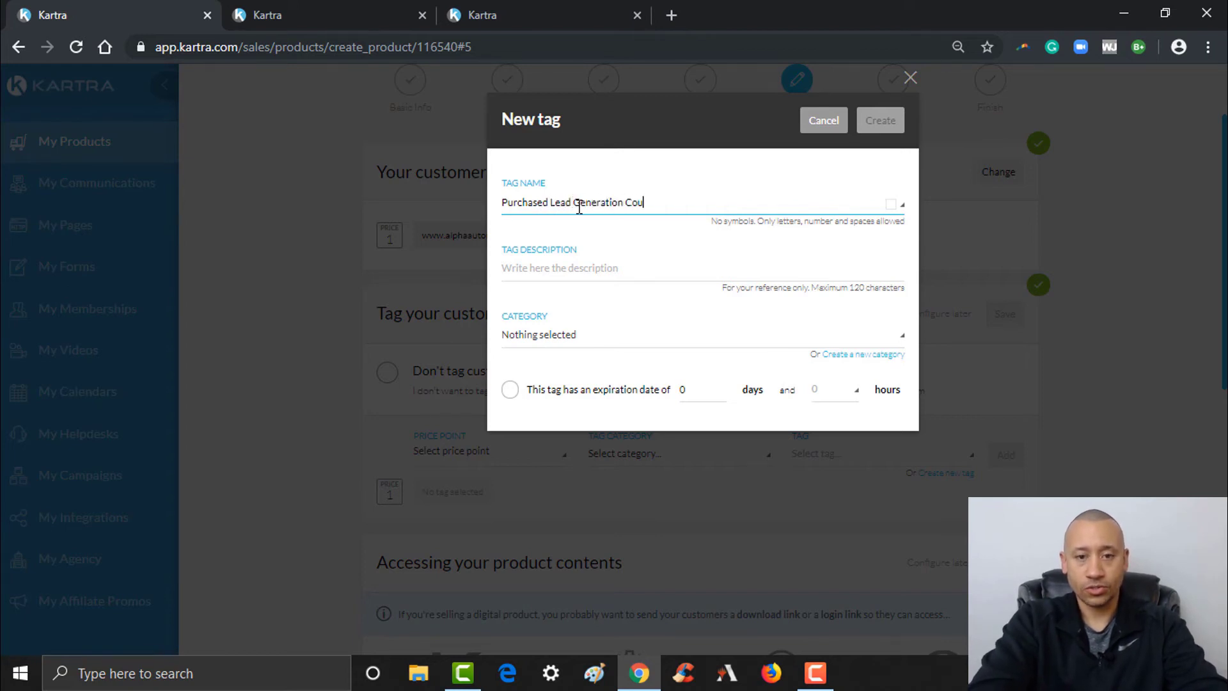
{"action": "type", "text": "rse"}
{"action": "key", "text": "ctrl+a"}
{"action": "key", "text": "ctrl+c"}
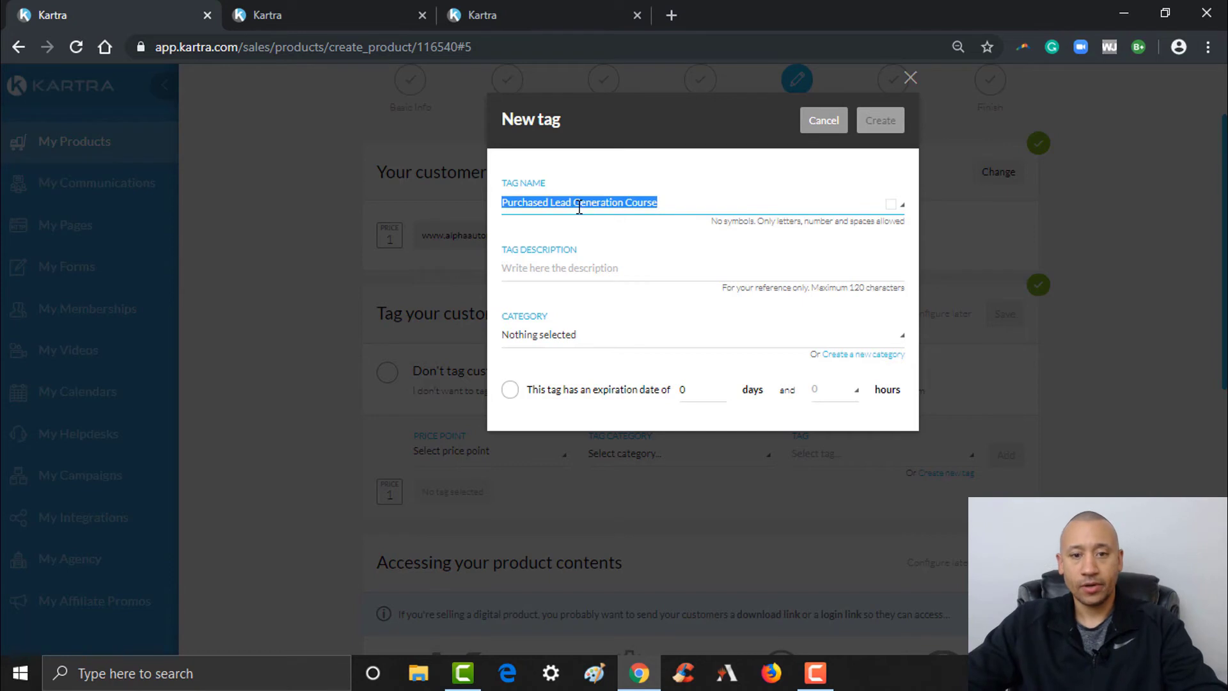
{"action": "left_click", "coordinate": [556, 269]}
{"action": "key", "text": "ctrl+v"}
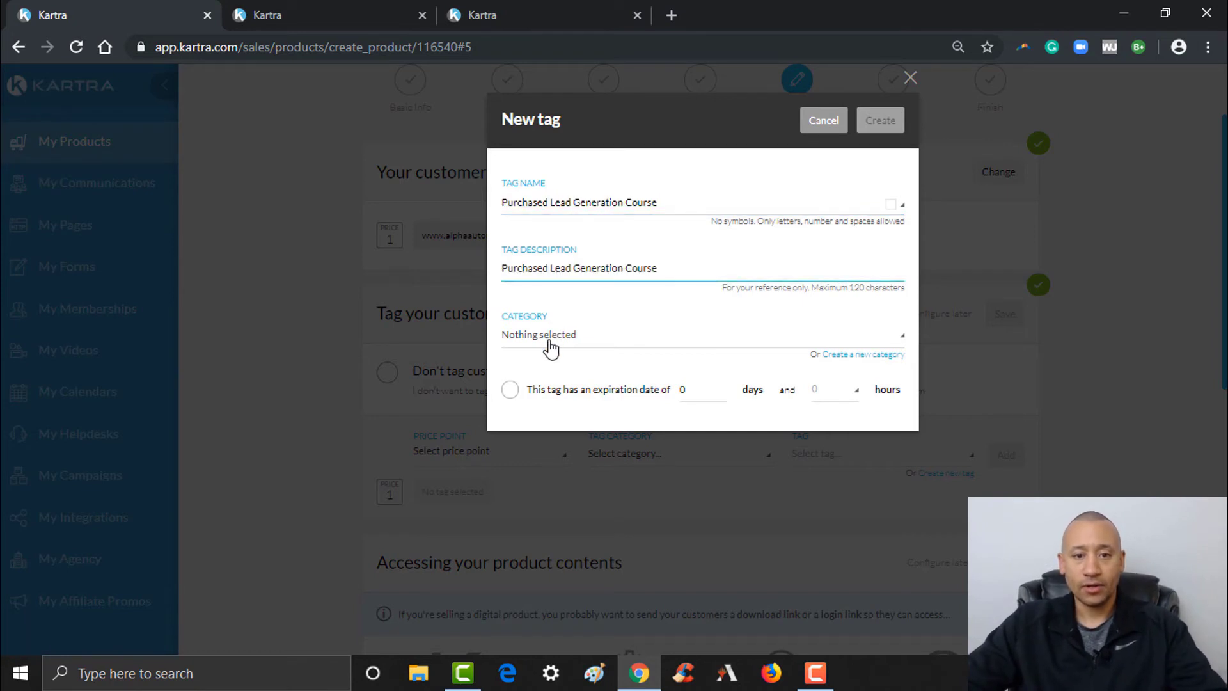
{"action": "left_click", "coordinate": [549, 338]}
{"action": "left_click", "coordinate": [575, 390]}
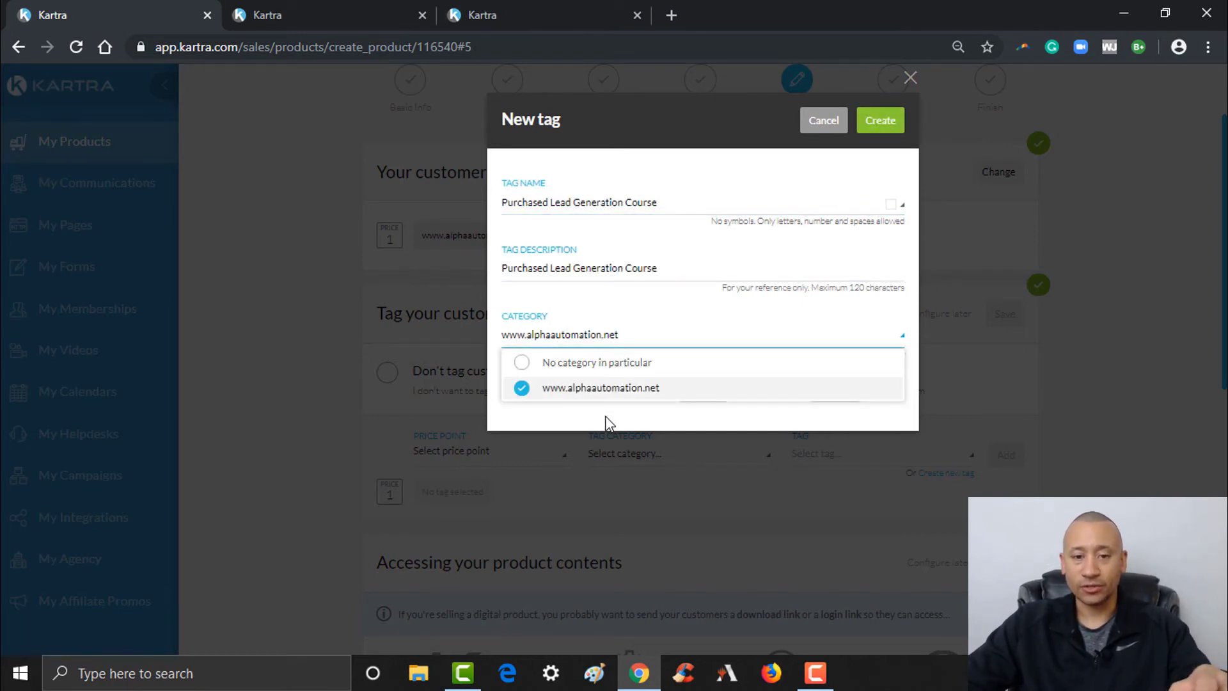
{"action": "left_click", "coordinate": [608, 417]}
{"action": "left_click", "coordinate": [872, 132]}
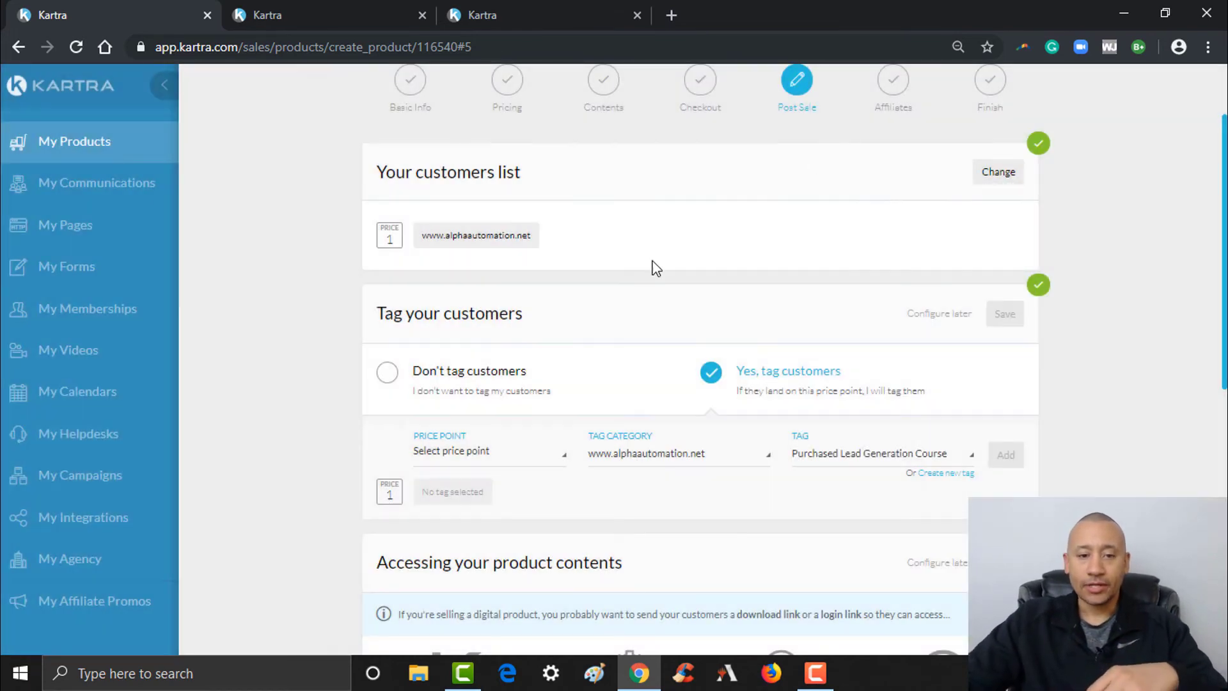
Step: Attach the new tag to Price point 1 buyers and save the tagging settings
{"action": "left_click", "coordinate": [489, 455]}
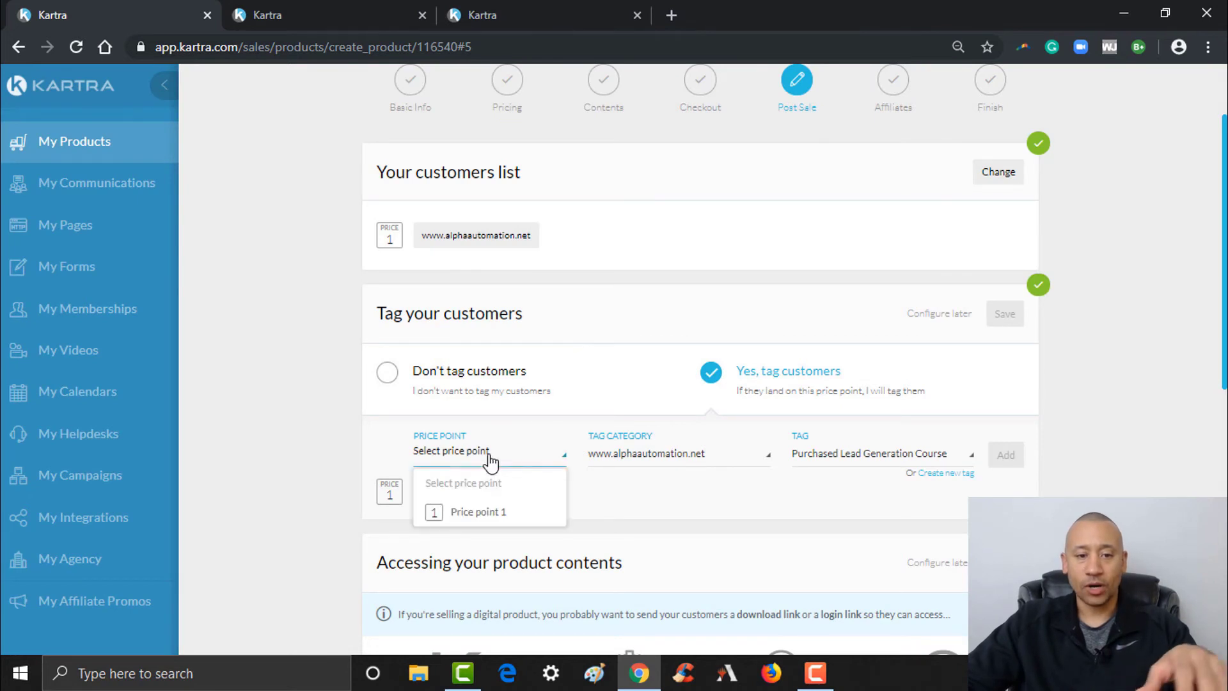
{"action": "left_click", "coordinate": [476, 512]}
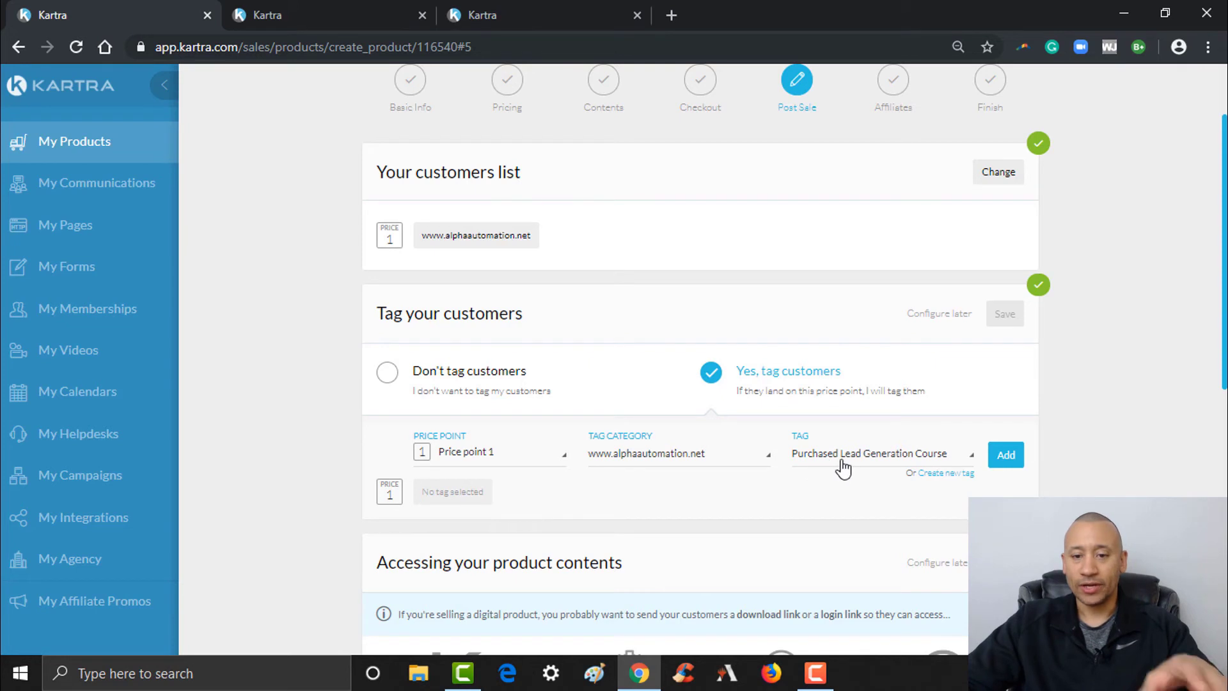
{"action": "left_click", "coordinate": [1006, 456]}
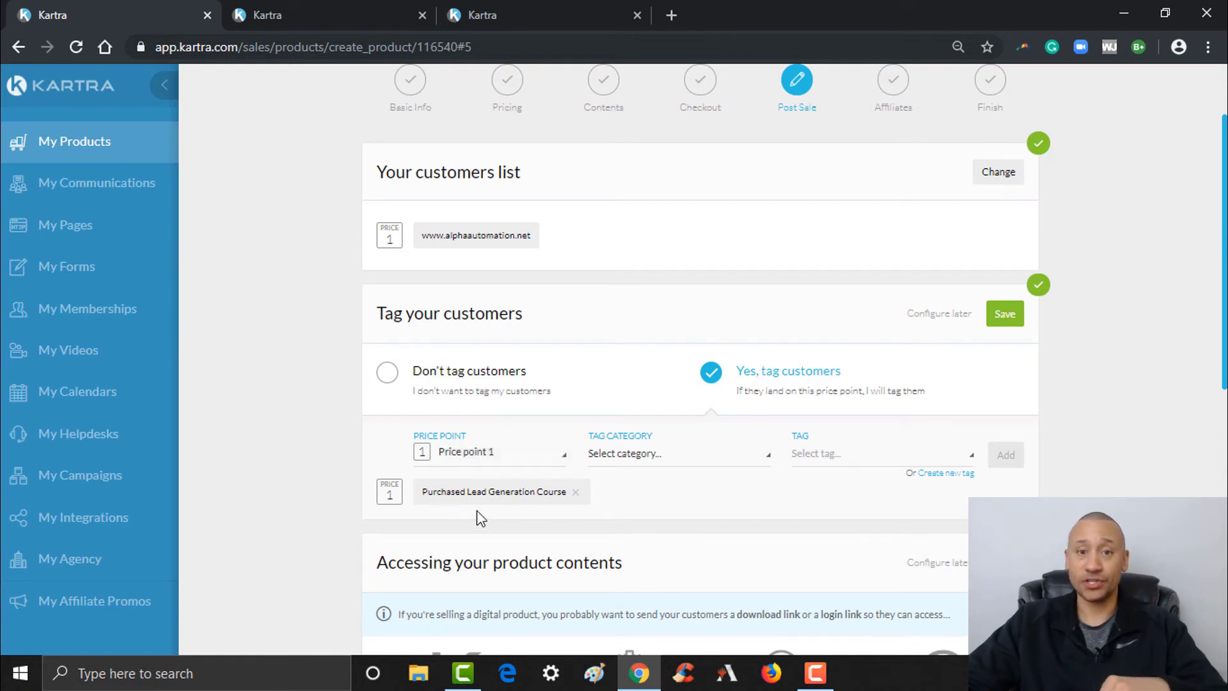
{"action": "left_click", "coordinate": [1002, 313]}
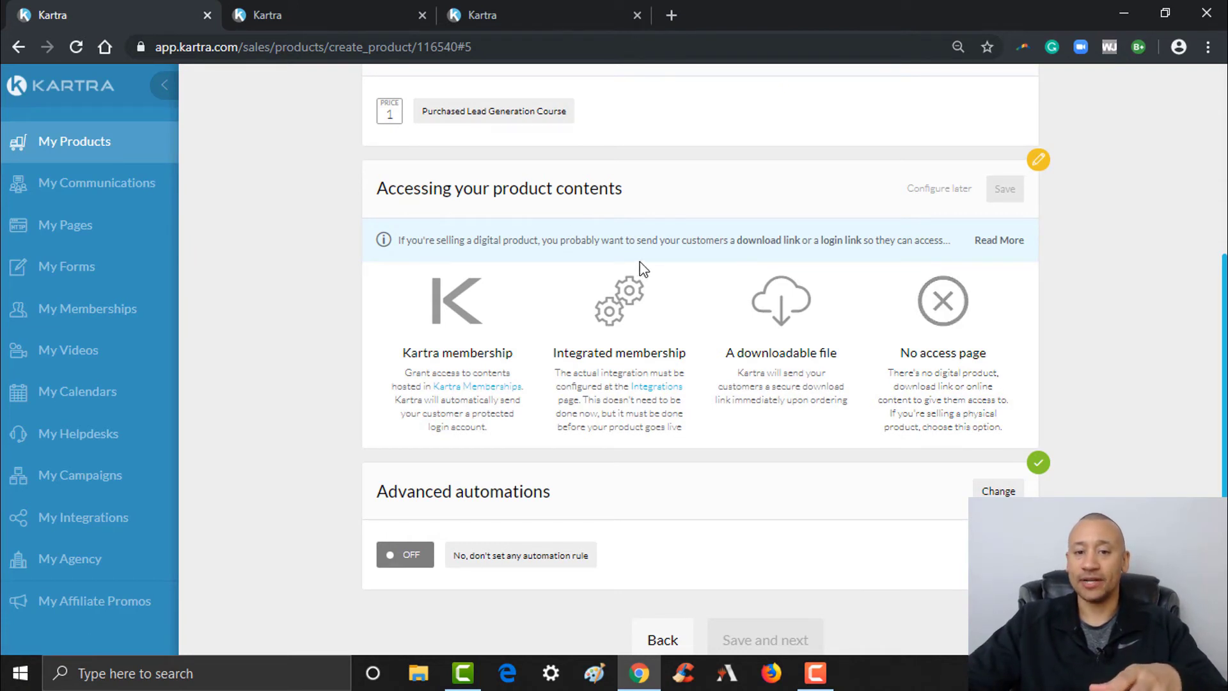
Step: Deliver the product via Kartra membership: Test Lead Generation Course at Standard access level, saved
{"action": "left_click", "coordinate": [783, 316]}
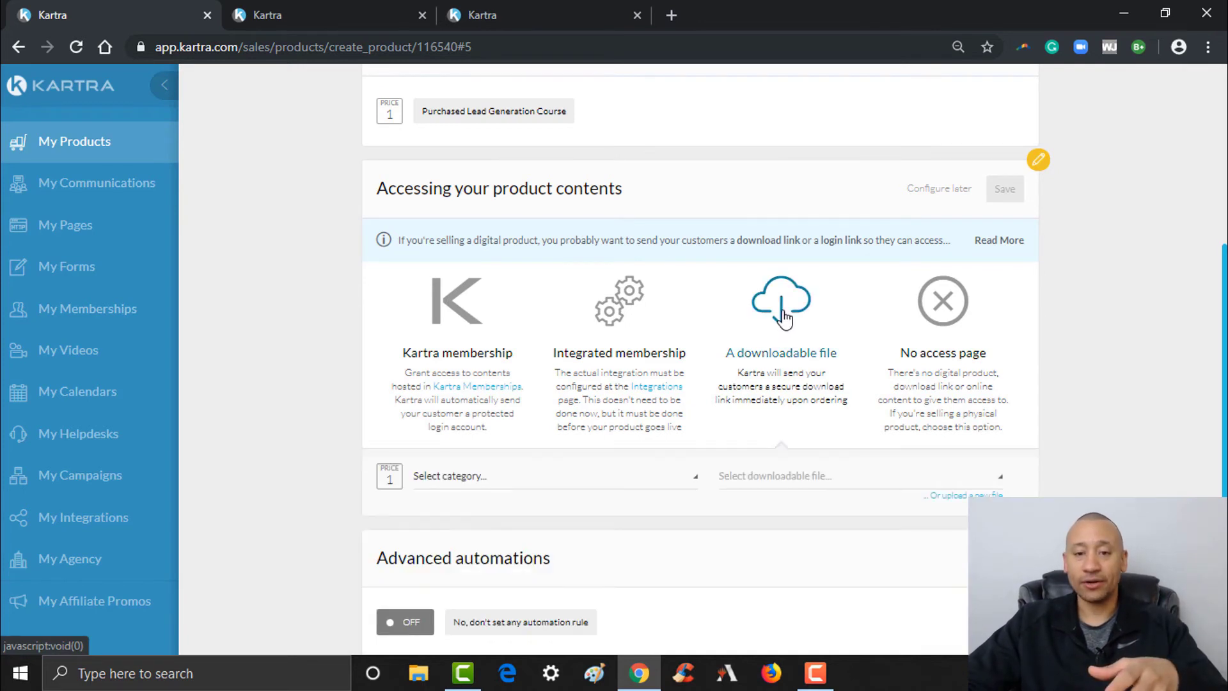
{"action": "left_click", "coordinate": [452, 300]}
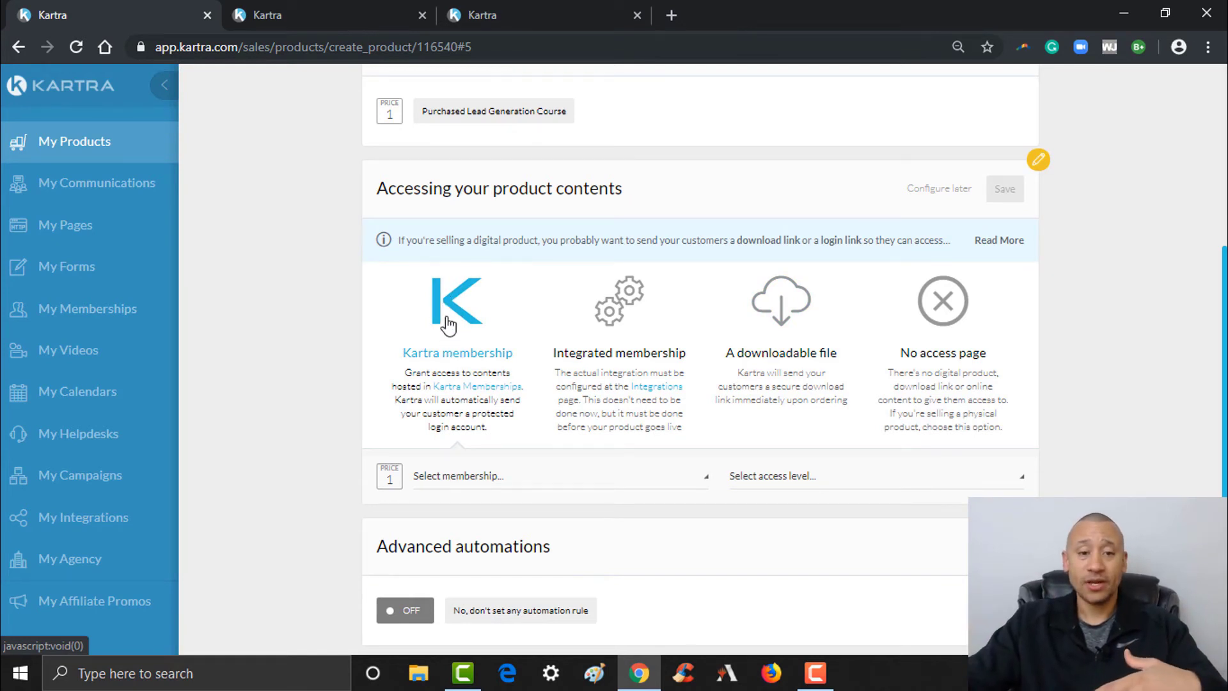
{"action": "left_click", "coordinate": [460, 478]}
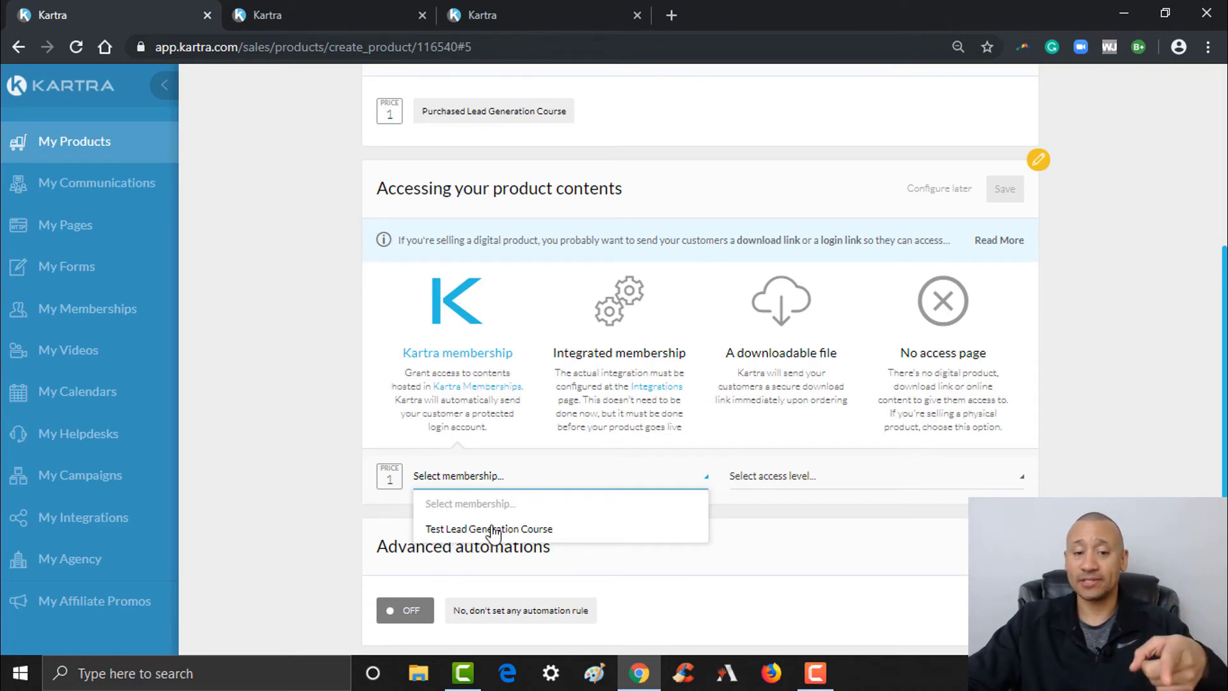
{"action": "left_click", "coordinate": [496, 531]}
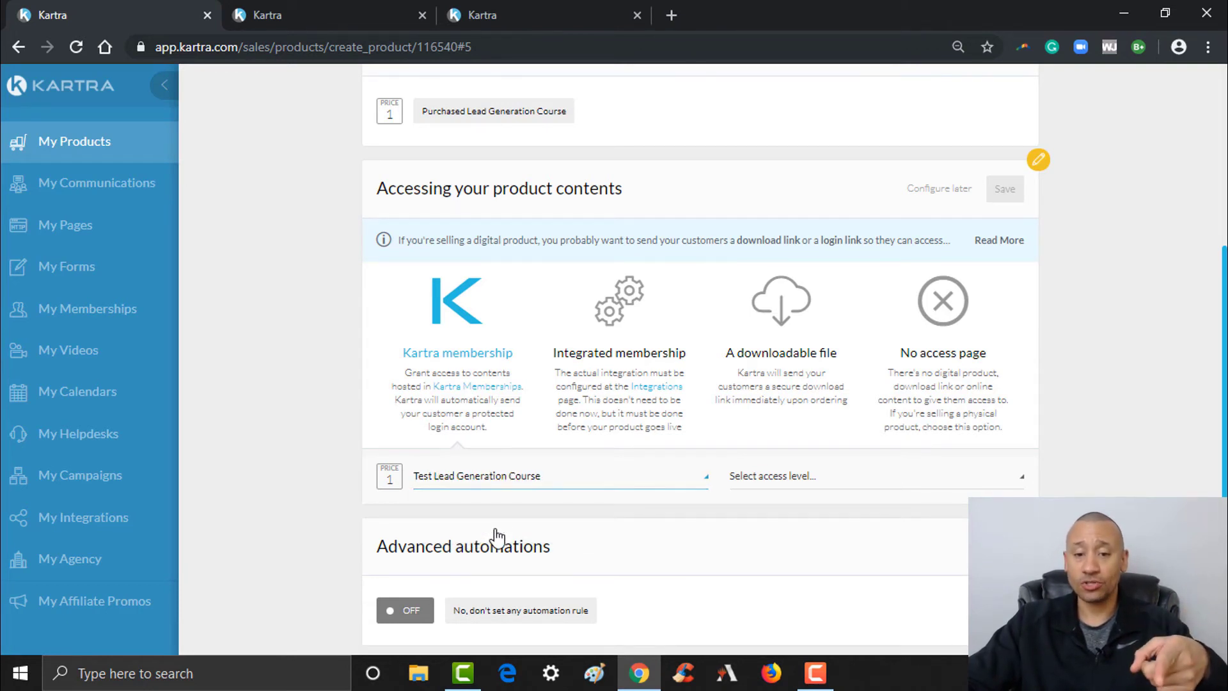
{"action": "left_click", "coordinate": [767, 477]}
{"action": "left_click", "coordinate": [763, 530]}
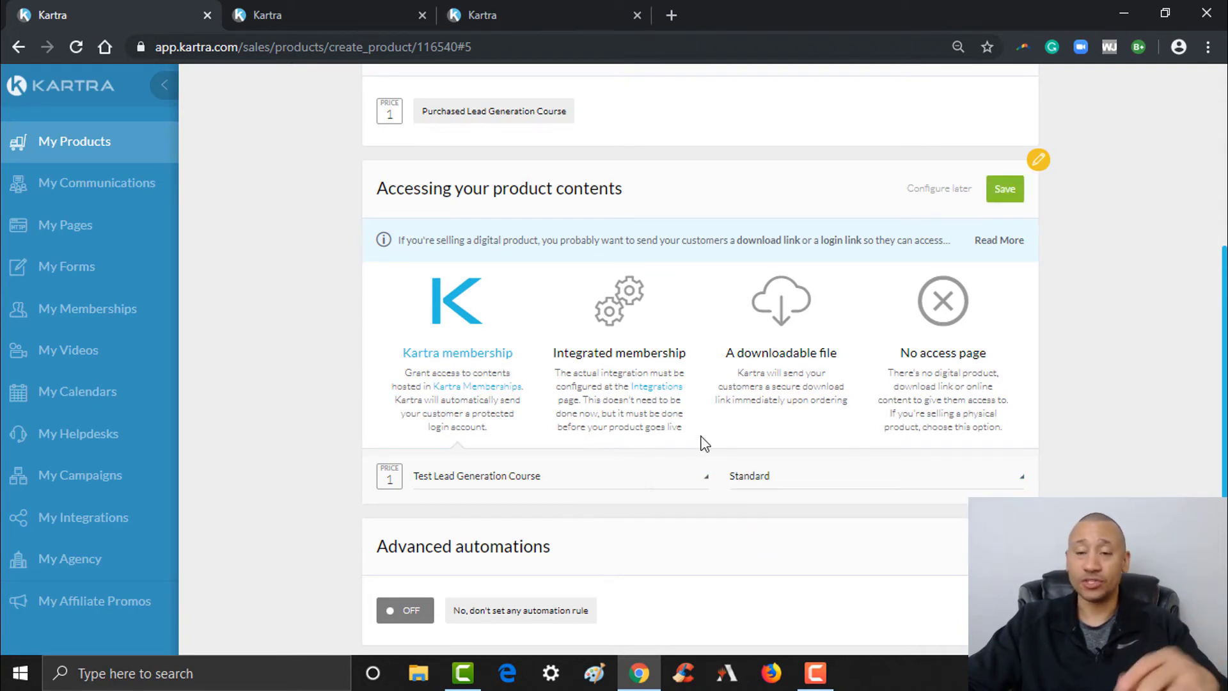
{"action": "left_click", "coordinate": [1005, 189]}
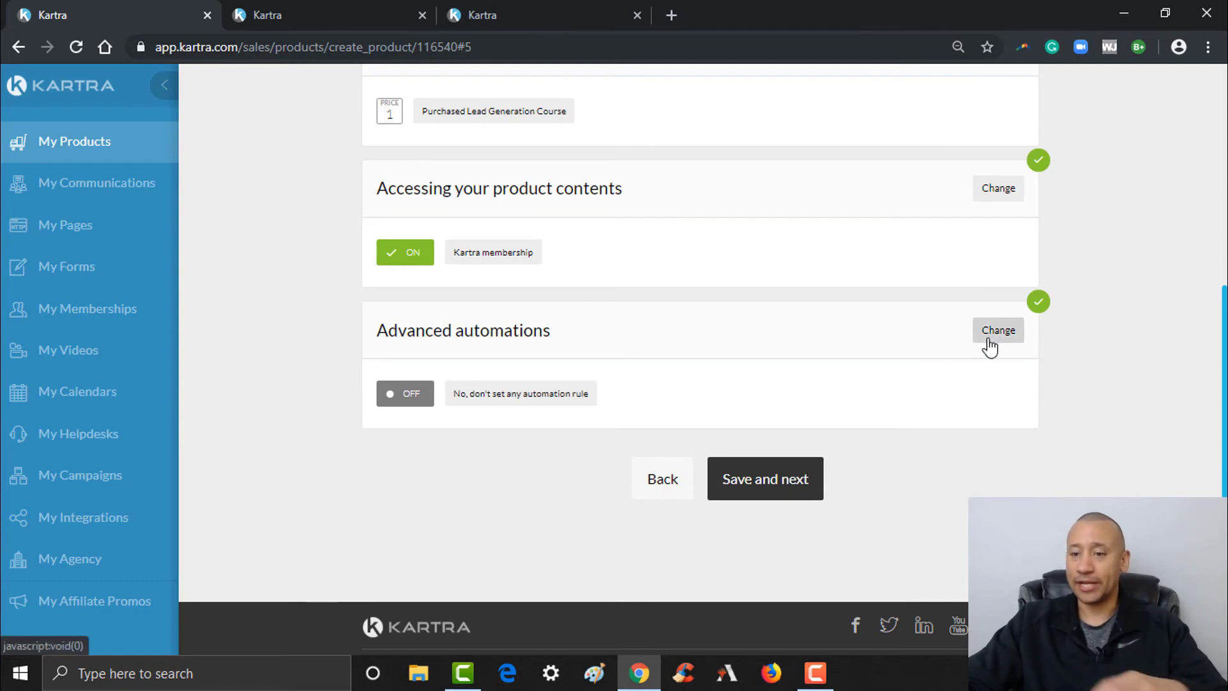
Step: Save through the Post Sale and Affiliates steps, leaving affiliates off, to reach Finish
{"action": "left_click", "coordinate": [784, 486]}
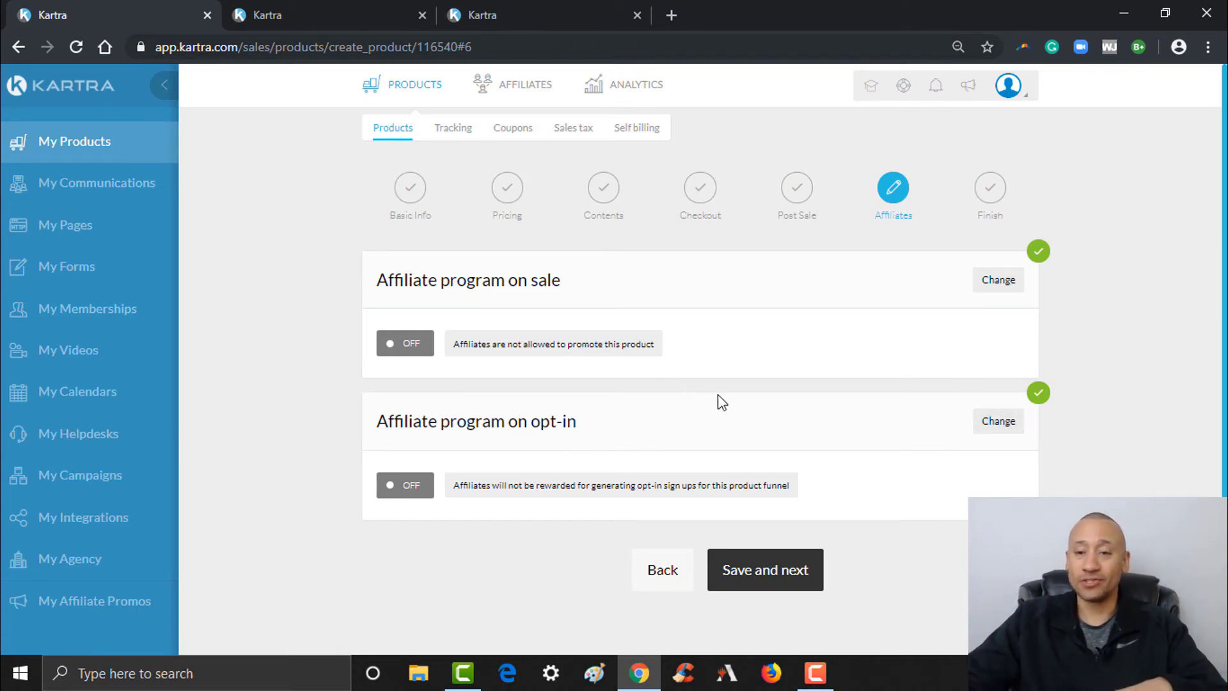
{"action": "left_click", "coordinate": [776, 570]}
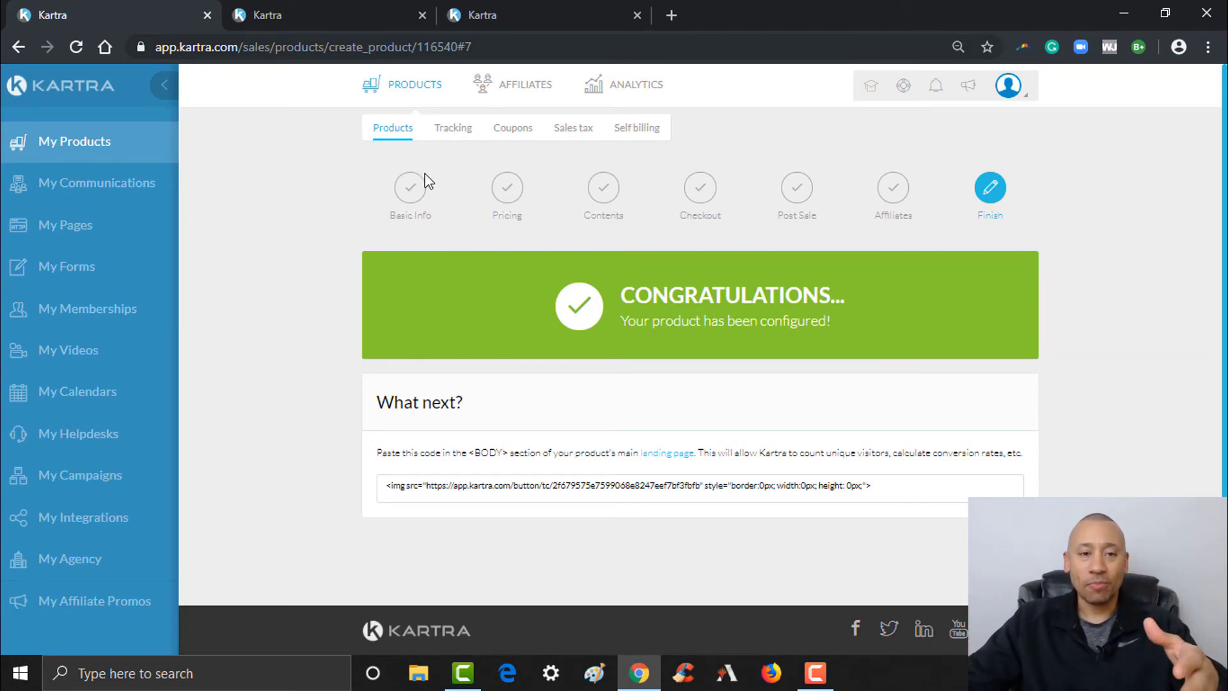
Step: Open the Products dashboard and select the Test Lead Generation Course product
{"action": "left_click", "coordinate": [391, 135]}
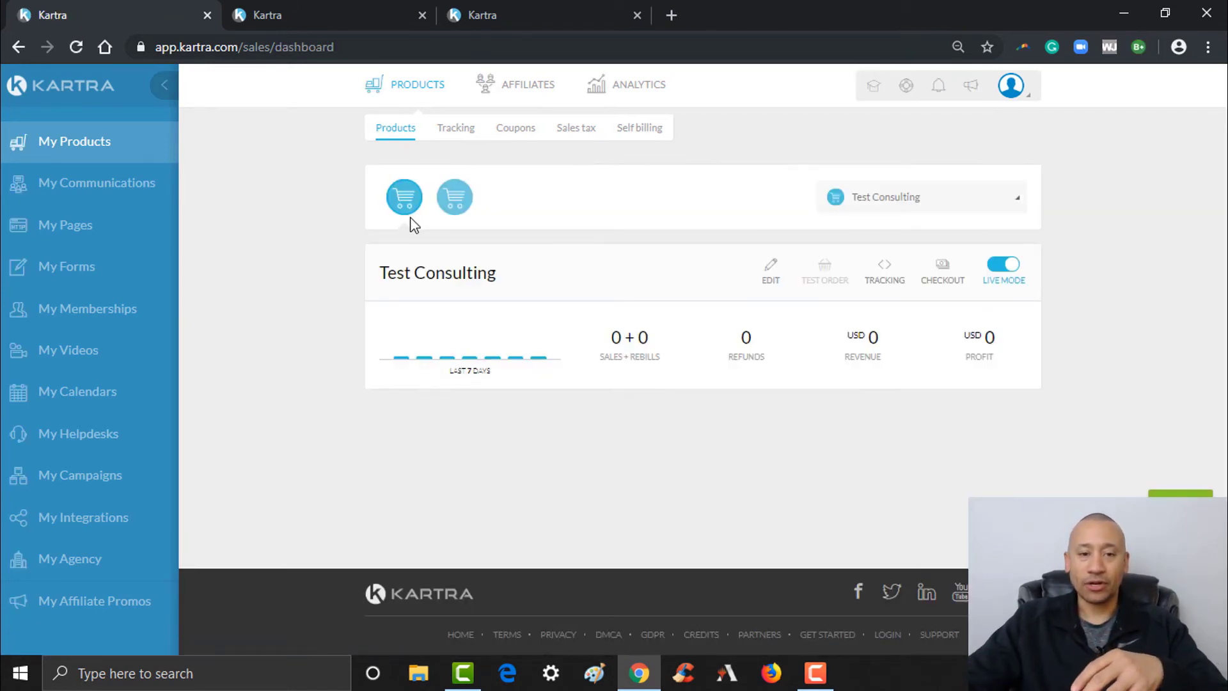
{"action": "left_click", "coordinate": [454, 200]}
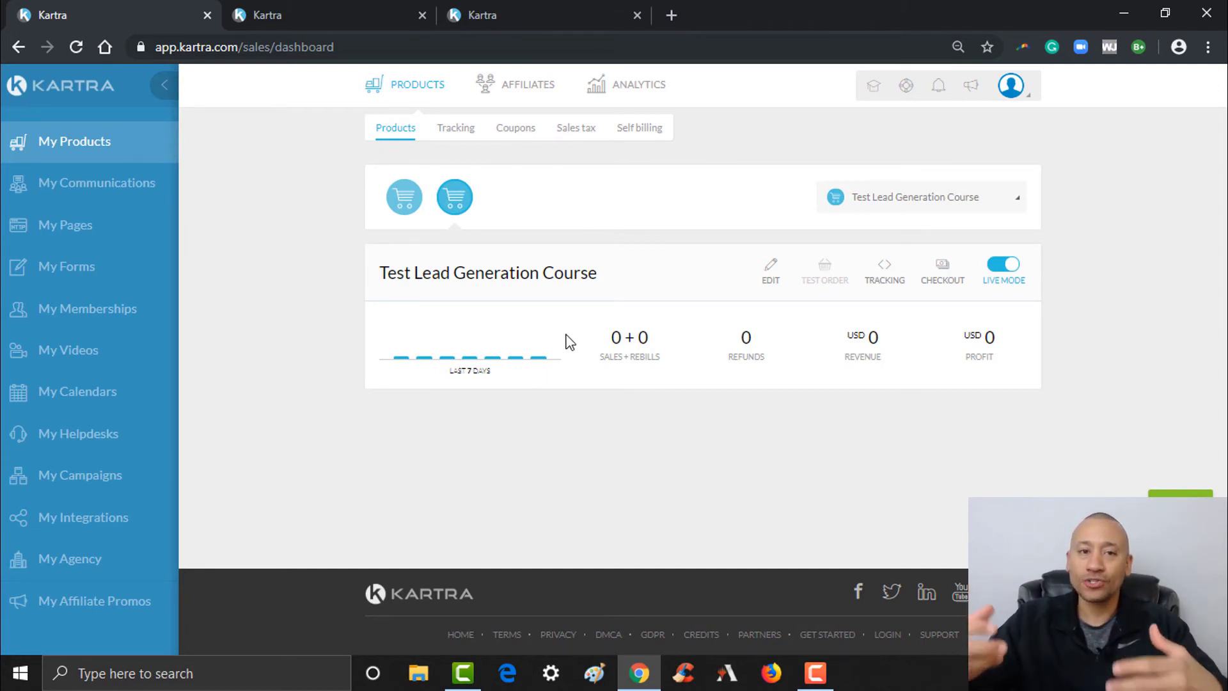
Step: From My Pages, choose Edit on the Test Lead Generation Course Sales Page card
{"action": "left_click", "coordinate": [93, 224]}
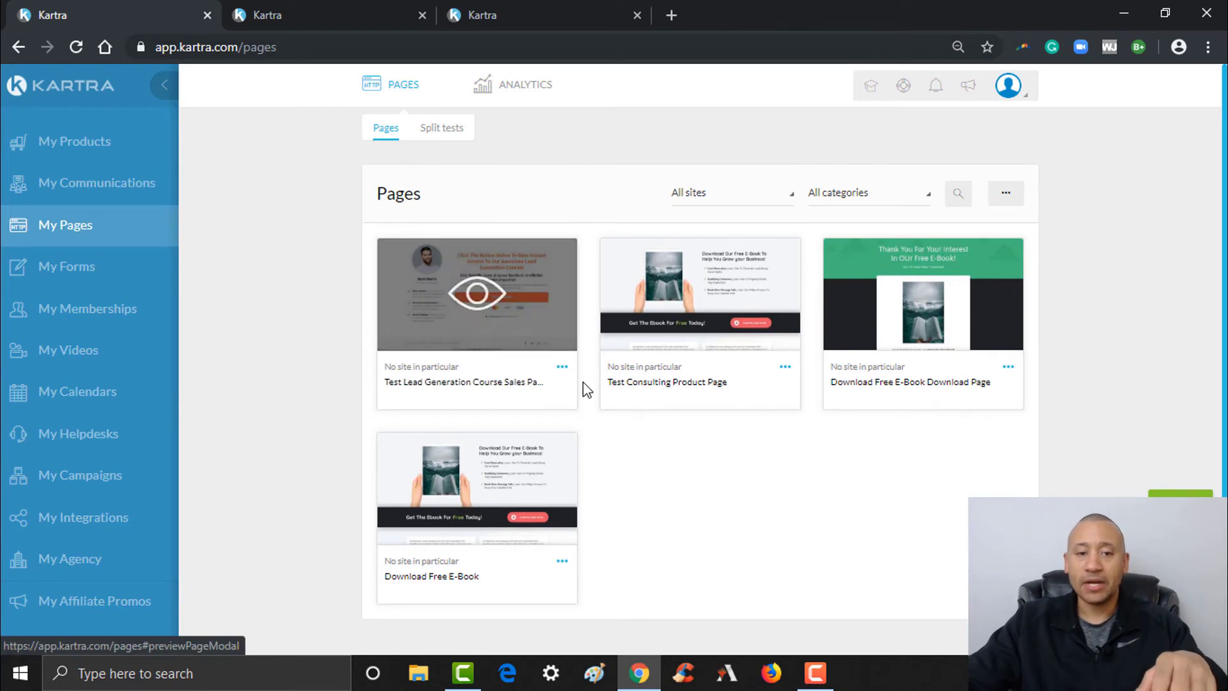
{"action": "left_click", "coordinate": [562, 370]}
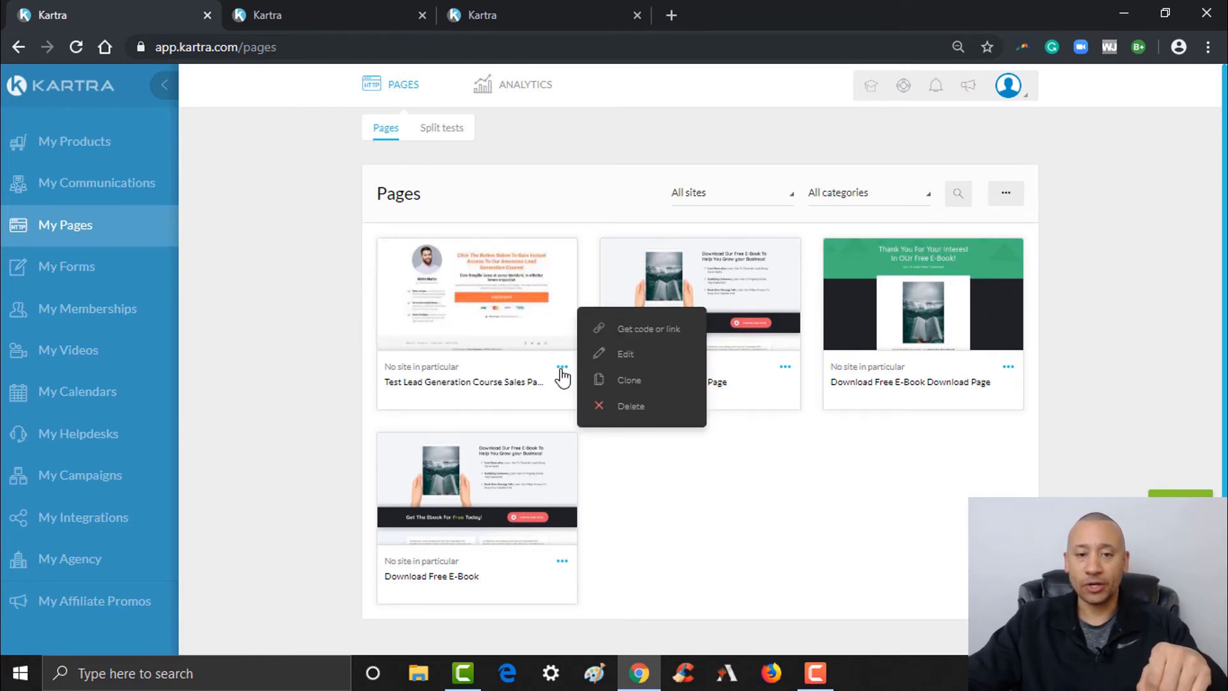
{"action": "left_click", "coordinate": [632, 355]}
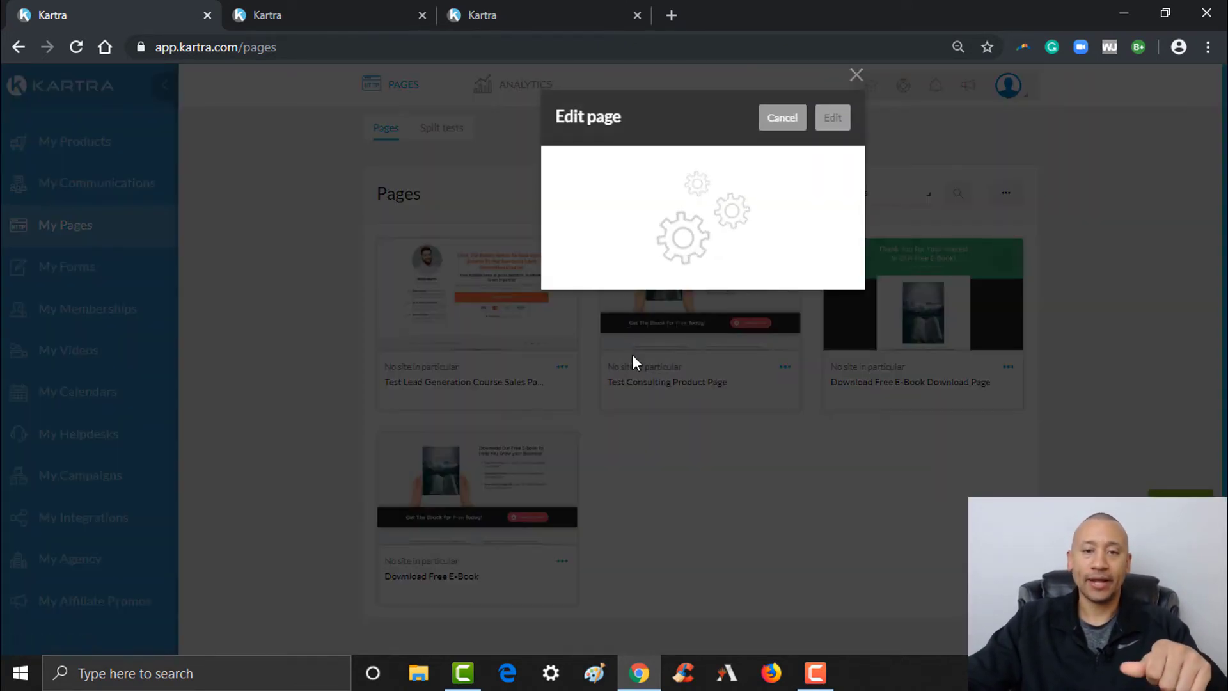
Step: Confirm Edit to load the sales page in the editor and scroll to ORDER NOW
{"action": "left_click", "coordinate": [833, 122]}
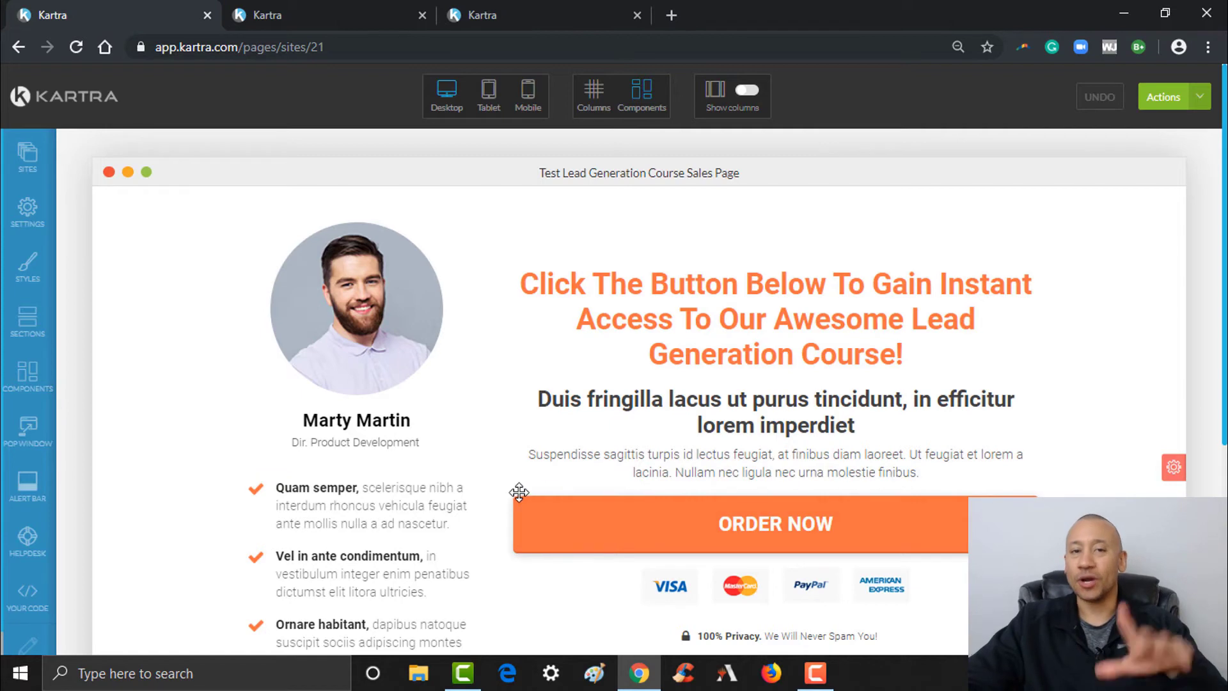
{"action": "scroll", "coordinate": [1226, 362], "scroll_direction": "down", "scroll_amount": 1}
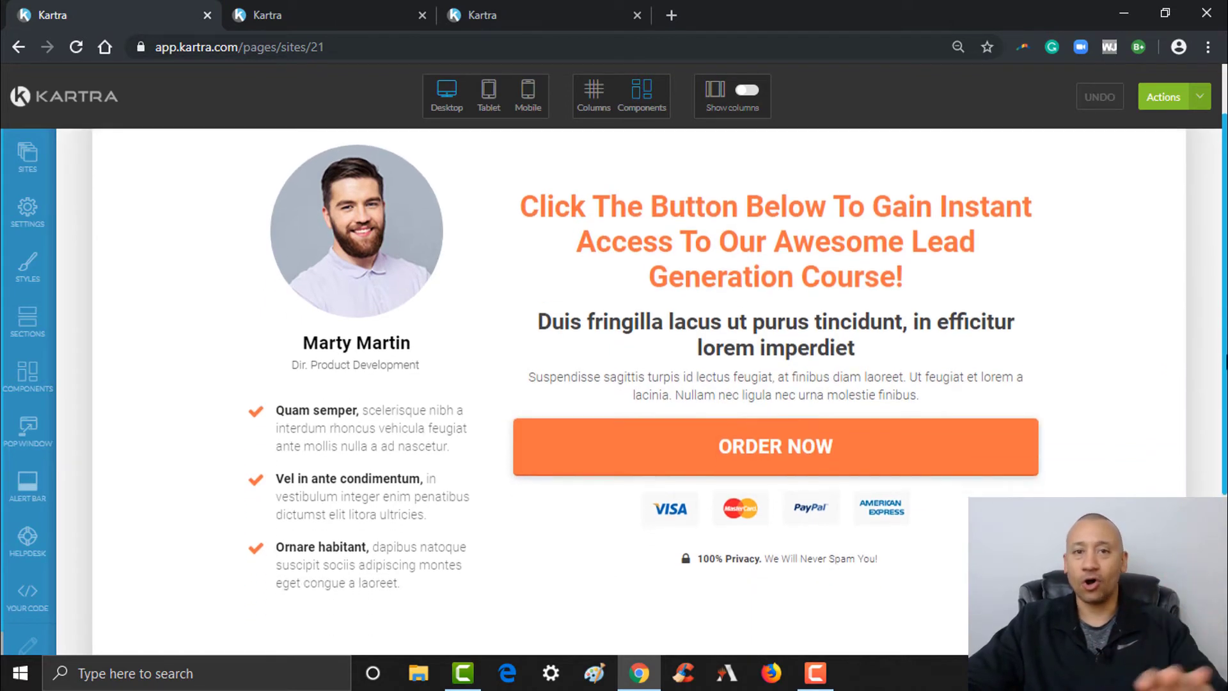
{"action": "scroll", "coordinate": [1225, 361], "scroll_direction": "down", "scroll_amount": 1}
{"action": "scroll", "coordinate": [1225, 272], "scroll_direction": "up", "scroll_amount": 2}
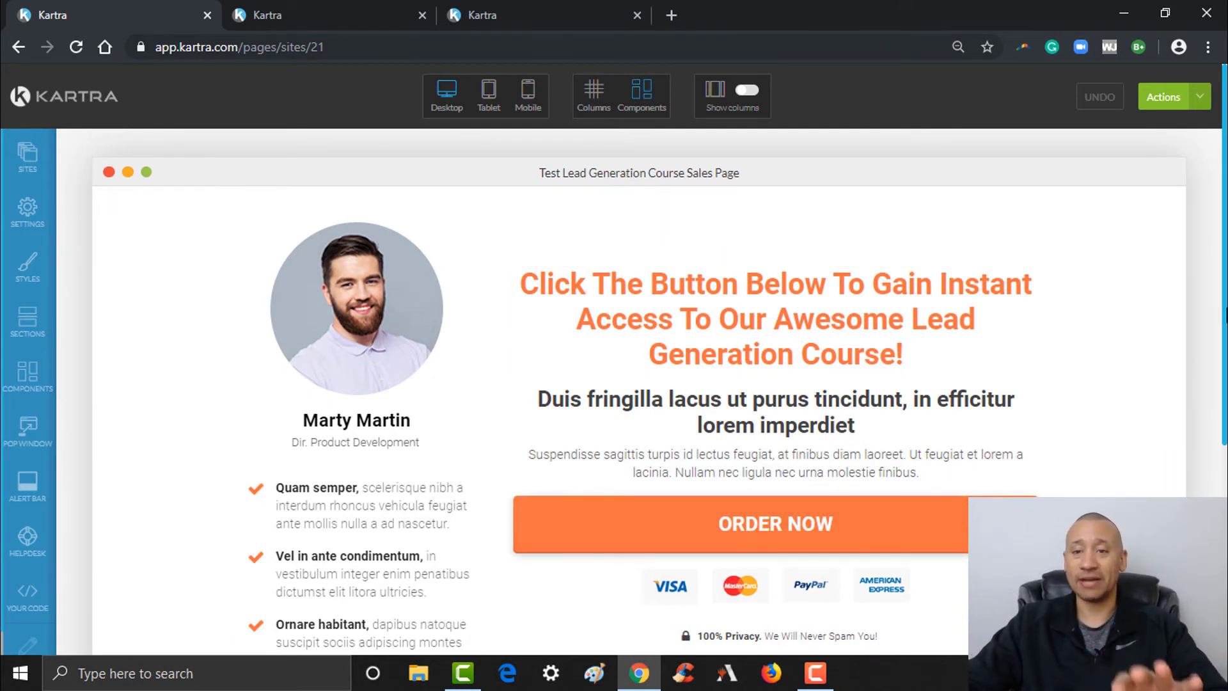
{"action": "left_click_drag", "start_coordinate": [1226, 326], "coordinate": [1226, 369]}
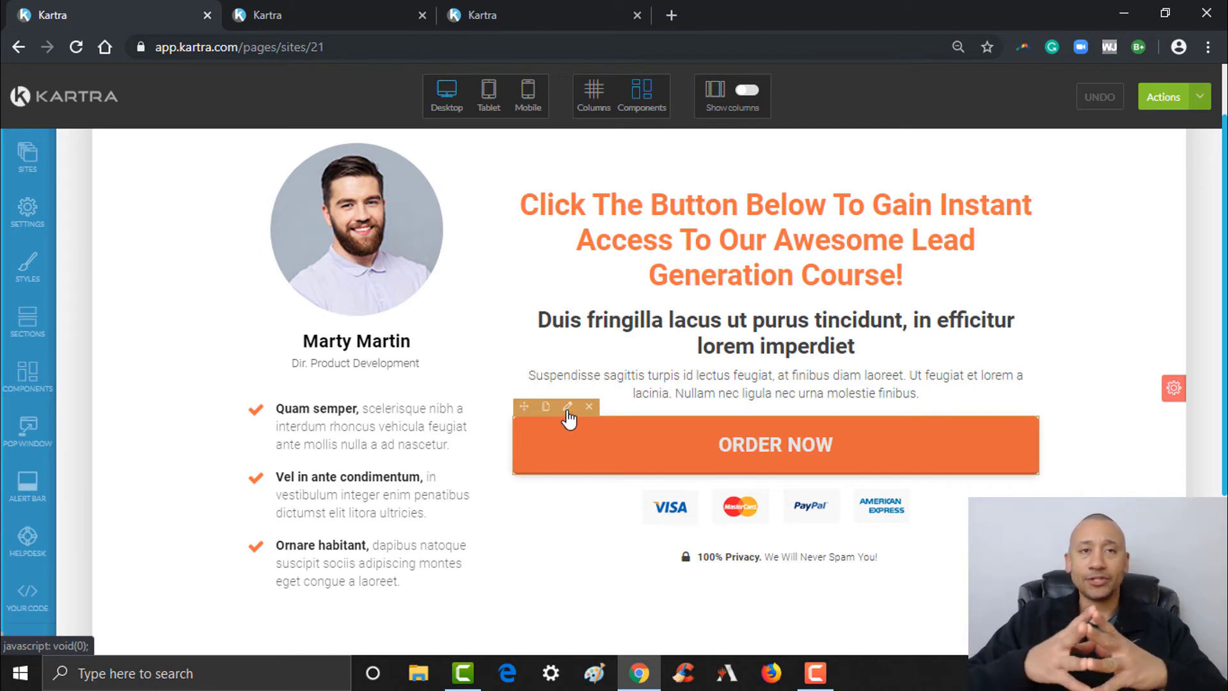
Step: Link ORDER NOW to pop a checkout for the Test Lead Generation Course funnel and product
{"action": "left_click", "coordinate": [567, 408]}
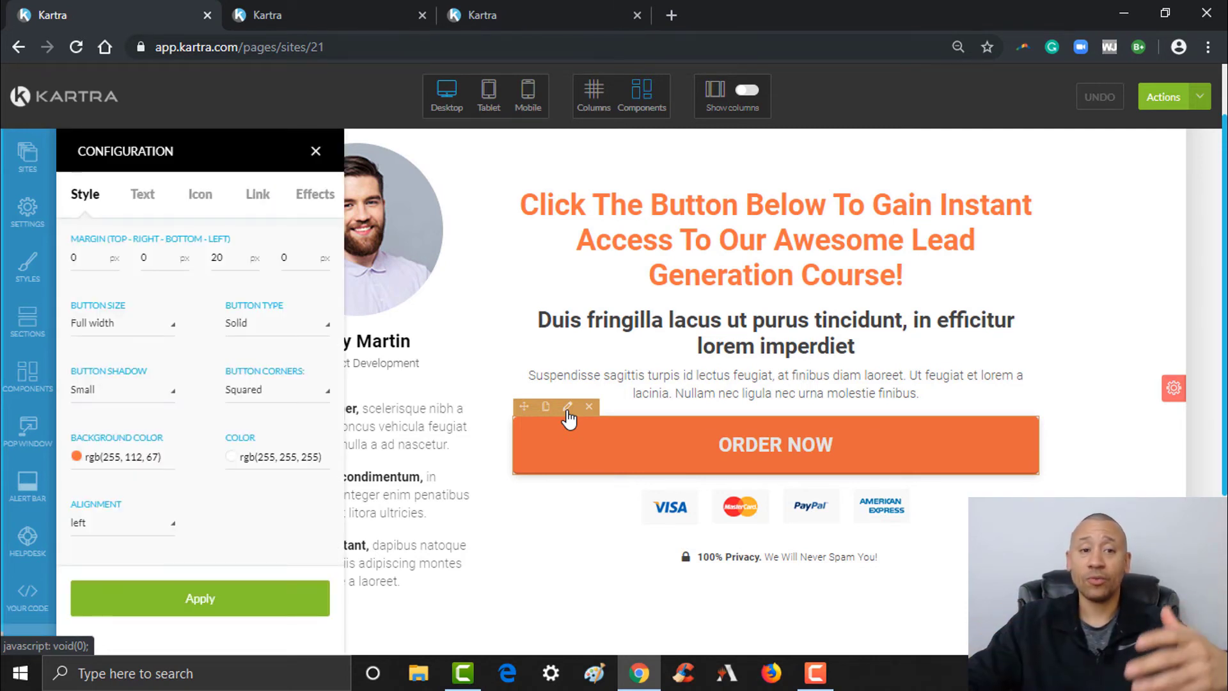
{"action": "left_click", "coordinate": [263, 199]}
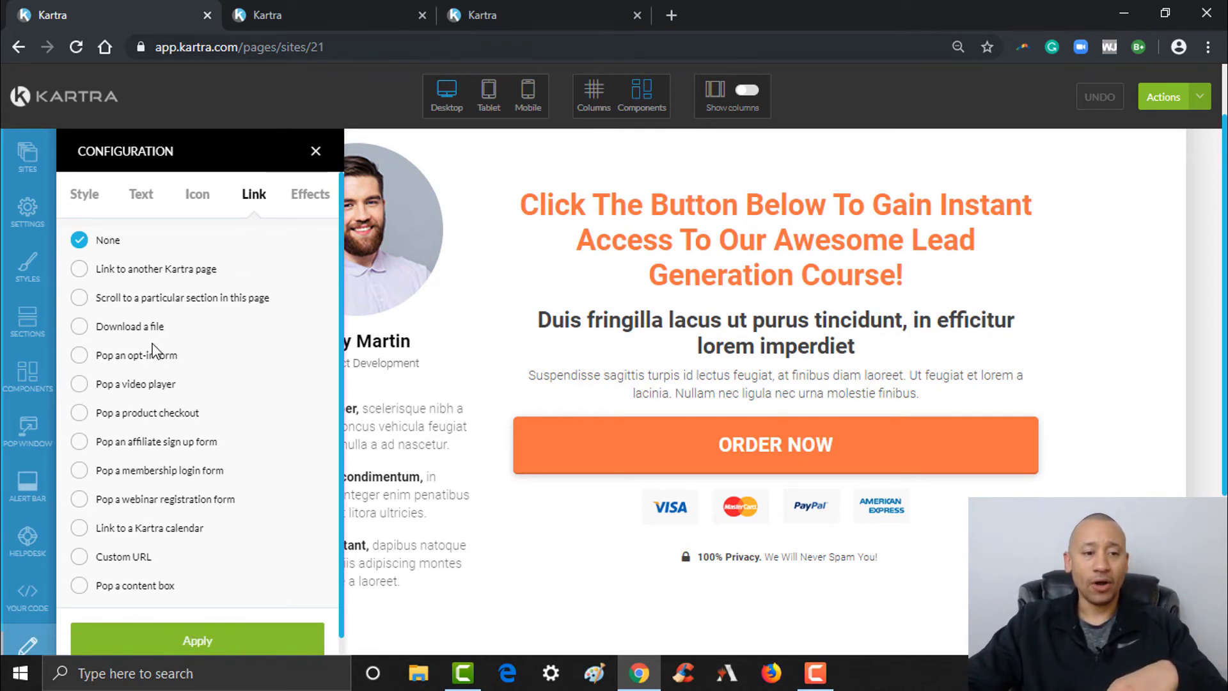
{"action": "left_click", "coordinate": [80, 412]}
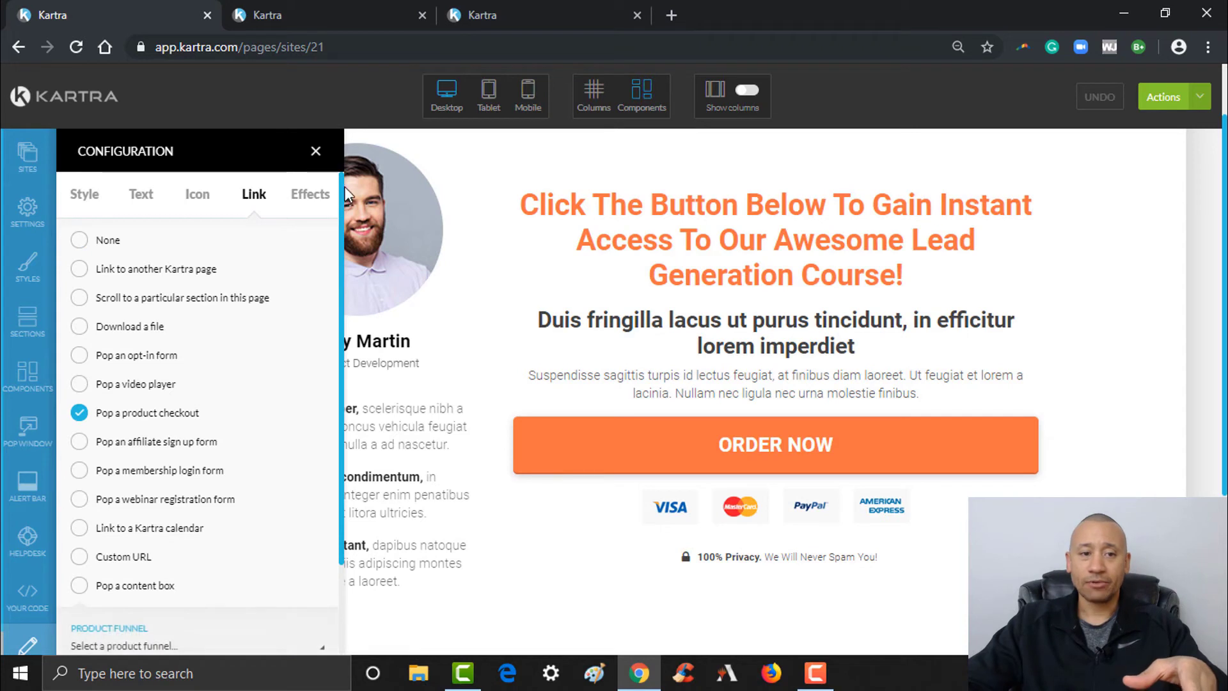
{"action": "left_click_drag", "start_coordinate": [340, 188], "coordinate": [341, 292]}
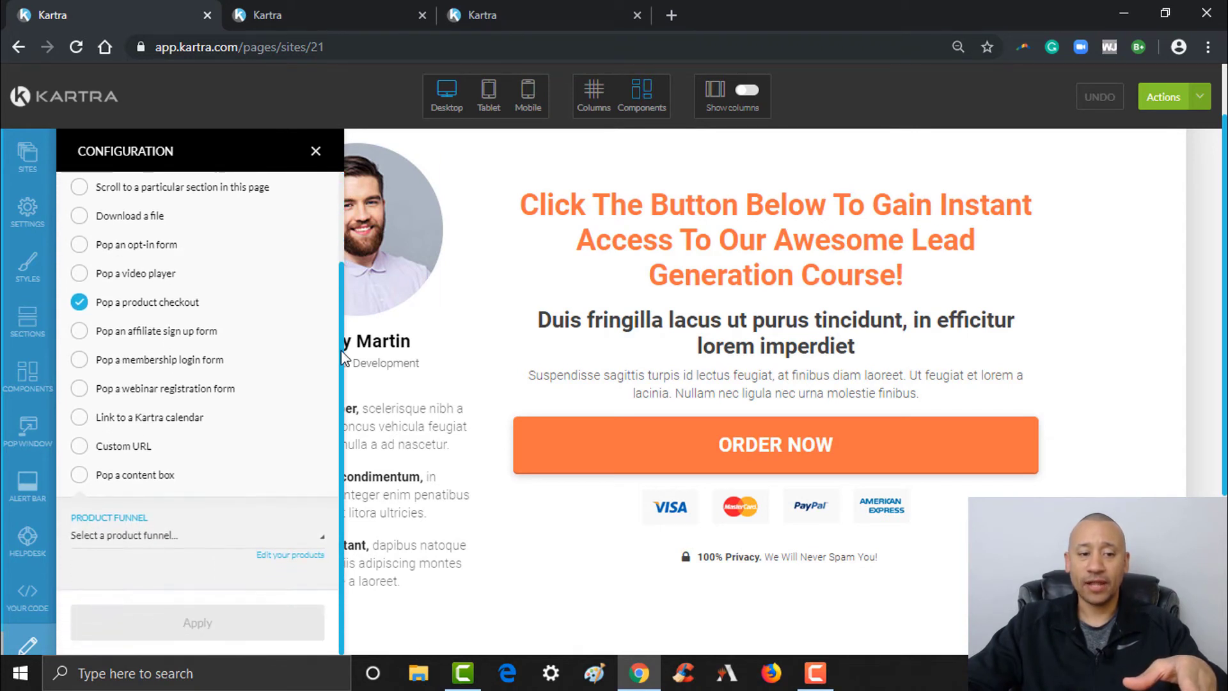
{"action": "left_click", "coordinate": [155, 536]}
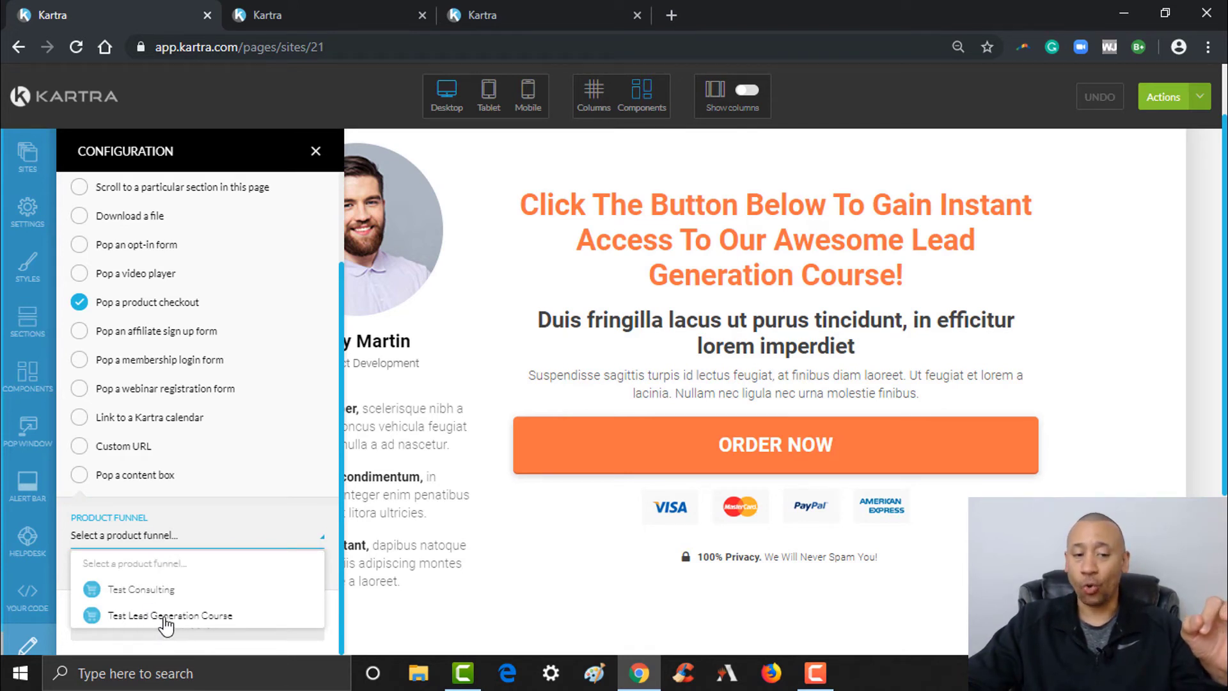
{"action": "left_click", "coordinate": [165, 616]}
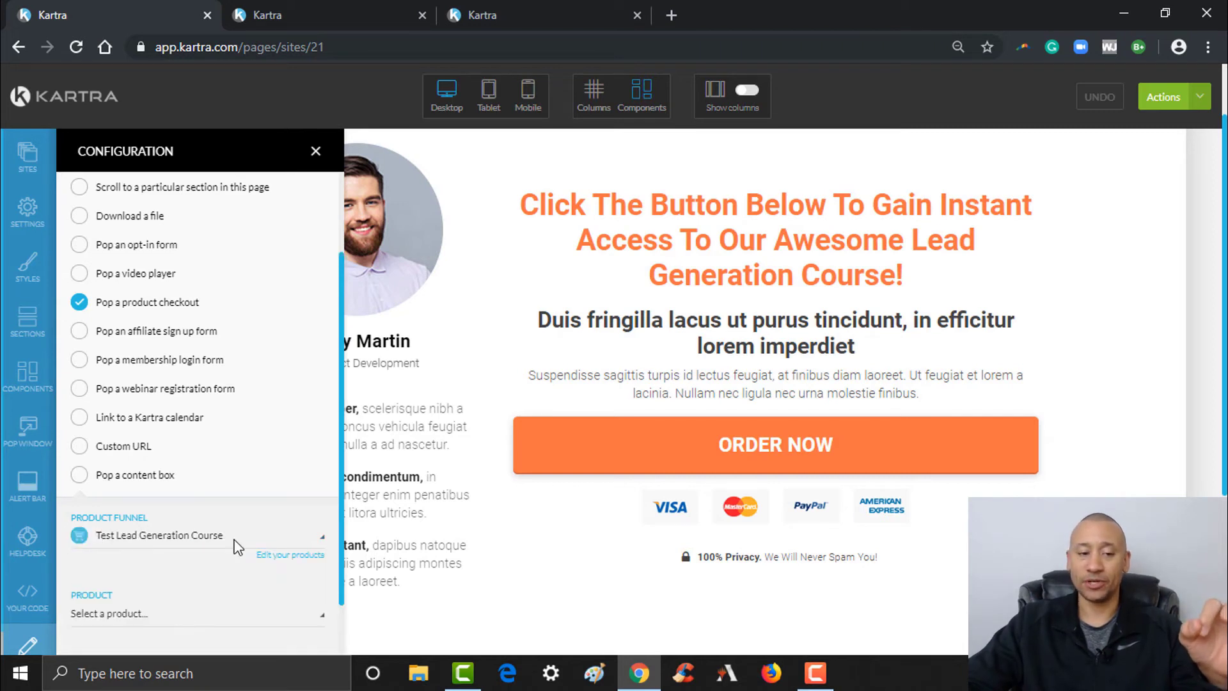
{"action": "scroll", "coordinate": [336, 410], "scroll_direction": "down", "scroll_amount": 2}
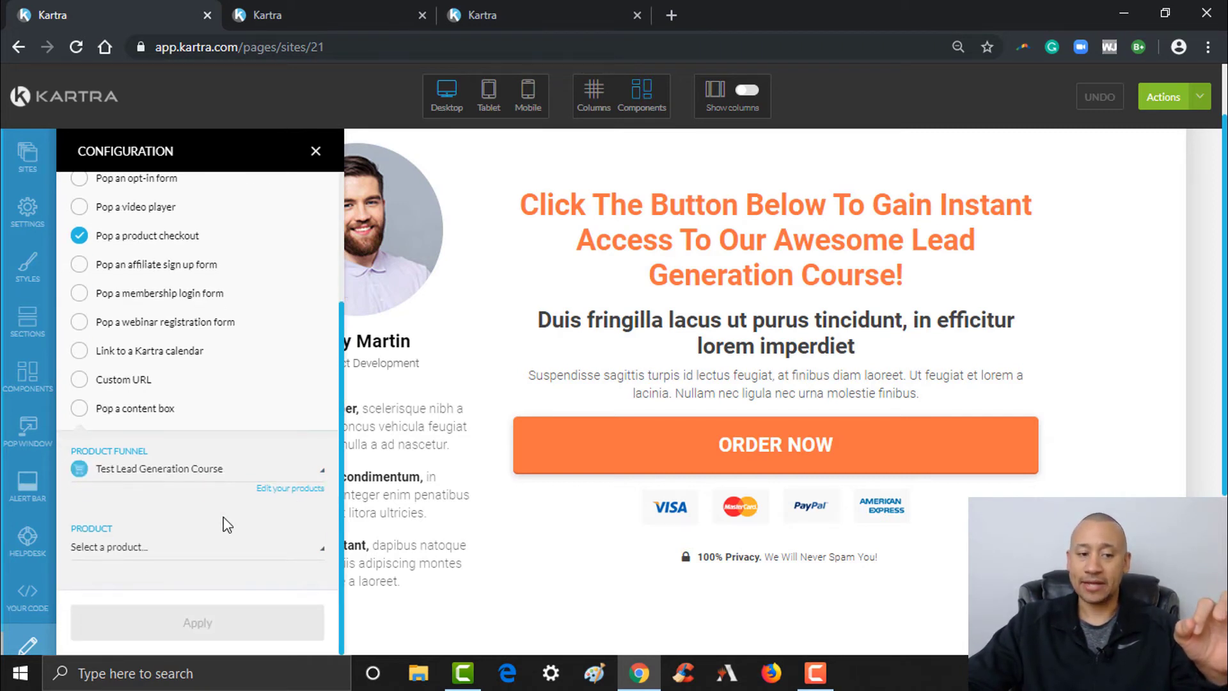
{"action": "left_click", "coordinate": [197, 552]}
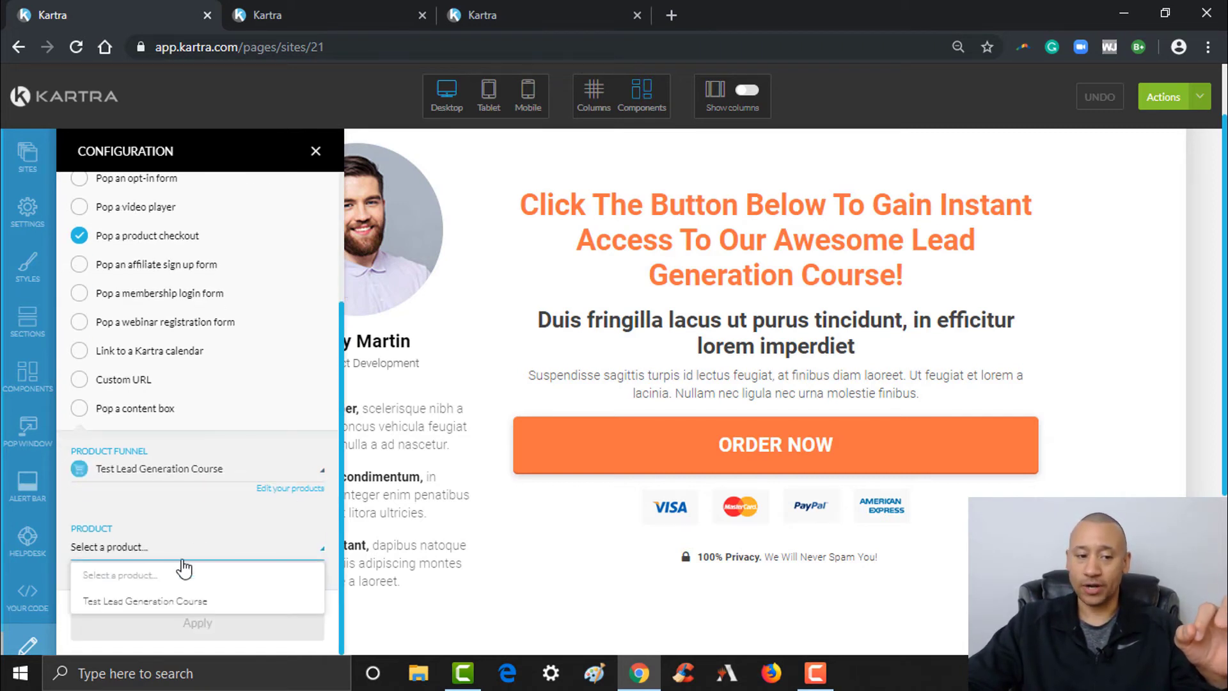
{"action": "left_click", "coordinate": [160, 604]}
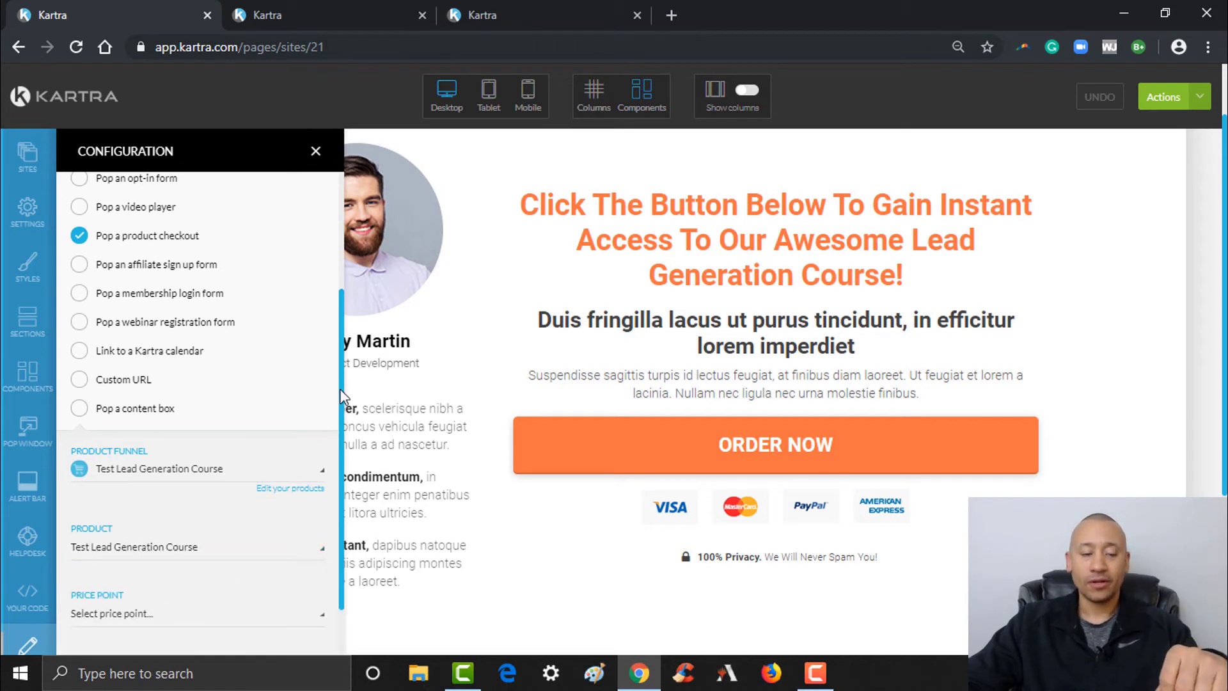
Step: Choose Price point 1 with overlay popup checkout and apply the link settings
{"action": "scroll", "coordinate": [341, 397], "scroll_direction": "down", "scroll_amount": 2}
{"action": "left_click", "coordinate": [152, 554]}
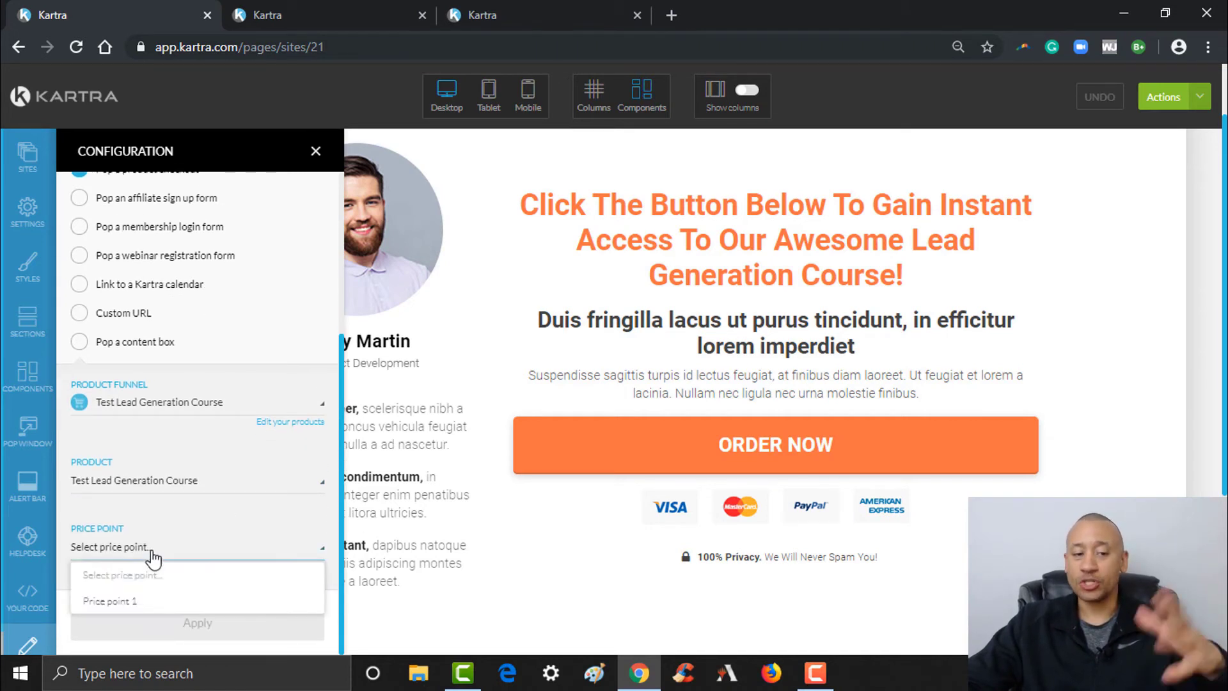
{"action": "left_click", "coordinate": [125, 601]}
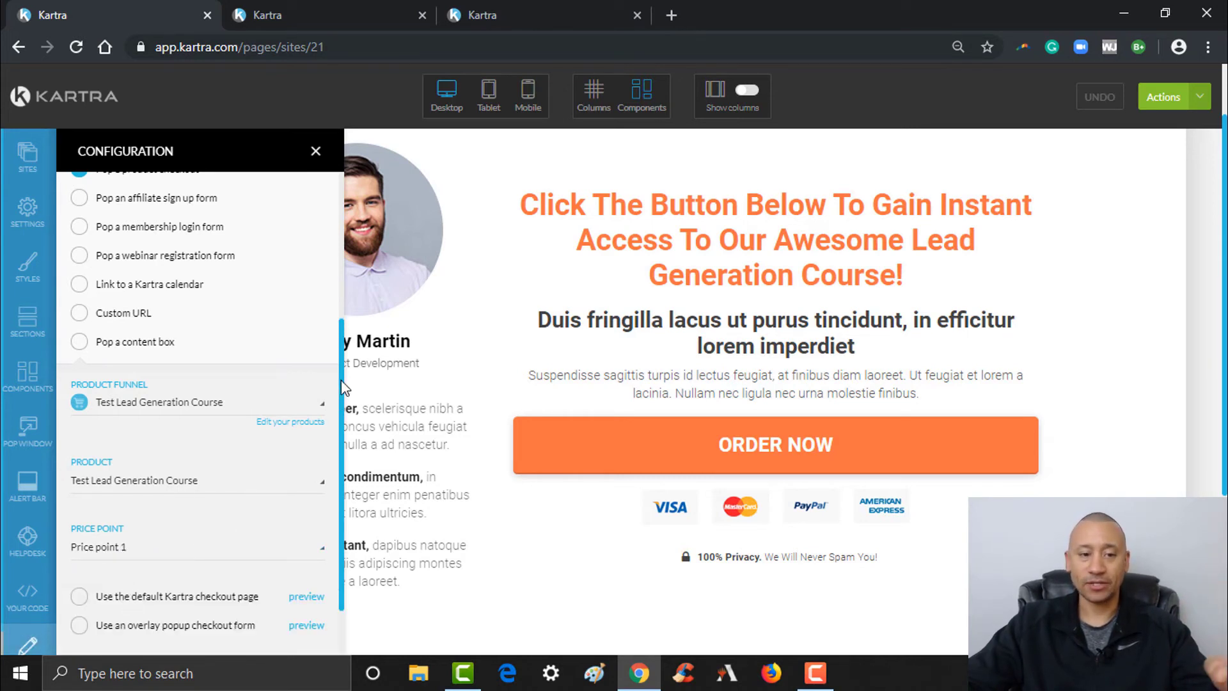
{"action": "scroll", "coordinate": [339, 409], "scroll_direction": "down", "scroll_amount": 2}
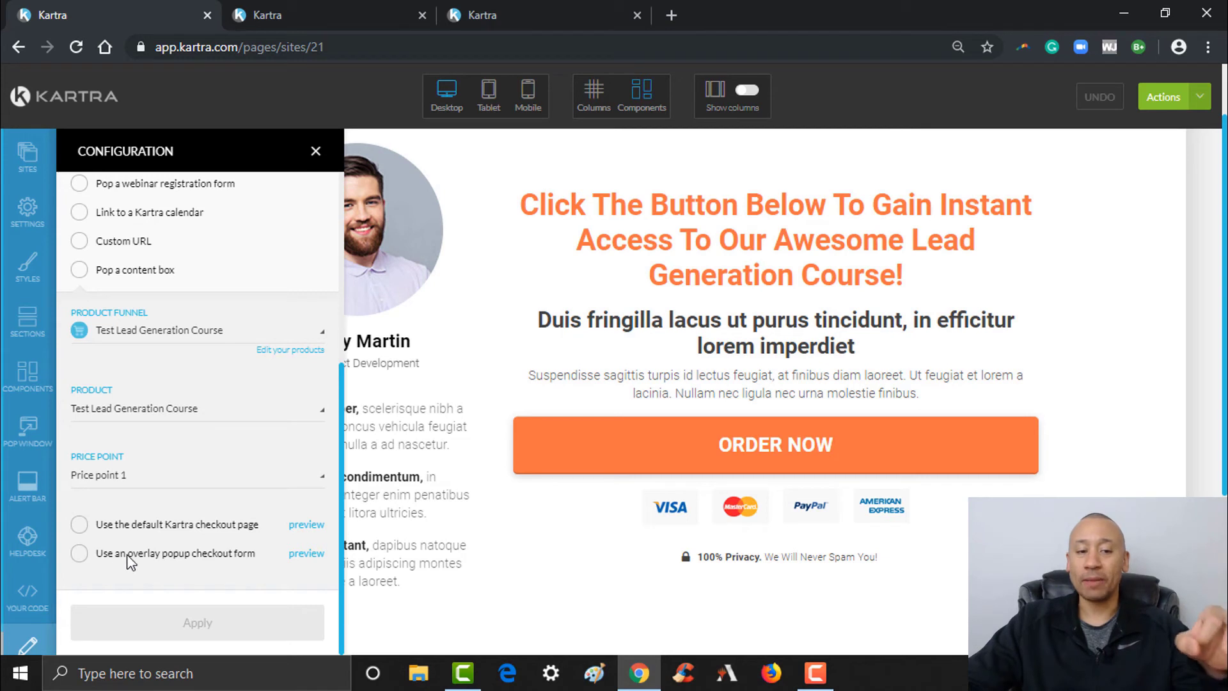
{"action": "left_click", "coordinate": [81, 554]}
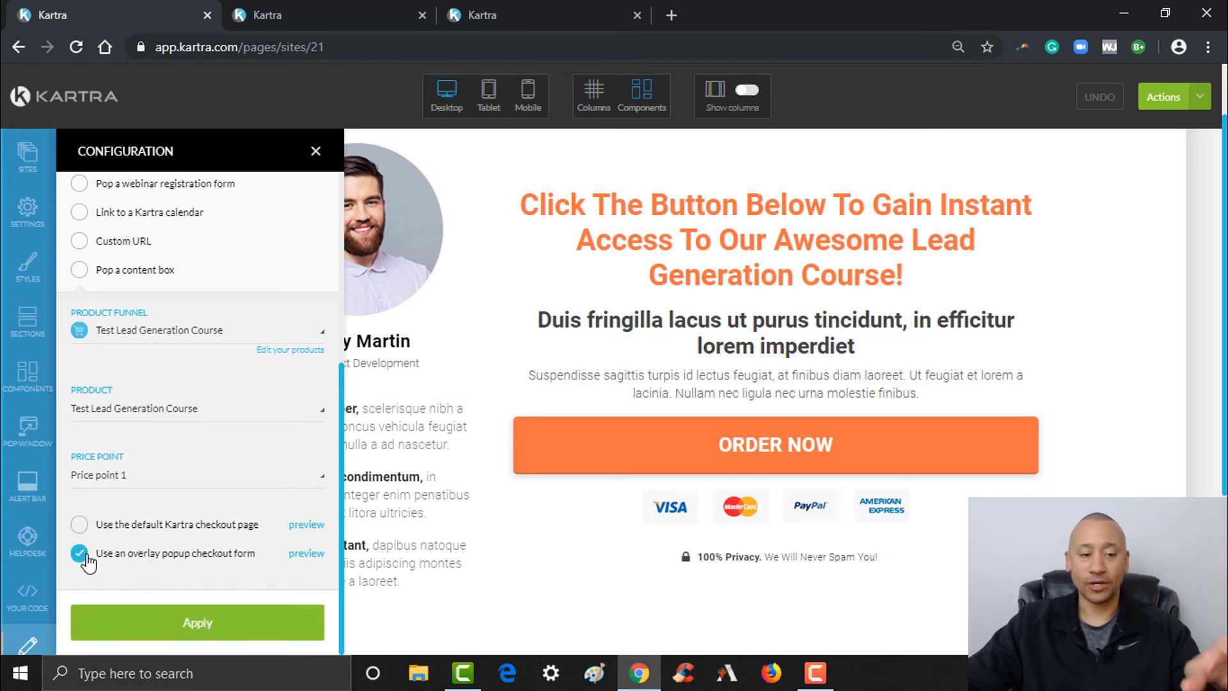
{"action": "left_click", "coordinate": [195, 621]}
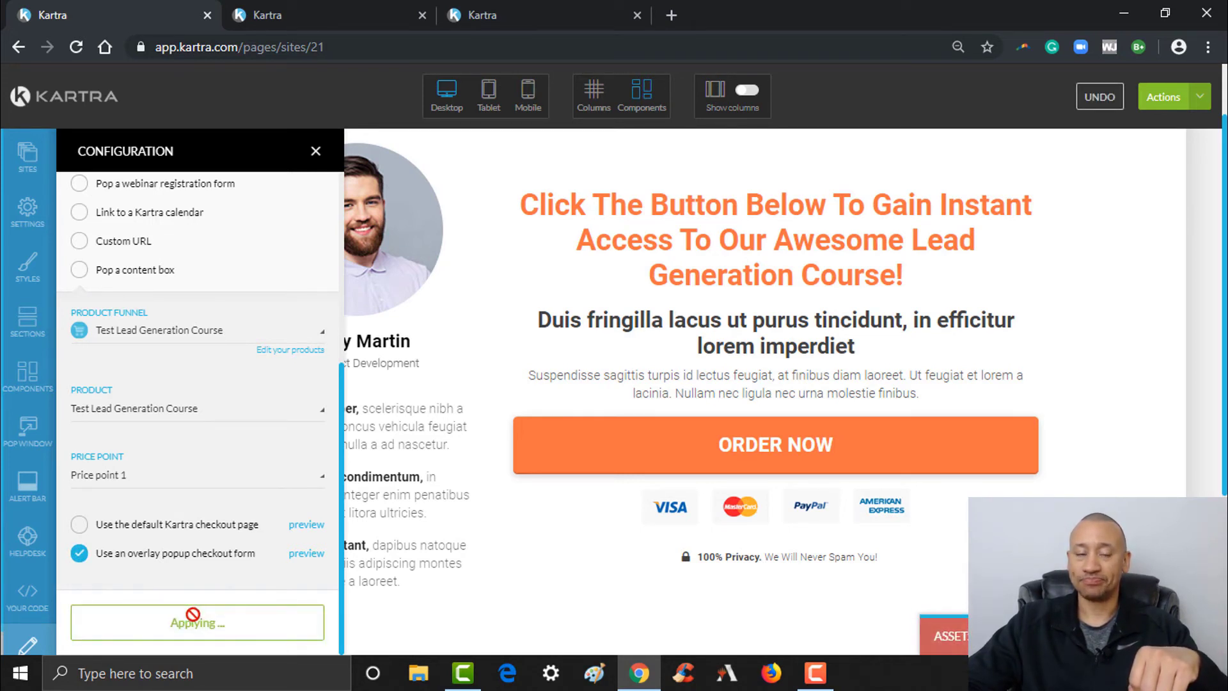
{"action": "left_click", "coordinate": [316, 152]}
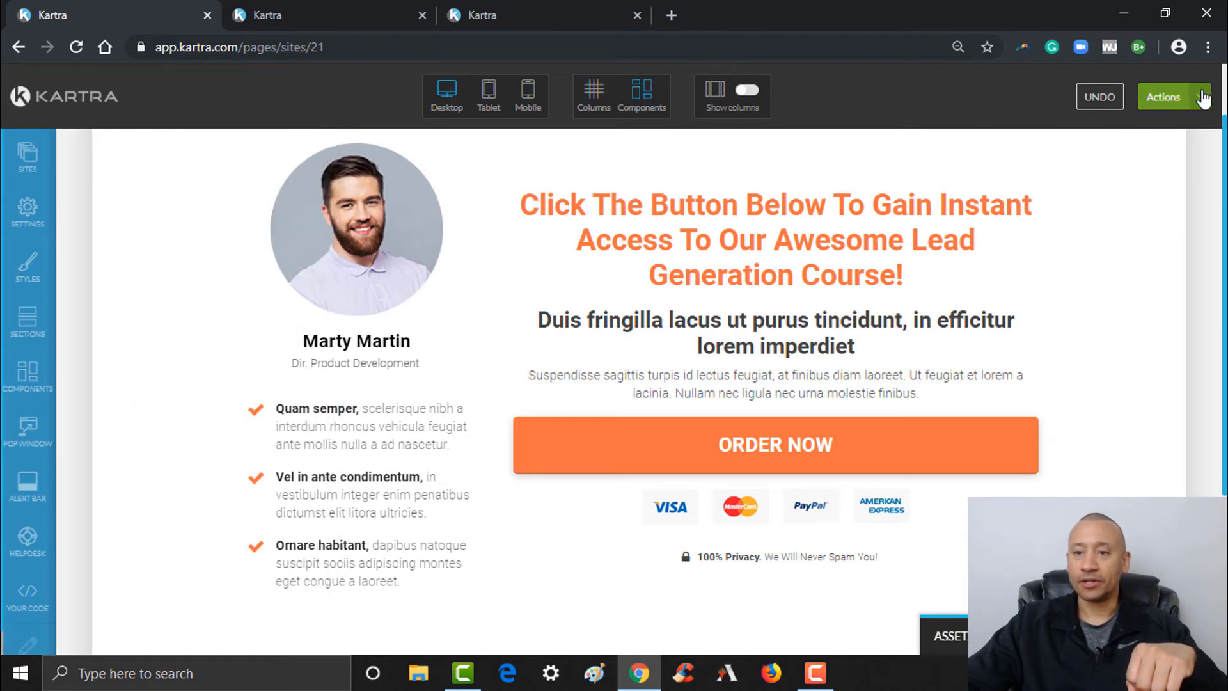
Step: Save the sales page's progress and publish it live
{"action": "left_click", "coordinate": [1173, 113]}
{"action": "left_click", "coordinate": [1113, 163]}
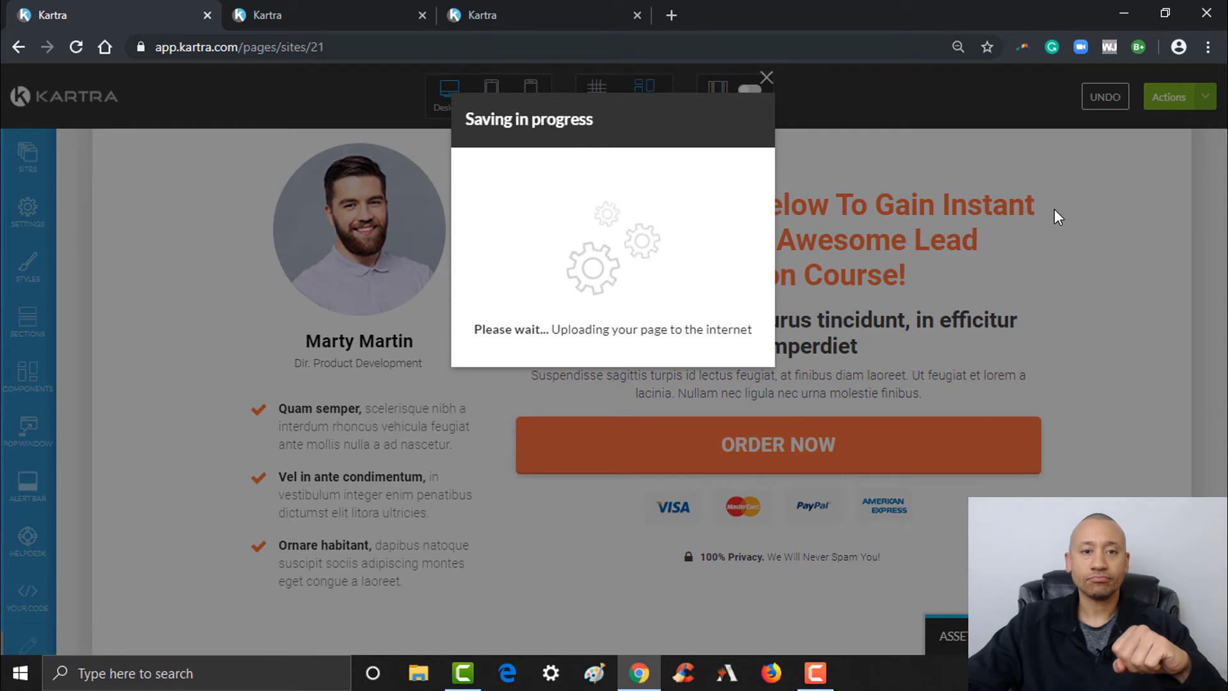
{"action": "left_click", "coordinate": [767, 78]}
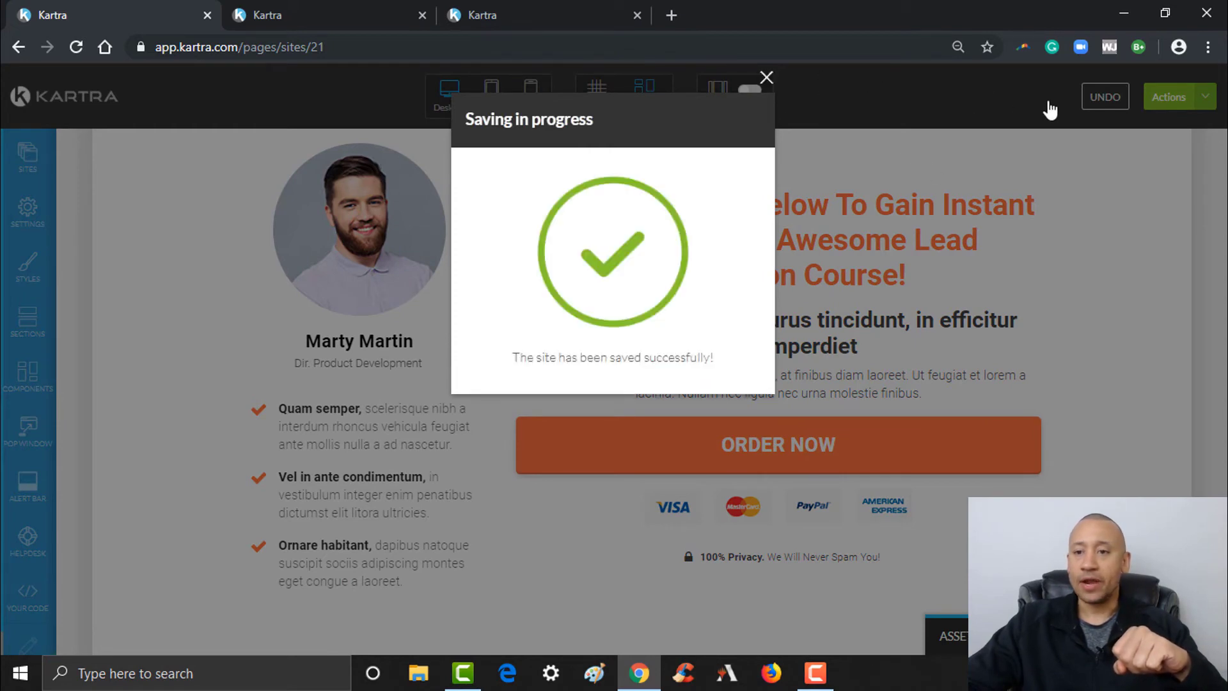
{"action": "left_click", "coordinate": [1200, 97]}
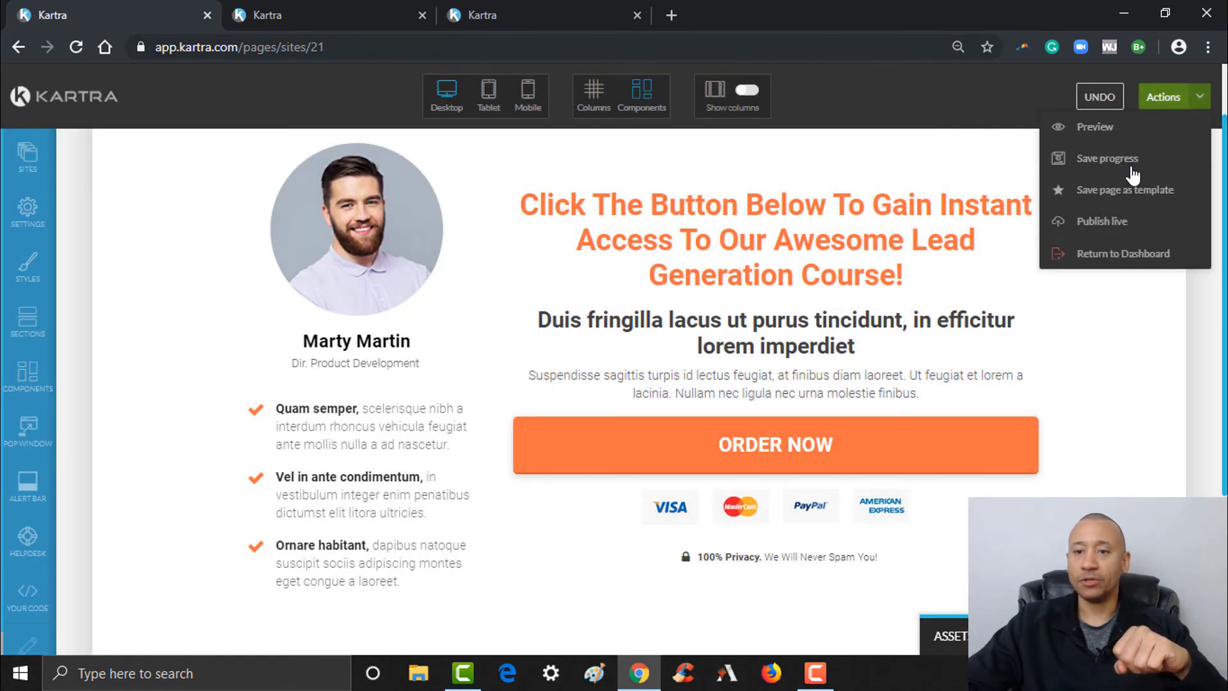
{"action": "left_click", "coordinate": [1102, 221]}
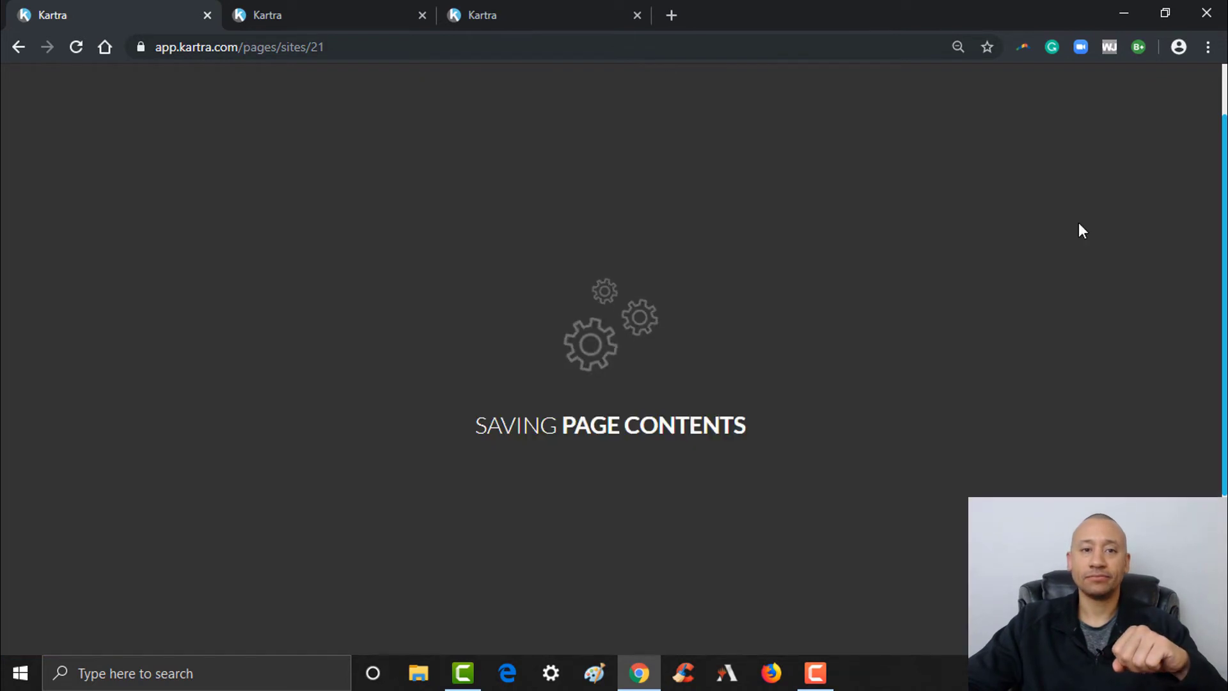
Step: Close extra tabs, select the published page's direct URL, and open a new browser tab
{"action": "left_click", "coordinate": [423, 16]}
{"action": "left_click", "coordinate": [423, 16]}
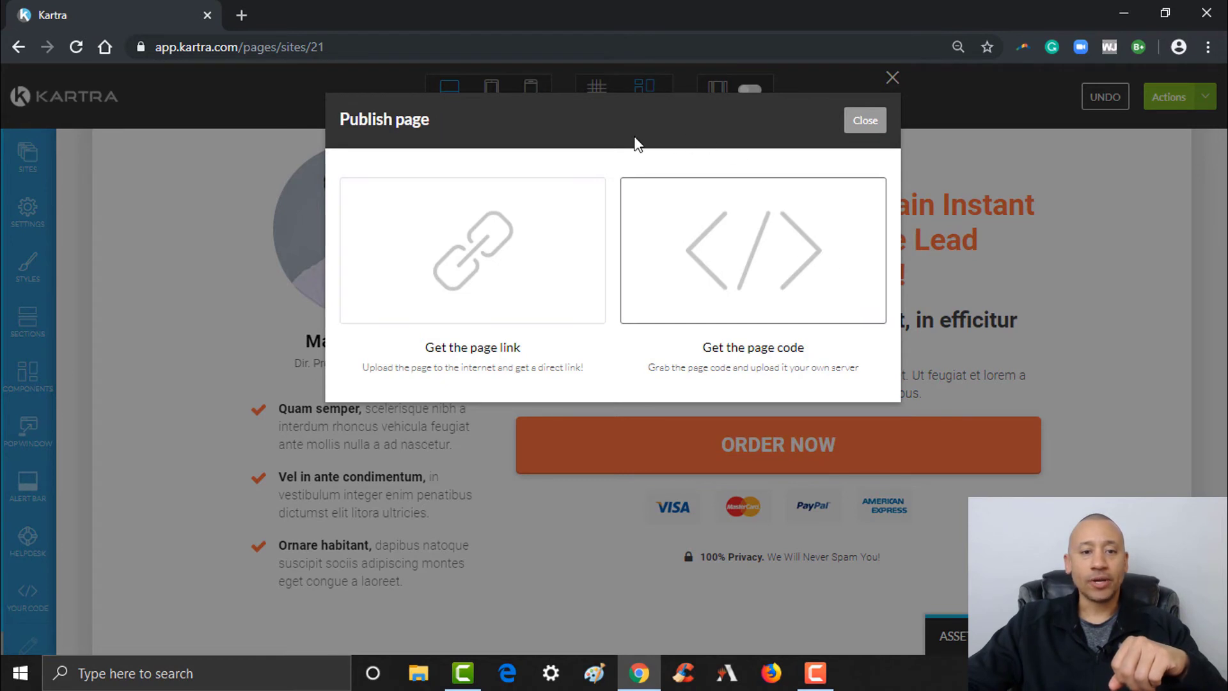
{"action": "left_click", "coordinate": [490, 255]}
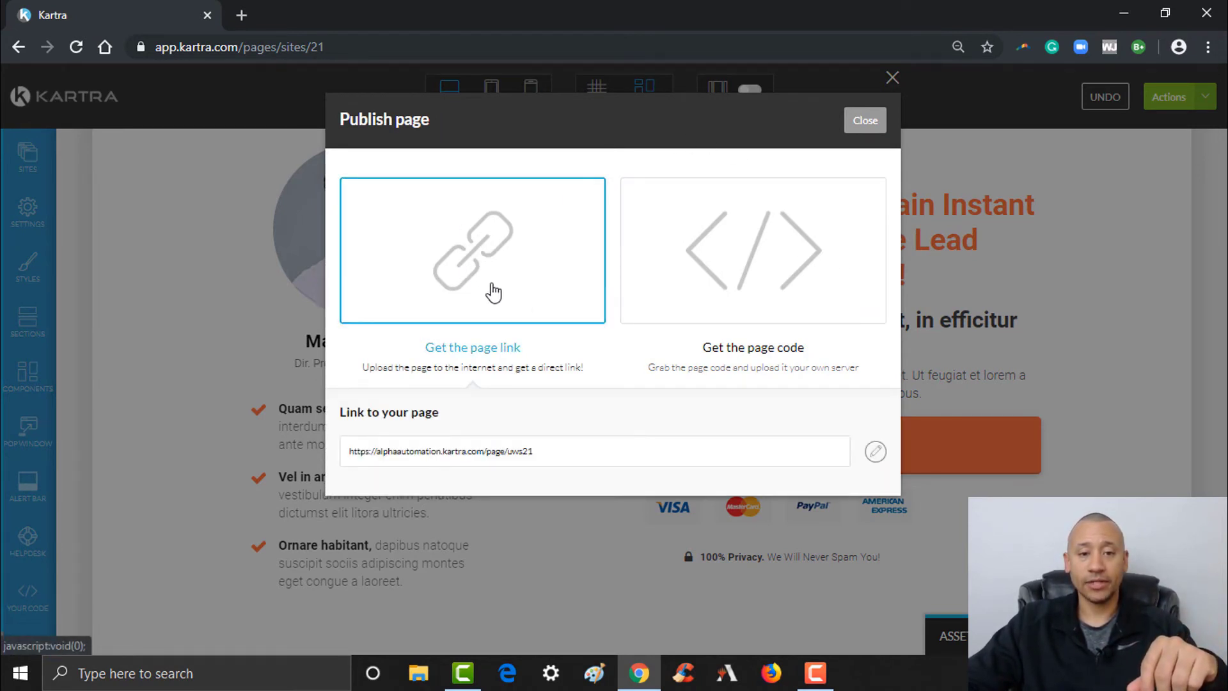
{"action": "left_click_drag", "start_coordinate": [559, 451], "coordinate": [348, 450]}
{"action": "key", "text": "ctrl+c"}
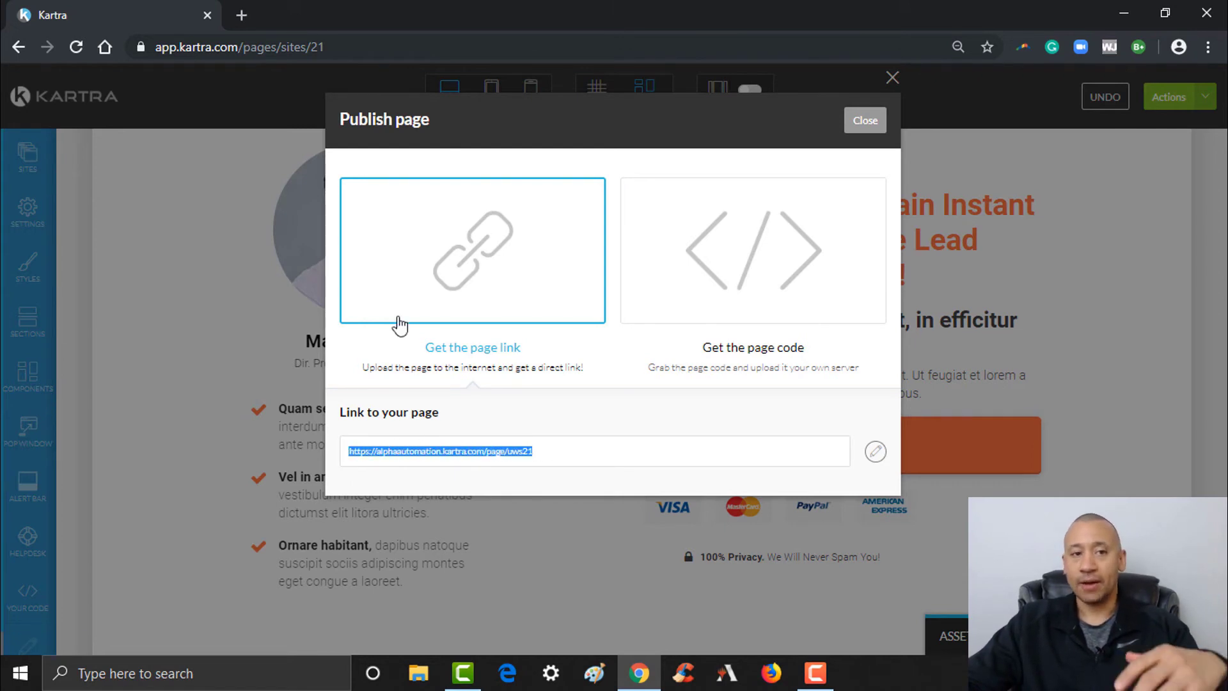
{"action": "left_click", "coordinate": [241, 15]}
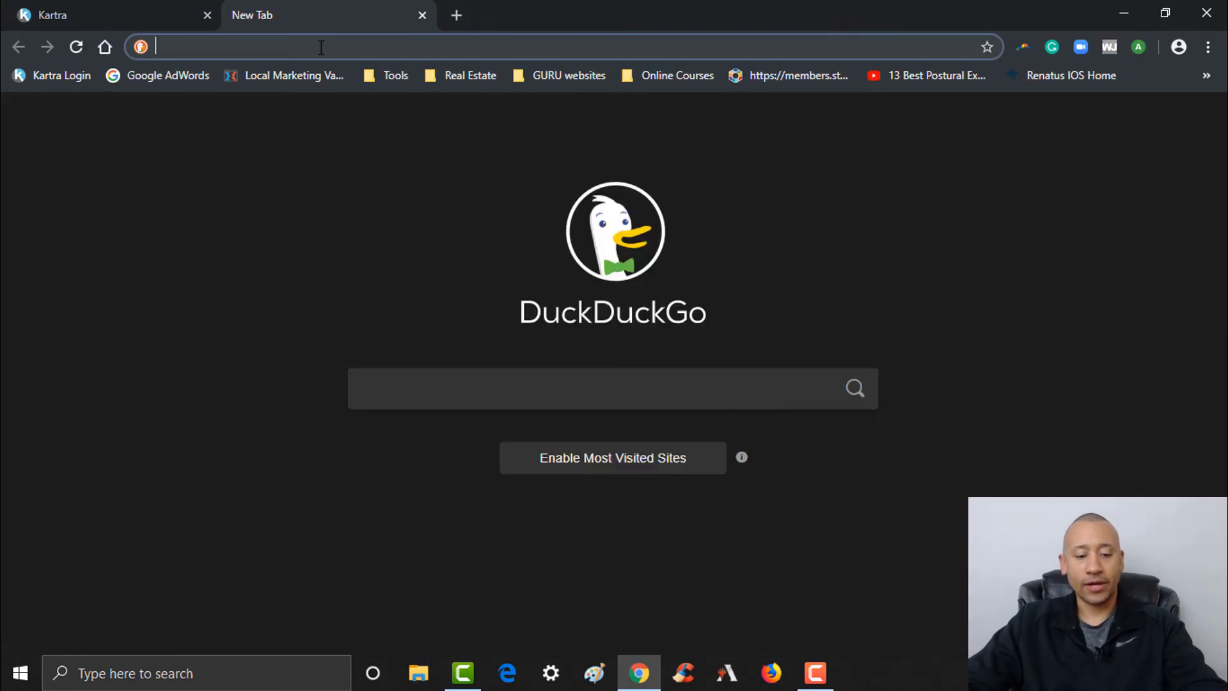
Step: Paste the page URL into the new tab, load the live page, and click ORDER NOW
{"action": "key", "text": "ctrl+v"}
{"action": "key", "text": "Return"}
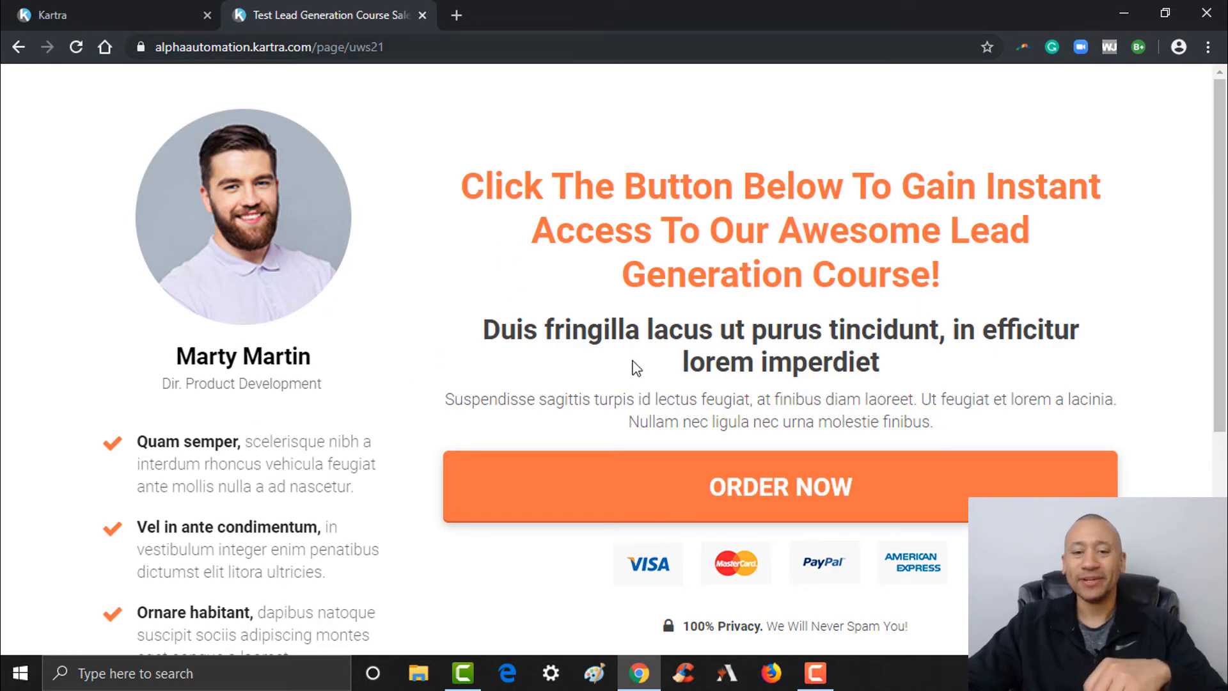
{"action": "left_click", "coordinate": [703, 494]}
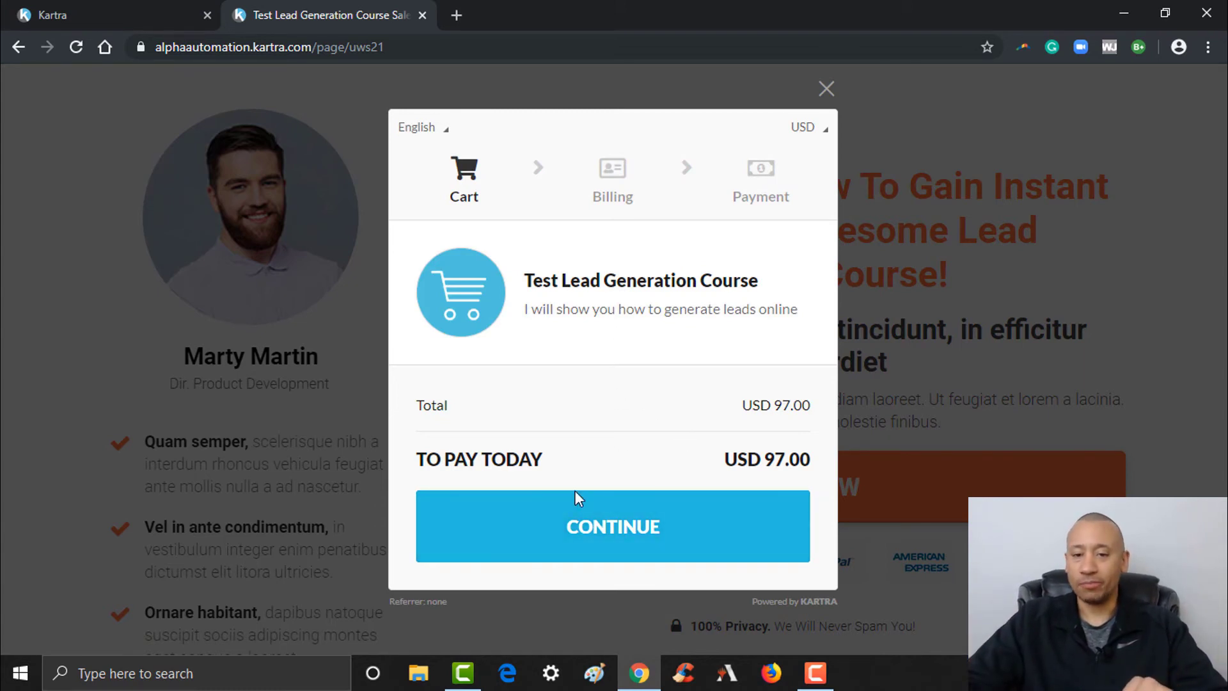
Step: Continue past cart and billing to Payment and agree to the billing terms for USD 97.00
{"action": "left_click", "coordinate": [599, 536]}
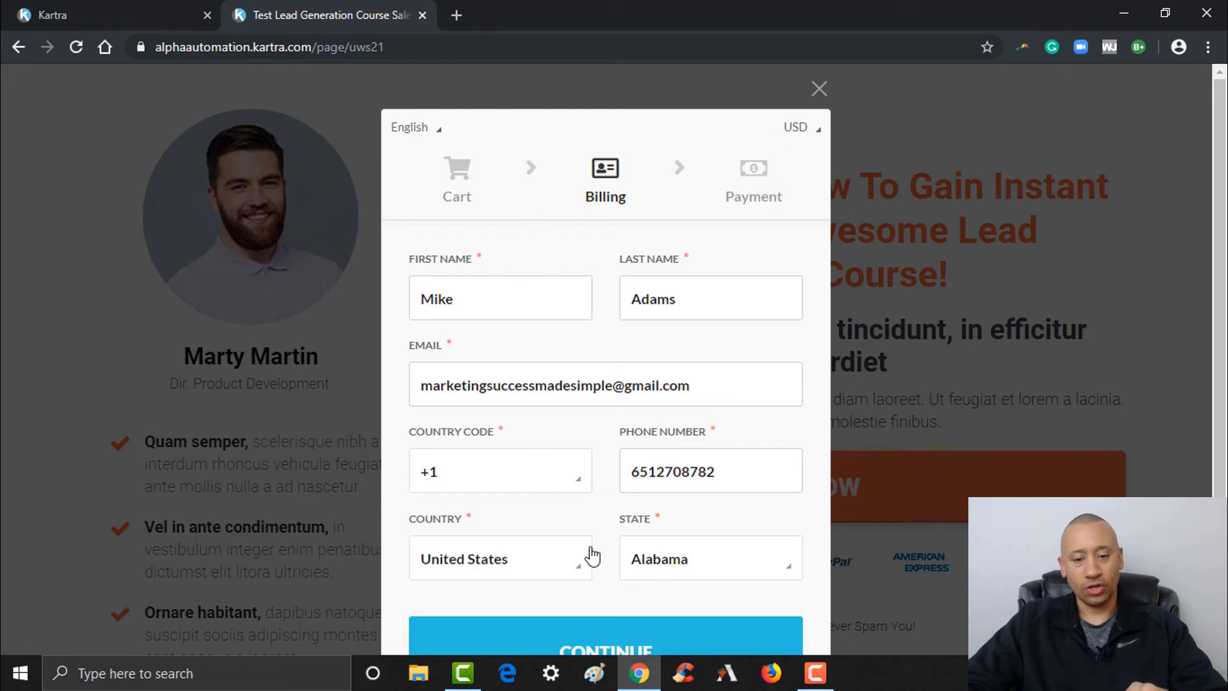
{"action": "left_click", "coordinate": [607, 638]}
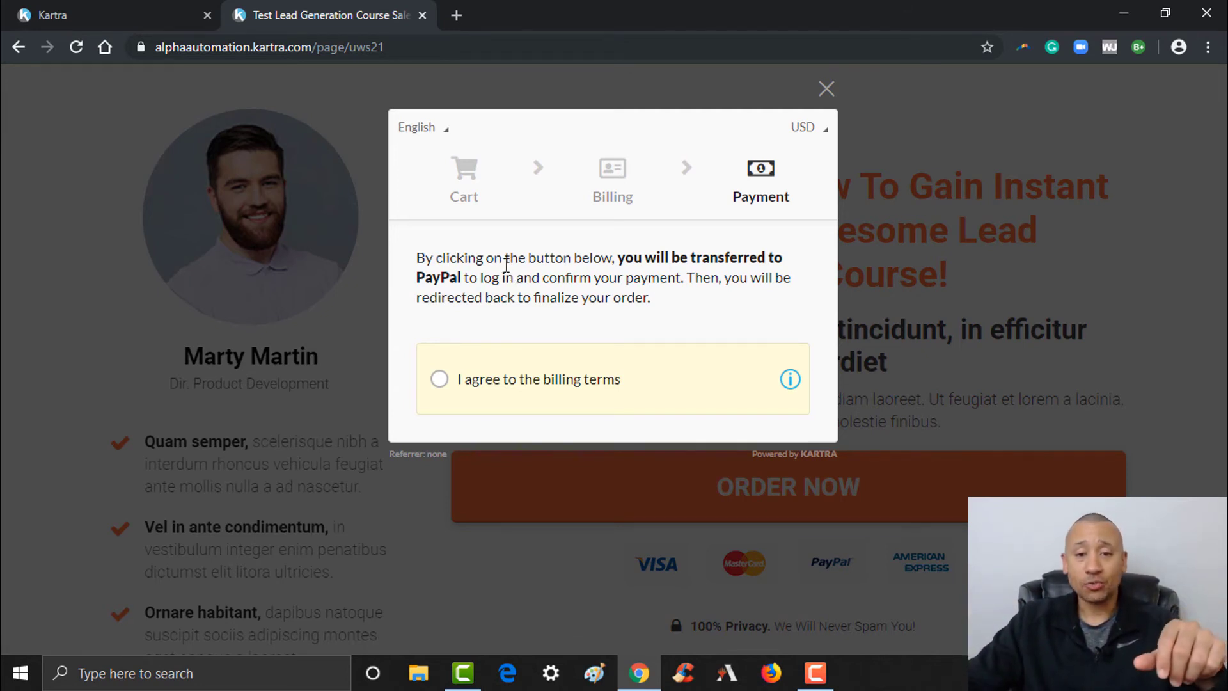
{"action": "mouse_move", "coordinate": [515, 382]}
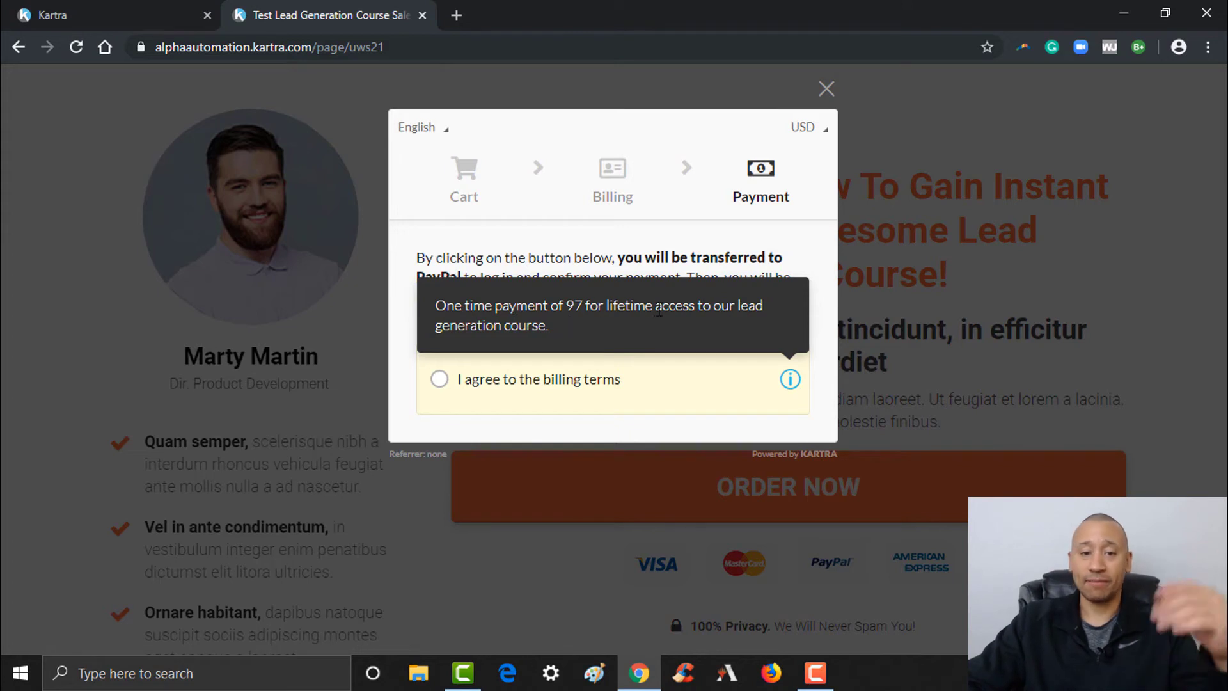
{"action": "left_click", "coordinate": [439, 381]}
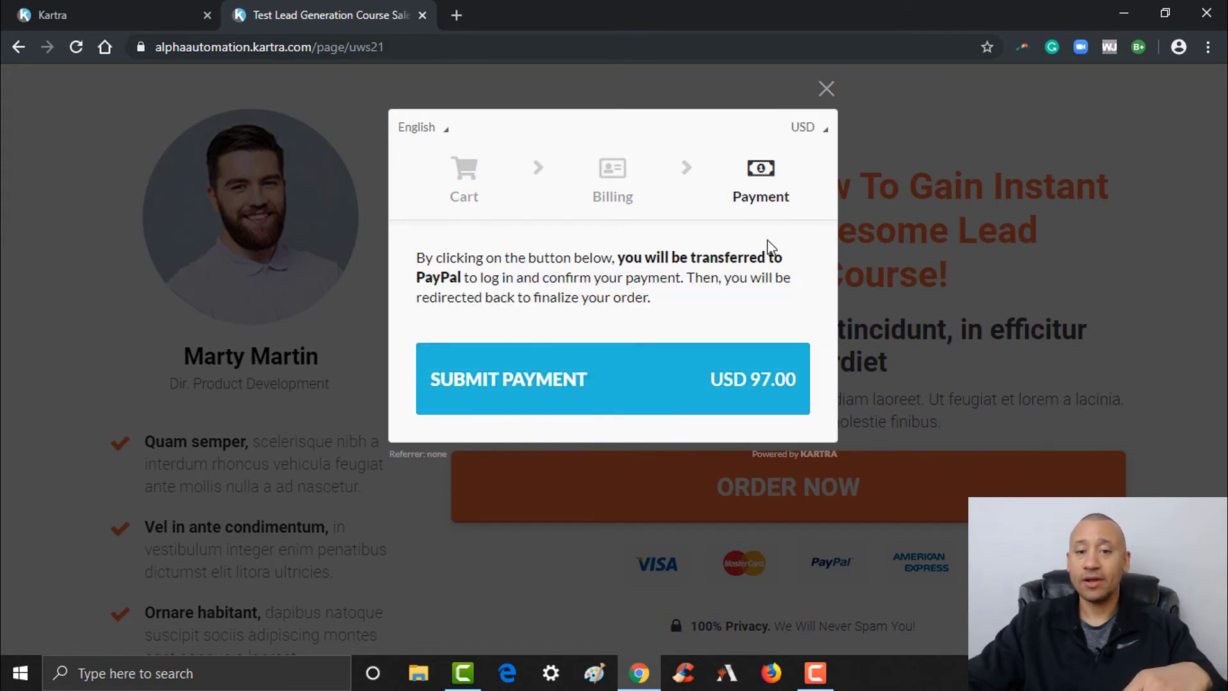
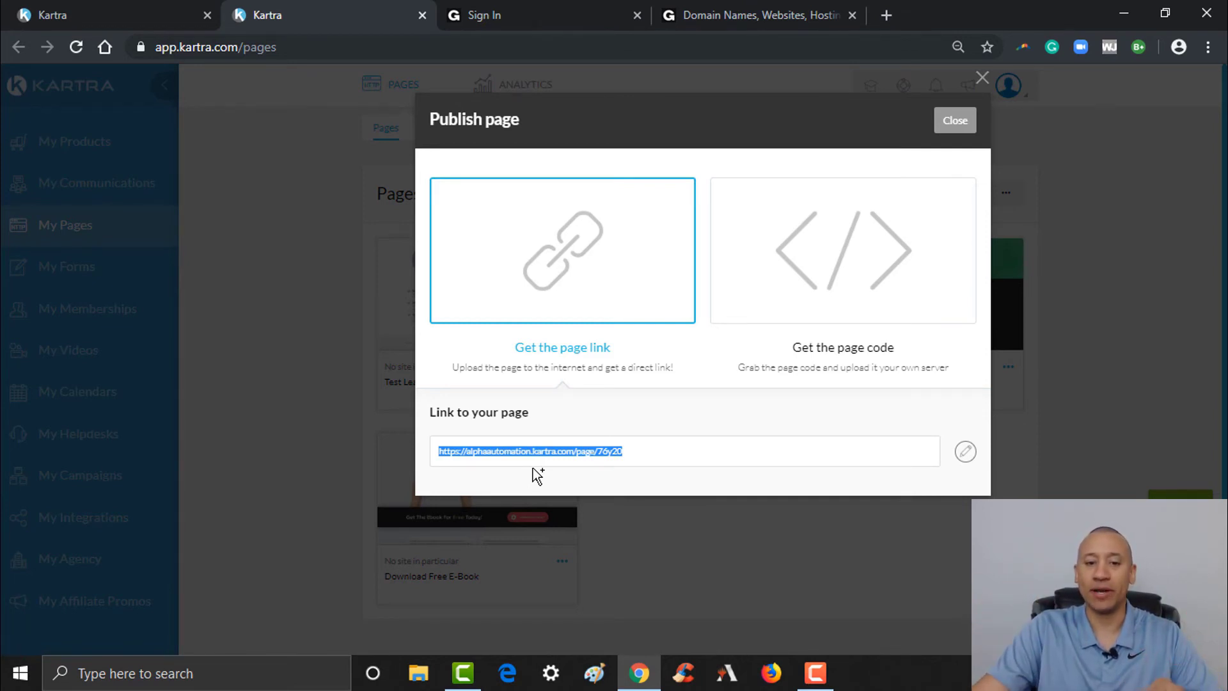
Step: Clear the page link selection and switch to the Kartra dashboard tab
{"action": "left_click", "coordinate": [620, 452]}
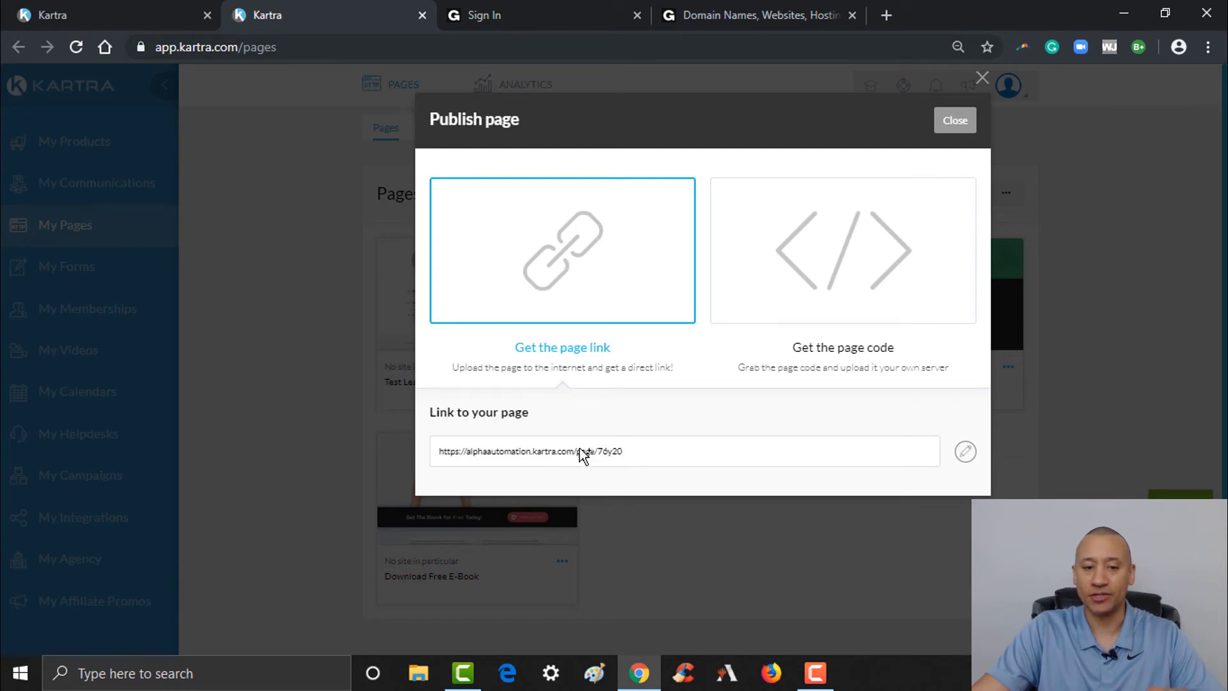
{"action": "left_click_drag", "start_coordinate": [581, 454], "coordinate": [426, 451]}
{"action": "left_click", "coordinate": [638, 474]}
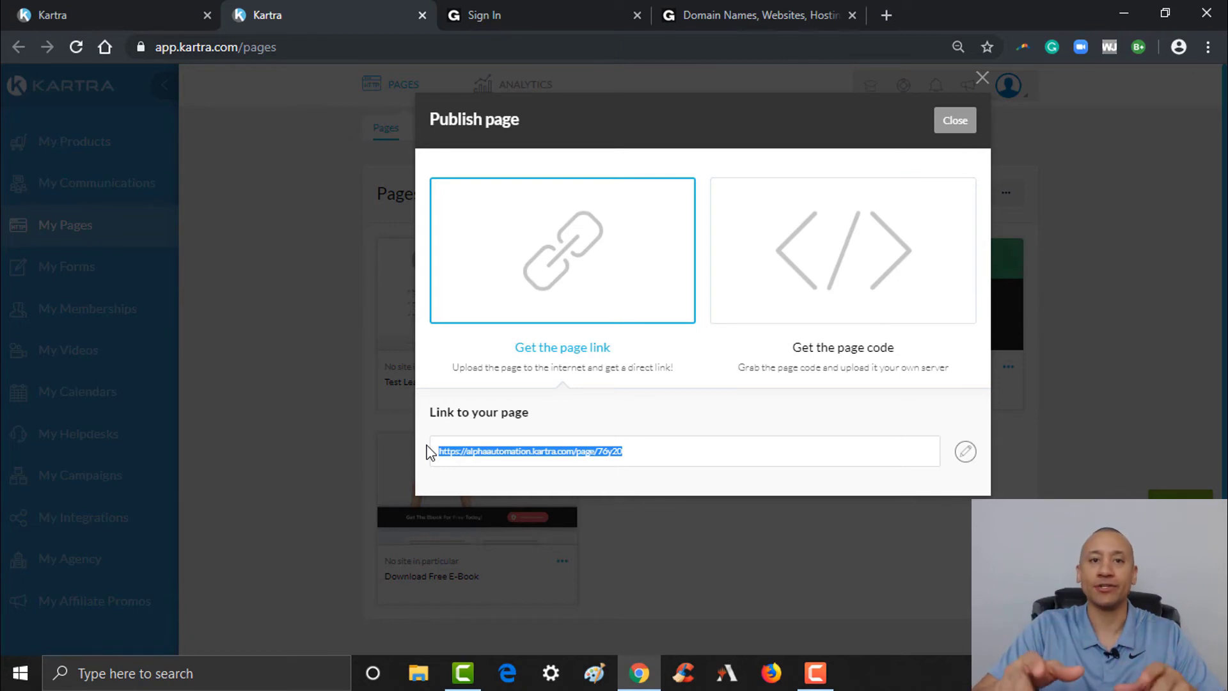
{"action": "left_click", "coordinate": [680, 416]}
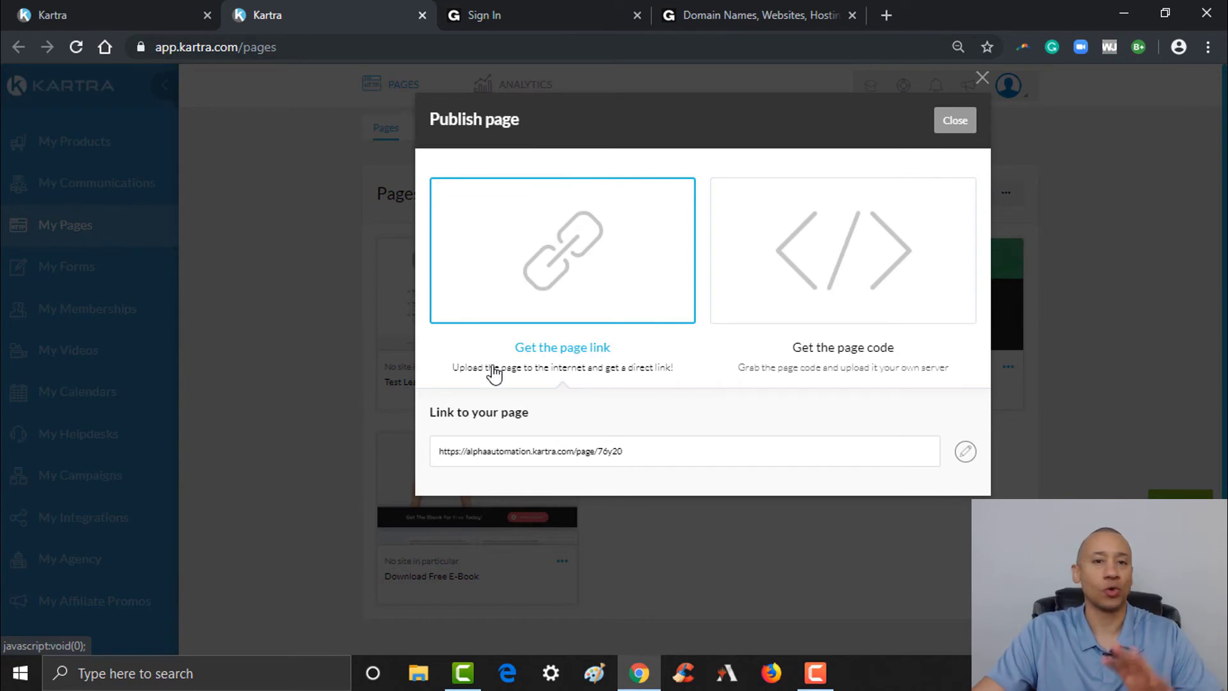
{"action": "left_click", "coordinate": [95, 14]}
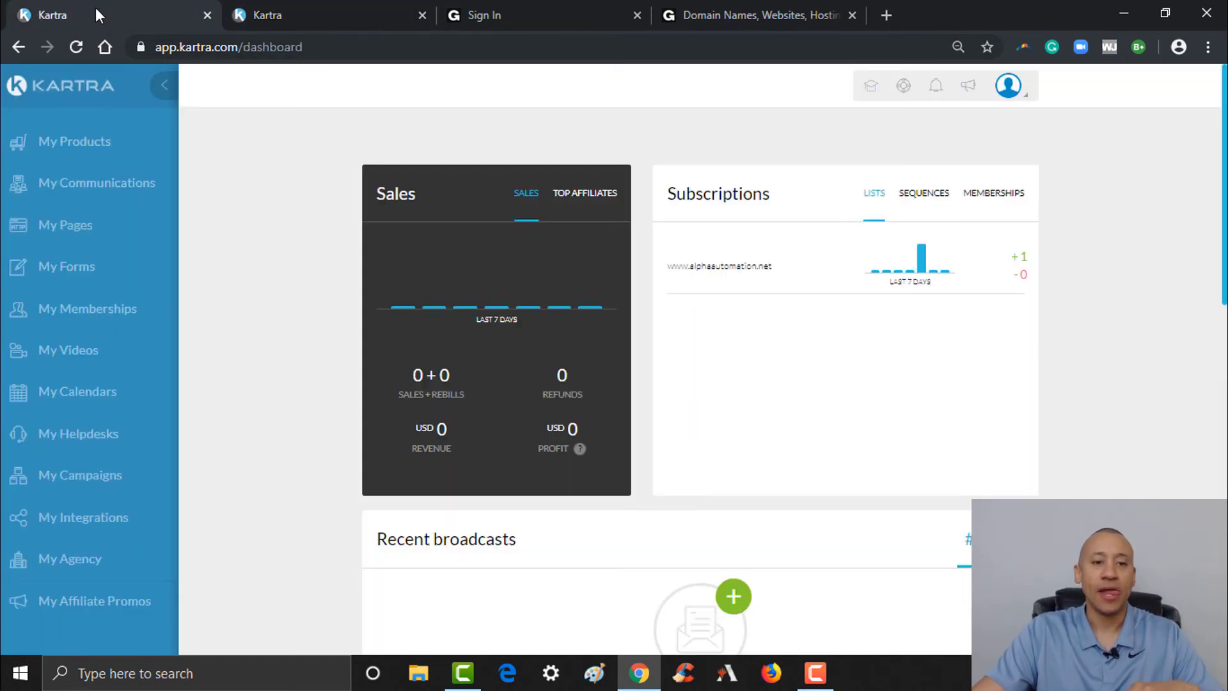
Step: From the profile menu, go to Custom domains and begin adding a new domain
{"action": "left_click", "coordinate": [1008, 86]}
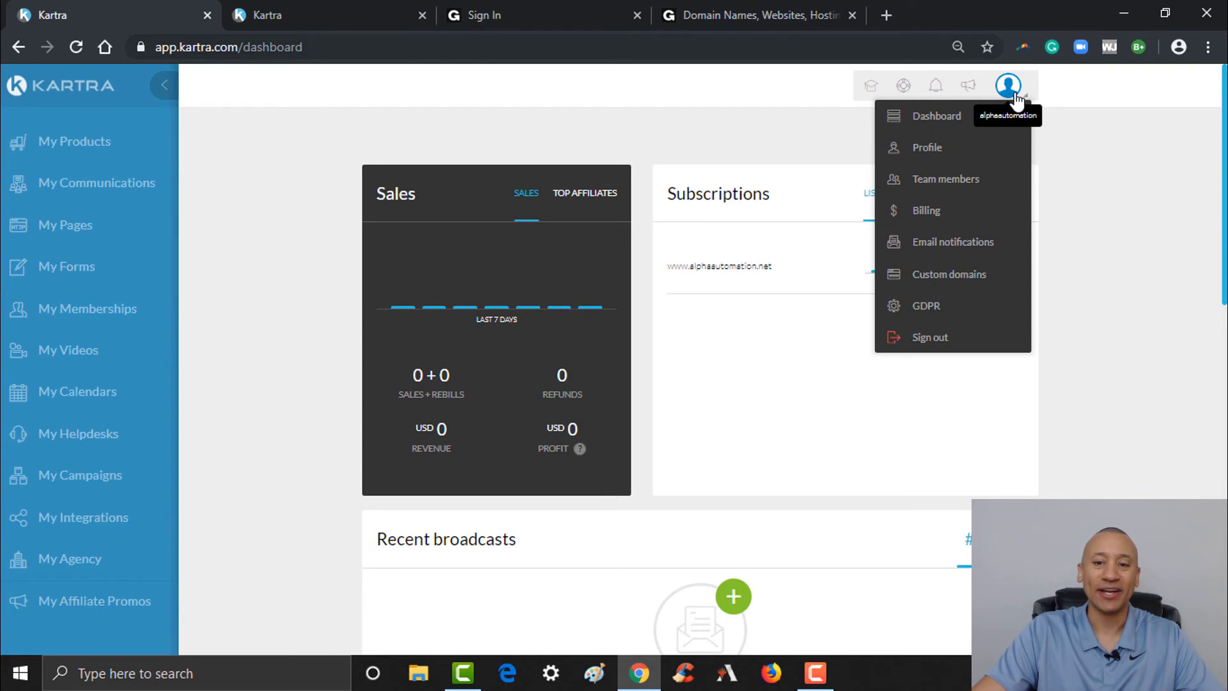
{"action": "left_click", "coordinate": [975, 277]}
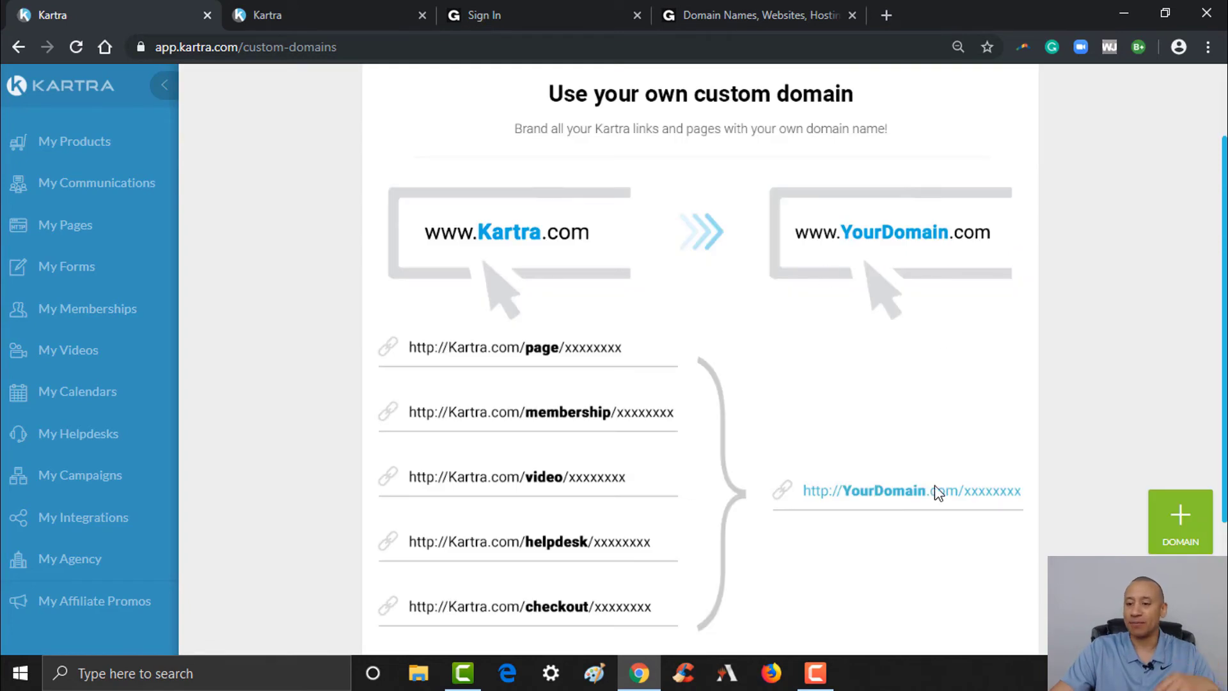
{"action": "left_click", "coordinate": [1179, 522]}
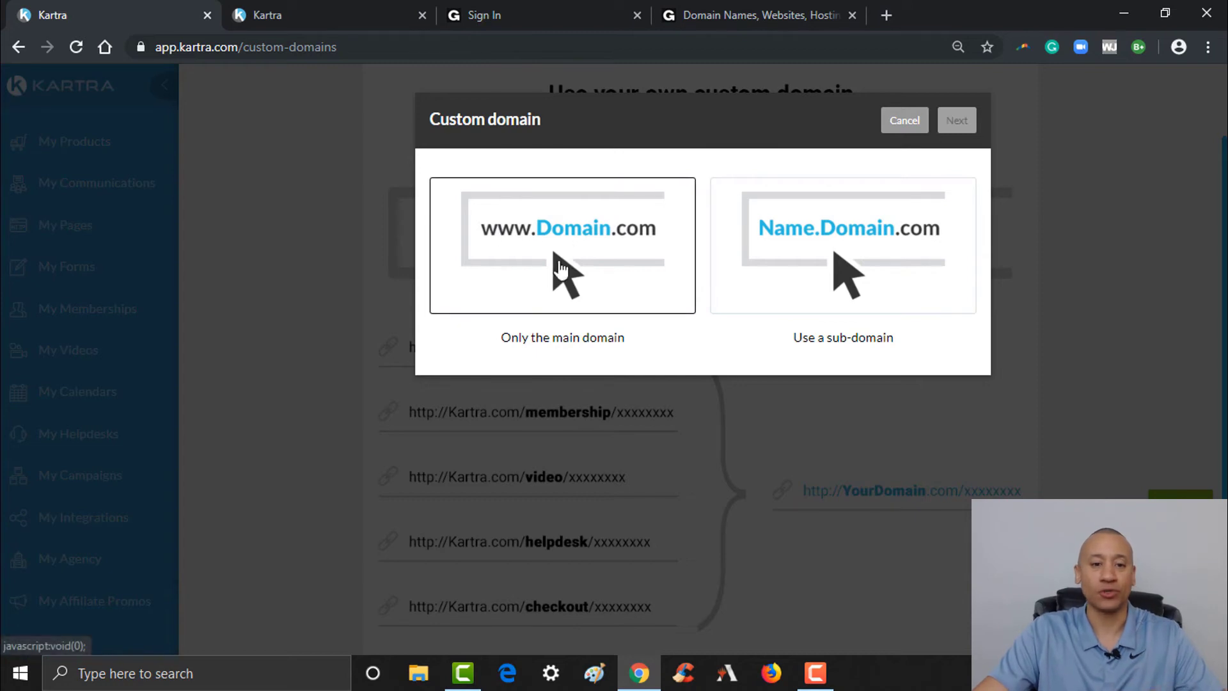
Step: Choose Only the main domain, enter alphaautomation.net, and continue to the linking steps
{"action": "left_click", "coordinate": [571, 268]}
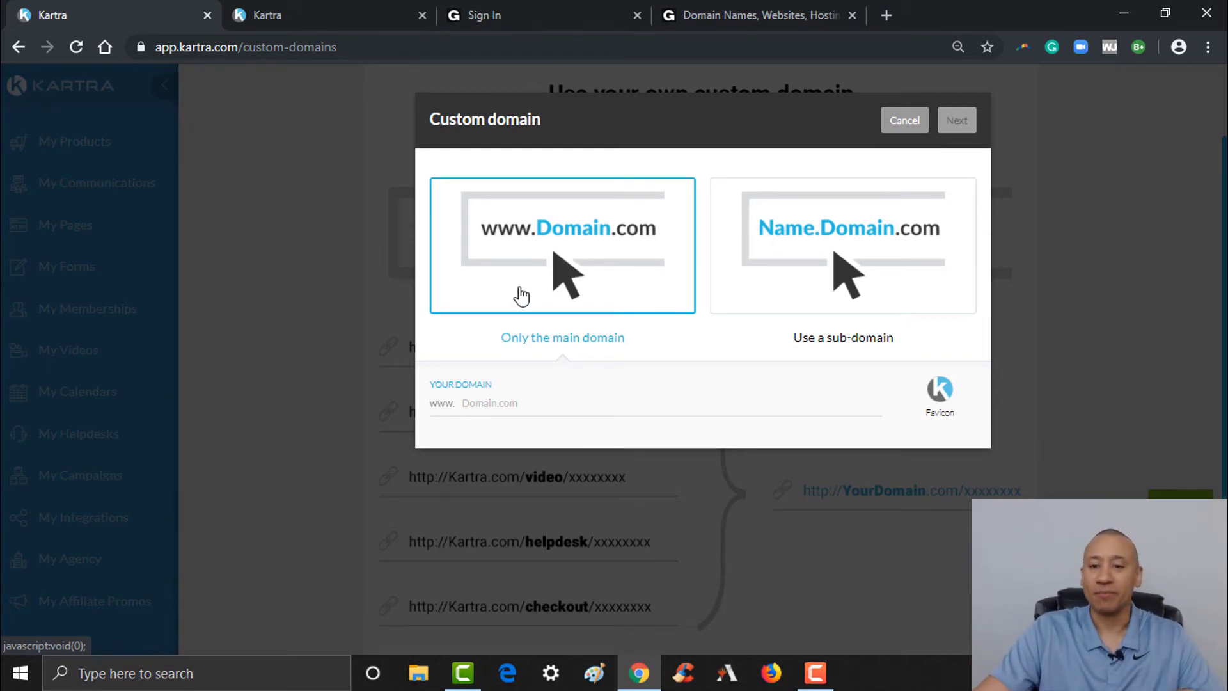
{"action": "left_click", "coordinate": [531, 404]}
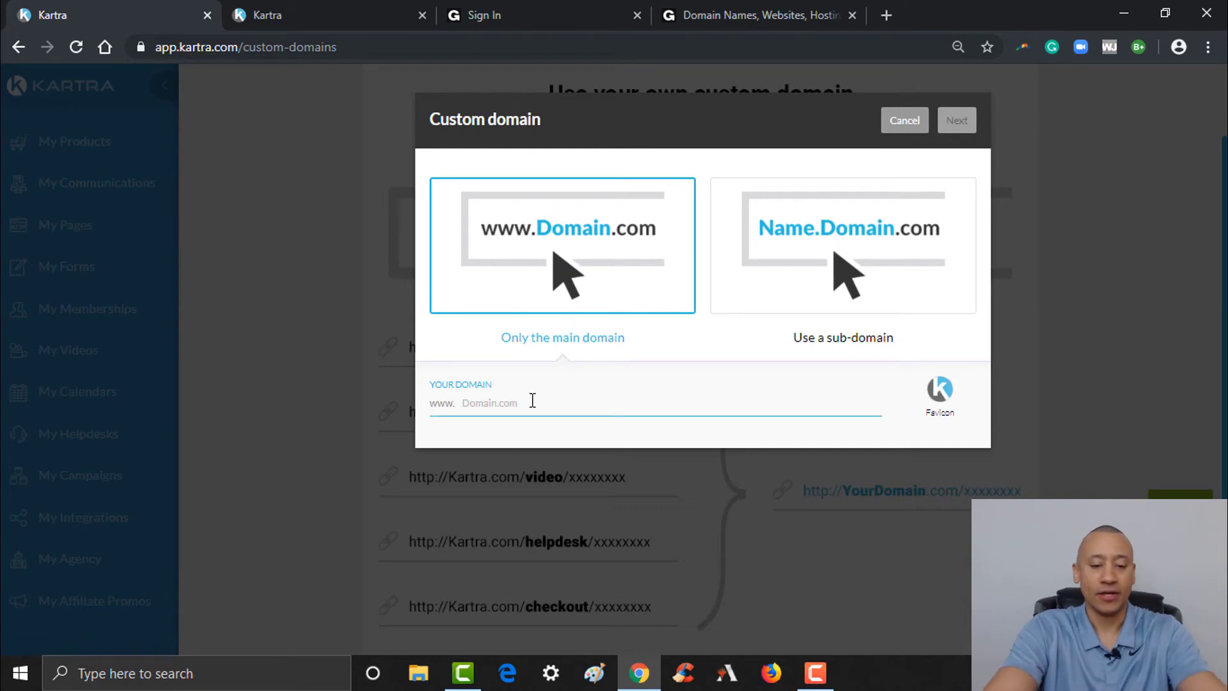
{"action": "type", "text": "alp"}
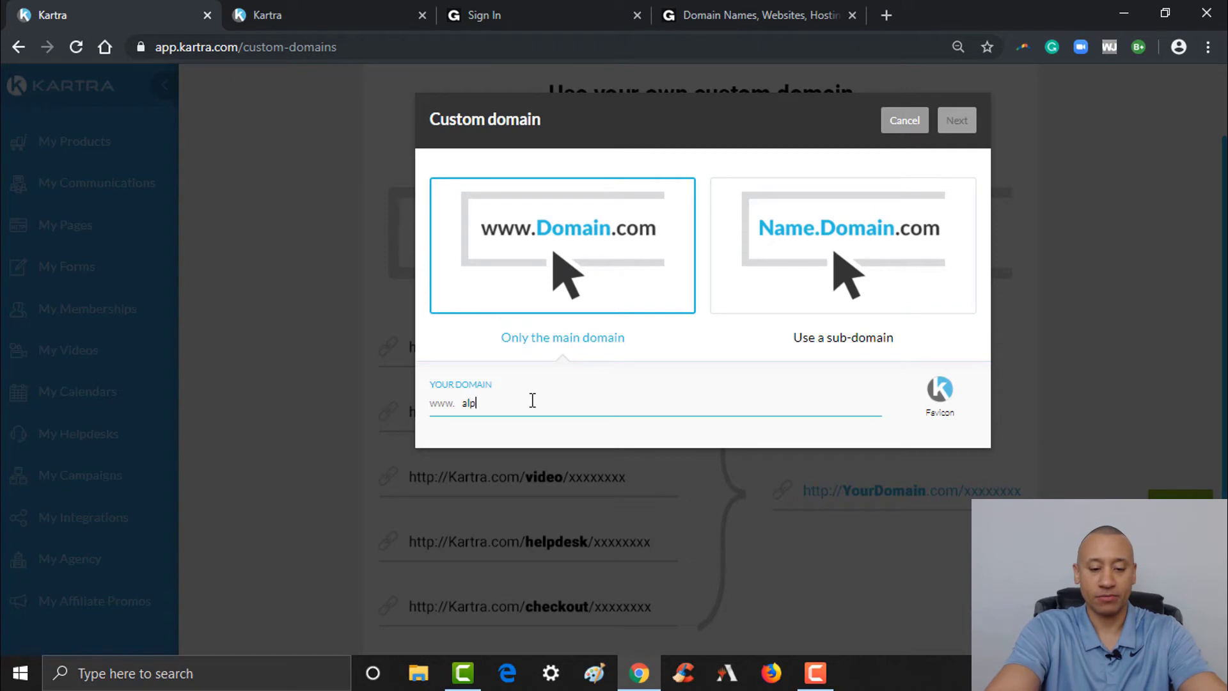
{"action": "type", "text": "haautomation"}
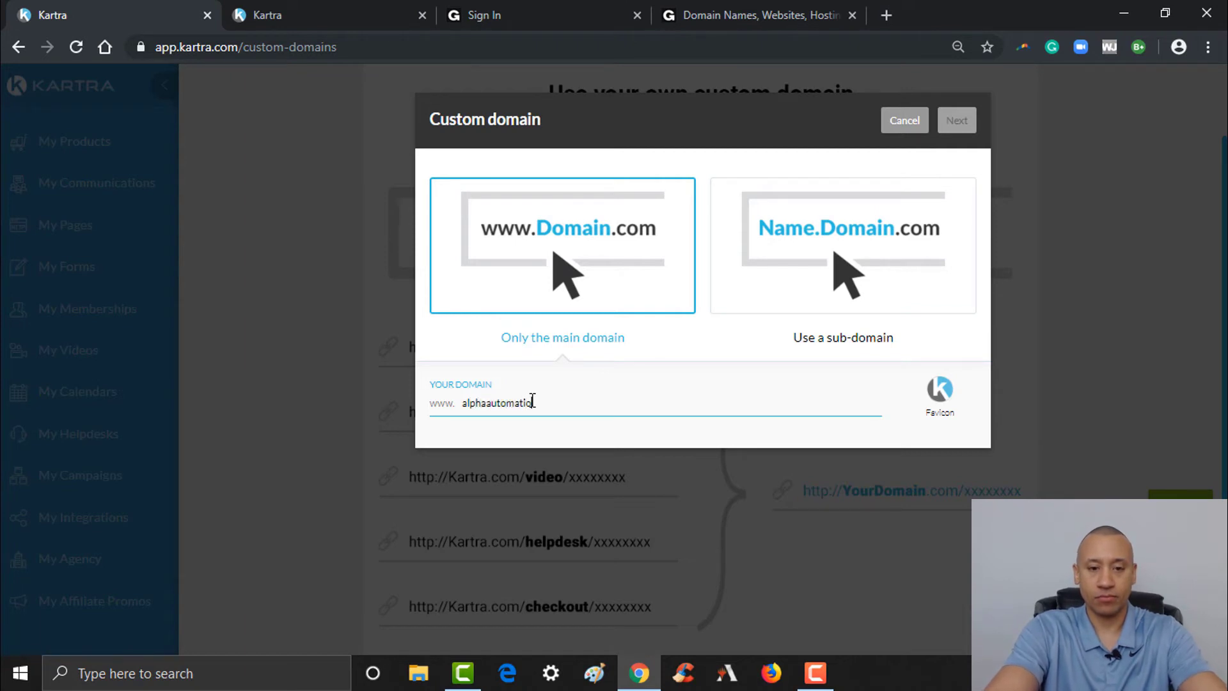
{"action": "type", "text": ".net"}
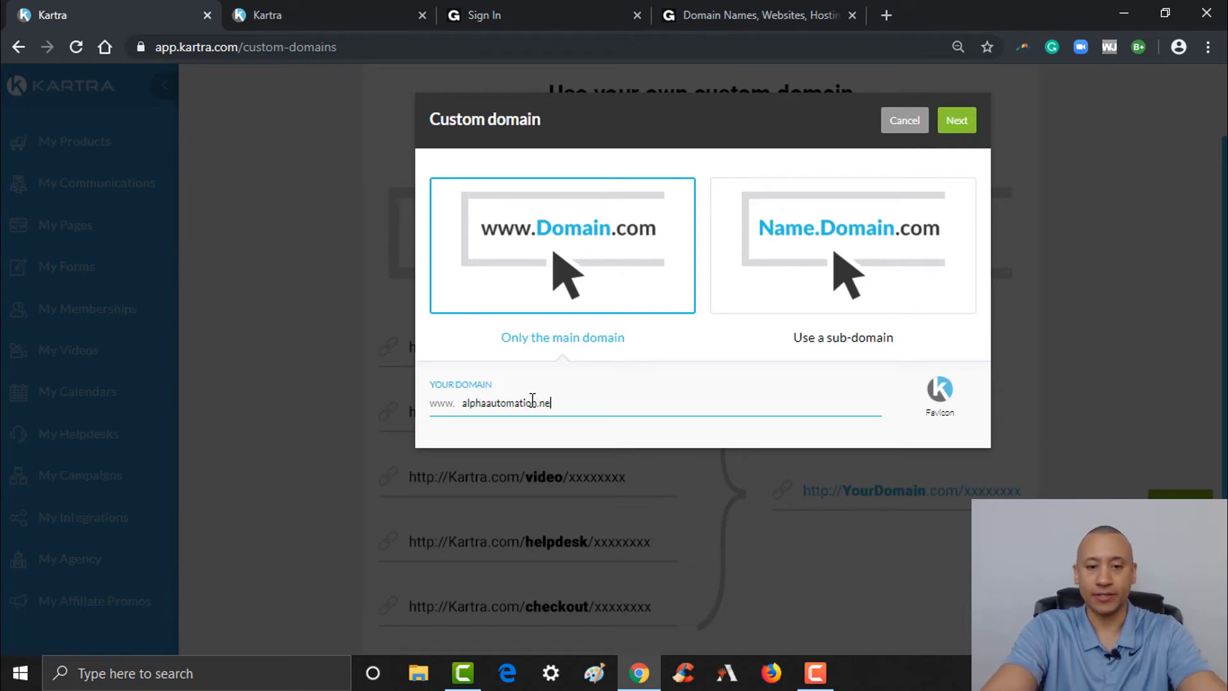
{"action": "left_click", "coordinate": [565, 441]}
{"action": "left_click", "coordinate": [962, 124]}
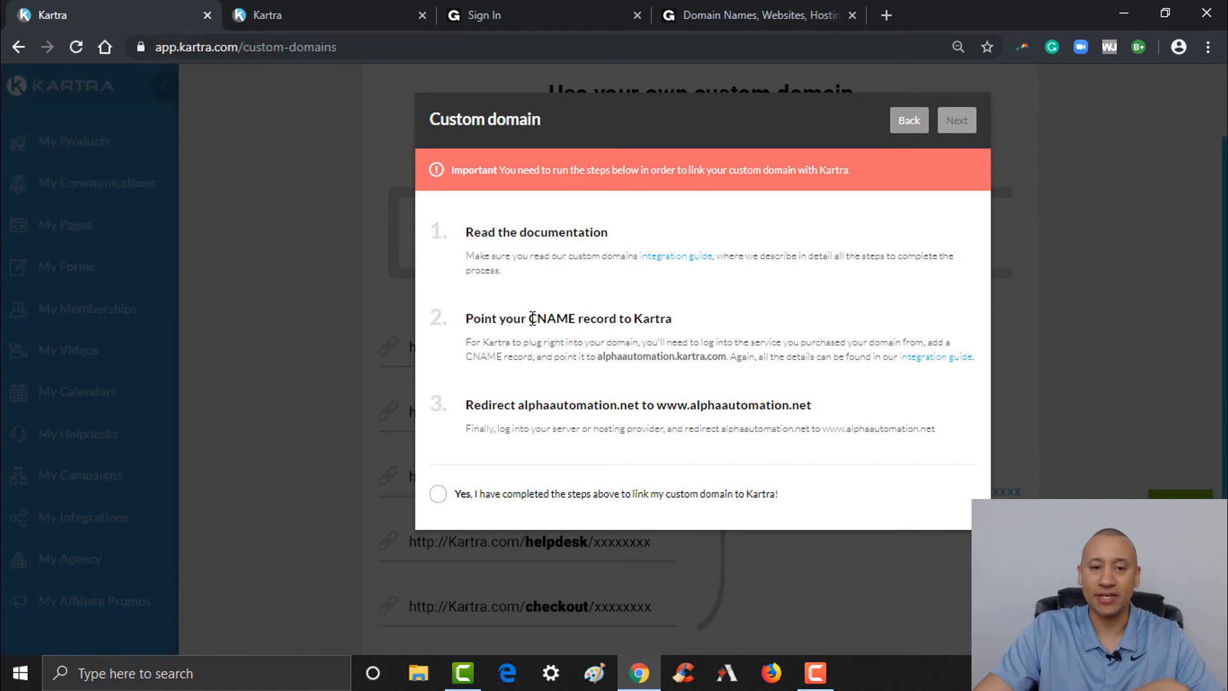
Step: Select the CNAME target alphaautomation.kartra.com in step 2 of the linking instructions
{"action": "left_click_drag", "start_coordinate": [529, 318], "coordinate": [579, 318]}
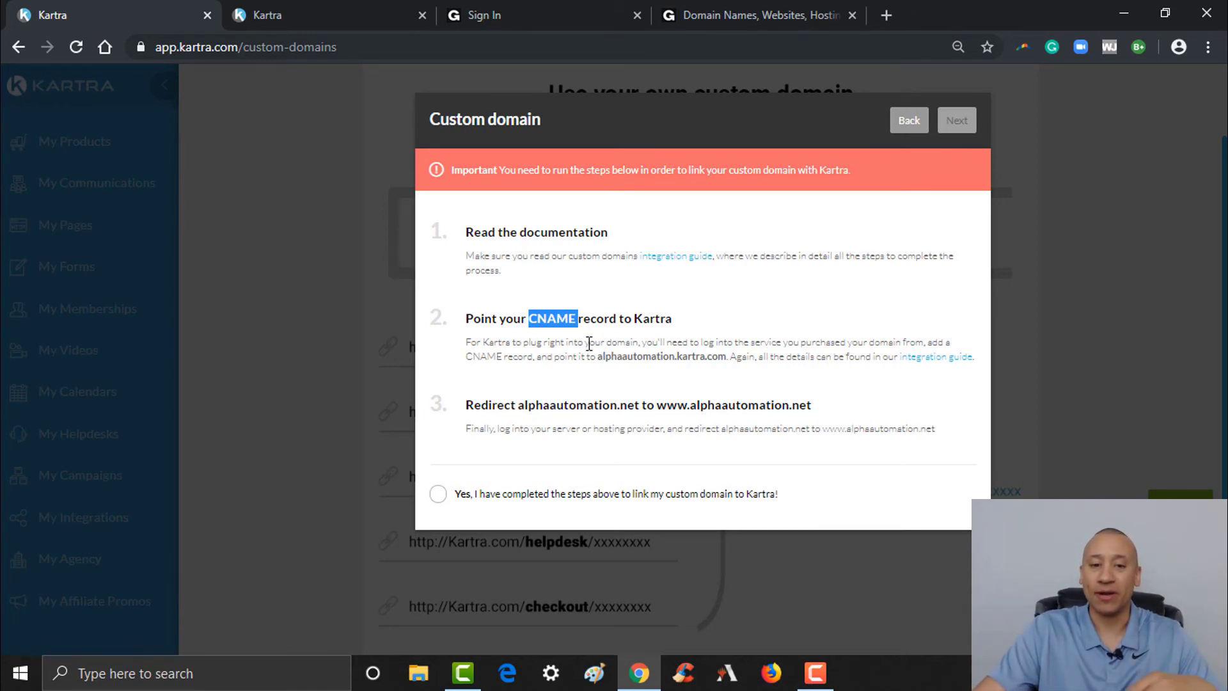
{"action": "left_click_drag", "start_coordinate": [597, 356], "coordinate": [717, 367]}
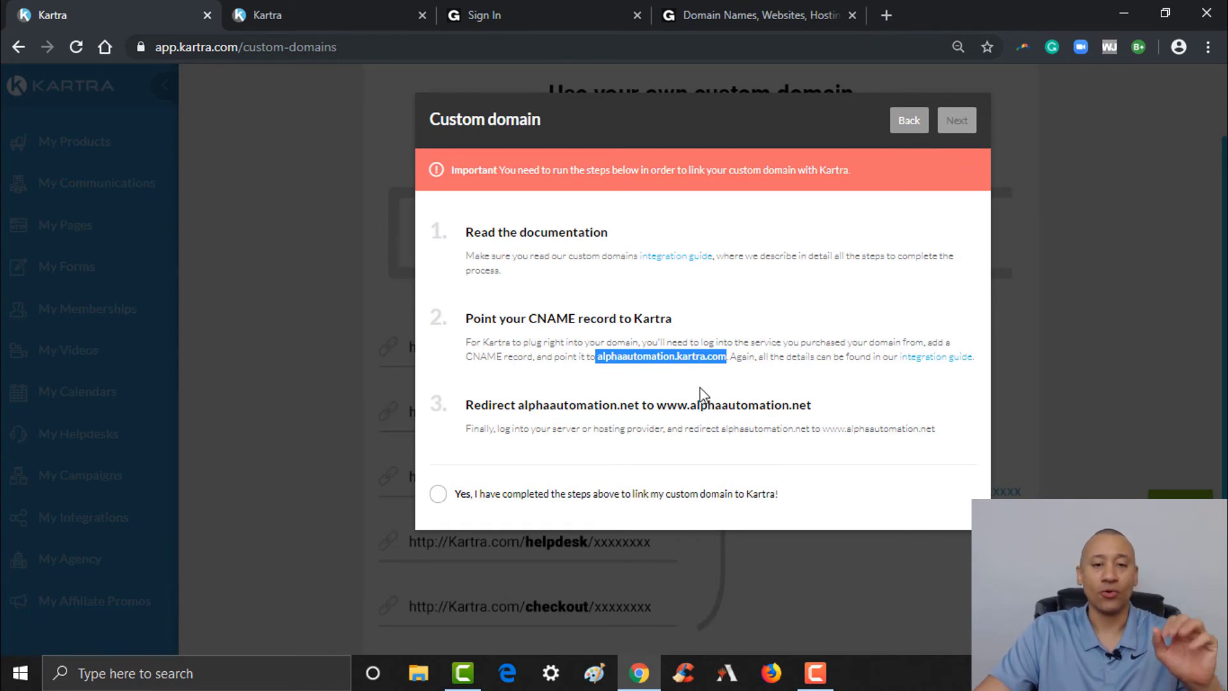
Step: Sign in to GoDaddy and open the DNS records for alphaautomation.net
{"action": "left_click", "coordinate": [480, 14]}
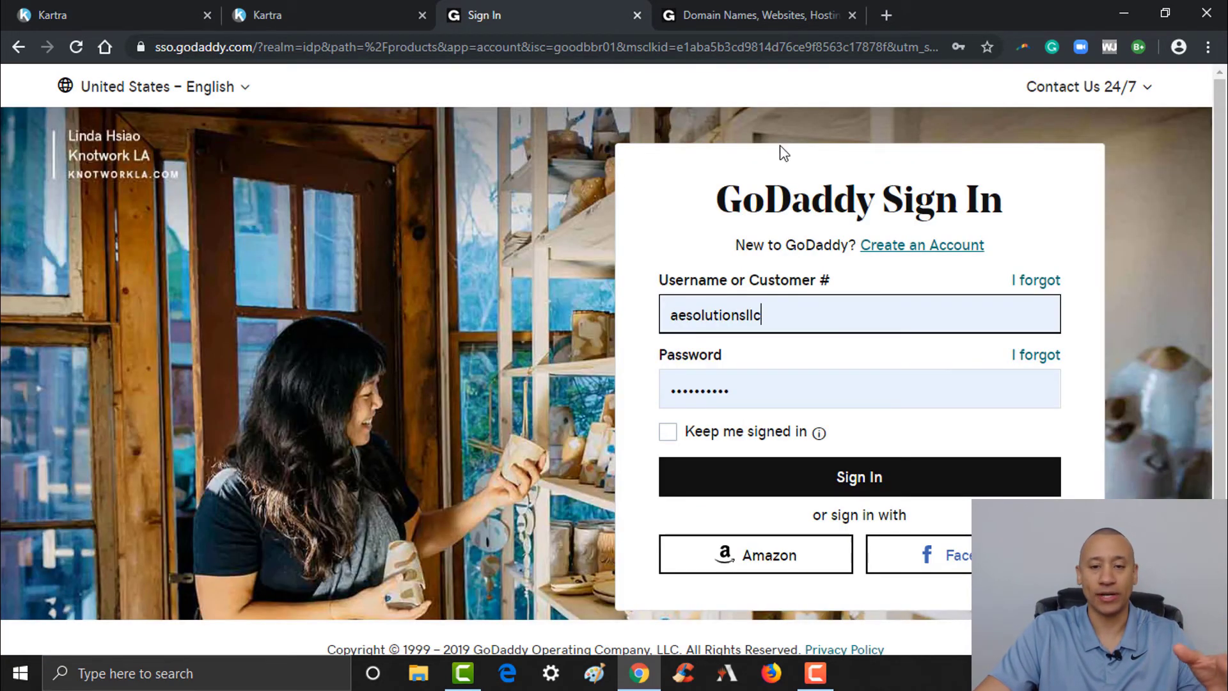
{"action": "left_click", "coordinate": [849, 490]}
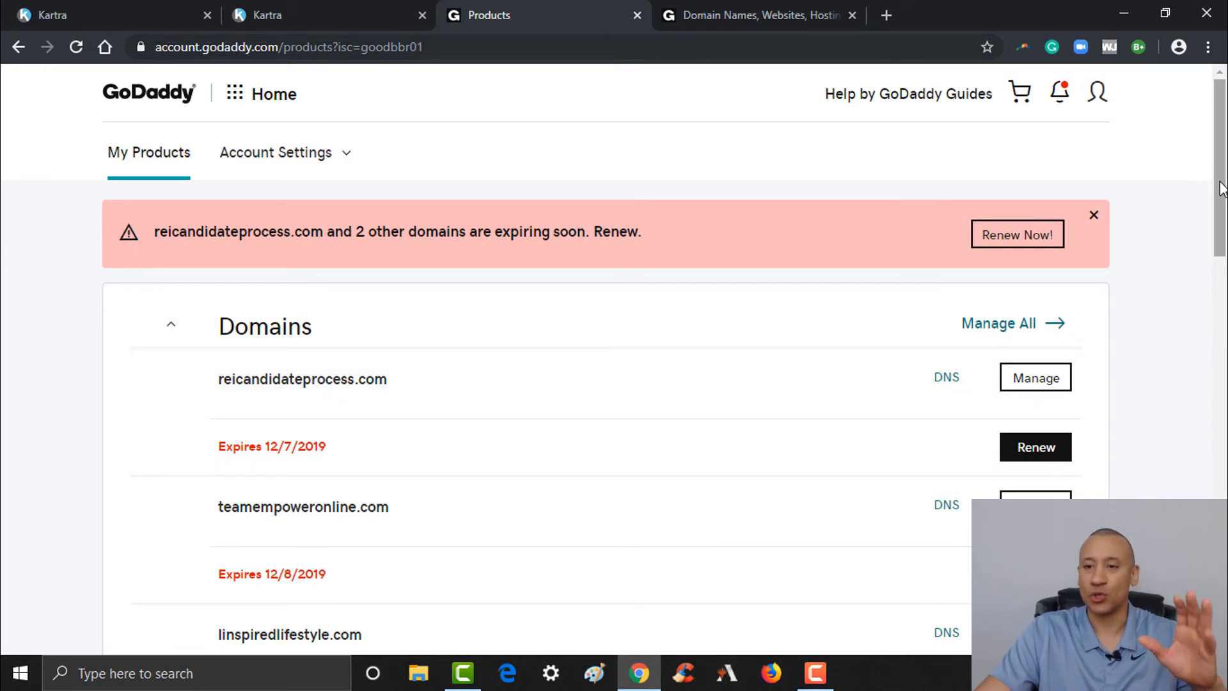
{"action": "left_click_drag", "start_coordinate": [1220, 189], "coordinate": [1221, 300]}
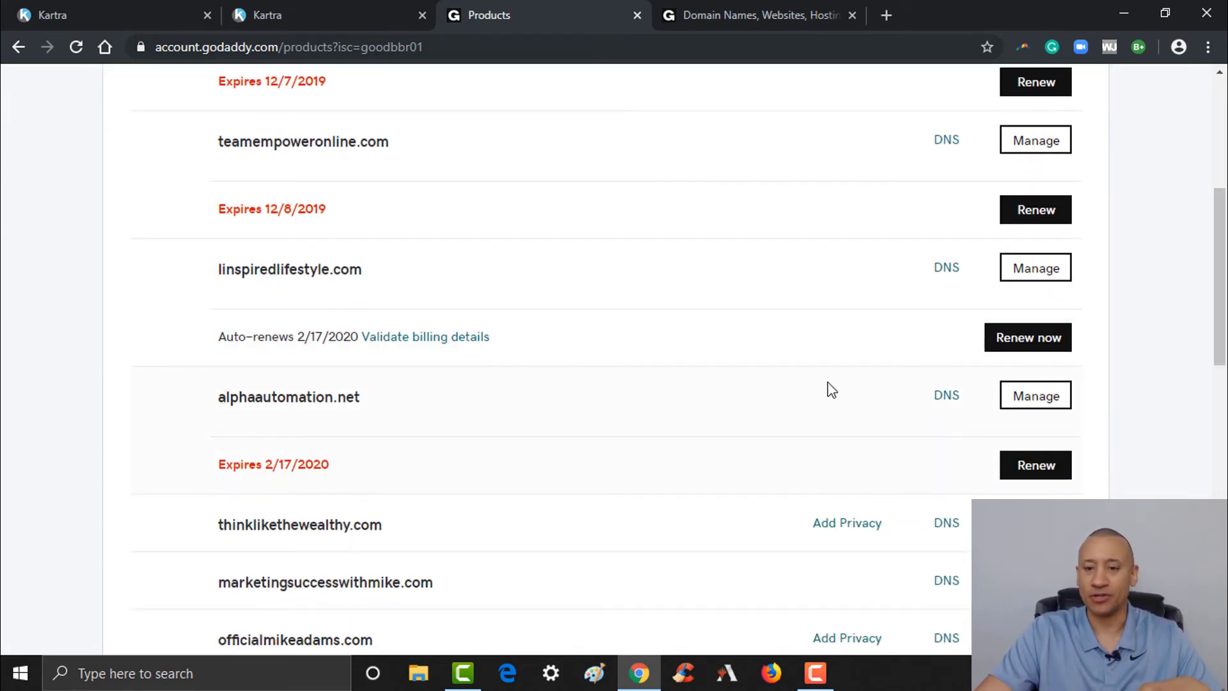
{"action": "left_click", "coordinate": [946, 398]}
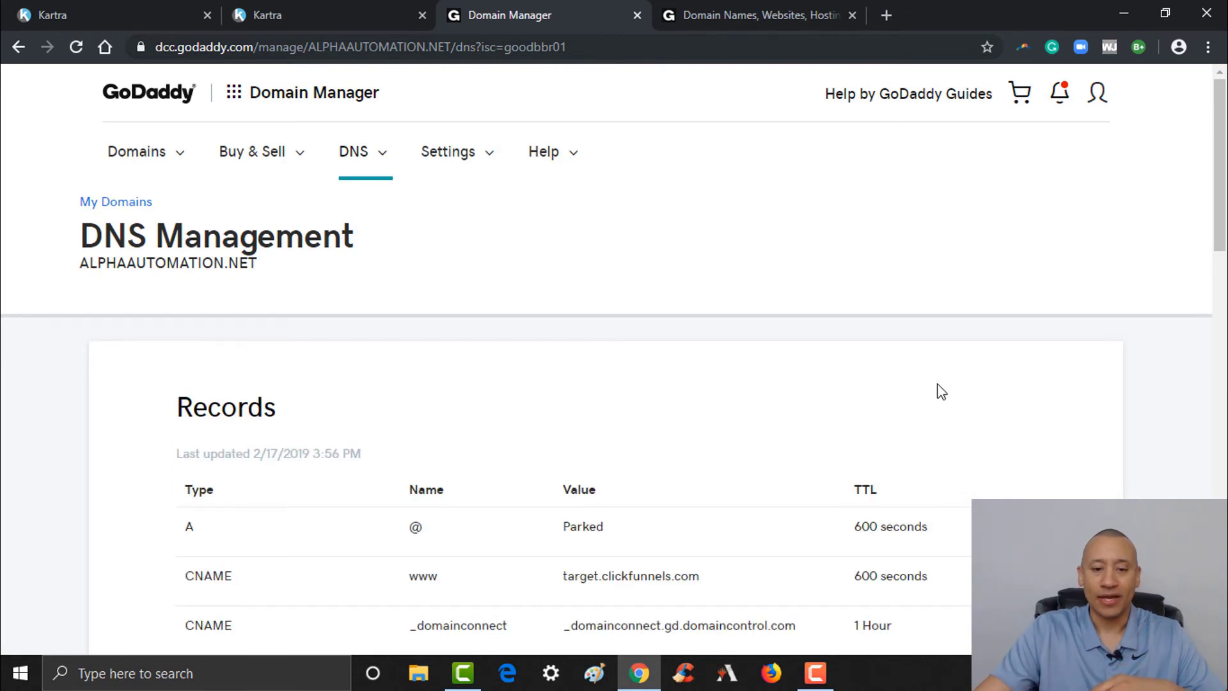
{"action": "left_click_drag", "start_coordinate": [1224, 227], "coordinate": [1224, 304]}
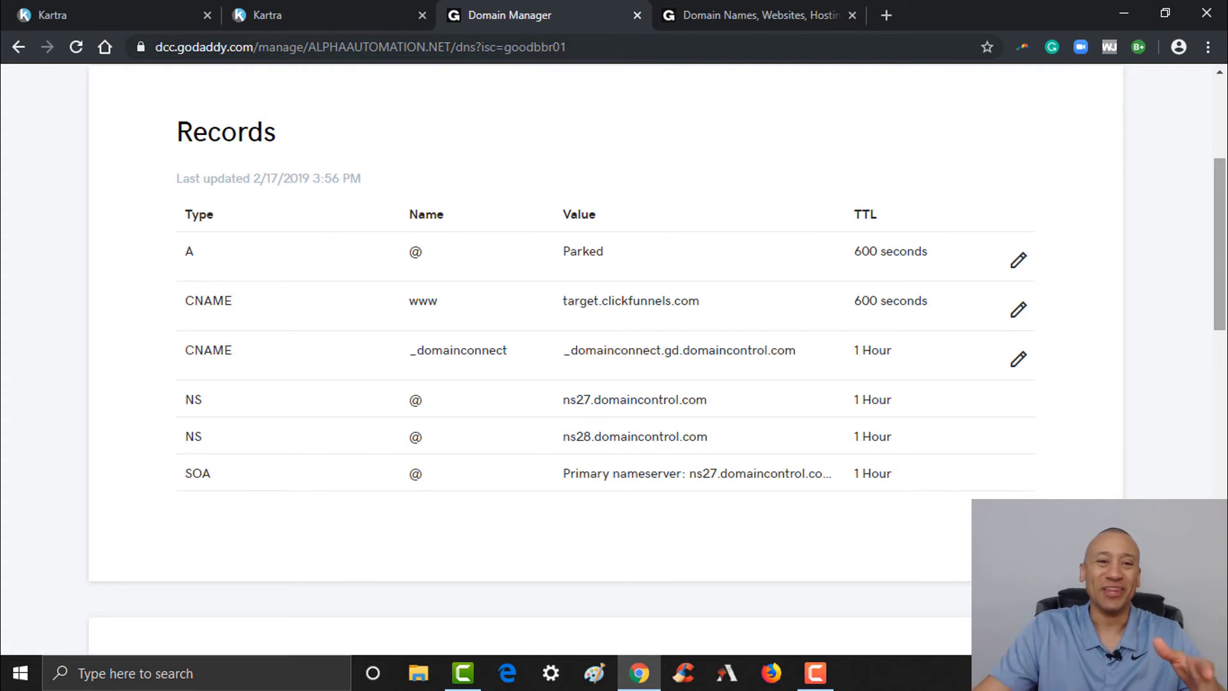
{"action": "left_click", "coordinate": [333, 7]}
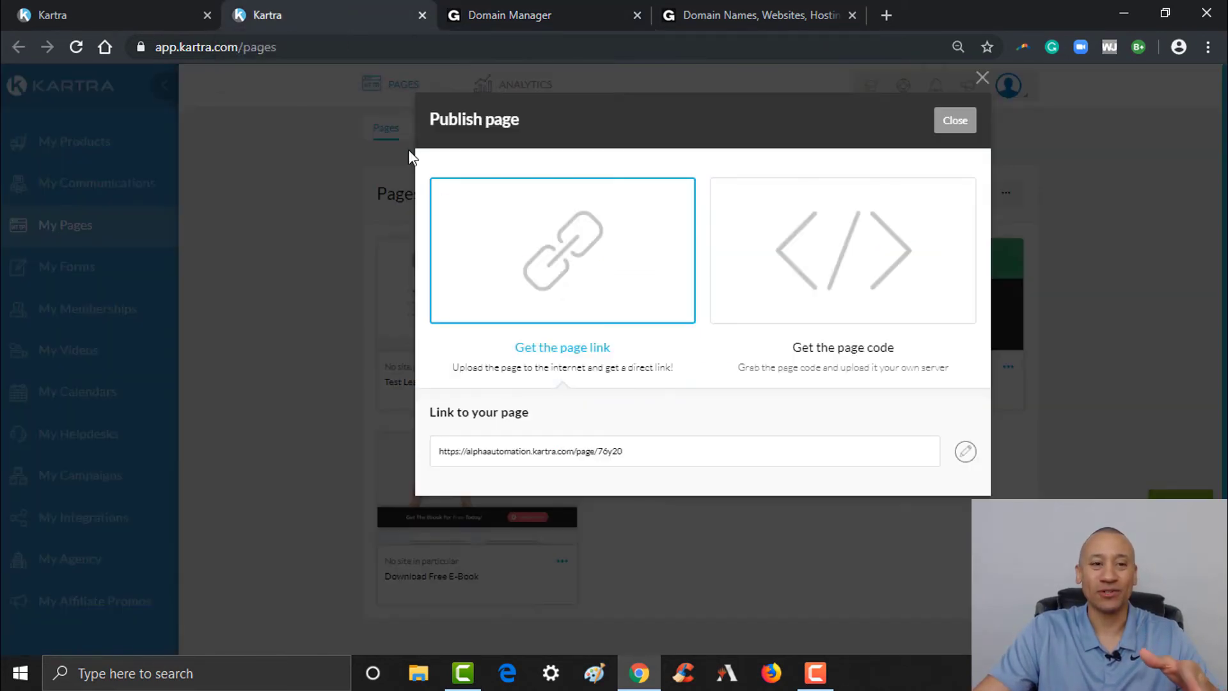
{"action": "left_click", "coordinate": [504, 8]}
{"action": "left_click", "coordinate": [109, 14]}
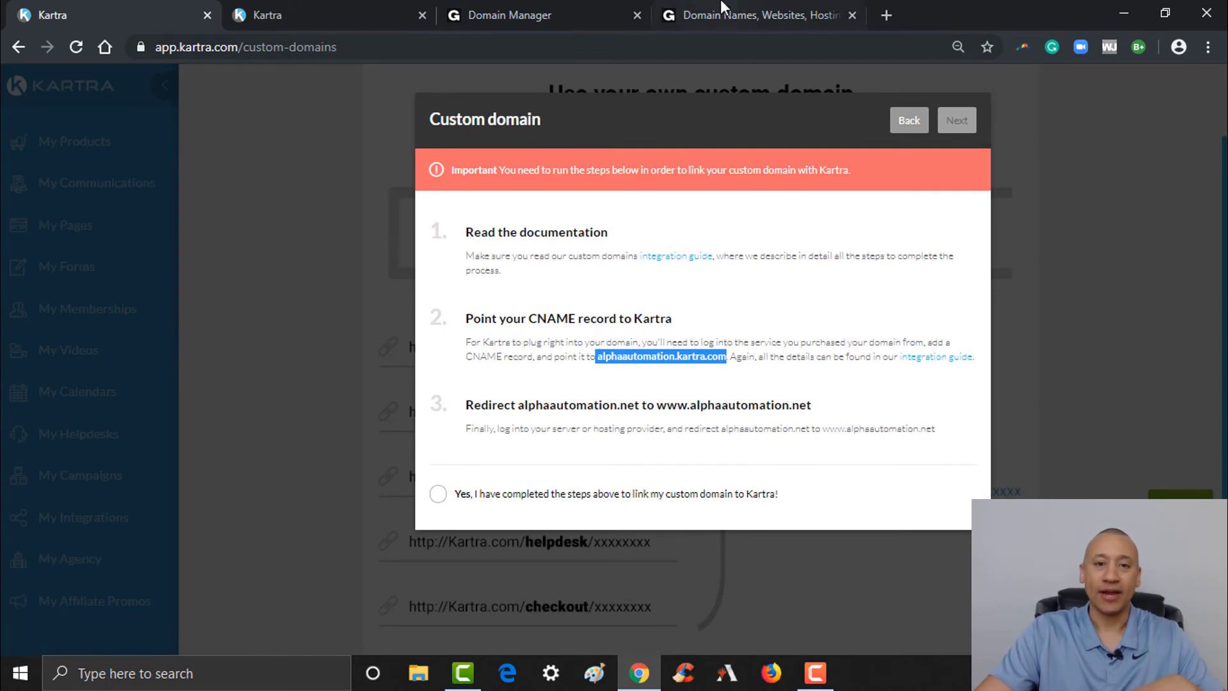
{"action": "left_click", "coordinate": [530, 9]}
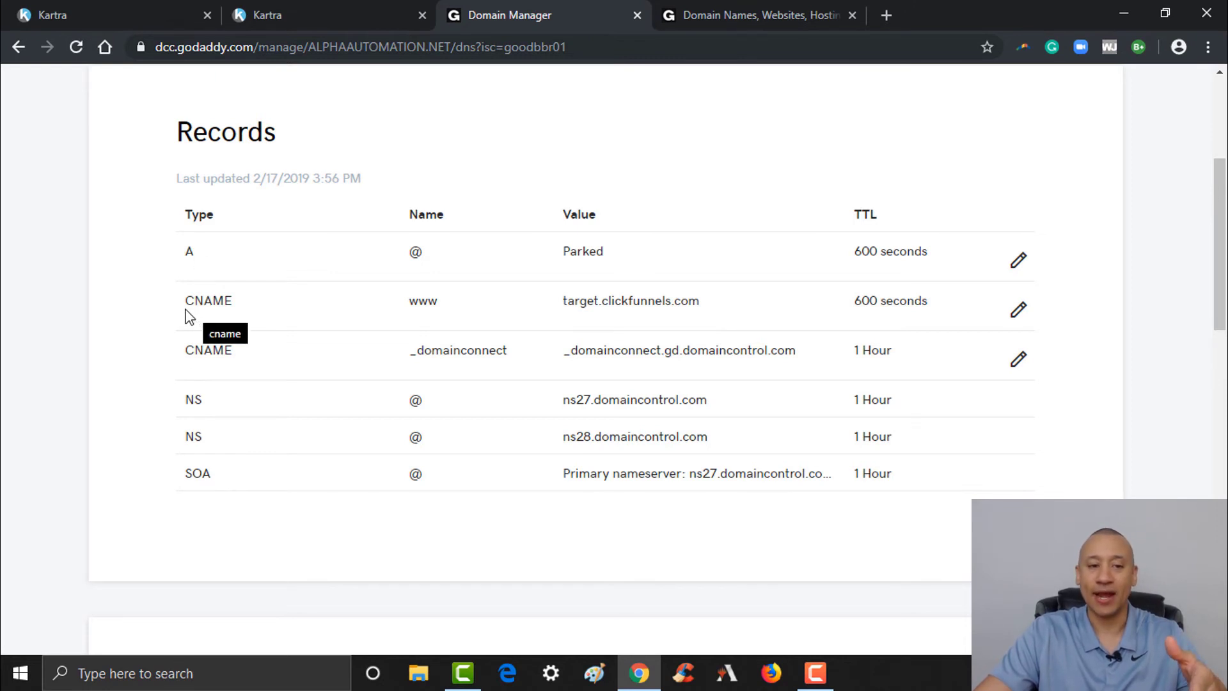
{"action": "left_click_drag", "start_coordinate": [184, 303], "coordinate": [235, 309]}
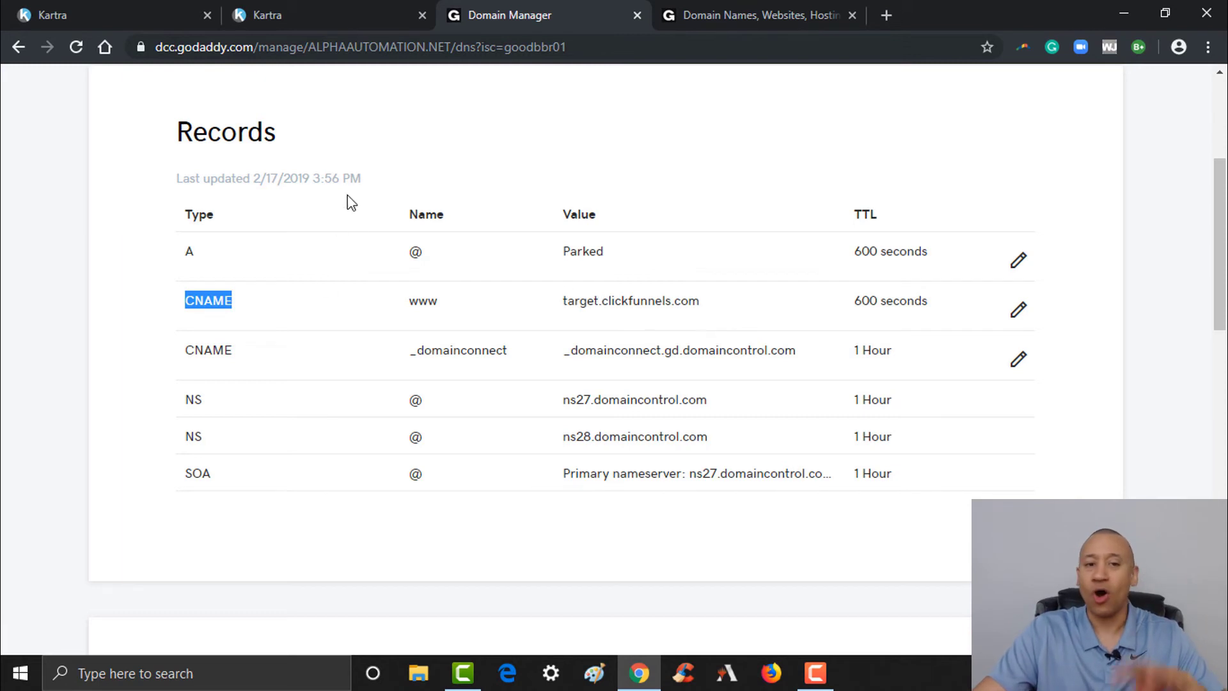
{"action": "left_click", "coordinate": [447, 160]}
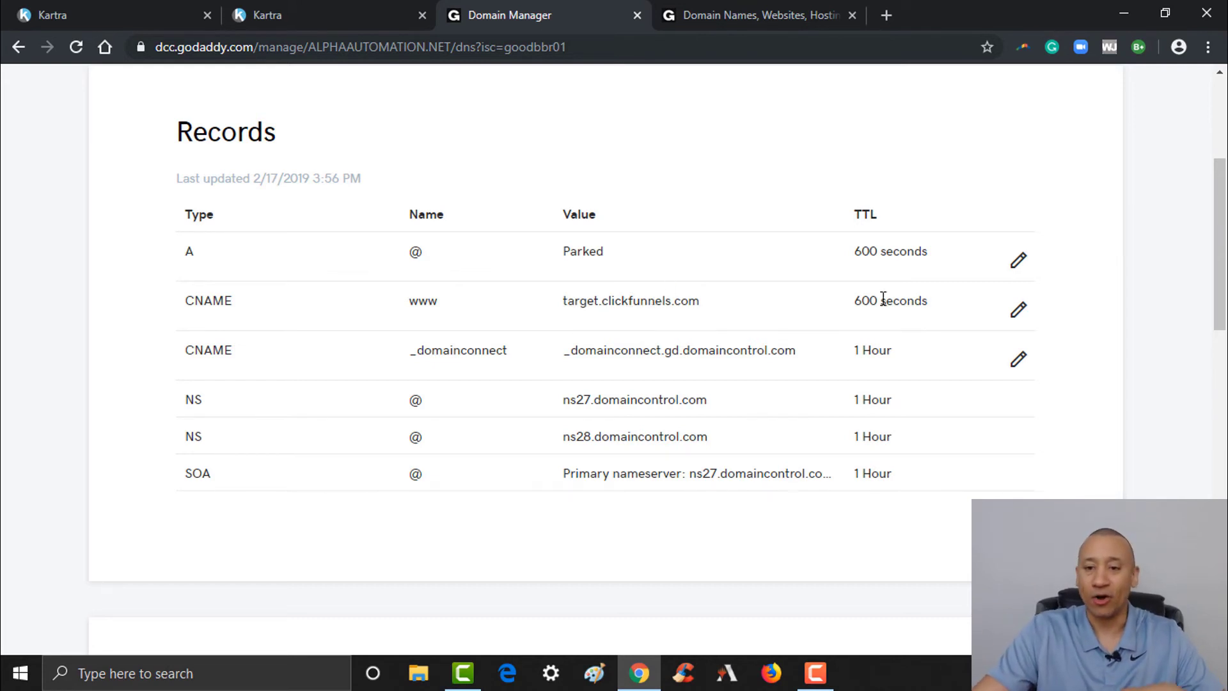
Step: Repoint the www CNAME from target.clickfunnels.com to alphaautomation.kartra.com and save it
{"action": "left_click", "coordinate": [1018, 313]}
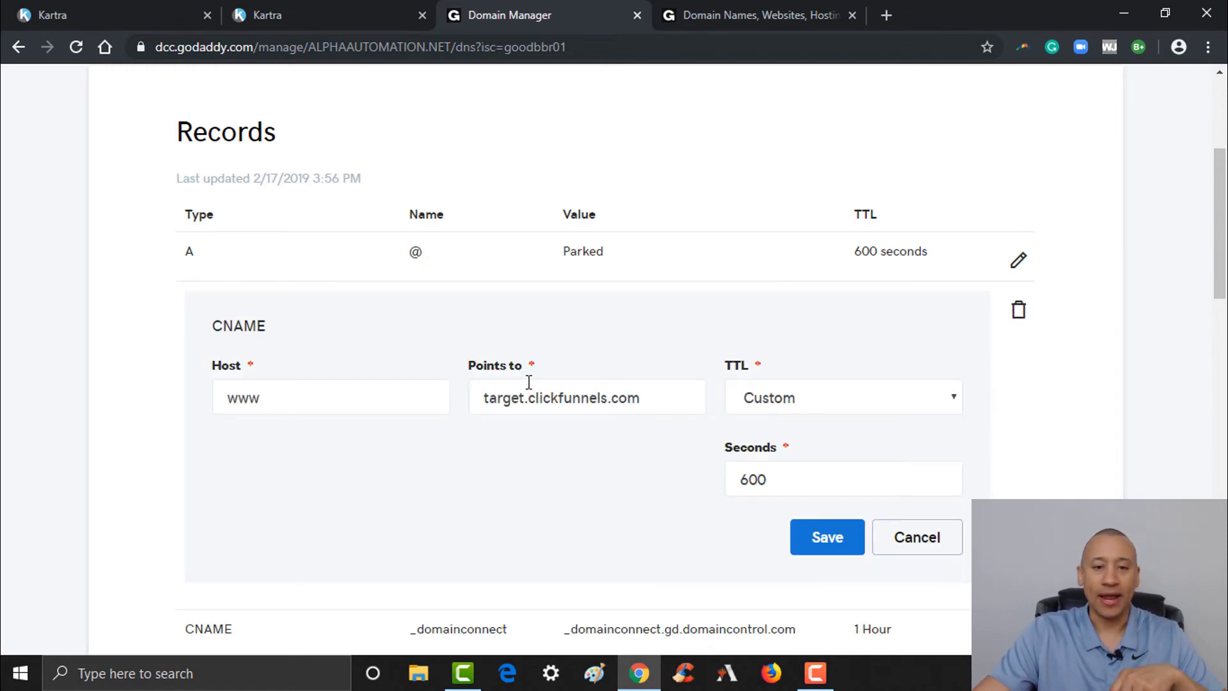
{"action": "left_click_drag", "start_coordinate": [680, 397], "coordinate": [475, 394]}
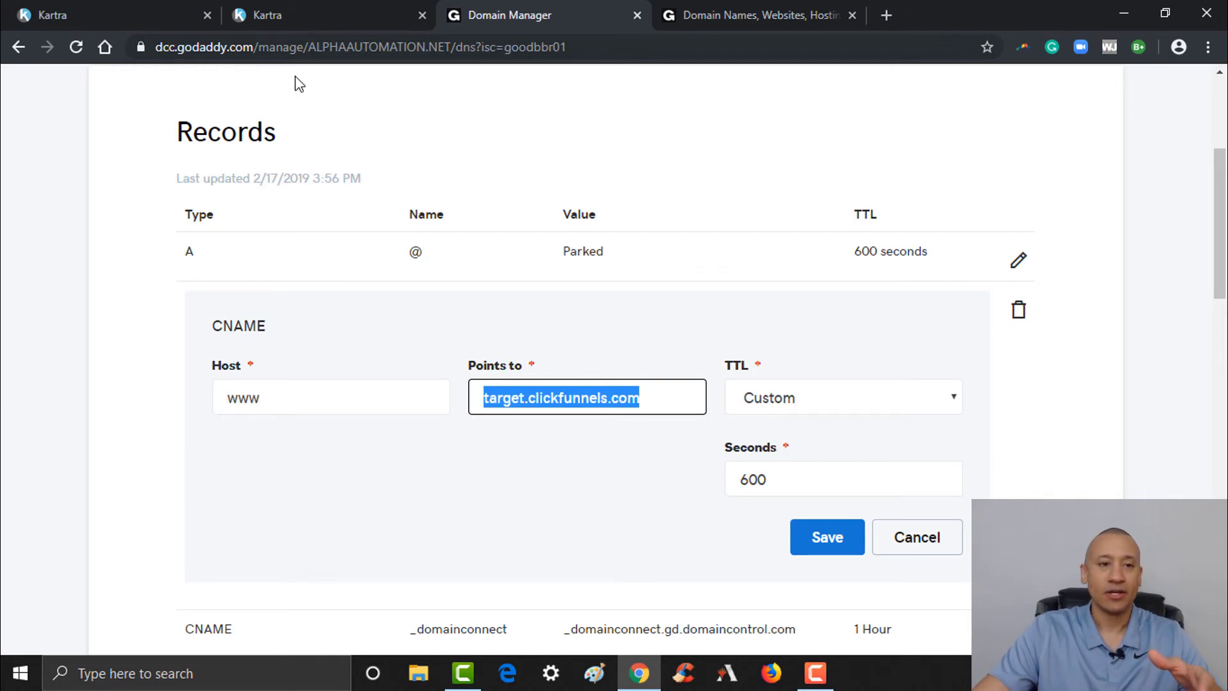
{"action": "left_click", "coordinate": [298, 14]}
{"action": "left_click", "coordinate": [148, 12]}
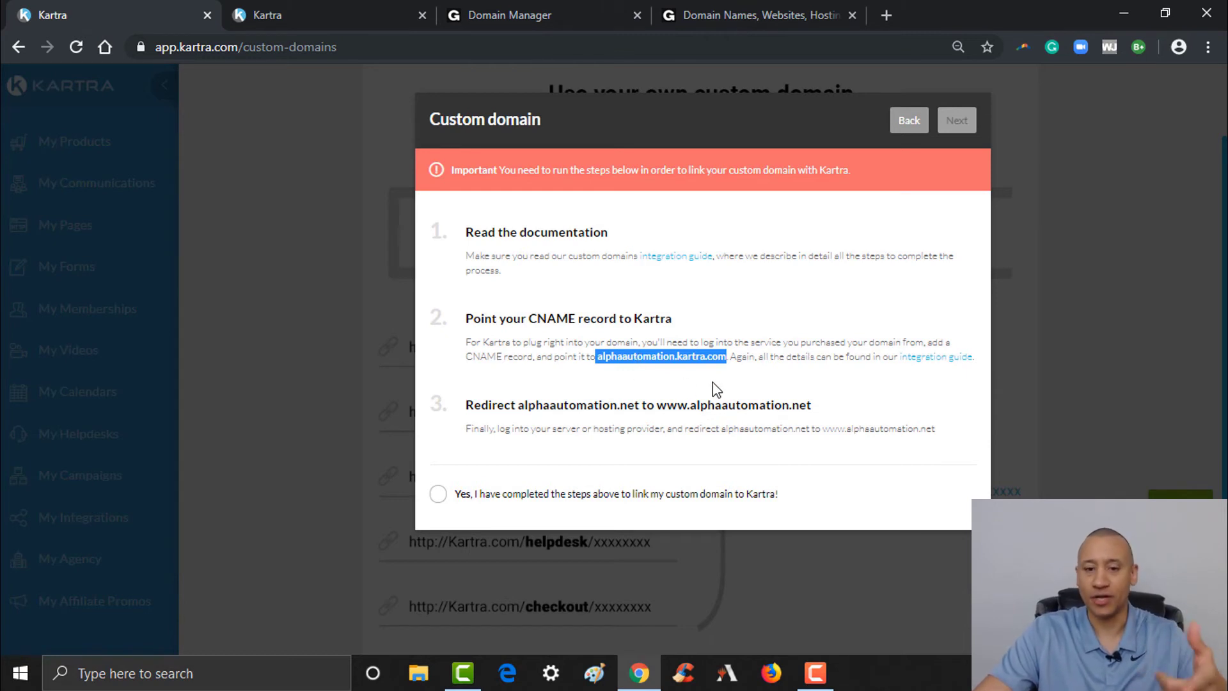
{"action": "left_click", "coordinate": [519, 11]}
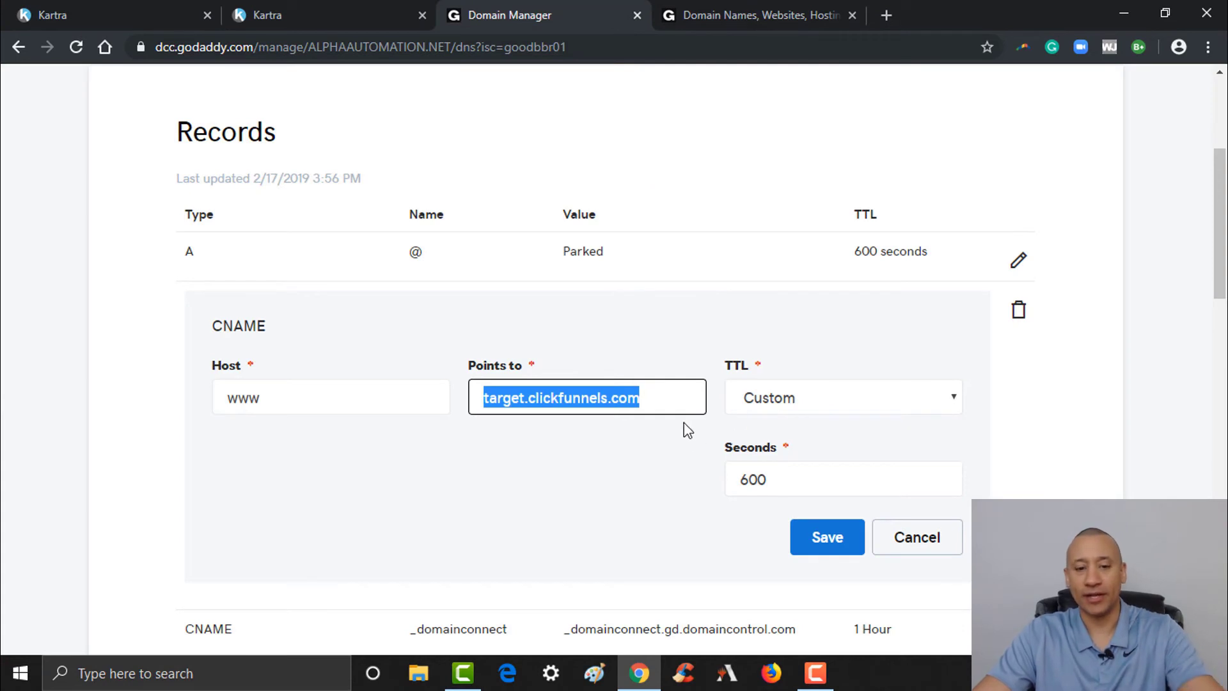
{"action": "type", "text": "alphaautomation.kartra.com"}
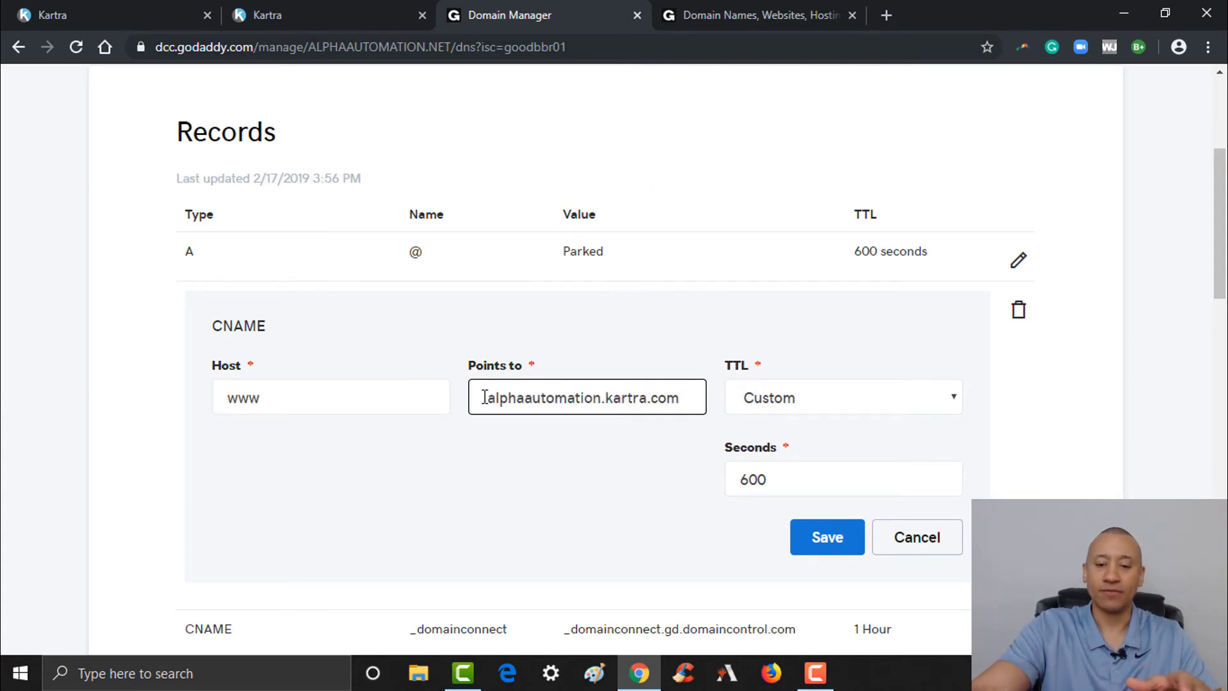
{"action": "left_click", "coordinate": [485, 397]}
{"action": "key", "text": "Delete"}
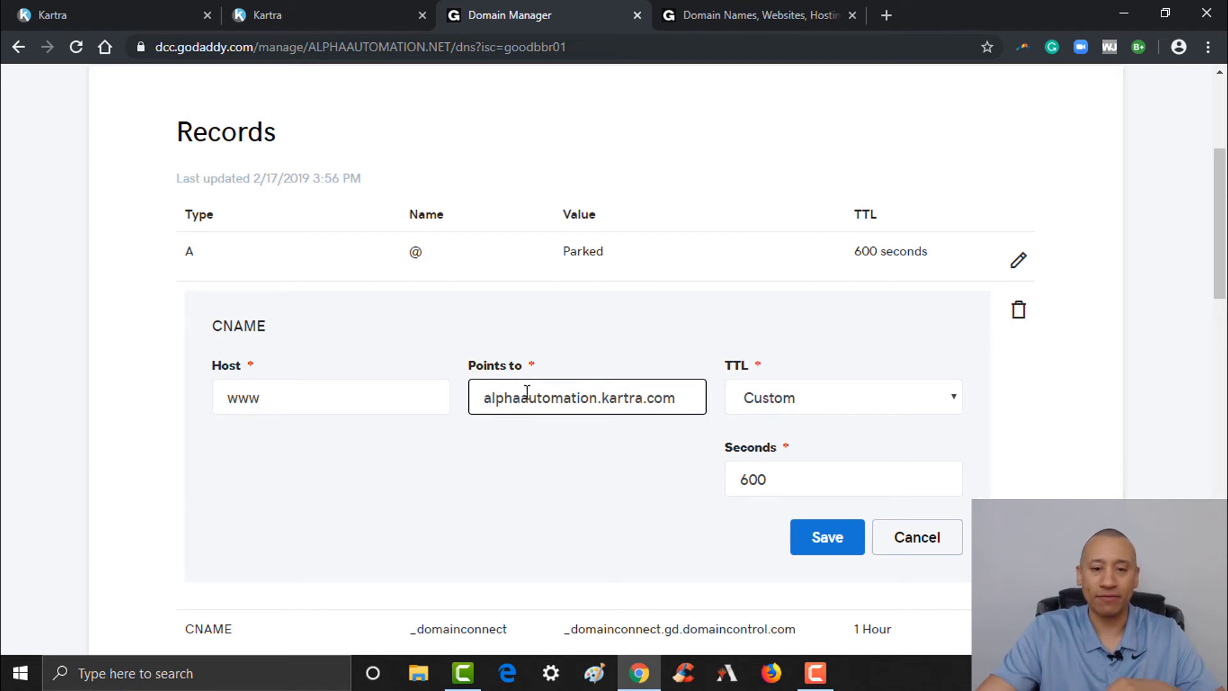
{"action": "left_click_drag", "start_coordinate": [527, 391], "coordinate": [698, 397]}
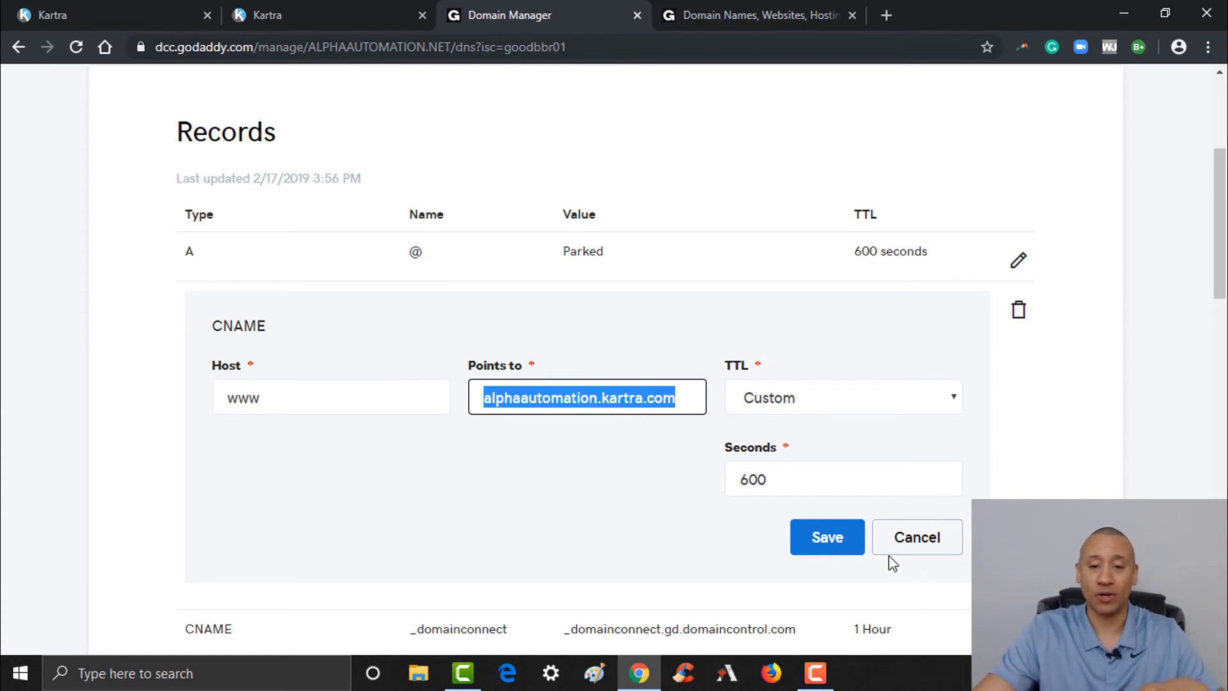
{"action": "left_click", "coordinate": [846, 538]}
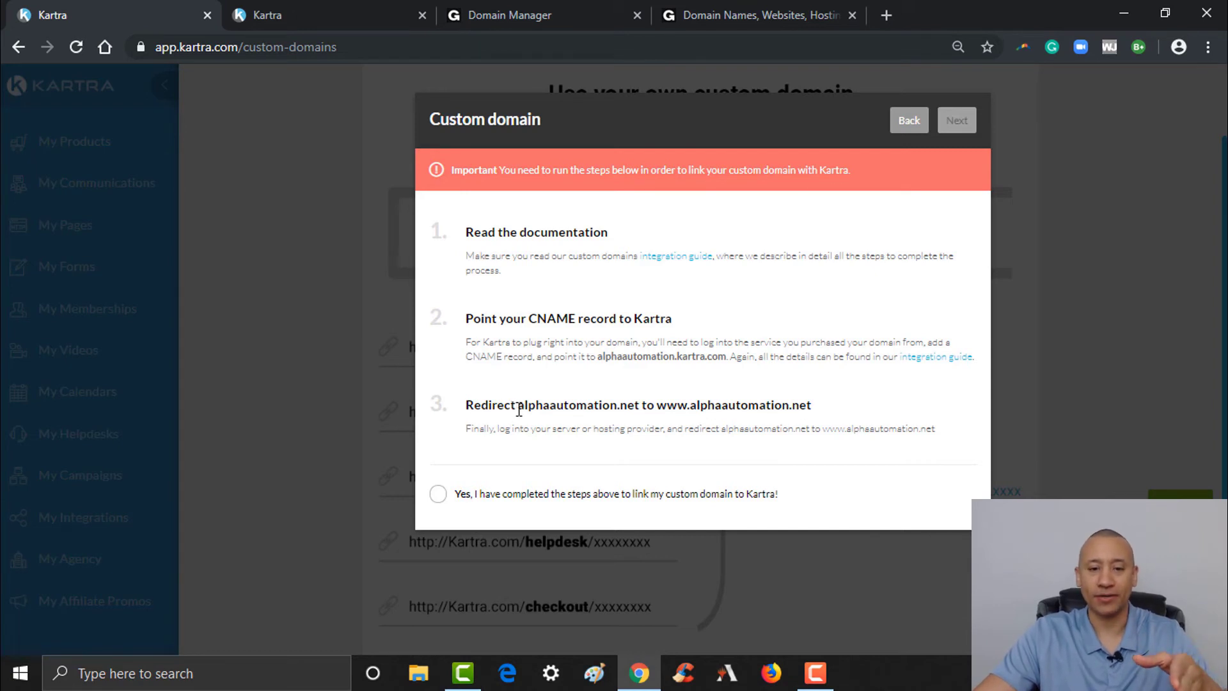
{"action": "left_click_drag", "start_coordinate": [519, 410], "coordinate": [642, 410]}
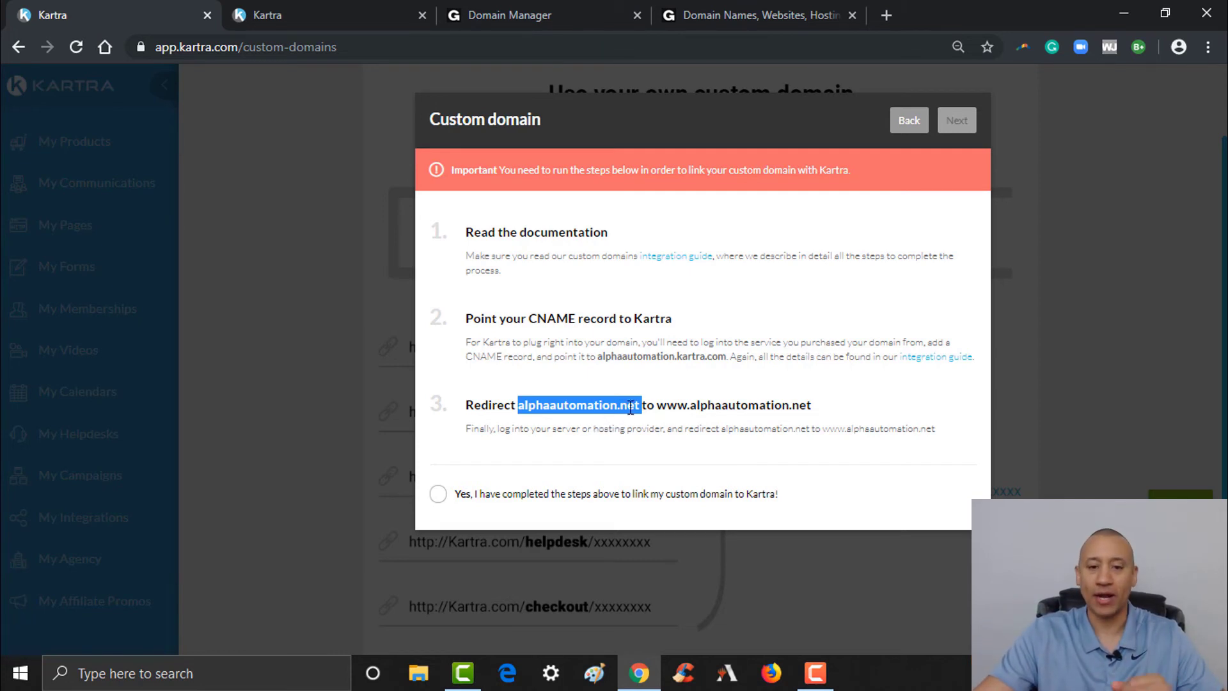
{"action": "left_click_drag", "start_coordinate": [659, 409], "coordinate": [813, 406]}
{"action": "key", "text": "ctrl+c"}
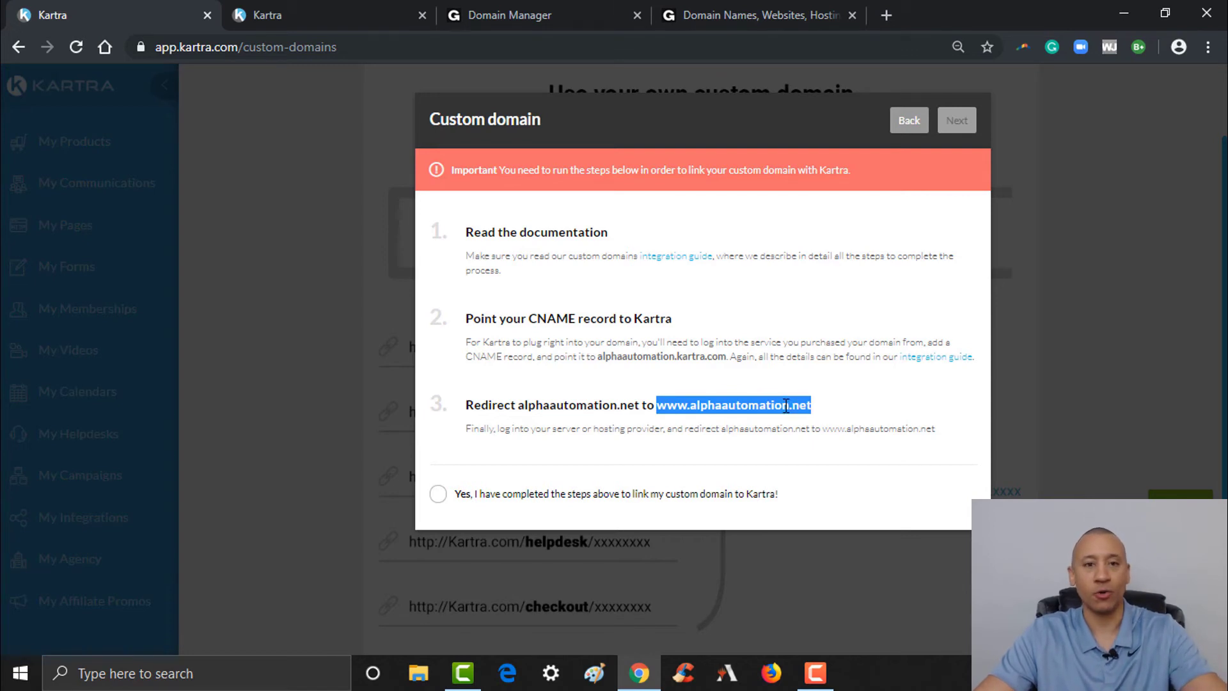
{"action": "left_click", "coordinate": [554, 5]}
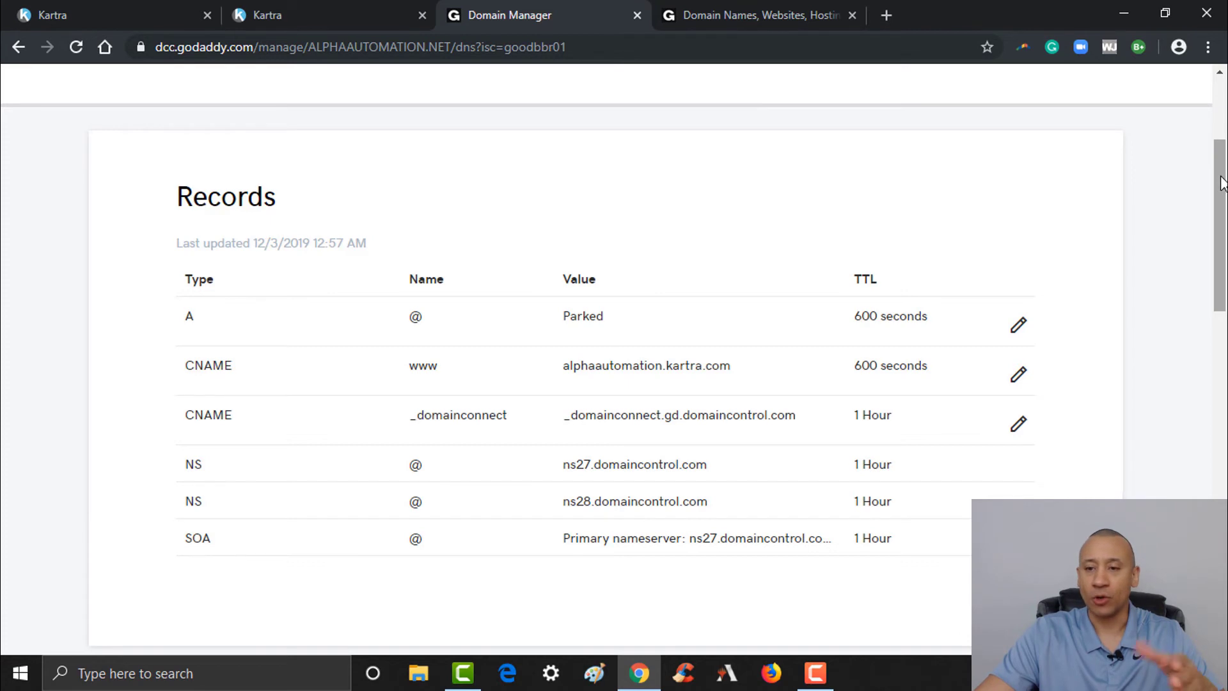
{"action": "left_click_drag", "start_coordinate": [1222, 183], "coordinate": [1223, 208]}
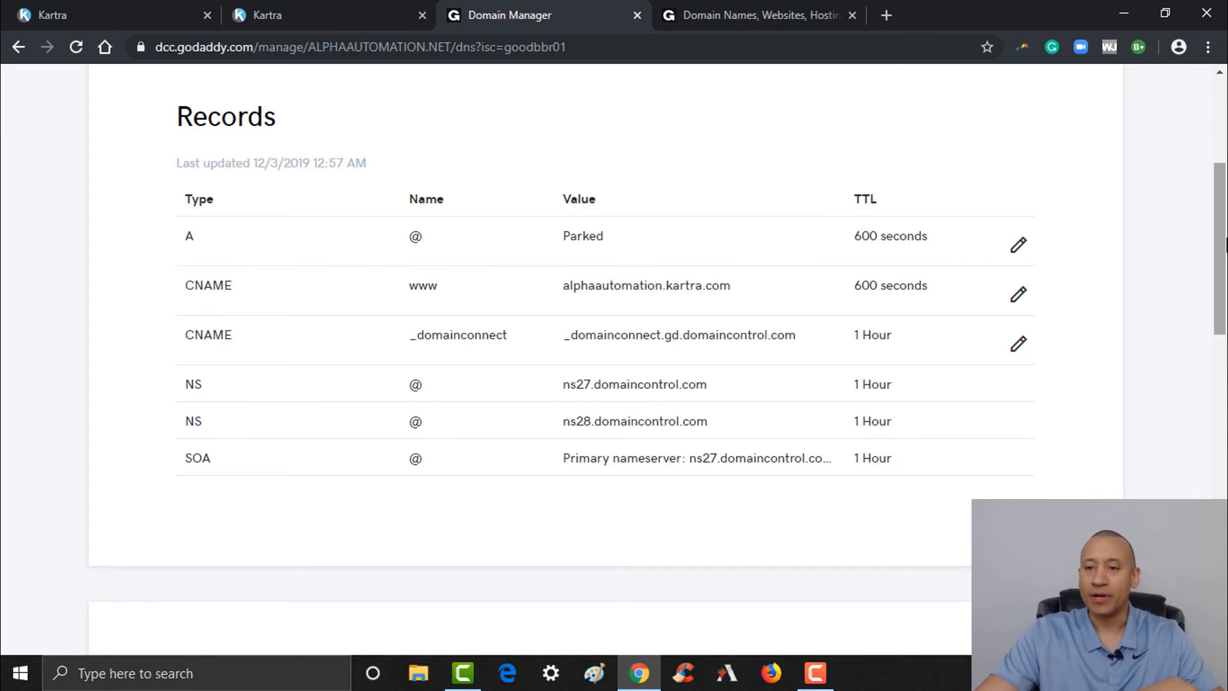
{"action": "left_click_drag", "start_coordinate": [1224, 254], "coordinate": [1224, 497]}
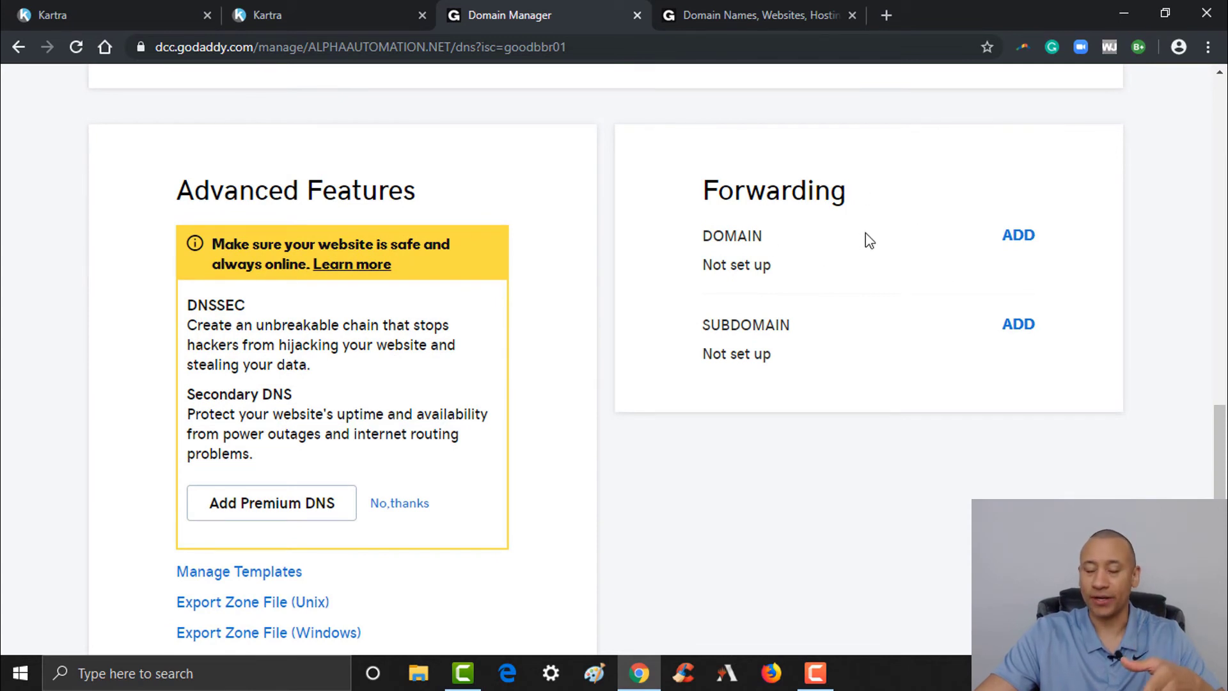
{"action": "left_click", "coordinate": [1018, 236]}
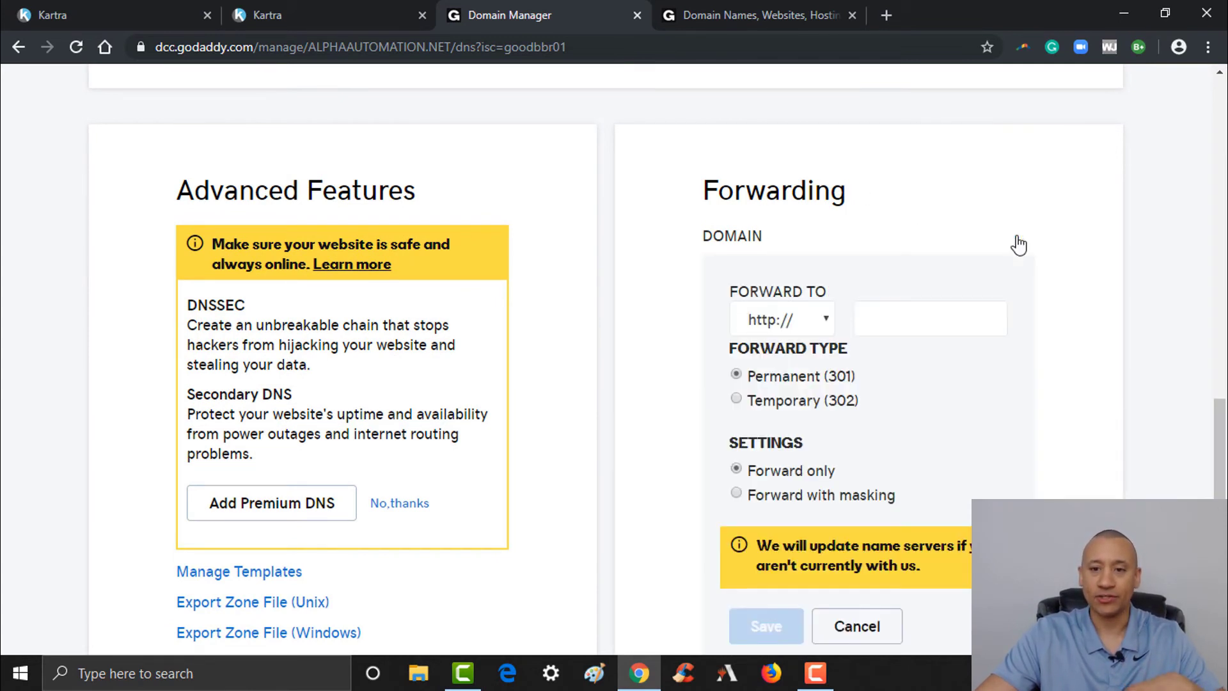
{"action": "left_click", "coordinate": [876, 327]}
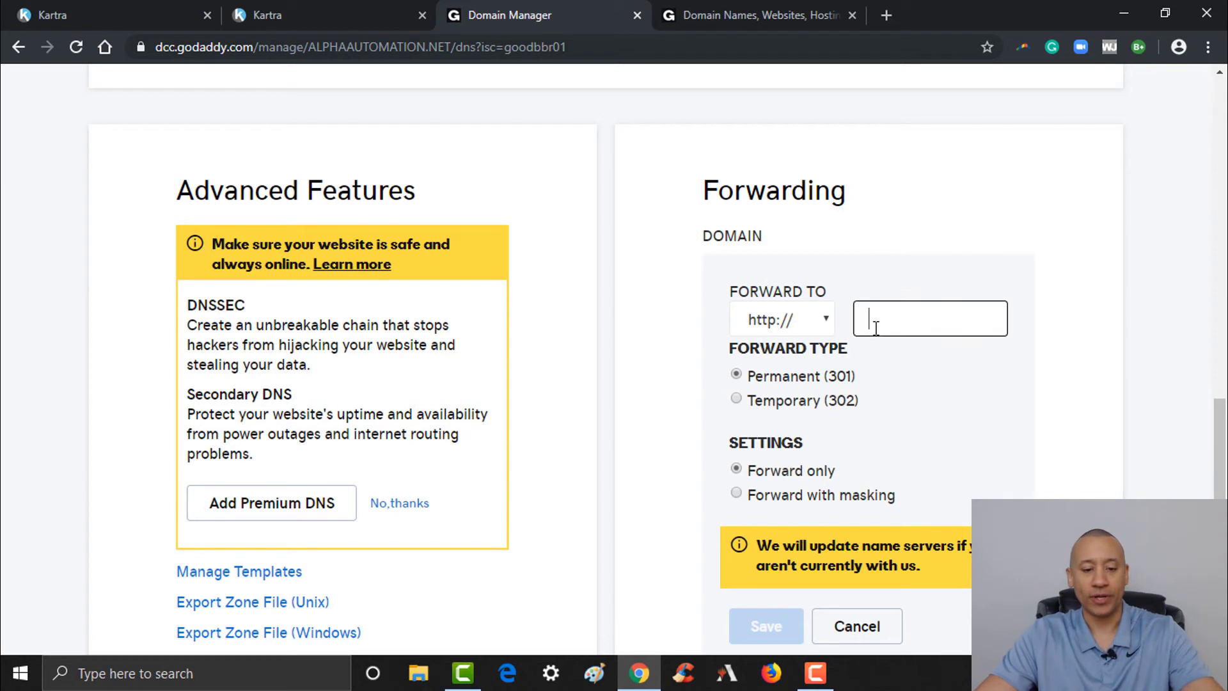
{"action": "key", "text": "ctrl+v"}
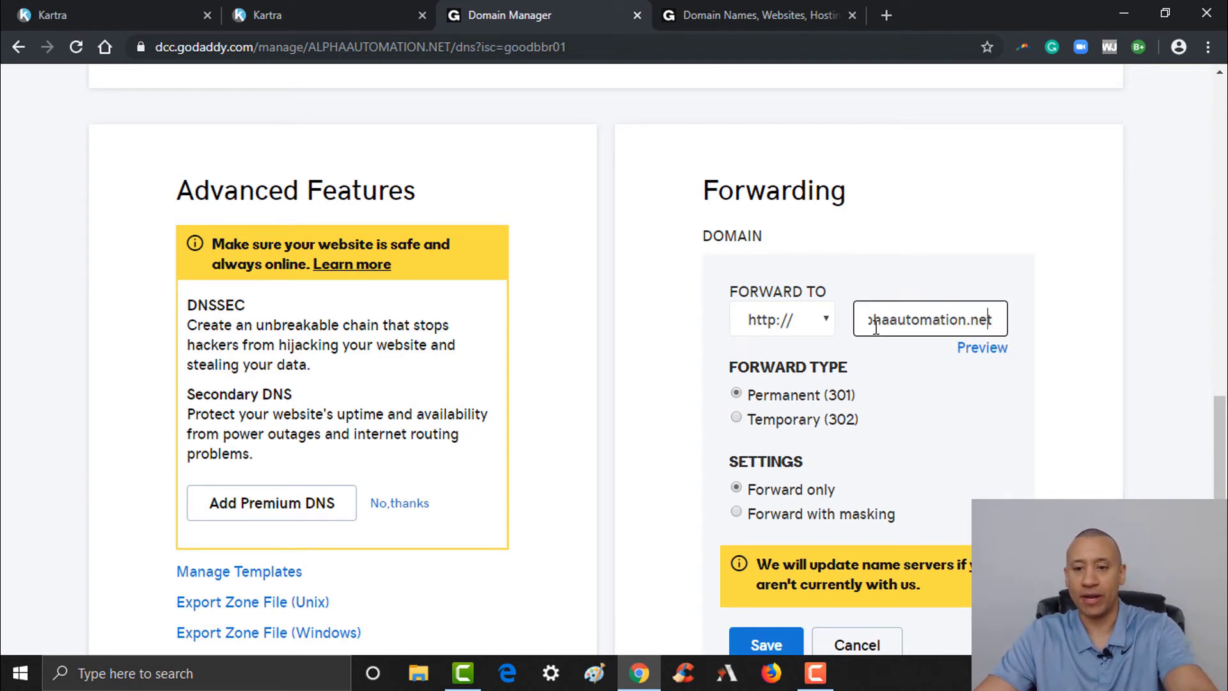
{"action": "key", "text": "Left"}
{"action": "key", "text": "Left"}
{"action": "key", "text": "Left"}
{"action": "key", "text": "Left"}
{"action": "key", "text": "Left"}
{"action": "key", "text": "Left"}
{"action": "key", "text": "Left"}
{"action": "key", "text": "Left"}
{"action": "key", "text": "Left"}
{"action": "key", "text": "Left"}
{"action": "key", "text": "Left"}
{"action": "key", "text": "Left"}
{"action": "key", "text": "Left"}
{"action": "key", "text": "Left"}
{"action": "key", "text": "Left"}
{"action": "key", "text": "Left"}
{"action": "key", "text": "Left"}
{"action": "key", "text": "Left"}
{"action": "key", "text": "Left"}
{"action": "key", "text": "Left"}
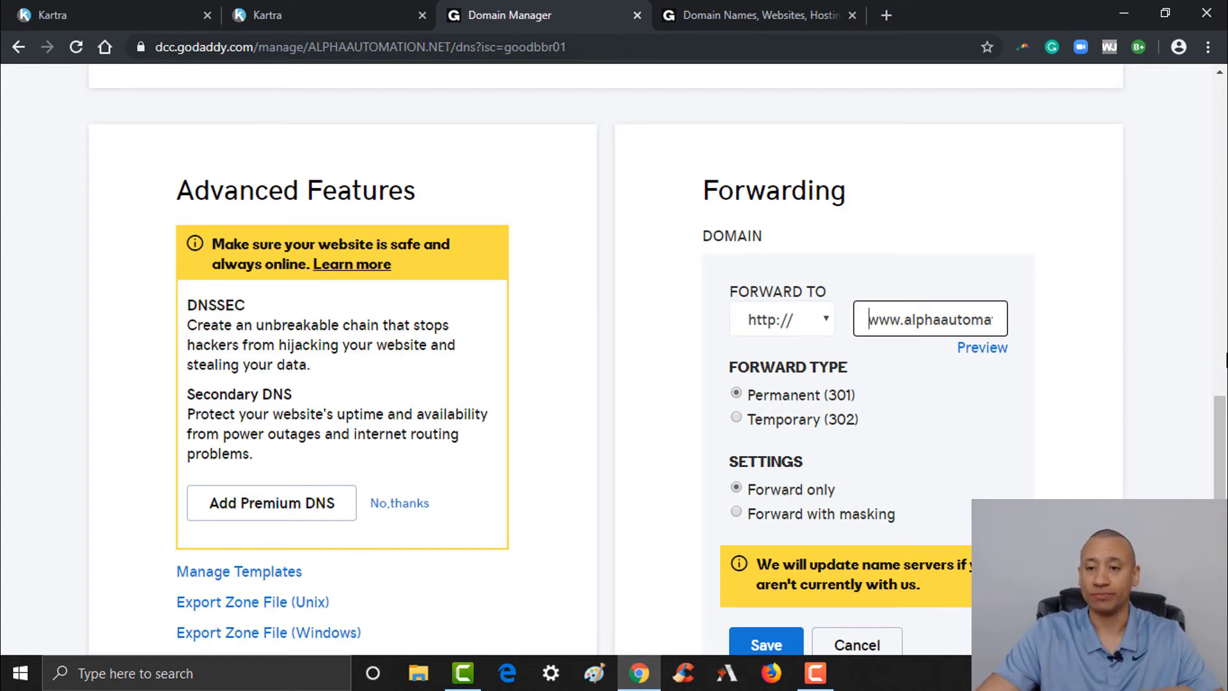
{"action": "scroll", "coordinate": [884, 491], "scroll_direction": "down", "scroll_amount": 1}
{"action": "left_click", "coordinate": [780, 583]}
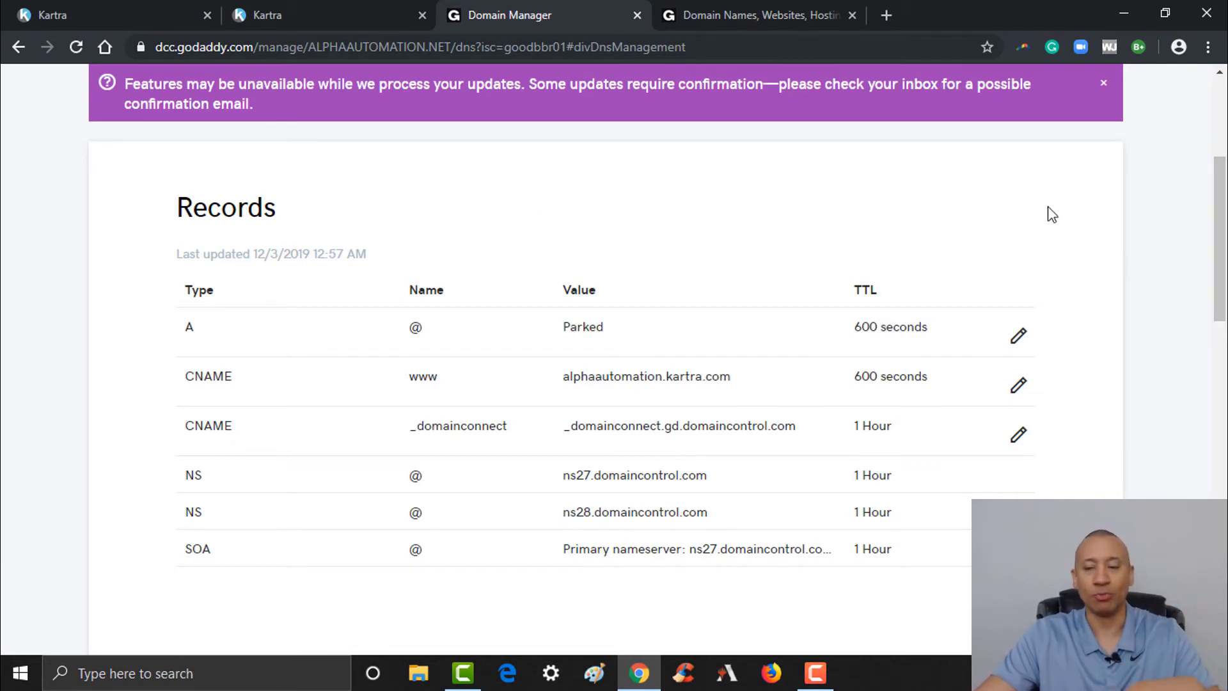
{"action": "left_click_drag", "start_coordinate": [1218, 271], "coordinate": [1220, 230]}
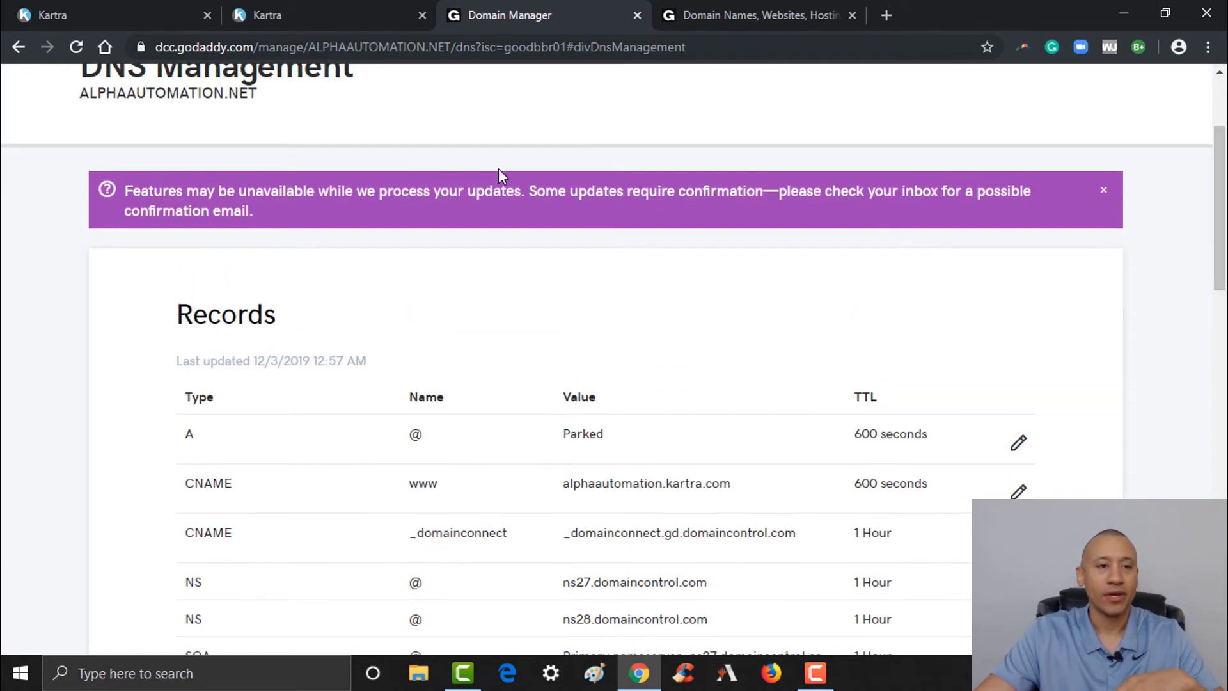
{"action": "left_click", "coordinate": [75, 9]}
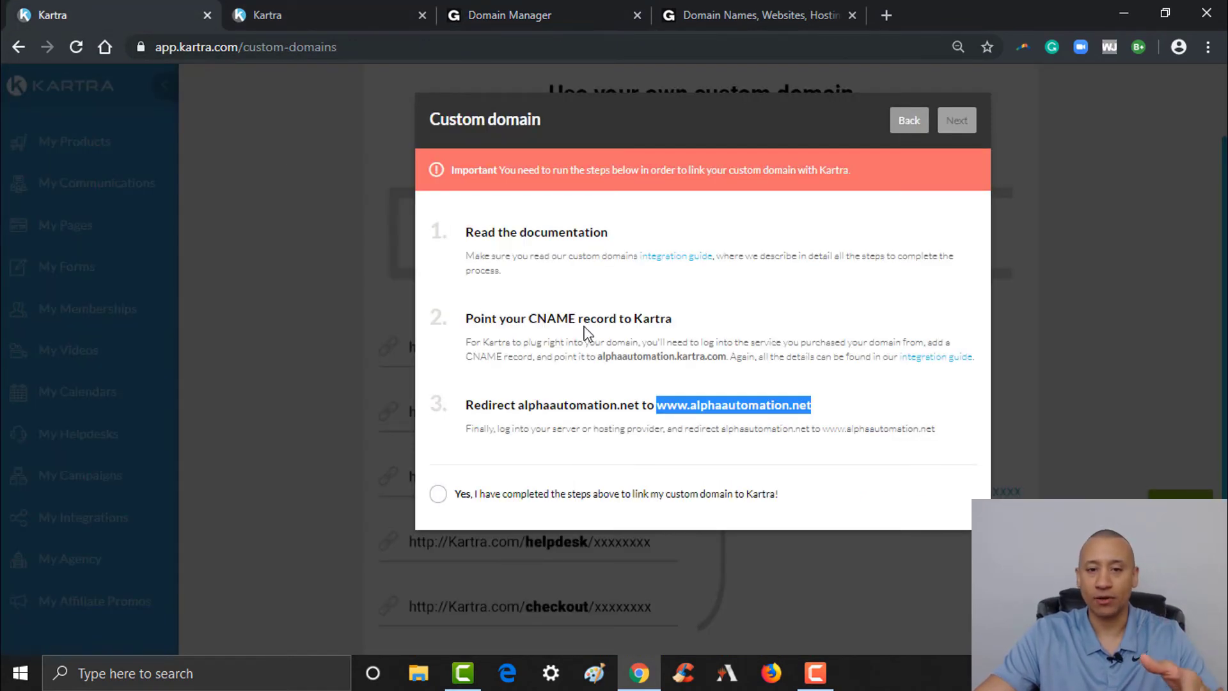
{"action": "left_click", "coordinate": [473, 9]}
{"action": "left_click_drag", "start_coordinate": [1222, 259], "coordinate": [1226, 305]}
{"action": "left_click", "coordinate": [160, 12]}
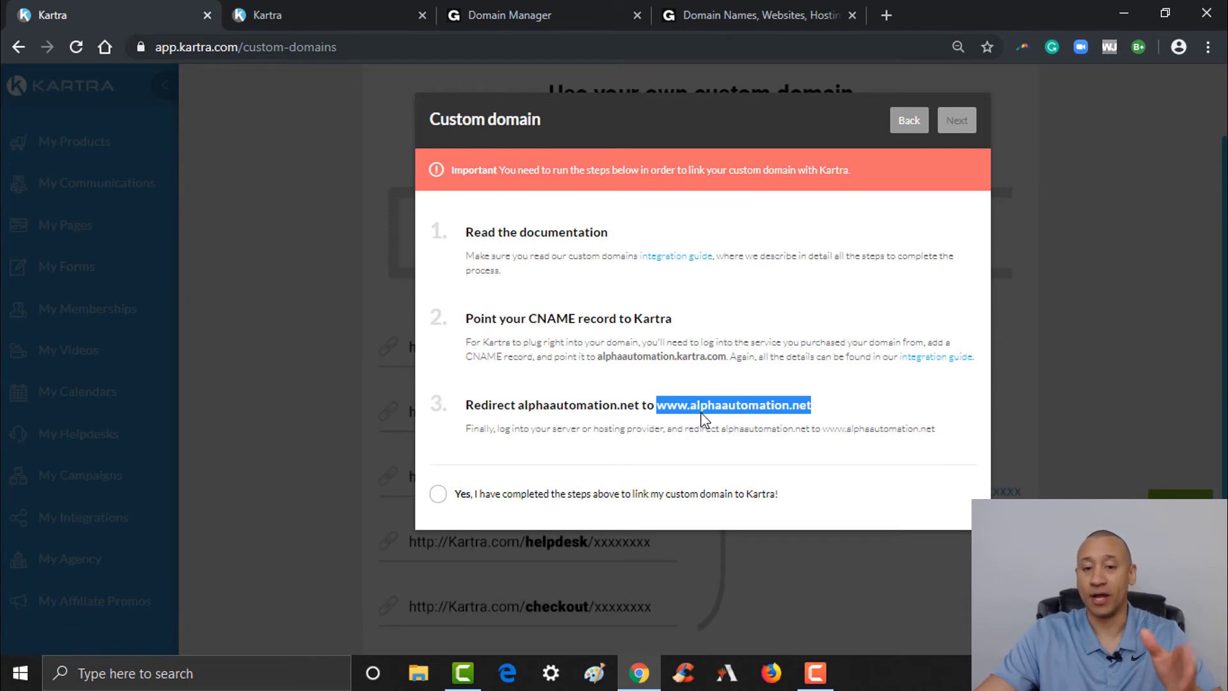
{"action": "left_click", "coordinate": [497, 8]}
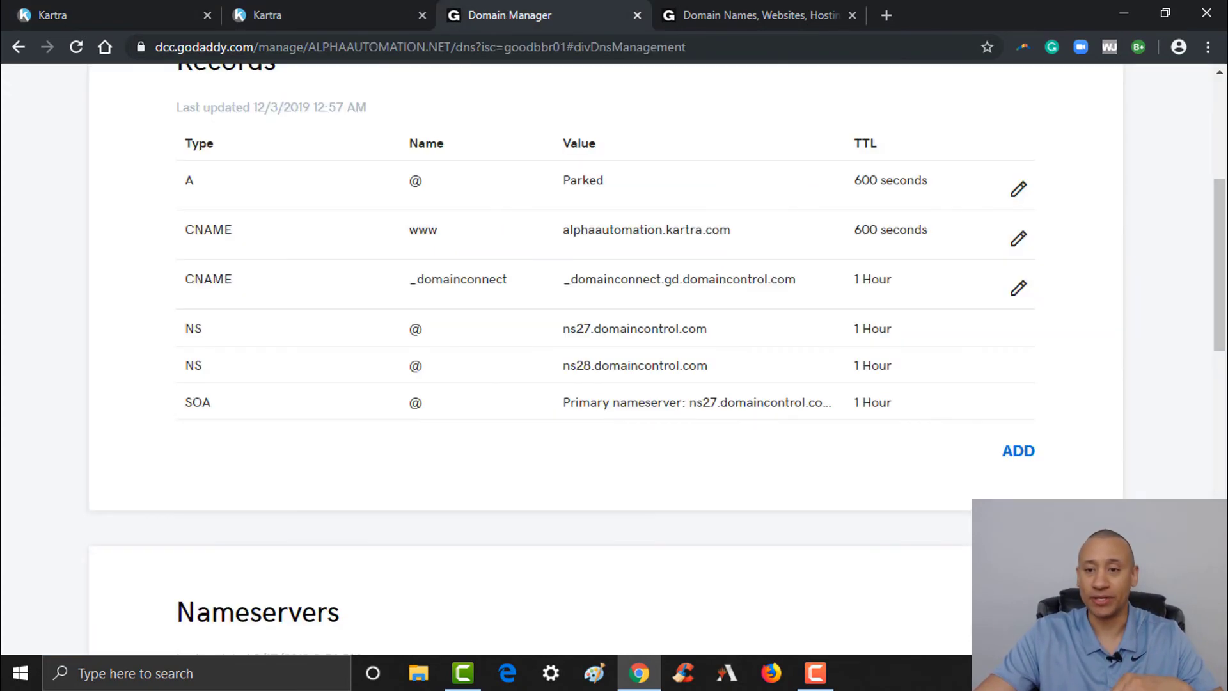
{"action": "scroll", "coordinate": [1139, 440], "scroll_direction": "down", "scroll_amount": 10}
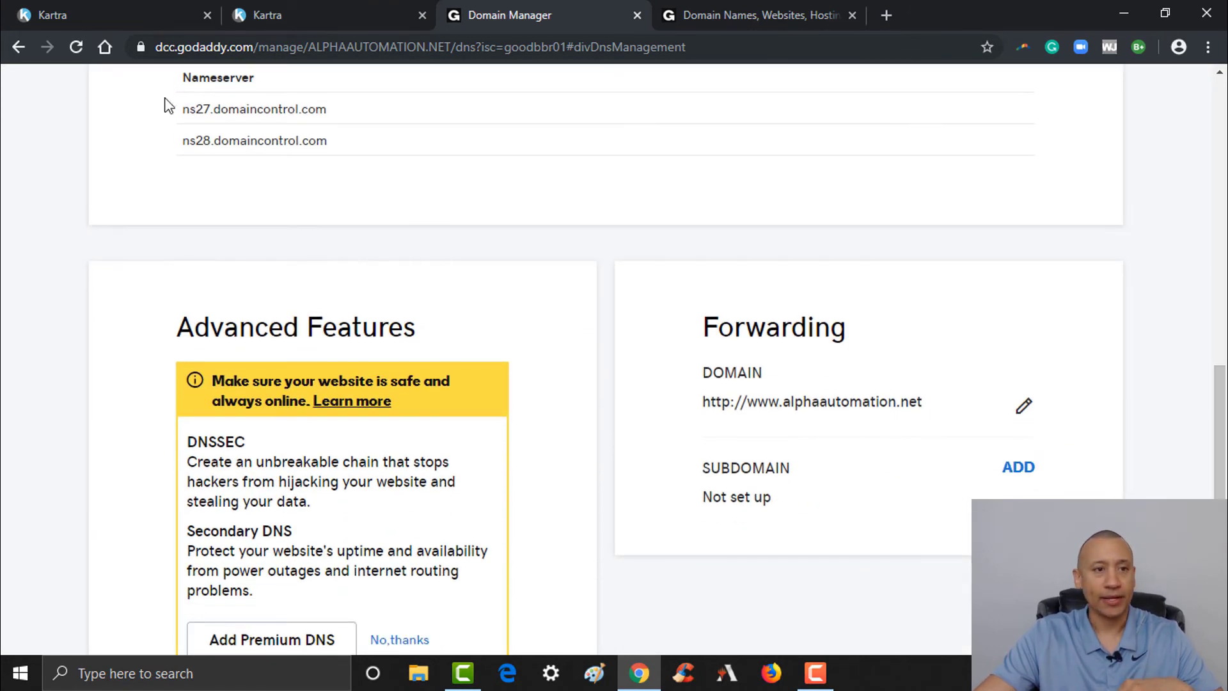
{"action": "left_click", "coordinate": [148, 5]}
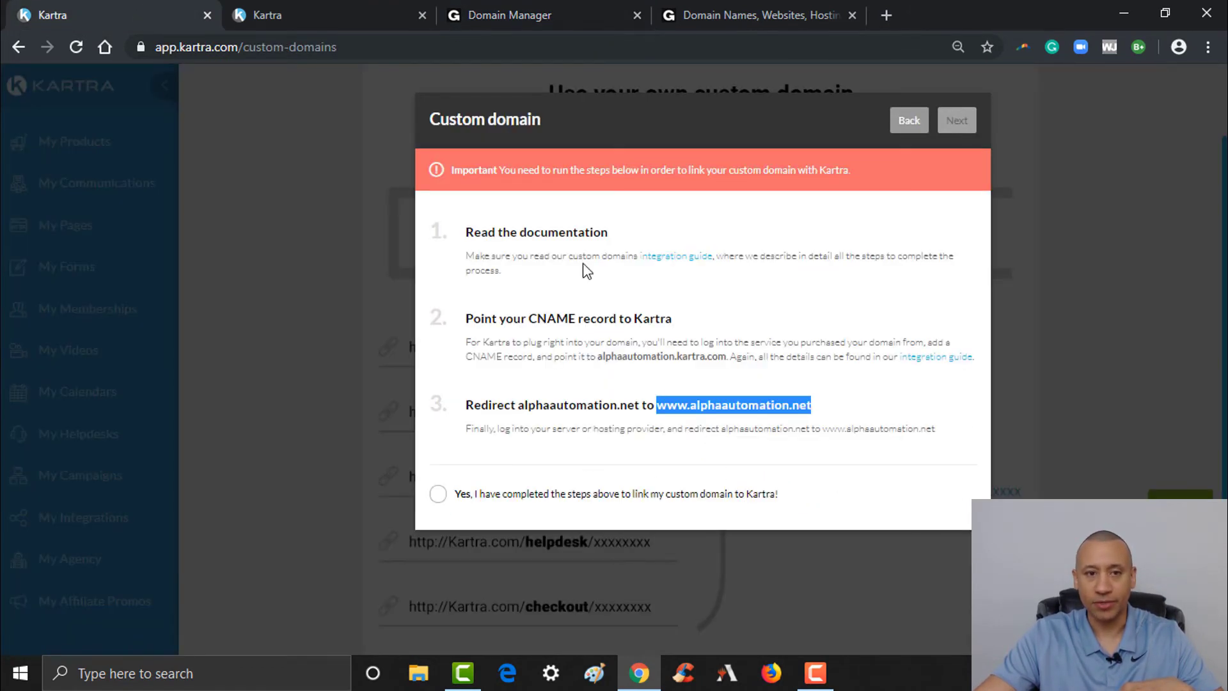
{"action": "left_click", "coordinate": [336, 5]}
{"action": "left_click", "coordinate": [515, 5]}
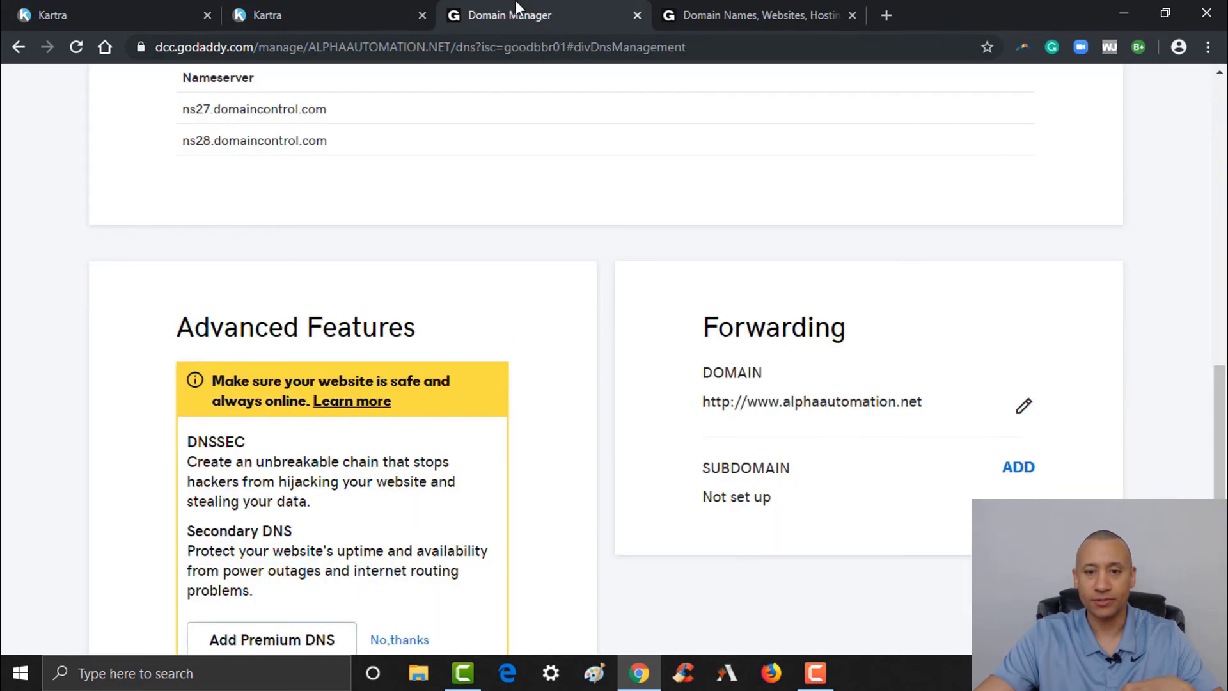
{"action": "left_click", "coordinate": [1024, 405]}
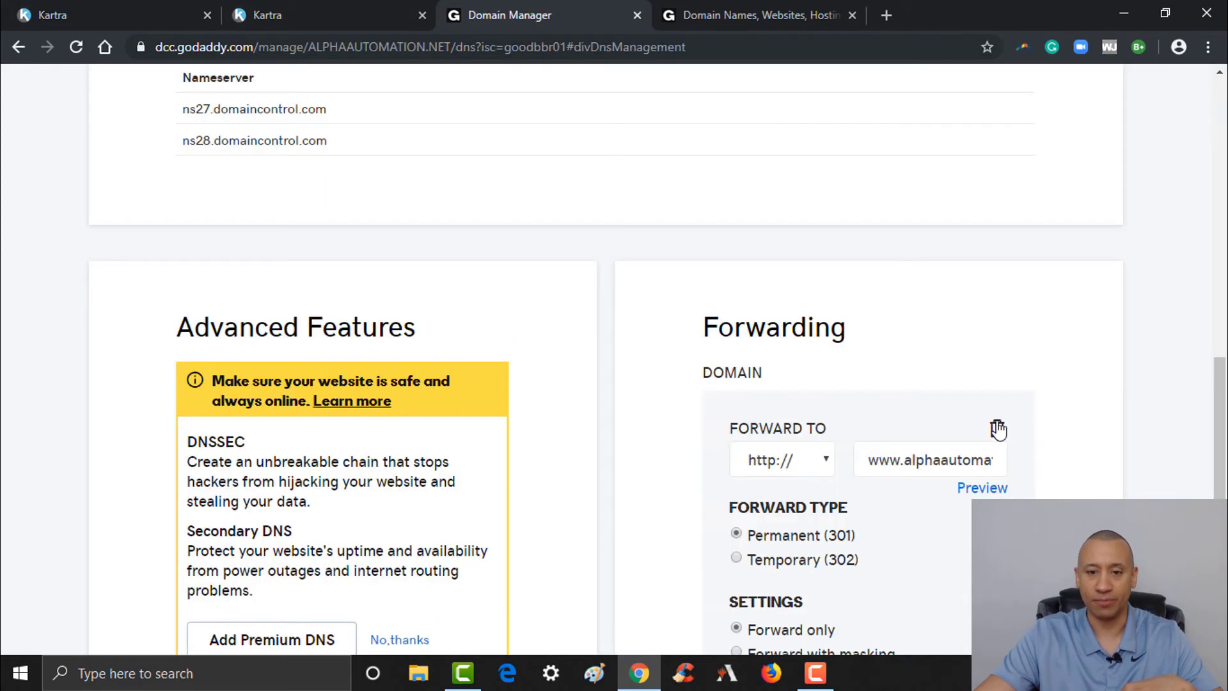
{"action": "left_click", "coordinate": [827, 460]}
{"action": "left_click", "coordinate": [805, 502]}
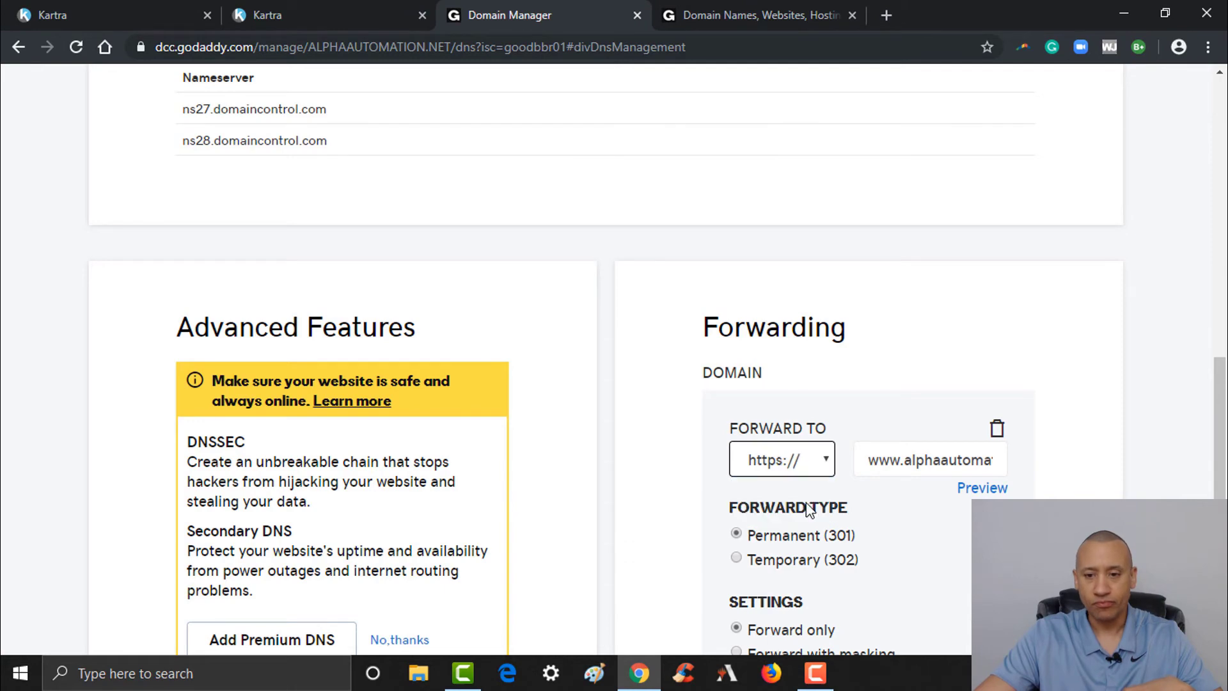
{"action": "scroll", "coordinate": [966, 496], "scroll_direction": "down", "scroll_amount": 4}
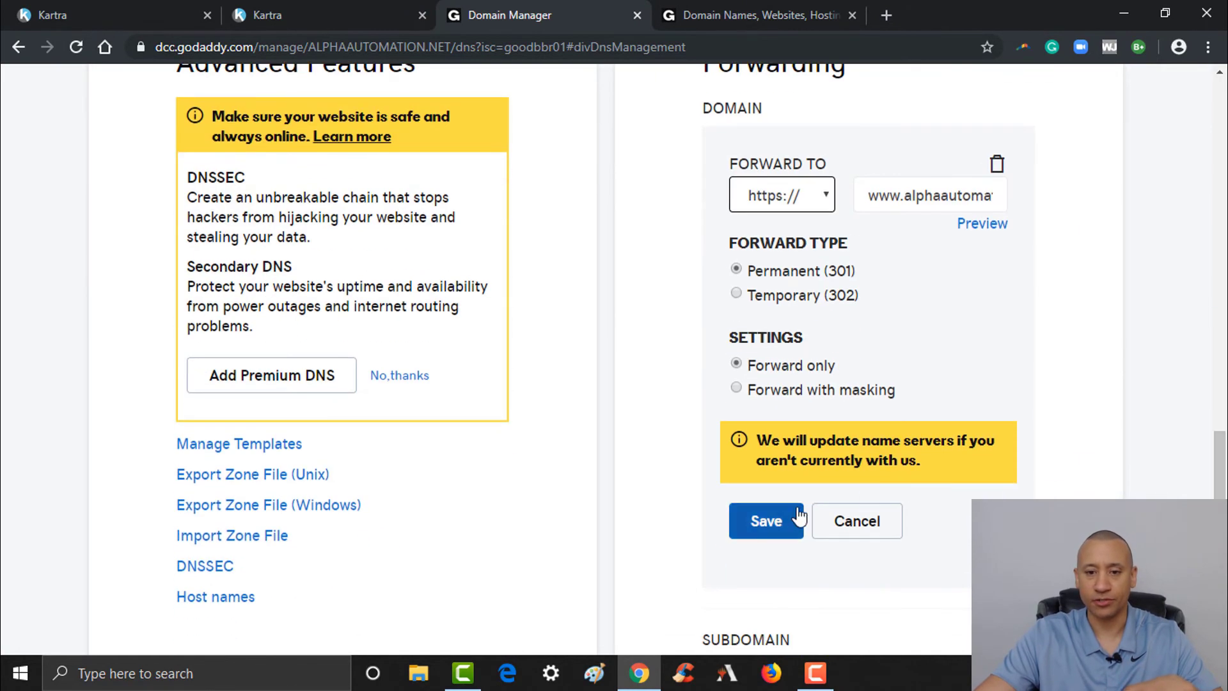
{"action": "left_click", "coordinate": [786, 526]}
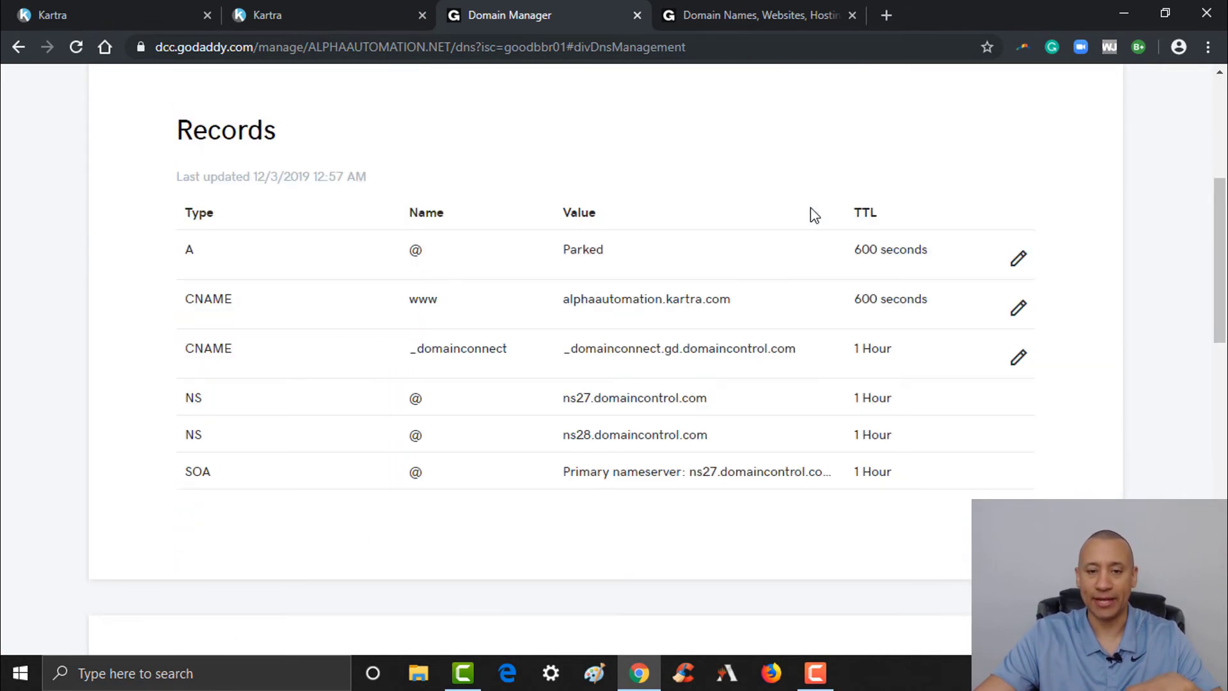
{"action": "scroll", "coordinate": [1023, 492], "scroll_direction": "down", "scroll_amount": 10}
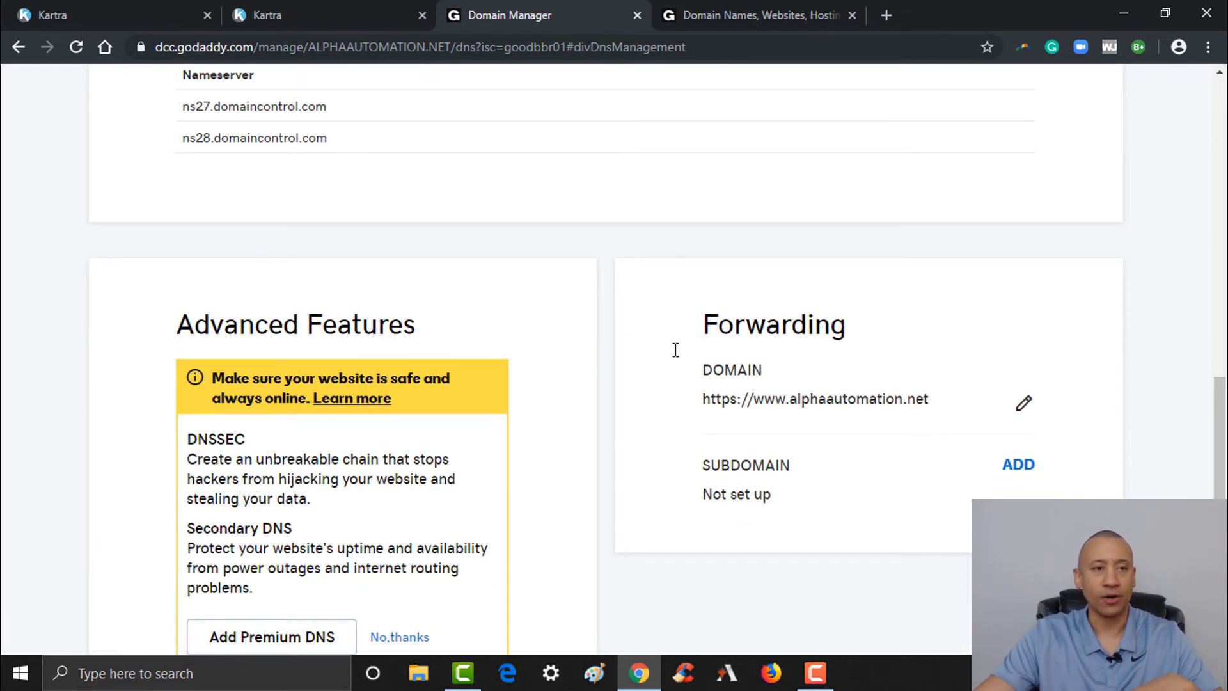
{"action": "left_click", "coordinate": [112, 6]}
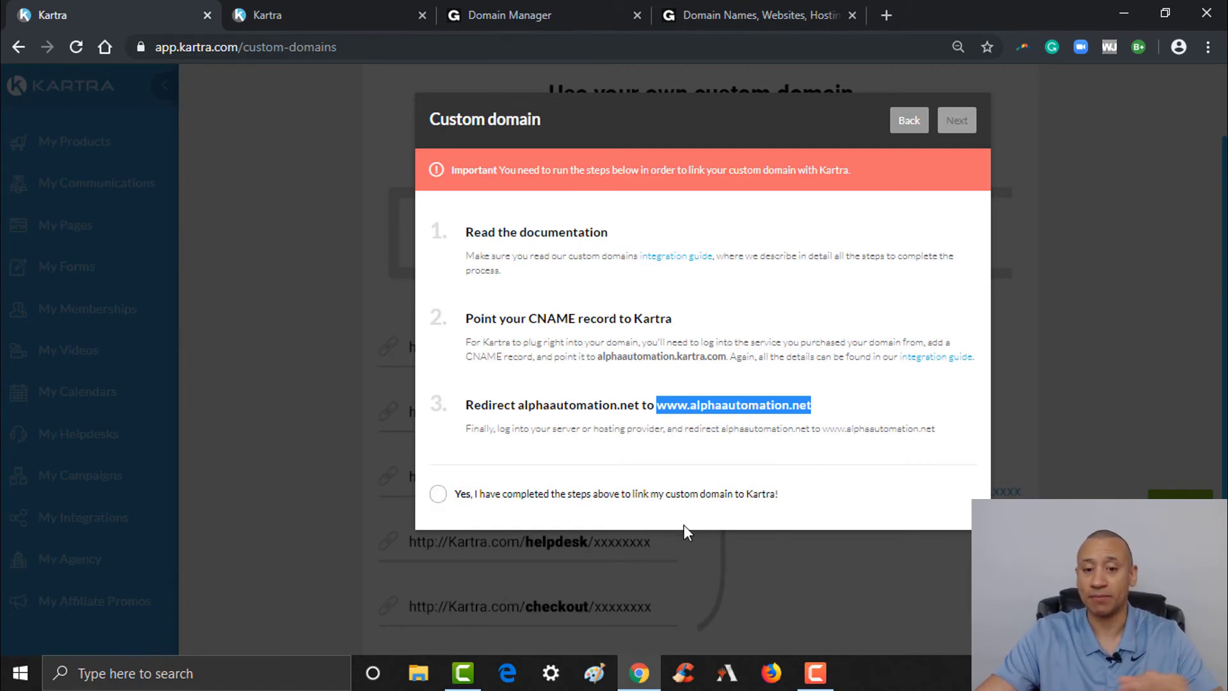
Step: Confirm the linking steps and set the index page to Test Consulting Product Page, no particular site
{"action": "left_click", "coordinate": [438, 494]}
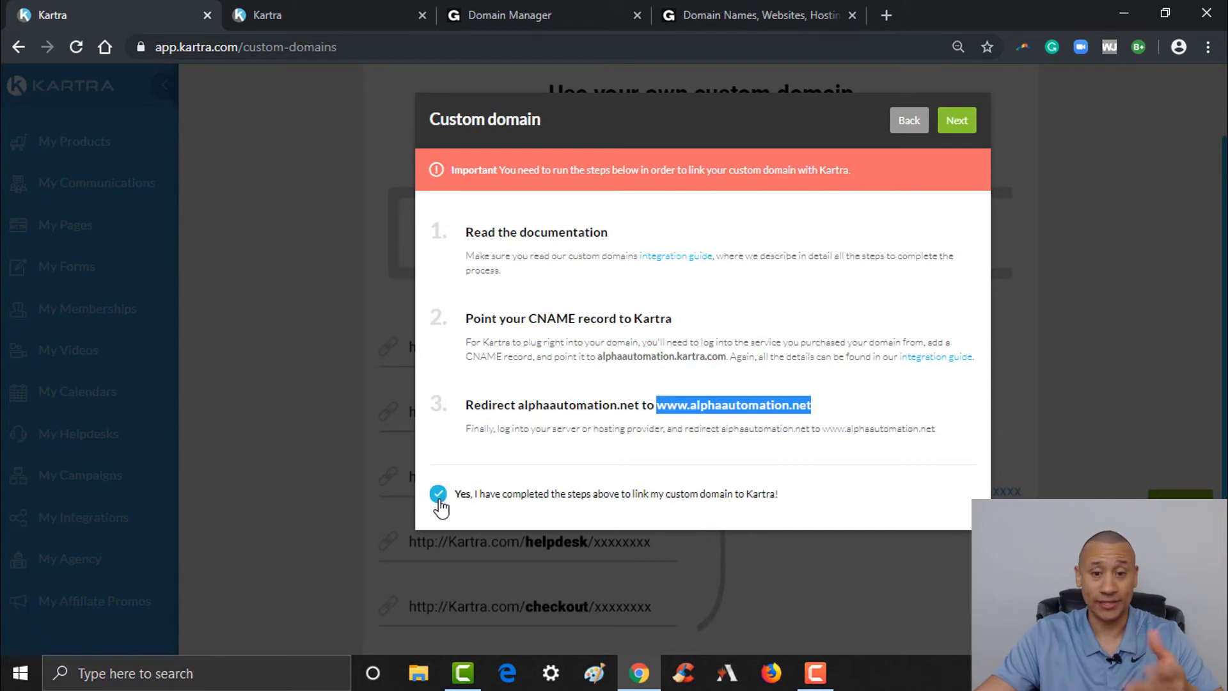
{"action": "left_click", "coordinate": [957, 121]}
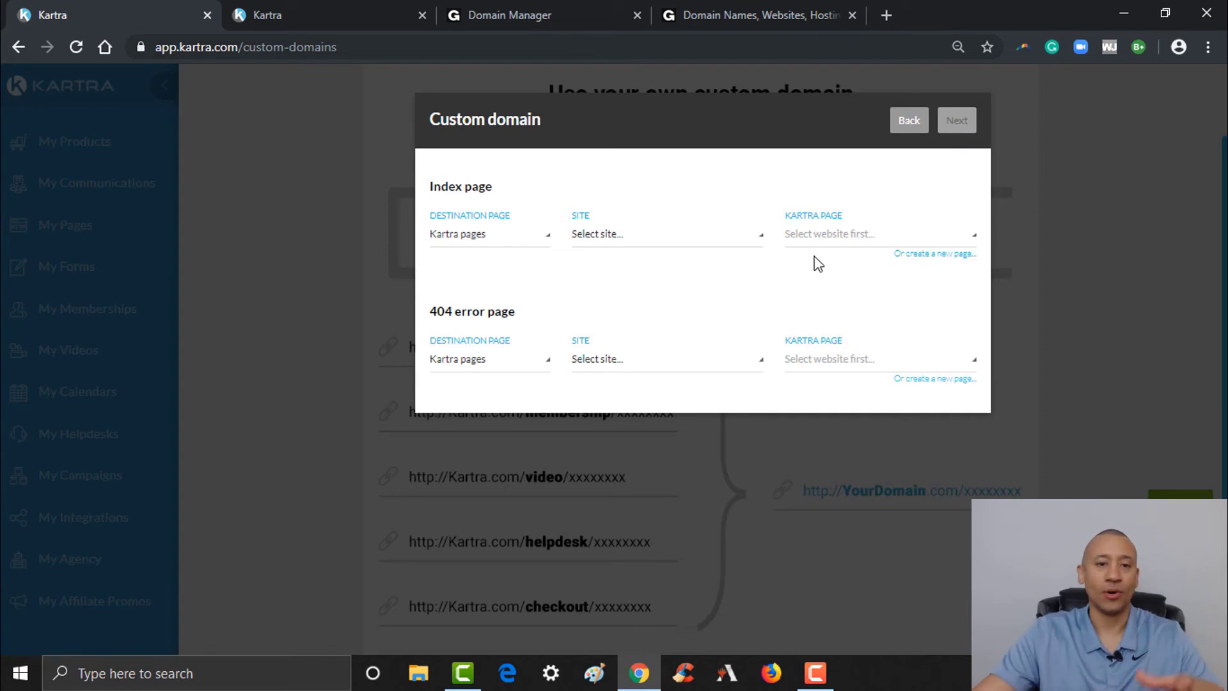
{"action": "left_click", "coordinate": [515, 241]}
{"action": "left_click", "coordinate": [462, 286]}
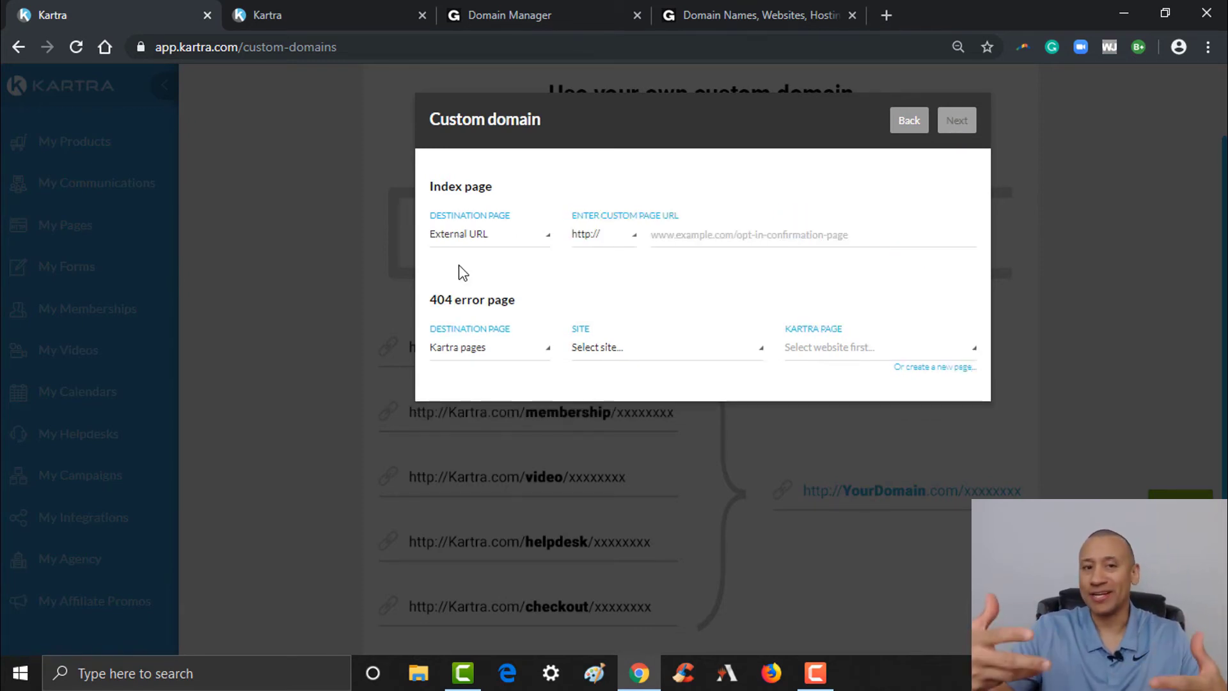
{"action": "left_click", "coordinate": [498, 242]}
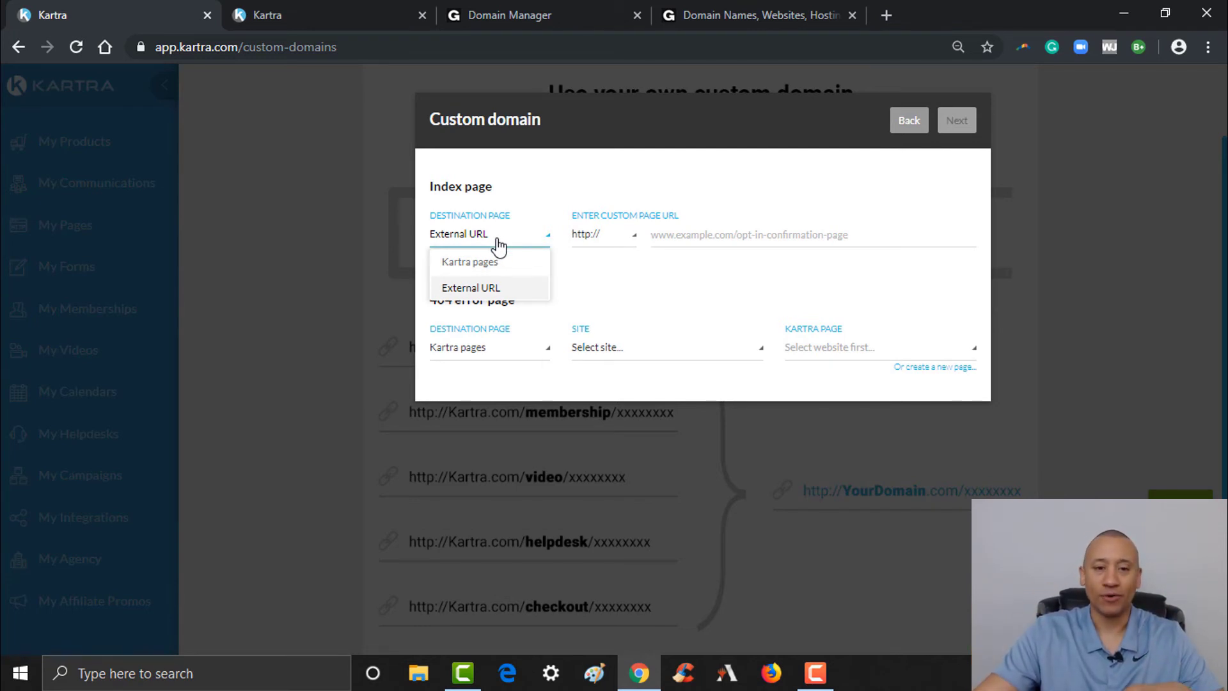
{"action": "left_click", "coordinate": [498, 262]}
{"action": "left_click", "coordinate": [624, 242]}
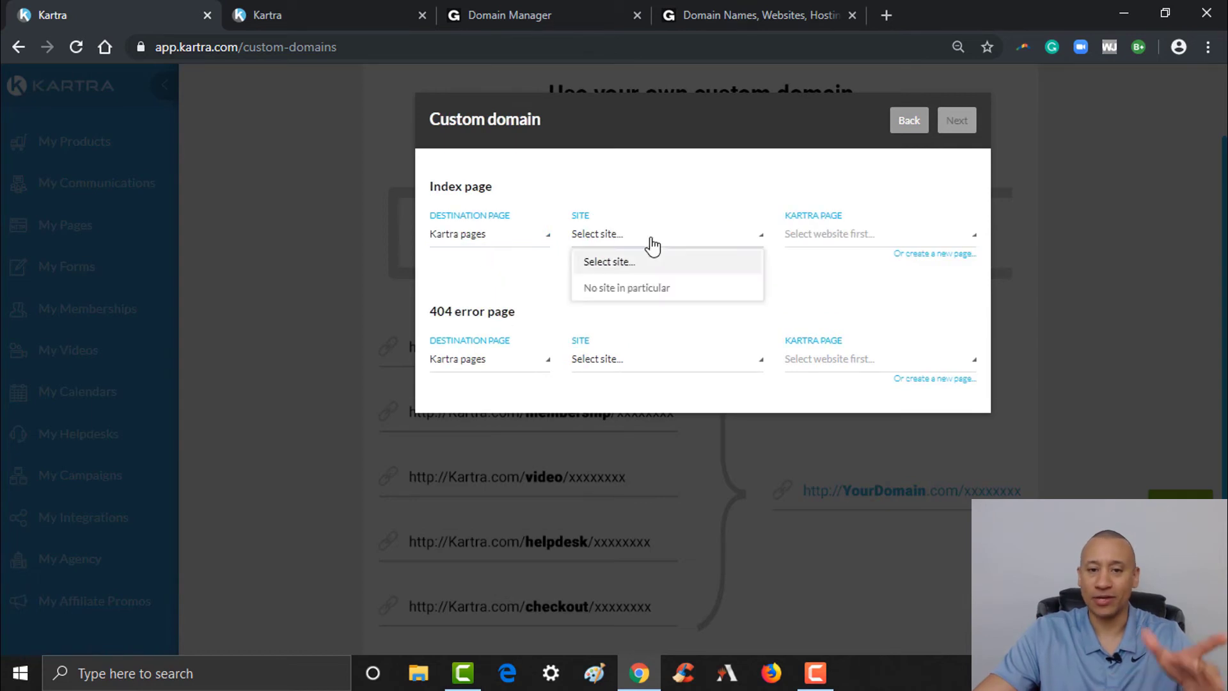
{"action": "left_click", "coordinate": [638, 291]}
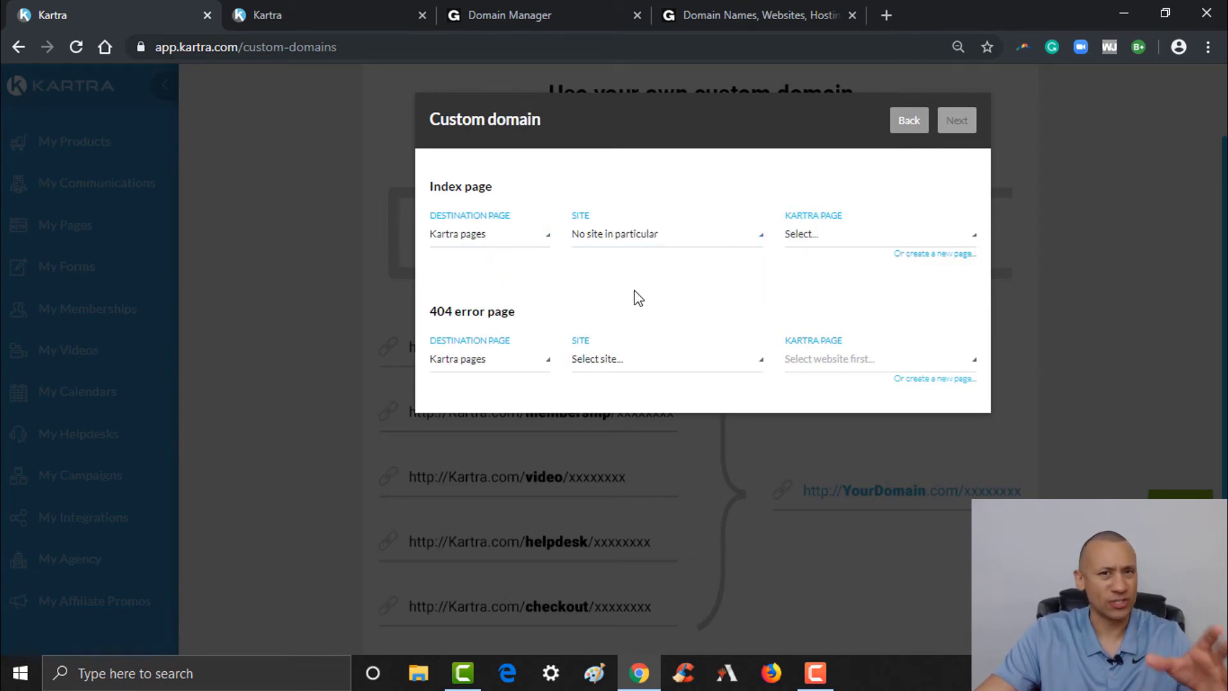
{"action": "left_click", "coordinate": [807, 237]}
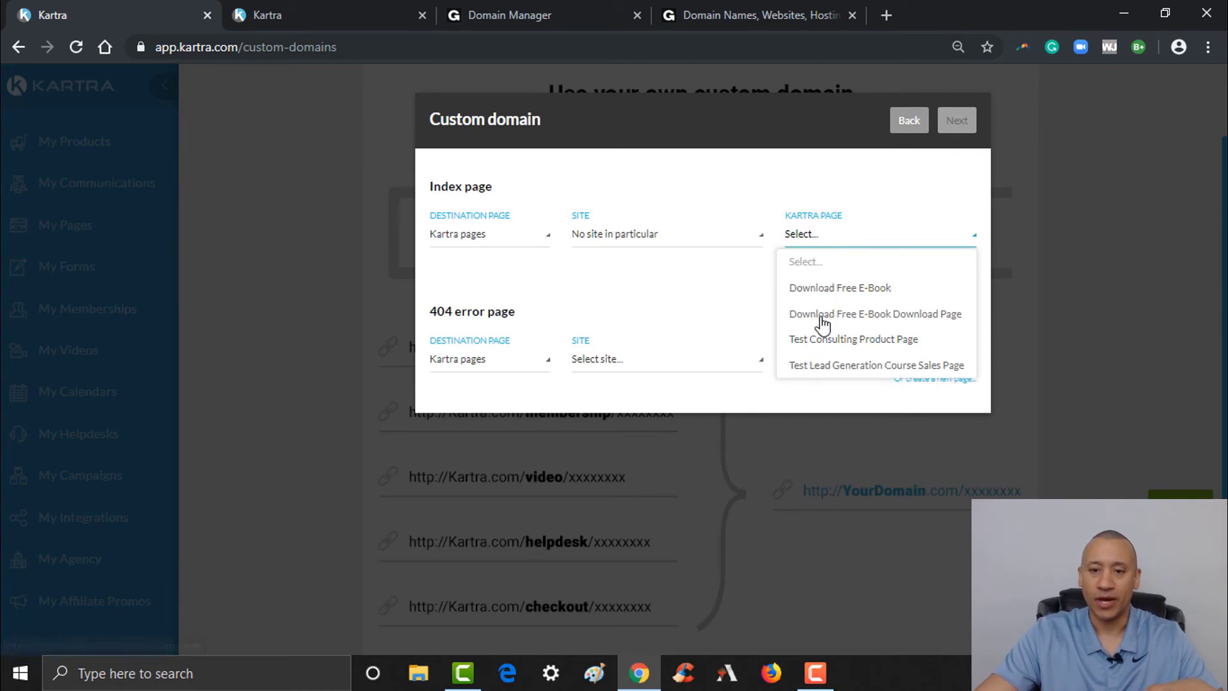
{"action": "left_click", "coordinate": [819, 340]}
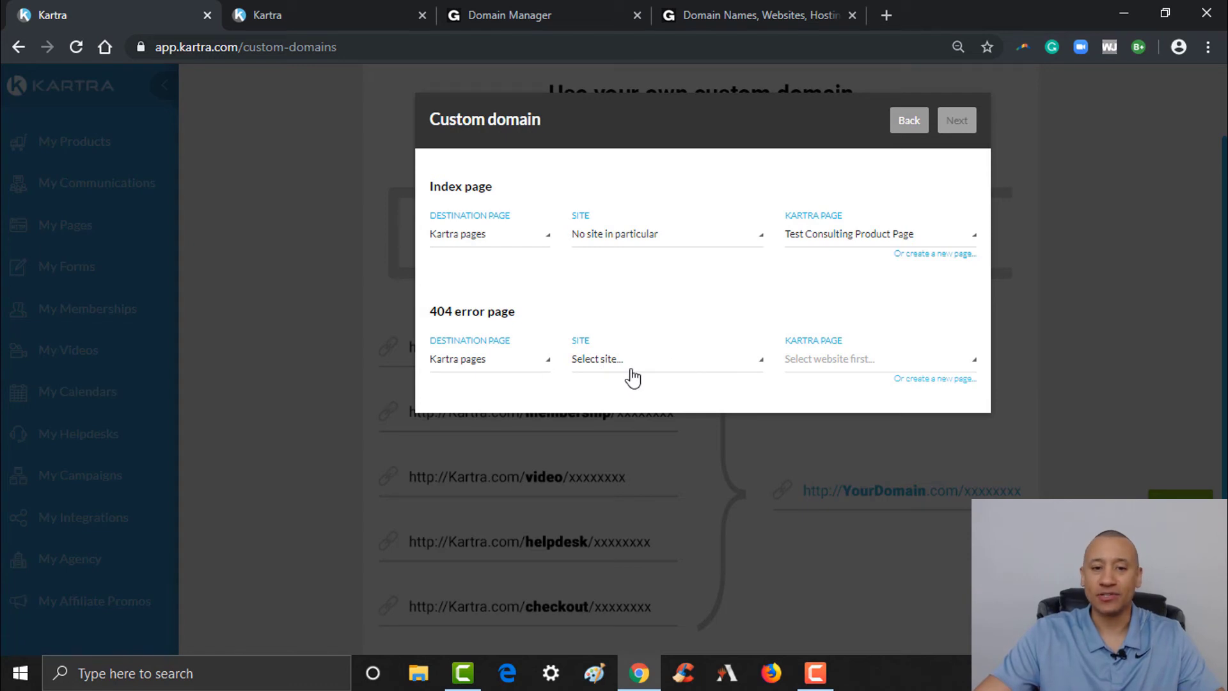
Step: Set the 404 page to Download Free E-Book with no particular site and start integration
{"action": "left_click", "coordinate": [632, 359]}
{"action": "left_click", "coordinate": [617, 415]}
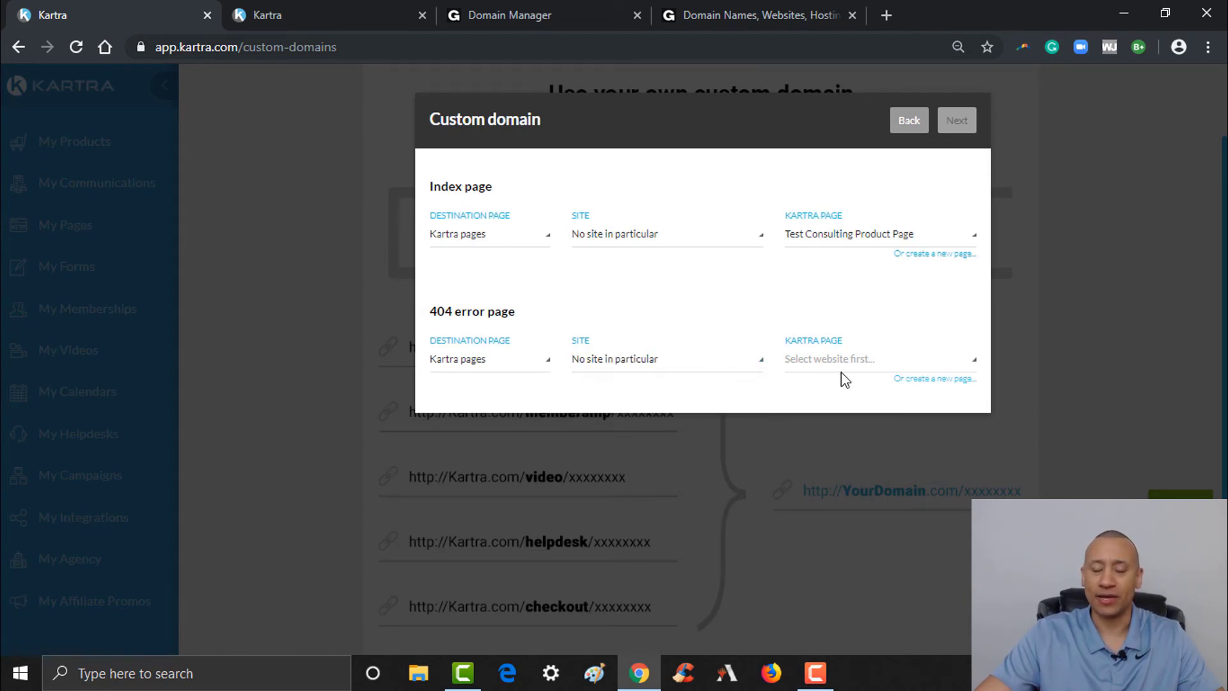
{"action": "left_click", "coordinate": [855, 366]}
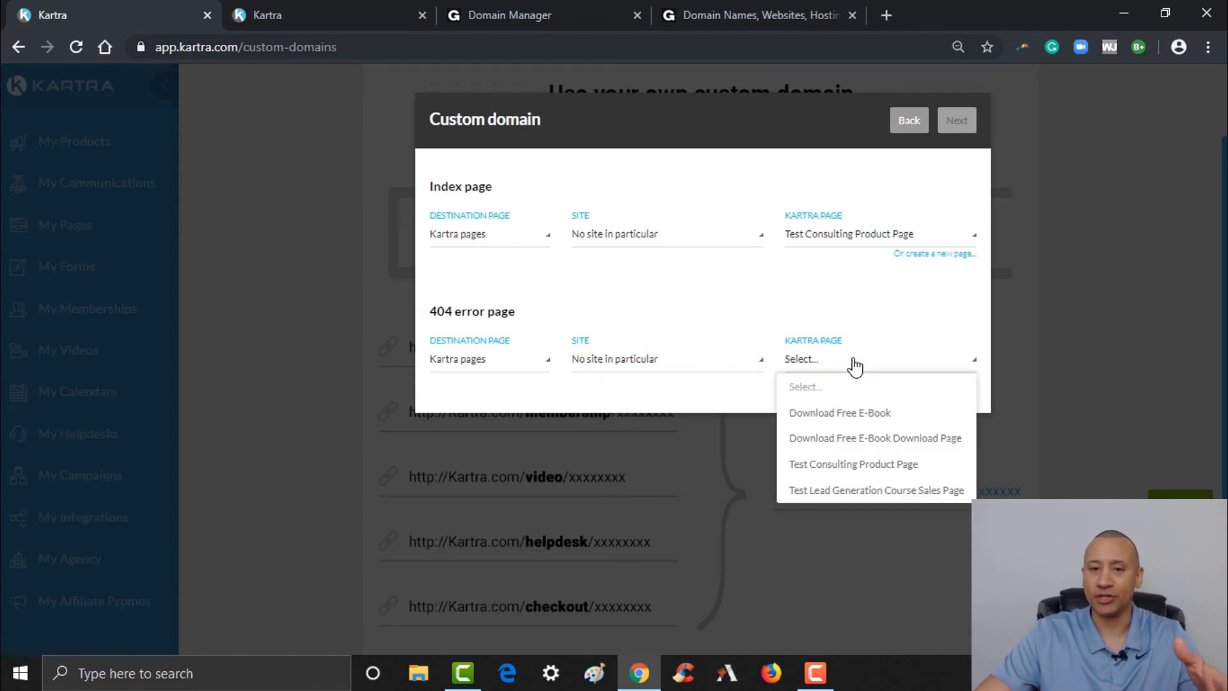
{"action": "left_click", "coordinate": [851, 416]}
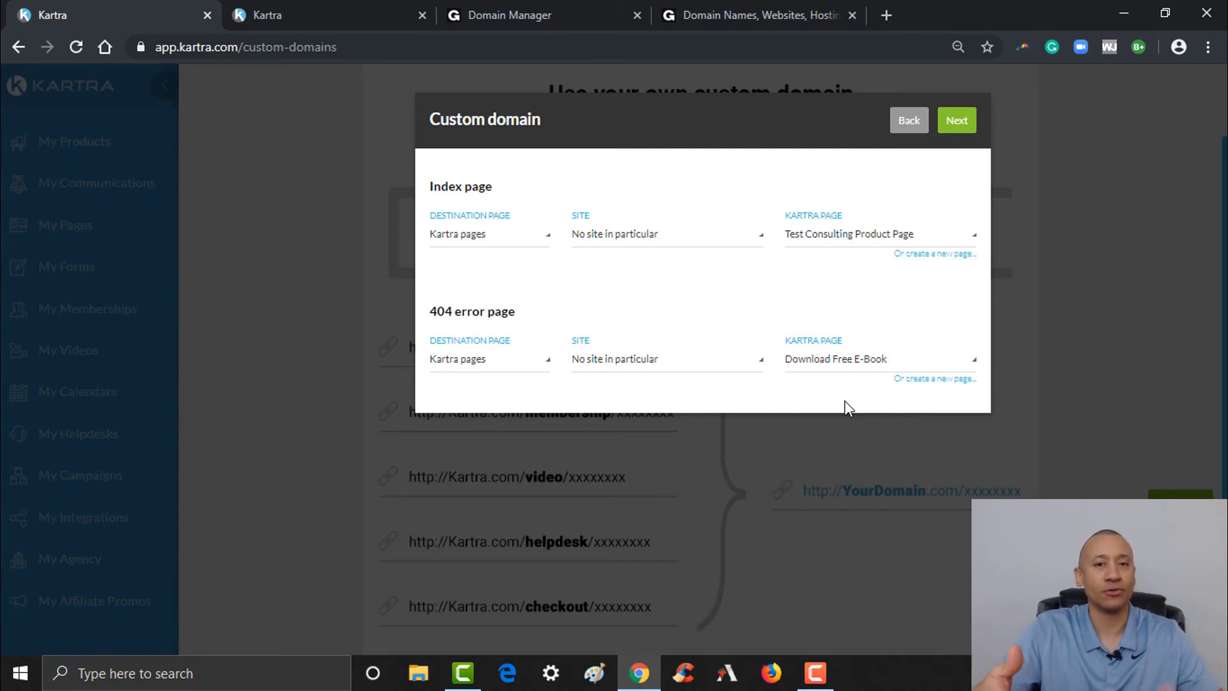
{"action": "left_click", "coordinate": [958, 121]}
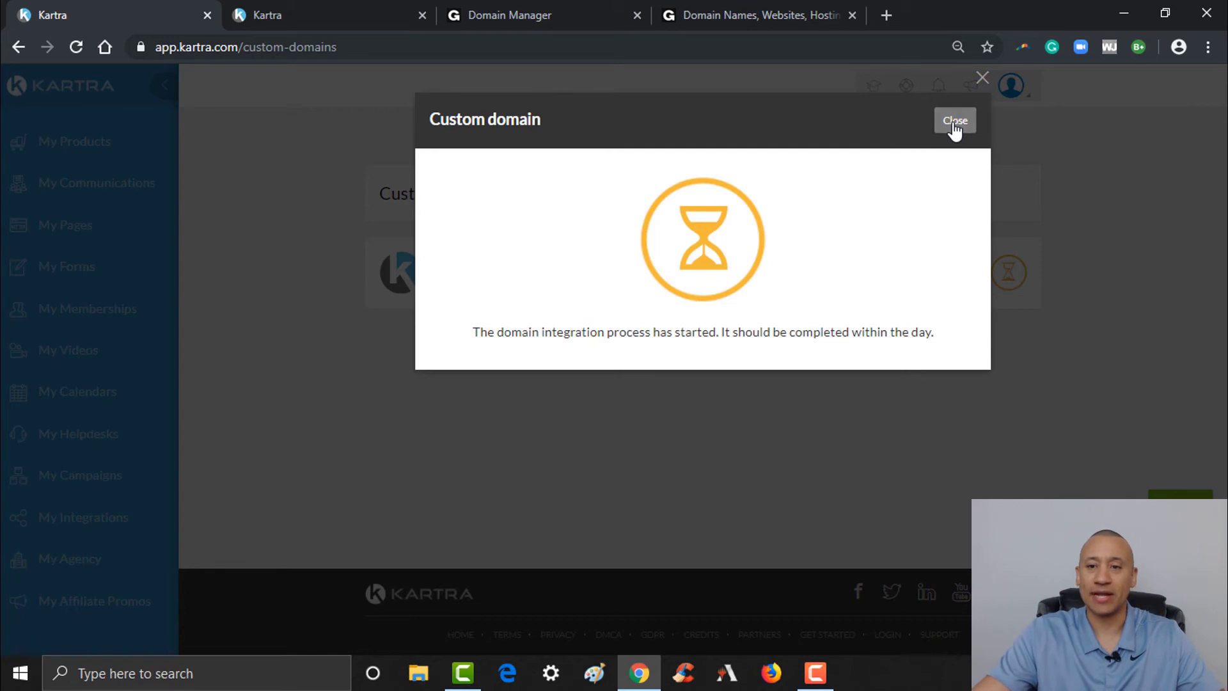
{"action": "left_click", "coordinate": [954, 123]}
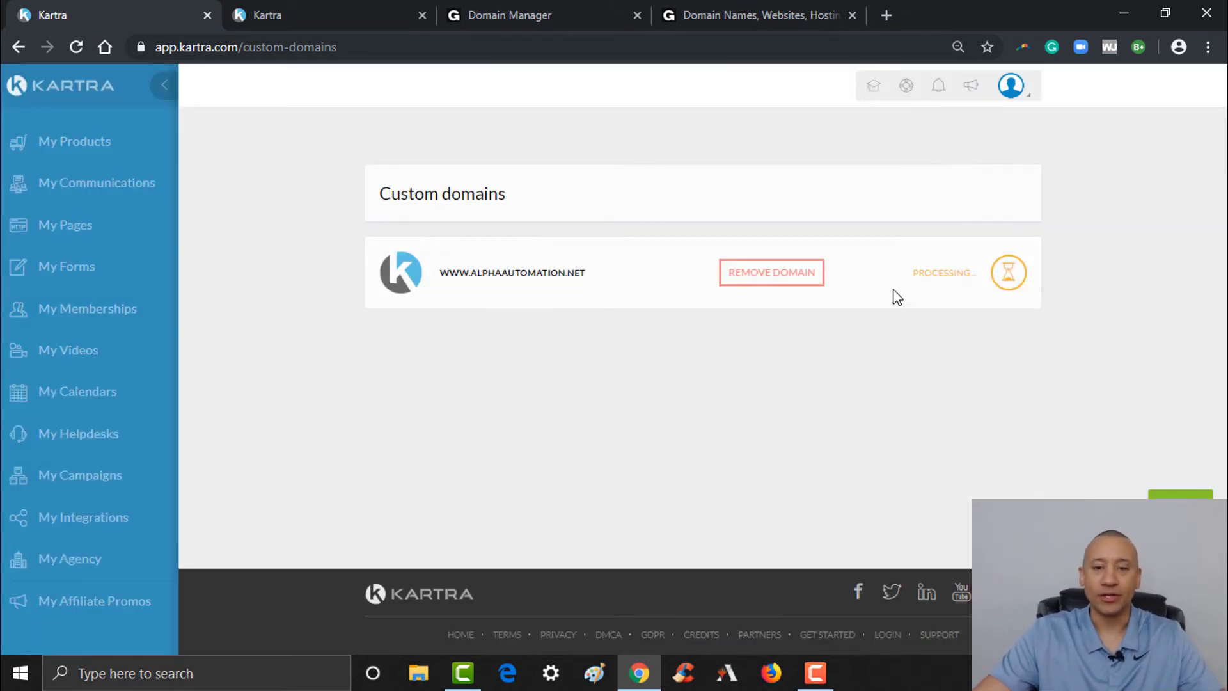
{"action": "mouse_move", "coordinate": [885, 281]}
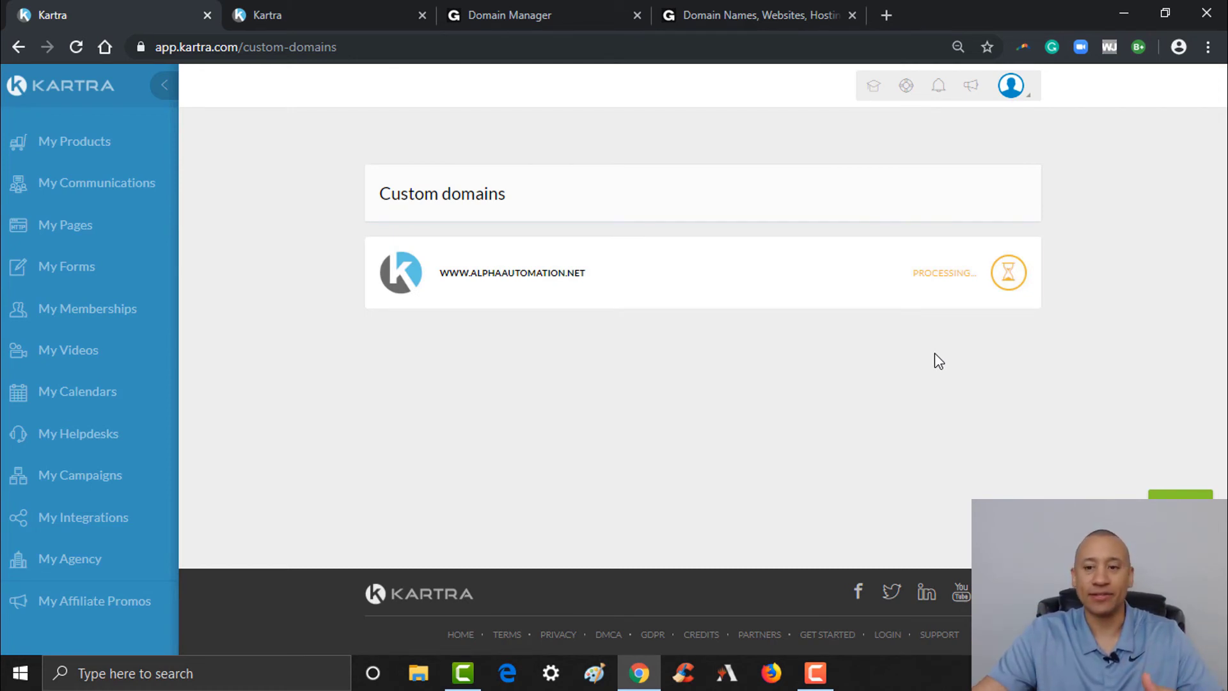
{"action": "mouse_move", "coordinate": [1018, 278]}
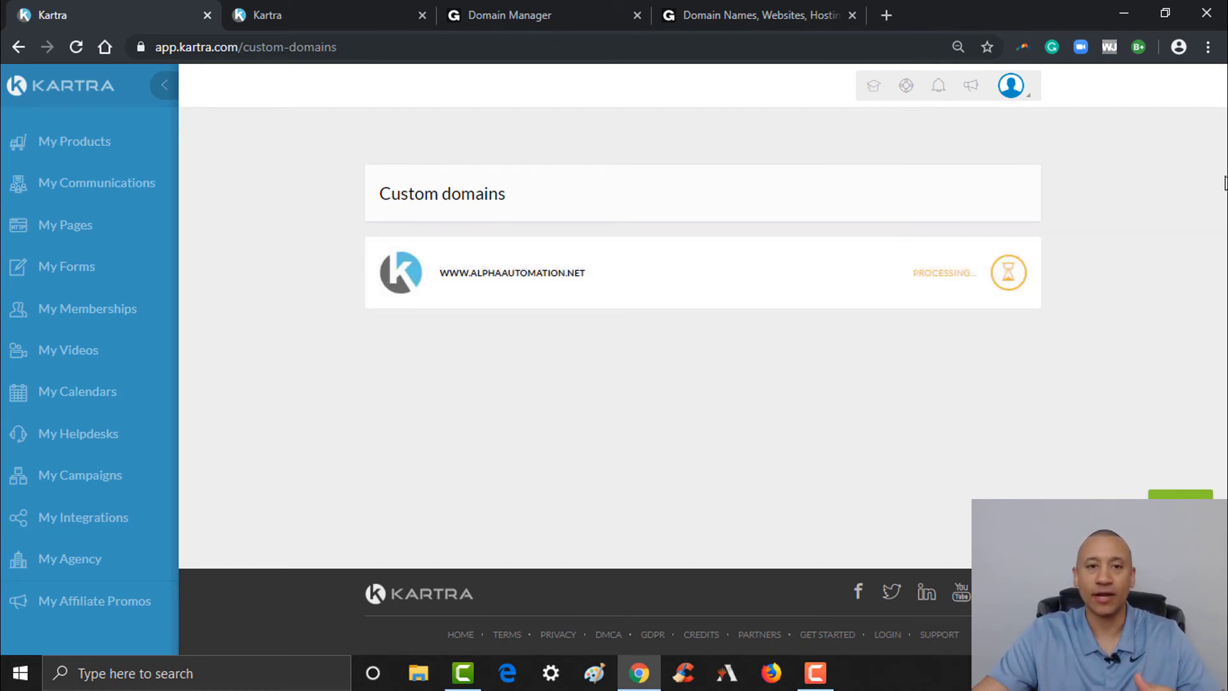
Step: In the second Kartra tab, check the page link's domain options, then reload the Pages list
{"action": "left_click", "coordinate": [325, 6]}
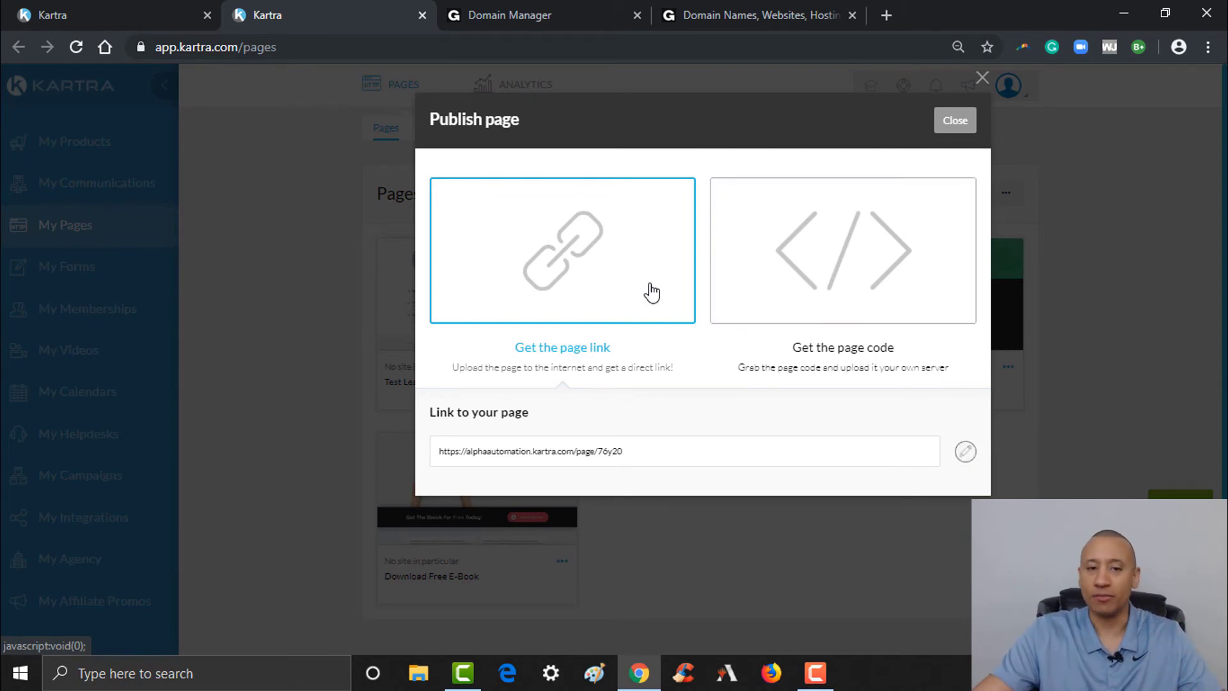
{"action": "left_click", "coordinate": [966, 453]}
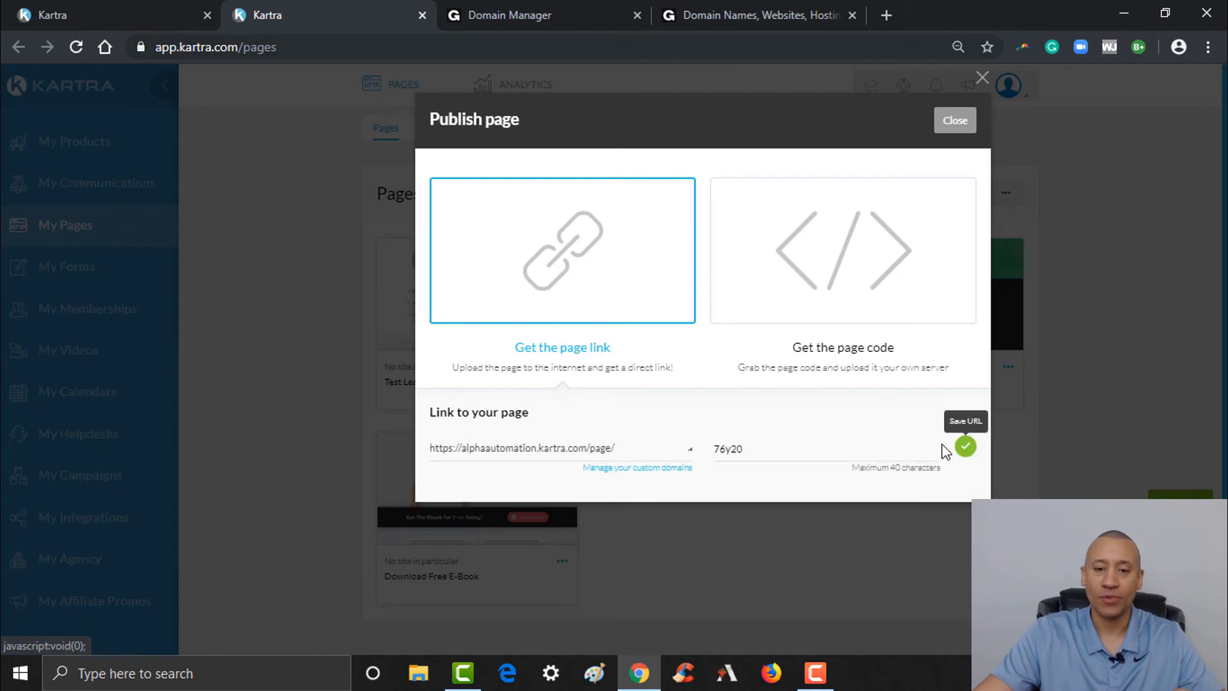
{"action": "left_click", "coordinate": [618, 455]}
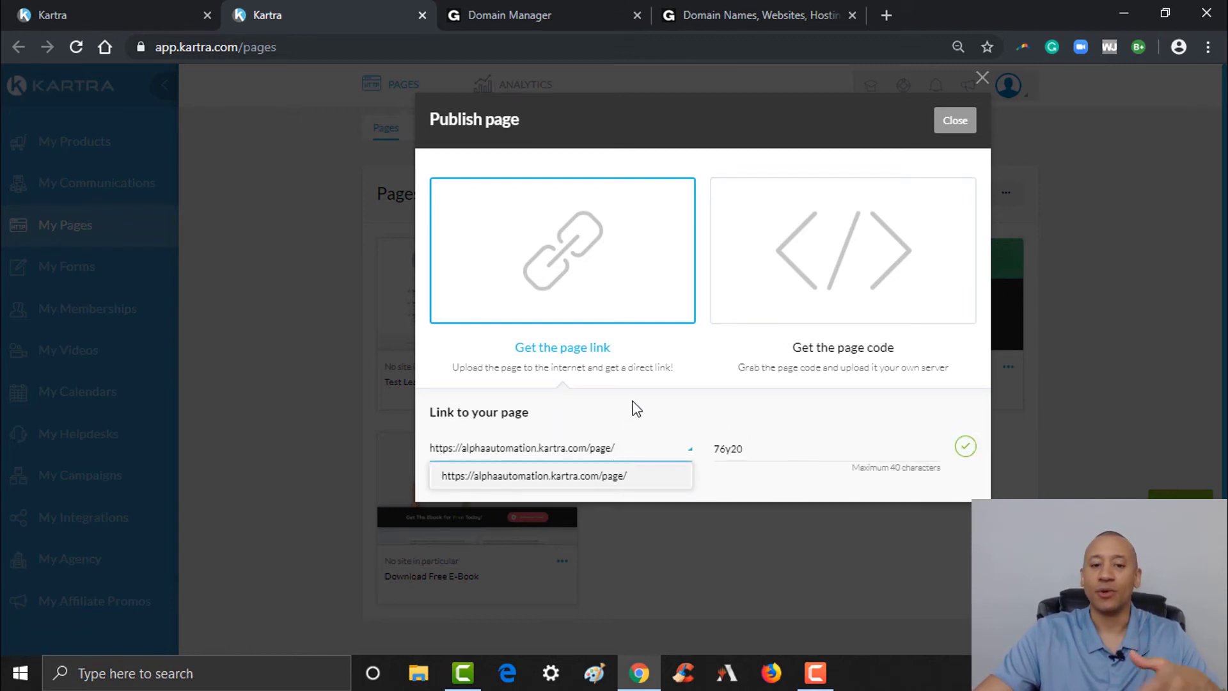
{"action": "left_click", "coordinate": [619, 453]}
{"action": "left_click", "coordinate": [619, 453]}
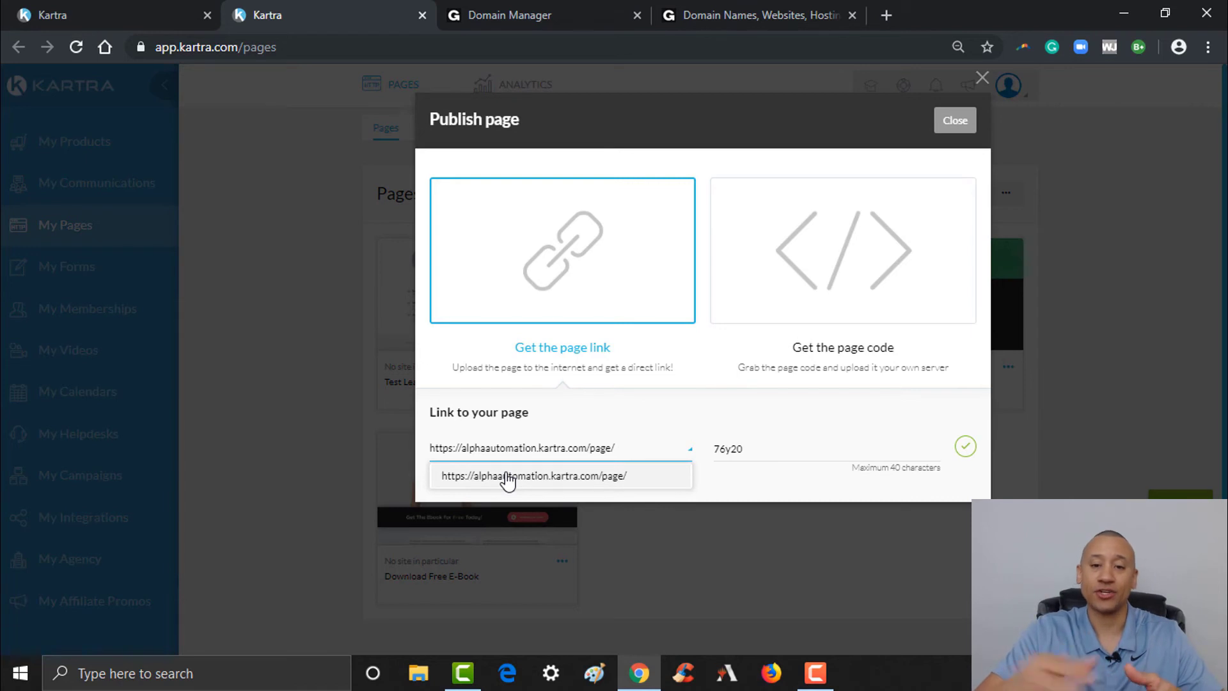
{"action": "left_click_drag", "start_coordinate": [813, 450], "coordinate": [704, 452]}
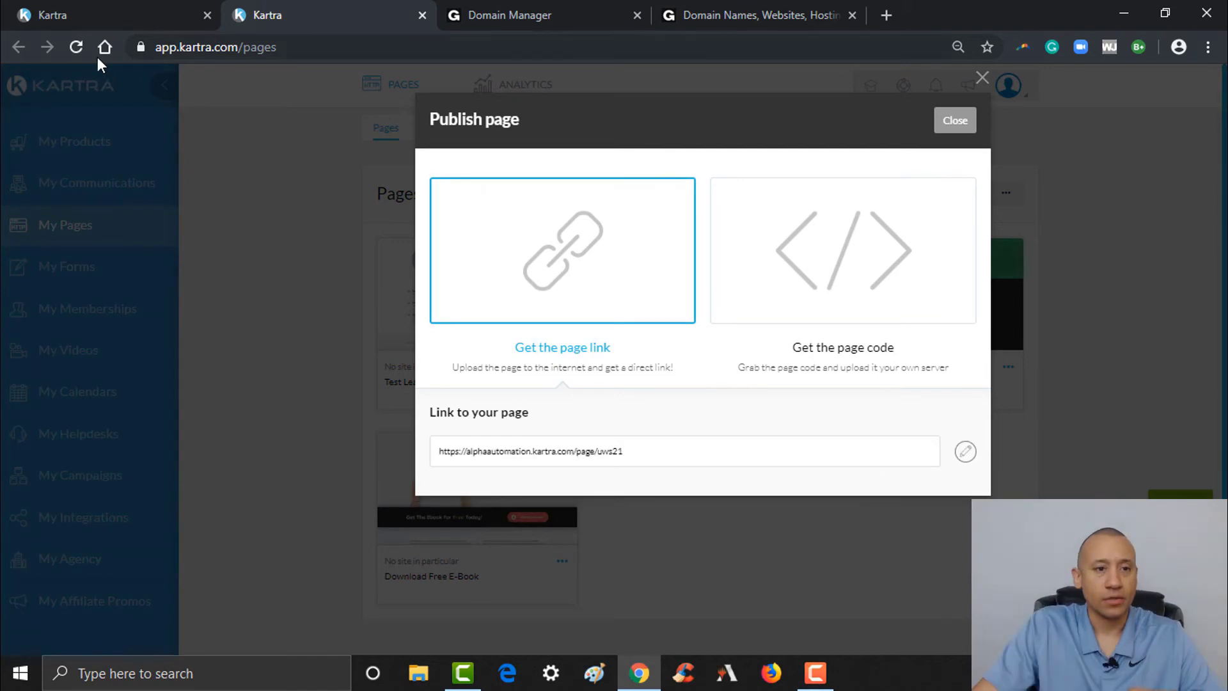
{"action": "left_click", "coordinate": [79, 47]}
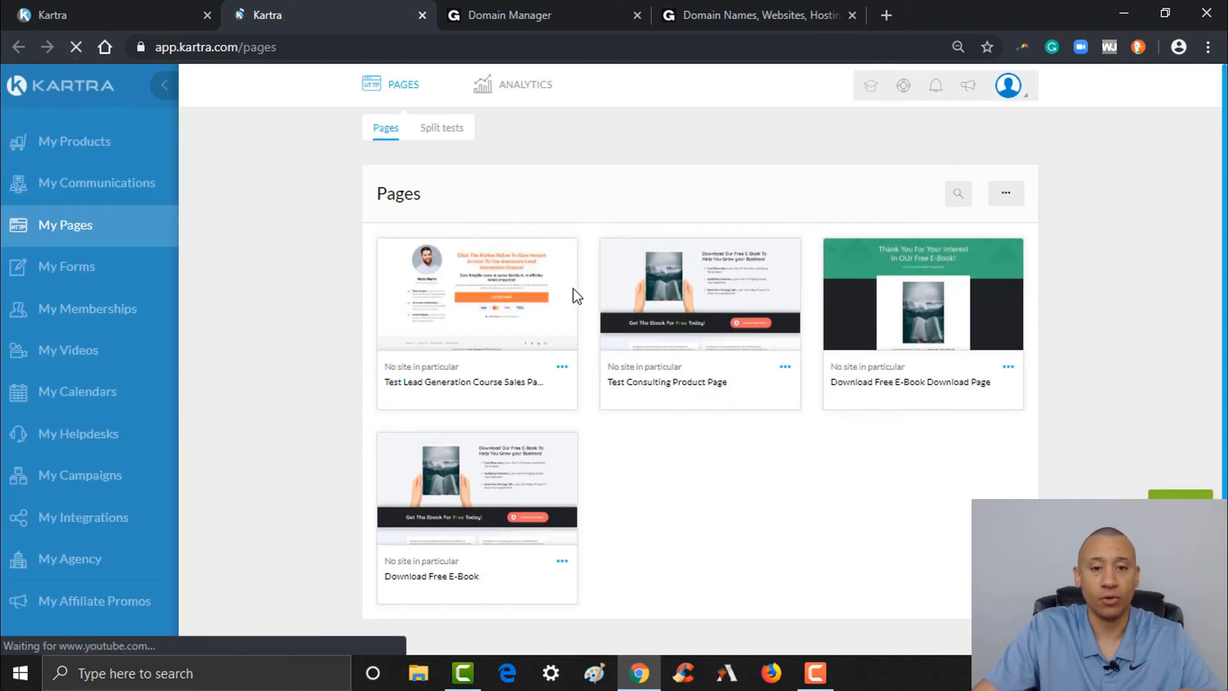
Step: Open the first page's direct link for editing and show its available domains
{"action": "left_click", "coordinate": [564, 367]}
{"action": "left_click", "coordinate": [648, 333]}
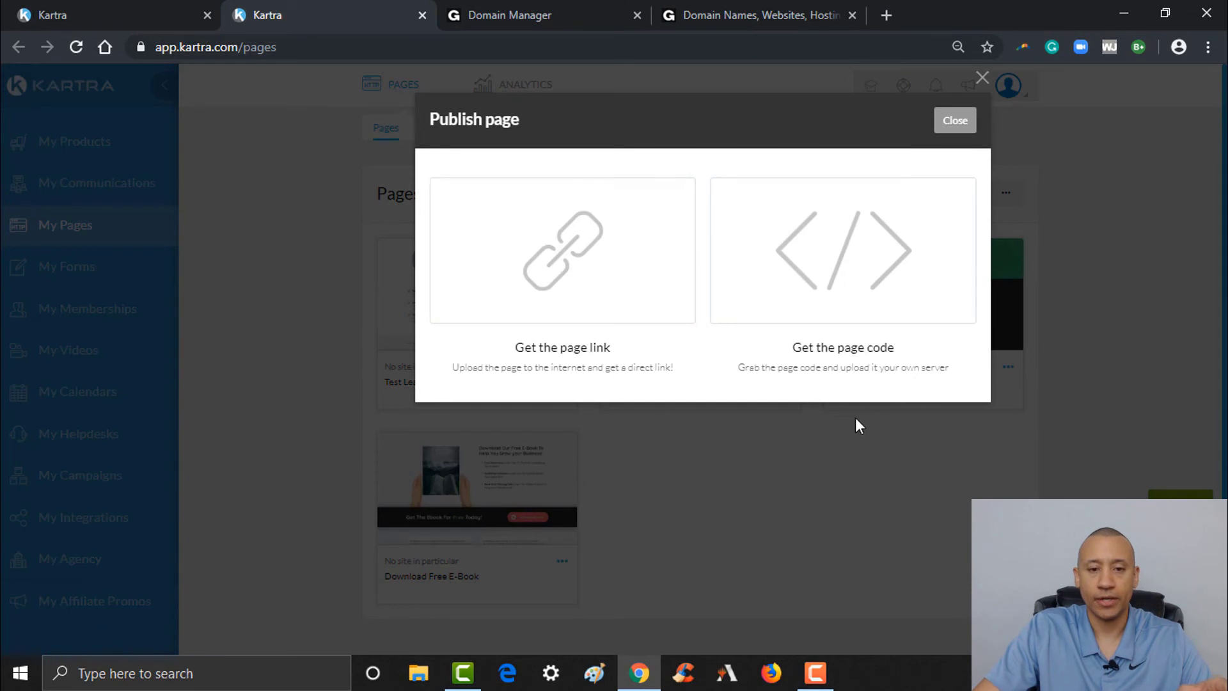
{"action": "left_click", "coordinate": [561, 248]}
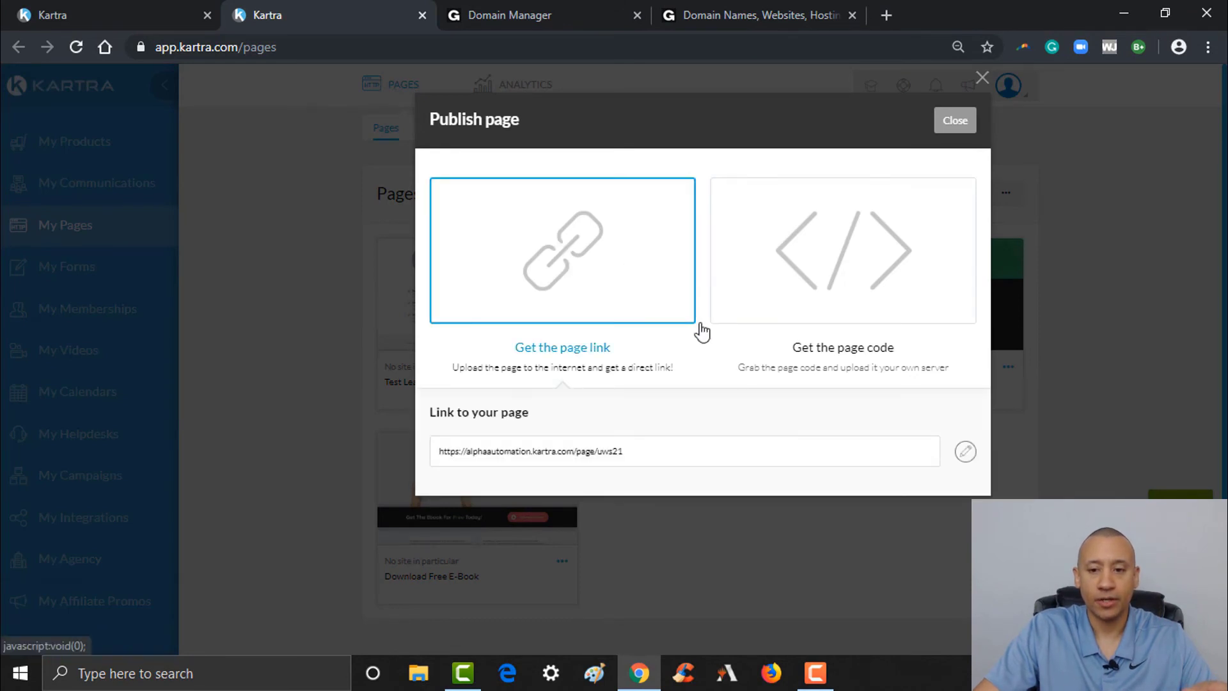
{"action": "left_click", "coordinate": [965, 452]}
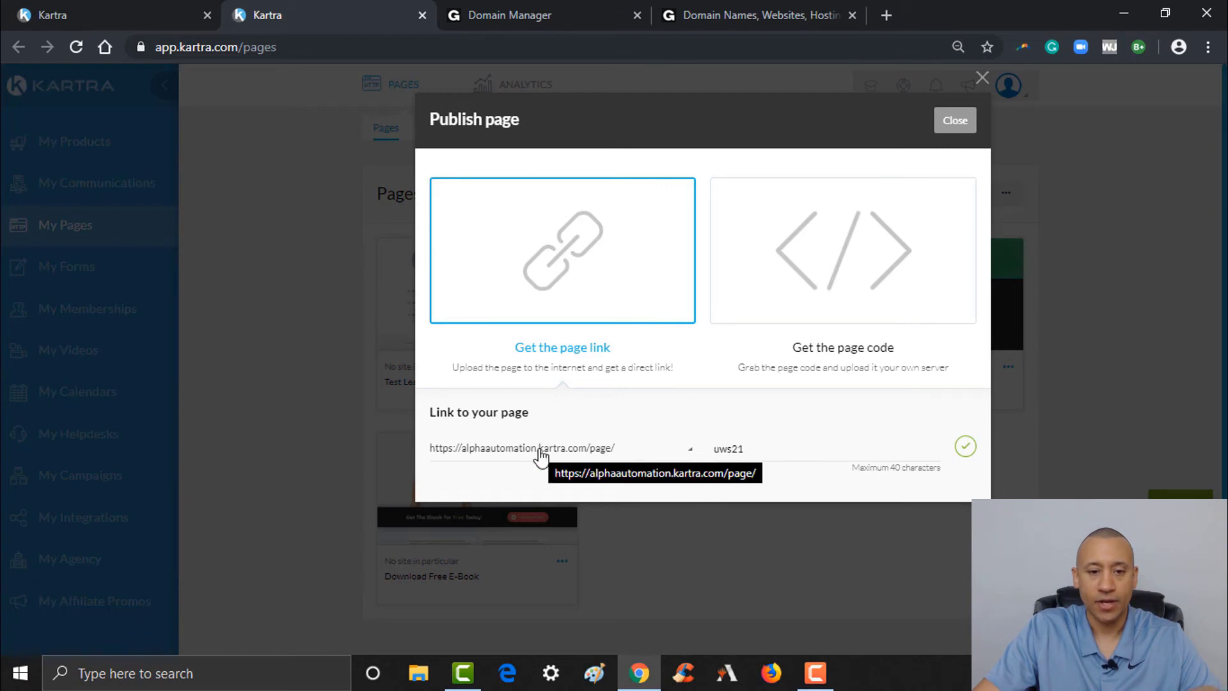
{"action": "left_click", "coordinate": [540, 451]}
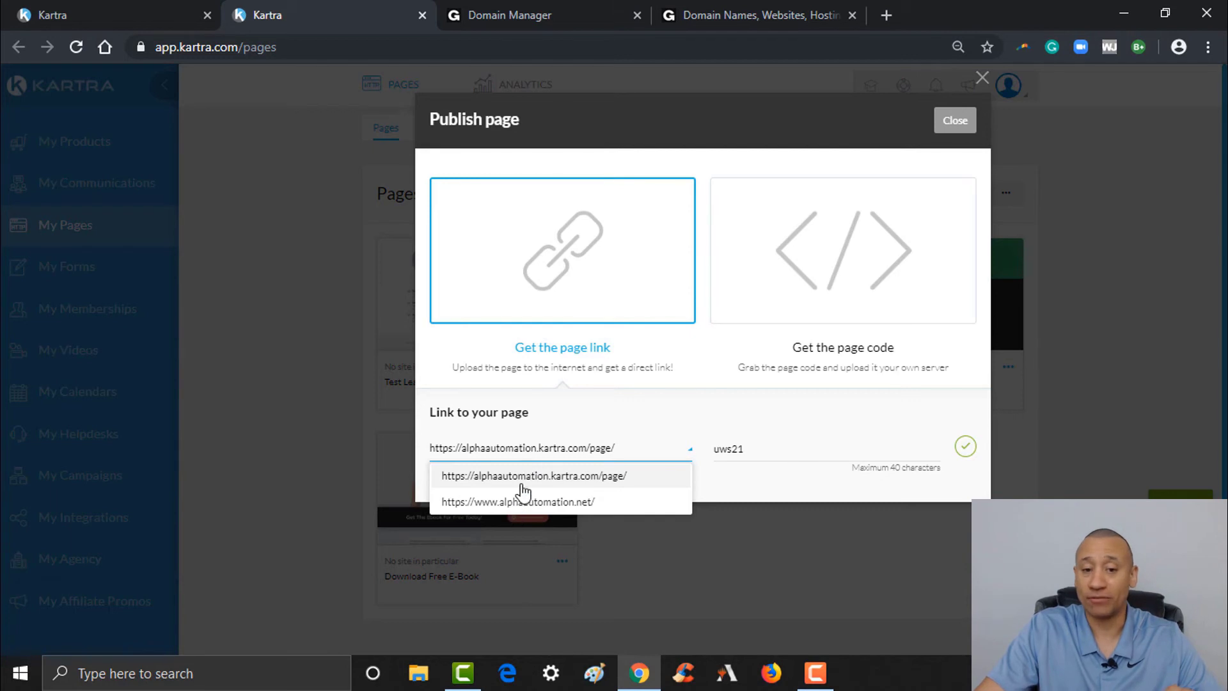
Step: Close the domain list and save the page link unchanged
{"action": "left_click", "coordinate": [518, 456]}
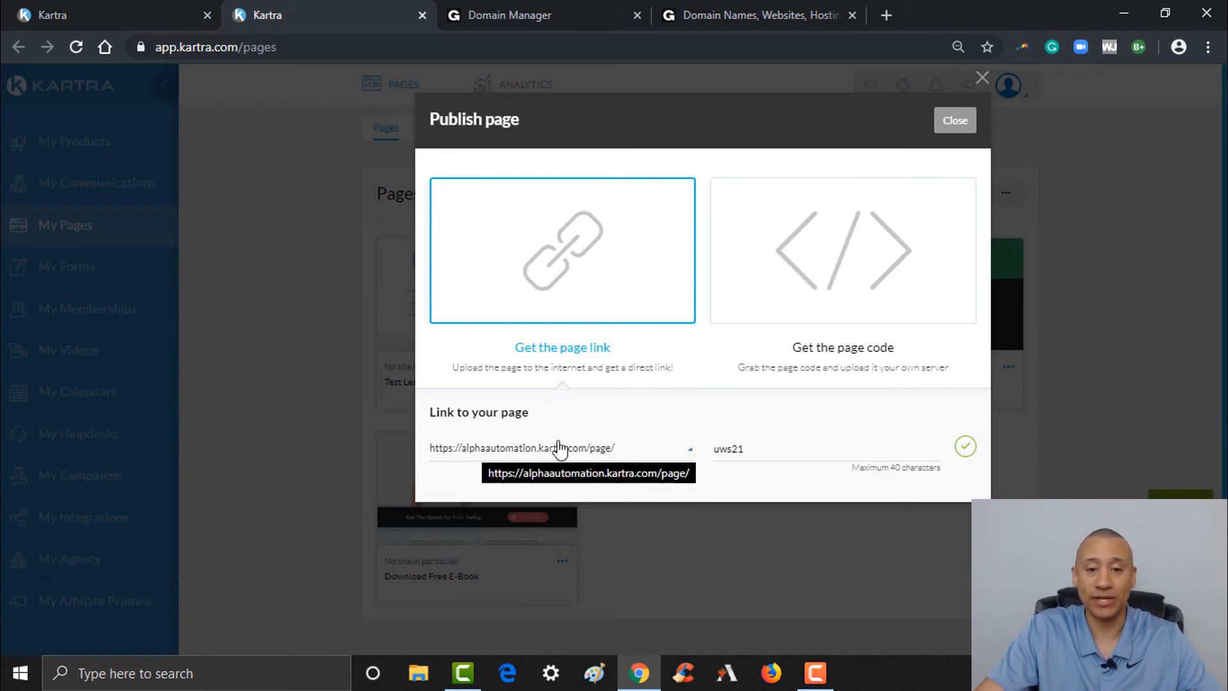
{"action": "left_click", "coordinate": [963, 447]}
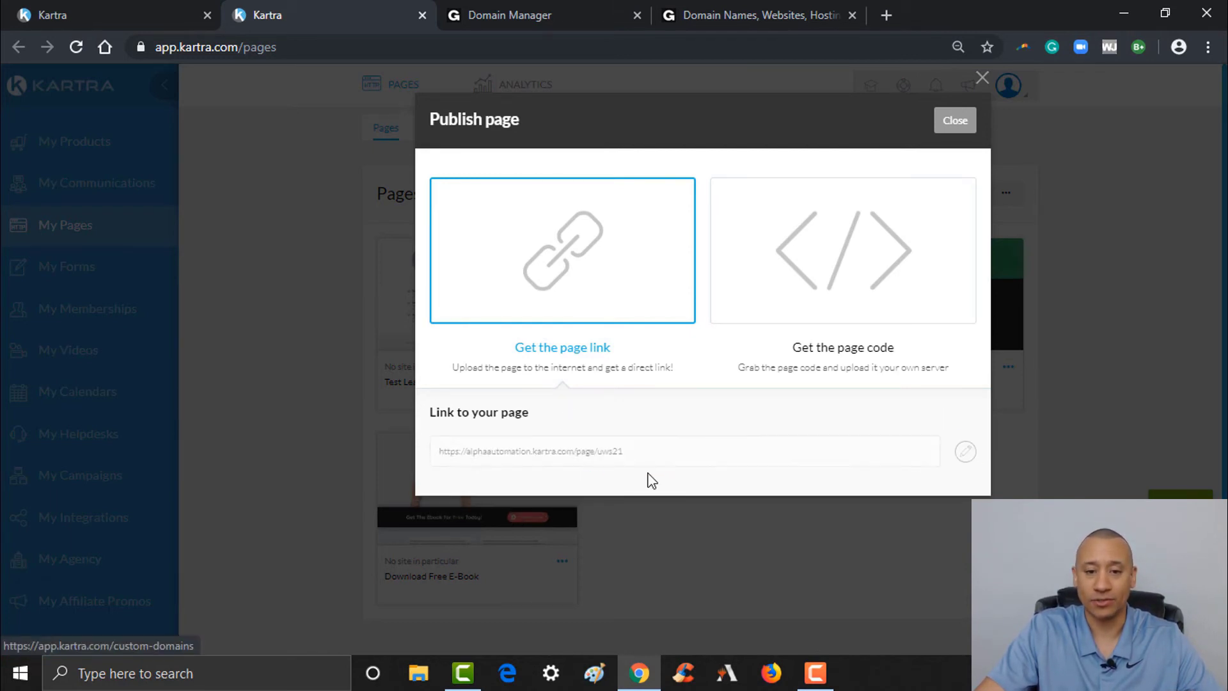
{"action": "left_click_drag", "start_coordinate": [735, 457], "coordinate": [522, 451]}
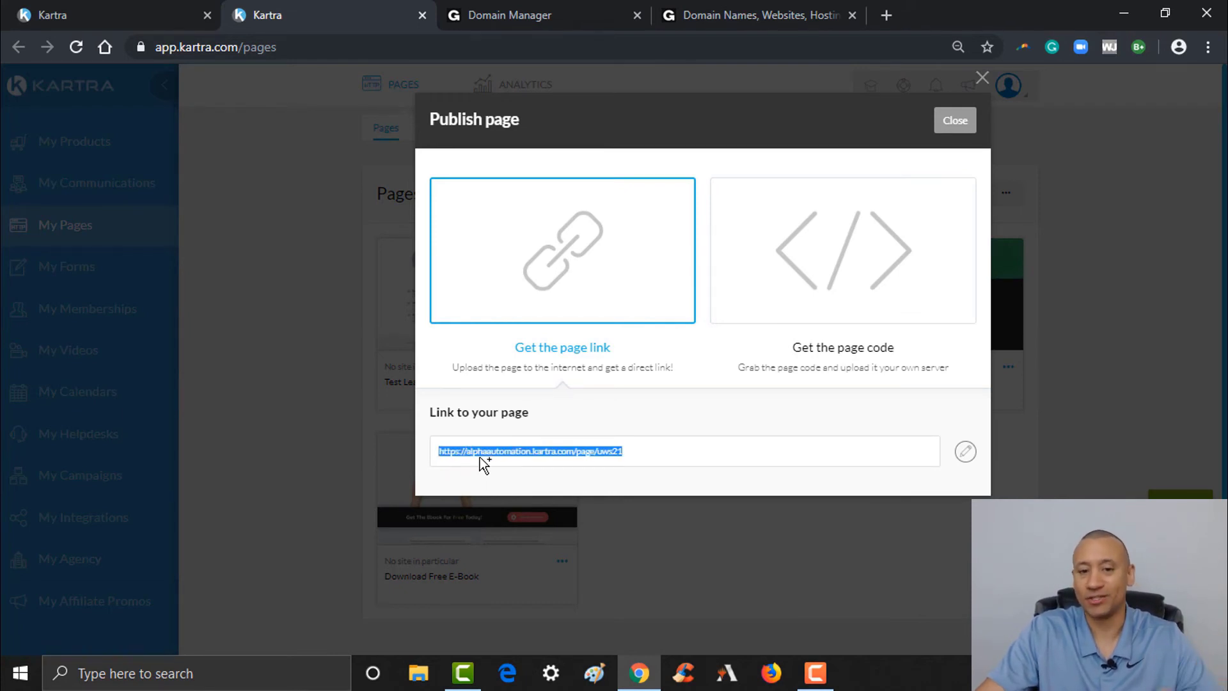
{"action": "left_click", "coordinate": [964, 452]}
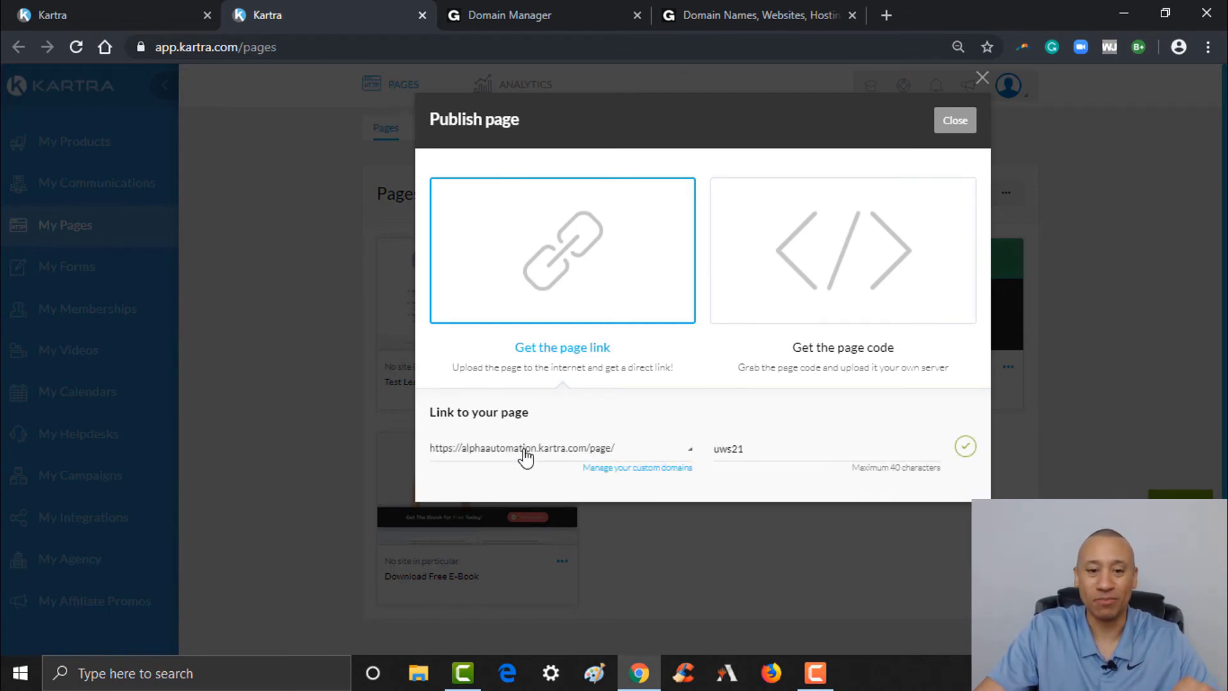
{"action": "left_click", "coordinate": [525, 455]}
{"action": "left_click", "coordinate": [515, 502]}
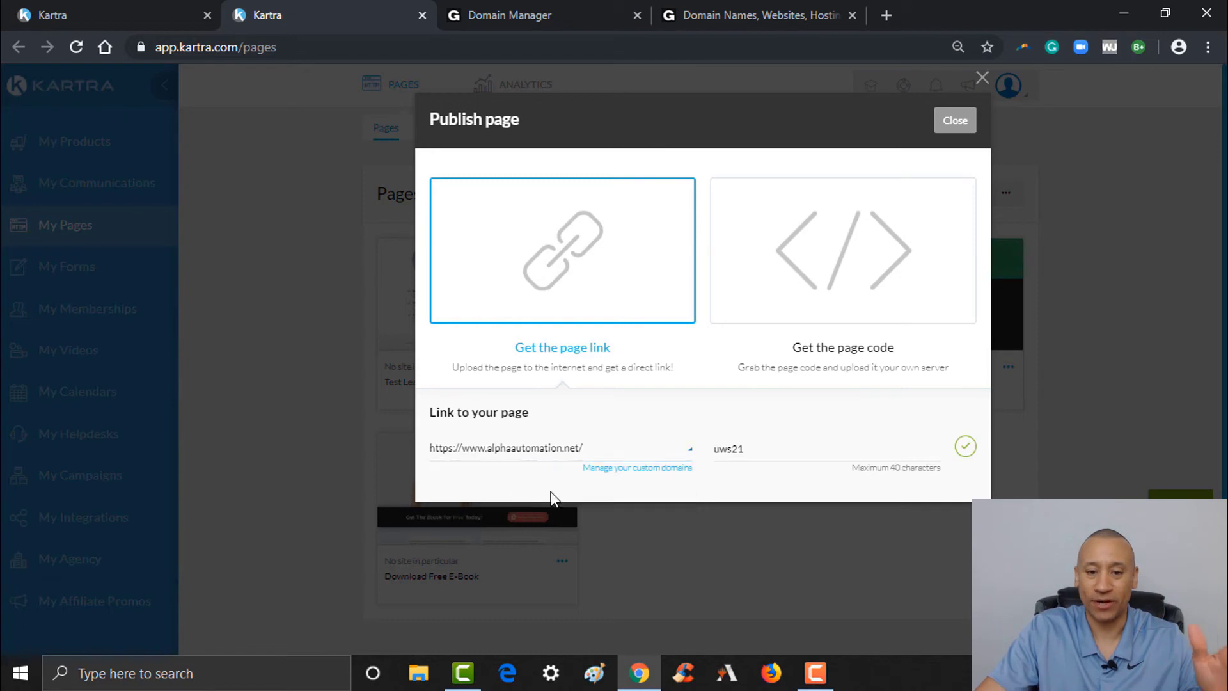
{"action": "left_click_drag", "start_coordinate": [830, 448], "coordinate": [678, 457]}
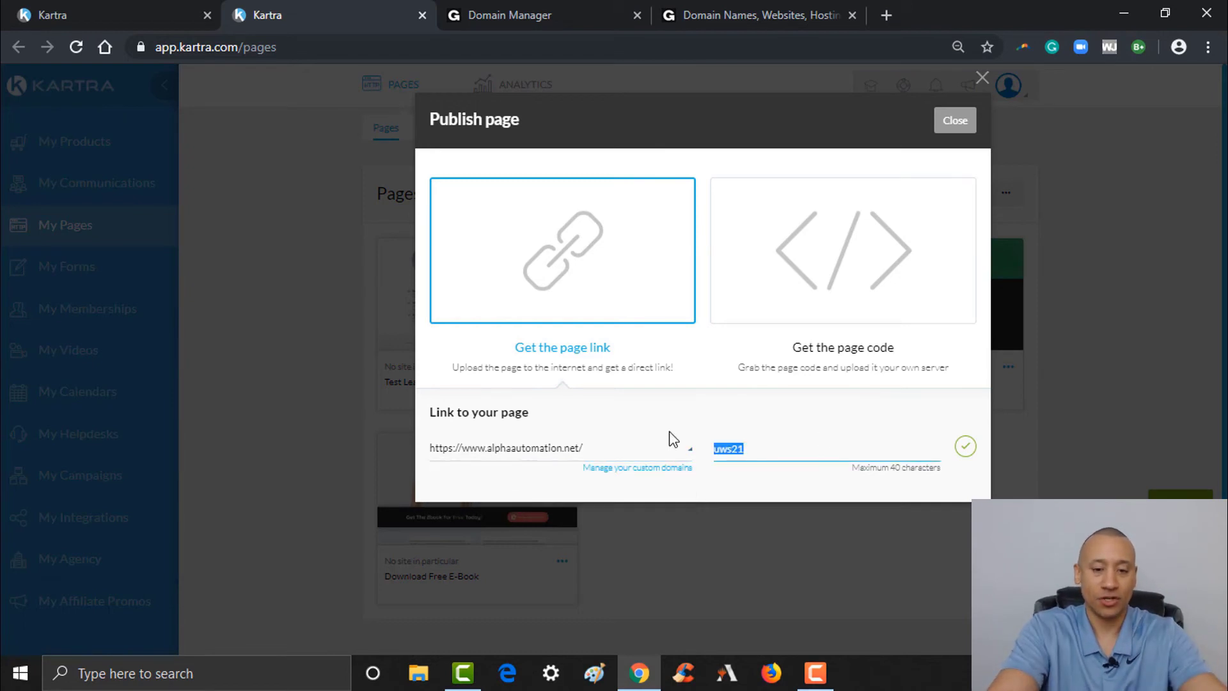
{"action": "type", "text": "home"}
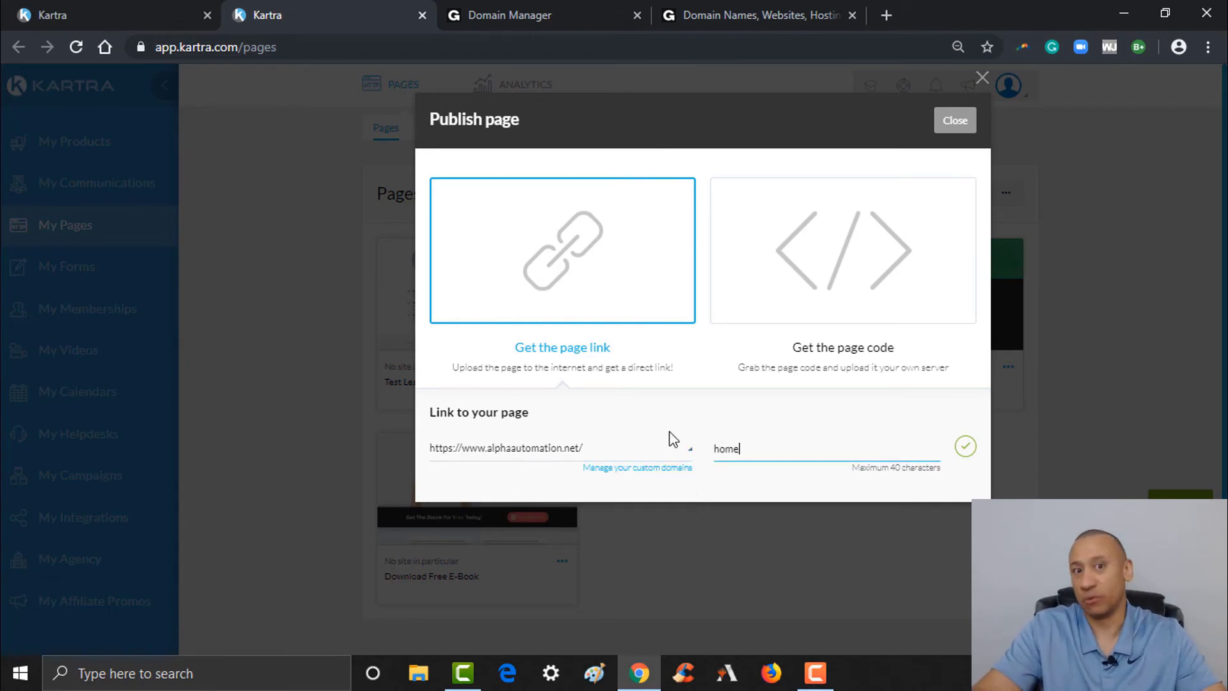
{"action": "left_click_drag", "start_coordinate": [742, 449], "coordinate": [637, 446]}
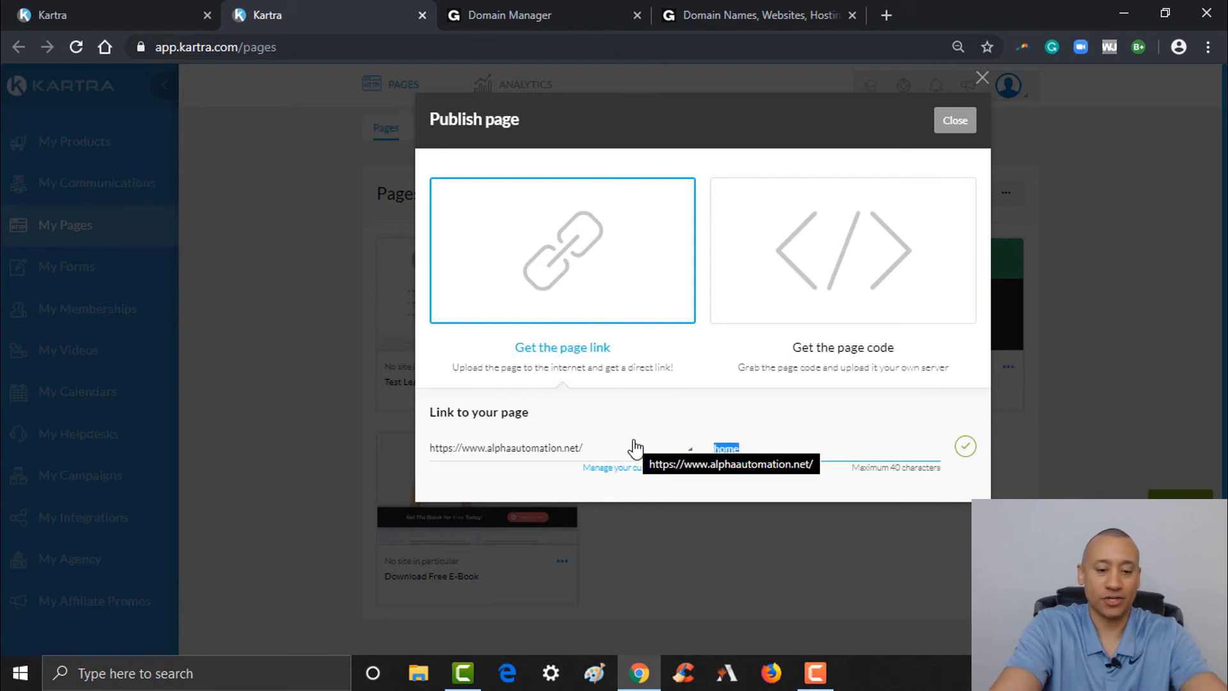
{"action": "type", "text": "ebook"}
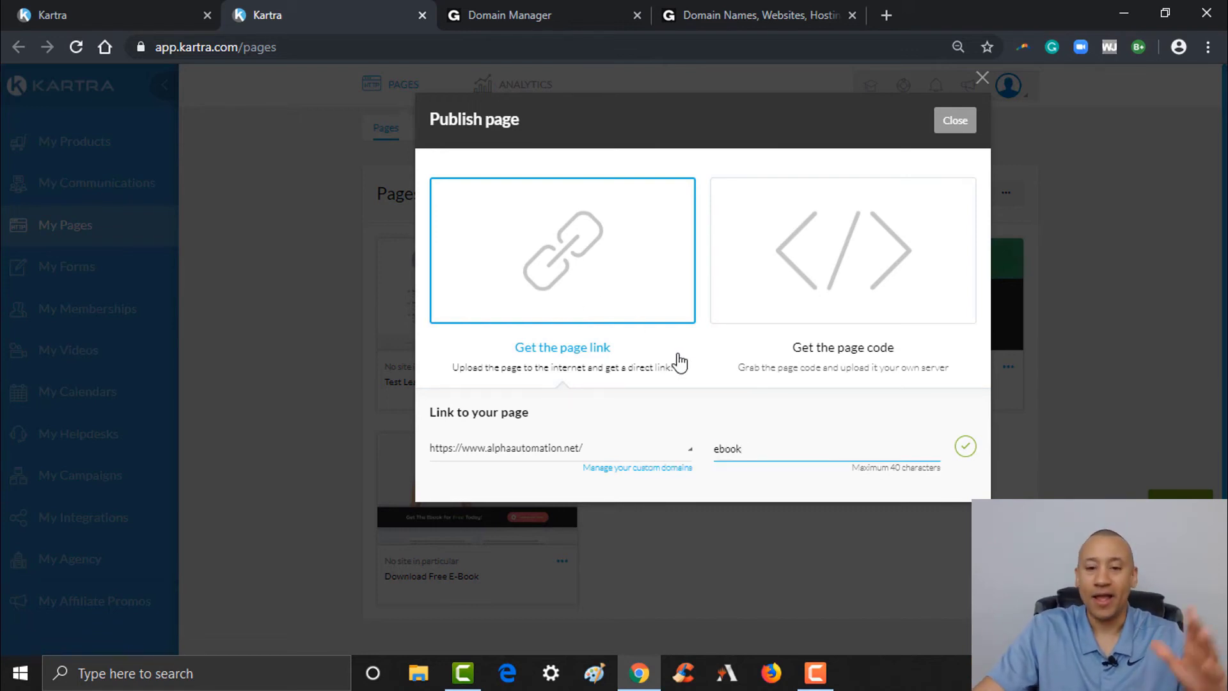
{"action": "left_click", "coordinate": [965, 448]}
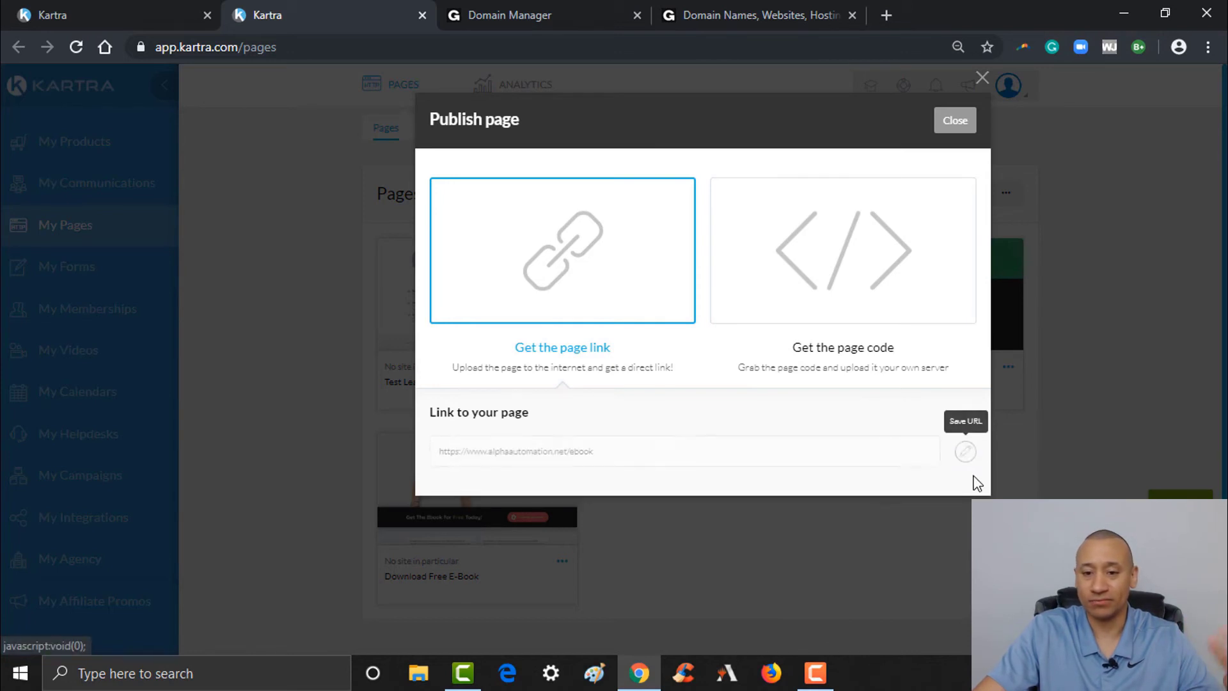
{"action": "left_click_drag", "start_coordinate": [678, 451], "coordinate": [425, 452]}
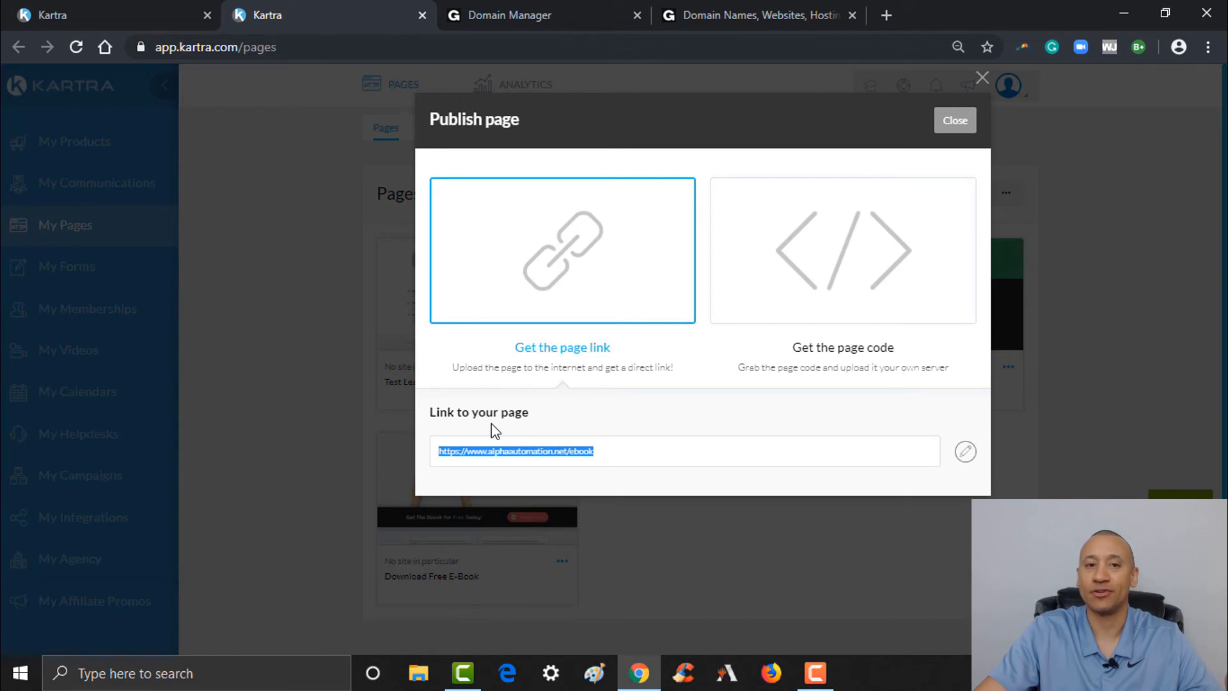
{"action": "left_click", "coordinate": [664, 403]}
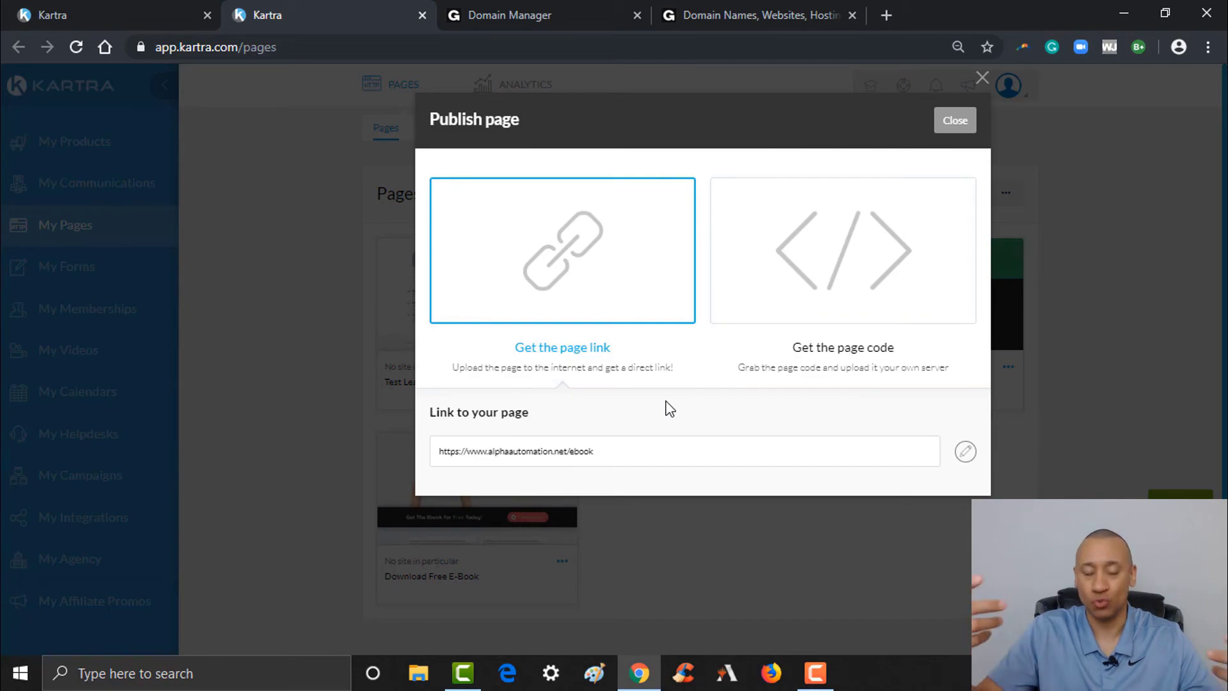
Step: Make the page link editable, showing alphaautomation.kartra.com/page/ with slug 76y20
{"action": "left_click", "coordinate": [744, 441]}
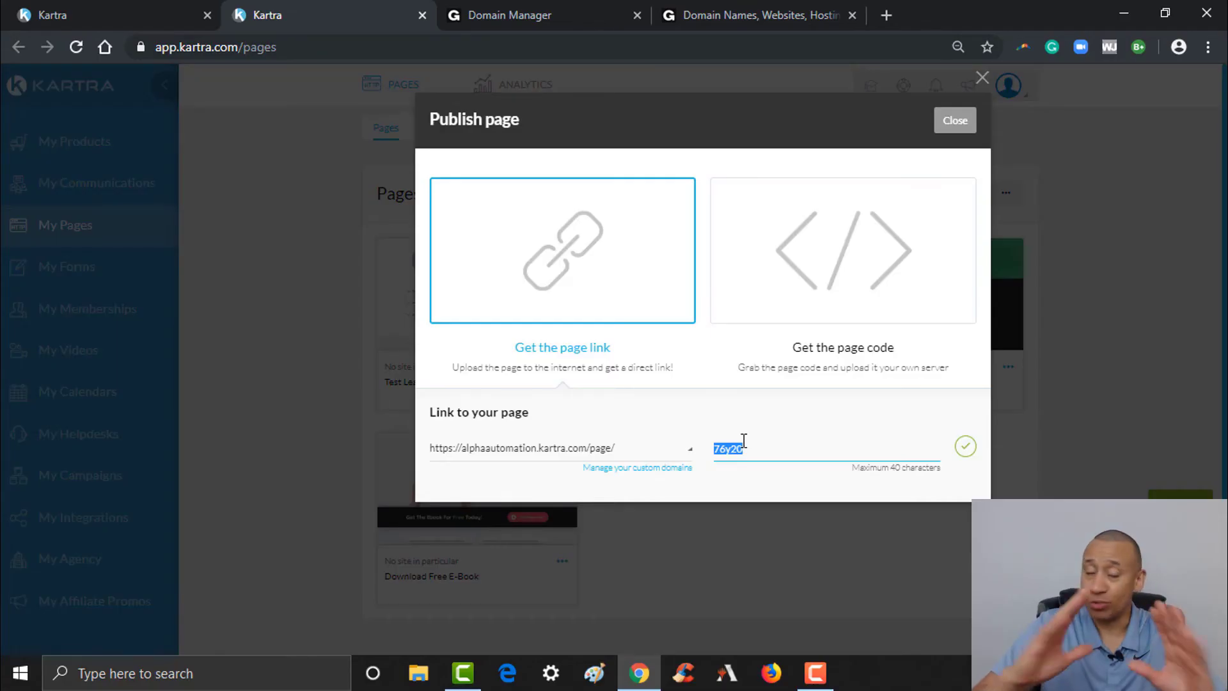
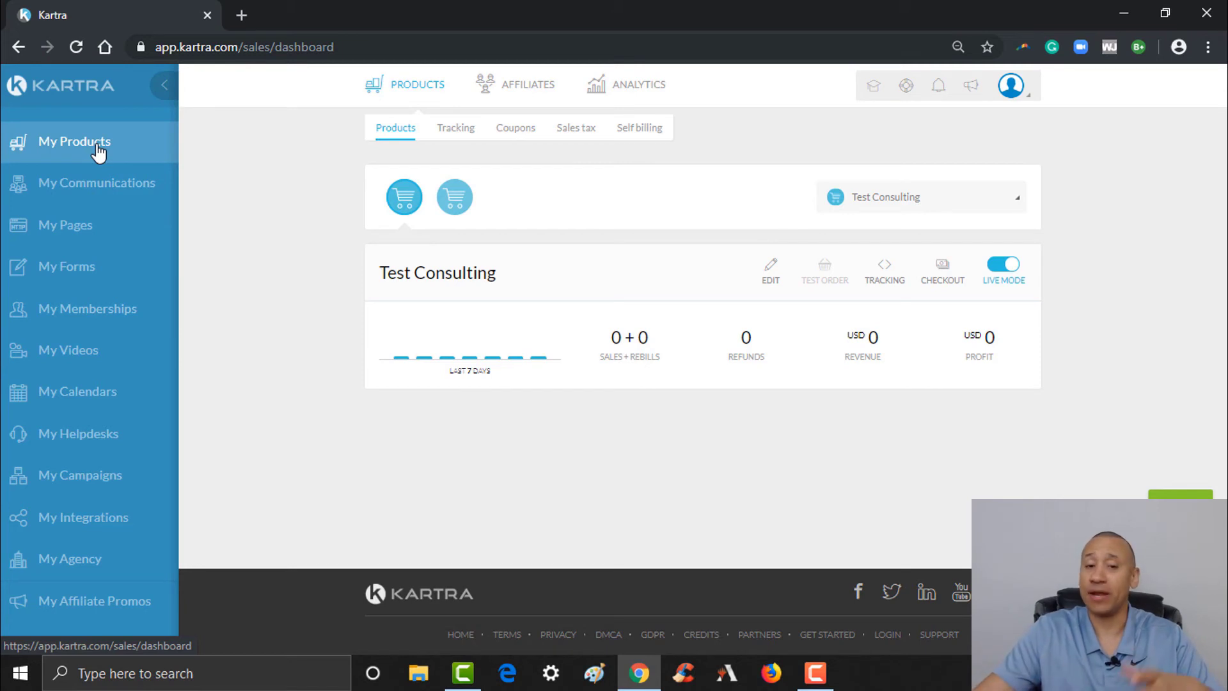
Step: Load Test Lead Generation Course in the product selector after toggling back to Test Consulting once
{"action": "left_click", "coordinate": [455, 205]}
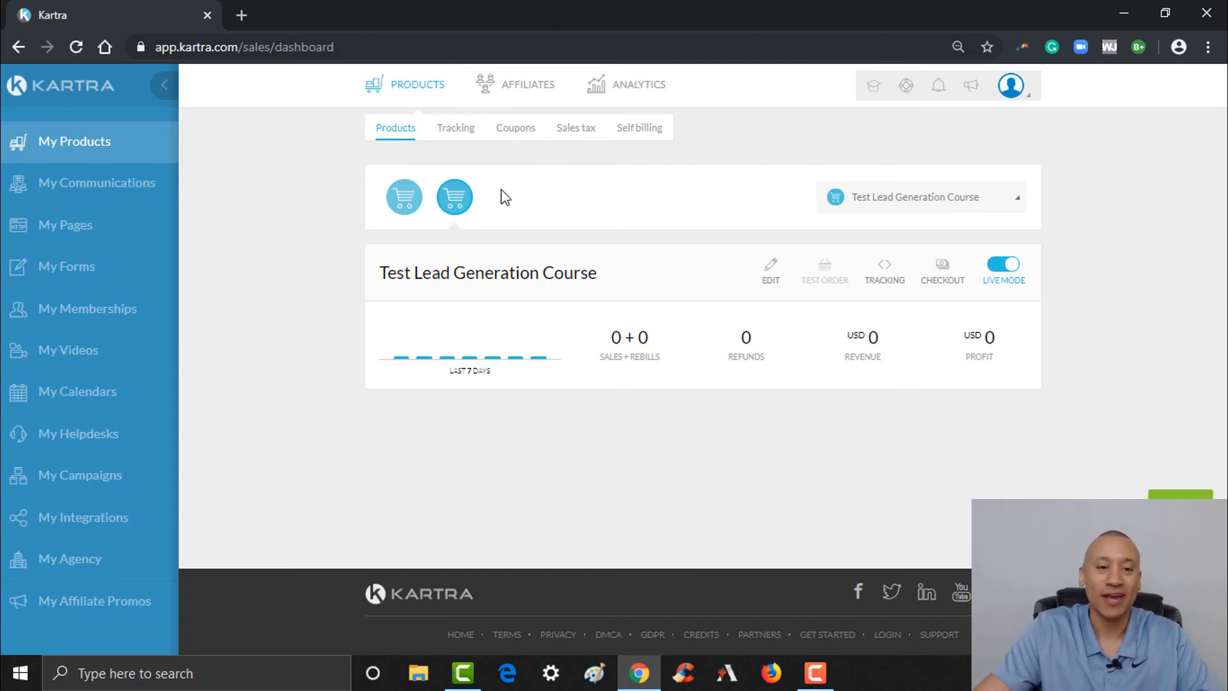
{"action": "left_click", "coordinate": [415, 210]}
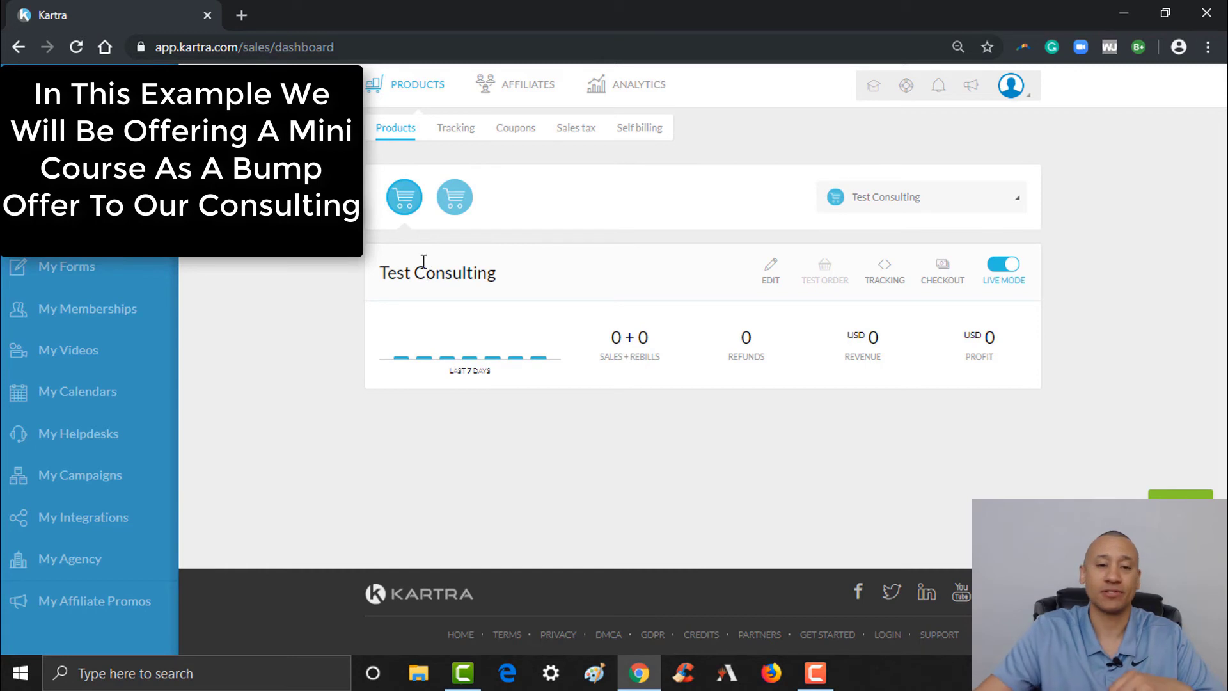
{"action": "left_click", "coordinate": [456, 203]}
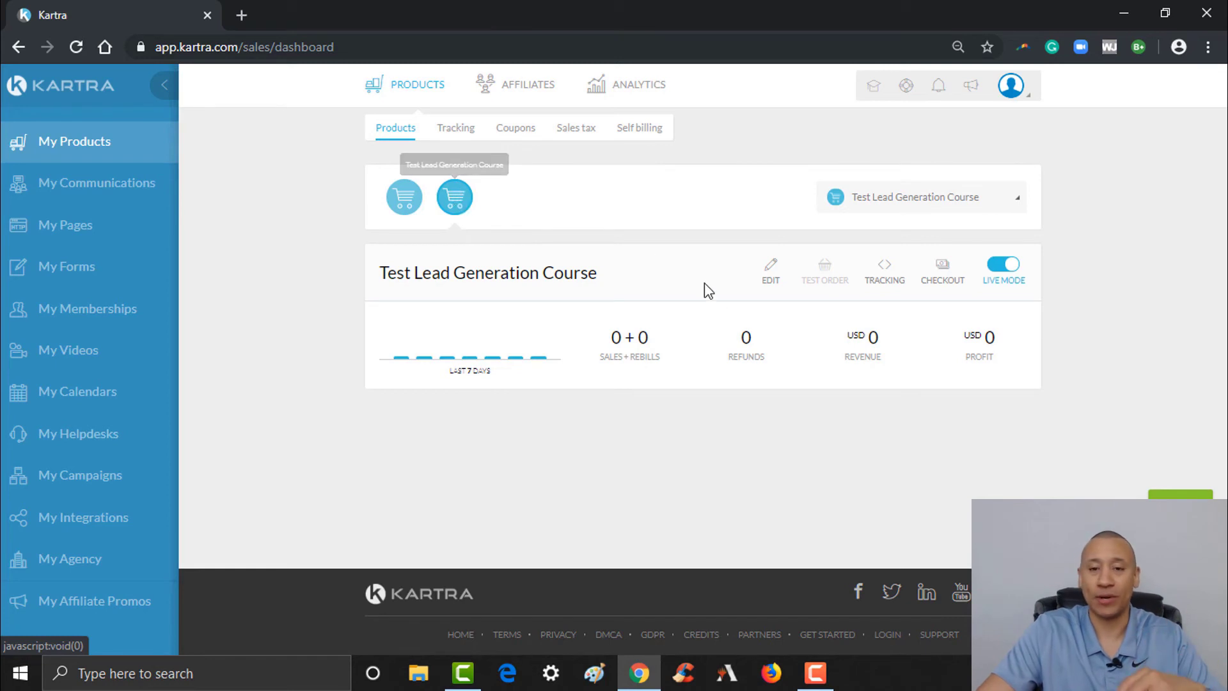
Step: Clone the product as 'Test Lead Generation Course the bump', typed as an Upsell or Downsell
{"action": "left_click", "coordinate": [771, 273]}
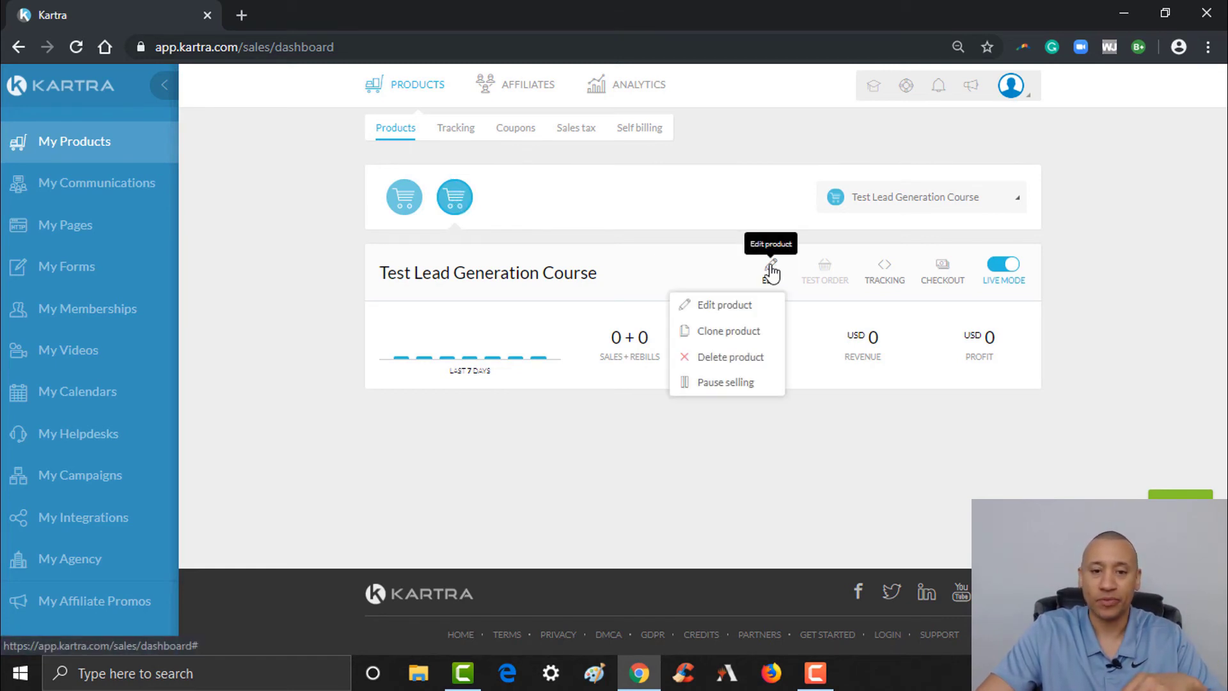
{"action": "left_click", "coordinate": [735, 338]}
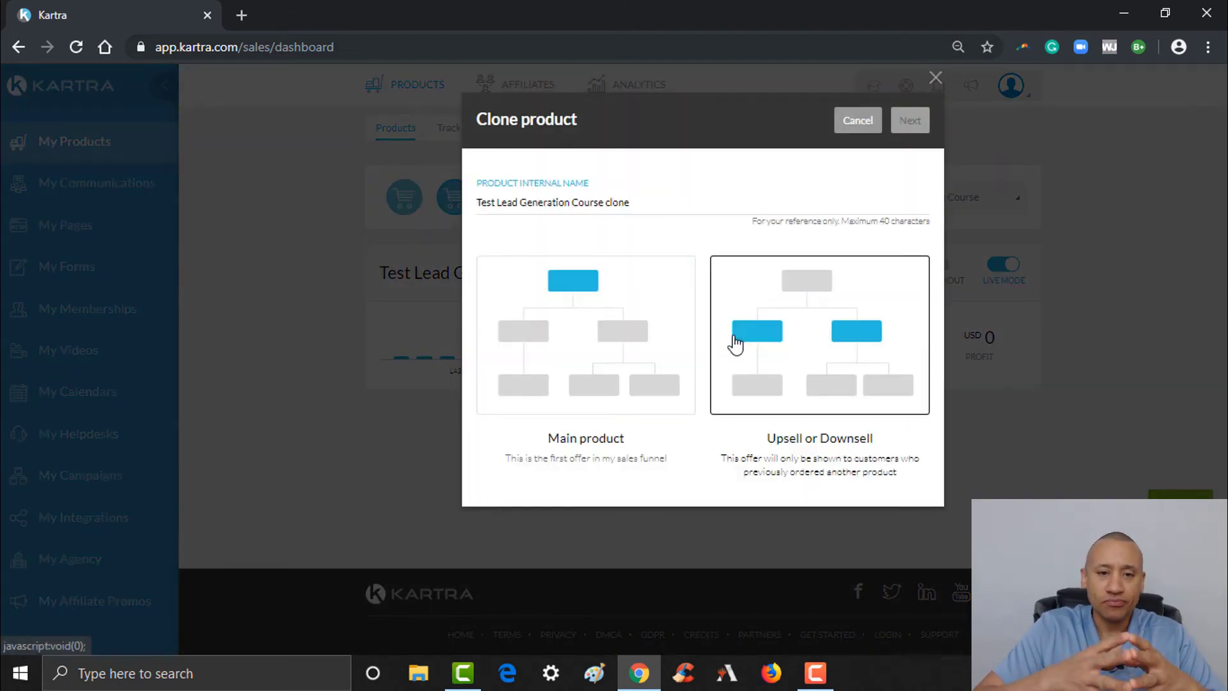
{"action": "double_click", "coordinate": [614, 202]}
{"action": "key", "text": "BackSpace"}
{"action": "key", "text": "BackSpace"}
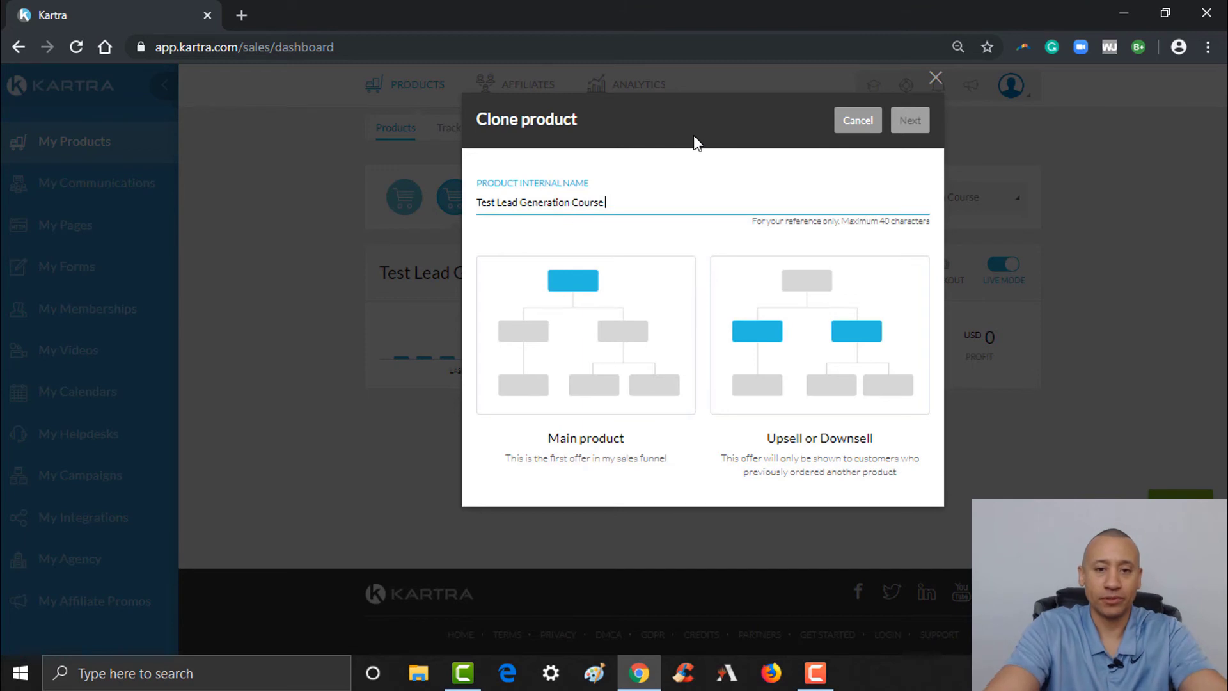
{"action": "type", "text": "the bump"}
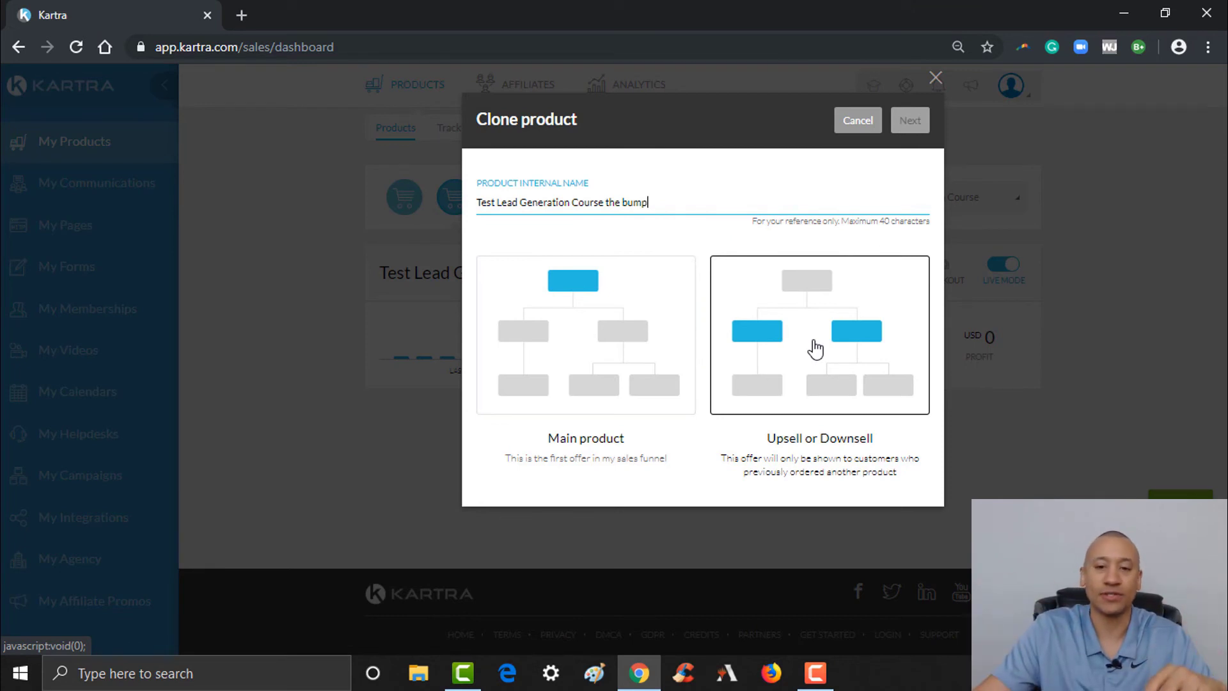
{"action": "left_click", "coordinate": [636, 305]}
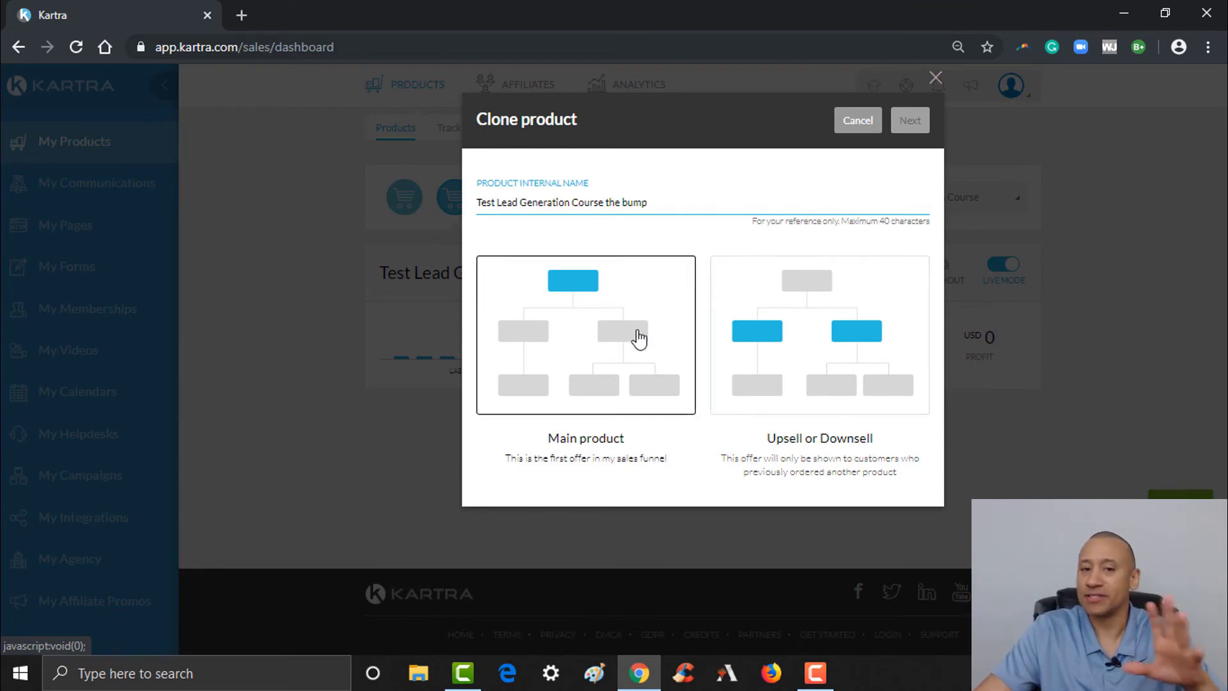
{"action": "left_click", "coordinate": [808, 345]}
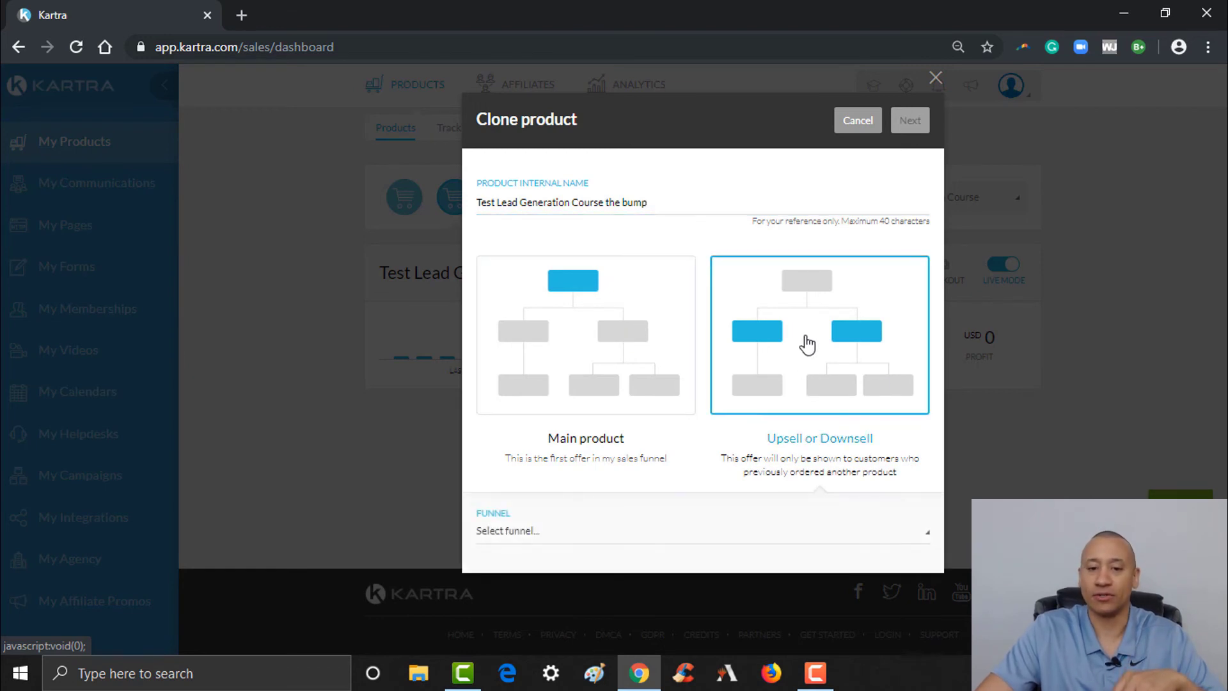
Step: Assign the clone to the Test Consulting funnel and create it
{"action": "left_click", "coordinate": [654, 530]}
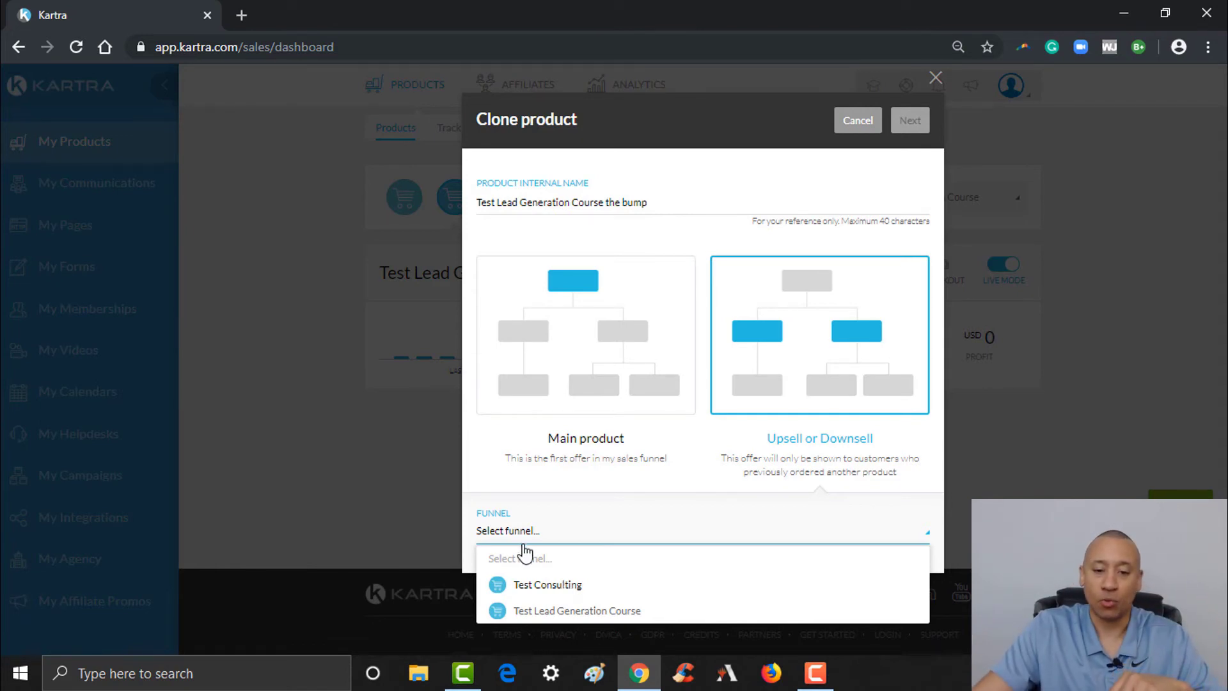
{"action": "left_click", "coordinate": [555, 588]}
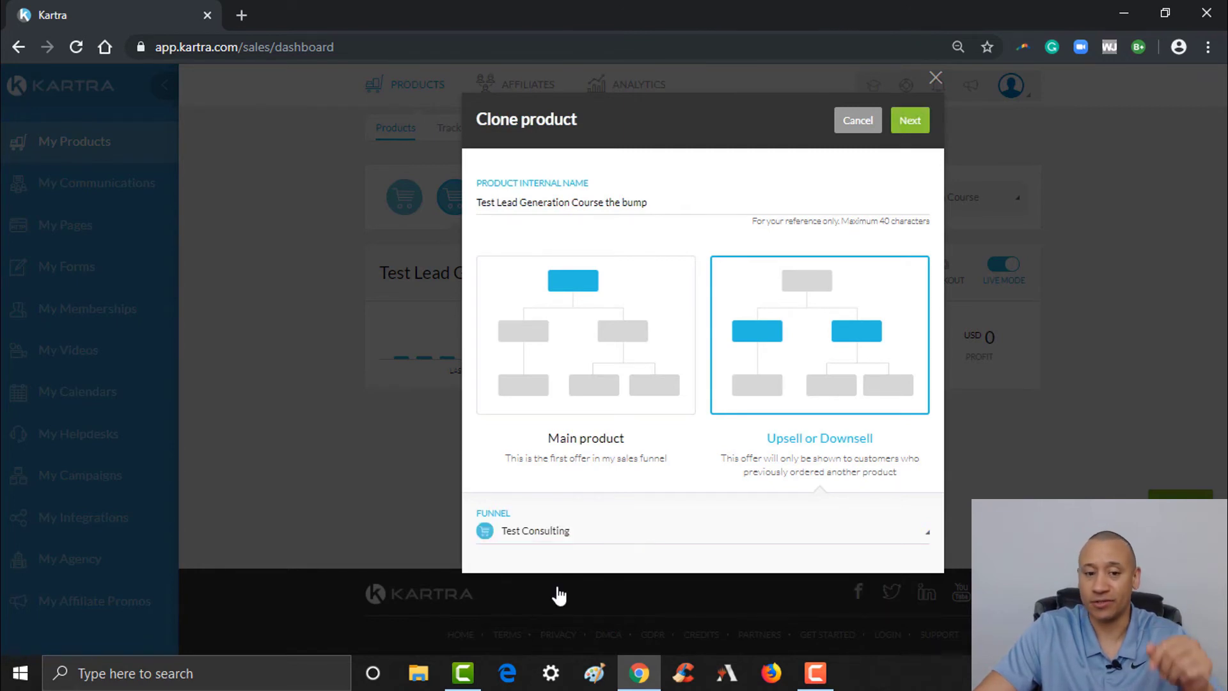
{"action": "left_click", "coordinate": [911, 121]}
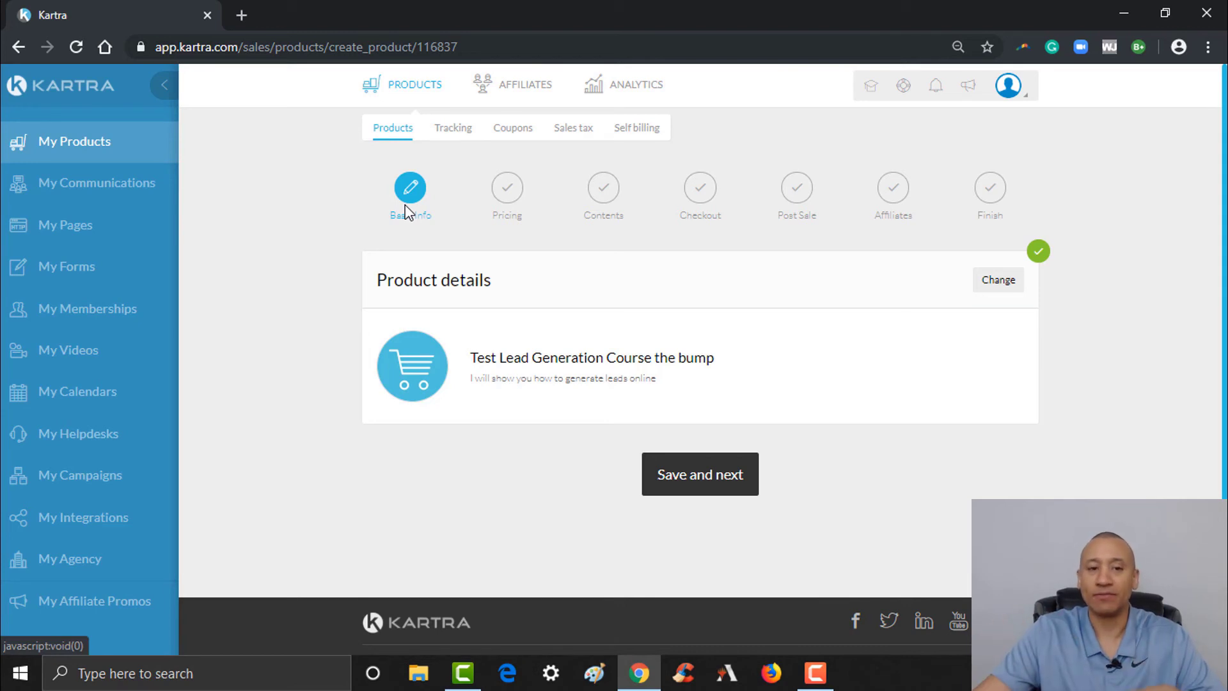
Step: Change the bump's product price from 97.00 to 67.00 and save it
{"action": "left_click", "coordinate": [740, 480]}
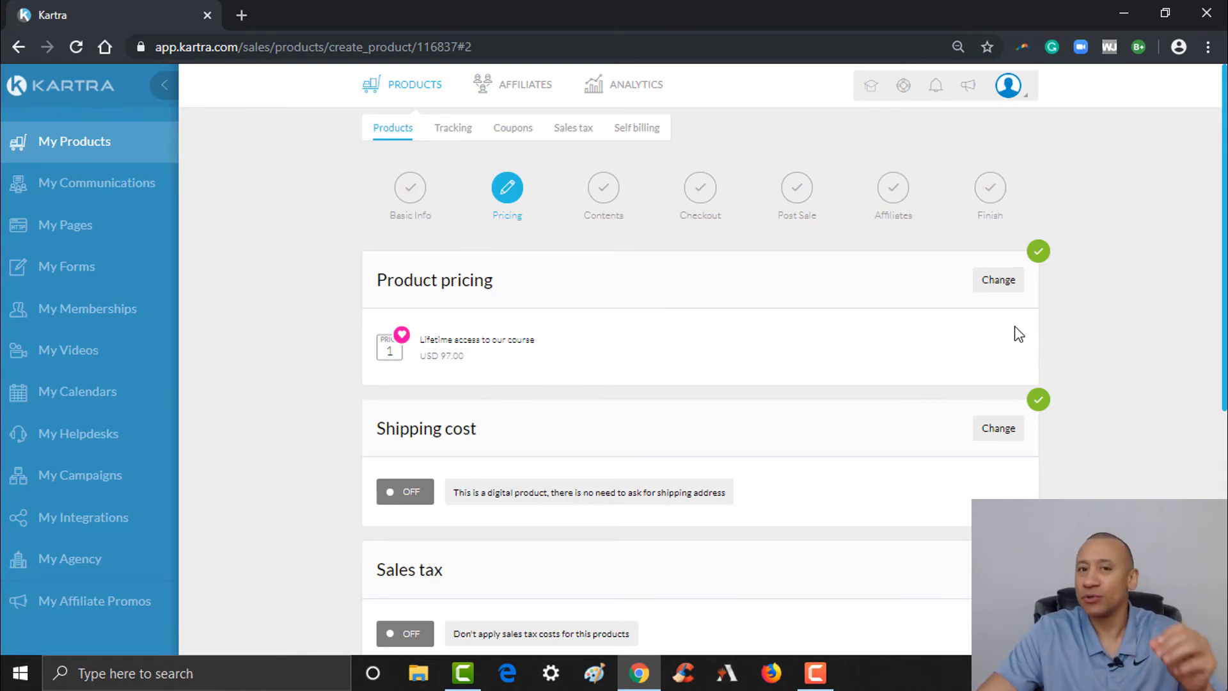
{"action": "left_click", "coordinate": [999, 281]}
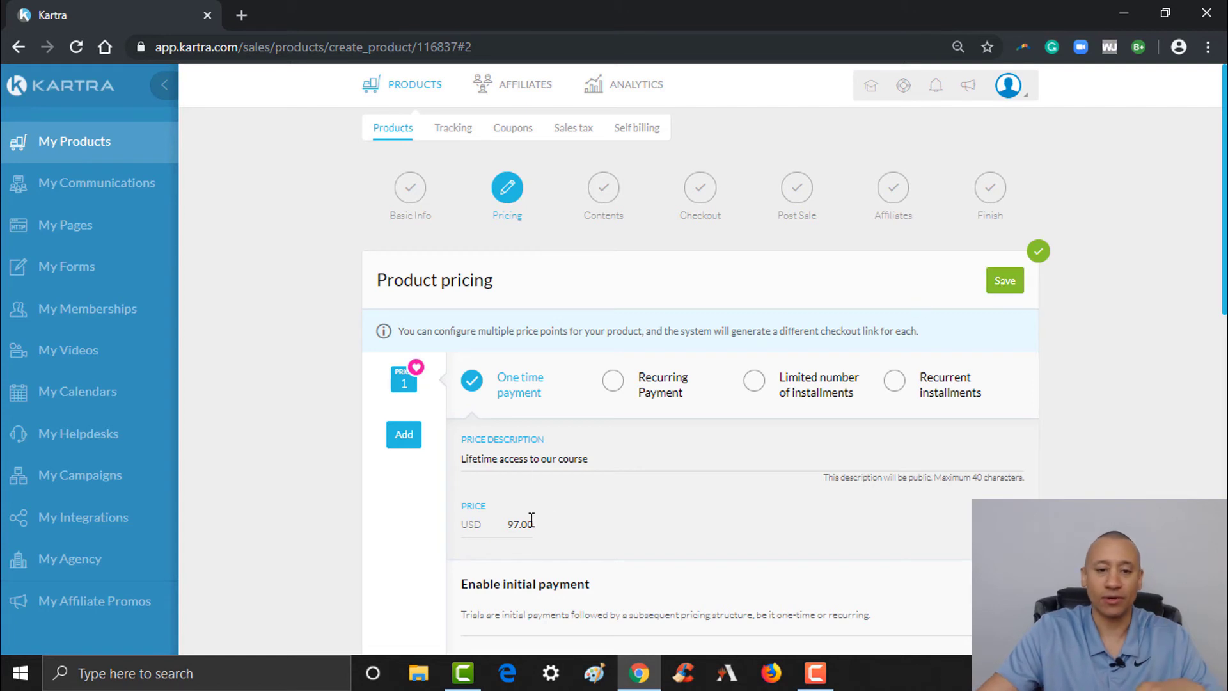
{"action": "left_click_drag", "start_coordinate": [515, 524], "coordinate": [504, 524]}
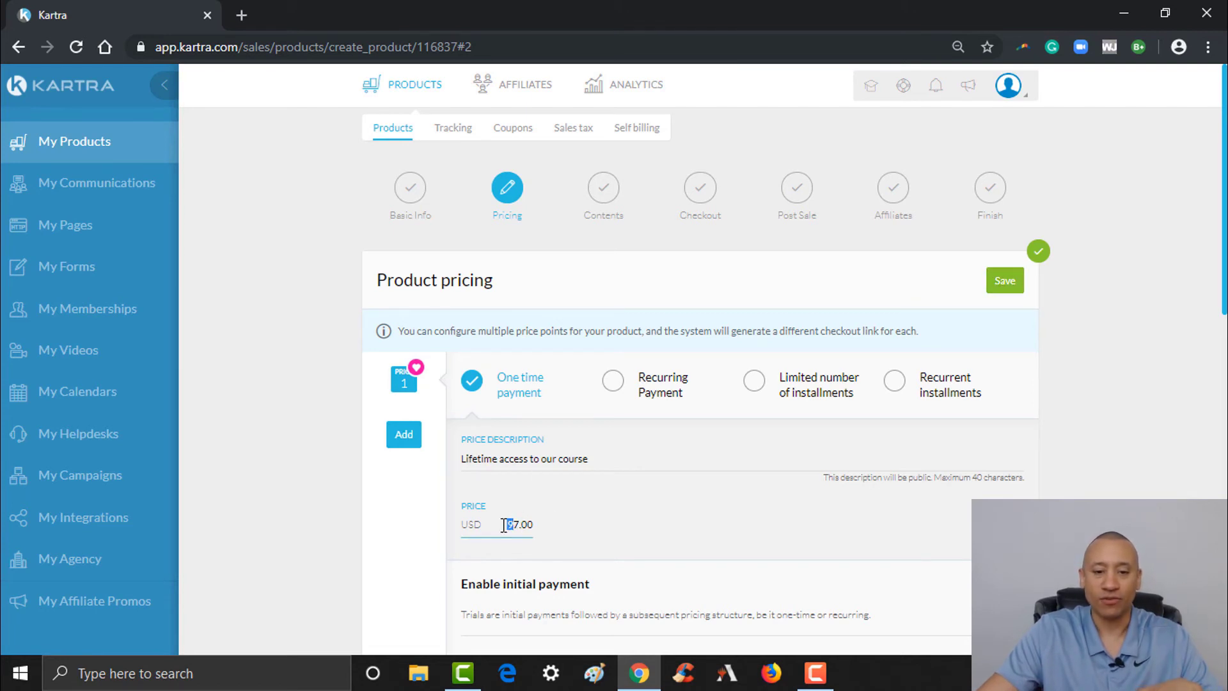
{"action": "type", "text": "6"}
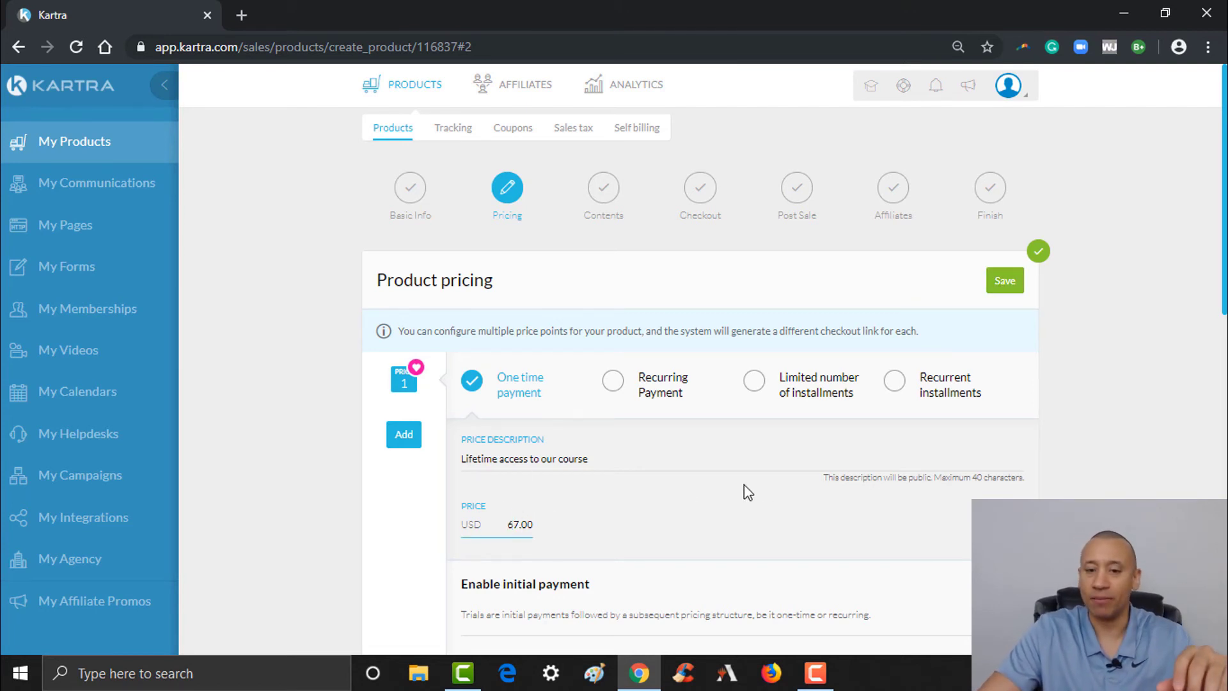
{"action": "scroll", "coordinate": [1136, 329], "scroll_direction": "down", "scroll_amount": 1}
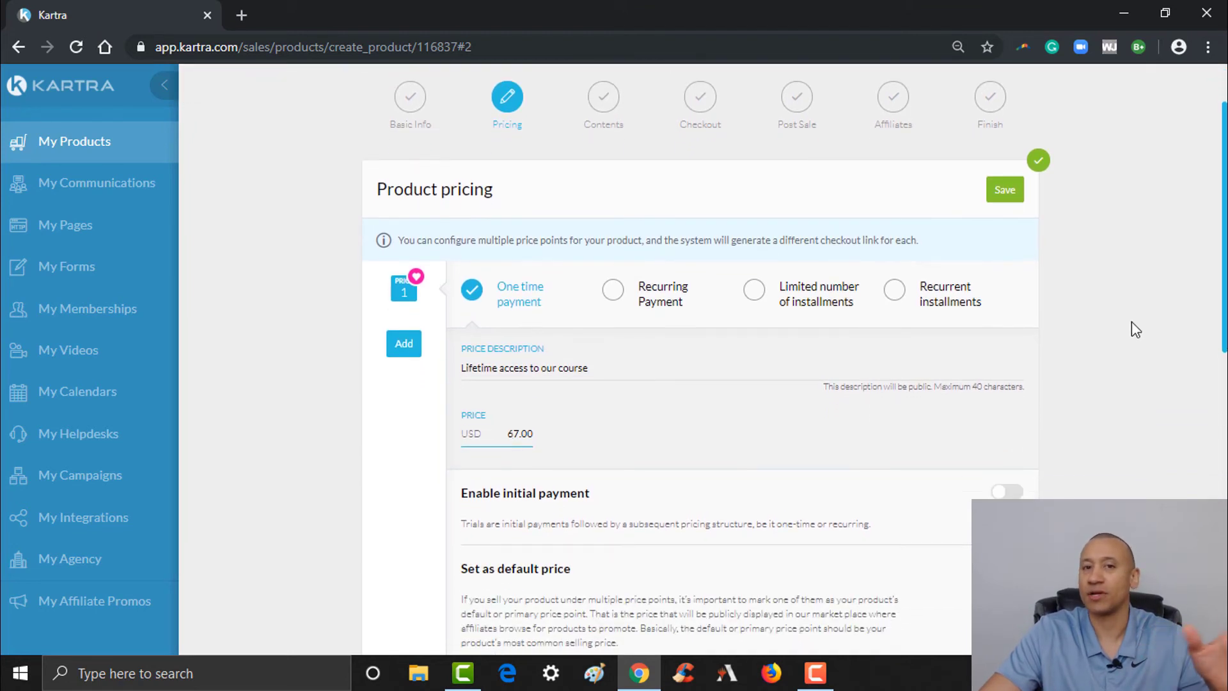
{"action": "left_click", "coordinate": [1006, 190]}
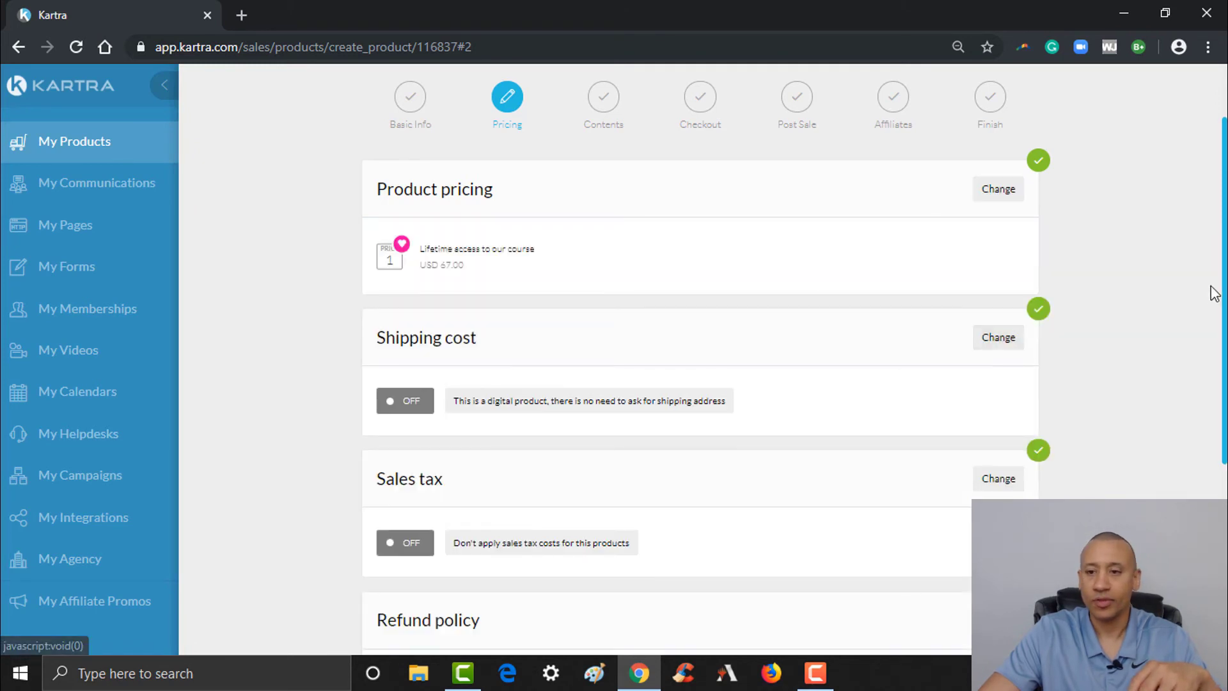
{"action": "scroll", "coordinate": [1223, 400], "scroll_direction": "down", "scroll_amount": 3}
{"action": "left_click_drag", "start_coordinate": [1224, 400], "coordinate": [1225, 272]}
{"action": "scroll", "coordinate": [1219, 300], "scroll_direction": "down", "scroll_amount": 3}
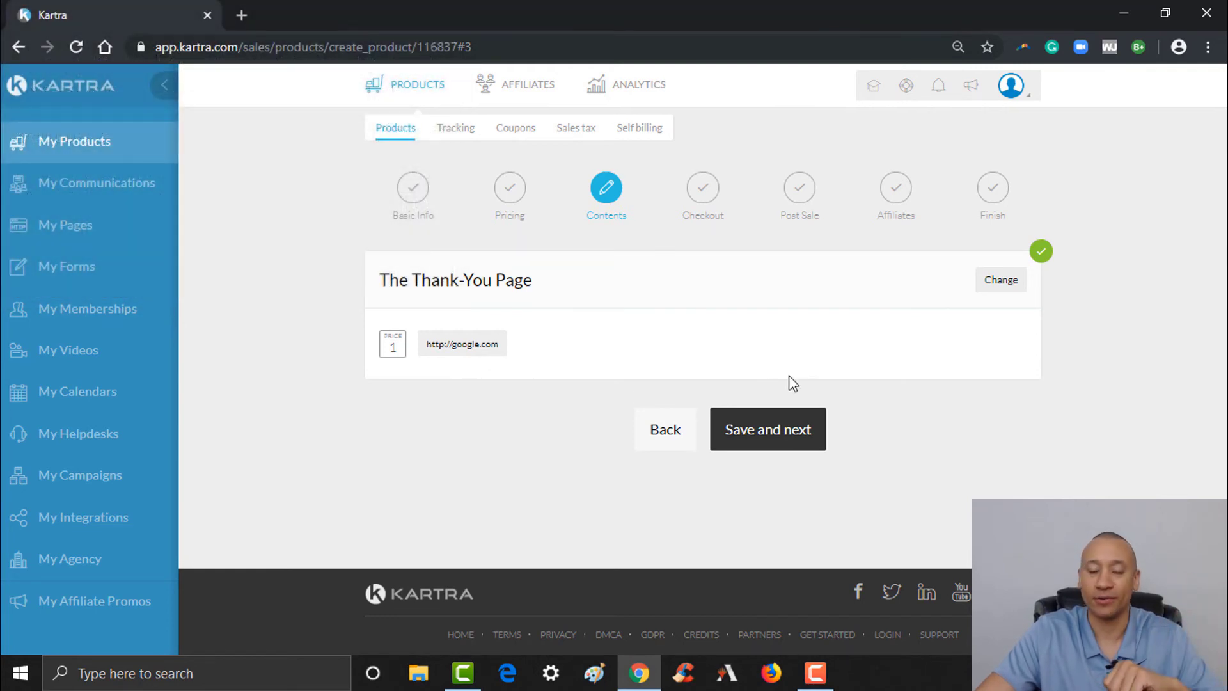
Step: Advance through Checkout to Post Sale, then go back to the Checkout step
{"action": "left_click", "coordinate": [785, 438]}
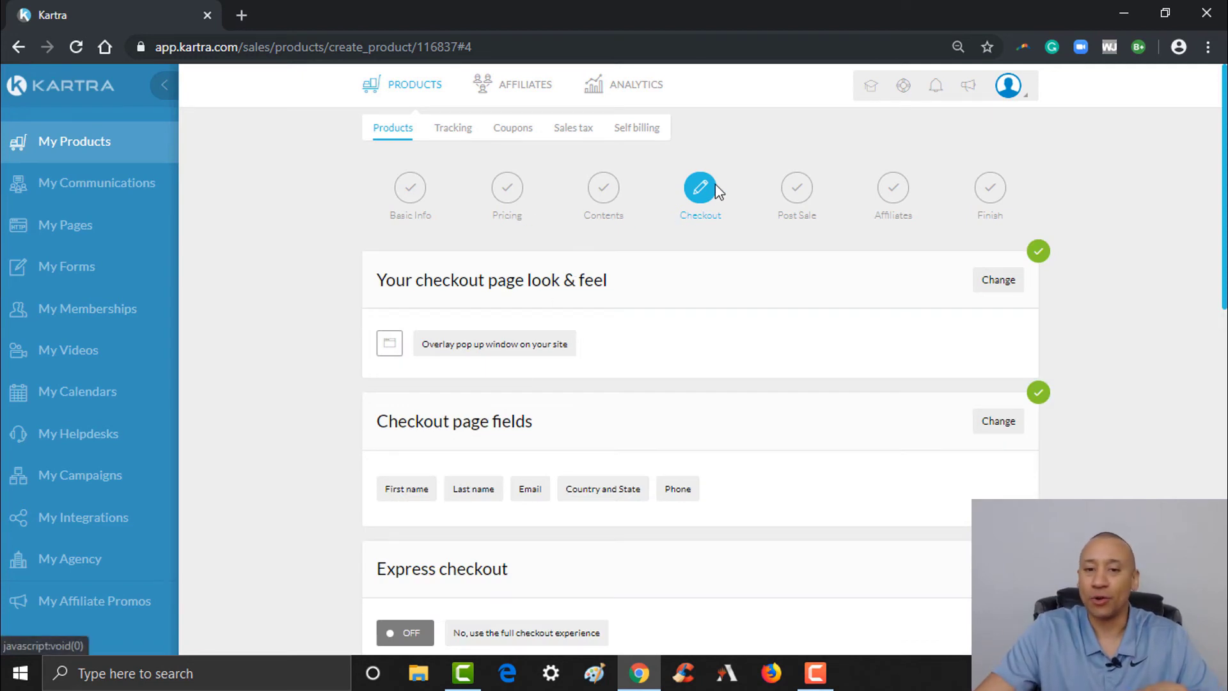
{"action": "scroll", "coordinate": [735, 186], "scroll_direction": "down", "scroll_amount": 3}
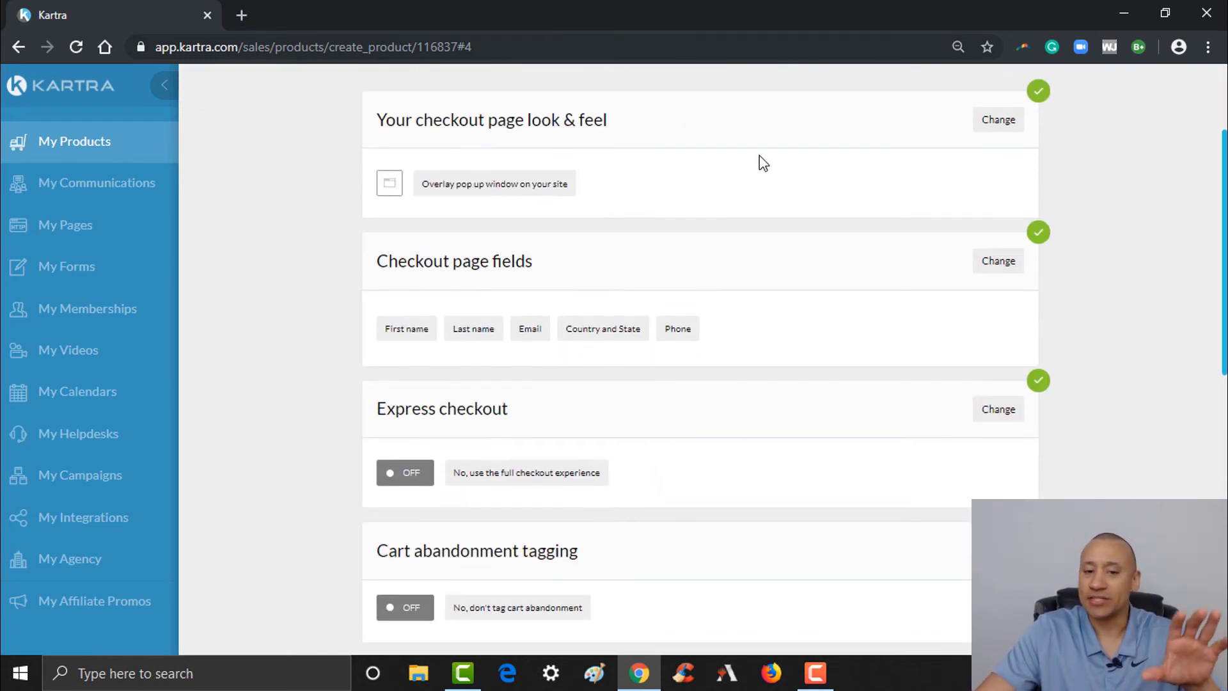
{"action": "scroll", "coordinate": [1222, 429], "scroll_direction": "down", "scroll_amount": 5}
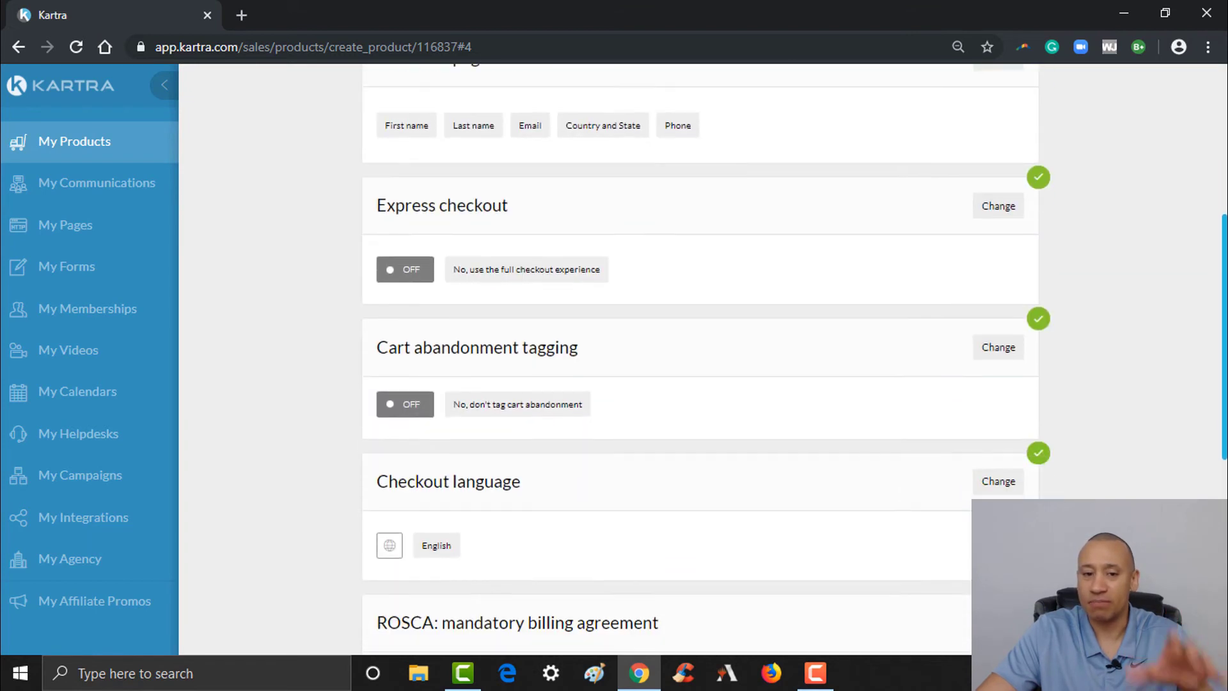
{"action": "scroll", "coordinate": [1215, 448], "scroll_direction": "down", "scroll_amount": 4}
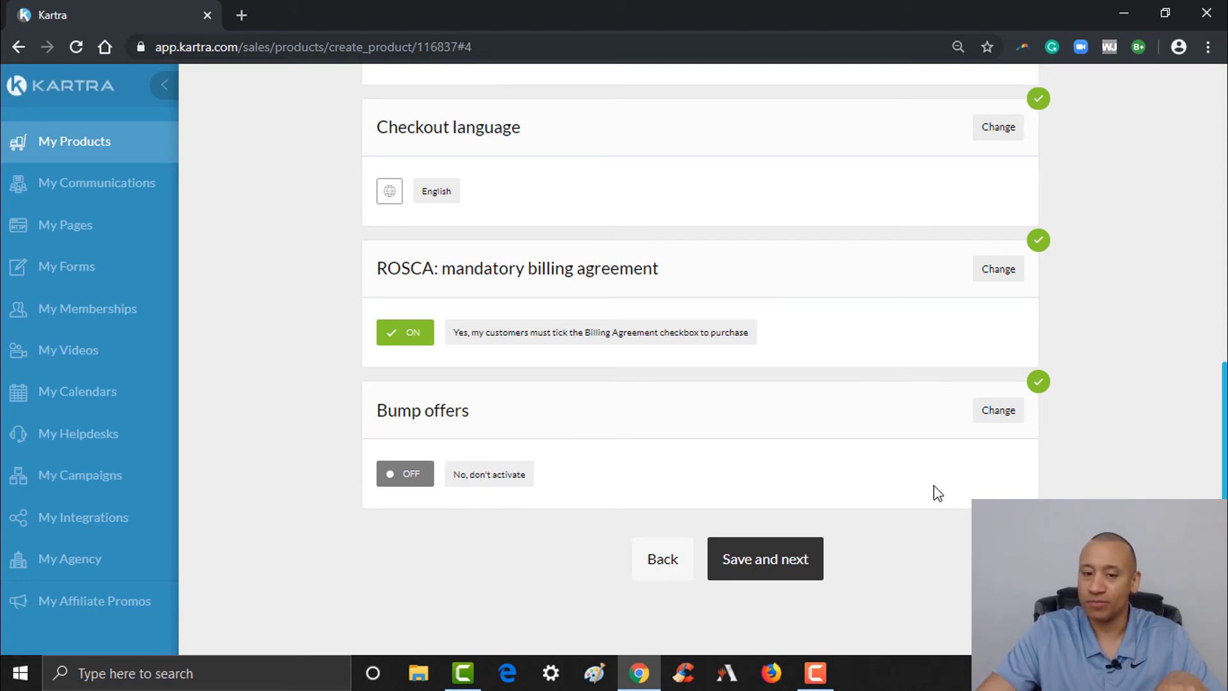
{"action": "left_click", "coordinate": [768, 566]}
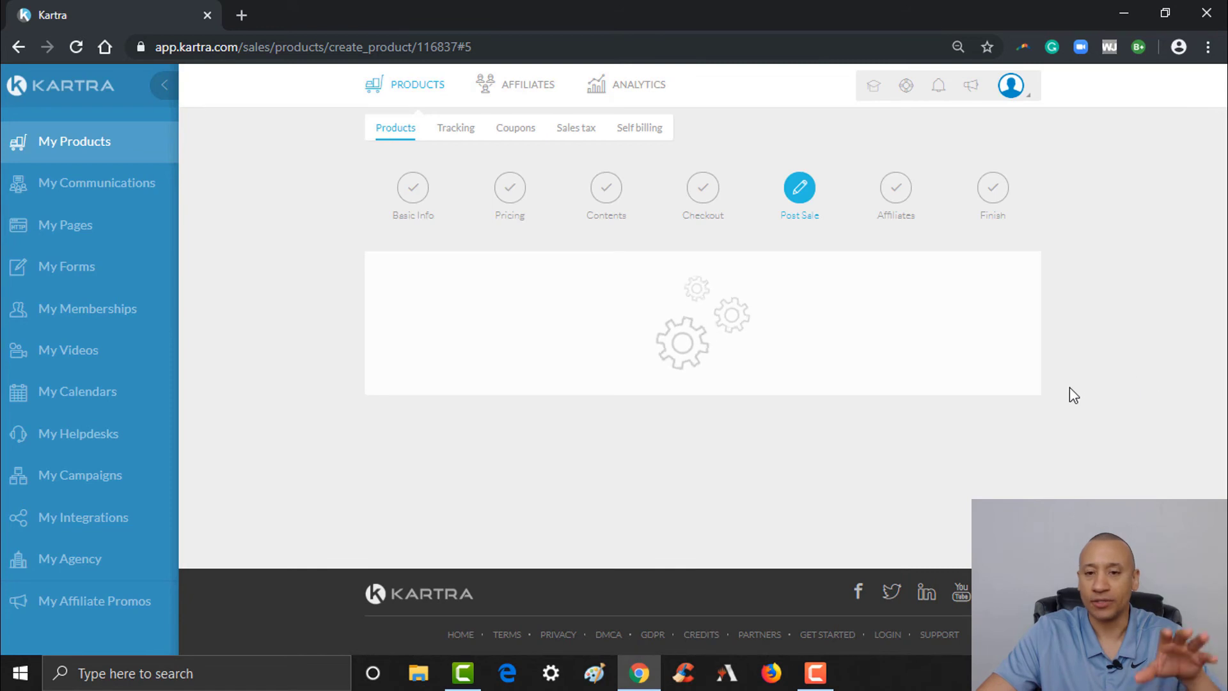
{"action": "scroll", "coordinate": [666, 448], "scroll_direction": "down", "scroll_amount": 6}
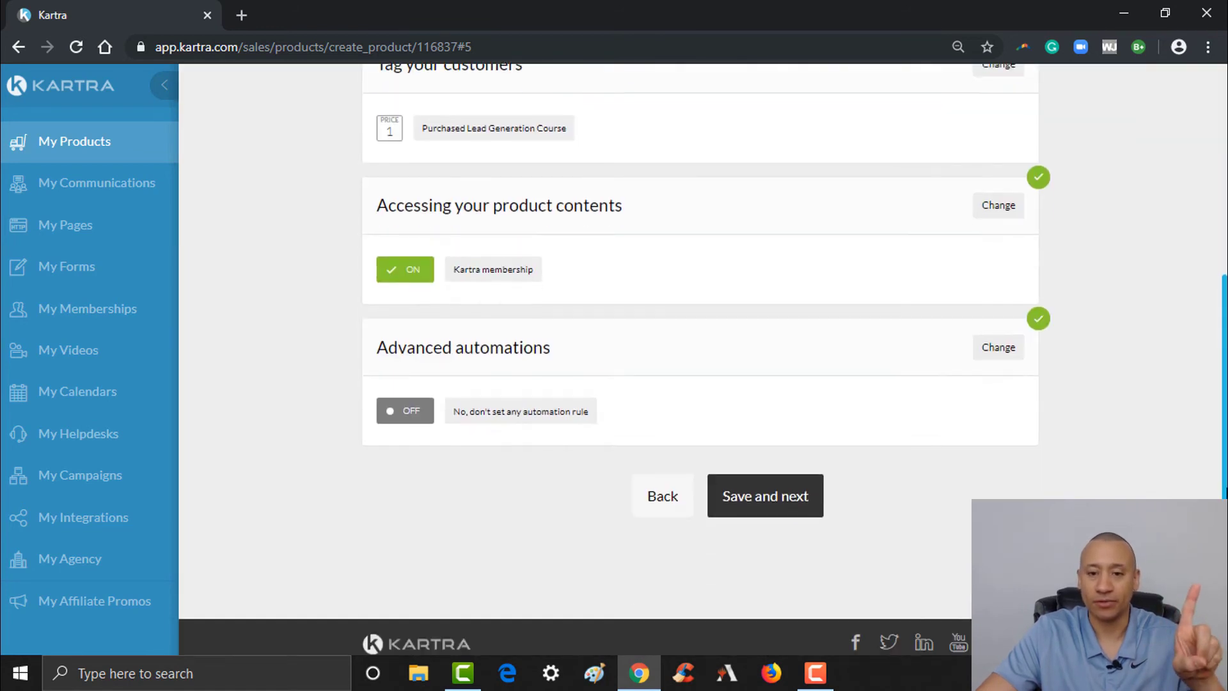
{"action": "left_click", "coordinate": [660, 458]}
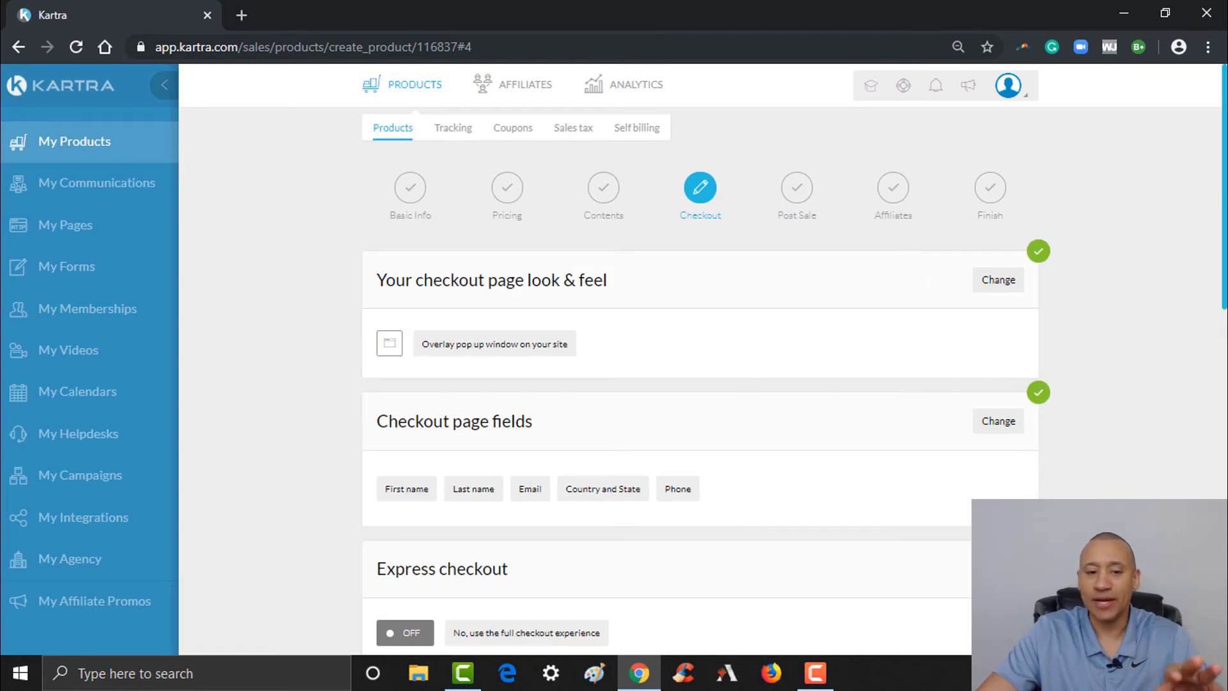
Step: Open the required billing agreement setting on the Checkout step for editing
{"action": "scroll", "coordinate": [703, 358], "scroll_direction": "down", "scroll_amount": 5}
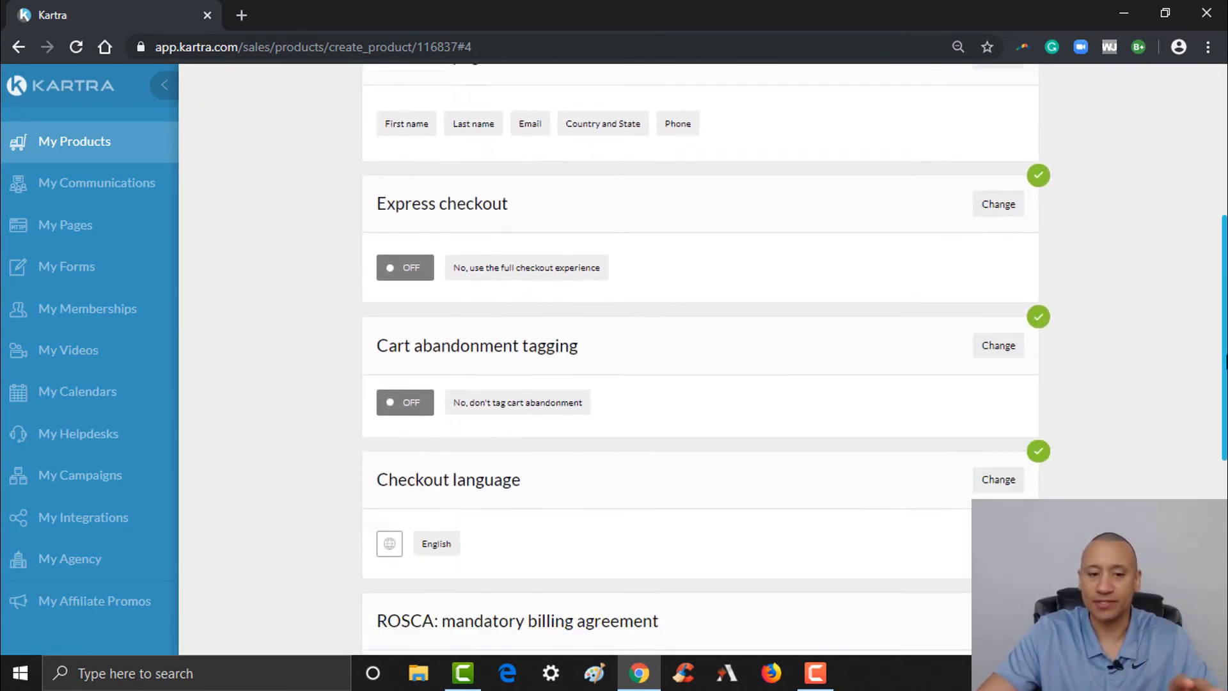
{"action": "scroll", "coordinate": [927, 398], "scroll_direction": "down", "scroll_amount": 3}
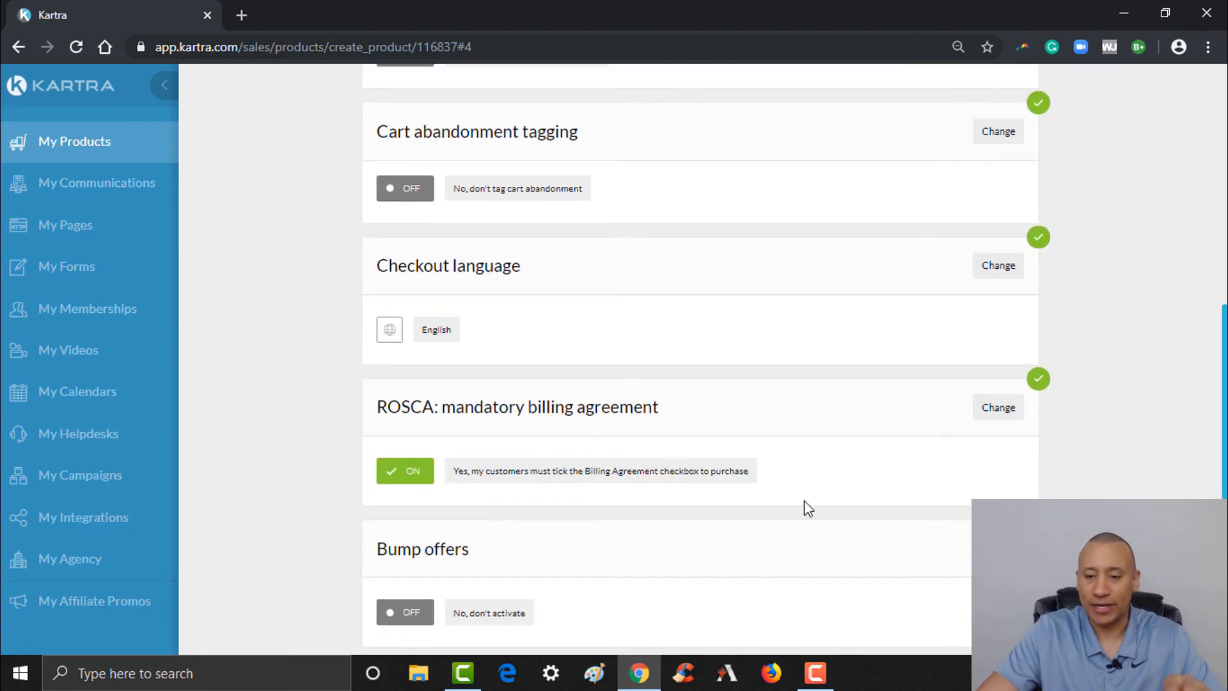
{"action": "left_click", "coordinate": [1002, 414]}
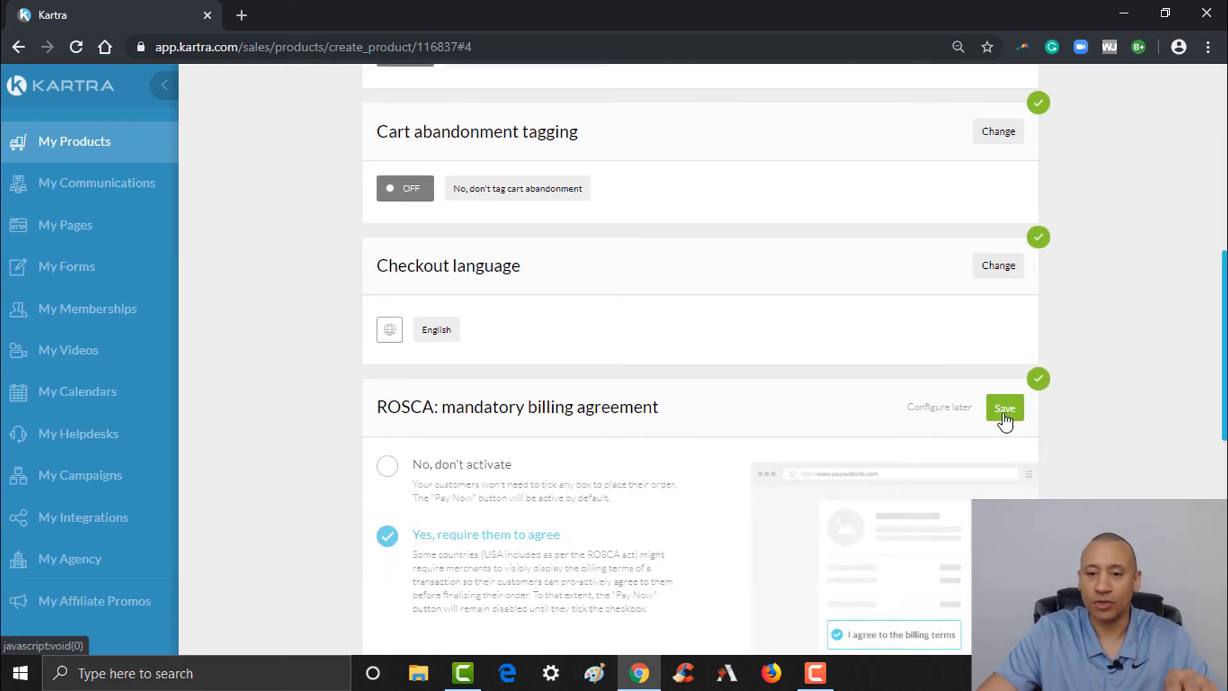
{"action": "scroll", "coordinate": [1205, 358], "scroll_direction": "down", "scroll_amount": 2}
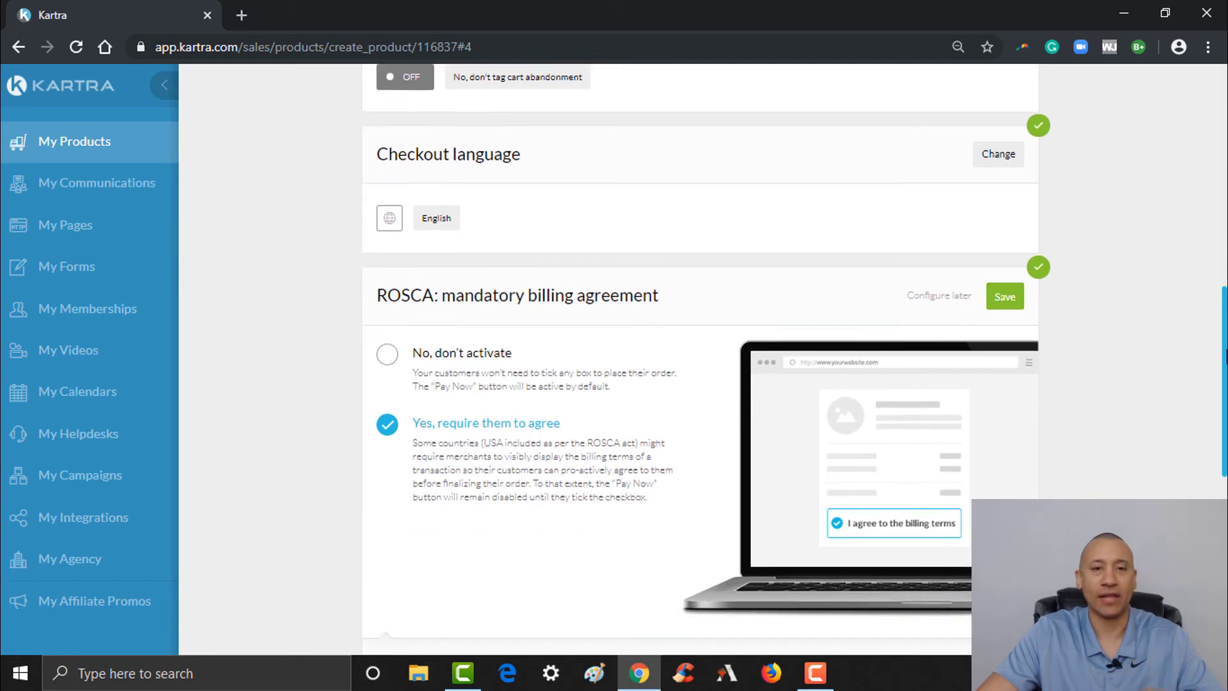
{"action": "scroll", "coordinate": [886, 439], "scroll_direction": "down", "scroll_amount": 5}
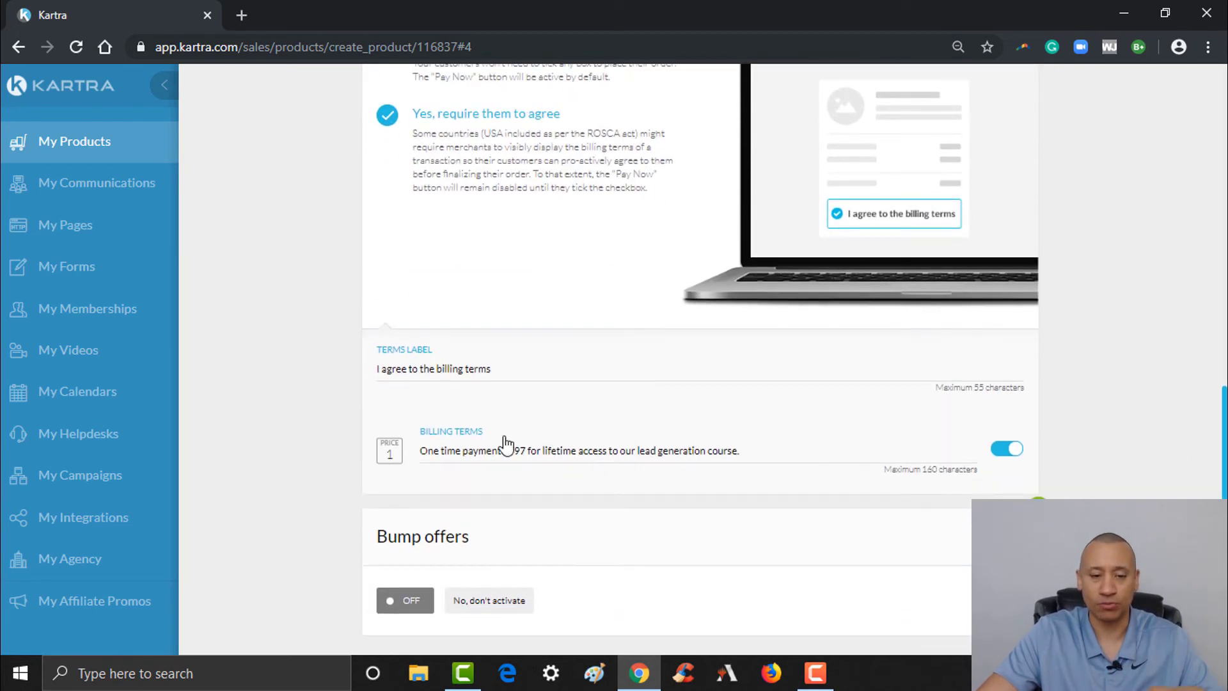
Step: Change the ROSCA billing terms to a one-time $67 payment and save the agreement as ON
{"action": "left_click", "coordinate": [520, 450]}
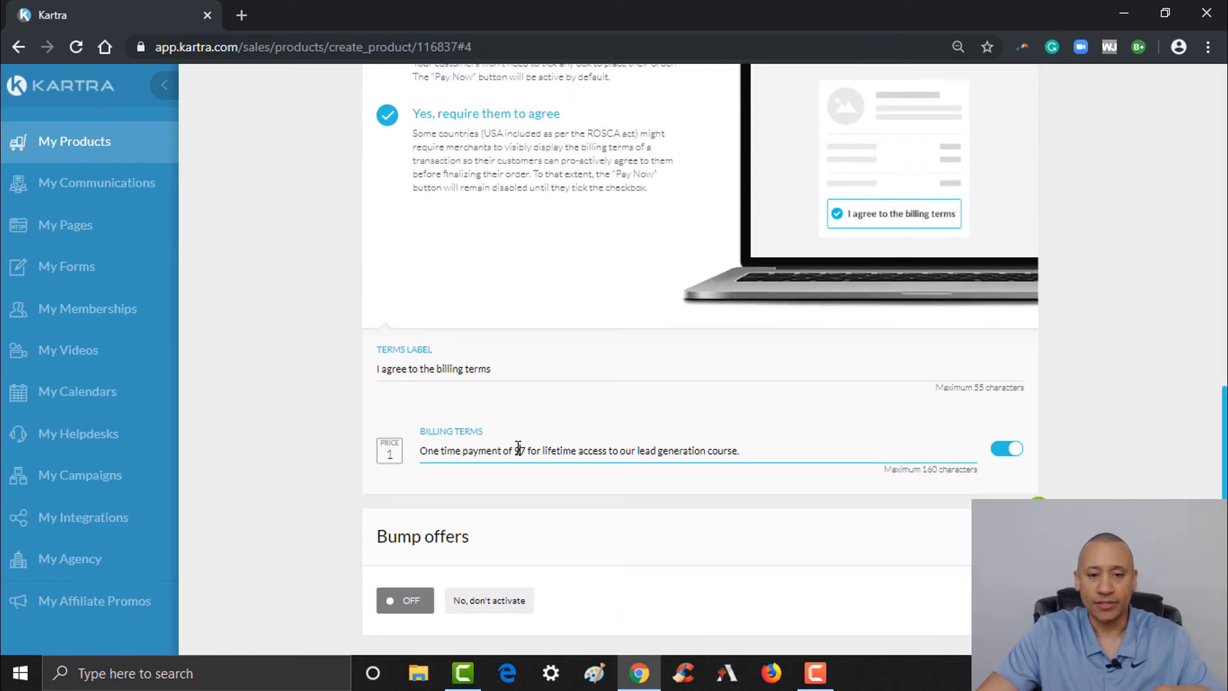
{"action": "left_click_drag", "start_coordinate": [522, 449], "coordinate": [517, 450]}
{"action": "type", "text": "6"}
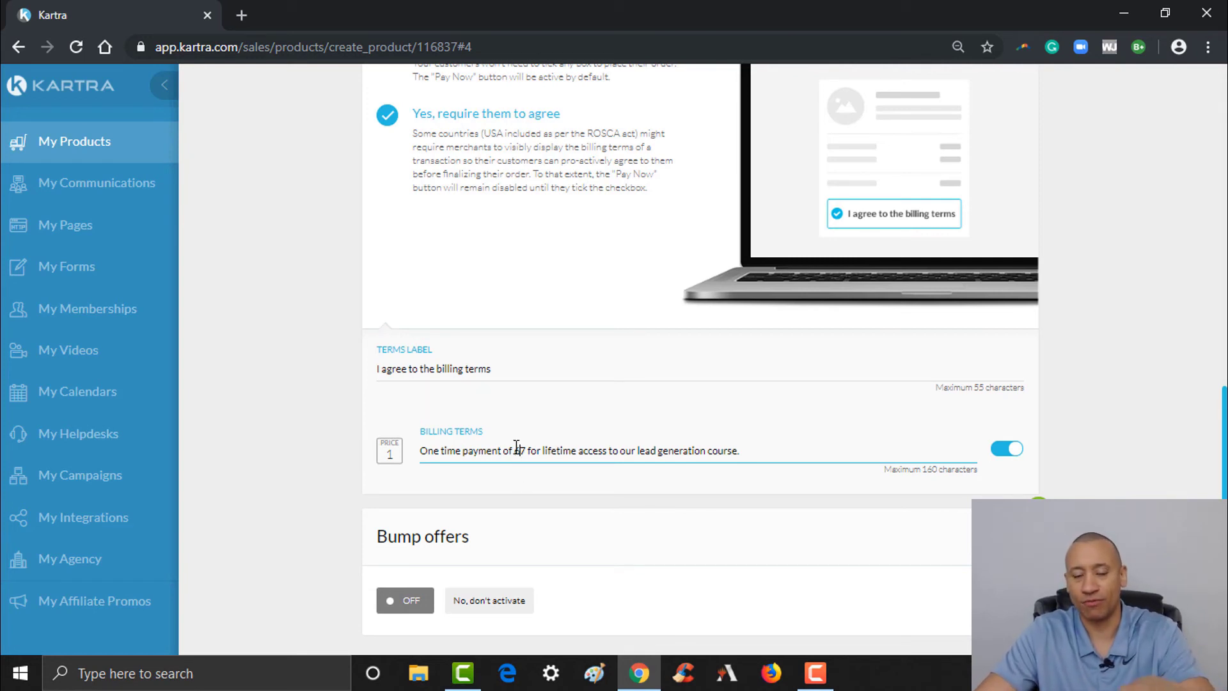
{"action": "scroll", "coordinate": [1220, 474], "scroll_direction": "down", "scroll_amount": 3}
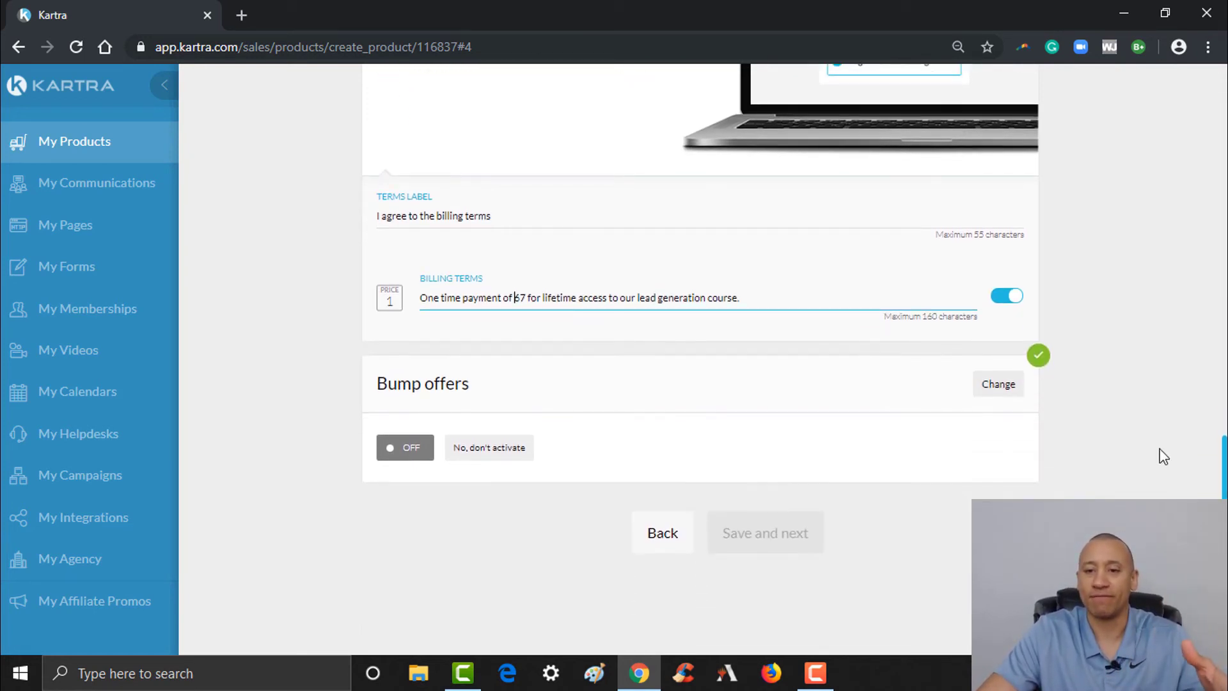
{"action": "scroll", "coordinate": [1221, 470], "scroll_direction": "up", "scroll_amount": 10}
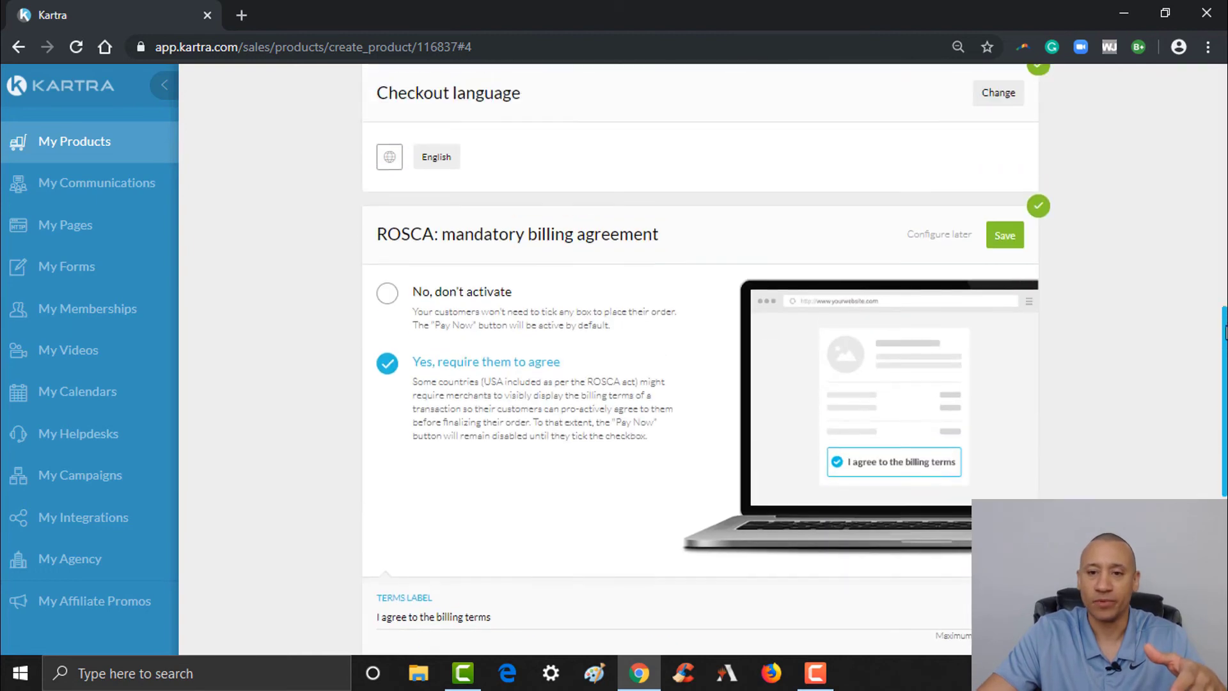
{"action": "left_click", "coordinate": [1015, 294]}
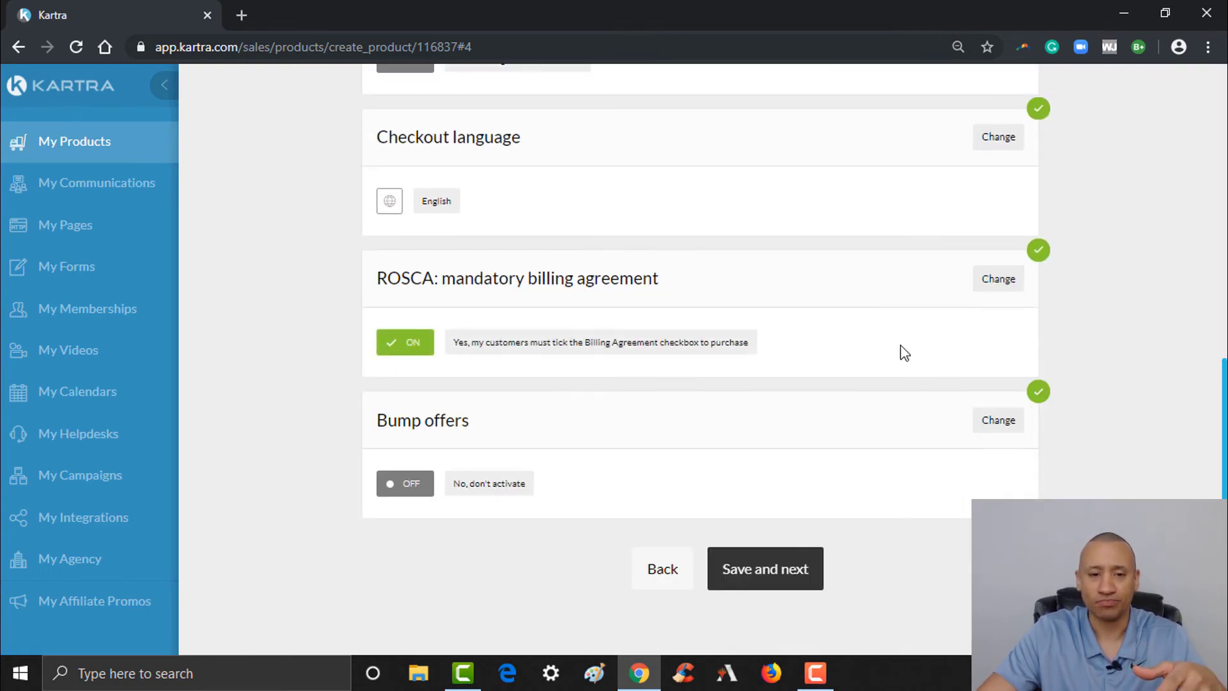
{"action": "scroll", "coordinate": [965, 452], "scroll_direction": "up", "scroll_amount": 2}
{"action": "scroll", "coordinate": [793, 518], "scroll_direction": "up", "scroll_amount": 7}
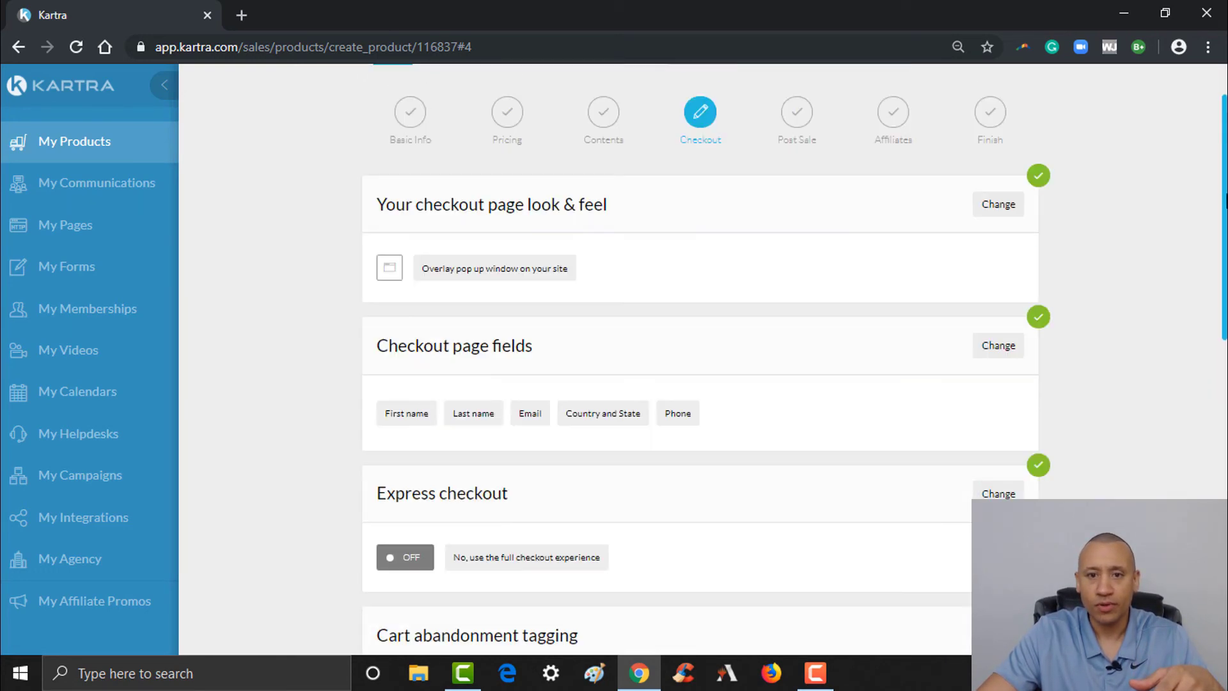
{"action": "scroll", "coordinate": [793, 518], "scroll_direction": "down", "scroll_amount": 10}
Step: Advance to Post Sale and review its customer list, tag and membership access sections
{"action": "left_click", "coordinate": [791, 511]}
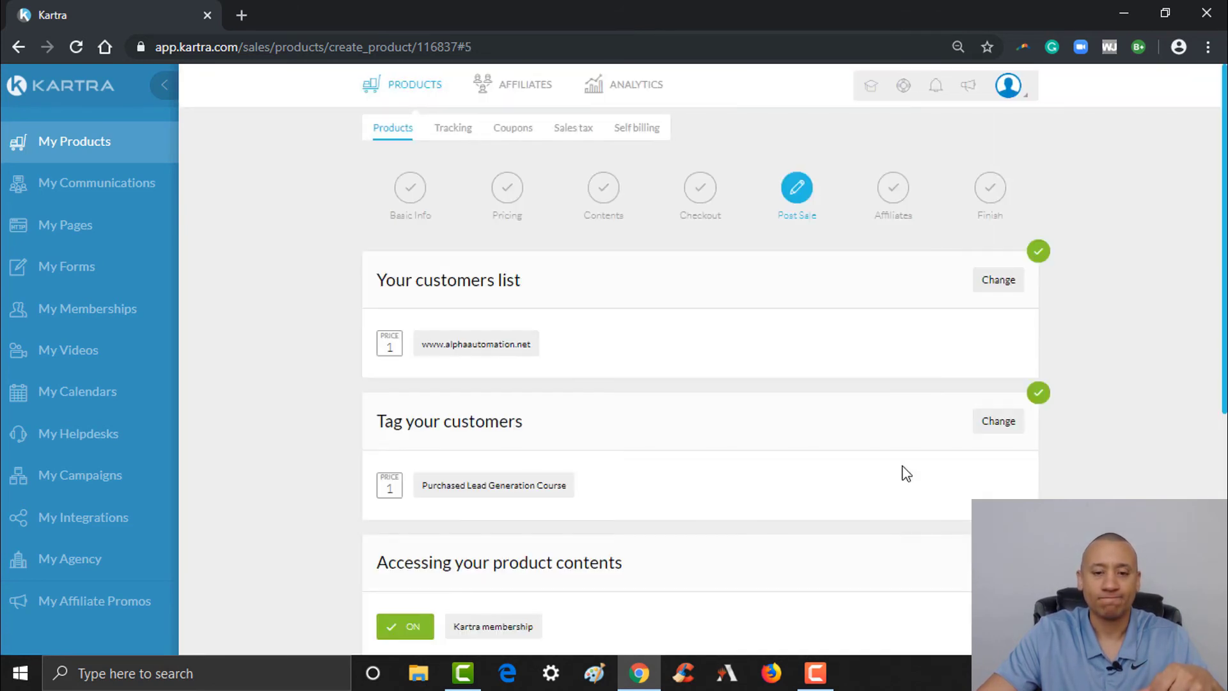
{"action": "scroll", "coordinate": [1207, 285], "scroll_direction": "down", "scroll_amount": 2}
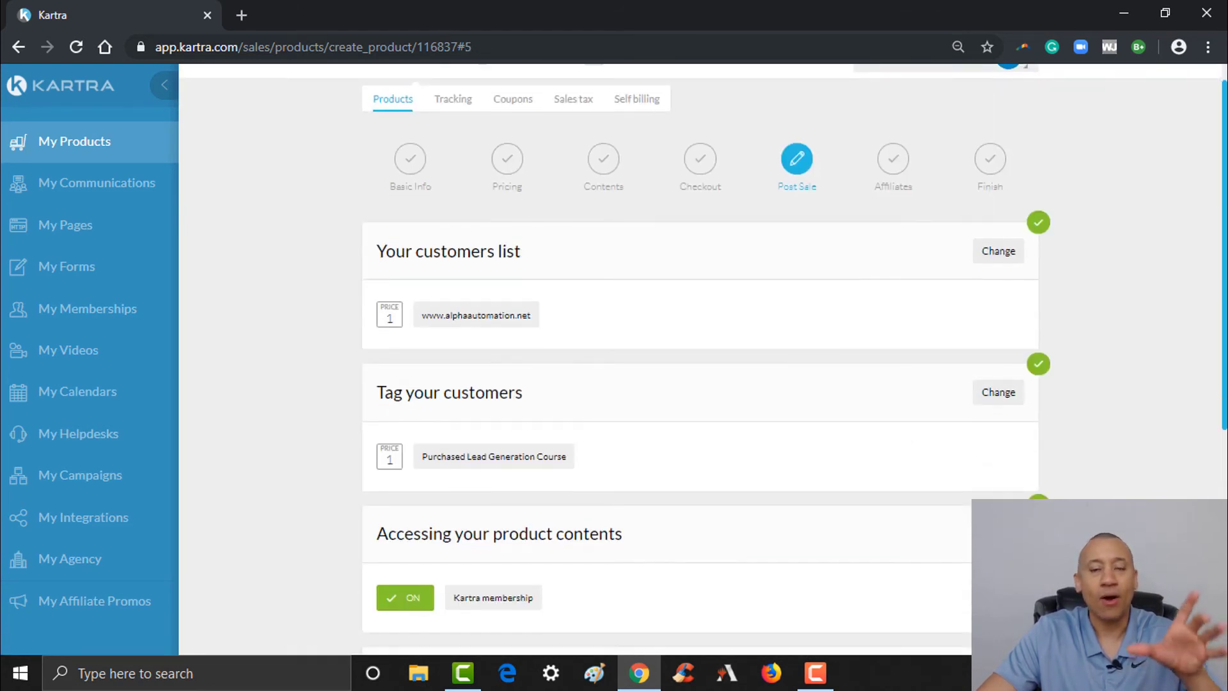
{"action": "scroll", "coordinate": [795, 359], "scroll_direction": "up", "scroll_amount": 1}
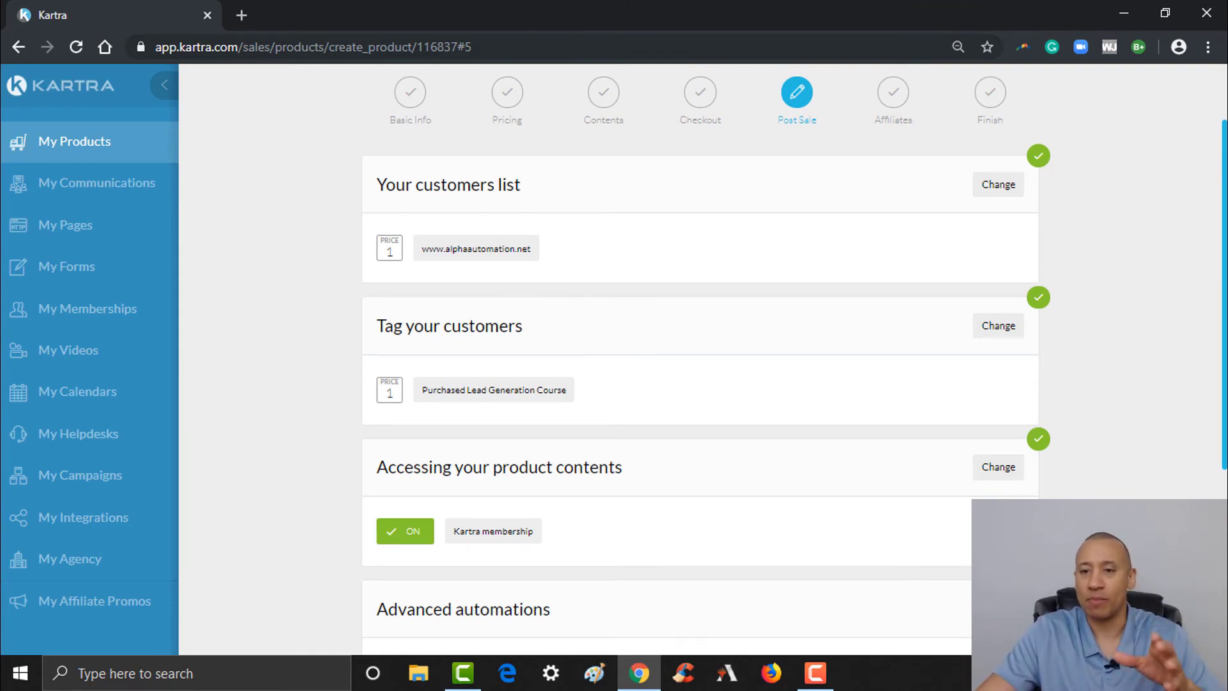
{"action": "scroll", "coordinate": [572, 281], "scroll_direction": "down", "scroll_amount": 1}
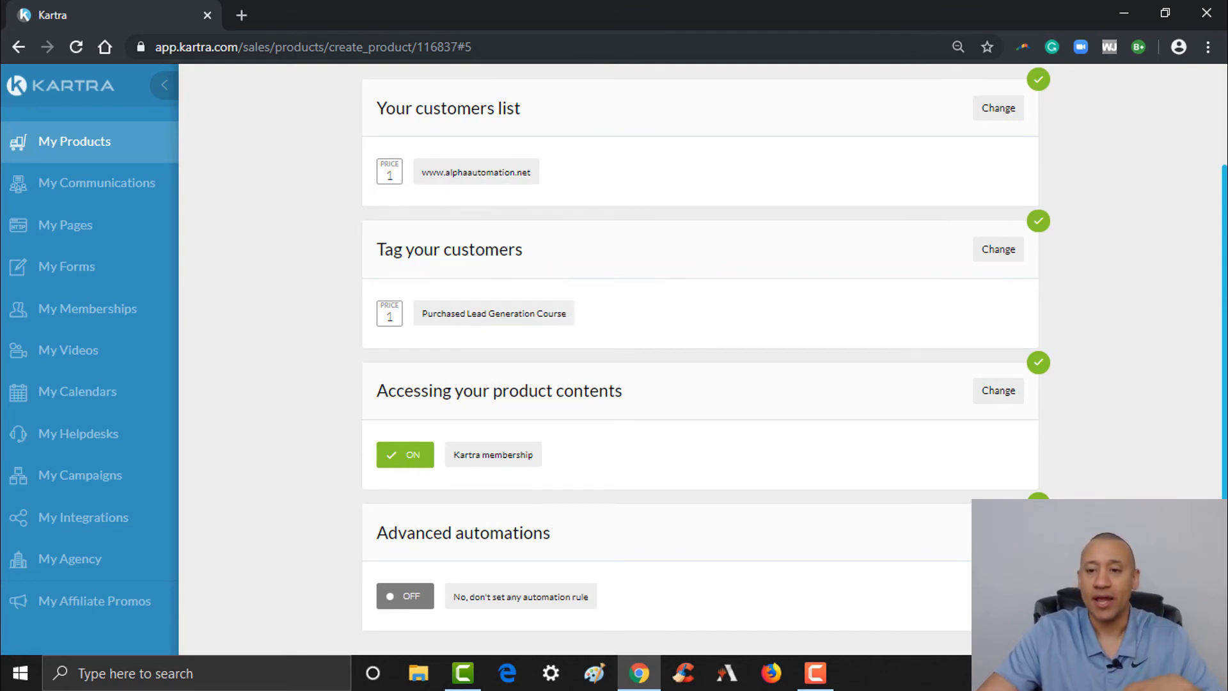
{"action": "scroll", "coordinate": [1013, 289], "scroll_direction": "down", "scroll_amount": 2}
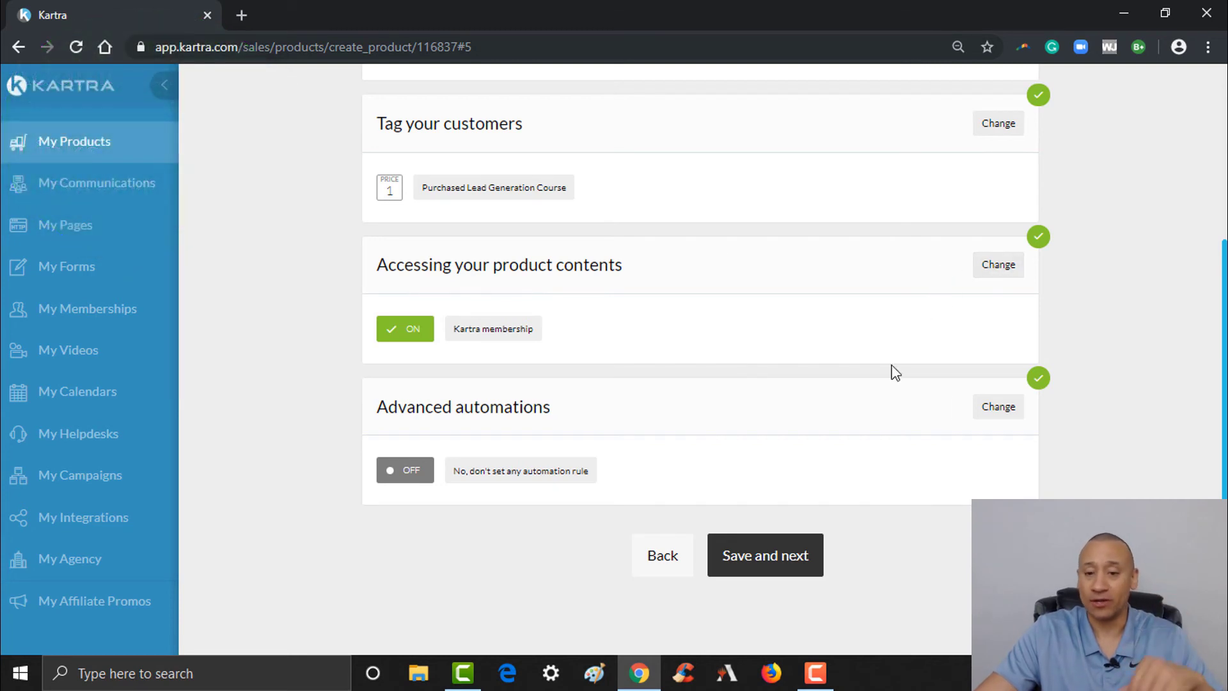
Step: Save Post Sale and Affiliates with affiliates off, then return to the Products dashboard
{"action": "left_click", "coordinate": [748, 557]}
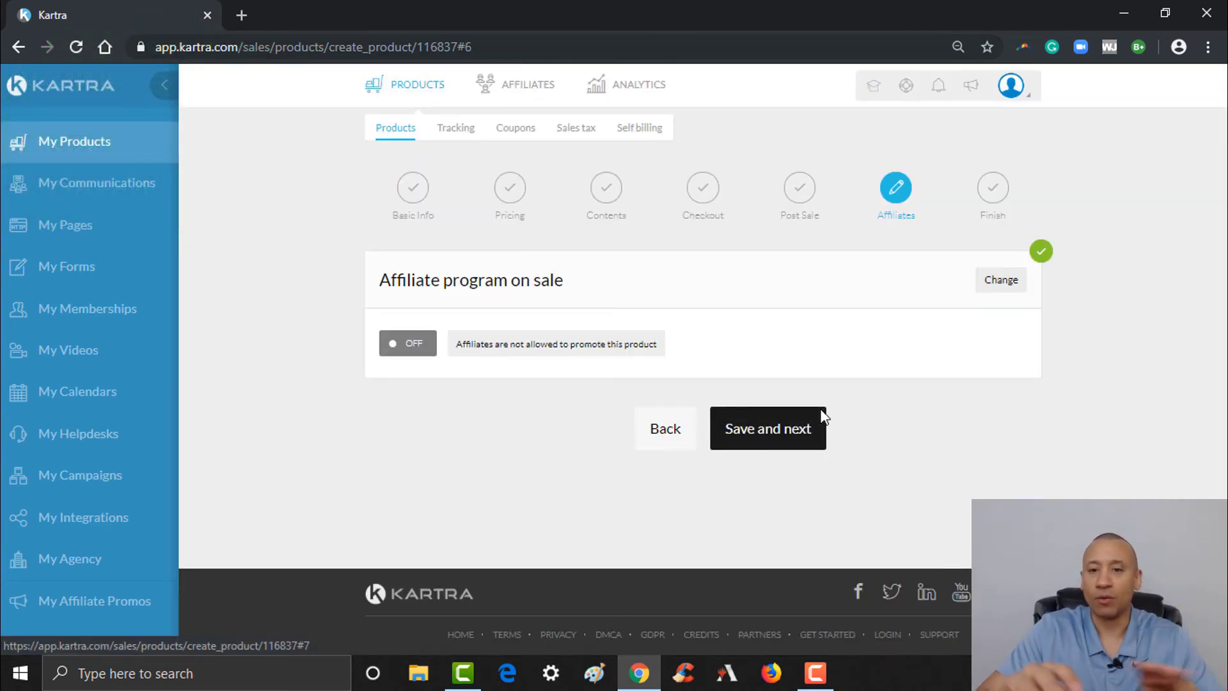
{"action": "left_click", "coordinate": [781, 435]}
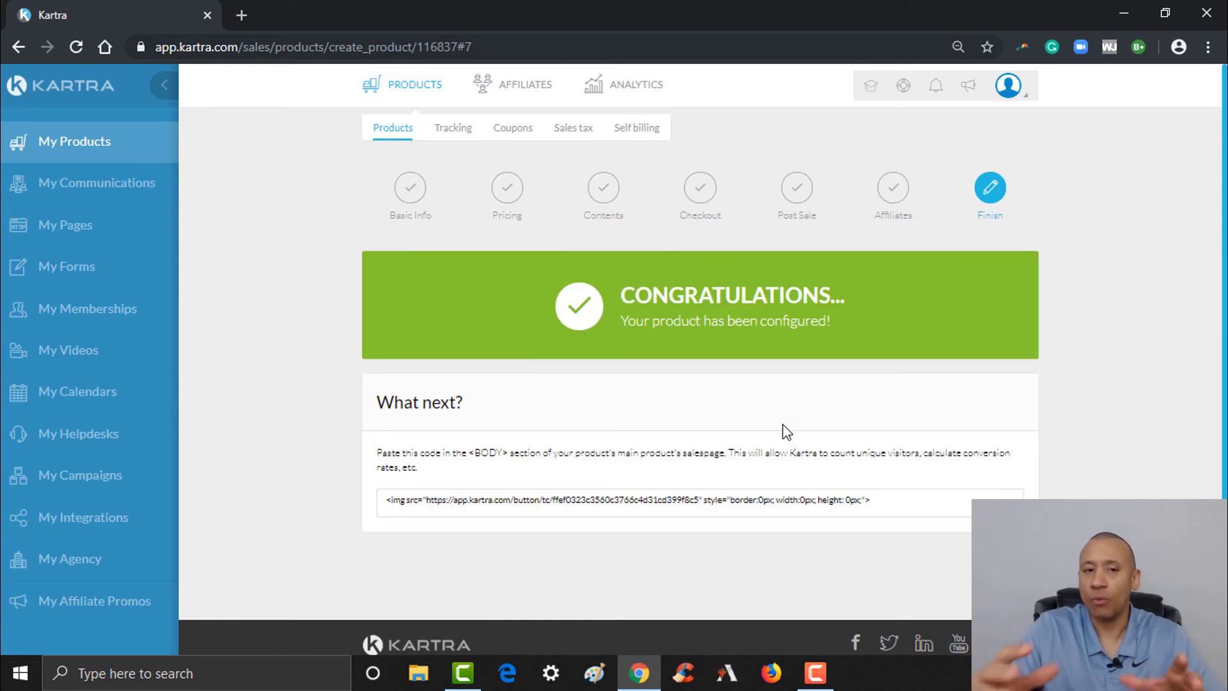
{"action": "left_click", "coordinate": [397, 134]}
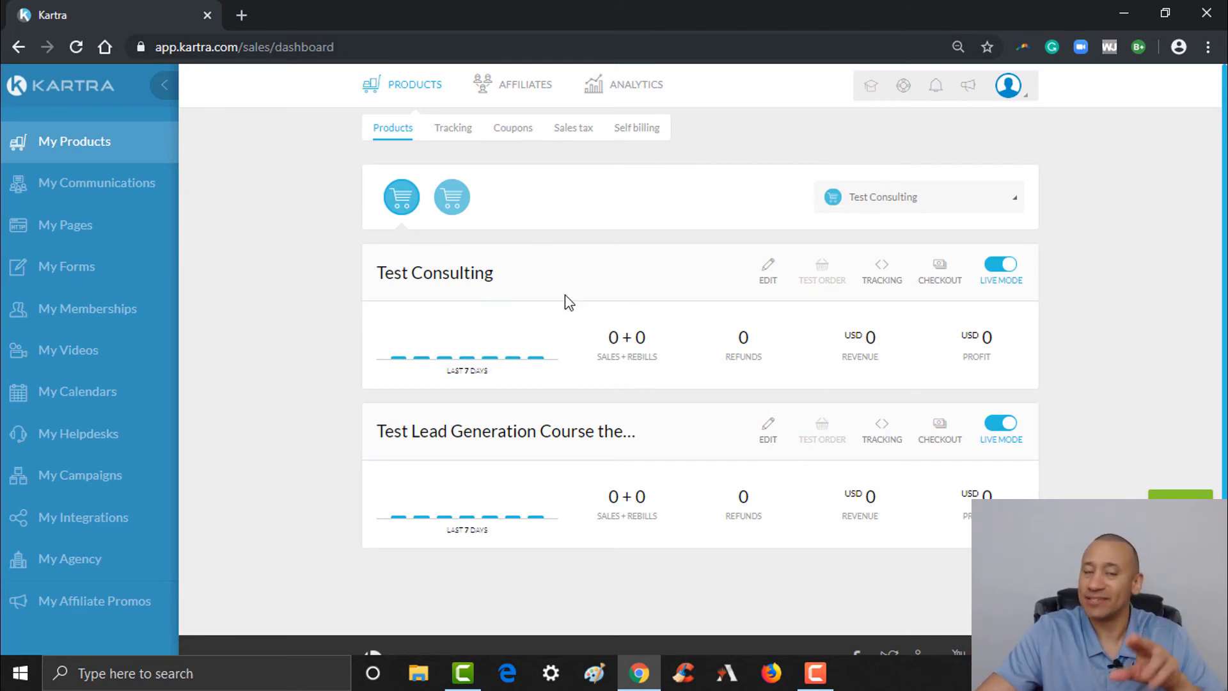
Step: Edit Test Consulting, keeping its product name, to reach the Basic Info step
{"action": "left_click", "coordinate": [768, 274]}
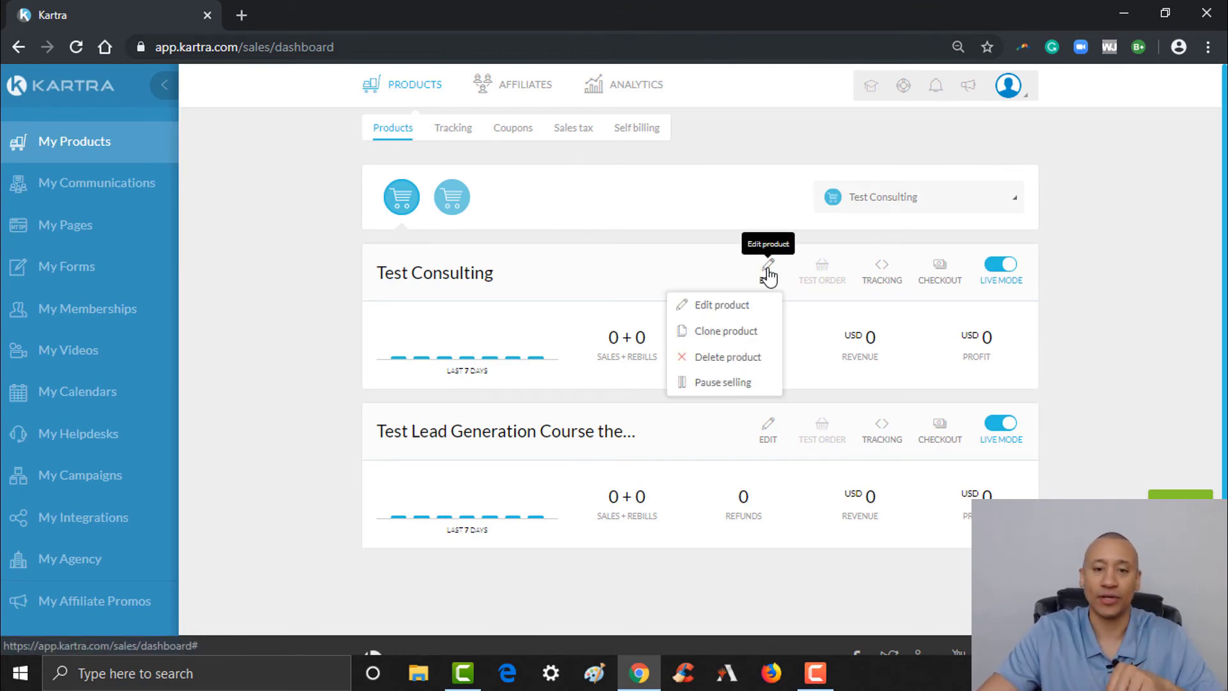
{"action": "left_click", "coordinate": [730, 307]}
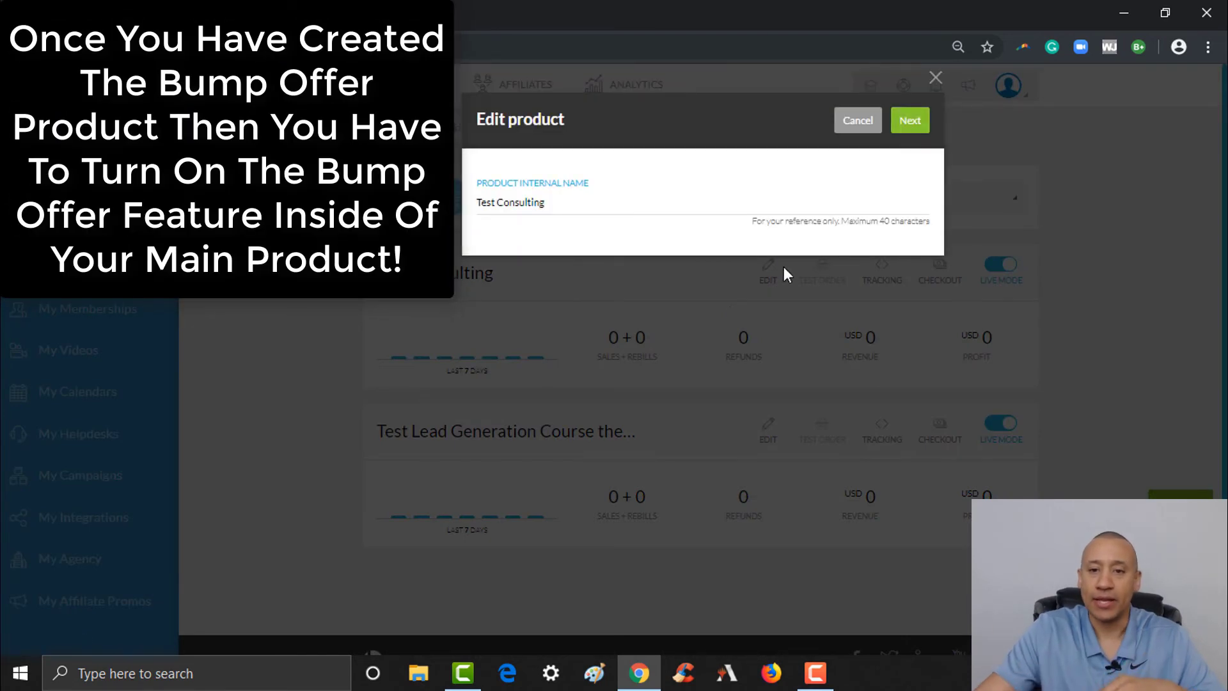
{"action": "left_click", "coordinate": [926, 127]}
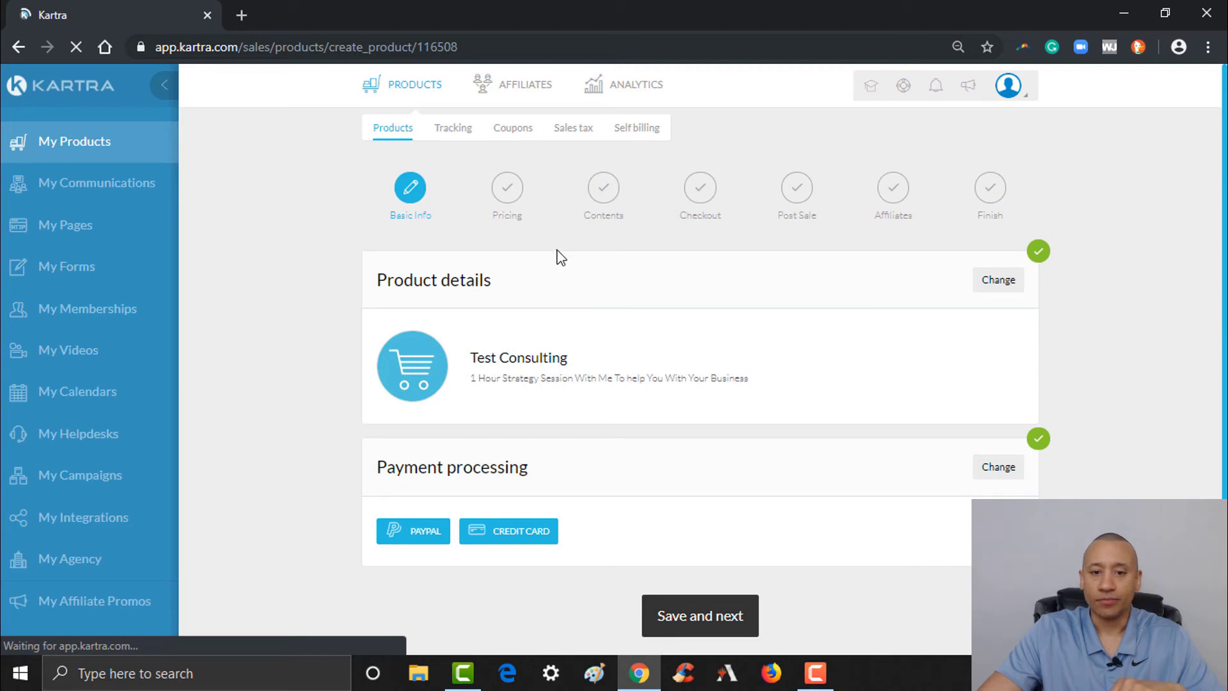
Step: Save Test Consulting's Basic Info, Pricing and Contents unchanged to reach Checkout
{"action": "left_click", "coordinate": [720, 616]}
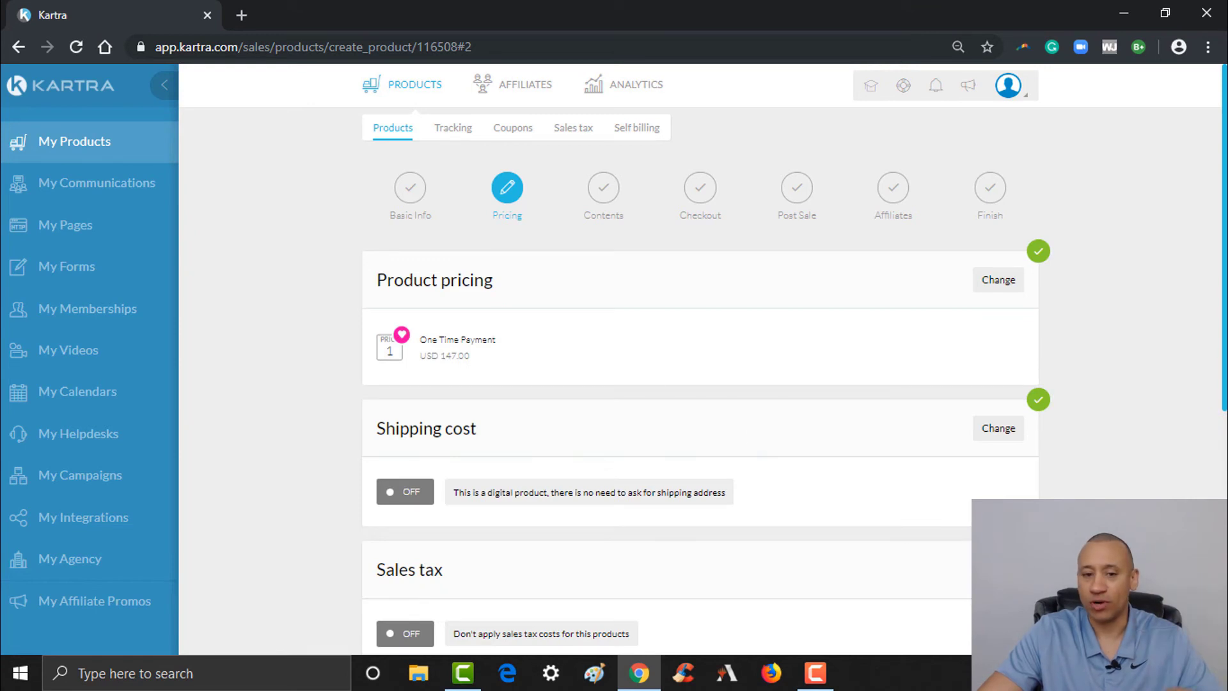
{"action": "scroll", "coordinate": [701, 383], "scroll_direction": "down", "scroll_amount": 5}
{"action": "scroll", "coordinate": [700, 384], "scroll_direction": "up", "scroll_amount": 5}
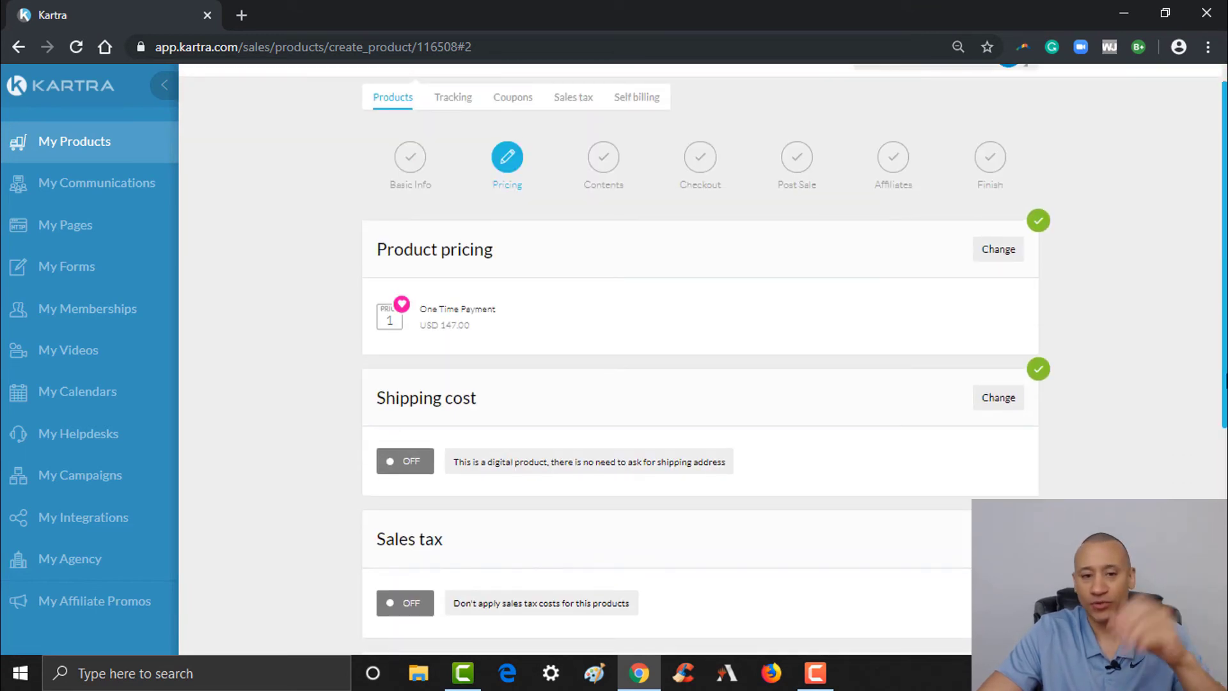
{"action": "scroll", "coordinate": [701, 384], "scroll_direction": "down", "scroll_amount": 5}
{"action": "left_click", "coordinate": [779, 561]}
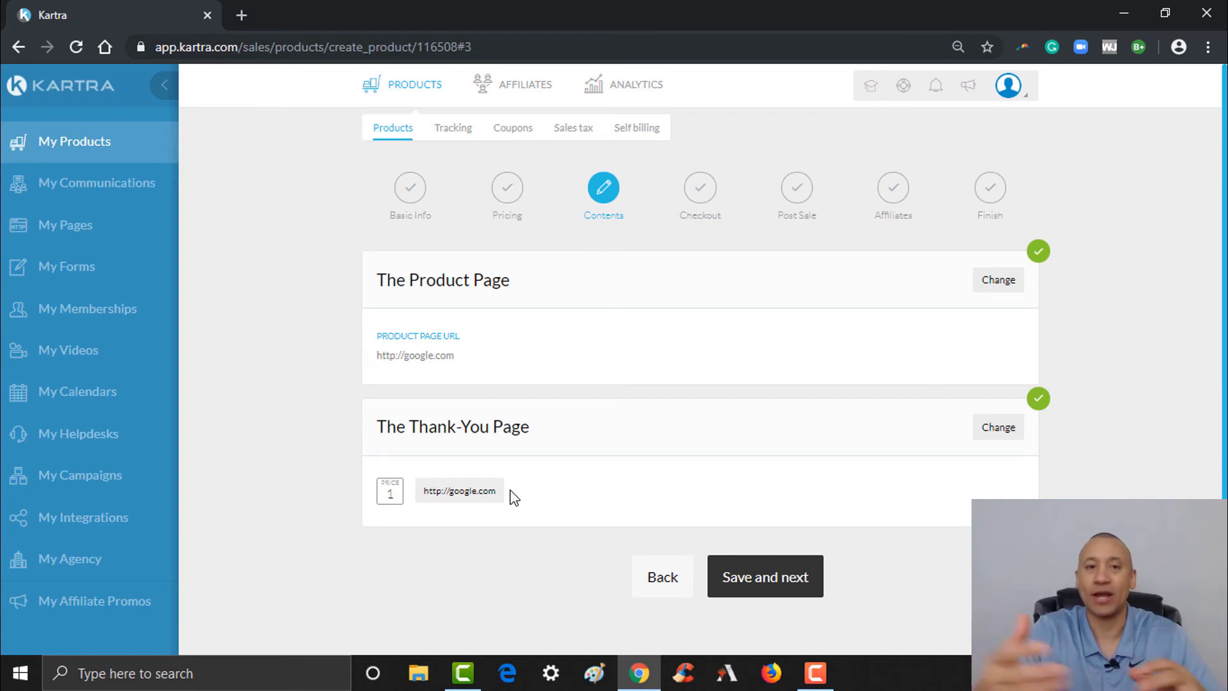
{"action": "left_click", "coordinate": [760, 584]}
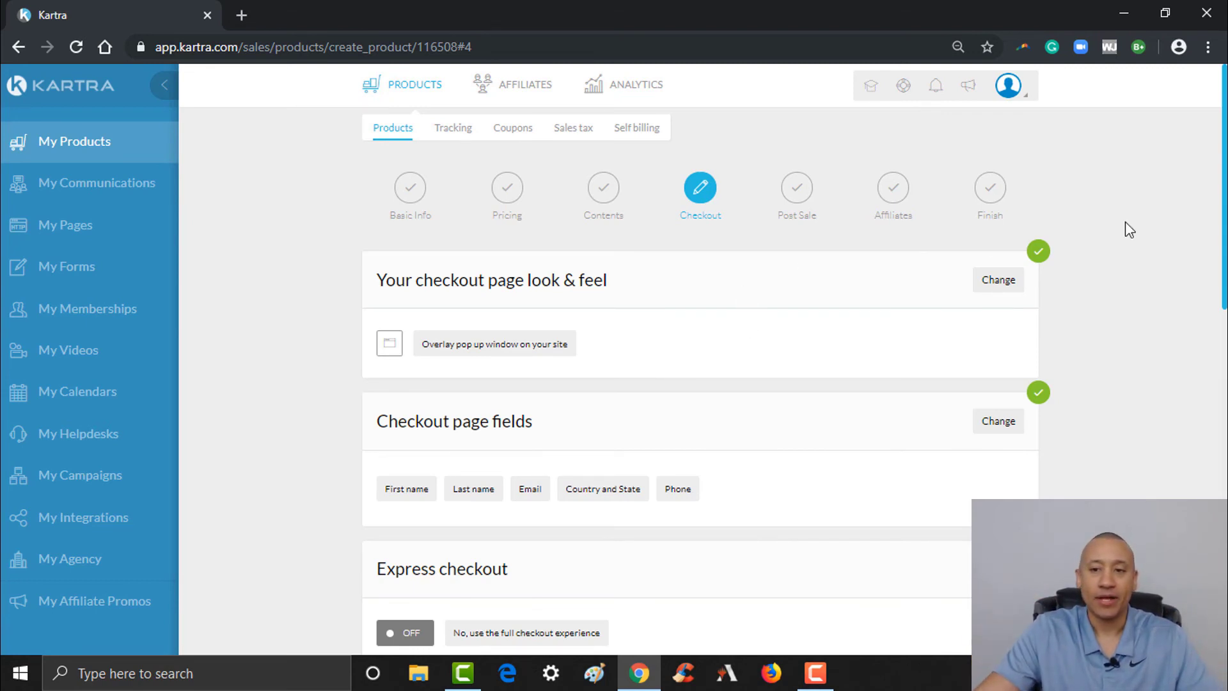
Step: Change Test Consulting's checkout bump offers setting to 'Yes, activate the offer bump'
{"action": "scroll", "coordinate": [1225, 191], "scroll_direction": "down", "scroll_amount": 8}
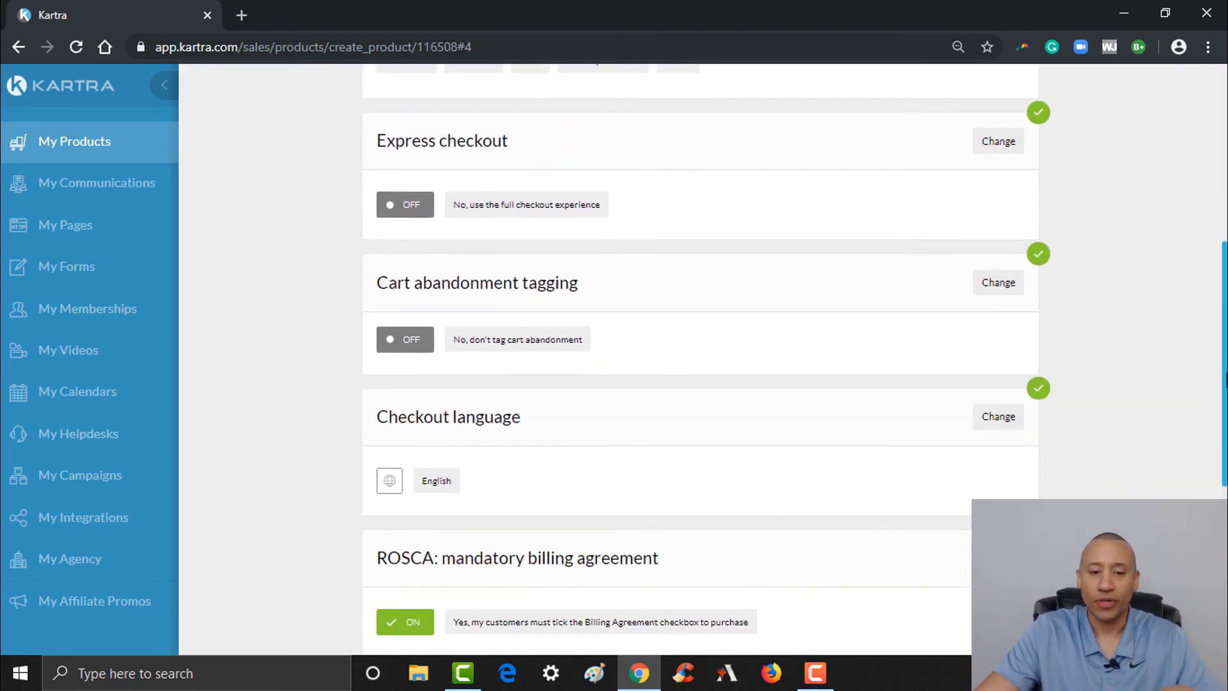
{"action": "scroll", "coordinate": [699, 359], "scroll_direction": "down", "scroll_amount": 3}
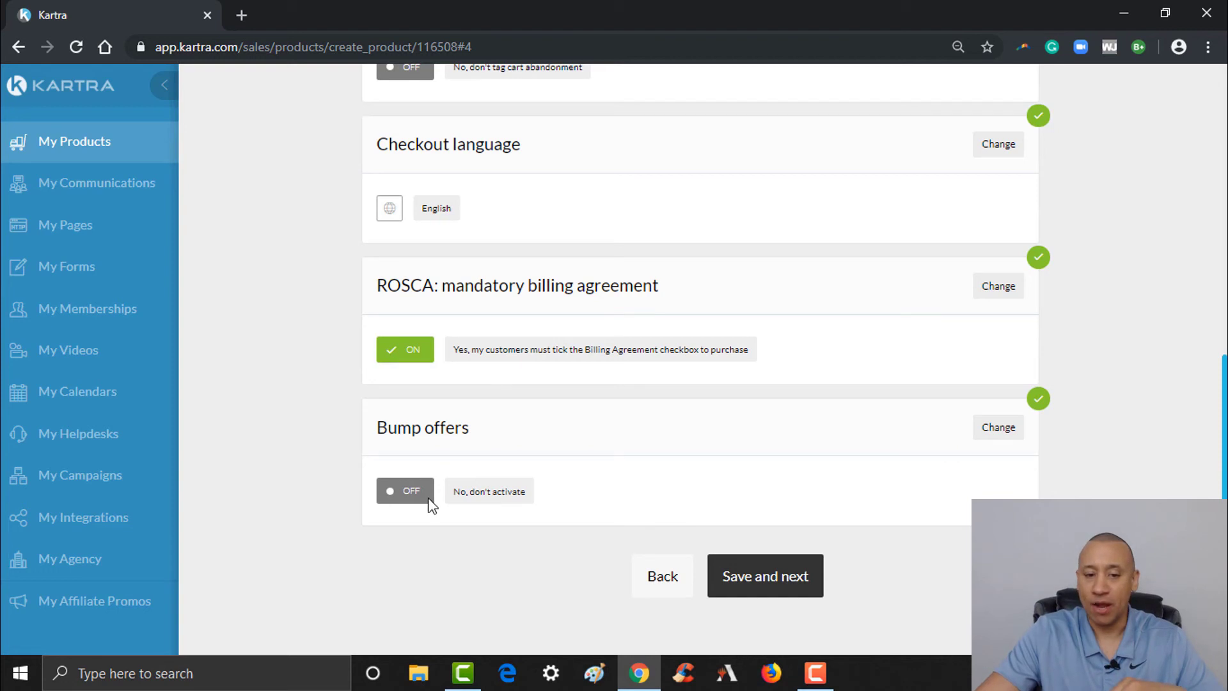
{"action": "left_click", "coordinate": [998, 433]}
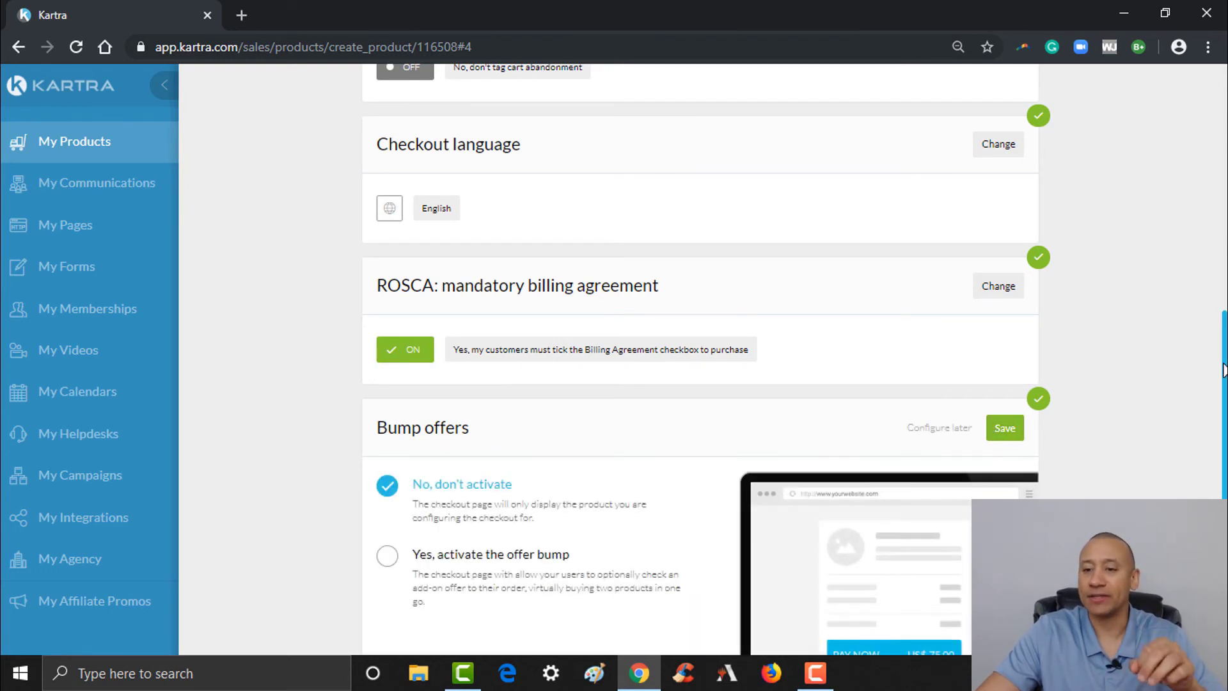
{"action": "scroll", "coordinate": [1222, 370], "scroll_direction": "down", "scroll_amount": 5}
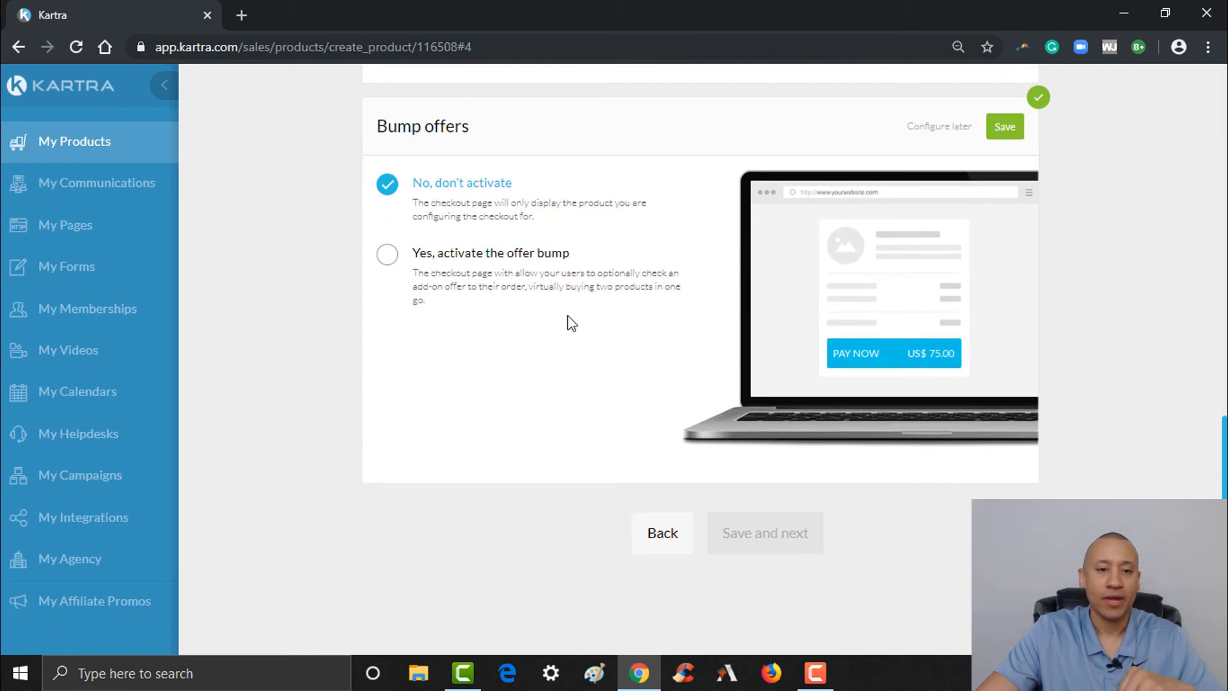
{"action": "left_click", "coordinate": [387, 255]}
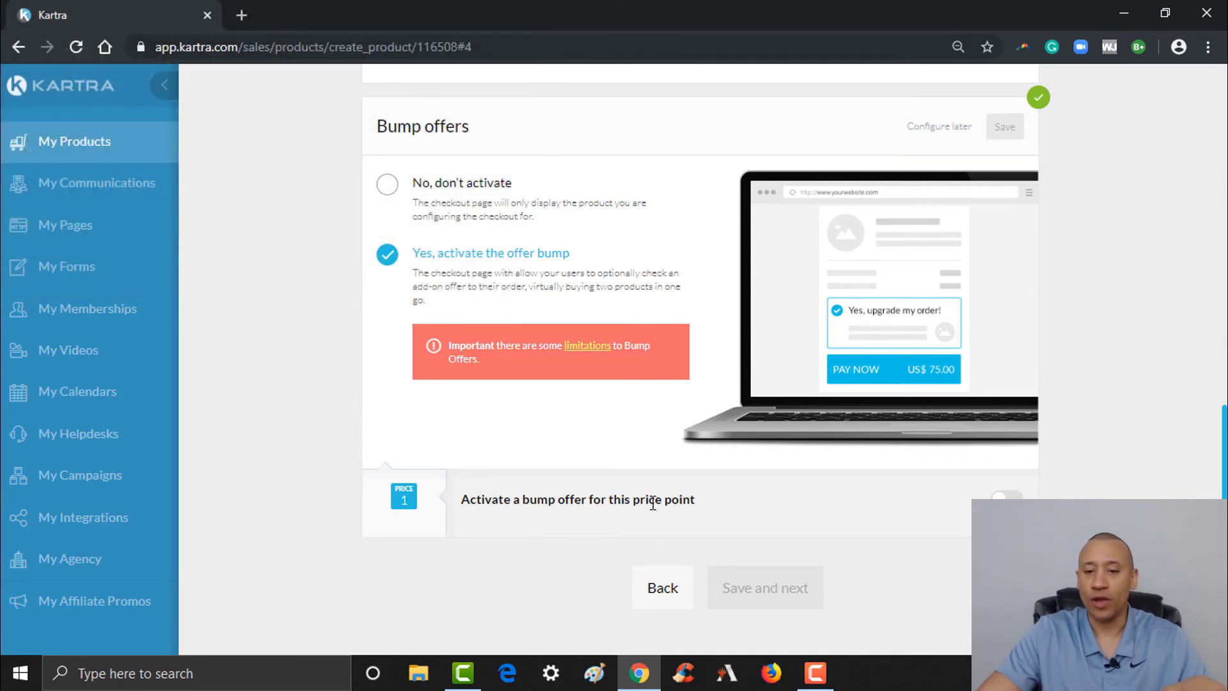
Step: Make price point 1's bump offer the Test Consulting funnel's Test Lead Generation Course, Price point 1 (USD 67.00)
{"action": "left_click", "coordinate": [1006, 496]}
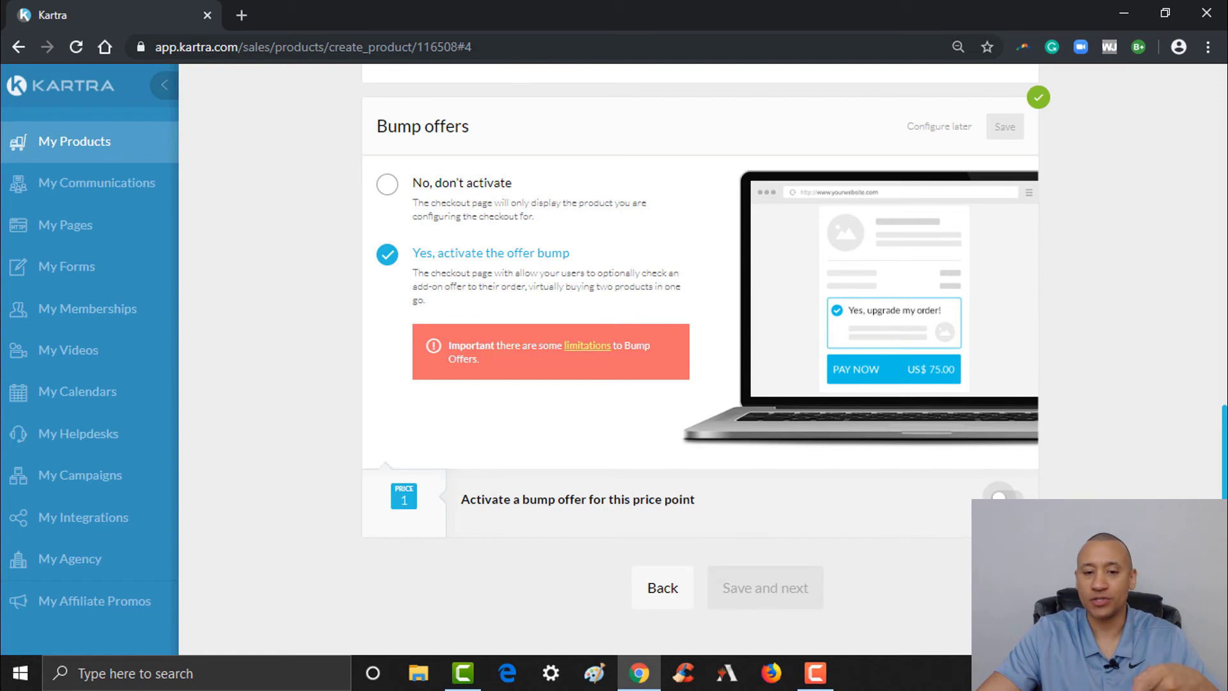
{"action": "scroll", "coordinate": [701, 358], "scroll_direction": "down", "scroll_amount": 5}
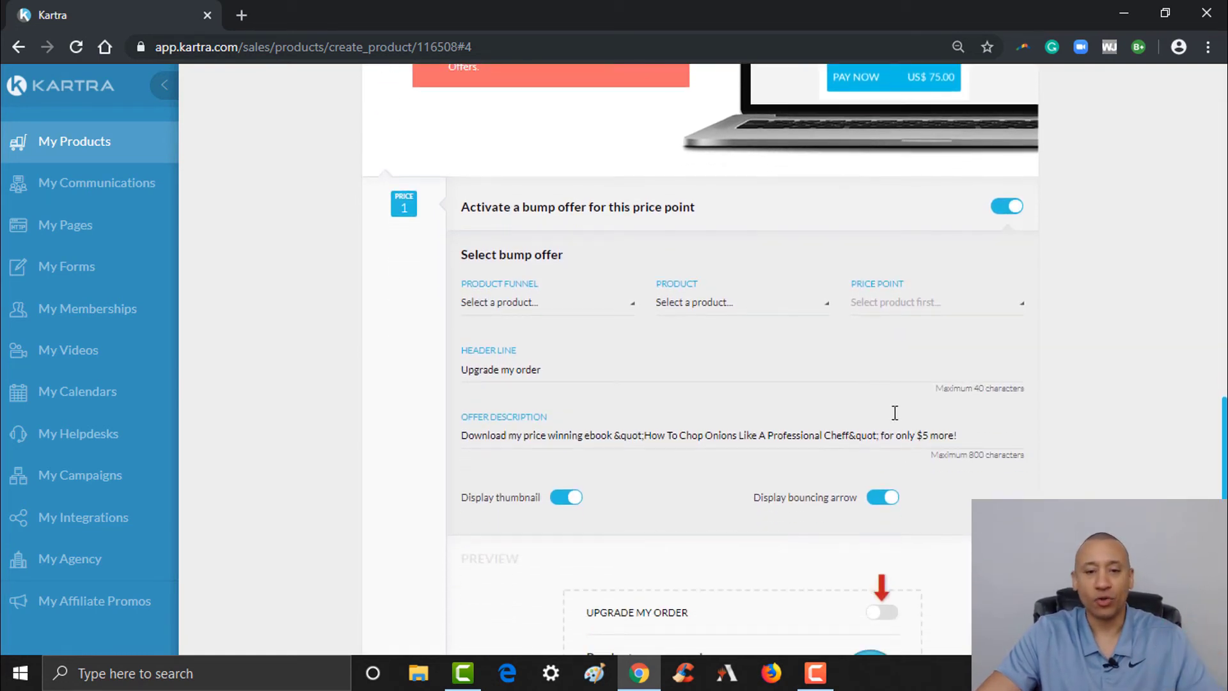
{"action": "left_click", "coordinate": [528, 312]}
{"action": "left_click", "coordinate": [519, 357]}
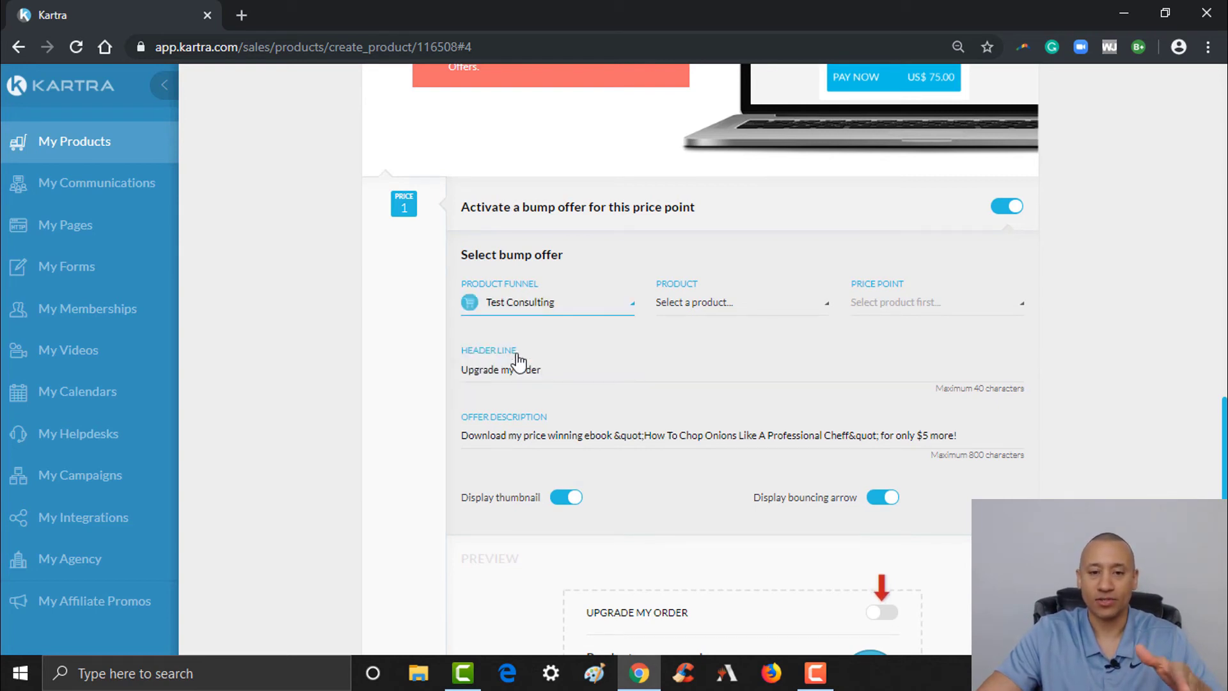
{"action": "left_click", "coordinate": [733, 314]}
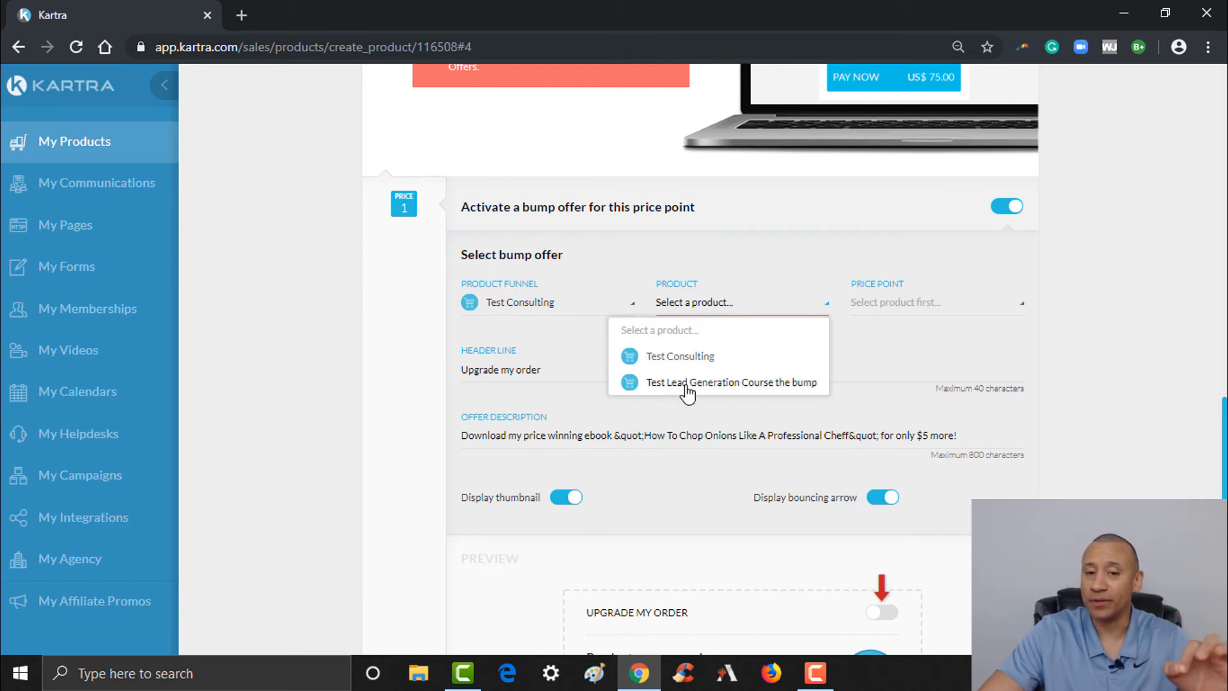
{"action": "left_click", "coordinate": [687, 384]}
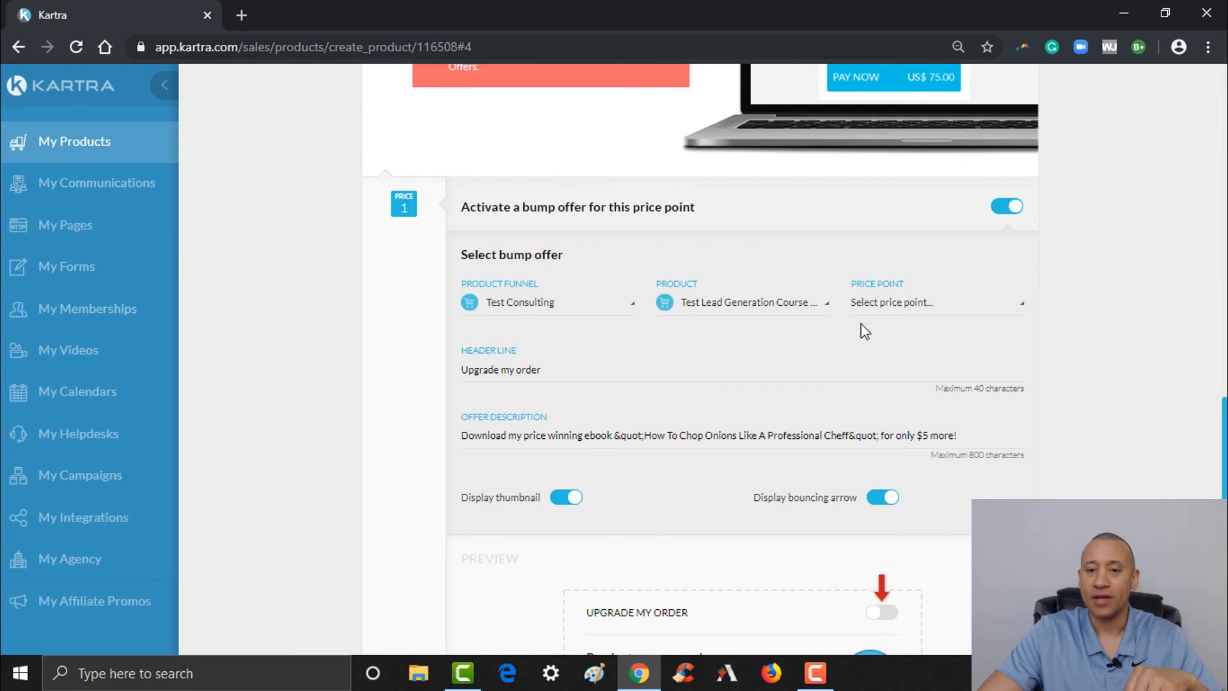
{"action": "left_click", "coordinate": [874, 314]}
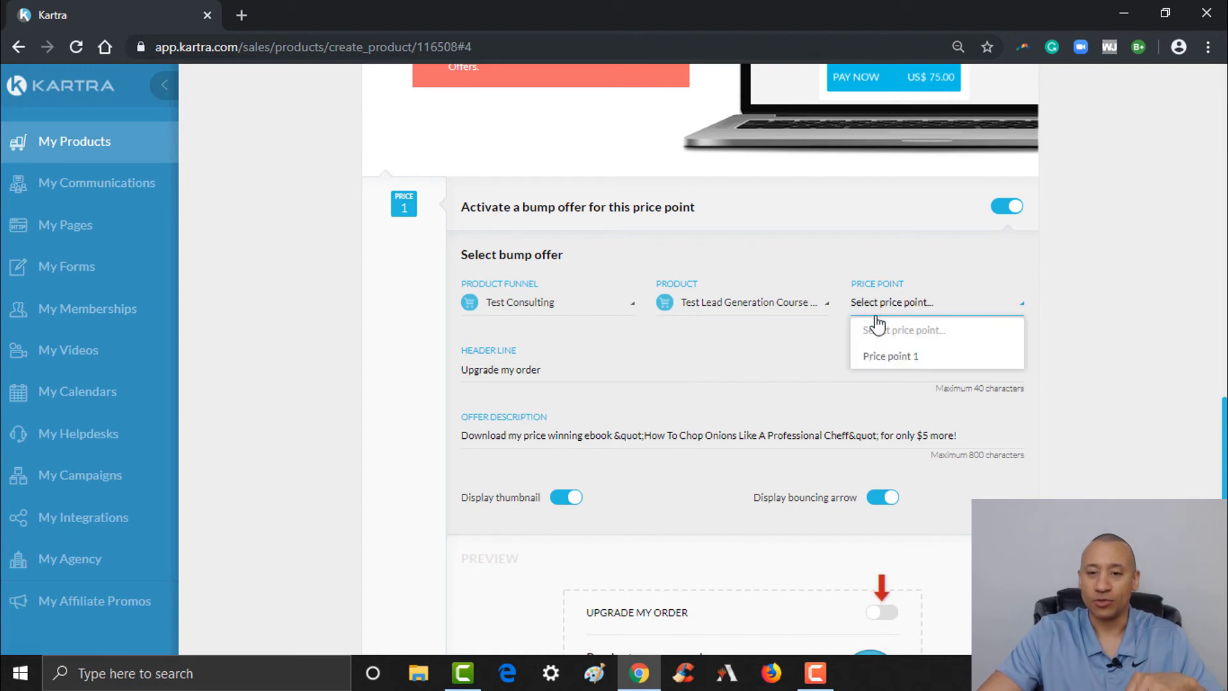
{"action": "left_click", "coordinate": [887, 356]}
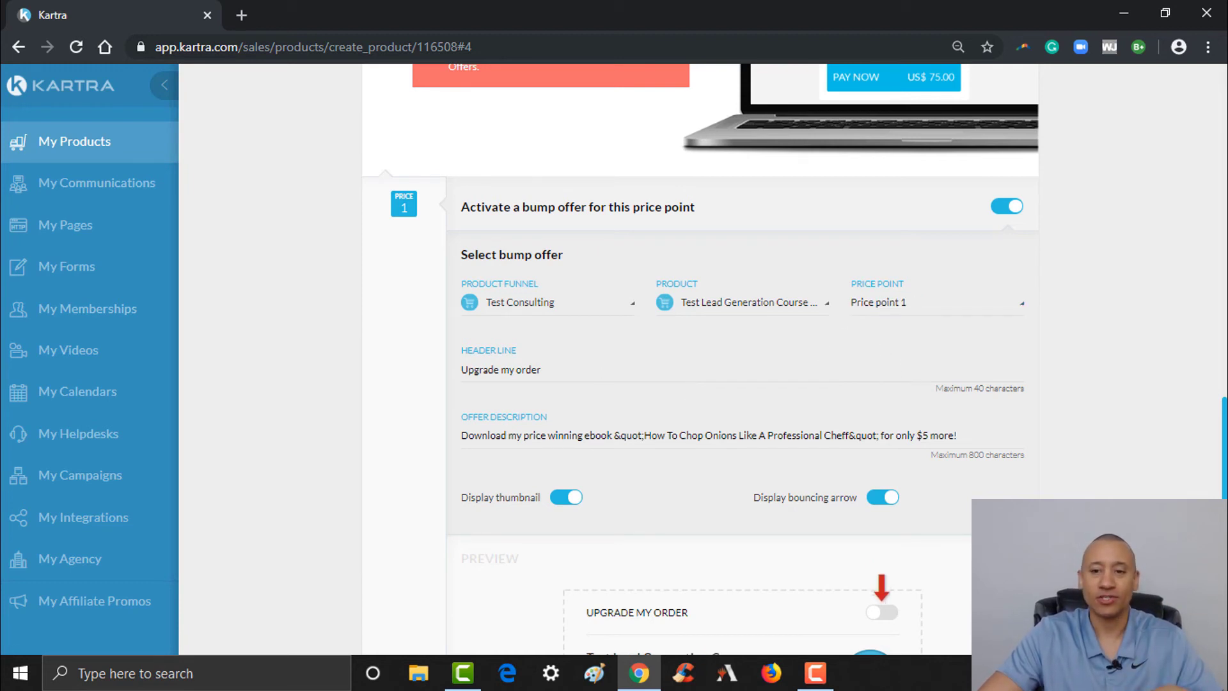
{"action": "scroll", "coordinate": [701, 359], "scroll_direction": "down", "scroll_amount": 3}
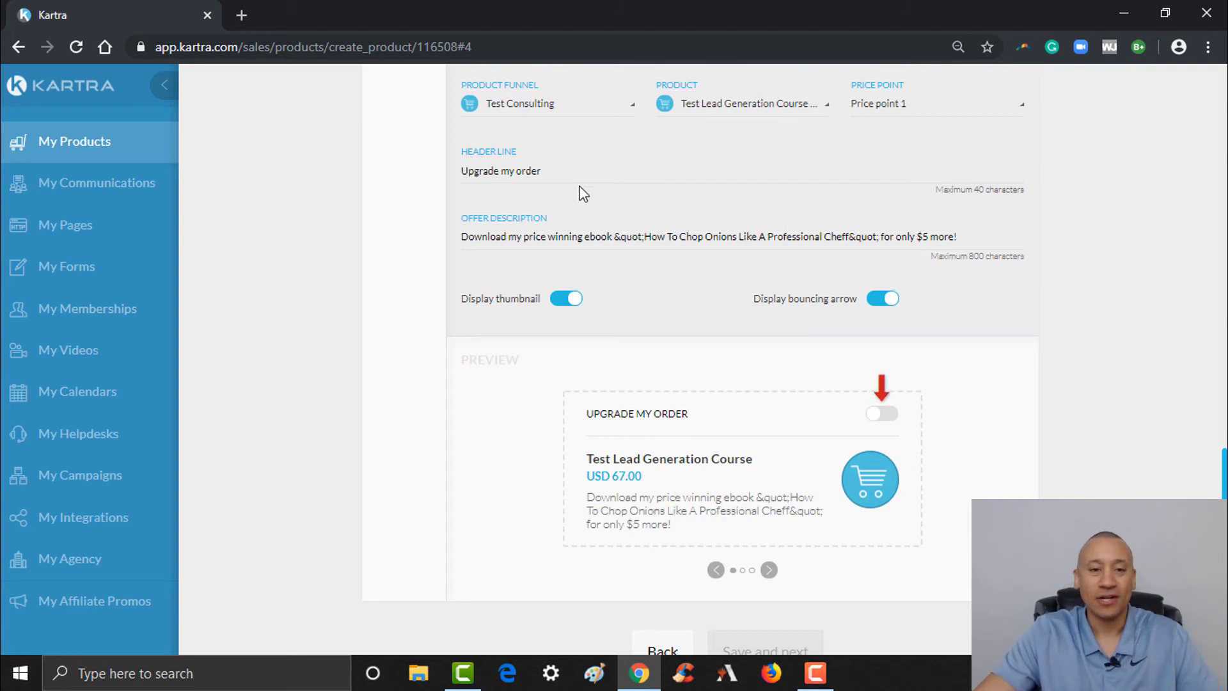
Step: Replace the header with 'Need More Leads???' and the description with 'Get My Lead Generation course Today At A Discounted Price'
{"action": "left_click_drag", "start_coordinate": [541, 171], "coordinate": [424, 172]}
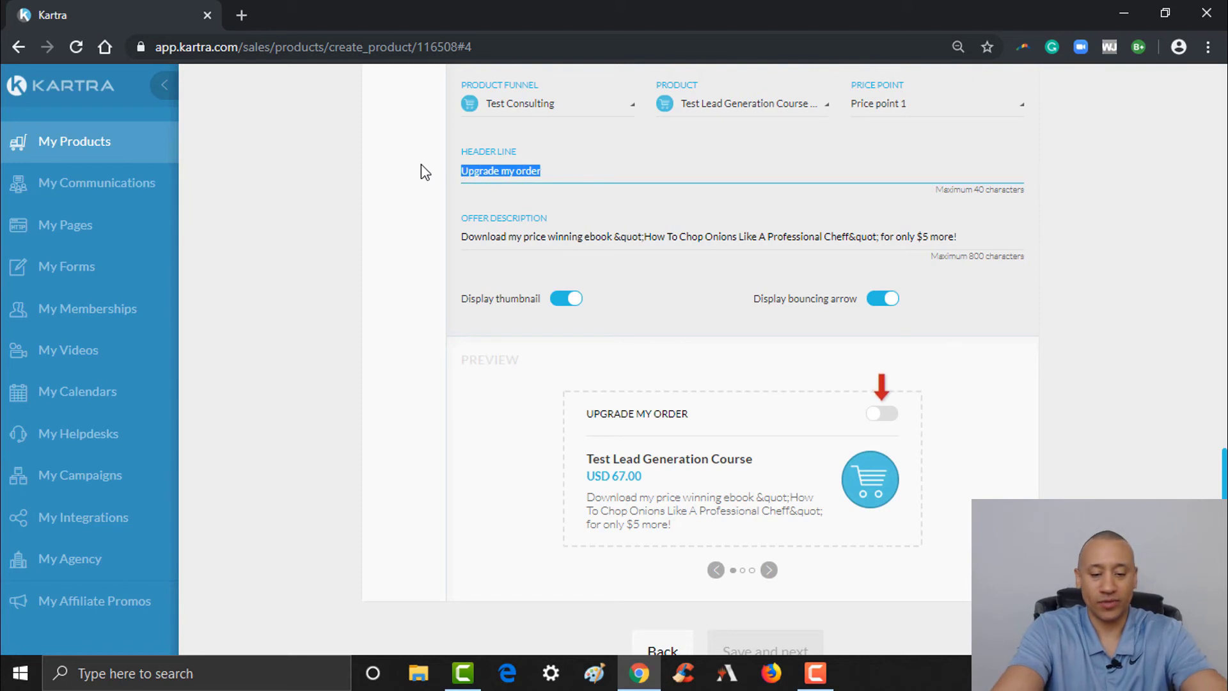
{"action": "type", "text": "N"}
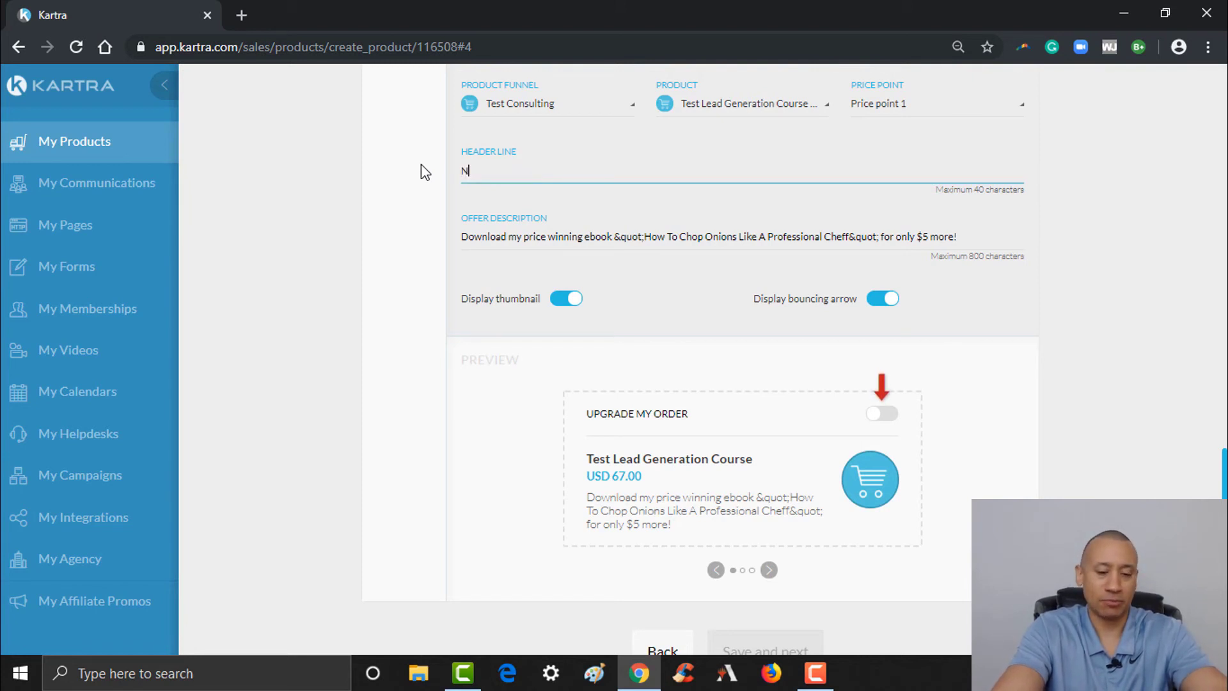
{"action": "type", "text": "eed More Leads???"}
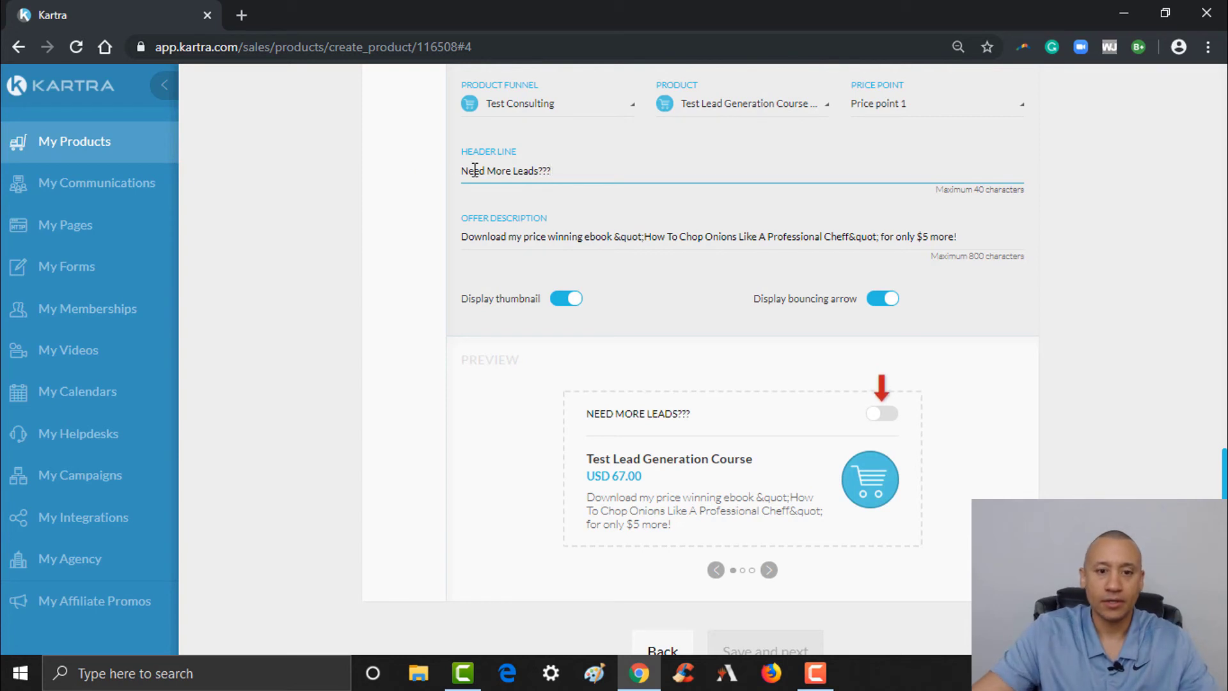
{"action": "left_click", "coordinate": [510, 238]}
{"action": "key", "text": "ctrl+a"}
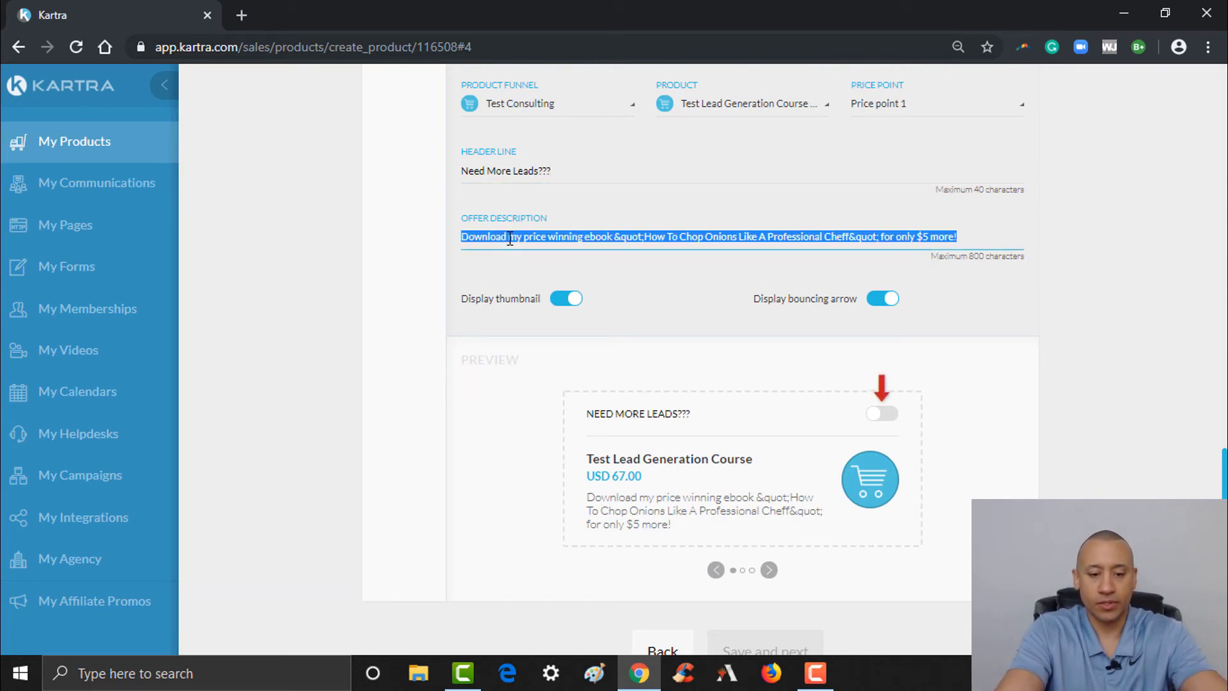
{"action": "type", "text": "Get My Lead"}
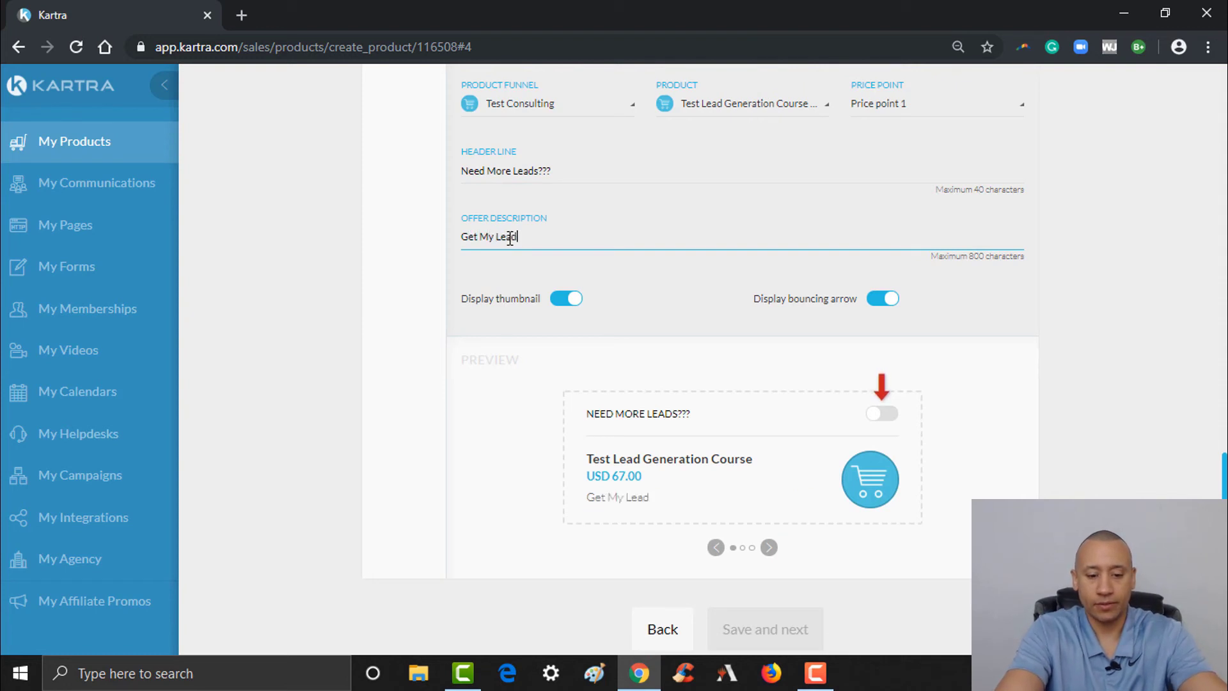
{"action": "type", "text": " Generat"}
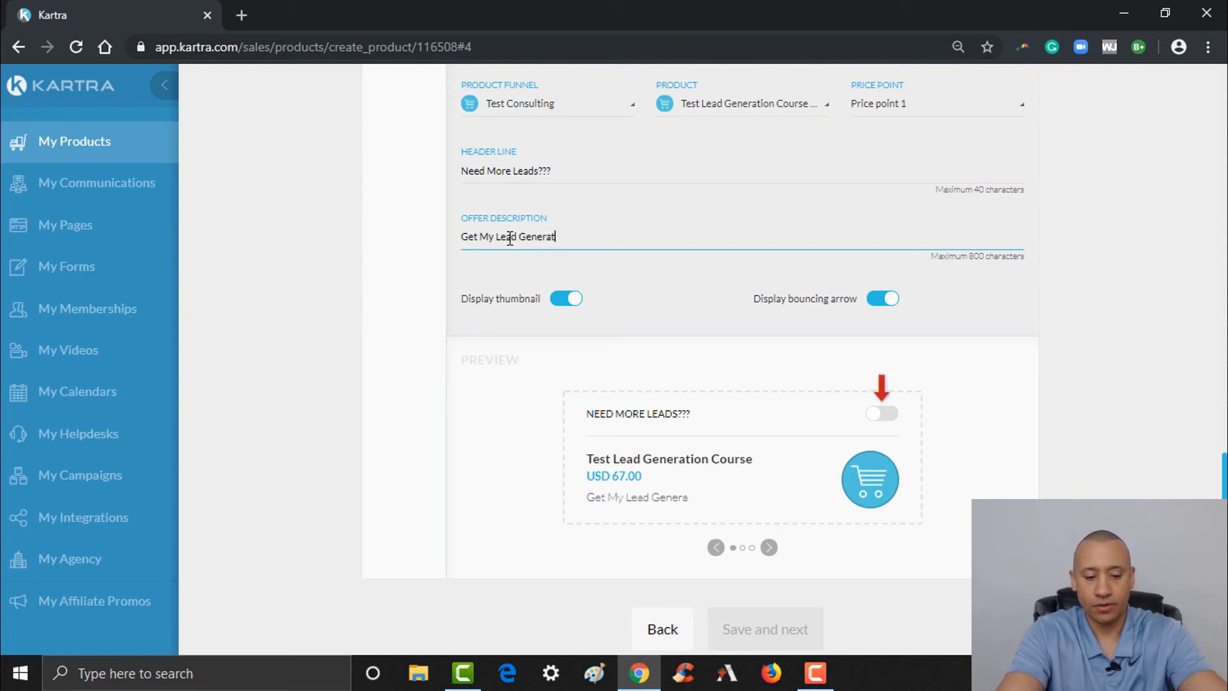
{"action": "type", "text": "ion course T"}
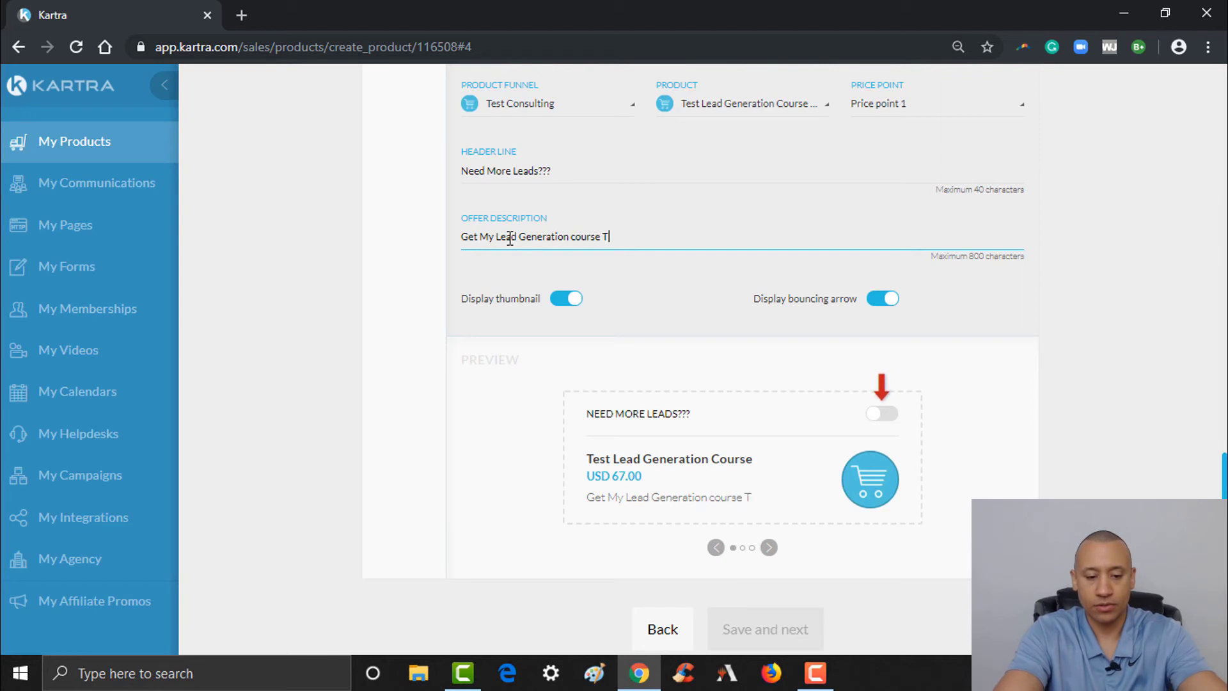
{"action": "type", "text": "oday At "}
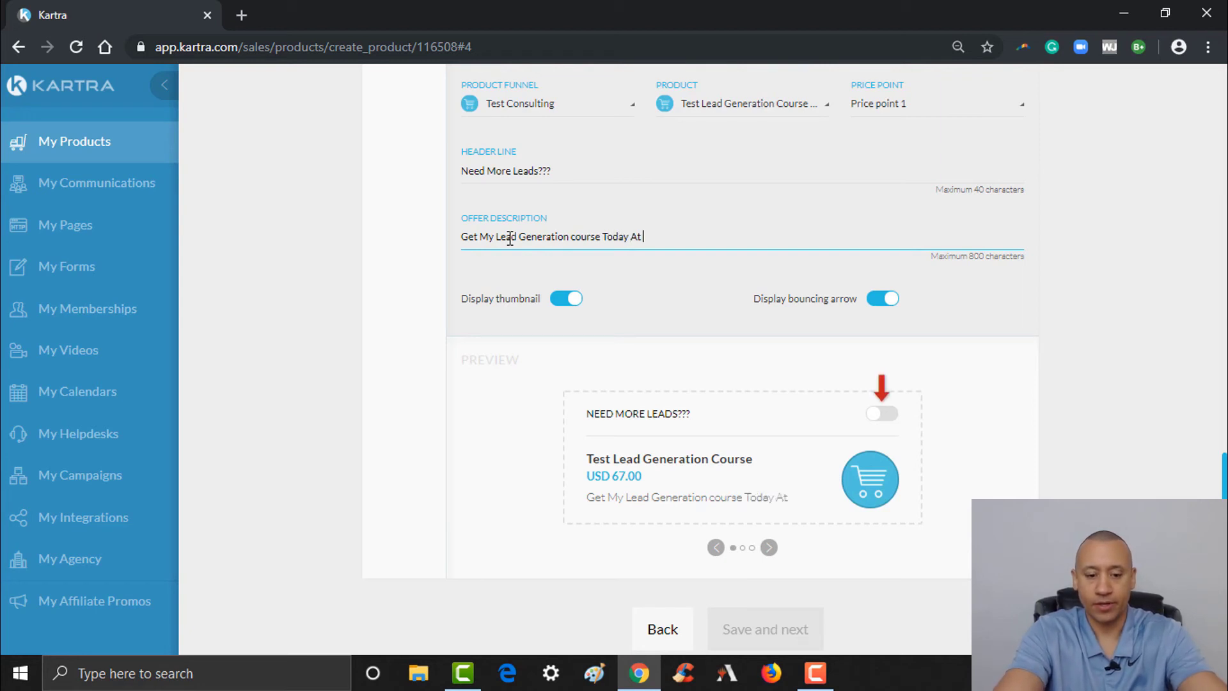
{"action": "type", "text": "A Discount"}
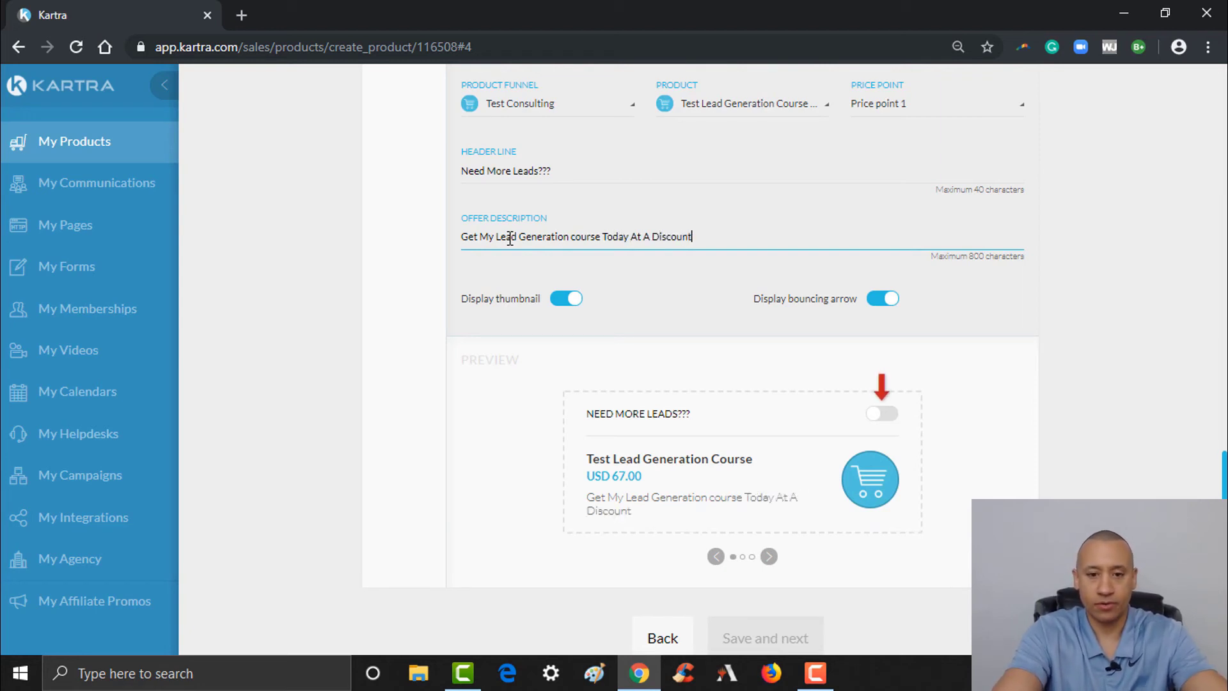
{"action": "type", "text": "ed Price!"}
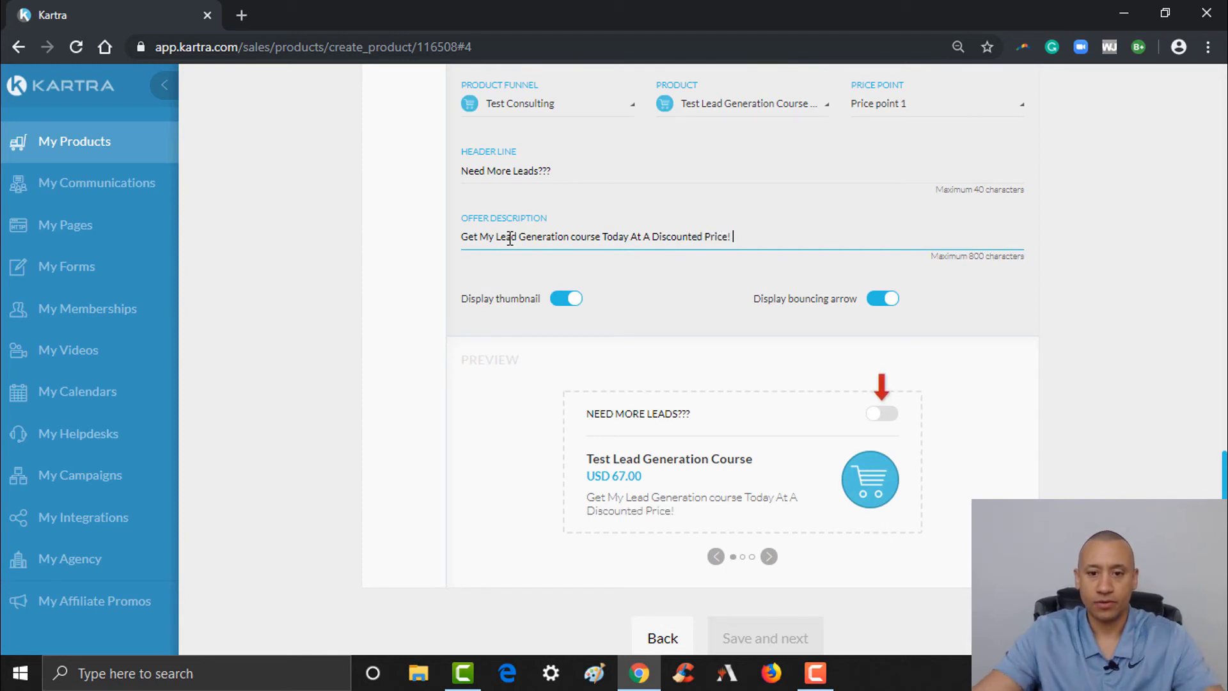
{"action": "left_click", "coordinate": [523, 434]}
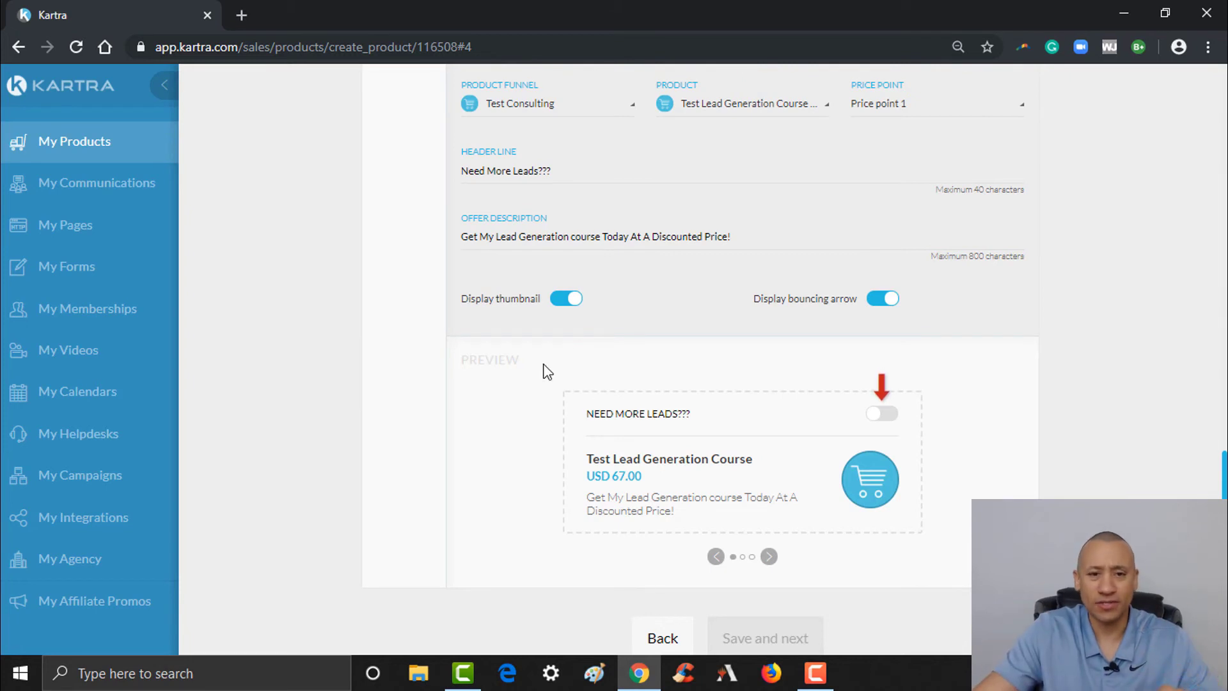
Step: Extend the header to 'Need More Leads For Your Business???' and add 'Top Rated' to the description
{"action": "left_click_drag", "start_coordinate": [541, 172], "coordinate": [674, 160]}
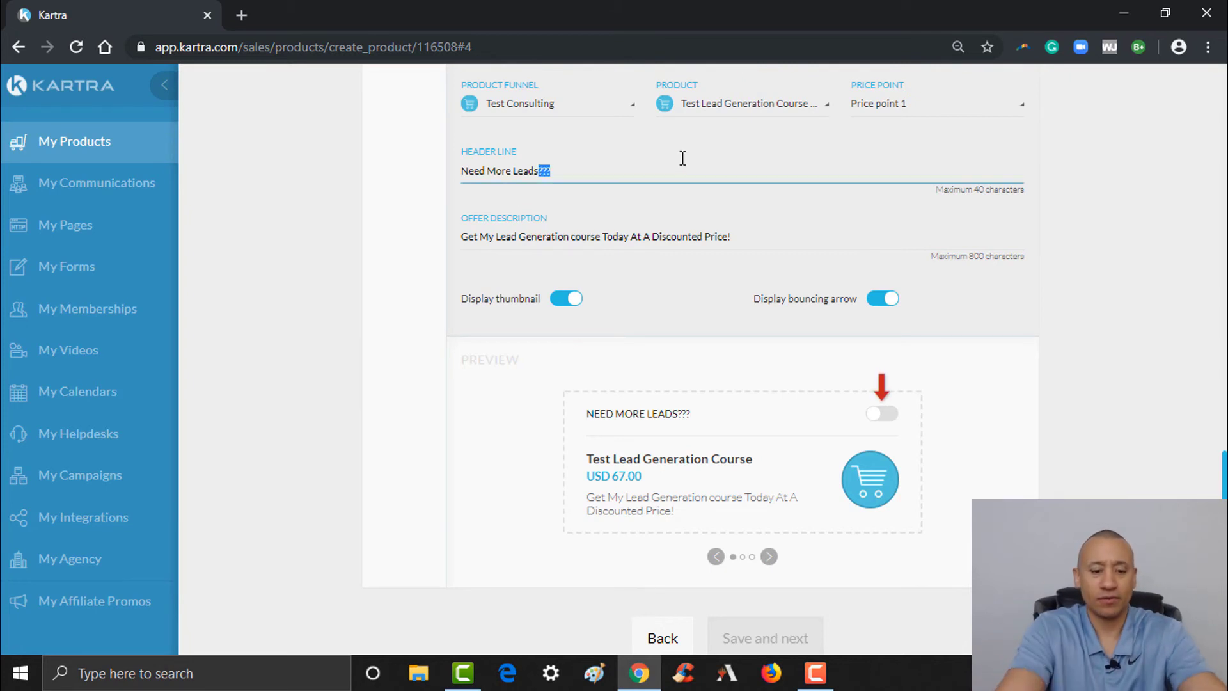
{"action": "type", "text": "For Your Bu"}
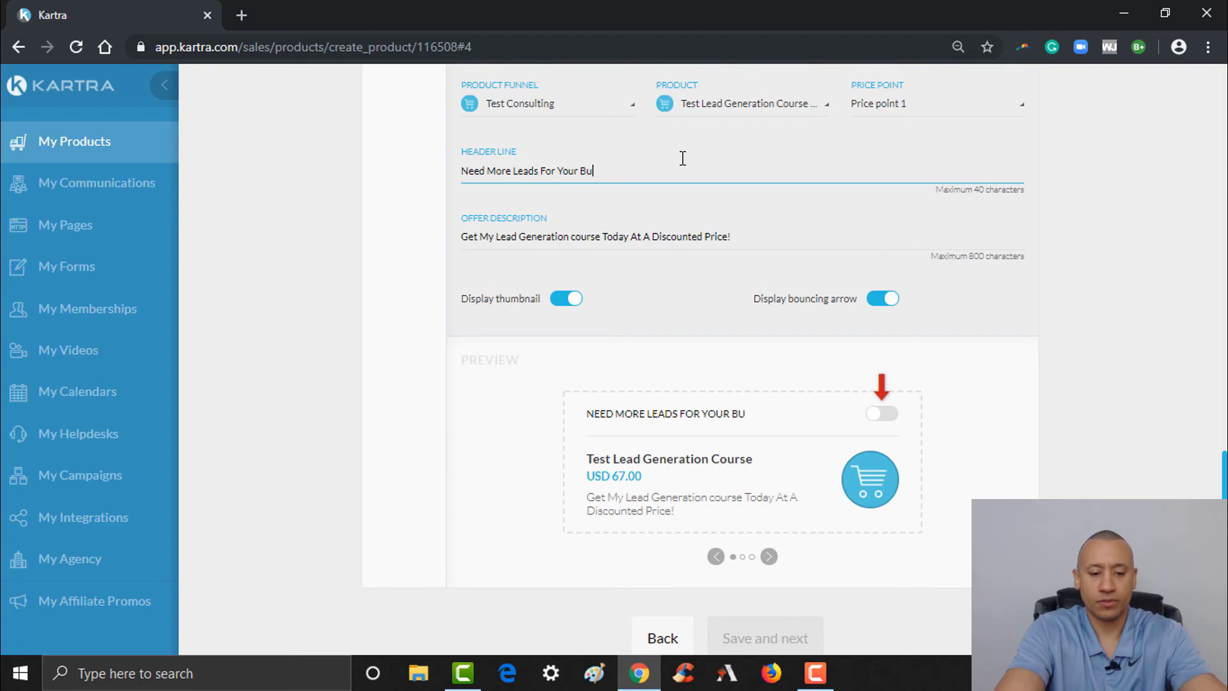
{"action": "type", "text": "siness???"}
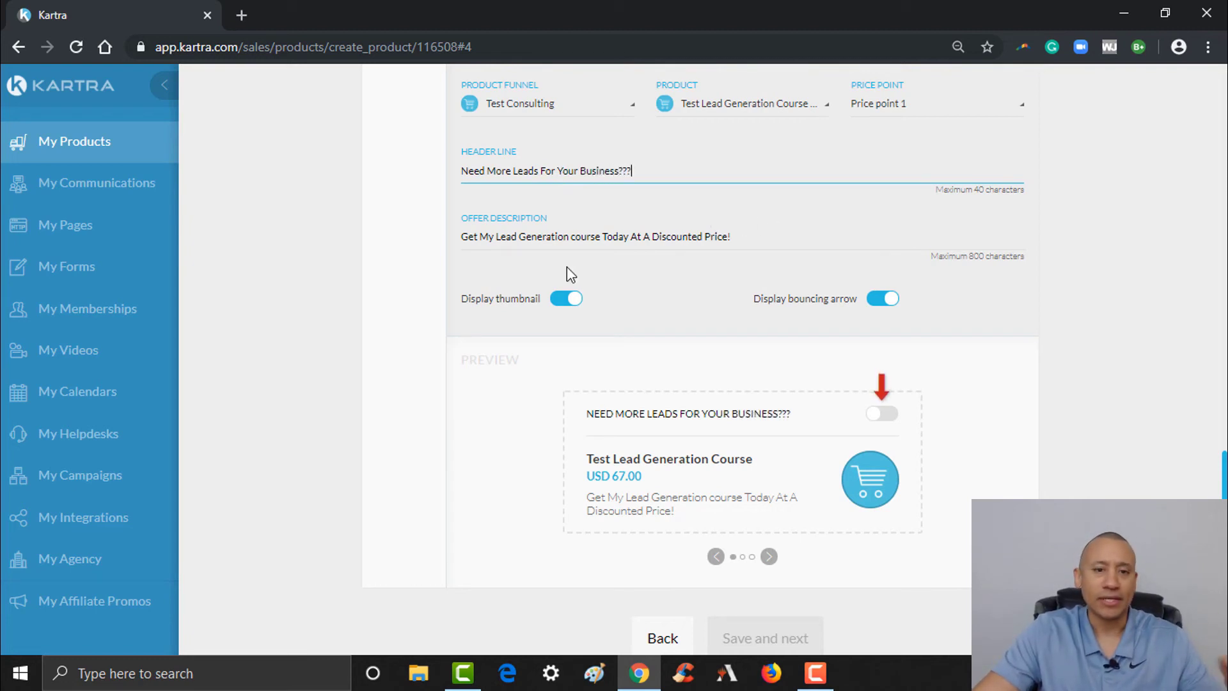
{"action": "left_click", "coordinate": [496, 238]}
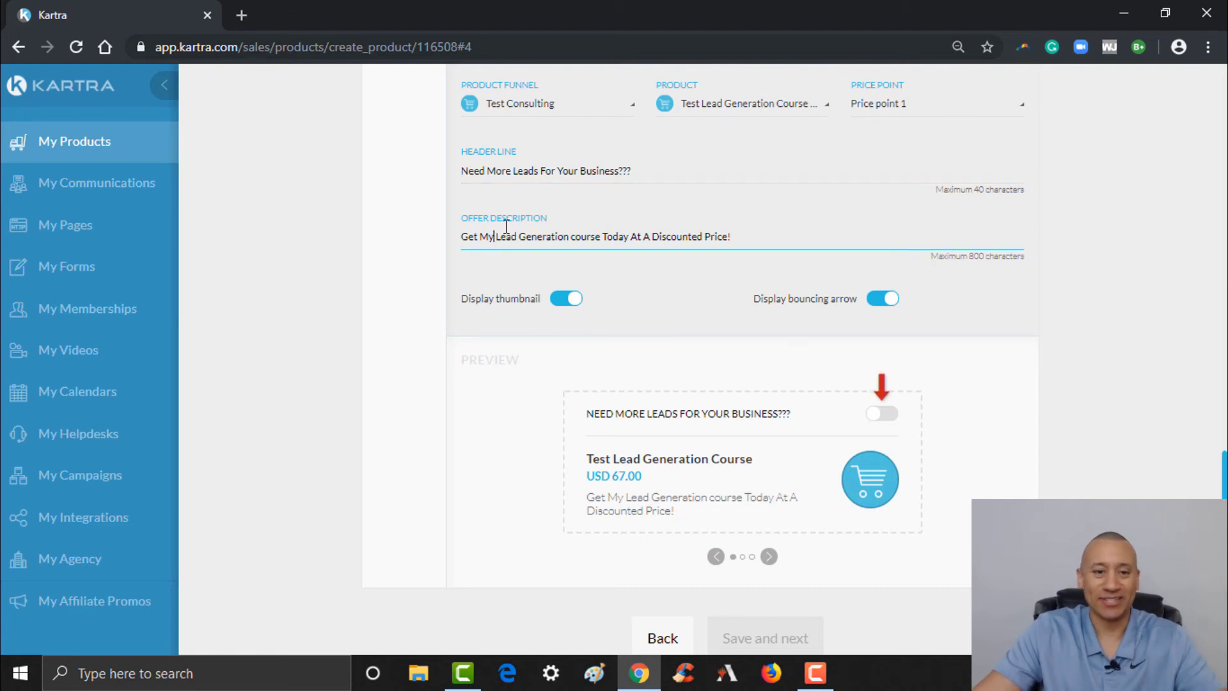
{"action": "type", "text": "Top Rated"}
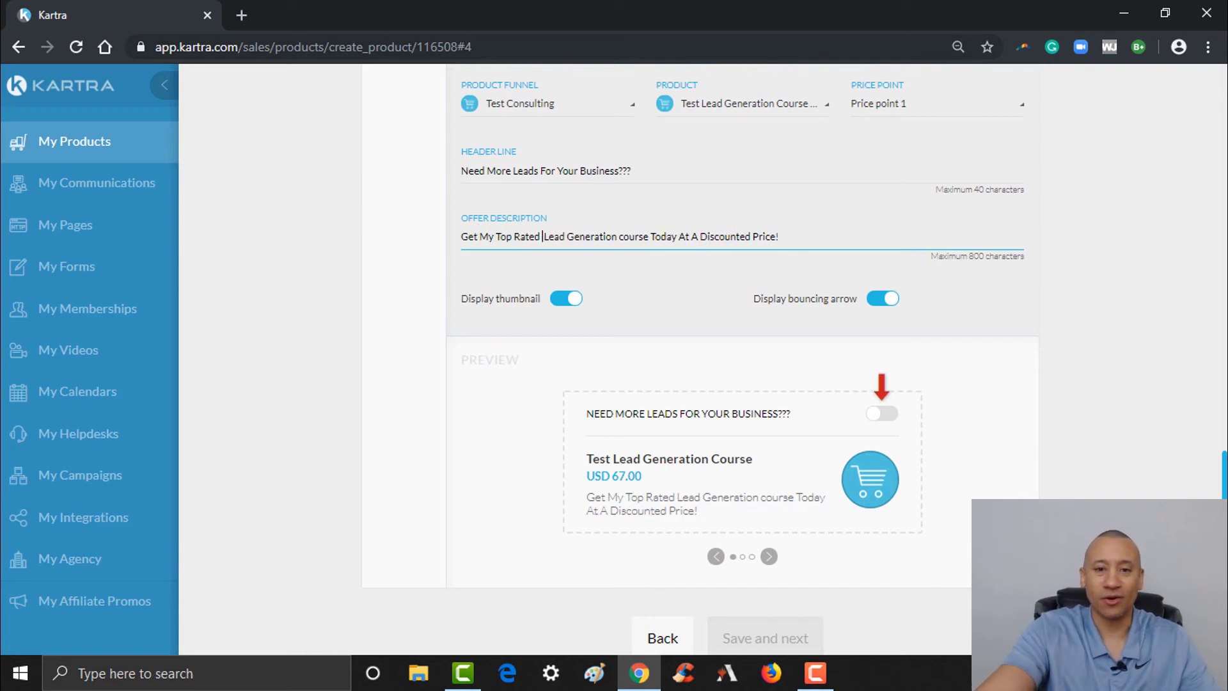
{"action": "key", "text": "BackSpace"}
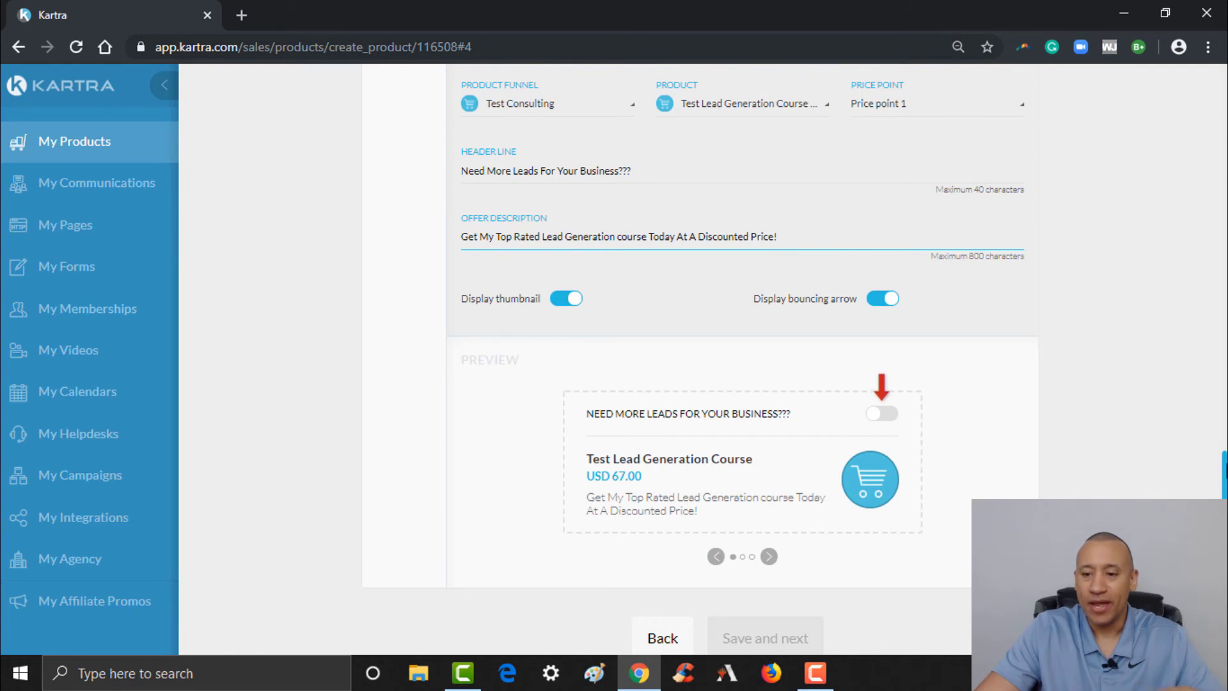
{"action": "scroll", "coordinate": [742, 367], "scroll_direction": "down", "scroll_amount": 1}
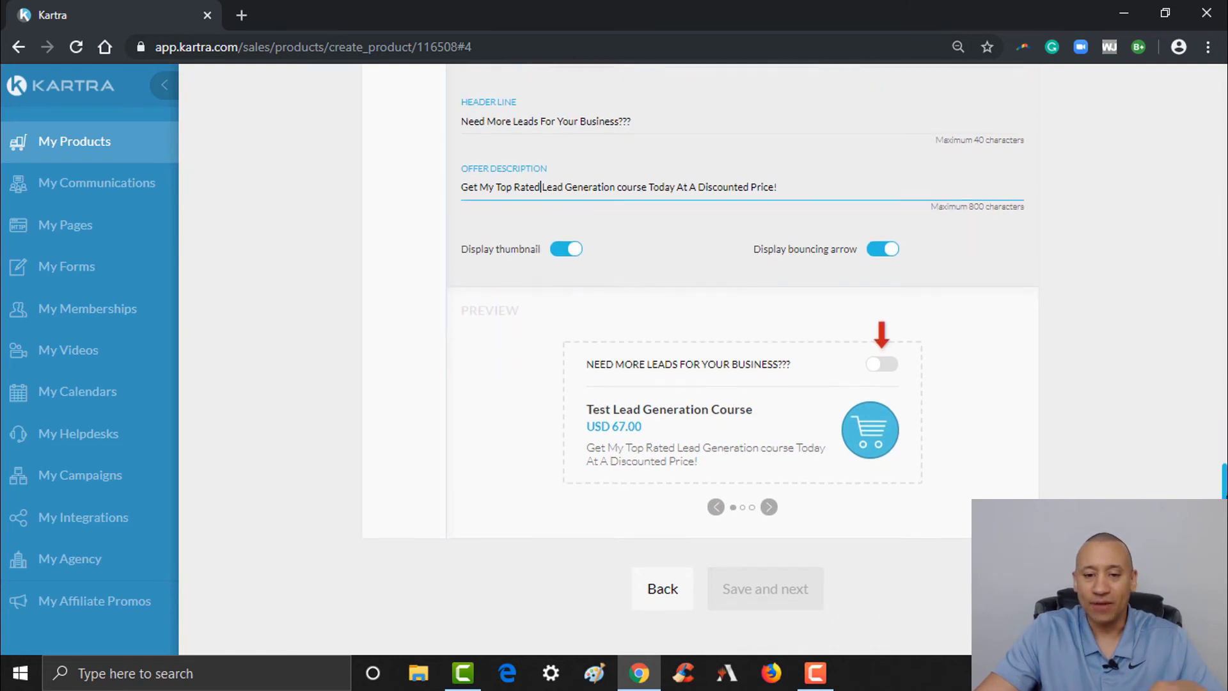
Step: Switch to the third bump design, keeping the product thumbnail and bouncing arrow displayed
{"action": "left_click", "coordinate": [771, 495]}
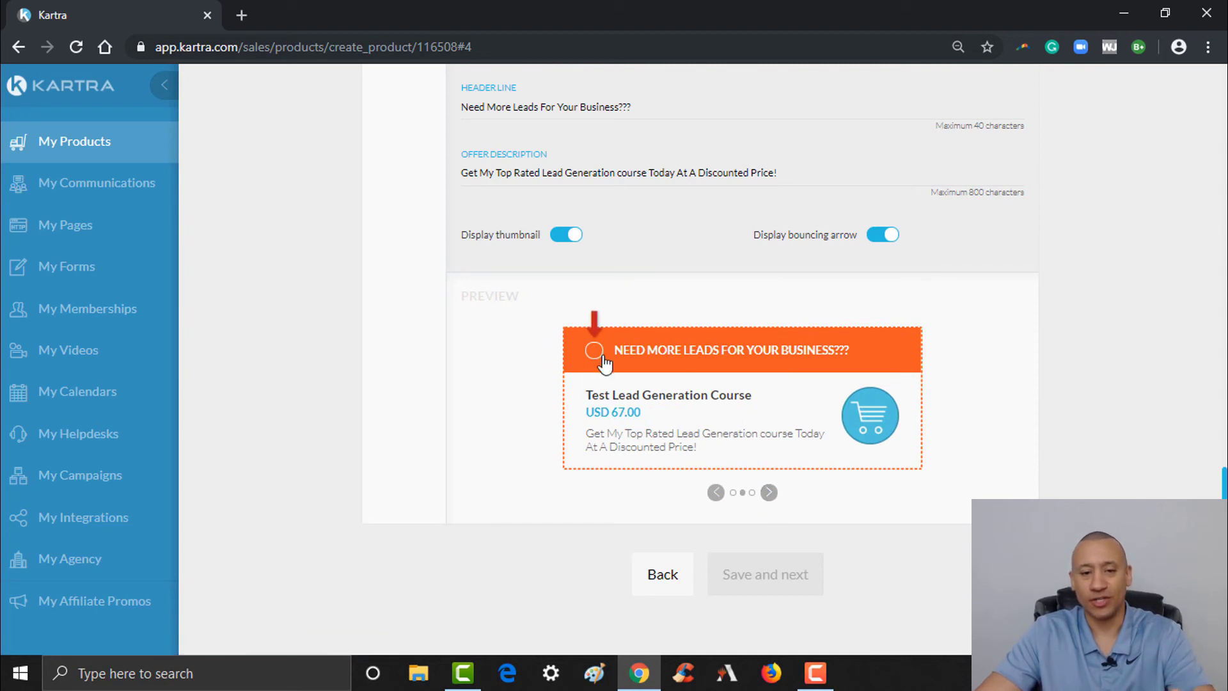
{"action": "left_click", "coordinate": [770, 493]}
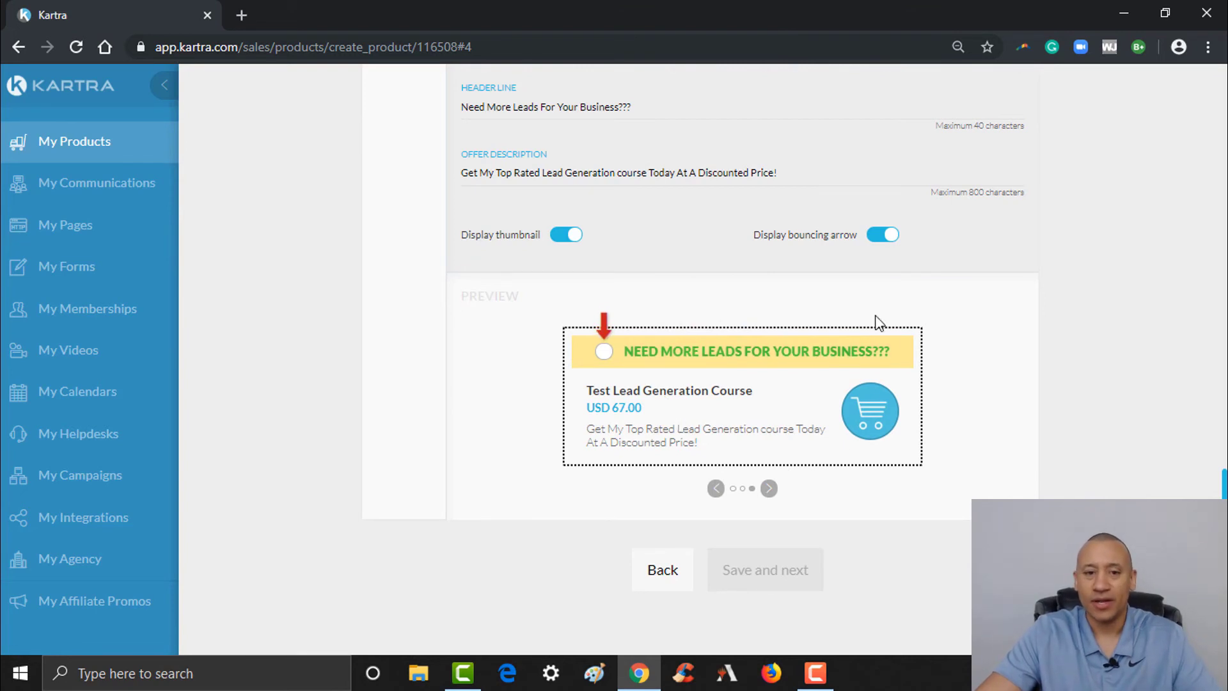
{"action": "left_click", "coordinate": [566, 242]}
{"action": "left_click", "coordinate": [573, 239]}
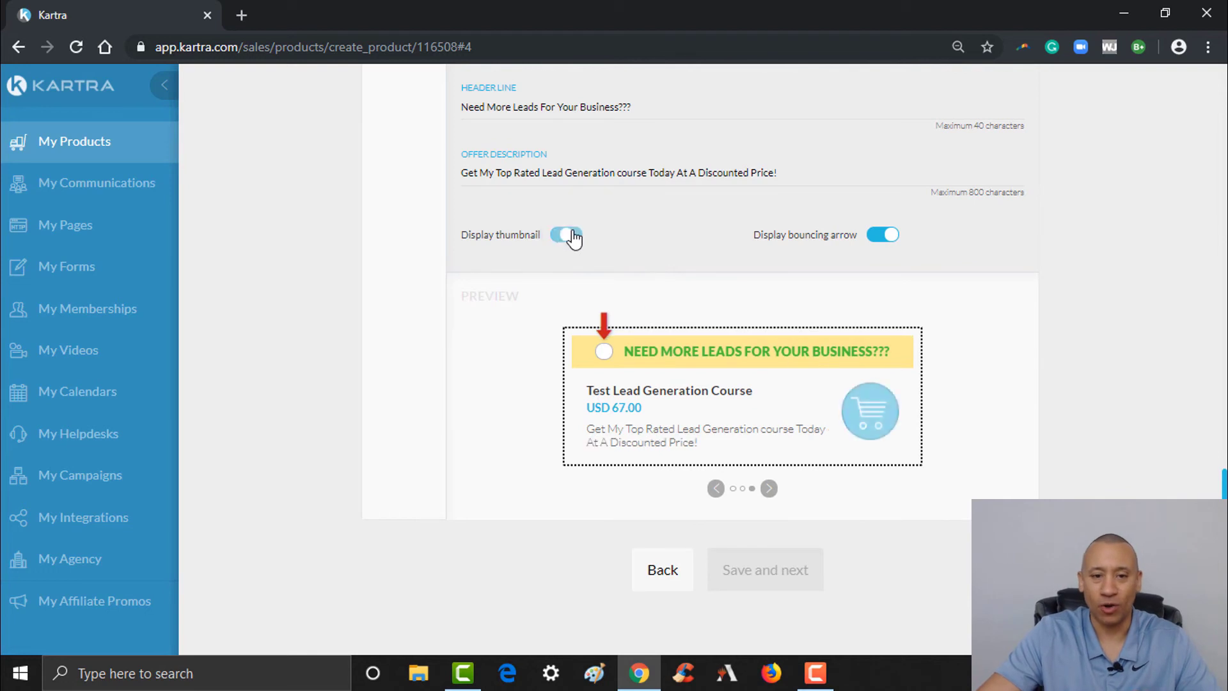
{"action": "left_click", "coordinate": [880, 241]}
{"action": "left_click", "coordinate": [893, 239]}
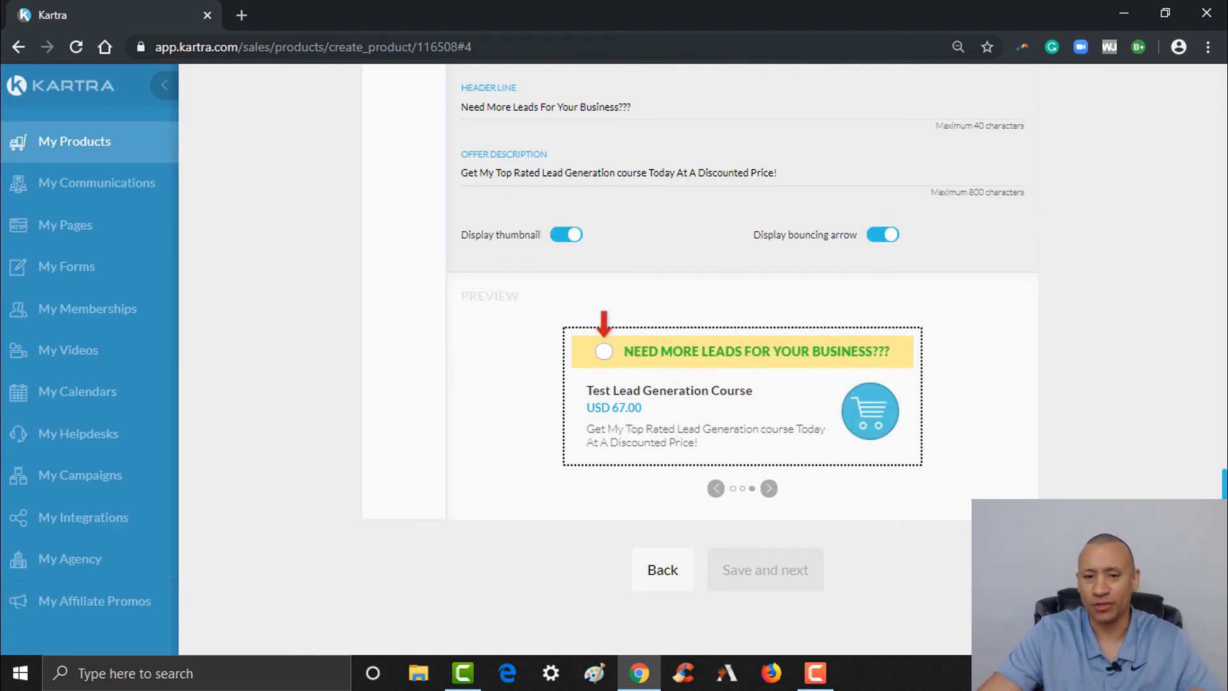
Step: Scroll back up to the Bump offers section
{"action": "scroll", "coordinate": [742, 358], "scroll_direction": "down", "scroll_amount": 1}
{"action": "scroll", "coordinate": [742, 358], "scroll_direction": "up", "scroll_amount": 4}
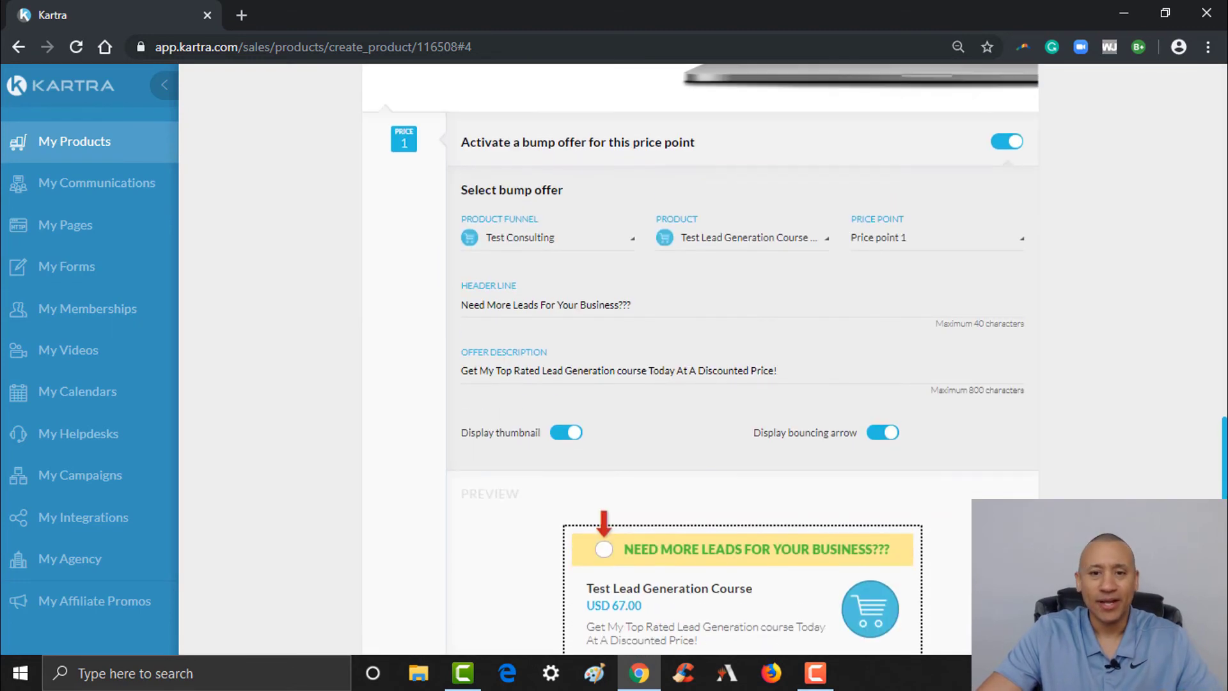
{"action": "scroll", "coordinate": [742, 358], "scroll_direction": "down", "scroll_amount": 4}
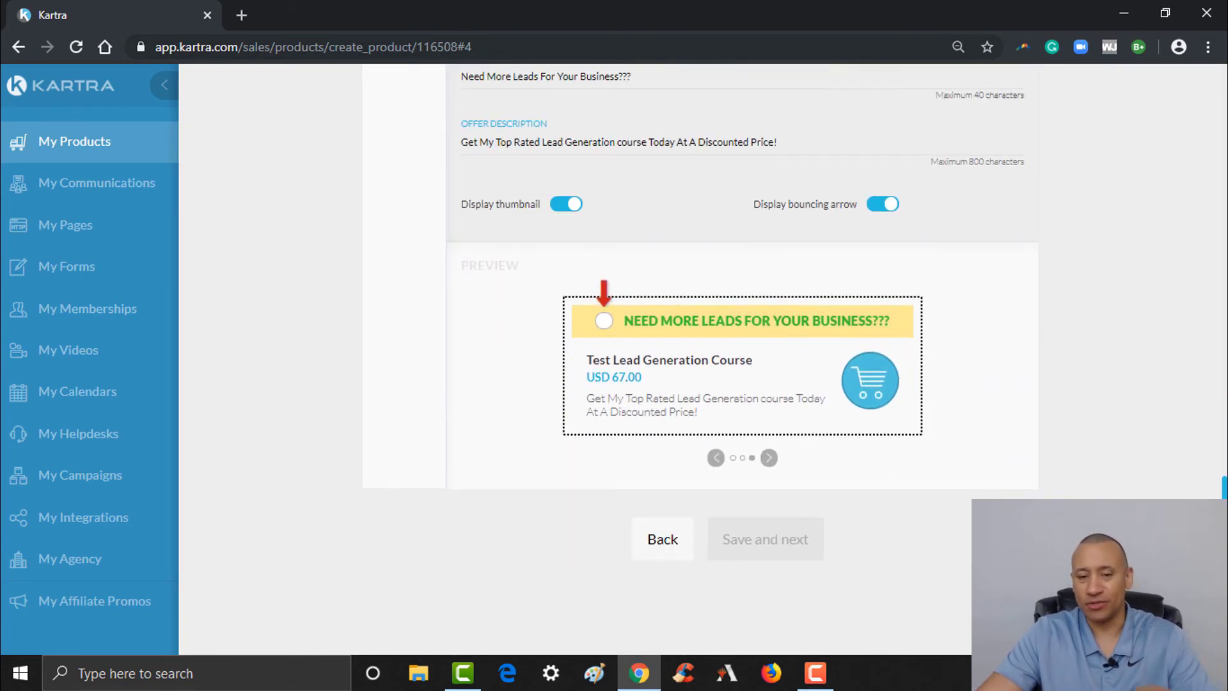
{"action": "scroll", "coordinate": [742, 358], "scroll_direction": "up", "scroll_amount": 1}
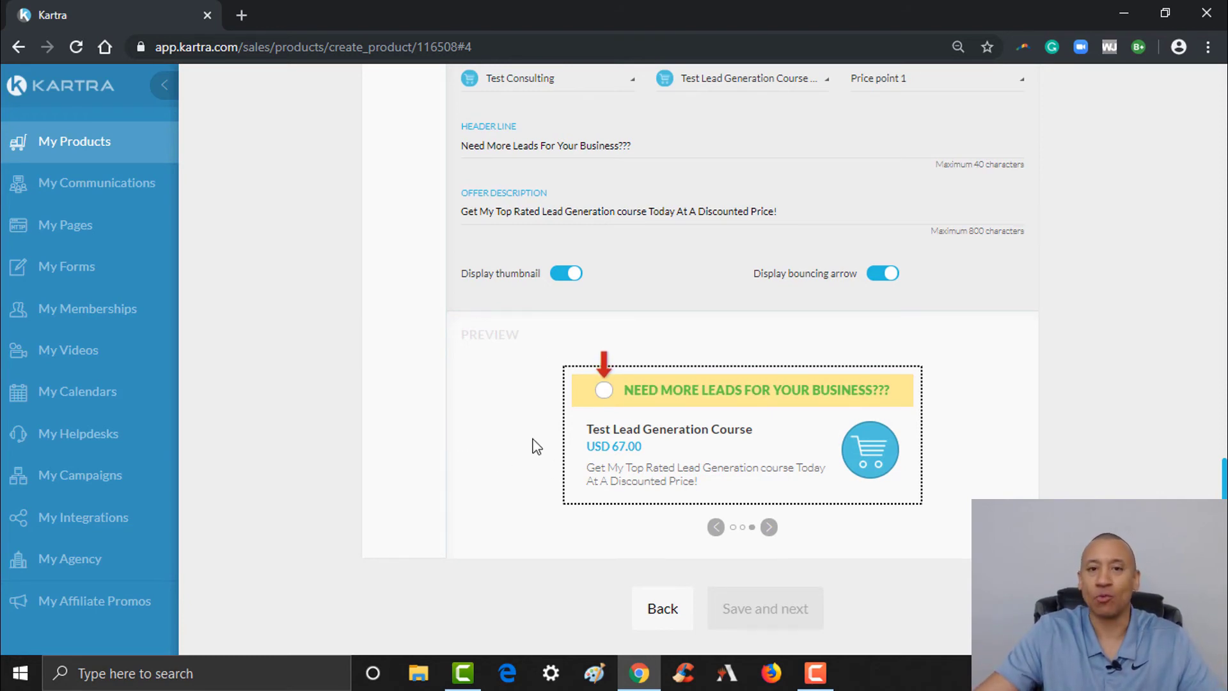
{"action": "scroll", "coordinate": [536, 446], "scroll_direction": "up", "scroll_amount": 5}
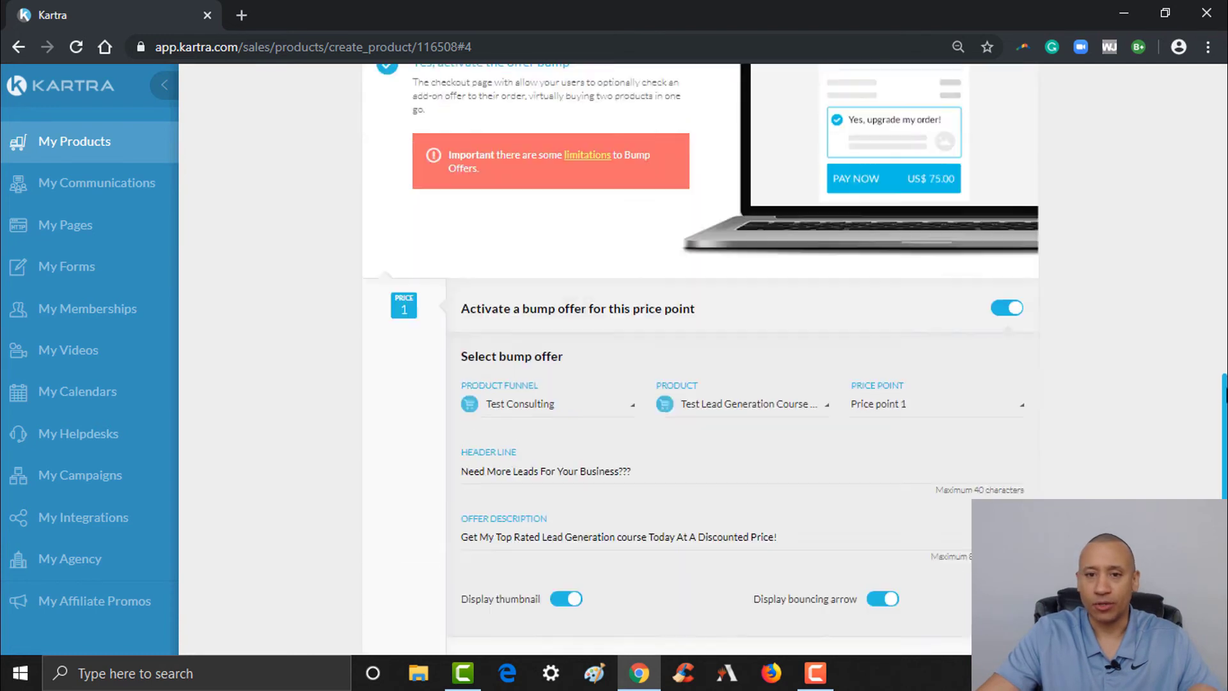
{"action": "scroll", "coordinate": [536, 446], "scroll_direction": "up", "scroll_amount": 4}
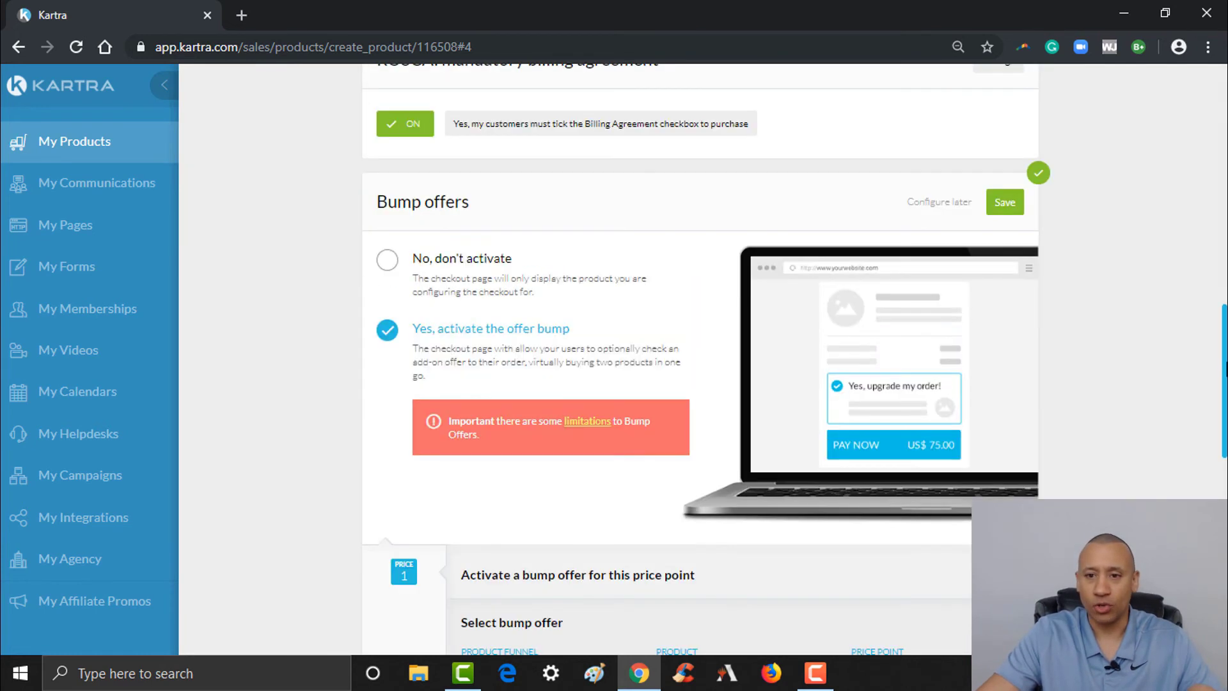
Step: Save the bump offer, complete the Post Sale and Affiliates steps, and open My Pages in a new tab
{"action": "left_click", "coordinate": [1003, 202]}
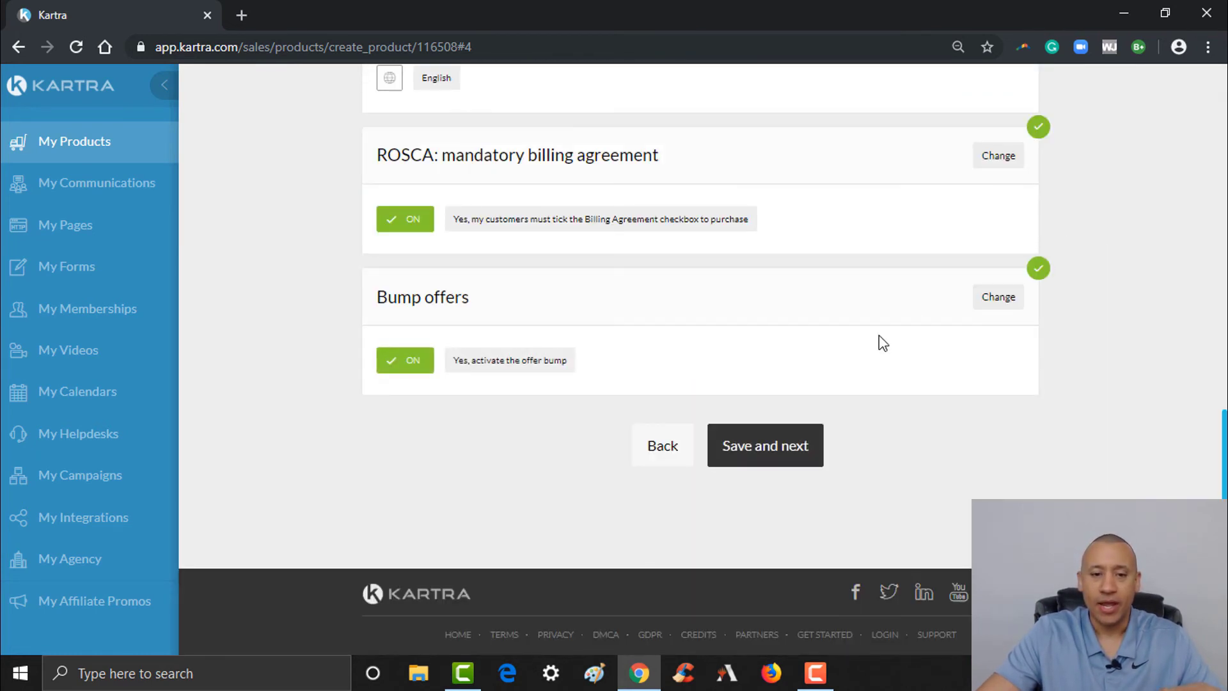
{"action": "left_click", "coordinate": [755, 446]}
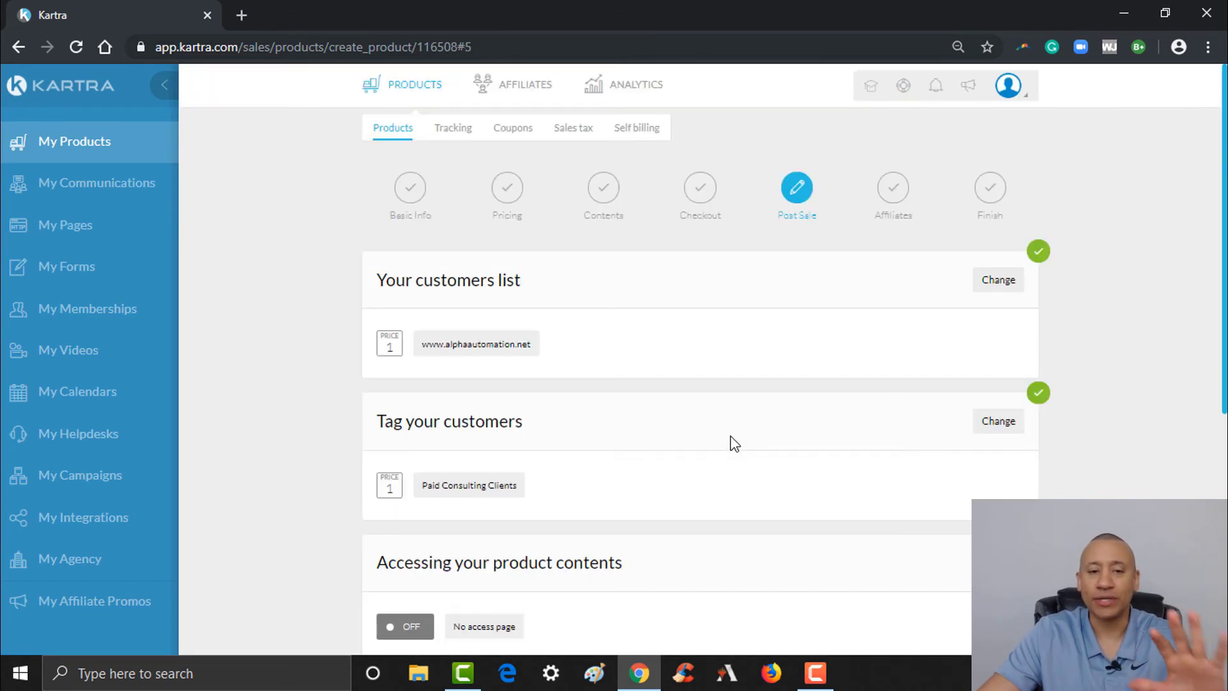
{"action": "scroll", "coordinate": [701, 358], "scroll_direction": "down", "scroll_amount": 5}
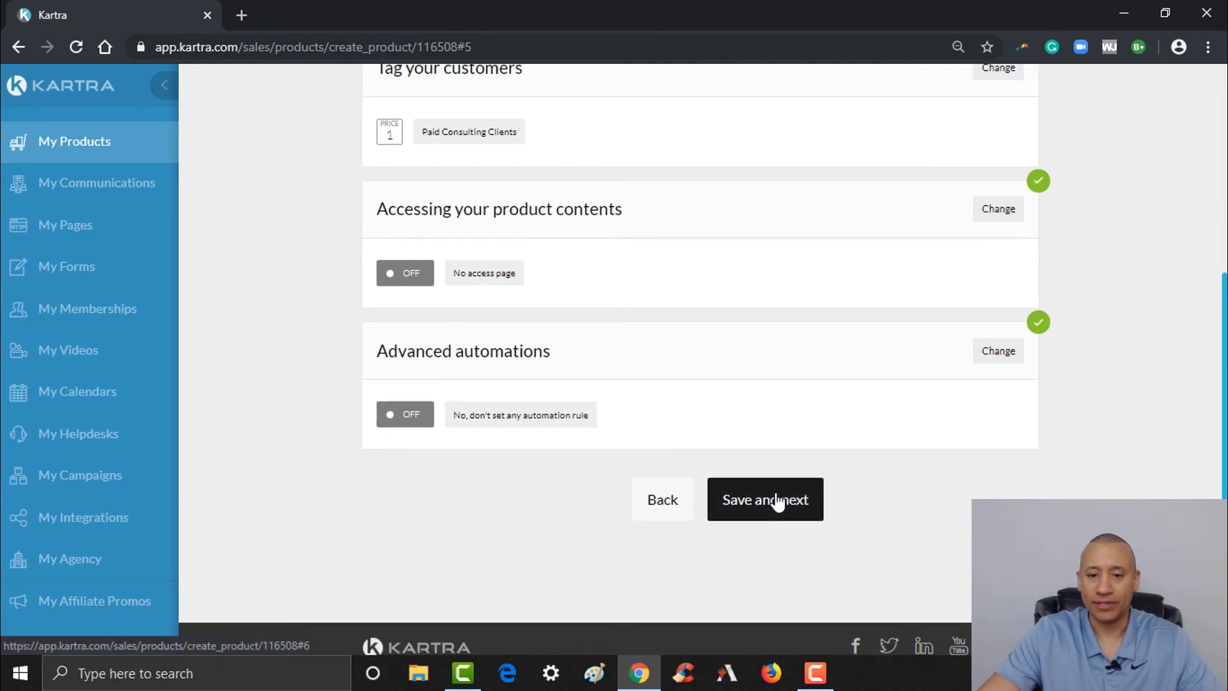
{"action": "left_click", "coordinate": [778, 503]}
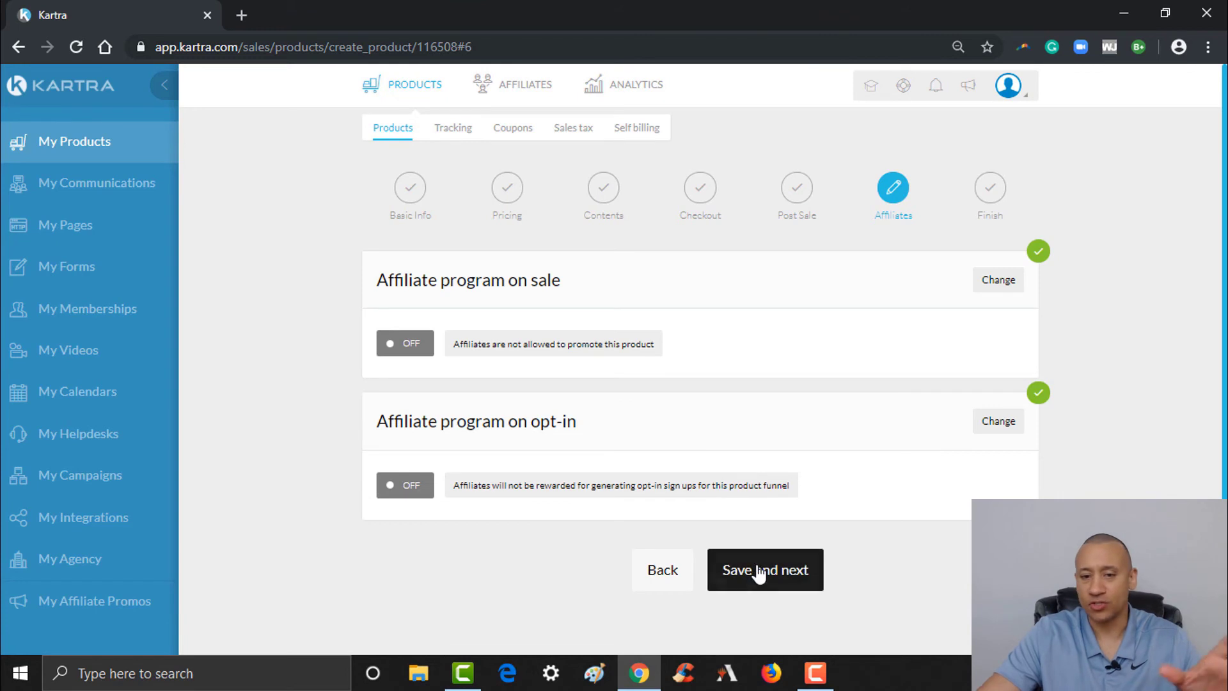
{"action": "left_click", "coordinate": [757, 563]}
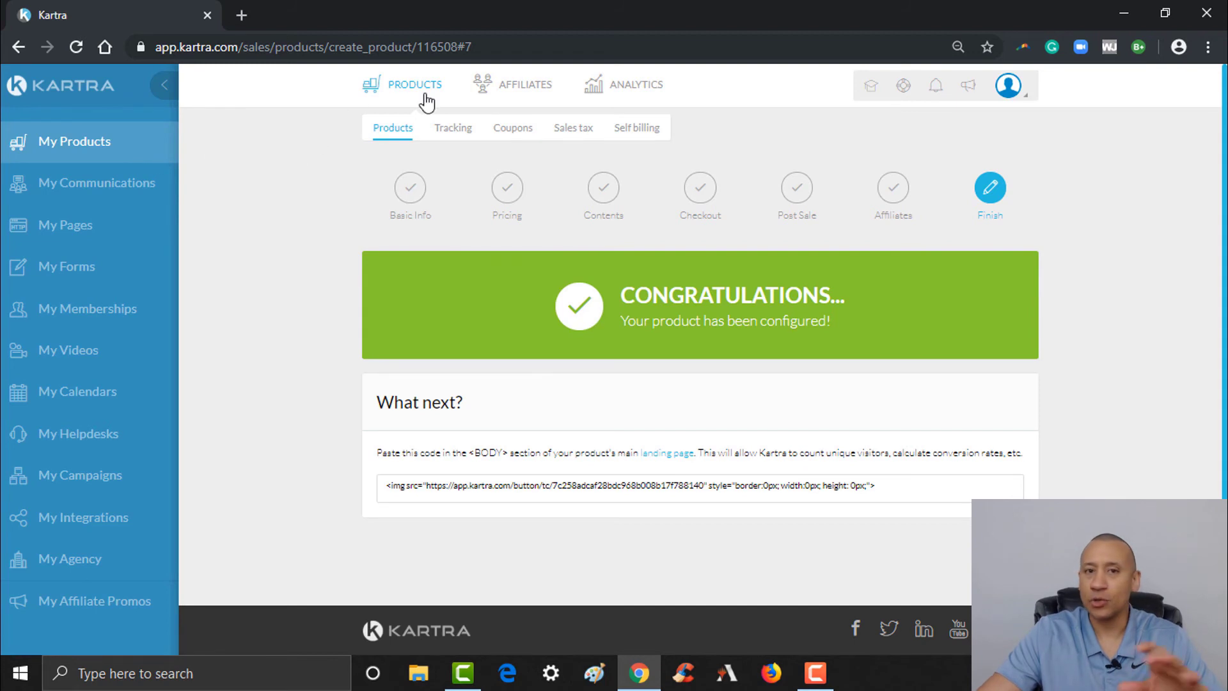
{"action": "right_click", "coordinate": [53, 225]}
{"action": "left_click", "coordinate": [79, 240]}
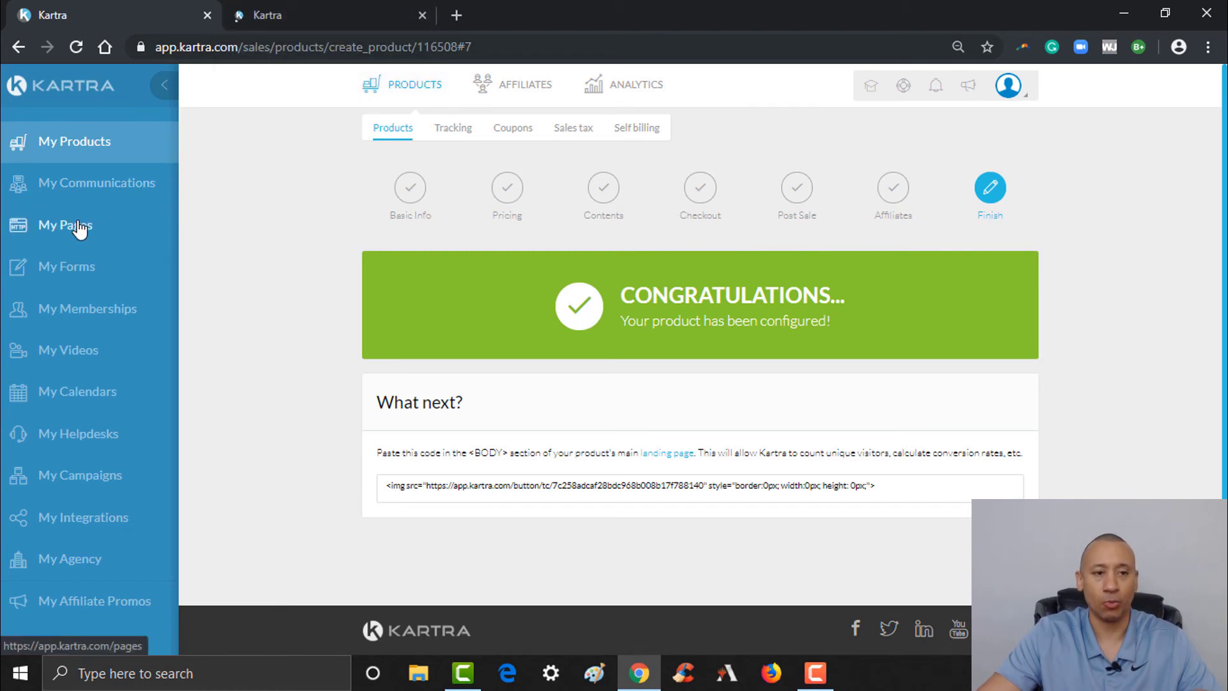
Step: Copy the Test Consulting Product Page's live link from its Get code or link options
{"action": "left_click", "coordinate": [366, 18]}
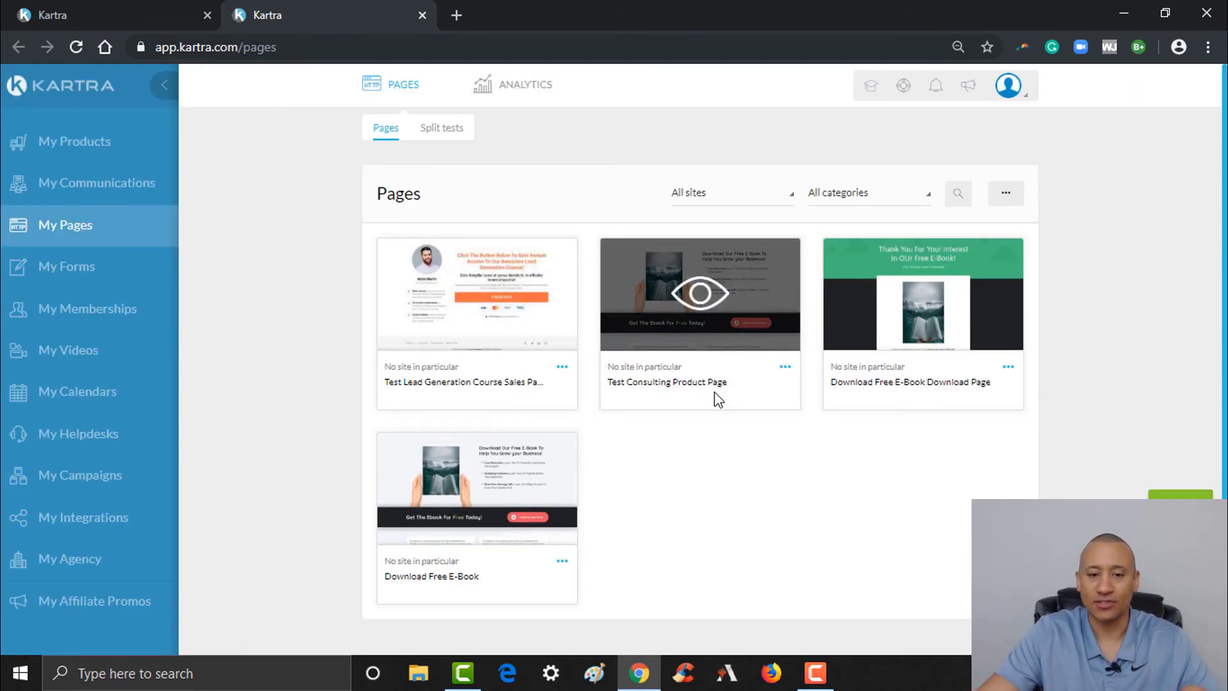
{"action": "left_click", "coordinate": [786, 368]}
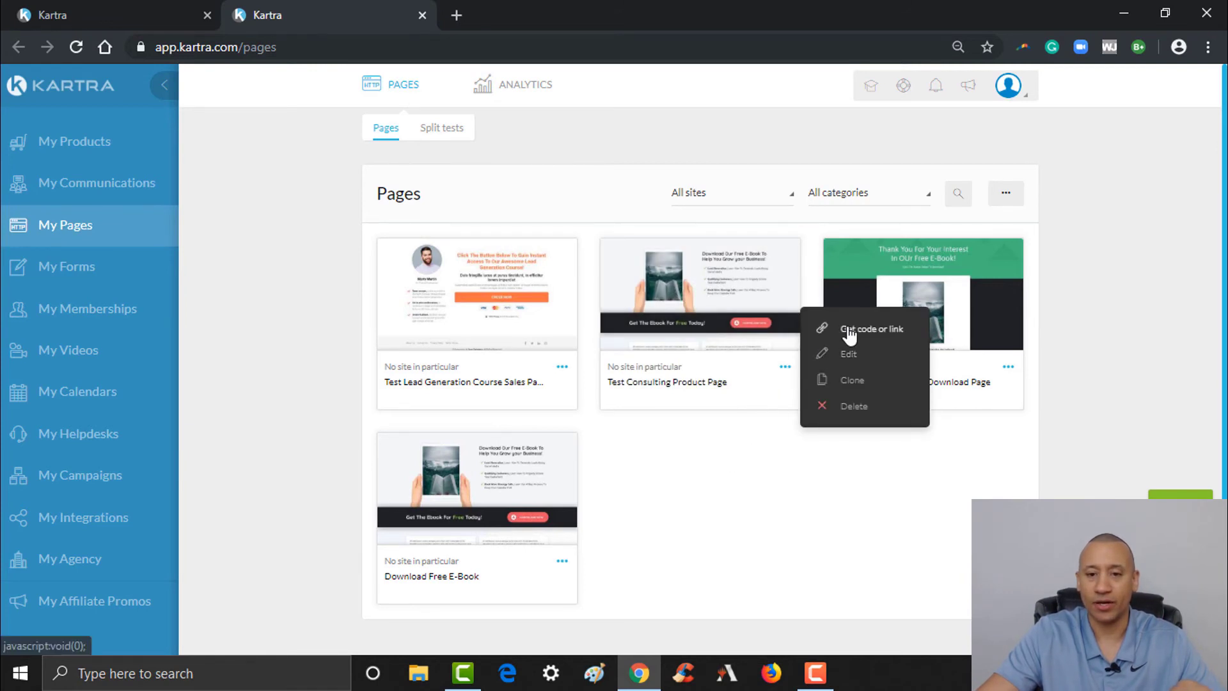
{"action": "left_click", "coordinate": [855, 328]}
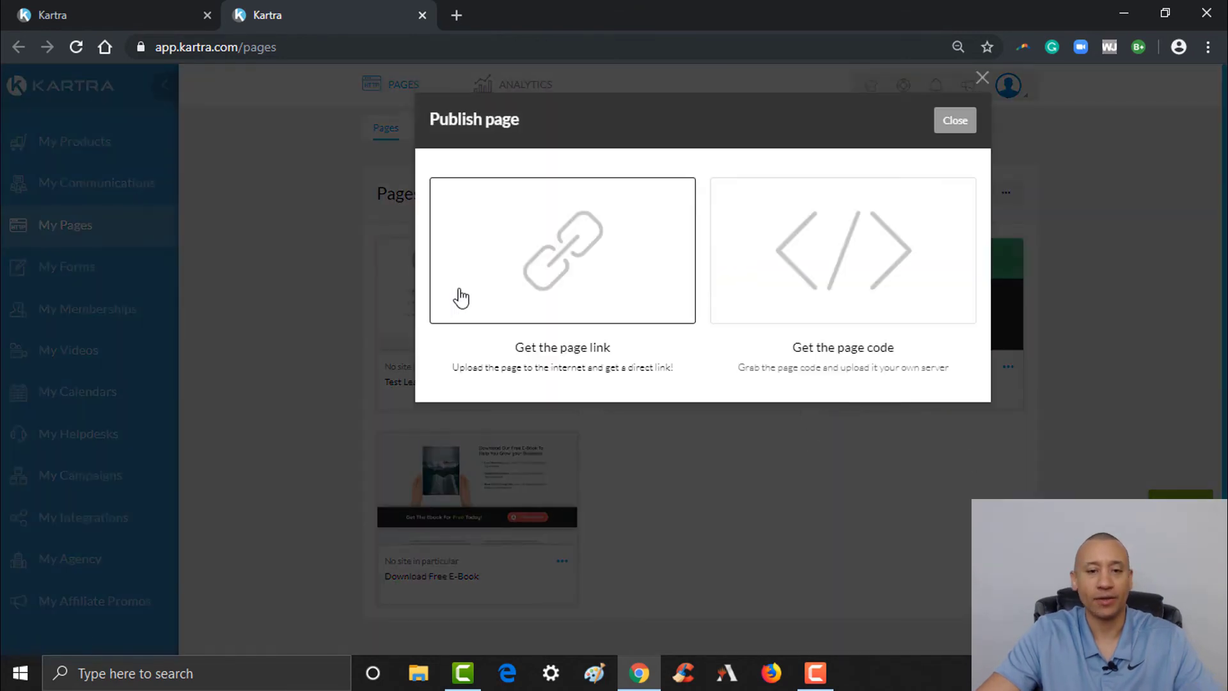
{"action": "left_click", "coordinate": [605, 251]}
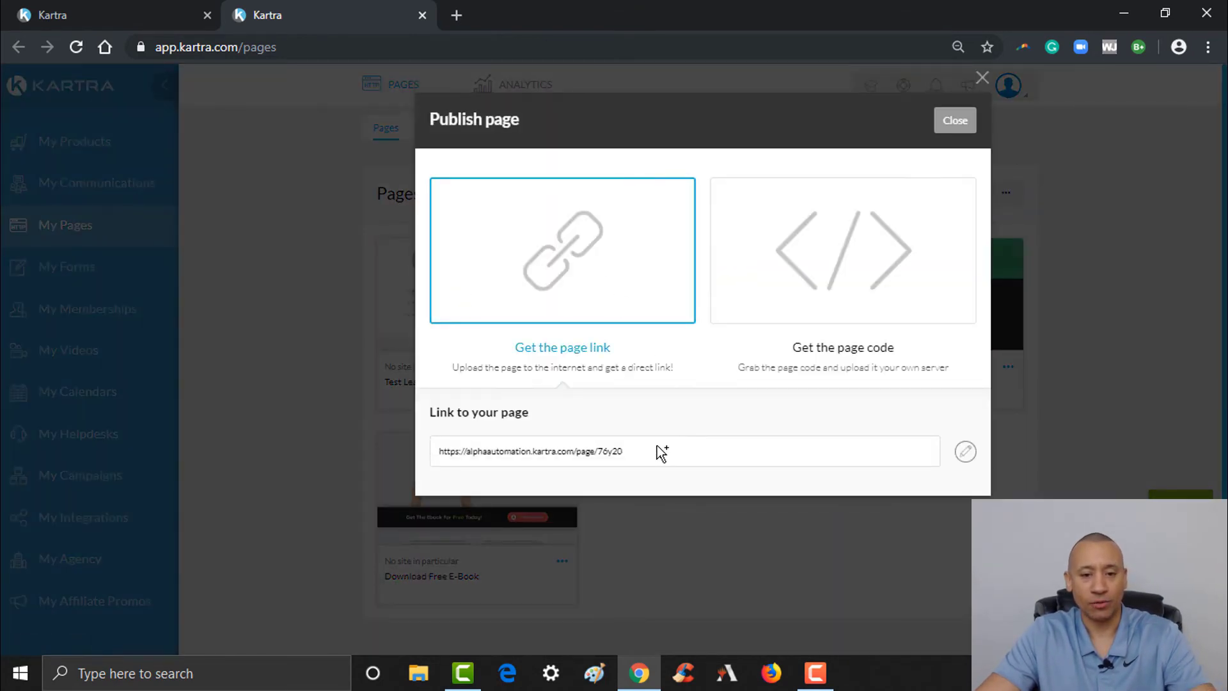
{"action": "left_click_drag", "start_coordinate": [658, 452], "coordinate": [417, 452]}
{"action": "key", "text": "ctrl+c"}
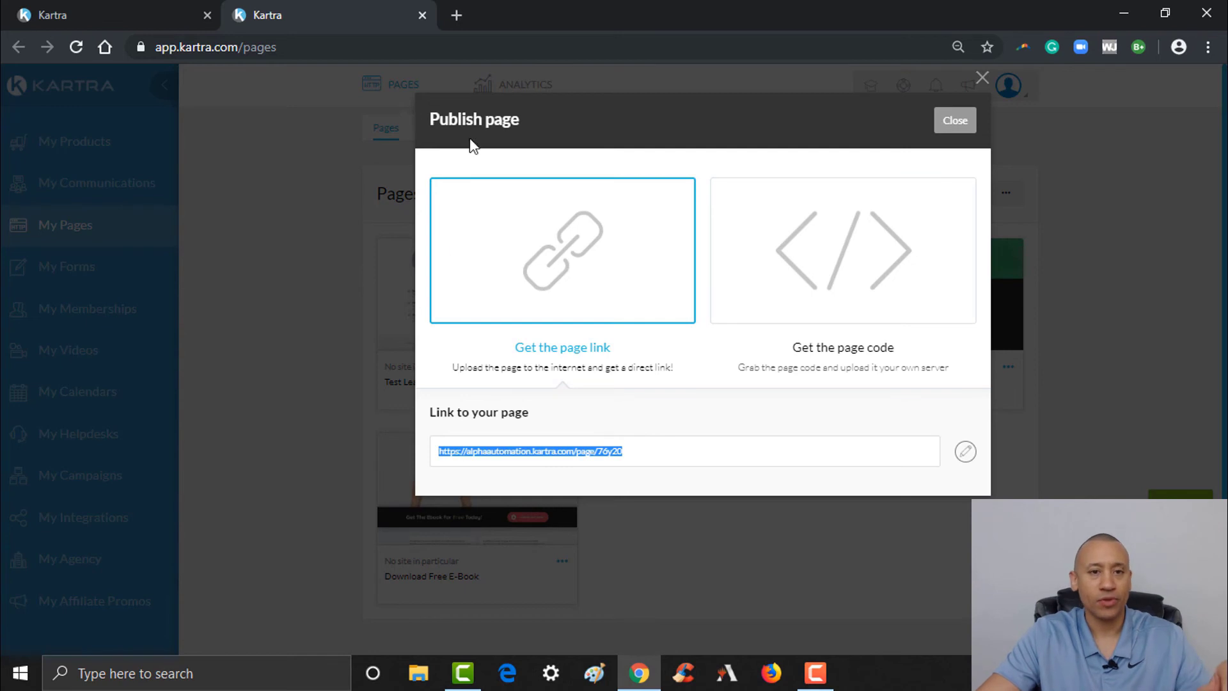
{"action": "left_click", "coordinate": [456, 15]}
Step: Load the pasted page link and start checkout via Download Now, showing the USD 147.00 cart
{"action": "key", "text": "ctrl+v"}
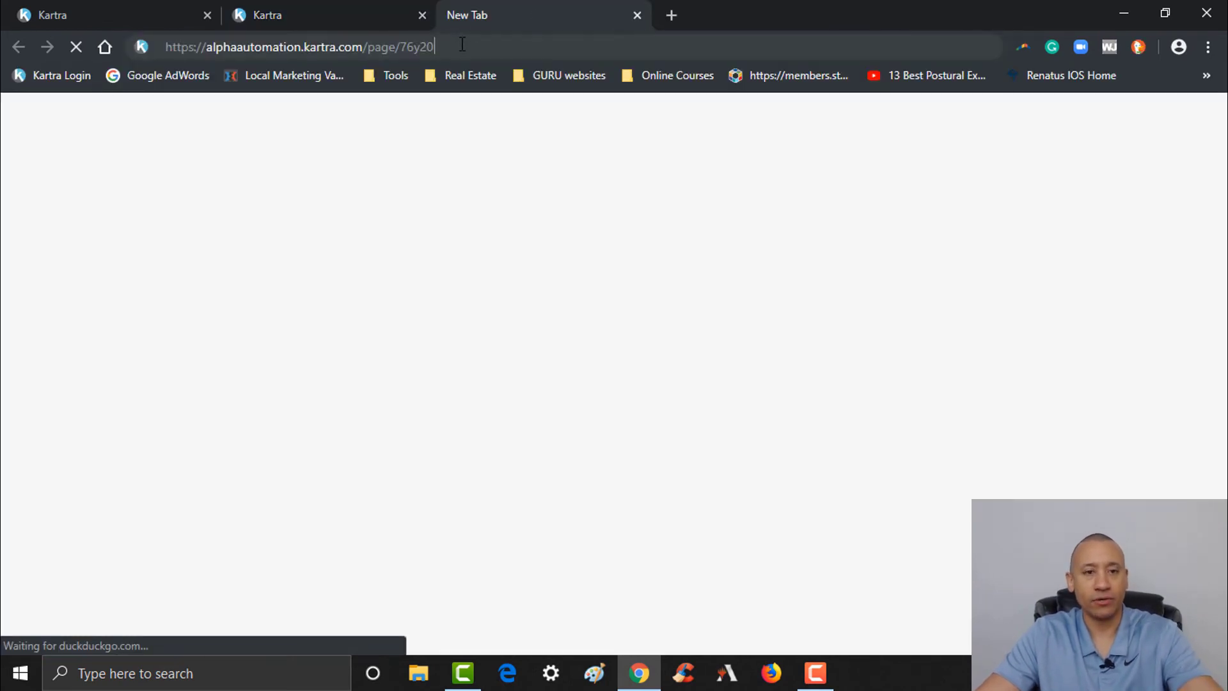
{"action": "key", "text": "Return"}
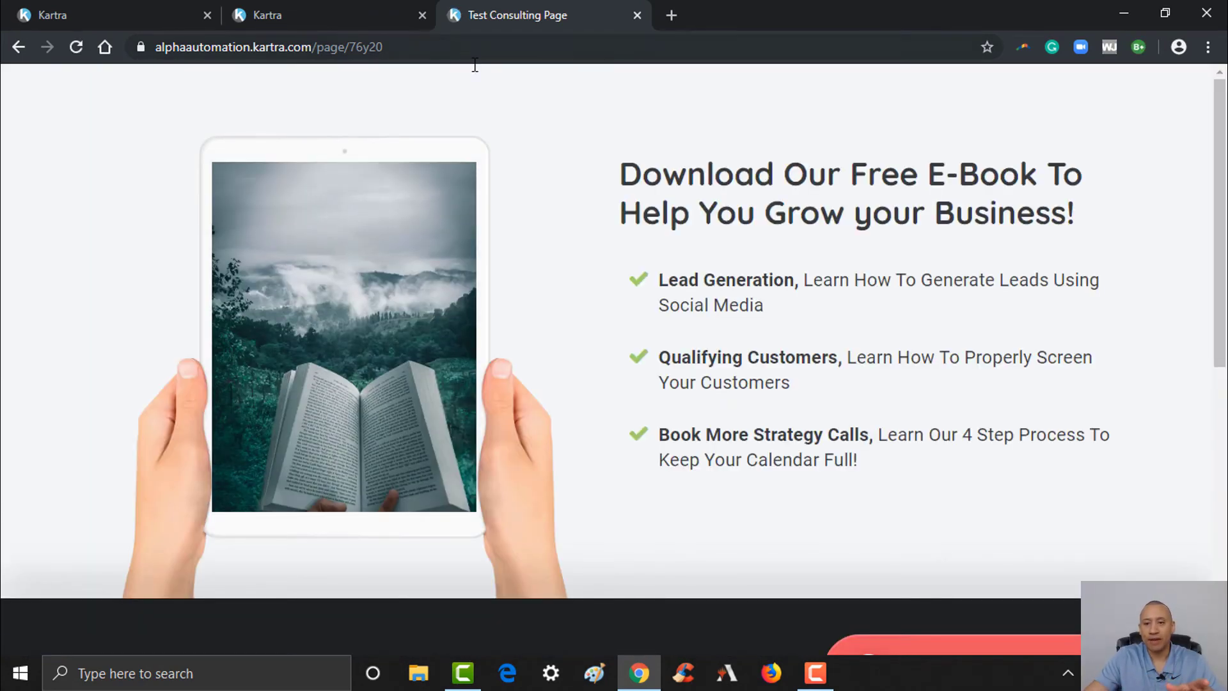
{"action": "scroll", "coordinate": [977, 206], "scroll_direction": "down", "scroll_amount": 1}
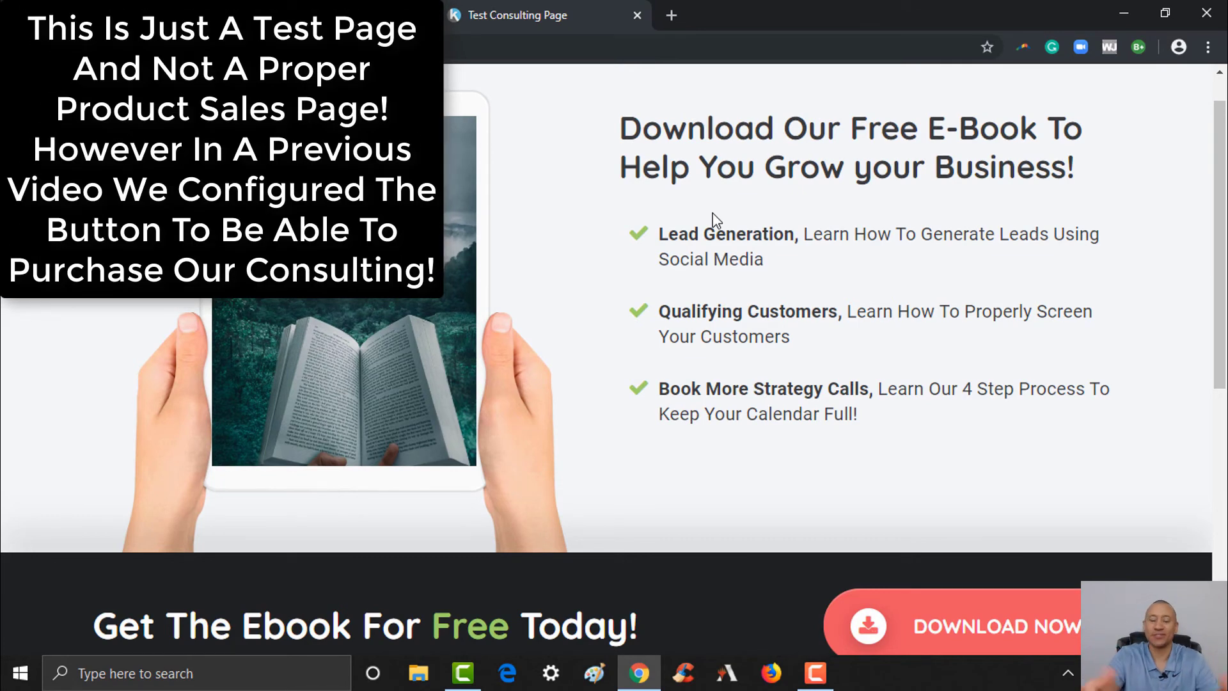
{"action": "left_click_drag", "start_coordinate": [1224, 256], "coordinate": [1224, 310]}
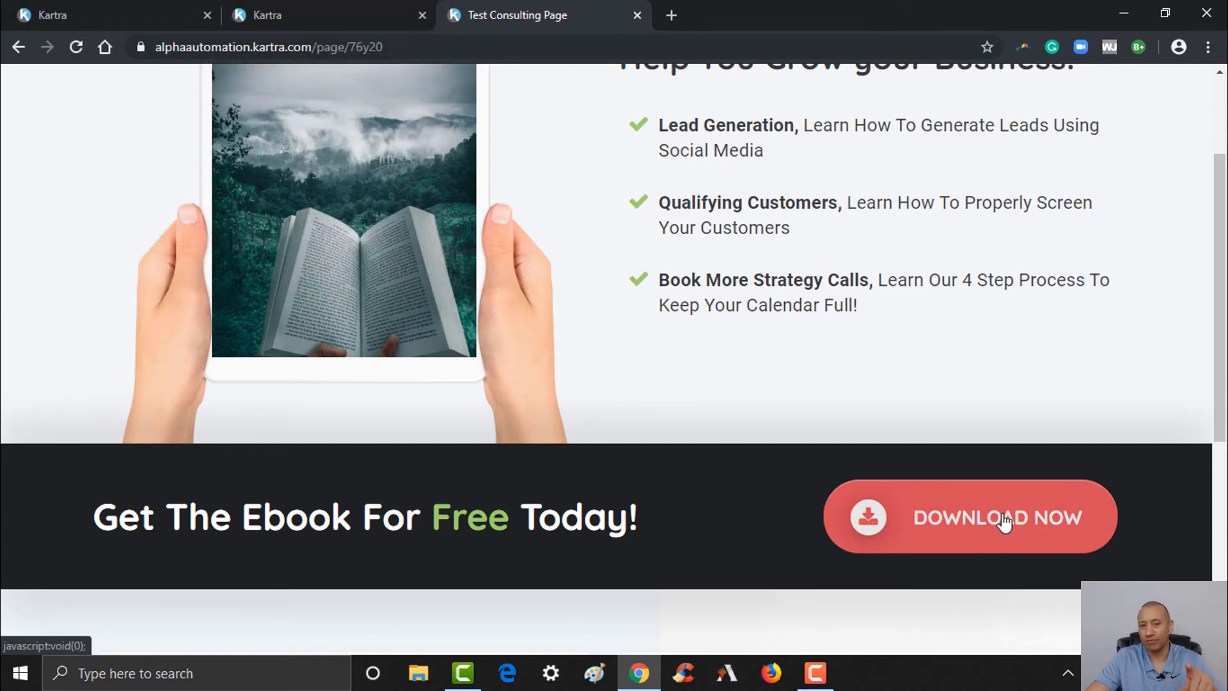
{"action": "left_click", "coordinate": [1004, 519]}
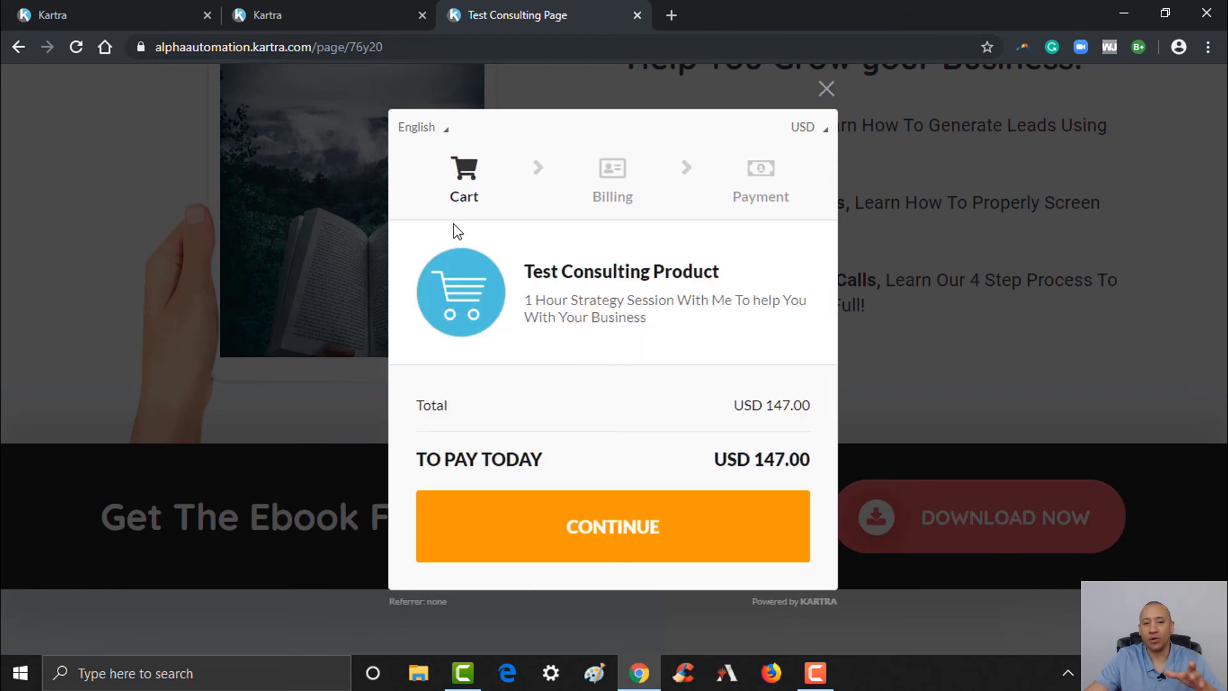
Step: Continue past cart and billing, then add the $67 Test Lead Generation Course bump
{"action": "left_click", "coordinate": [606, 542]}
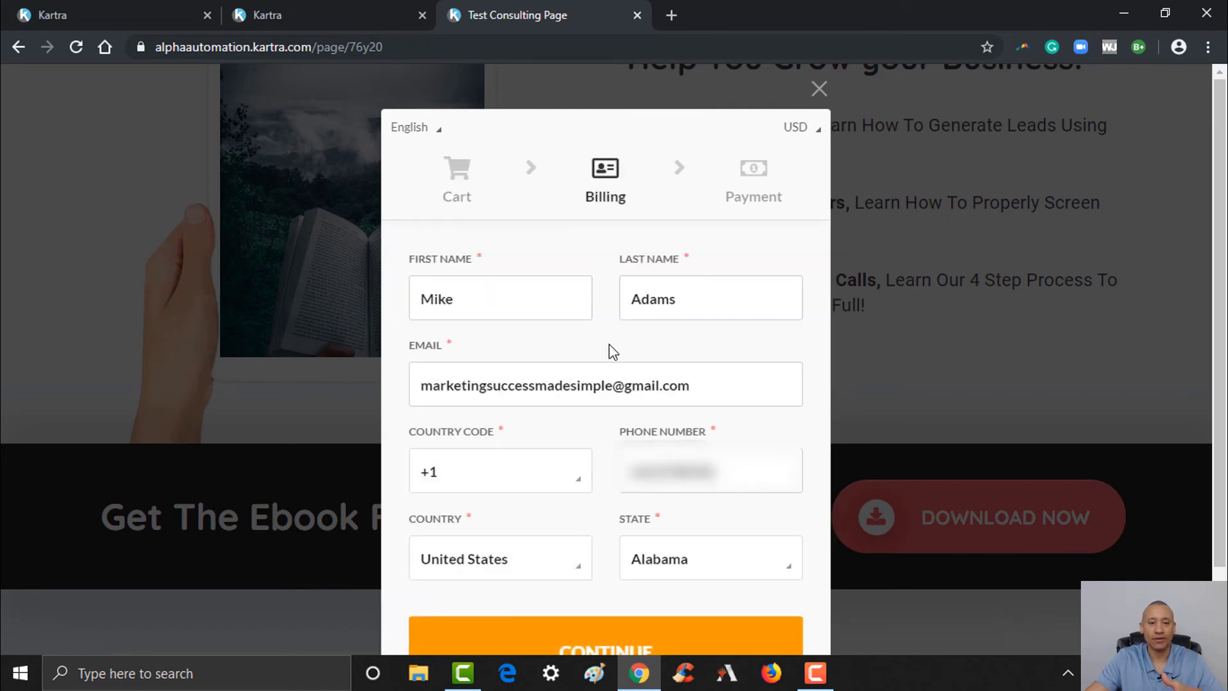
{"action": "left_click", "coordinate": [616, 634]}
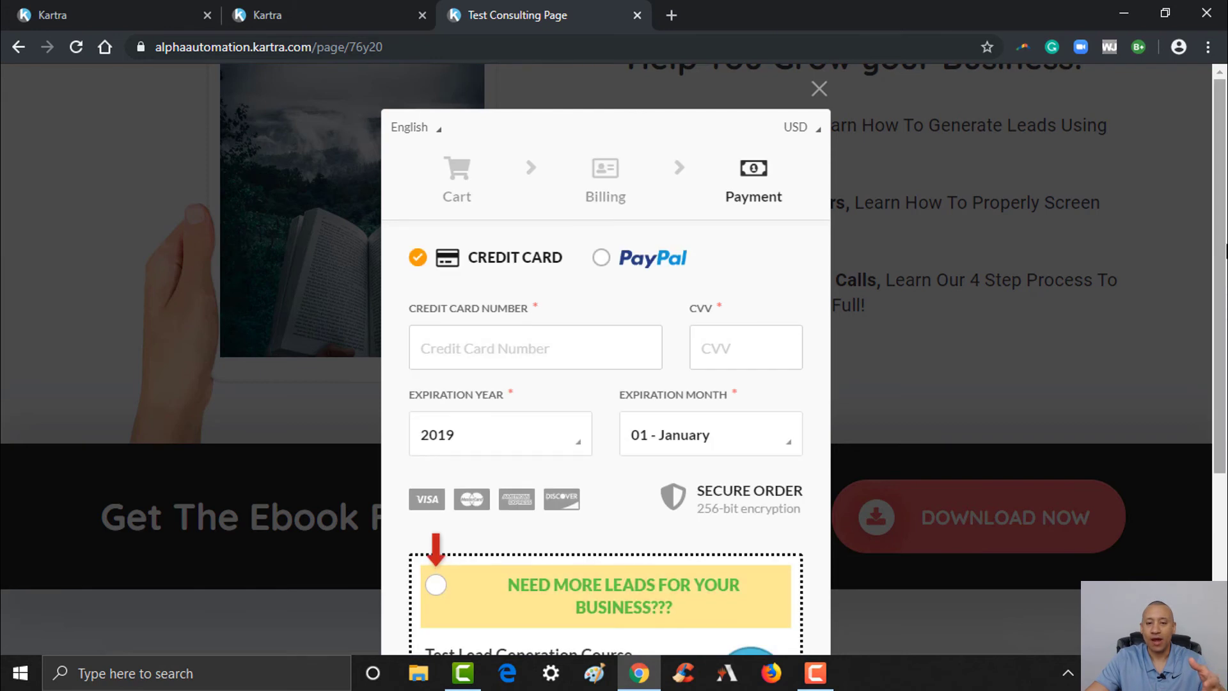
{"action": "scroll", "coordinate": [606, 383], "scroll_direction": "down", "scroll_amount": 3}
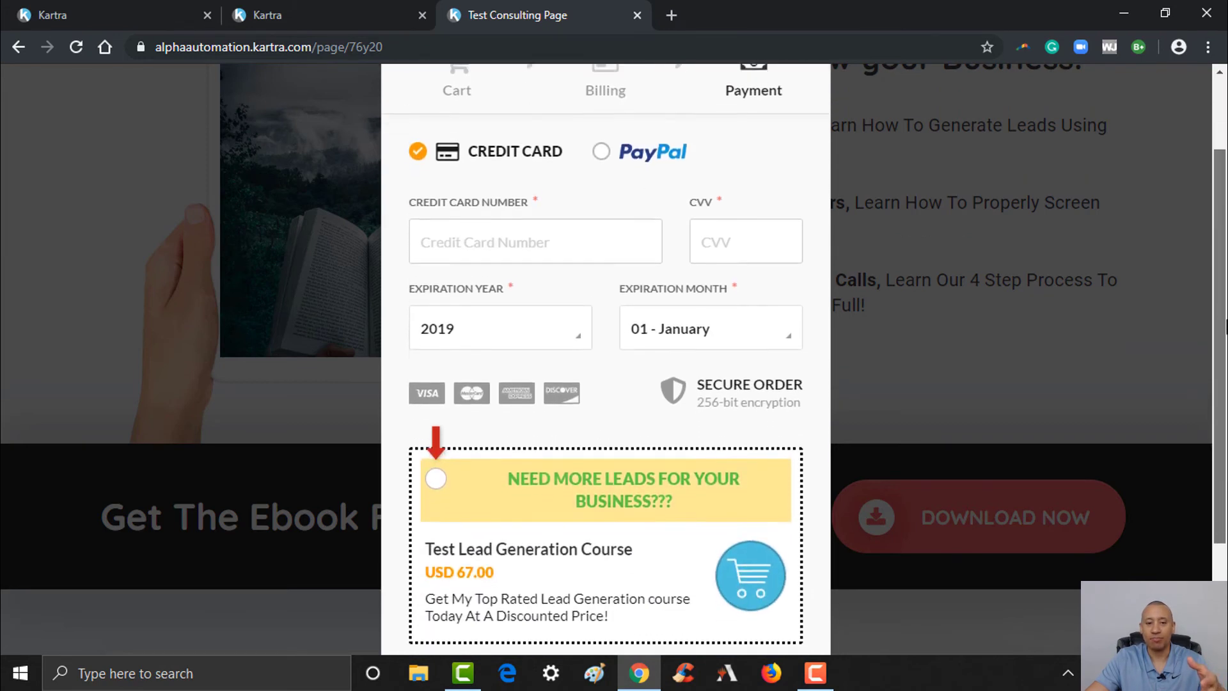
{"action": "scroll", "coordinate": [586, 346], "scroll_direction": "up", "scroll_amount": 3}
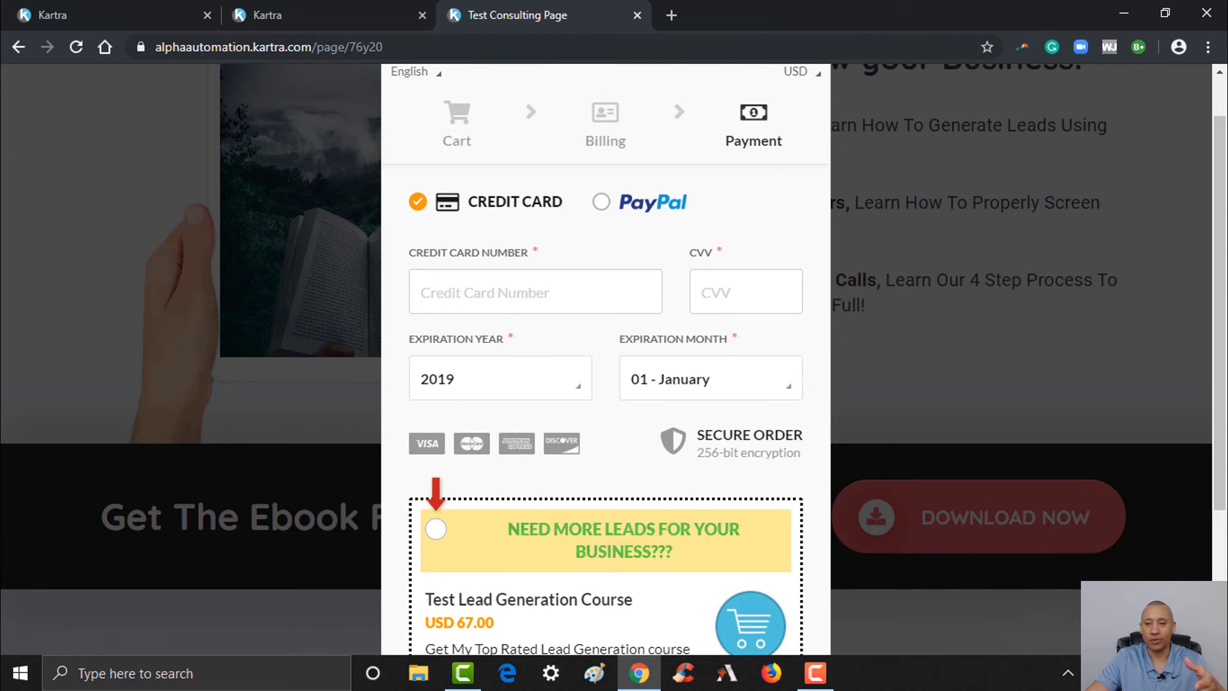
{"action": "scroll", "coordinate": [606, 384], "scroll_direction": "down", "scroll_amount": 3}
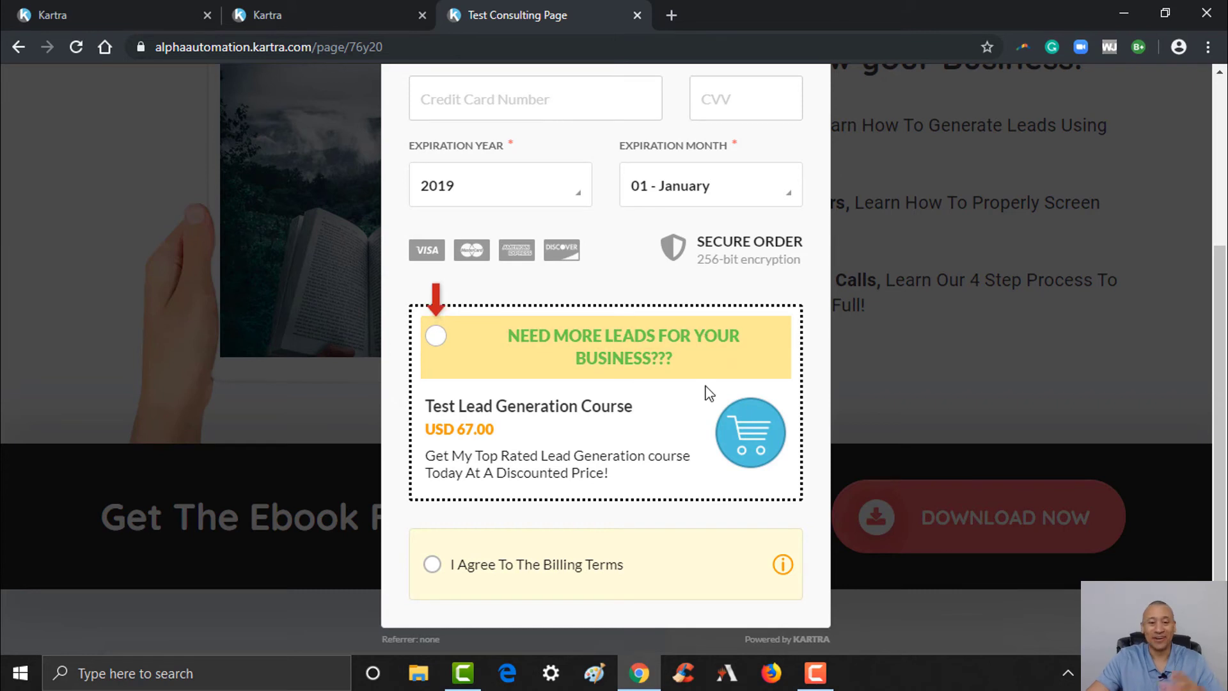
{"action": "left_click", "coordinate": [440, 346]}
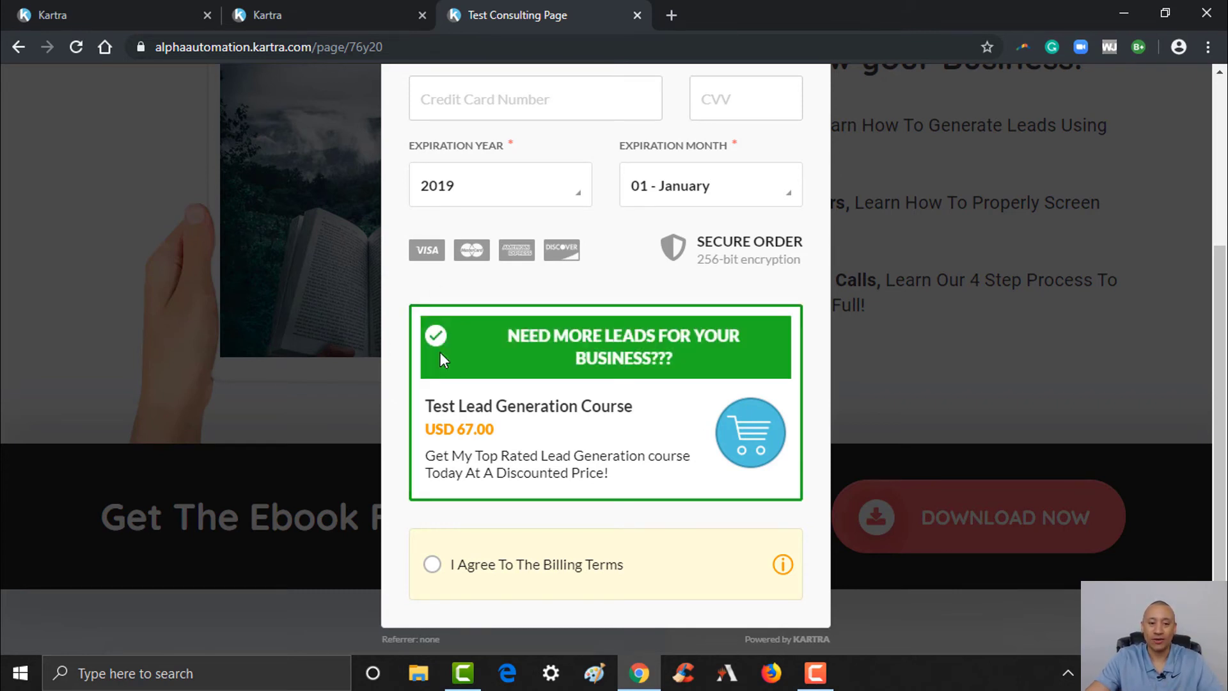
Step: Accept the billing terms, bringing the payment total to USD 214.00
{"action": "scroll", "coordinate": [1218, 286], "scroll_direction": "up", "scroll_amount": 3}
{"action": "scroll", "coordinate": [1218, 286], "scroll_direction": "down", "scroll_amount": 2}
{"action": "scroll", "coordinate": [1218, 286], "scroll_direction": "up", "scroll_amount": 1}
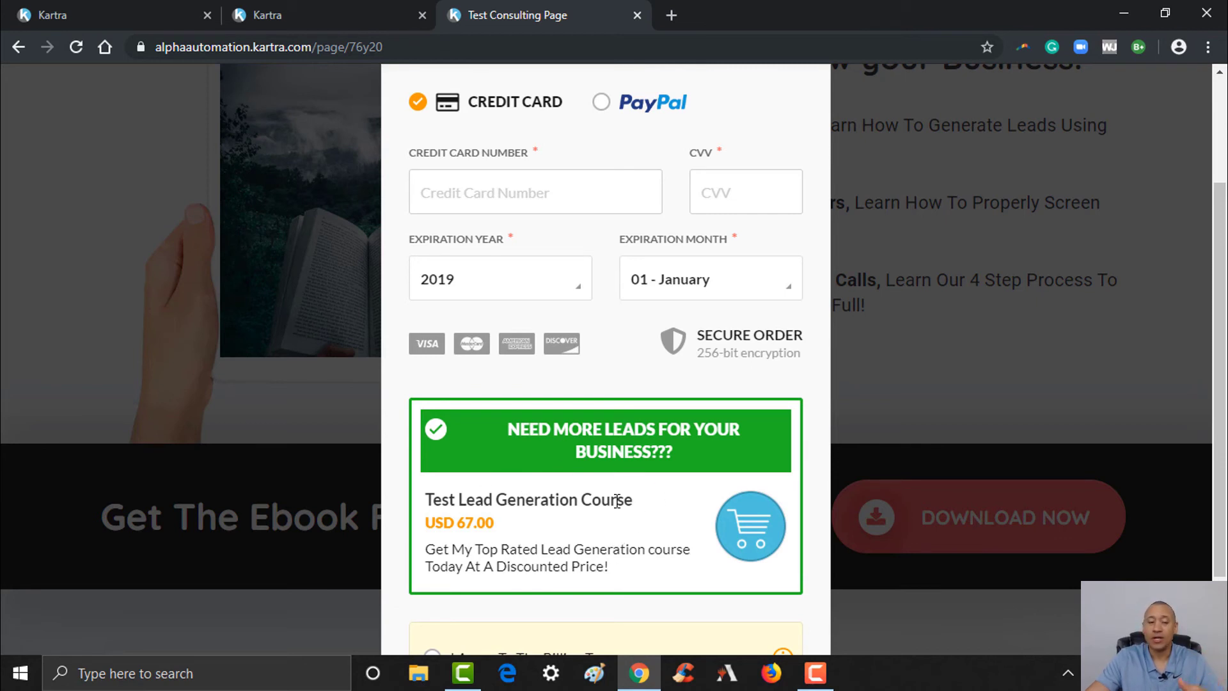
{"action": "scroll", "coordinate": [616, 500], "scroll_direction": "down", "scroll_amount": 1}
{"action": "mouse_move", "coordinate": [484, 561]}
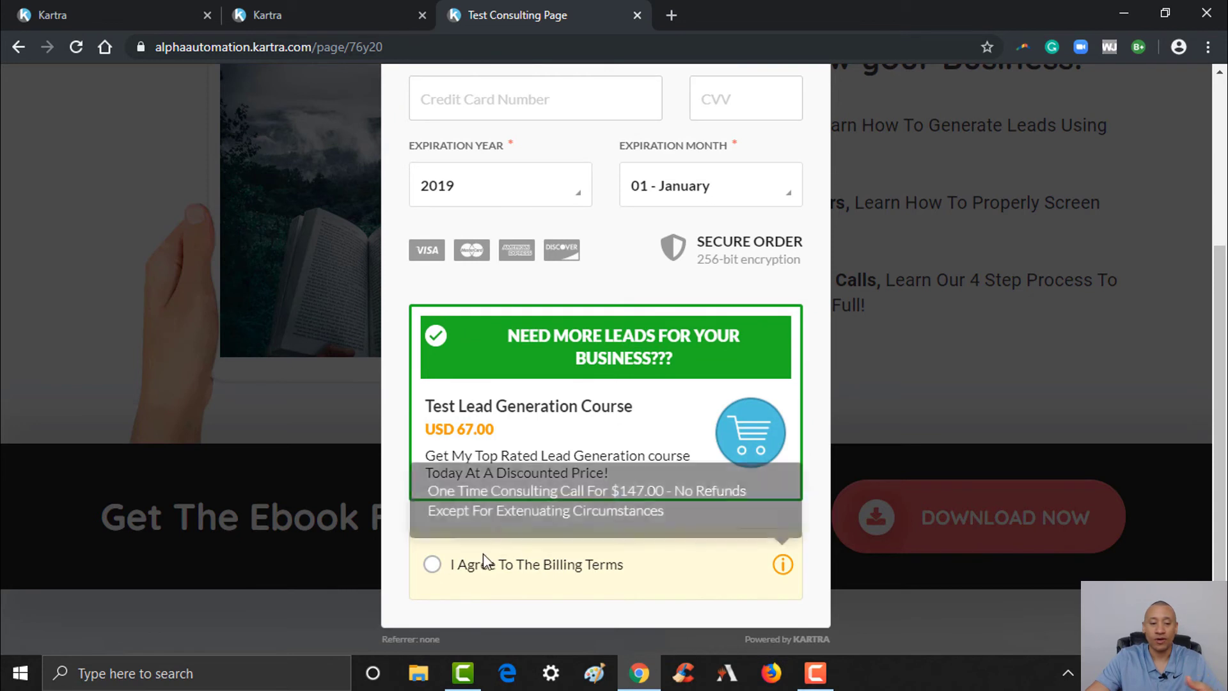
{"action": "left_click", "coordinate": [431, 563]}
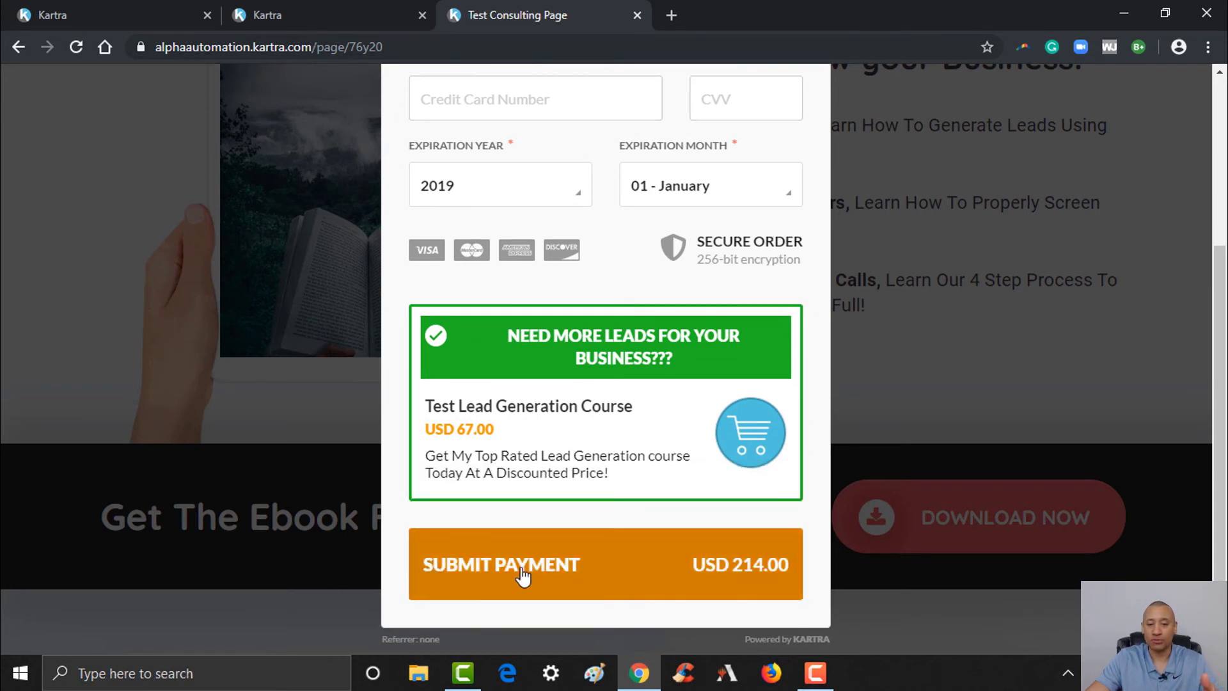
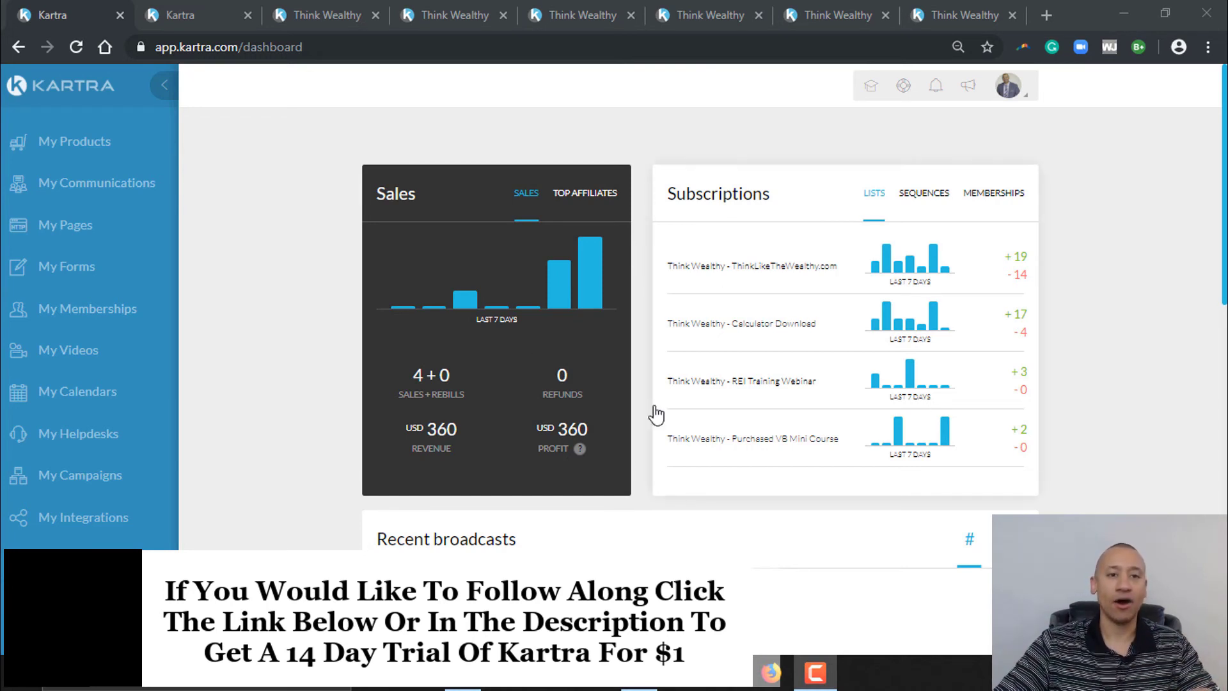
Step: Preview the Think Wealthy home page and its Recommended Resources page
{"action": "left_click", "coordinate": [314, 6]}
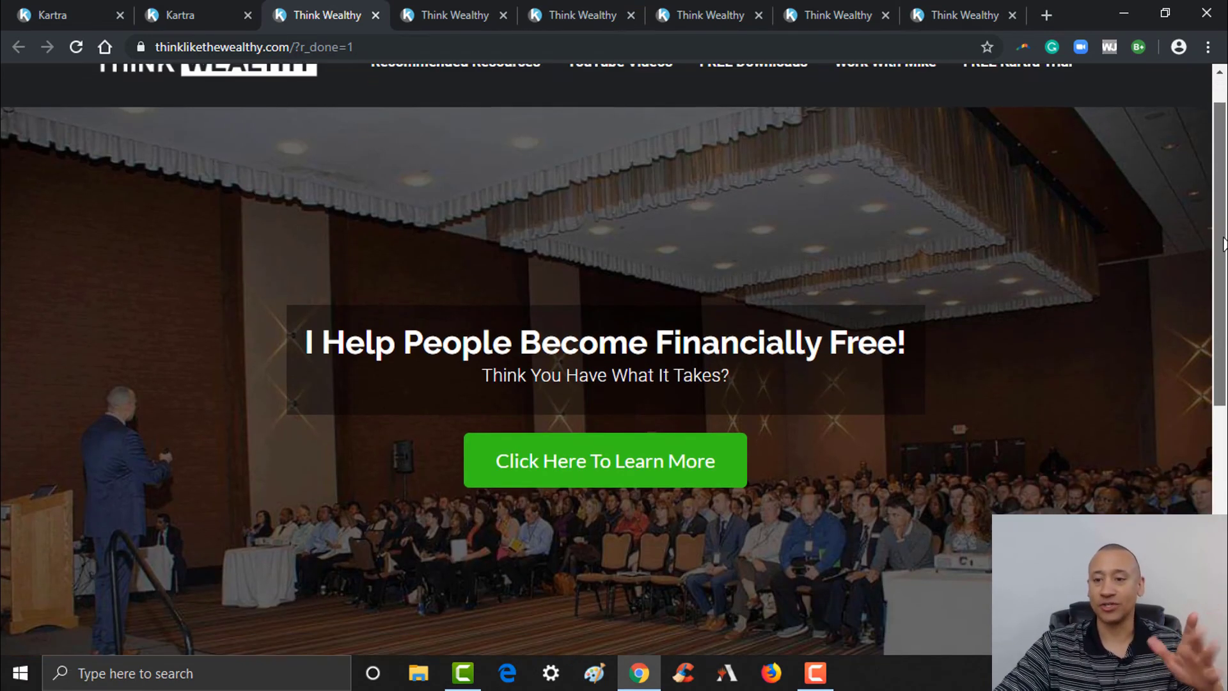
{"action": "left_click_drag", "start_coordinate": [1222, 217], "coordinate": [1225, 384]}
{"action": "left_click_drag", "start_coordinate": [1225, 326], "coordinate": [1225, 139]}
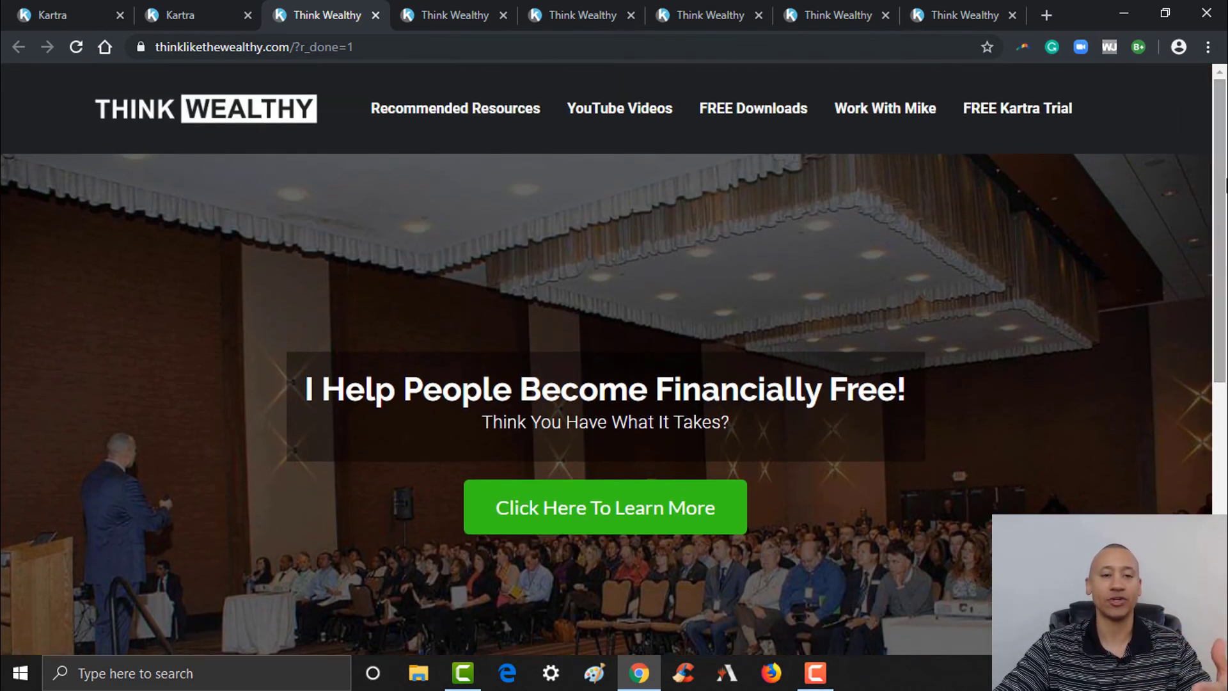
{"action": "left_click", "coordinate": [529, 114]}
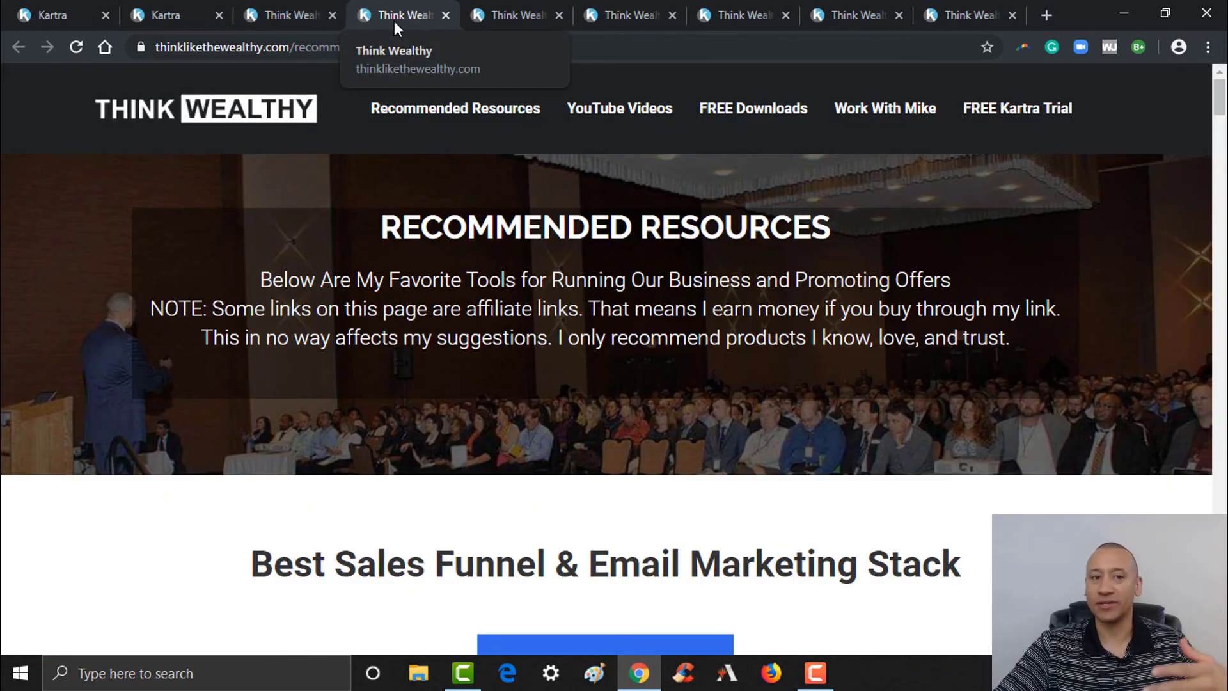
{"action": "left_click", "coordinate": [314, 15]}
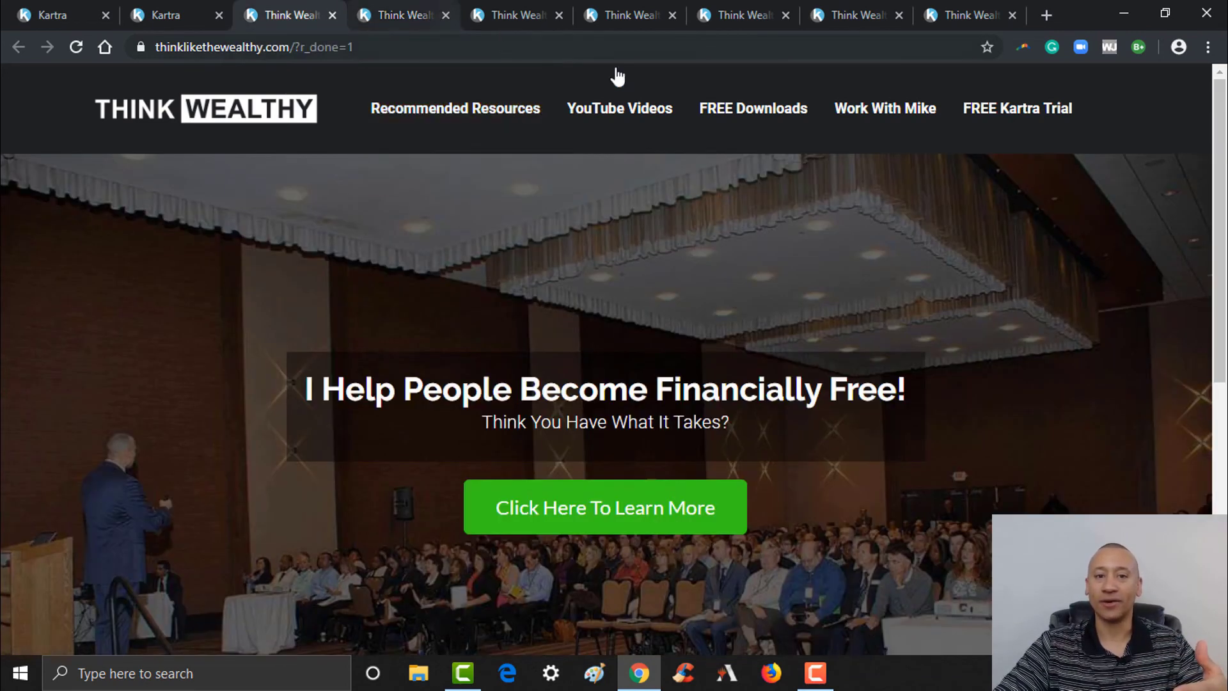
Step: Review the YouTube Videos page, then close the Videos, extra home and Recommended Resources tabs
{"action": "left_click", "coordinate": [631, 113]}
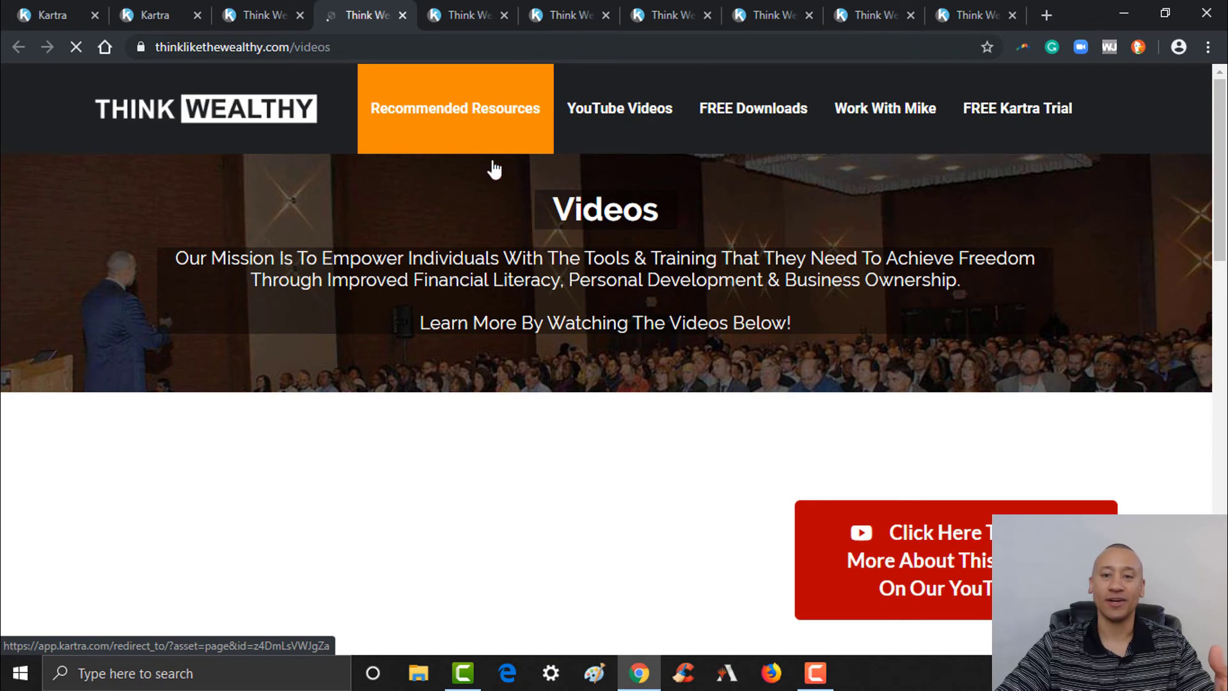
{"action": "left_click_drag", "start_coordinate": [1225, 157], "coordinate": [1225, 178]}
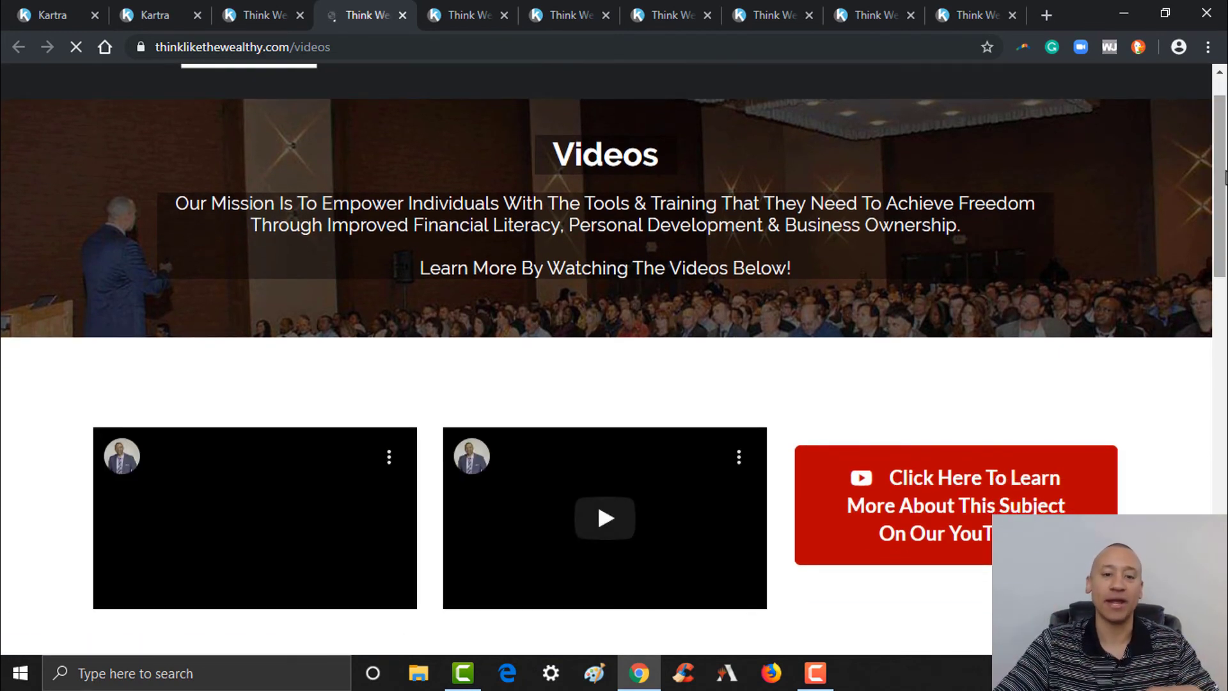
{"action": "scroll", "coordinate": [614, 358], "scroll_direction": "down", "scroll_amount": 12}
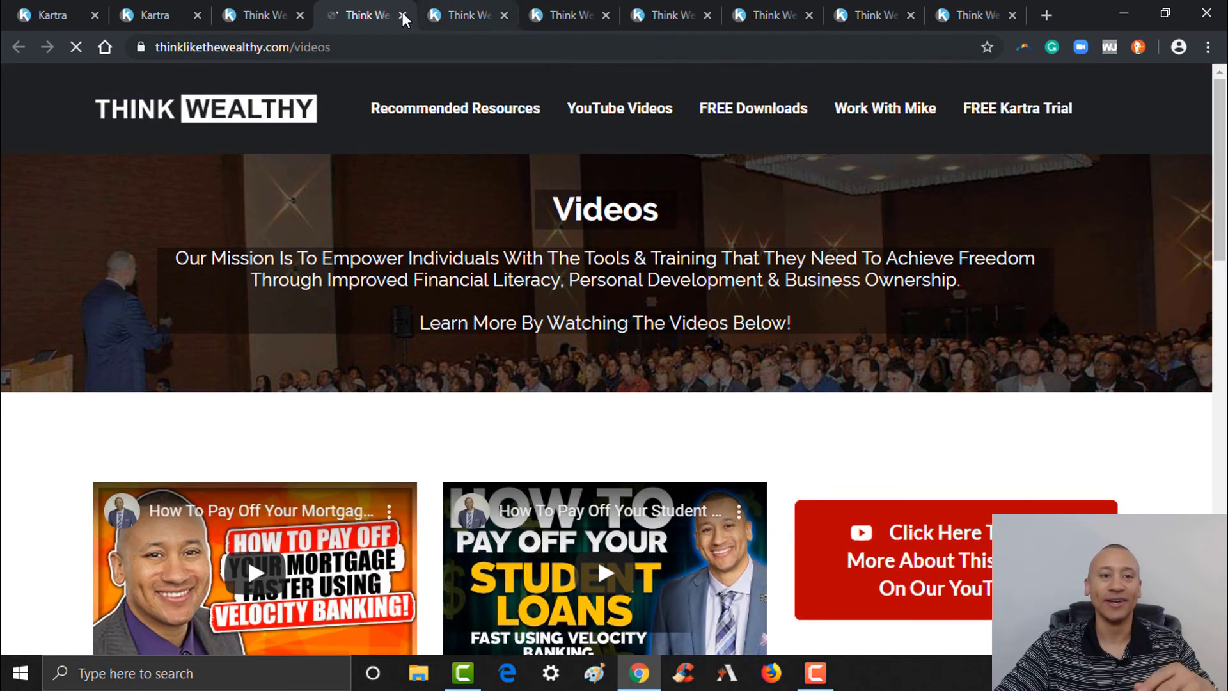
{"action": "left_click", "coordinate": [402, 15]}
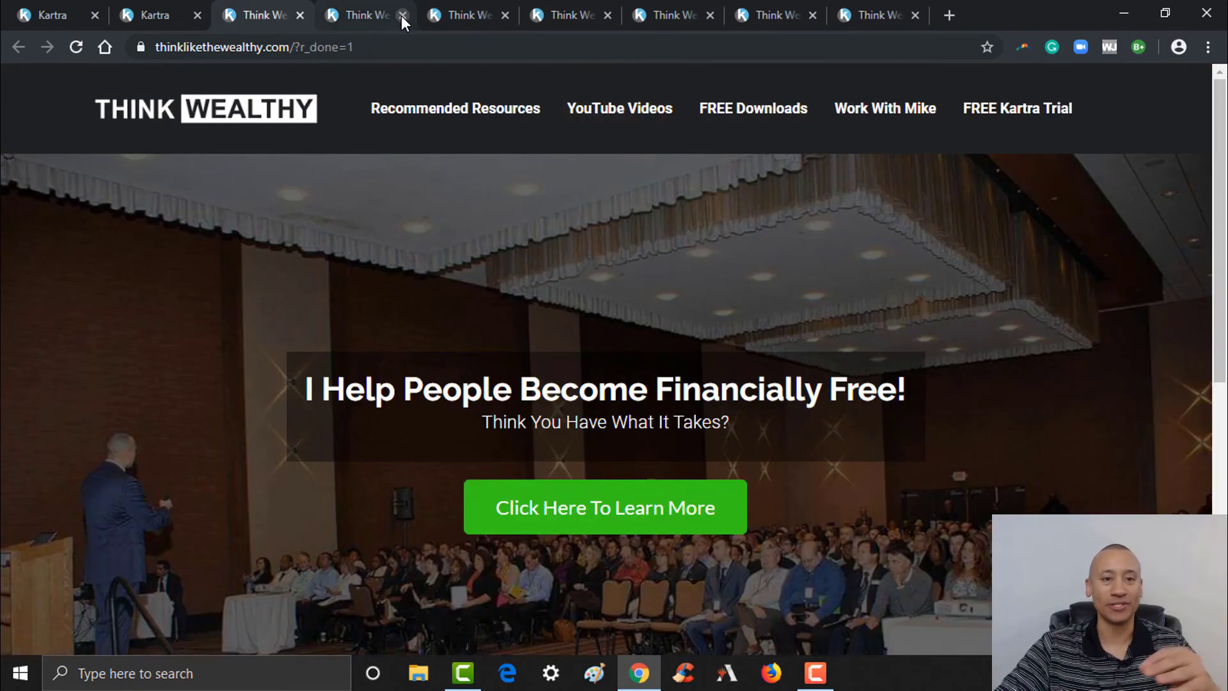
{"action": "left_click", "coordinate": [401, 15]}
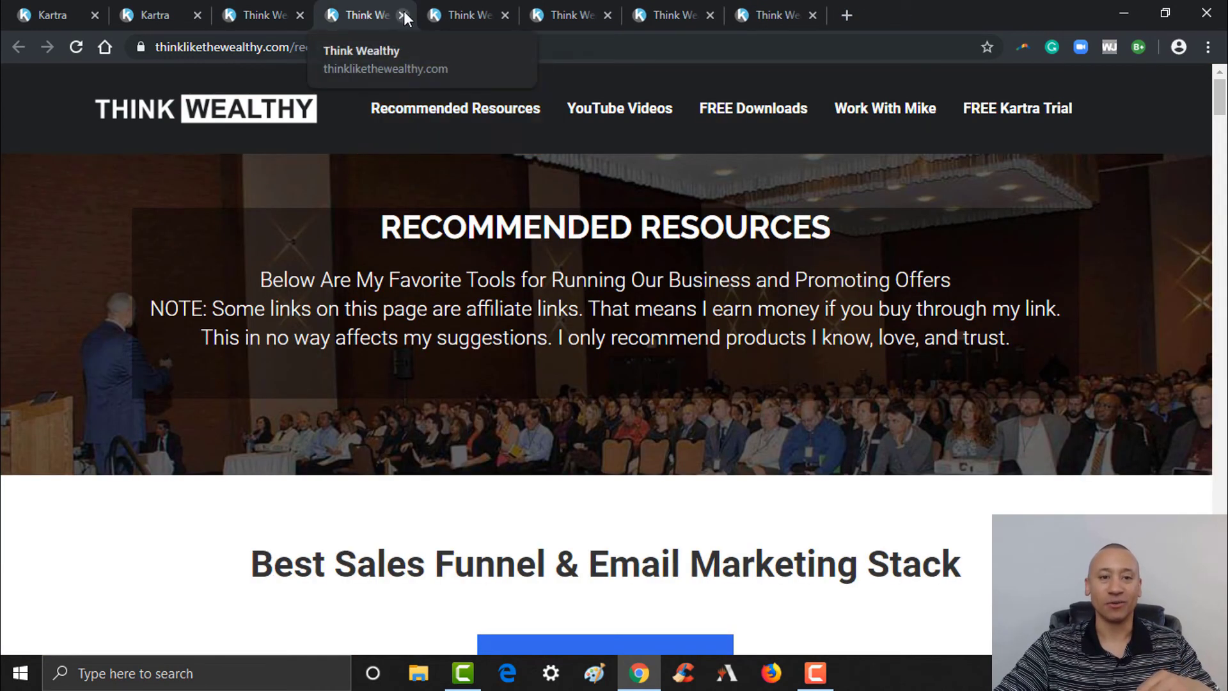
{"action": "left_click", "coordinate": [403, 15]}
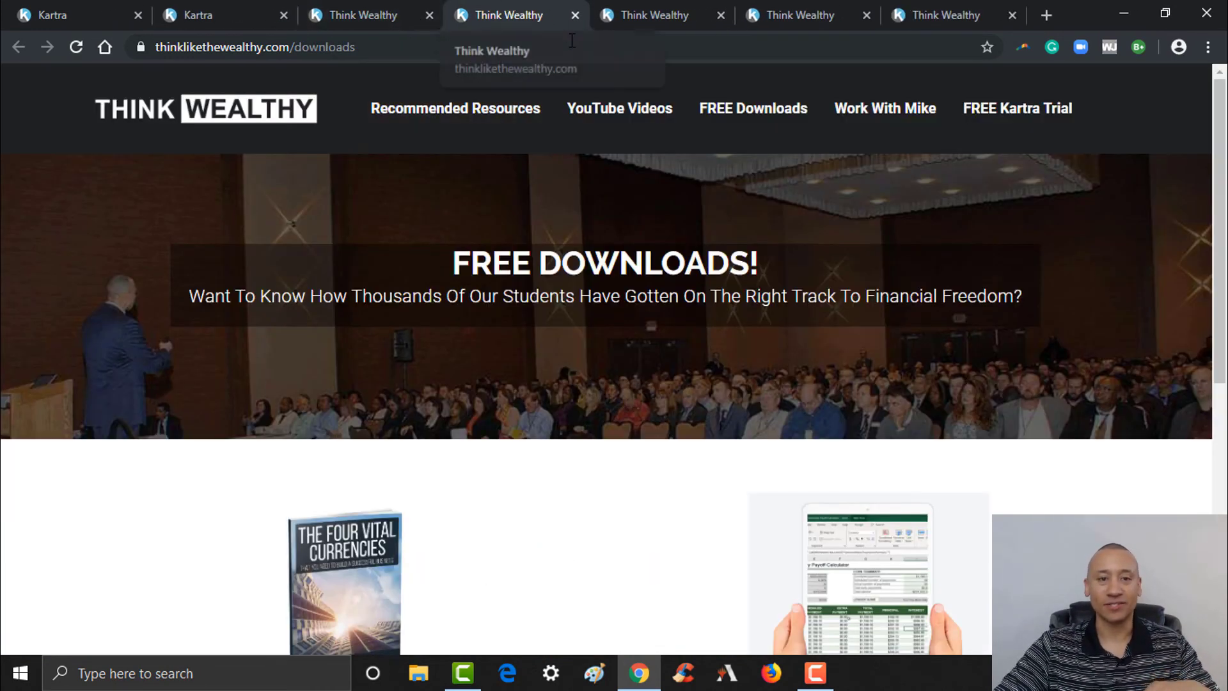
Step: Scroll through the Free Downloads page and open the debt calculator download page
{"action": "scroll", "coordinate": [1225, 157], "scroll_direction": "down", "scroll_amount": 1}
{"action": "scroll", "coordinate": [1225, 157], "scroll_direction": "up", "scroll_amount": 1}
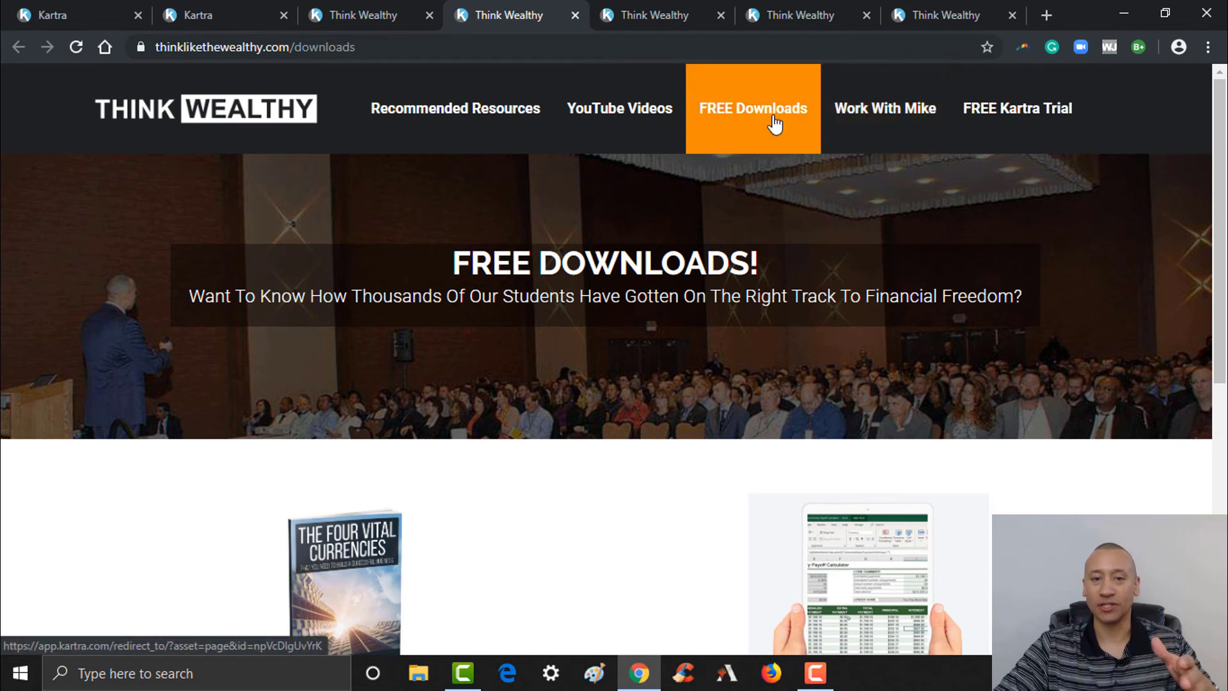
{"action": "scroll", "coordinate": [669, 401], "scroll_direction": "down", "scroll_amount": 4}
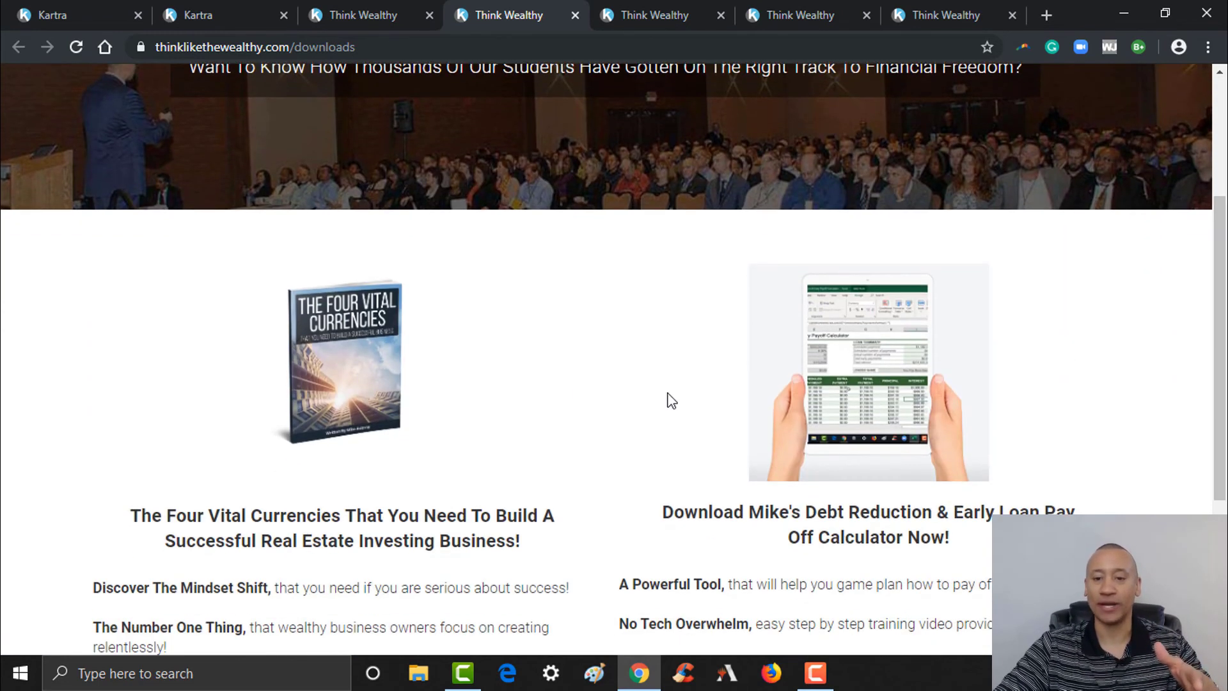
{"action": "scroll", "coordinate": [859, 525], "scroll_direction": "down", "scroll_amount": 4}
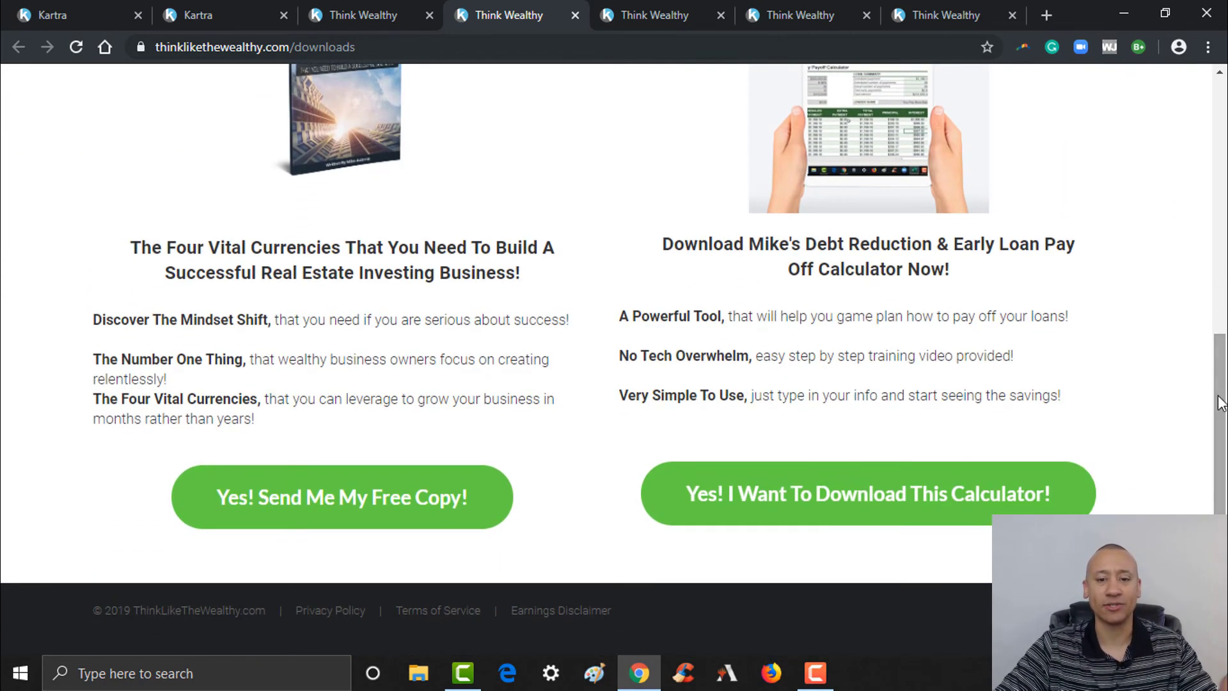
{"action": "scroll", "coordinate": [1205, 229], "scroll_direction": "up", "scroll_amount": 6}
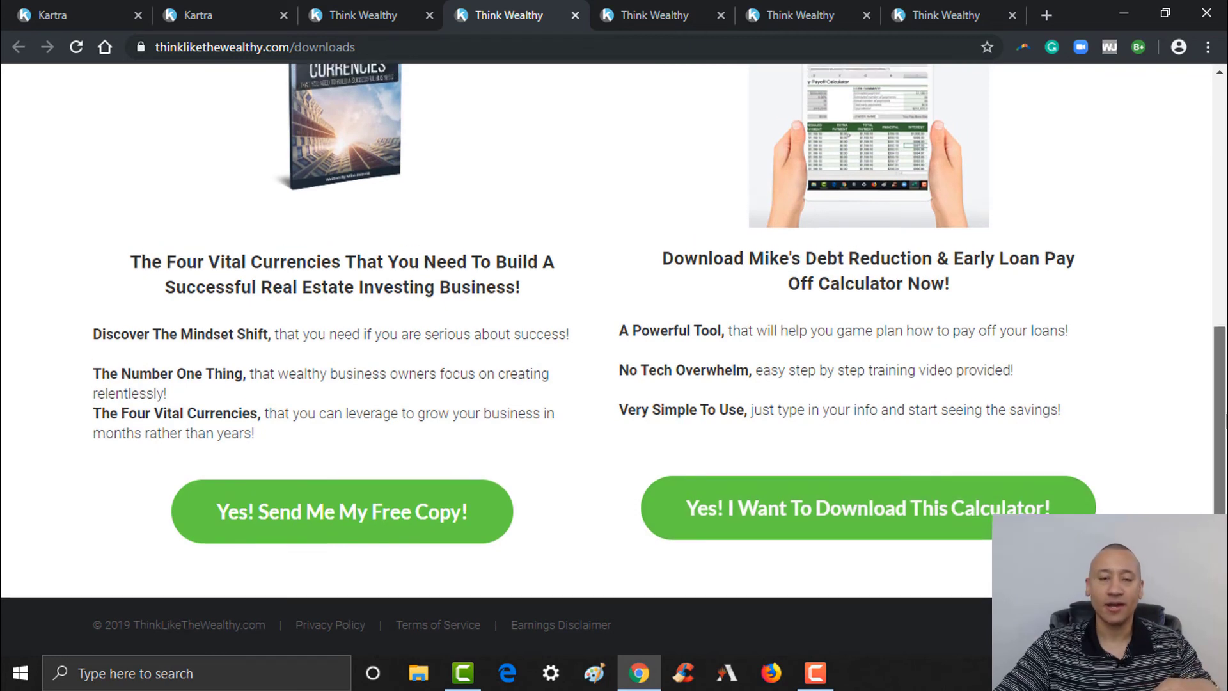
{"action": "scroll", "coordinate": [1215, 255], "scroll_direction": "down", "scroll_amount": 4}
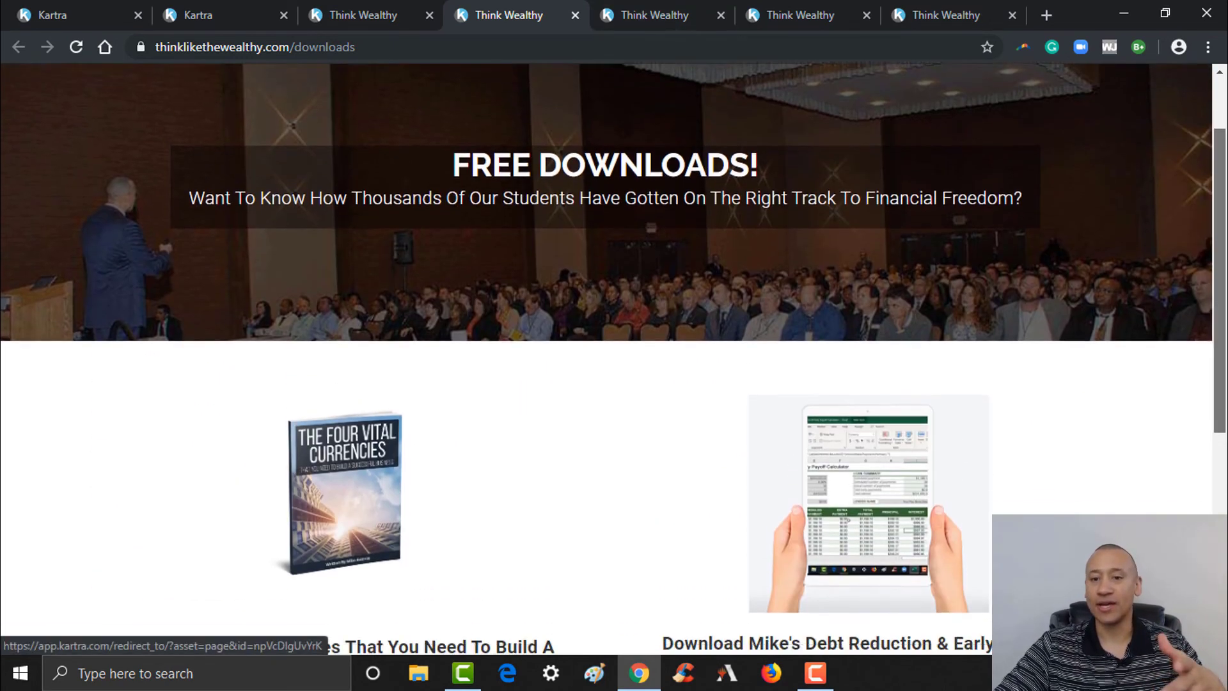
{"action": "scroll", "coordinate": [919, 204], "scroll_direction": "down", "scroll_amount": 3}
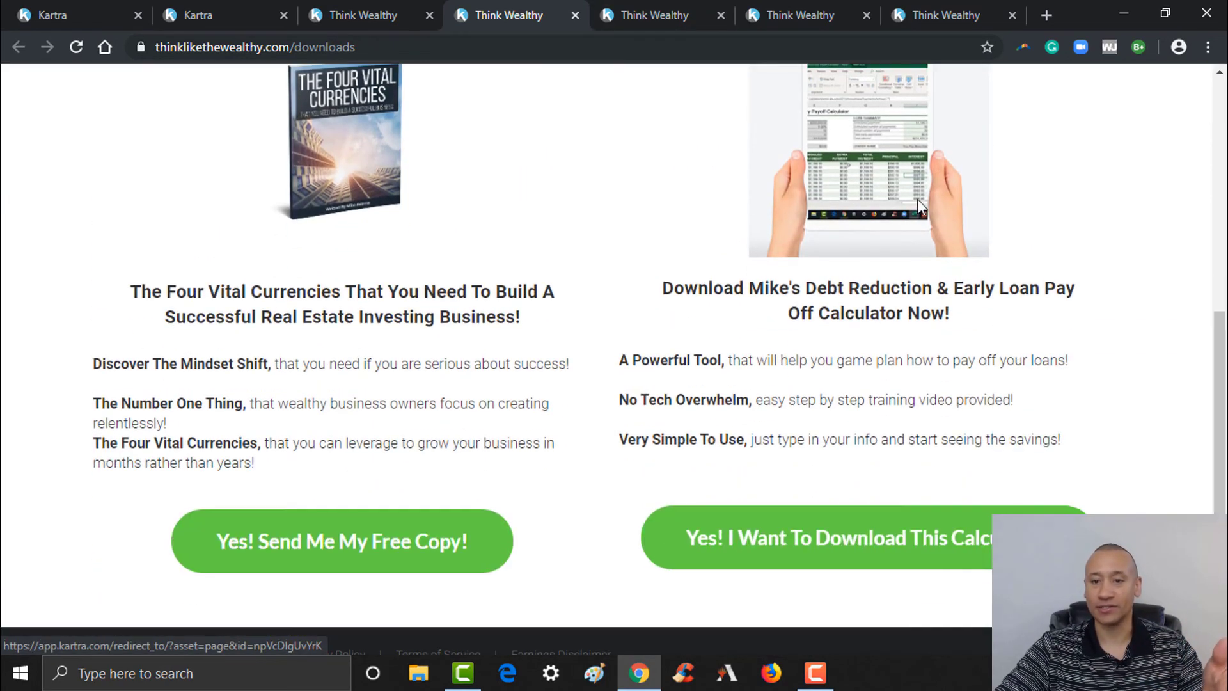
{"action": "left_click", "coordinate": [818, 549]}
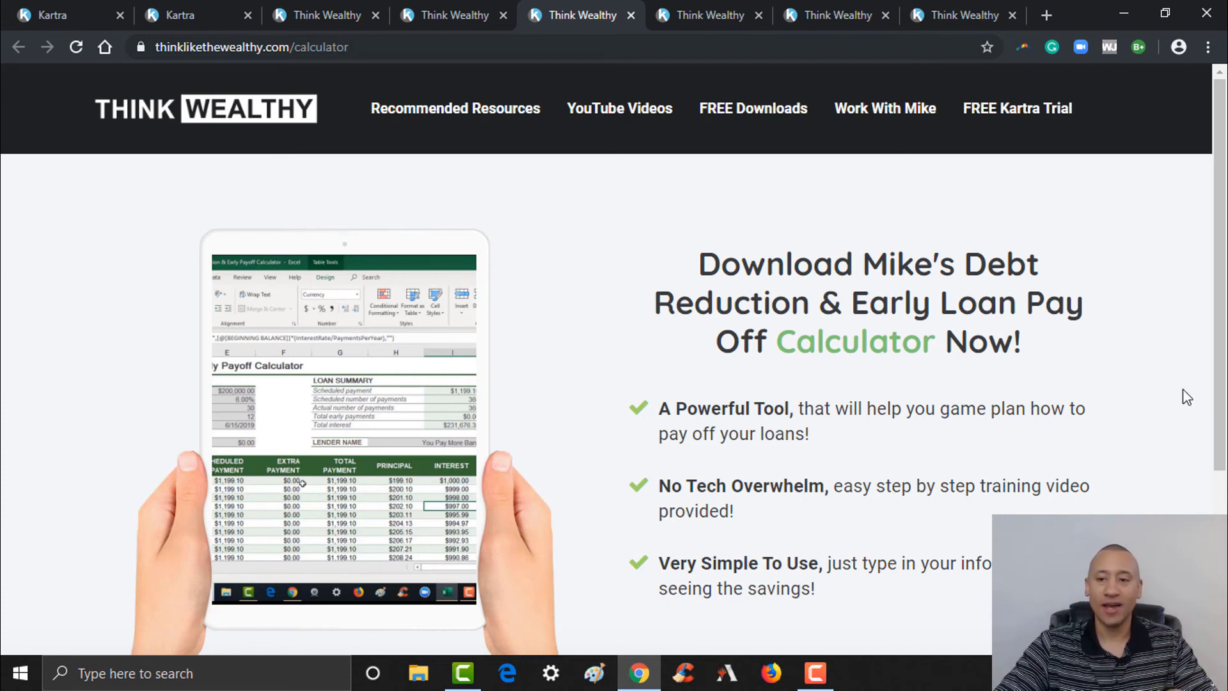
Step: Preview the calculator's DOWNLOAD opt-in form, dismiss it, and close the leftover redirect tab
{"action": "scroll", "coordinate": [1186, 396], "scroll_direction": "down", "scroll_amount": 3}
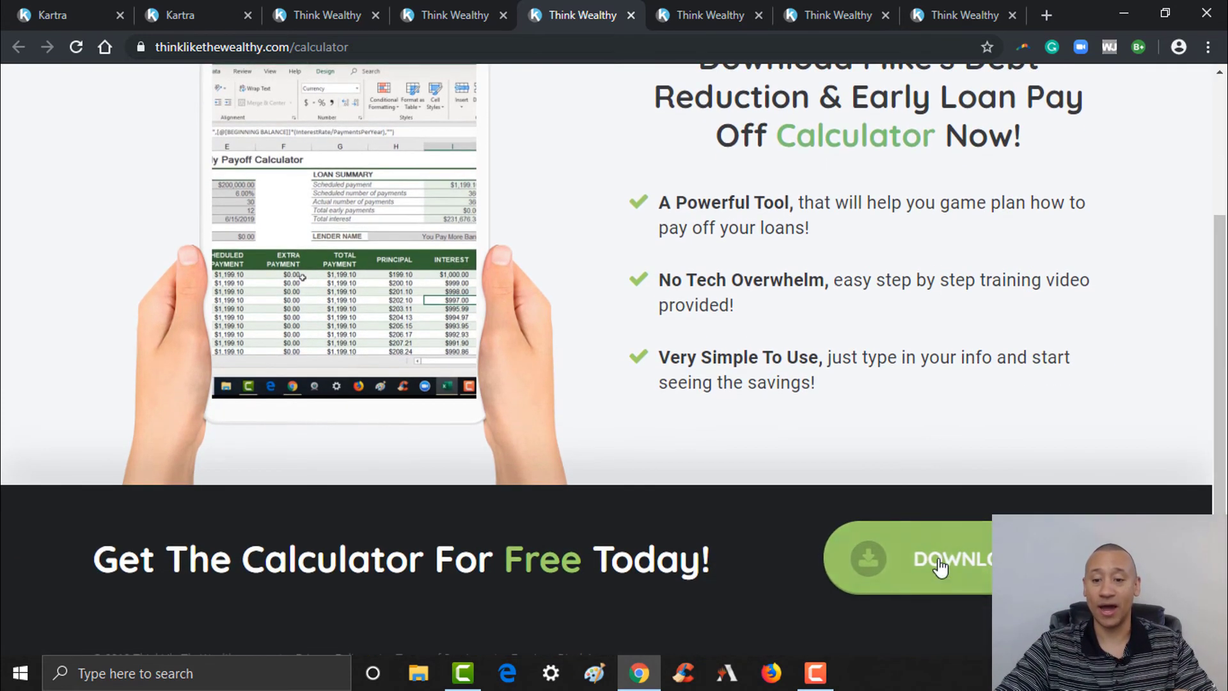
{"action": "left_click", "coordinate": [940, 566]}
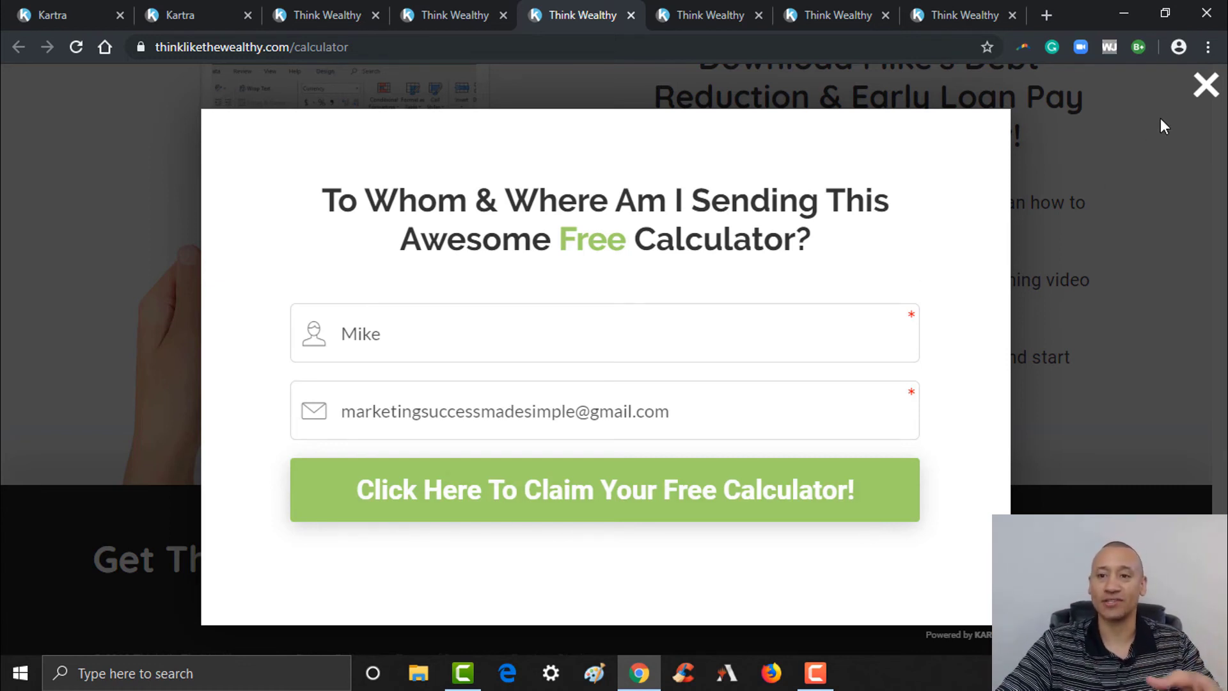
{"action": "left_click", "coordinate": [1206, 88]}
{"action": "left_click", "coordinate": [631, 15]}
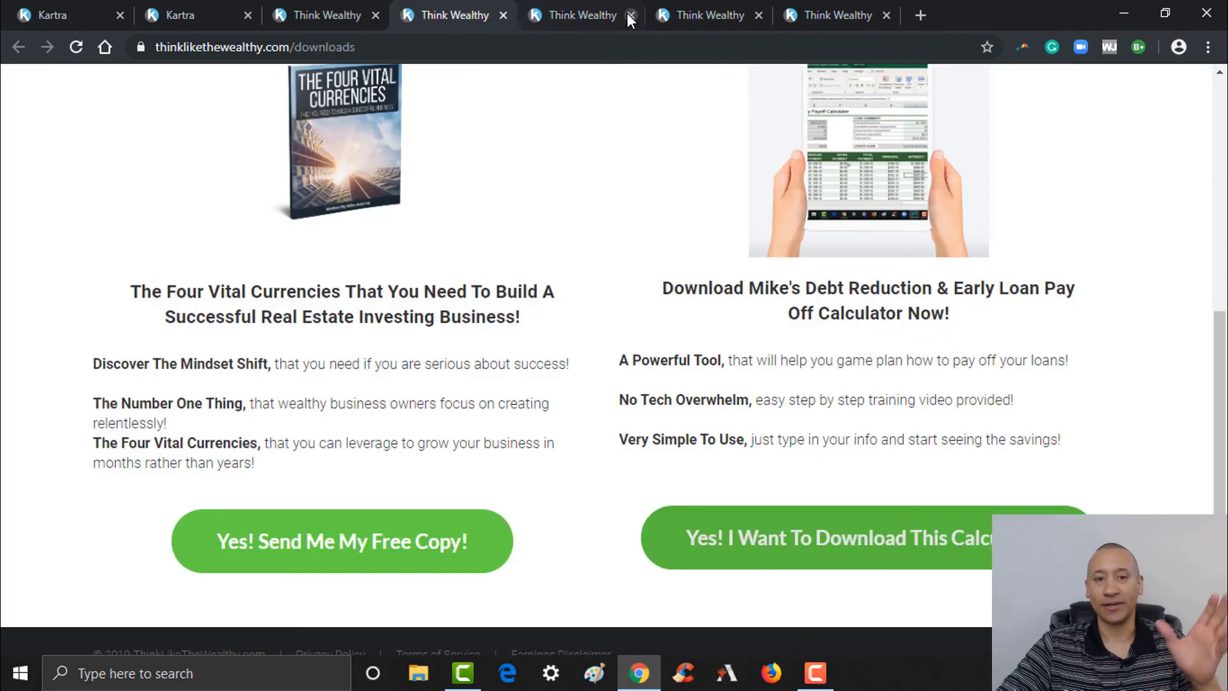
{"action": "left_click", "coordinate": [609, 15]}
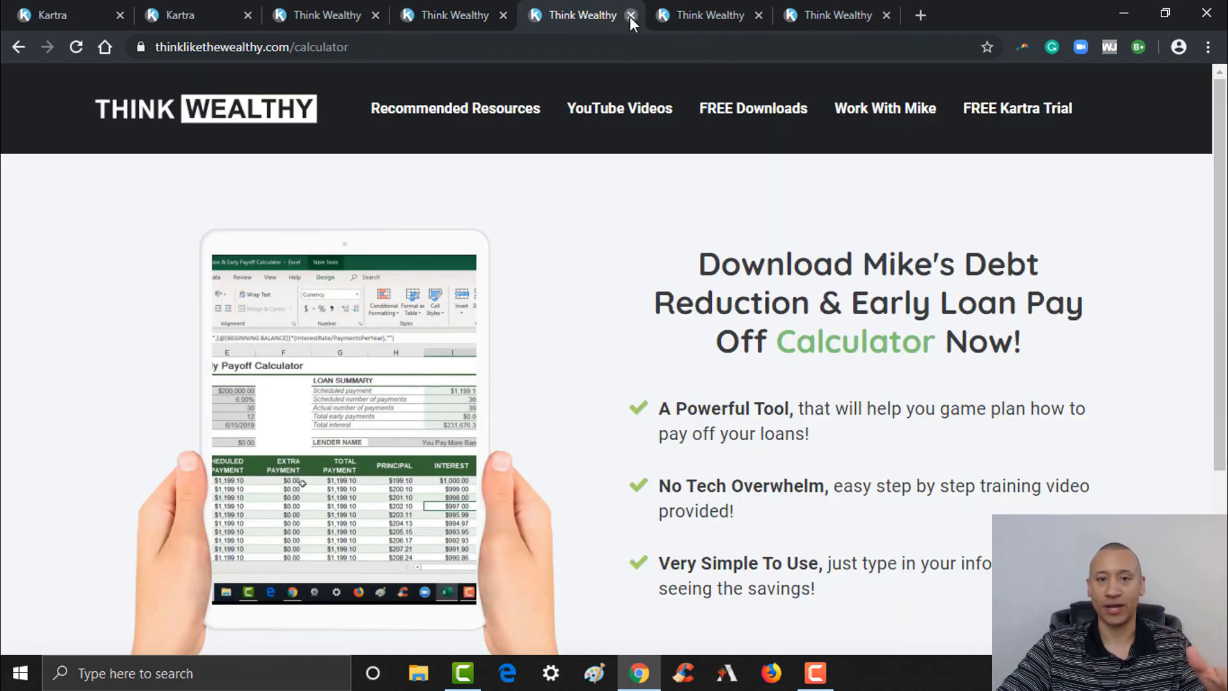
Step: Close the calculator tab and open the mini-course checkout at USD 47.00
{"action": "left_click", "coordinate": [630, 15]}
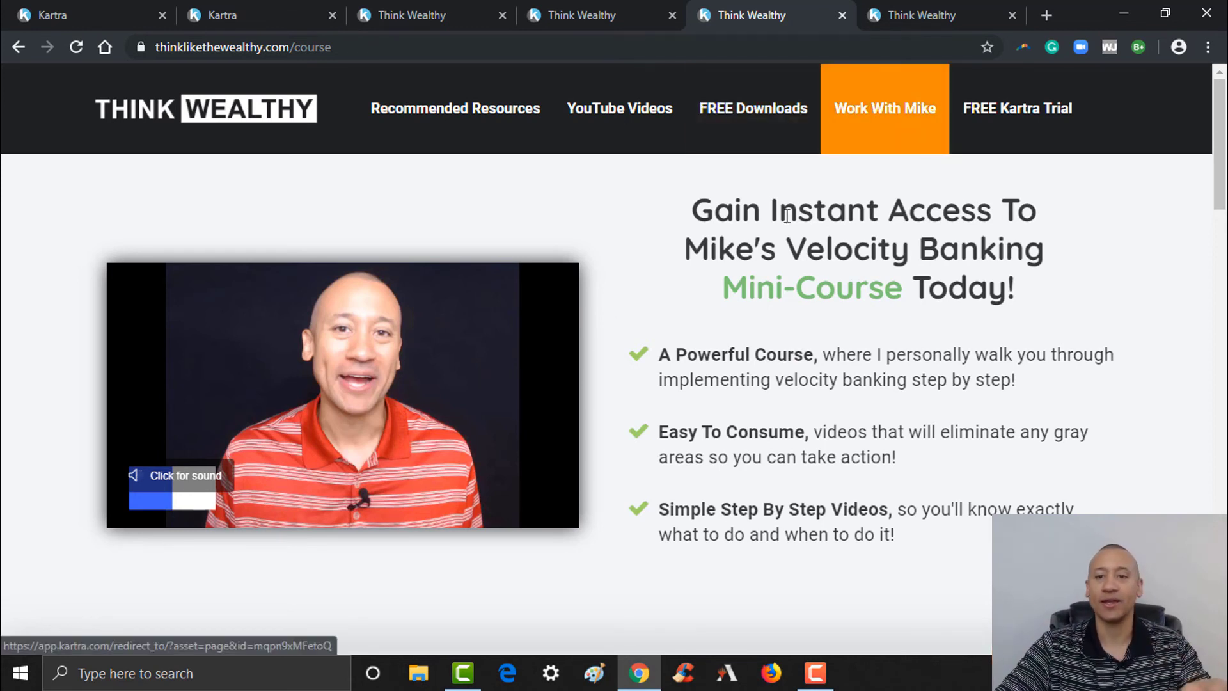
{"action": "mouse_move", "coordinate": [1226, 177]}
{"action": "left_mouse_down"}
{"action": "mouse_move", "coordinate": [1226, 575]}
{"action": "mouse_move", "coordinate": [1227, 178]}
{"action": "left_mouse_up"}
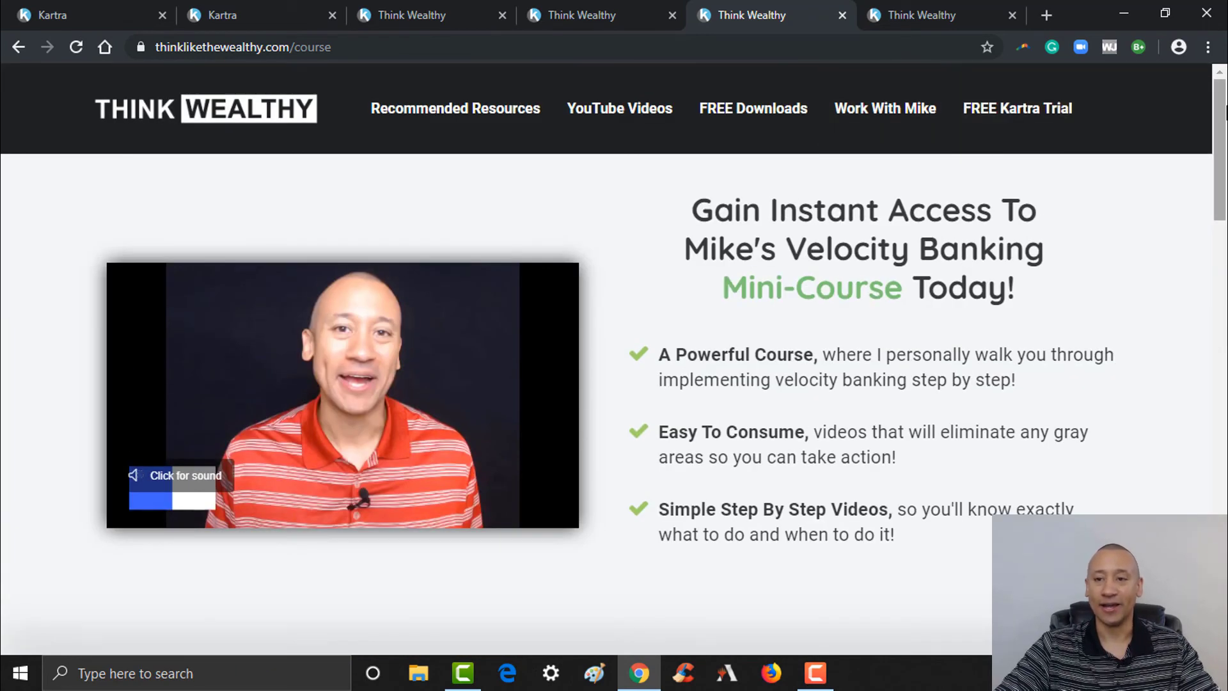
{"action": "scroll", "coordinate": [960, 384], "scroll_direction": "down", "scroll_amount": 5}
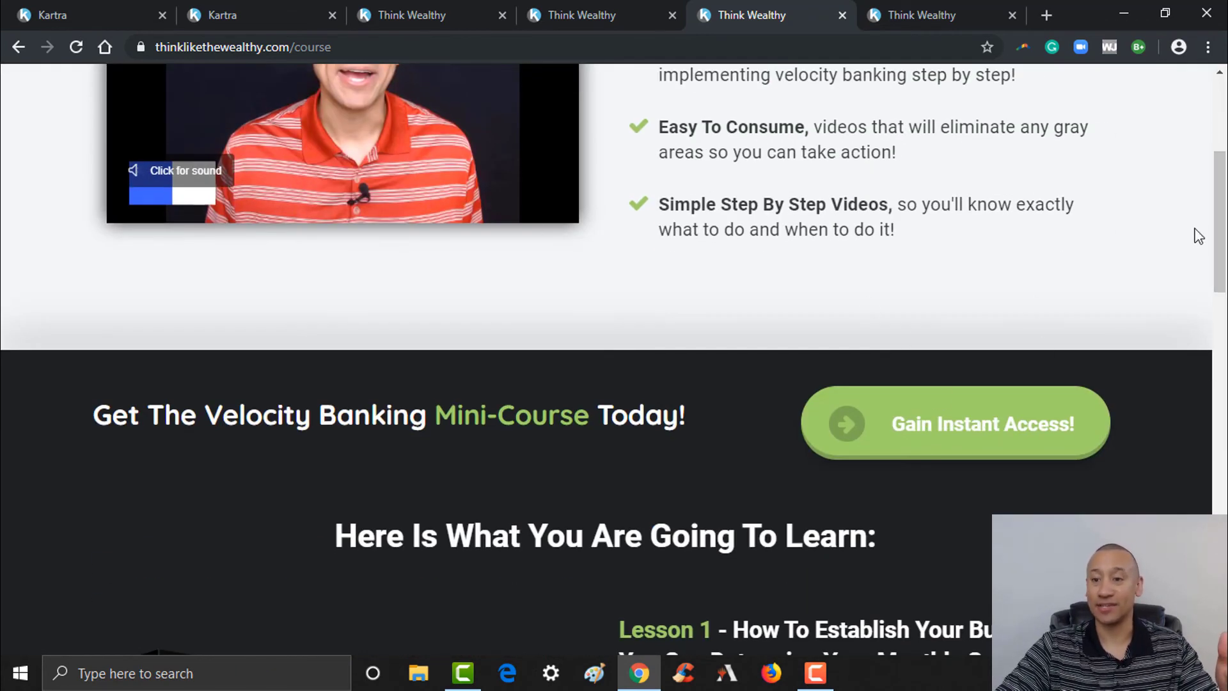
{"action": "scroll", "coordinate": [1219, 237], "scroll_direction": "down", "scroll_amount": 2}
{"action": "left_click", "coordinate": [945, 310]}
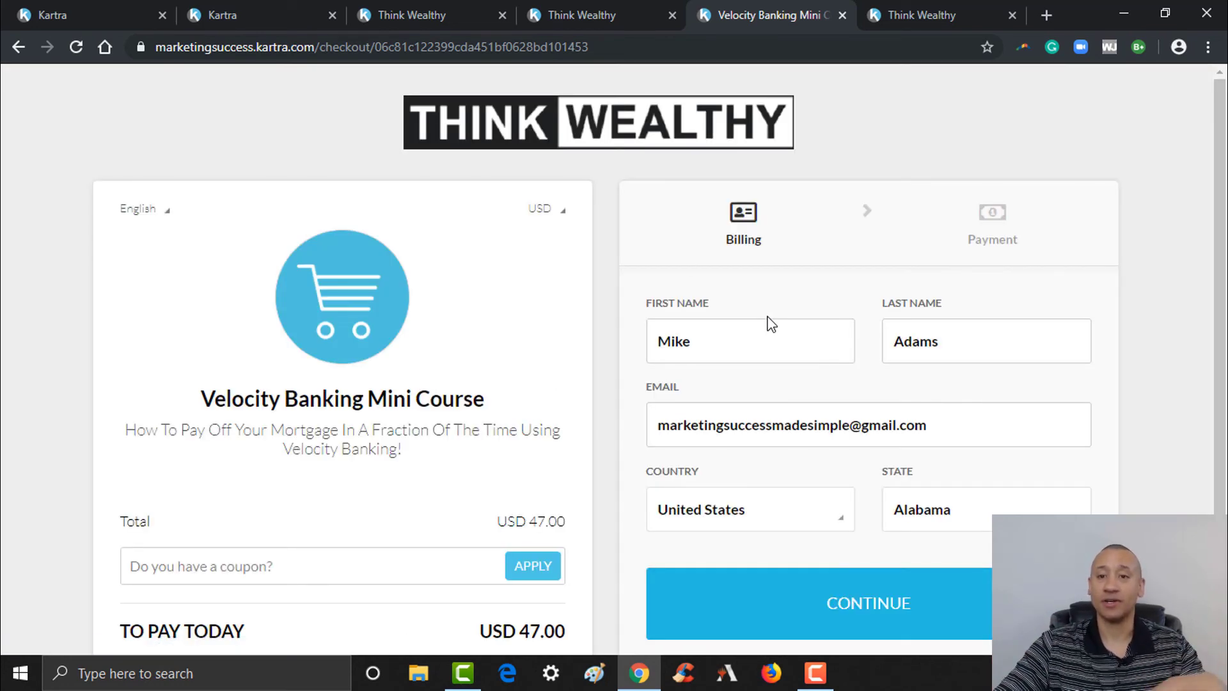
Step: Open the 1 On 1 Coaching Session checkout at USD 149.00, then close both checkout tabs
{"action": "left_click", "coordinate": [921, 15]}
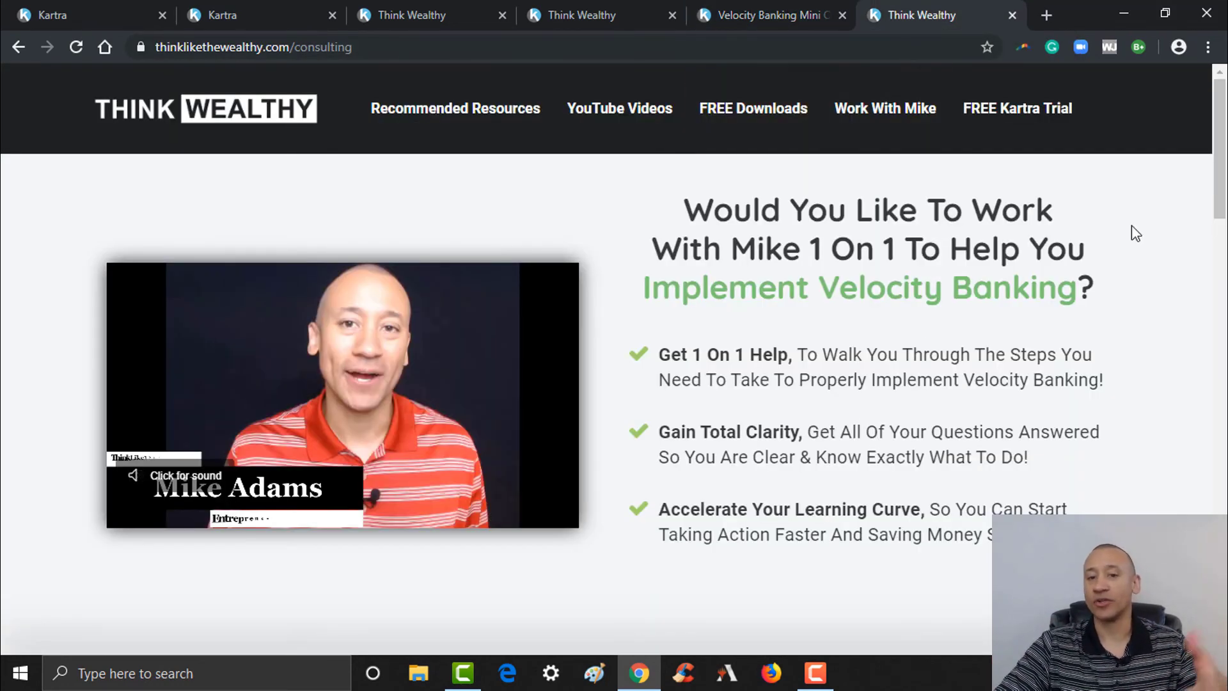
{"action": "scroll", "coordinate": [1222, 192], "scroll_direction": "down", "scroll_amount": 5}
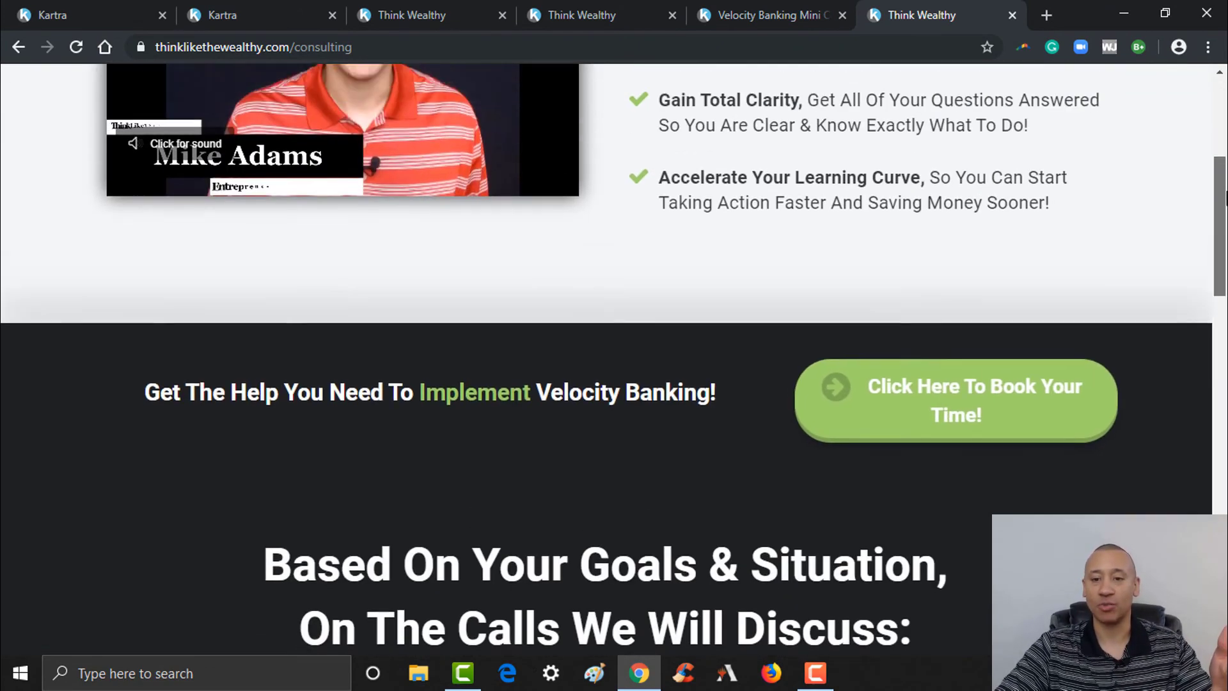
{"action": "scroll", "coordinate": [1224, 199], "scroll_direction": "up", "scroll_amount": 1}
{"action": "left_click", "coordinate": [981, 496]}
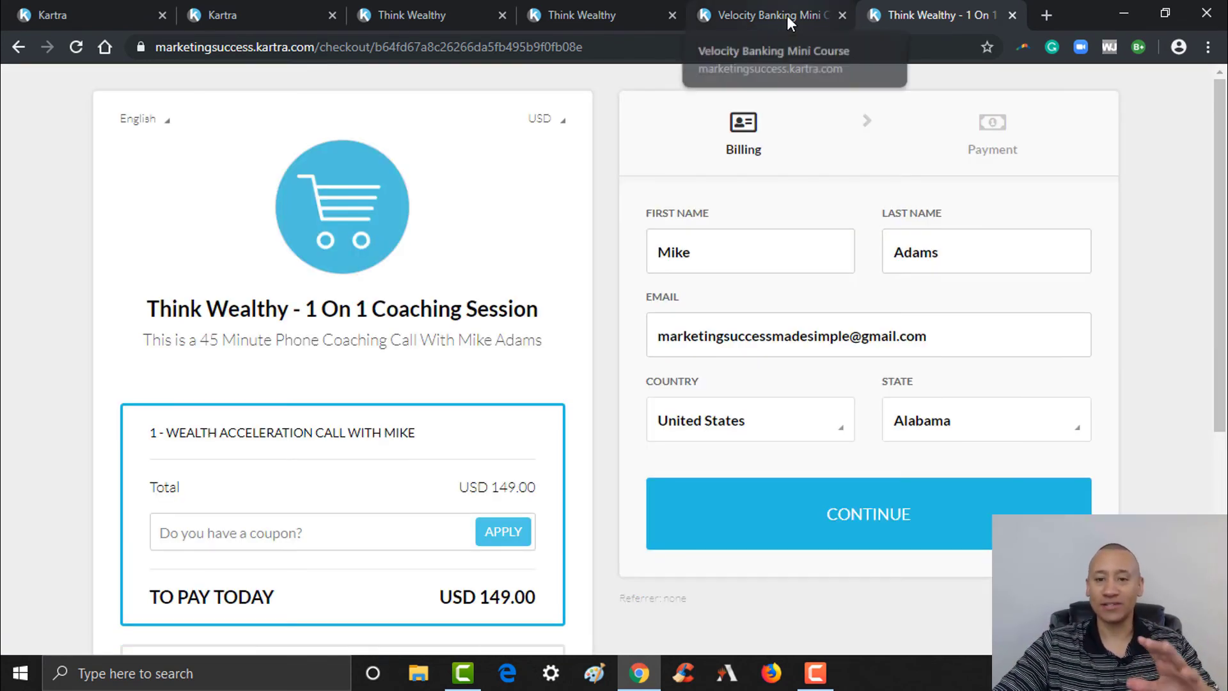
{"action": "left_click", "coordinate": [846, 14]}
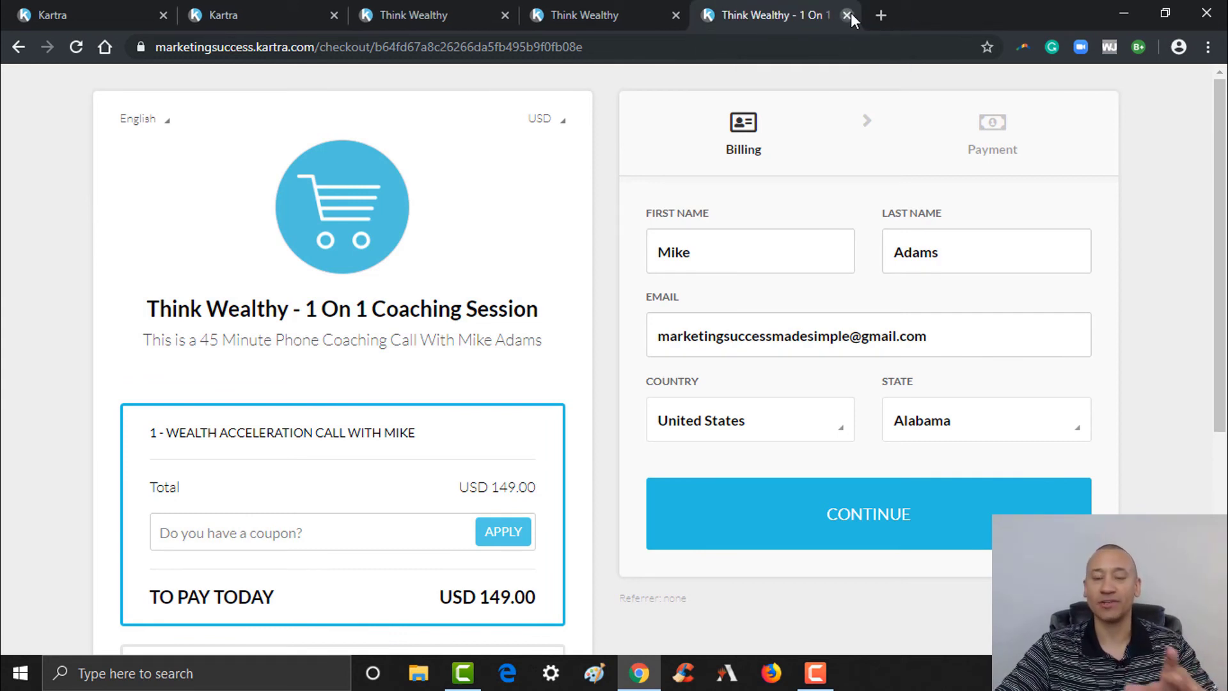
{"action": "left_click", "coordinate": [849, 15]}
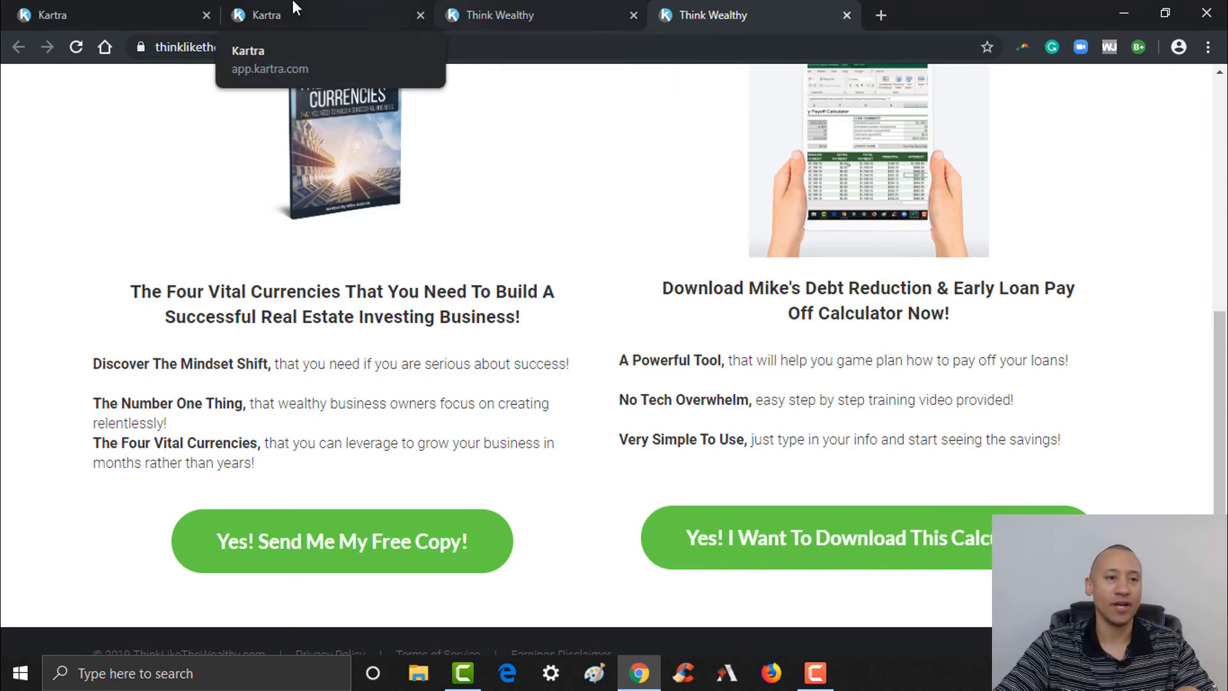
Step: Check the dashboard and Think Wealthy tab, close the duplicate Think Wealthy tab, return to the dashboard
{"action": "left_click", "coordinate": [157, 7]}
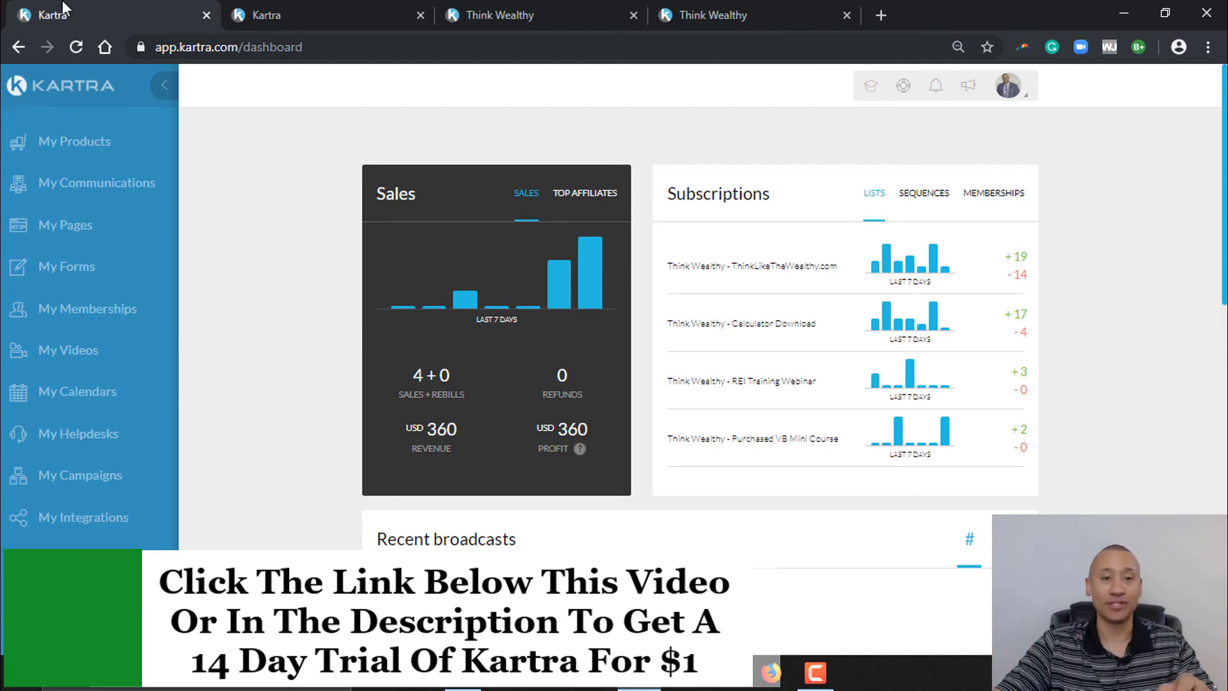
{"action": "left_click", "coordinate": [536, 8]}
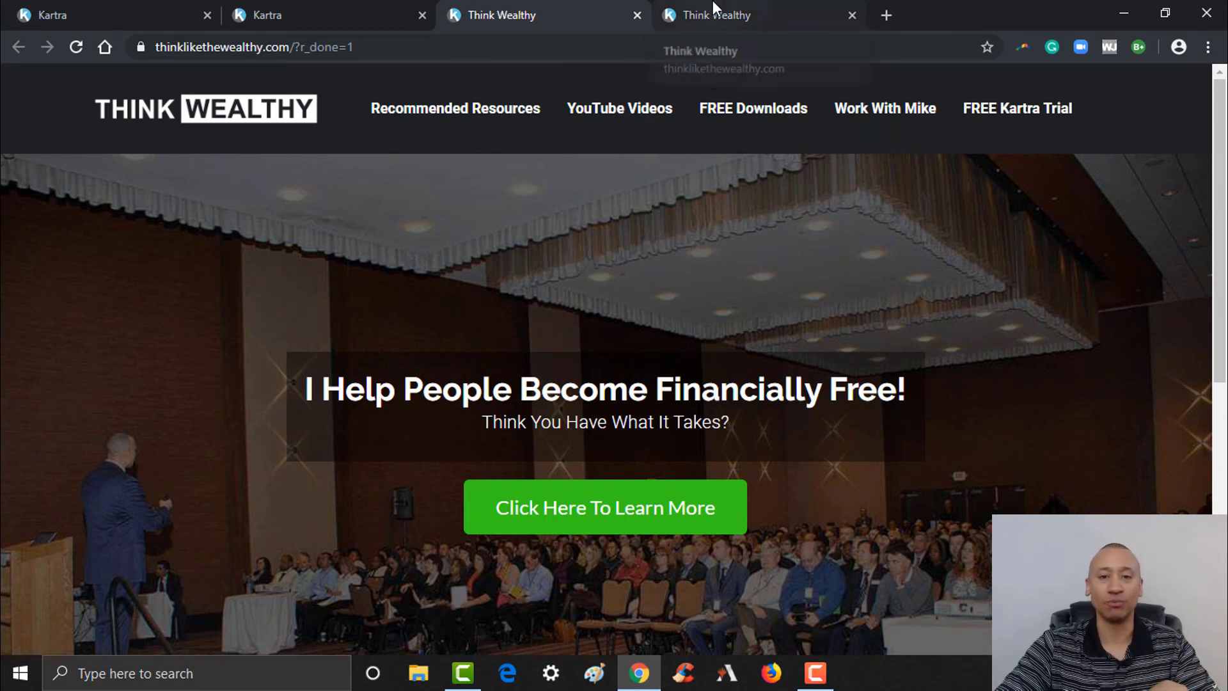
{"action": "left_click", "coordinate": [637, 14]}
{"action": "left_click", "coordinate": [175, 5]}
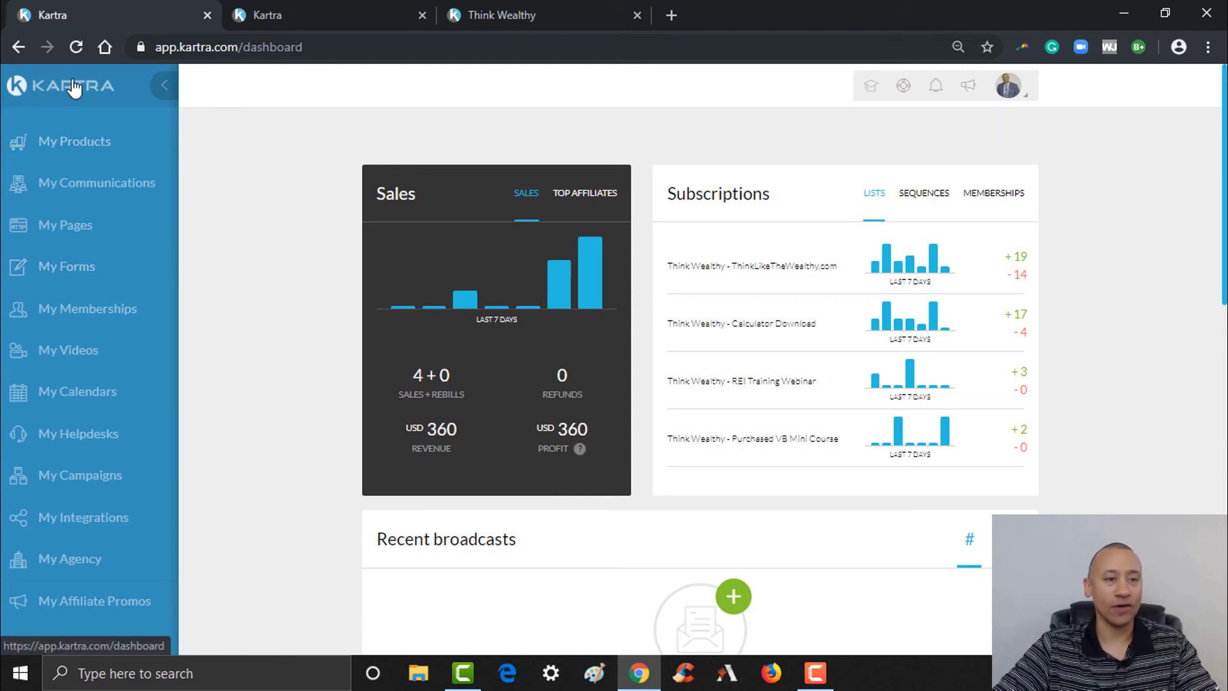
Step: Browse the Done for you campaigns under My Campaigns, then return to the My campaigns tab
{"action": "left_click", "coordinate": [70, 478]}
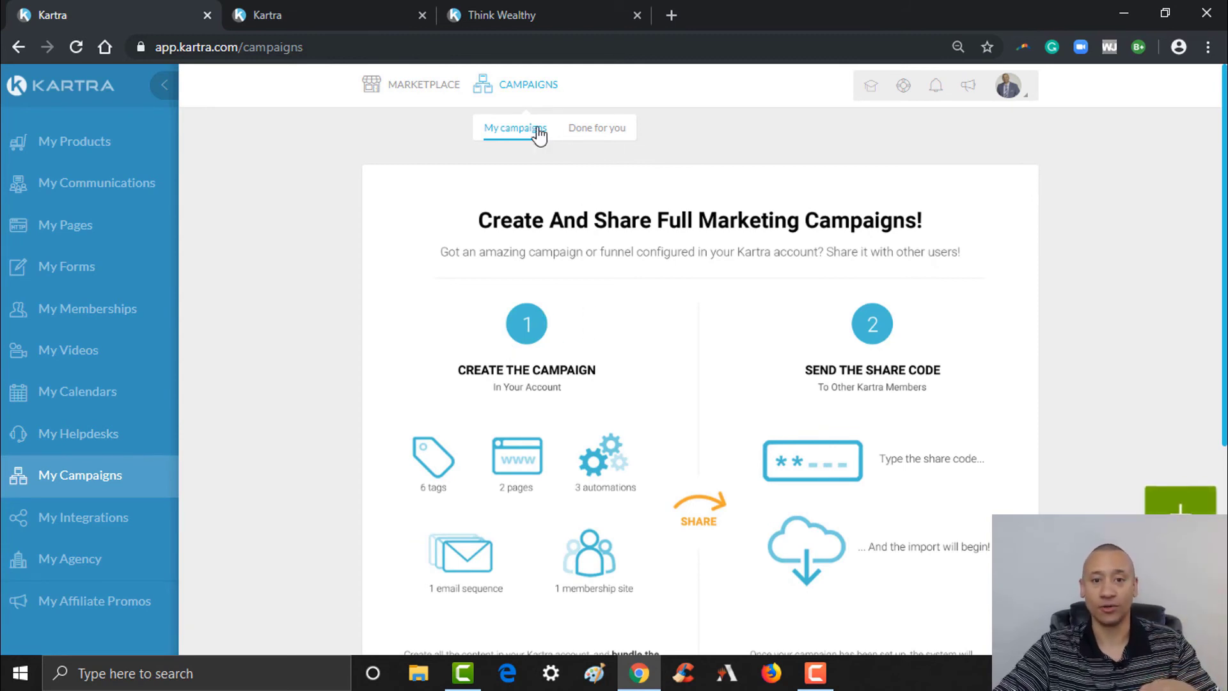
{"action": "left_click", "coordinate": [597, 129]}
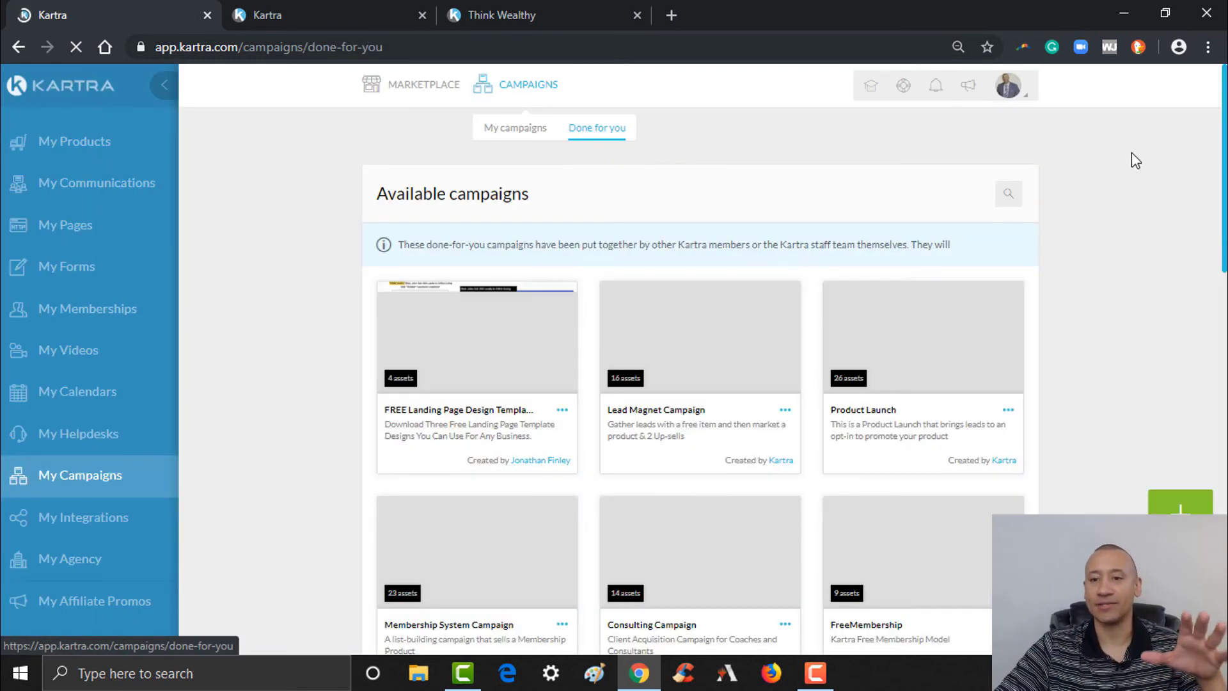
{"action": "scroll", "coordinate": [1131, 152], "scroll_direction": "down", "scroll_amount": 2}
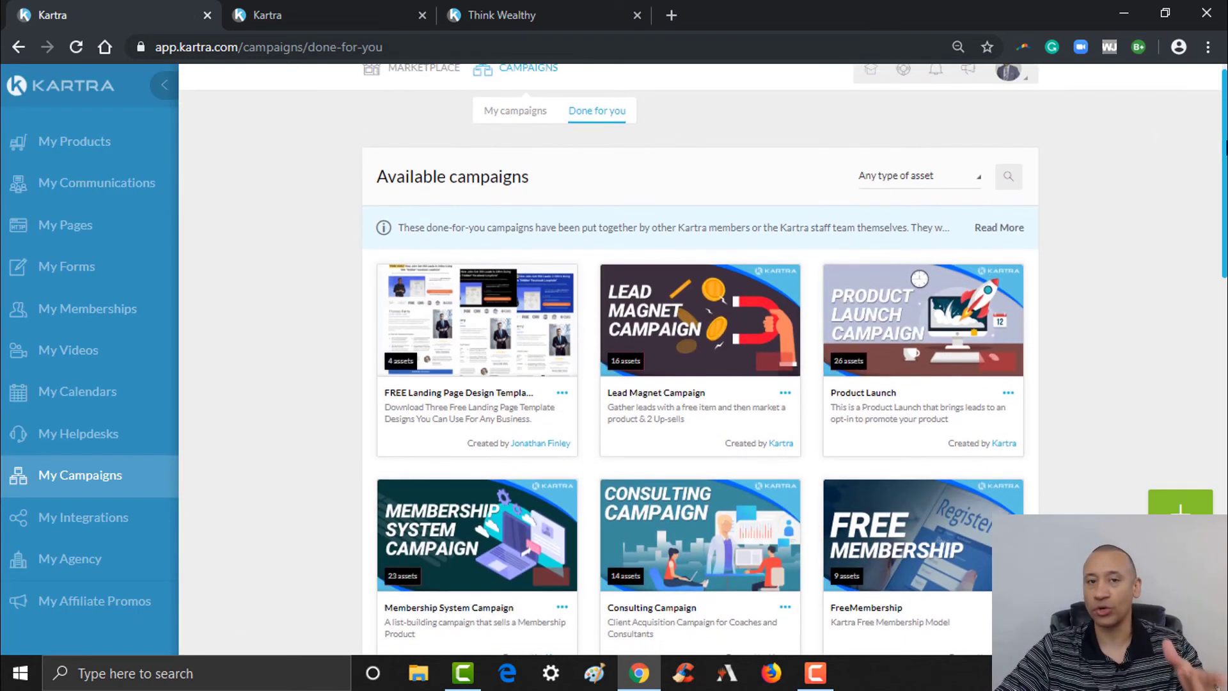
{"action": "scroll", "coordinate": [703, 358], "scroll_direction": "down", "scroll_amount": 2}
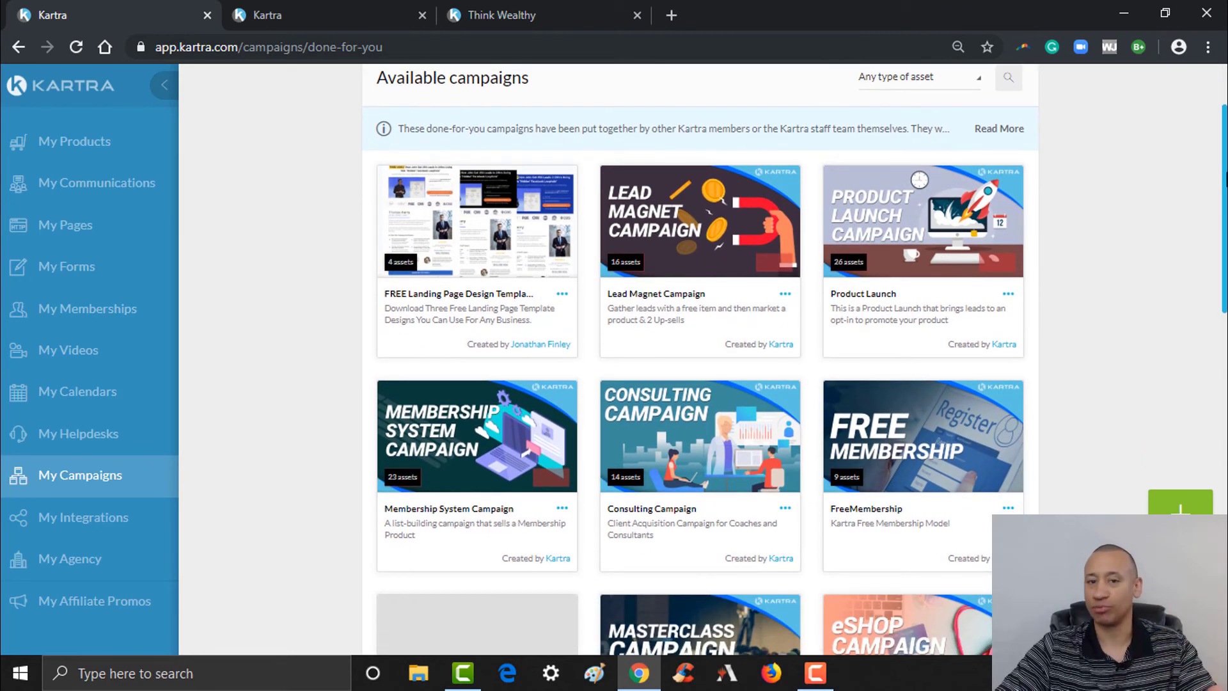
{"action": "scroll", "coordinate": [703, 358], "scroll_direction": "down", "scroll_amount": 1}
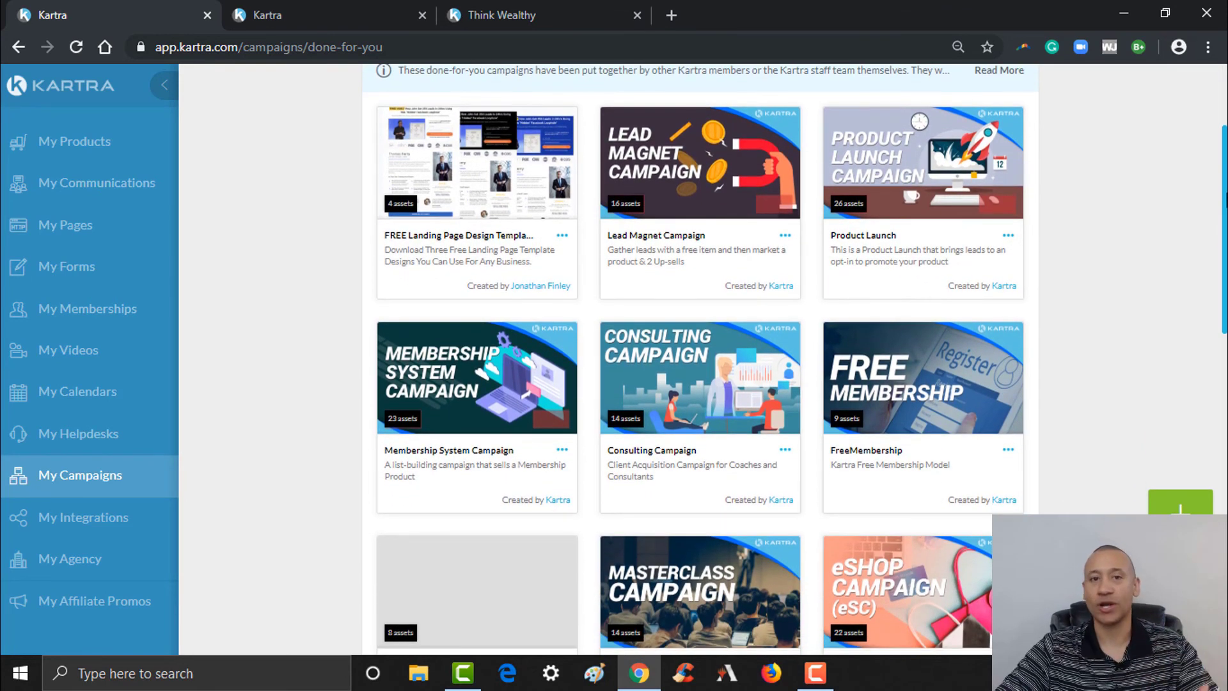
{"action": "scroll", "coordinate": [849, 73], "scroll_direction": "up", "scroll_amount": 3}
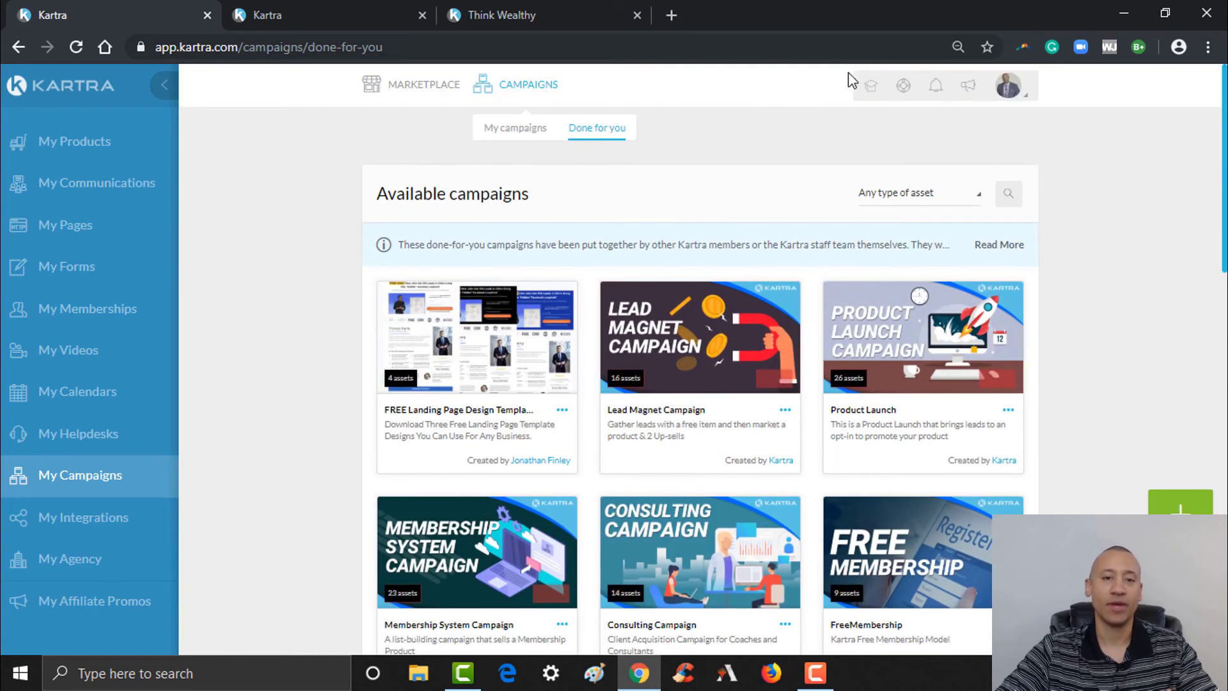
{"action": "left_click", "coordinate": [526, 132]}
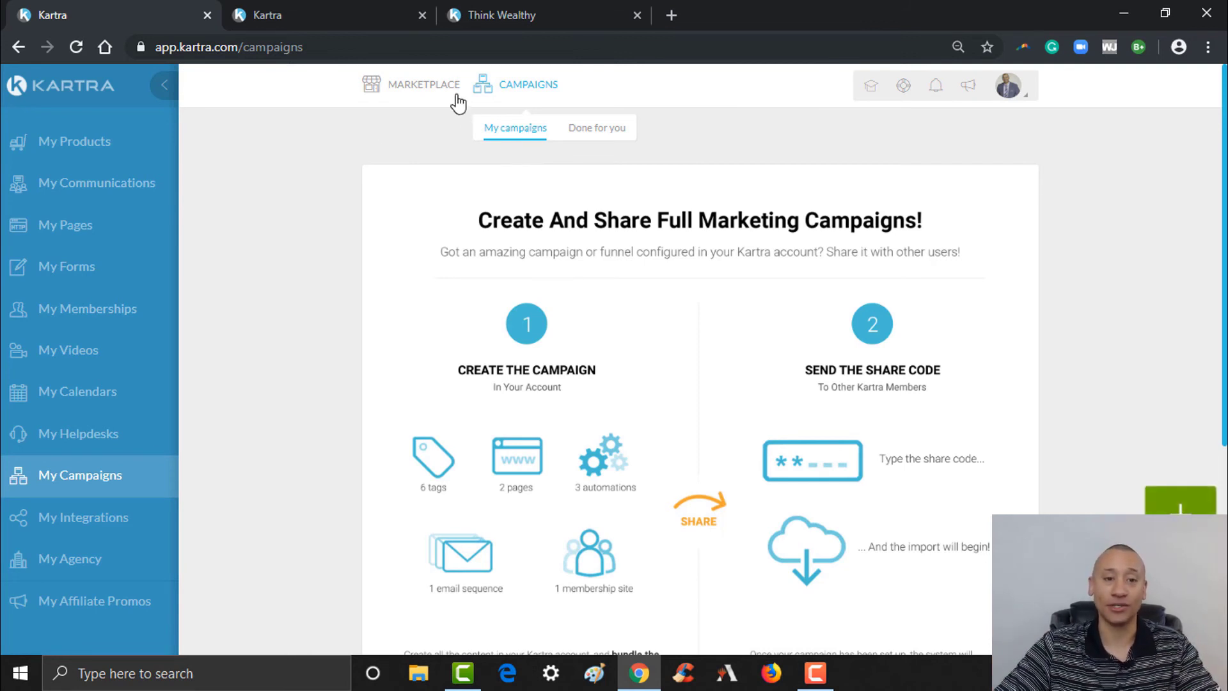
{"action": "mouse_move", "coordinate": [435, 90]}
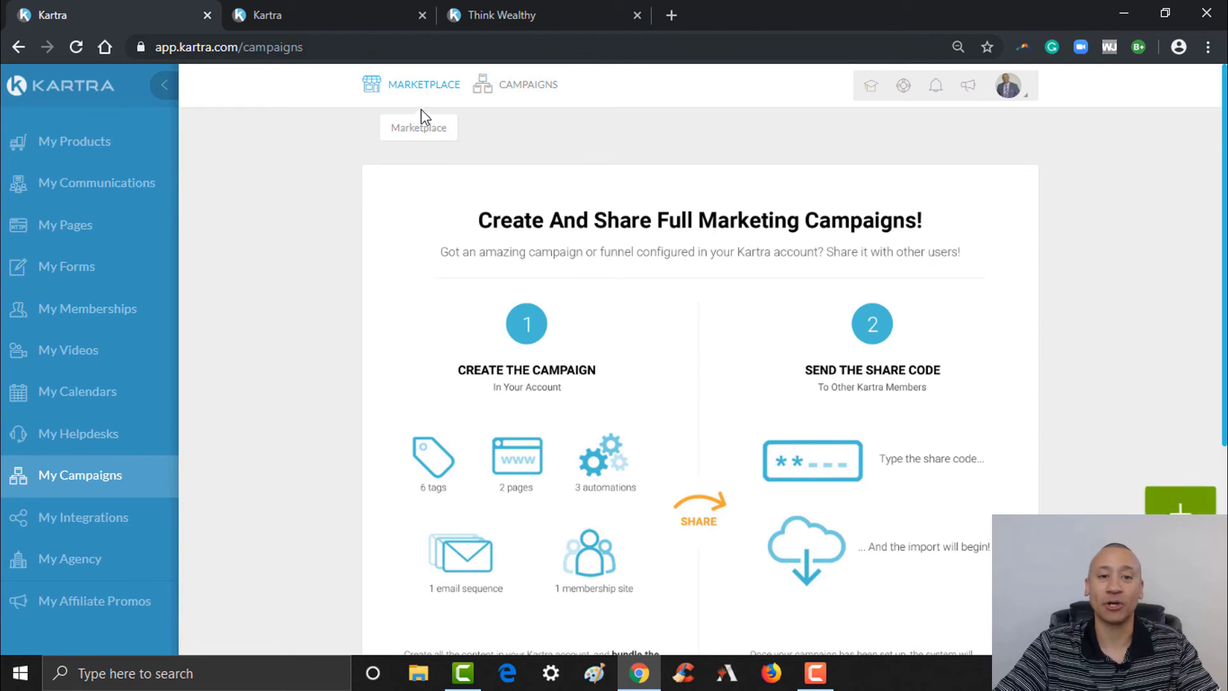
{"action": "mouse_move", "coordinate": [539, 149]}
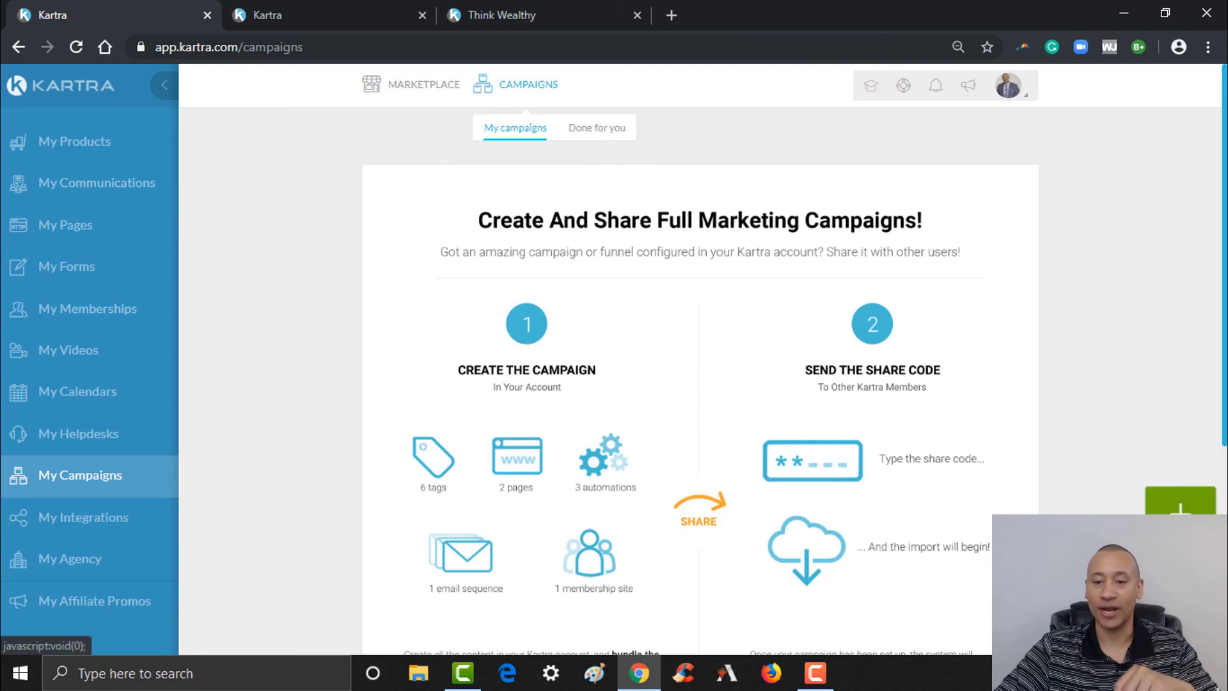
Step: Start a new campaign named 'Authority Page Campaign' and replace the author name
{"action": "left_click", "coordinate": [1180, 502]}
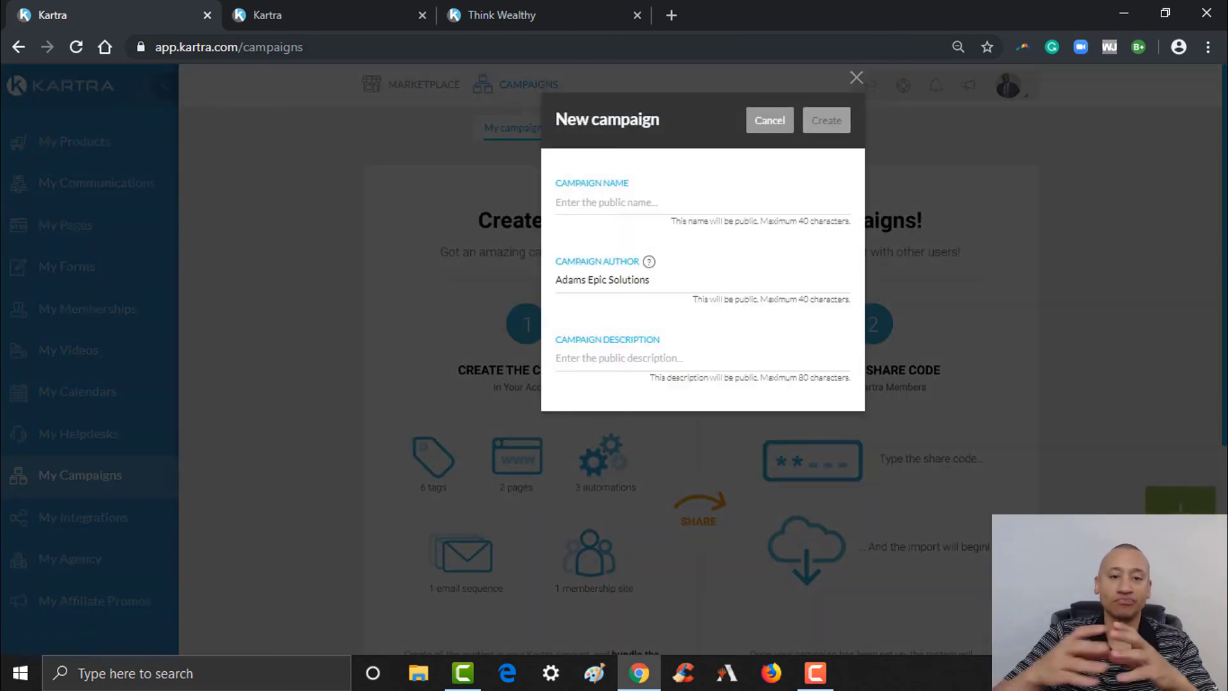
{"action": "left_click", "coordinate": [672, 205]}
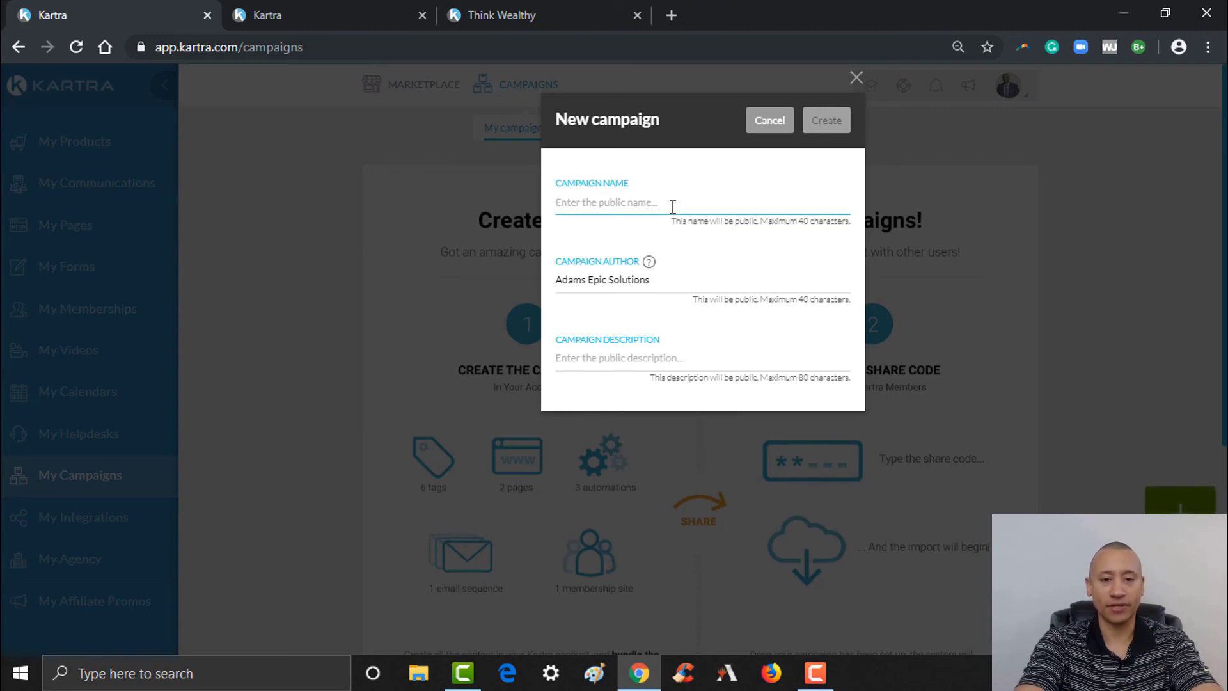
{"action": "type", "text": "Te"}
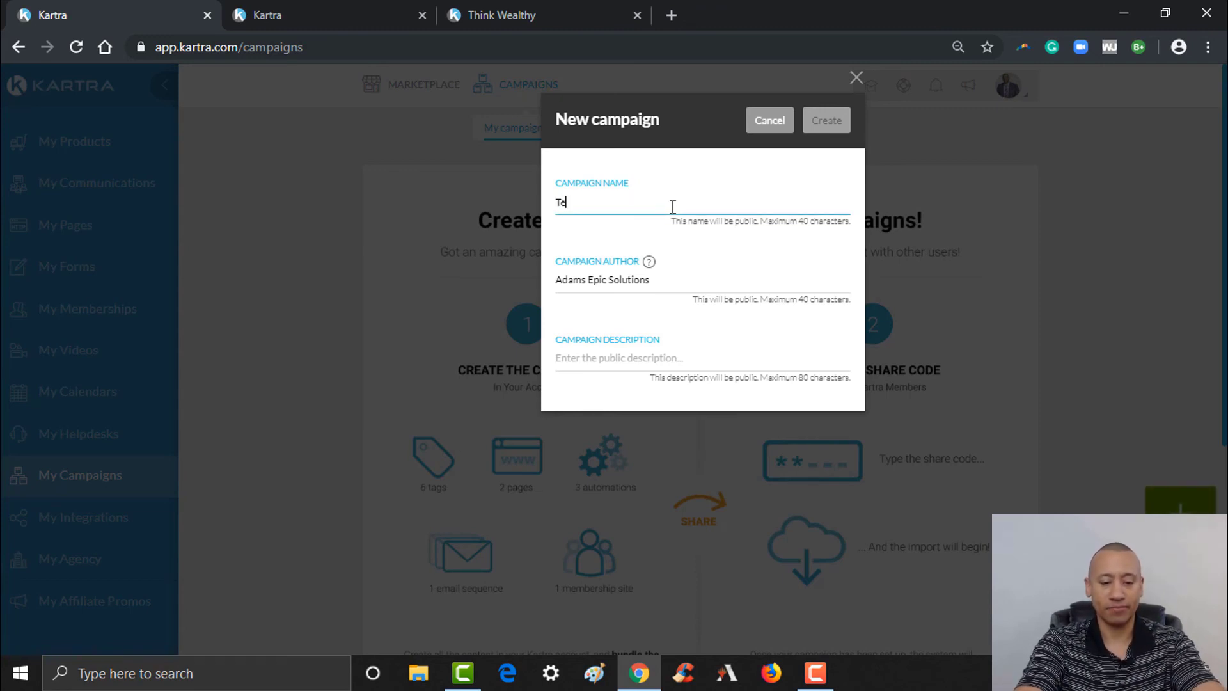
{"action": "type", "text": "st Campaign"}
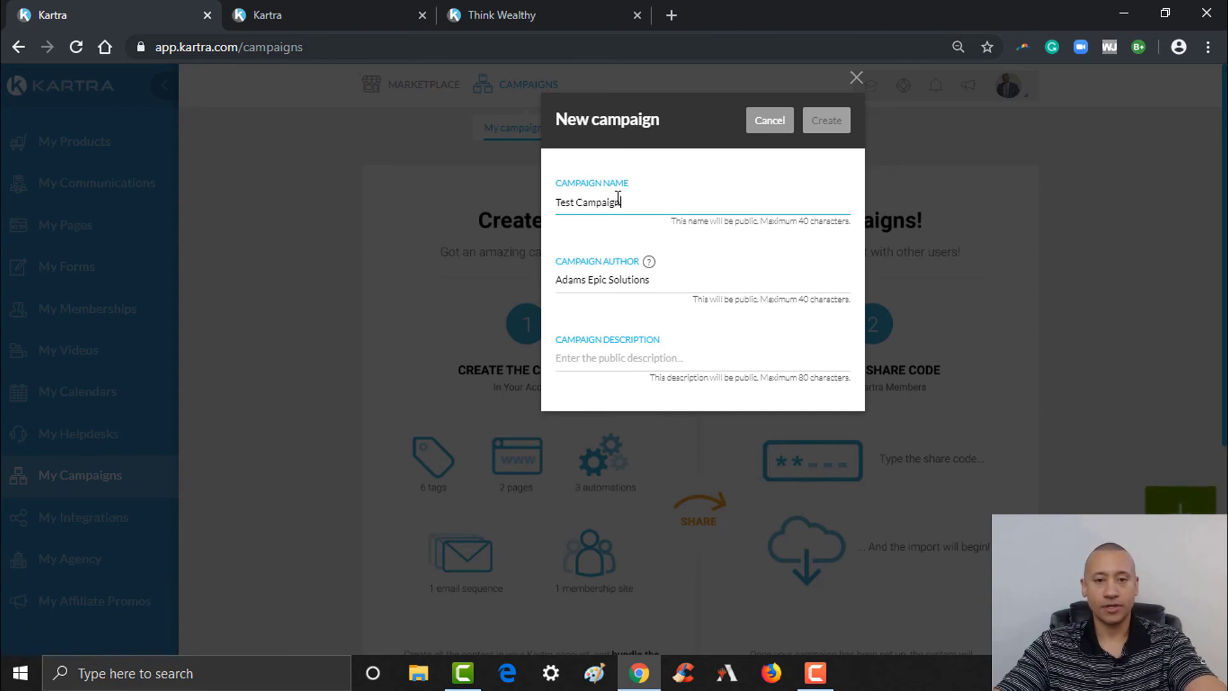
{"action": "left_click_drag", "start_coordinate": [634, 201], "coordinate": [533, 202]}
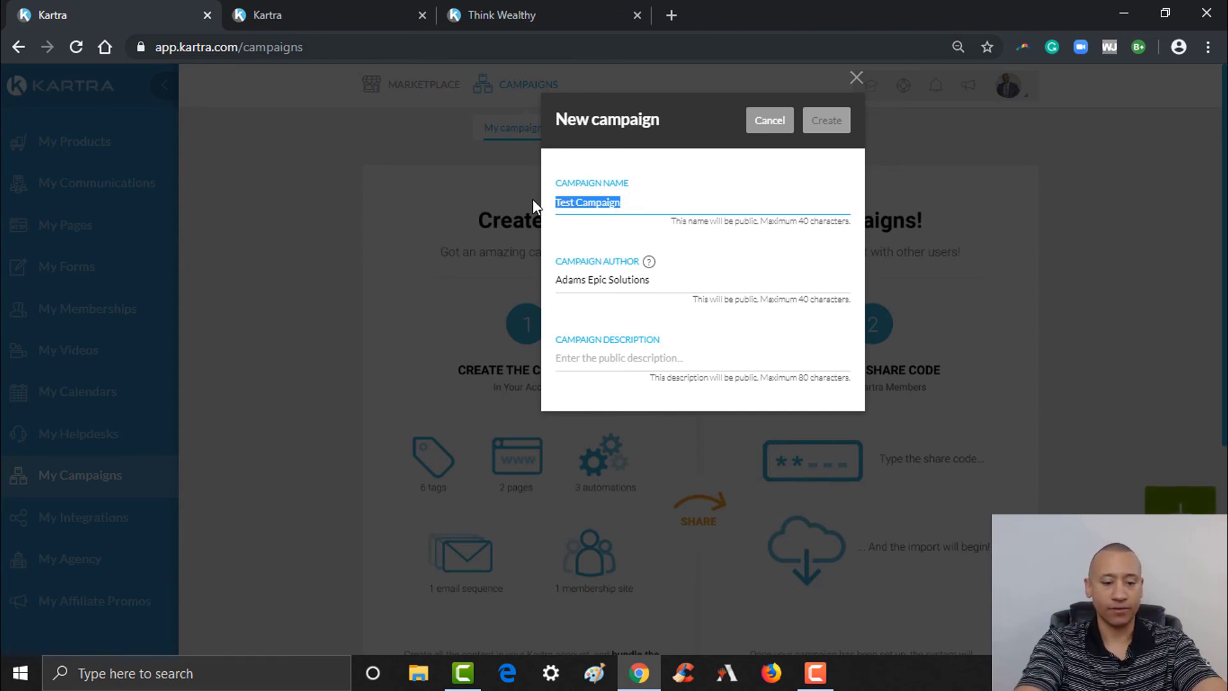
{"action": "type", "text": "think W"}
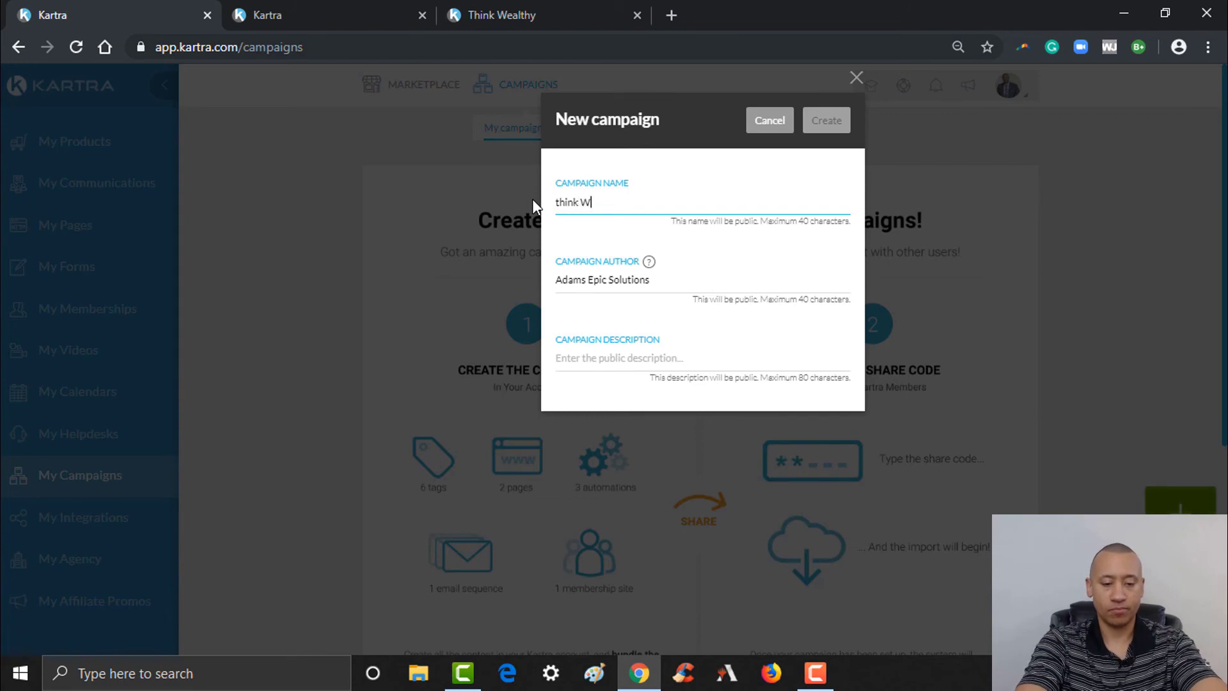
{"action": "type", "text": "ealthy"}
{"action": "key", "text": "BackSpace"}
{"action": "key", "text": "BackSpace"}
{"action": "key", "text": "BackSpace"}
{"action": "key", "text": "BackSpace"}
{"action": "key", "text": "BackSpace"}
{"action": "key", "text": "BackSpace"}
{"action": "key", "text": "BackSpace"}
{"action": "key", "text": "BackSpace"}
{"action": "key", "text": "BackSpace"}
{"action": "key", "text": "BackSpace"}
{"action": "key", "text": "BackSpace"}
{"action": "key", "text": "BackSpace"}
{"action": "key", "text": "BackSpace"}
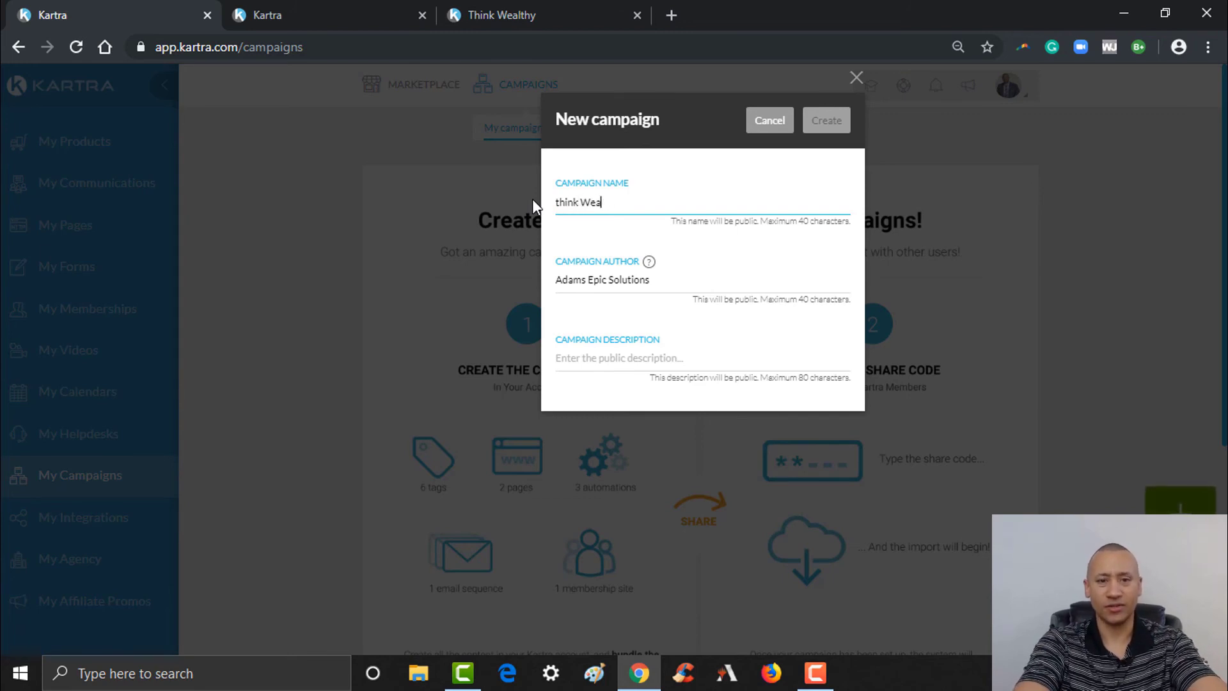
{"action": "type", "text": "Au"}
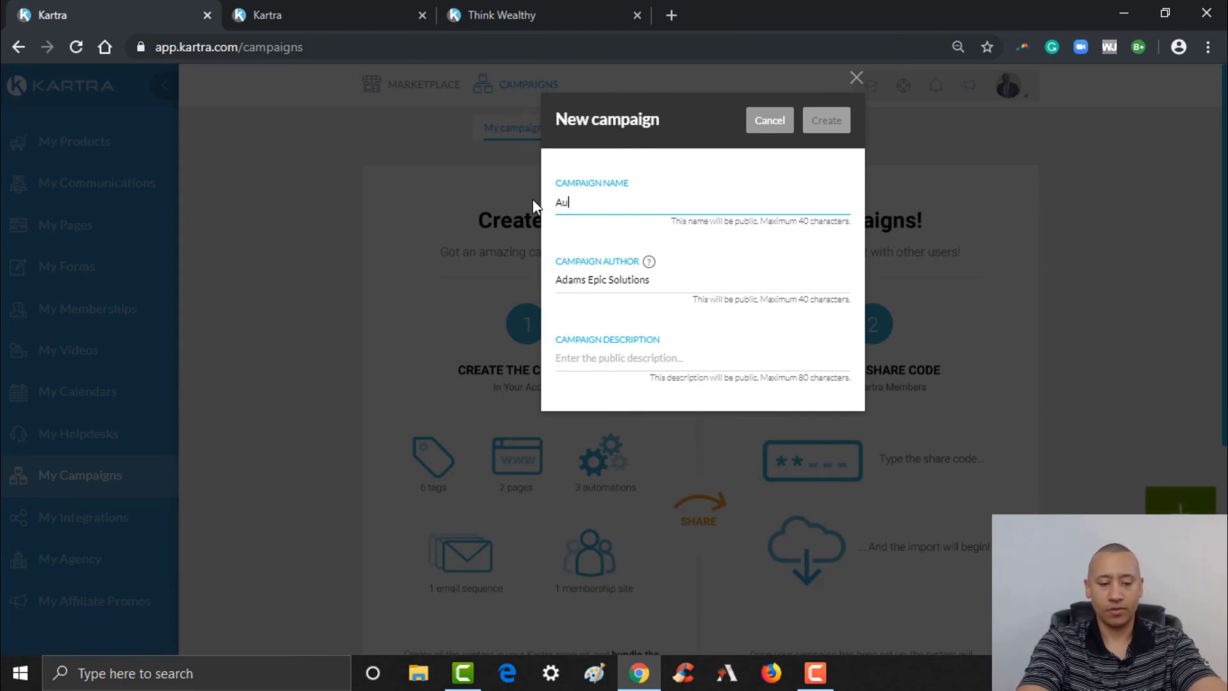
{"action": "type", "text": "thority Page"}
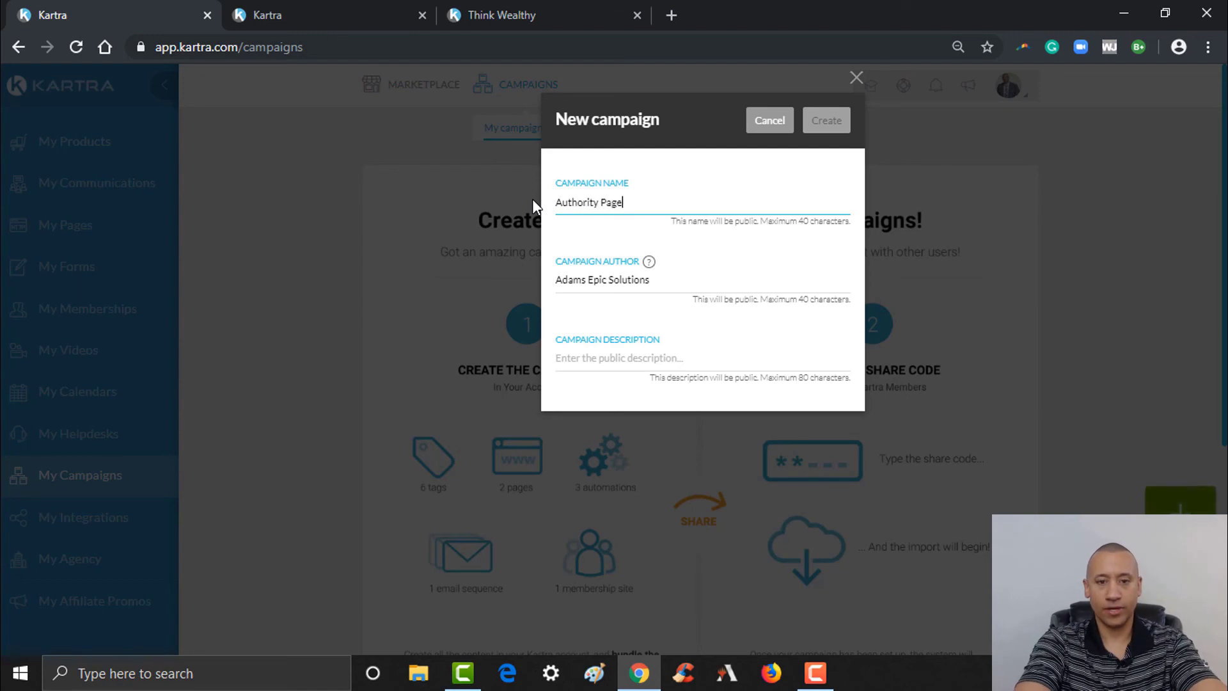
{"action": "type", "text": " Cam"}
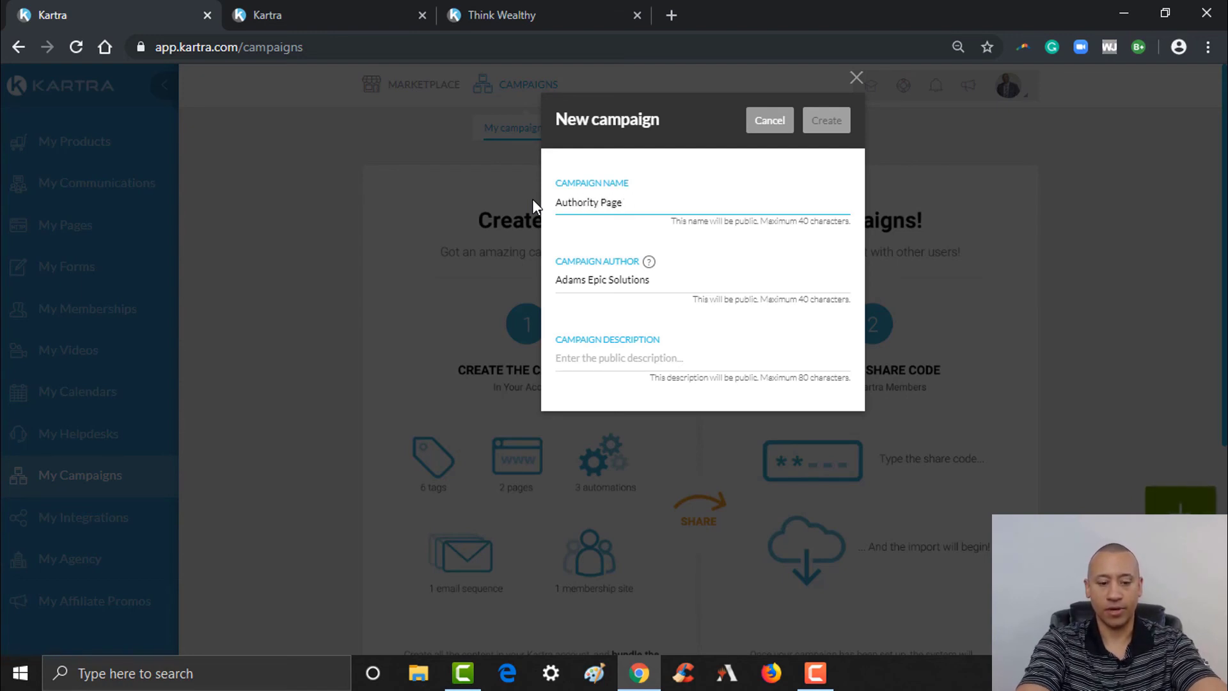
{"action": "type", "text": "paign"}
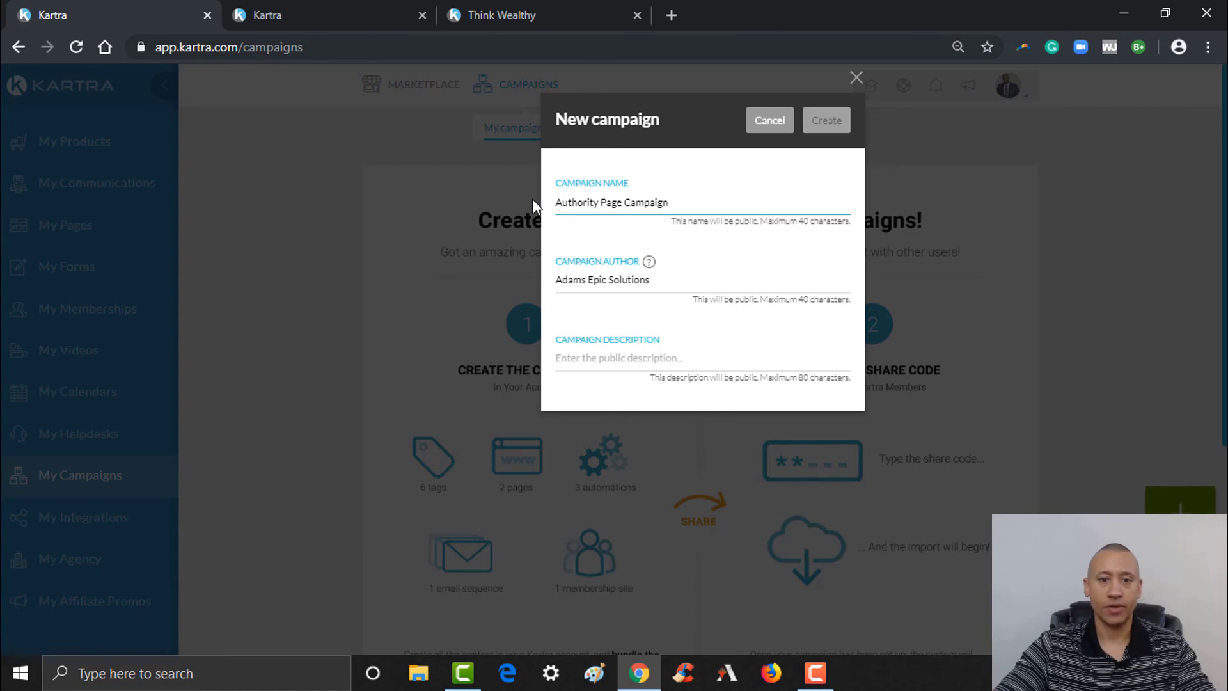
{"action": "left_click_drag", "start_coordinate": [665, 279], "coordinate": [537, 283]}
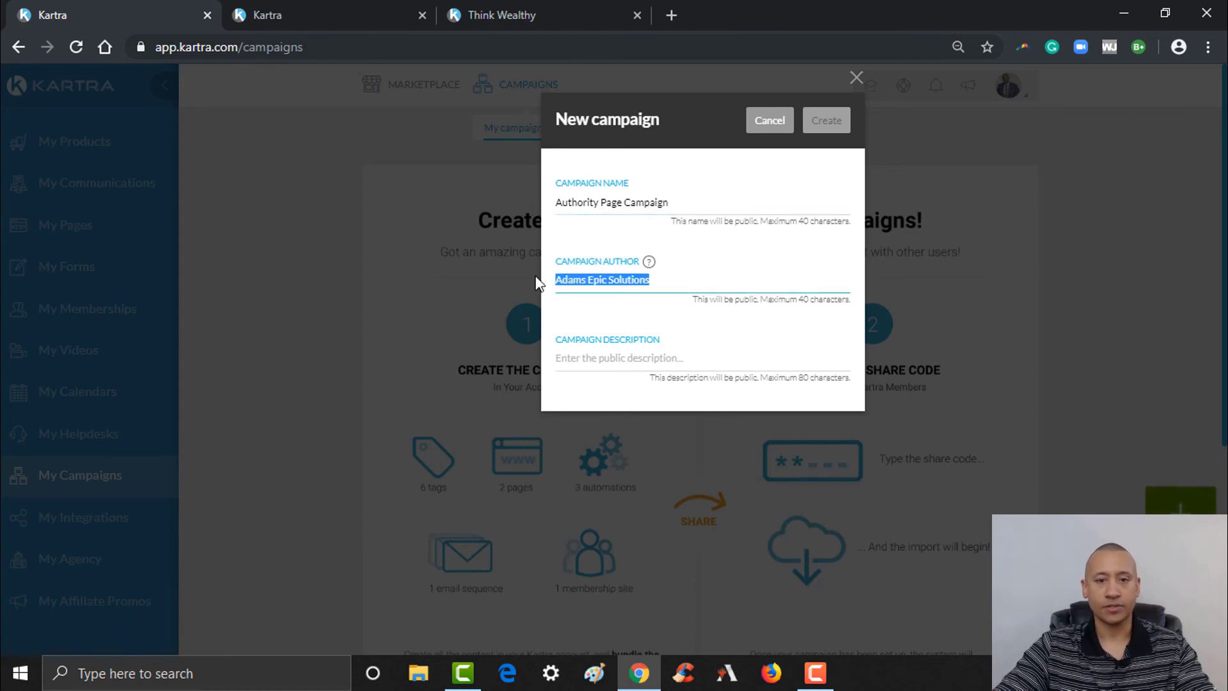
{"action": "type", "text": "Mike Adams"}
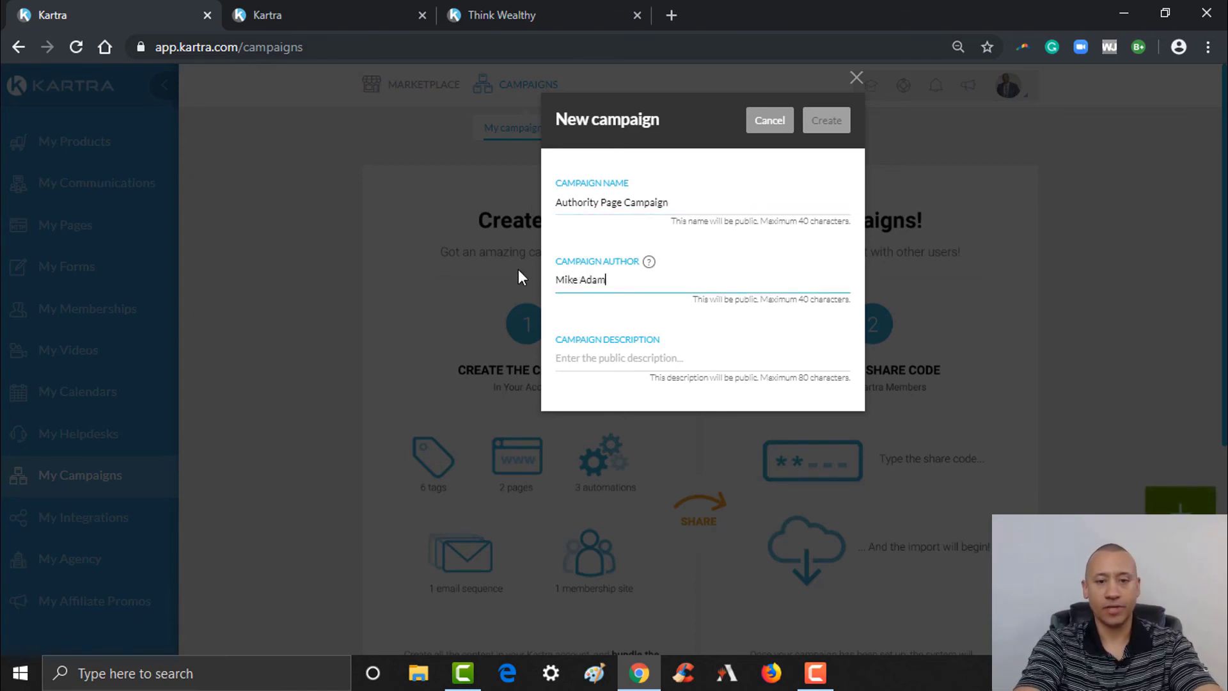
Step: Enter the description 'Authority page along with downloads, products and email sequences' and create the campaign
{"action": "left_click", "coordinate": [608, 356]}
{"action": "key", "text": "ctrl+v"}
{"action": "left_click_drag", "start_coordinate": [608, 356], "coordinate": [504, 355]}
{"action": "key", "text": "BackSpace"}
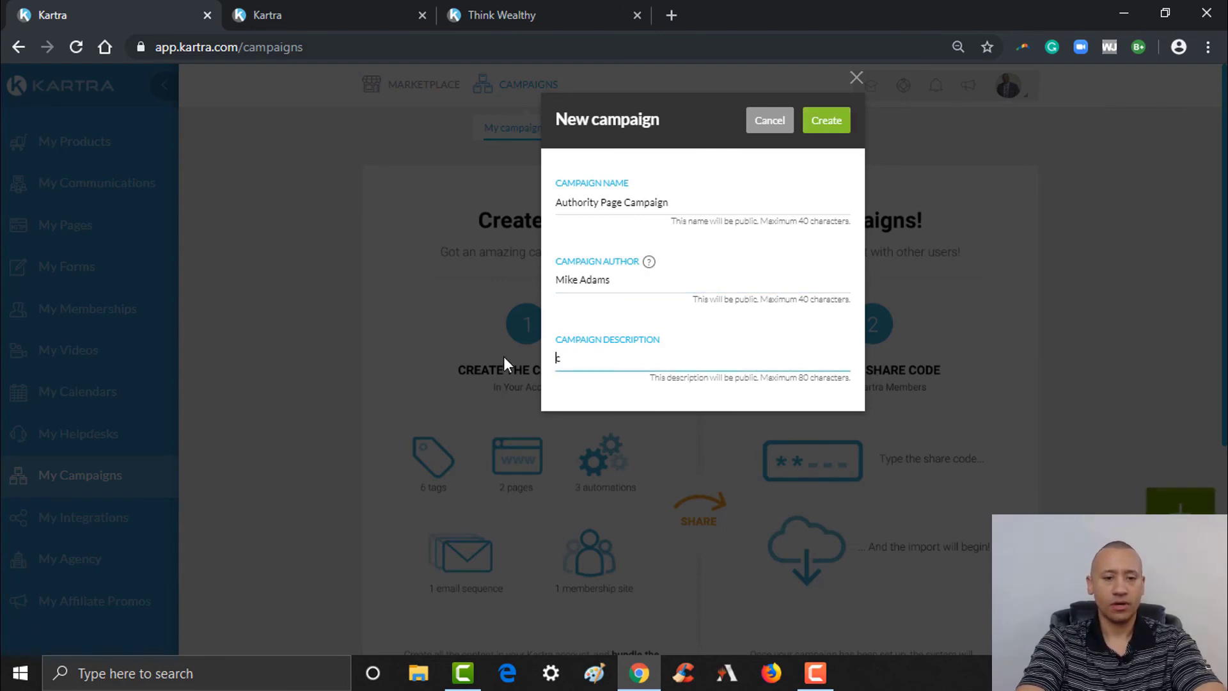
{"action": "type", "text": "c"}
{"action": "key", "text": "BackSpace"}
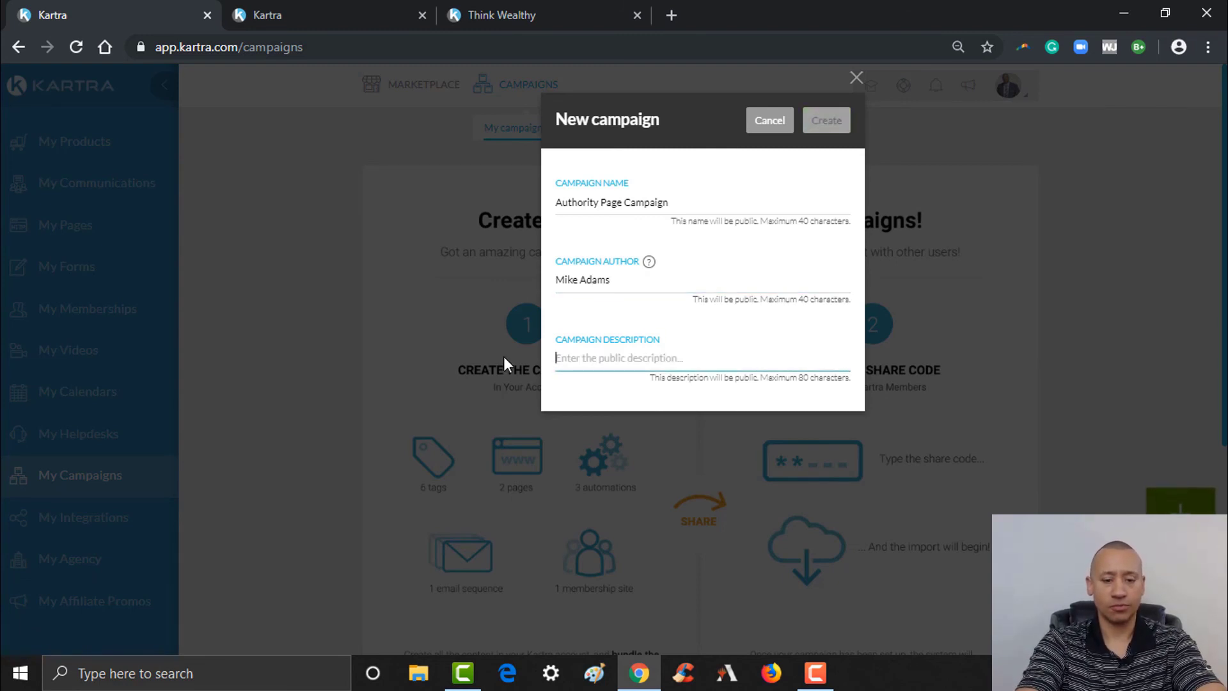
{"action": "type", "text": "Authority"}
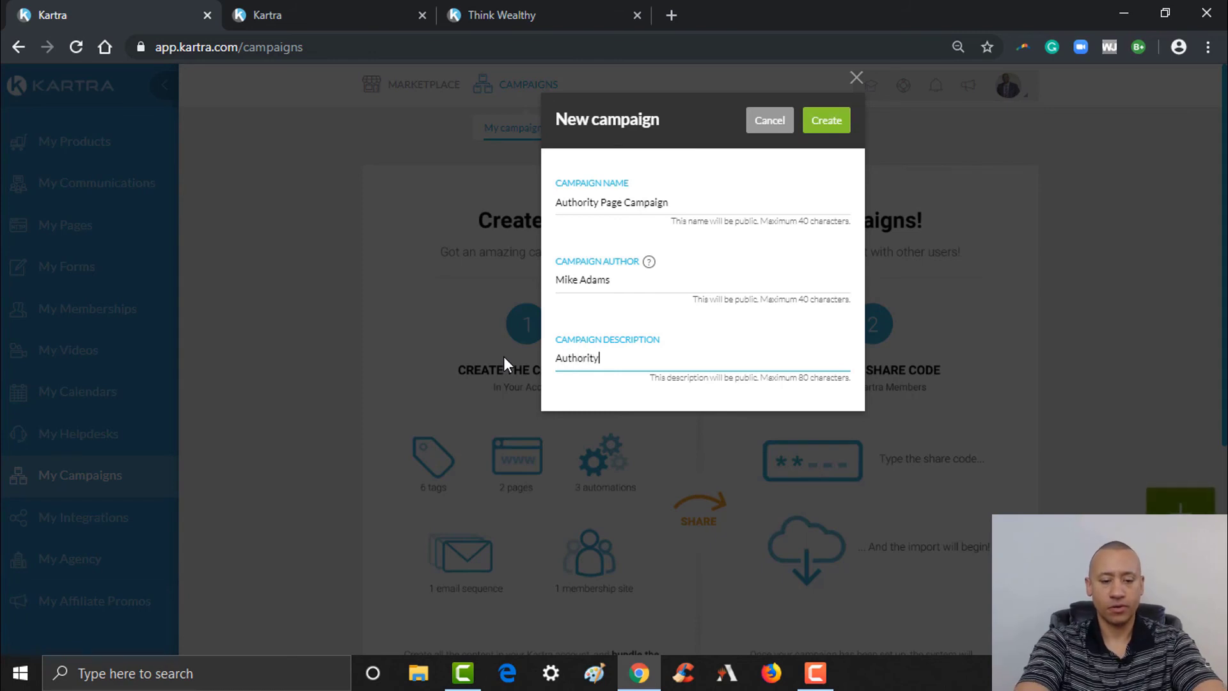
{"action": "type", "text": " page alon"}
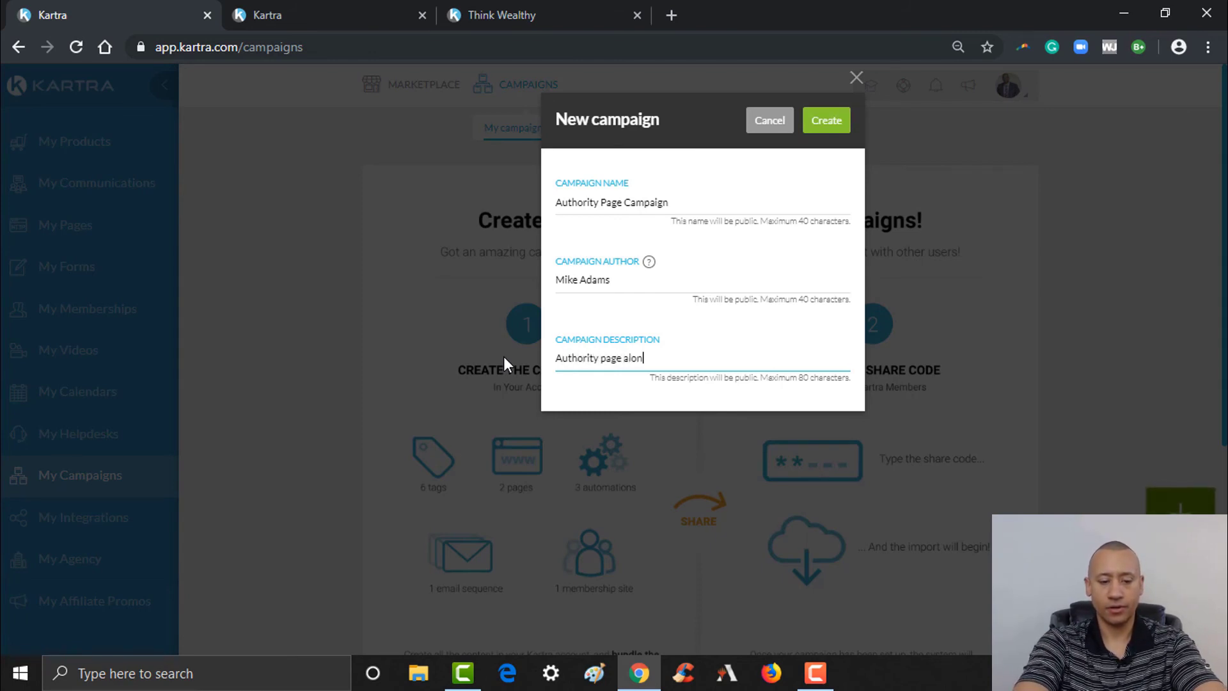
{"action": "type", "text": "g with "}
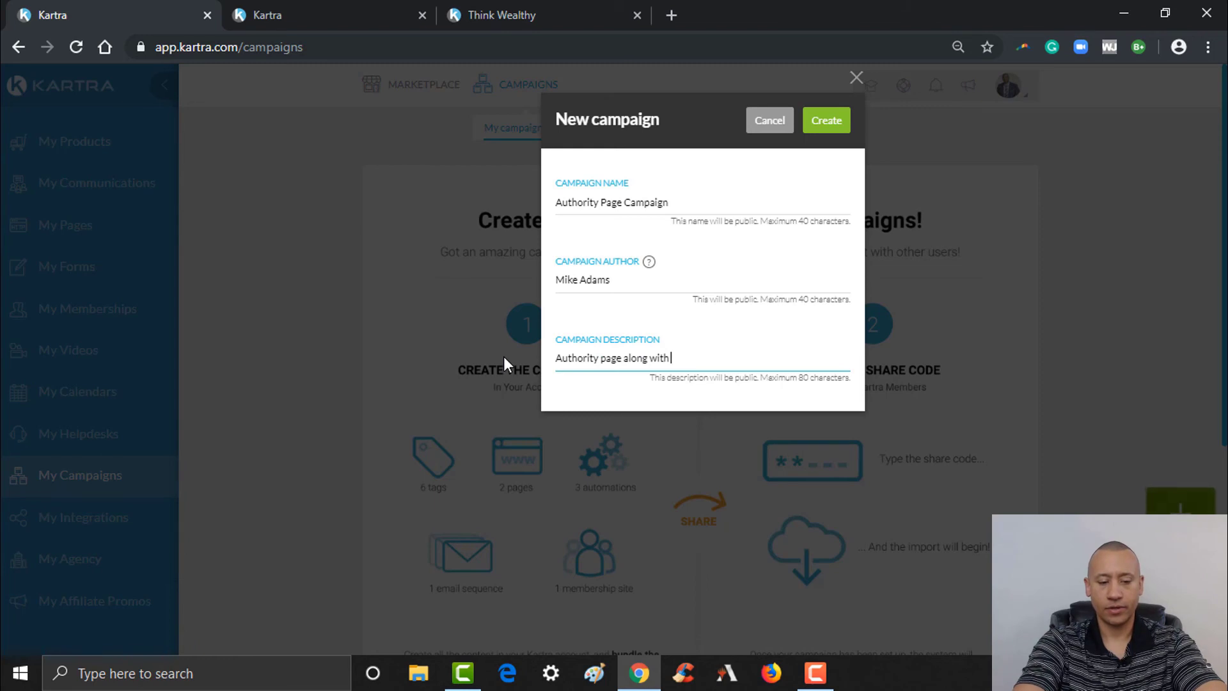
{"action": "type", "text": "downloads."}
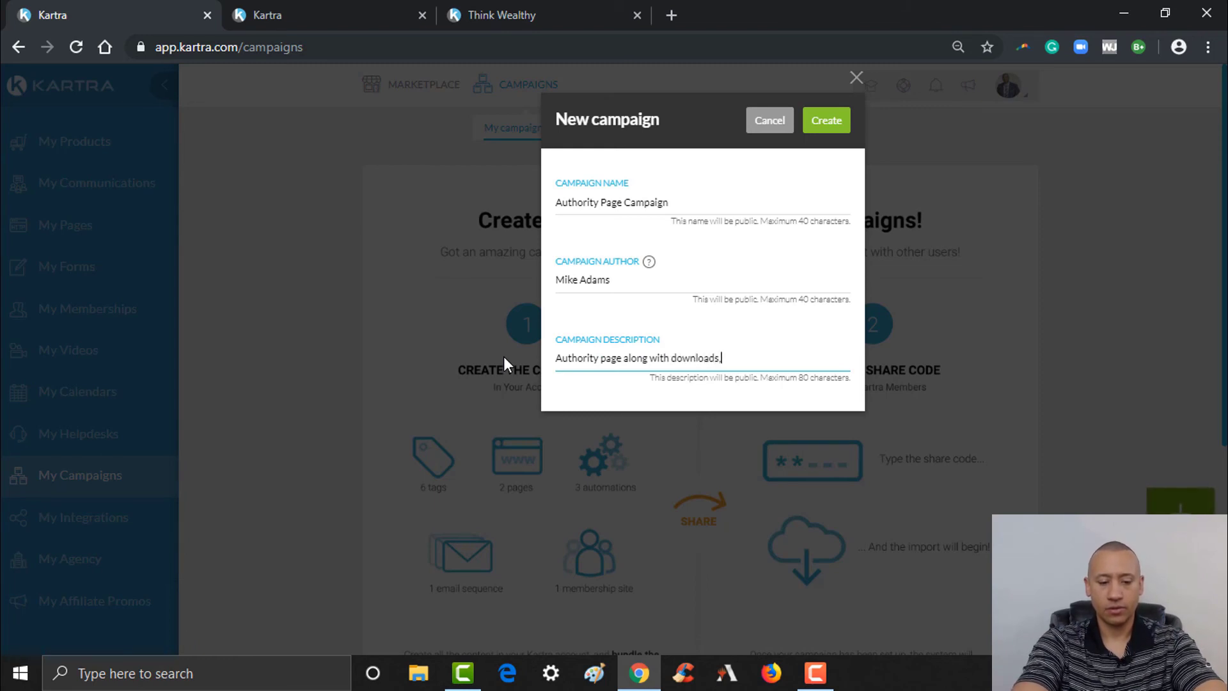
{"action": "key", "text": "BackSpace"}
{"action": "type", "text": ", produc"}
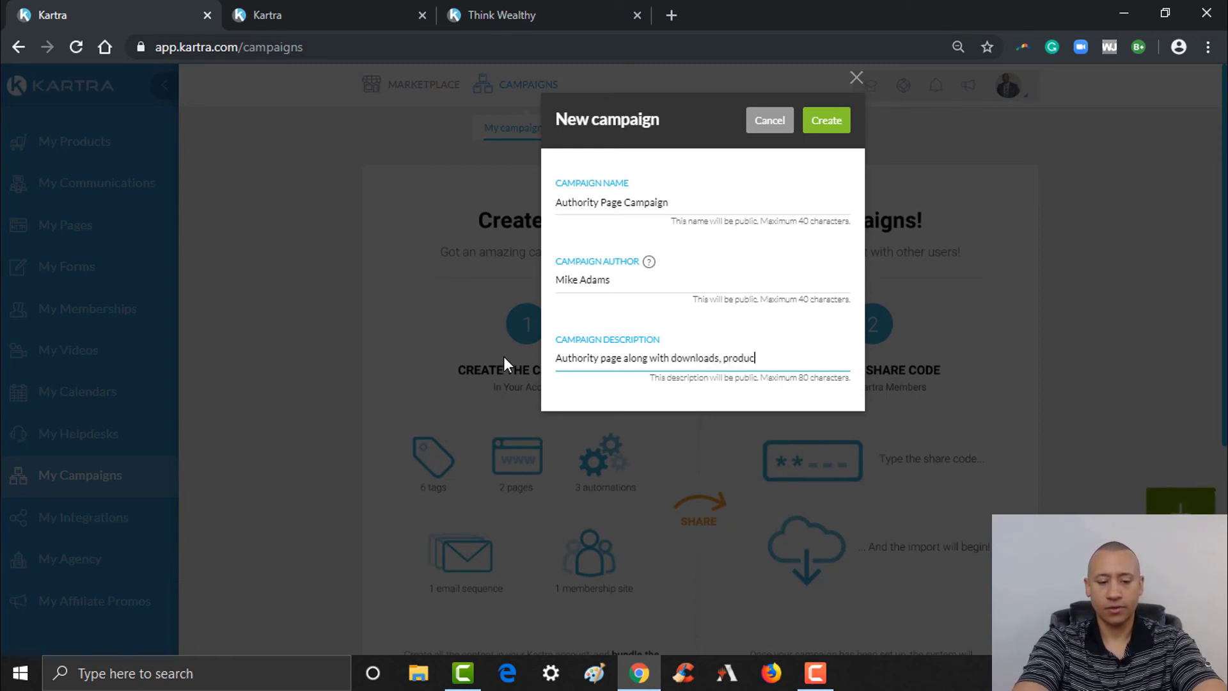
{"action": "type", "text": "ts and"}
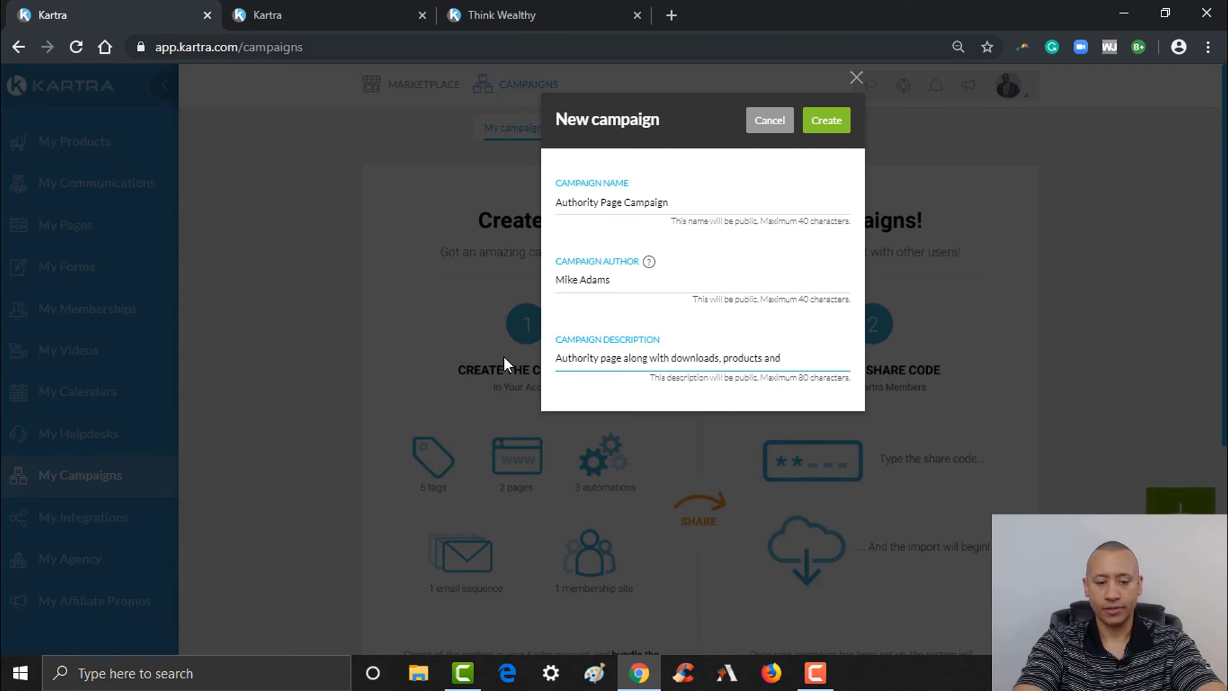
{"action": "type", "text": " email sequ"}
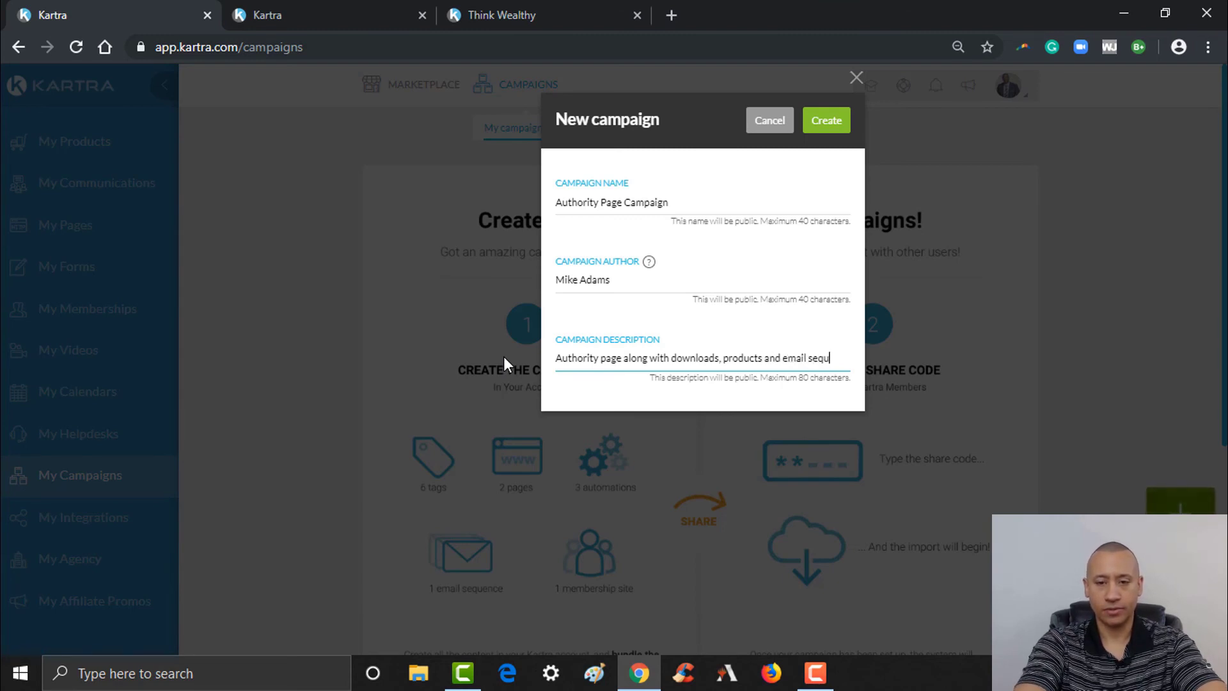
{"action": "type", "text": "ences"}
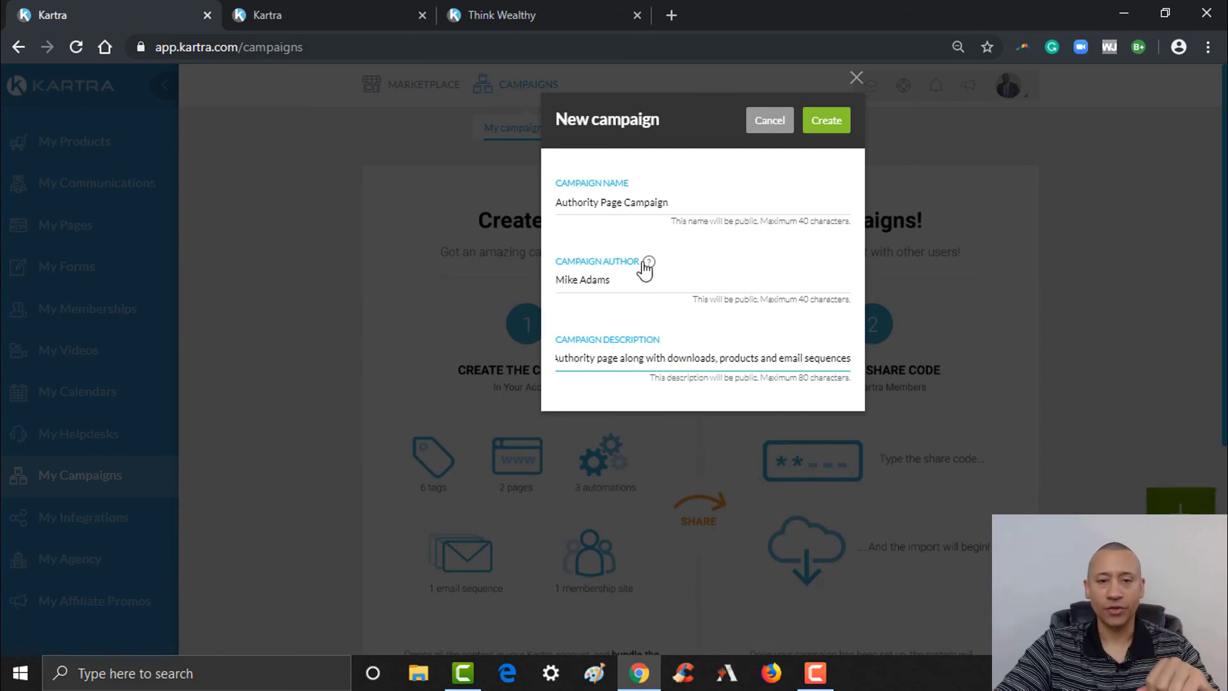
{"action": "left_click", "coordinate": [827, 128]}
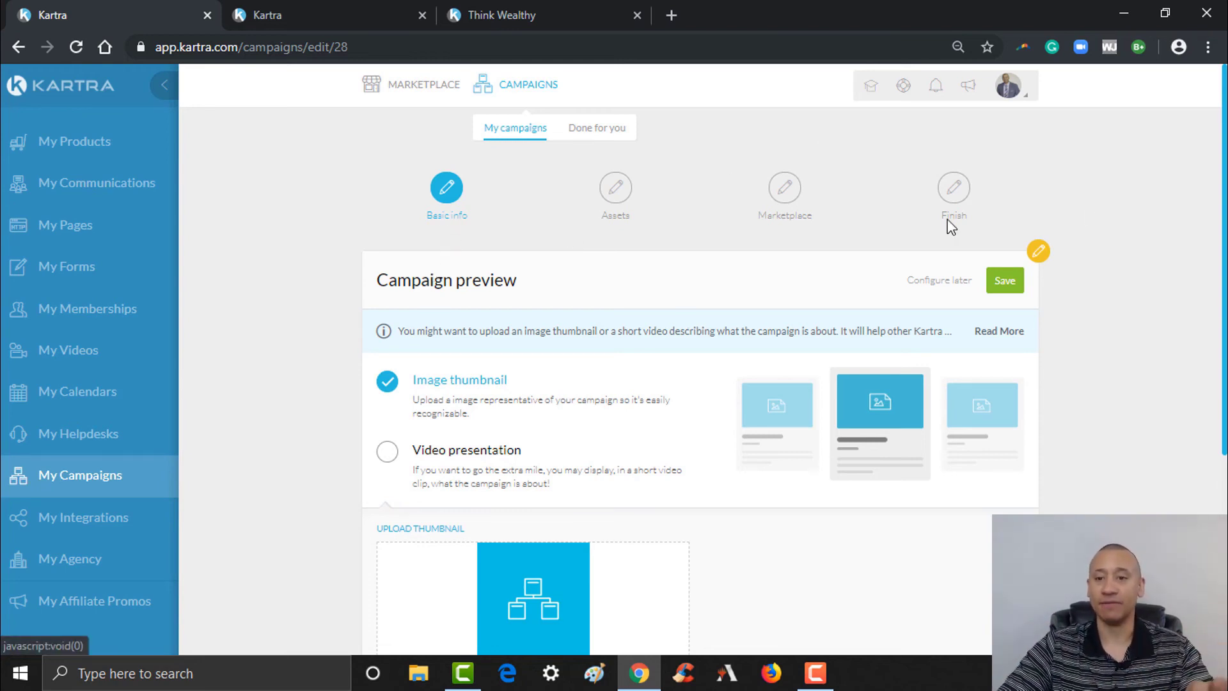
Step: Switch the campaign preview to Video presentation, then back to Image thumbnail
{"action": "scroll", "coordinate": [713, 255], "scroll_direction": "down", "scroll_amount": 2}
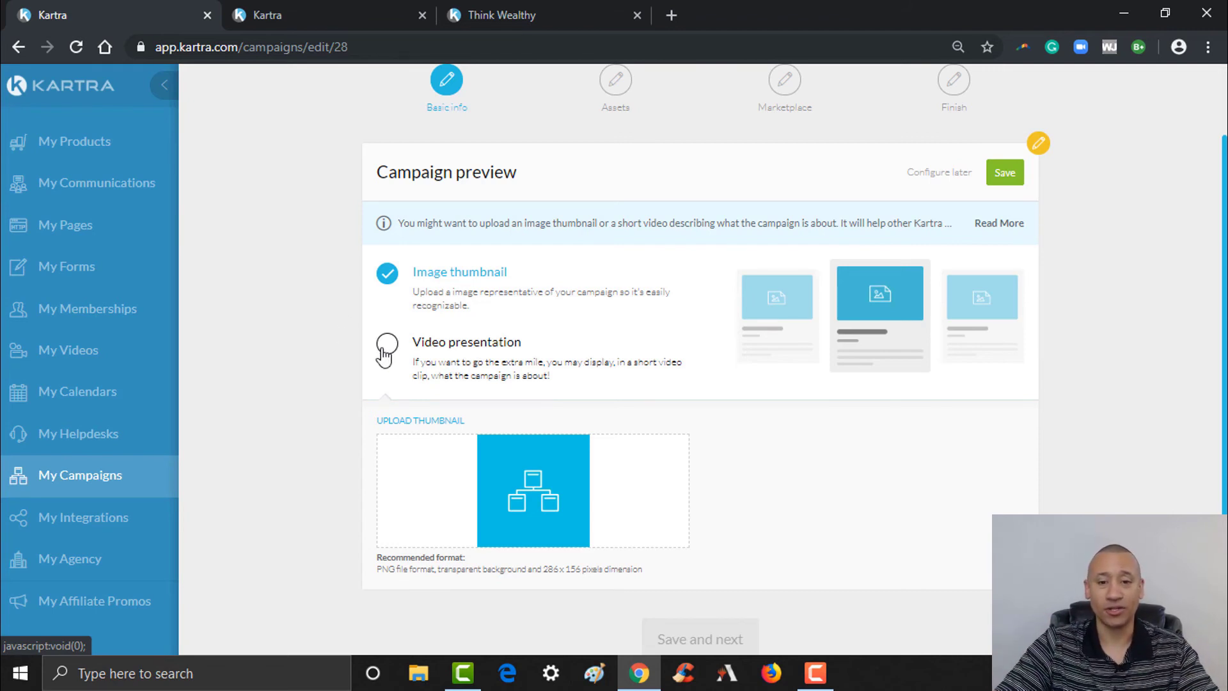
{"action": "left_click", "coordinate": [387, 345]}
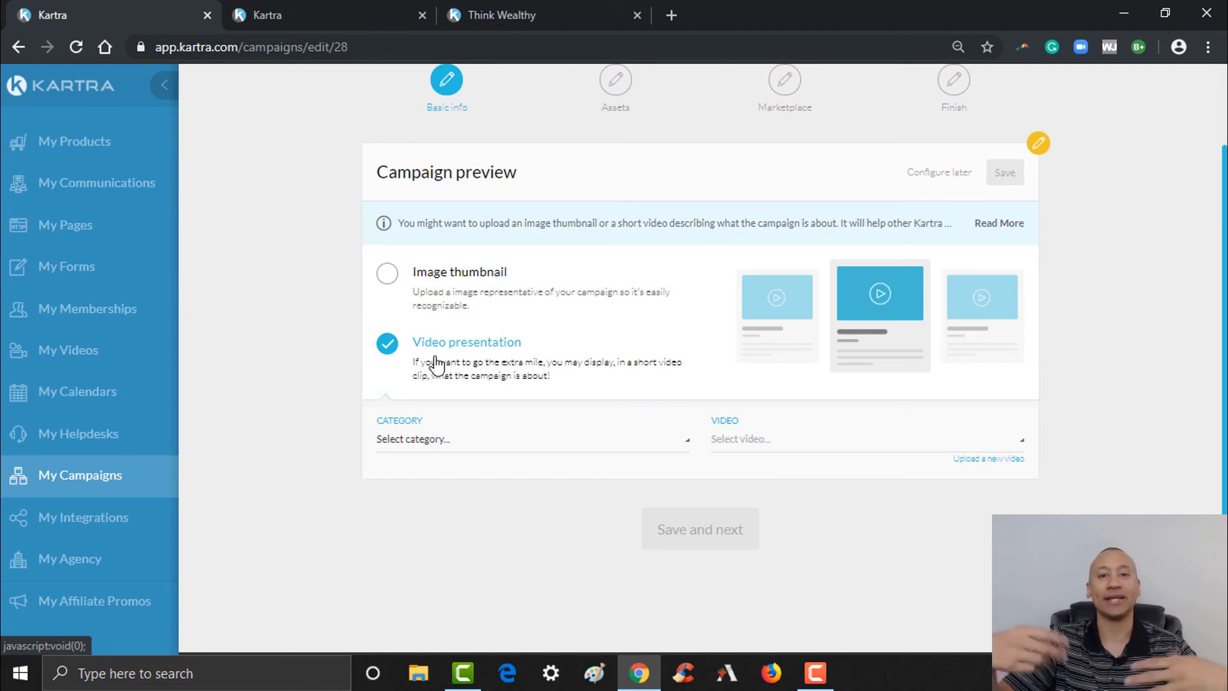
{"action": "left_click", "coordinate": [388, 274]}
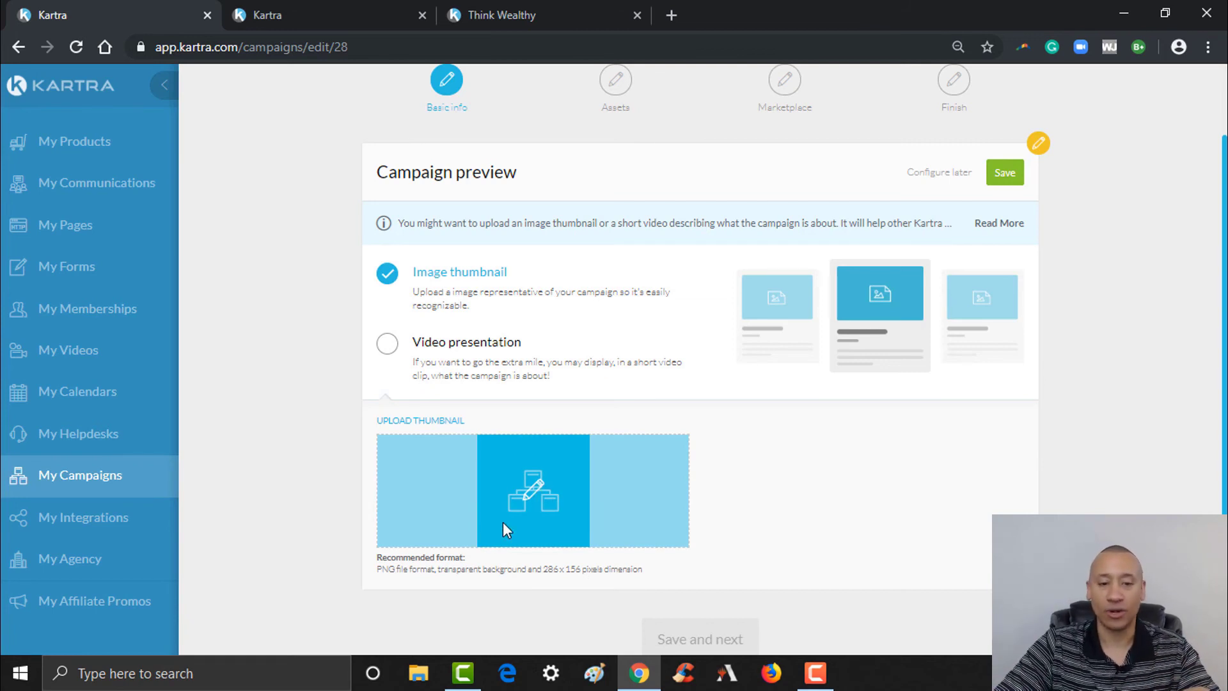
Step: Upload corp head shot 2018.jpg as the campaign thumbnail and save the preview settings
{"action": "left_click", "coordinate": [527, 492]}
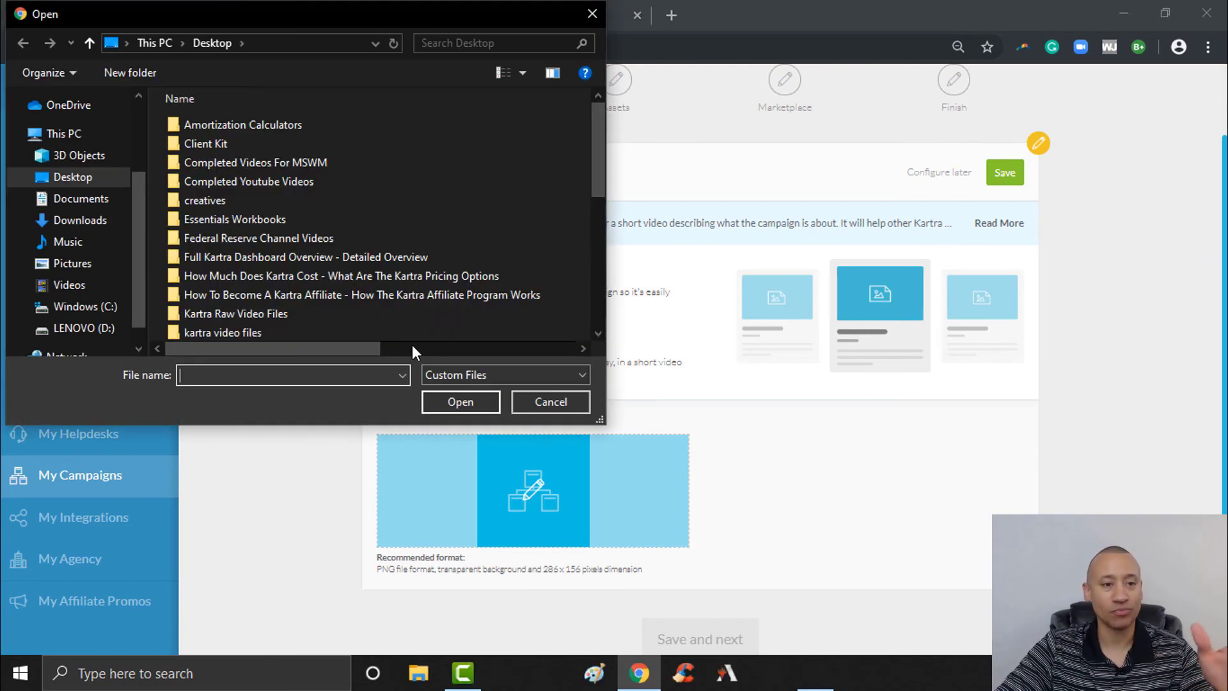
{"action": "type", "text": "cor"}
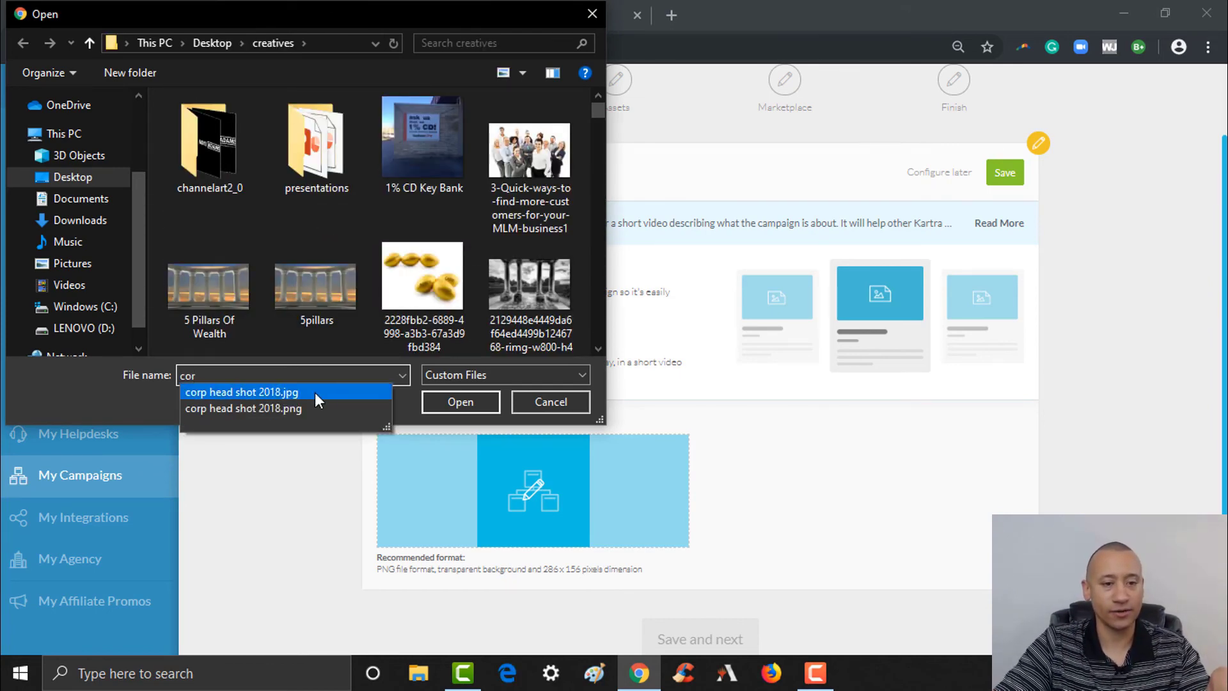
{"action": "left_click", "coordinate": [314, 392]}
{"action": "left_click", "coordinate": [438, 402]}
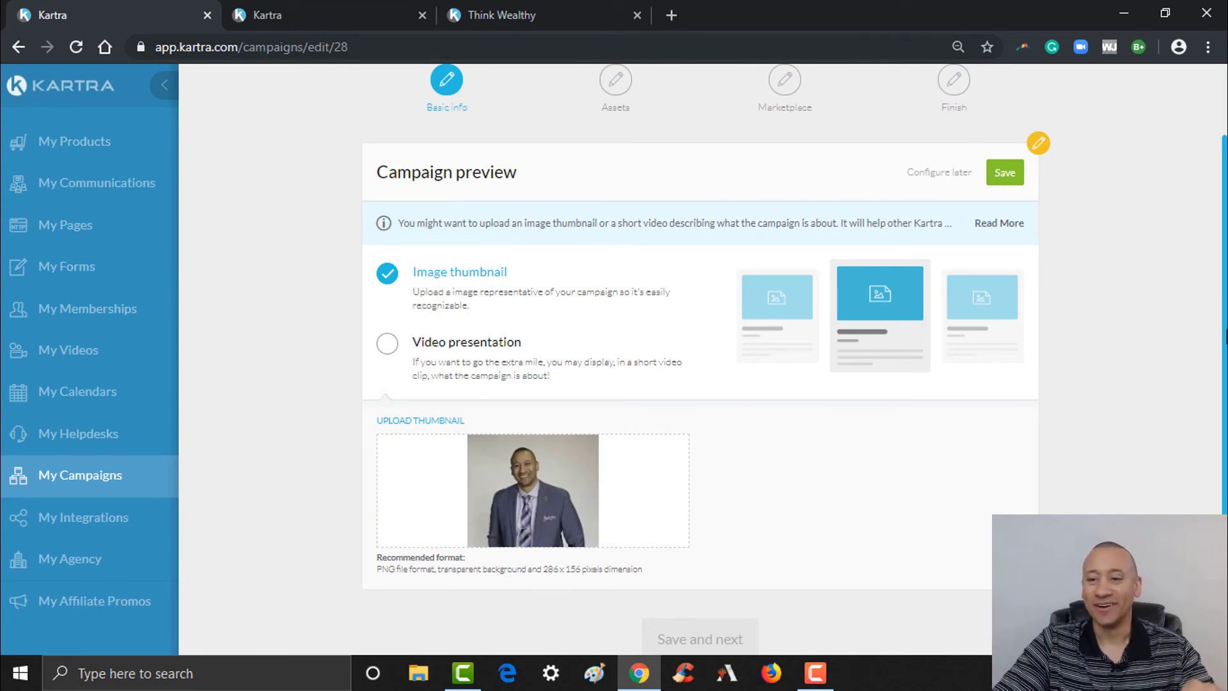
{"action": "scroll", "coordinate": [1223, 349], "scroll_direction": "down", "scroll_amount": 1}
{"action": "left_click_drag", "start_coordinate": [1225, 373], "coordinate": [1225, 334]}
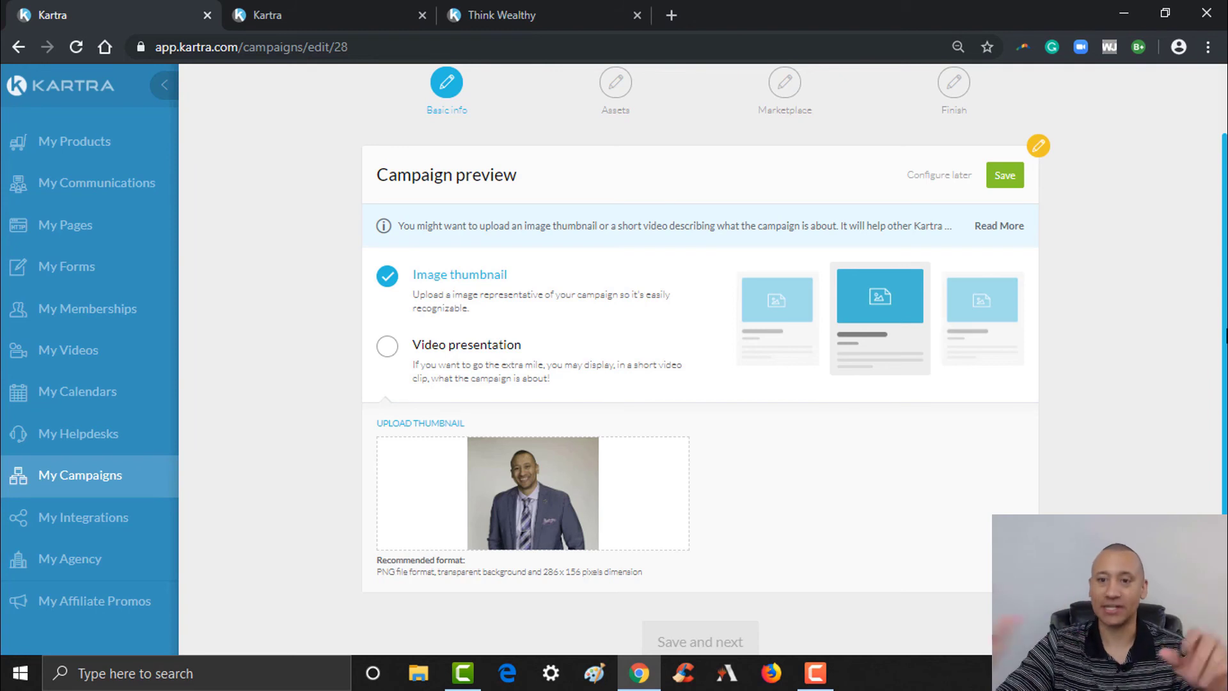
{"action": "left_click", "coordinate": [1006, 177]}
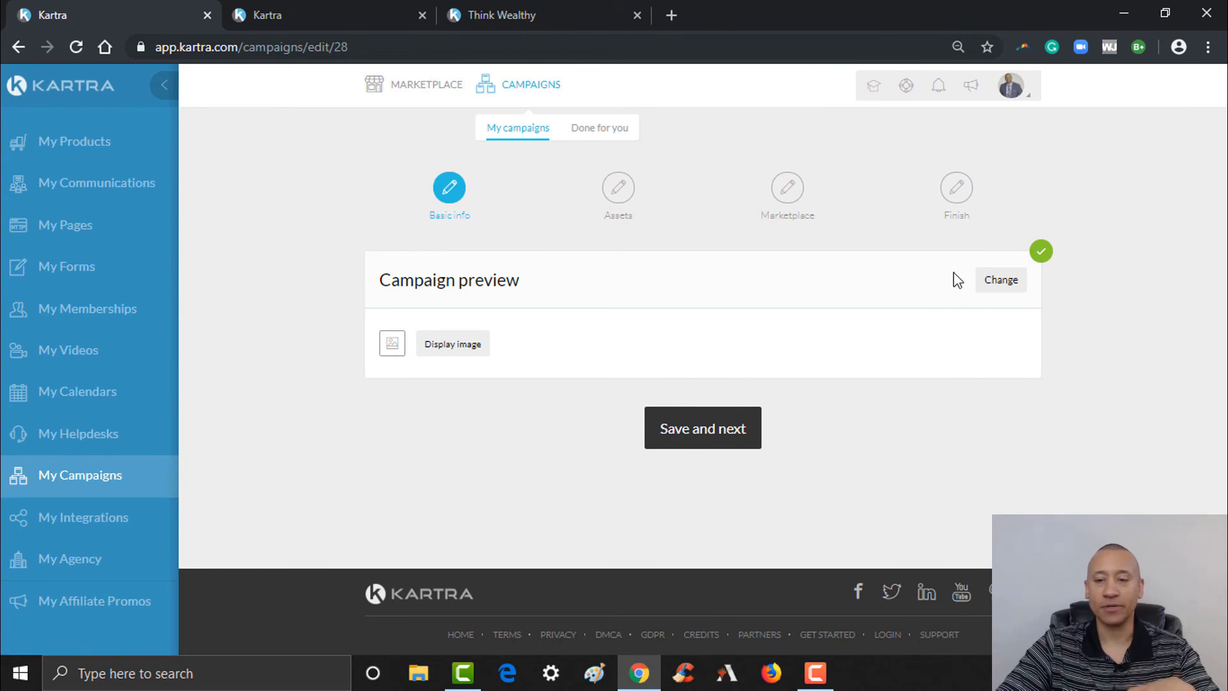
Step: Proceed to the Assets step and accept the interlinked-assets notice with 'OK, I understand'
{"action": "left_click", "coordinate": [730, 437]}
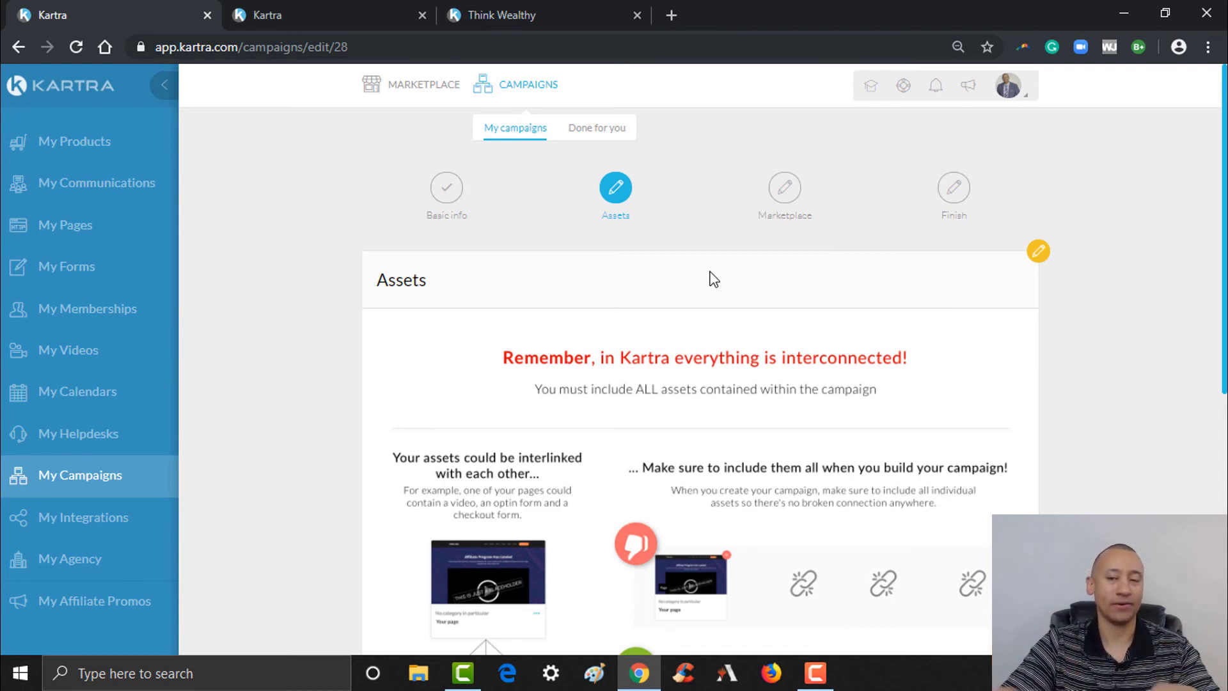
{"action": "scroll", "coordinate": [1223, 287], "scroll_direction": "down", "scroll_amount": 2}
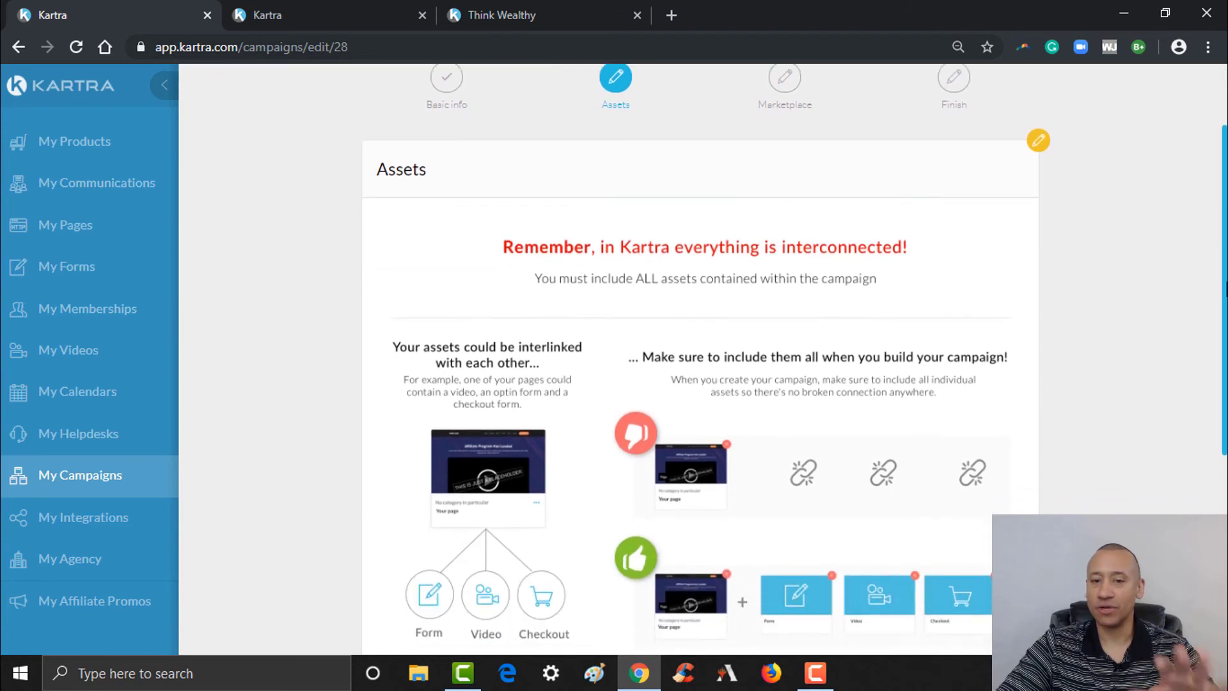
{"action": "scroll", "coordinate": [601, 299], "scroll_direction": "down", "scroll_amount": 2}
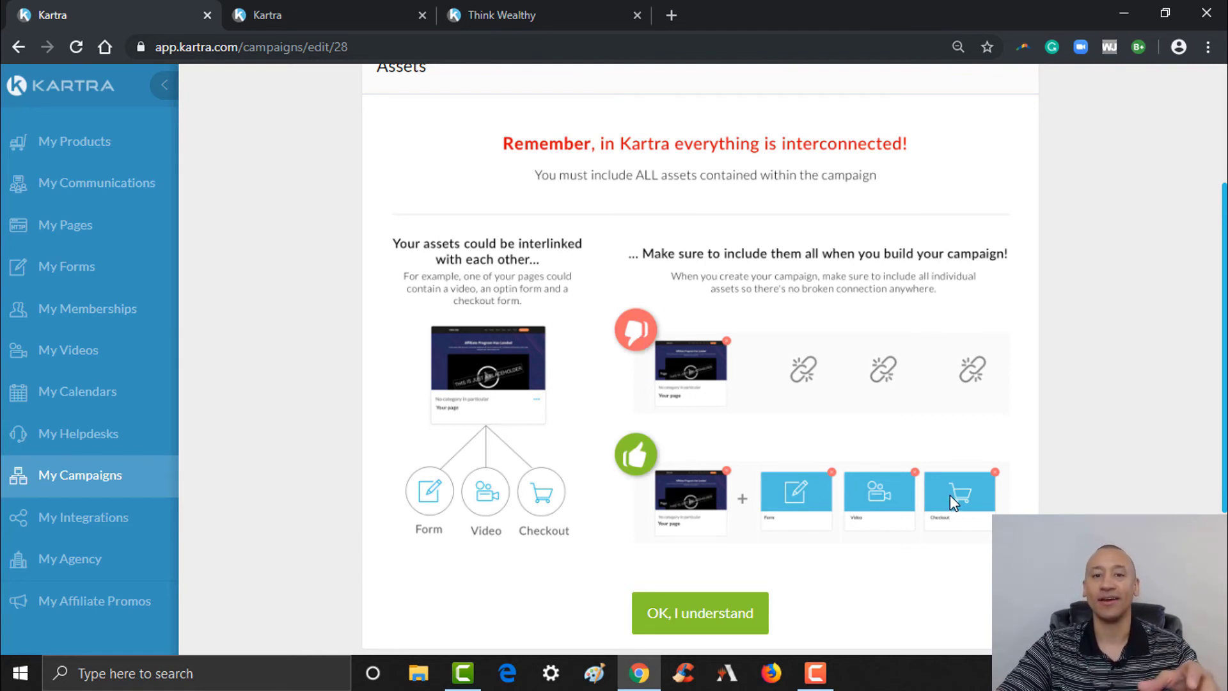
{"action": "scroll", "coordinate": [913, 496], "scroll_direction": "down", "scroll_amount": 2}
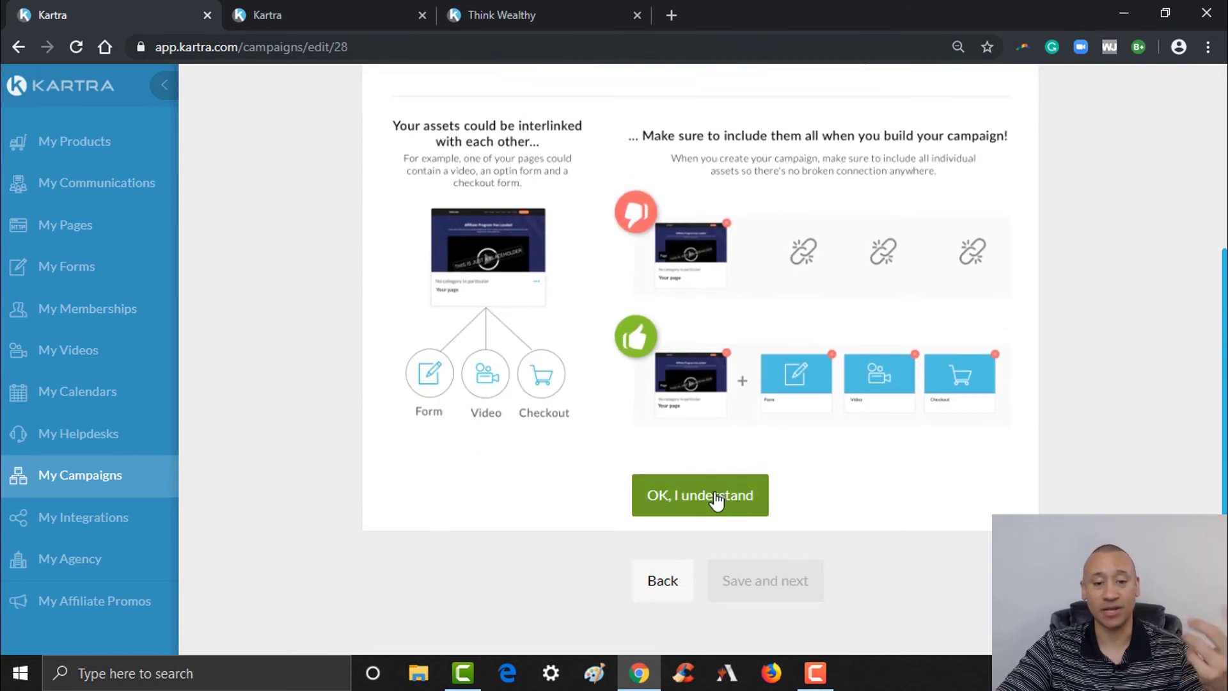
{"action": "left_click", "coordinate": [716, 499]}
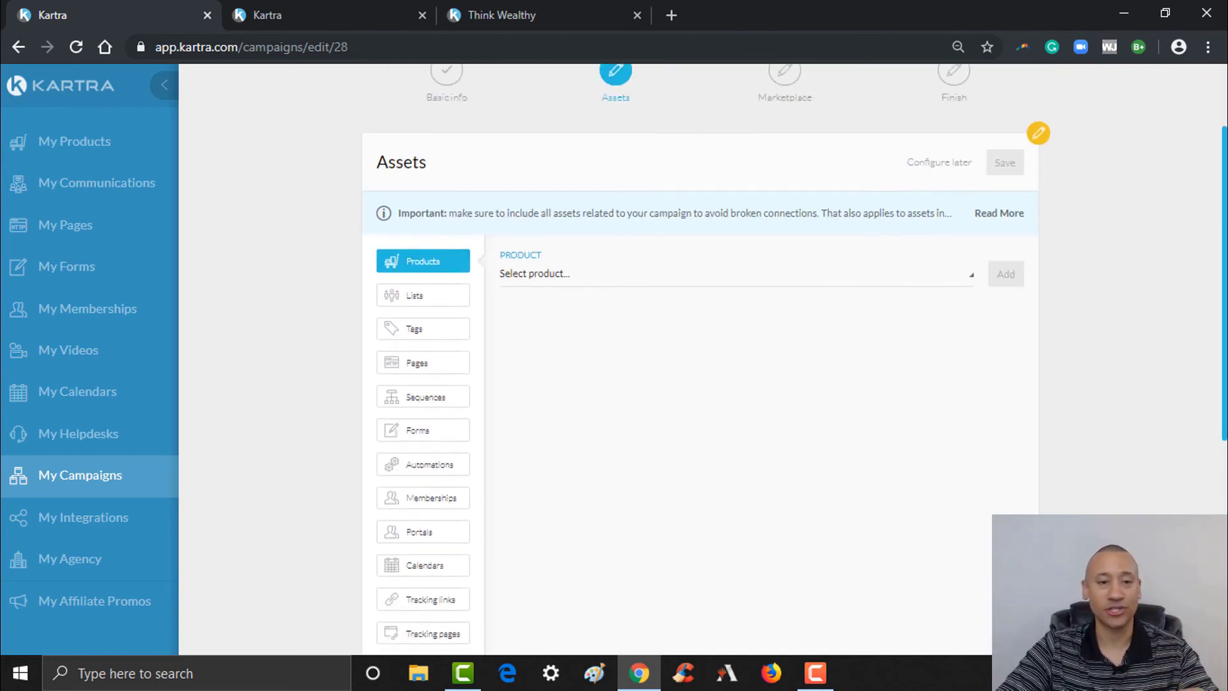
Step: Open the Pages asset category and select ThinkLikeTheWealthy as the site
{"action": "left_click_drag", "start_coordinate": [1224, 284], "coordinate": [1224, 311]}
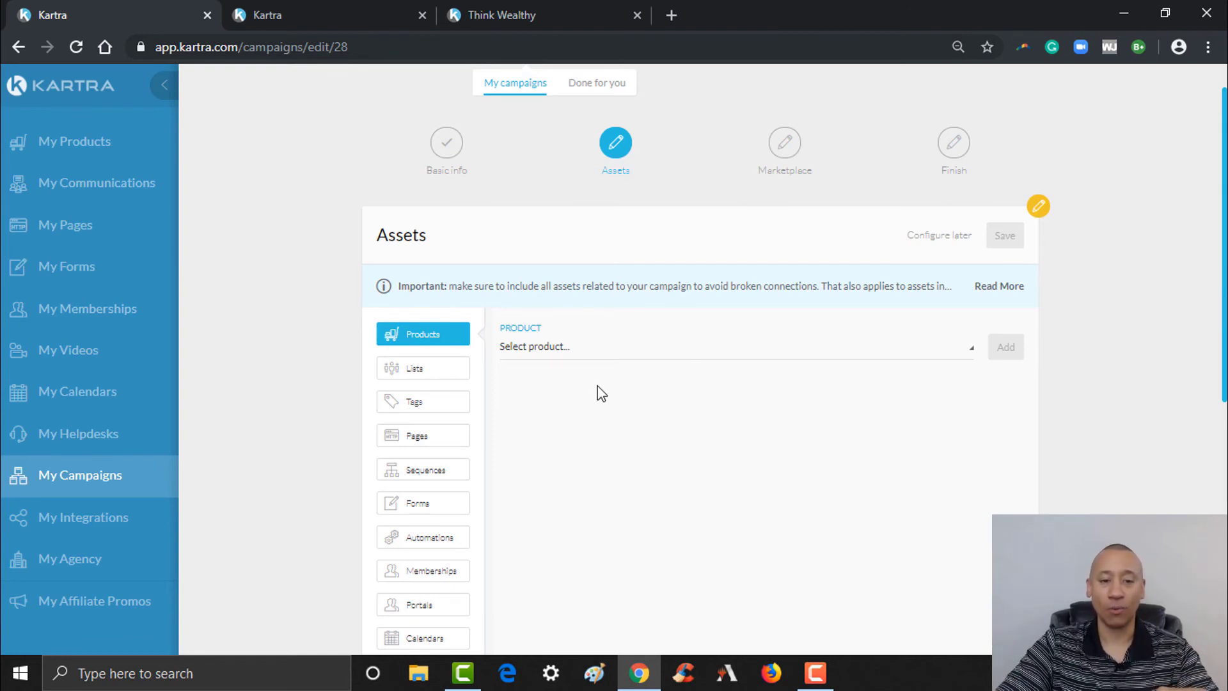
{"action": "left_click", "coordinate": [424, 437]}
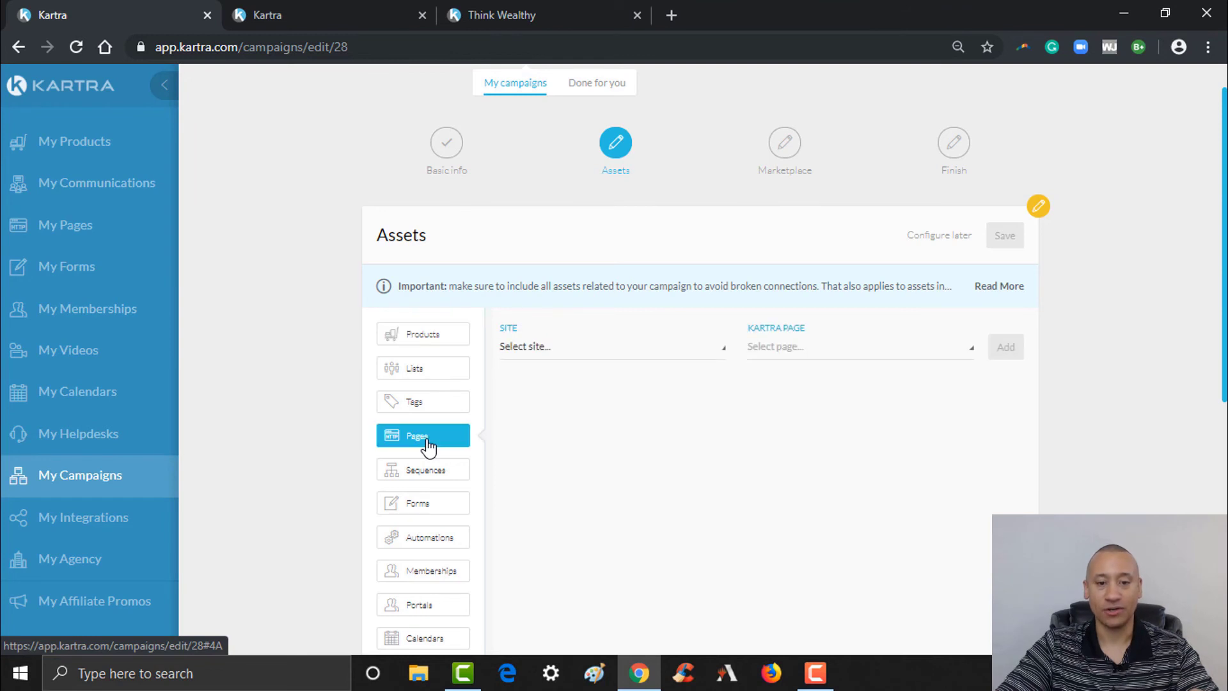
{"action": "scroll", "coordinate": [704, 350], "scroll_direction": "up", "scroll_amount": 1}
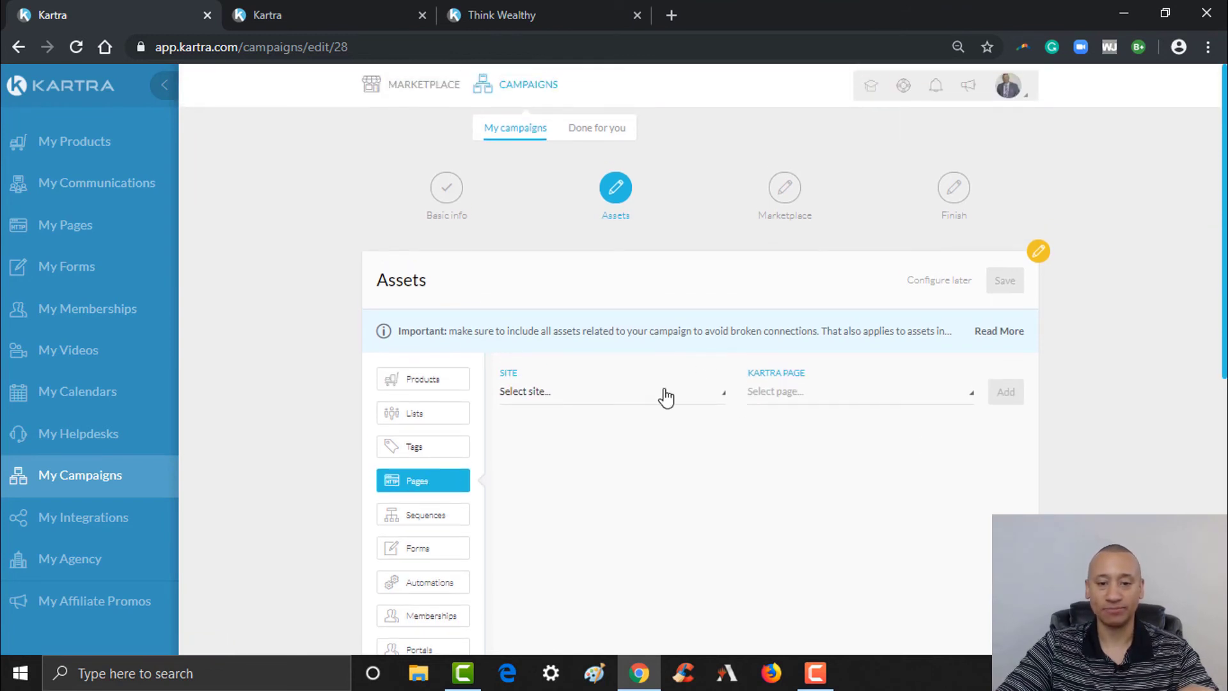
{"action": "left_click", "coordinate": [665, 397]}
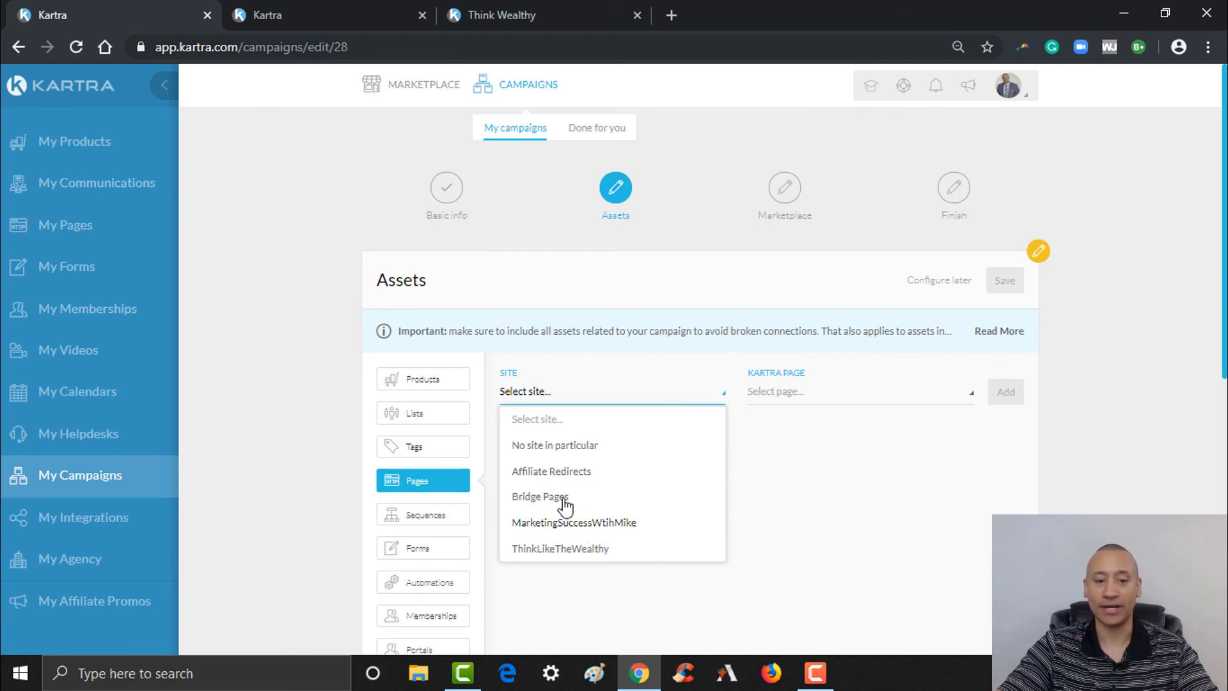
{"action": "left_click", "coordinate": [563, 549]}
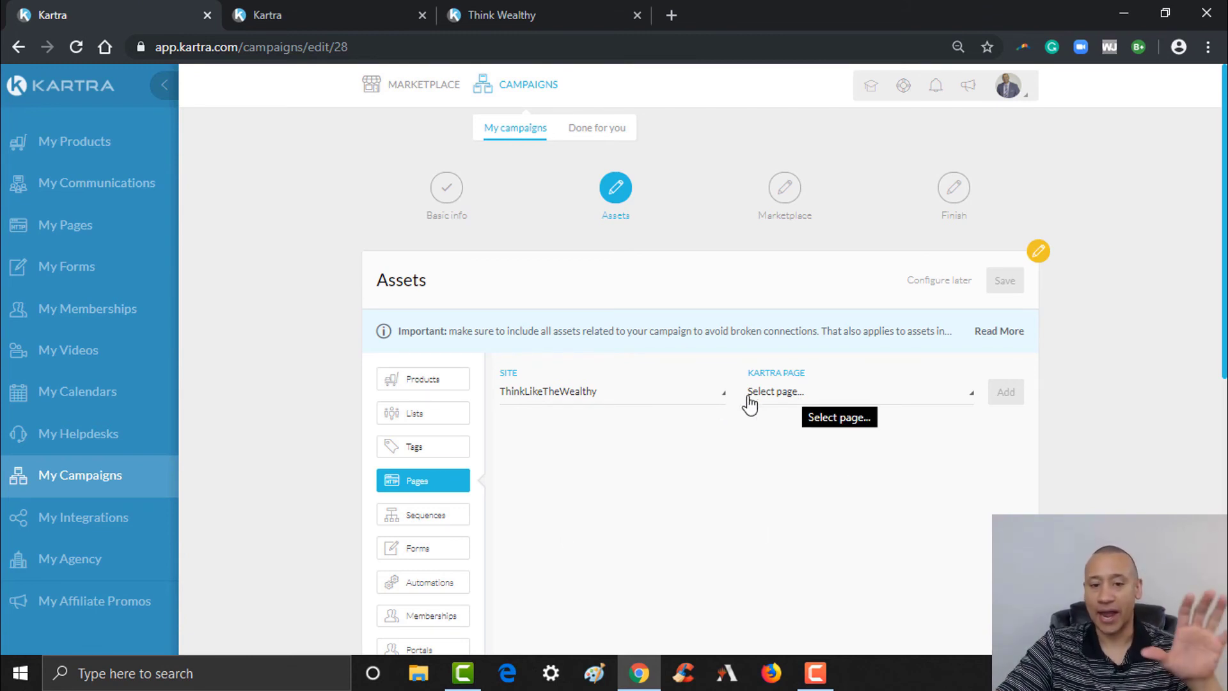
Step: Check the live Think Wealthy site, then add the ThinkLikeTheWealthy home page as an asset
{"action": "left_click", "coordinate": [795, 410]}
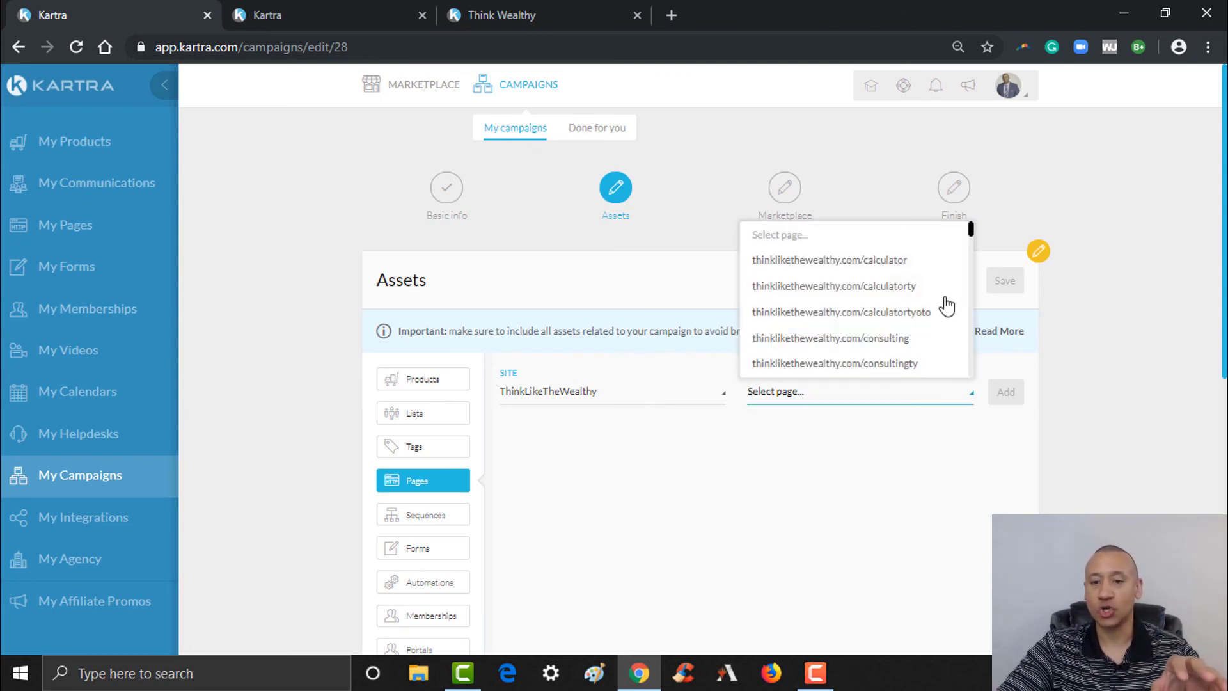
{"action": "mouse_move", "coordinate": [970, 230]}
{"action": "left_mouse_down"}
{"action": "mouse_move", "coordinate": [957, 366]}
{"action": "mouse_move", "coordinate": [976, 234]}
{"action": "left_mouse_up"}
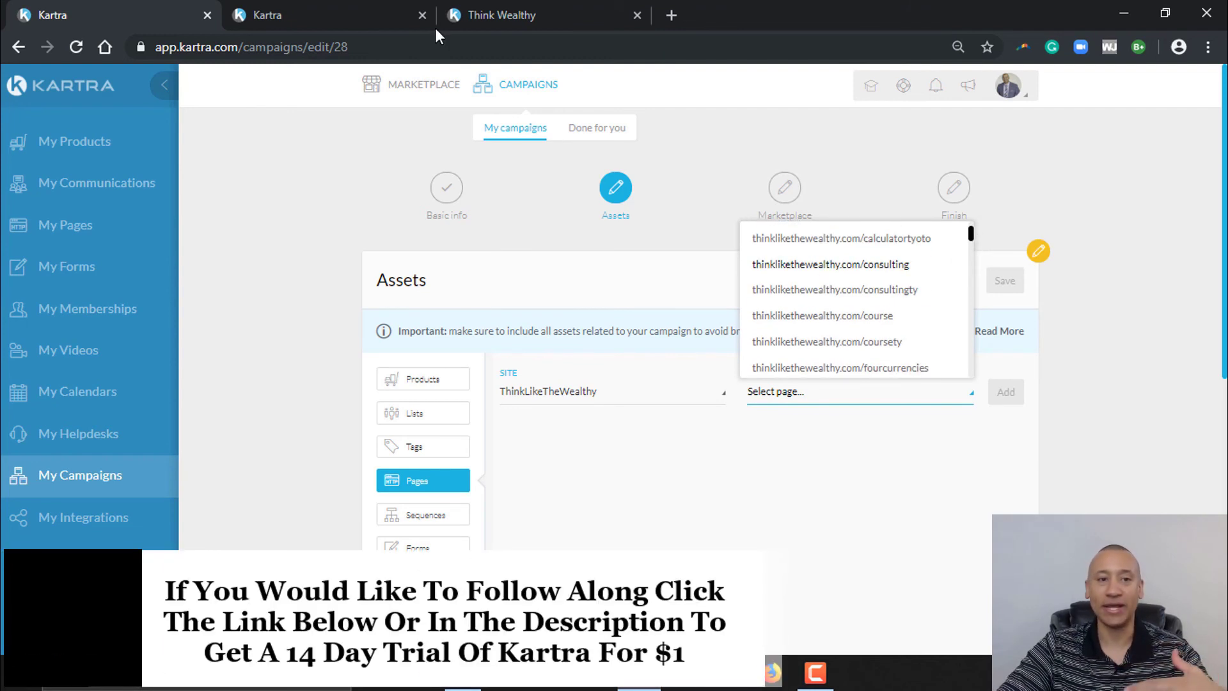
{"action": "left_click", "coordinate": [526, 7]}
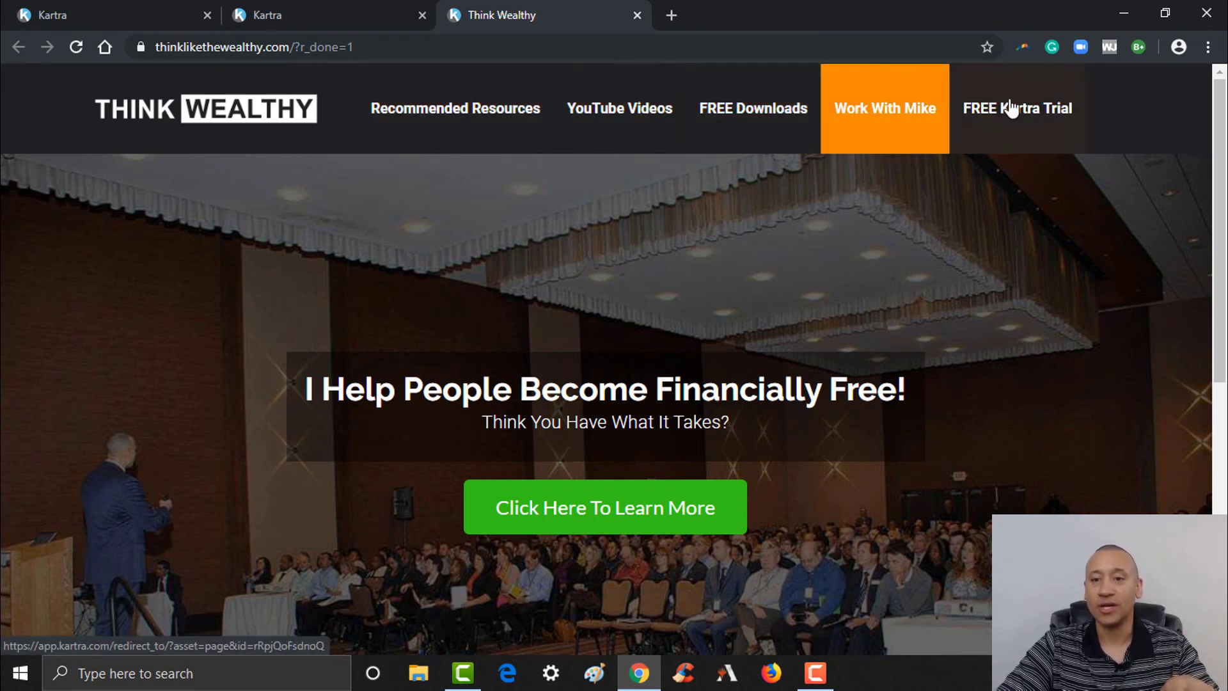
{"action": "left_click", "coordinate": [102, 9]}
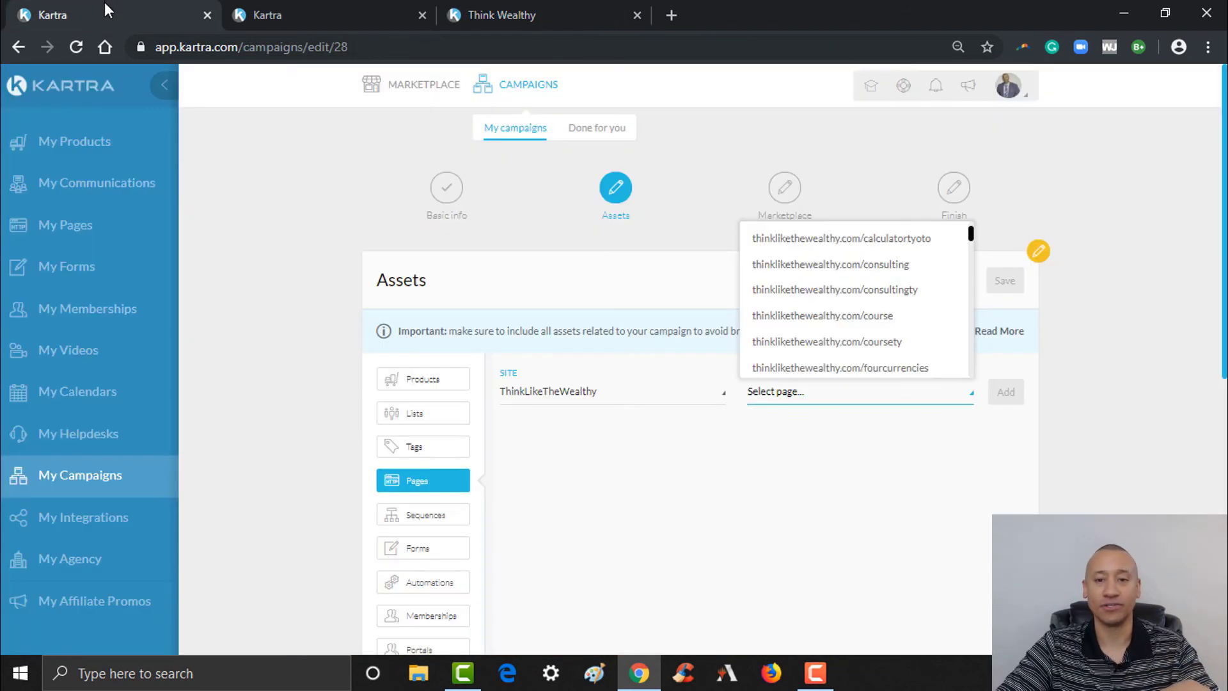
{"action": "left_click", "coordinate": [762, 433]}
{"action": "left_click", "coordinate": [827, 400]}
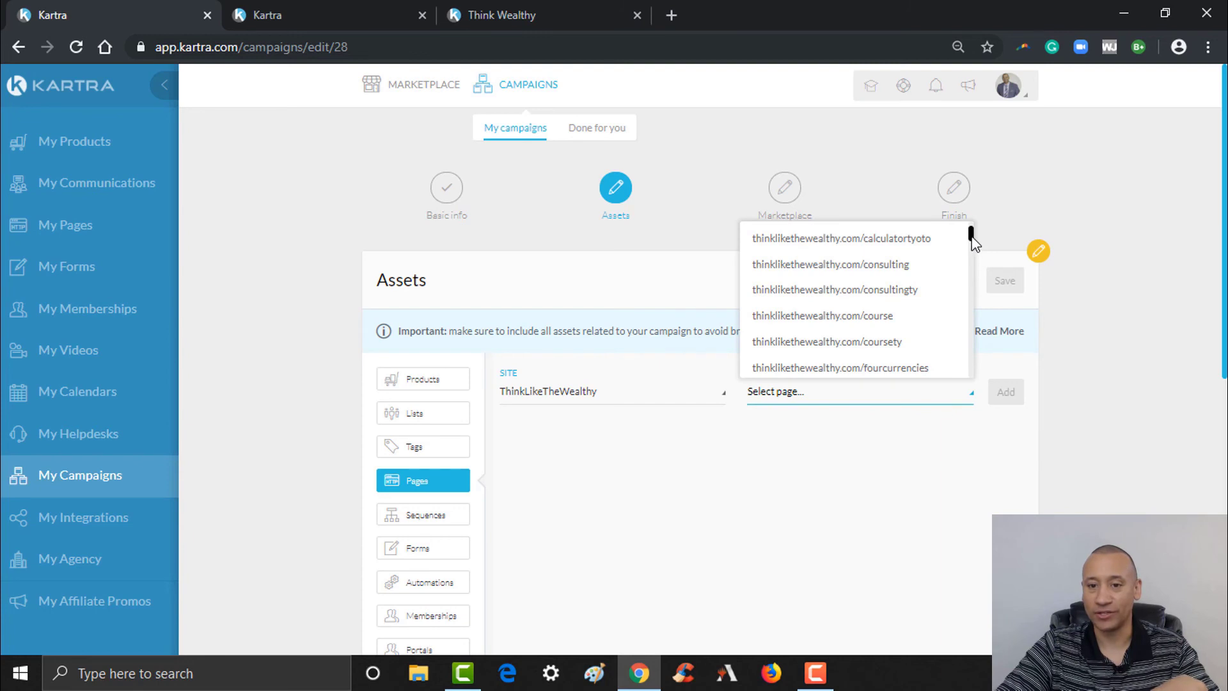
{"action": "left_click_drag", "start_coordinate": [972, 241], "coordinate": [974, 369]}
{"action": "left_click", "coordinate": [924, 333]}
{"action": "left_click", "coordinate": [1008, 397]}
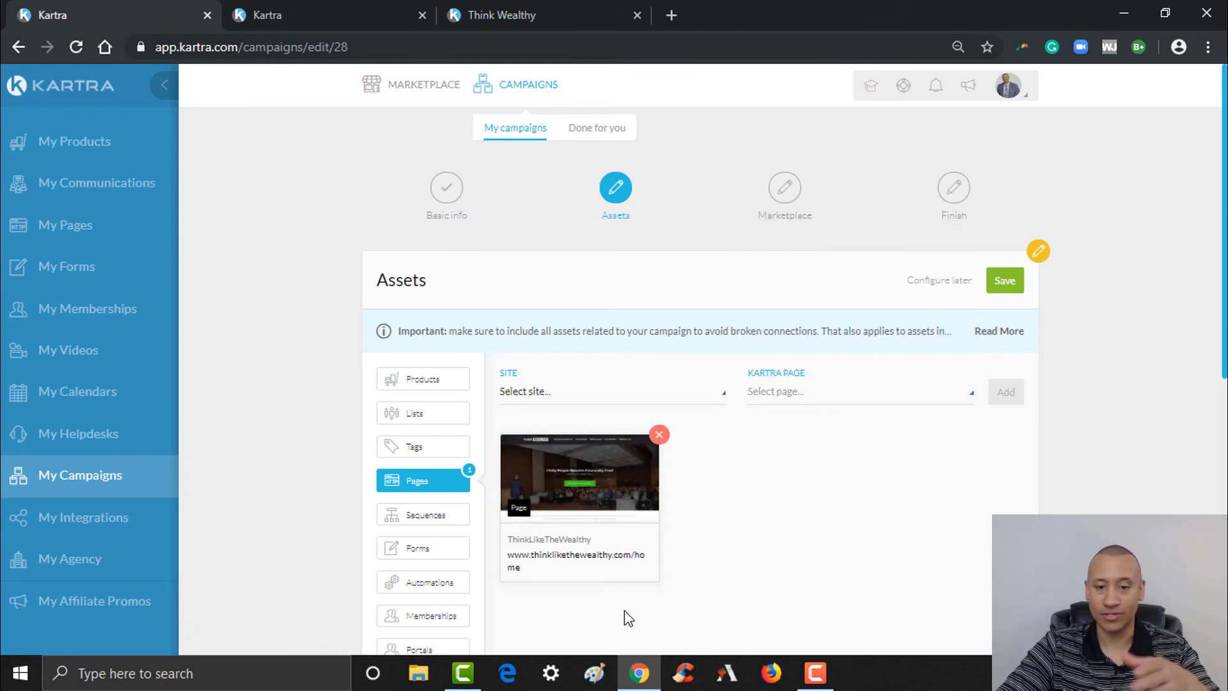
Step: Add the ThinkLikeTheWealthy workwithme page as a campaign asset
{"action": "left_click", "coordinate": [692, 395]}
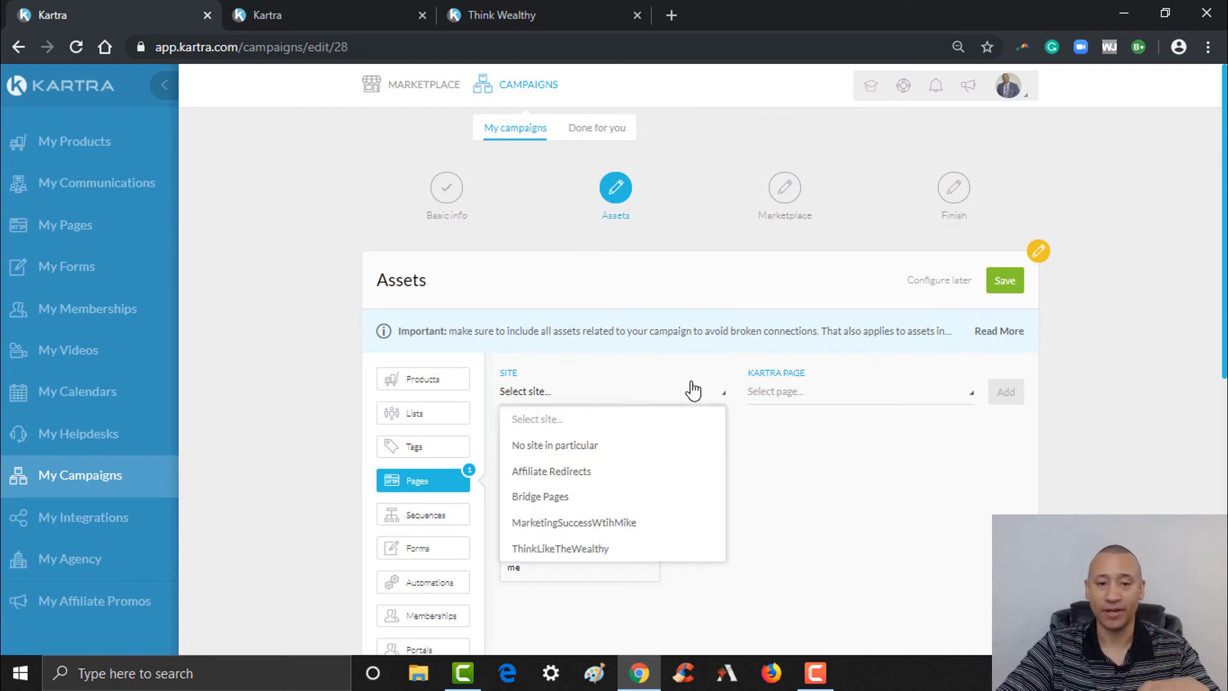
{"action": "left_click", "coordinate": [582, 553]}
{"action": "left_click", "coordinate": [842, 395]}
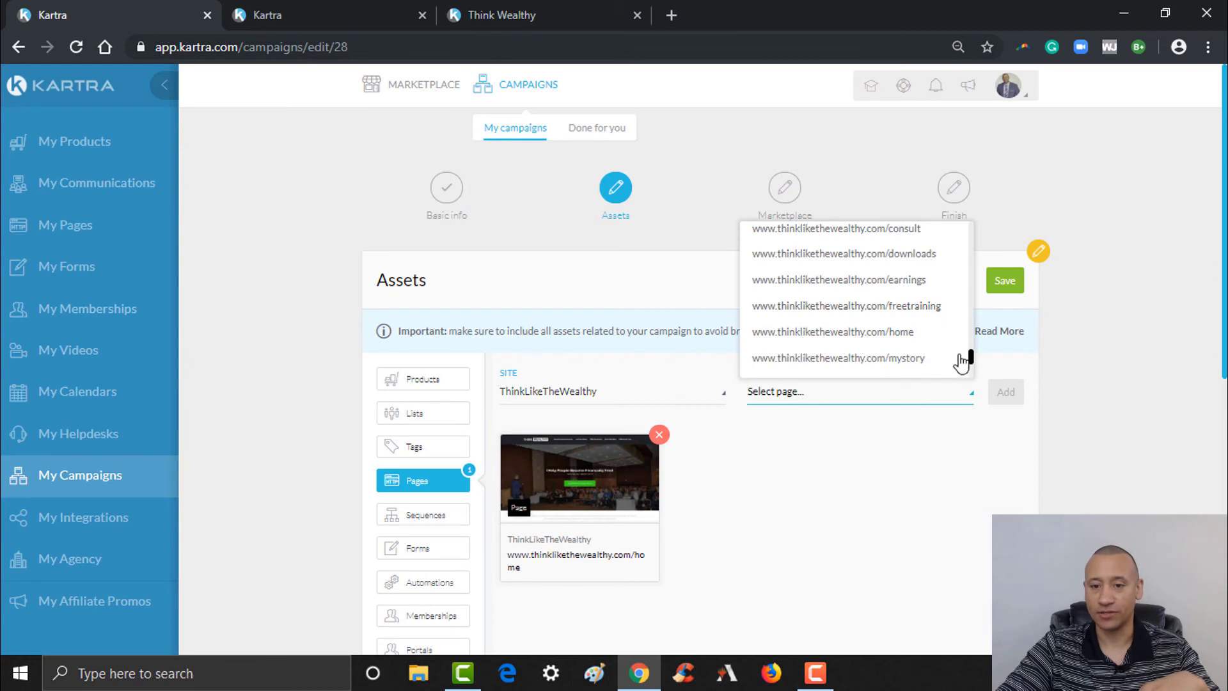
{"action": "left_click_drag", "start_coordinate": [971, 359], "coordinate": [973, 377]}
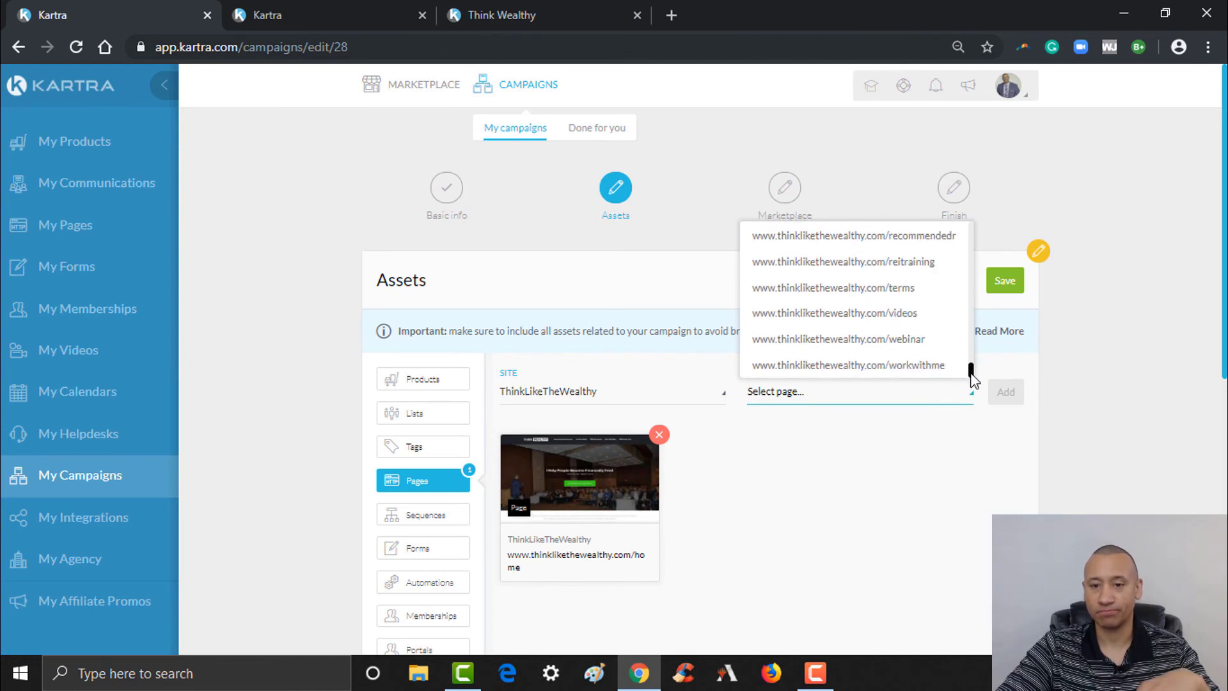
{"action": "left_click", "coordinate": [883, 367]}
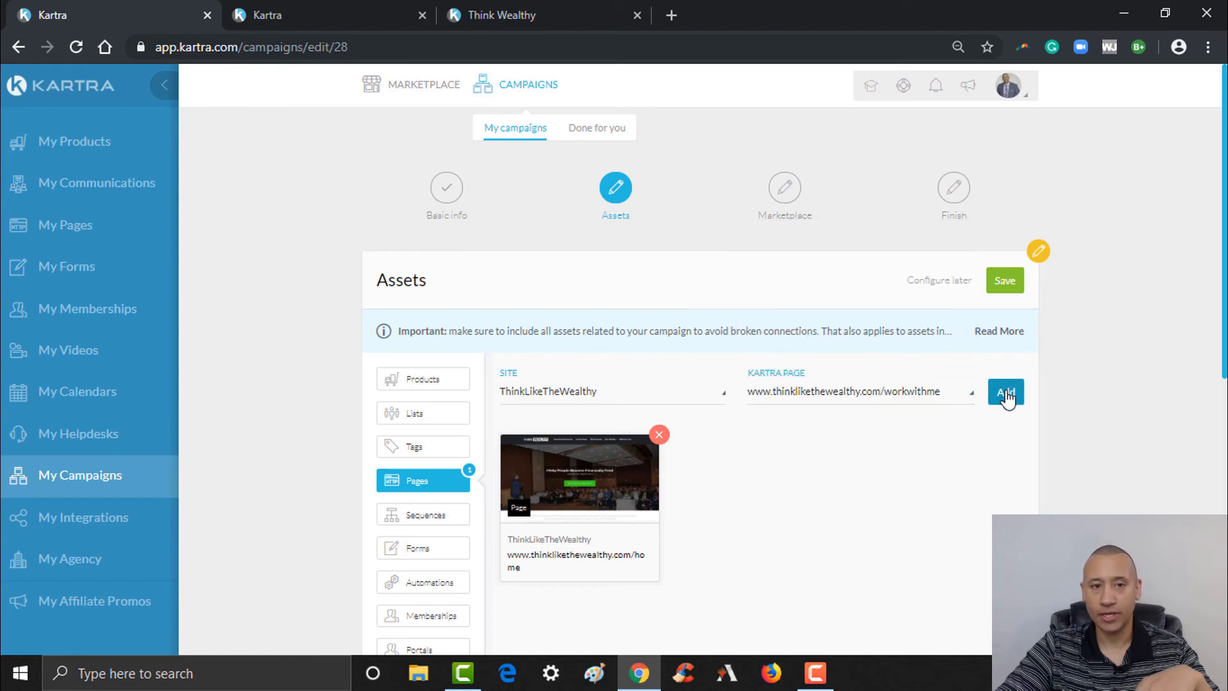
{"action": "left_click", "coordinate": [539, 3]}
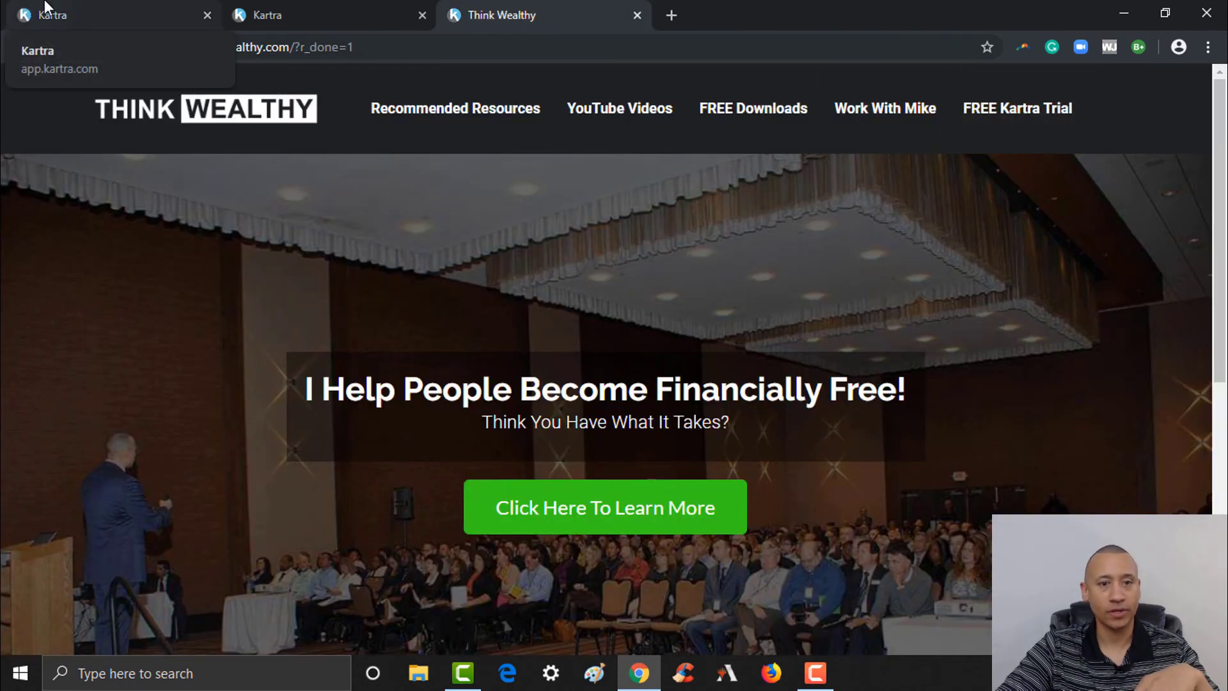
{"action": "left_click", "coordinate": [45, 7]}
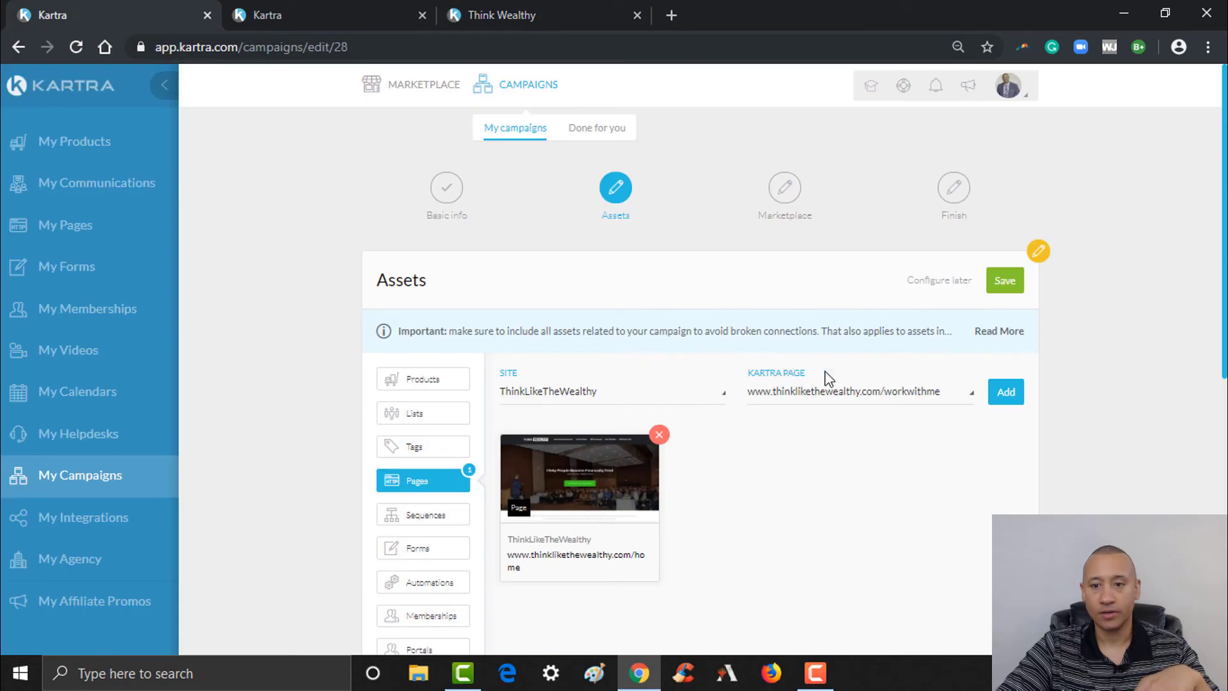
{"action": "left_click", "coordinate": [1008, 395]}
Step: Add the ThinkLikeTheWealthy recommendedr page as a campaign asset
{"action": "left_click", "coordinate": [679, 398]}
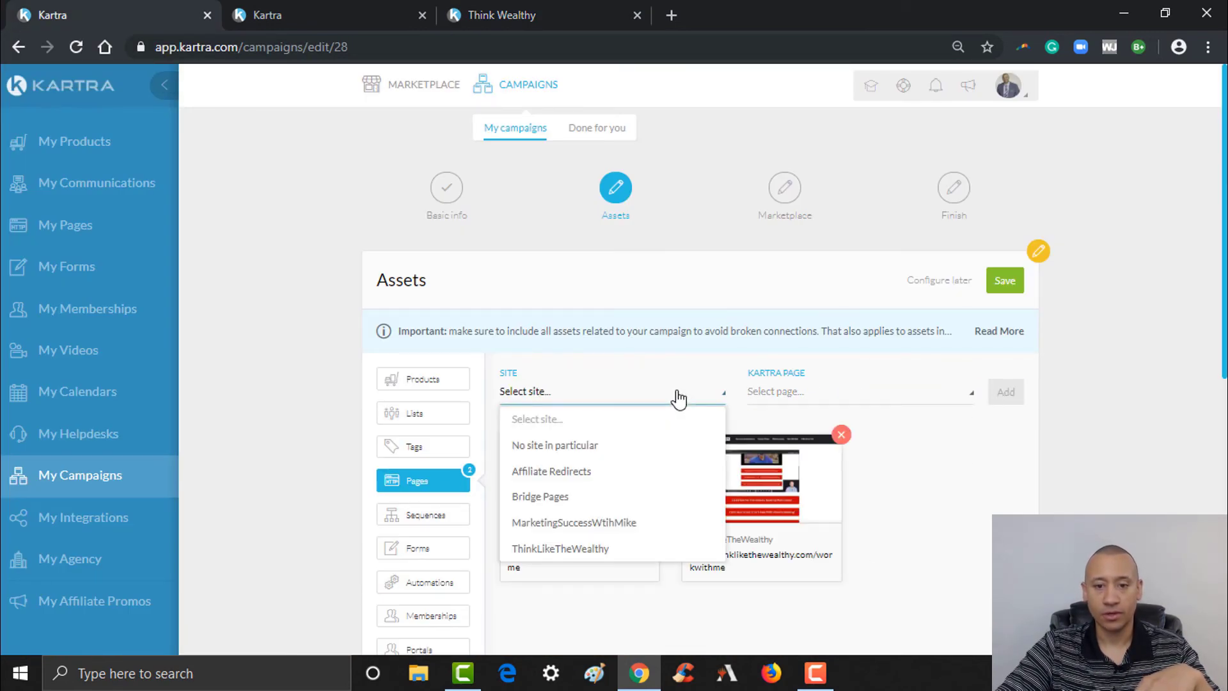
{"action": "left_click", "coordinate": [578, 550]}
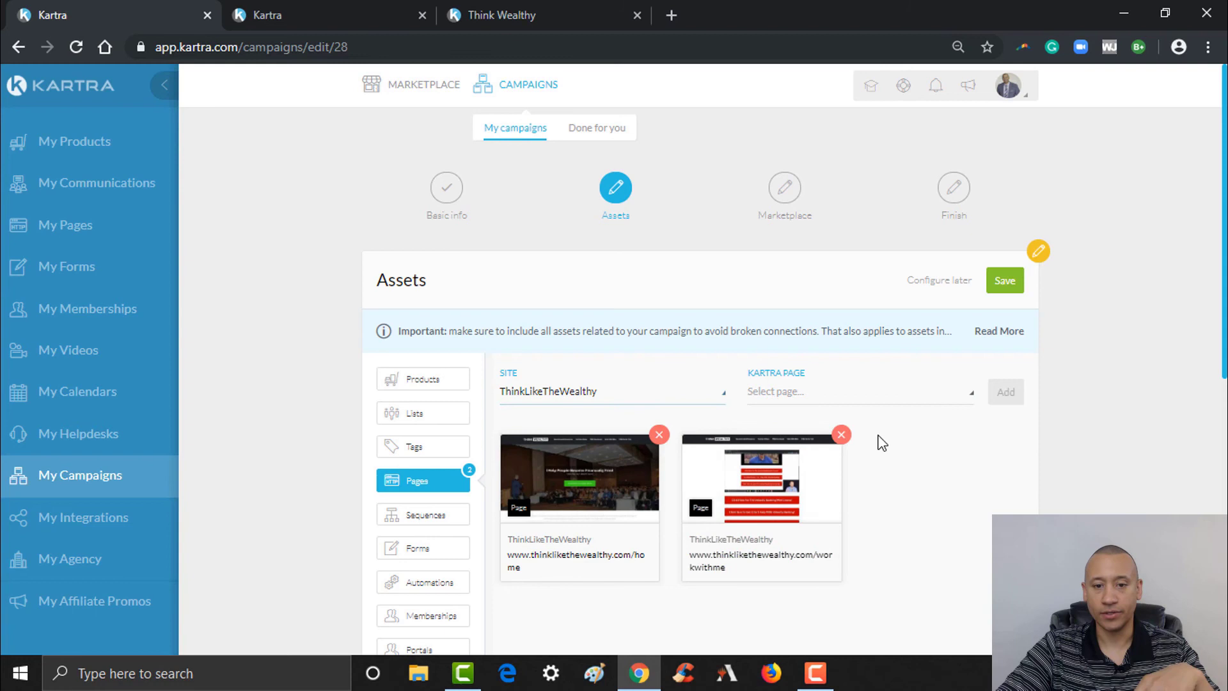
{"action": "left_click", "coordinate": [921, 404]}
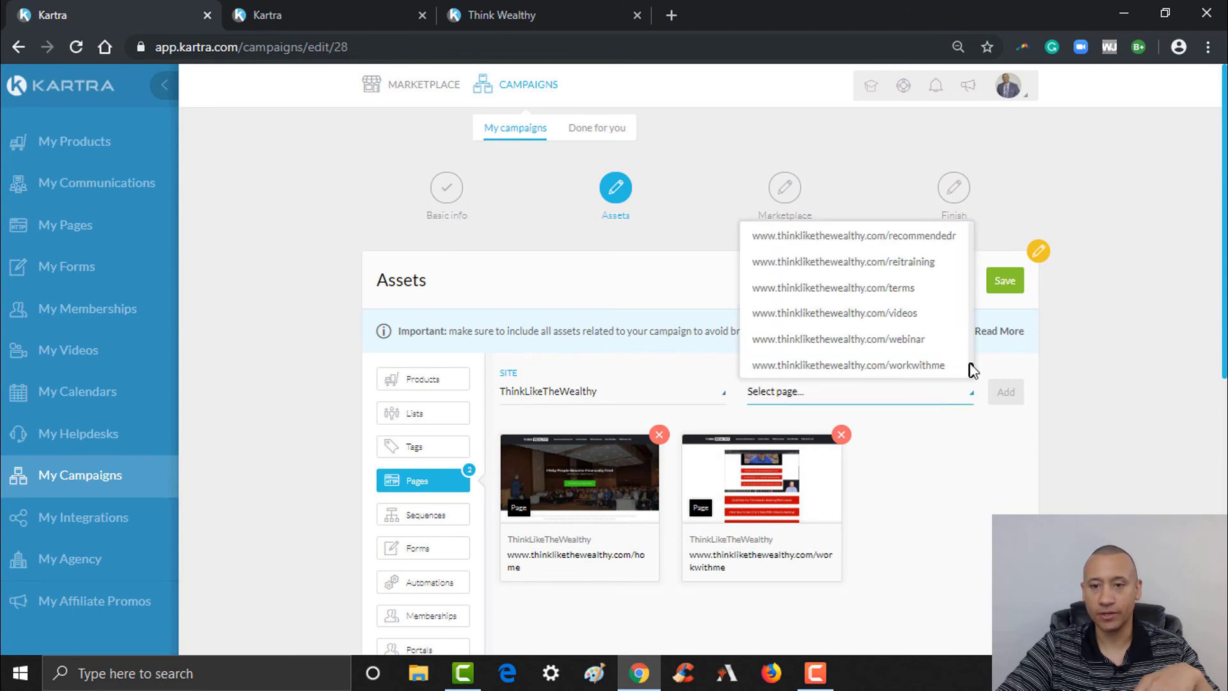
{"action": "left_click", "coordinate": [939, 237]}
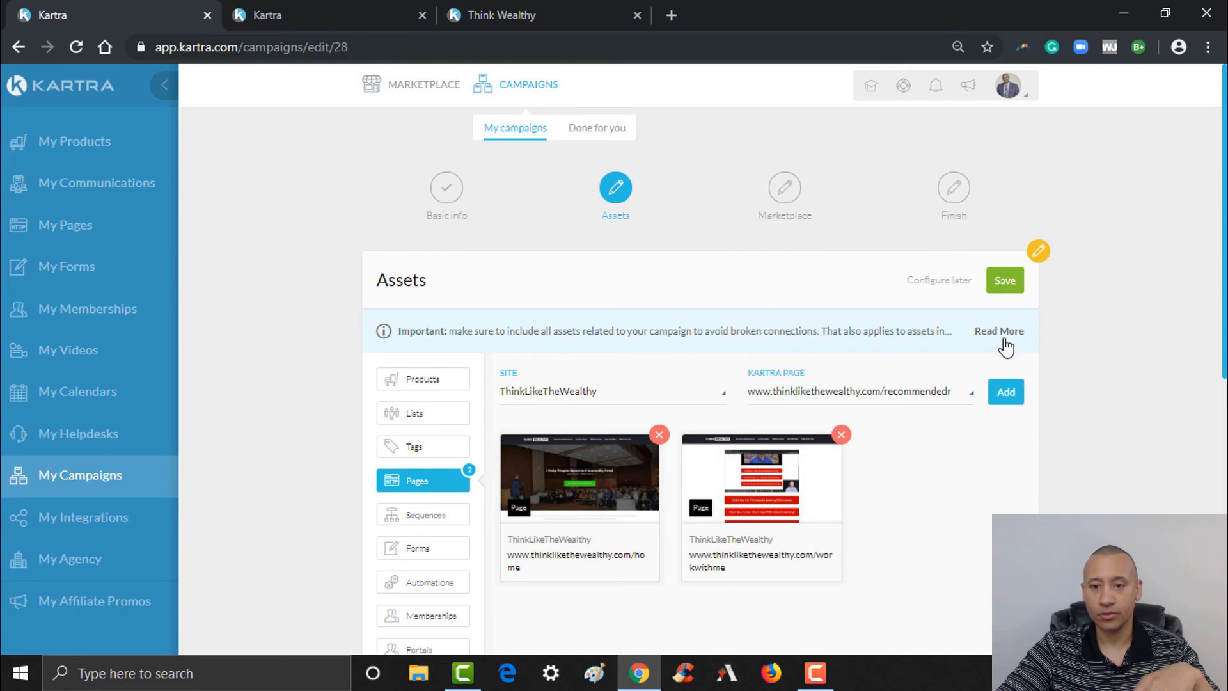
{"action": "left_click", "coordinate": [1006, 391]}
Step: Add the ThinkLikeTheWealthy videos page after checking the live site's page menu
{"action": "scroll", "coordinate": [1206, 293], "scroll_direction": "down", "scroll_amount": 2}
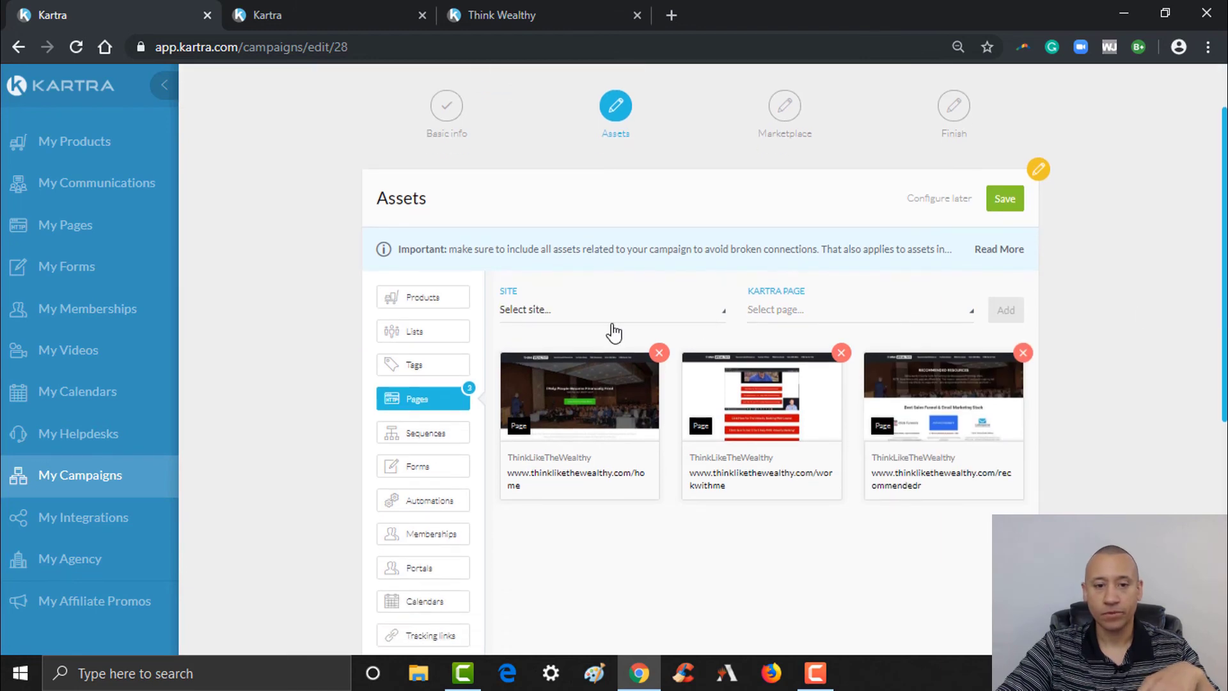
{"action": "left_click", "coordinate": [609, 317]}
{"action": "left_click", "coordinate": [594, 473]}
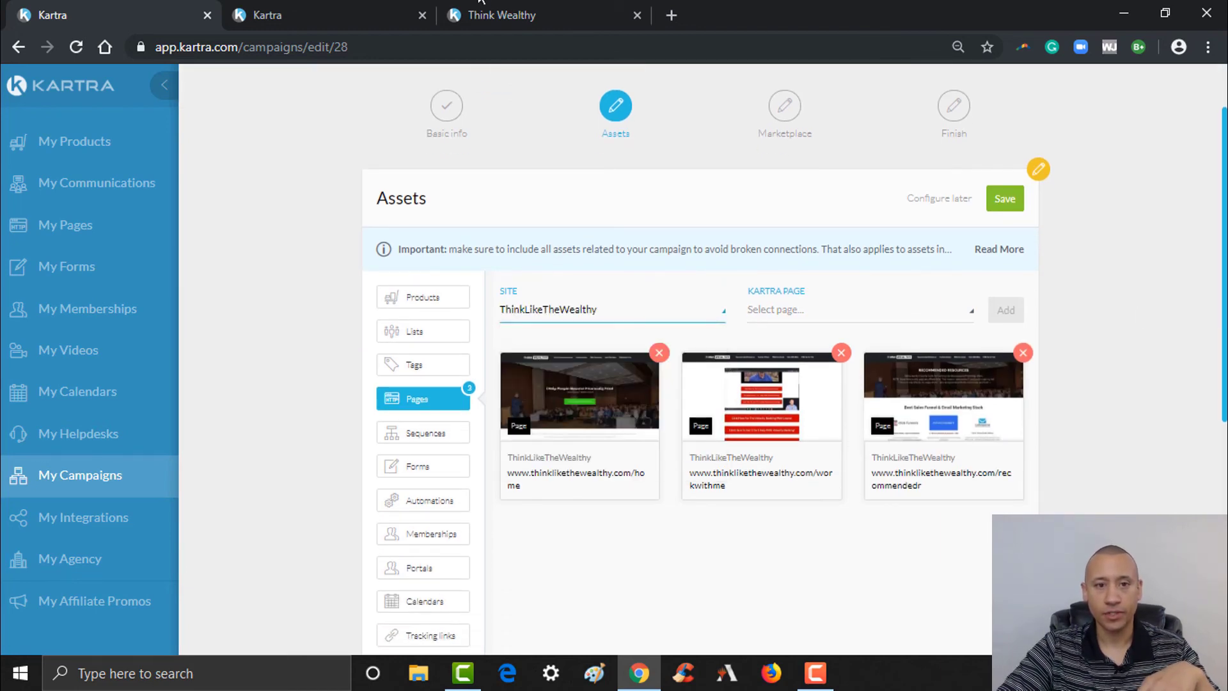
{"action": "left_click", "coordinate": [479, 14]}
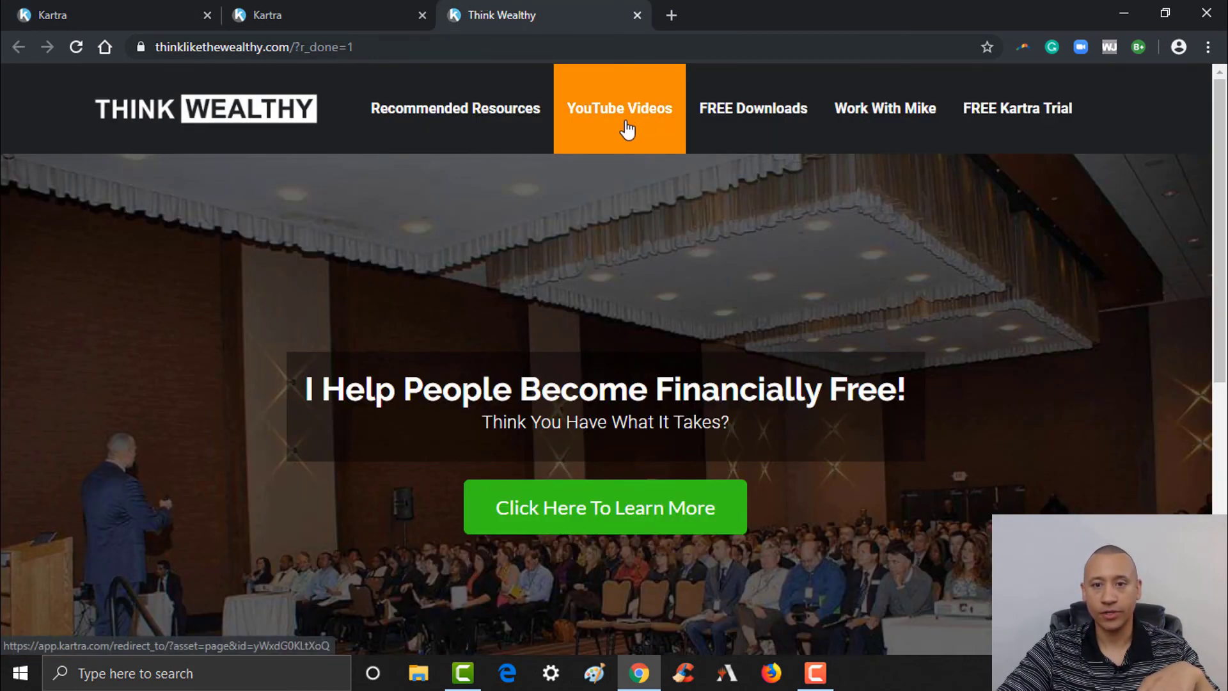
{"action": "left_click", "coordinate": [123, 11]}
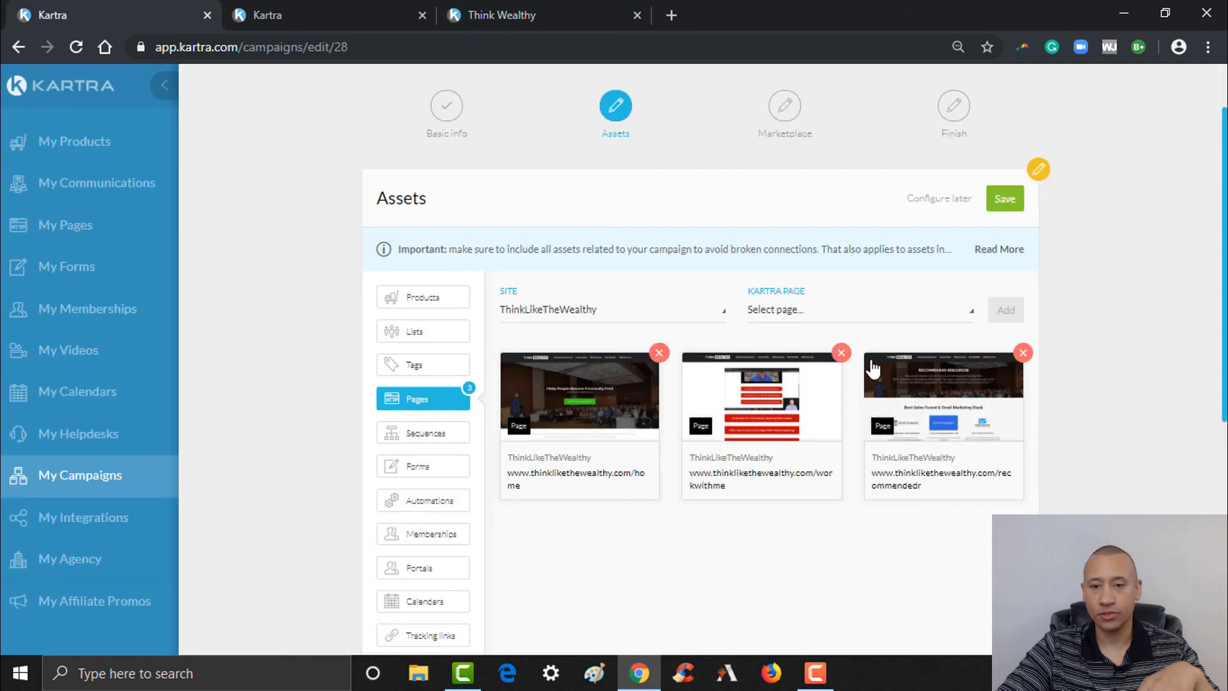
{"action": "left_click", "coordinate": [889, 315]}
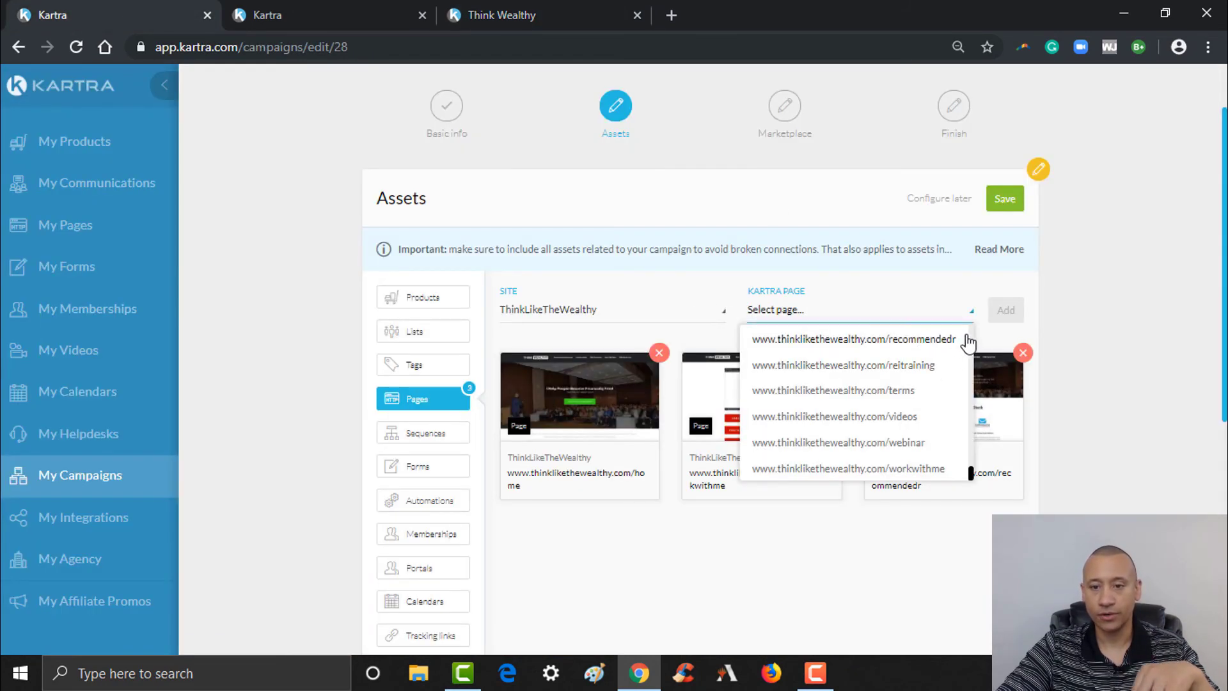
{"action": "left_click", "coordinate": [909, 417]}
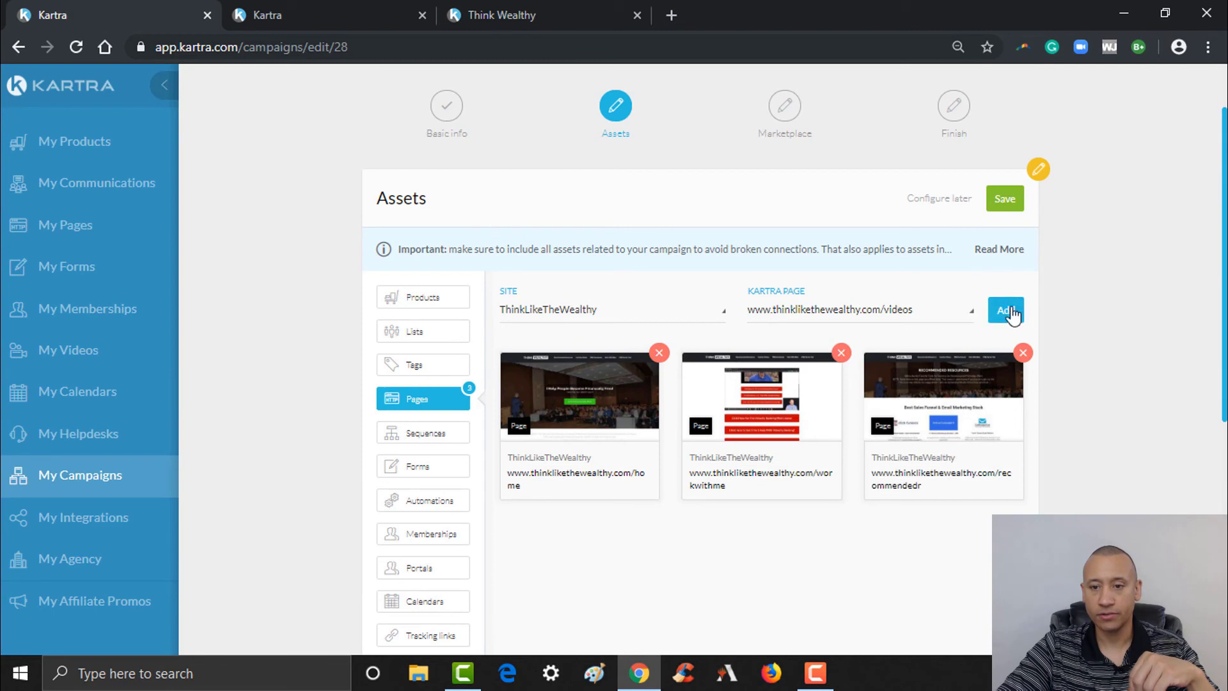
{"action": "left_click", "coordinate": [1006, 312]}
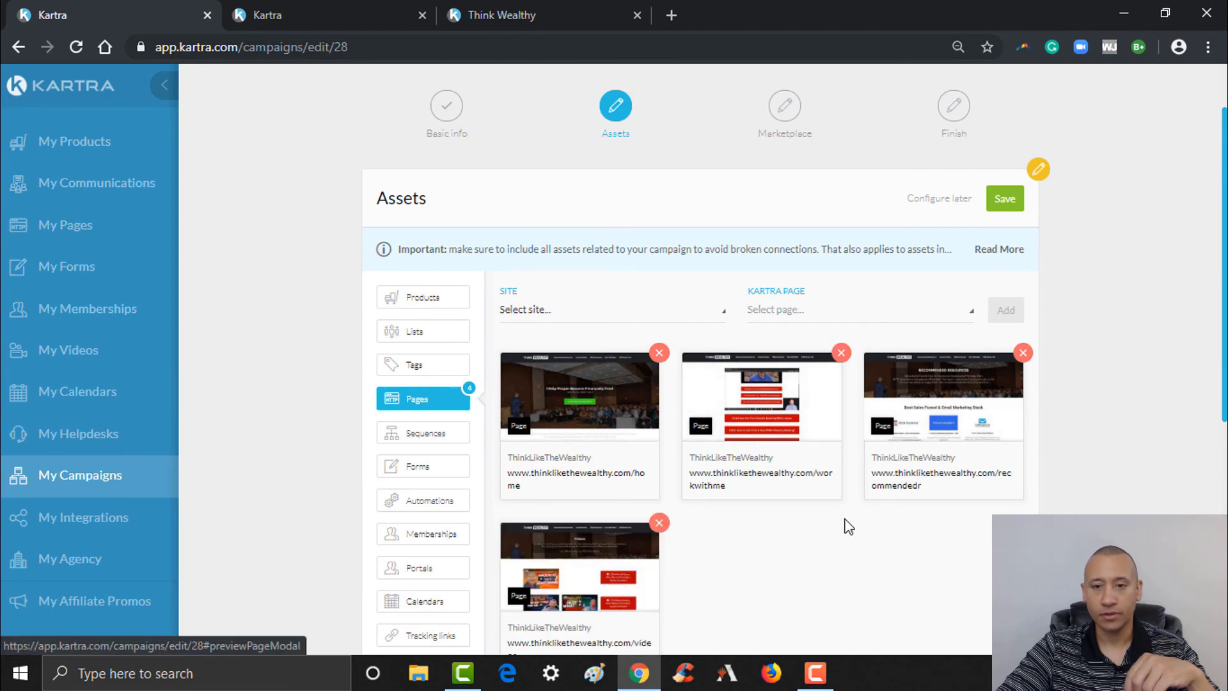
Step: Add the ThinkLikeTheWealthy downloads page as a campaign asset
{"action": "left_click", "coordinate": [665, 314]}
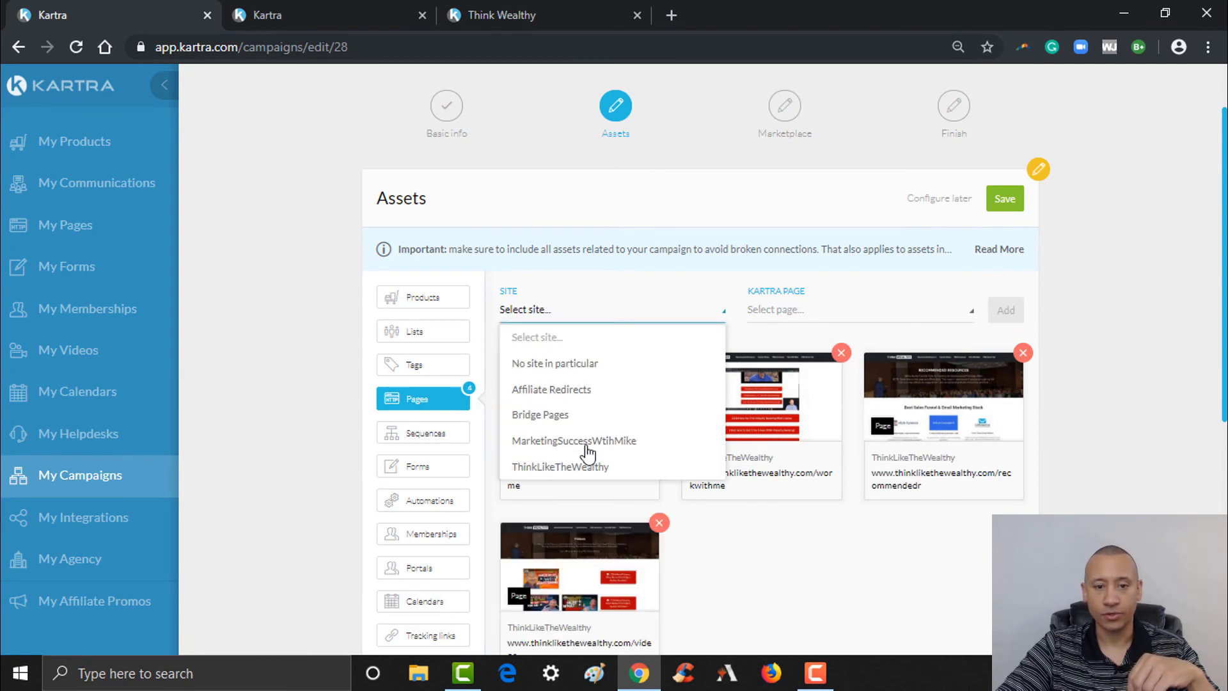
{"action": "left_click", "coordinate": [584, 467]}
{"action": "left_click", "coordinate": [824, 313]}
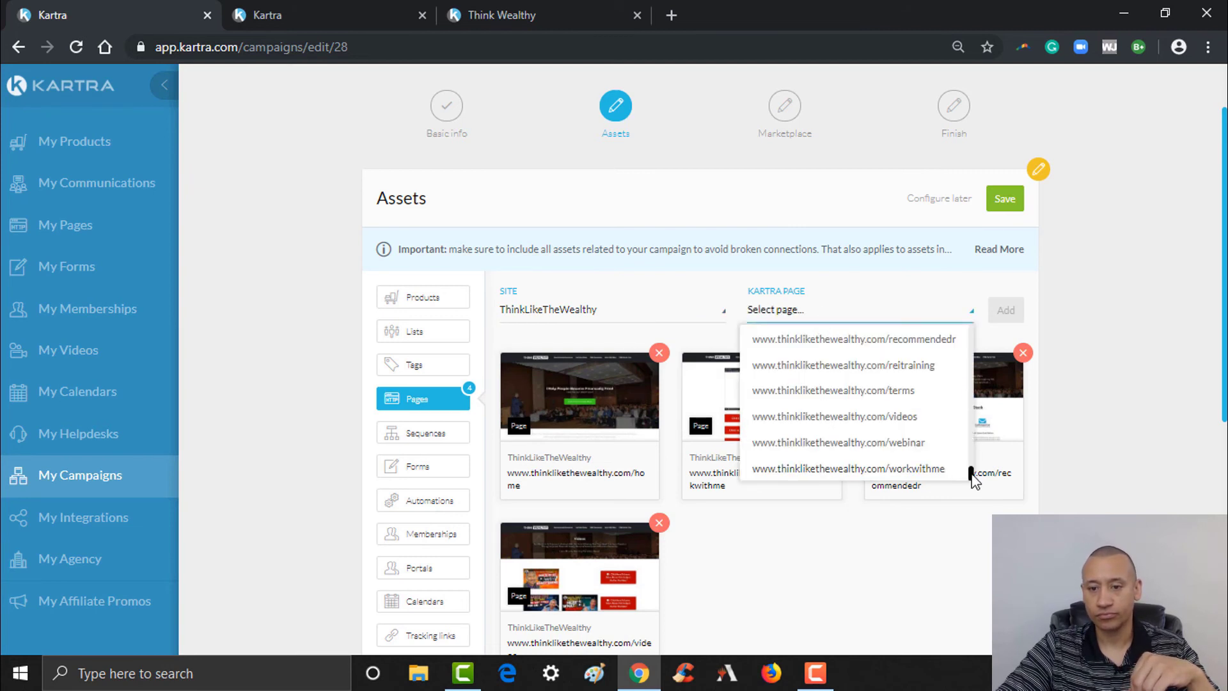
{"action": "left_click_drag", "start_coordinate": [972, 476], "coordinate": [973, 470]}
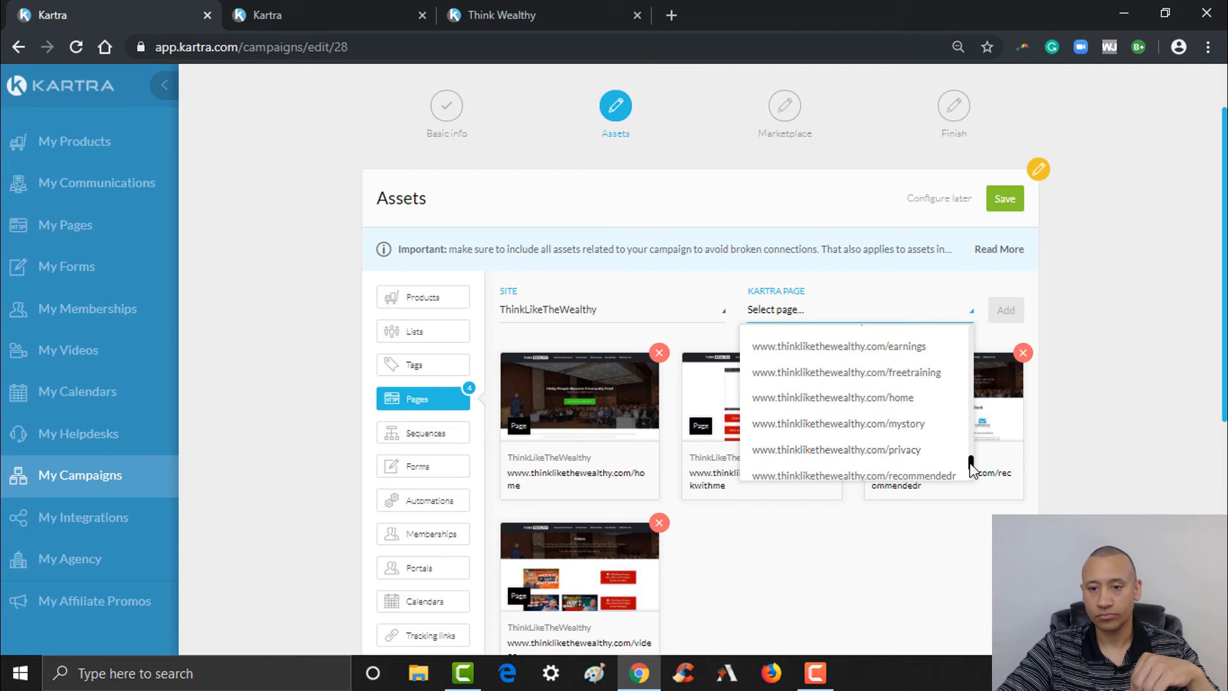
{"action": "scroll", "coordinate": [971, 470], "scroll_direction": "up", "scroll_amount": 3}
{"action": "left_click", "coordinate": [902, 397]}
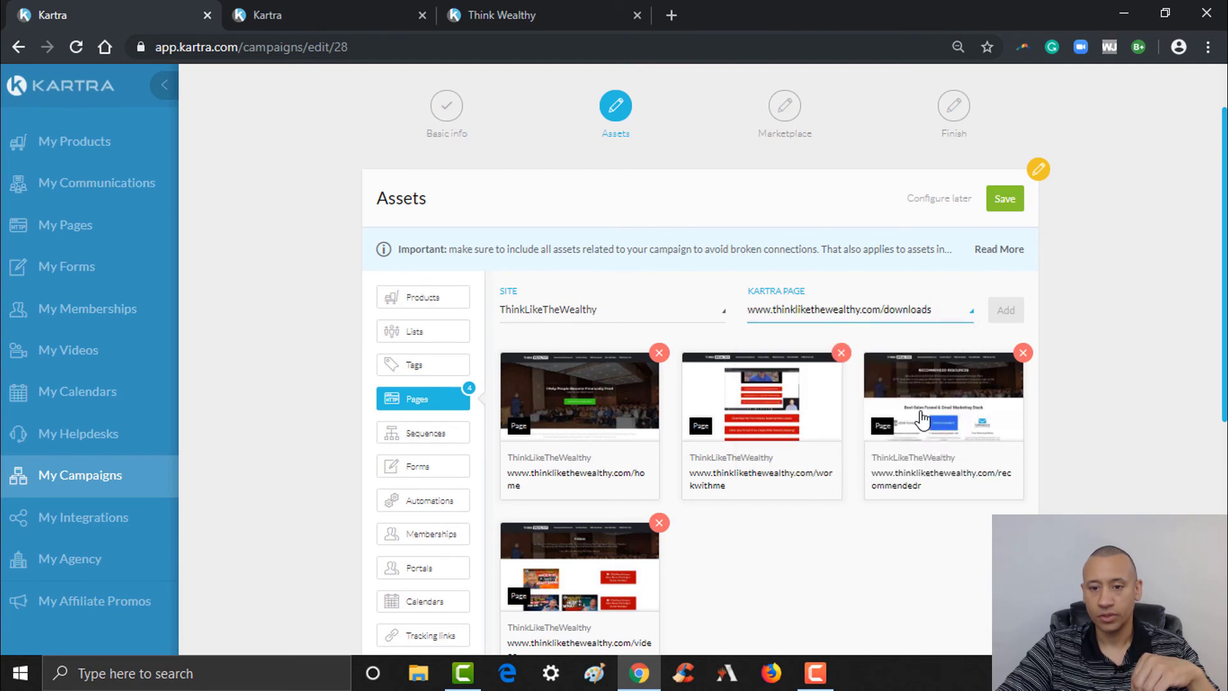
{"action": "left_click", "coordinate": [1006, 310]}
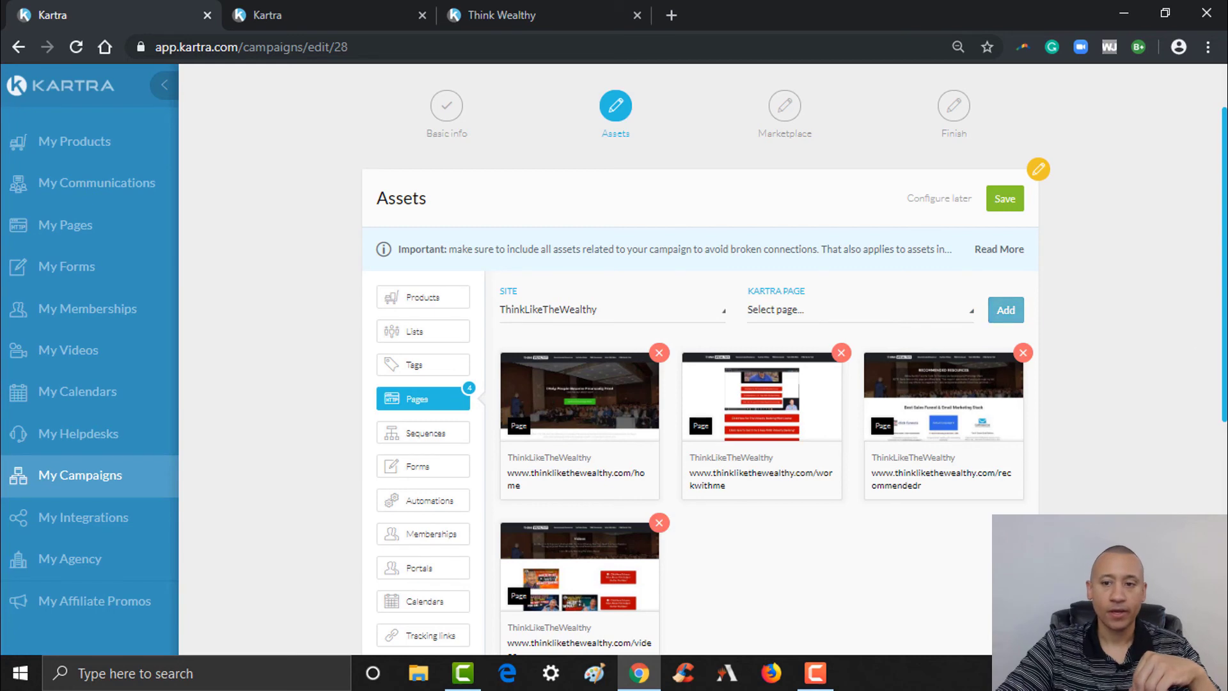
{"action": "scroll", "coordinate": [825, 346], "scroll_direction": "down", "scroll_amount": 1}
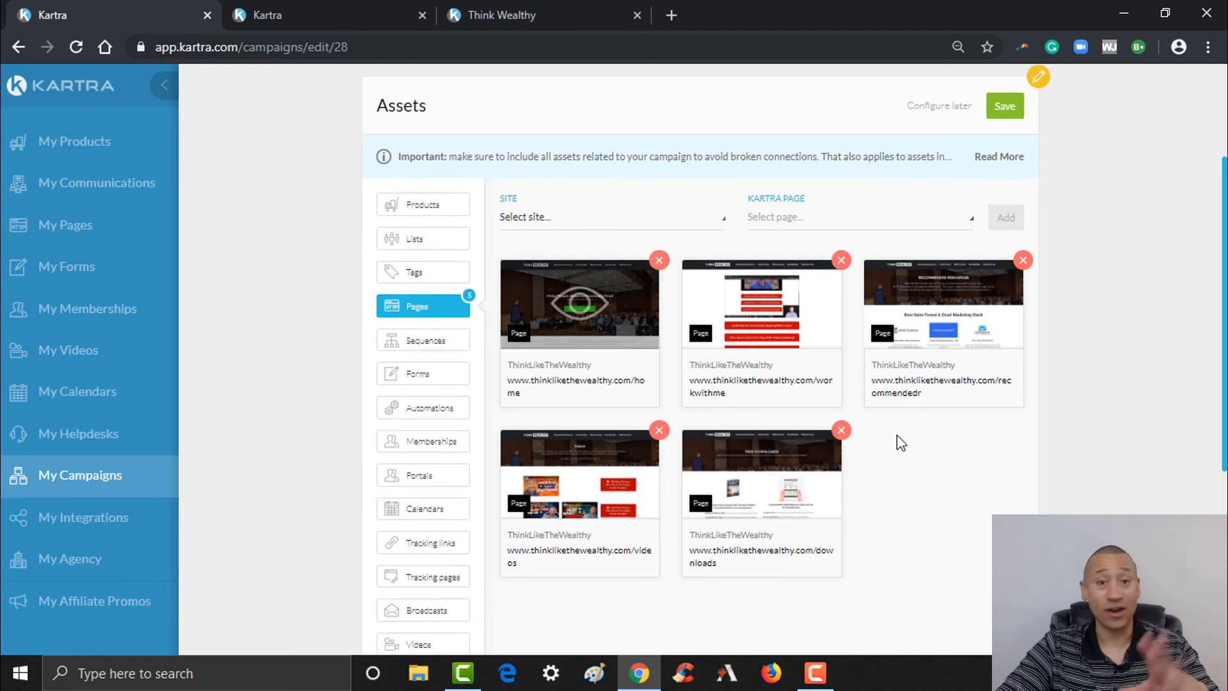
Step: Review the Think Wealthy YouTube Videos page, then return to the homepage
{"action": "left_click", "coordinate": [543, 12]}
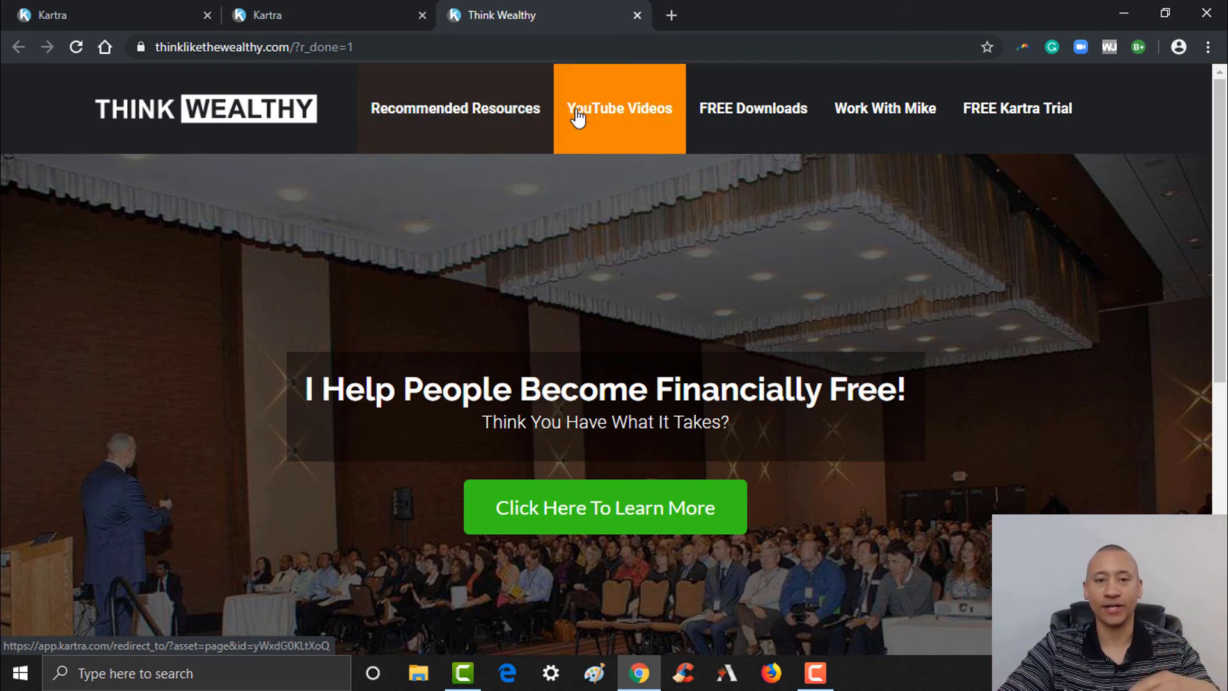
{"action": "left_click", "coordinate": [618, 117]}
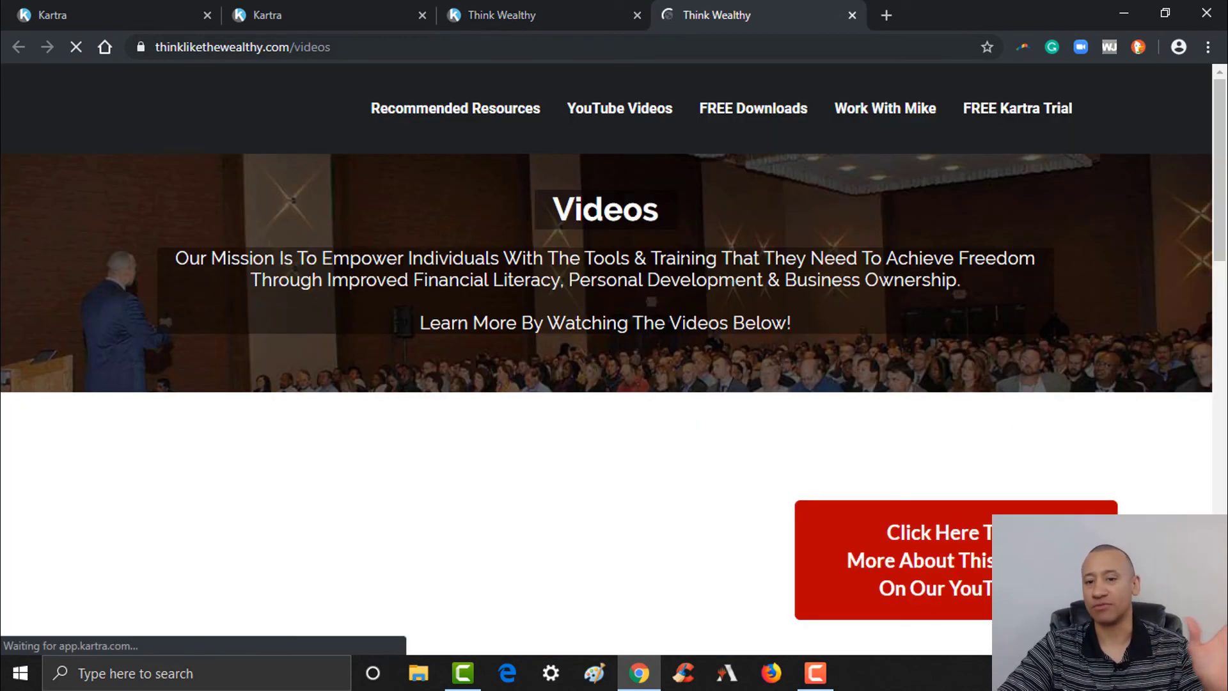
{"action": "scroll", "coordinate": [983, 496], "scroll_direction": "down", "scroll_amount": 5}
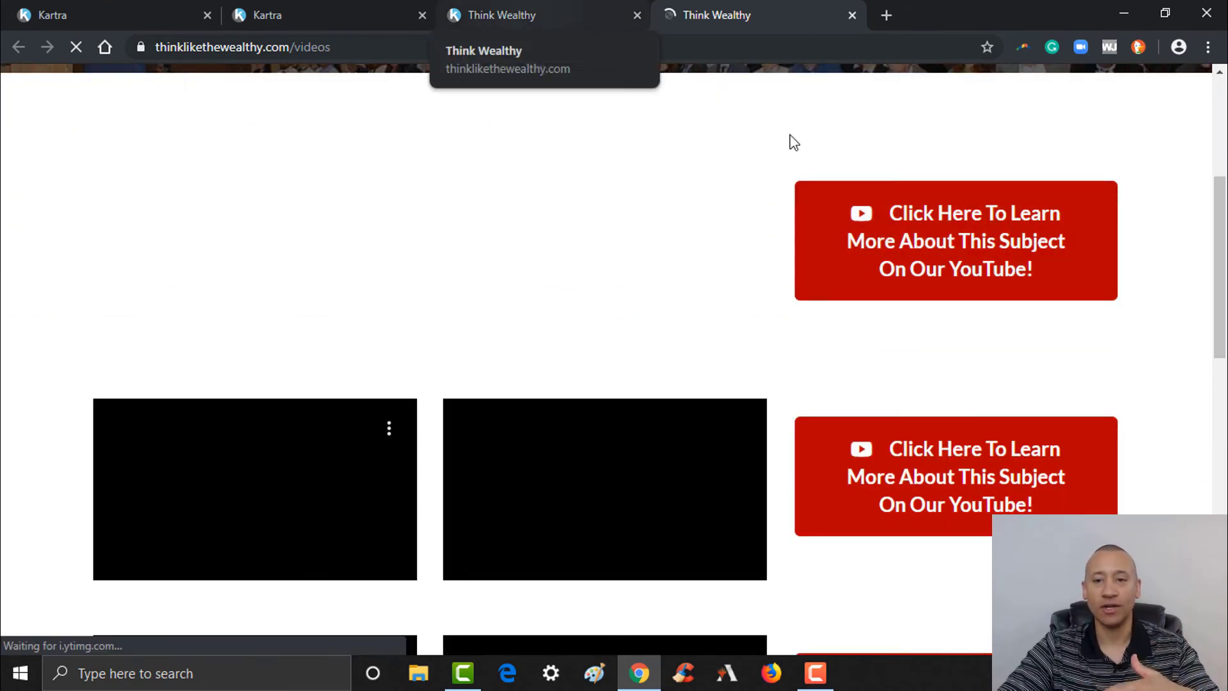
{"action": "left_click", "coordinate": [488, 13]}
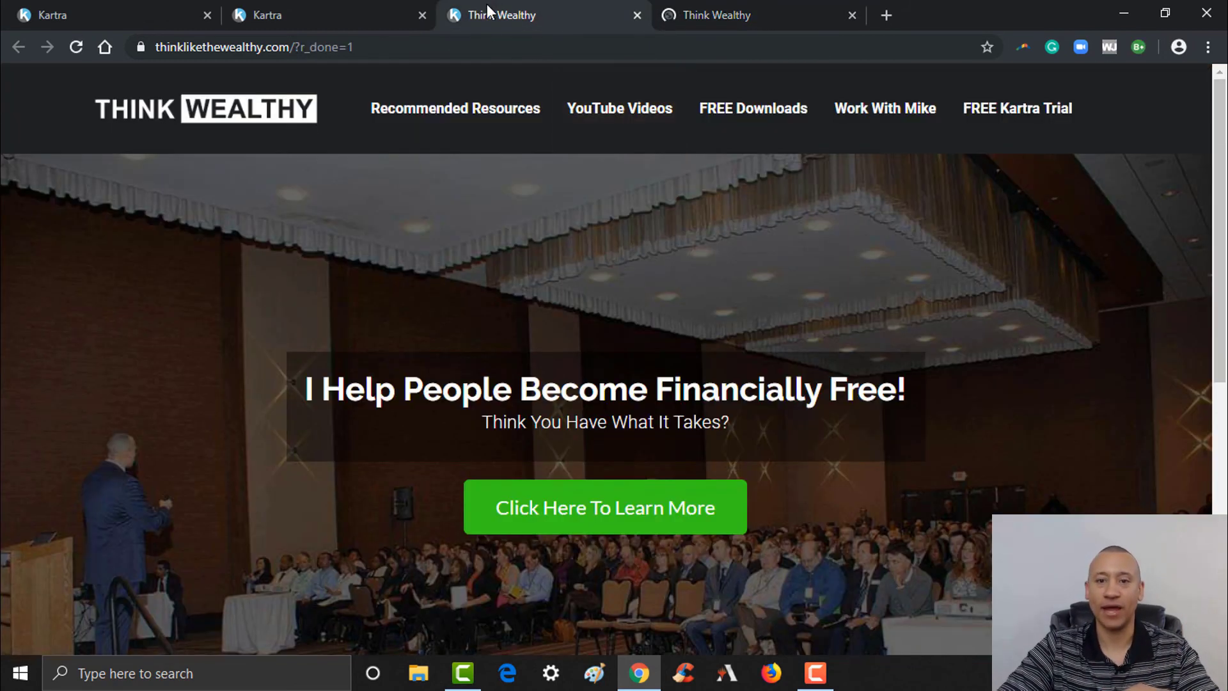
Step: Open the FREE Downloads page and its loan pay-off calculator download
{"action": "left_click", "coordinate": [743, 115]}
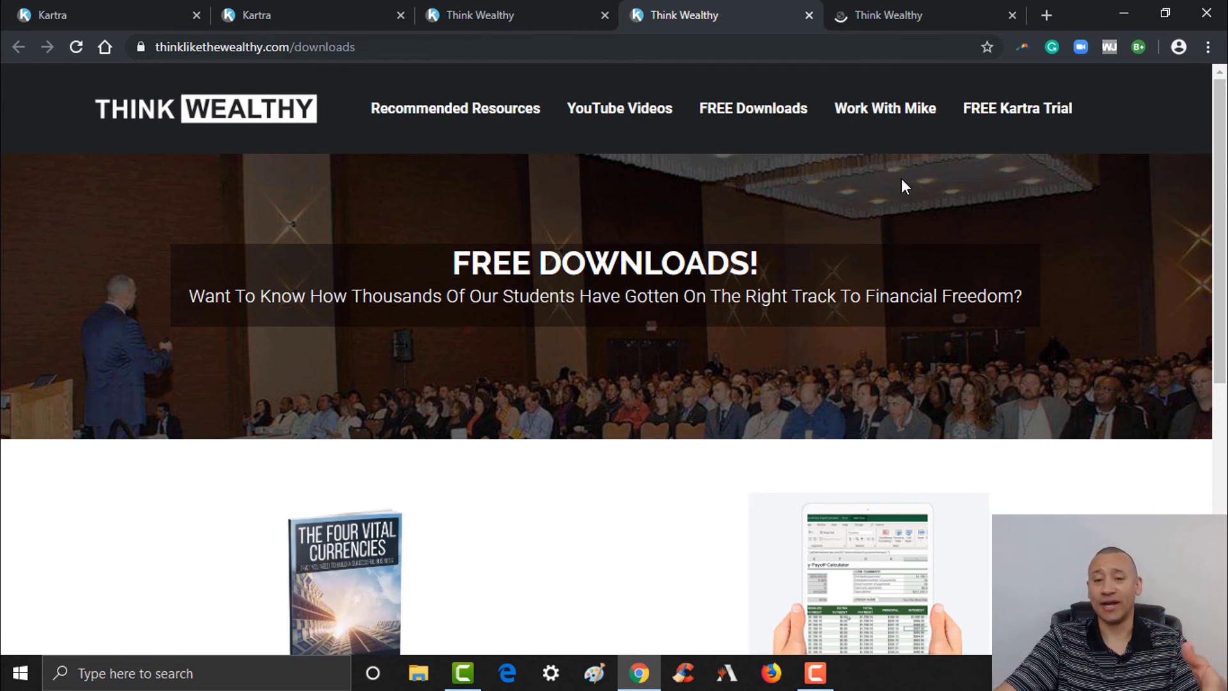
{"action": "scroll", "coordinate": [1049, 475], "scroll_direction": "down", "scroll_amount": 7}
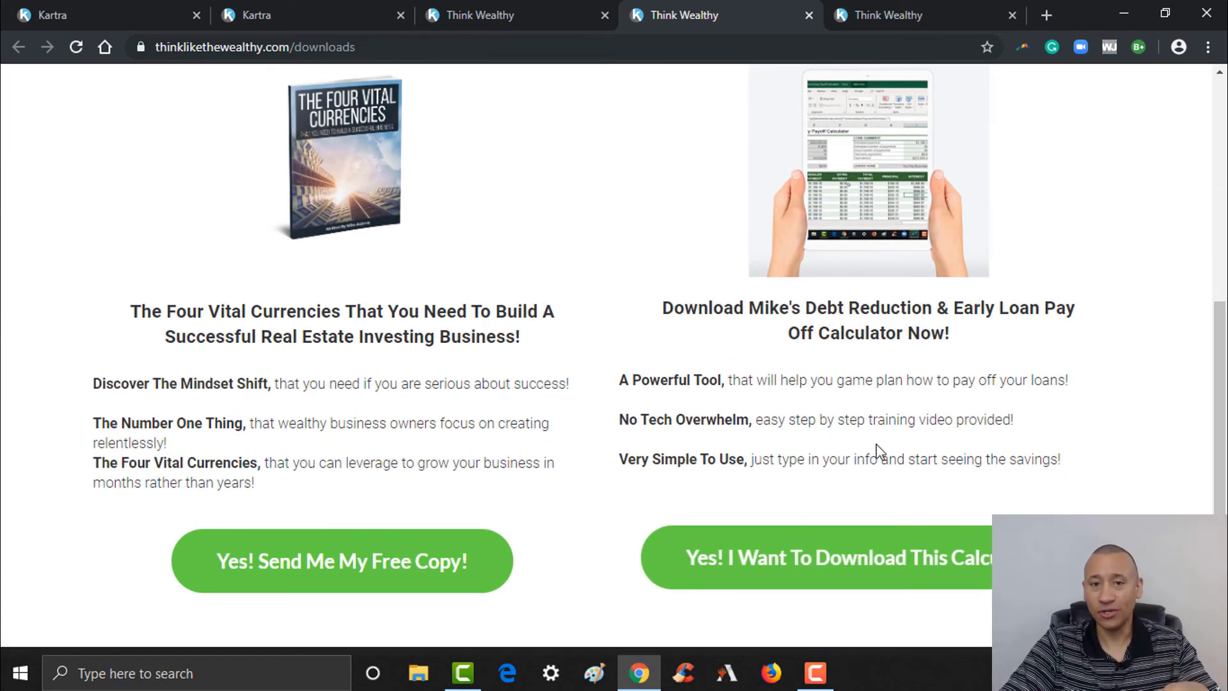
{"action": "left_click", "coordinate": [849, 563]}
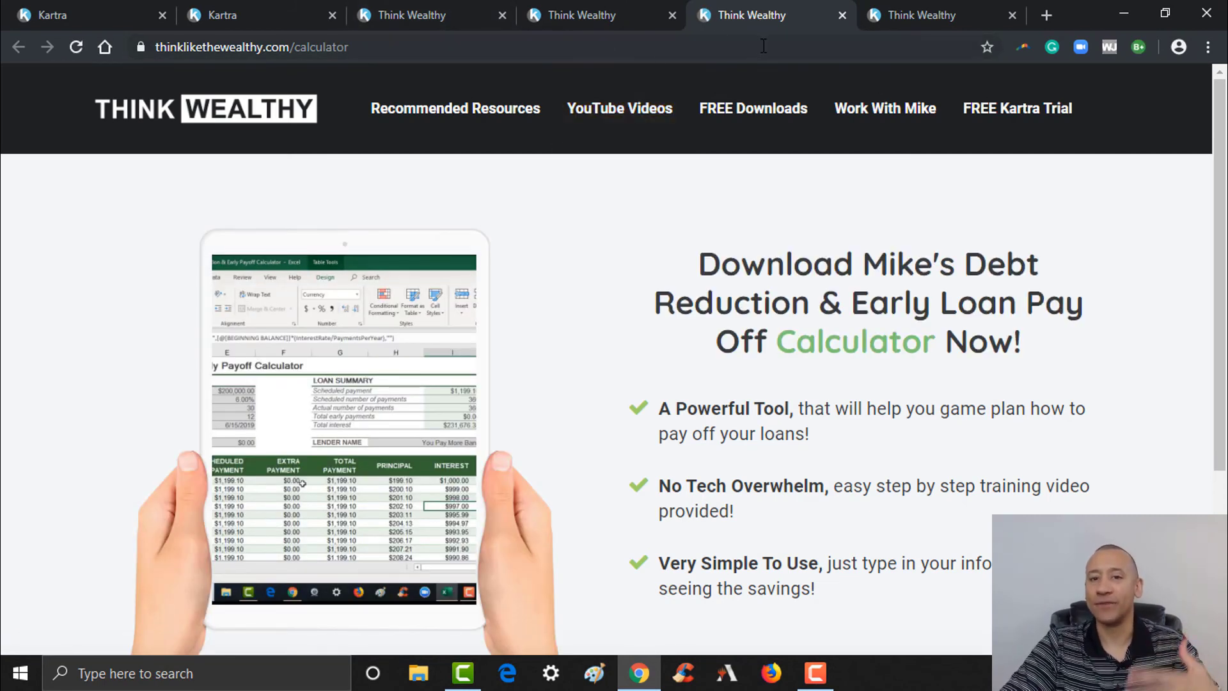
Step: Open the free copy's Four Vital Currencies landing page and compare it with the calculator page
{"action": "left_click", "coordinate": [593, 16]}
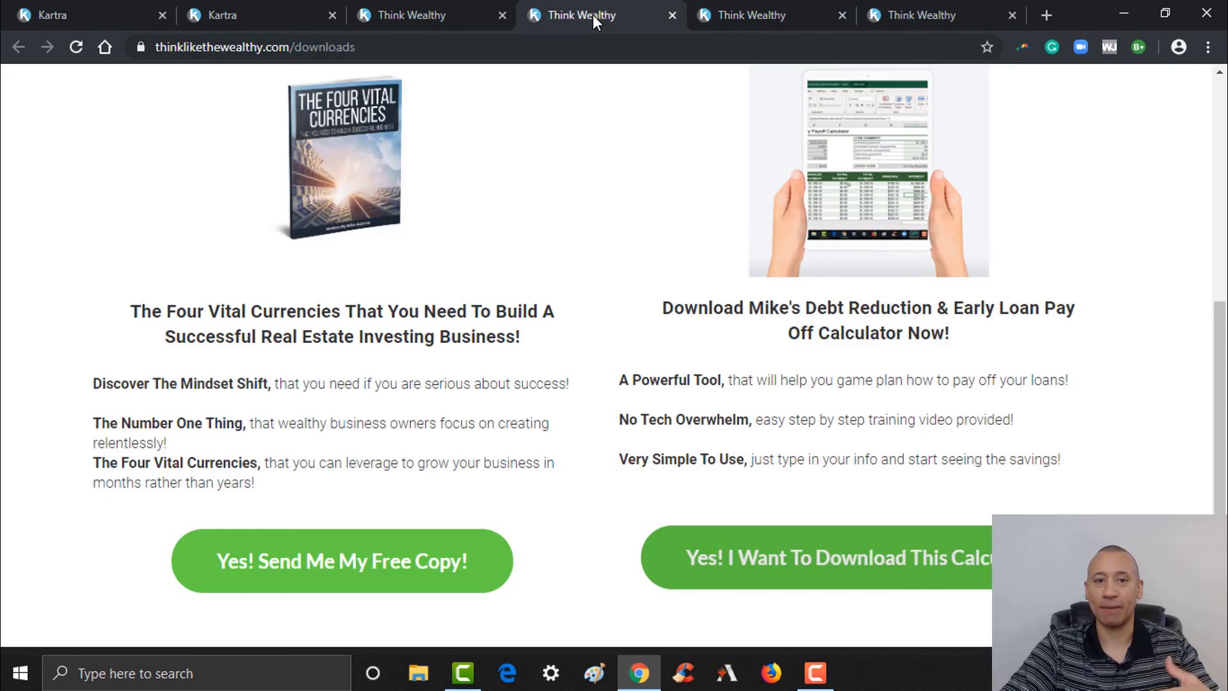
{"action": "left_click", "coordinate": [378, 576]}
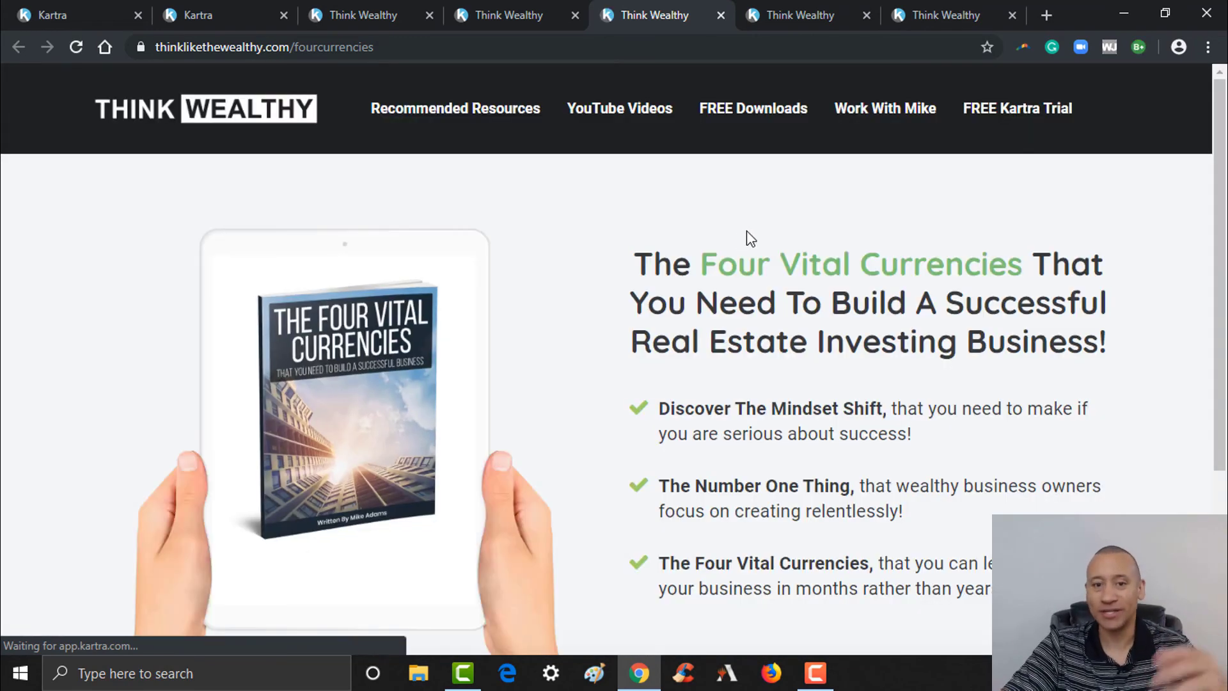
{"action": "scroll", "coordinate": [931, 368], "scroll_direction": "down", "scroll_amount": 4}
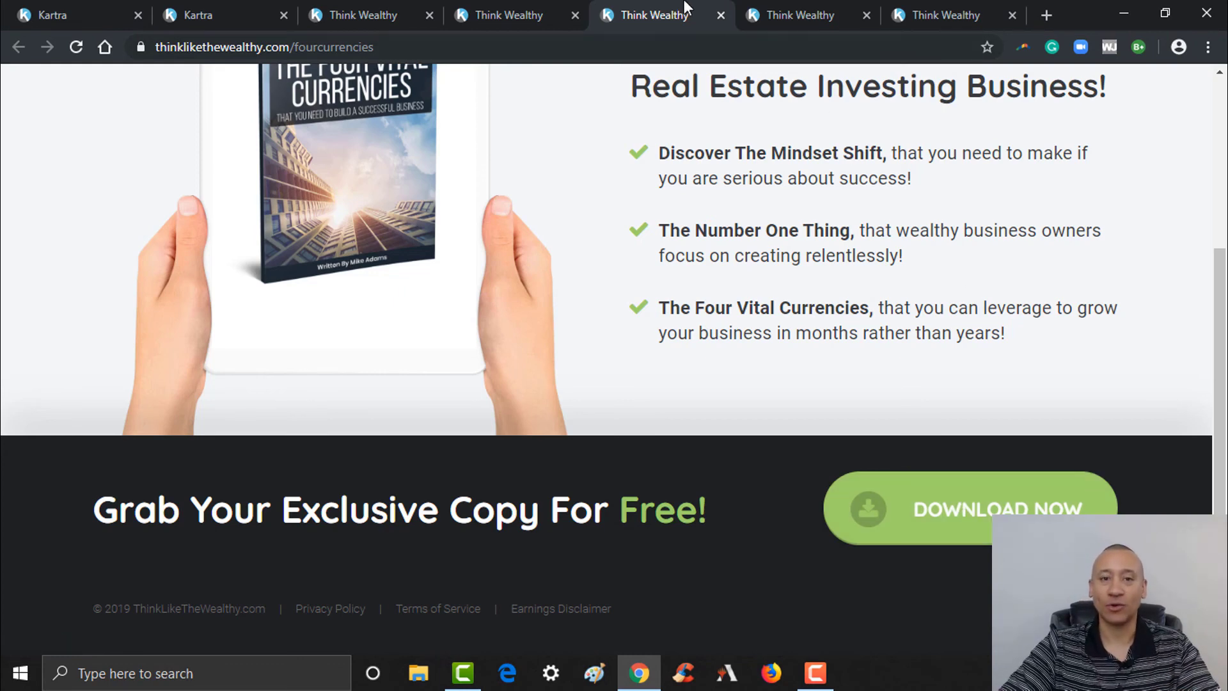
{"action": "left_click", "coordinate": [788, 13]}
{"action": "left_click", "coordinate": [687, 12]}
{"action": "left_click", "coordinate": [782, 10]}
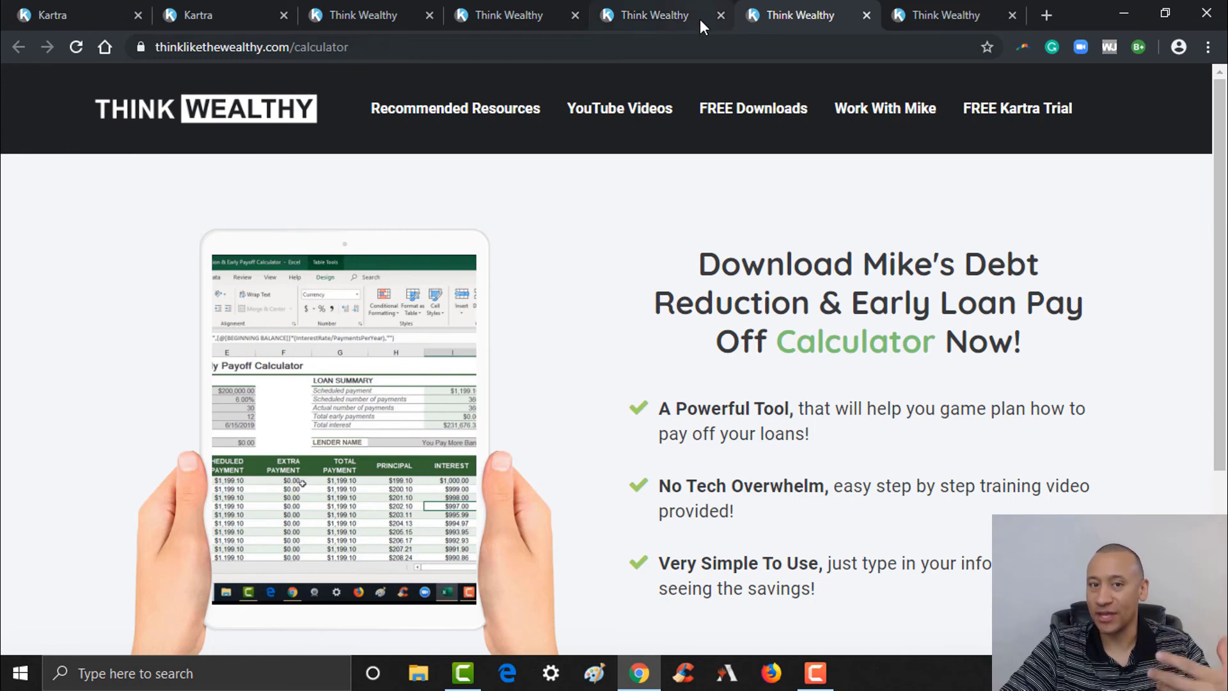
Step: Add the ThinkLikeTheWealthy calculator page as a campaign asset
{"action": "left_click", "coordinate": [109, 5]}
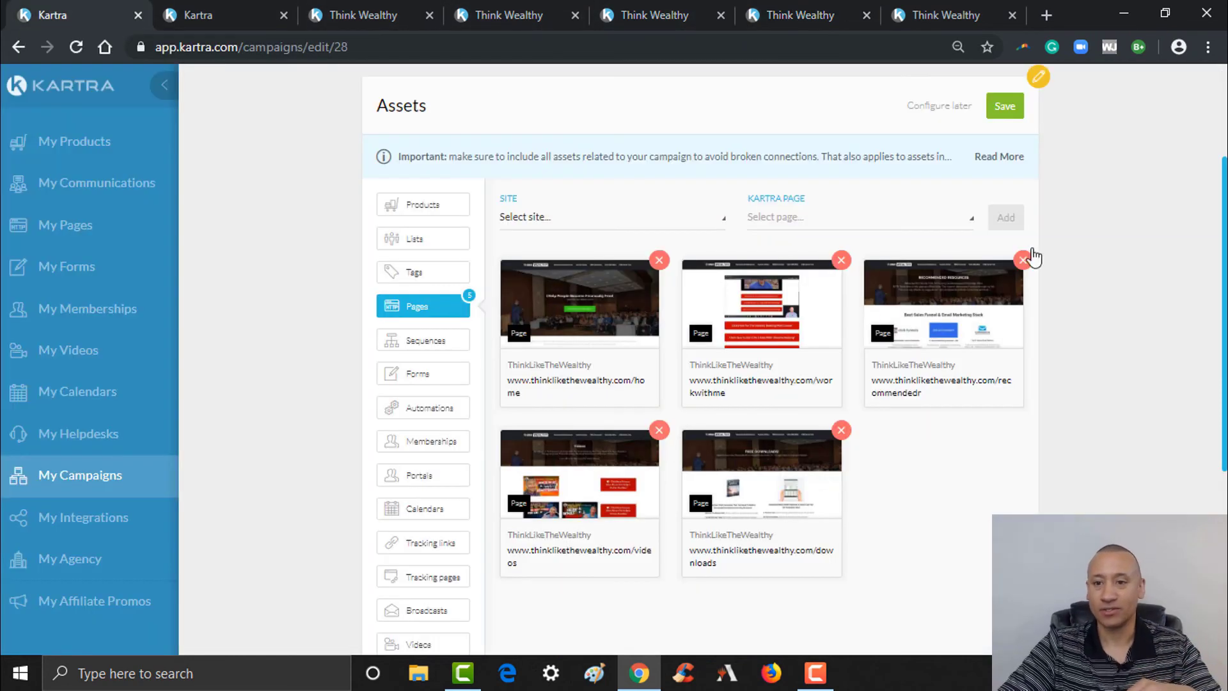
{"action": "left_click", "coordinate": [582, 220]}
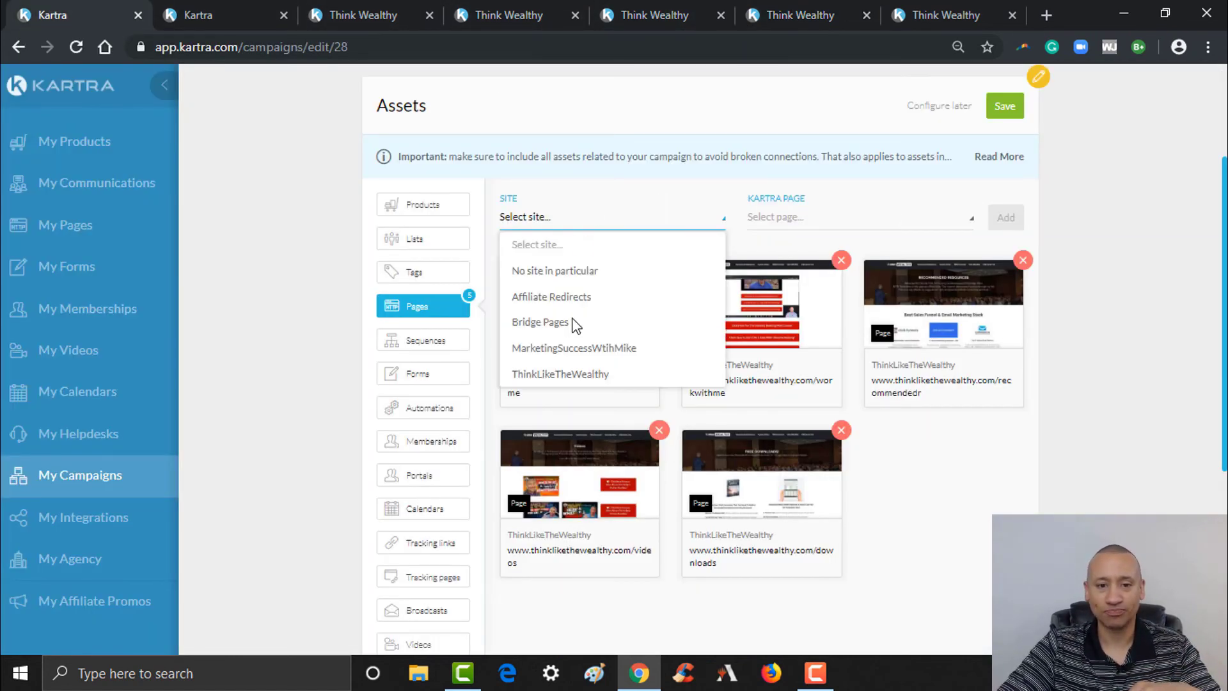
{"action": "left_click", "coordinate": [566, 375]}
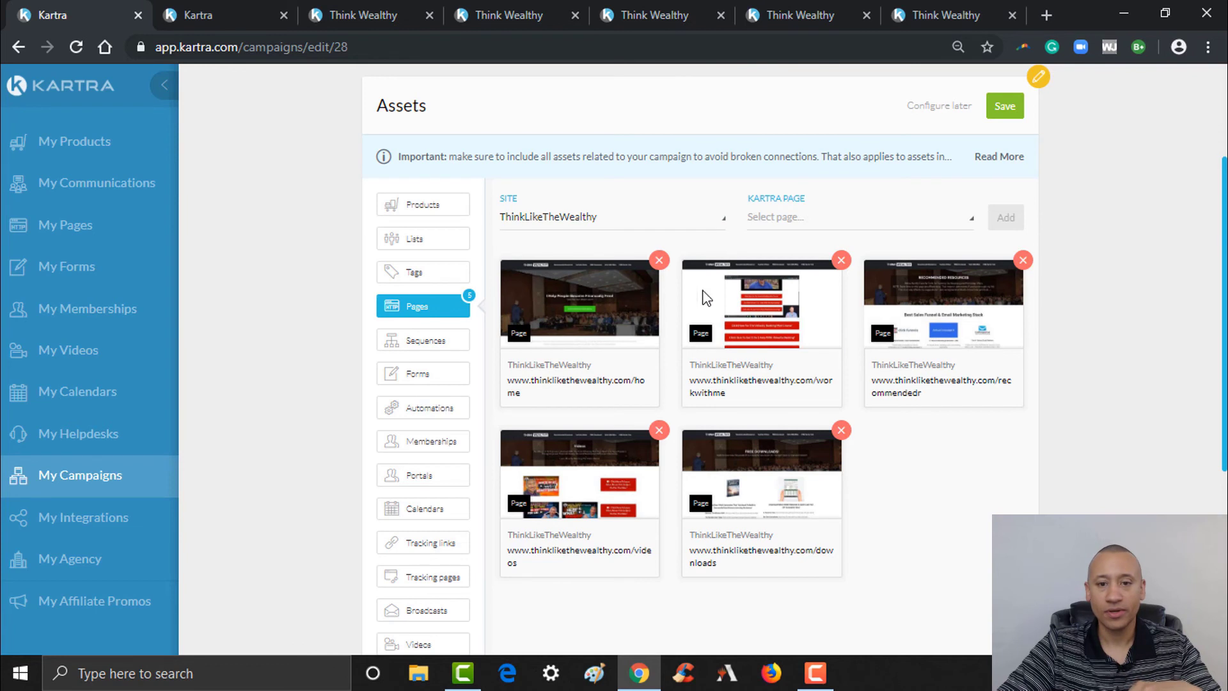
{"action": "left_click", "coordinate": [933, 225]}
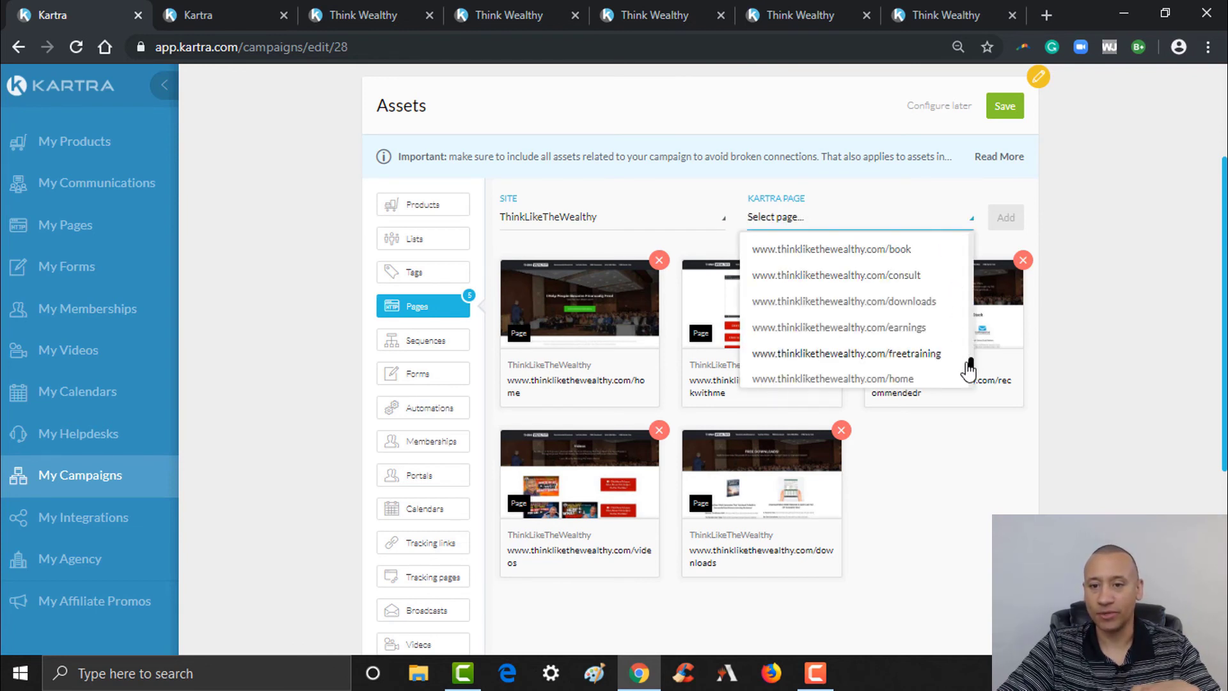
{"action": "left_click_drag", "start_coordinate": [970, 365], "coordinate": [968, 233]}
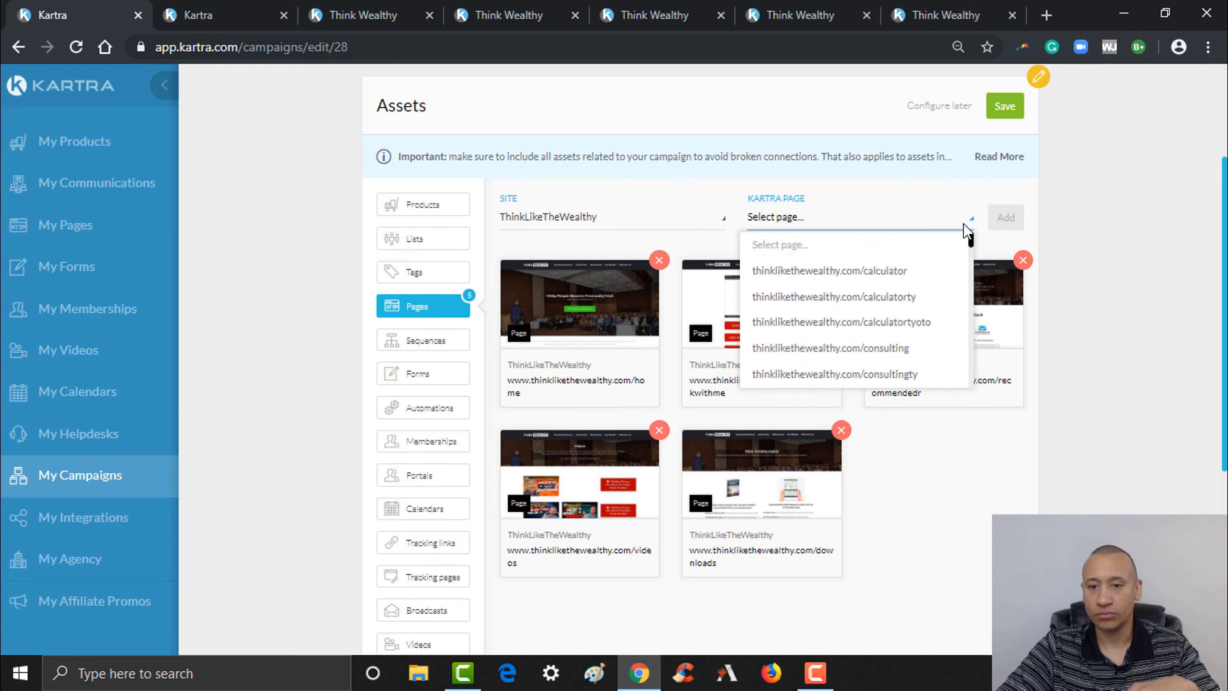
{"action": "left_click", "coordinate": [888, 275]}
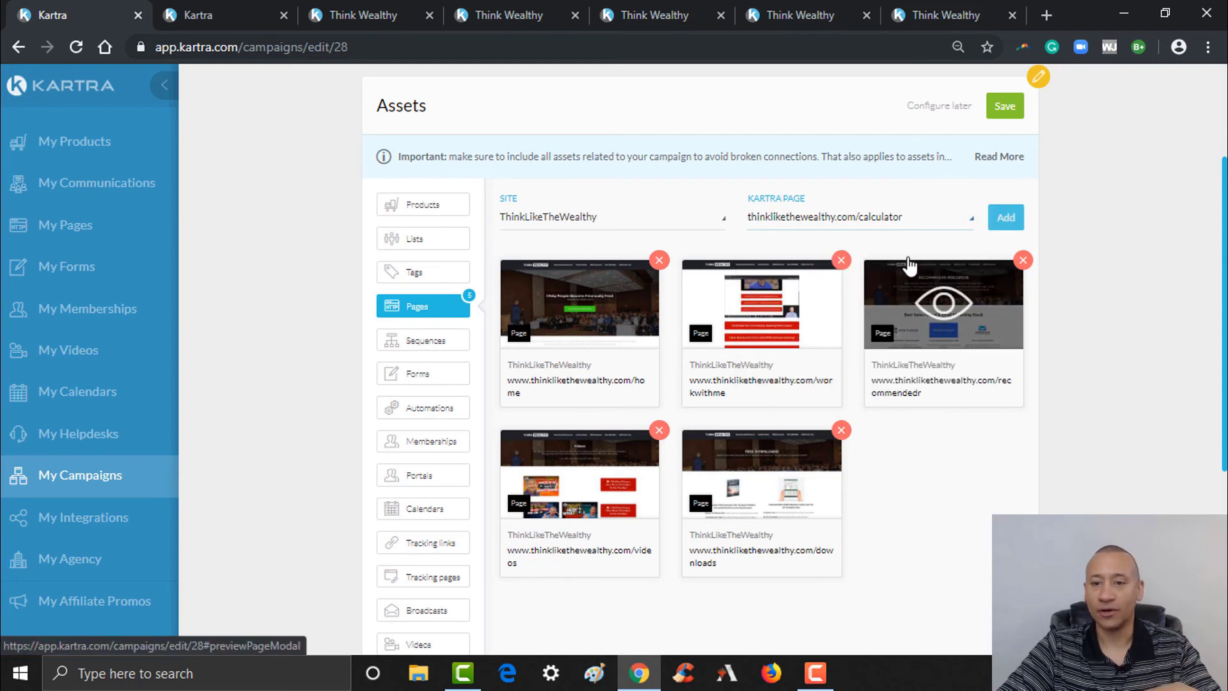
{"action": "left_click", "coordinate": [1005, 216]}
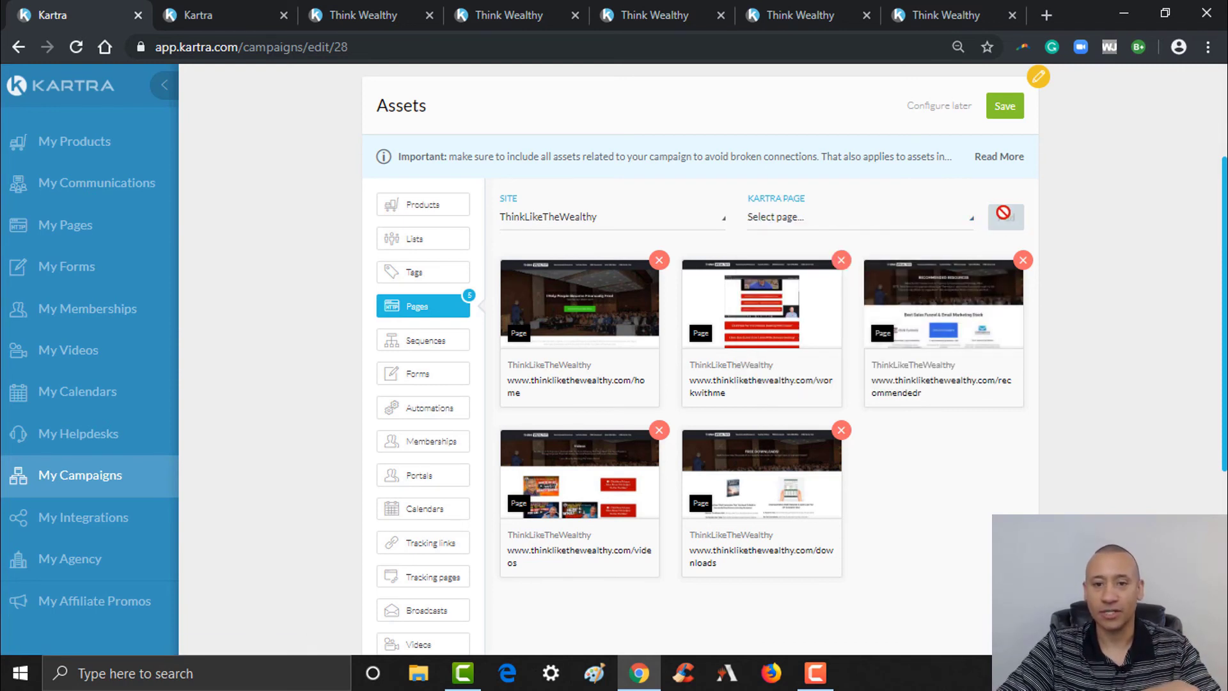
Step: Add the ThinkLikeTheWealthy calculatorty page as a campaign asset
{"action": "left_click", "coordinate": [638, 227]}
{"action": "left_click", "coordinate": [571, 375]}
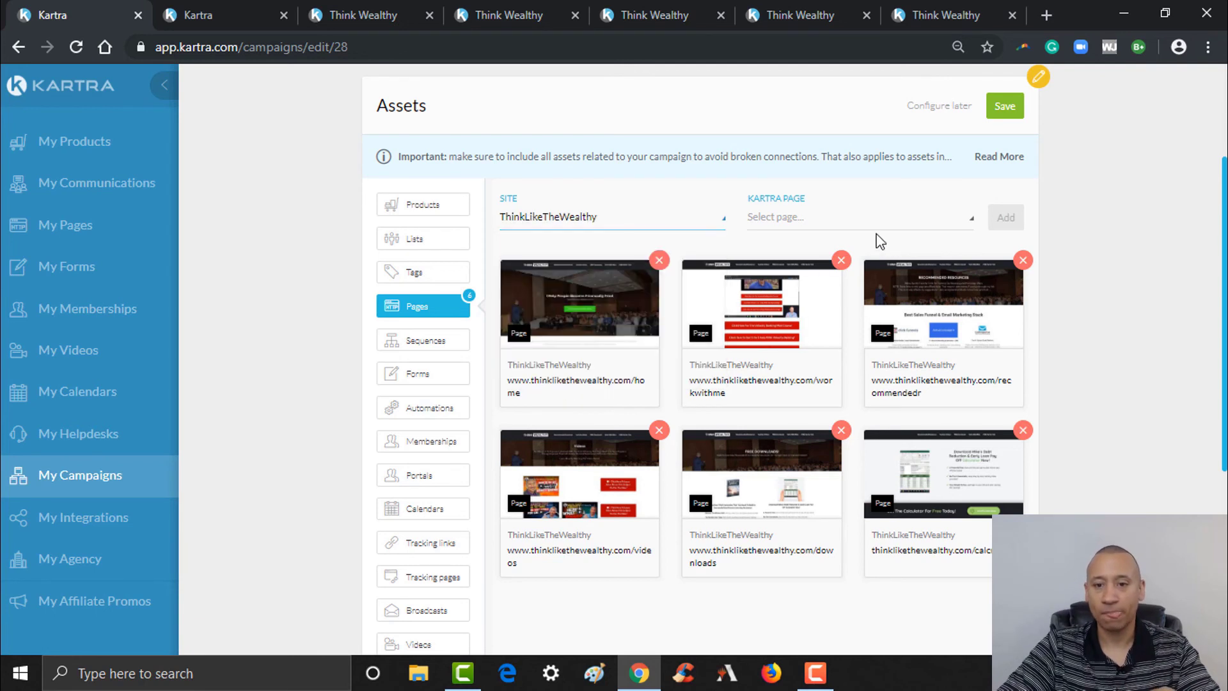
{"action": "left_click", "coordinate": [885, 226]}
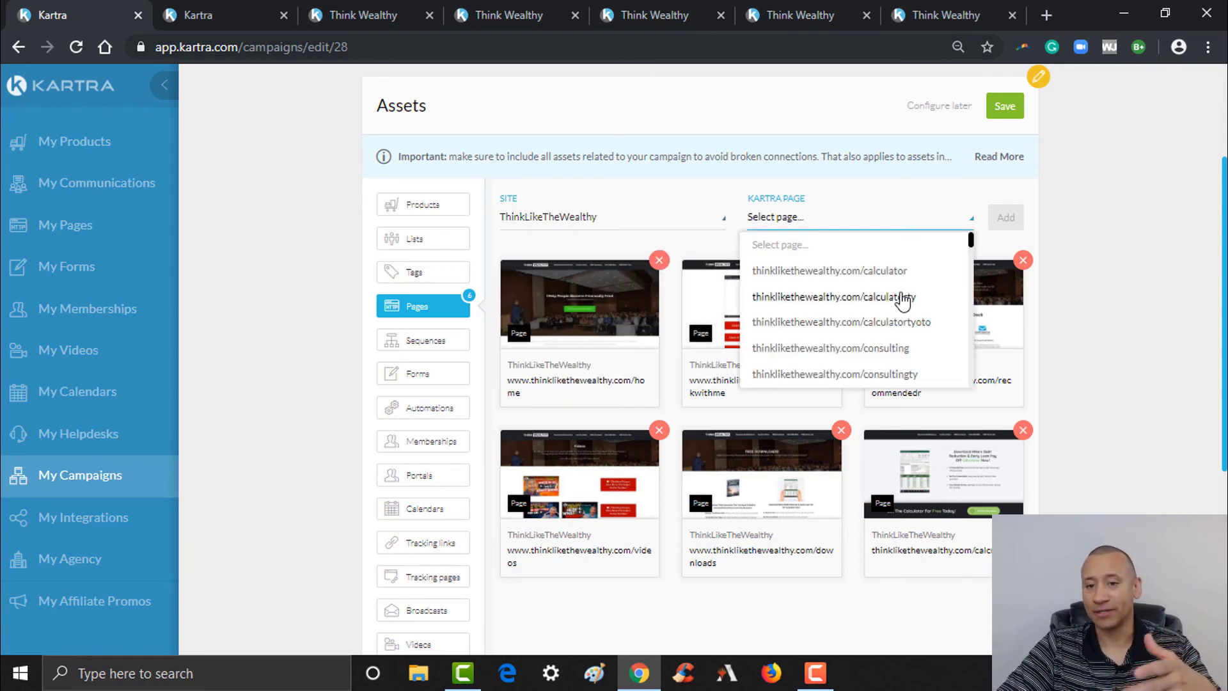
{"action": "left_click", "coordinate": [903, 301]}
{"action": "left_click", "coordinate": [1005, 218]}
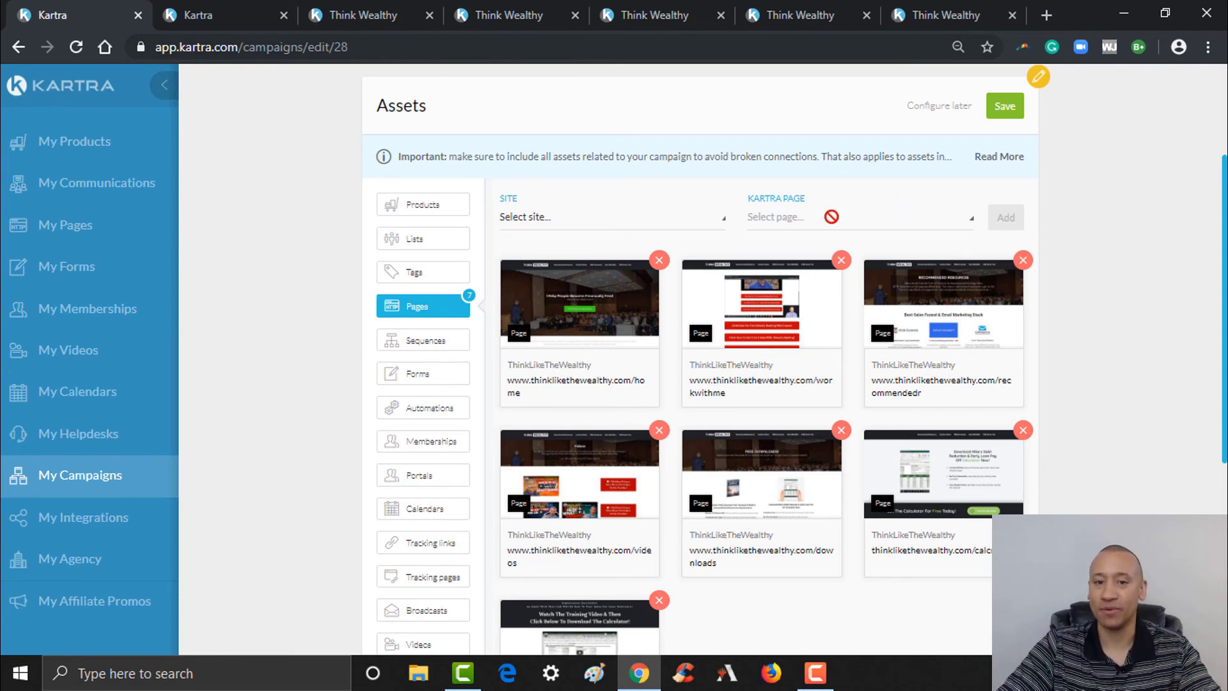
Step: Add the ThinkLikeTheWealthy fourcurrencies page as a campaign asset
{"action": "left_click", "coordinate": [691, 222]}
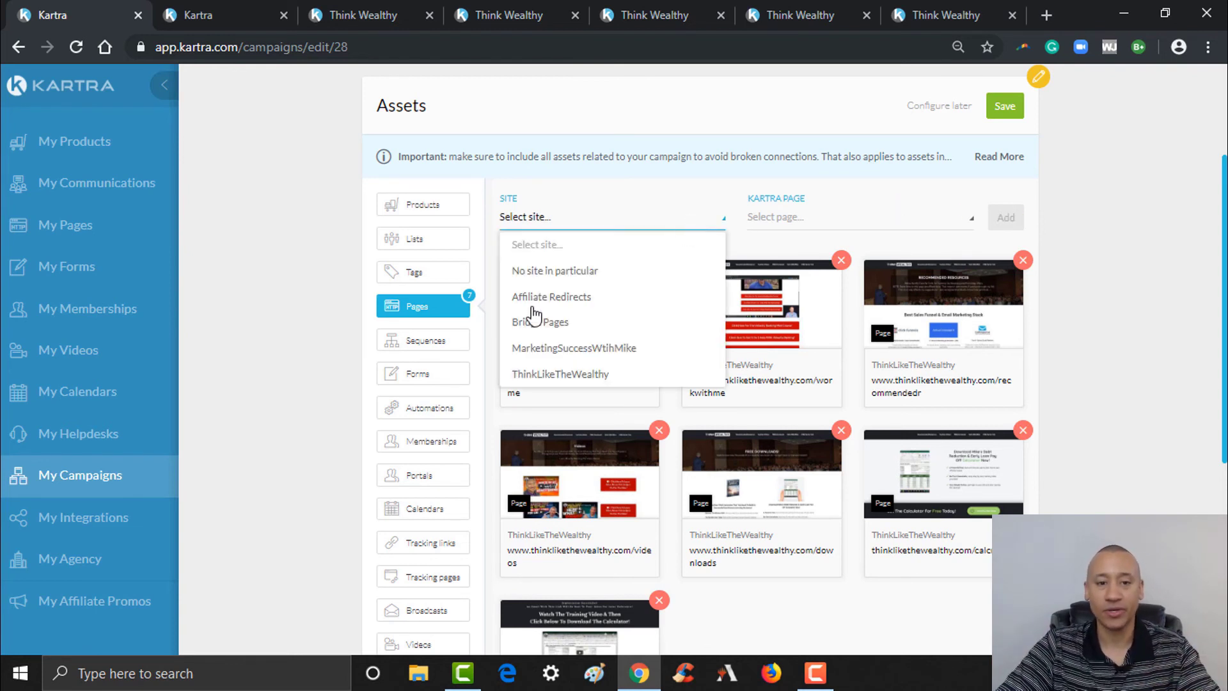
{"action": "left_click", "coordinate": [559, 374]}
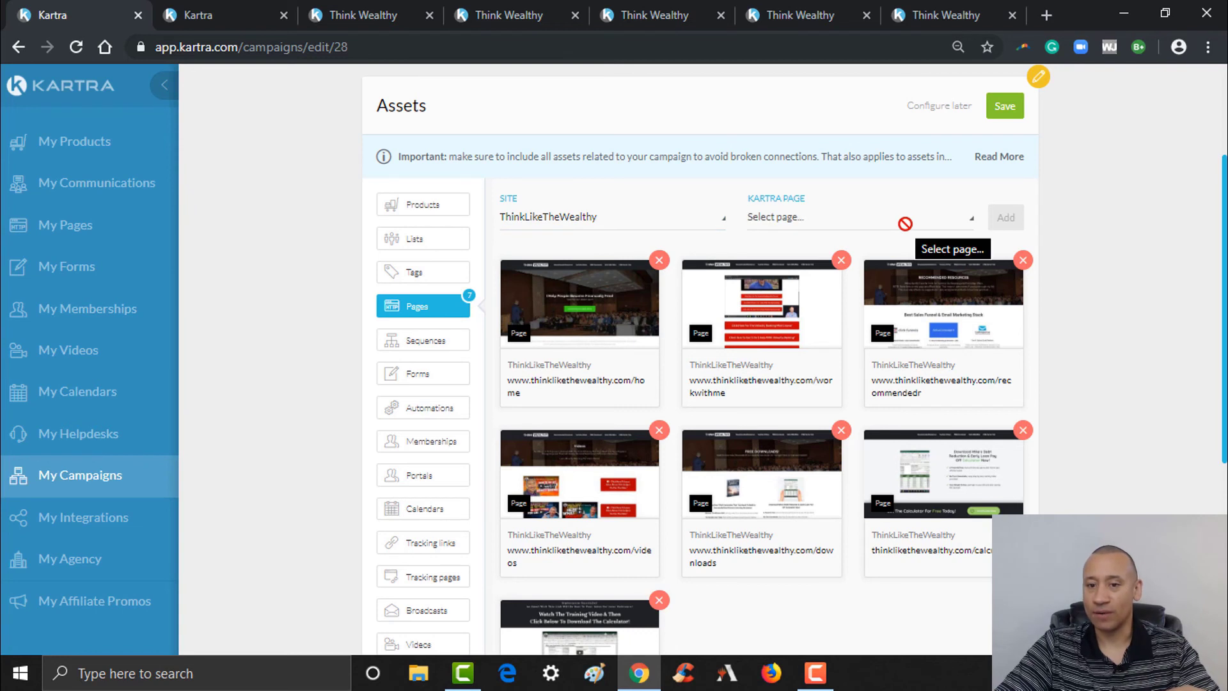
{"action": "left_click", "coordinate": [900, 222]}
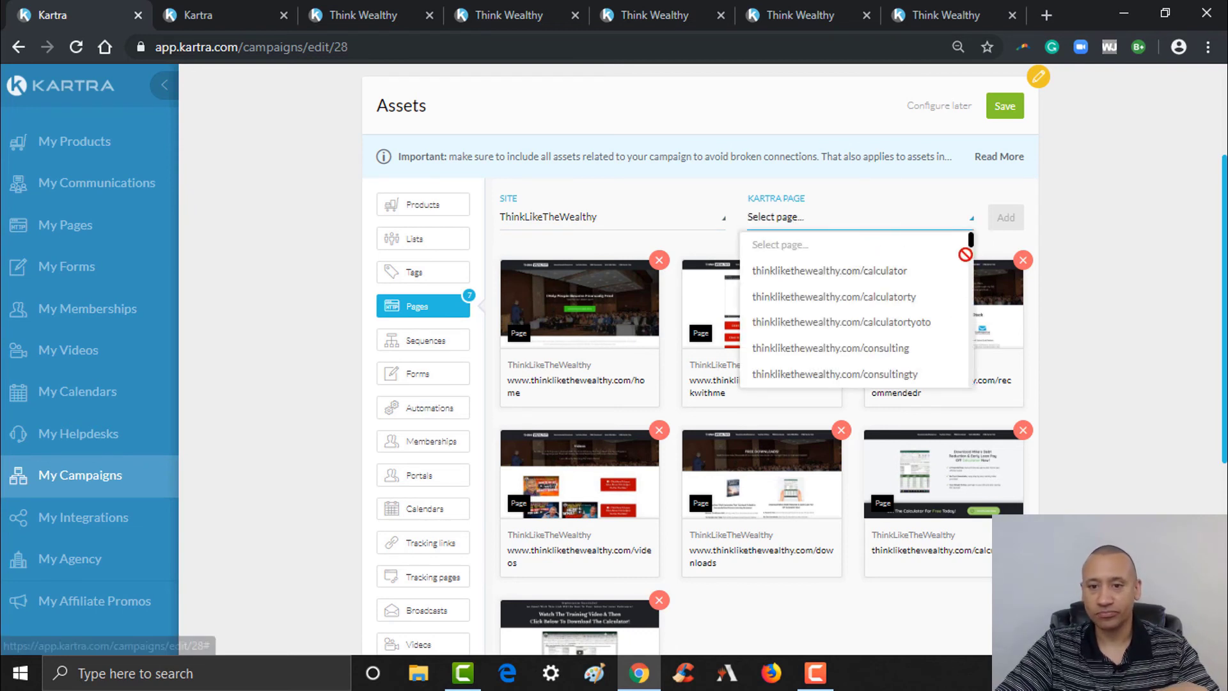
{"action": "left_click_drag", "start_coordinate": [973, 241], "coordinate": [972, 252]}
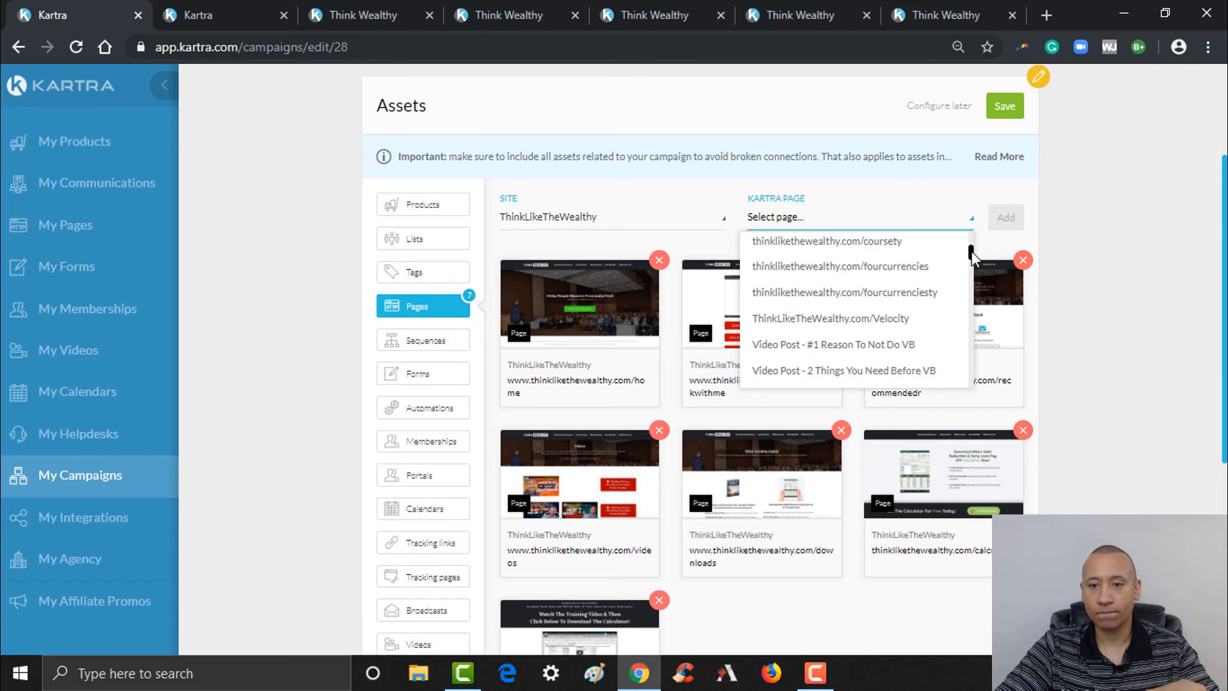
{"action": "left_click", "coordinate": [893, 268]}
{"action": "left_click", "coordinate": [1005, 224]}
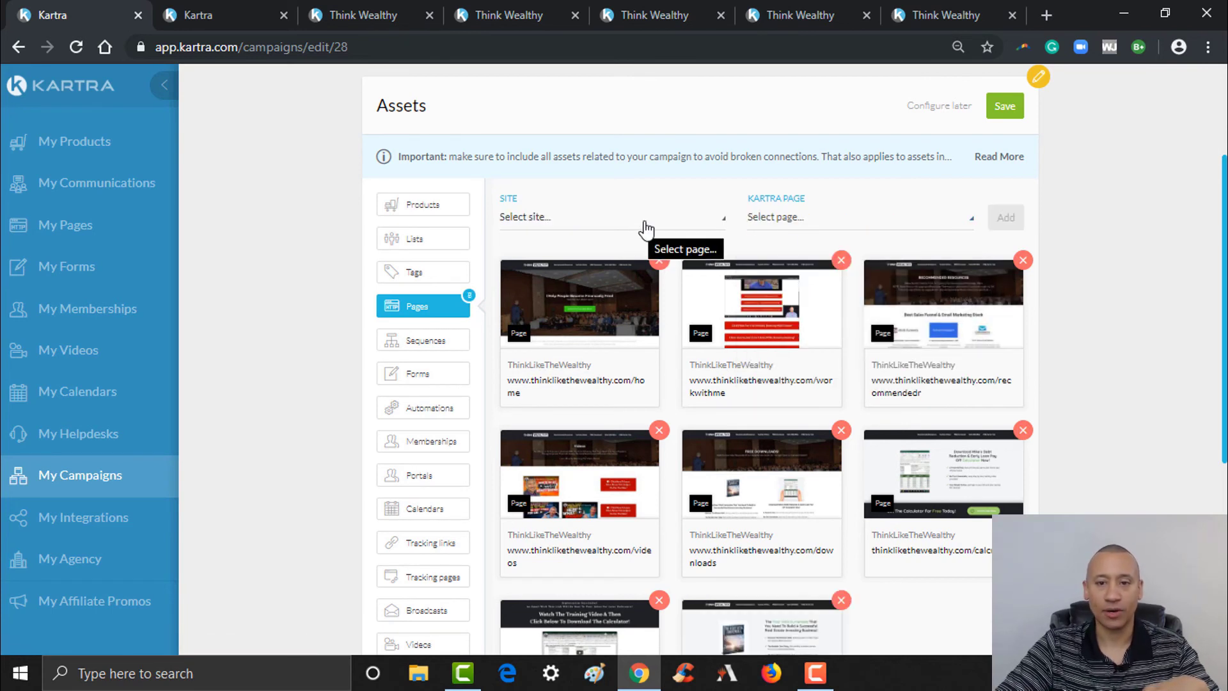
Step: Add the ThinkLikeTheWealthy fourcurrenciesty page as a campaign asset
{"action": "left_click", "coordinate": [650, 224]}
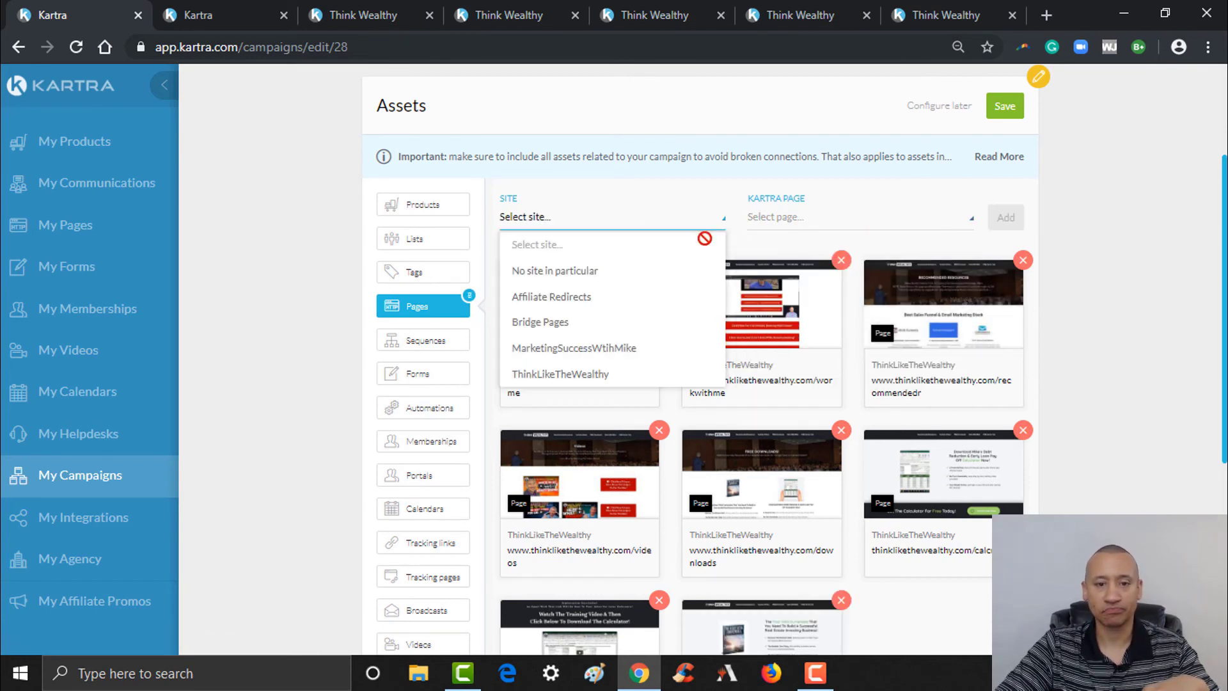
{"action": "left_click", "coordinate": [584, 375]}
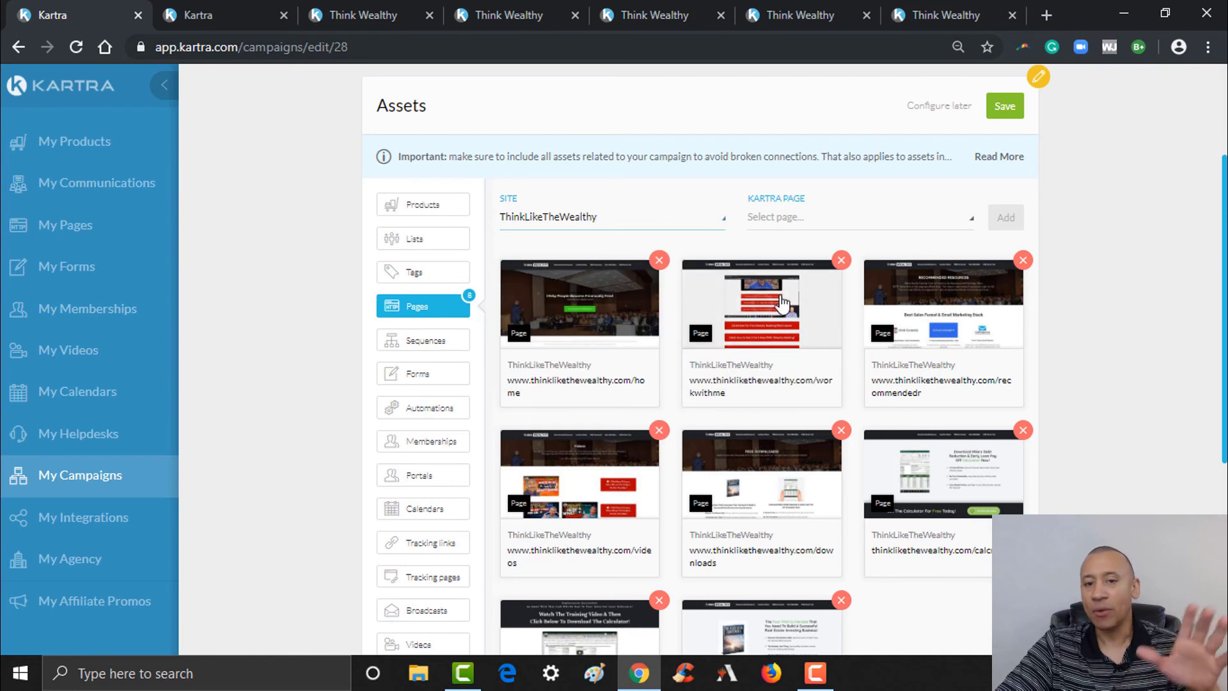
{"action": "left_click", "coordinate": [905, 221]}
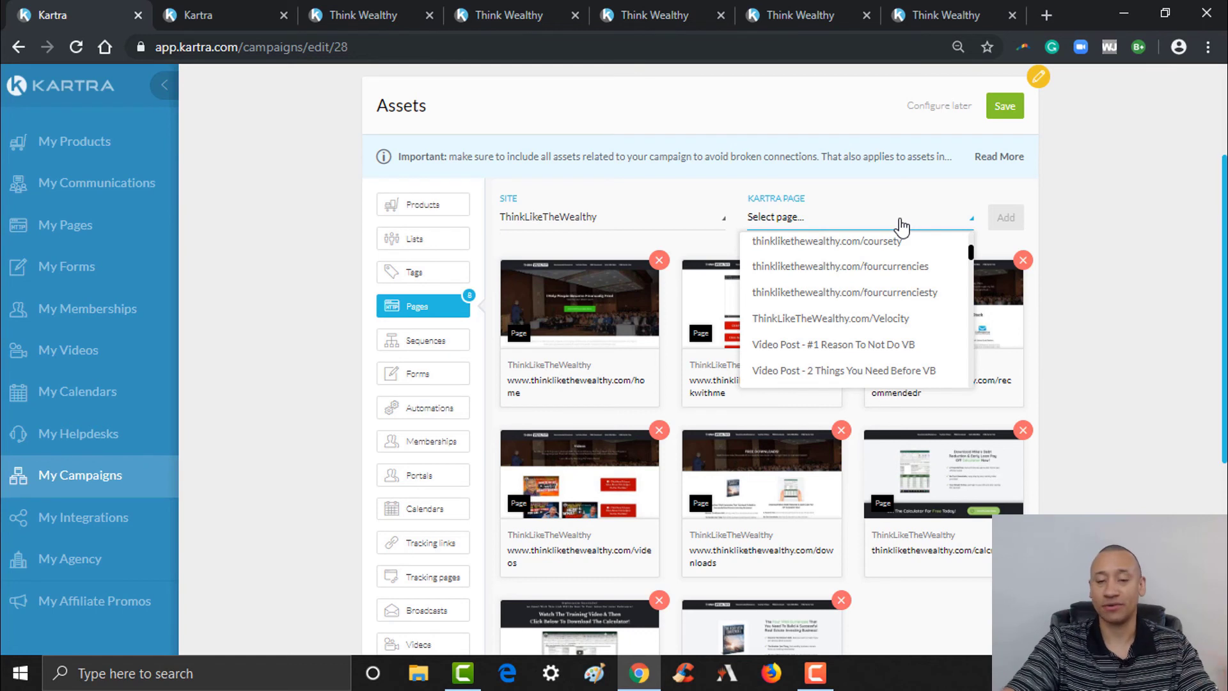
{"action": "left_click", "coordinate": [890, 293]}
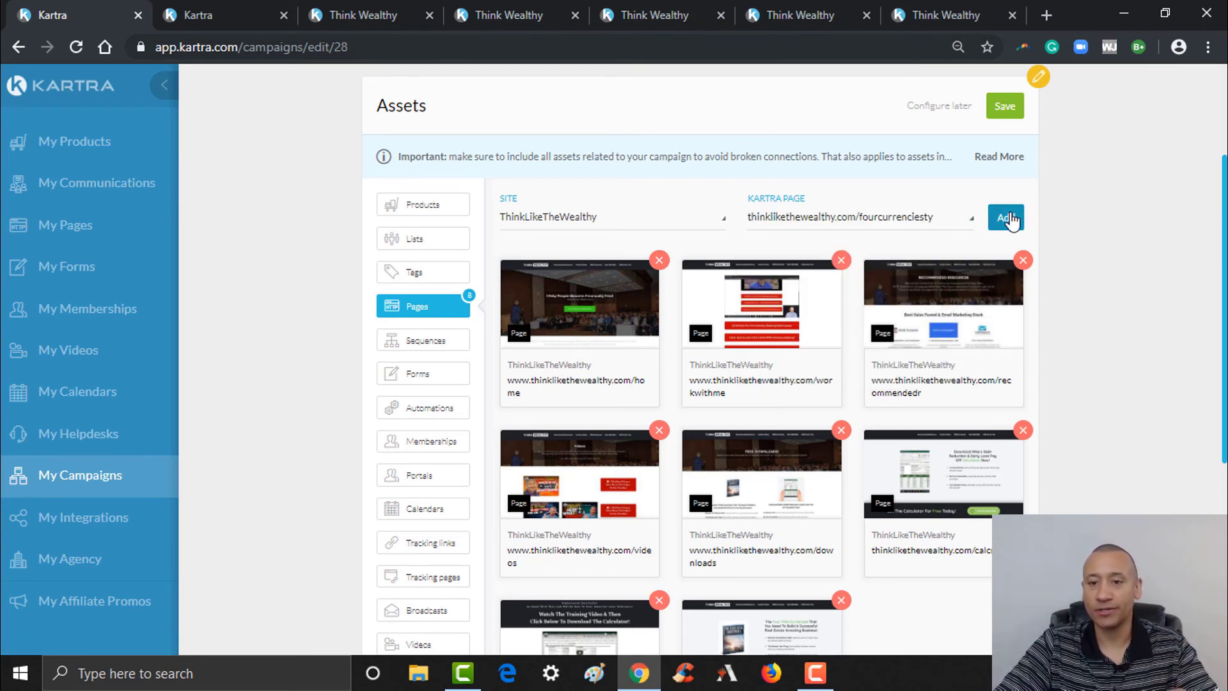
{"action": "left_click", "coordinate": [1006, 217]}
{"action": "scroll", "coordinate": [1185, 277], "scroll_direction": "down", "scroll_amount": 4}
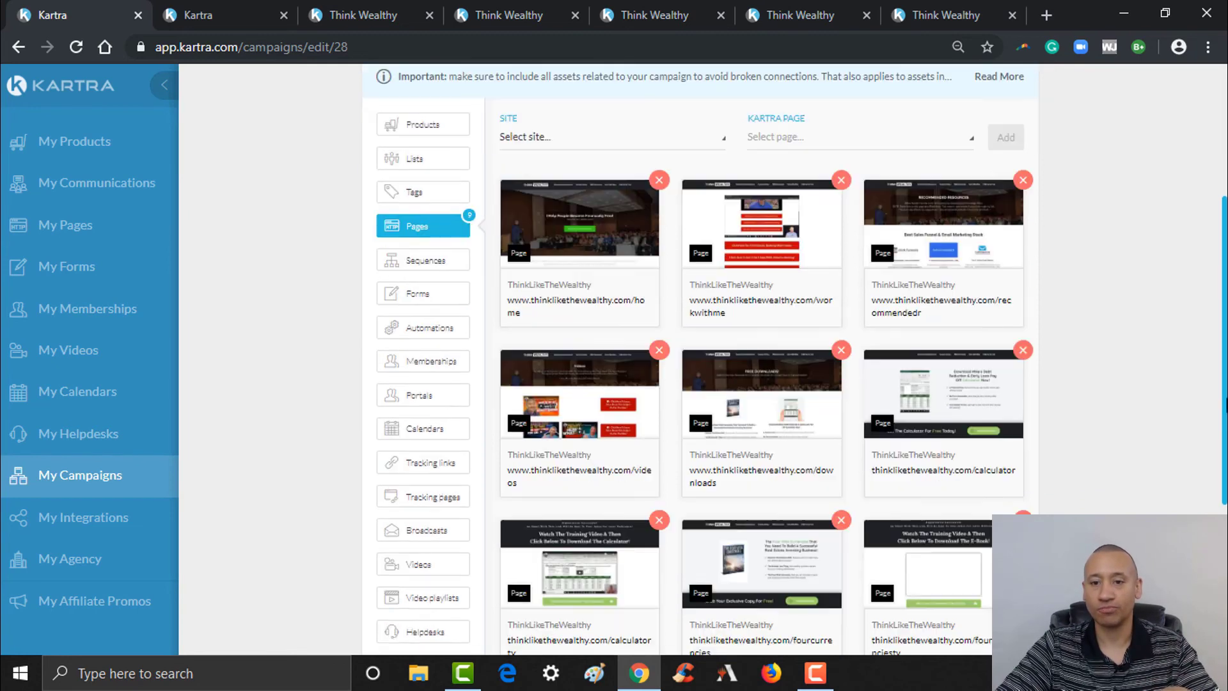
{"action": "scroll", "coordinate": [1185, 277], "scroll_direction": "up", "scroll_amount": 4}
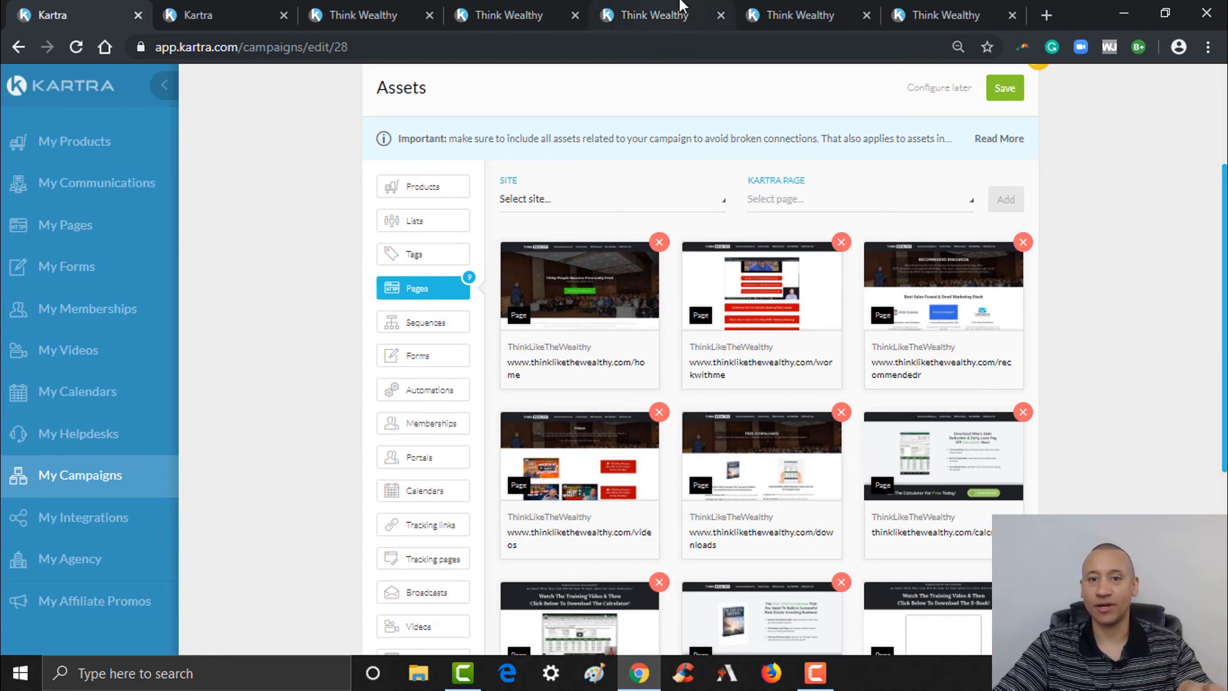
Step: Close the calculator, videos, Four Currencies and downloads tabs, returning to the Think Wealthy homepage
{"action": "left_click", "coordinate": [797, 5]}
{"action": "left_click", "coordinate": [905, 10]}
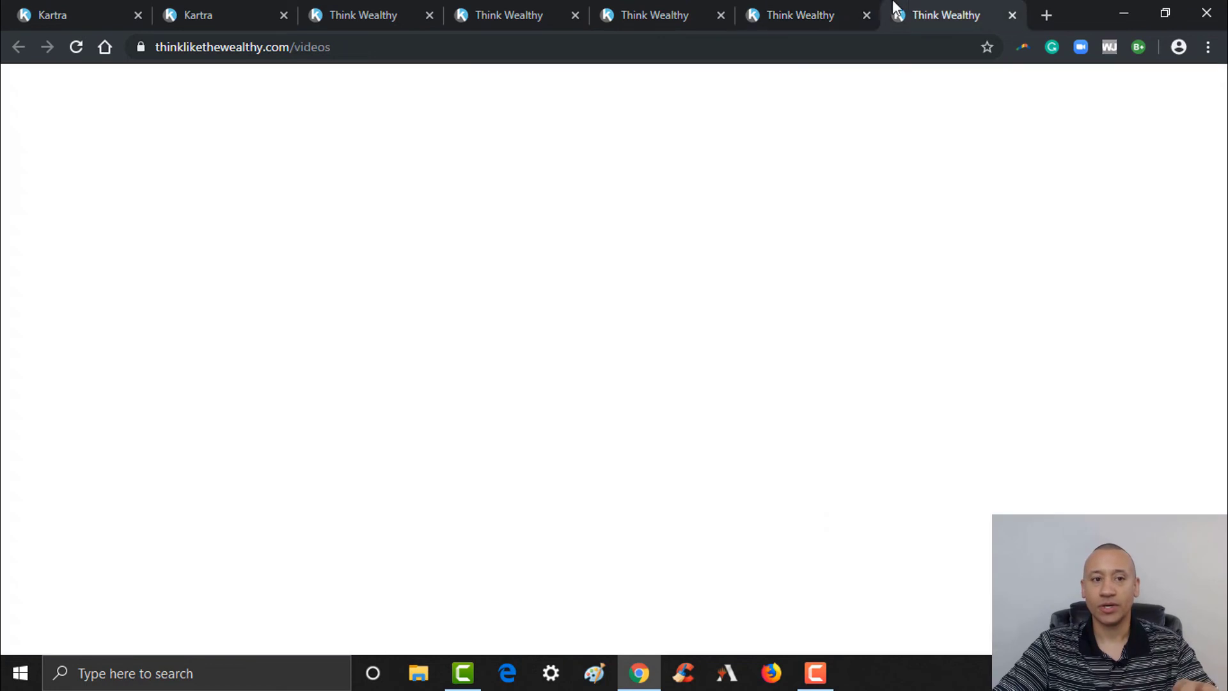
{"action": "left_click", "coordinate": [866, 16]}
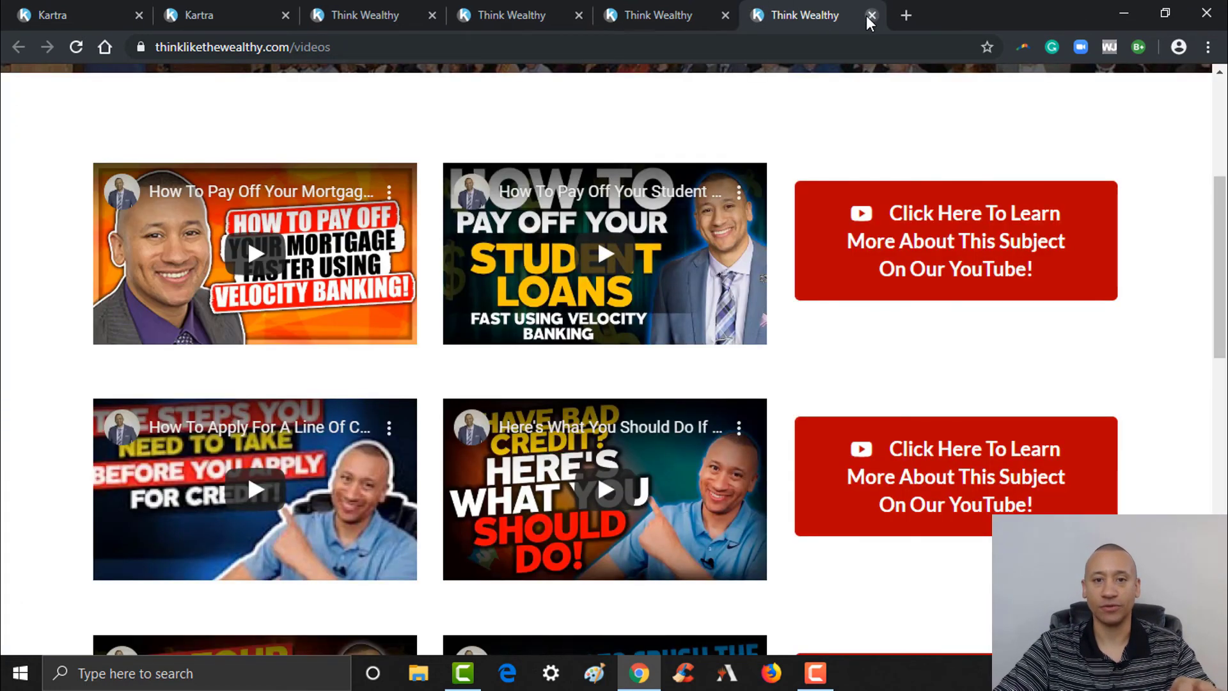
{"action": "left_click", "coordinate": [867, 16]}
{"action": "left_click", "coordinate": [872, 14]}
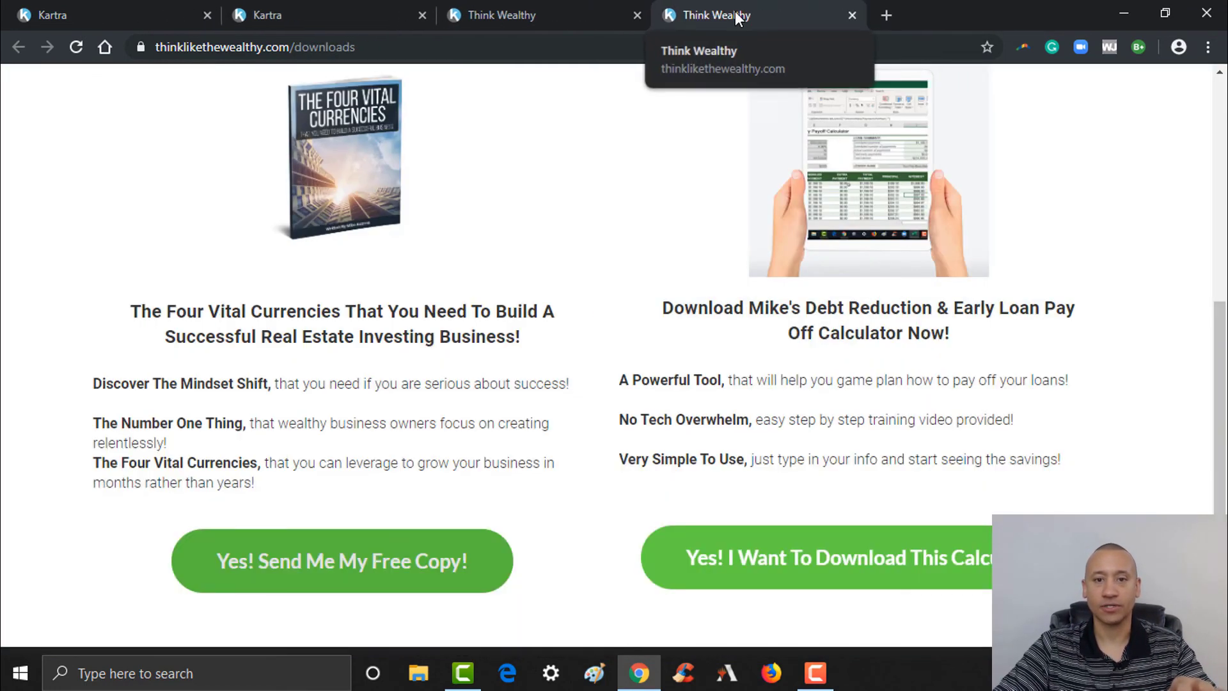
{"action": "left_click", "coordinate": [852, 14]}
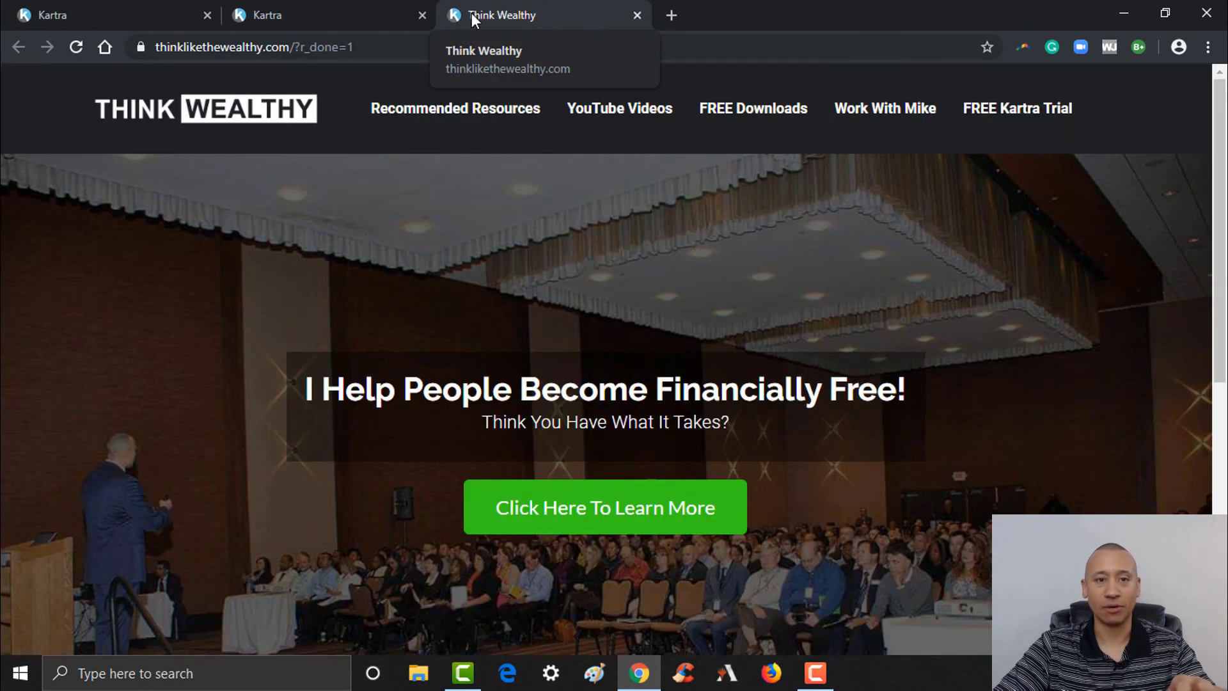
{"action": "left_click", "coordinate": [323, 11]}
{"action": "left_click", "coordinate": [471, 10]}
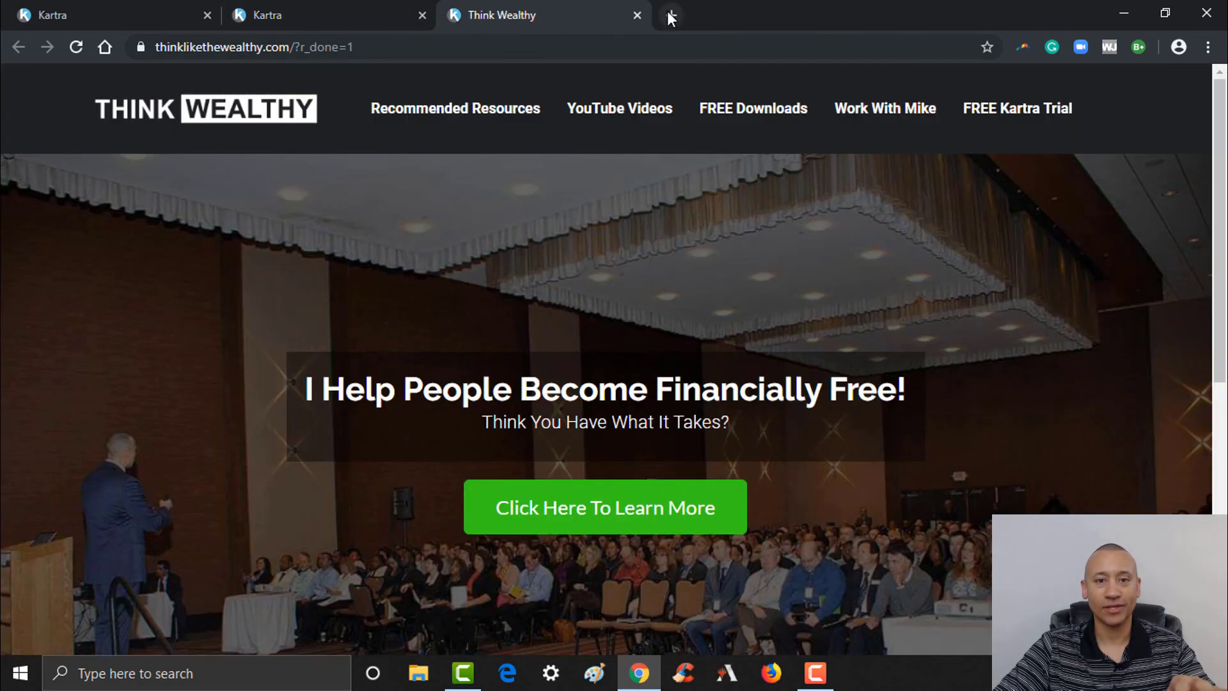
Step: Open the mini-course page, then load the consulting page in a new tab from its address
{"action": "left_click", "coordinate": [669, 15]}
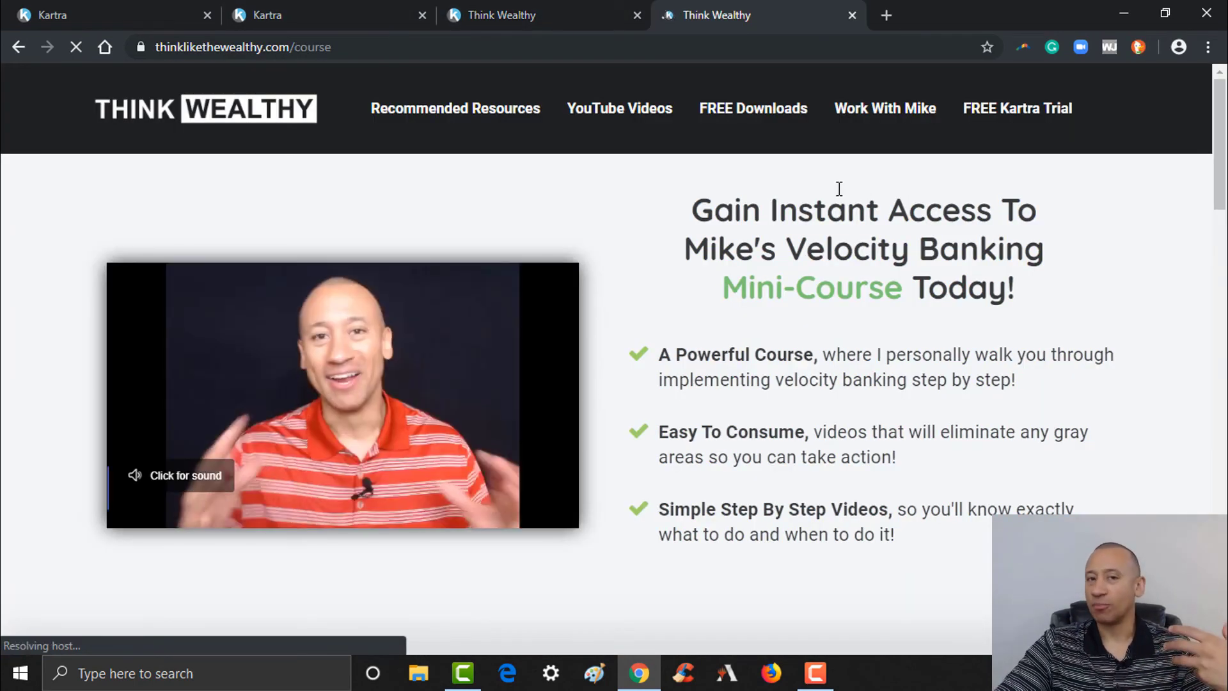
{"action": "left_click", "coordinate": [885, 16]}
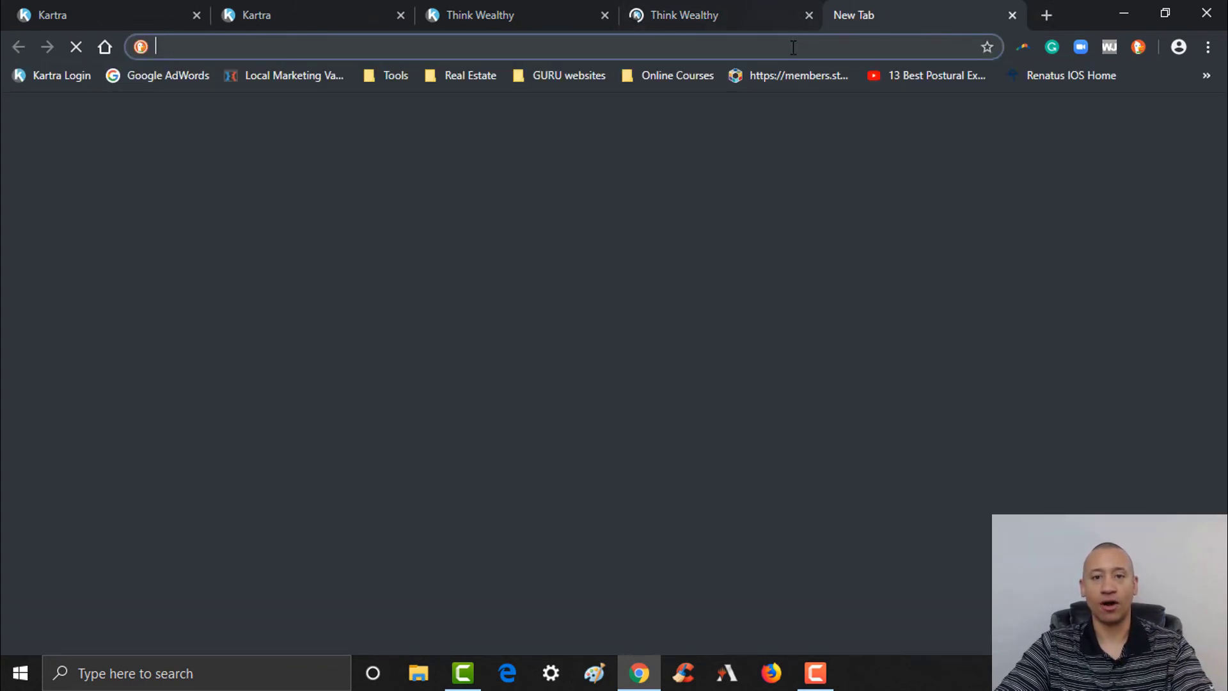
{"action": "type", "text": "http://thinklikethewealthy.com/course"}
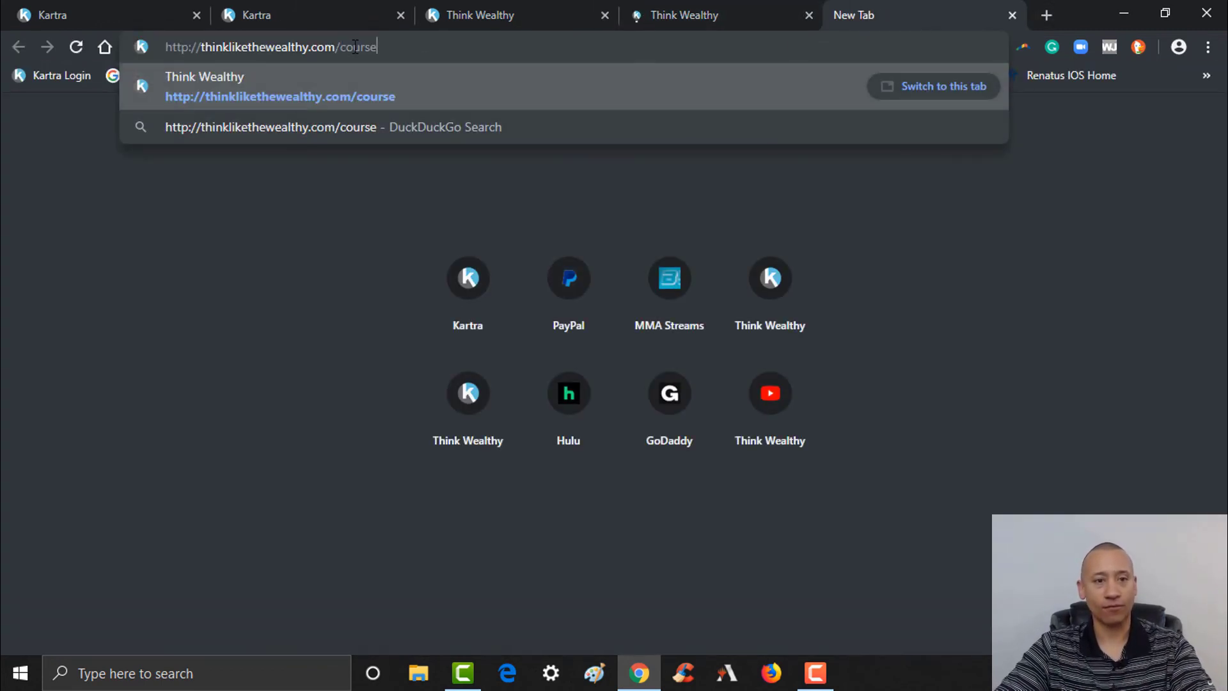
{"action": "left_click_drag", "start_coordinate": [355, 47], "coordinate": [469, 51]}
{"action": "type", "text": "nsulting"}
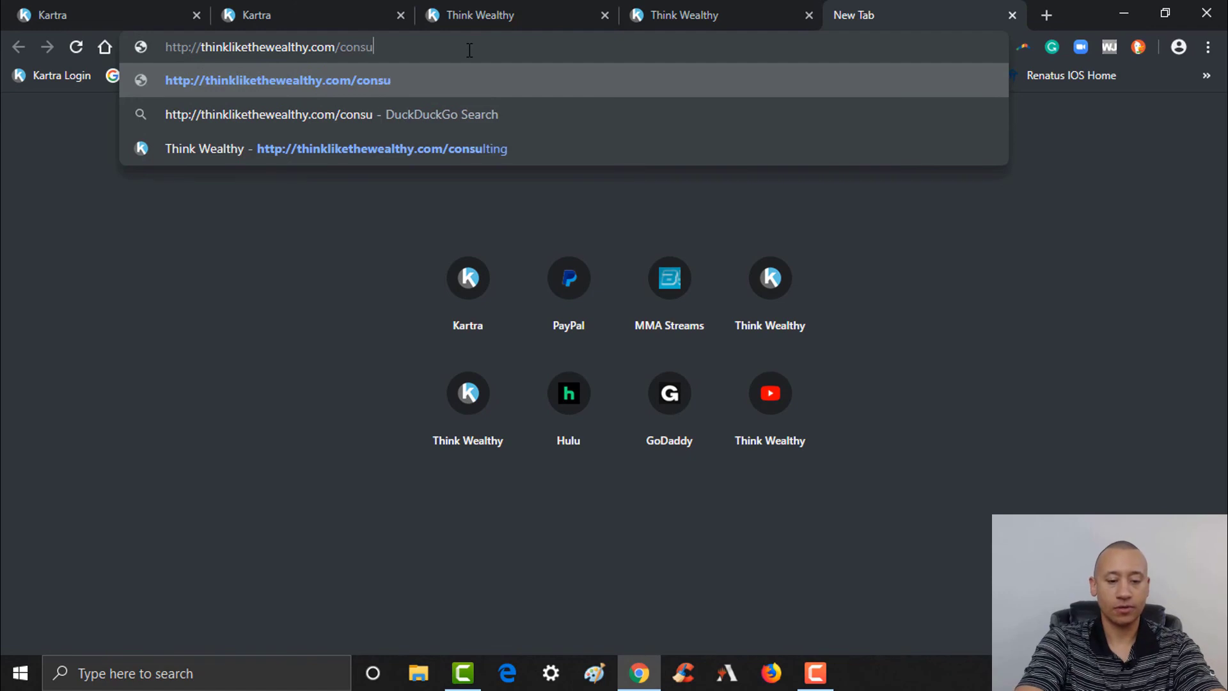
{"action": "key", "text": "Return"}
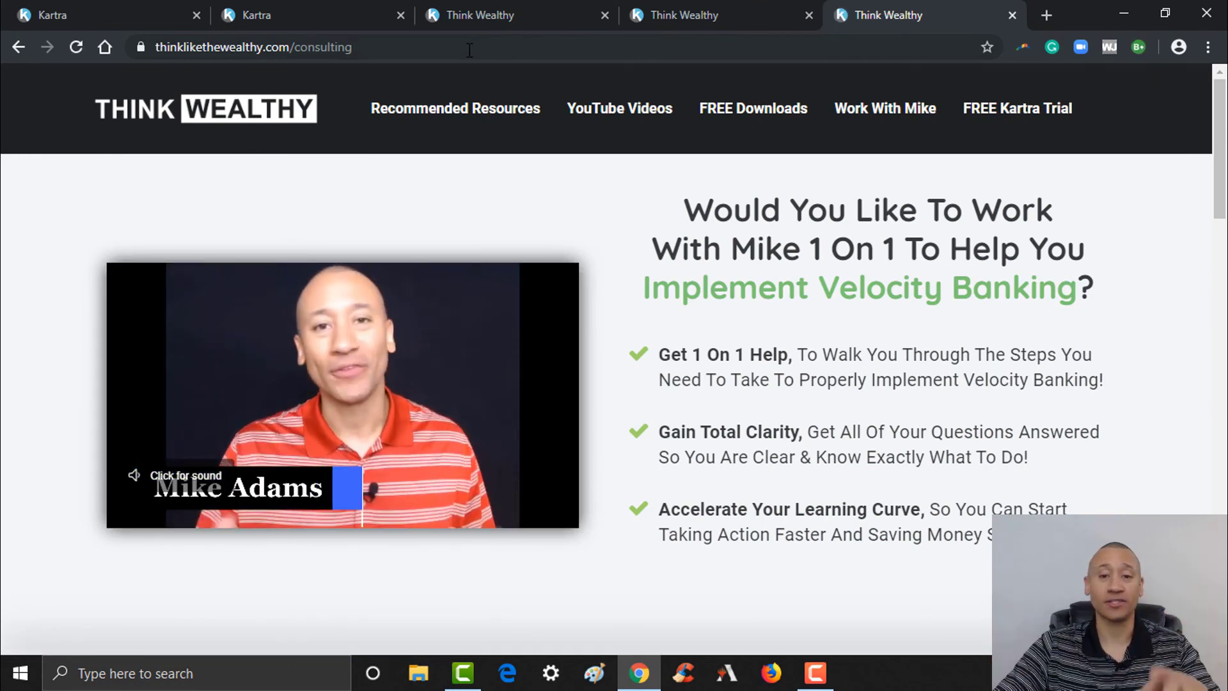
Step: Open the FREE Downloads page and, from its offer, the calculator page
{"action": "left_click", "coordinate": [733, 10]}
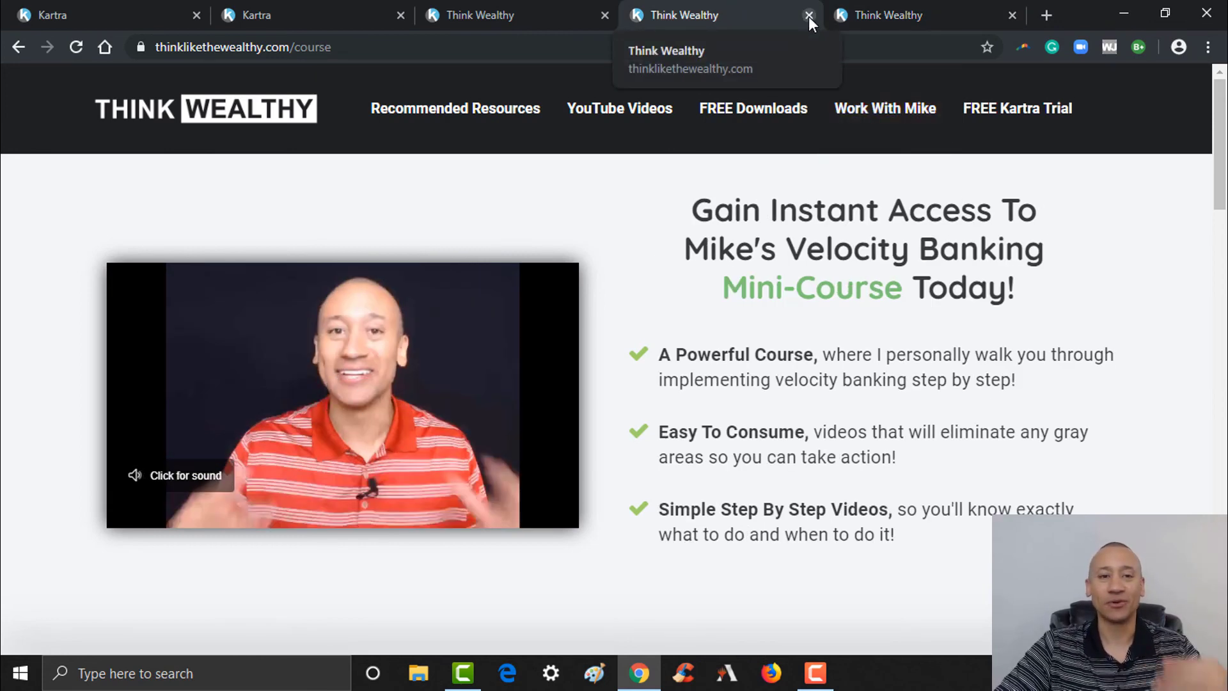
{"action": "left_click", "coordinate": [512, 13]}
{"action": "left_click", "coordinate": [301, 8]}
{"action": "left_click", "coordinate": [433, 8]}
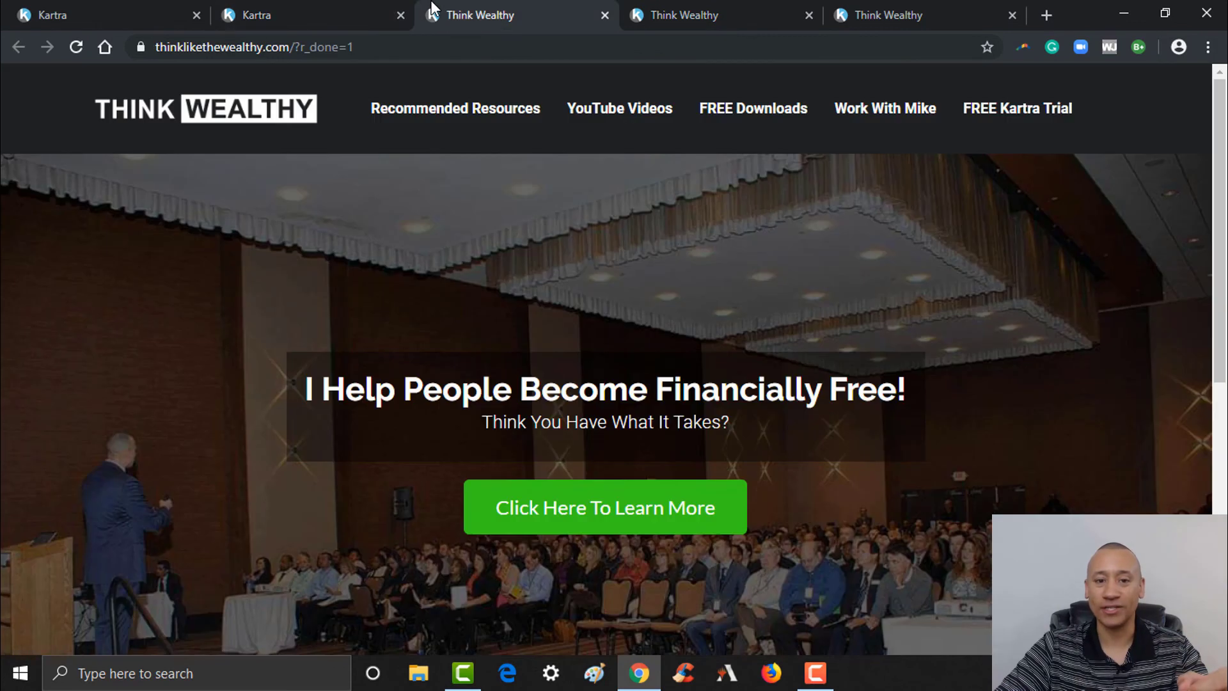
{"action": "left_click", "coordinate": [745, 109]}
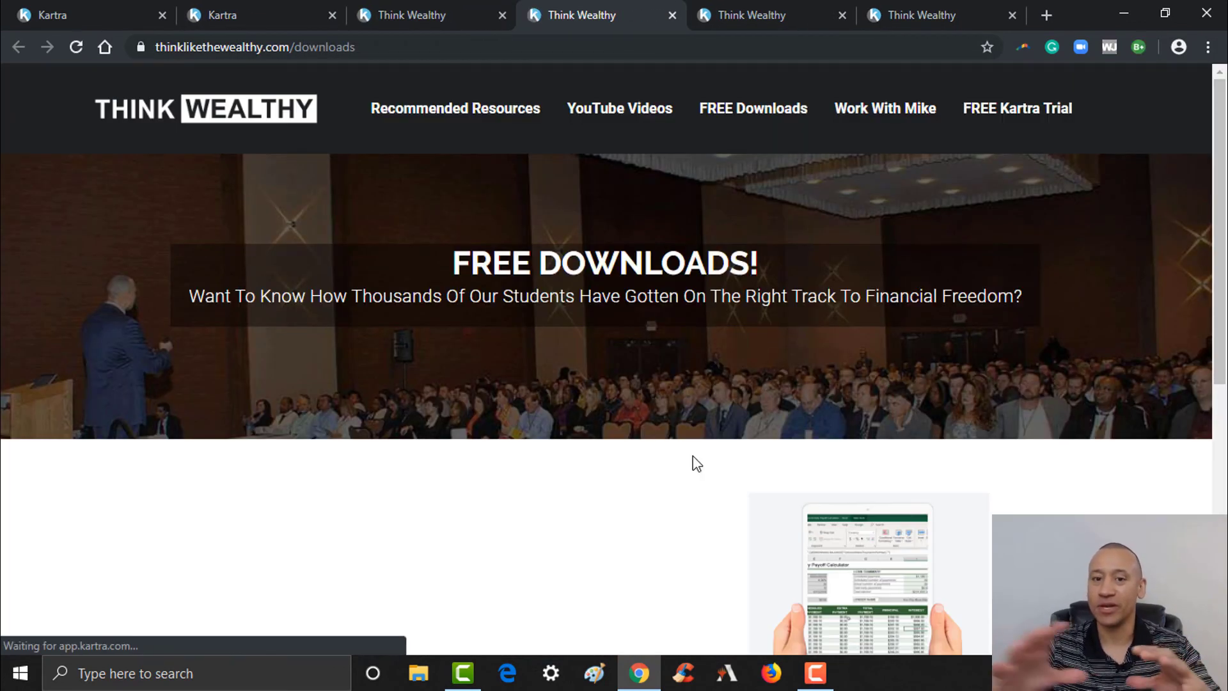
{"action": "scroll", "coordinate": [784, 454], "scroll_direction": "down", "scroll_amount": 4}
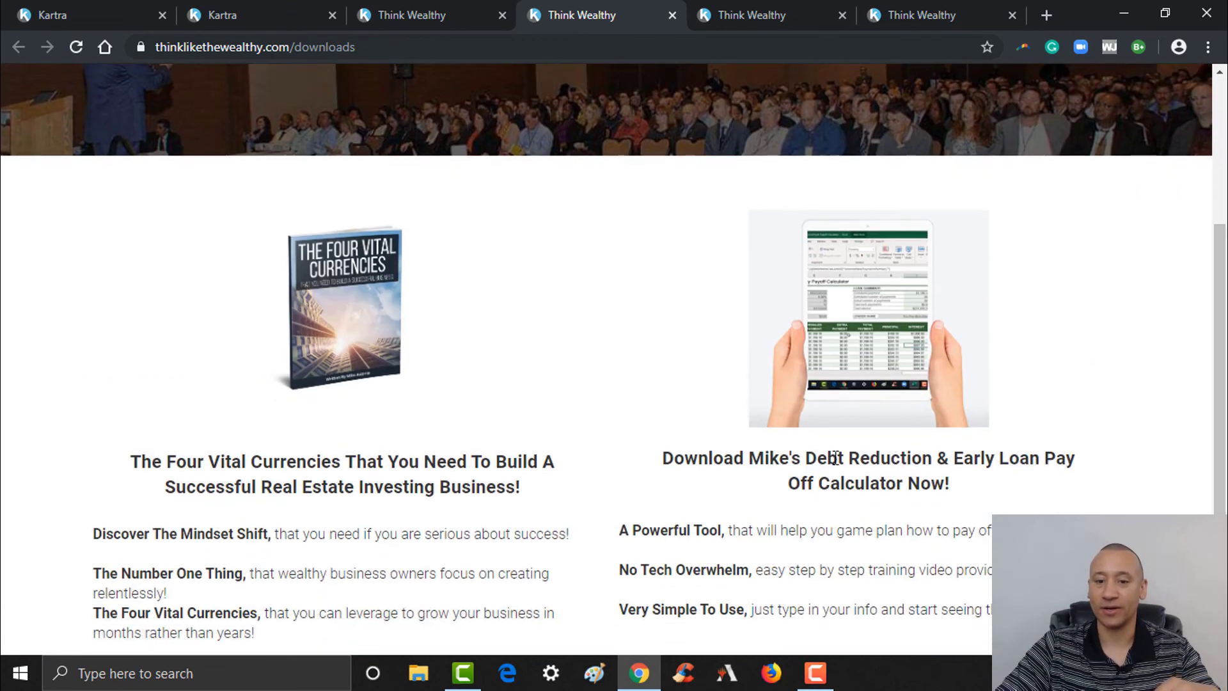
{"action": "scroll", "coordinate": [1094, 441], "scroll_direction": "down", "scroll_amount": 3}
{"action": "left_click", "coordinate": [900, 506]}
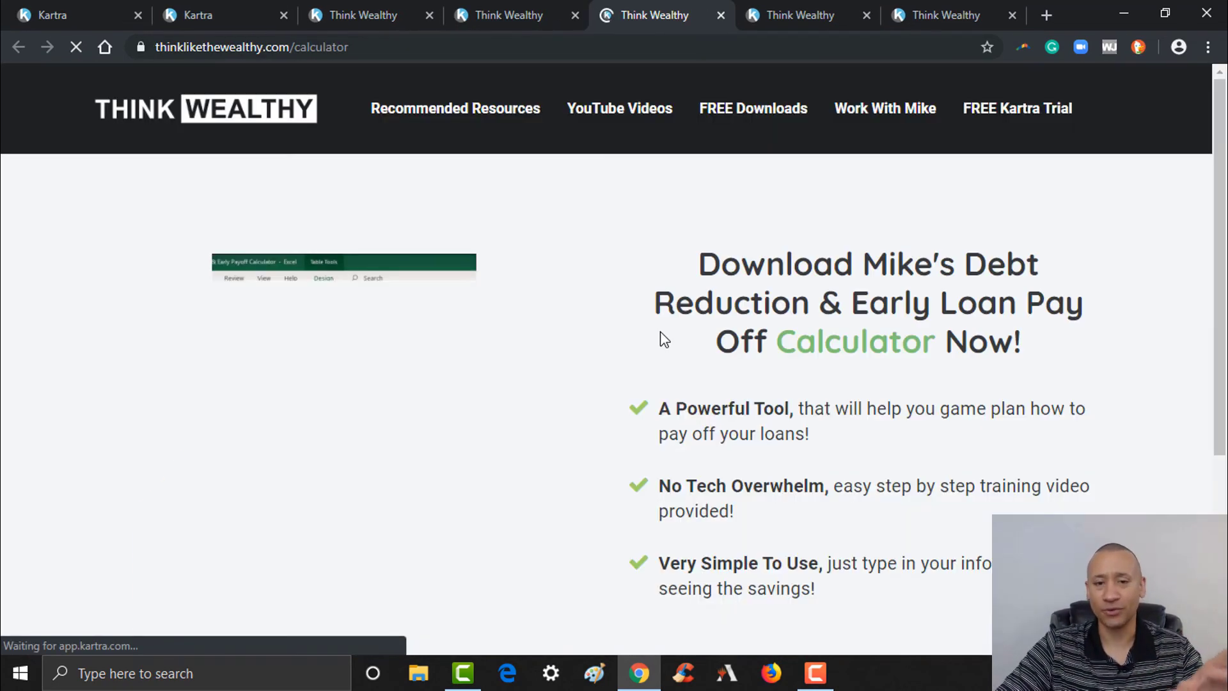
{"action": "scroll", "coordinate": [1224, 158], "scroll_direction": "down", "scroll_amount": 4}
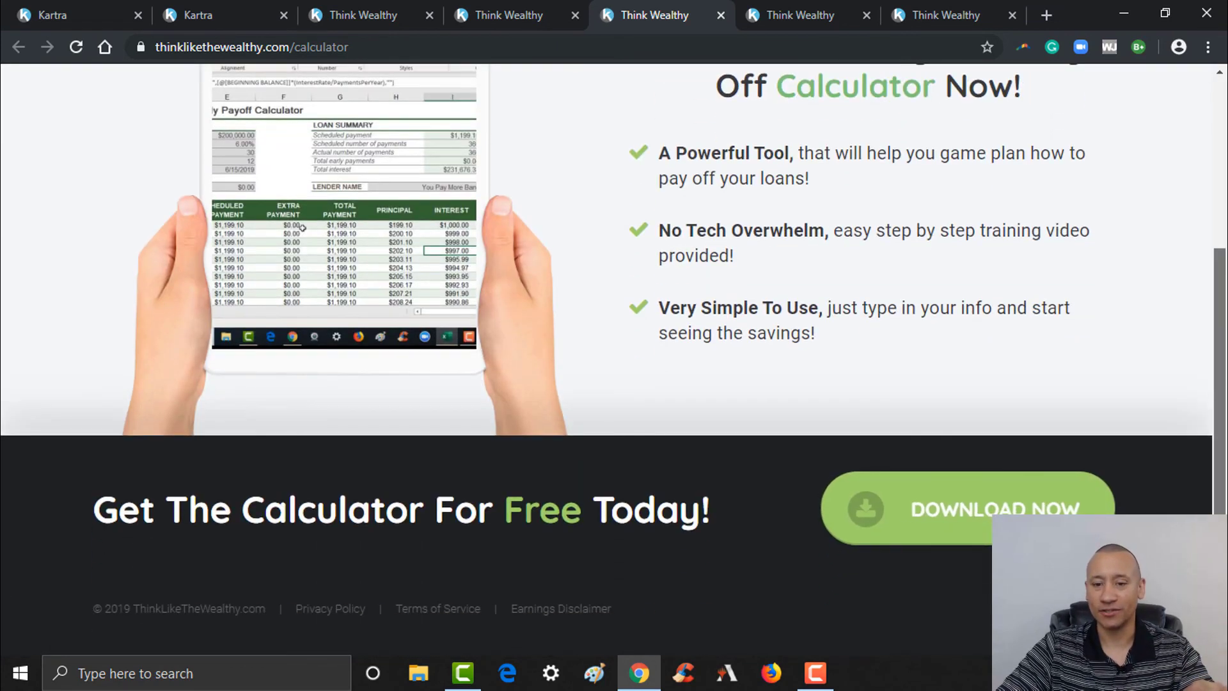
{"action": "scroll", "coordinate": [1224, 192], "scroll_direction": "up", "scroll_amount": 4}
{"action": "scroll", "coordinate": [1224, 233], "scroll_direction": "down", "scroll_amount": 1}
{"action": "scroll", "coordinate": [1224, 233], "scroll_direction": "down", "scroll_amount": 4}
{"action": "scroll", "coordinate": [1224, 233], "scroll_direction": "up", "scroll_amount": 5}
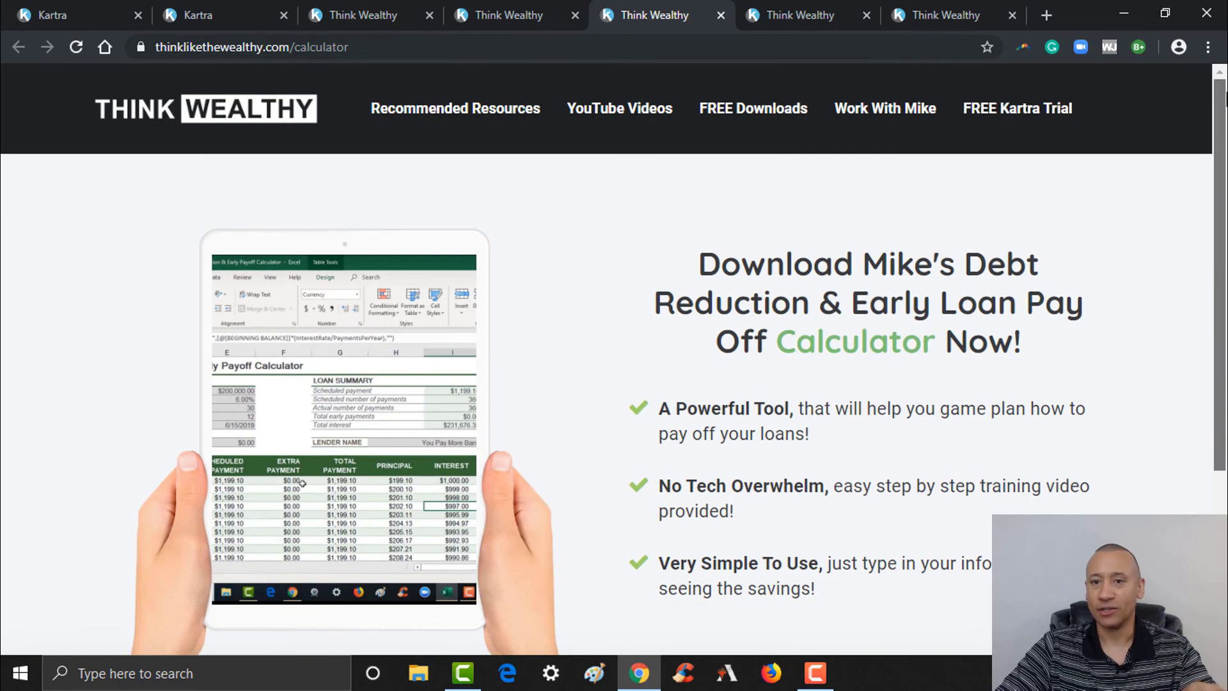
Step: Review the consulting, calculator and mini-course tabs, moving the consulting tab one place left
{"action": "left_click", "coordinate": [817, 6]}
{"action": "left_click", "coordinate": [940, 6]}
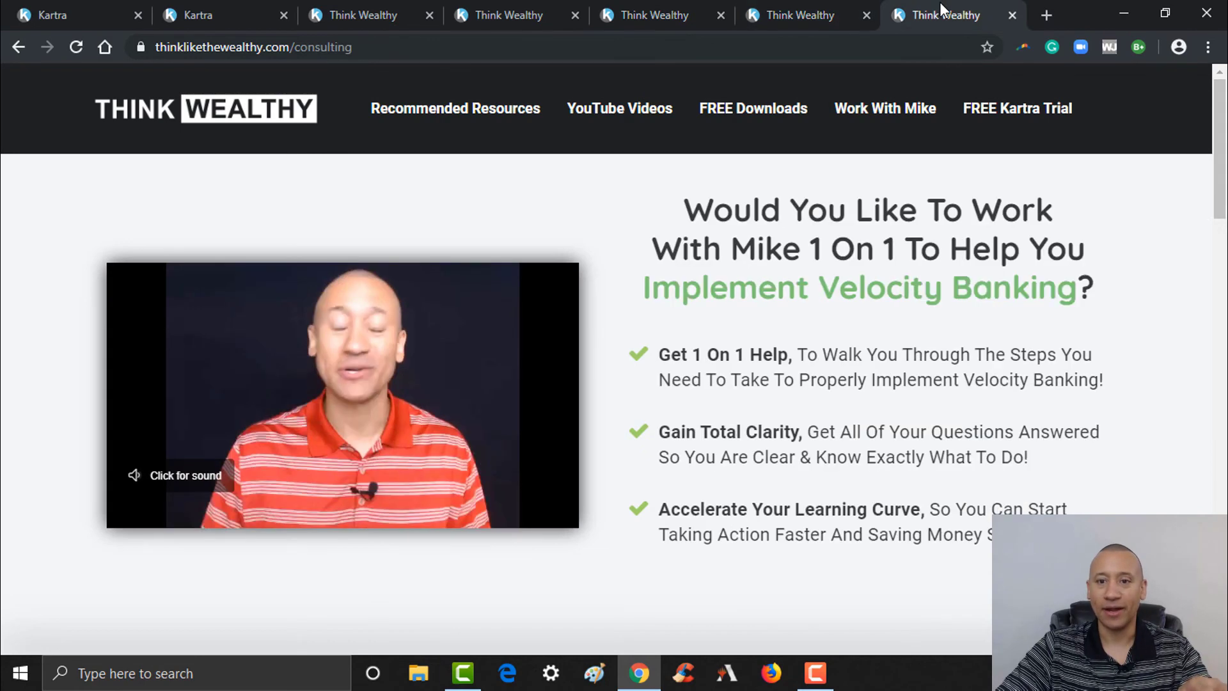
{"action": "left_click_drag", "start_coordinate": [939, 3], "coordinate": [844, 8]}
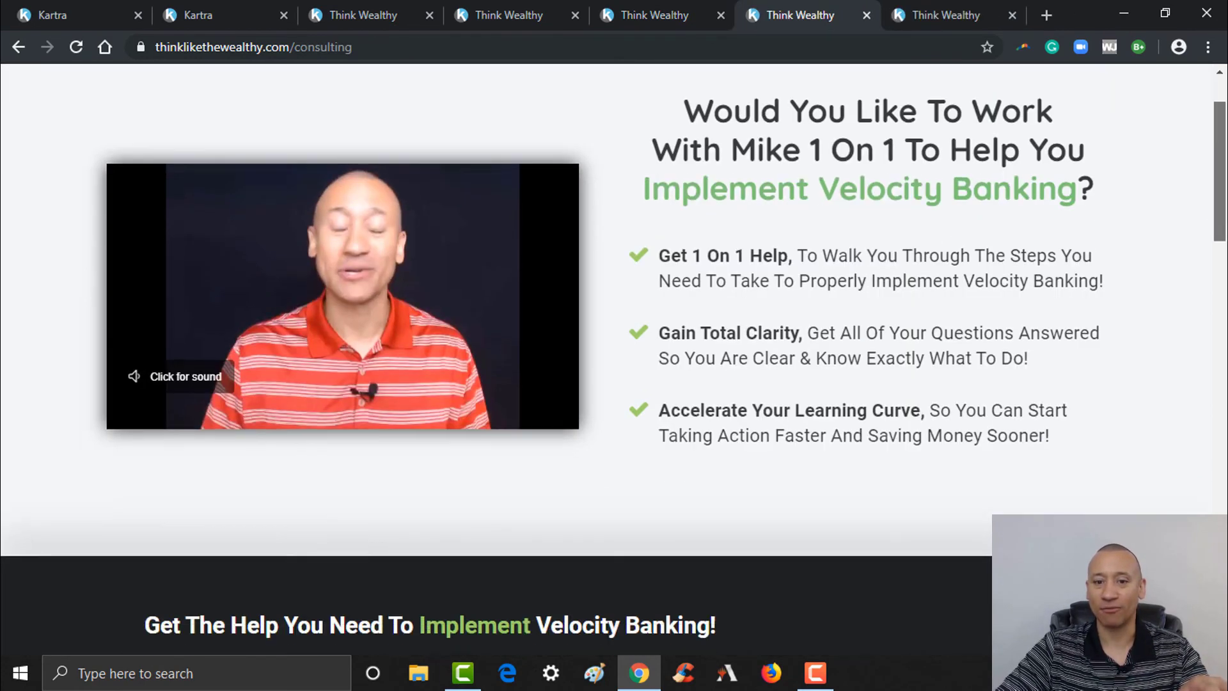
{"action": "scroll", "coordinate": [1218, 110], "scroll_direction": "down", "scroll_amount": 15}
{"action": "scroll", "coordinate": [1224, 506], "scroll_direction": "down", "scroll_amount": 10}
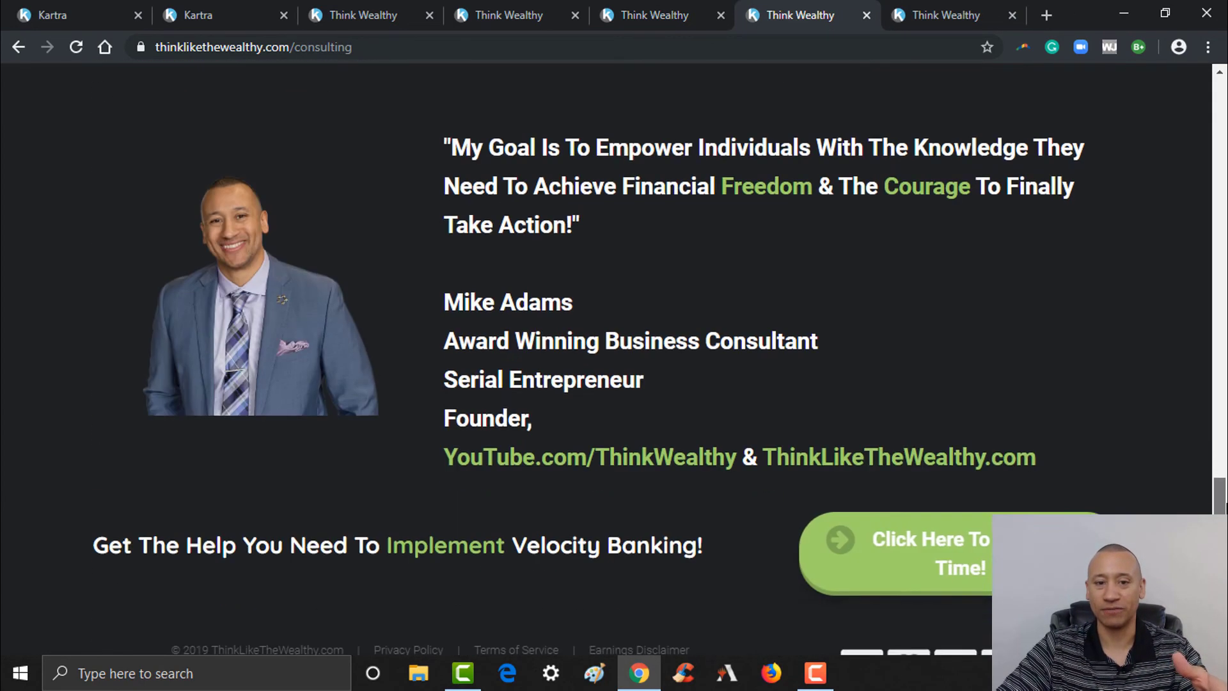
{"action": "left_click_drag", "start_coordinate": [1224, 507], "coordinate": [1224, 96]}
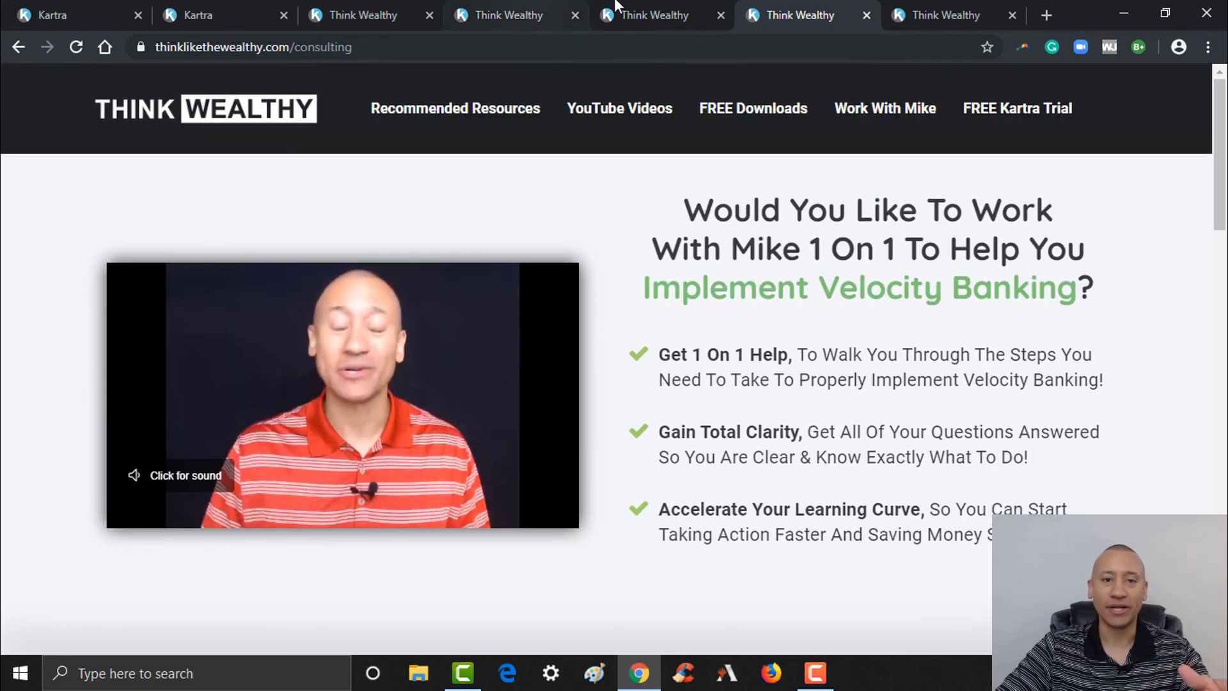
{"action": "left_click", "coordinate": [649, 13]}
{"action": "scroll", "coordinate": [1225, 128], "scroll_direction": "down", "scroll_amount": 4}
{"action": "scroll", "coordinate": [1225, 128], "scroll_direction": "up", "scroll_amount": 4}
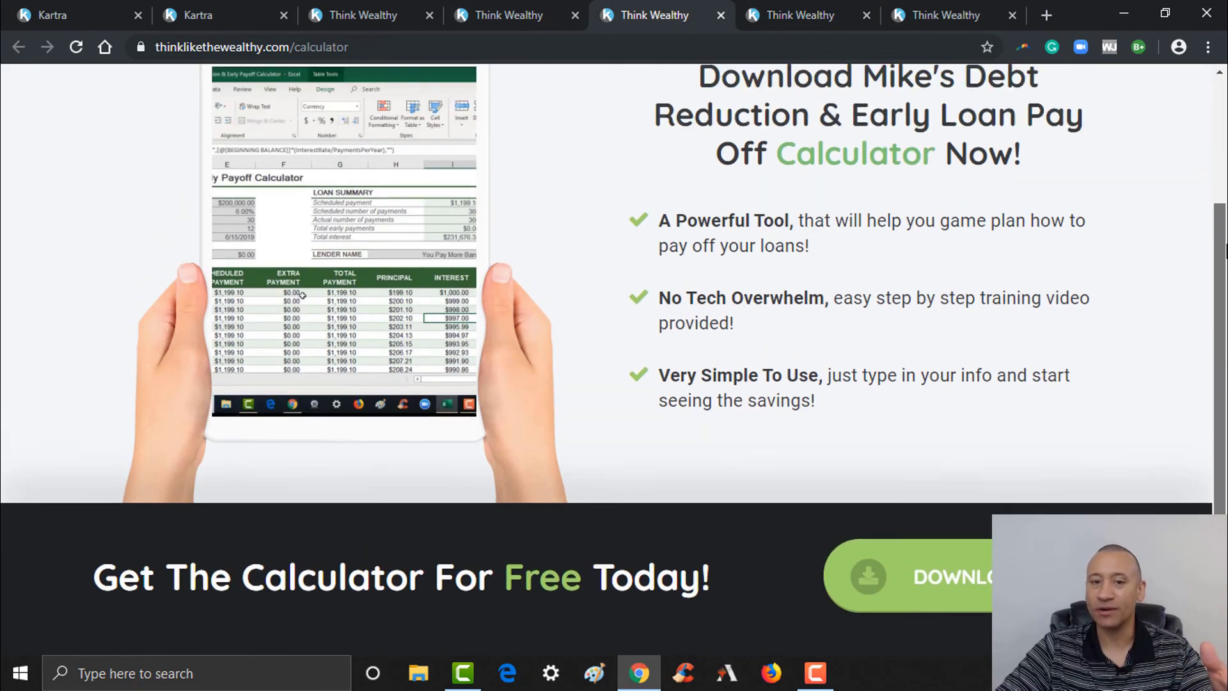
{"action": "left_click", "coordinate": [801, 9]}
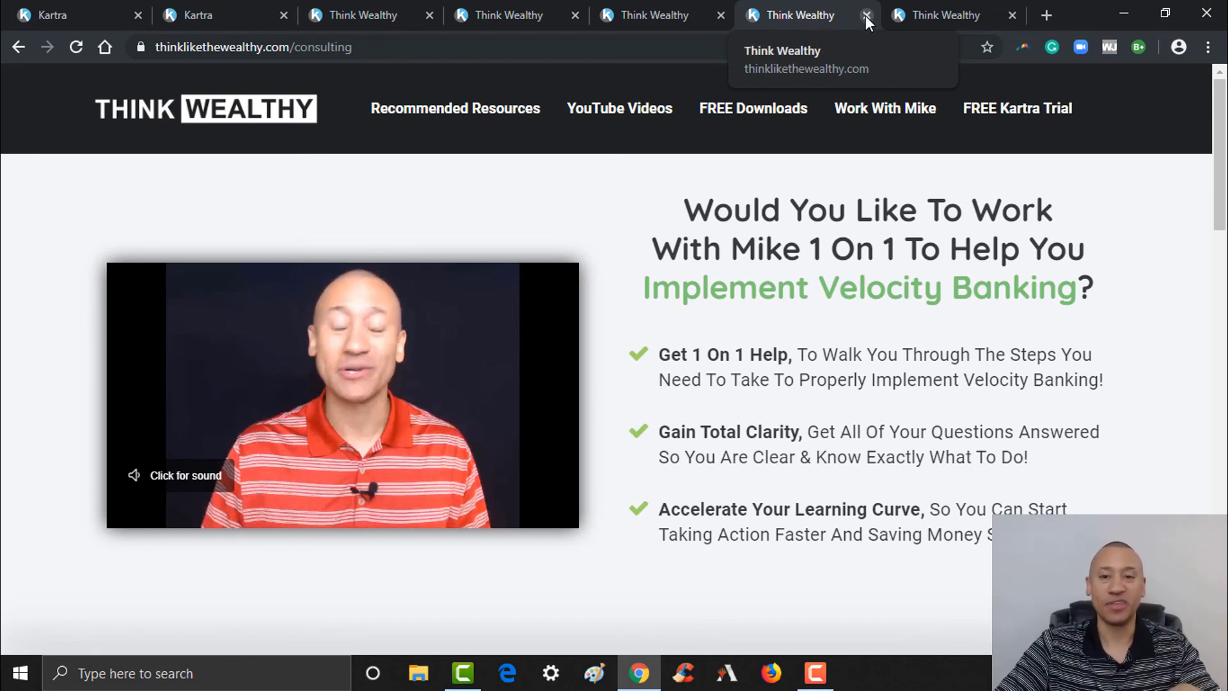
{"action": "left_click", "coordinate": [934, 8]}
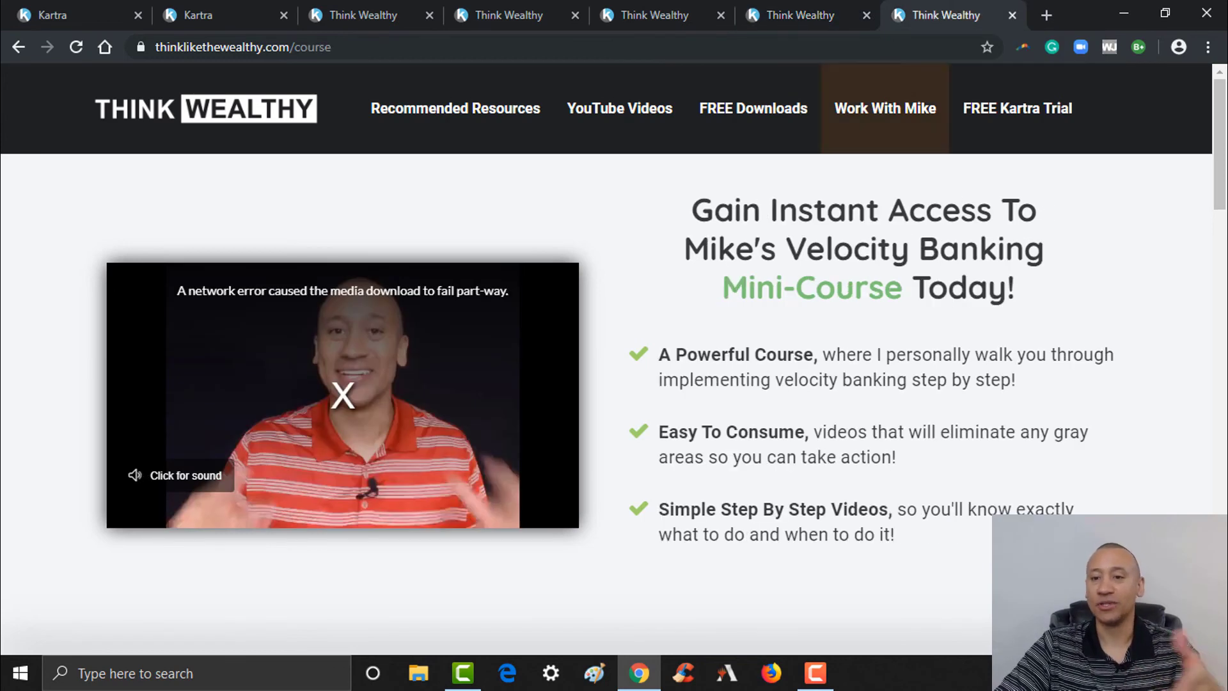
{"action": "left_click_drag", "start_coordinate": [1226, 131], "coordinate": [1226, 507]}
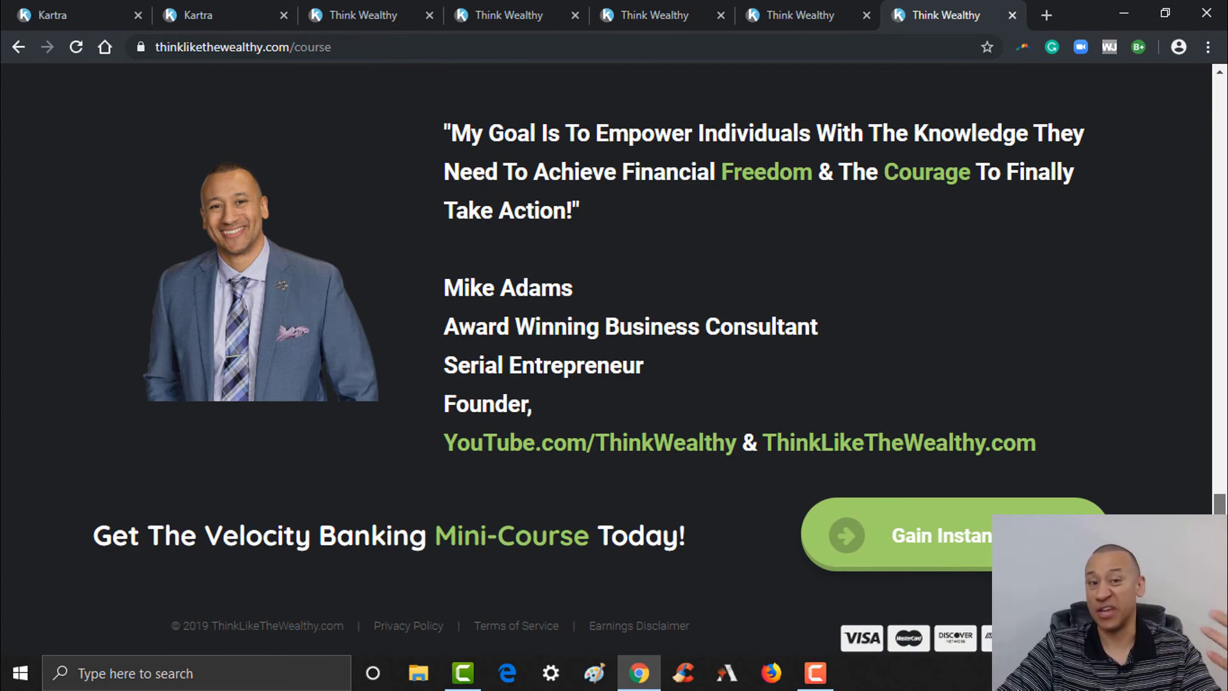
{"action": "left_click_drag", "start_coordinate": [1226, 506], "coordinate": [1226, 441]}
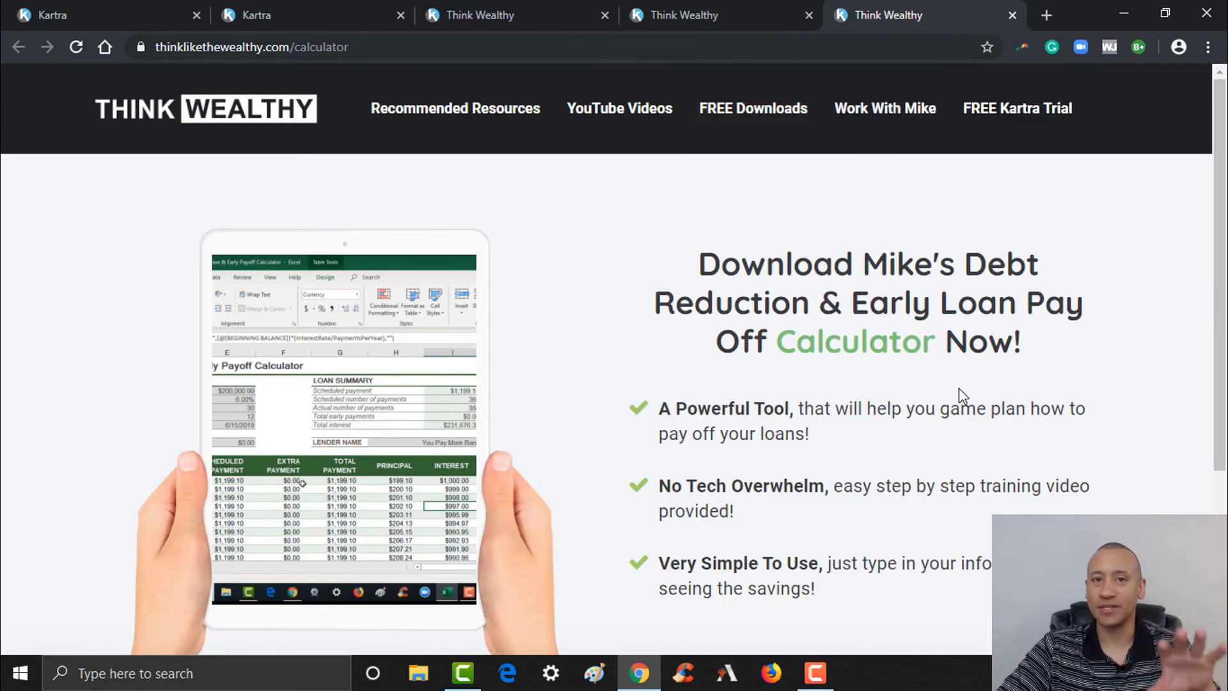
{"action": "left_click", "coordinate": [153, 3]}
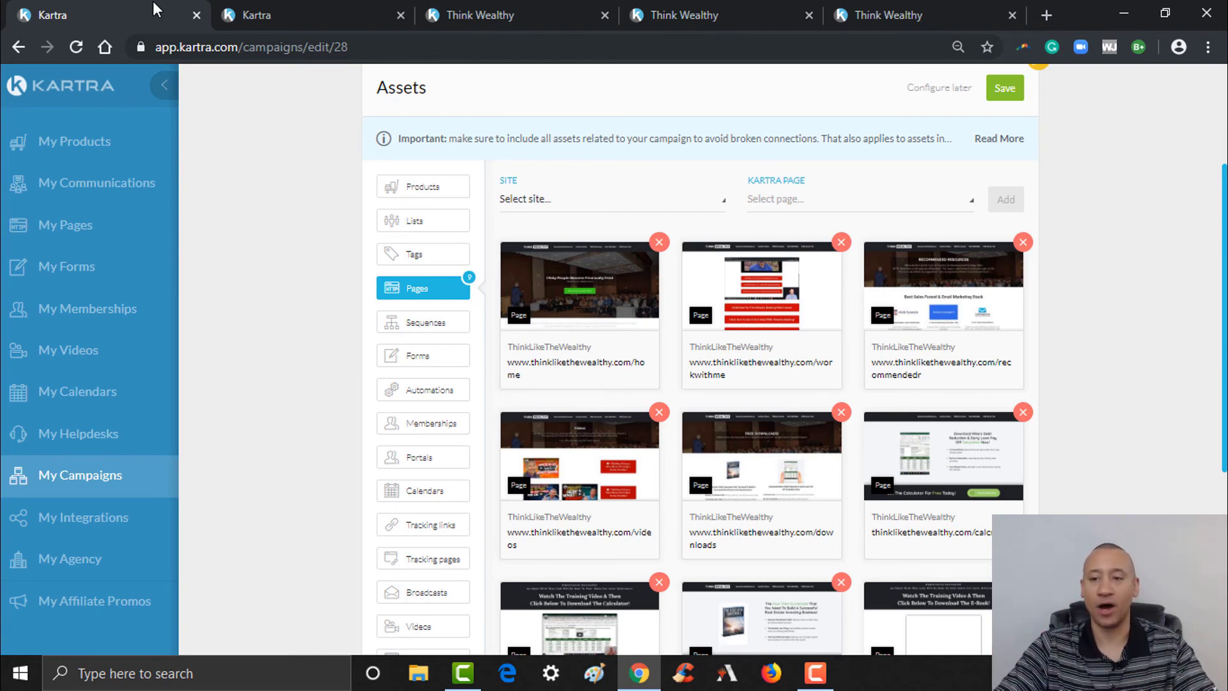
Step: Scroll through the campaign Assets page to review the added page cards
{"action": "scroll", "coordinate": [1110, 258], "scroll_direction": "down", "scroll_amount": 5}
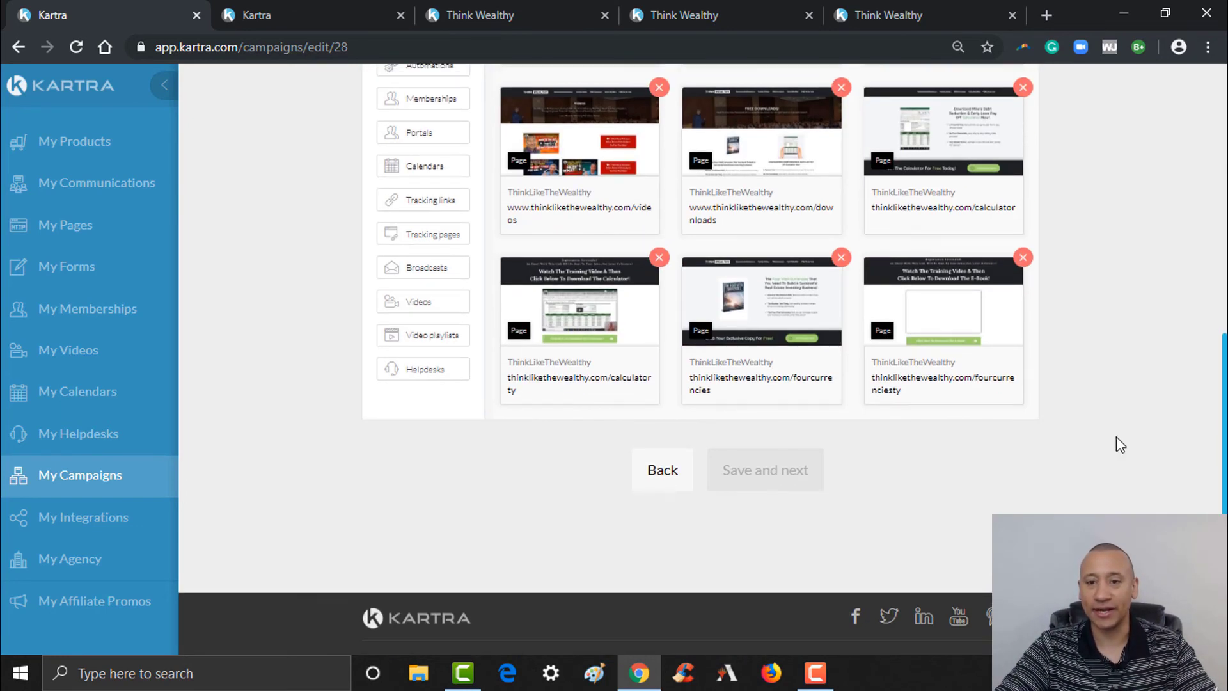
{"action": "mouse_move", "coordinate": [970, 195]}
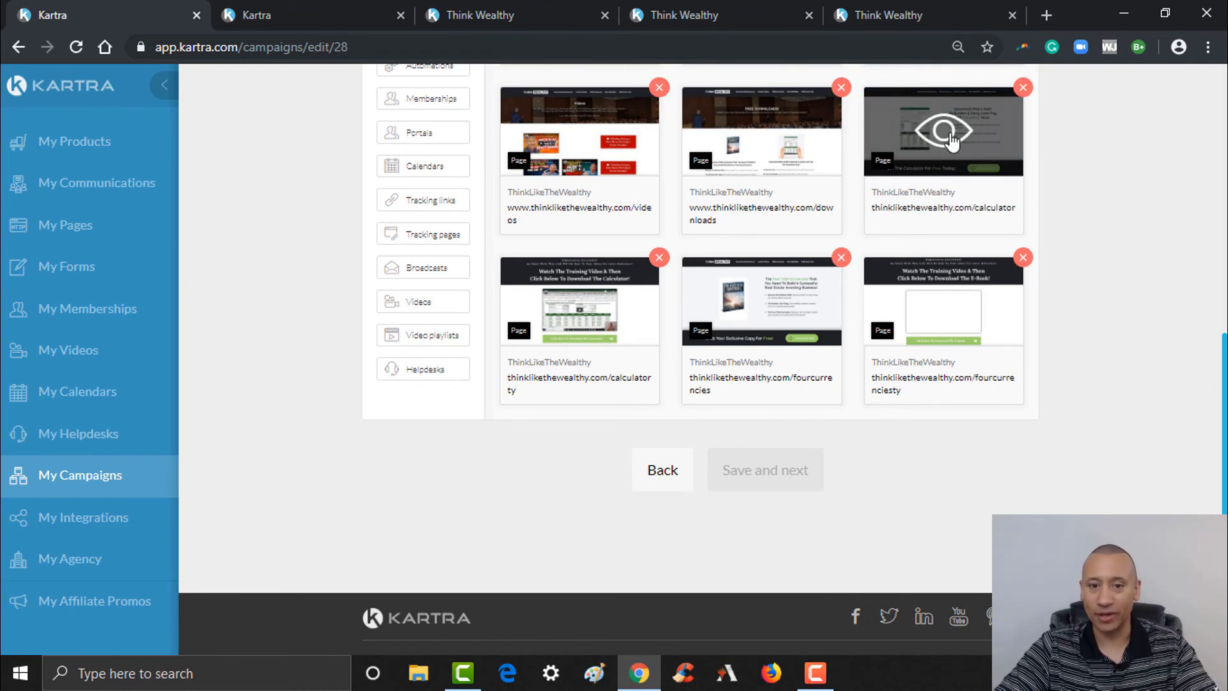
{"action": "mouse_move", "coordinate": [589, 343]}
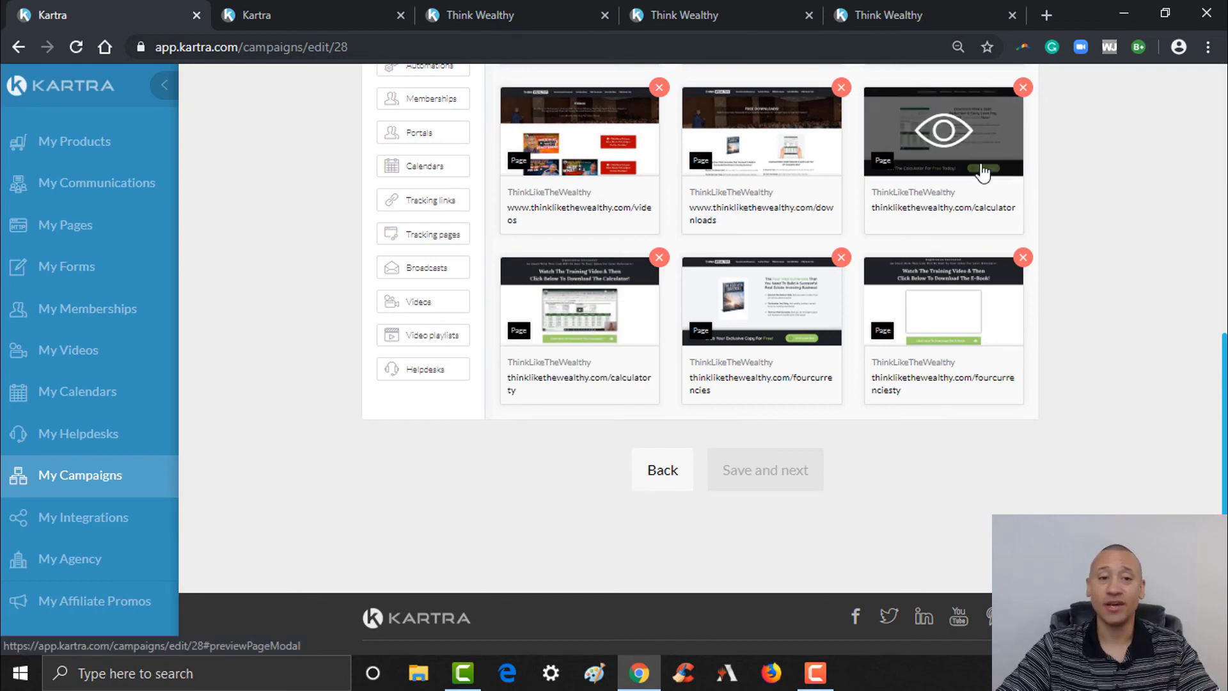
{"action": "scroll", "coordinate": [978, 170], "scroll_direction": "up", "scroll_amount": 1}
{"action": "scroll", "coordinate": [704, 358], "scroll_direction": "up", "scroll_amount": 2}
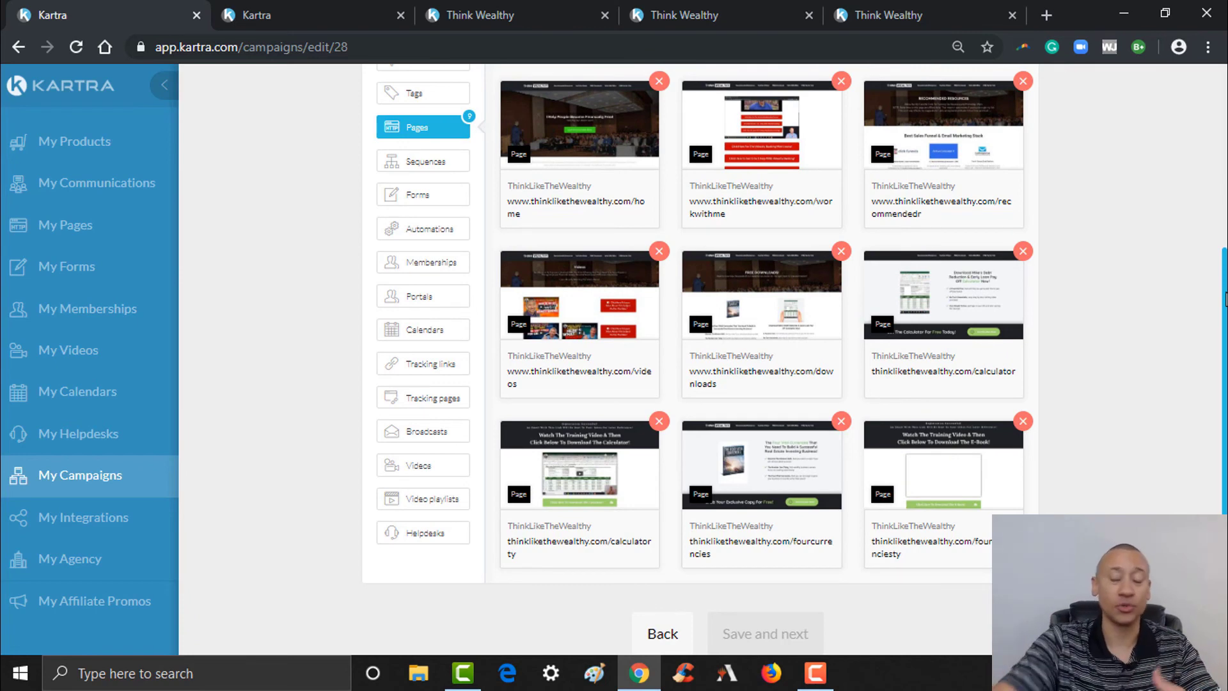
{"action": "scroll", "coordinate": [795, 359], "scroll_direction": "up", "scroll_amount": 3}
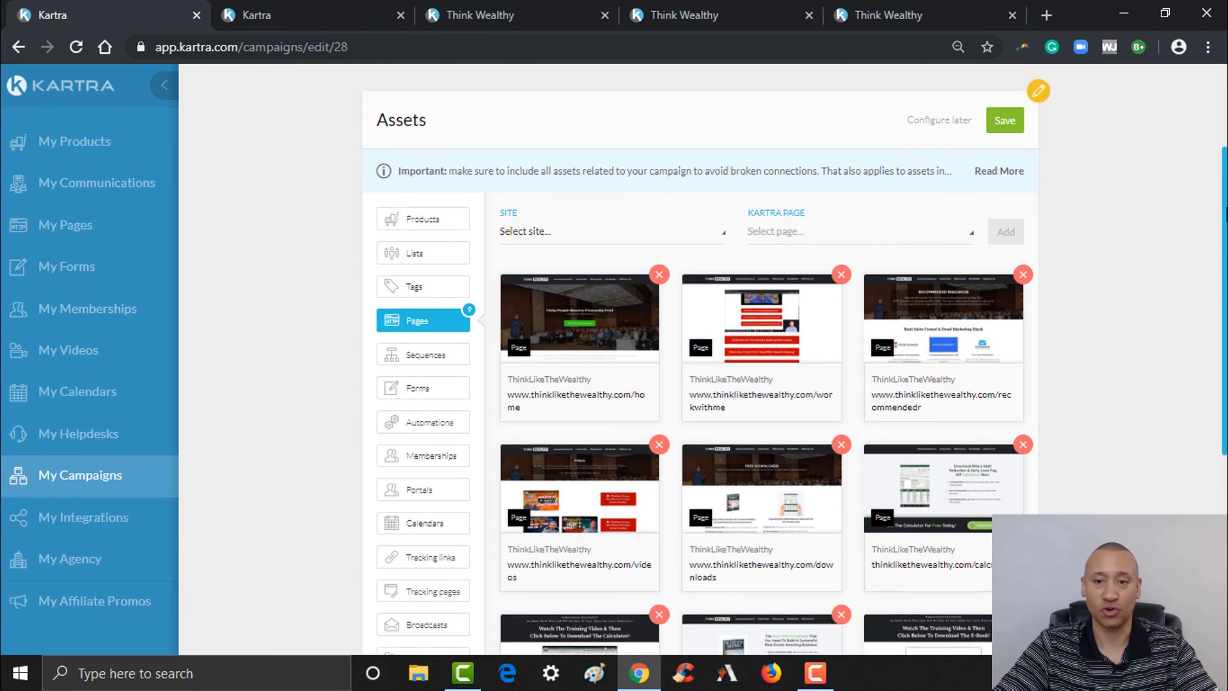
{"action": "scroll", "coordinate": [795, 364], "scroll_direction": "down", "scroll_amount": 4}
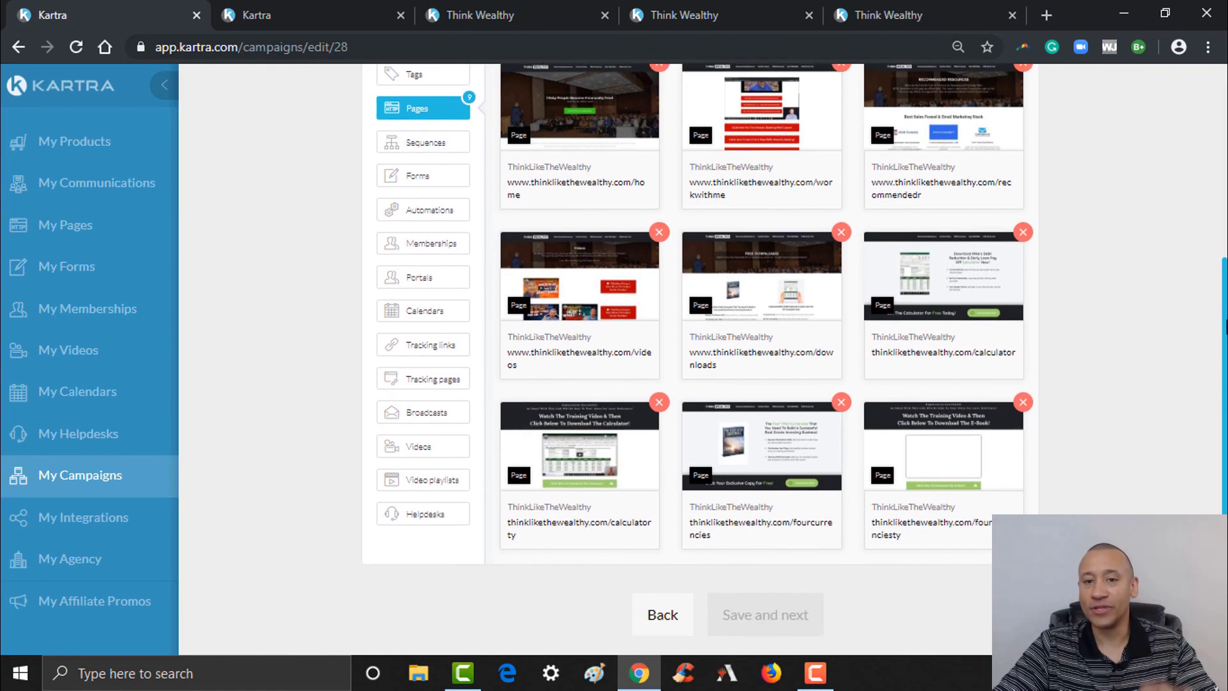
{"action": "scroll", "coordinate": [704, 359], "scroll_direction": "up", "scroll_amount": 1}
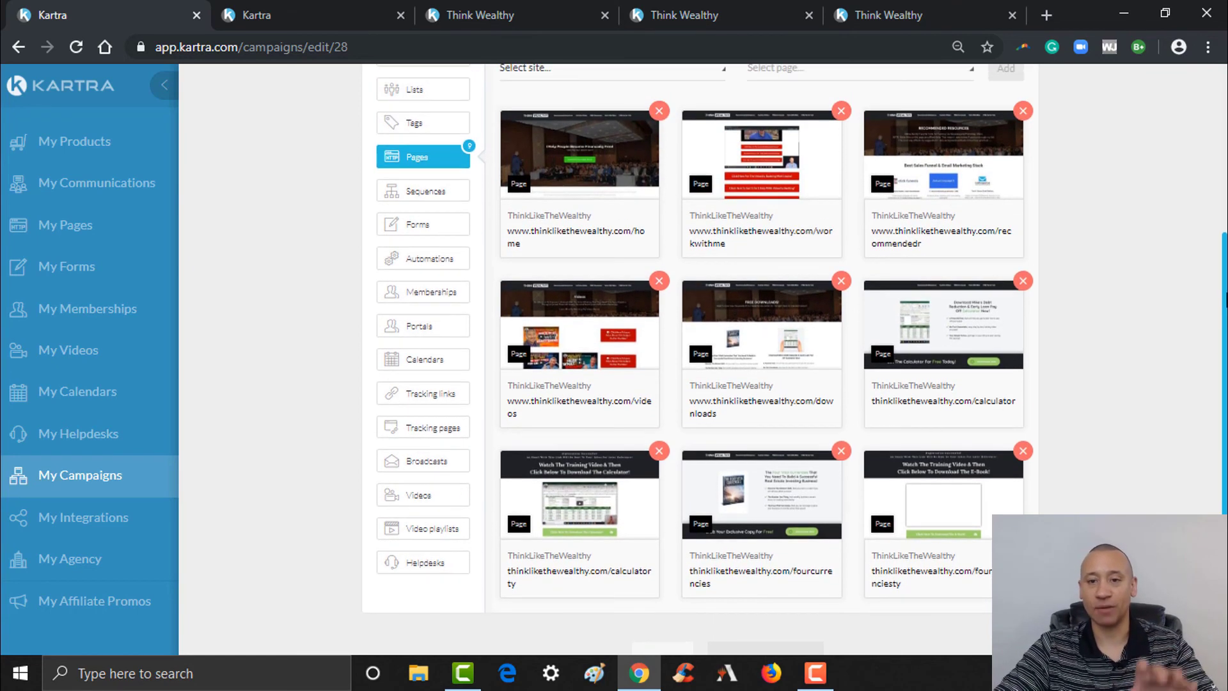
{"action": "scroll", "coordinate": [1046, 158], "scroll_direction": "up", "scroll_amount": 1}
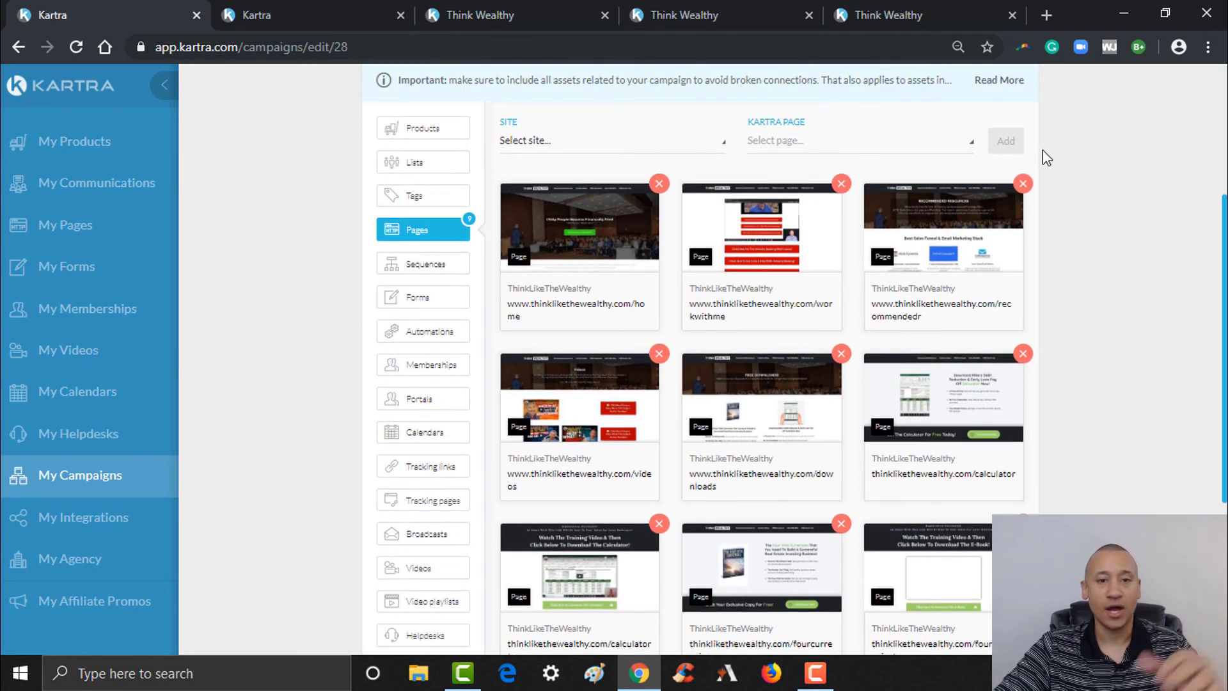
Step: Select ThinkLikeTheWealthy as the site and browse its Kartra Page list
{"action": "left_click", "coordinate": [635, 149]}
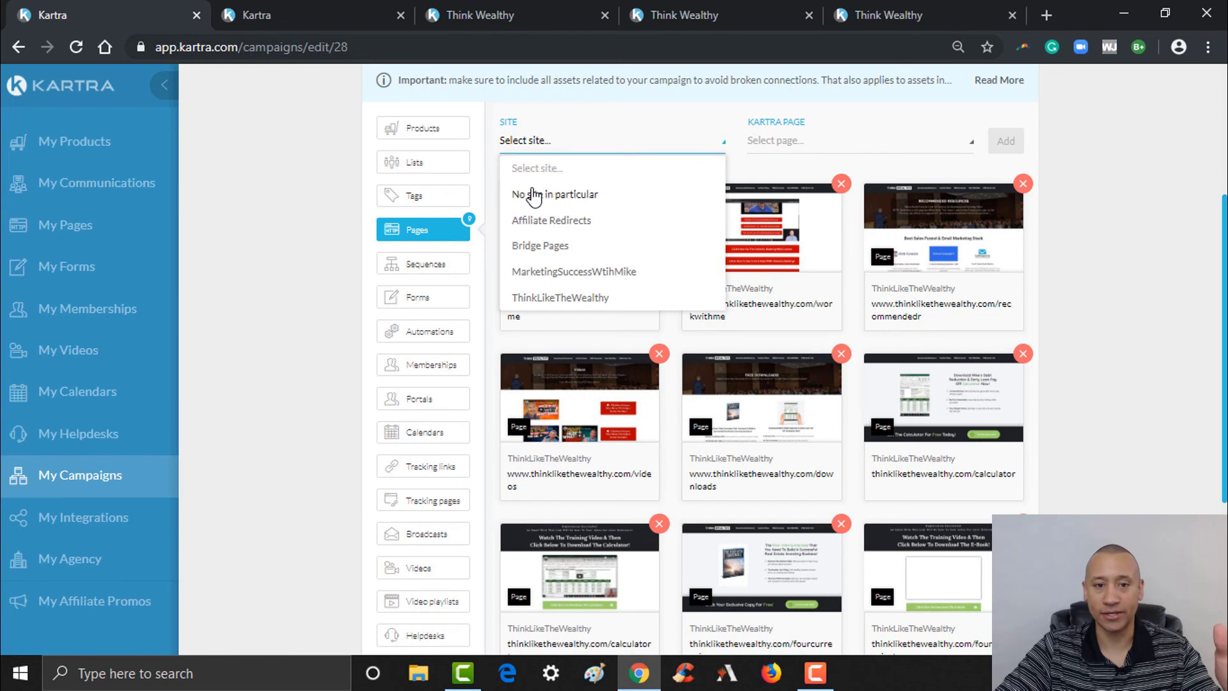
{"action": "left_click", "coordinate": [553, 299]}
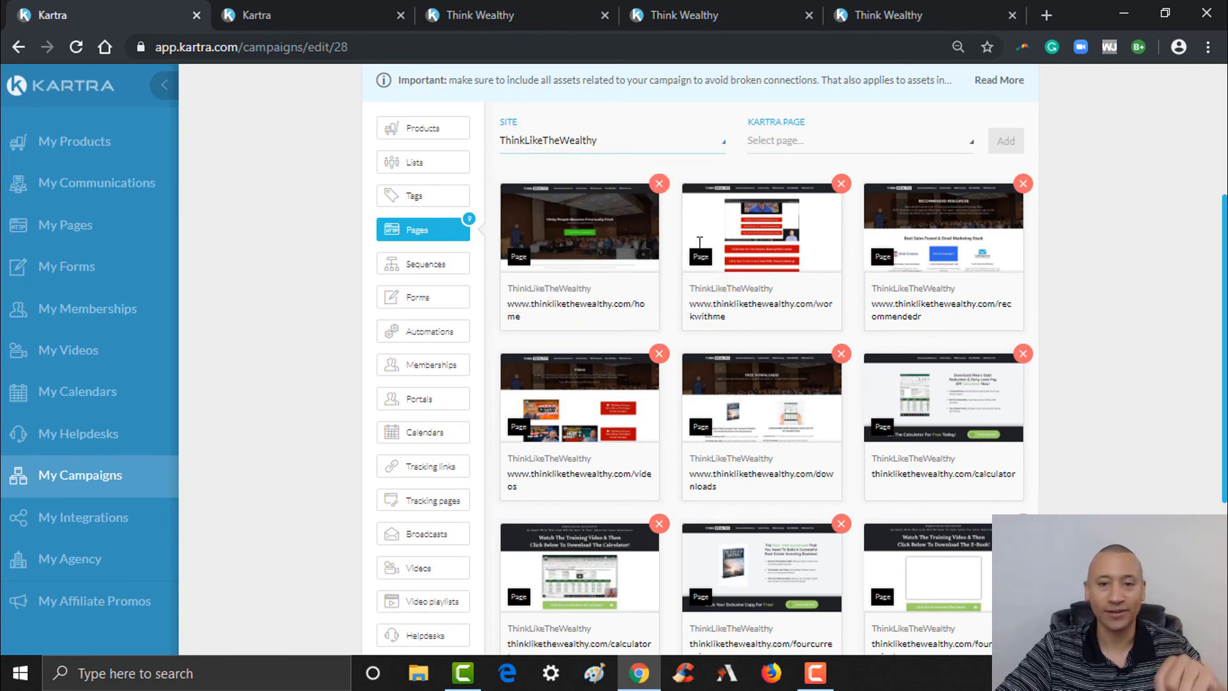
{"action": "left_click", "coordinate": [796, 150]}
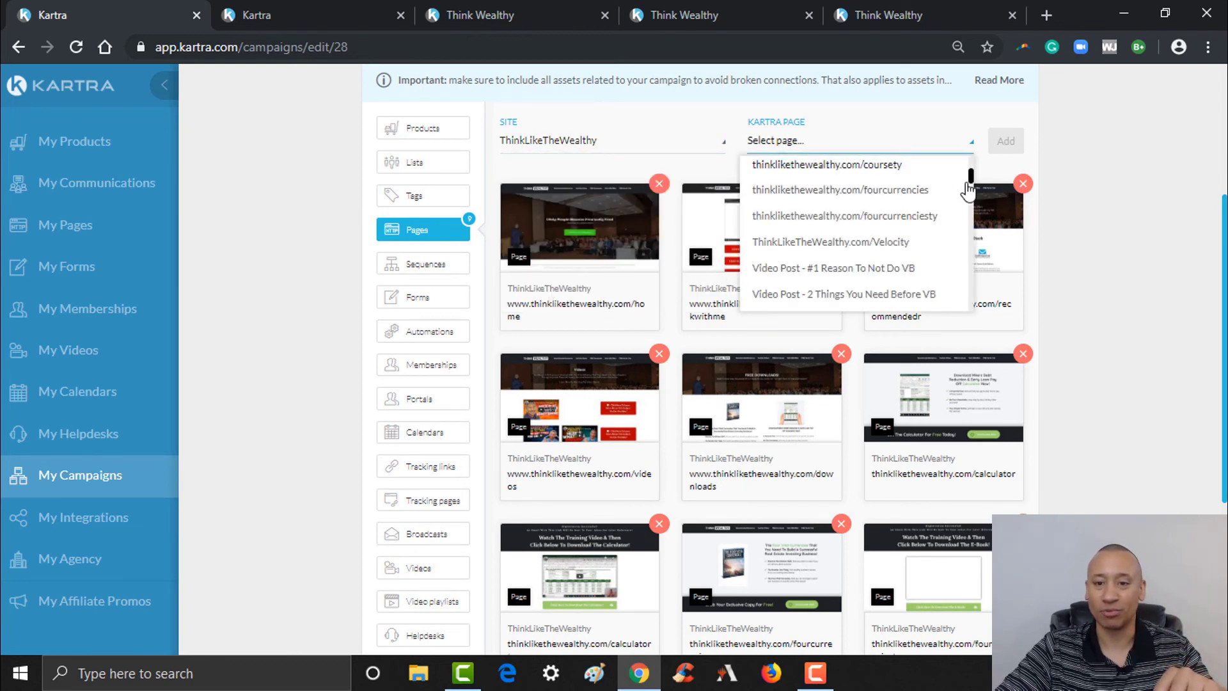
{"action": "scroll", "coordinate": [973, 181], "scroll_direction": "up", "scroll_amount": 2}
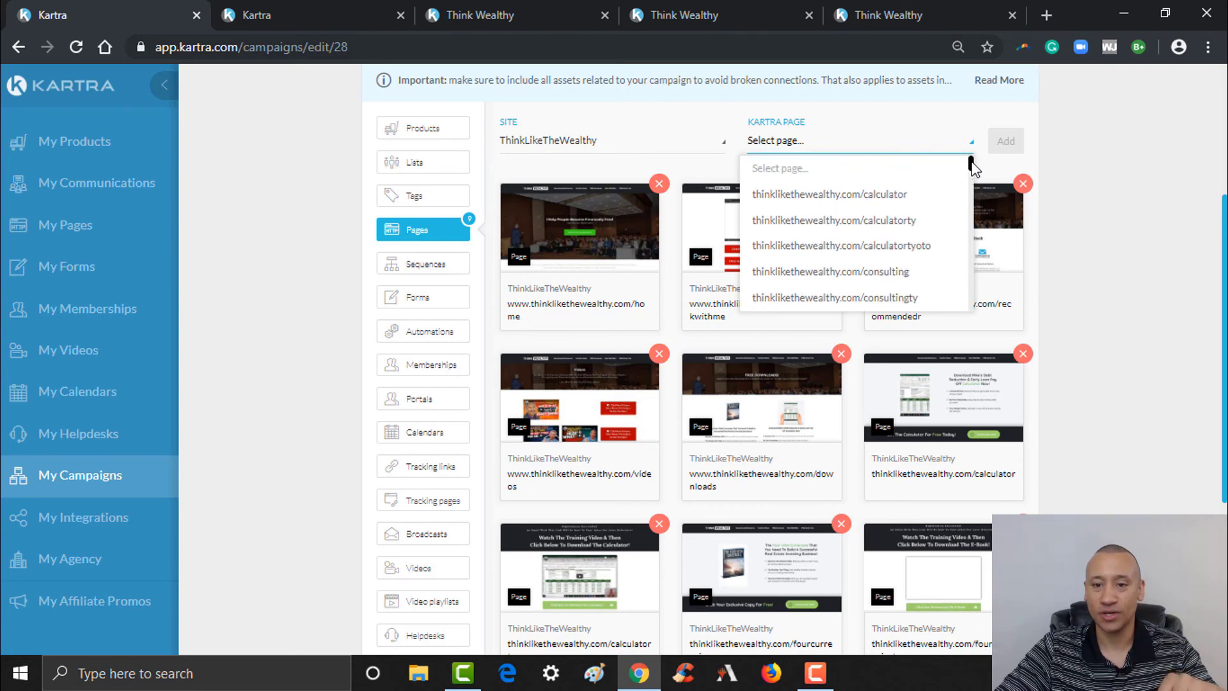
{"action": "scroll", "coordinate": [973, 183], "scroll_direction": "down", "scroll_amount": 3}
{"action": "scroll", "coordinate": [972, 188], "scroll_direction": "down", "scroll_amount": 5}
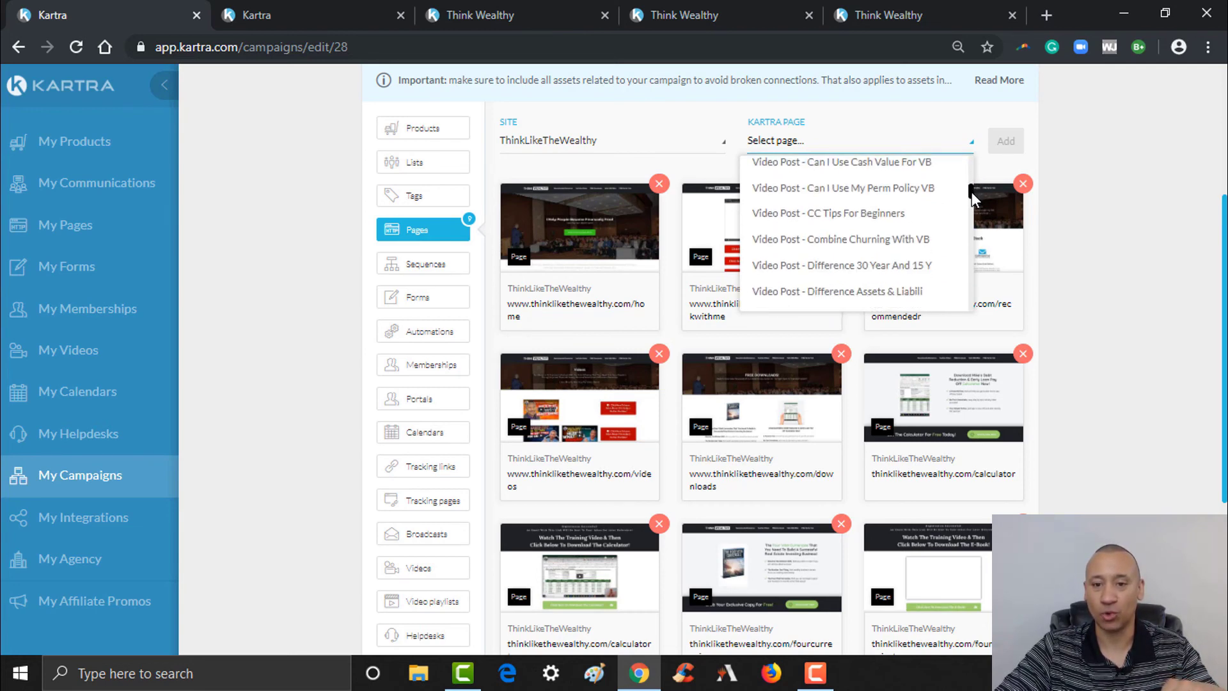
{"action": "left_click", "coordinate": [486, 14]}
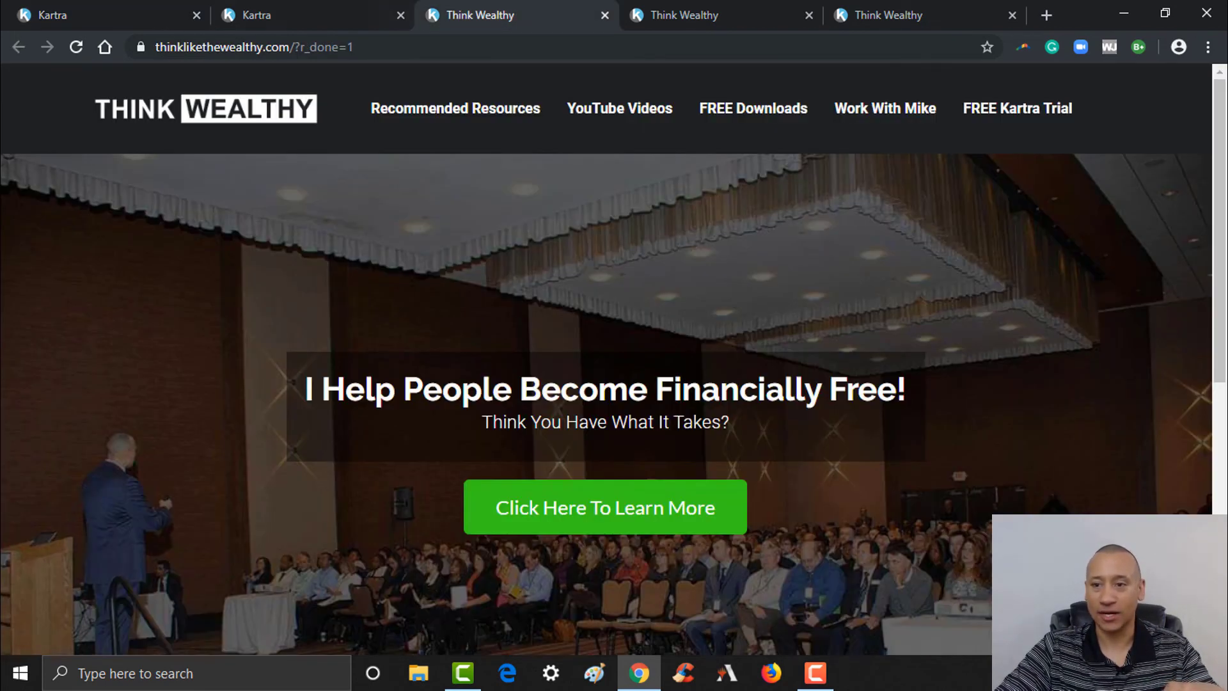
Step: Check the footer pages on the Think Wealthy homepage, then return to Kartra
{"action": "scroll", "coordinate": [436, 640], "scroll_direction": "down", "scroll_amount": 7}
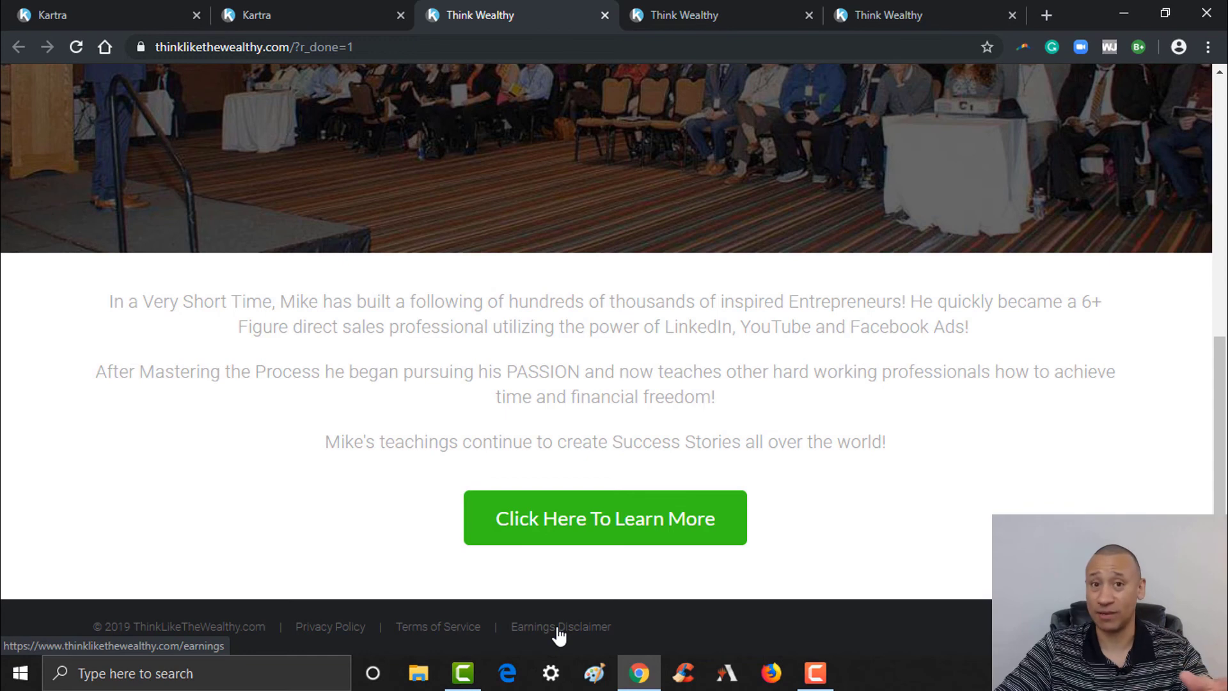
{"action": "left_click", "coordinate": [90, 8]}
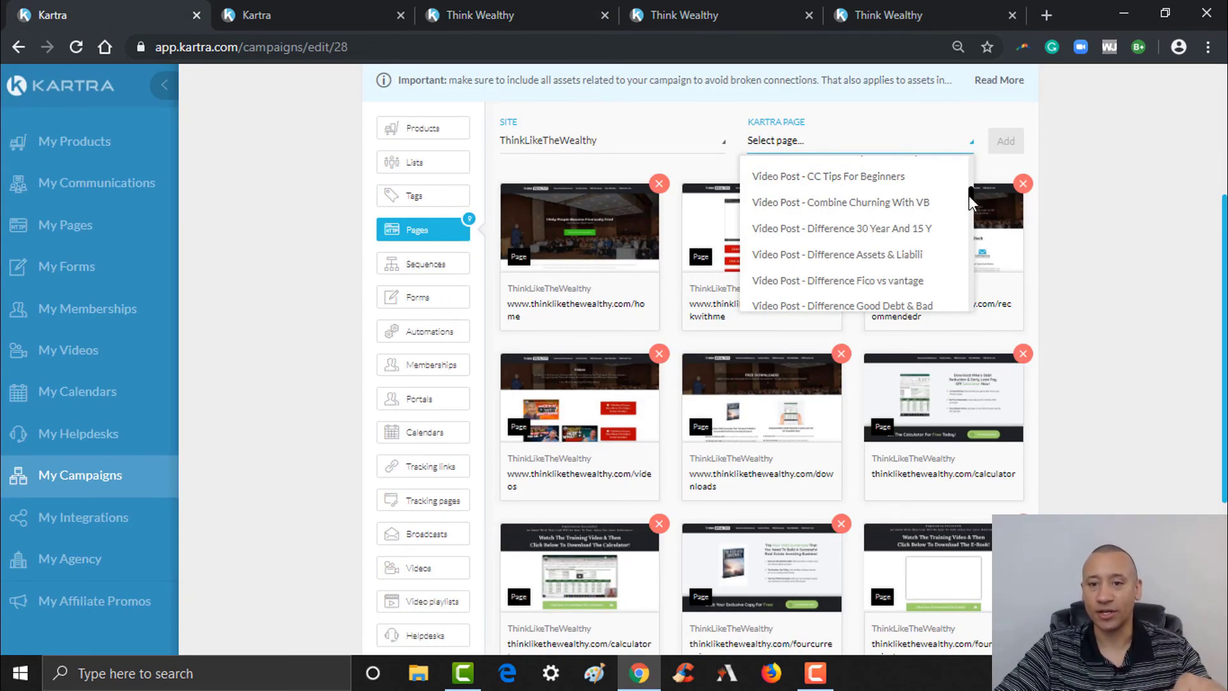
Step: Add the ThinkLikeTheWealthy privacy page to the campaign's page assets
{"action": "left_click_drag", "start_coordinate": [970, 199], "coordinate": [972, 298]}
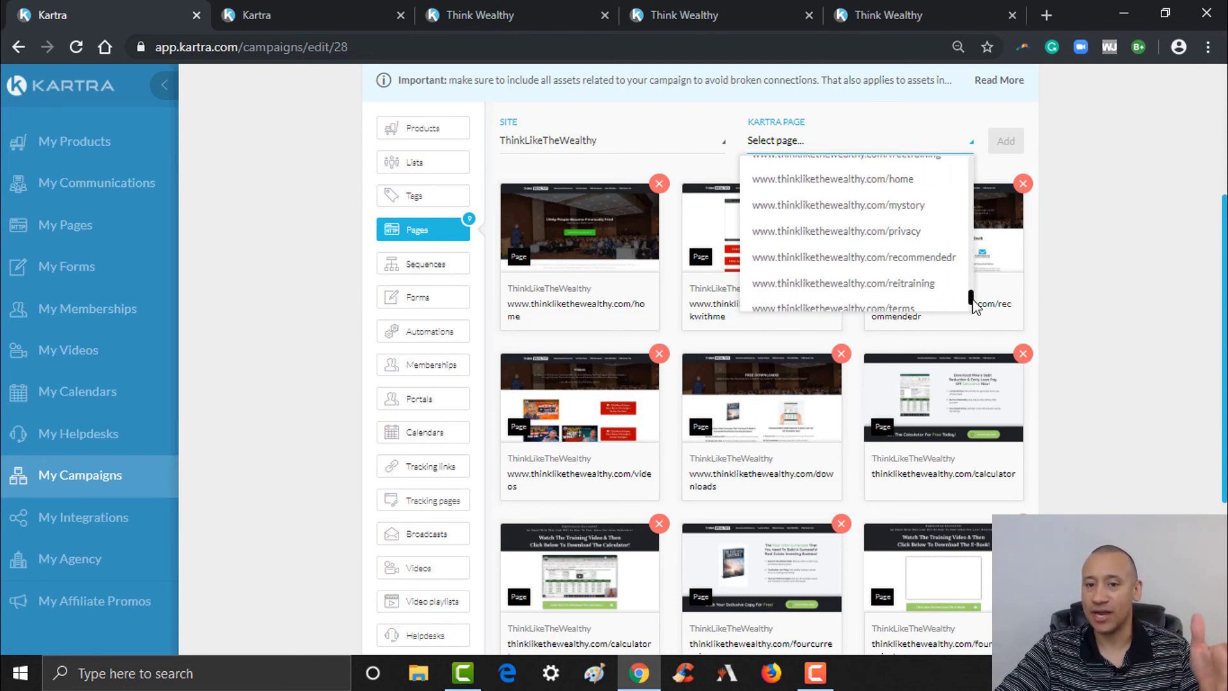
{"action": "left_click", "coordinate": [902, 233]}
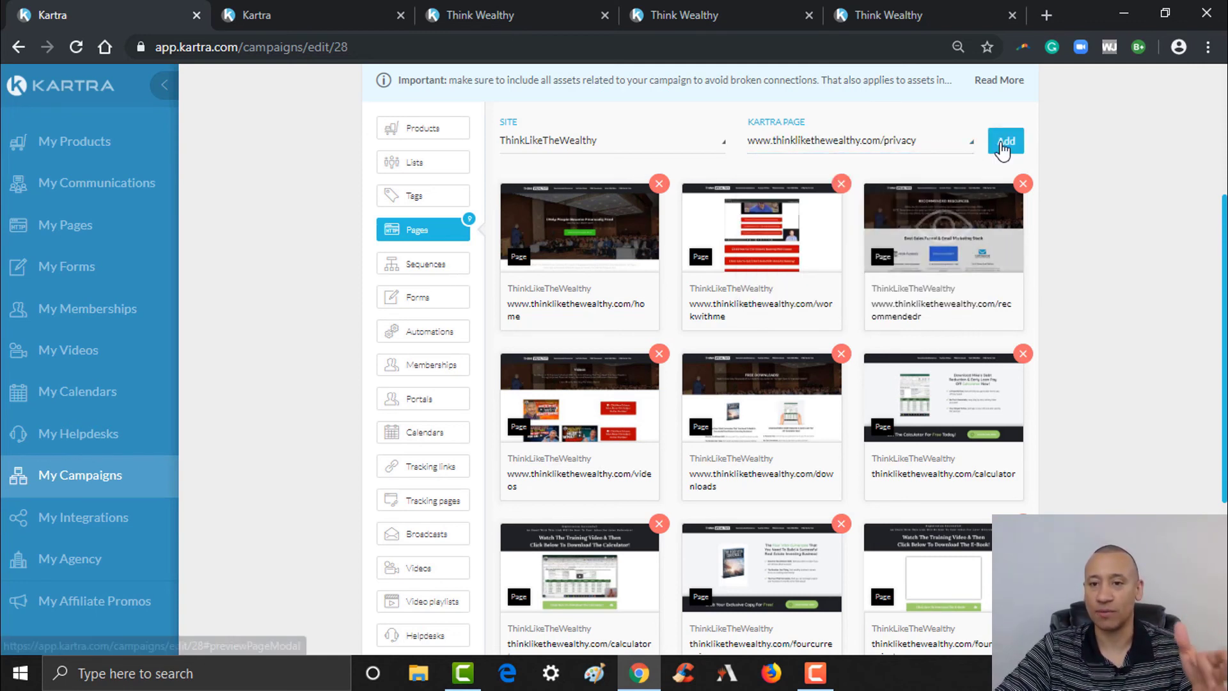
{"action": "left_click", "coordinate": [1006, 144]}
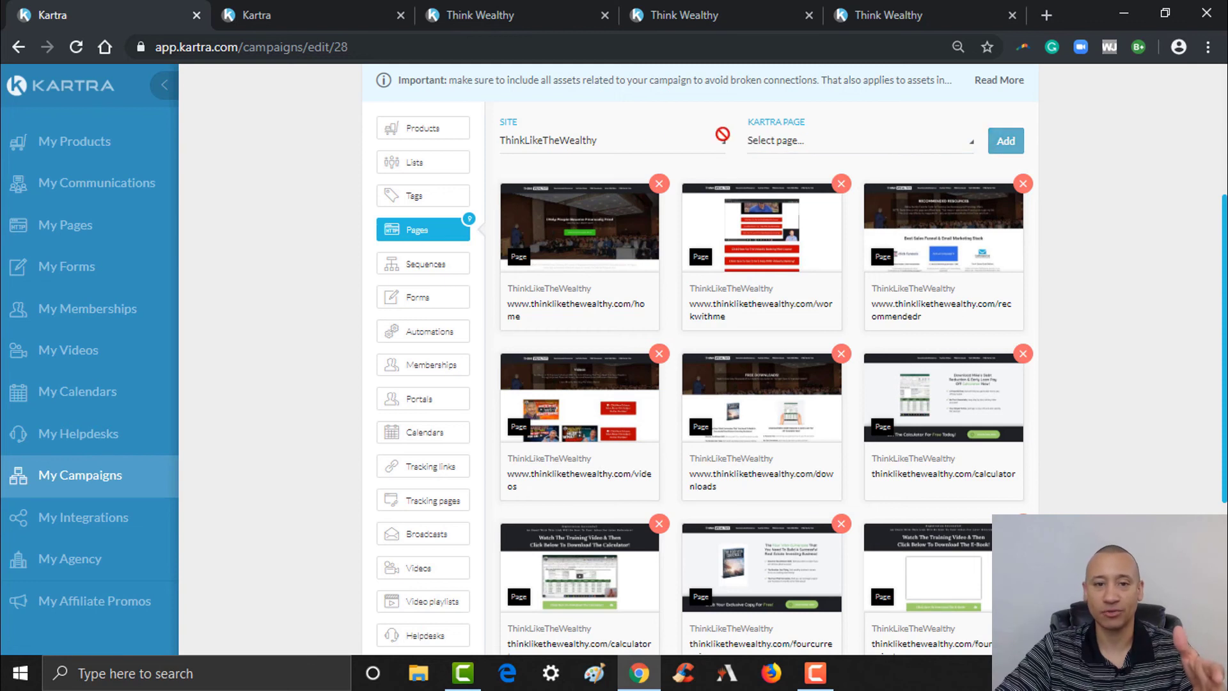
Step: Add the ThinkLikeTheWealthy terms page to the campaign's page assets
{"action": "left_click", "coordinate": [626, 154]}
{"action": "left_click", "coordinate": [586, 298]}
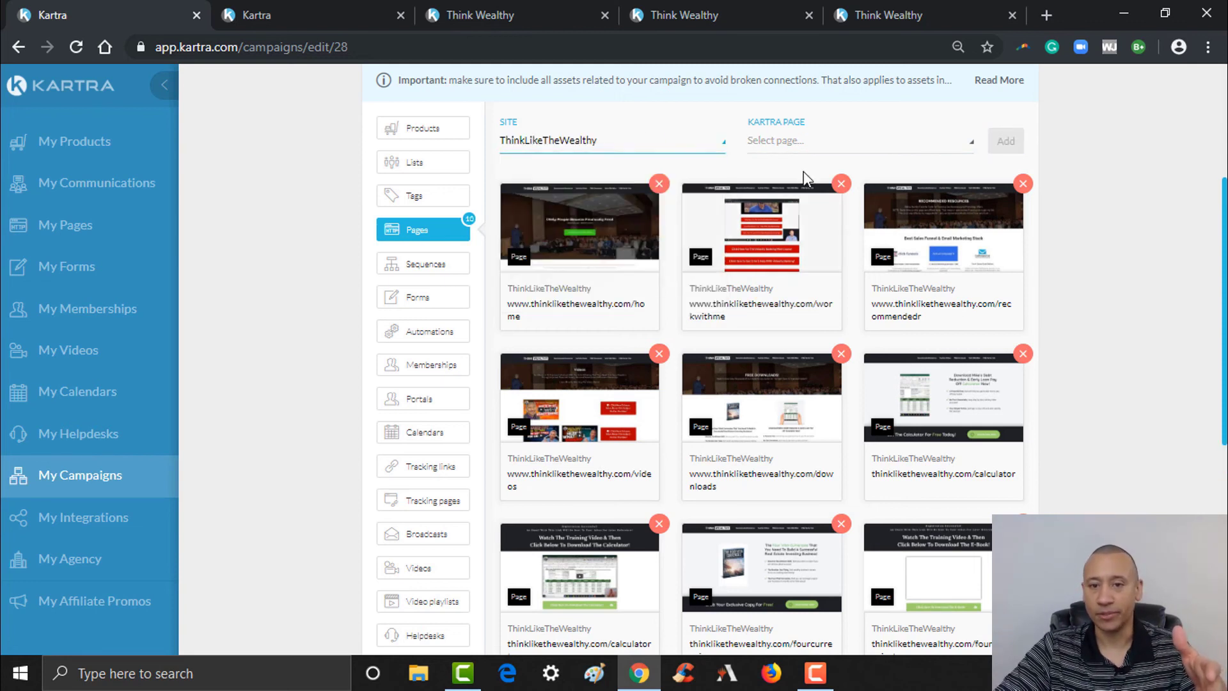
{"action": "left_click", "coordinate": [831, 143]}
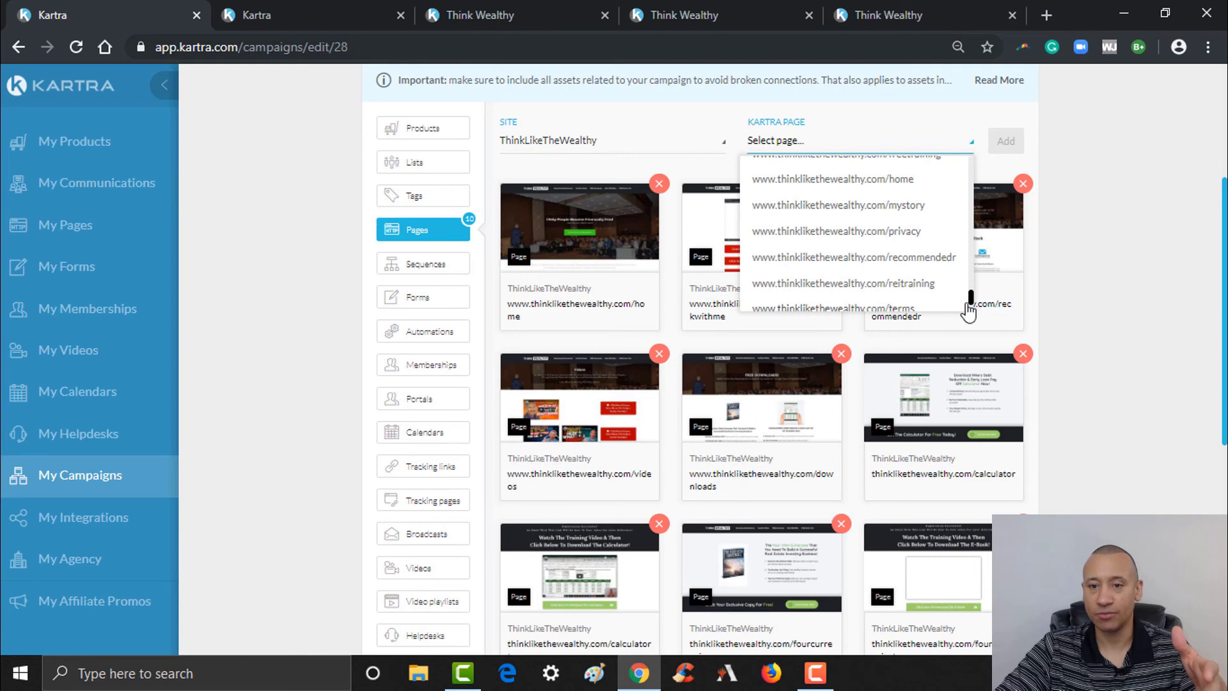
{"action": "left_click_drag", "start_coordinate": [972, 297], "coordinate": [973, 305]}
{"action": "left_click", "coordinate": [902, 224]}
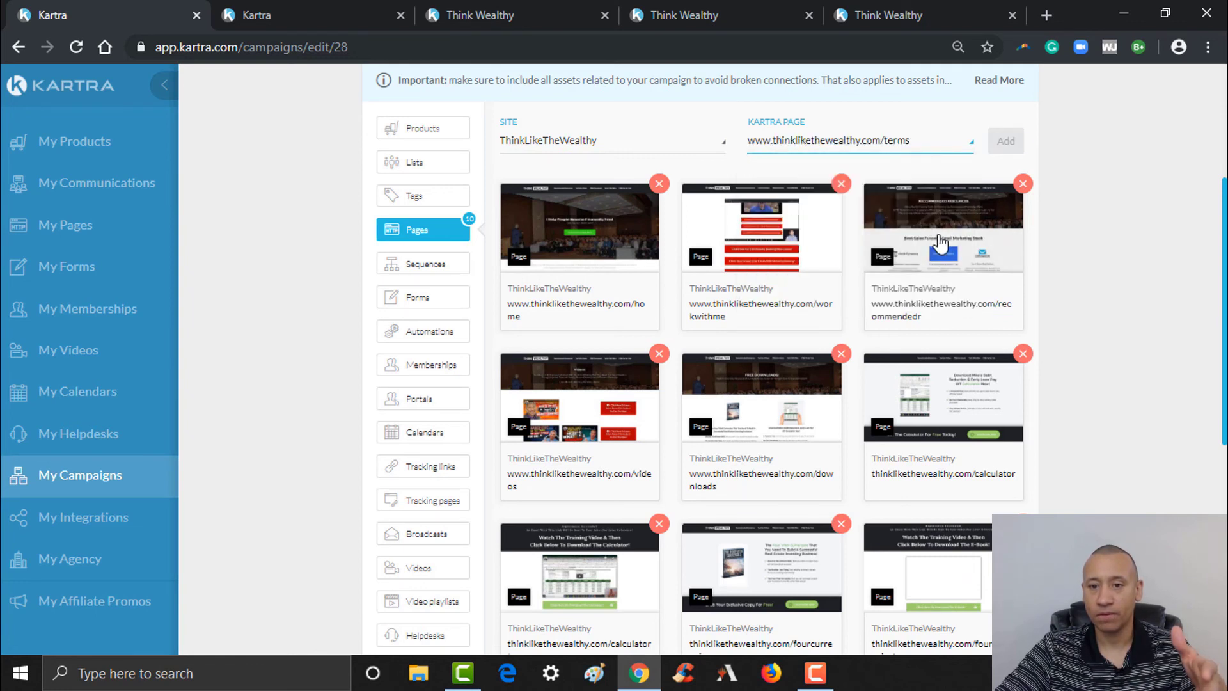
{"action": "left_click", "coordinate": [1002, 142]}
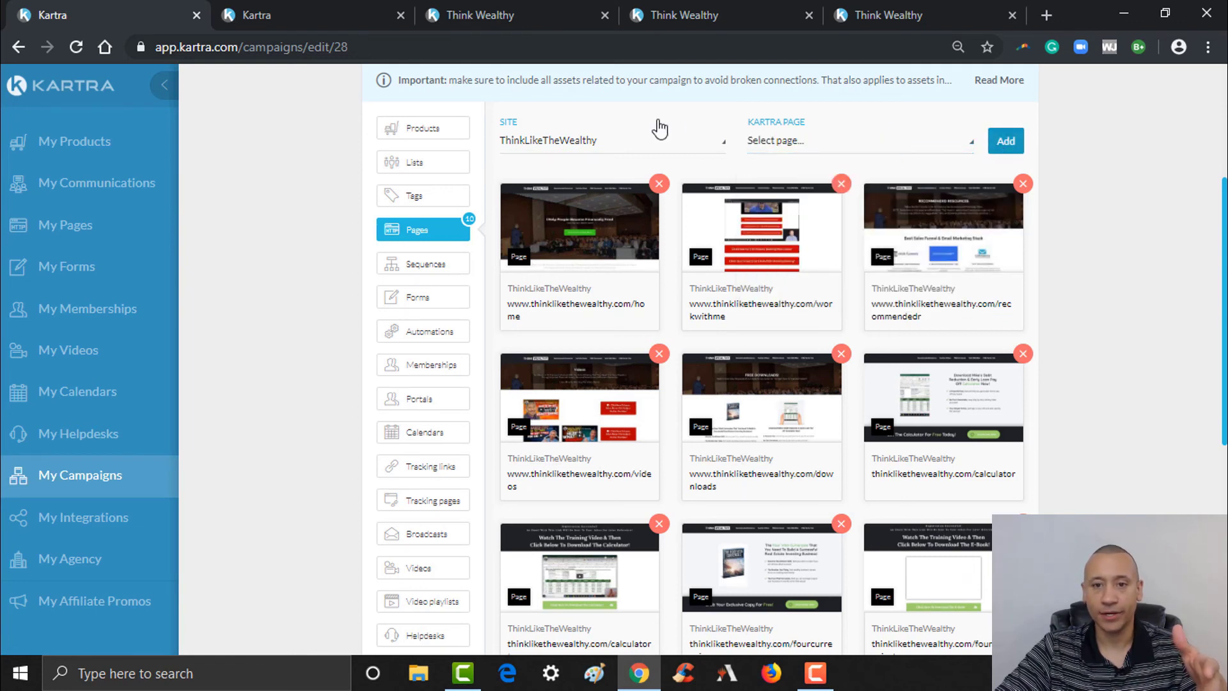
Step: Add the ThinkLikeTheWealthy earnings page, then review the twelve listed pages
{"action": "left_click", "coordinate": [536, 144]}
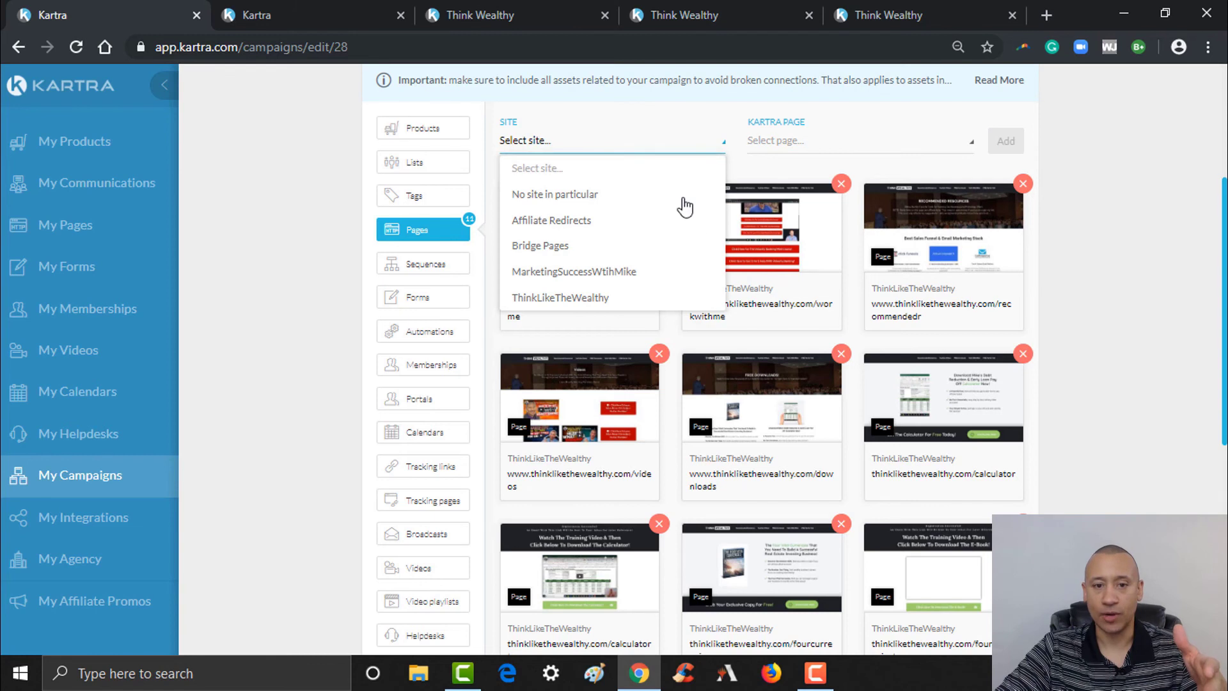
{"action": "left_click", "coordinate": [596, 300]}
{"action": "left_click", "coordinate": [832, 143]}
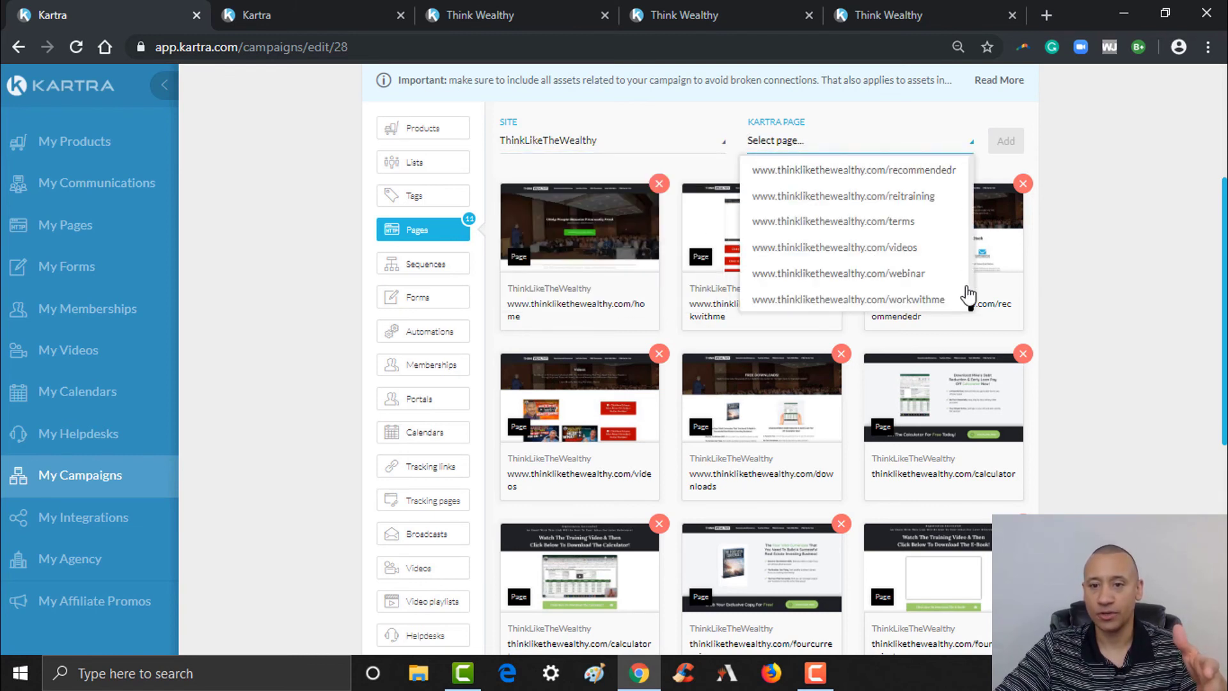
{"action": "scroll", "coordinate": [972, 307], "scroll_direction": "up", "scroll_amount": 3}
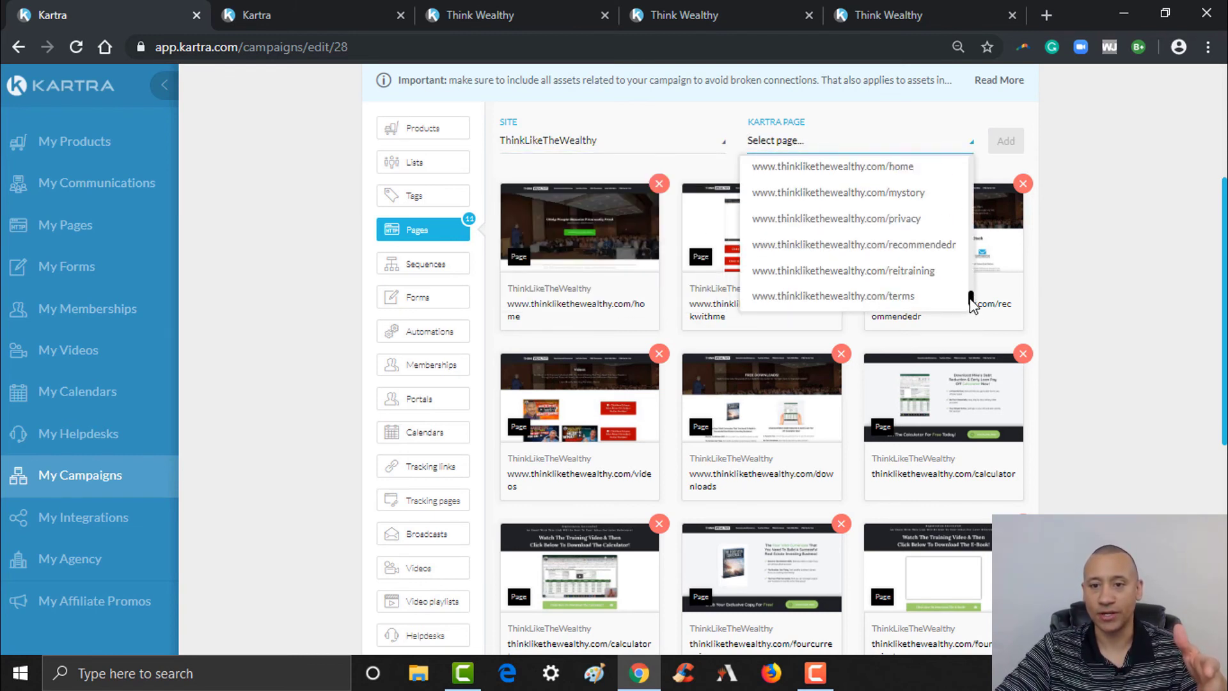
{"action": "scroll", "coordinate": [971, 302], "scroll_direction": "up", "scroll_amount": 4}
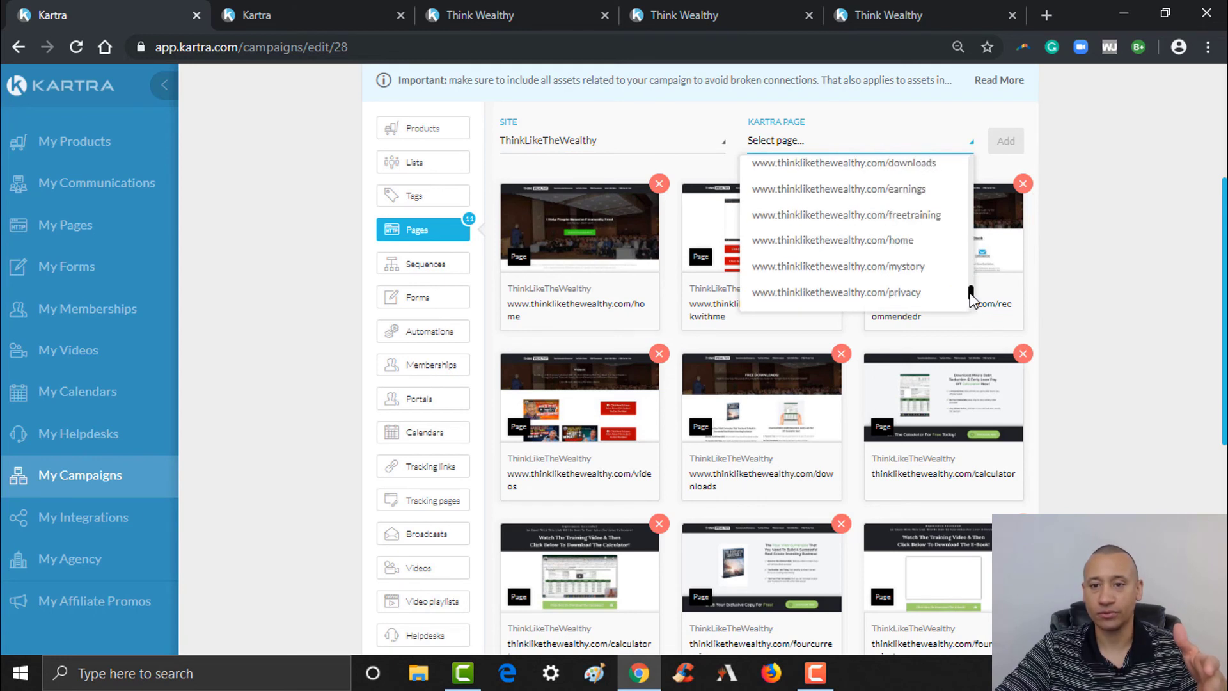
{"action": "left_click", "coordinate": [919, 215]}
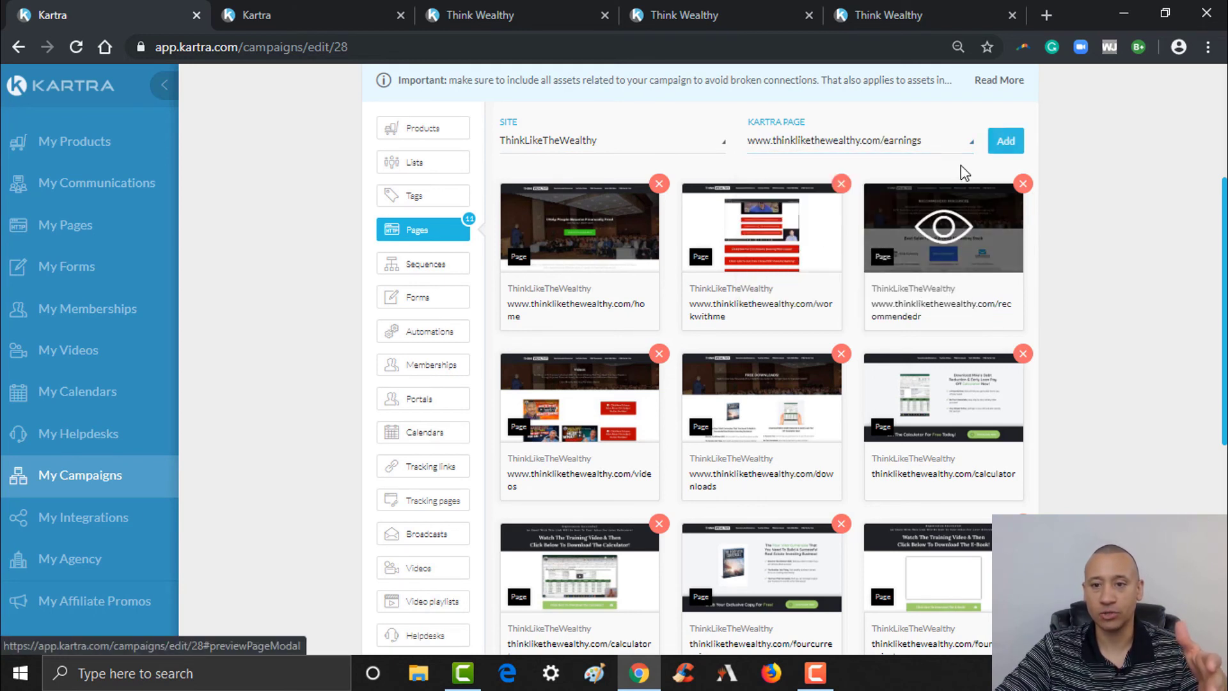
{"action": "left_click", "coordinate": [1005, 142]}
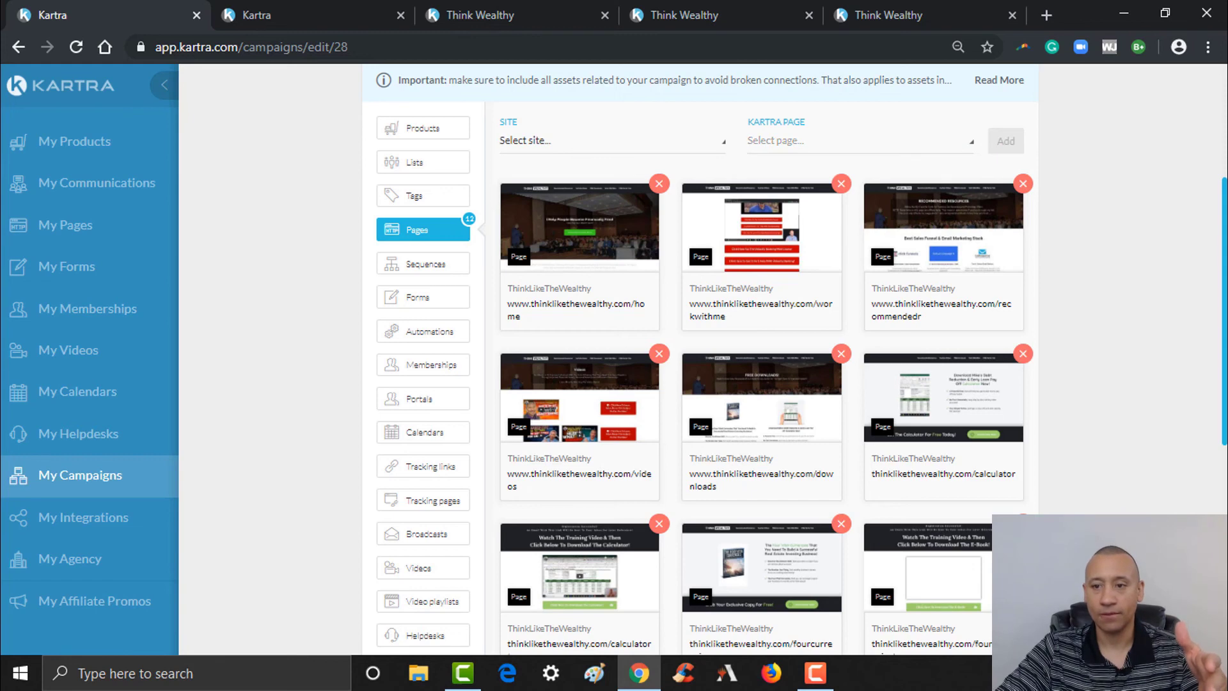
{"action": "left_click_drag", "start_coordinate": [1226, 243], "coordinate": [1226, 408]}
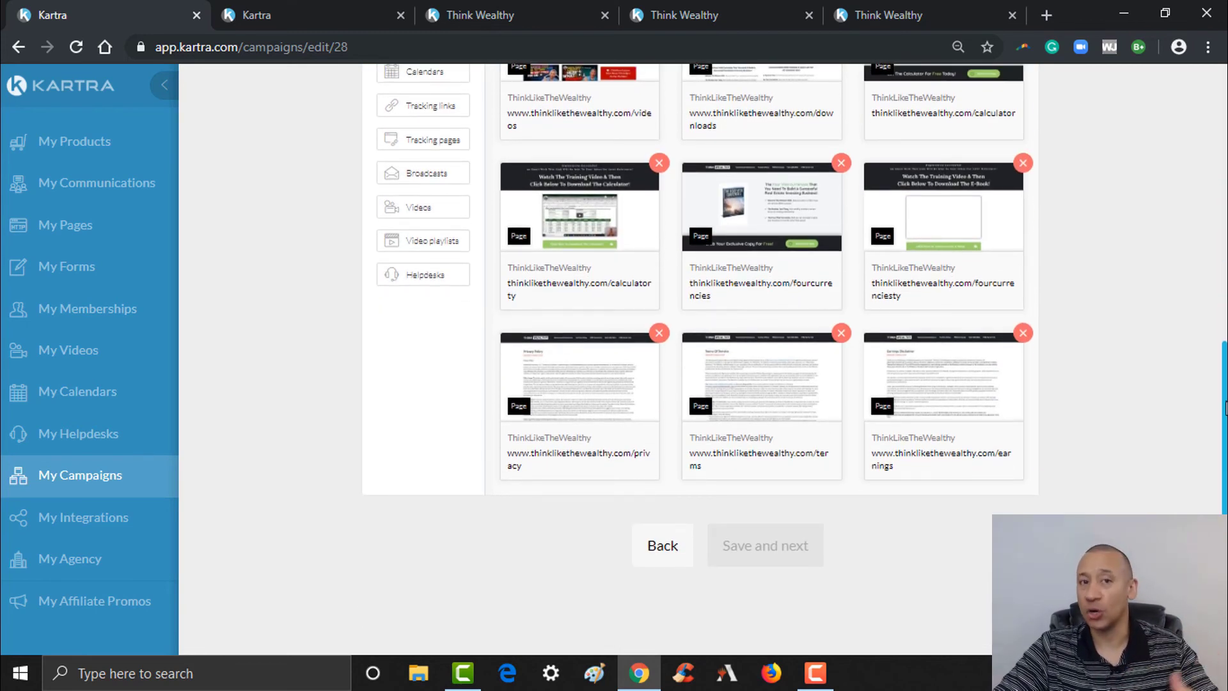
{"action": "left_click_drag", "start_coordinate": [1226, 410], "coordinate": [1226, 202]}
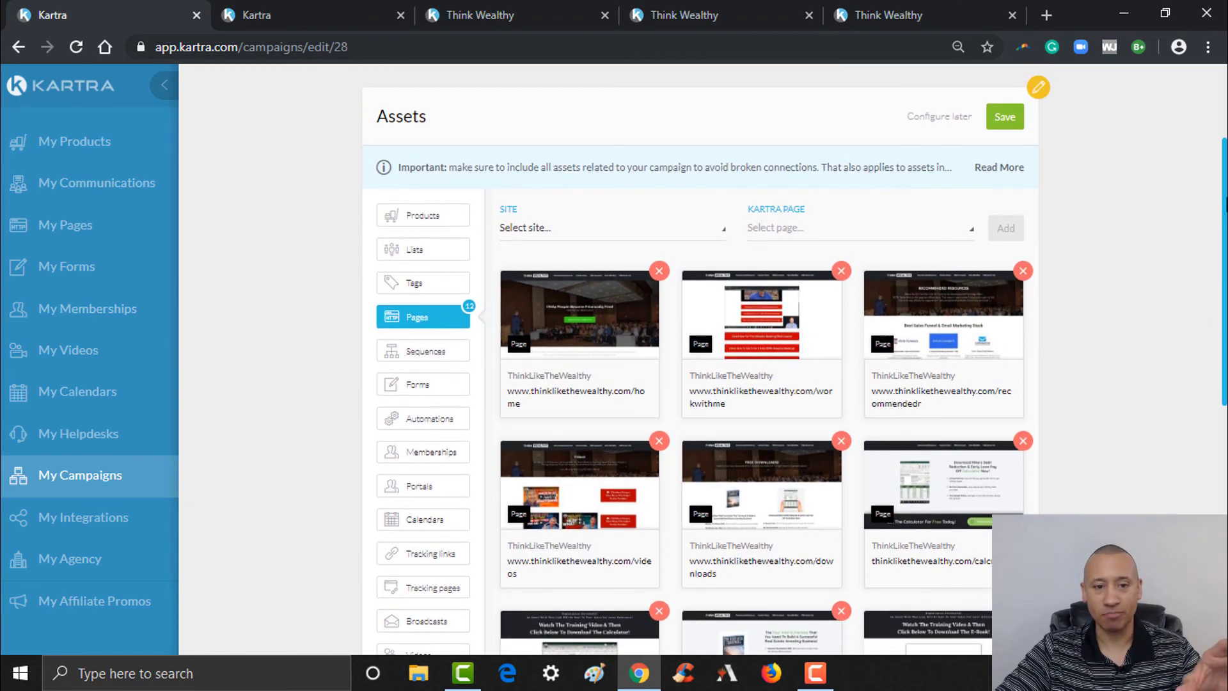
Step: Save the twelve page assets and reopen the assets editor on the Lists category
{"action": "left_click", "coordinate": [998, 127]}
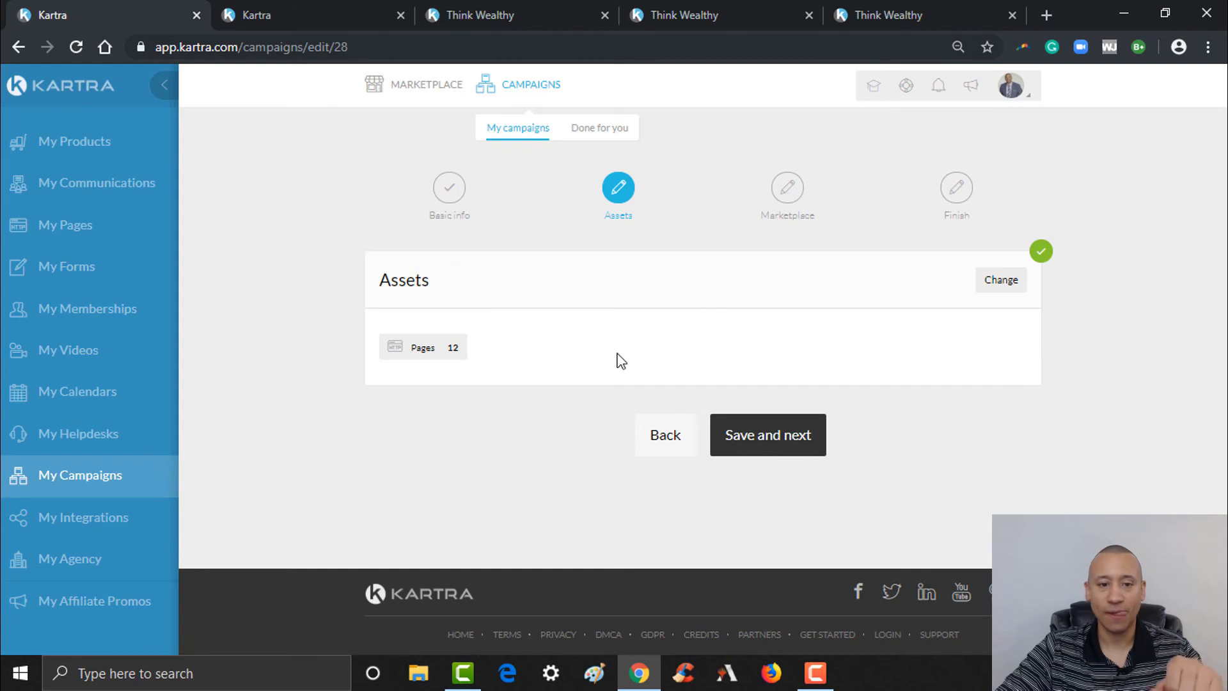
{"action": "left_click", "coordinate": [995, 282]}
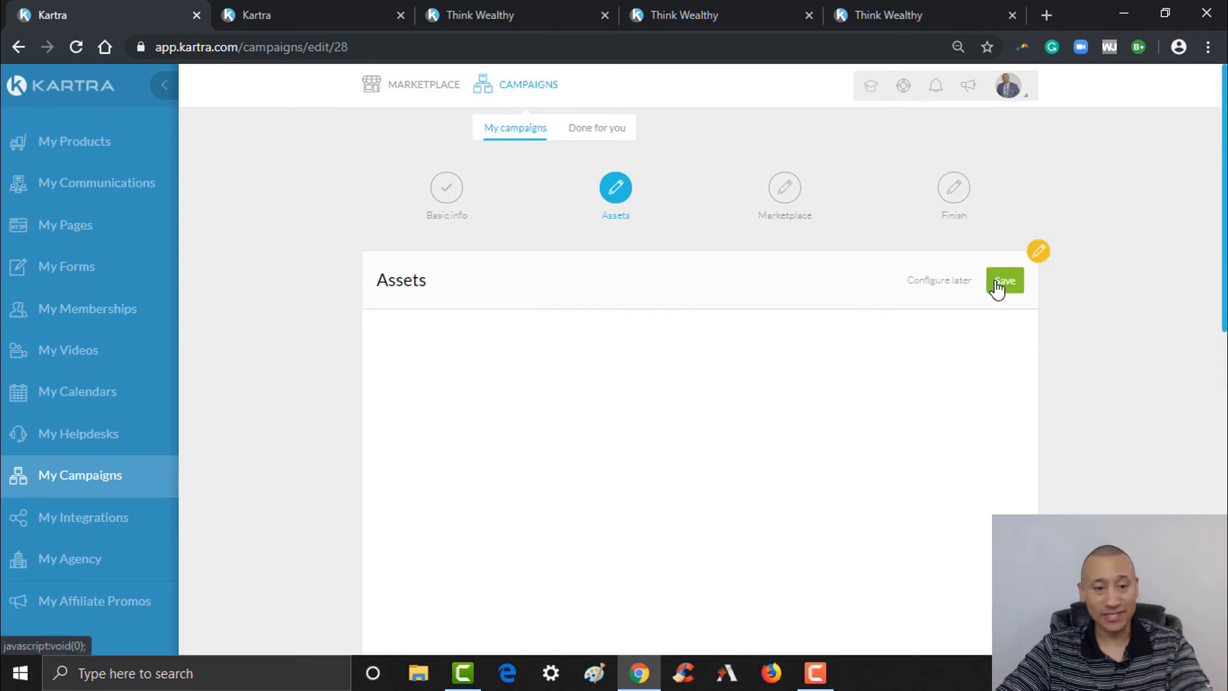
{"action": "scroll", "coordinate": [704, 358], "scroll_direction": "down", "scroll_amount": 5}
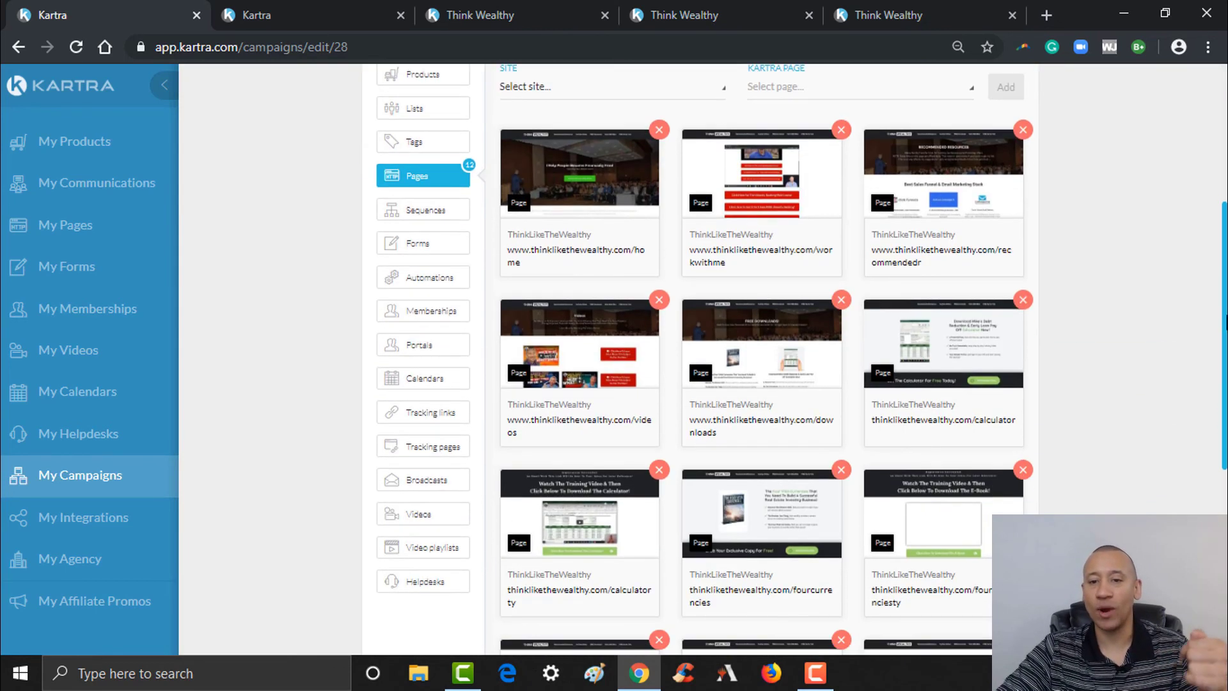
{"action": "scroll", "coordinate": [794, 359], "scroll_direction": "up", "scroll_amount": 4}
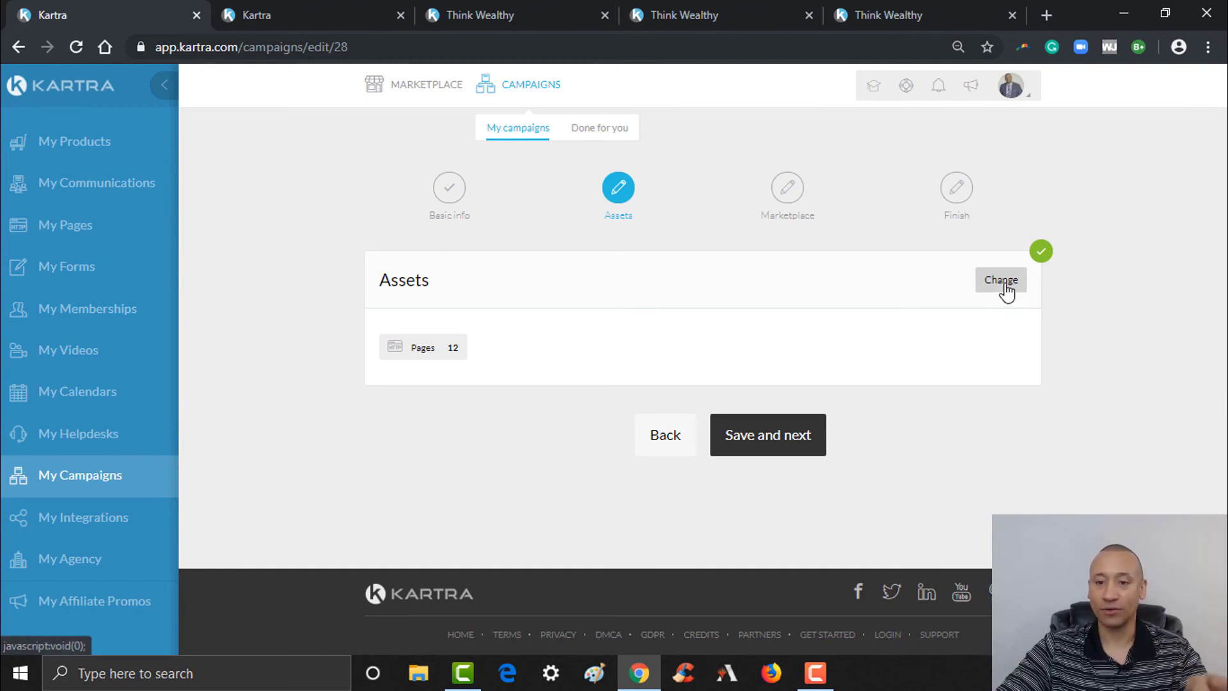
{"action": "left_click", "coordinate": [1001, 282]}
{"action": "scroll", "coordinate": [693, 359], "scroll_direction": "down", "scroll_amount": 4}
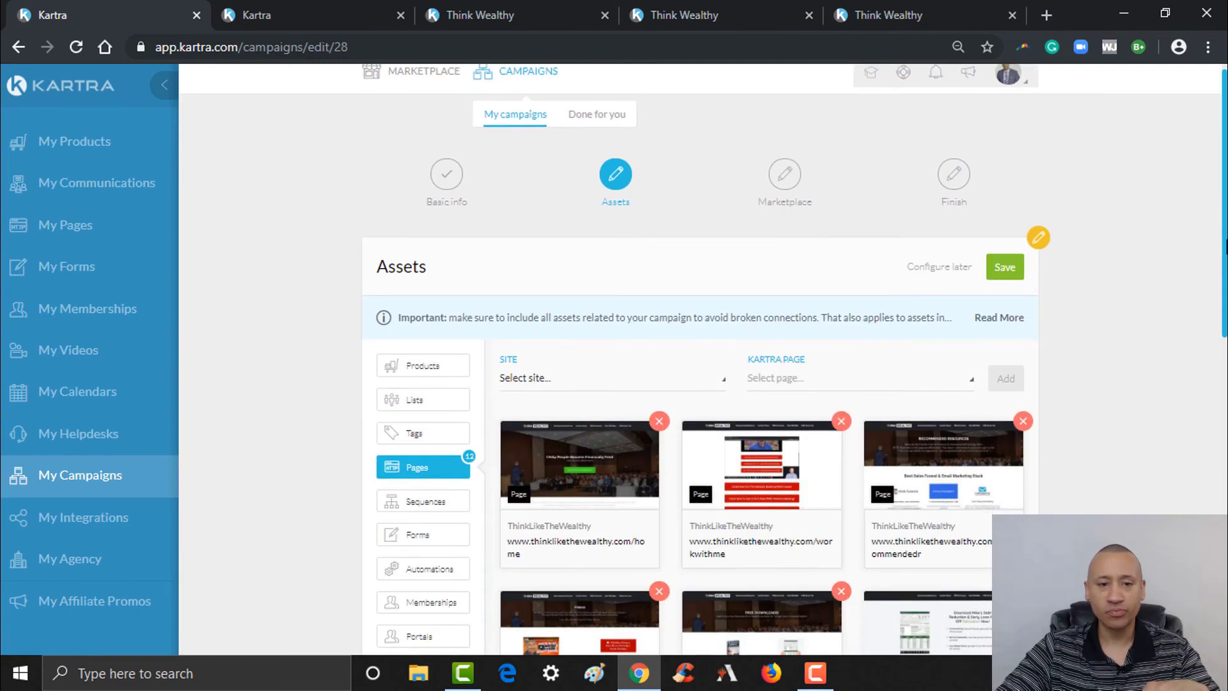
{"action": "scroll", "coordinate": [562, 339], "scroll_direction": "up", "scroll_amount": 1}
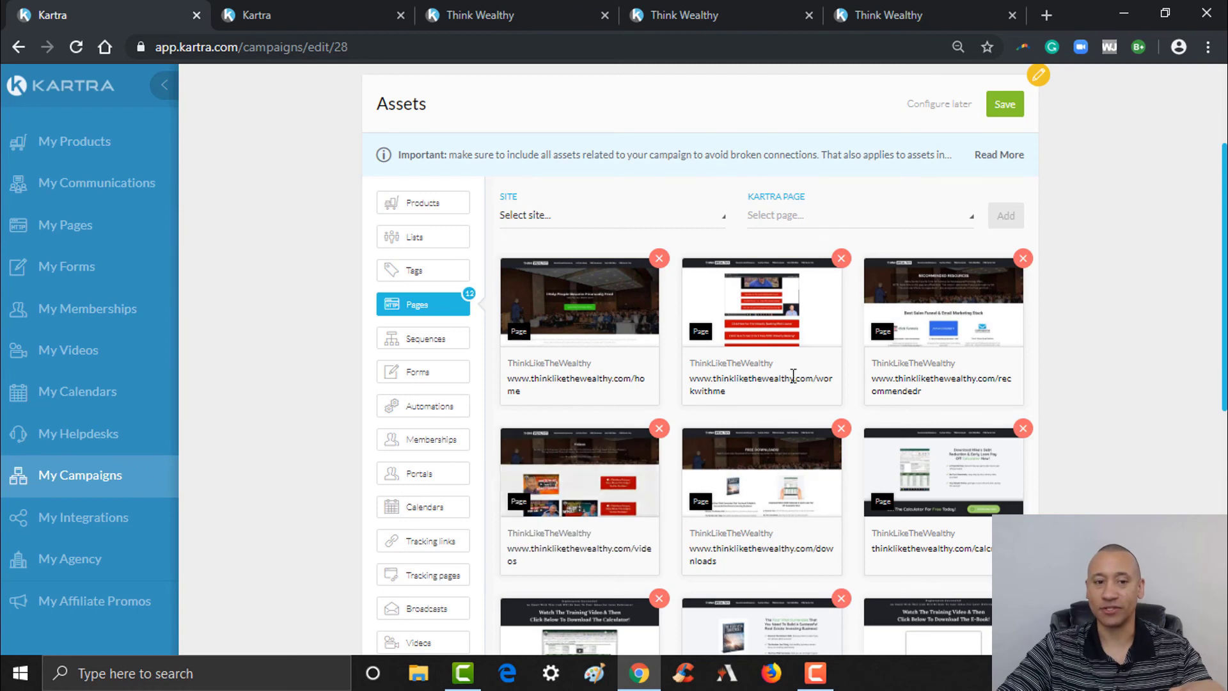
{"action": "left_click", "coordinate": [450, 244]}
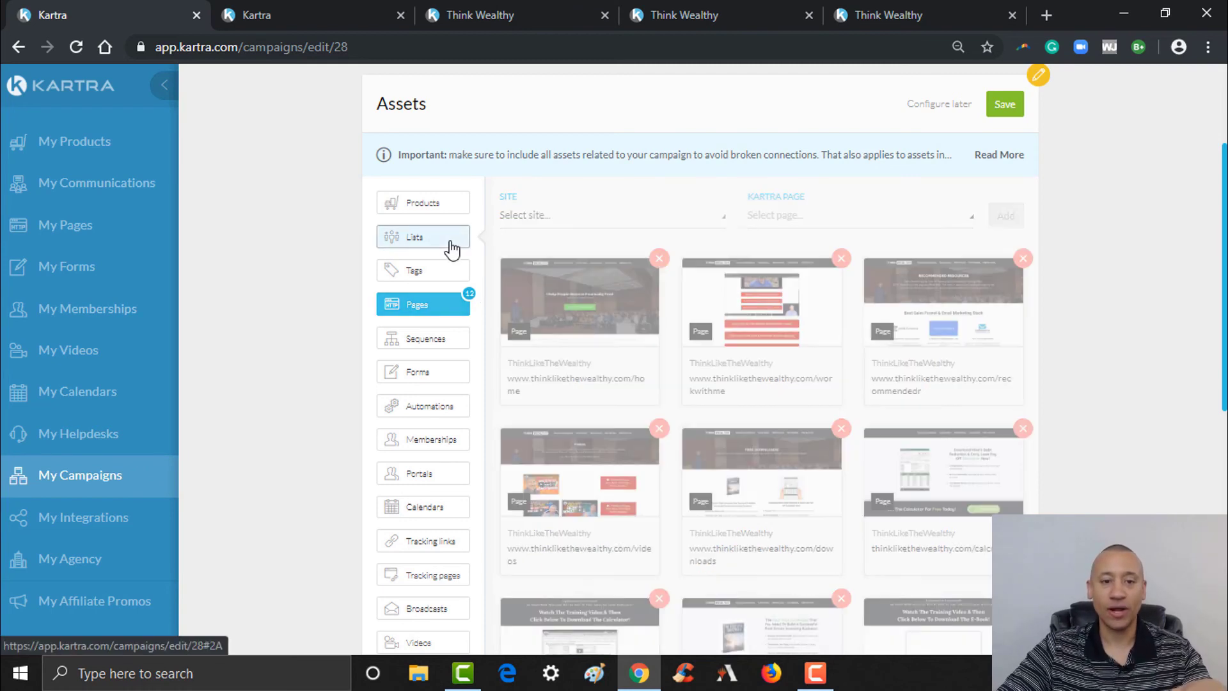
Step: Add the 'Think Wealthy - ThinkLikeTheWealthy.com' list as a campaign asset and save
{"action": "left_click", "coordinate": [922, 221]}
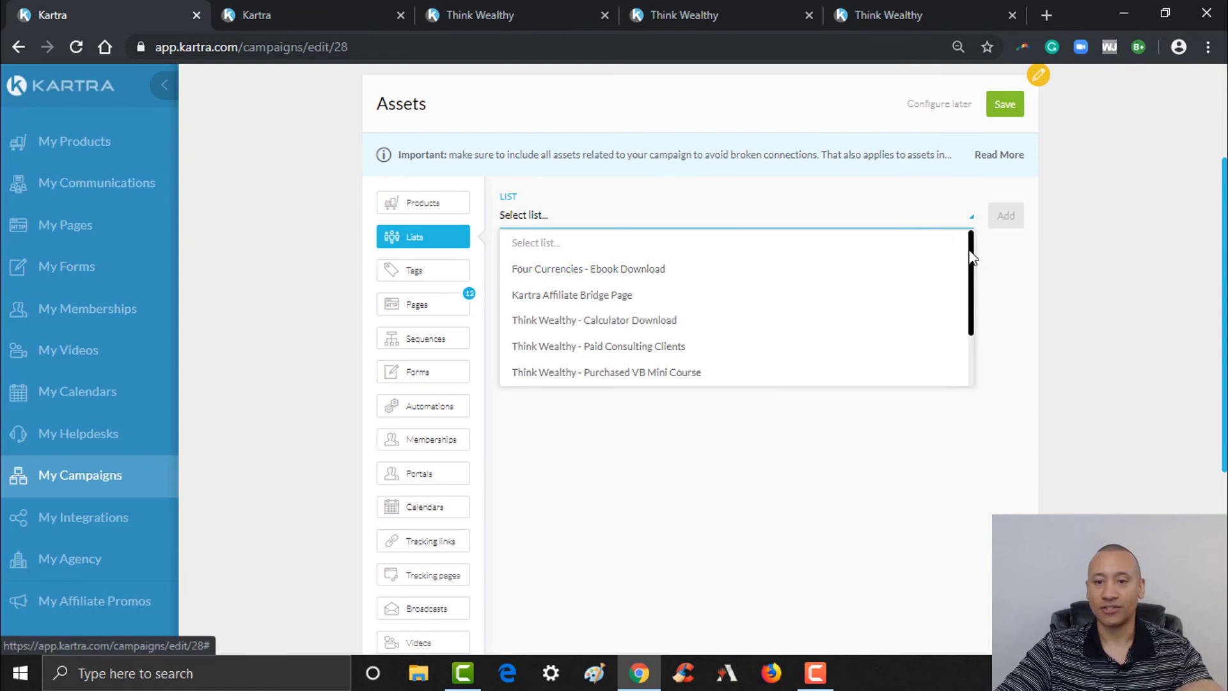
{"action": "mouse_move", "coordinate": [972, 253]}
{"action": "left_mouse_down"}
{"action": "mouse_move", "coordinate": [967, 329]}
{"action": "mouse_move", "coordinate": [976, 261]}
{"action": "left_mouse_up"}
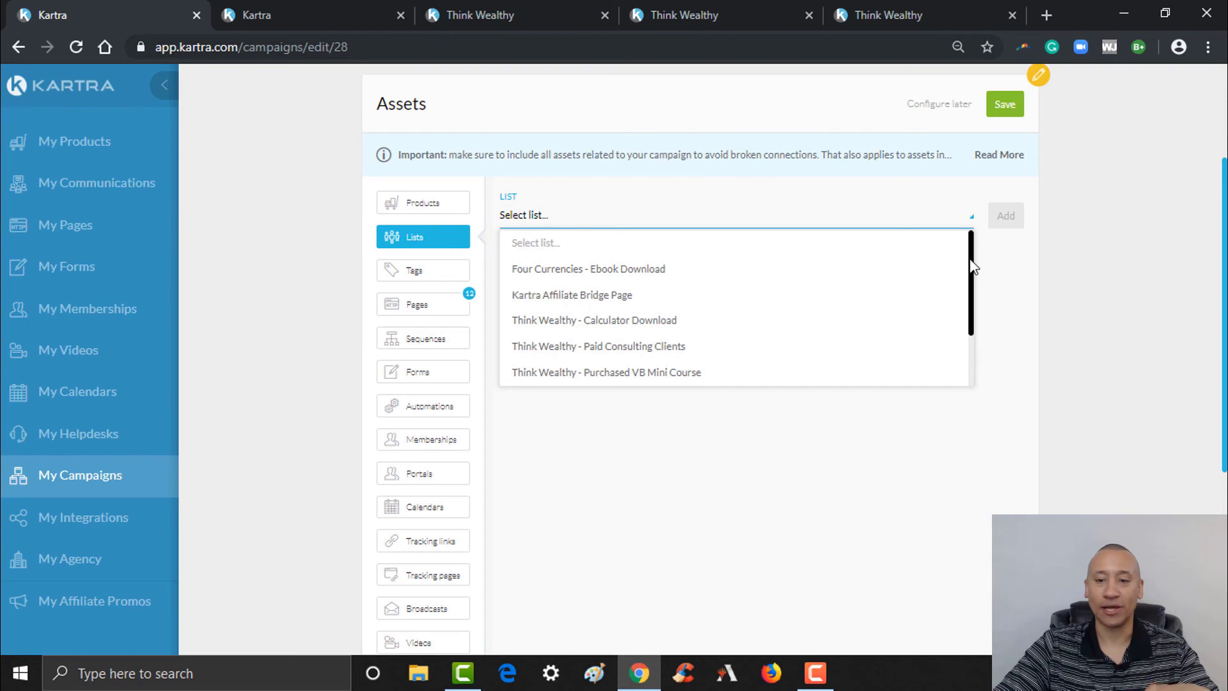
{"action": "left_click_drag", "start_coordinate": [978, 259], "coordinate": [982, 355]}
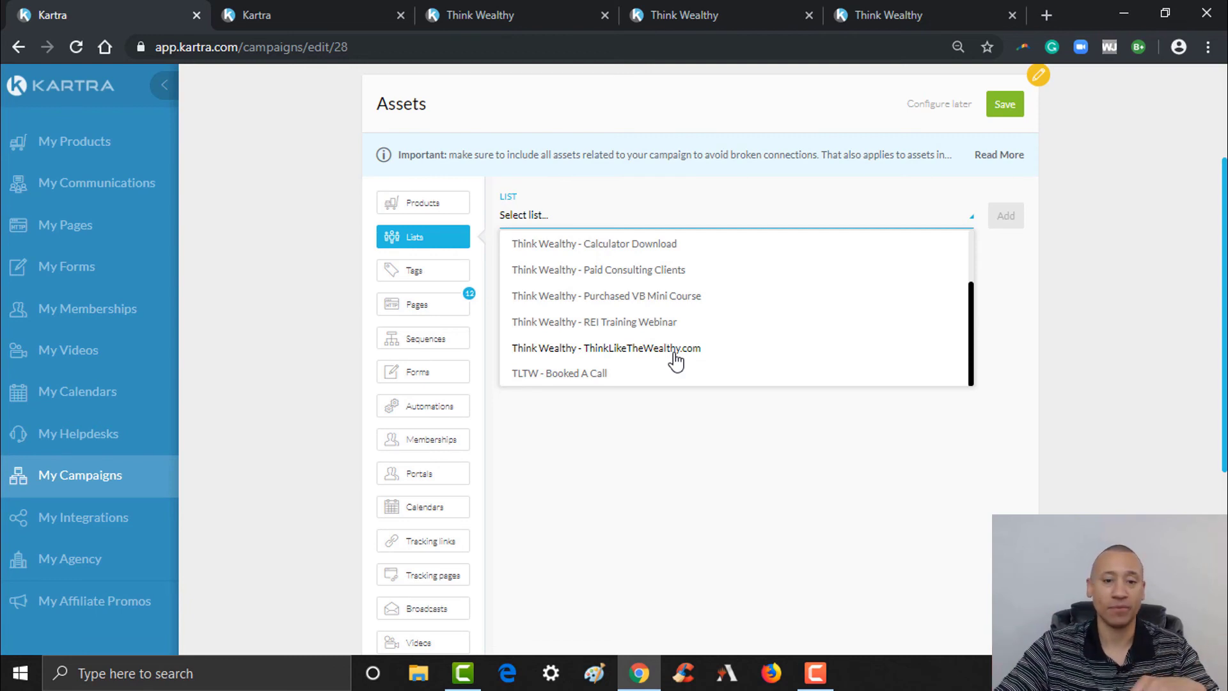
{"action": "left_click", "coordinate": [676, 351]}
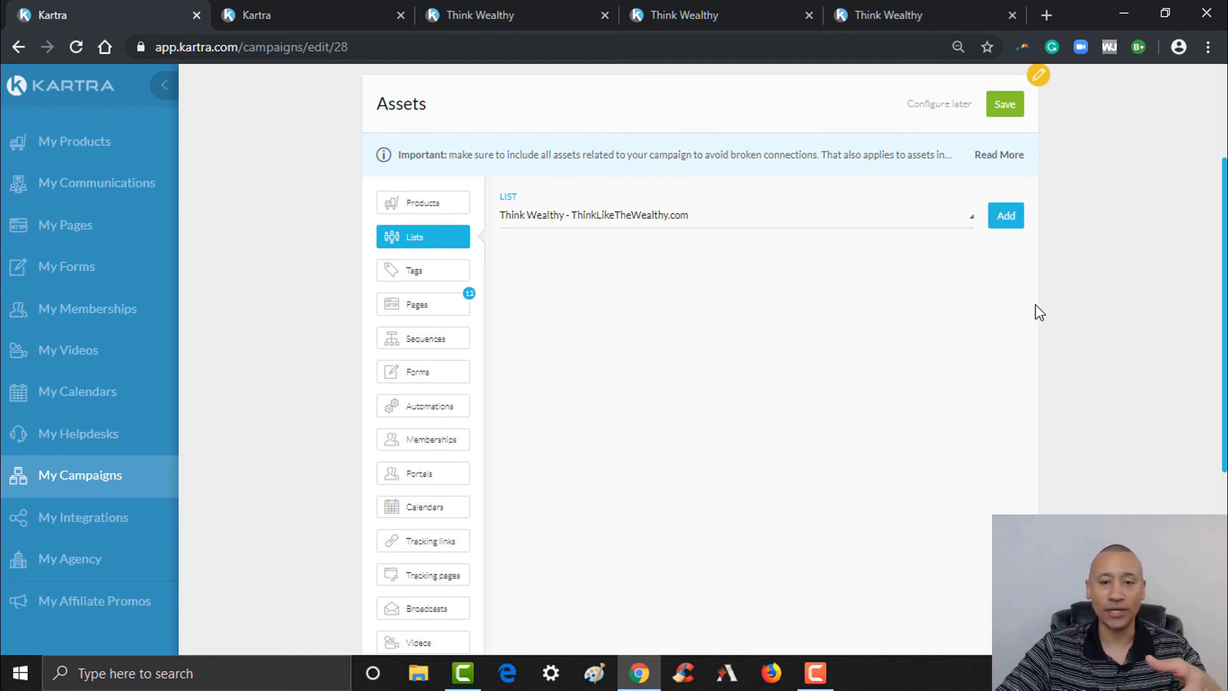
{"action": "left_click", "coordinate": [1010, 220]}
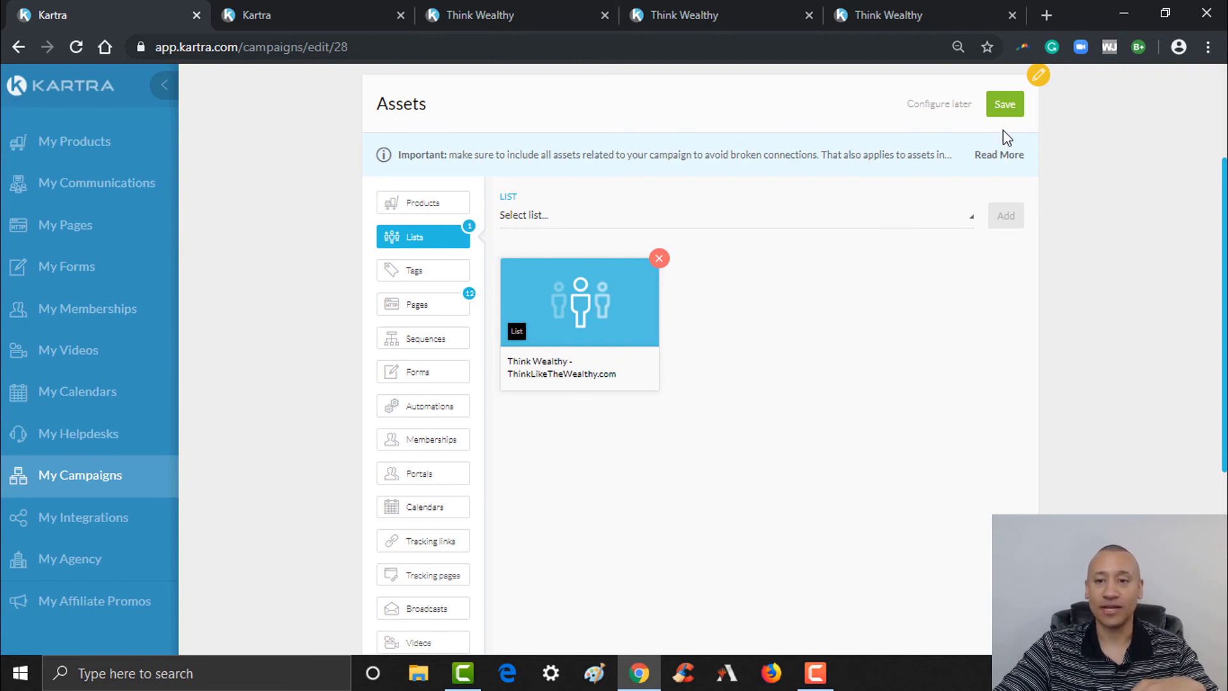
{"action": "left_click", "coordinate": [1005, 104]}
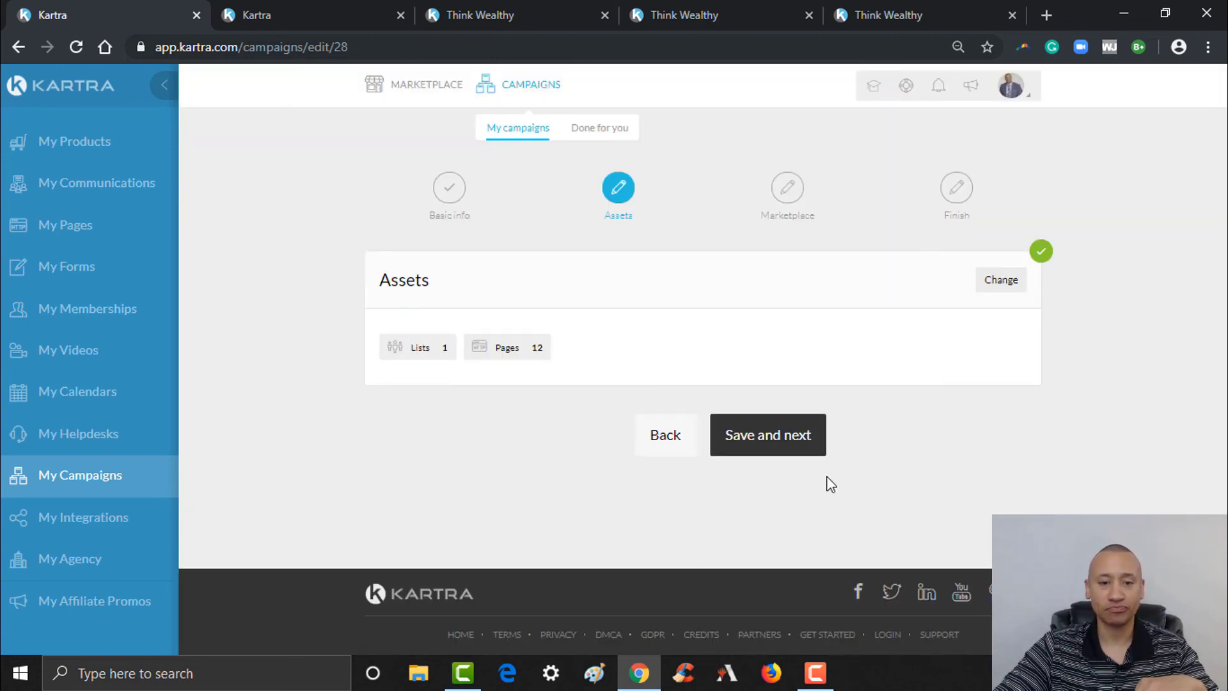
Step: Add the Think Wealthy tag 'Think Wealthy - Downloaded Calculator' to the campaign's tag assets
{"action": "left_click", "coordinate": [1013, 282]}
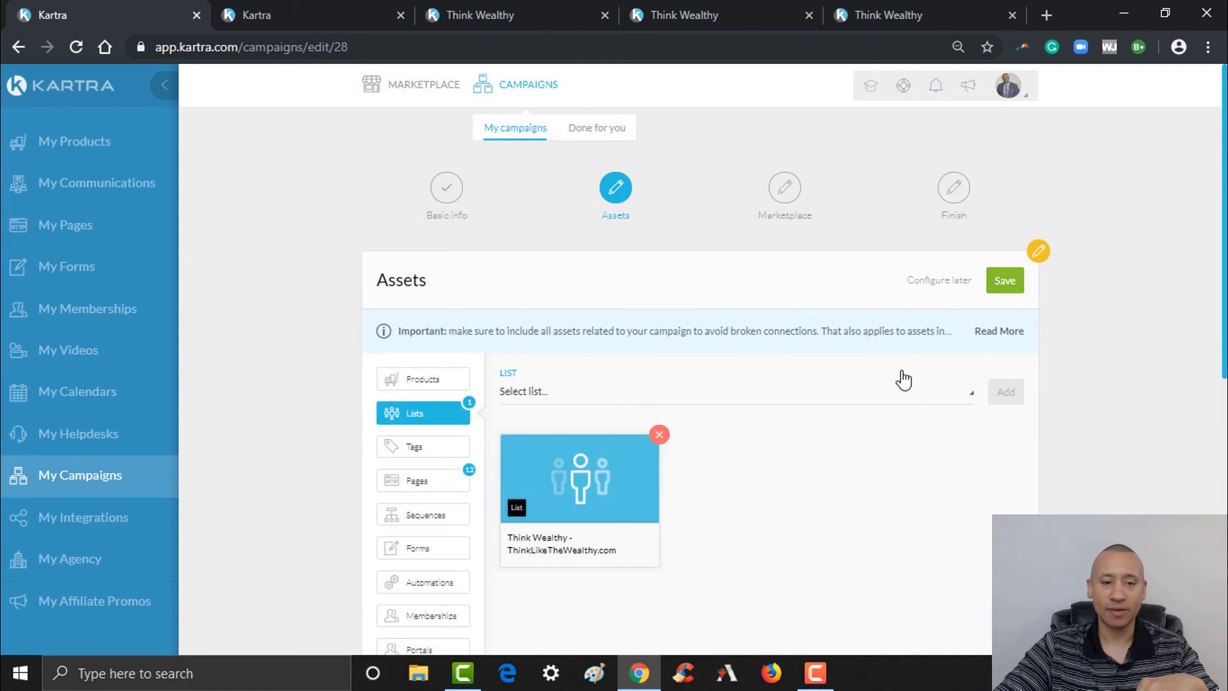
{"action": "scroll", "coordinate": [614, 415], "scroll_direction": "down", "scroll_amount": 3}
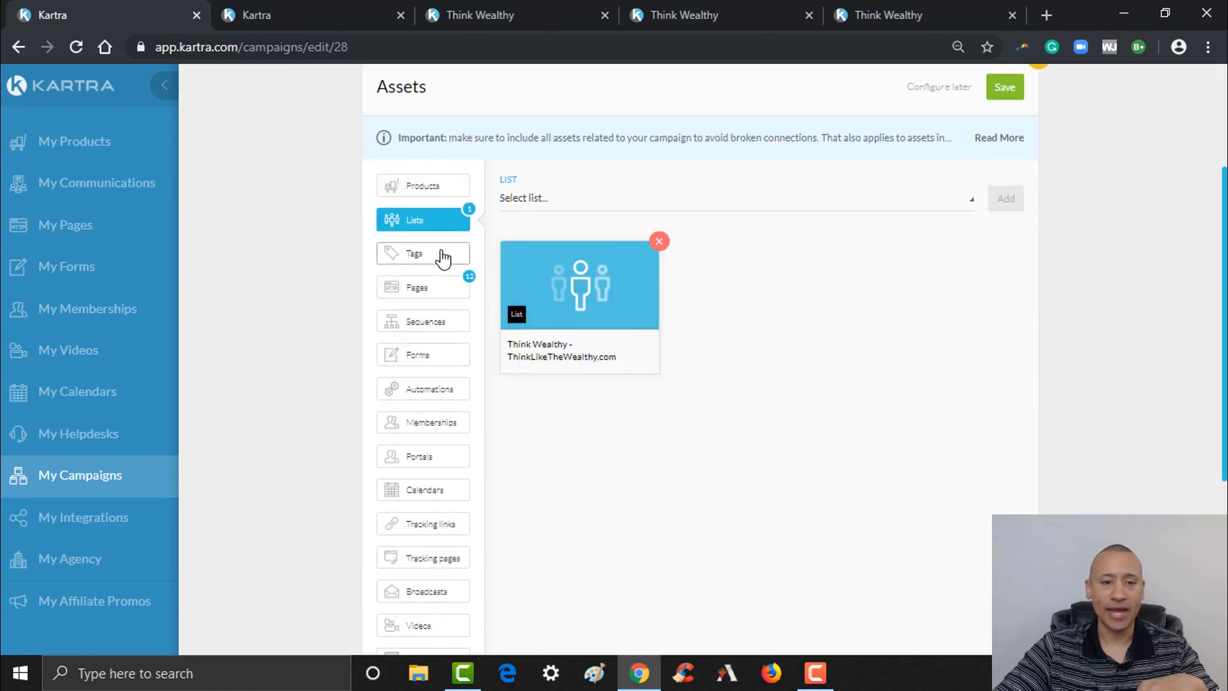
{"action": "left_click", "coordinate": [443, 254]}
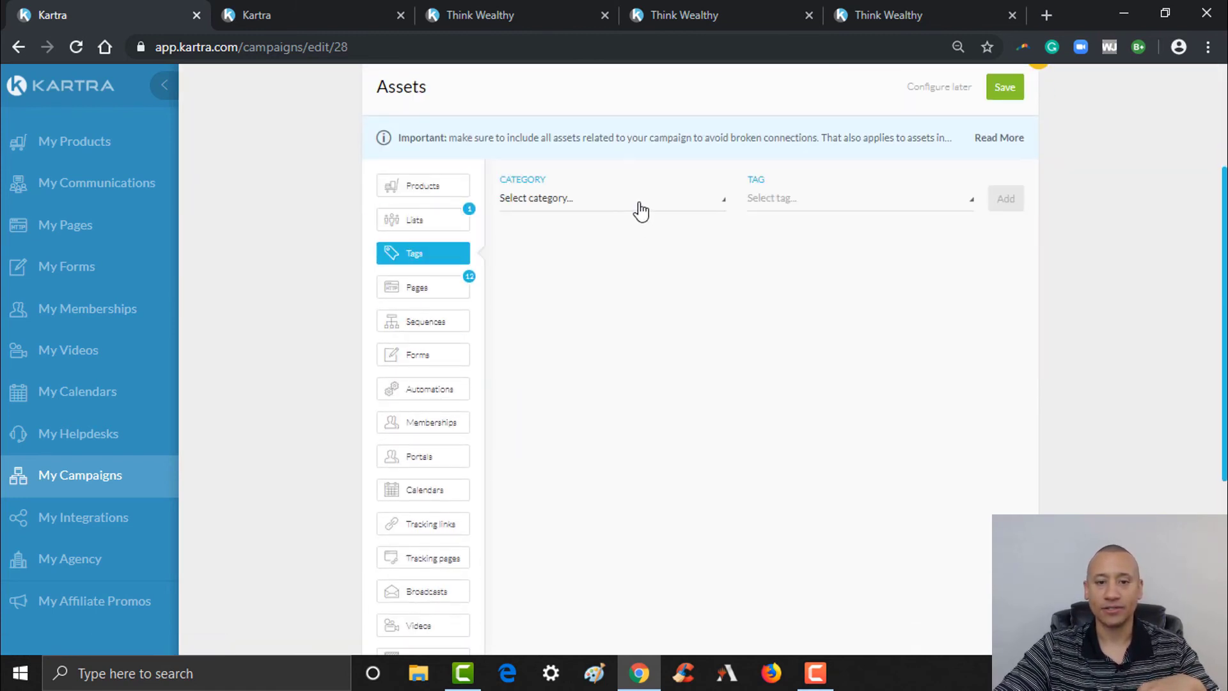
{"action": "left_click", "coordinate": [640, 210]}
{"action": "left_click", "coordinate": [562, 279]}
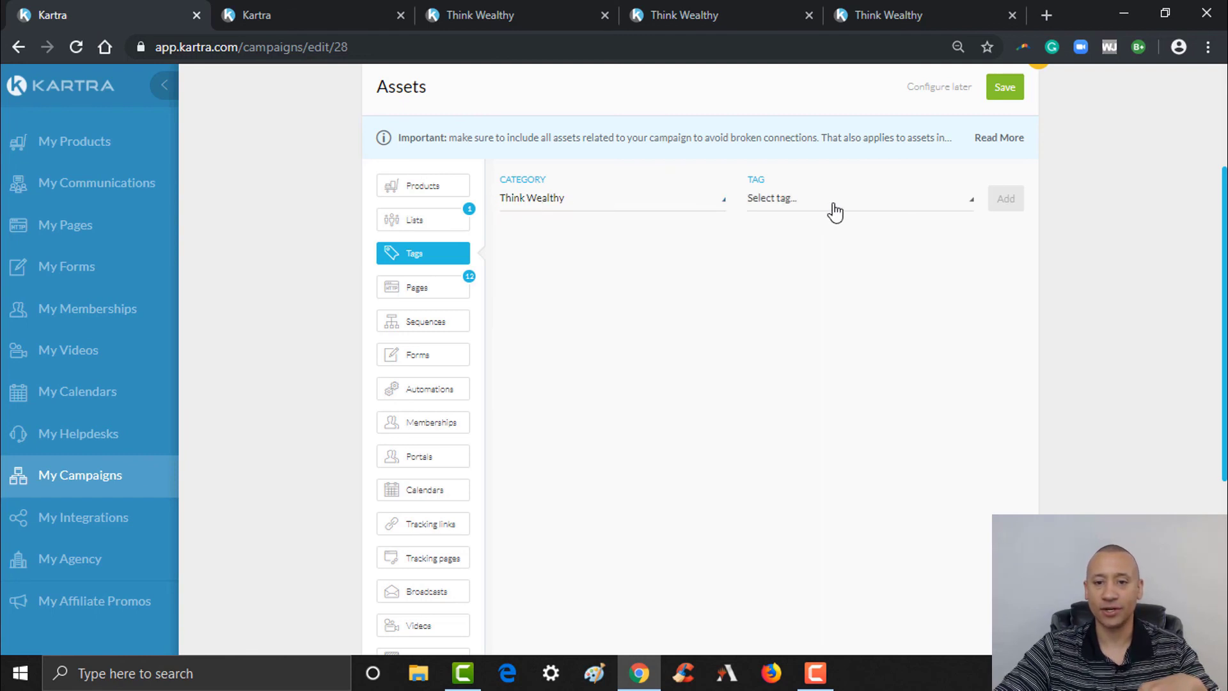
{"action": "left_click", "coordinate": [835, 210]}
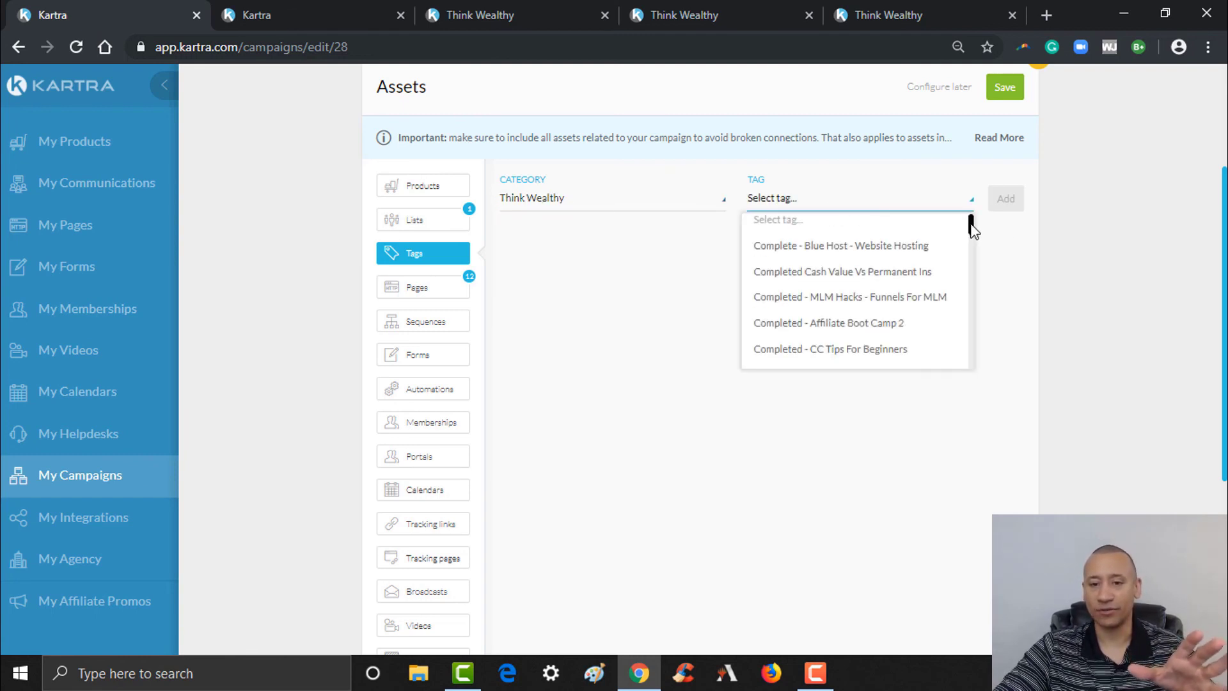
{"action": "left_click_drag", "start_coordinate": [971, 224], "coordinate": [975, 345]}
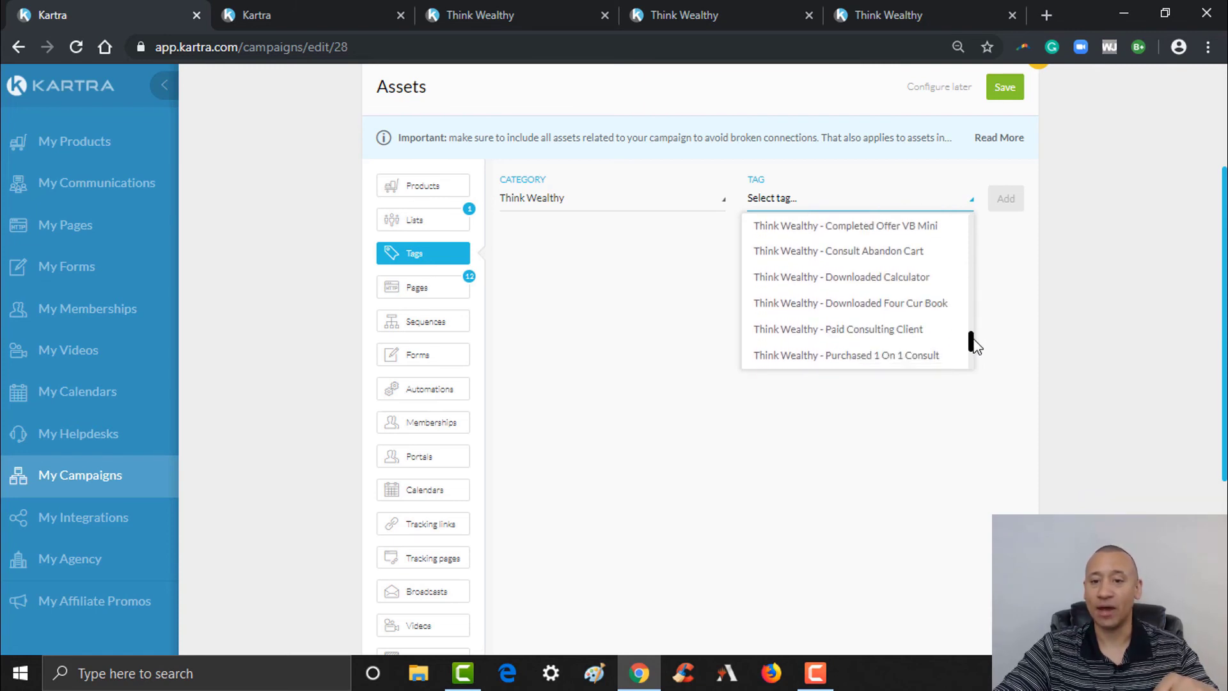
{"action": "left_click", "coordinate": [888, 279]}
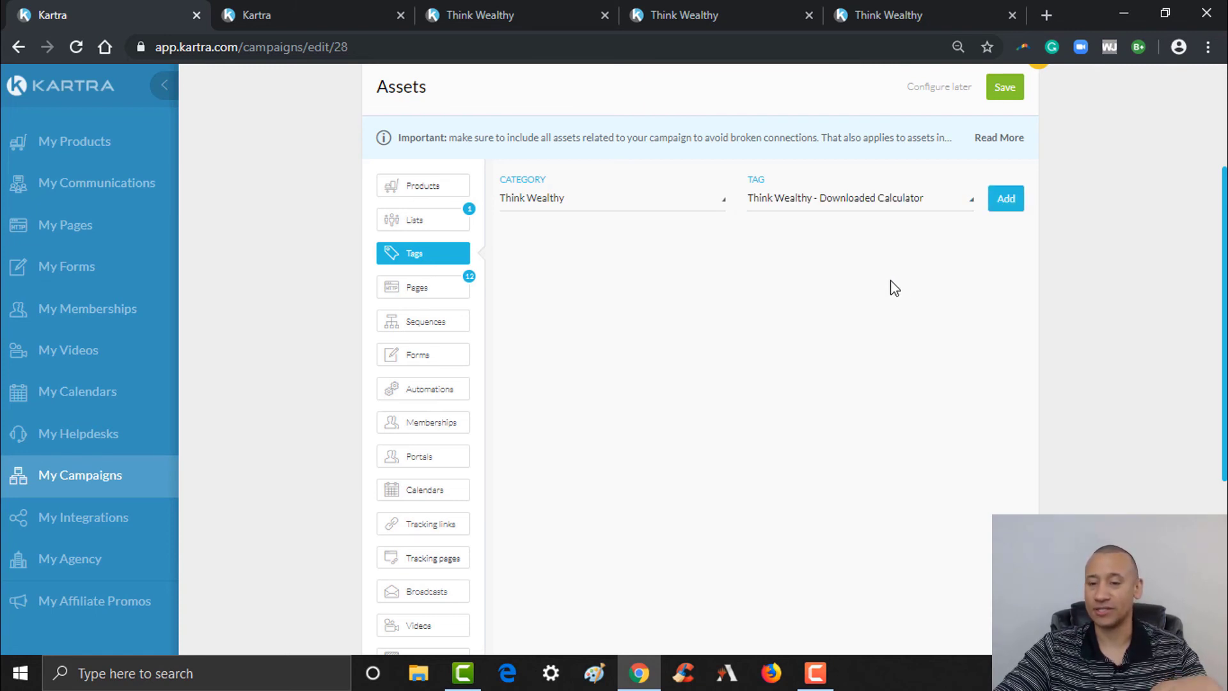
{"action": "left_click", "coordinate": [1008, 202]}
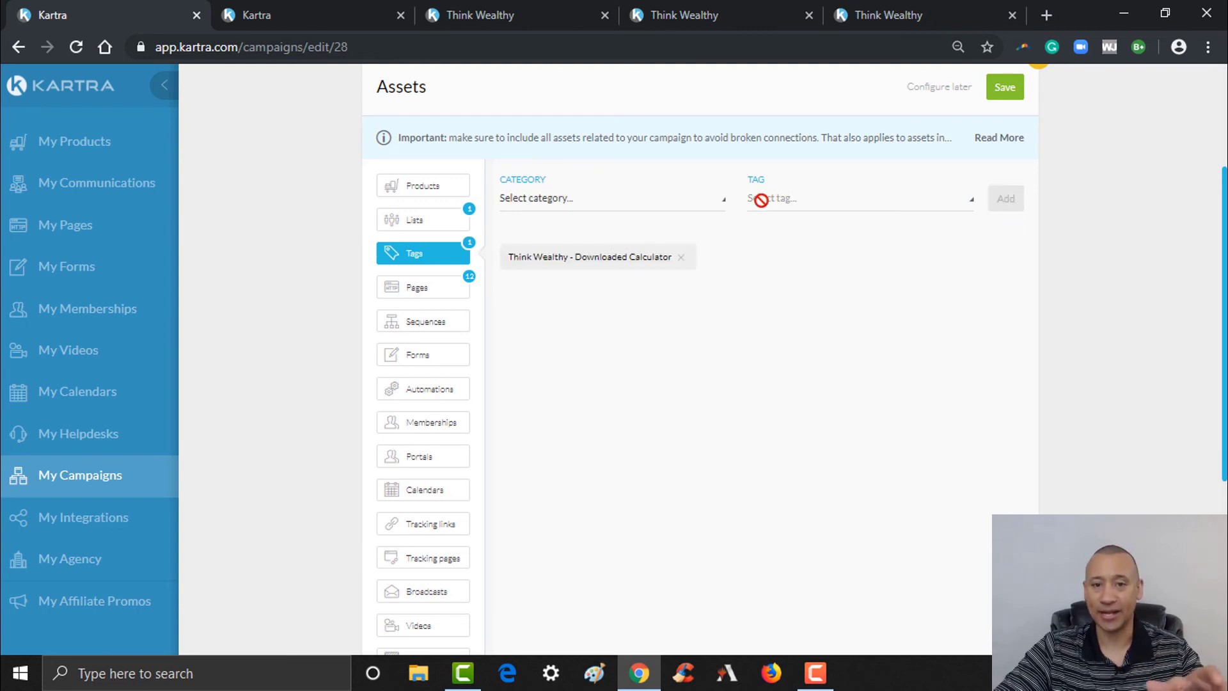
Step: Add the Think Wealthy tag 'Think Wealthy - Downloaded Four Cur Book' to the tag assets
{"action": "left_click", "coordinate": [662, 201]}
{"action": "left_click", "coordinate": [568, 278]}
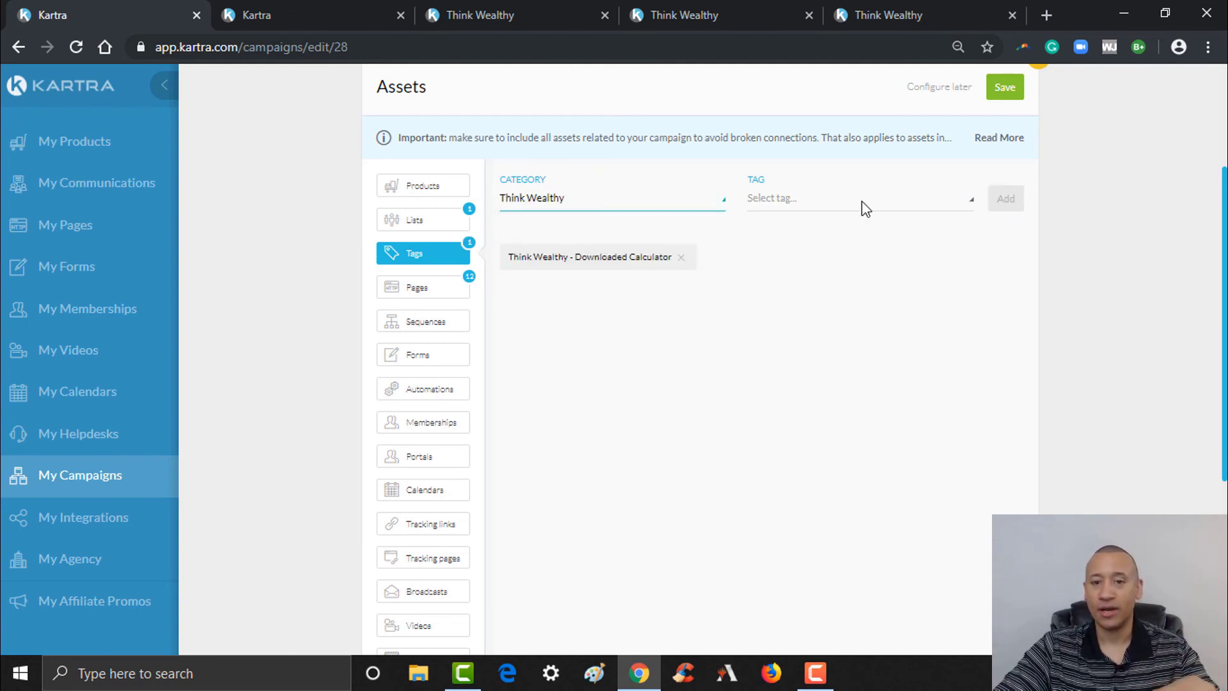
{"action": "left_click", "coordinate": [916, 207]}
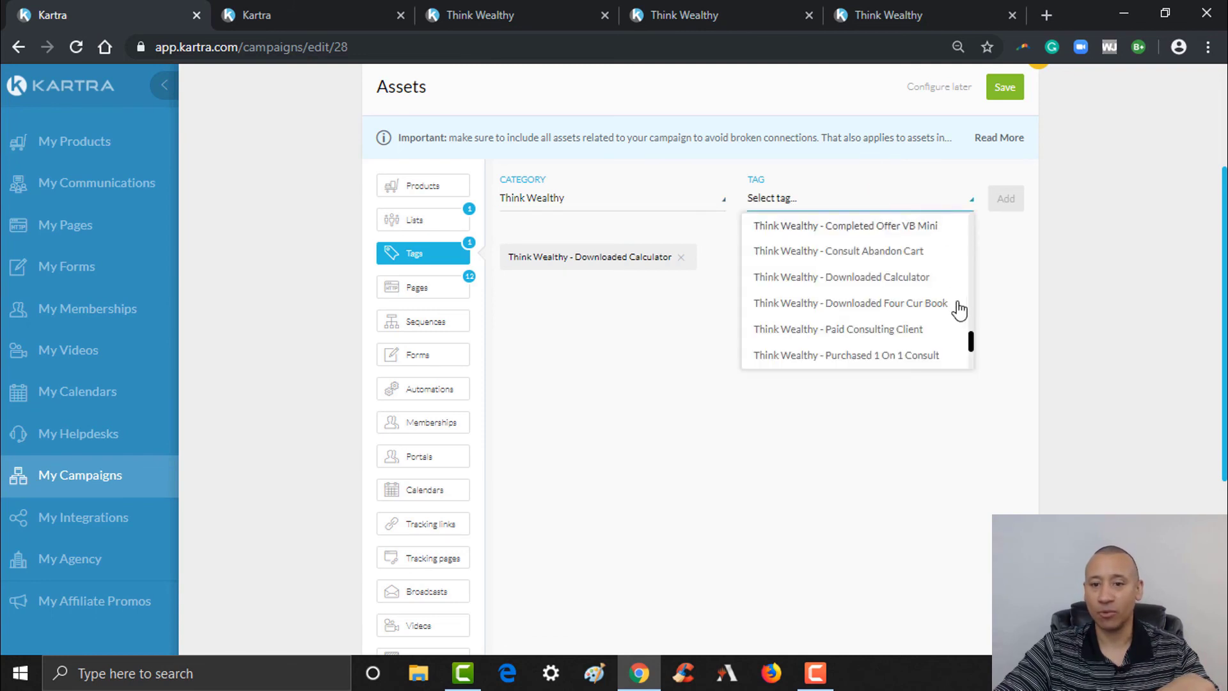
{"action": "left_click", "coordinate": [937, 306]}
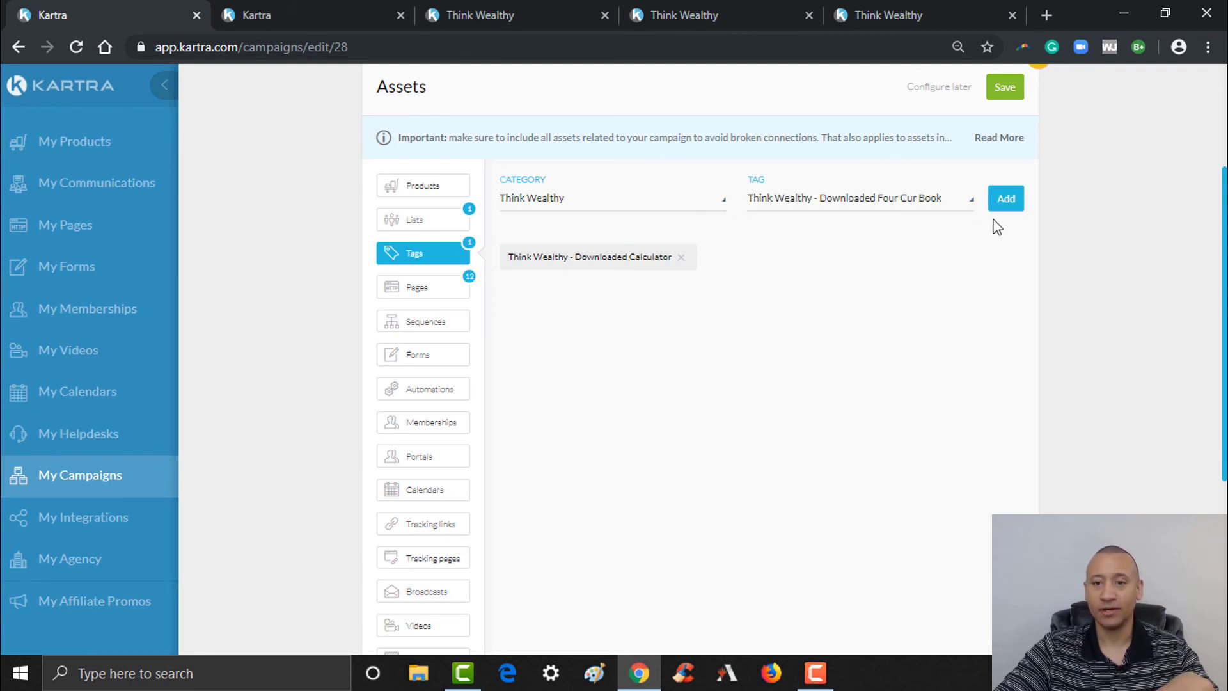
{"action": "left_click", "coordinate": [1004, 206]}
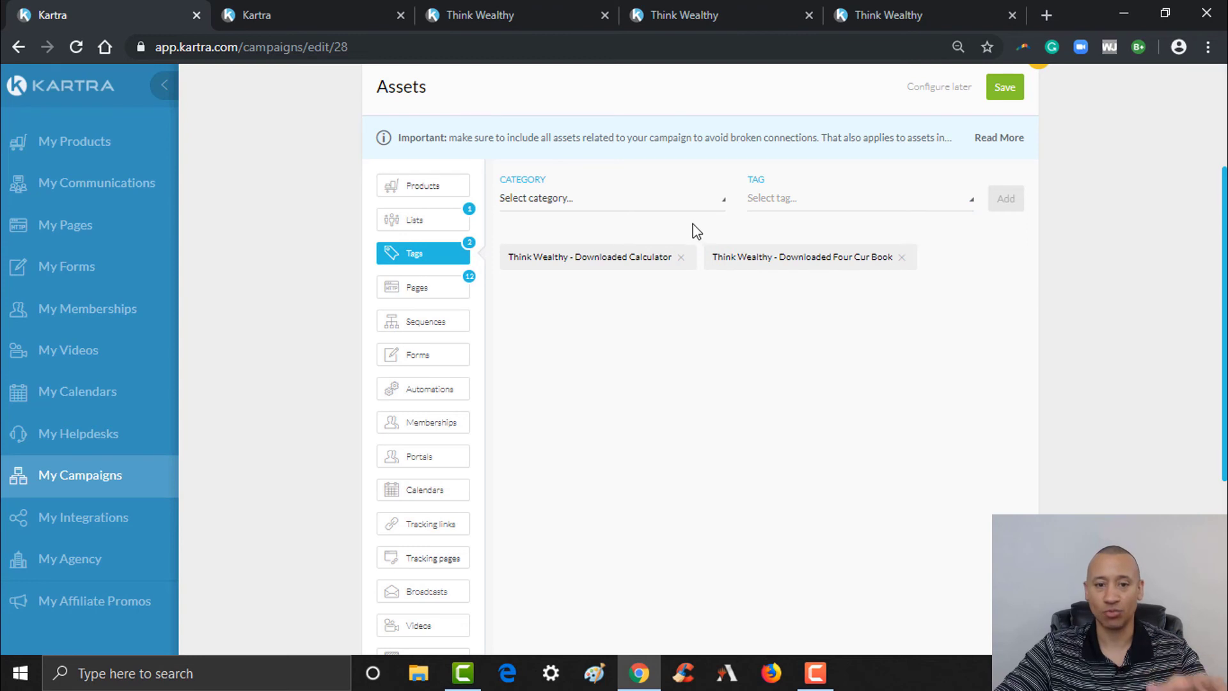
Step: Set the tag category to Think Wealthy again and browse its remaining tags
{"action": "left_click", "coordinate": [686, 201]}
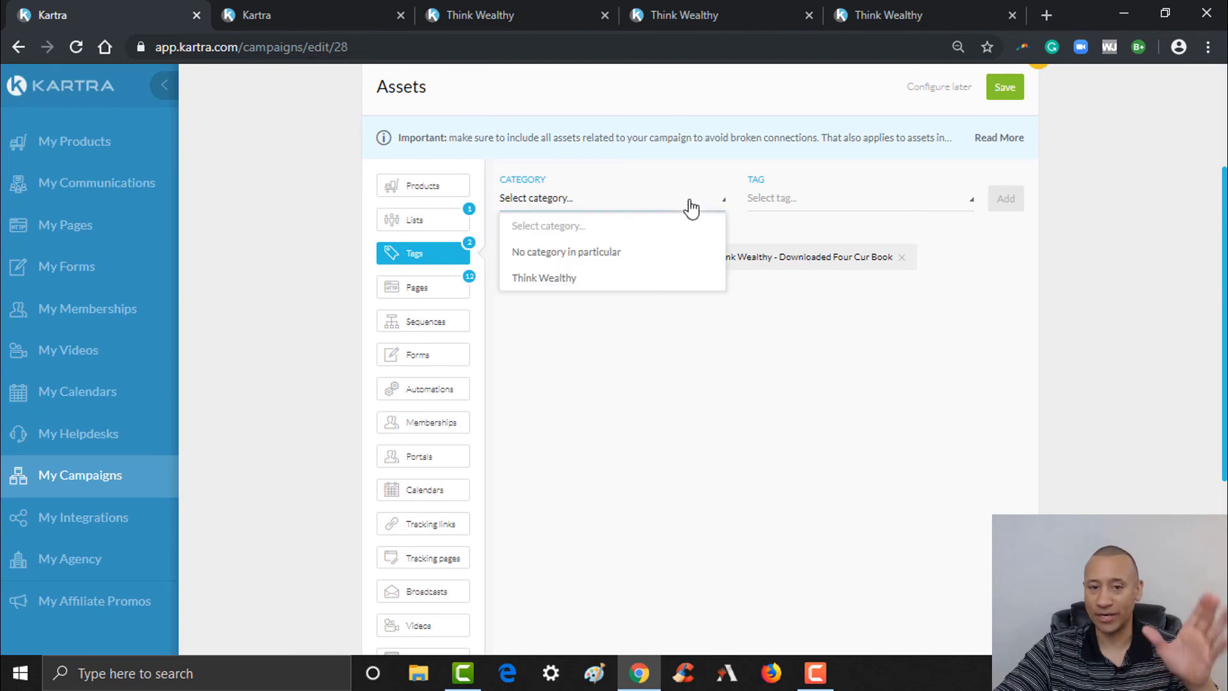
{"action": "left_click", "coordinate": [583, 279]}
{"action": "left_click", "coordinate": [923, 208]}
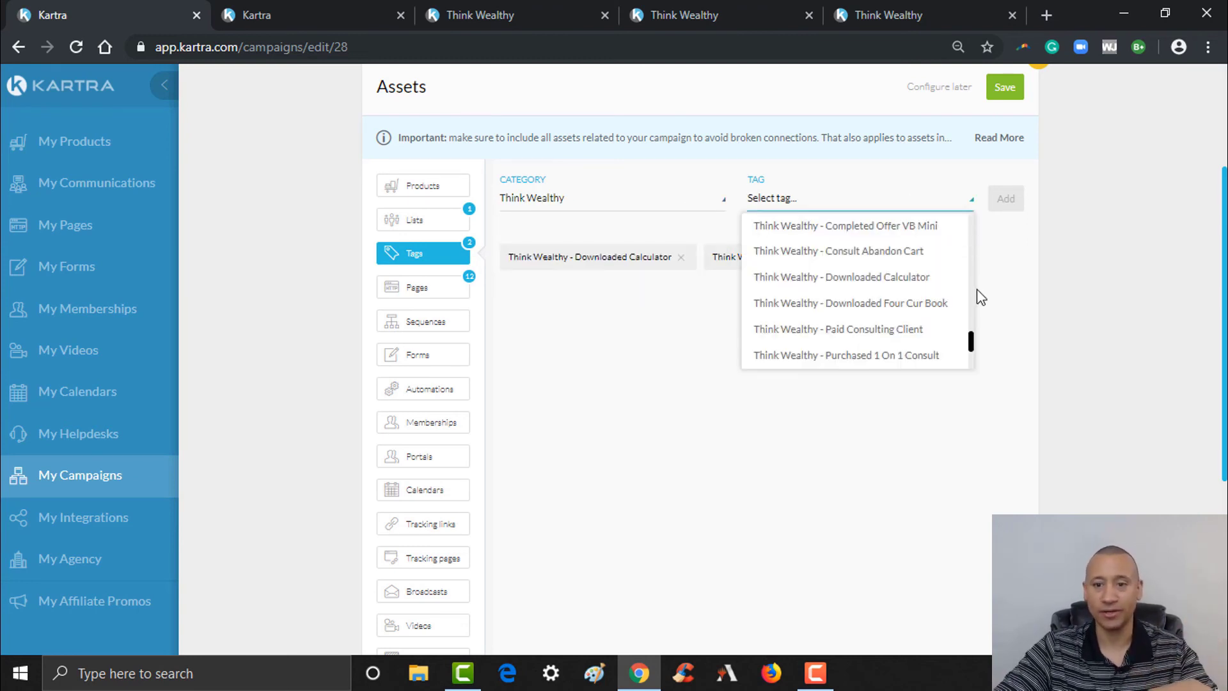
{"action": "left_click_drag", "start_coordinate": [971, 339], "coordinate": [975, 374]}
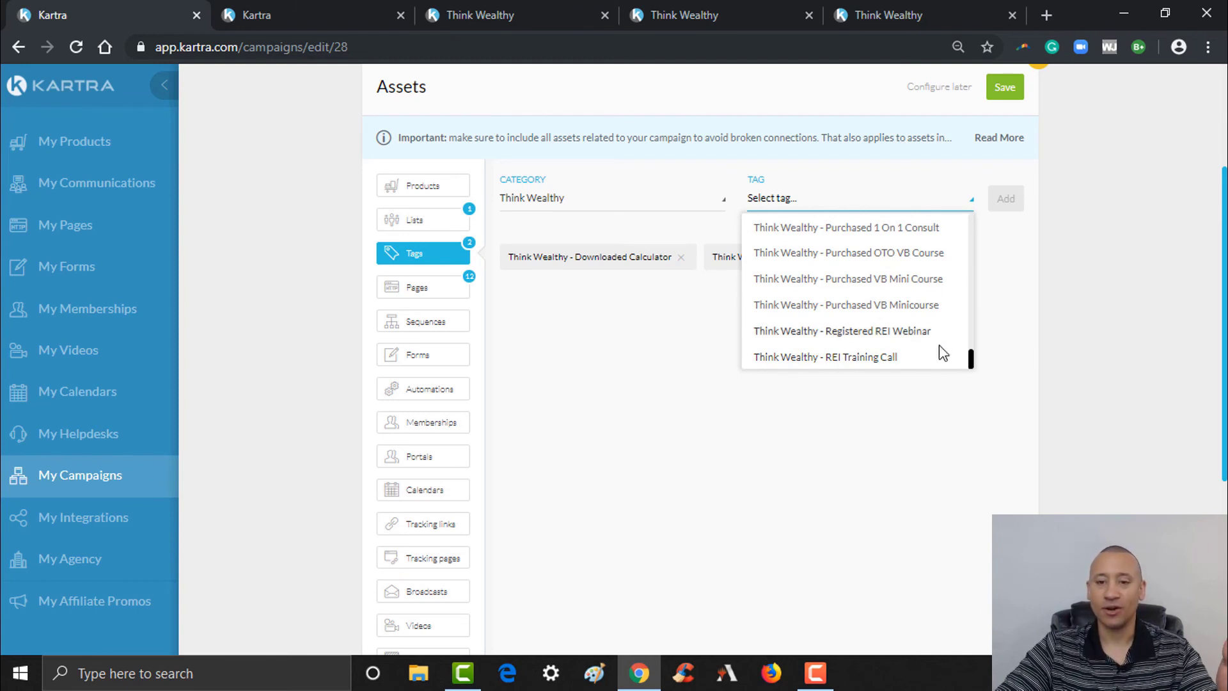
{"action": "left_click_drag", "start_coordinate": [974, 363], "coordinate": [970, 352]}
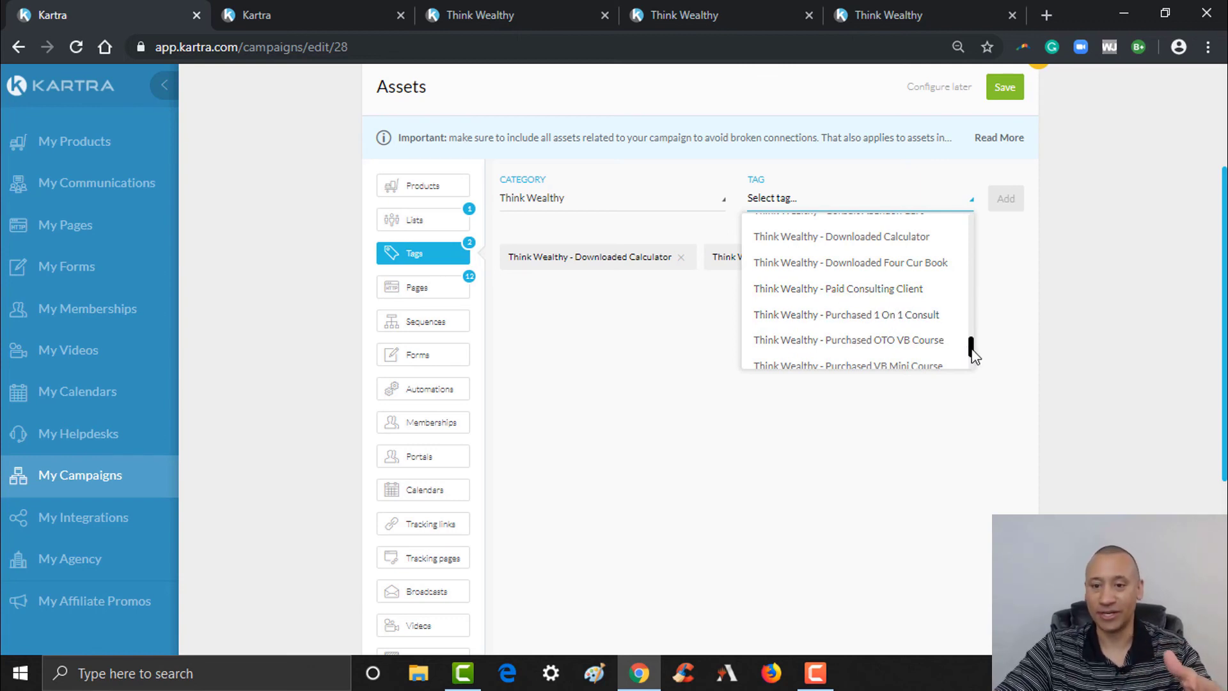
{"action": "scroll", "coordinate": [960, 355], "scroll_direction": "up", "scroll_amount": 1}
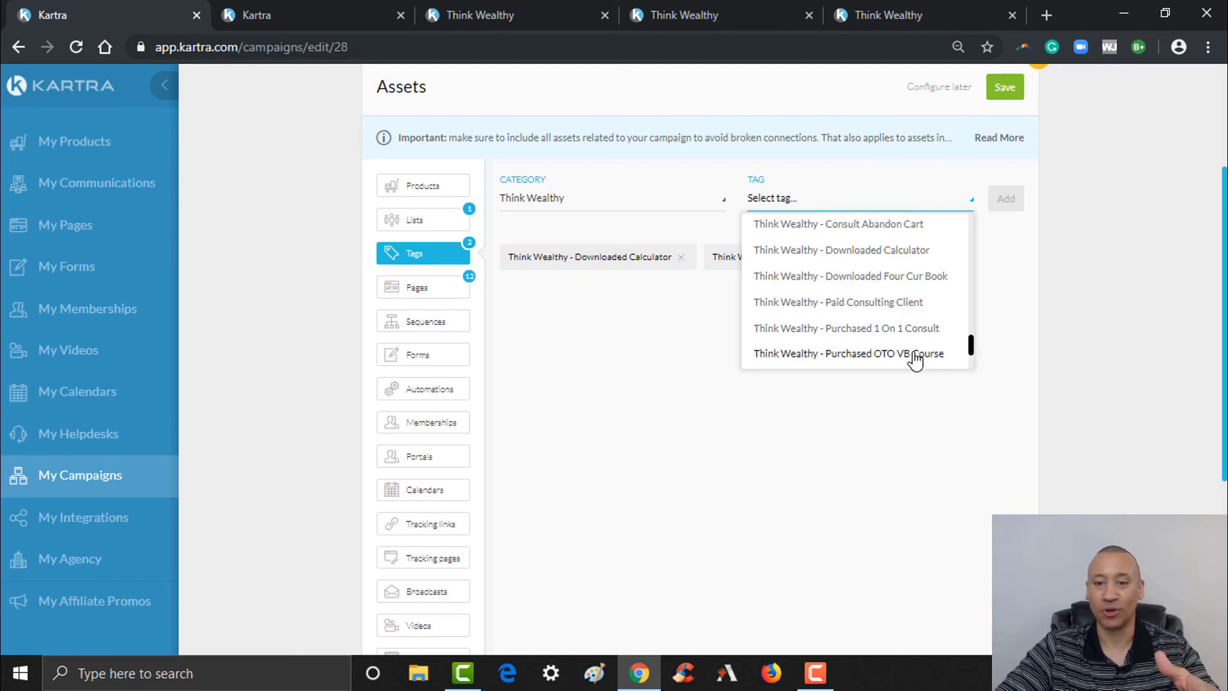
{"action": "left_click_drag", "start_coordinate": [971, 350], "coordinate": [971, 338]}
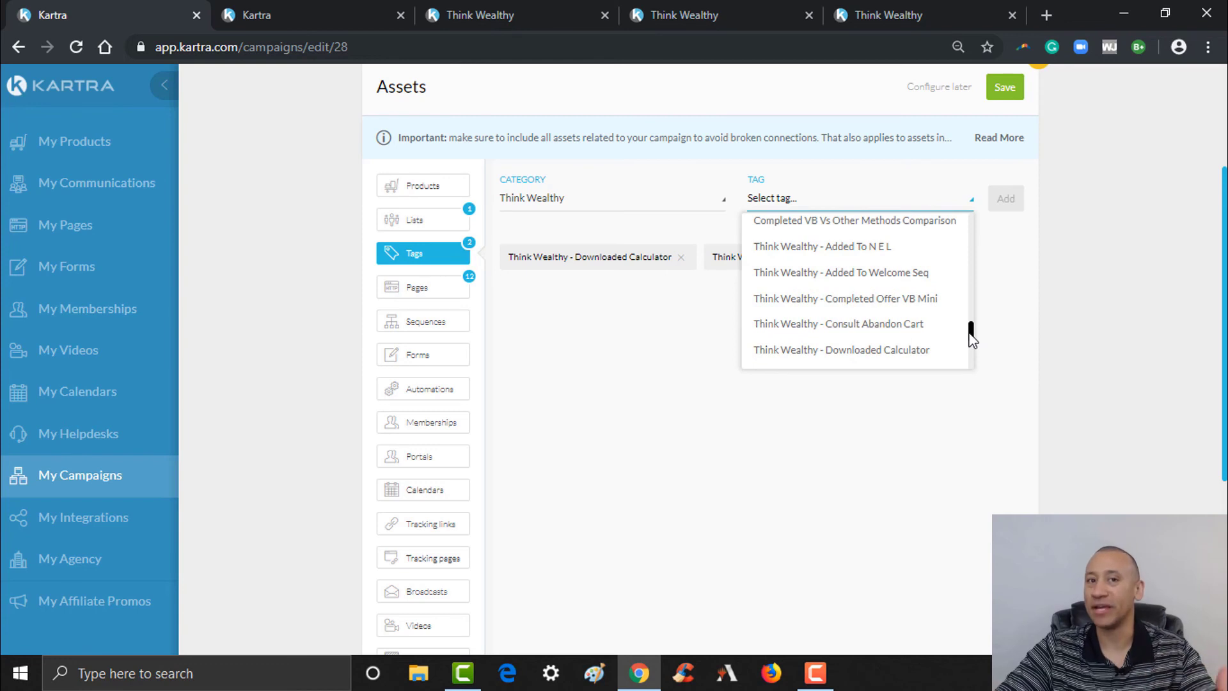
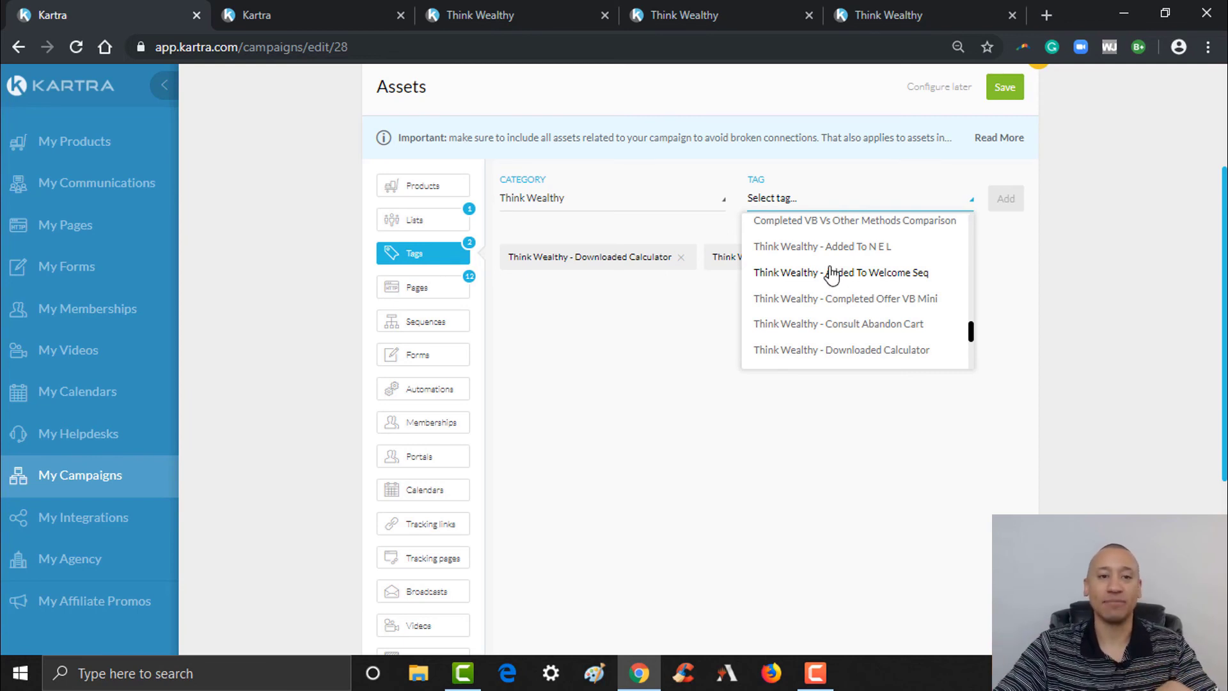
Step: Save the campaign assets with two Think Wealthy tags, 1 list and 12 pages, then reopen the editor
{"action": "left_click", "coordinate": [670, 358]}
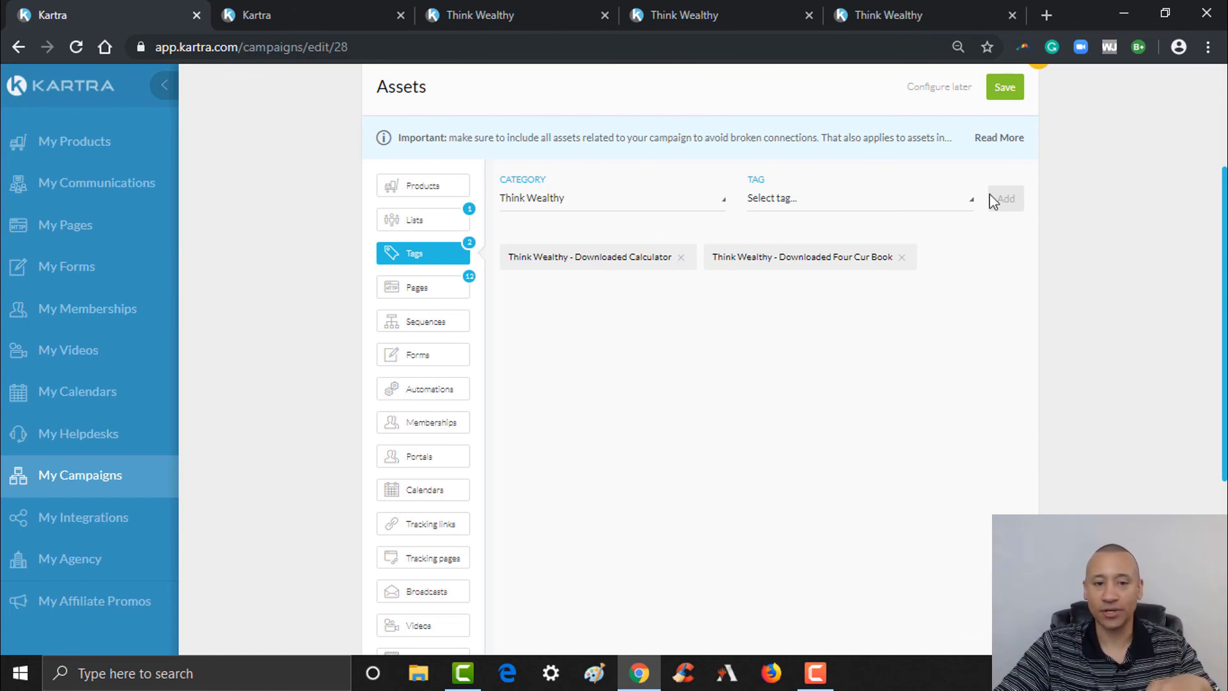
{"action": "left_click", "coordinate": [1004, 89]}
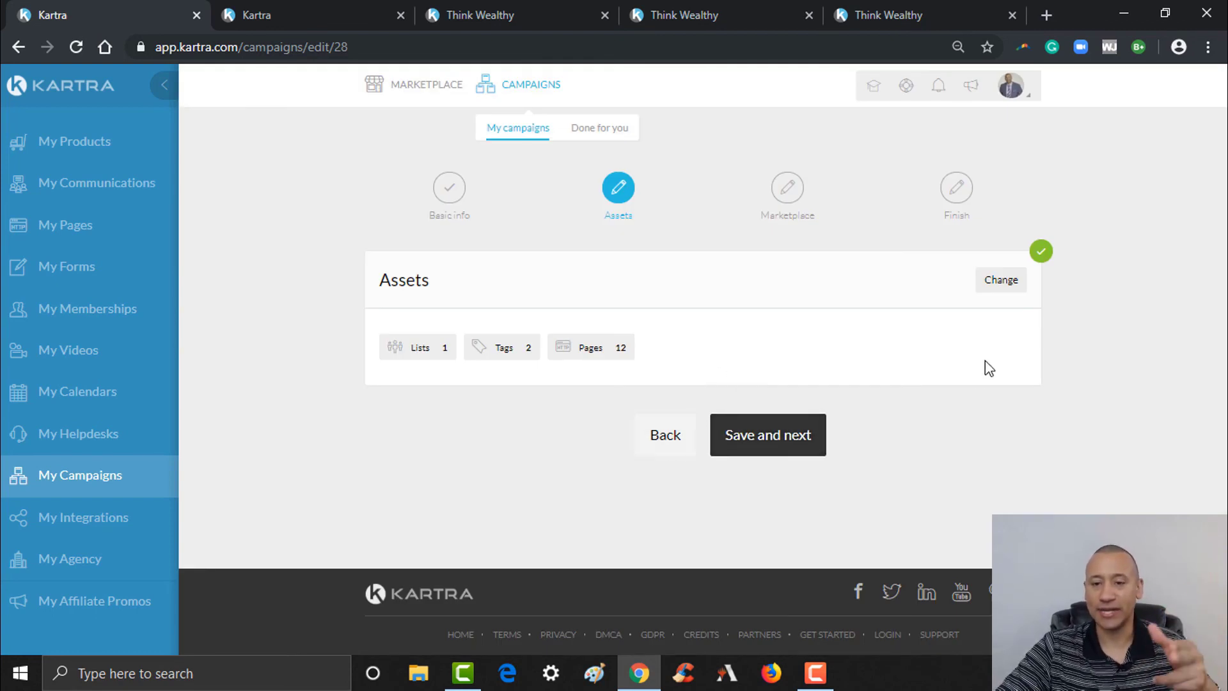
{"action": "left_click", "coordinate": [1012, 286]}
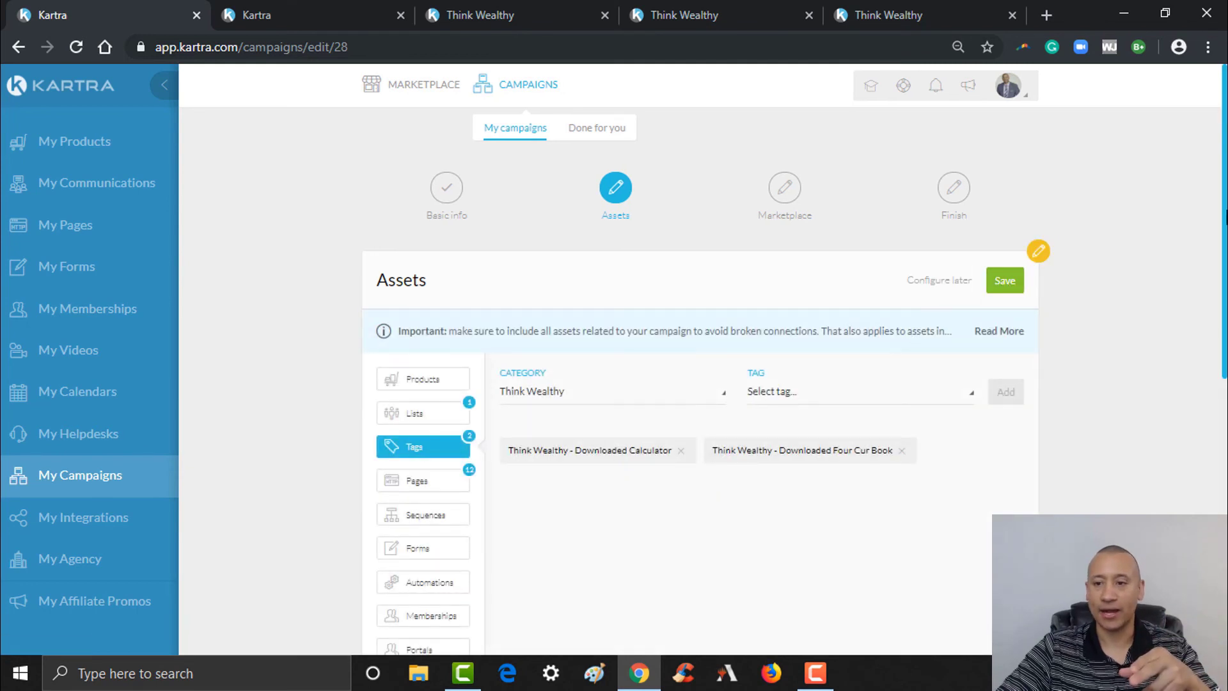
{"action": "scroll", "coordinate": [704, 359], "scroll_direction": "down", "scroll_amount": 4}
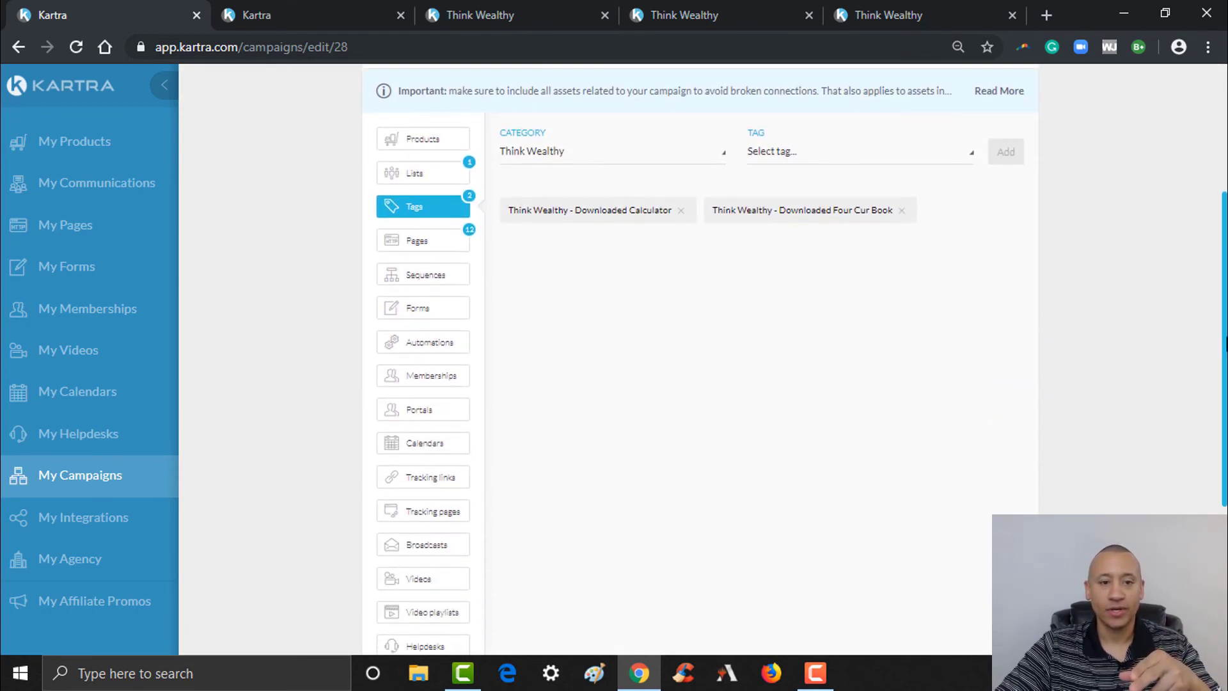
Step: Add the Think Wealthy - Calculator Download sequence to the campaign assets
{"action": "left_click", "coordinate": [452, 285]}
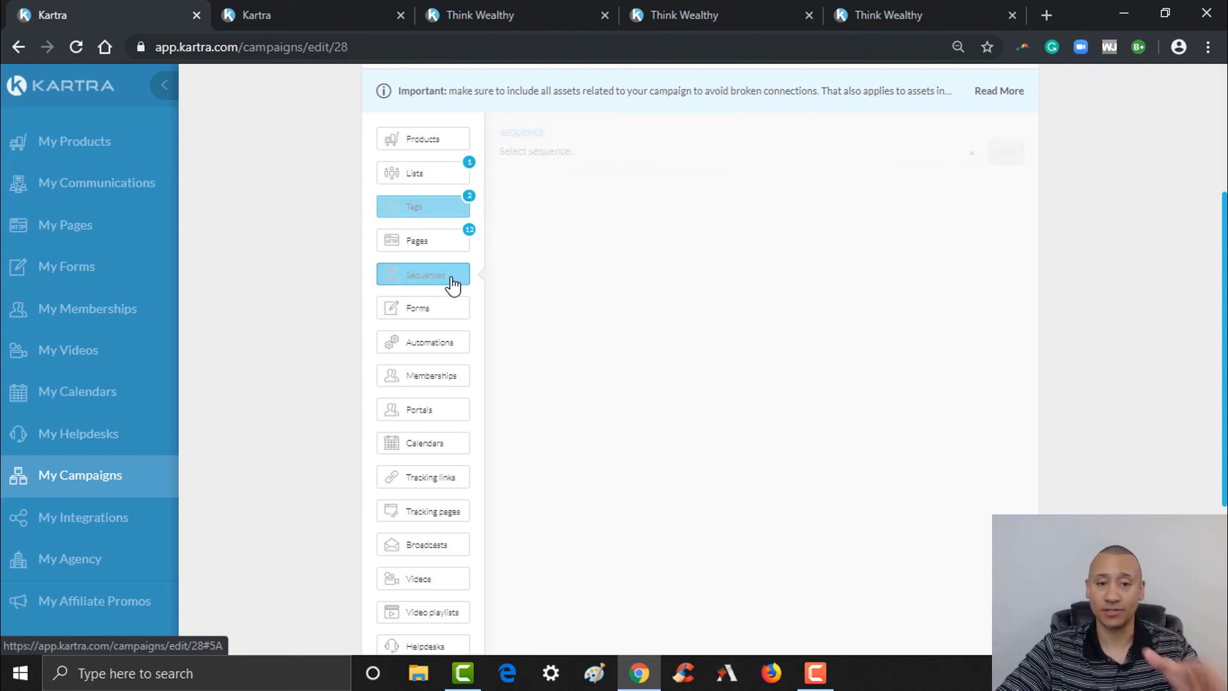
{"action": "left_click", "coordinate": [740, 156]}
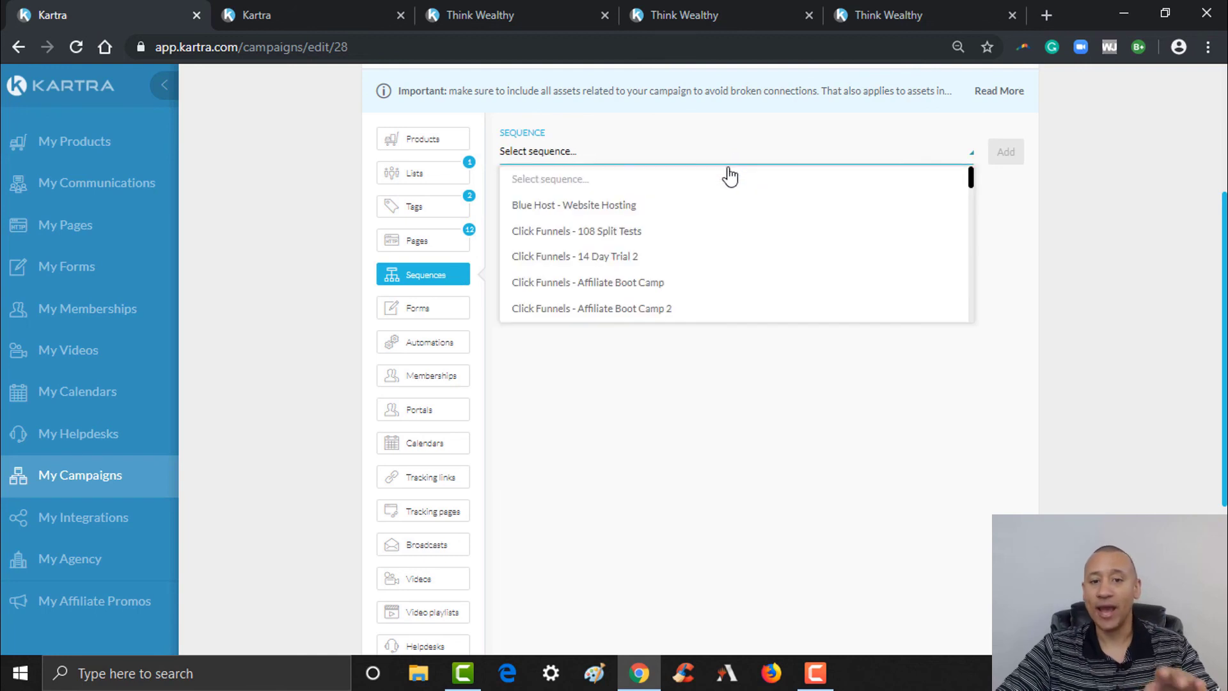
{"action": "left_click_drag", "start_coordinate": [966, 177], "coordinate": [970, 263]}
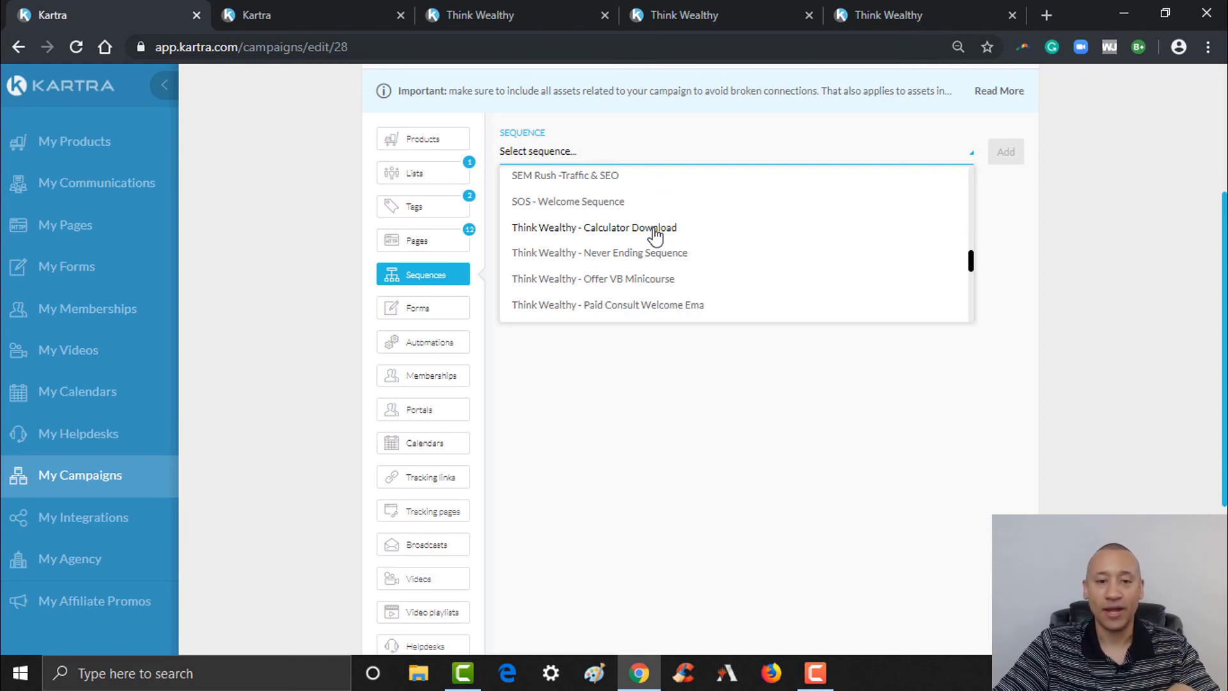
{"action": "left_click", "coordinate": [656, 230]}
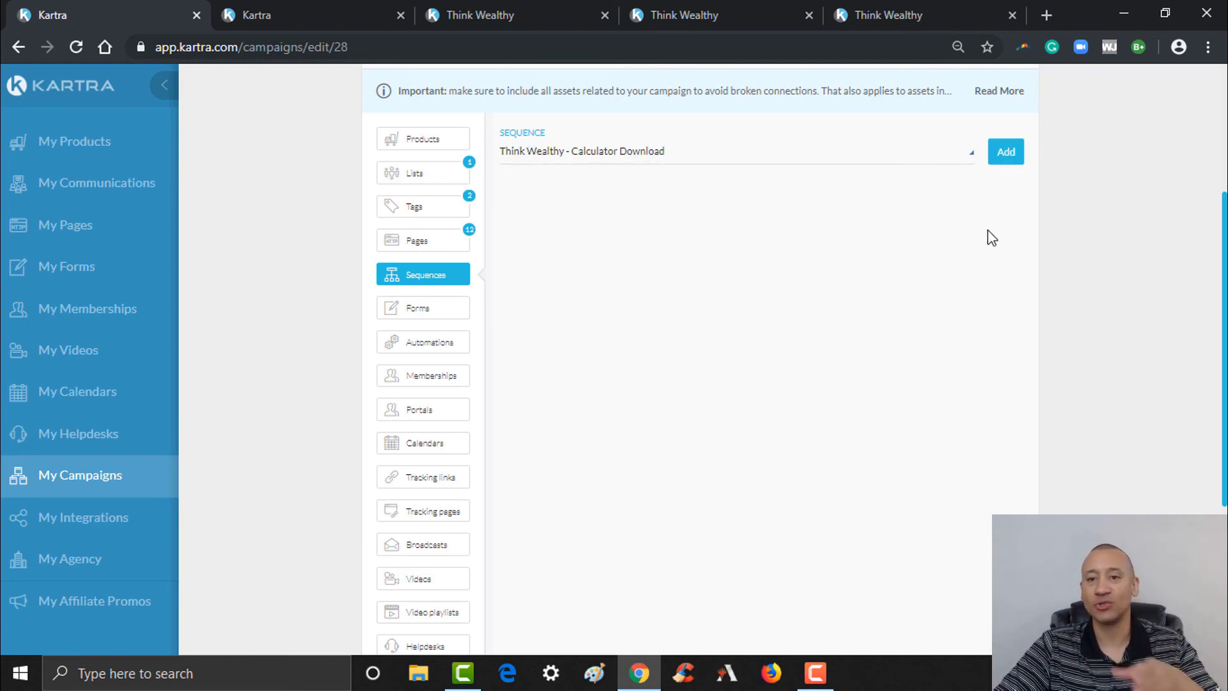
{"action": "left_click", "coordinate": [1013, 160]}
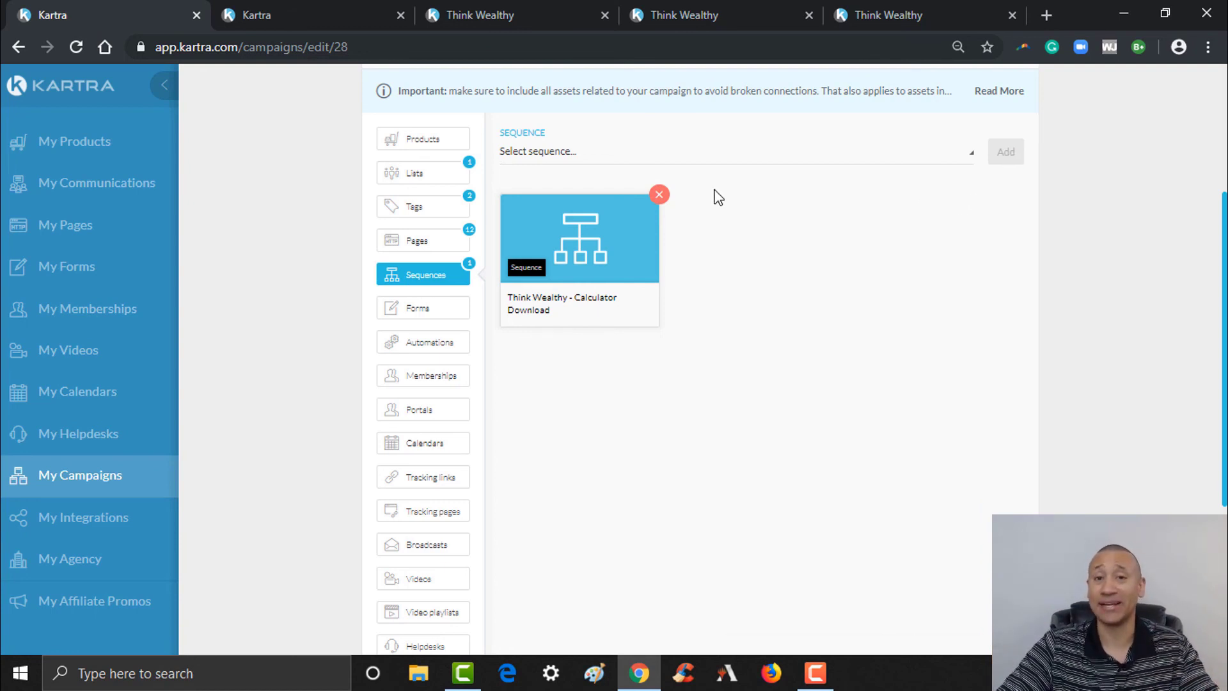
Step: Add the Four Currencies - Ebook Download sequence to the campaign assets
{"action": "left_click", "coordinate": [731, 152]}
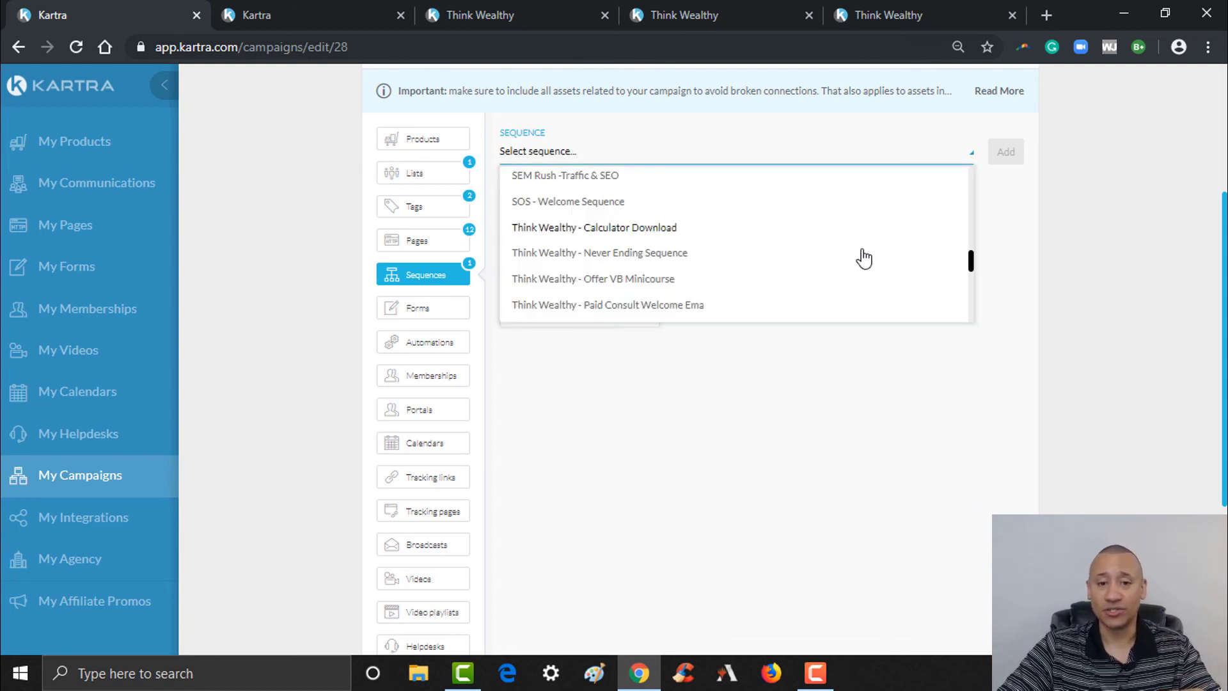
{"action": "left_click_drag", "start_coordinate": [969, 260], "coordinate": [971, 233]}
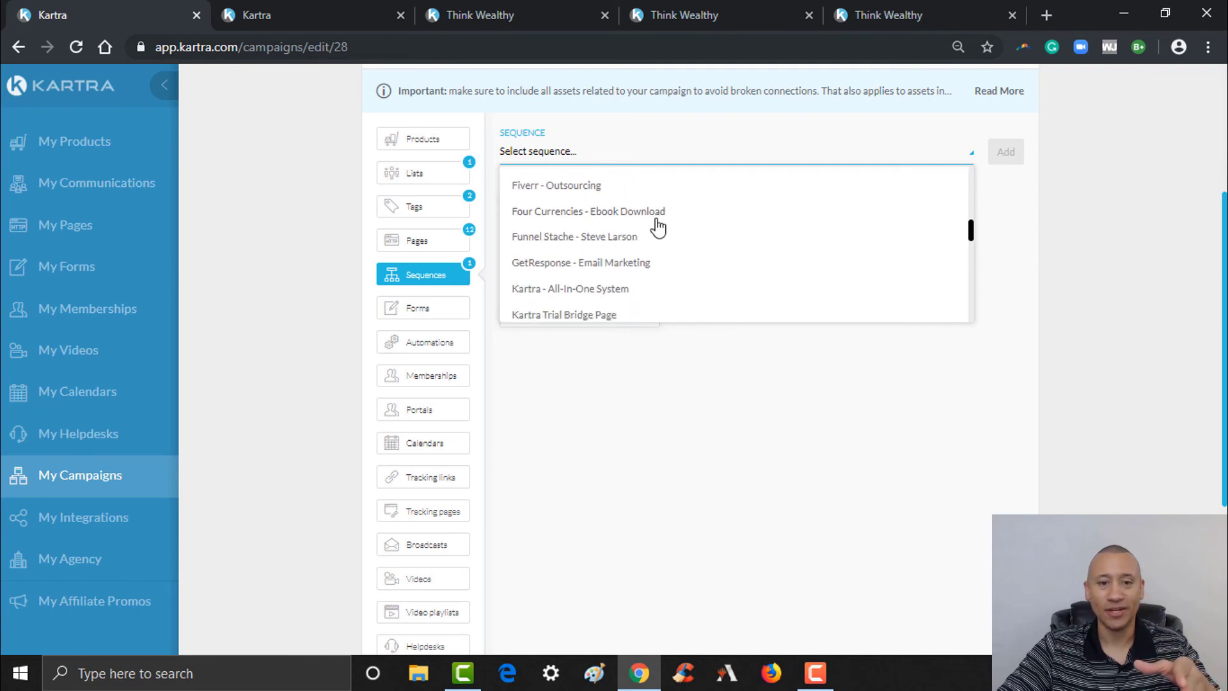
{"action": "left_click", "coordinate": [594, 218]}
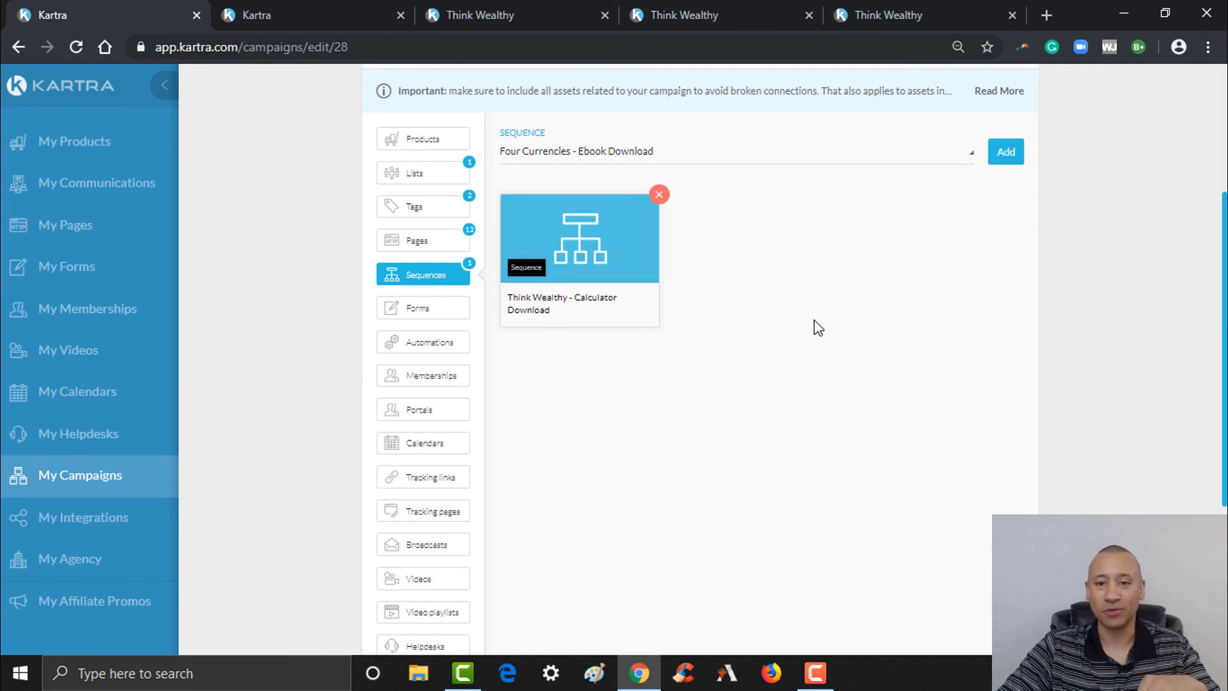
{"action": "left_click", "coordinate": [1003, 151]}
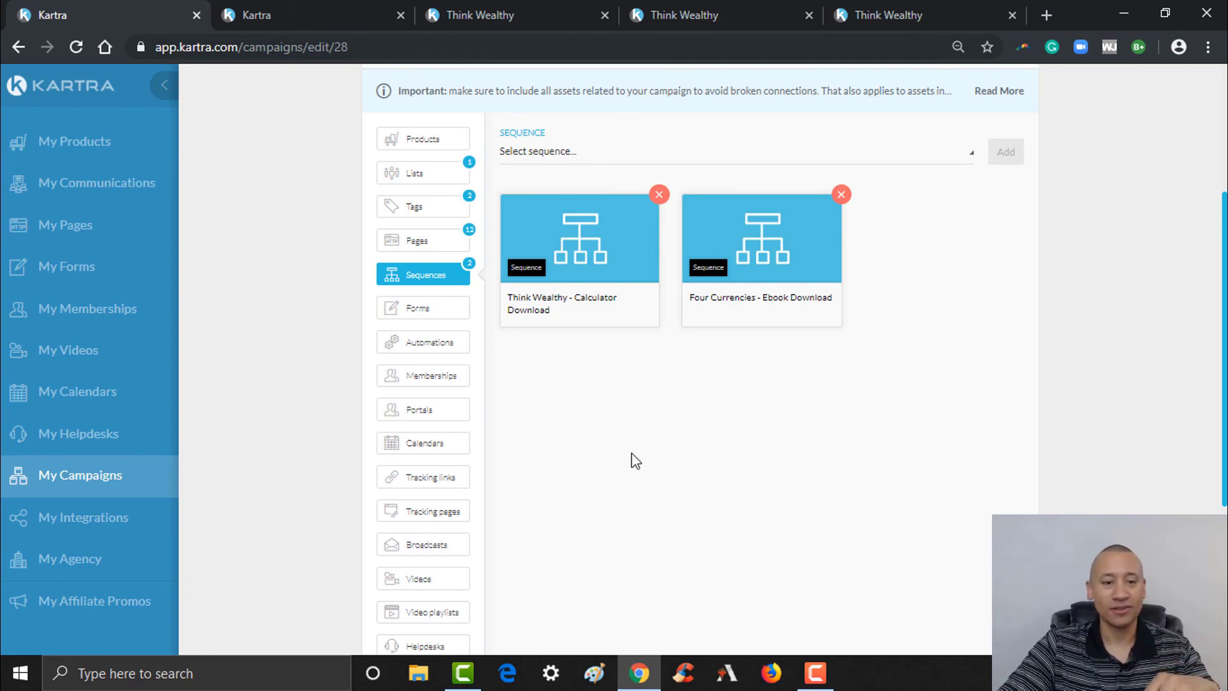
{"action": "left_click", "coordinate": [449, 313]}
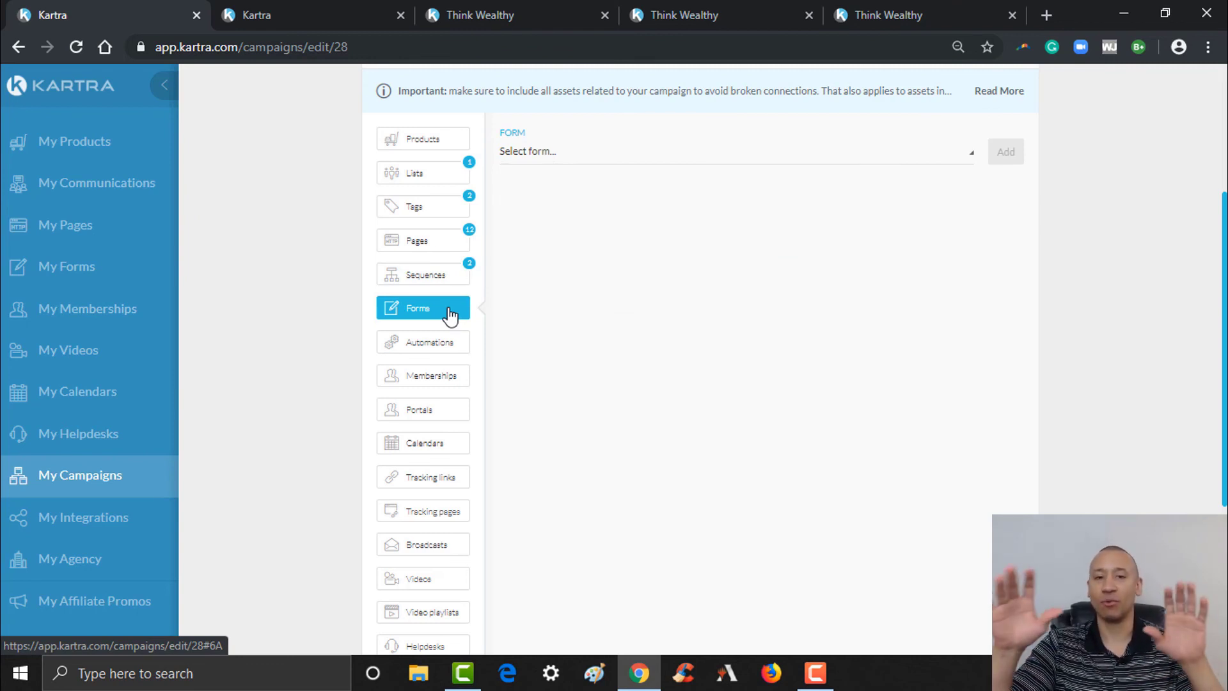
Step: Check the calculator opt-in form on the Think Wealthy download page, then return to Kartra
{"action": "left_click", "coordinate": [651, 9]}
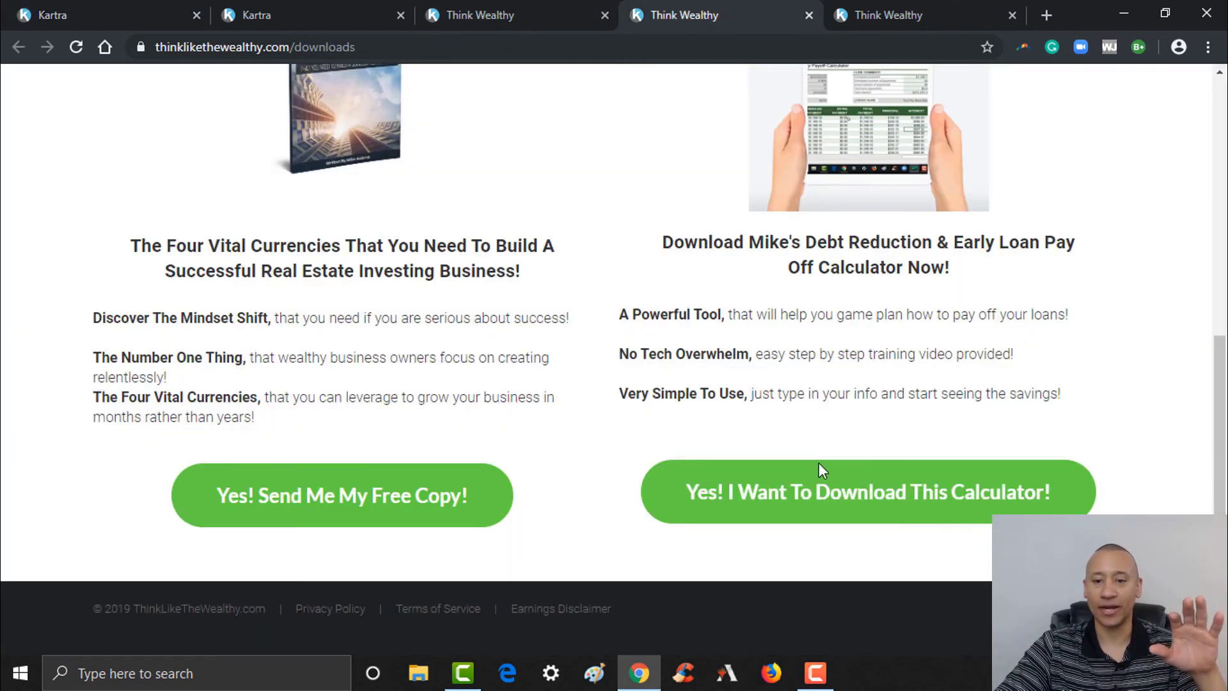
{"action": "left_click", "coordinate": [822, 496]}
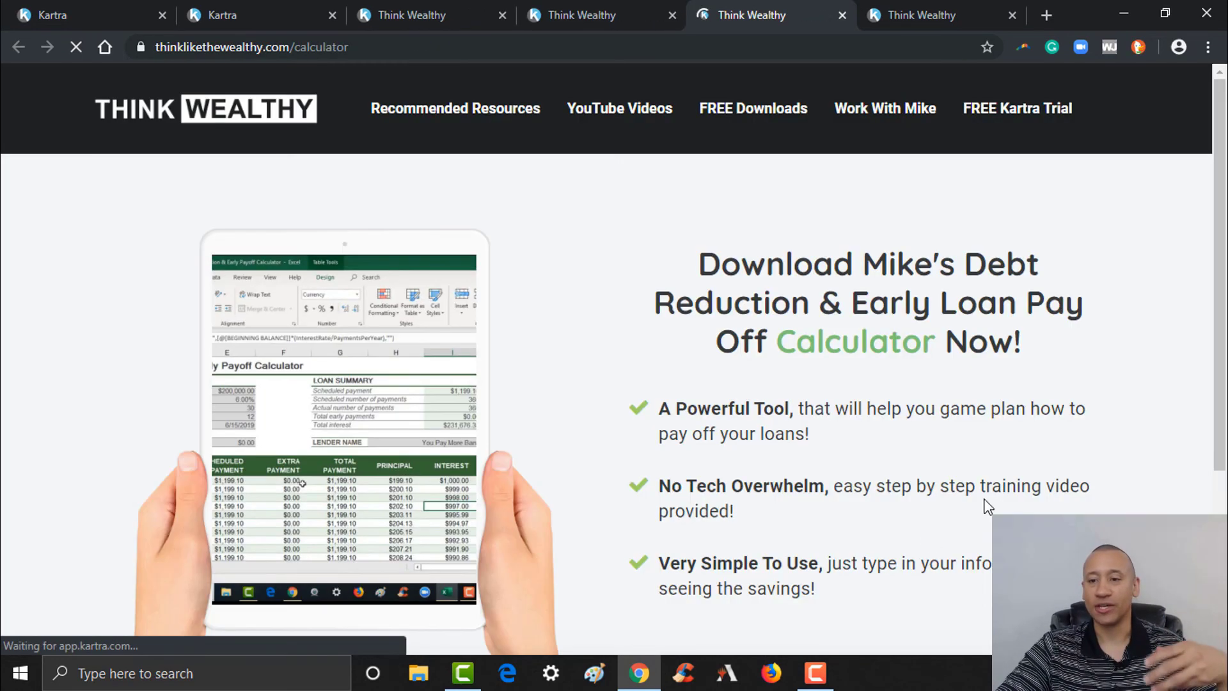
{"action": "scroll", "coordinate": [1024, 498], "scroll_direction": "down", "scroll_amount": 3}
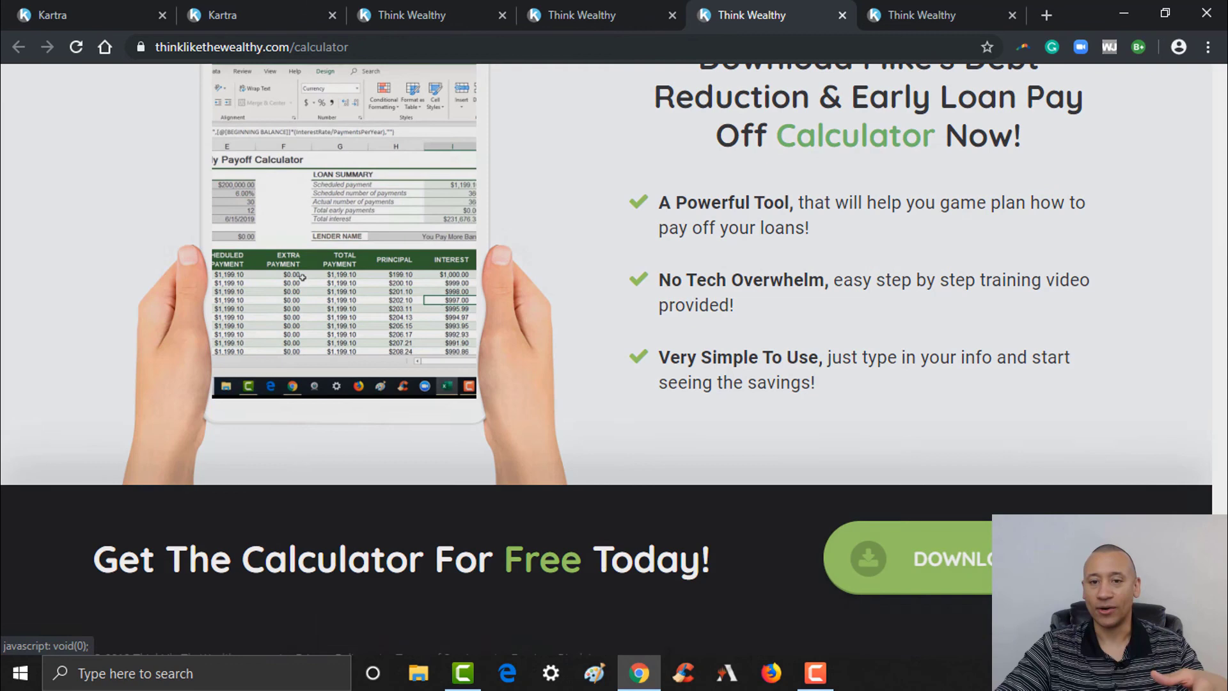
{"action": "left_click", "coordinate": [967, 521]}
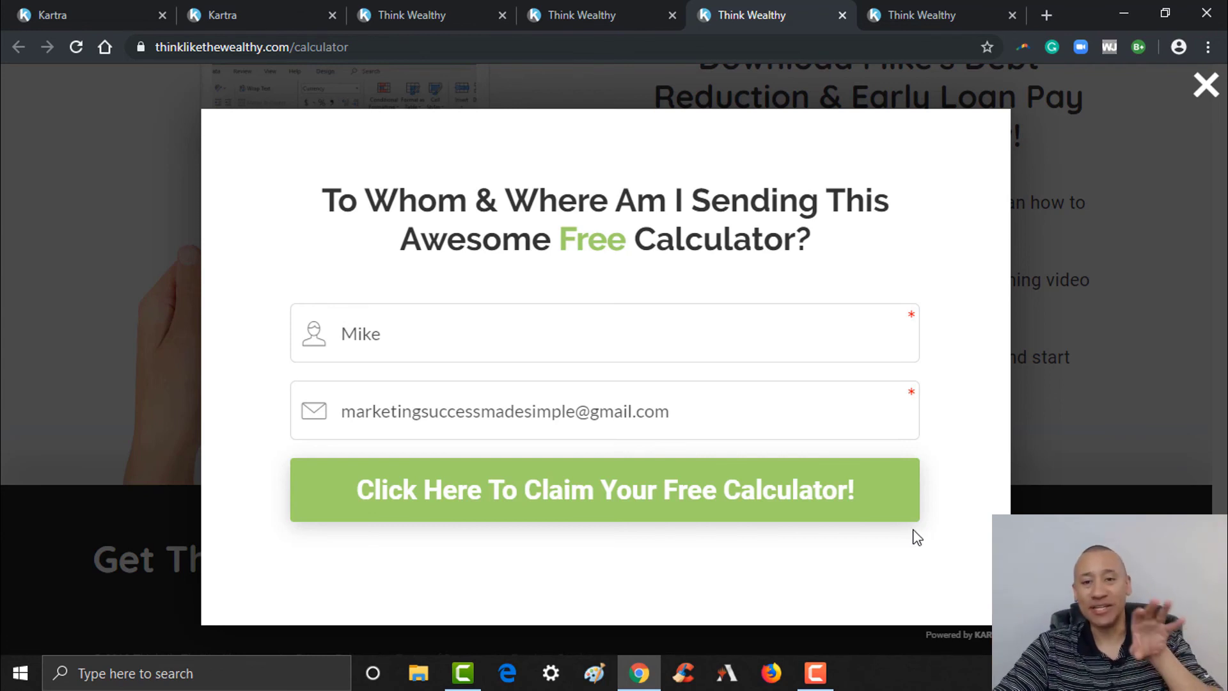
{"action": "left_click", "coordinate": [106, 9]}
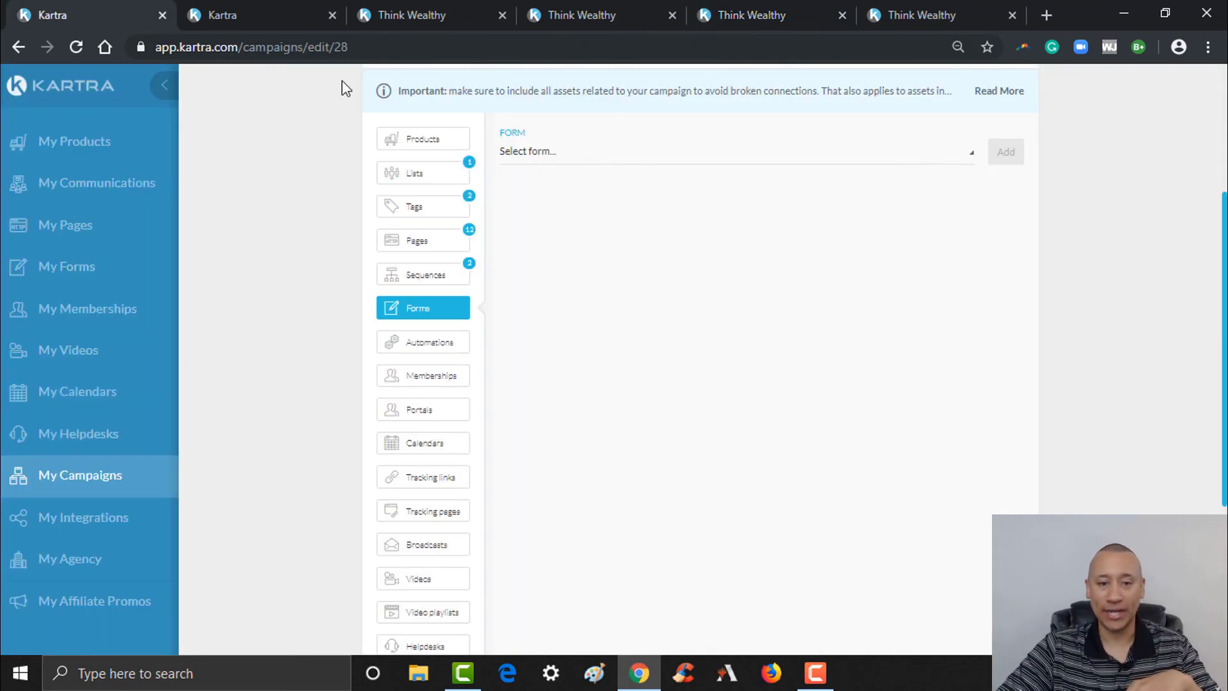
Step: Attach the Velocity Banking Calculator and Four Currencies Ebook forms to the campaign
{"action": "left_click", "coordinate": [640, 156]}
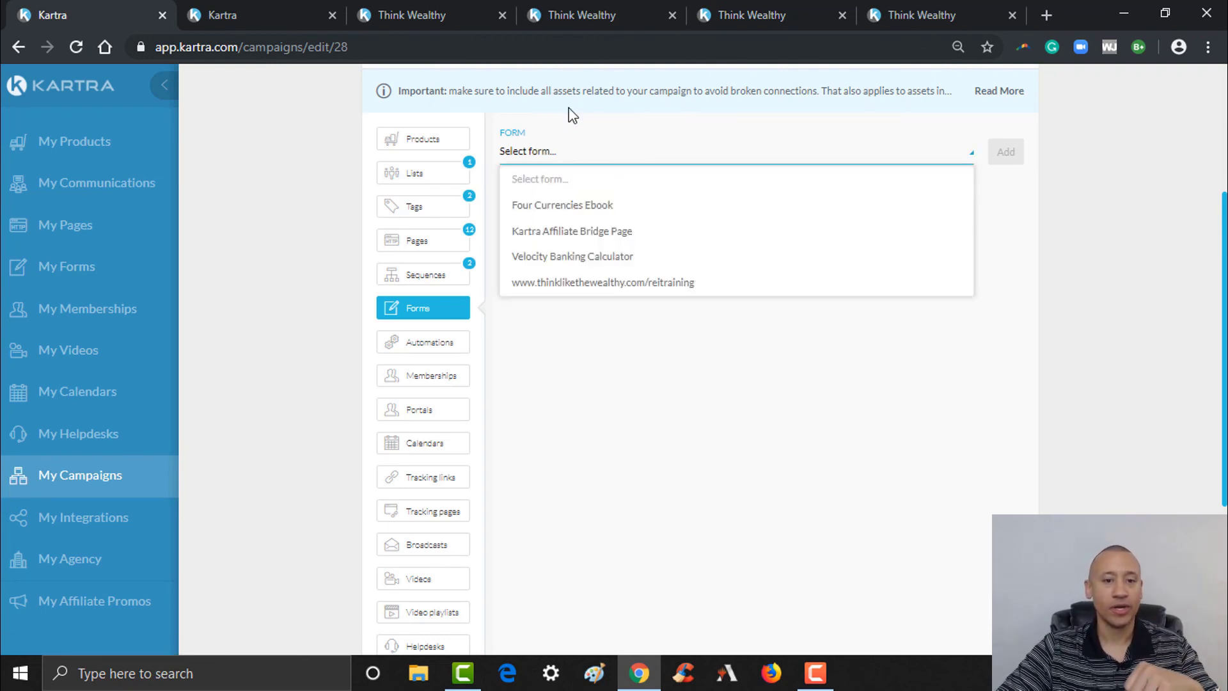
{"action": "left_click", "coordinate": [543, 257]}
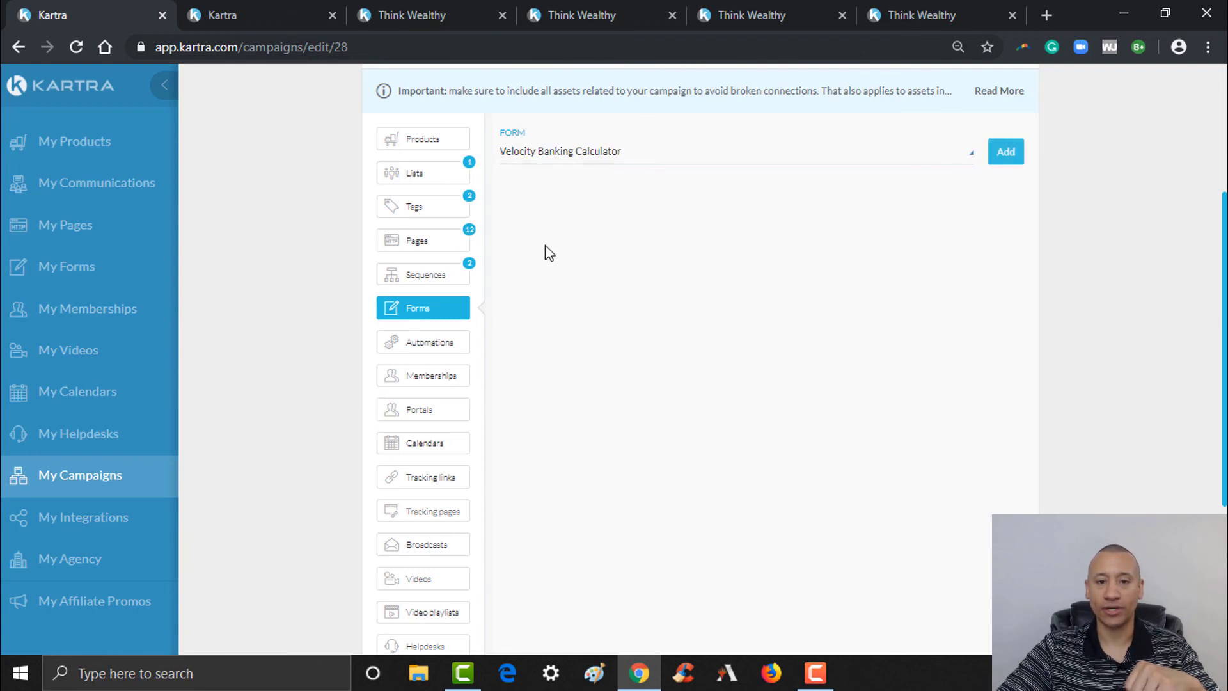
{"action": "left_click", "coordinate": [1008, 155]}
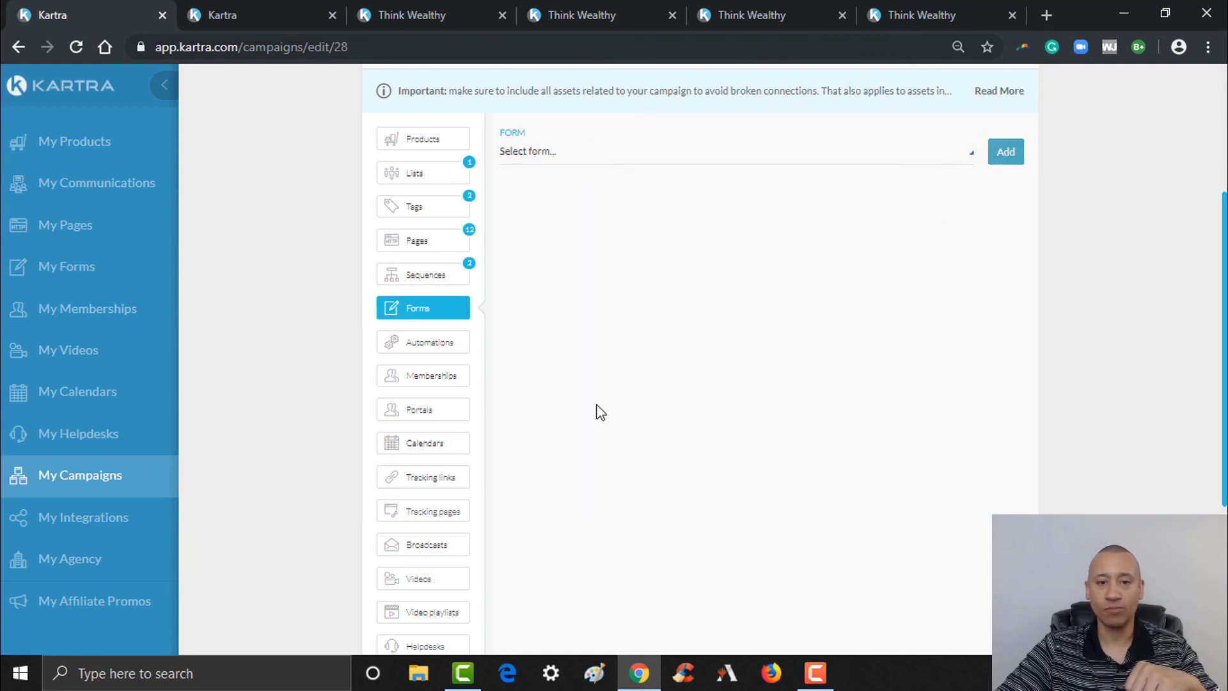
{"action": "left_click", "coordinate": [773, 160]}
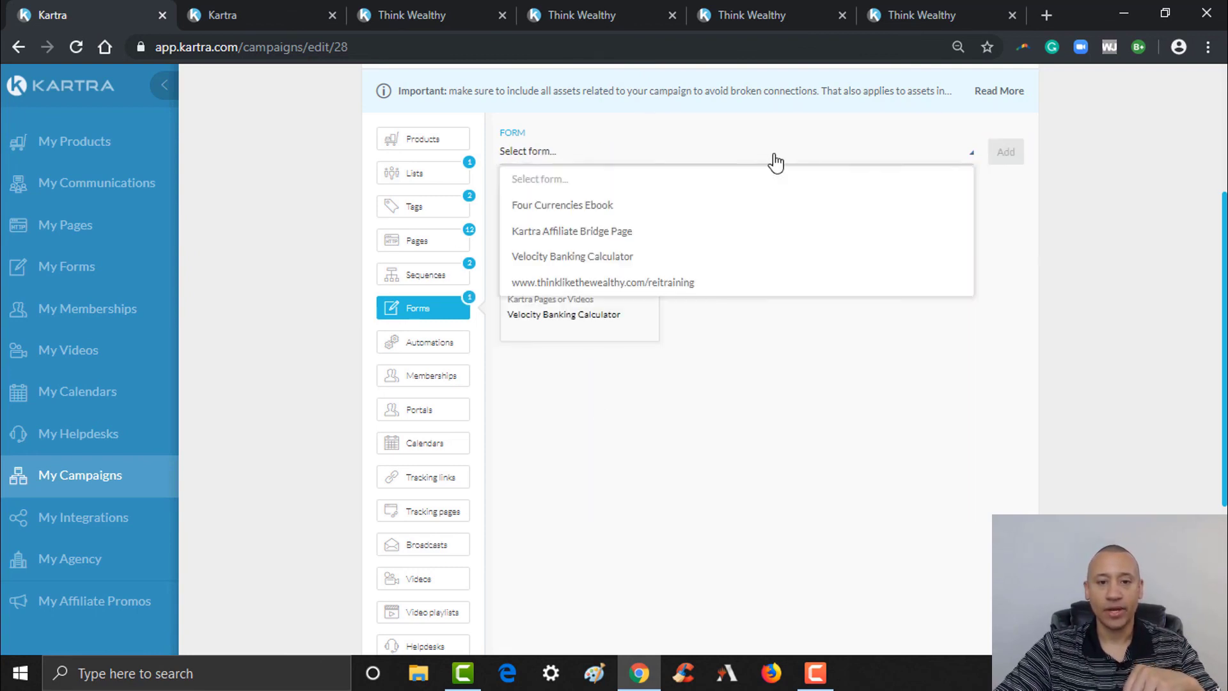
{"action": "left_click", "coordinate": [567, 210]}
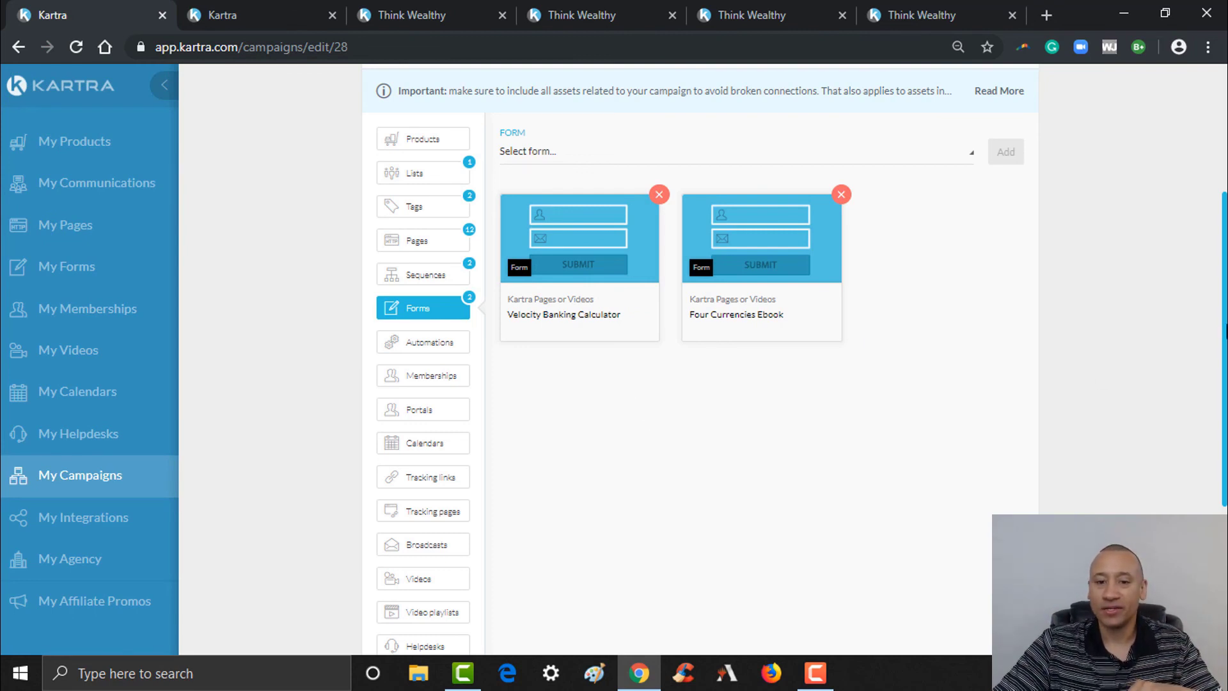
{"action": "scroll", "coordinate": [706, 358], "scroll_direction": "up", "scroll_amount": 1}
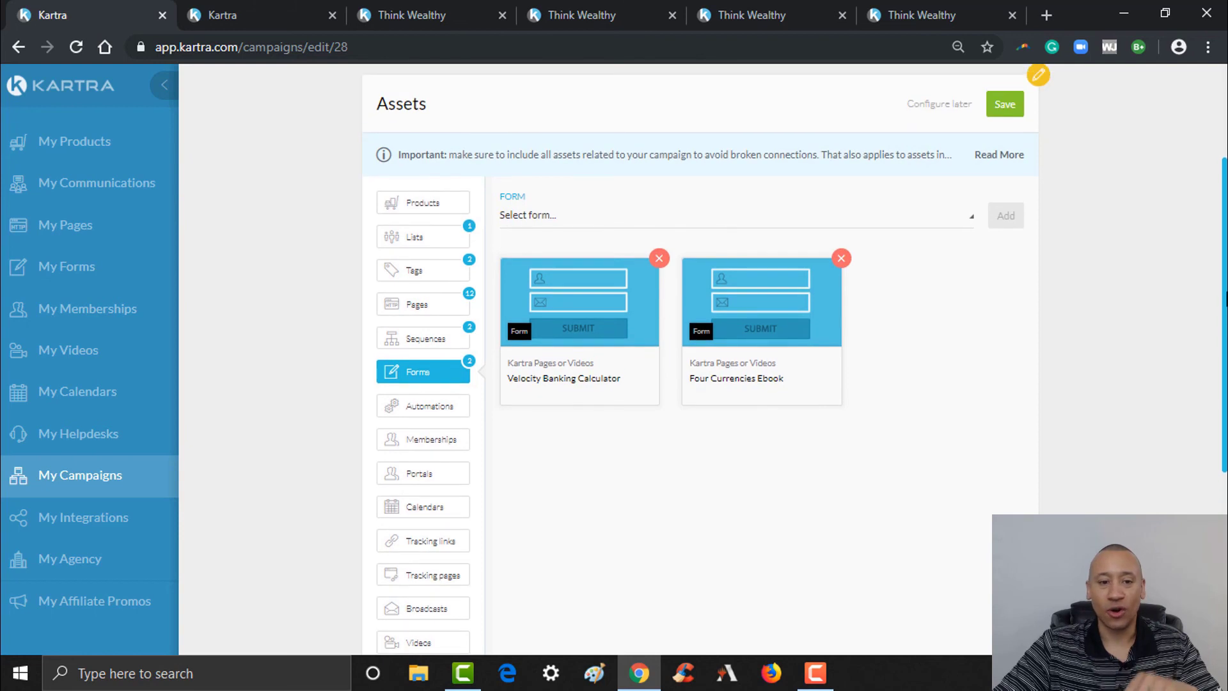
Step: Save the assets (1 list, 2 tags, 12 pages, 2 sequences, 2 forms) and reopen the editor
{"action": "left_click", "coordinate": [1008, 109]}
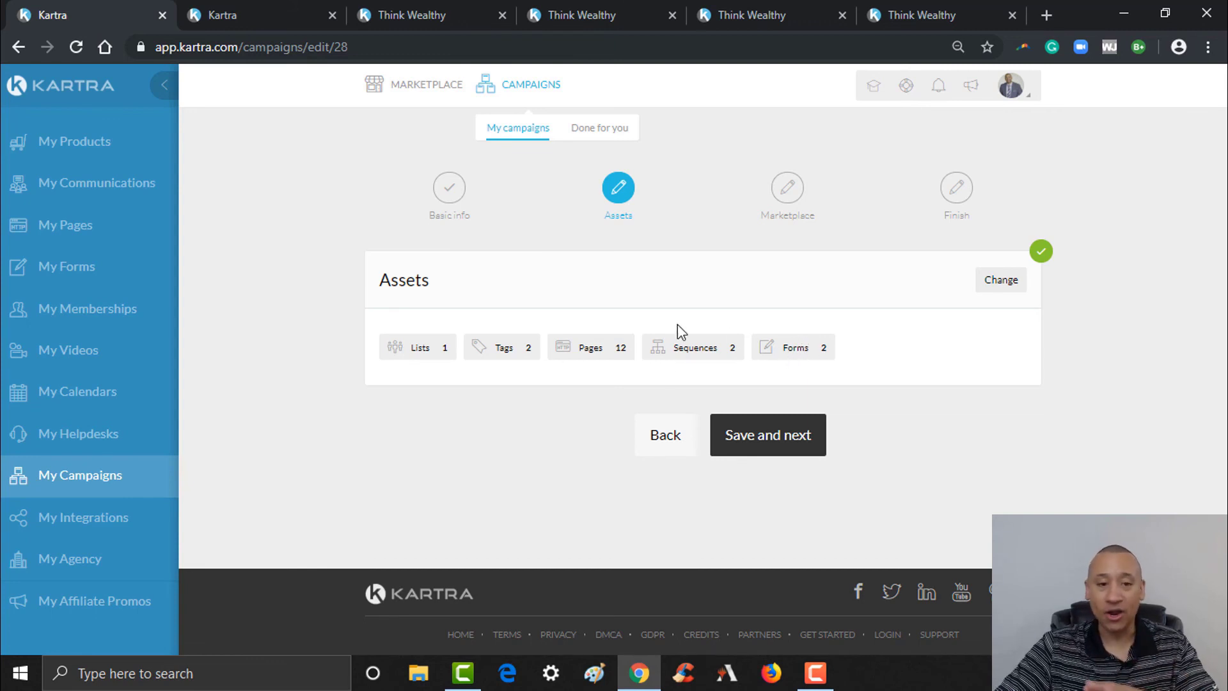
{"action": "left_click", "coordinate": [1000, 281]}
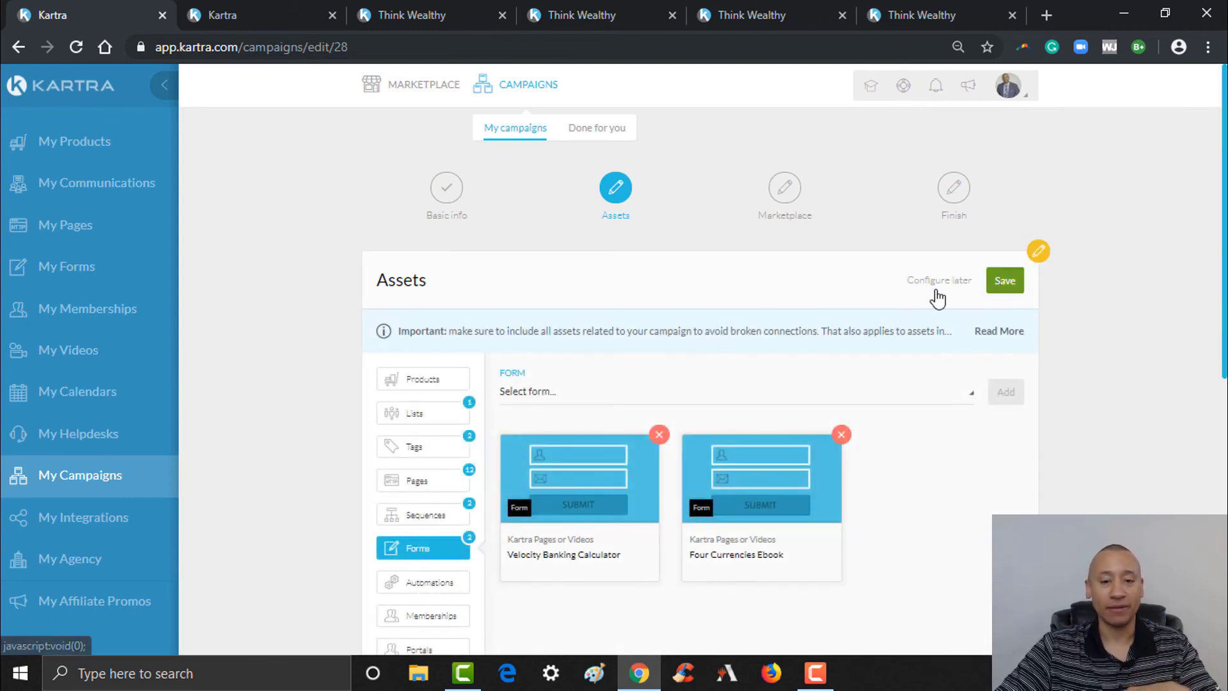
Step: Dismiss the calculator opt-in popup and close the extra Think Wealthy calculator tabs
{"action": "scroll", "coordinate": [932, 219], "scroll_direction": "down", "scroll_amount": 3}
{"action": "scroll", "coordinate": [864, 518], "scroll_direction": "down", "scroll_amount": 2}
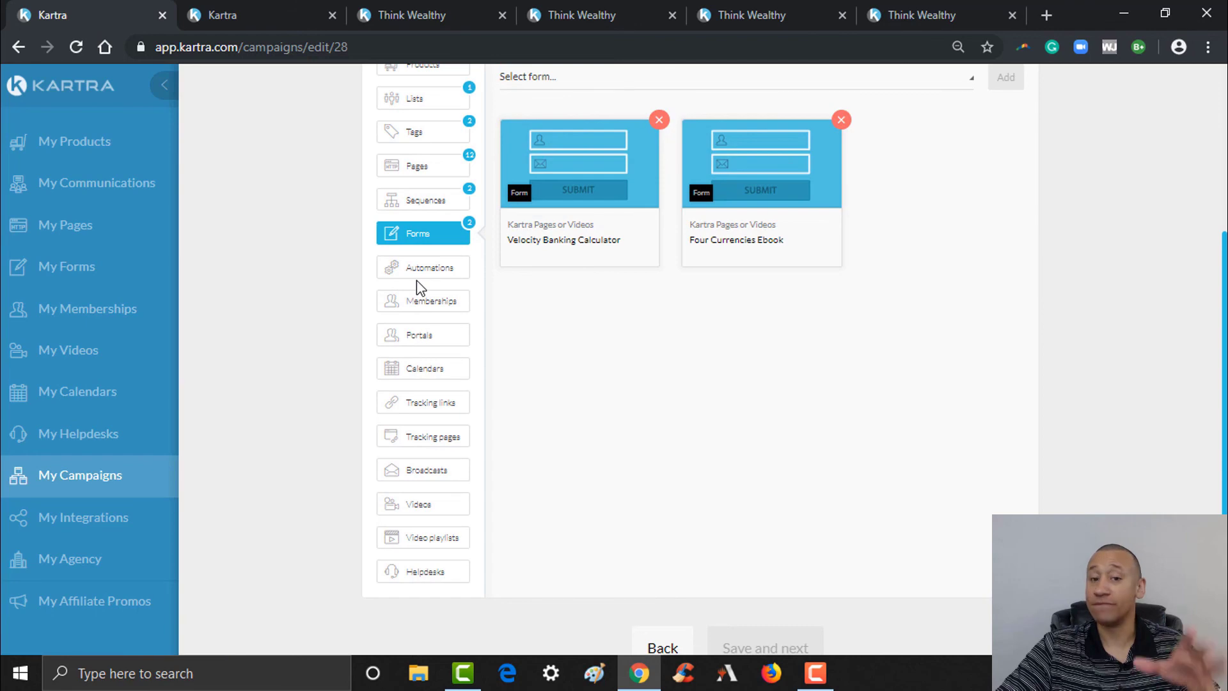
{"action": "left_click", "coordinate": [732, 16]}
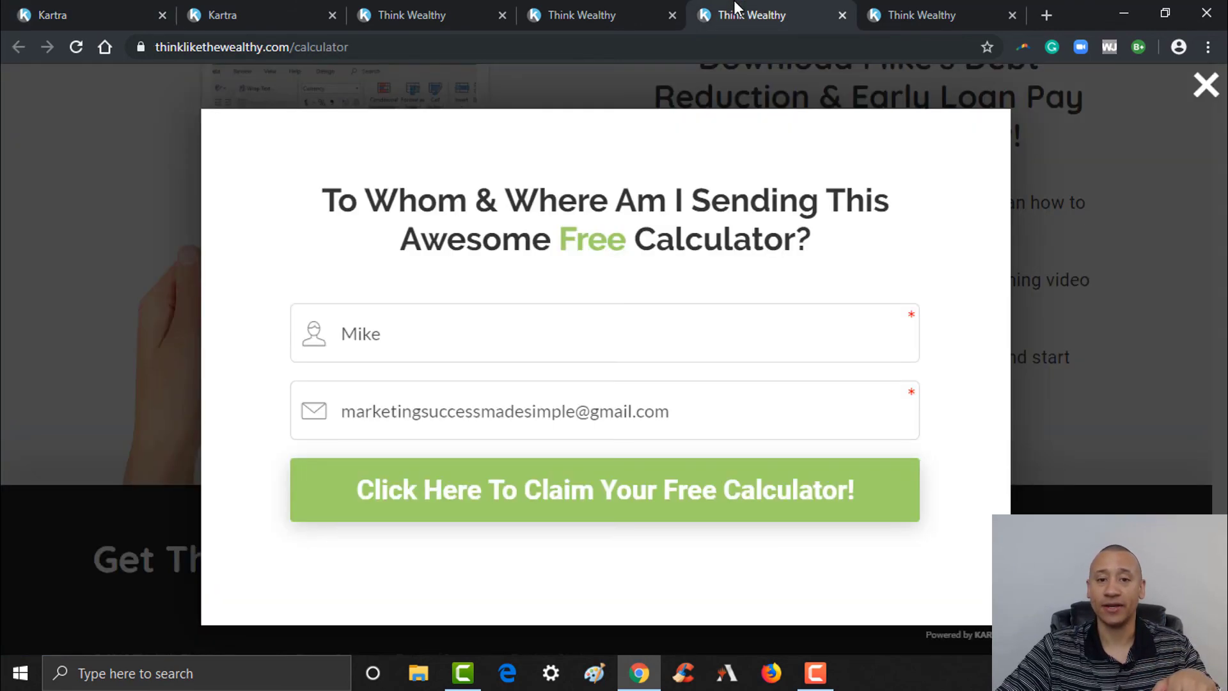
{"action": "left_click", "coordinate": [1207, 86]}
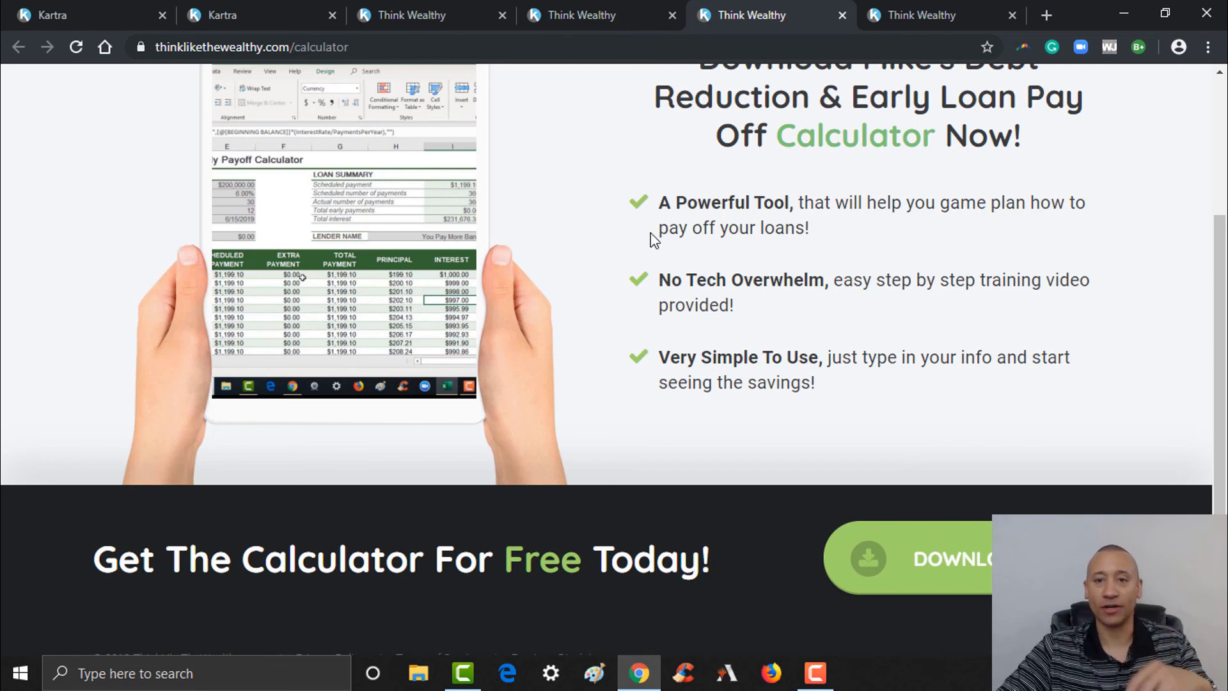
{"action": "left_click", "coordinate": [889, 7]}
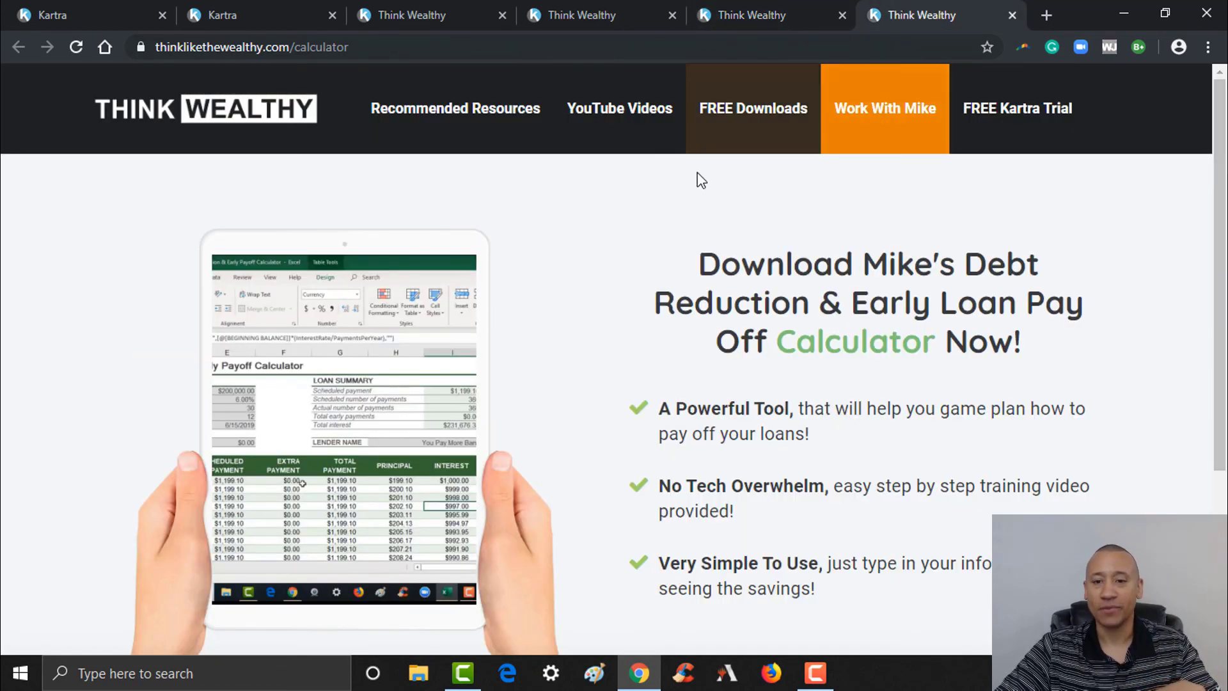
{"action": "left_click", "coordinate": [1012, 15]}
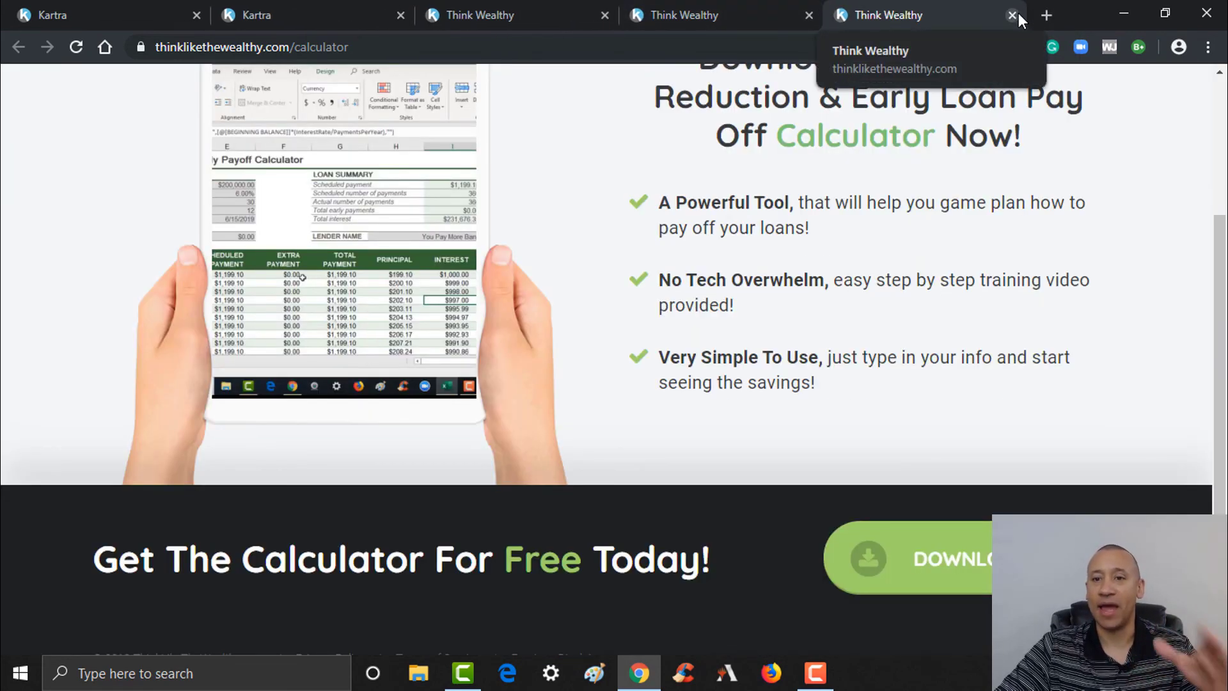
{"action": "left_click", "coordinate": [1013, 15]}
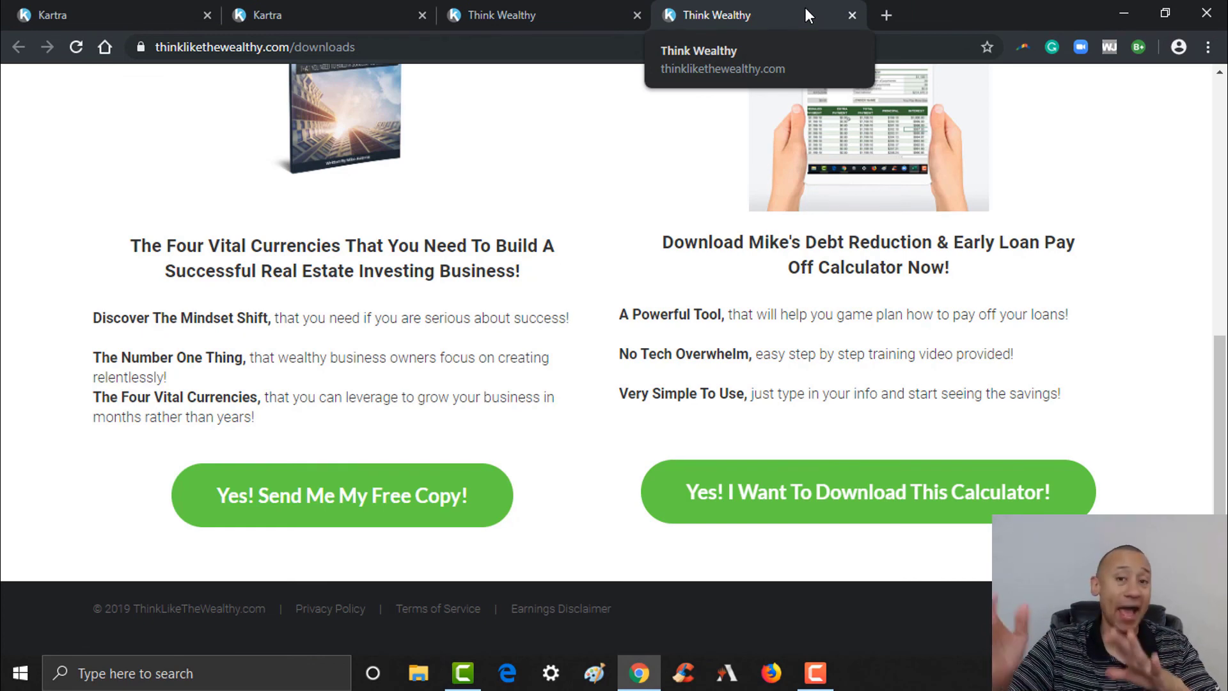
Step: Return to the Kartra campaign editor and scroll up to the Assets step
{"action": "left_click", "coordinate": [40, 14]}
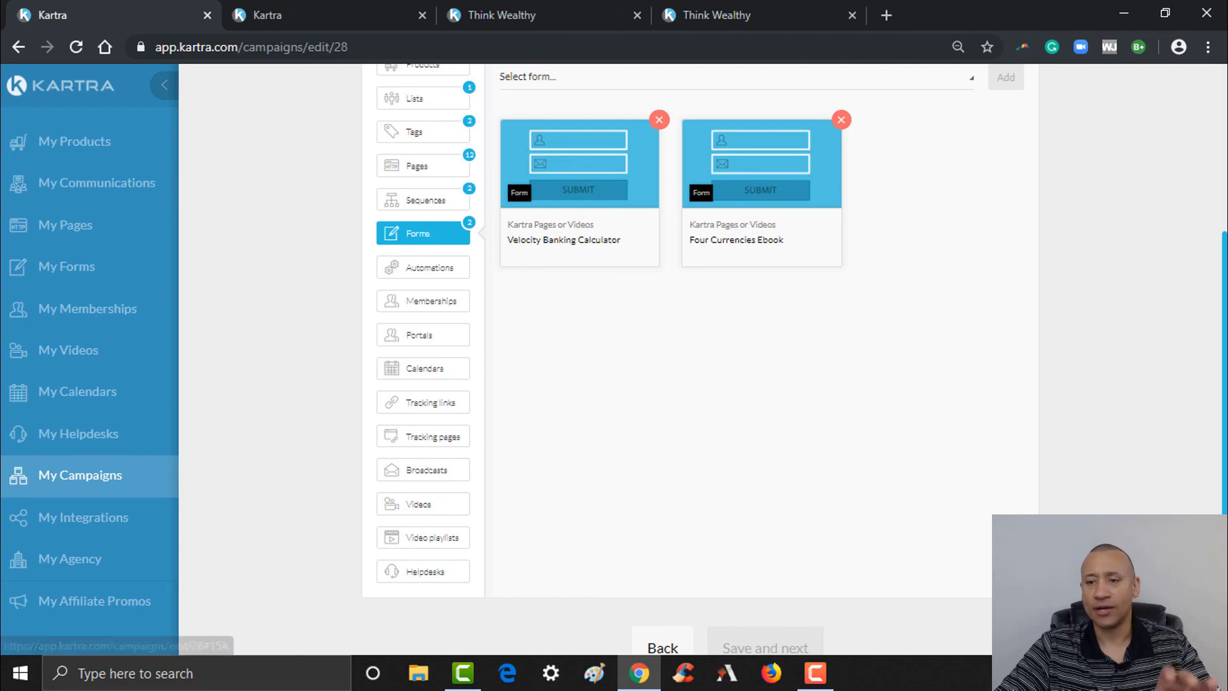
{"action": "scroll", "coordinate": [1225, 387], "scroll_direction": "up", "scroll_amount": 1}
{"action": "scroll", "coordinate": [1226, 387], "scroll_direction": "up", "scroll_amount": 2}
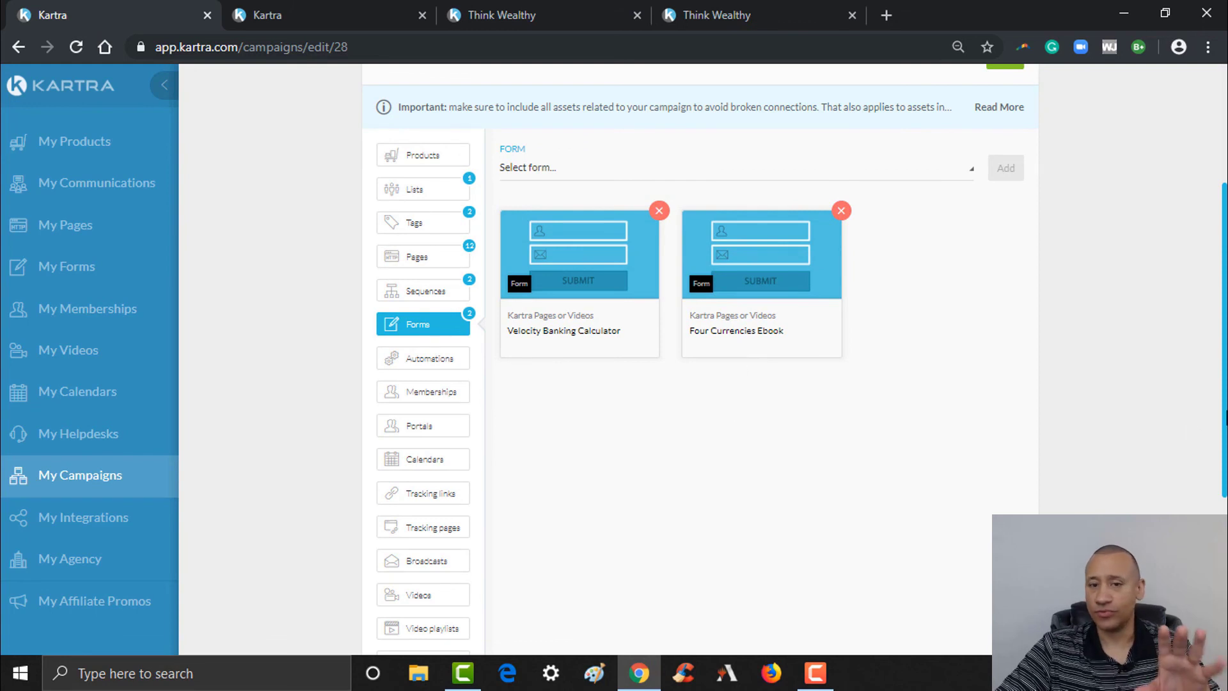
{"action": "scroll", "coordinate": [1226, 346], "scroll_direction": "up", "scroll_amount": 3}
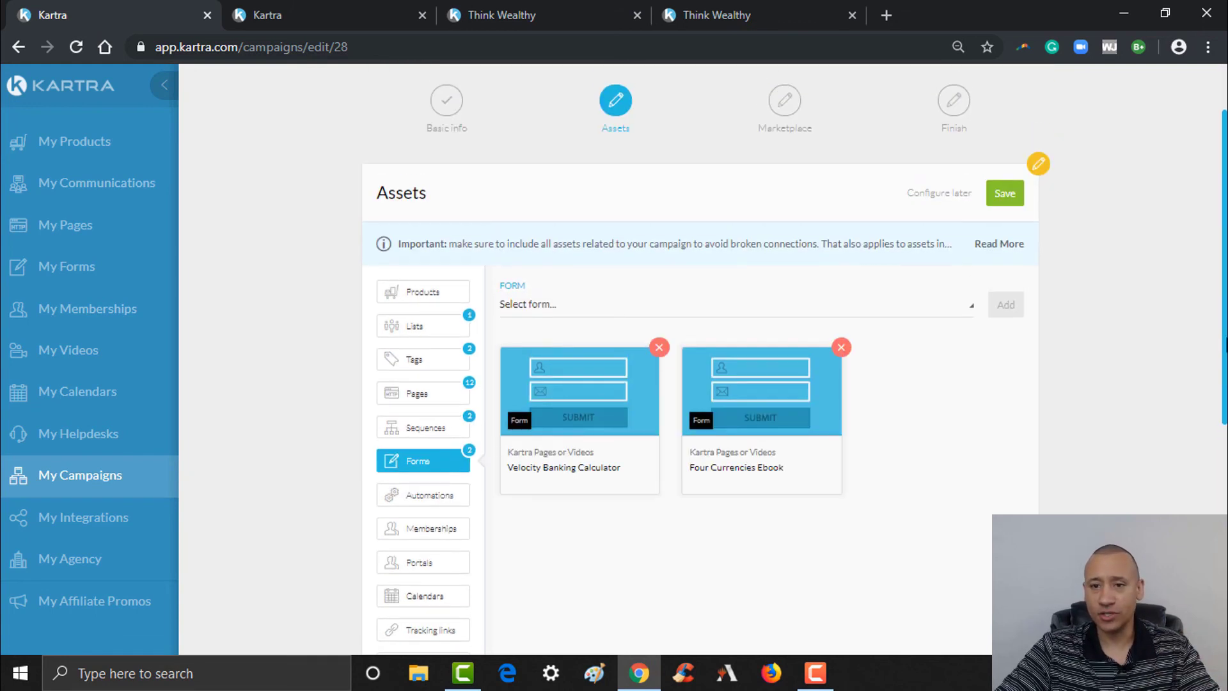
Step: Save the assets, keep the campaign private on the marketplace, and finish creating it
{"action": "left_click", "coordinate": [1003, 194]}
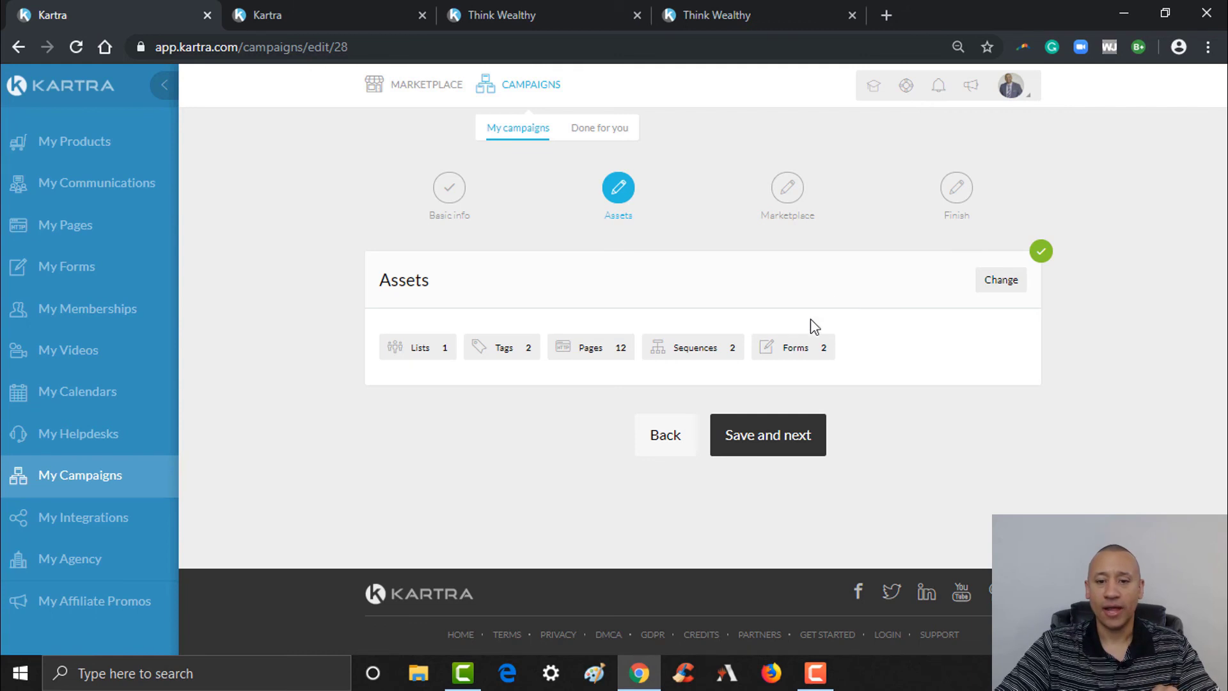
{"action": "left_click", "coordinate": [786, 446]}
{"action": "scroll", "coordinate": [785, 445], "scroll_direction": "down", "scroll_amount": 2}
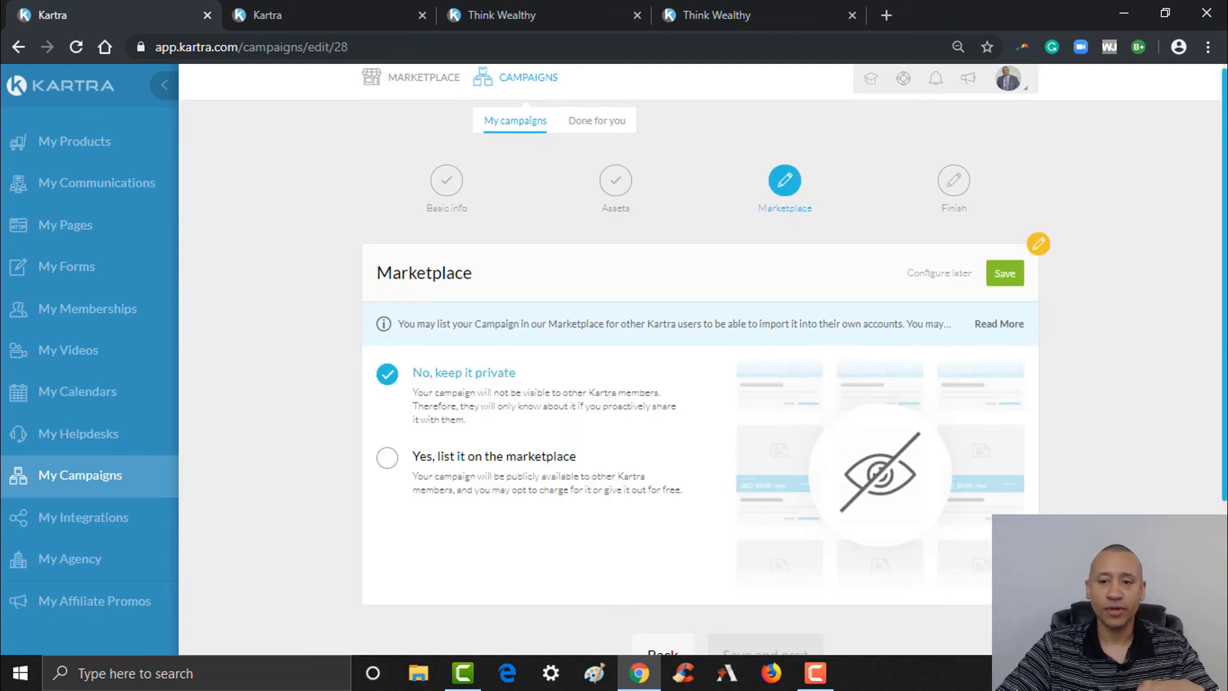
{"action": "scroll", "coordinate": [786, 445], "scroll_direction": "down", "scroll_amount": 2}
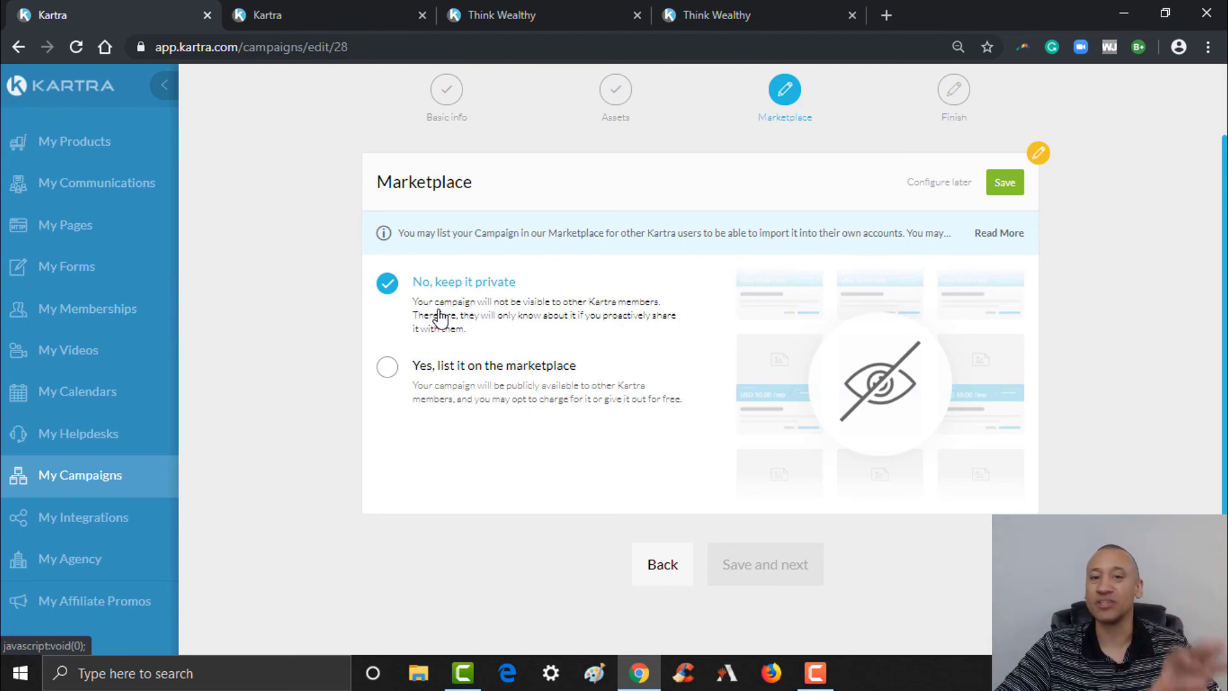
{"action": "left_click", "coordinate": [1014, 192]}
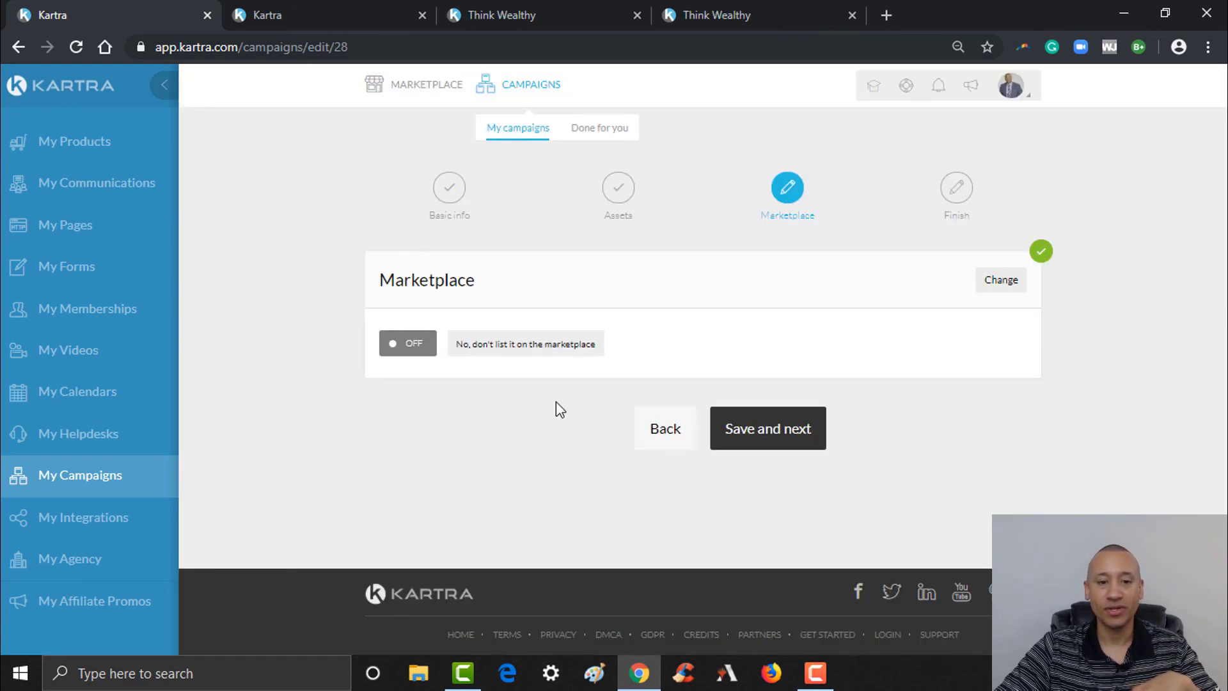
{"action": "left_click", "coordinate": [759, 430]}
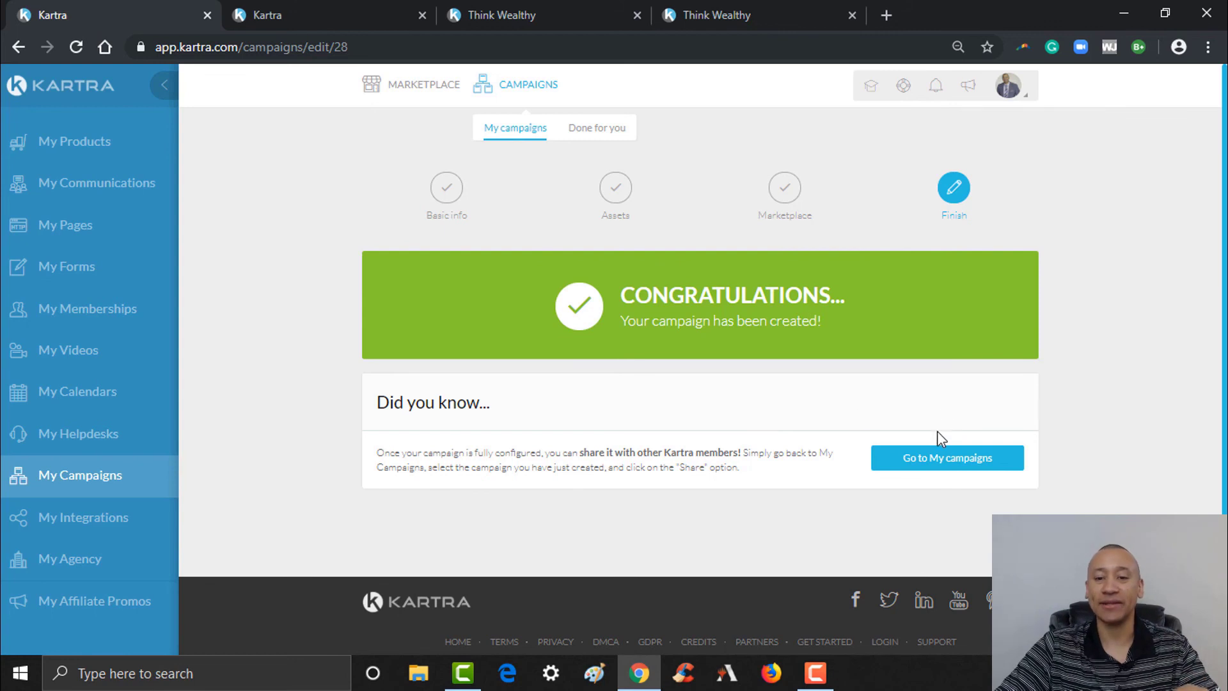
Step: From My campaigns, review the Authority Page Campaign's 19 assets, then start sharing it
{"action": "left_click", "coordinate": [956, 470]}
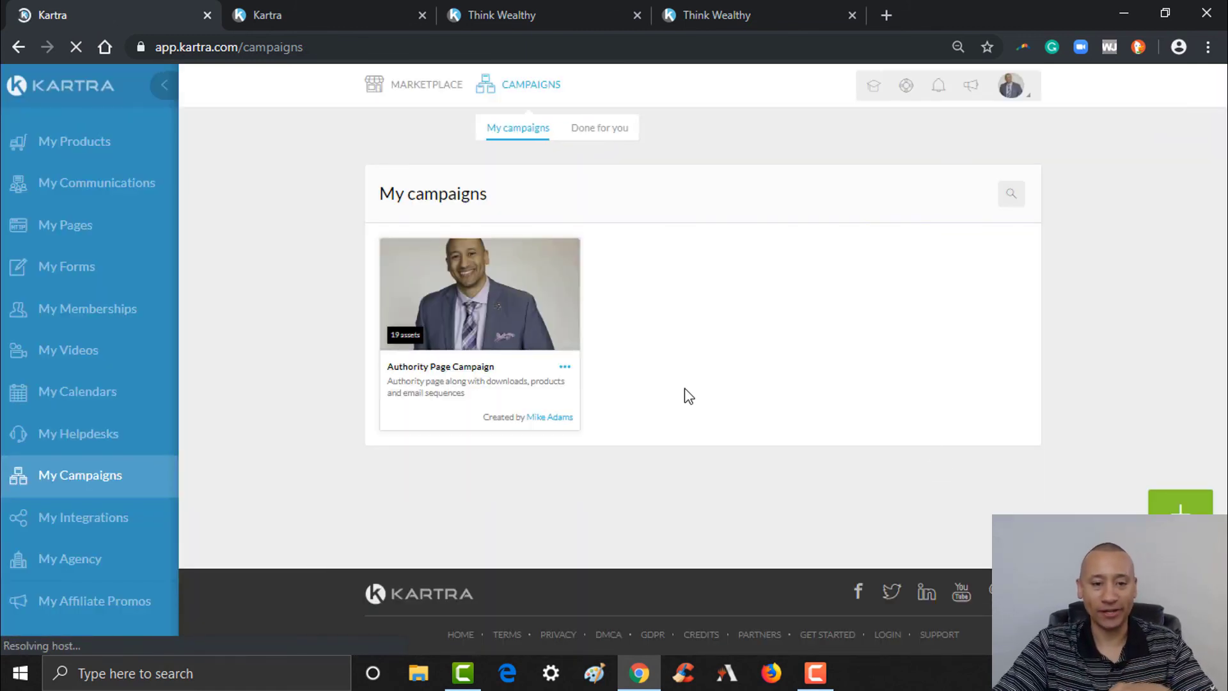
{"action": "left_click", "coordinate": [562, 371]}
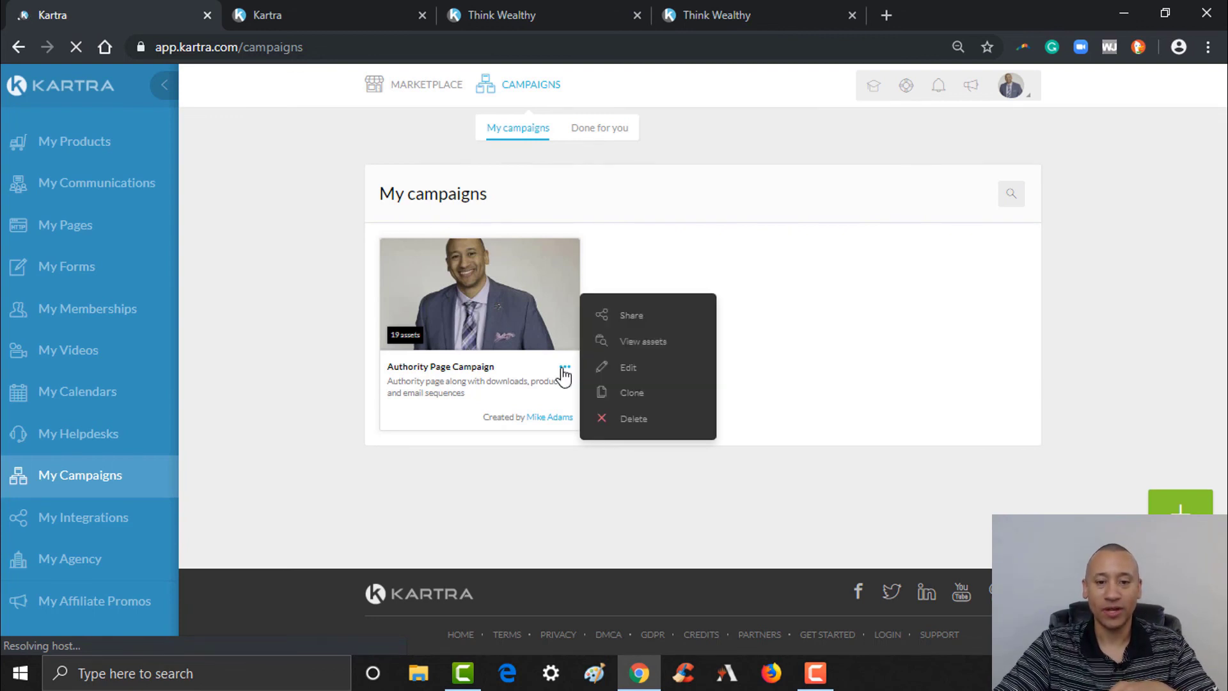
{"action": "left_click", "coordinate": [634, 346]}
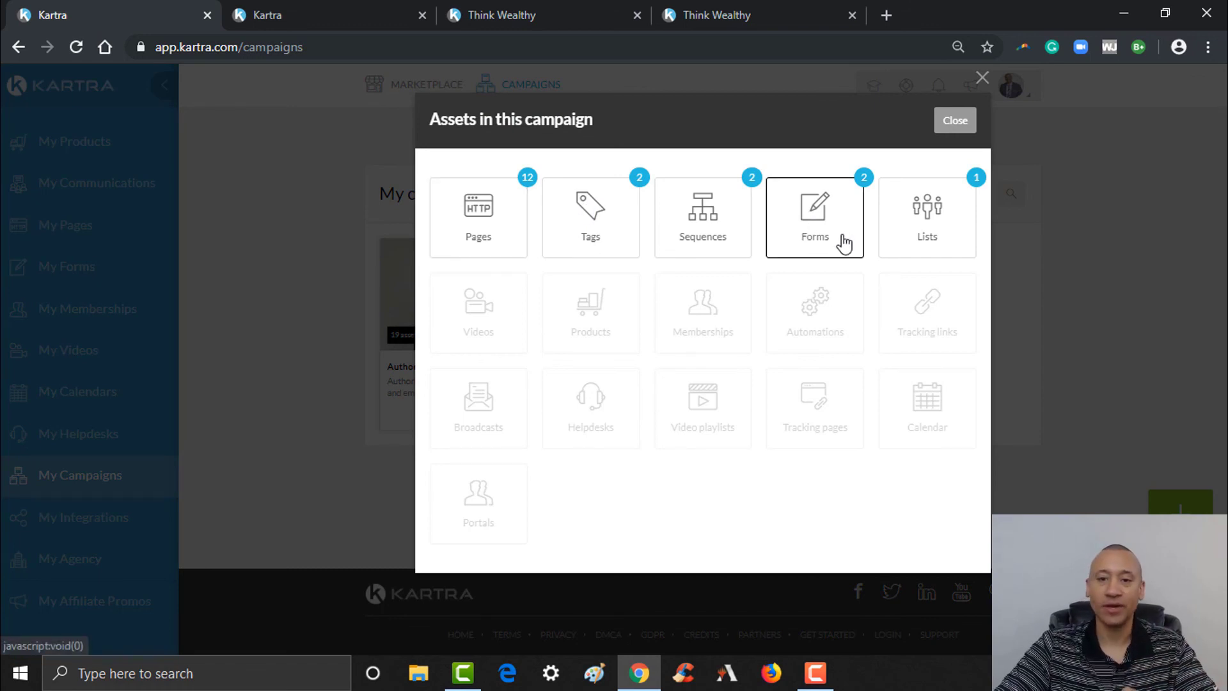
{"action": "left_click", "coordinate": [954, 124]}
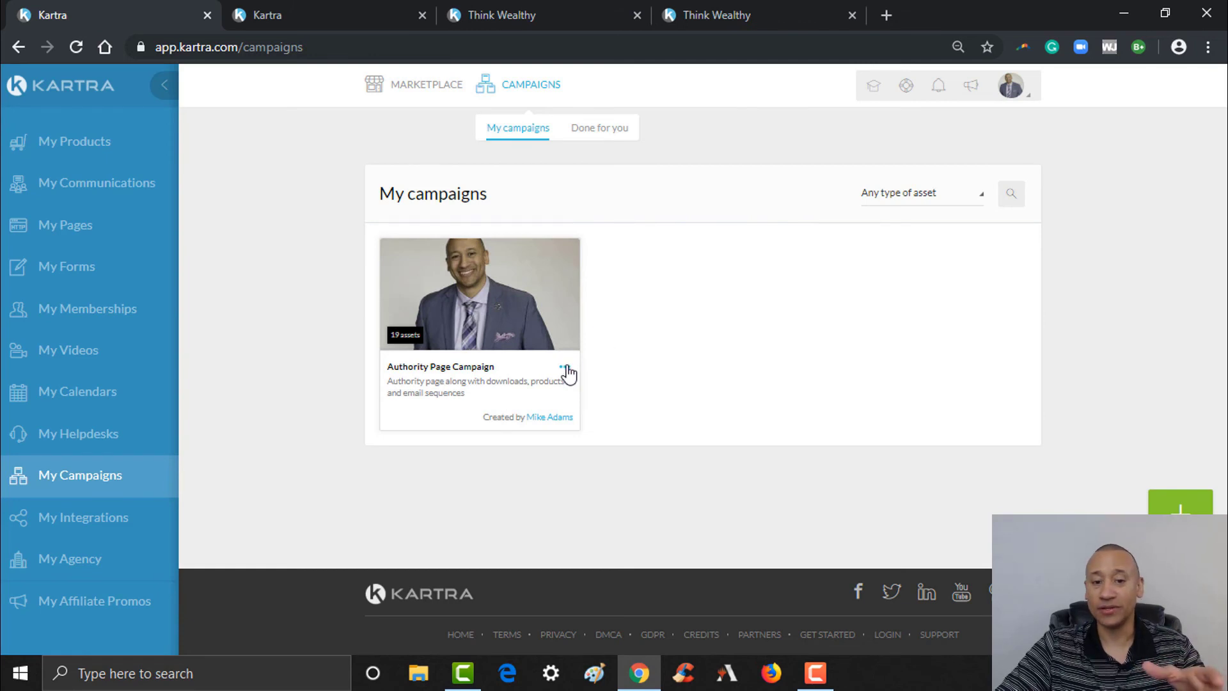
{"action": "left_click", "coordinate": [566, 369]}
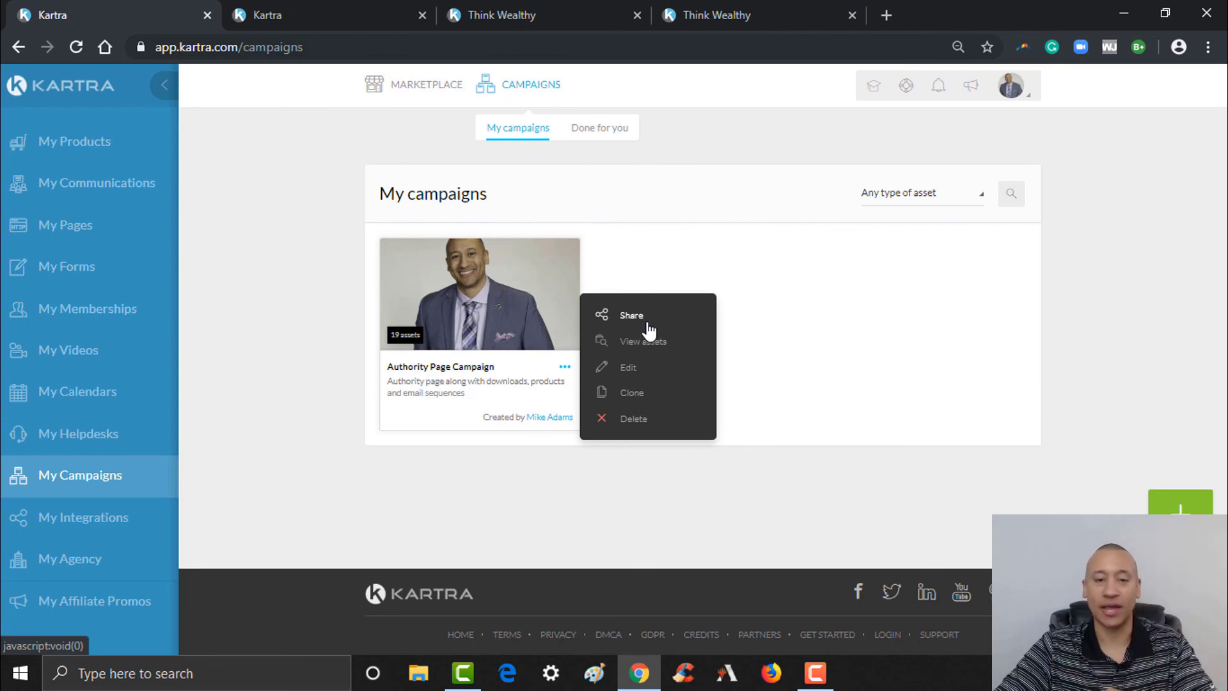
{"action": "left_click", "coordinate": [634, 320]}
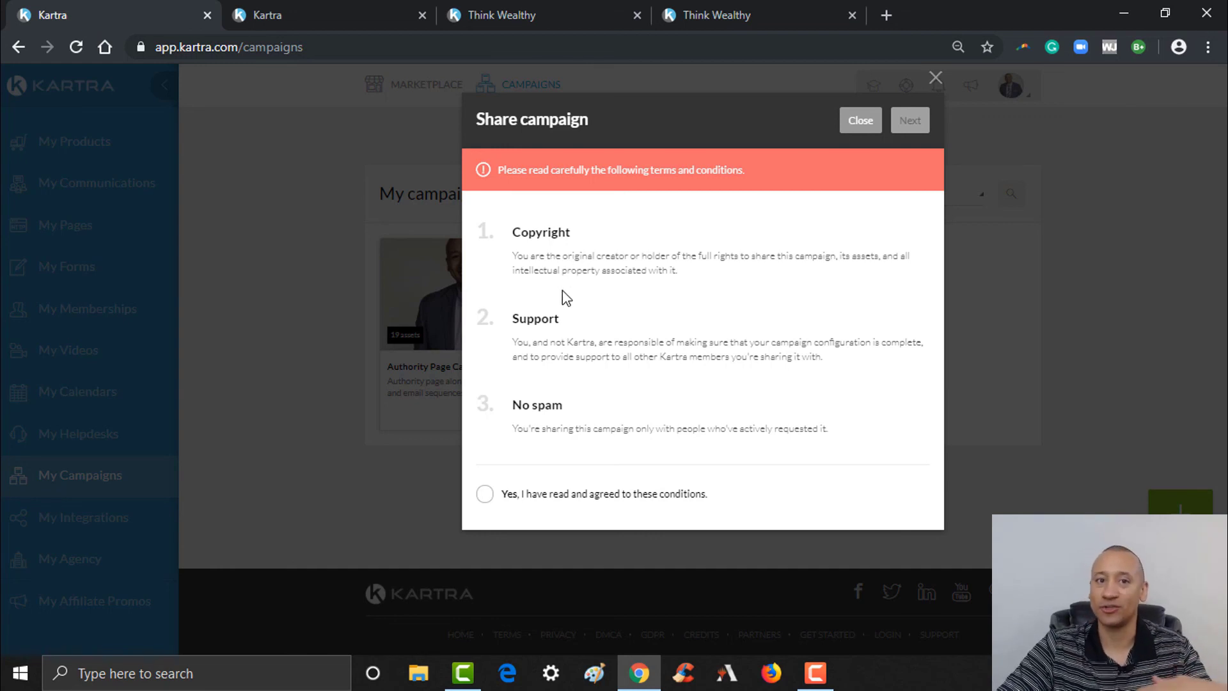
Step: Agree to the sharing terms and choose to share with a specific Kartra user
{"action": "left_click", "coordinate": [484, 496]}
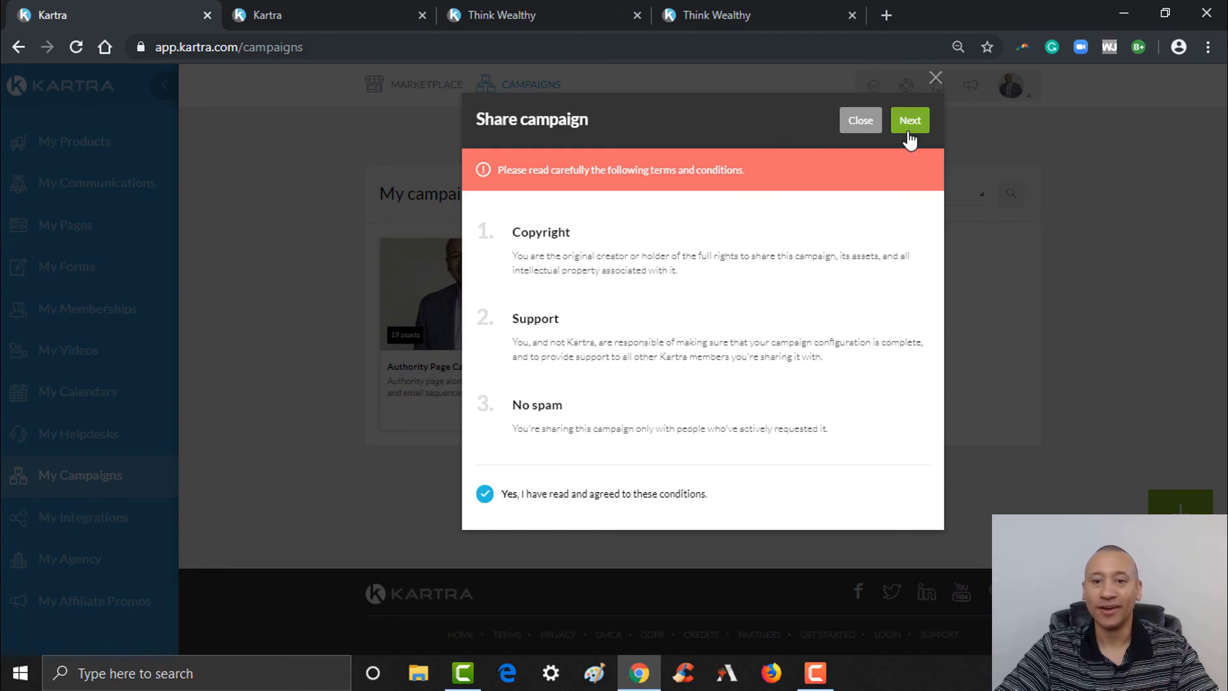
{"action": "left_click", "coordinate": [910, 122]}
{"action": "left_click", "coordinate": [638, 245]}
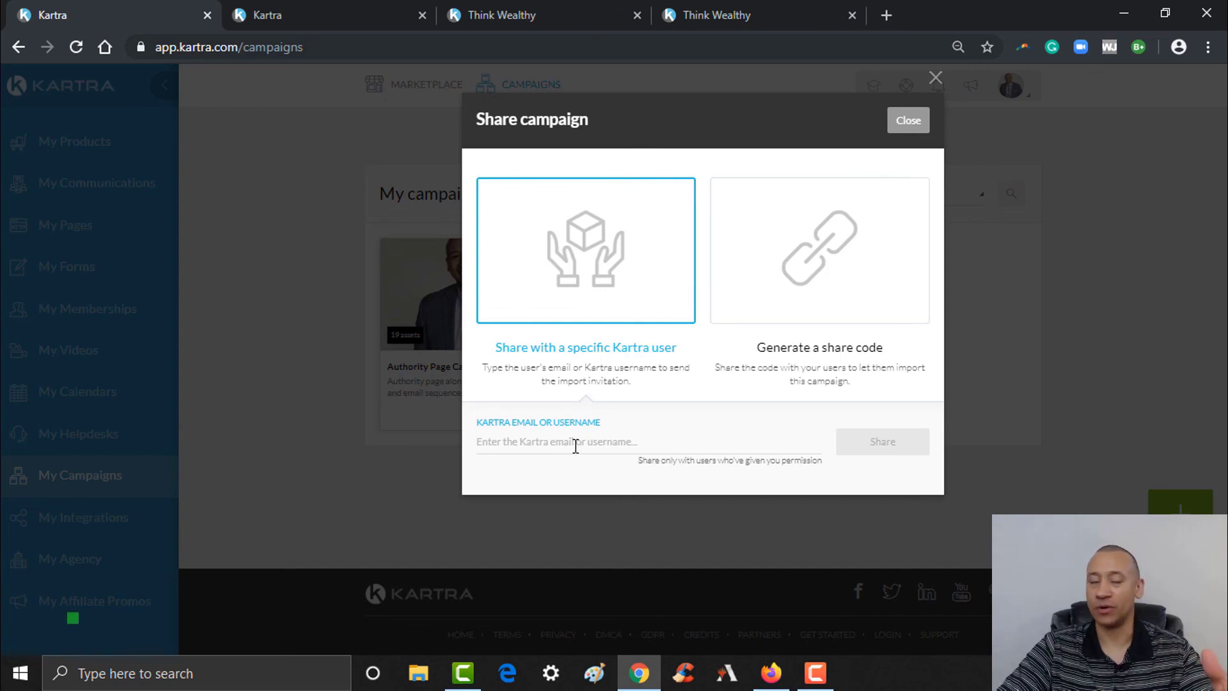
Step: Share the Authority Page Campaign with the recipient account's Kartra email address
{"action": "left_click", "coordinate": [576, 443]}
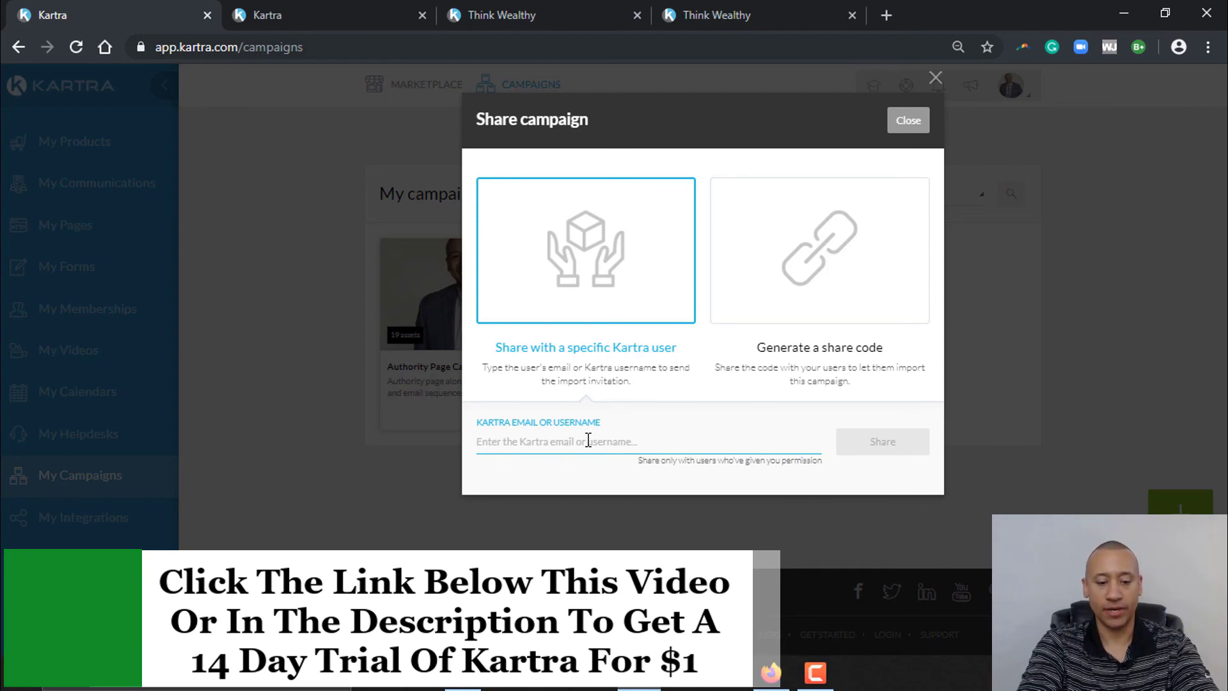
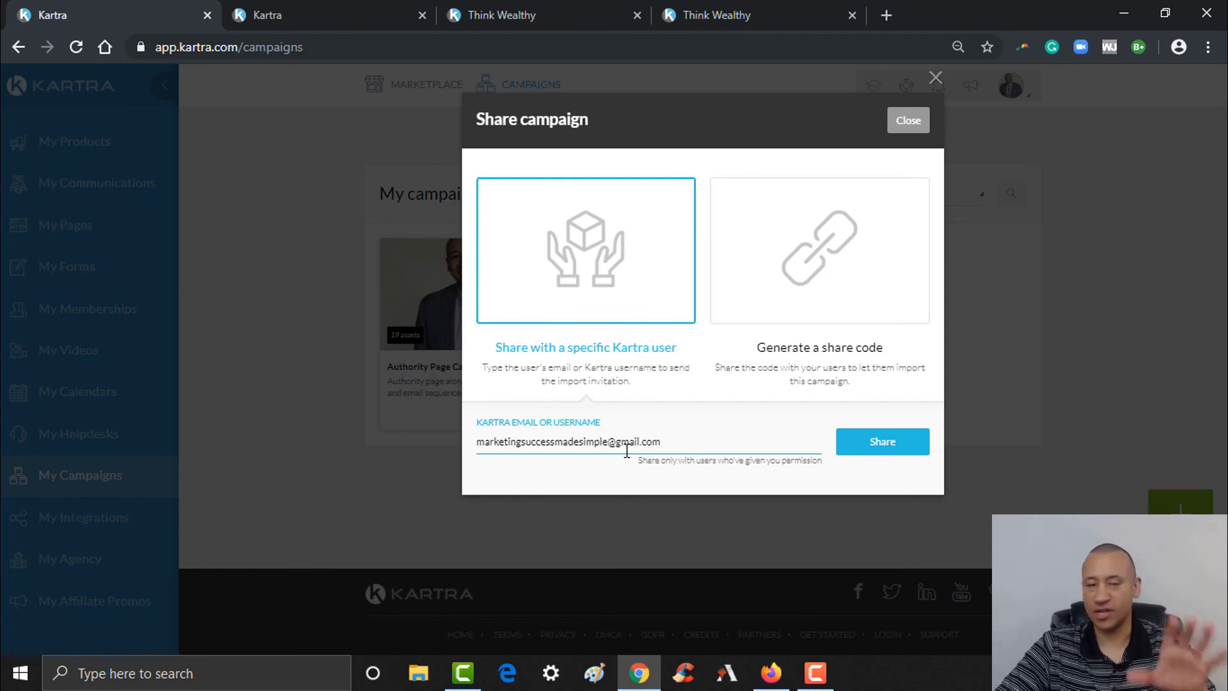
{"action": "left_click", "coordinate": [881, 445]}
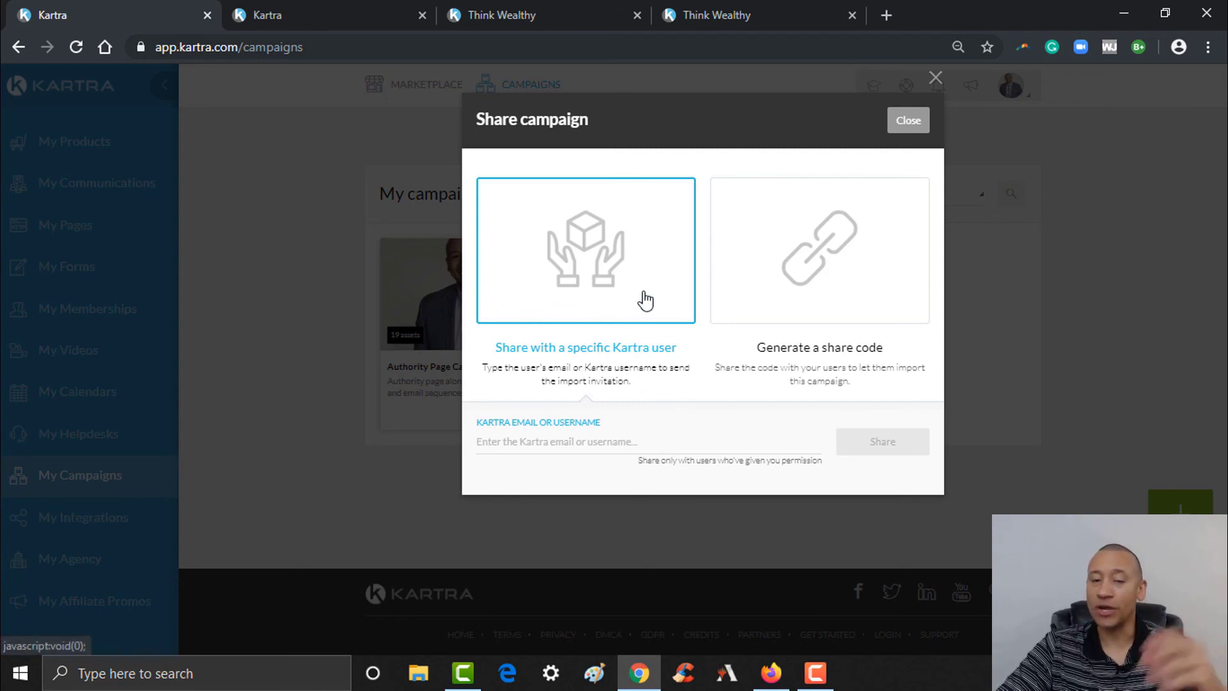
Step: Generate a new share code for the campaign and select it
{"action": "left_click", "coordinate": [824, 253]}
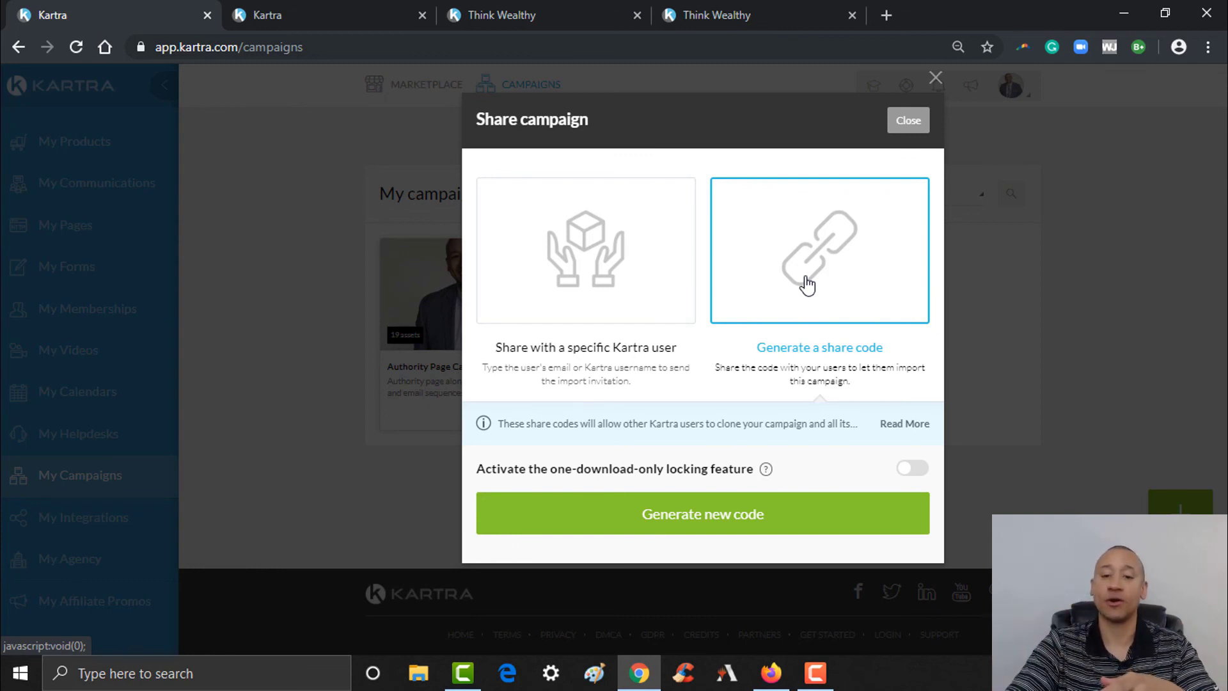
{"action": "left_click", "coordinate": [703, 516]}
{"action": "scroll", "coordinate": [1035, 455], "scroll_direction": "down", "scroll_amount": 1}
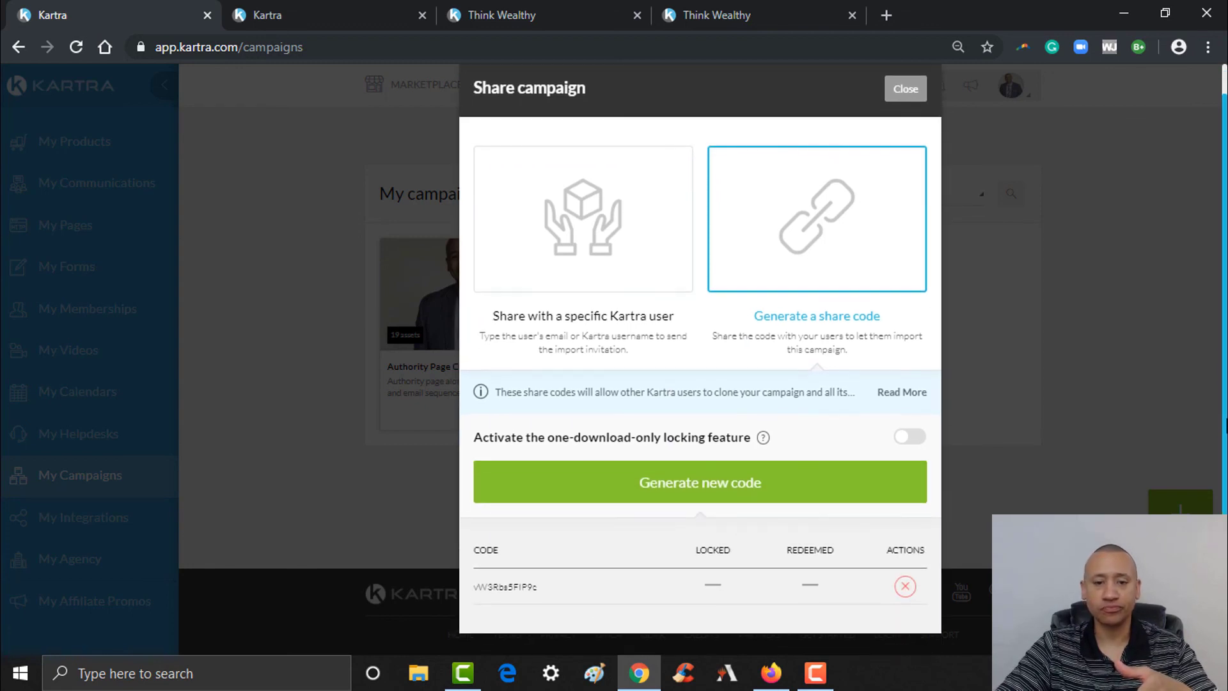
{"action": "left_click_drag", "start_coordinate": [548, 595], "coordinate": [478, 598]}
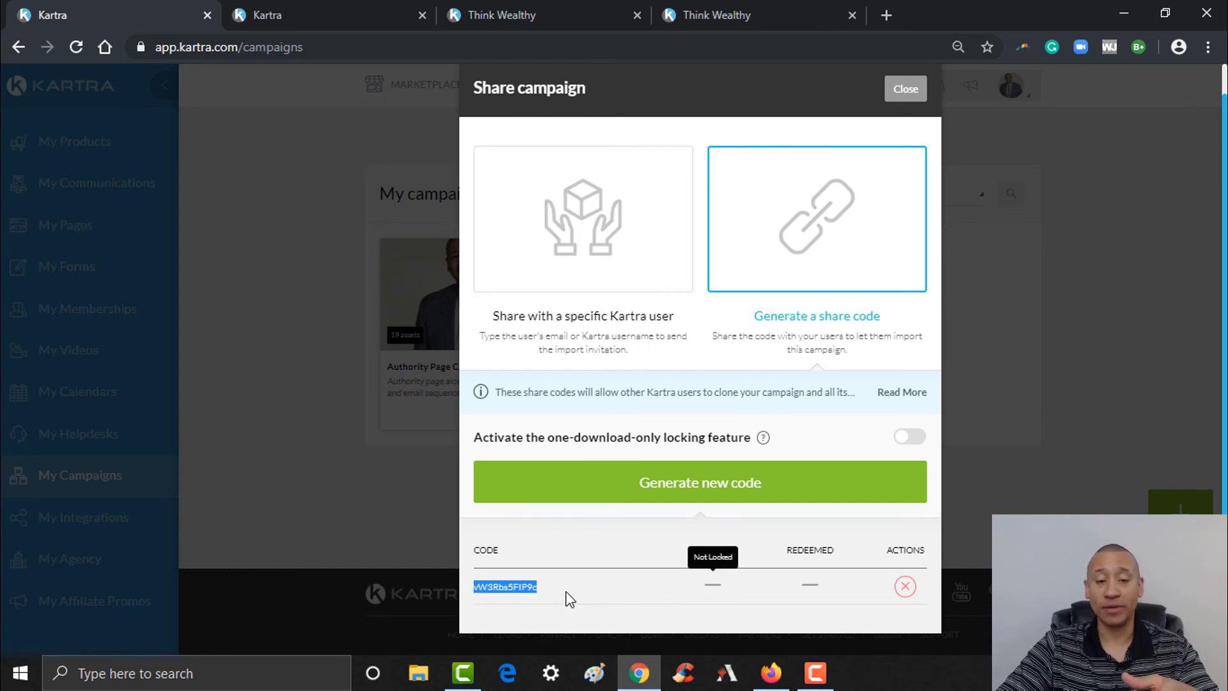
{"action": "left_click", "coordinate": [518, 600]}
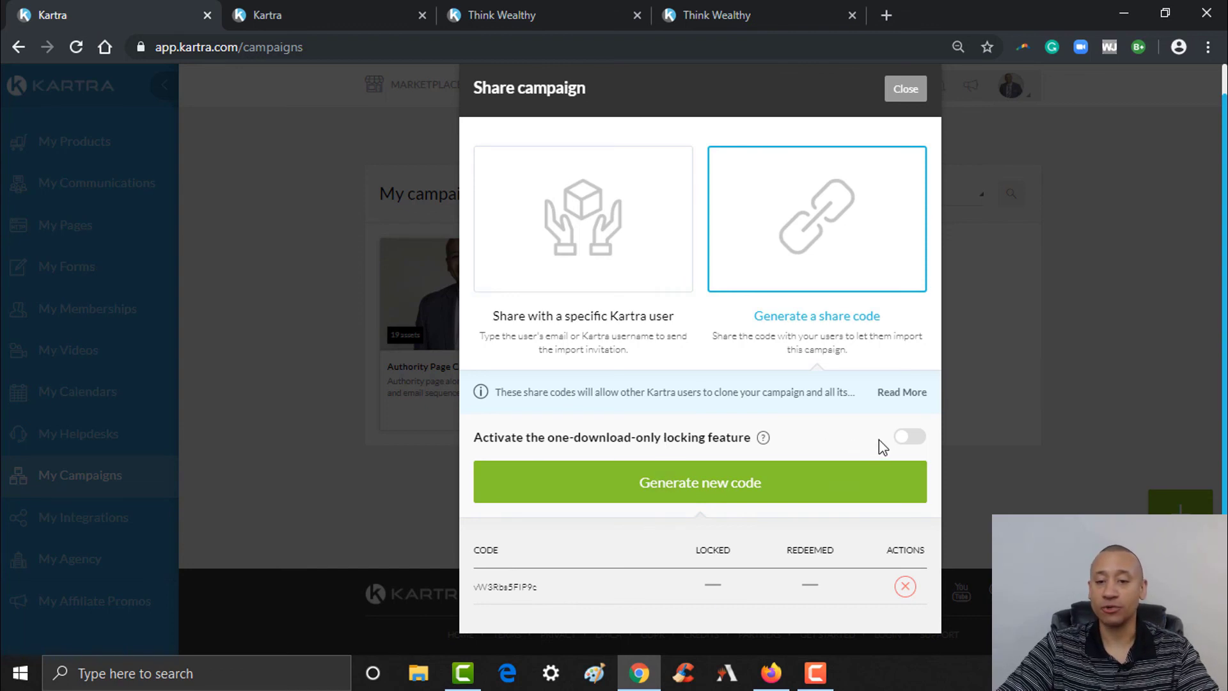
Step: Make share codes one-download only and replace the unlocked code with a new locked one
{"action": "left_click", "coordinate": [911, 437]}
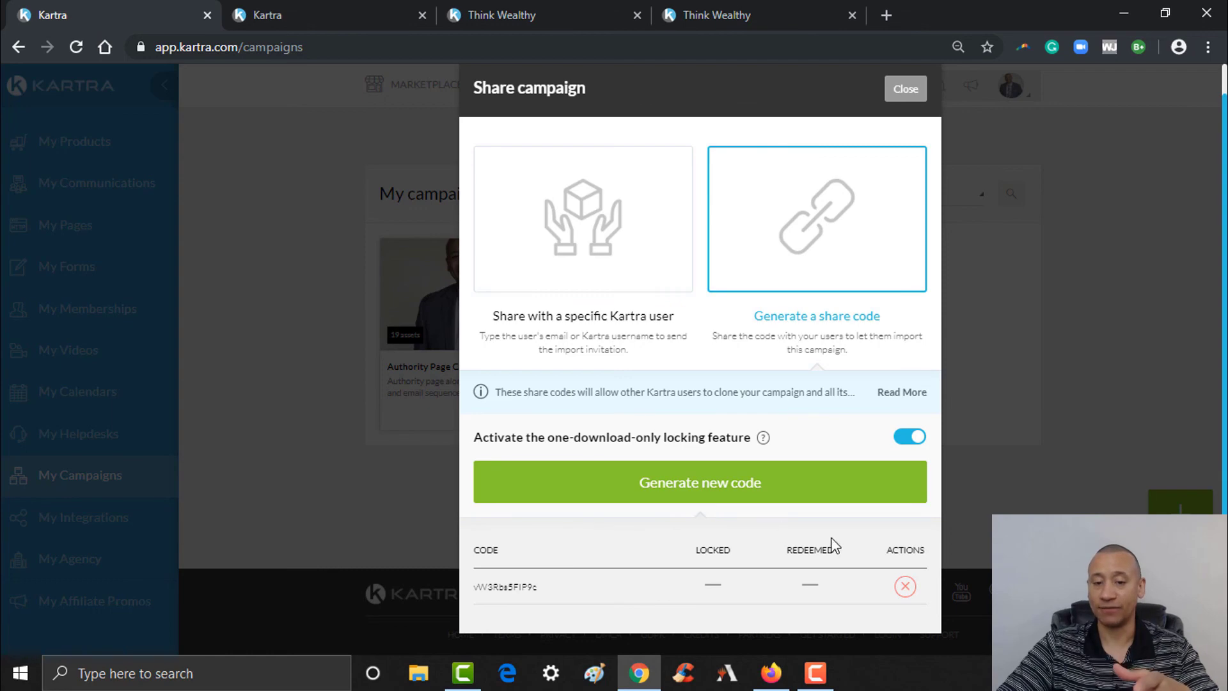
{"action": "left_click", "coordinate": [905, 587]}
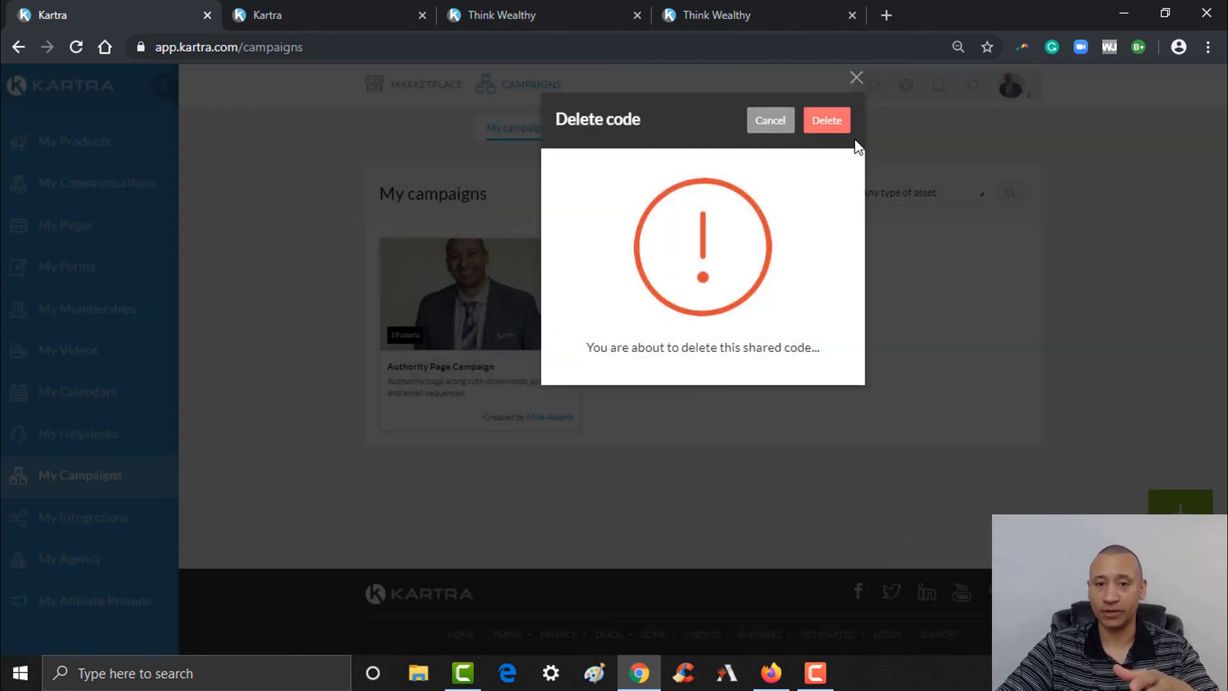
{"action": "left_click", "coordinate": [839, 122]}
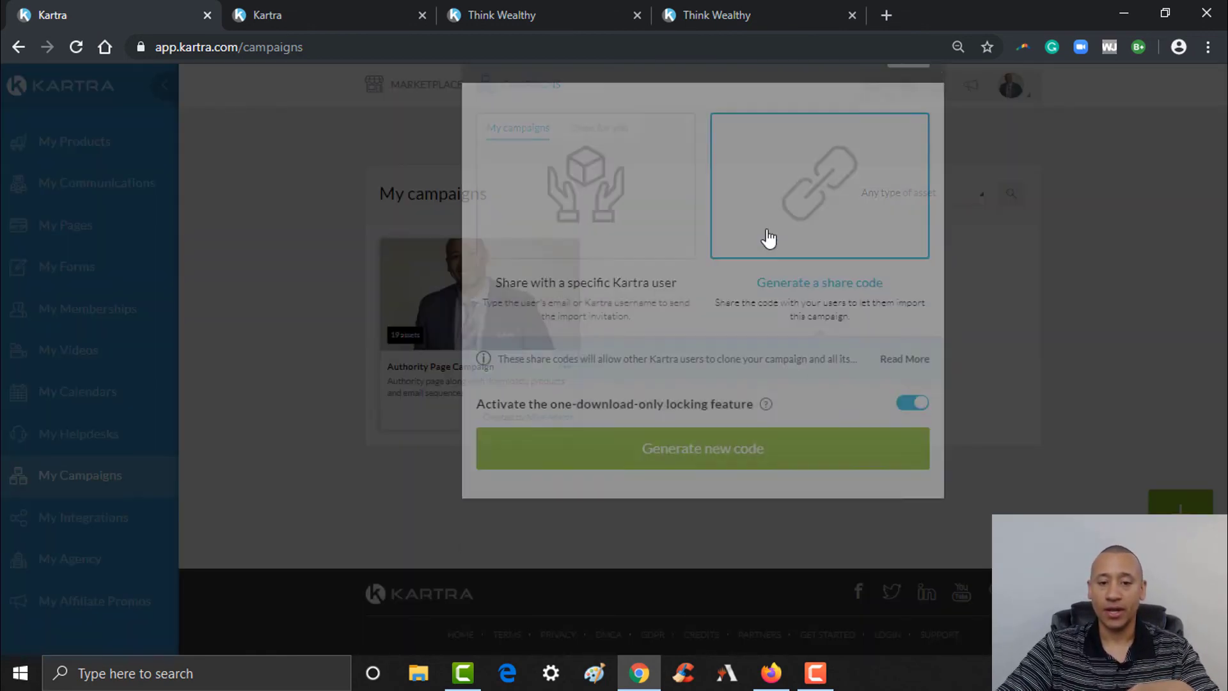
{"action": "left_click", "coordinate": [714, 524]}
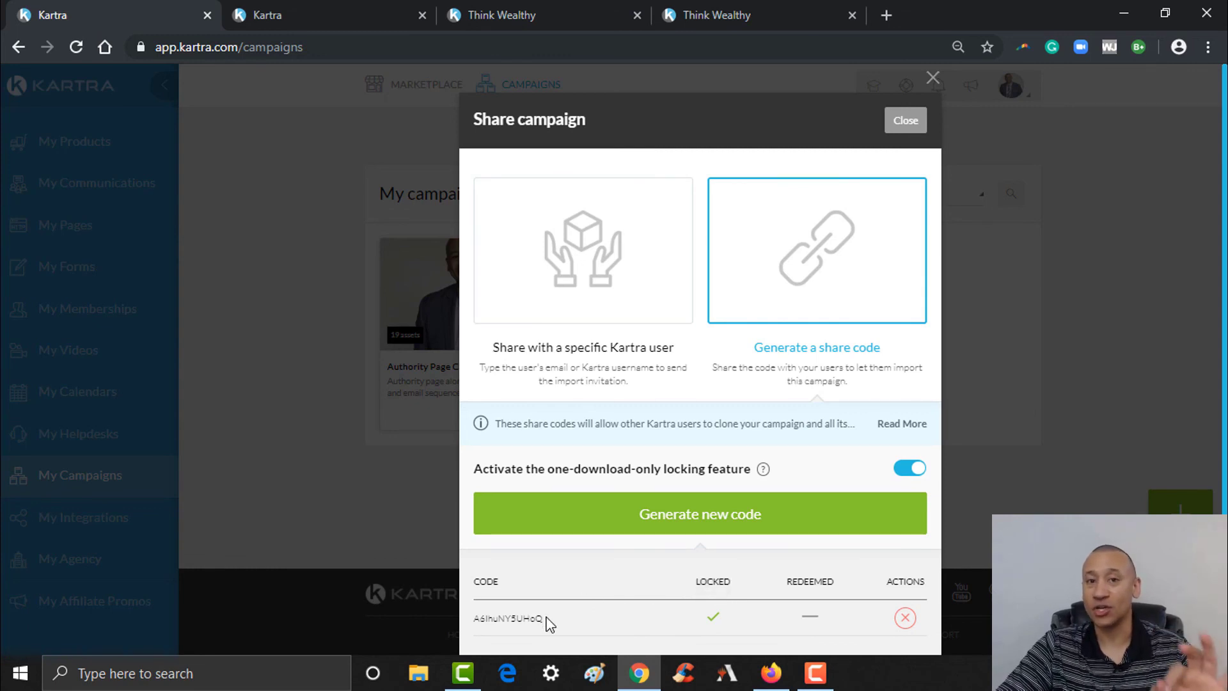
Step: Select the new share code and switch to the second Kartra account in Firefox
{"action": "left_click_drag", "start_coordinate": [546, 623], "coordinate": [472, 620]}
{"action": "key", "text": "ctrl+c"}
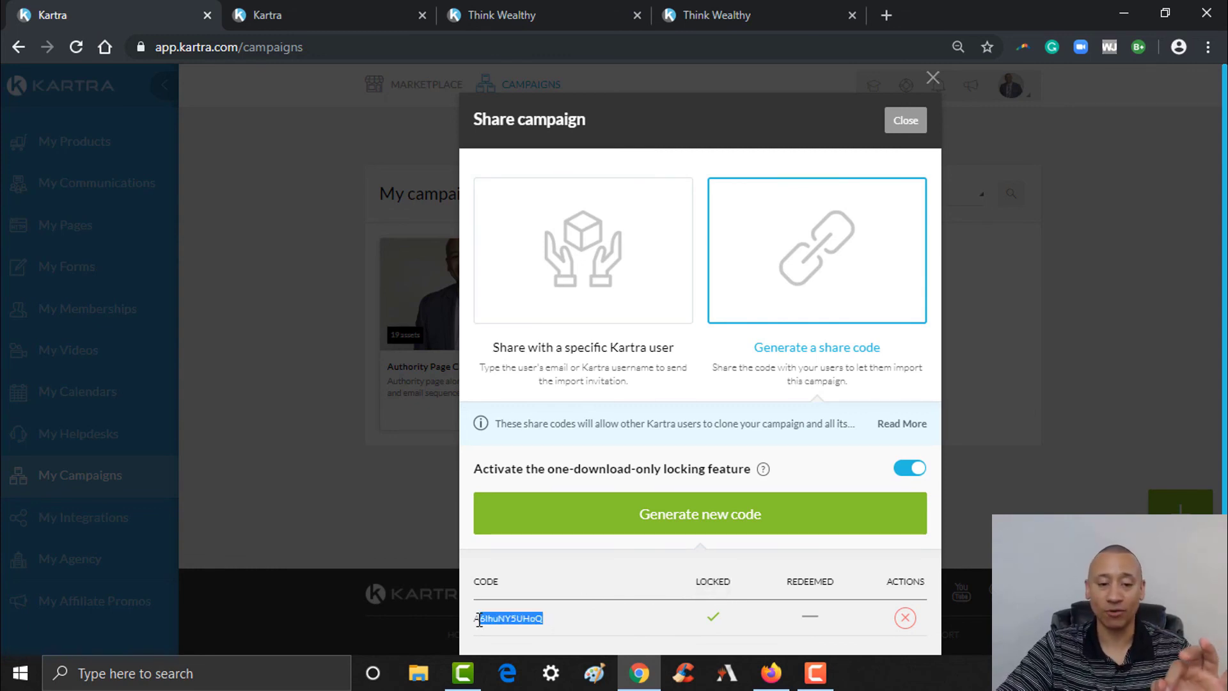
{"action": "left_click", "coordinate": [471, 624]}
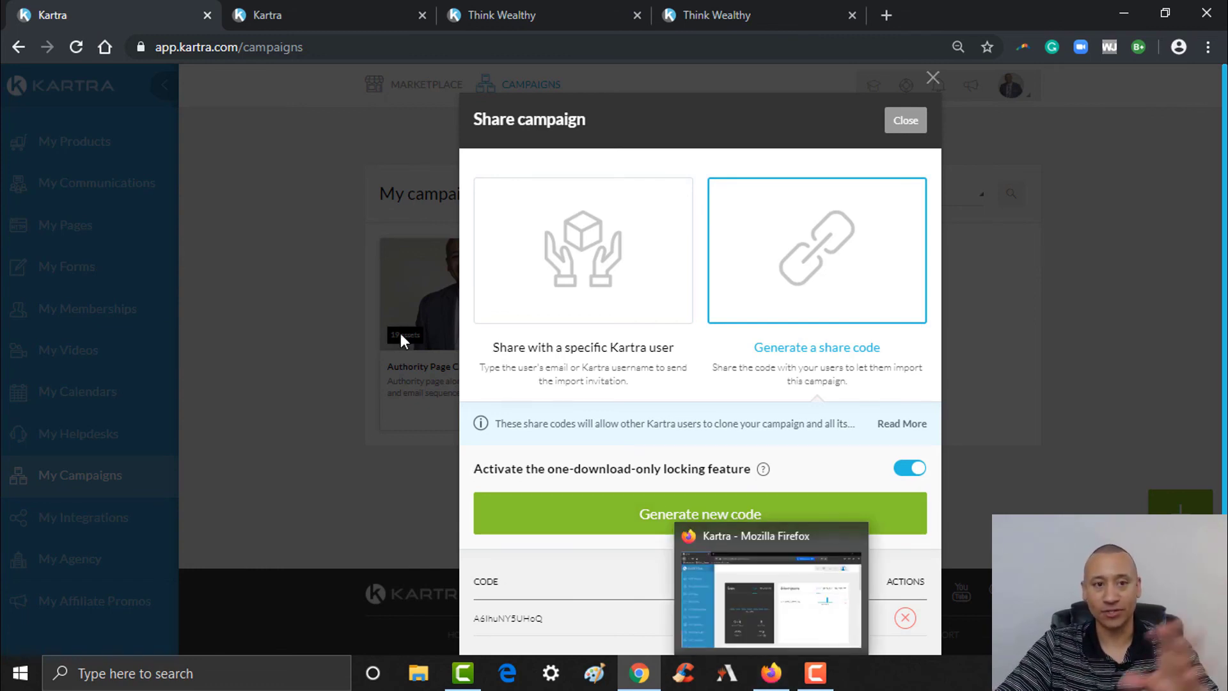
{"action": "left_click", "coordinate": [772, 671]}
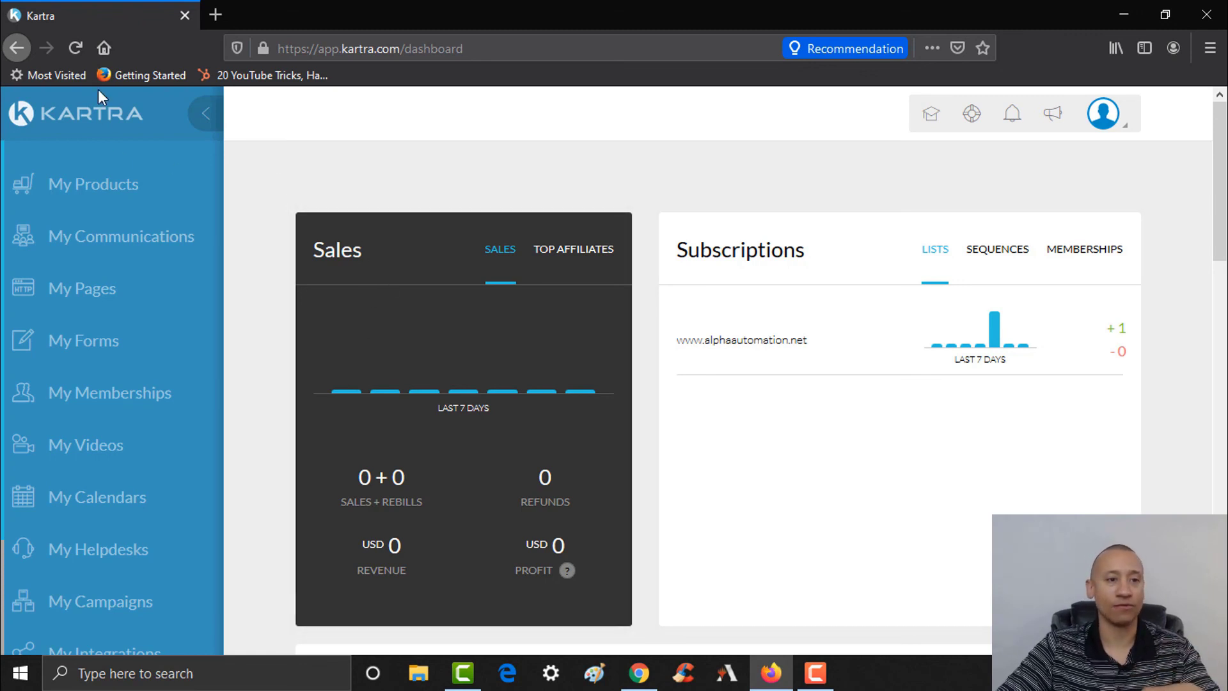
Step: Reload the second account's dashboard, read the Authority Page Campaign share alert, then go to My Campaigns
{"action": "left_click", "coordinate": [75, 47]}
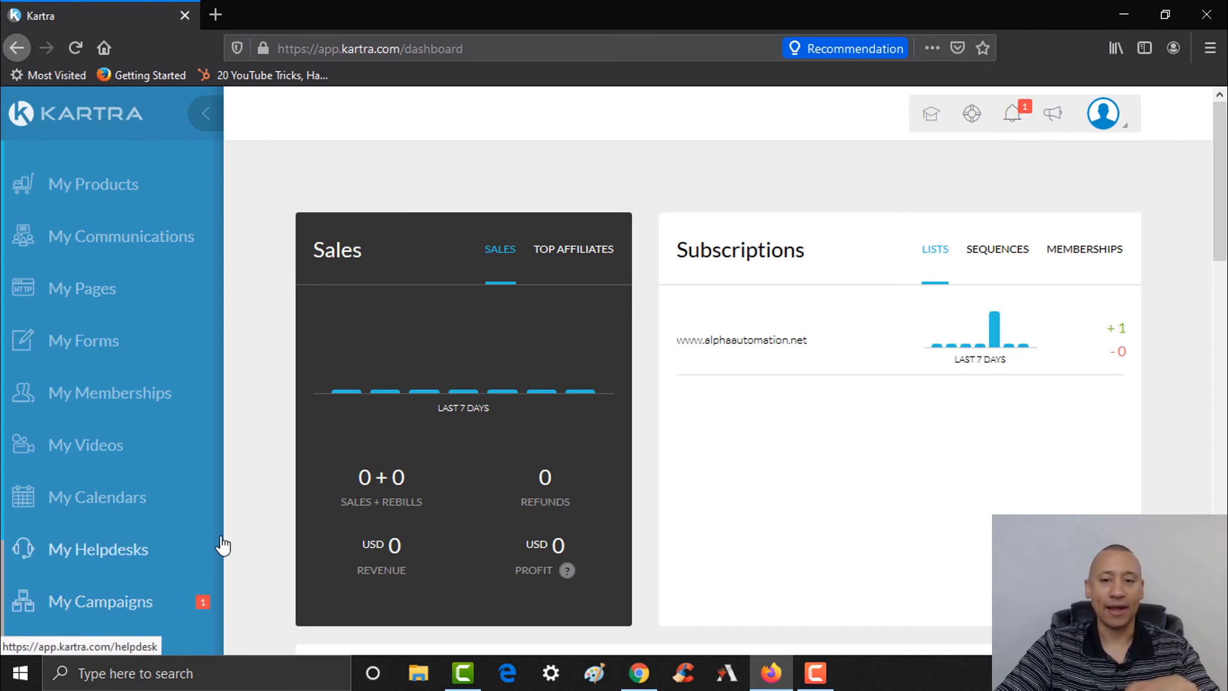
{"action": "left_click", "coordinate": [1014, 125]}
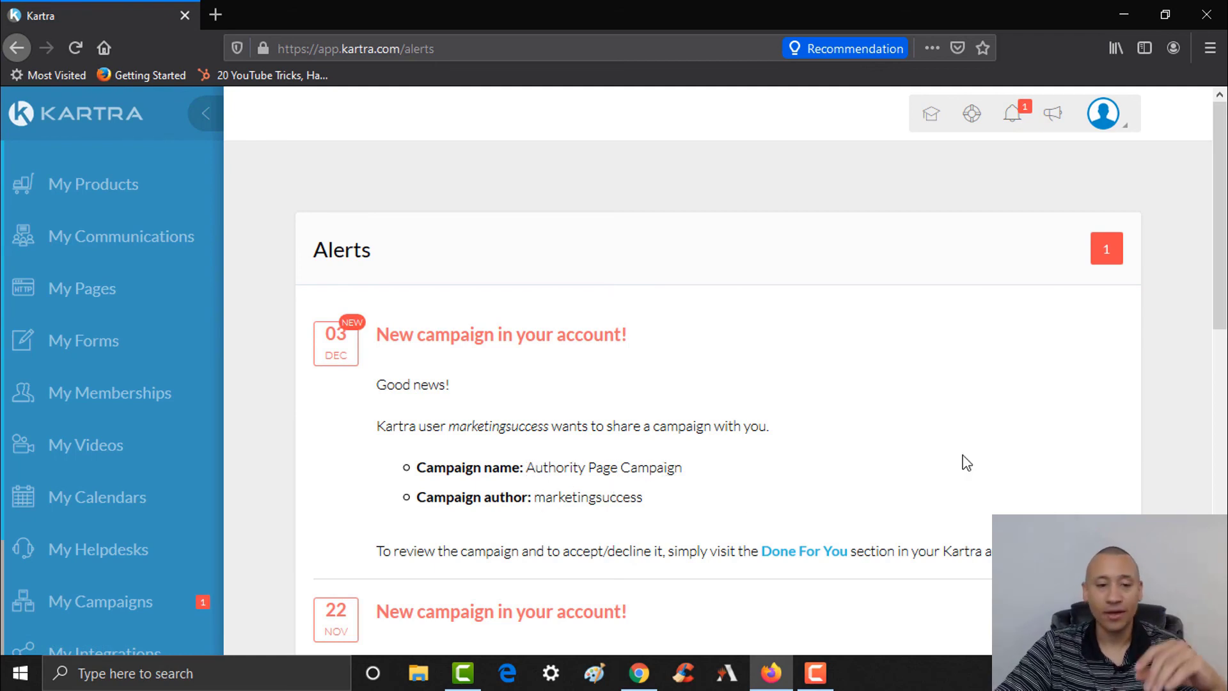
{"action": "left_click_drag", "start_coordinate": [1224, 298], "coordinate": [1223, 323]}
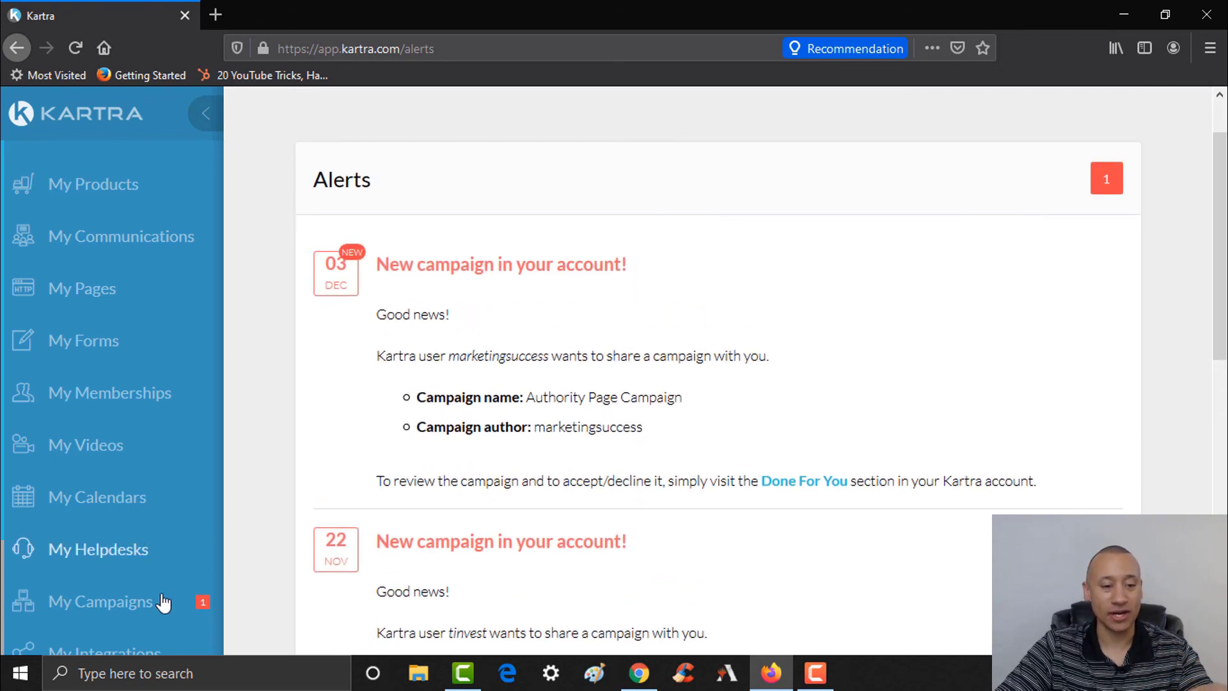
{"action": "left_click", "coordinate": [111, 602]}
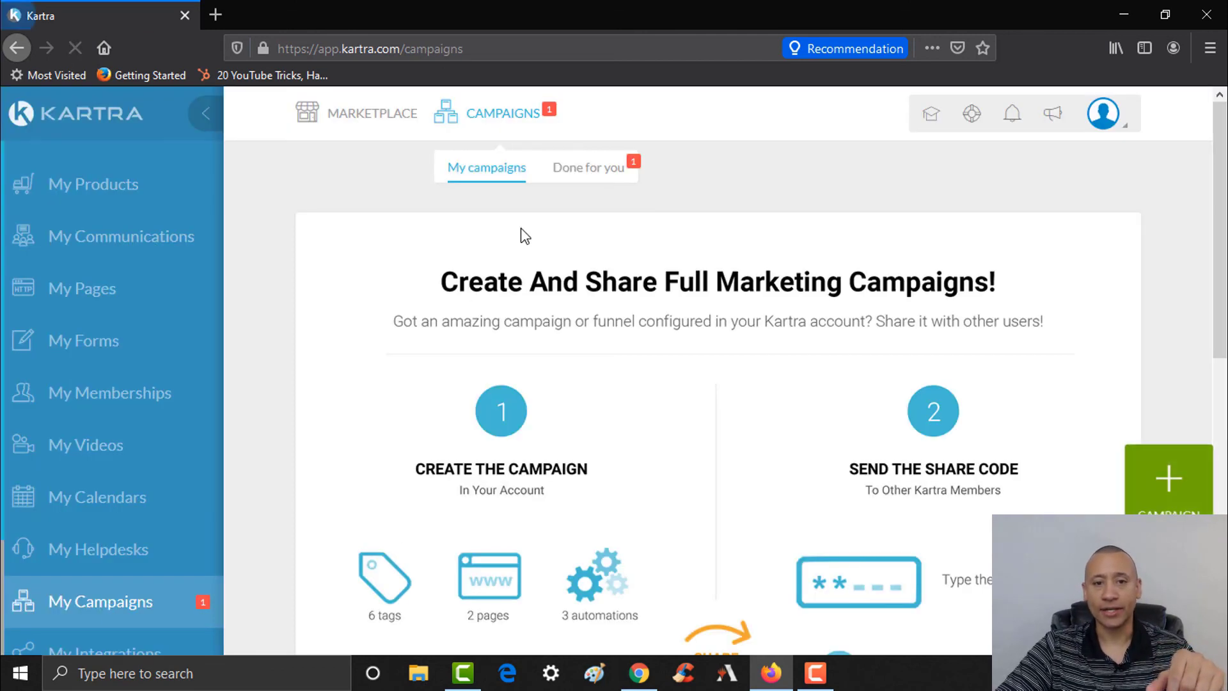
Step: Show Done for you campaigns, check the Authority Page Campaign's options, and start an import
{"action": "left_click", "coordinate": [599, 184]}
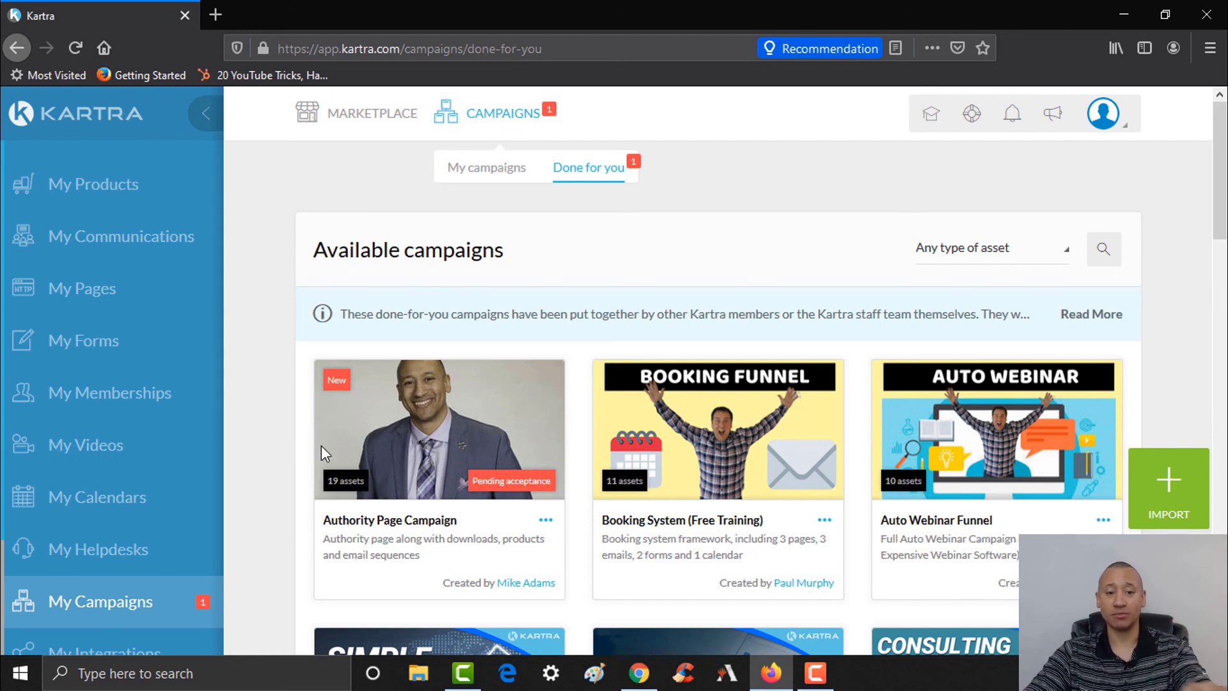
{"action": "left_click", "coordinate": [545, 520]}
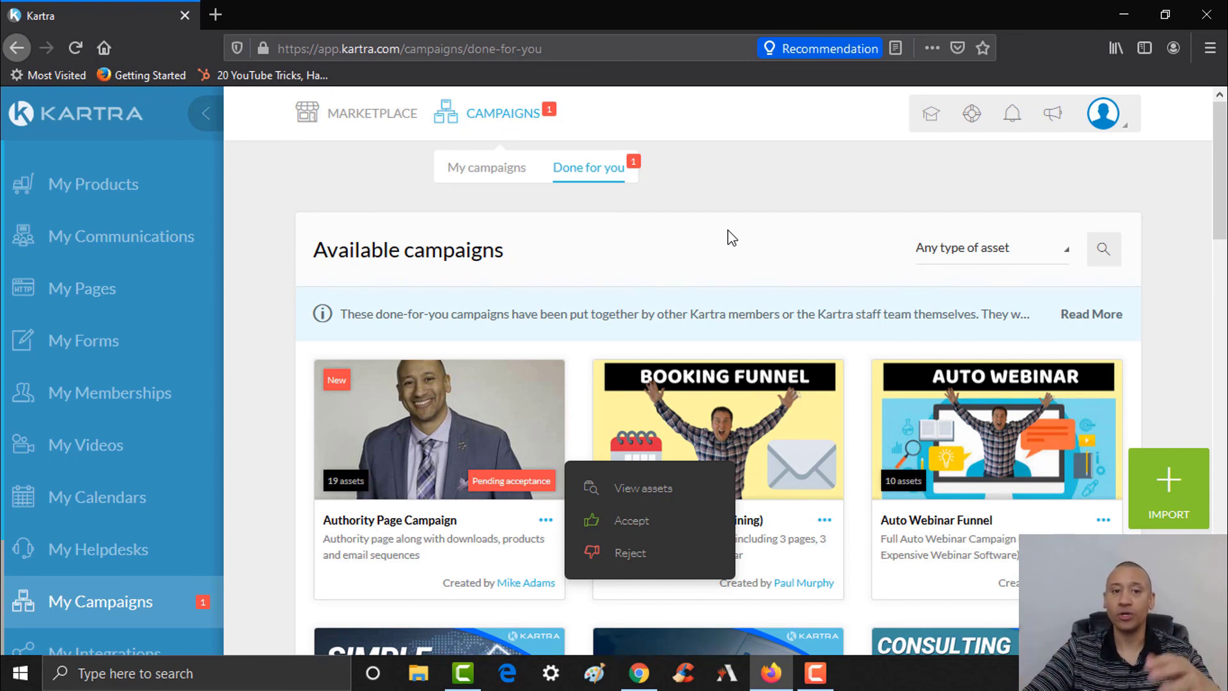
{"action": "left_click", "coordinate": [773, 196]}
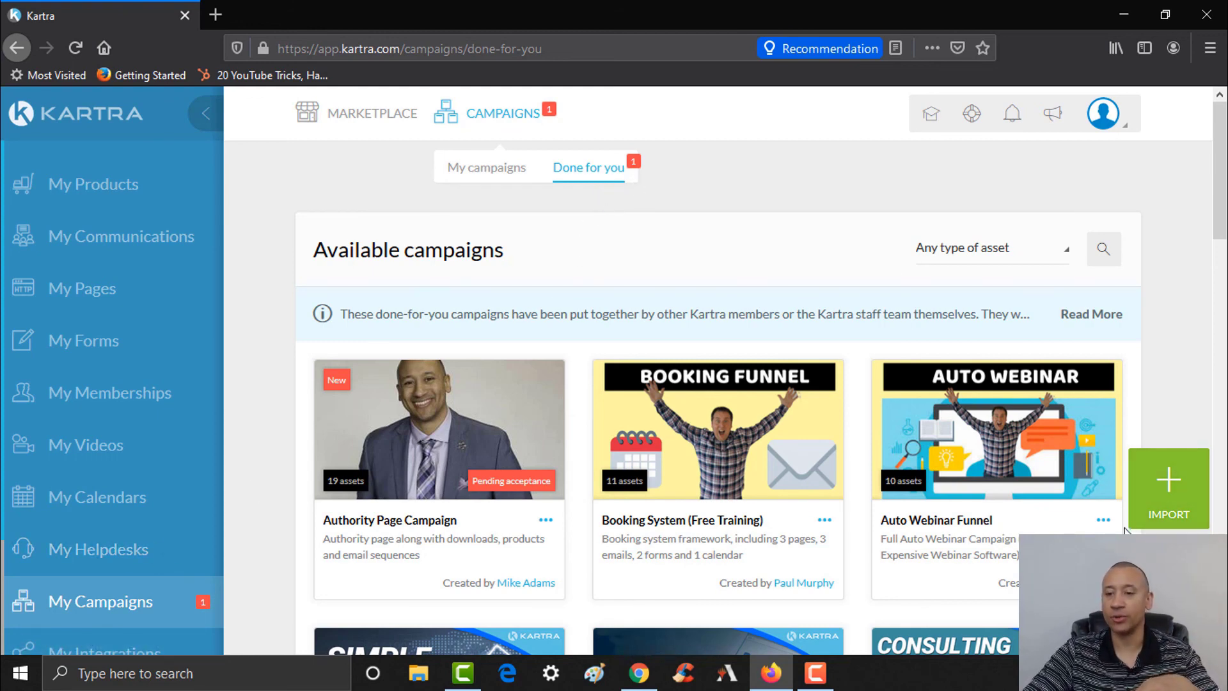
{"action": "left_click", "coordinate": [1165, 496]}
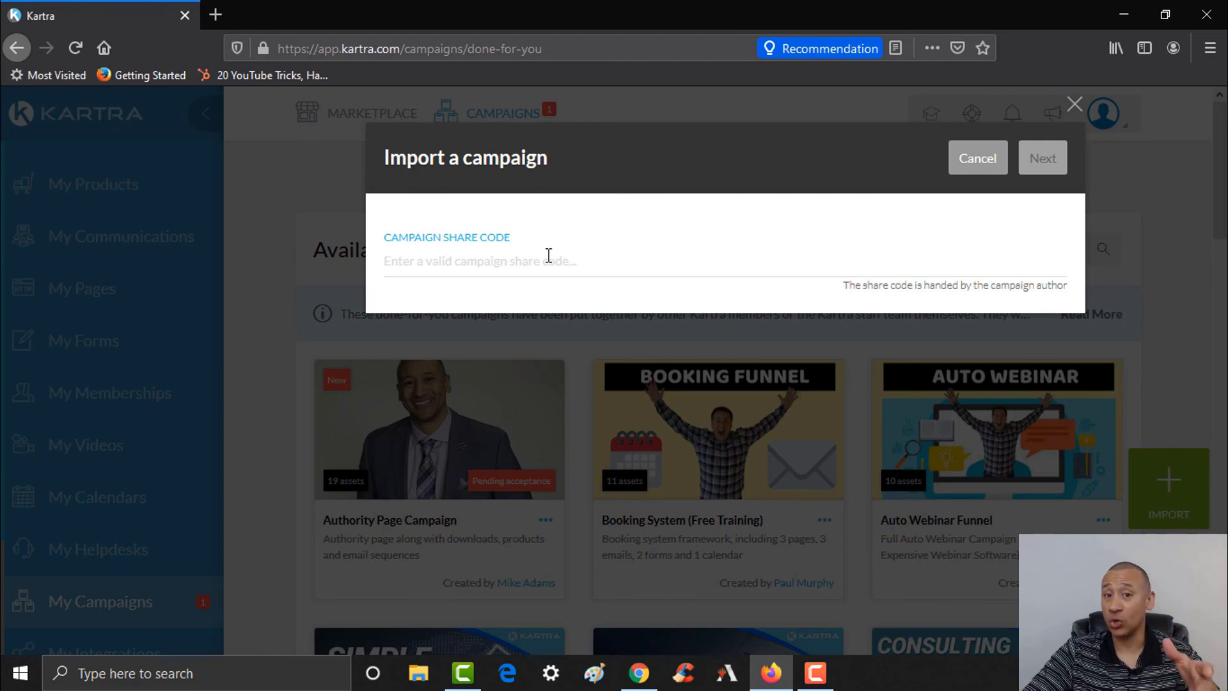
Step: Copy the share code from the first account and paste it into the second account's Import dialog
{"action": "left_click", "coordinate": [639, 673]}
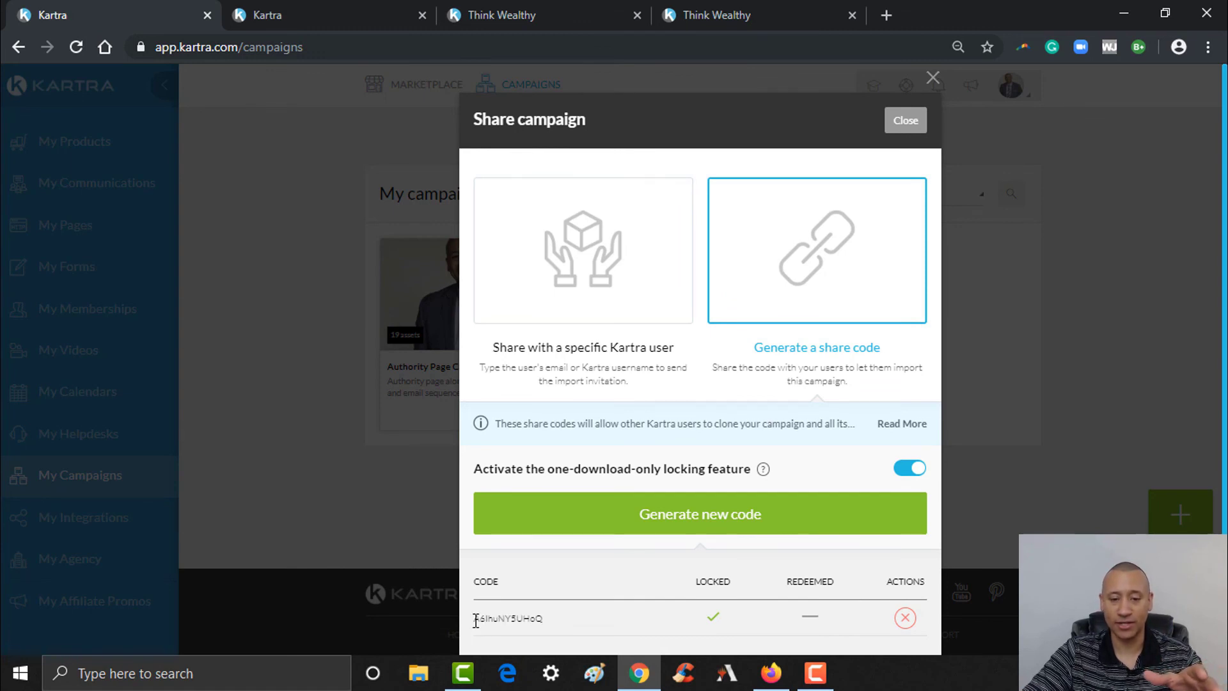
{"action": "left_click_drag", "start_coordinate": [474, 619], "coordinate": [540, 619]}
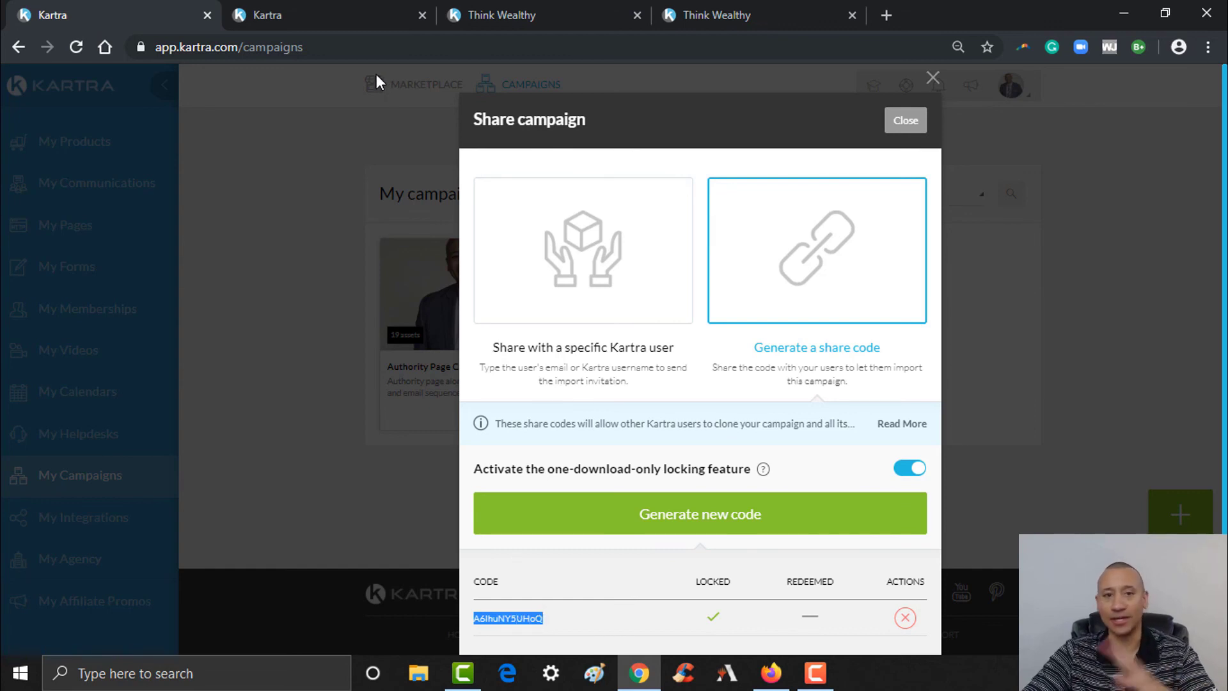
{"action": "left_click", "coordinate": [772, 673]}
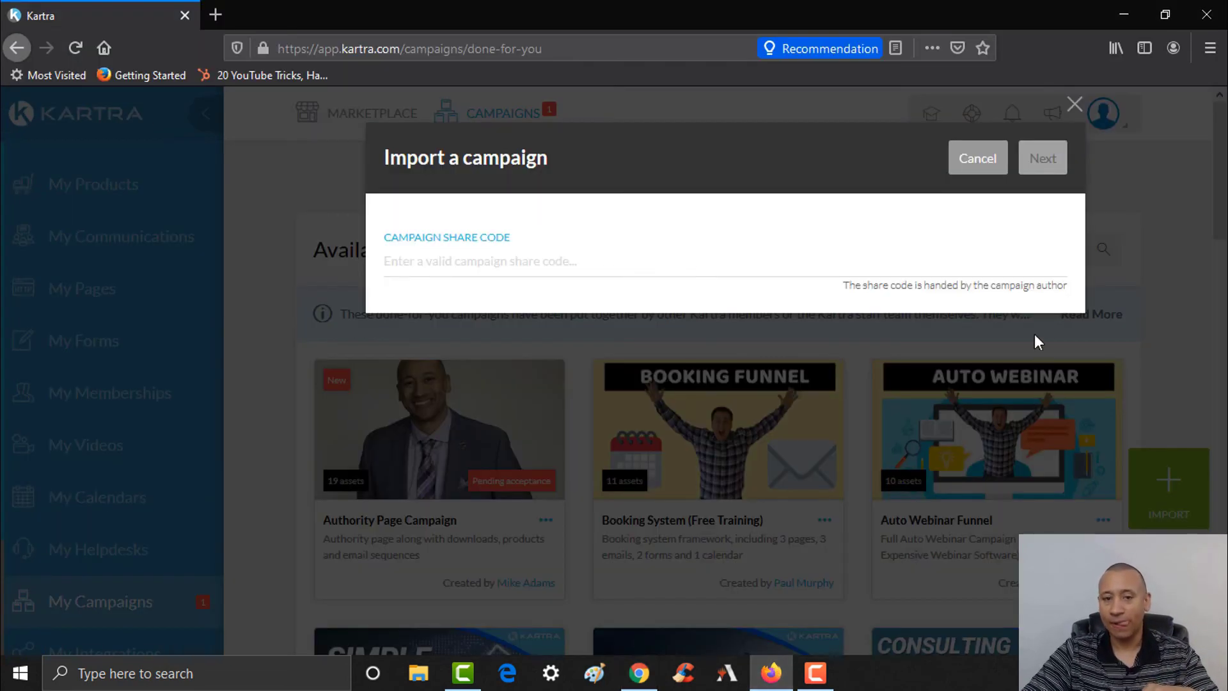
{"action": "left_click", "coordinate": [464, 257]}
{"action": "key", "text": "ctrl+v"}
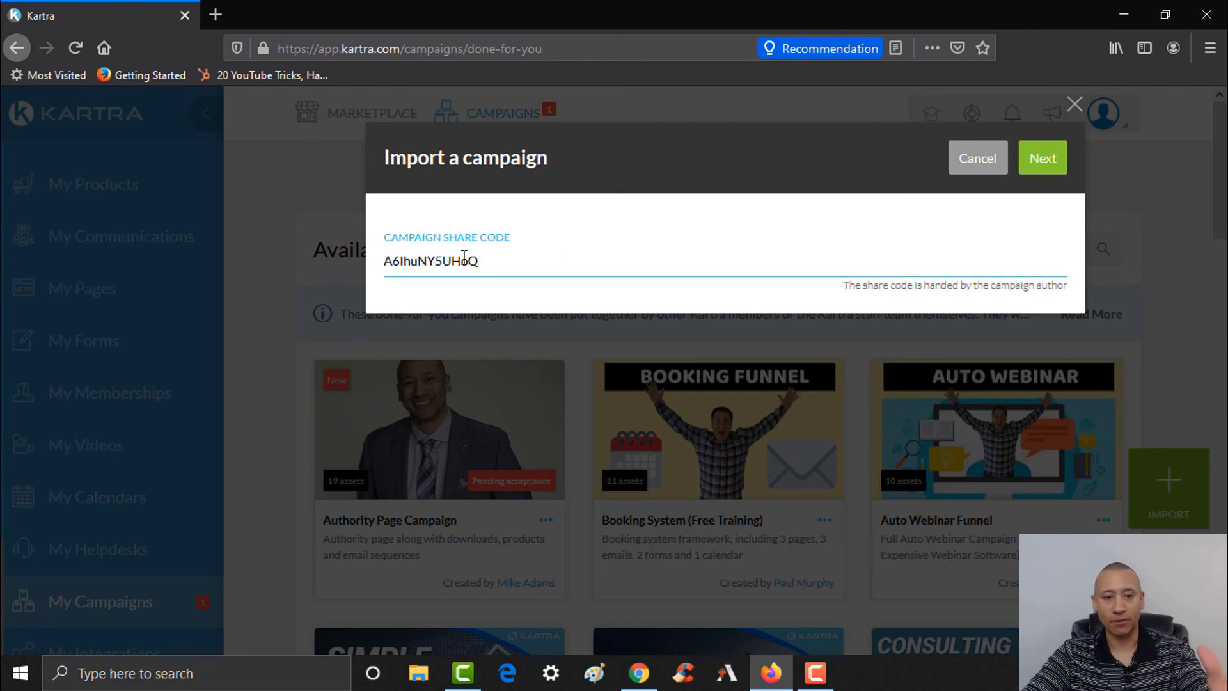
Step: Submit the code, dismiss the already-imported error, and open the Authority Page Campaign's options
{"action": "left_click", "coordinate": [1049, 178]}
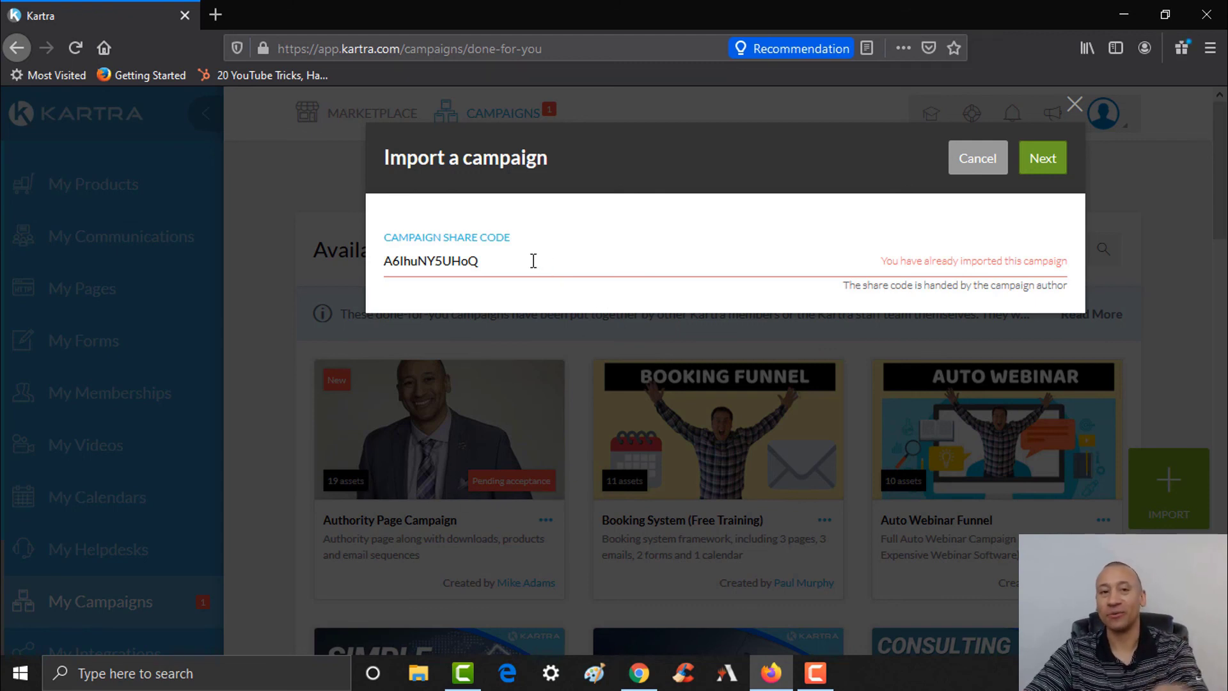
{"action": "left_click", "coordinate": [1075, 107]}
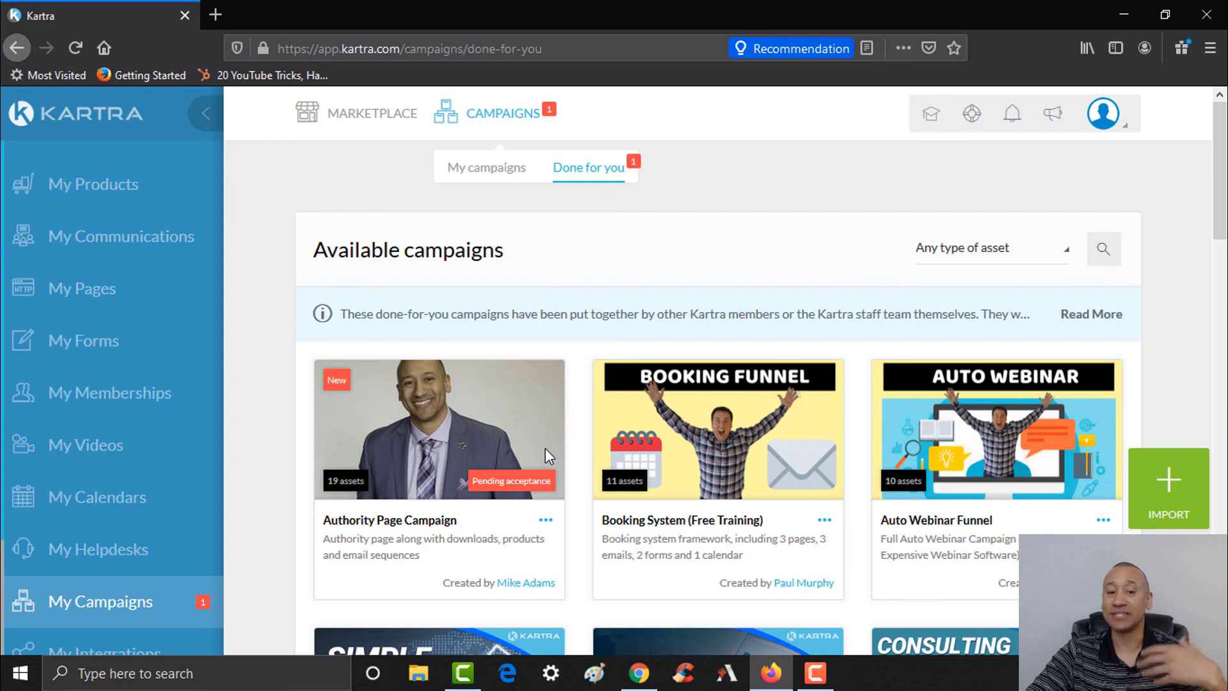
{"action": "left_click", "coordinate": [546, 520]}
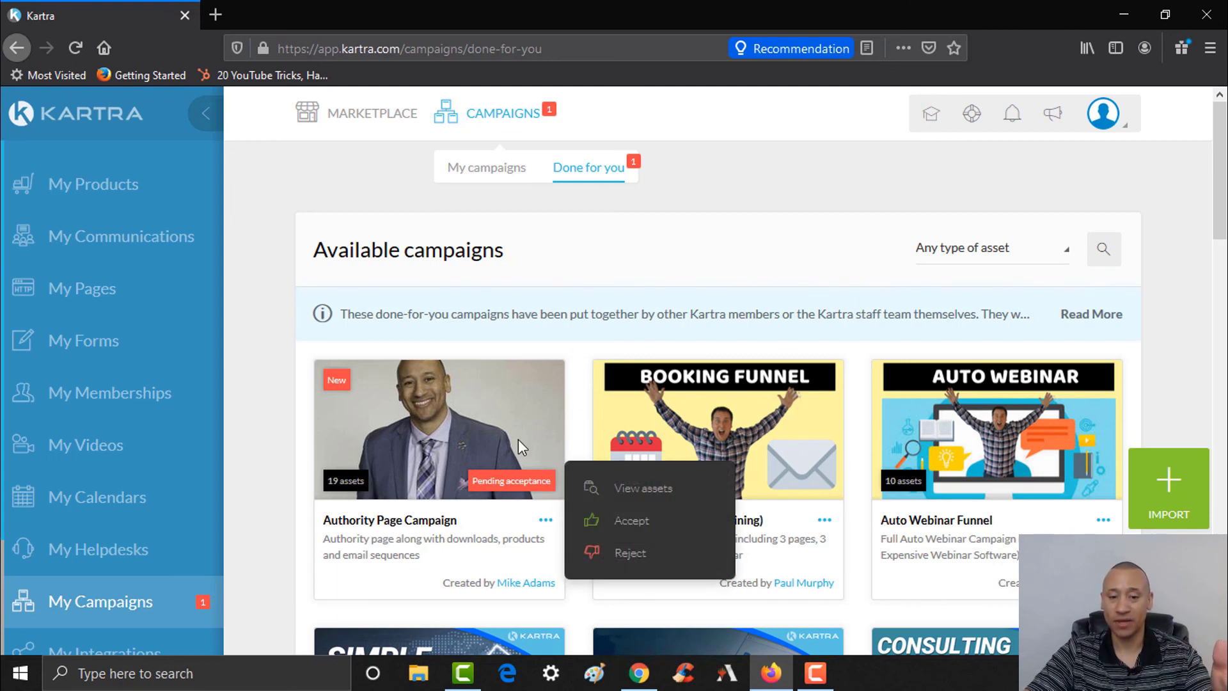
Step: Reject the pending Authority Page Campaign invitation and paste the share code into a new import
{"action": "left_click", "coordinate": [624, 554]}
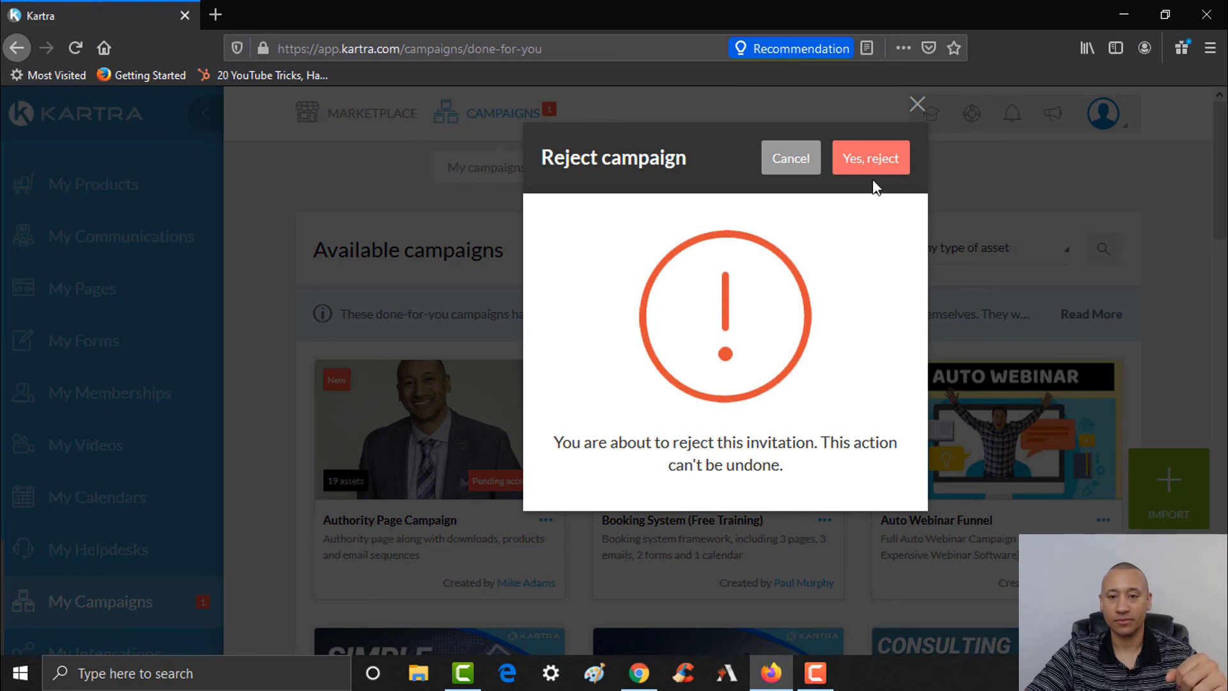
{"action": "left_click", "coordinate": [872, 167]}
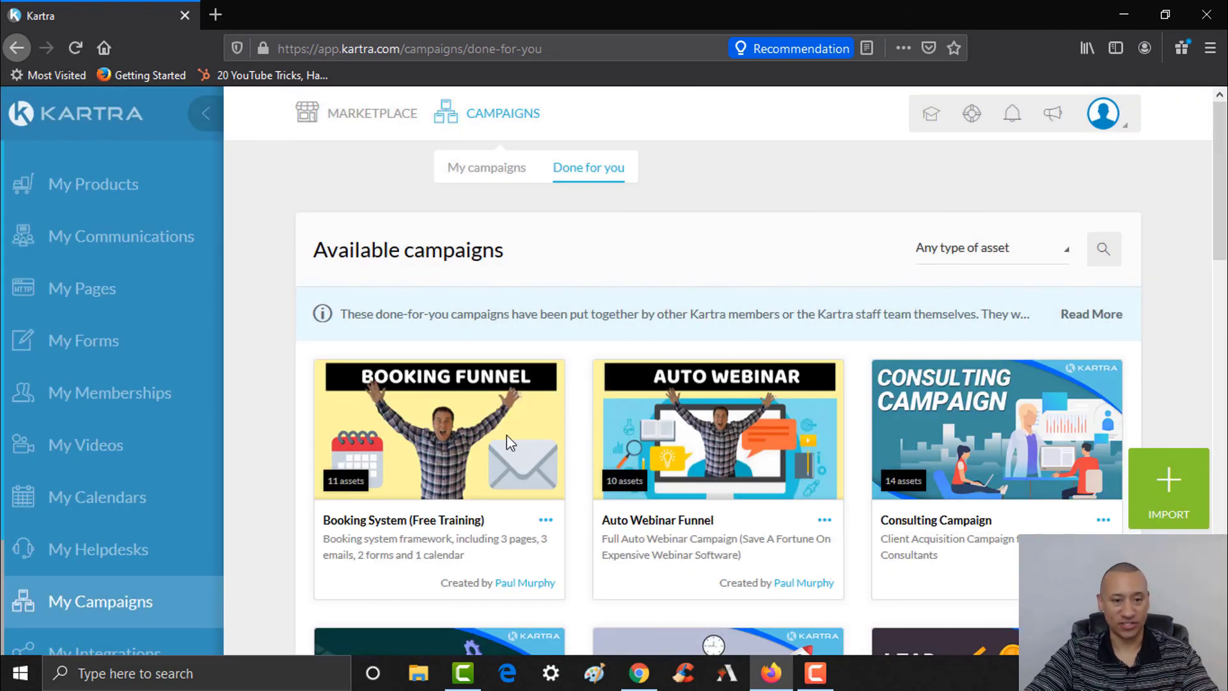
{"action": "left_click", "coordinate": [1163, 484]}
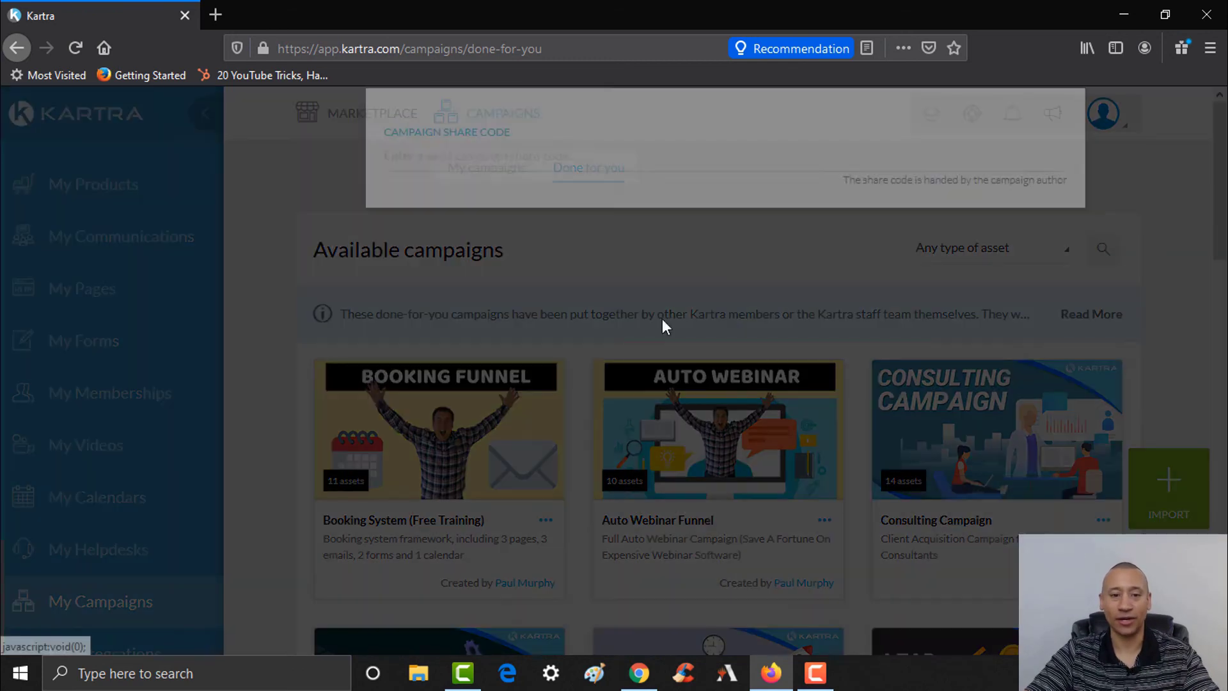
{"action": "key", "text": "ctrl+v"}
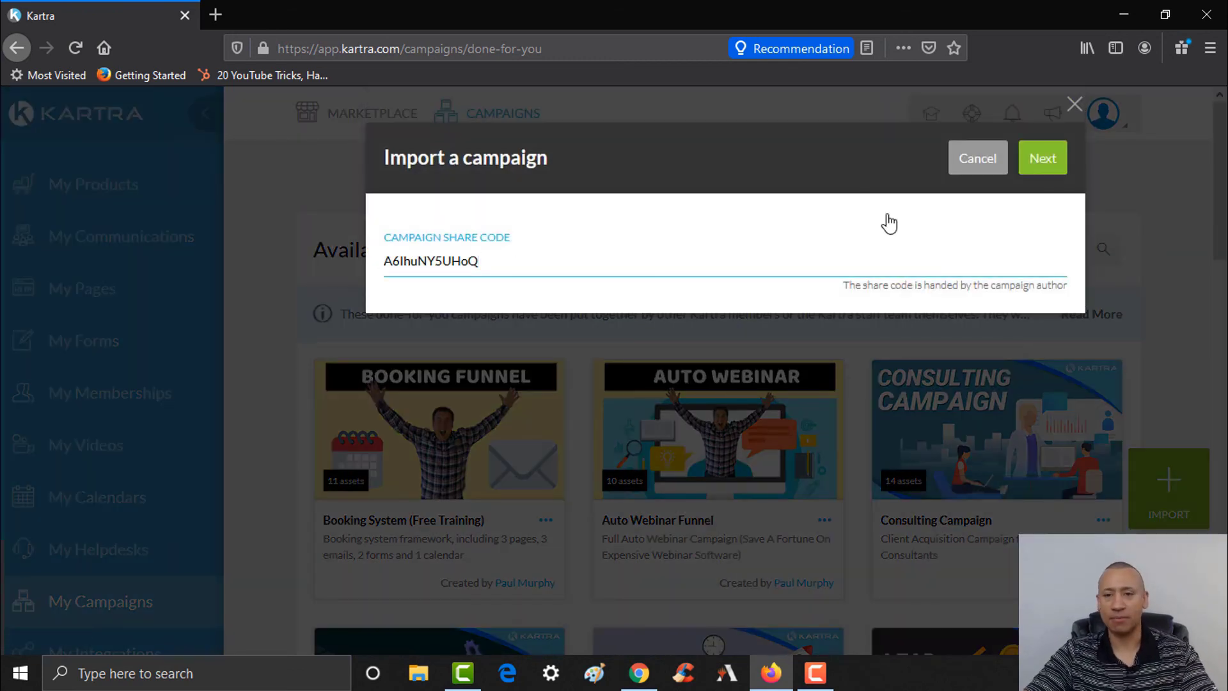
Step: Continue to the import summary, begin importing, and close the success message
{"action": "left_click", "coordinate": [1041, 168]}
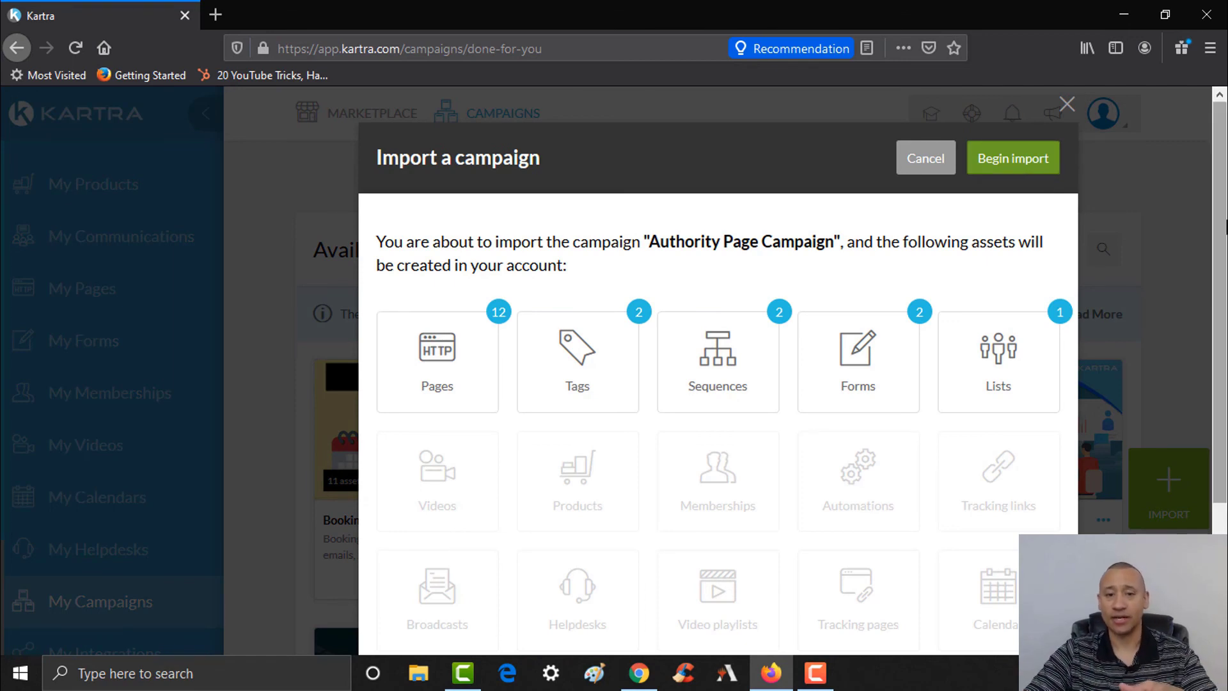
{"action": "scroll", "coordinate": [1225, 272], "scroll_direction": "down", "scroll_amount": 2}
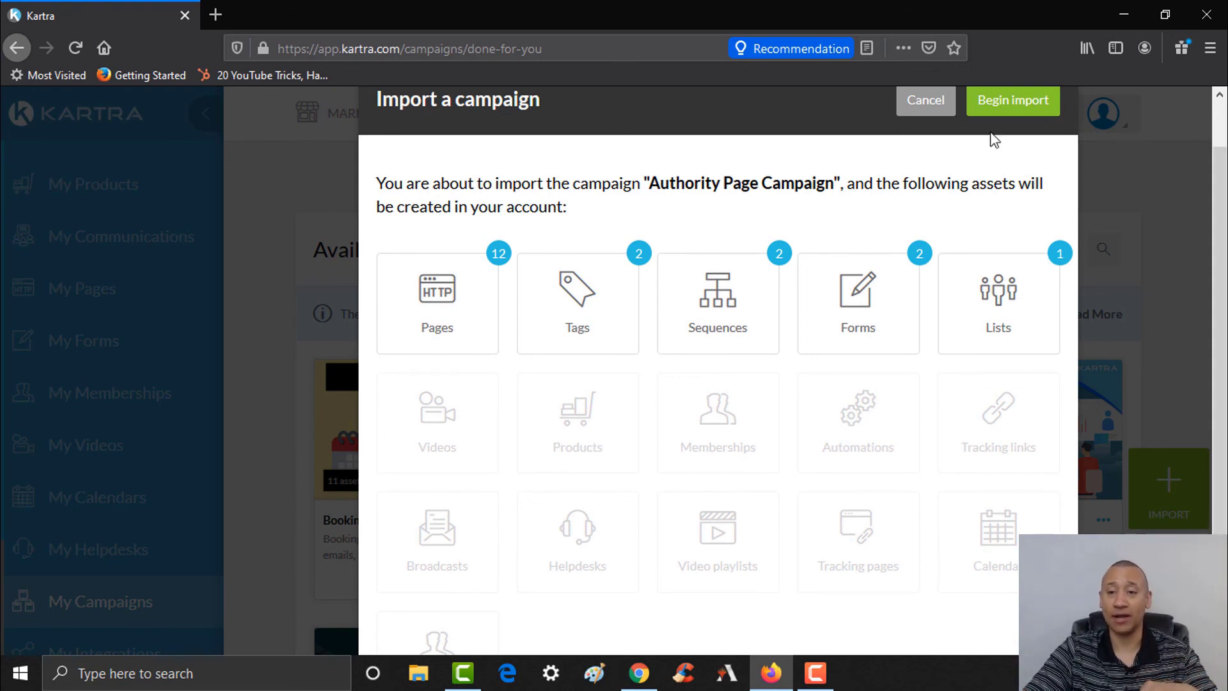
{"action": "left_click", "coordinate": [1030, 101]}
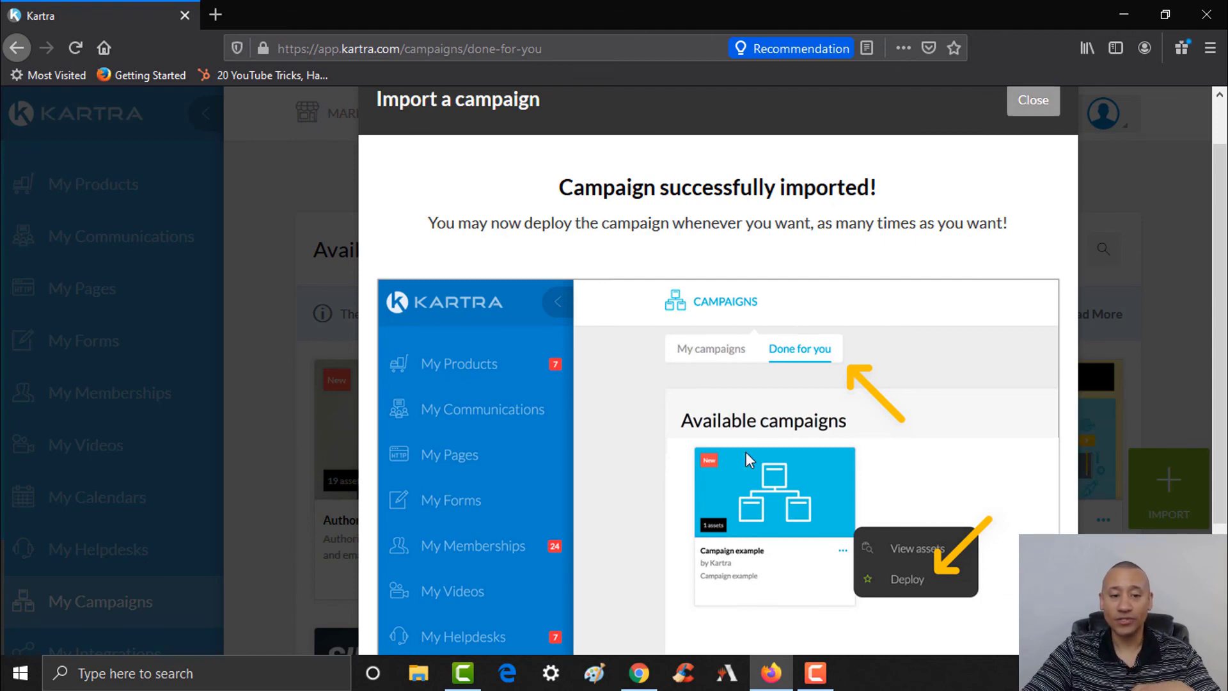
{"action": "scroll", "coordinate": [855, 450], "scroll_direction": "down", "scroll_amount": 3}
{"action": "scroll", "coordinate": [927, 294], "scroll_direction": "up", "scroll_amount": 5}
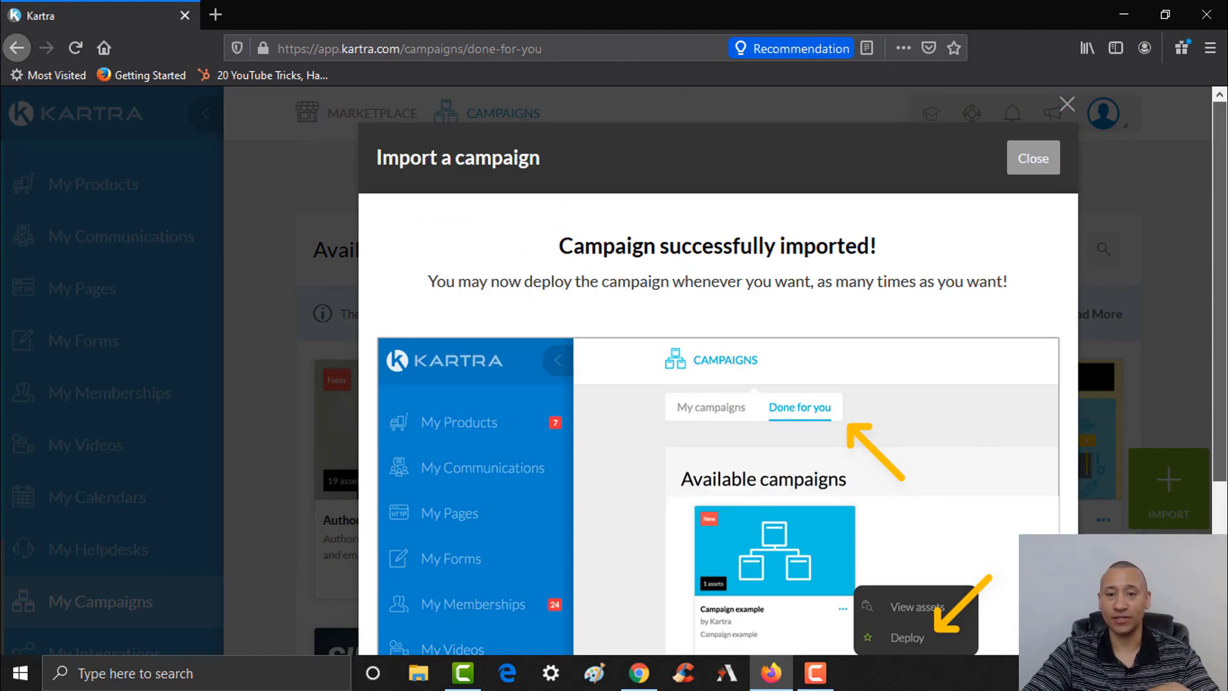
{"action": "left_click", "coordinate": [1035, 164]}
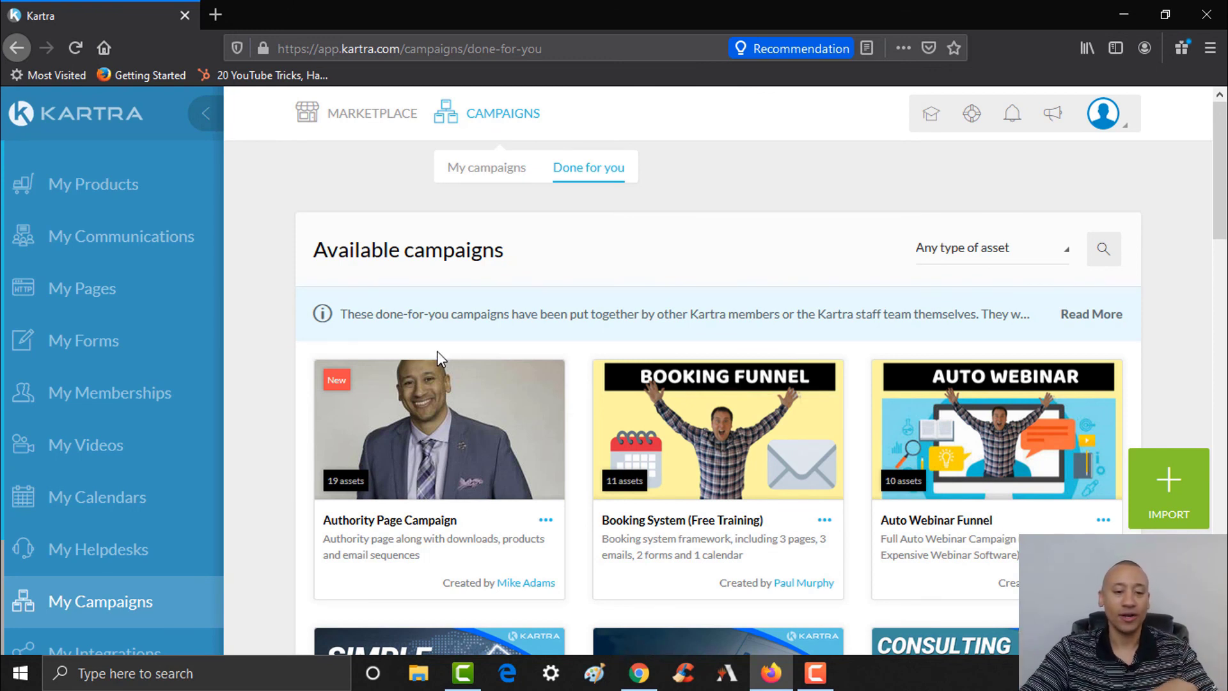
Step: Open the Pages, Communications and Forms sections in new browser tabs
{"action": "right_click", "coordinate": [106, 292]}
{"action": "left_click", "coordinate": [131, 302]}
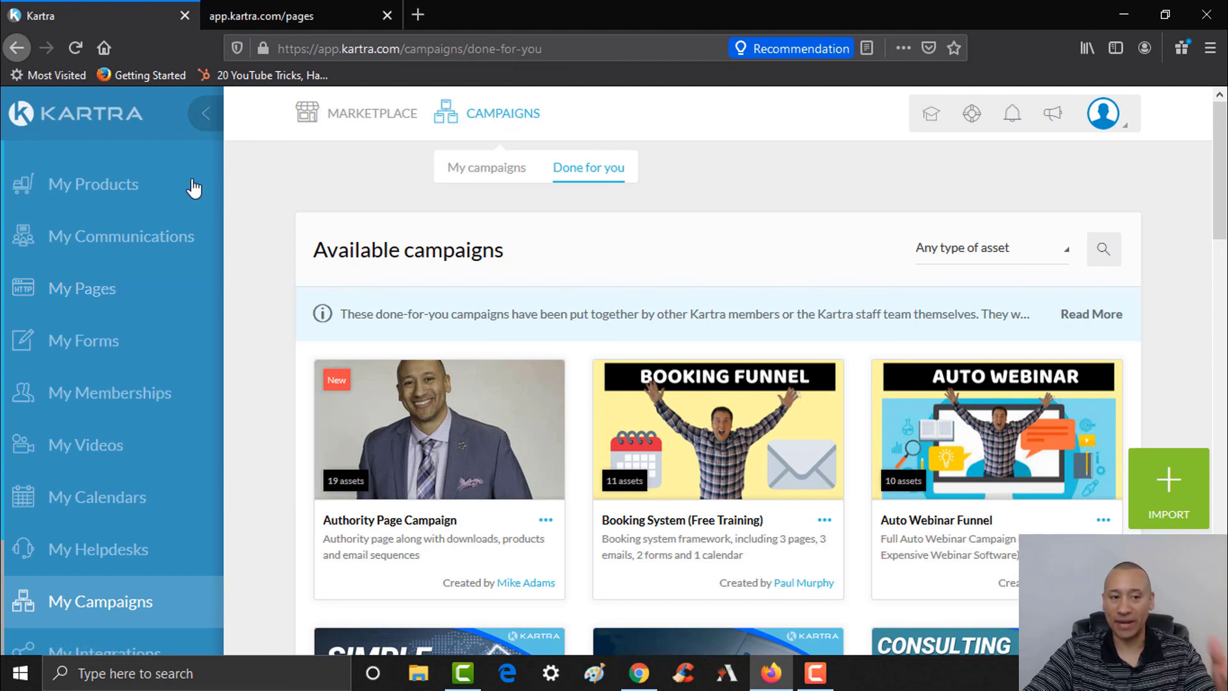
{"action": "right_click", "coordinate": [100, 245]}
{"action": "left_click", "coordinate": [128, 251]}
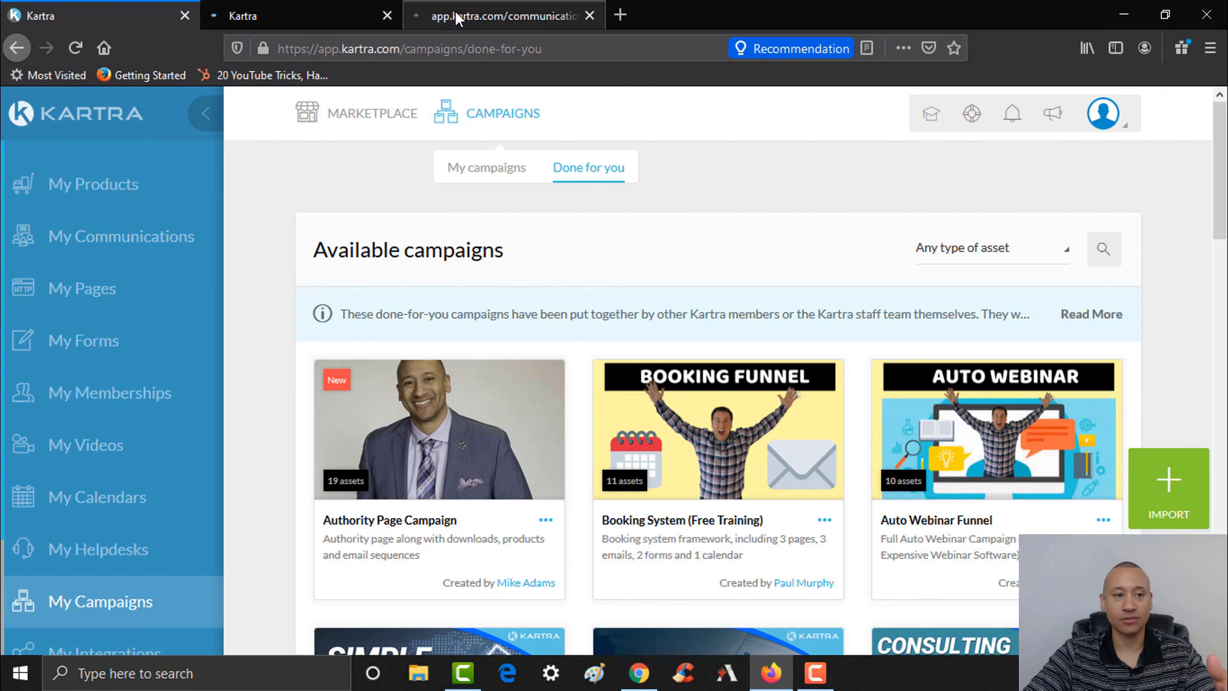
{"action": "right_click", "coordinate": [106, 359]}
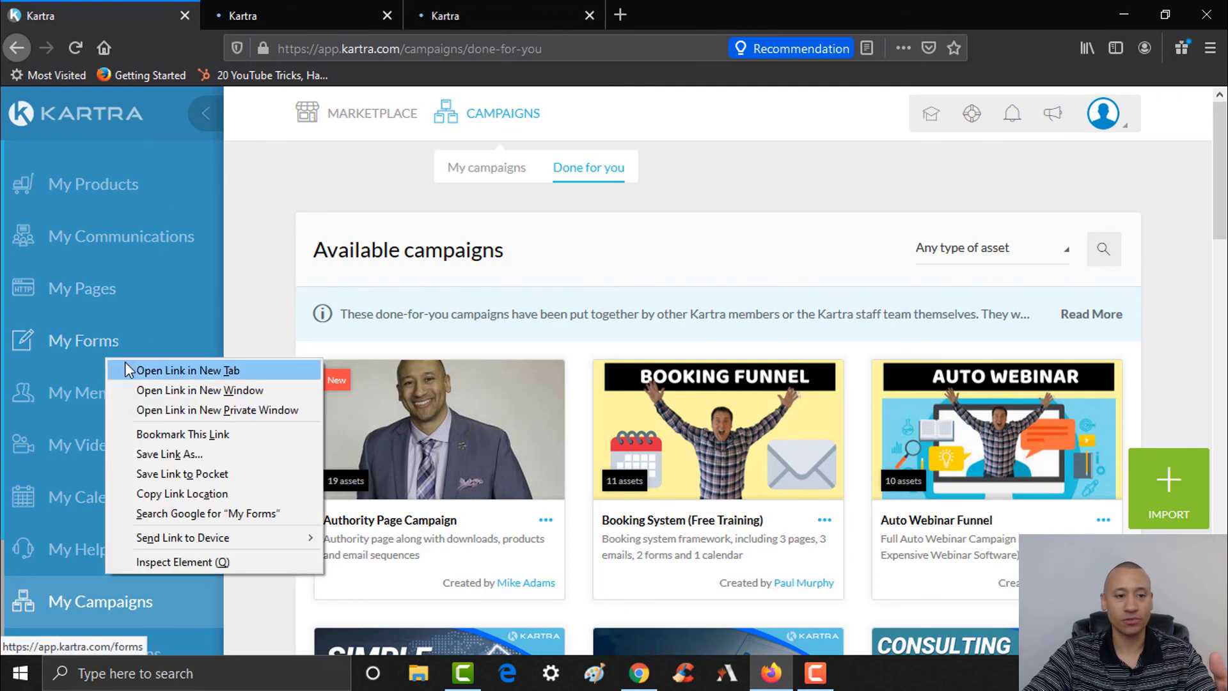
{"action": "left_click", "coordinate": [126, 370]}
Step: Review the Pages, Lists and Forms tabs, then return to the Done for you campaigns
{"action": "left_click", "coordinate": [313, 8]}
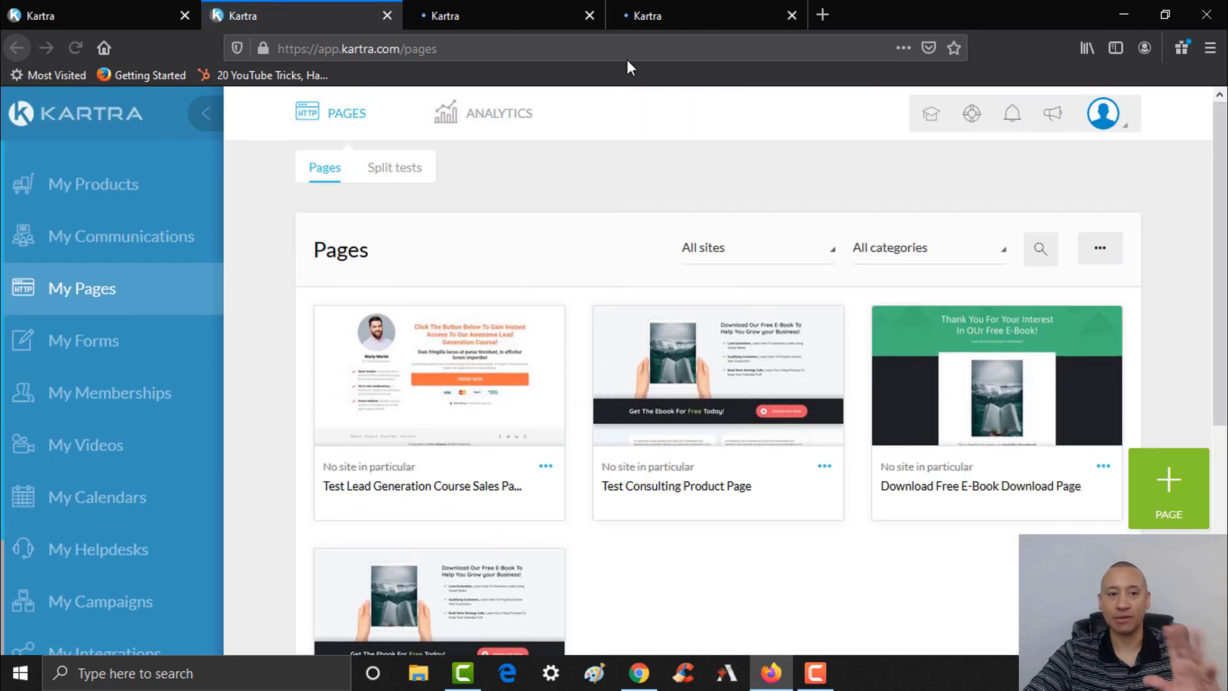
{"action": "left_click", "coordinate": [530, 8]}
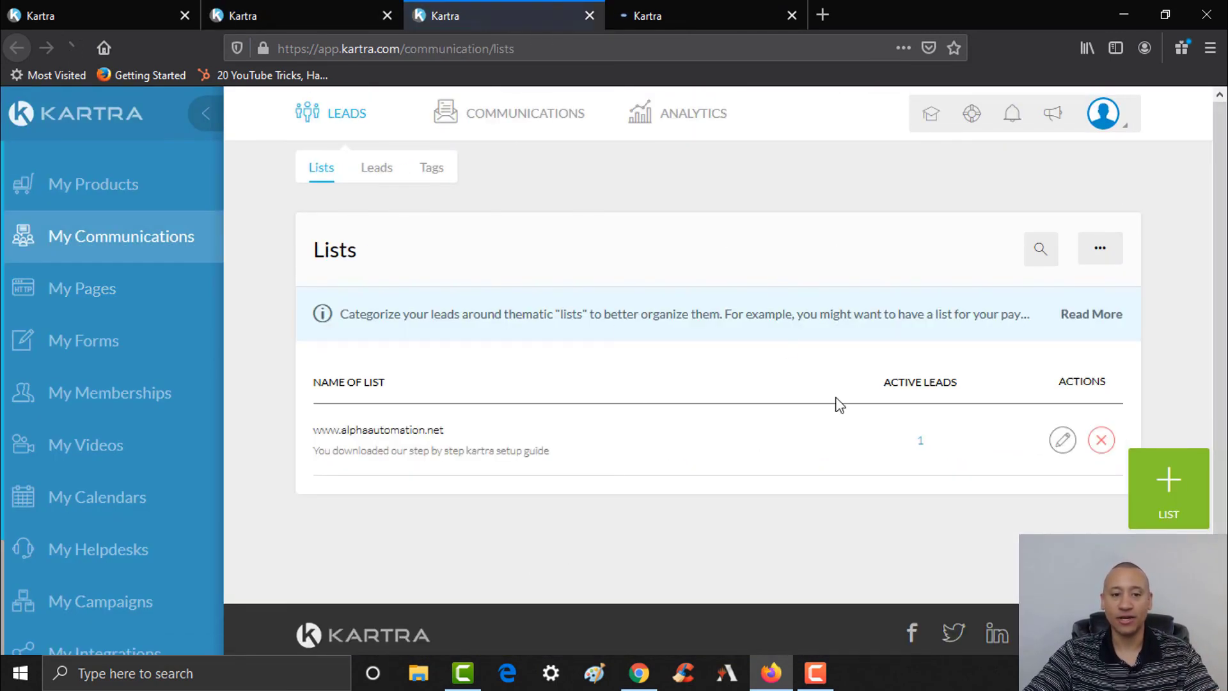
{"action": "left_click", "coordinate": [704, 18]}
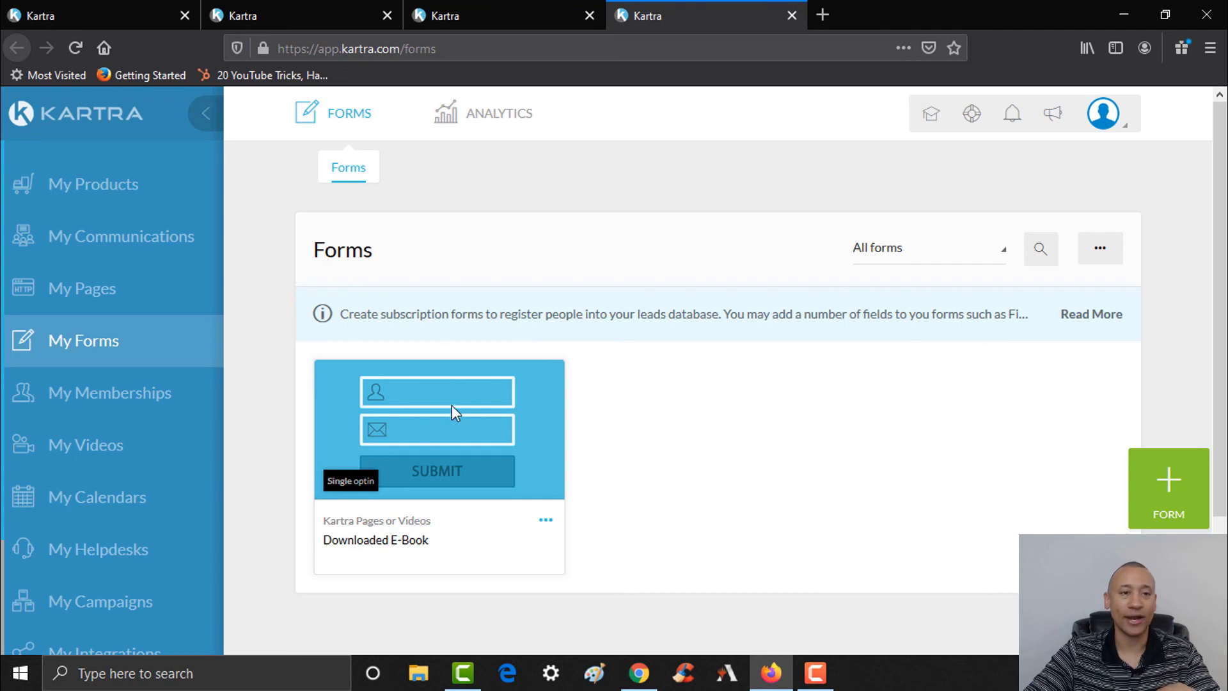
{"action": "left_click", "coordinate": [87, 18]}
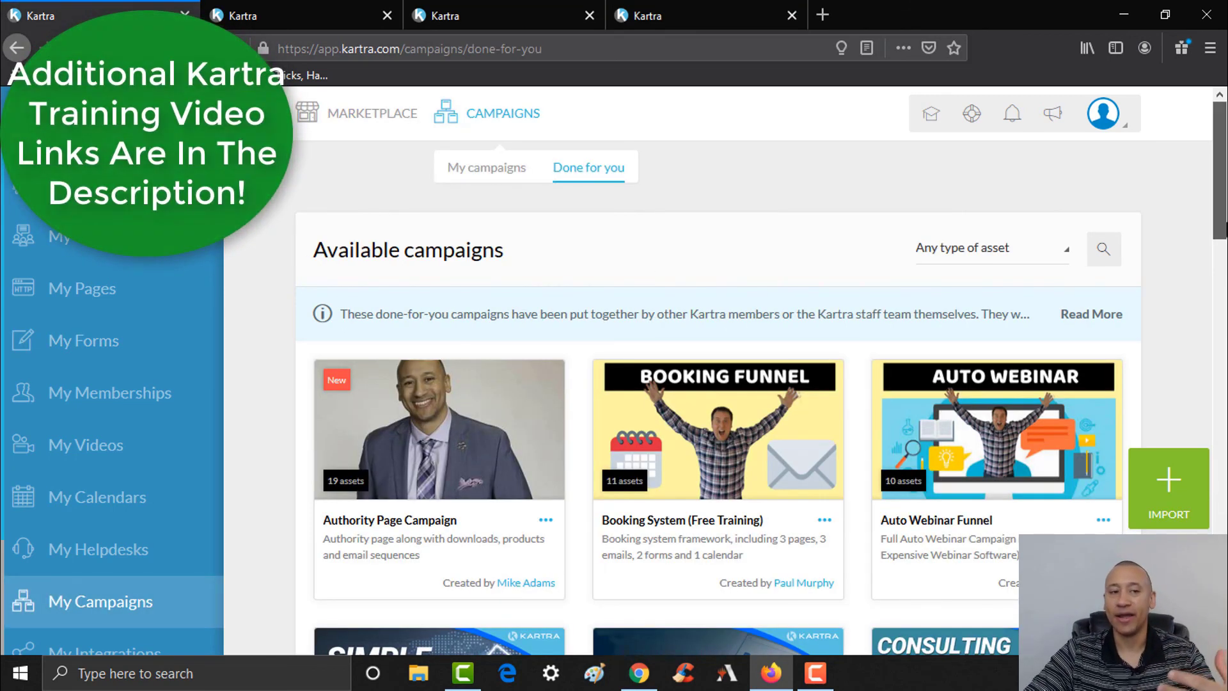
{"action": "scroll", "coordinate": [619, 300], "scroll_direction": "down", "scroll_amount": 1}
{"action": "left_click", "coordinate": [359, 14]}
{"action": "left_click", "coordinate": [473, 13]}
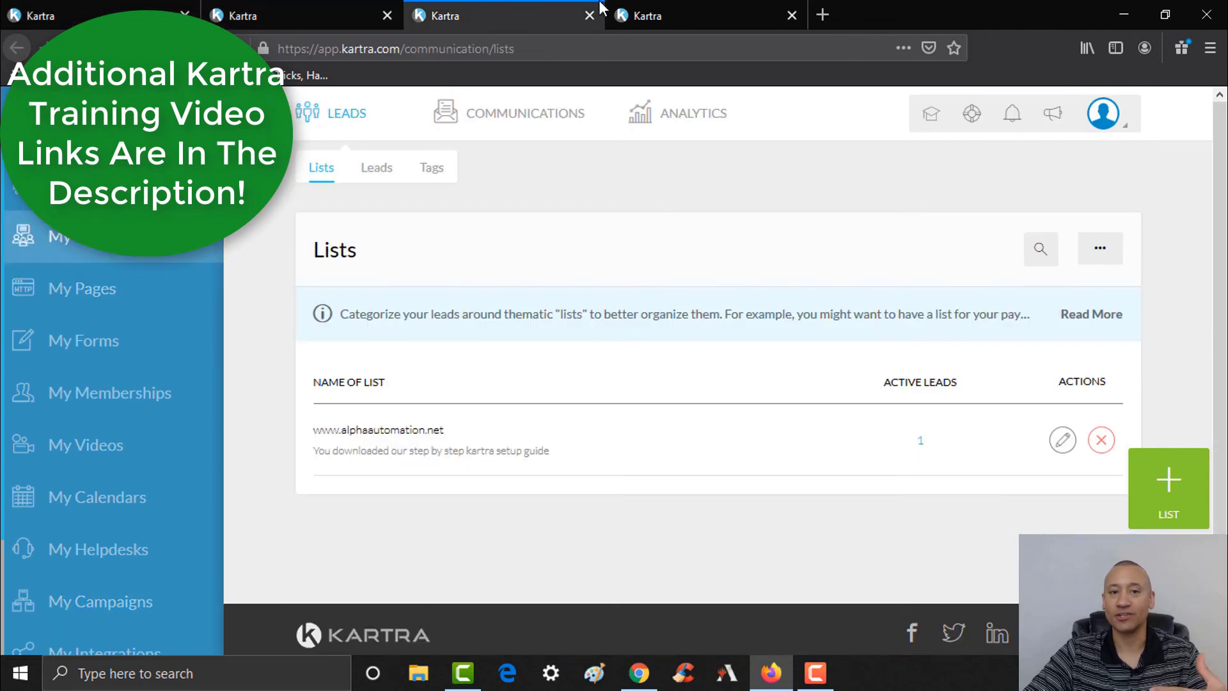
{"action": "left_click", "coordinate": [672, 12]}
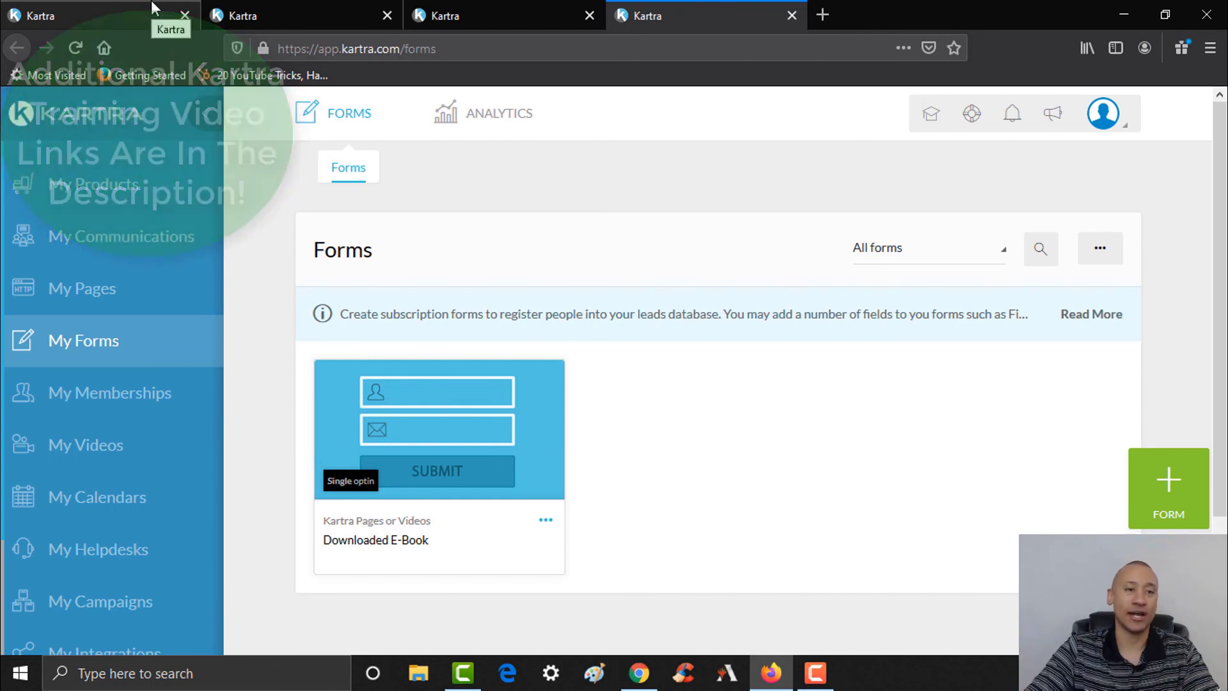
{"action": "left_click", "coordinate": [154, 9]}
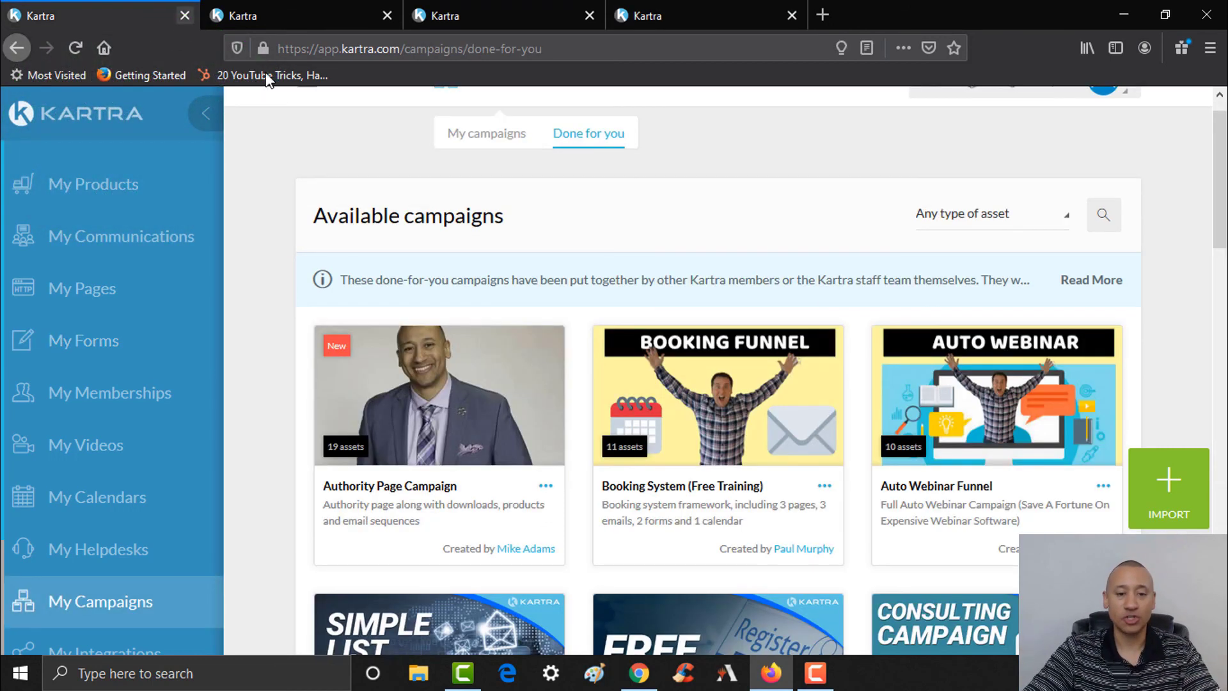
Step: Deploy the Authority Page Campaign with prefix 'Deploy T' and open its 0% deployment checklist
{"action": "left_click", "coordinate": [546, 488]}
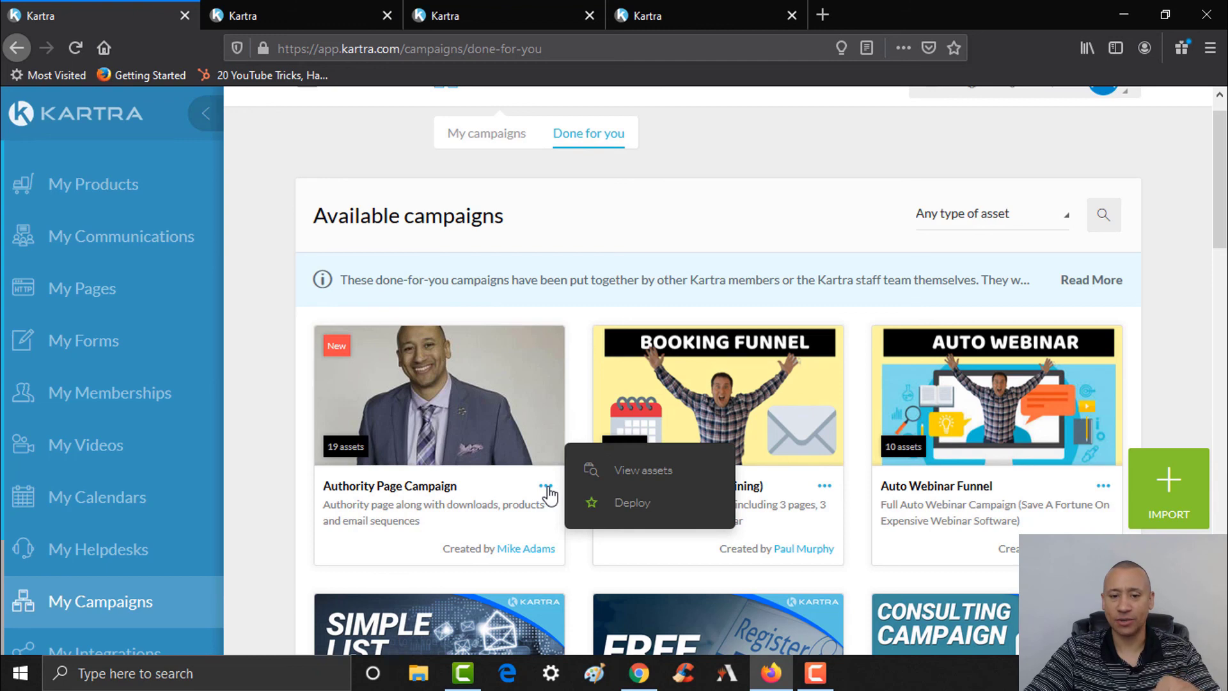
{"action": "left_click", "coordinate": [635, 508]}
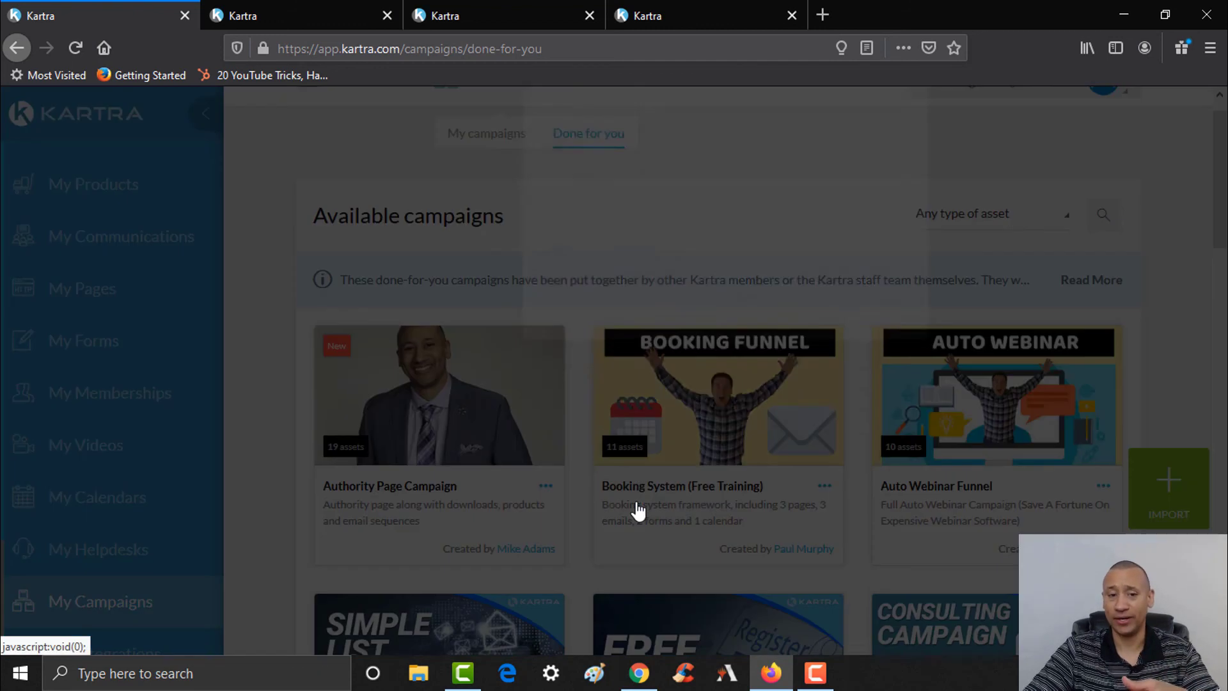
{"action": "left_click", "coordinate": [584, 317]}
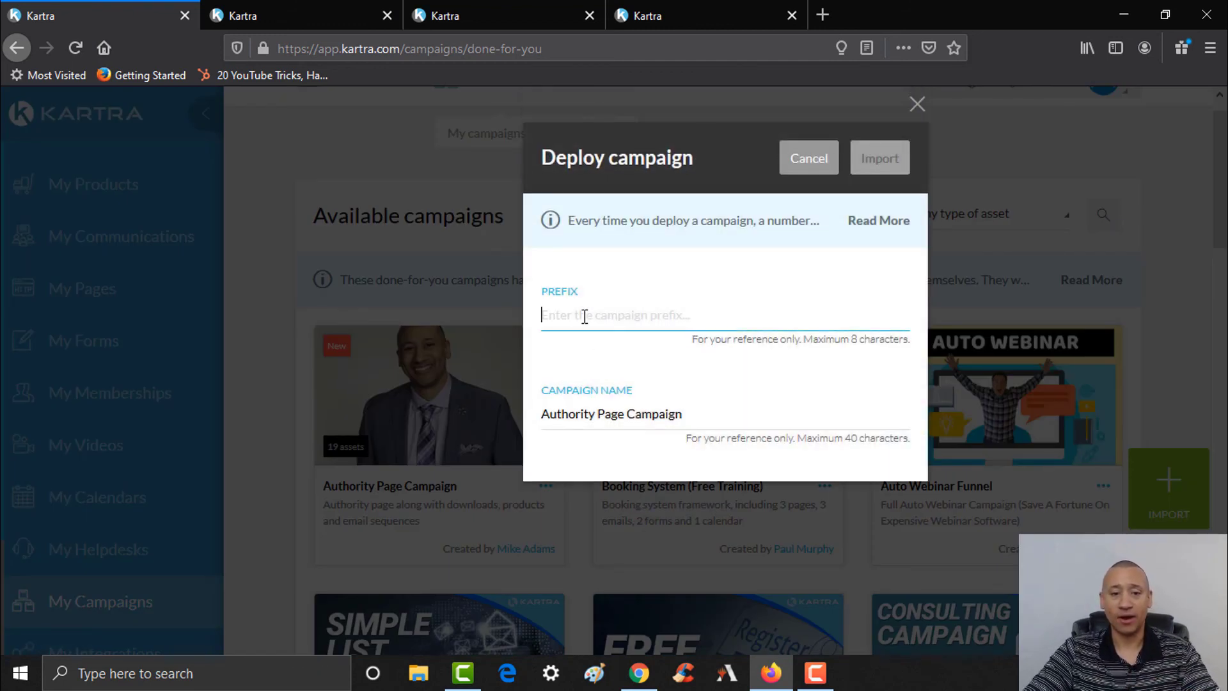
{"action": "type", "text": "Test"}
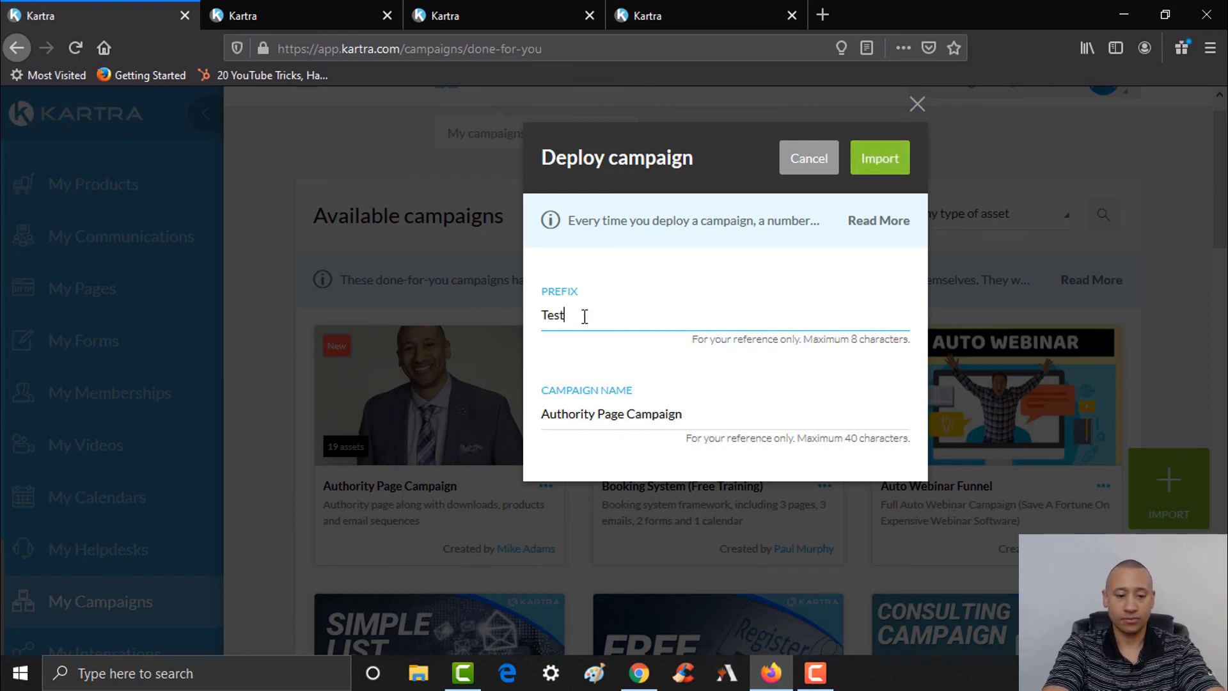
{"action": "key", "text": "BackSpace"}
{"action": "key", "text": "BackSpace"}
{"action": "type", "text": "De"}
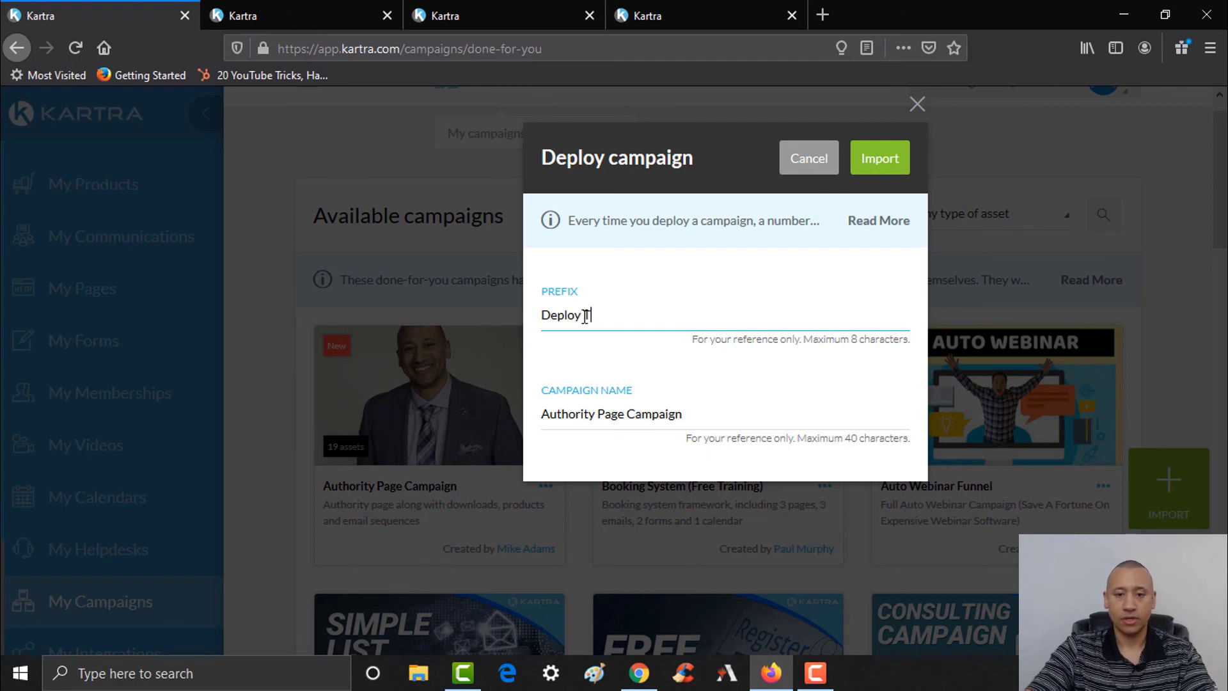
{"action": "type", "text": "ploy T"}
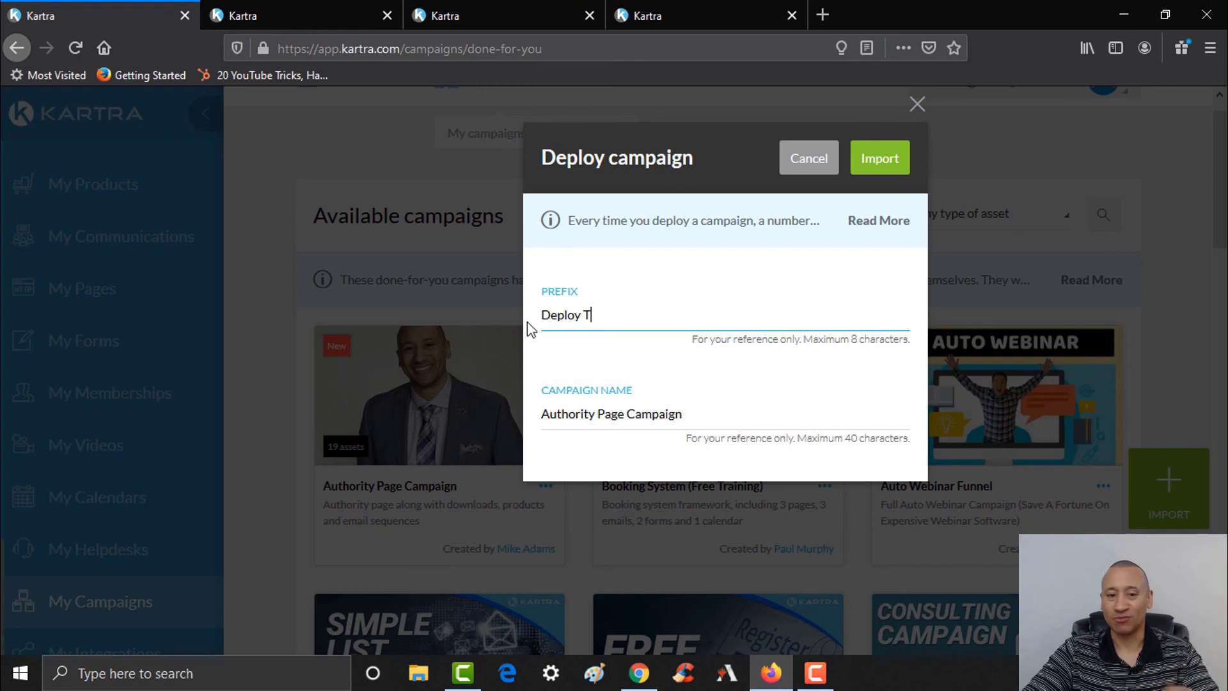
{"action": "left_click", "coordinate": [878, 168]}
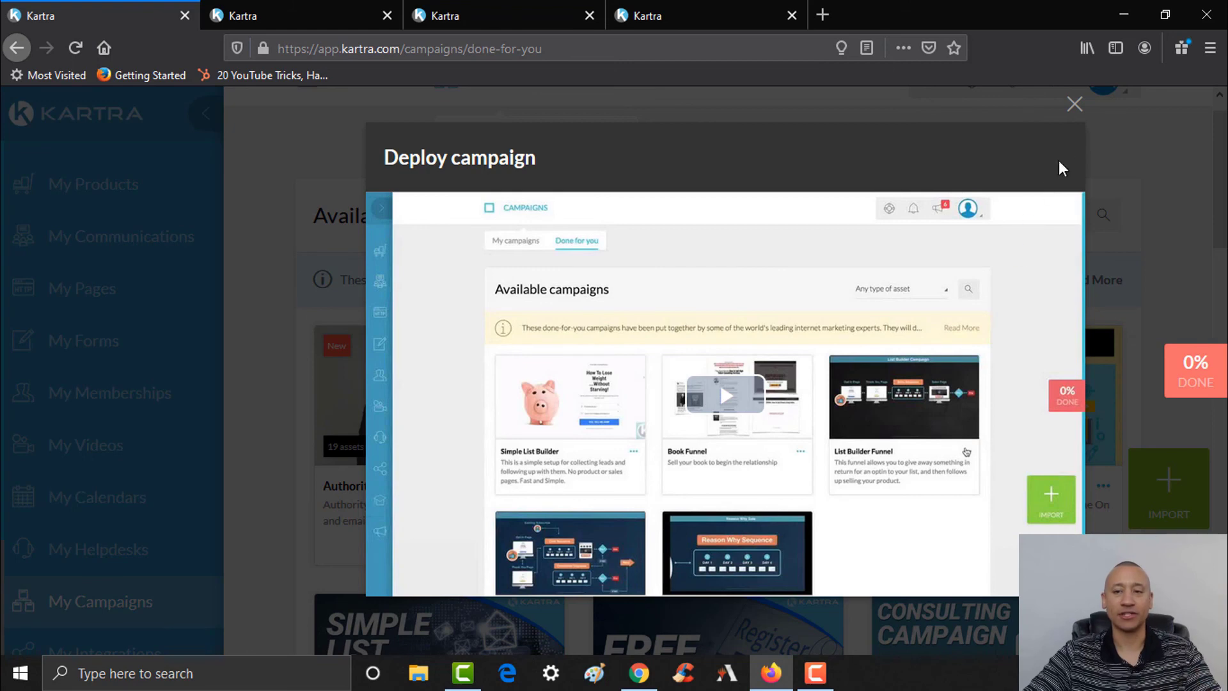
{"action": "left_click", "coordinate": [1074, 104]}
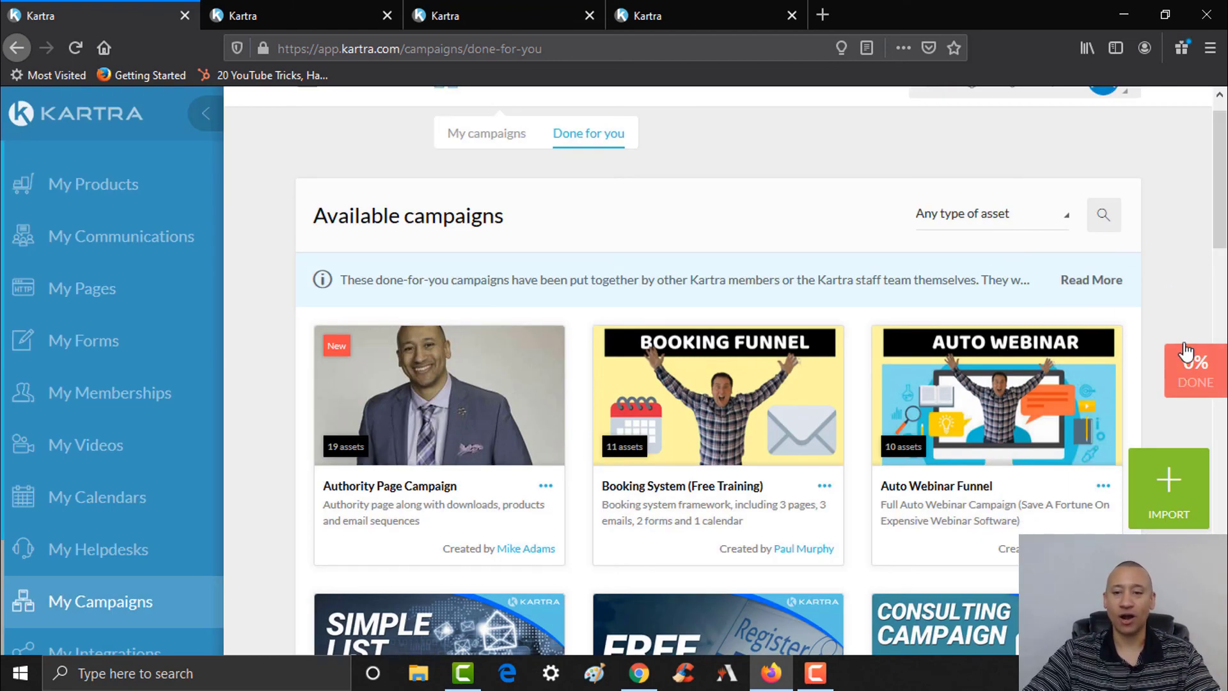
{"action": "left_click", "coordinate": [1198, 379]}
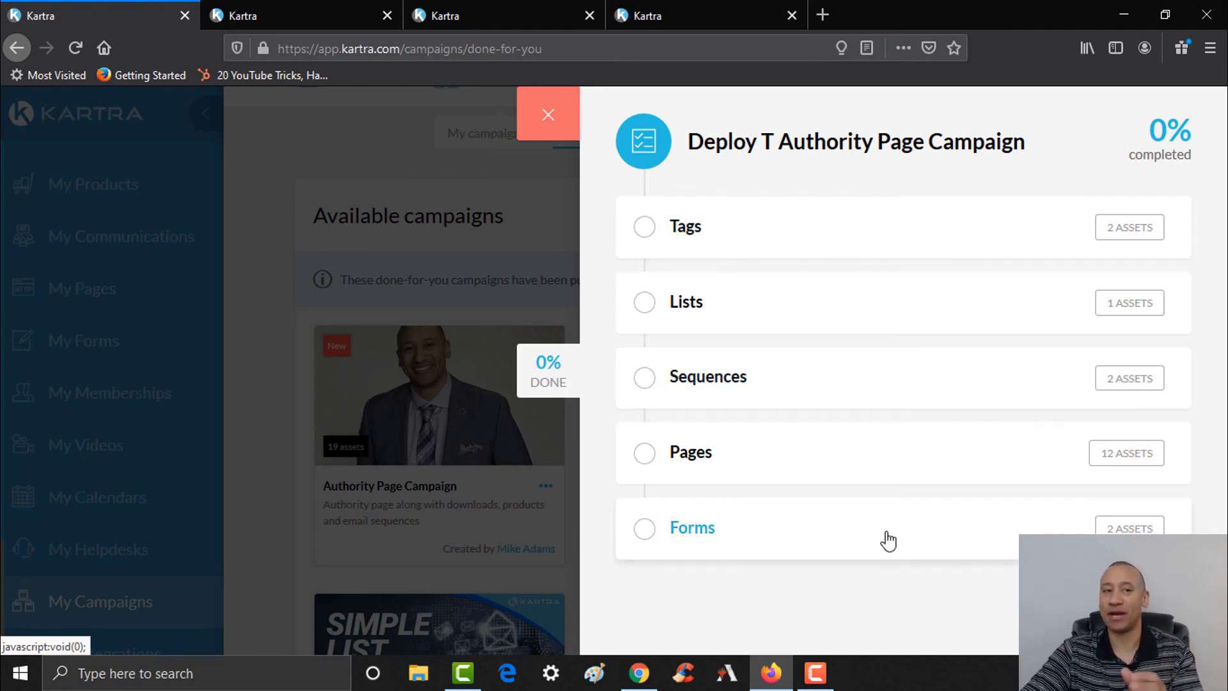
Step: Reload the pages library and filter to ThinkLikeTheWealthy to review the deployed Deploy T pages
{"action": "left_click", "coordinate": [293, 17]}
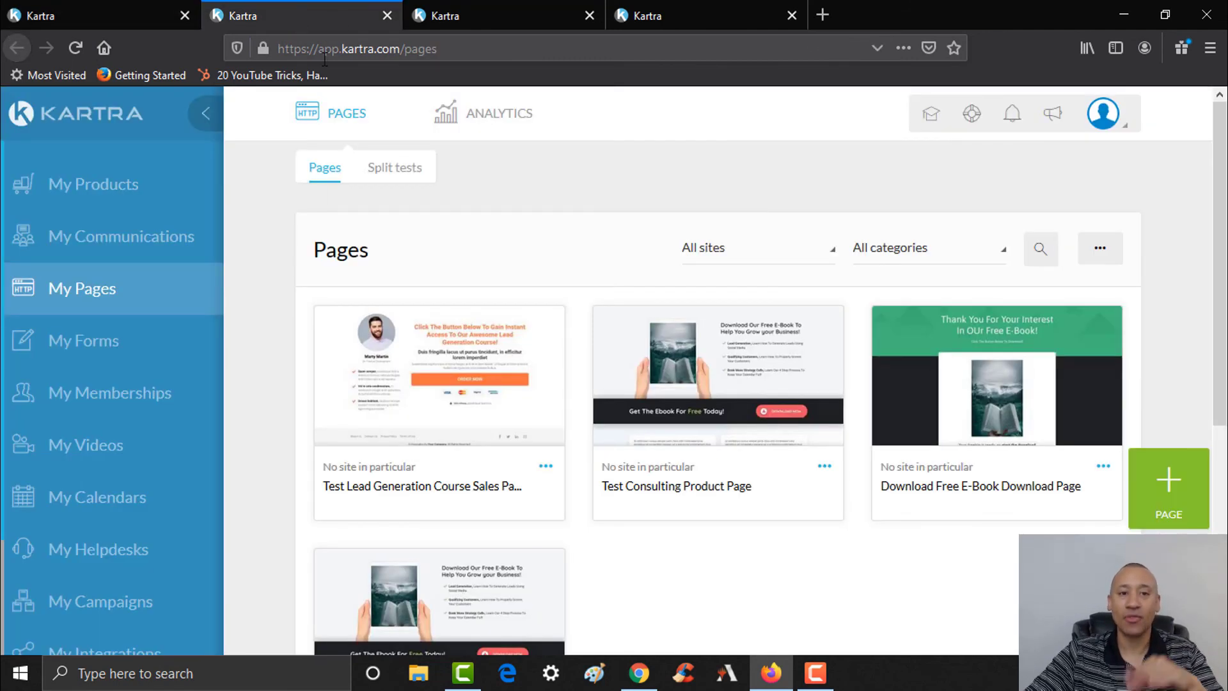
{"action": "left_click", "coordinate": [76, 48]}
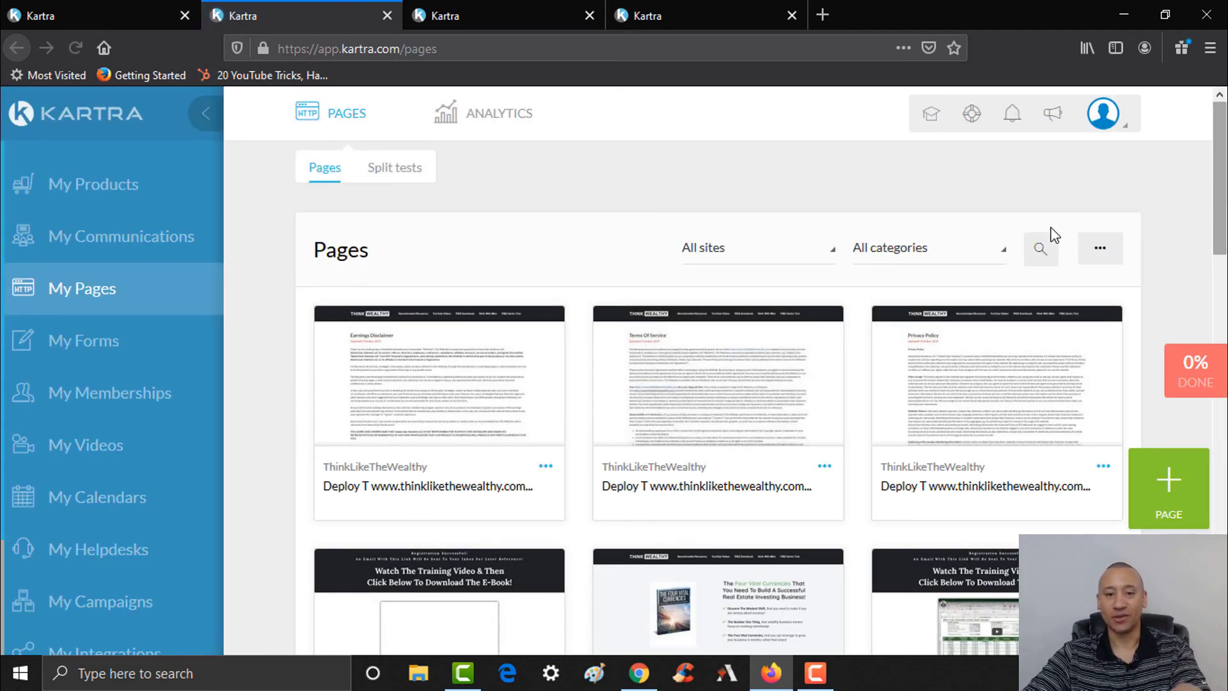
{"action": "left_click", "coordinate": [716, 250]}
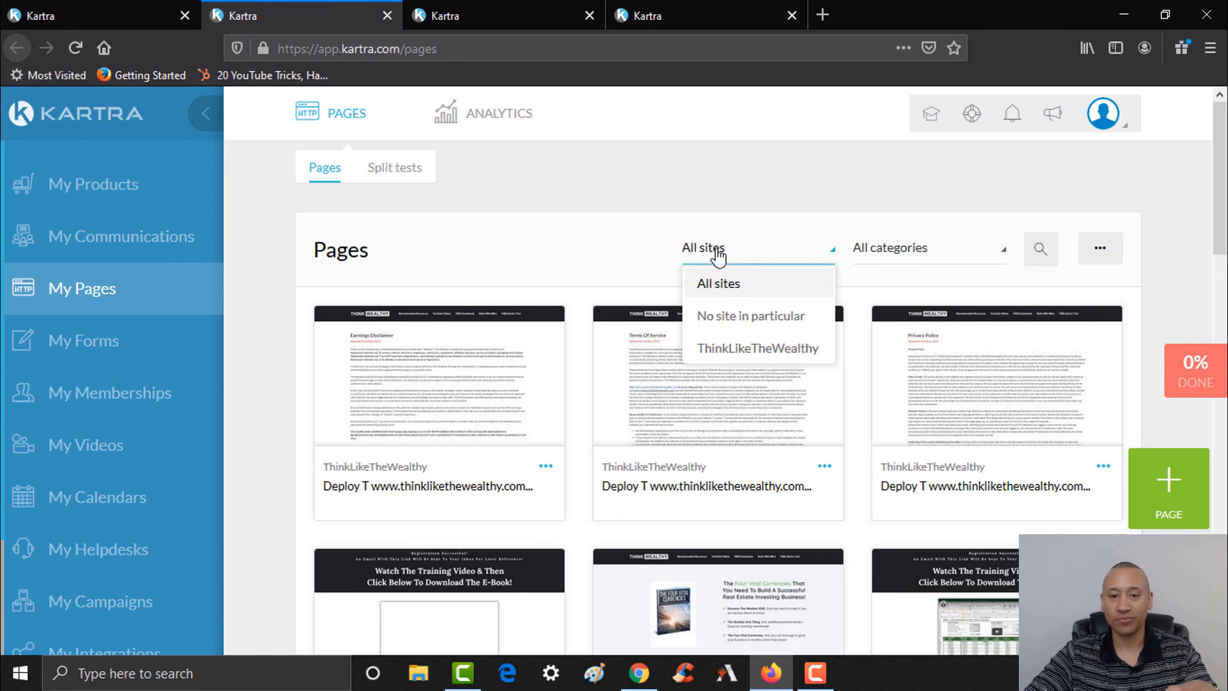
{"action": "left_click", "coordinate": [737, 351]}
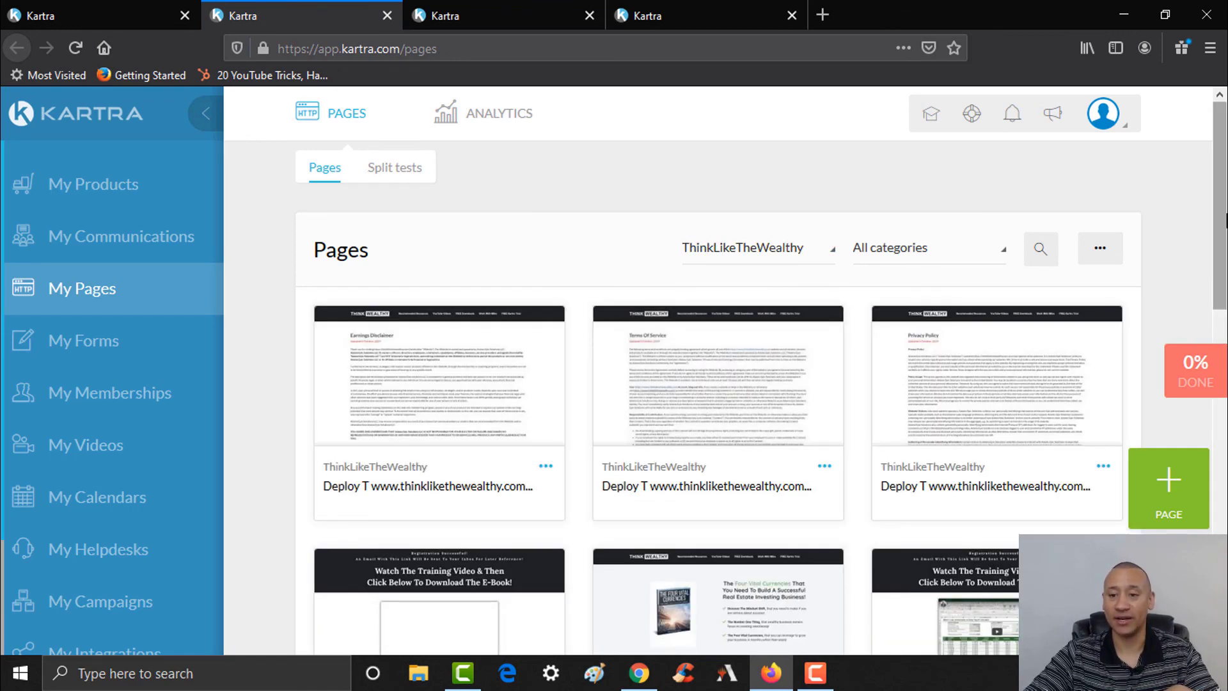
{"action": "scroll", "coordinate": [726, 371], "scroll_direction": "down", "scroll_amount": 9}
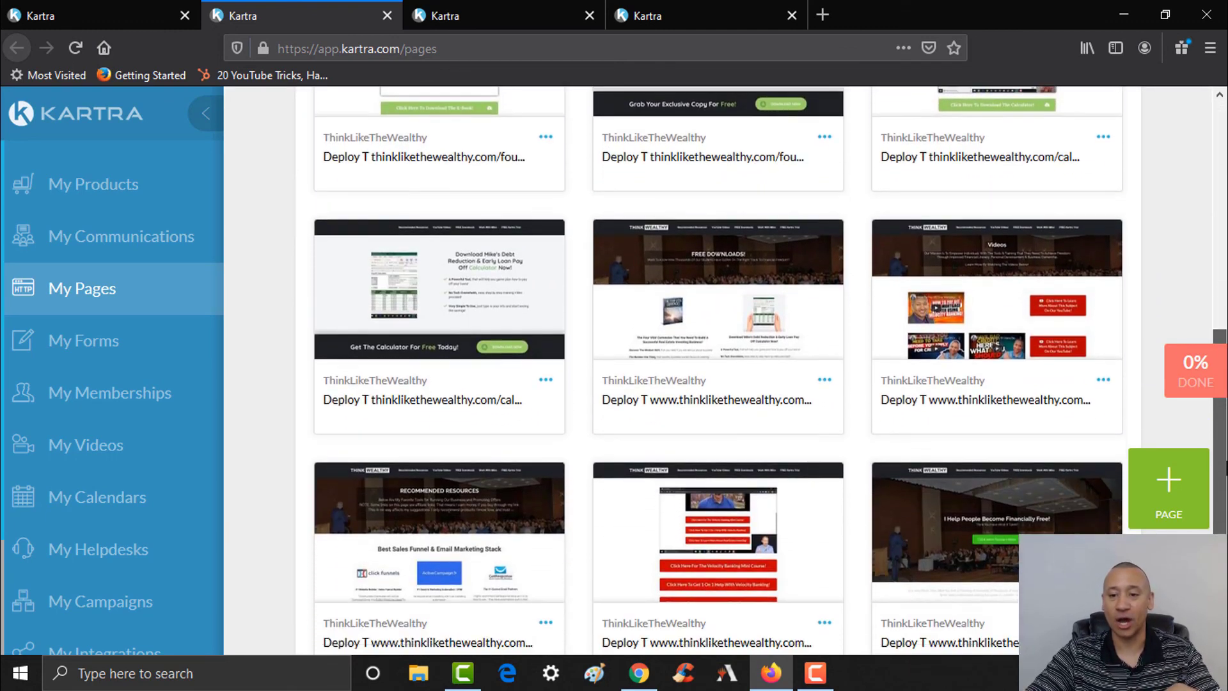
{"action": "scroll", "coordinate": [725, 371], "scroll_direction": "down", "scroll_amount": 4}
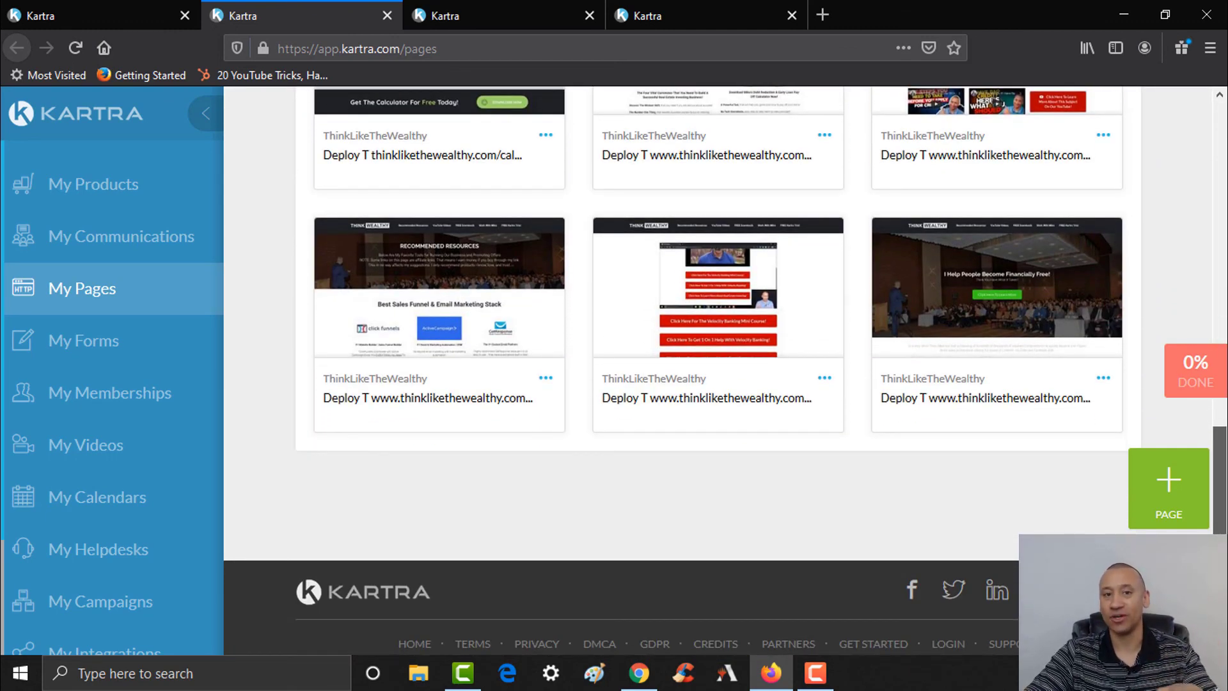
{"action": "scroll", "coordinate": [718, 370], "scroll_direction": "up", "scroll_amount": 5}
{"action": "scroll", "coordinate": [716, 375], "scroll_direction": "up", "scroll_amount": 3}
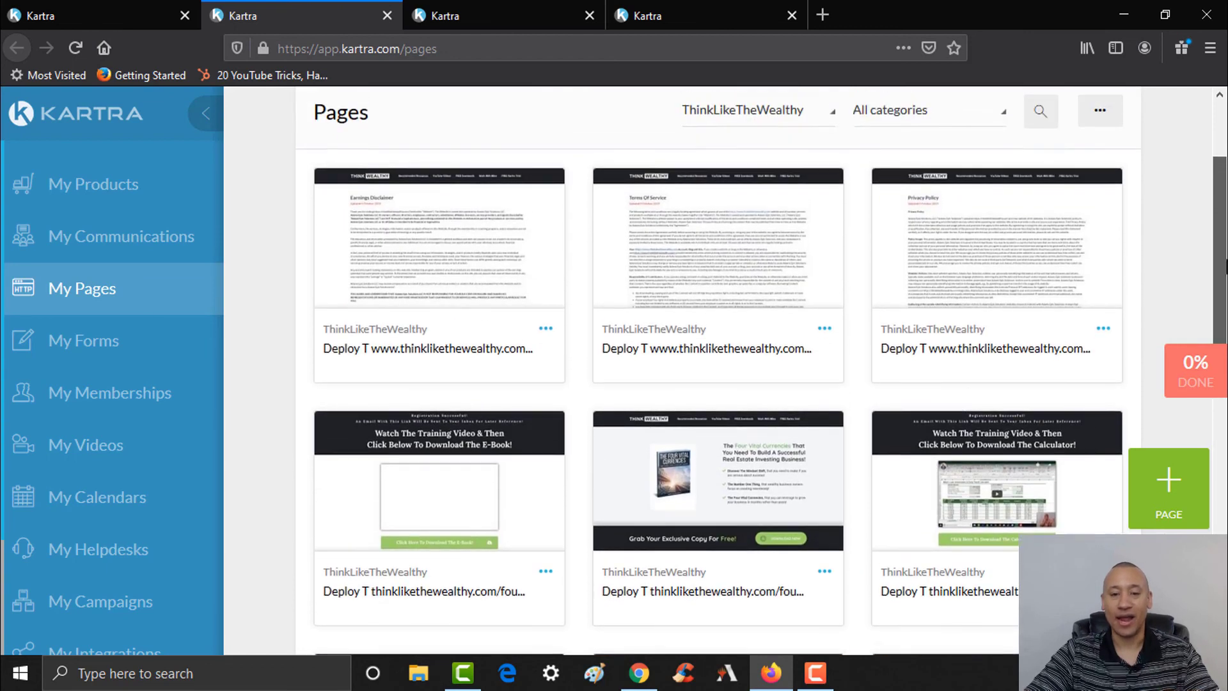
{"action": "scroll", "coordinate": [717, 375], "scroll_direction": "down", "scroll_amount": 3}
{"action": "scroll", "coordinate": [716, 375], "scroll_direction": "down", "scroll_amount": 4}
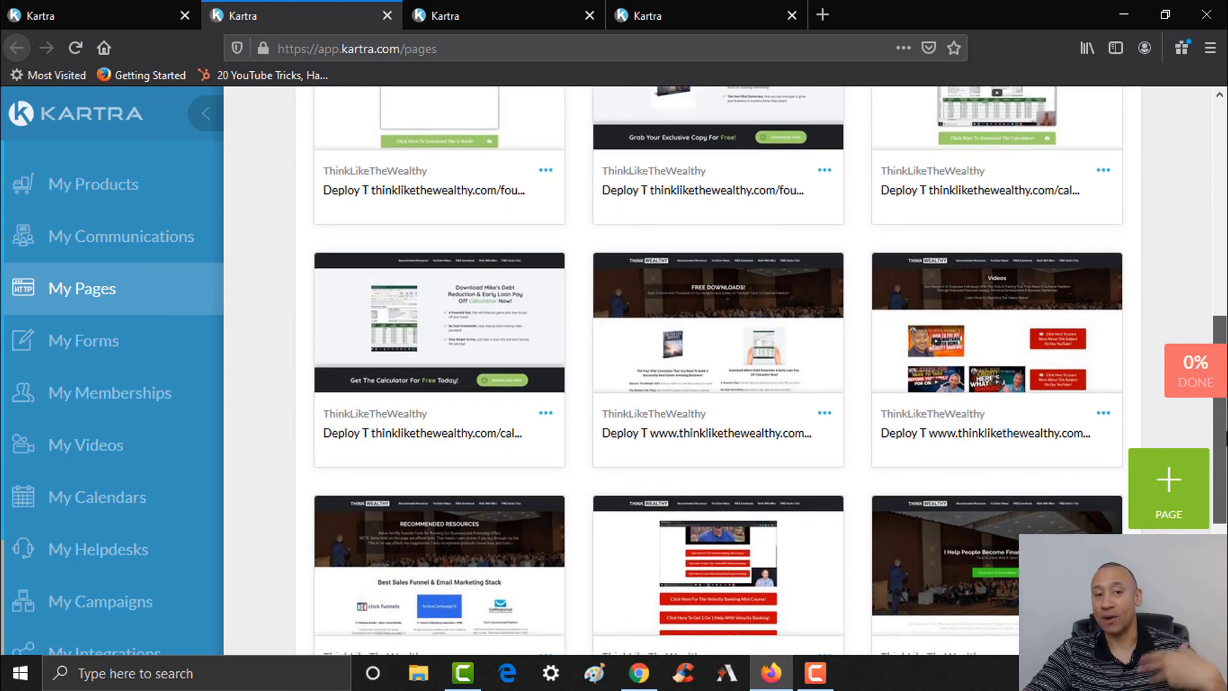
{"action": "left_click", "coordinate": [467, 13]}
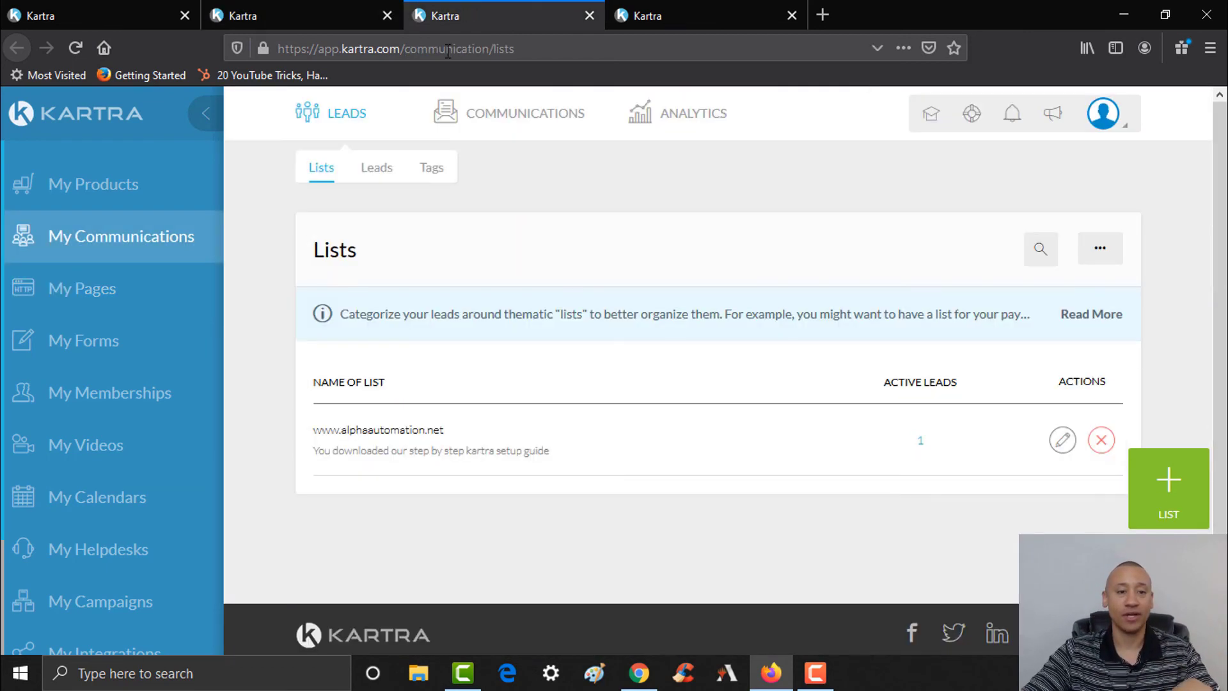
Step: Reload Lists to show Deploy T Think Wealthy, then edit the Deploy T Four Currencies - Ebook Download sequence
{"action": "left_click", "coordinate": [73, 47]}
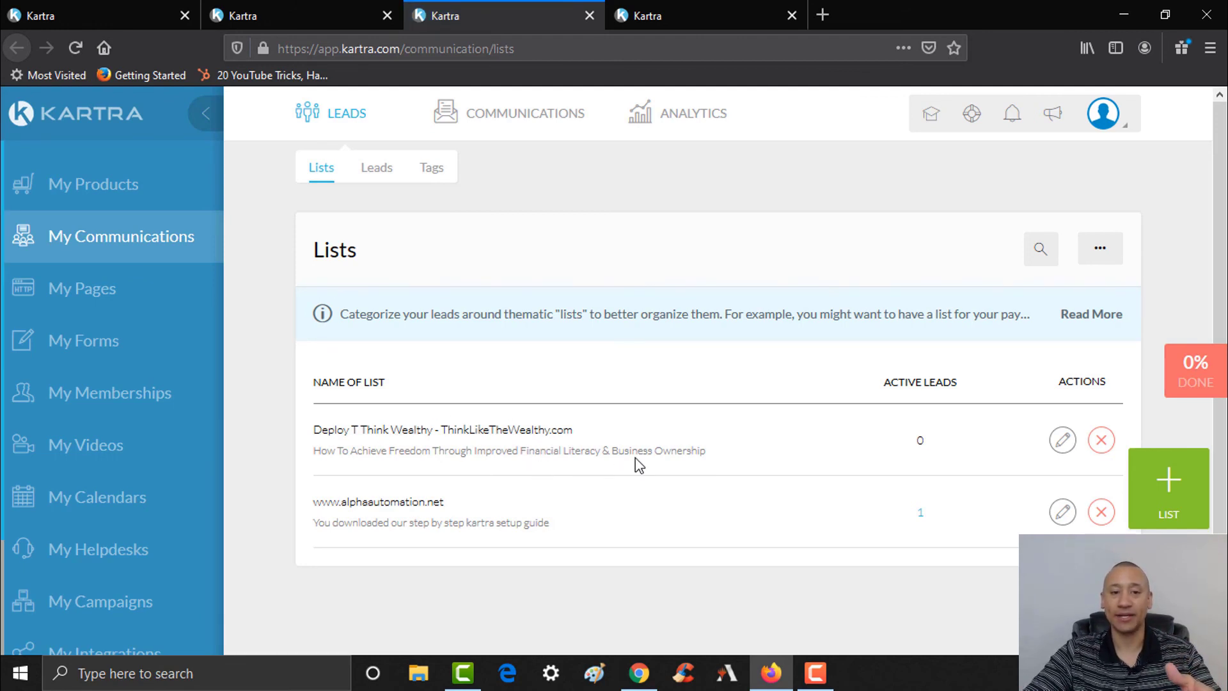
{"action": "mouse_move", "coordinate": [521, 110]}
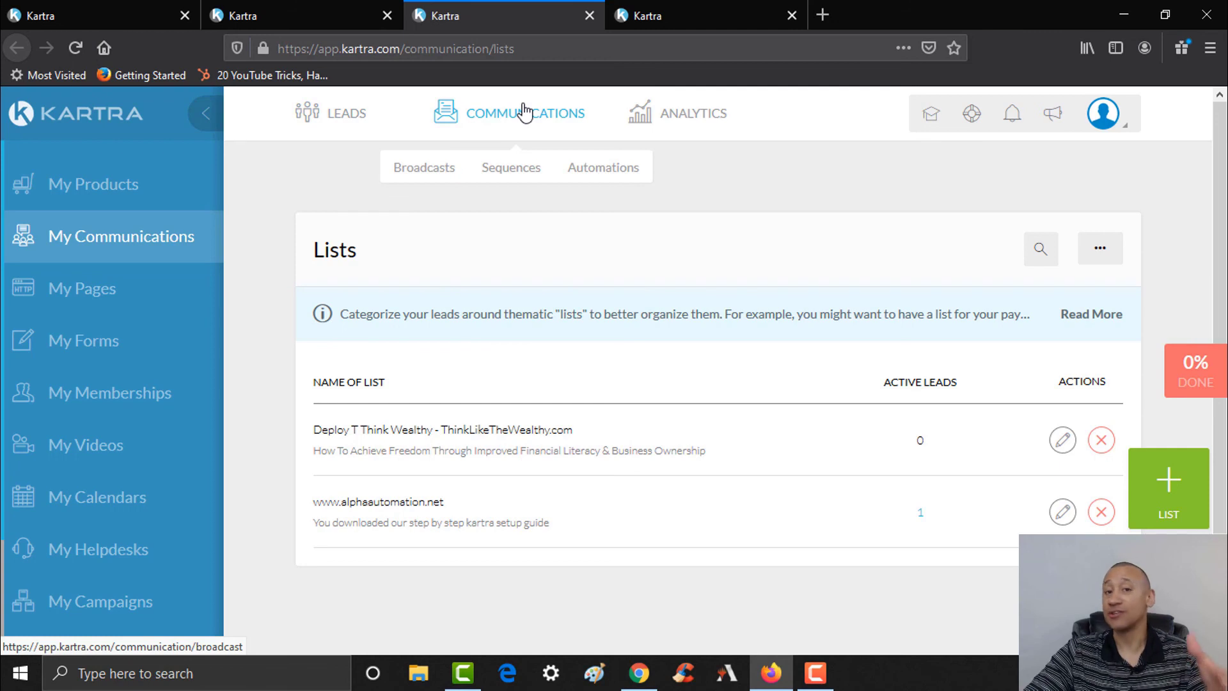
{"action": "left_click", "coordinate": [513, 170]}
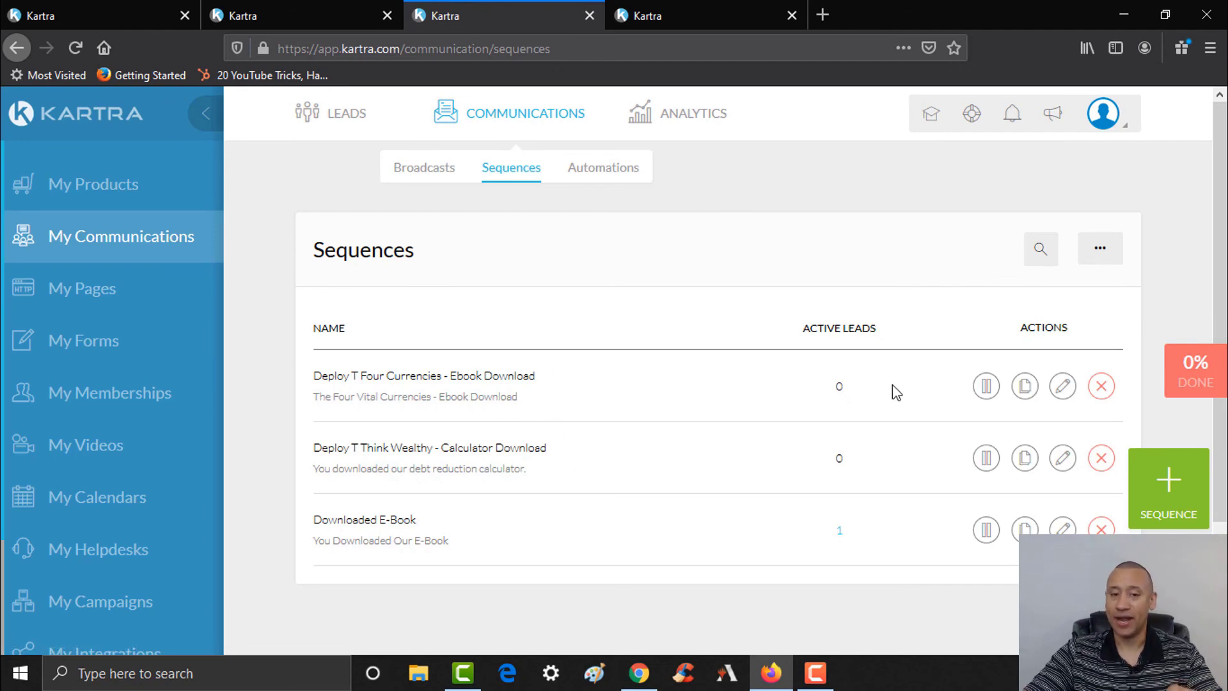
{"action": "left_click", "coordinate": [1063, 387]}
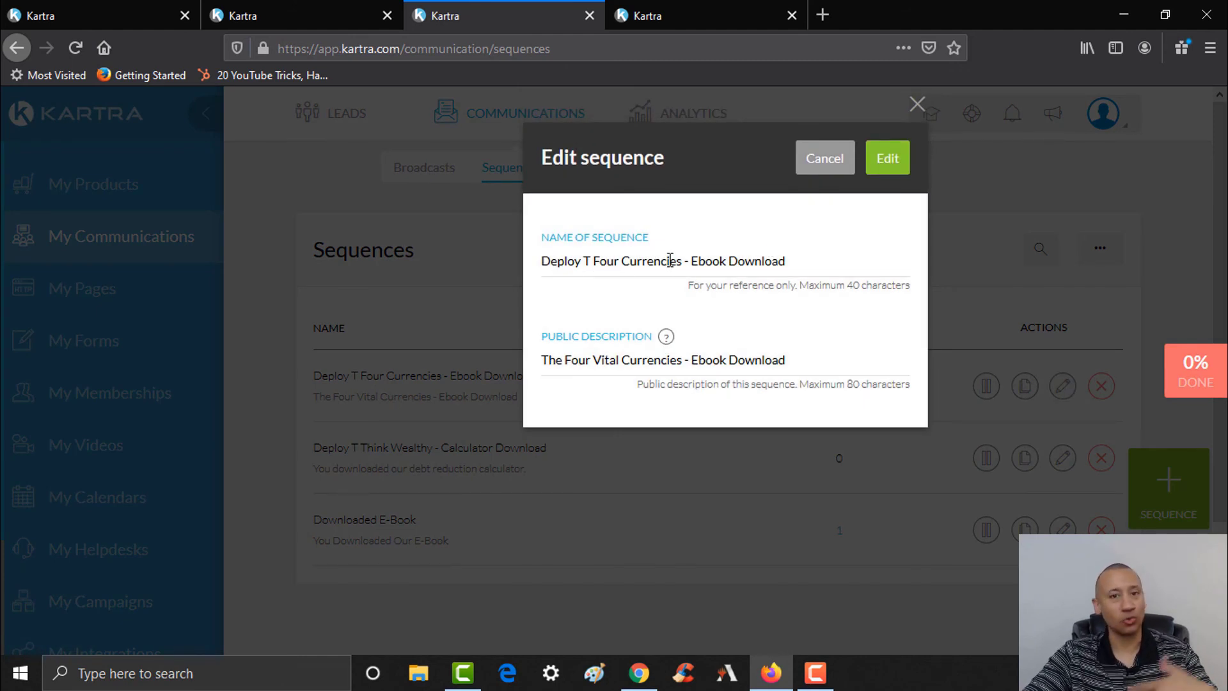
Step: Remove the 'Deploy T' prefix from the Four Currencies - Ebook Download sequence name and open its flow editor
{"action": "left_click", "coordinate": [886, 155]}
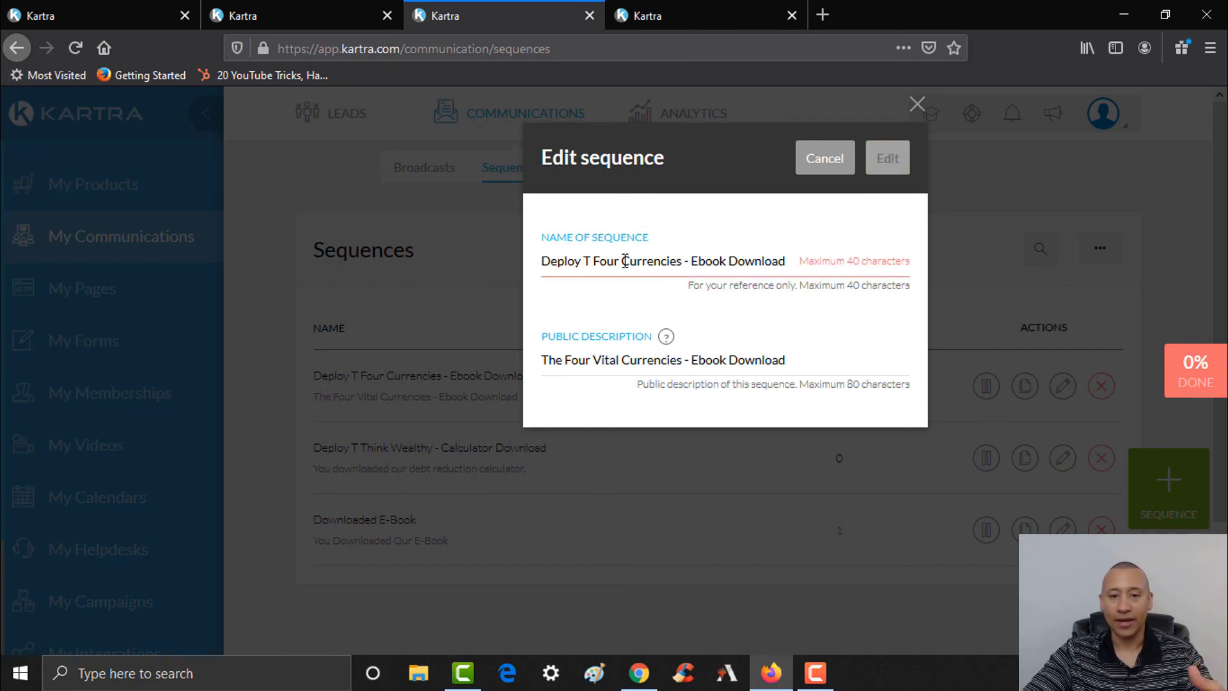
{"action": "left_click_drag", "start_coordinate": [595, 258], "coordinate": [539, 259]}
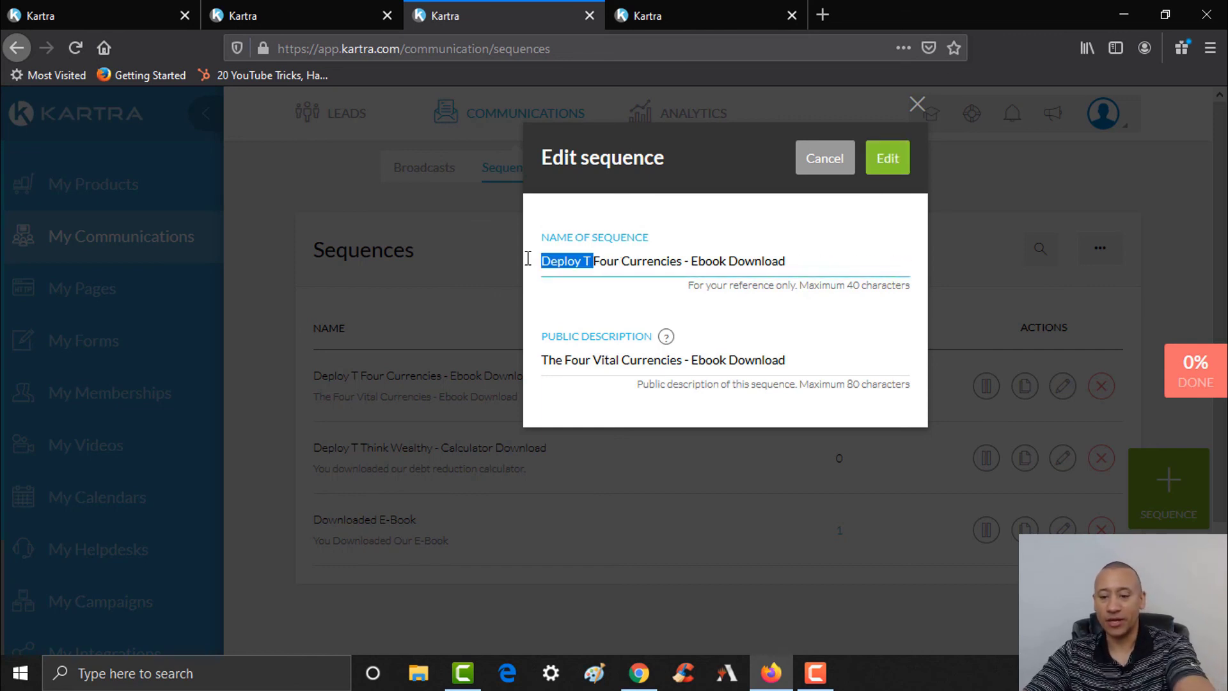
{"action": "key", "text": "BackSpace"}
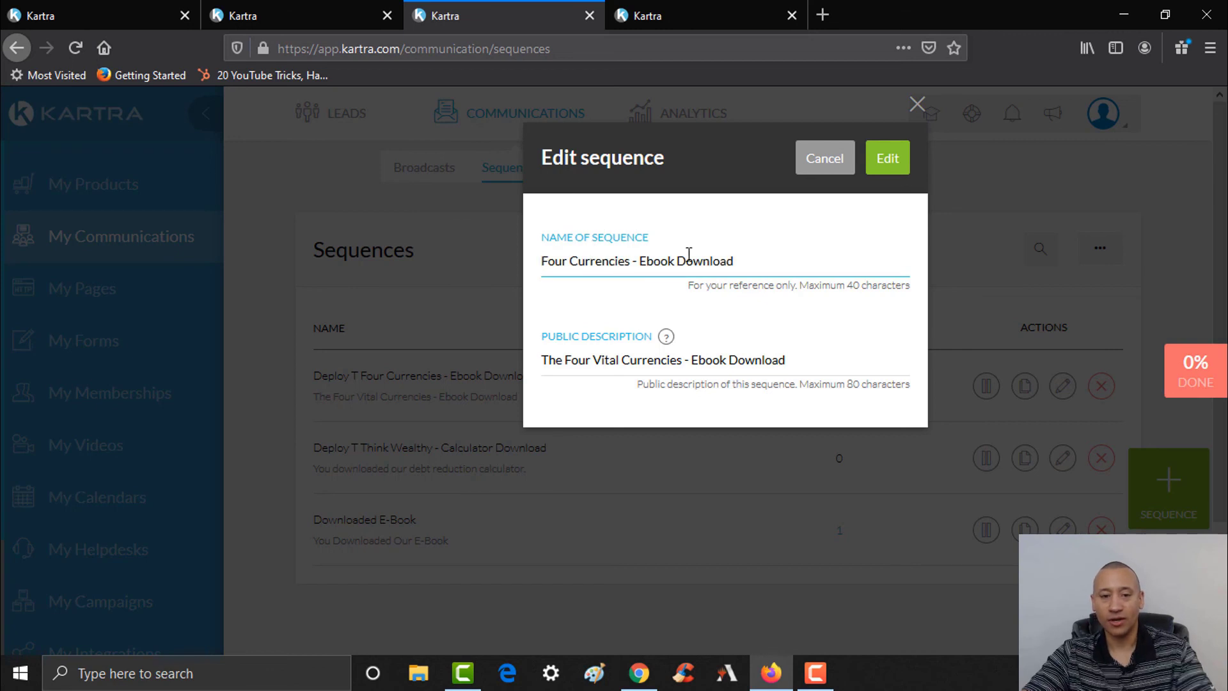
{"action": "left_click", "coordinate": [889, 168]}
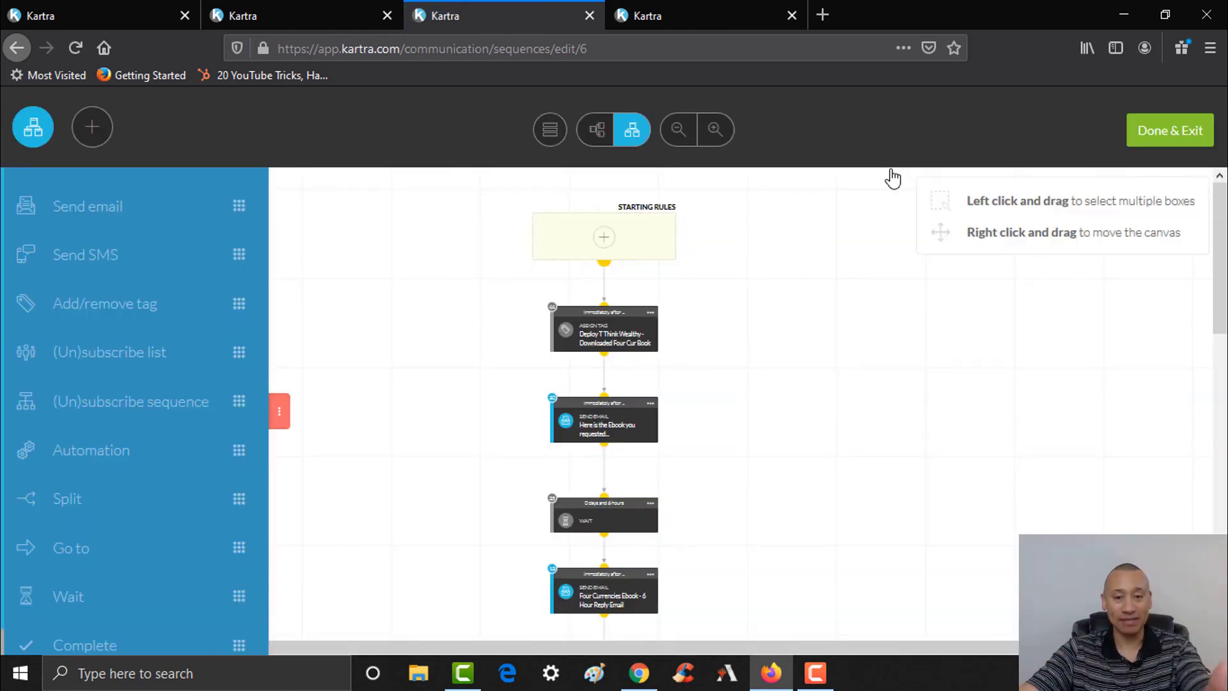
{"action": "mouse_move", "coordinate": [622, 349]}
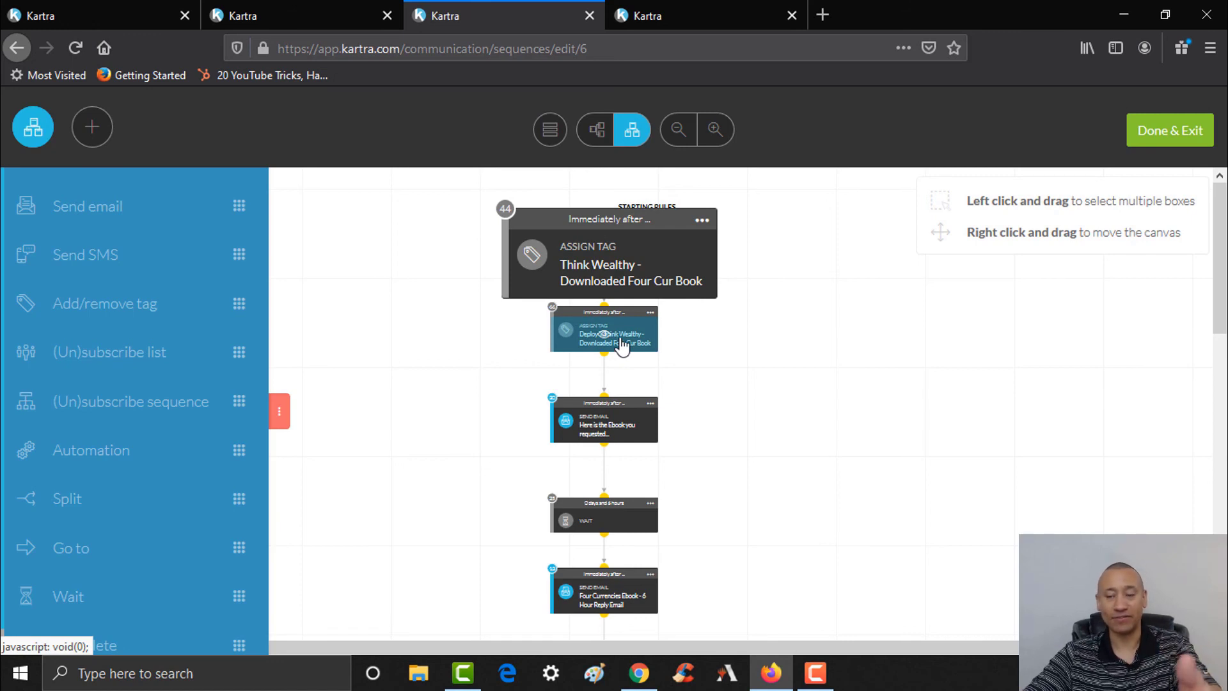
{"action": "scroll", "coordinate": [748, 255], "scroll_direction": "down", "scroll_amount": 2}
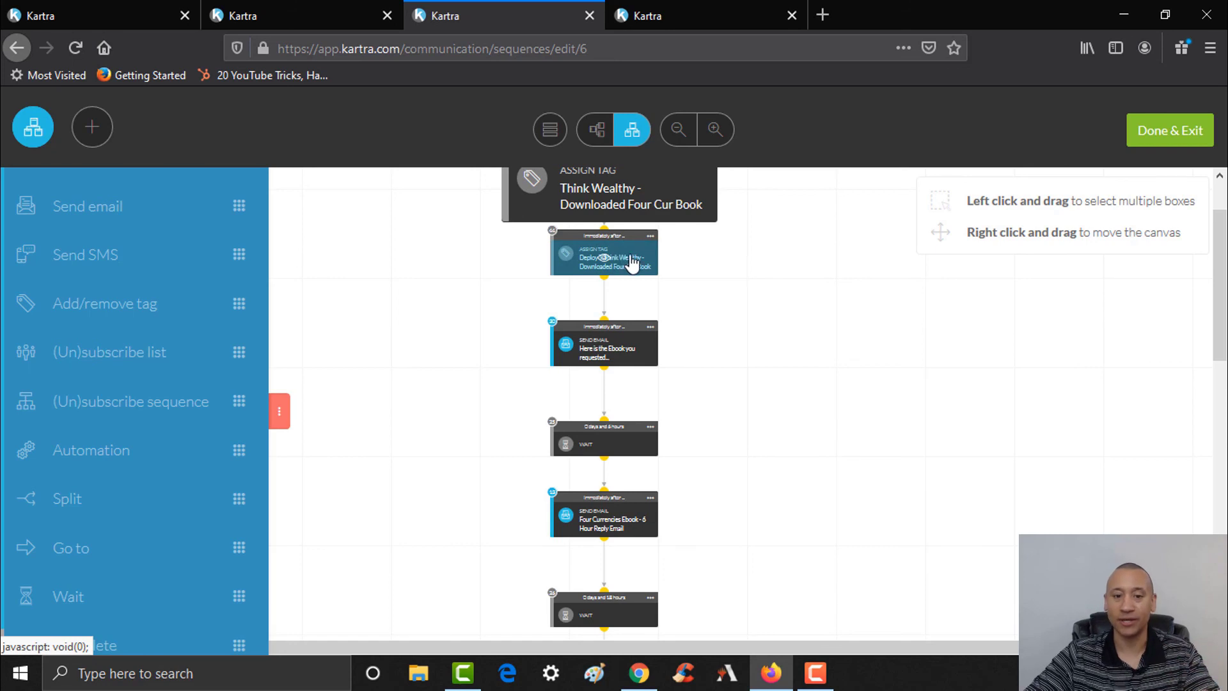
{"action": "scroll", "coordinate": [1174, 288], "scroll_direction": "down", "scroll_amount": 1}
{"action": "mouse_move", "coordinate": [621, 296]}
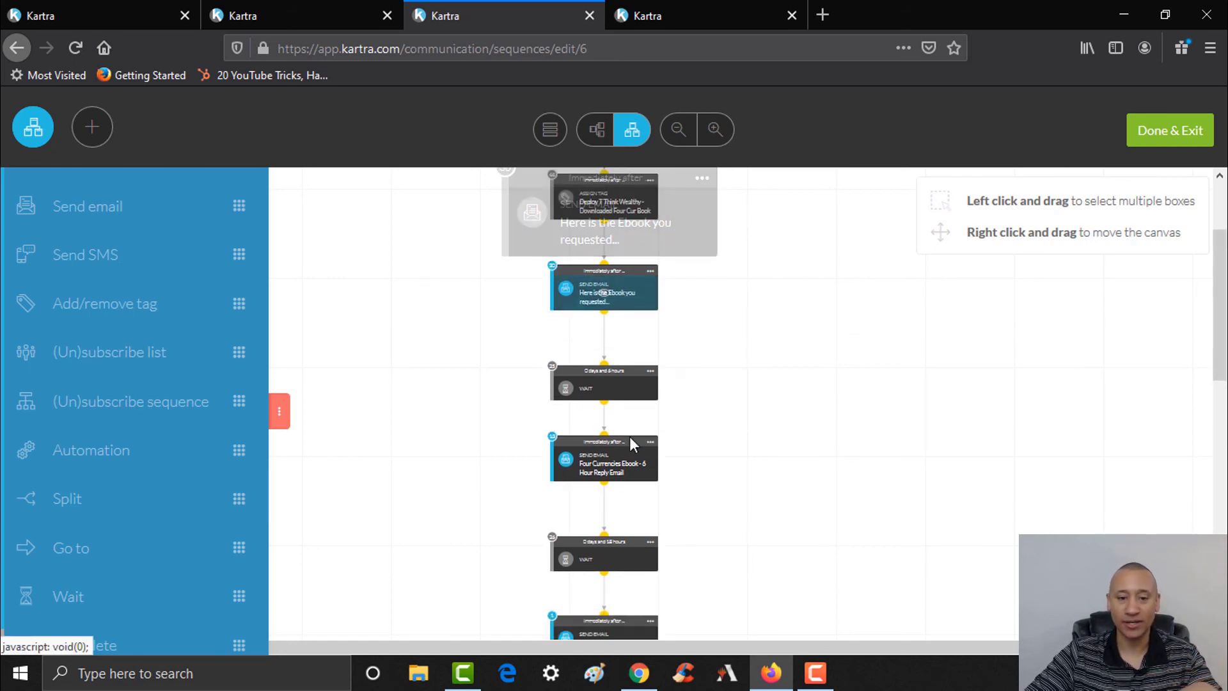
{"action": "mouse_move", "coordinate": [617, 470]}
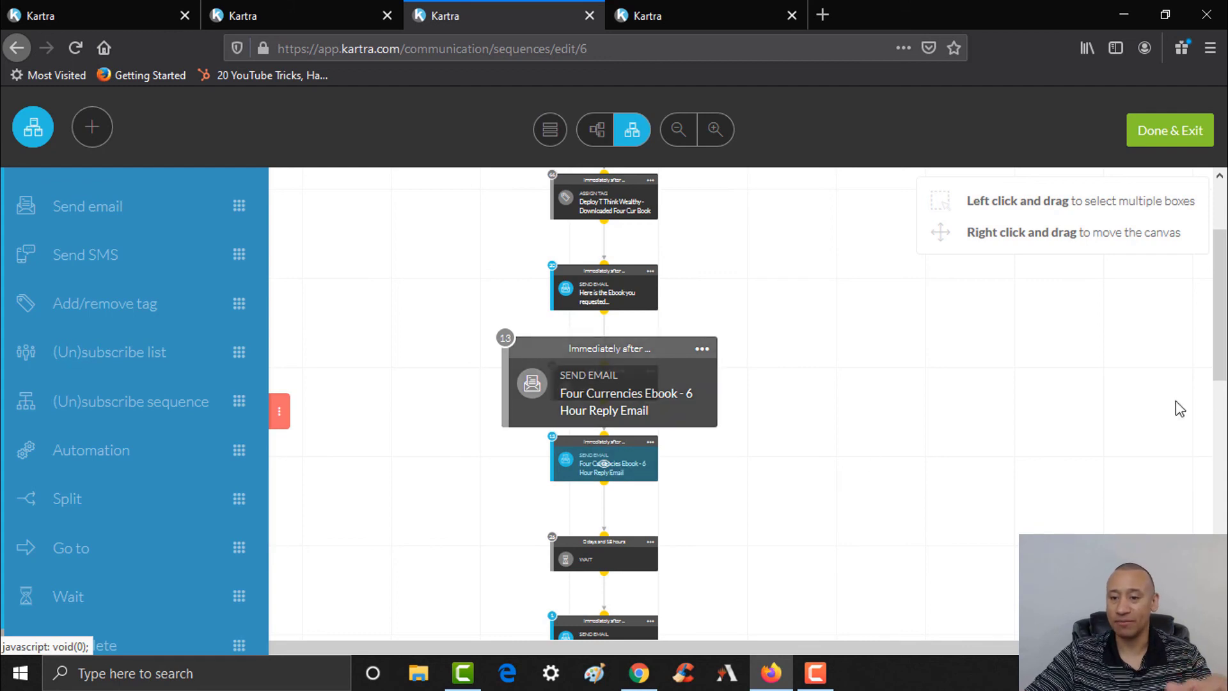
{"action": "scroll", "coordinate": [814, 425], "scroll_direction": "down", "scroll_amount": 2}
{"action": "mouse_move", "coordinate": [637, 446]}
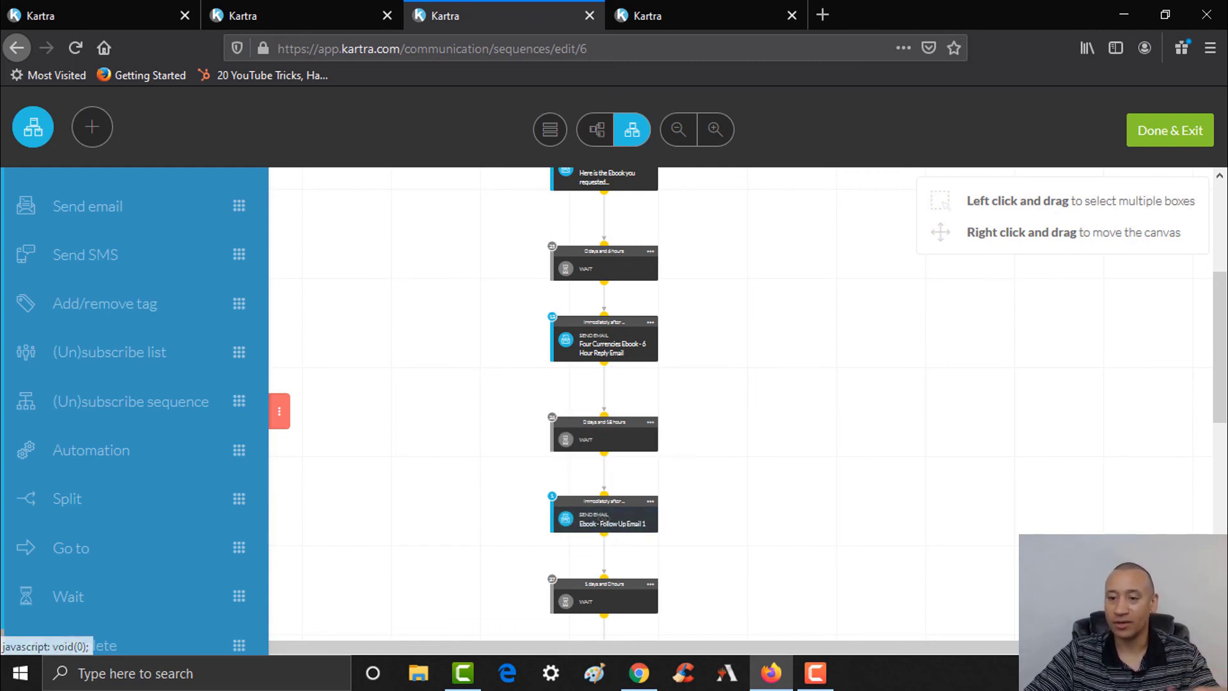
{"action": "left_click_drag", "start_coordinate": [1224, 395], "coordinate": [1225, 503]}
{"action": "mouse_move", "coordinate": [601, 397]}
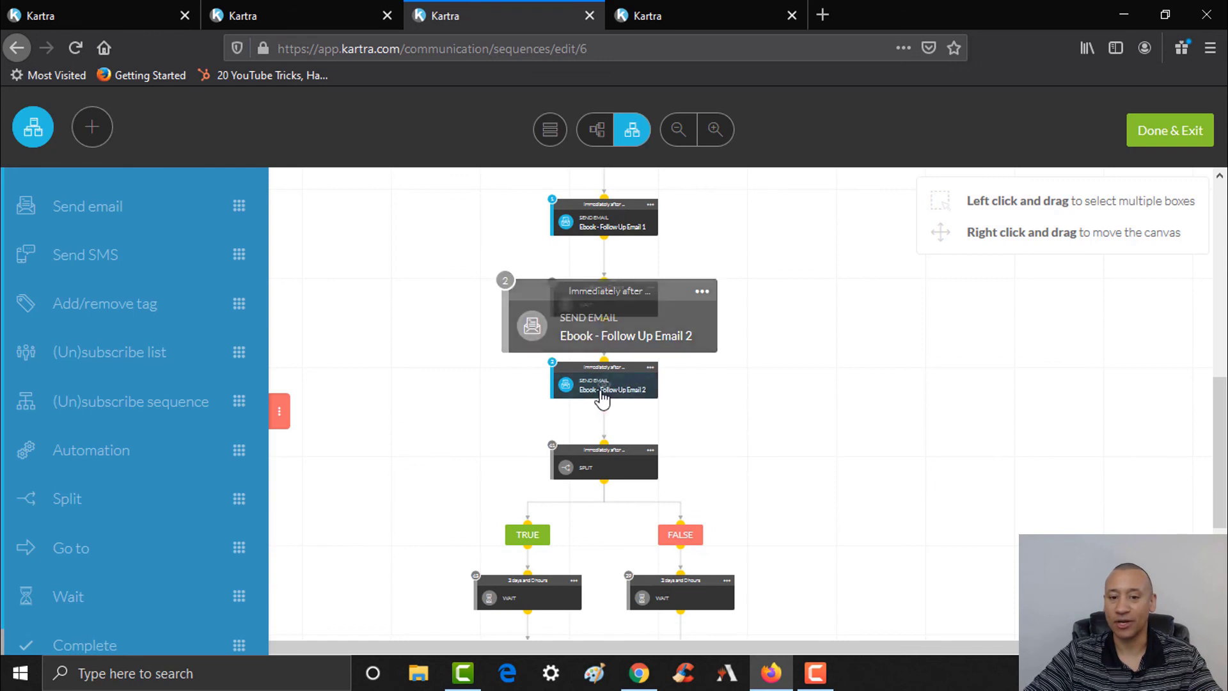
{"action": "scroll", "coordinate": [603, 394], "scroll_direction": "down", "scroll_amount": 3}
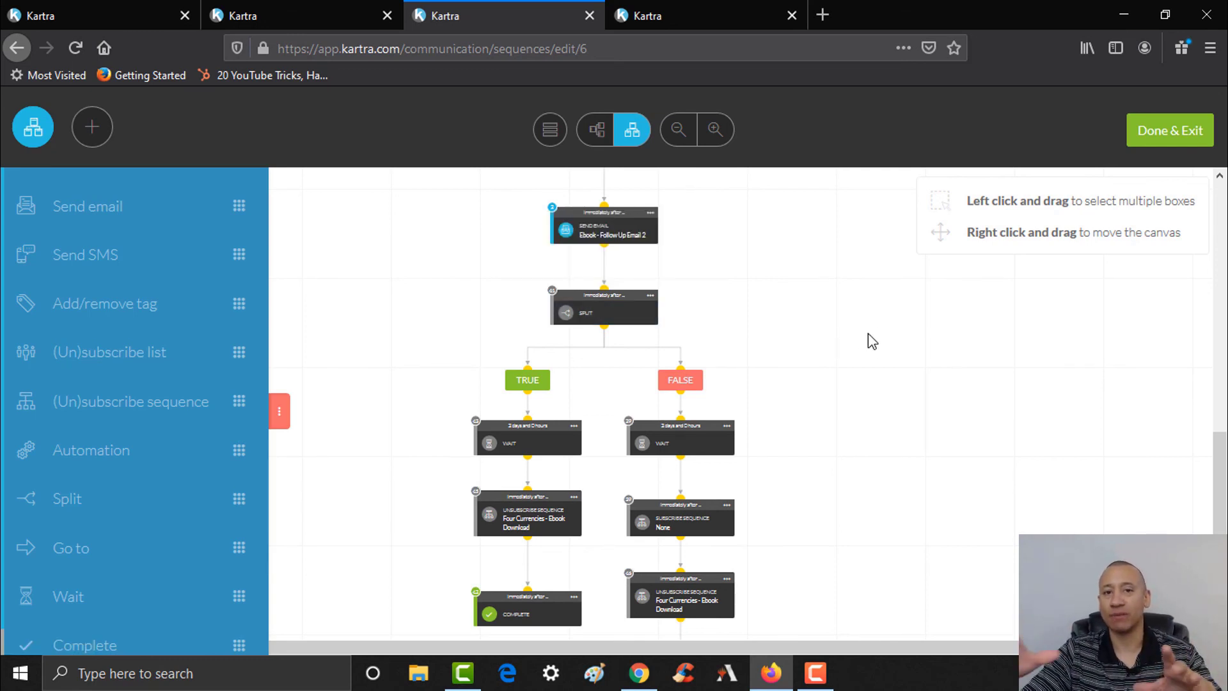
{"action": "left_click", "coordinate": [651, 212]}
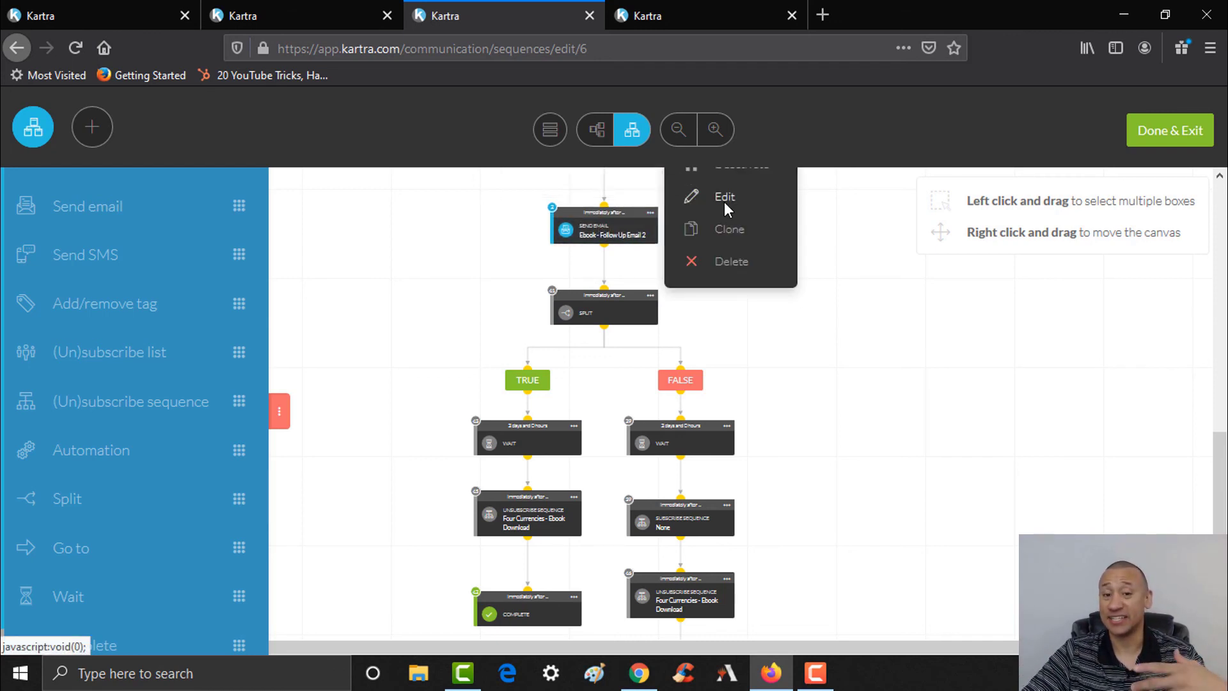
{"action": "scroll", "coordinate": [1220, 460], "scroll_direction": "up", "scroll_amount": 3}
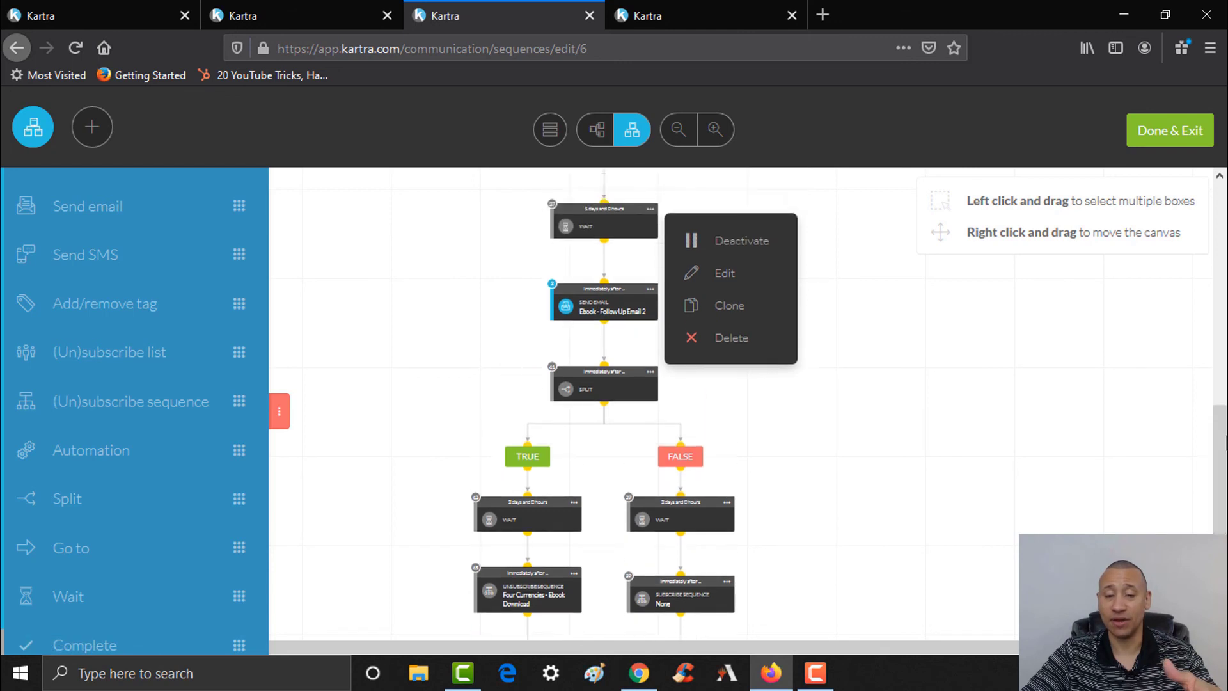
{"action": "scroll", "coordinate": [1220, 460], "scroll_direction": "down", "scroll_amount": 2}
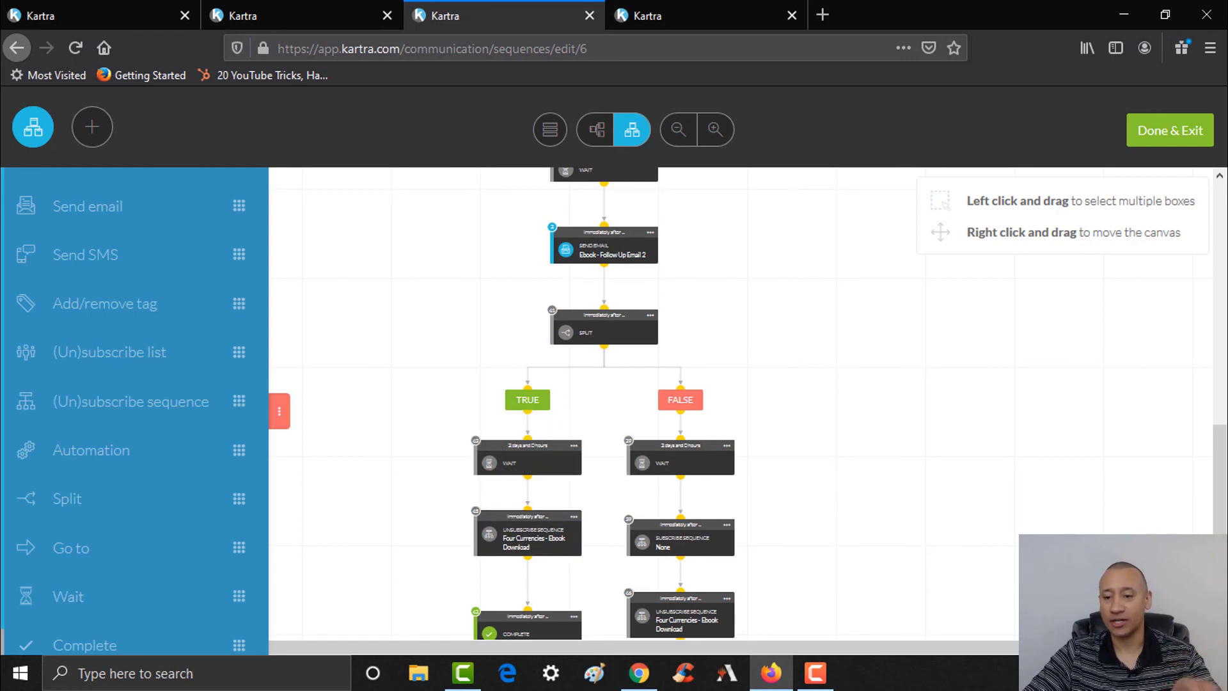
{"action": "scroll", "coordinate": [620, 490], "scroll_direction": "up", "scroll_amount": 10}
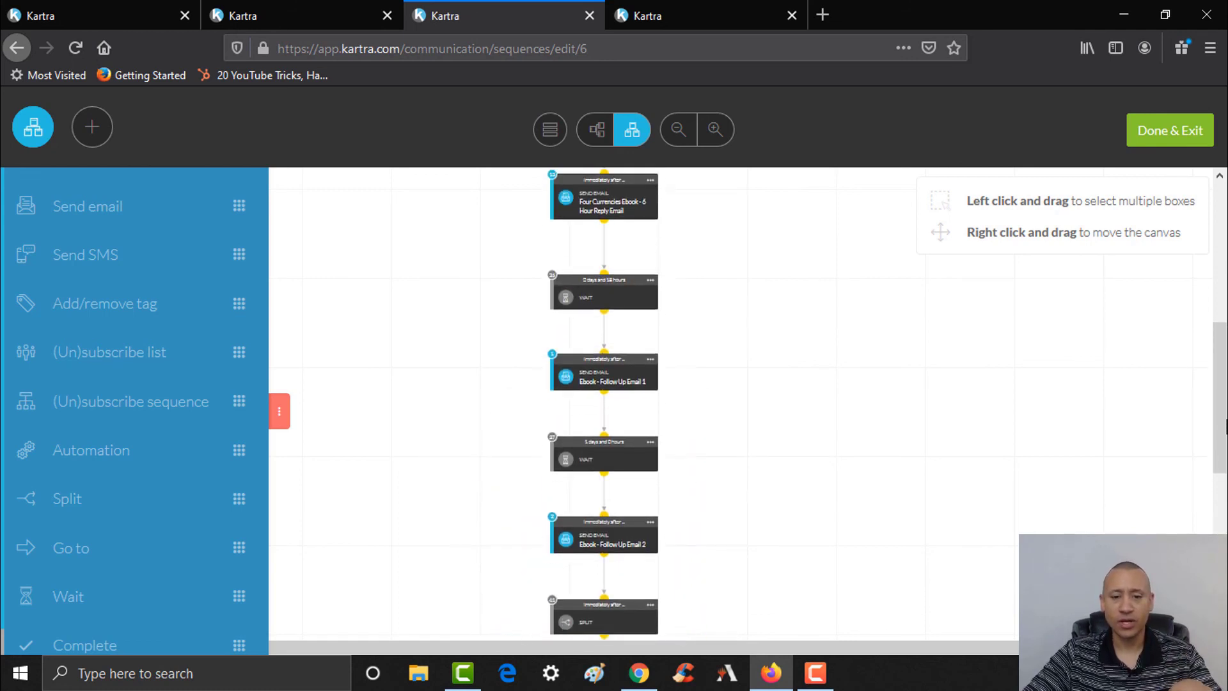
{"action": "scroll", "coordinate": [620, 491], "scroll_direction": "down", "scroll_amount": 6}
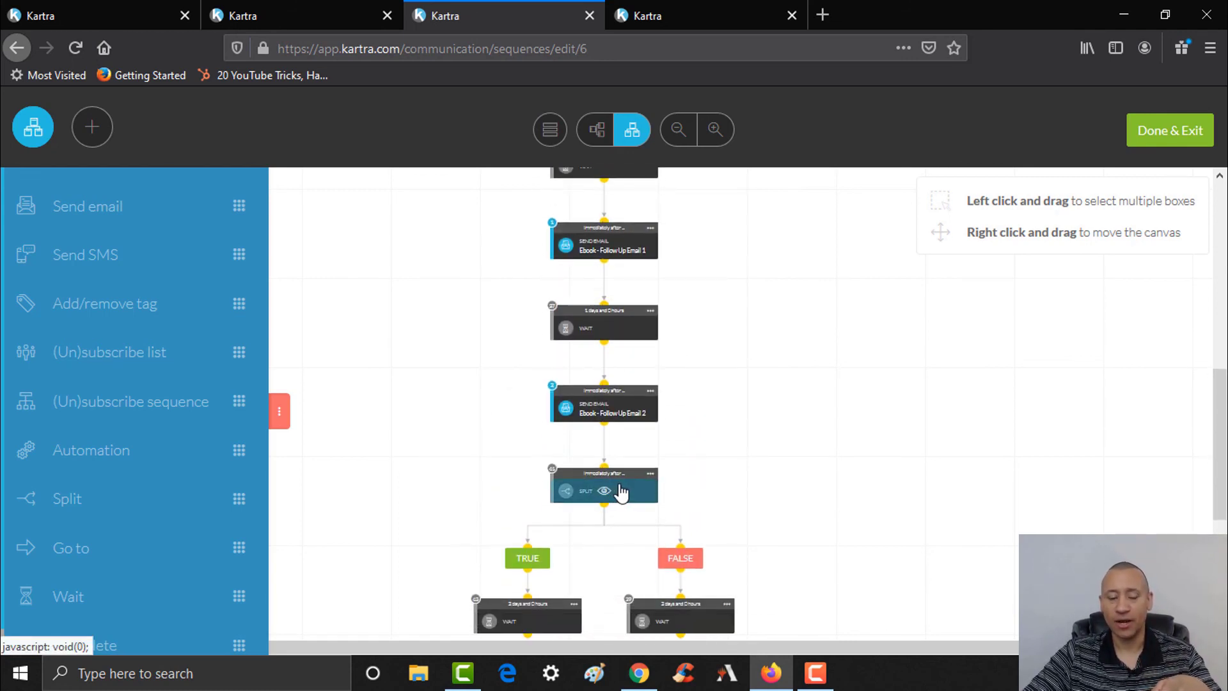
{"action": "left_click", "coordinate": [650, 474]}
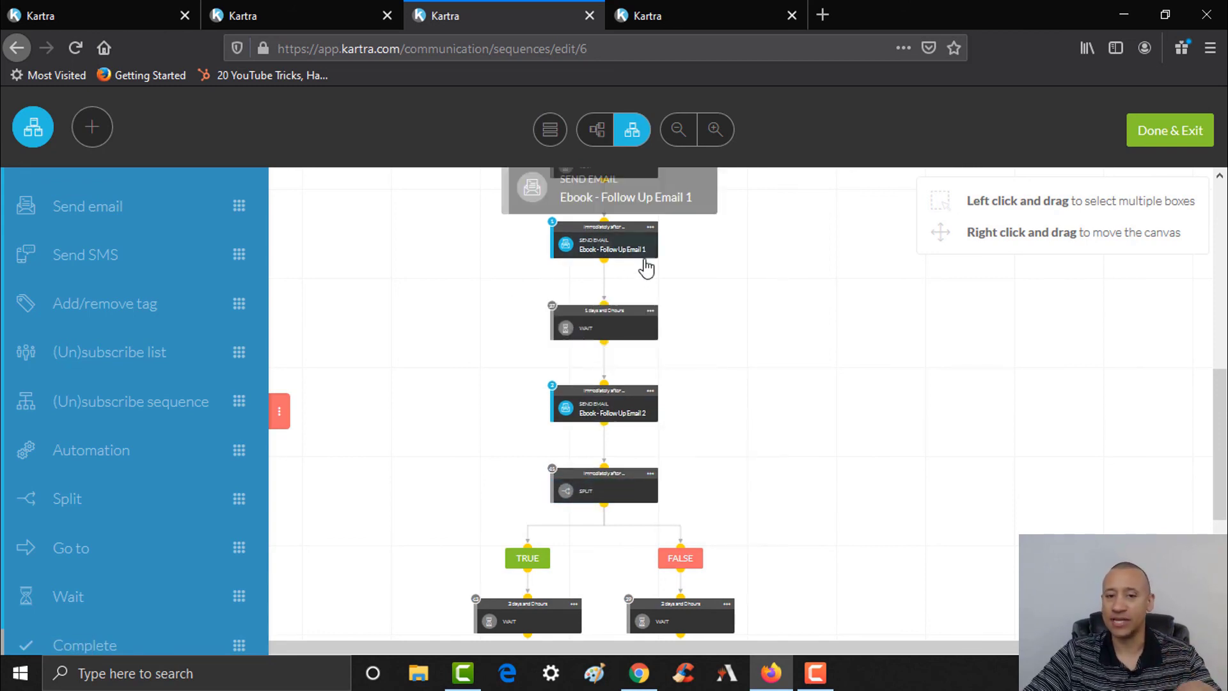
{"action": "left_click", "coordinate": [650, 312]}
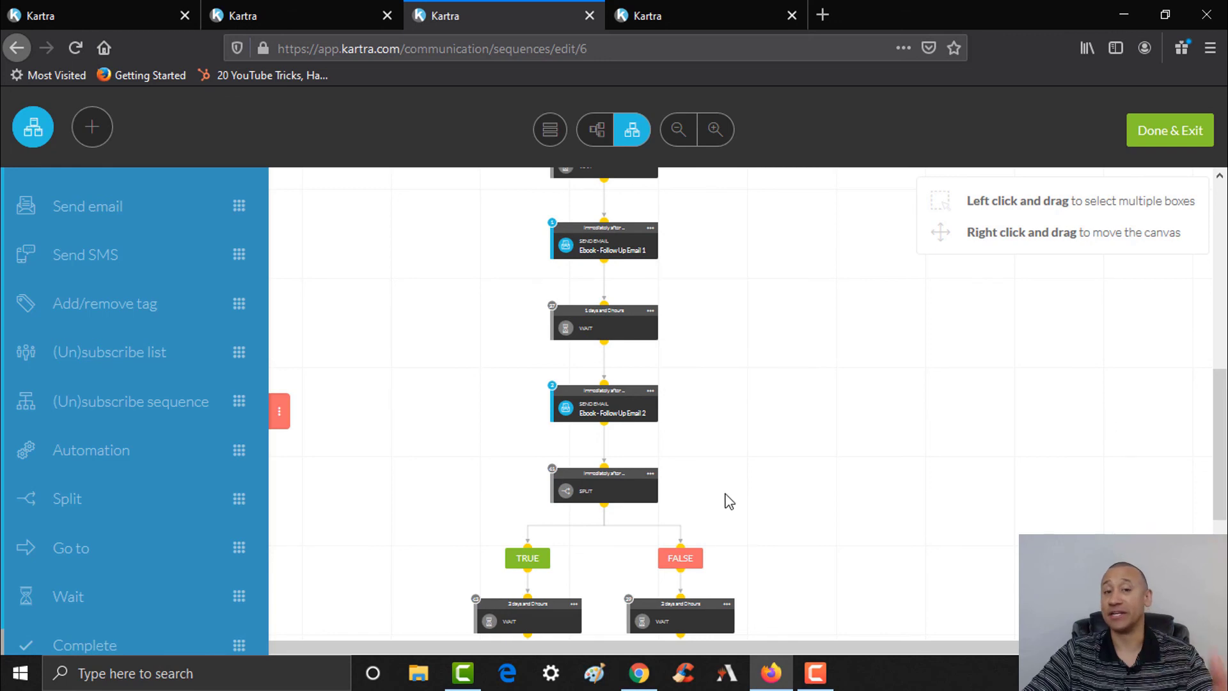
{"action": "mouse_move", "coordinate": [521, 624]}
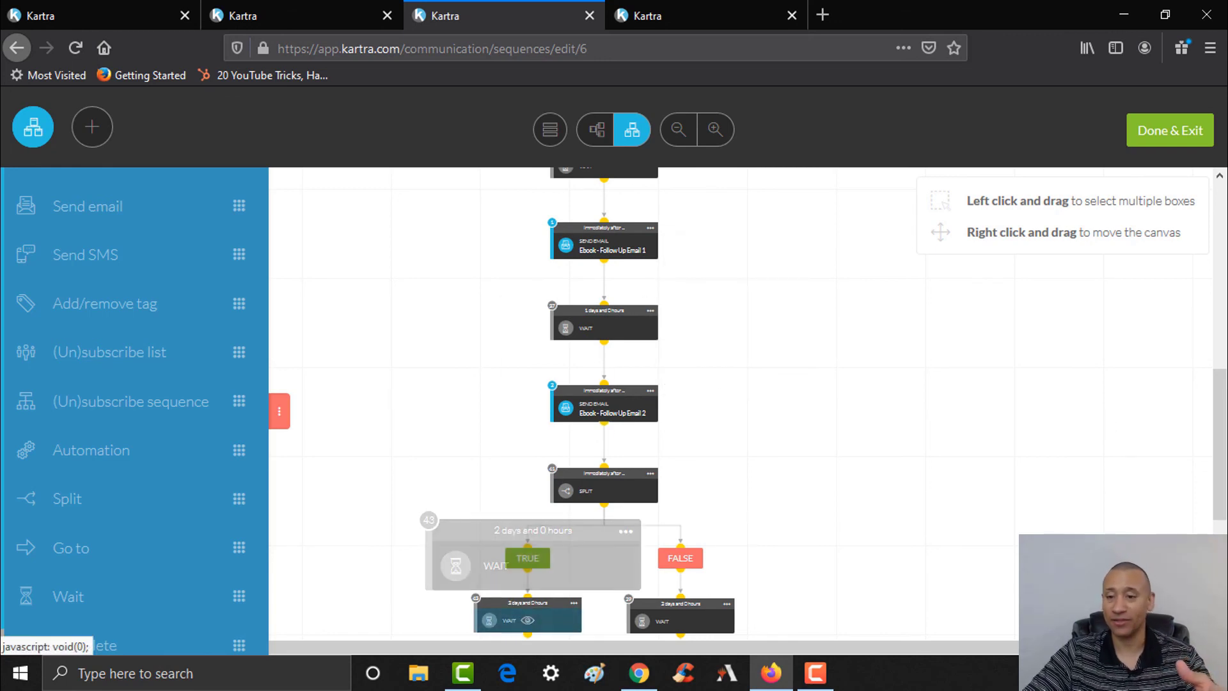
{"action": "scroll", "coordinate": [639, 416], "scroll_direction": "down", "scroll_amount": 3}
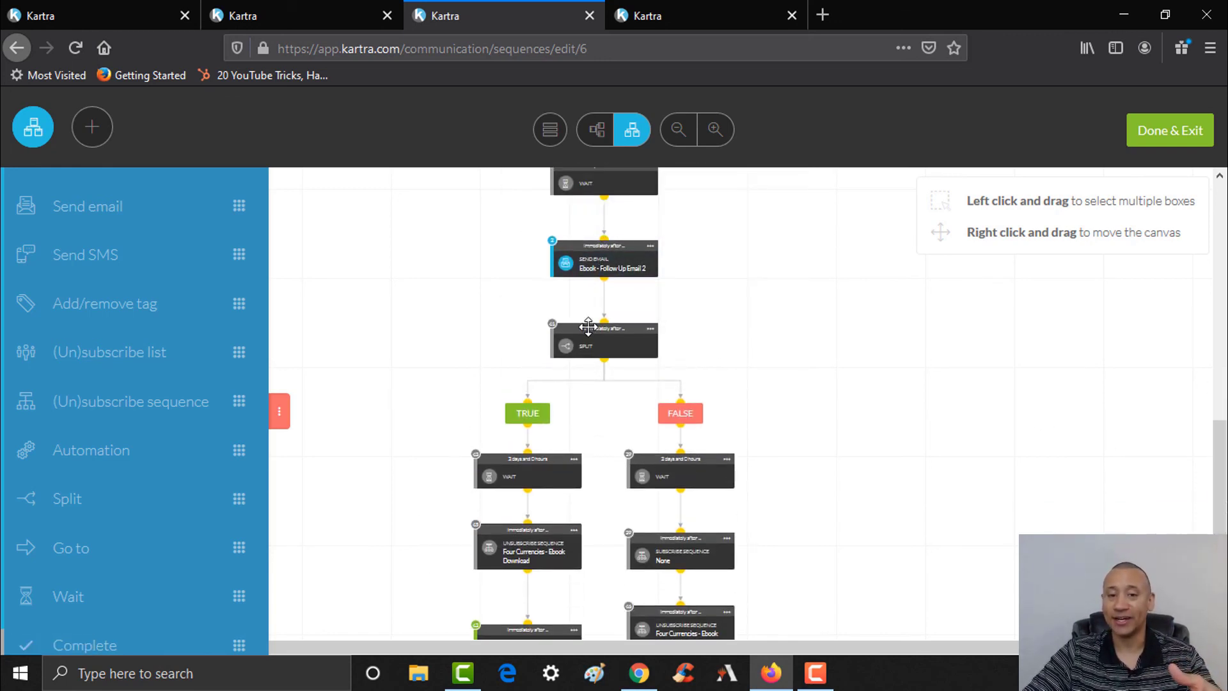
{"action": "mouse_move", "coordinate": [704, 566]}
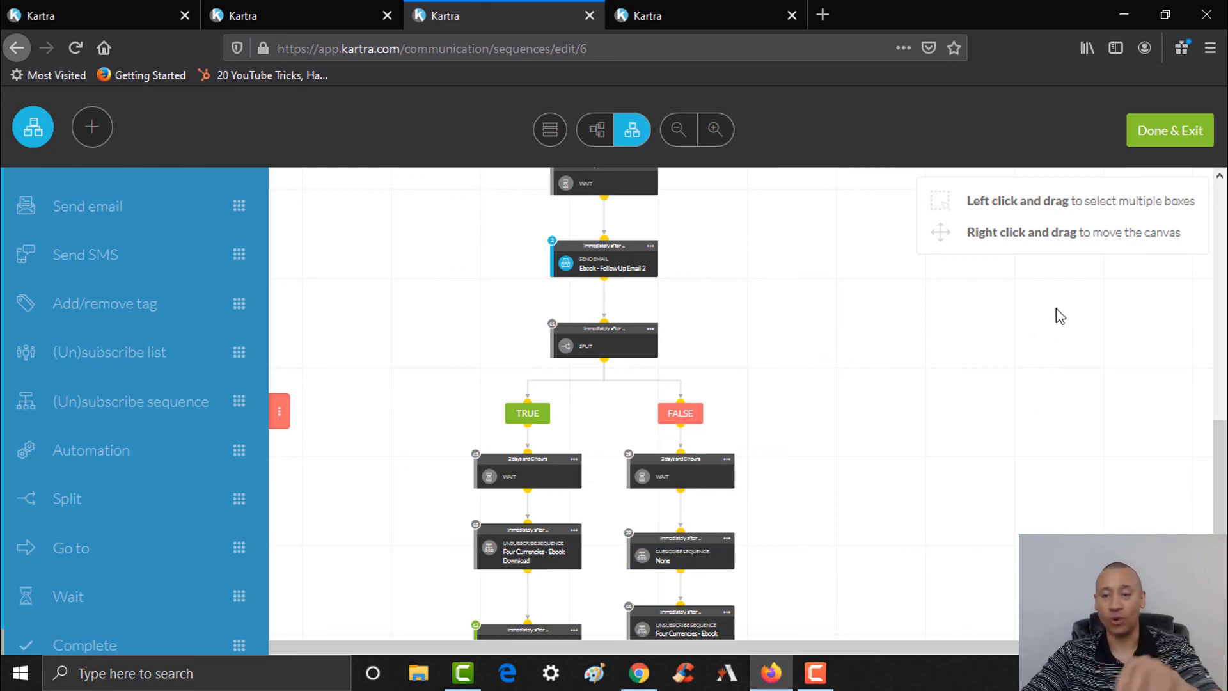
Step: Exit the sequence and open the Deploy T Velocity Banking Calculator form in its editor
{"action": "left_click", "coordinate": [1142, 132]}
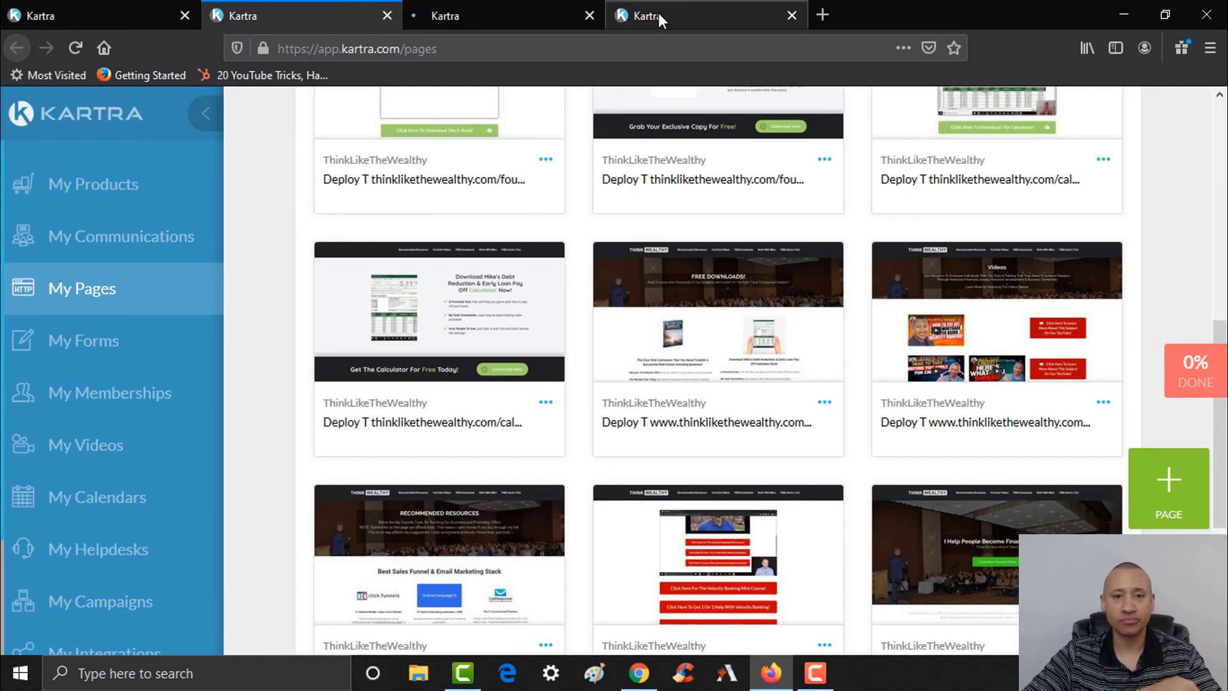
{"action": "left_click", "coordinate": [658, 14]}
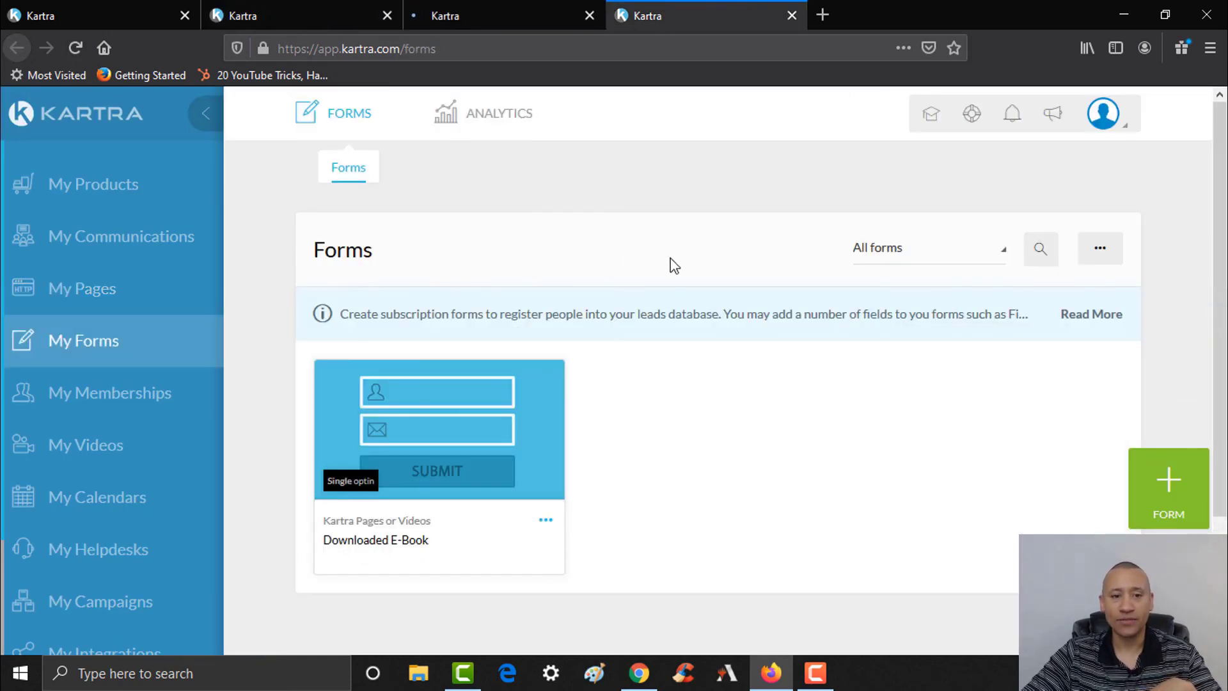
{"action": "left_click", "coordinate": [74, 48]}
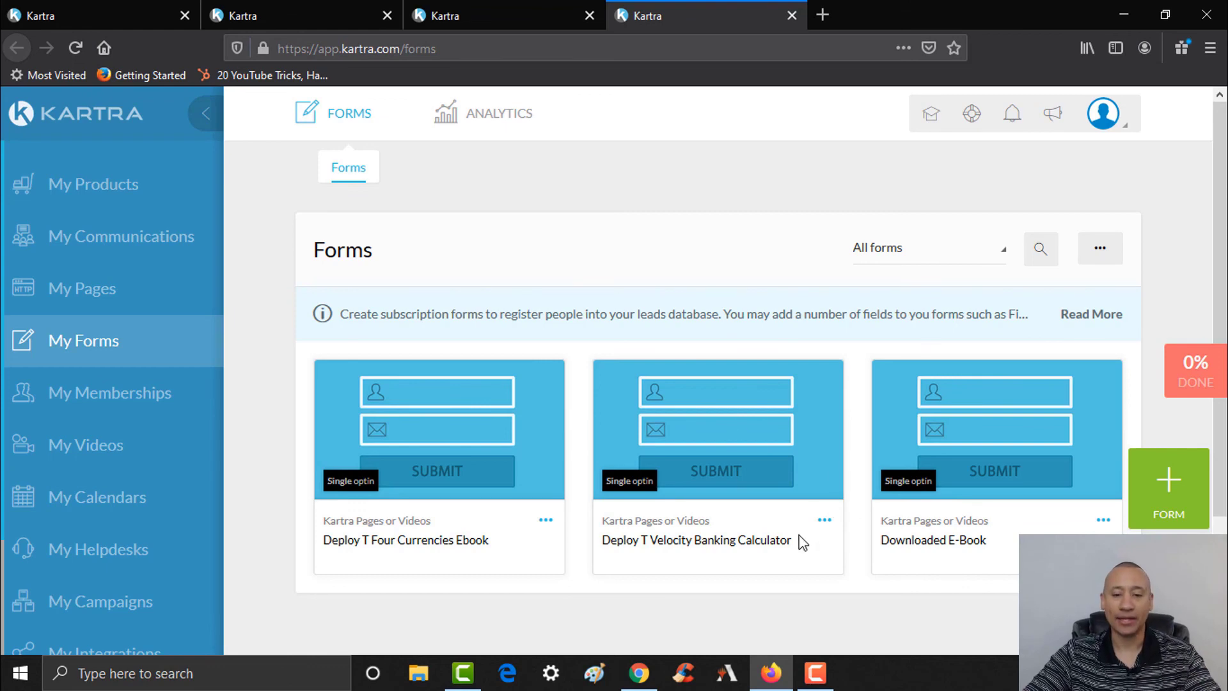
{"action": "left_click", "coordinate": [824, 519]}
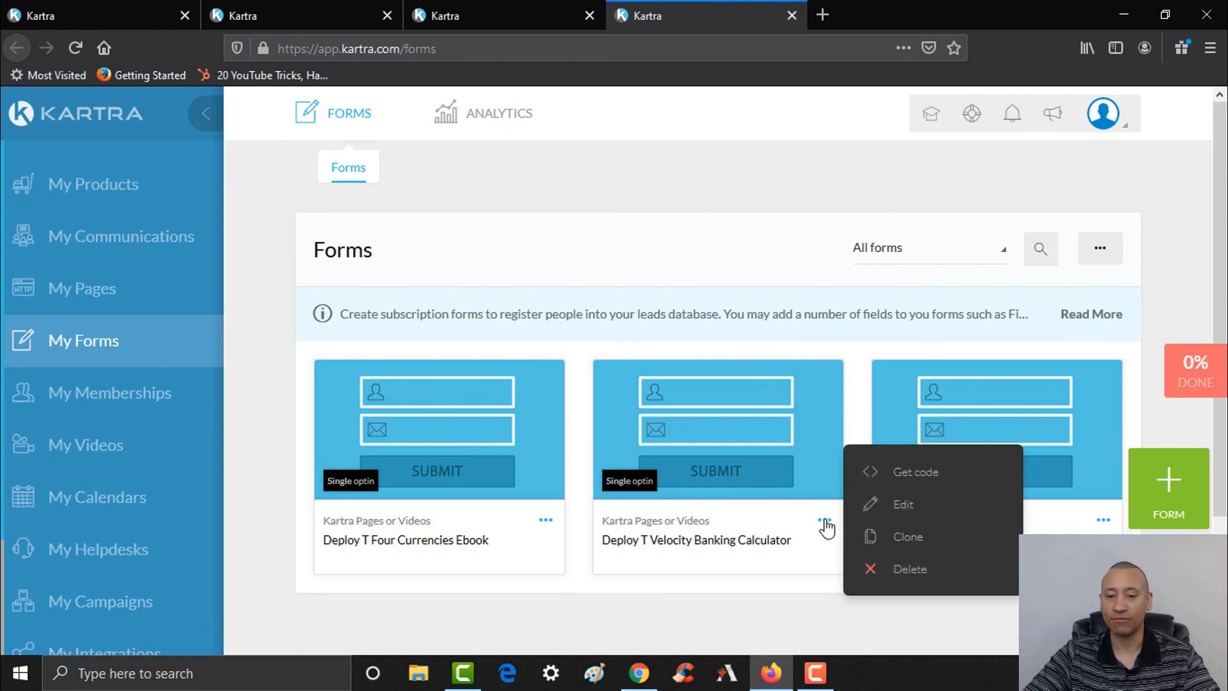
{"action": "left_click", "coordinate": [899, 505]}
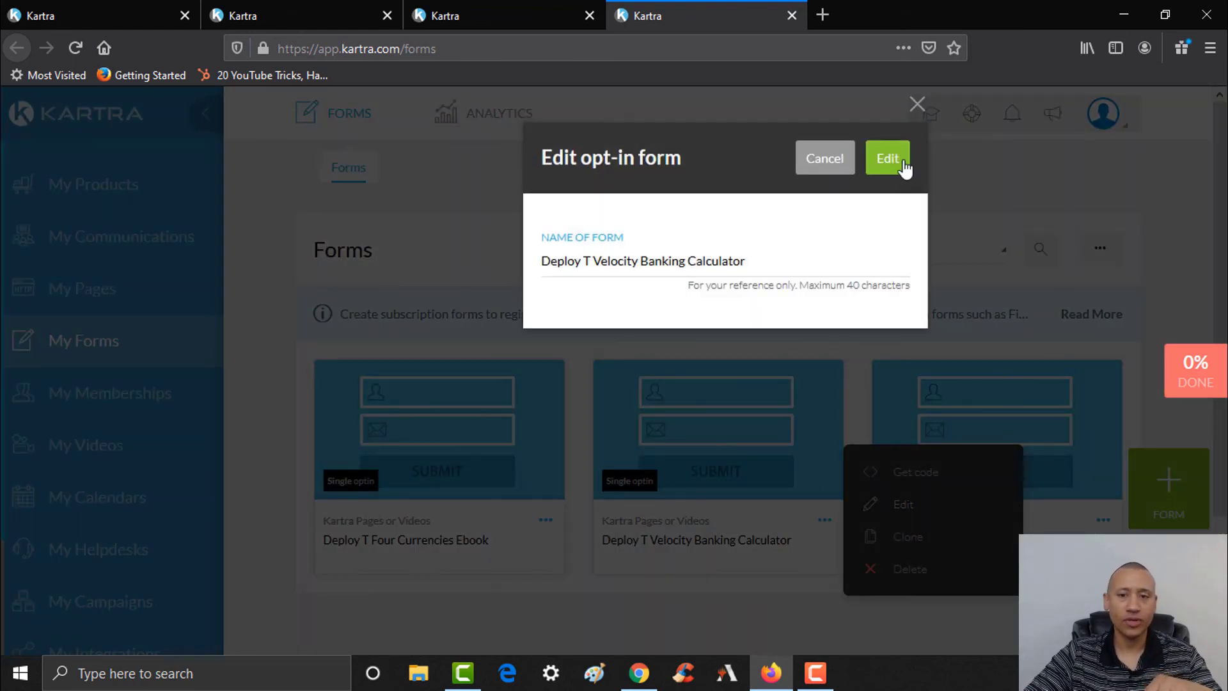
{"action": "left_click", "coordinate": [904, 164]}
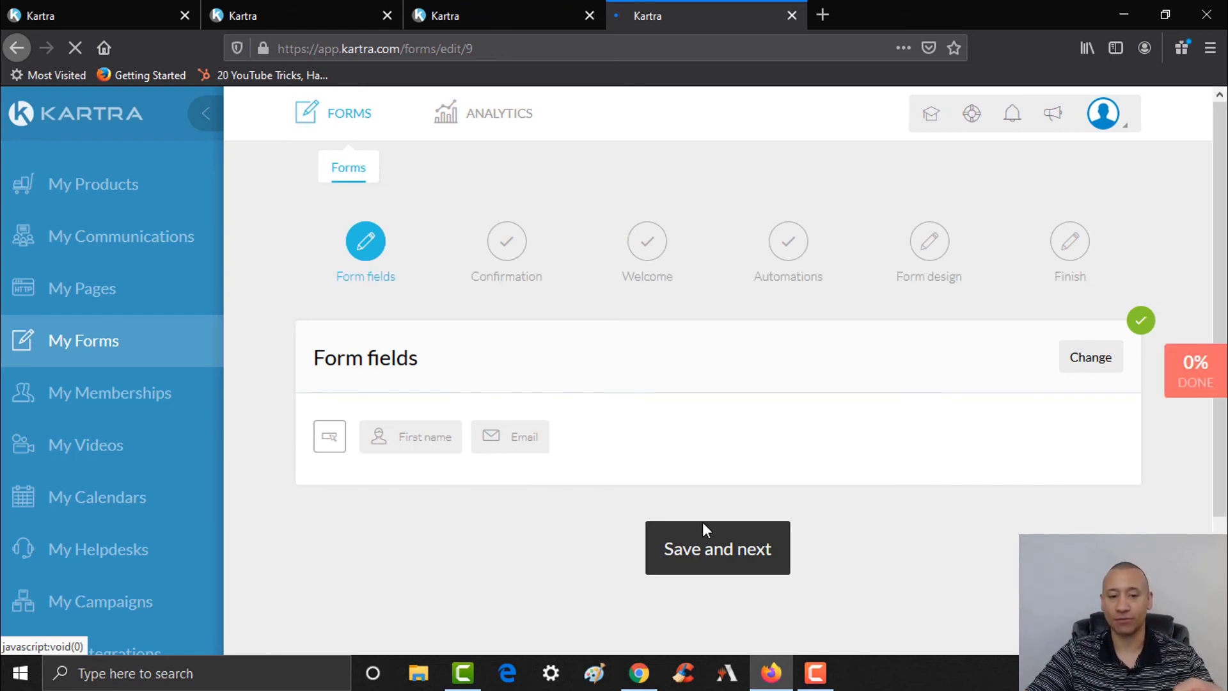
Step: Set the form's success page to the ThinkLikeTheWealthy calculatorty page and save the confirmation step
{"action": "left_click", "coordinate": [735, 558]}
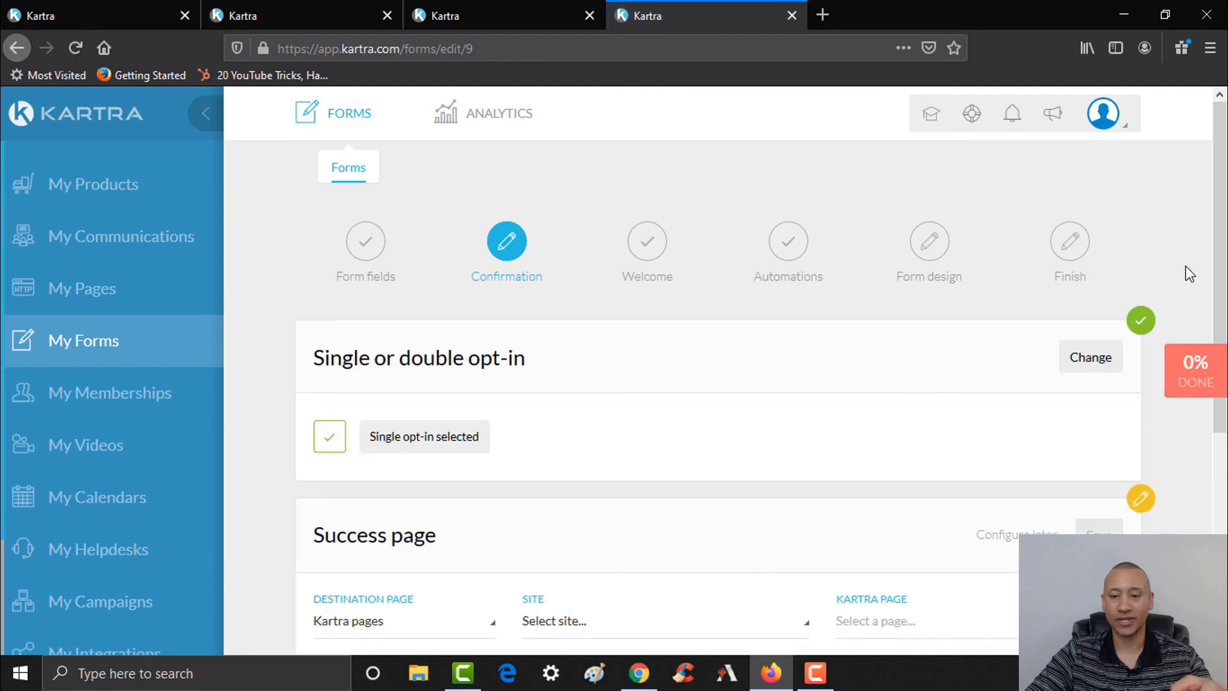
{"action": "scroll", "coordinate": [913, 409], "scroll_direction": "down", "scroll_amount": 3}
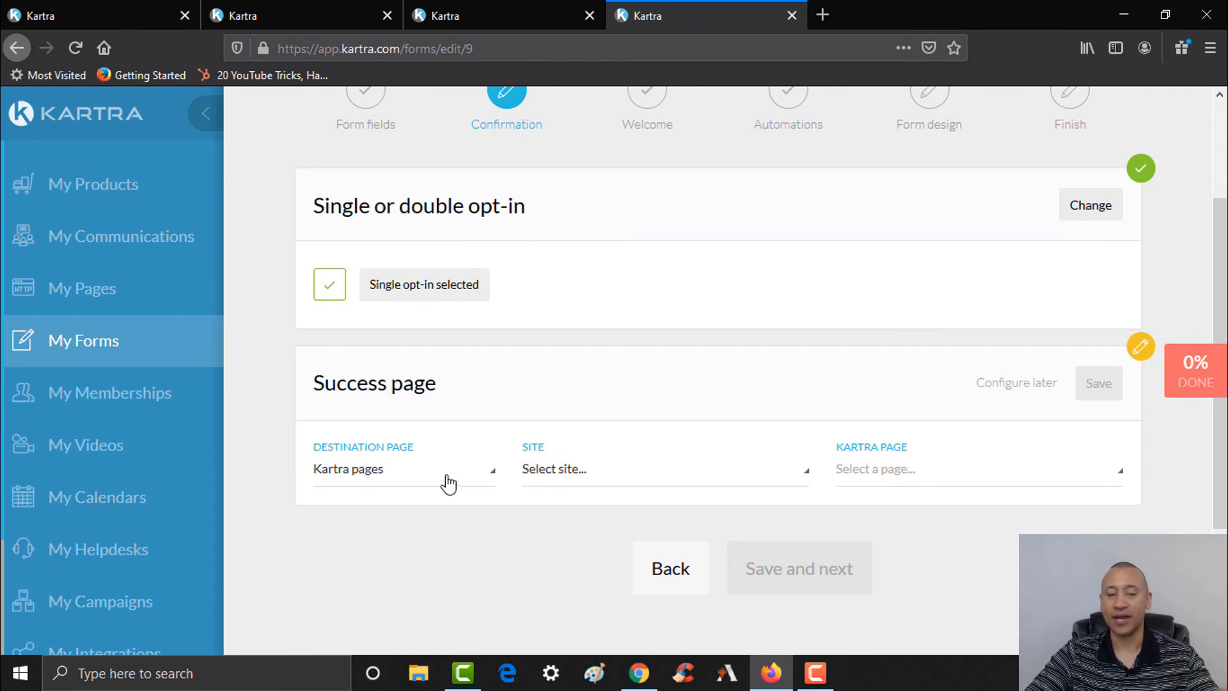
{"action": "left_click", "coordinate": [573, 478]}
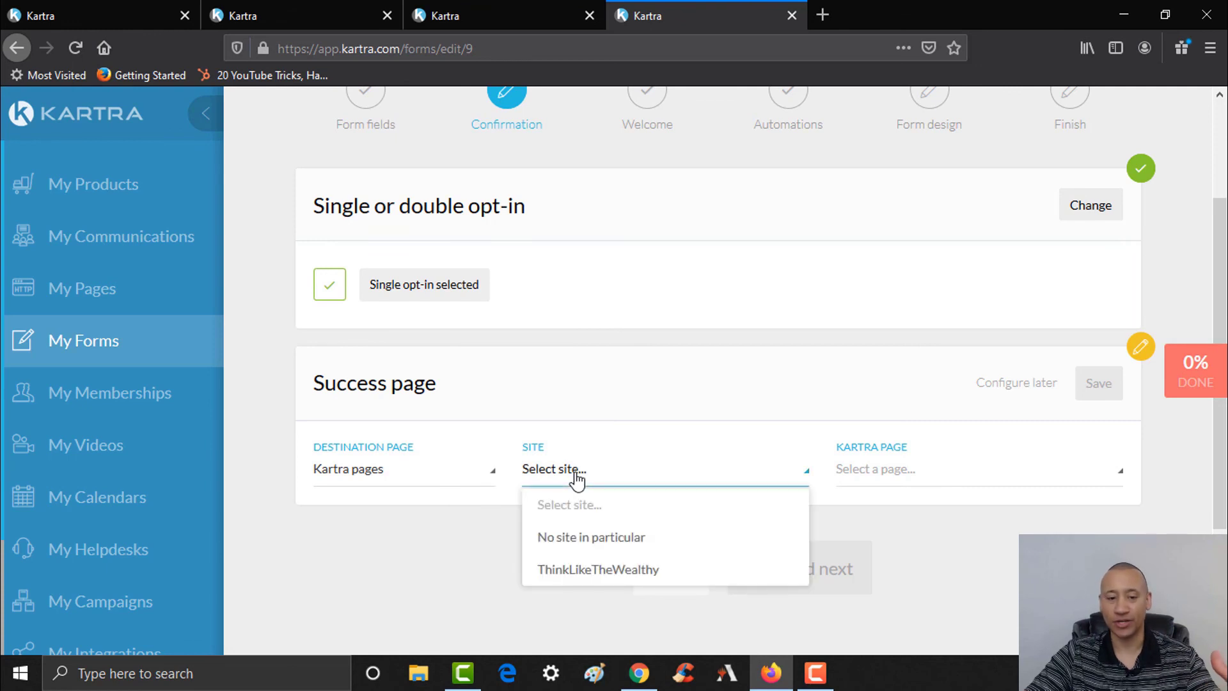
{"action": "left_click", "coordinate": [665, 569]}
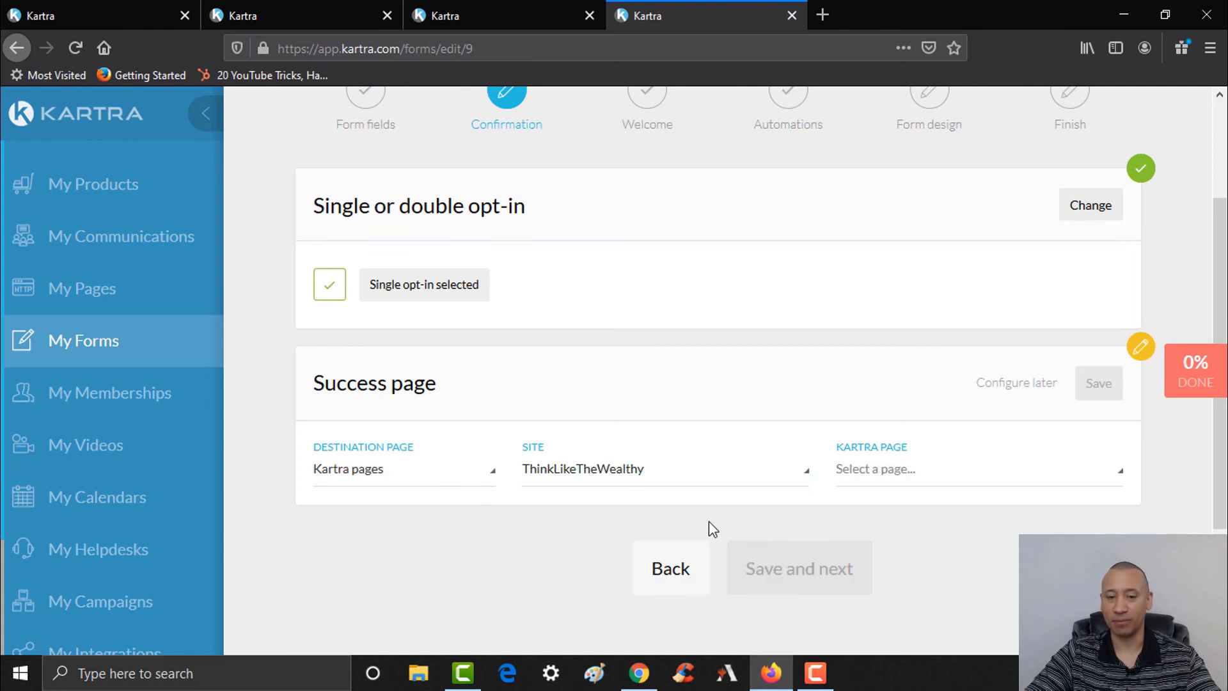
{"action": "left_click", "coordinate": [935, 472]}
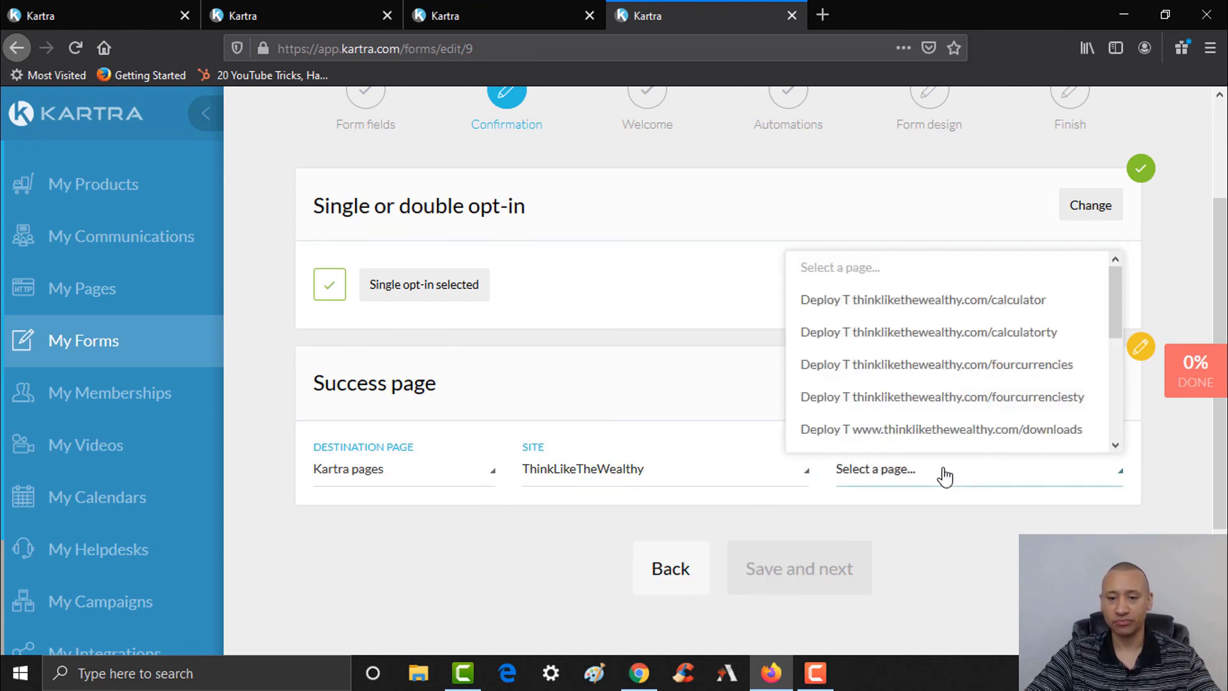
{"action": "left_click", "coordinate": [997, 341]}
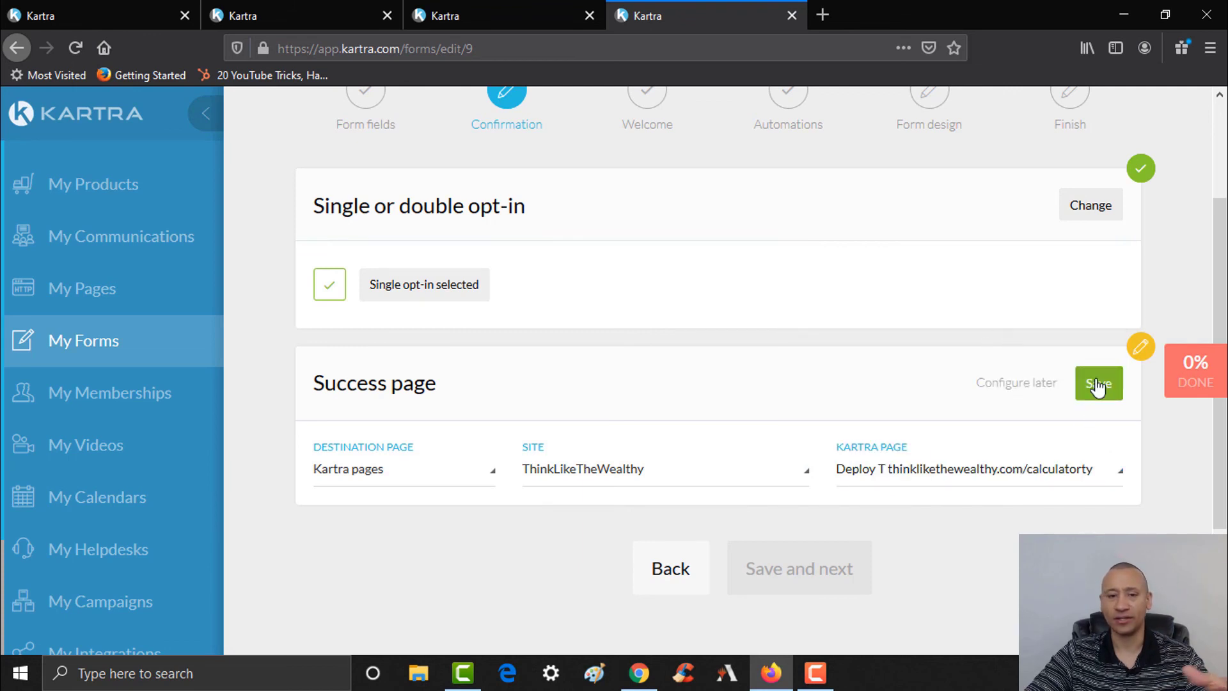
{"action": "left_click", "coordinate": [1099, 383]}
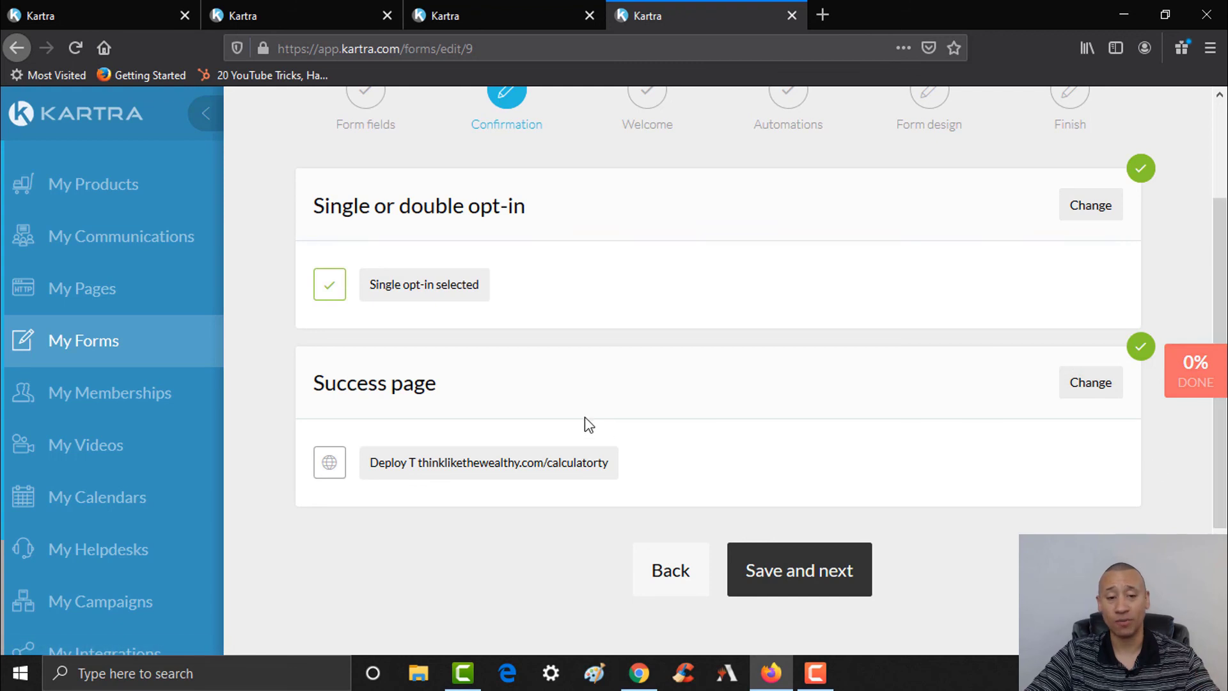
{"action": "left_click", "coordinate": [804, 578]}
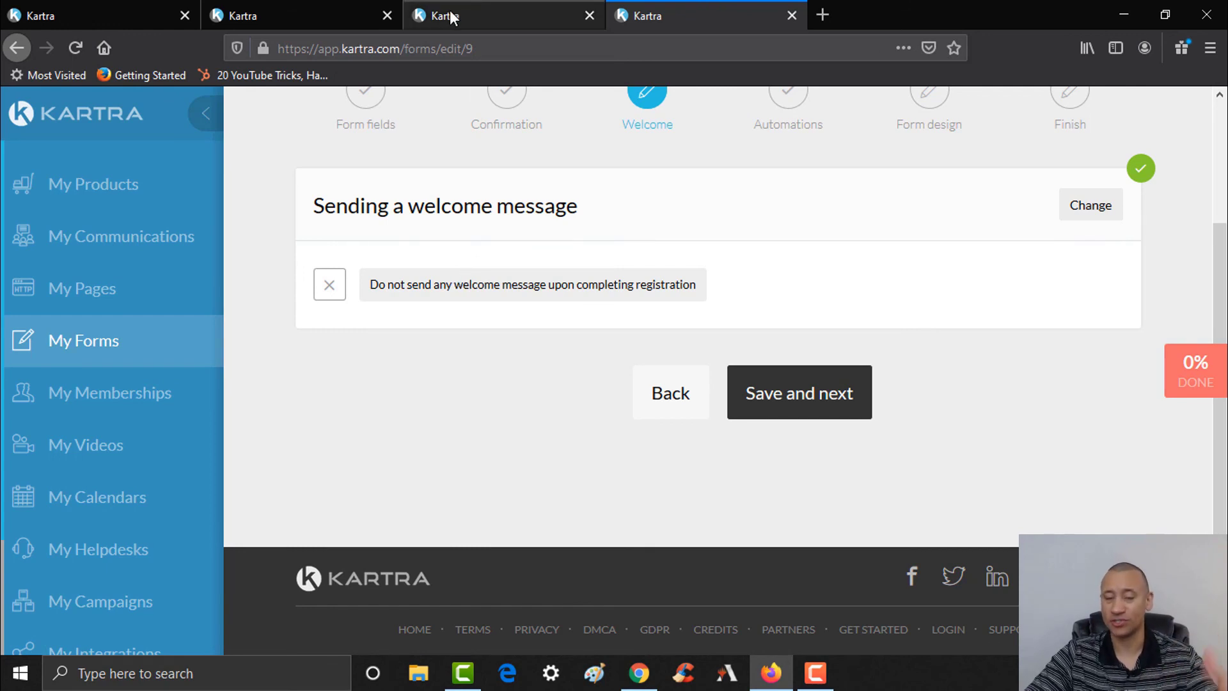
Step: Skip the welcome message and have the form assign the Think Wealthy 'Downloaded Calculator' tag
{"action": "left_click", "coordinate": [821, 412]}
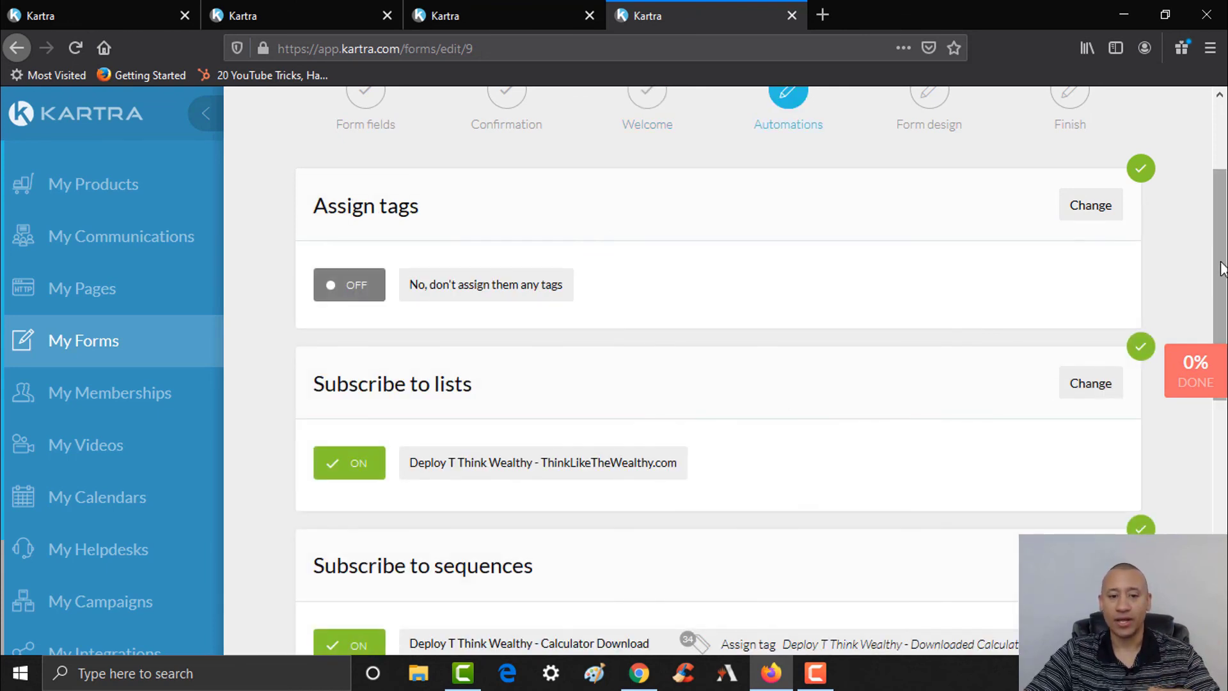
{"action": "scroll", "coordinate": [703, 371], "scroll_direction": "down", "scroll_amount": 3}
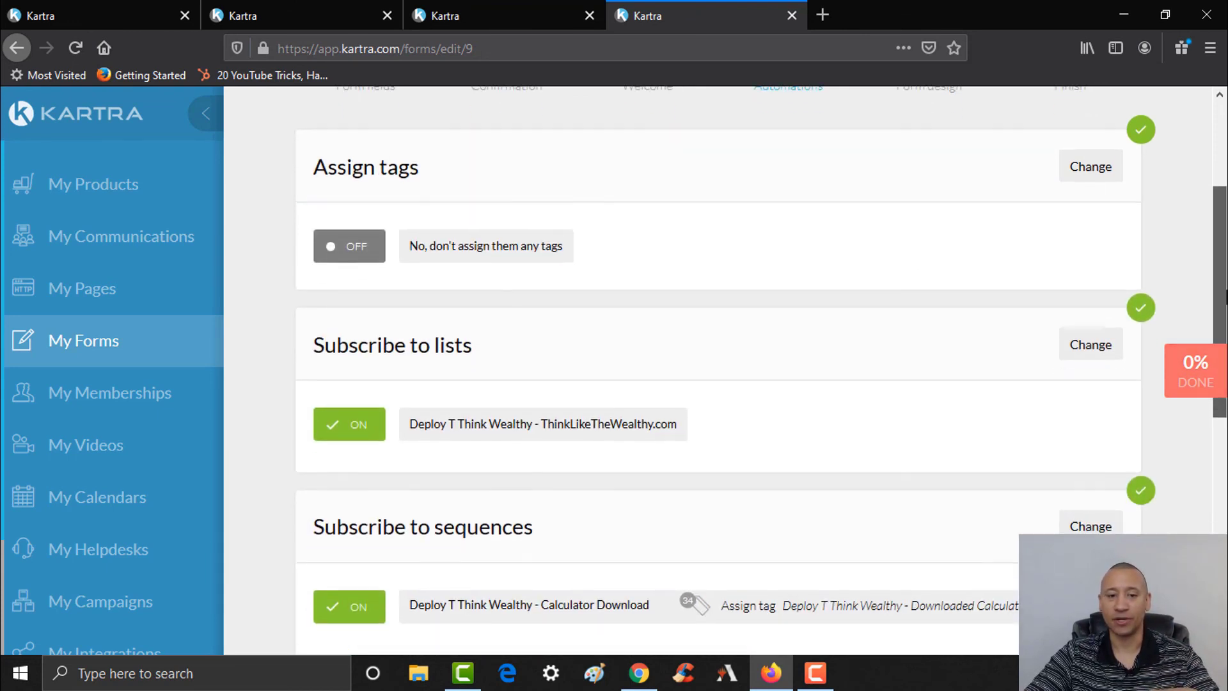
{"action": "scroll", "coordinate": [853, 320], "scroll_direction": "up", "scroll_amount": 1}
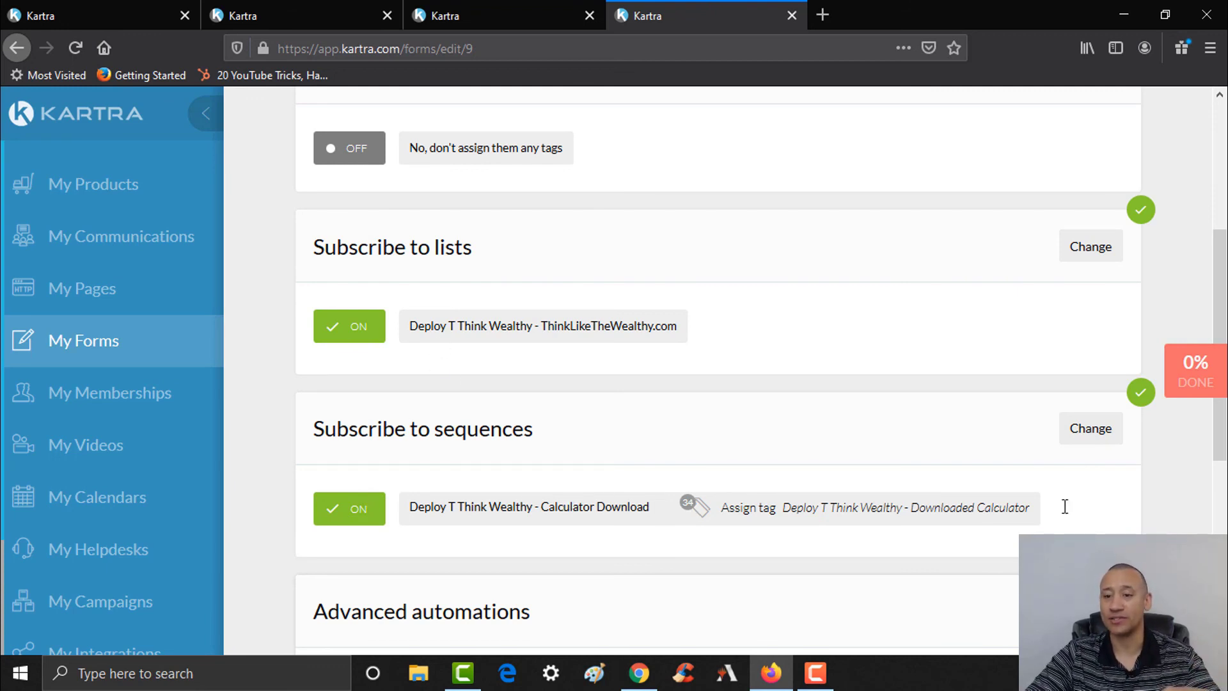
{"action": "scroll", "coordinate": [1081, 416], "scroll_direction": "up", "scroll_amount": 4}
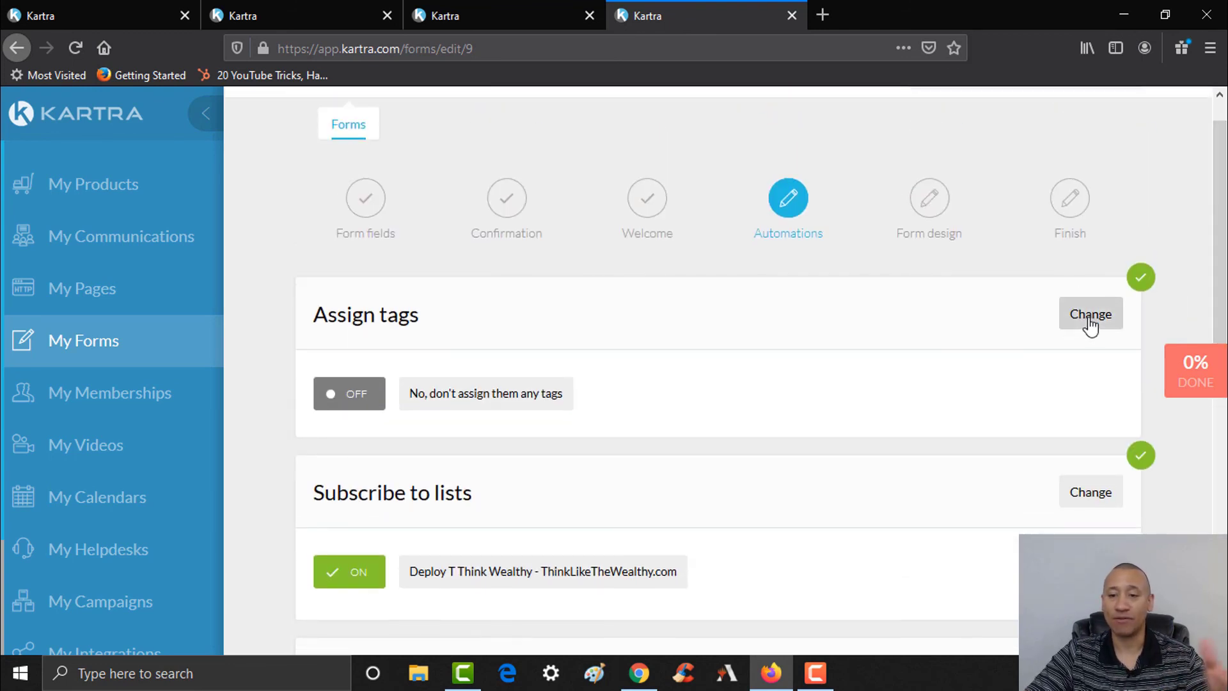
{"action": "left_click", "coordinate": [1090, 317]}
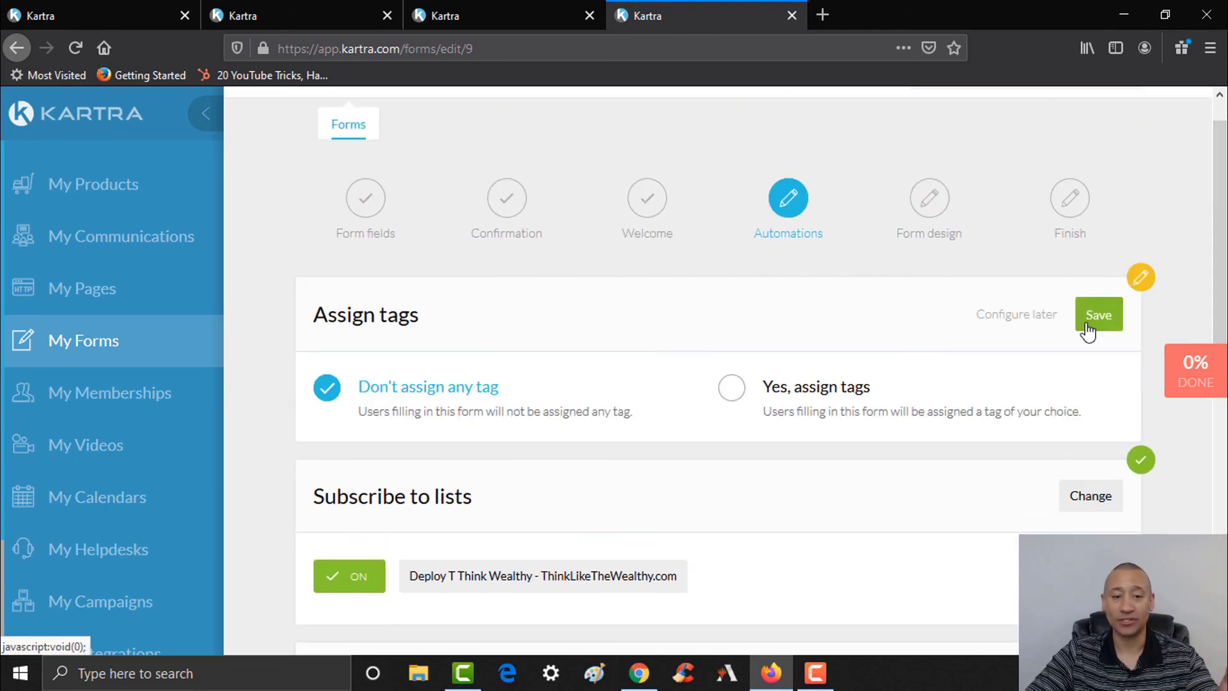
{"action": "left_click", "coordinate": [846, 402]}
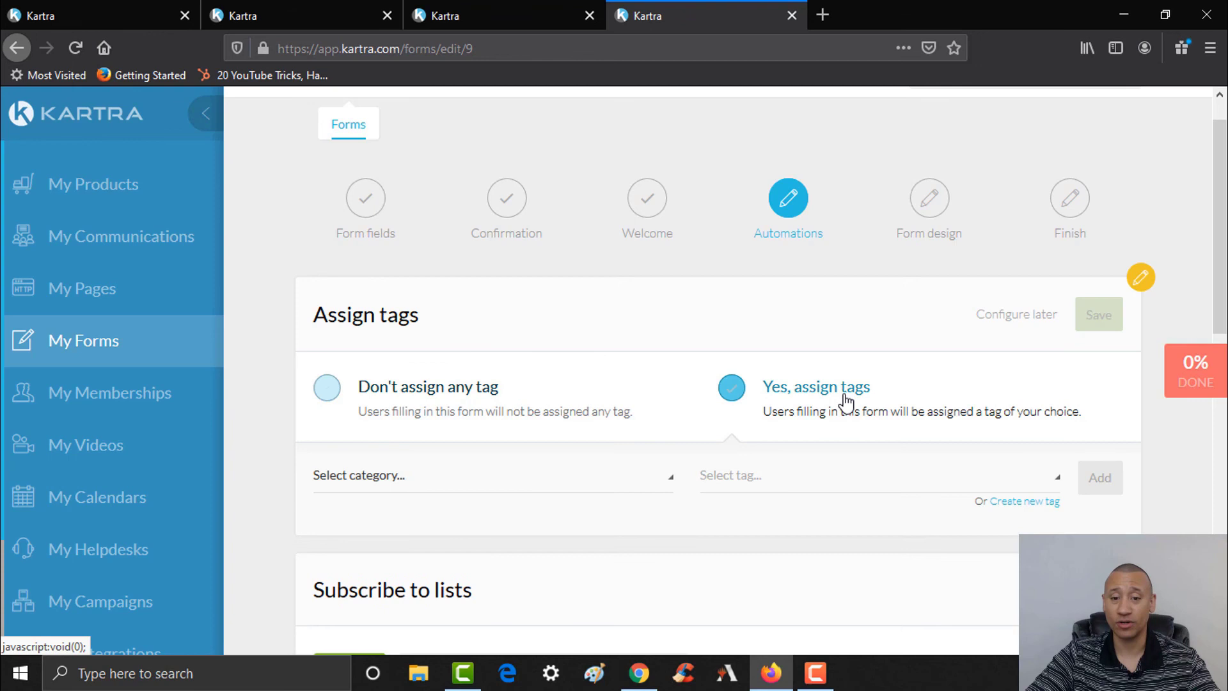
{"action": "left_click", "coordinate": [466, 489]}
{"action": "left_click", "coordinate": [426, 579]}
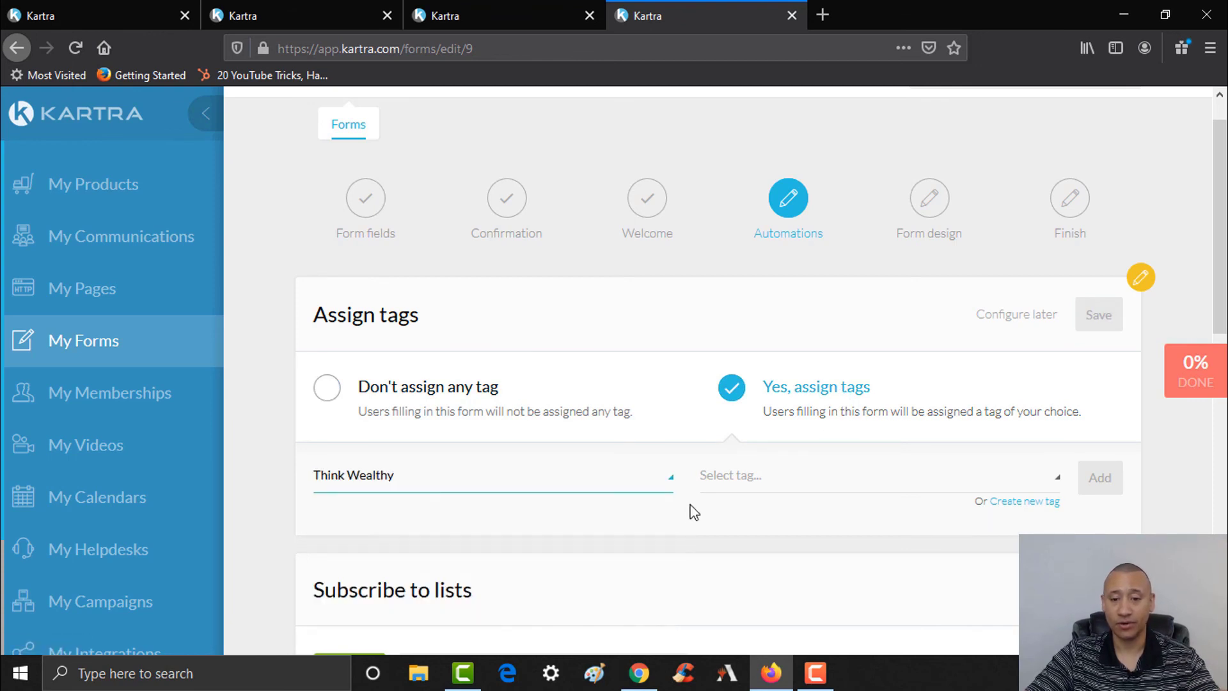
{"action": "left_click", "coordinate": [790, 480]}
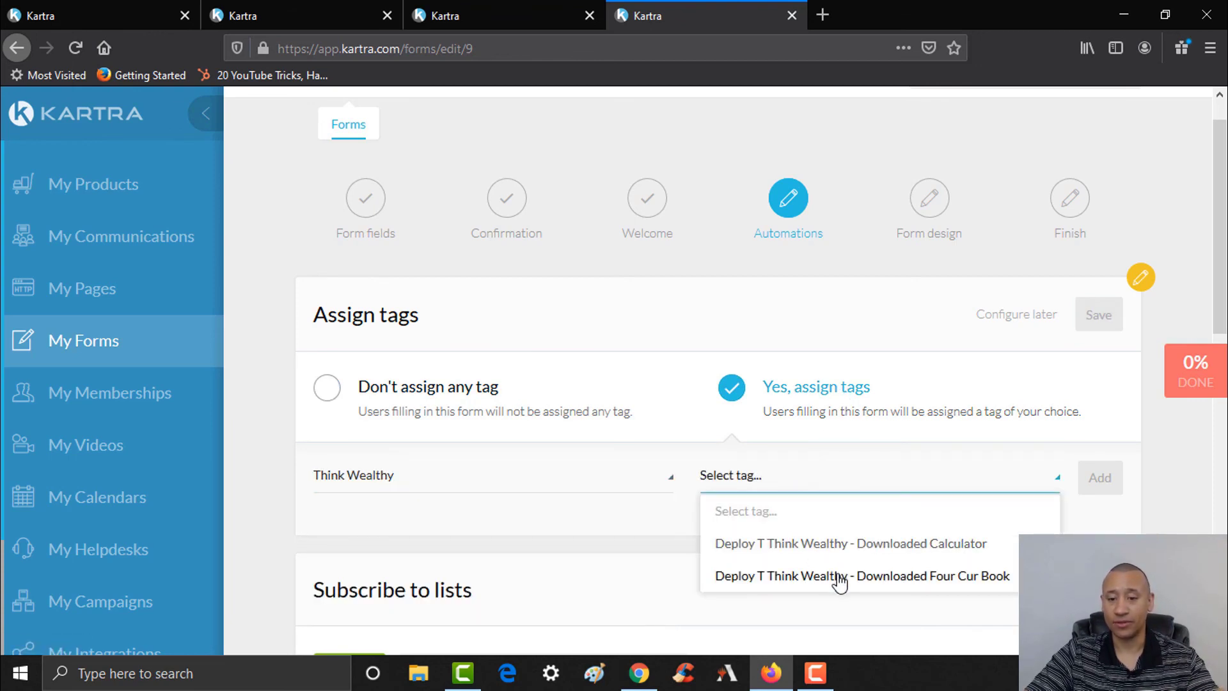
{"action": "left_click", "coordinate": [837, 544]}
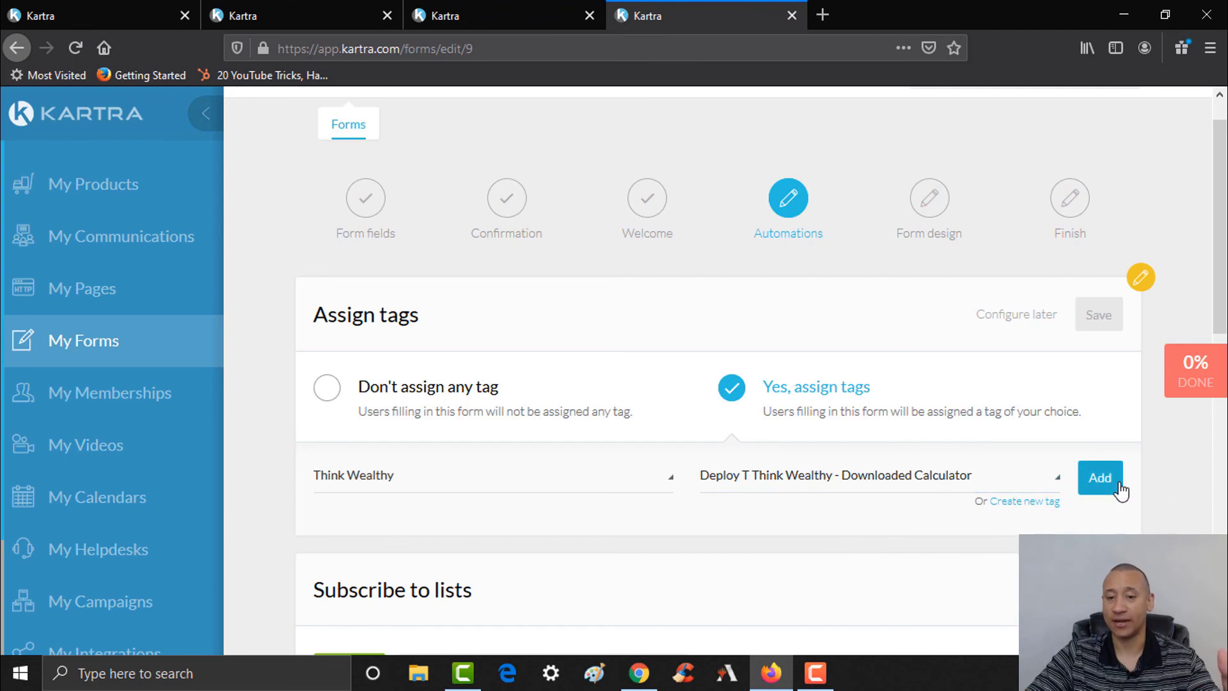
{"action": "left_click", "coordinate": [1116, 484]}
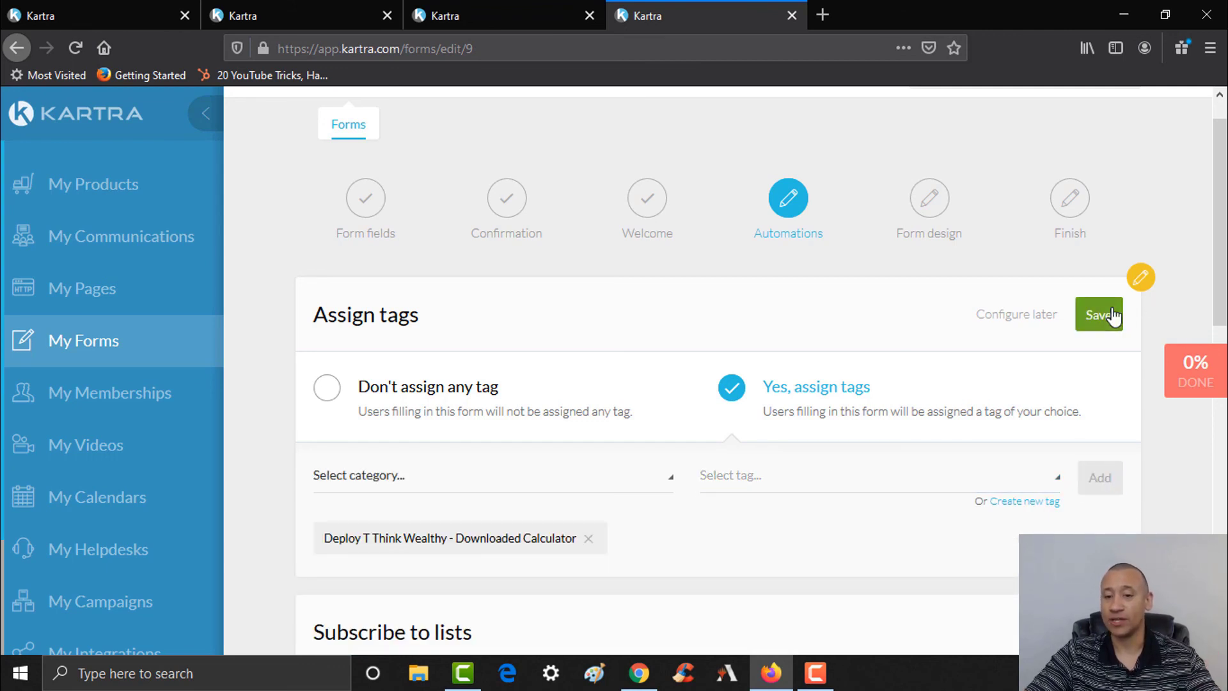
{"action": "left_click", "coordinate": [1111, 316]}
Step: Review the form's automations, then open the Calculator Download sequence's settings in the Sequences list
{"action": "scroll", "coordinate": [1121, 307], "scroll_direction": "down", "scroll_amount": 1}
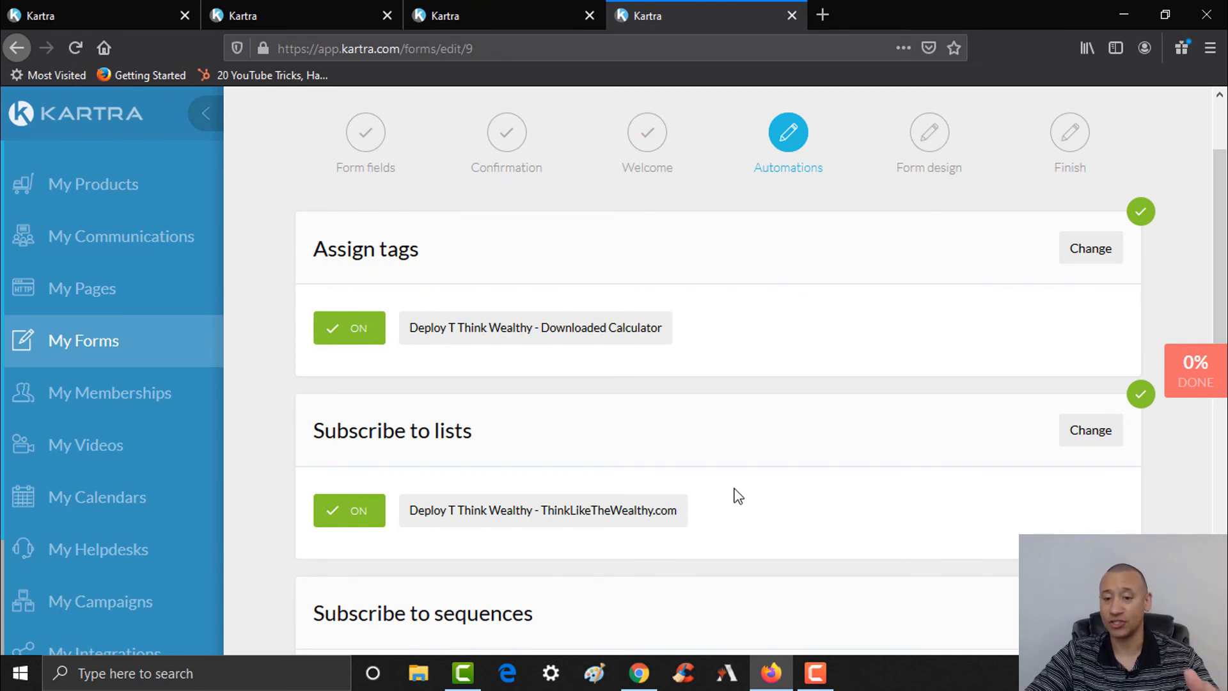
{"action": "scroll", "coordinate": [512, 325], "scroll_direction": "down", "scroll_amount": 3}
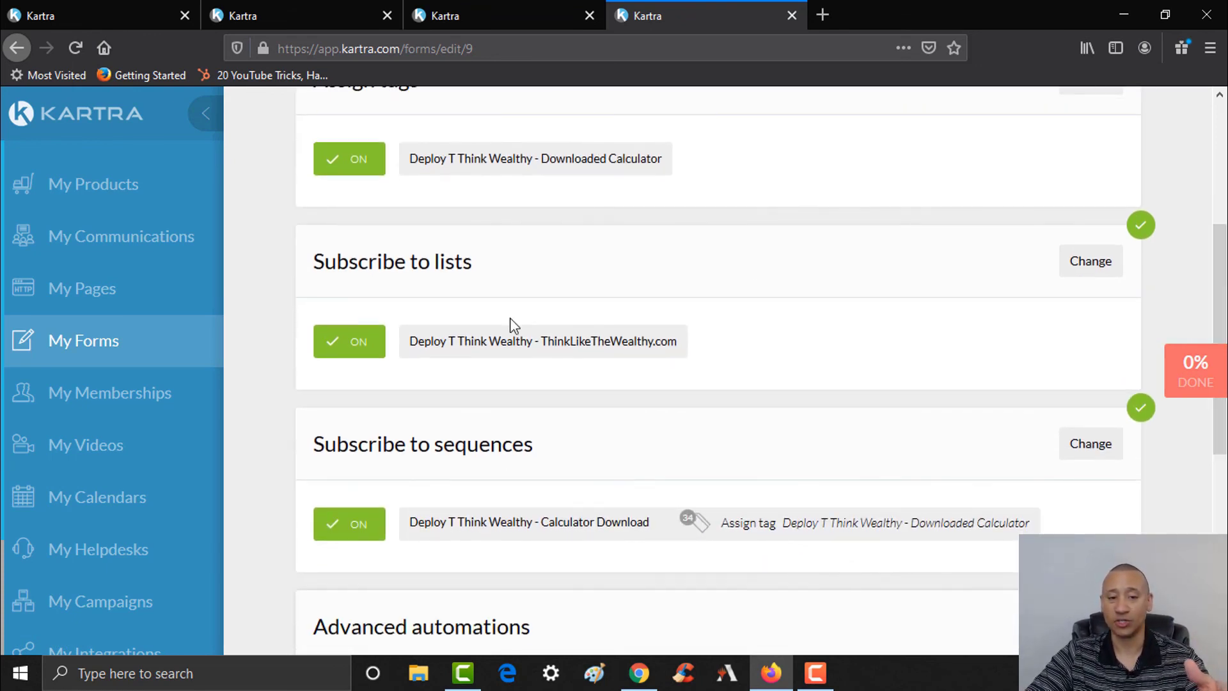
{"action": "scroll", "coordinate": [762, 368], "scroll_direction": "down", "scroll_amount": 1}
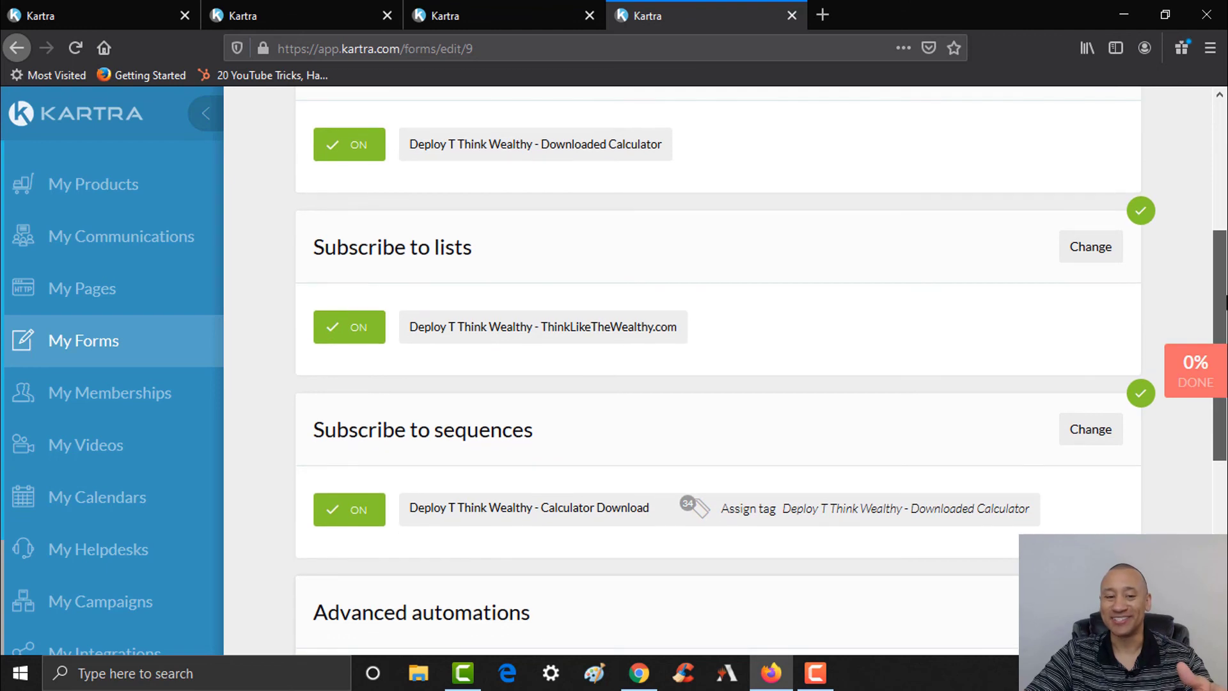
{"action": "scroll", "coordinate": [941, 334], "scroll_direction": "down", "scroll_amount": 3}
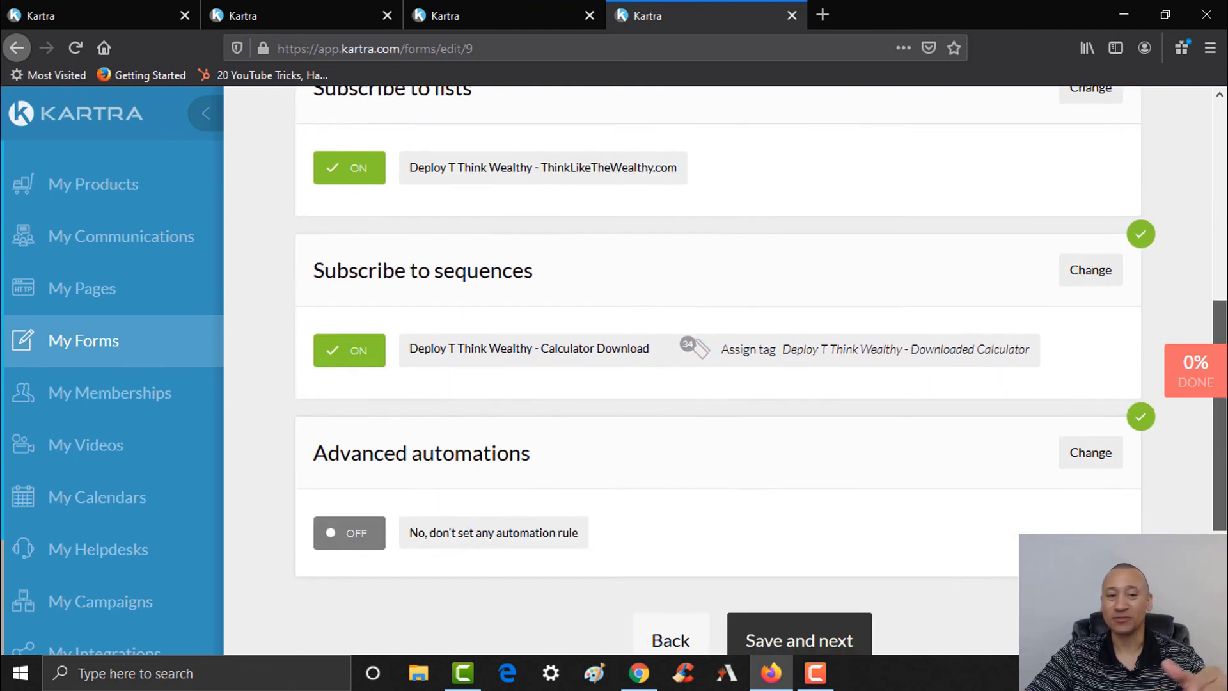
{"action": "scroll", "coordinate": [940, 333], "scroll_direction": "up", "scroll_amount": 1}
{"action": "left_click", "coordinate": [554, 9]}
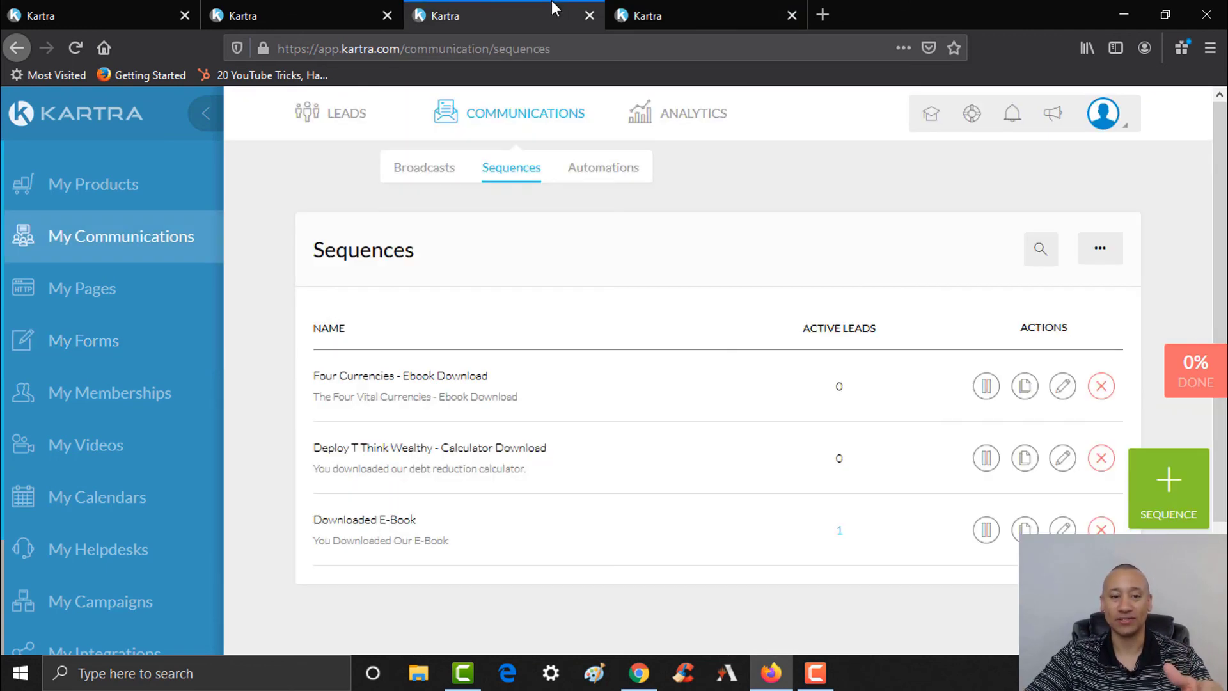
{"action": "left_click", "coordinate": [1062, 458]}
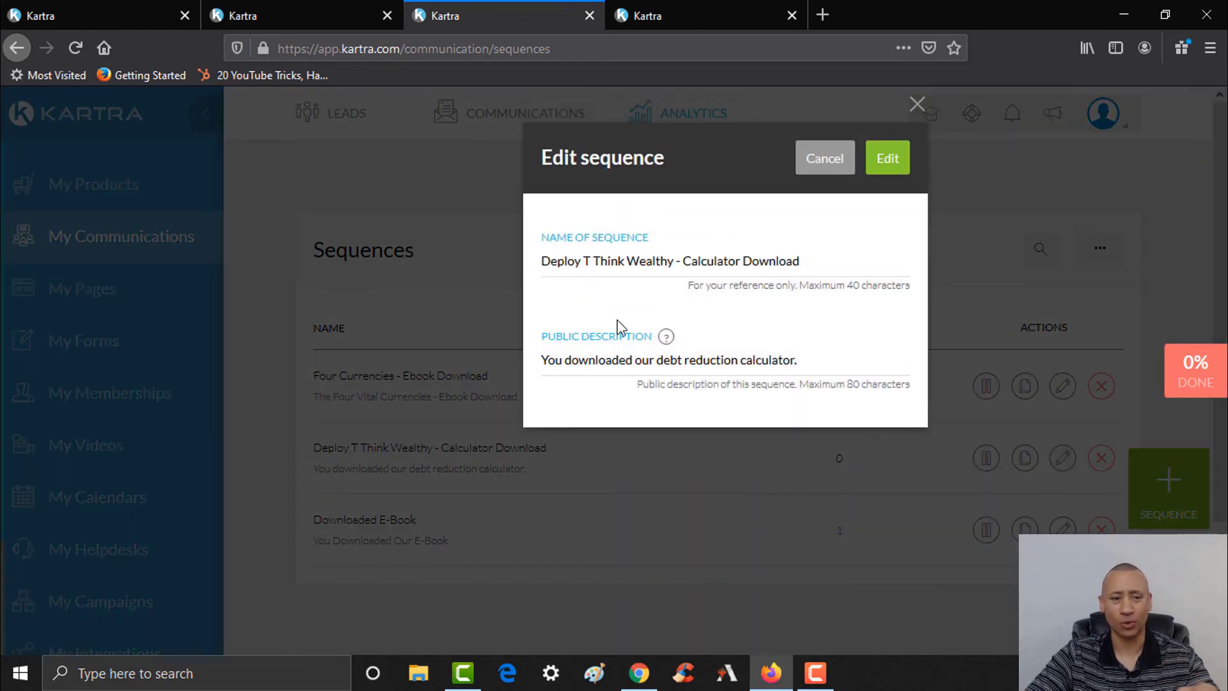
Step: Rename the sequence 'Think Wealthy - Calculator Download' by removing the 'Deploy T ' prefix
{"action": "left_click", "coordinate": [886, 160]}
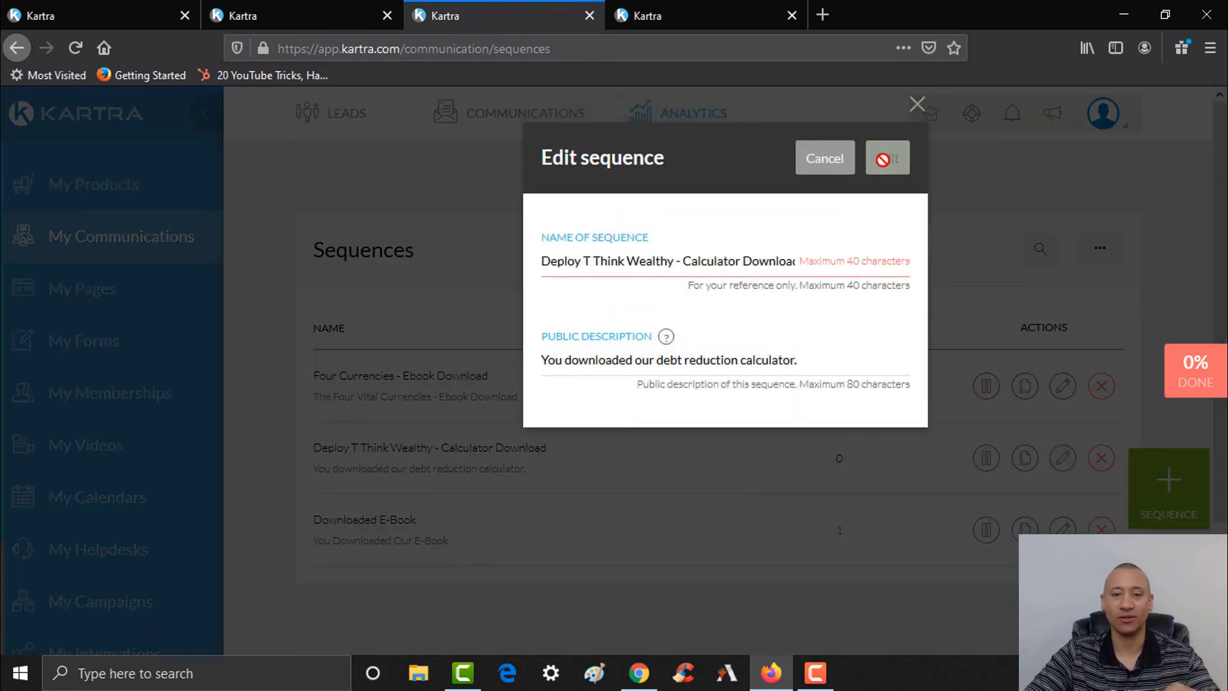
{"action": "left_click_drag", "start_coordinate": [595, 258], "coordinate": [518, 264]}
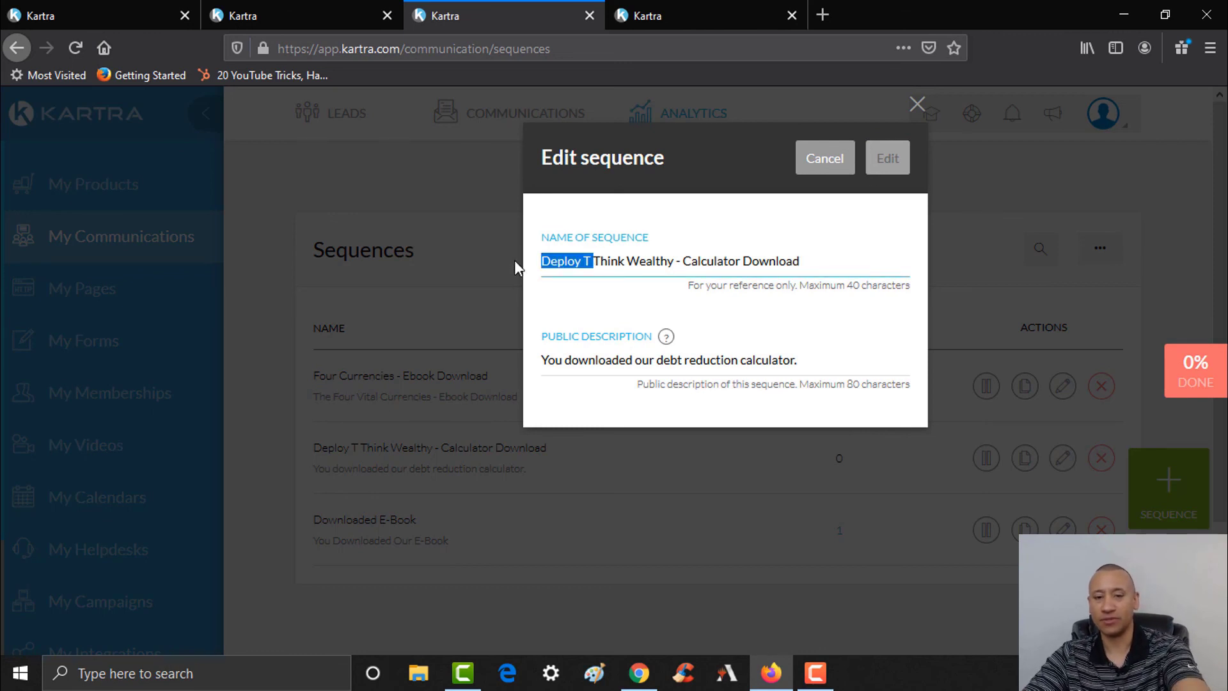
{"action": "key", "text": "BackSpace"}
{"action": "left_click", "coordinate": [885, 162]}
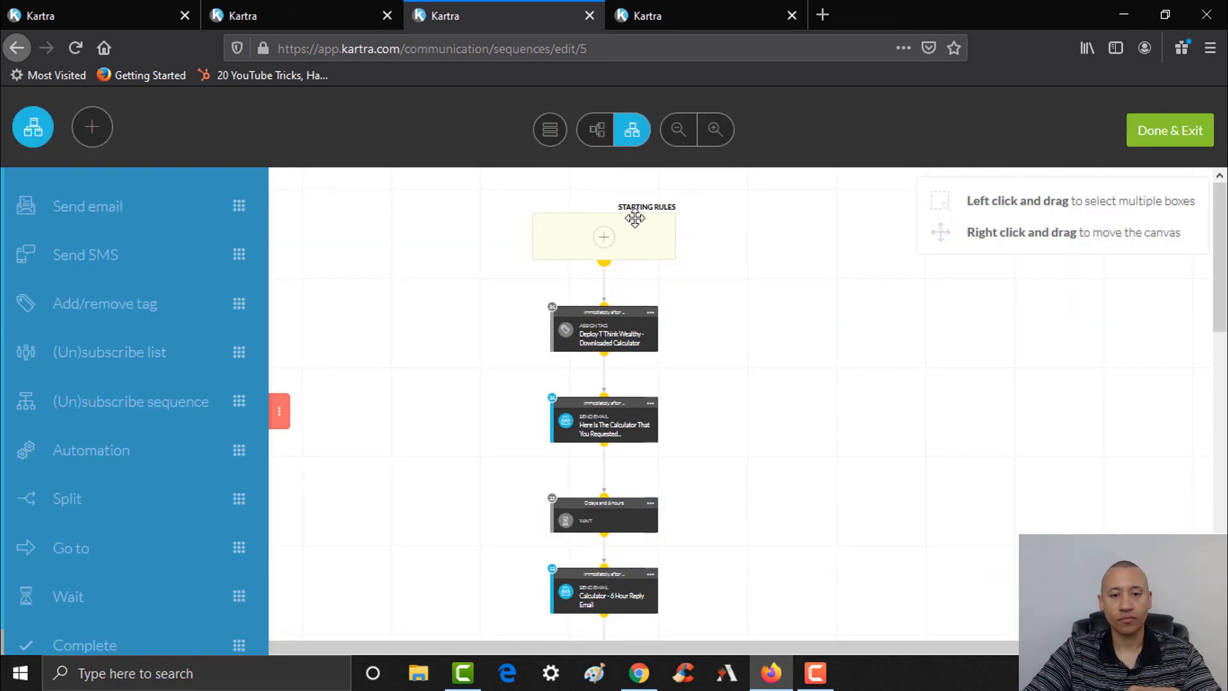
{"action": "mouse_move", "coordinate": [617, 343]}
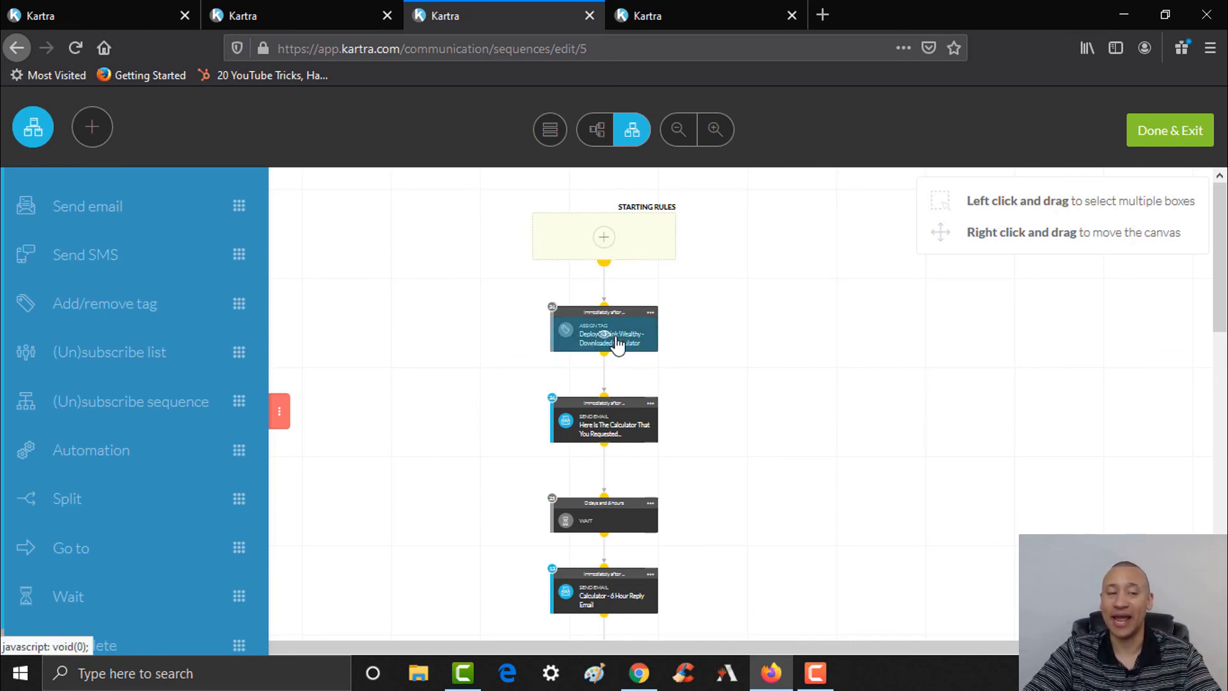
{"action": "left_click", "coordinate": [292, 10]}
Step: Switch the form's tag assignment back to 'Don't assign any tag' and save
{"action": "left_click", "coordinate": [104, 10]}
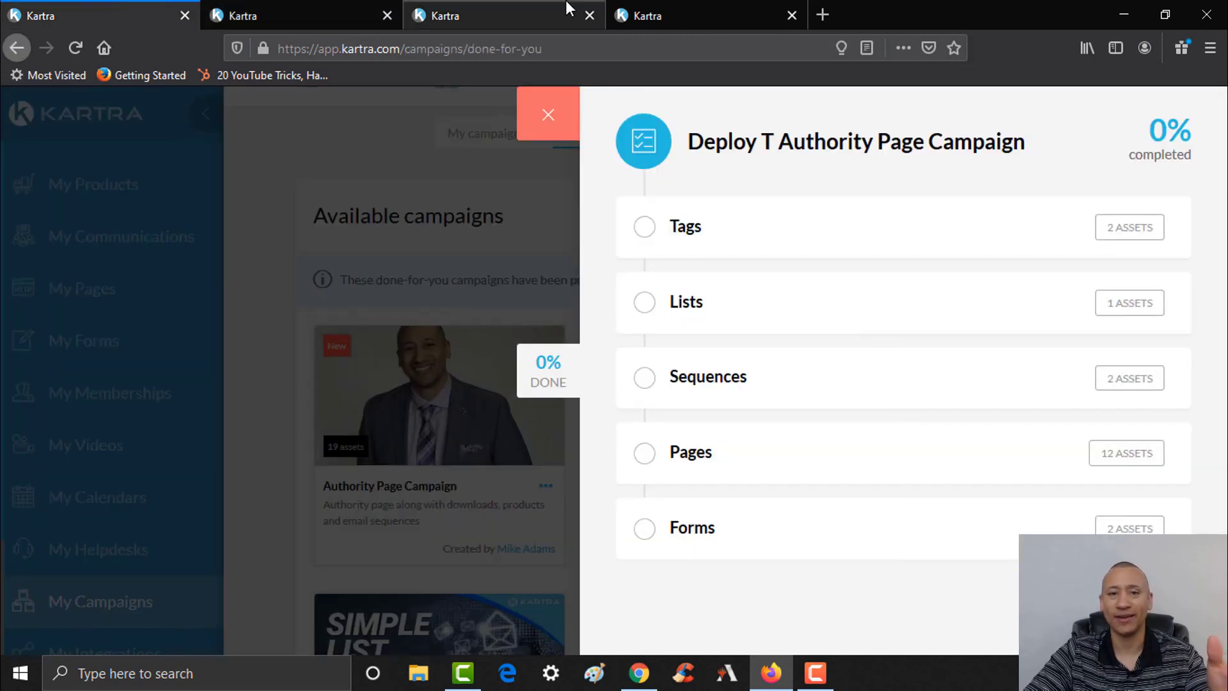
{"action": "left_click", "coordinate": [620, 9]}
{"action": "scroll", "coordinate": [1100, 192], "scroll_direction": "up", "scroll_amount": 3}
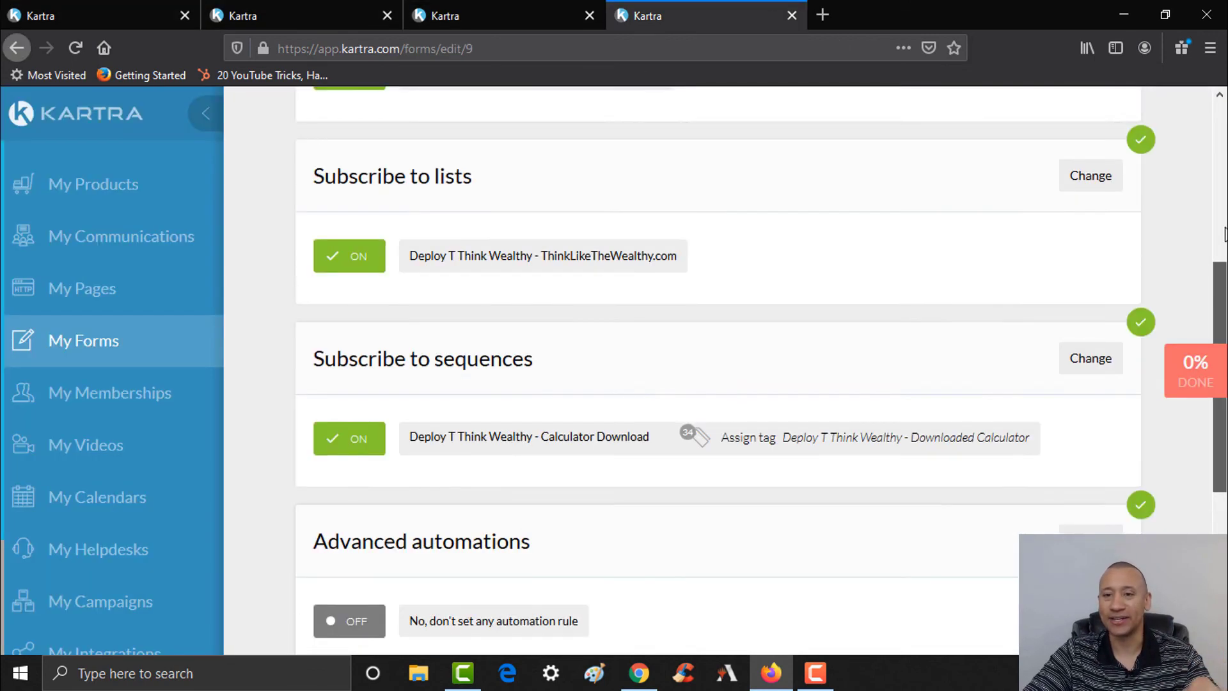
{"action": "left_click", "coordinate": [1103, 142]}
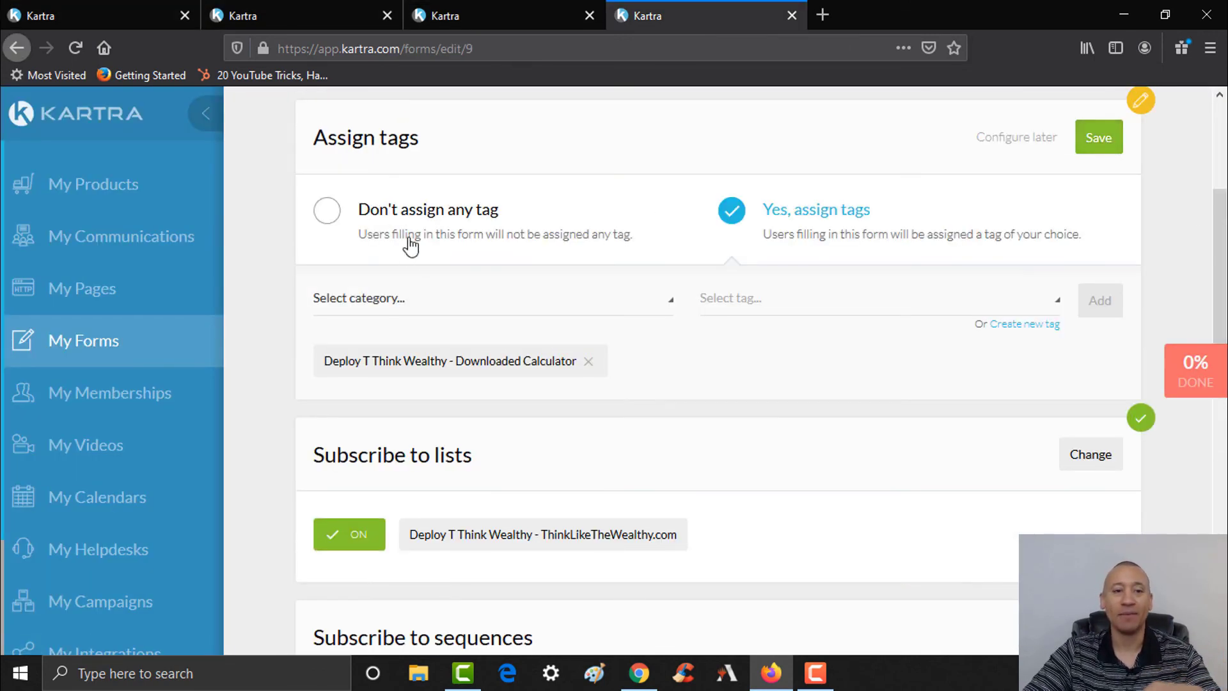
{"action": "left_click", "coordinate": [355, 211]}
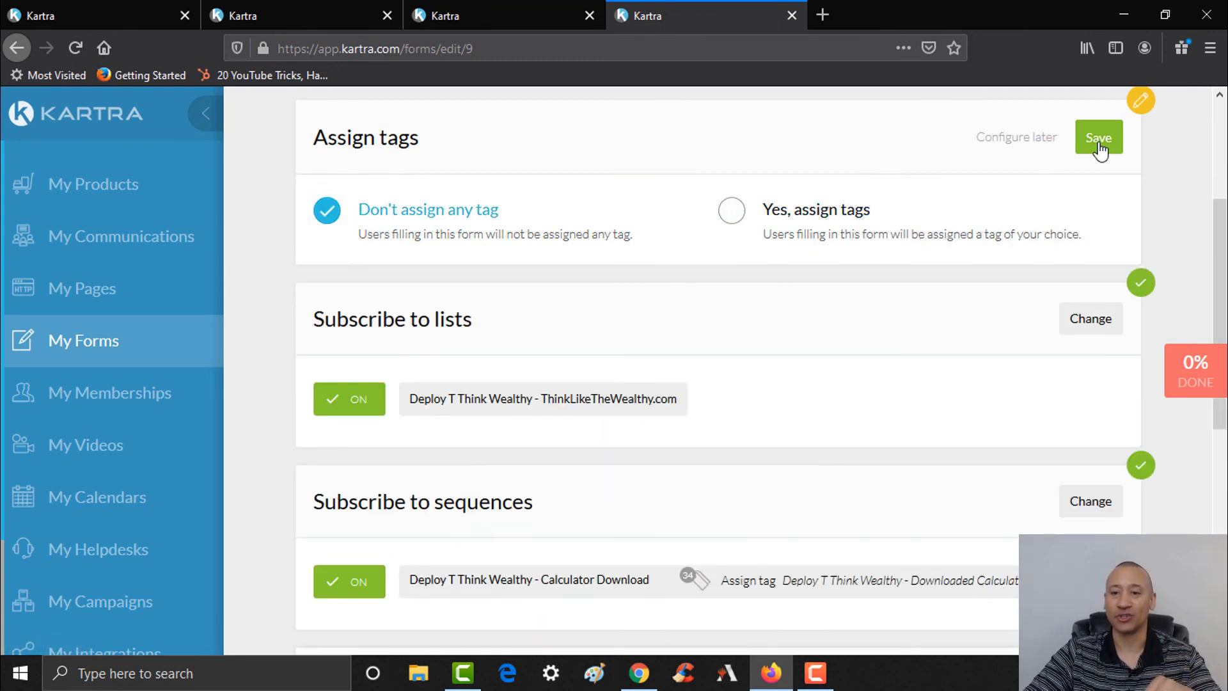
{"action": "left_click", "coordinate": [1099, 141]}
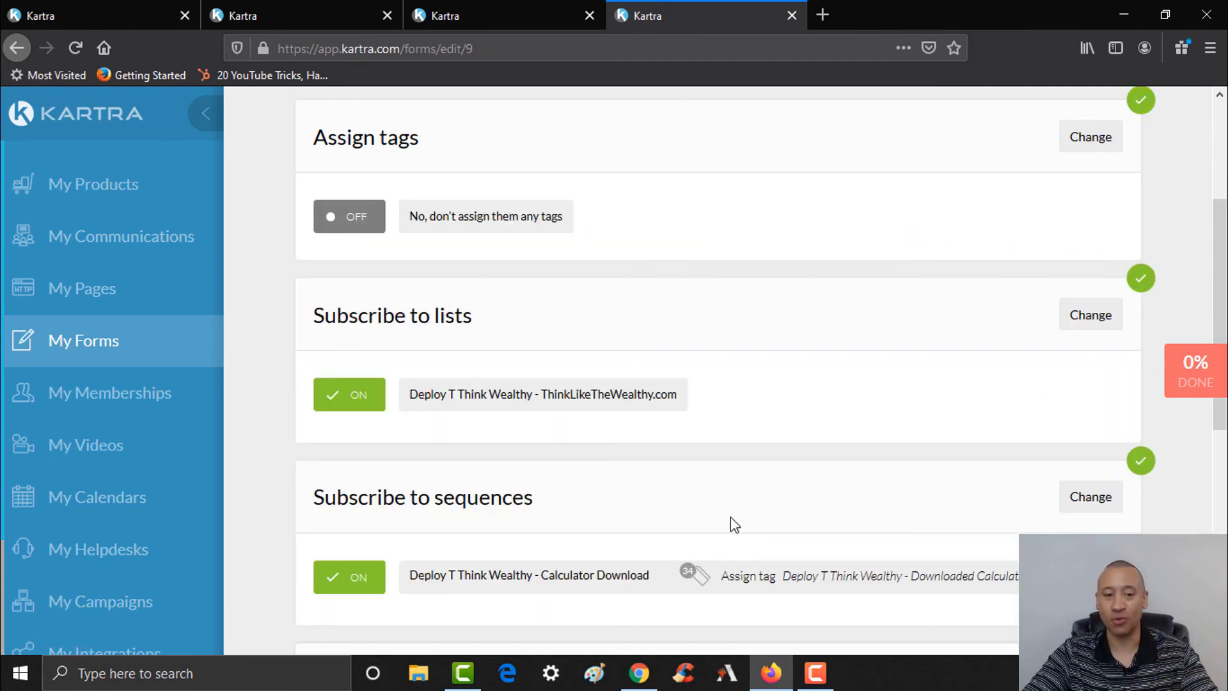
Step: Check the sequence's Downloaded Calculator tag step, then return to the list of all forms
{"action": "left_click", "coordinate": [518, 14]}
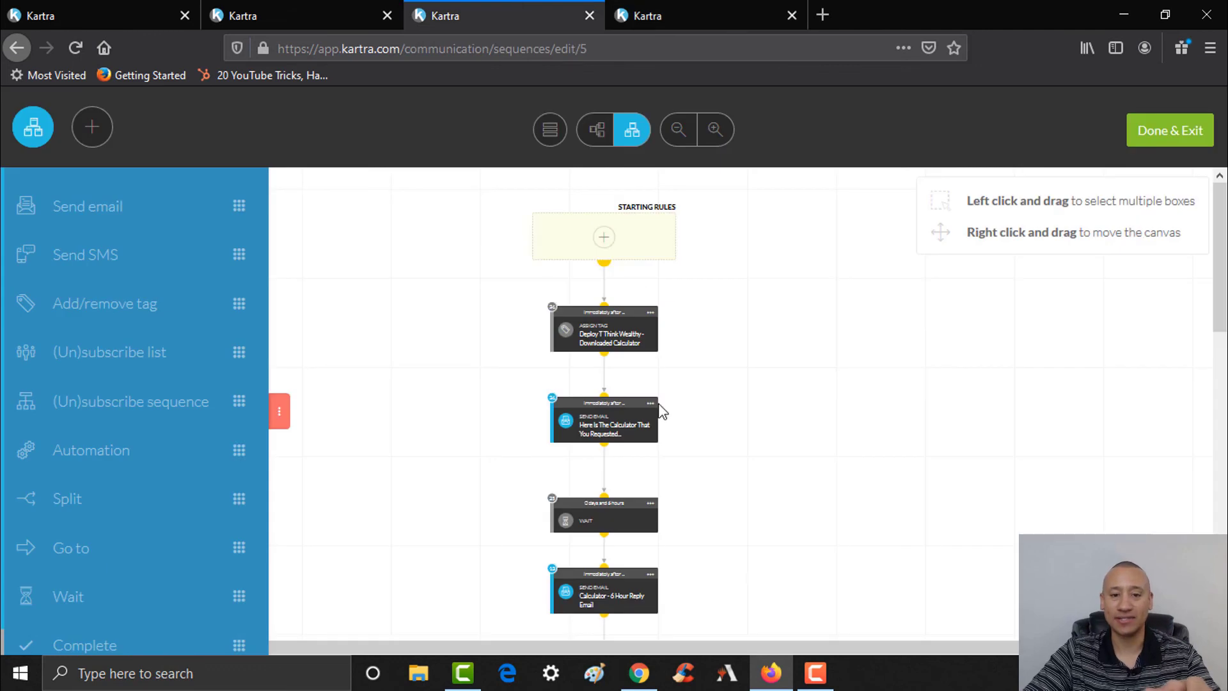
{"action": "left_click", "coordinate": [569, 318]}
{"action": "left_click_drag", "start_coordinate": [569, 318], "coordinate": [598, 330]}
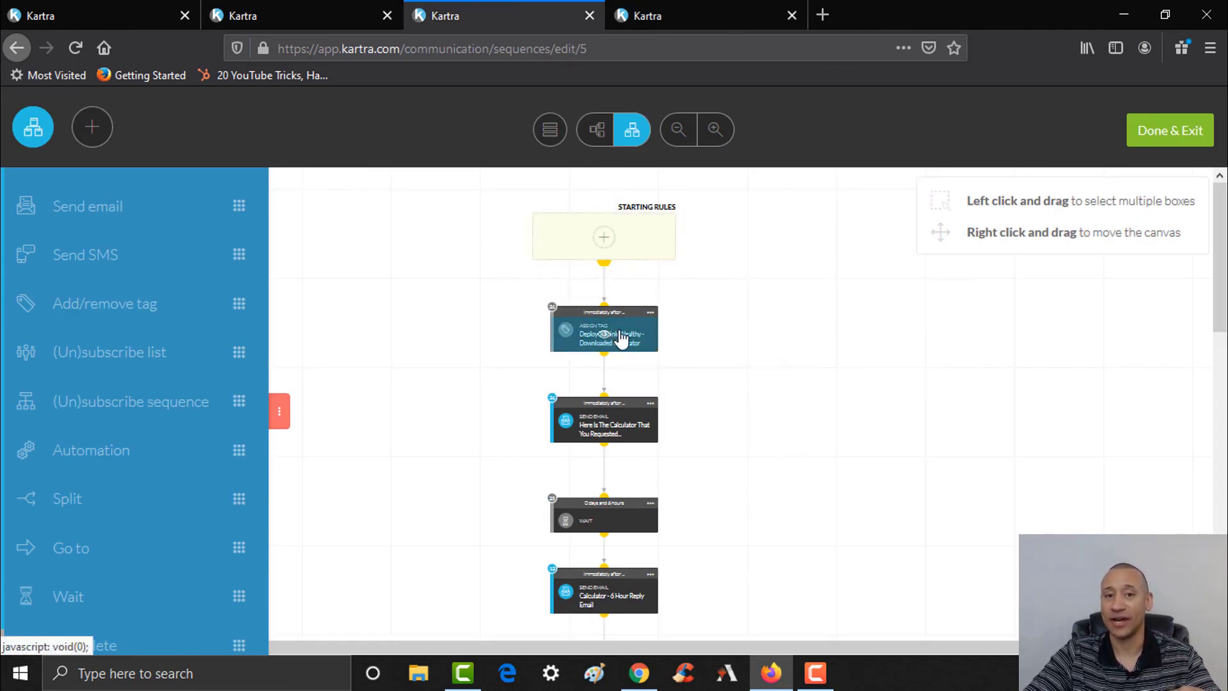
{"action": "left_click", "coordinate": [696, 14]}
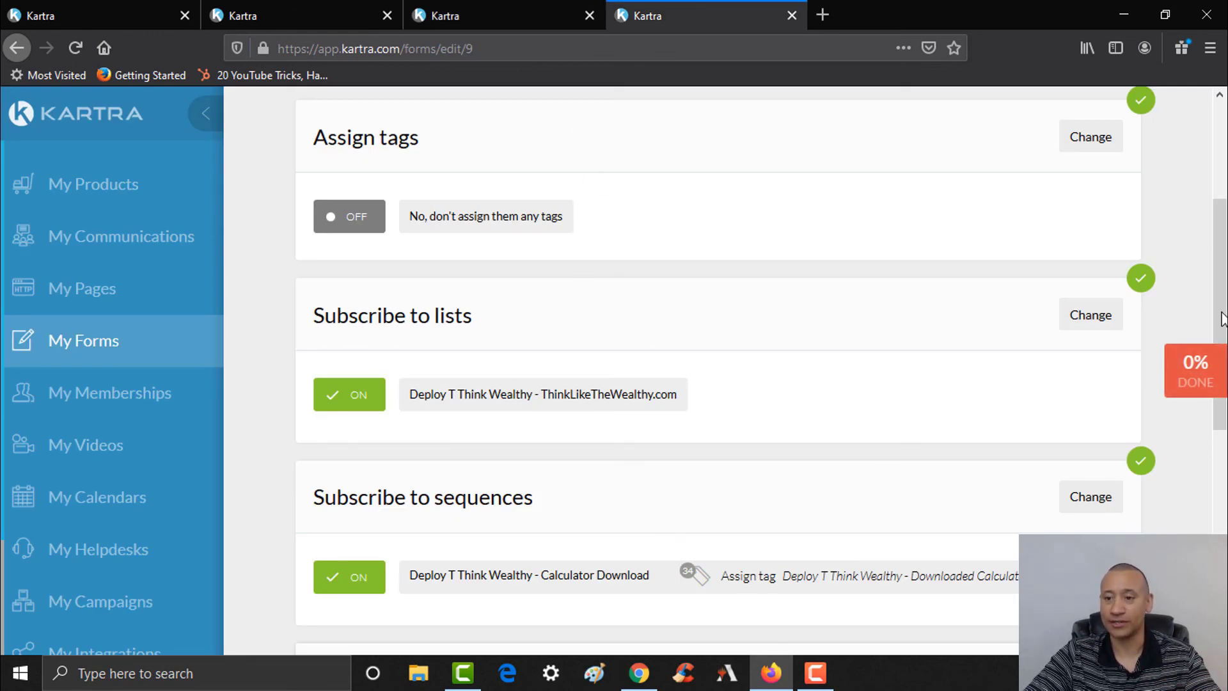
{"action": "scroll", "coordinate": [1221, 288], "scroll_direction": "down", "scroll_amount": 1}
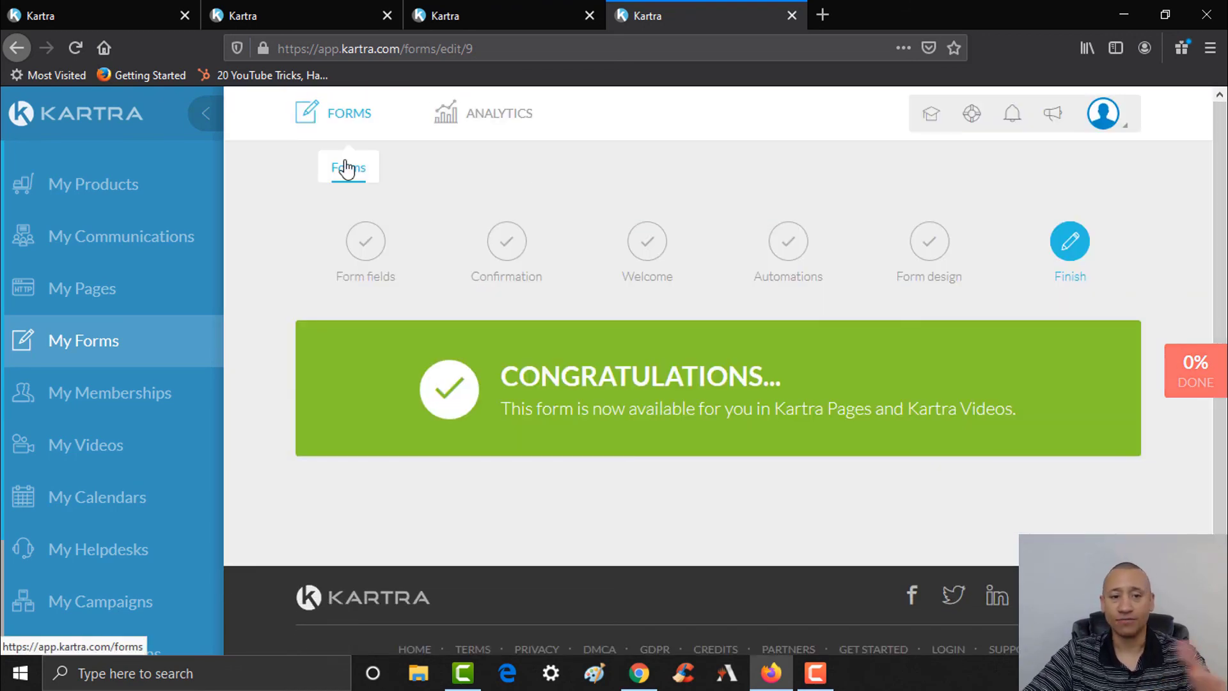
{"action": "left_click", "coordinate": [341, 166]}
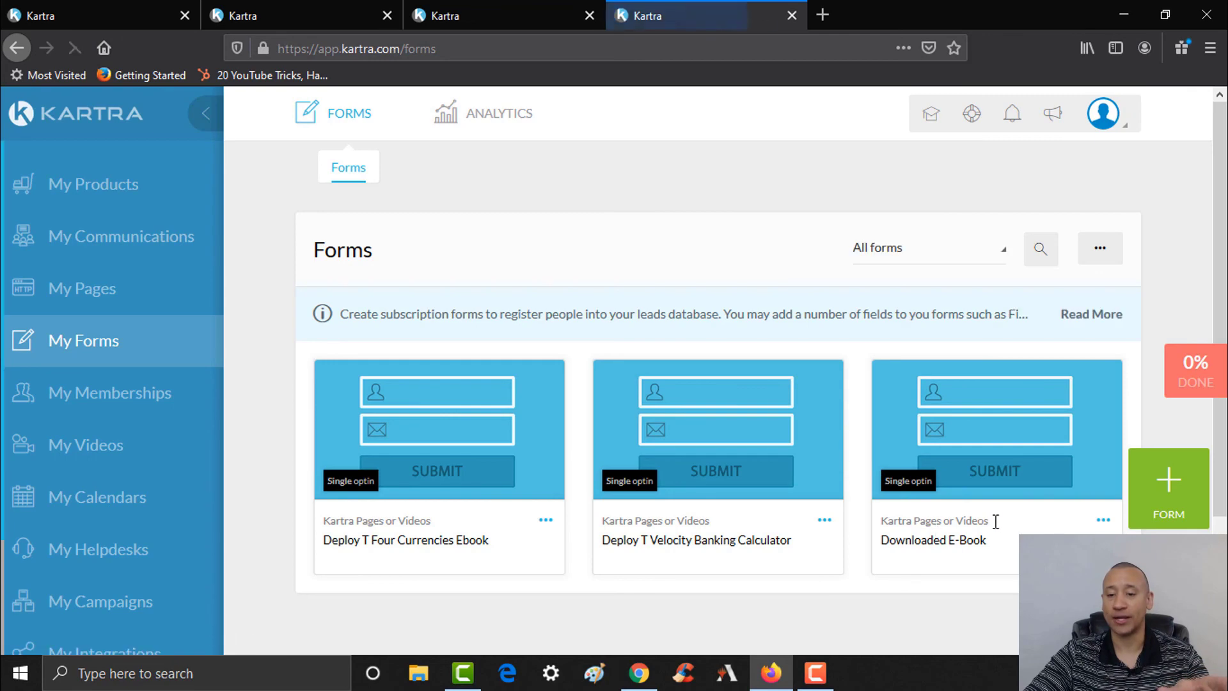
Step: Open the campaign checklist, expand its Tags step and go to the Tags page
{"action": "left_click", "coordinate": [1195, 369]}
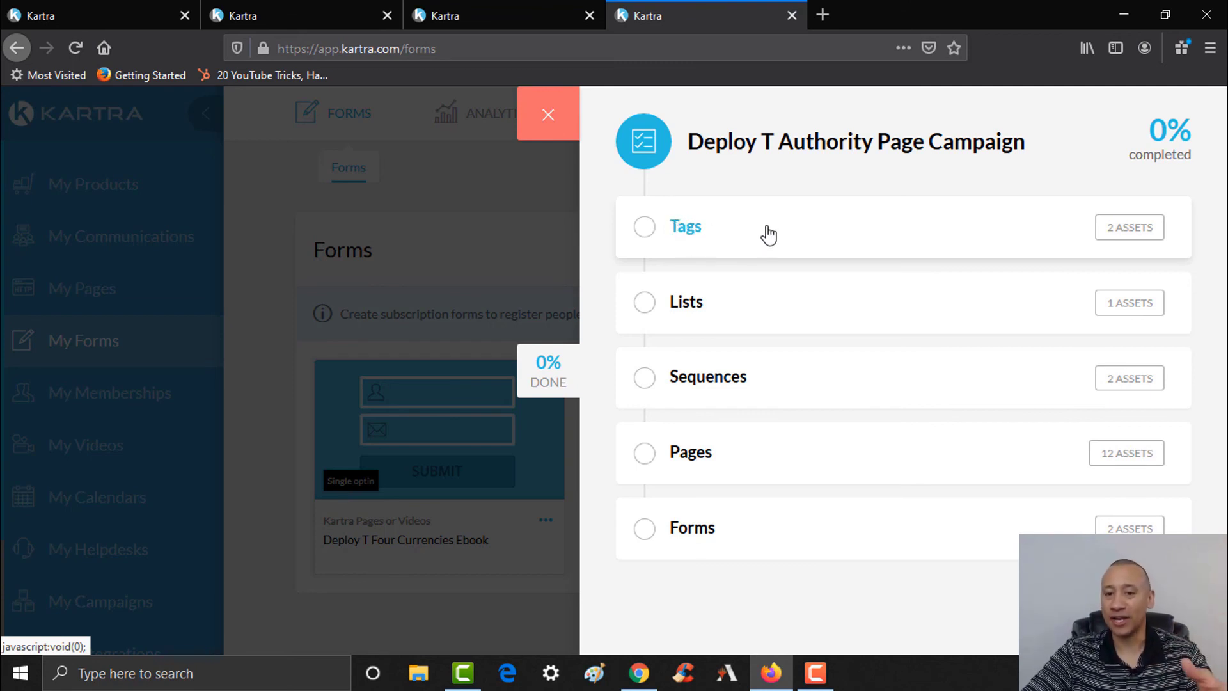
{"action": "left_click", "coordinate": [650, 232]}
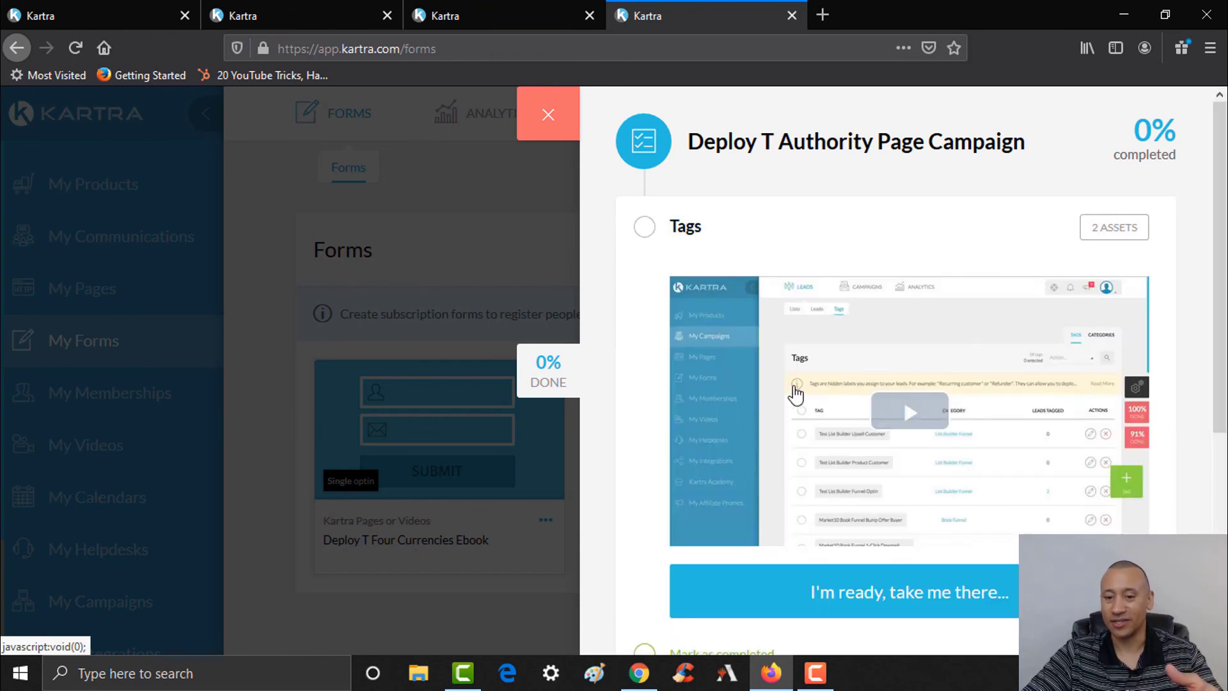
{"action": "scroll", "coordinate": [886, 273], "scroll_direction": "down", "scroll_amount": 2}
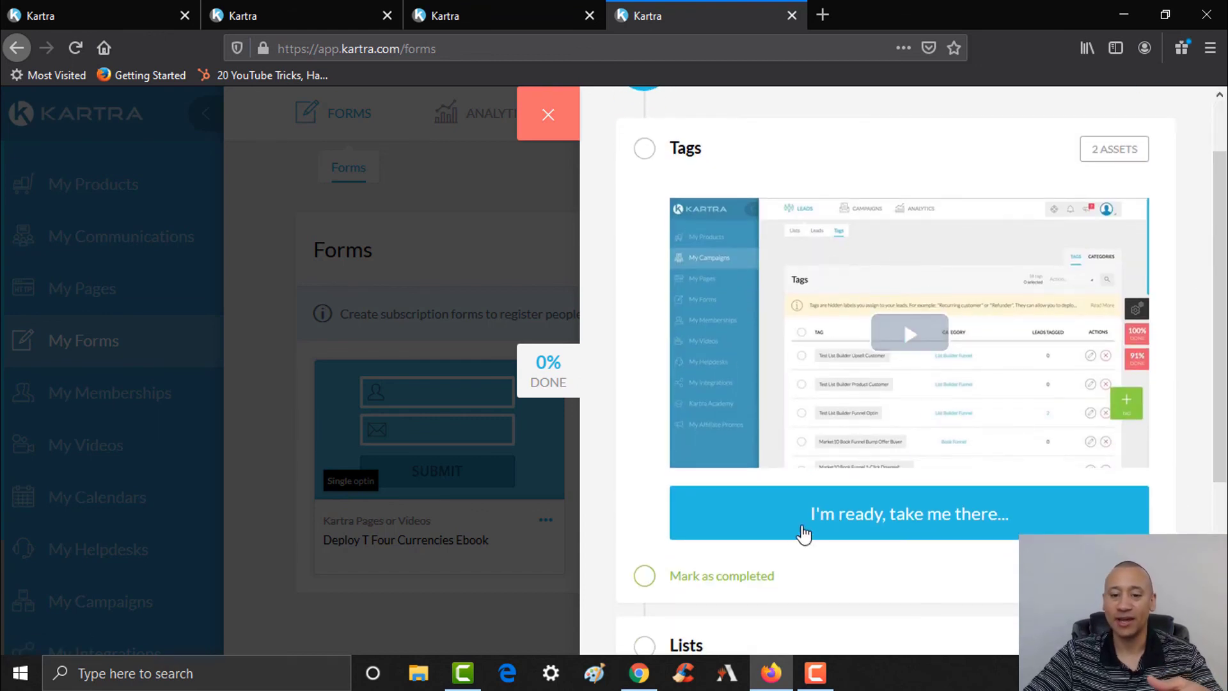
{"action": "left_click", "coordinate": [899, 520]}
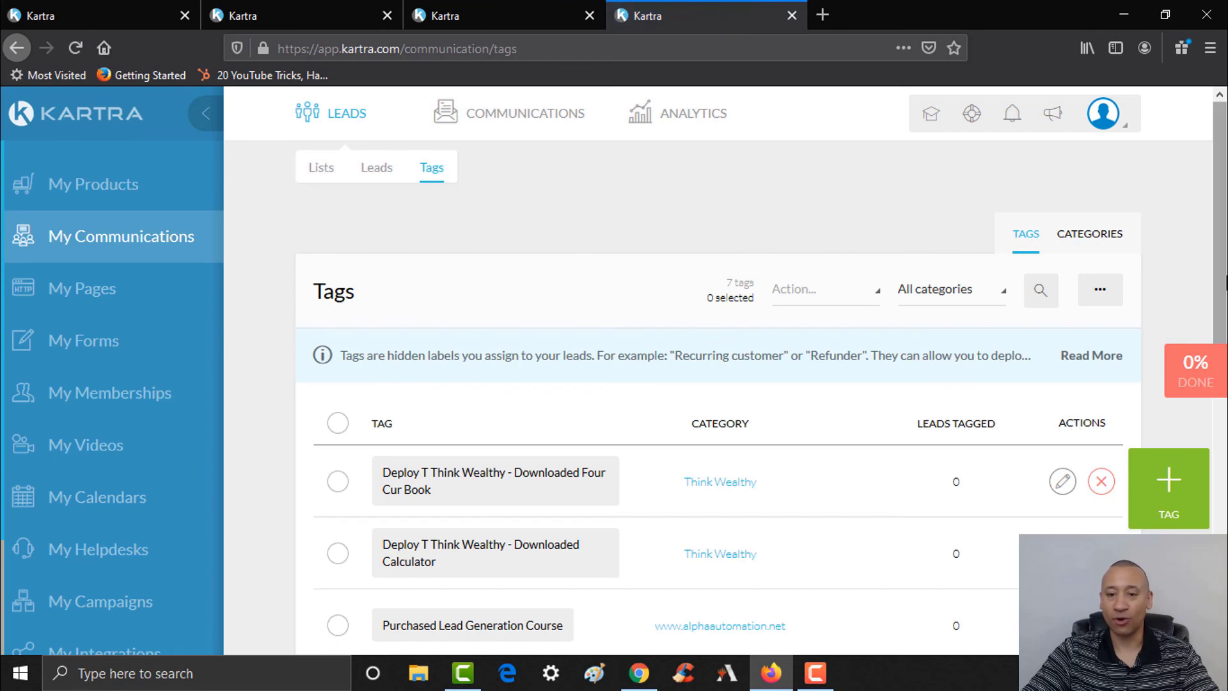
Step: Try dropping the 'Deploy T ' prefix from the first Think Wealthy tag, then discard and reopen the checklist
{"action": "scroll", "coordinate": [1080, 419], "scroll_direction": "down", "scroll_amount": 3}
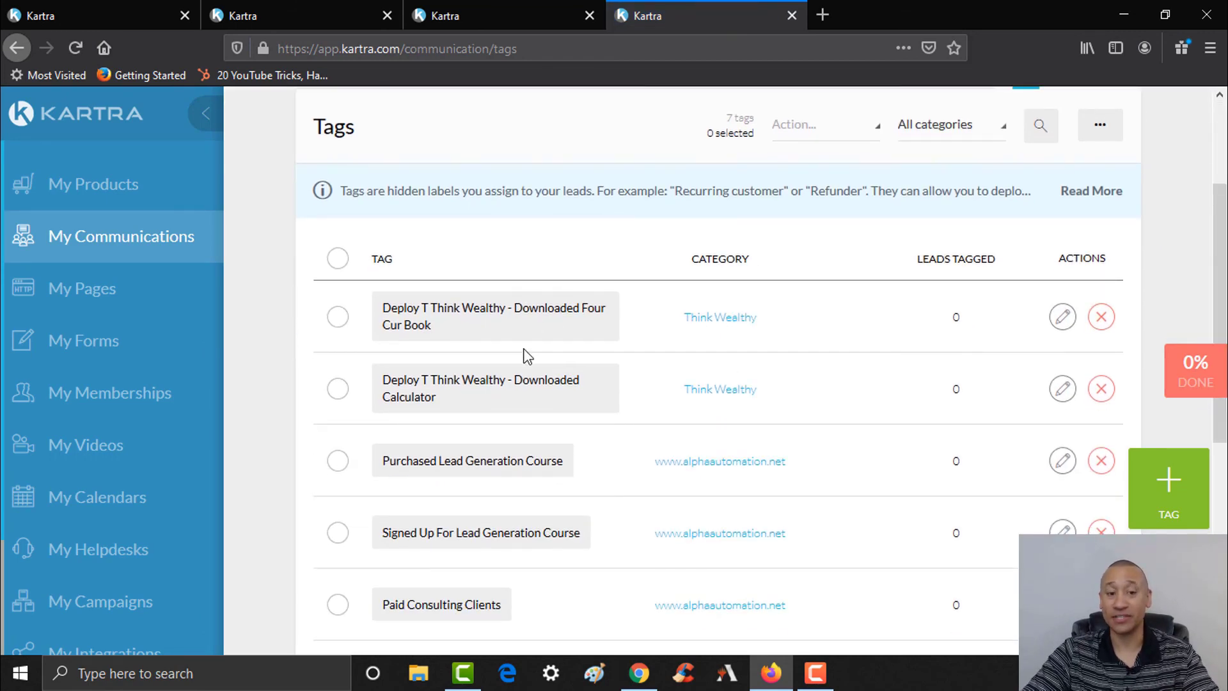
{"action": "left_click", "coordinate": [1062, 316]}
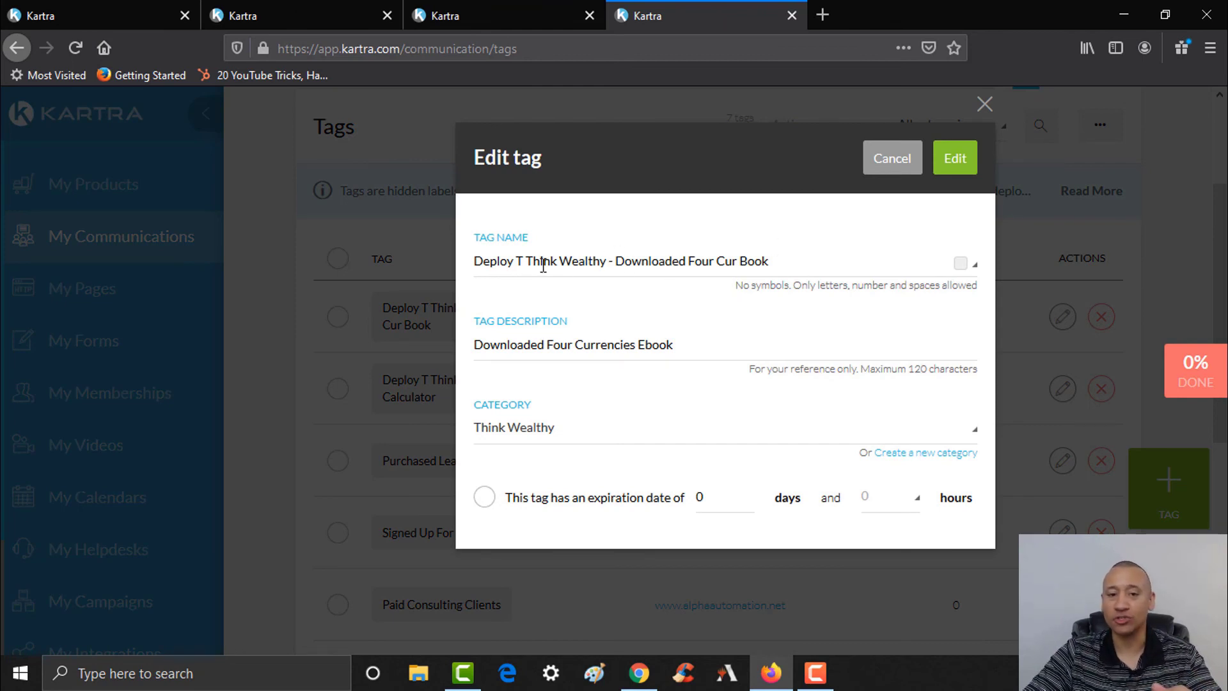
{"action": "left_click_drag", "start_coordinate": [530, 264], "coordinate": [474, 264]}
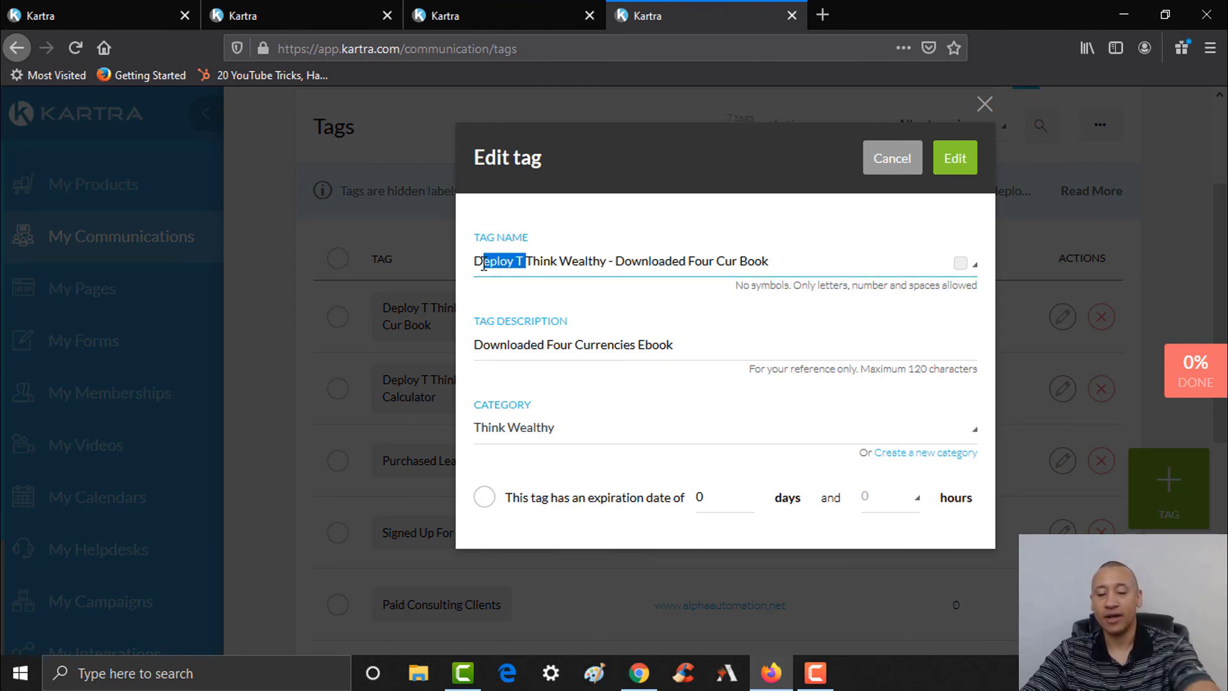
{"action": "key", "text": "BackSpace"}
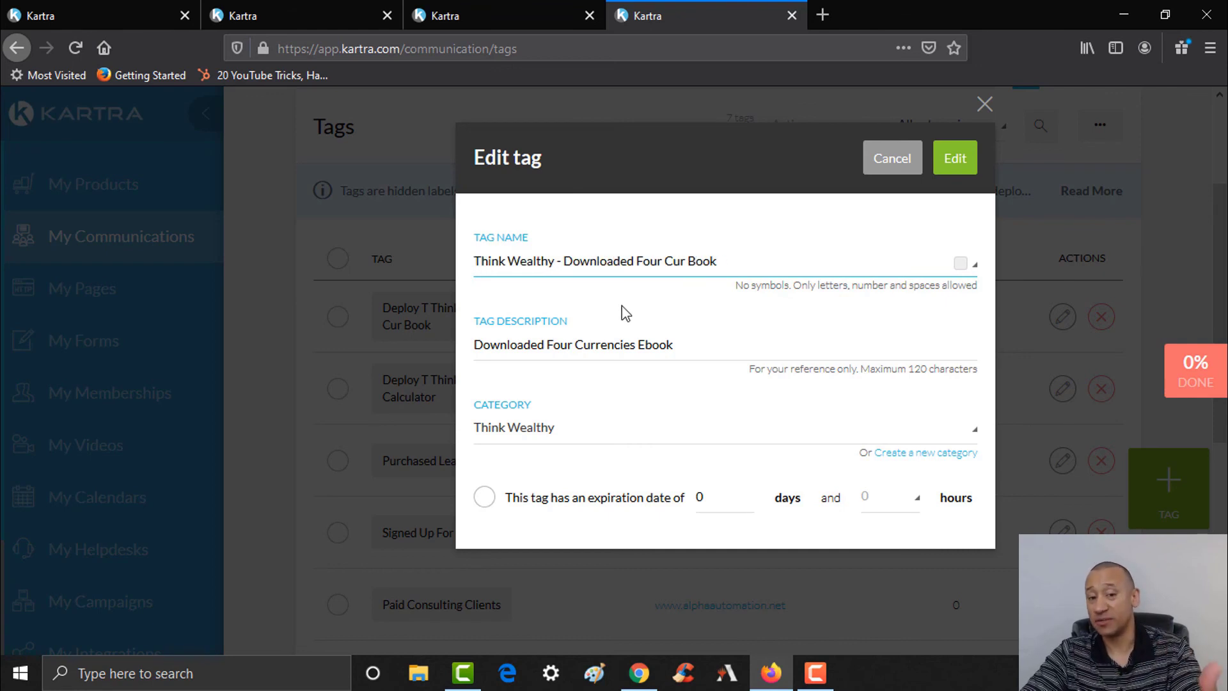
{"action": "left_click", "coordinate": [625, 430]}
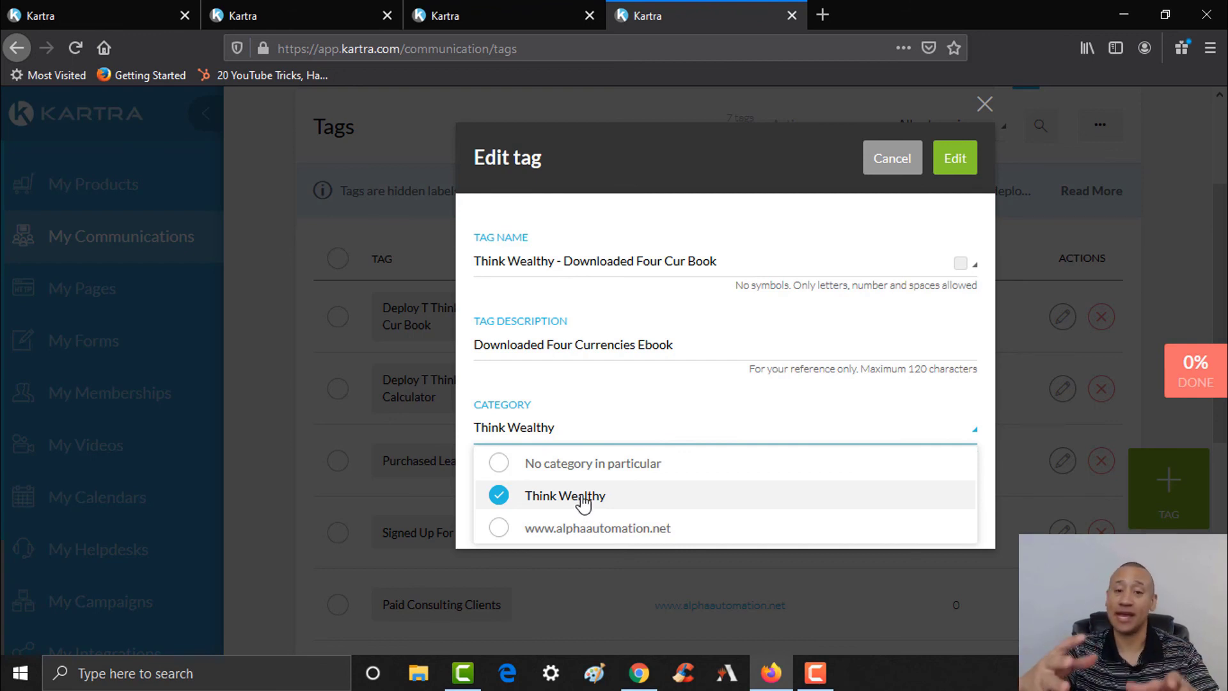
{"action": "left_click", "coordinate": [984, 106]}
{"action": "left_click", "coordinate": [1062, 316]}
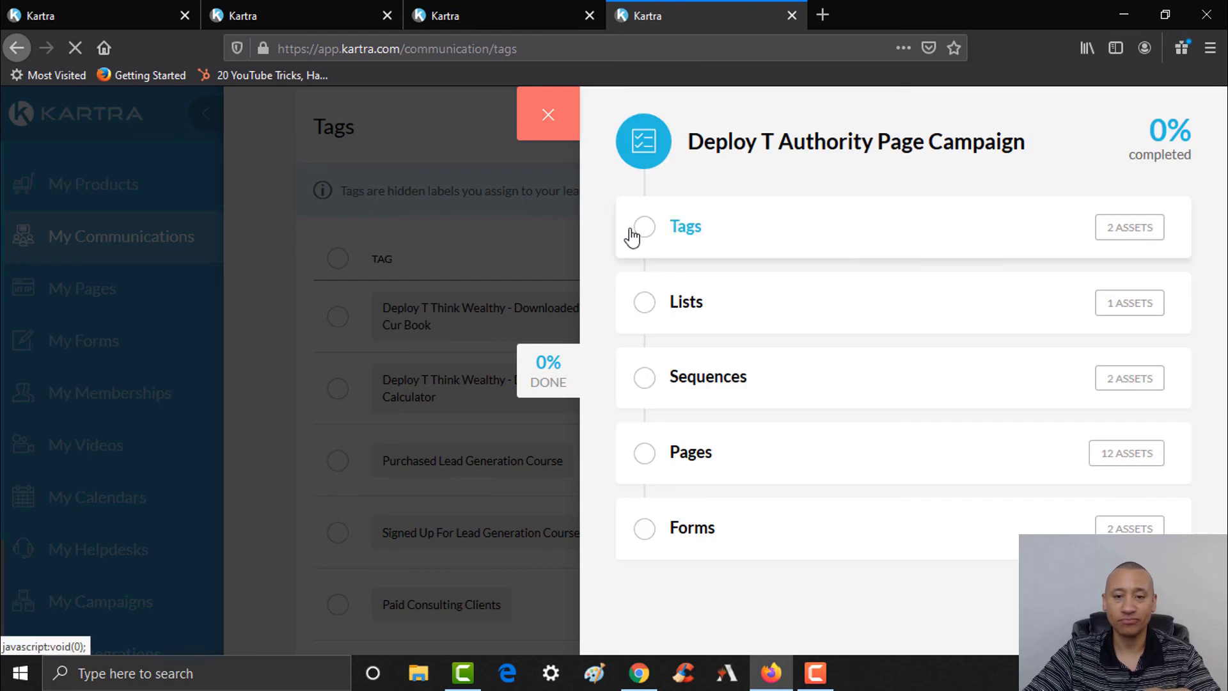
Step: Mark the checklist's Tags step as completed
{"action": "left_click", "coordinate": [685, 234]}
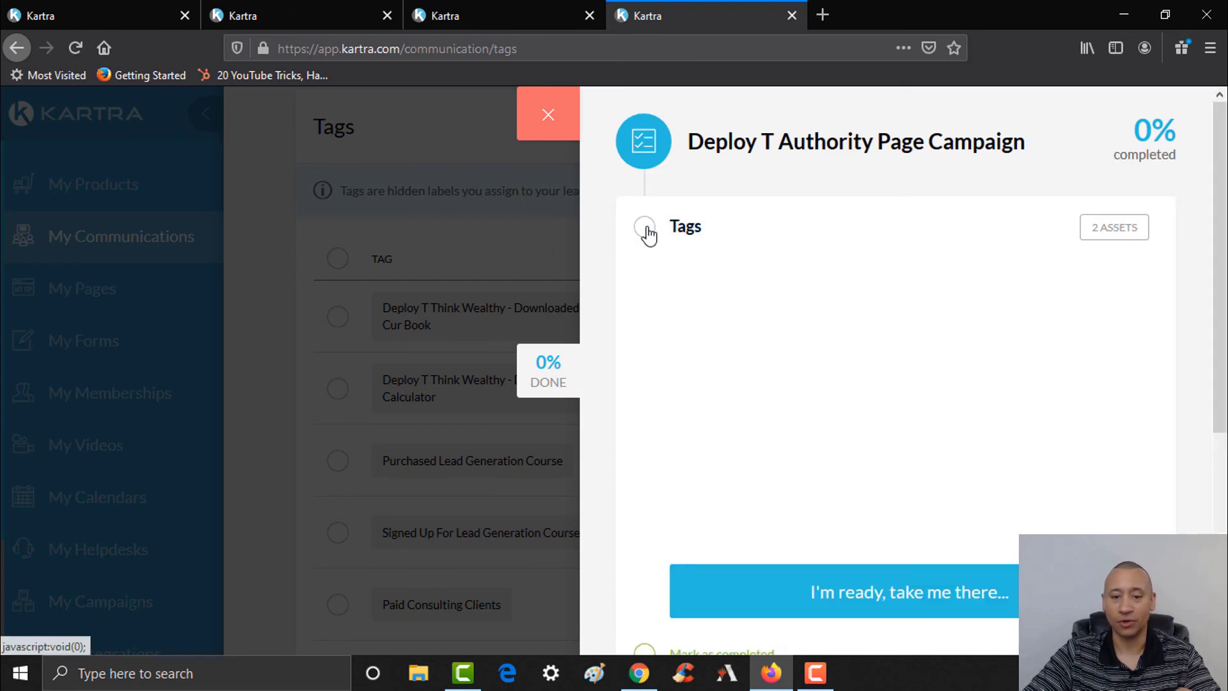
{"action": "scroll", "coordinate": [692, 448], "scroll_direction": "down", "scroll_amount": 2}
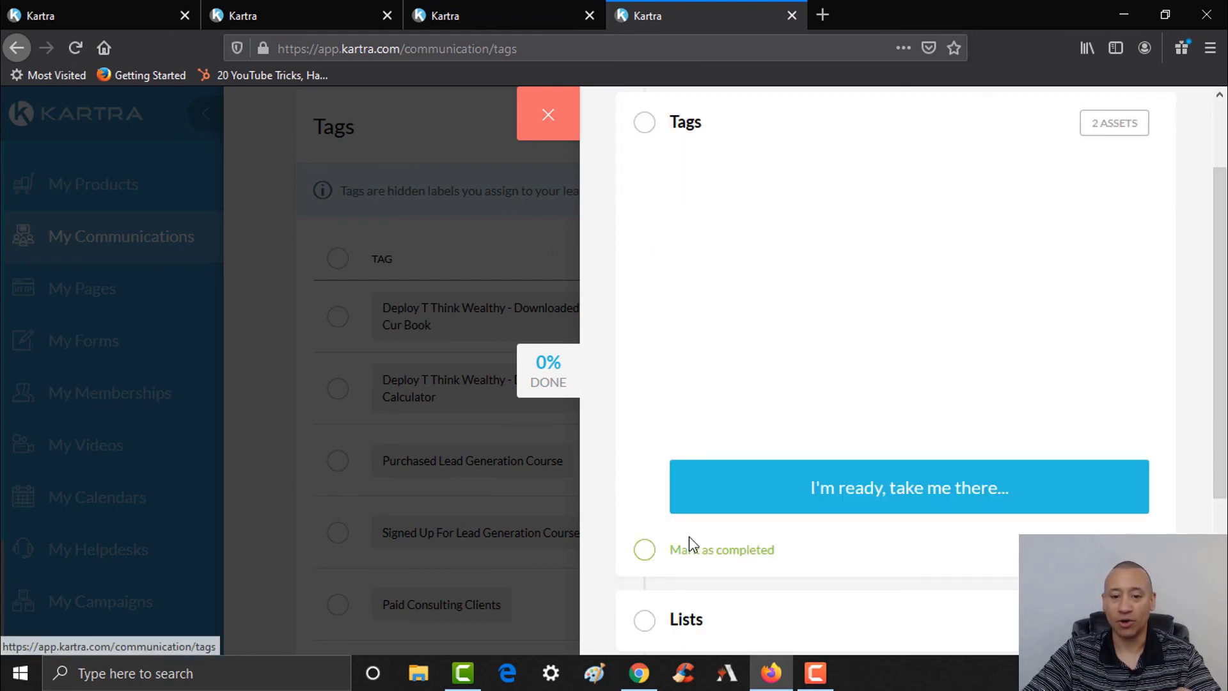
{"action": "left_click", "coordinate": [646, 551]}
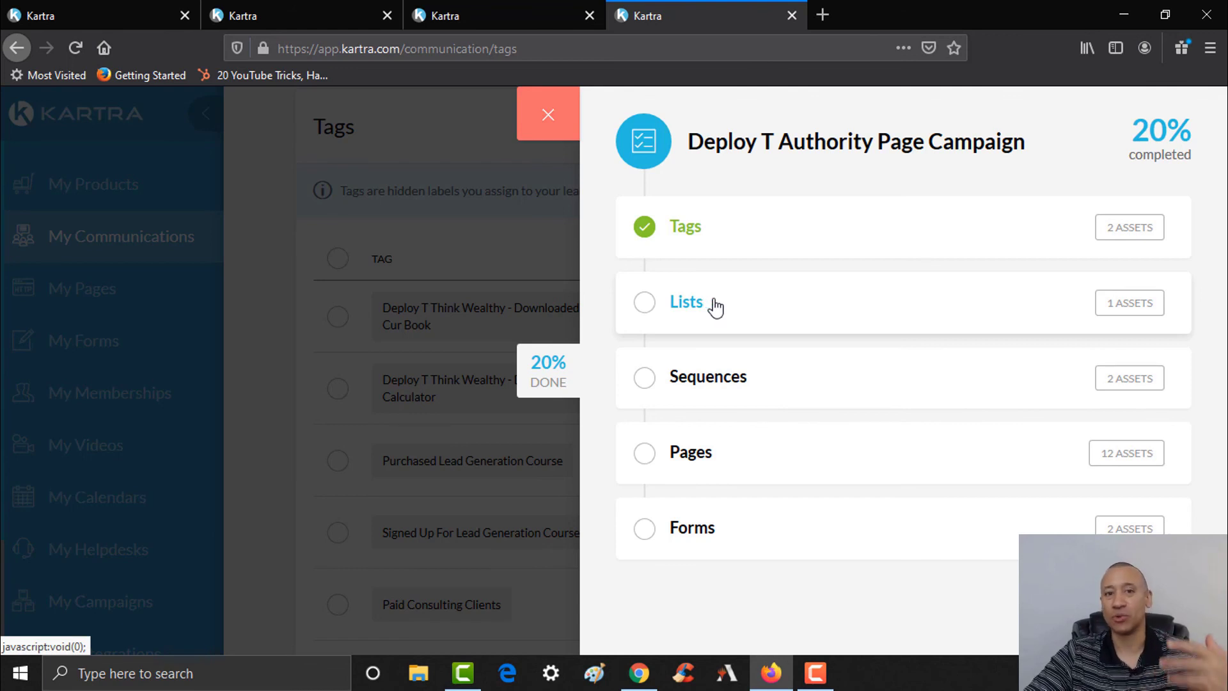
Step: Preview the Lists and Sequences steps, then close the campaign checklist
{"action": "left_click", "coordinate": [646, 308]}
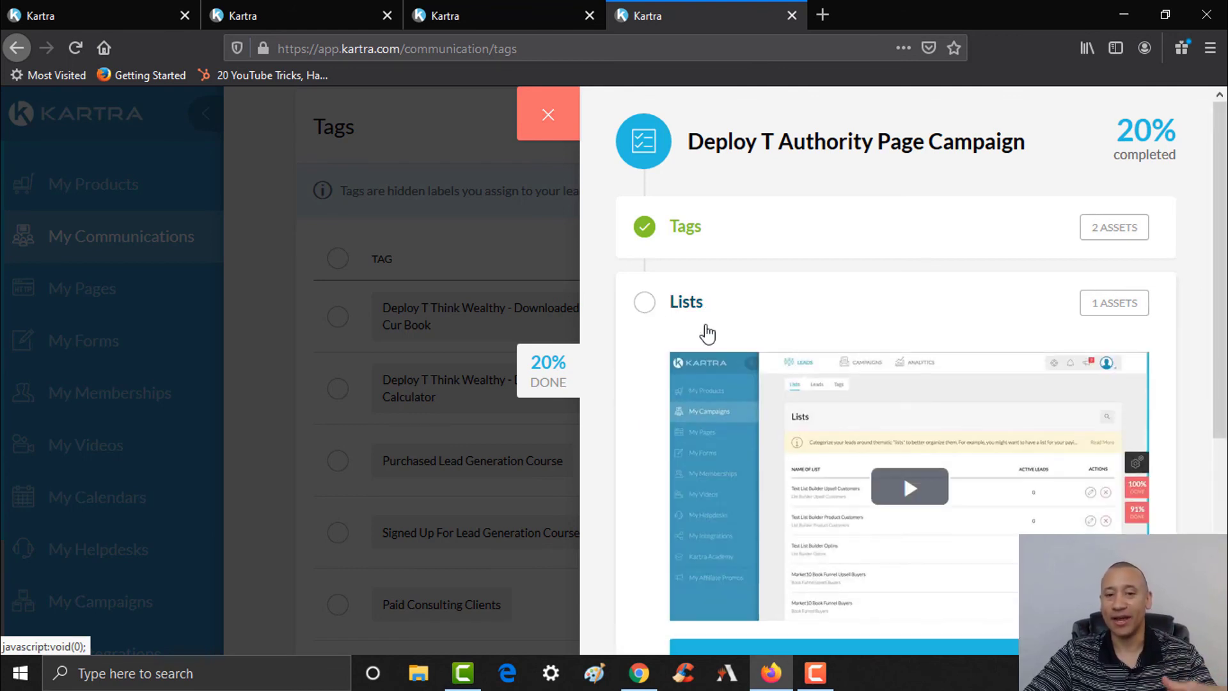
{"action": "scroll", "coordinate": [704, 332], "scroll_direction": "down", "scroll_amount": 3}
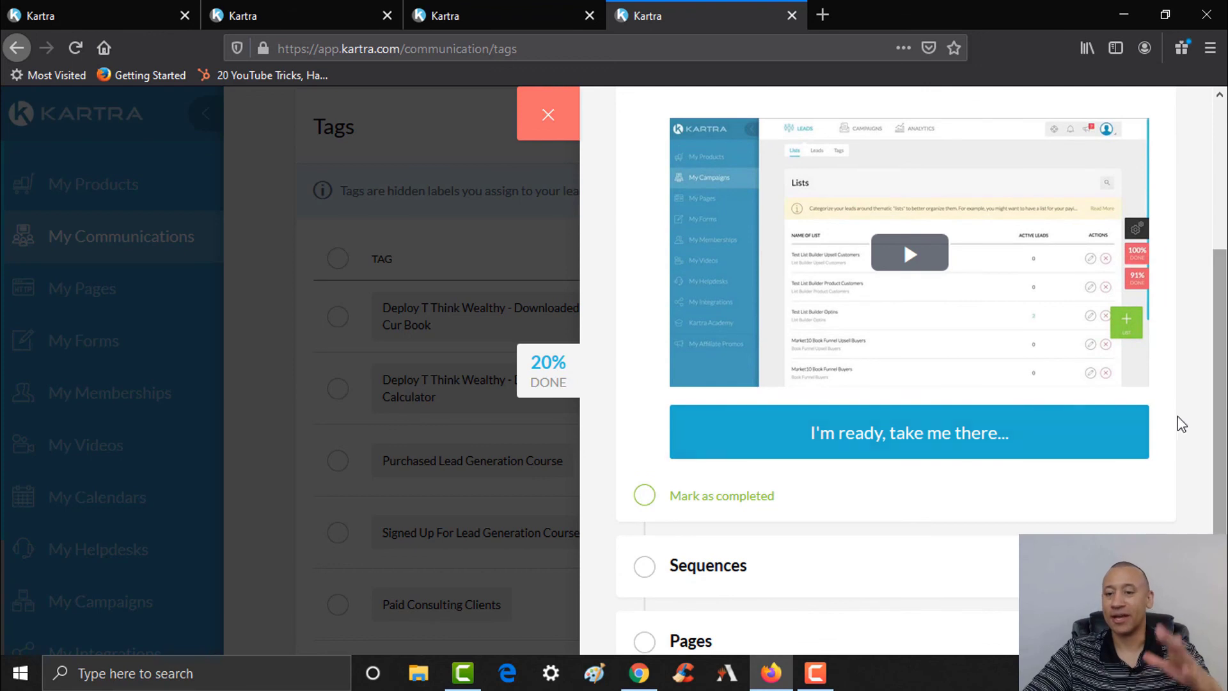
{"action": "scroll", "coordinate": [748, 445], "scroll_direction": "down", "scroll_amount": 2}
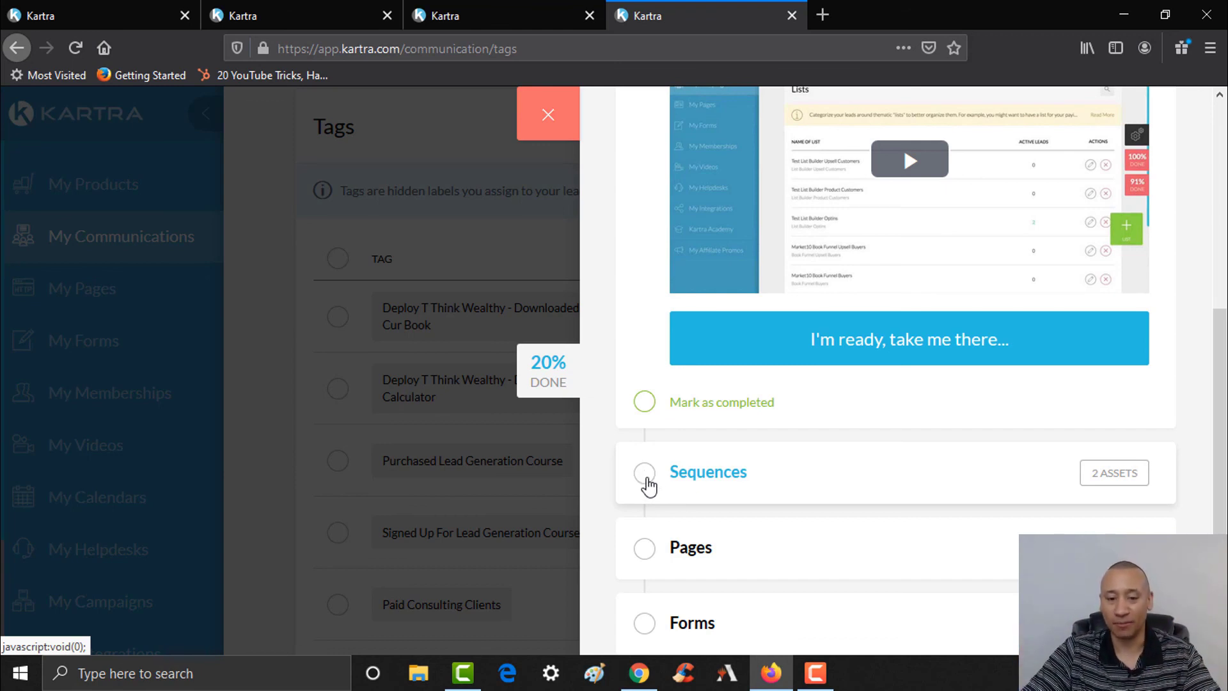
{"action": "left_click", "coordinate": [648, 483]}
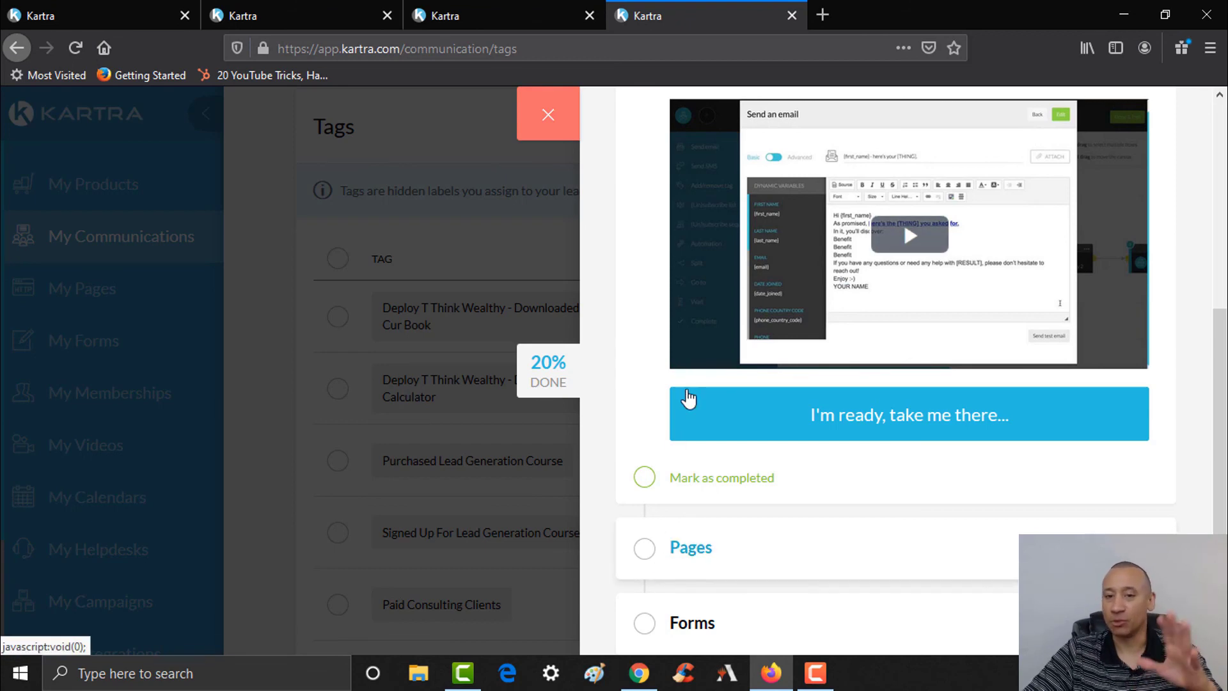
{"action": "scroll", "coordinate": [1206, 400], "scroll_direction": "up", "scroll_amount": 5}
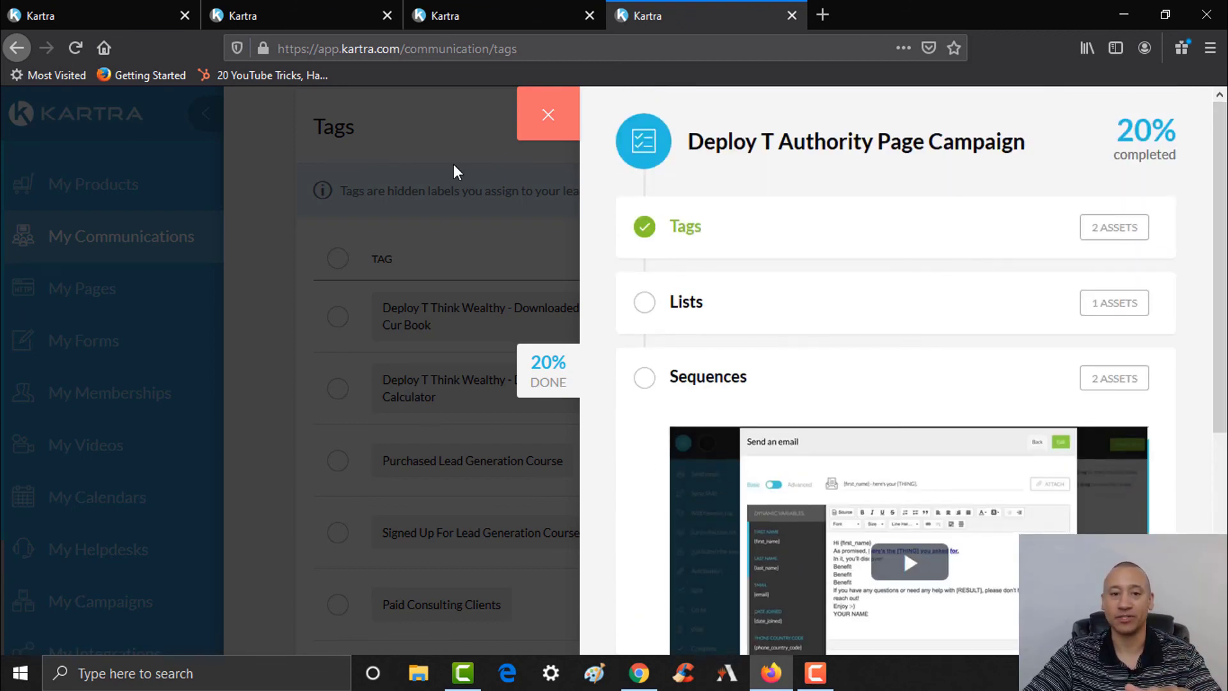
{"action": "left_click", "coordinate": [567, 116]}
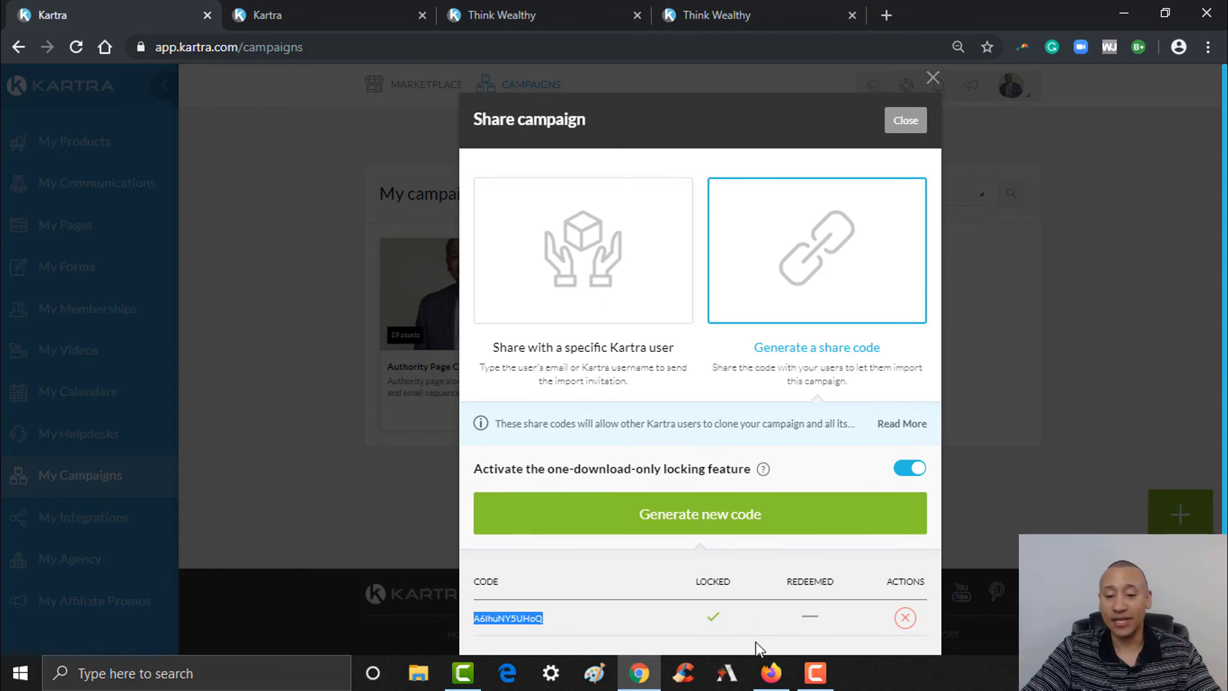
Step: Check the second account's main dashboard, then switch to the Think Wealthy website in Chrome
{"action": "left_click", "coordinate": [771, 682]}
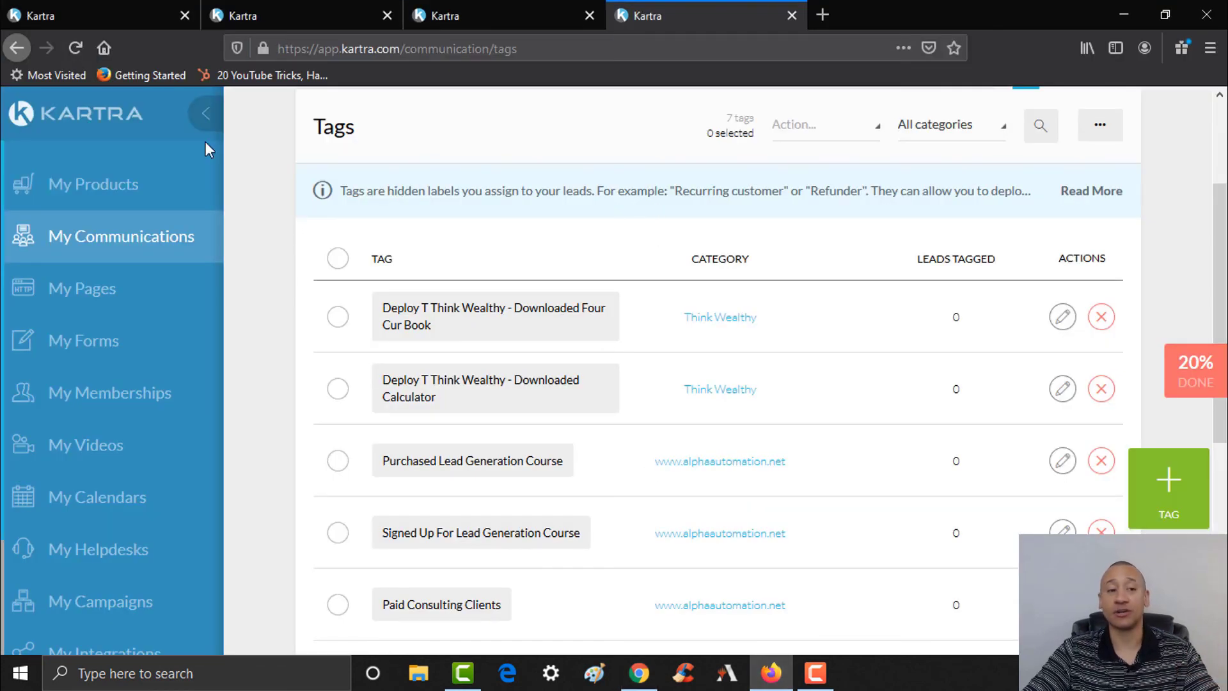
{"action": "left_click", "coordinate": [68, 187]}
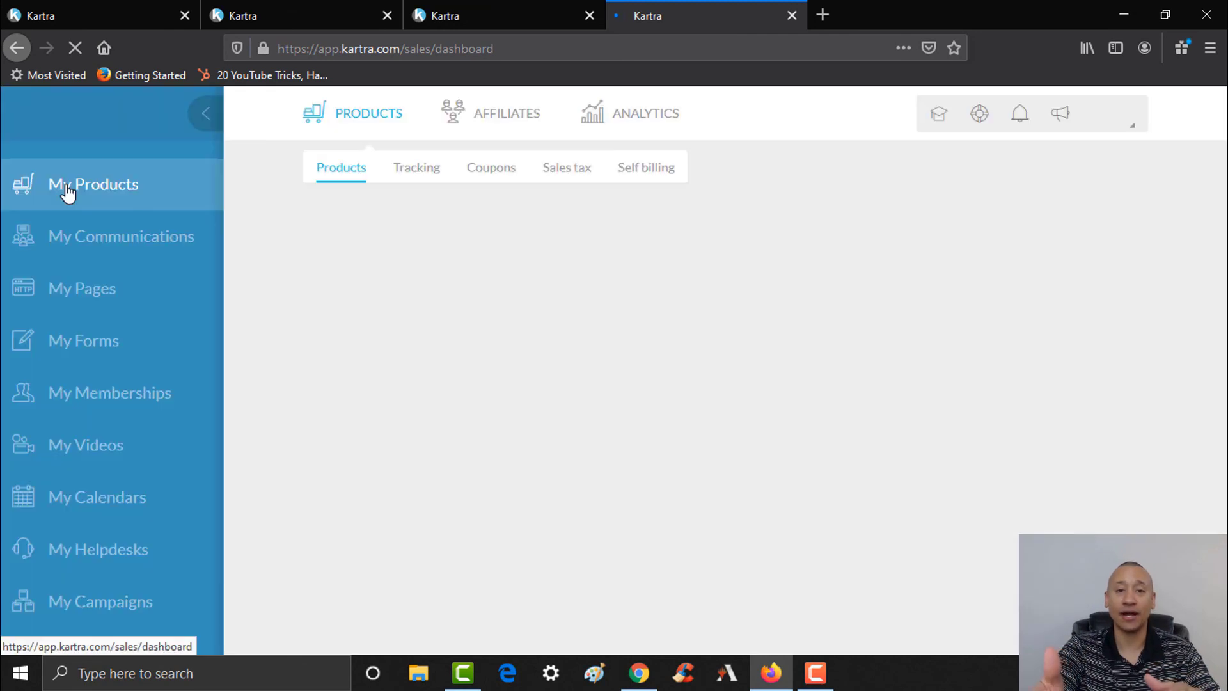
{"action": "left_click", "coordinate": [85, 115]}
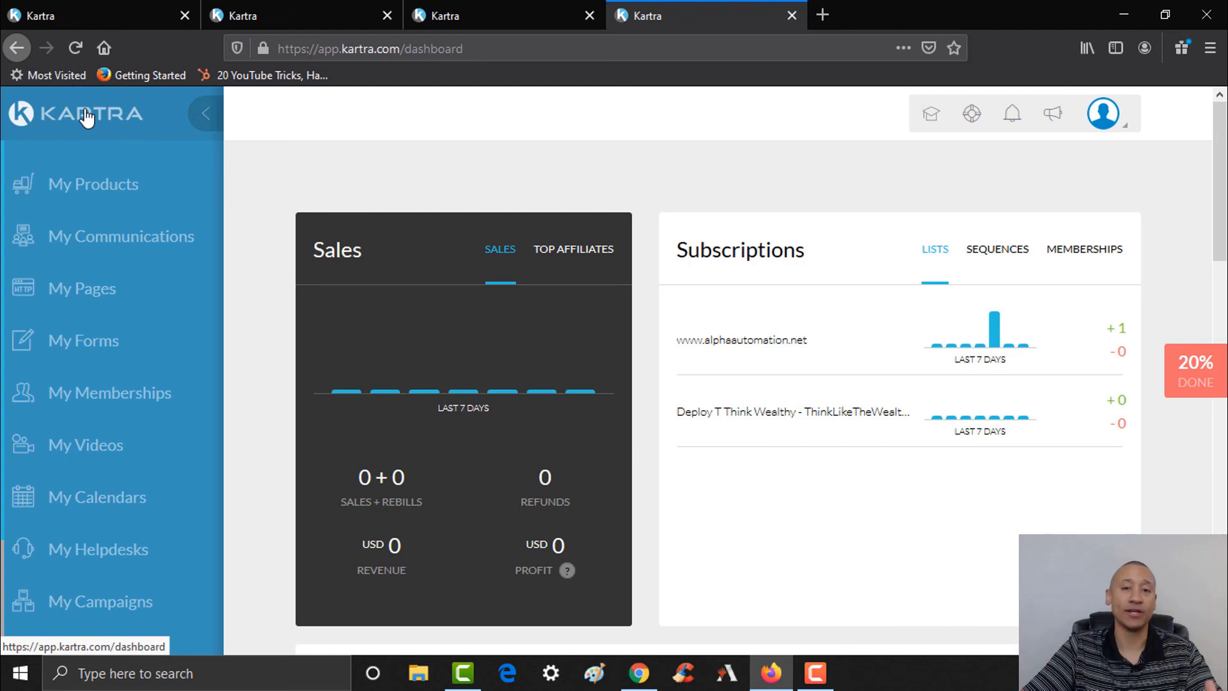
{"action": "key", "text": "alt+Tab"}
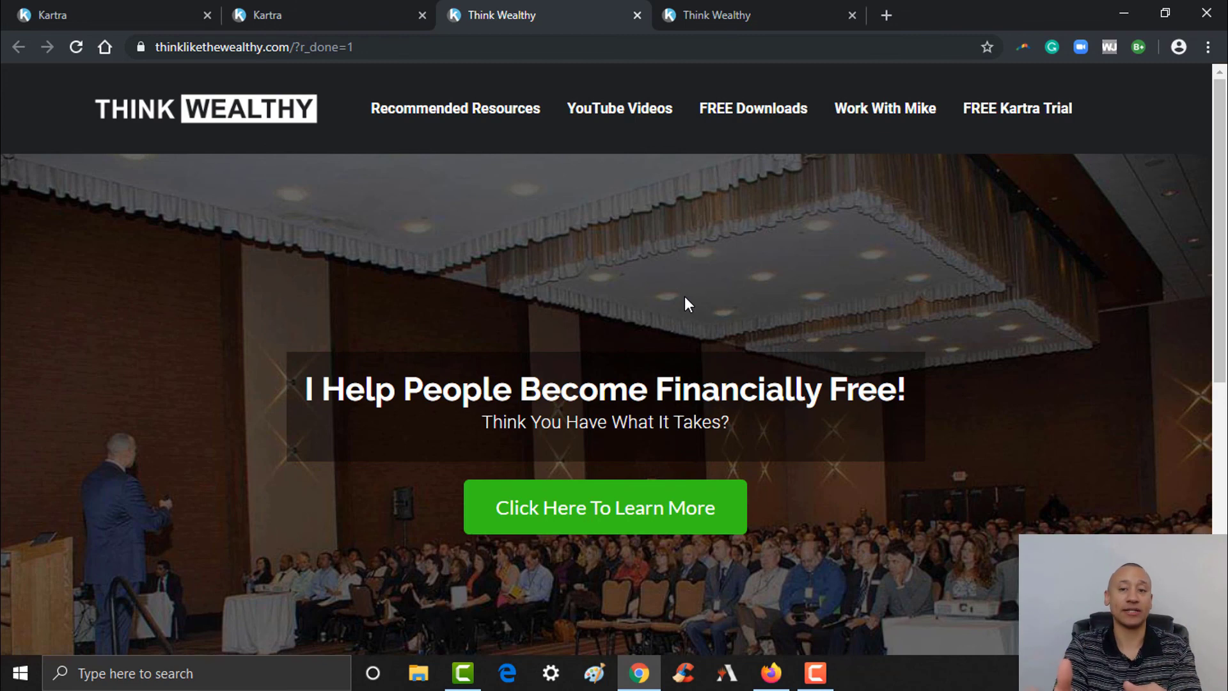
{"action": "mouse_move", "coordinate": [1223, 189]}
{"action": "left_mouse_down"}
{"action": "mouse_move", "coordinate": [1223, 289]}
{"action": "mouse_move", "coordinate": [1223, 188]}
{"action": "left_mouse_up"}
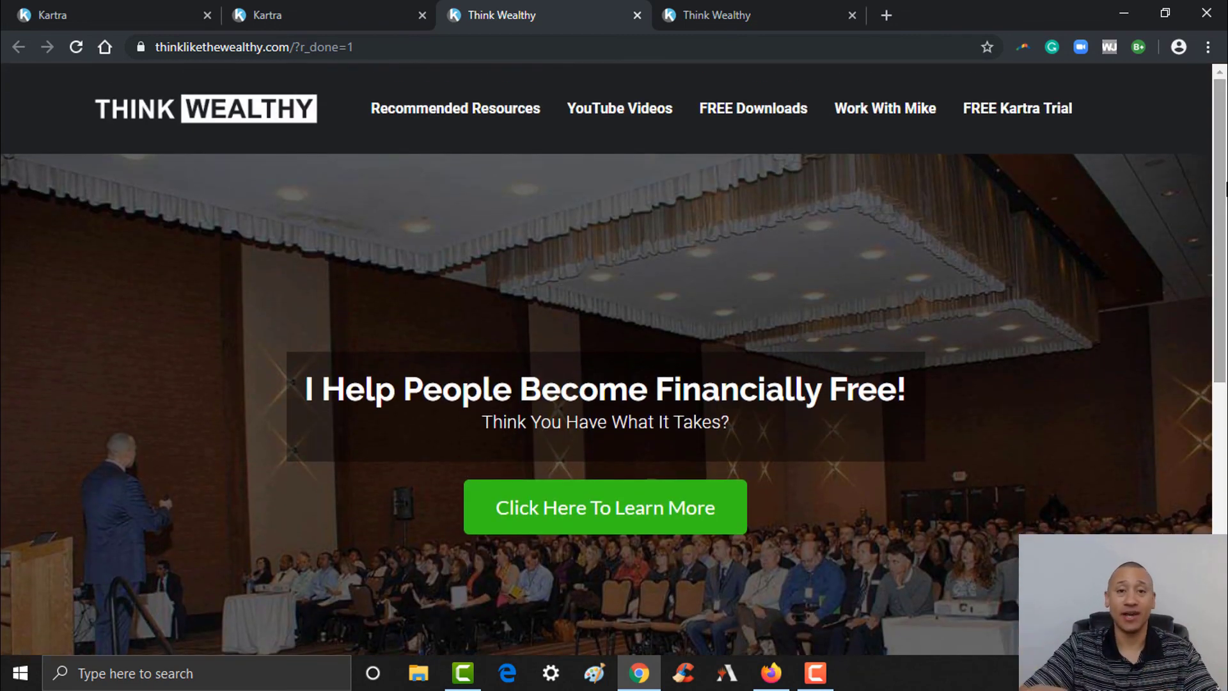